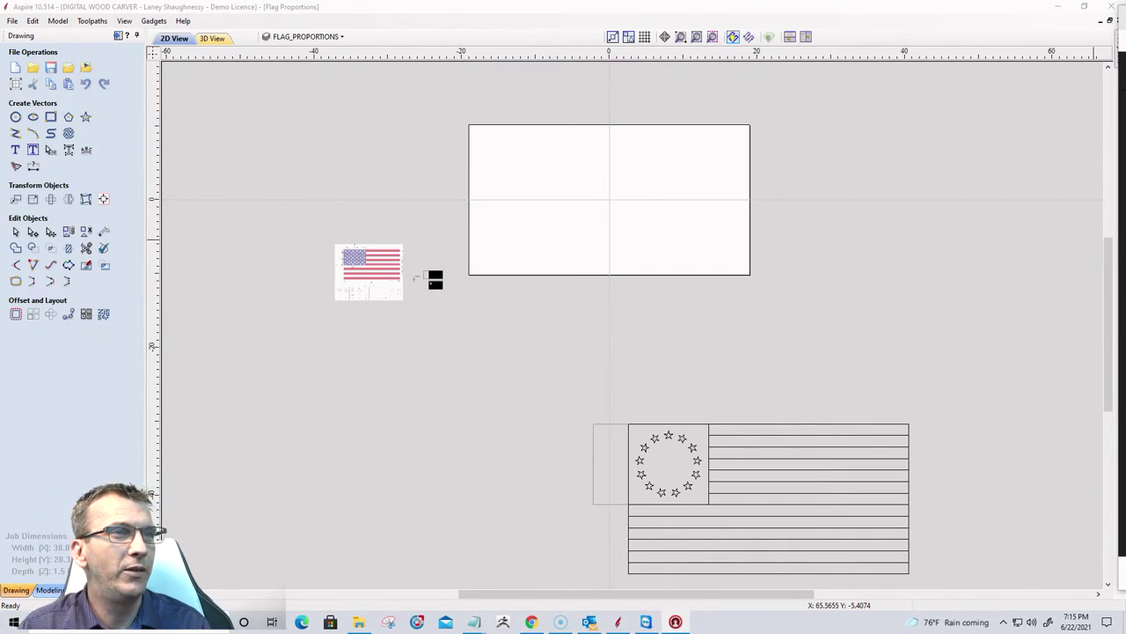
Pan and scroll around the reference drawings to study the US flag proportions chart.
scroll(570, 230, up, 2)
scroll(570, 230, down, 2)
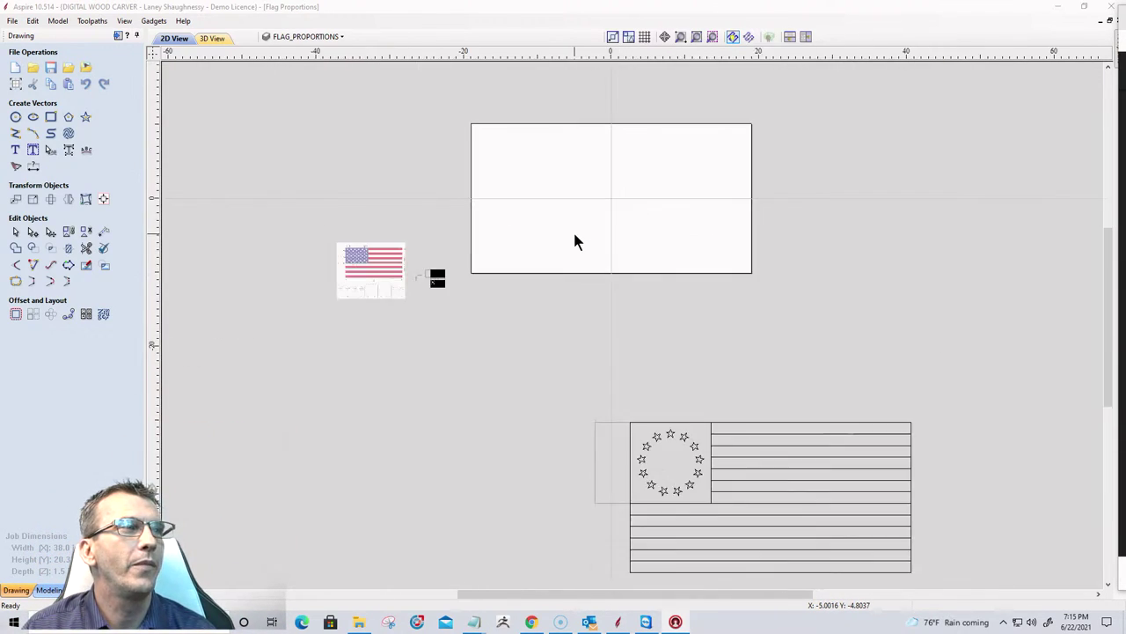
scroll(573, 229, up, 3)
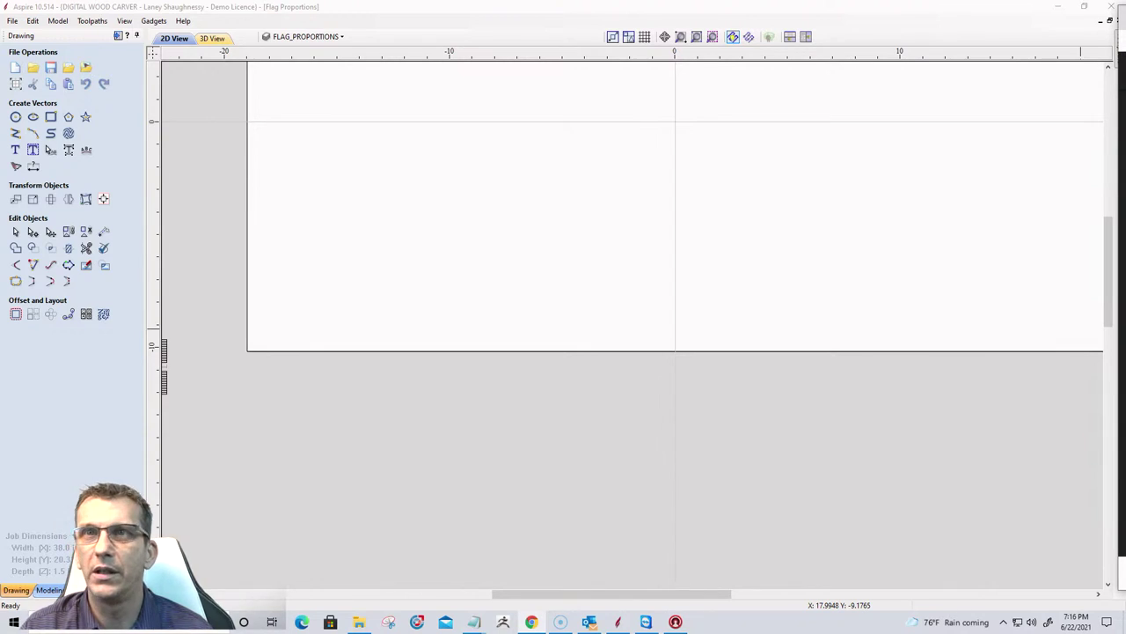
middle_drag(410, 430, 935, 427)
middle_drag(587, 429, 704, 406)
scroll(618, 402, up, 4)
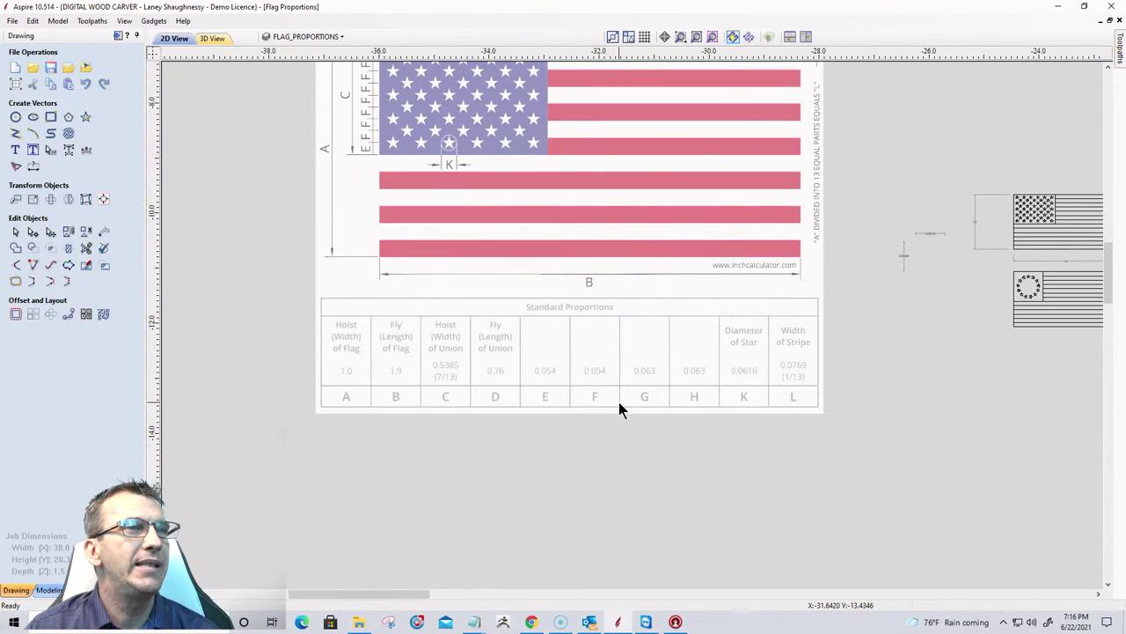
scroll(619, 401, down, 3)
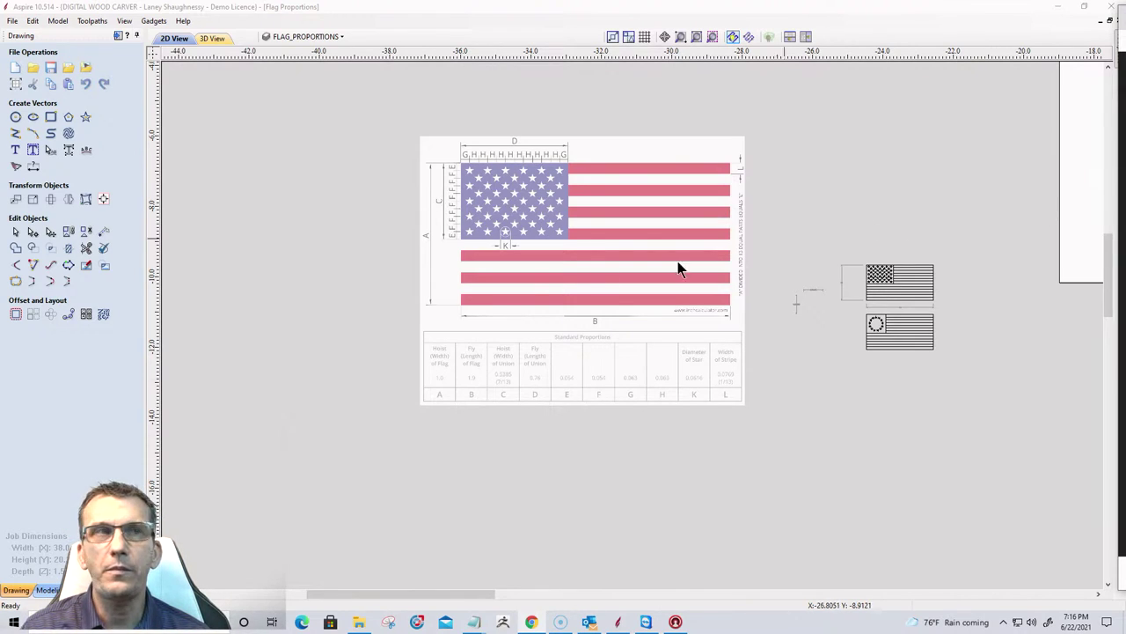
scroll(602, 270, up, 4)
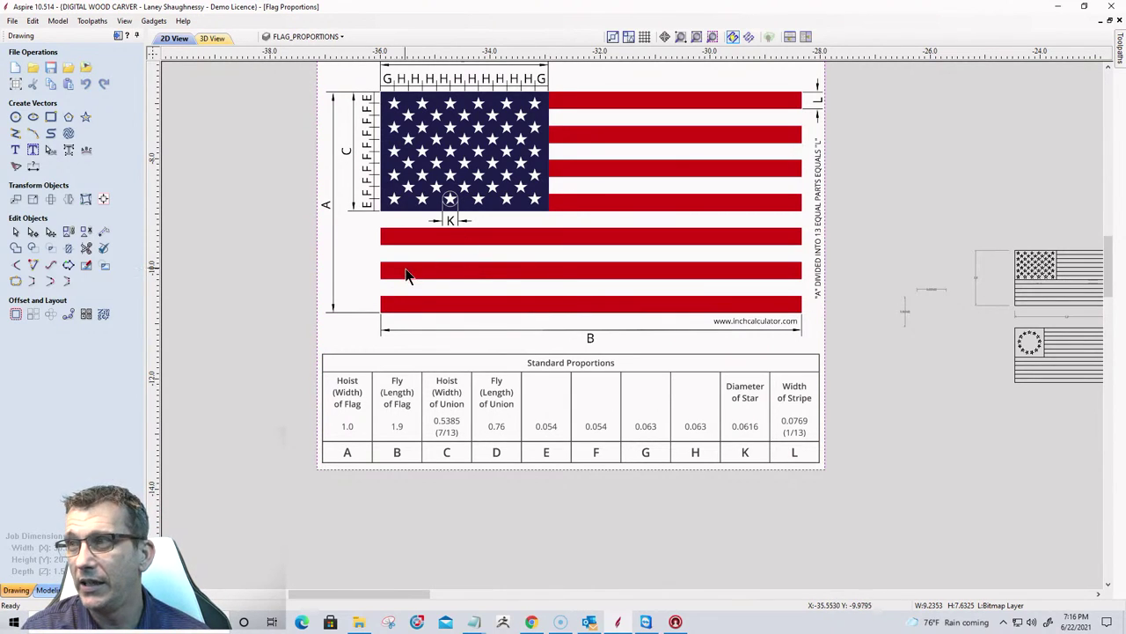
scroll(620, 290, down, 4)
scroll(836, 299, up, 5)
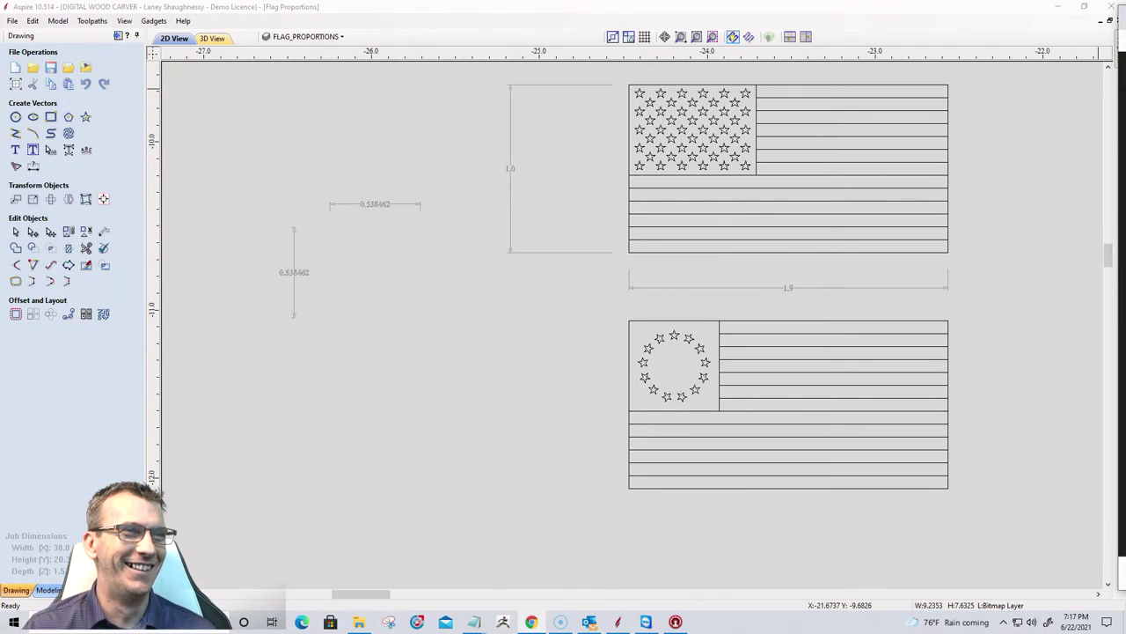
scroll(688, 187, down, 6)
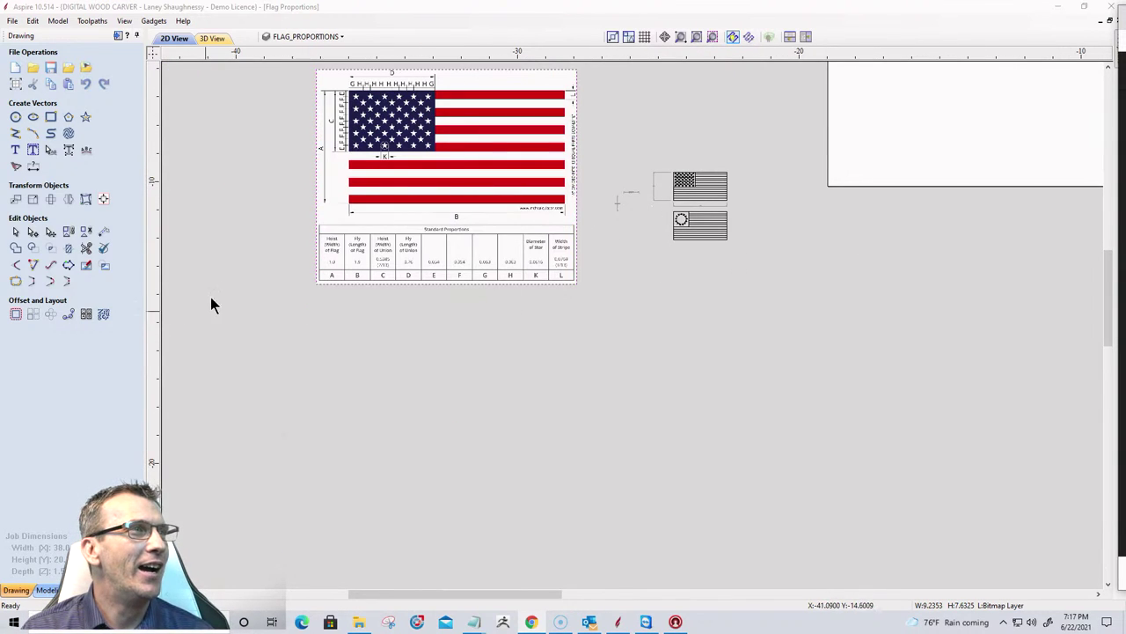
scroll(314, 224, up, 6)
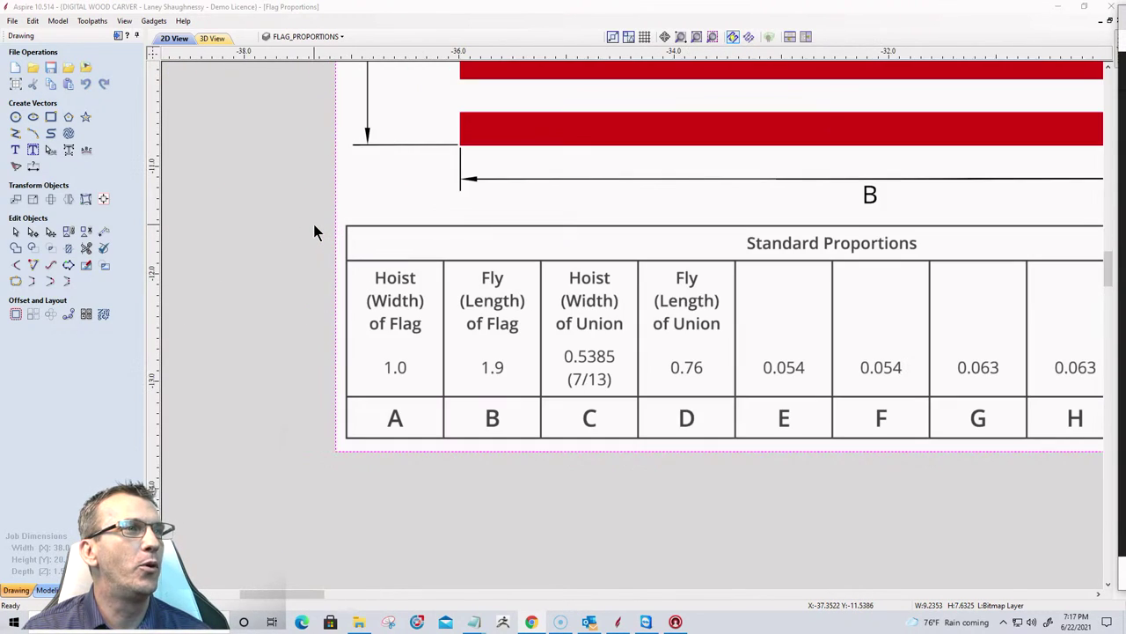
scroll(442, 401, up, 3)
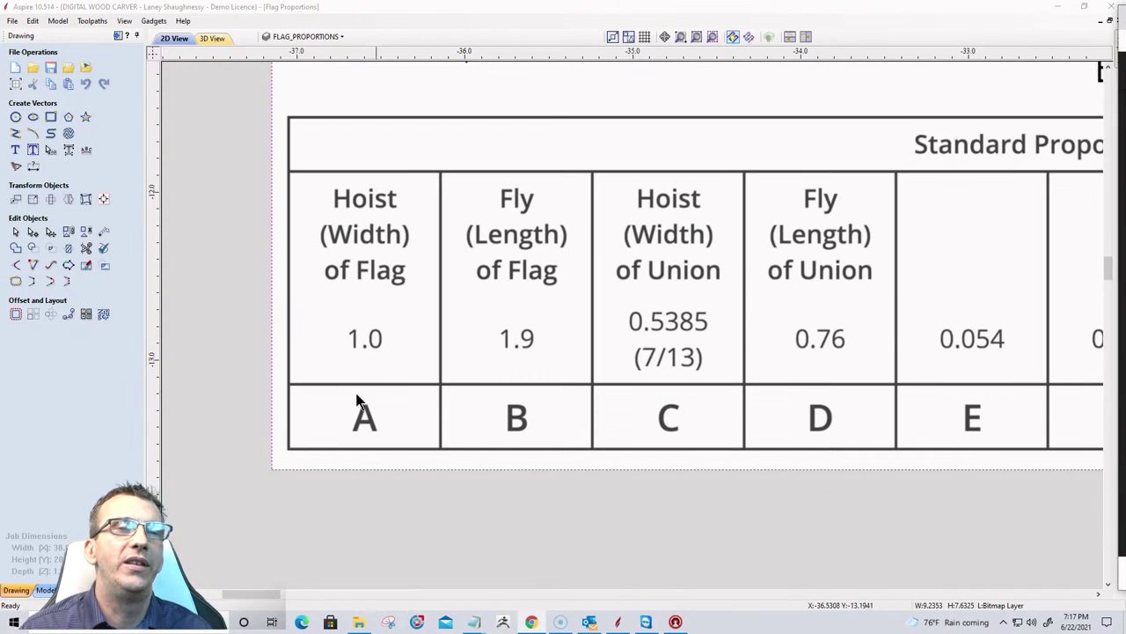
scroll(371, 356, down, 4)
scroll(462, 359, down, 2)
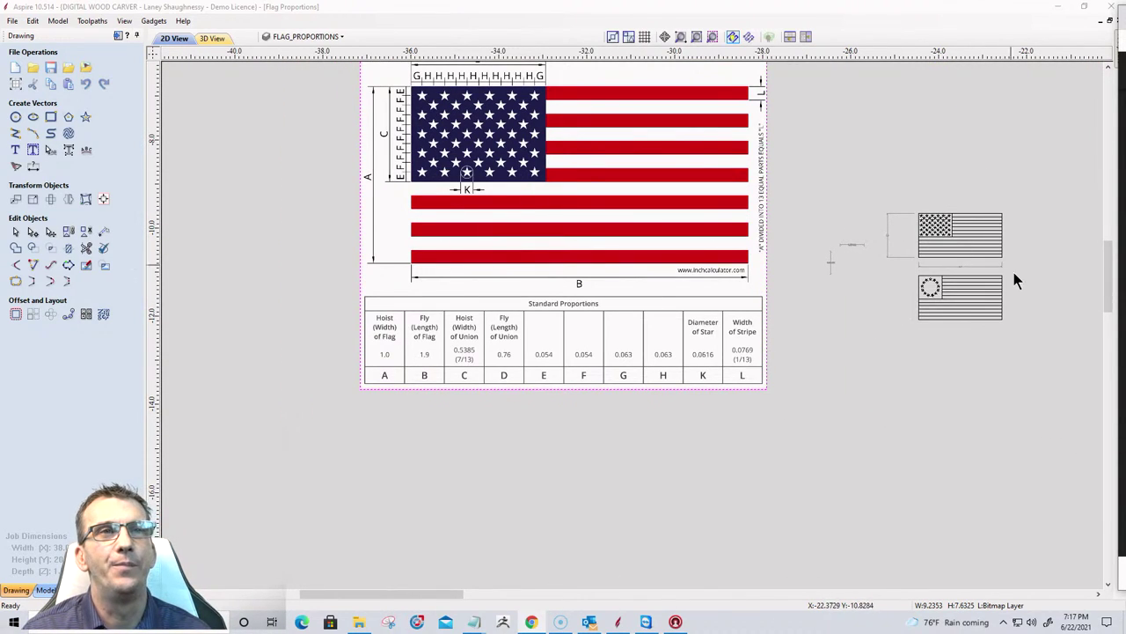
scroll(1013, 272, up, 2)
scroll(968, 213, down, 1)
scroll(1049, 131, up, 3)
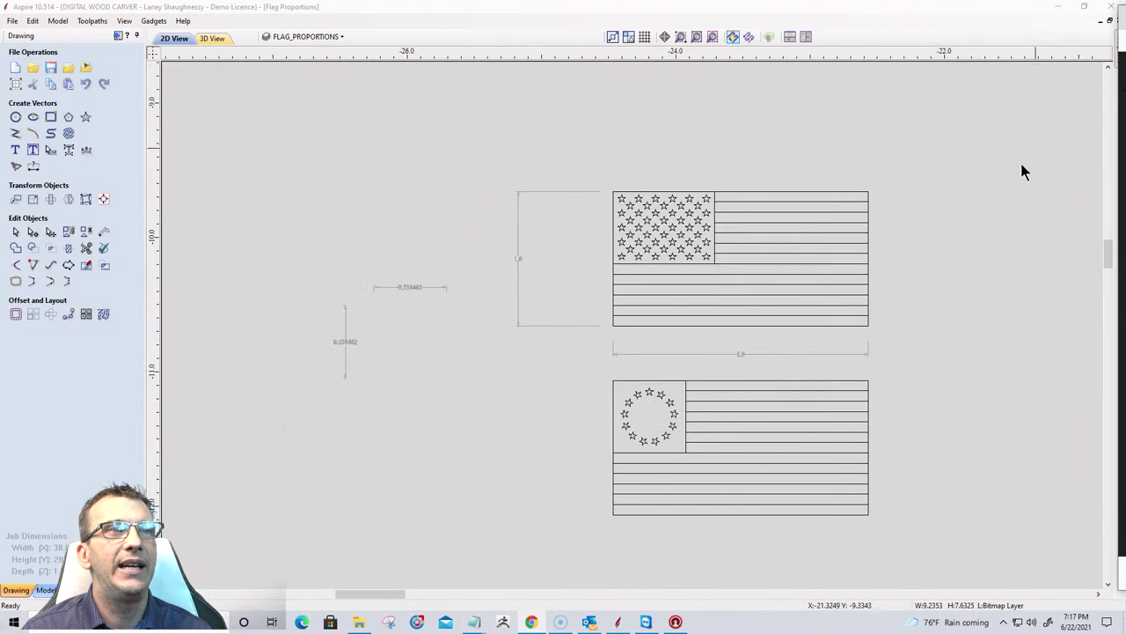
scroll(880, 309, up, 2)
scroll(880, 309, down, 1)
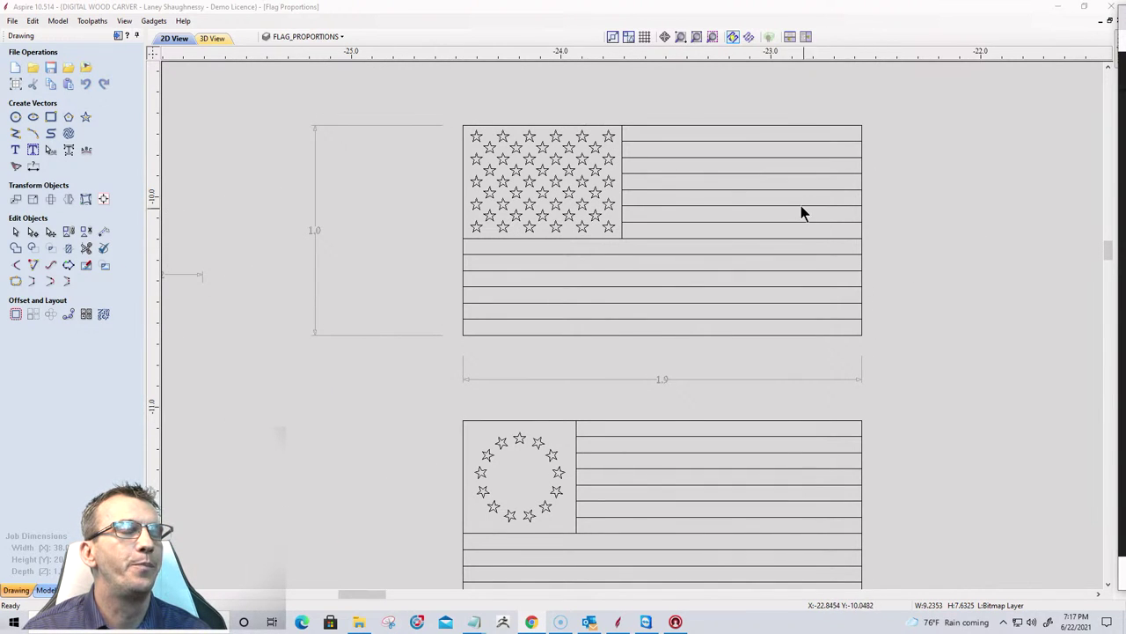
scroll(766, 201, up, 1)
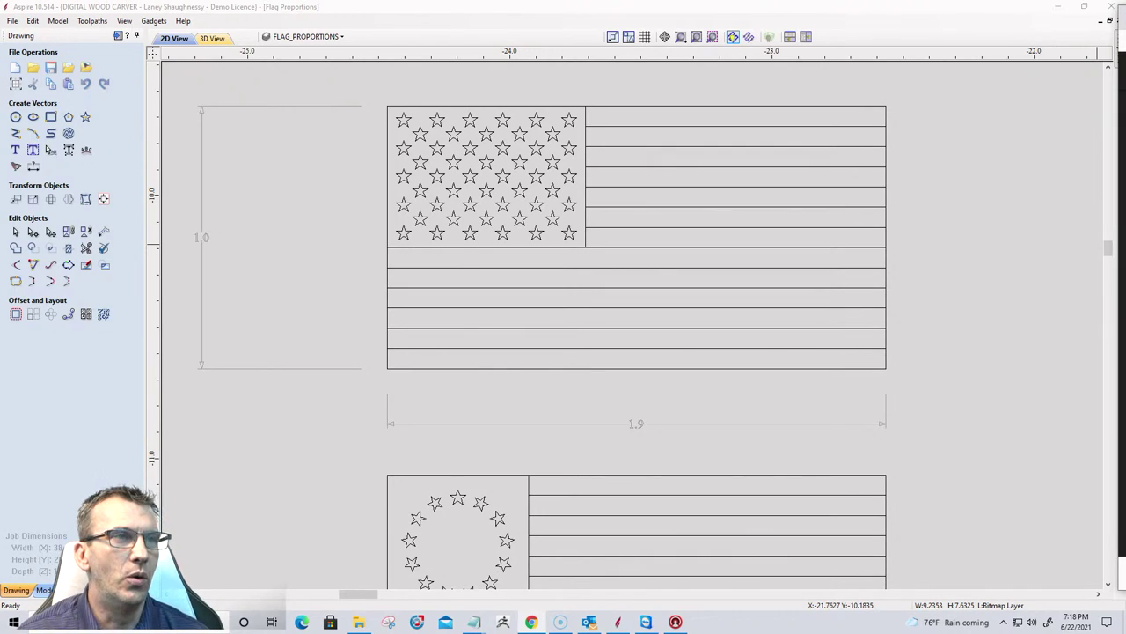
scroll(801, 342, down, 2)
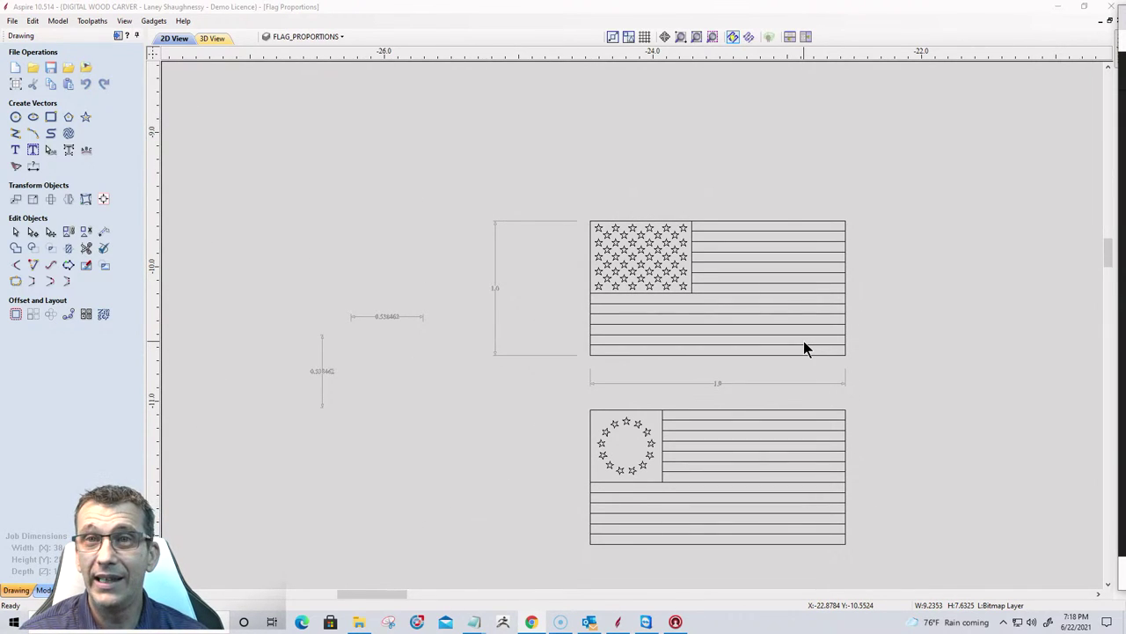
scroll(748, 295, down, 4)
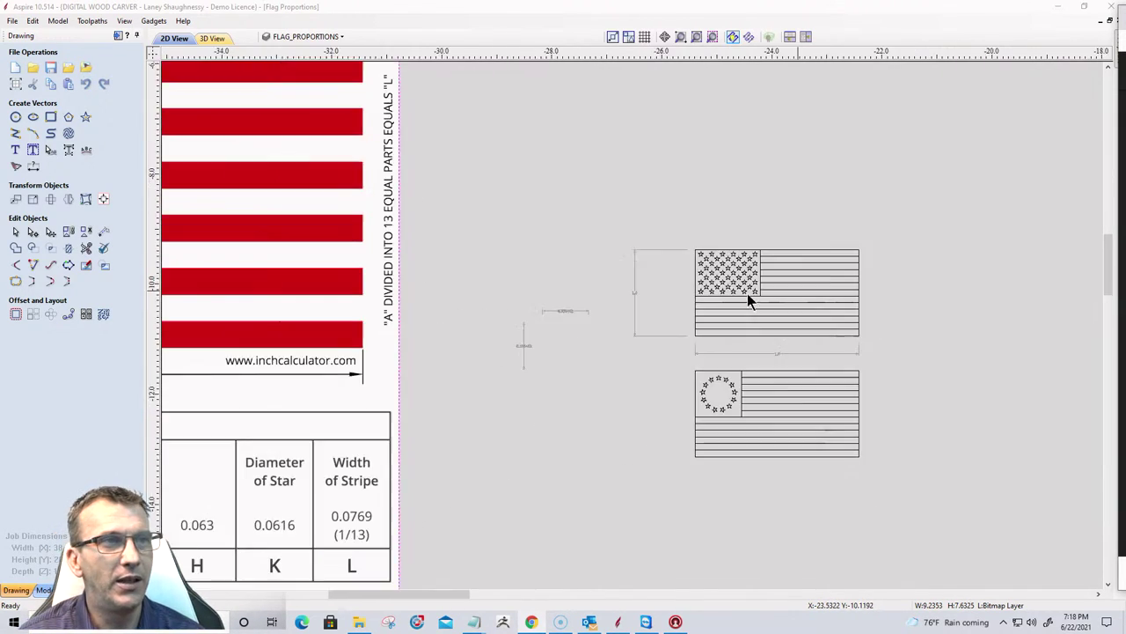
scroll(717, 299, down, 3)
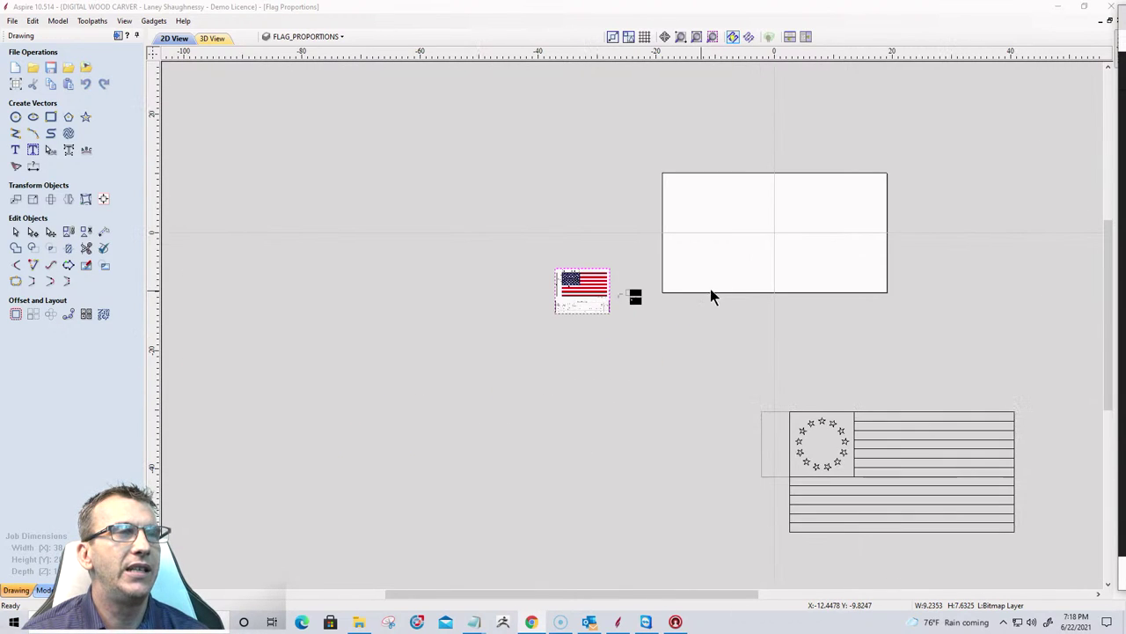
scroll(807, 250, up, 4)
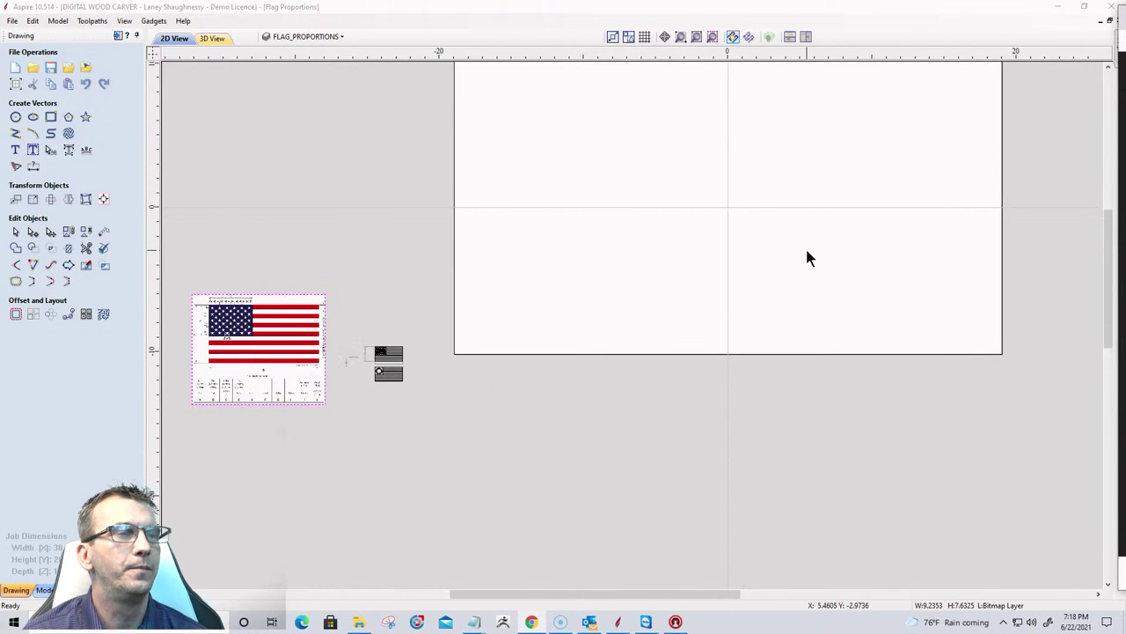
scroll(720, 269, down, 1)
scroll(763, 106, up, 1)
scroll(751, 100, up, 1)
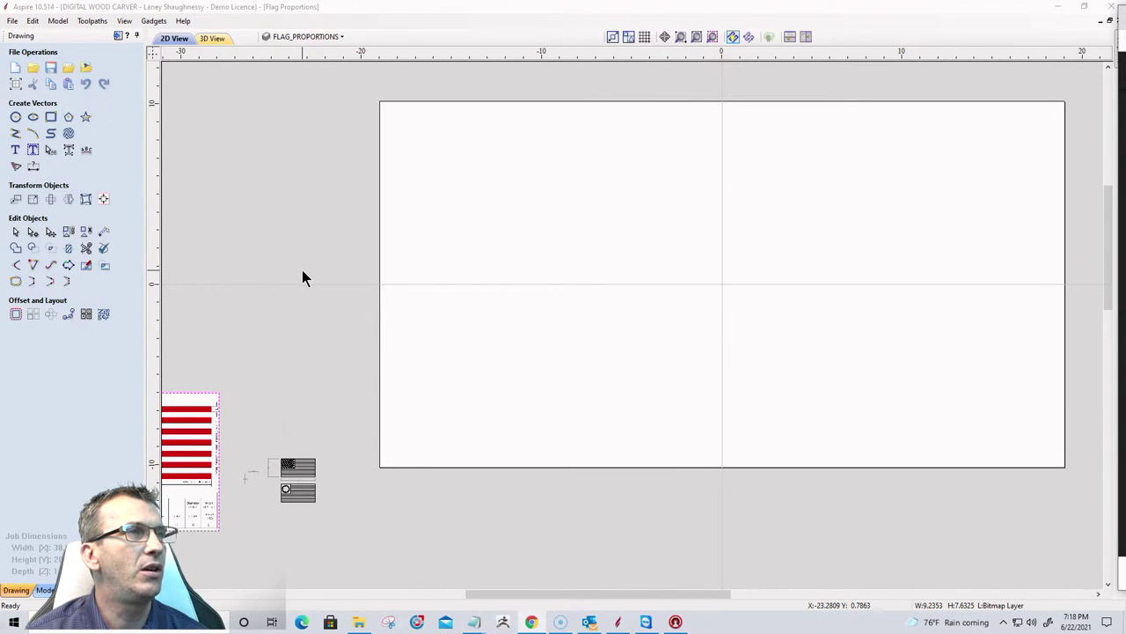
scroll(440, 276, down, 1)
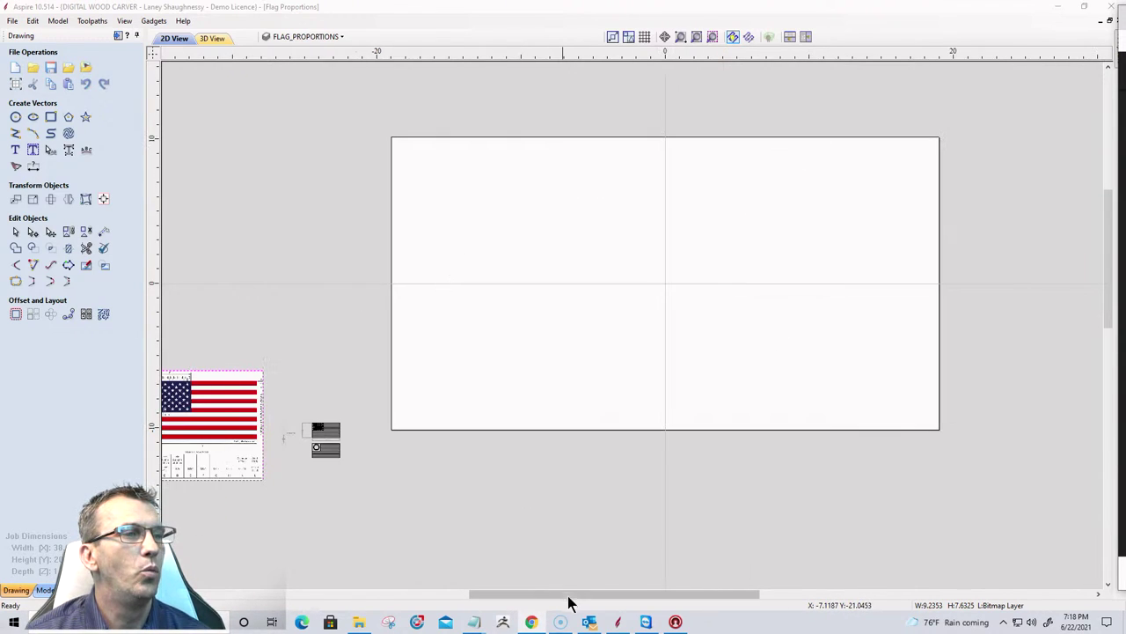
Launch a second Aspire 10.5 instance from the taskbar and create a new file.
right_click(619, 622)
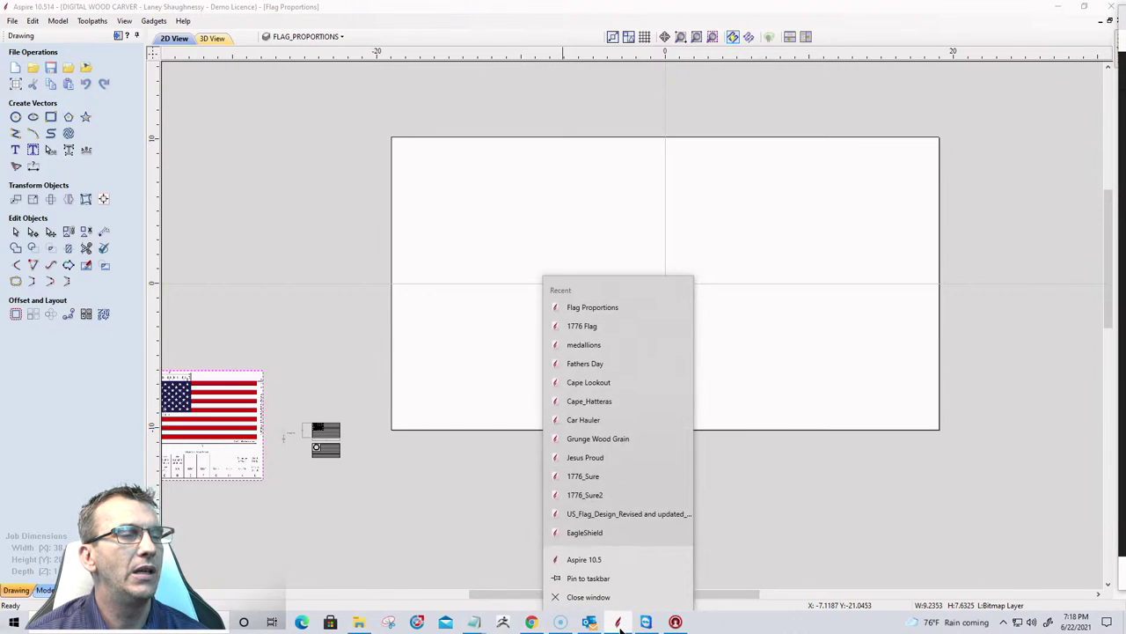
click(585, 560)
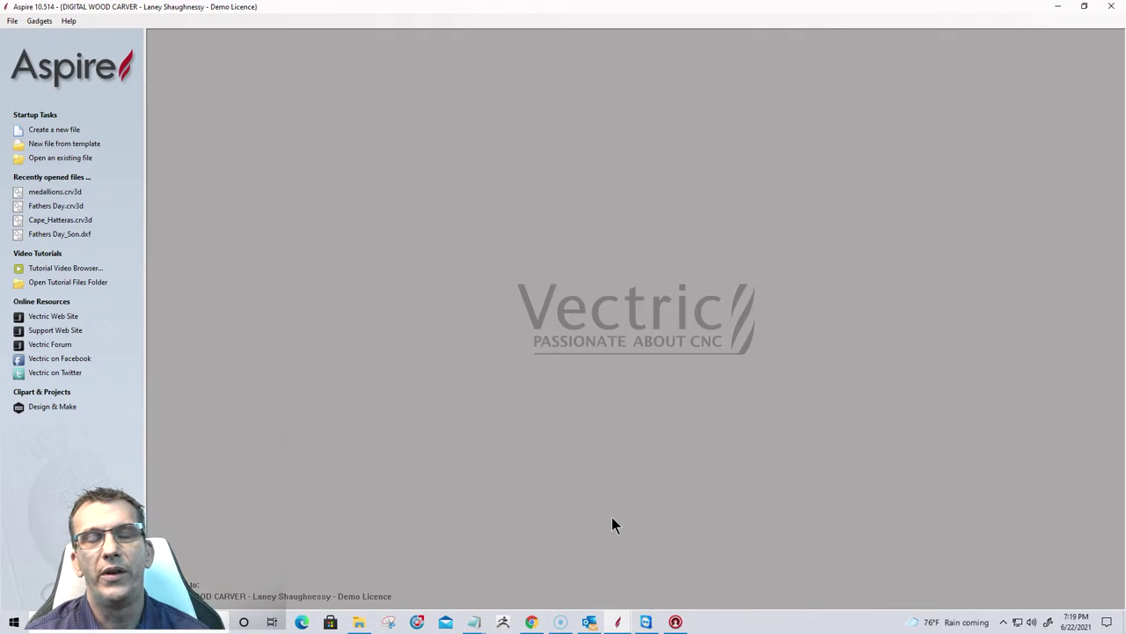
click(66, 130)
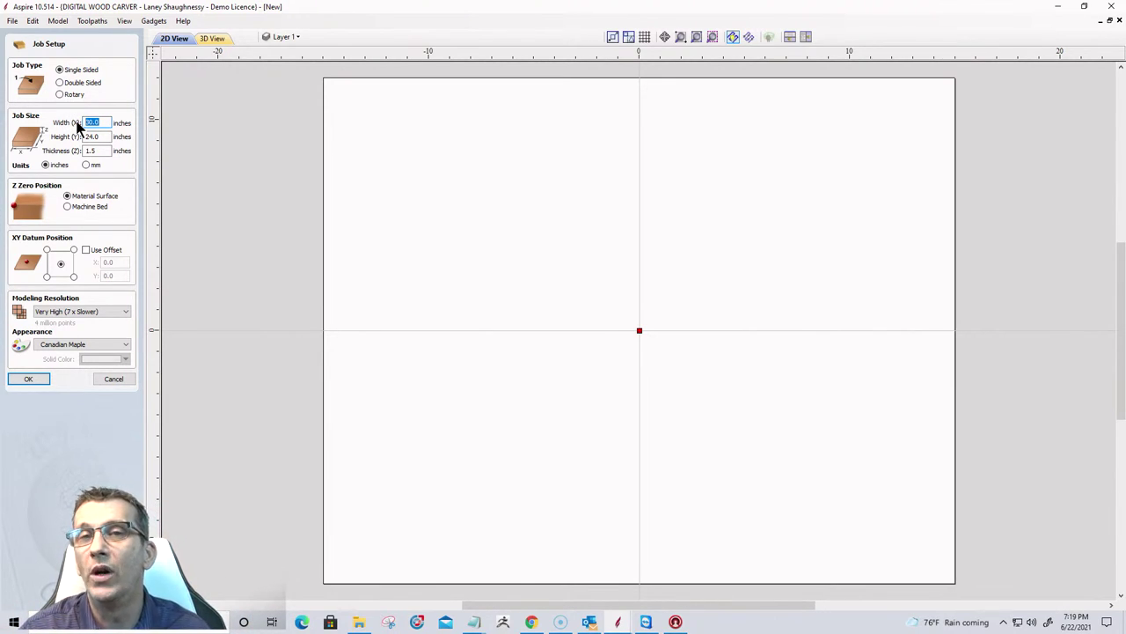
Enter board width 11.25 in (replacing 7.25) and height 36 in, then move to thickness.
text(7.)
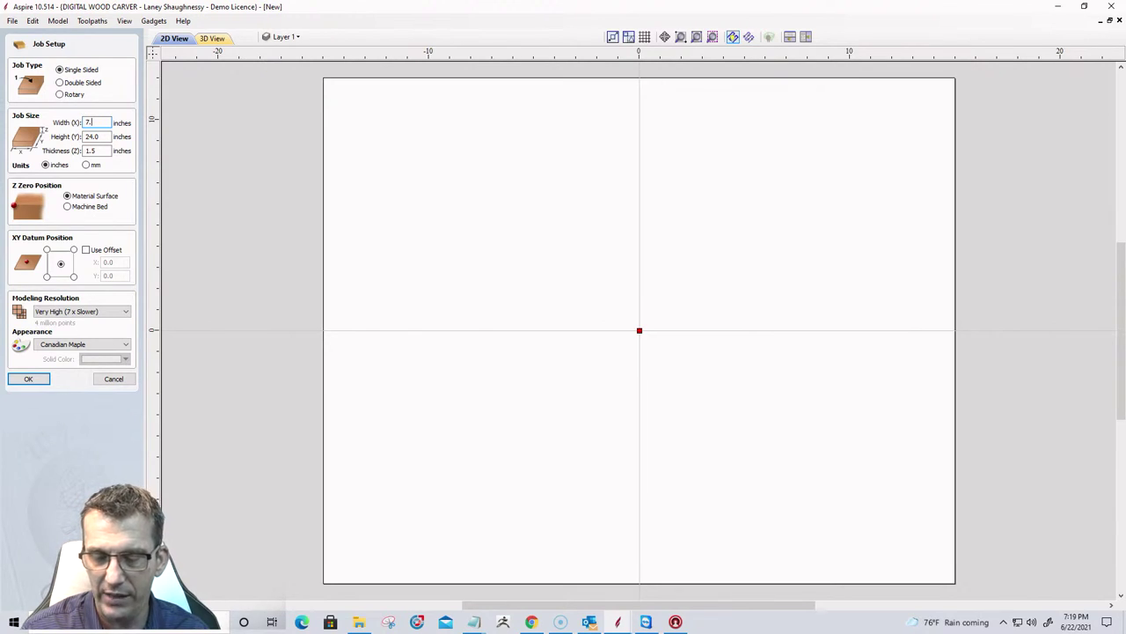
text(25)
key(Tab)
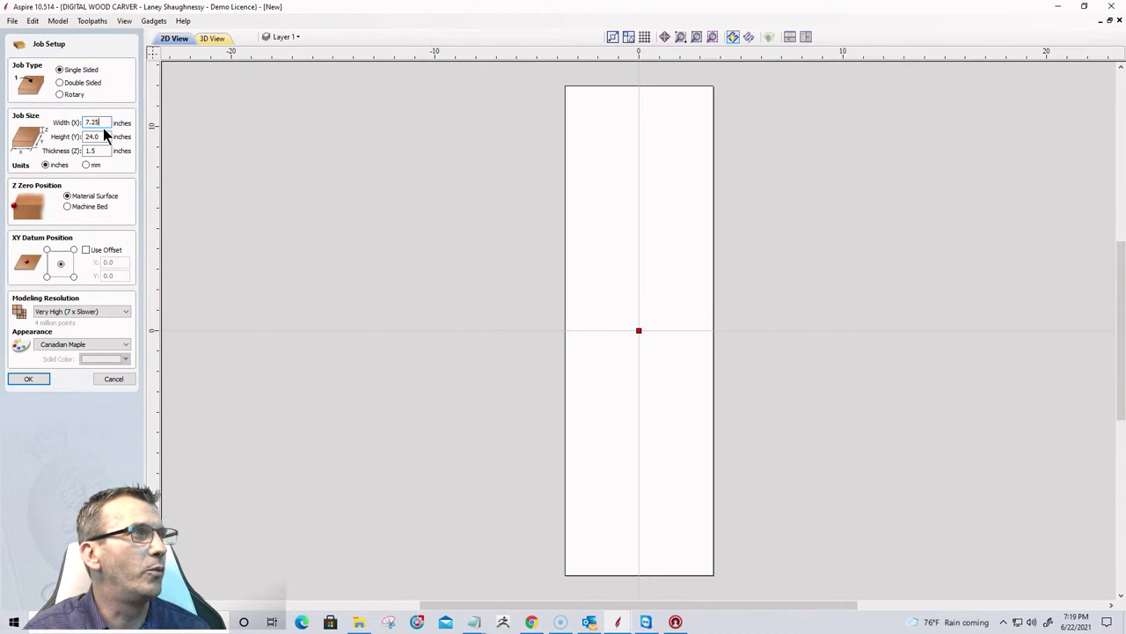
drag(97, 122, 76, 126)
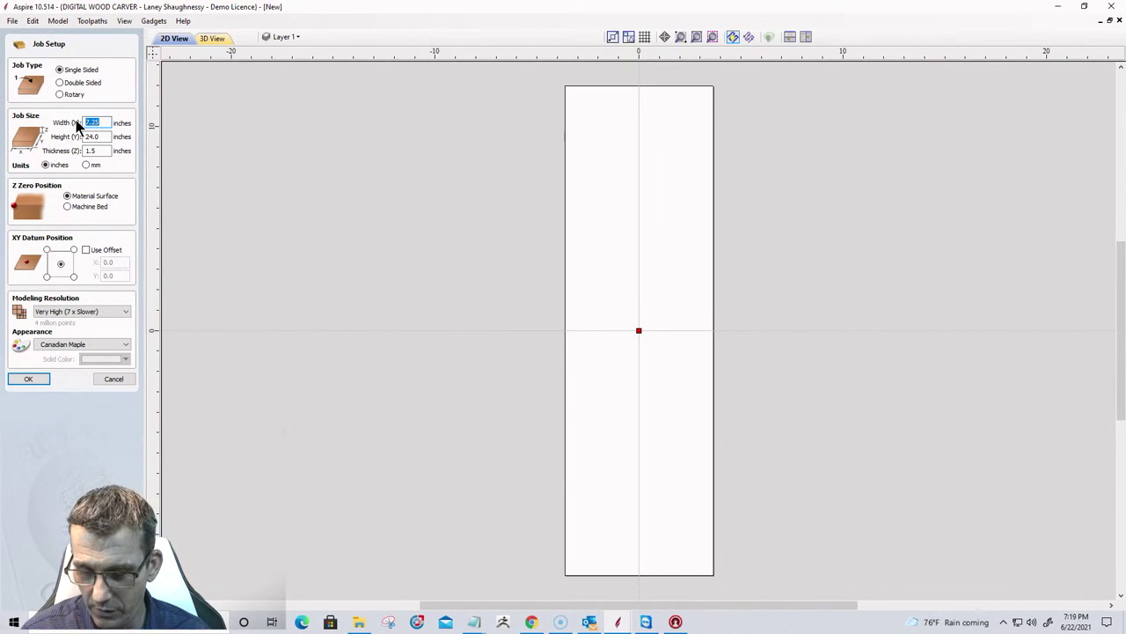
text(11.25)
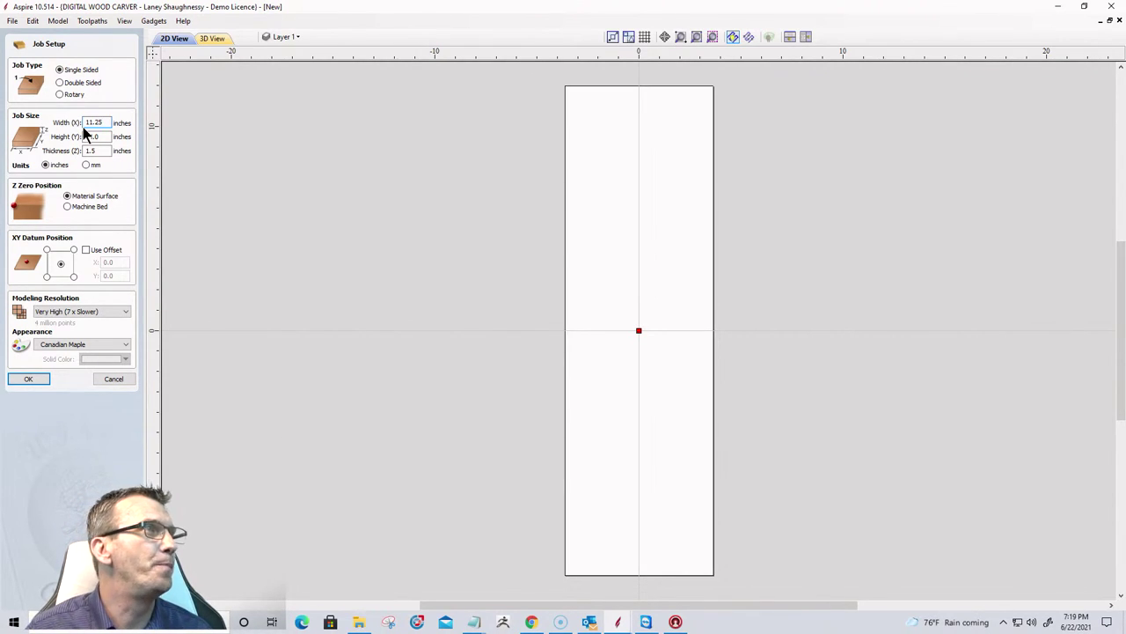
drag(105, 138, 84, 136)
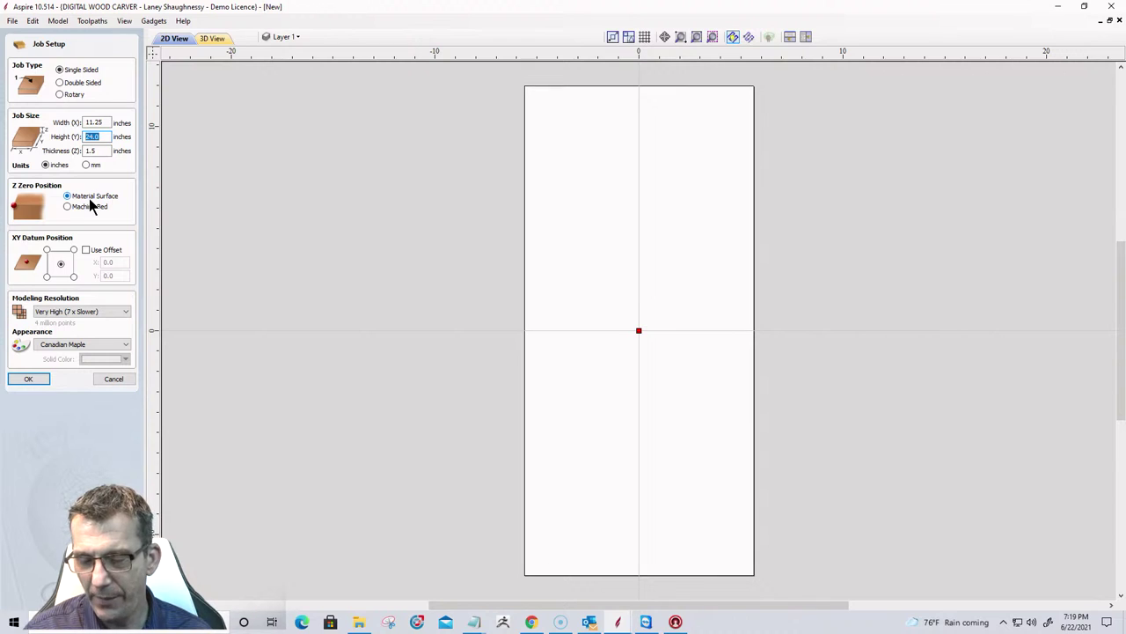
text(36)
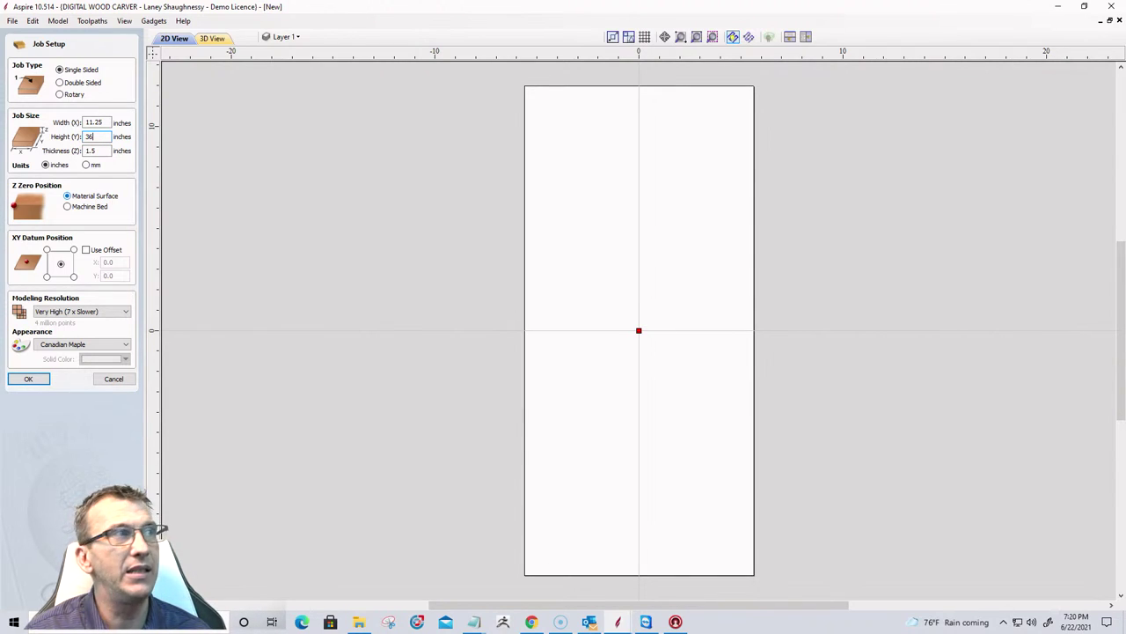
key(Return)
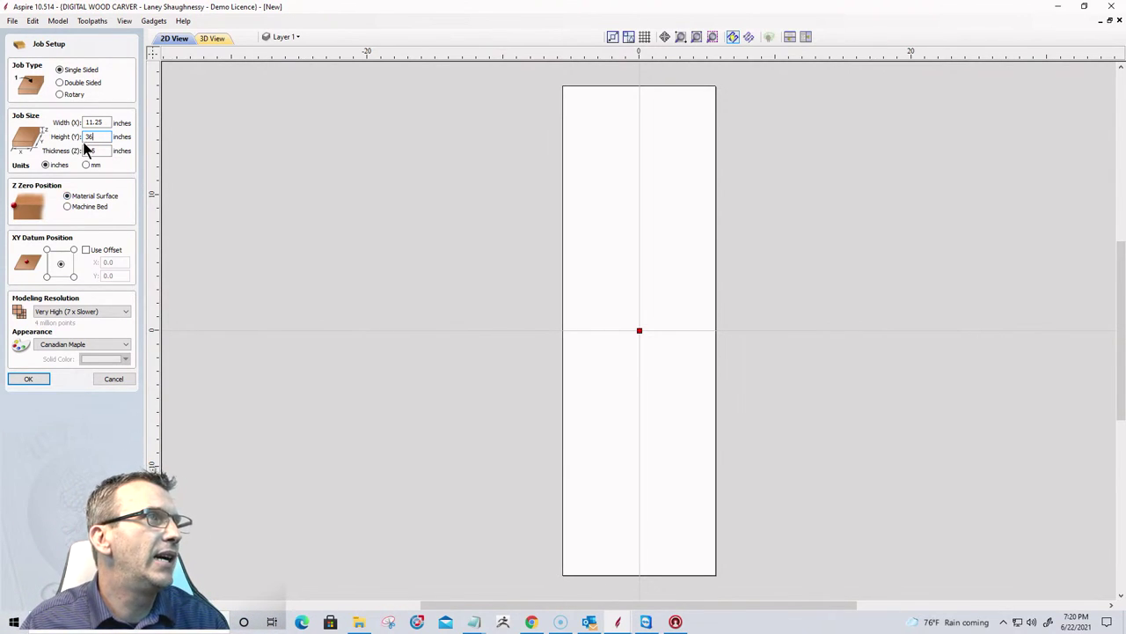
key(Tab)
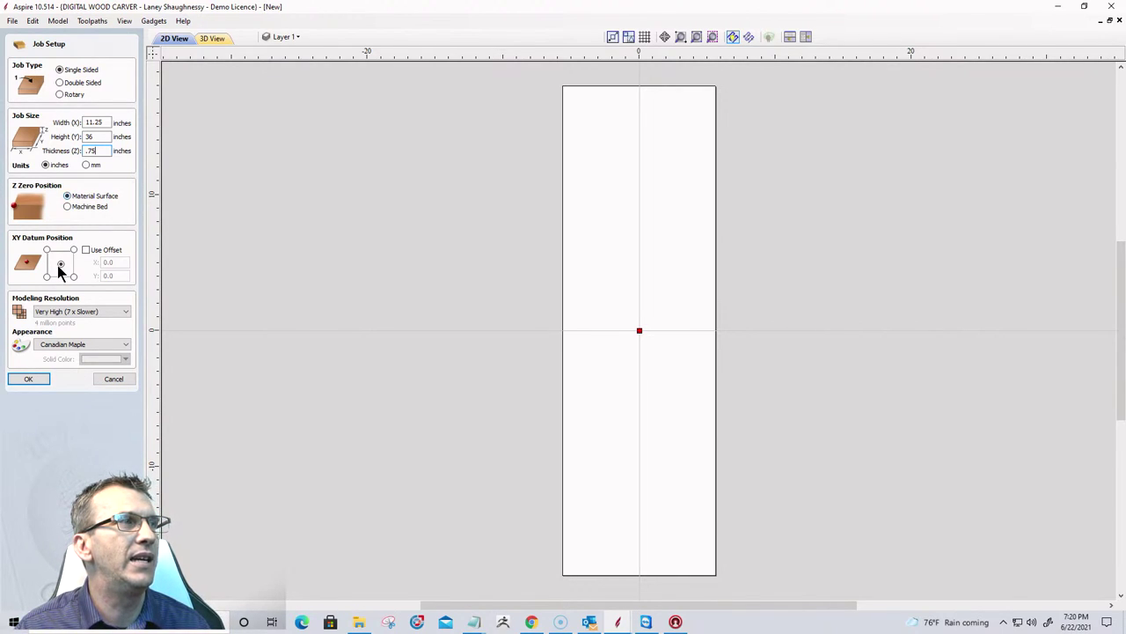
scroll(623, 348, up, 3)
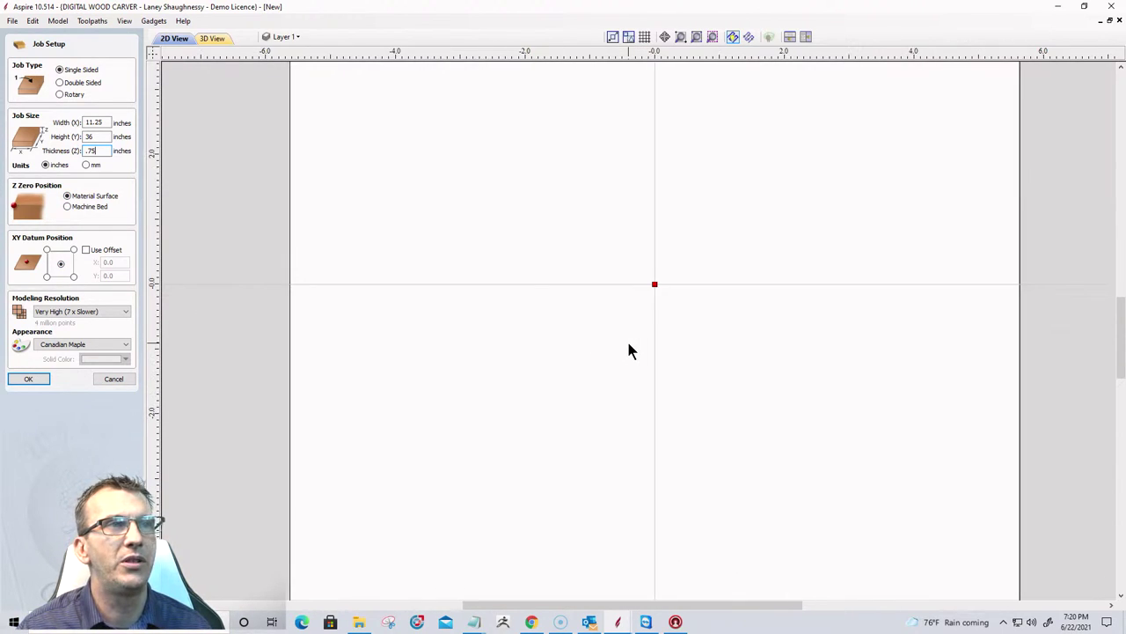
scroll(628, 350, down, 2)
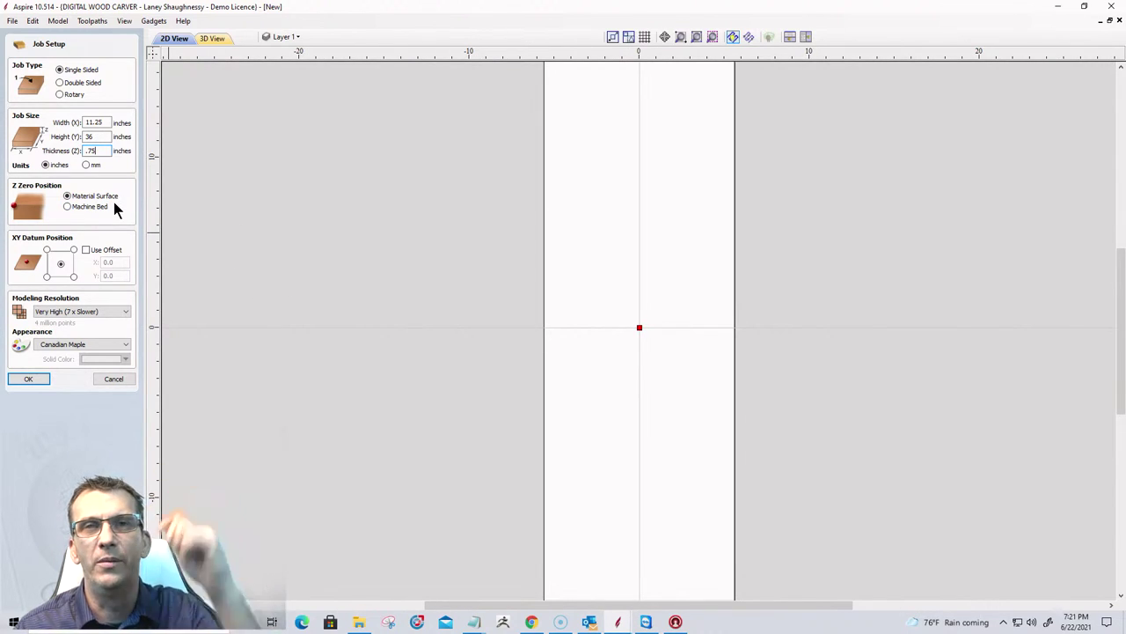
Confirm the 11.25 x 36 in job, dismiss Trace Bitmap, and bring up the Create Text form.
click(35, 379)
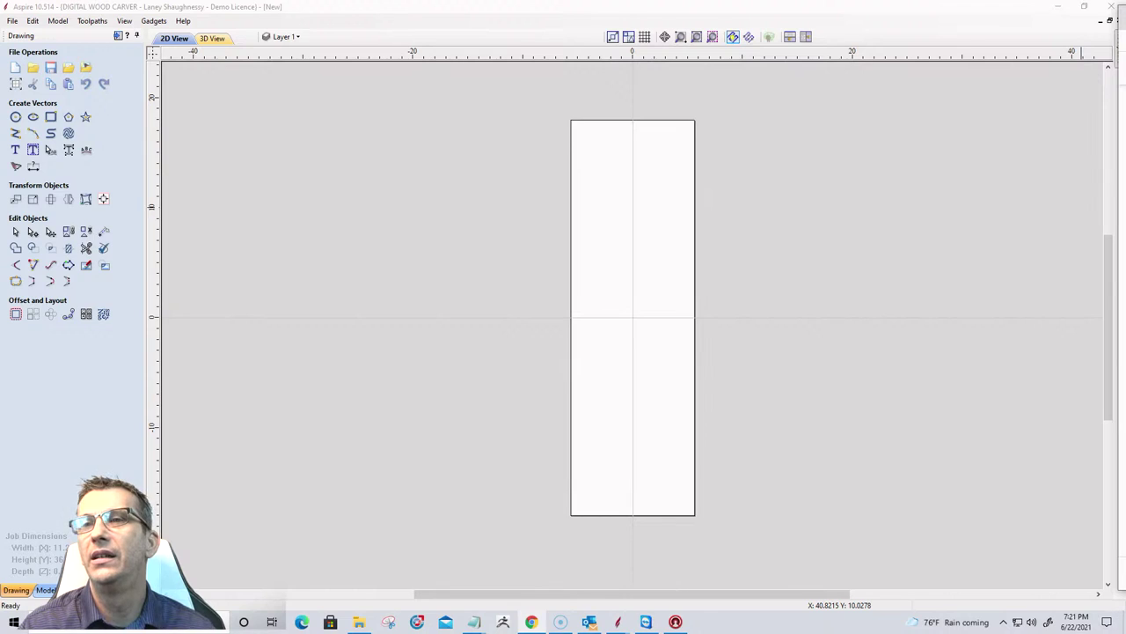
click(15, 166)
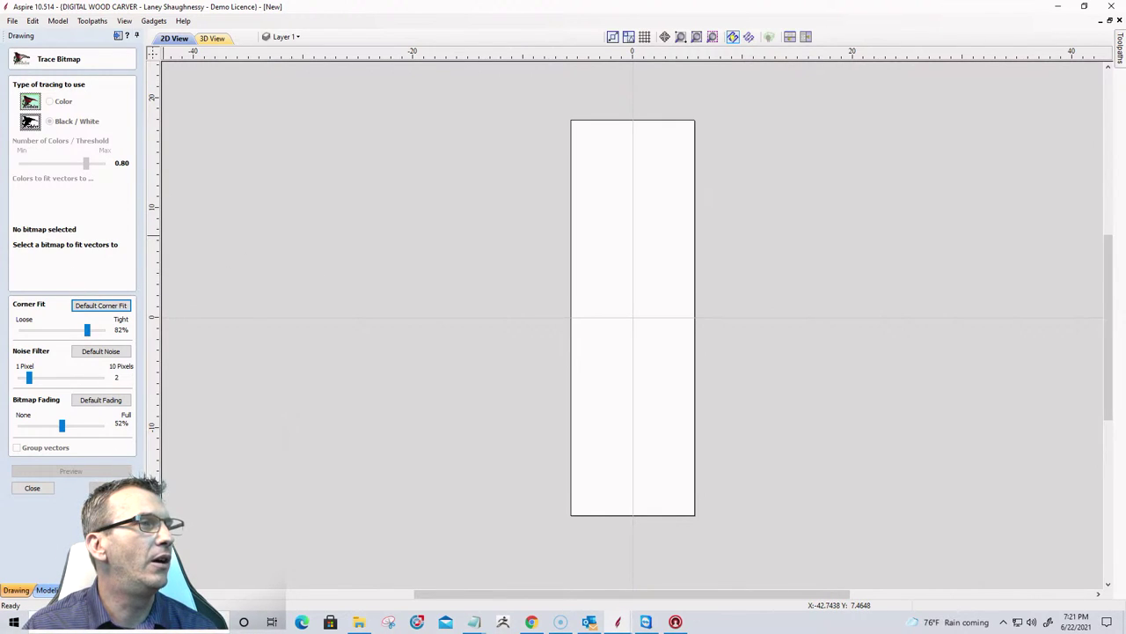
click(37, 491)
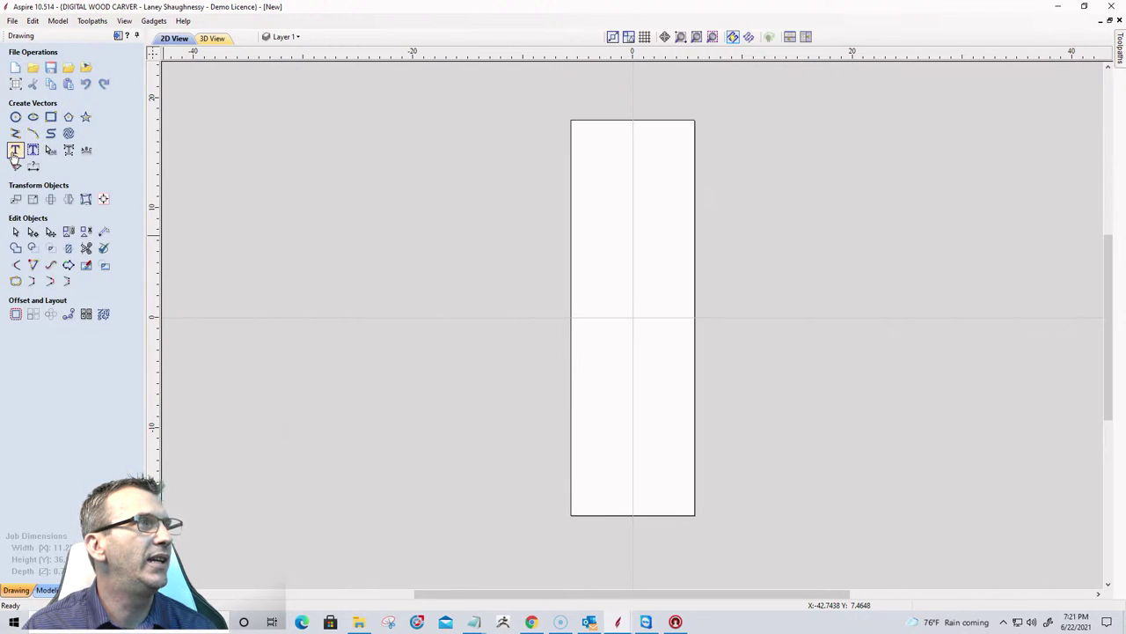
click(15, 152)
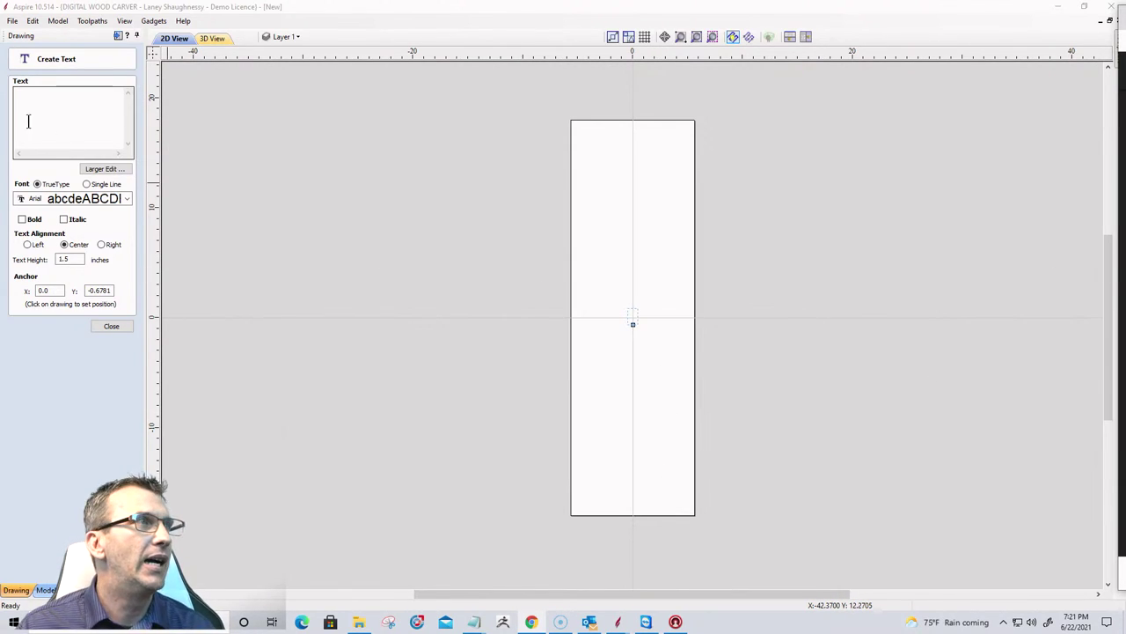
Enter LET and RING on two lines and try the Brilon font.
click(40, 93)
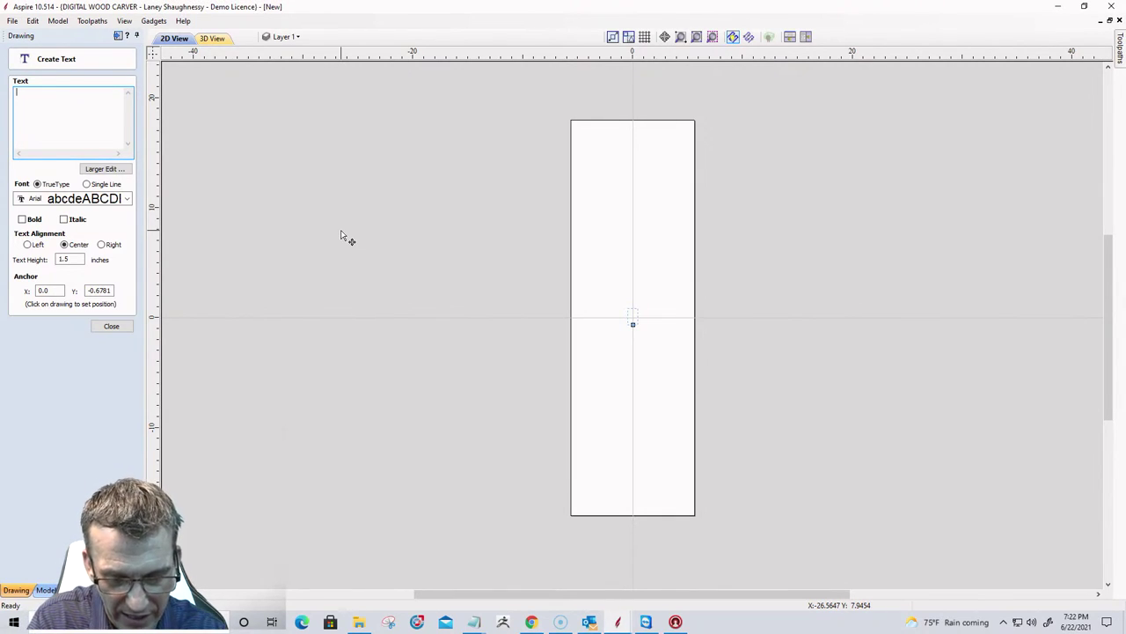
text(LET )
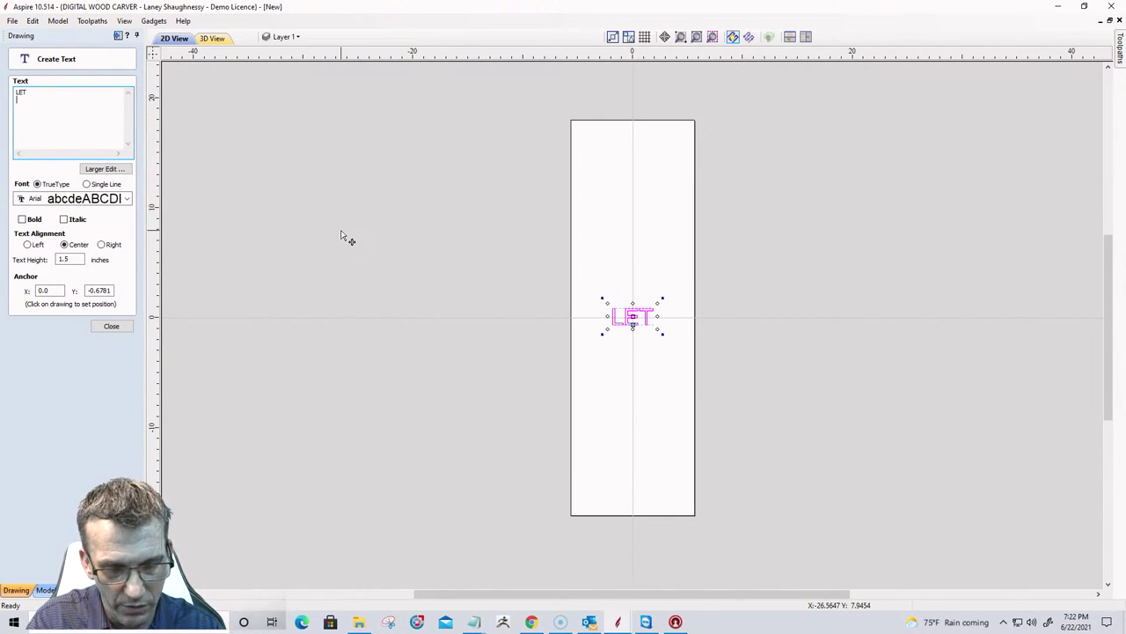
text(RING)
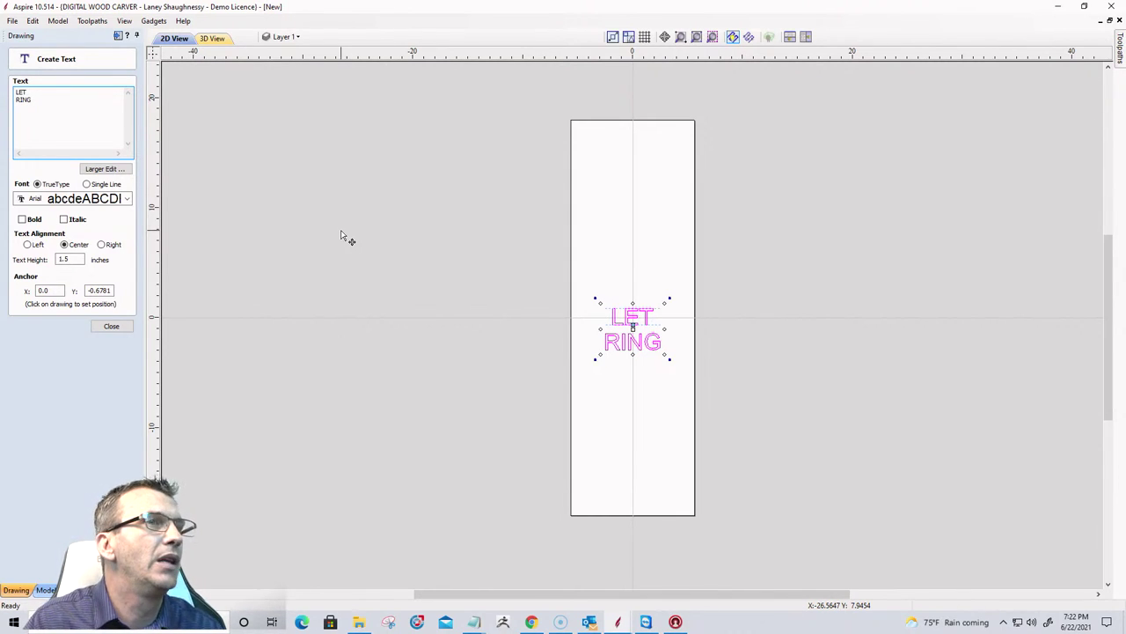
click(61, 200)
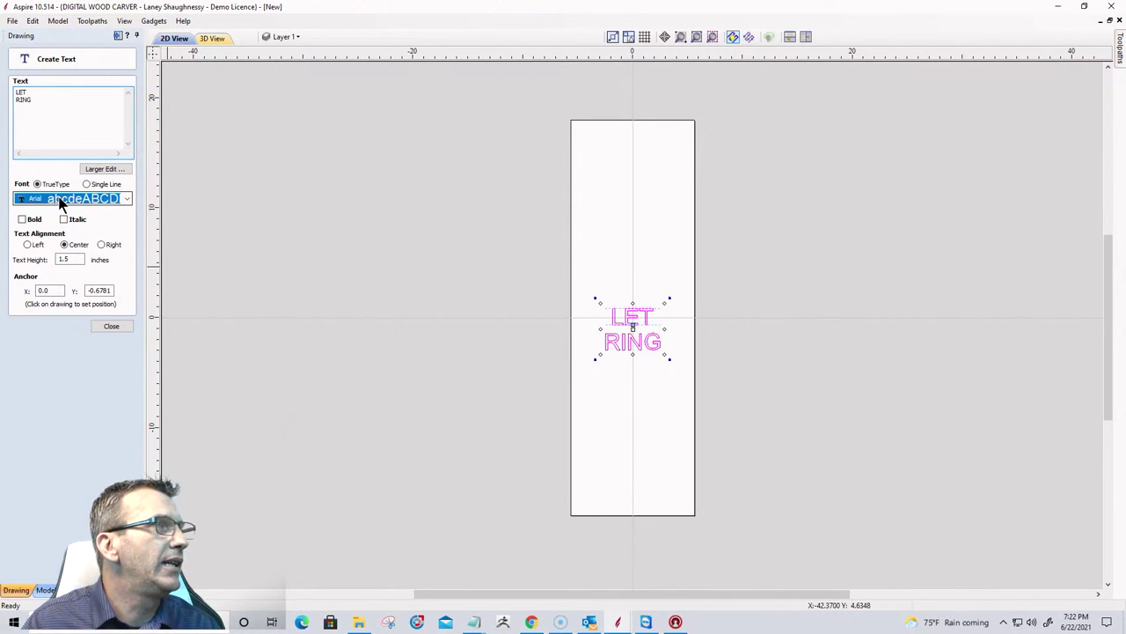
scroll(185, 286, down, 3)
scroll(185, 286, down, 8)
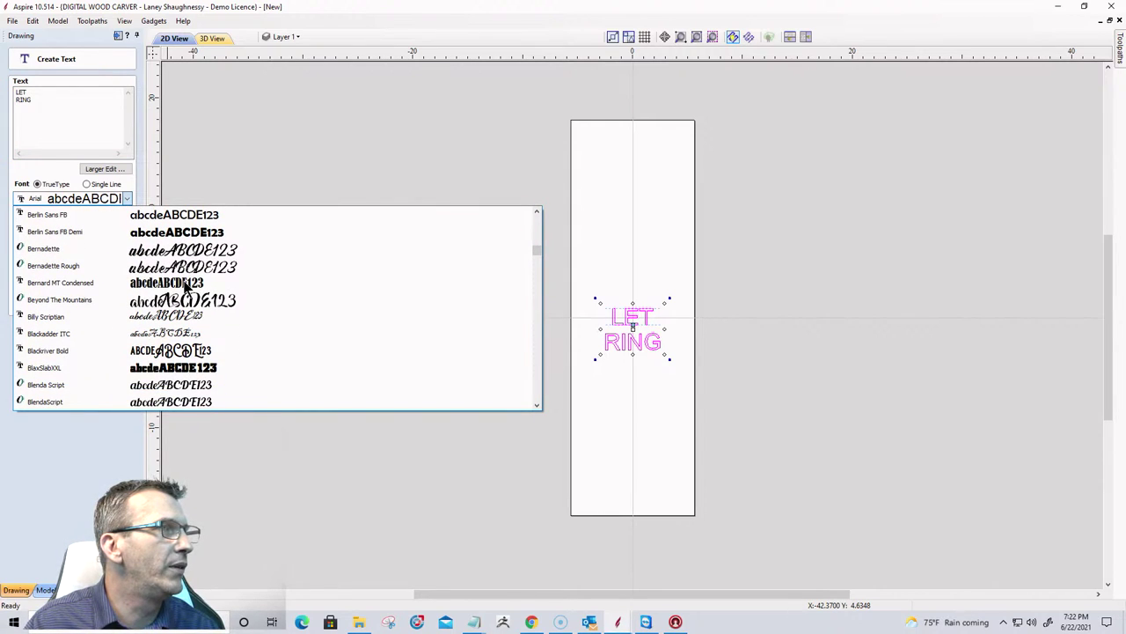
scroll(258, 319, down, 5)
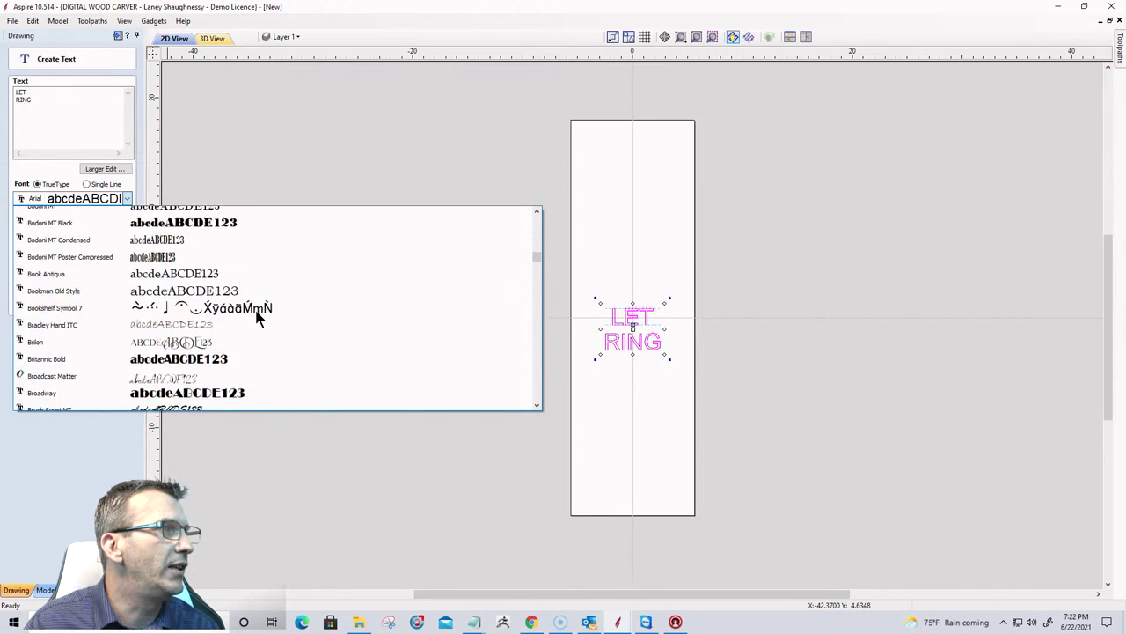
scroll(257, 319, down, 1)
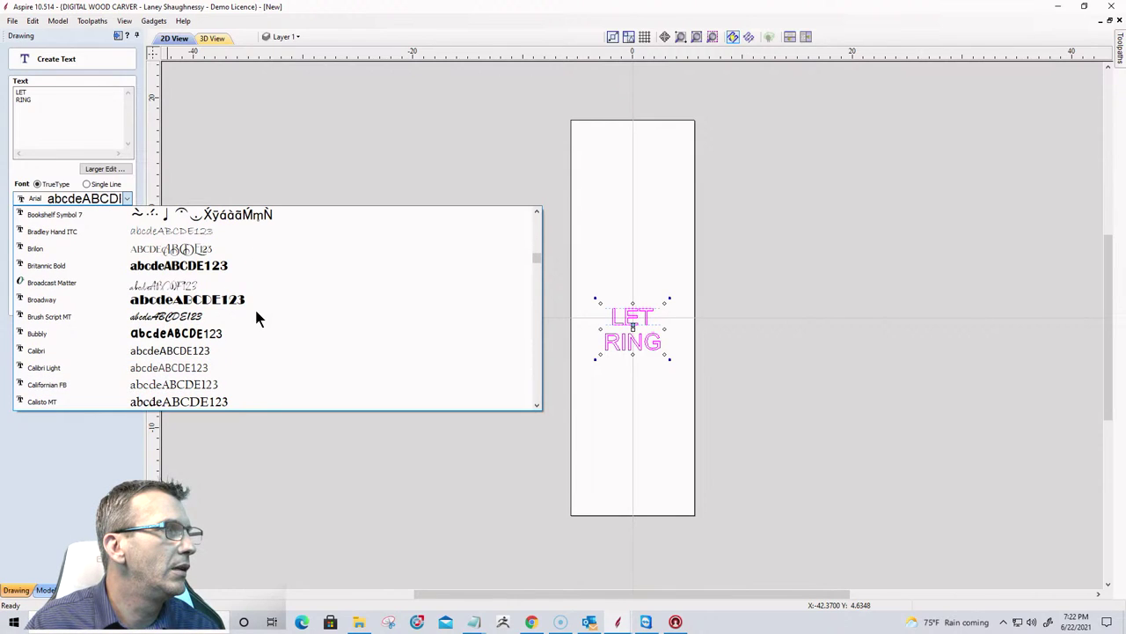
click(180, 255)
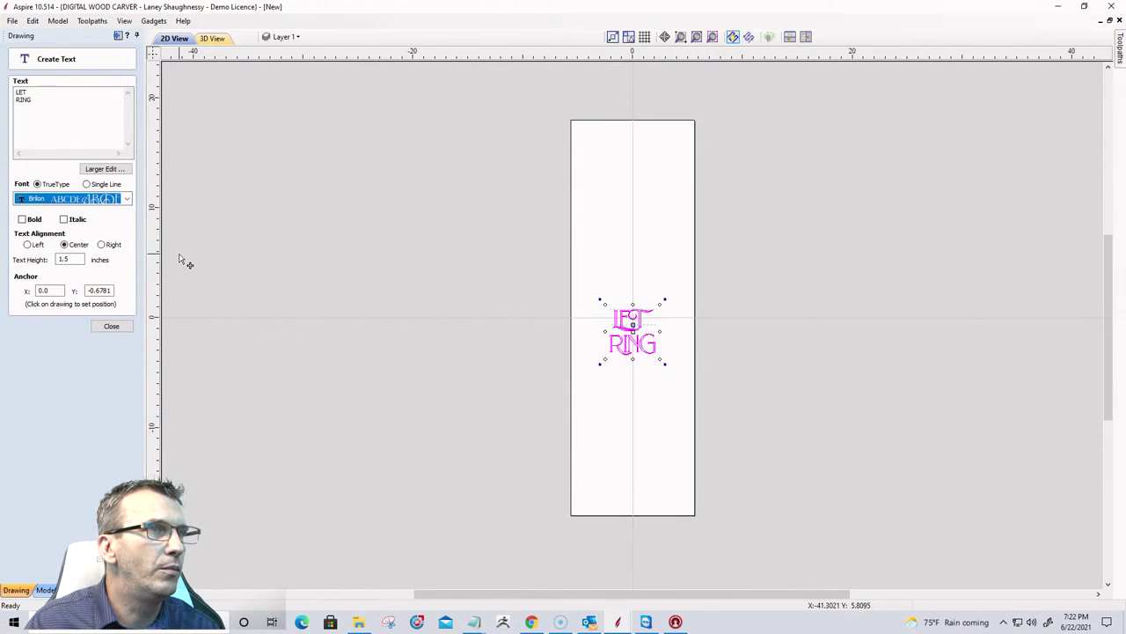
Try the Forte and then the Gala Script fonts on the text.
click(127, 199)
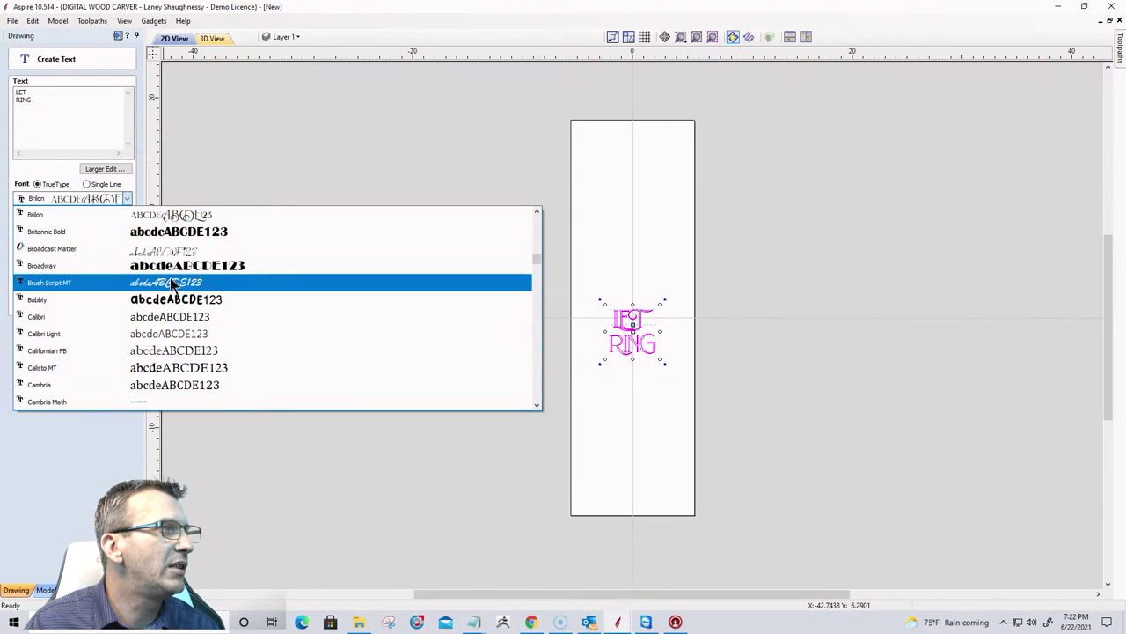
scroll(172, 286, down, 3)
scroll(173, 297, down, 6)
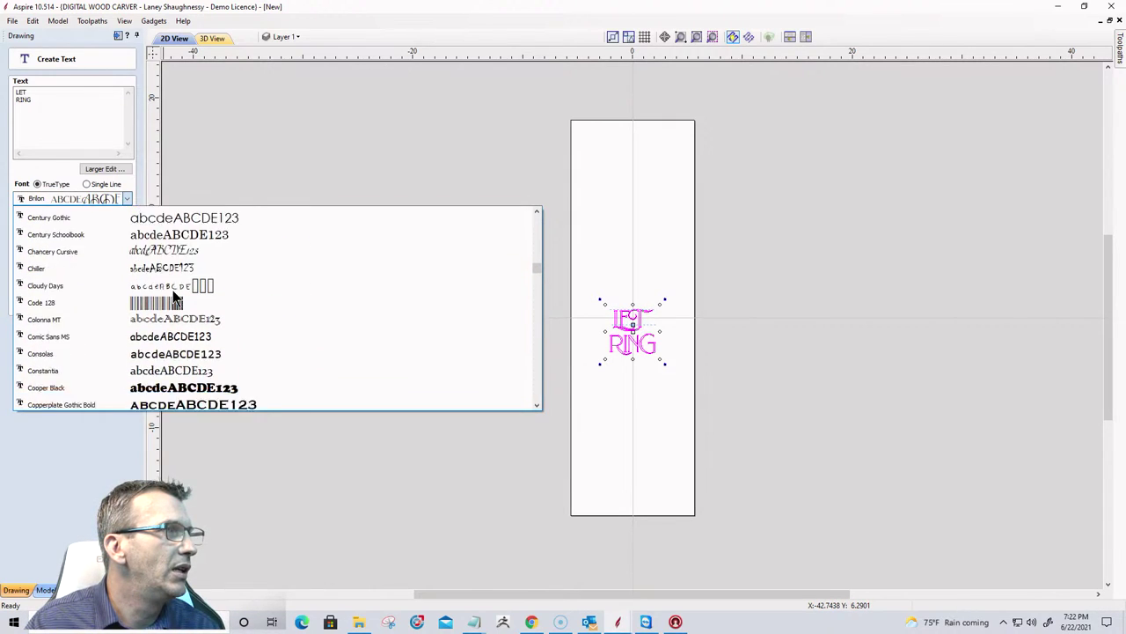
scroll(173, 297, down, 5)
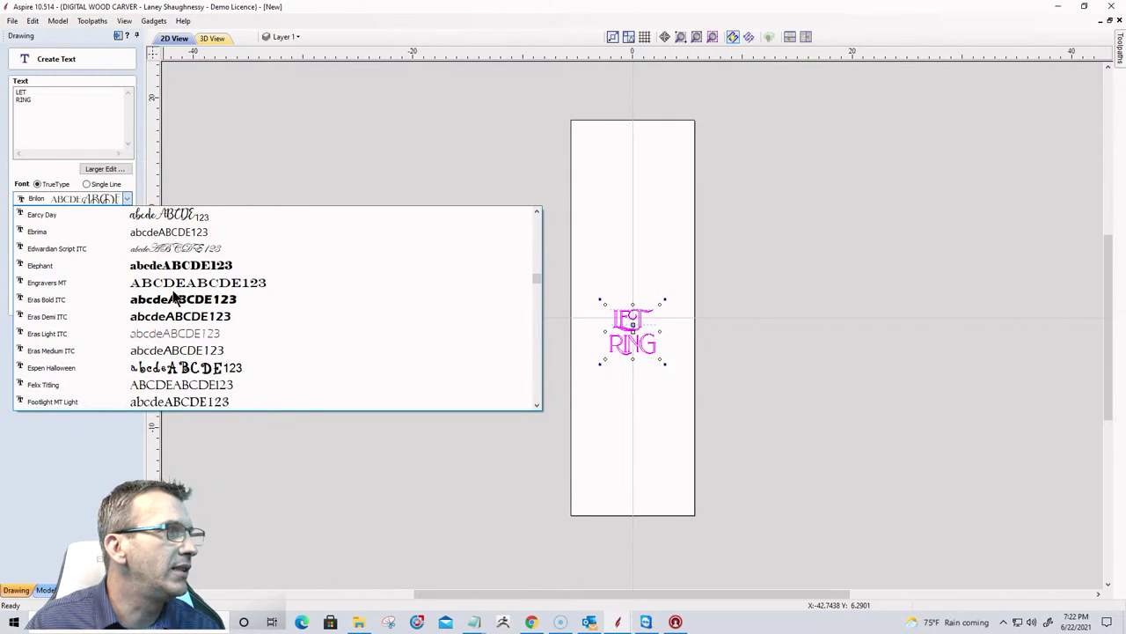
scroll(174, 297, down, 4)
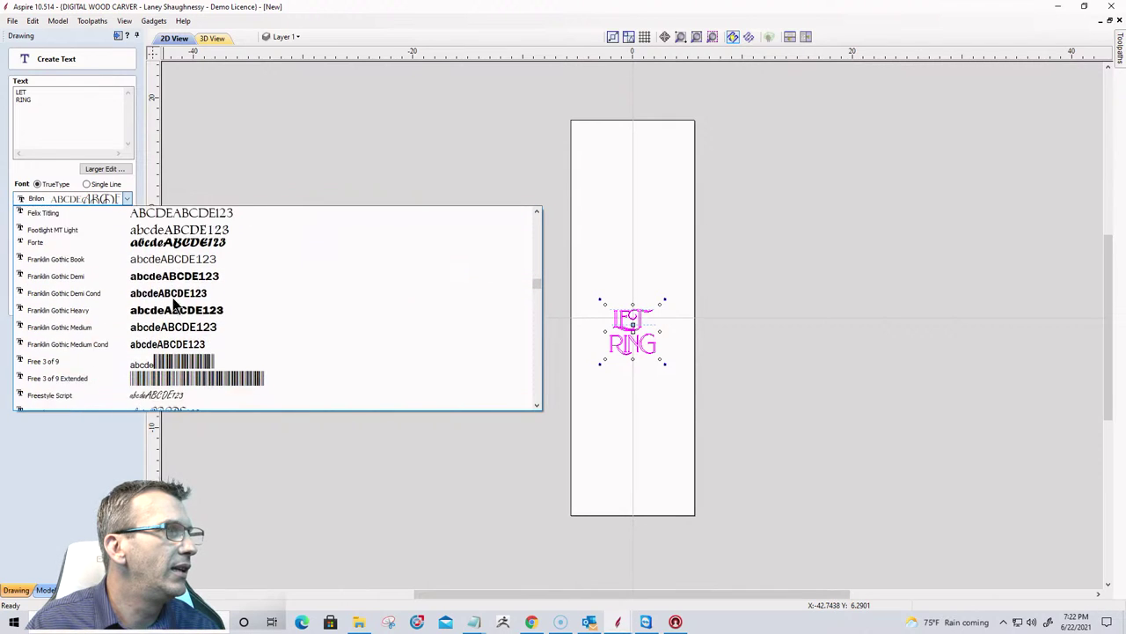
click(154, 215)
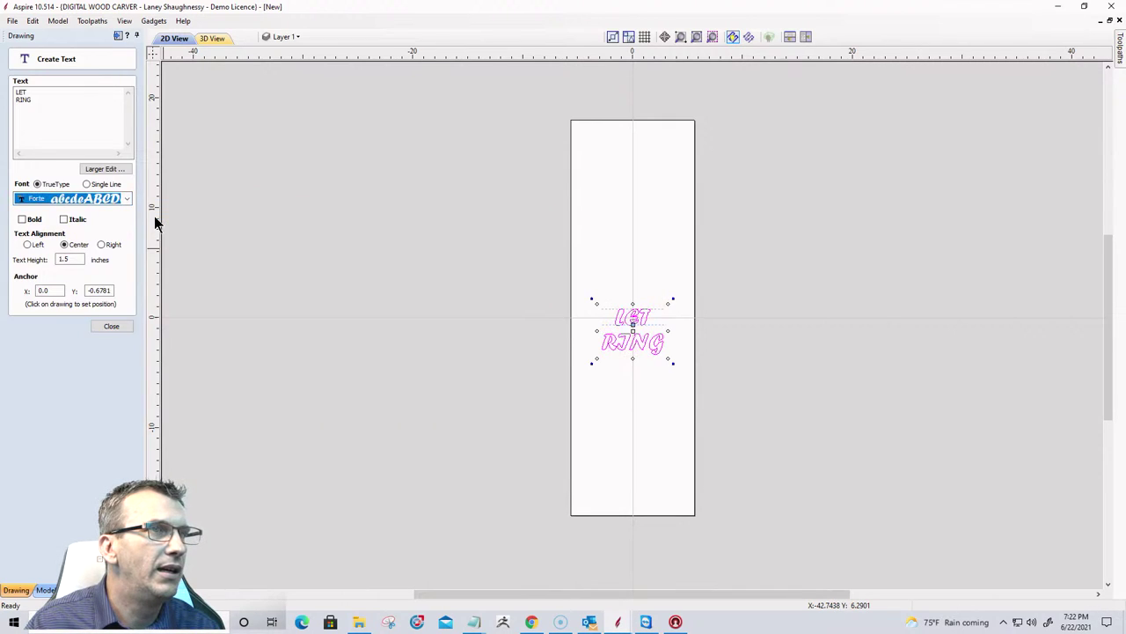
click(124, 200)
scroll(159, 303, down, 2)
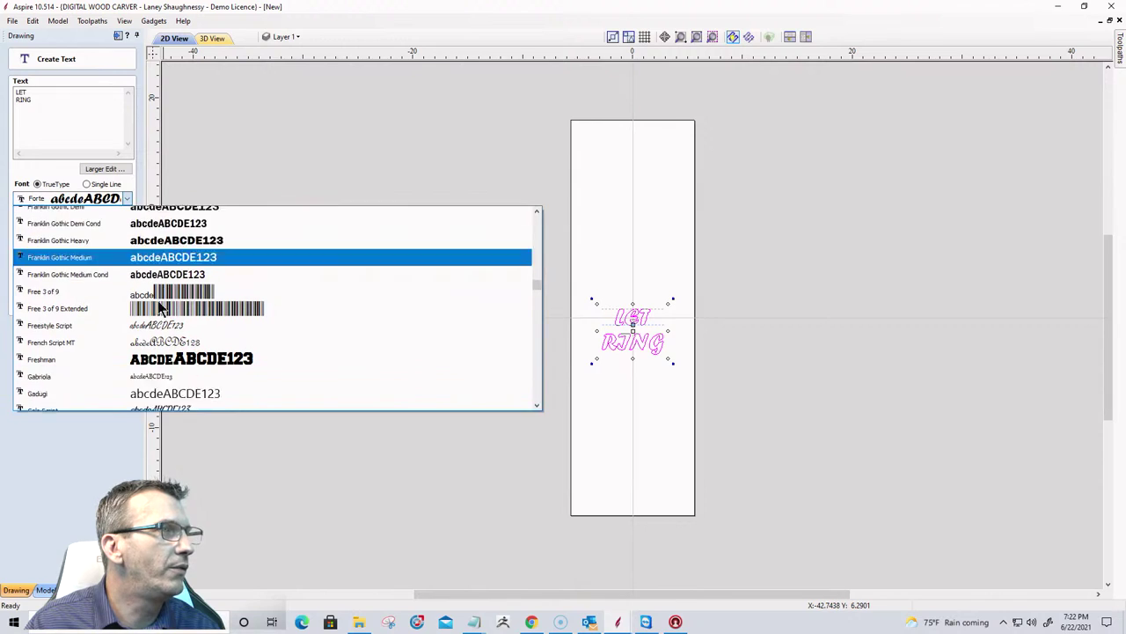
scroll(159, 303, down, 2)
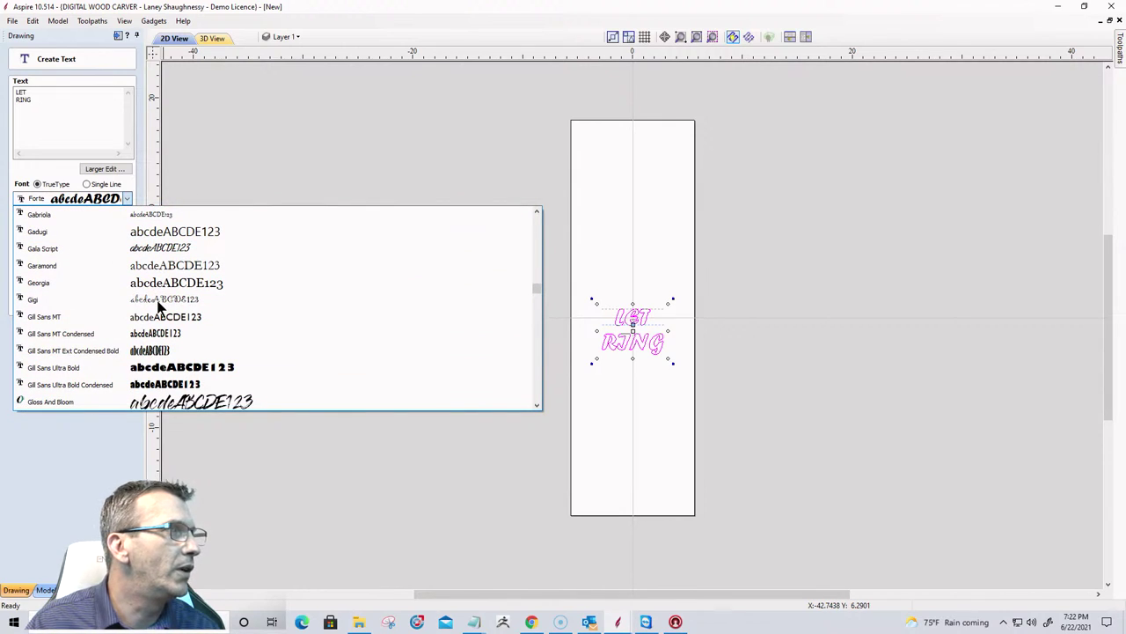
click(152, 248)
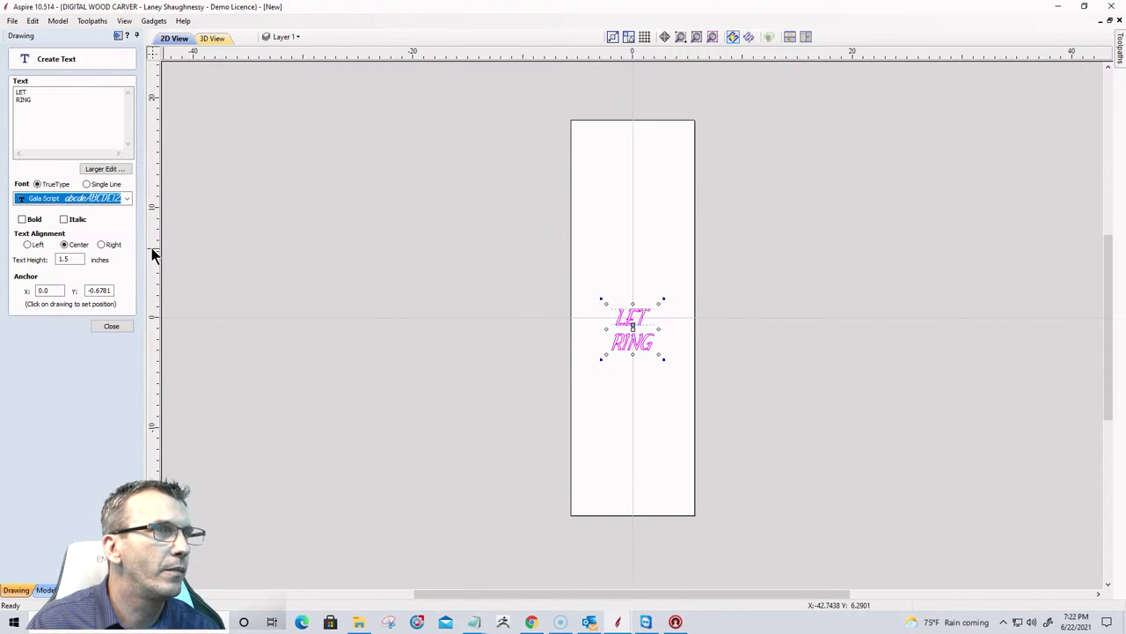
Settle on the Golden Ranger font and select the 1.5 in height value.
click(127, 198)
scroll(151, 291, down, 5)
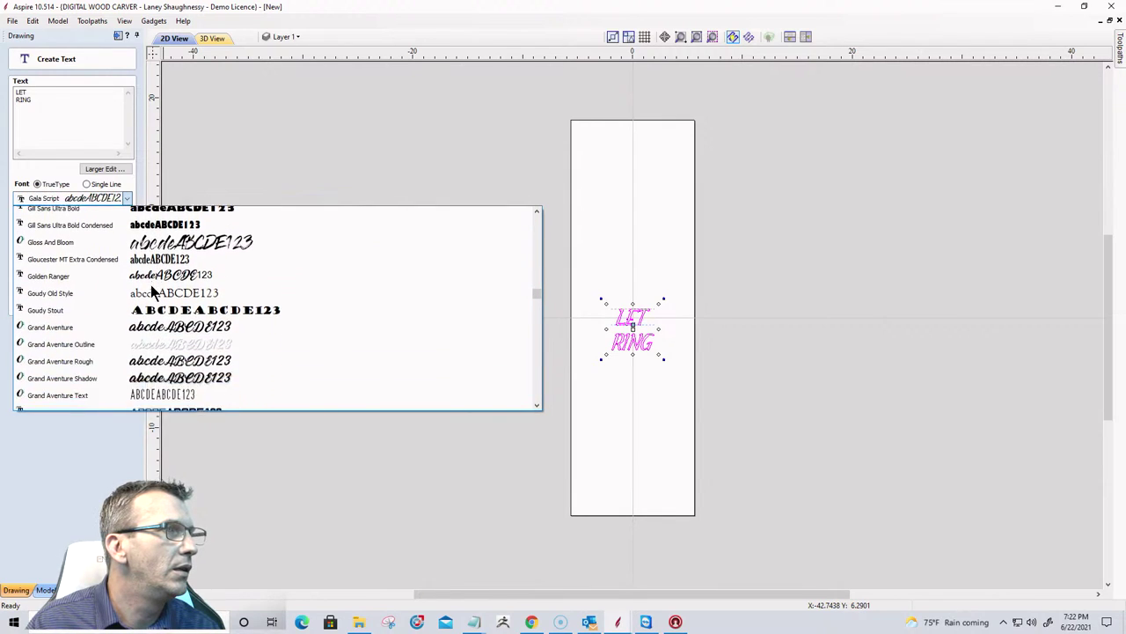
click(151, 249)
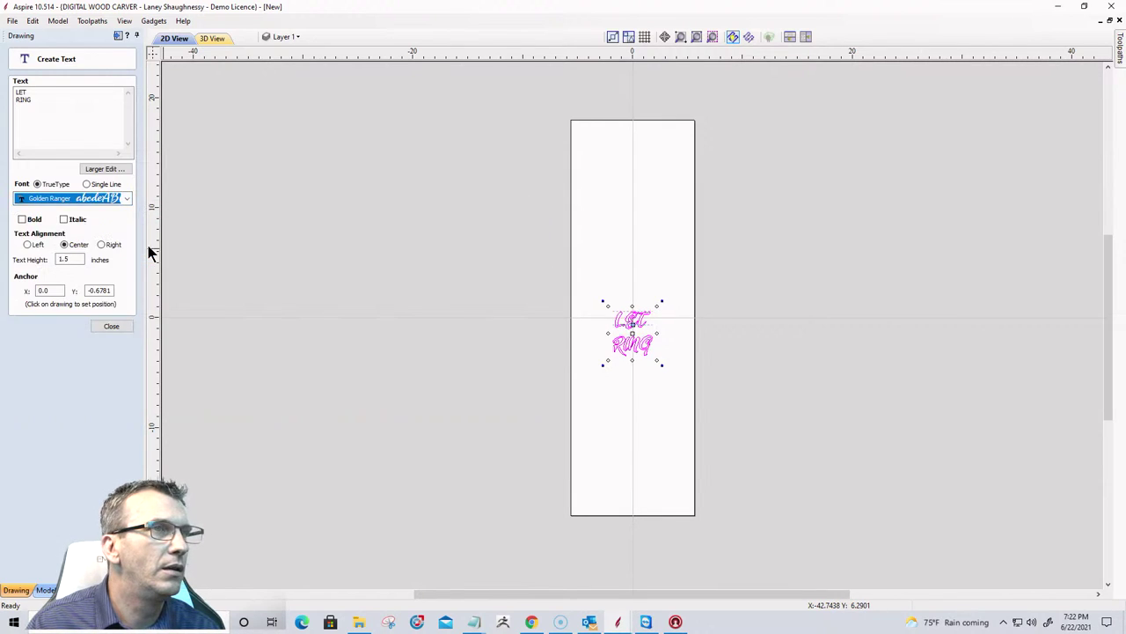
scroll(606, 328, up, 5)
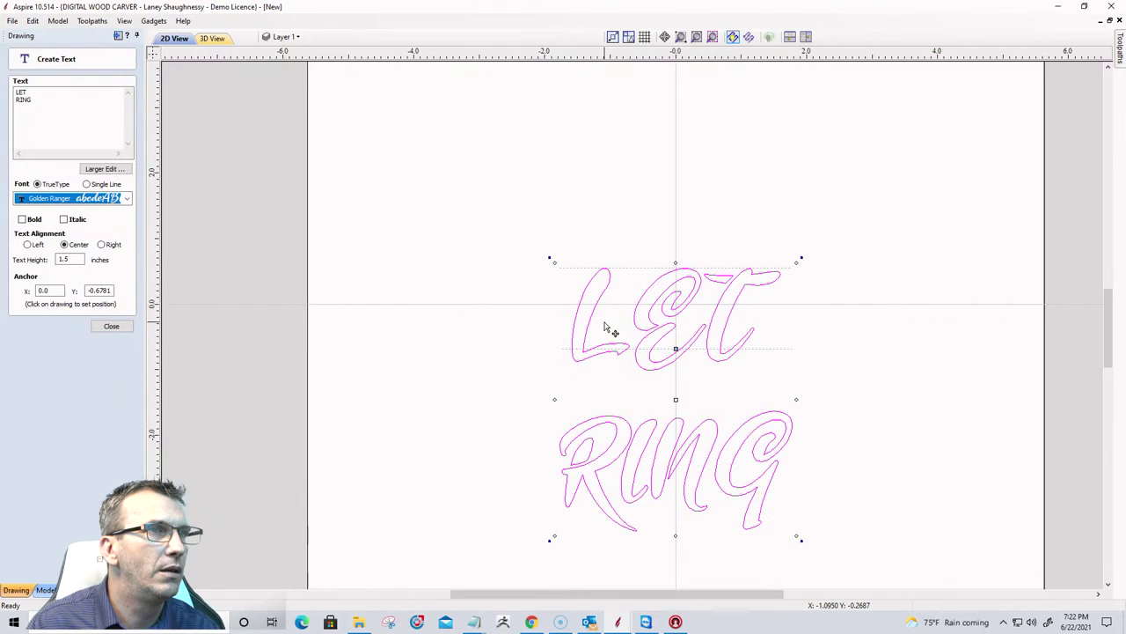
scroll(606, 328, down, 8)
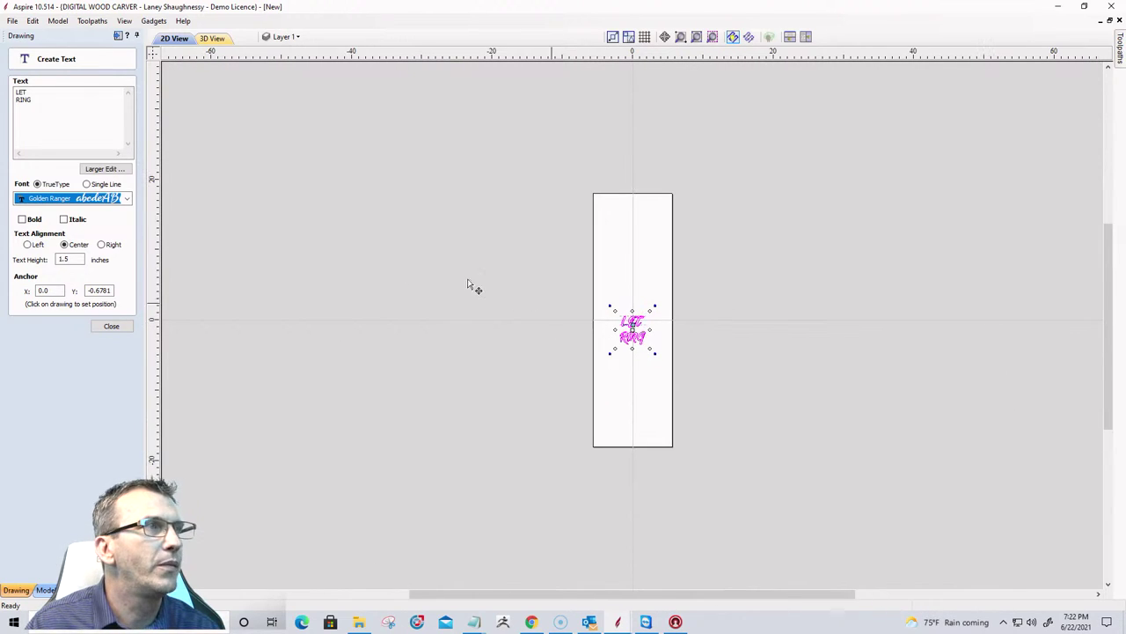
double_click(74, 260)
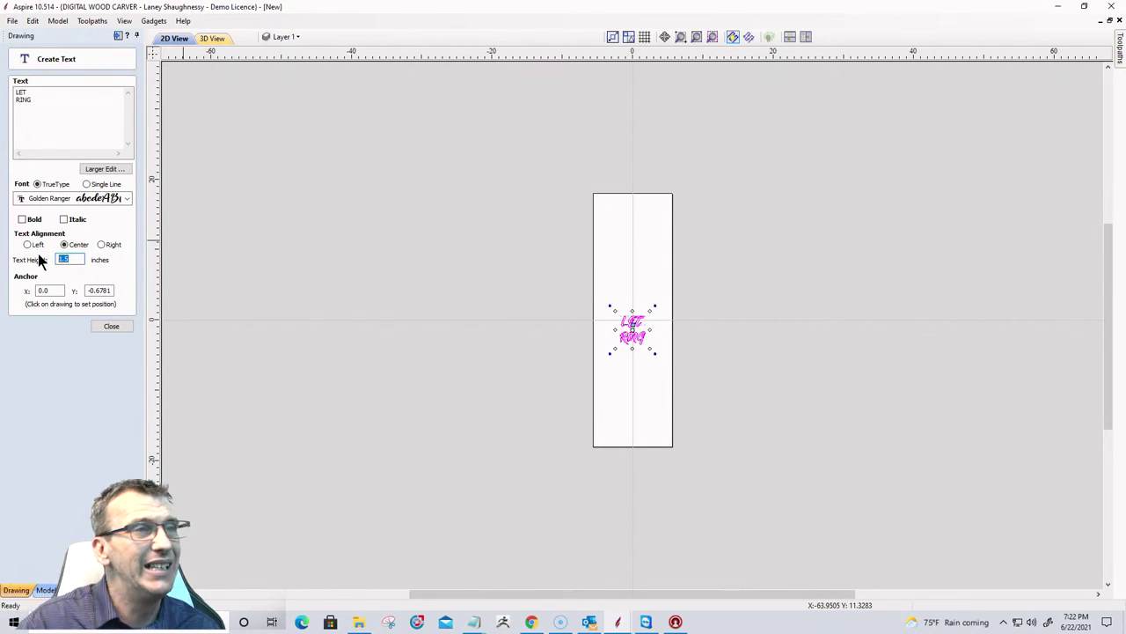
Close the text form and break the LET RING block into separate lines.
click(112, 326)
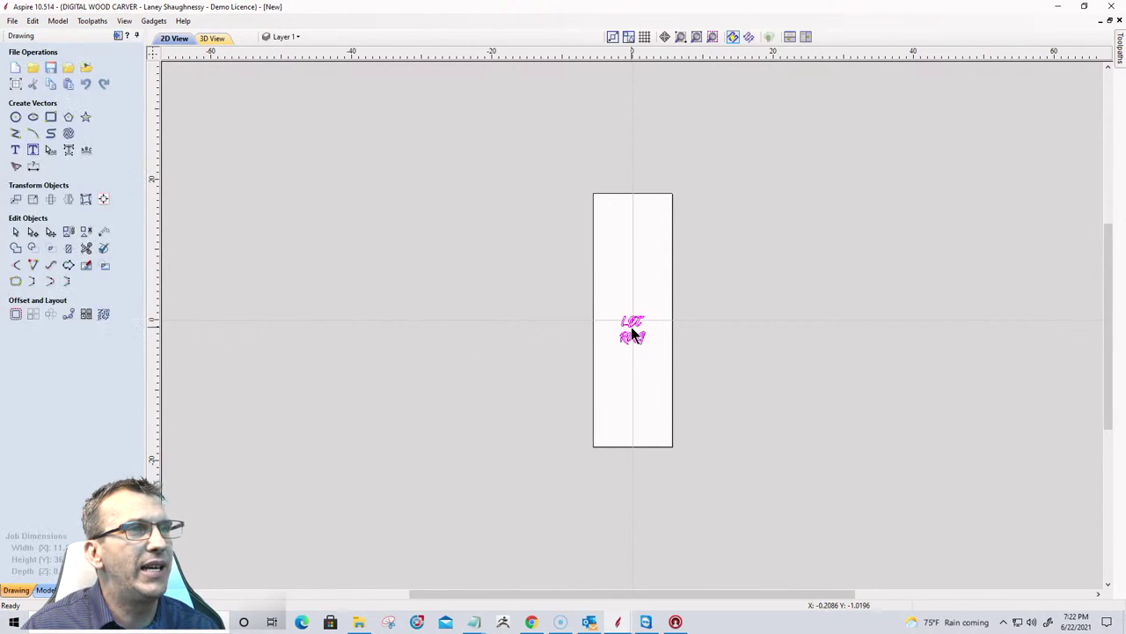
scroll(633, 332, up, 10)
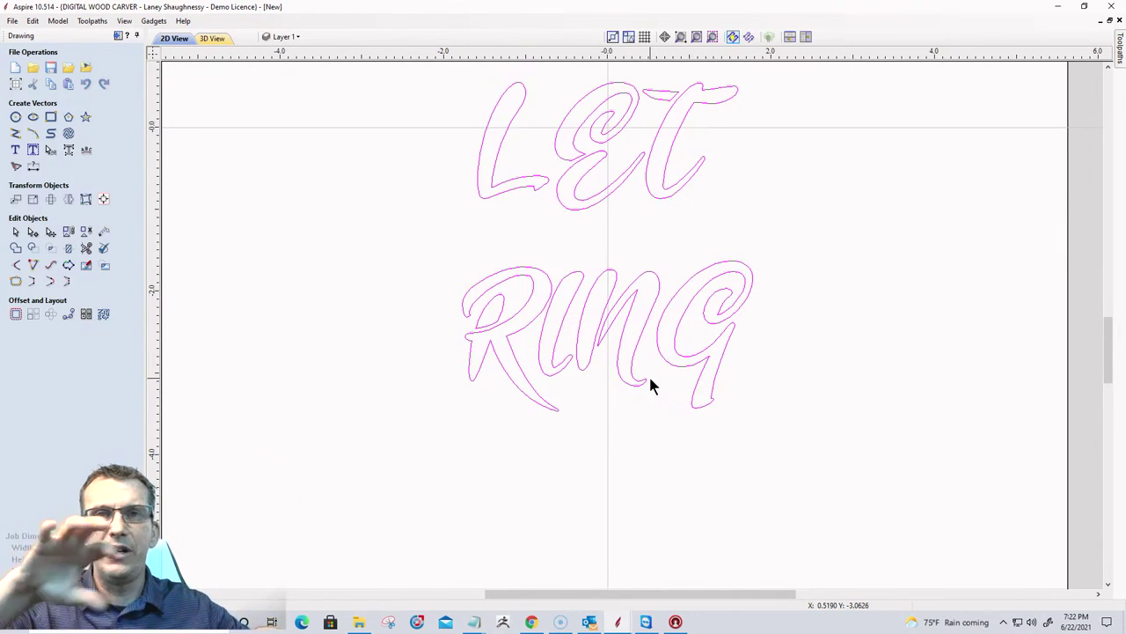
right_click(606, 201)
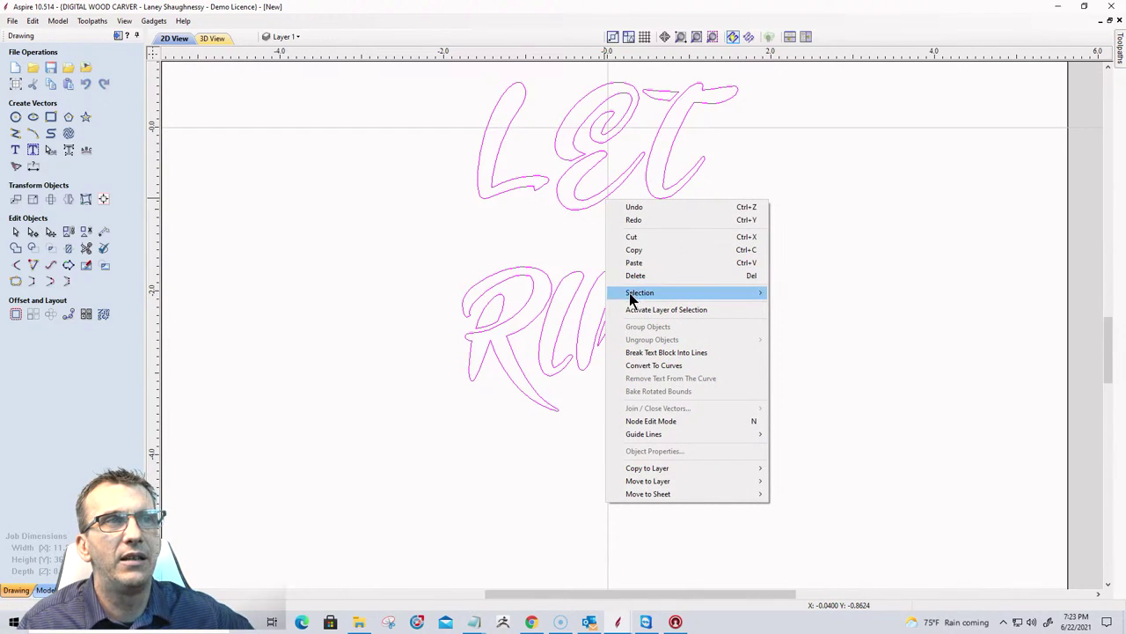
click(672, 354)
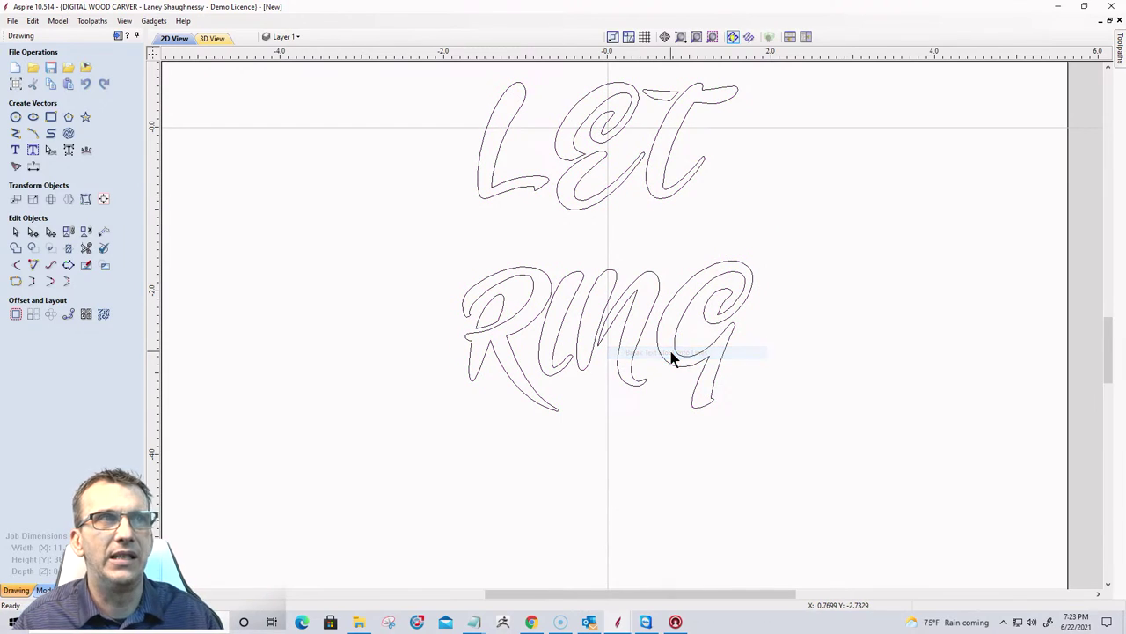
Check each line is now its own object, ending with LET selected.
click(577, 211)
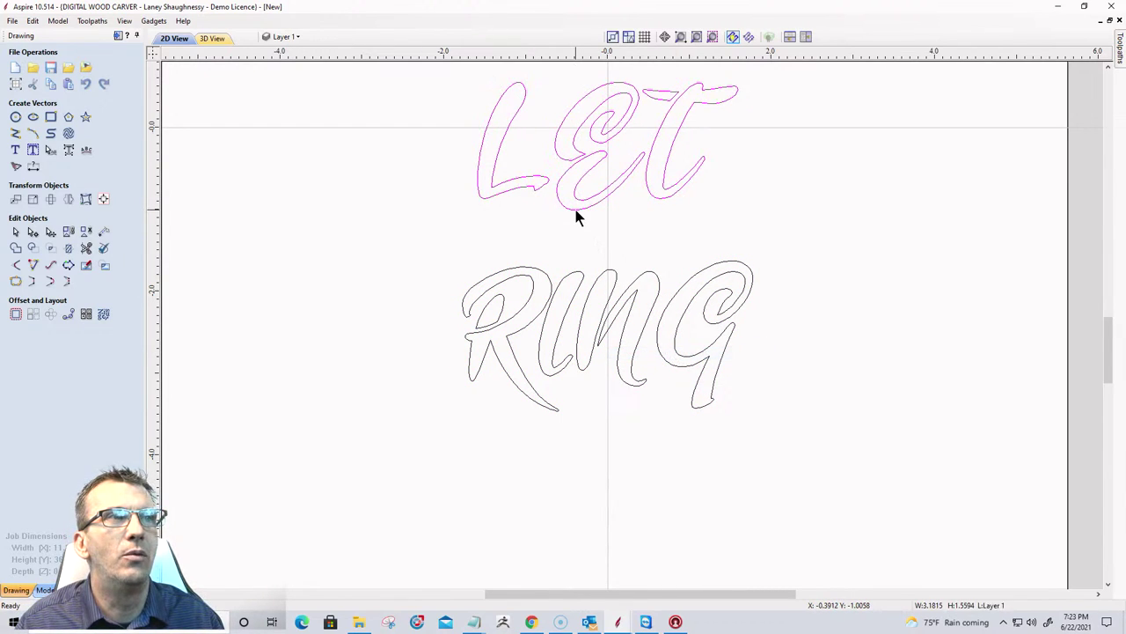
click(598, 282)
scroll(706, 273, down, 6)
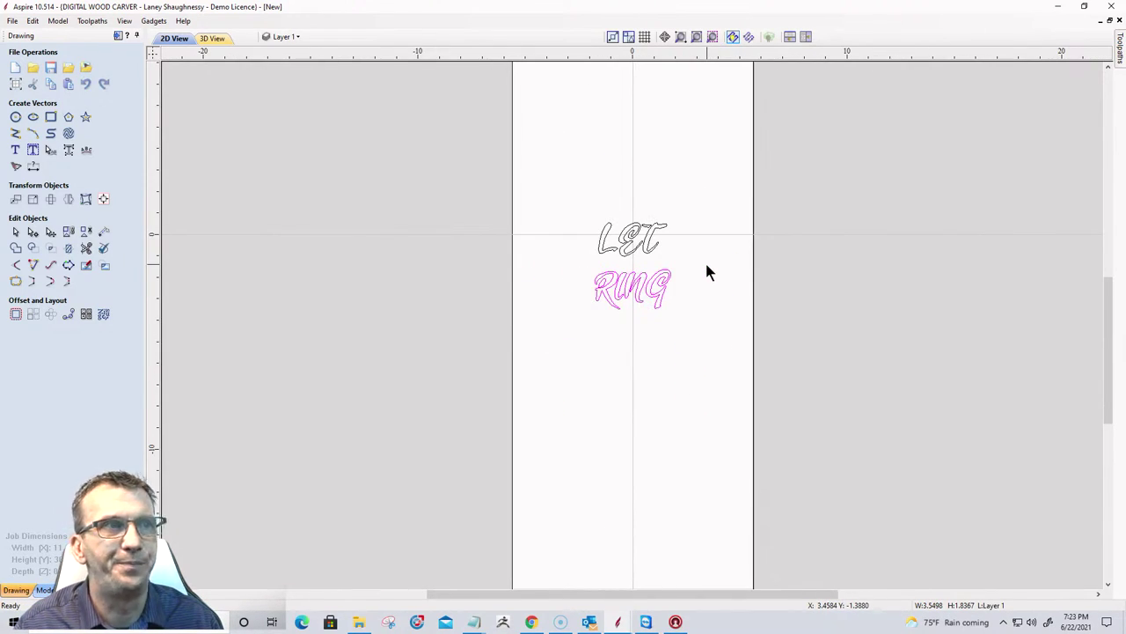
scroll(640, 261, up, 2)
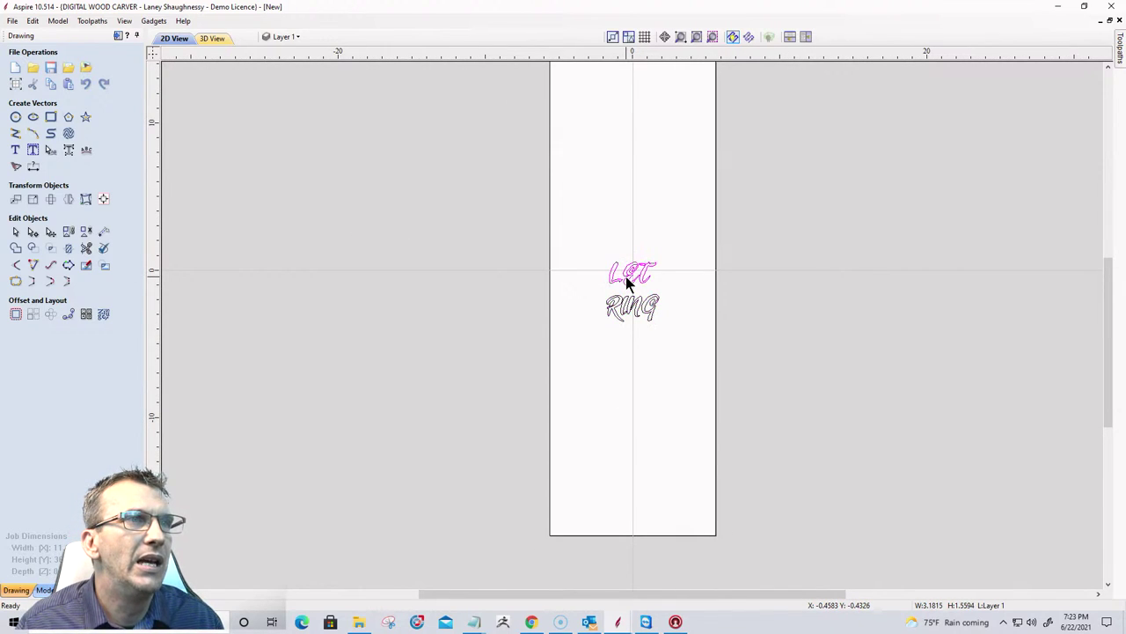
scroll(626, 277, down, 2)
scroll(626, 276, up, 3)
scroll(626, 276, down, 3)
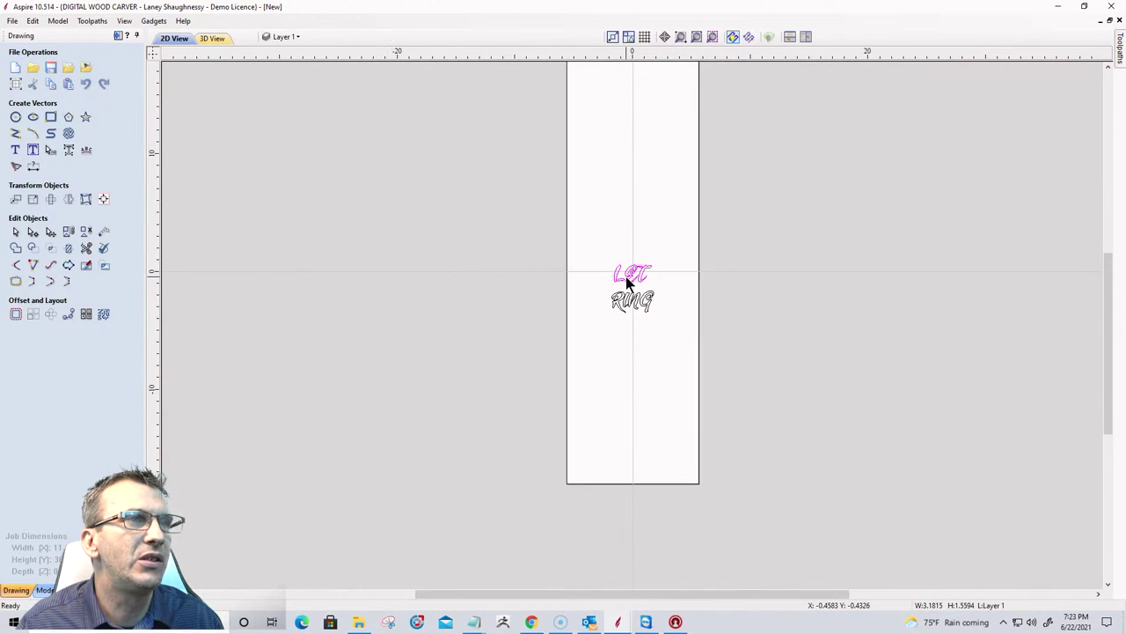
scroll(647, 211, down, 3)
scroll(648, 234, up, 1)
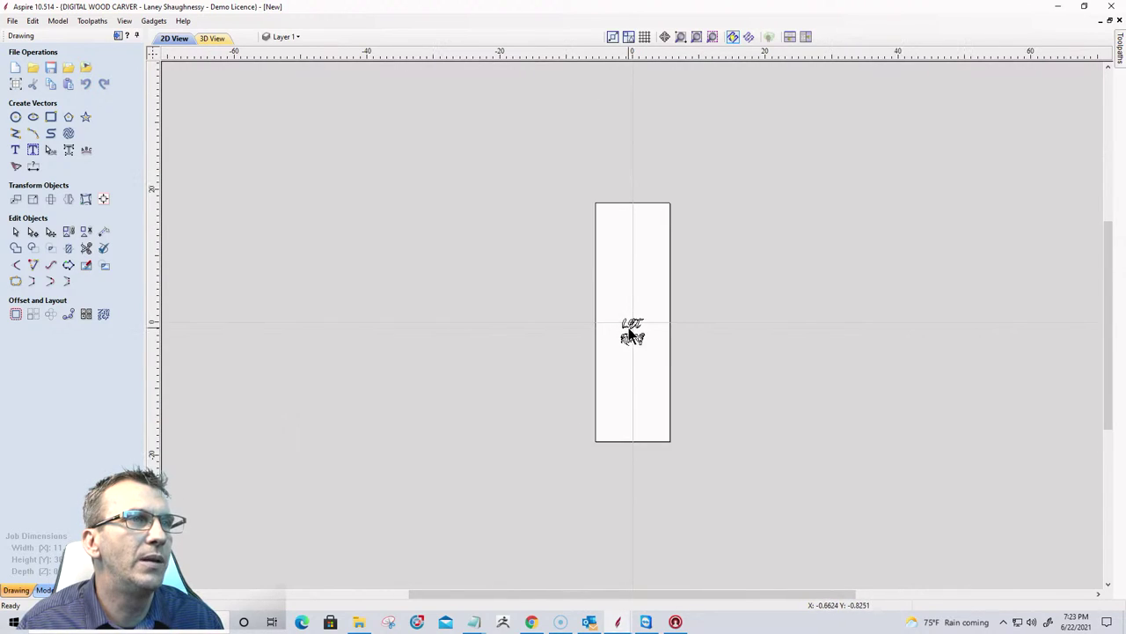
click(631, 330)
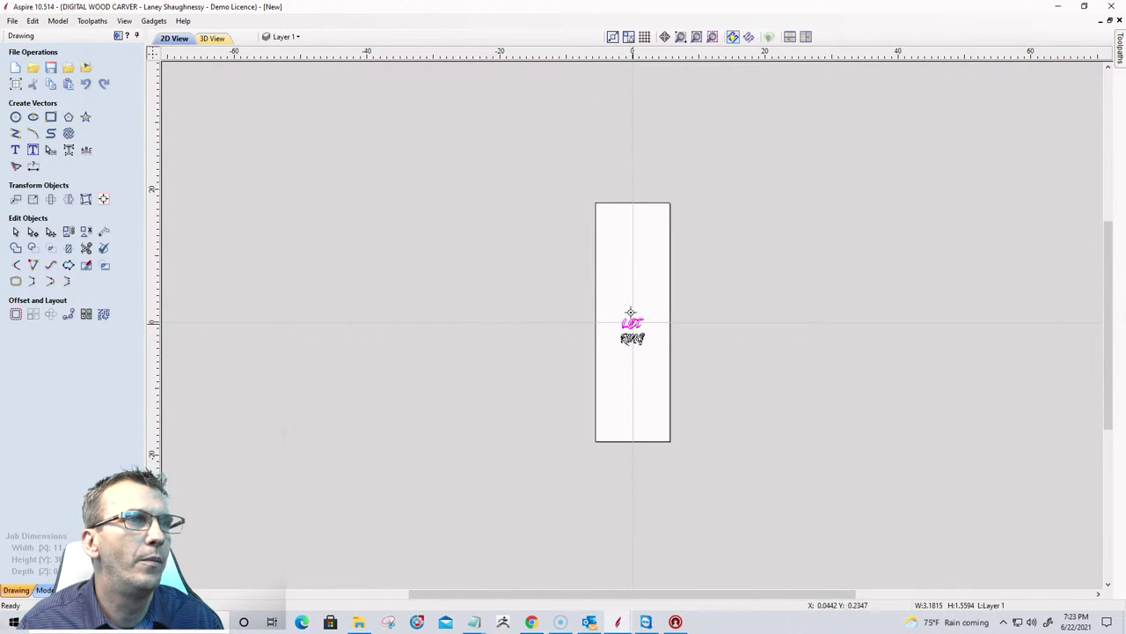
Move LET up near the board top and scale it to about 7.46 x 3.66 in.
drag(631, 312, 632, 217)
scroll(628, 195, up, 2)
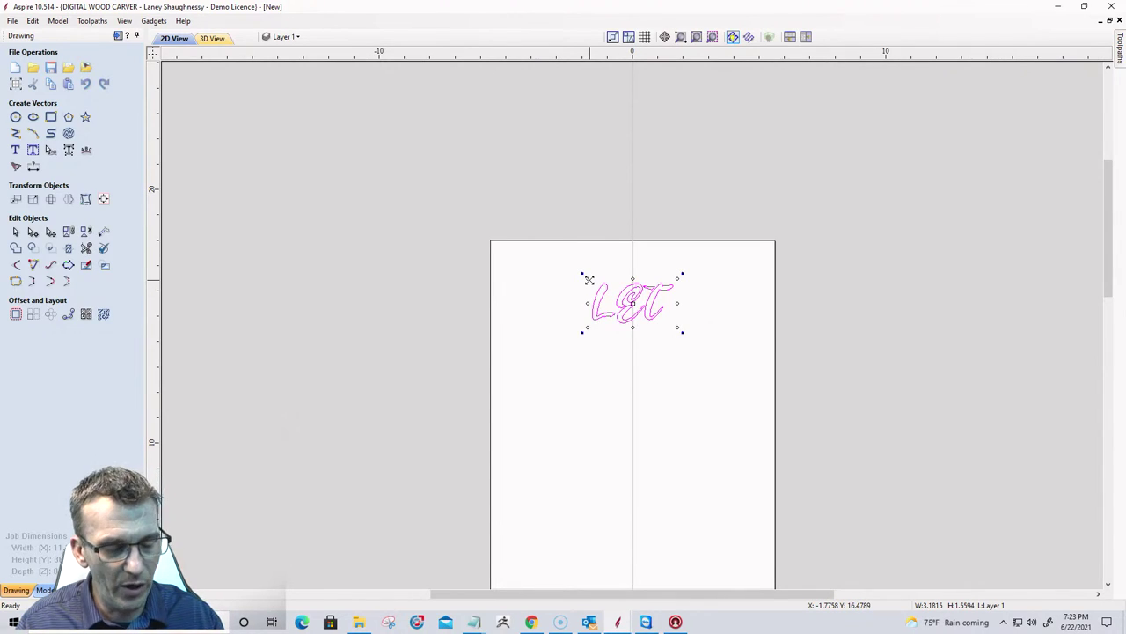
scroll(589, 280, up, 3)
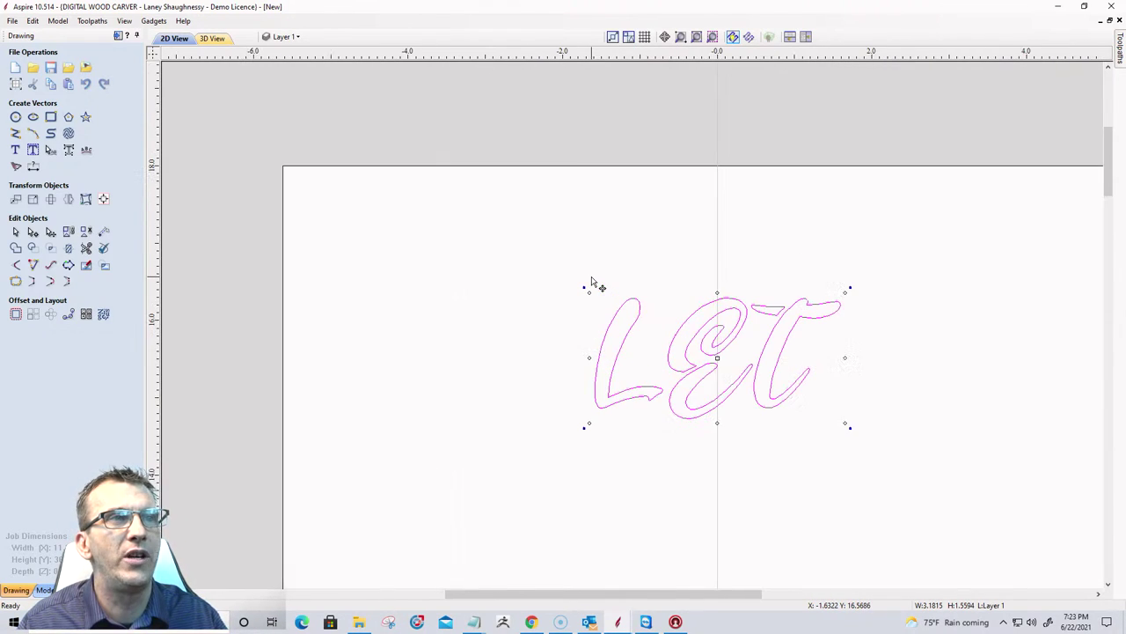
click(782, 230)
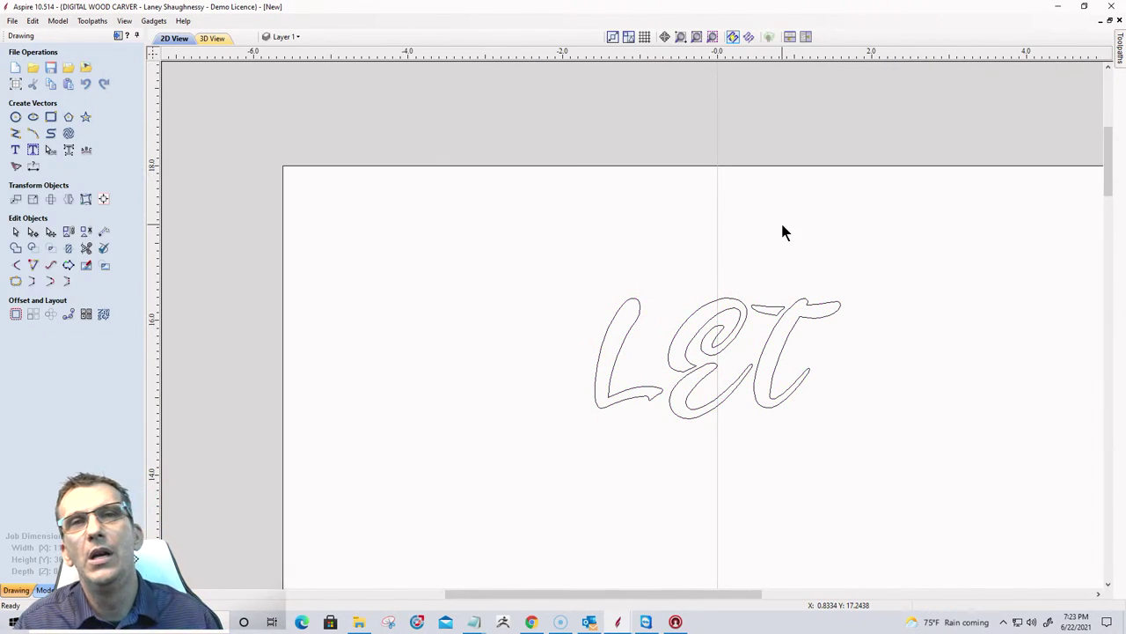
click(764, 311)
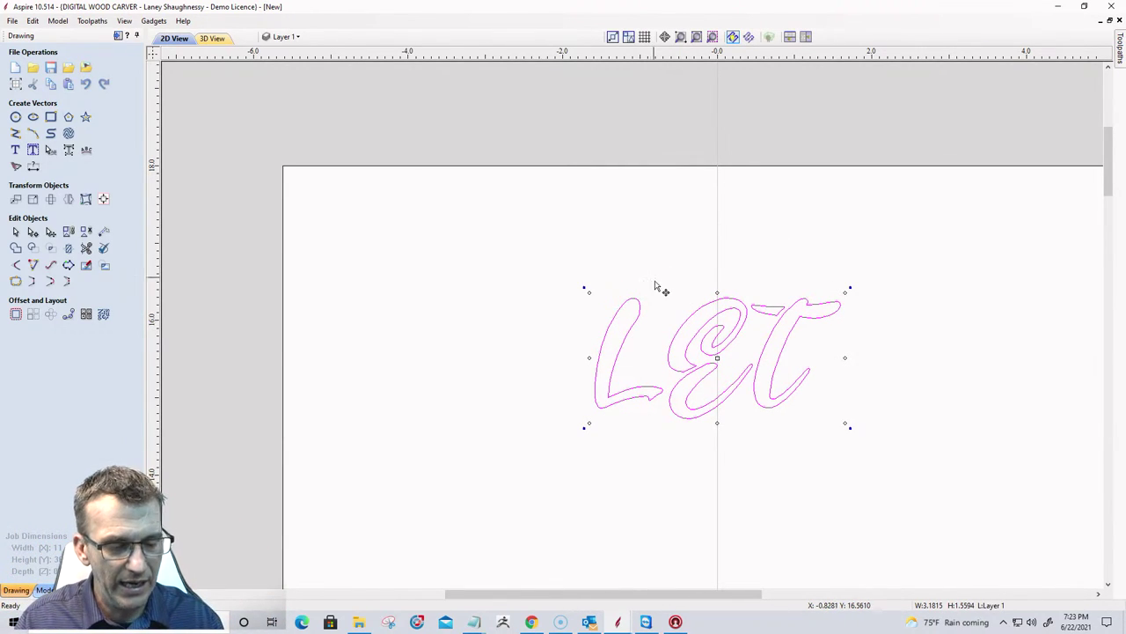
drag(588, 293, 488, 216)
scroll(728, 381, down, 5)
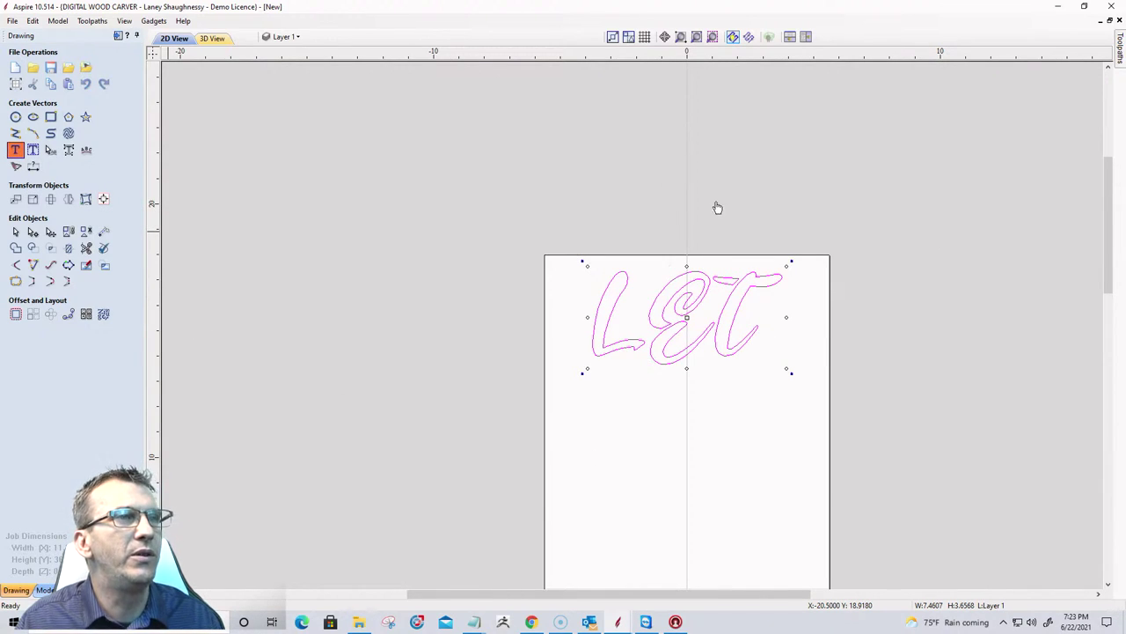
Change LET's font from Mickey Steward to Bernadette and retype it as 'Let'.
double_click(762, 280)
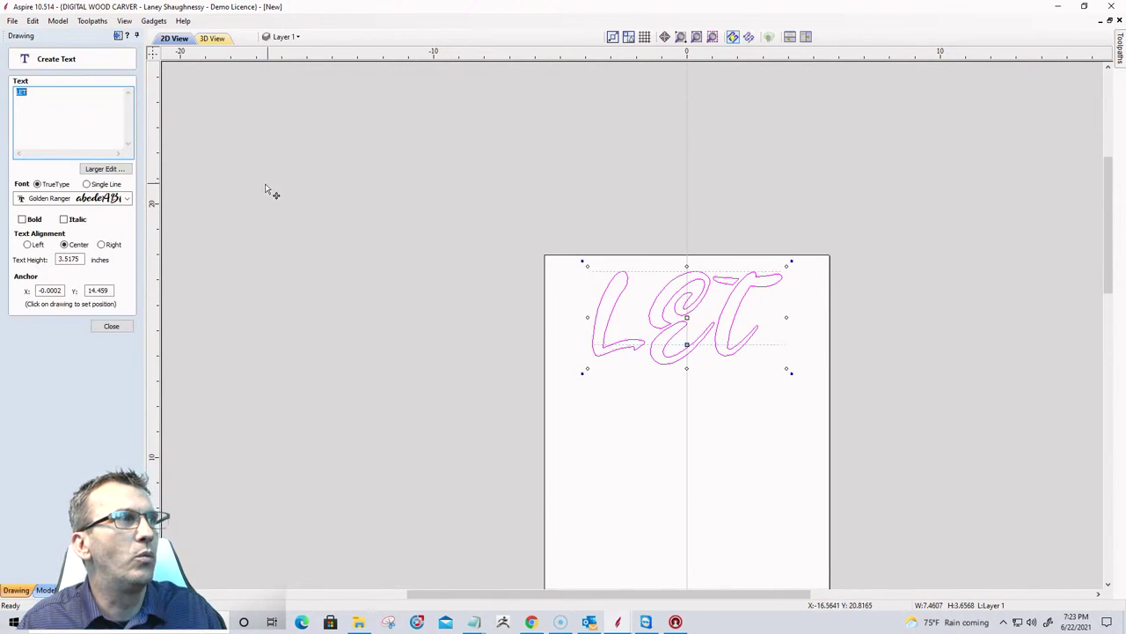
click(126, 199)
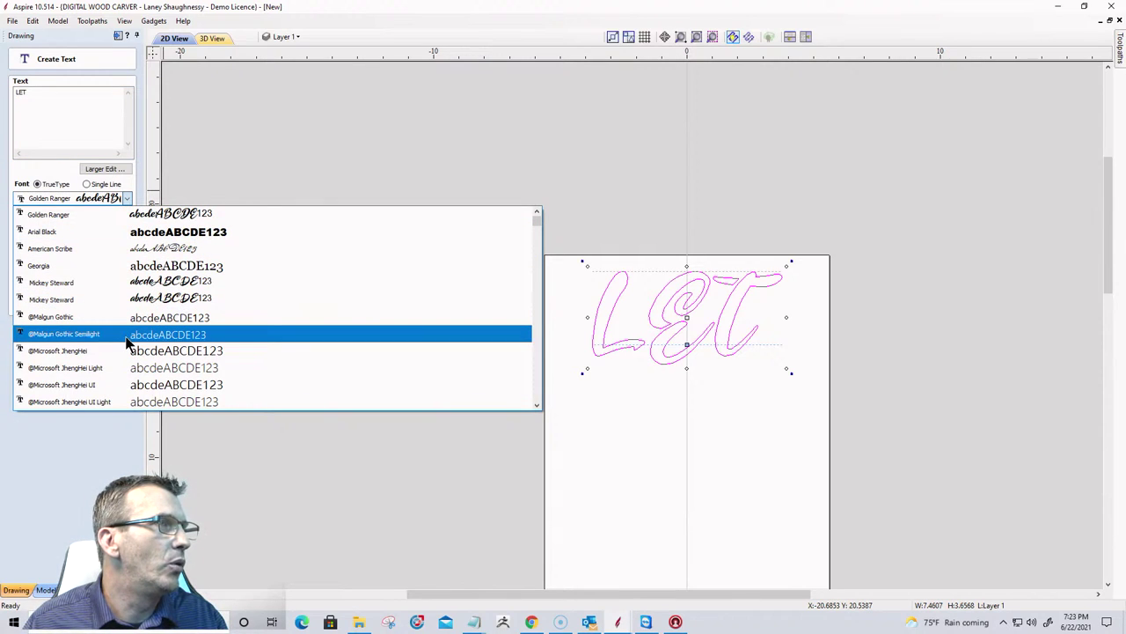
click(126, 299)
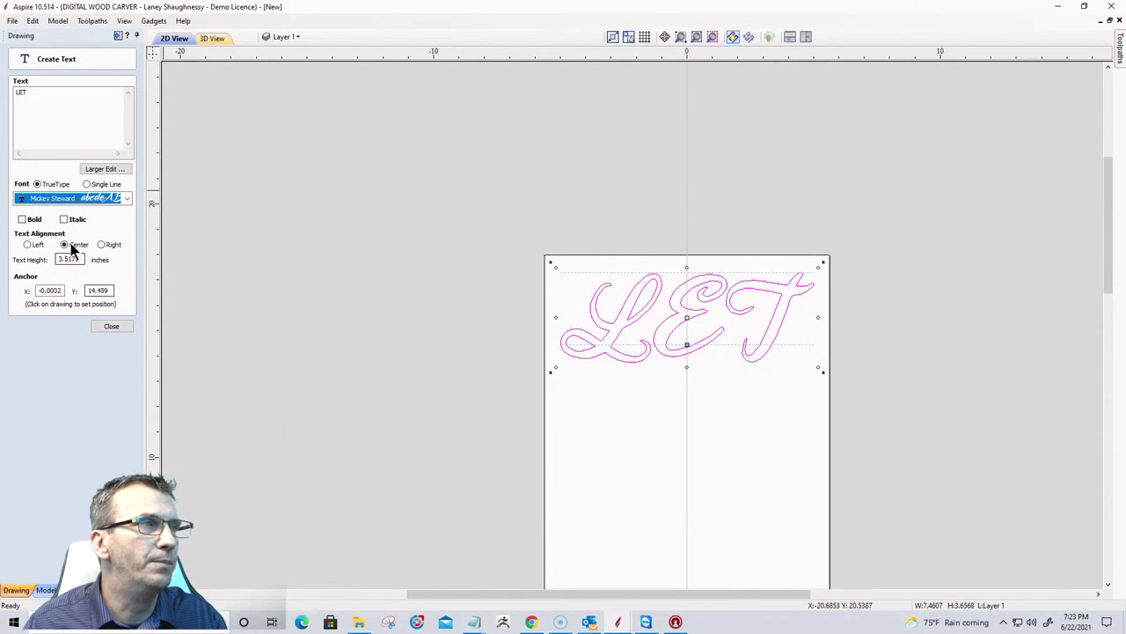
click(126, 198)
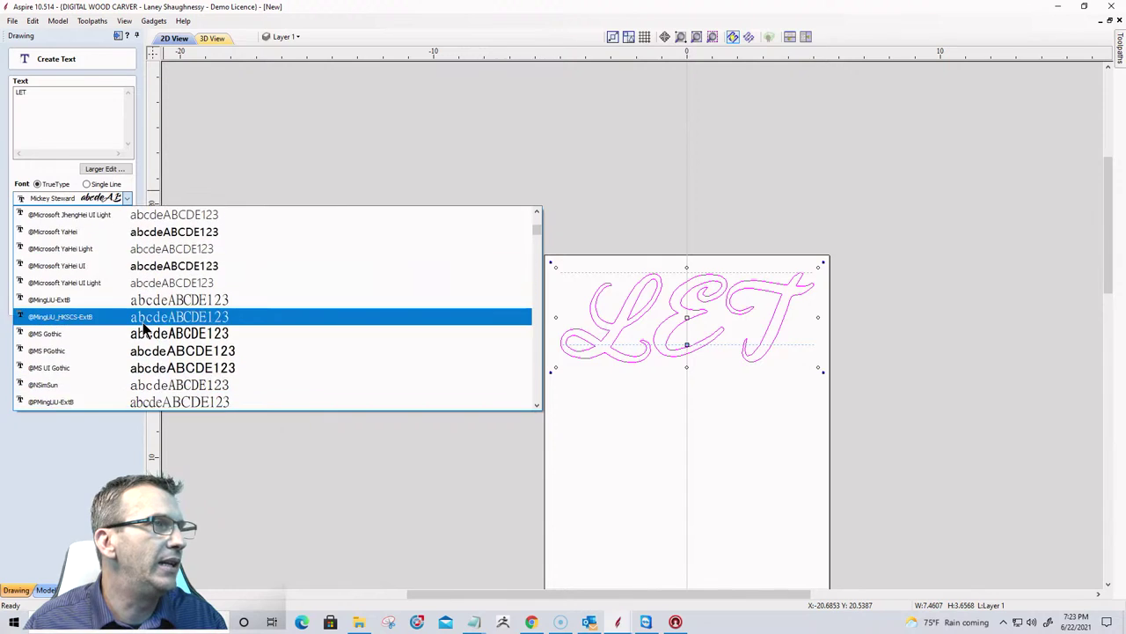
scroll(145, 327, down, 10)
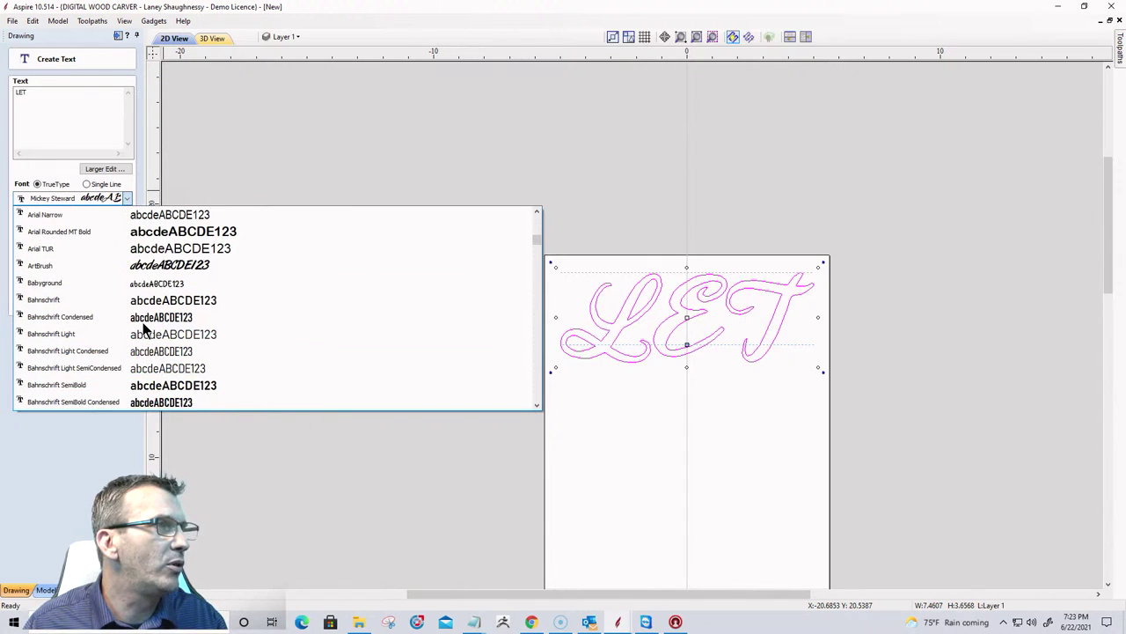
scroll(146, 328, down, 5)
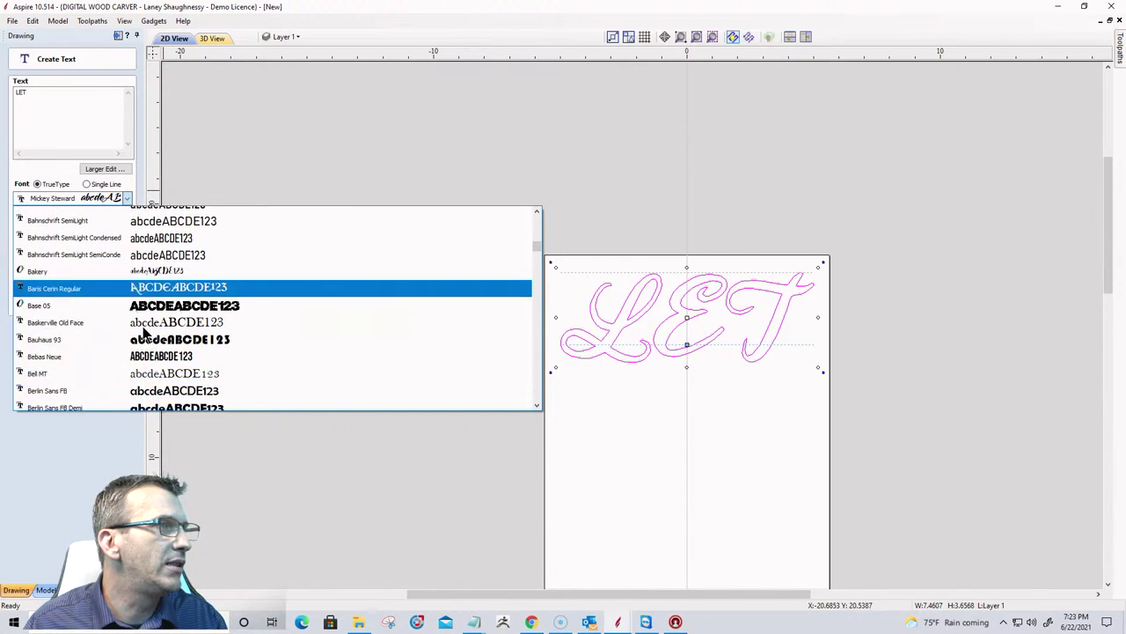
click(141, 351)
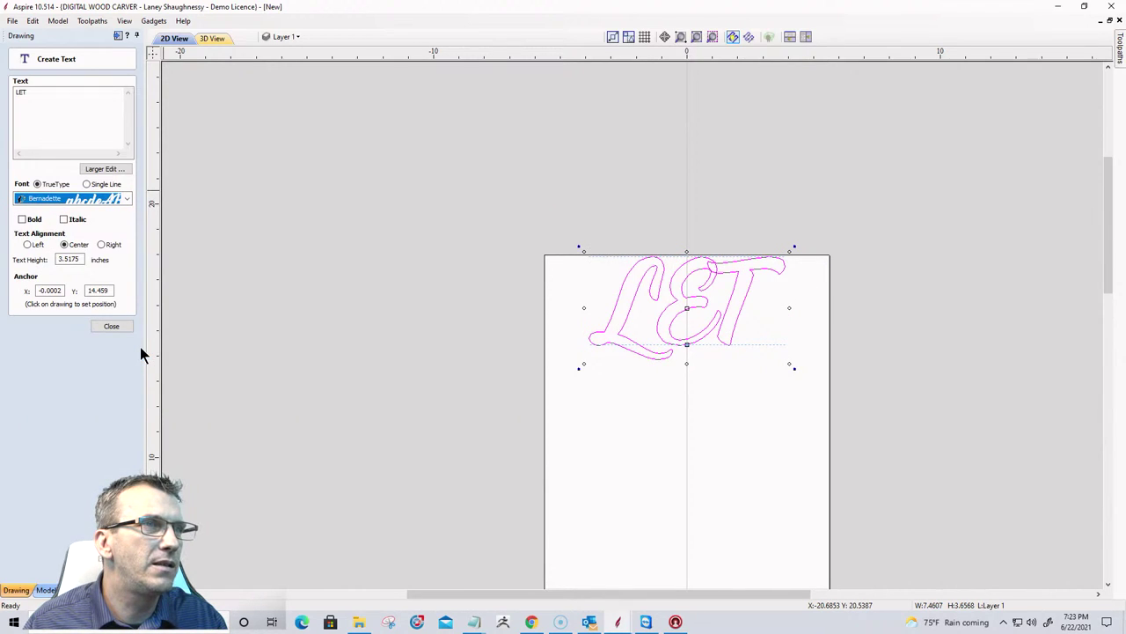
click(55, 92)
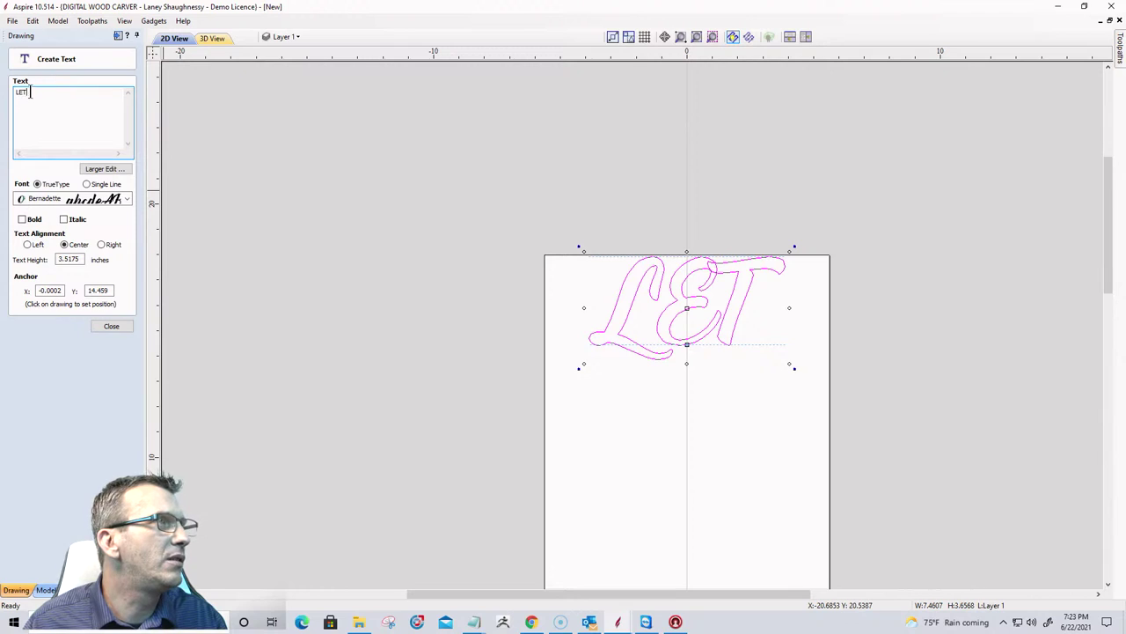
text(Let)
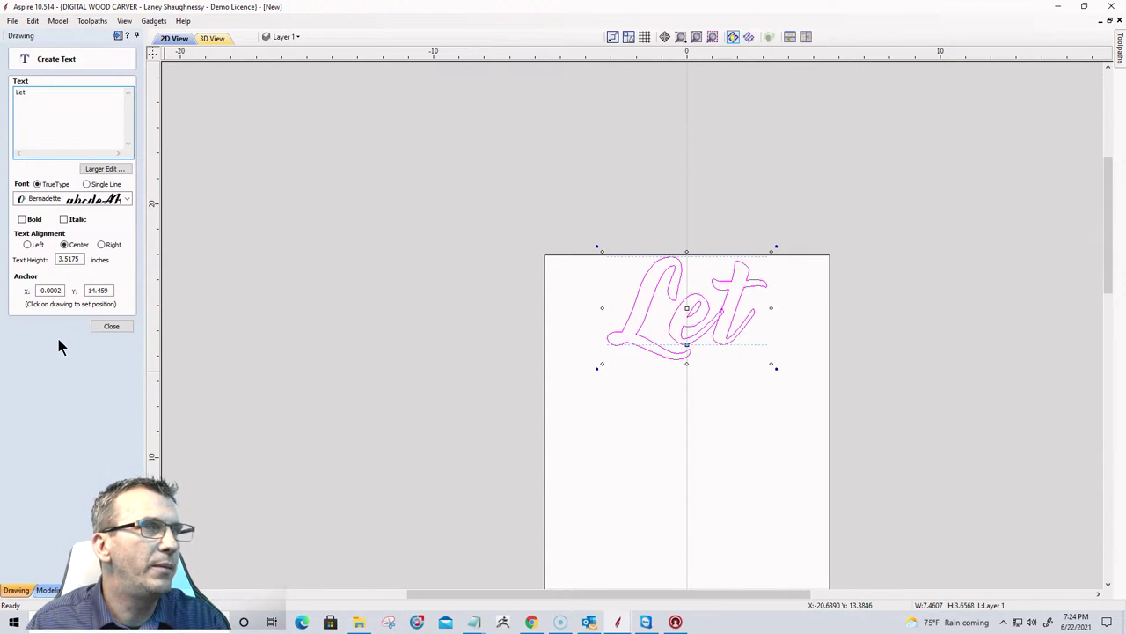
click(109, 325)
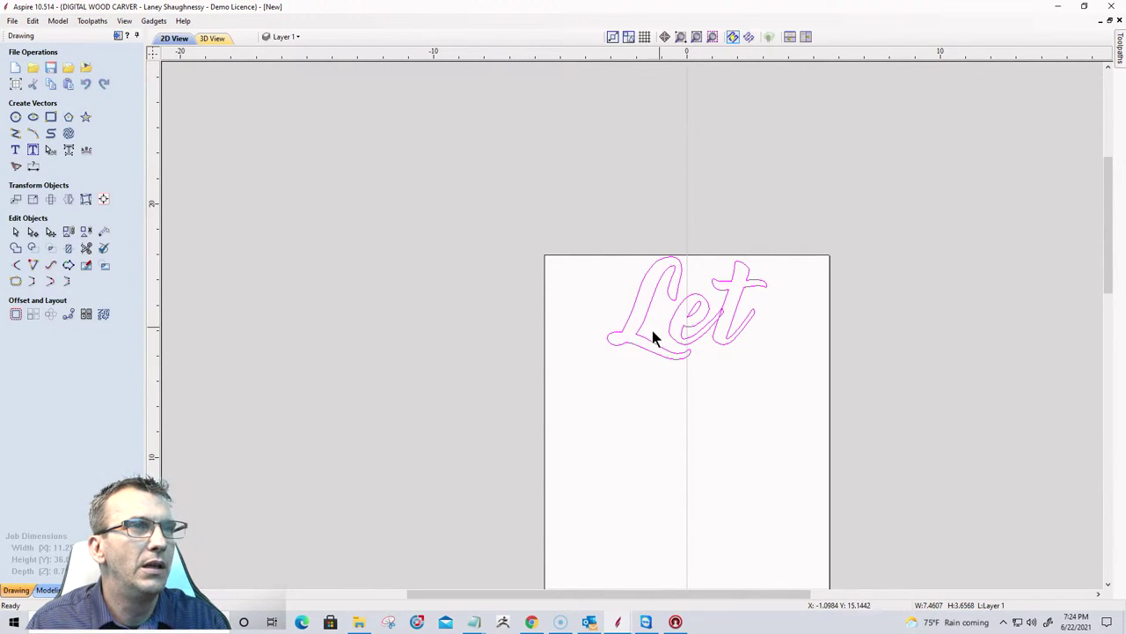
Widen Let's letter spacing to about 6.87 x 4.04 in with Edit Text Spacing.
click(675, 329)
scroll(675, 328, up, 3)
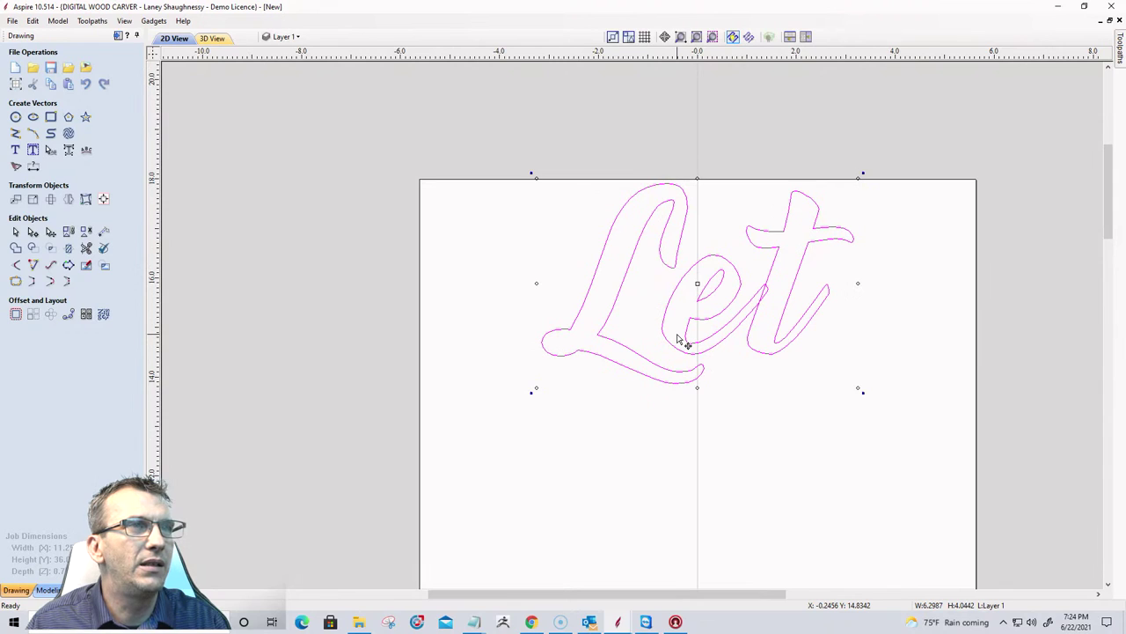
click(50, 149)
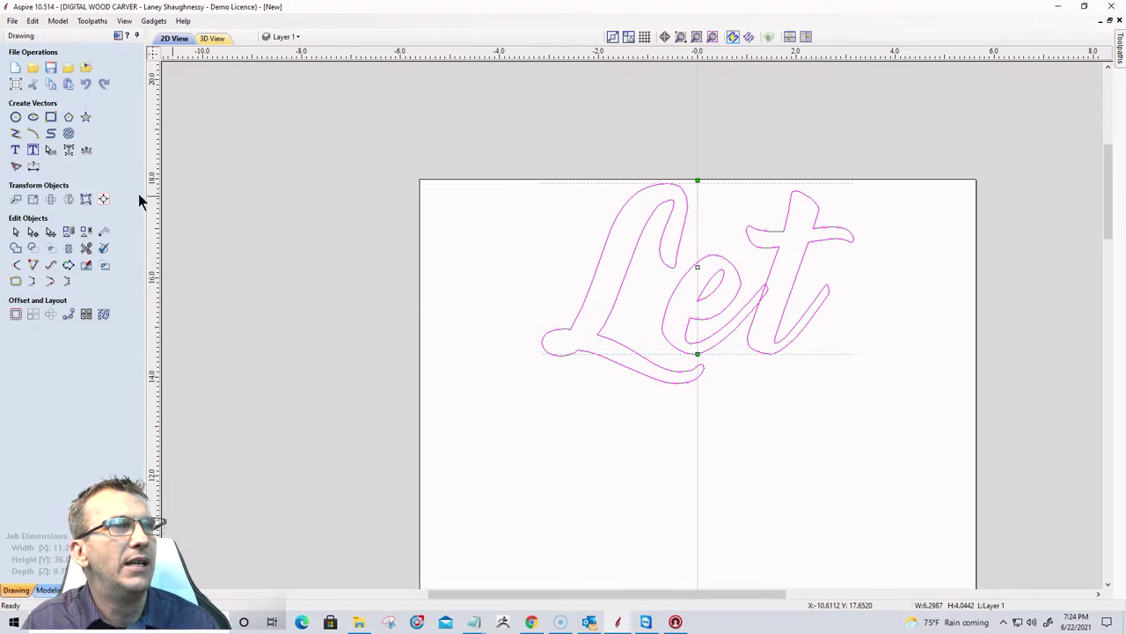
drag(758, 285, 754, 276)
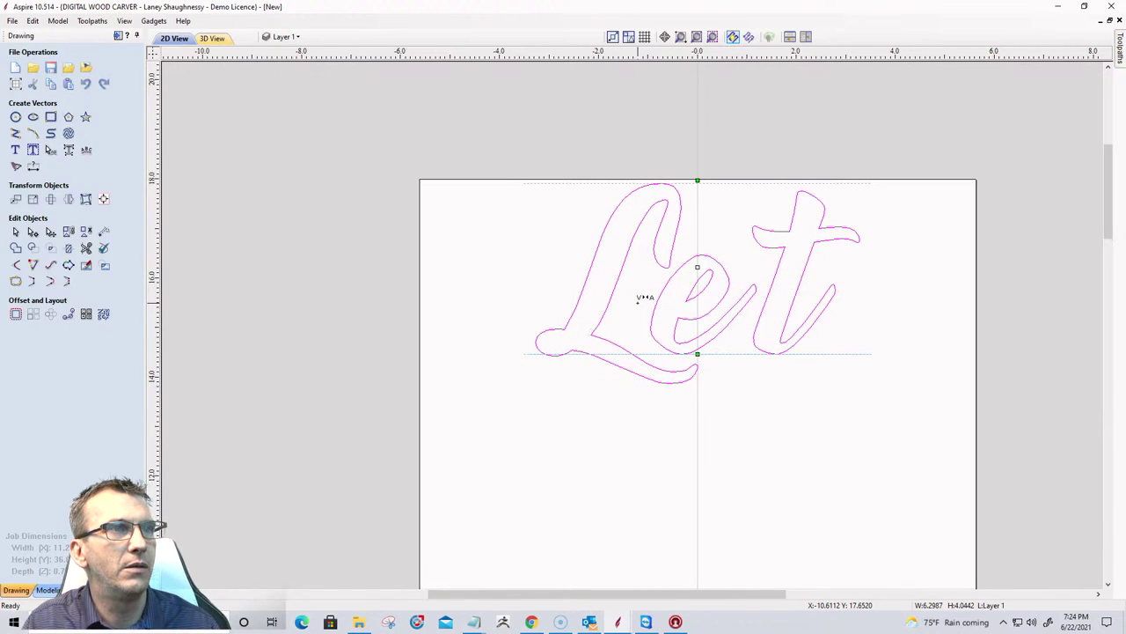
drag(645, 298, 643, 297)
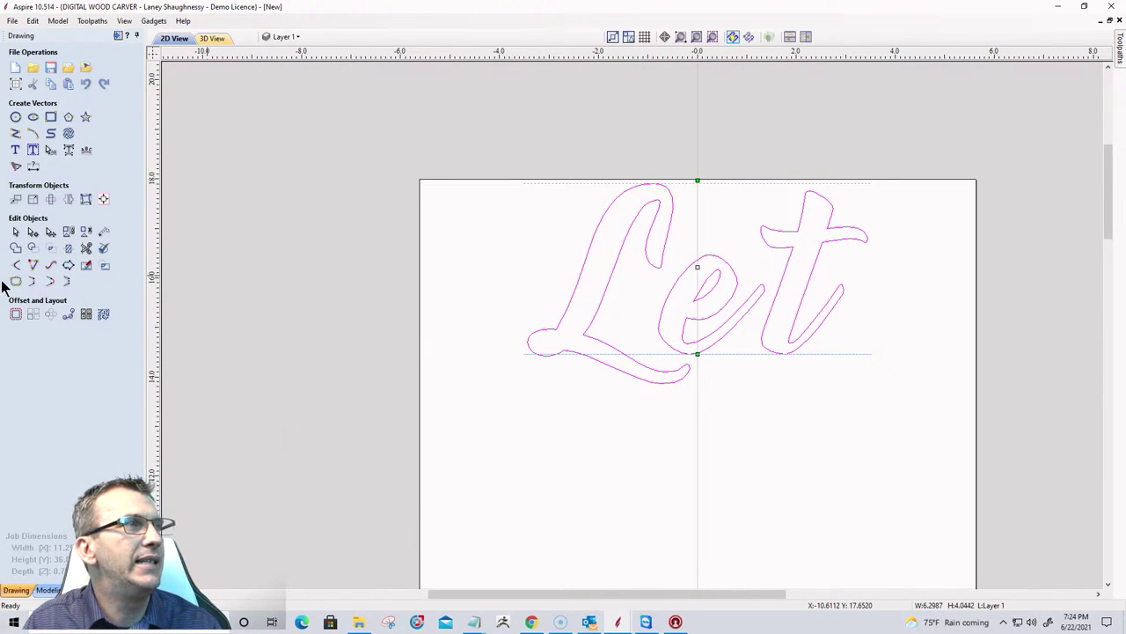
click(15, 233)
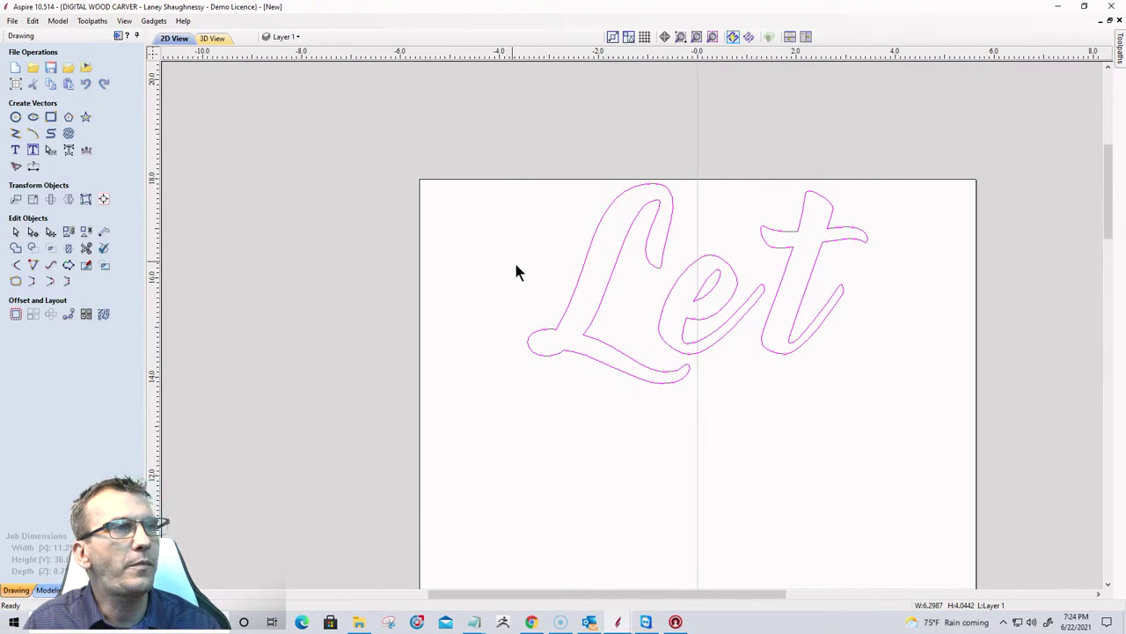
click(574, 284)
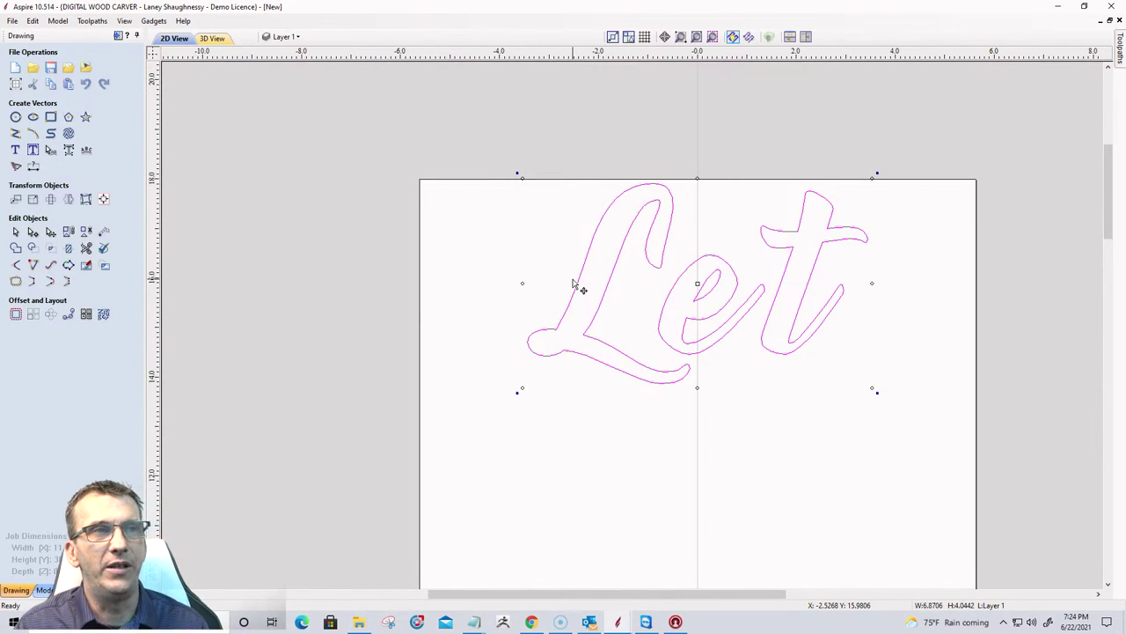
Nudge Let slightly down and align it to the board's horizontal centre.
click(698, 281)
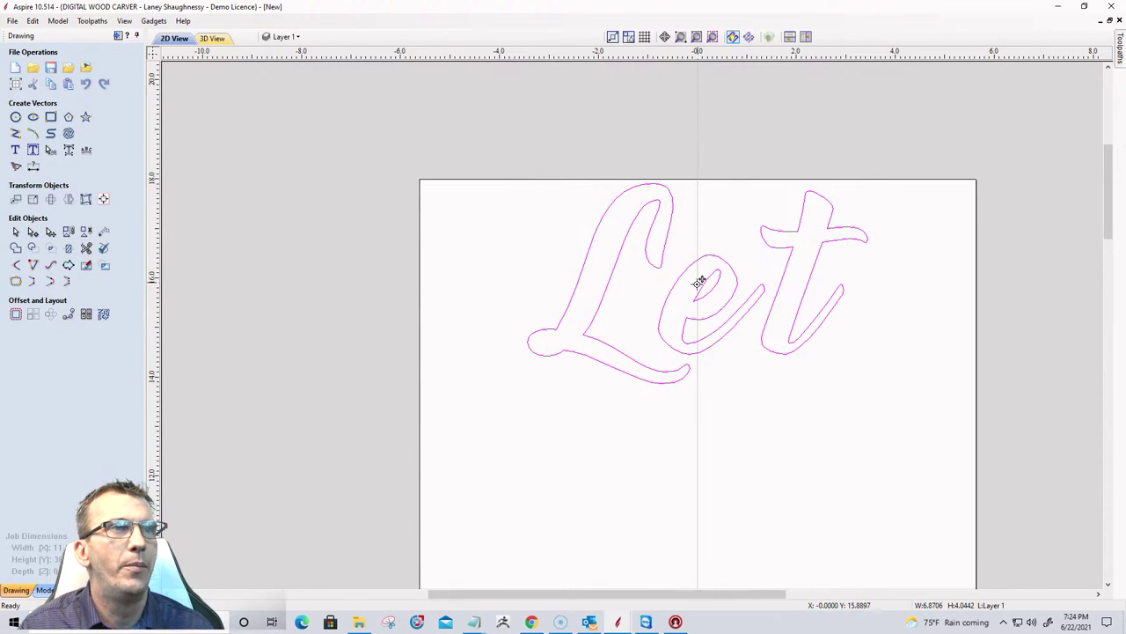
drag(698, 282, 698, 302)
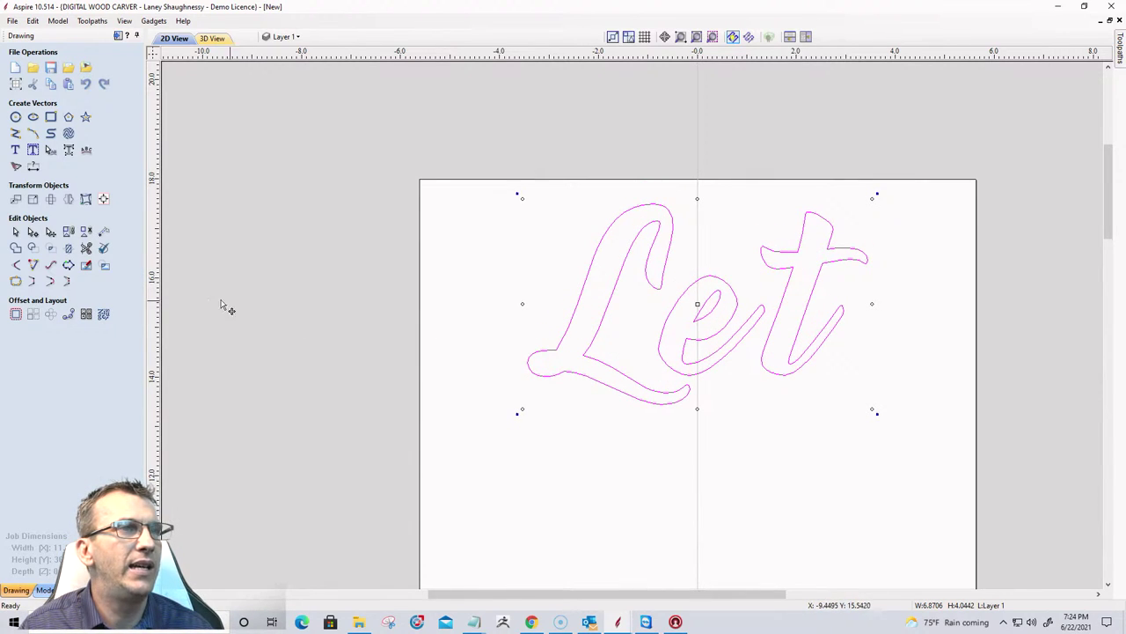
click(103, 199)
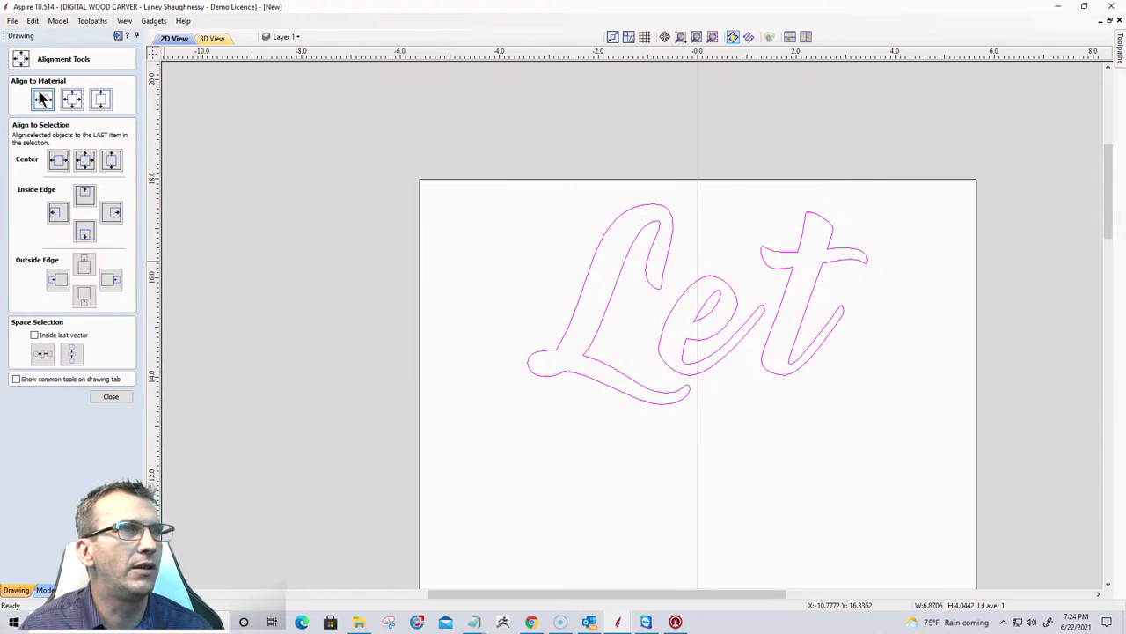
scroll(761, 275, down, 6)
scroll(523, 412, up, 3)
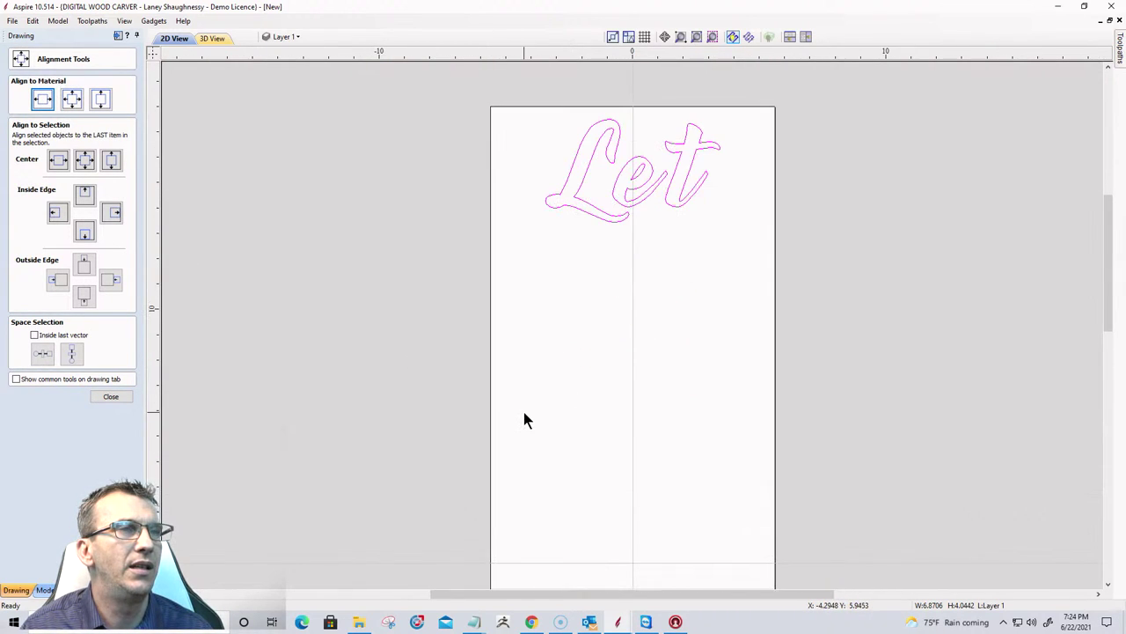
scroll(525, 413, down, 2)
scroll(220, 344, up, 1)
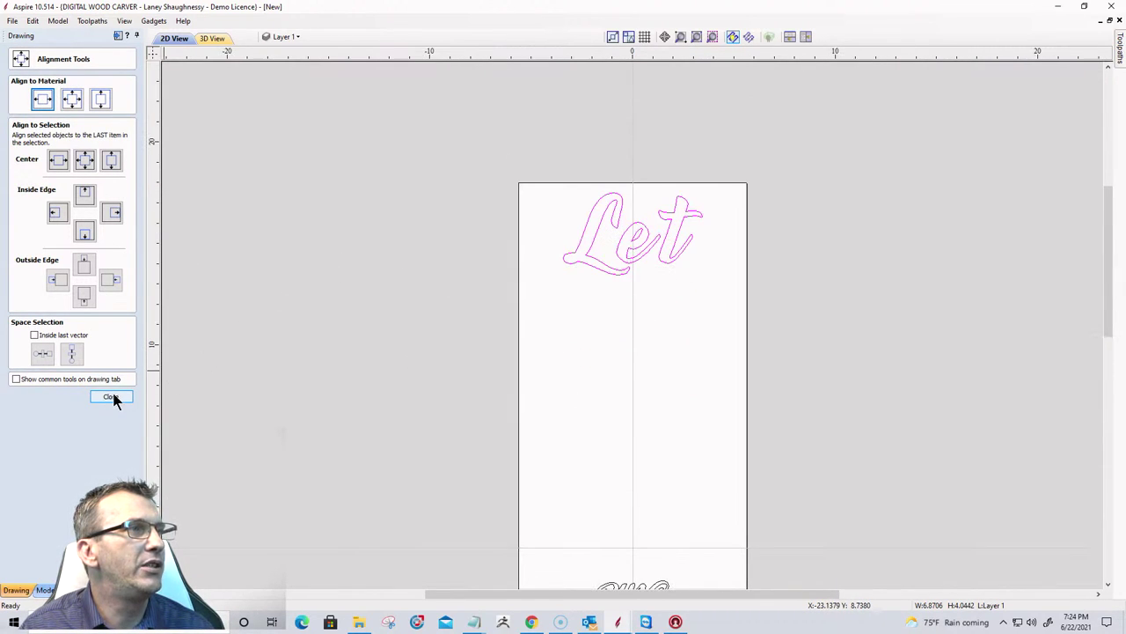
key(Escape)
scroll(569, 312, up, 2)
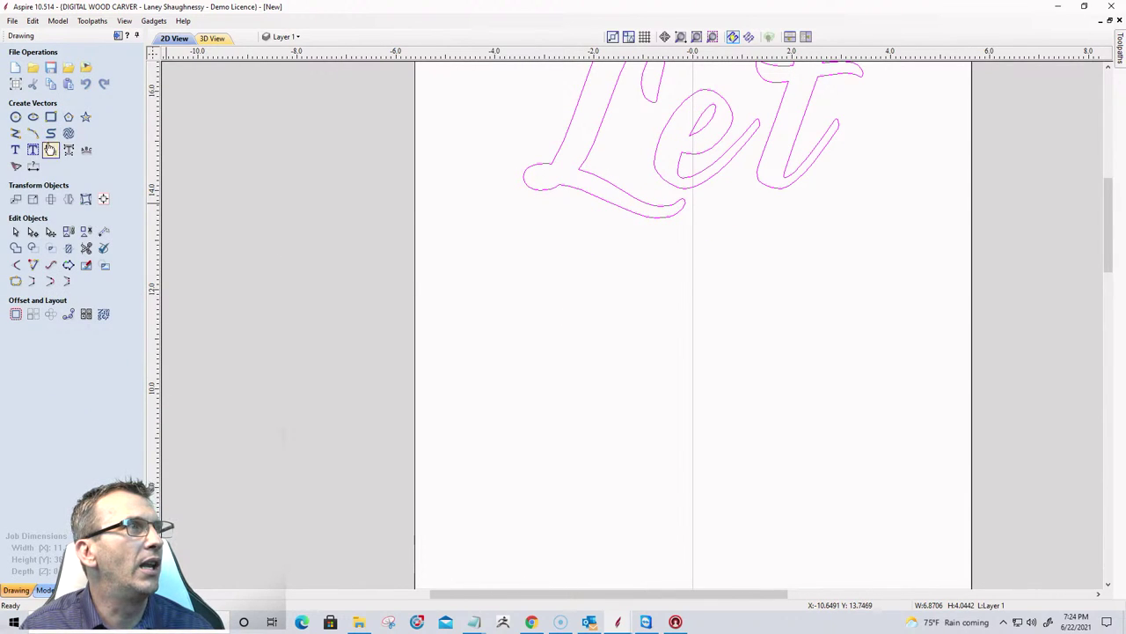
Draw an 11.25 in edge-to-edge line below Let and nudge it down twice.
click(15, 133)
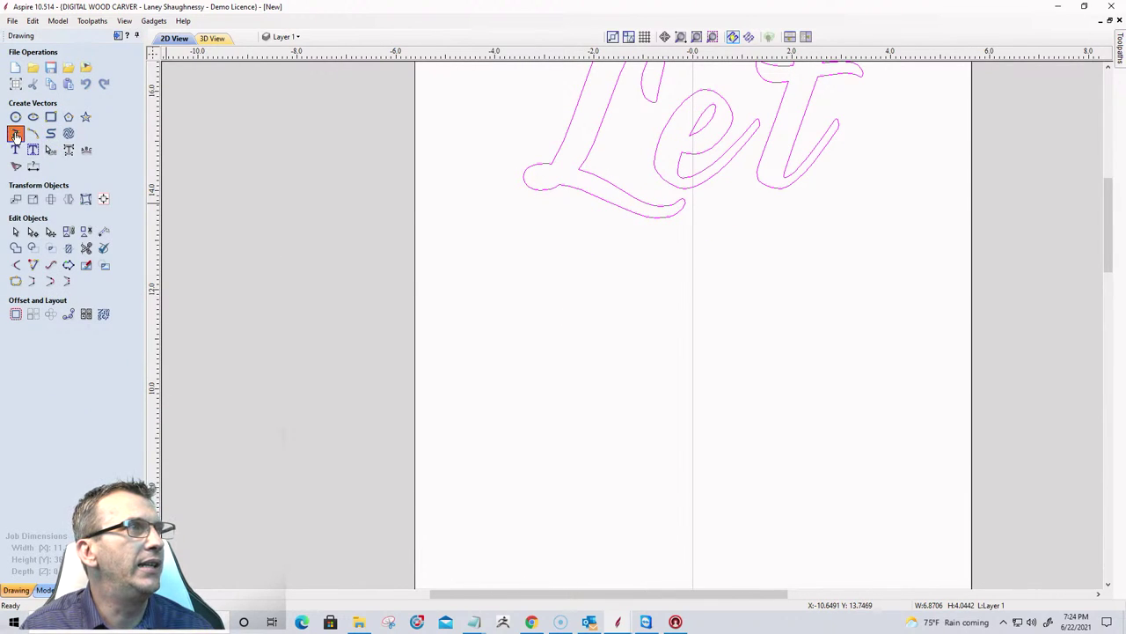
click(415, 216)
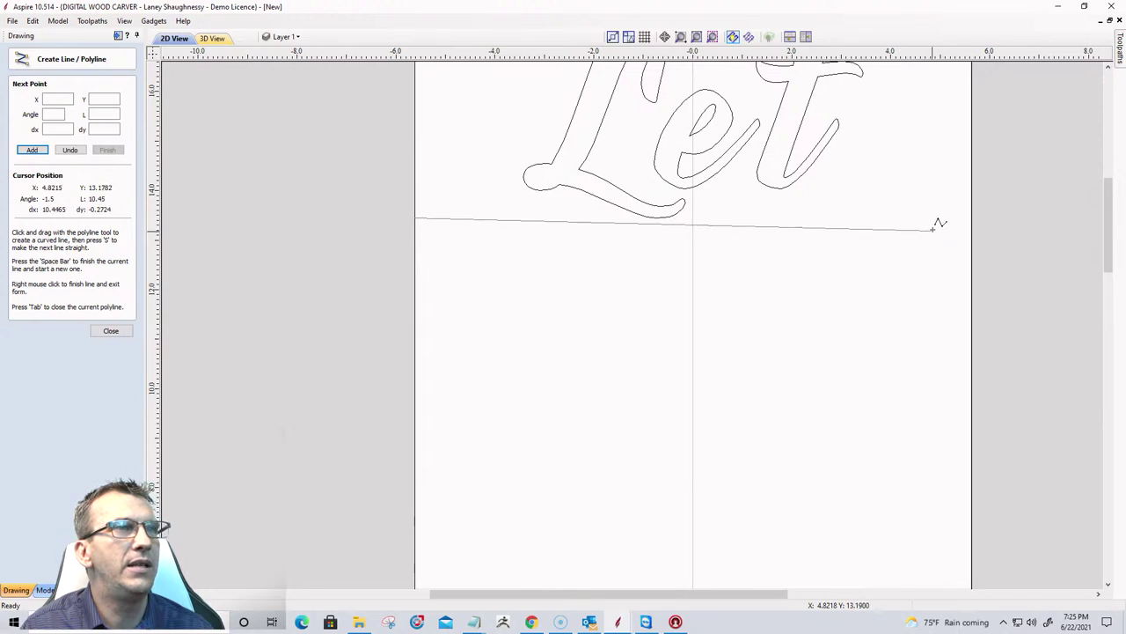
click(972, 217)
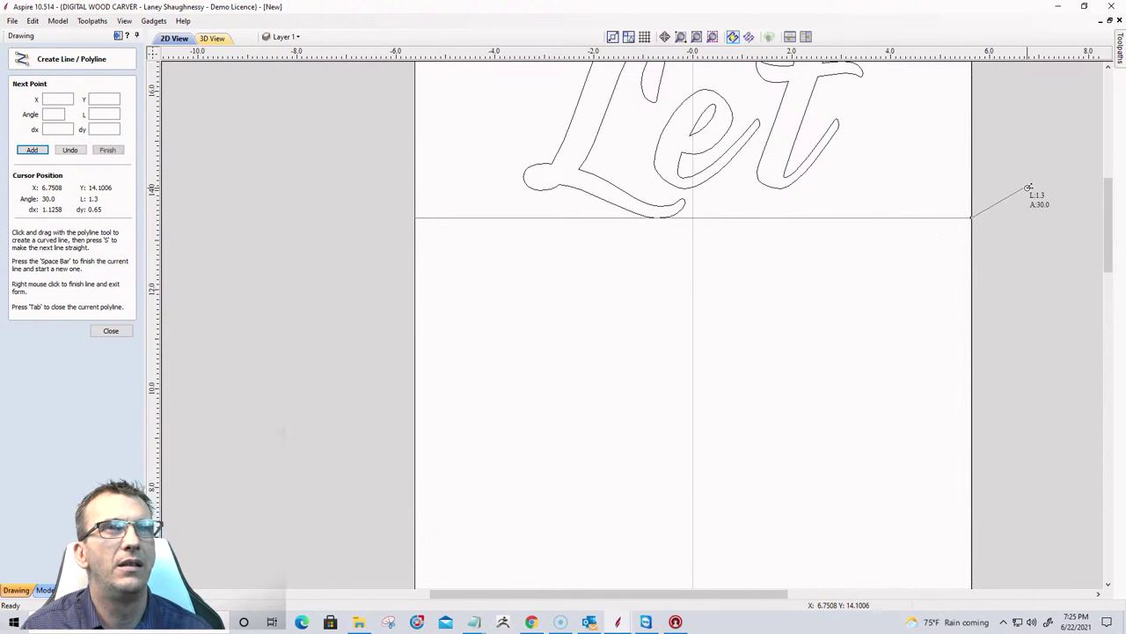
key(space)
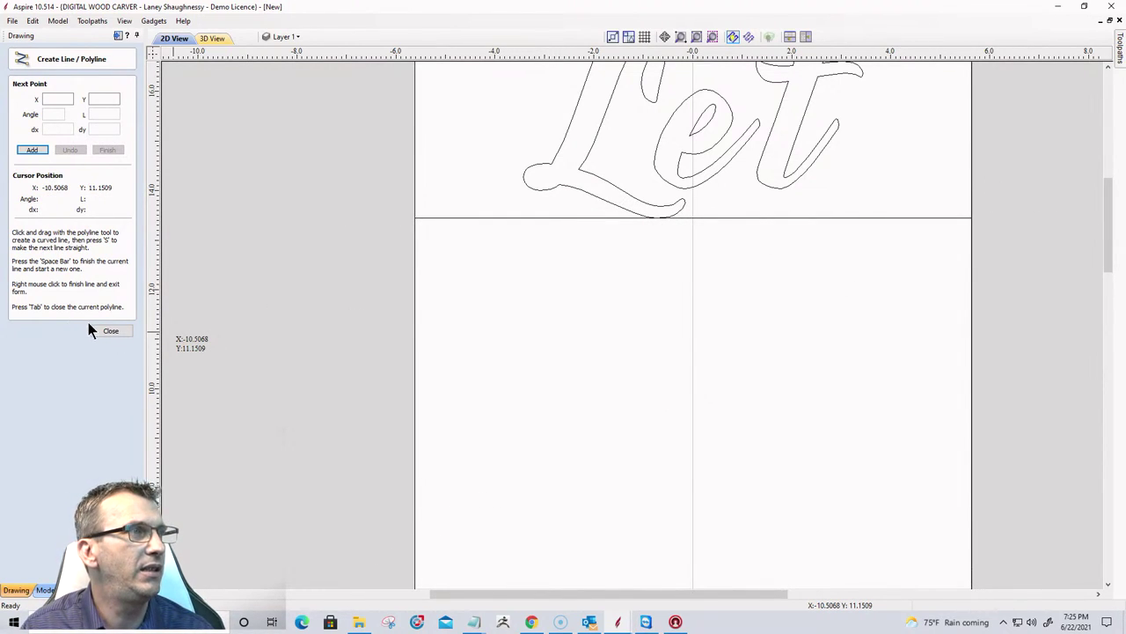
click(95, 331)
click(616, 217)
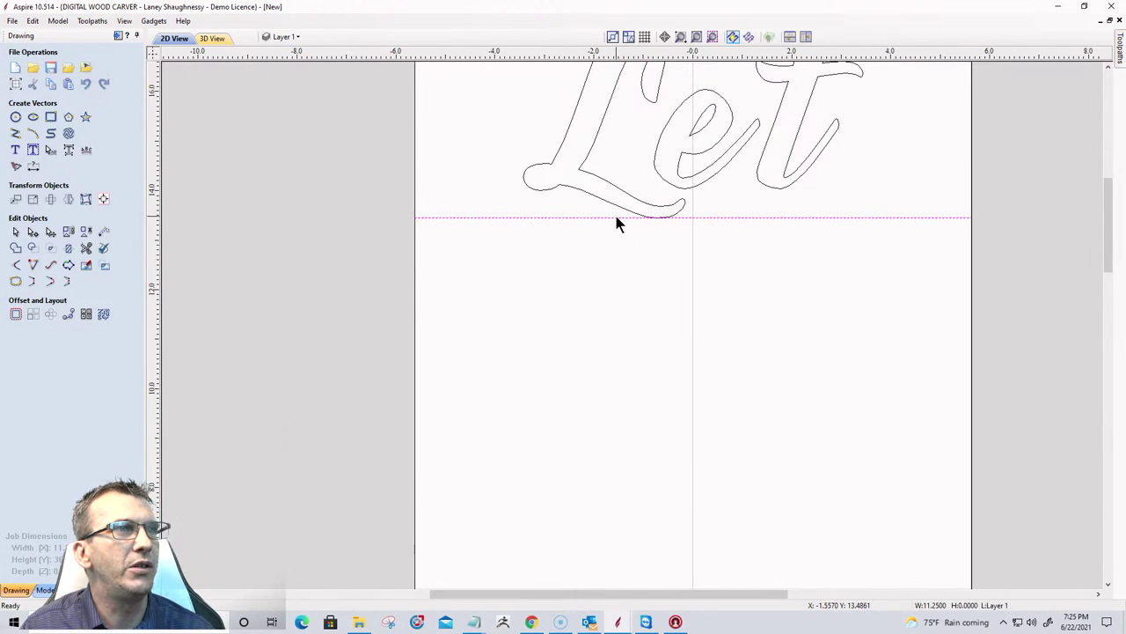
key(Down)
key(Down)
key(Down)
key(Down)
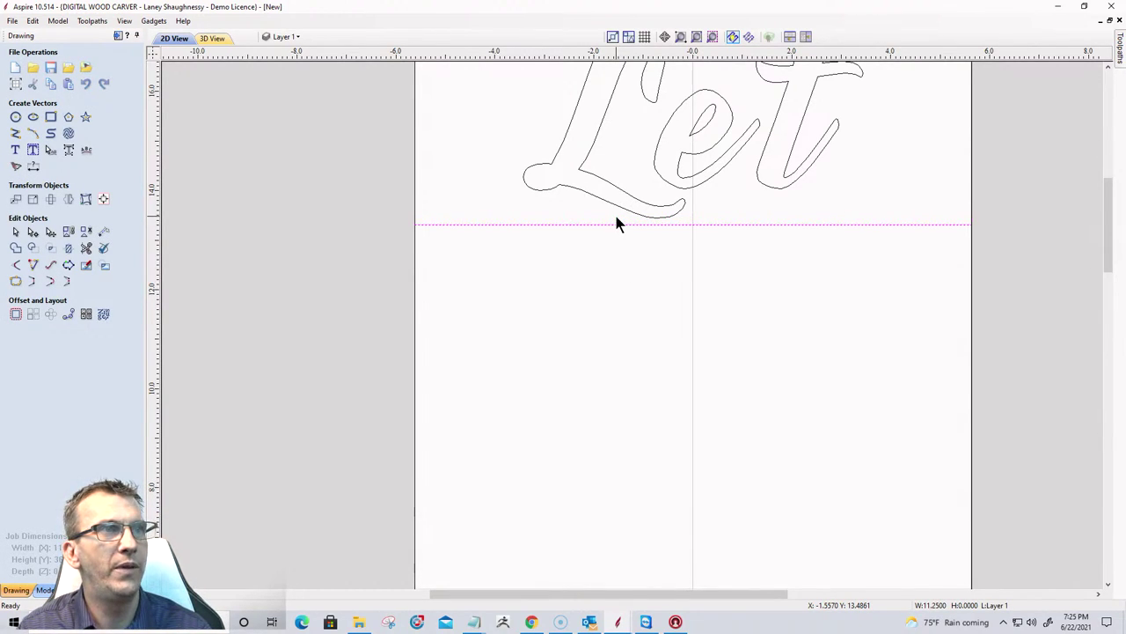
key(Down)
key(Down)
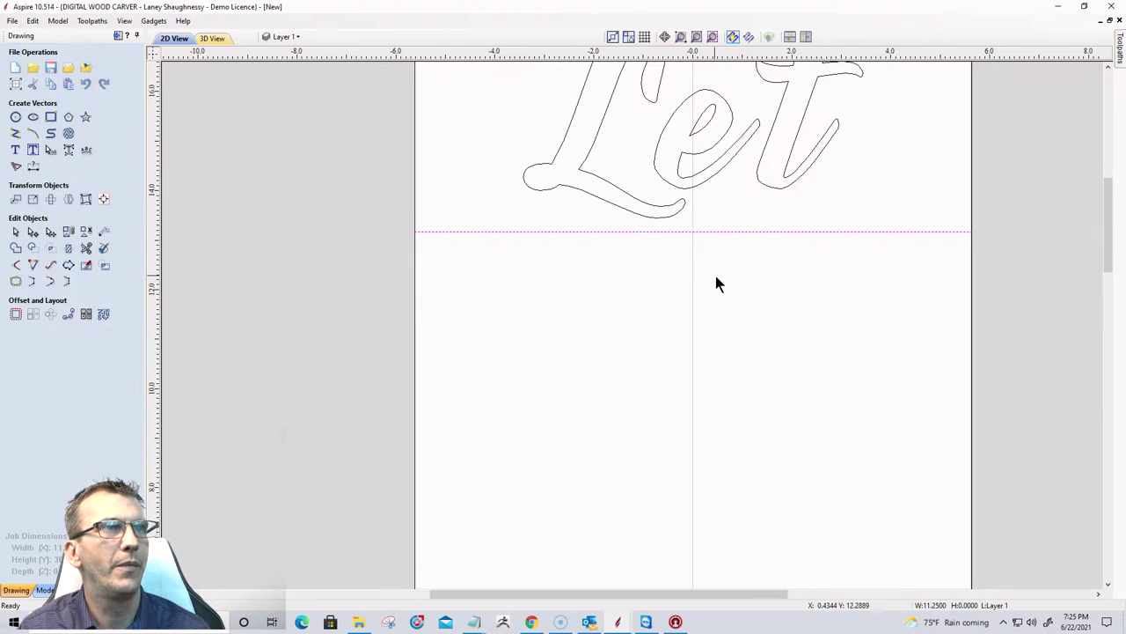
scroll(739, 295, down, 3)
scroll(711, 282, down, 3)
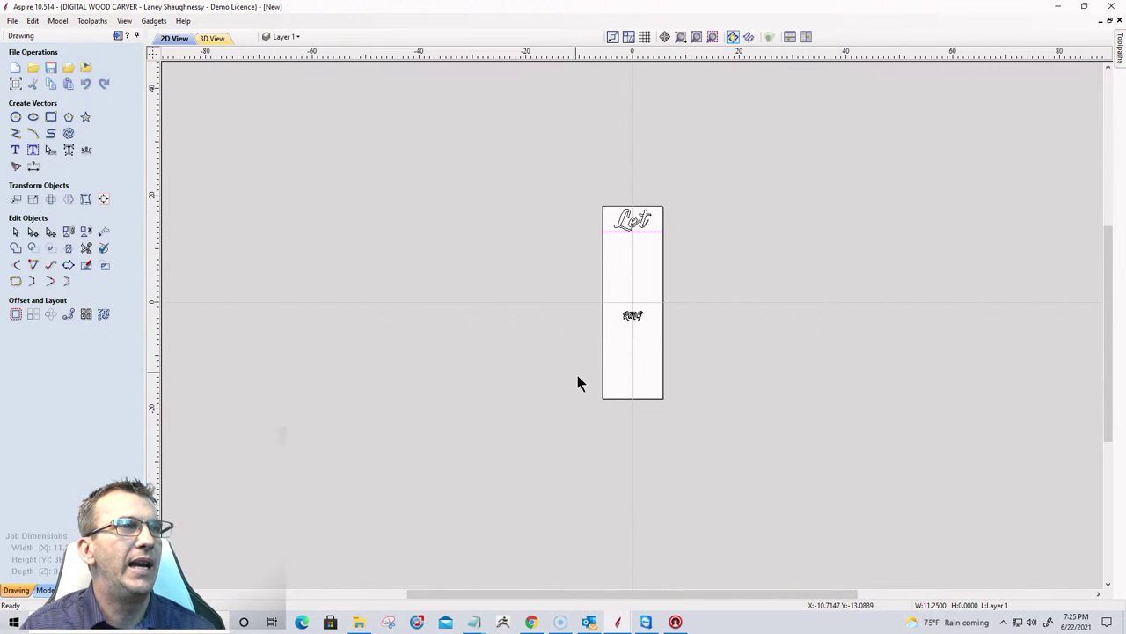
Move the RING text down to the bottom of the board and centre it.
scroll(642, 279, up, 2)
click(640, 282)
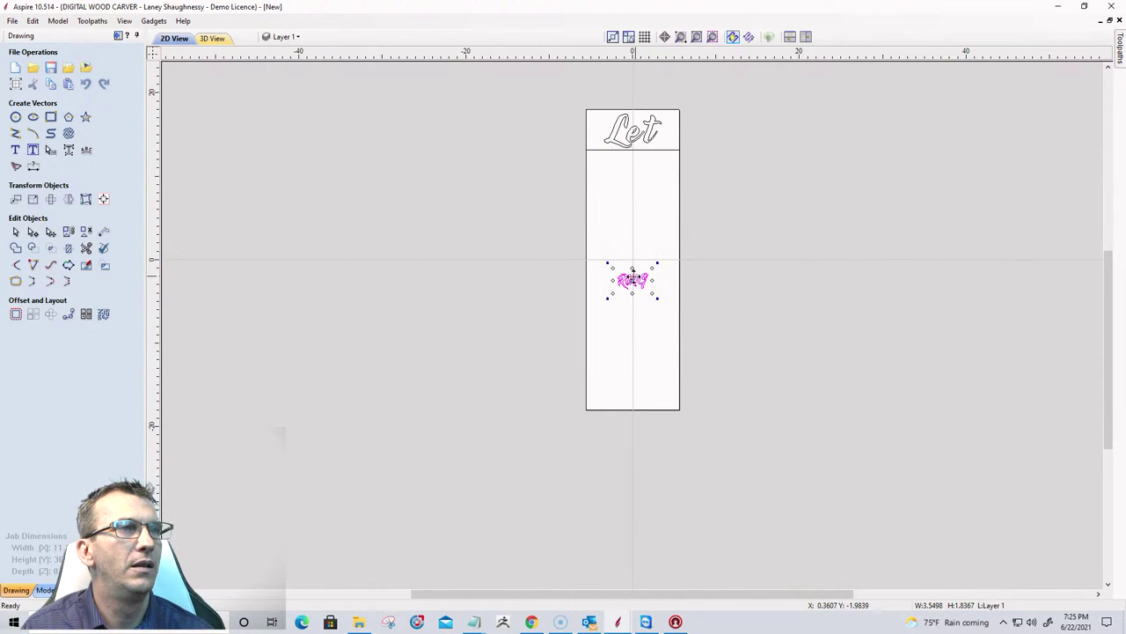
drag(633, 278, 635, 392)
scroll(635, 405, up, 5)
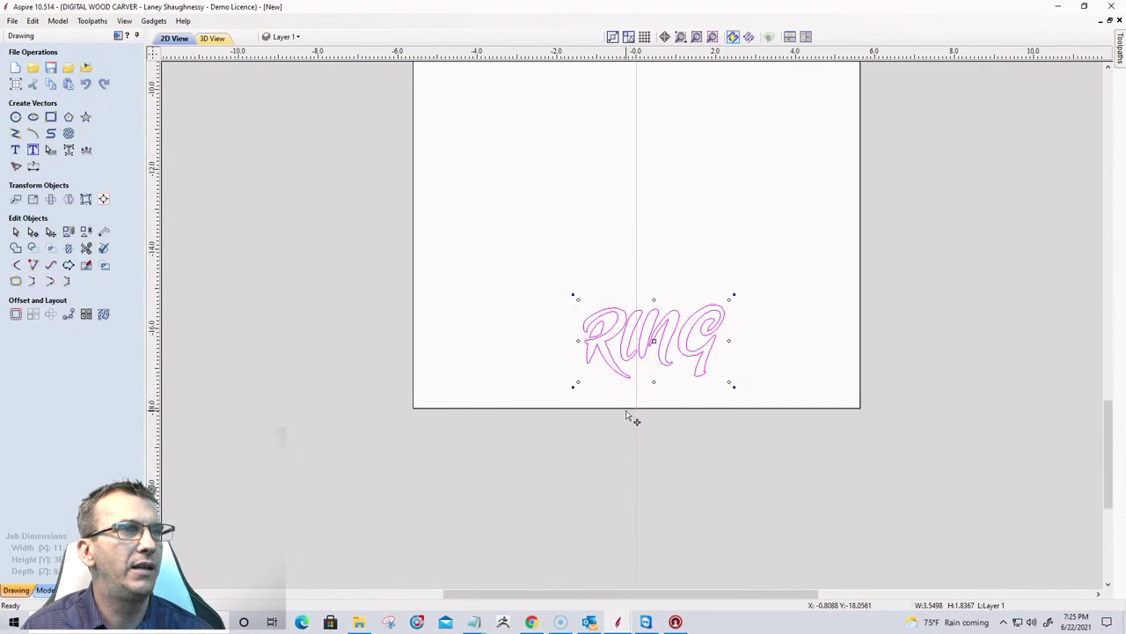
drag(657, 339, 641, 339)
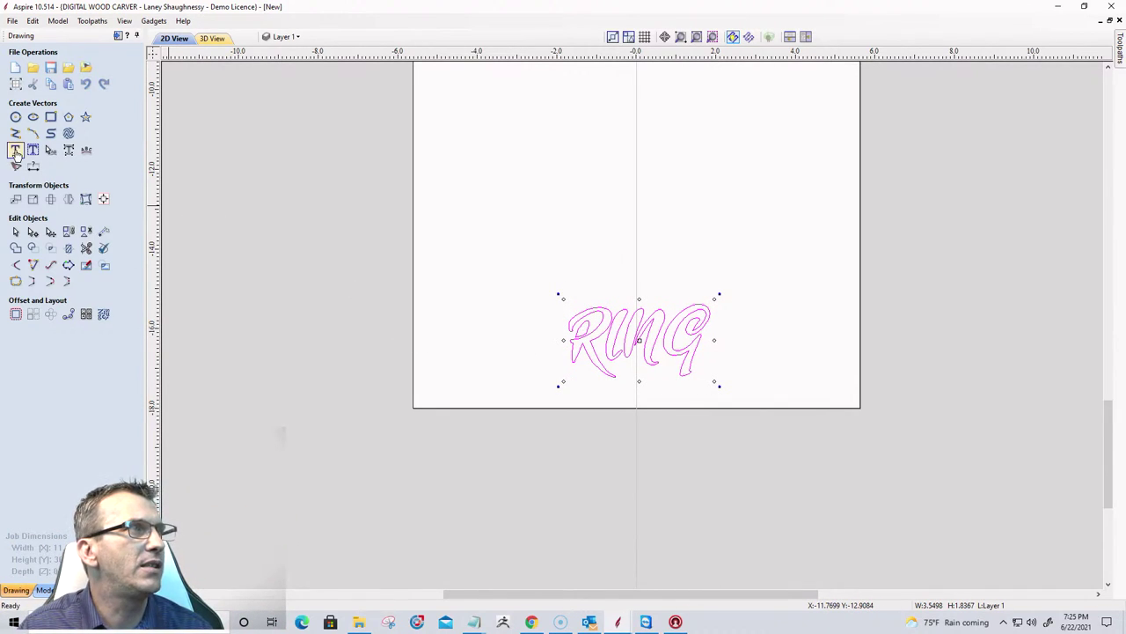
Retype the RING text as 'Ring' in the Create Text form.
click(16, 152)
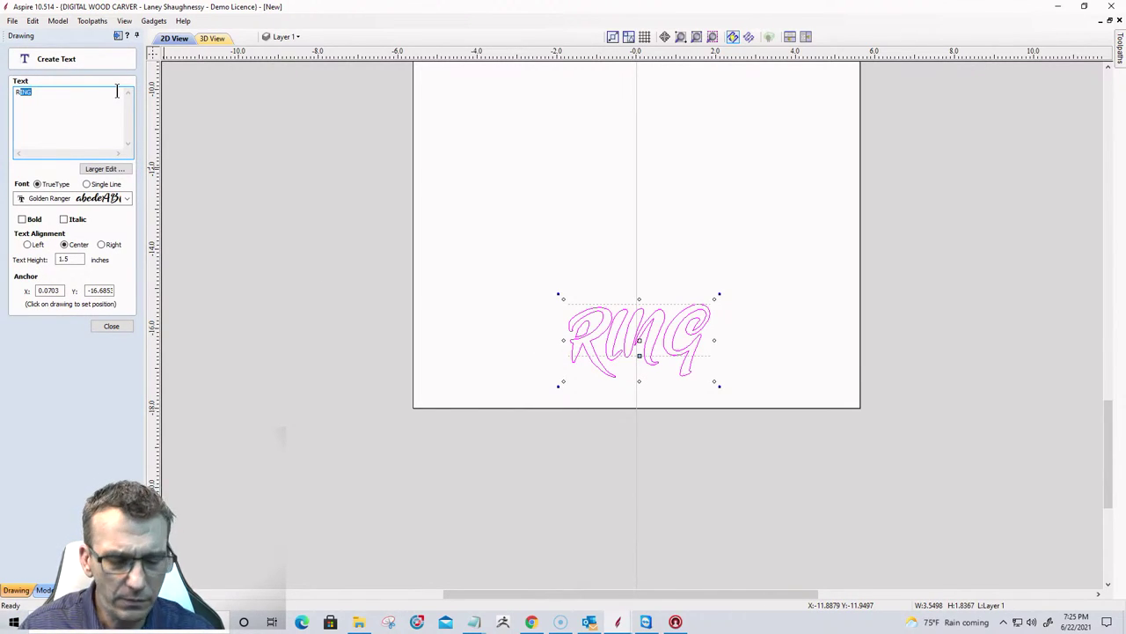
text(Ring)
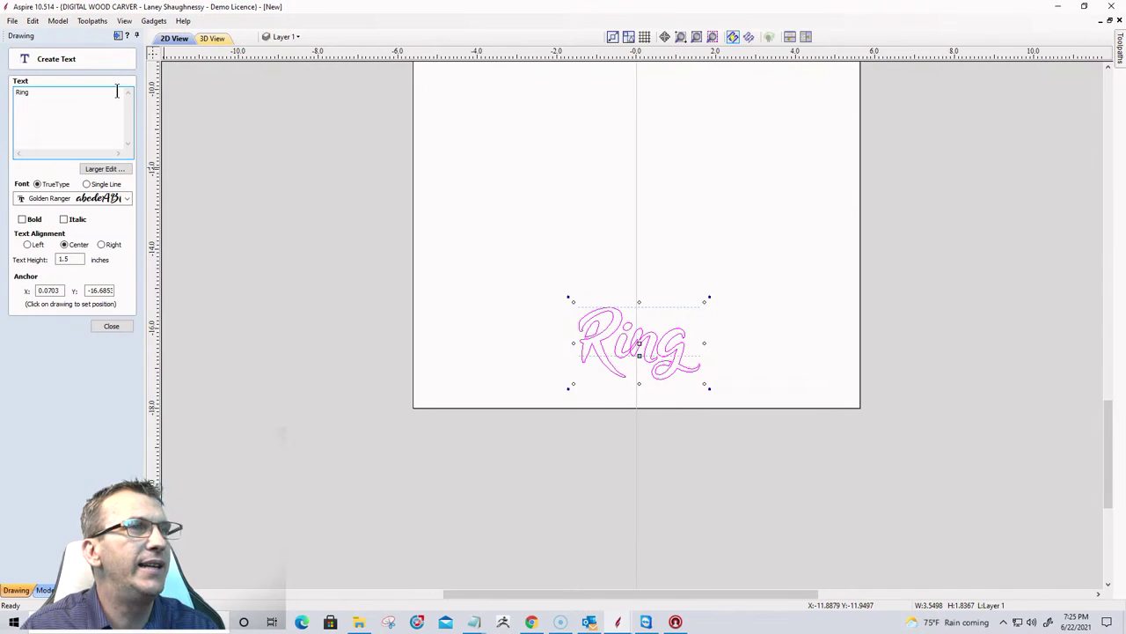
scroll(530, 261, down, 5)
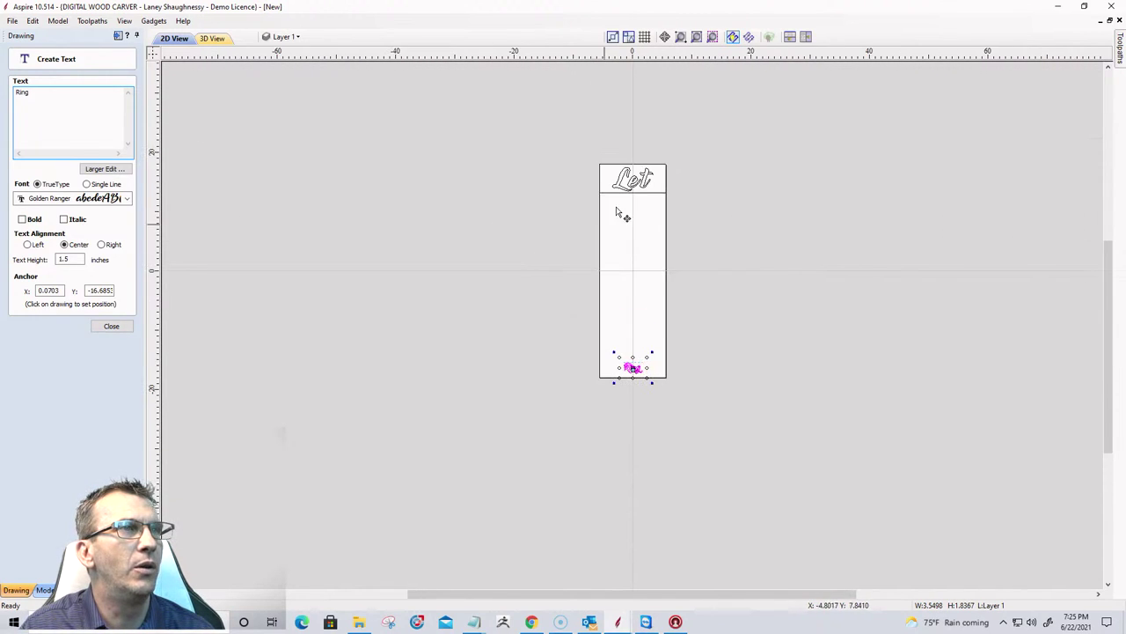
scroll(631, 167, up, 4)
scroll(628, 165, up, 1)
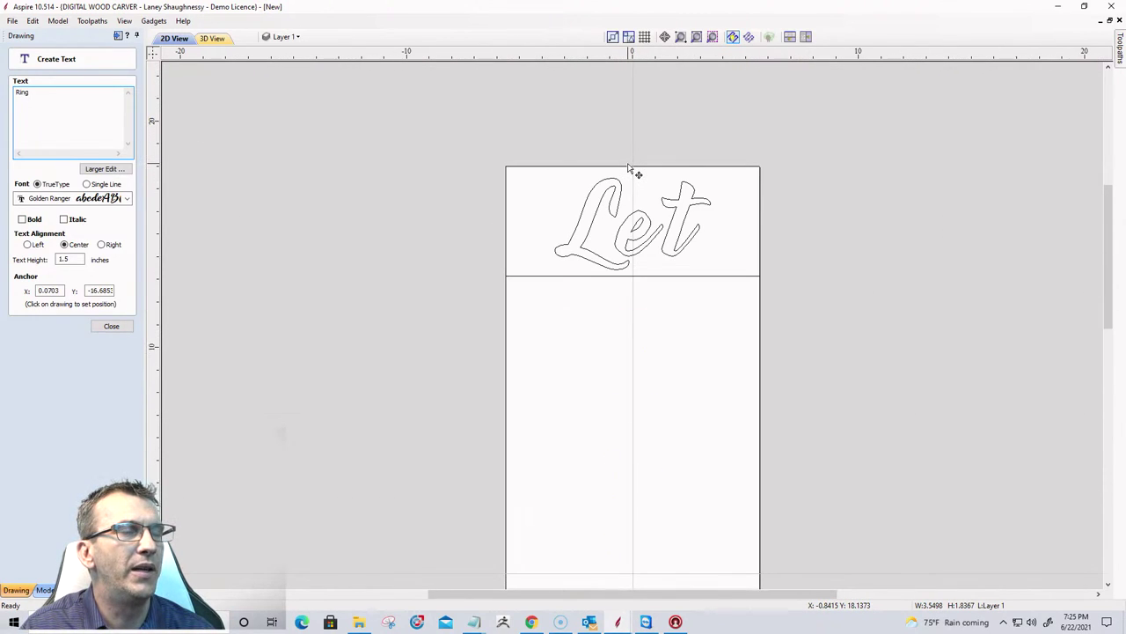
Check the font used for Let, then apply Bernadette to Ring.
click(629, 227)
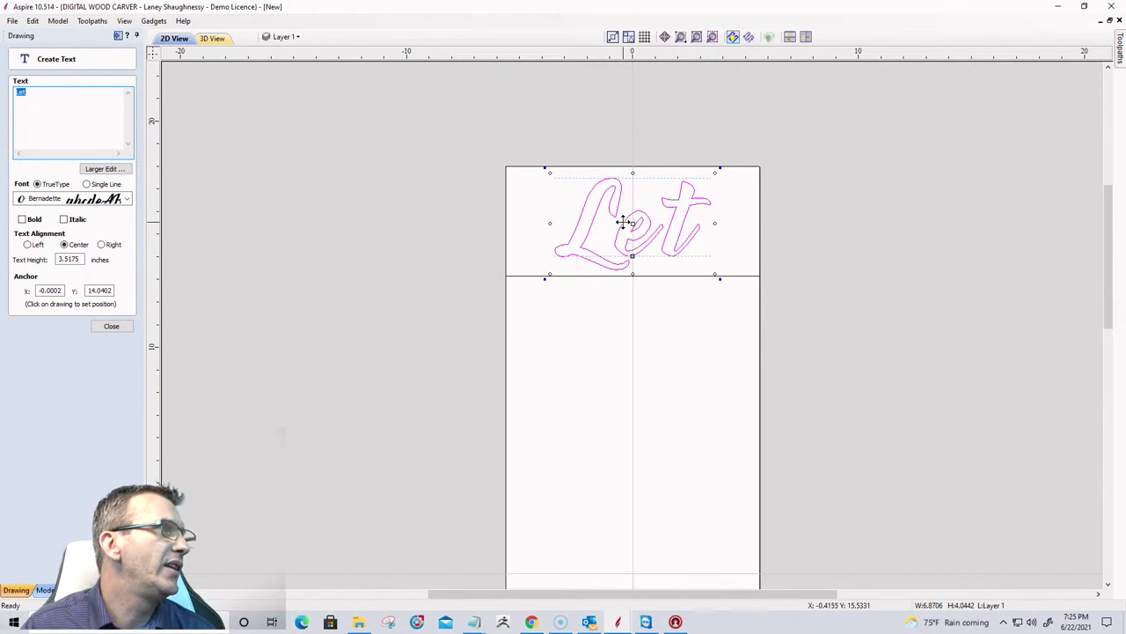
scroll(623, 223, down, 3)
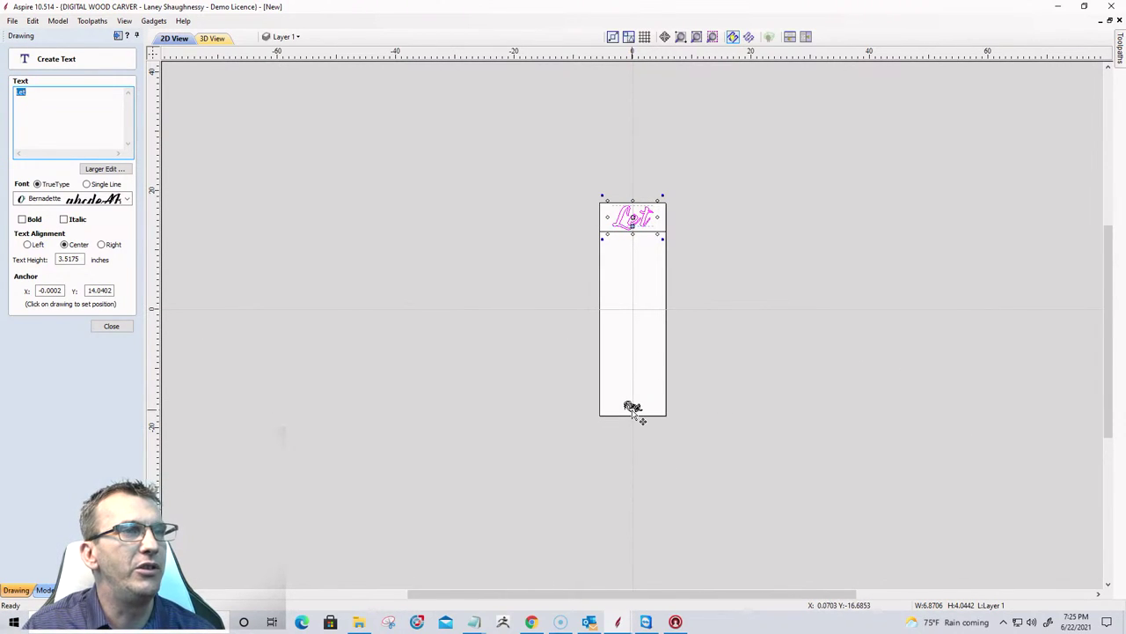
click(632, 405)
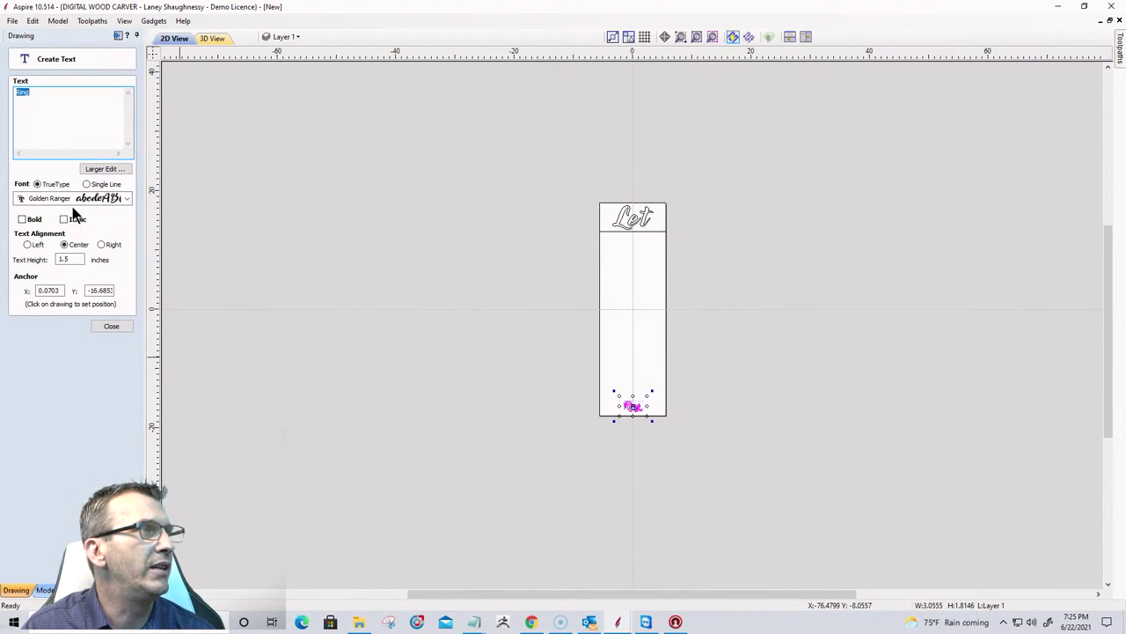
click(70, 201)
scroll(60, 266, up, 1)
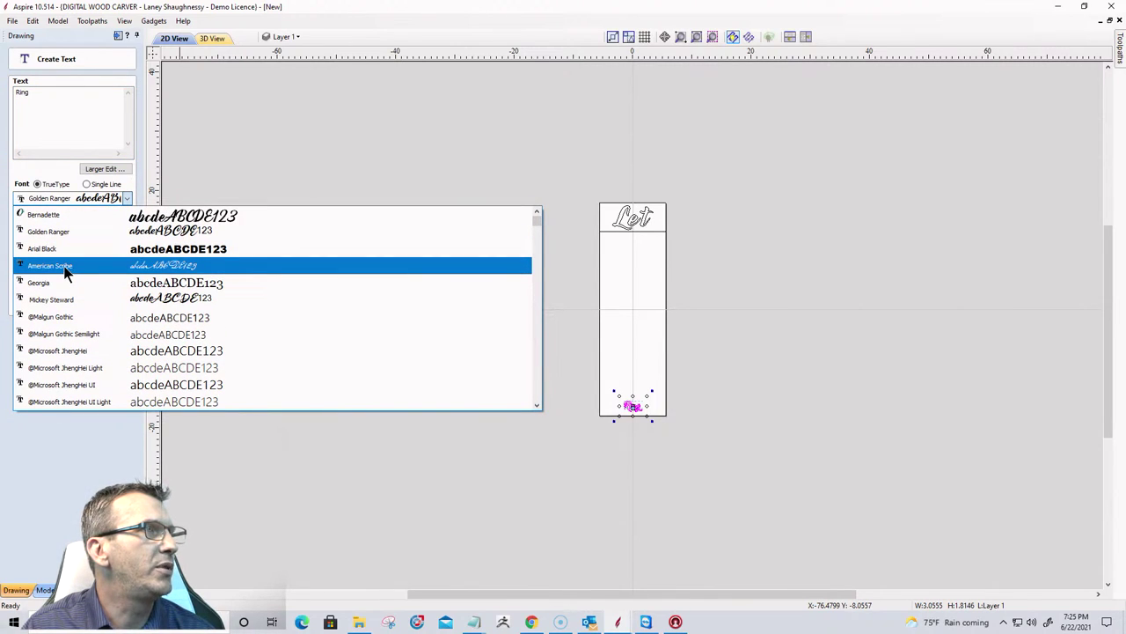
click(64, 217)
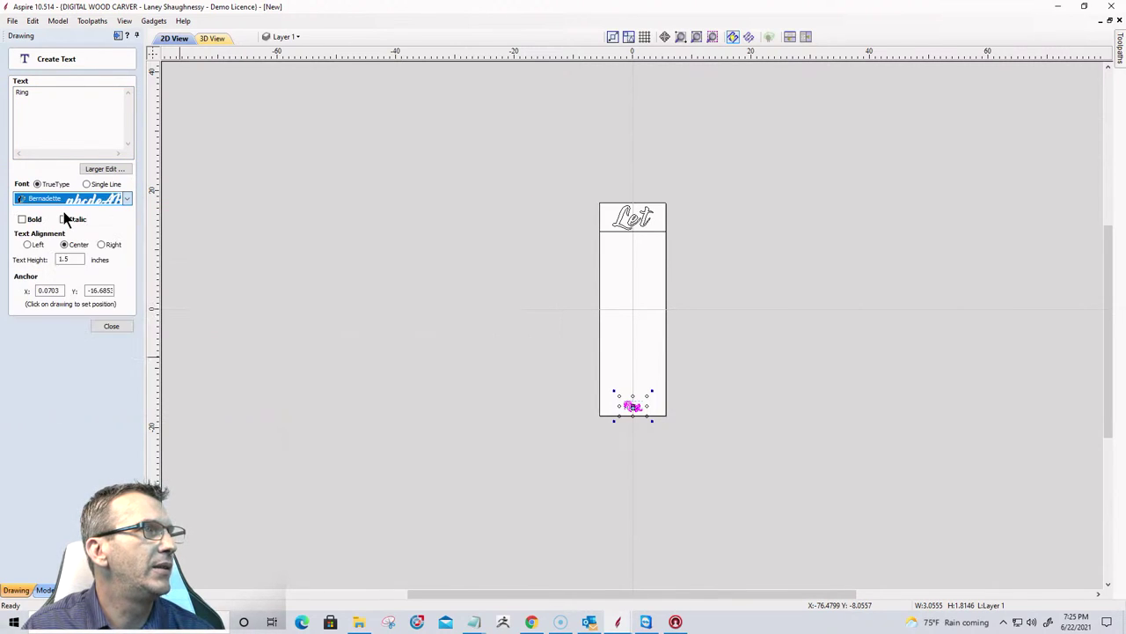
click(111, 328)
scroll(616, 397, up, 10)
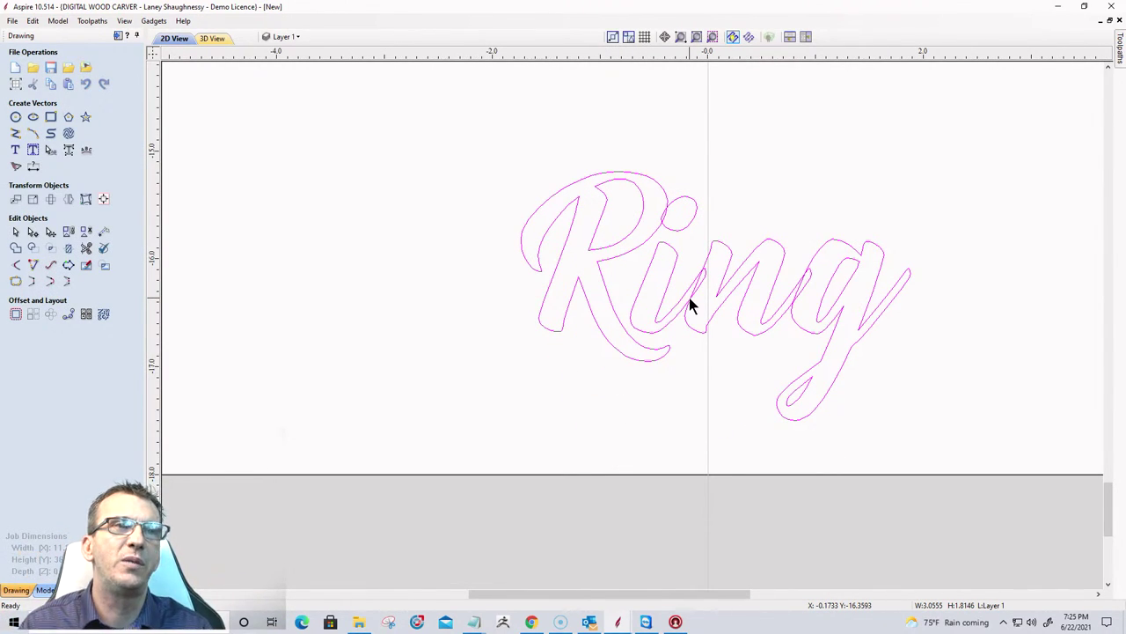
Spread the Ring letters wider apart with the letter-spacing tool.
click(50, 149)
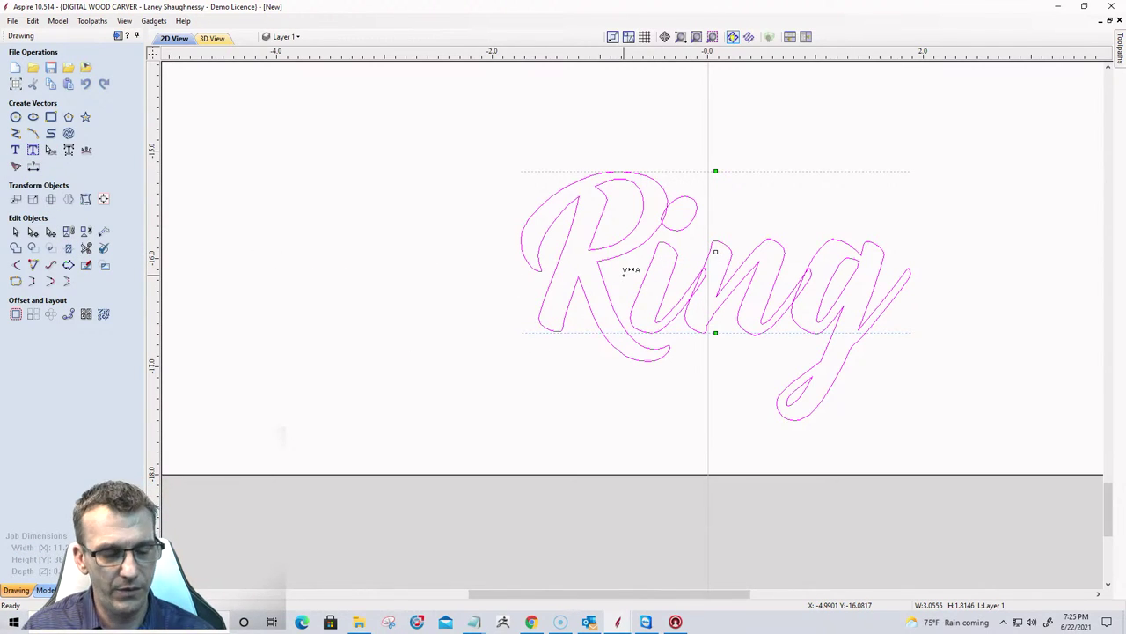
drag(627, 271, 634, 273)
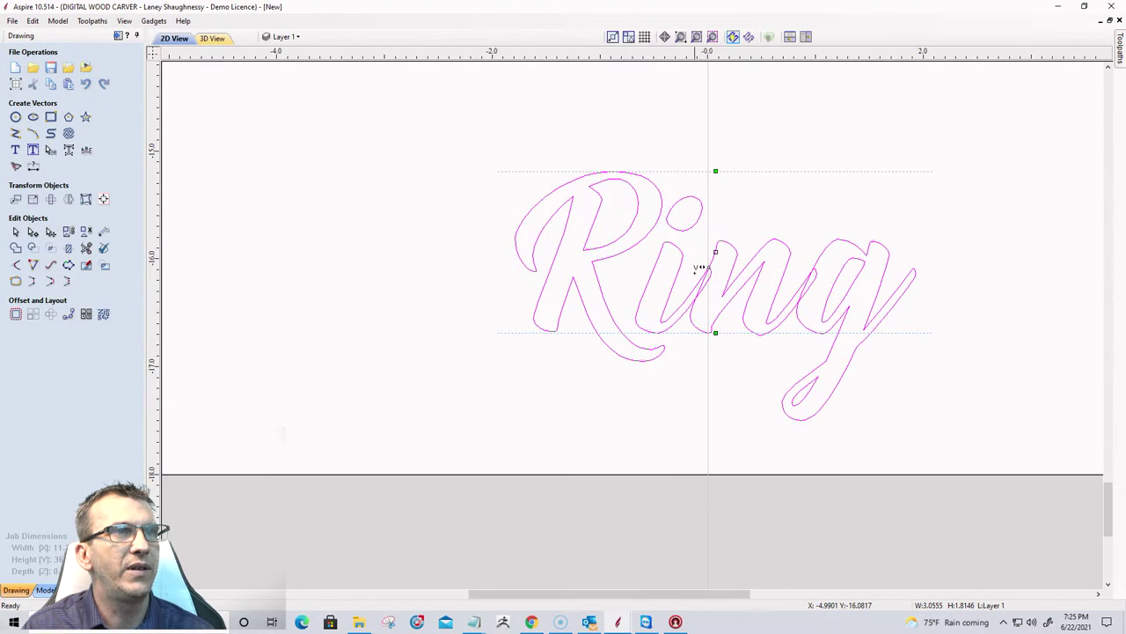
drag(702, 267, 817, 256)
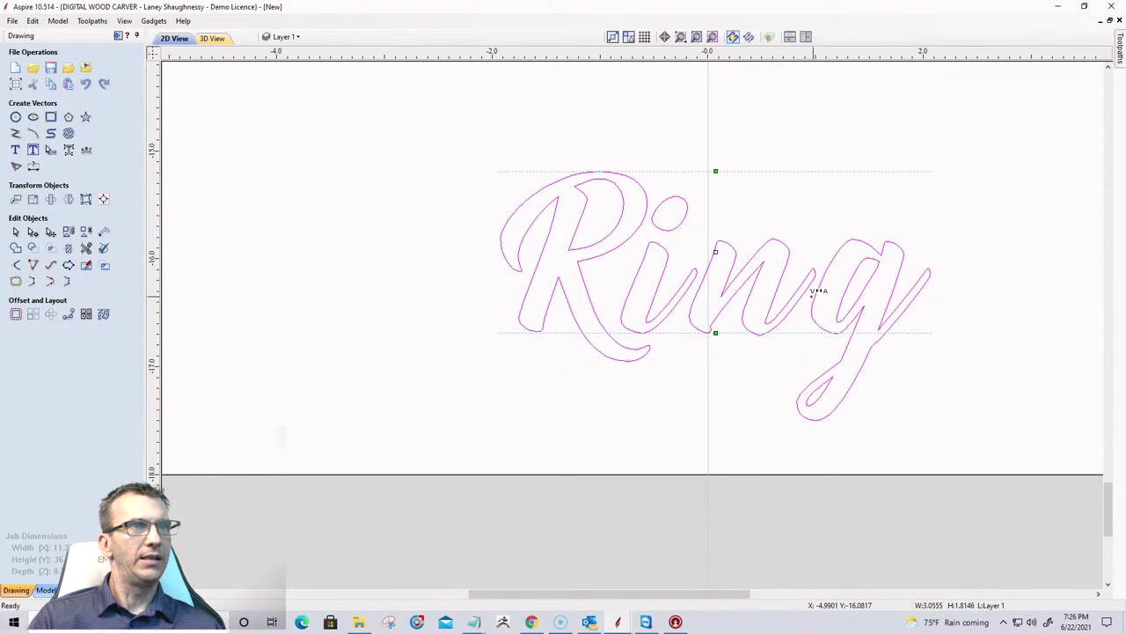
scroll(687, 361, down, 3)
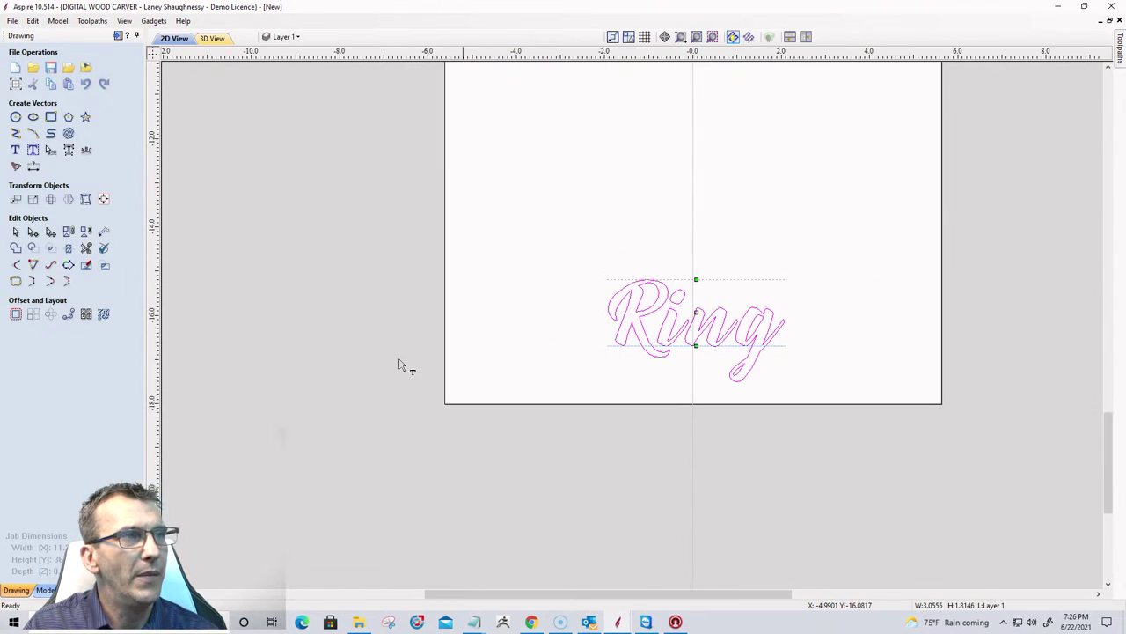
click(15, 231)
Enlarge Ring to about 6.65 x 3.85 in and nudge it up twice.
click(634, 309)
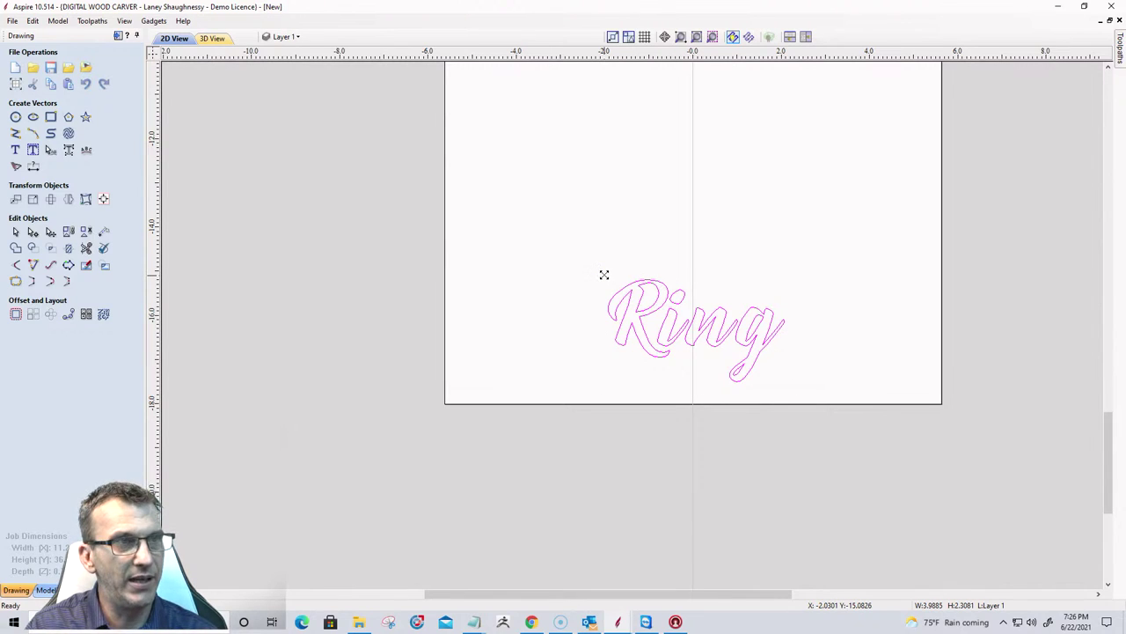
drag(604, 275, 560, 247)
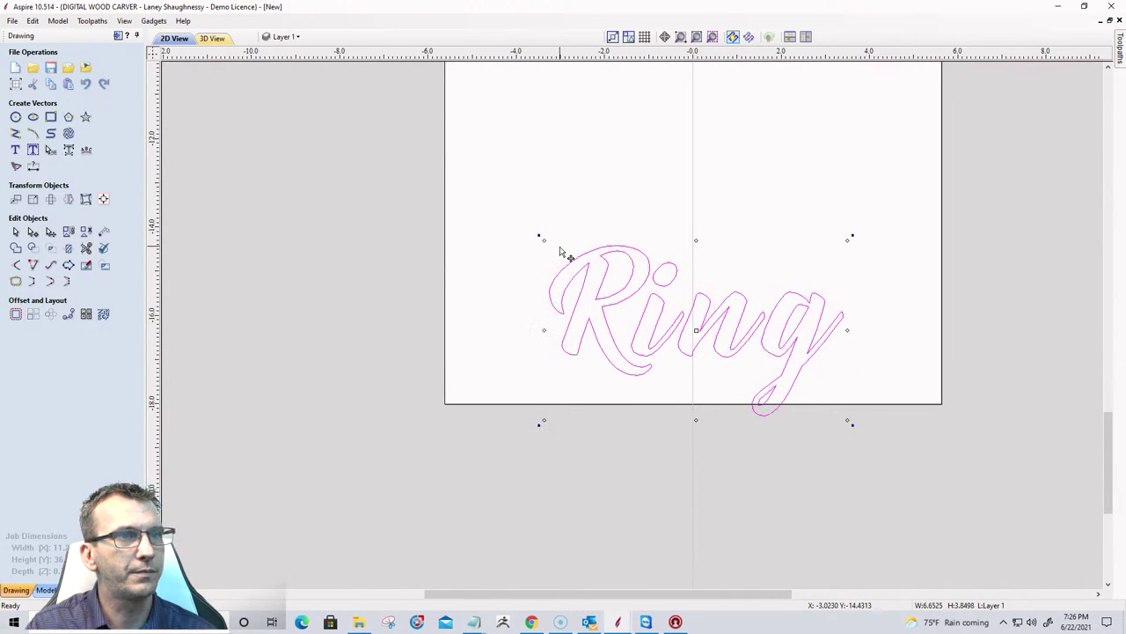
key(Up)
key(Up)
key(Up)
key(Up)
key(Up)
key(Up)
key(Up)
key(Up)
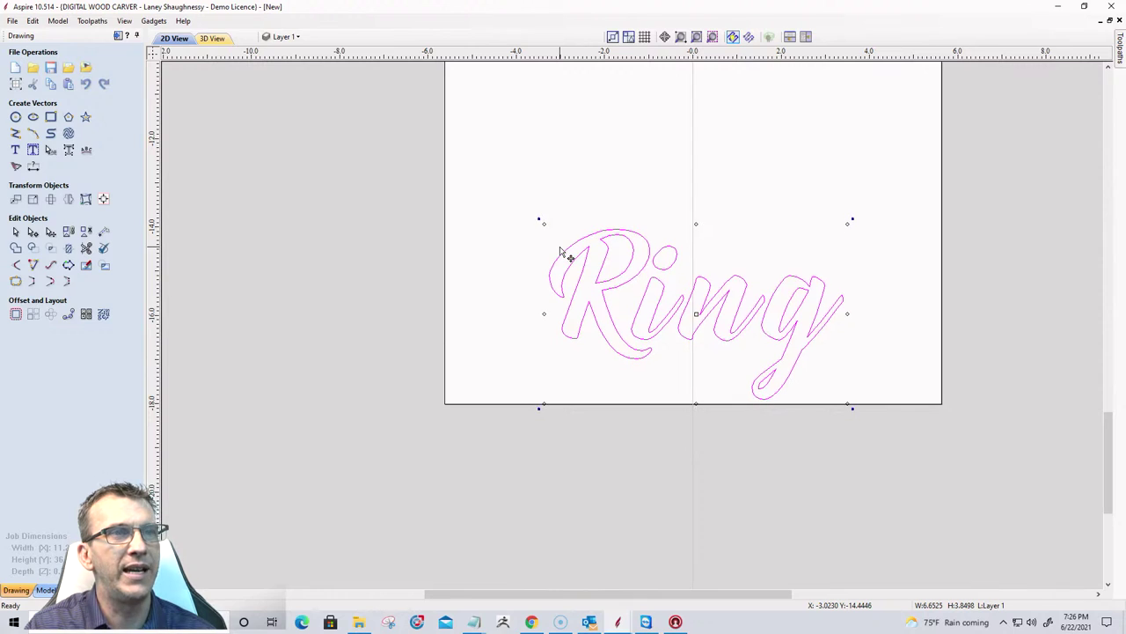
key(Up)
key(Up)
key(Up)
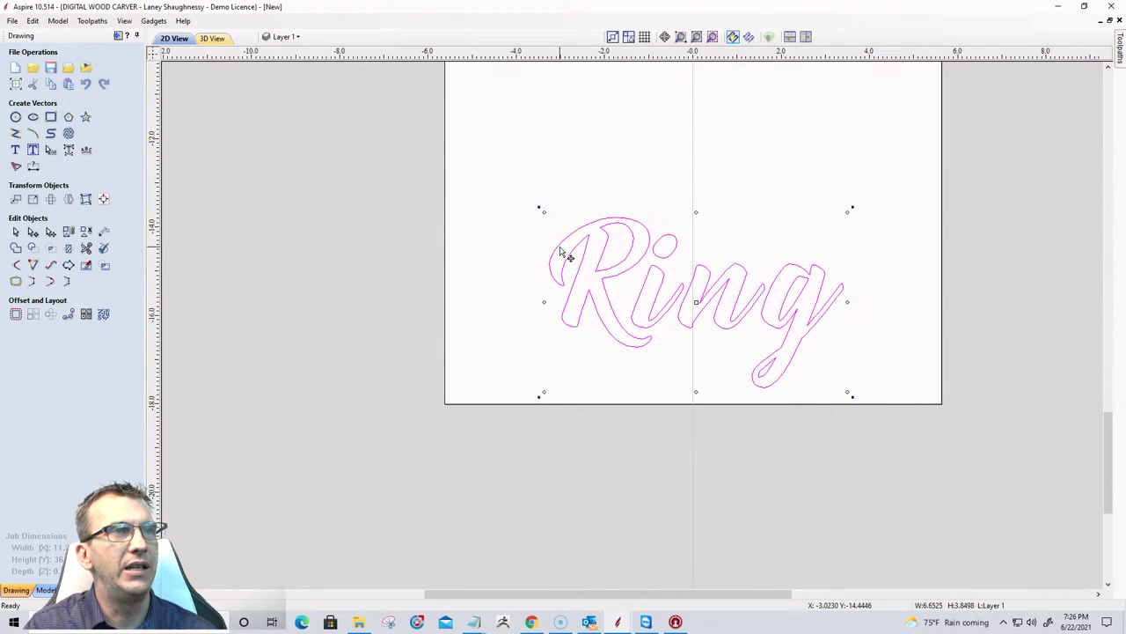
Align Ring to the horizontal centre of the material.
click(103, 198)
click(44, 101)
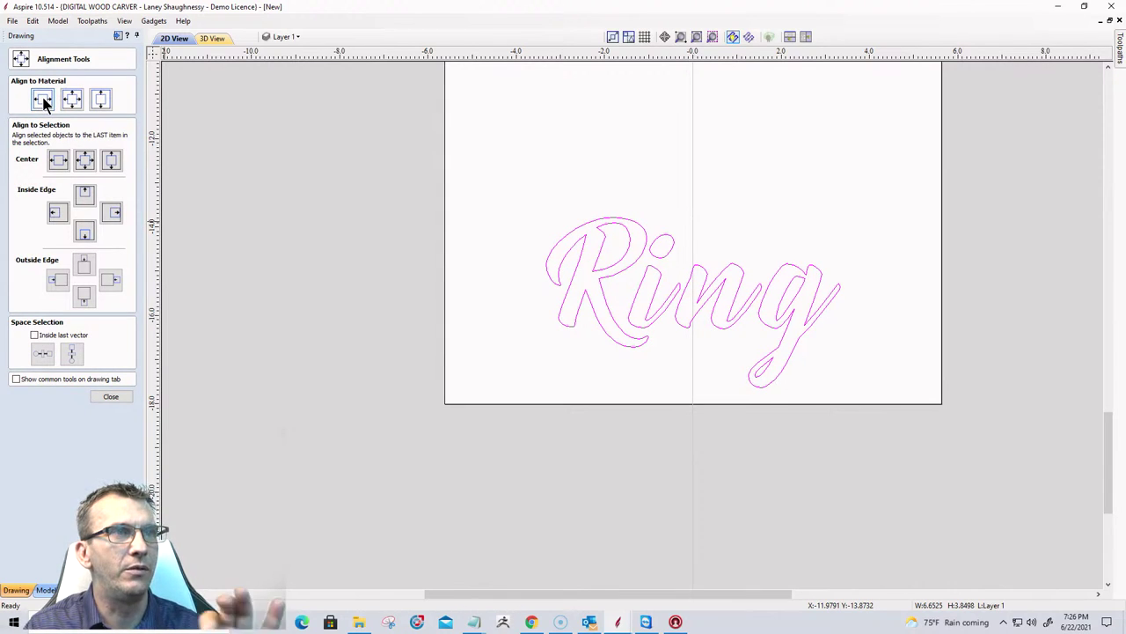
scroll(511, 470, down, 1)
scroll(511, 471, down, 2)
scroll(528, 466, up, 1)
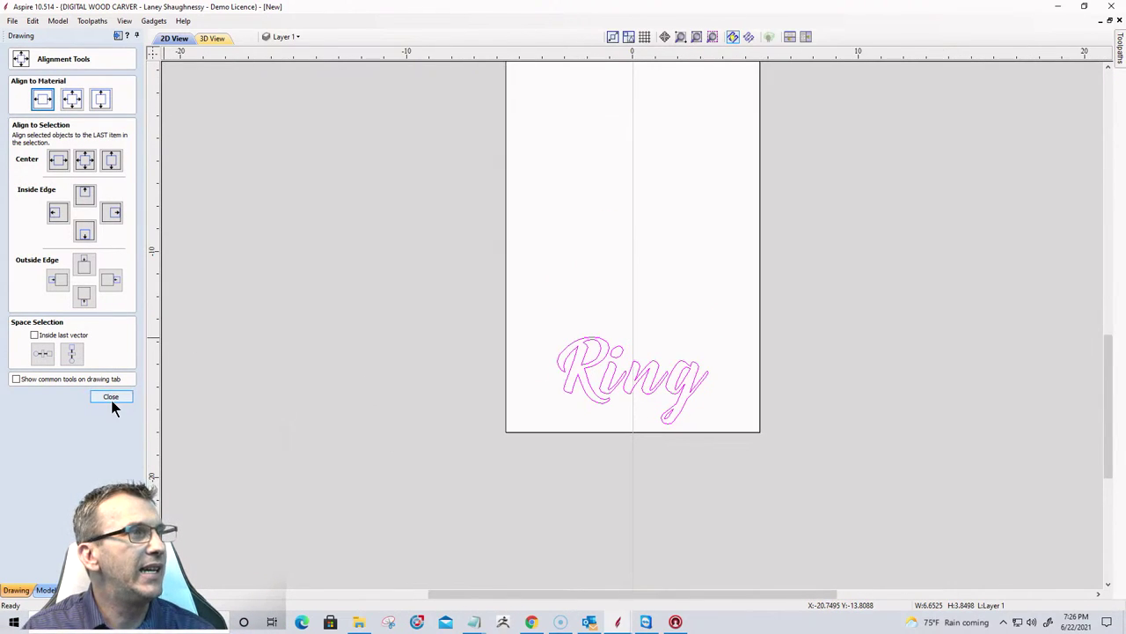
click(110, 397)
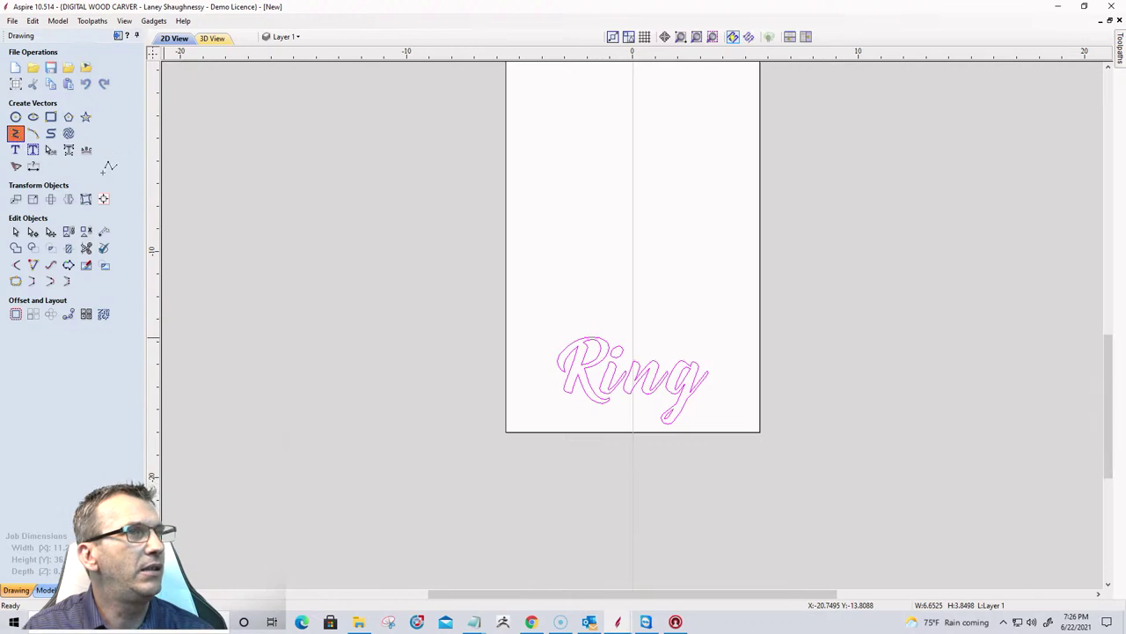
Draw a polyline from the board's left edge to its right edge just above Ring.
click(15, 133)
click(505, 324)
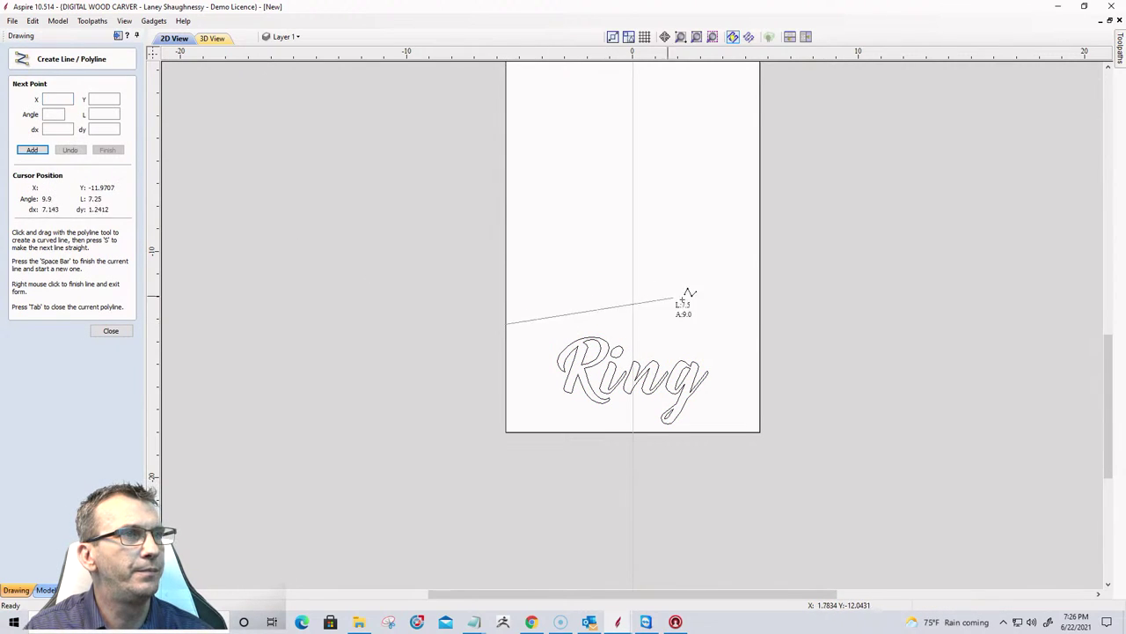
click(760, 324)
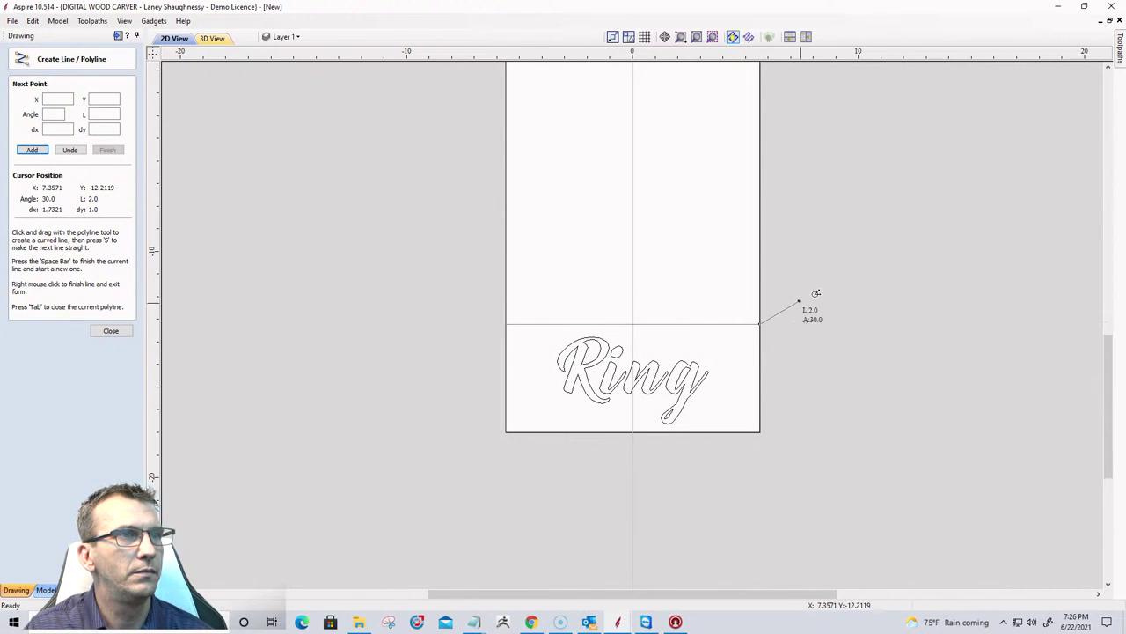
key(space)
key(F4)
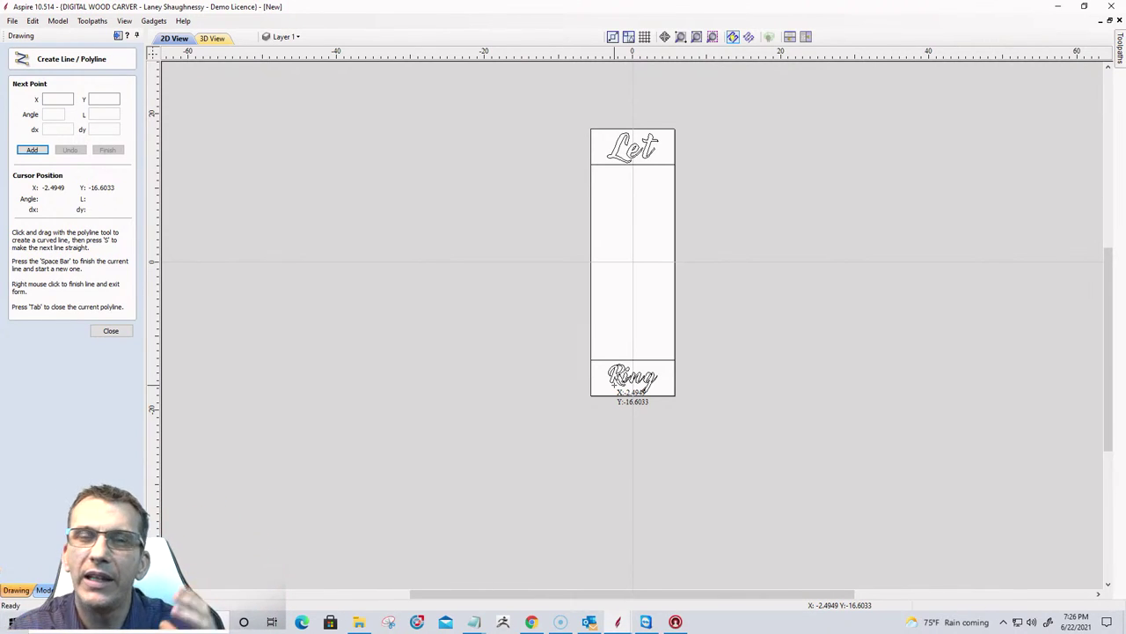
click(111, 332)
scroll(575, 144, up, 4)
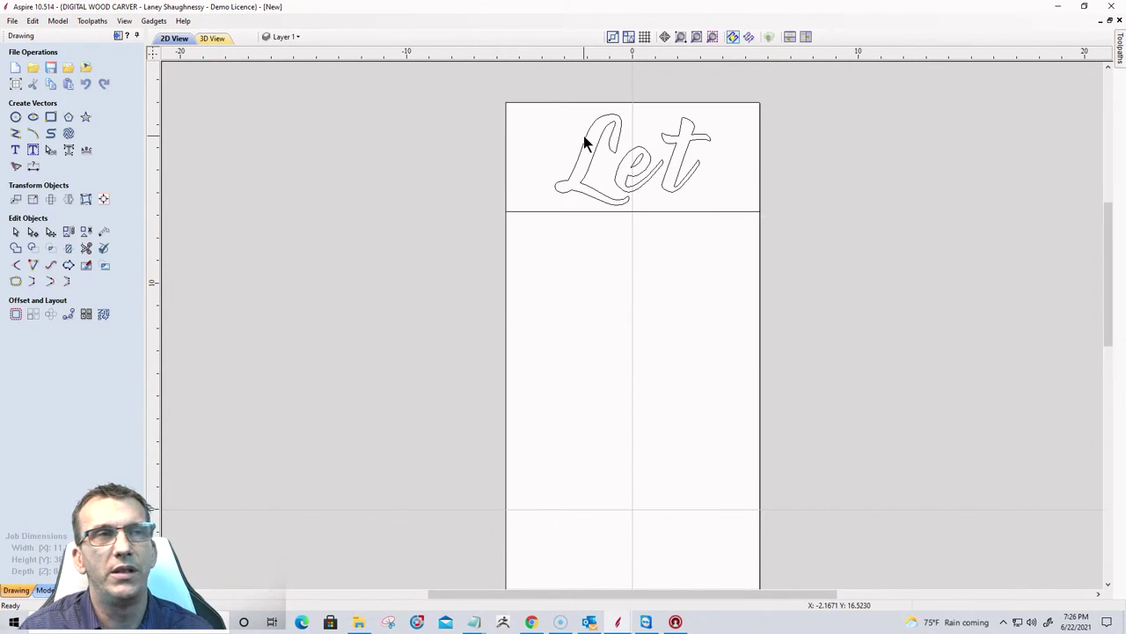
scroll(640, 126, down, 4)
scroll(631, 226, up, 3)
scroll(627, 284, down, 1)
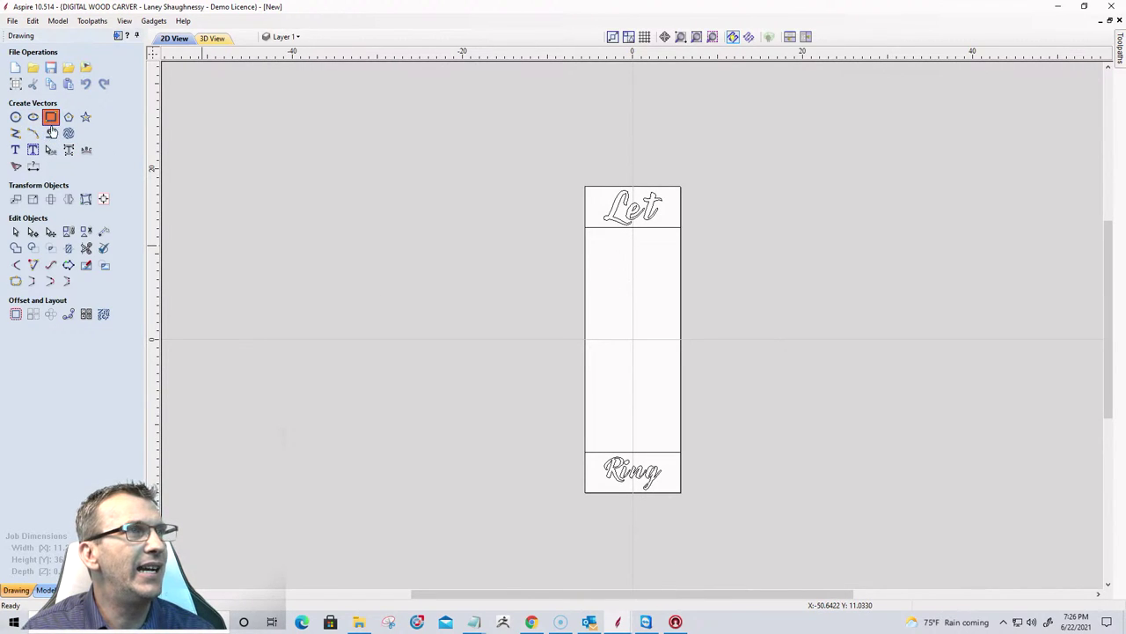
Draw a rectangle filling the space between the Let and Ring dividers.
click(50, 122)
drag(583, 227, 683, 450)
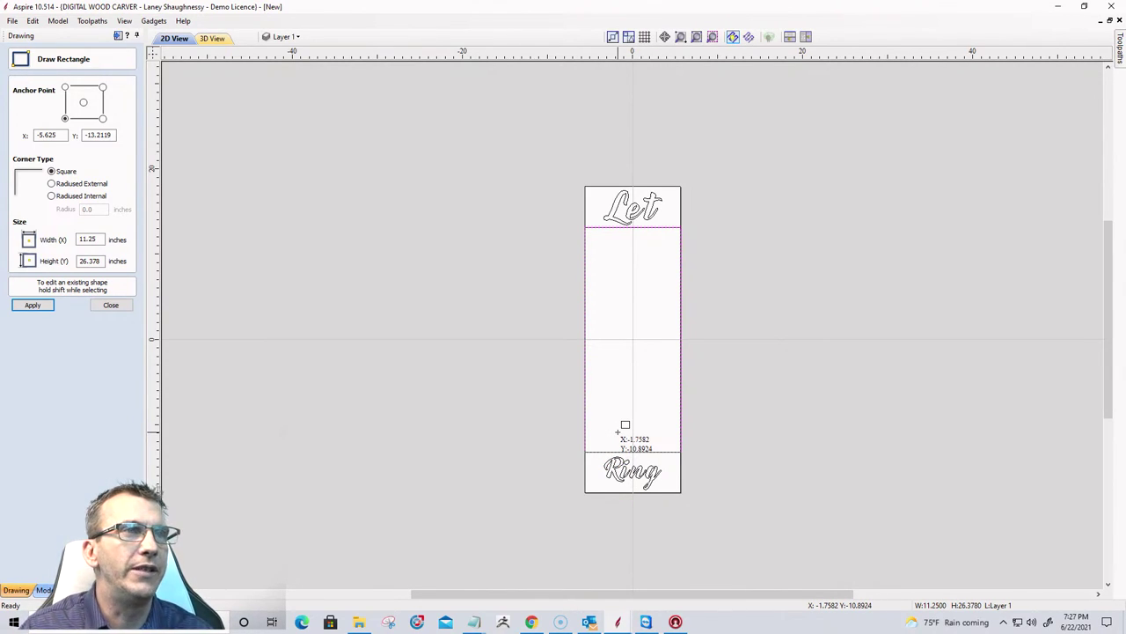
scroll(621, 429, down, 1)
scroll(624, 427, up, 3)
scroll(621, 410, down, 1)
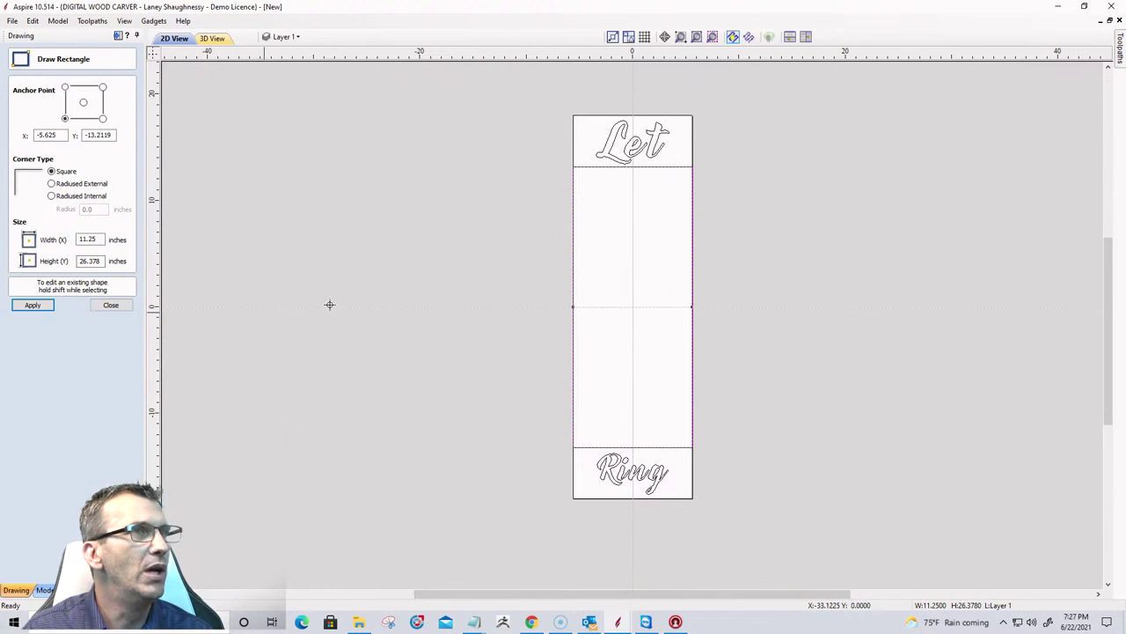
click(126, 306)
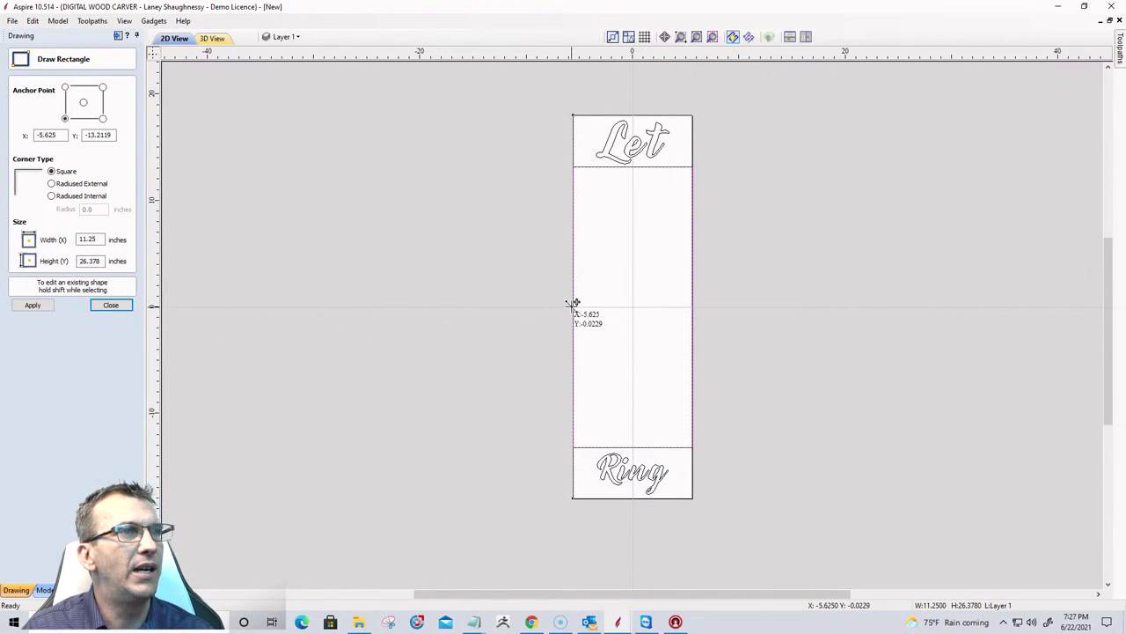
drag(573, 302, 593, 300)
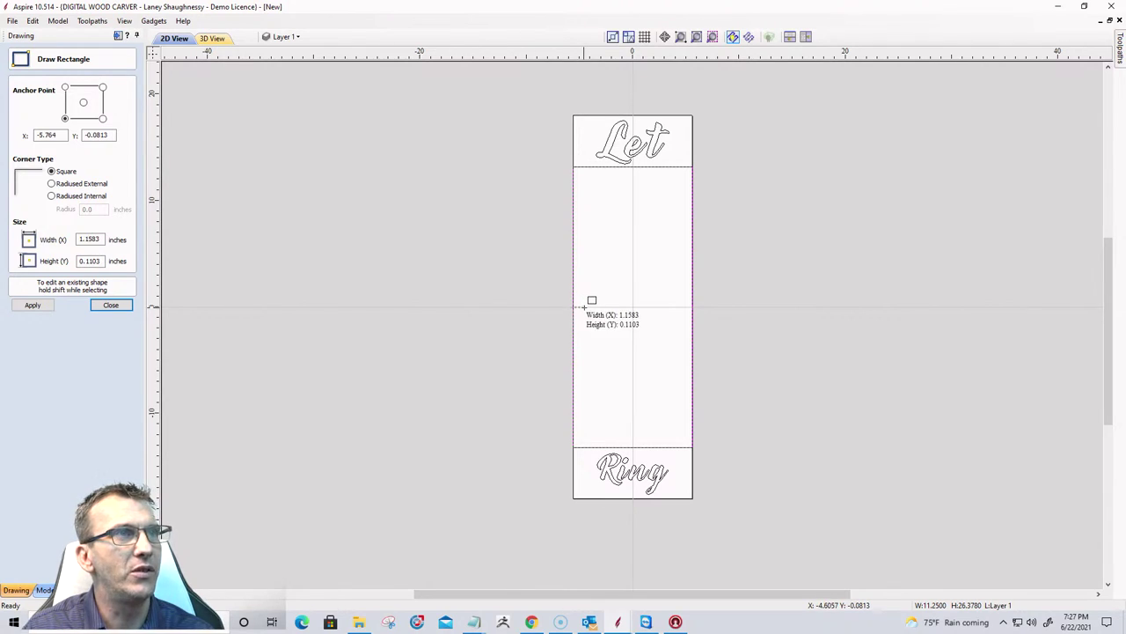
click(572, 314)
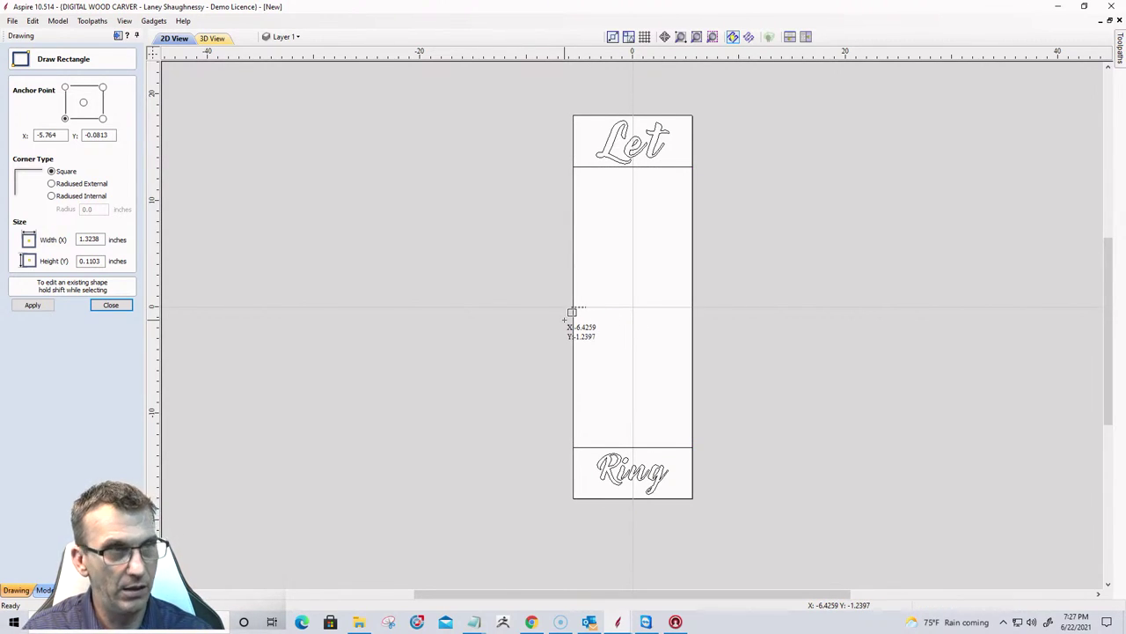
click(110, 304)
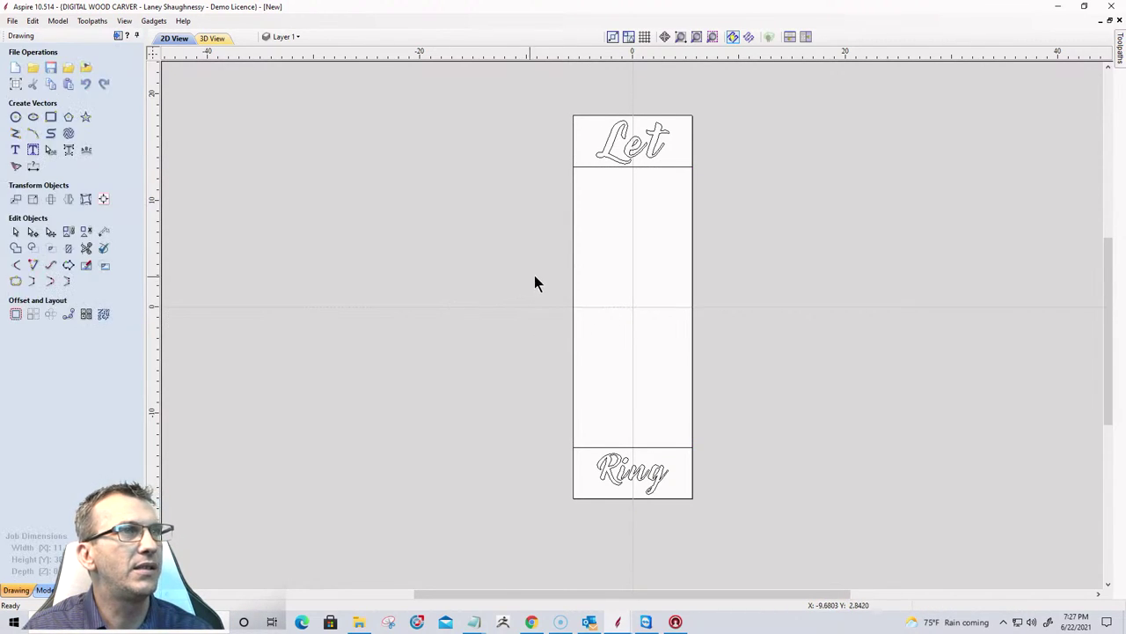
Narrow the rectangle evenly from both sides to about 6.67 in wide.
click(574, 278)
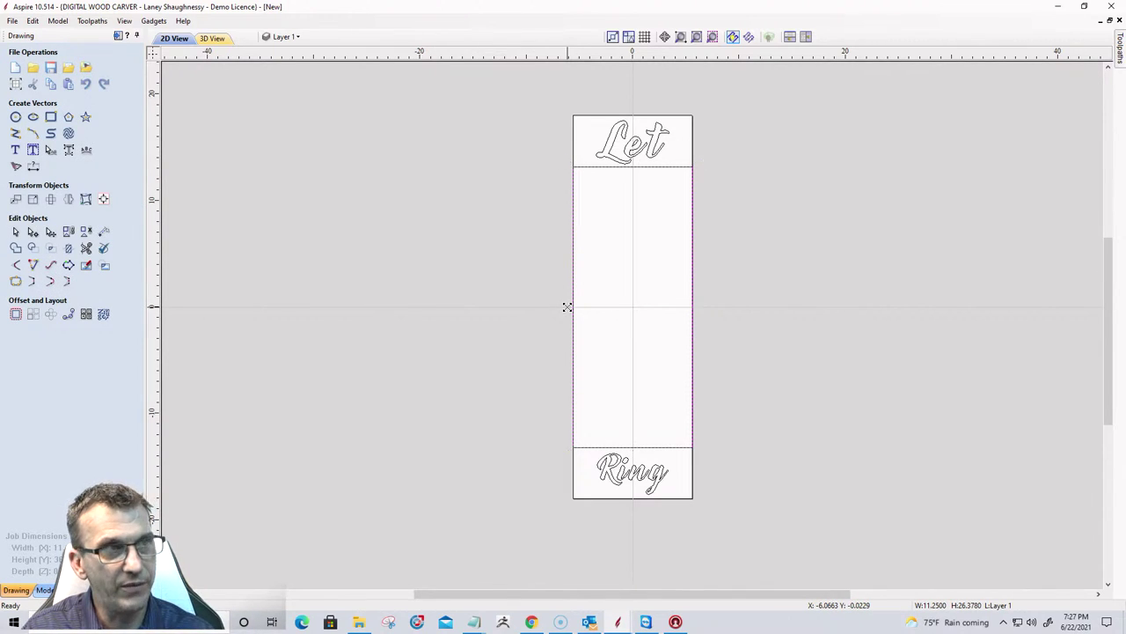
drag(567, 307, 596, 307)
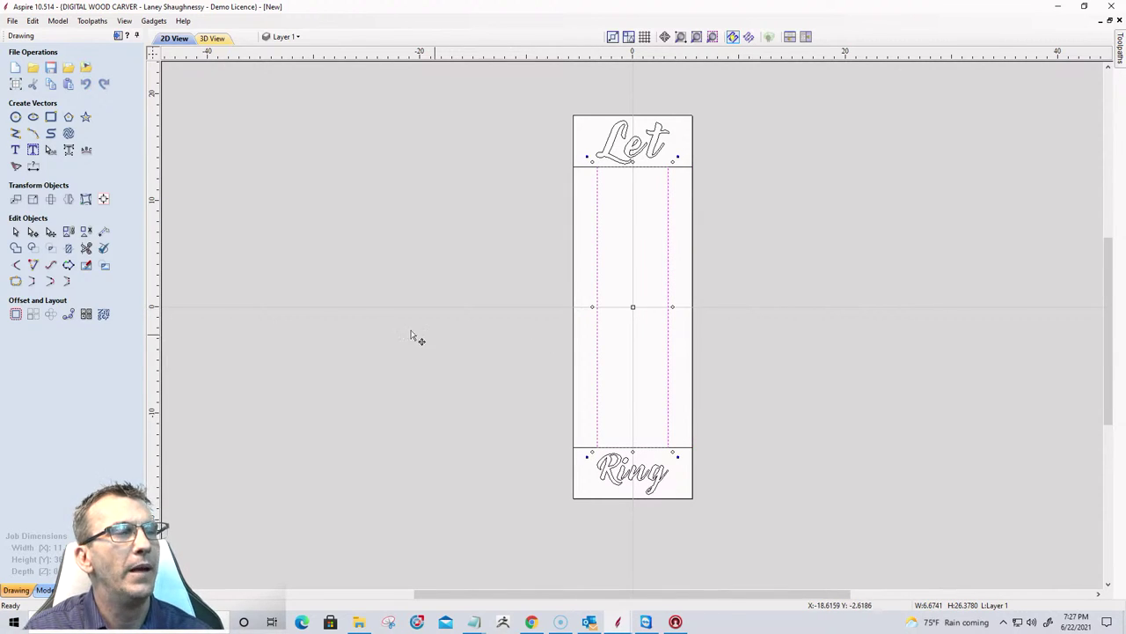
click(16, 151)
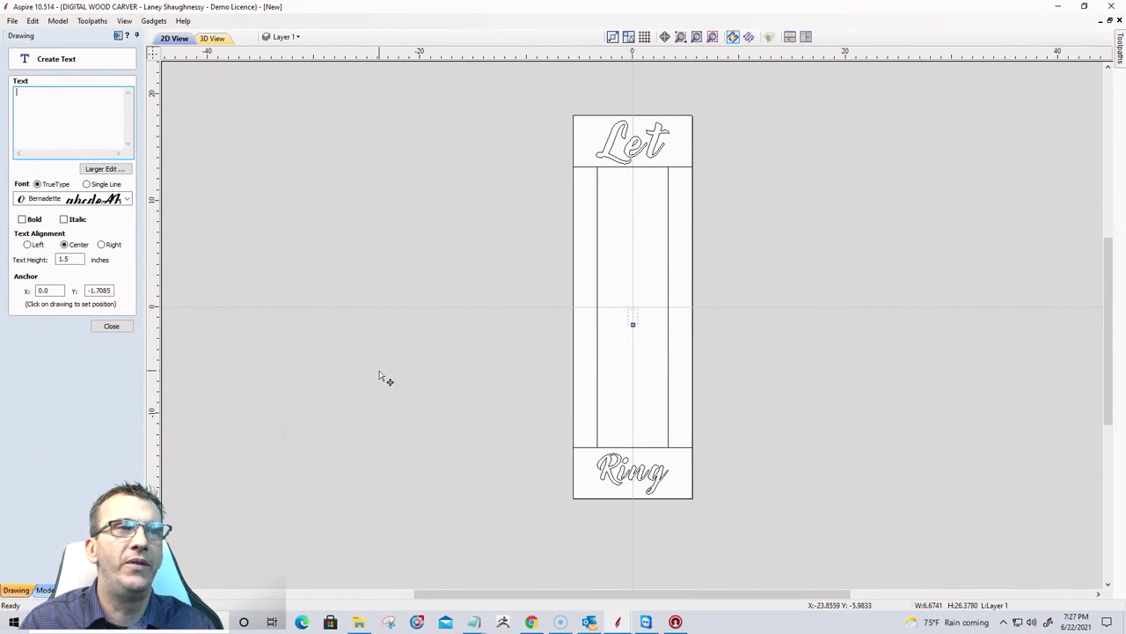
Set the new text to Arial Black with a height of 2 in.
click(127, 199)
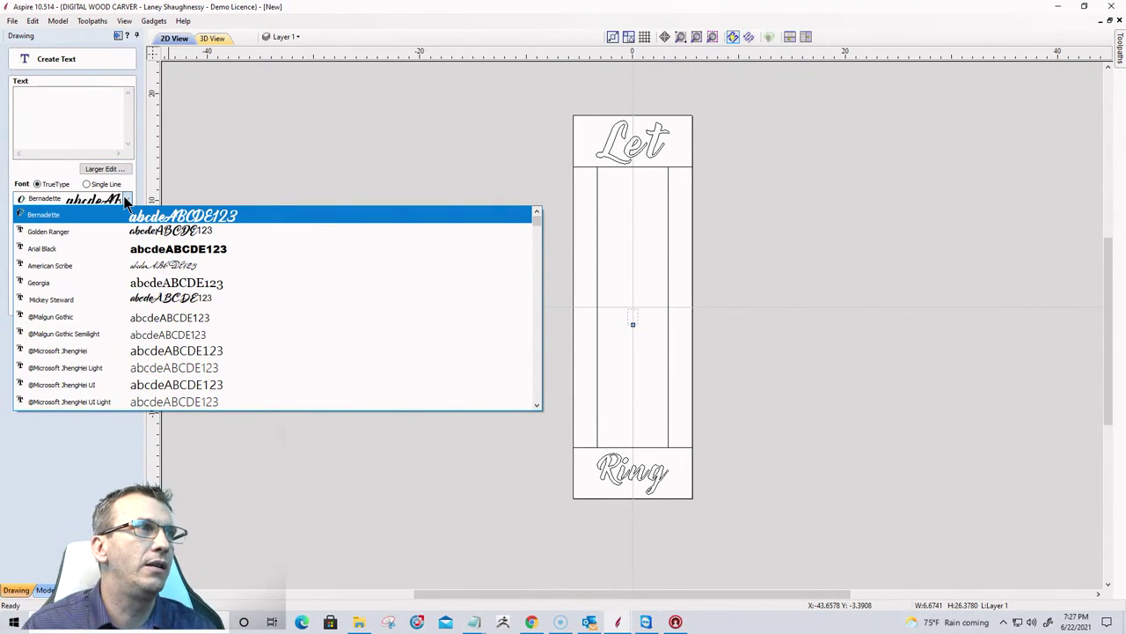
click(125, 248)
click(44, 137)
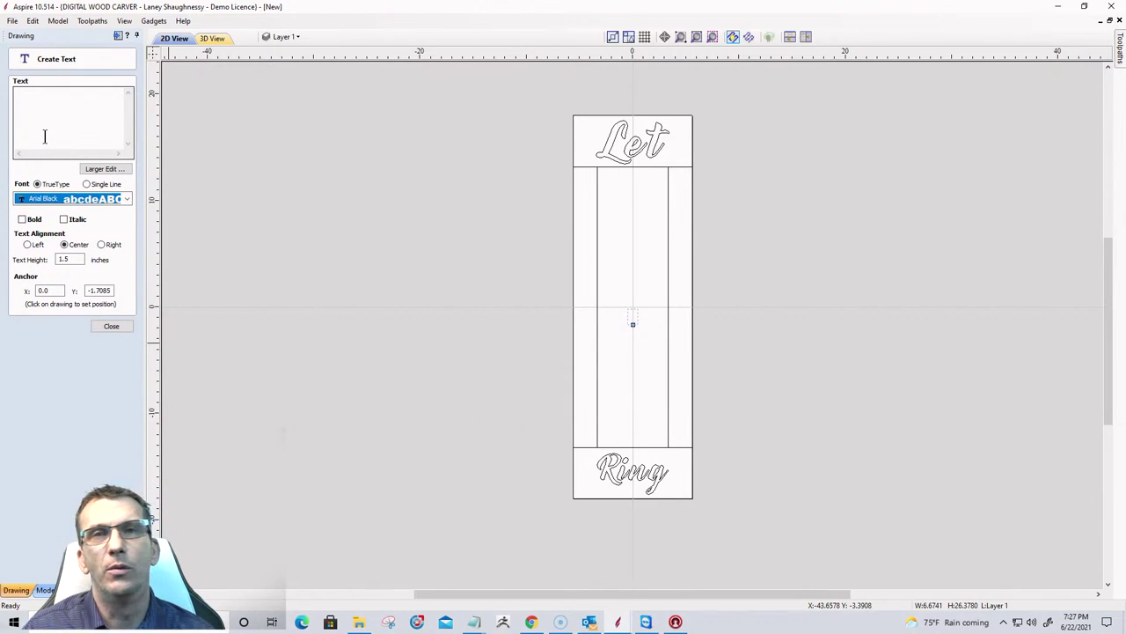
click(64, 258)
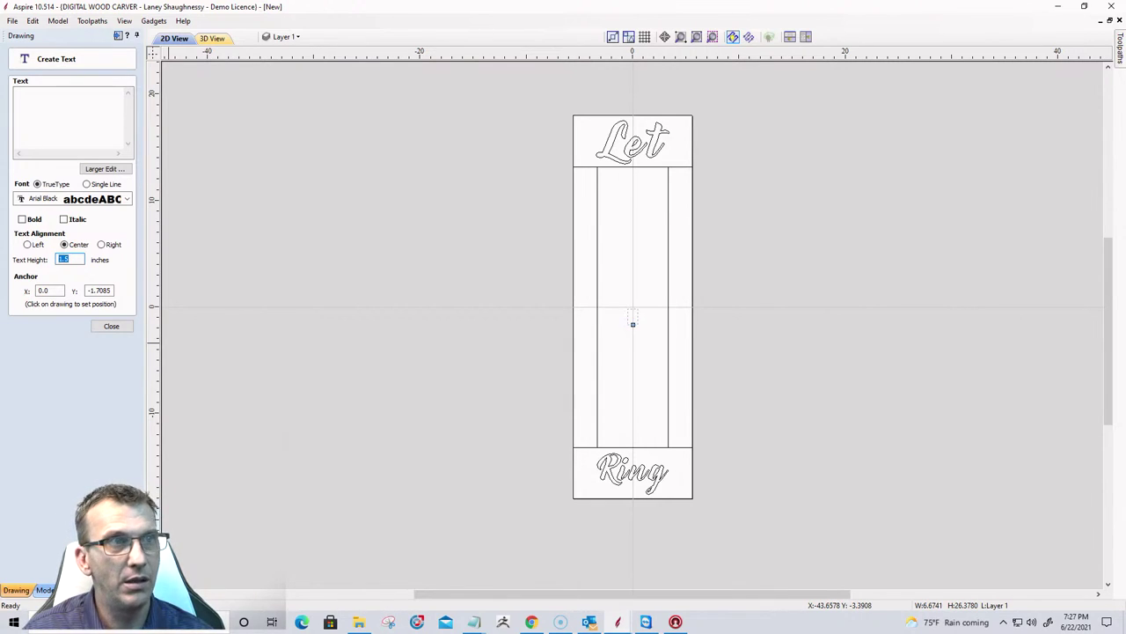
text(2)
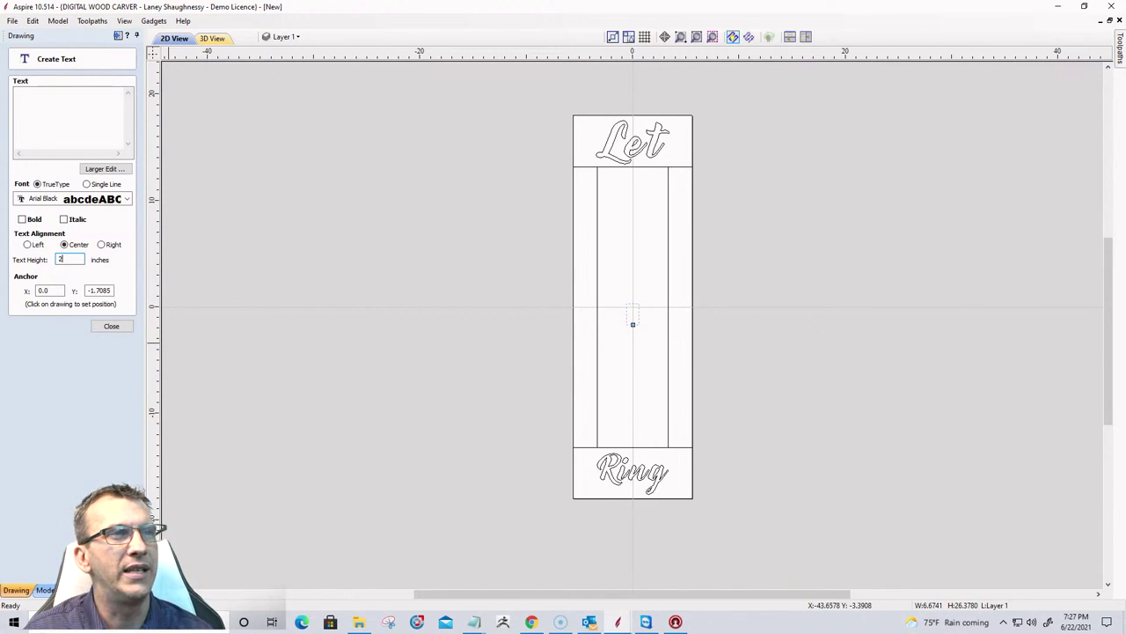
Enter the FREEDOM letters one per line to stack them vertically.
click(34, 100)
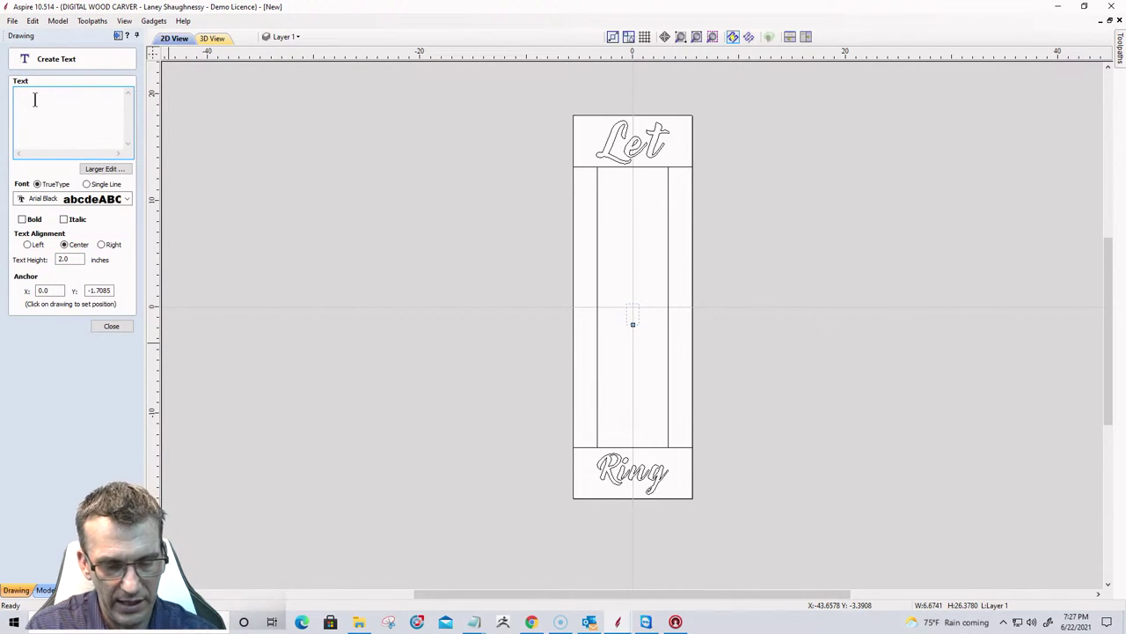
text(F)
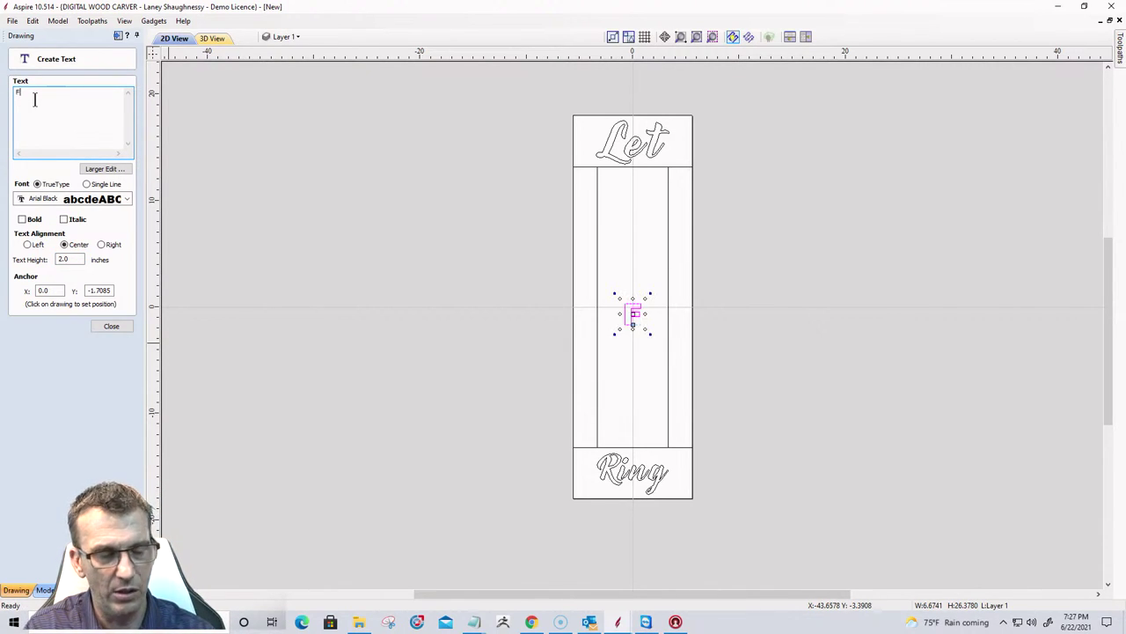
text("R)
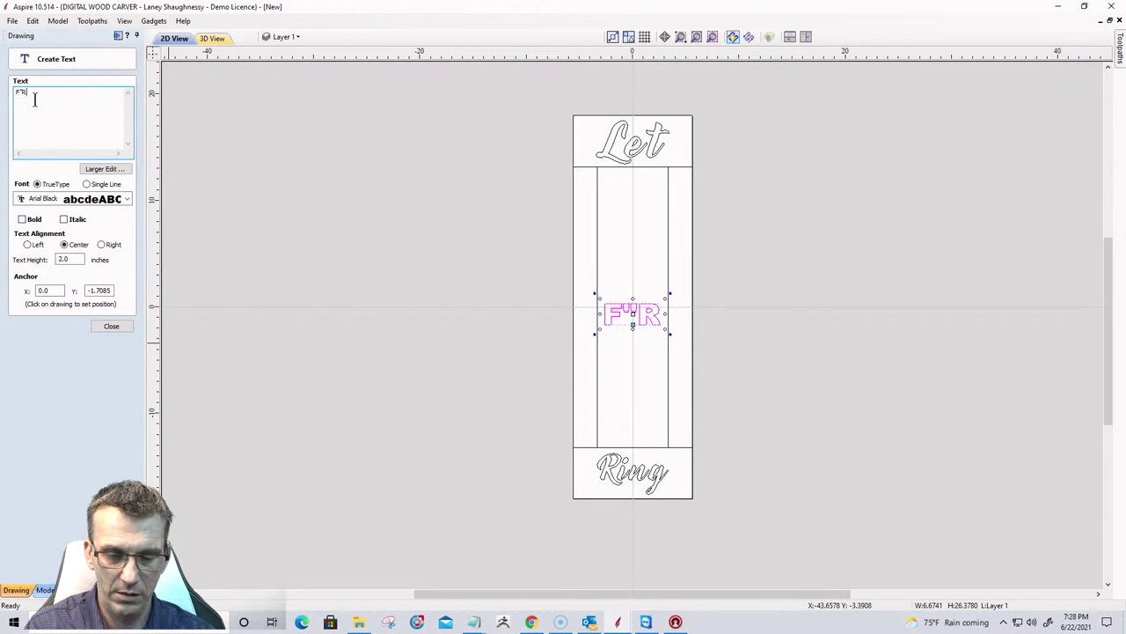
key(BackSpace)
key(BackSpace)
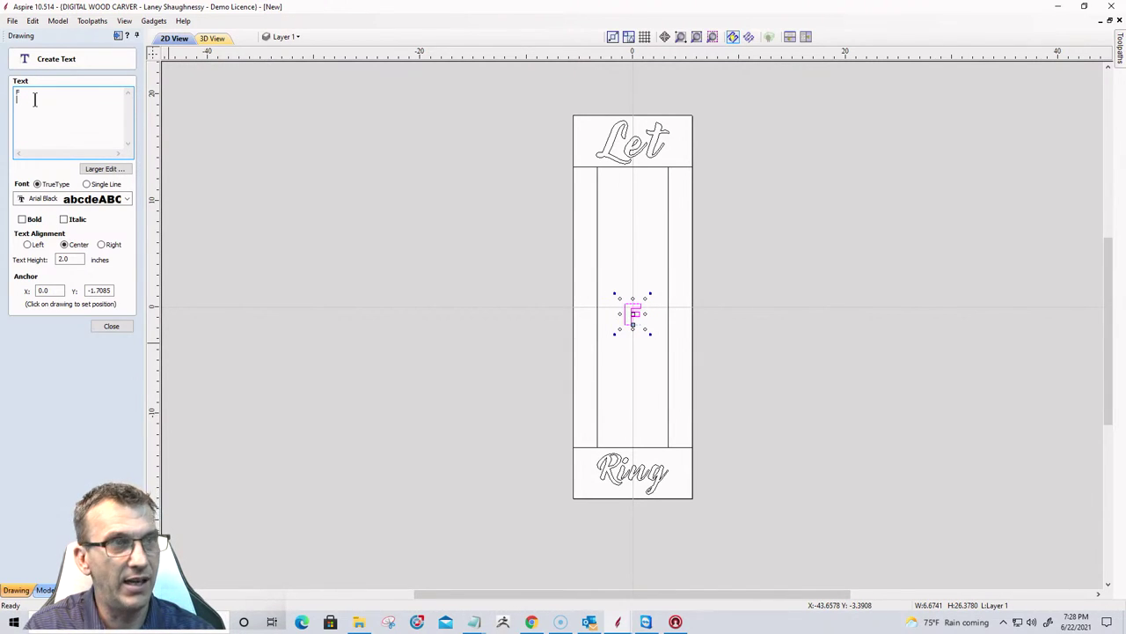
text(R)
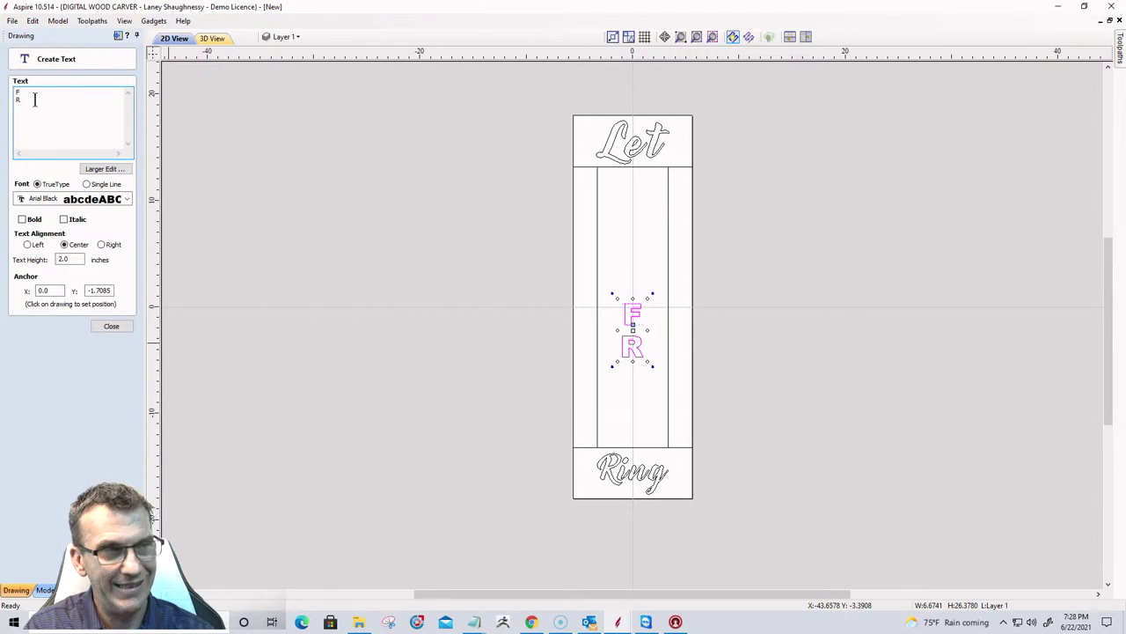
key(Return)
text(E)
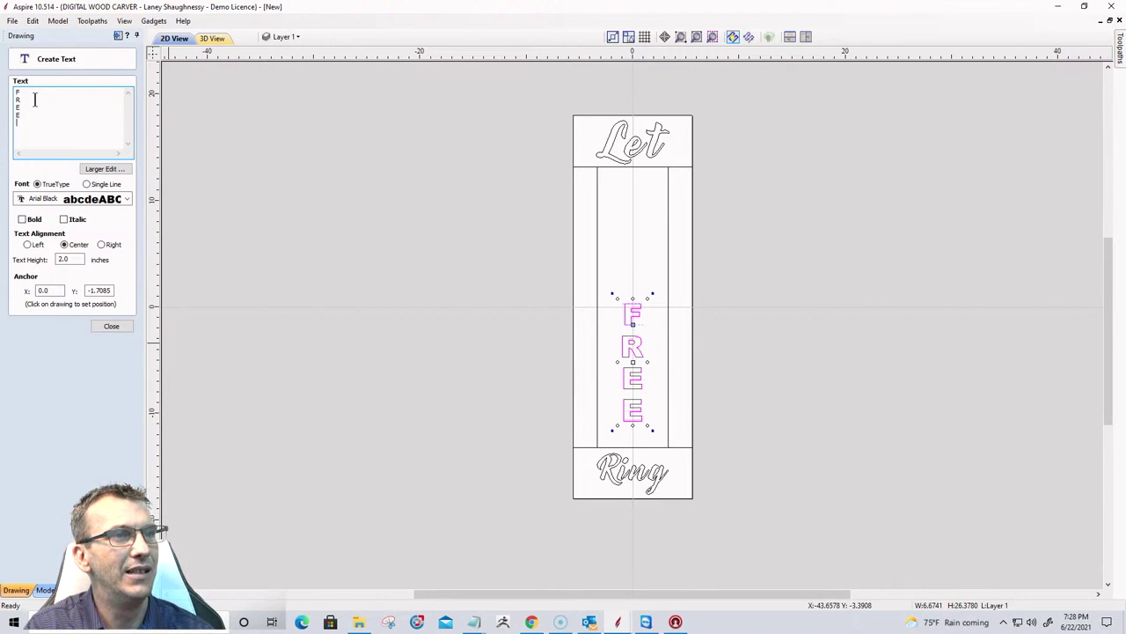
key(Return)
text(D)
key(Return)
text(O)
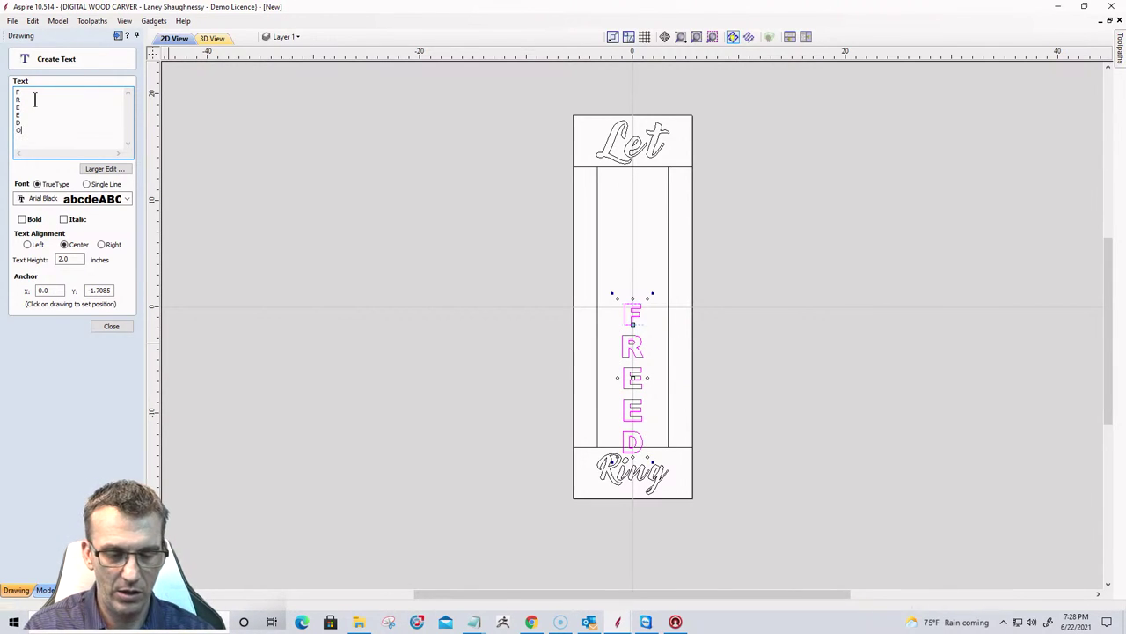
key(Return)
text(M)
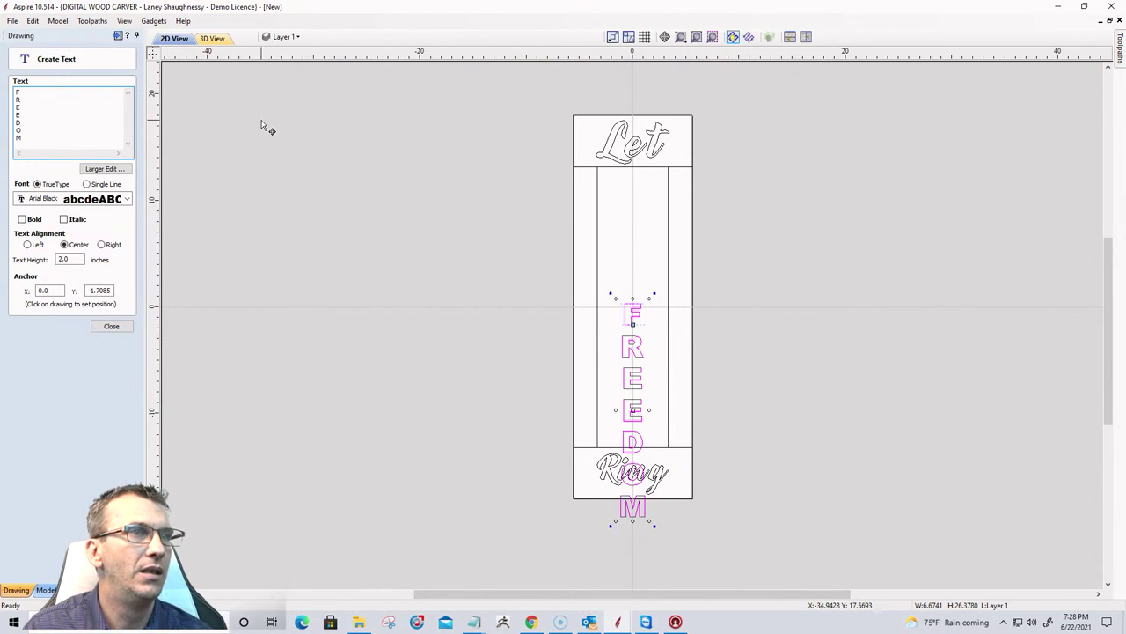
Move the FREEDOM text off the board's left edge and finish it.
drag(634, 410, 633, 306)
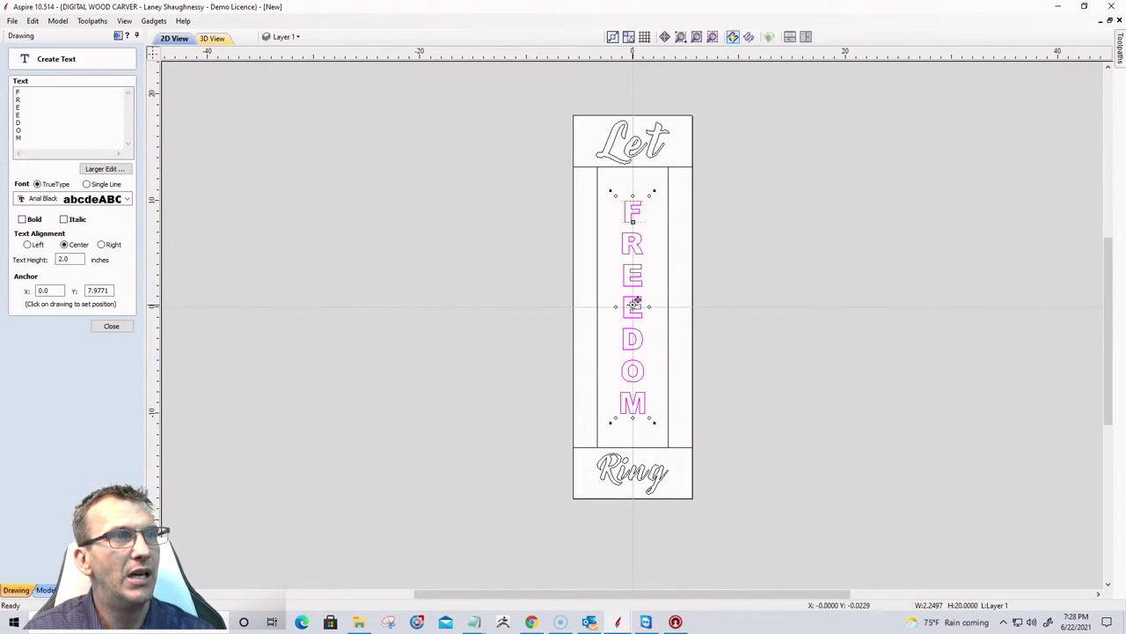
drag(631, 307, 459, 298)
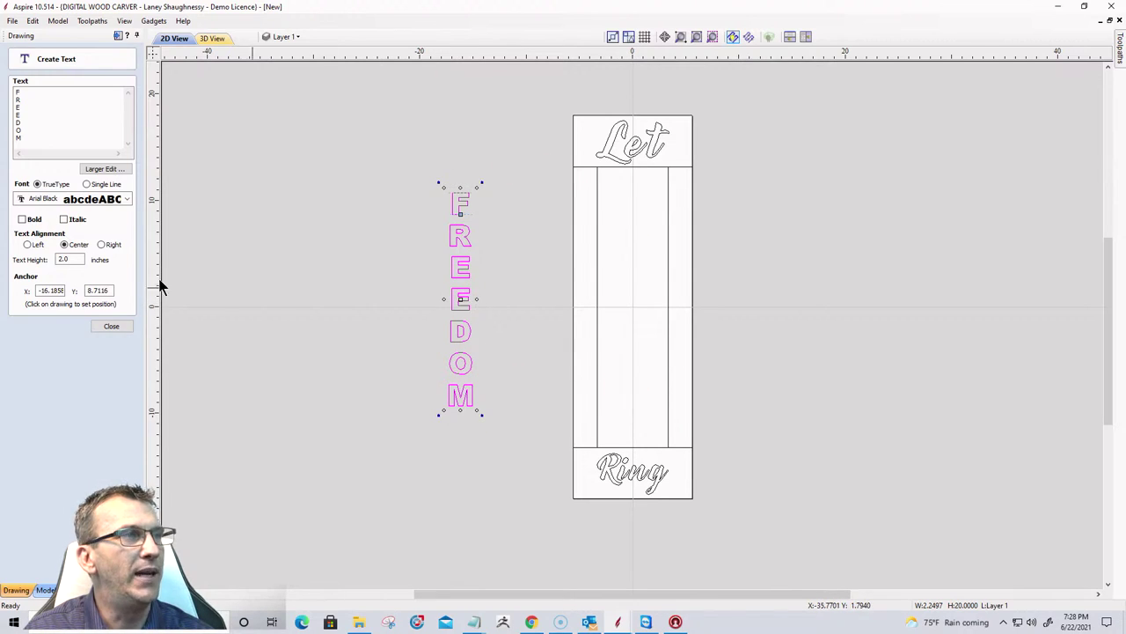
click(112, 326)
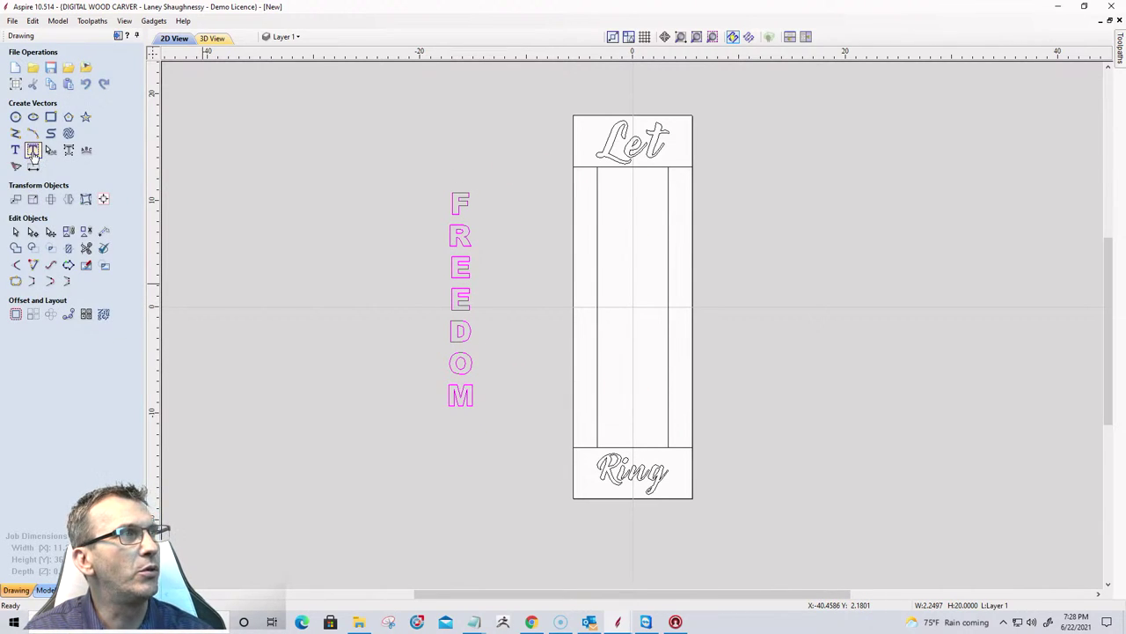
Cancel a stray text placement and start Auto Layout Text on the middle panel.
click(33, 151)
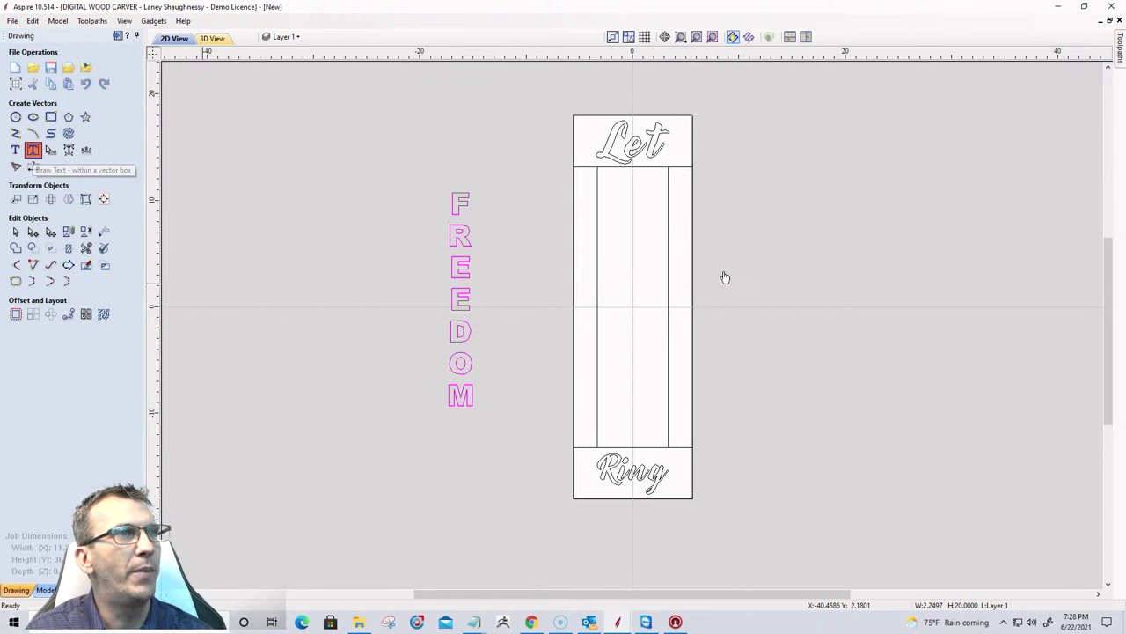
click(596, 262)
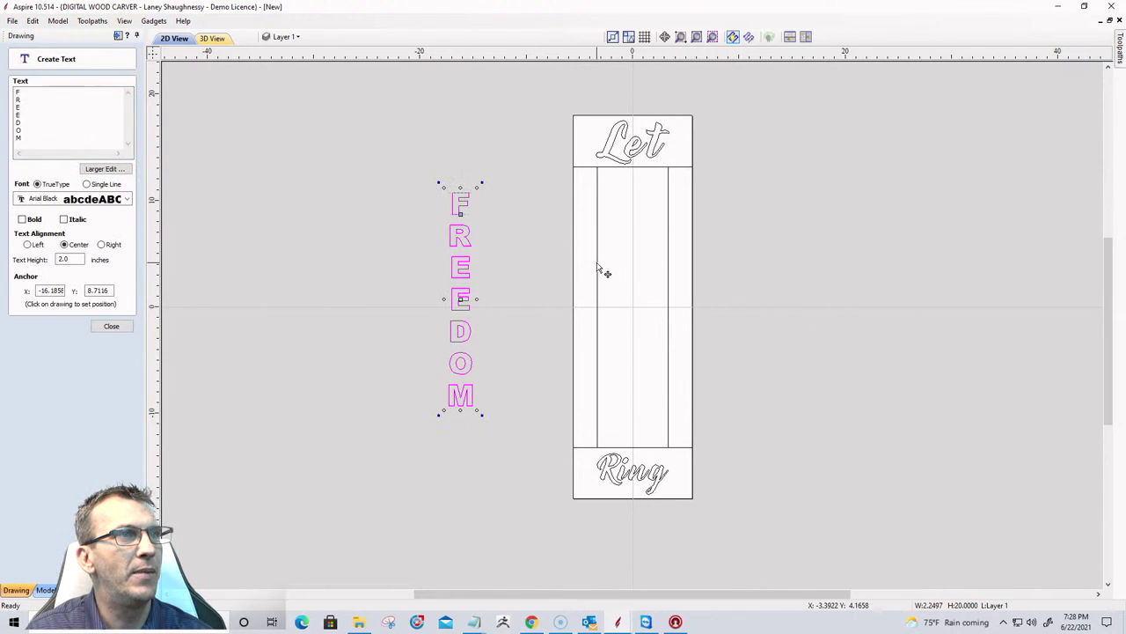
click(111, 326)
click(31, 152)
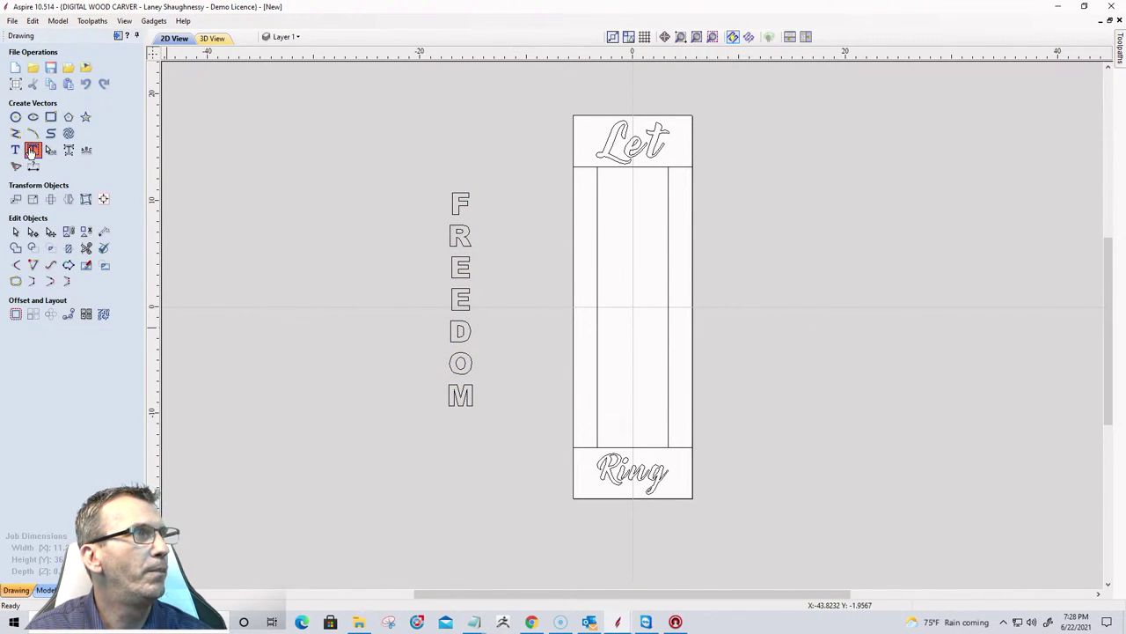
click(32, 151)
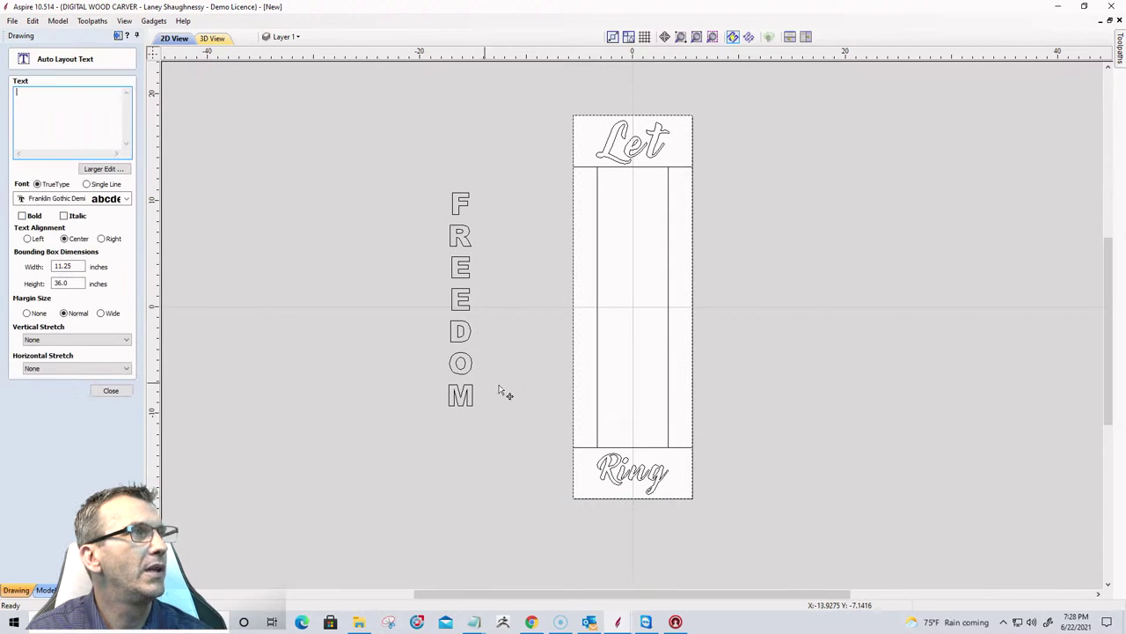
click(606, 359)
Enter FREEDOM with one letter per line as the text to fit.
click(44, 102)
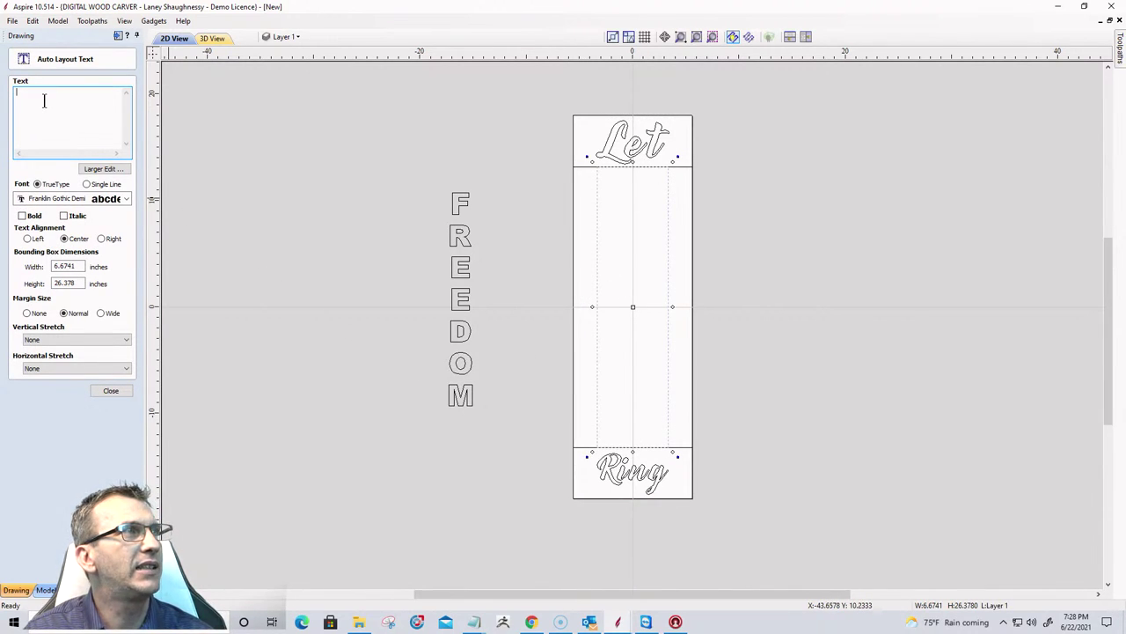
text(F)
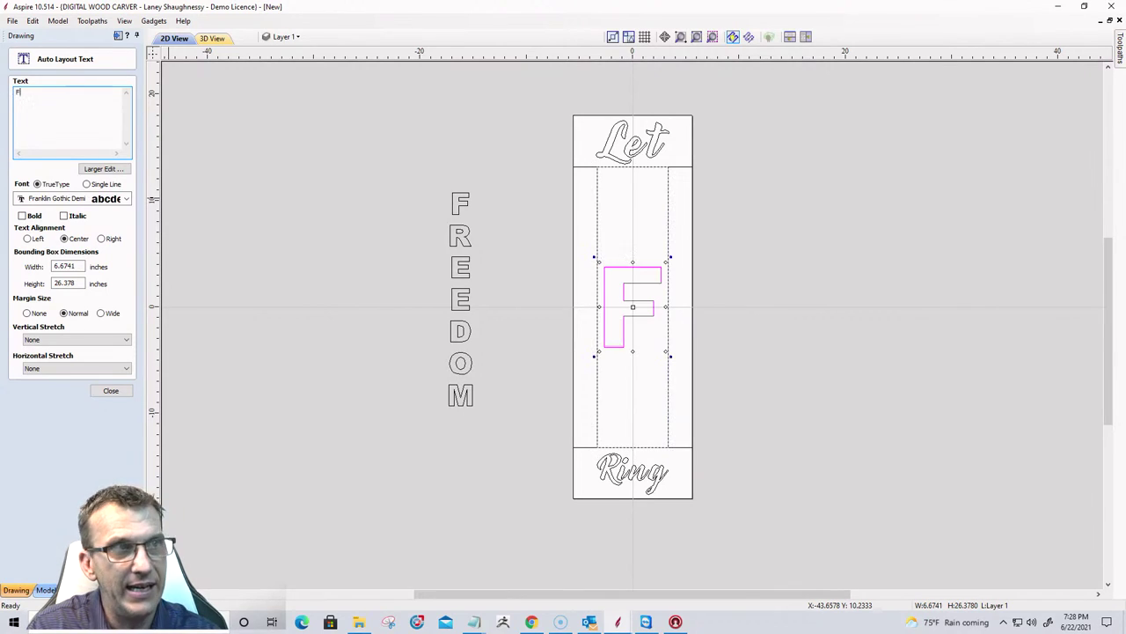
key(Return)
text(R )
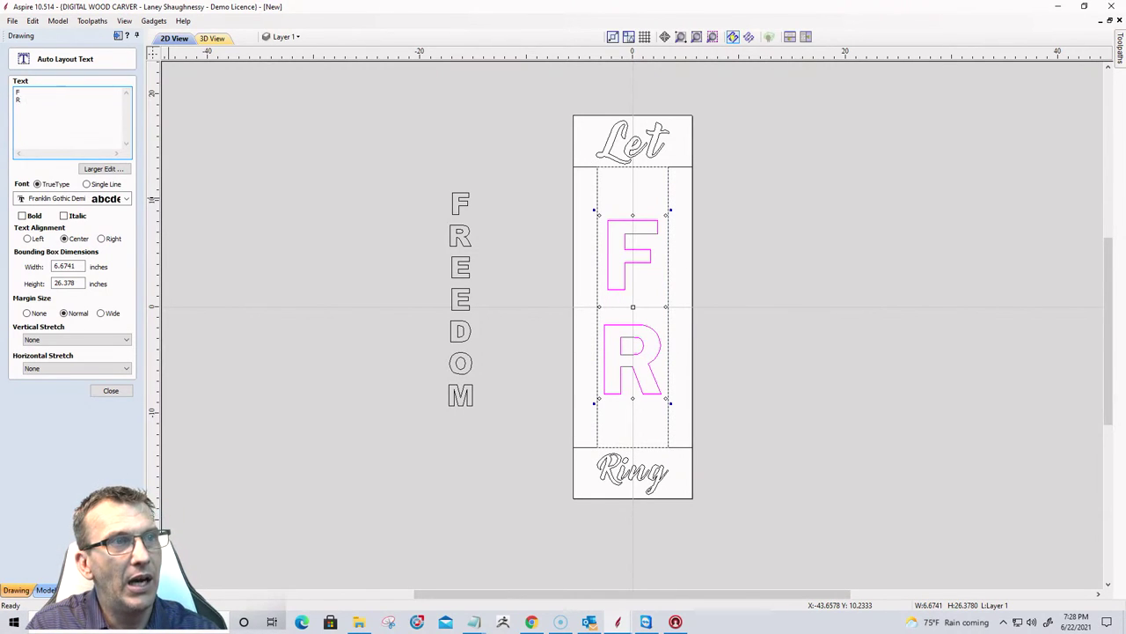
text(E)
key(Return)
text(E )
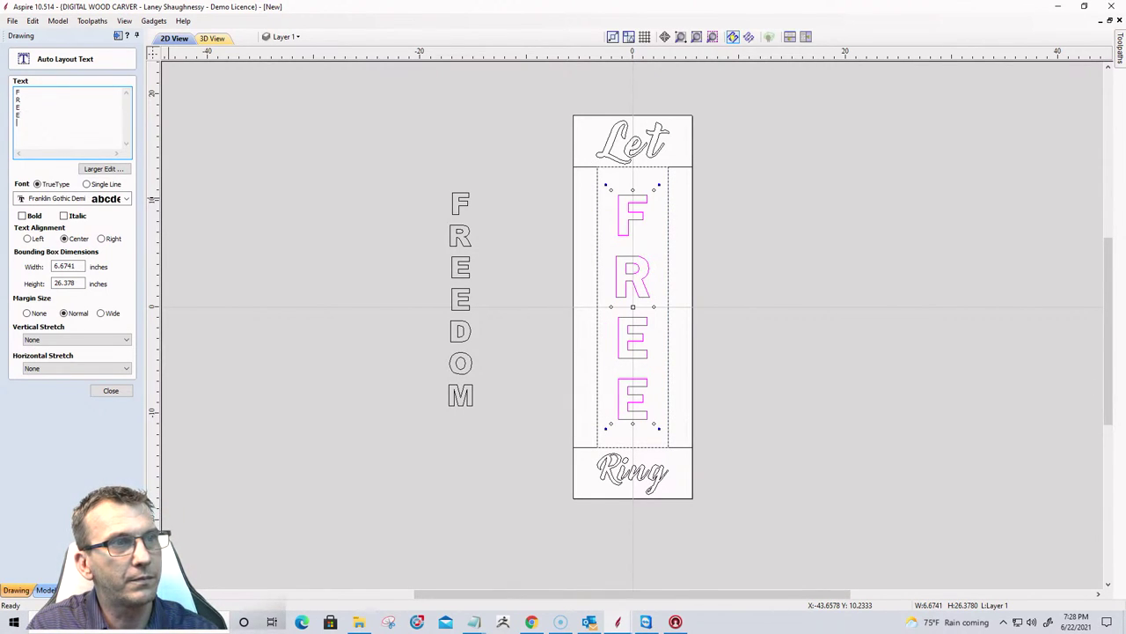
text(D)
key(Return)
text(O)
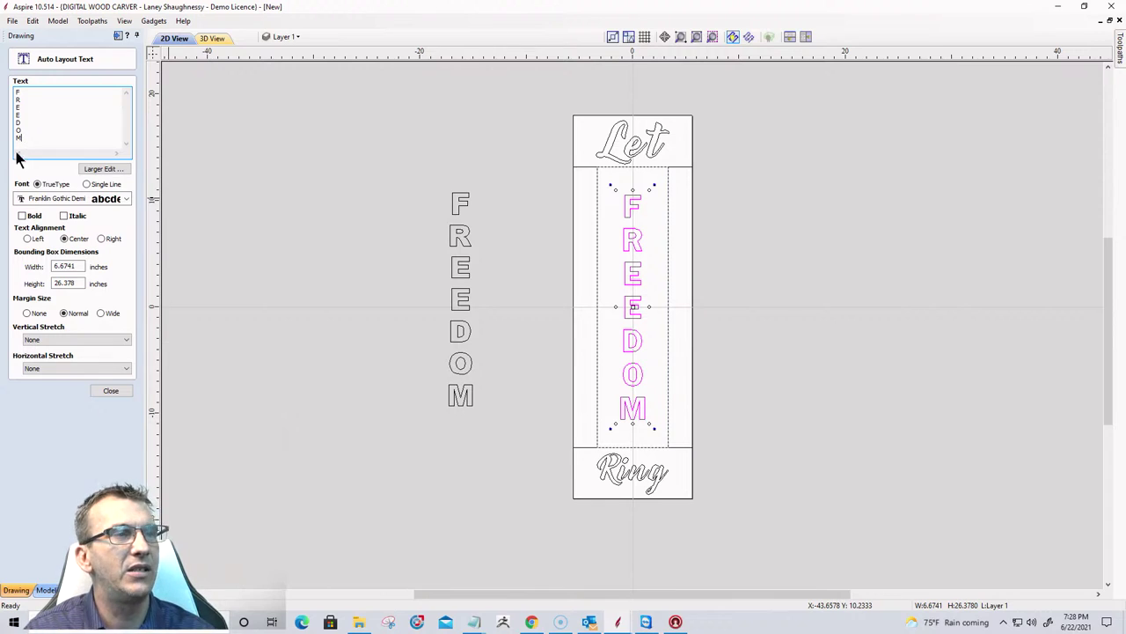
Try different margin settings and stretch the letters vertically and horizontally.
click(26, 315)
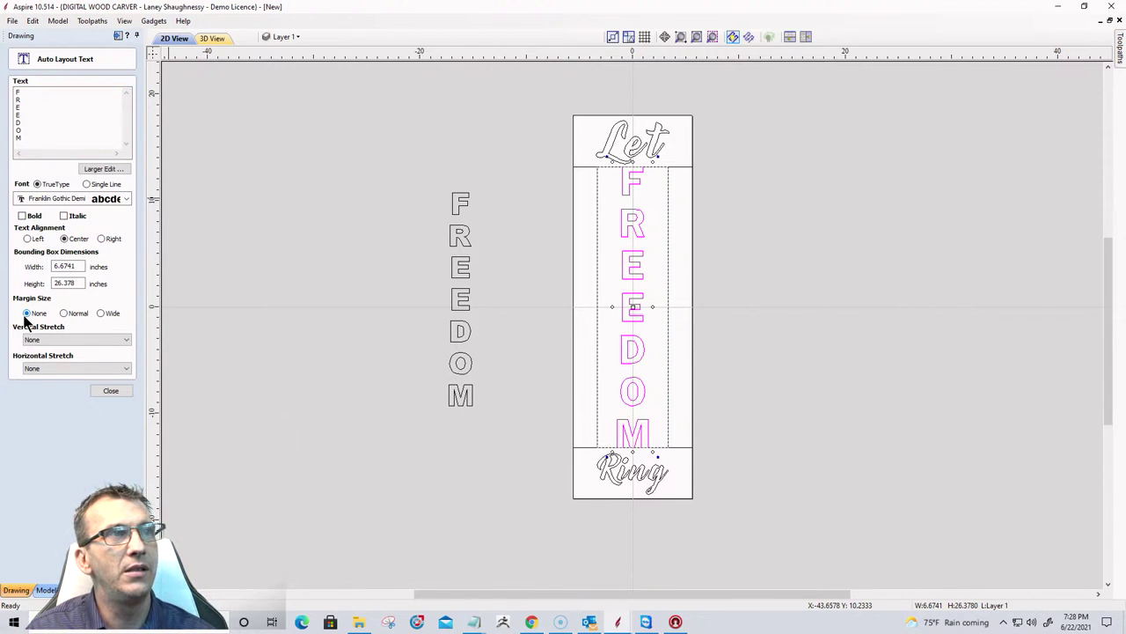
click(64, 314)
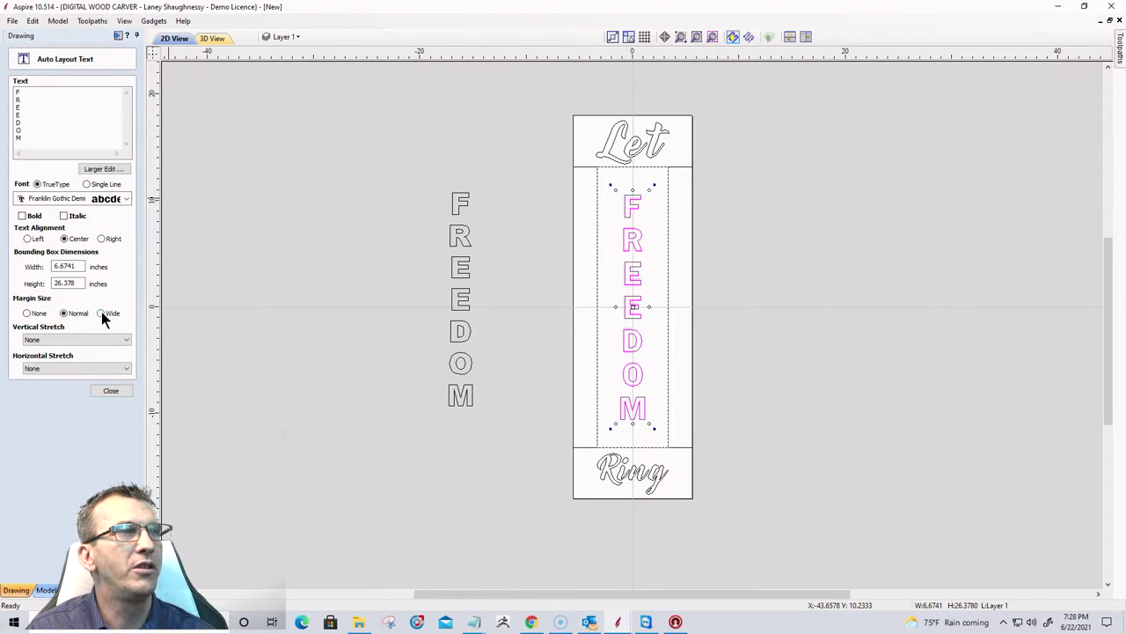
click(102, 314)
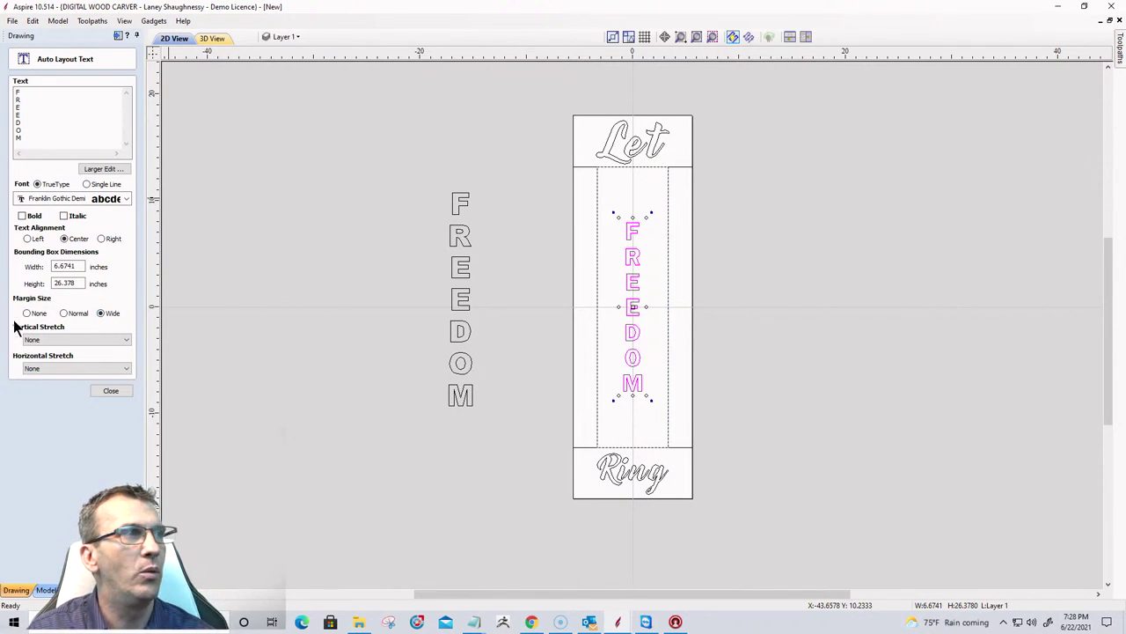
click(64, 314)
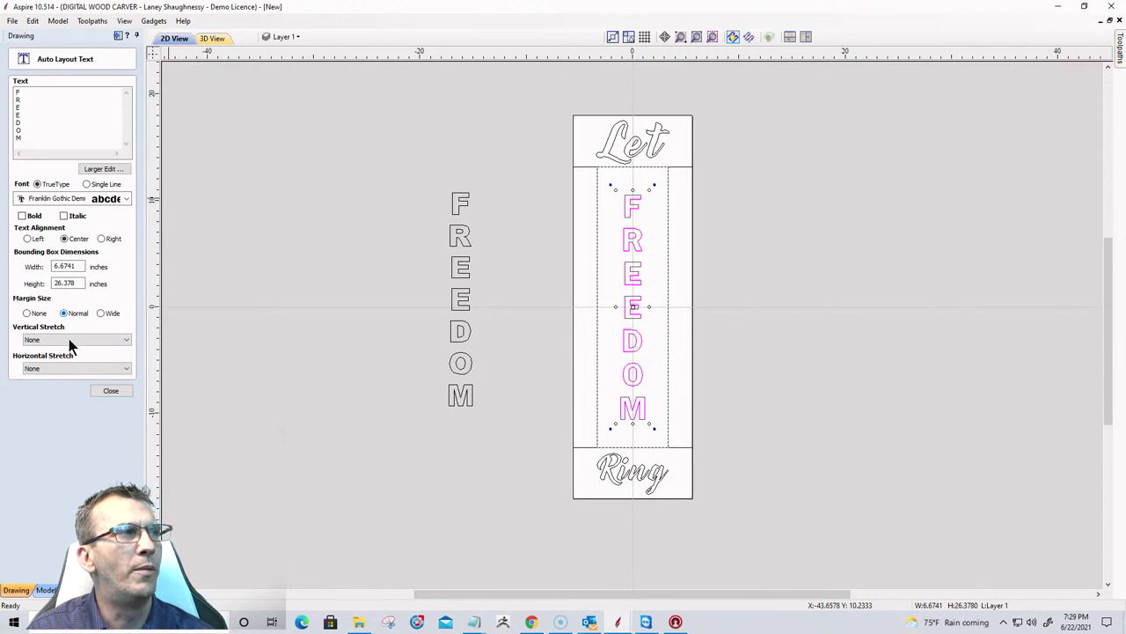
click(72, 341)
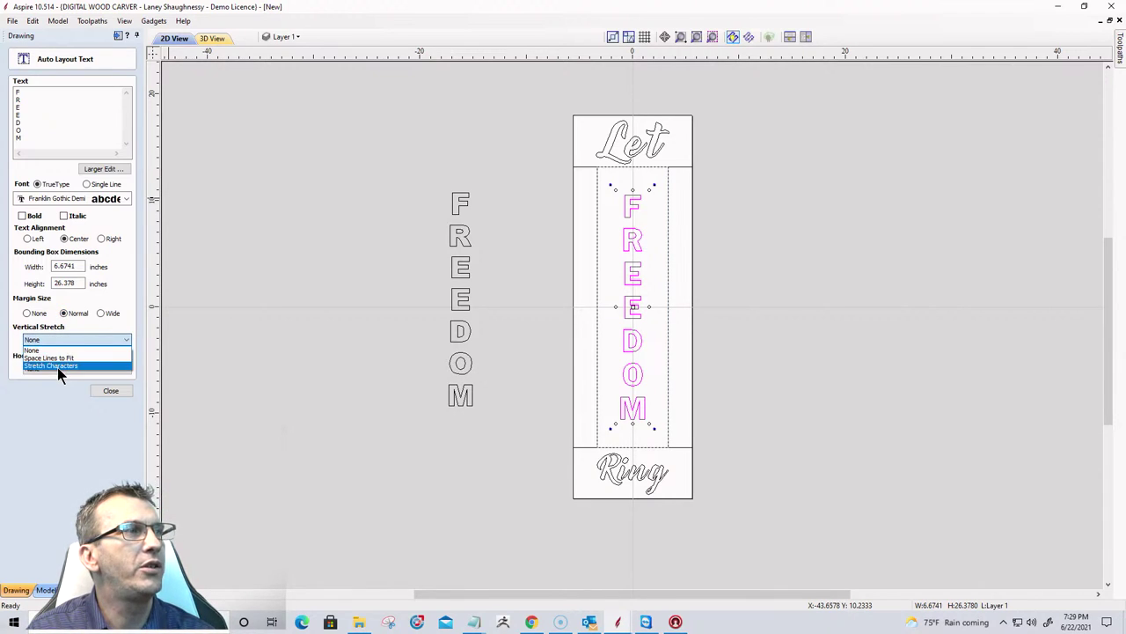
click(57, 366)
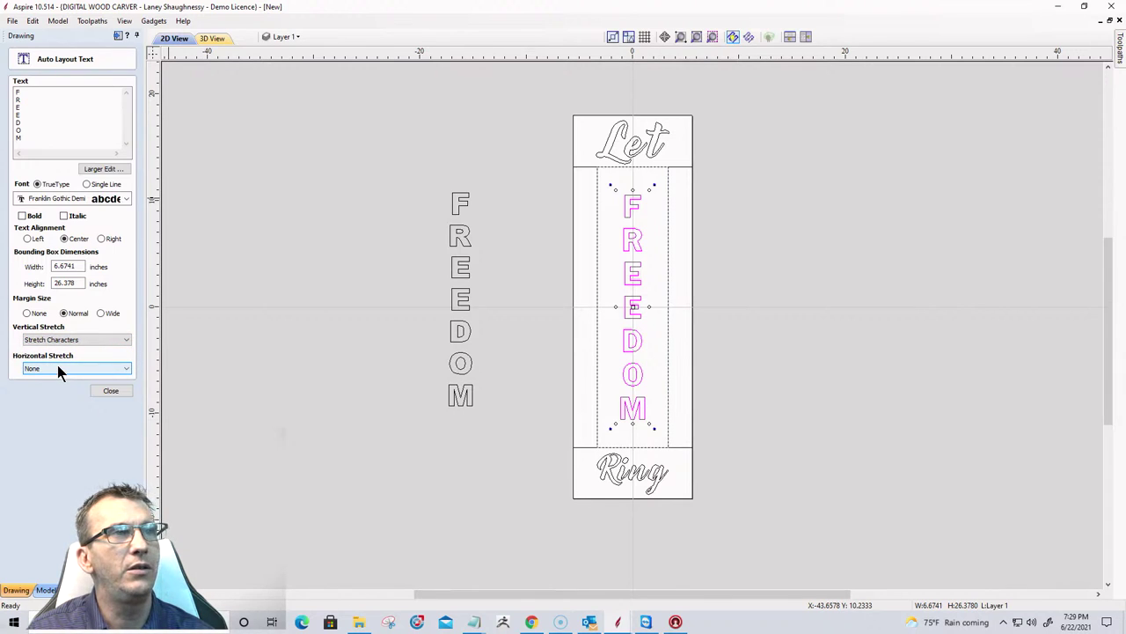
click(87, 367)
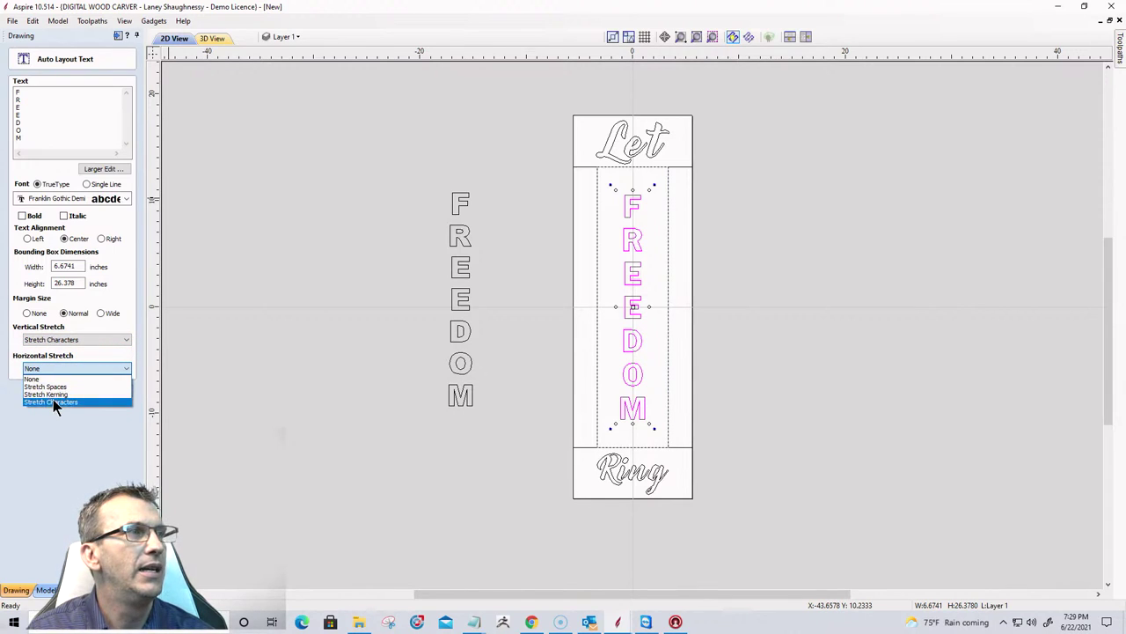
click(53, 398)
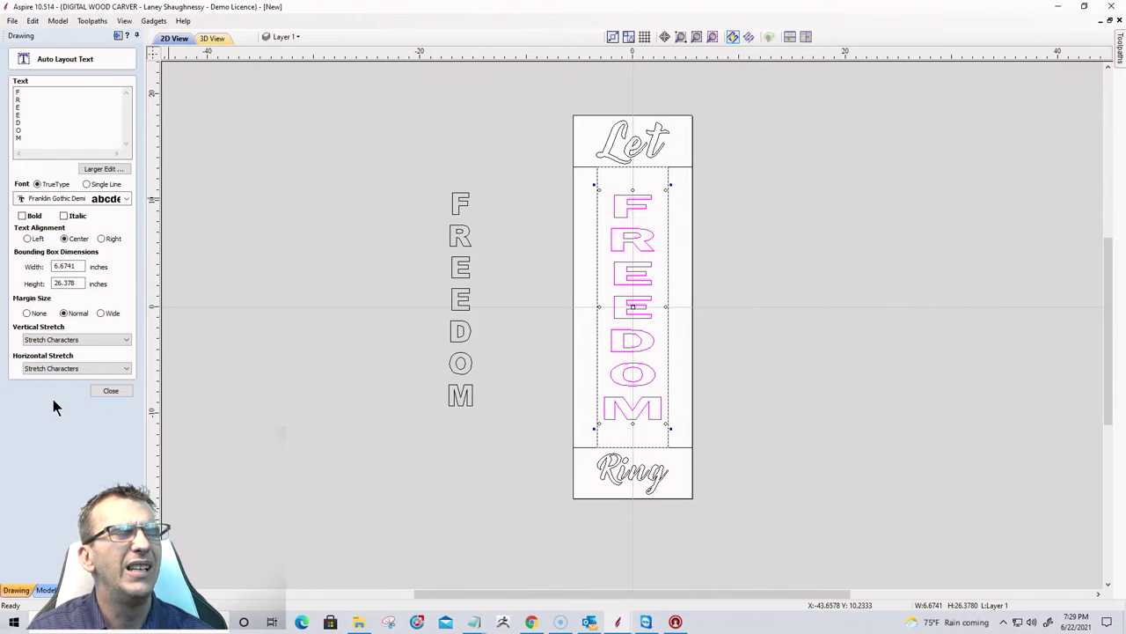
Settle on no margin with horizontal stretching off, and finish the fitted FREEDOM.
click(102, 314)
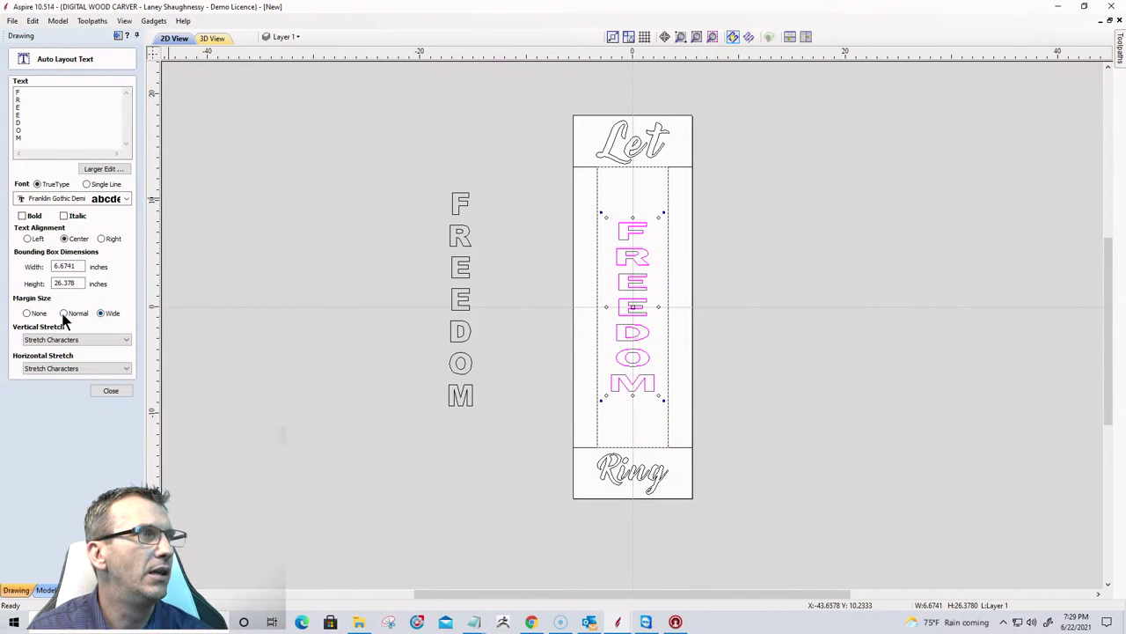
click(72, 369)
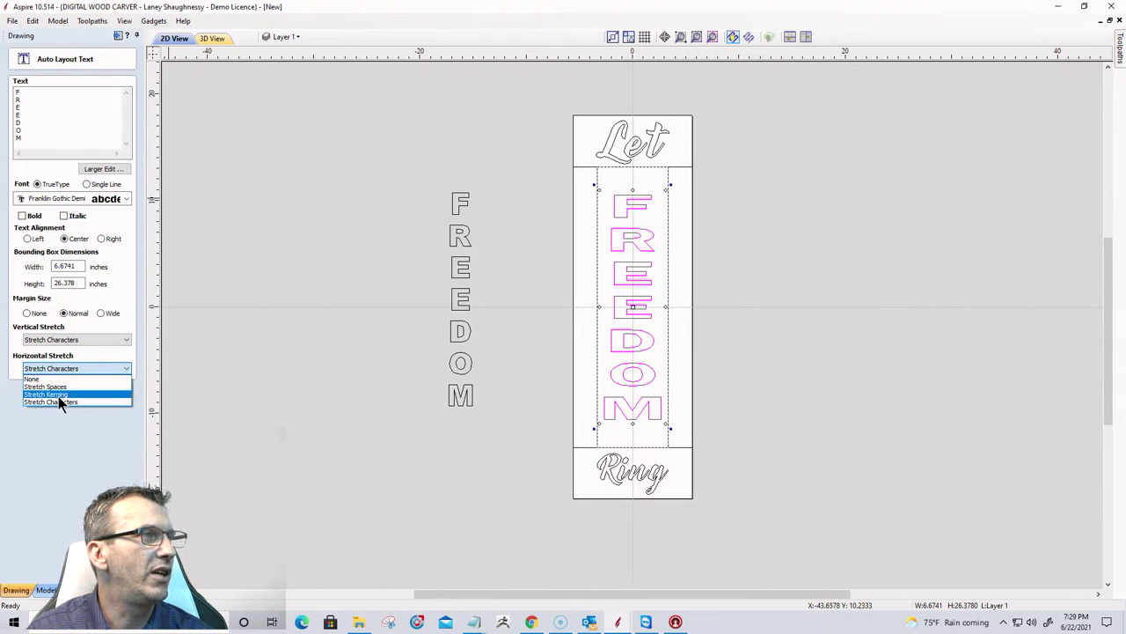
click(35, 379)
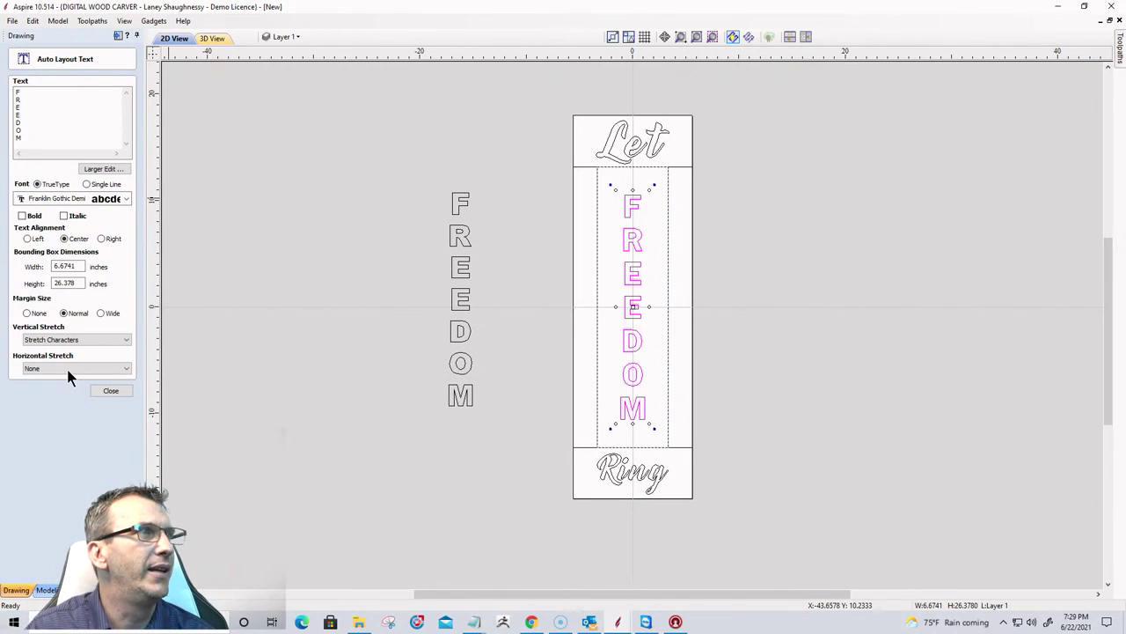
click(27, 313)
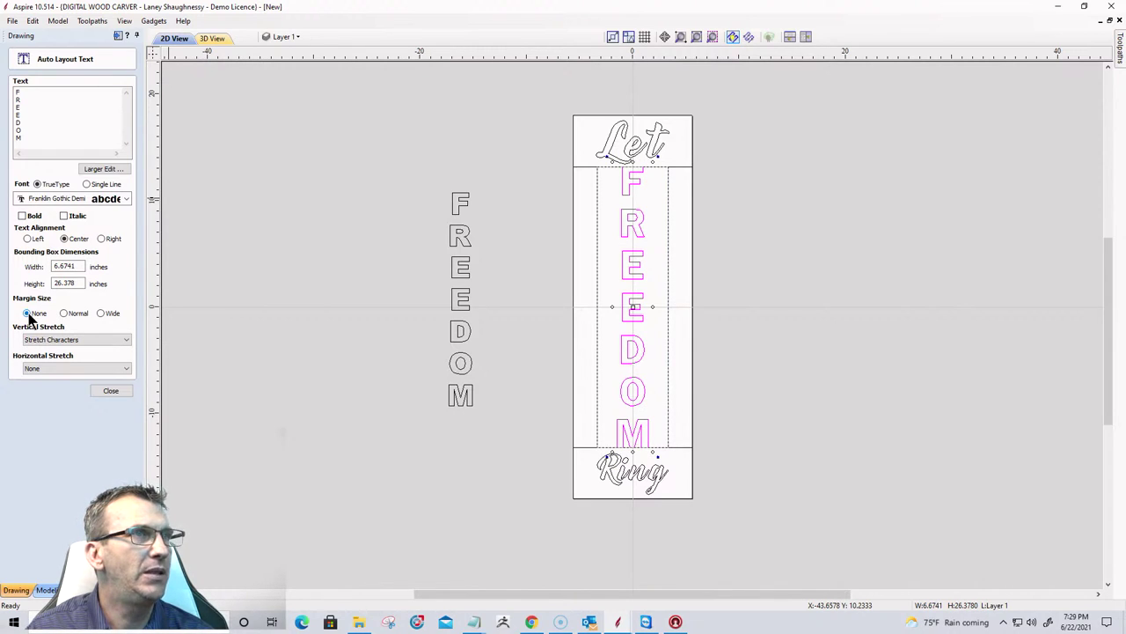
click(109, 391)
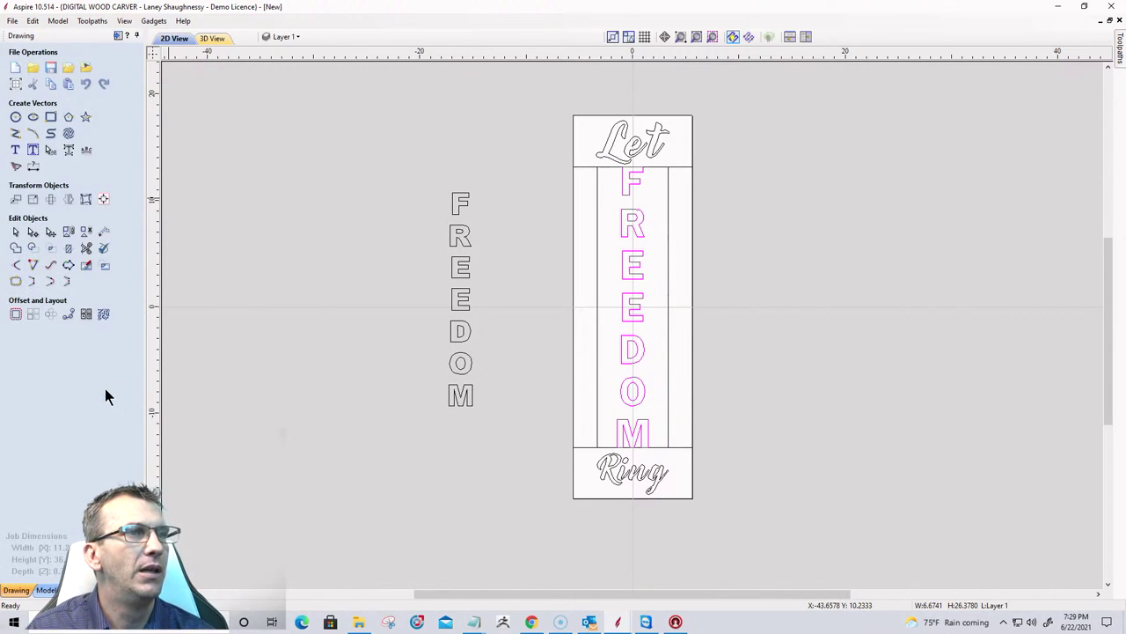
Scale the fitted FREEDOM letters to fill the middle panel and centre them.
click(547, 387)
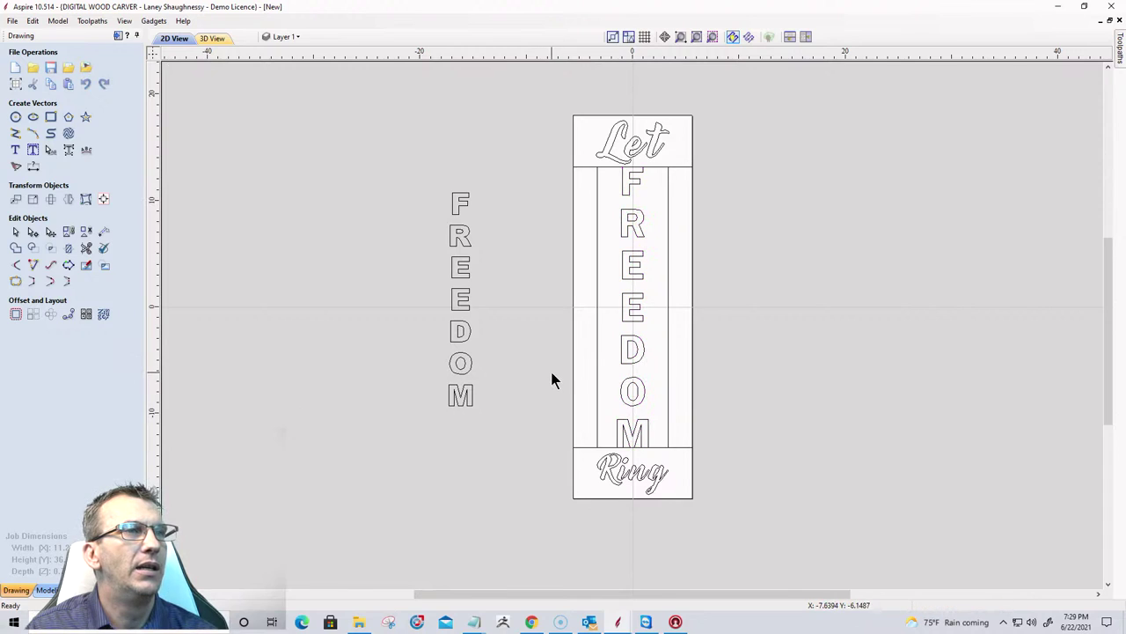
click(623, 222)
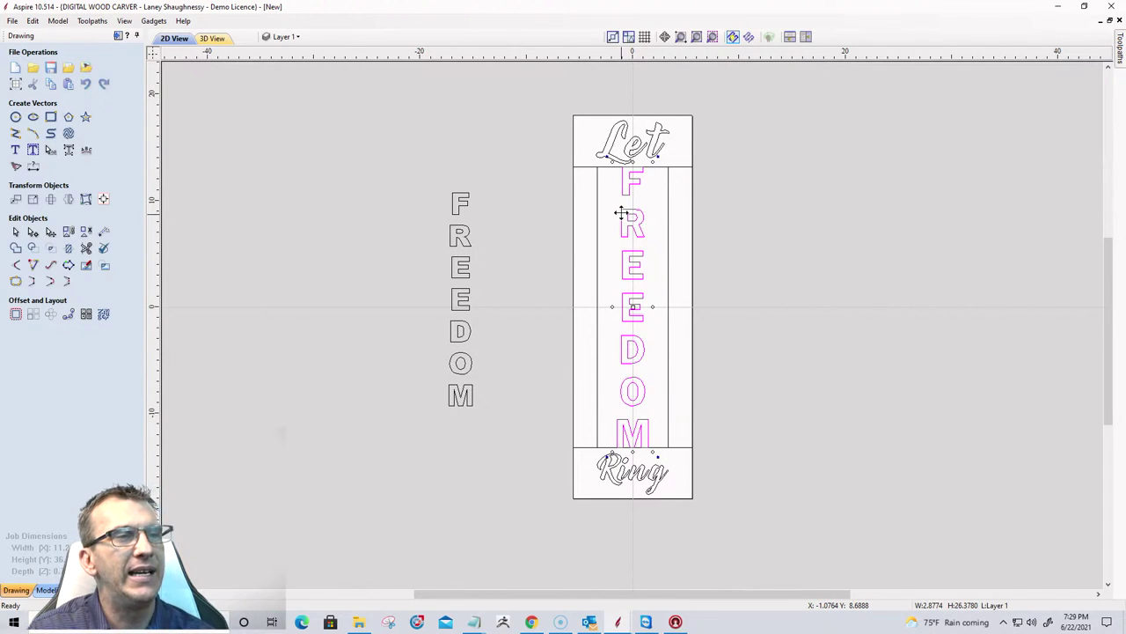
scroll(622, 213, up, 2)
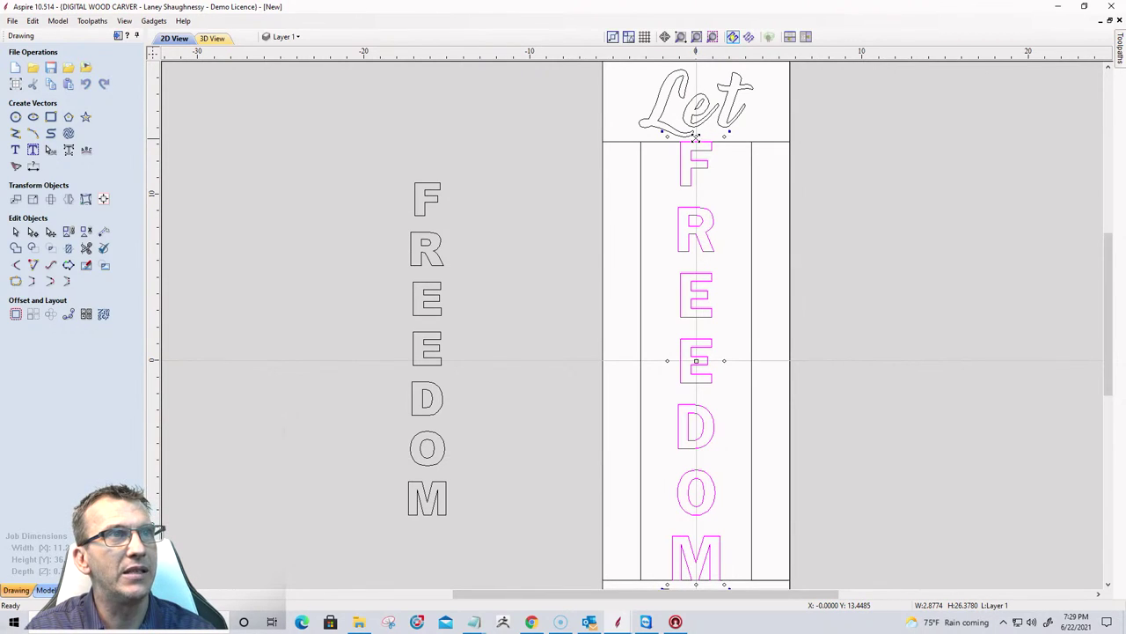
drag(696, 136, 696, 160)
scroll(737, 195, down, 3)
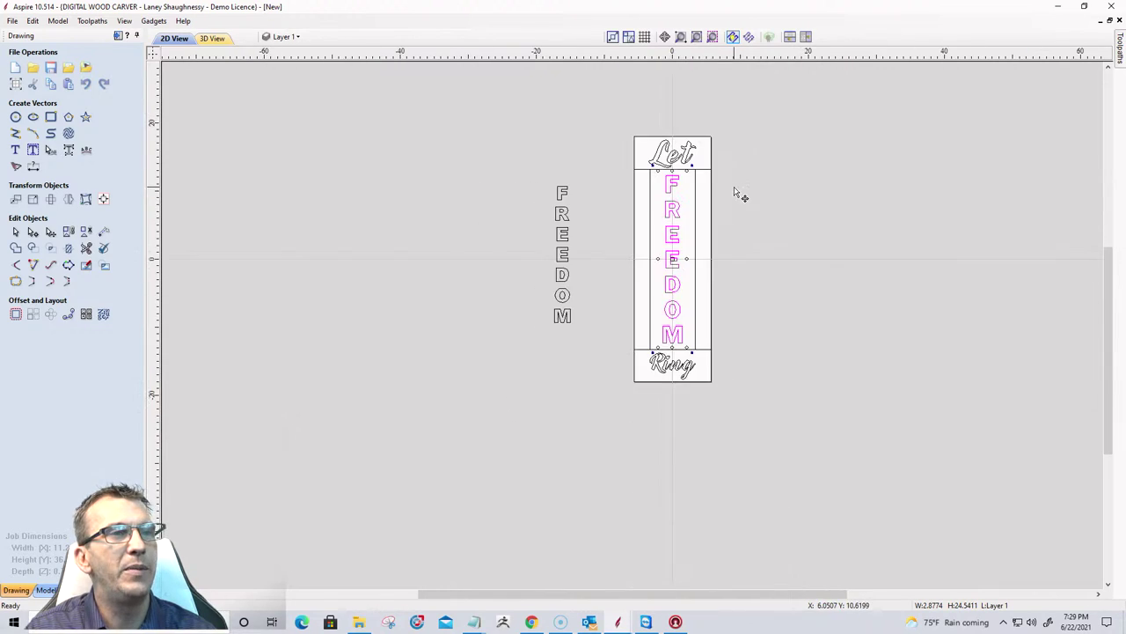
scroll(661, 440, up, 5)
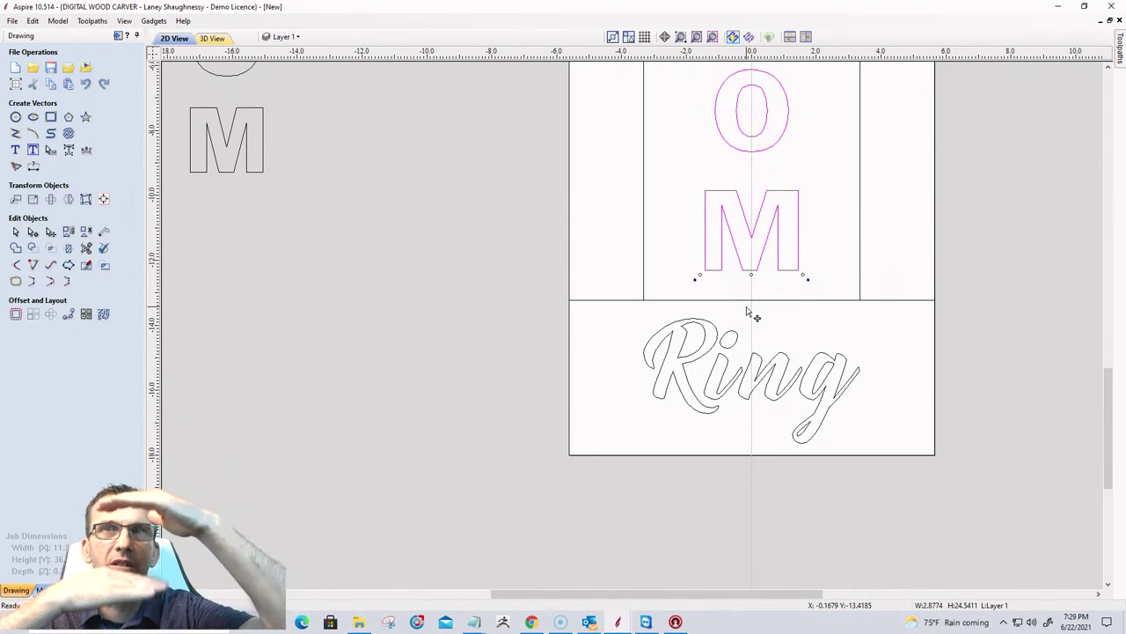
scroll(756, 334, down, 5)
scroll(629, 143, up, 1)
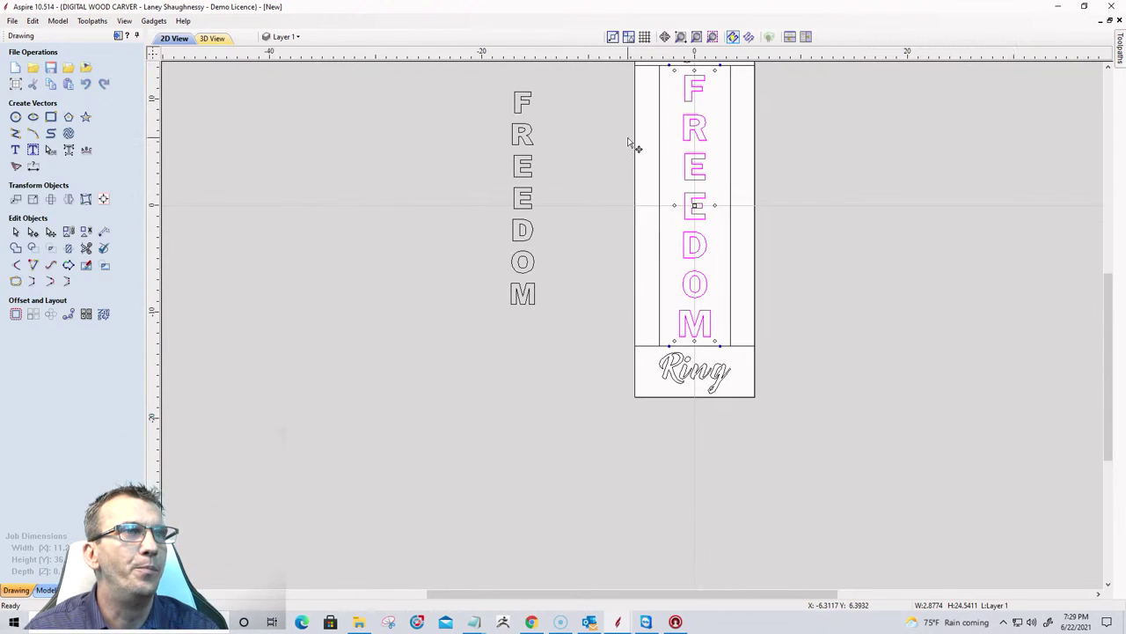
scroll(652, 149, up, 1)
scroll(692, 238, up, 1)
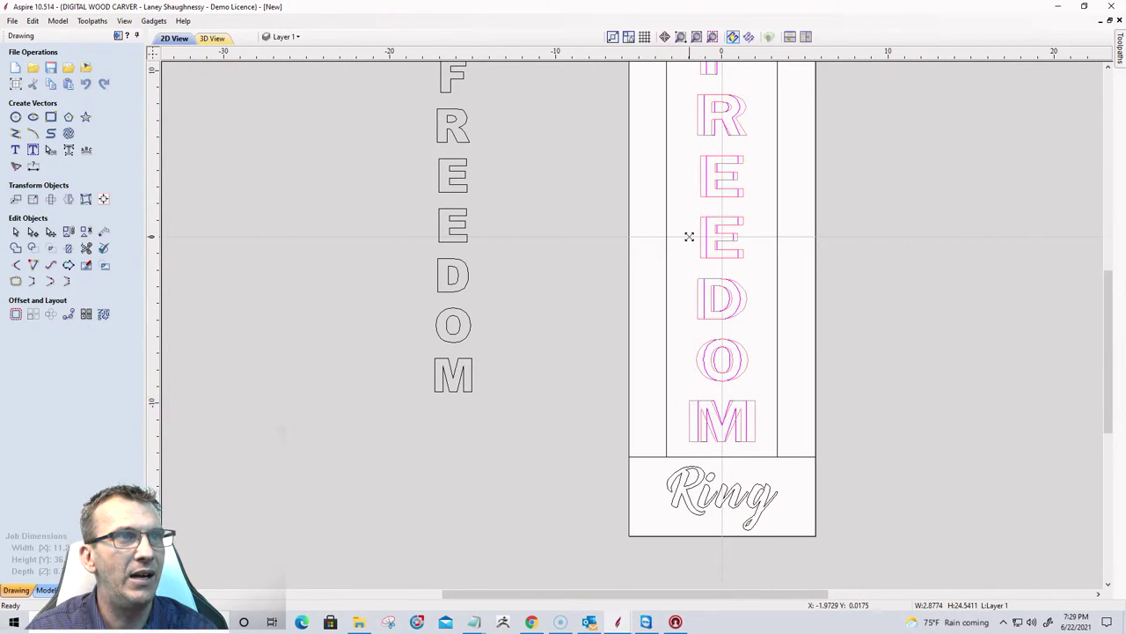
drag(690, 236, 689, 238)
scroll(748, 304, down, 2)
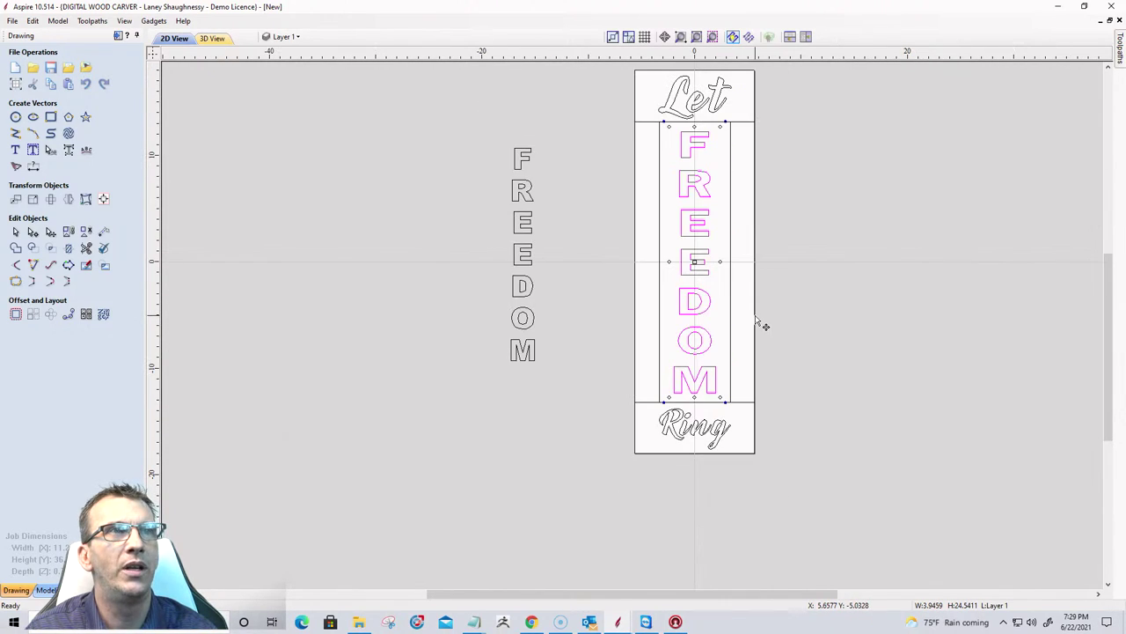
Marquee-select the spare Arial Black FREEDOM beside the board and delete it.
click(773, 318)
drag(466, 96, 599, 398)
key(Delete)
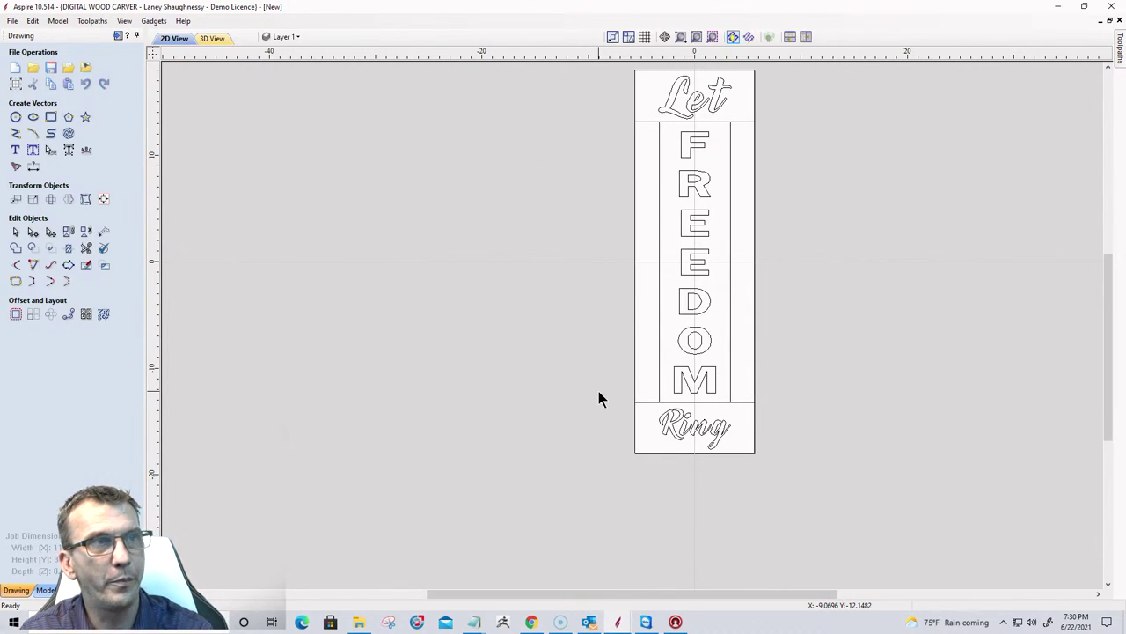
scroll(760, 277, down, 1)
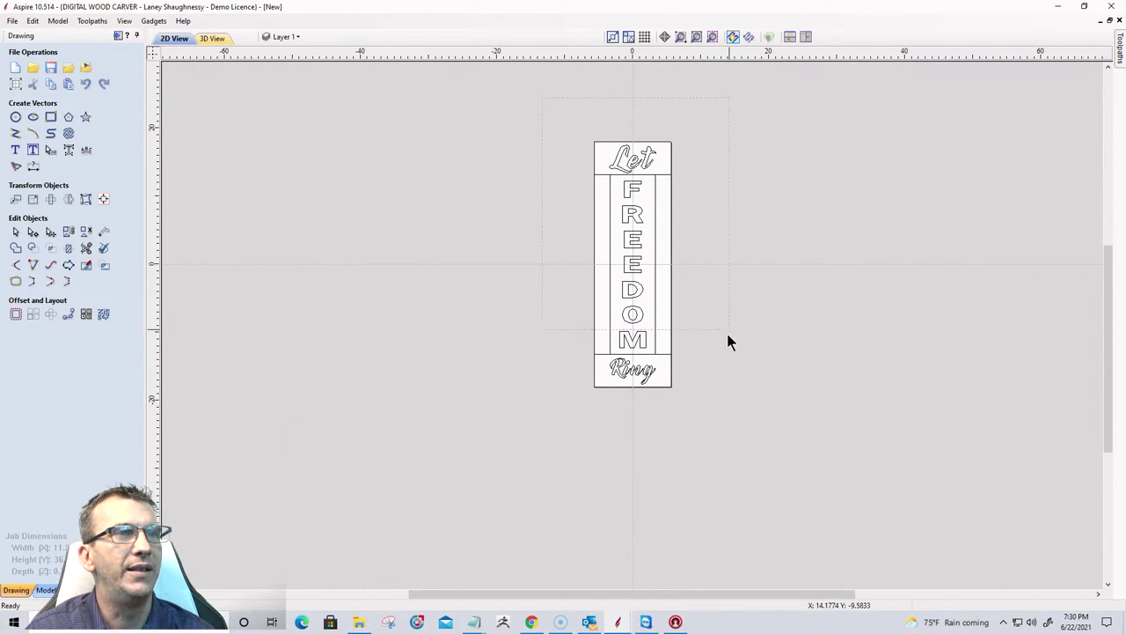
Select all vectors and move them to a new red layer named 'Let Freedon Ring'.
key(ctrl+a)
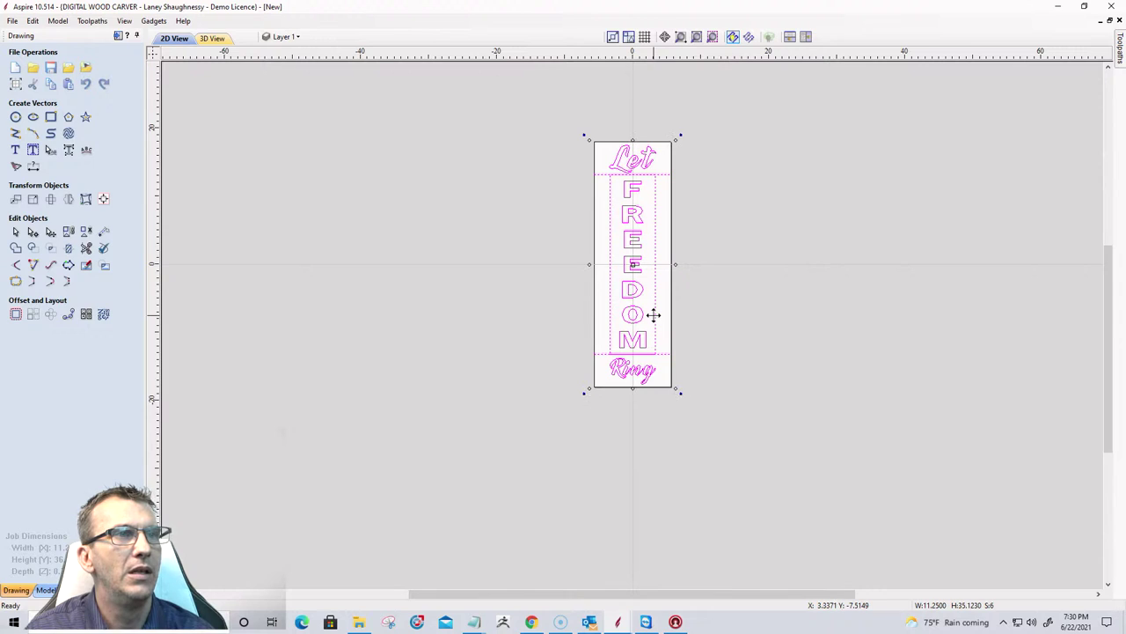
right_click(636, 267)
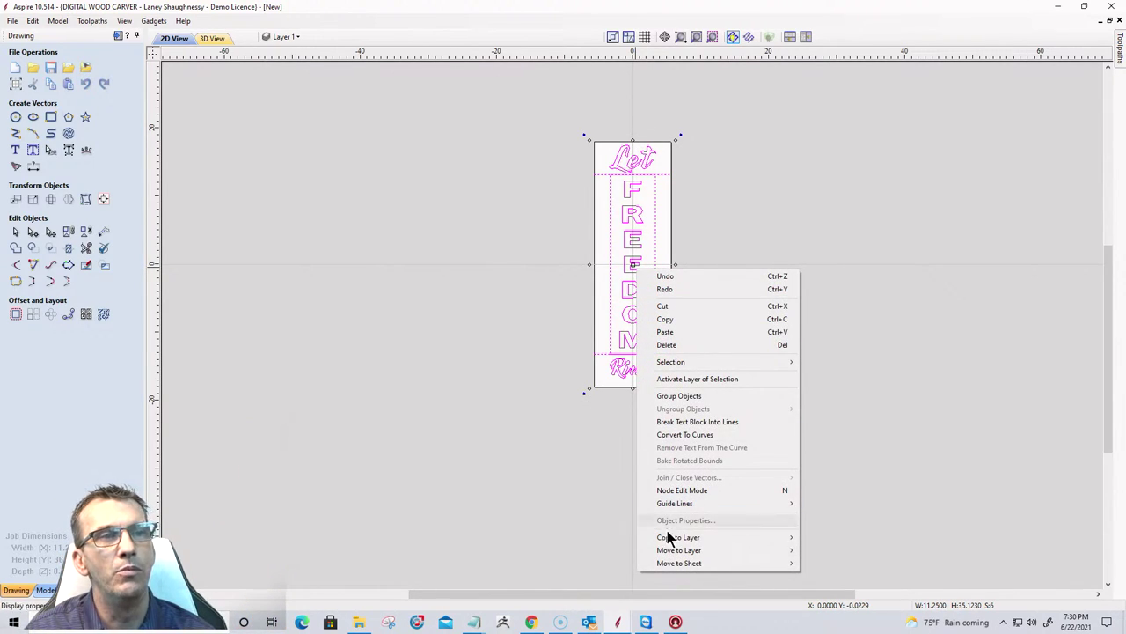
mouse_move(678, 552)
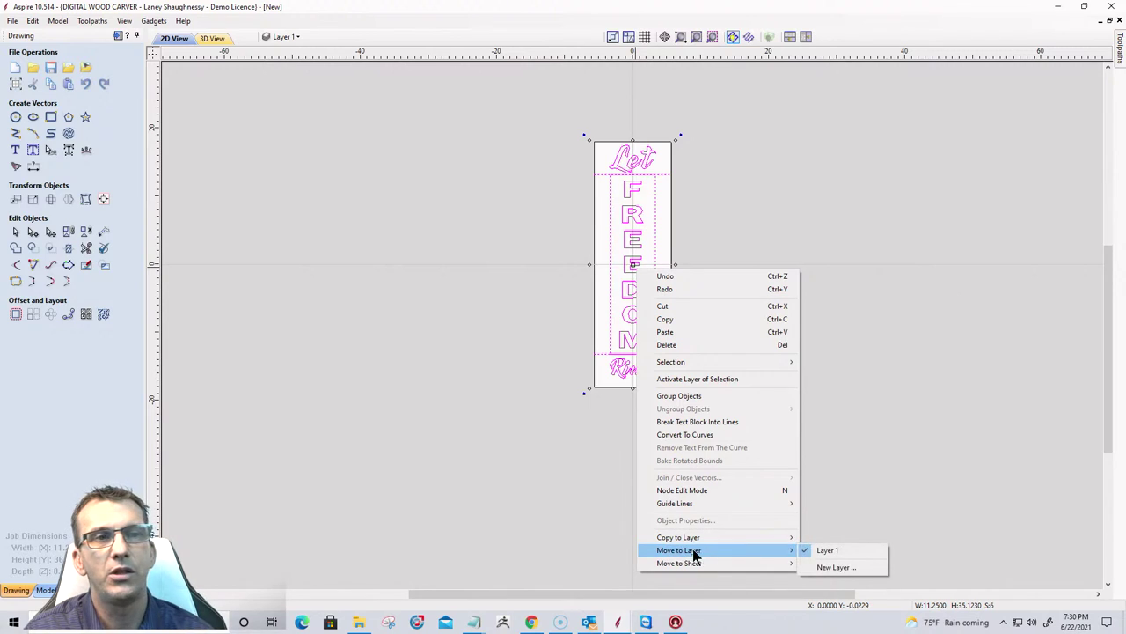
click(849, 568)
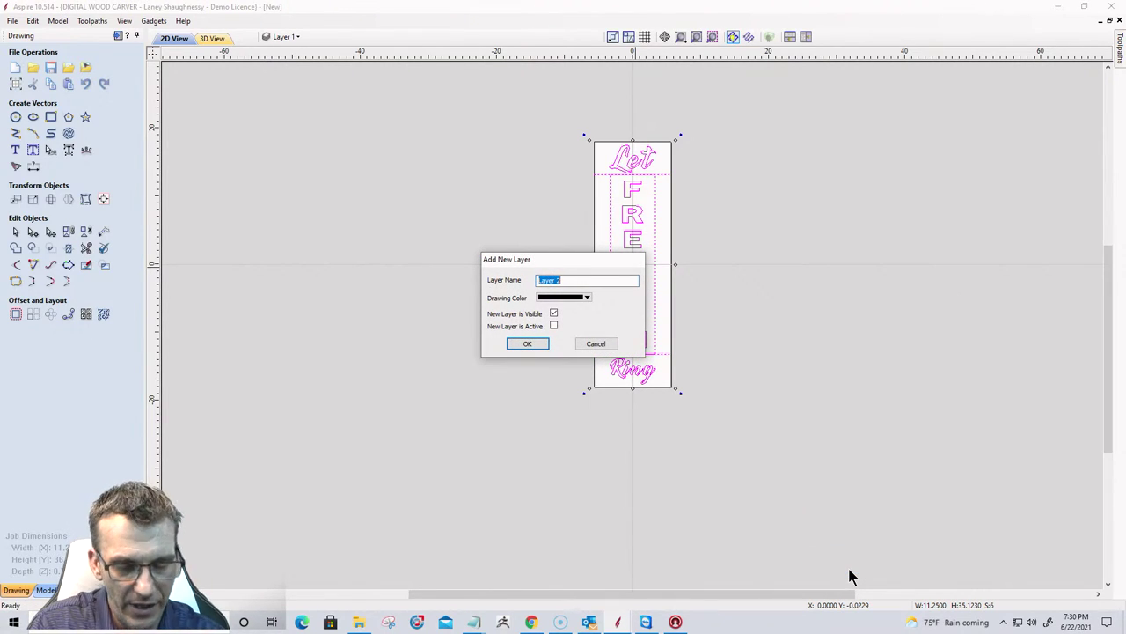
text(L)
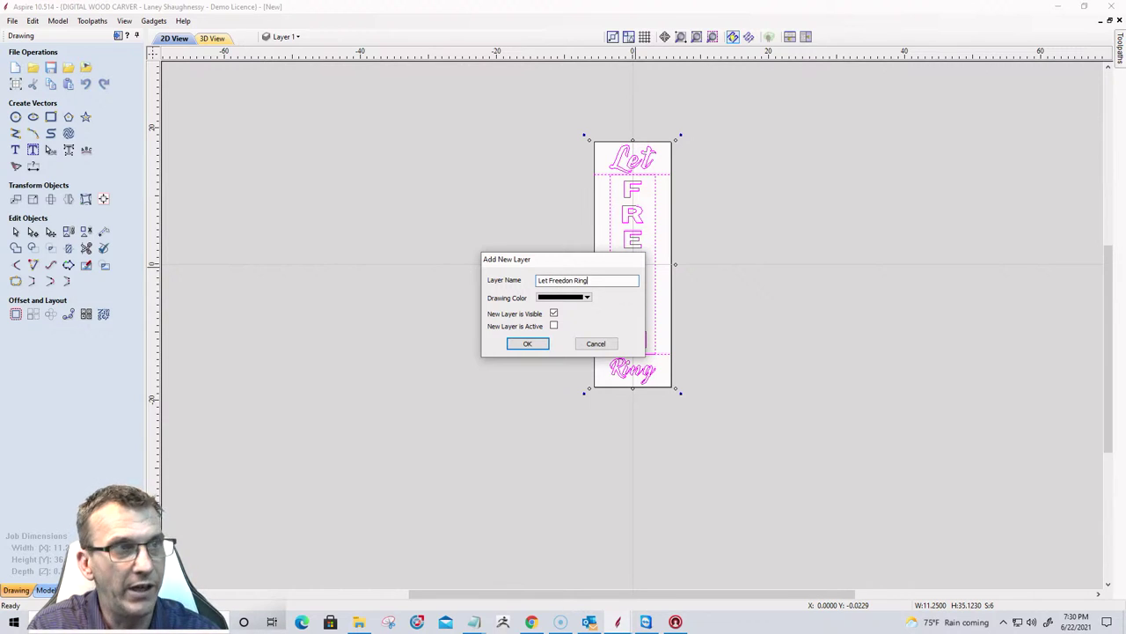
click(585, 299)
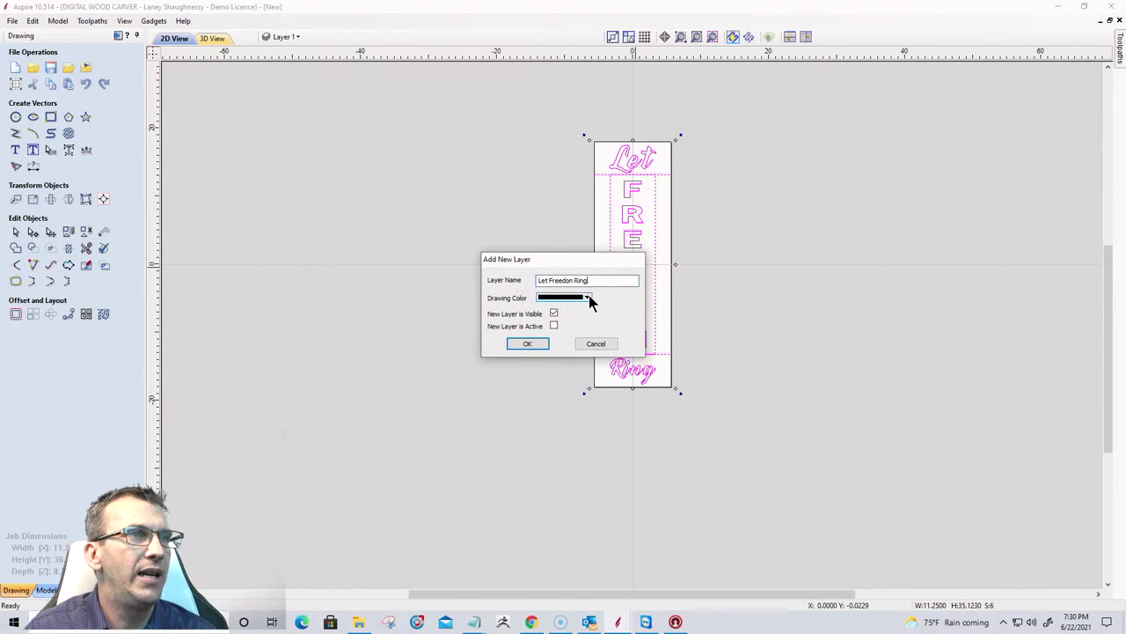
click(545, 348)
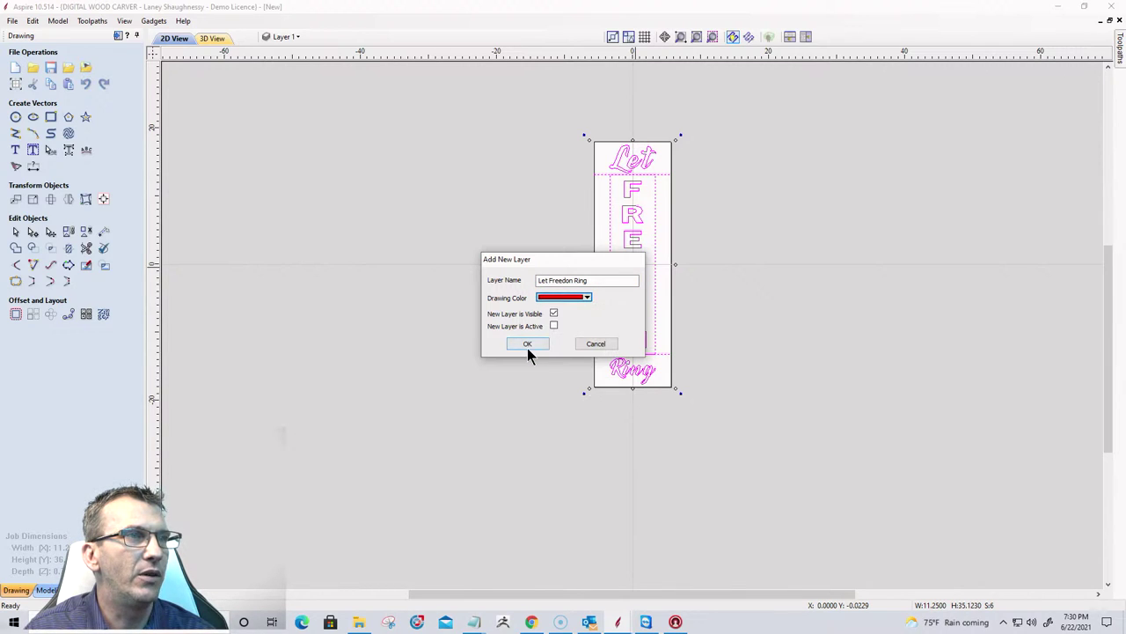
click(528, 344)
click(707, 290)
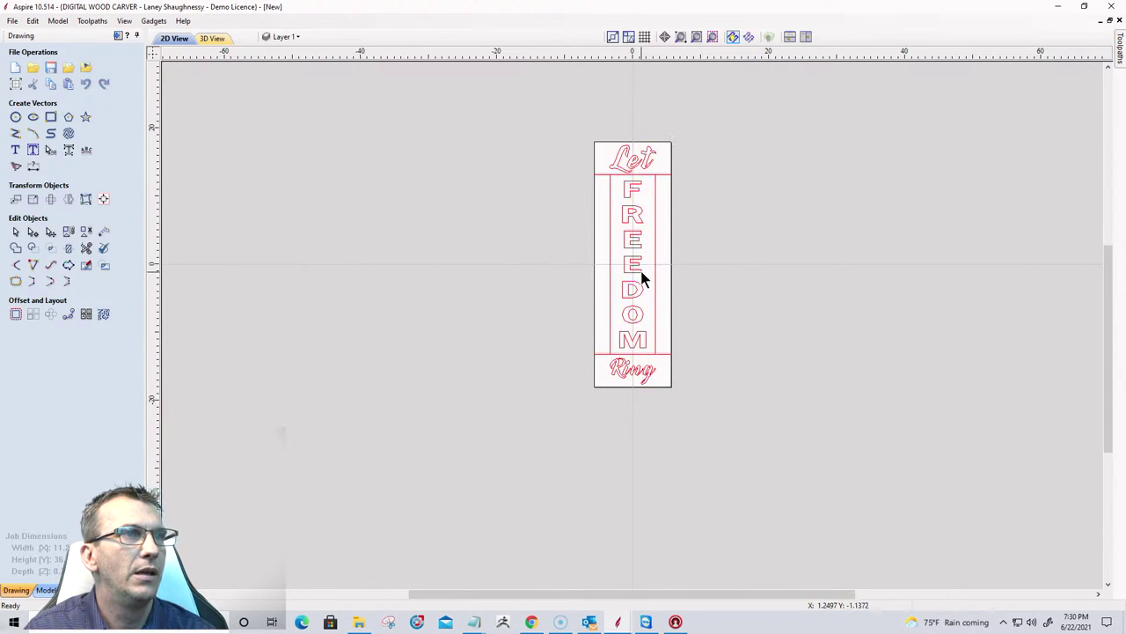
Hide the Let Freedon Ring layer and add Layer 2 as the current layer.
click(291, 38)
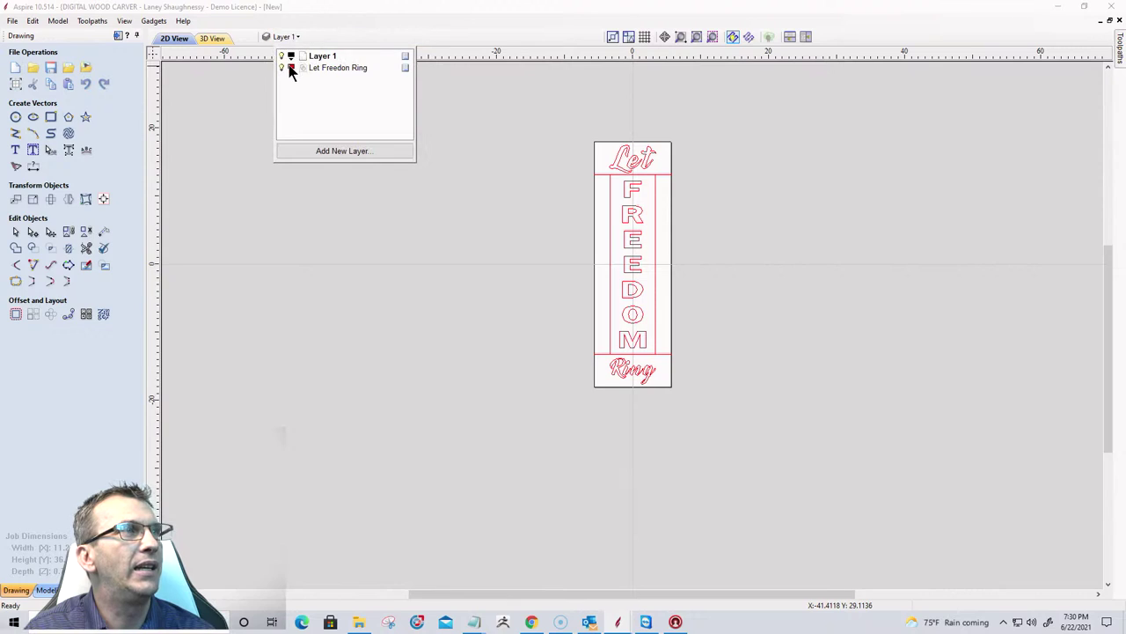
click(284, 69)
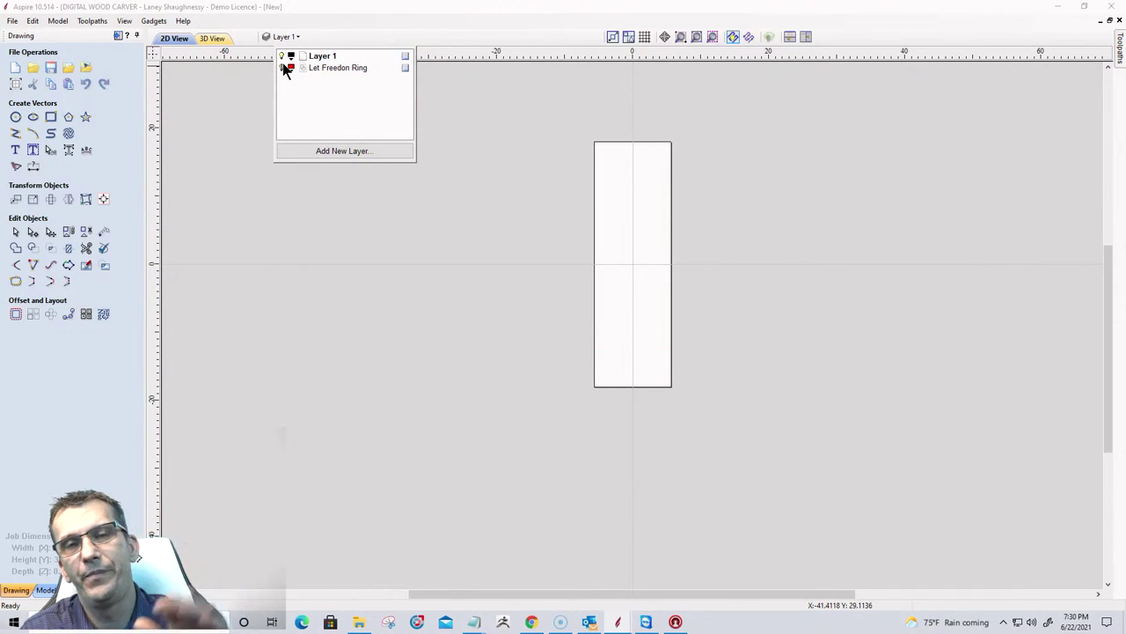
click(313, 152)
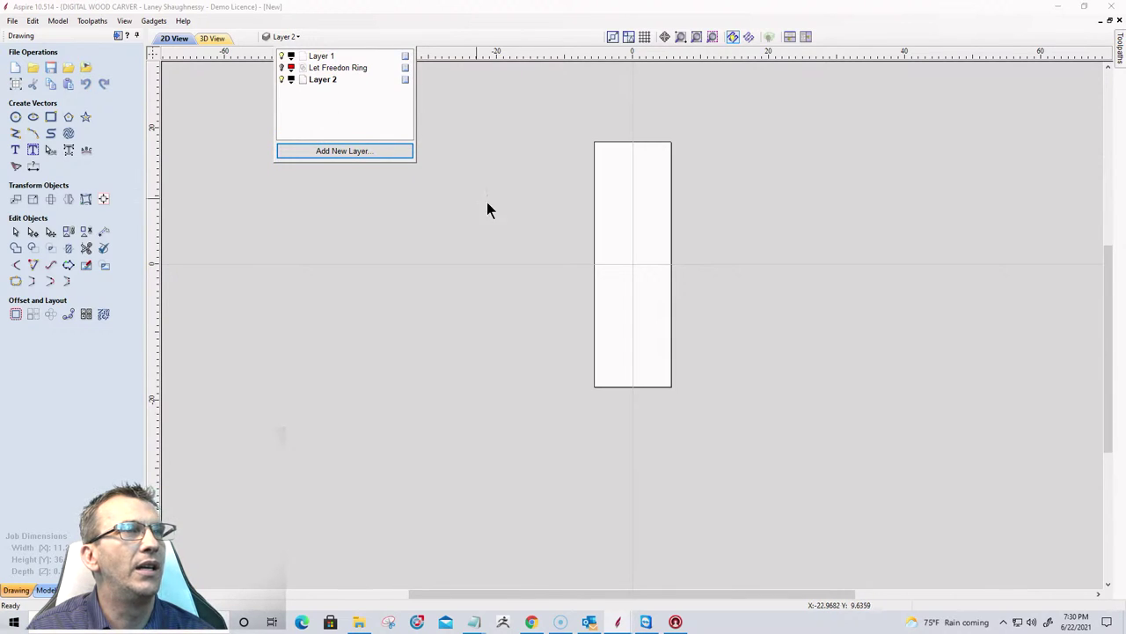
click(610, 225)
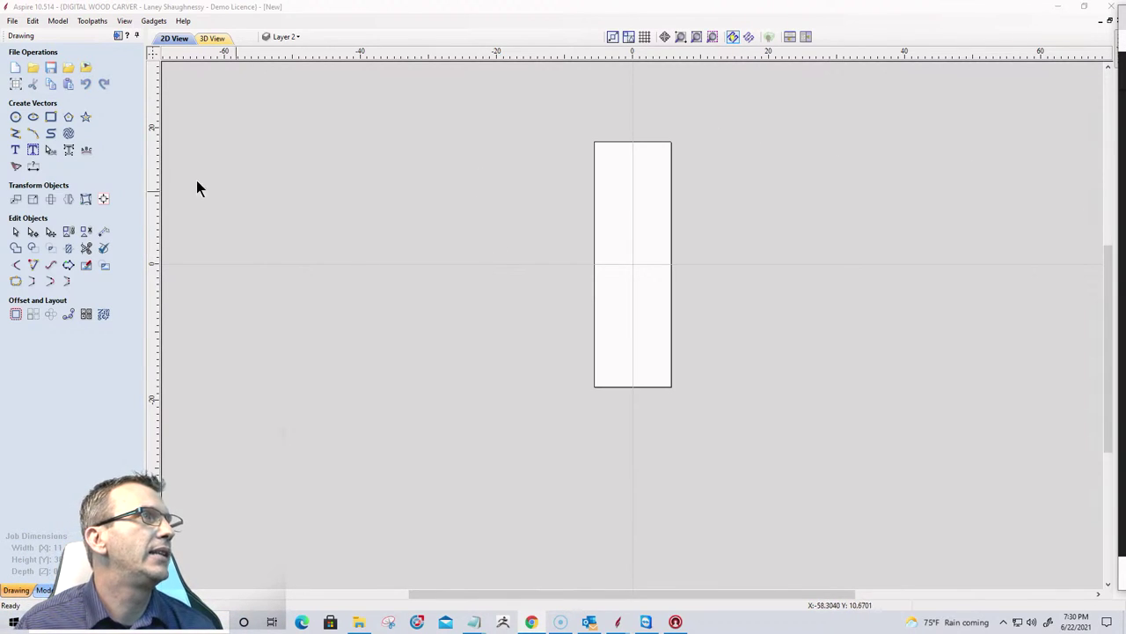
Trace the board outline with a rectangle and fit the board in view.
click(49, 121)
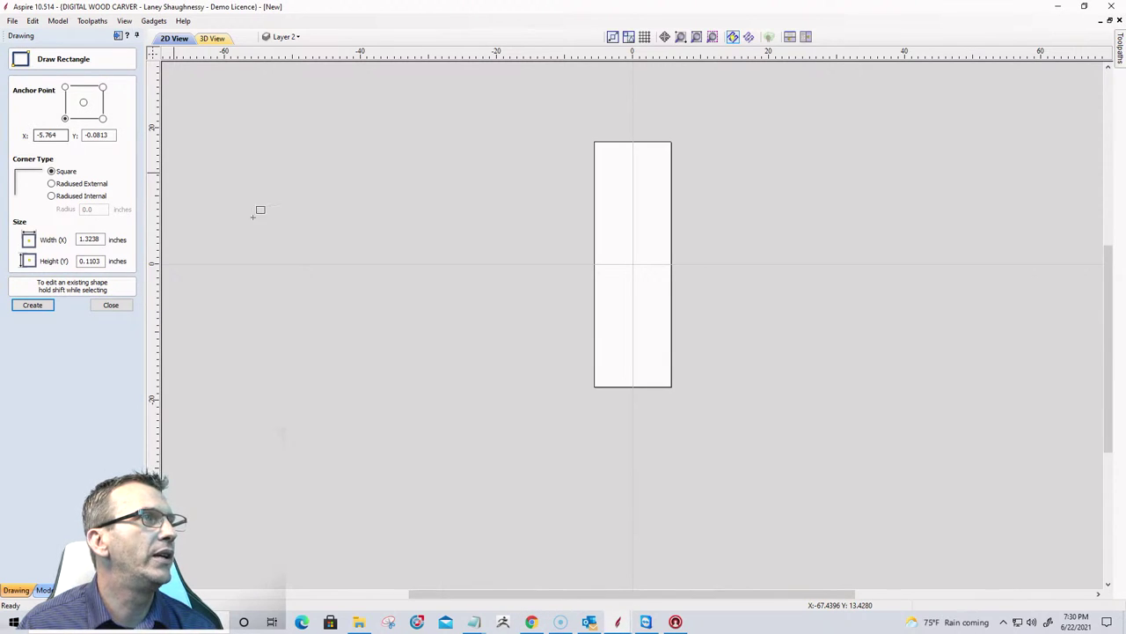
drag(593, 141, 669, 384)
click(107, 307)
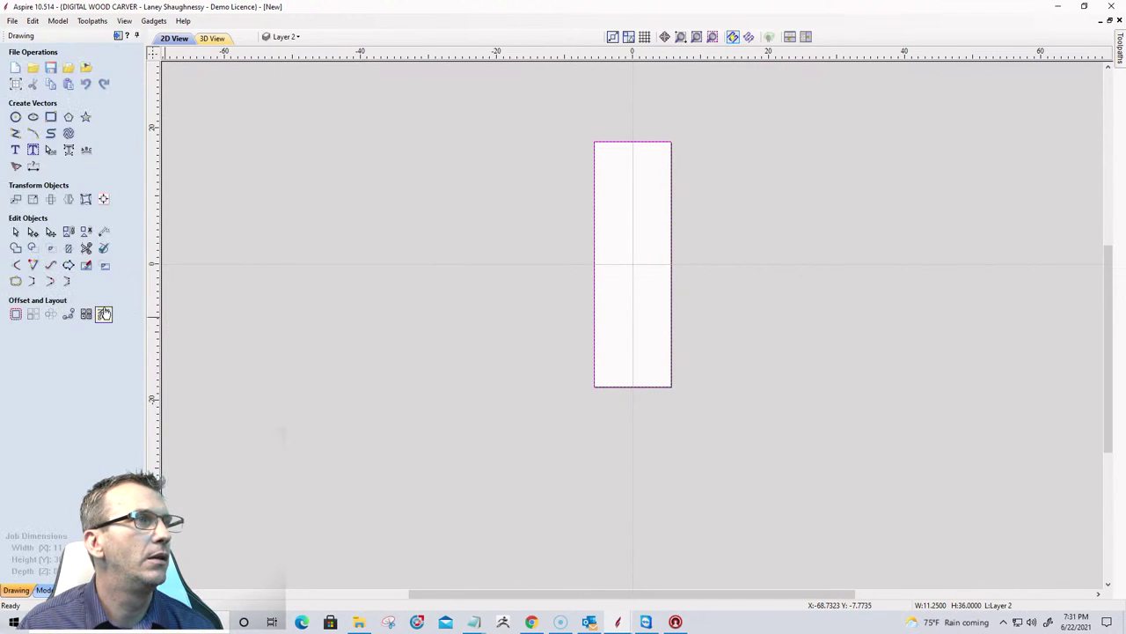
key(F6)
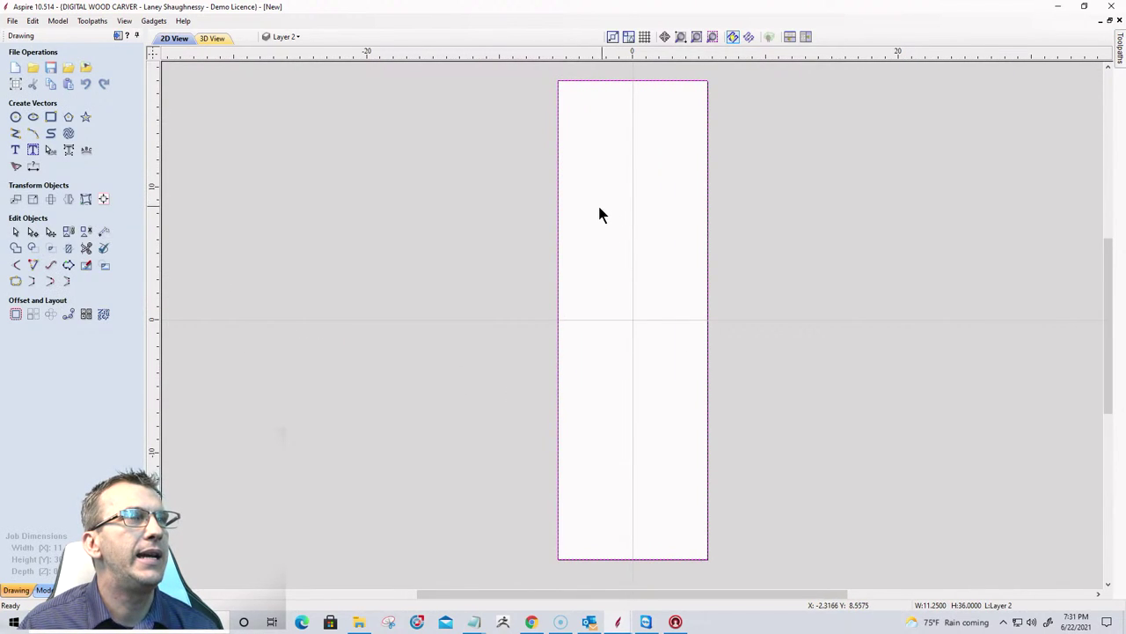
Shrink the rectangle from its left, bottom and top edges to about 7.02 x 29.69 in.
click(558, 232)
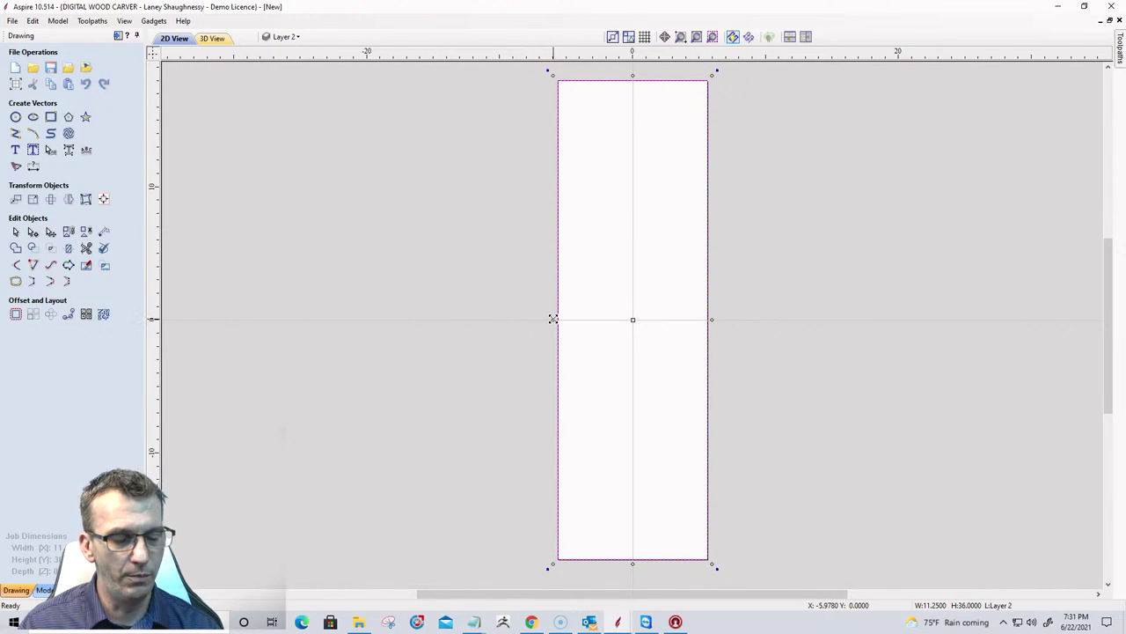
drag(553, 318, 586, 323)
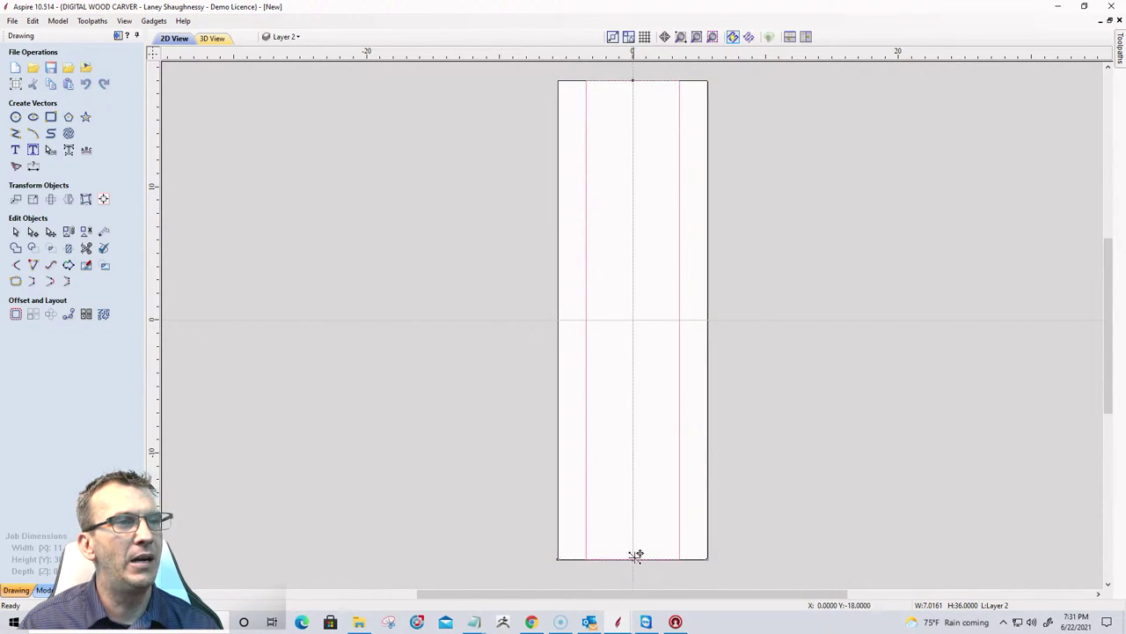
drag(636, 556, 638, 482)
scroll(712, 379, down, 2)
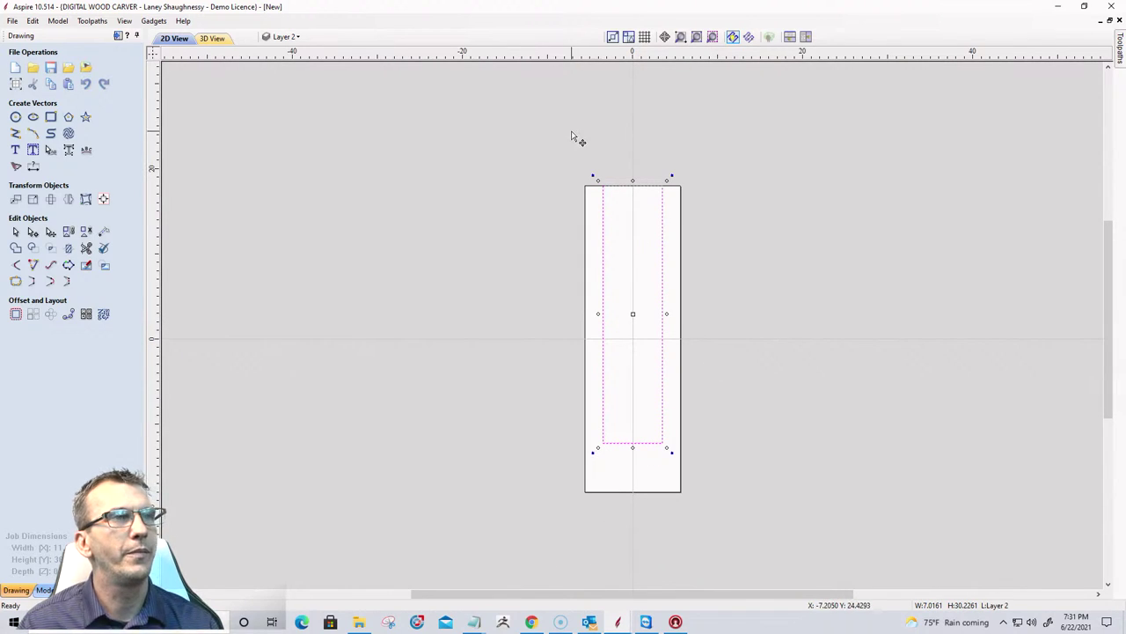
scroll(575, 150, up, 2)
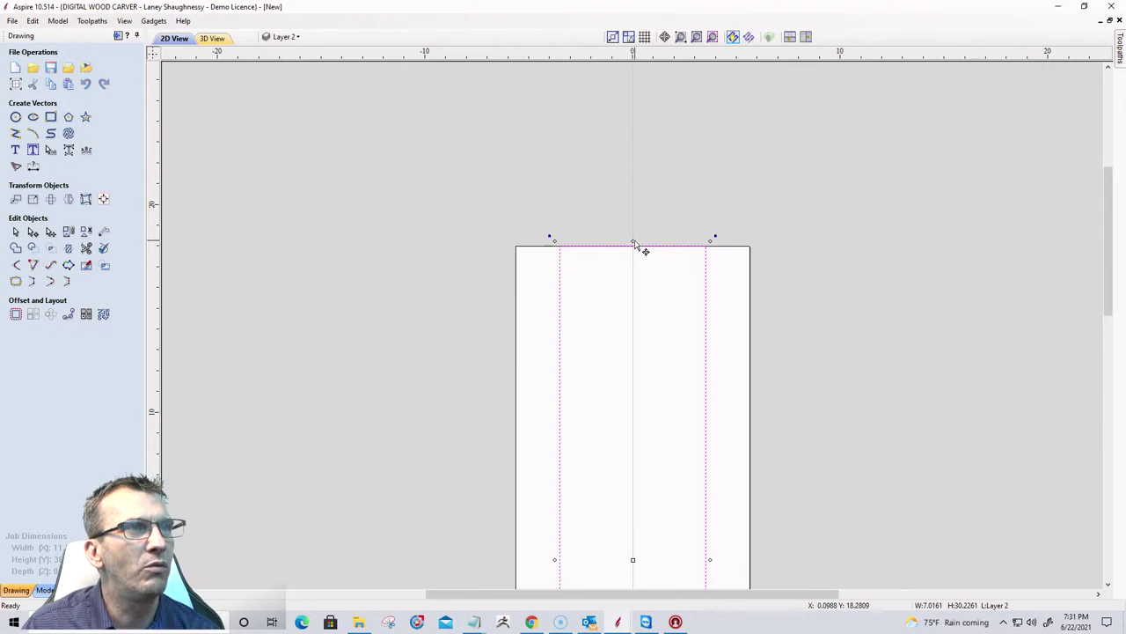
drag(633, 240, 632, 263)
scroll(940, 181, down, 2)
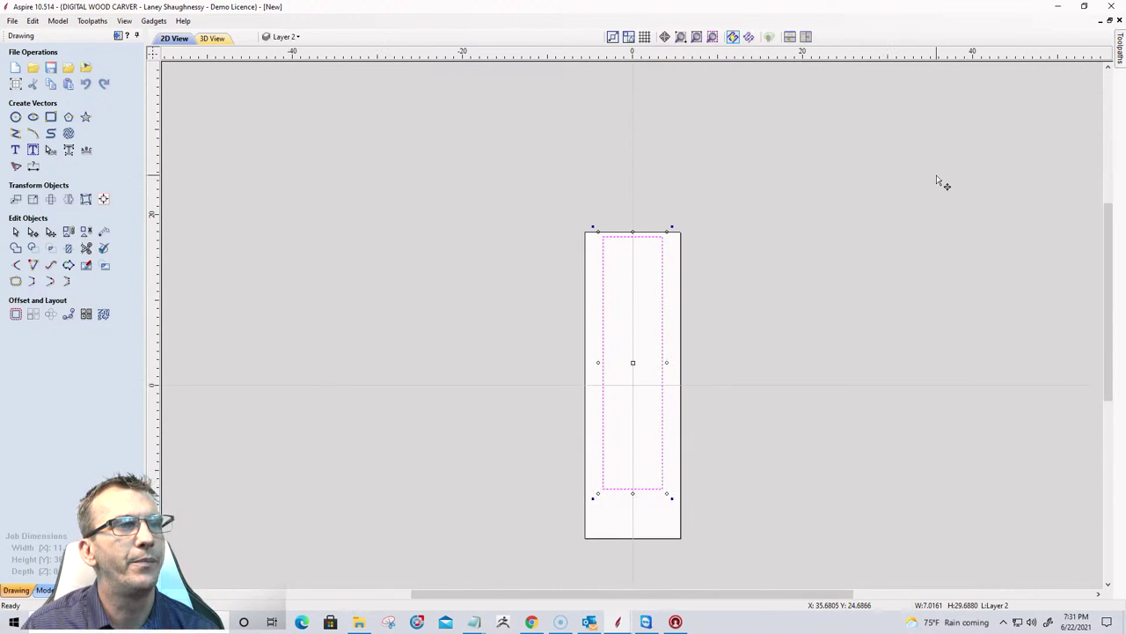
scroll(443, 433, up, 2)
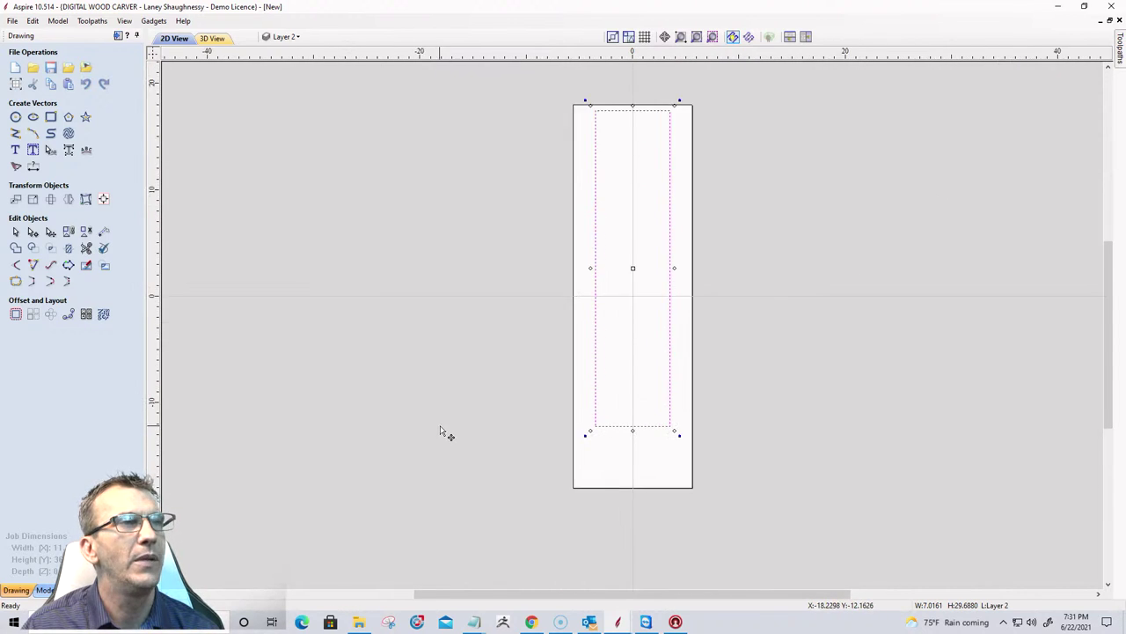
click(15, 152)
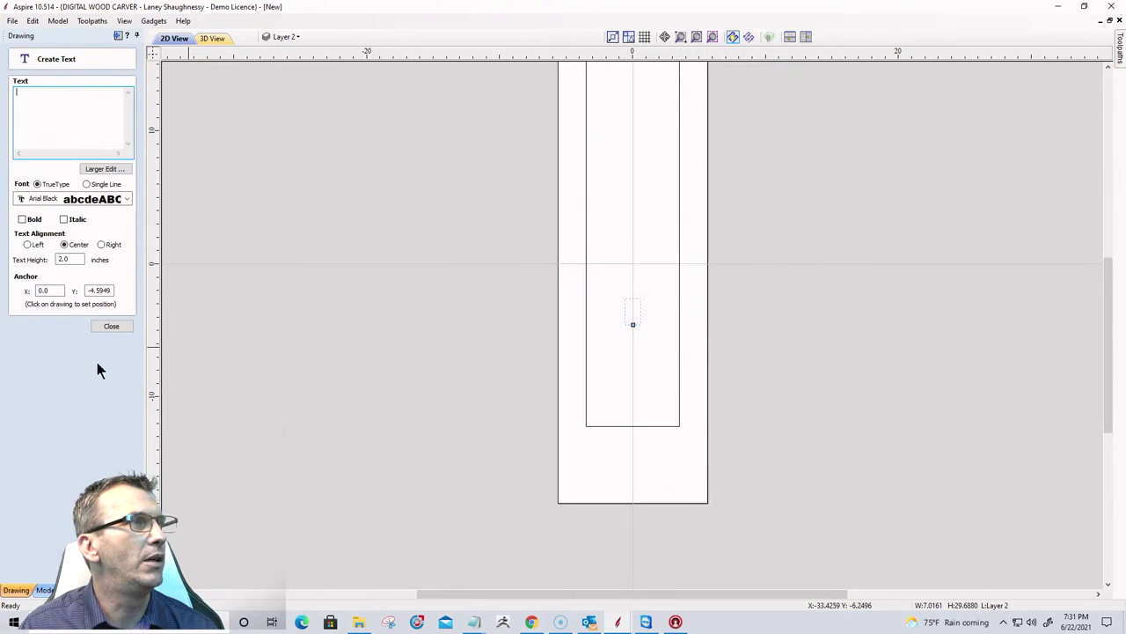
click(95, 326)
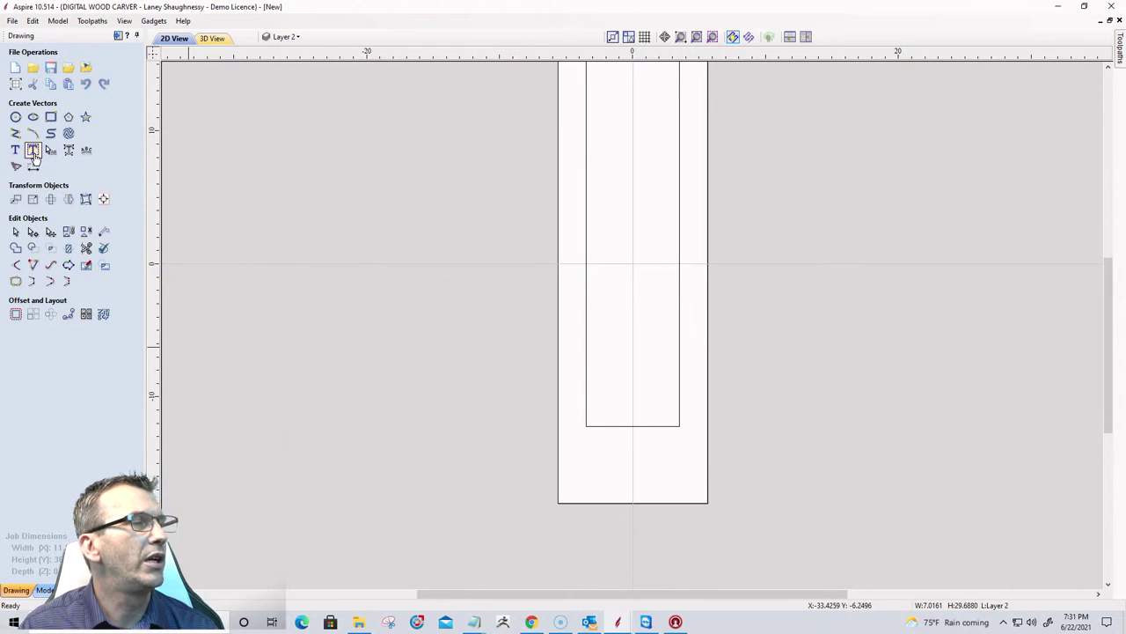
Create Auto Layout Text 'WELCOME' and make the 7.02 x 29.69 in inner rectangle its layout area.
click(33, 150)
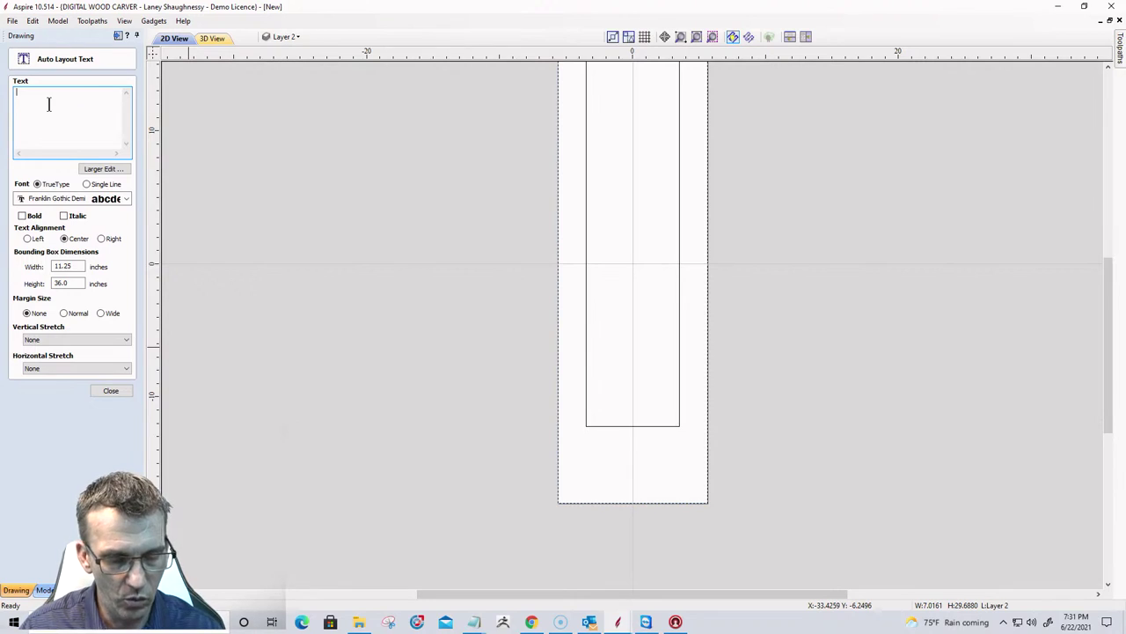
text(W)
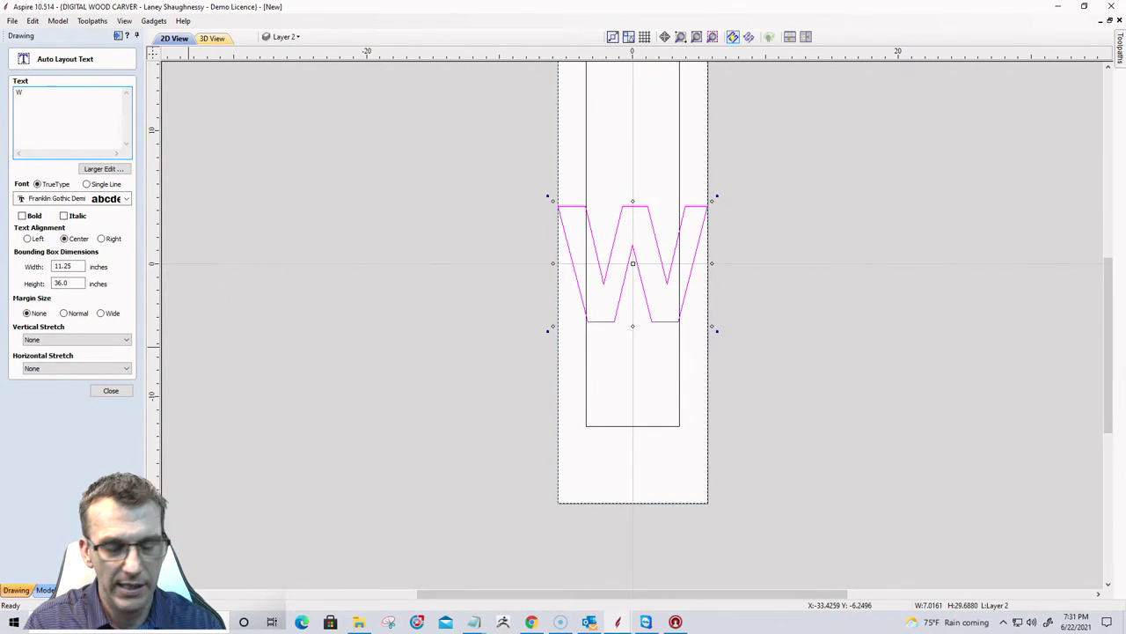
text(E)
text(L)
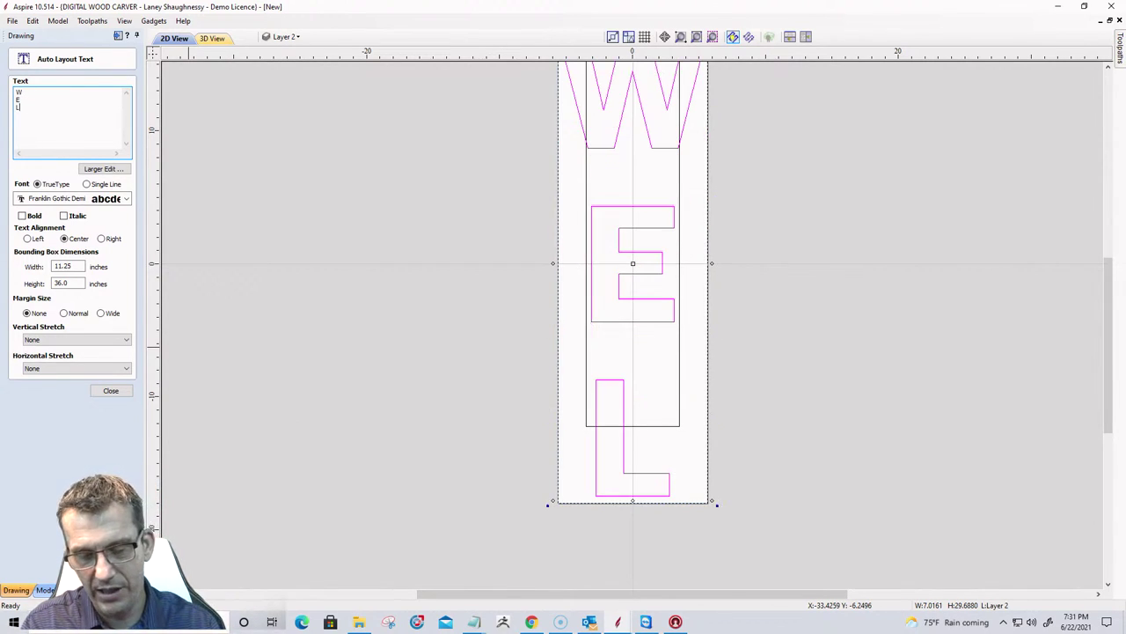
text(C)
text(O)
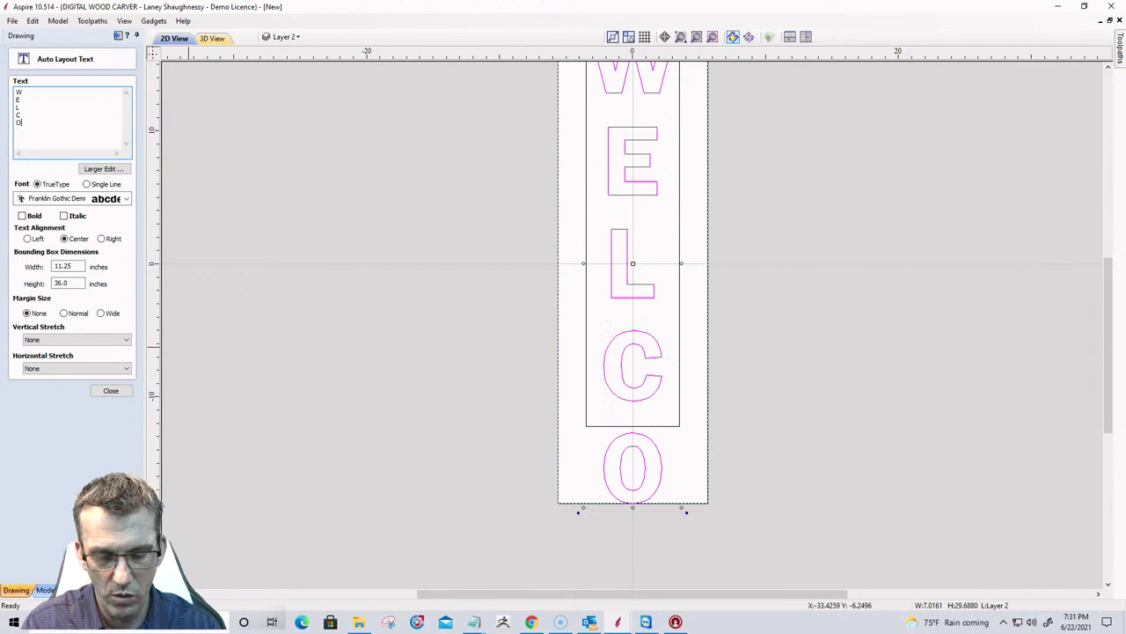
text(M)
text(E)
key(Return)
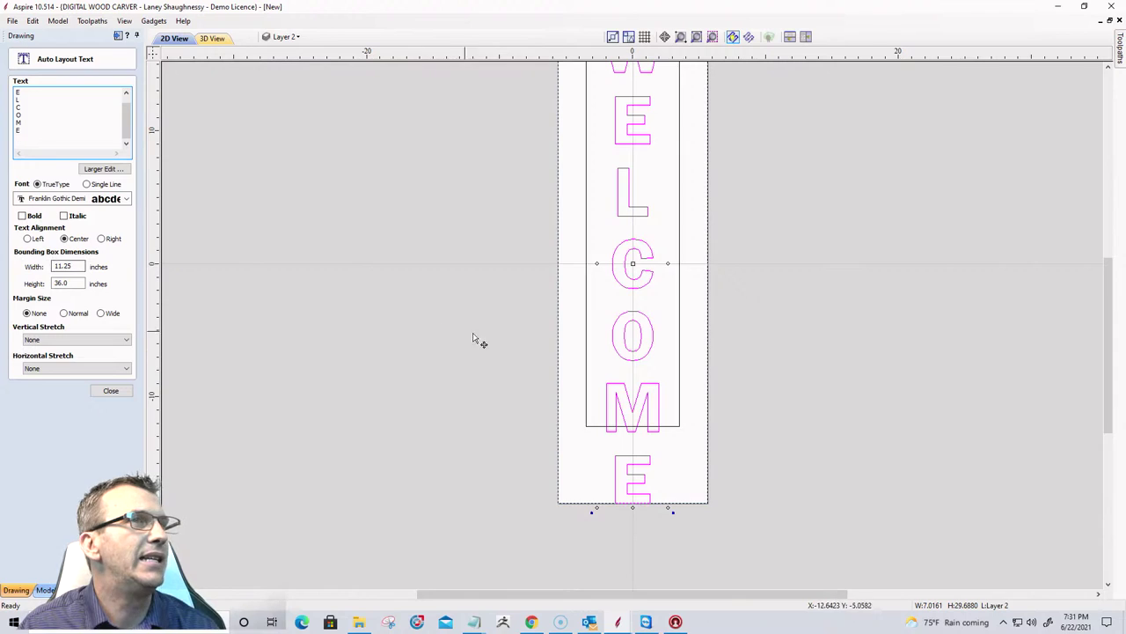
scroll(529, 341, down, 2)
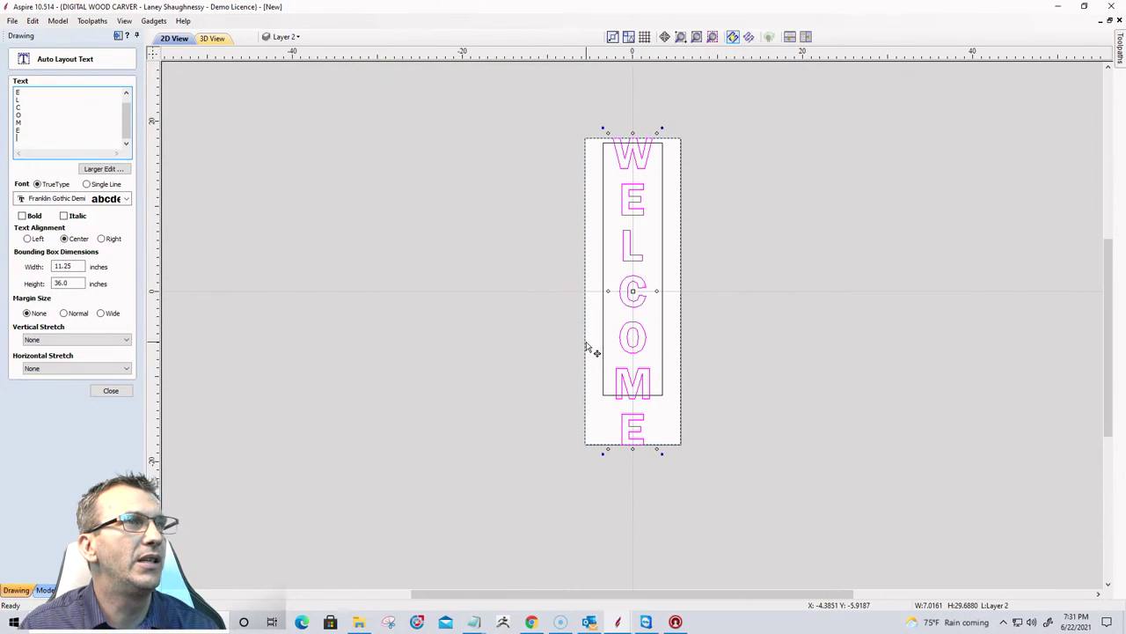
click(603, 249)
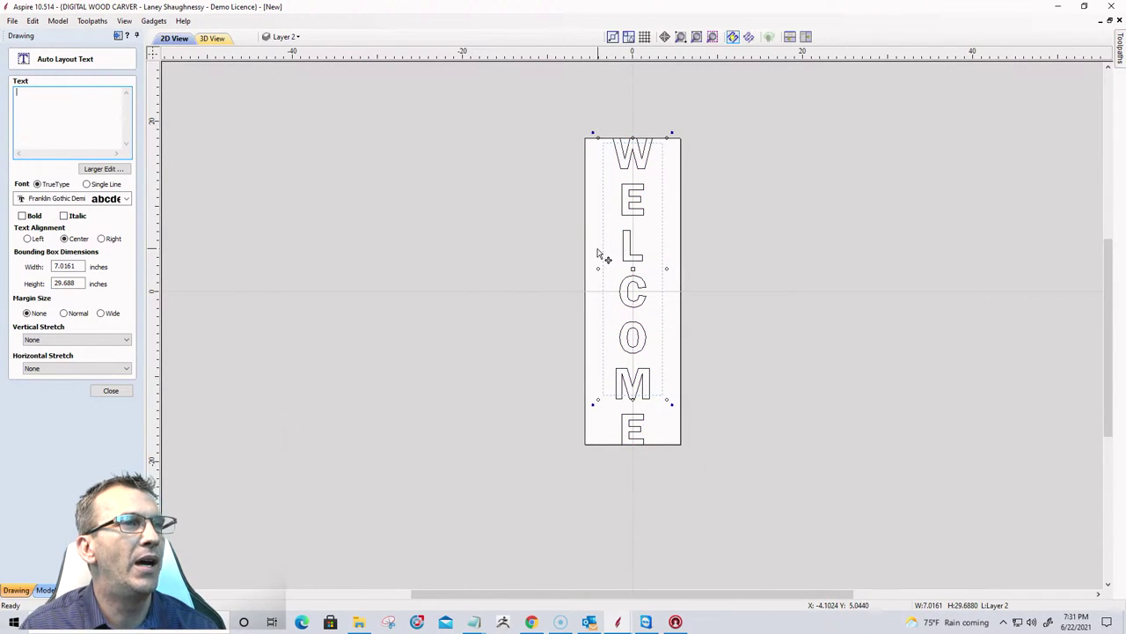
Retype W-E-L-C-O-M-E one letter per line inside the inner rectangle, then close the form.
click(72, 107)
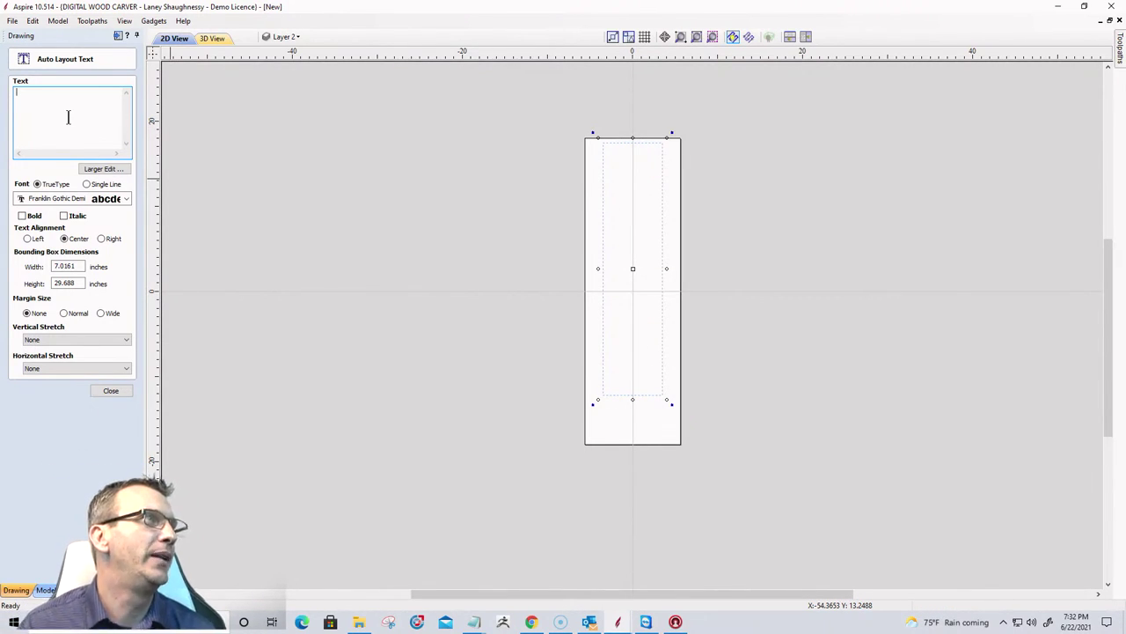
text(W)
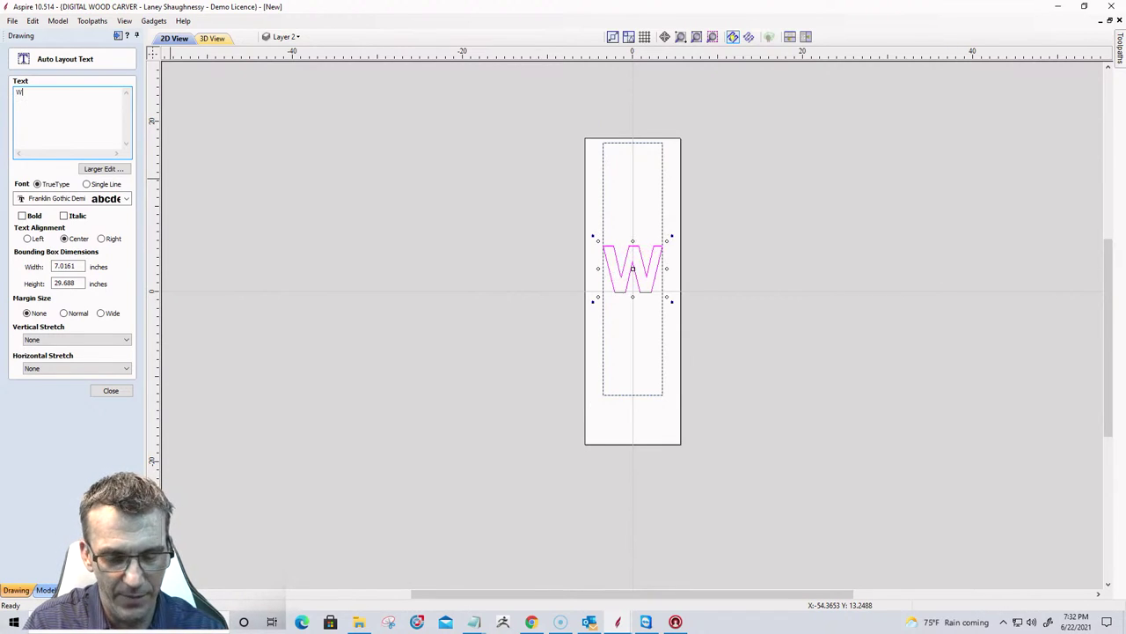
key(Return)
text(E )
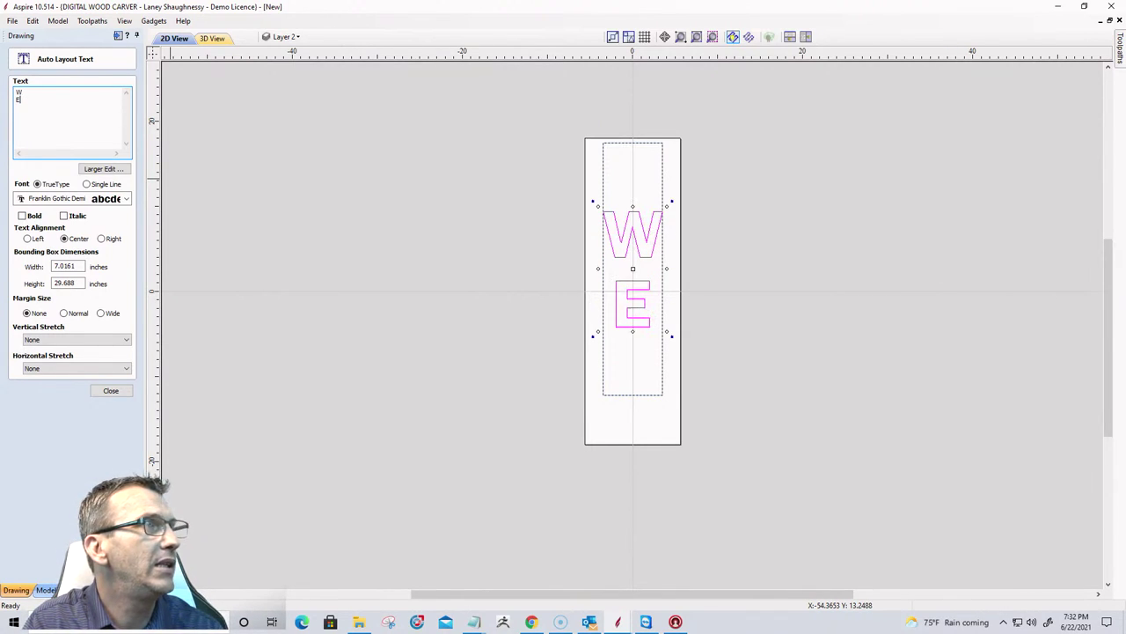
text(L )
text(C)
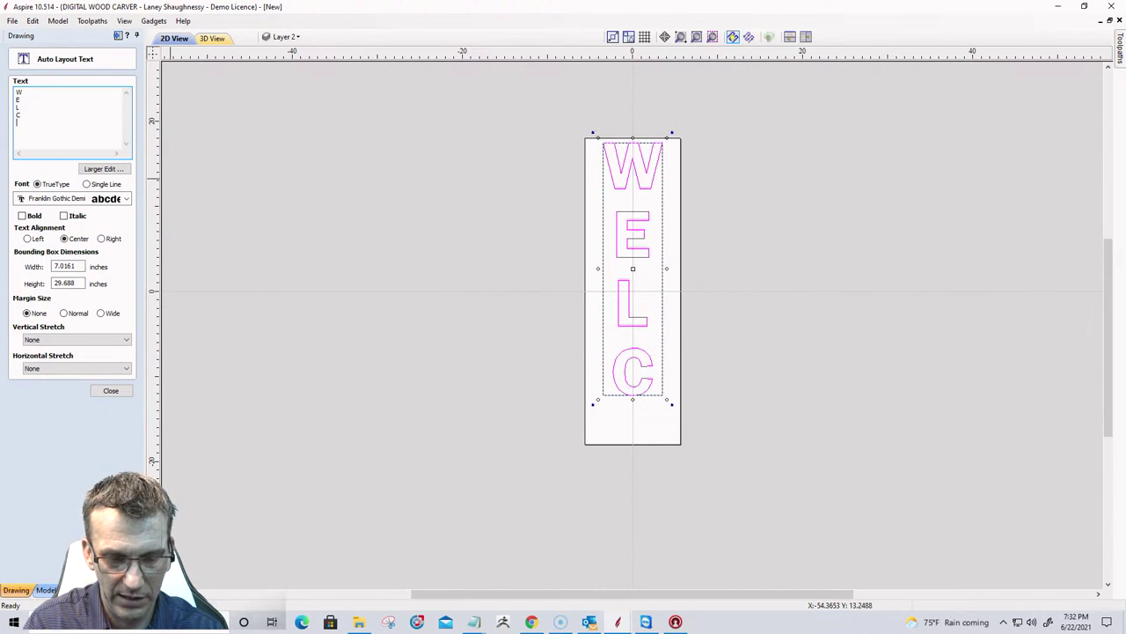
key(Return)
text(O )
text(M )
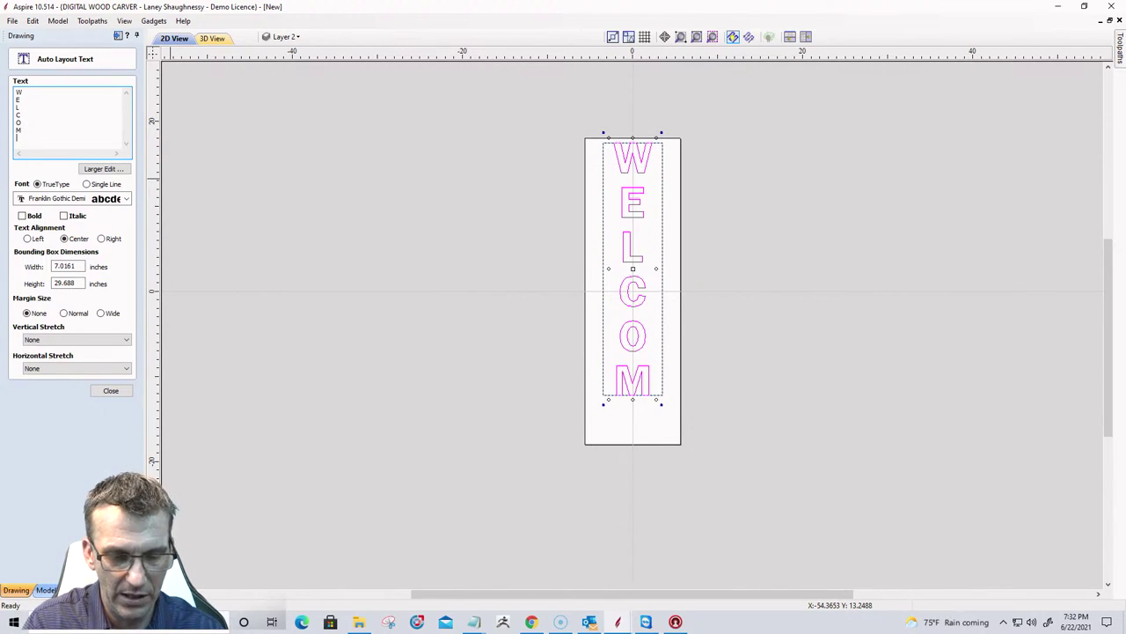
text(E)
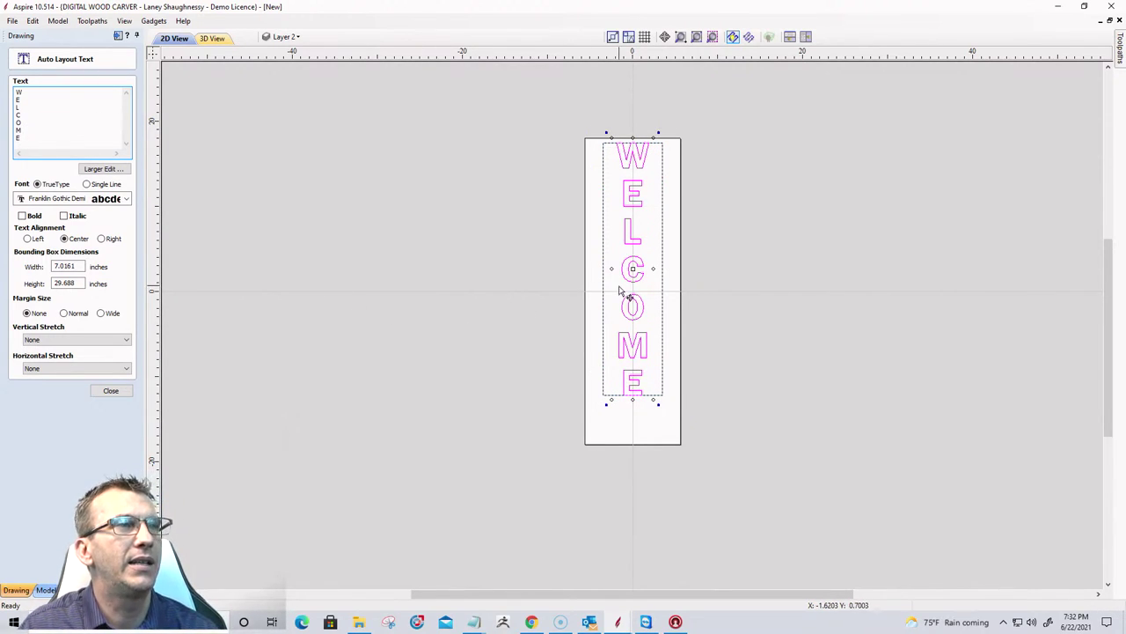
scroll(583, 201, up, 2)
scroll(496, 267, up, 1)
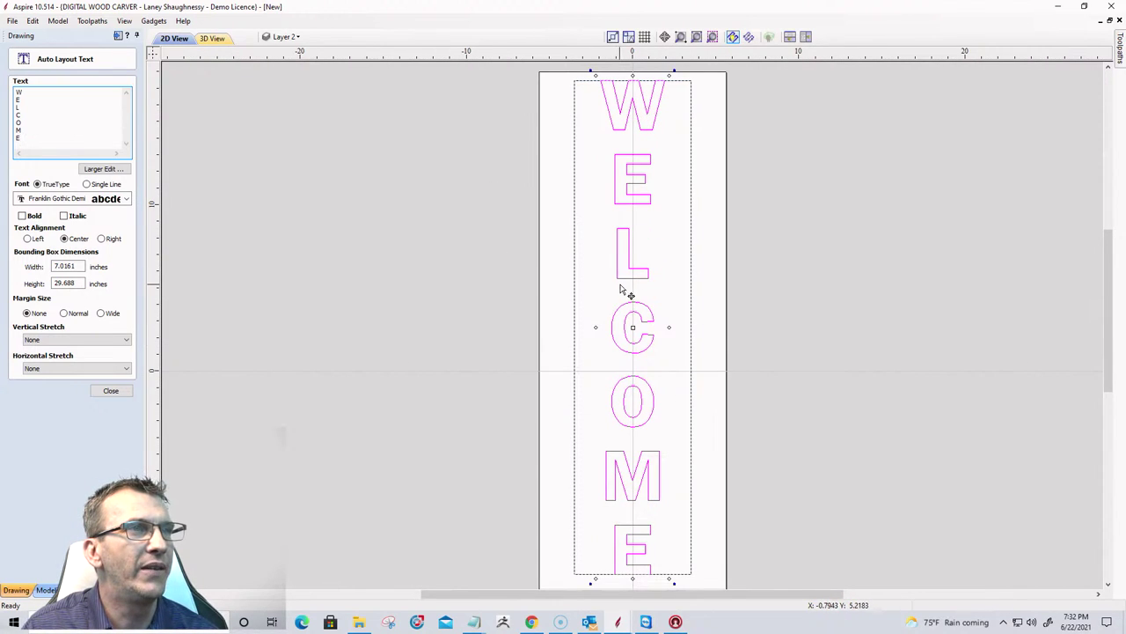
scroll(678, 286, down, 2)
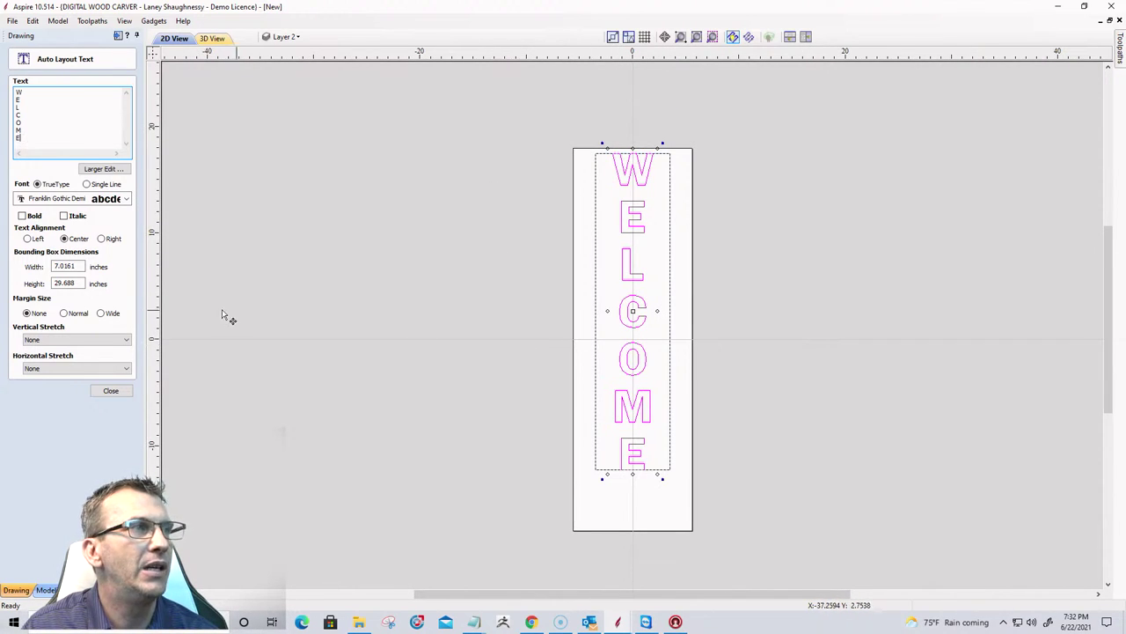
click(109, 392)
Stretch the WELCOME letters sideways to about 5.46 in across.
scroll(568, 255, up, 1)
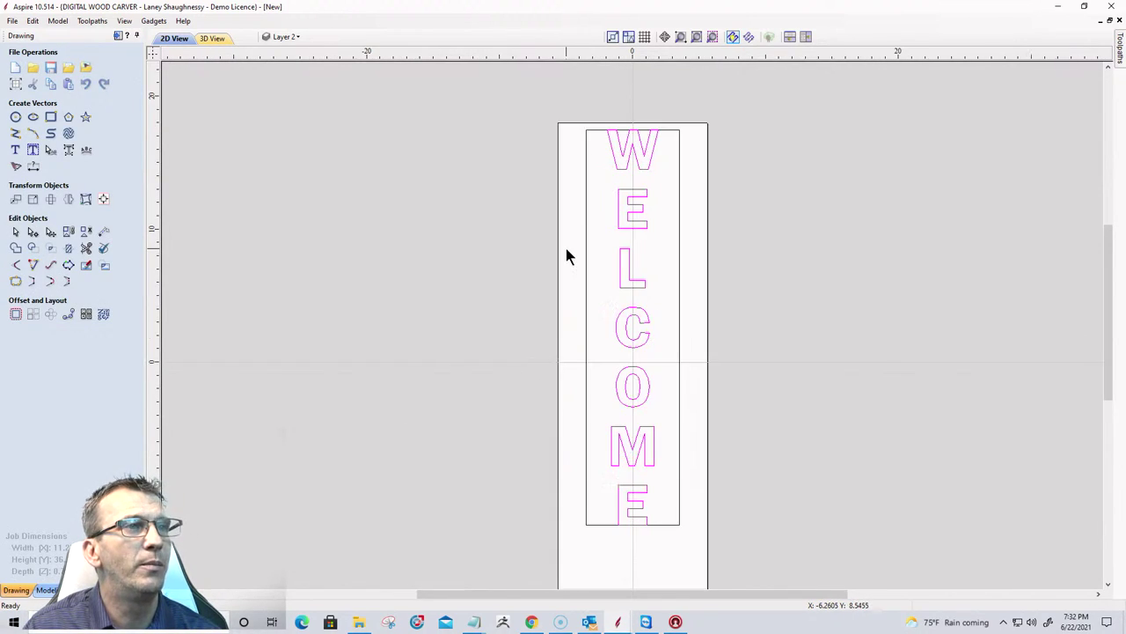
scroll(566, 255, down, 1)
click(621, 283)
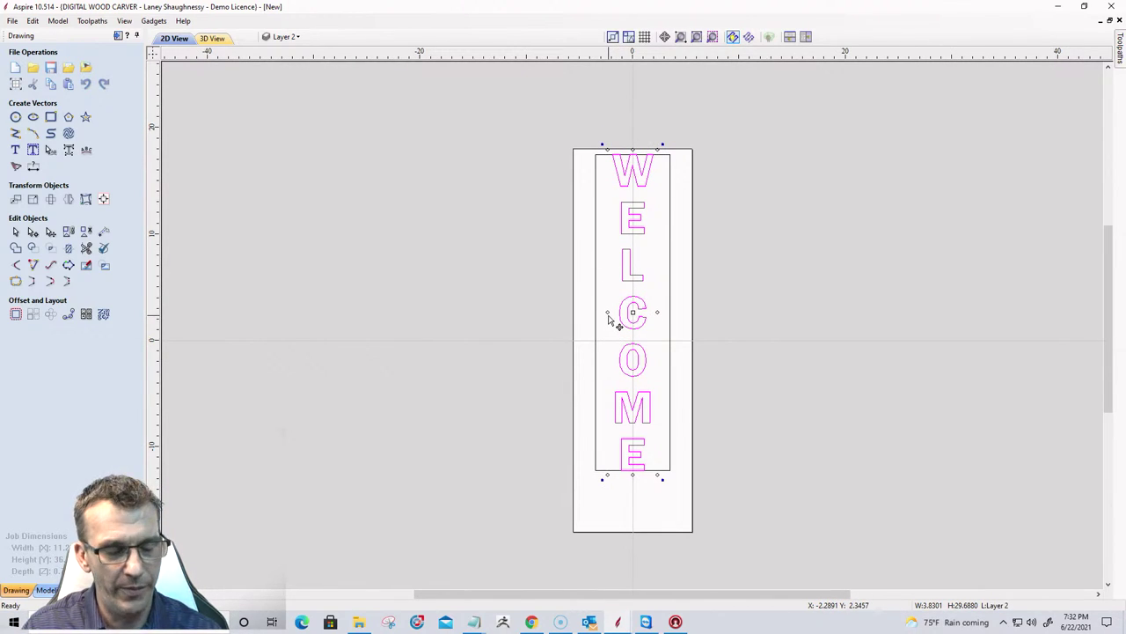
drag(604, 309, 606, 319)
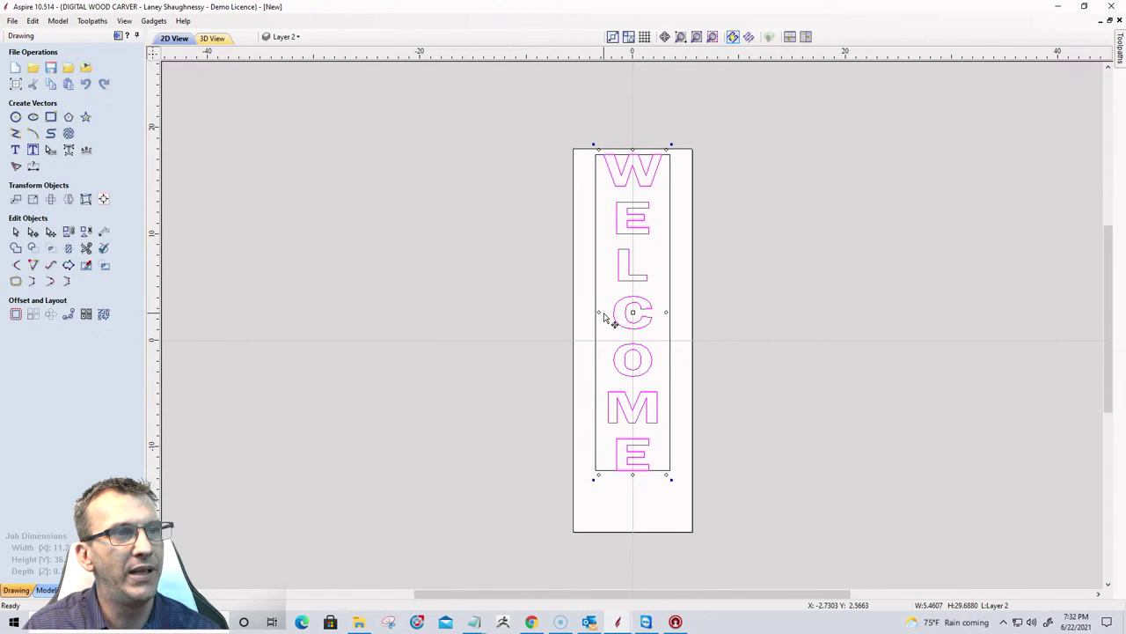
Delete the inner guide rectangle and reselect the WELCOME letters.
scroll(616, 370, down, 3)
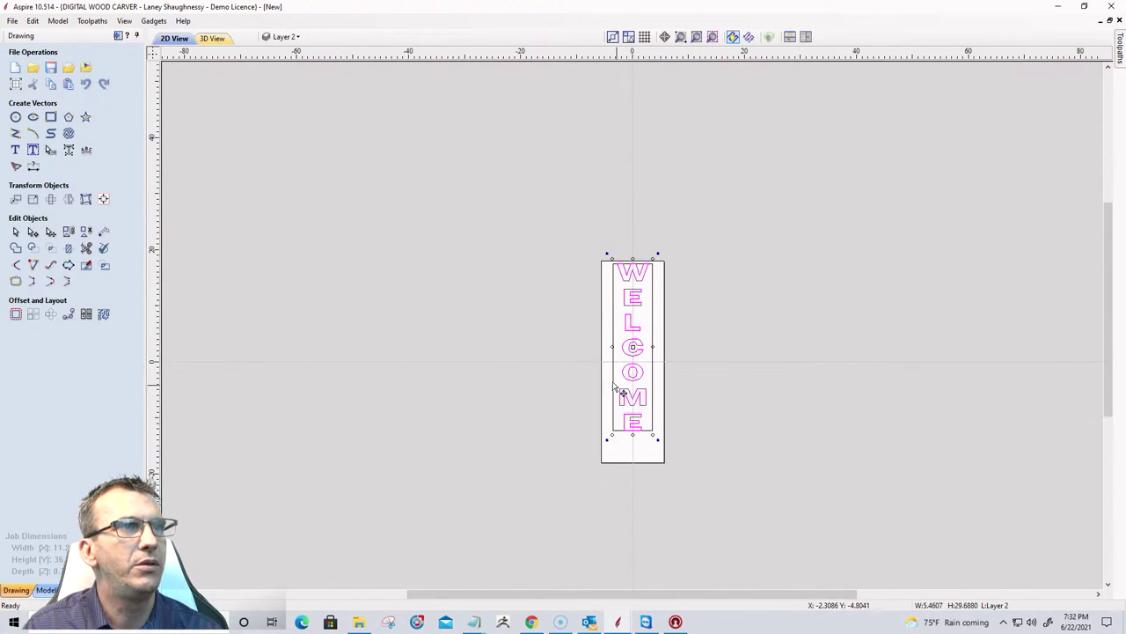
scroll(598, 414, up, 4)
click(584, 319)
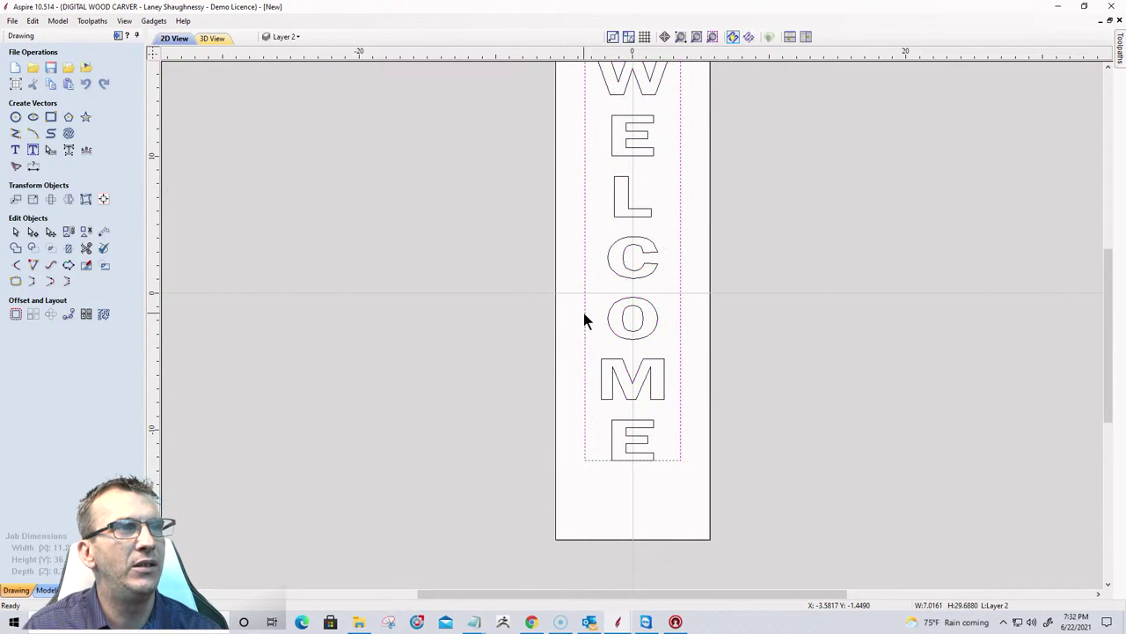
click(584, 319)
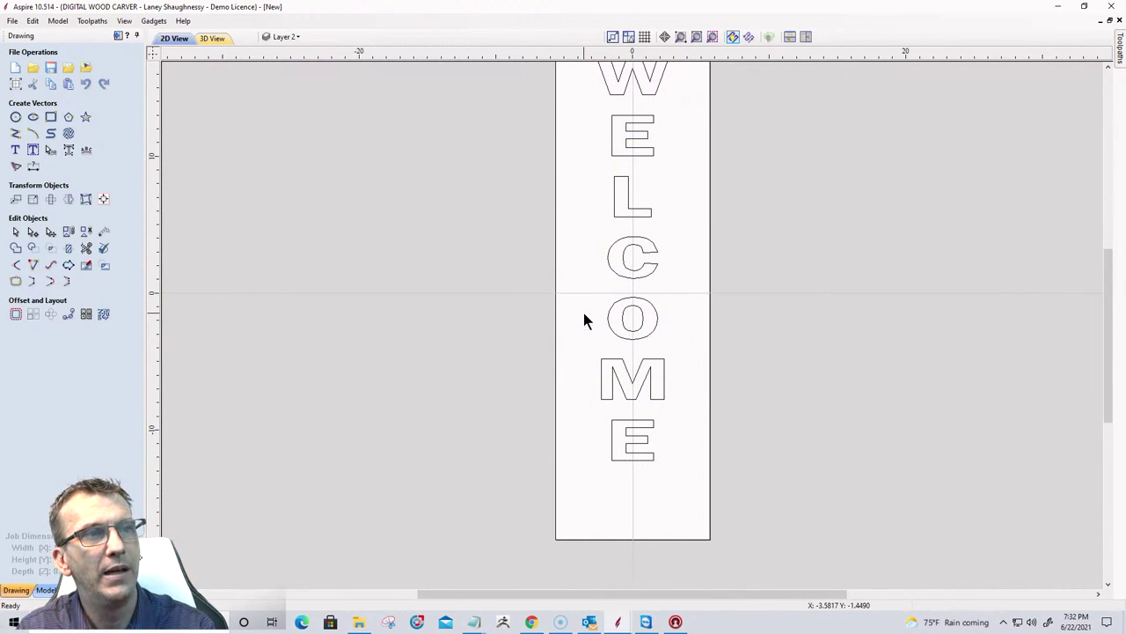
scroll(692, 405, down, 2)
scroll(481, 283, up, 2)
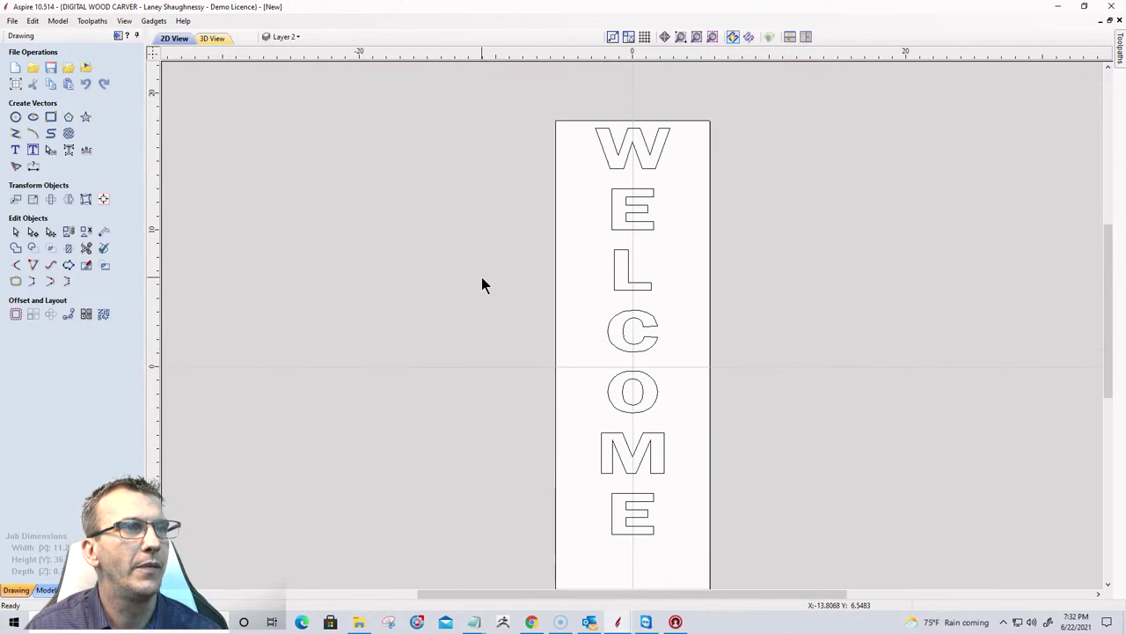
scroll(642, 390, down, 1)
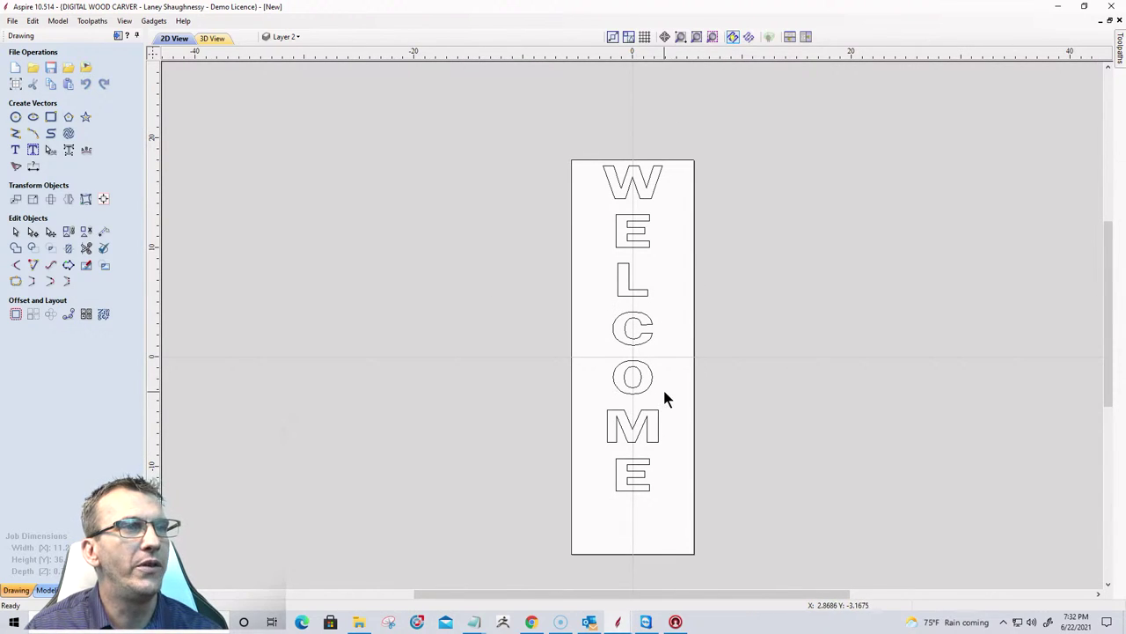
click(612, 364)
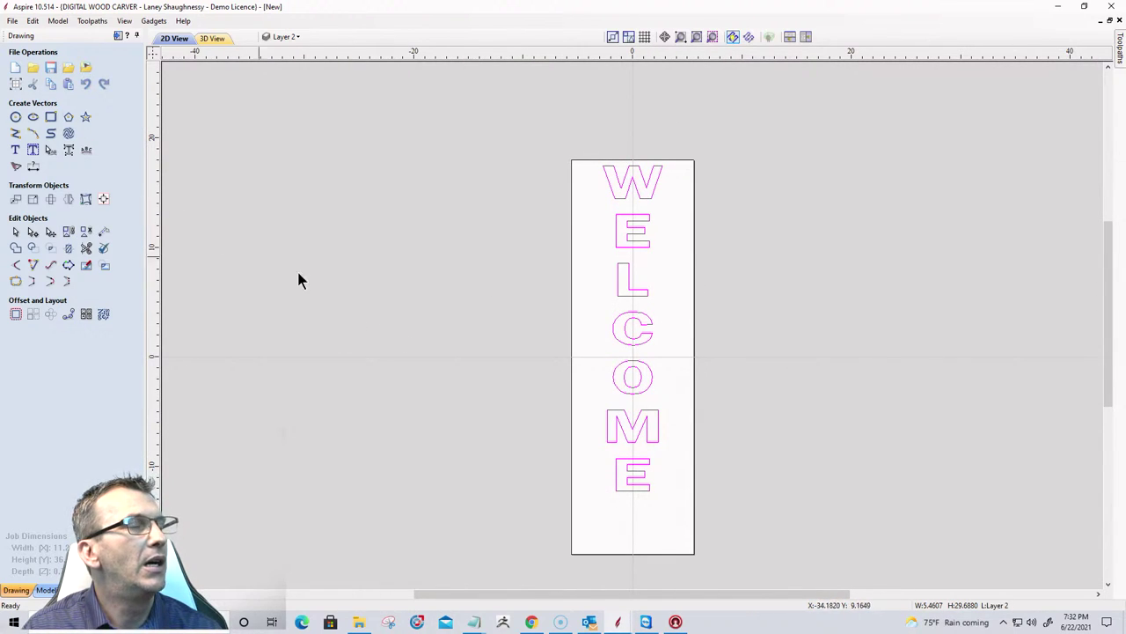
Draw a five-point star with a 2.5 in outer radius centred on the O.
click(397, 319)
drag(582, 344, 685, 416)
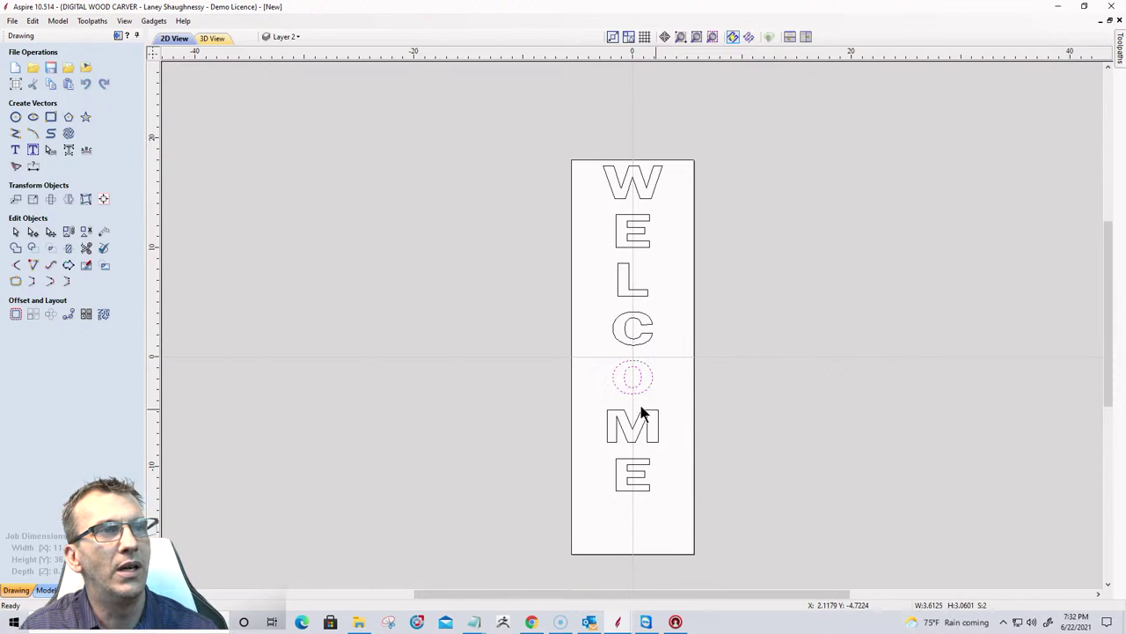
click(287, 299)
click(86, 117)
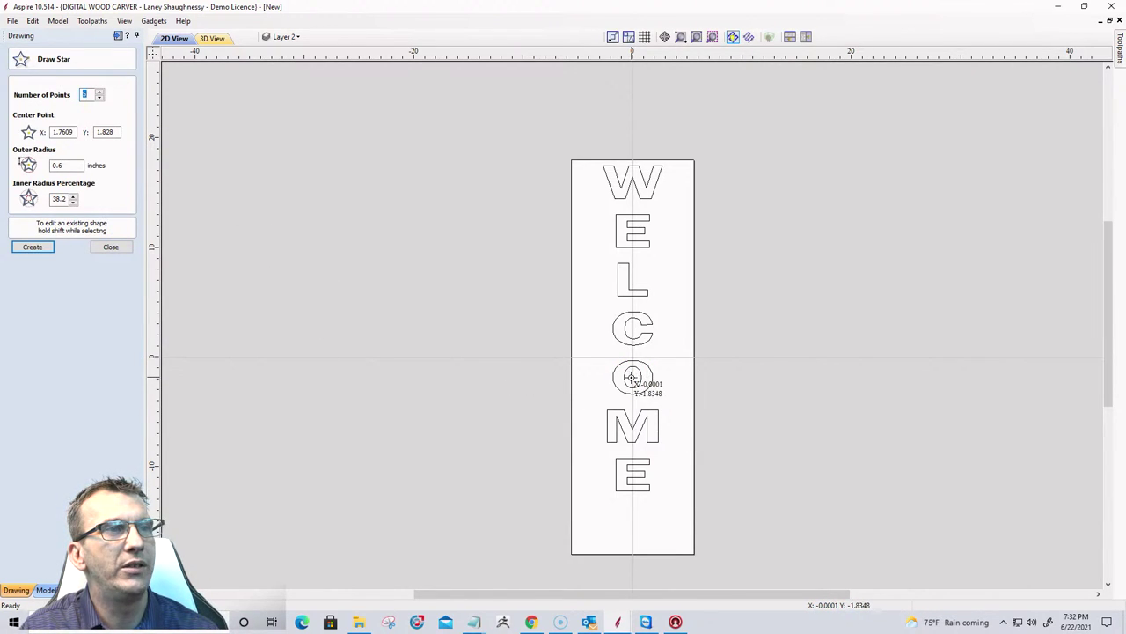
drag(633, 377, 649, 398)
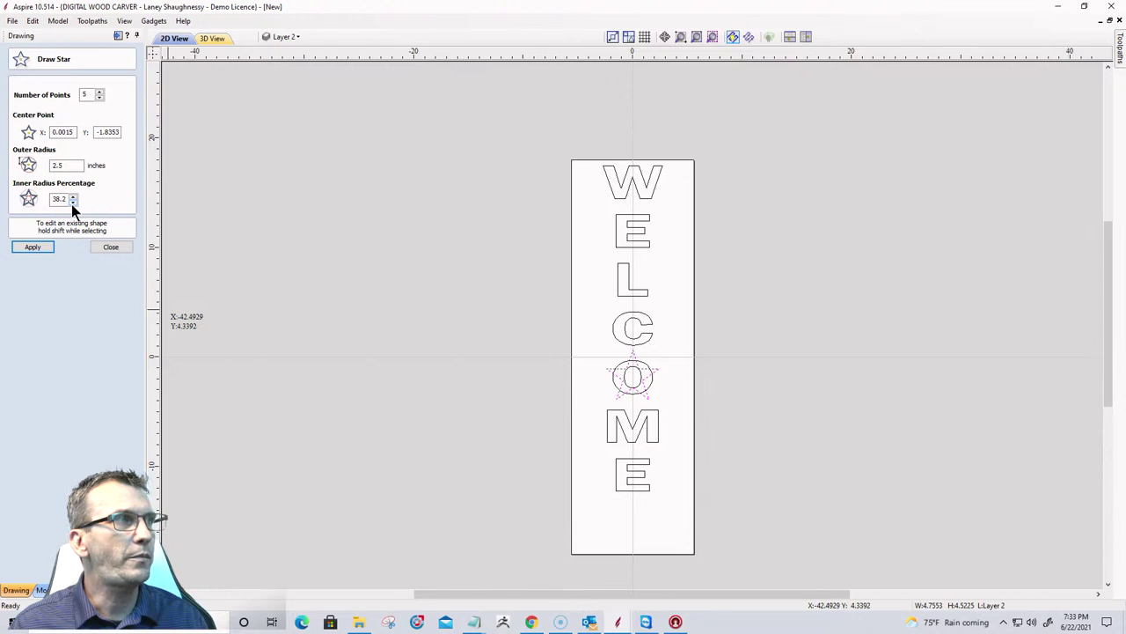
scroll(633, 374, up, 6)
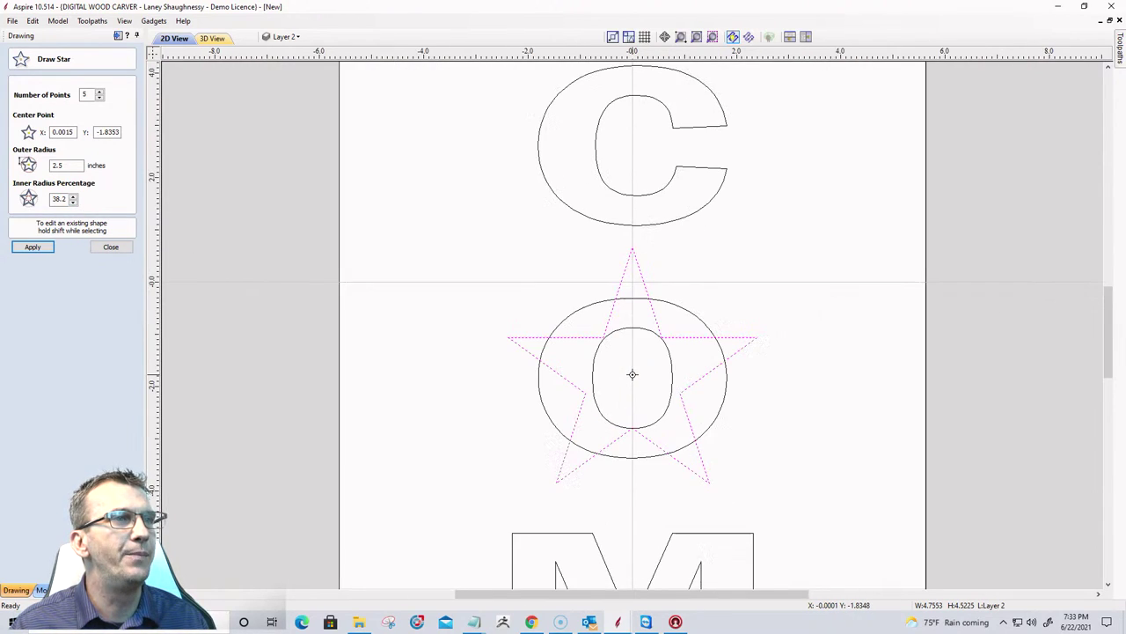
scroll(633, 374, up, 2)
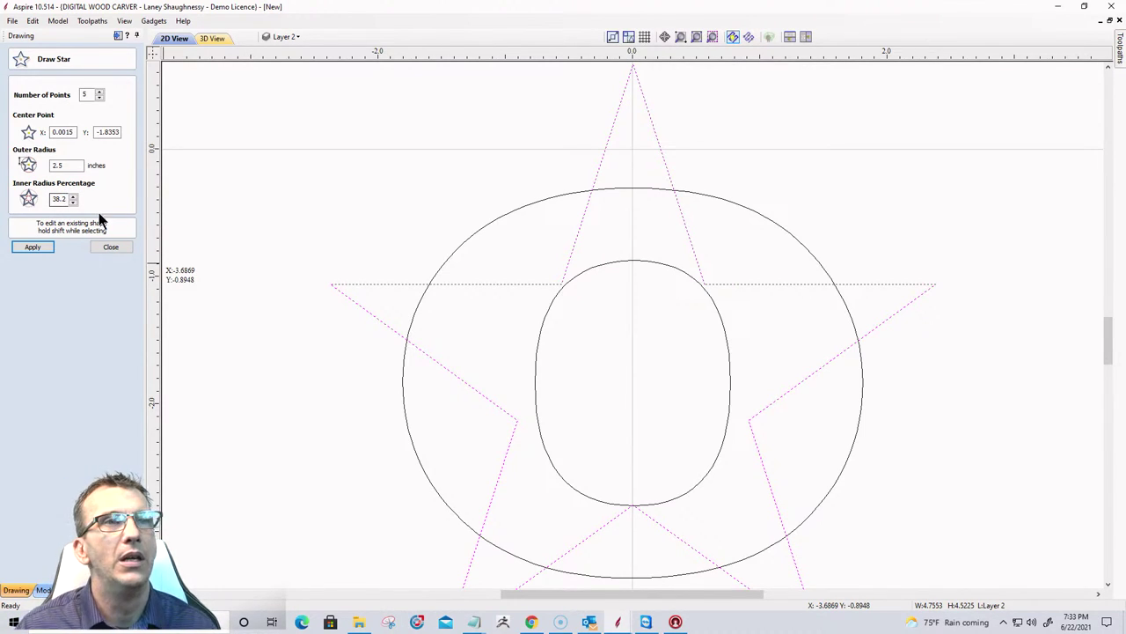
click(121, 247)
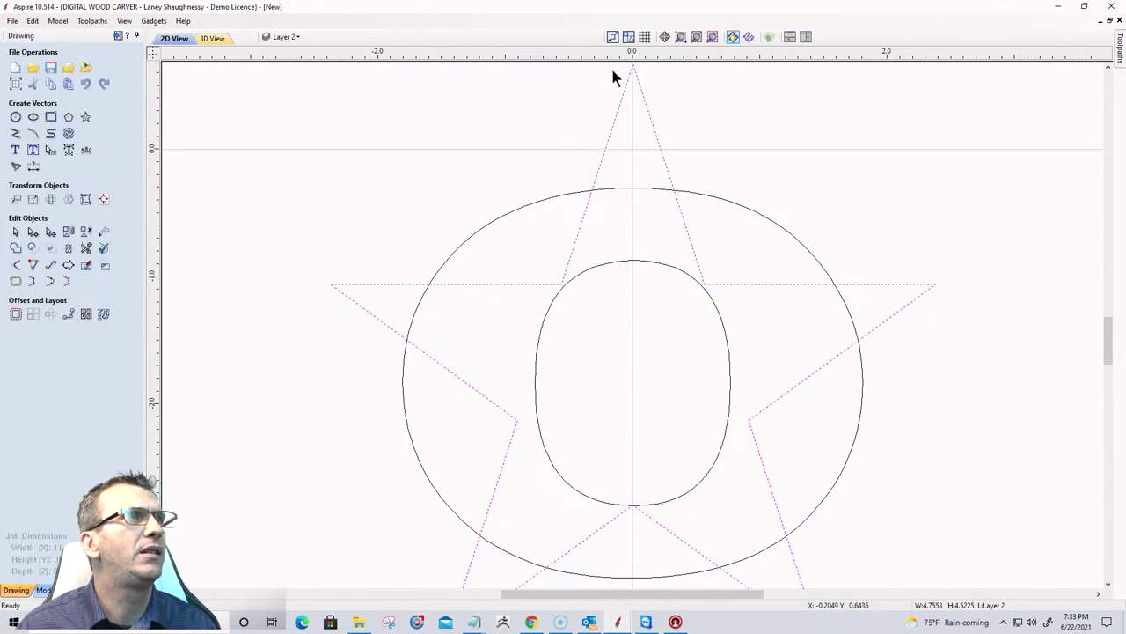
Place a horizontal guide at about -1.075, level with the star's side arms, and select the star.
mouse_move(640, 53)
mouse_down()
mouse_move(634, 239)
mouse_move(533, 270)
mouse_move(558, 284)
mouse_up()
scroll(386, 285, up, 3)
scroll(386, 285, down, 4)
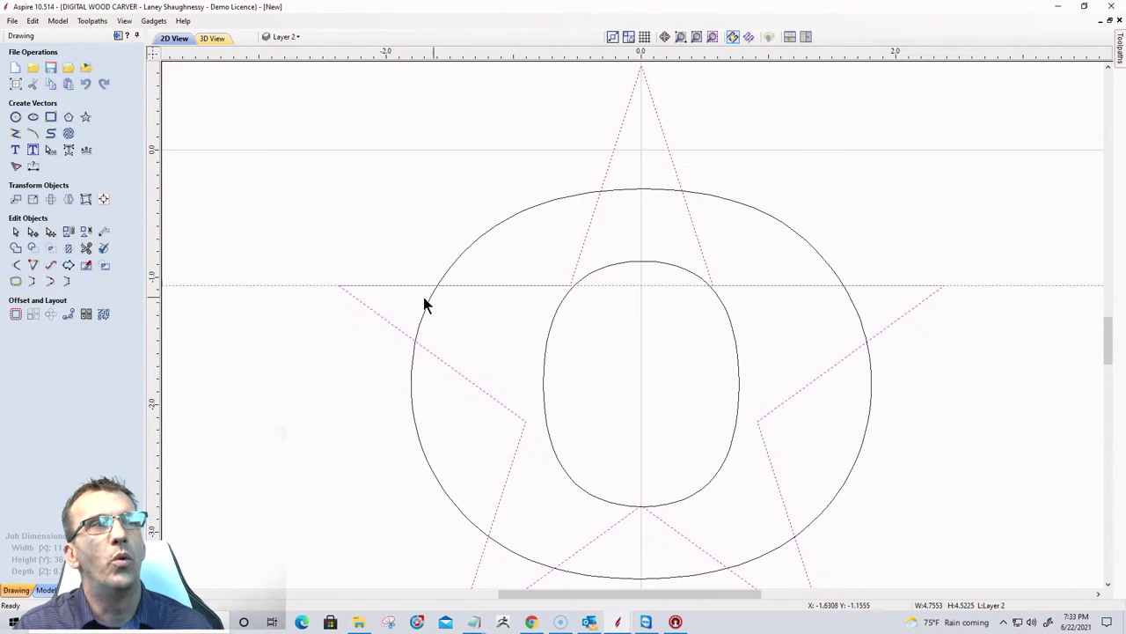
scroll(374, 292, down, 2)
scroll(405, 319, up, 1)
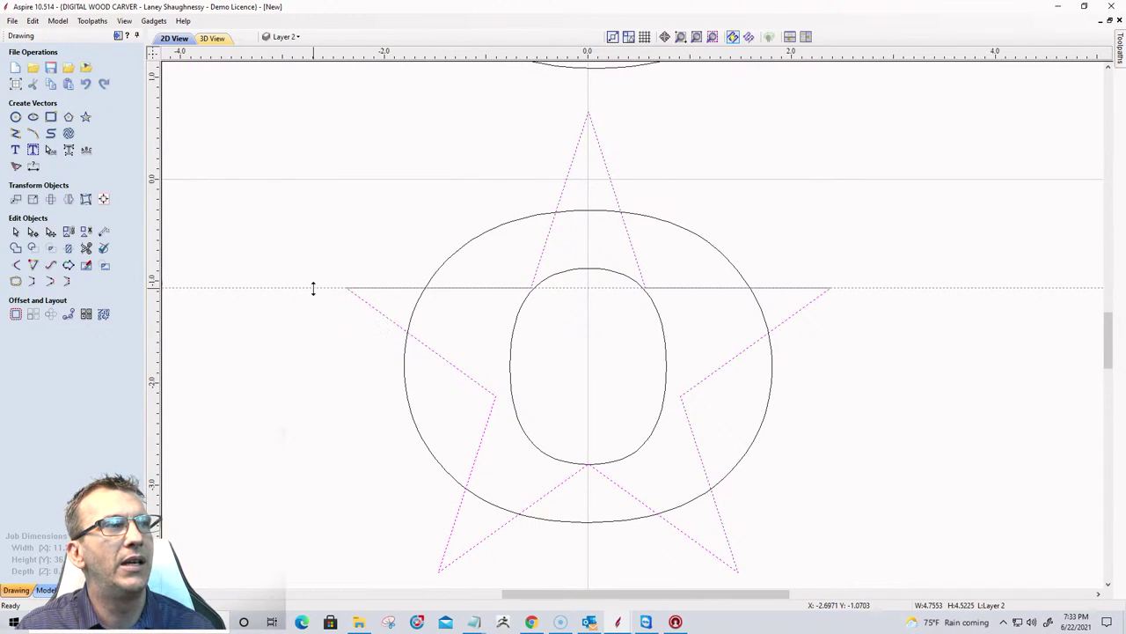
drag(314, 287, 342, 59)
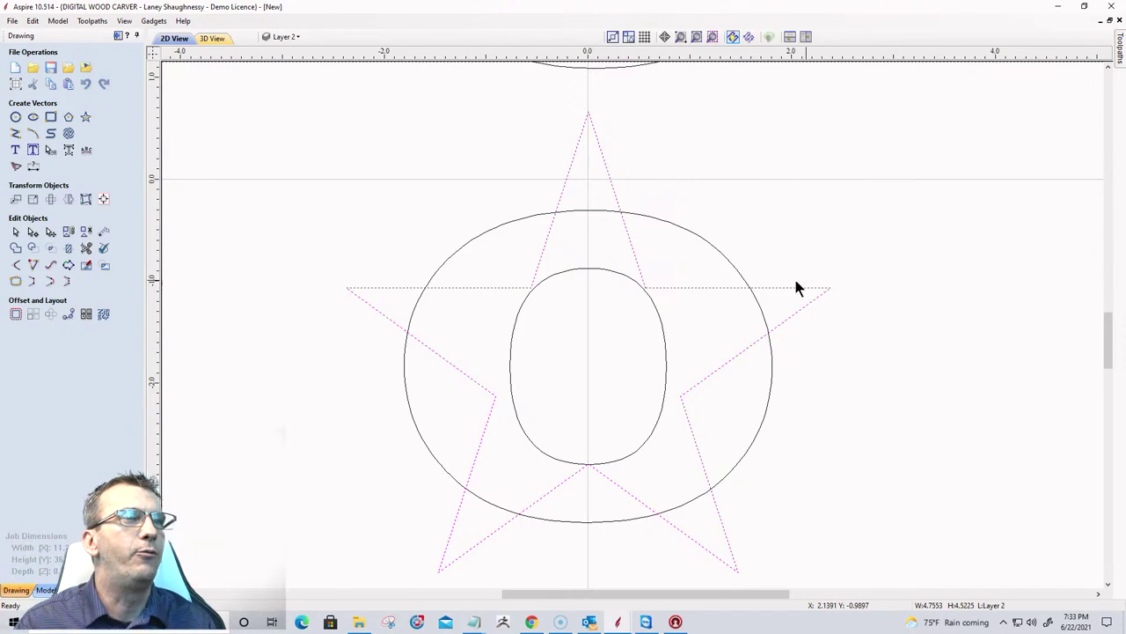
click(736, 293)
drag(752, 54, 837, 288)
click(533, 288)
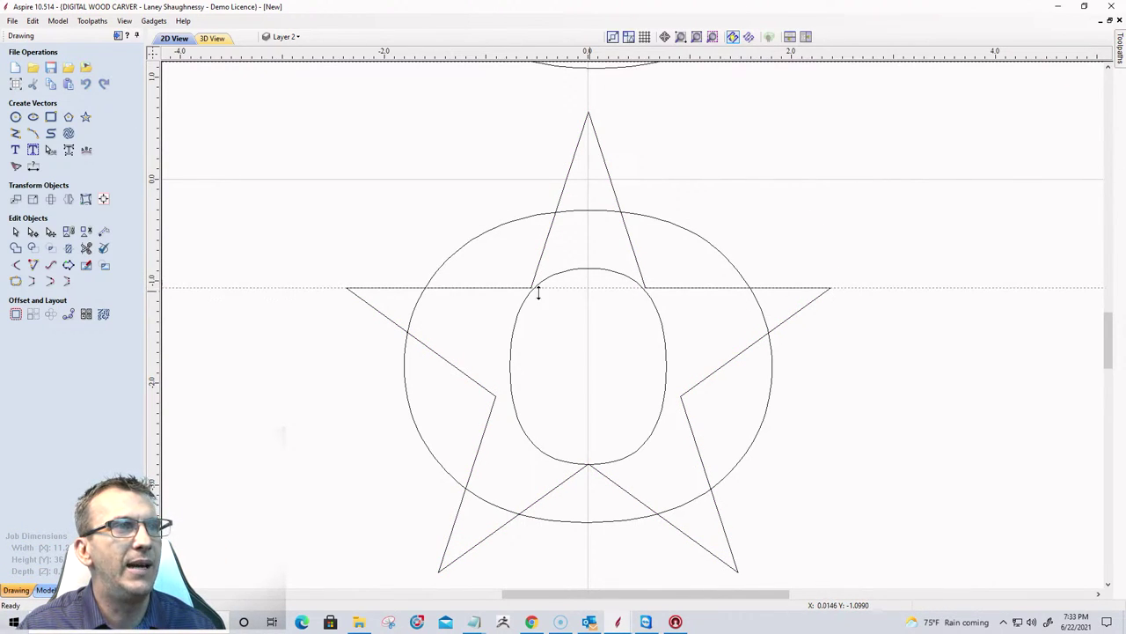
scroll(302, 290, up, 4)
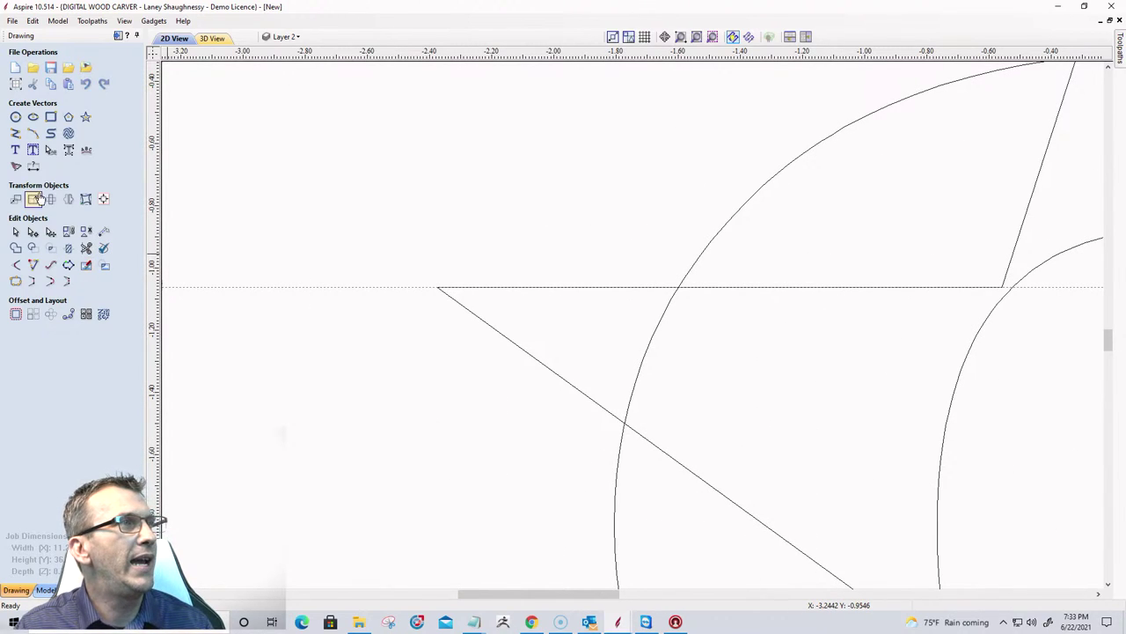
click(489, 325)
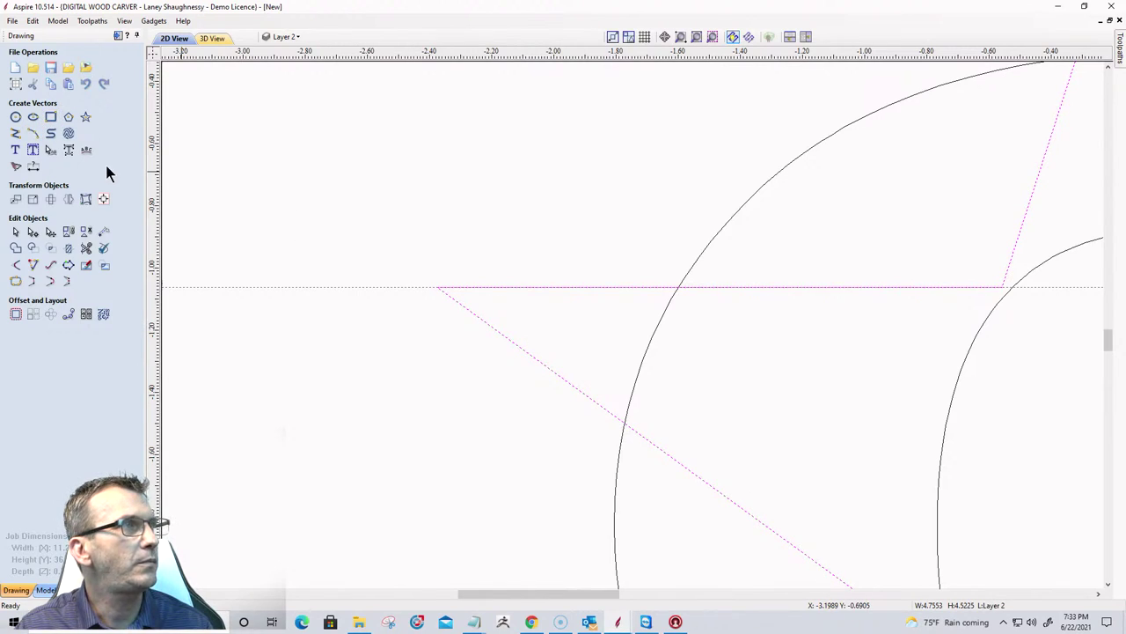
Try a 41.0 inner radius on the star, then return it to 38.2.
click(86, 118)
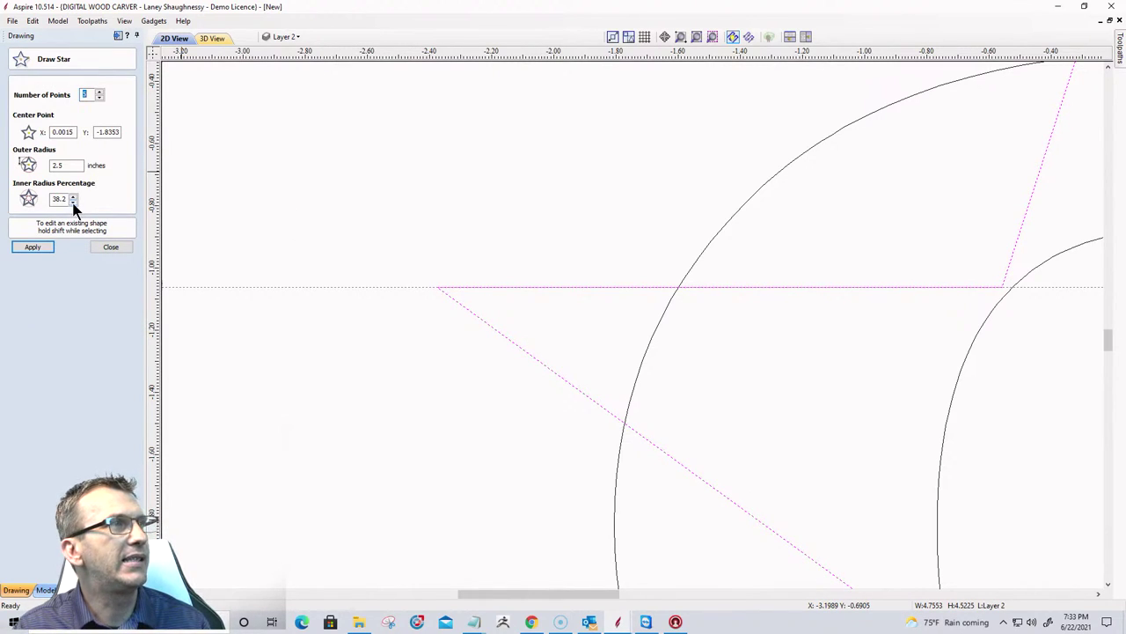
click(42, 247)
scroll(553, 317, down, 2)
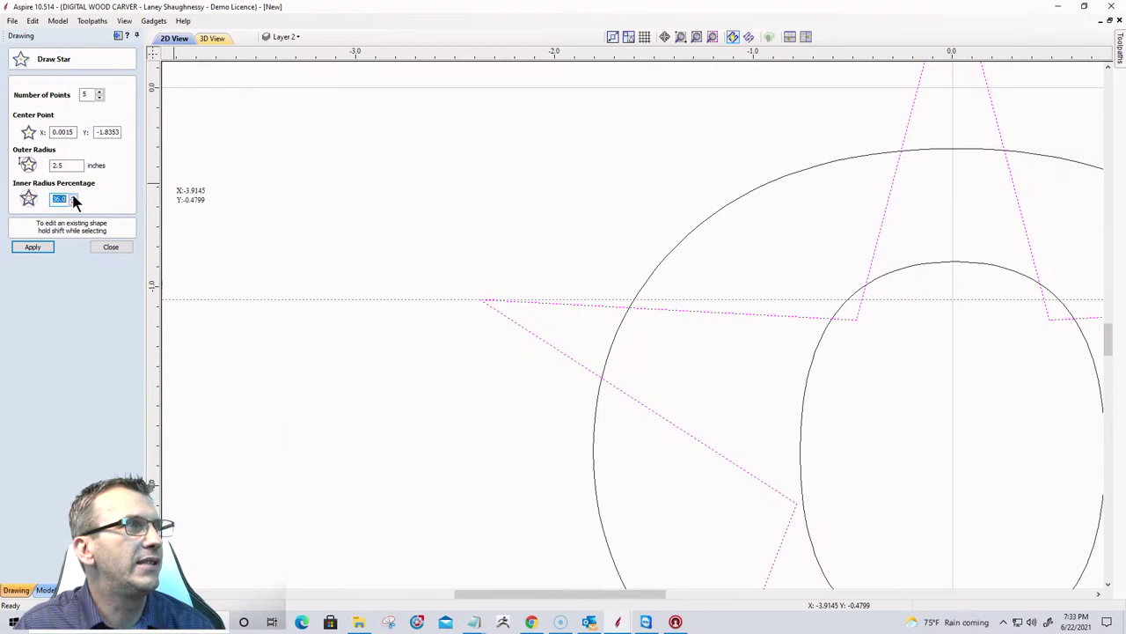
click(37, 247)
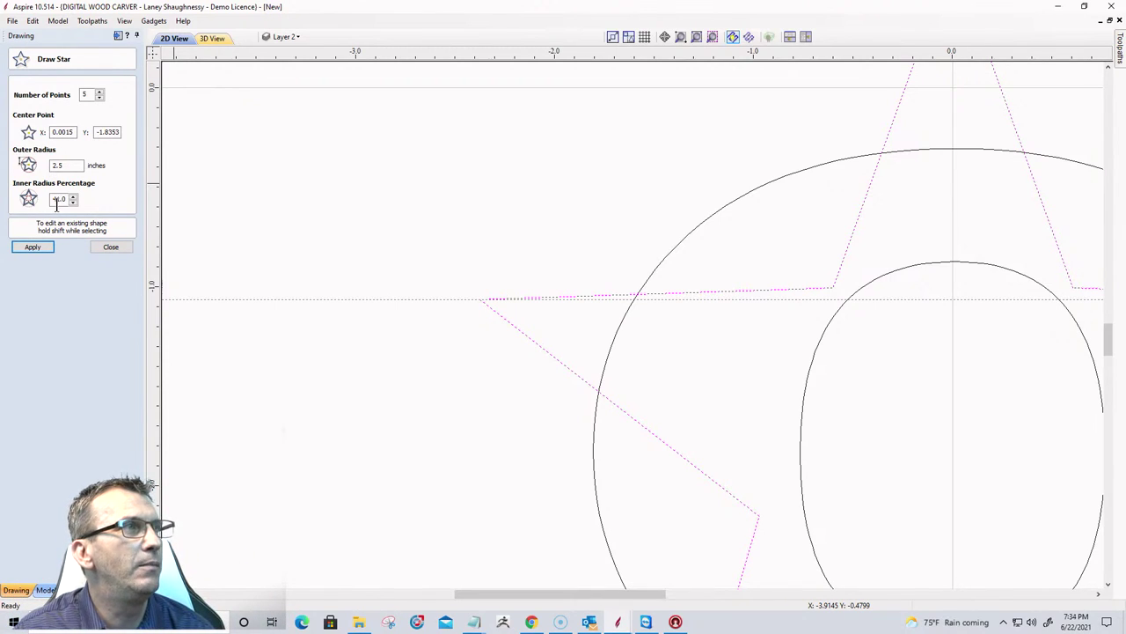
drag(66, 199, 29, 201)
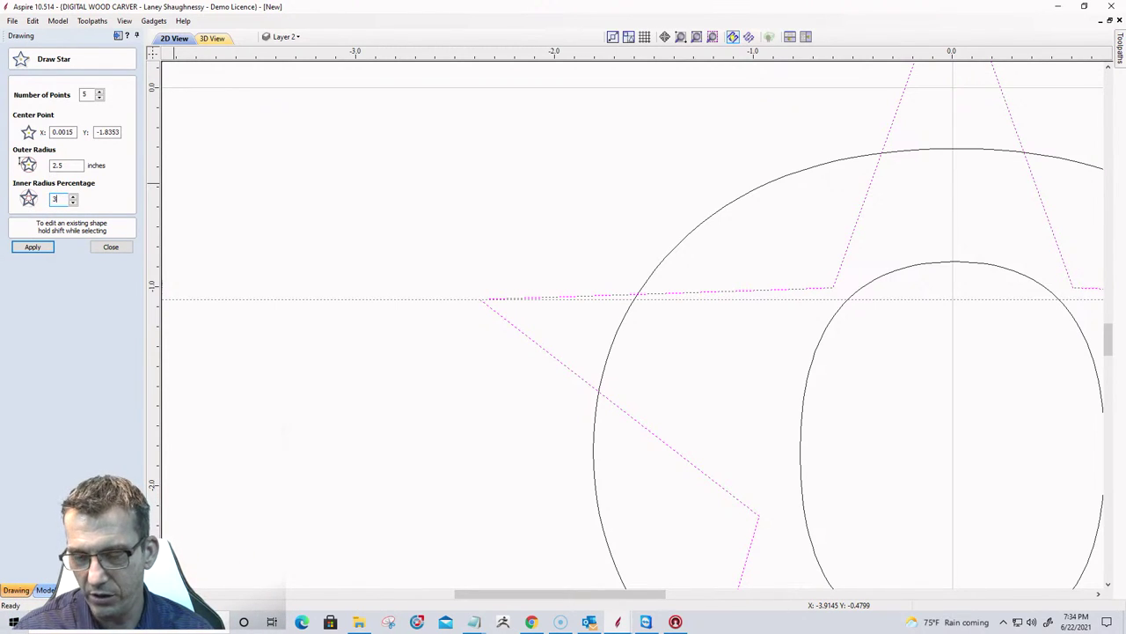
click(33, 248)
scroll(423, 306, down, 5)
scroll(423, 308, down, 2)
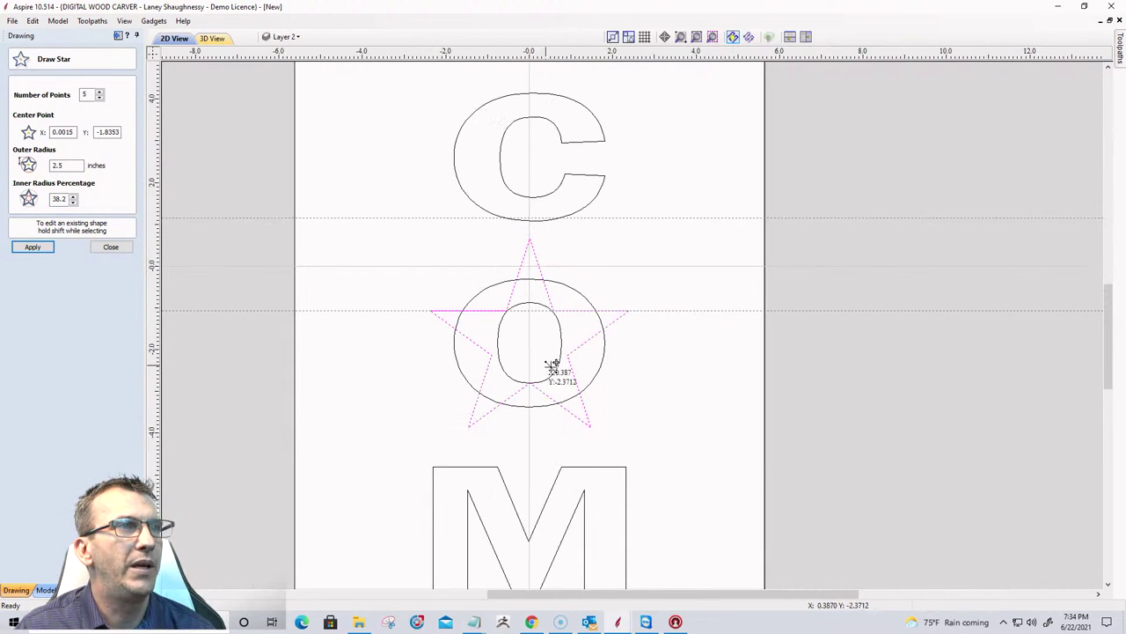
scroll(264, 345, up, 2)
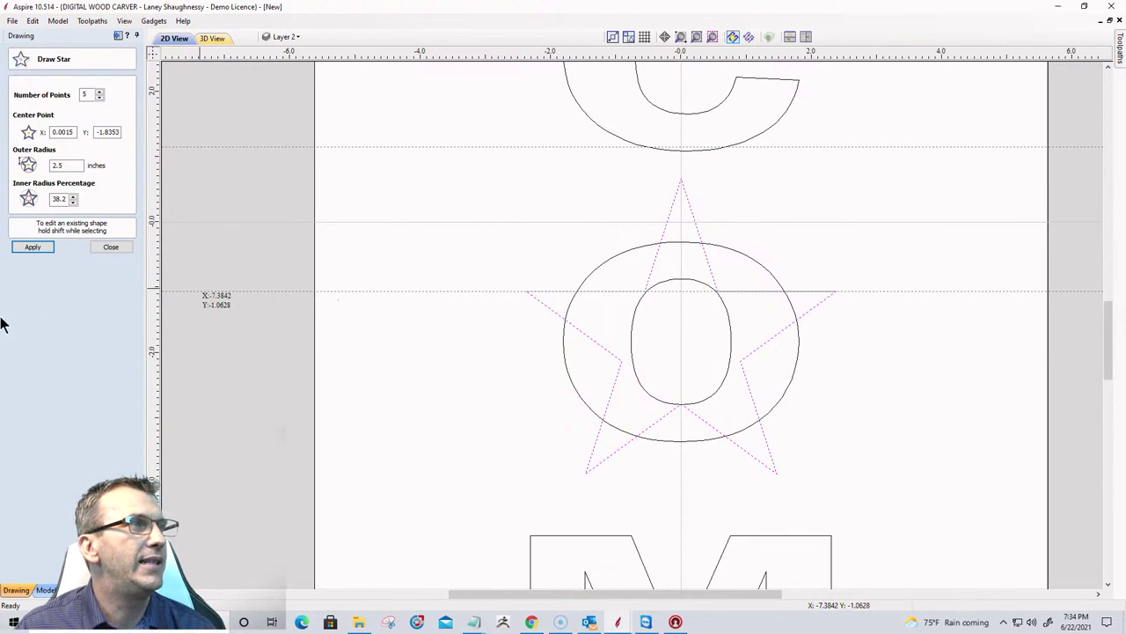
click(113, 247)
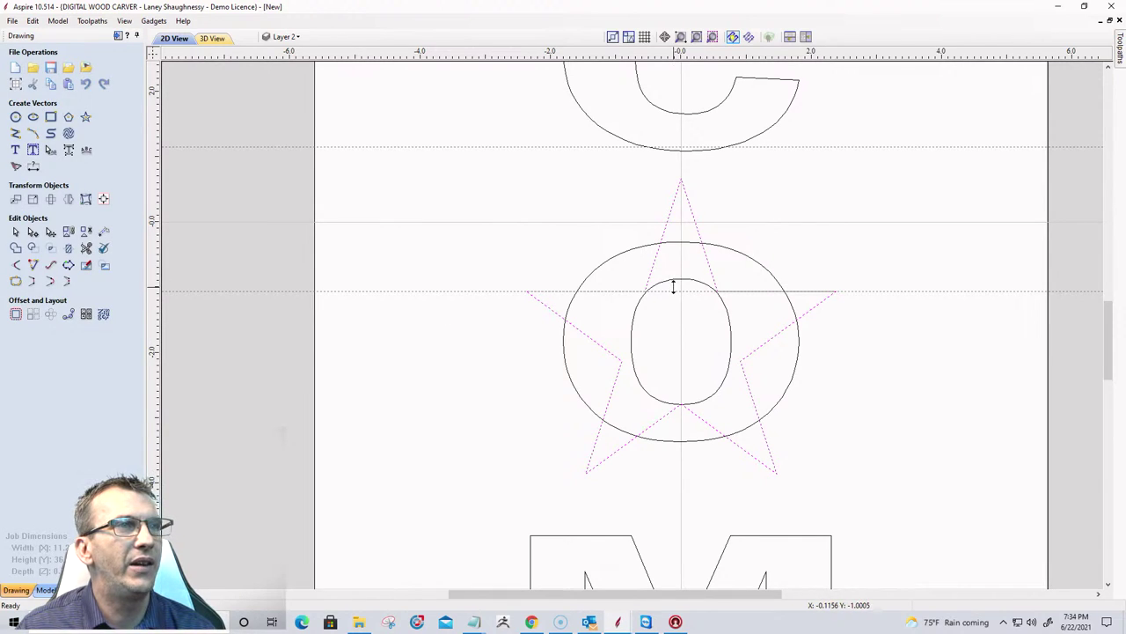
Delete the inner and outer outlines of the letter O.
click(680, 285)
key(Delete)
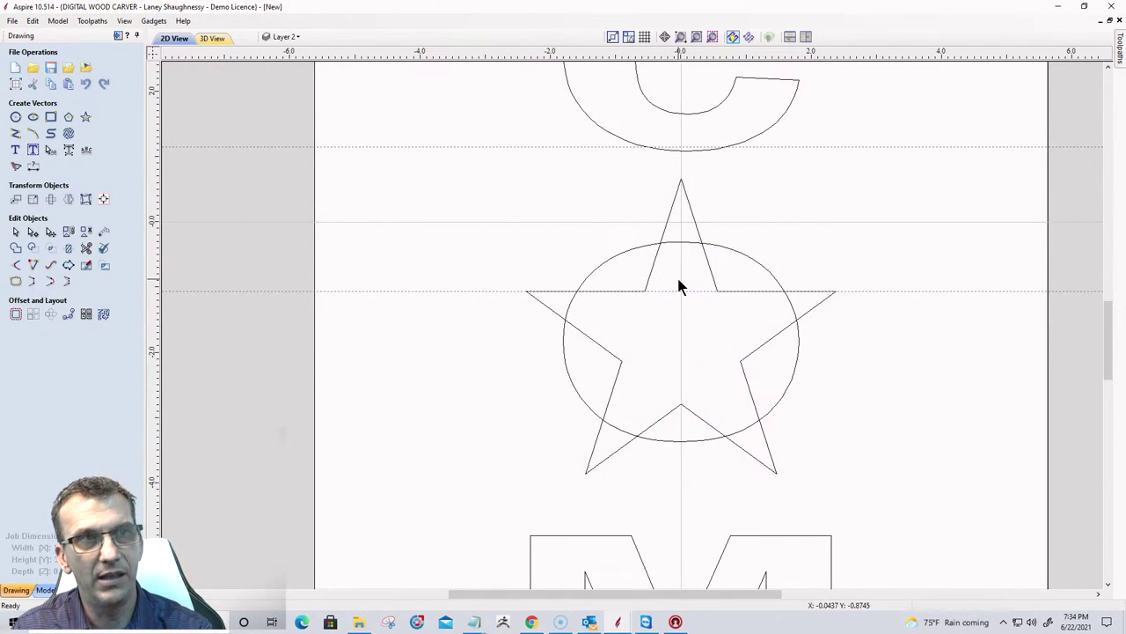
click(674, 243)
key(Delete)
scroll(668, 281, down, 3)
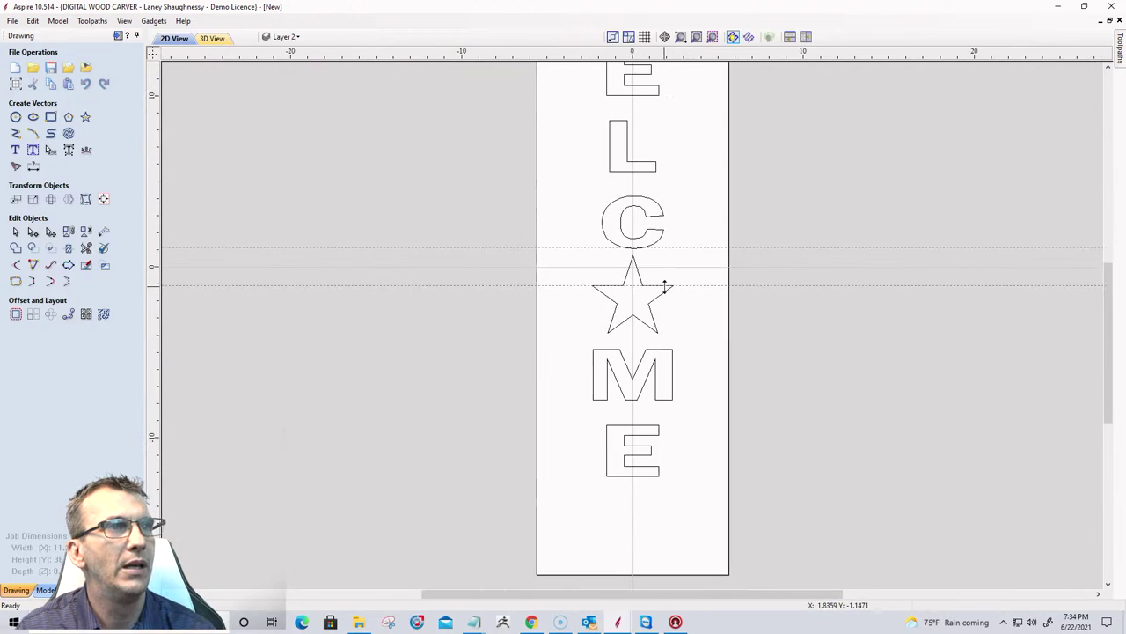
scroll(541, 241, up, 6)
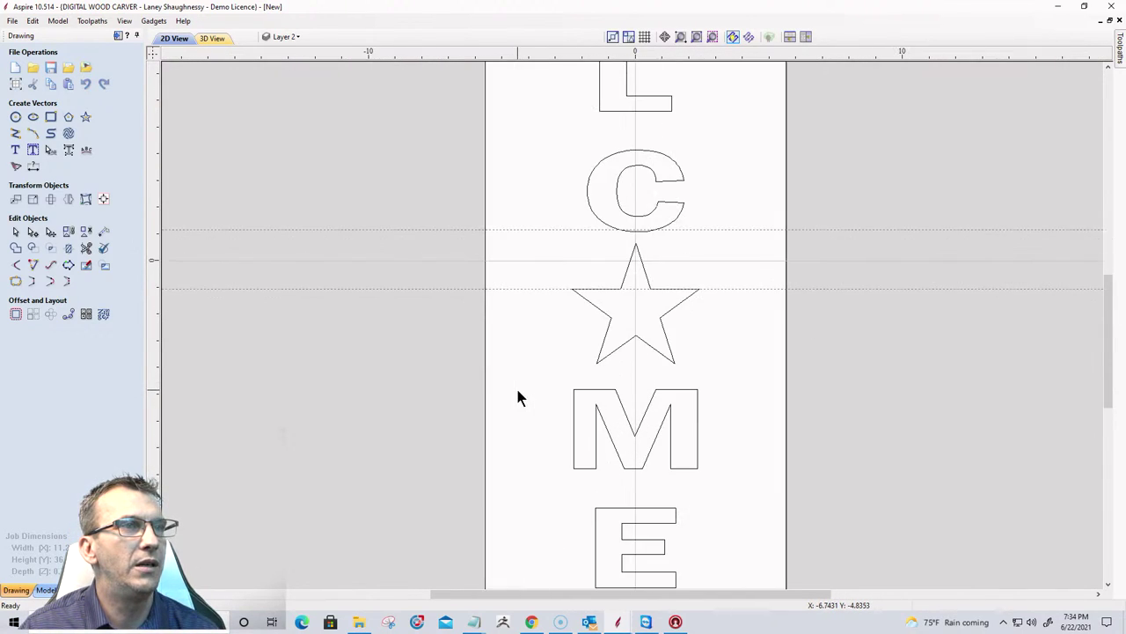
Nudge the star down two steps into the O's place.
click(619, 359)
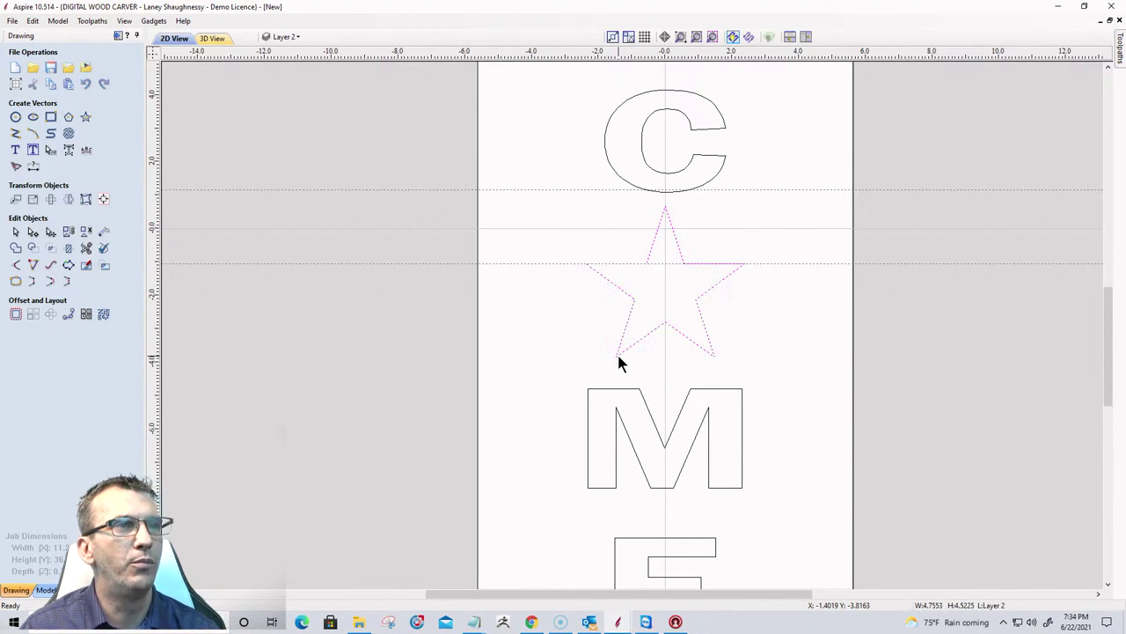
key(Down)
key(Down)
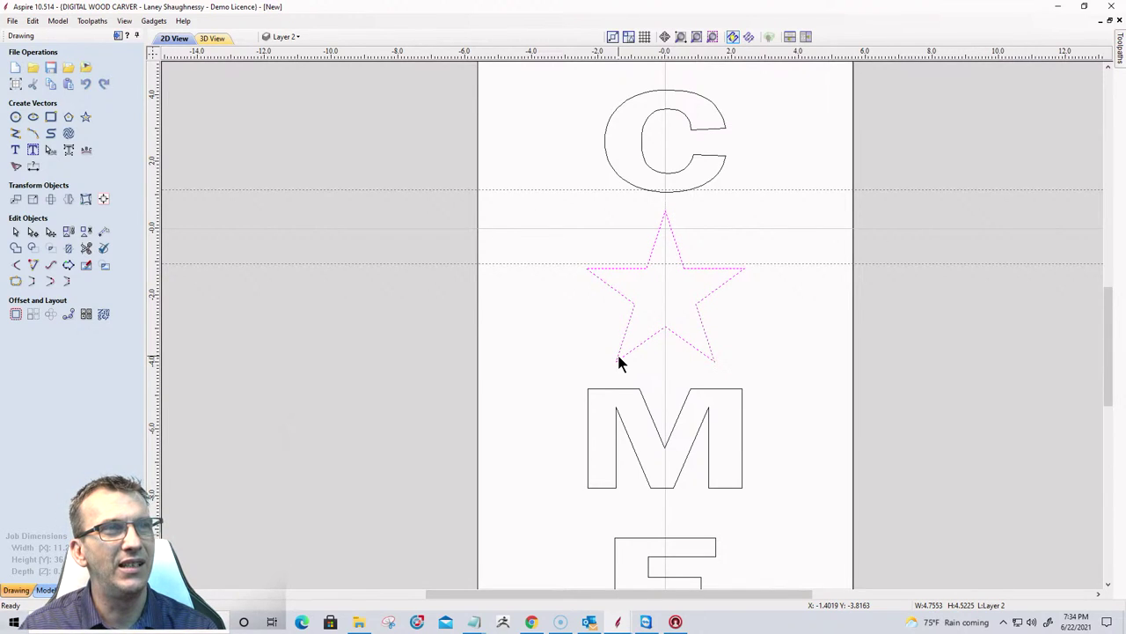
key(Down)
key(Down)
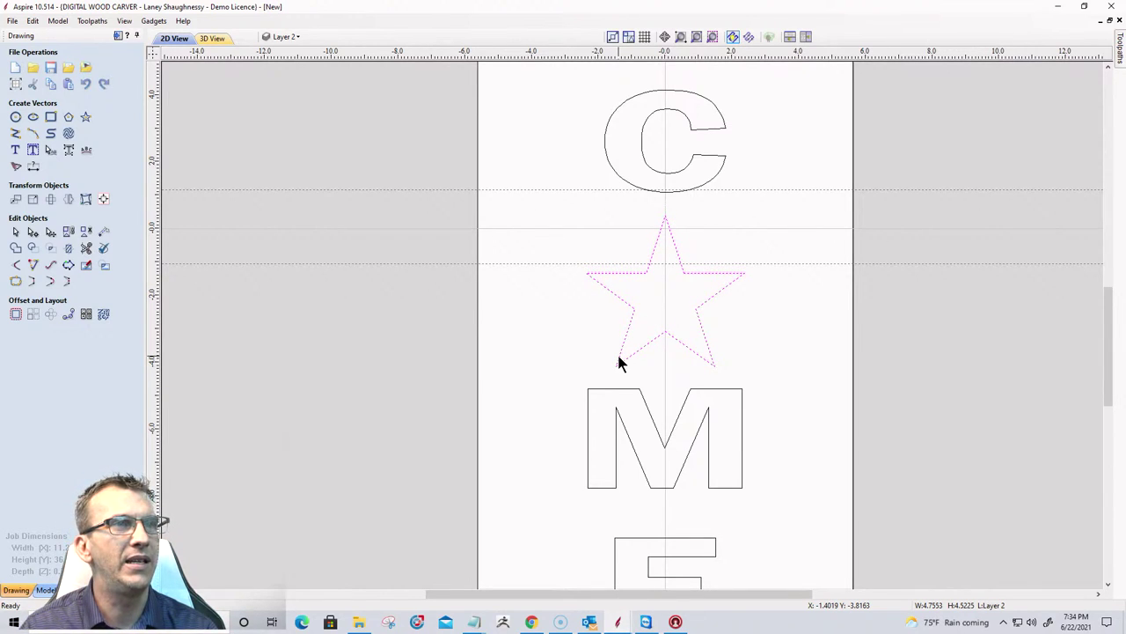
click(560, 360)
scroll(855, 451, down, 5)
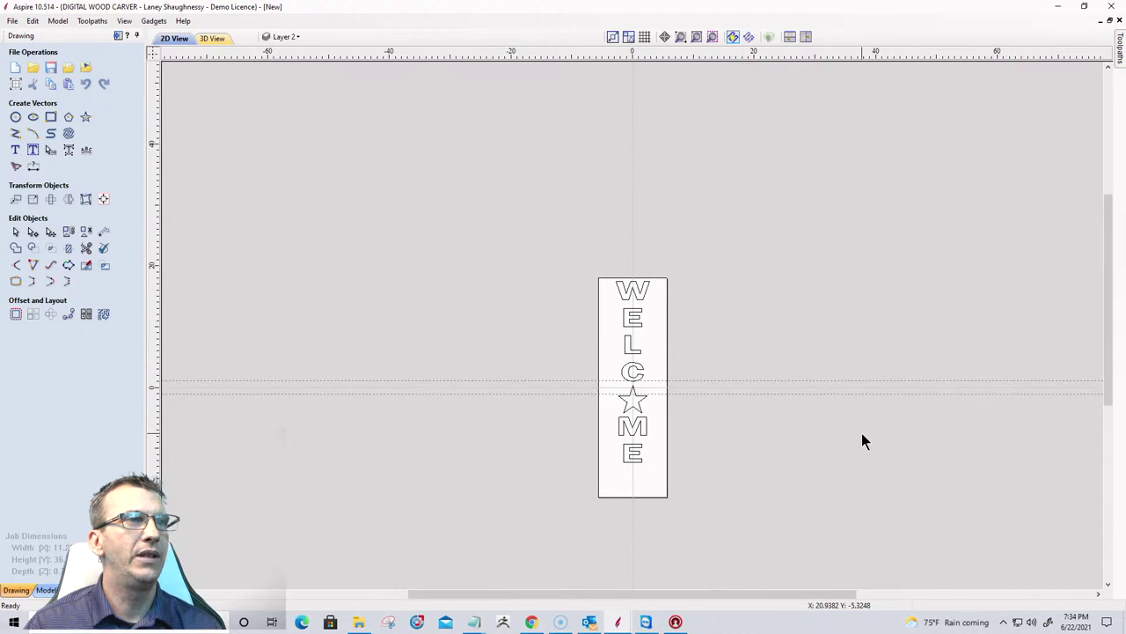
scroll(633, 444, up, 1)
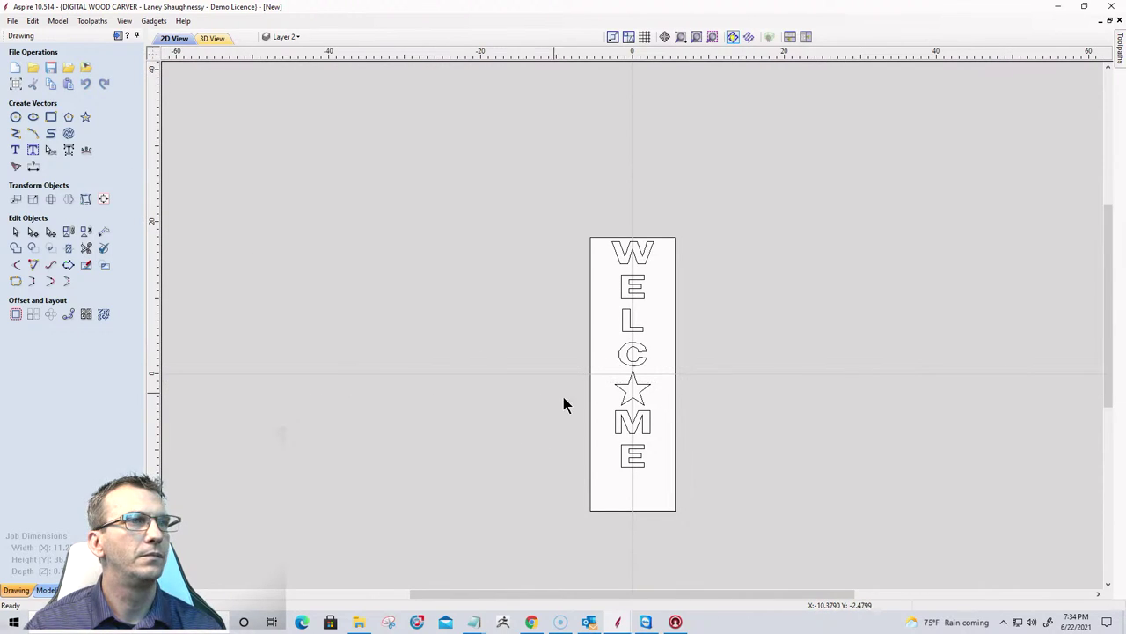
scroll(613, 427, down, 1)
scroll(547, 521, up, 4)
scroll(547, 521, down, 2)
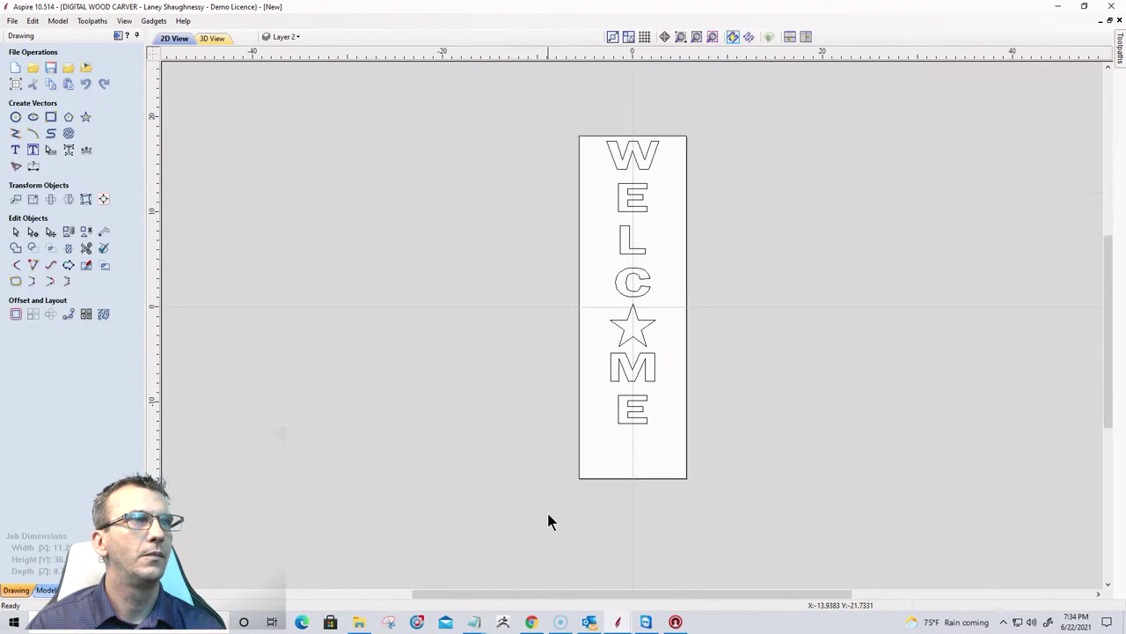
scroll(547, 521, up, 1)
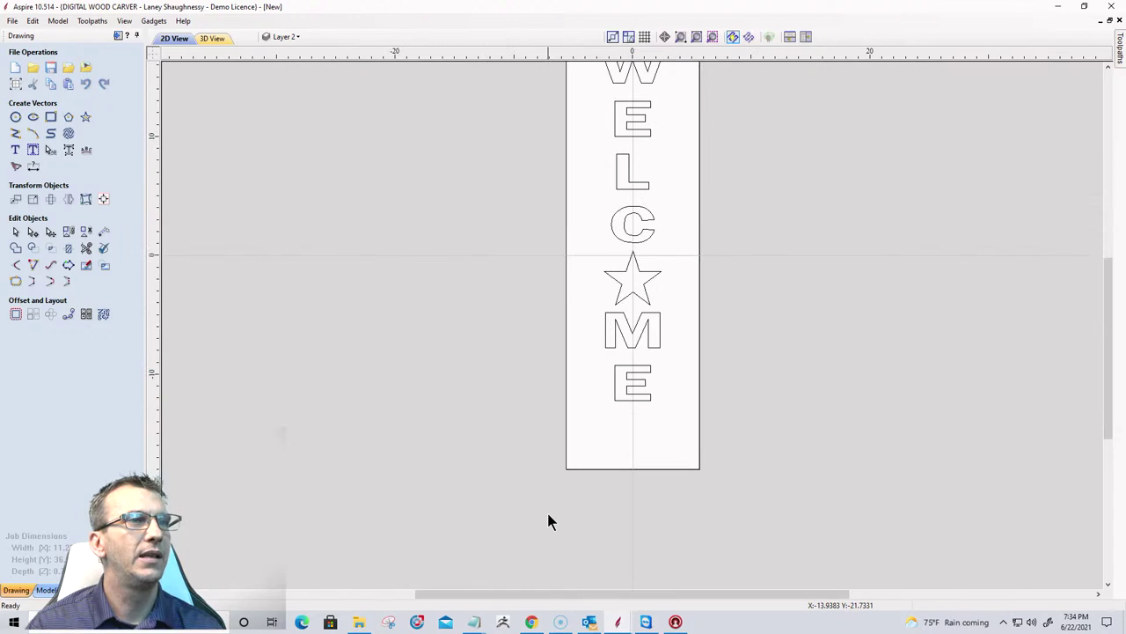
Draw a 1.5 in tall stripe under the E and narrow it from 11.25 to about 10.54 in.
click(50, 116)
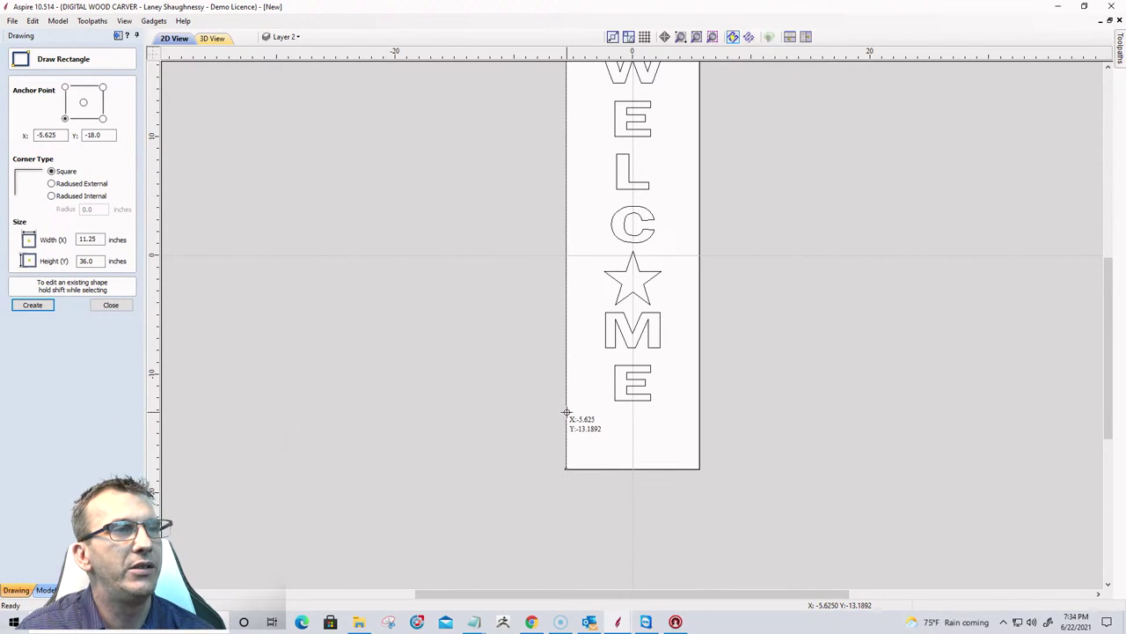
drag(567, 412, 702, 429)
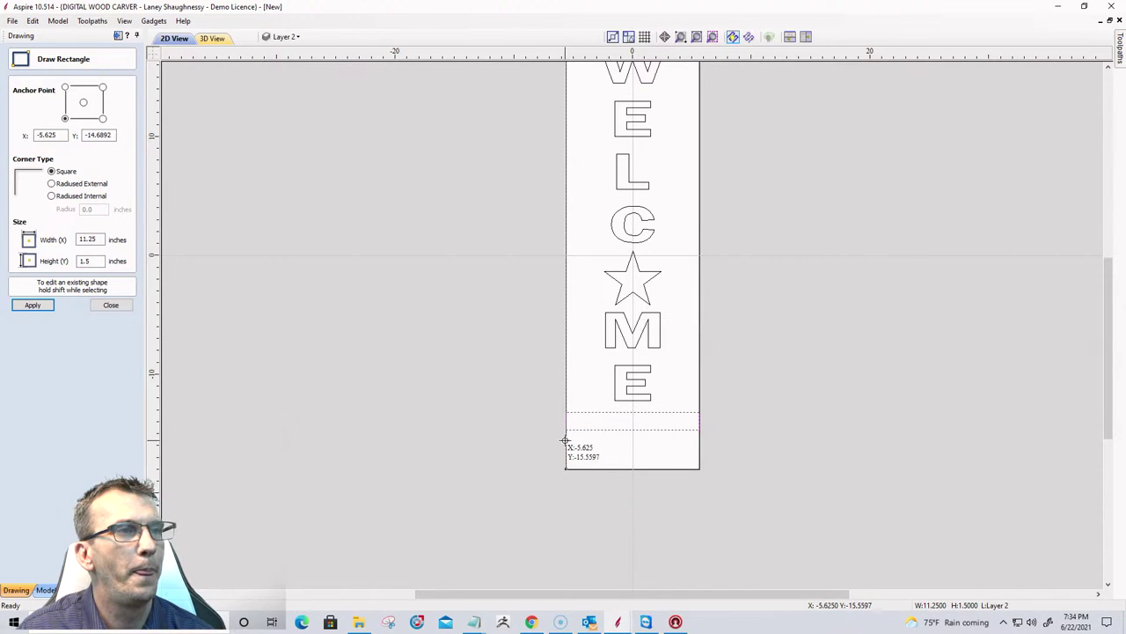
drag(566, 440, 532, 452)
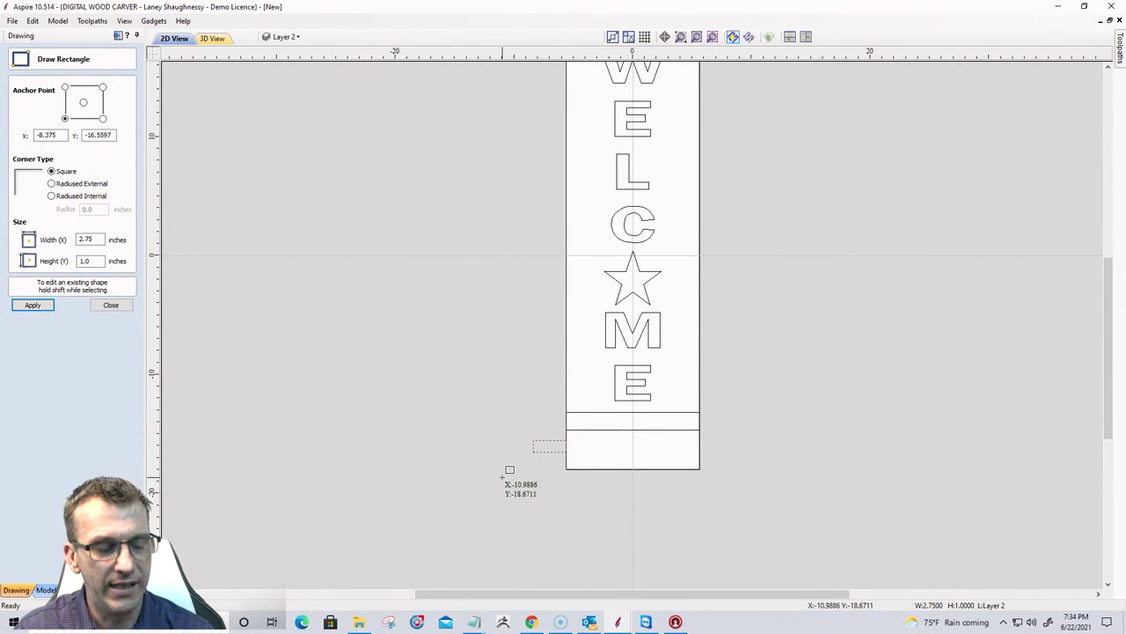
click(111, 304)
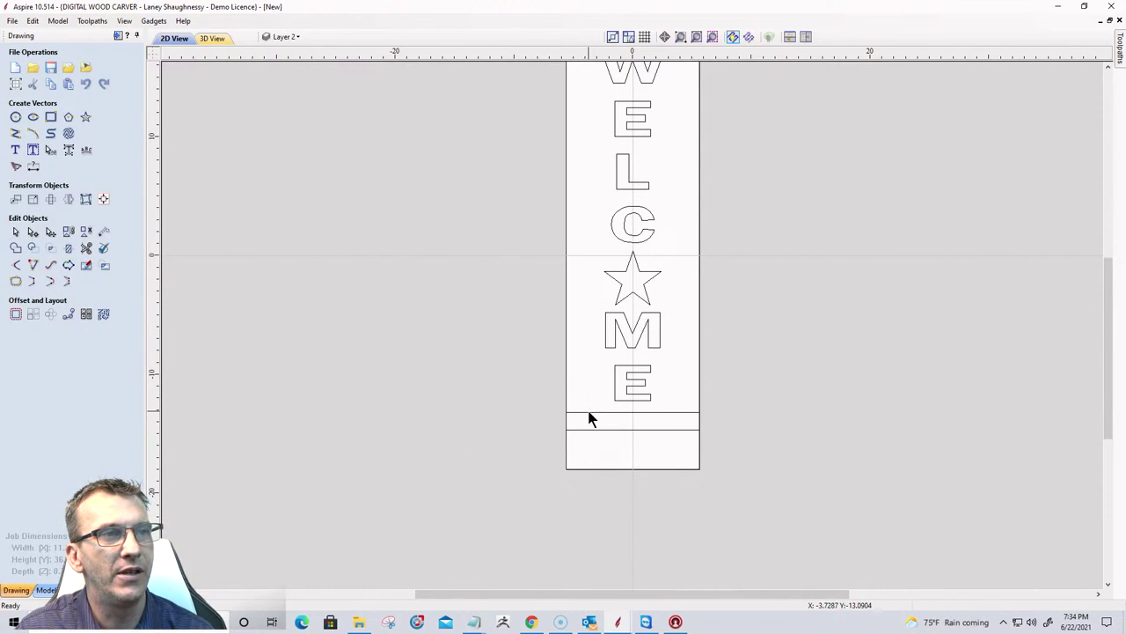
click(595, 428)
scroll(595, 423, up, 3)
scroll(597, 425, up, 2)
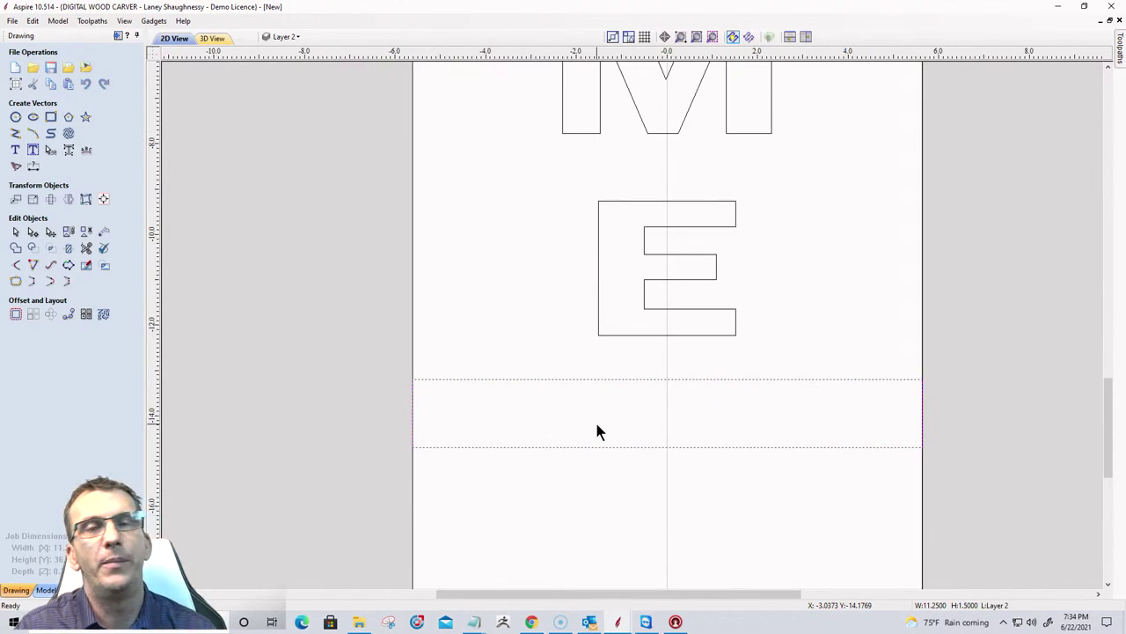
click(409, 412)
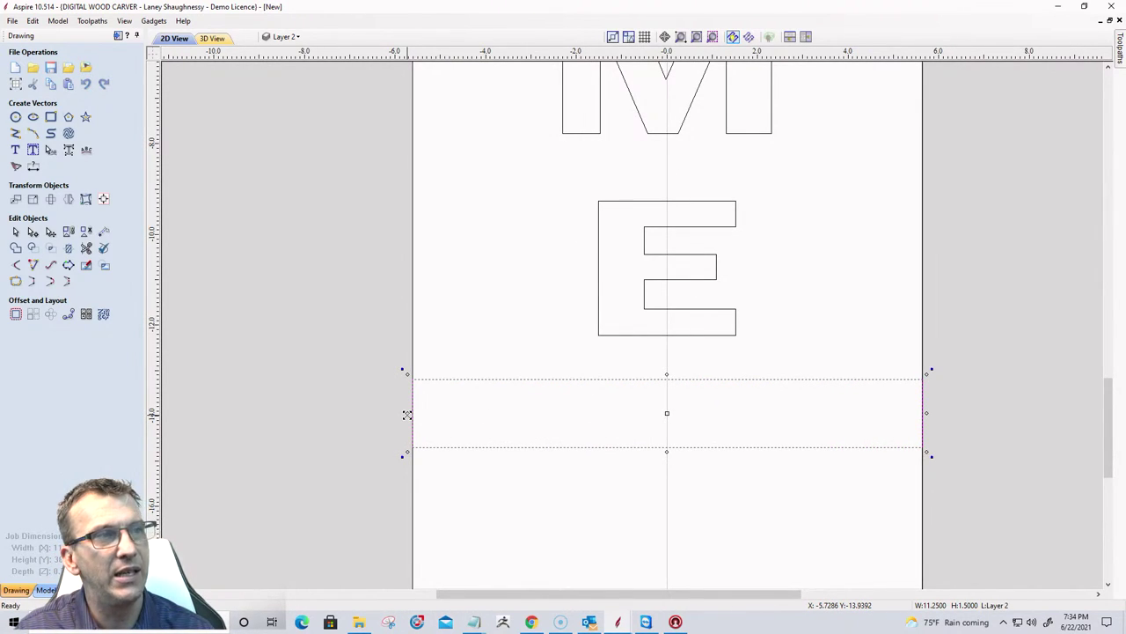
drag(407, 413, 428, 412)
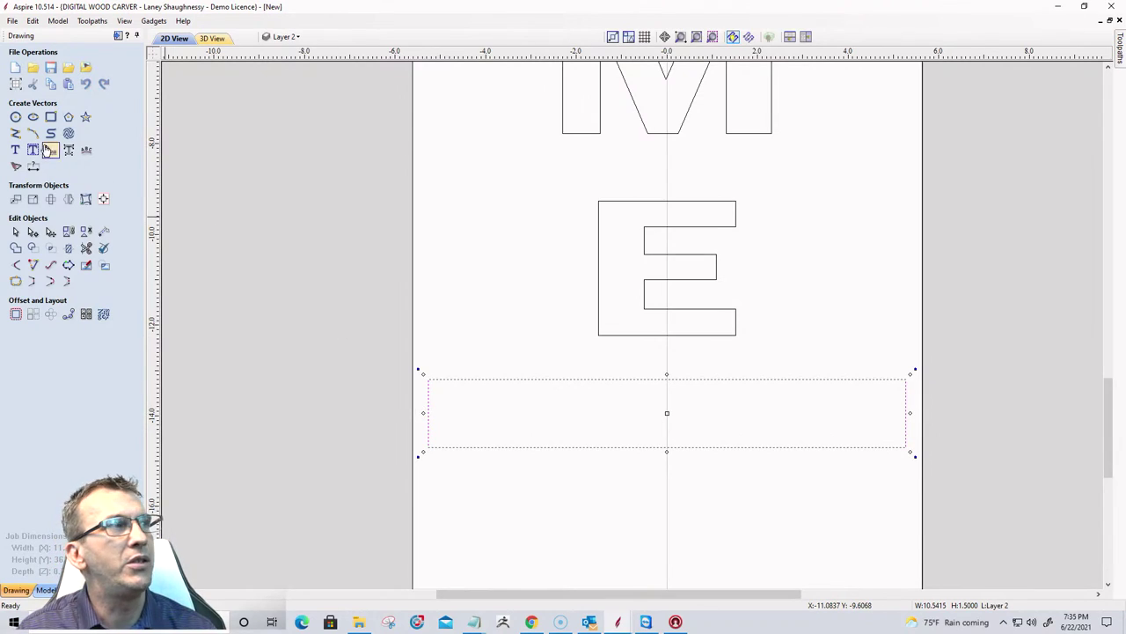
Convert the stripe's top and bottom spans to Bezier curves and bend them into an S-wave.
click(32, 231)
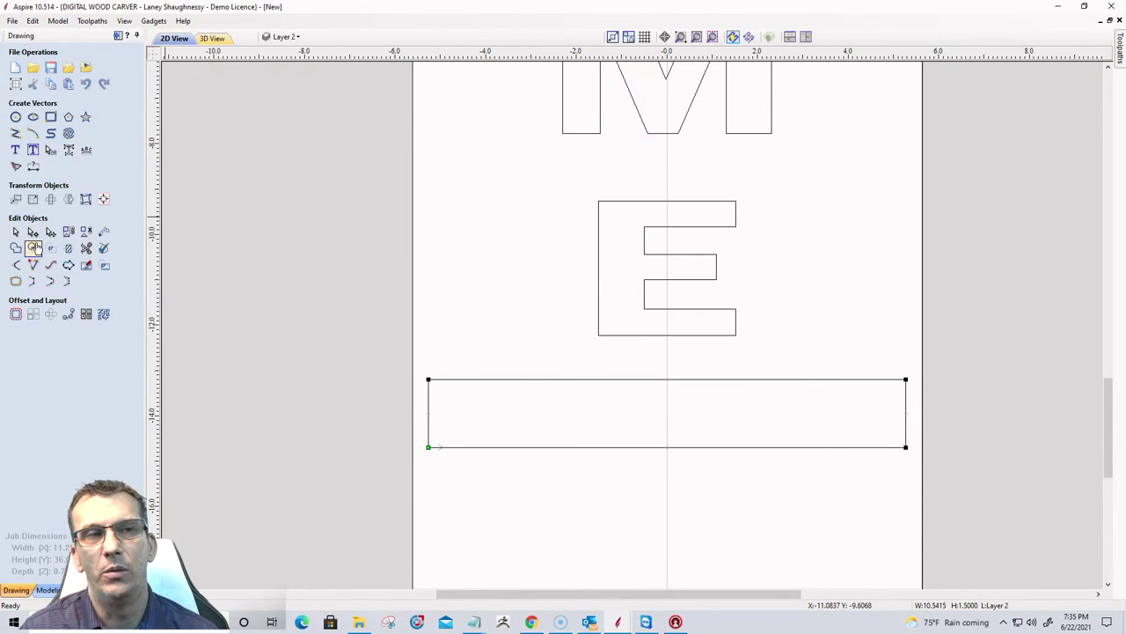
right_click(720, 381)
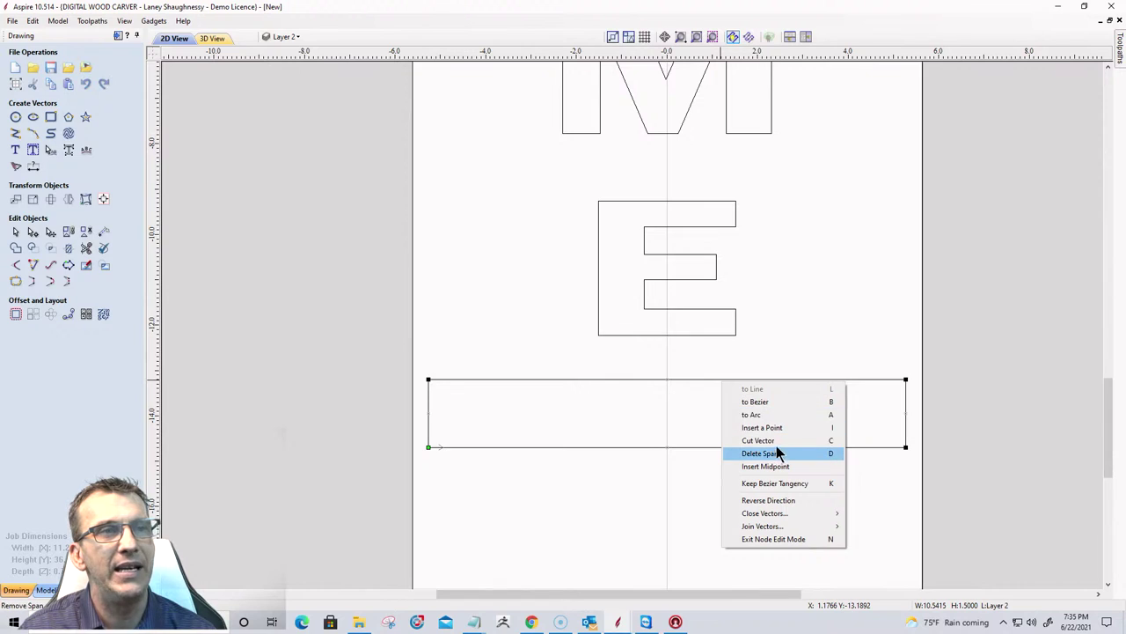
click(771, 402)
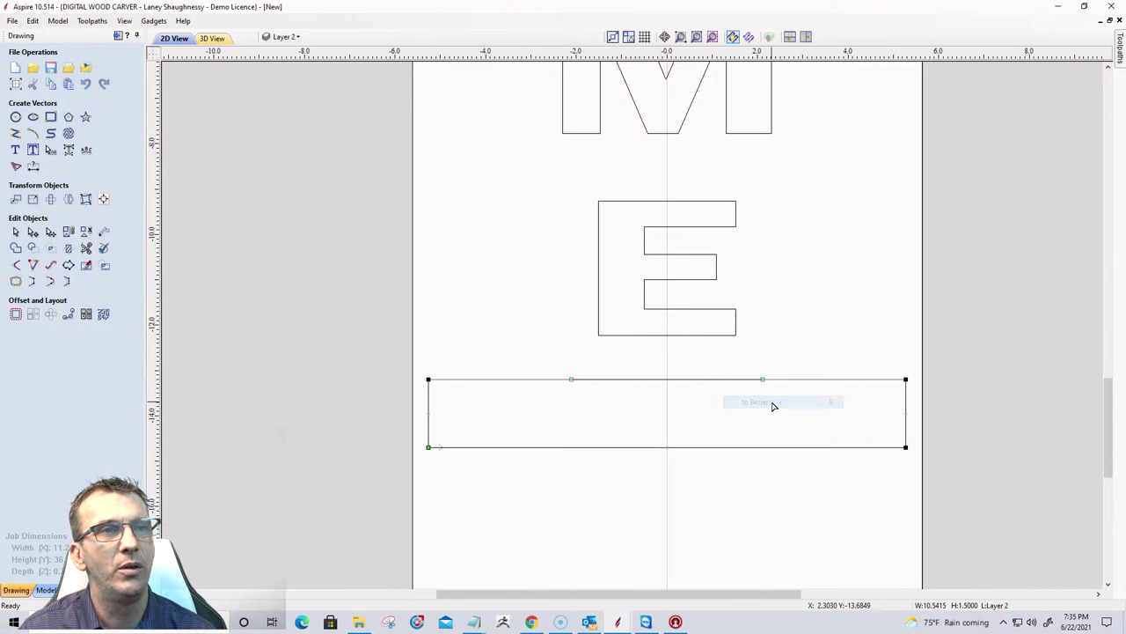
right_click(726, 452)
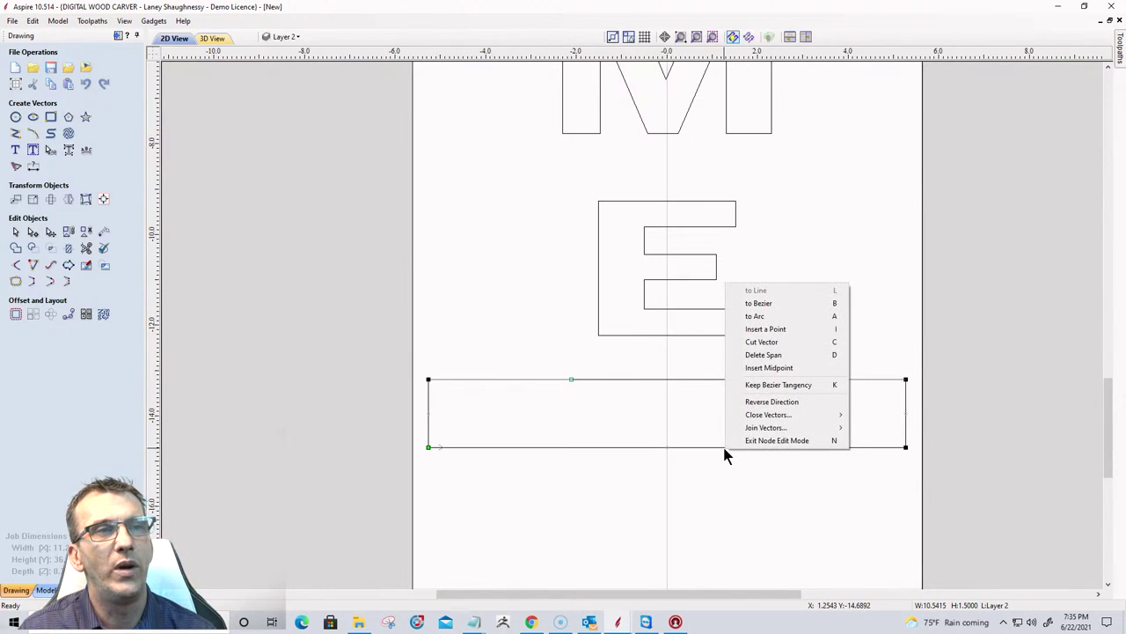
click(751, 310)
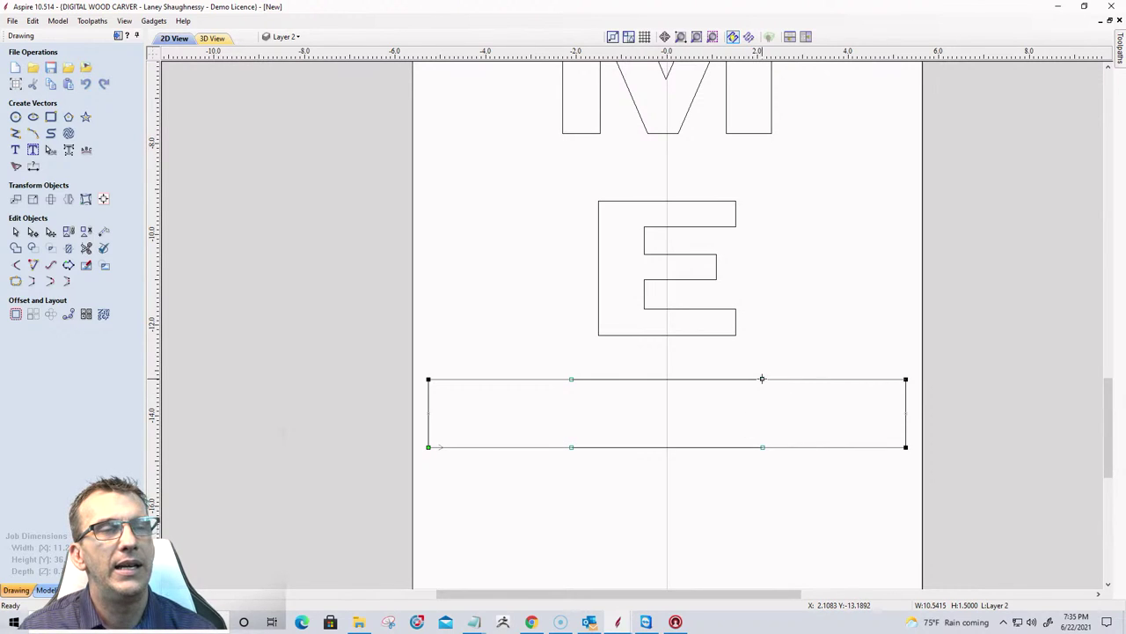
drag(762, 379, 771, 339)
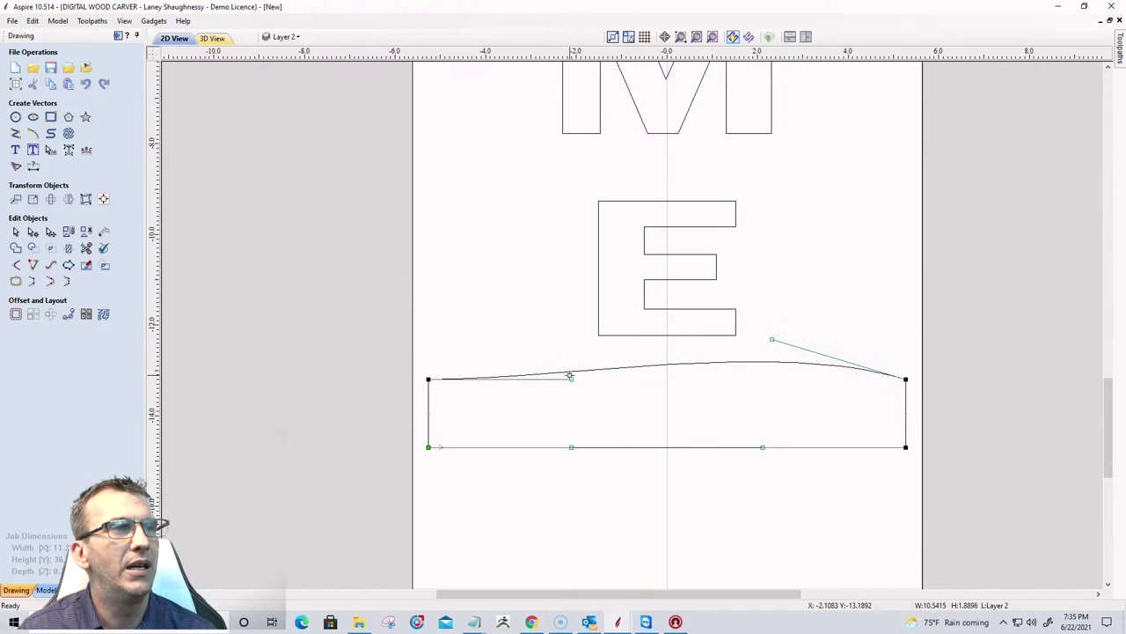
drag(571, 380, 577, 496)
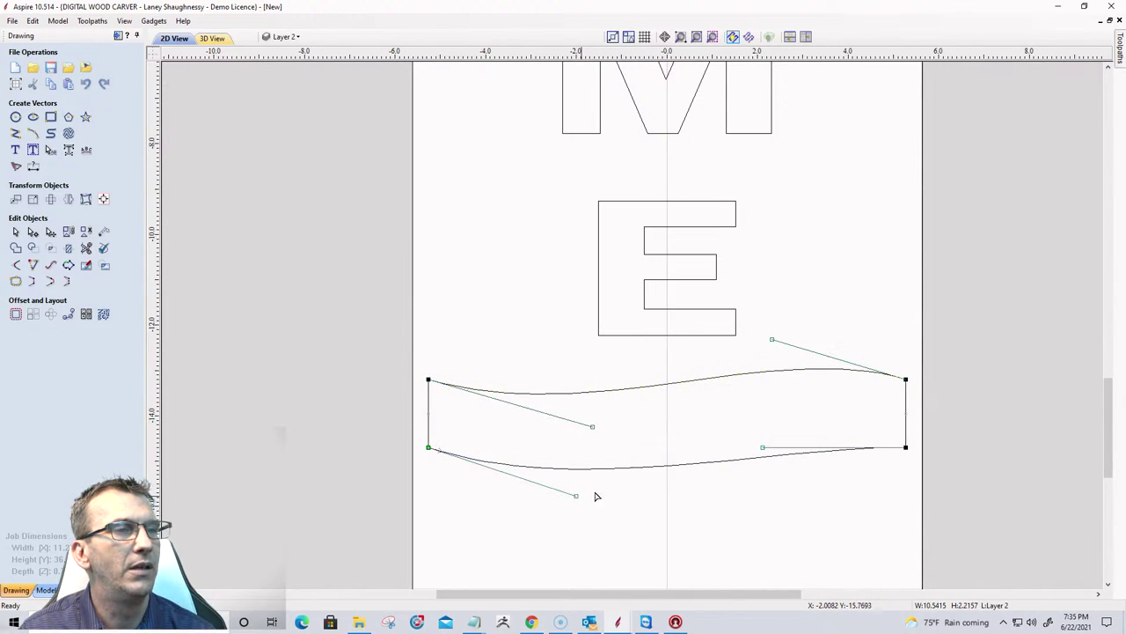
drag(762, 447, 768, 392)
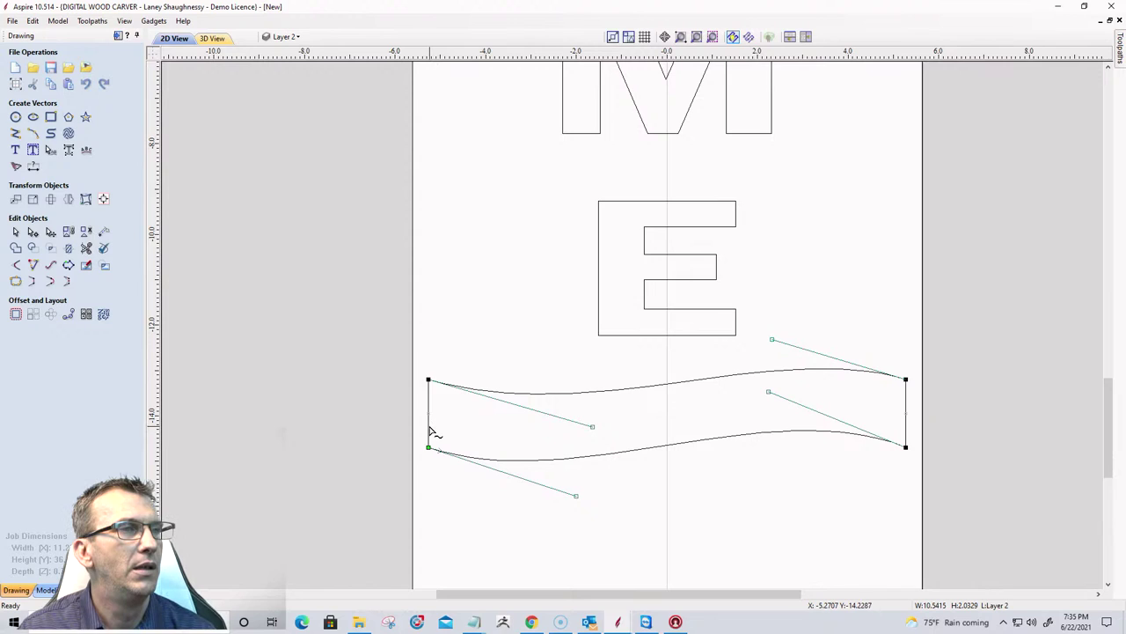
Refine the control handles so top and bottom curves flow together as a ribbon.
drag(409, 358, 470, 496)
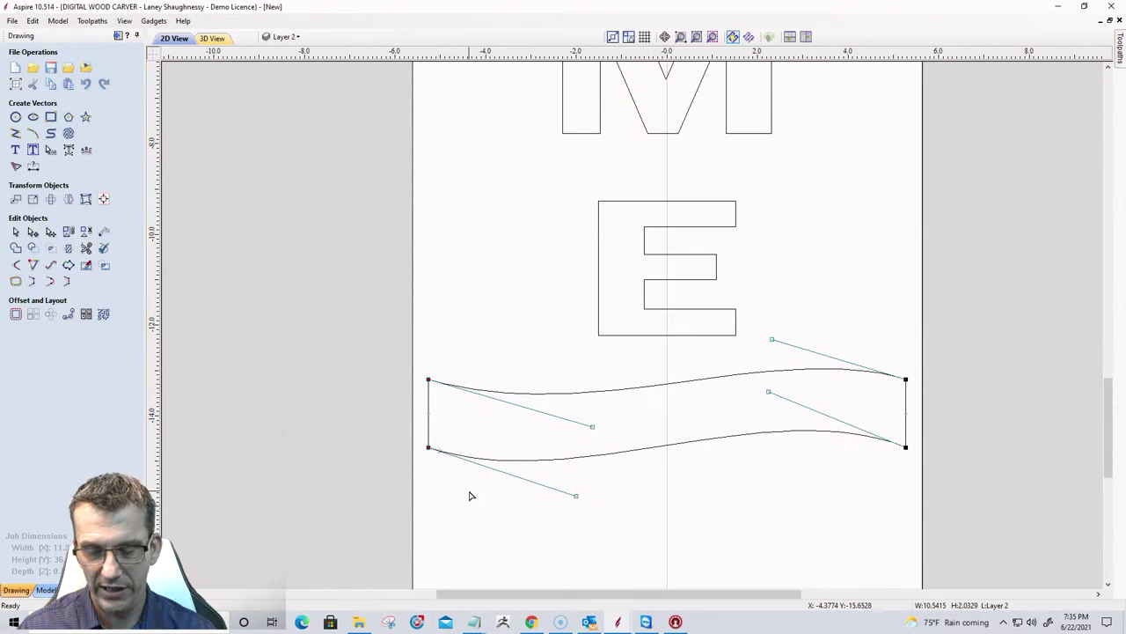
key(Down)
key(Down)
key(Down)
key(Down)
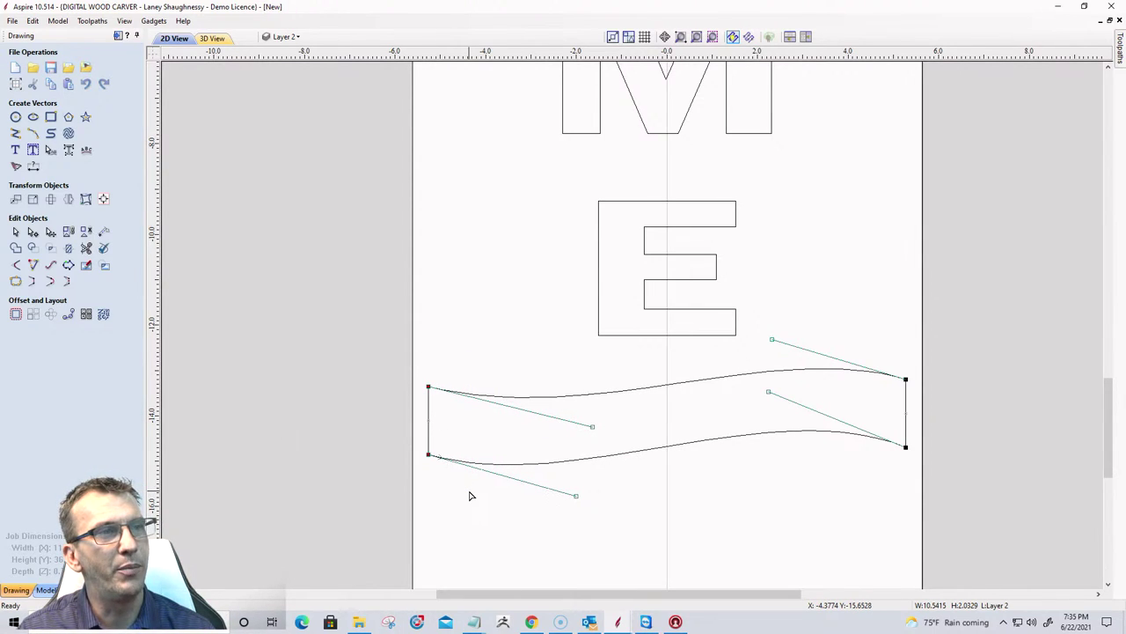
key(Up)
key(Up)
key(Up)
key(Up)
key(Up)
key(Up)
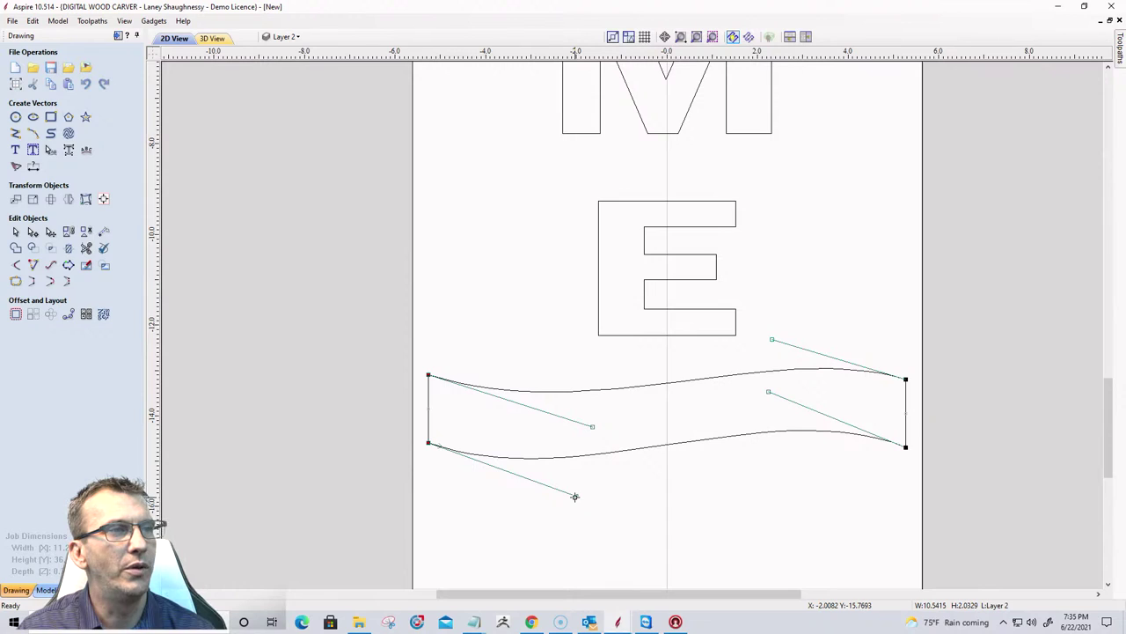
drag(575, 496, 572, 531)
drag(768, 391, 747, 347)
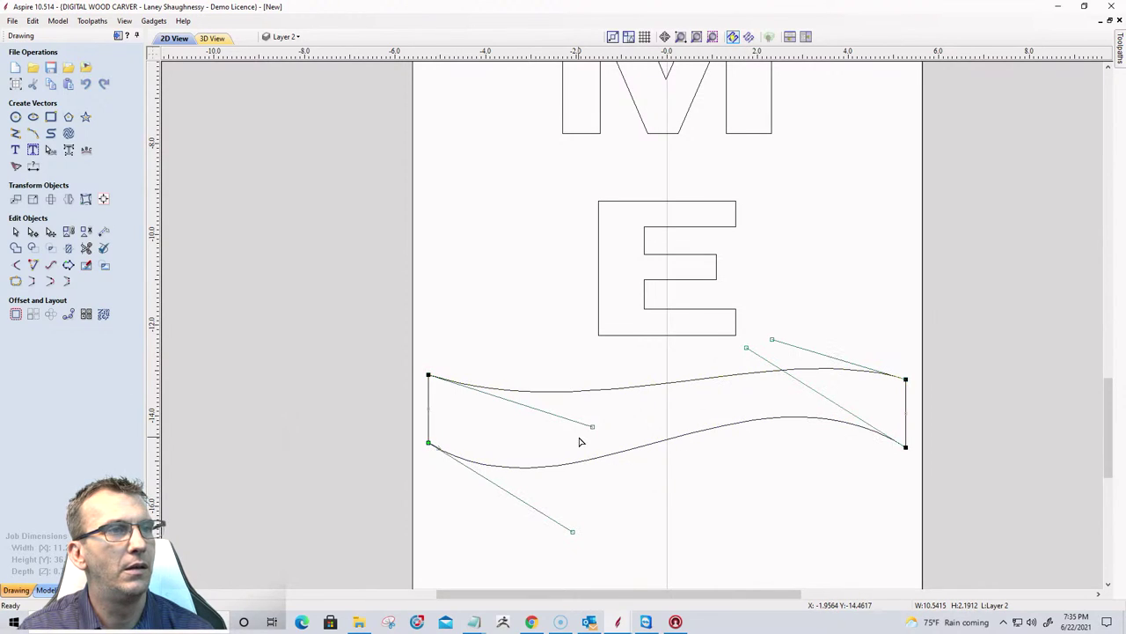
drag(590, 427, 546, 477)
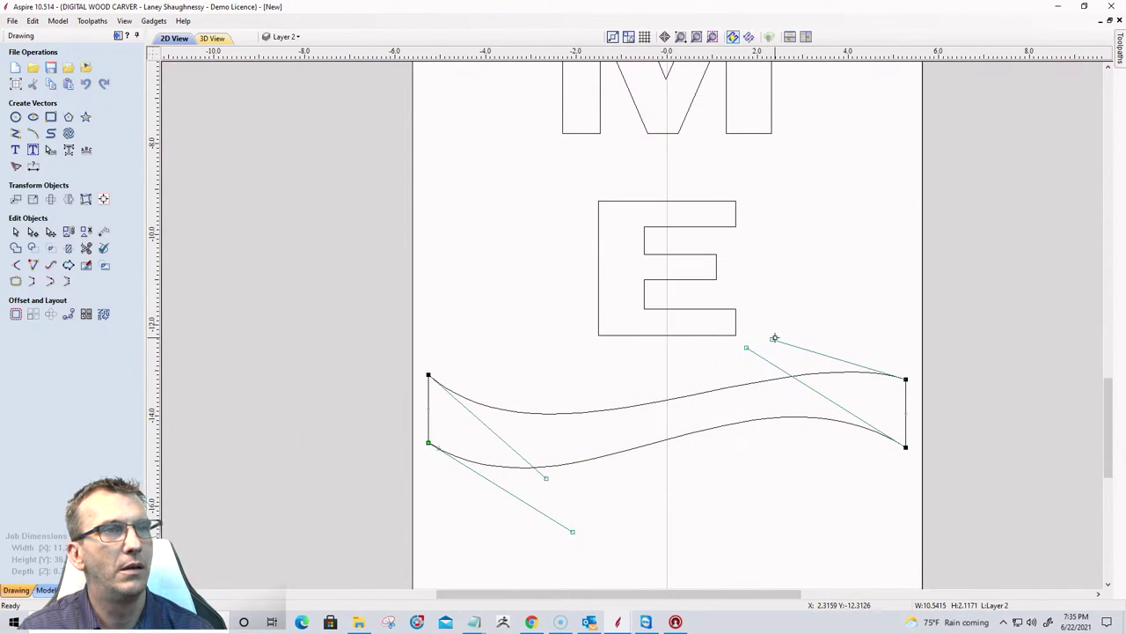
drag(774, 338, 757, 308)
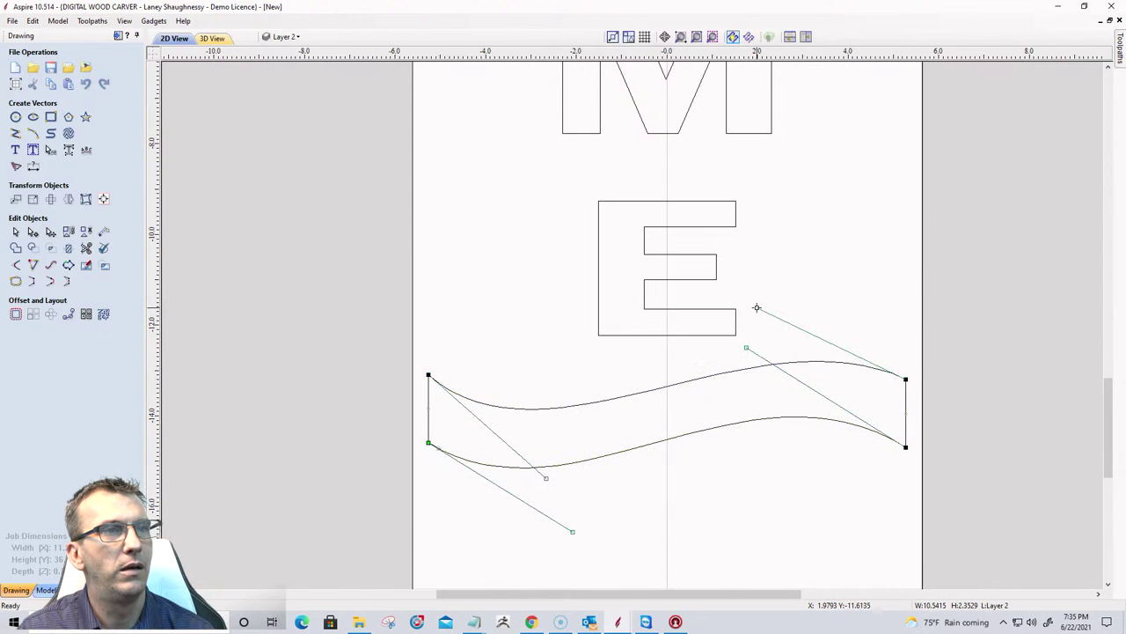
scroll(800, 390, down, 3)
Drop a copy of the wavy stripe just below the original.
scroll(596, 417, up, 3)
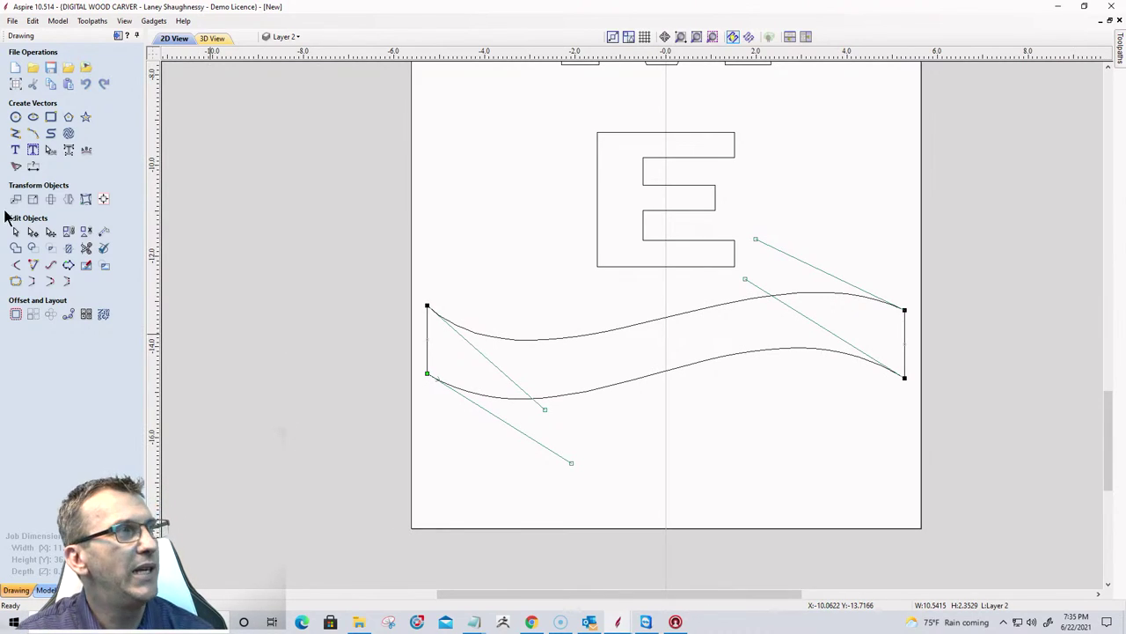
click(16, 231)
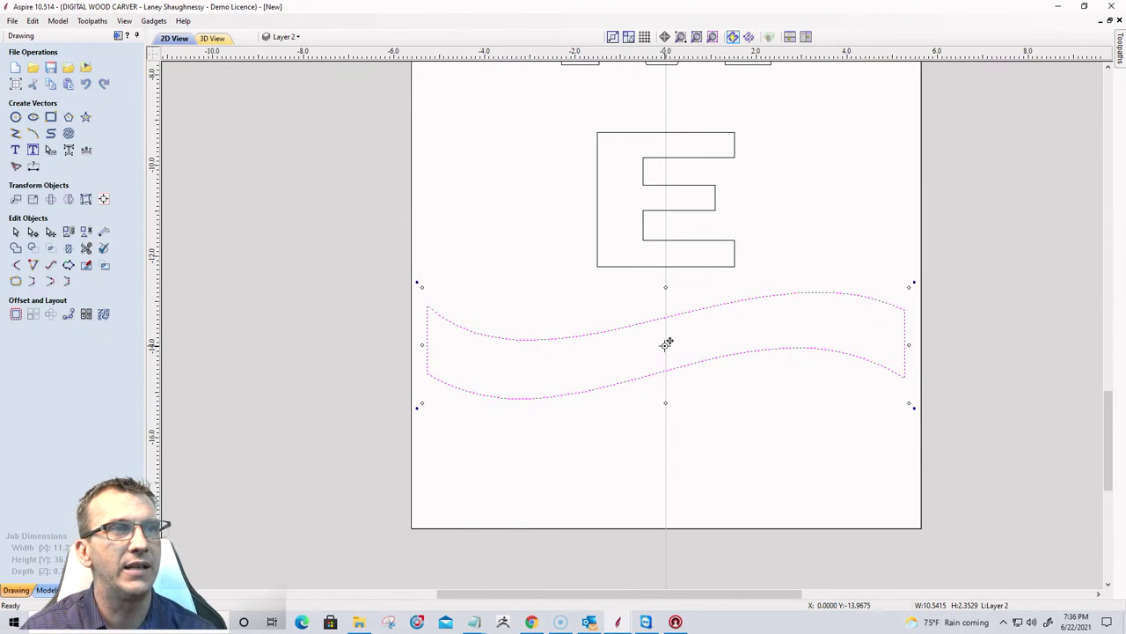
drag(666, 344, 662, 432)
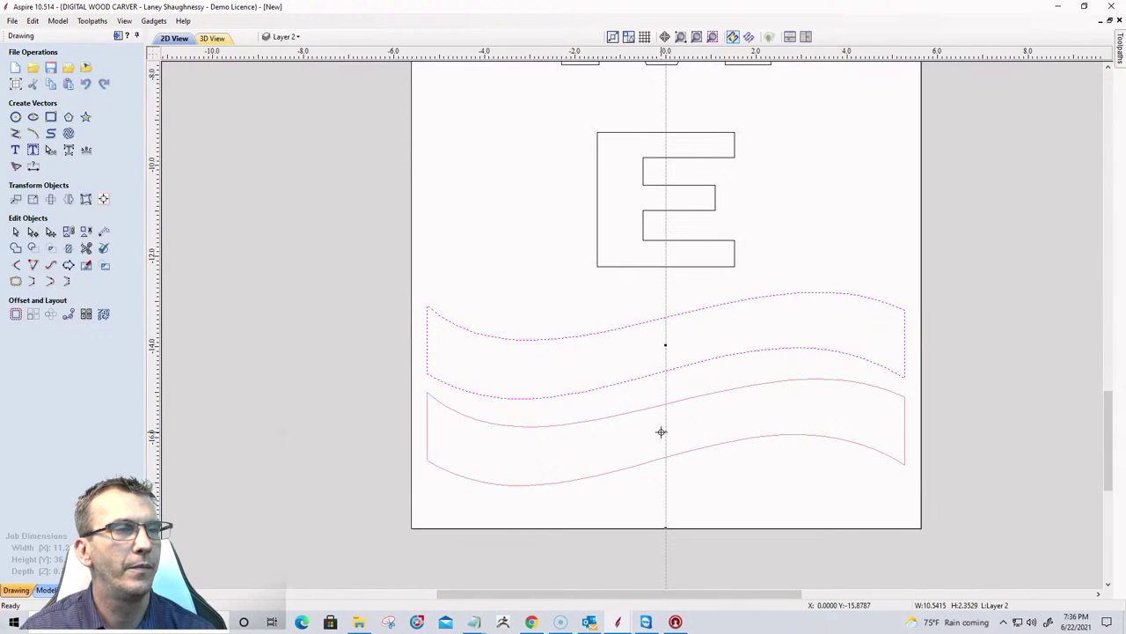
drag(661, 432, 664, 430)
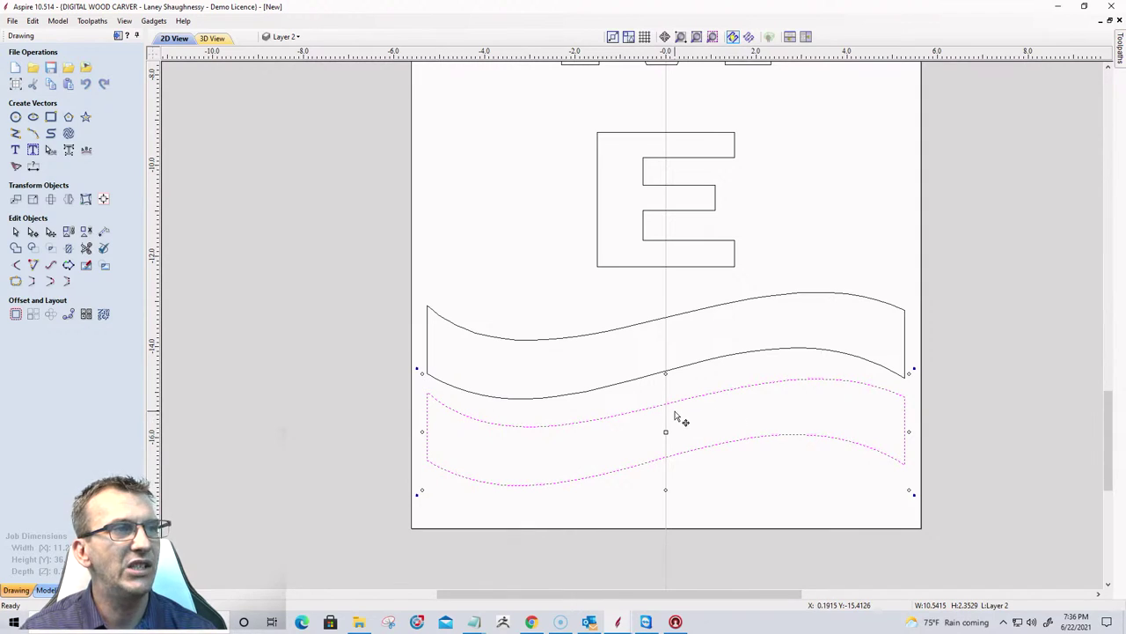
click(32, 232)
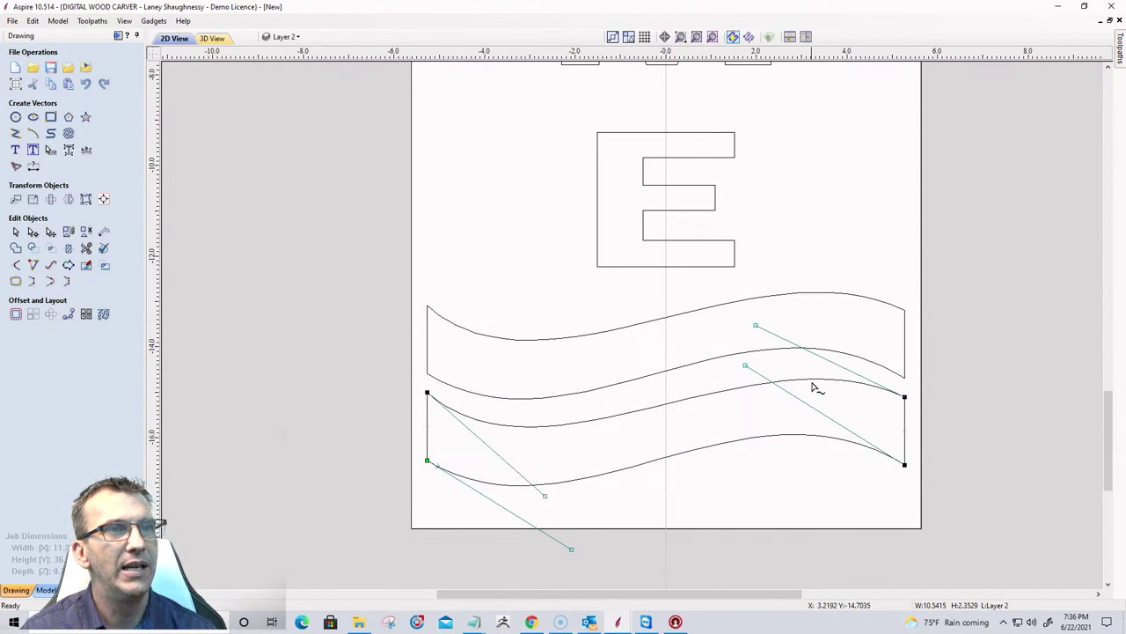
click(767, 371)
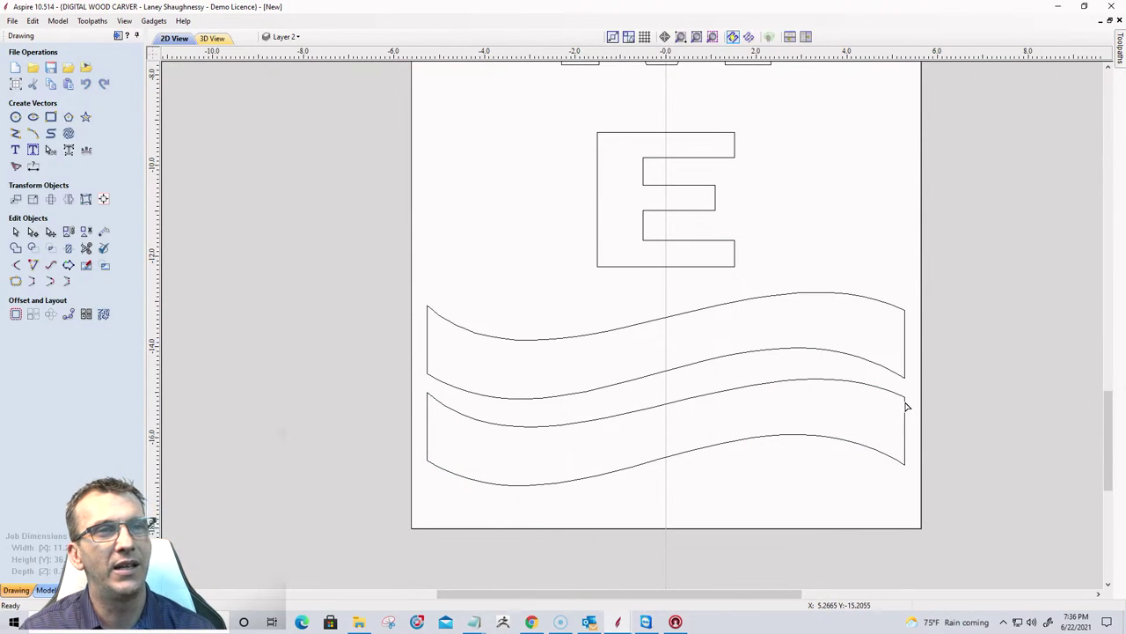
scroll(839, 467, down, 1)
scroll(839, 467, down, 5)
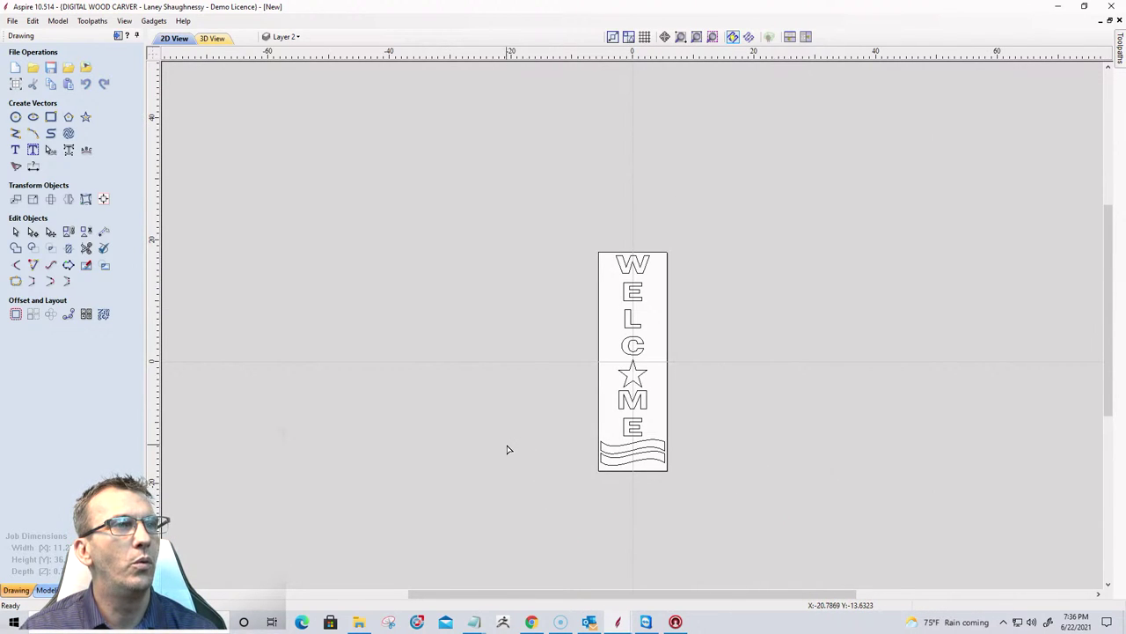
scroll(509, 450, up, 3)
scroll(509, 450, up, 1)
scroll(528, 455, down, 2)
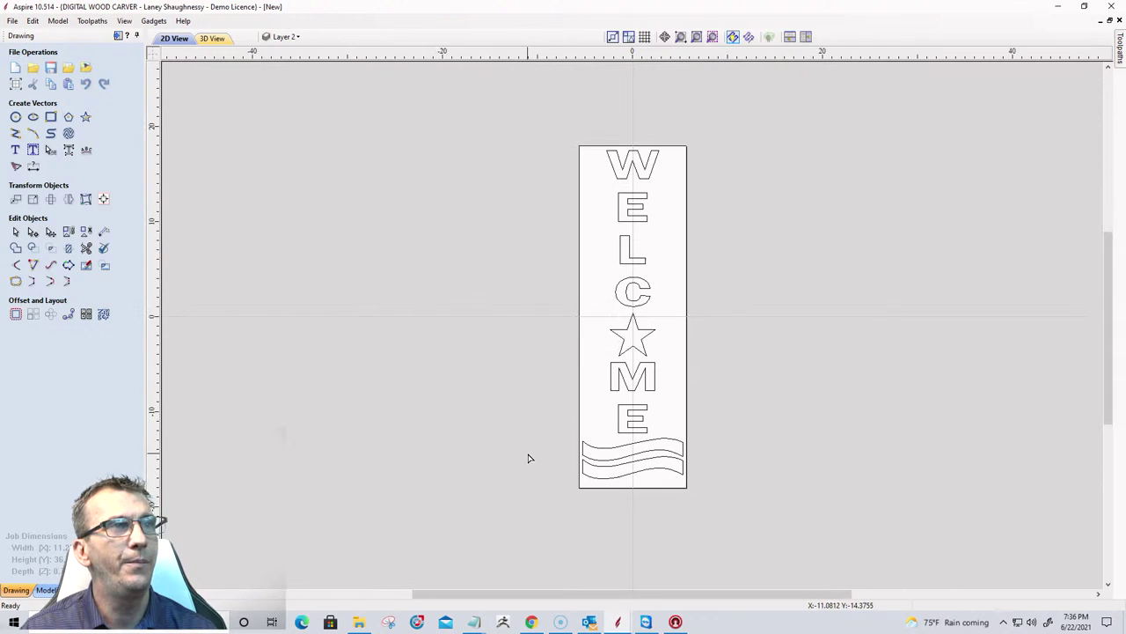
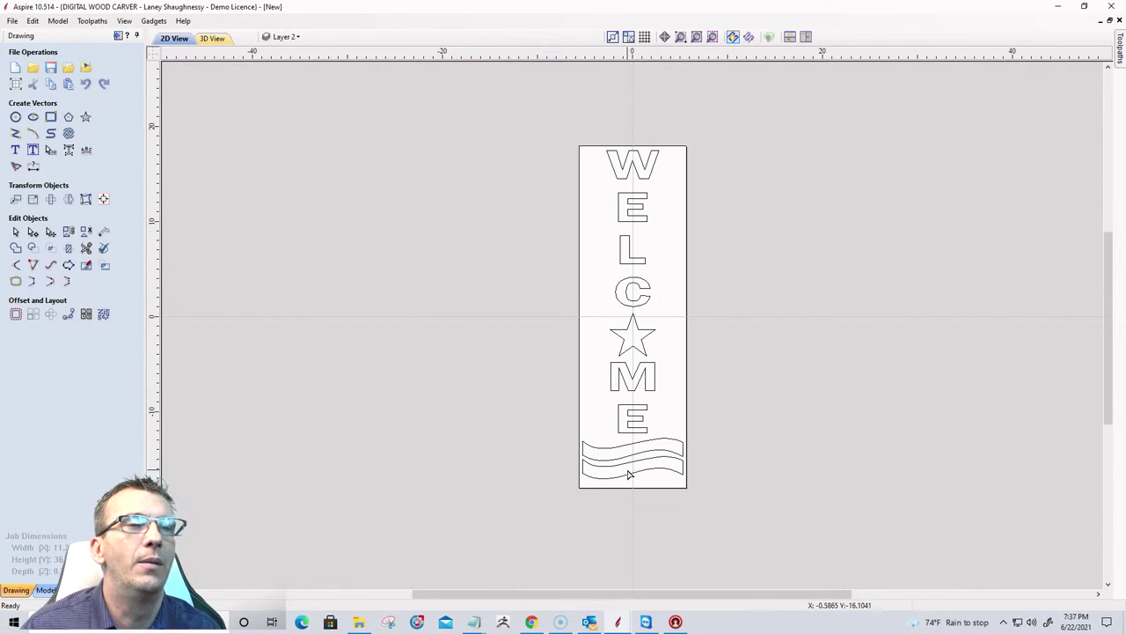
Drag the upper wave's lower curve handles to reshape its middle curve beneath the E.
scroll(666, 481, up, 5)
click(653, 413)
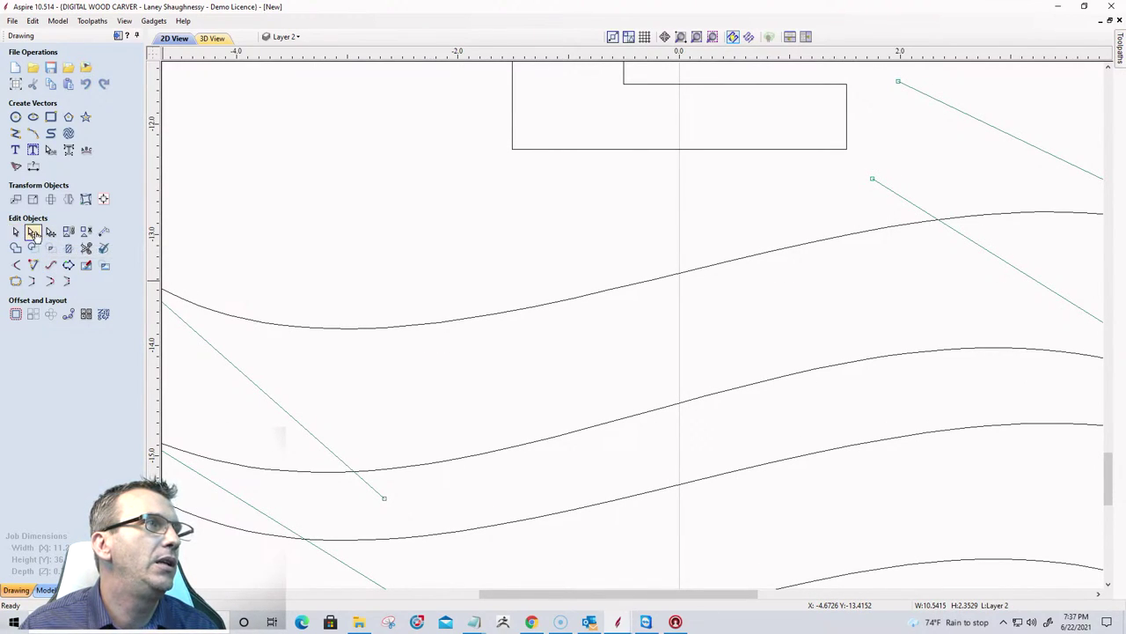
scroll(640, 376, down, 3)
drag(516, 387, 638, 520)
scroll(584, 501, up, 3)
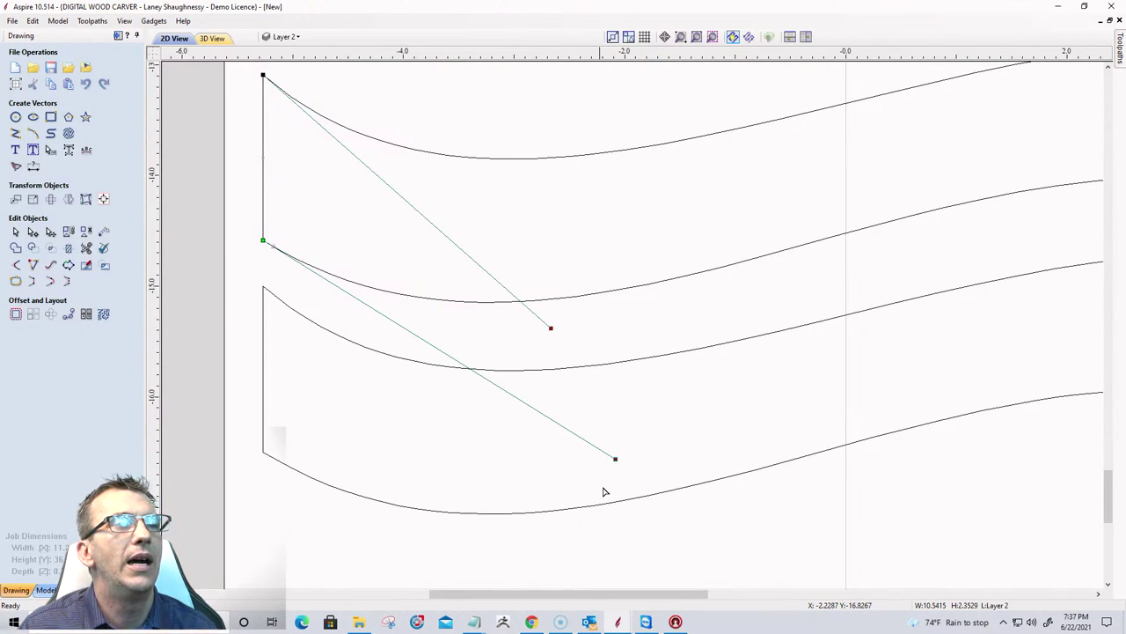
drag(616, 453, 640, 455)
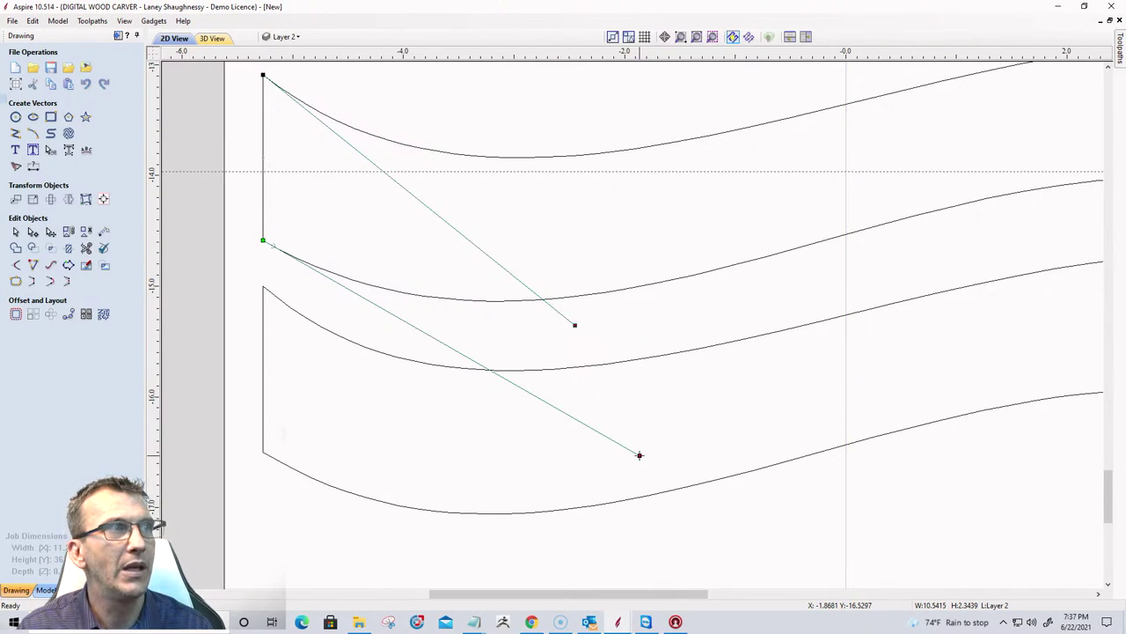
scroll(691, 516, down, 3)
scroll(718, 502, down, 5)
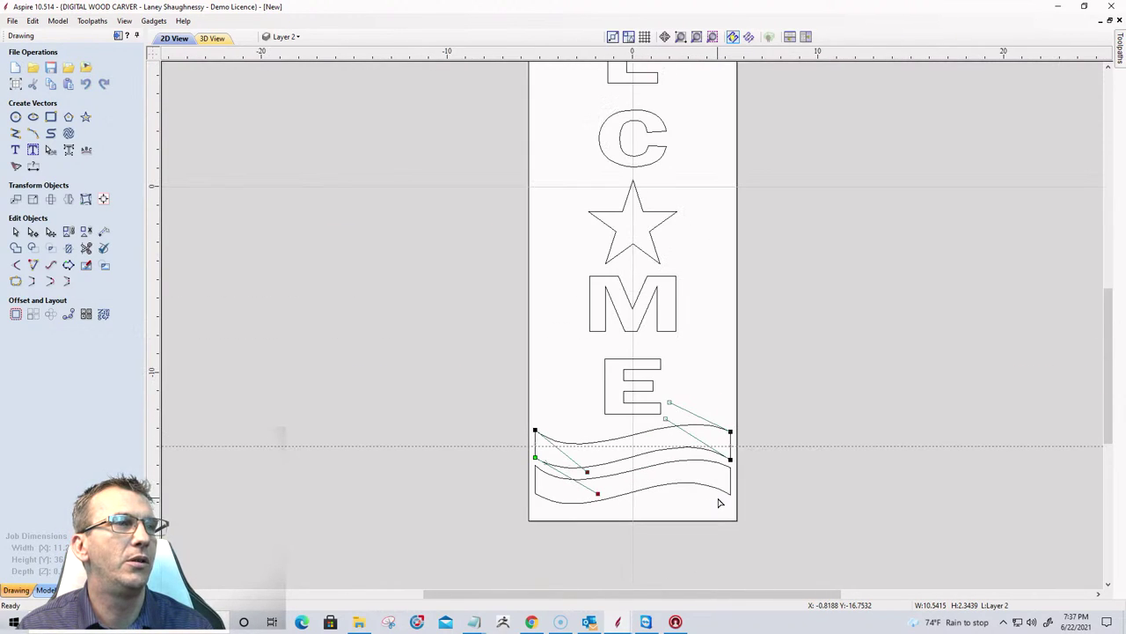
scroll(718, 506, up, 3)
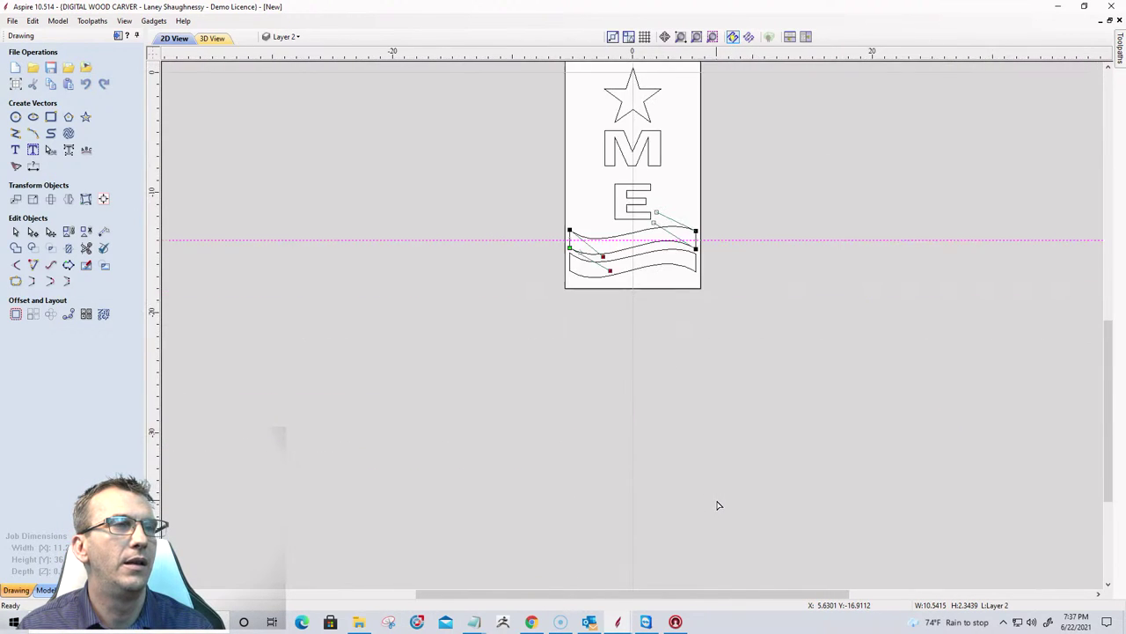
scroll(404, 244, up, 2)
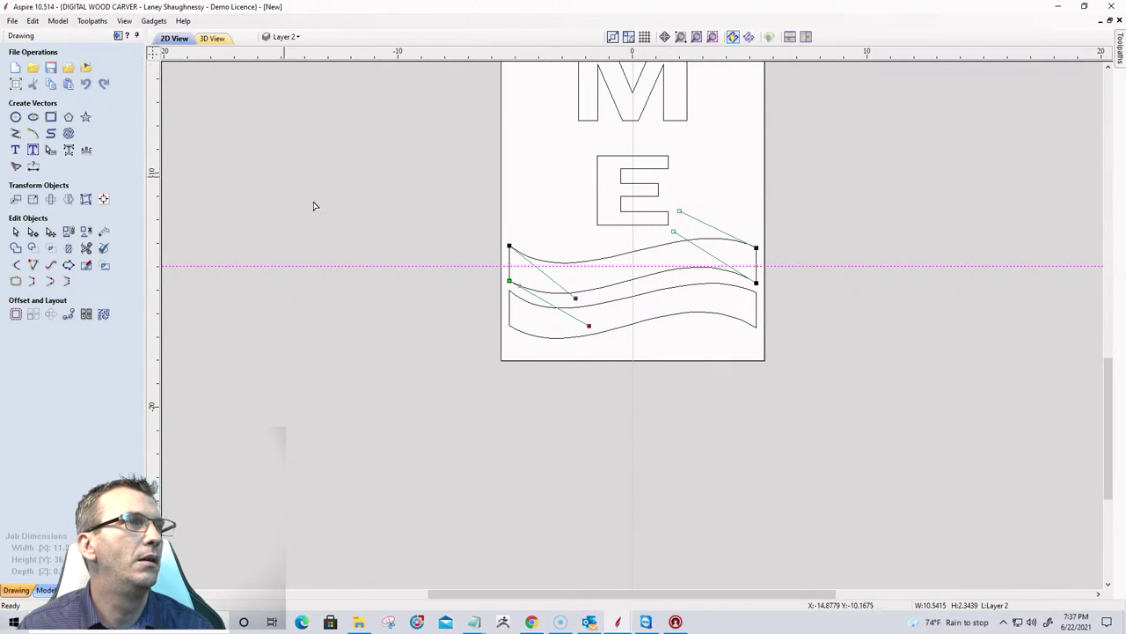
click(395, 266)
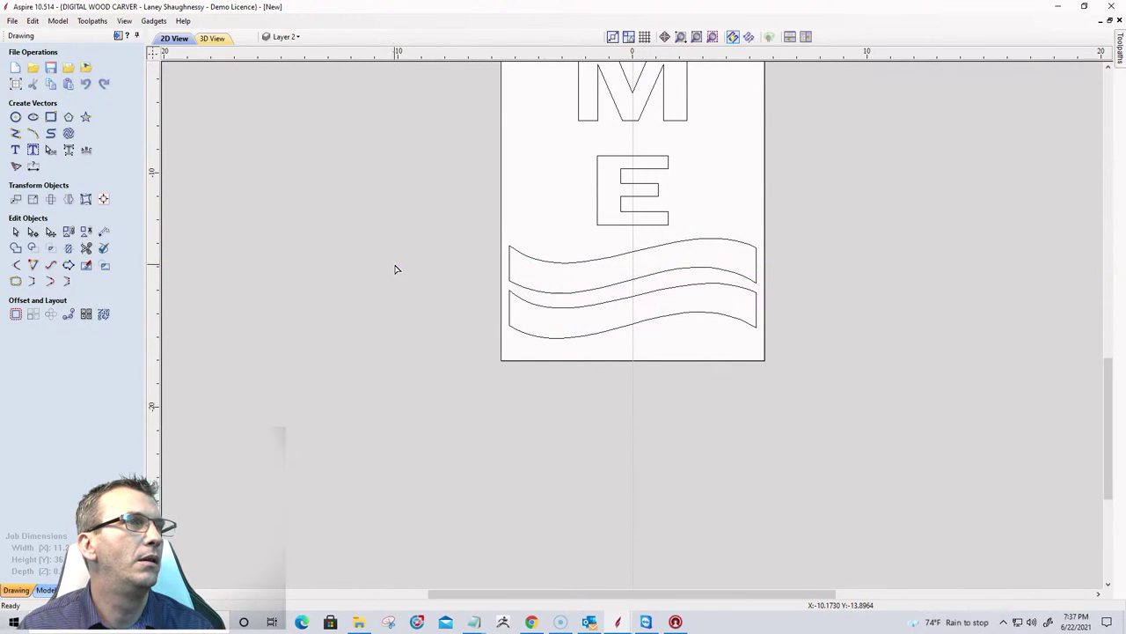
Pull another Bezier handle on the upper wave down and back to smooth its curve.
click(607, 291)
drag(551, 273, 597, 363)
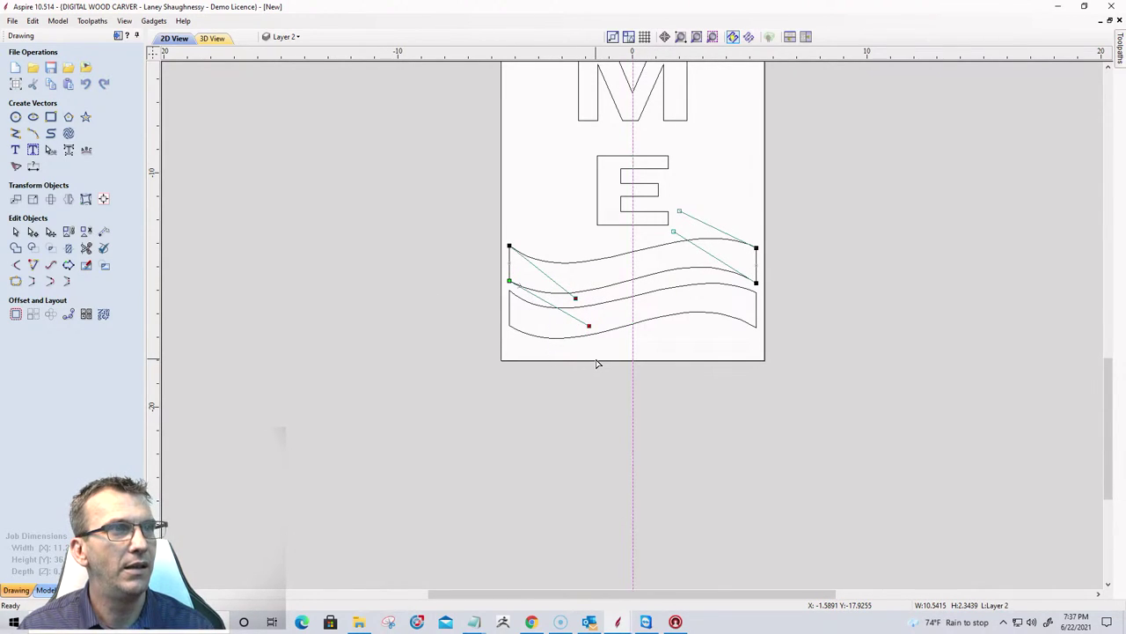
scroll(597, 362, down, 2)
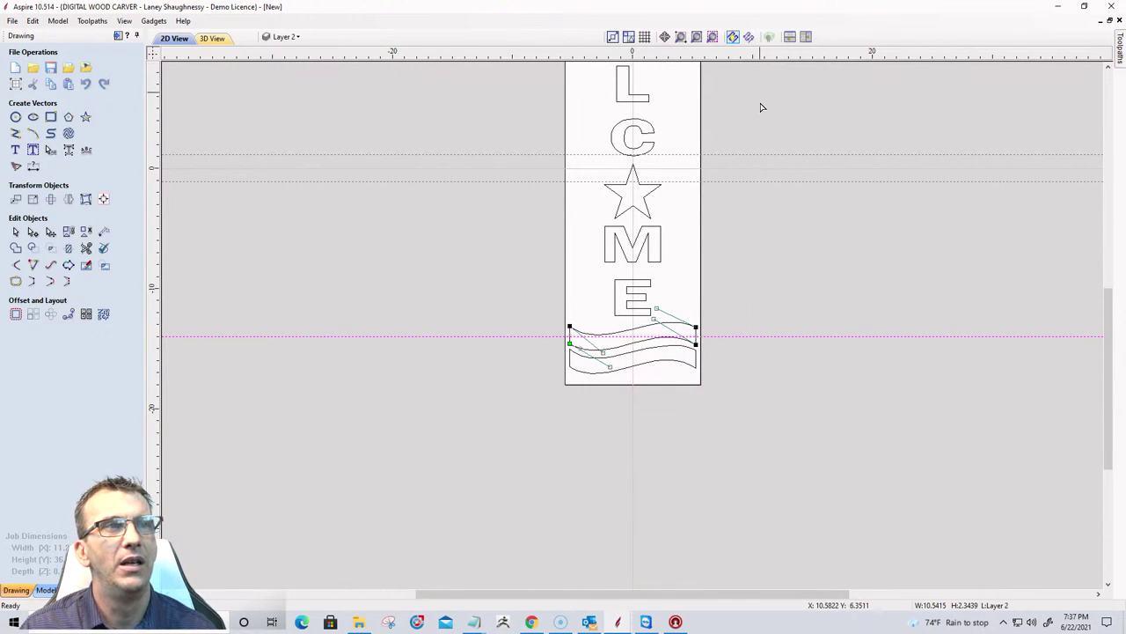
scroll(604, 356, up, 4)
drag(555, 332, 603, 441)
drag(587, 391, 589, 409)
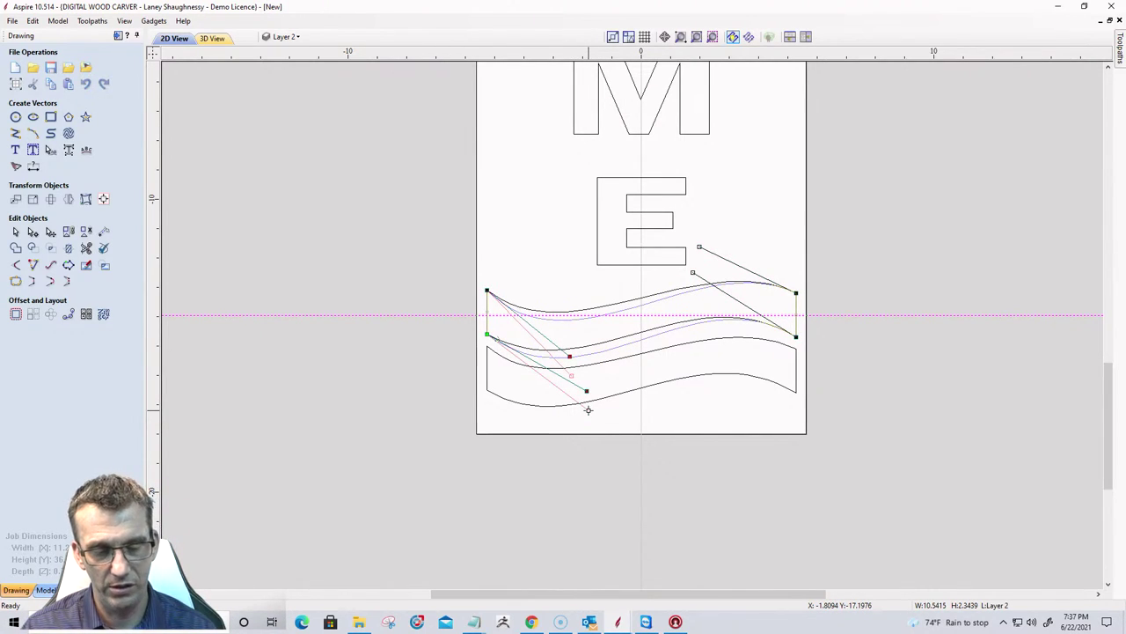
drag(588, 409, 594, 385)
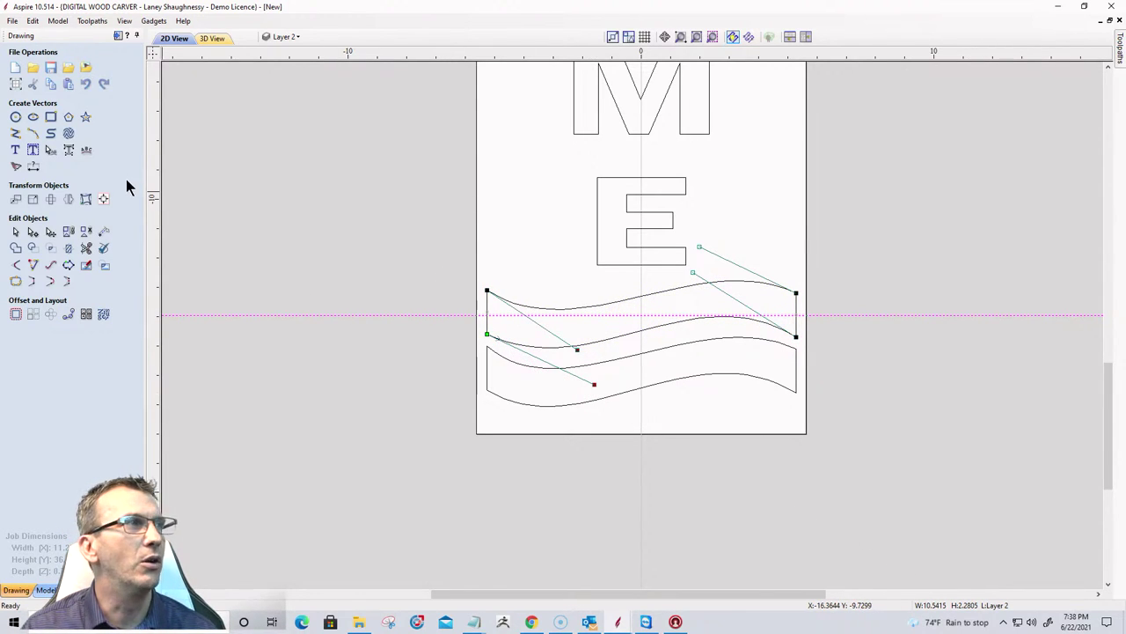
Check the upper wave as a whole shape, deselect it, and undo the last edit.
click(15, 232)
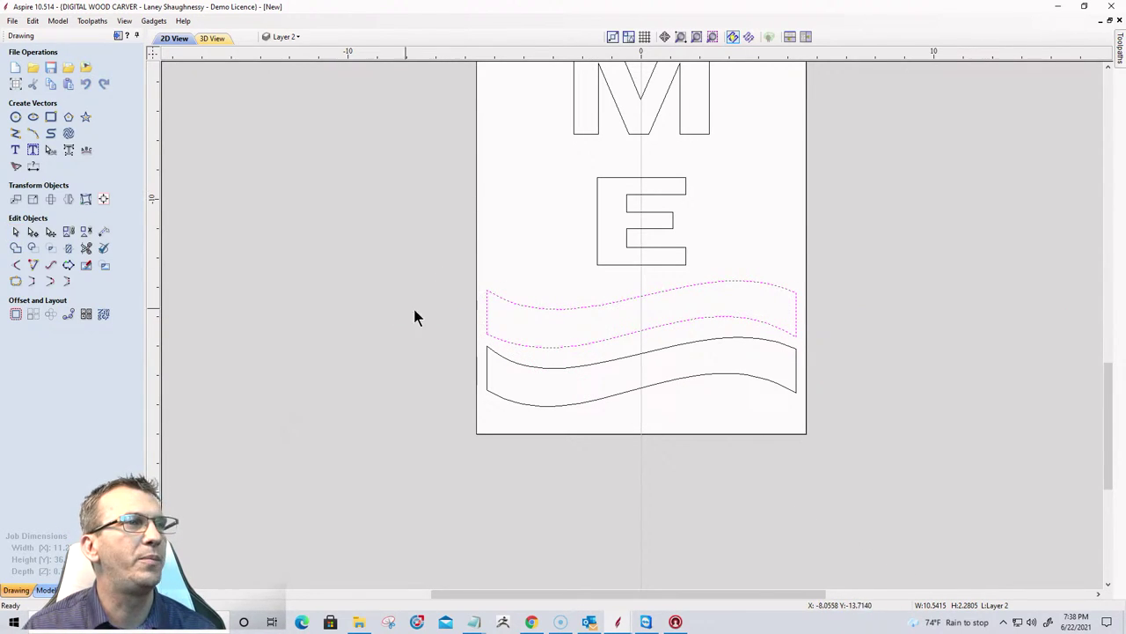
click(540, 307)
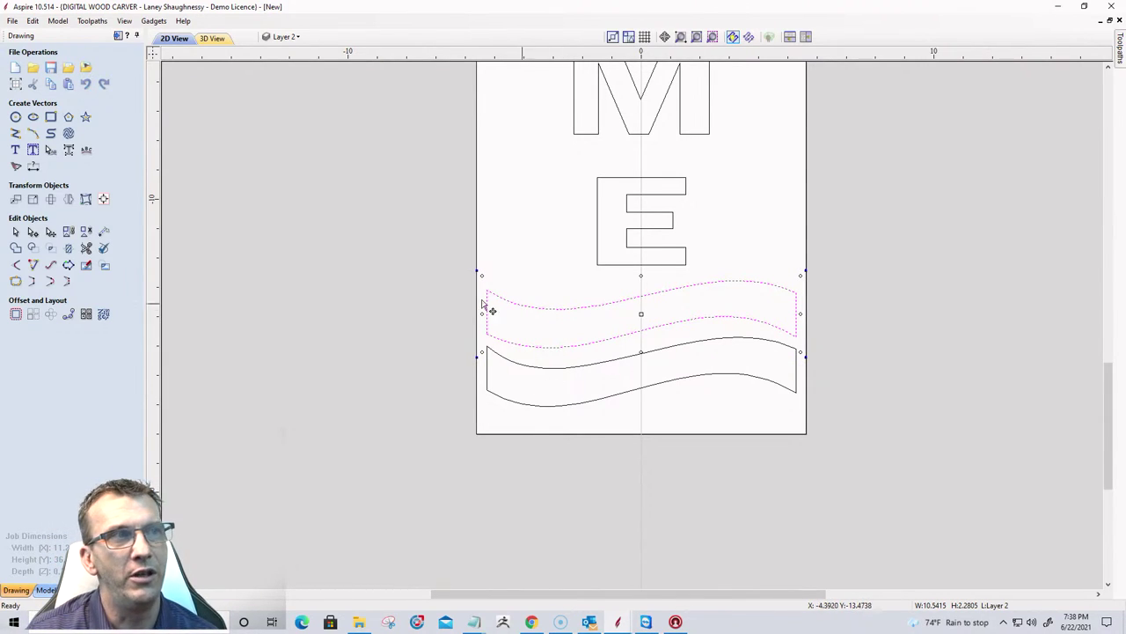
click(33, 232)
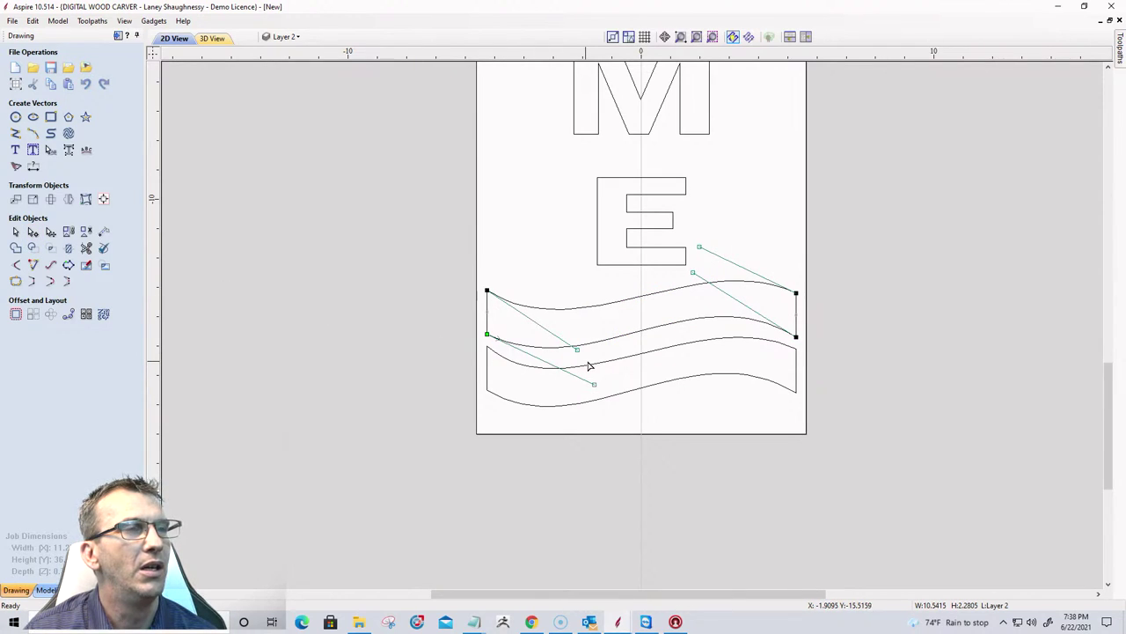
click(460, 390)
key(ctrl+z)
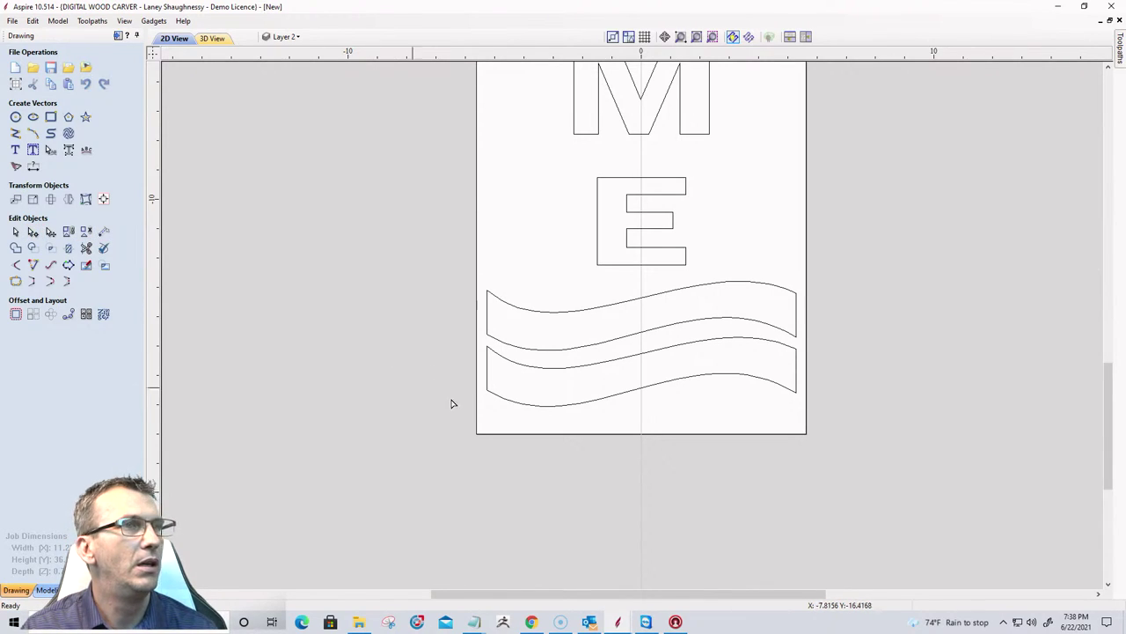
Undo another wave edit, then adjust the lower wave's left and right curve handles.
scroll(557, 394, up, 3)
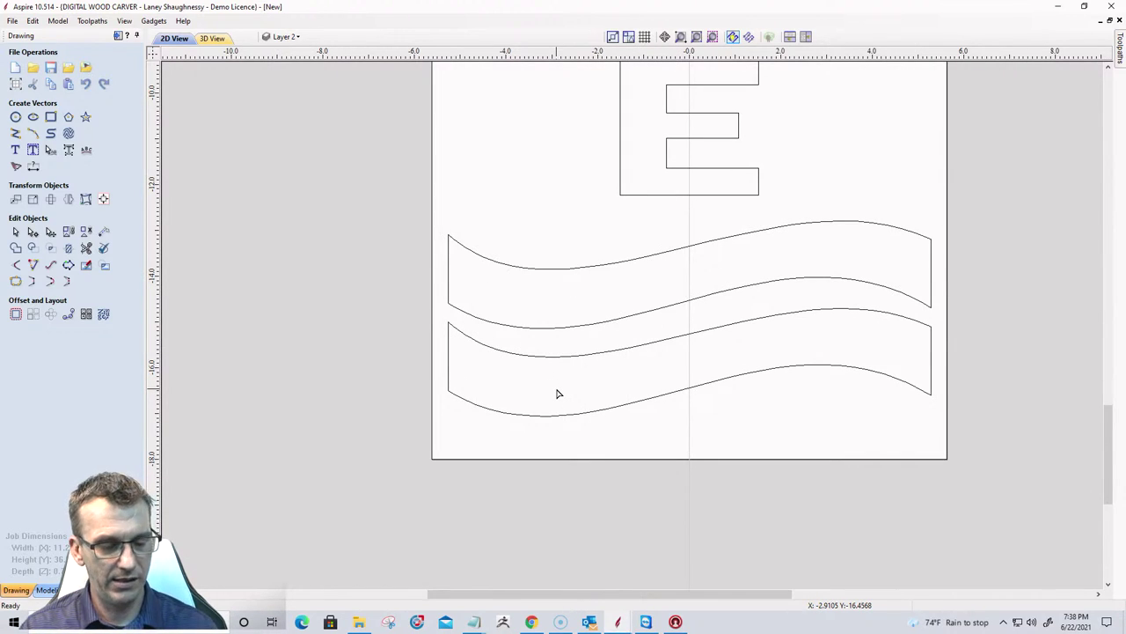
key(ctrl+z)
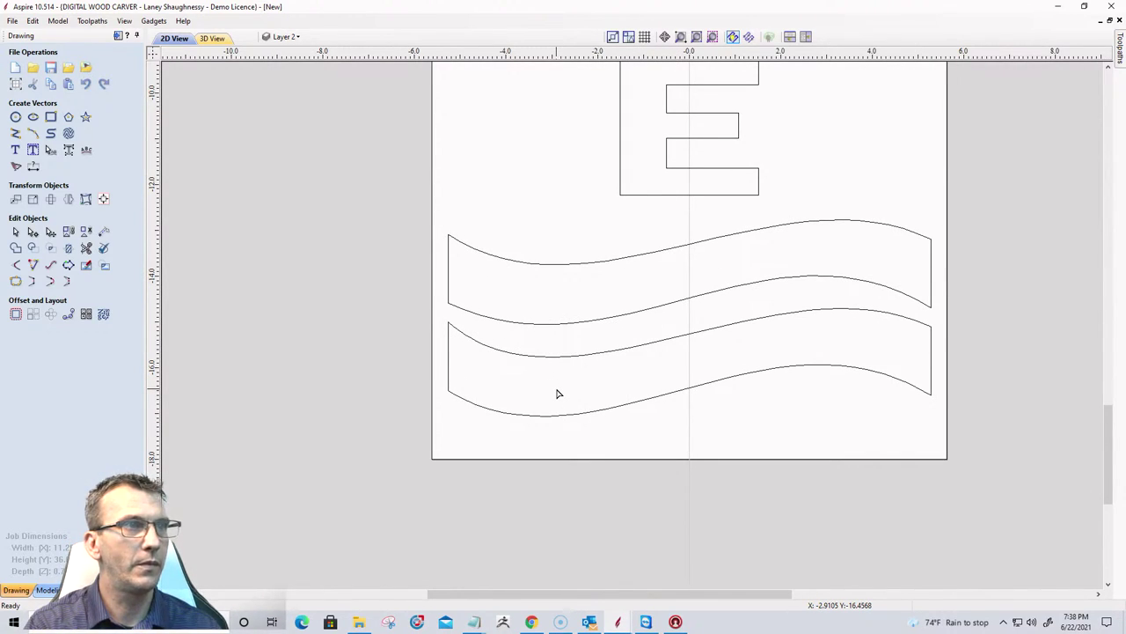
click(477, 347)
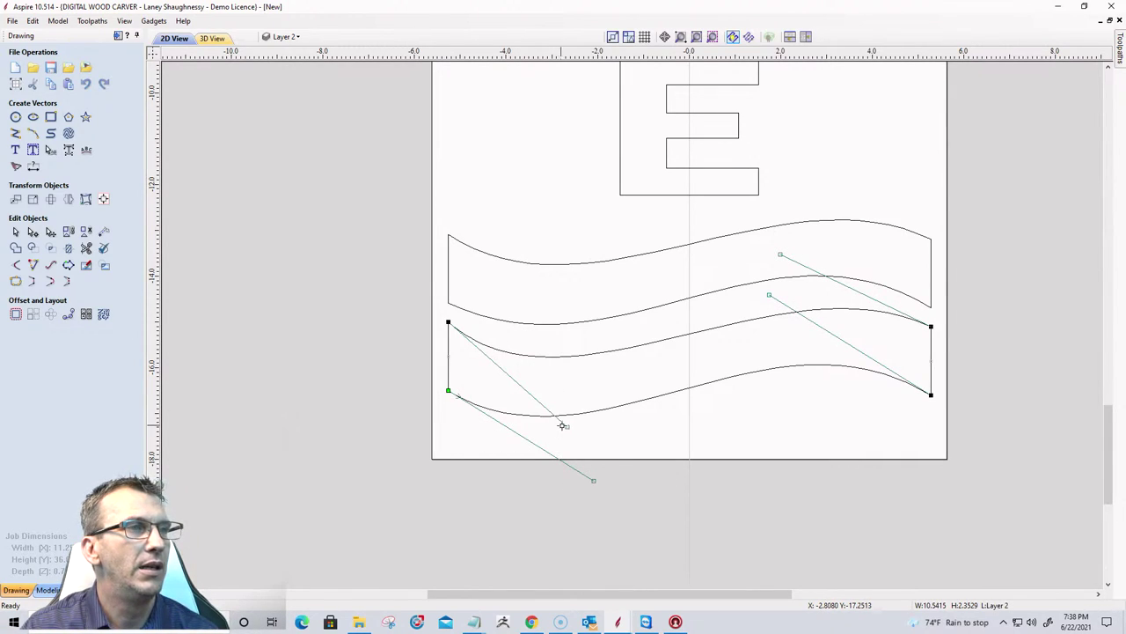
drag(565, 426, 566, 416)
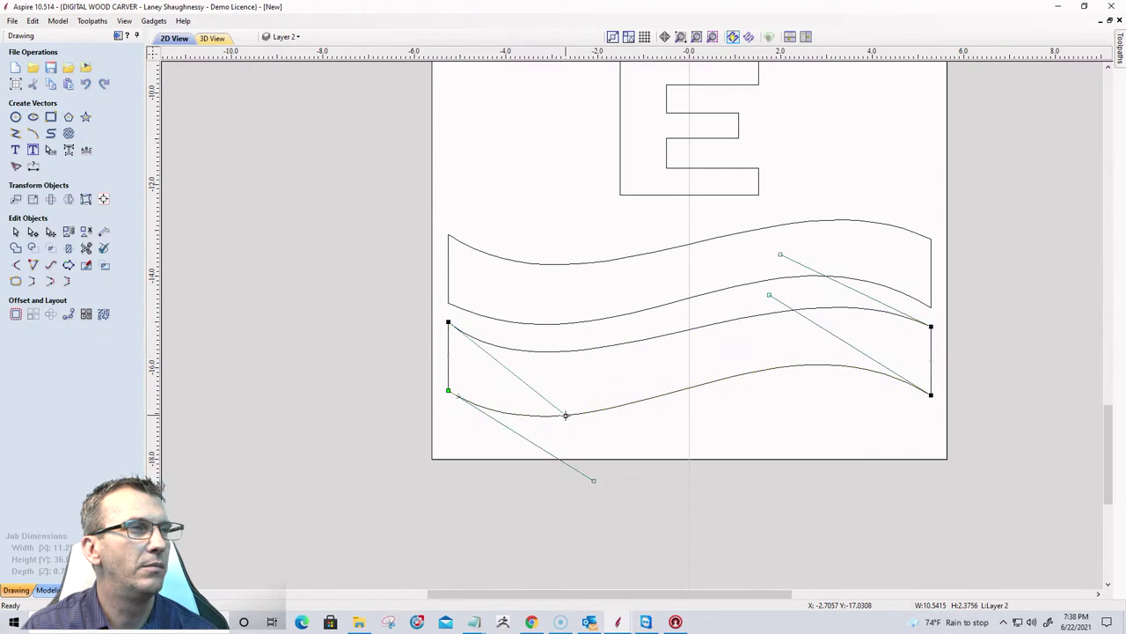
drag(595, 479, 593, 471)
click(754, 440)
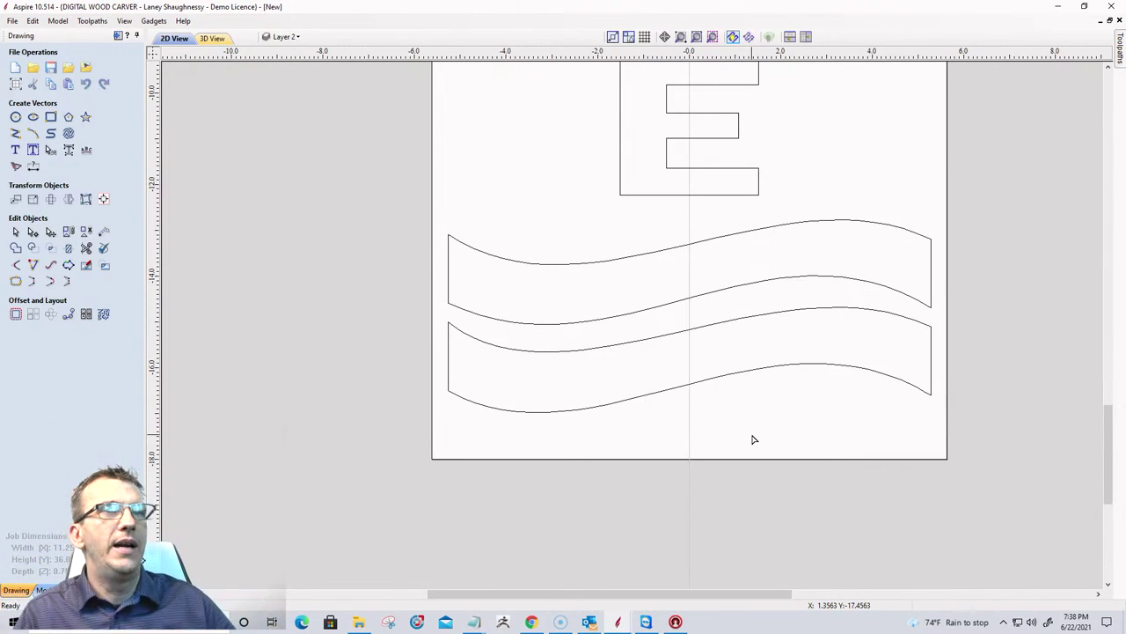
click(780, 314)
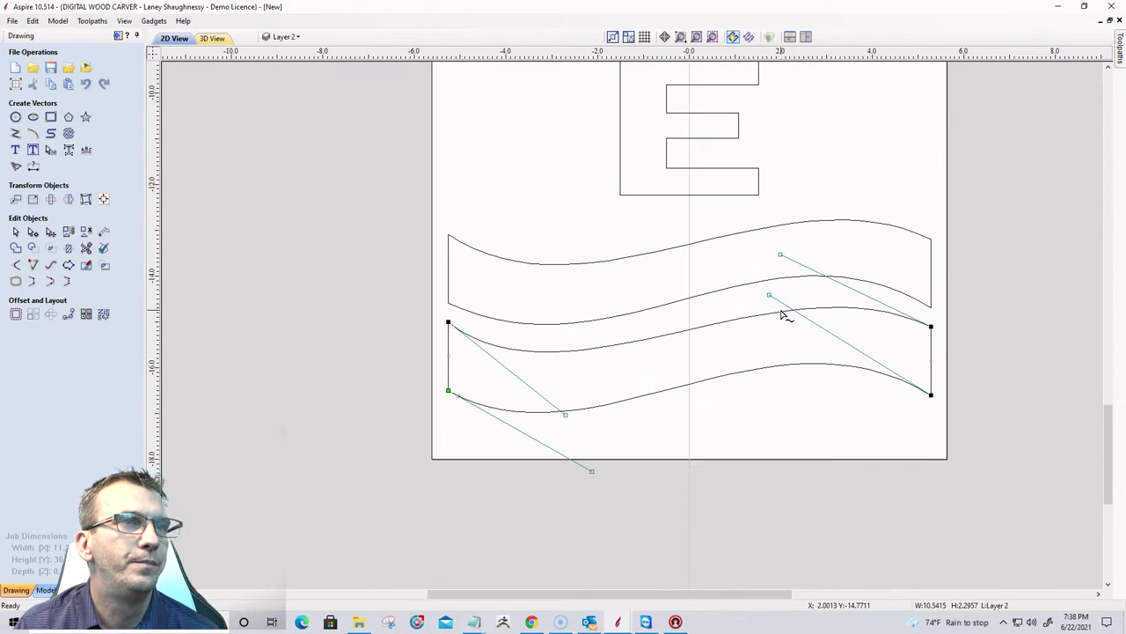
drag(769, 295, 767, 241)
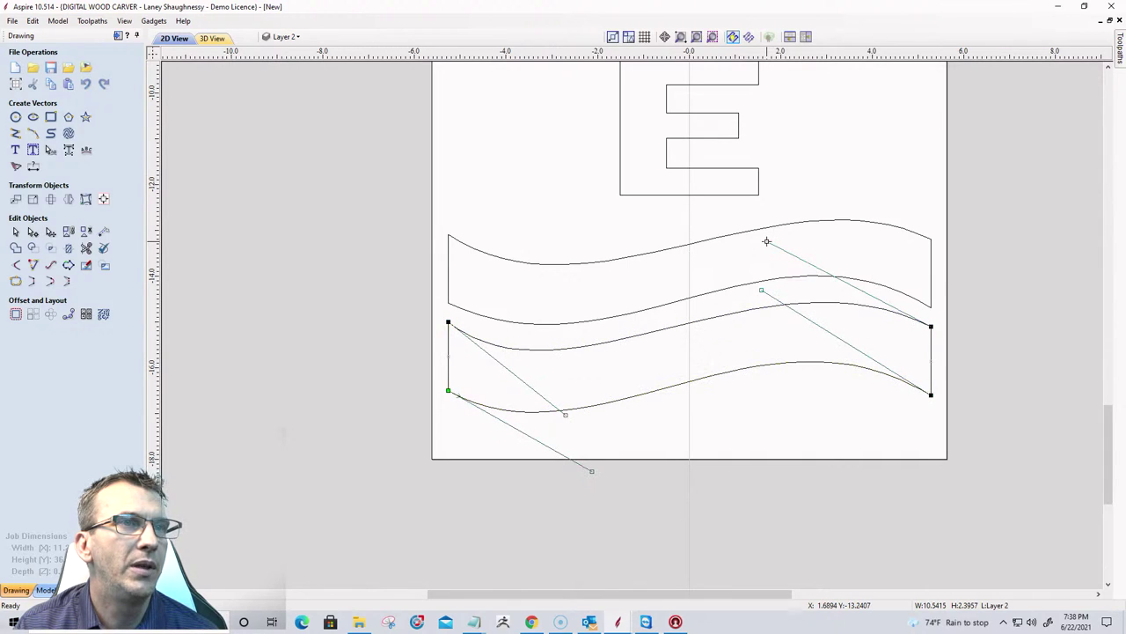
click(701, 421)
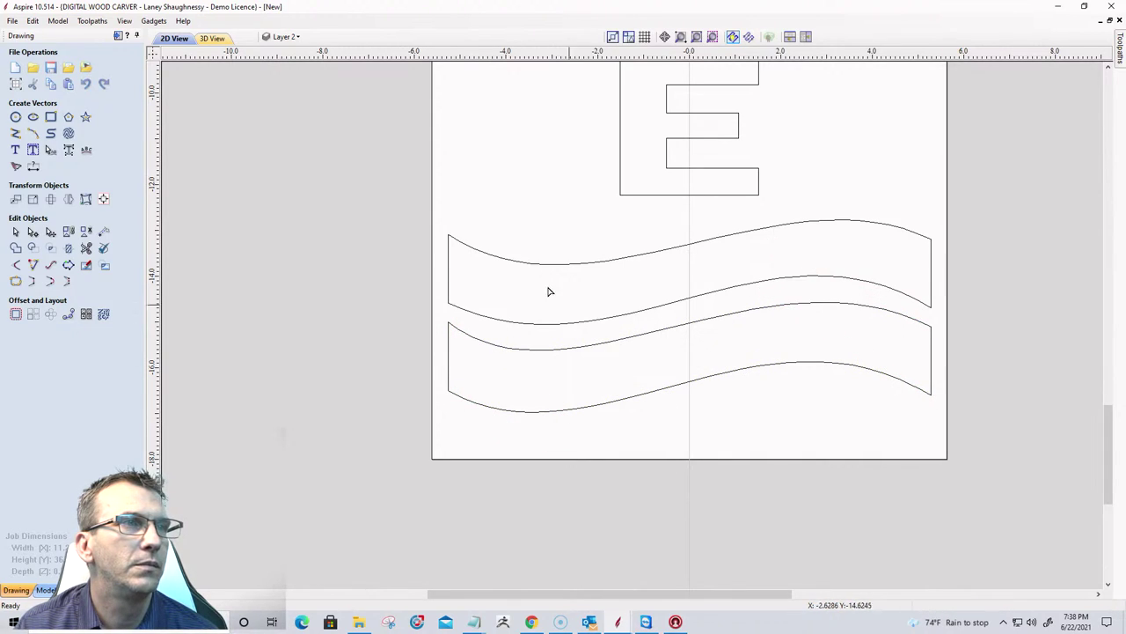
Nudge the lower wave's left handle until the gap to the upper wave is even.
click(475, 345)
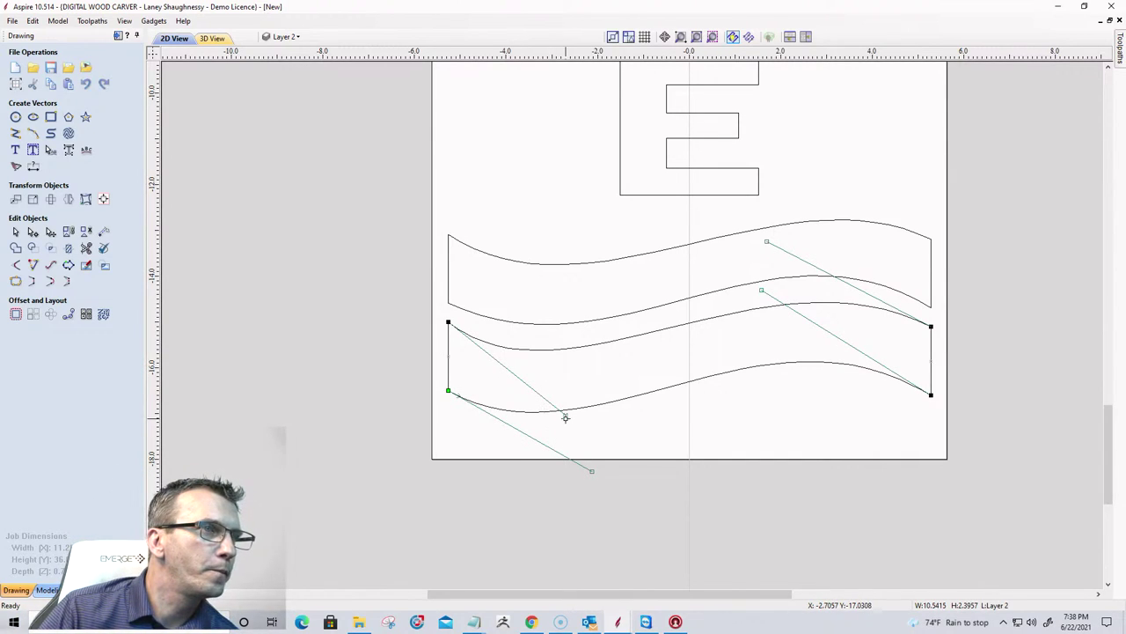
drag(554, 410, 558, 405)
click(596, 395)
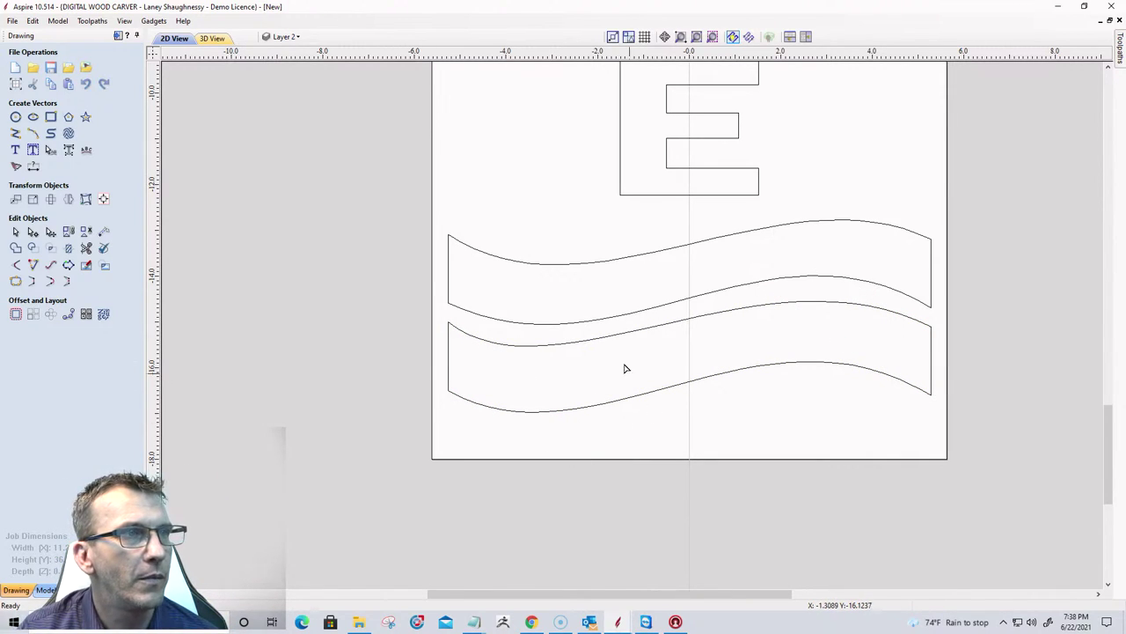
click(609, 340)
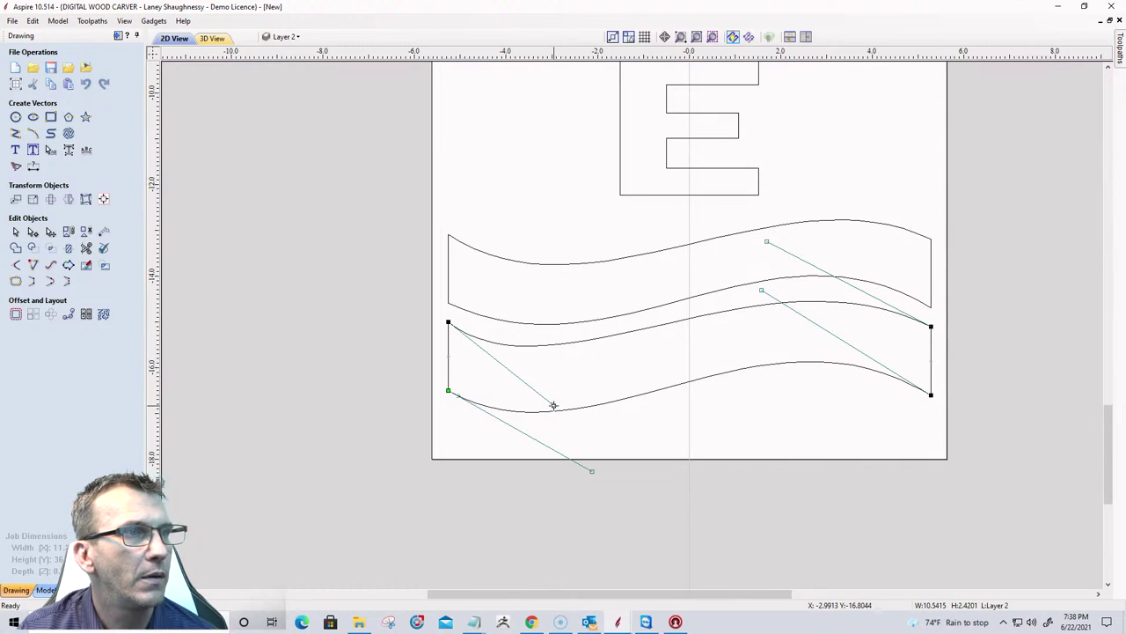
drag(553, 405, 556, 420)
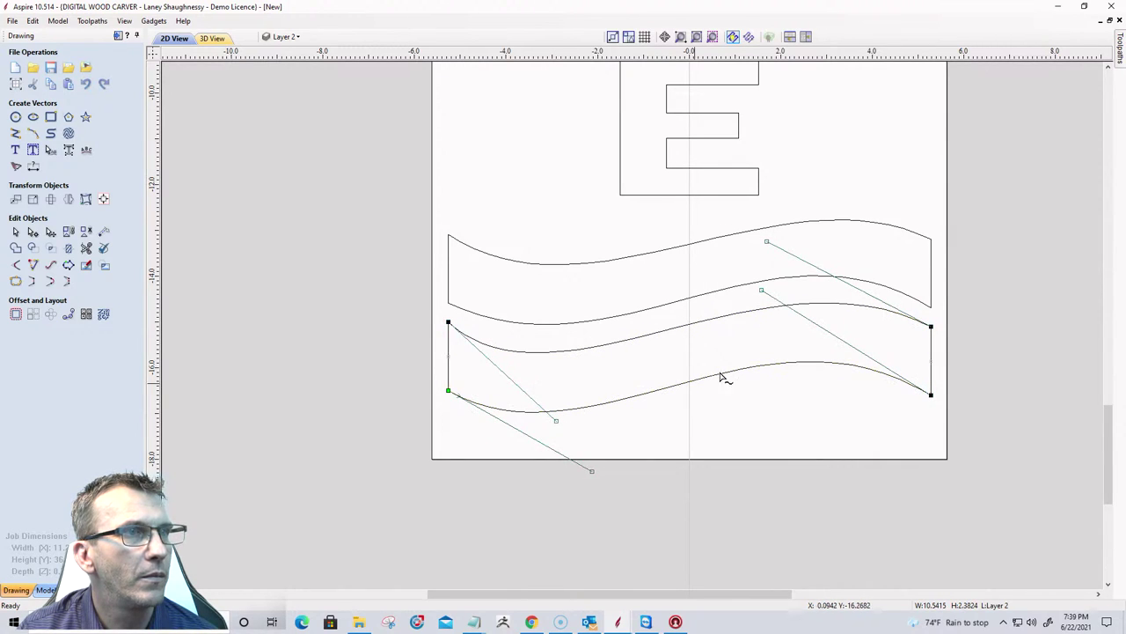
click(792, 423)
scroll(797, 467, down, 5)
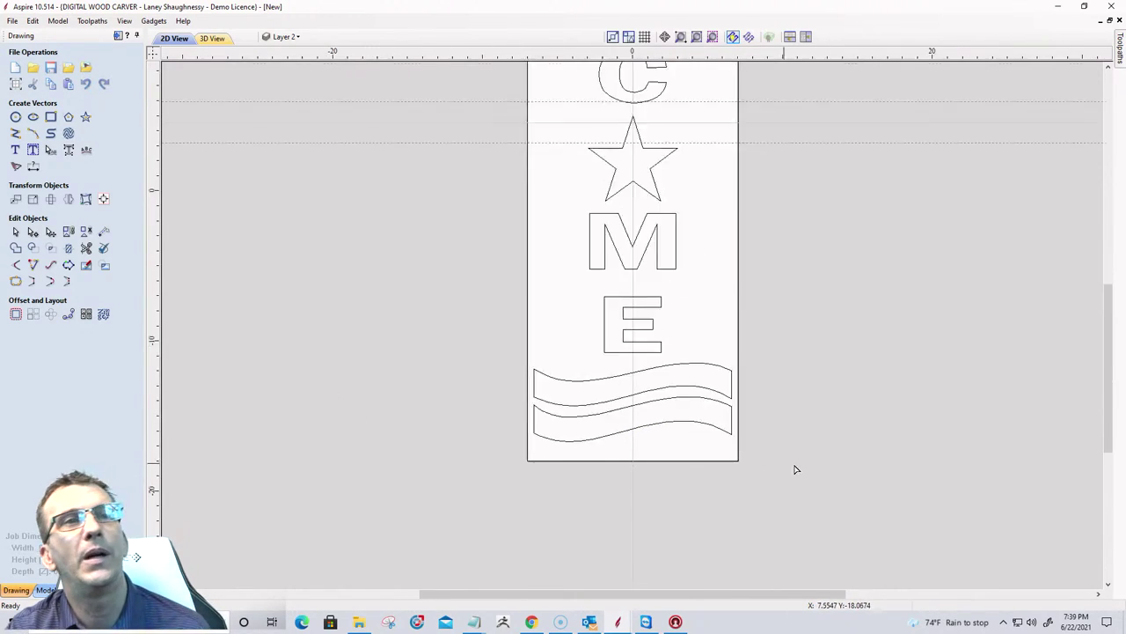
scroll(792, 460, up, 3)
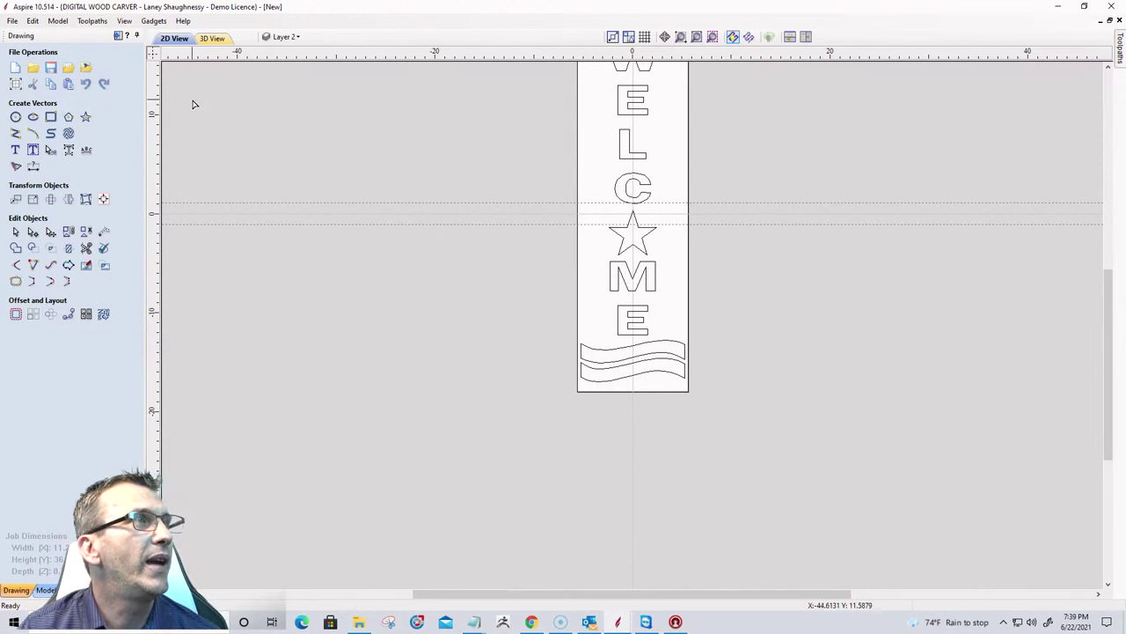
scroll(566, 443, down, 3)
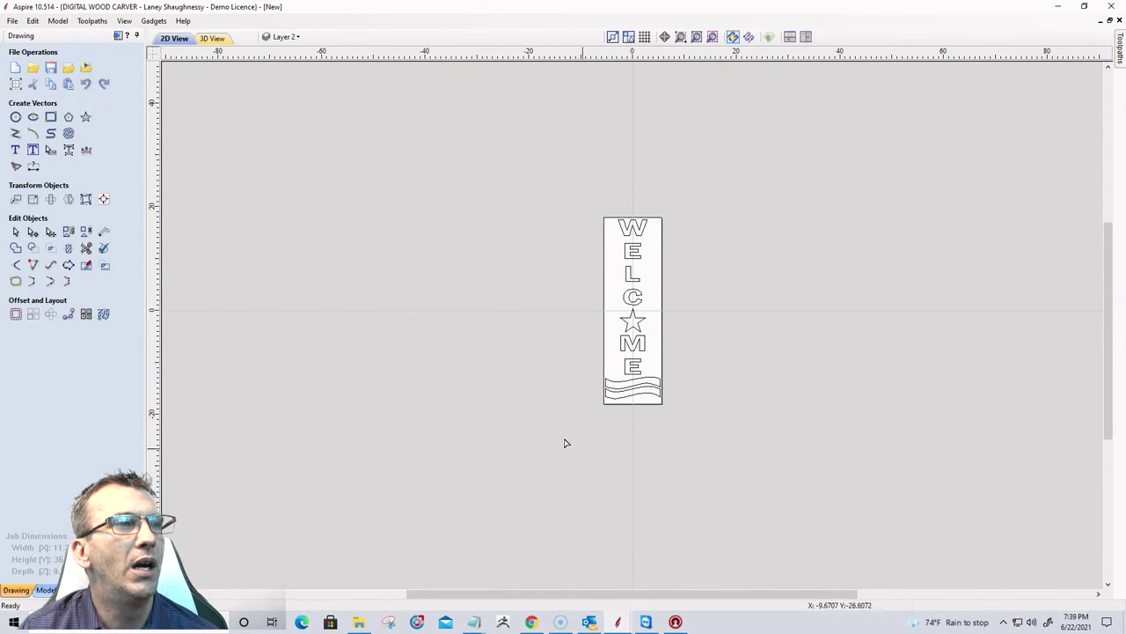
scroll(558, 411, up, 2)
scroll(557, 410, down, 1)
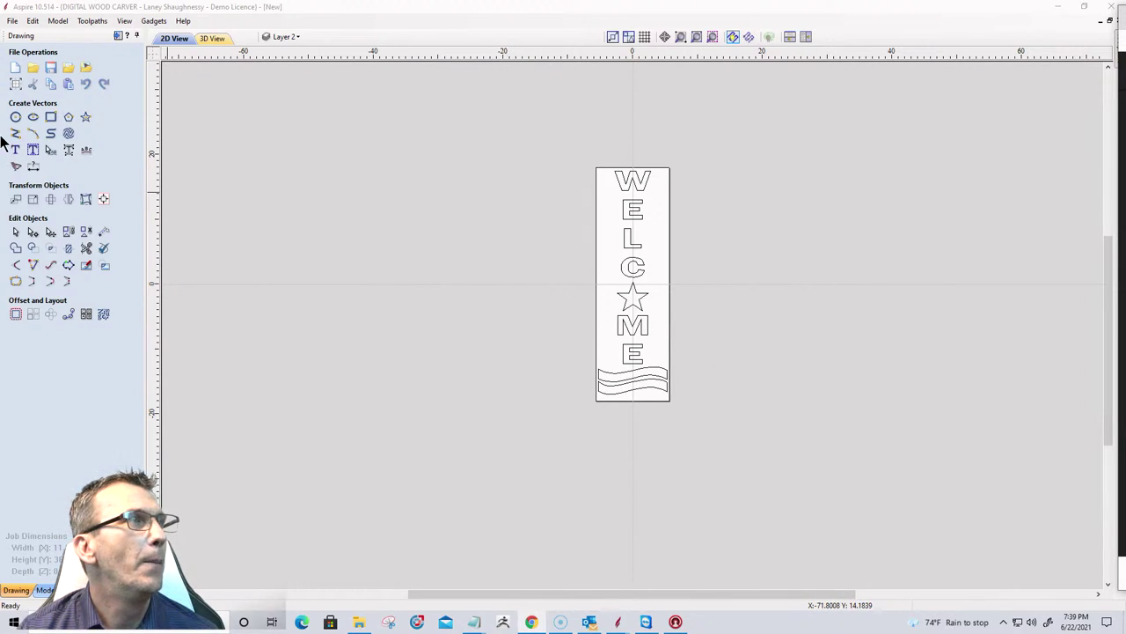
Move all nine WELCOME sign vectors onto a new dark blue layer named WELCOME.
click(17, 232)
drag(543, 126, 723, 434)
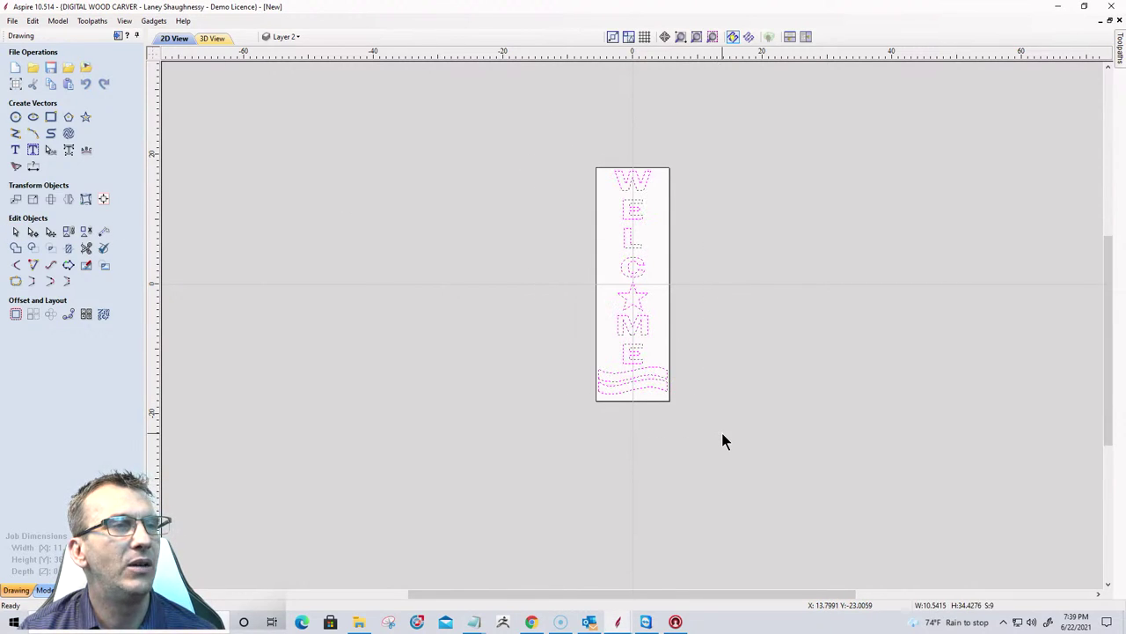
right_click(641, 310)
mouse_move(704, 288)
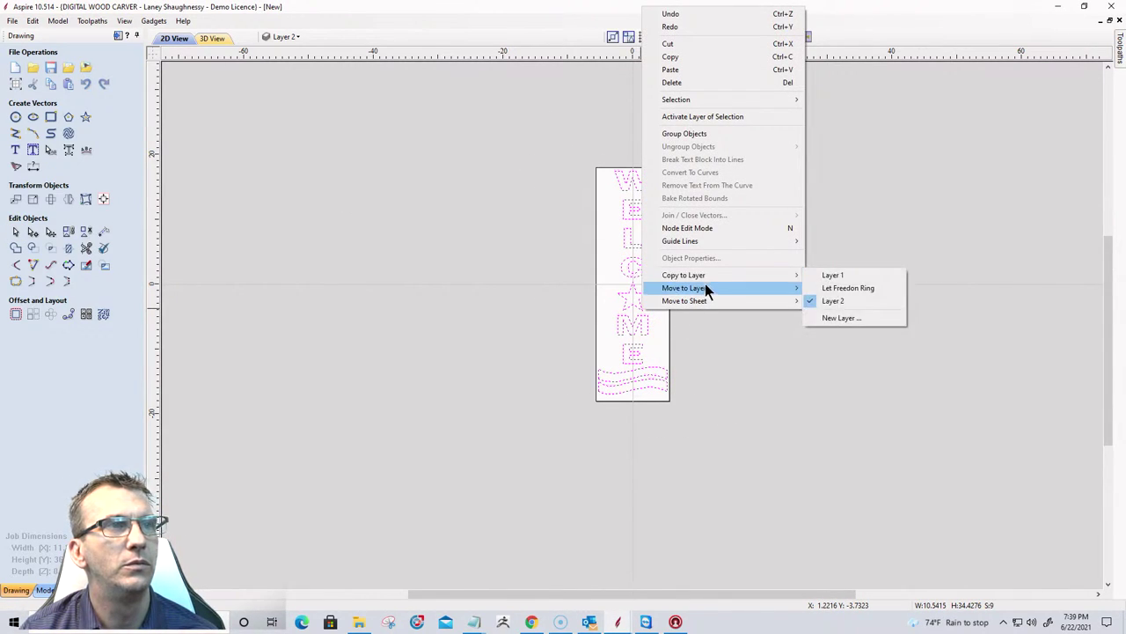
click(829, 331)
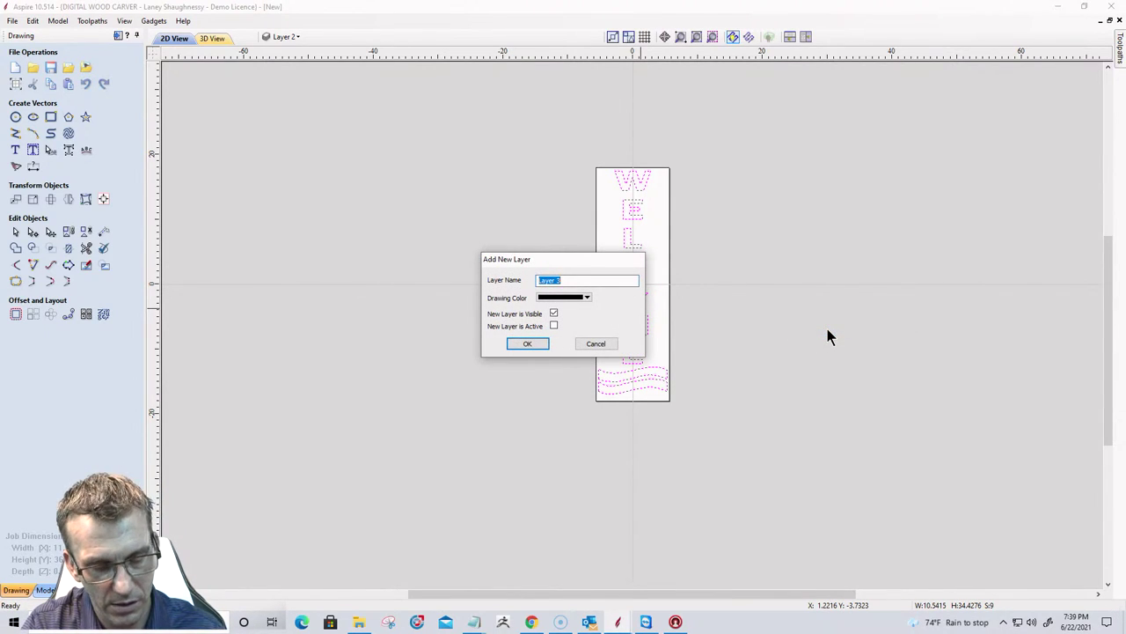
text(WELCOME)
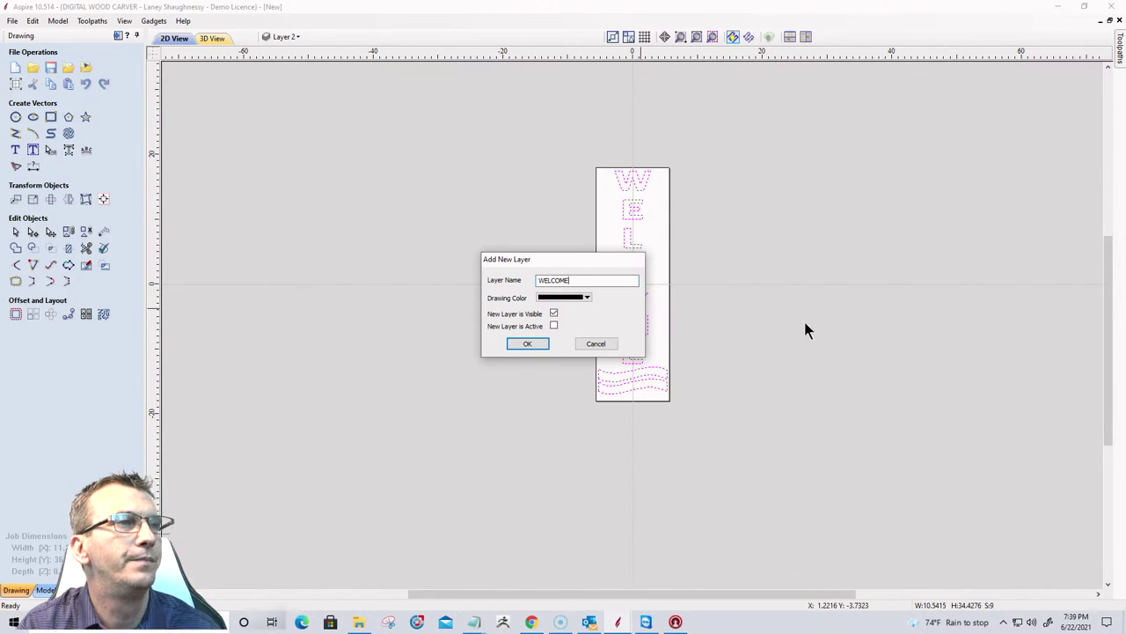
click(563, 298)
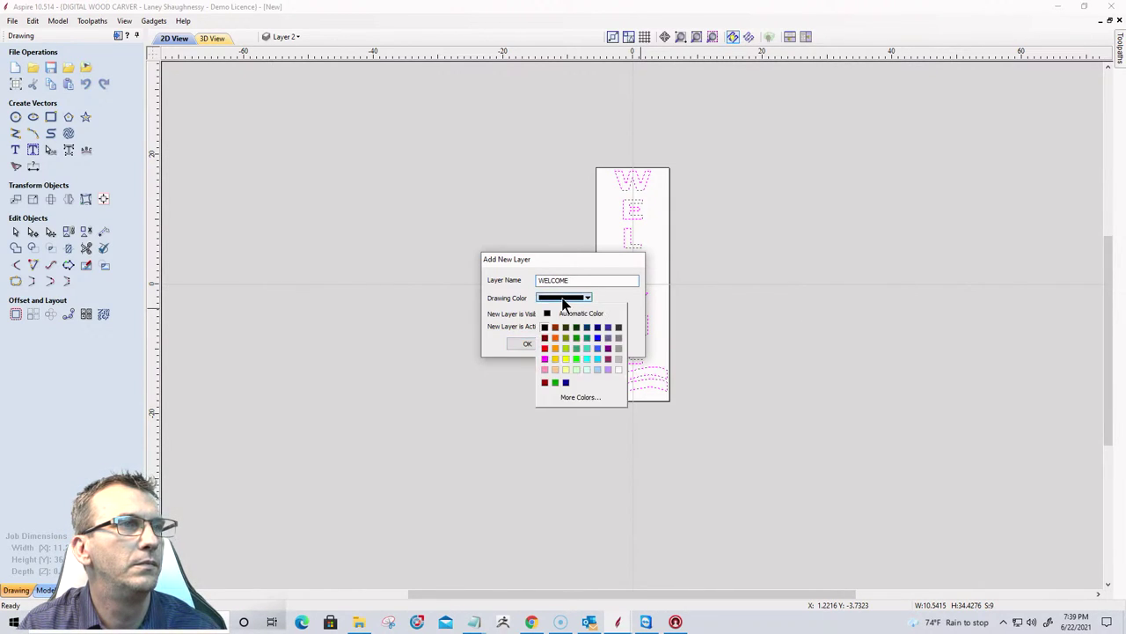
click(596, 329)
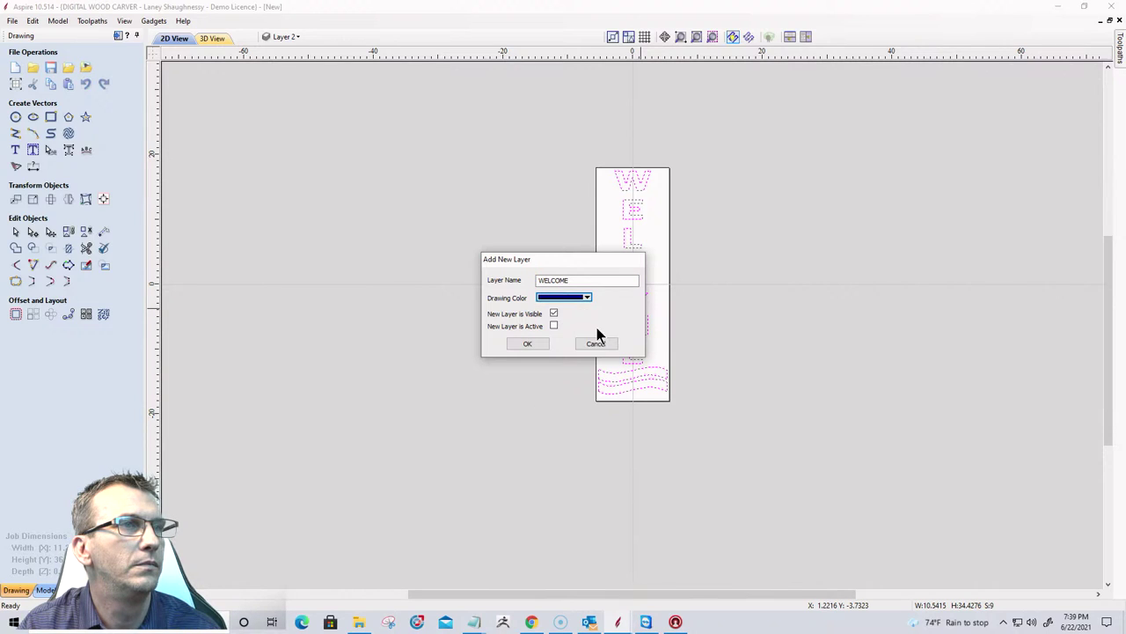
click(515, 343)
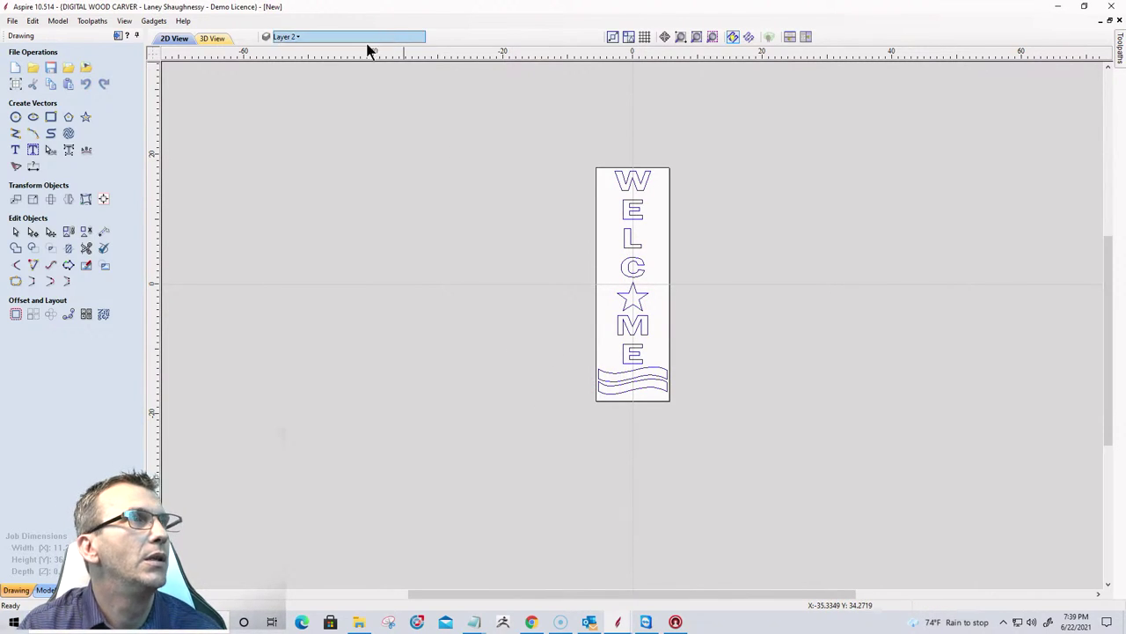
Switch off the WELCOME layer's visibility and delete Layer 1, leaving Layer 2 and the empty panel.
click(304, 37)
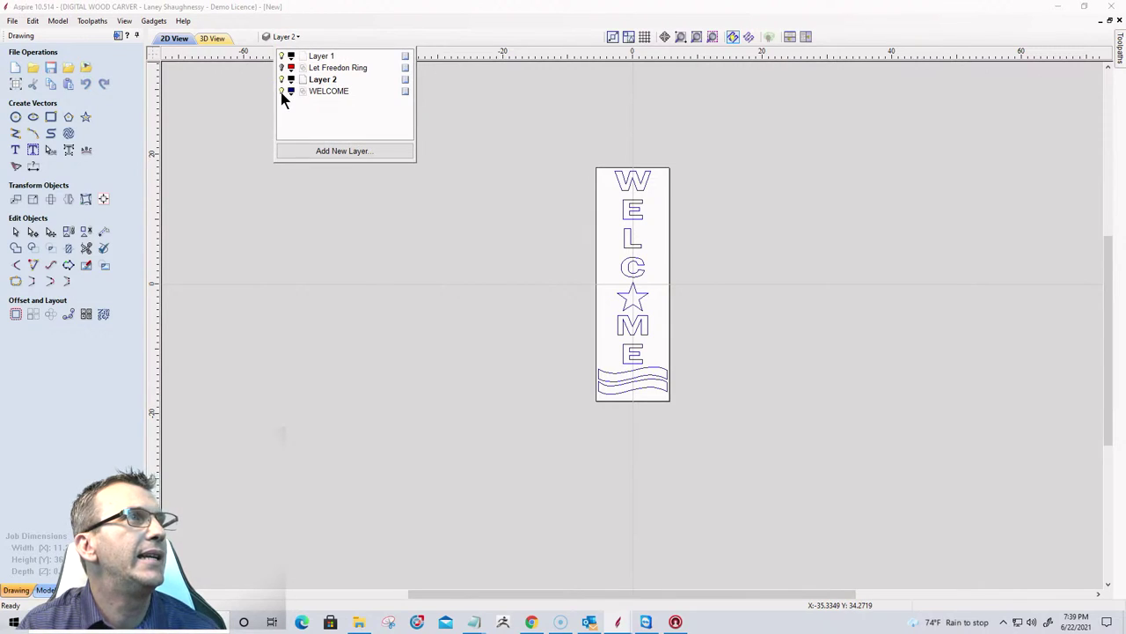
click(282, 91)
click(317, 80)
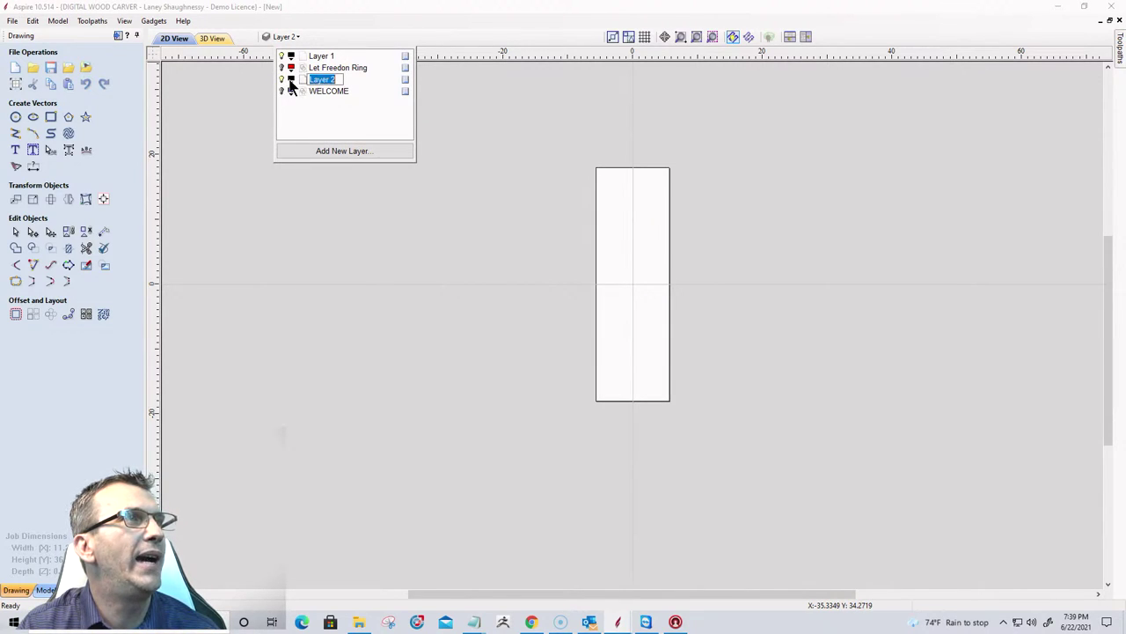
right_click(317, 55)
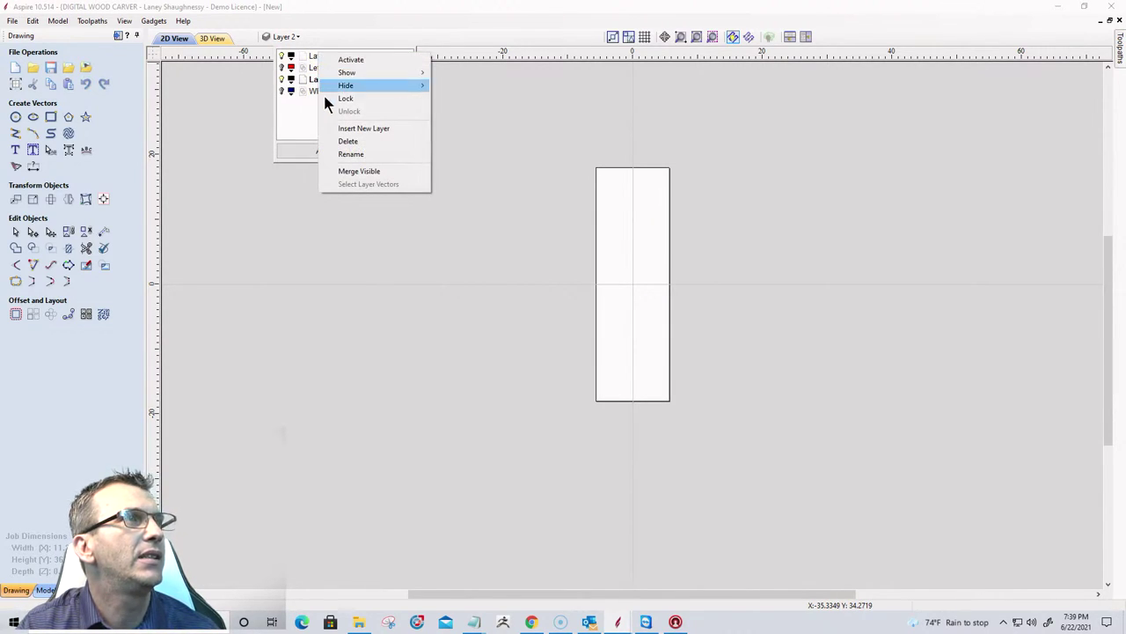
click(345, 142)
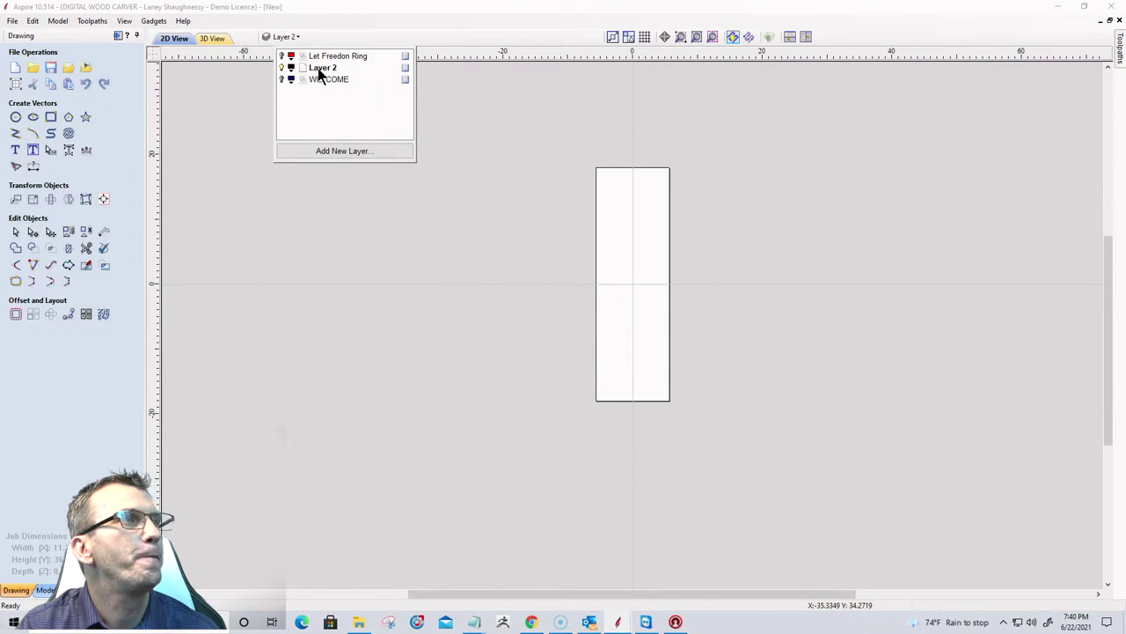
click(310, 69)
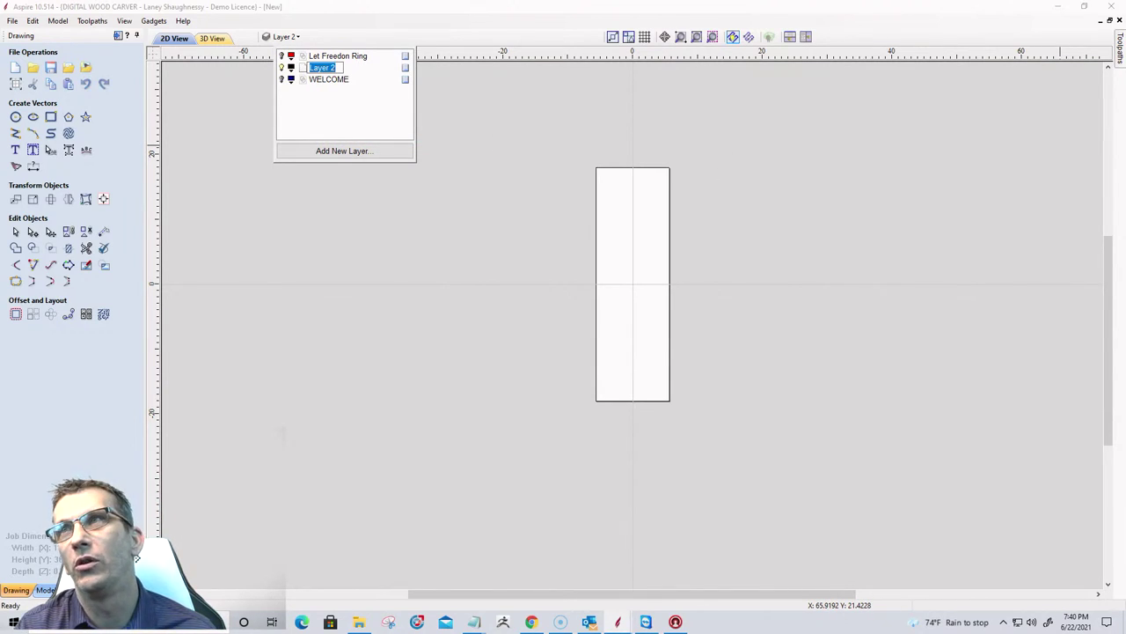
key(Escape)
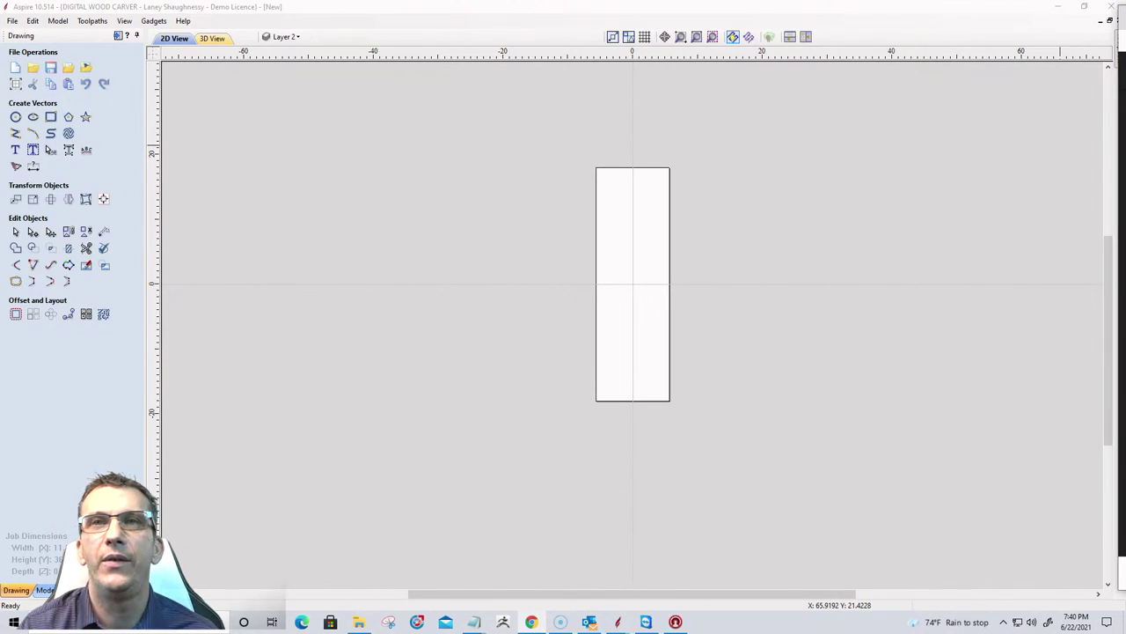
scroll(552, 130, up, 2)
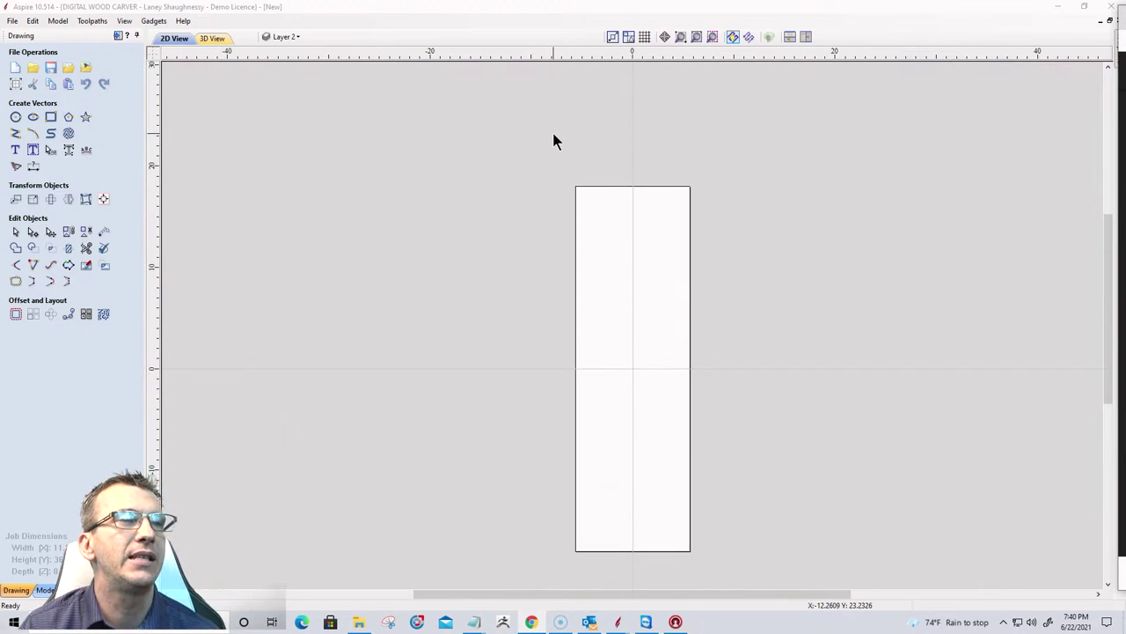
scroll(551, 129, down, 1)
scroll(562, 141, down, 1)
scroll(560, 308, up, 2)
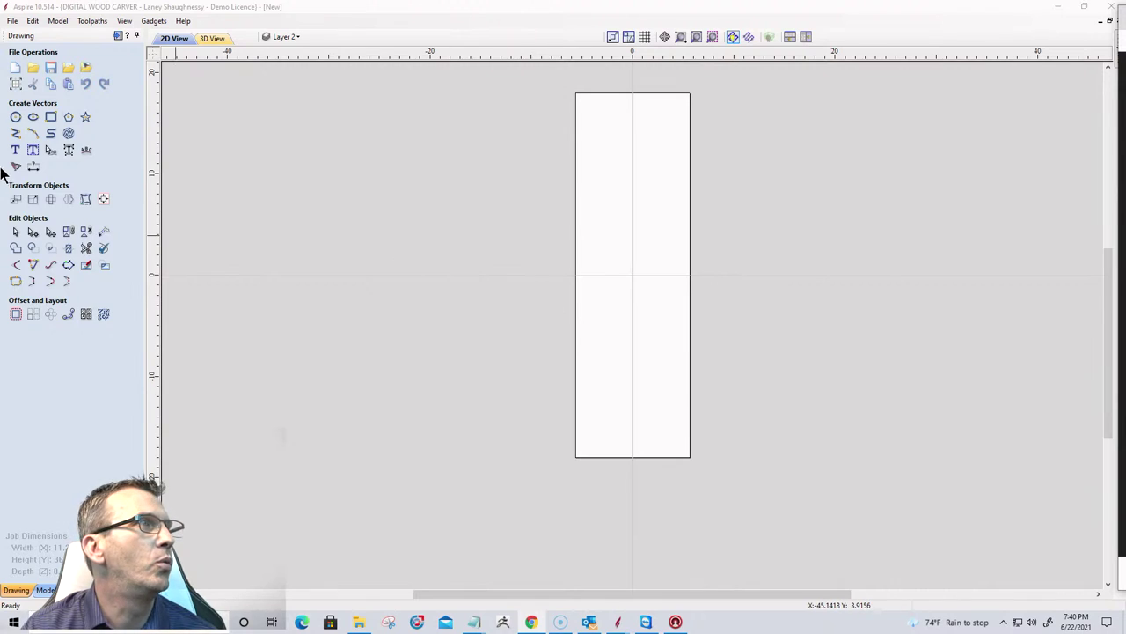
Draw an 11.25 x 36 inch rectangle, then narrow it about its centre to 6.544 wide.
click(51, 118)
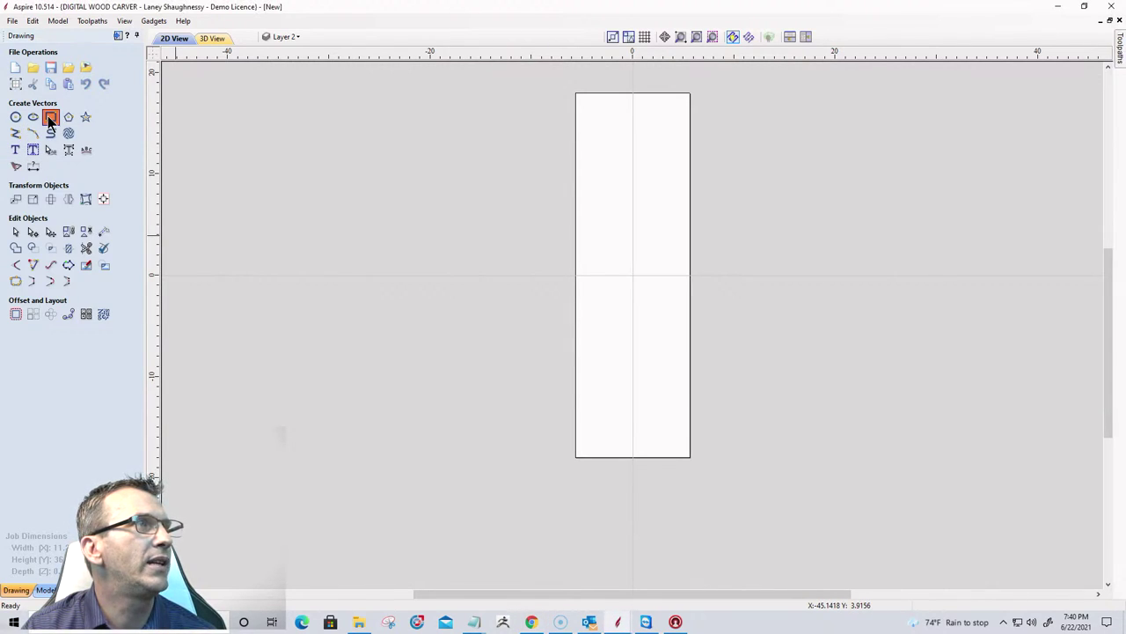
click(691, 456)
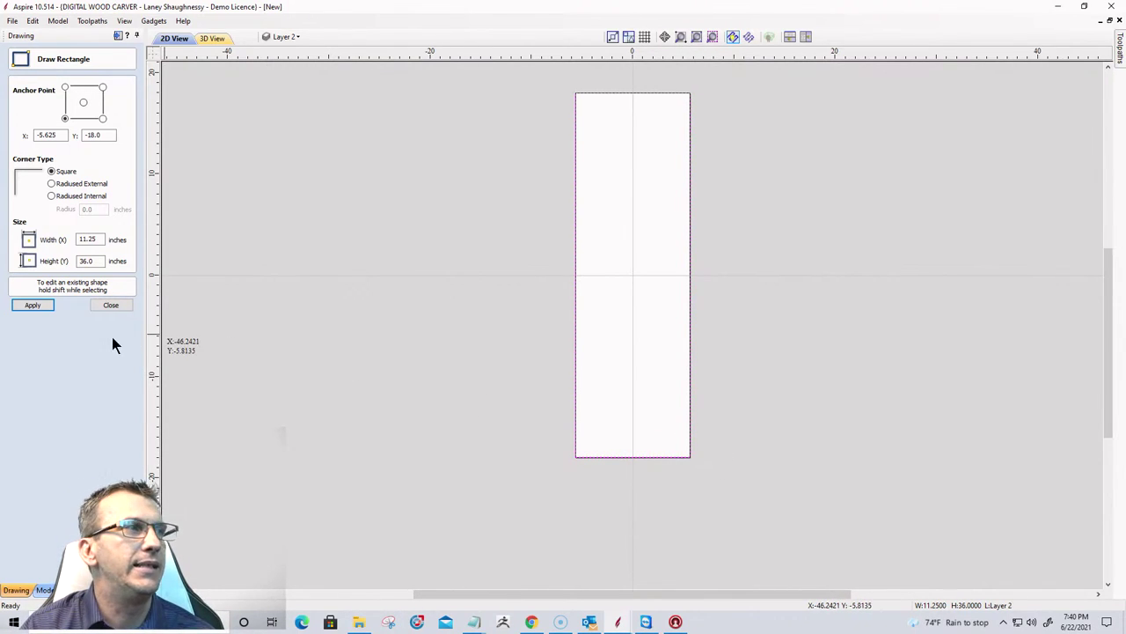
click(104, 308)
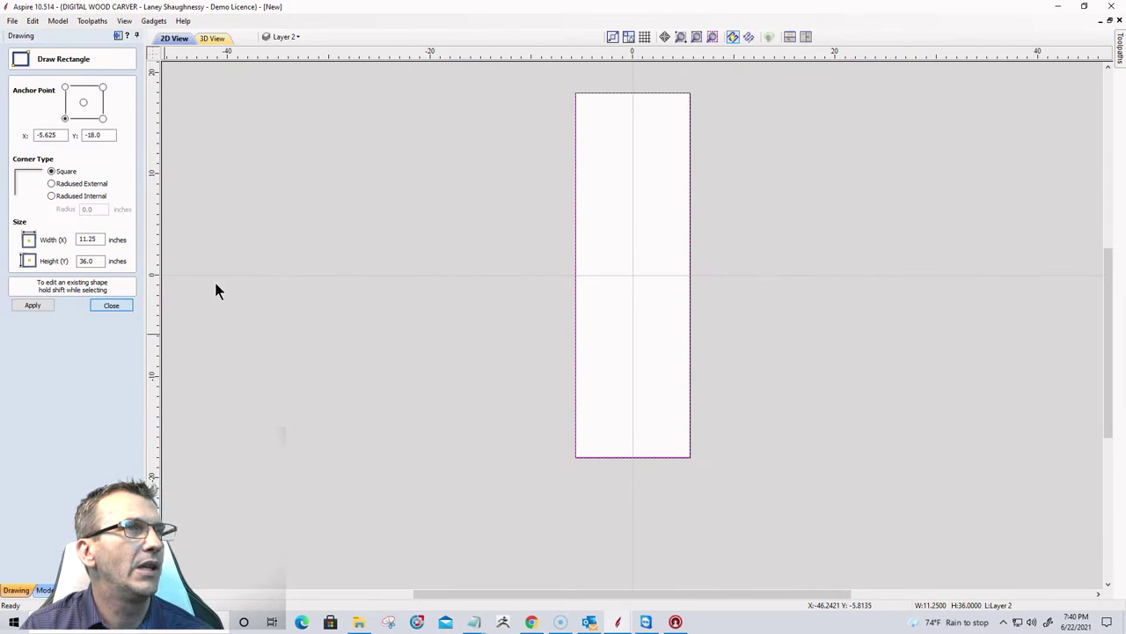
click(575, 239)
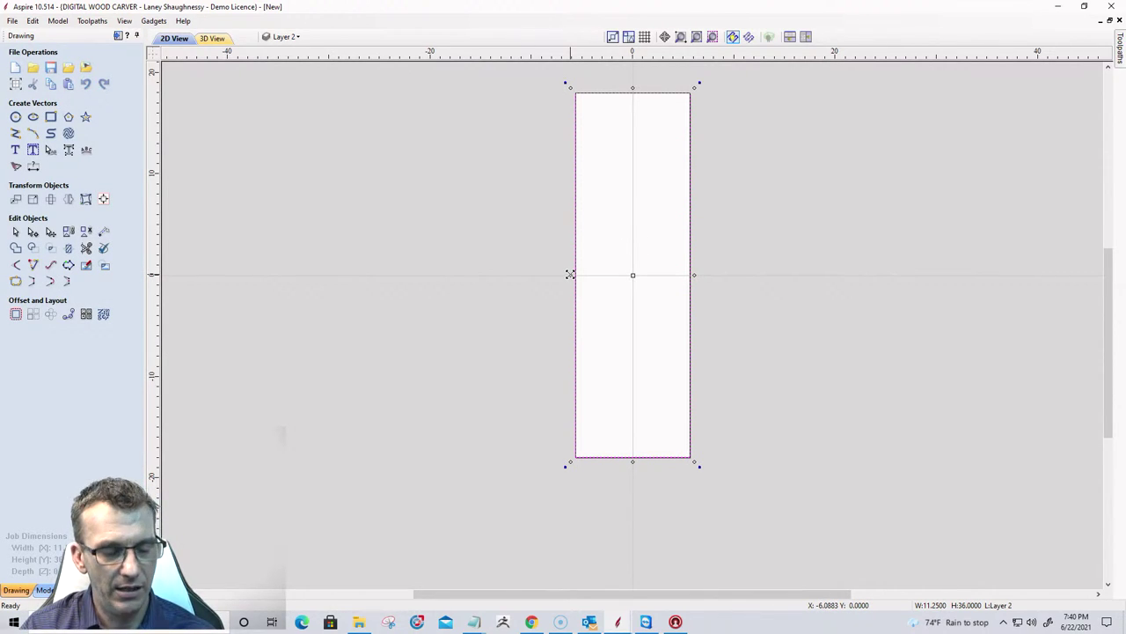
shift+drag(570, 274, 600, 278)
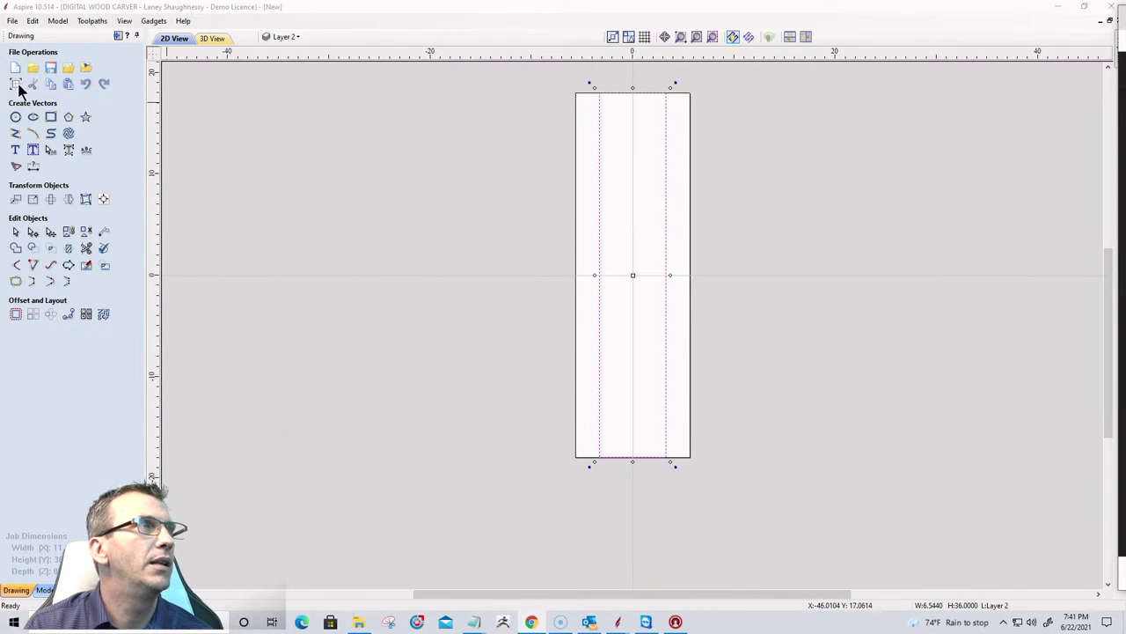
Start Auto Layout Text in the narrow rectangle and shorten the text area from the bottom.
click(33, 151)
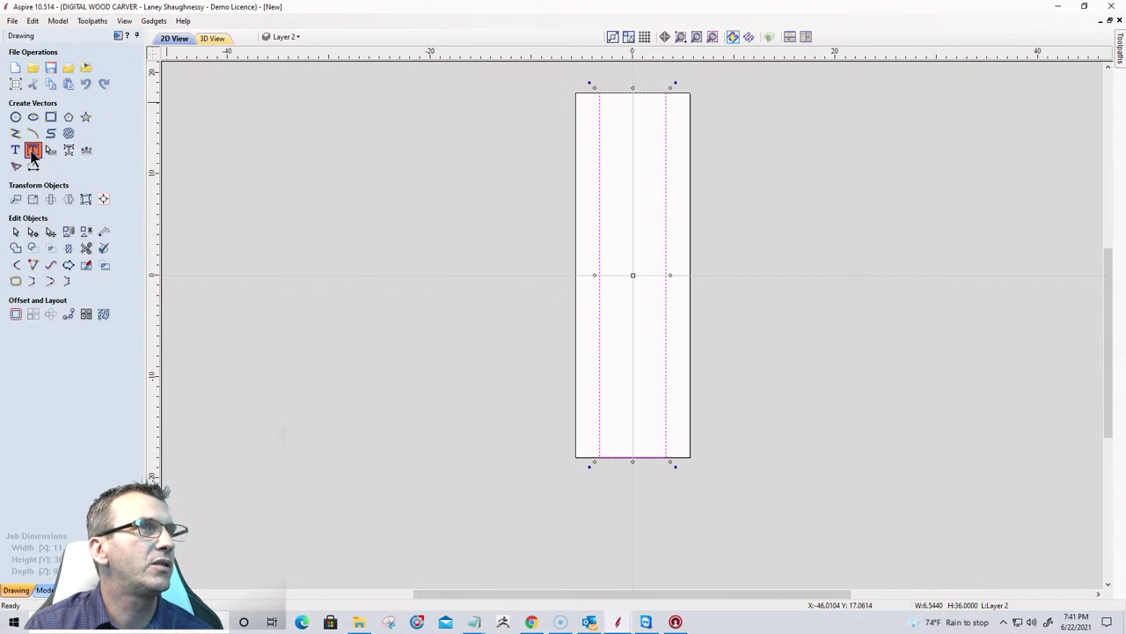
click(32, 151)
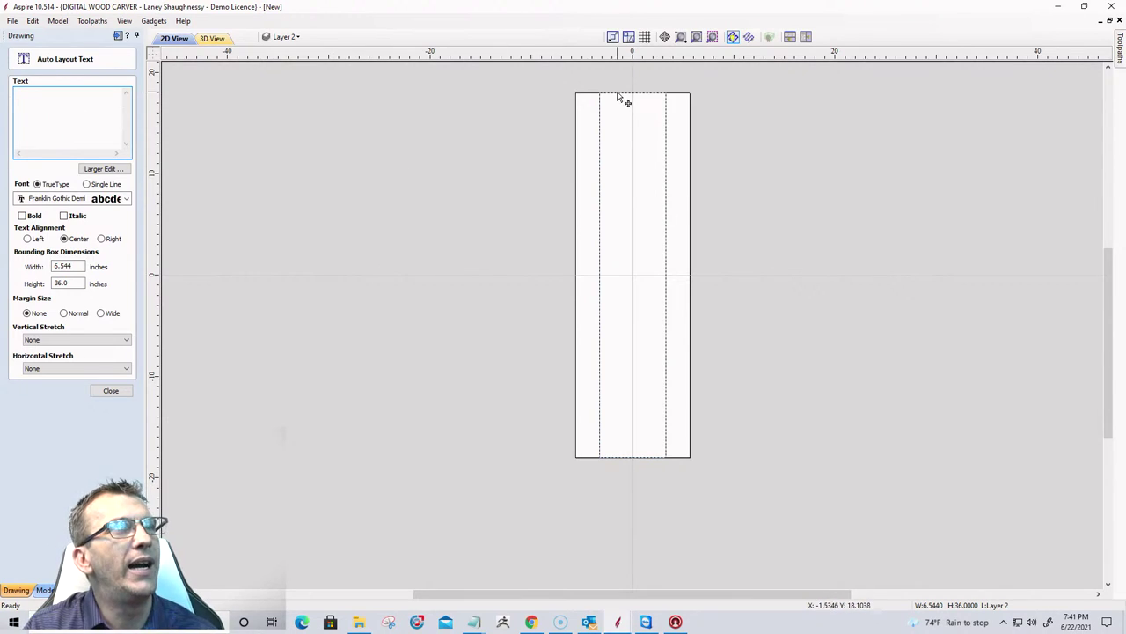
click(667, 128)
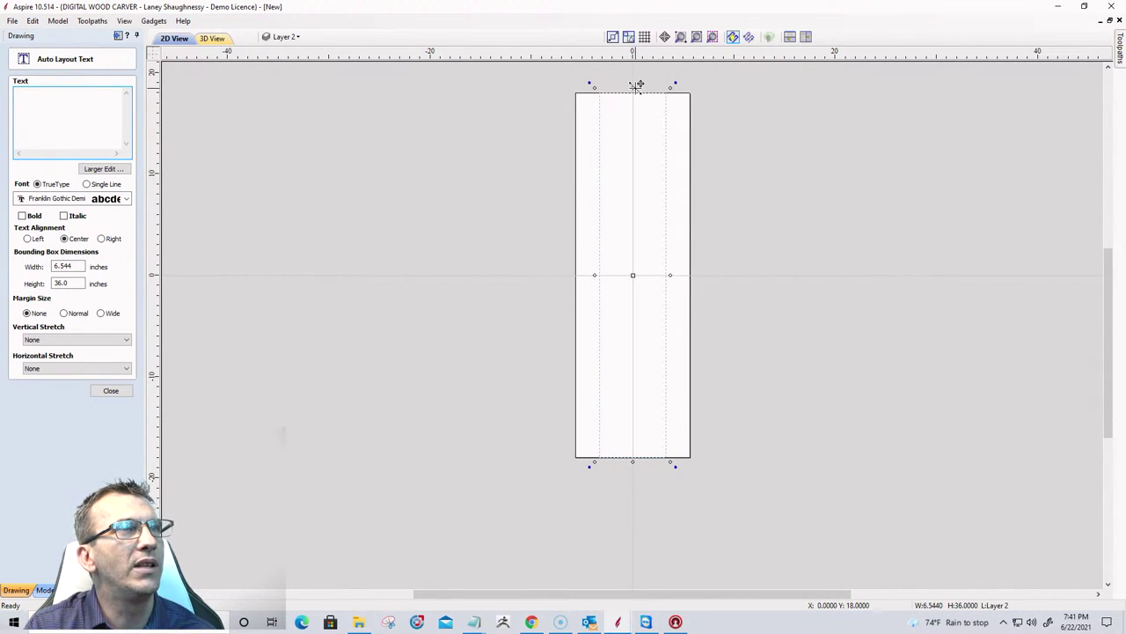
click(635, 88)
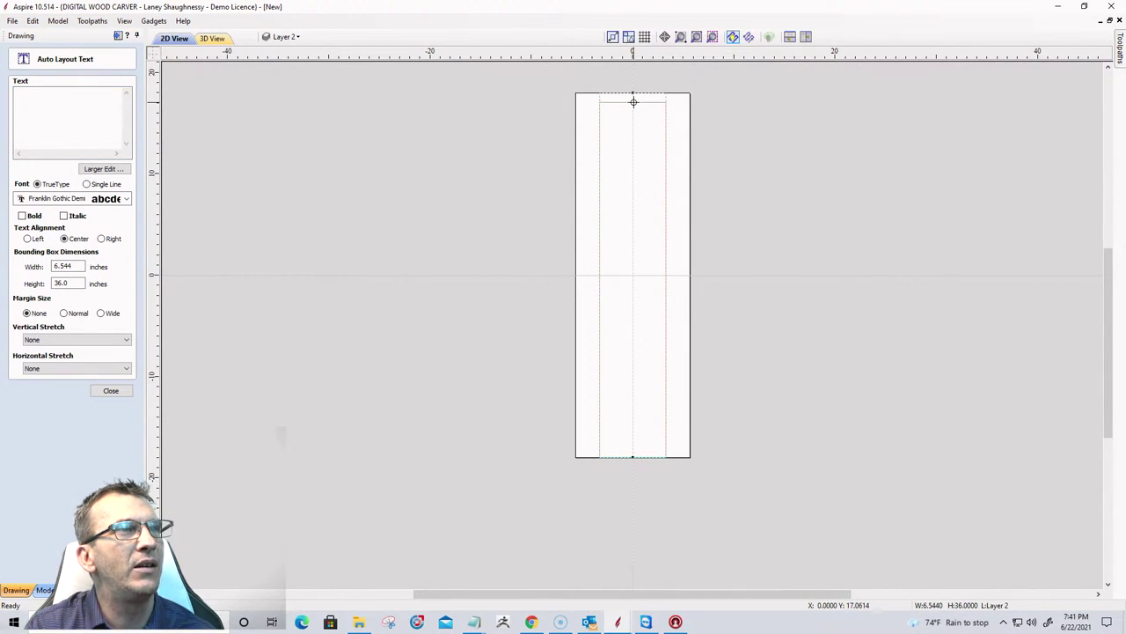
click(632, 462)
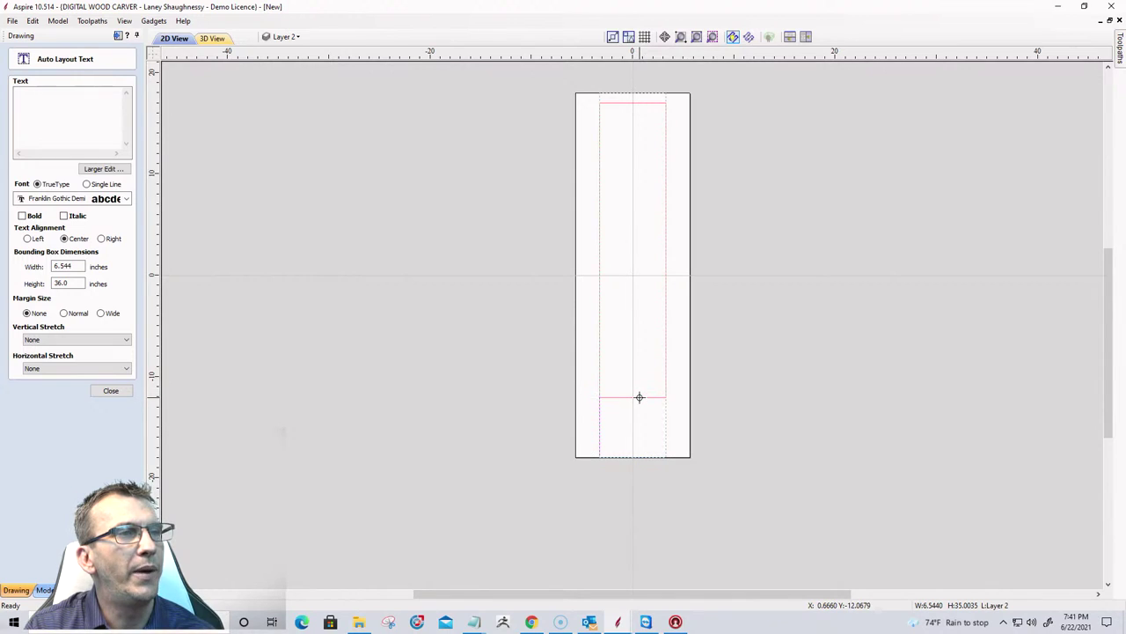
click(28, 125)
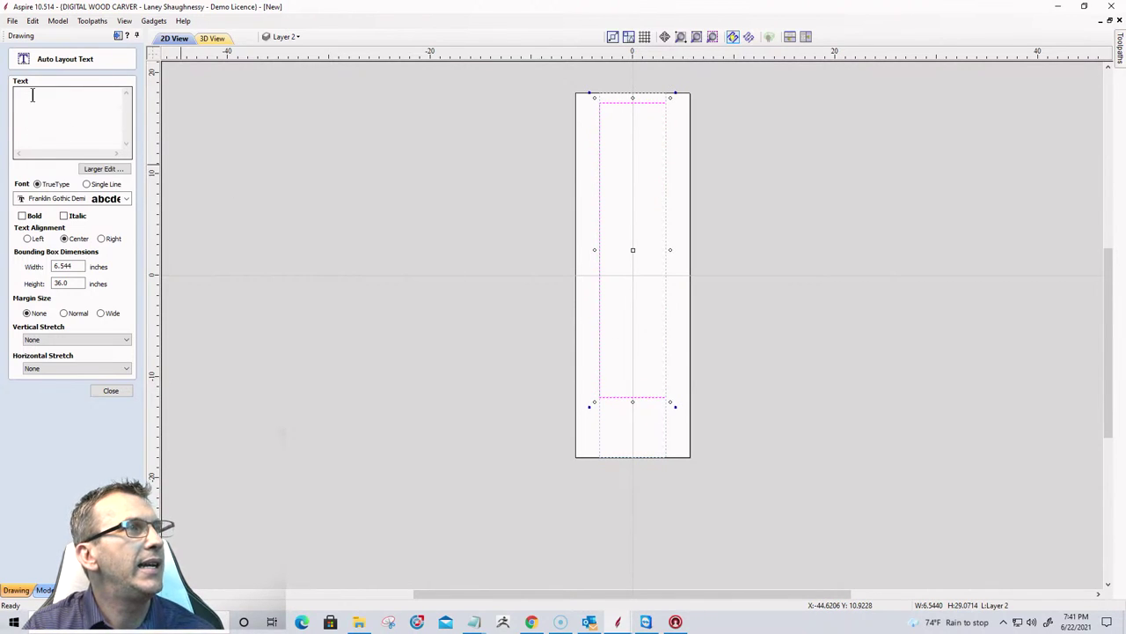
click(32, 95)
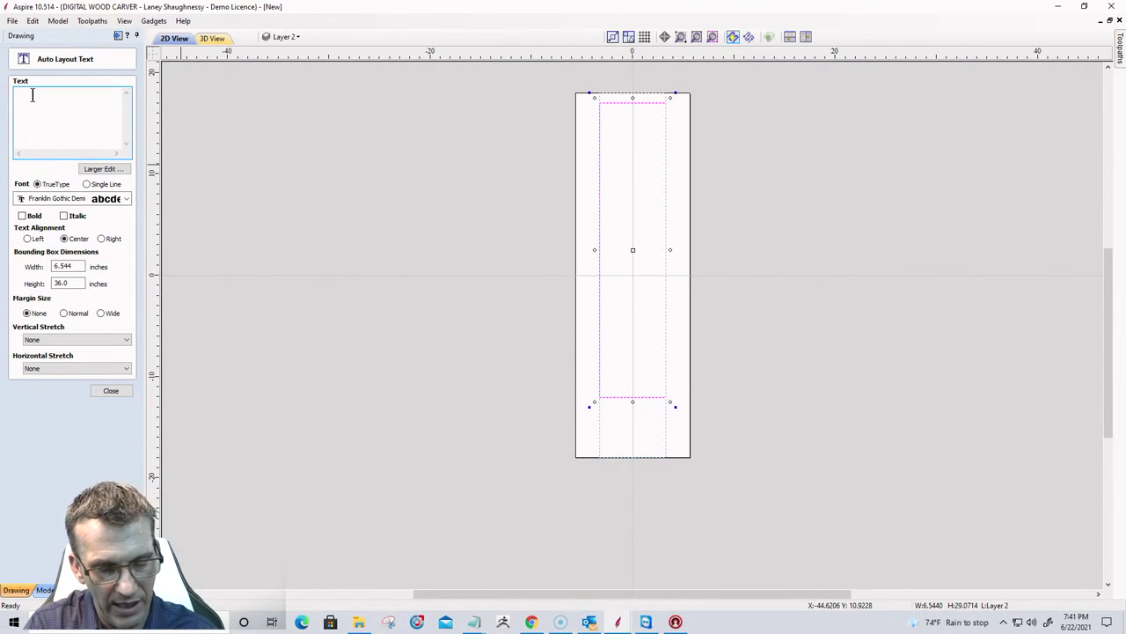
Type AMERICA with each letter on its own line.
text(A)
key(Return)
text(M )
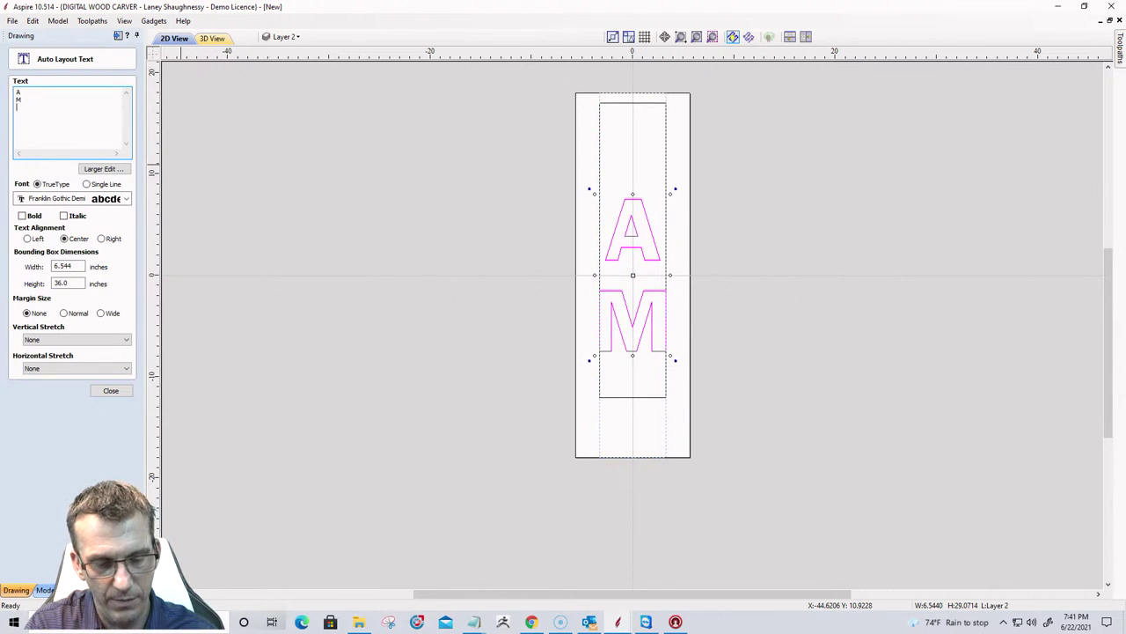
text(E)
key(Return)
text(R )
text(I)
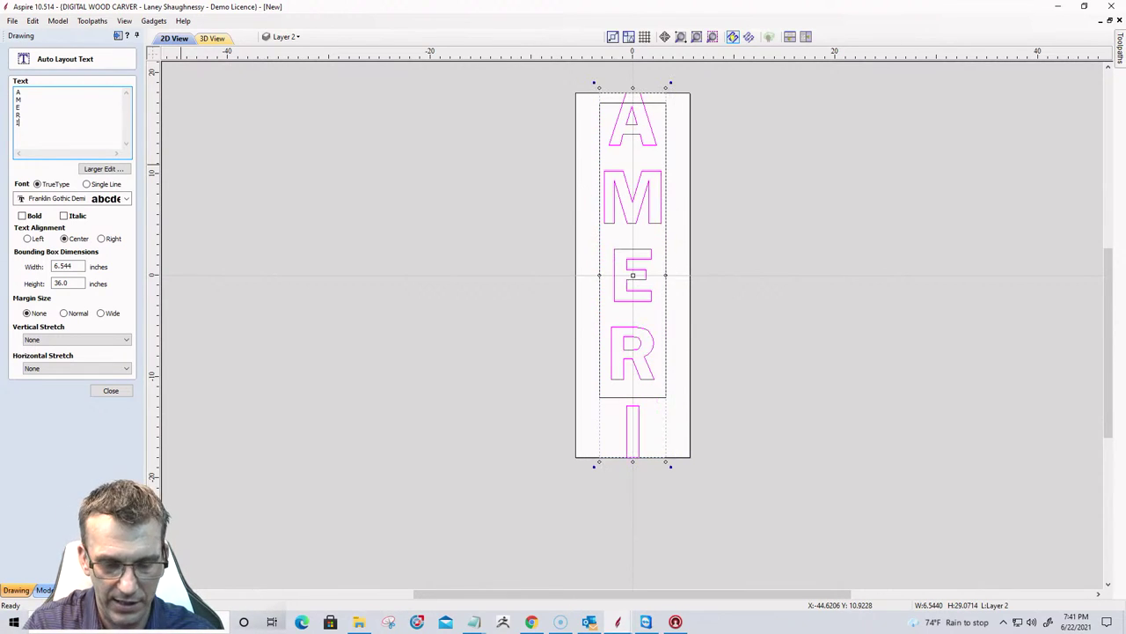
key(Return)
text(C)
key(Return)
text(A)
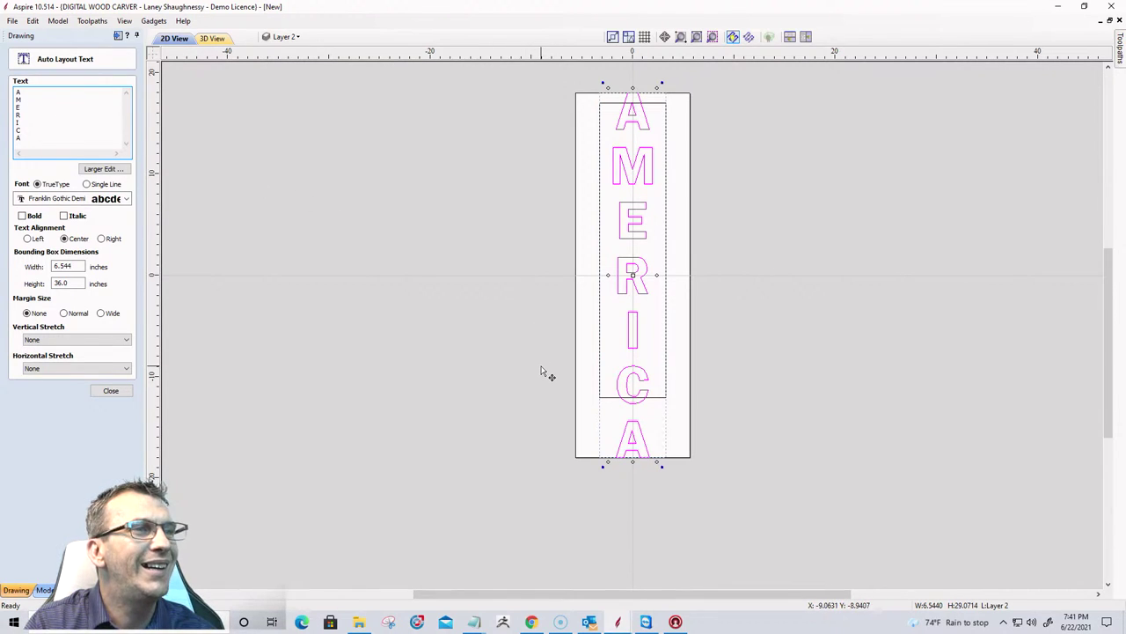
Delete the first AMERICA lettering and restart Auto Layout Text in the inner rectangle.
click(111, 391)
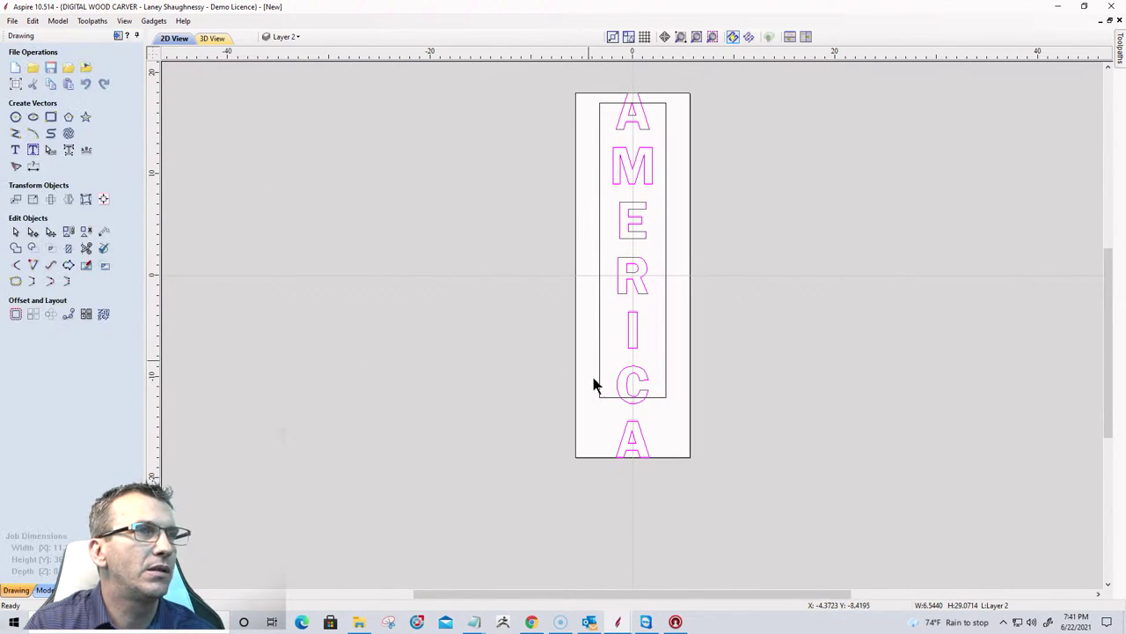
key(Delete)
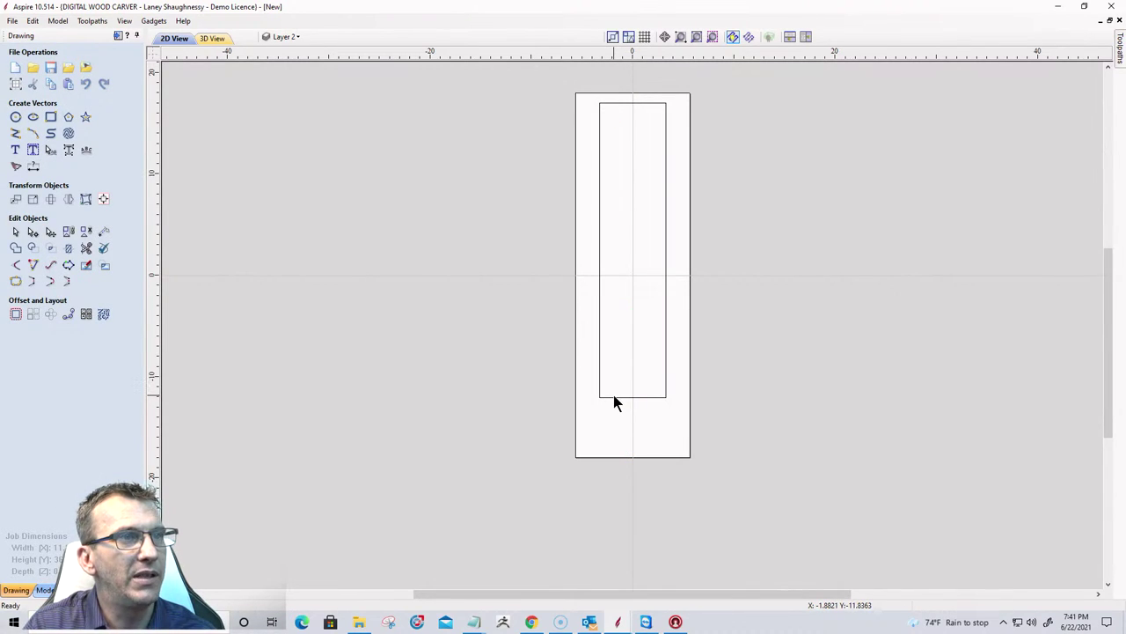
click(599, 324)
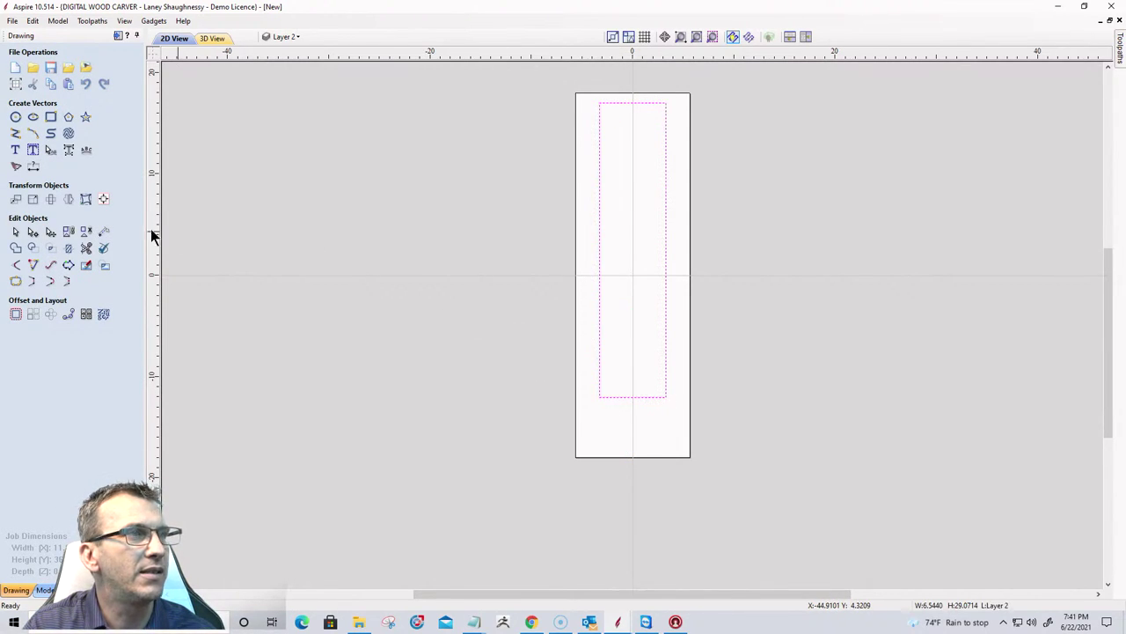
click(33, 153)
Type A, M, E, R, I, C, A stacked one letter per line.
text(A )
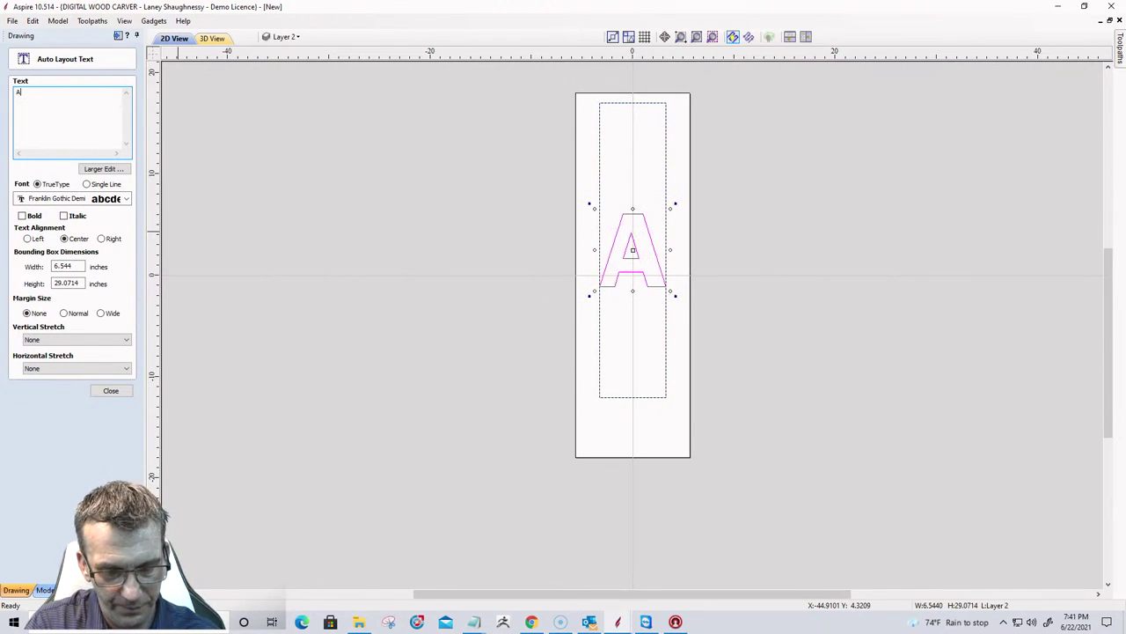
text(M )
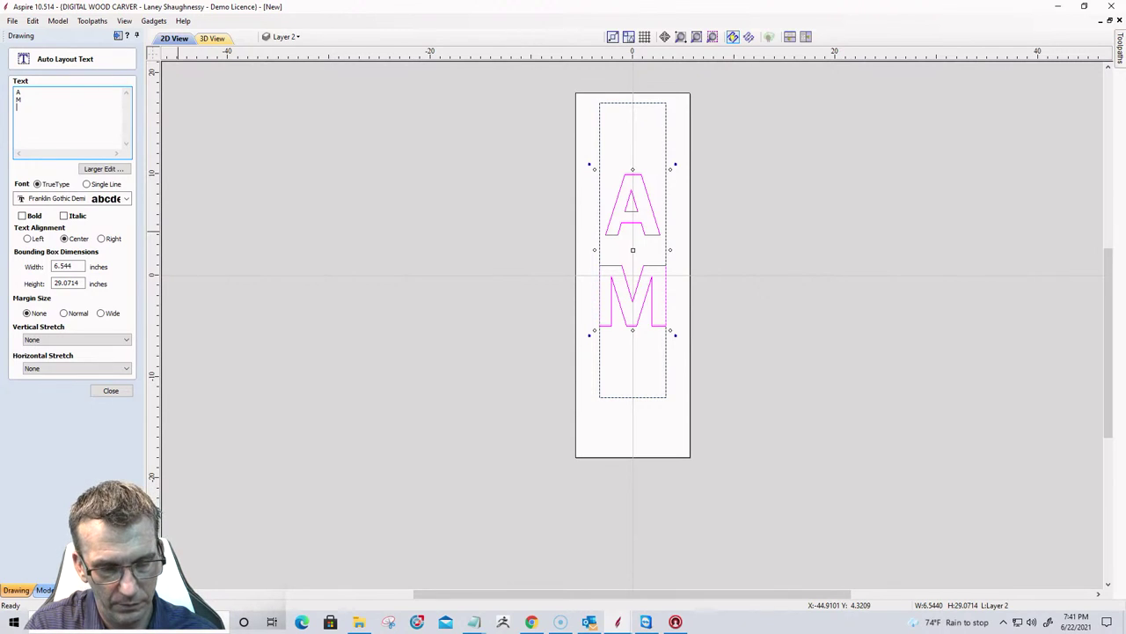
text(E)
key(Return)
text(R )
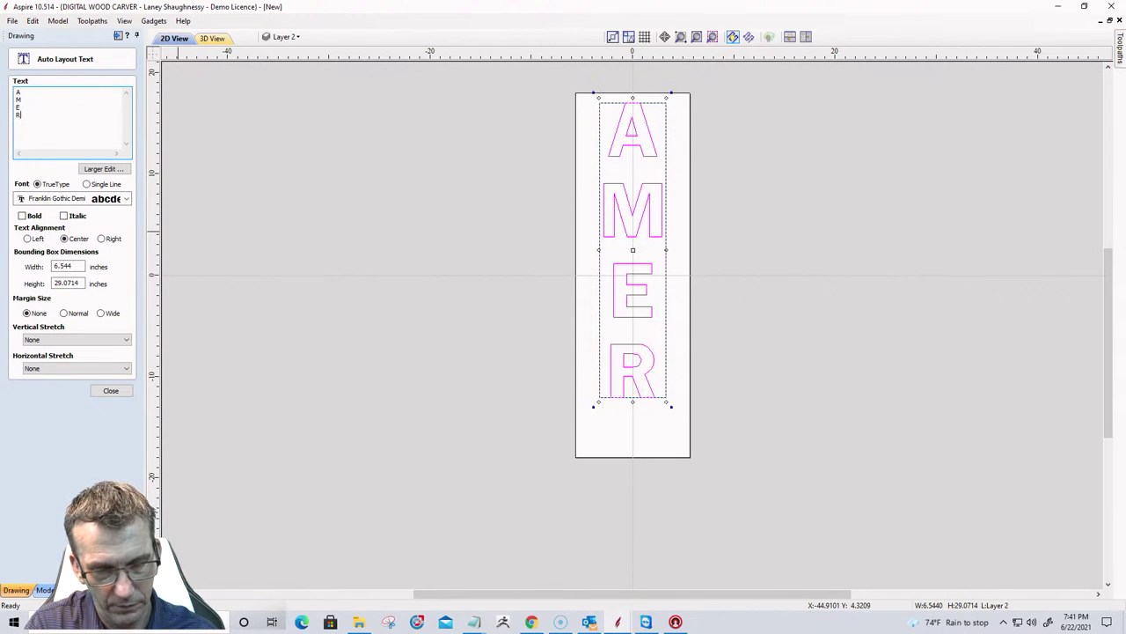
text(I )
text(C)
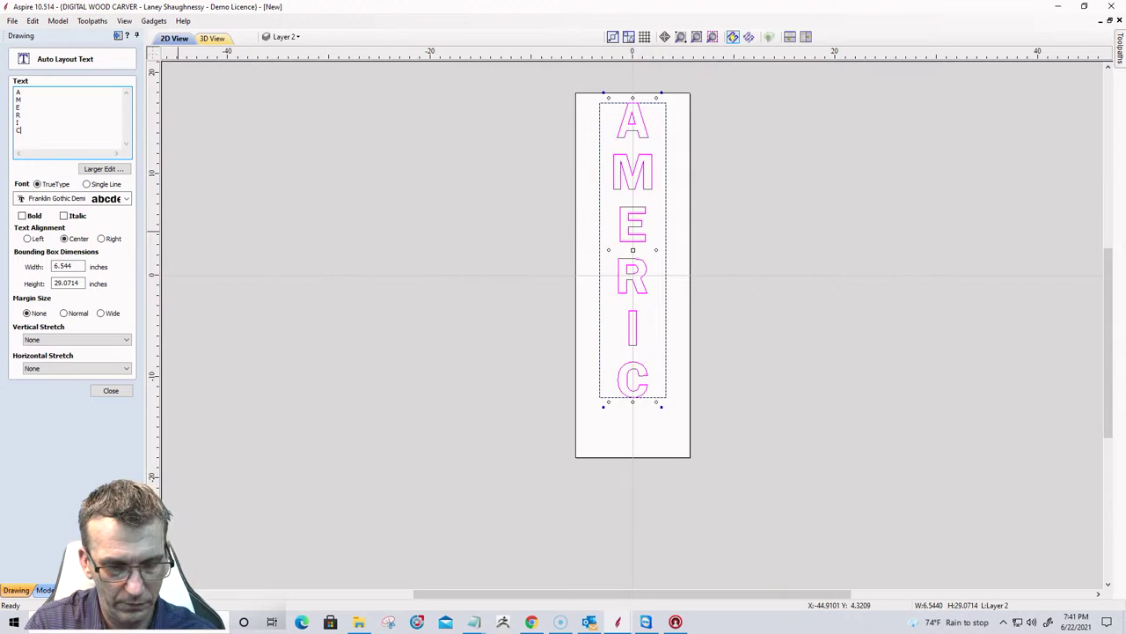
key(Return)
text(A)
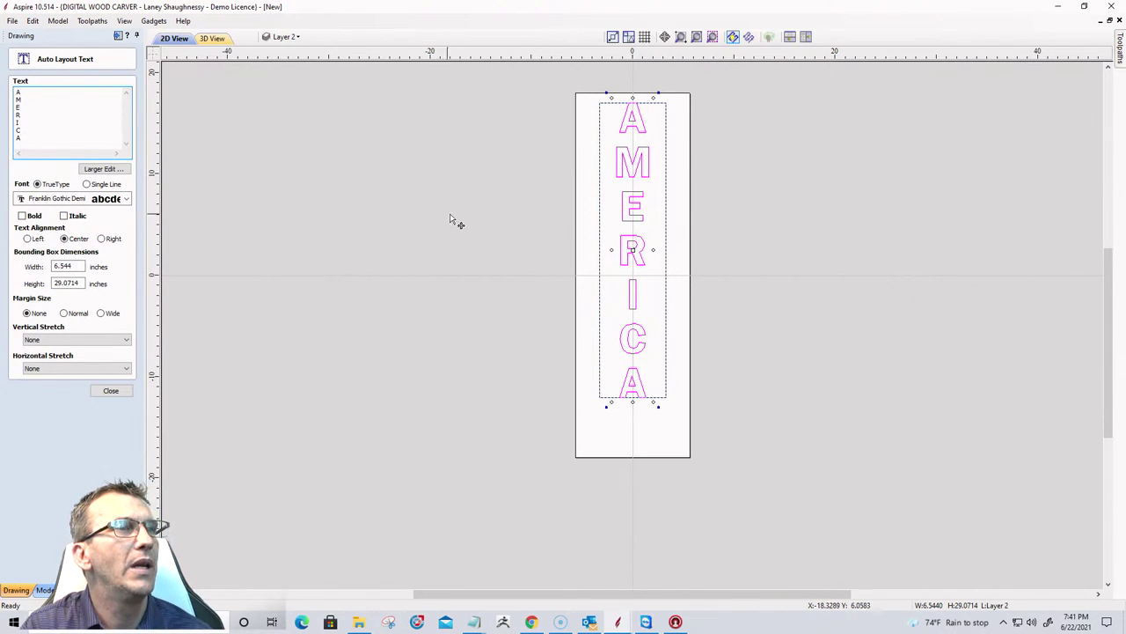
Try the Elephant font on the stacked AMERICA letters.
click(124, 199)
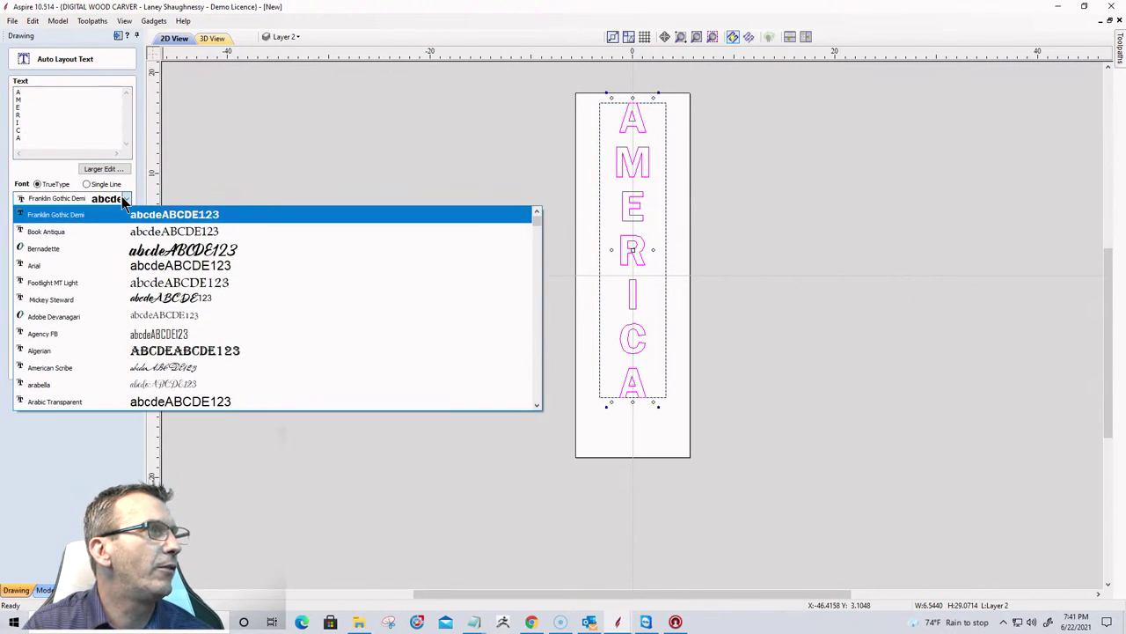
scroll(119, 275, down, 5)
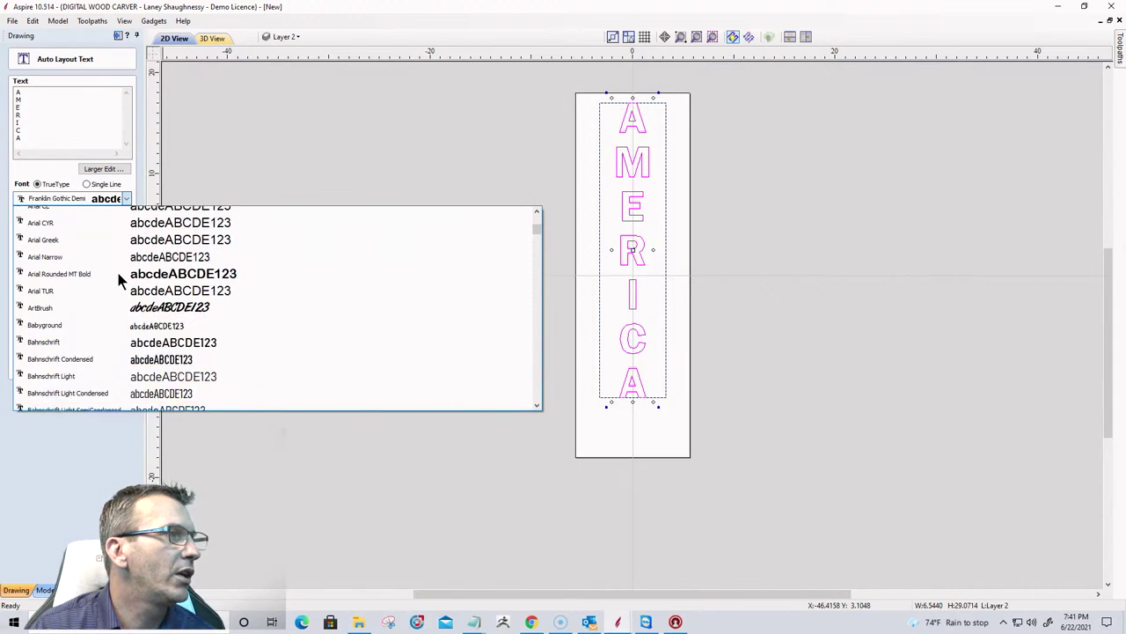
scroll(119, 275, down, 4)
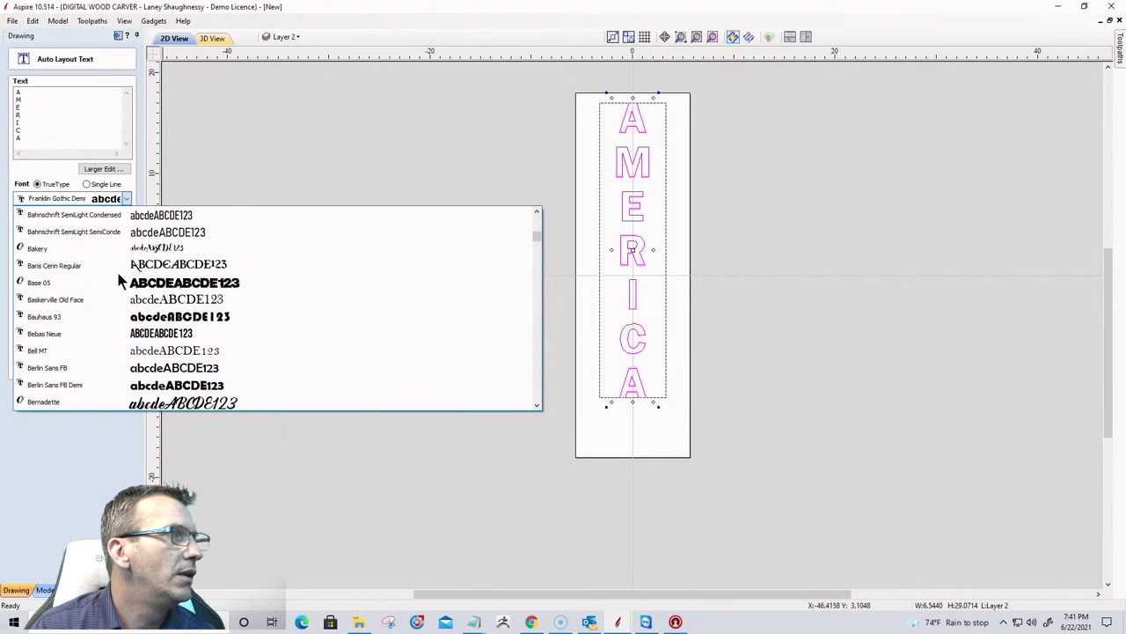
scroll(120, 301, down, 4)
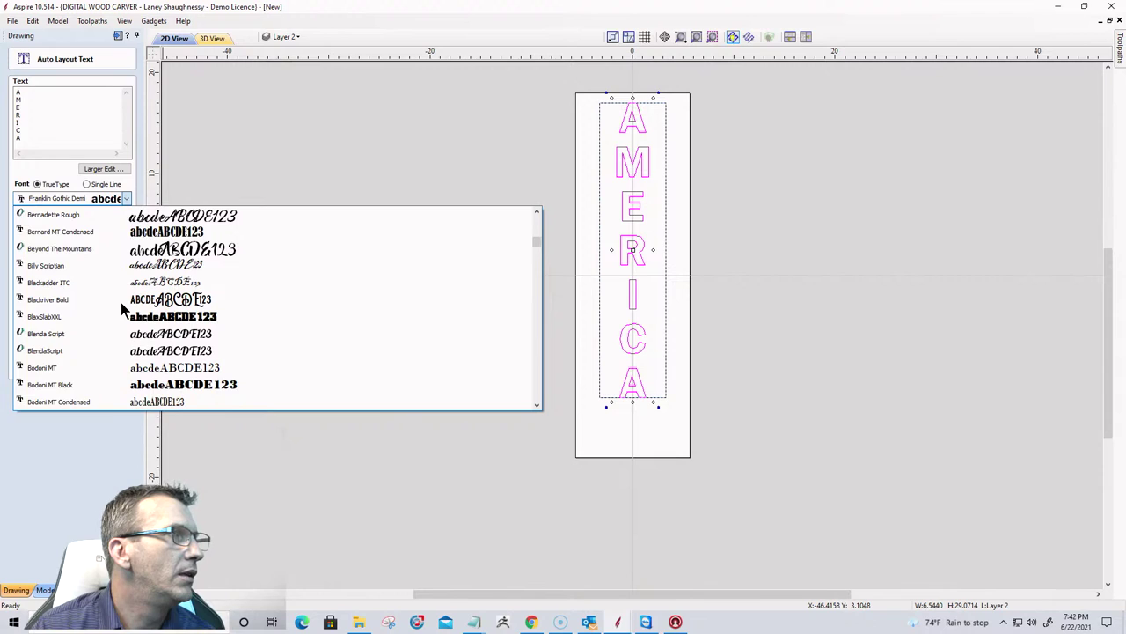
scroll(120, 302, down, 6)
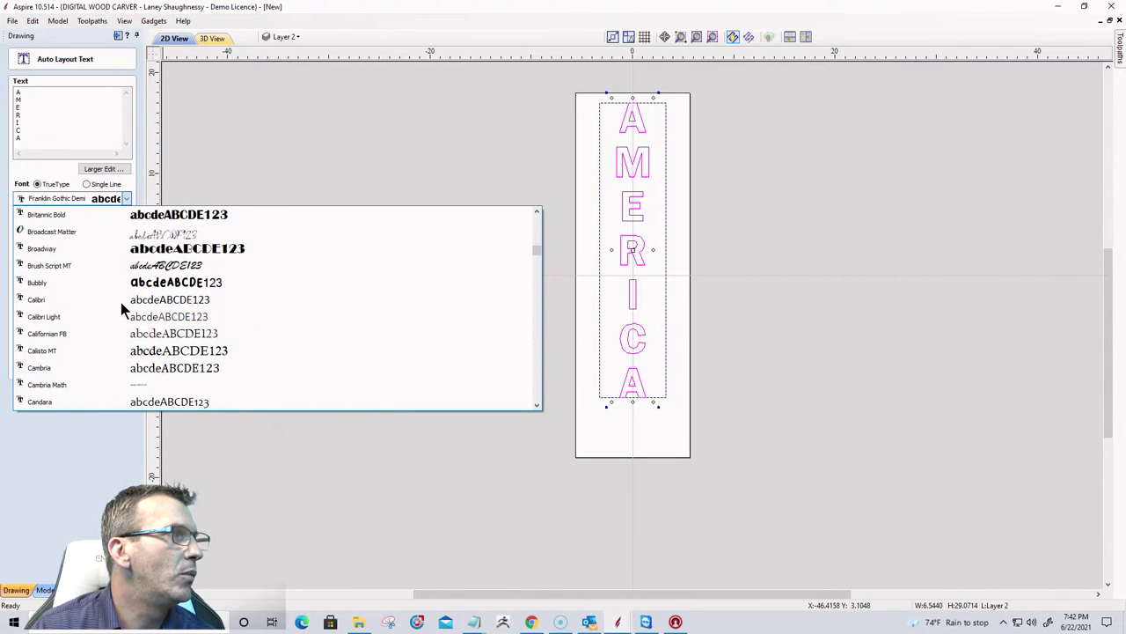
scroll(120, 302, down, 12)
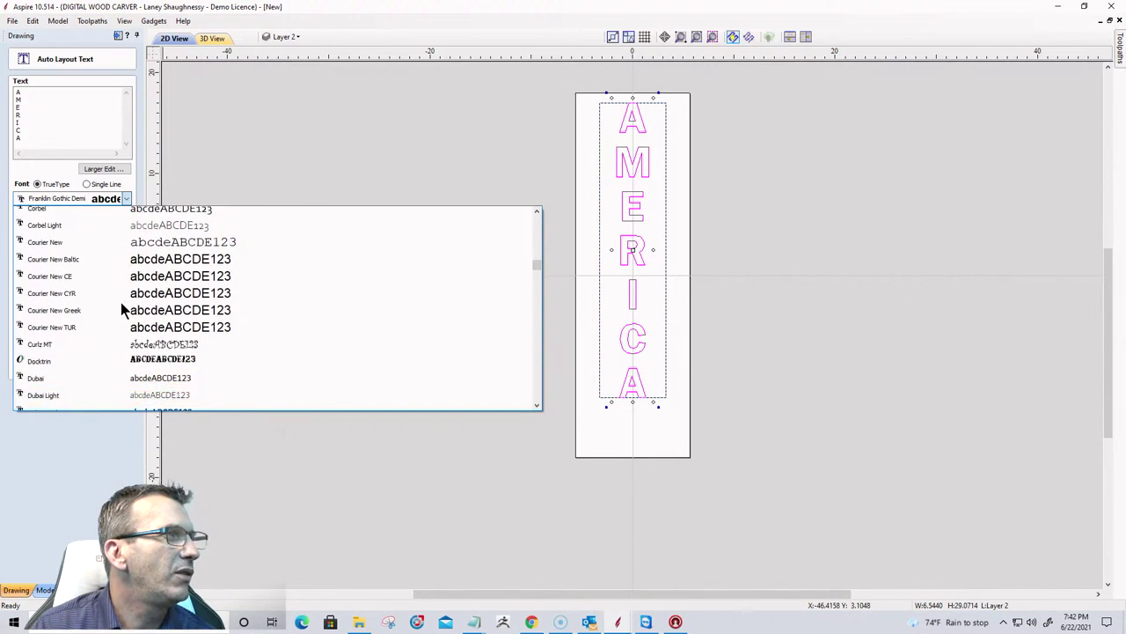
scroll(121, 302, down, 3)
scroll(121, 302, down, 1)
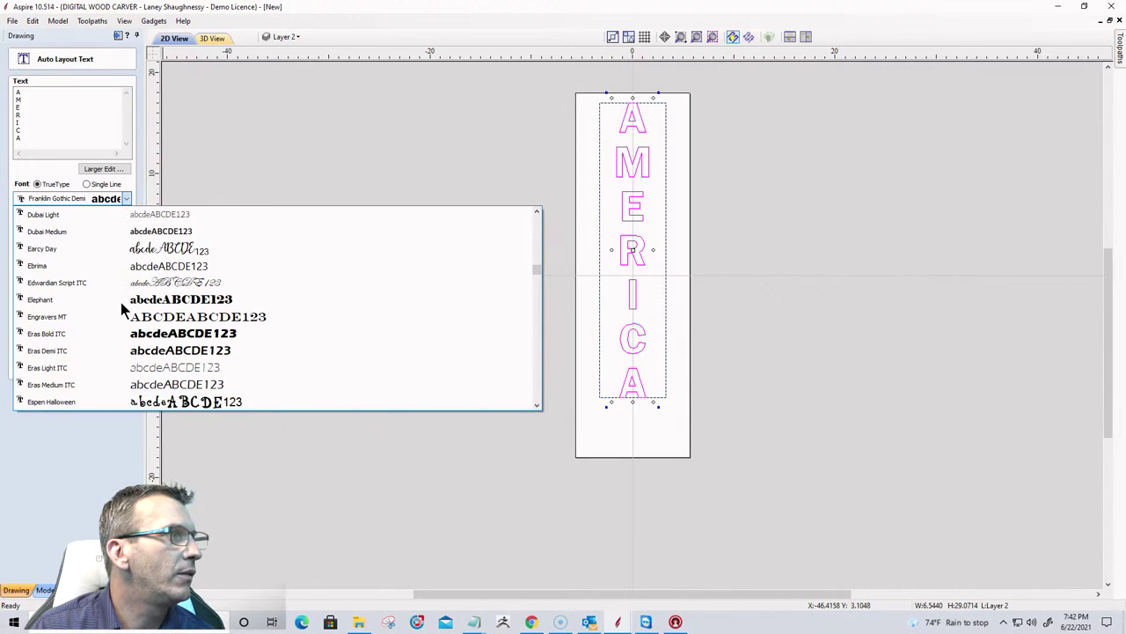
click(121, 302)
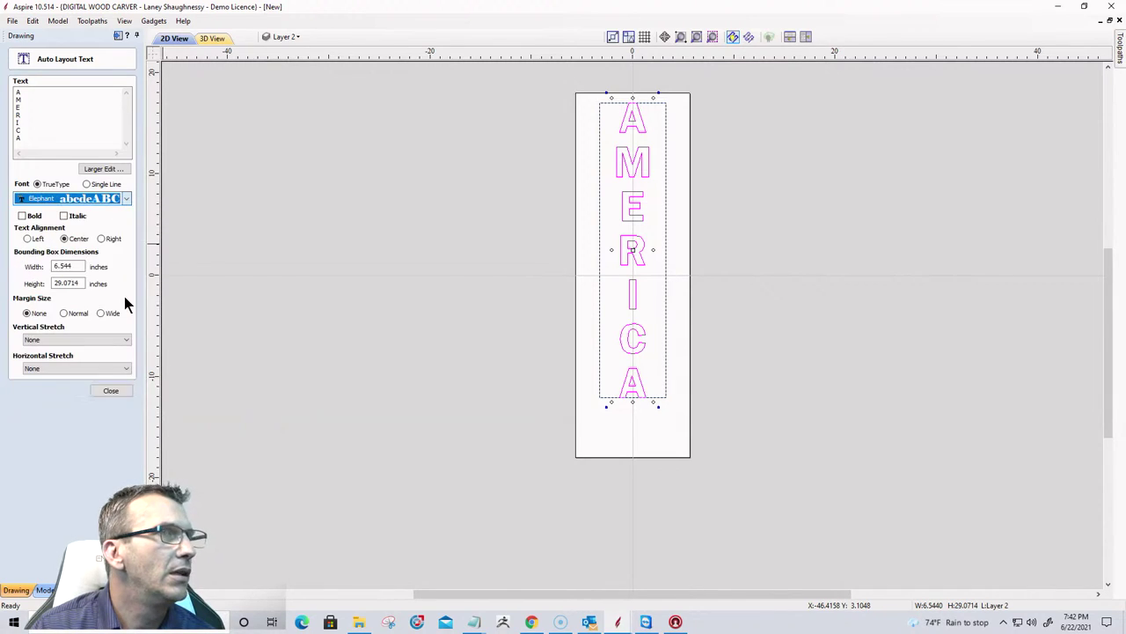
Switch the letters to IFC RAILROAD, close the text layout, and reselect the AMERICA text.
click(126, 199)
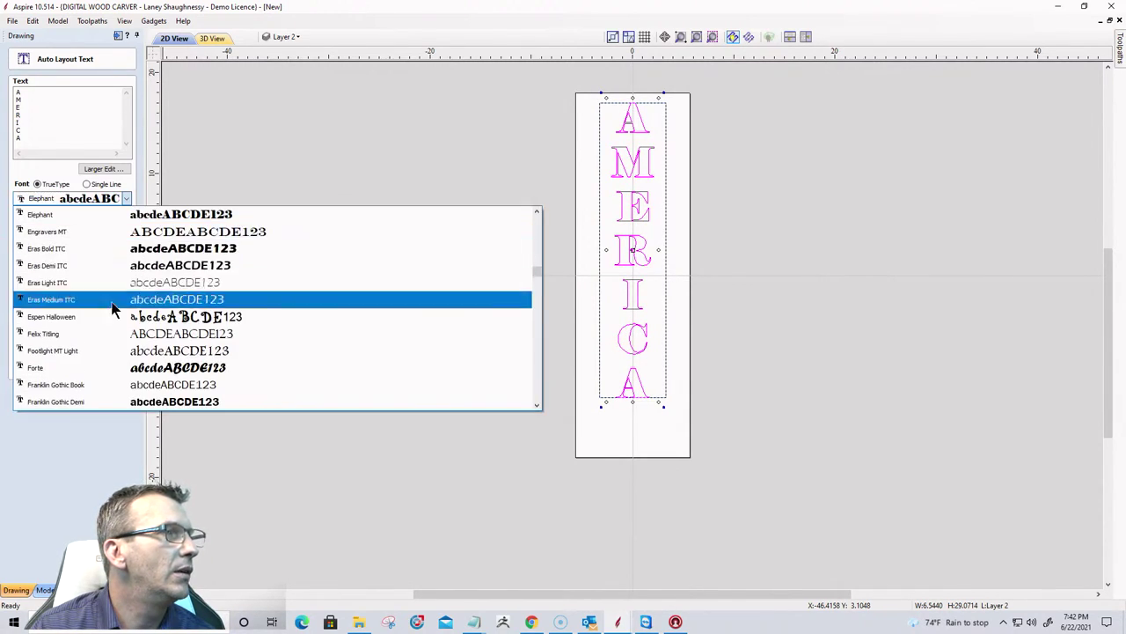
scroll(111, 360, down, 12)
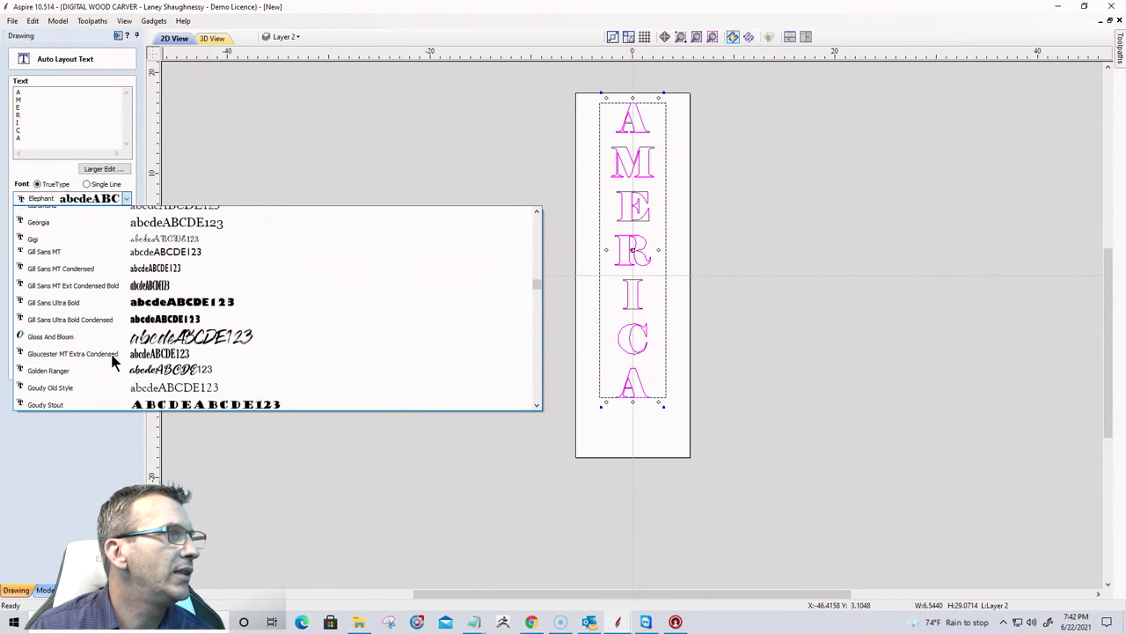
scroll(112, 361, down, 5)
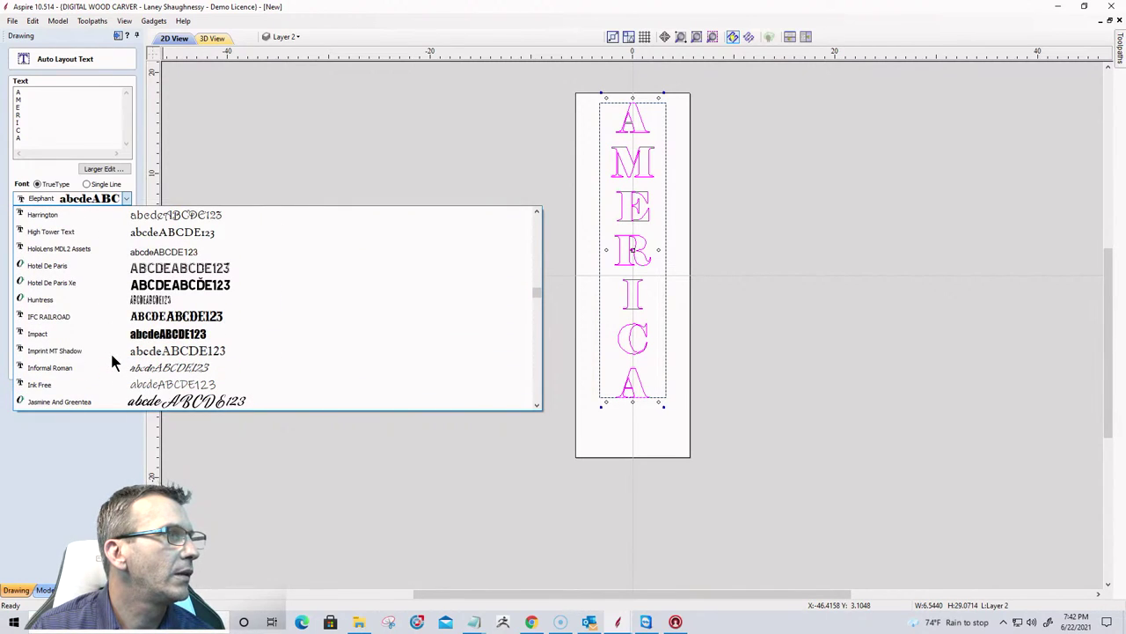
click(220, 317)
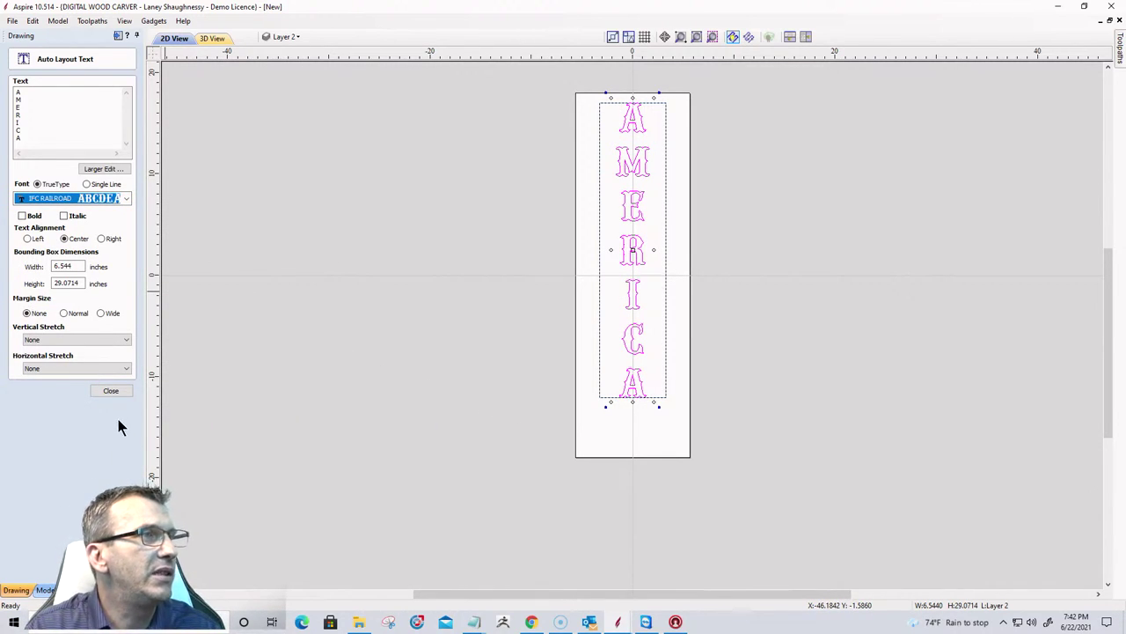
click(111, 392)
click(599, 384)
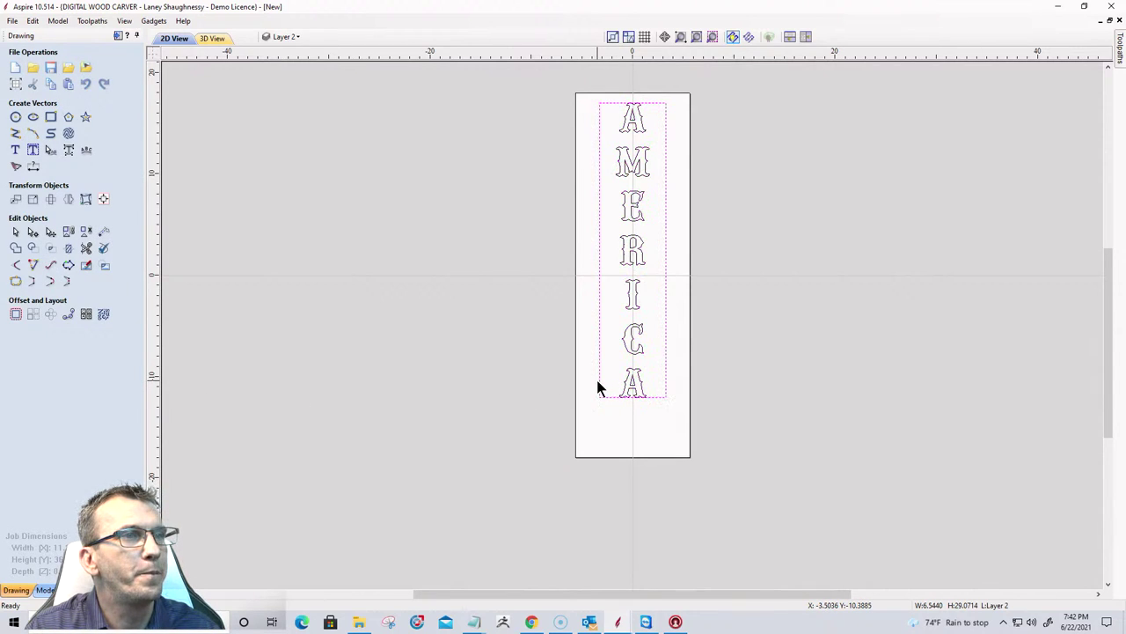
click(596, 385)
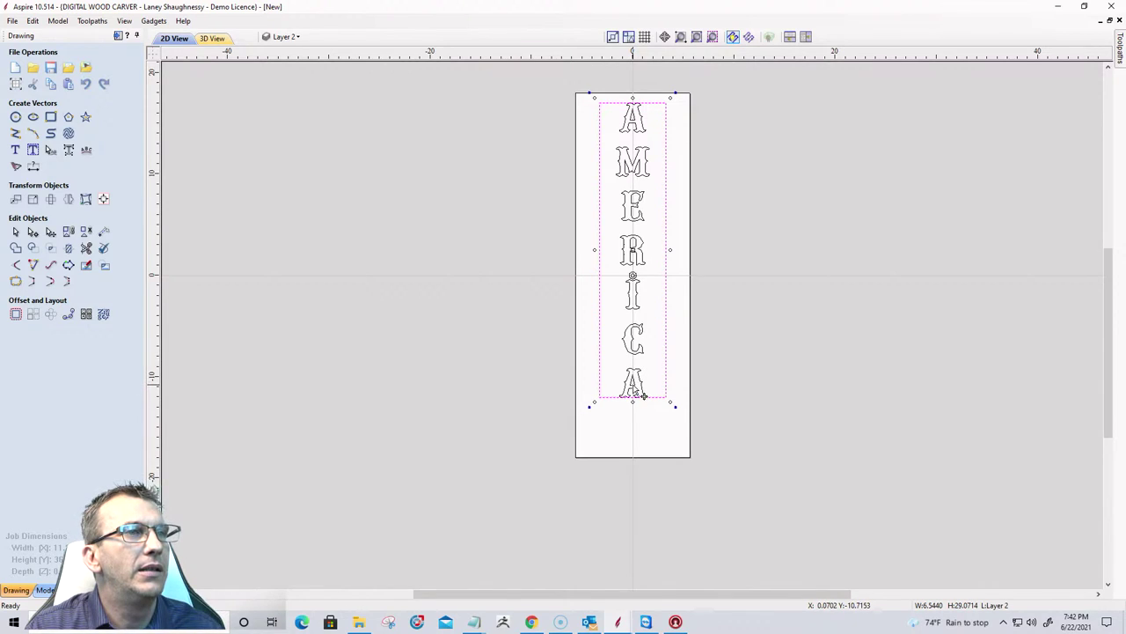
scroll(643, 396, up, 2)
scroll(632, 383, down, 4)
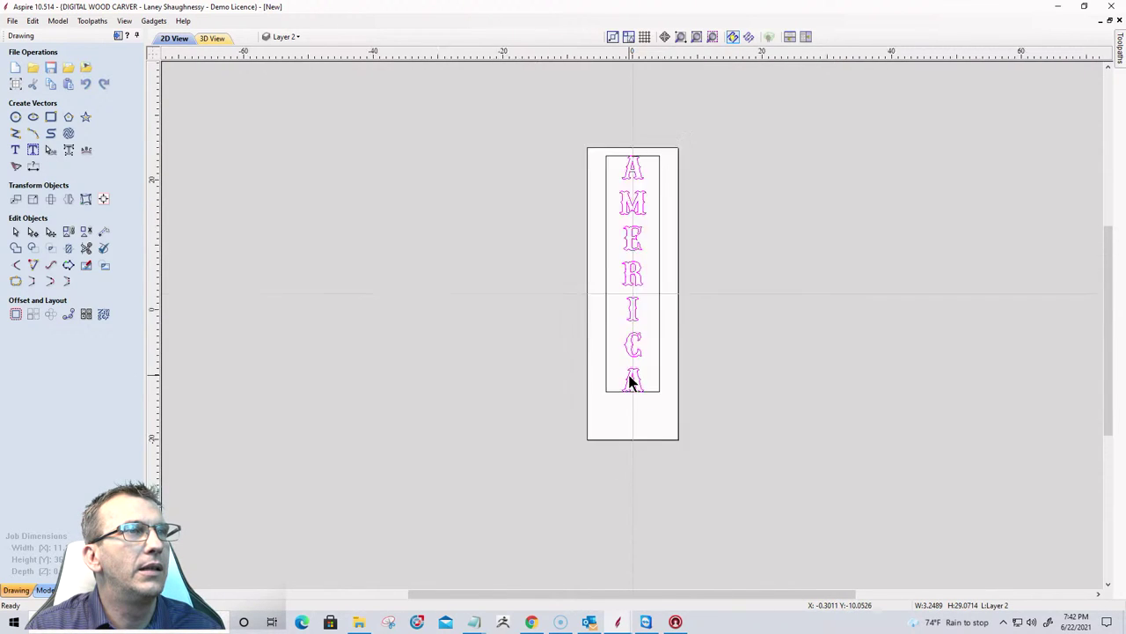
scroll(630, 381, down, 1)
scroll(626, 294, up, 2)
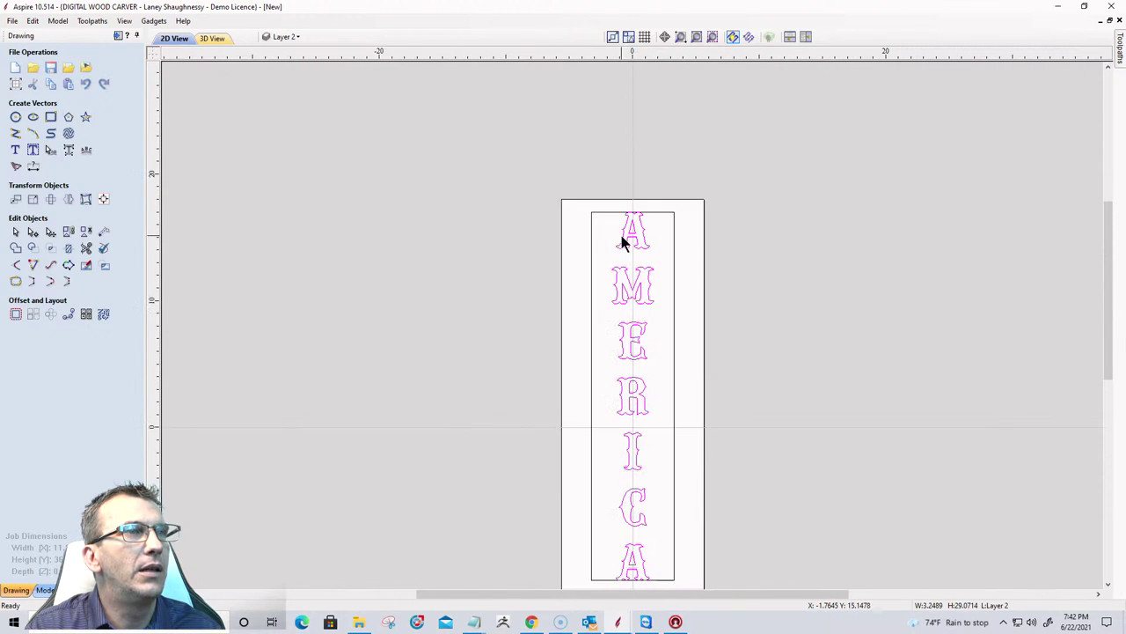
click(619, 303)
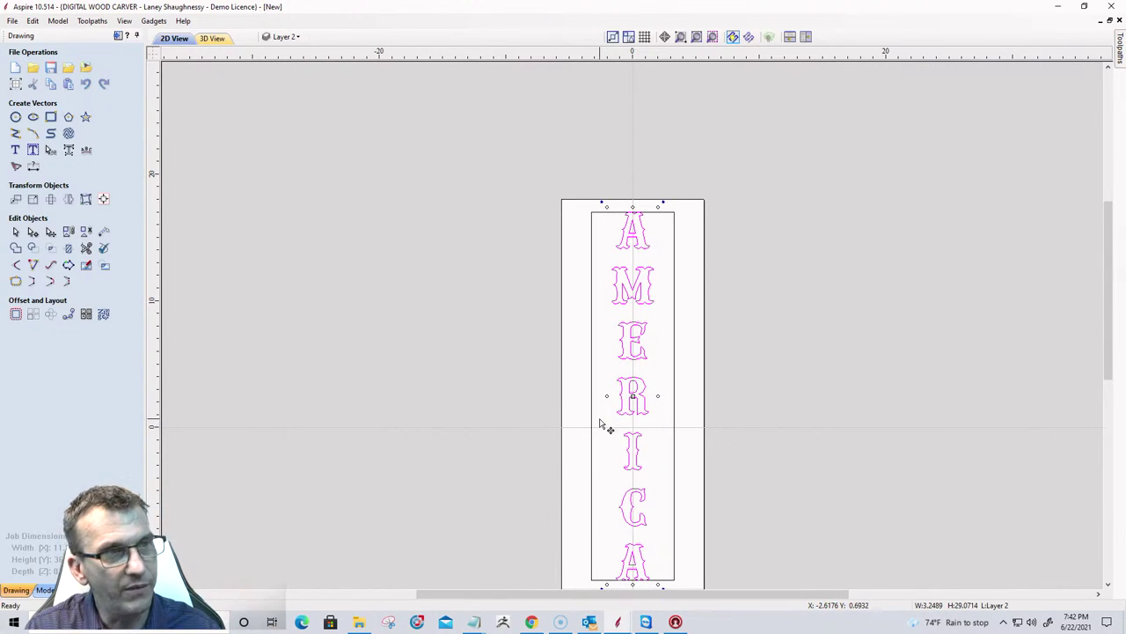
Deselect the AMERICA text and zoom in on the bottom A and the space beneath it.
click(605, 396)
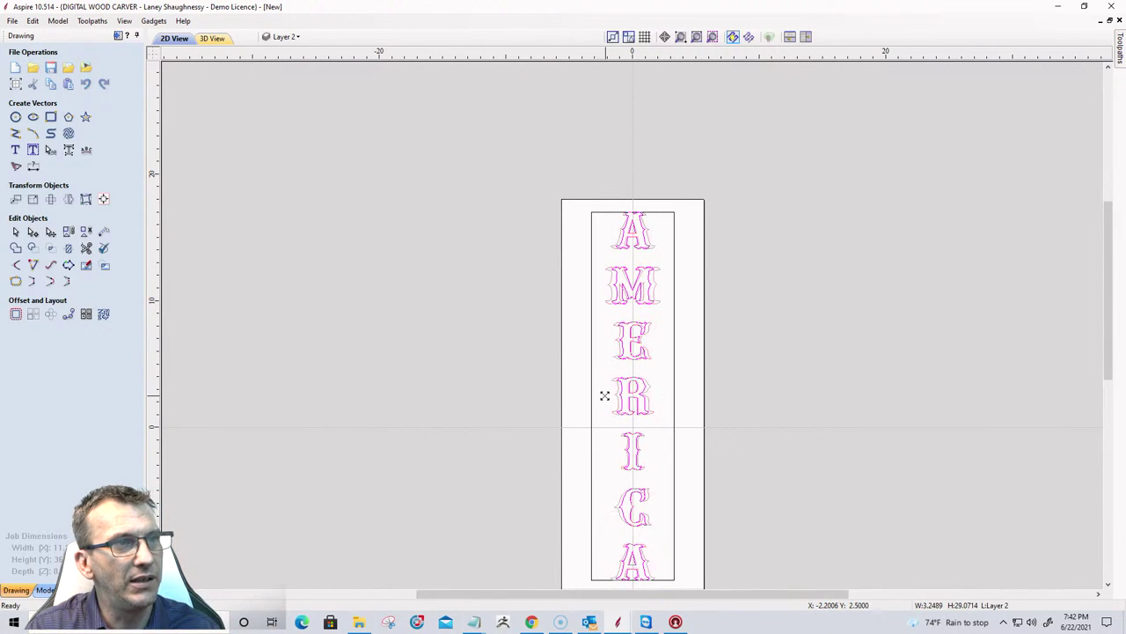
click(605, 396)
scroll(666, 359, down, 2)
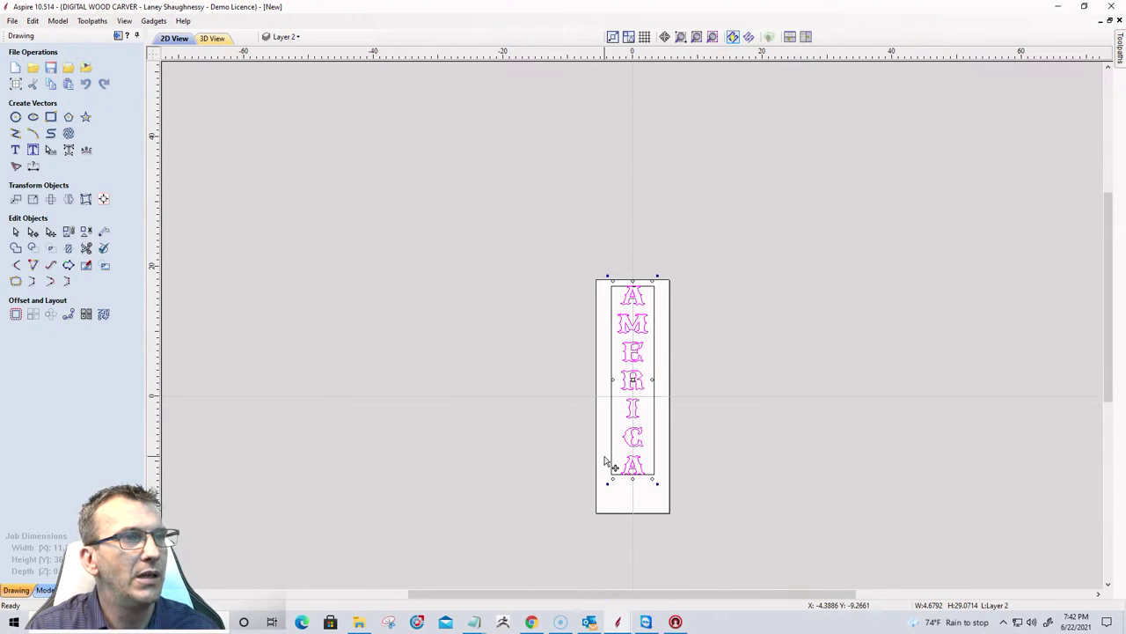
scroll(621, 462, up, 3)
scroll(631, 352, down, 3)
click(586, 396)
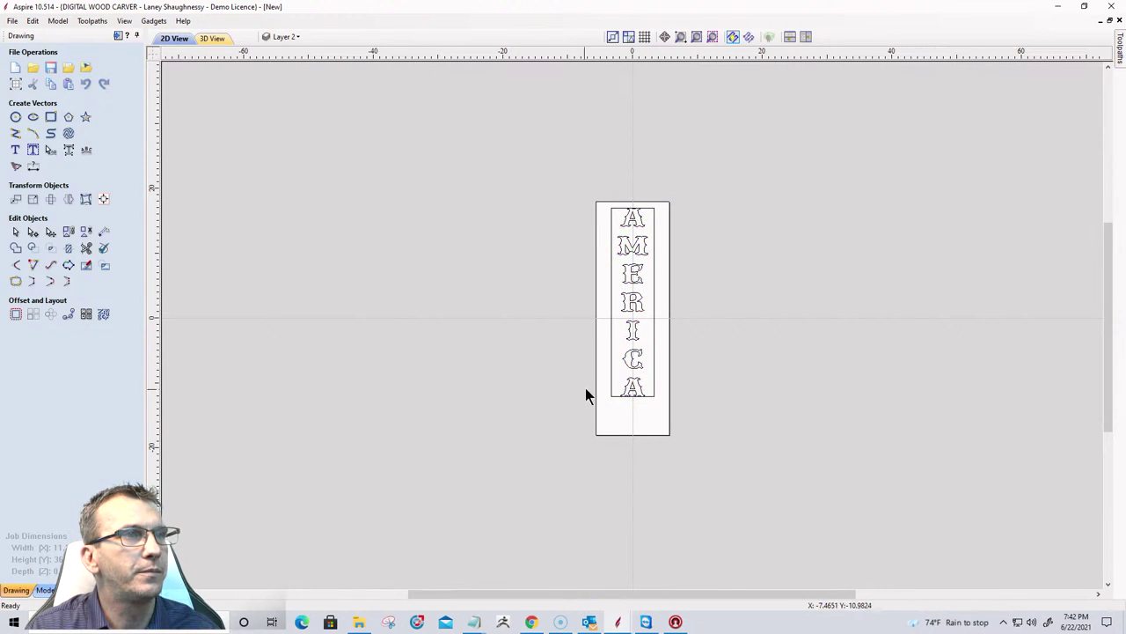
scroll(587, 394, up, 2)
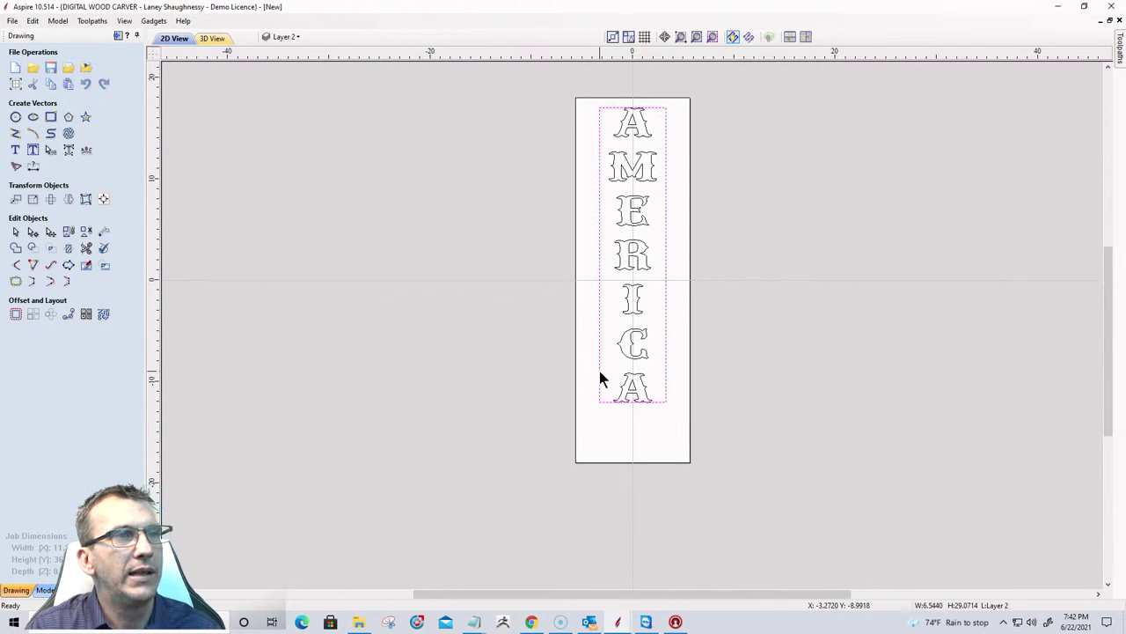
scroll(599, 422, up, 2)
scroll(601, 457, up, 3)
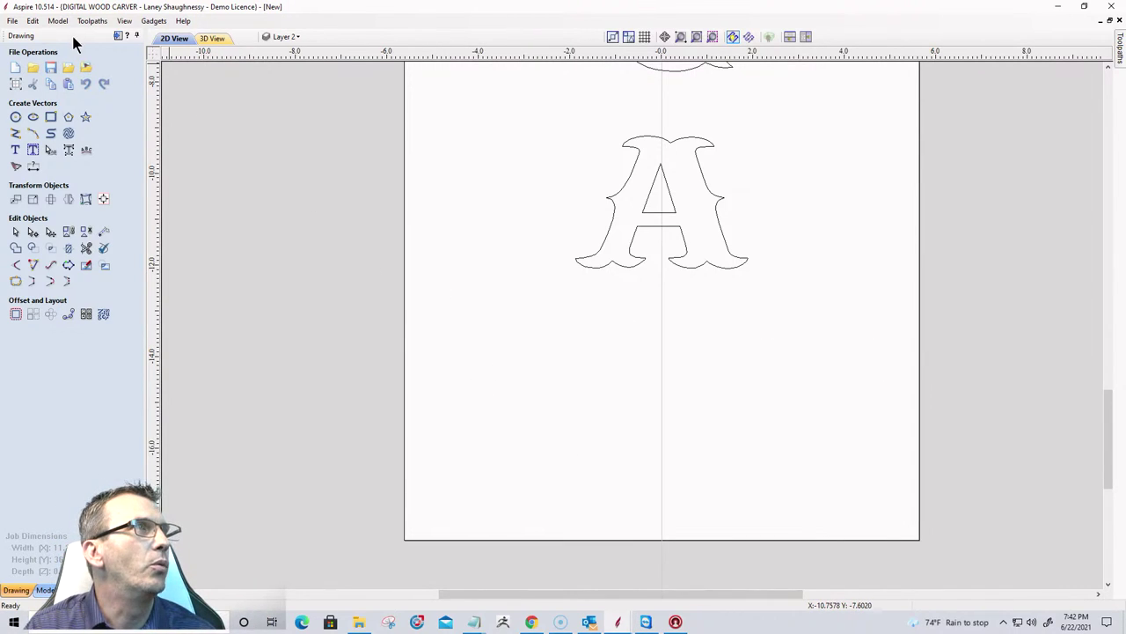
Import the laurel wreath bitmap from Downloads and select it where it frames the R and I.
click(85, 69)
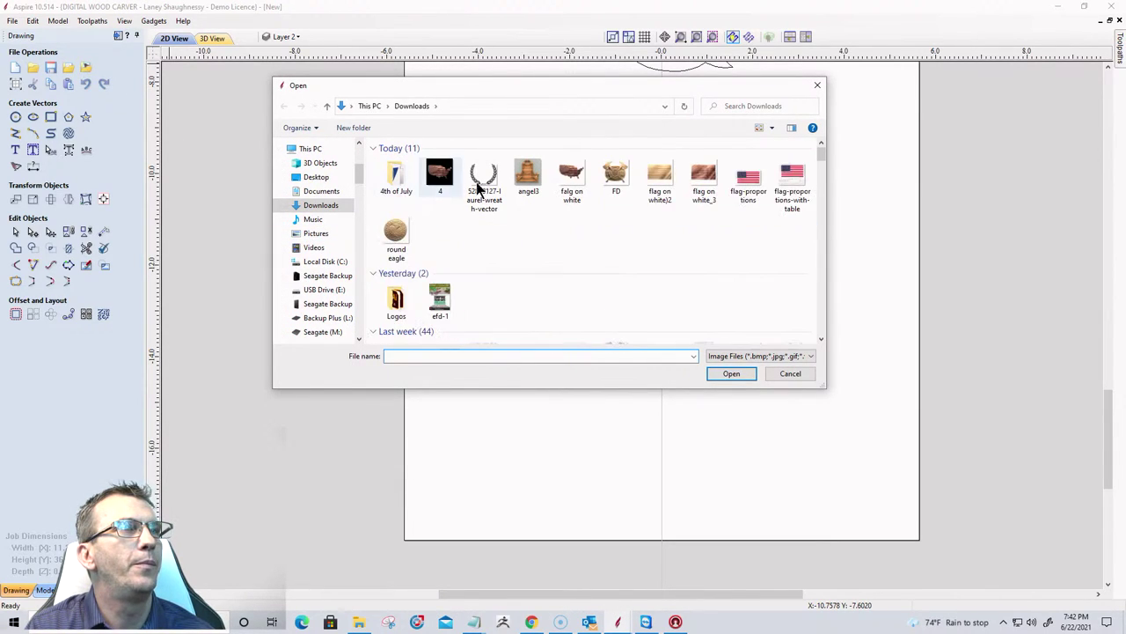
double_click(482, 181)
scroll(752, 465, down, 1)
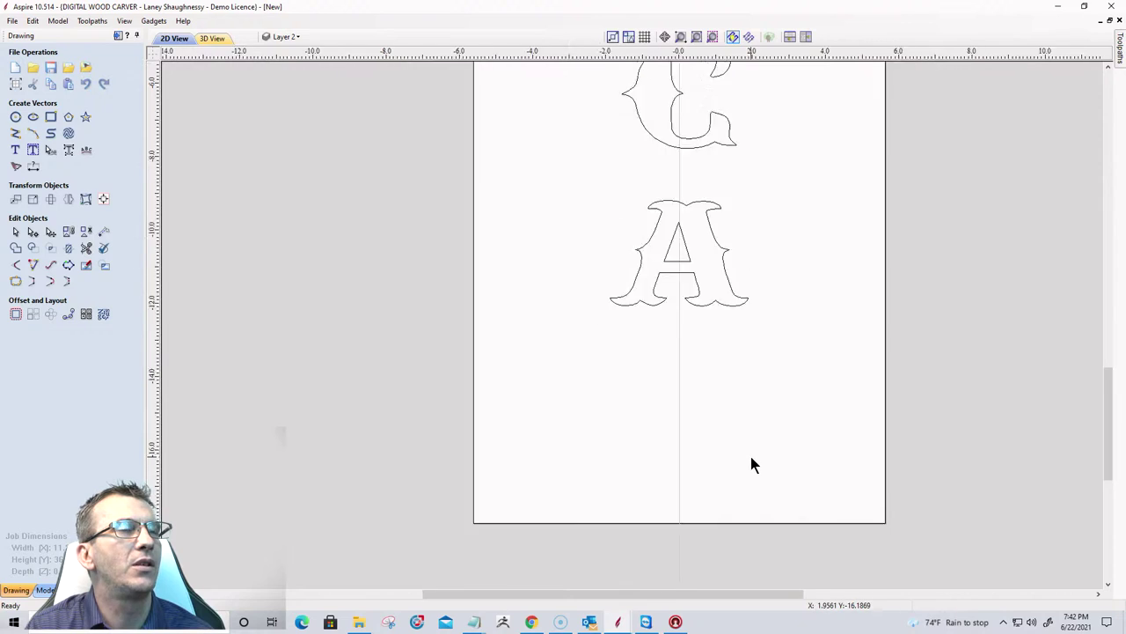
scroll(753, 465, down, 2)
scroll(566, 144, up, 2)
scroll(528, 229, down, 1)
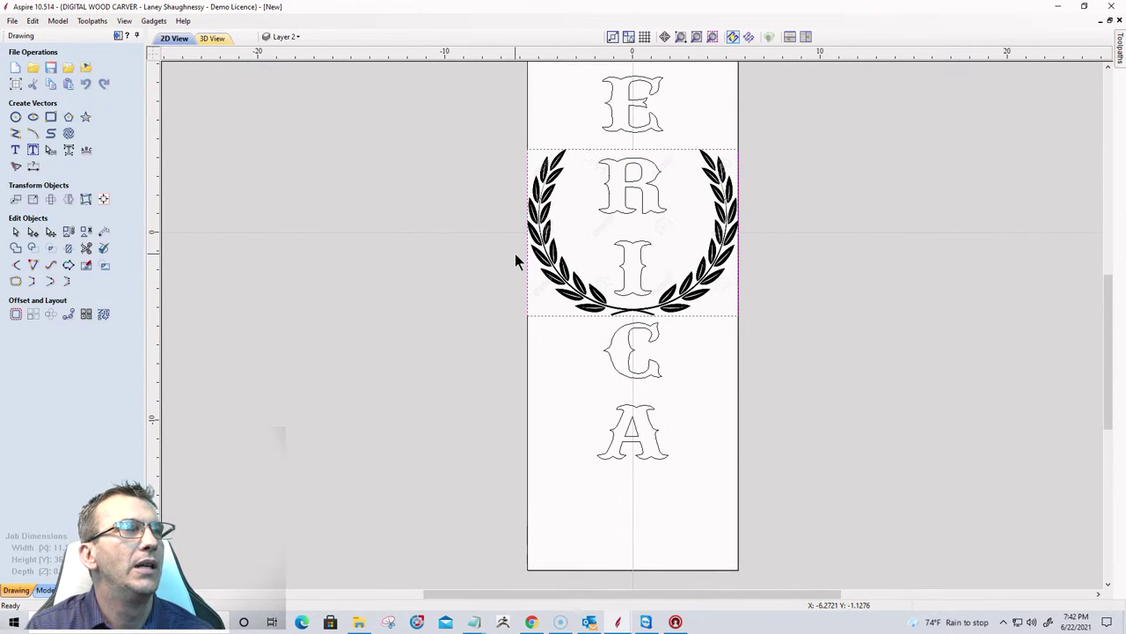
click(546, 238)
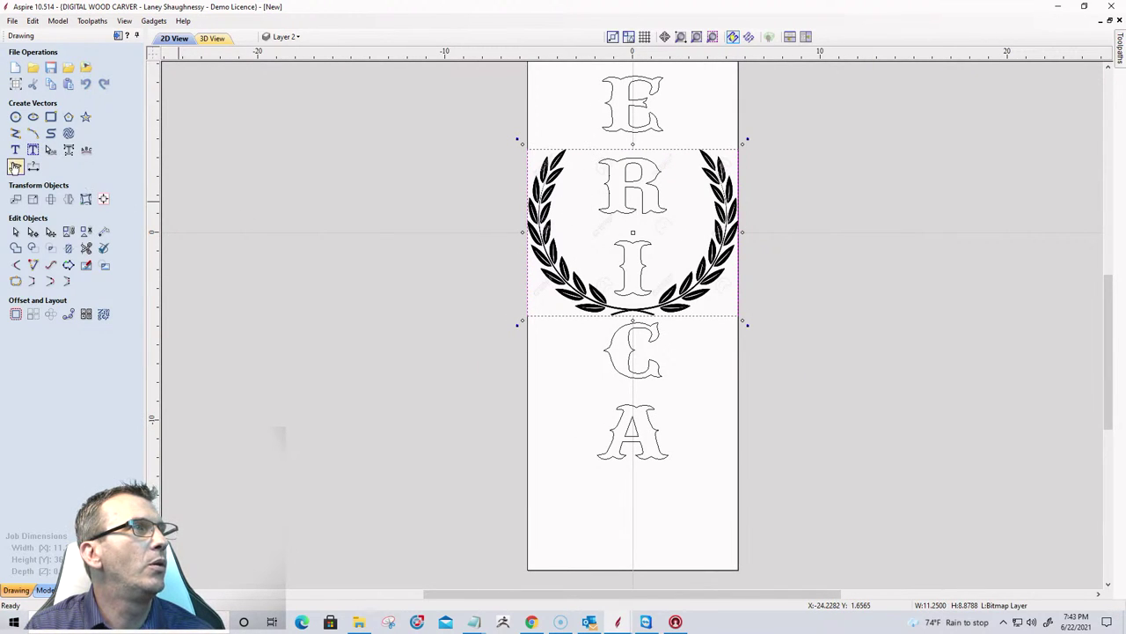
Trace the wreath bitmap with 0% fading, 0.75 threshold, and default corner fit and noise.
click(15, 167)
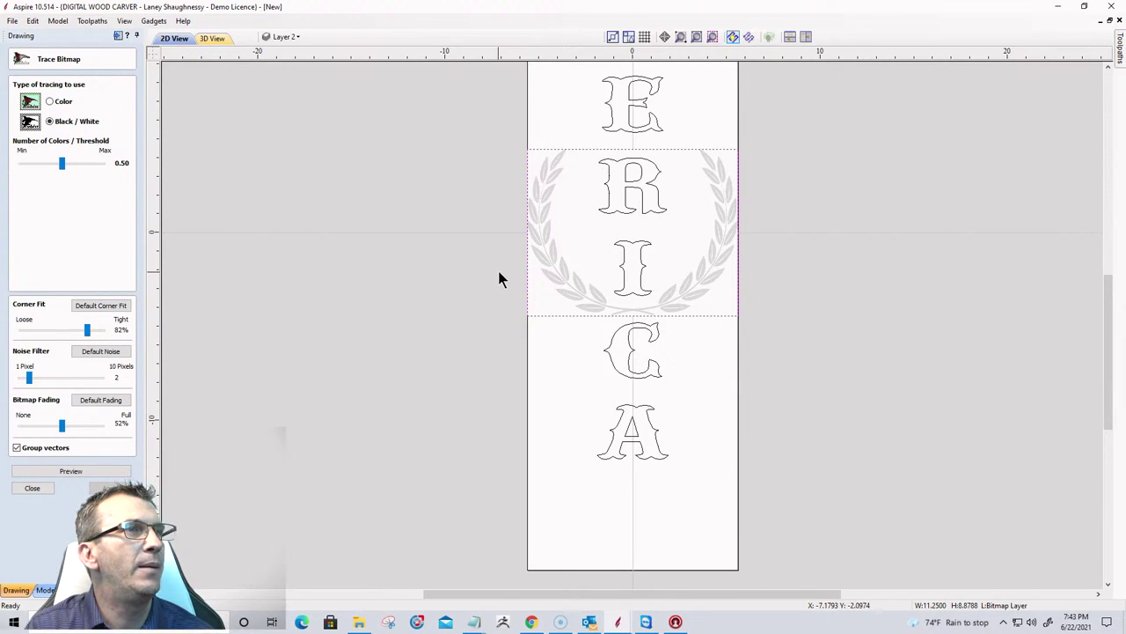
scroll(536, 250, up, 2)
key(Escape)
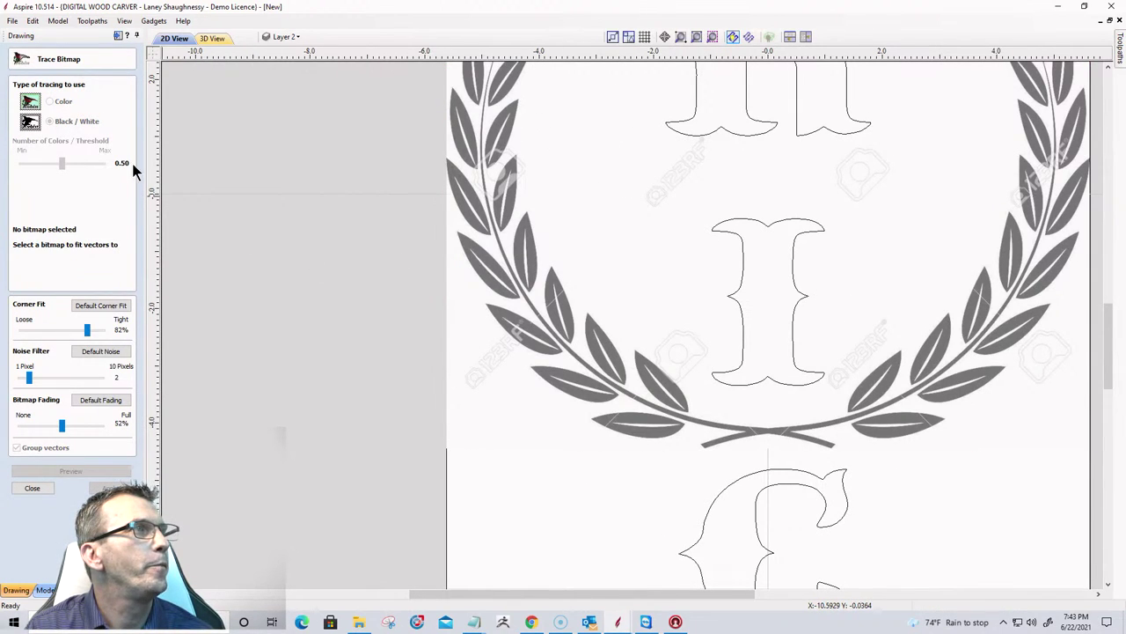
click(472, 230)
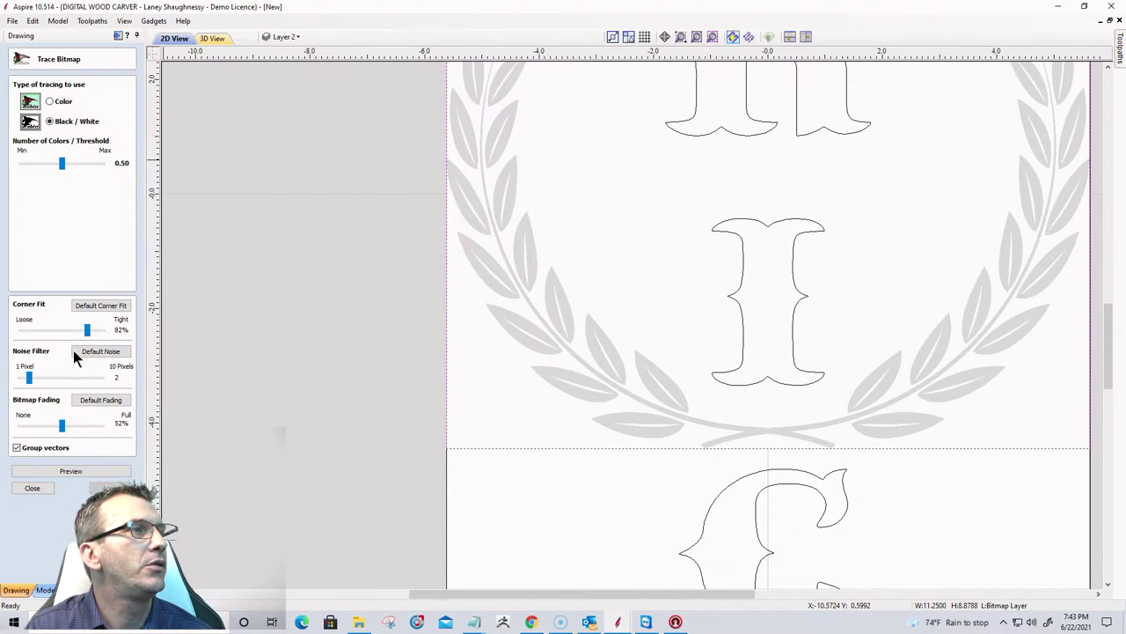
drag(61, 426, 9, 425)
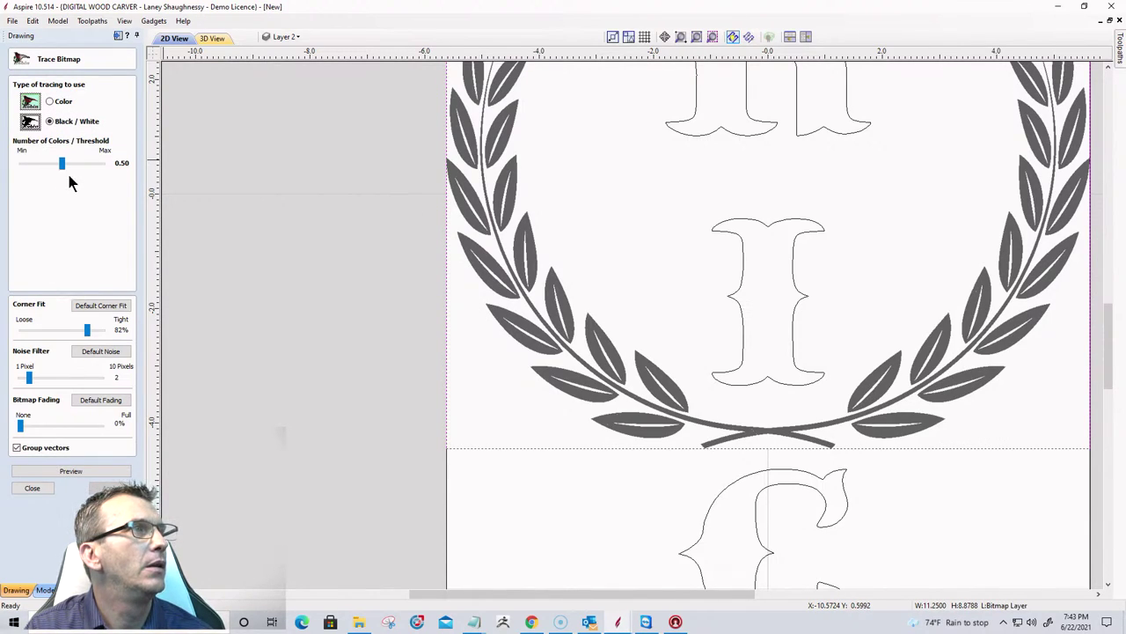
drag(62, 164, 81, 164)
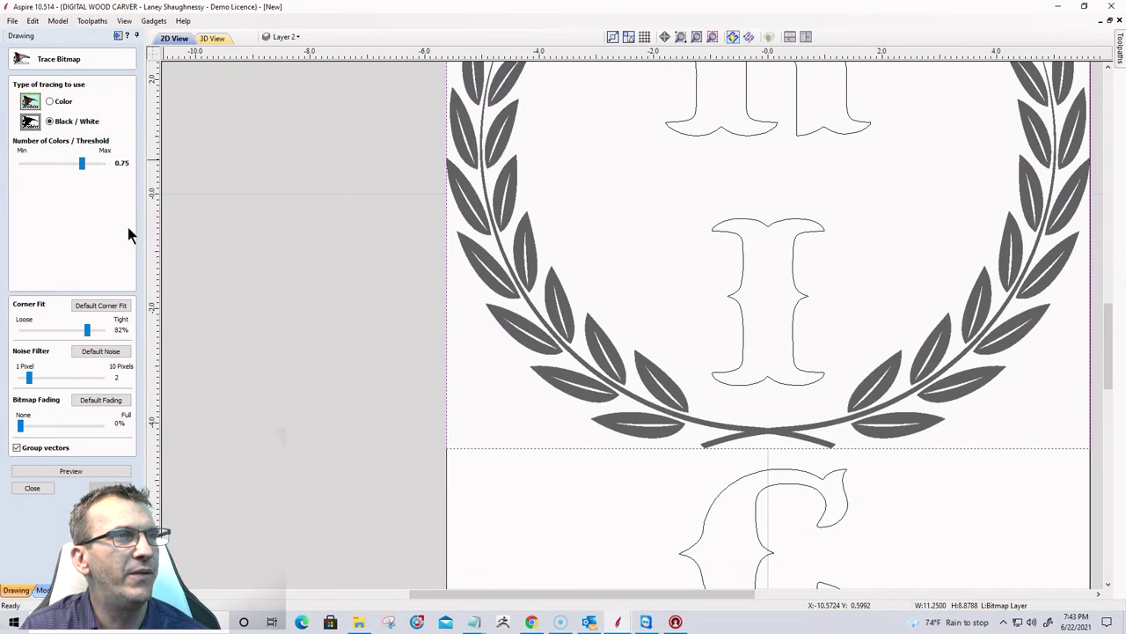
click(98, 305)
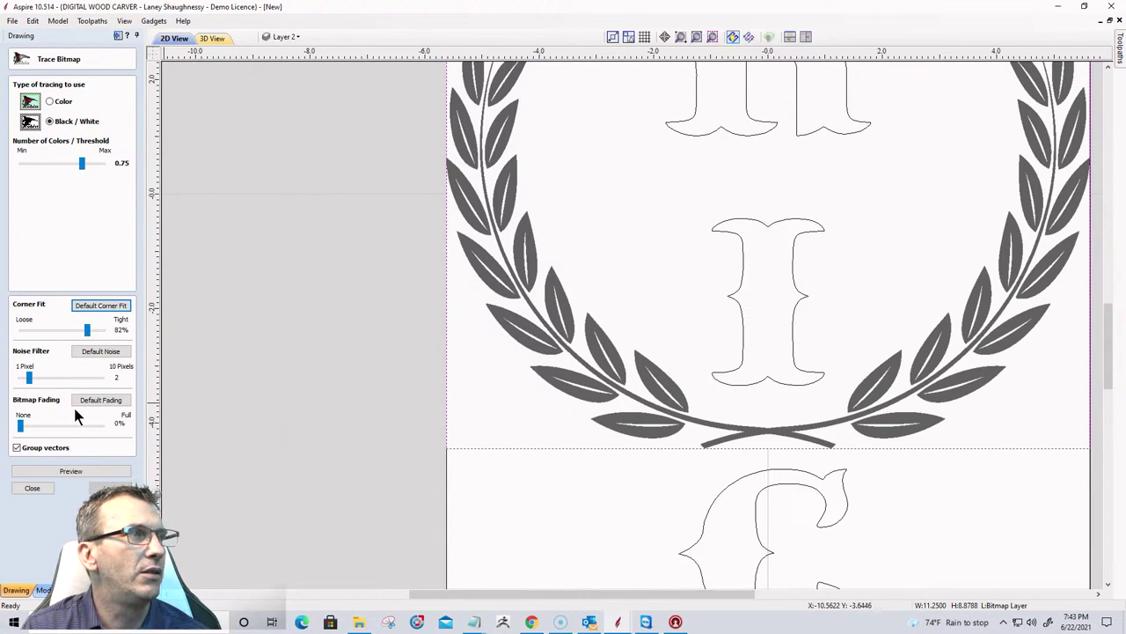
click(98, 351)
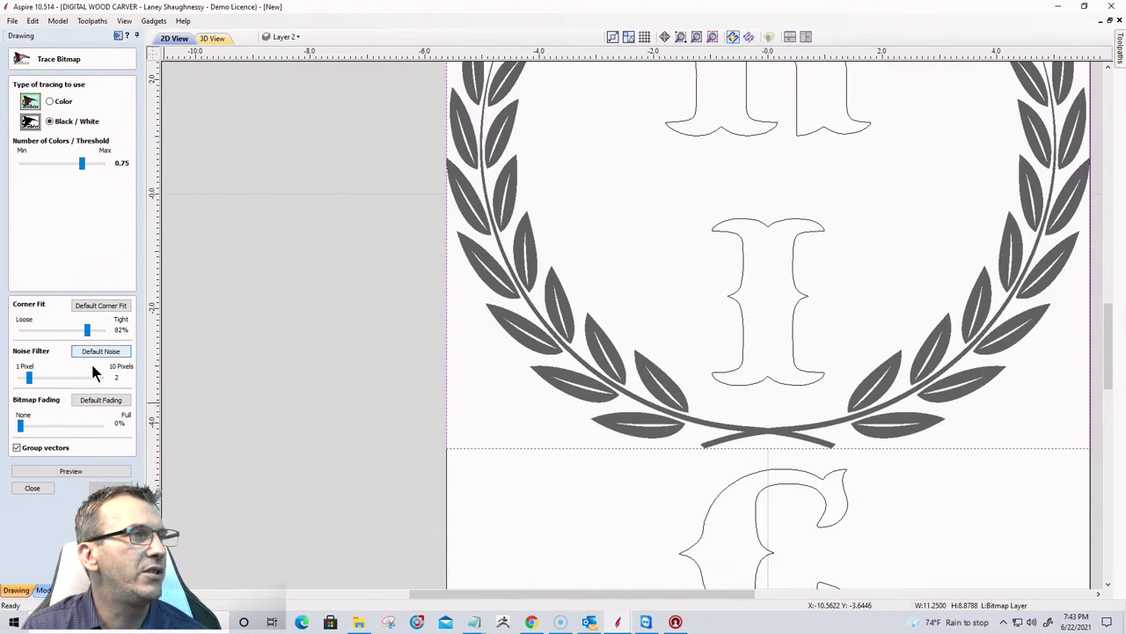
click(59, 470)
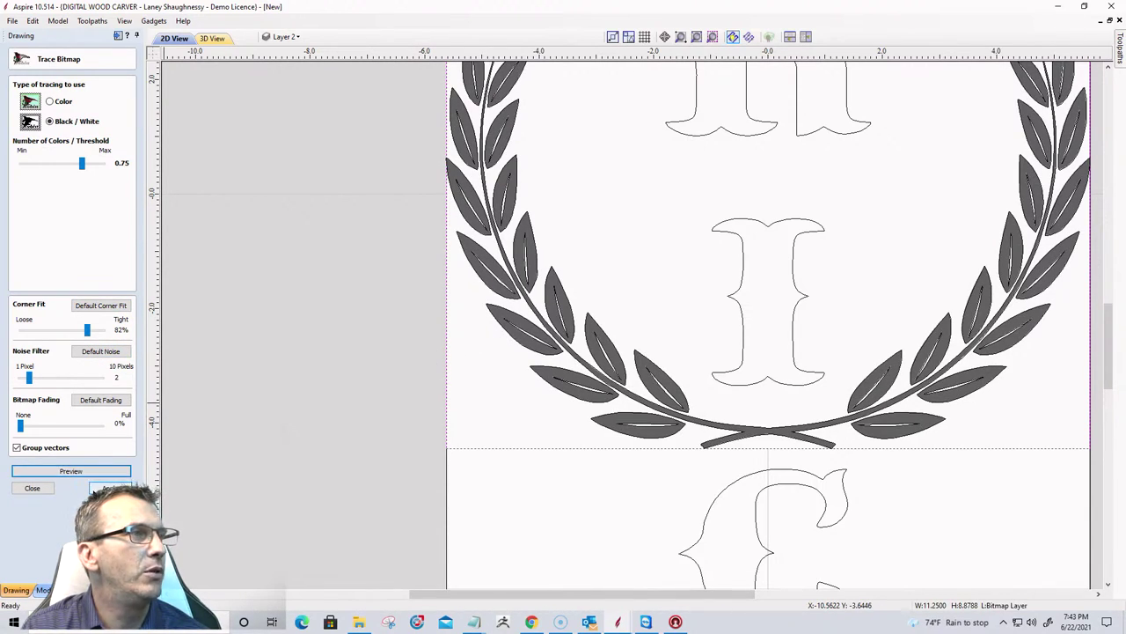
click(29, 489)
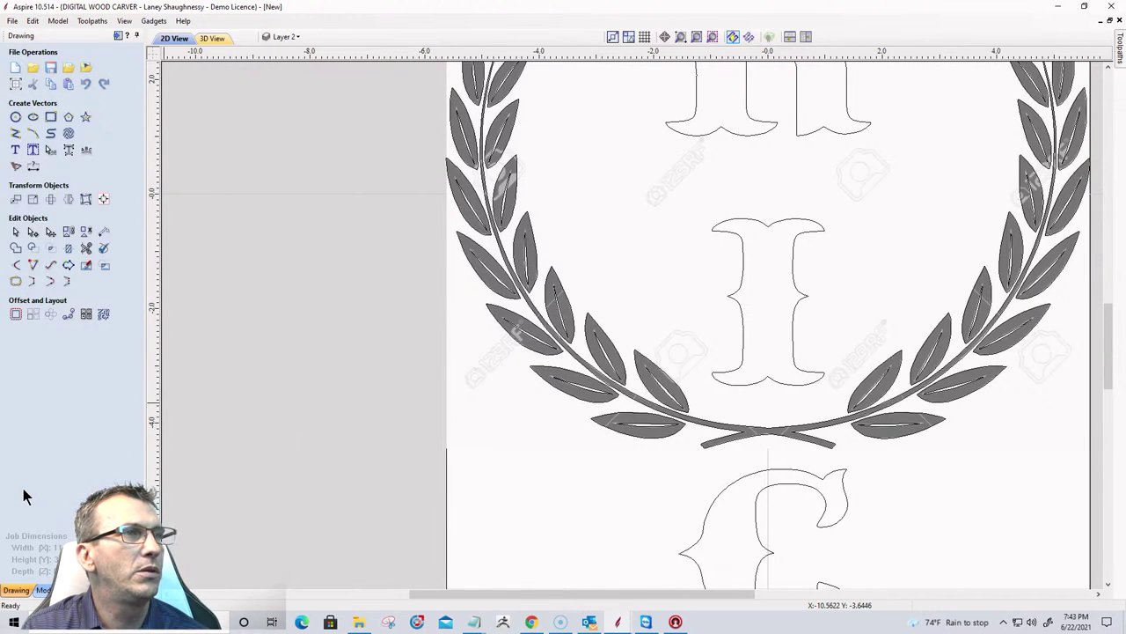
Delete the wreath bitmap, keeping its traced vectors, and select the traced outline.
click(558, 227)
key(Delete)
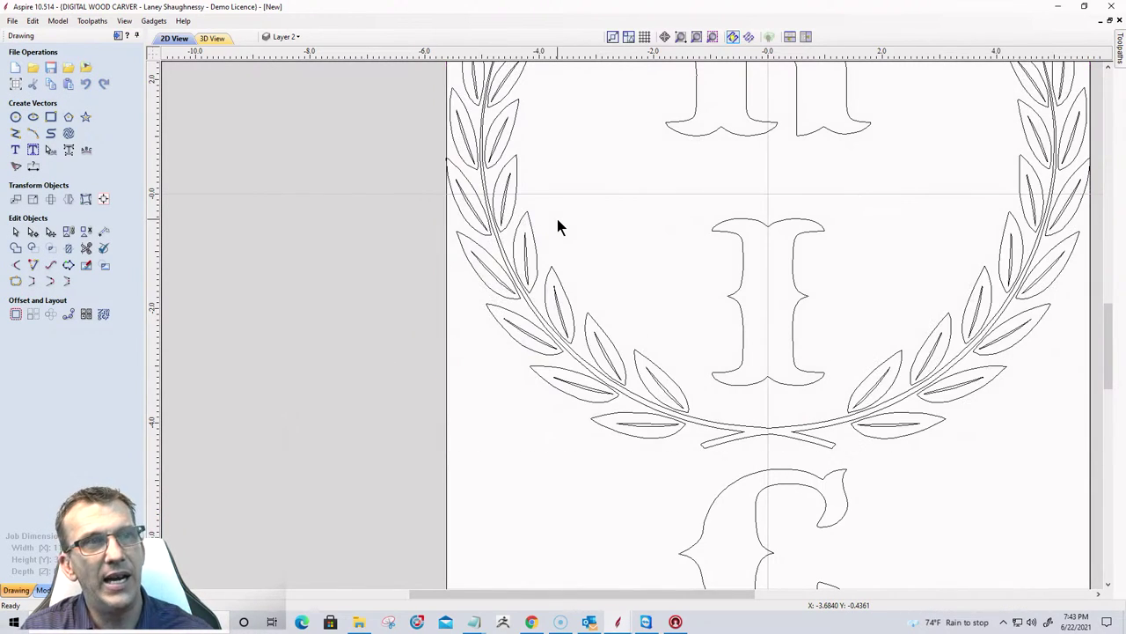
click(284, 37)
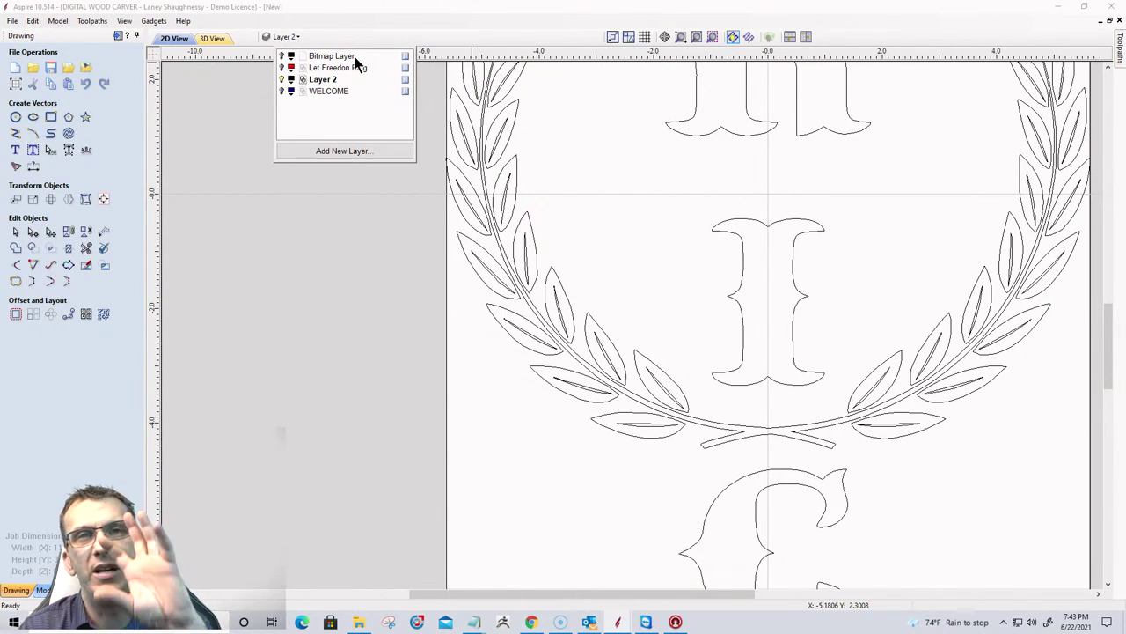
scroll(692, 186, down, 3)
scroll(548, 263, down, 2)
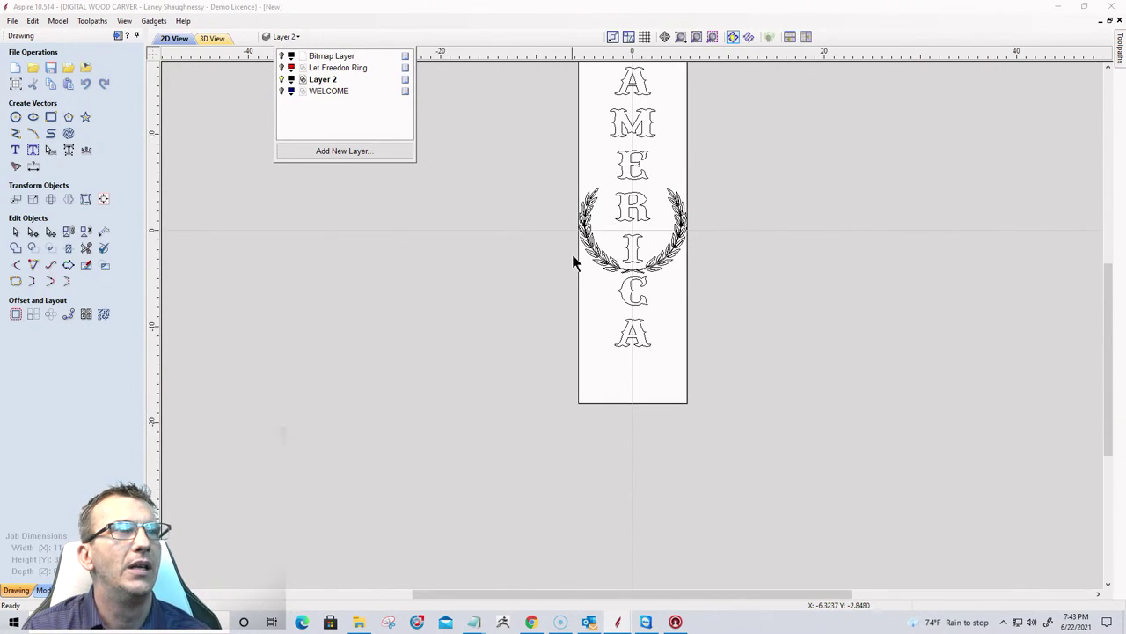
click(588, 251)
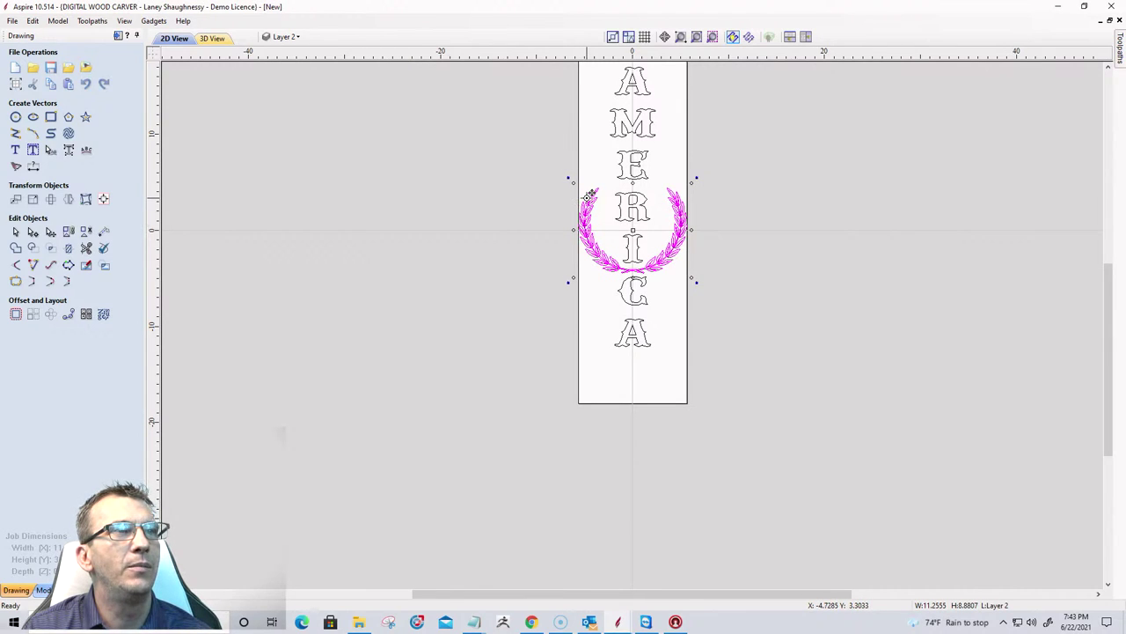
Move the wreath outline down around the bottom A and resize it to 9.7182 by 6.647.
key(Down)
key(Down)
key(Down)
key(Down)
key(Down)
key(Down)
key(Down)
key(Down)
key(Down)
key(Down)
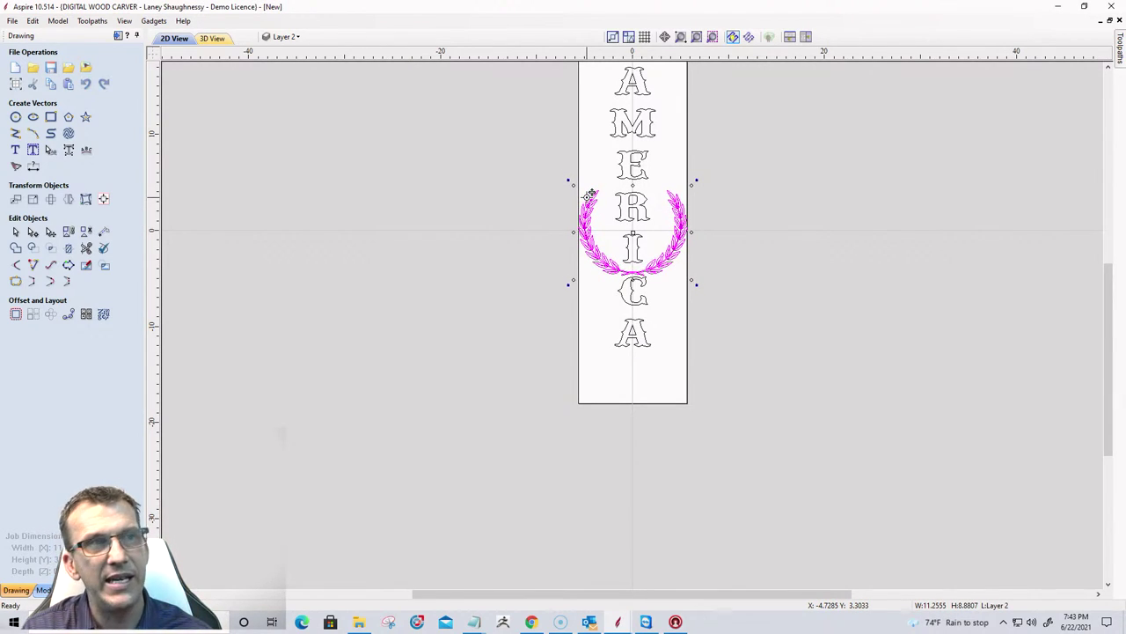
key(Down)
key(Down)
key(Down)
key(Down)
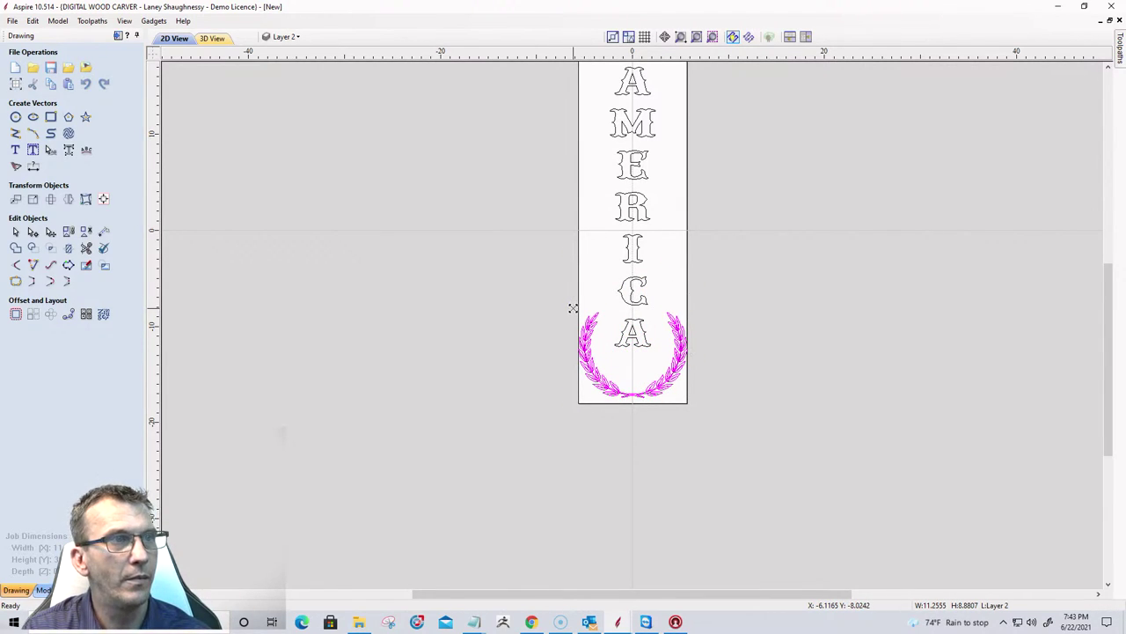
drag(573, 308, 584, 326)
key(Down)
key(Down)
key(Down)
key(Down)
key(Down)
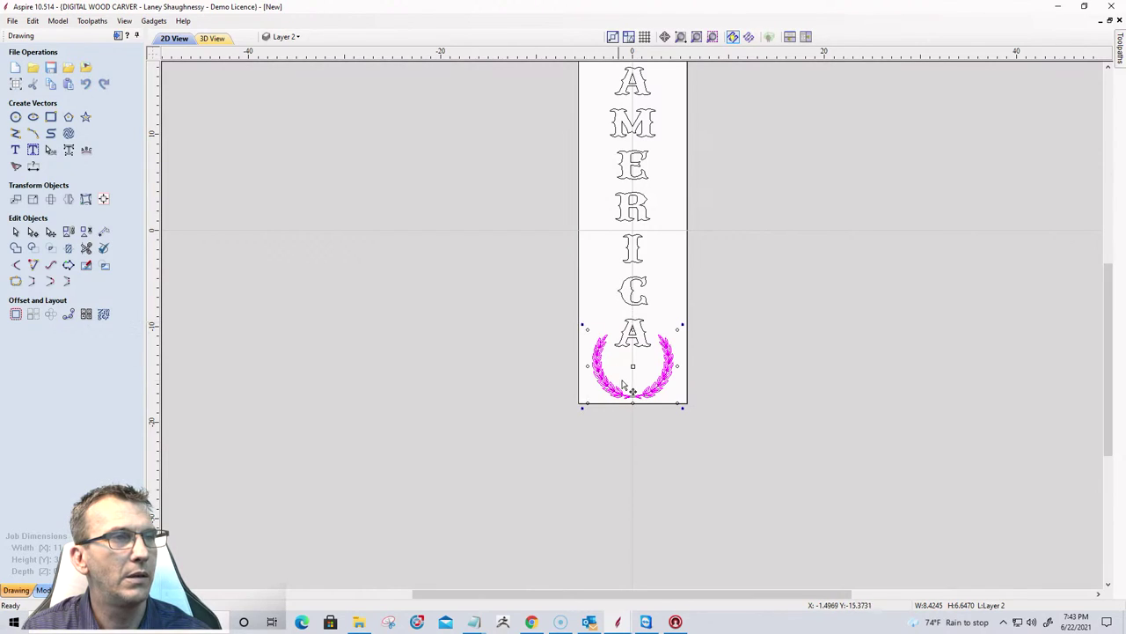
scroll(624, 385, up, 5)
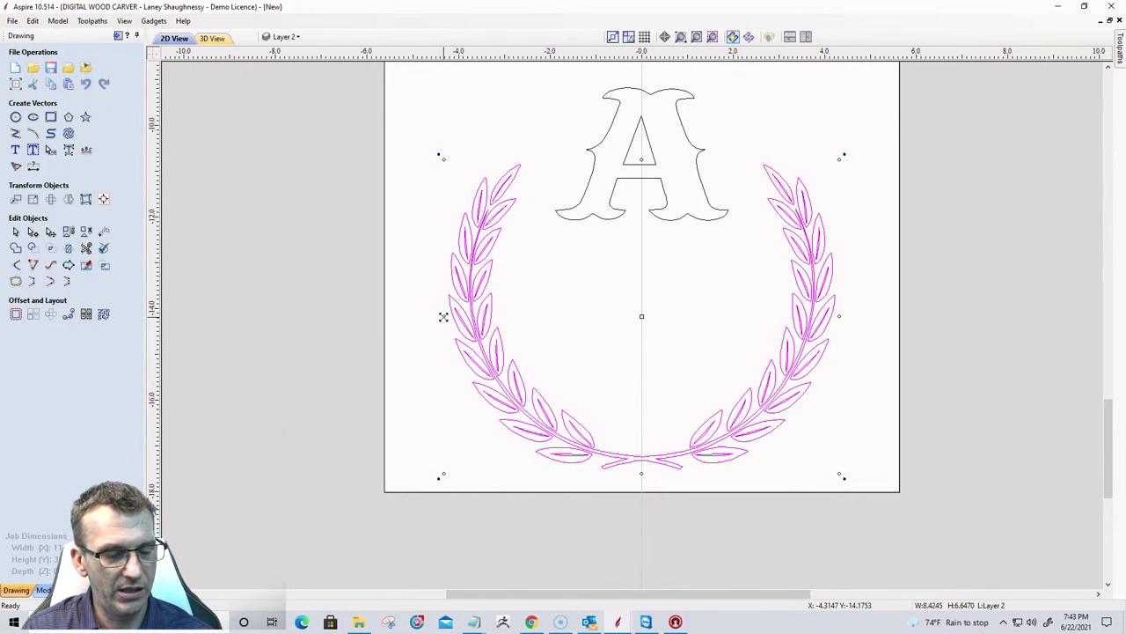
drag(444, 317, 419, 324)
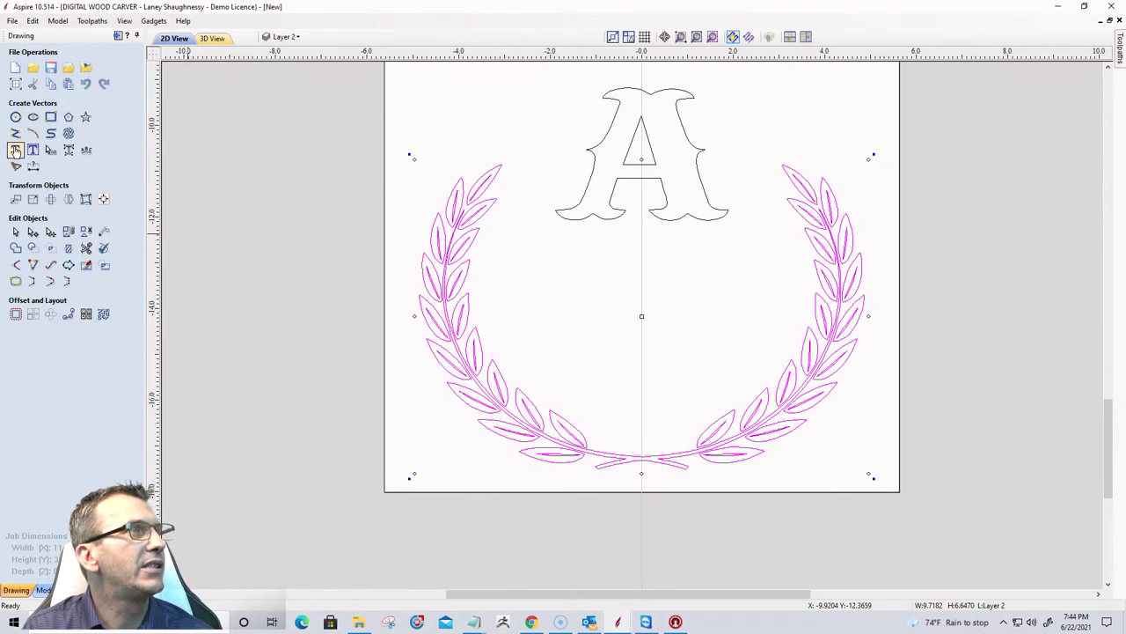
Create '1776' text in regular (non-bold) Georgia and place it in the wreath below the A.
click(15, 150)
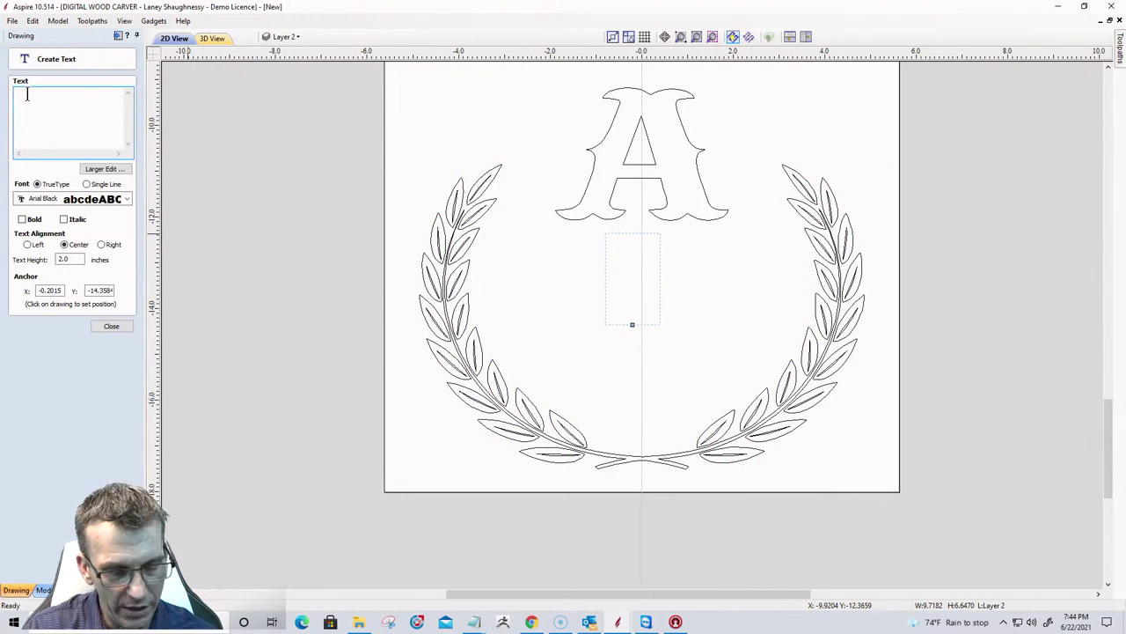
text(177)
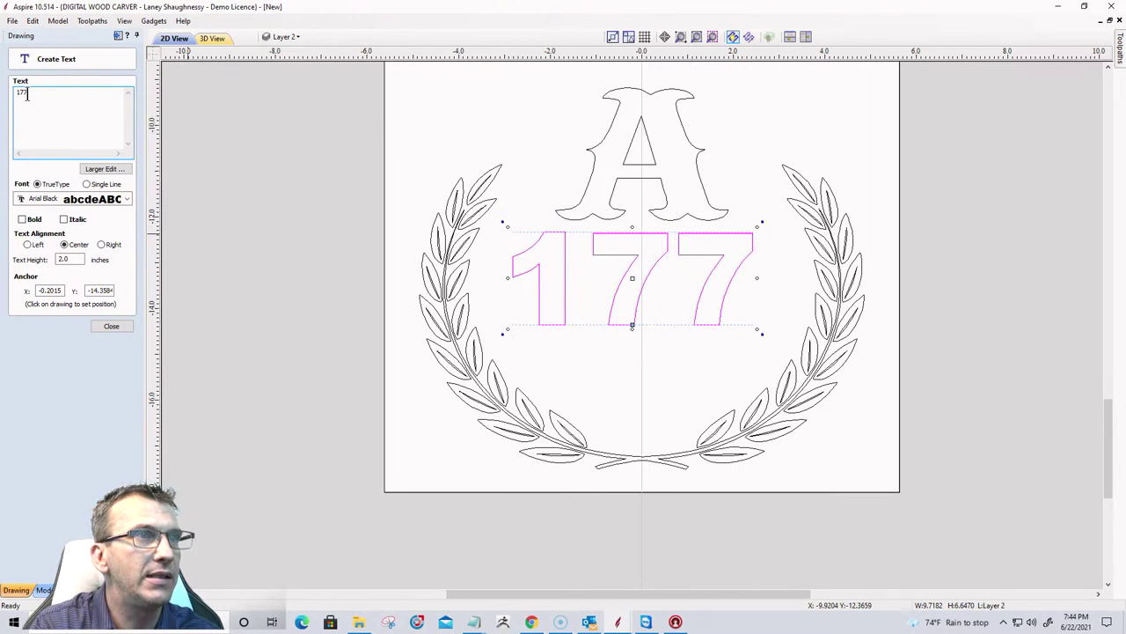
text(6)
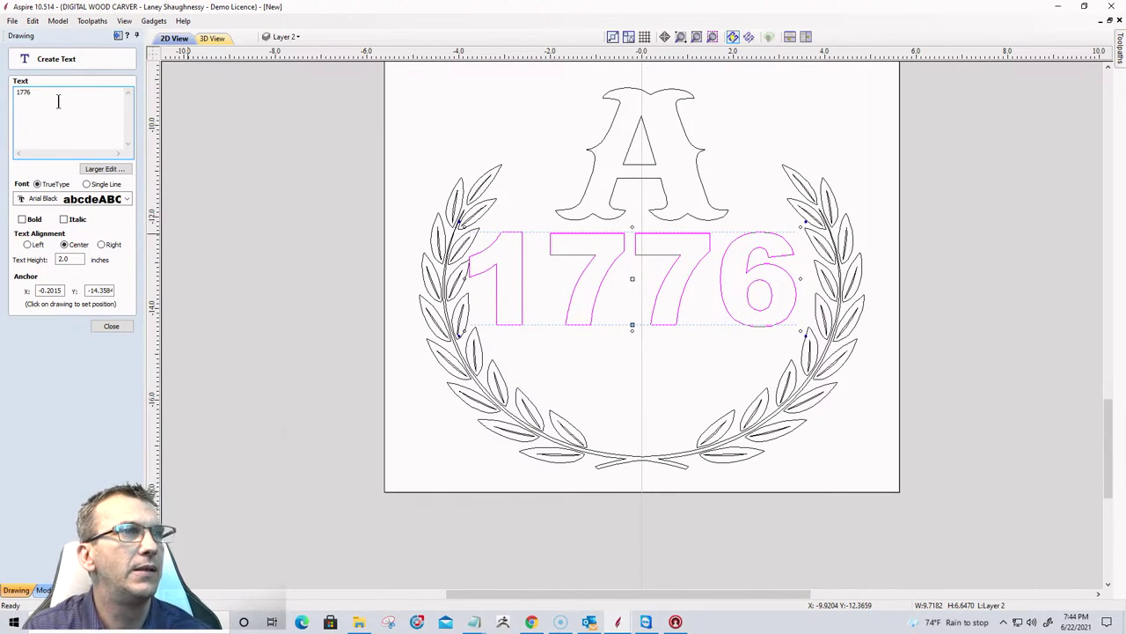
click(129, 200)
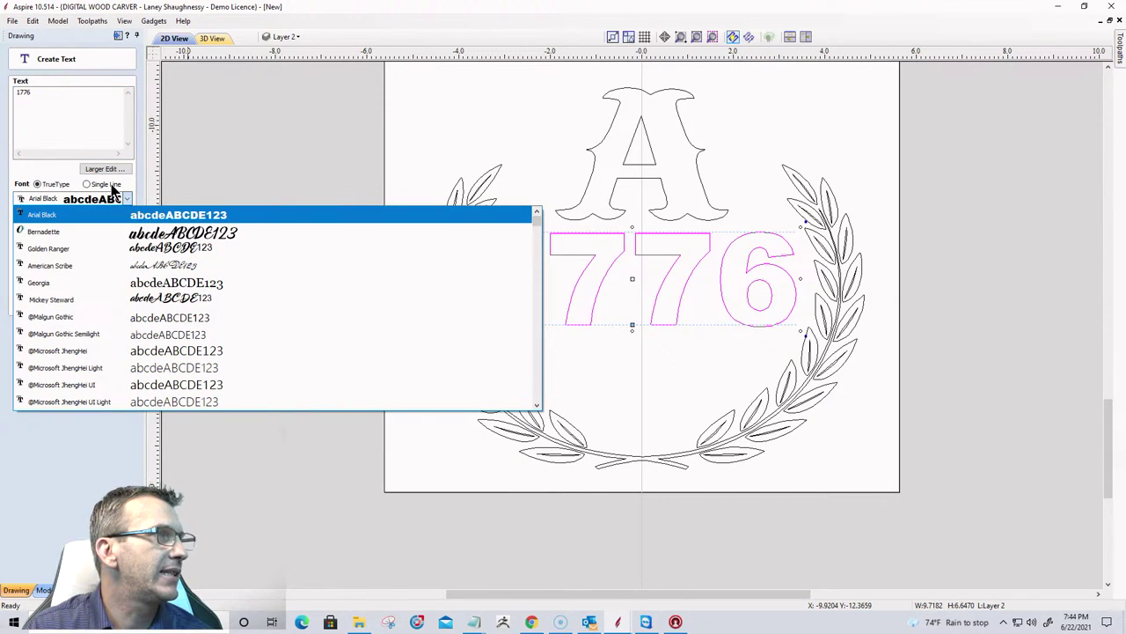
click(123, 284)
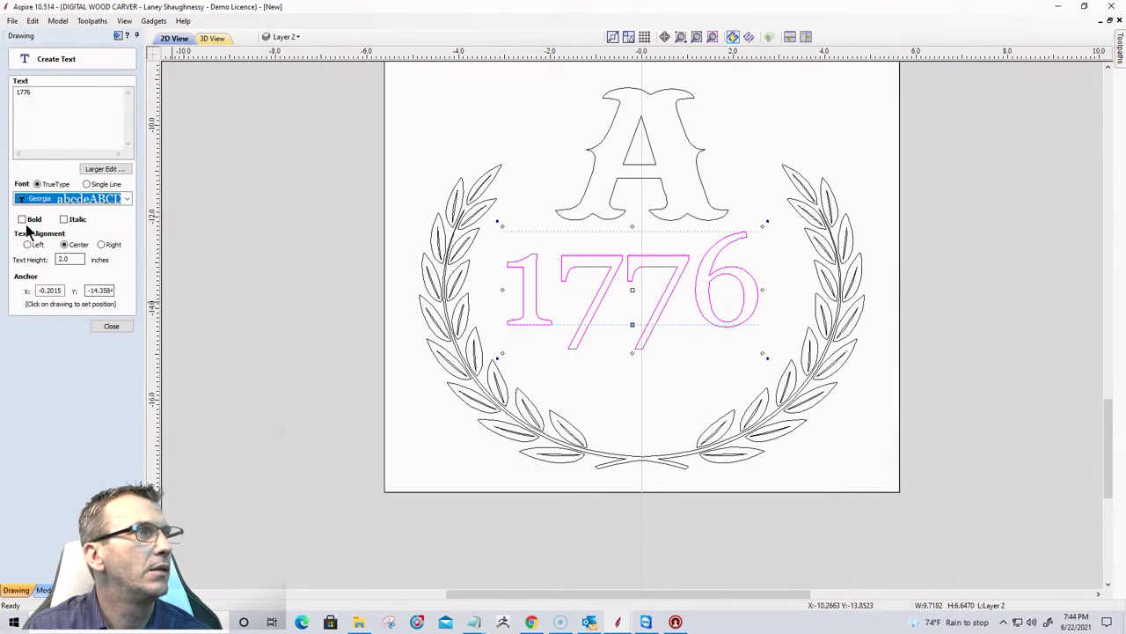
click(24, 221)
click(22, 220)
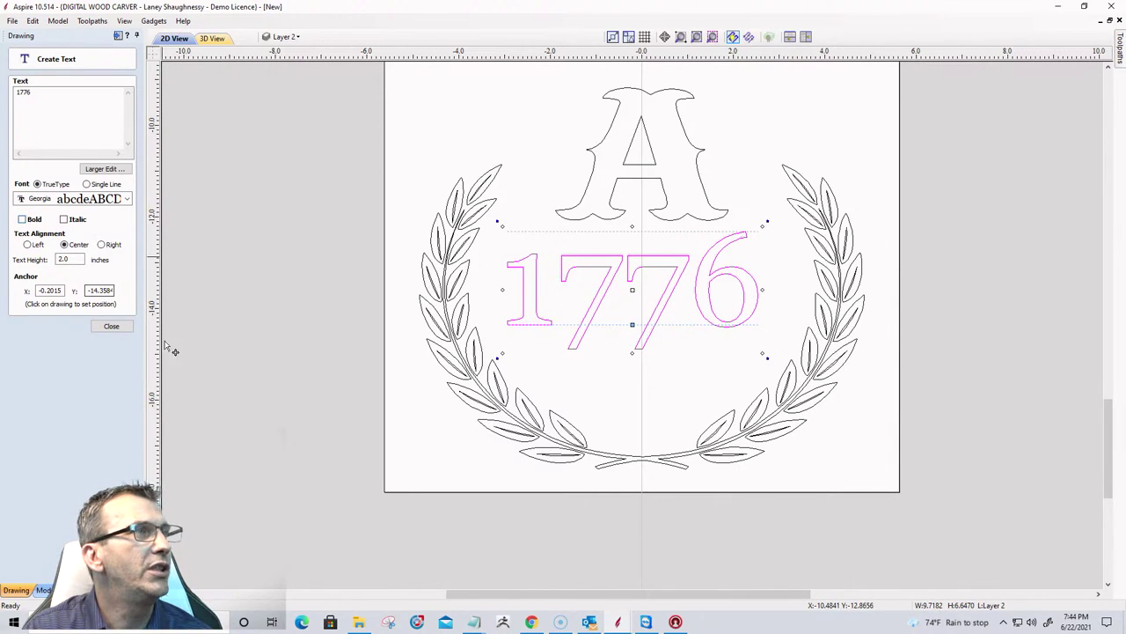
drag(607, 284, 609, 314)
Centre the 1776 text horizontally on the material and nudge it slightly down.
click(111, 325)
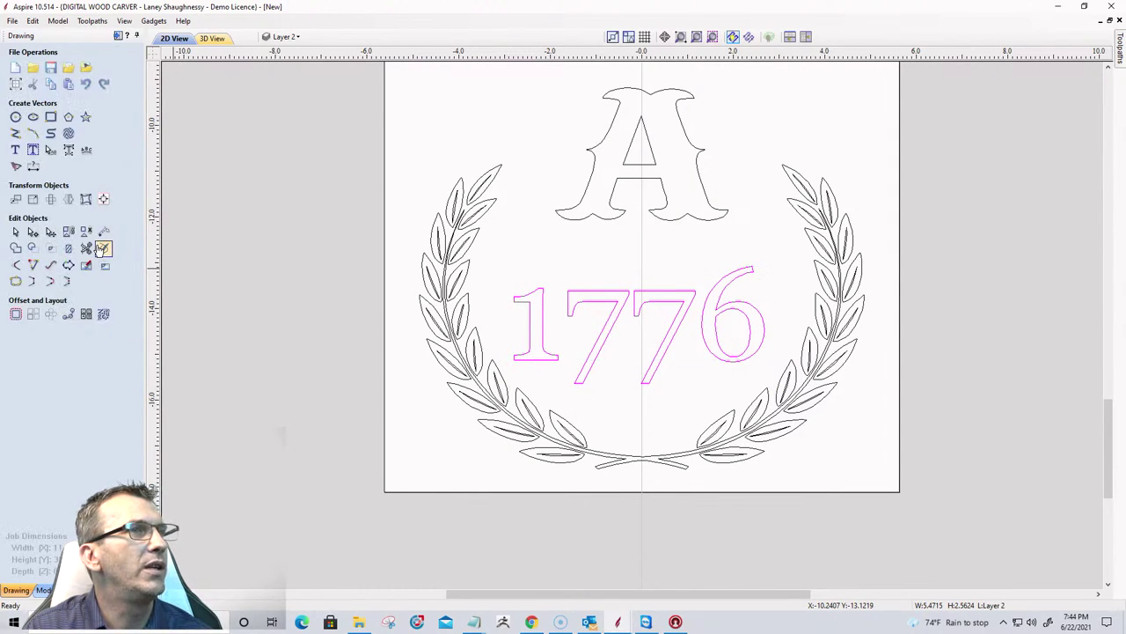
click(103, 199)
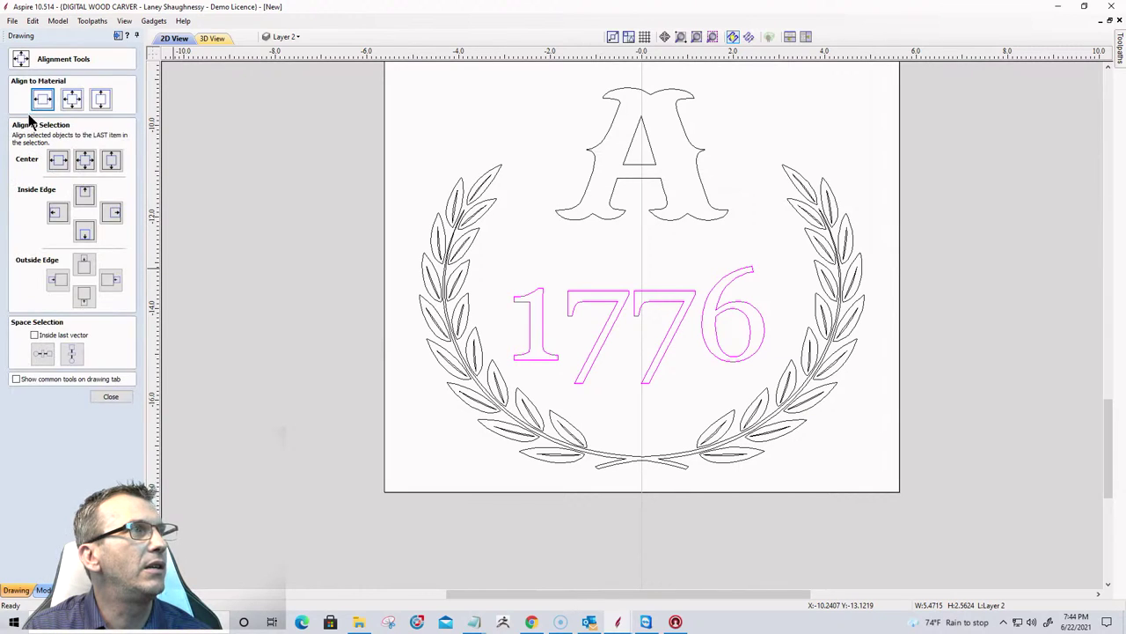
click(40, 101)
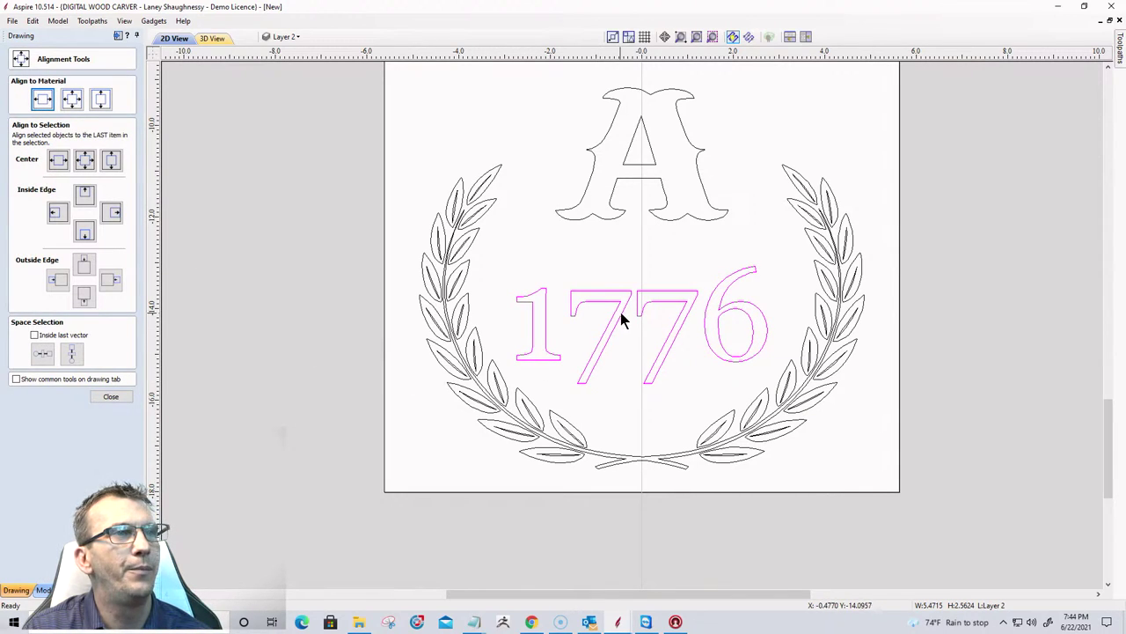
key(Escape)
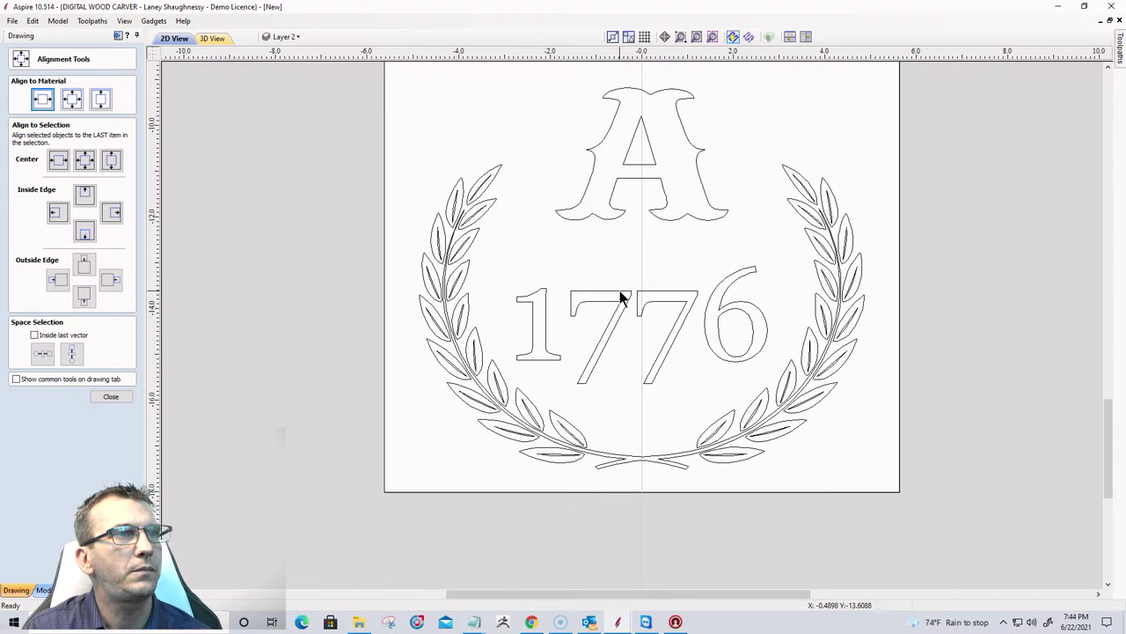
click(621, 296)
key(Down)
key(Down)
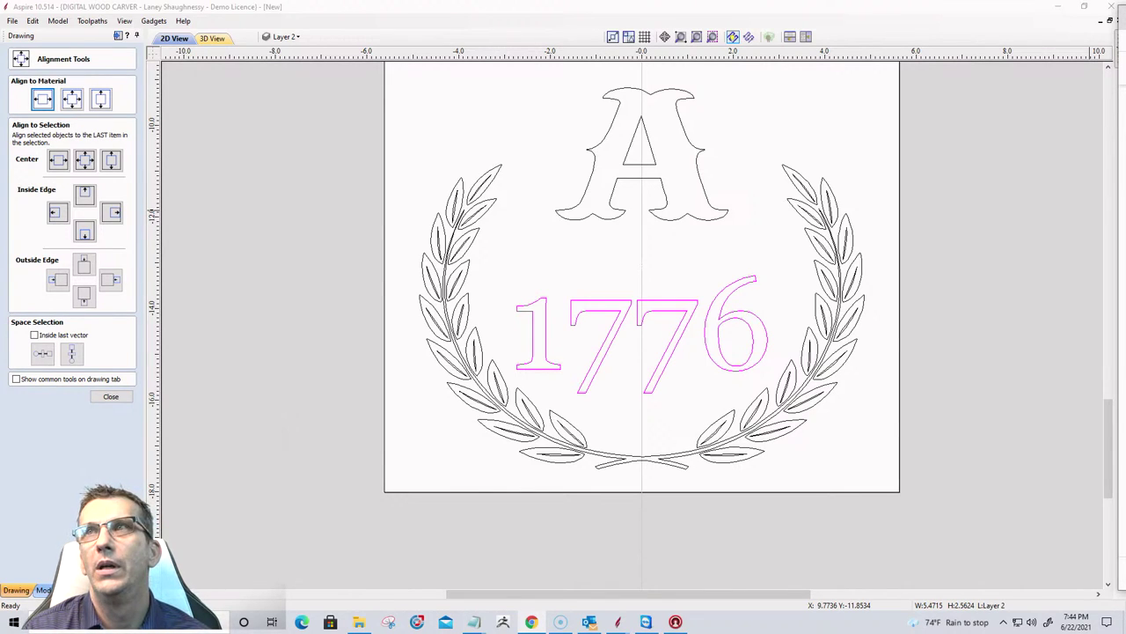
click(108, 398)
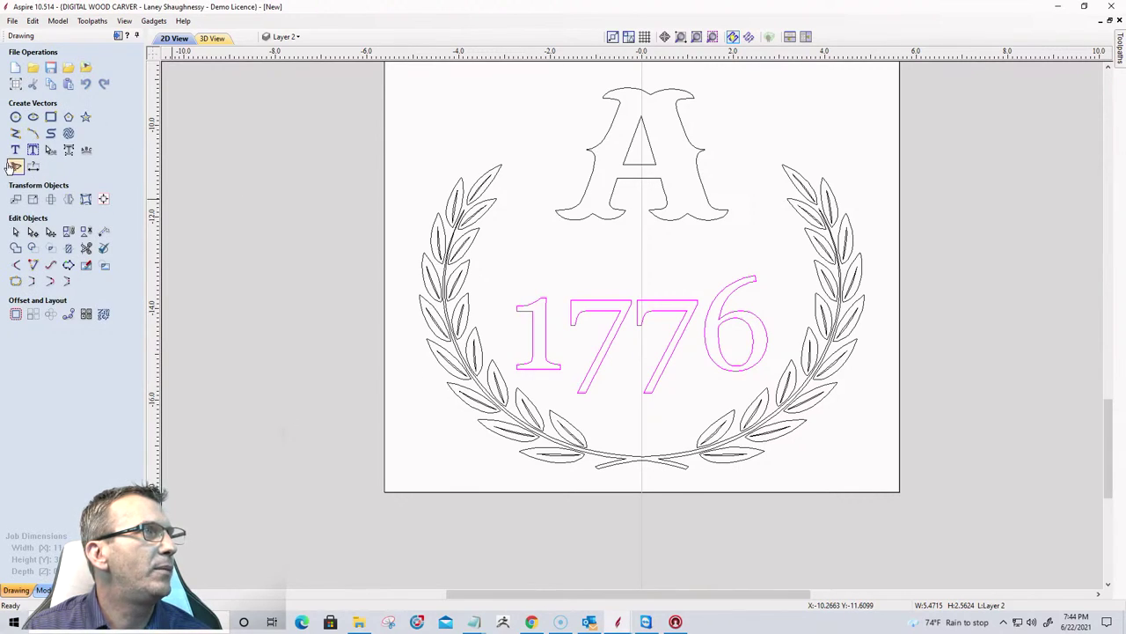
Add 'Est.' text at 1 inch height beneath 1776 inside the wreath.
click(15, 150)
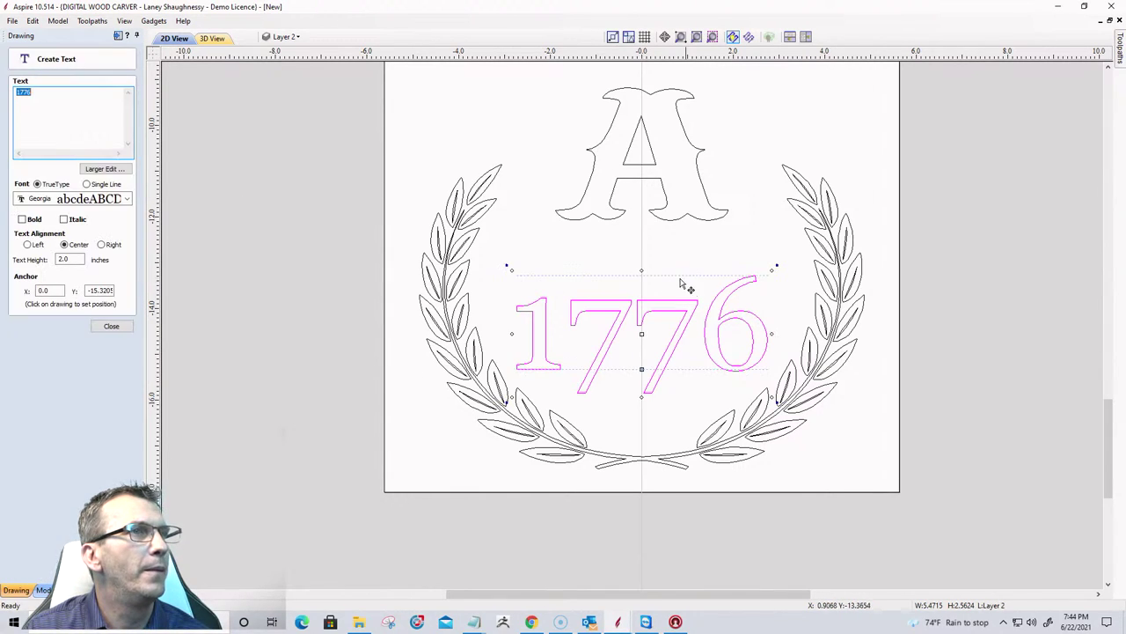
click(206, 221)
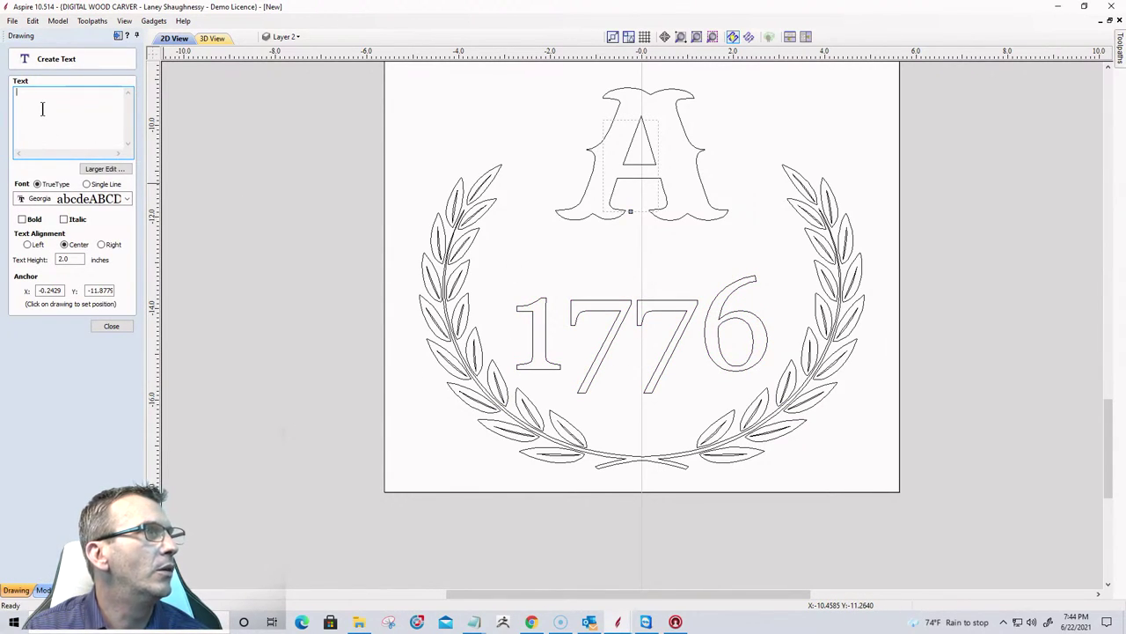
text(Est)
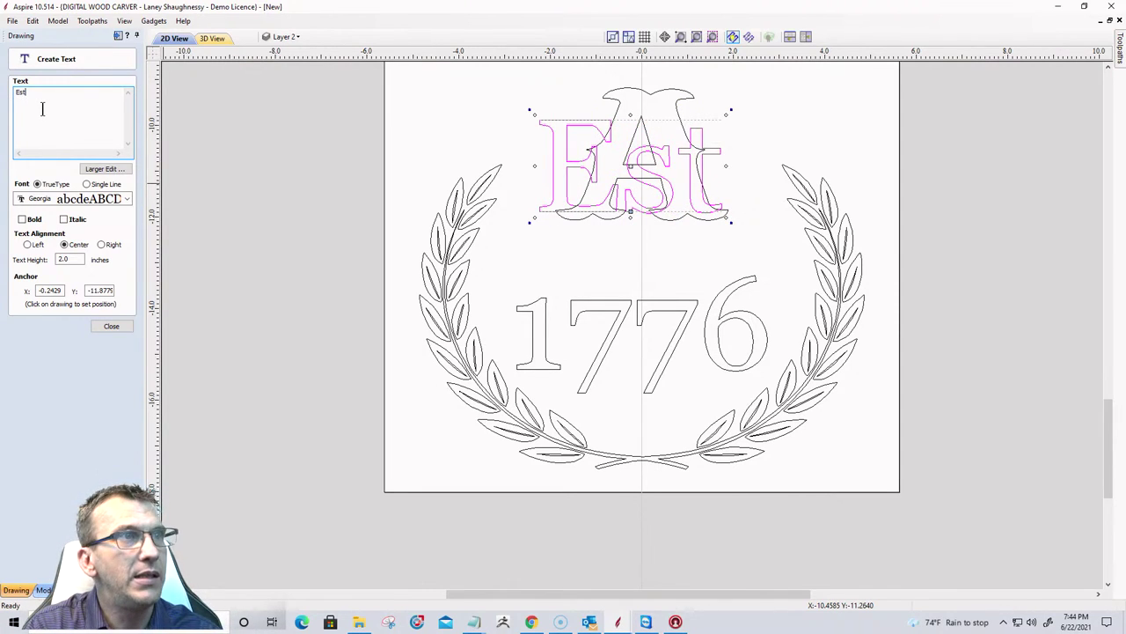
text(.)
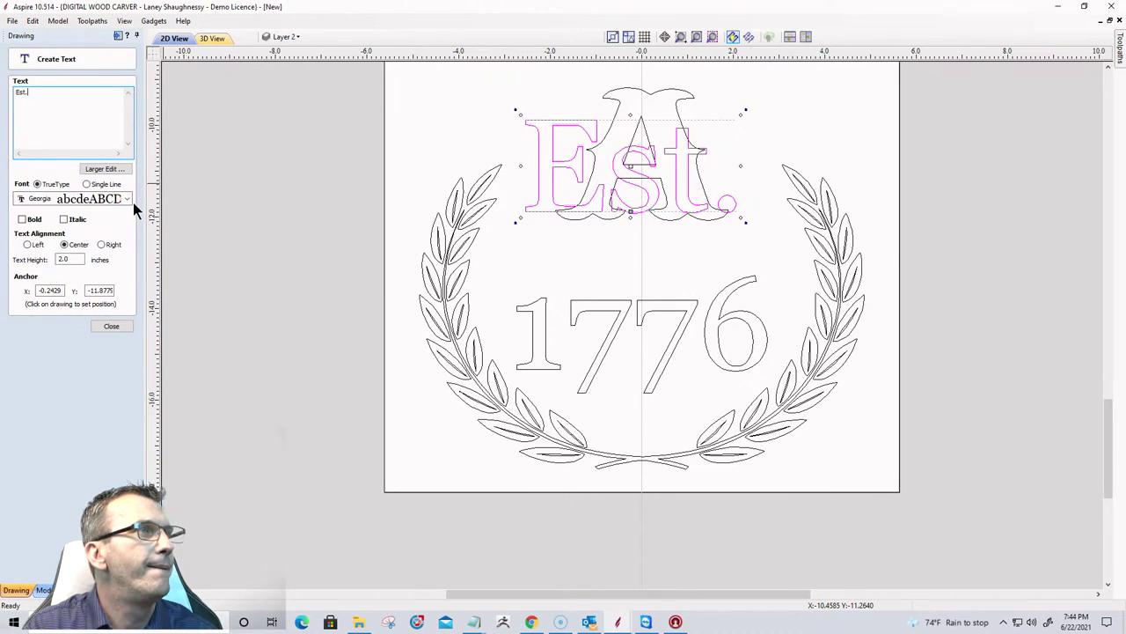
drag(79, 255, 25, 256)
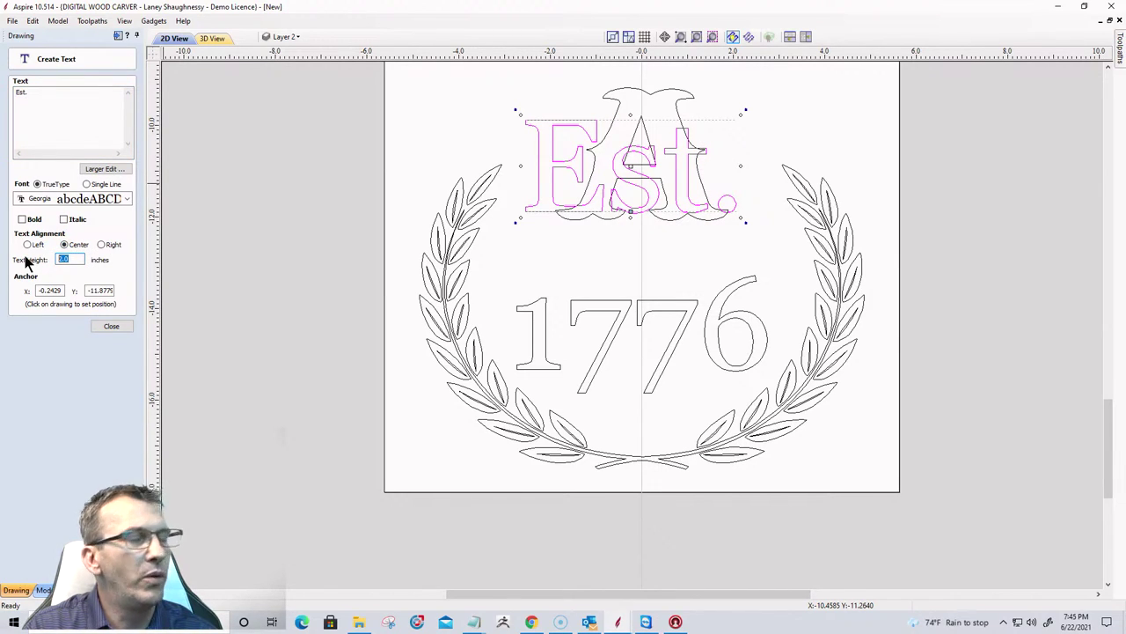
text(1)
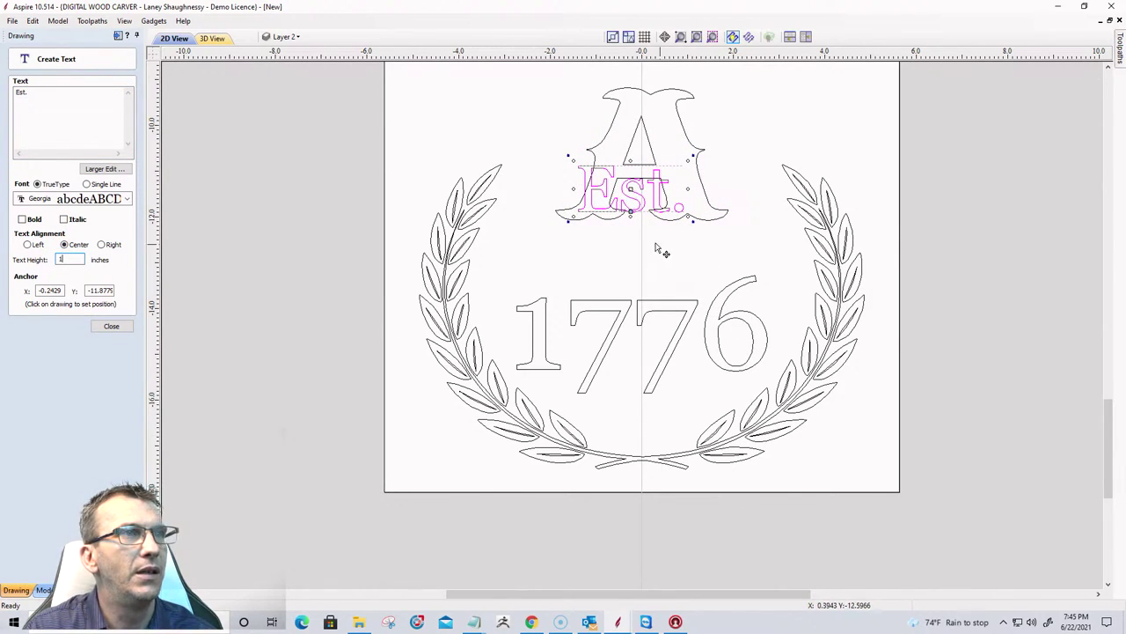
key(Return)
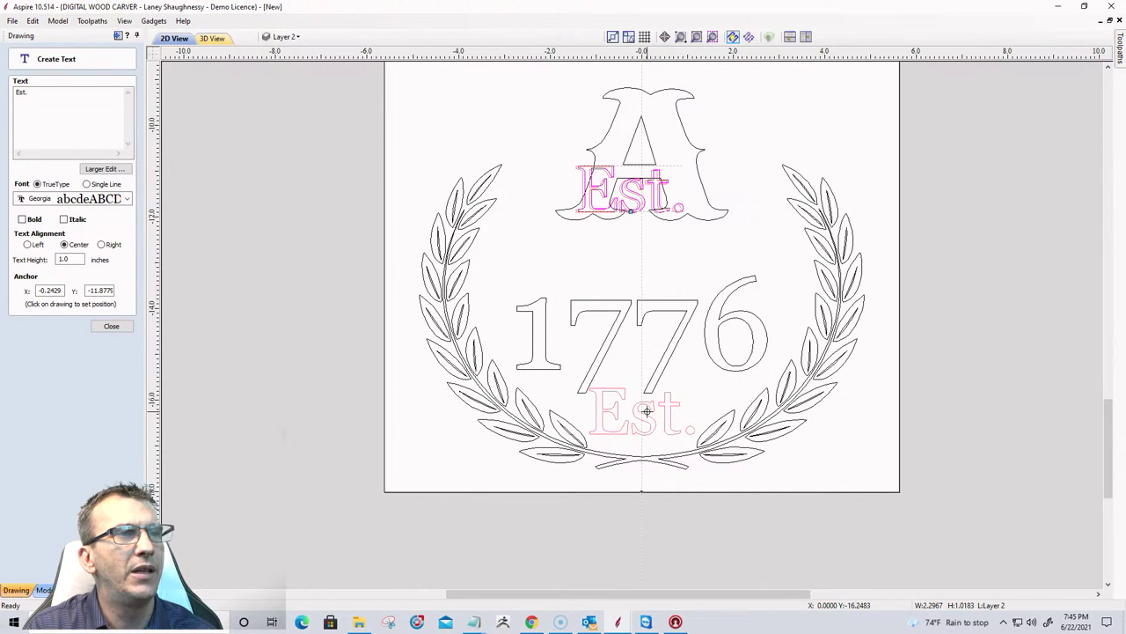
click(647, 411)
Nudge 1776 up slightly to make room above Est.
click(645, 321)
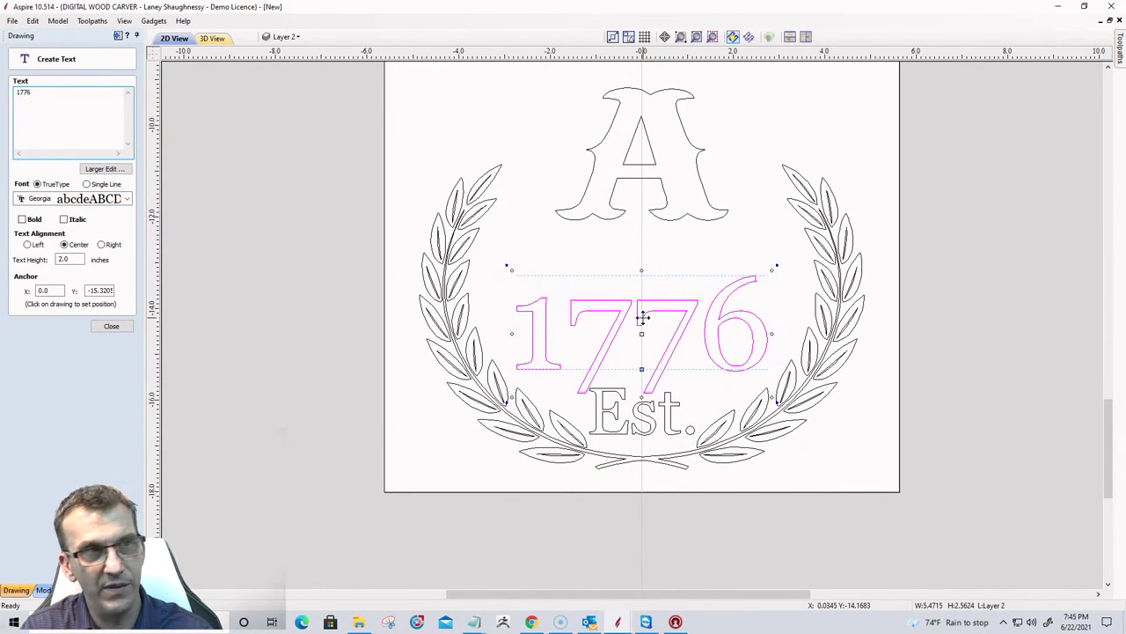
key(Up)
key(Up)
key(Up)
key(Up)
key(Up)
key(Up)
key(Up)
key(Up)
key(Up)
key(Up)
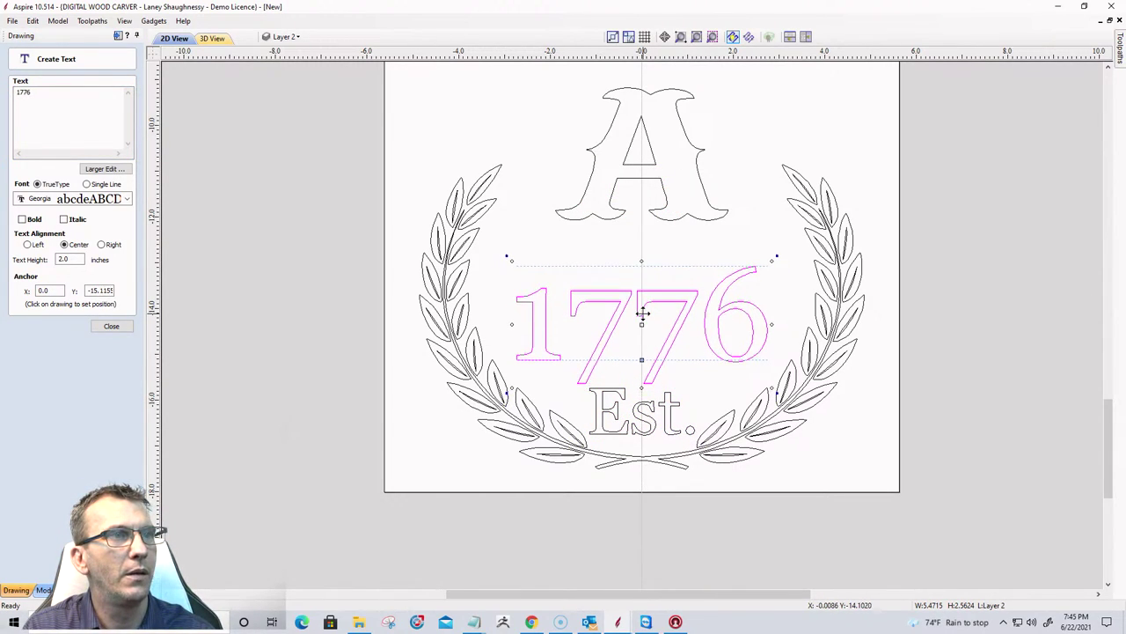
key(Up)
key(Up)
key(Up)
key(Up)
key(Up)
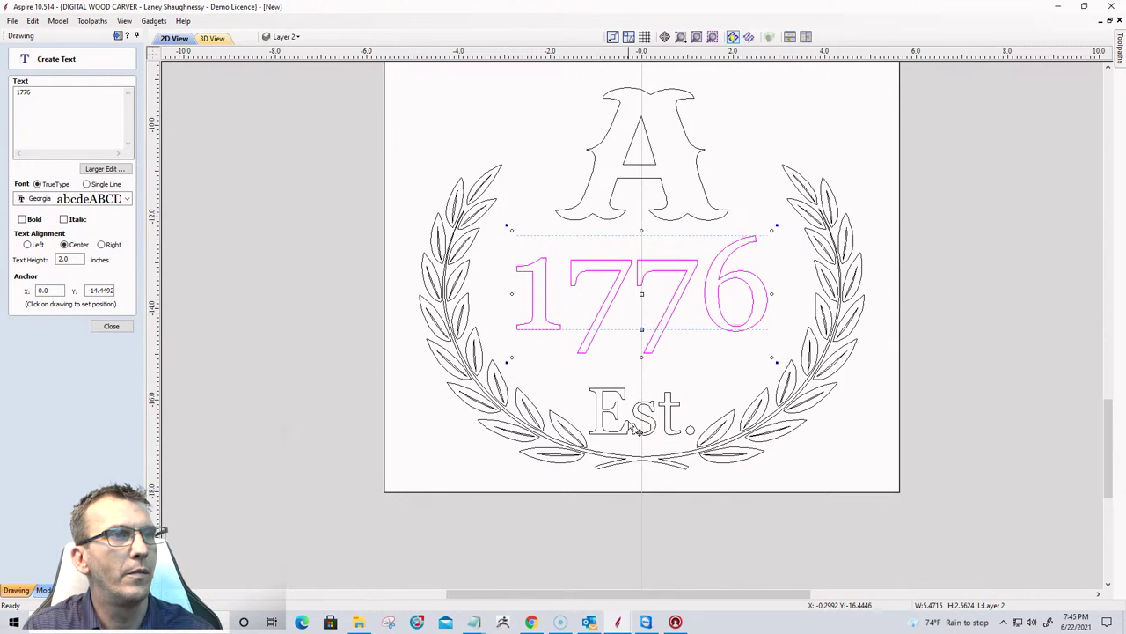
click(634, 409)
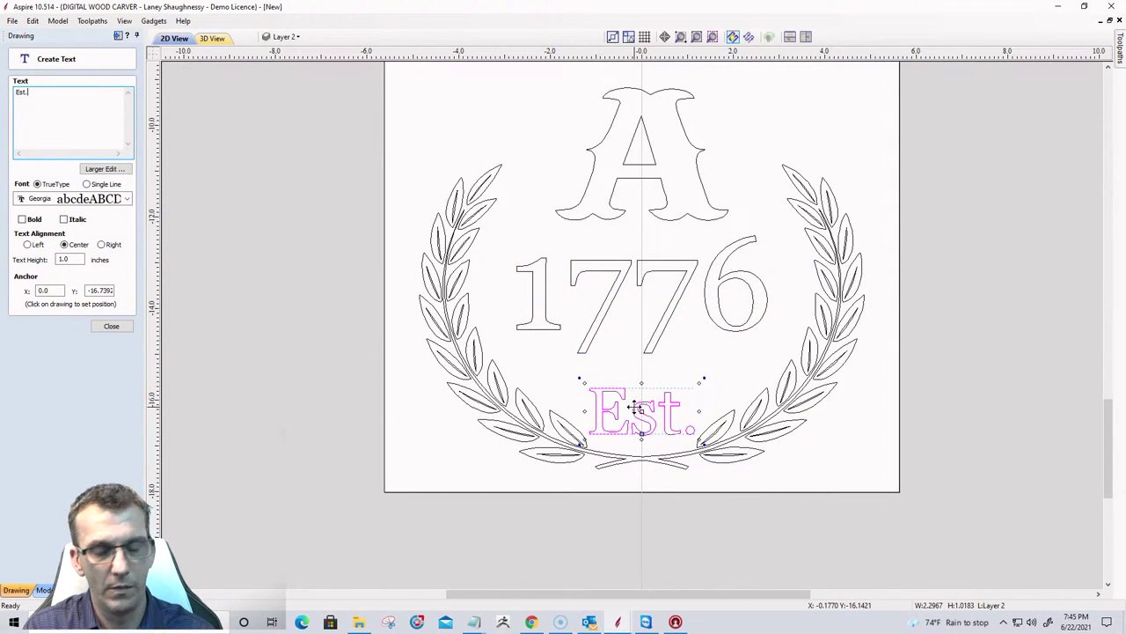
key(Escape)
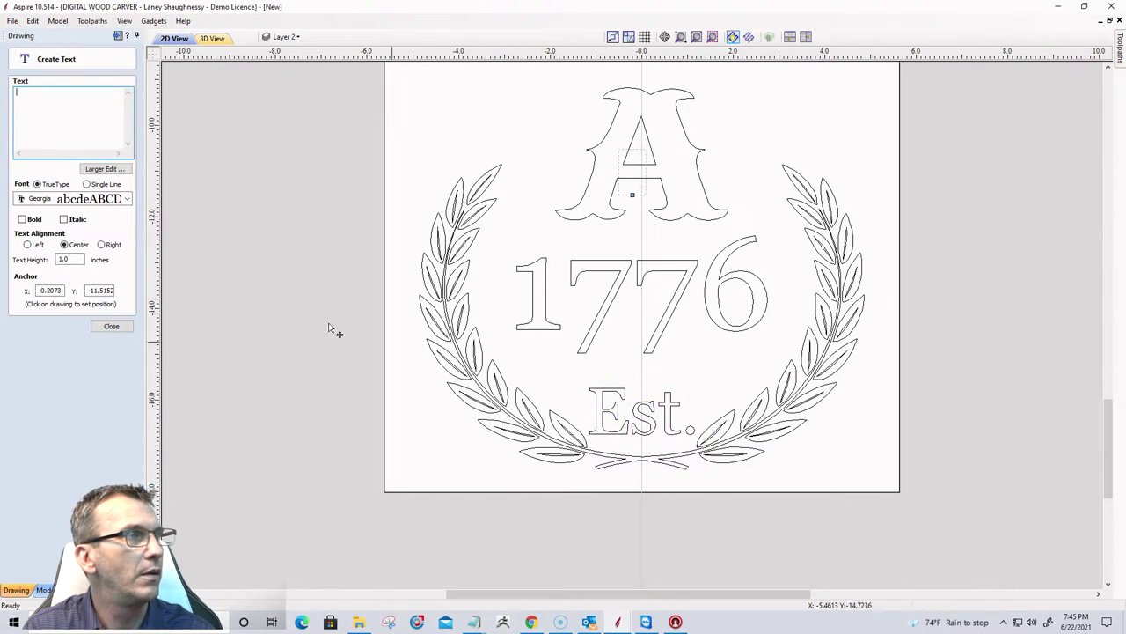
click(111, 326)
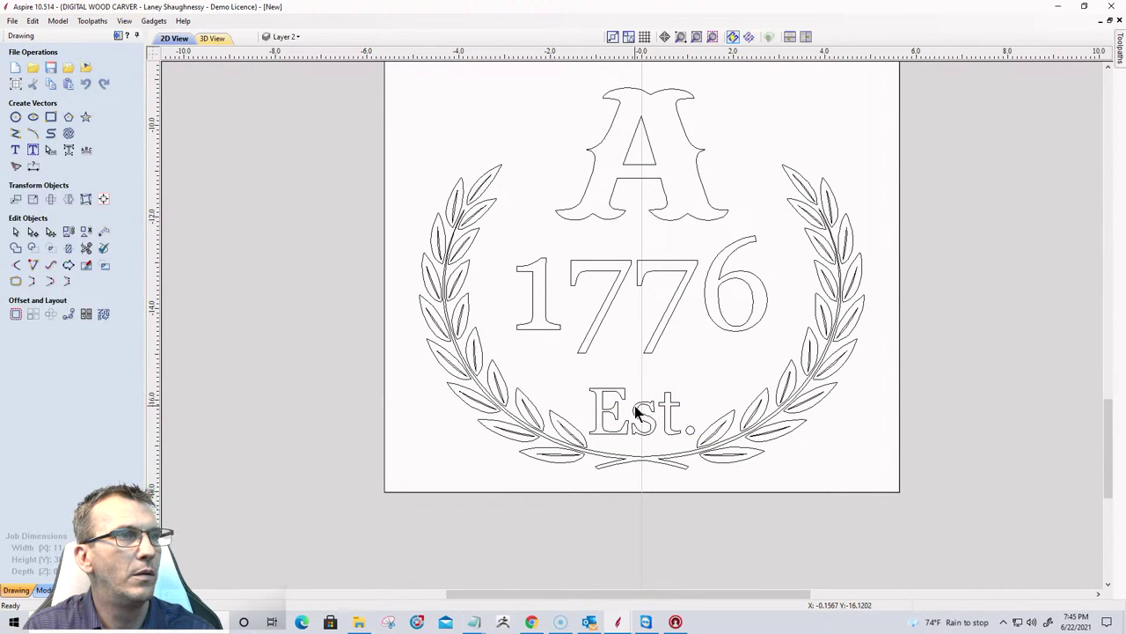
Nudge the Est. text slightly upward into position.
click(635, 405)
key(Up)
key(Up)
key(Up)
key(Up)
key(Up)
key(Up)
key(Up)
key(Up)
key(Up)
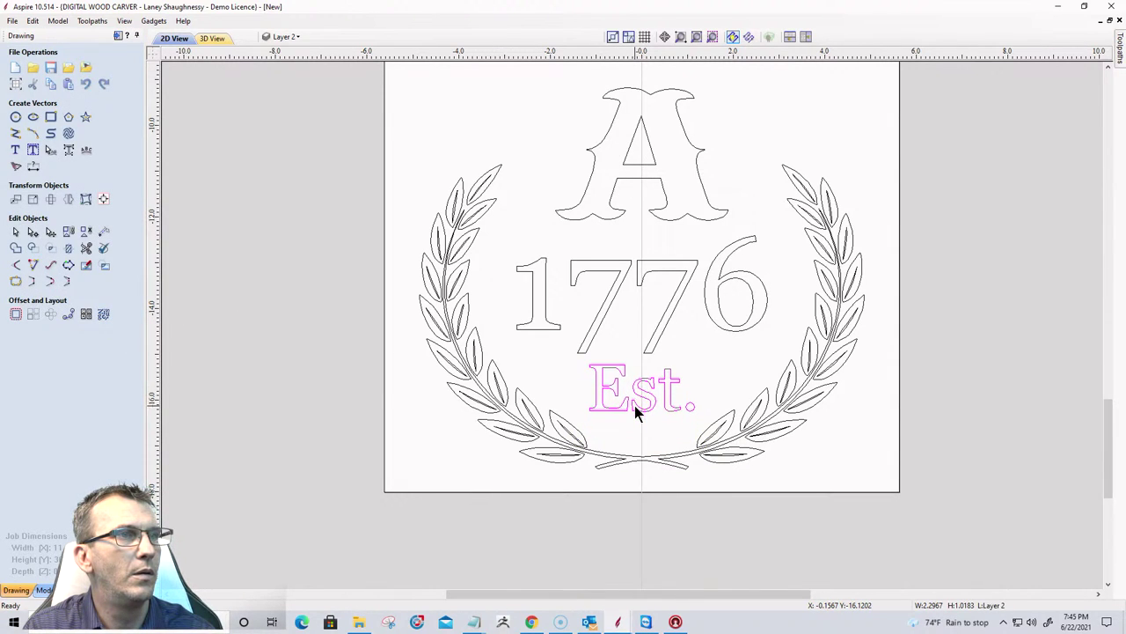
key(Down)
scroll(635, 405, down, 8)
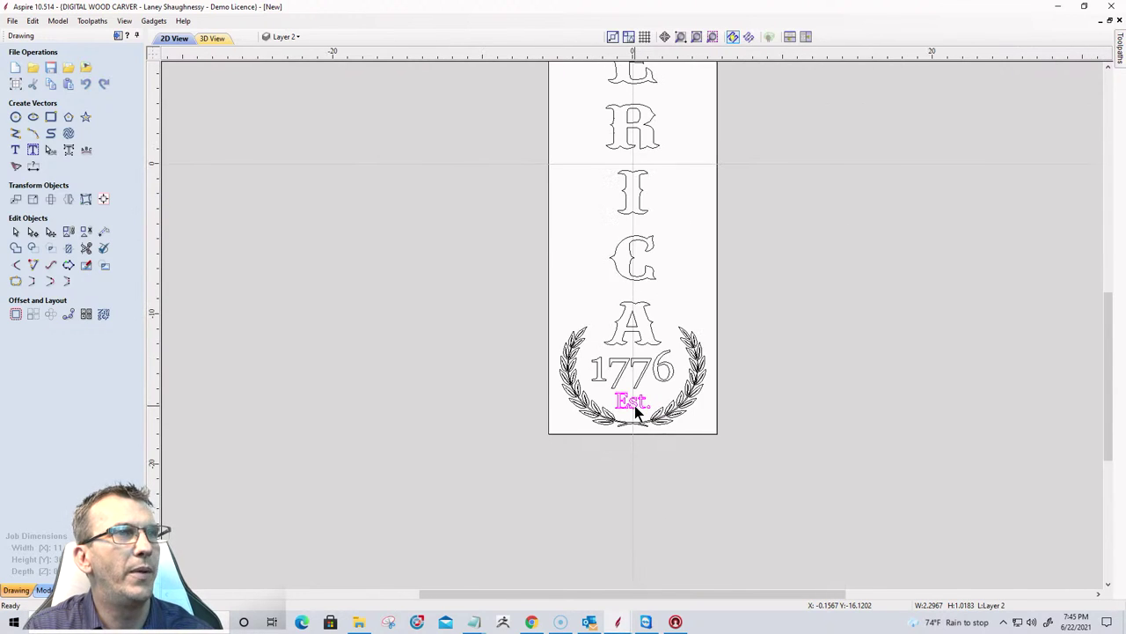
scroll(491, 232, up, 2)
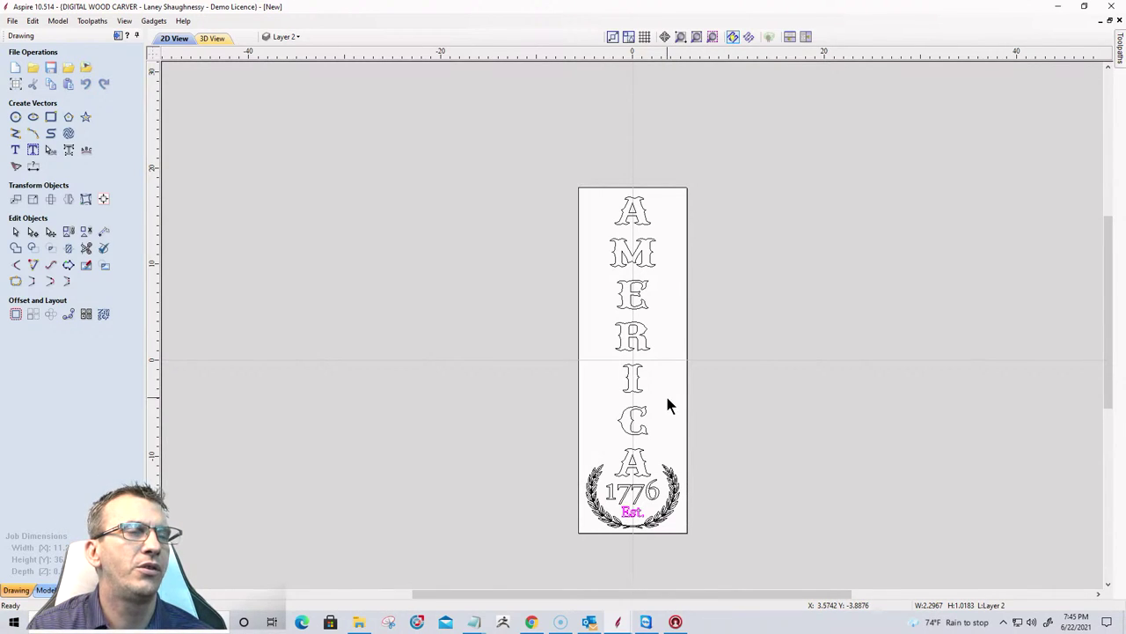
scroll(656, 447, up, 1)
scroll(656, 448, down, 1)
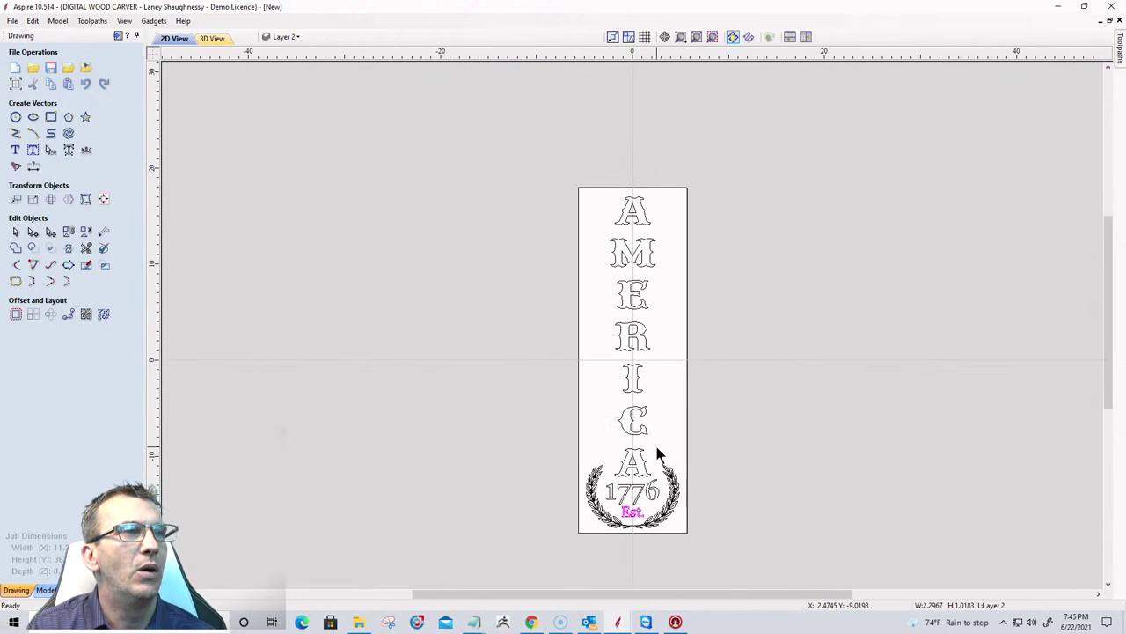
Shorten the AMERICA letter column from the top to 4.6792 by 26.2504 and nudge it down.
click(630, 312)
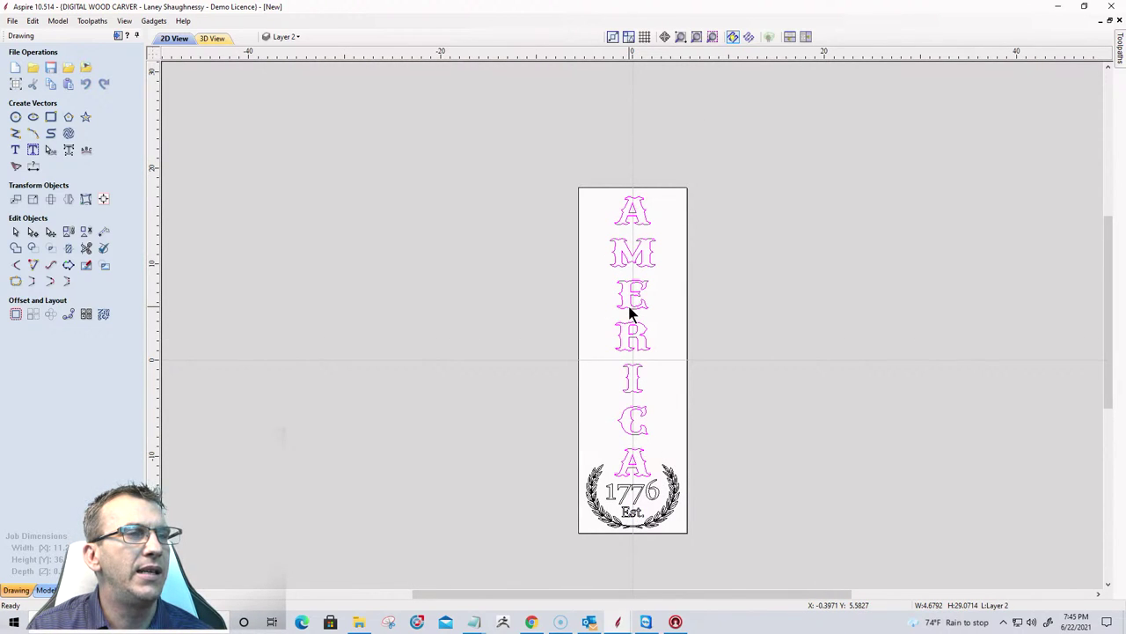
click(630, 312)
drag(632, 191, 633, 219)
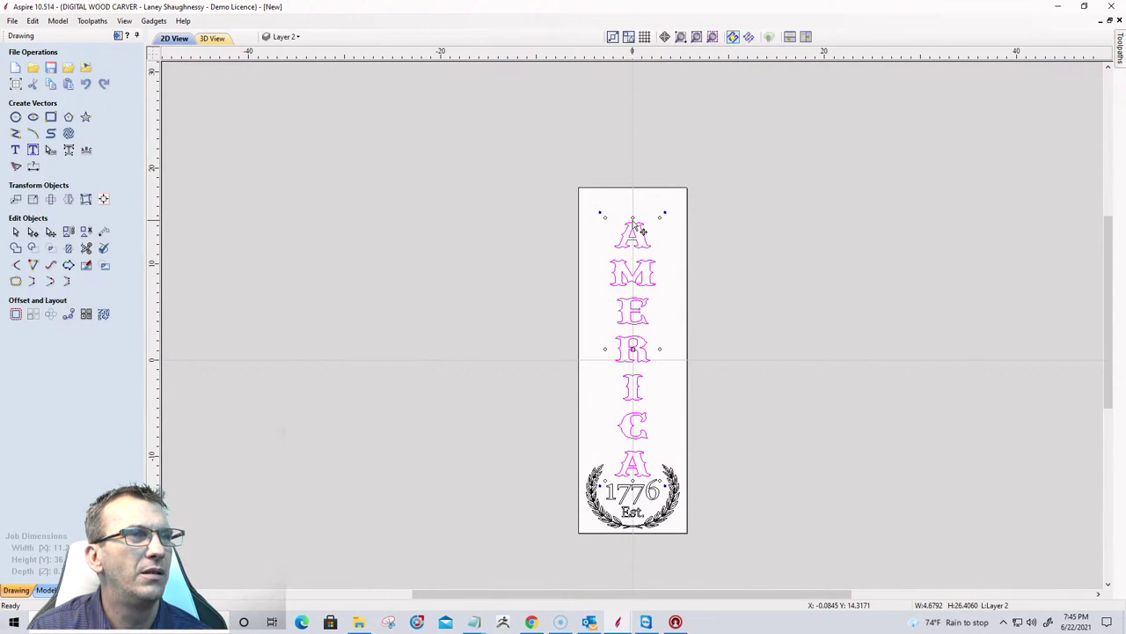
scroll(604, 427, up, 3)
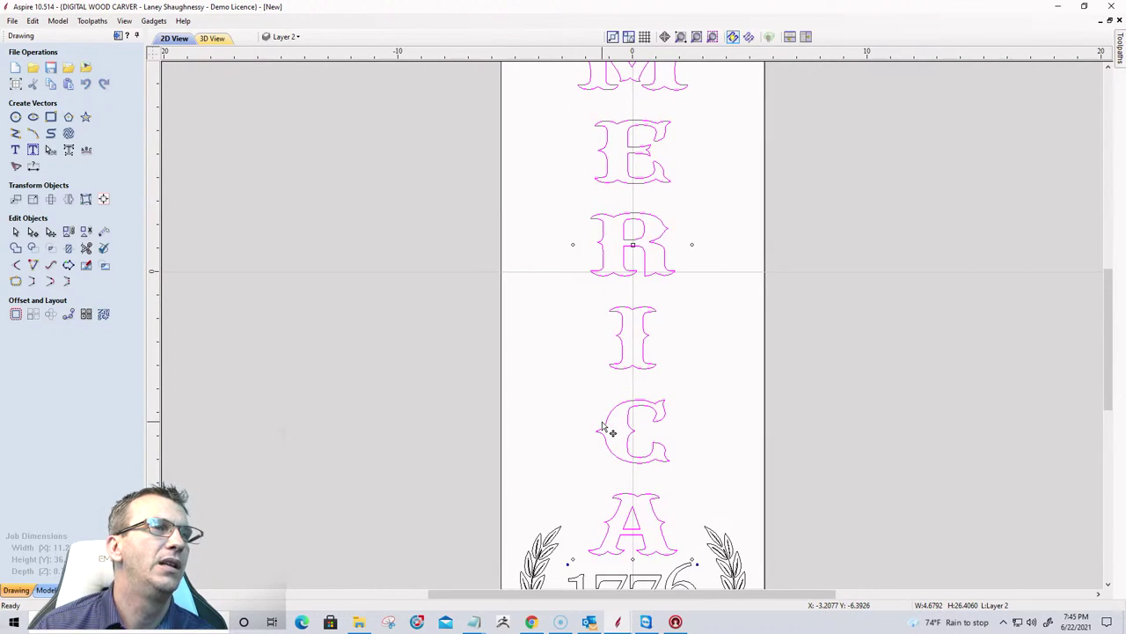
scroll(604, 427, down, 2)
scroll(437, 533, up, 1)
scroll(449, 523, down, 1)
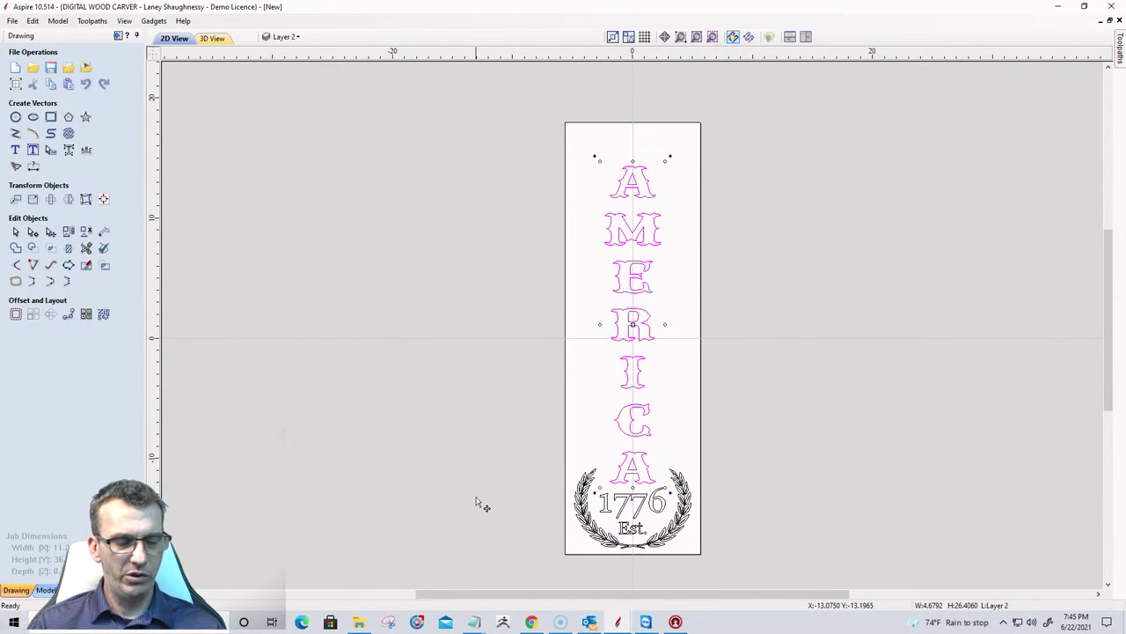
key(ctrl+z)
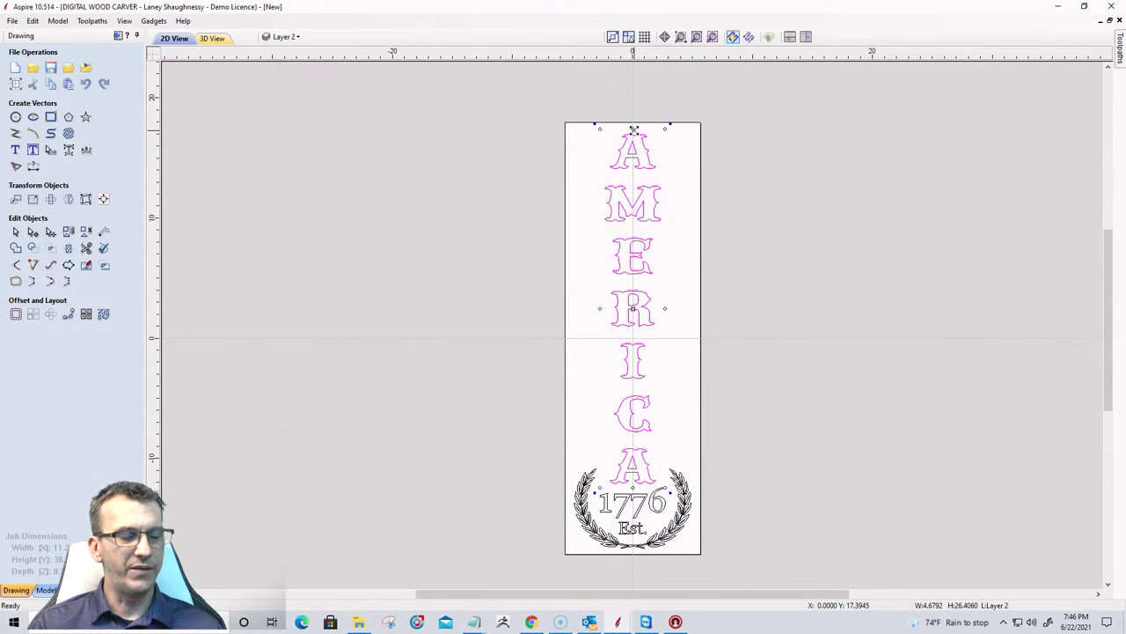
mouse_move(633, 129)
mouse_down()
mouse_move(633, 168)
mouse_move(637, 152)
mouse_up()
key(Down)
key(Down)
key(Down)
key(Down)
key(Down)
key(Down)
key(Down)
key(Down)
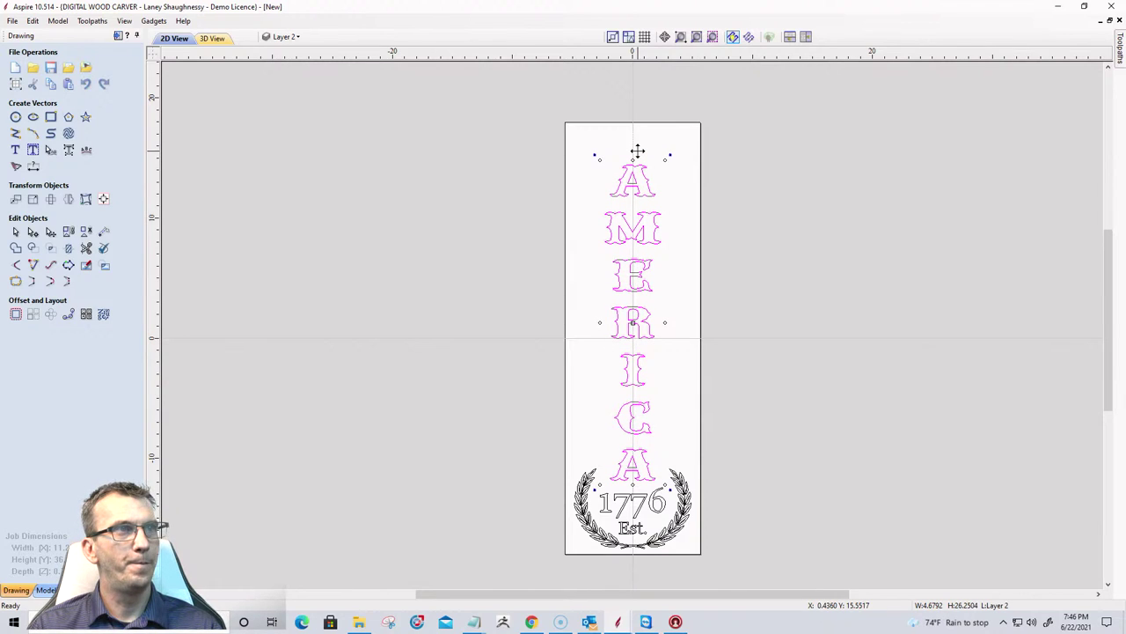
Draw a 7.5 by 26 inch rectangle around the AMERICA letters and centre it on the material.
click(50, 117)
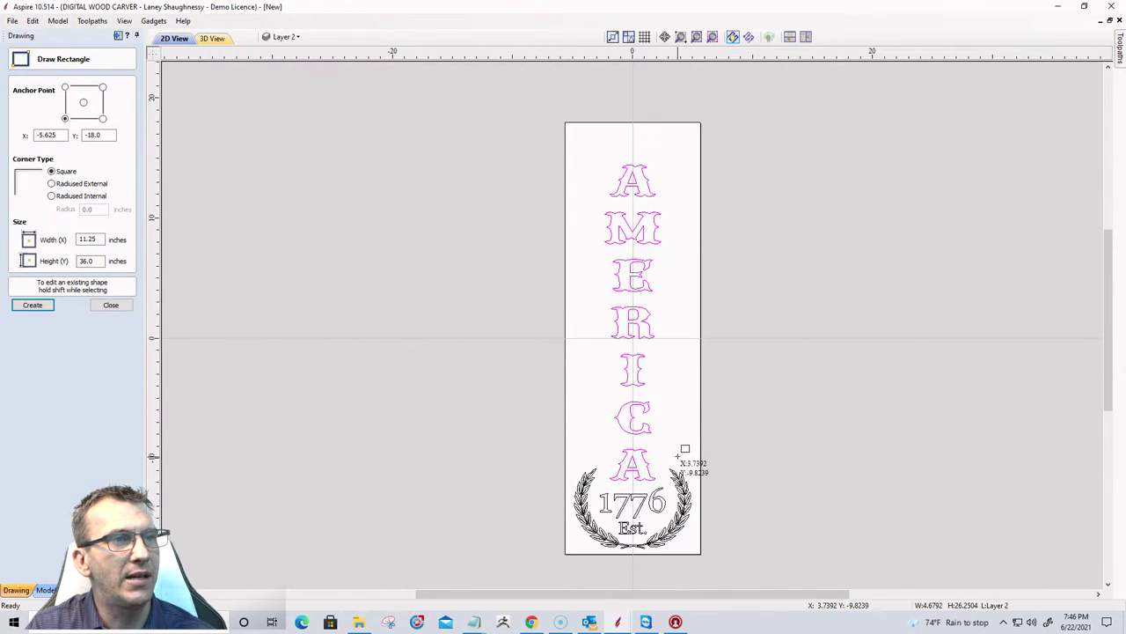
mouse_move(679, 456)
mouse_down()
mouse_move(591, 432)
mouse_move(589, 131)
mouse_move(591, 144)
mouse_up()
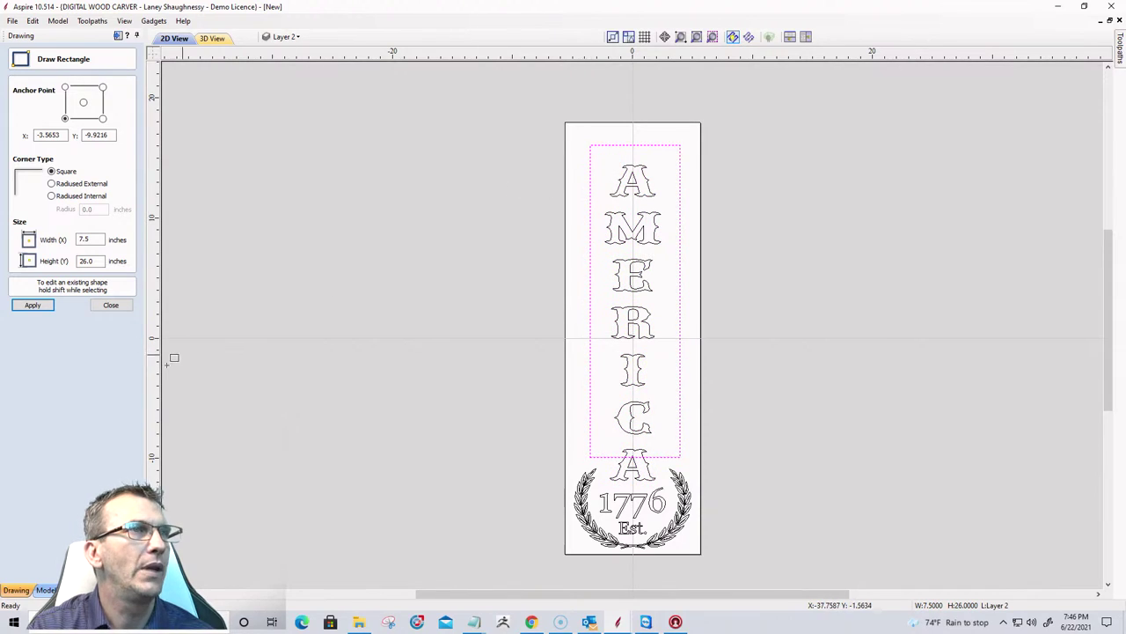
click(110, 305)
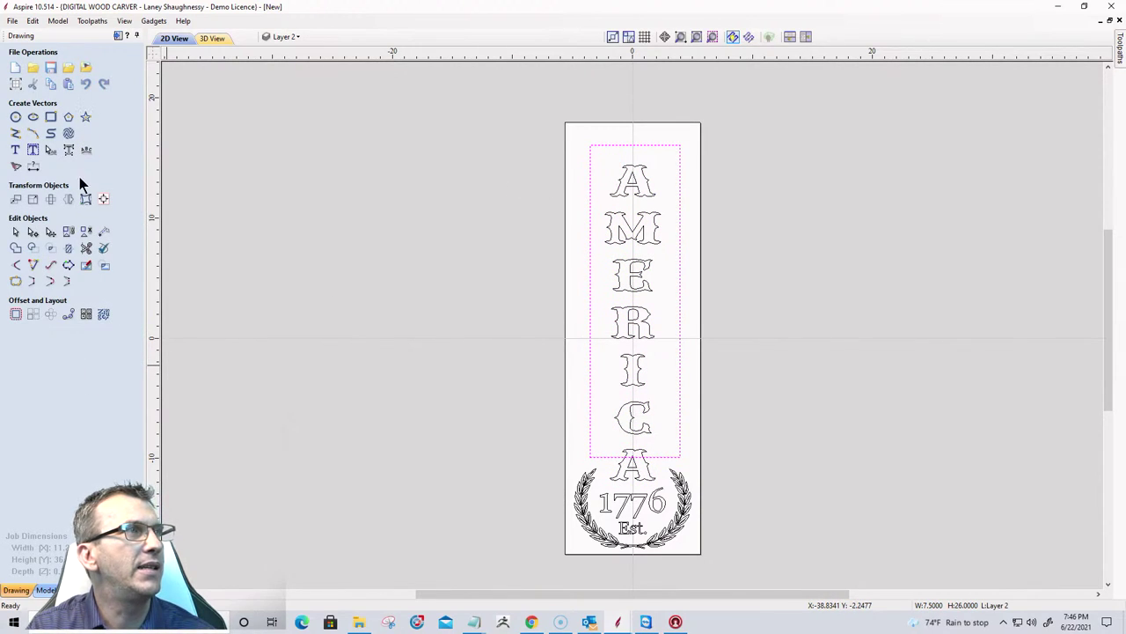
click(103, 199)
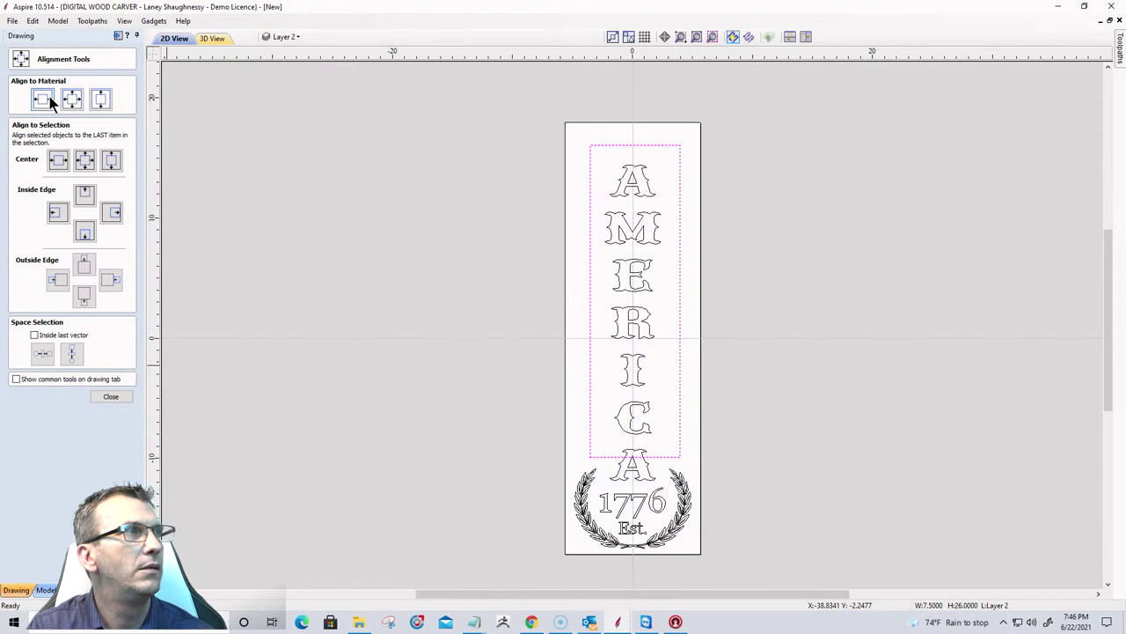
click(51, 103)
click(110, 396)
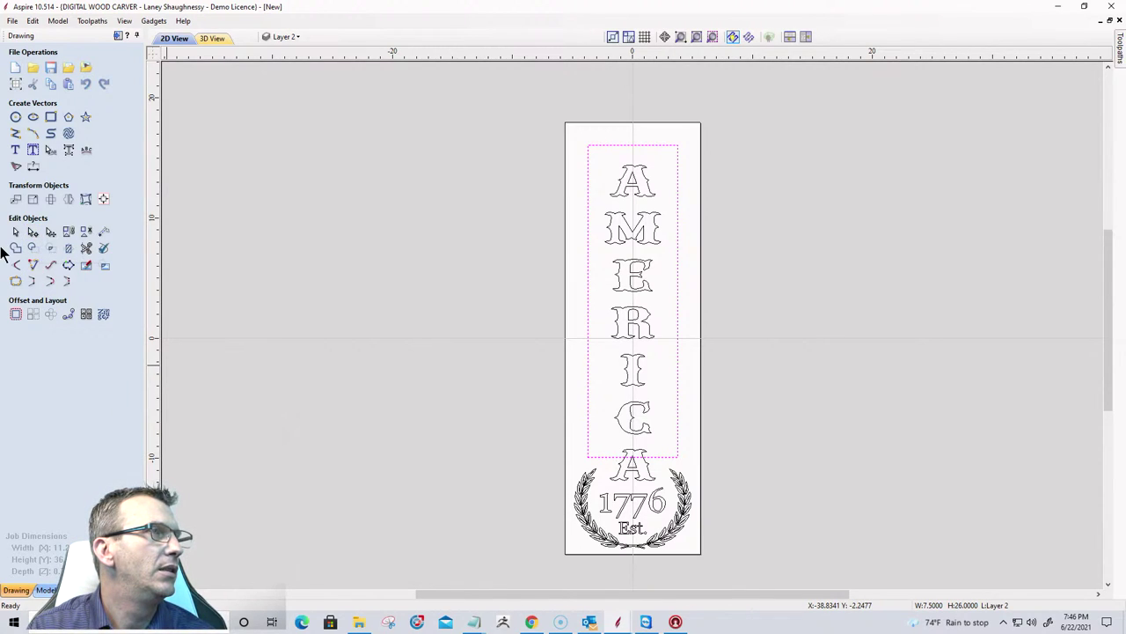
scroll(562, 75, up, 3)
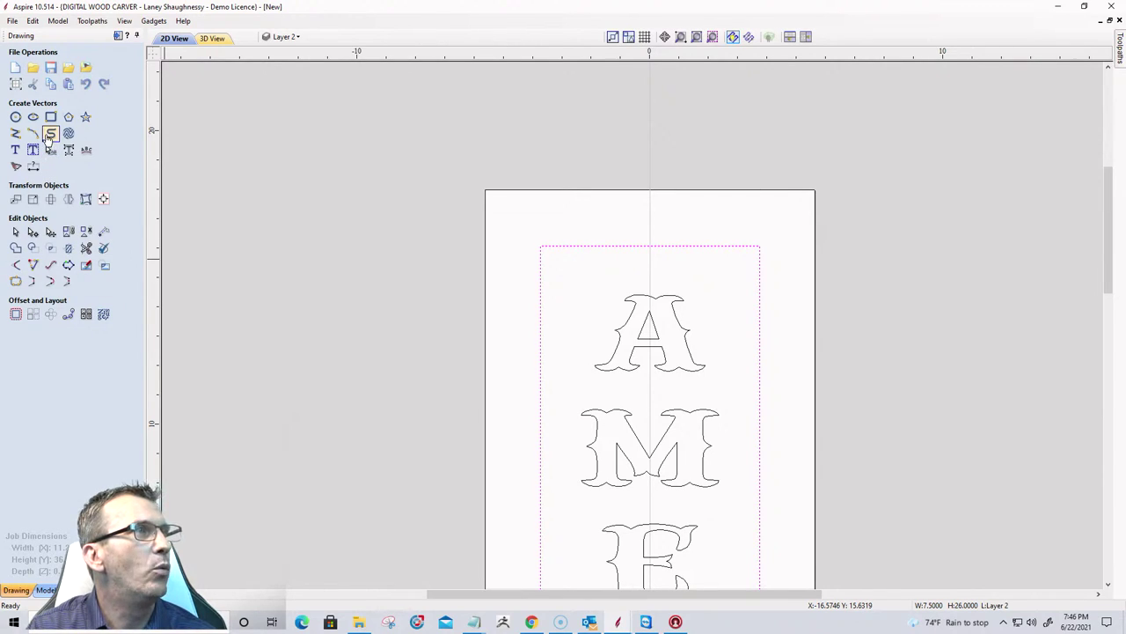
Give the 7.5 by 26 inch border rectangle 1.75-inch radiused internal corners.
click(51, 116)
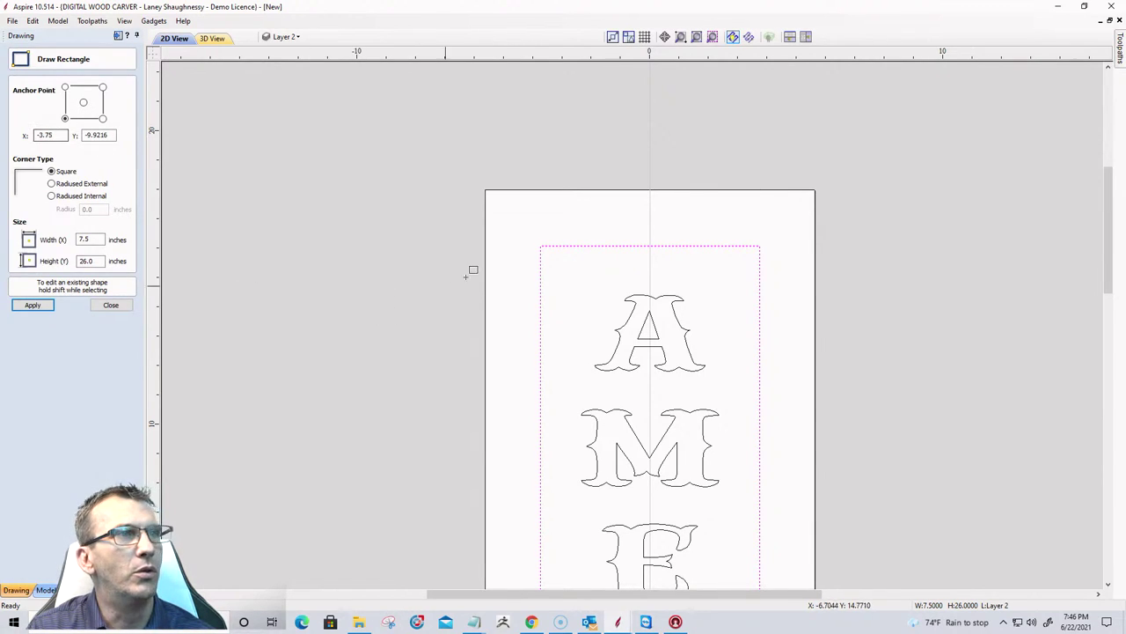
click(51, 196)
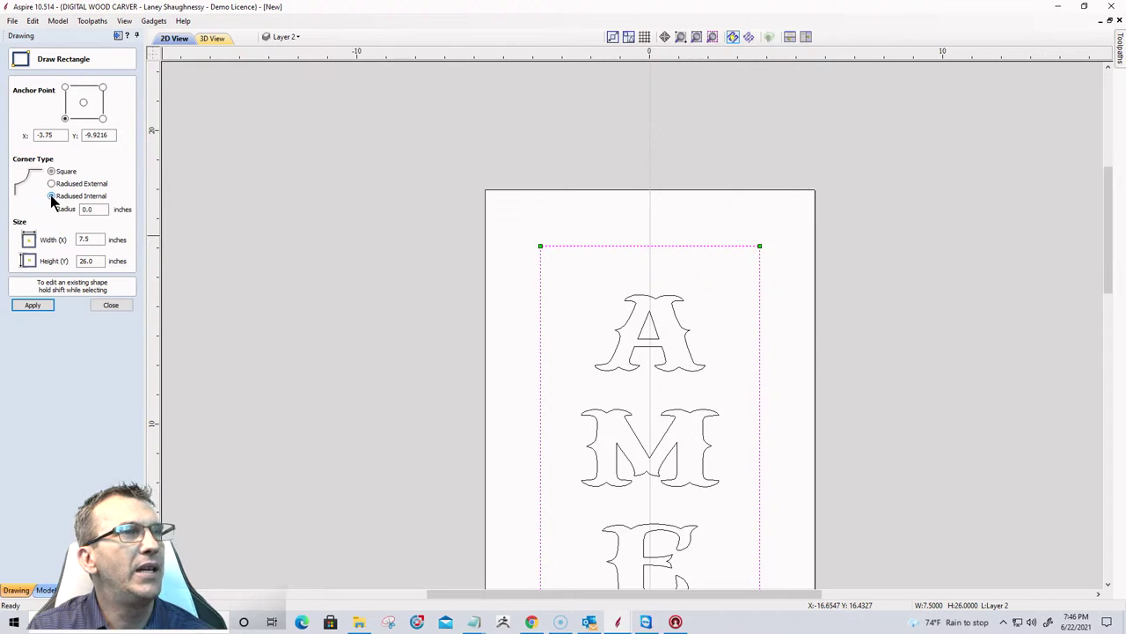
scroll(775, 158, down, 3)
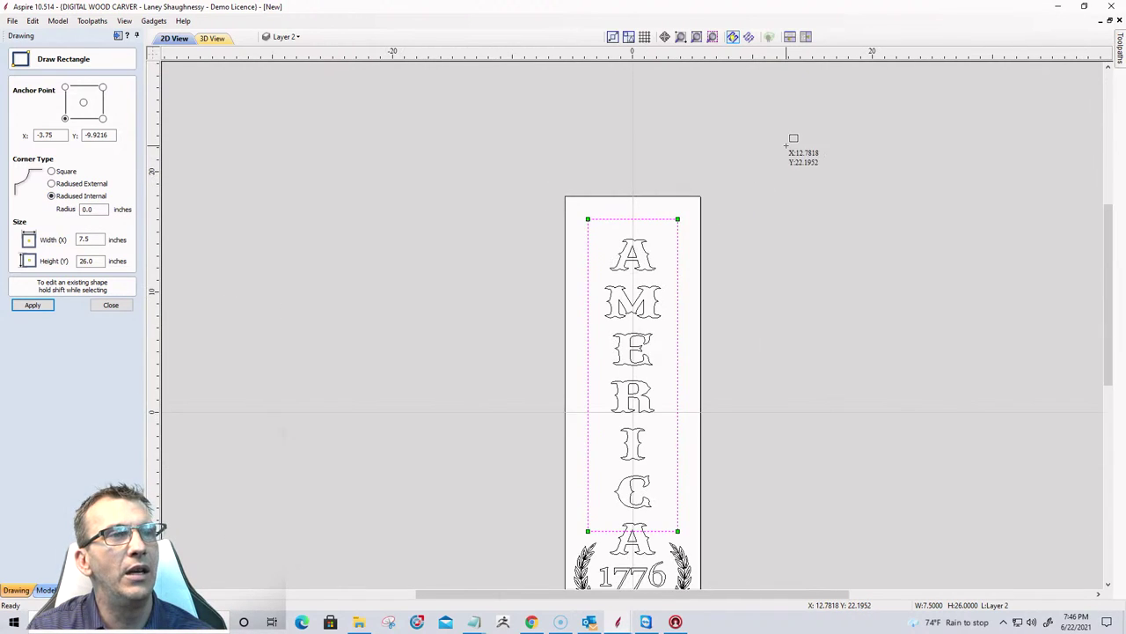
scroll(792, 139, down, 2)
scroll(548, 395, up, 2)
scroll(555, 379, down, 3)
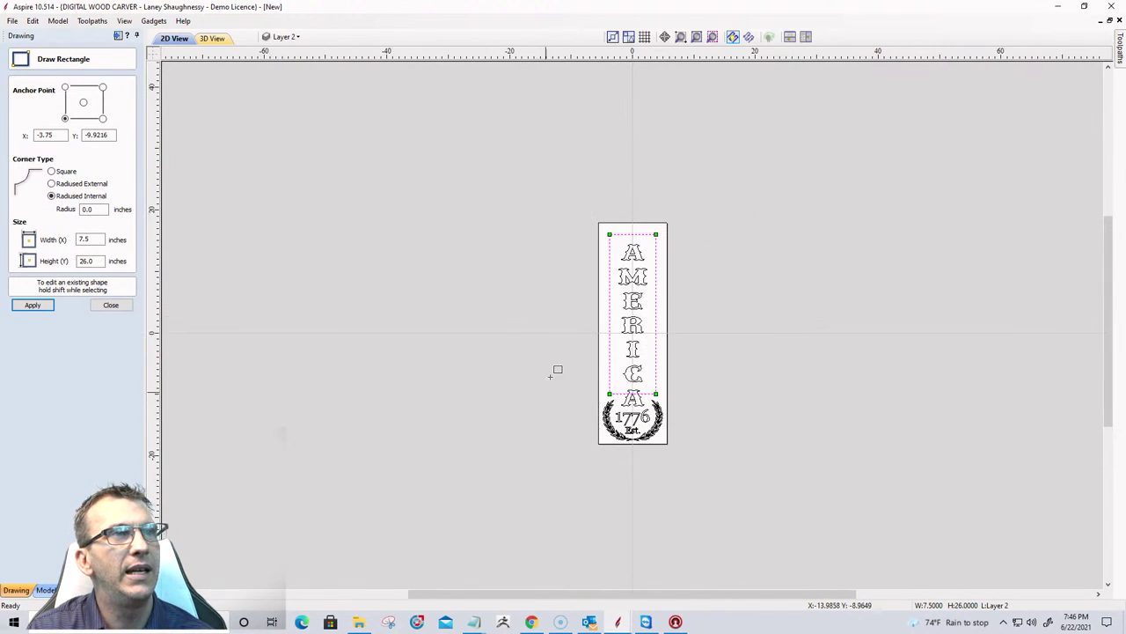
scroll(563, 369, up, 5)
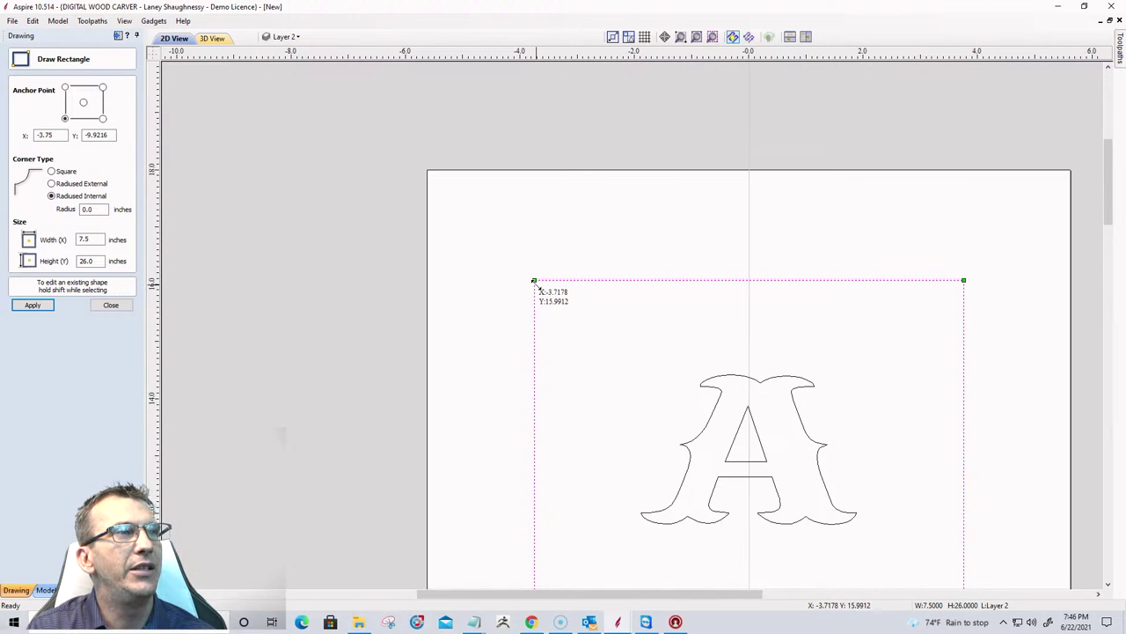
mouse_move(534, 282)
mouse_down()
mouse_move(581, 332)
mouse_move(499, 182)
mouse_move(548, 284)
mouse_move(576, 382)
mouse_move(555, 267)
mouse_move(564, 313)
mouse_move(541, 255)
mouse_move(576, 325)
mouse_move(534, 281)
mouse_up()
drag(524, 271, 492, 243)
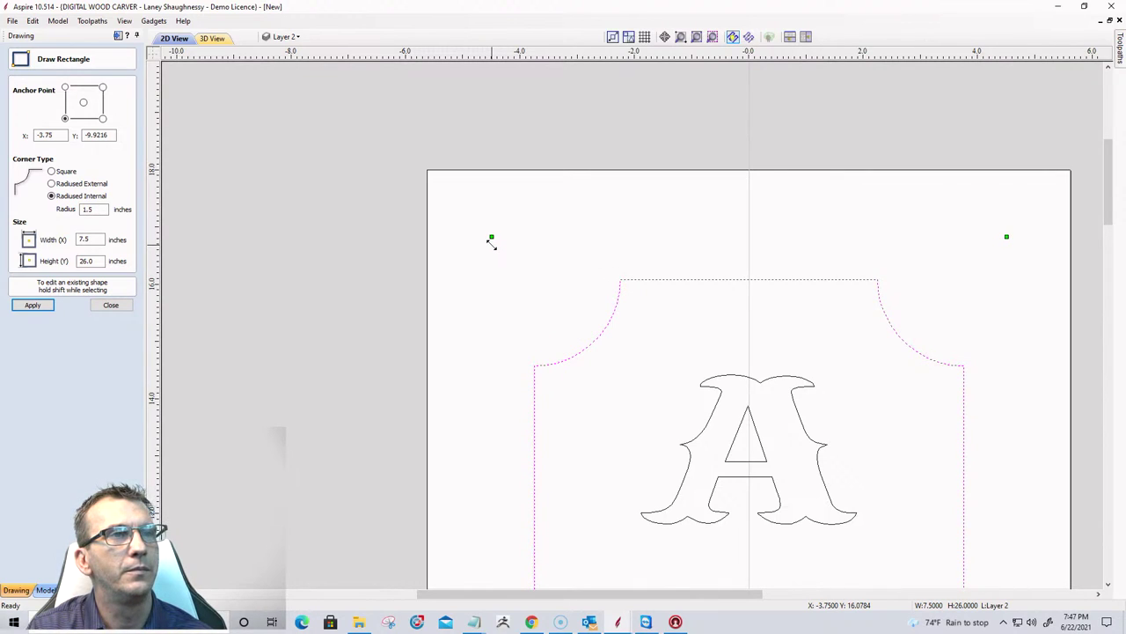
drag(492, 245, 484, 233)
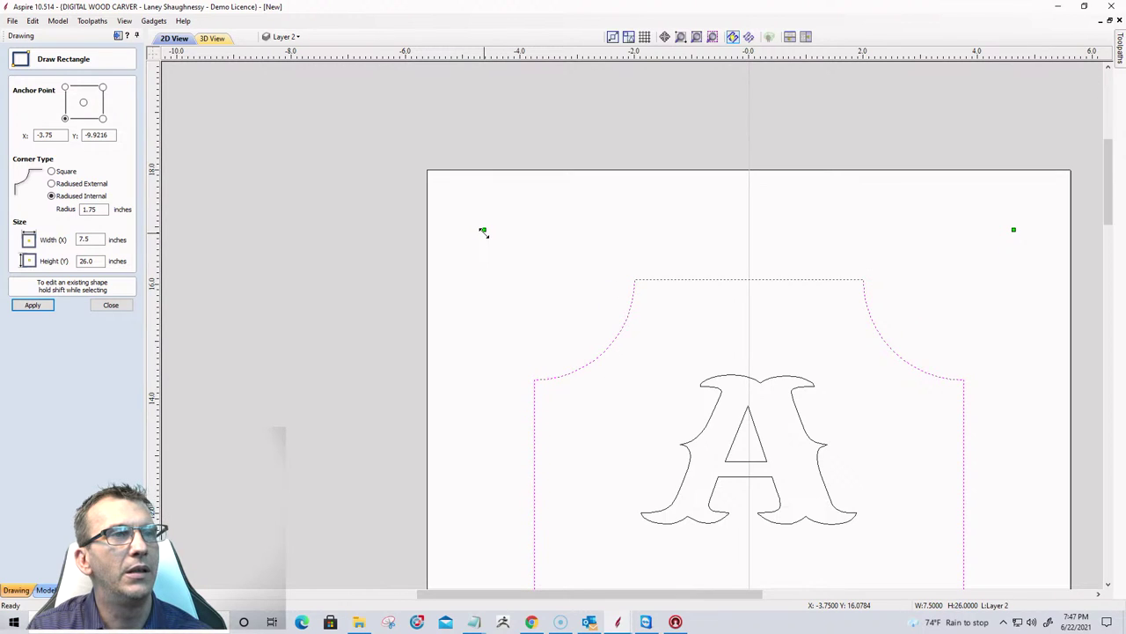
scroll(828, 189, down, 5)
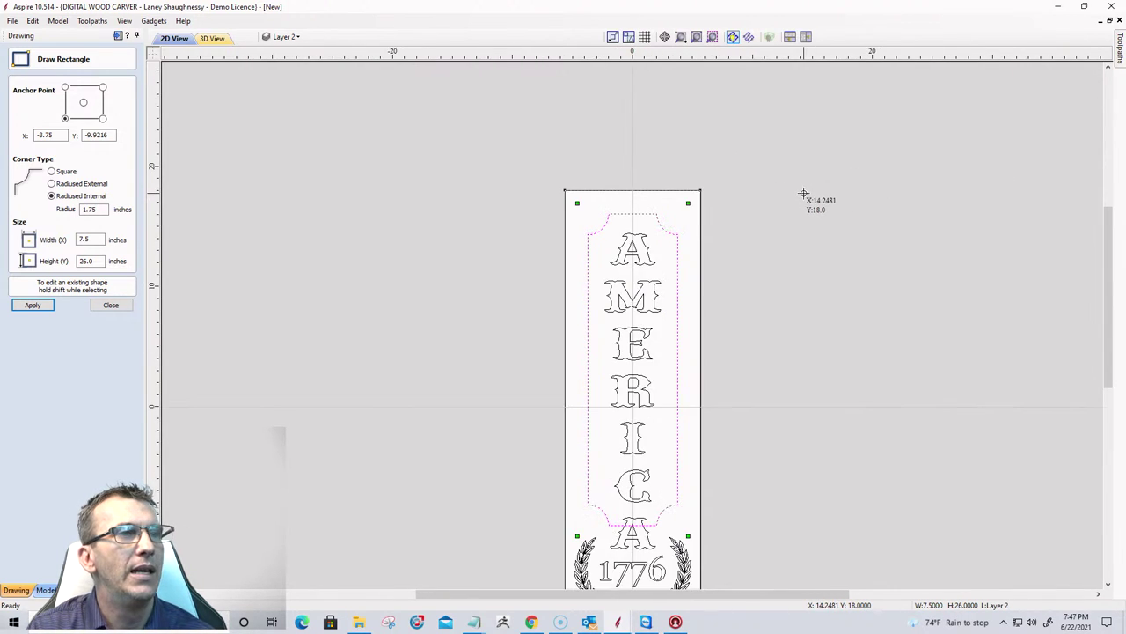
scroll(604, 555, down, 3)
scroll(591, 516, up, 3)
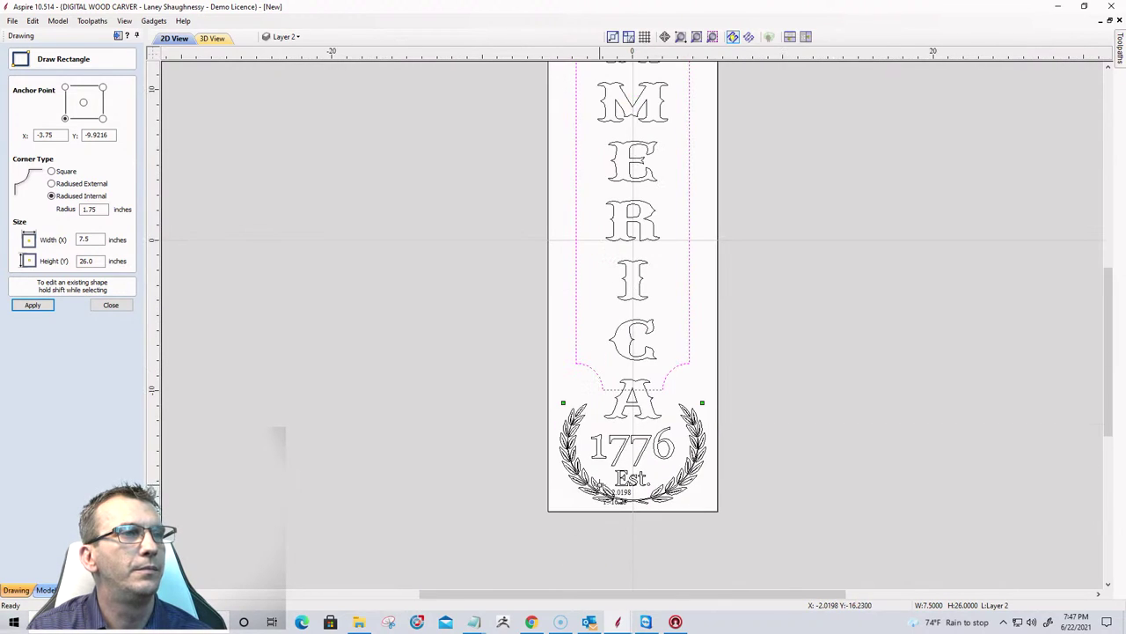
click(111, 304)
Cut the border at both notch corner nodes and delete the curved bottom notch.
scroll(572, 370, up, 2)
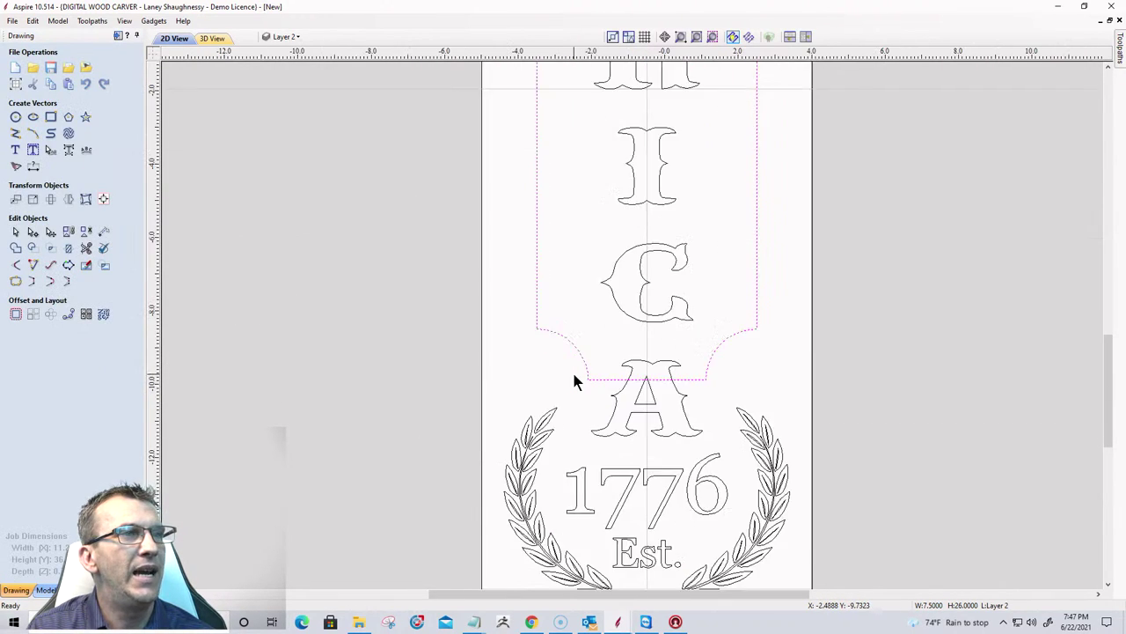
click(33, 231)
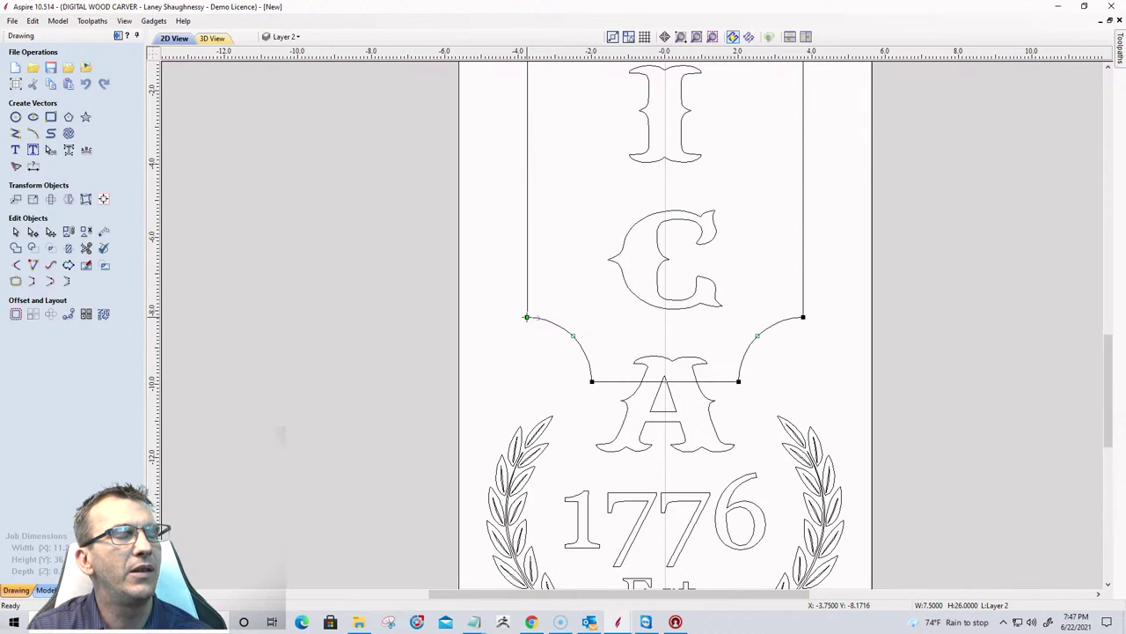
right_click(528, 318)
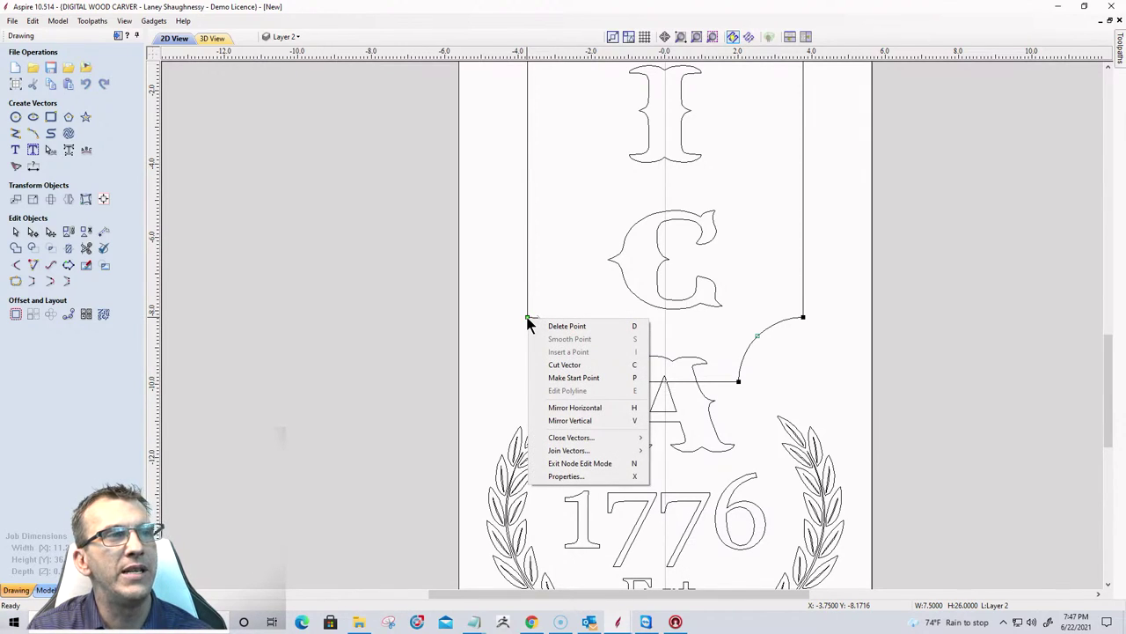
click(545, 364)
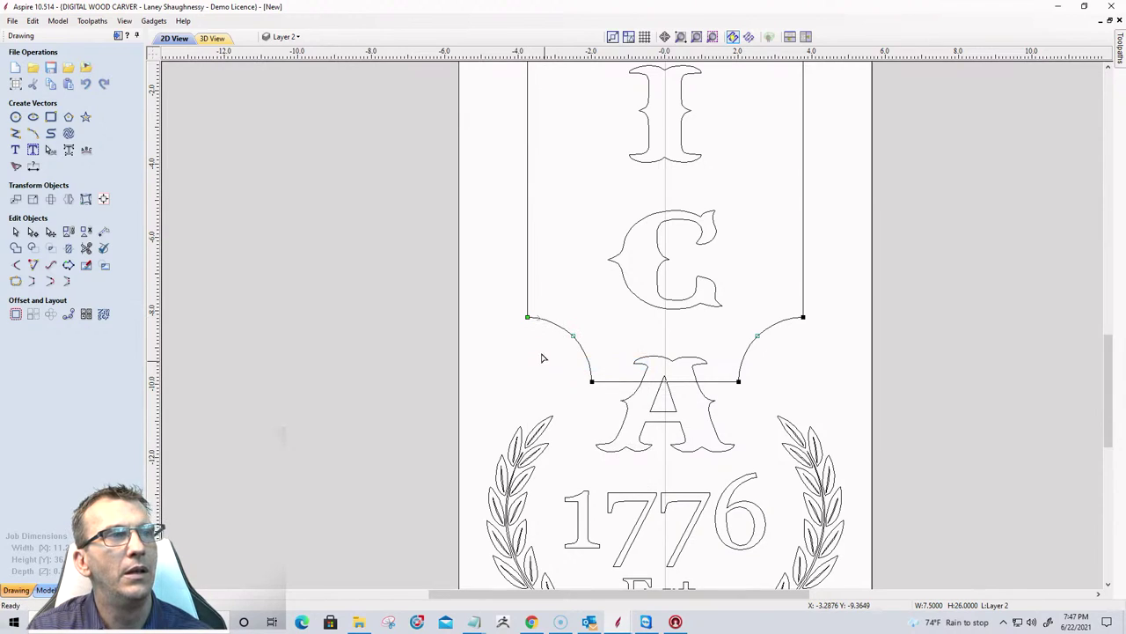
right_click(803, 318)
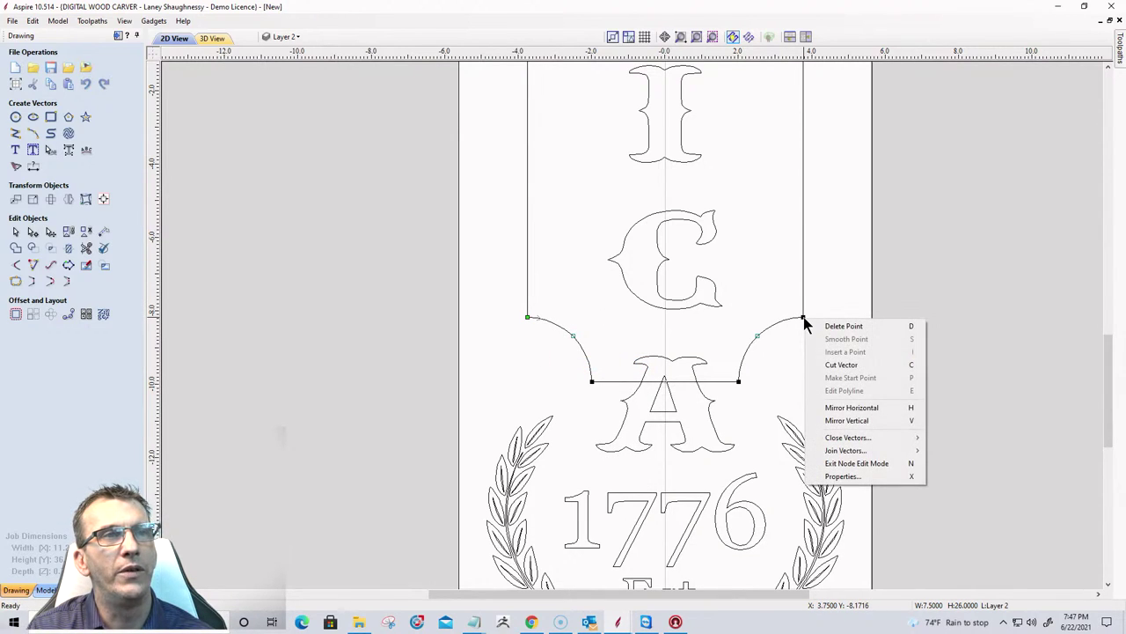
click(830, 365)
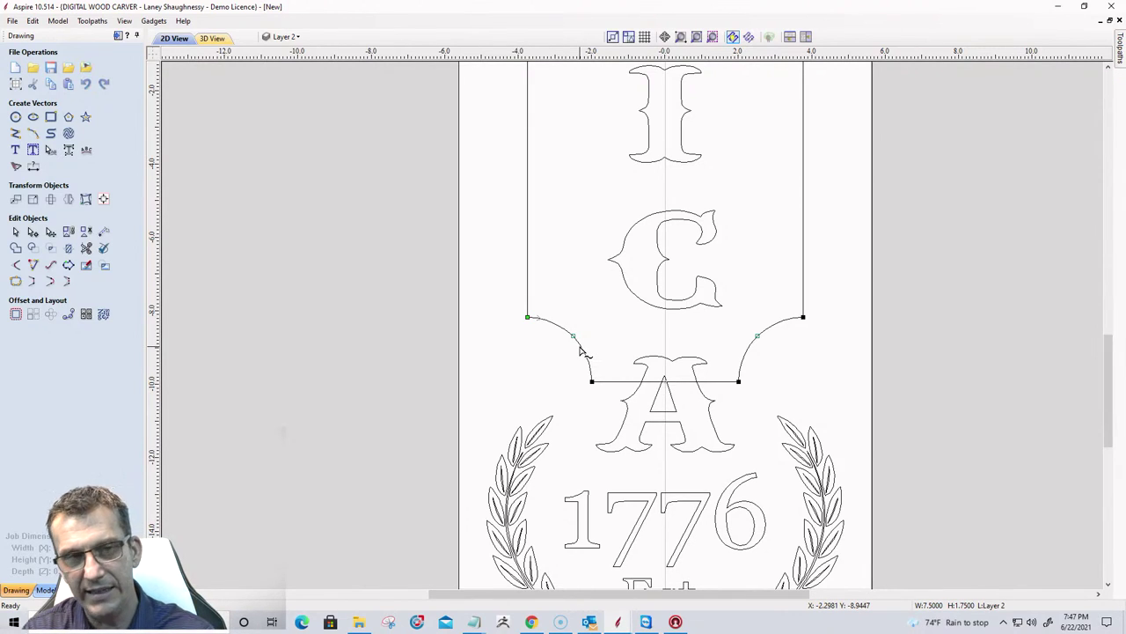
key(Delete)
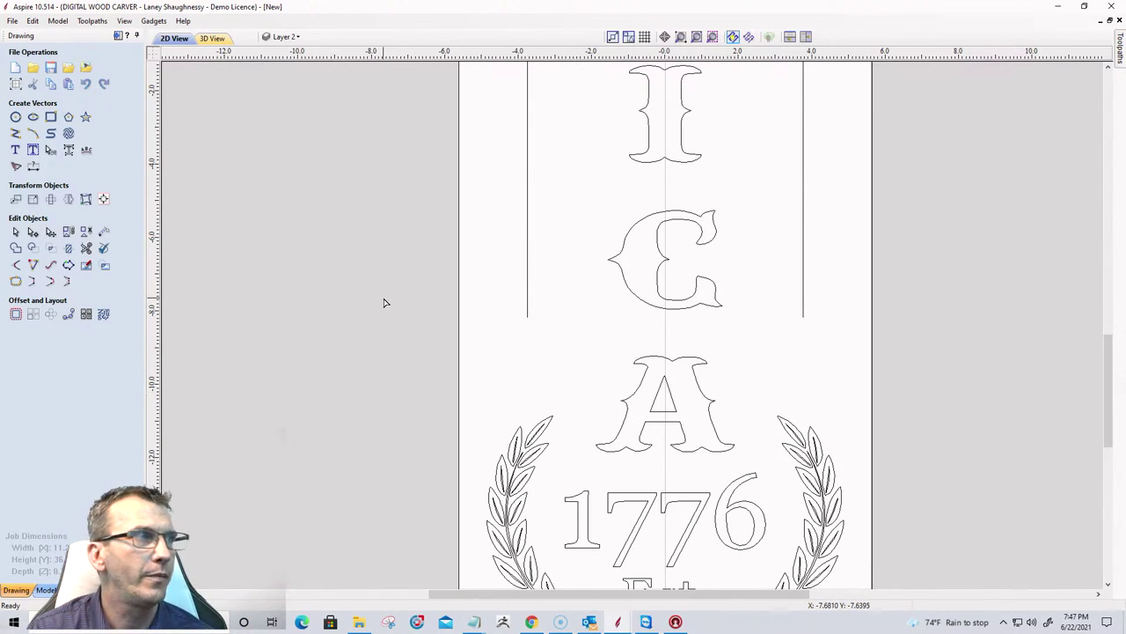
Move the open border's bottom line ends down toward the wreath.
click(804, 311)
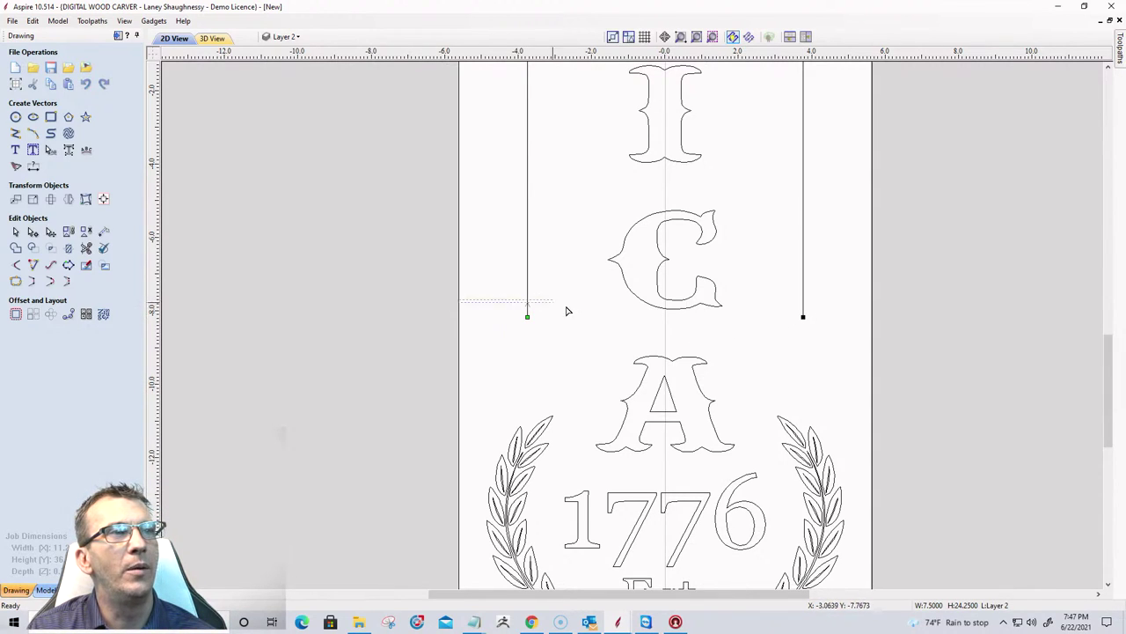
drag(567, 310, 833, 357)
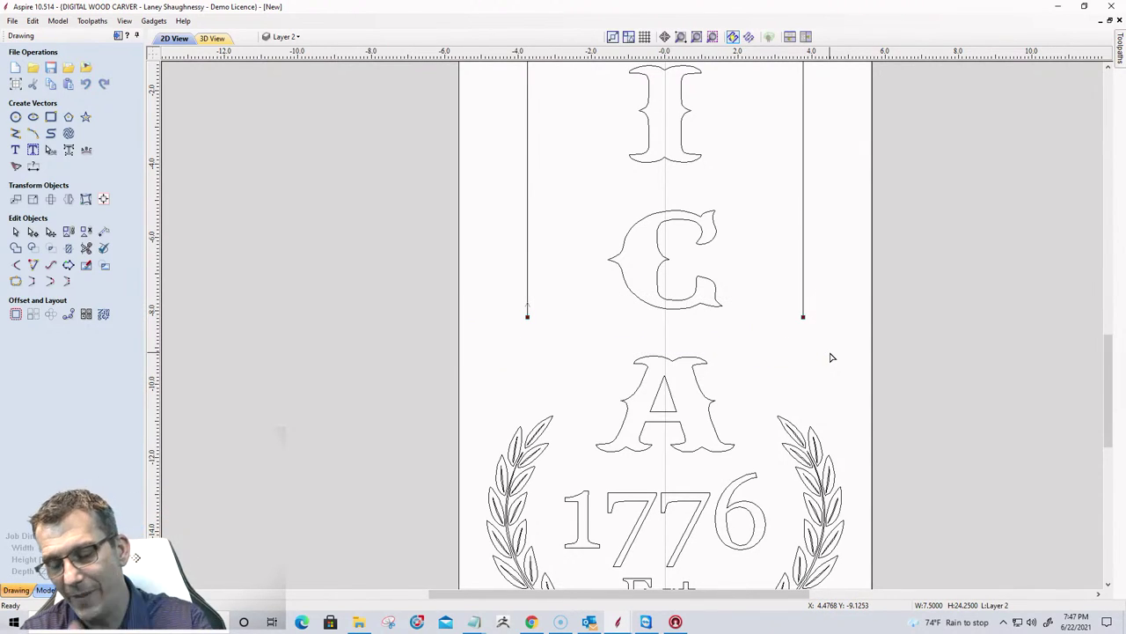
key(Down)
key(Down)
key(Down)
key(Down)
key(Down)
key(Down)
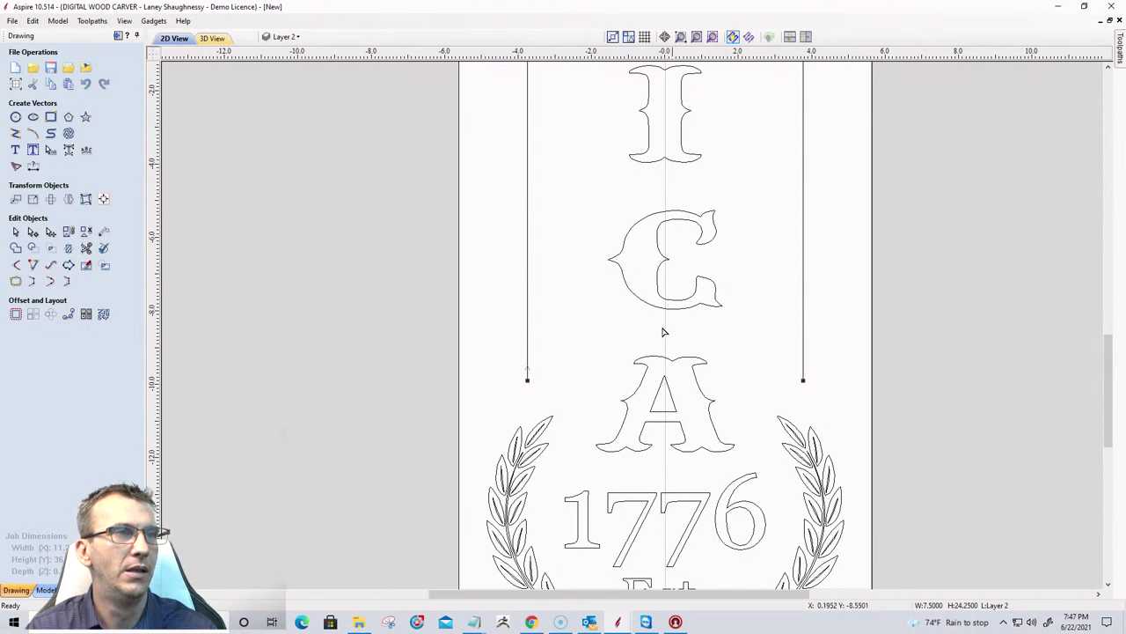
click(610, 322)
scroll(605, 379, down, 5)
scroll(605, 378, down, 2)
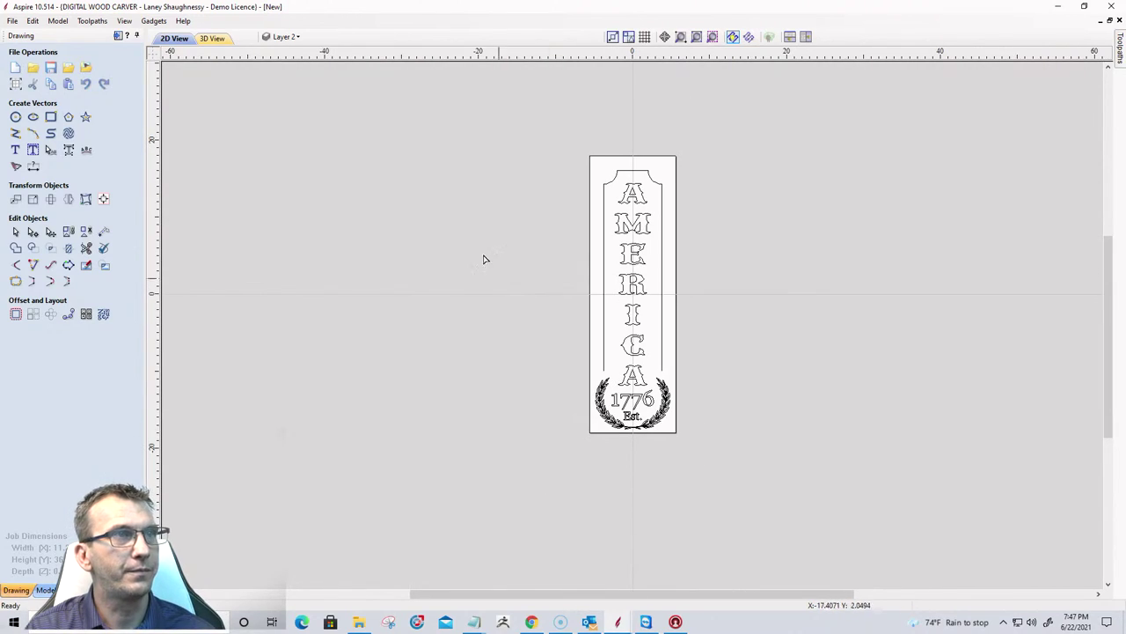
scroll(469, 273, up, 2)
click(588, 341)
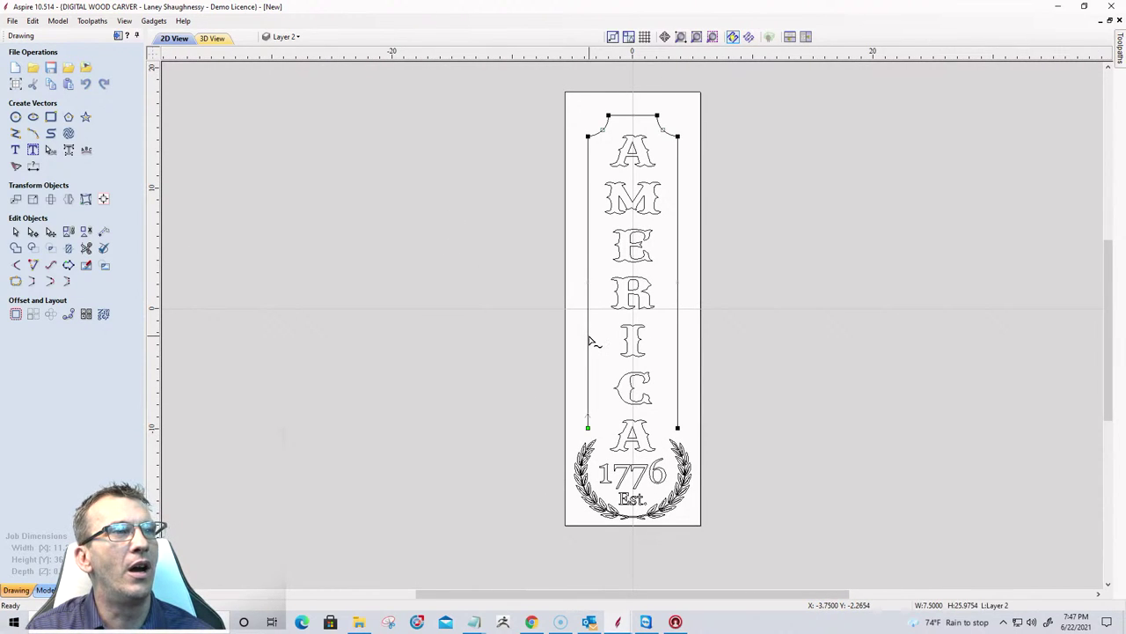
click(15, 313)
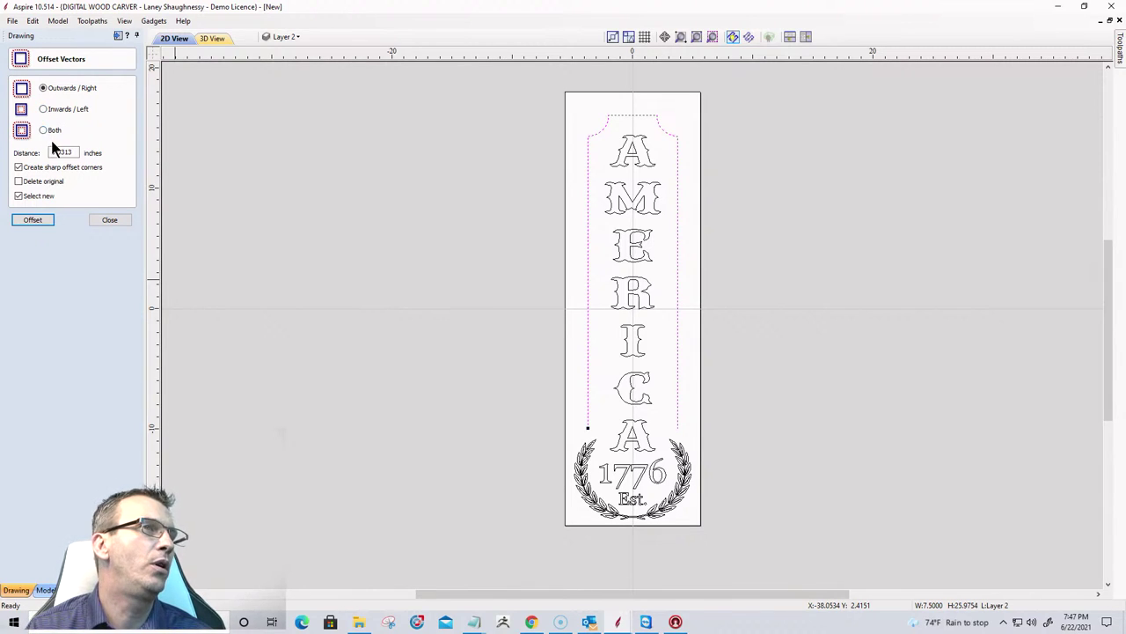
Set an inward offset distance, create a trial offset copy, then undo it.
drag(78, 152, 41, 152)
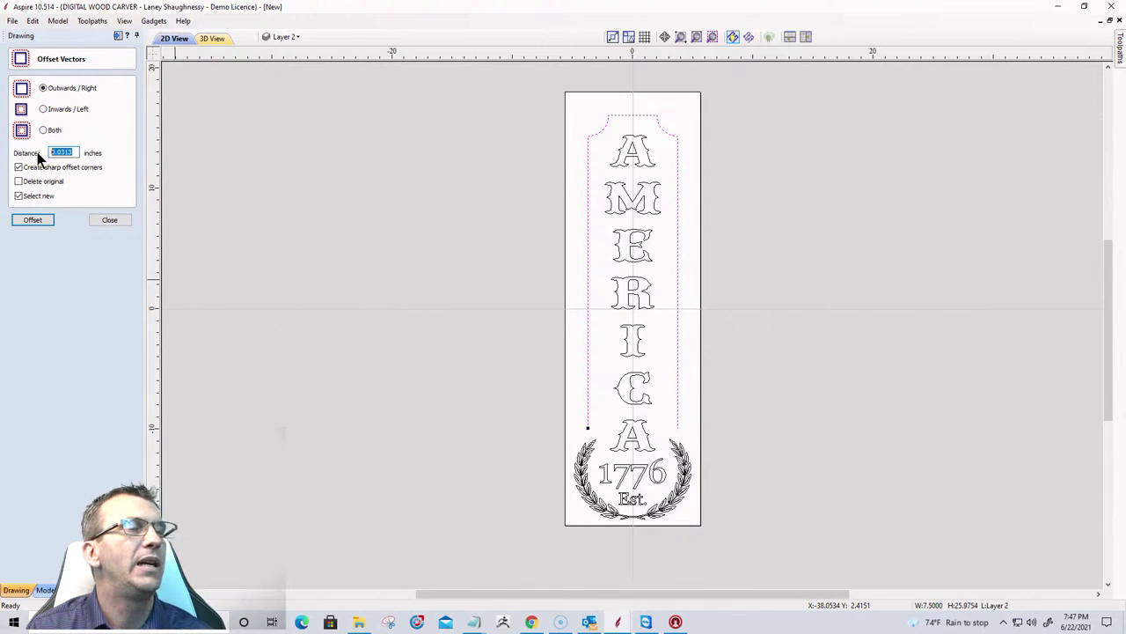
text(.25)
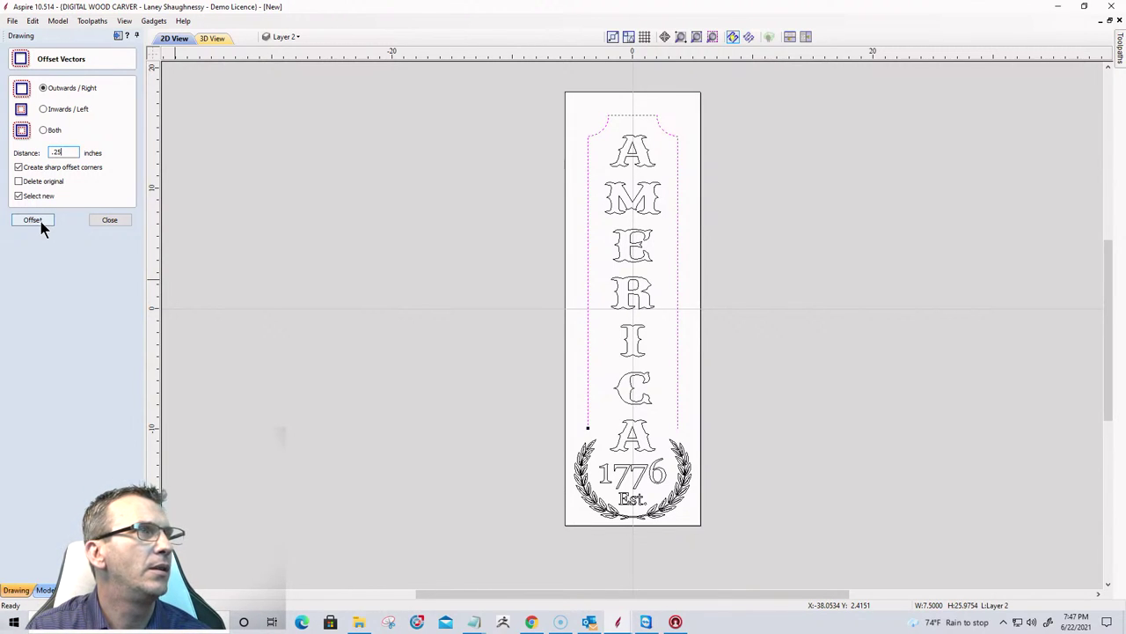
click(40, 221)
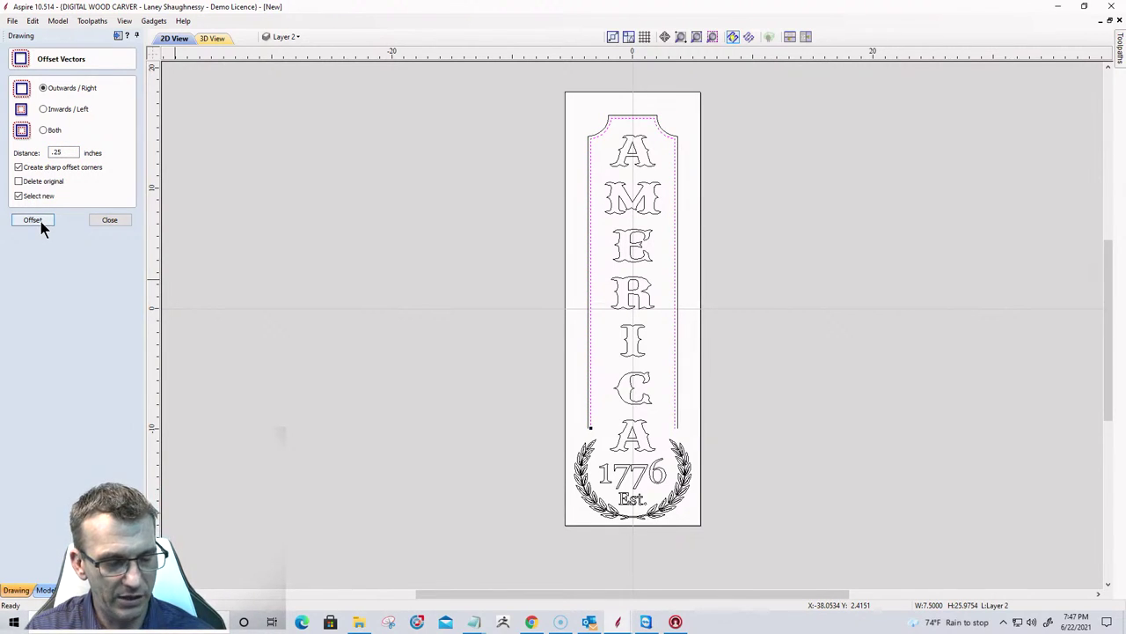
click(43, 108)
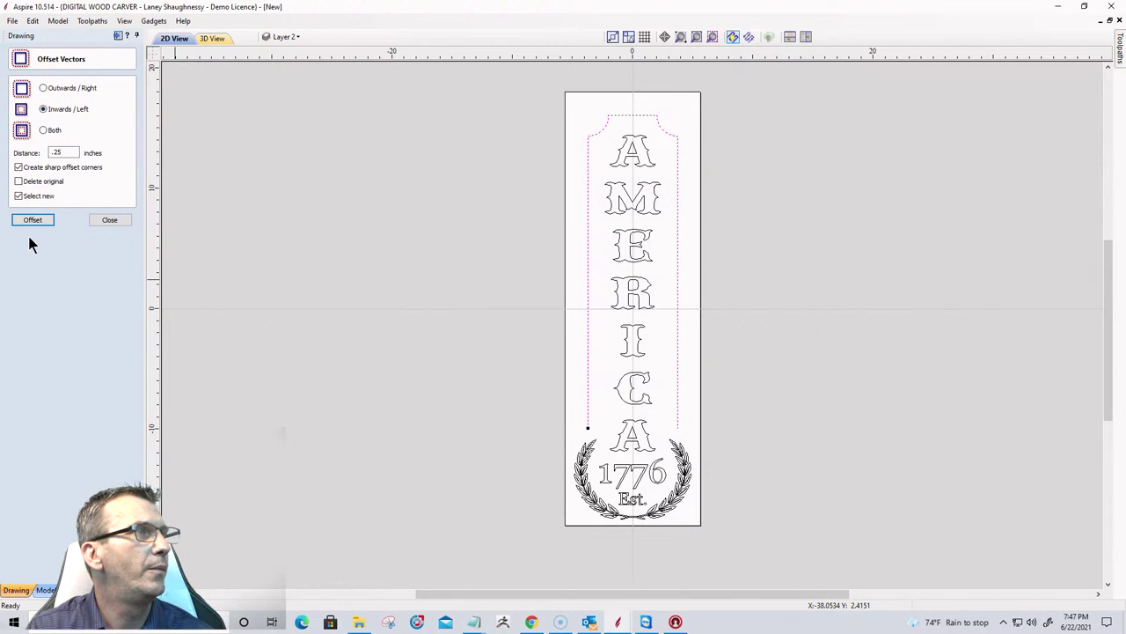
click(32, 220)
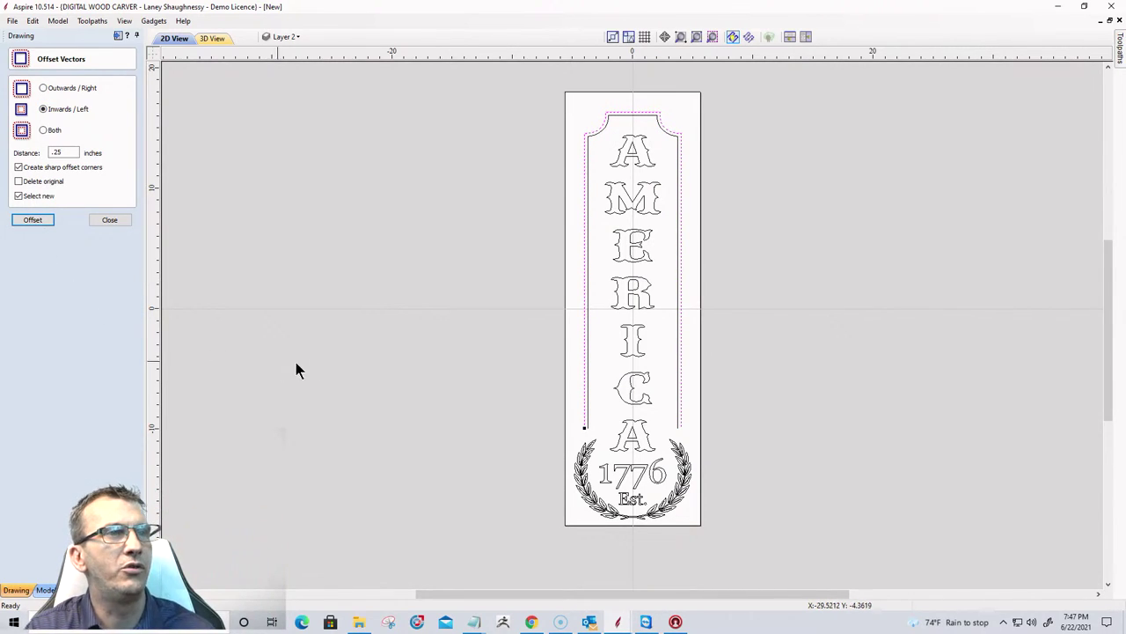
scroll(627, 212, up, 3)
scroll(627, 229, down, 3)
scroll(595, 95, up, 2)
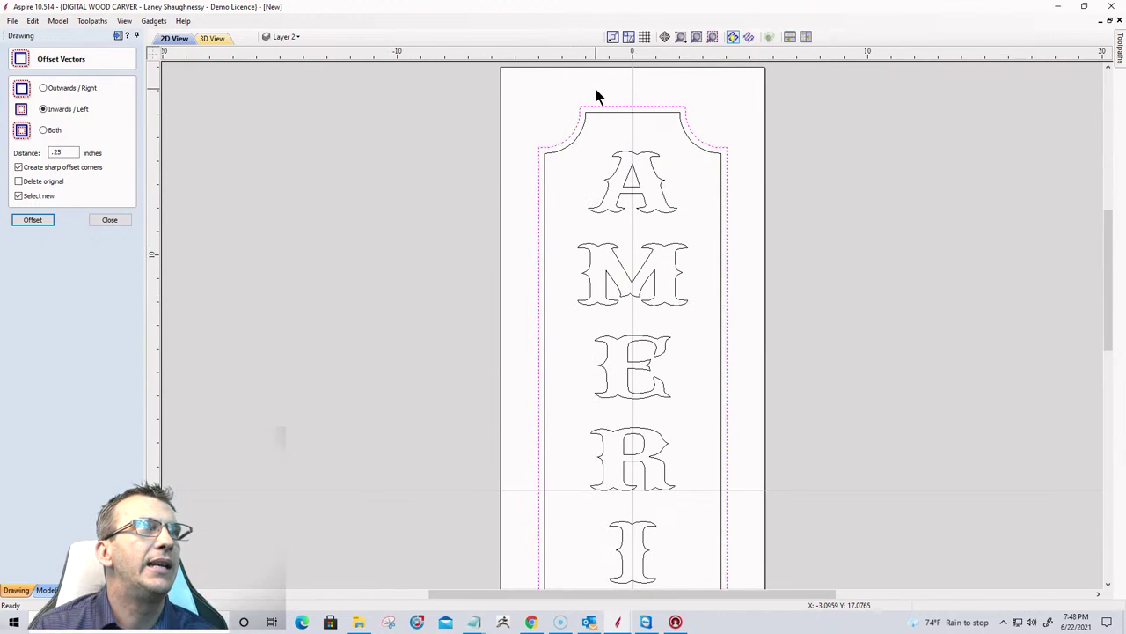
scroll(596, 95, down, 2)
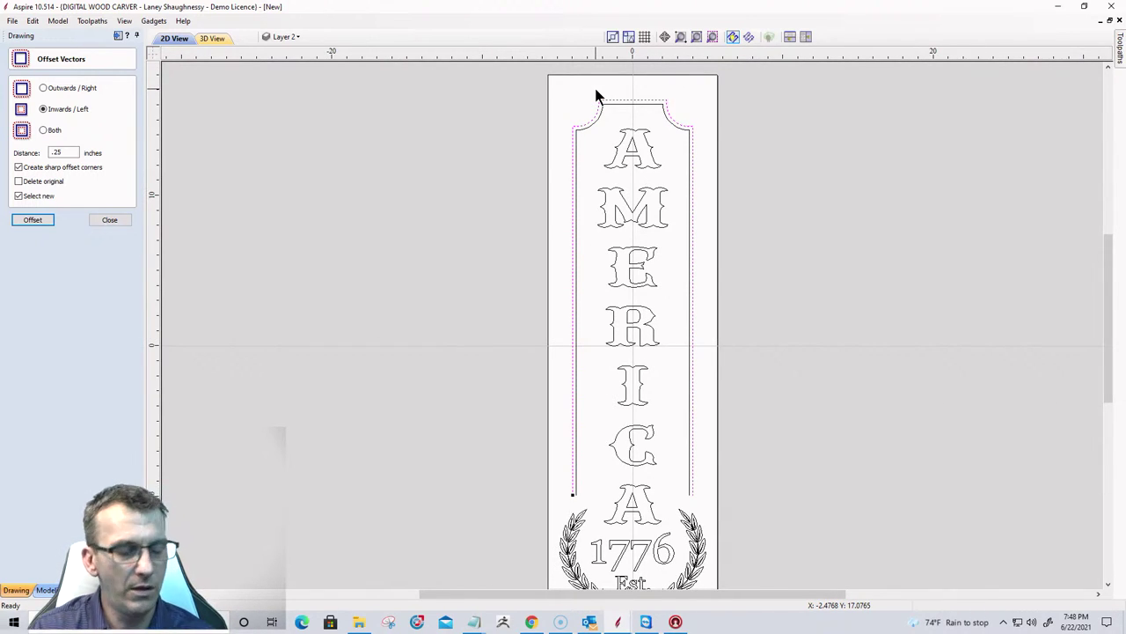
key(ctrl+z)
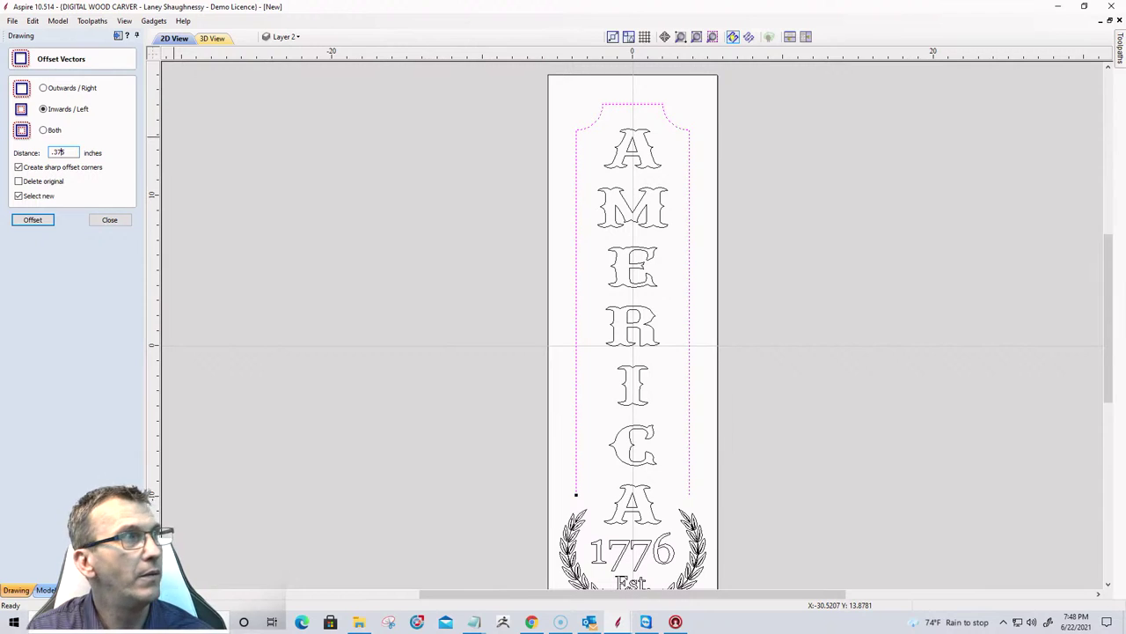
Offset the open border 0.375 inch inward to form a parallel double border.
click(30, 222)
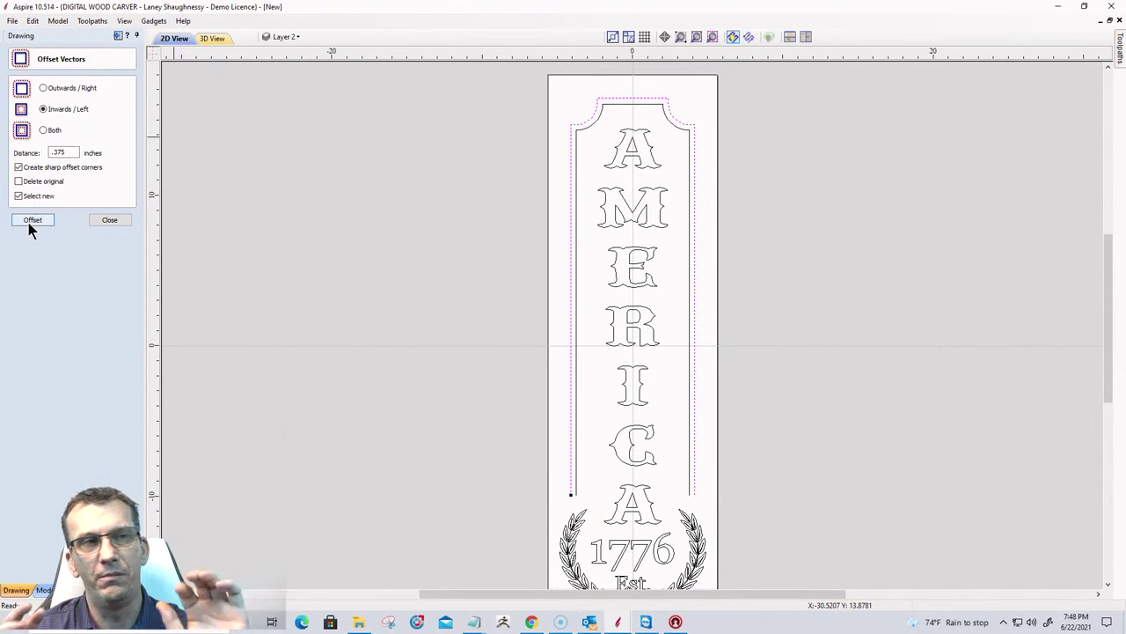
click(390, 258)
scroll(596, 535, up, 3)
scroll(596, 535, up, 2)
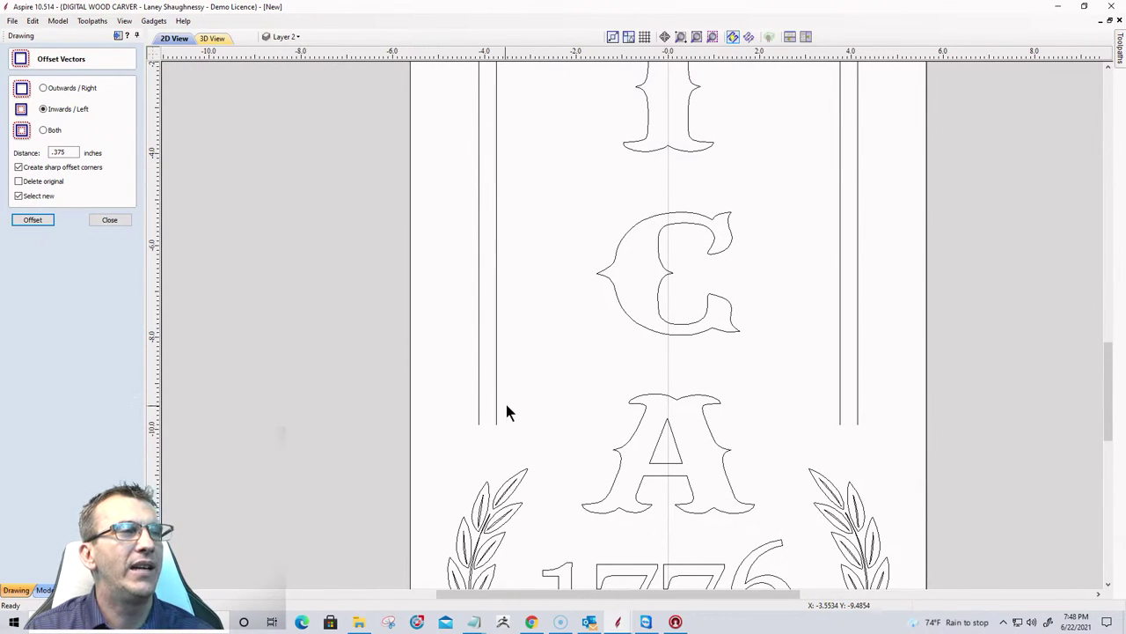
click(475, 398)
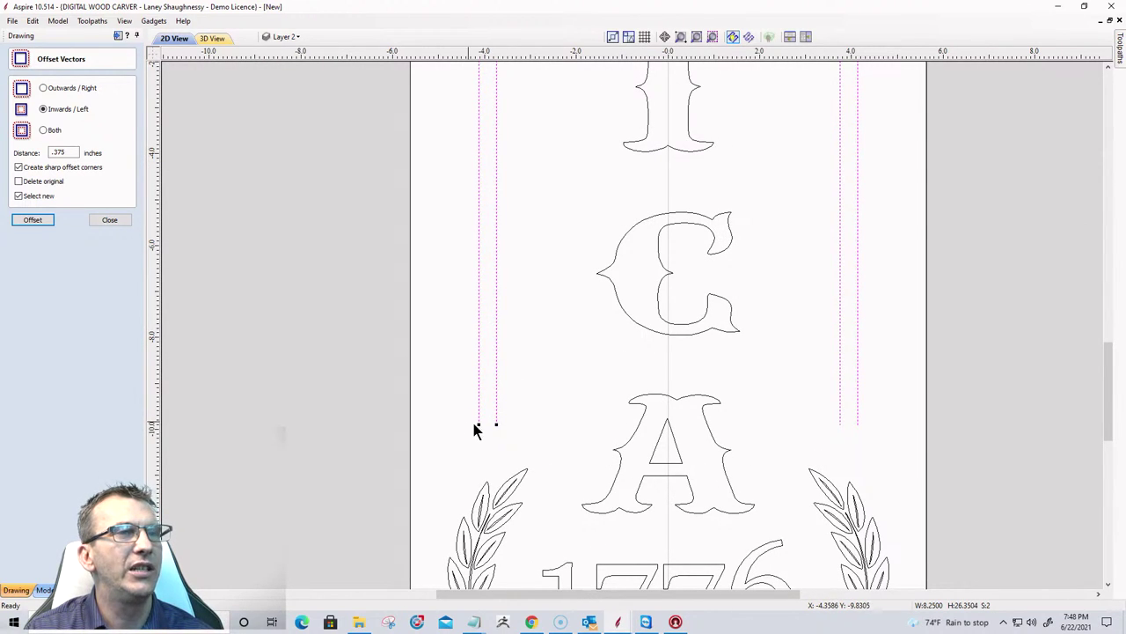
click(113, 223)
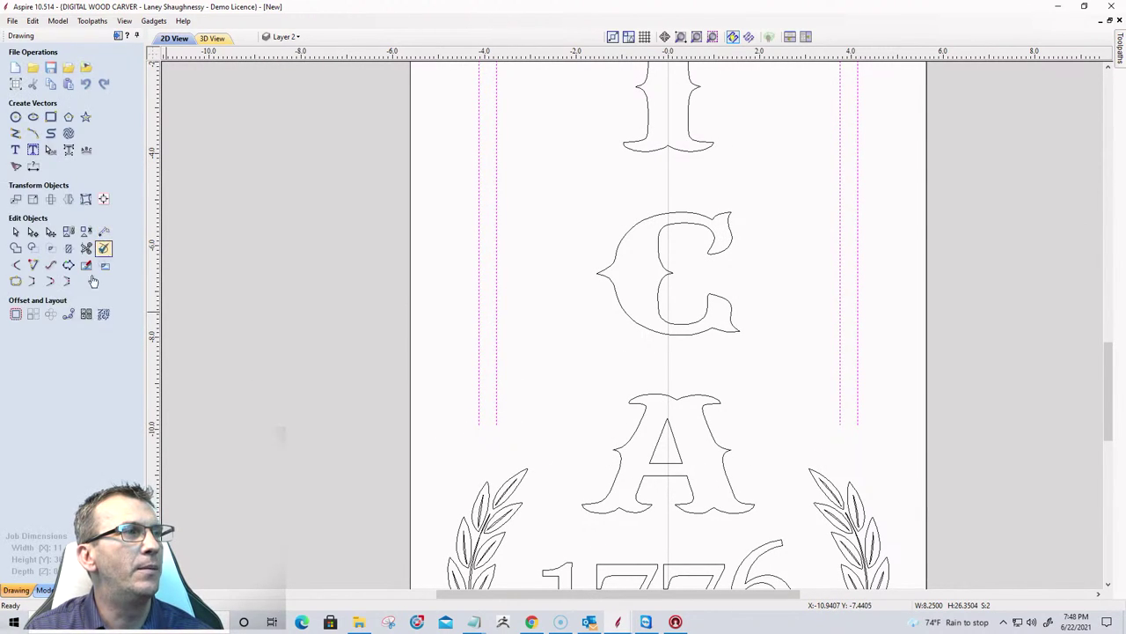
click(32, 282)
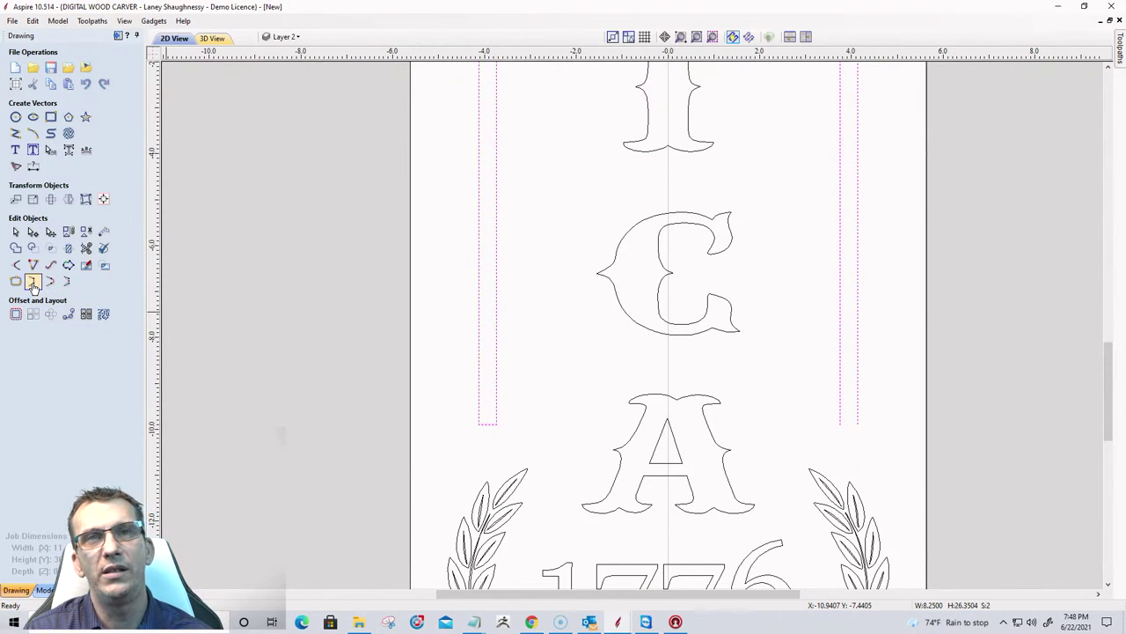
key(F3)
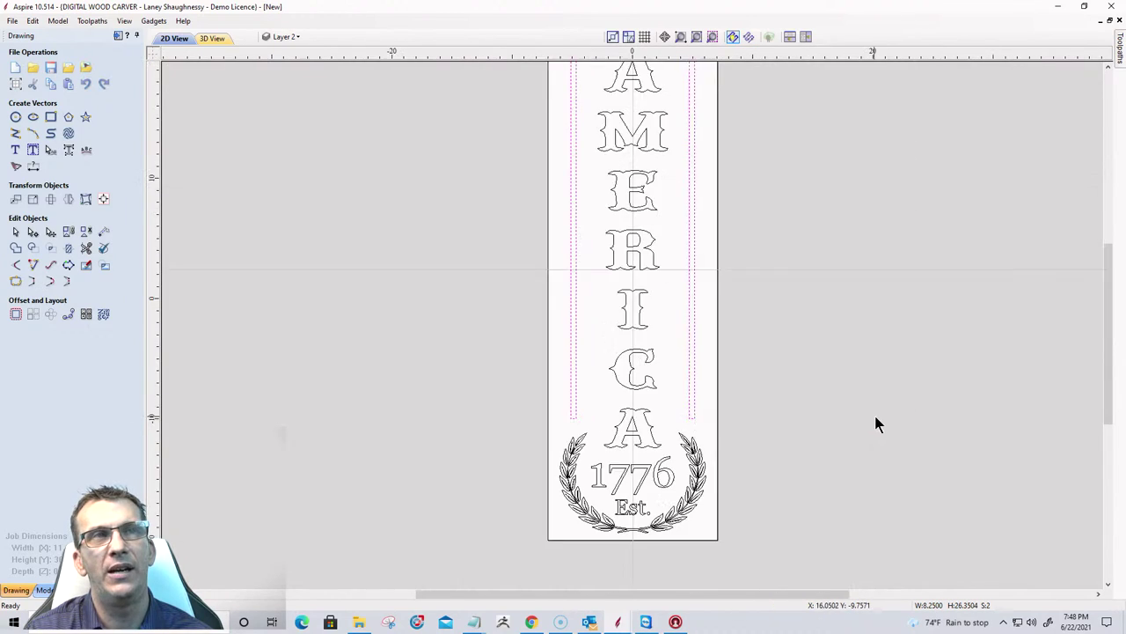
click(506, 401)
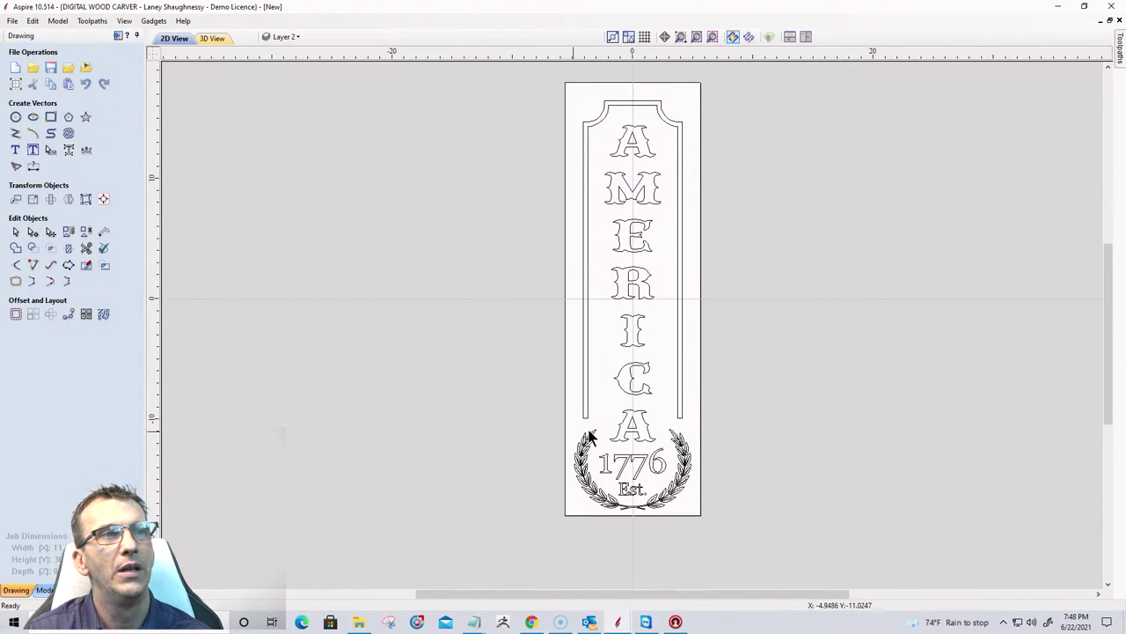
scroll(590, 432, down, 2)
scroll(610, 466, up, 4)
scroll(697, 264, down, 3)
scroll(534, 381, up, 1)
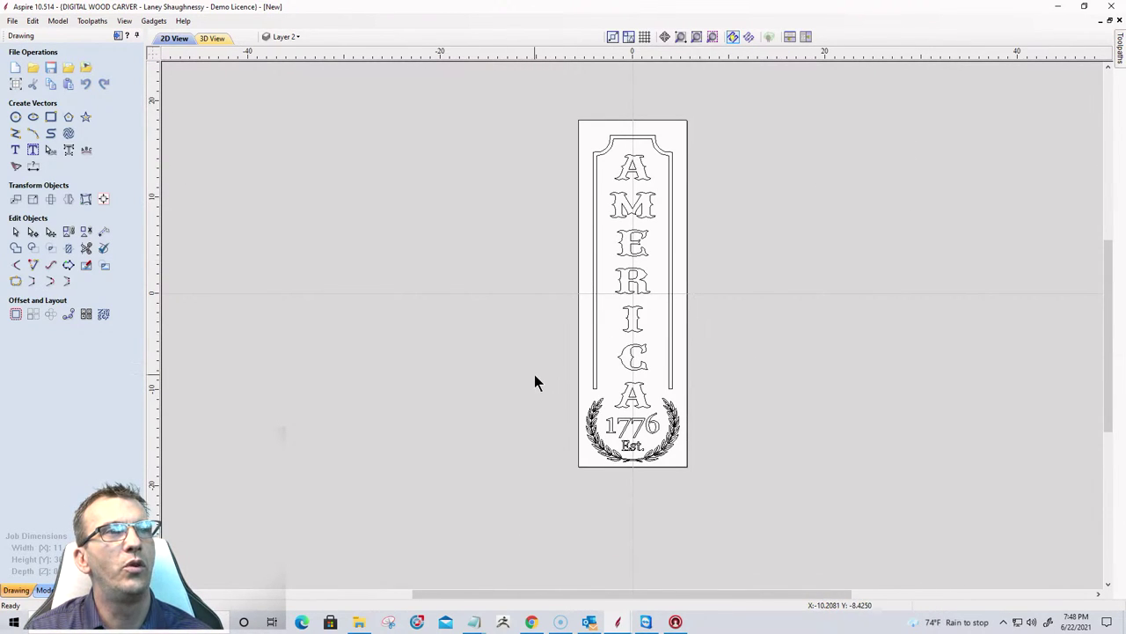
scroll(535, 379, up, 2)
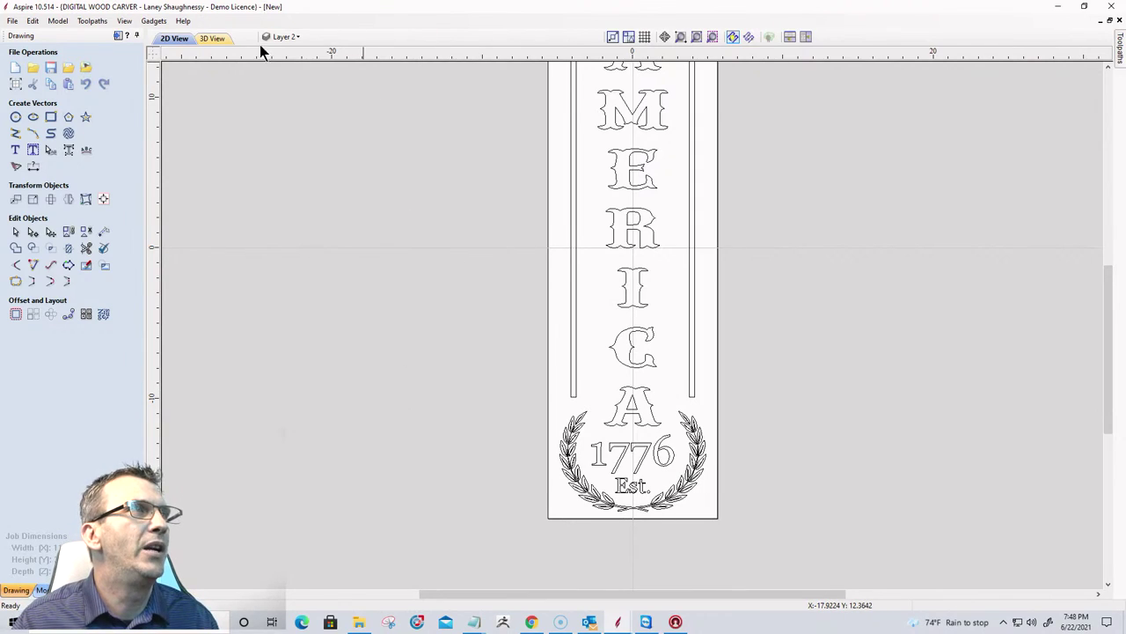
Rename Layer 2 to 'AMERICA' in the layer list.
click(285, 37)
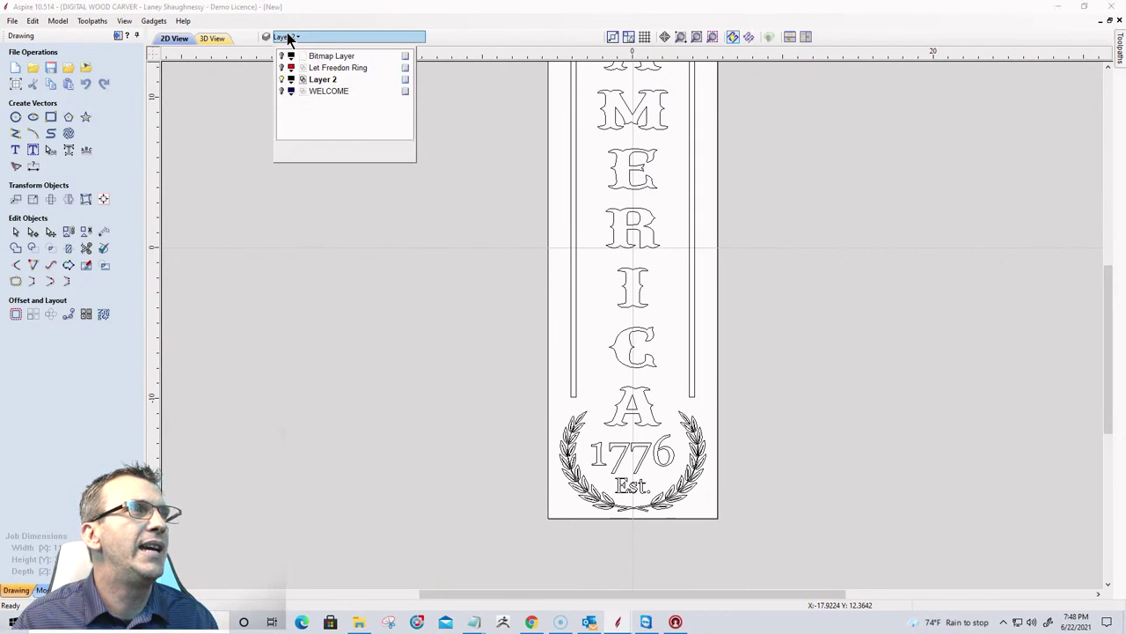
right_click(331, 85)
click(355, 181)
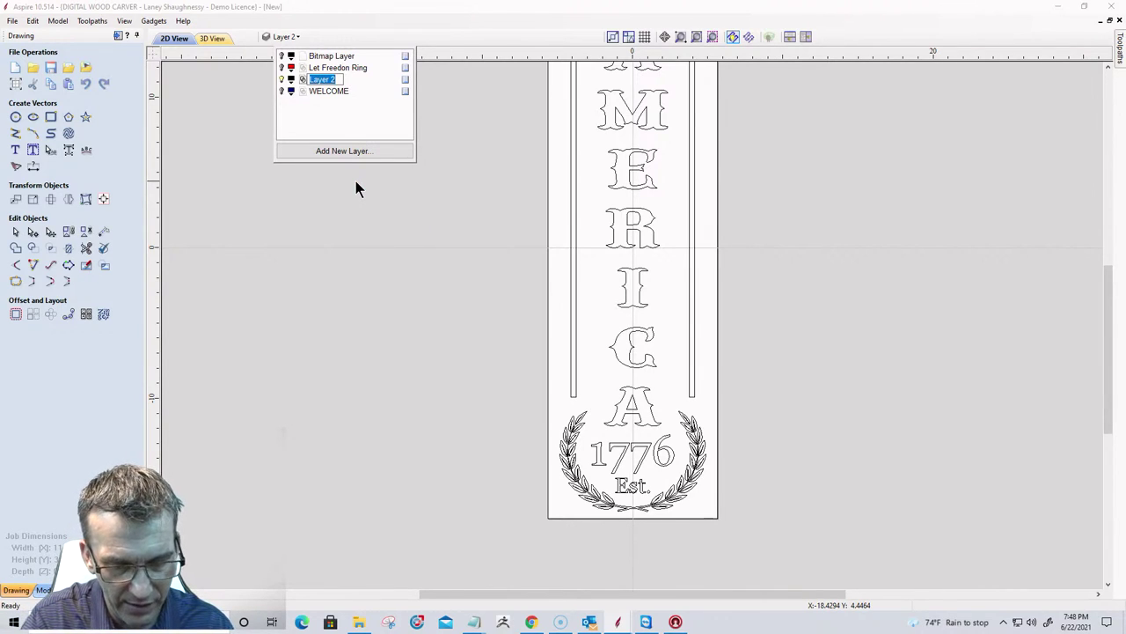
text(AMERICA)
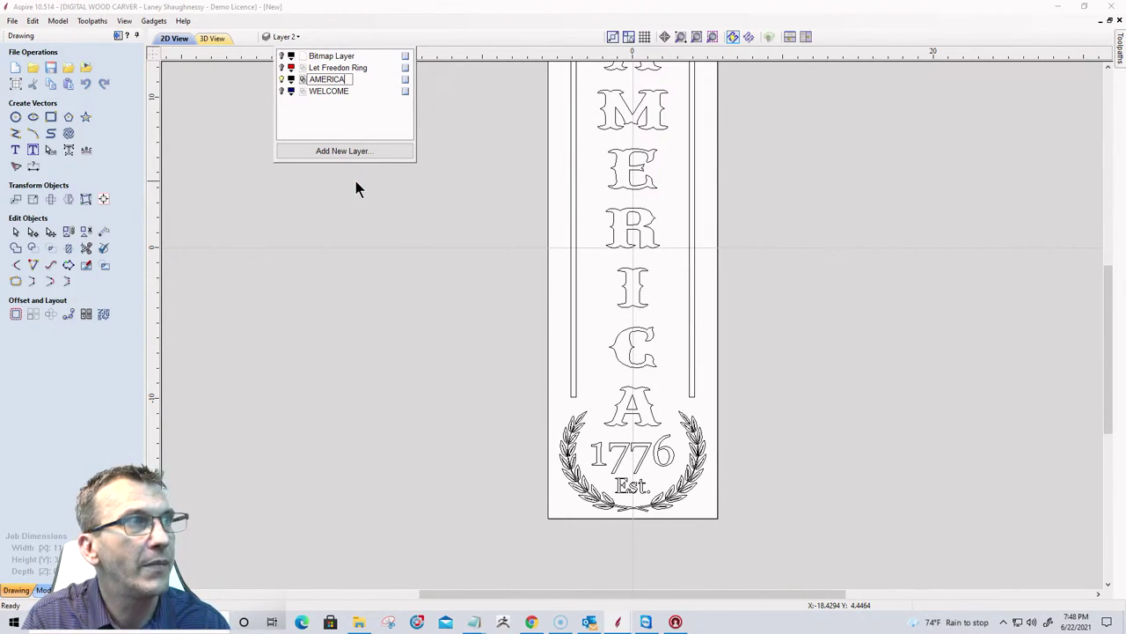
key(Return)
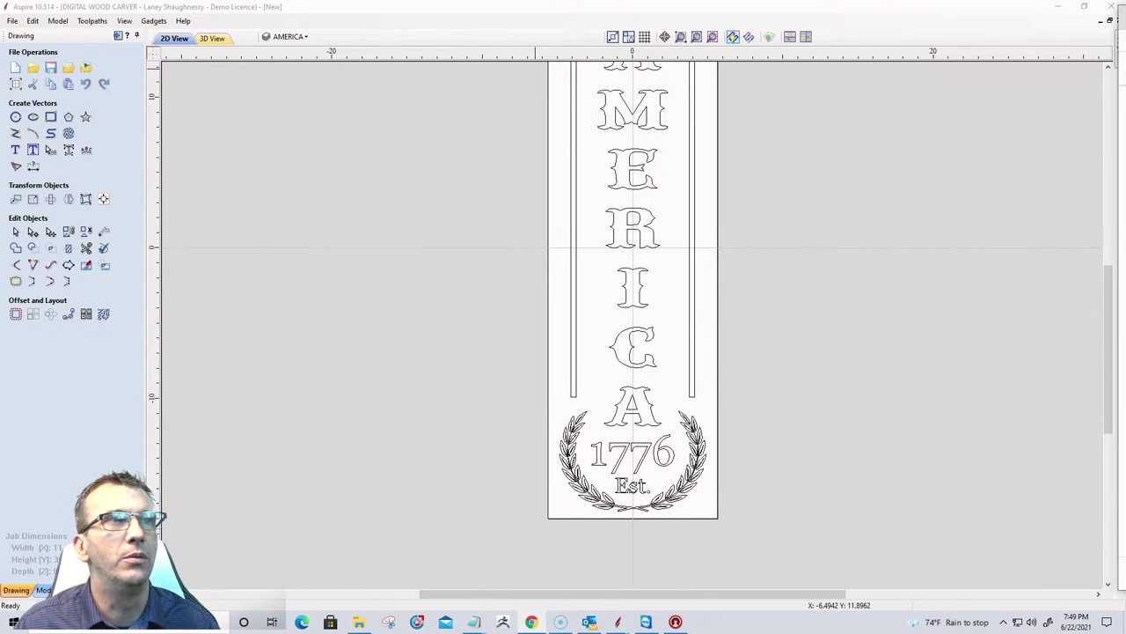
Switch the AMERICA layer off and the Let Freedon Ring layer on.
scroll(772, 412, down, 4)
scroll(649, 339, up, 1)
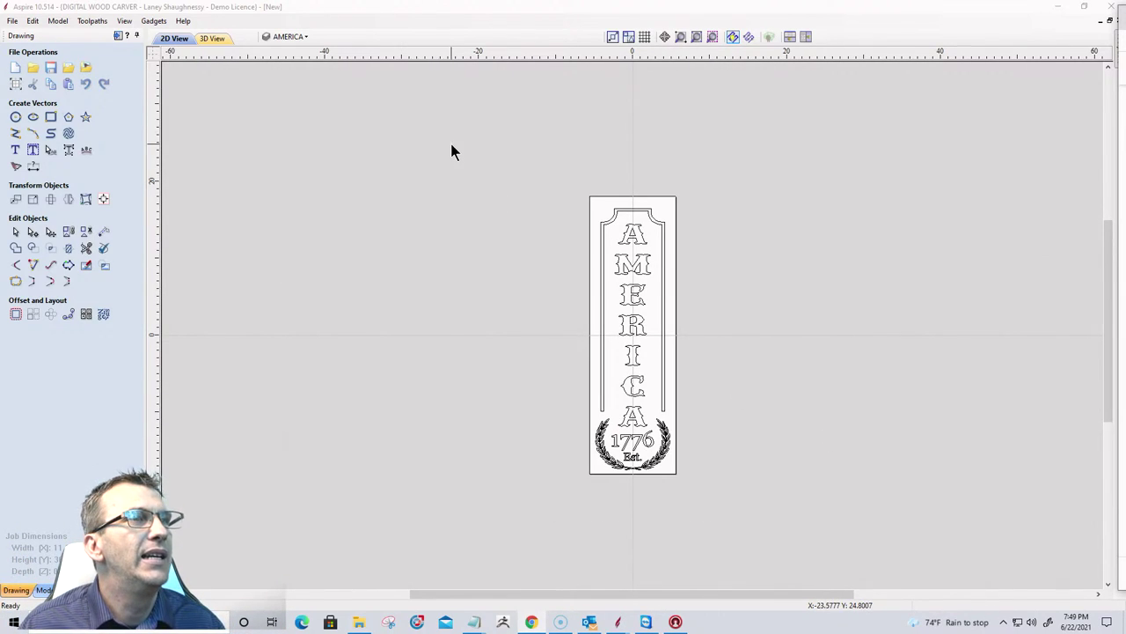
click(291, 37)
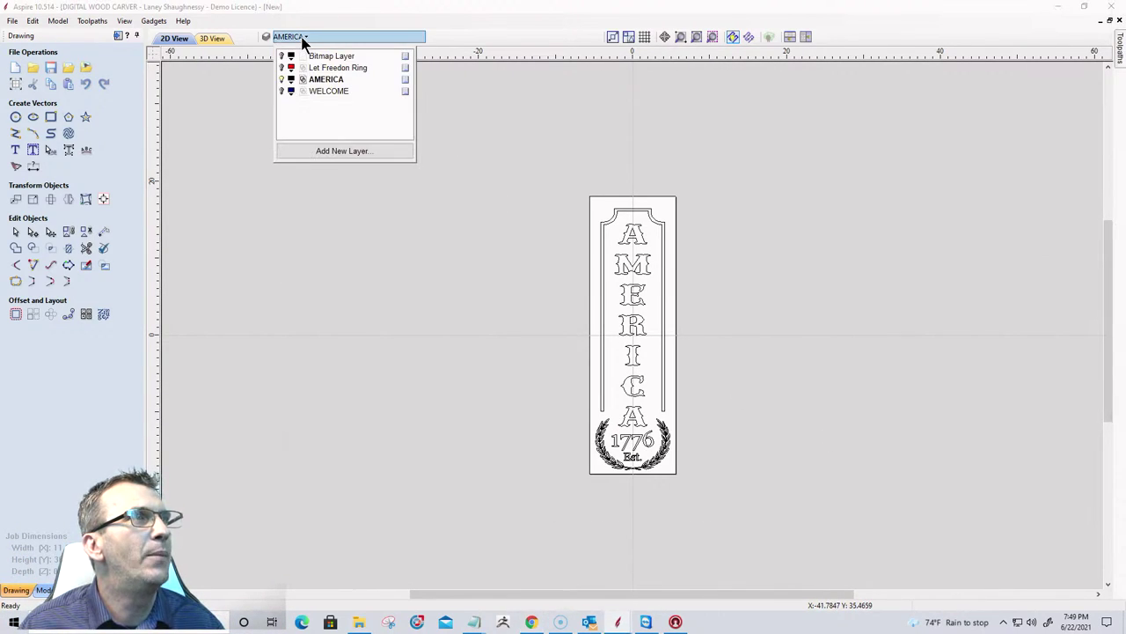
click(283, 79)
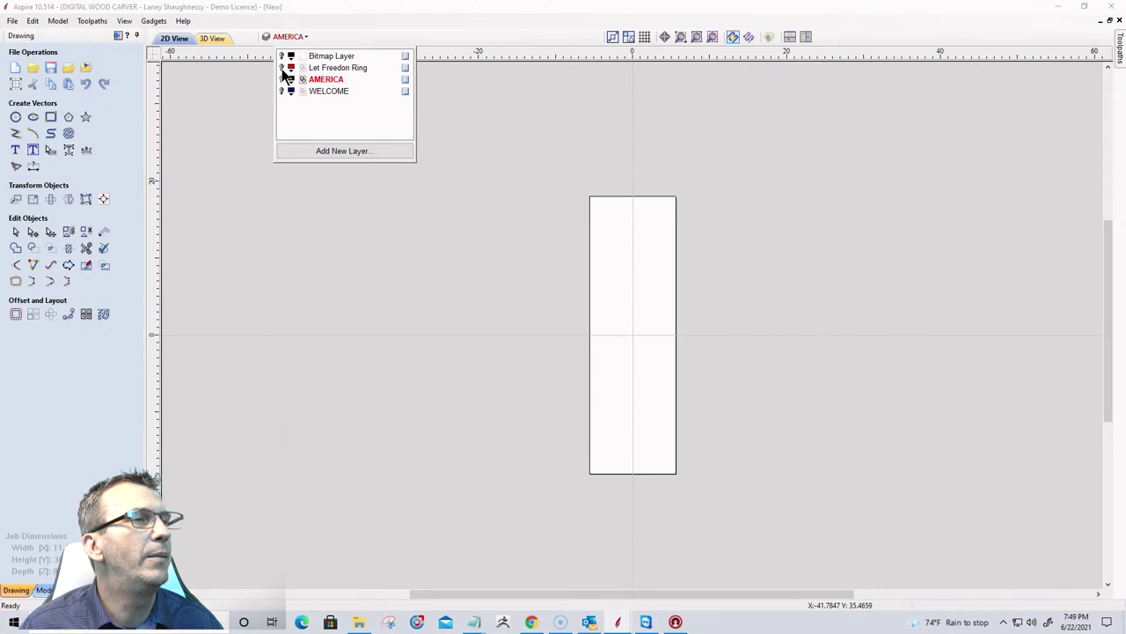
click(283, 68)
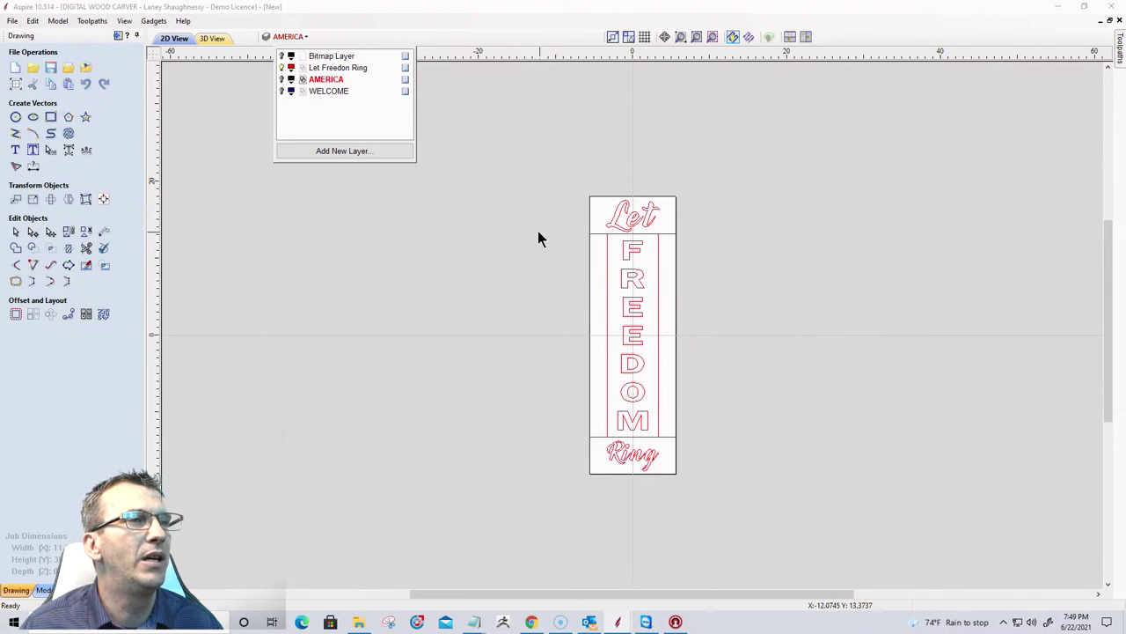
scroll(533, 230, up, 4)
scroll(531, 225, down, 3)
scroll(496, 449, up, 1)
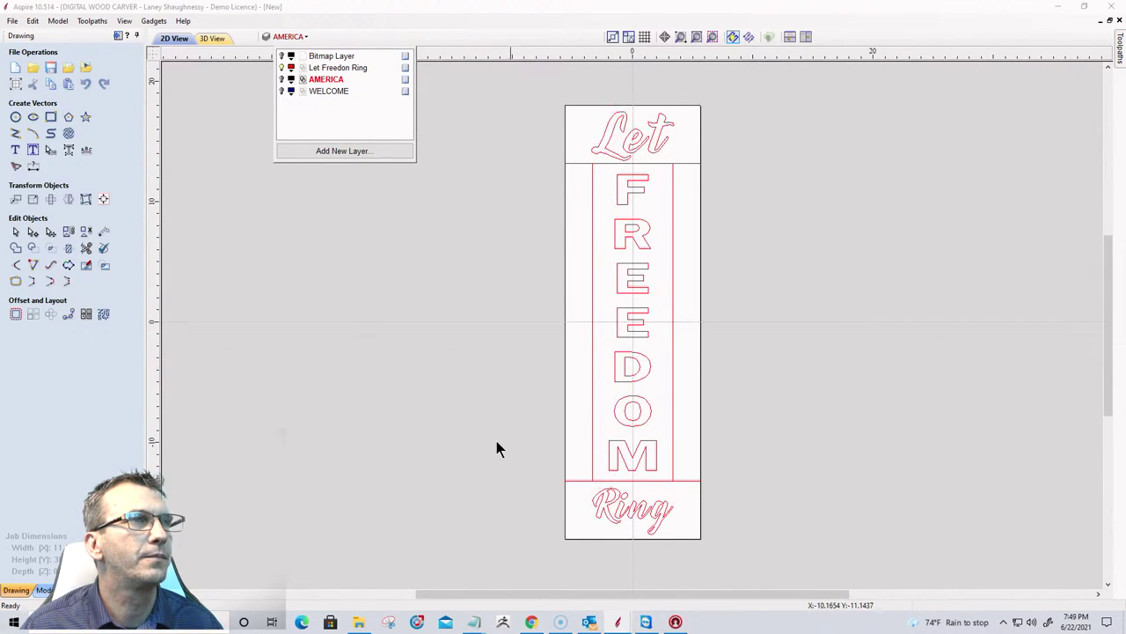
Try a star in the left side strip with Draw Star, then cancel it.
click(86, 117)
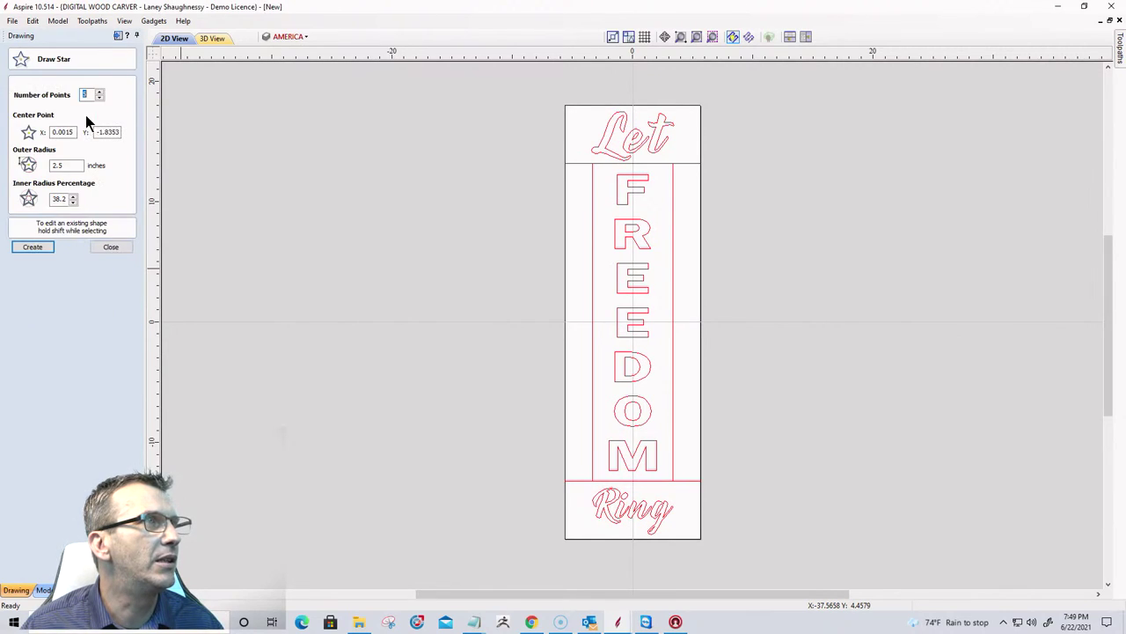
scroll(584, 184, up, 2)
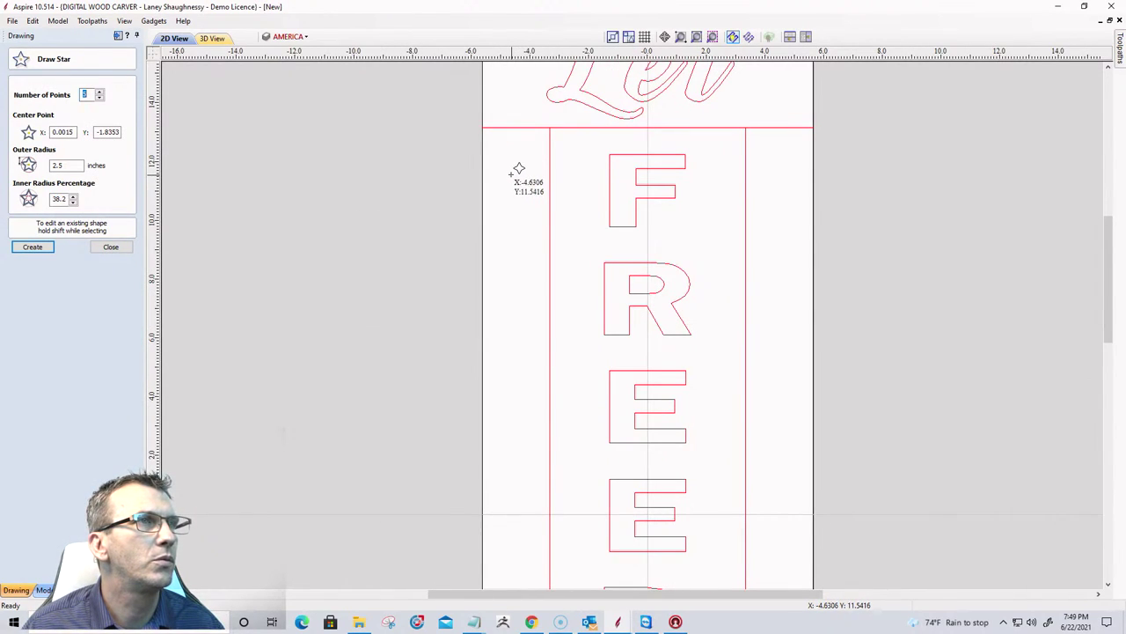
drag(510, 174, 531, 189)
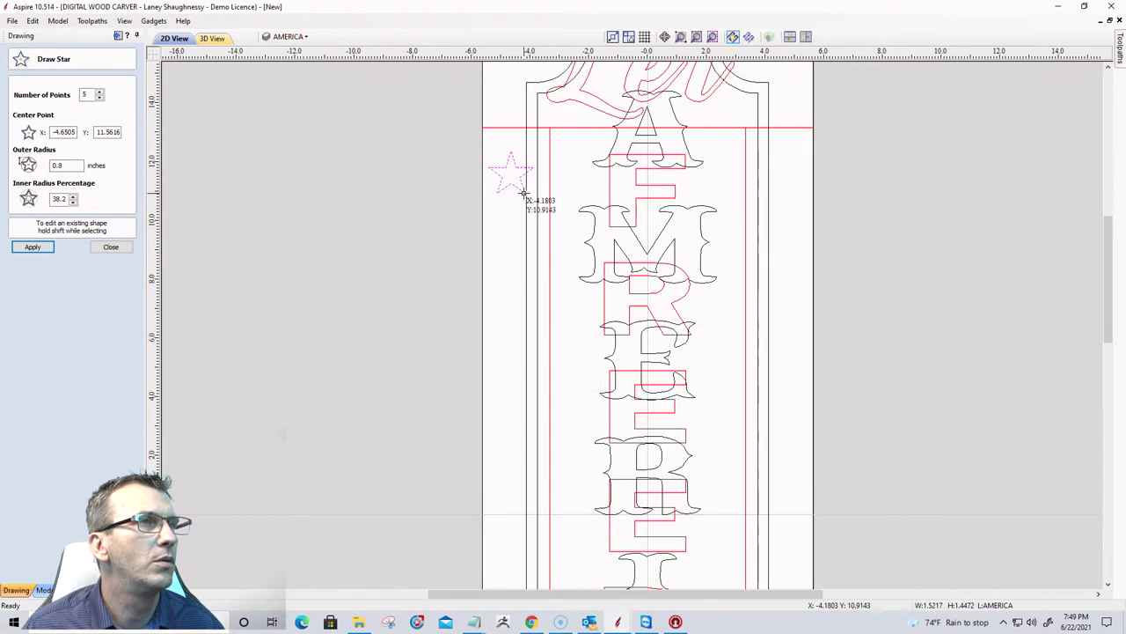
key(Escape)
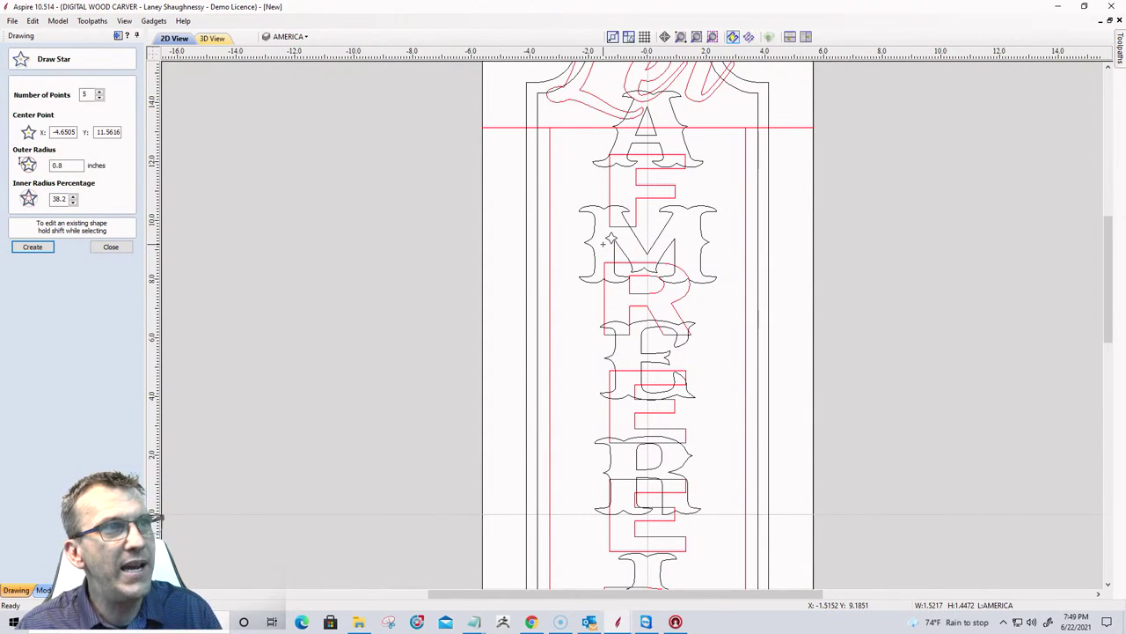
scroll(607, 239, down, 1)
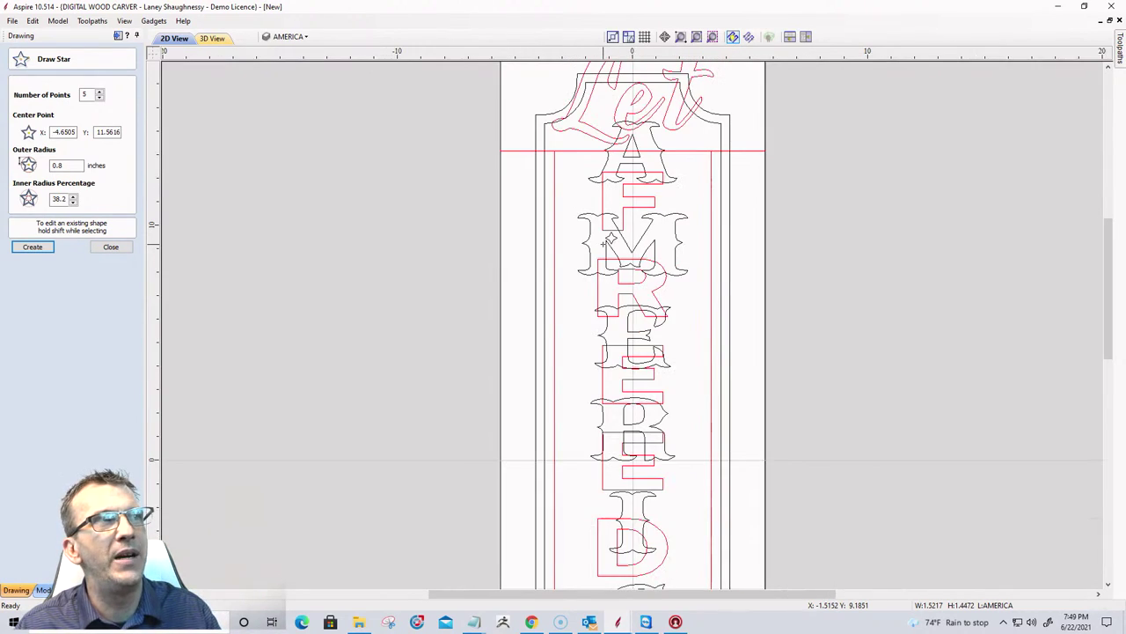
Make Let Freedon Ring the active layer and place a 5-point, 0.8-inch star left of the sign.
click(303, 38)
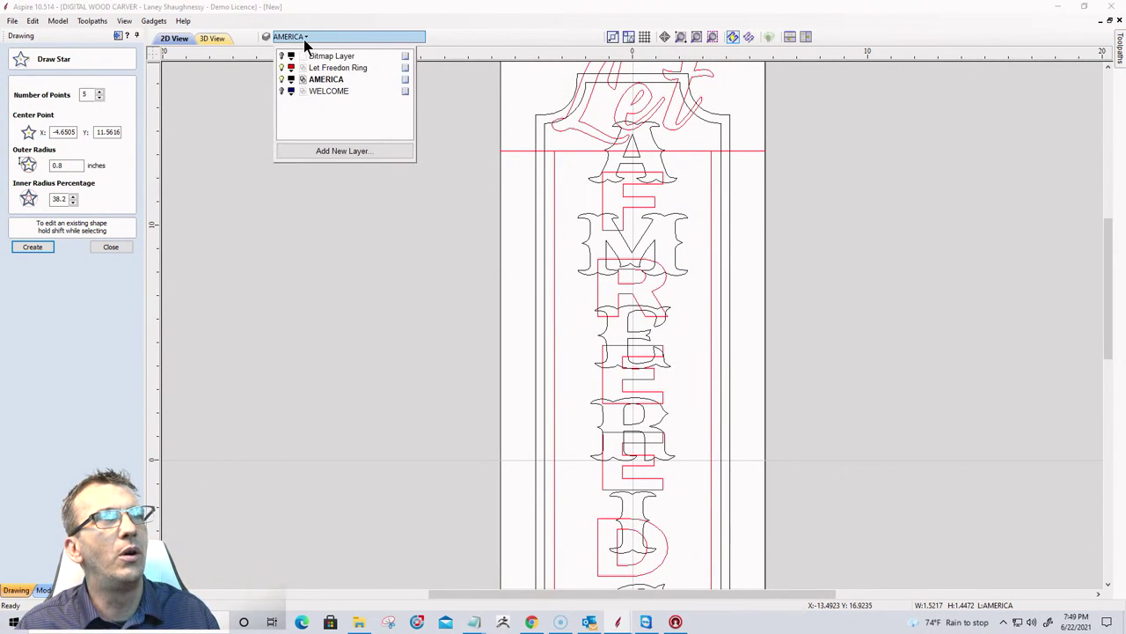
click(282, 80)
click(338, 70)
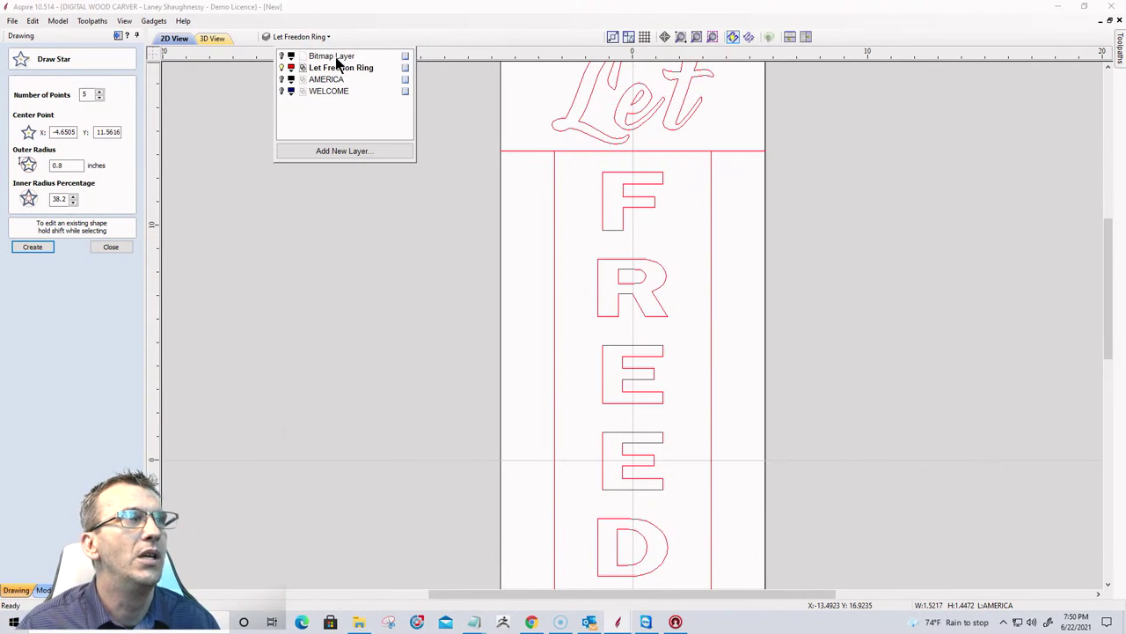
click(295, 276)
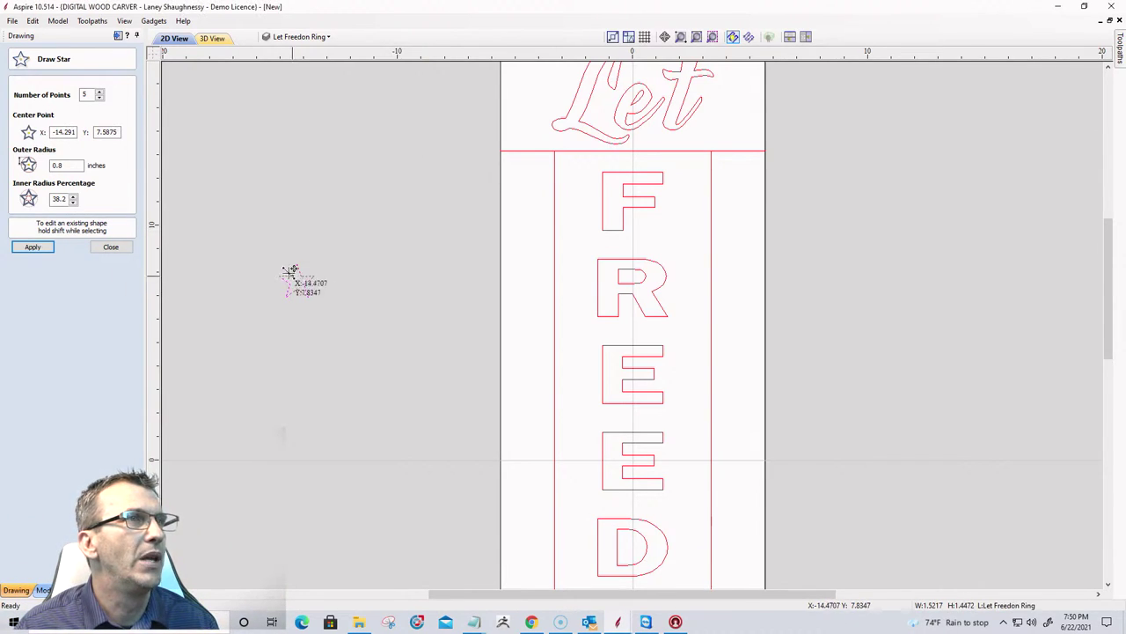
scroll(247, 294, up, 3)
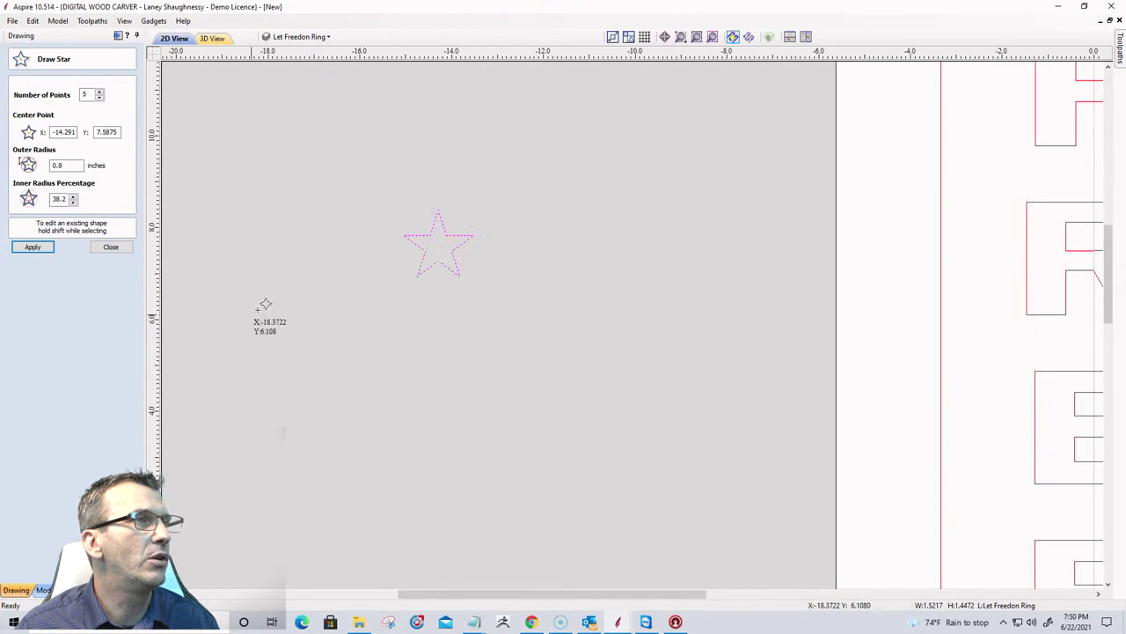
scroll(396, 163, down, 4)
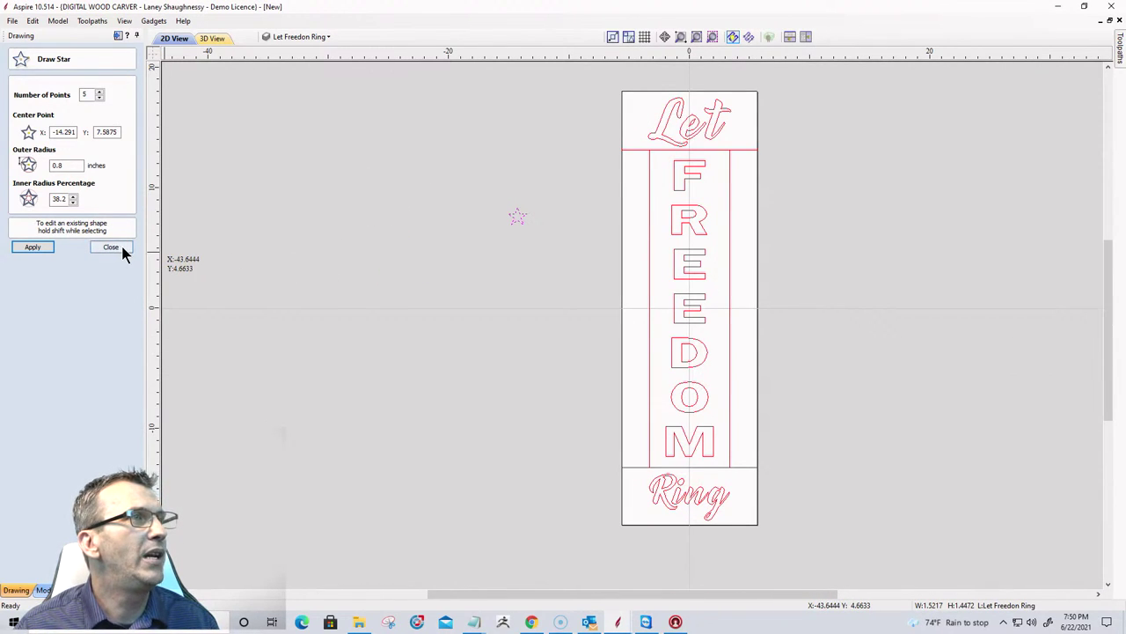
click(123, 249)
Draw square-cornered 2.2879 by 26.378 inch rectangles along the left and right side strips.
click(51, 117)
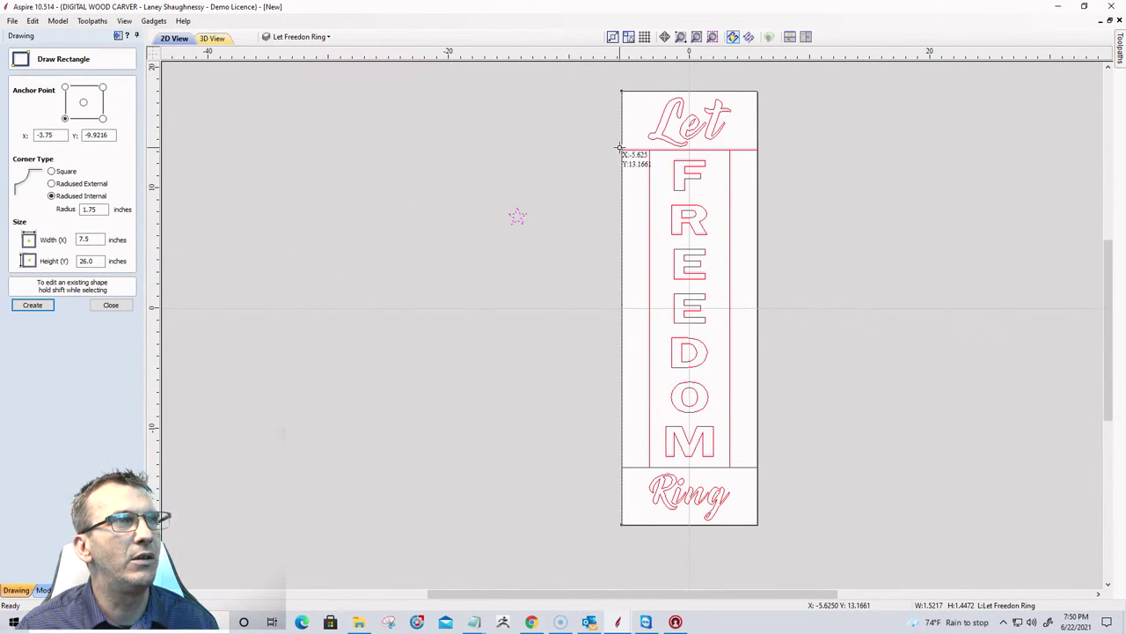
drag(651, 151, 656, 473)
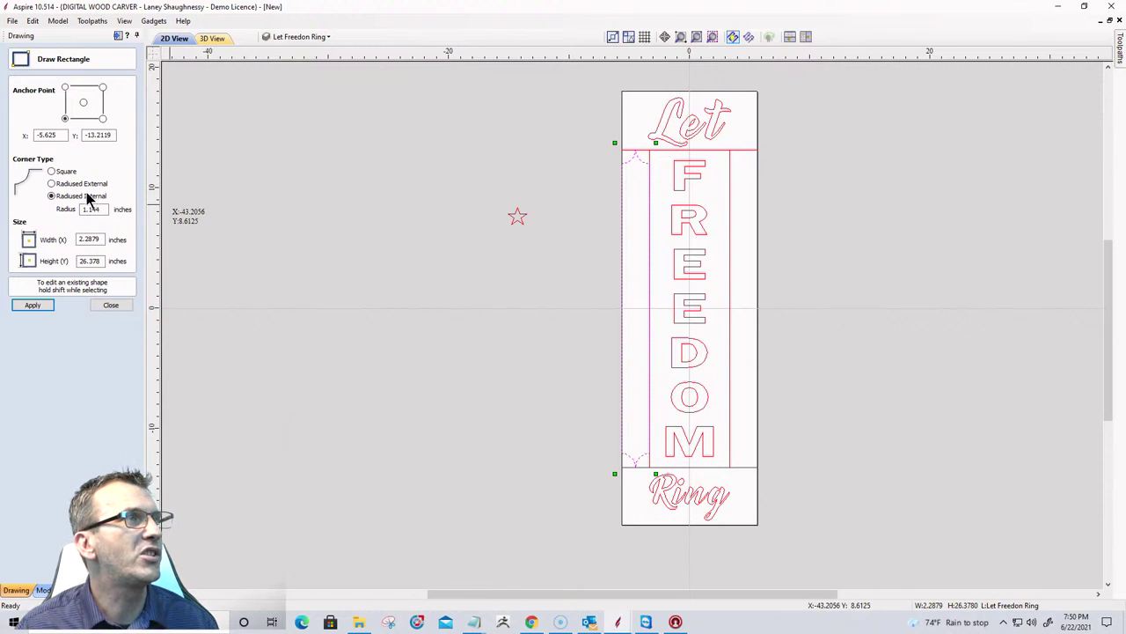
click(51, 171)
click(33, 305)
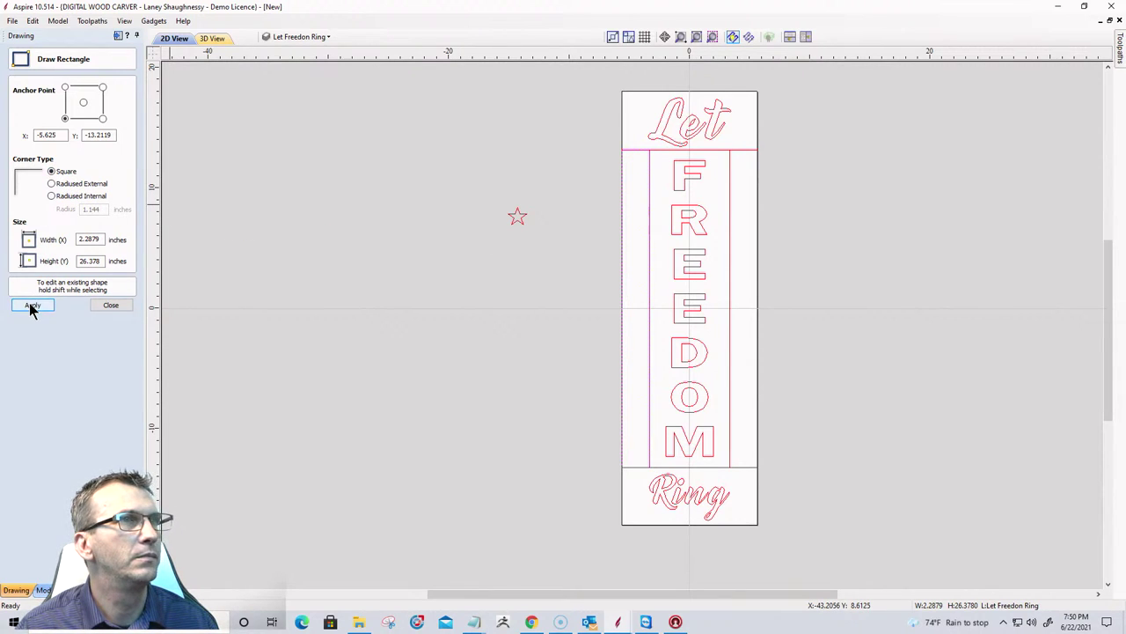
drag(730, 150, 758, 467)
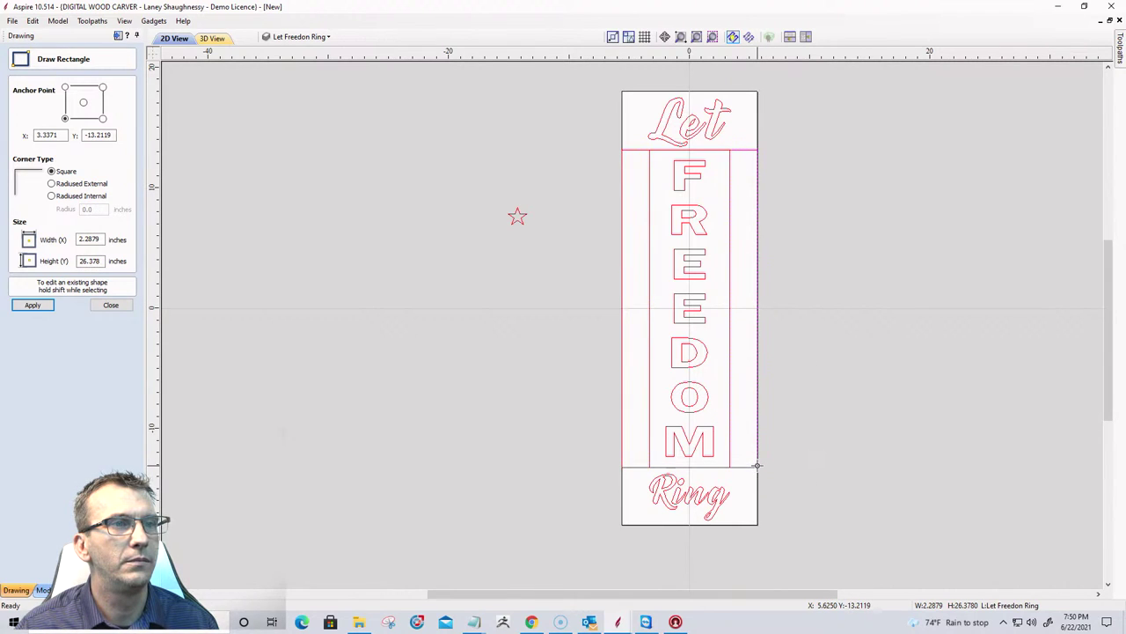
click(100, 306)
click(516, 220)
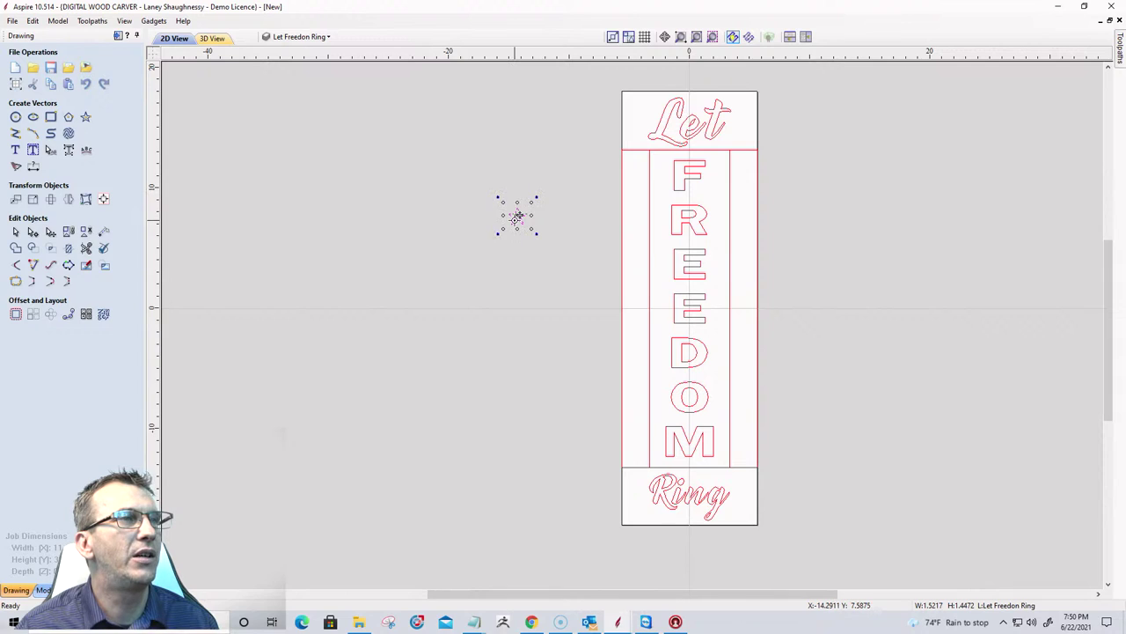
Move the star to the top of the left strip and enlarge it to 0.8893-inch radius.
click(519, 212)
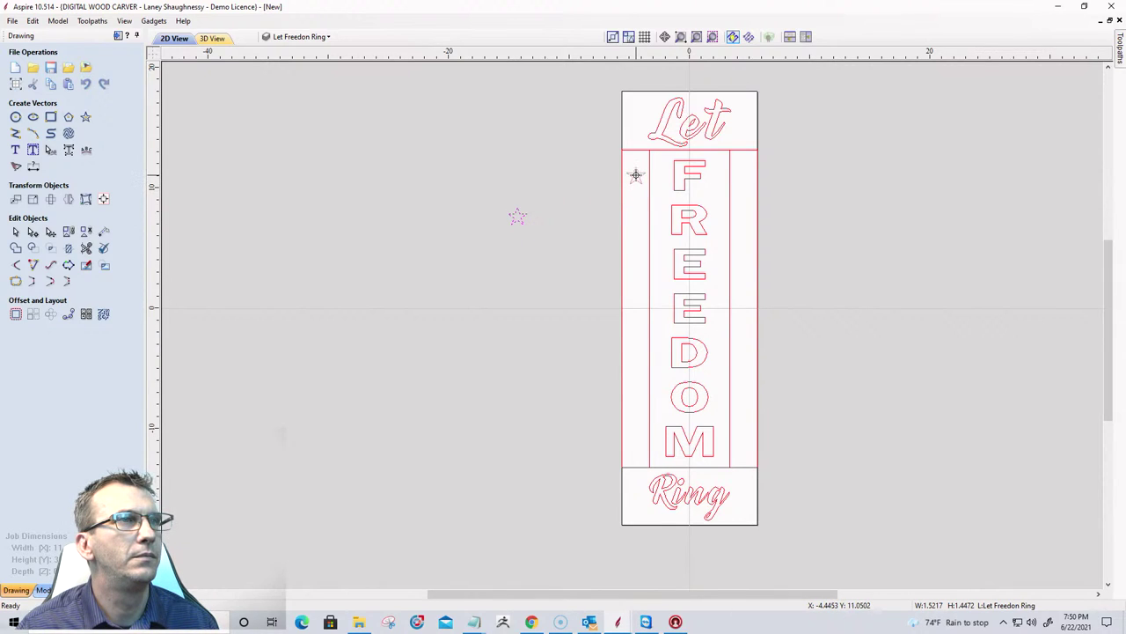
drag(636, 175, 636, 173)
scroll(636, 172, up, 5)
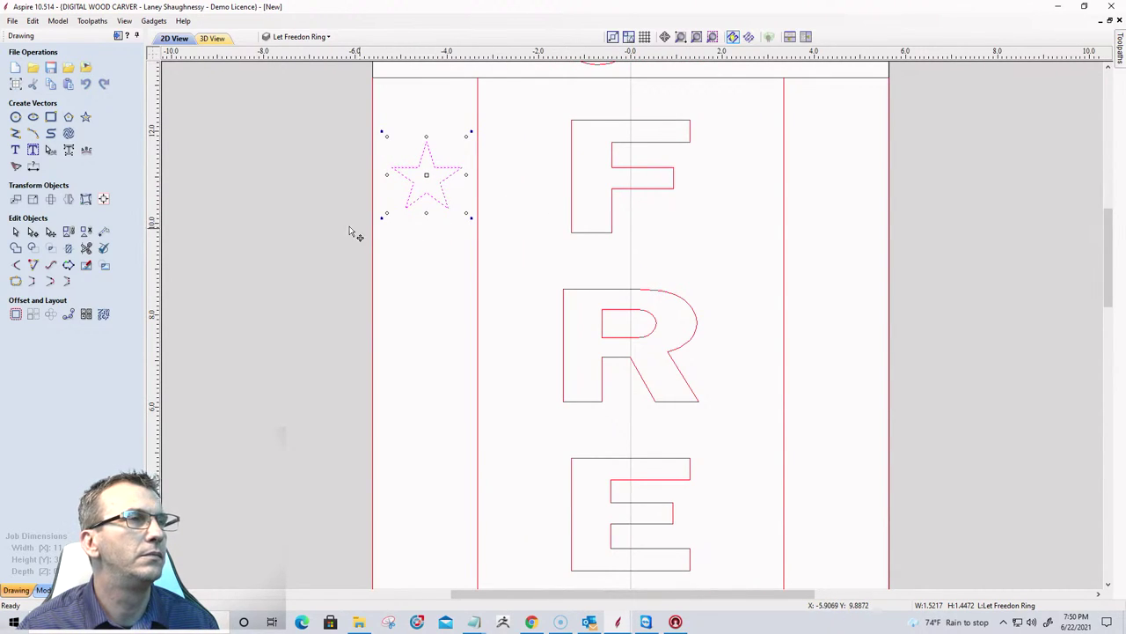
scroll(322, 186, up, 4)
scroll(744, 179, down, 4)
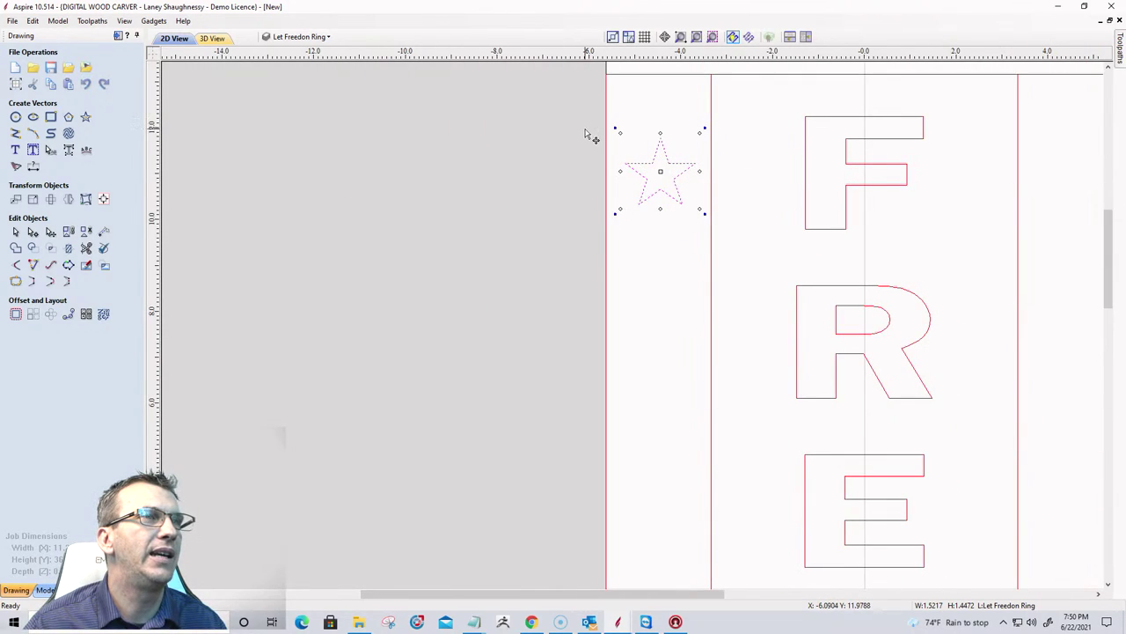
scroll(616, 144, up, 4)
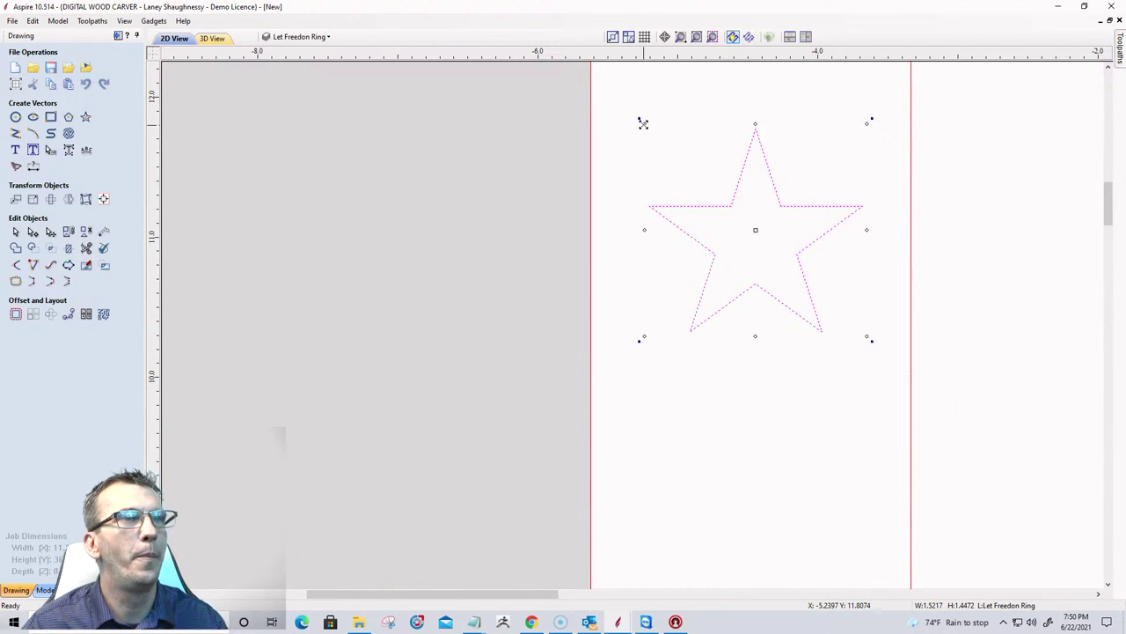
drag(643, 124, 629, 110)
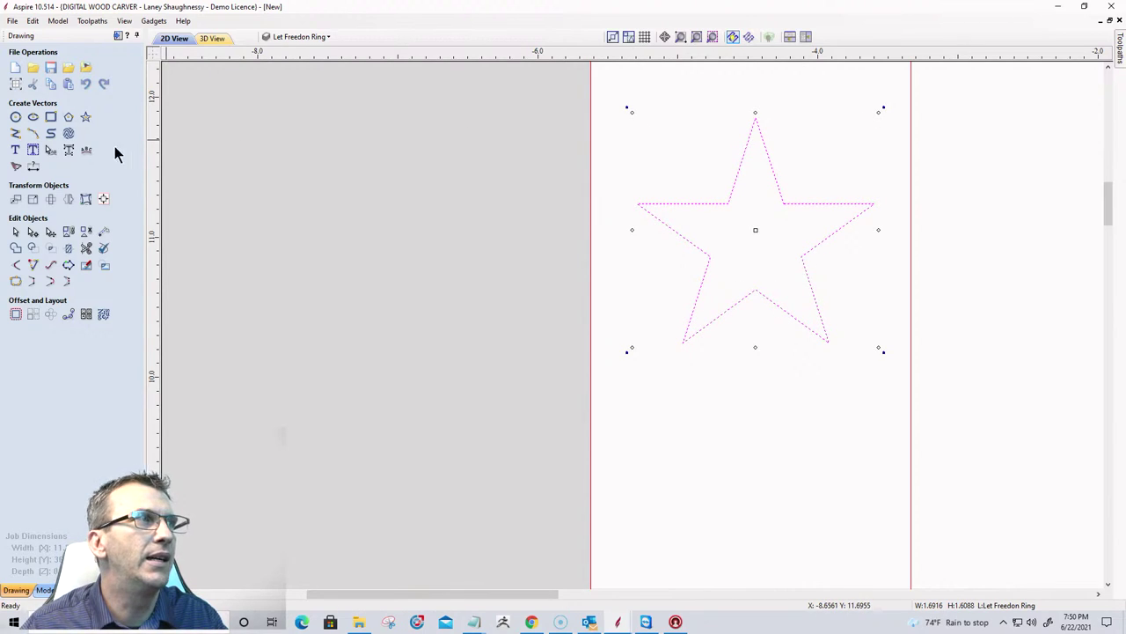
Close the star settings, zoom out to the whole sign, and select the star beside the F.
click(85, 118)
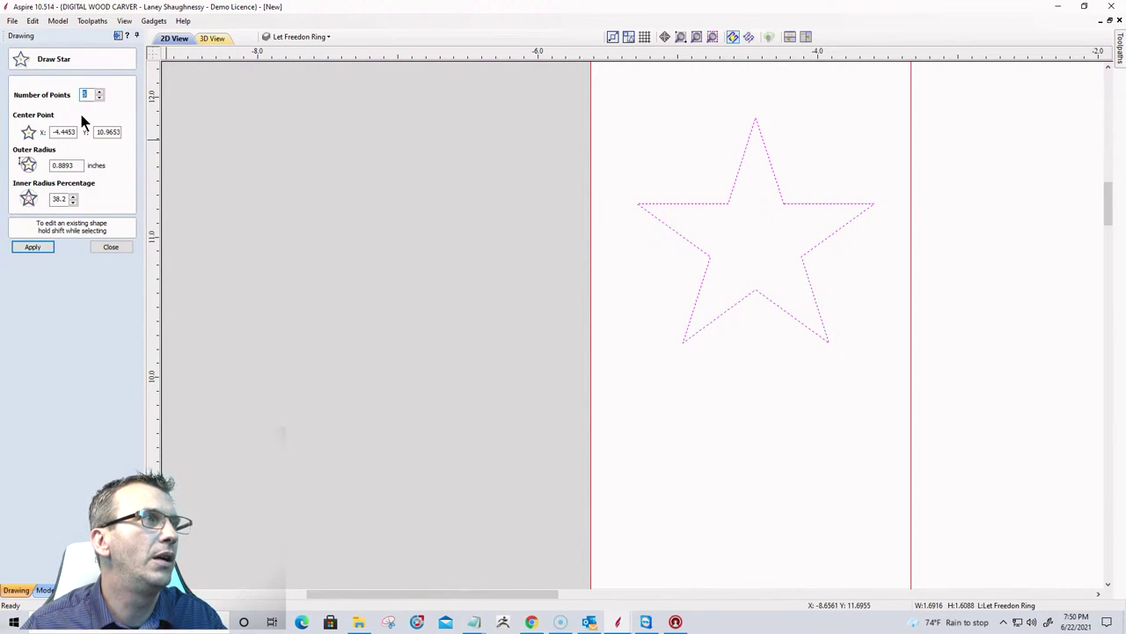
click(106, 247)
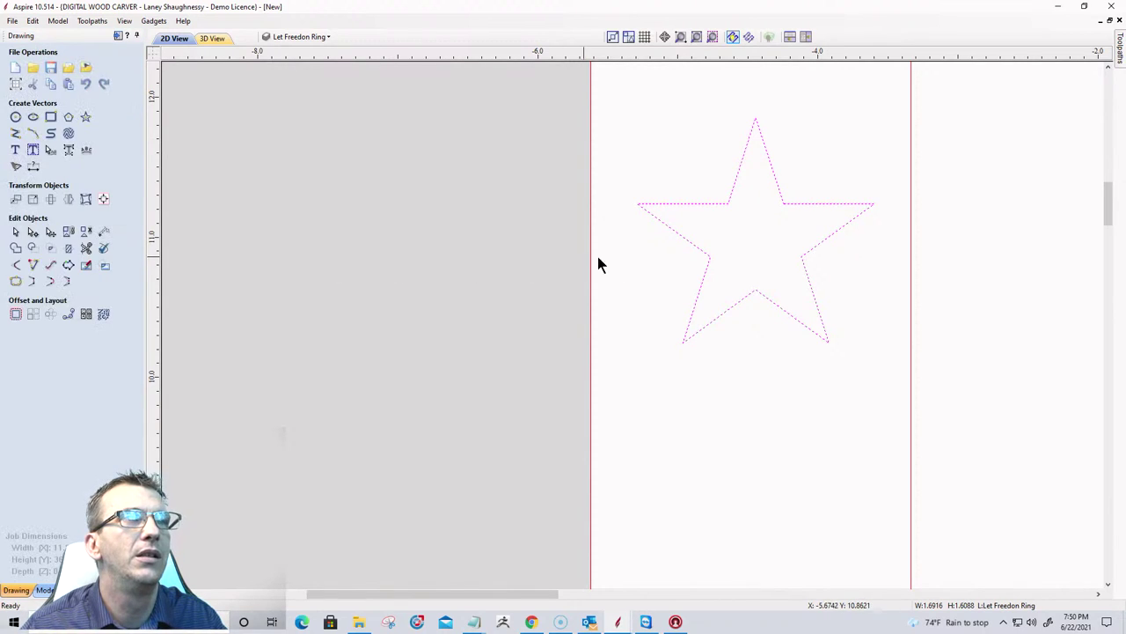
scroll(744, 195, down, 3)
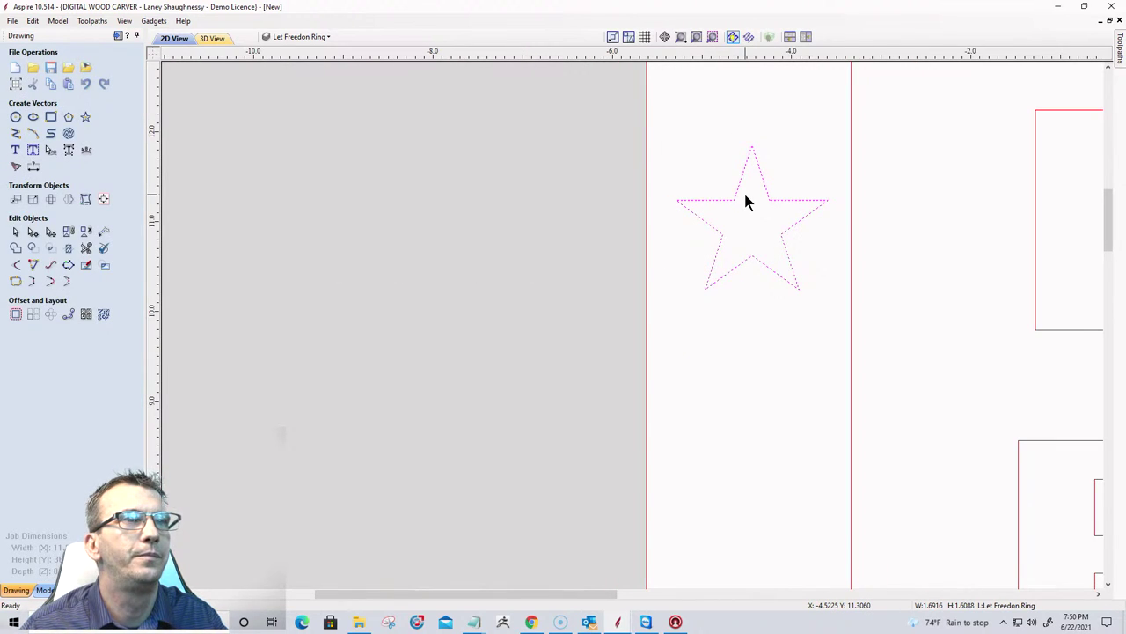
scroll(745, 195, down, 2)
scroll(561, 236, down, 2)
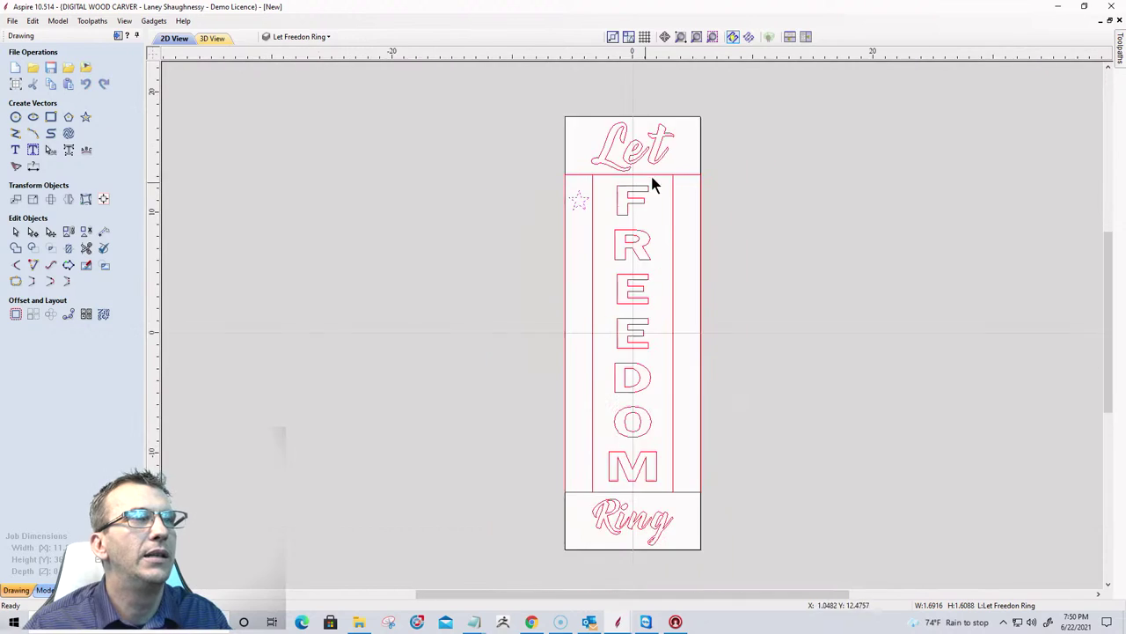
scroll(445, 368, down, 1)
scroll(427, 295, up, 2)
scroll(492, 257, down, 1)
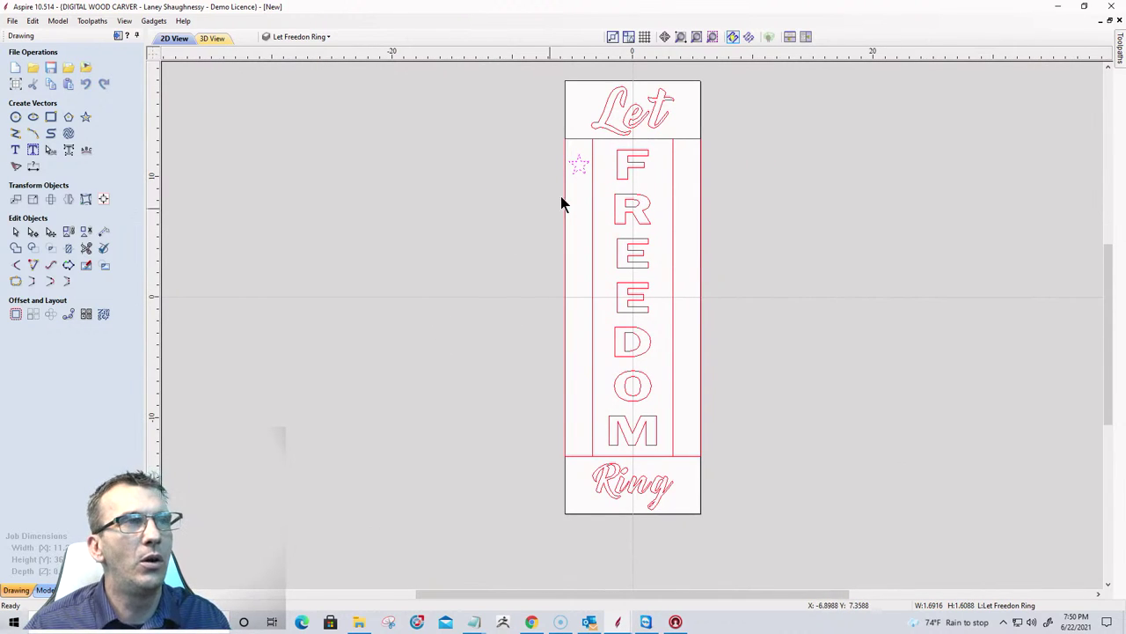
click(579, 165)
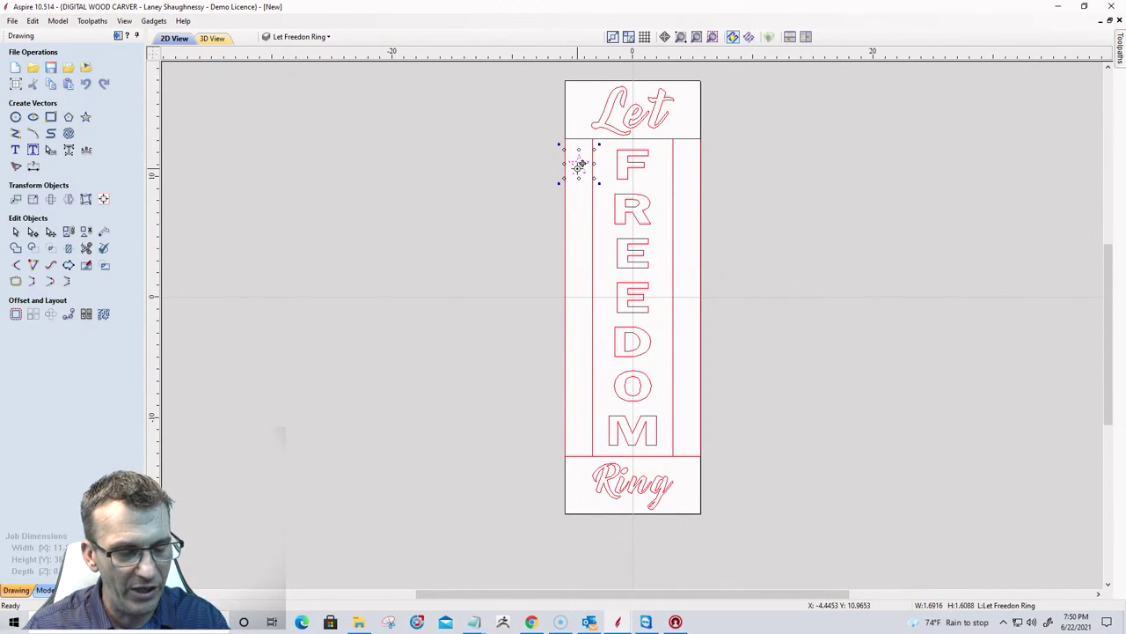
Copy the star repeatedly down the left side strip to build its column.
drag(582, 161, 581, 236)
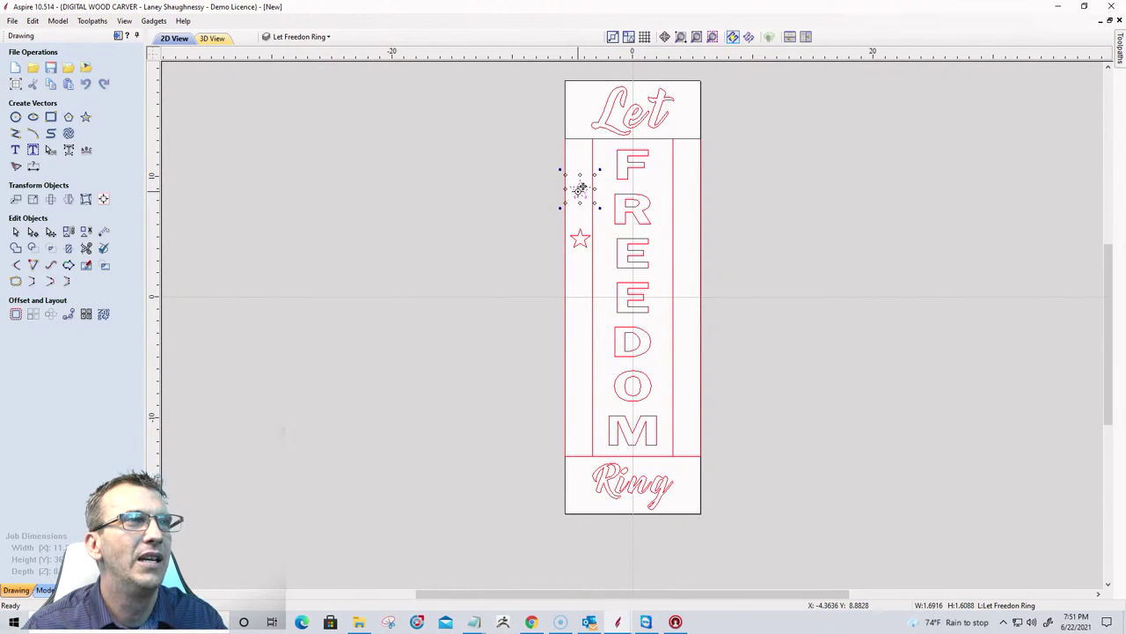
drag(579, 187, 585, 428)
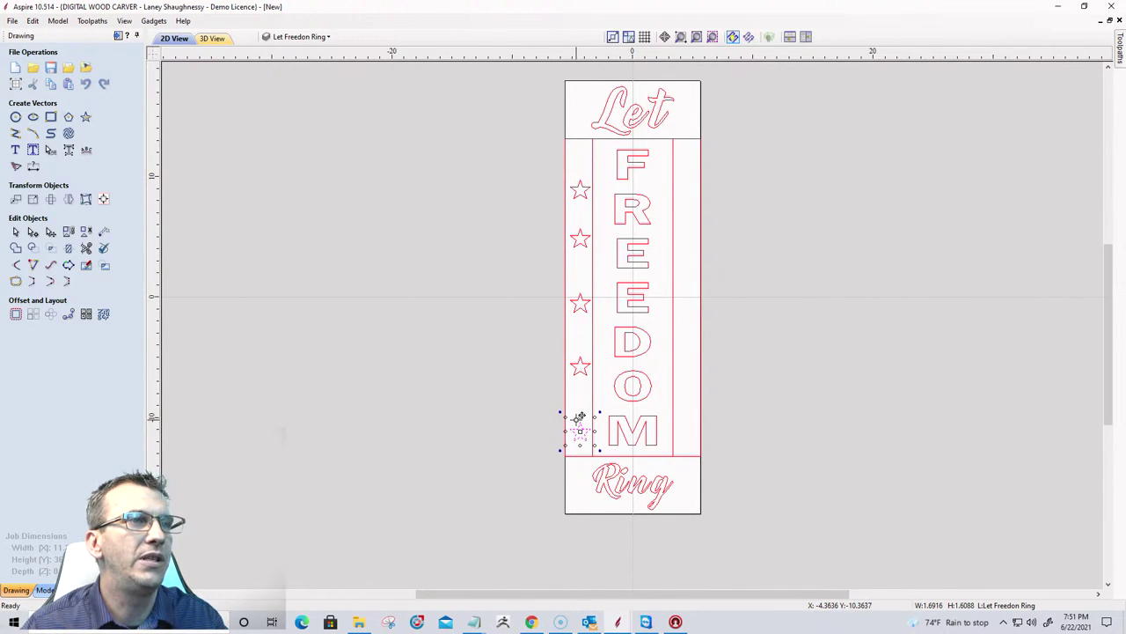
drag(582, 433, 582, 150)
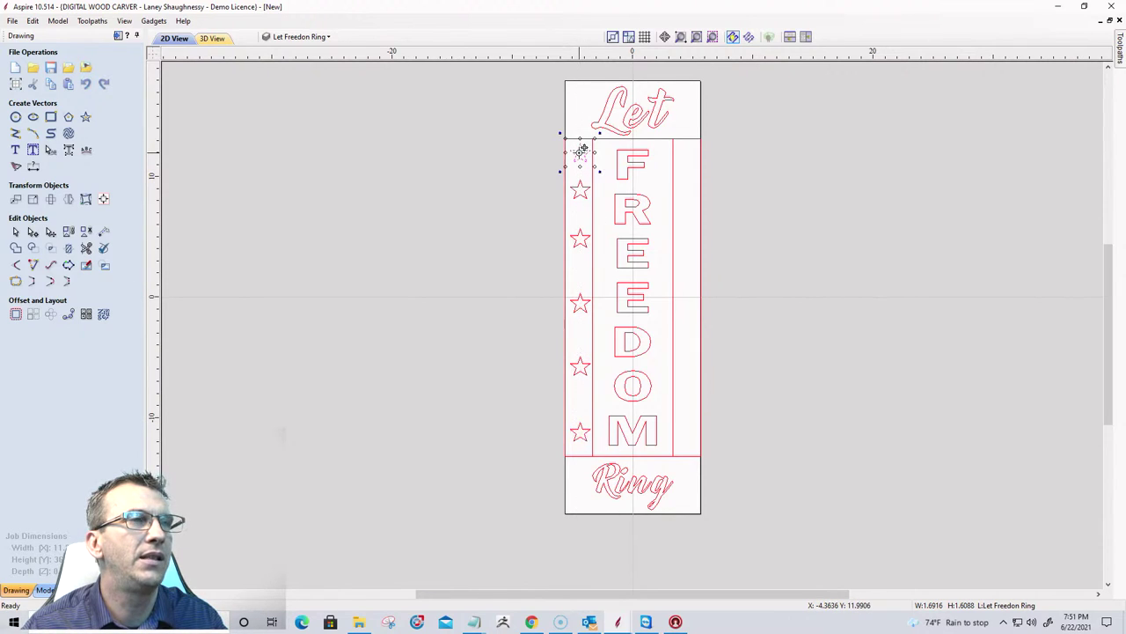
click(580, 203)
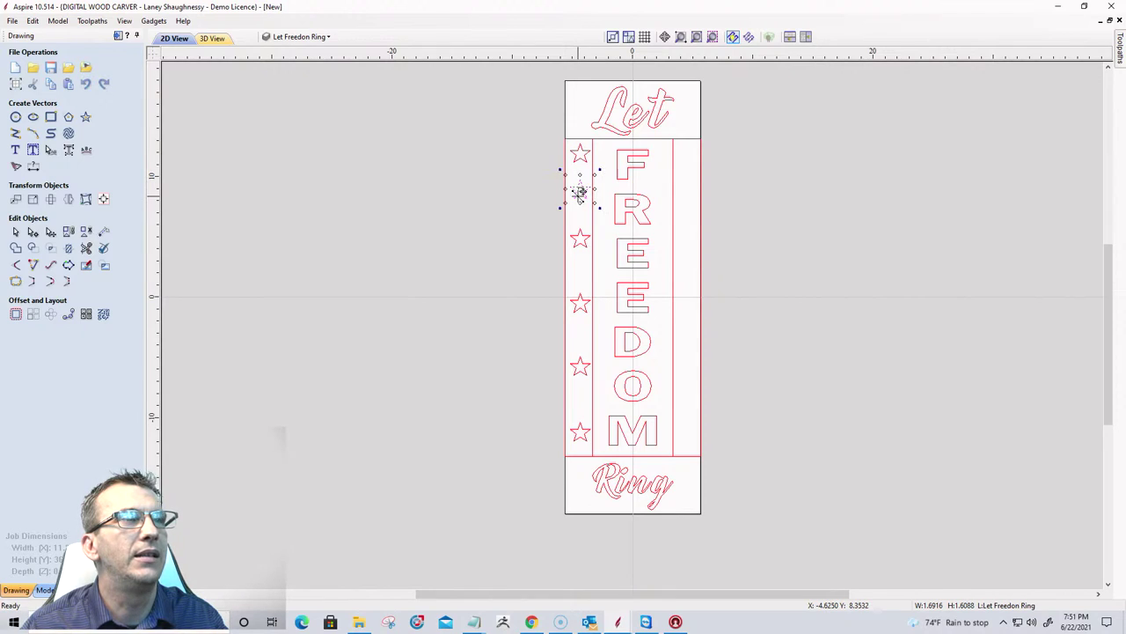
Copy stars into the right strip, then select the left panel's stars and border.
drag(582, 187, 693, 363)
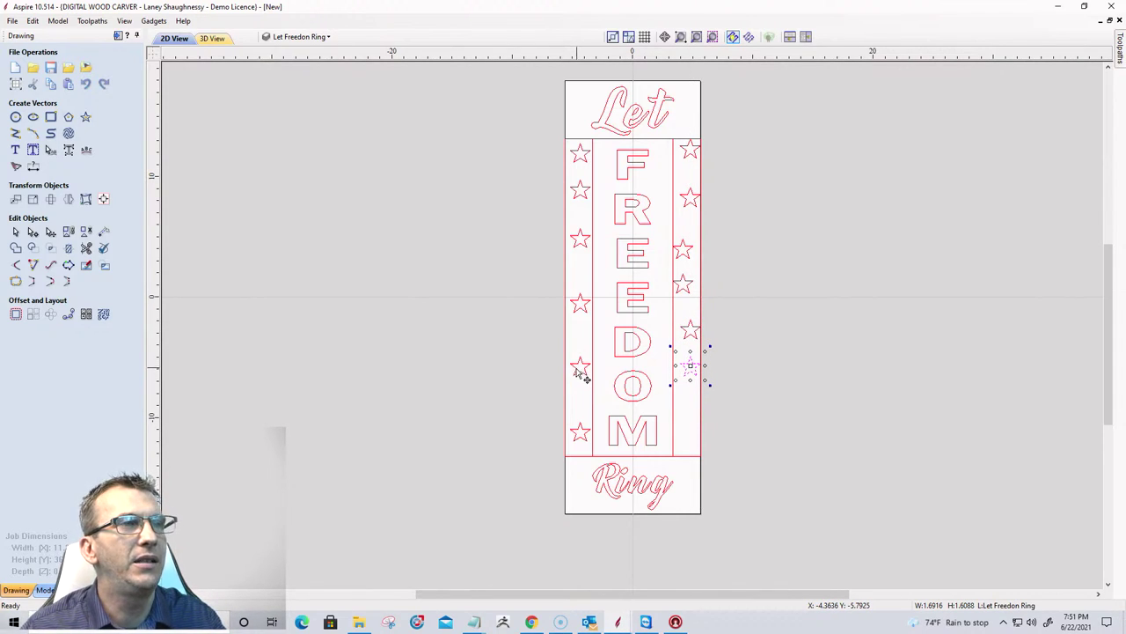
click(466, 303)
scroll(395, 158, up, 3)
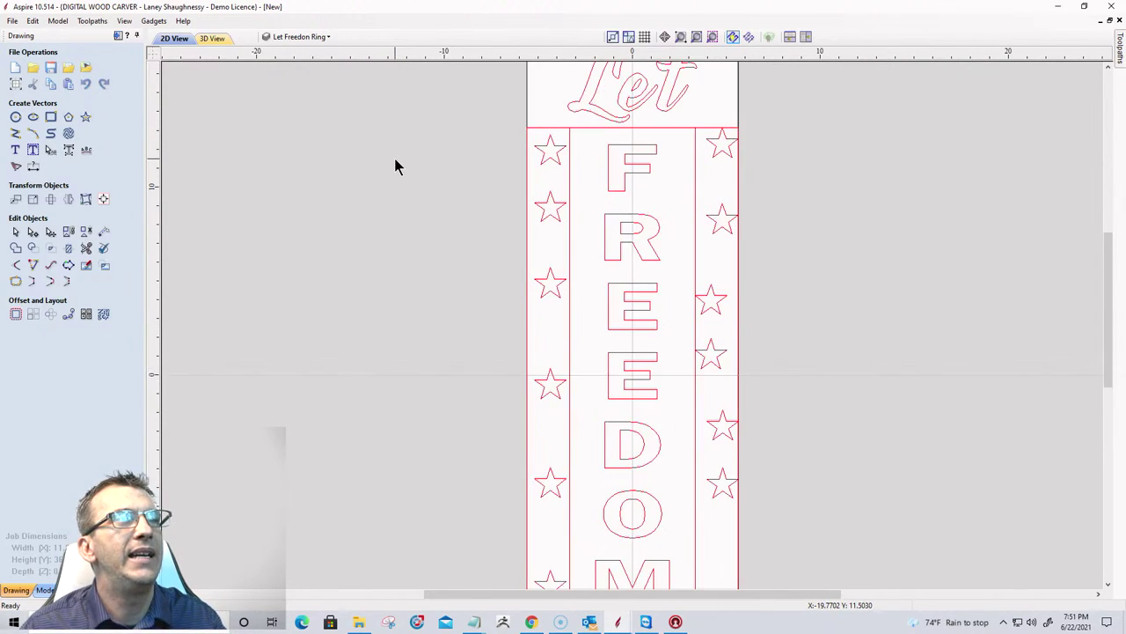
scroll(506, 139, down, 3)
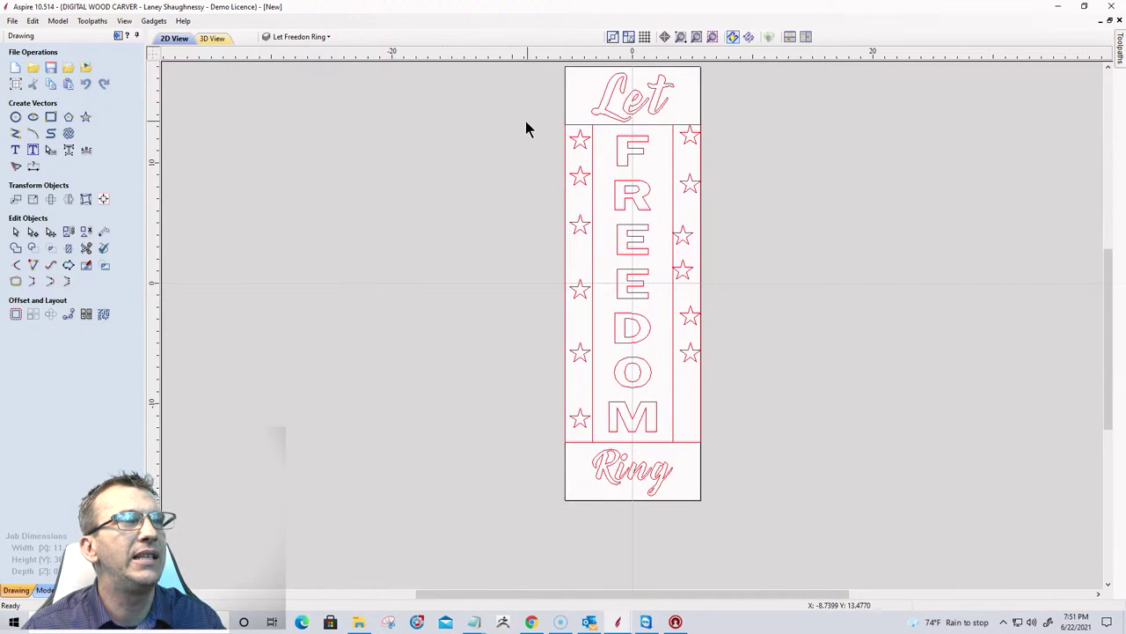
drag(526, 122, 599, 438)
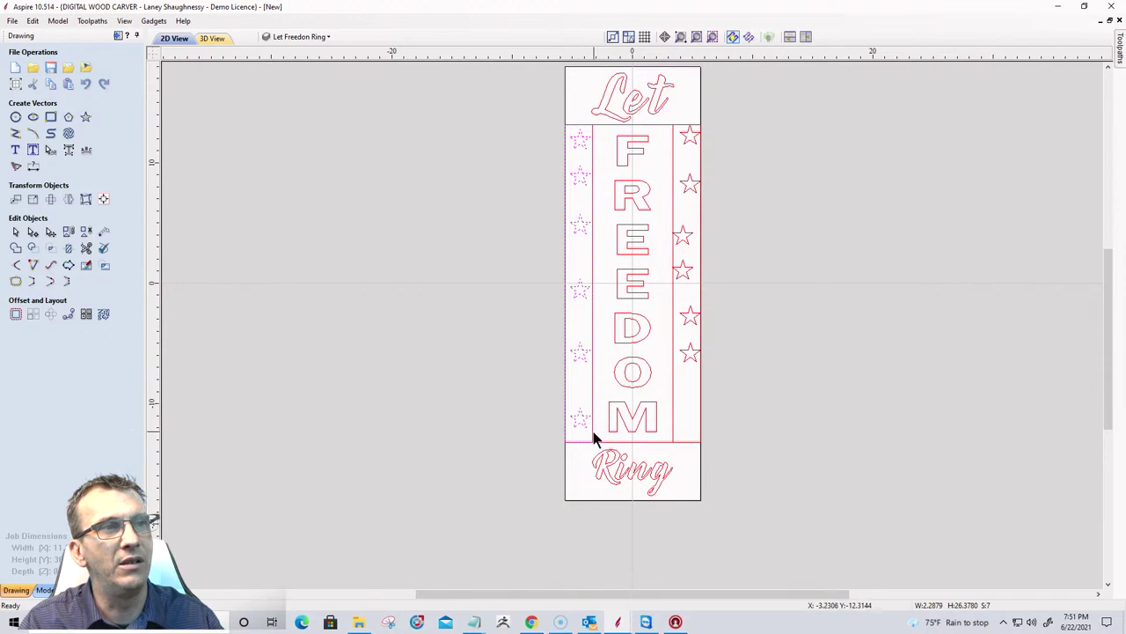
Centre the left stars in their border and space them evenly inside it.
click(104, 201)
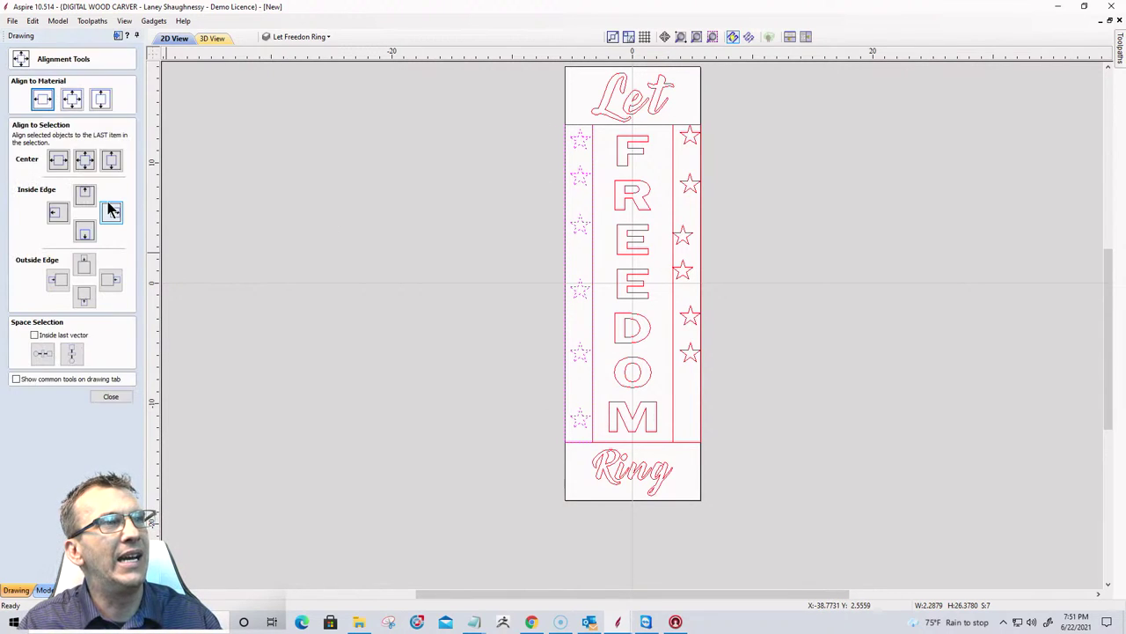
click(83, 160)
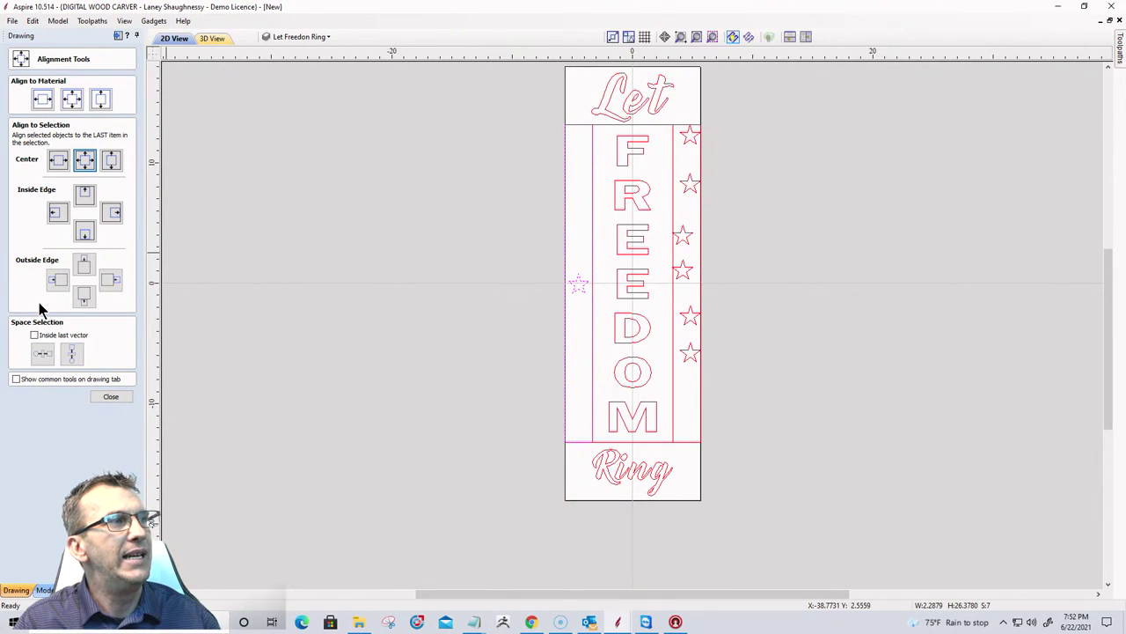
click(35, 336)
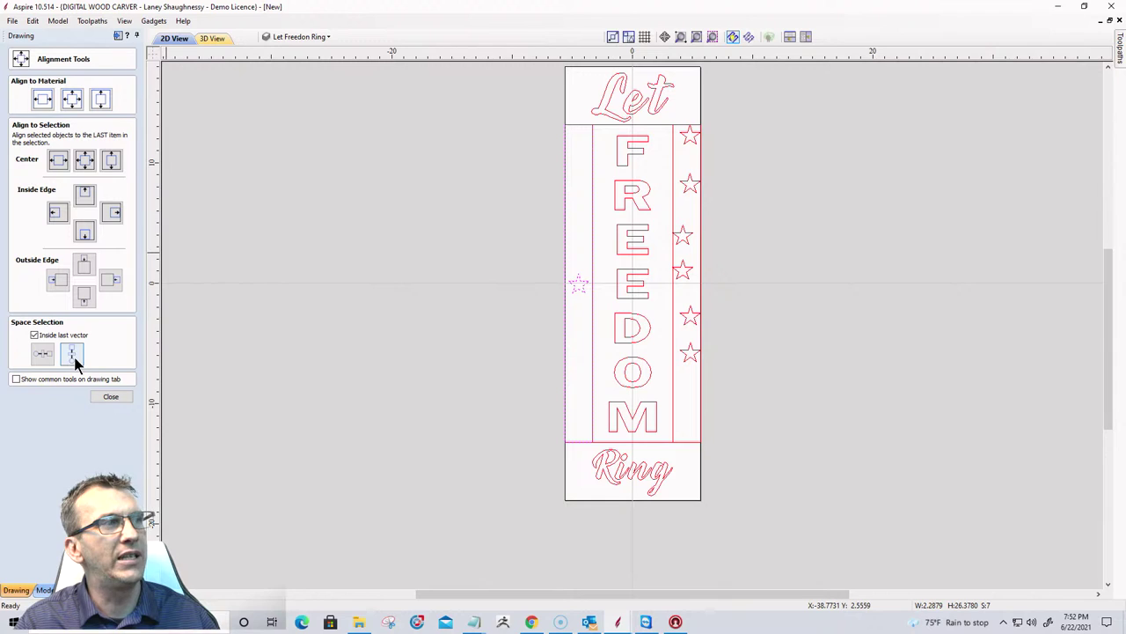
click(72, 355)
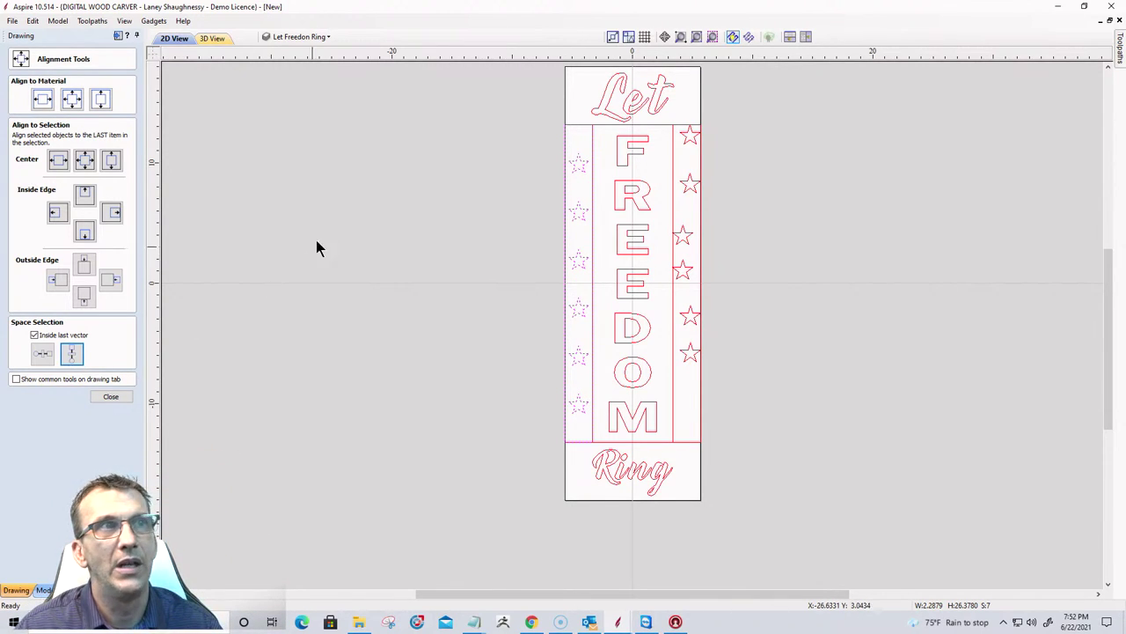
Centre and evenly space the right panel's stars inside their border the same way.
drag(671, 117, 727, 379)
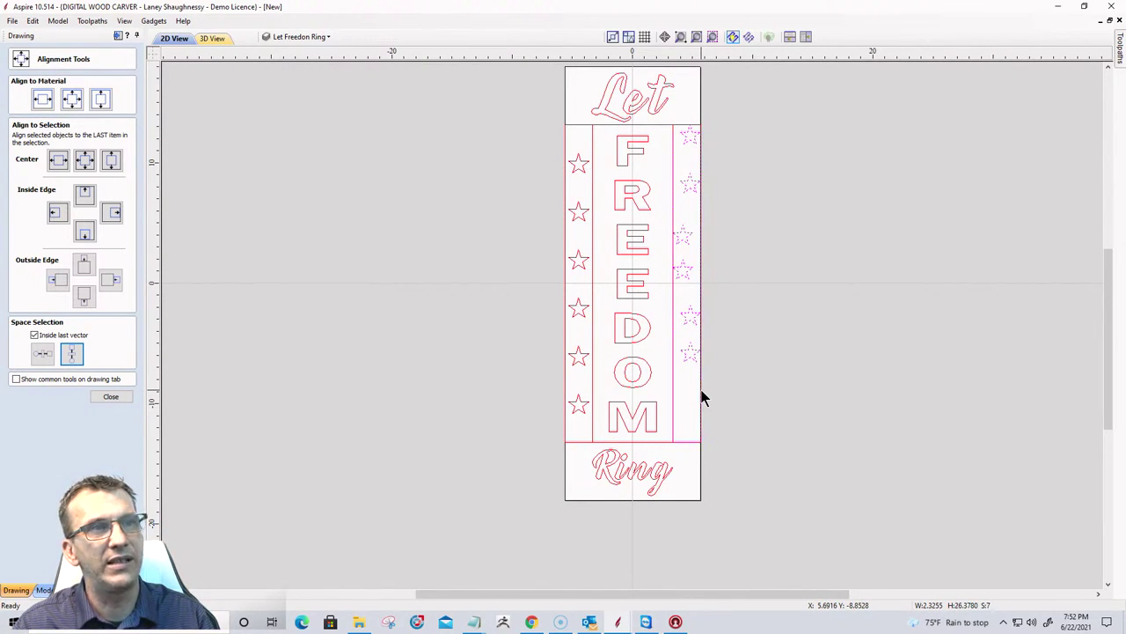
click(84, 160)
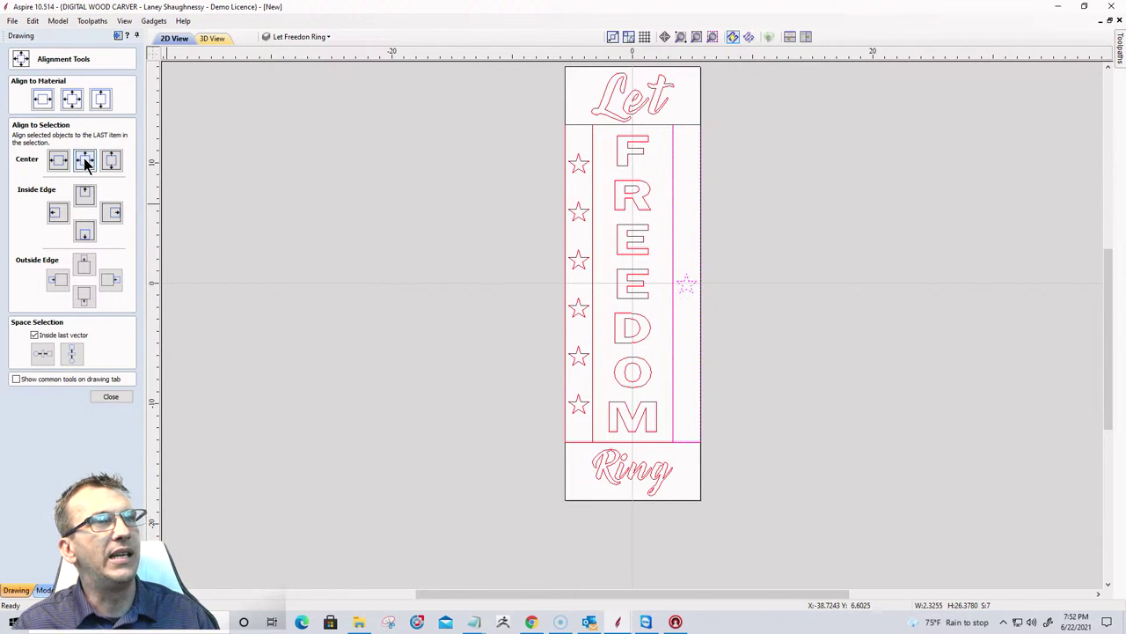
click(76, 356)
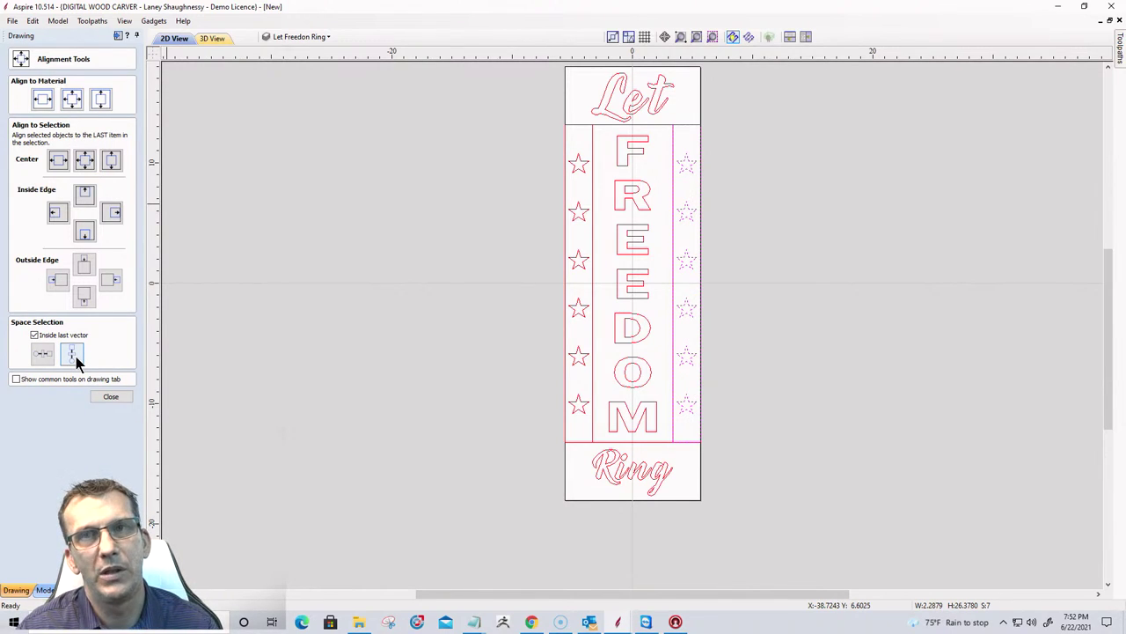
scroll(631, 403, up, 2)
click(626, 376)
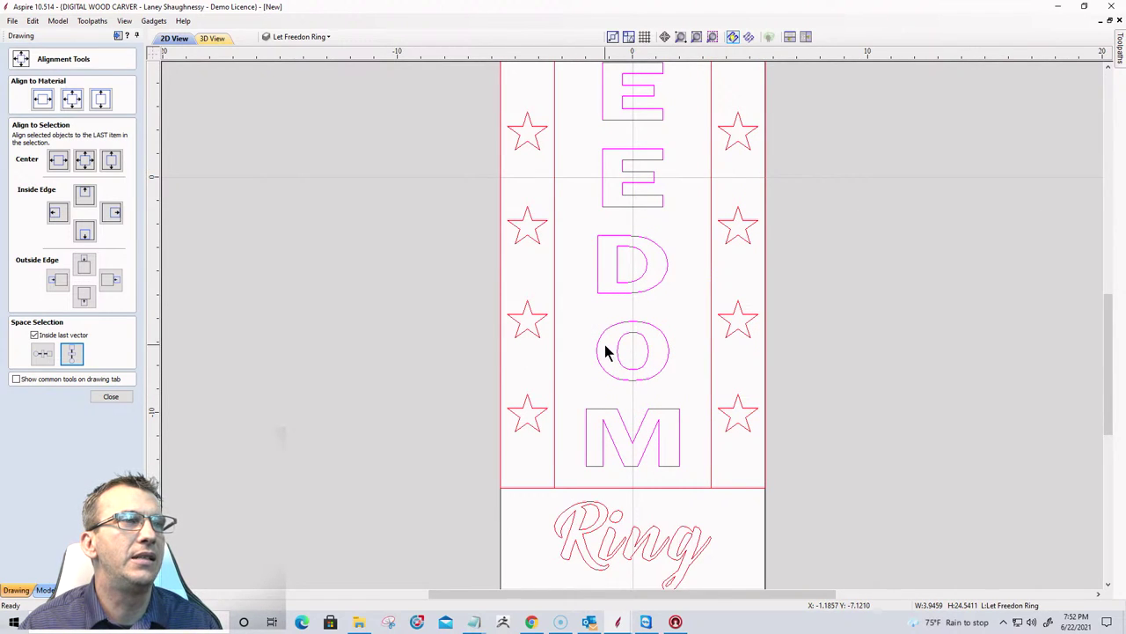
click(111, 396)
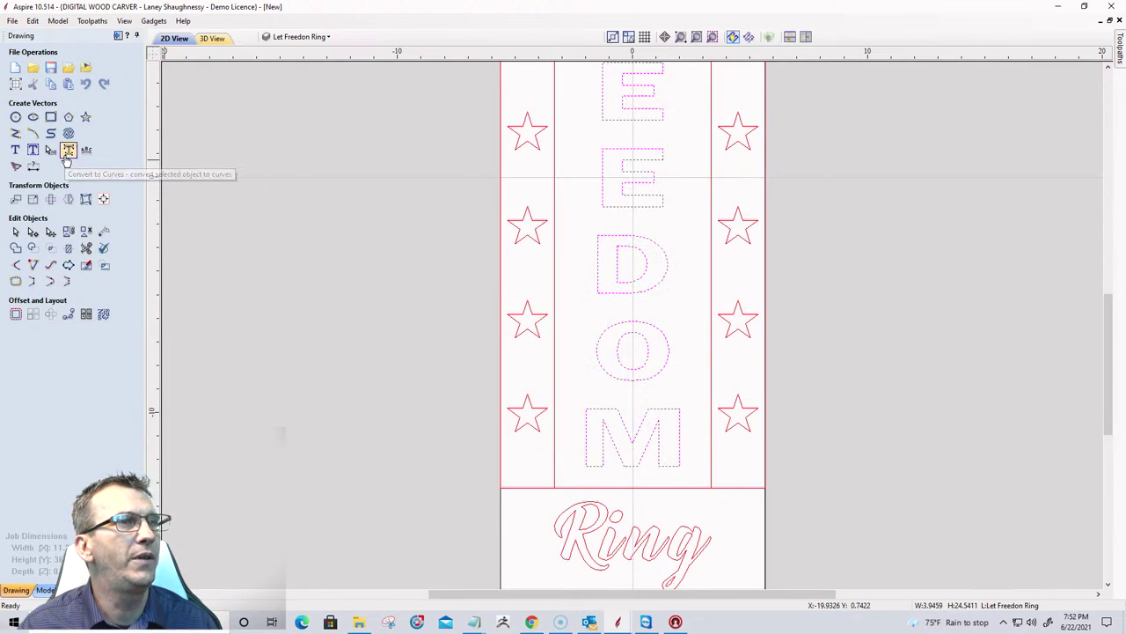
Copy a side star onto the O, enlarge it, and delete the letter O.
click(737, 333)
click(738, 330)
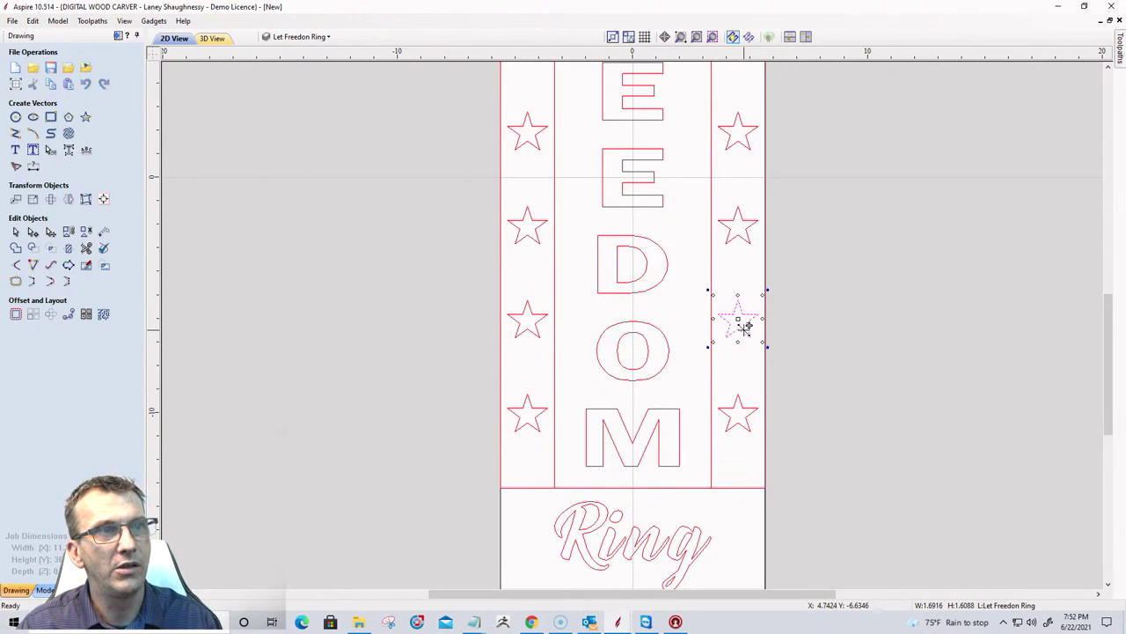
drag(739, 326, 632, 353)
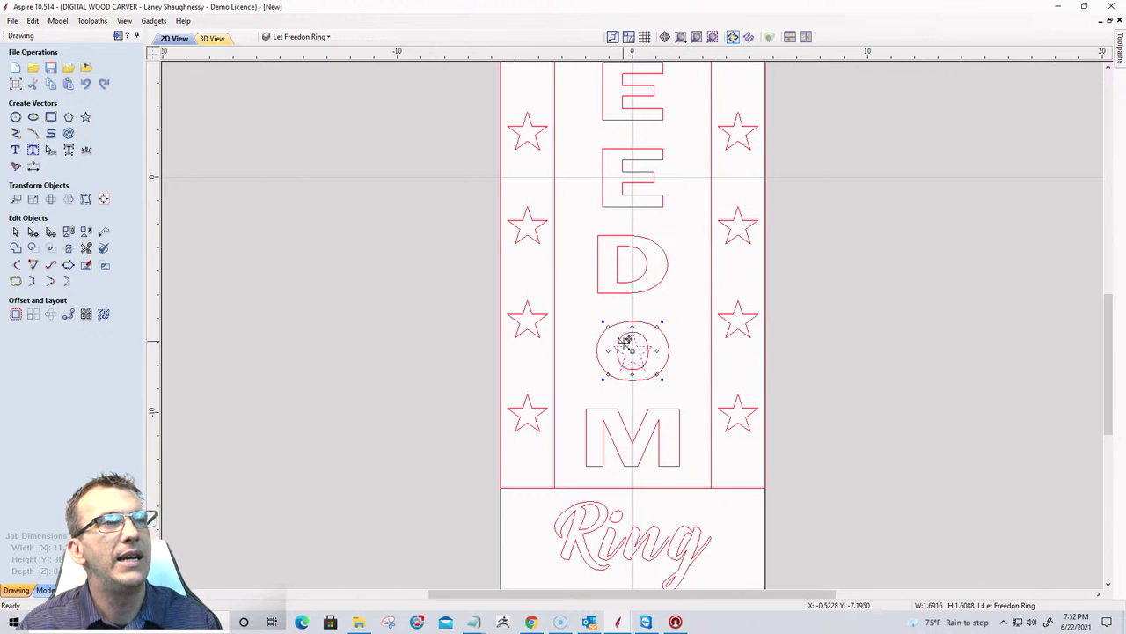
drag(607, 327, 587, 303)
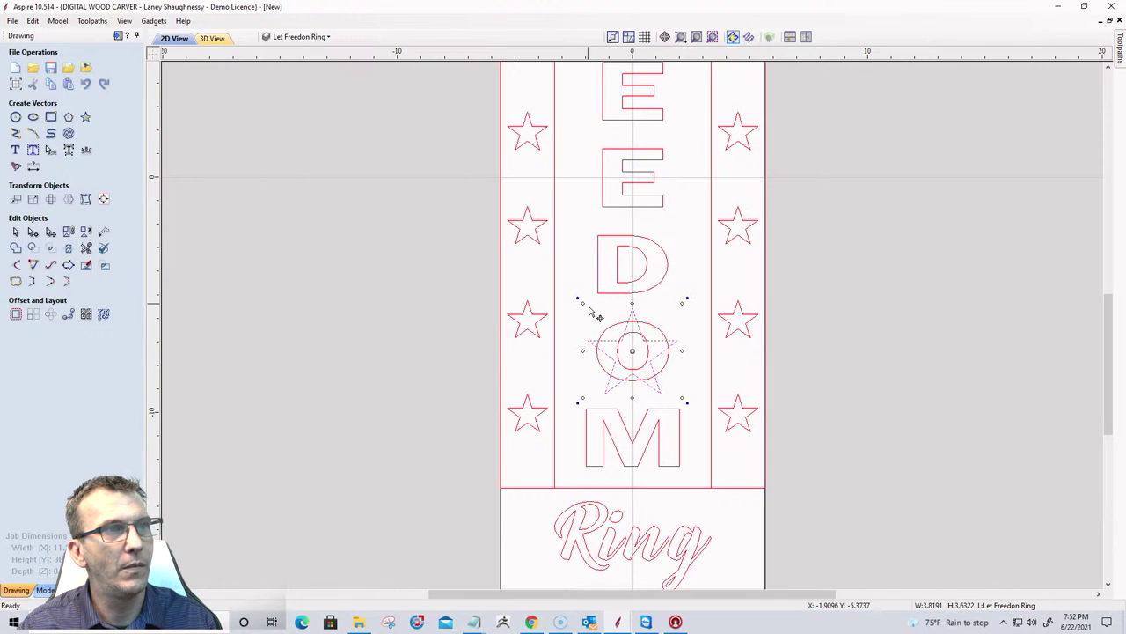
click(631, 340)
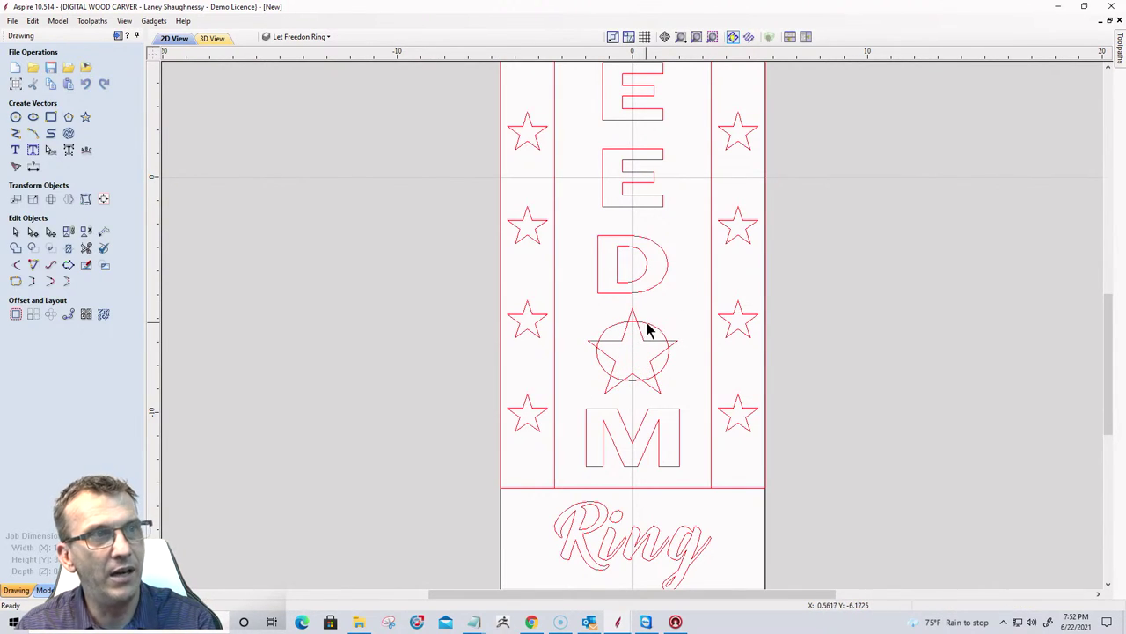
key(Delete)
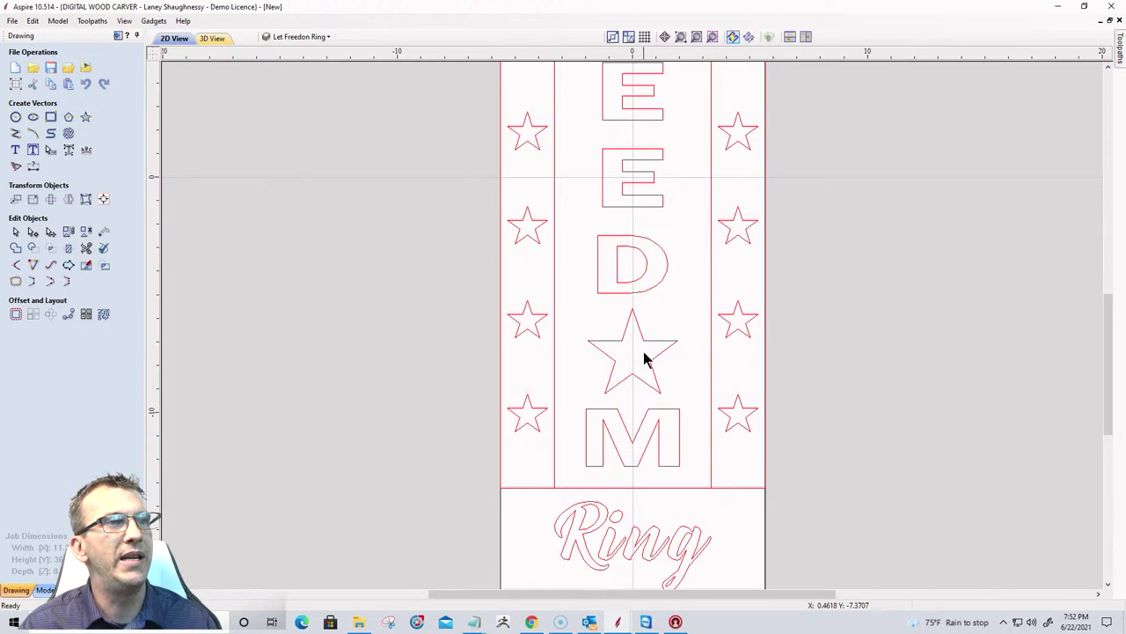
Resize the star between the D and M to 3.4736 by 3.3036.
scroll(644, 360, up, 3)
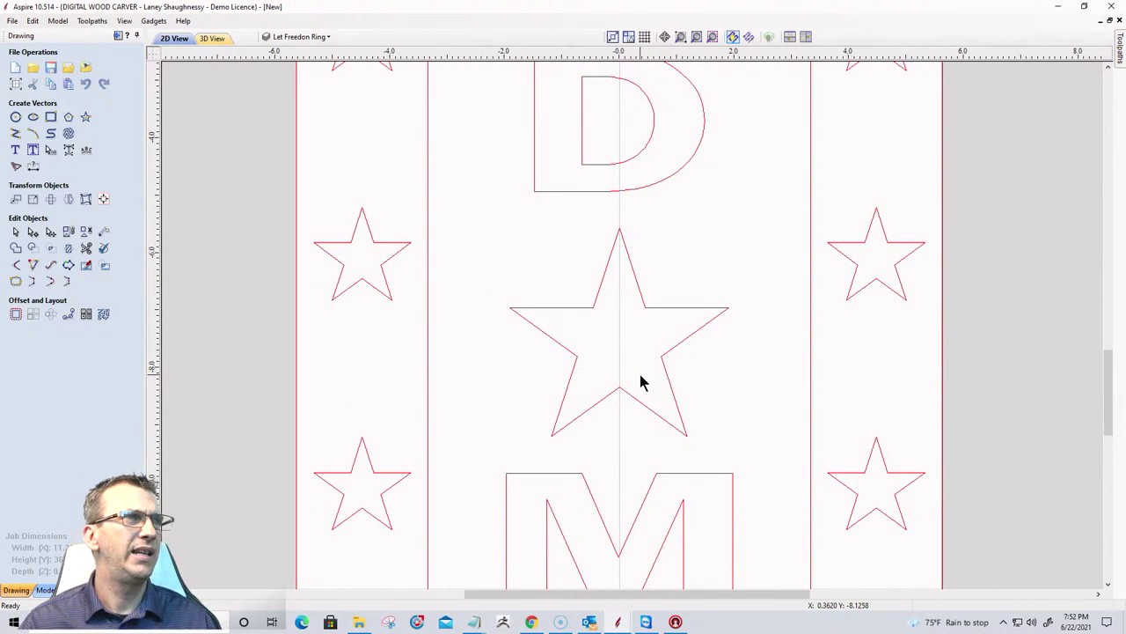
click(664, 367)
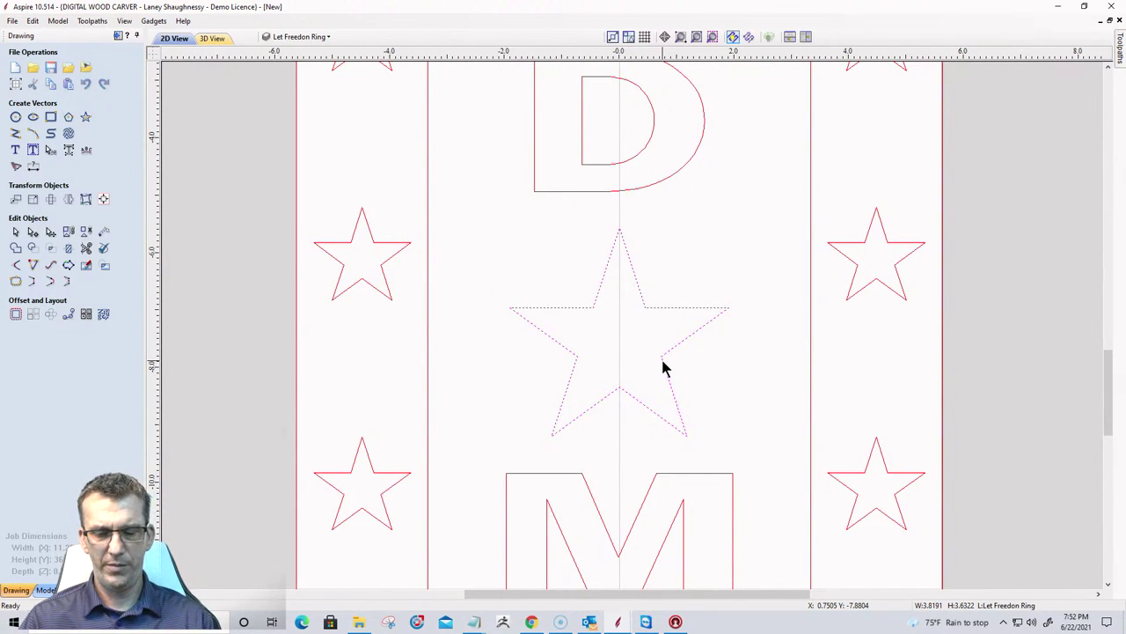
scroll(665, 368, down, 5)
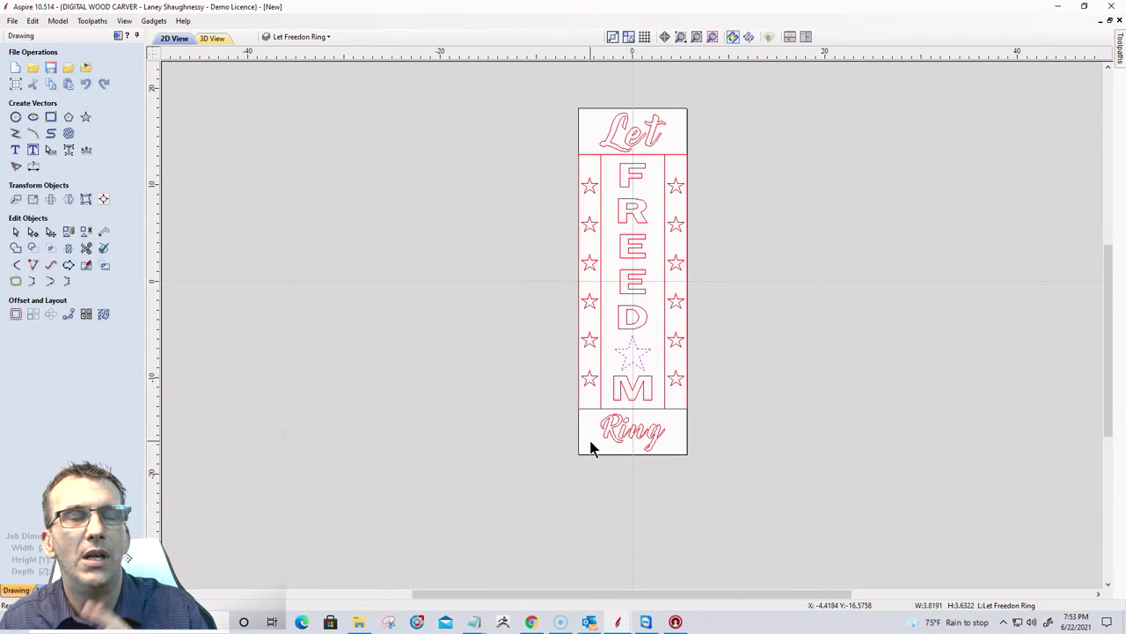
key(Escape)
click(632, 348)
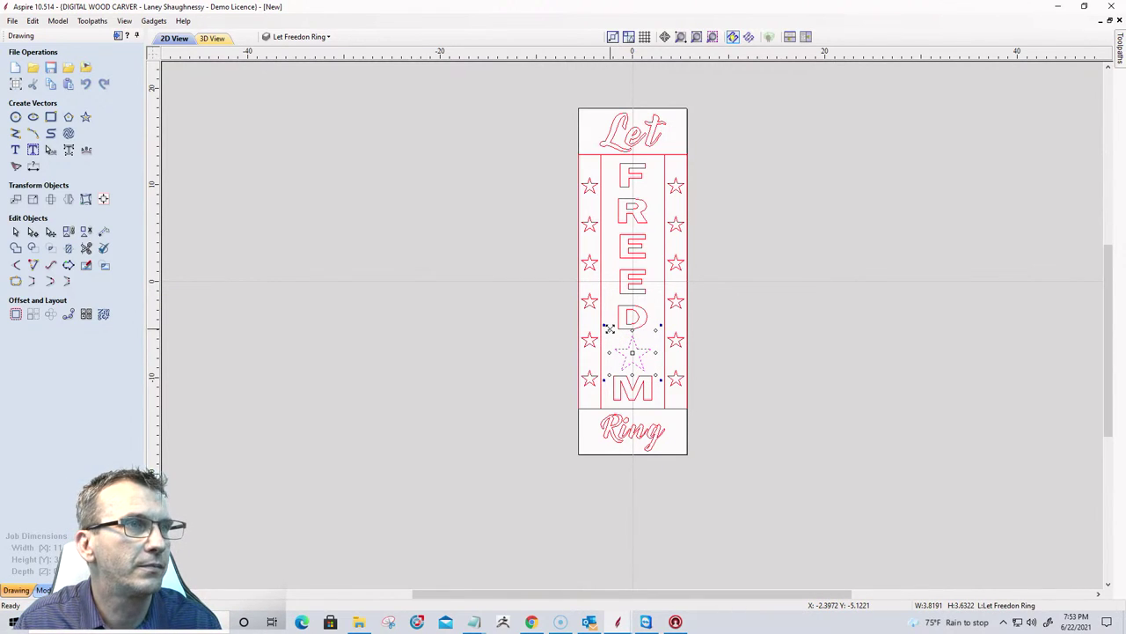
mouse_move(609, 328)
mouse_down()
mouse_move(624, 352)
mouse_move(606, 343)
mouse_up()
scroll(622, 334, up, 2)
click(711, 350)
scroll(711, 350, down, 2)
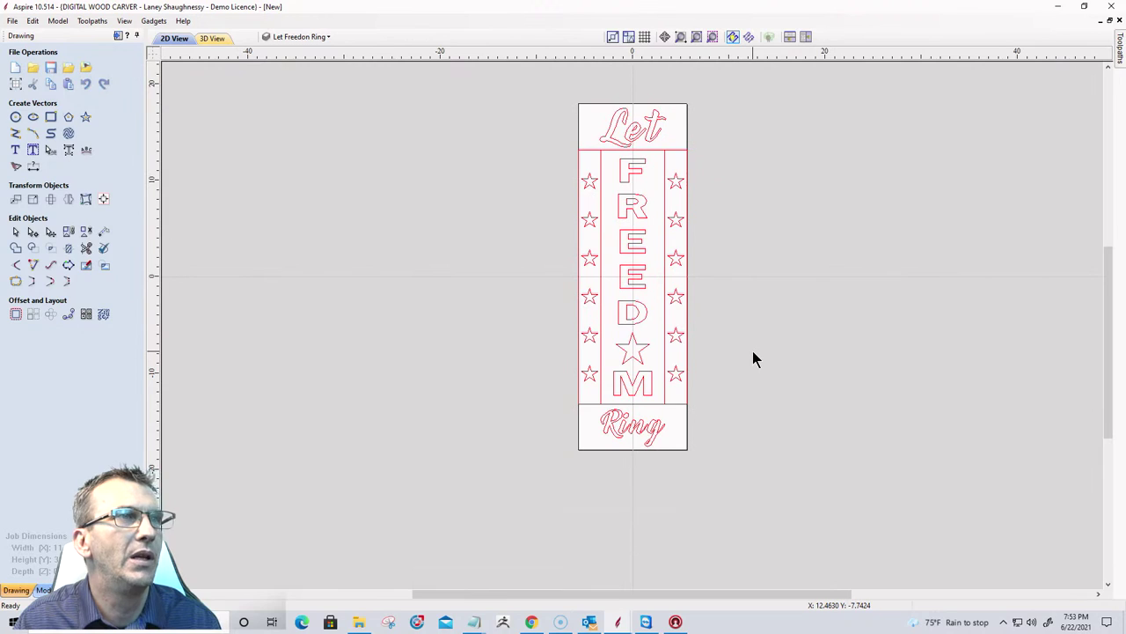
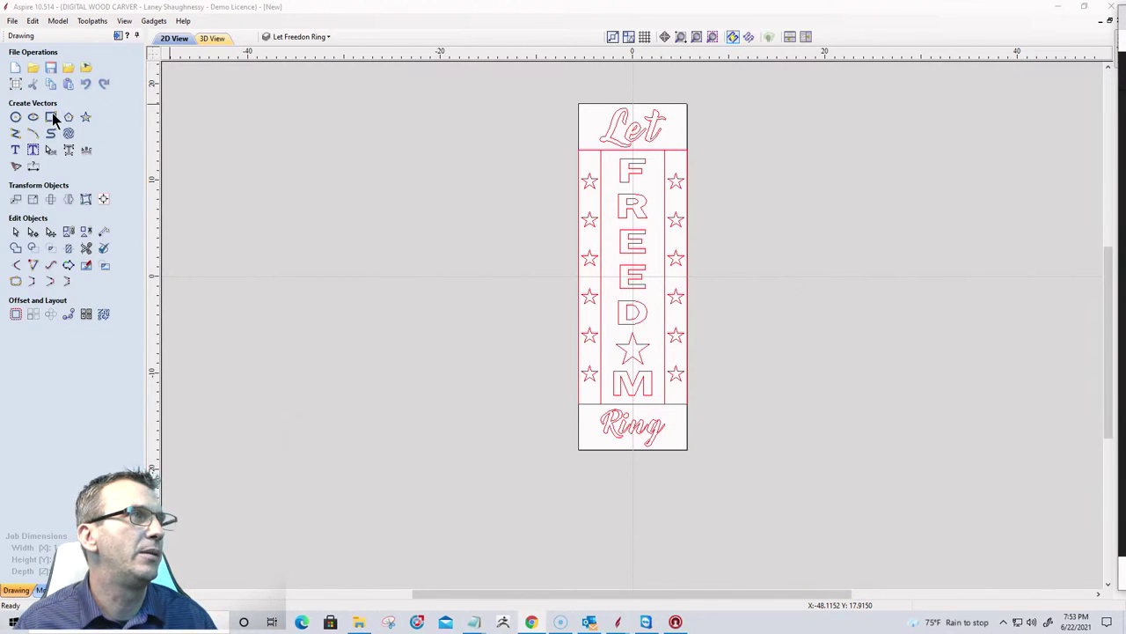
Set the job size to 36 x 11.25 inches and select the whole Let Freedom Ring design.
click(17, 86)
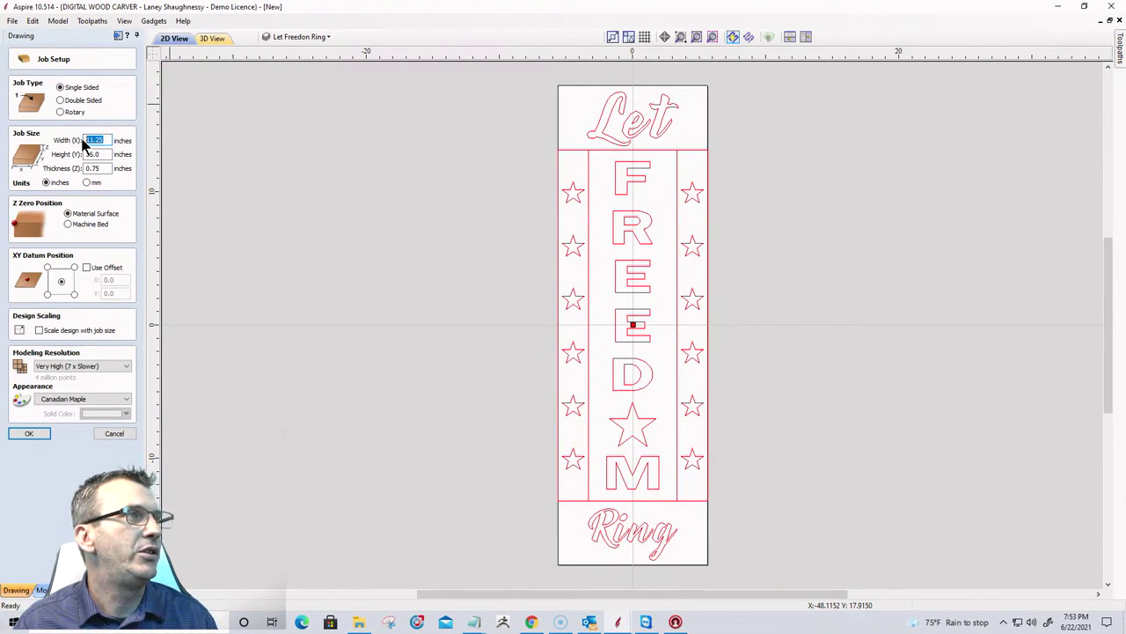
text(36)
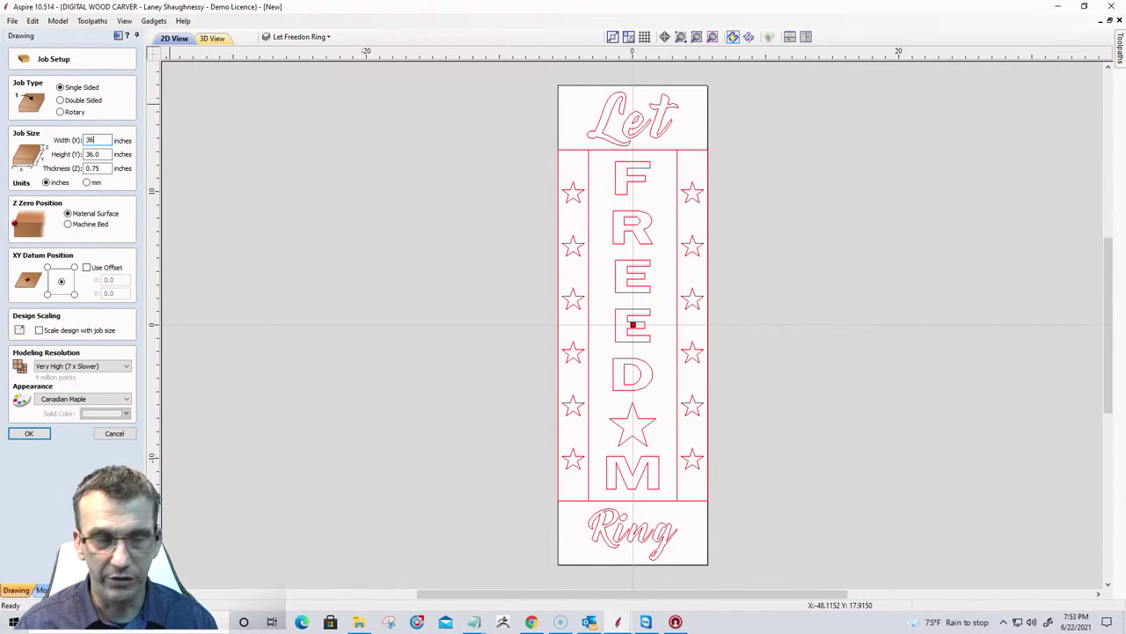
key(Tab)
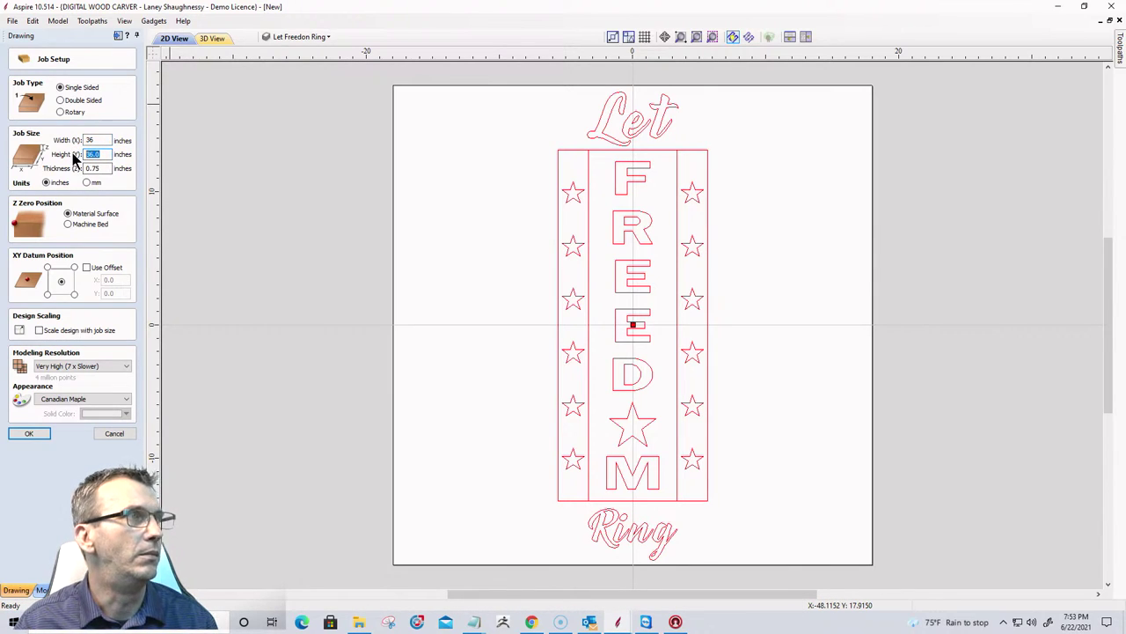
text(11)
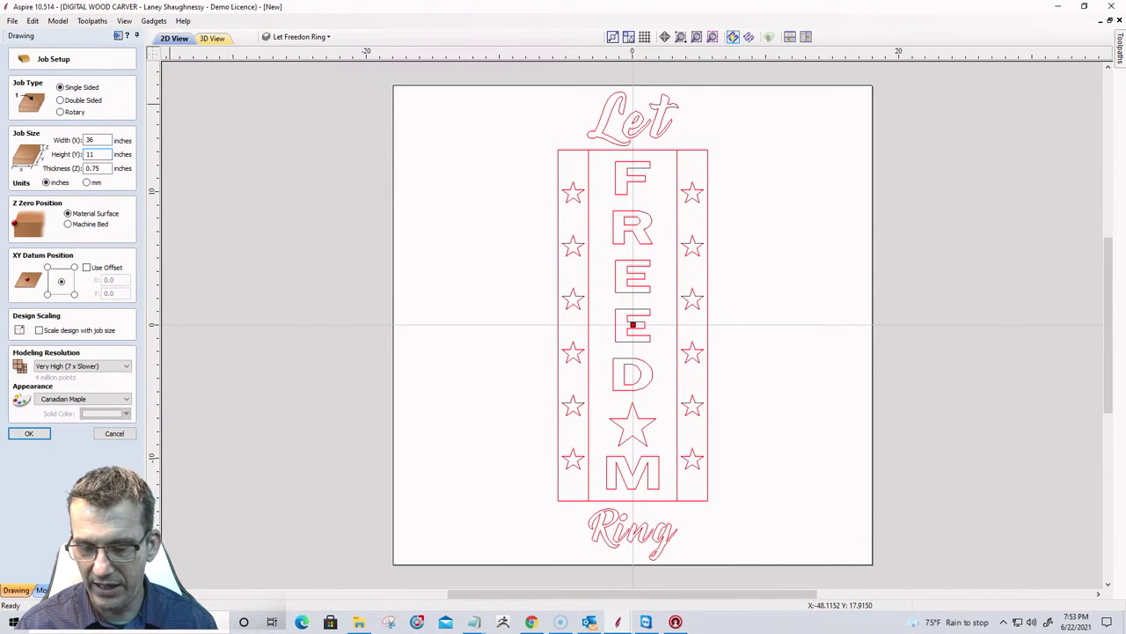
text(.25)
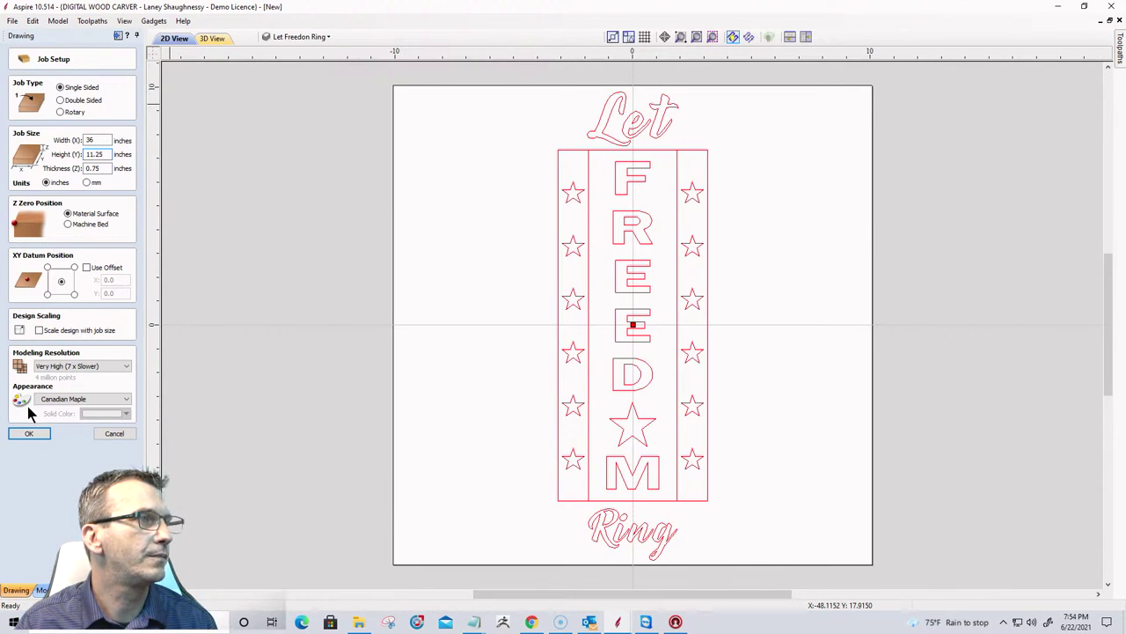
click(30, 433)
scroll(634, 395, down, 6)
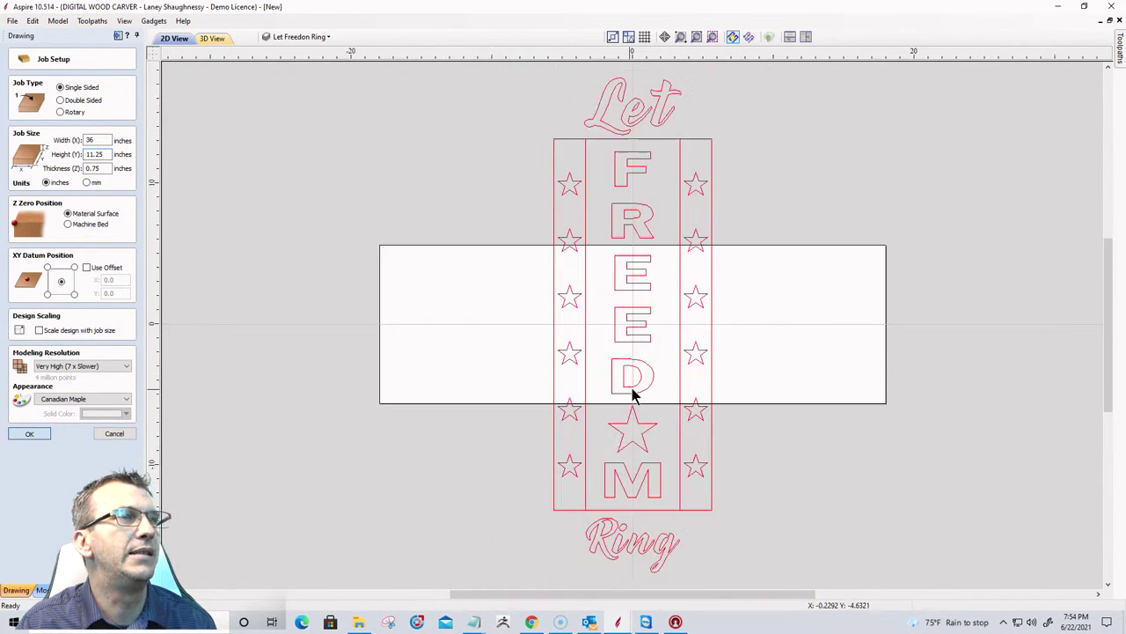
drag(526, 185, 758, 521)
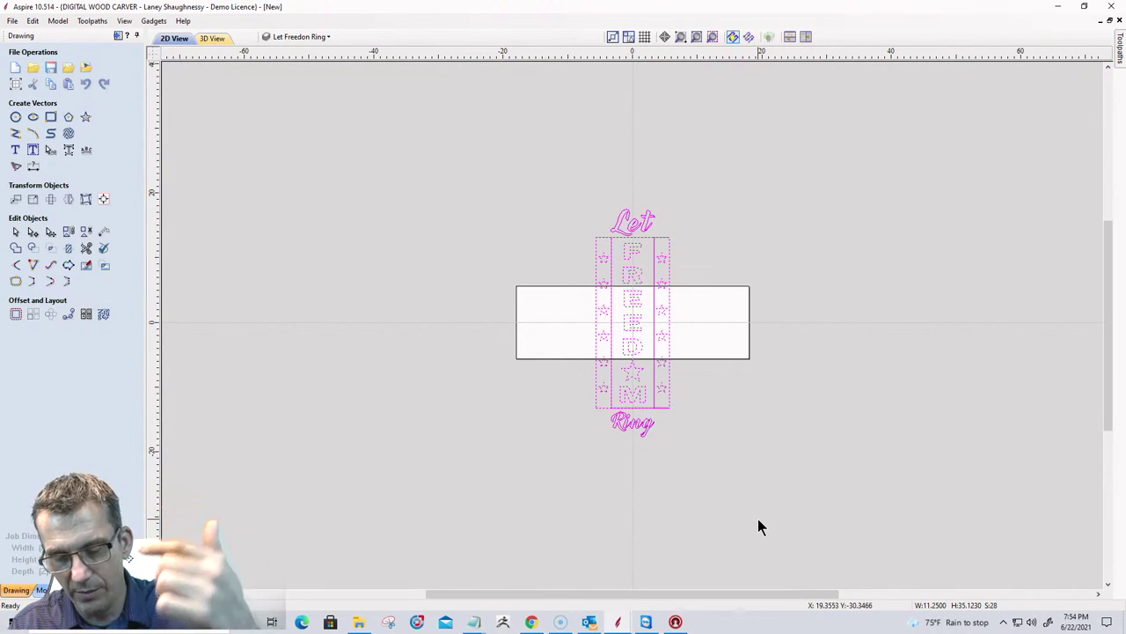
Rotate the Let Freedom Ring design 90°, then show only AMERICA and rotate it 90°.
key(ctrl+r)
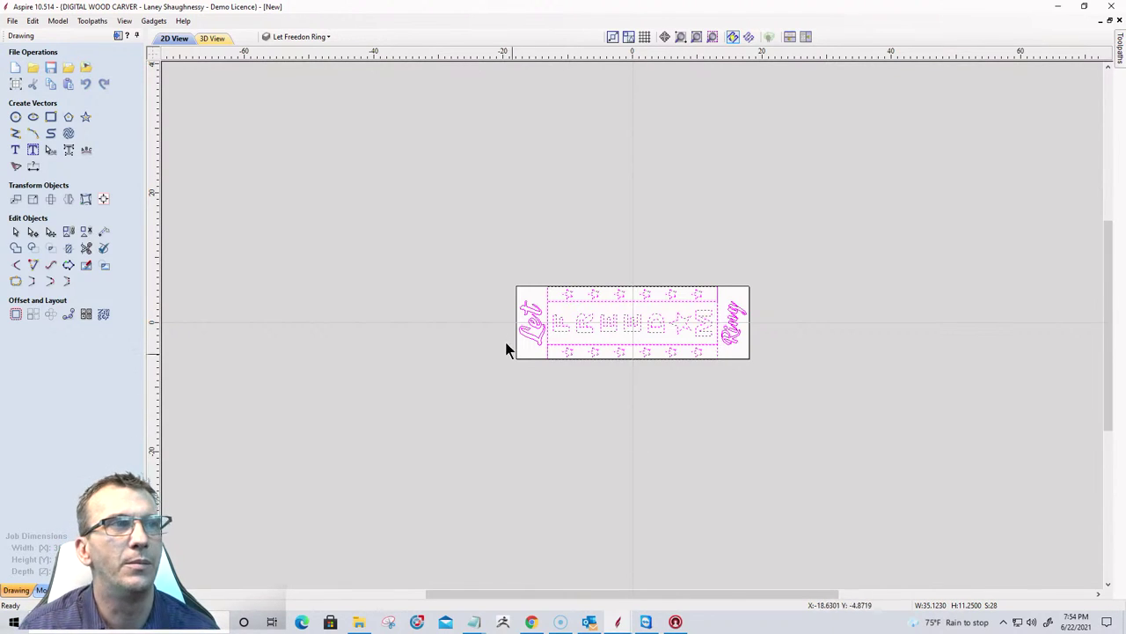
click(323, 36)
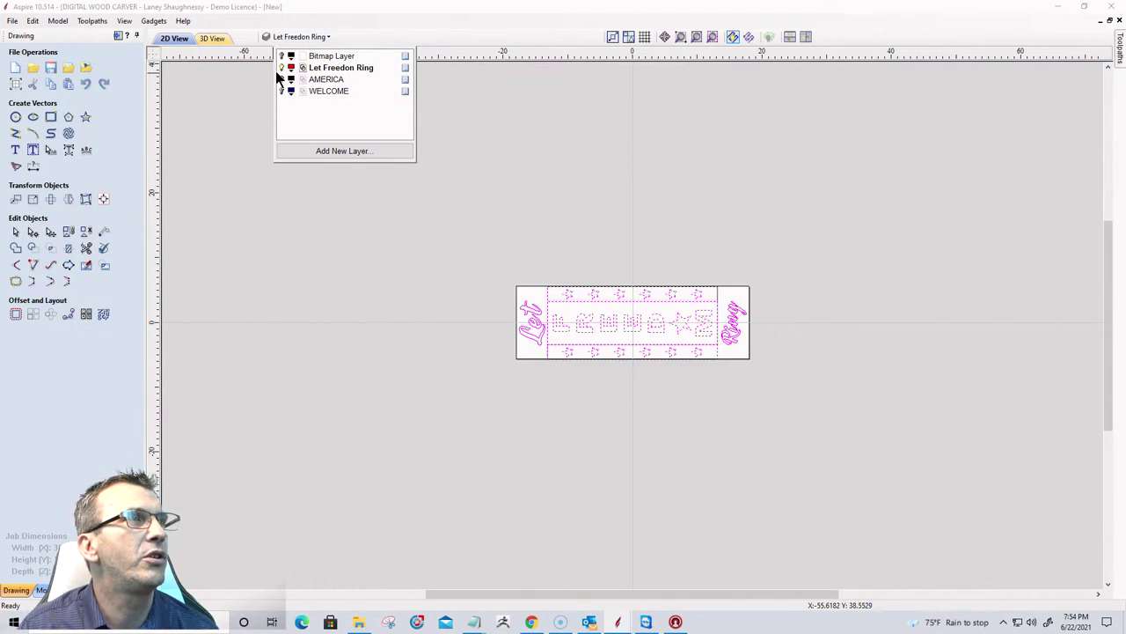
click(282, 68)
click(282, 80)
drag(537, 155, 762, 489)
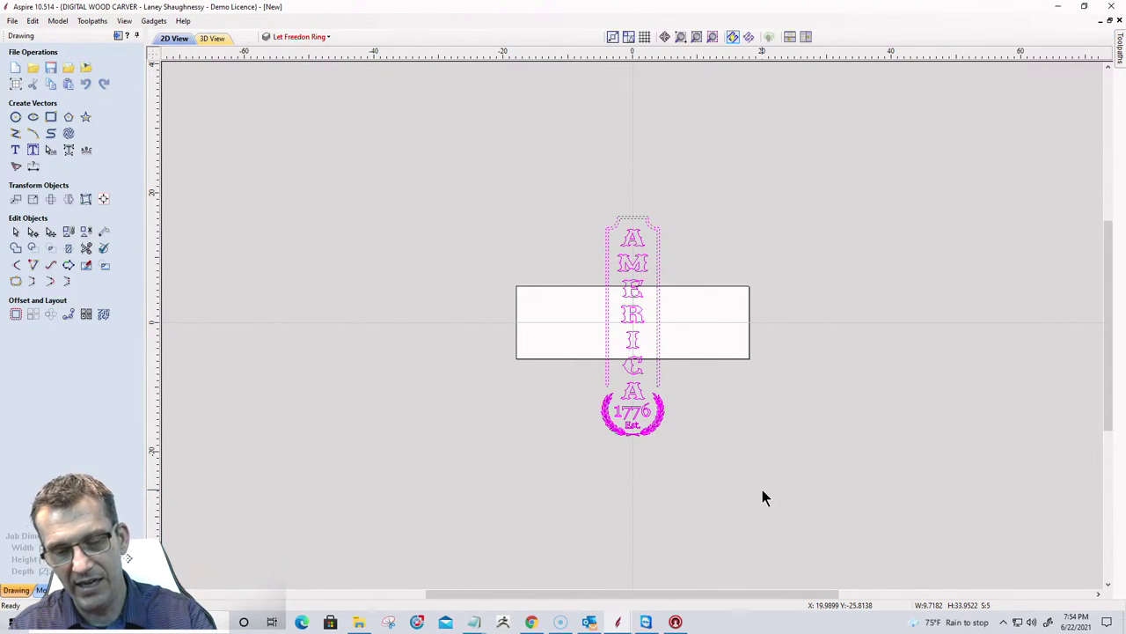
key(r)
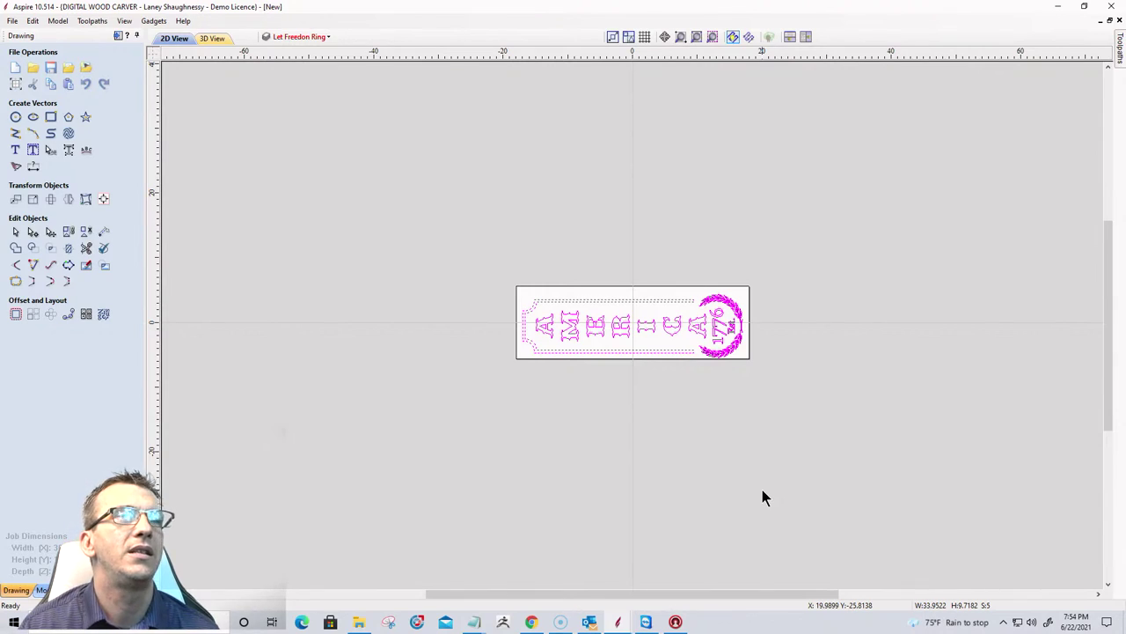
Show only the WELCOME layer, rotate its lettering 90° to horizontal, and select it all.
click(297, 37)
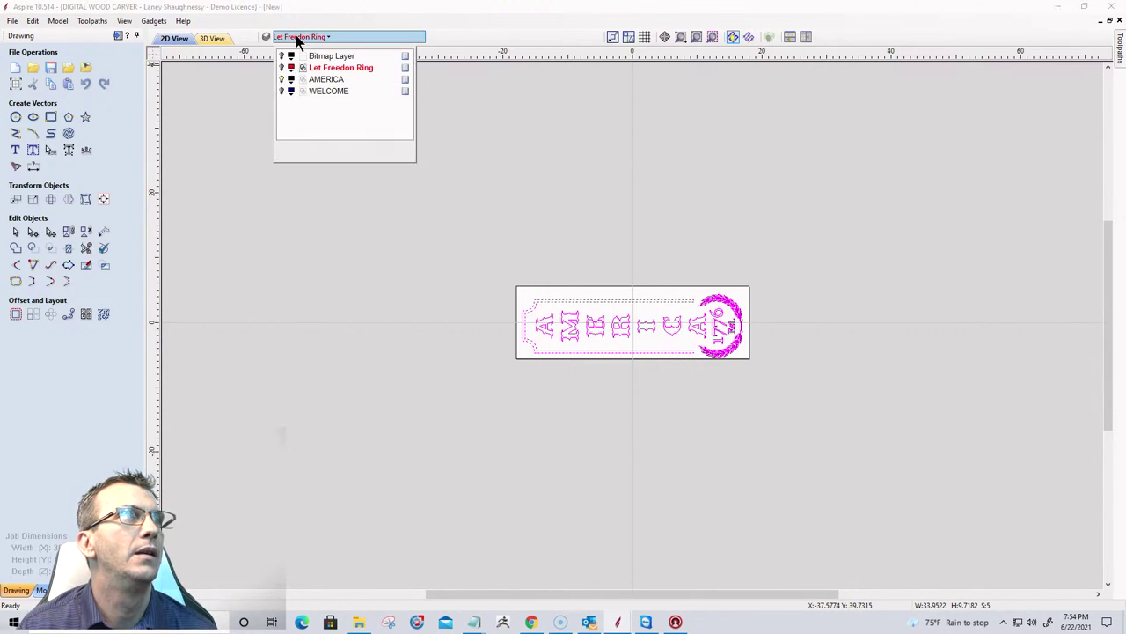
click(281, 79)
click(282, 91)
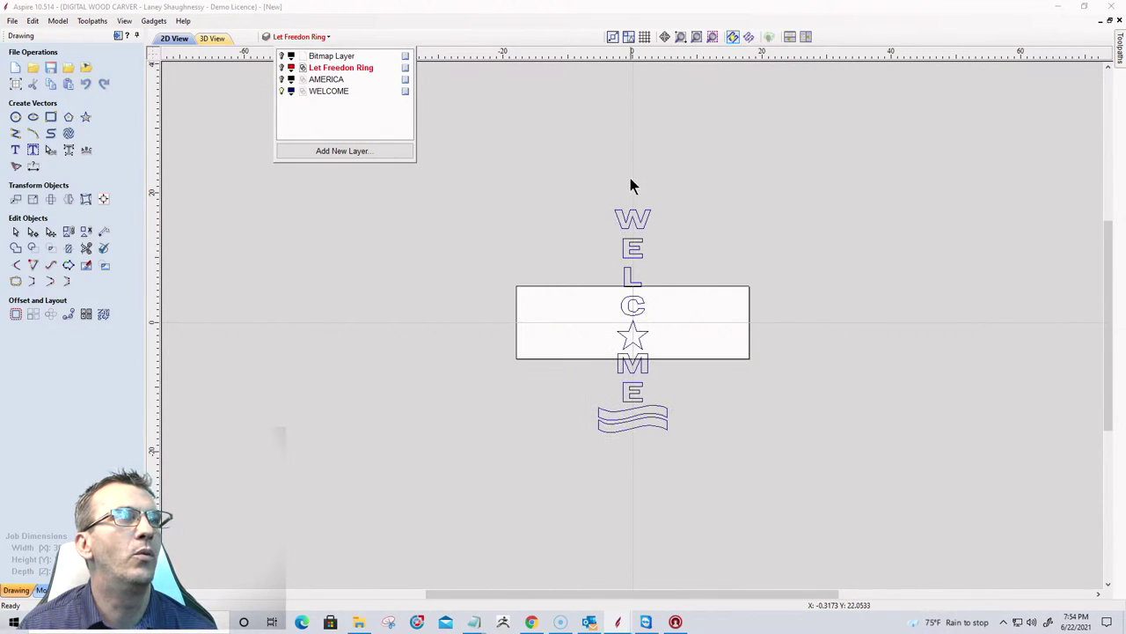
click(633, 207)
click(636, 222)
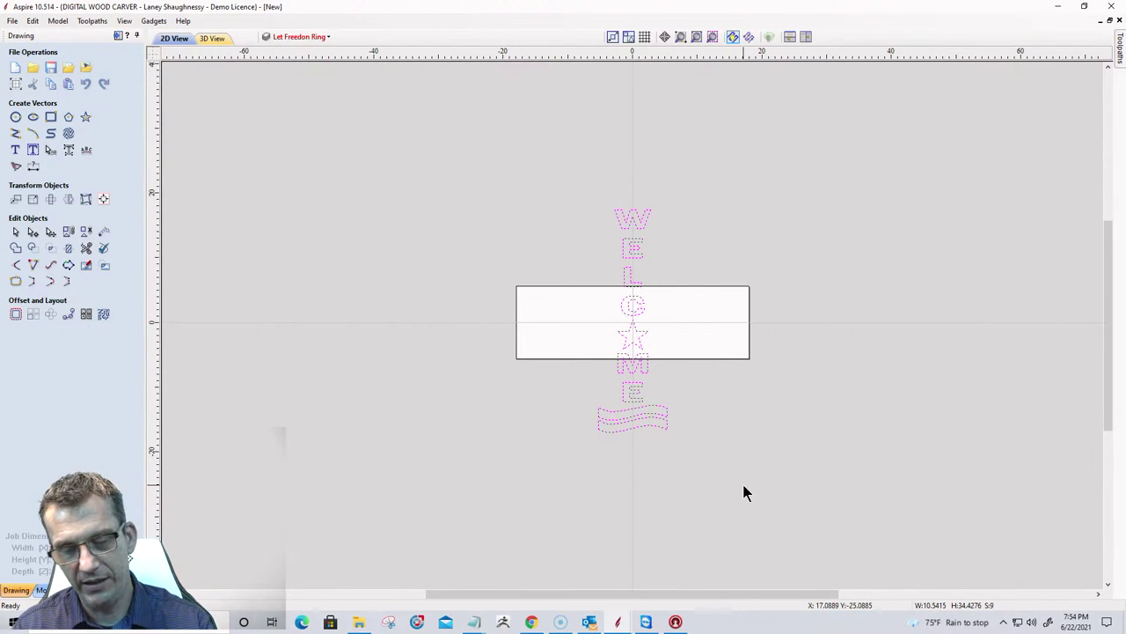
key(F11)
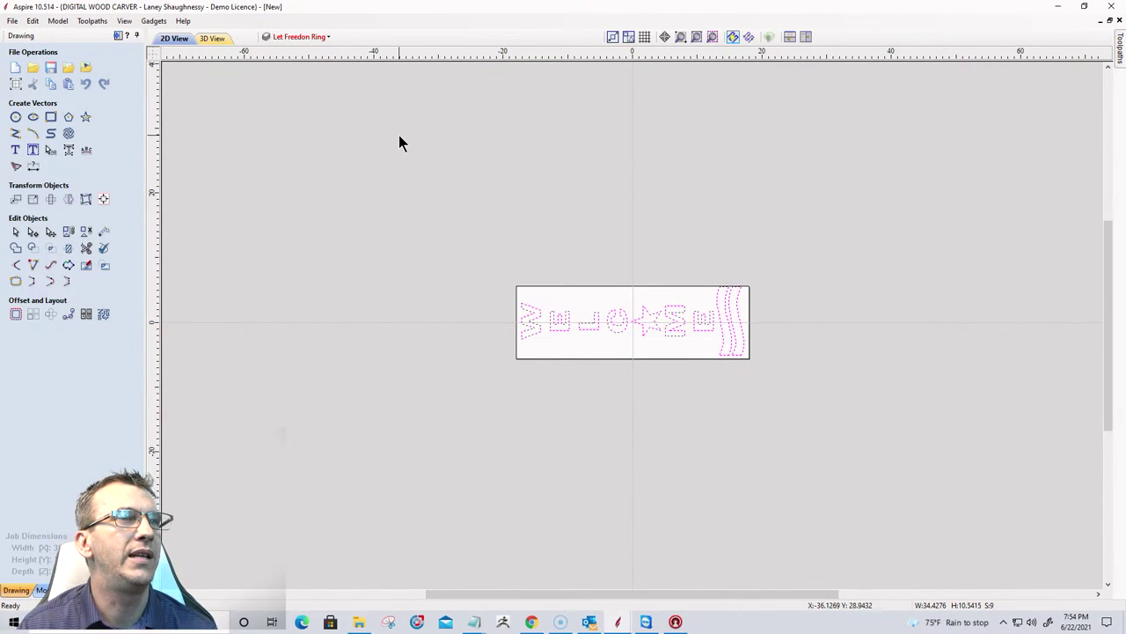
scroll(652, 323, up, 5)
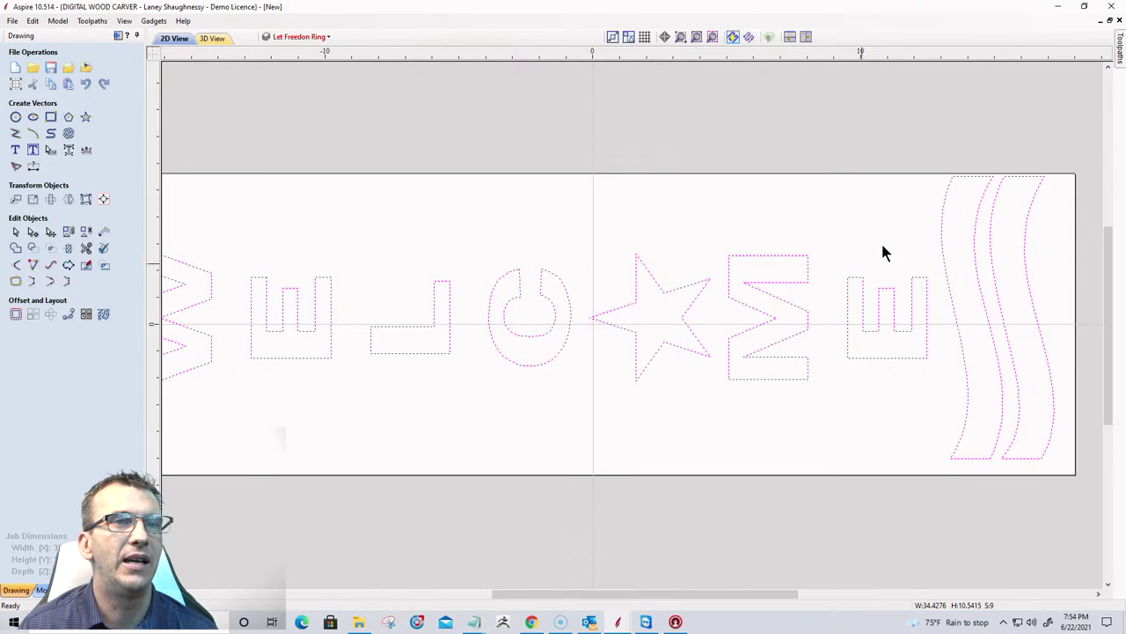
scroll(932, 304, down, 2)
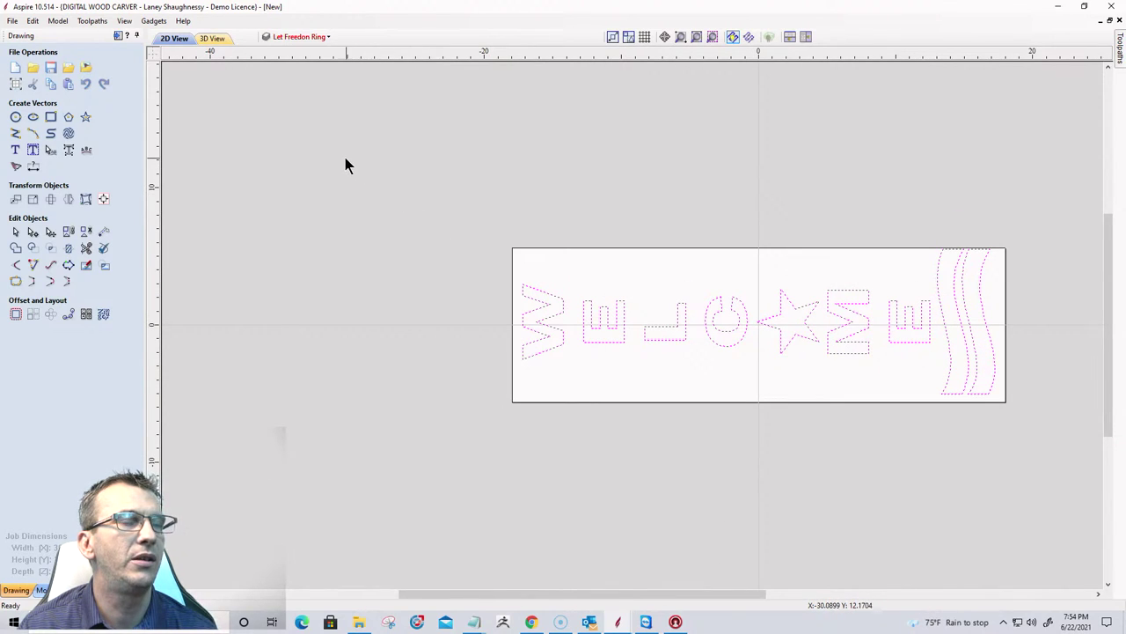
drag(345, 162, 952, 430)
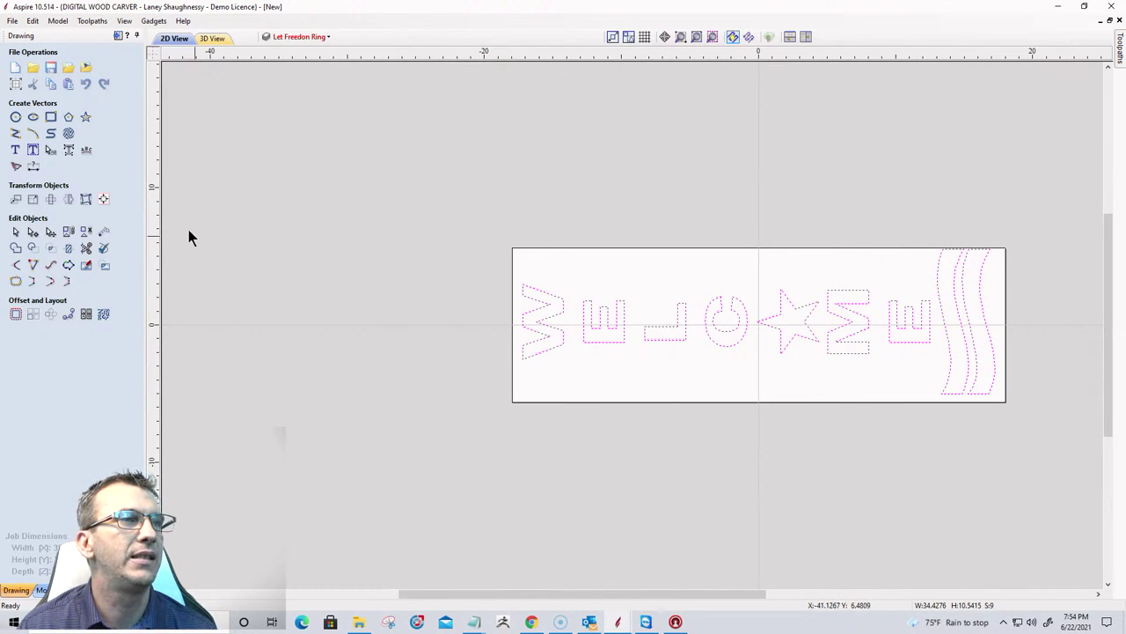
Centre the WELCOME lettering on the material and fit the board in view.
click(103, 199)
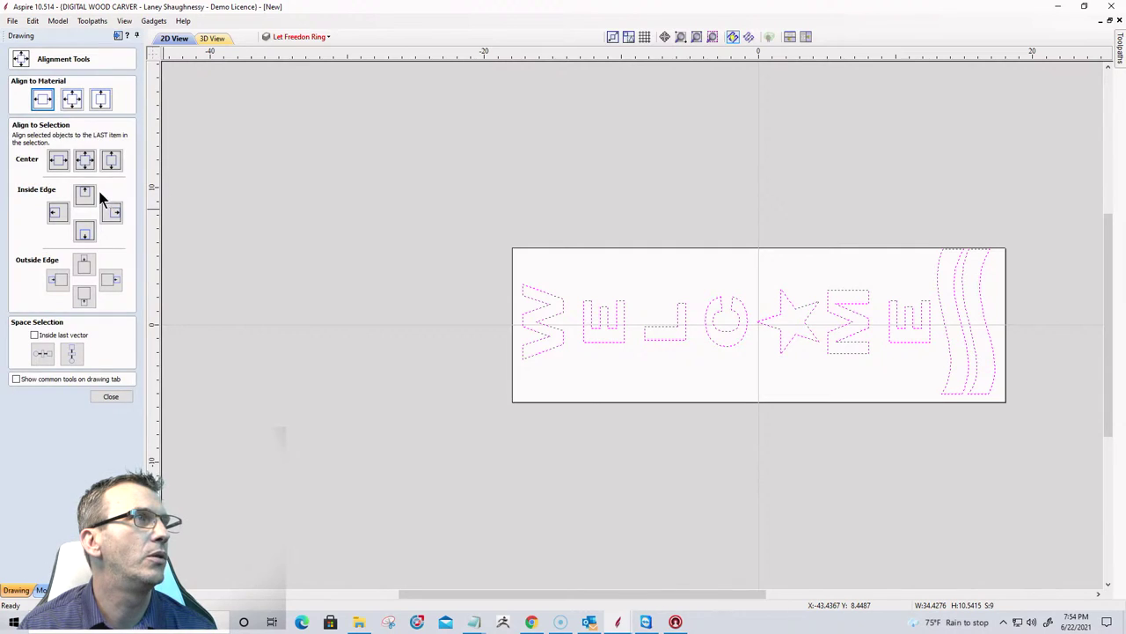
click(76, 104)
click(243, 181)
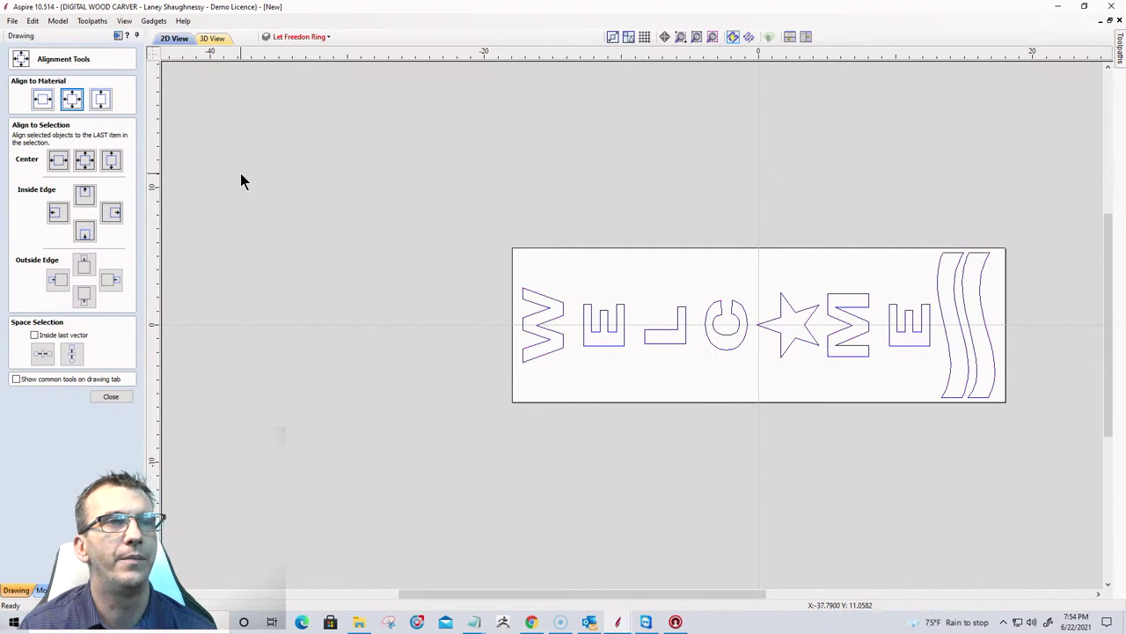
key(F3)
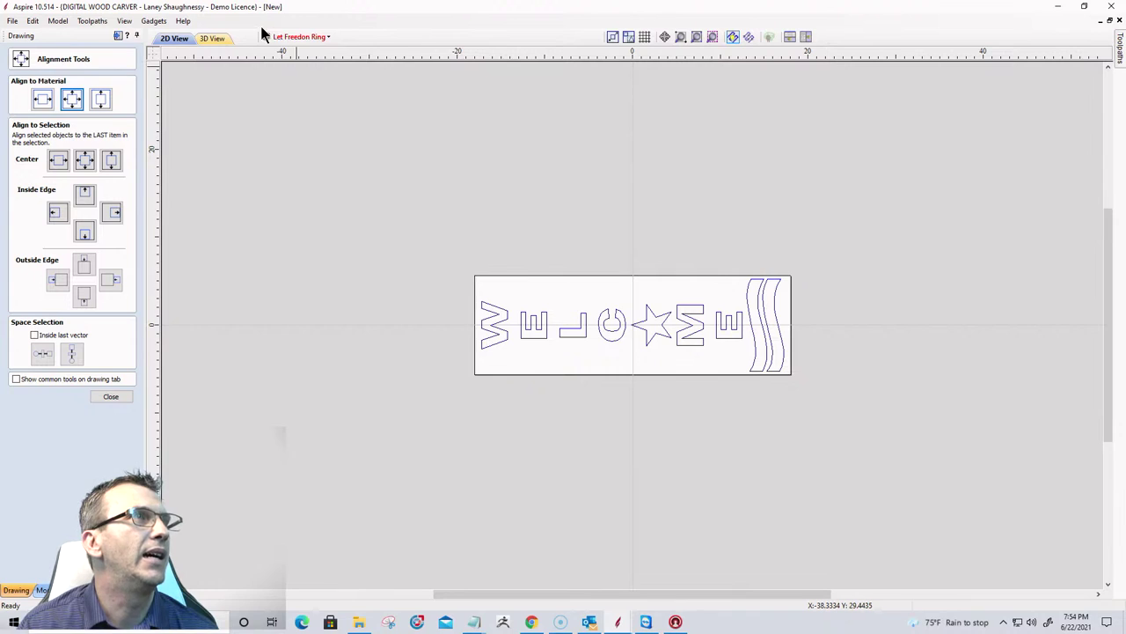
Show only the AMERICA layer and centre its design on the material.
click(287, 37)
click(282, 90)
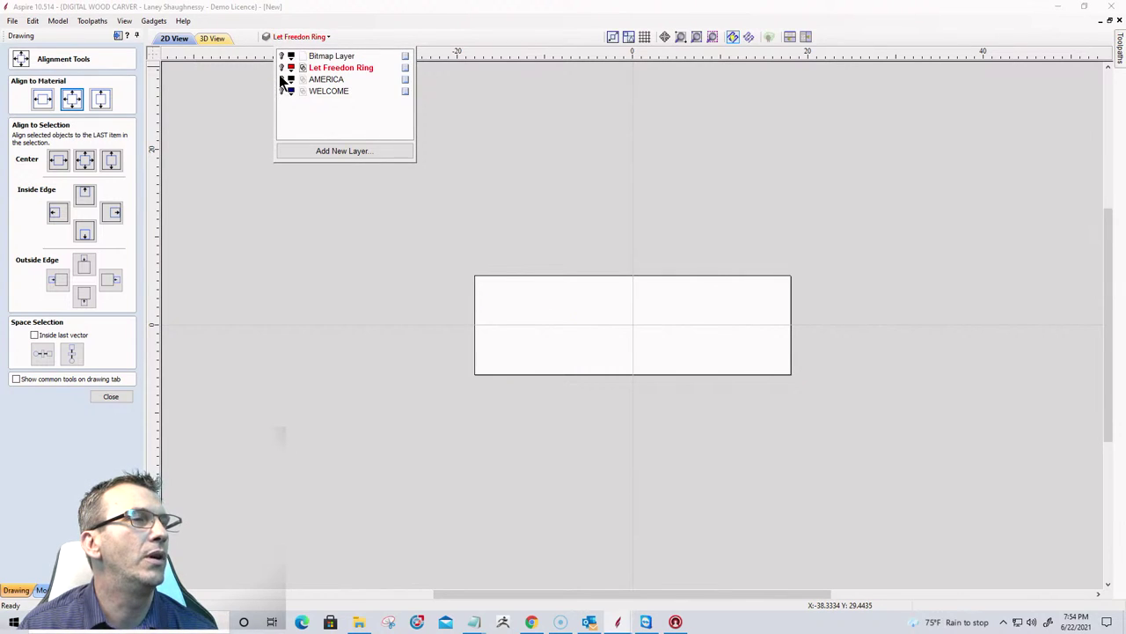
click(282, 79)
drag(391, 239, 832, 427)
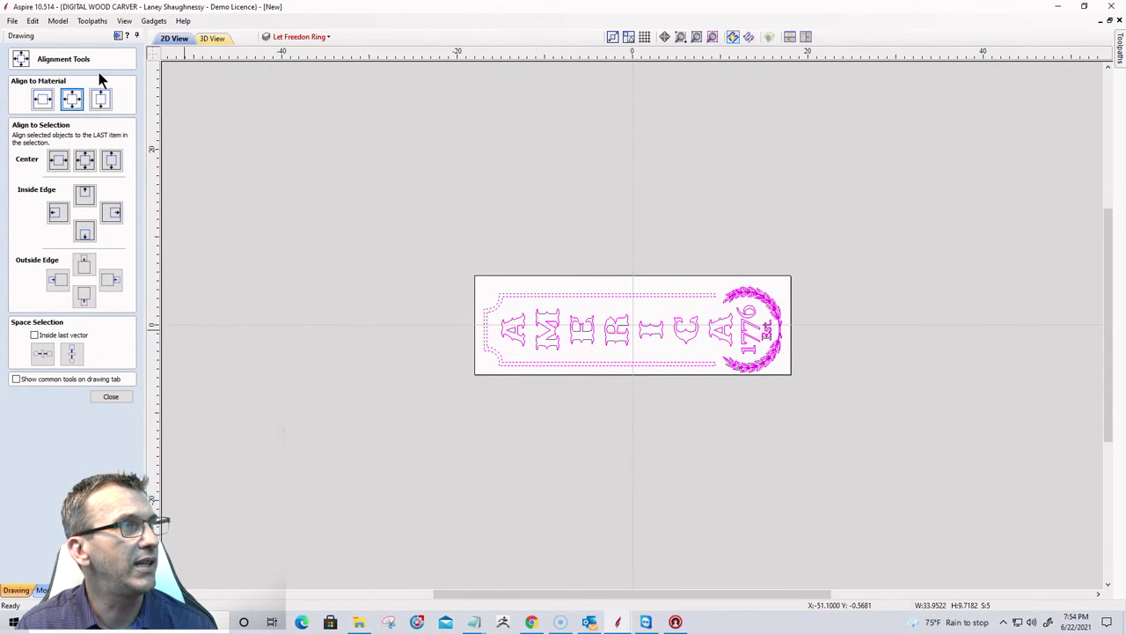
click(72, 99)
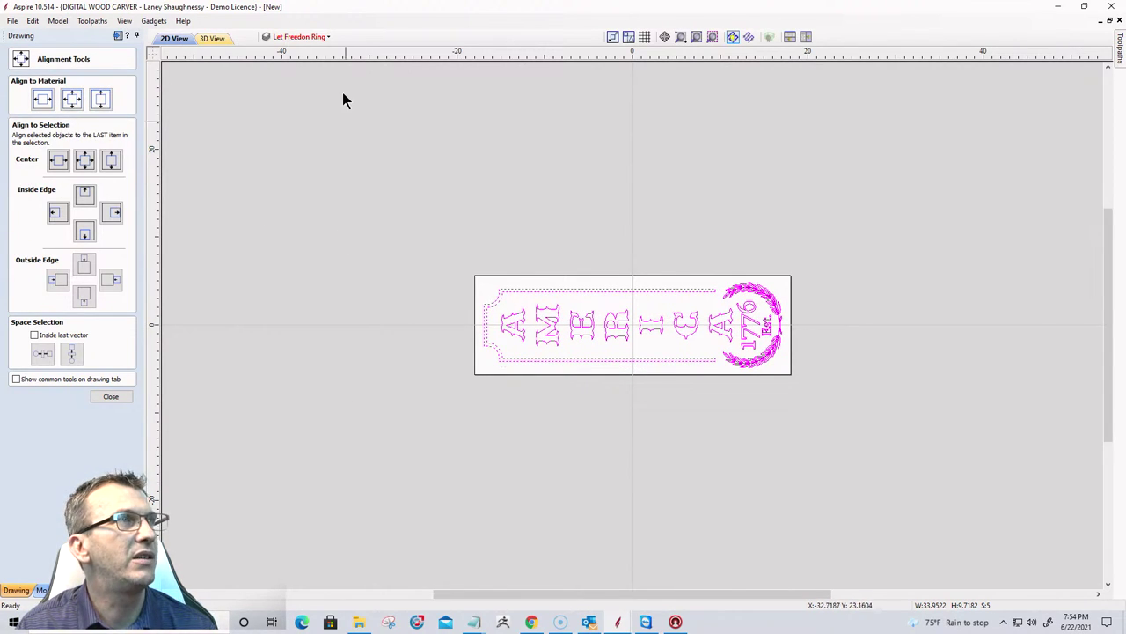
Show only the Let Freedom Ring layer, centre its design, and deselect everything.
click(303, 37)
click(282, 79)
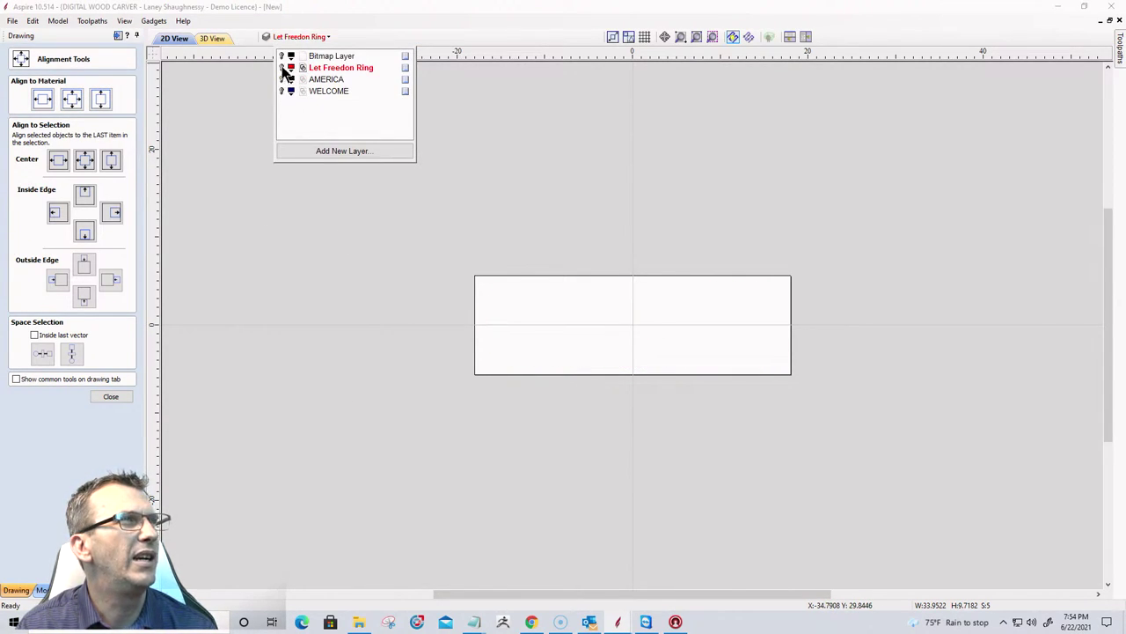
click(282, 68)
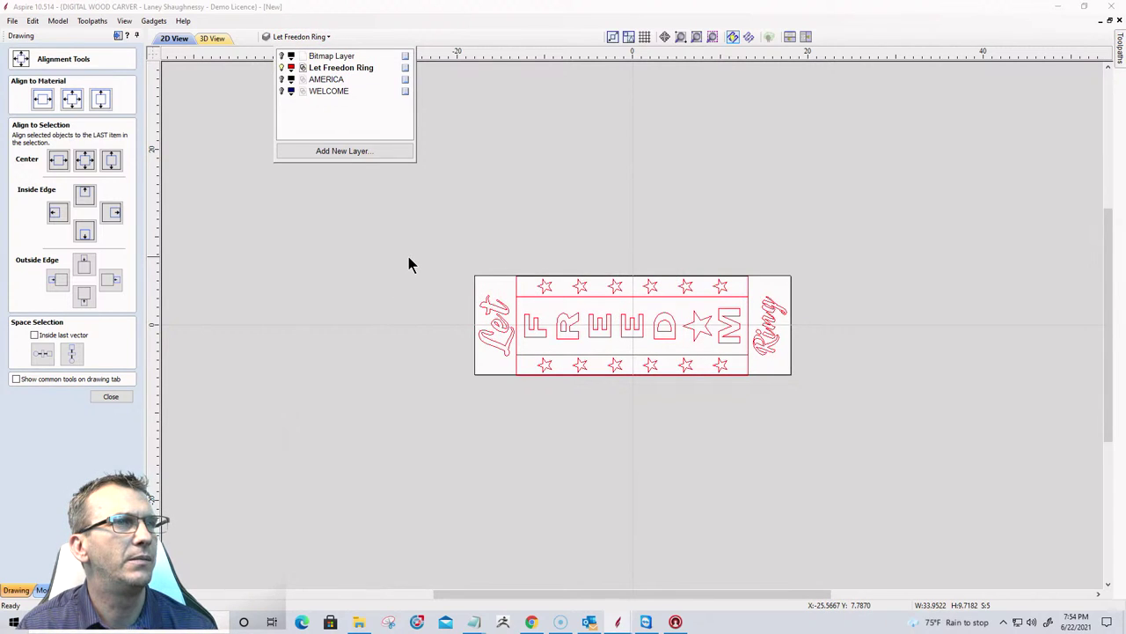
drag(401, 241, 856, 495)
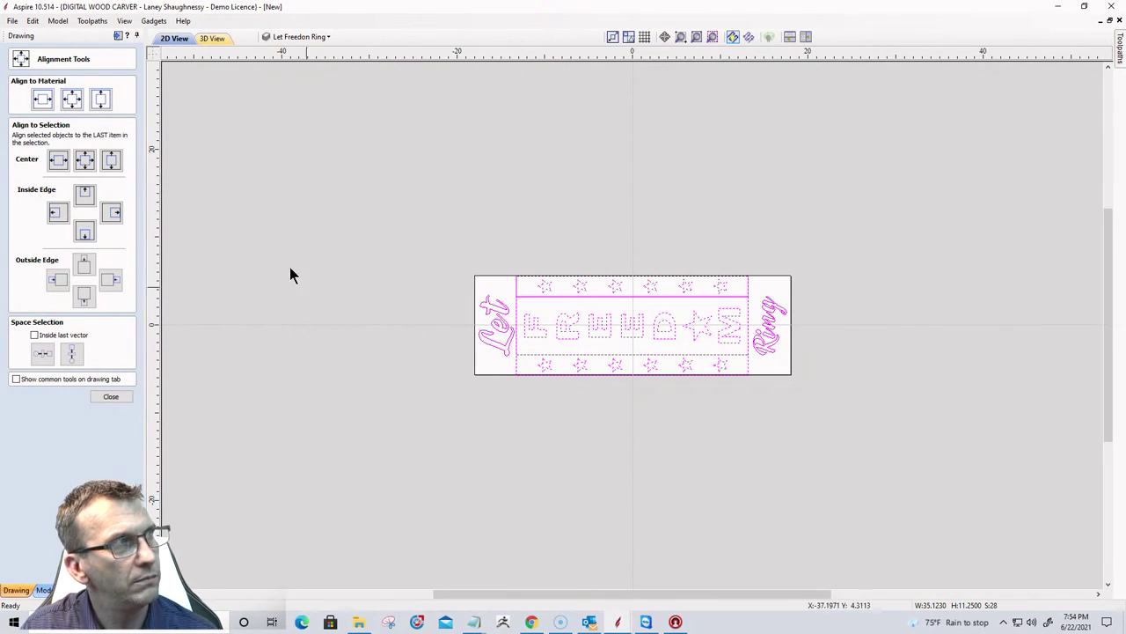
click(70, 102)
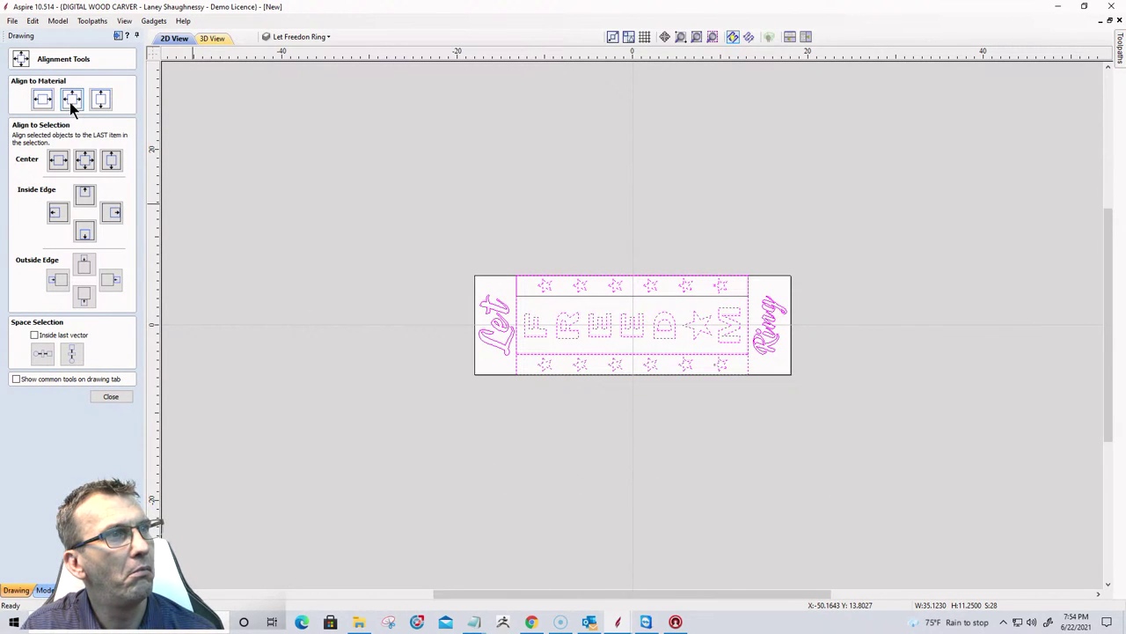
click(302, 334)
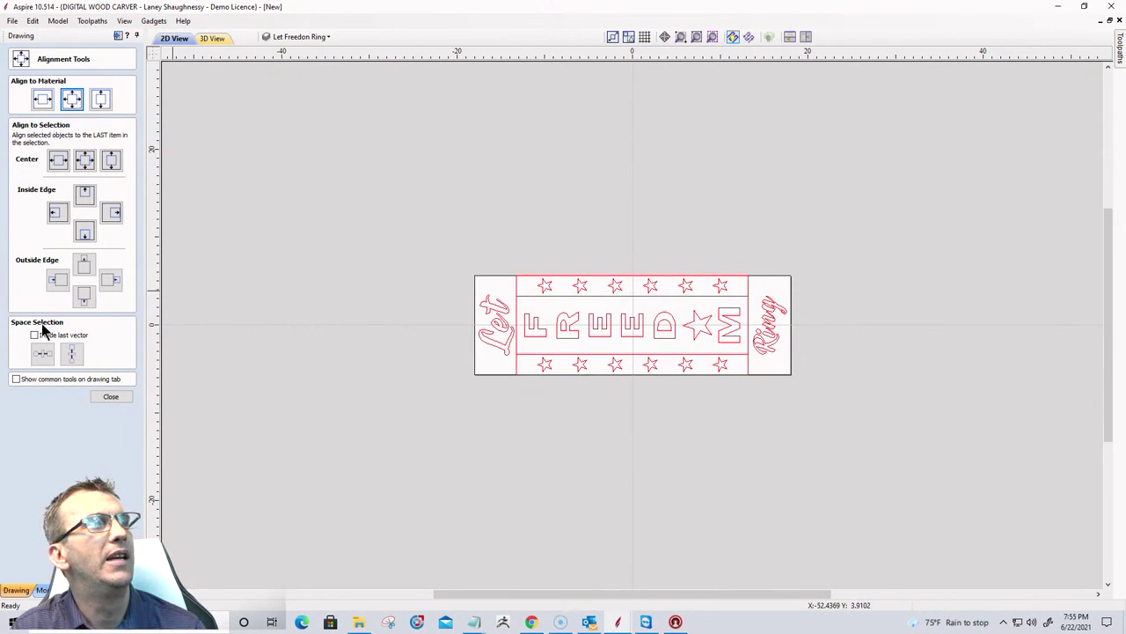
click(110, 397)
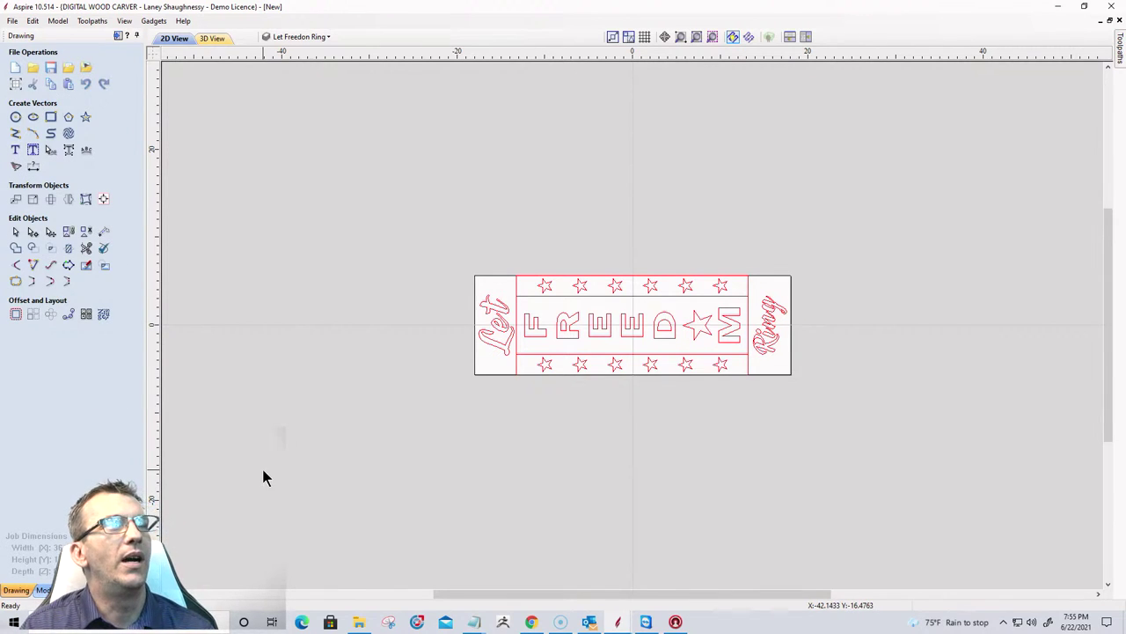
Zoom in on the sign and select the rectangle around the central lettering band.
scroll(626, 426, up, 1)
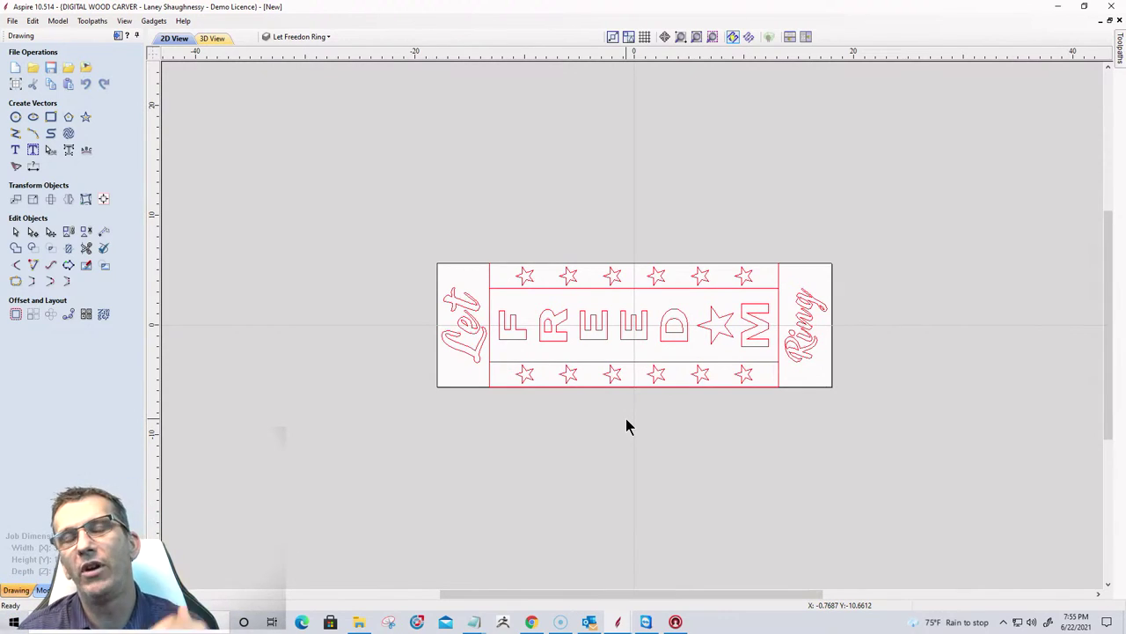
scroll(610, 422, down, 1)
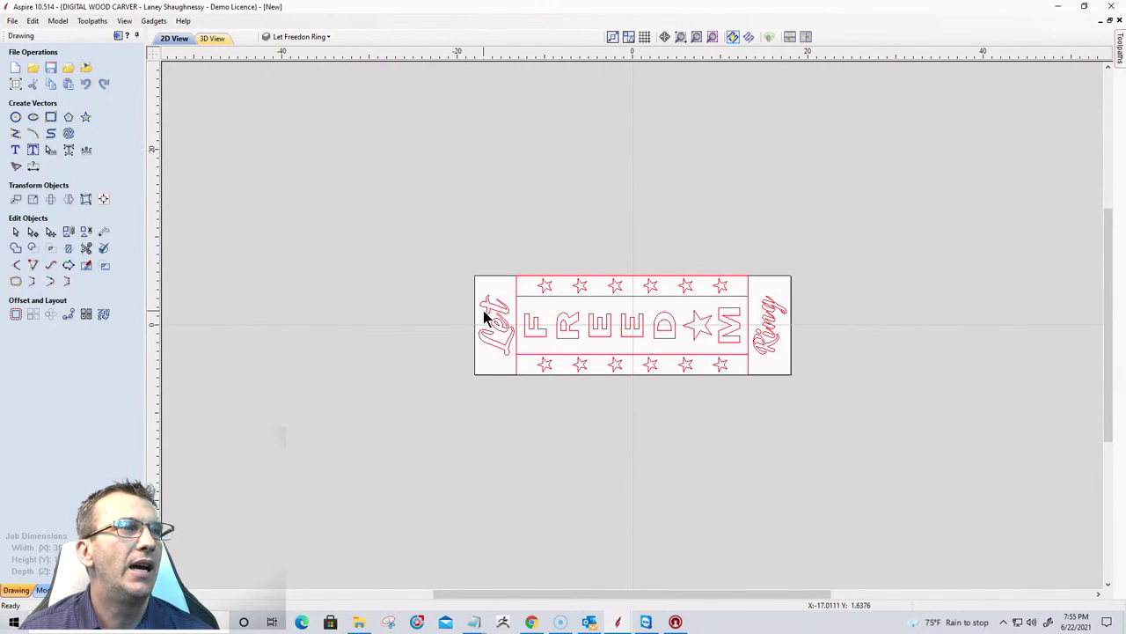
scroll(641, 339, up, 3)
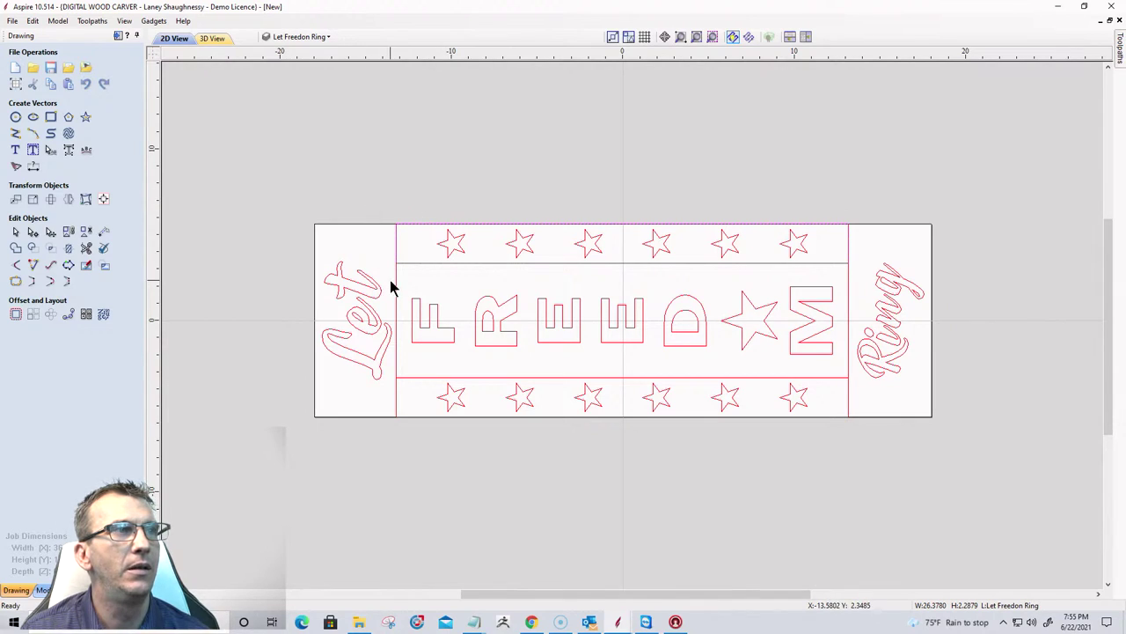
click(534, 276)
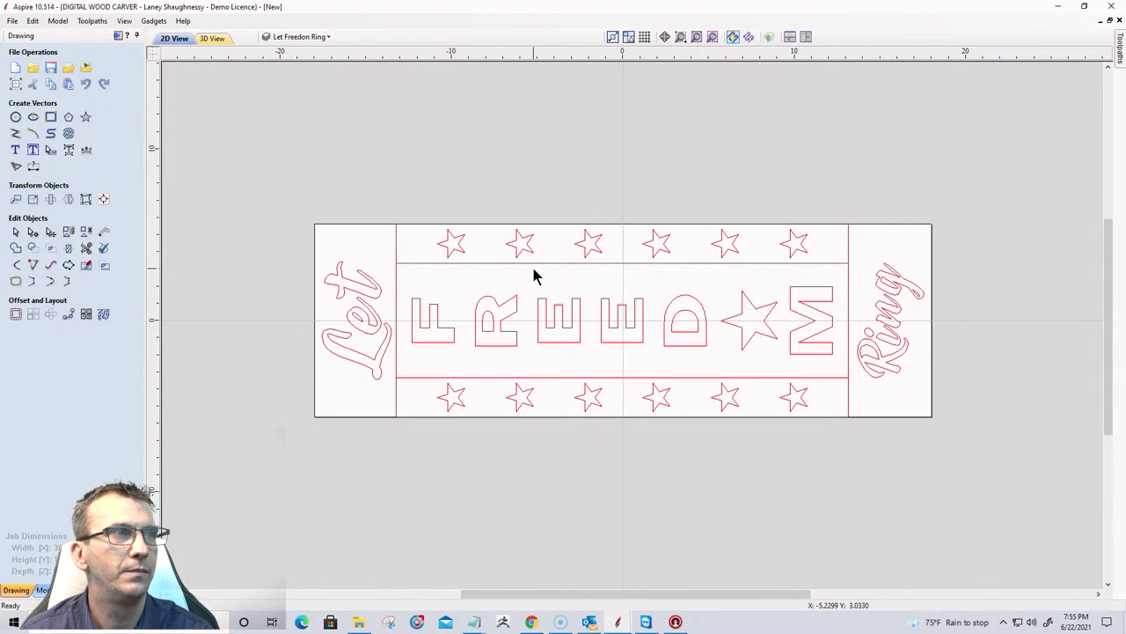
click(468, 378)
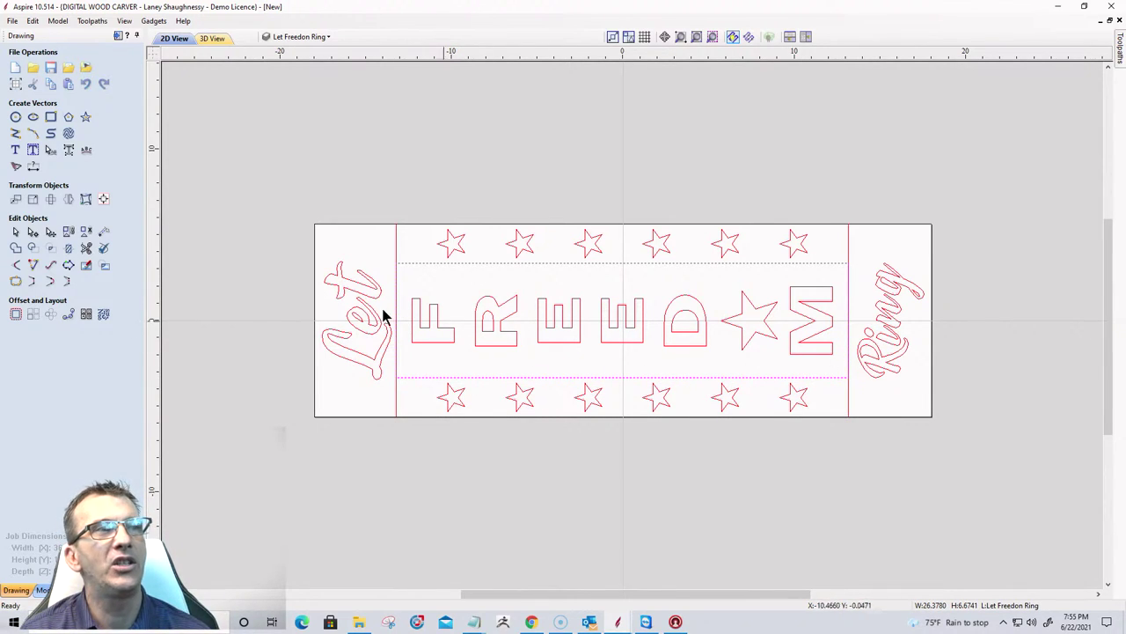
Delete the band rectangle's left and right spans, keeping only its top and bottom lines.
click(33, 231)
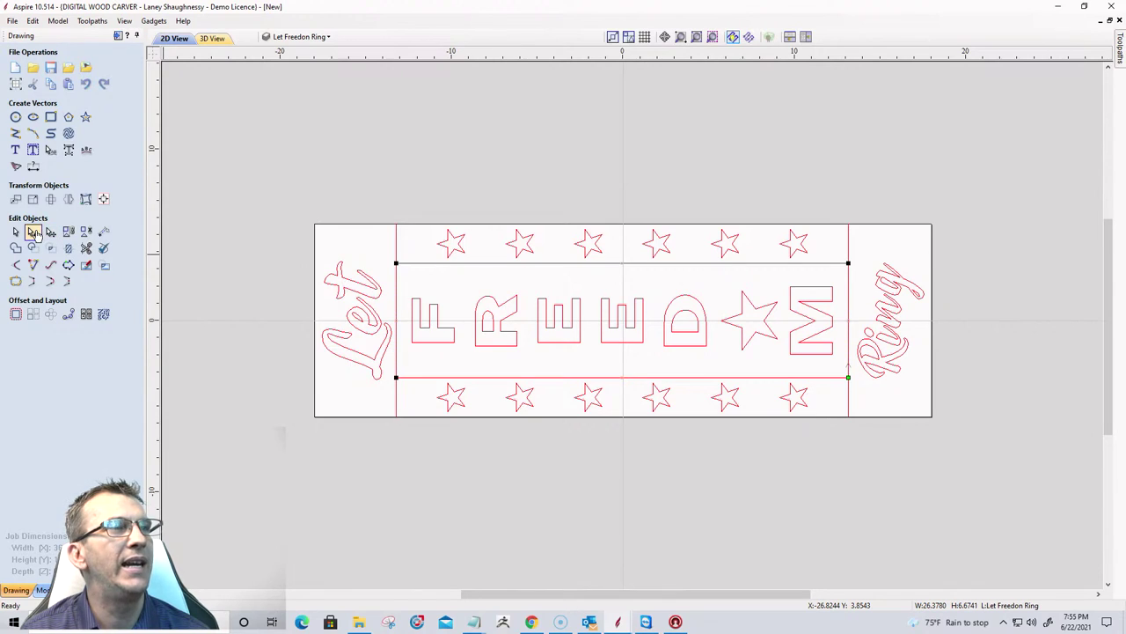
right_click(851, 304)
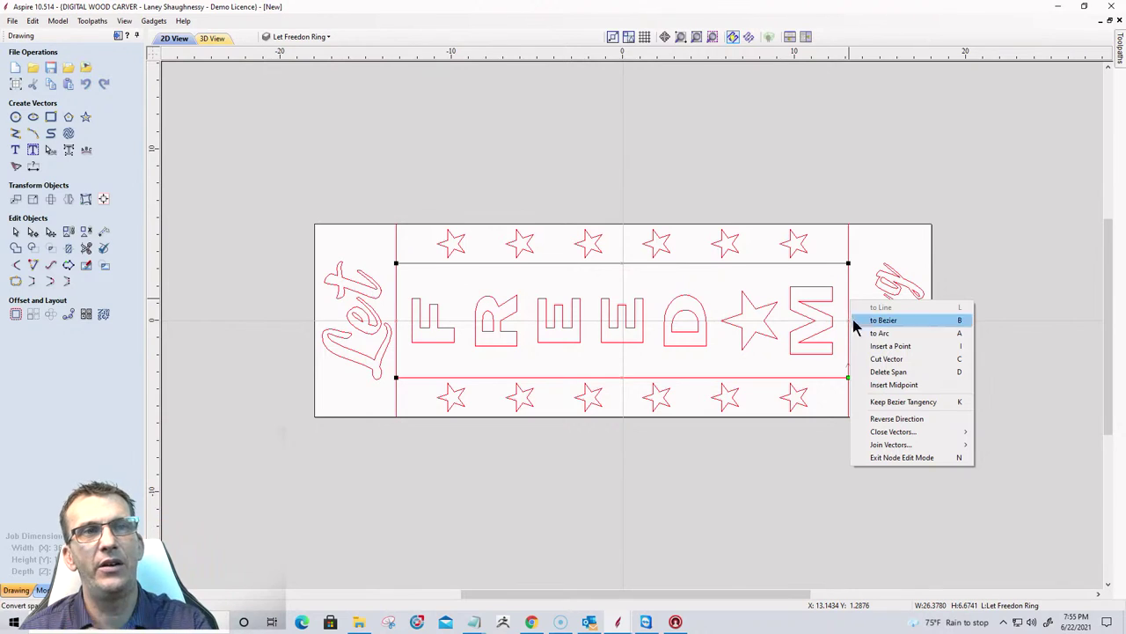
click(871, 373)
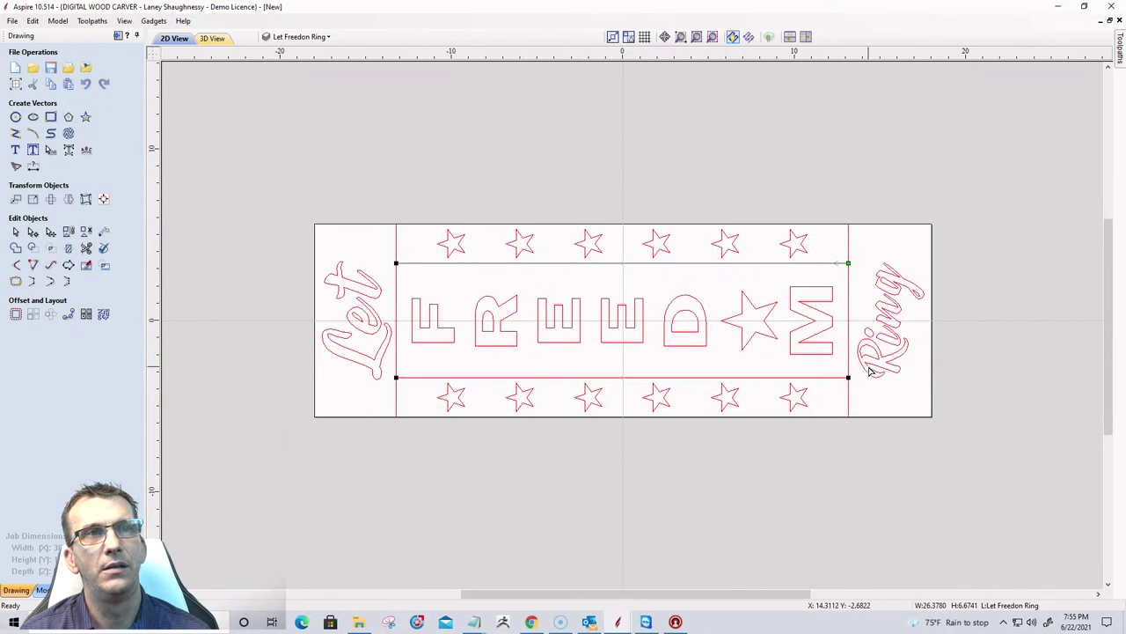
right_click(400, 293)
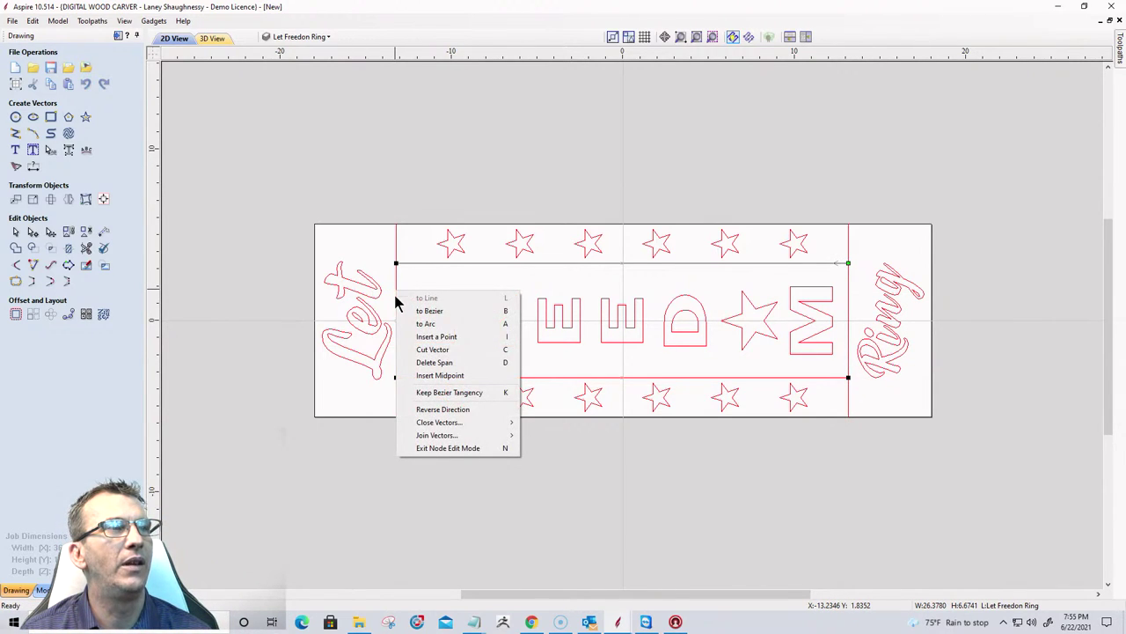
click(419, 365)
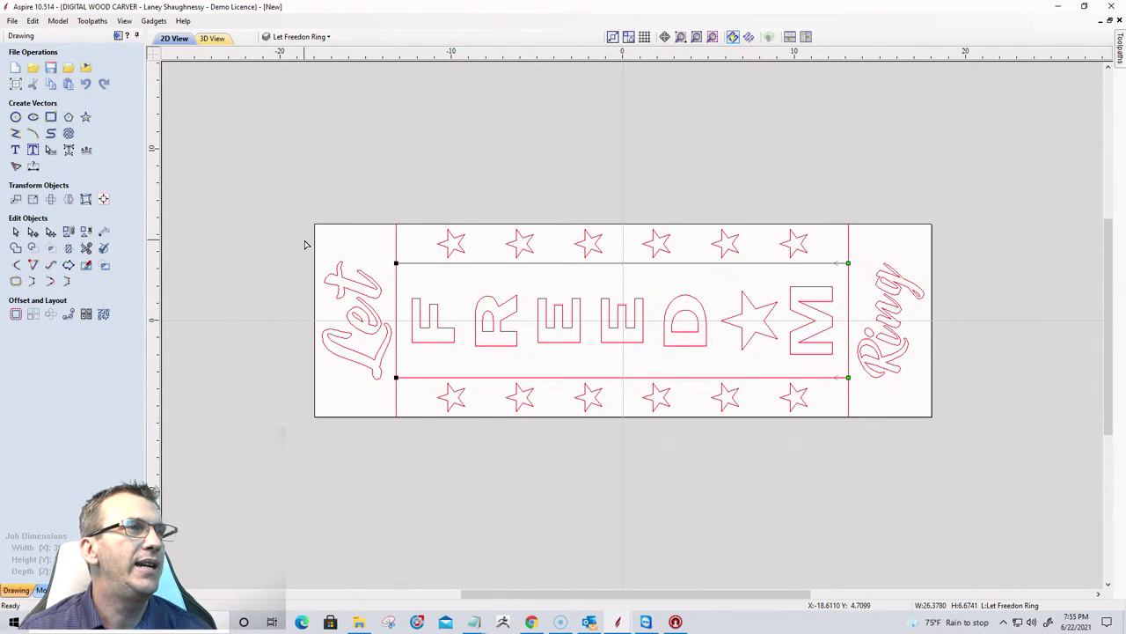
click(15, 231)
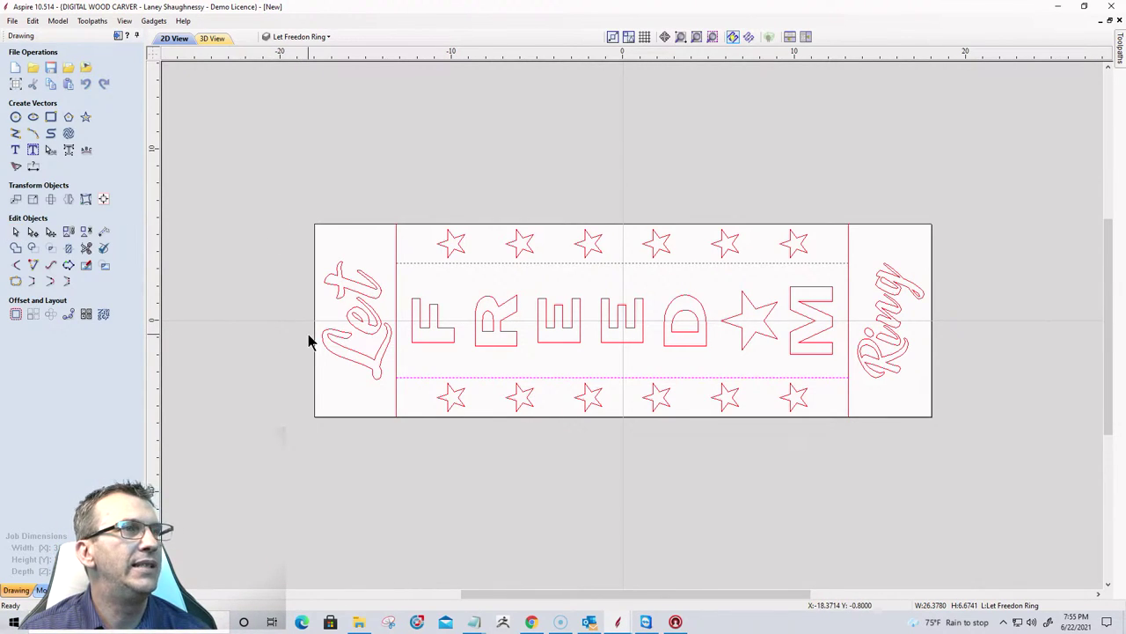
click(118, 35)
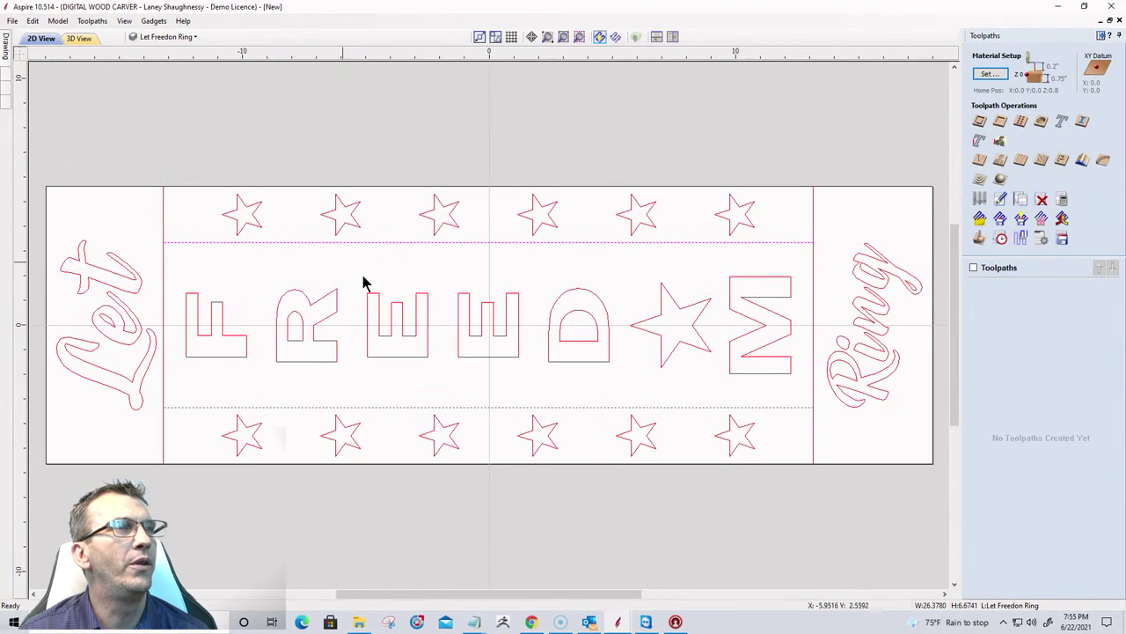
scroll(514, 299, down, 1)
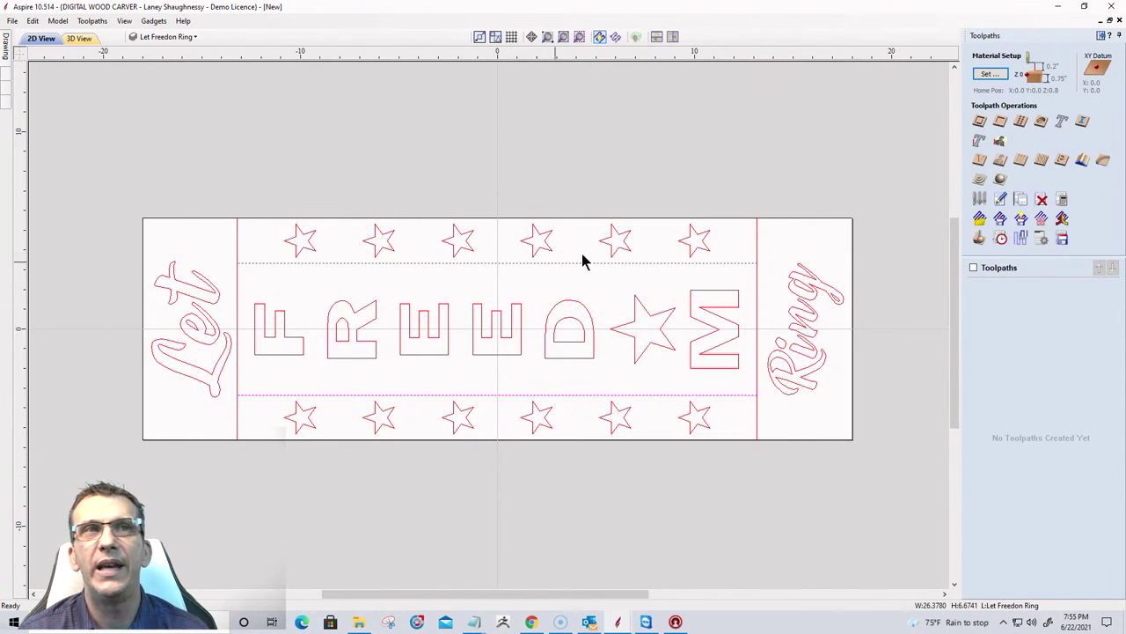
Calculate a 0.125-inch-deep on-vector profile toolpath on the band lines, named 'STRIPES'.
click(980, 122)
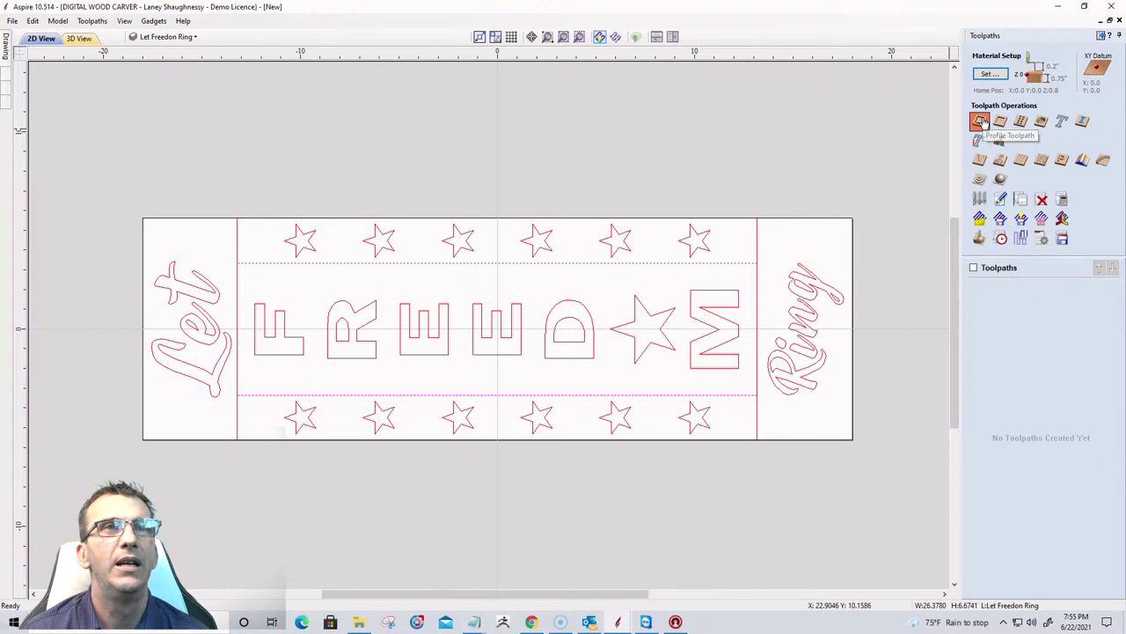
drag(1083, 103, 1050, 103)
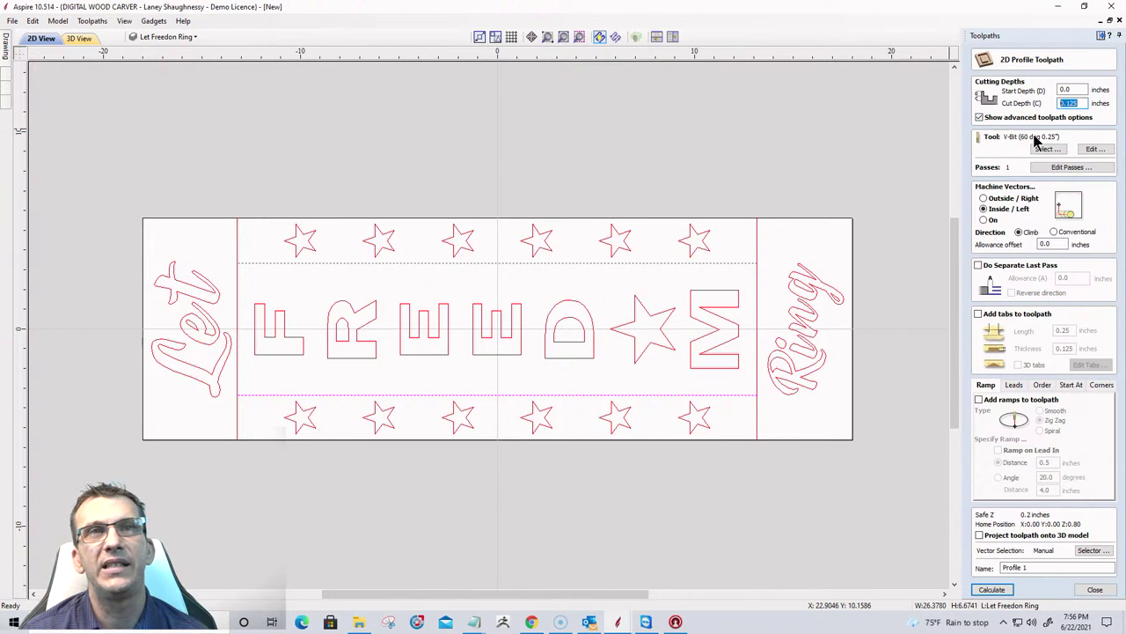
click(984, 220)
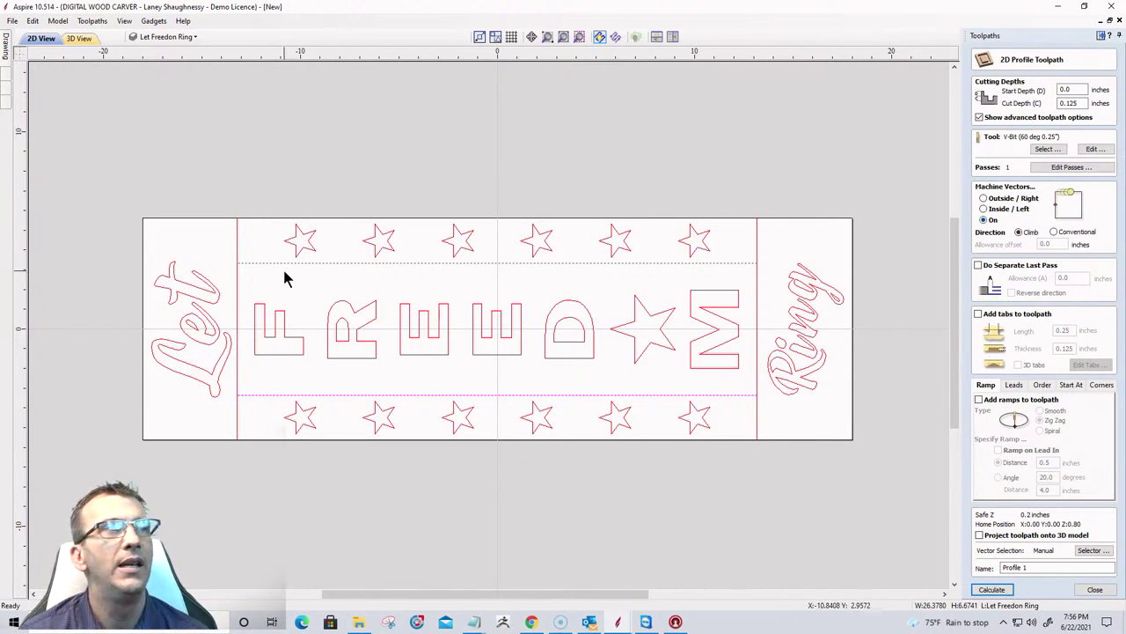
click(236, 242)
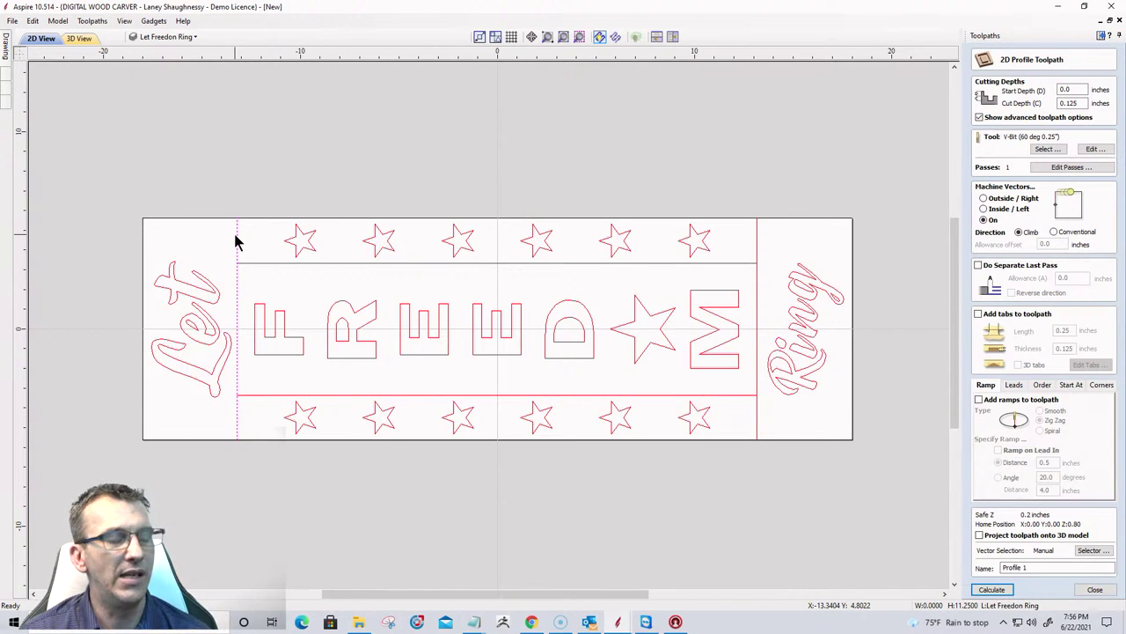
shift+click(294, 394)
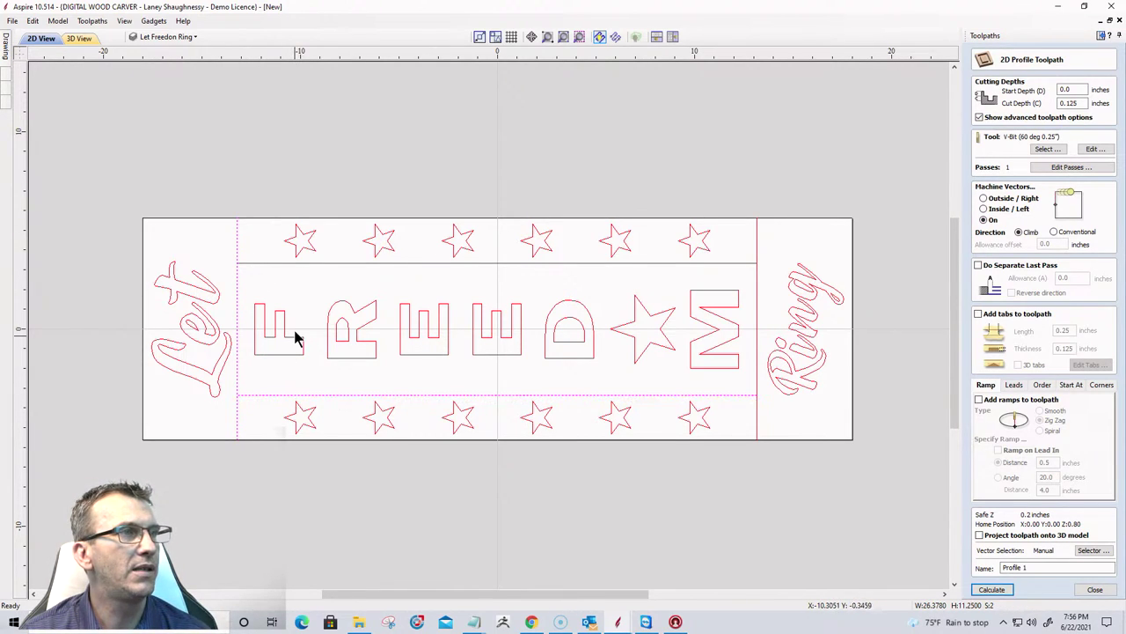
shift+click(304, 264)
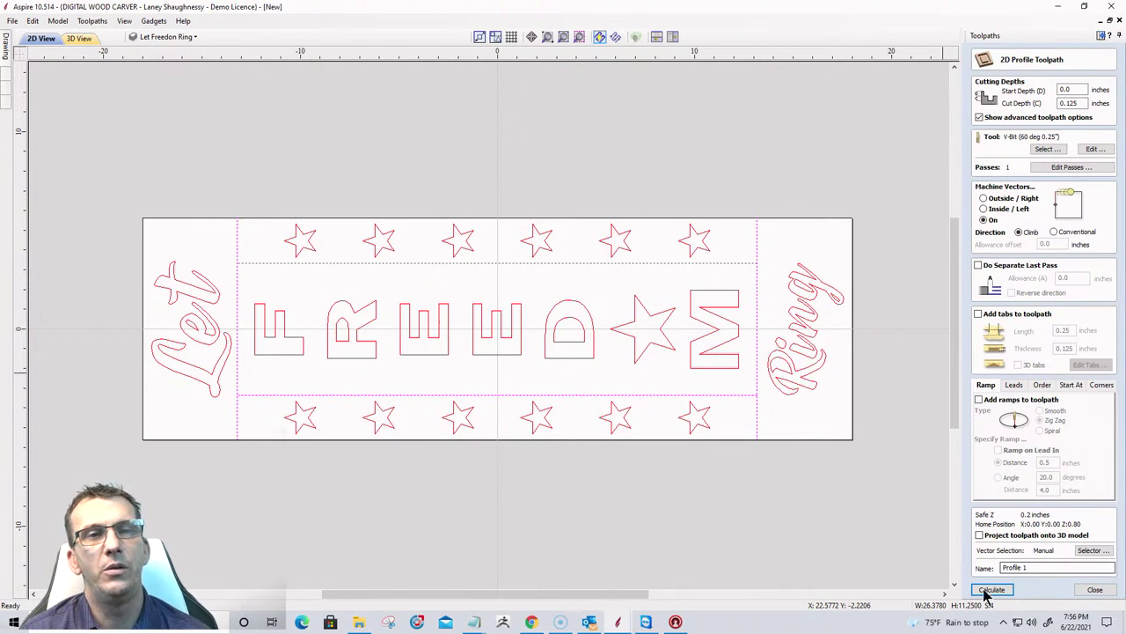
click(1009, 567)
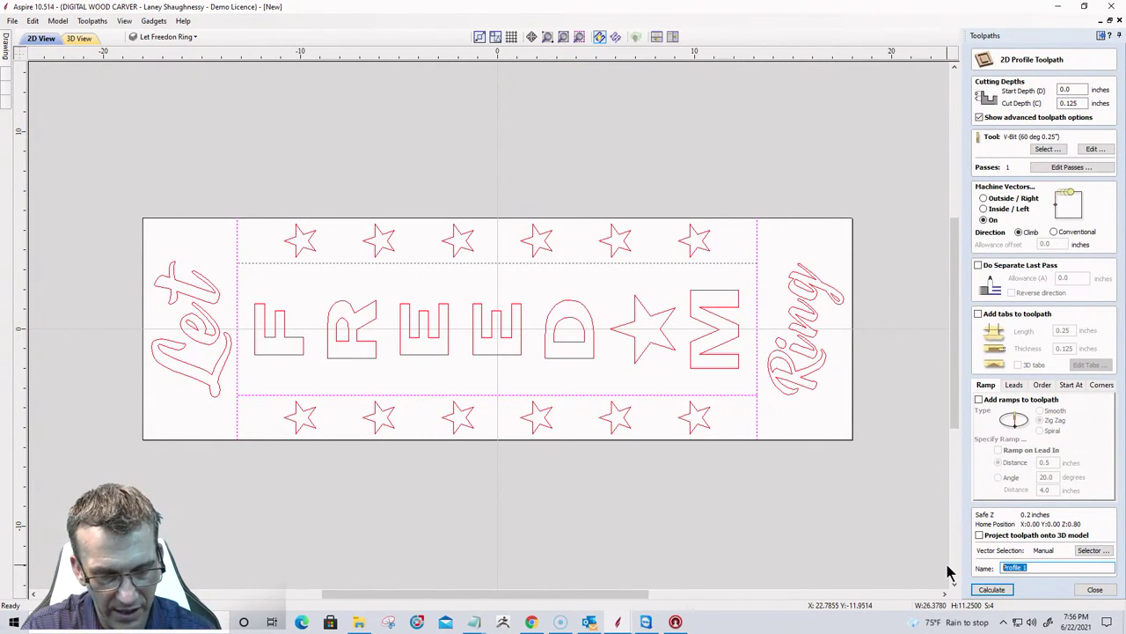
text(ST)
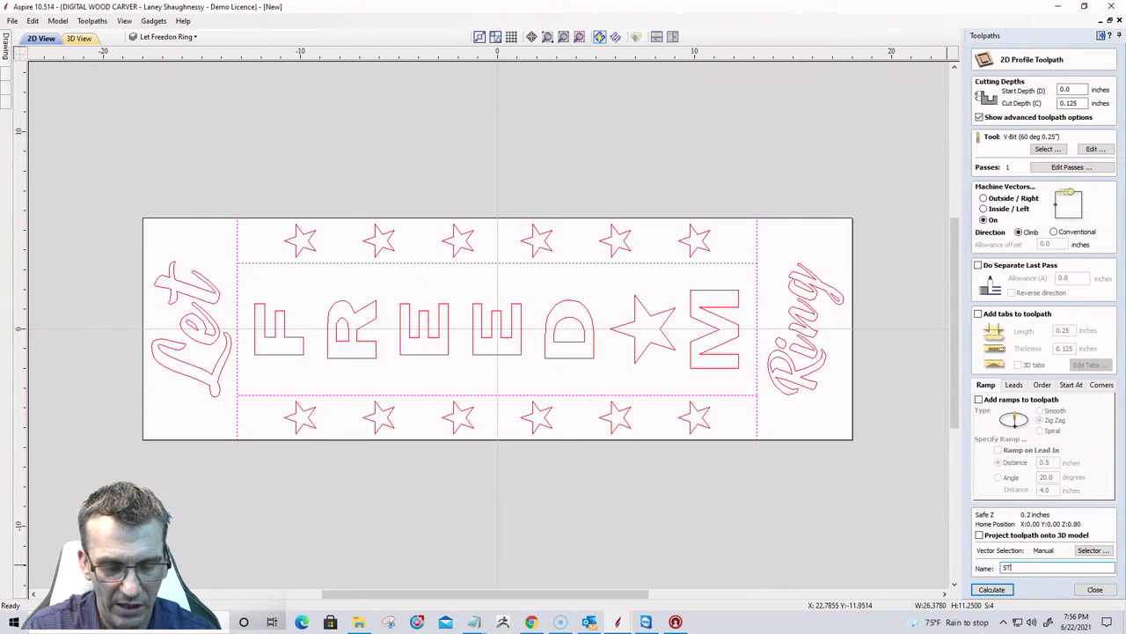
text(RIPES)
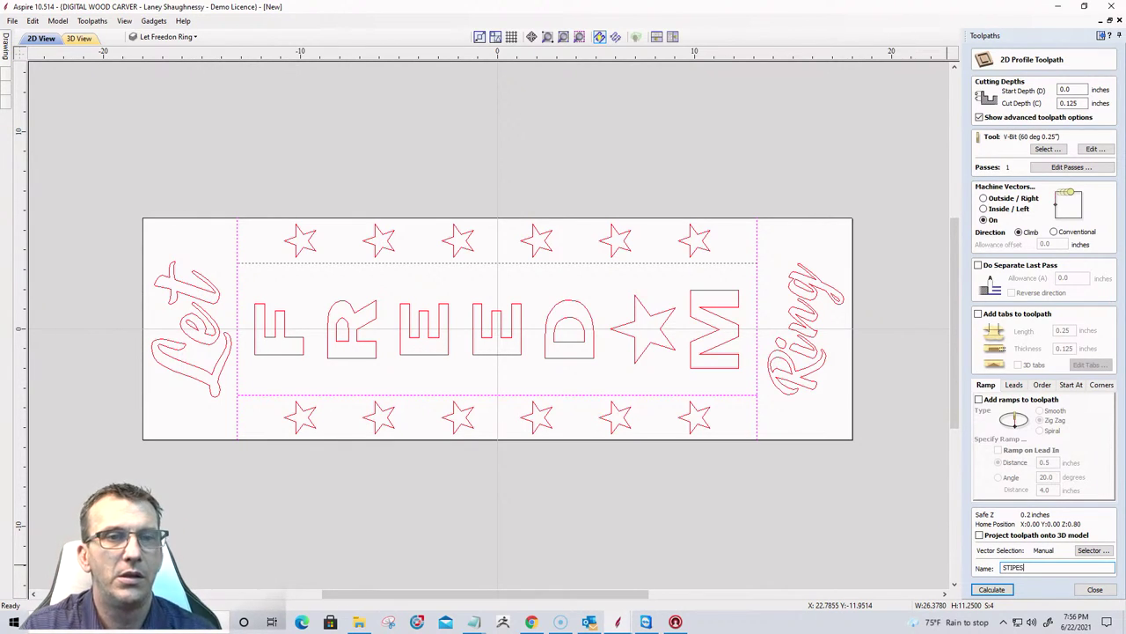
click(992, 590)
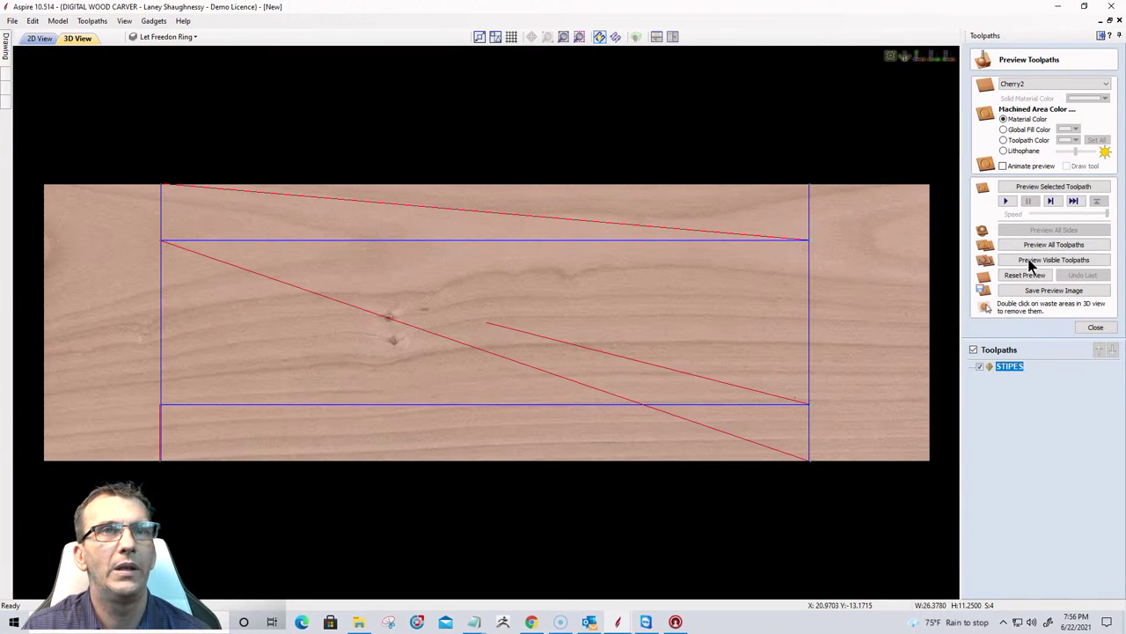
Preview the visible toolpaths to see the grooves carved into the cherry board.
click(1029, 260)
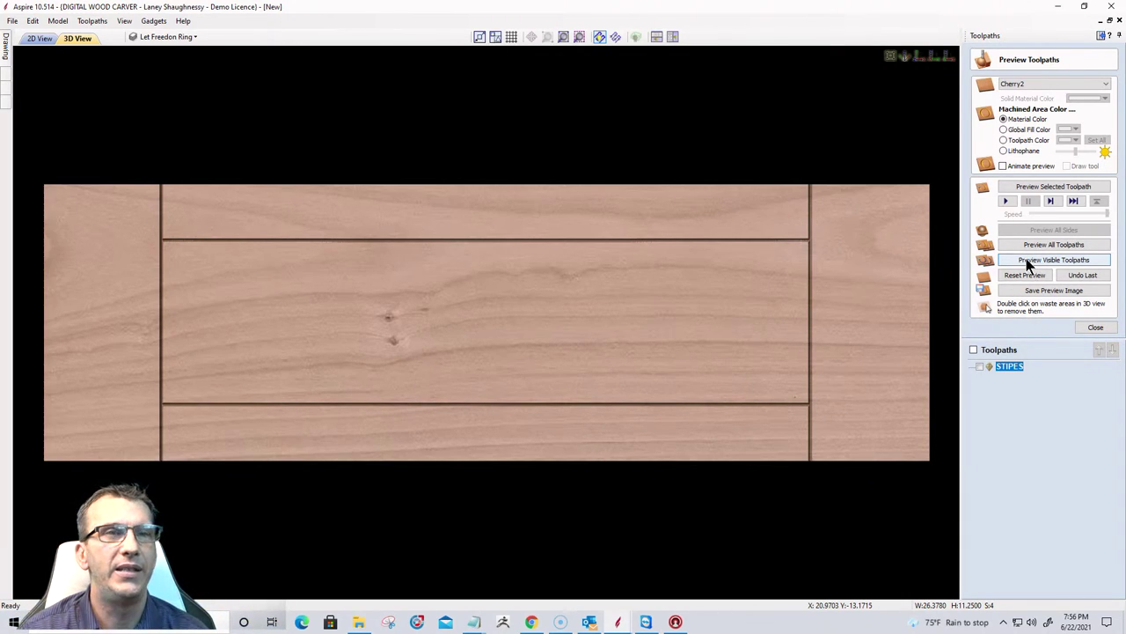
click(1026, 260)
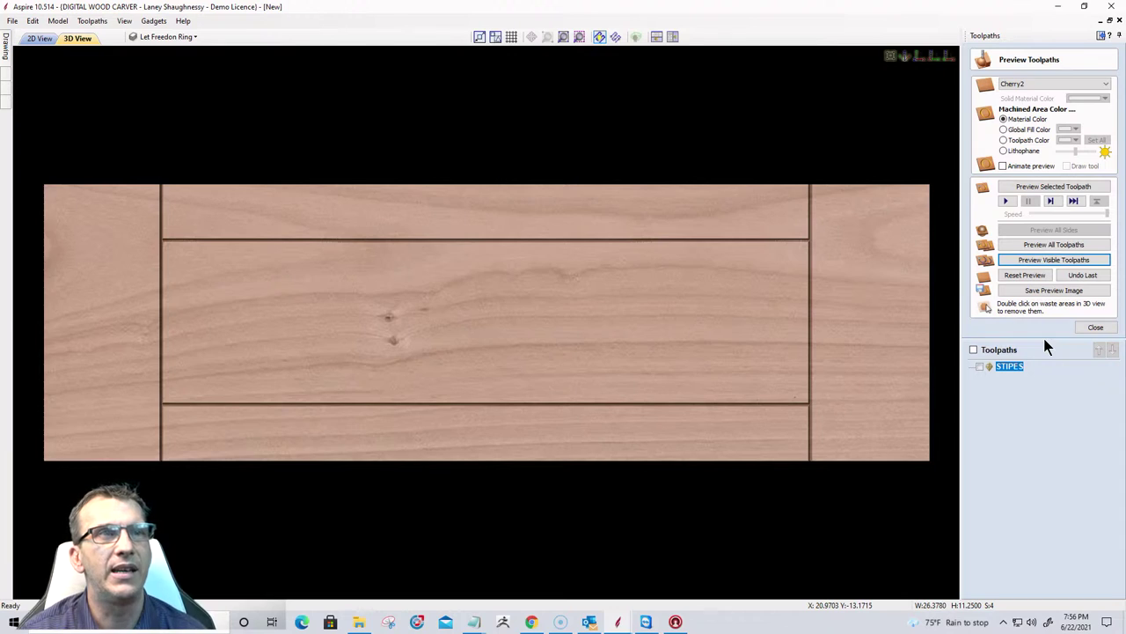
In 2D view, select the lettering, stars and script words, excluding the border lines.
click(40, 39)
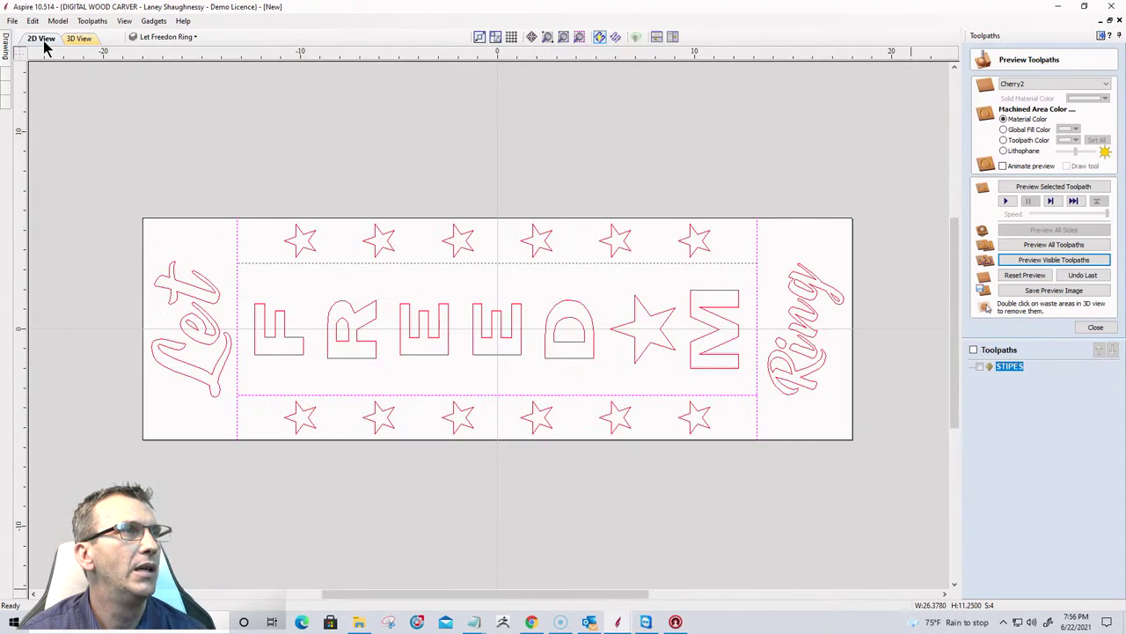
scroll(354, 322, up, 1)
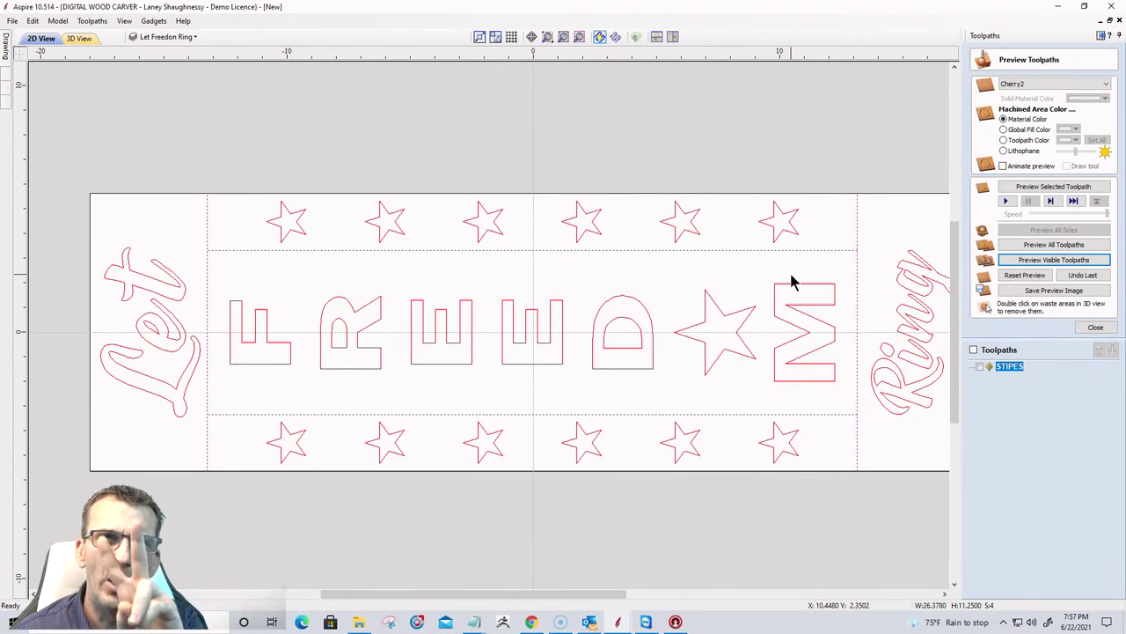
scroll(532, 167, down, 2)
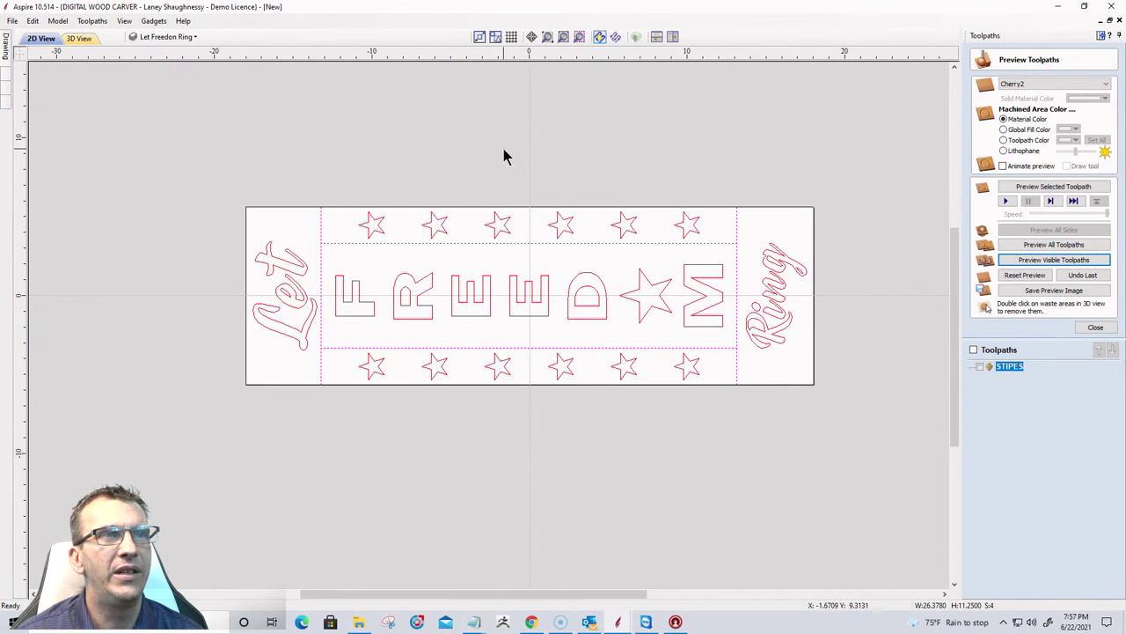
drag(292, 172, 731, 392)
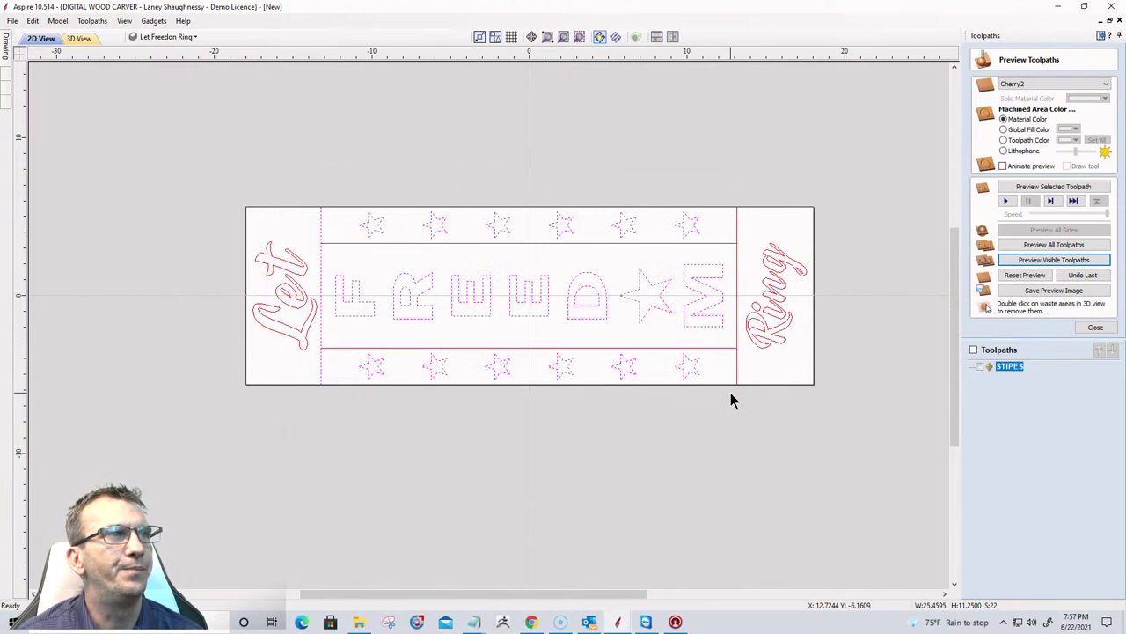
shift+click(322, 239)
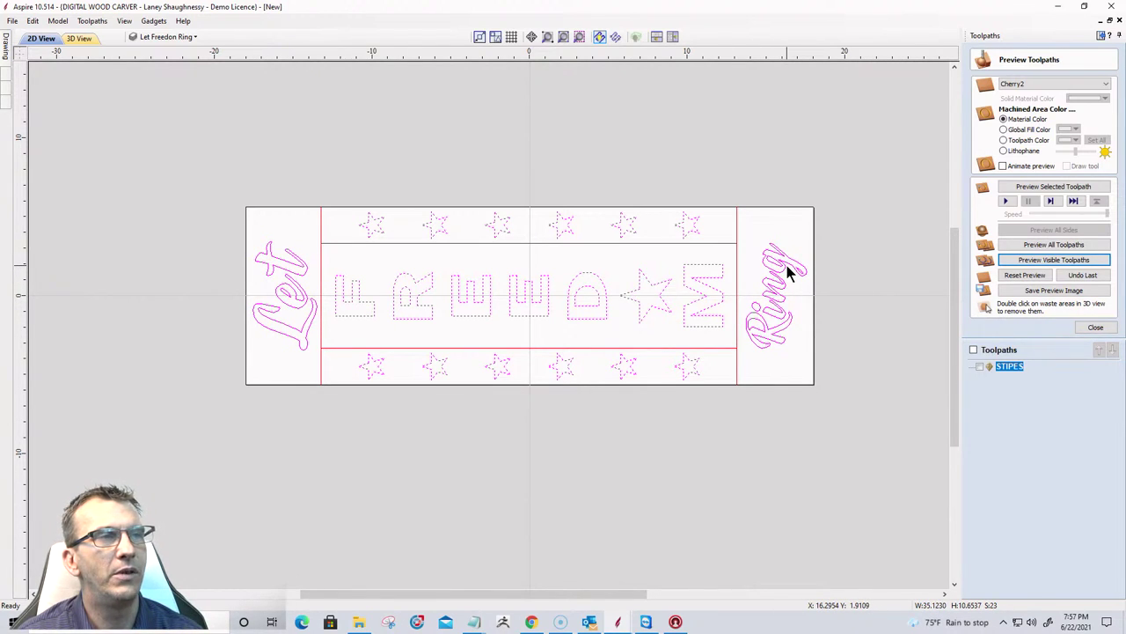
click(1091, 326)
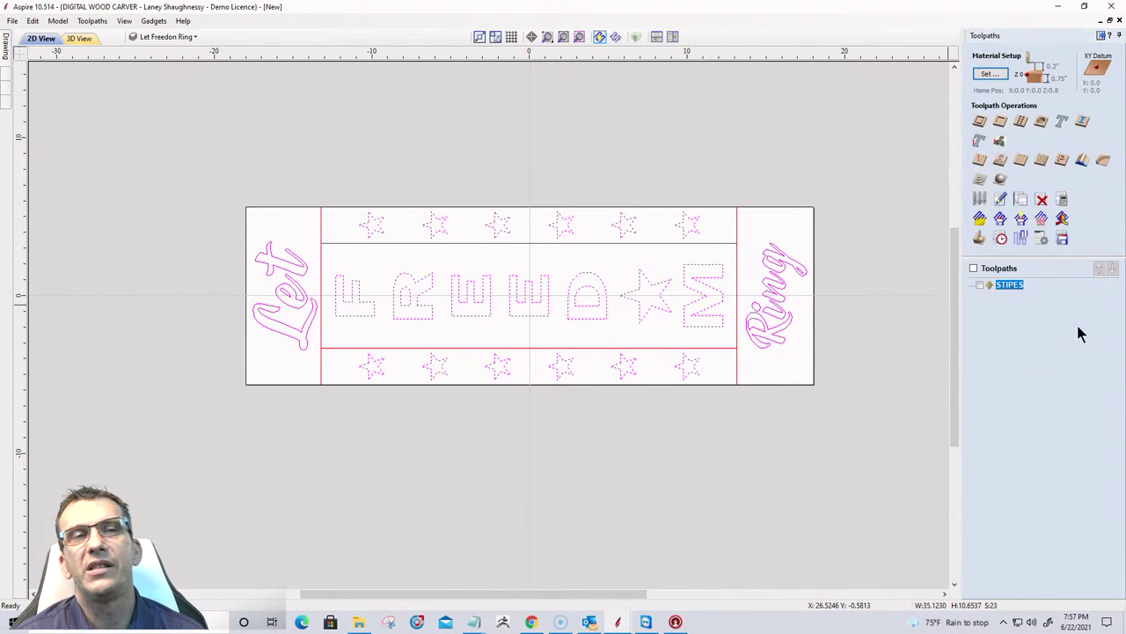
Calculate a V-carve toolpath with 0.125-inch flat depth and a 0.125-inch end mill clearance tool.
click(1000, 124)
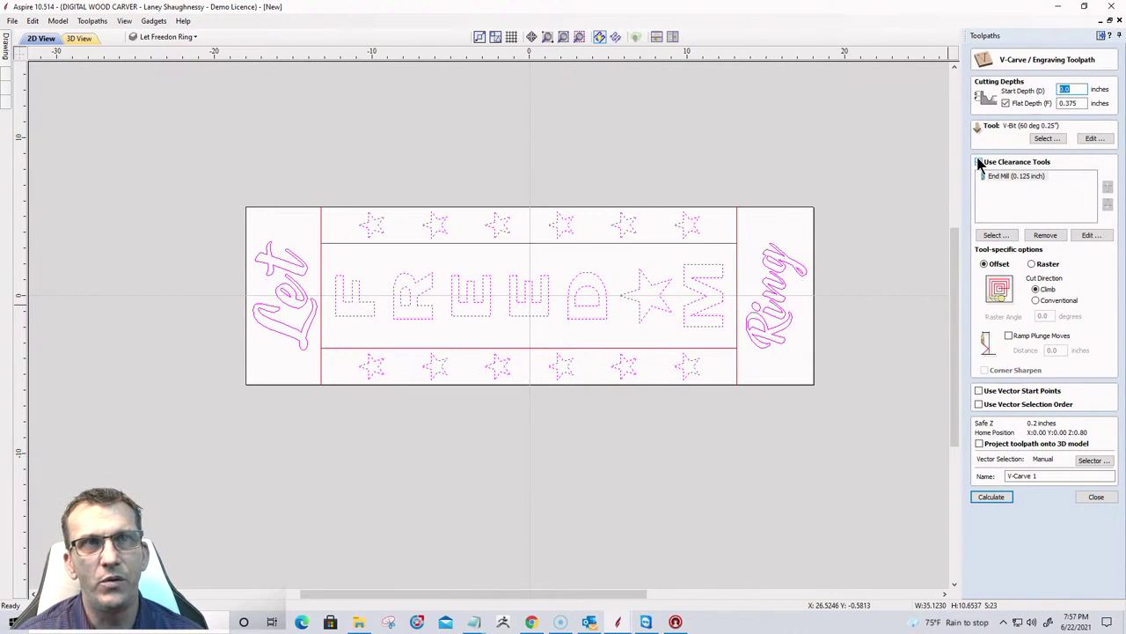
click(1006, 104)
click(1006, 104)
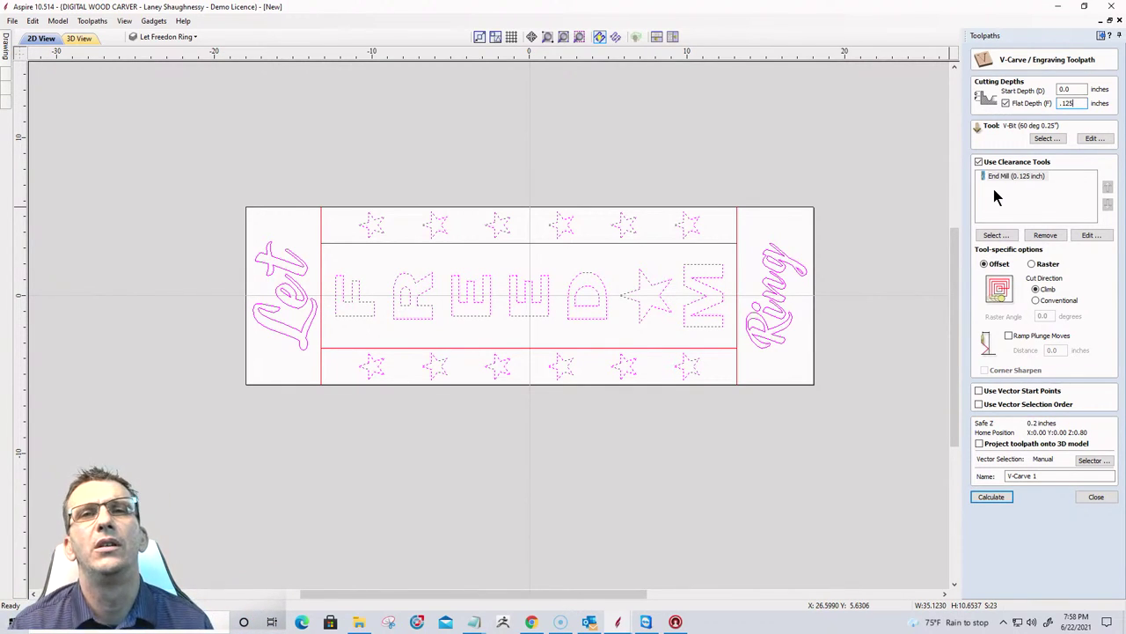
click(992, 497)
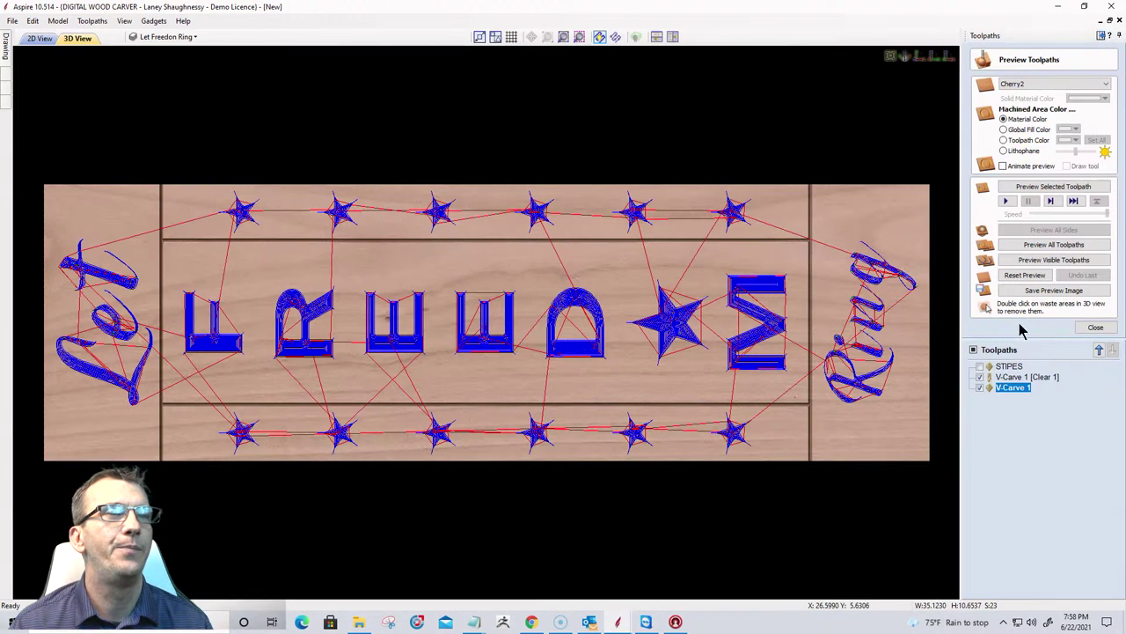
Simulate all toolpaths in a tilted 3D view and set machined-area colouring to Toolpath Color.
click(1029, 261)
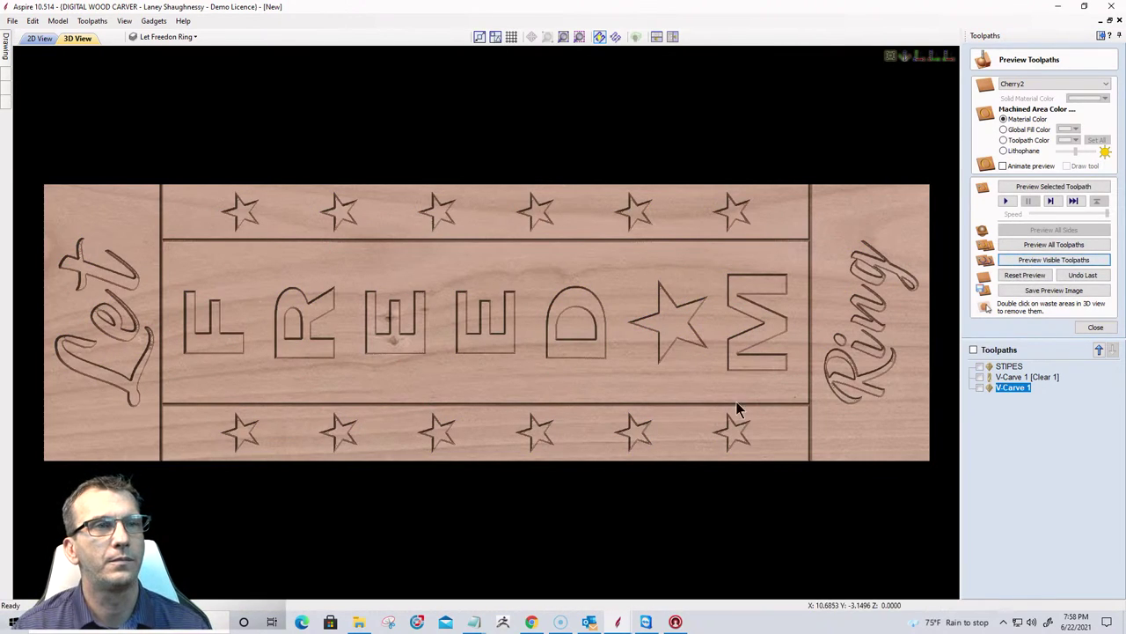
drag(523, 443, 374, 321)
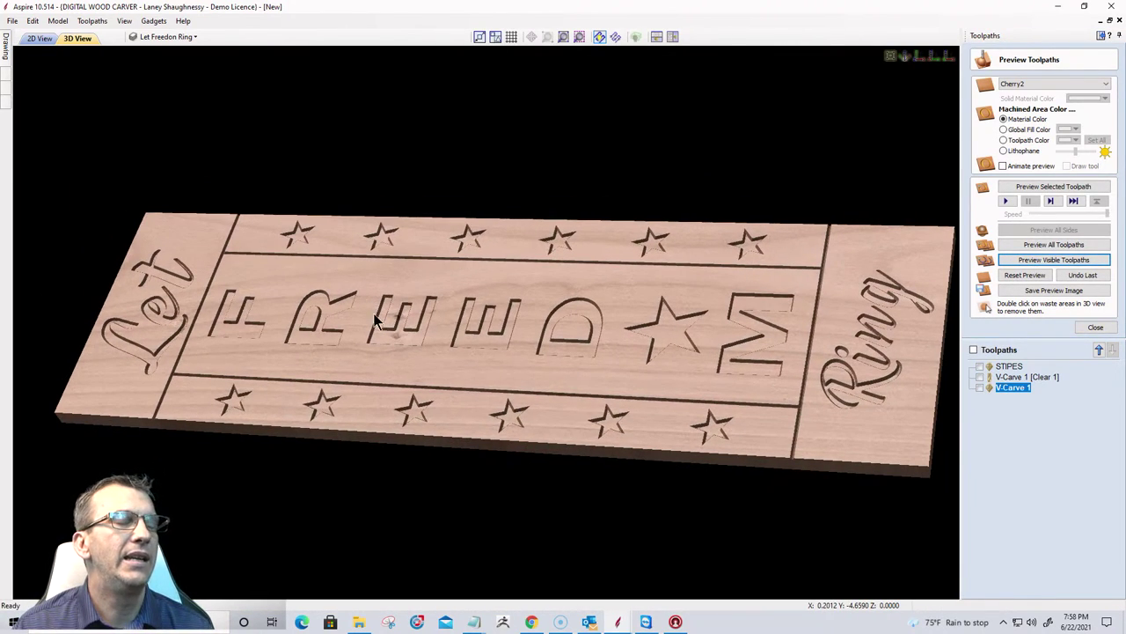
click(1008, 366)
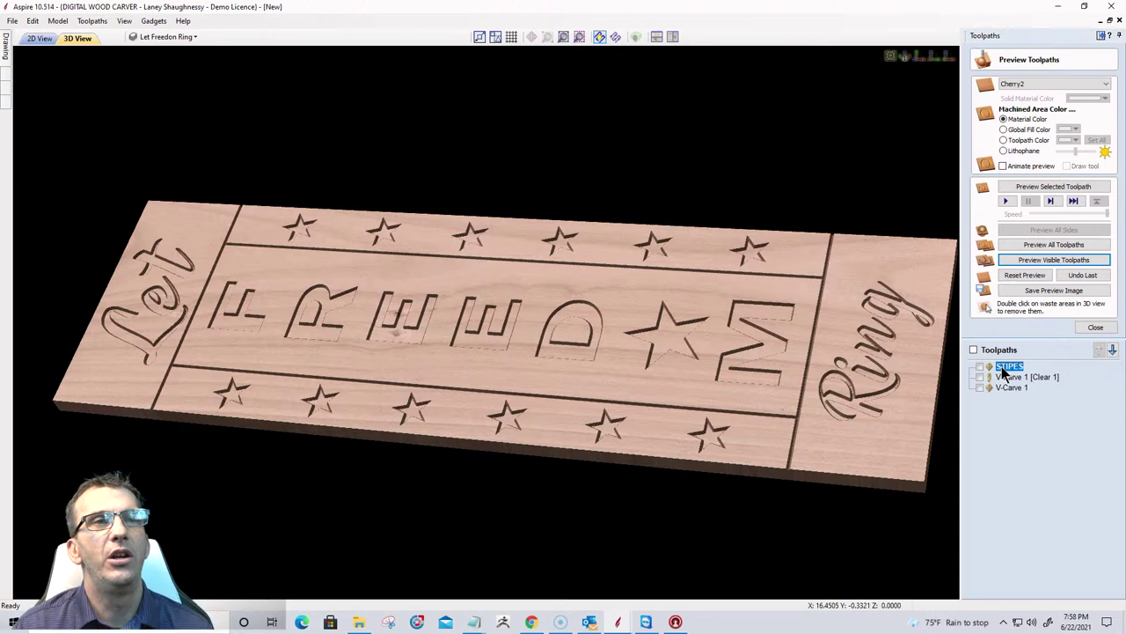
click(1007, 139)
click(1068, 140)
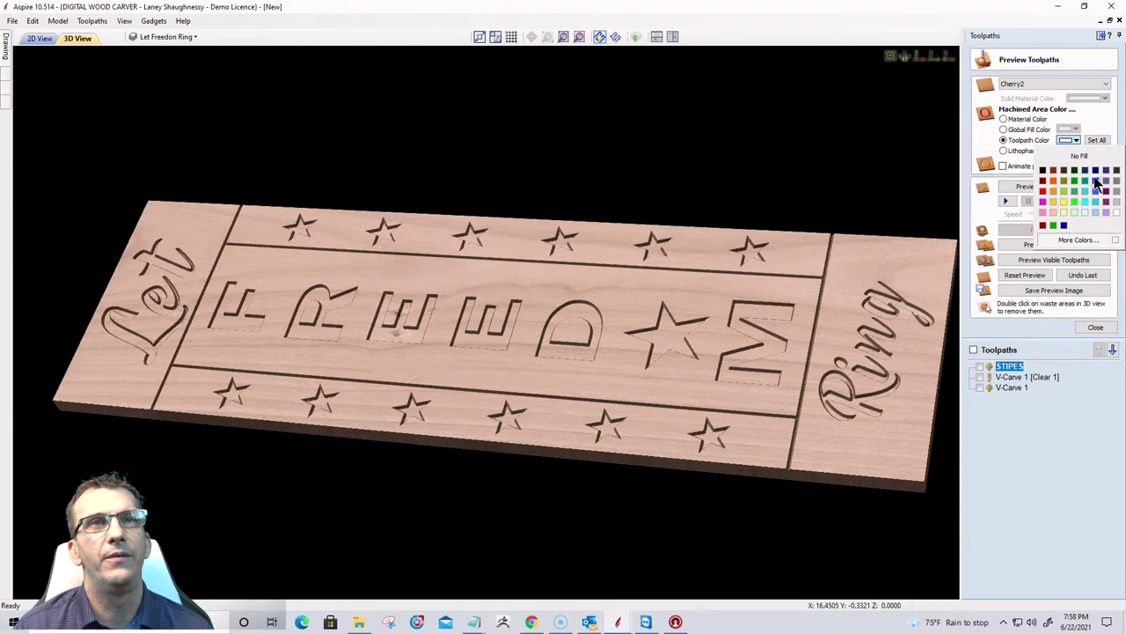
Colour the STIPES toolpath dark blue and show the board material as a solid colour.
click(1096, 172)
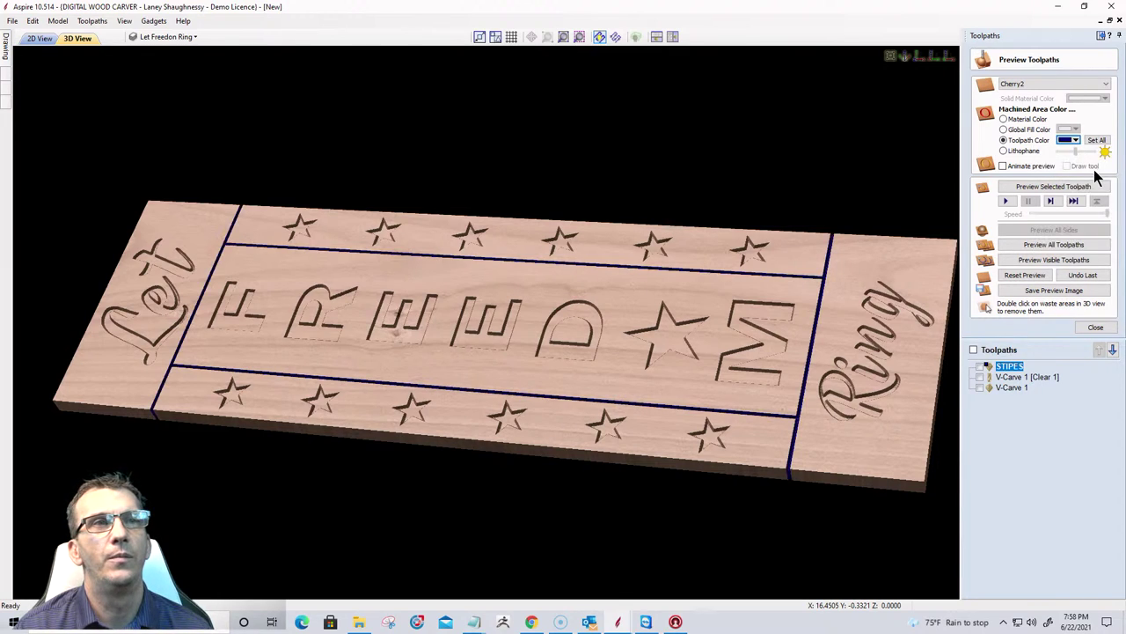
click(1095, 86)
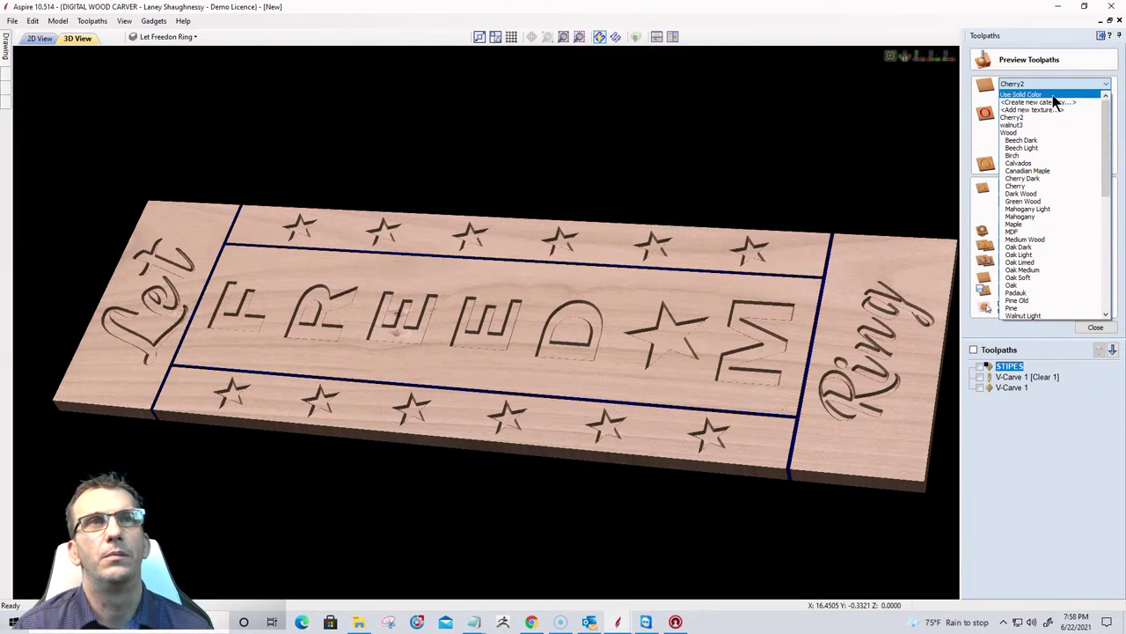
click(1053, 95)
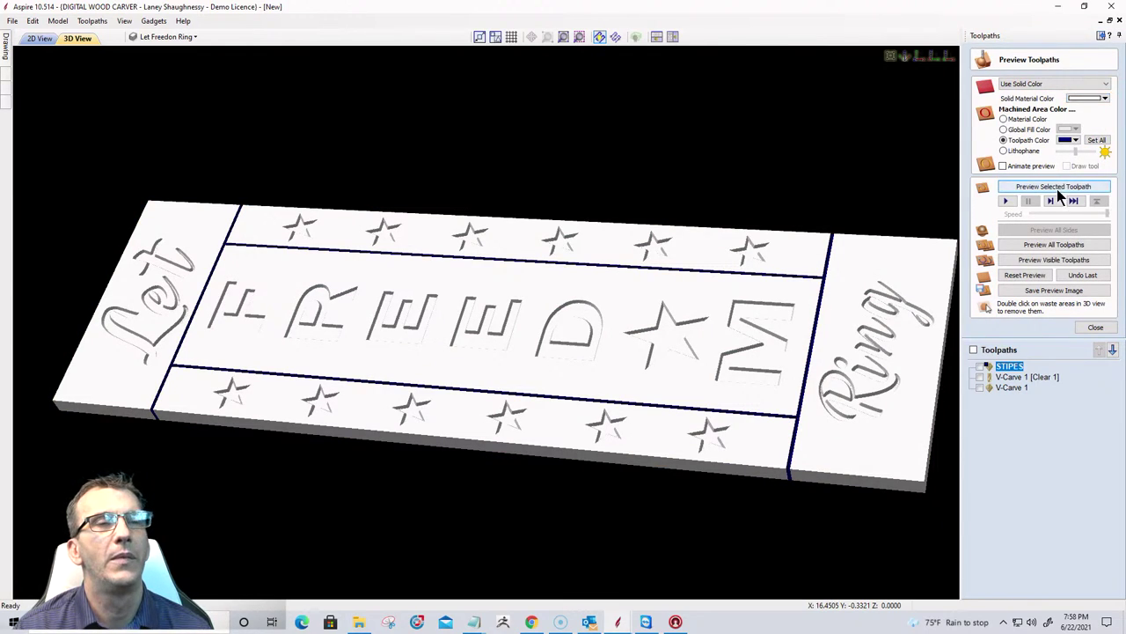
Colour V-Carve 1 [Clear 1] and V-Carve 1 red, then rotate the view of the sign.
click(995, 376)
click(1076, 141)
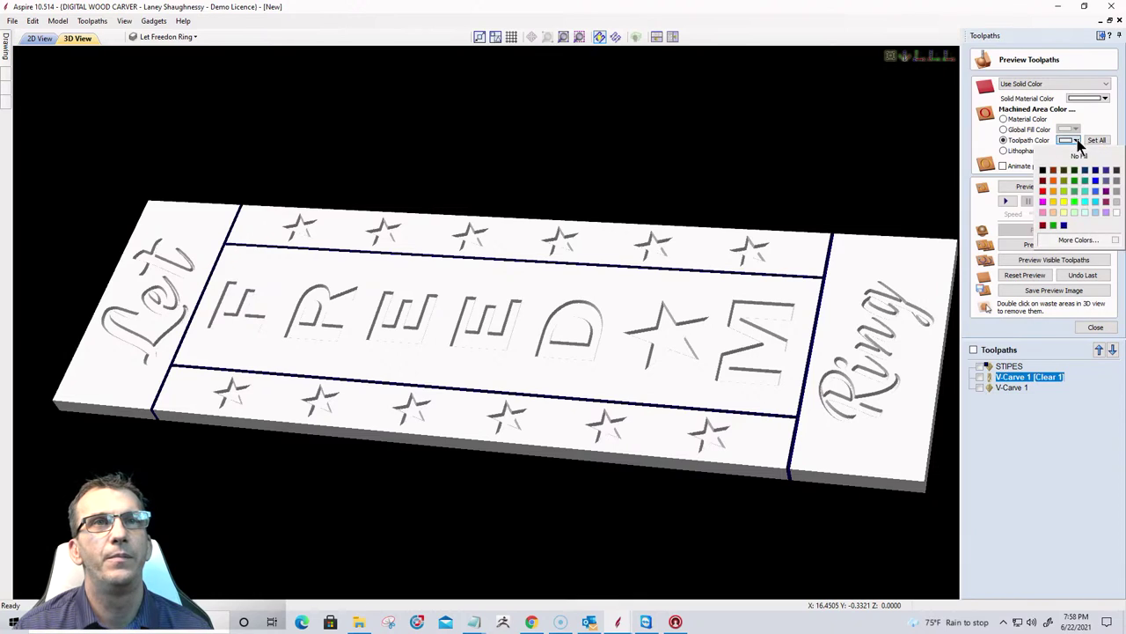
click(1043, 192)
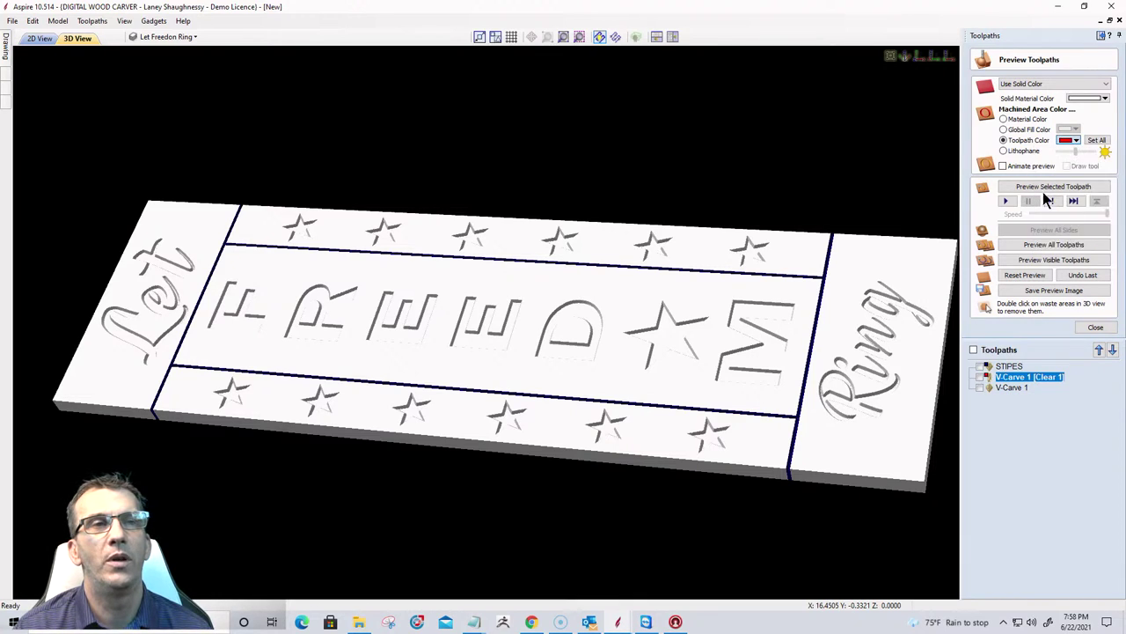
click(1013, 387)
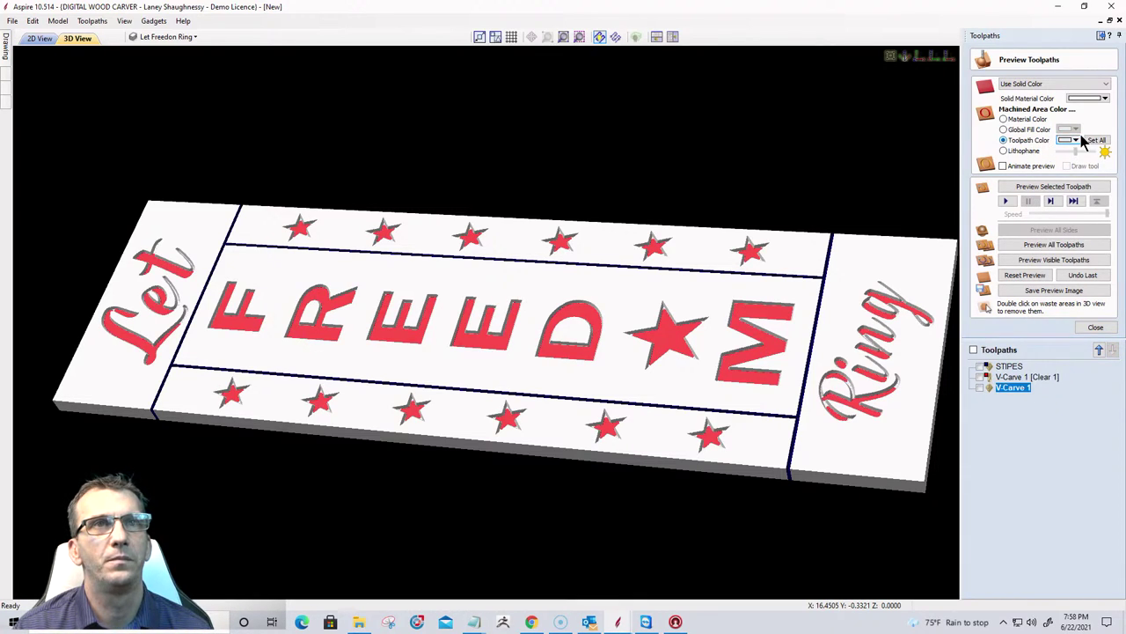
click(1077, 141)
click(1043, 191)
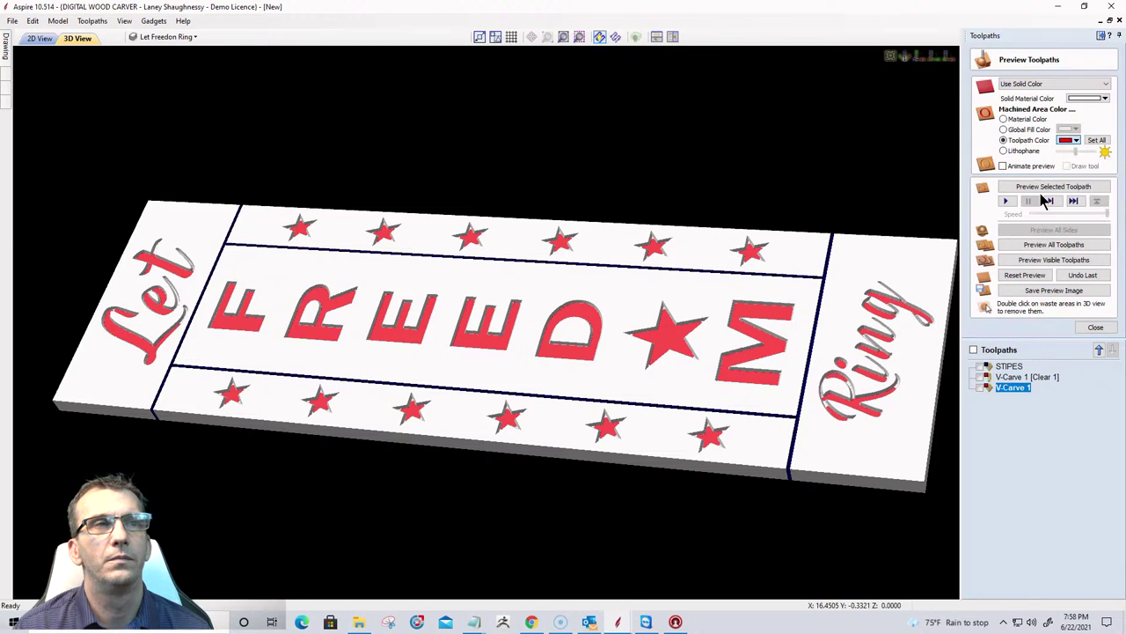
drag(889, 338, 868, 346)
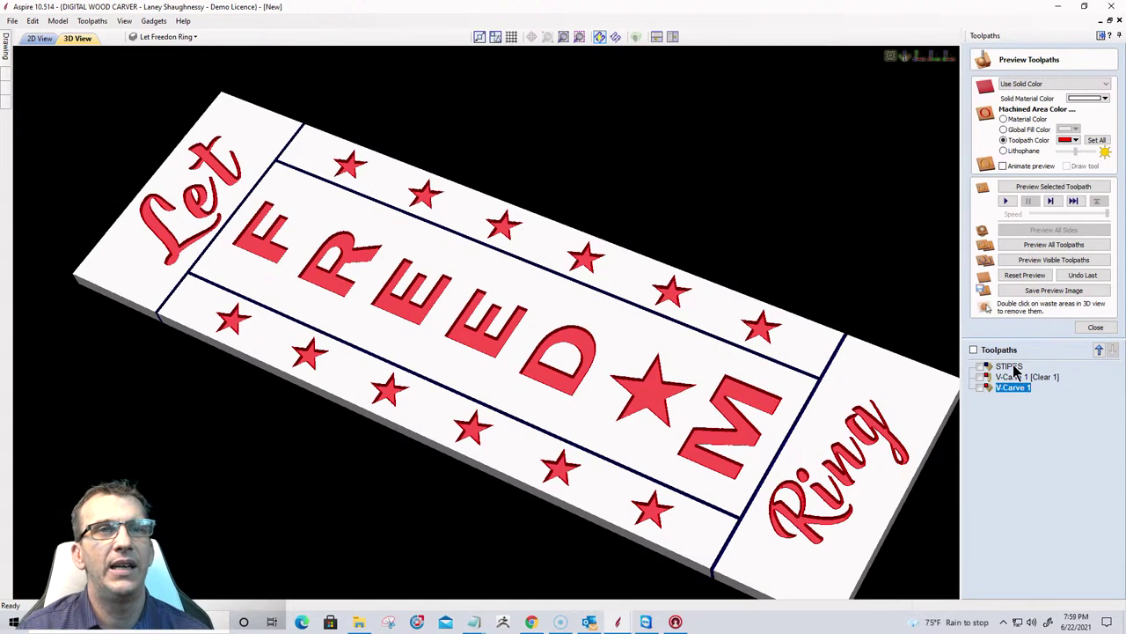
Recolour V-Carve 1 [Clear 1] and V-Carve 1 to bright blue.
mouse_move(1015, 371)
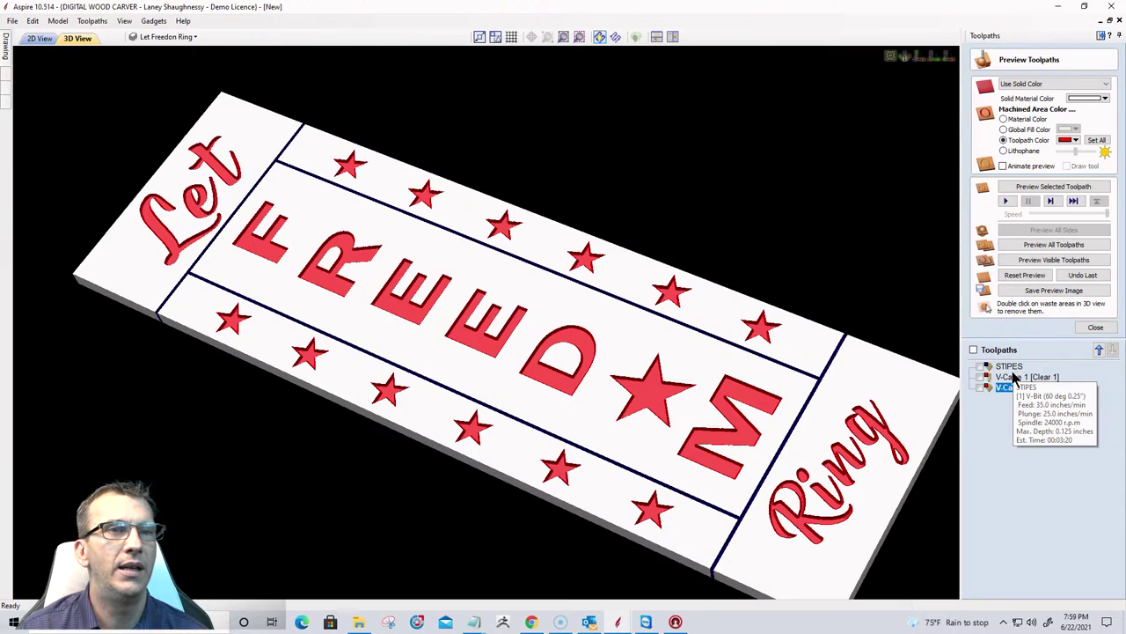
click(1015, 378)
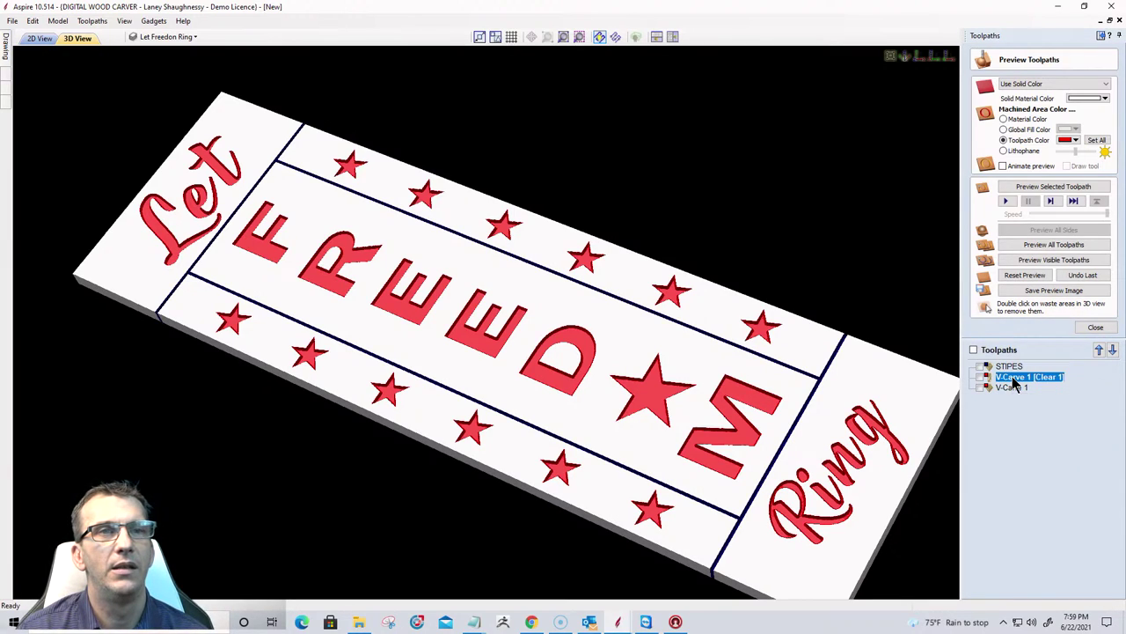
click(1076, 139)
click(1095, 172)
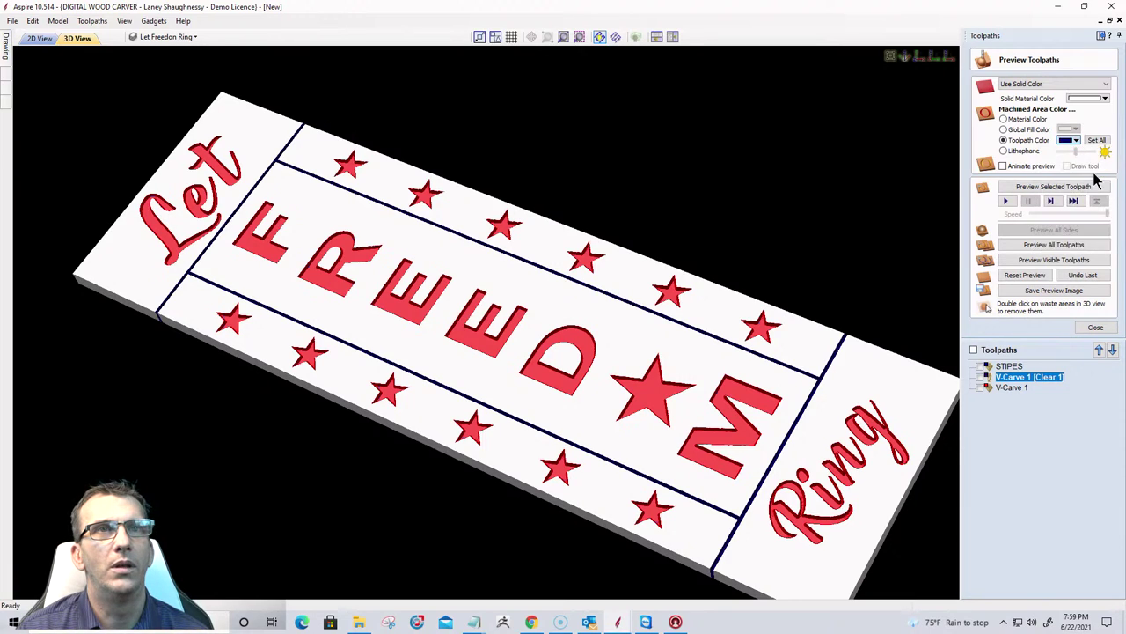
click(1076, 142)
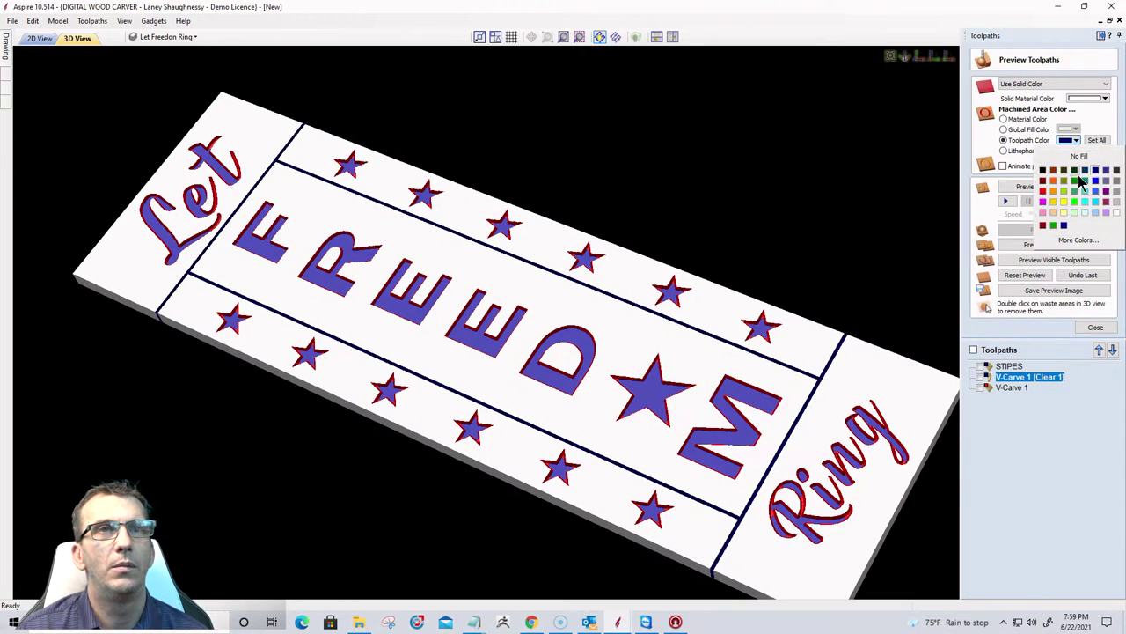
click(1098, 180)
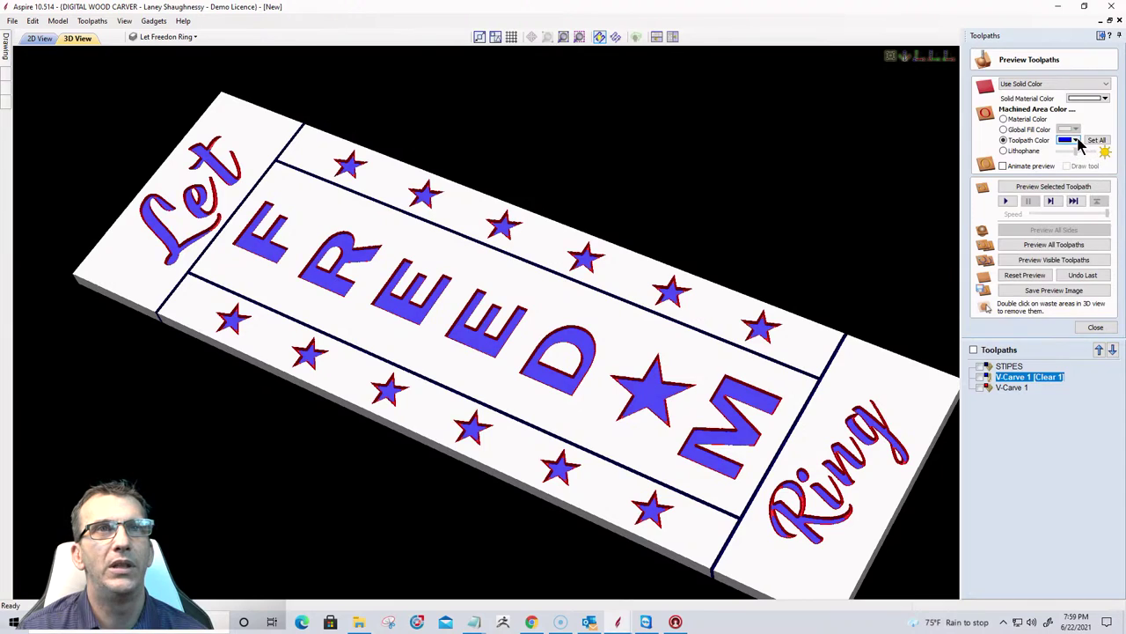
click(1012, 387)
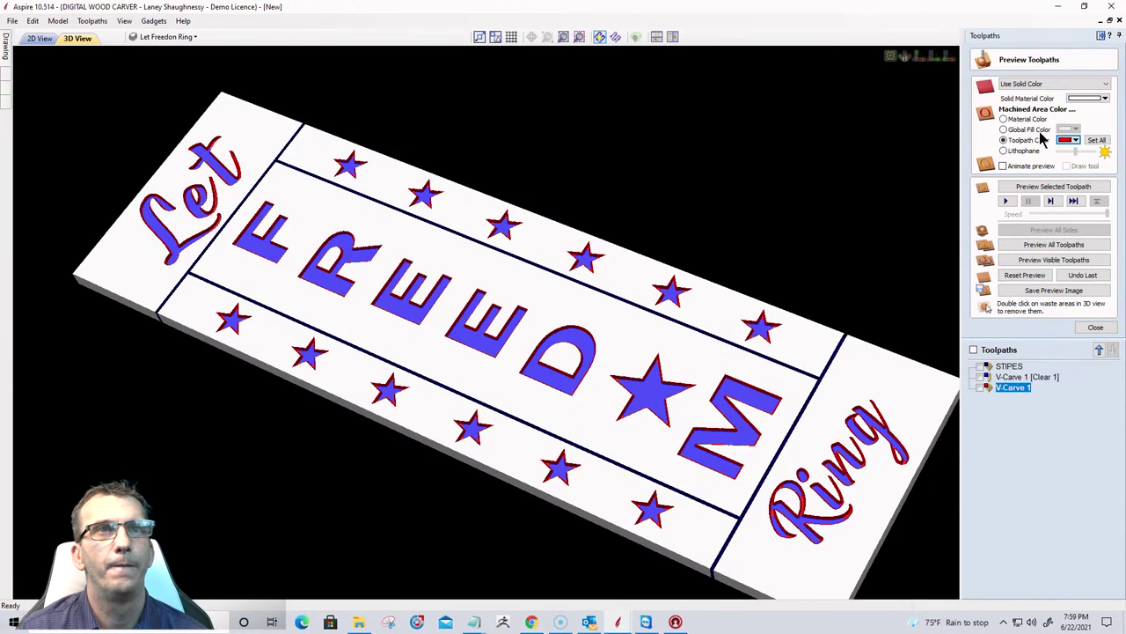
click(1074, 143)
click(1097, 179)
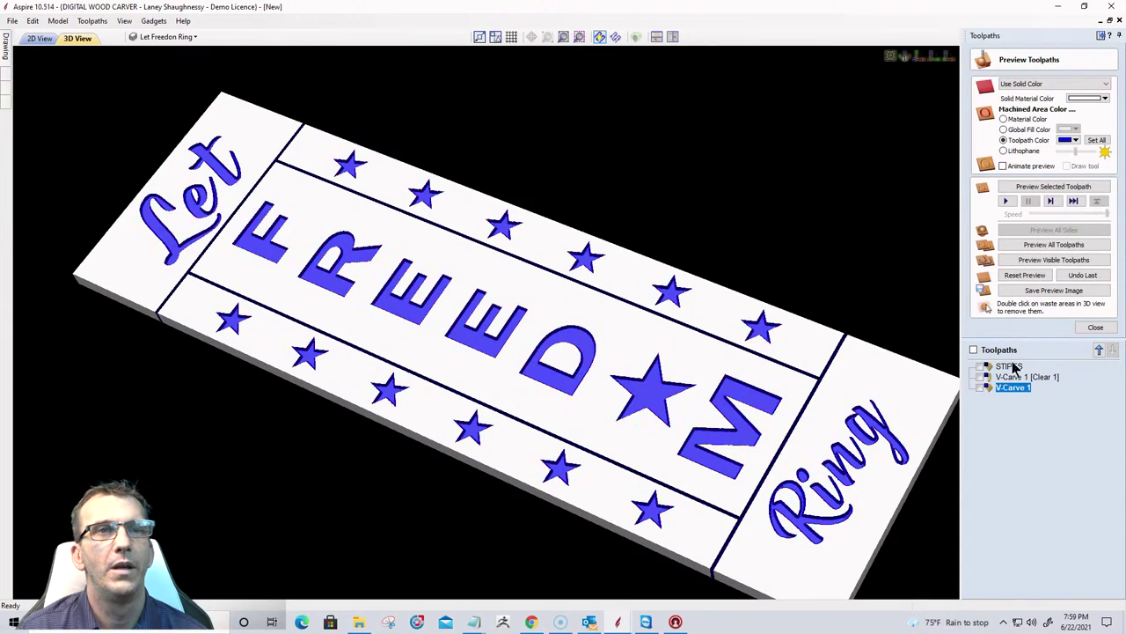
Make the STIPES border stripes red and turn the board to sit flatter.
click(1009, 366)
click(1076, 140)
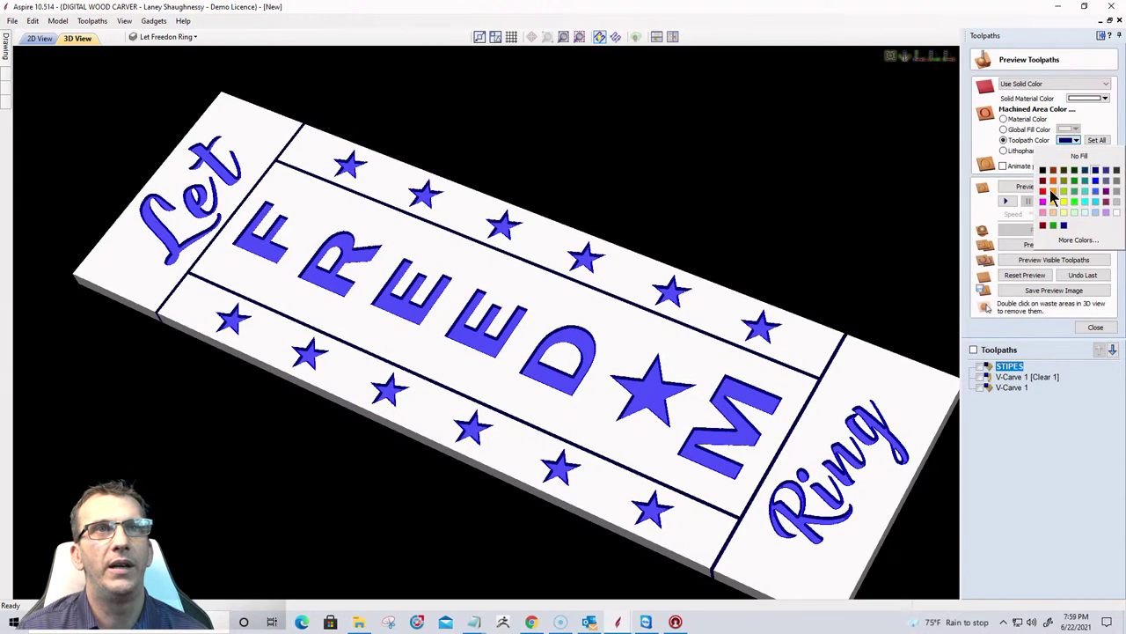
click(1044, 191)
drag(721, 387, 803, 378)
scroll(614, 473, up, 3)
scroll(615, 473, down, 2)
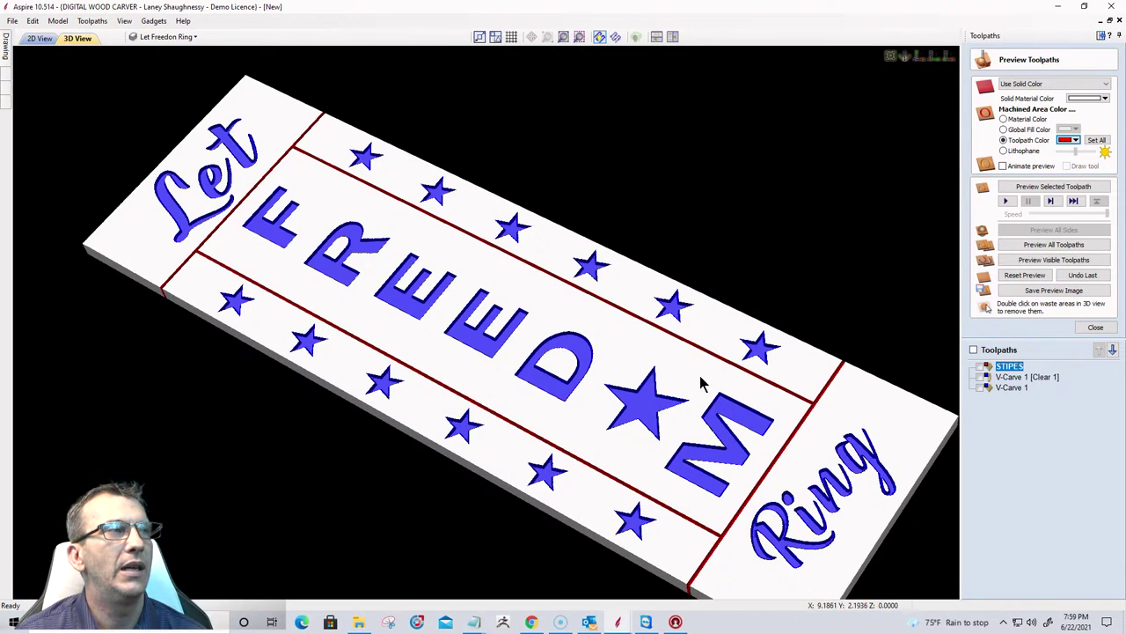
drag(481, 406, 702, 374)
Orbit and tilt the 3D board to inspect the carving, then return to 2D View.
scroll(701, 374, down, 5)
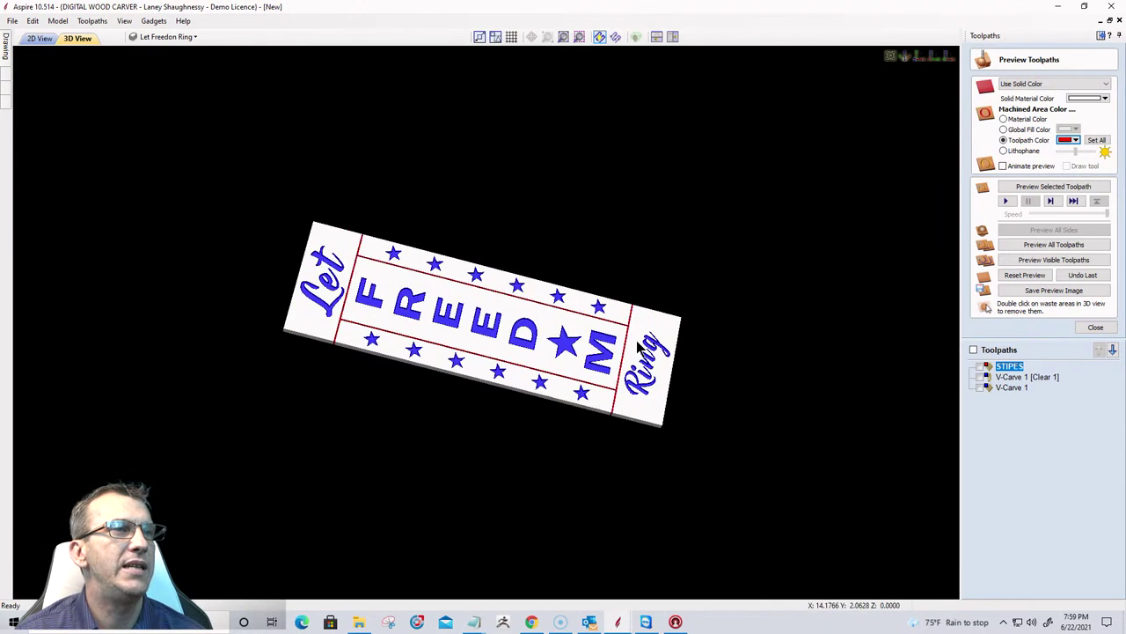
drag(640, 351, 593, 191)
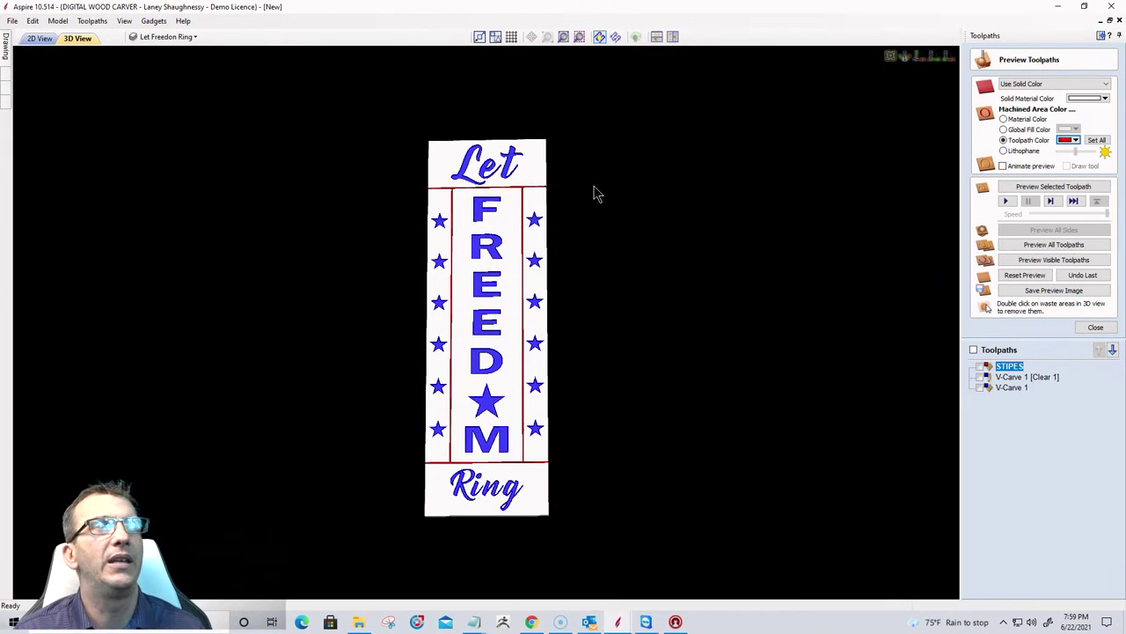
drag(463, 458, 455, 456)
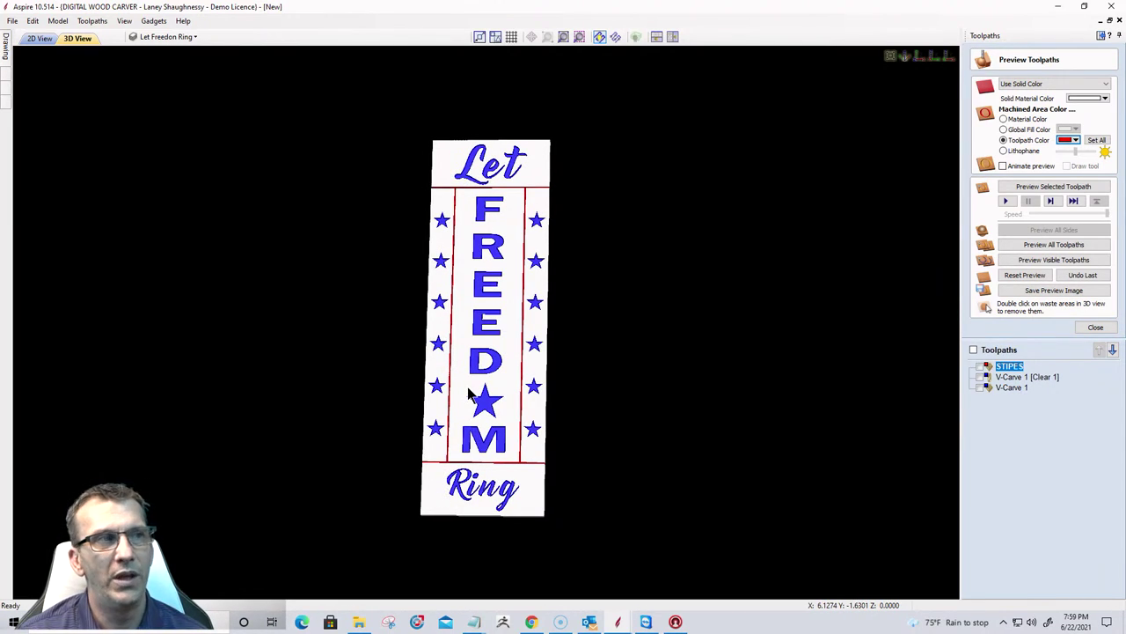
drag(471, 410, 473, 338)
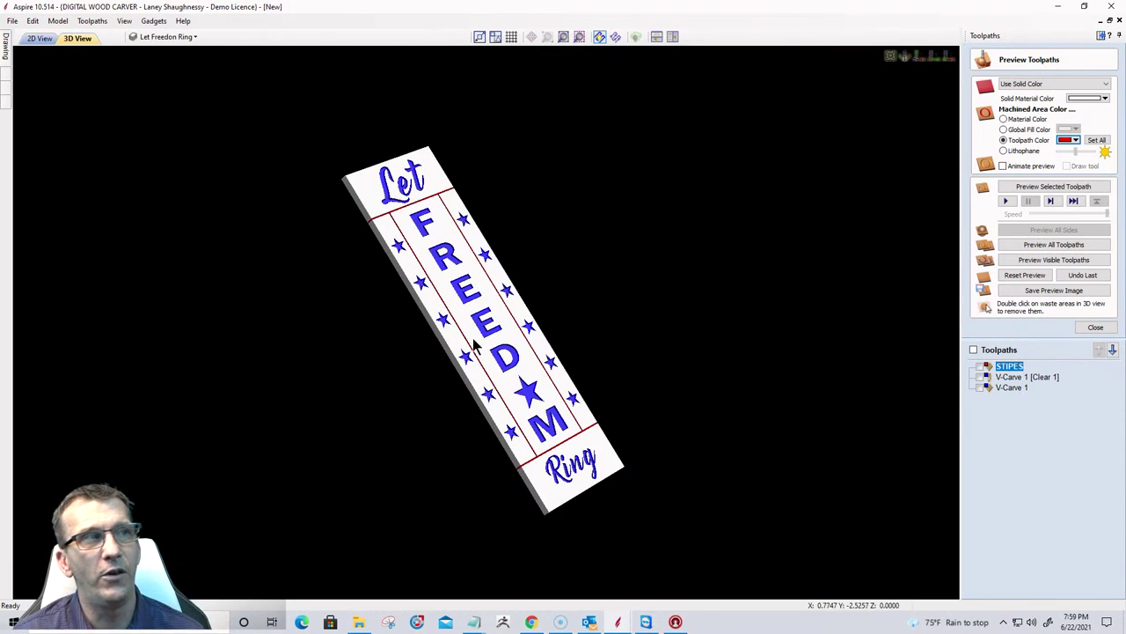
scroll(472, 337, up, 2)
click(40, 38)
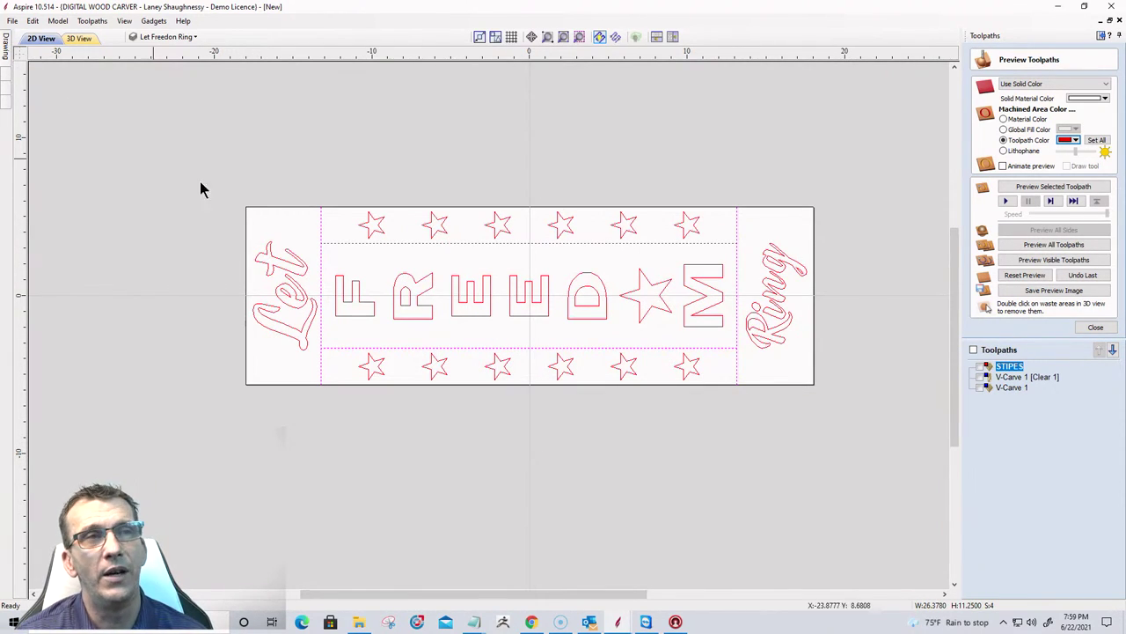
Draw a new rectangle over the FREEDOM band beside the dashed inner rectangle.
click(339, 244)
mouse_move(4, 46)
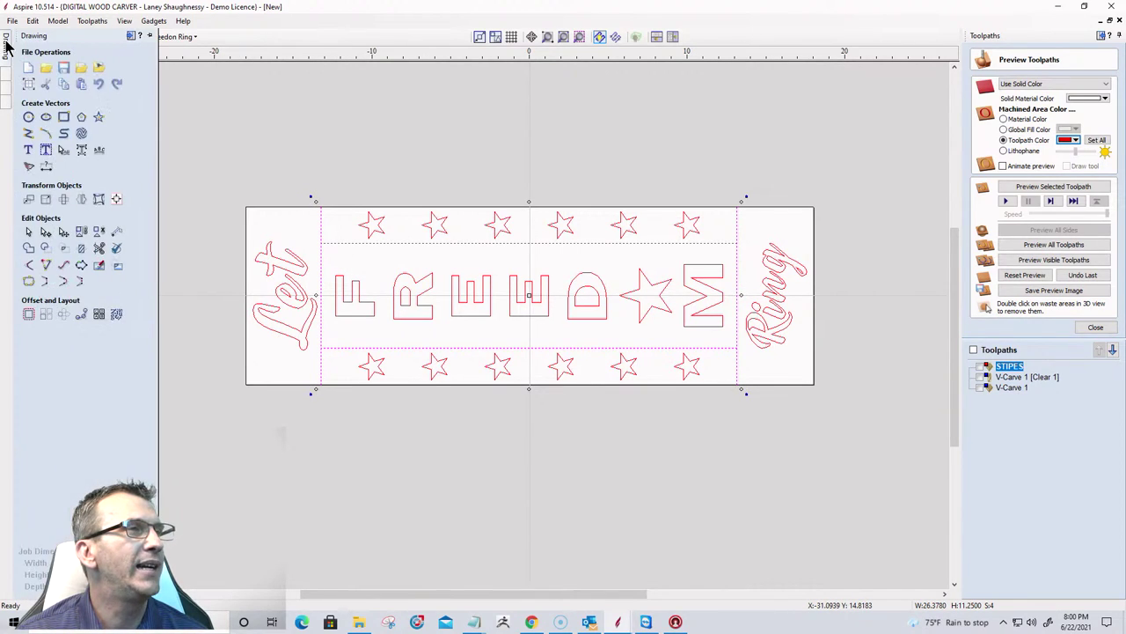
click(64, 118)
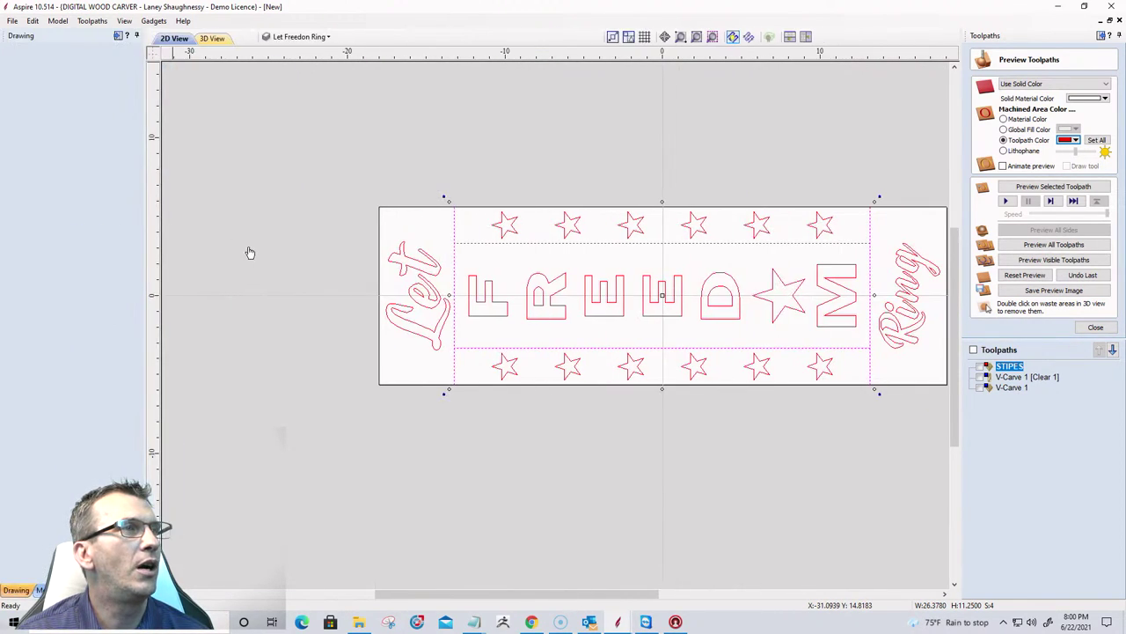
drag(454, 244, 870, 347)
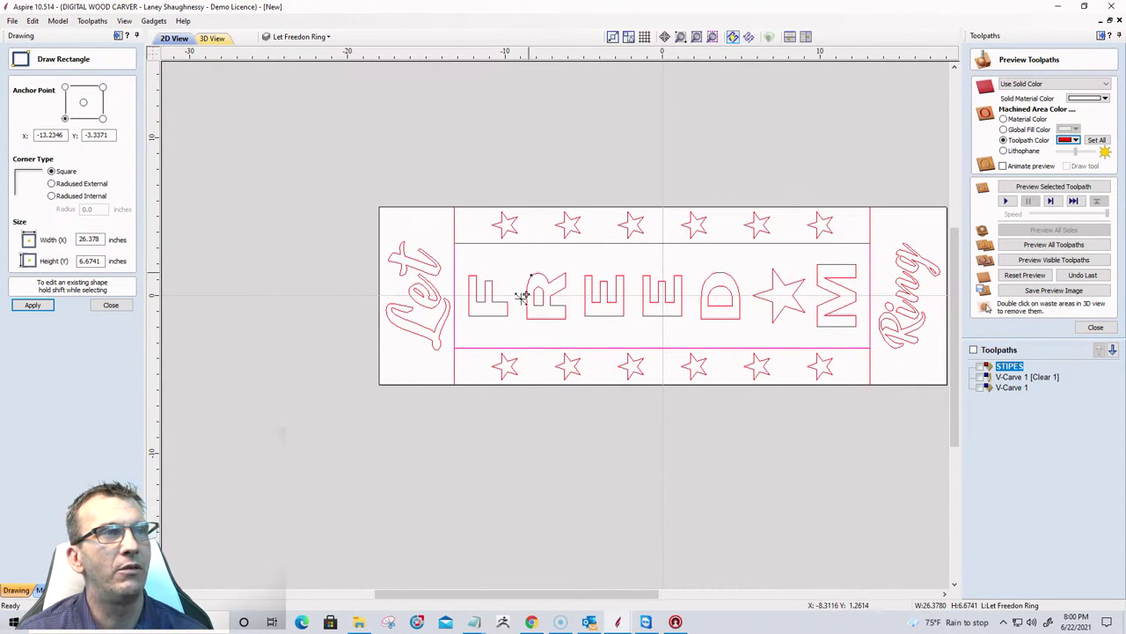
click(109, 305)
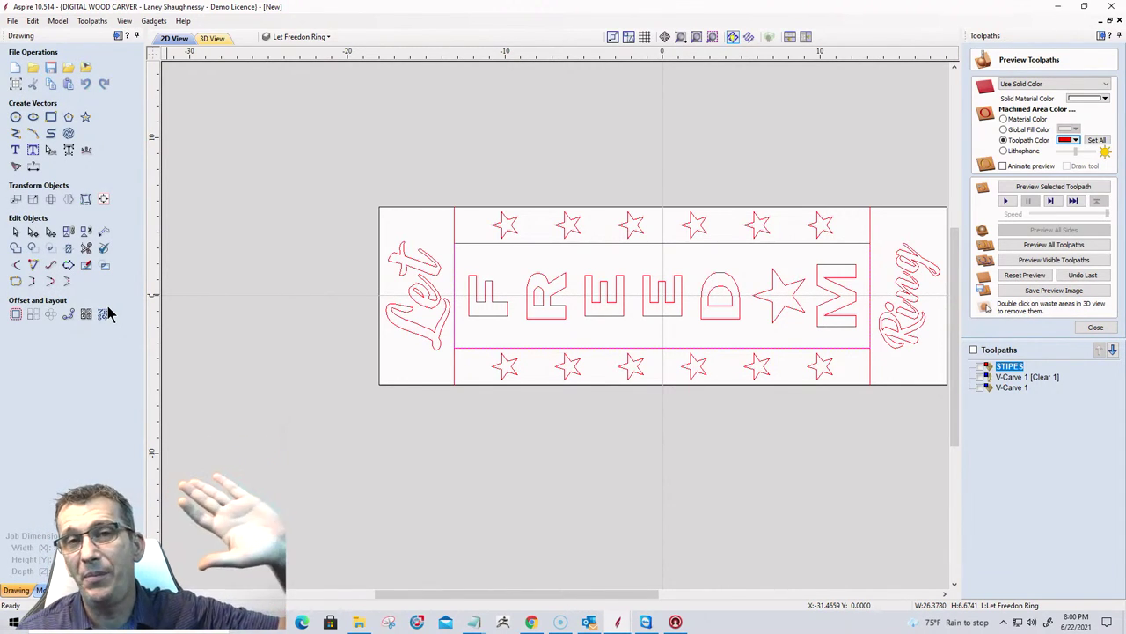
Select the line above the bottom row of stars.
click(471, 351)
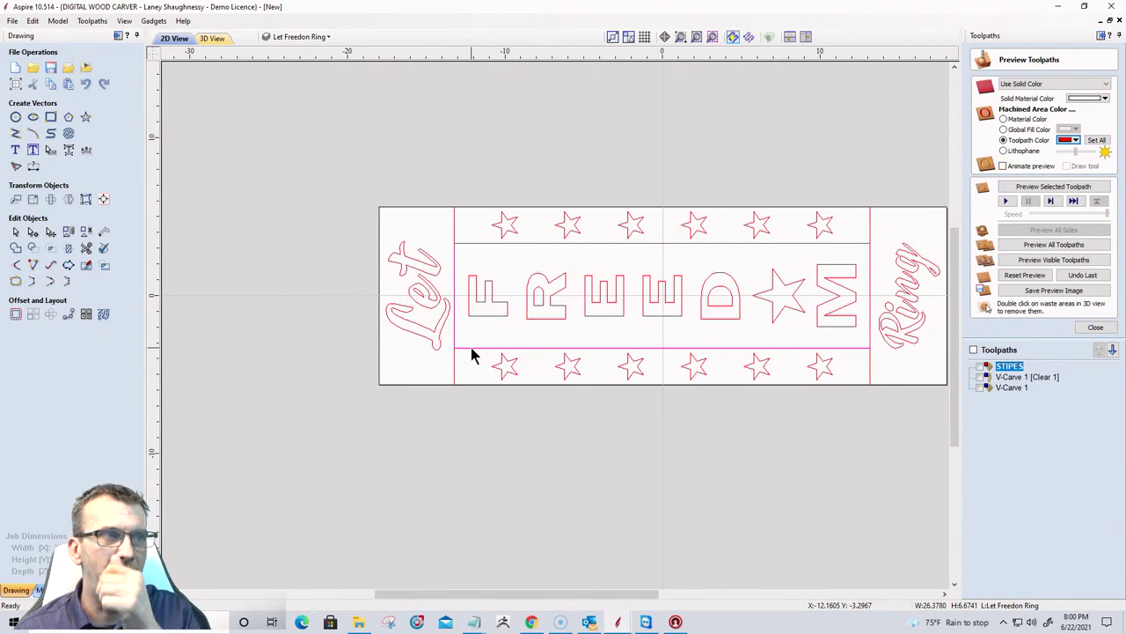
scroll(322, 406, down, 2)
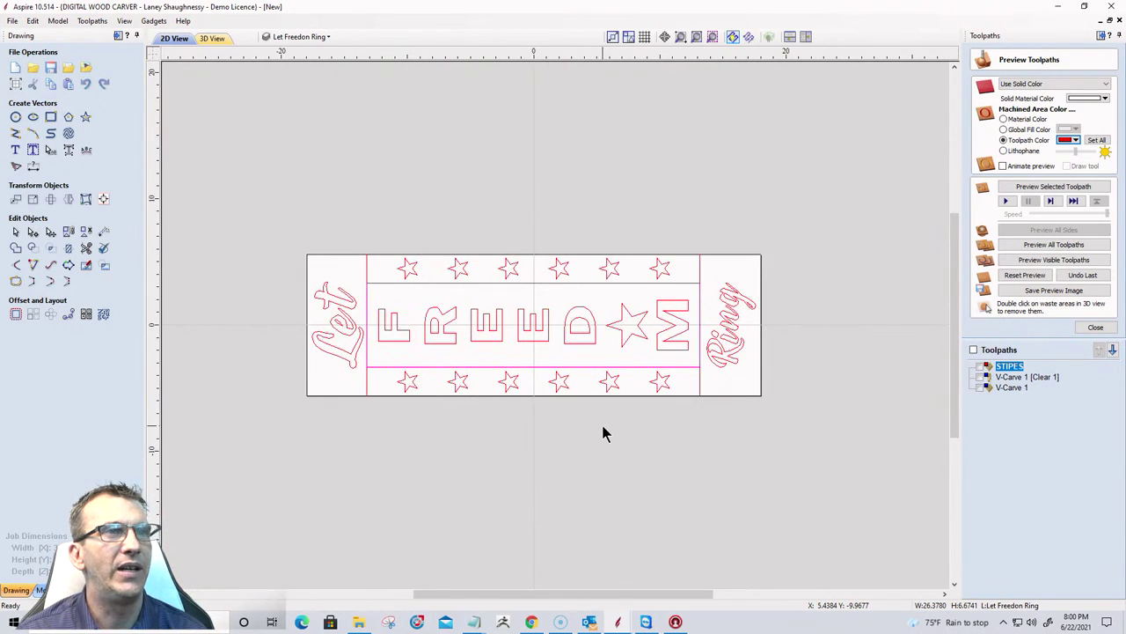
scroll(602, 431, up, 1)
Calculate a V-Carve toolpath for the Let and Ring script, cancelling the open-vector warning.
click(1095, 327)
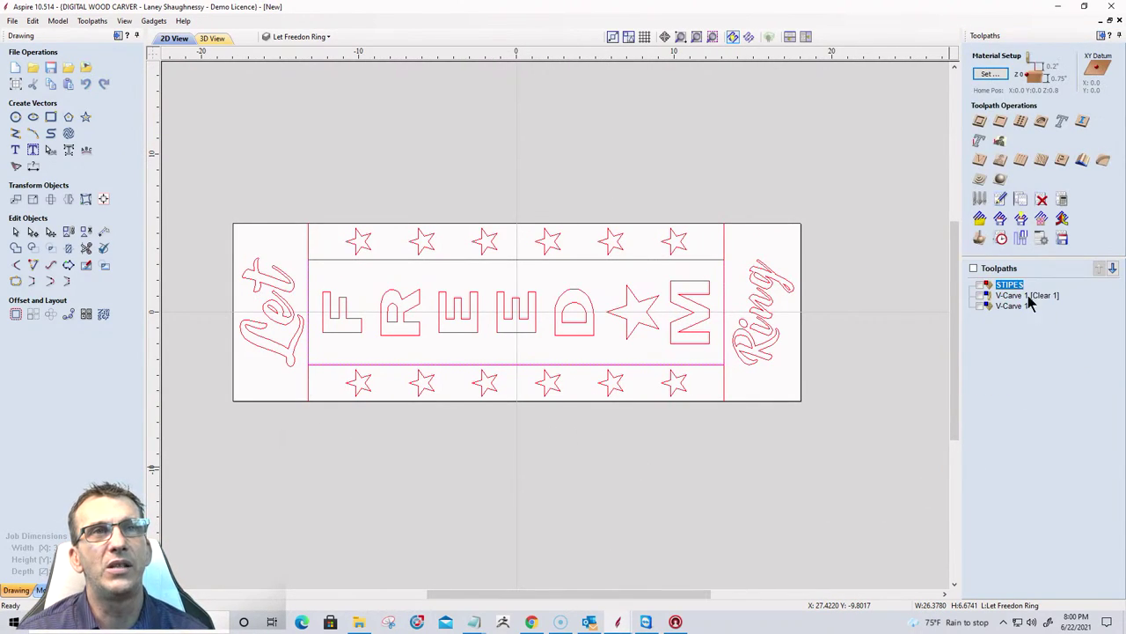
click(979, 159)
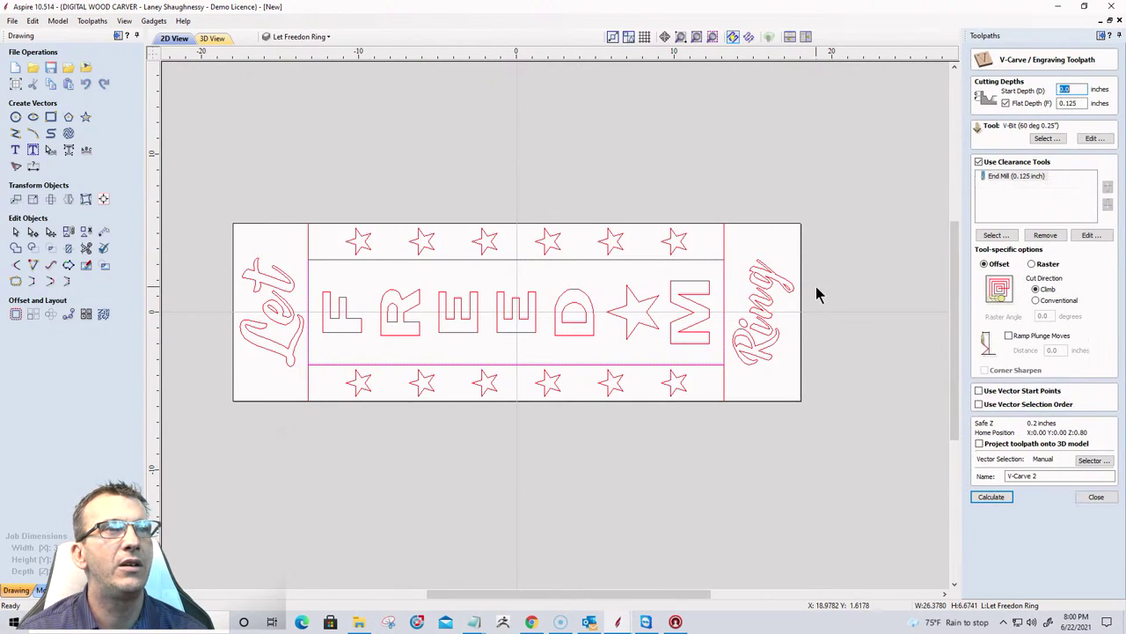
drag(724, 220, 796, 446)
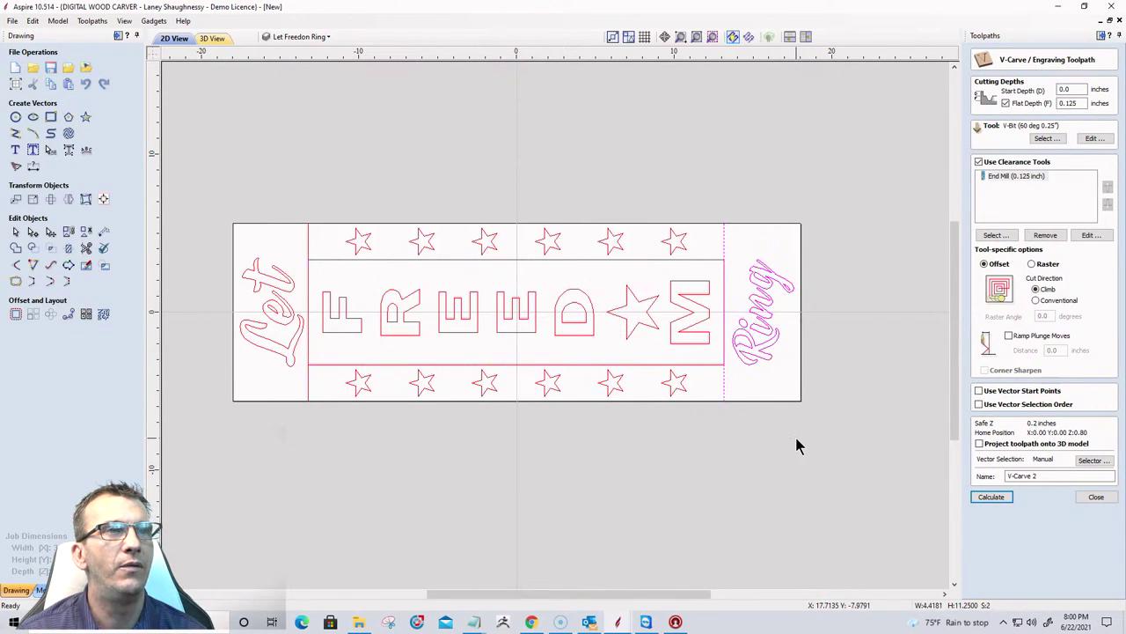
shift+click(273, 325)
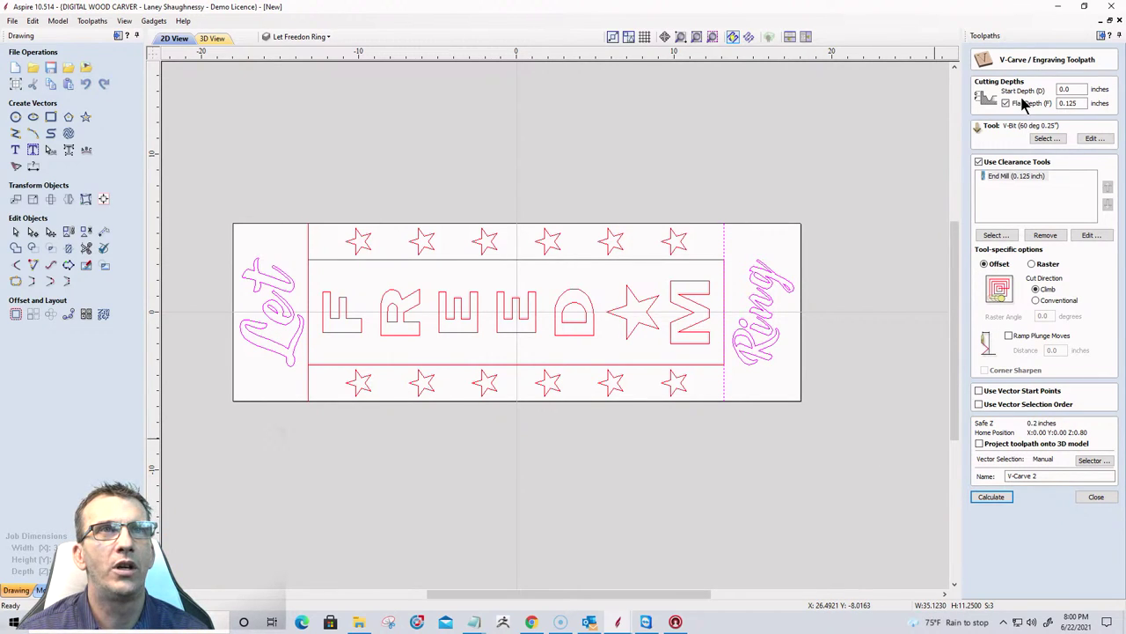
click(991, 498)
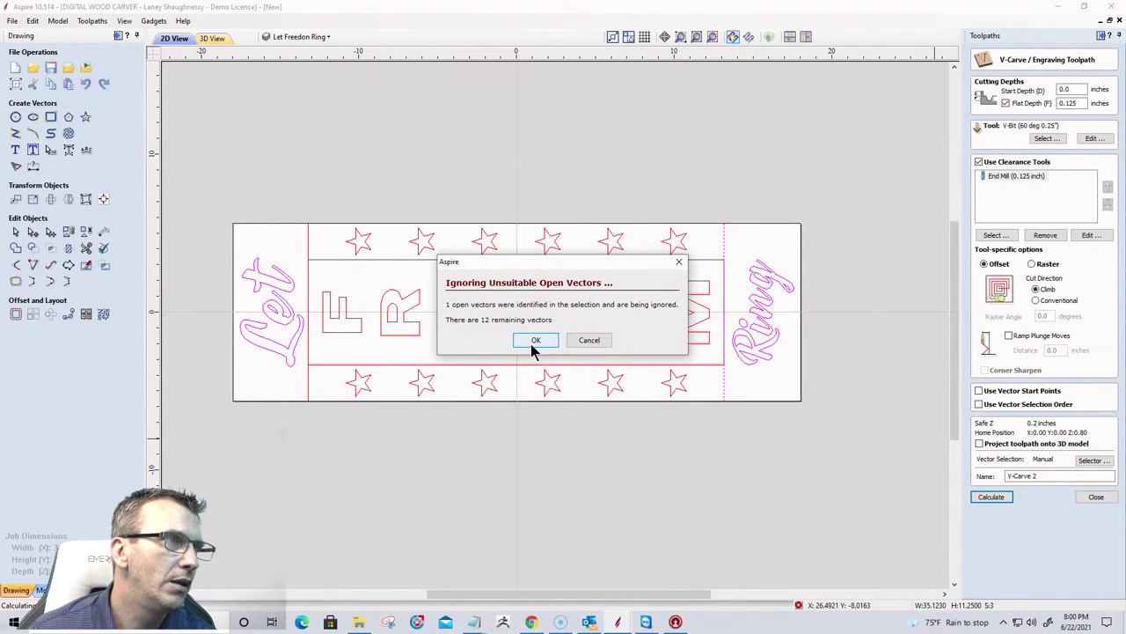
click(590, 341)
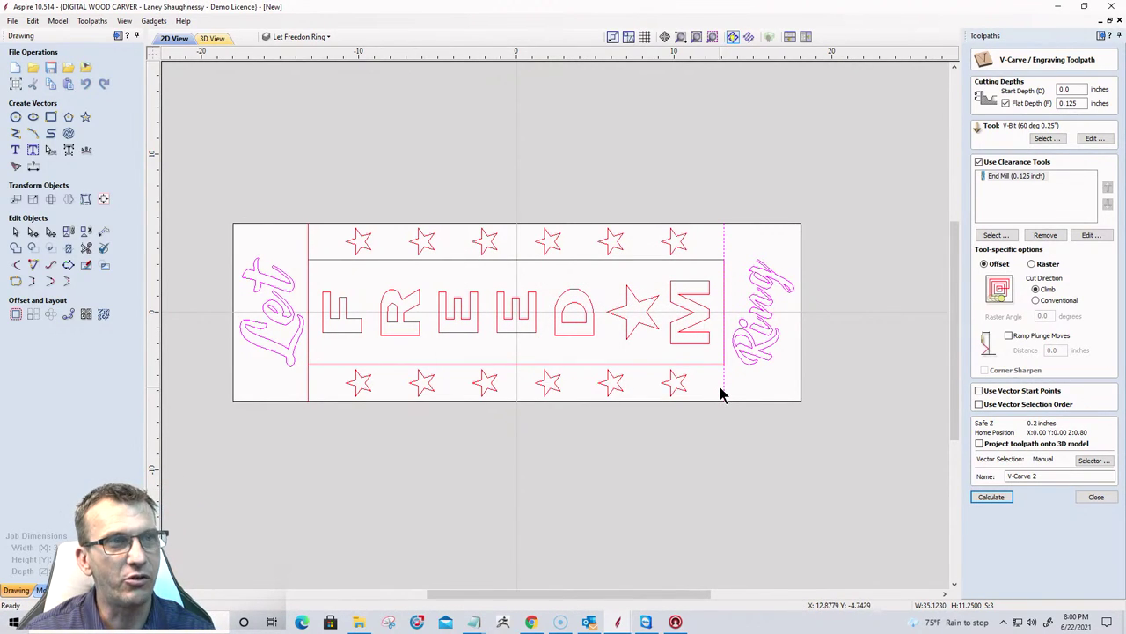
click(990, 497)
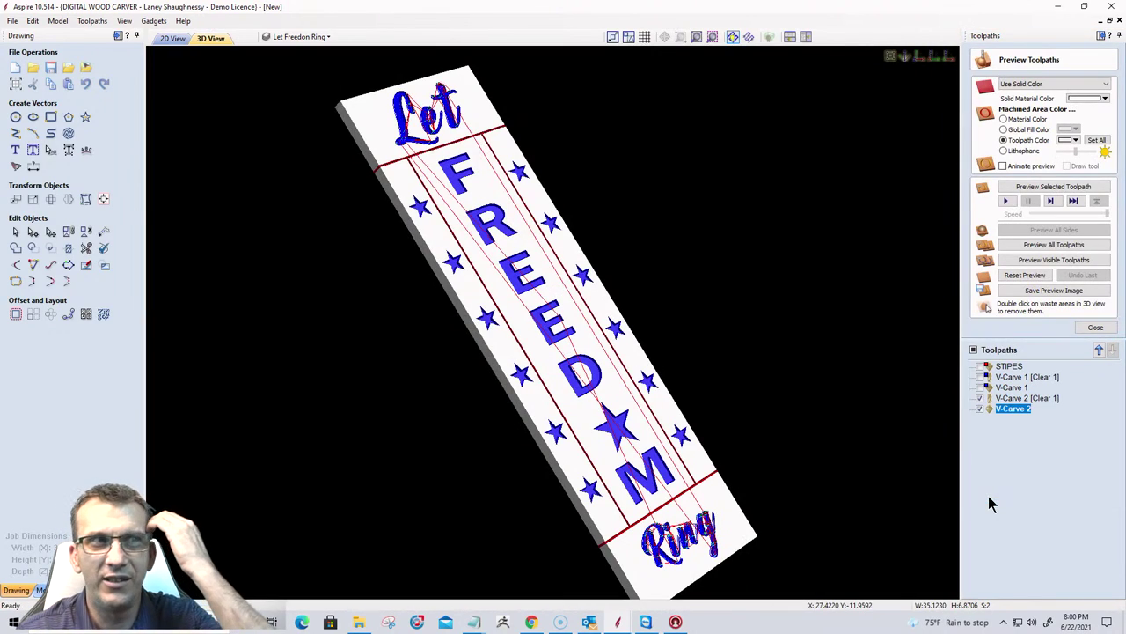
click(1025, 275)
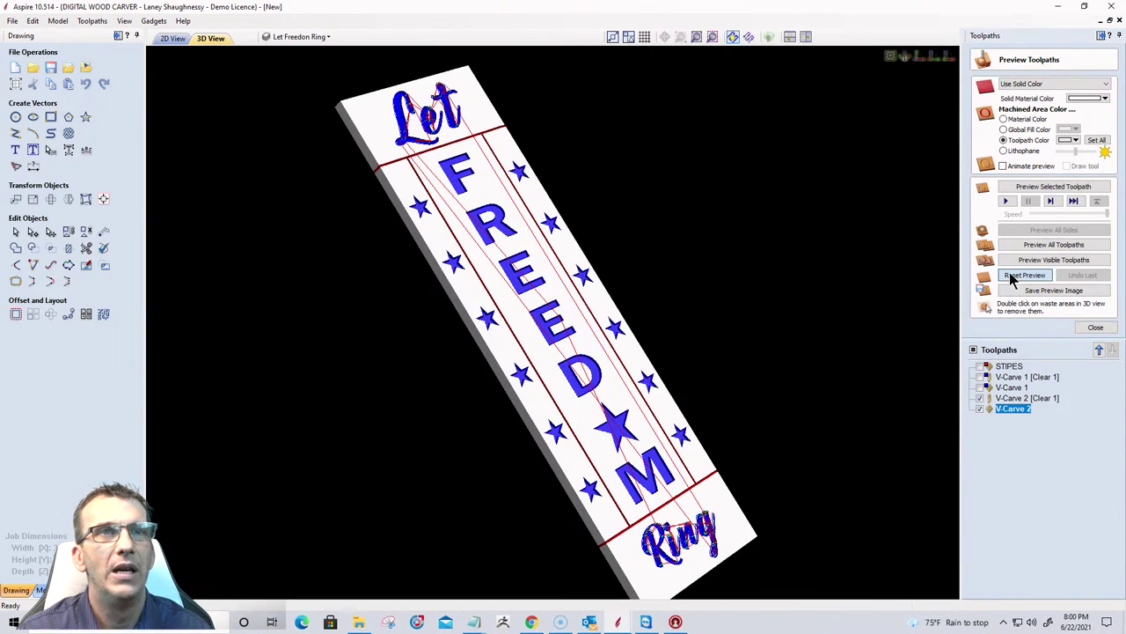
In 2D View, select the top and bottom rows of stars and close the preview.
click(174, 38)
drag(318, 216, 719, 274)
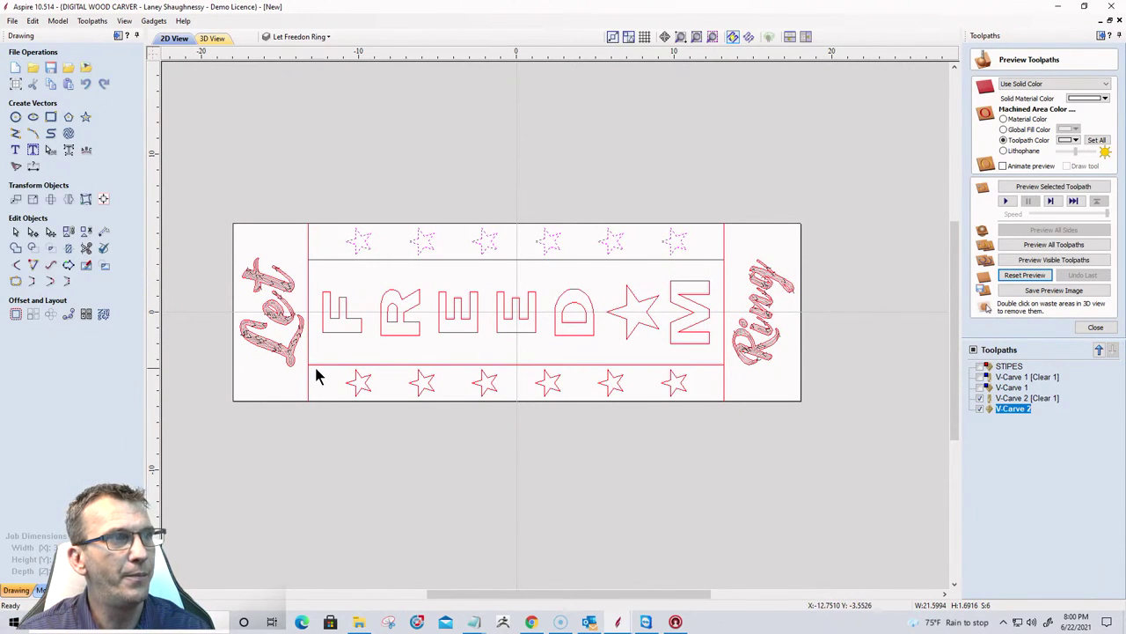
drag(324, 361, 796, 410)
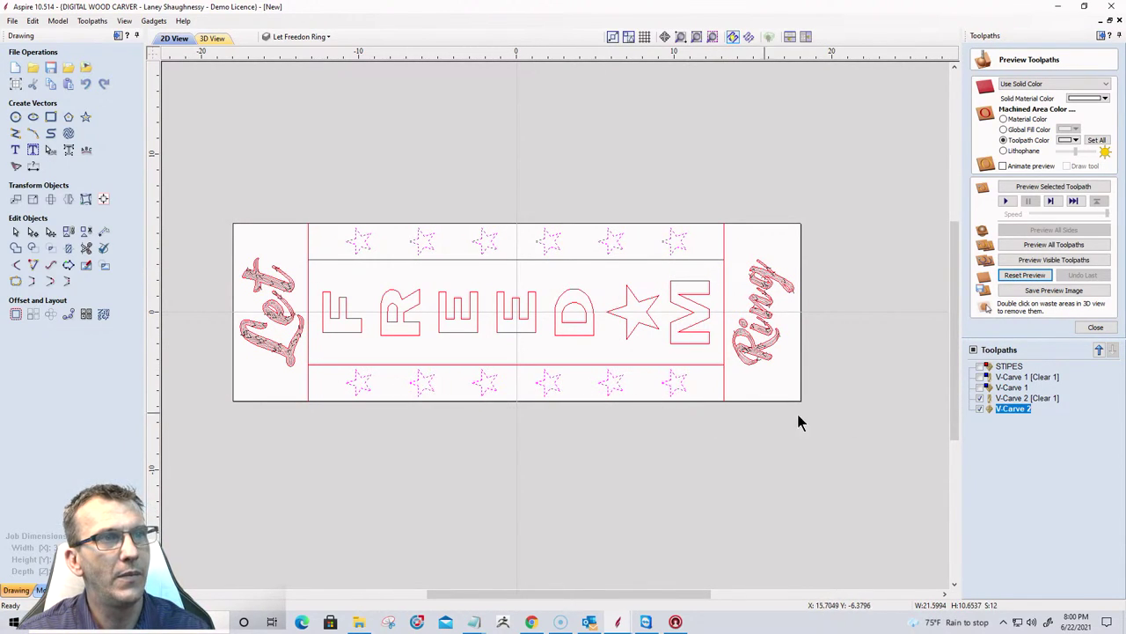
click(1096, 326)
Calculate a V-Carve toolpath for both star rows.
click(980, 141)
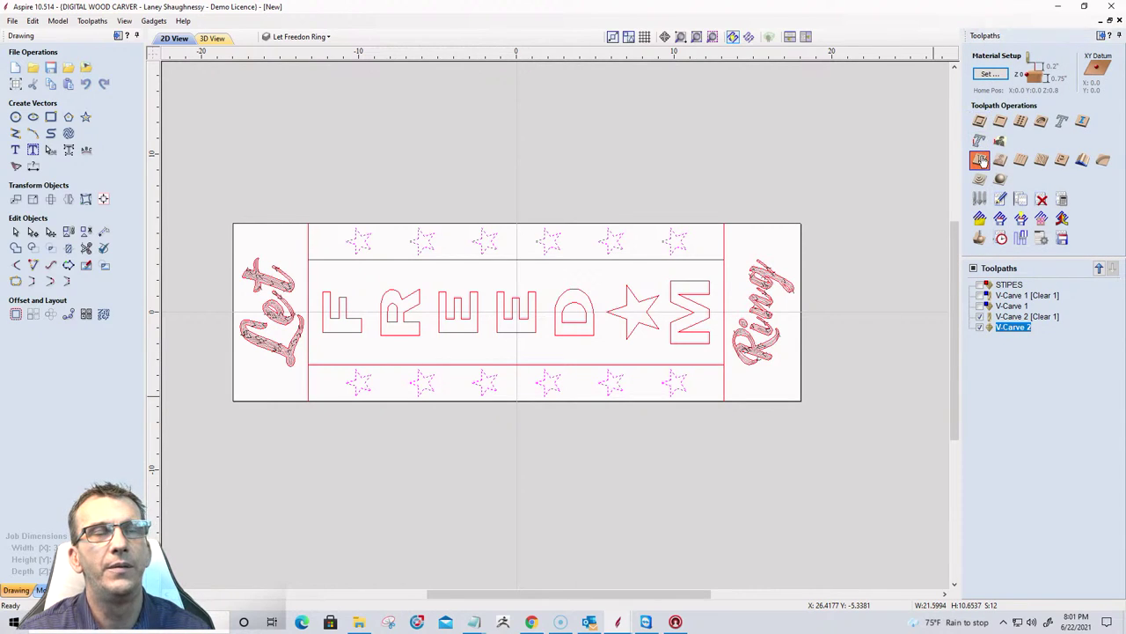
click(989, 497)
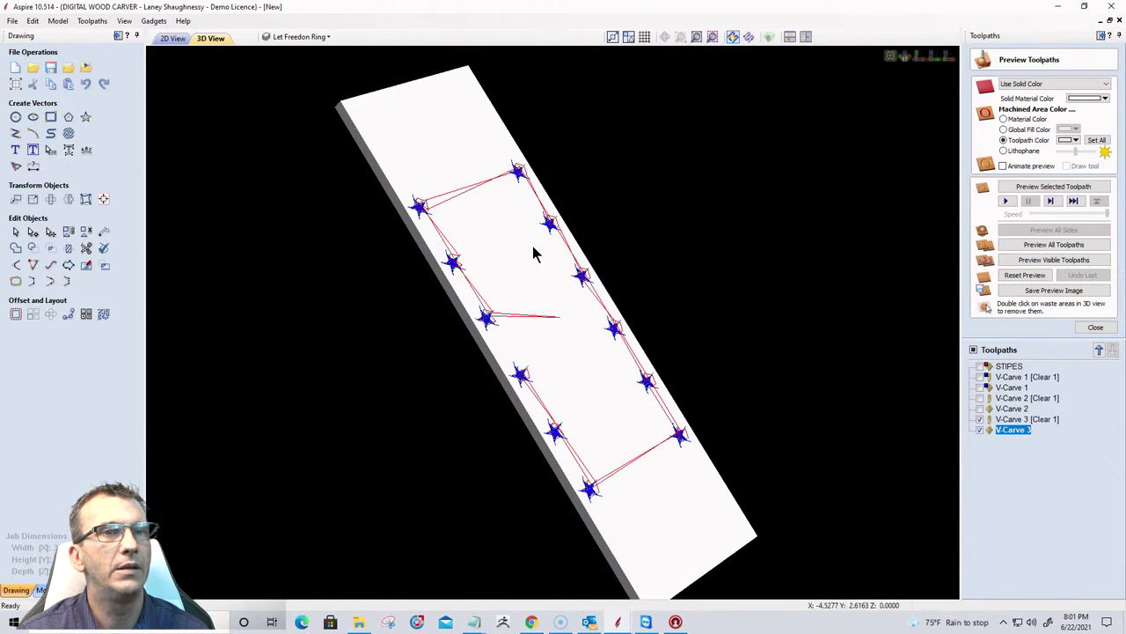
click(173, 37)
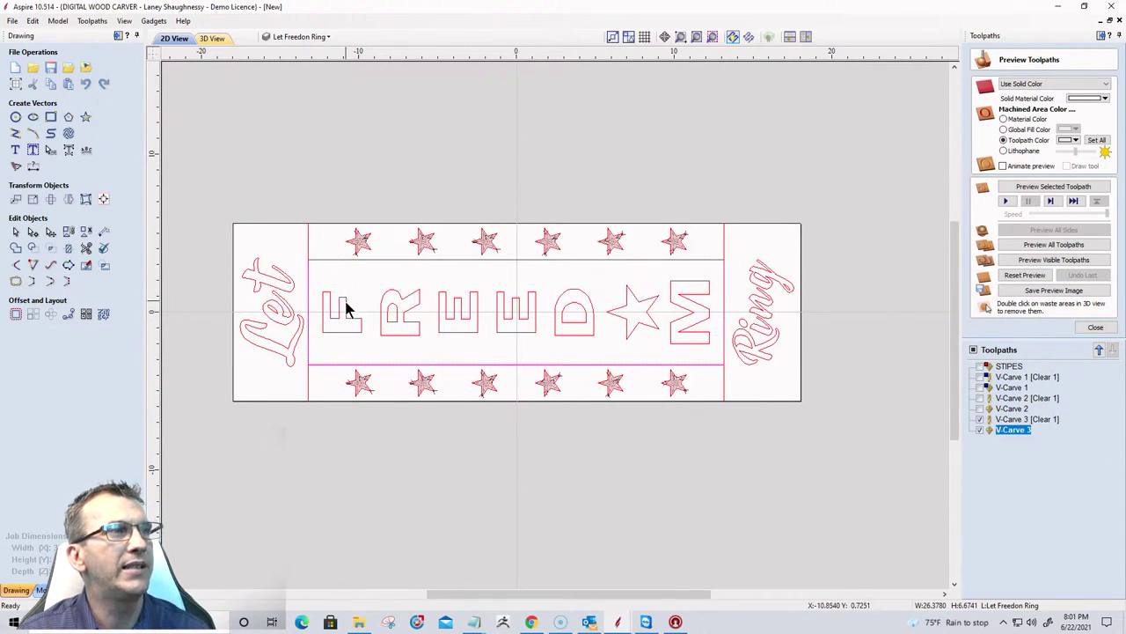
Select all the FREEDOM letters and the centre star, then close the preview.
click(346, 308)
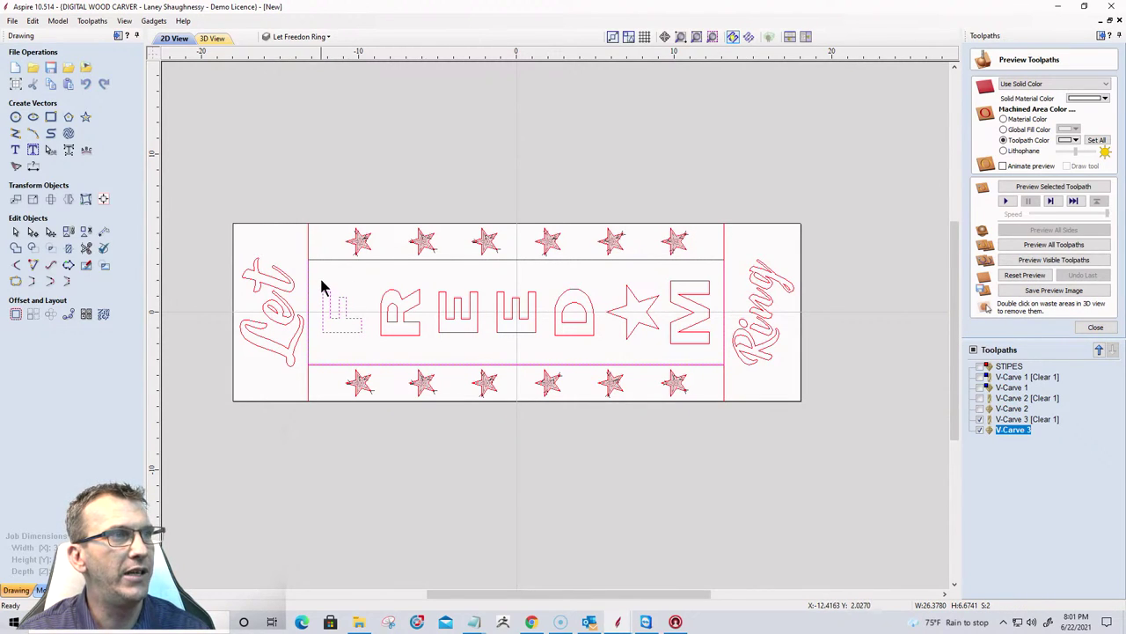
drag(323, 283, 730, 360)
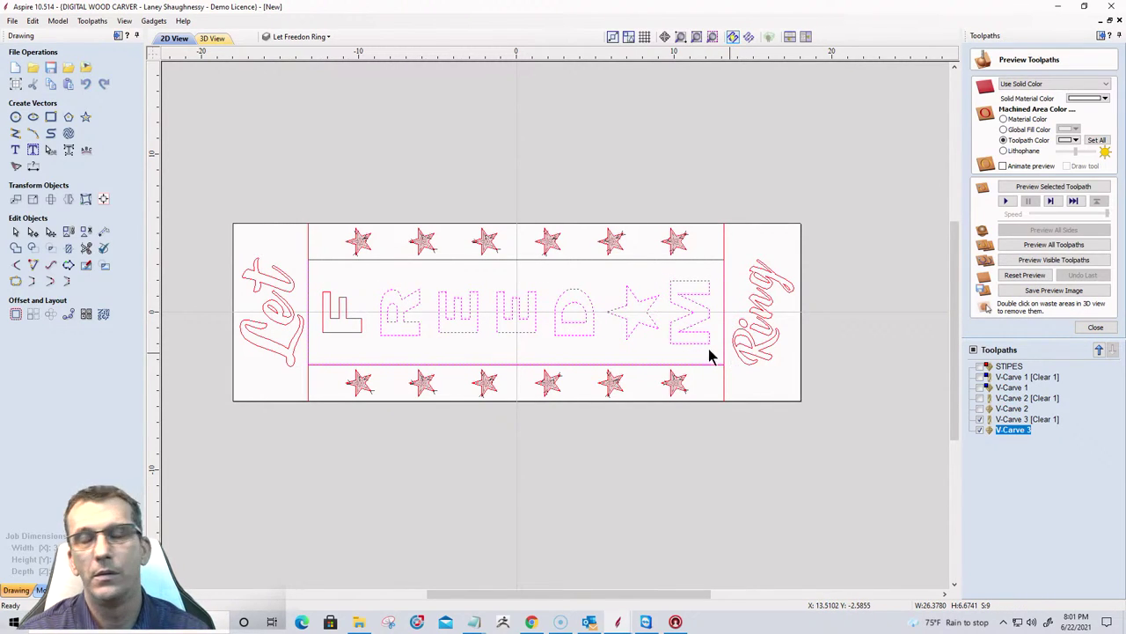
shift+click(345, 319)
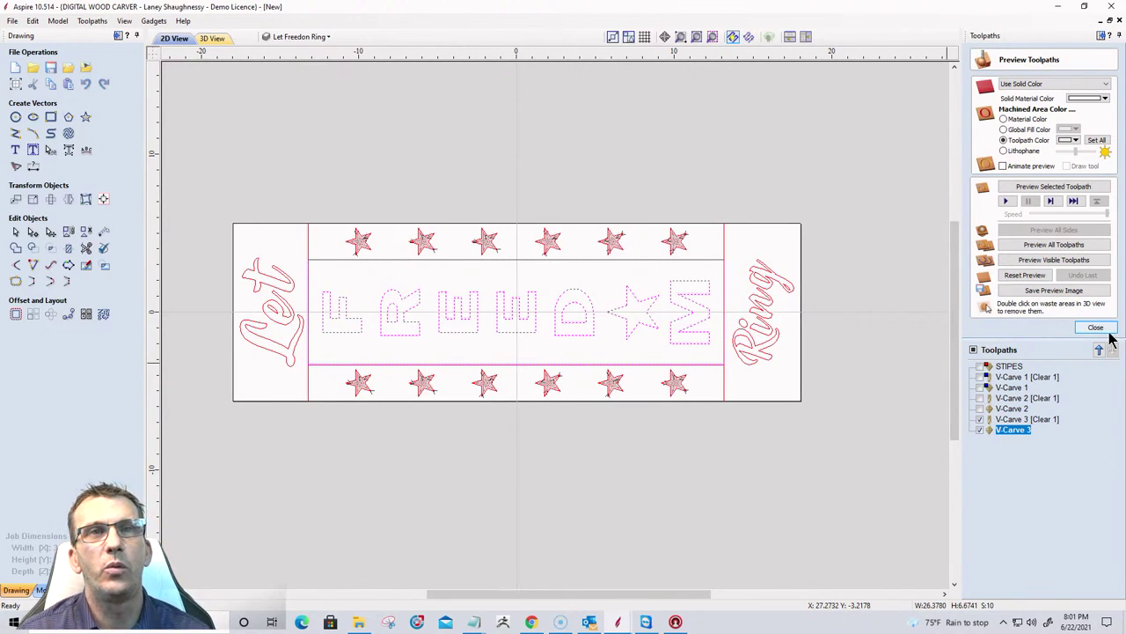
click(1083, 327)
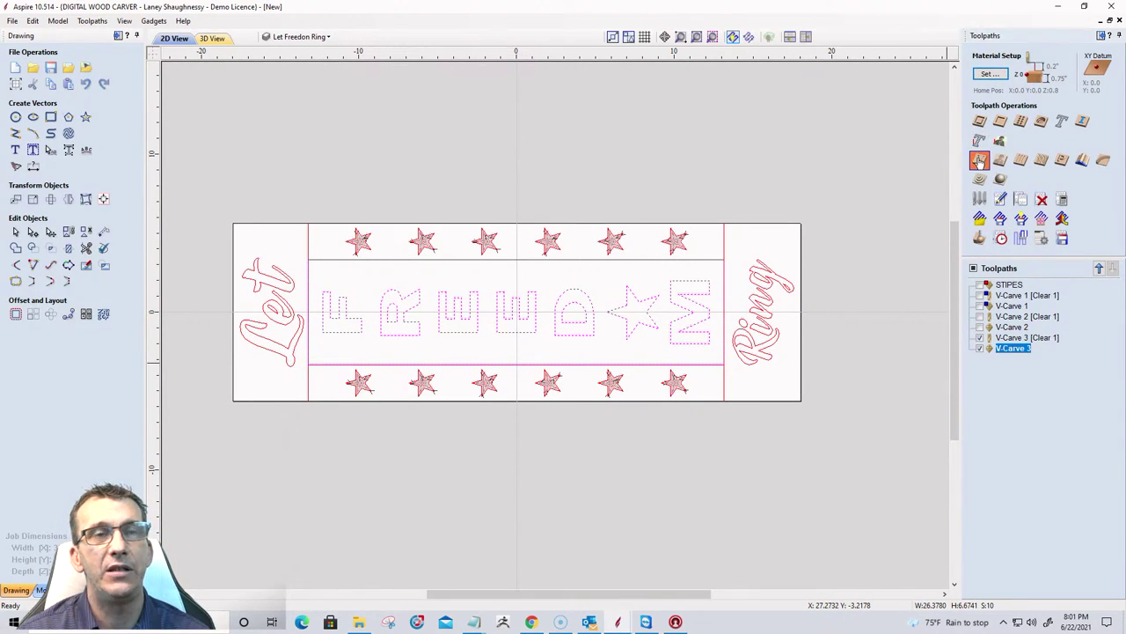
Calculate the V-Carve 4 toolpath with the 0.25-inch end mill added as a clearance tool.
click(982, 165)
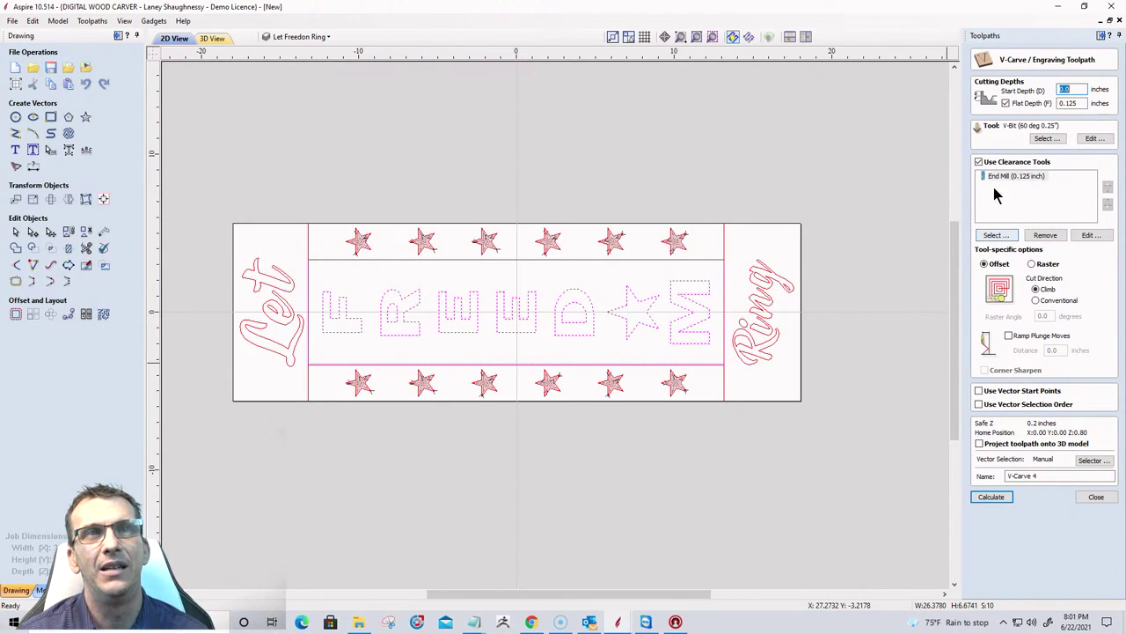
click(995, 235)
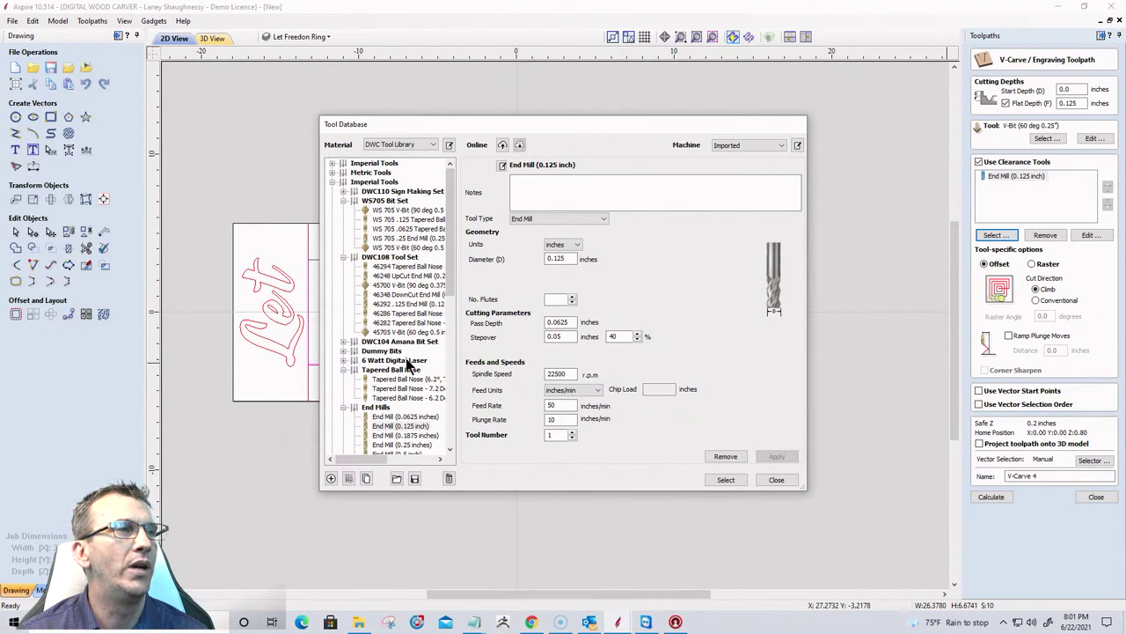
click(401, 444)
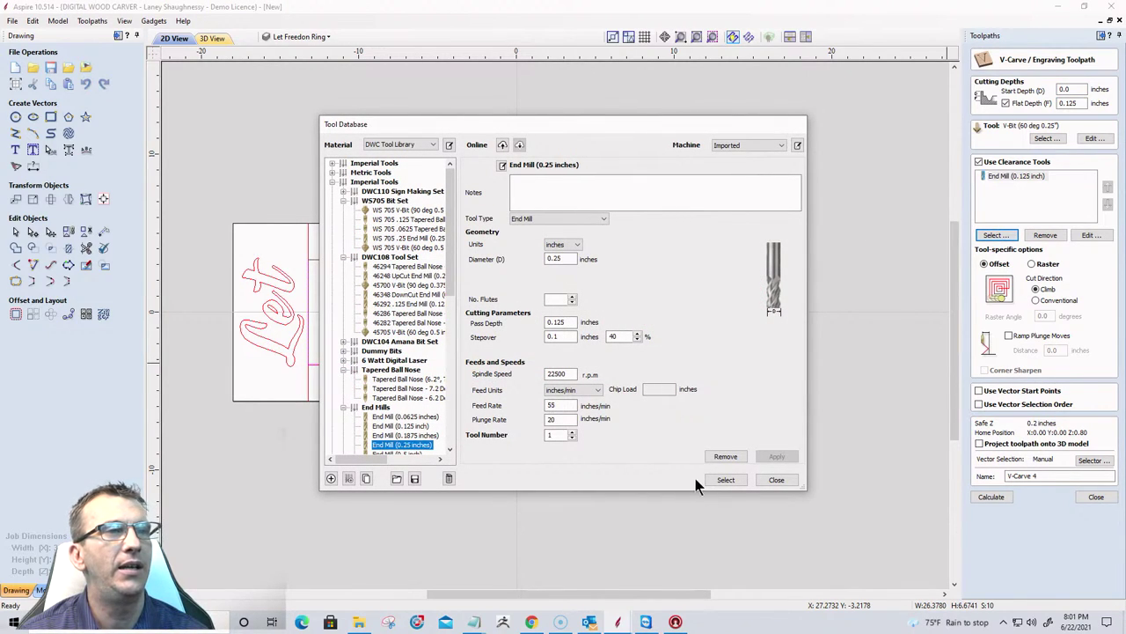
click(723, 480)
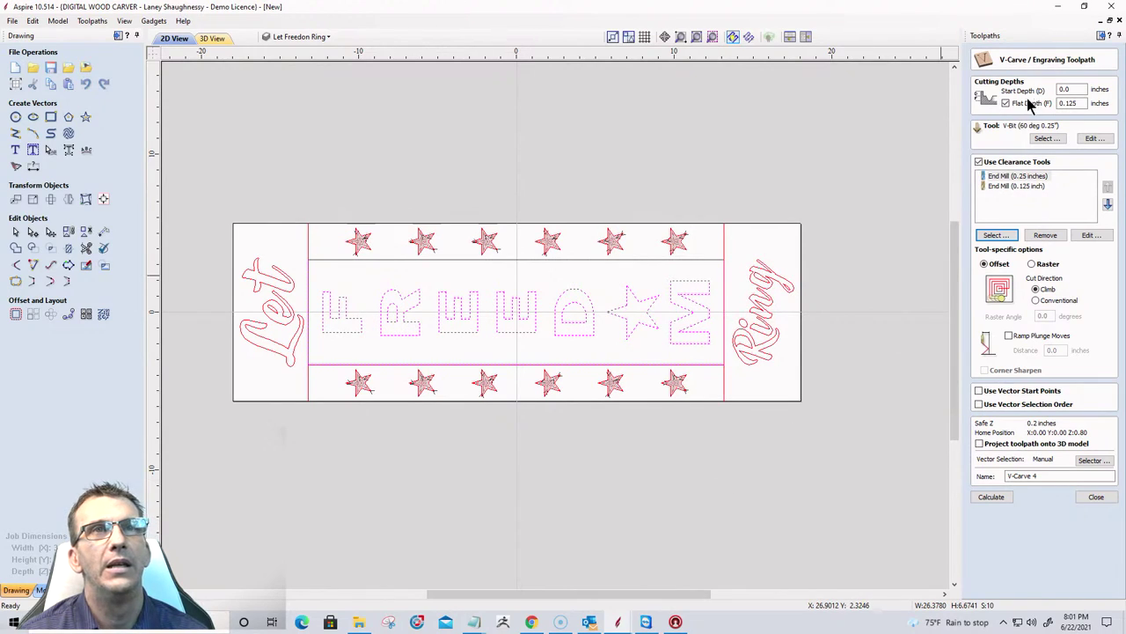
click(995, 498)
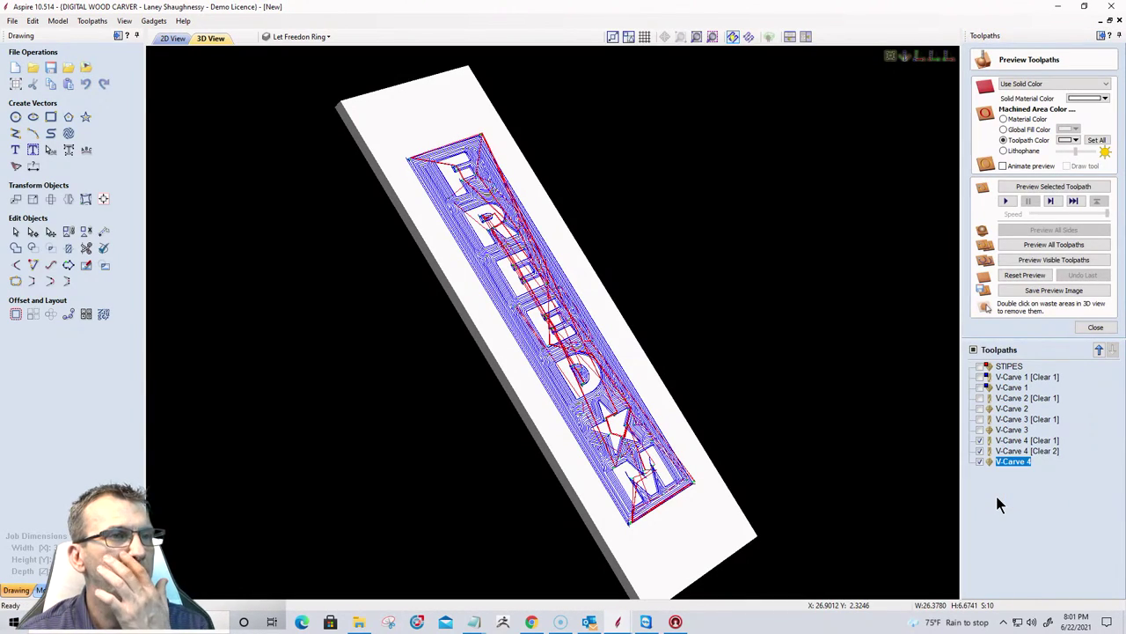
In 2D View, deselect the FREEDOM letters and toggle V-Carve 4's visibility.
click(172, 38)
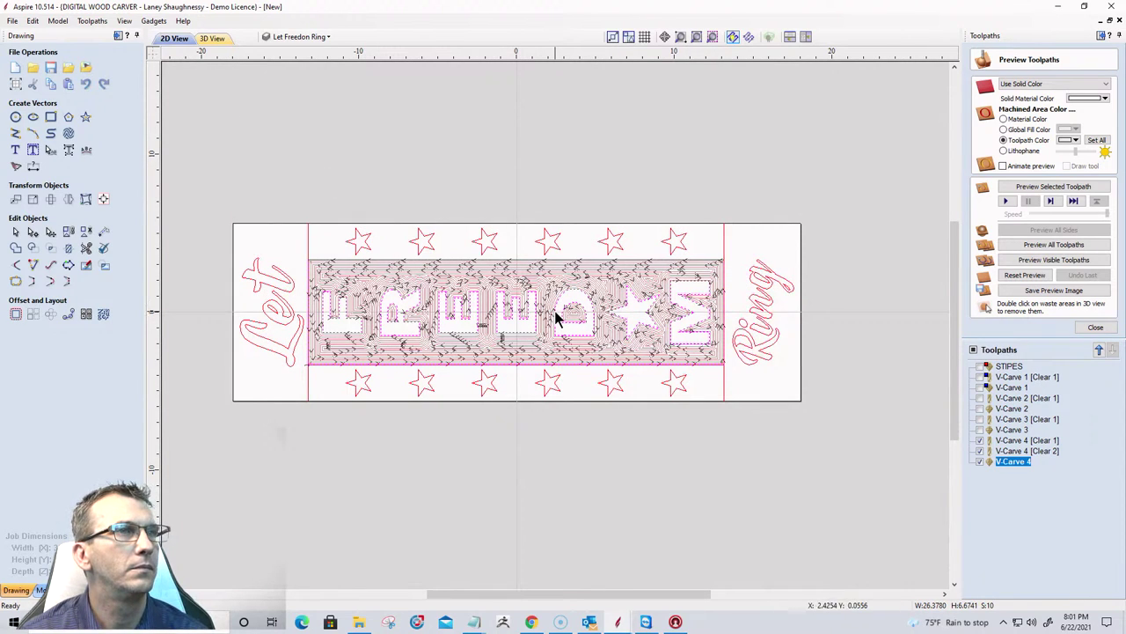
scroll(533, 280, up, 2)
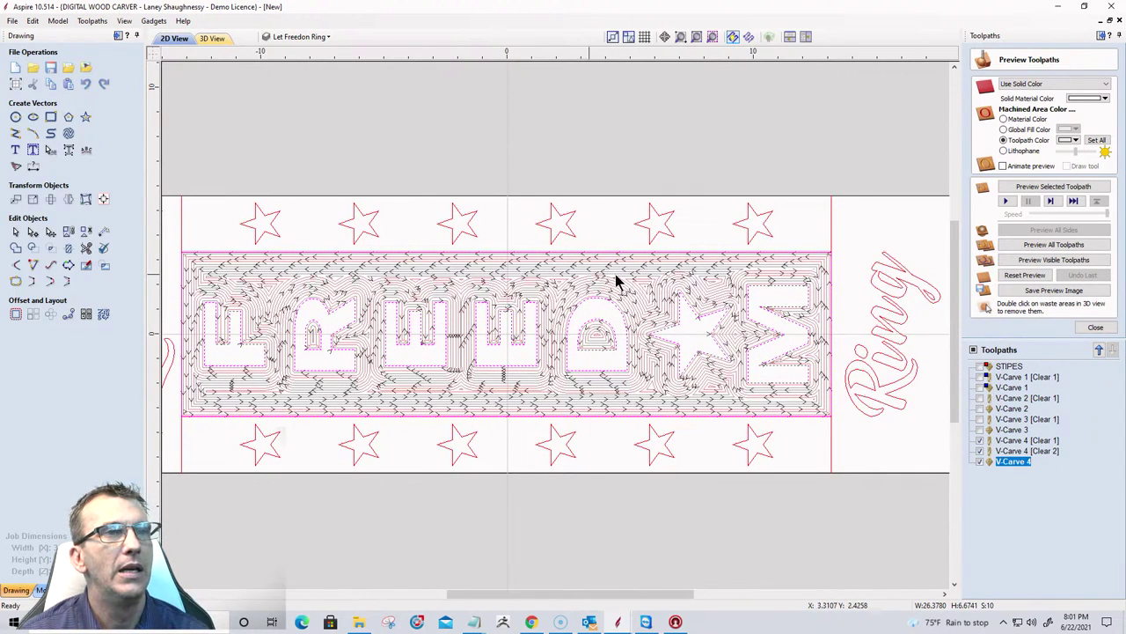
scroll(670, 280, down, 1)
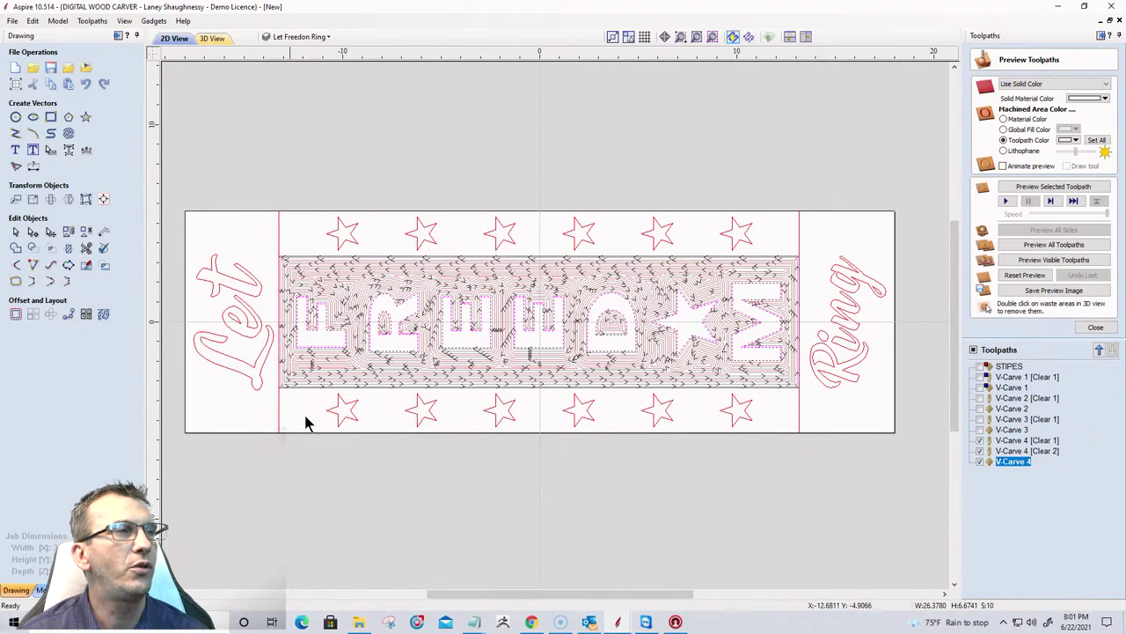
click(800, 427)
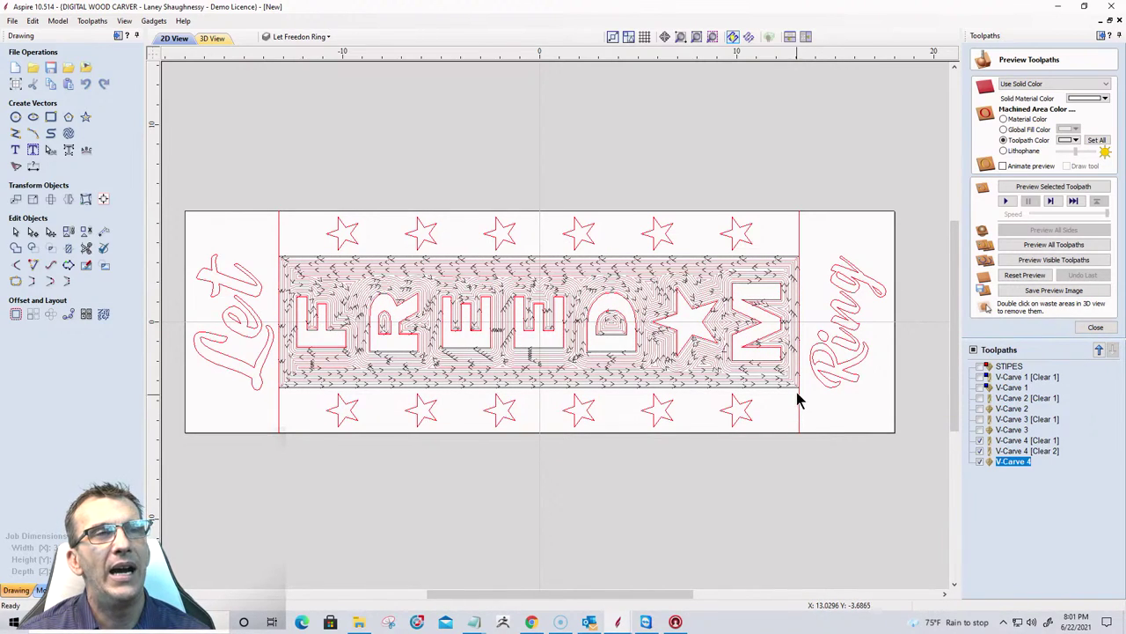
click(980, 461)
Switch the toolpath display to solid filled areas.
click(749, 38)
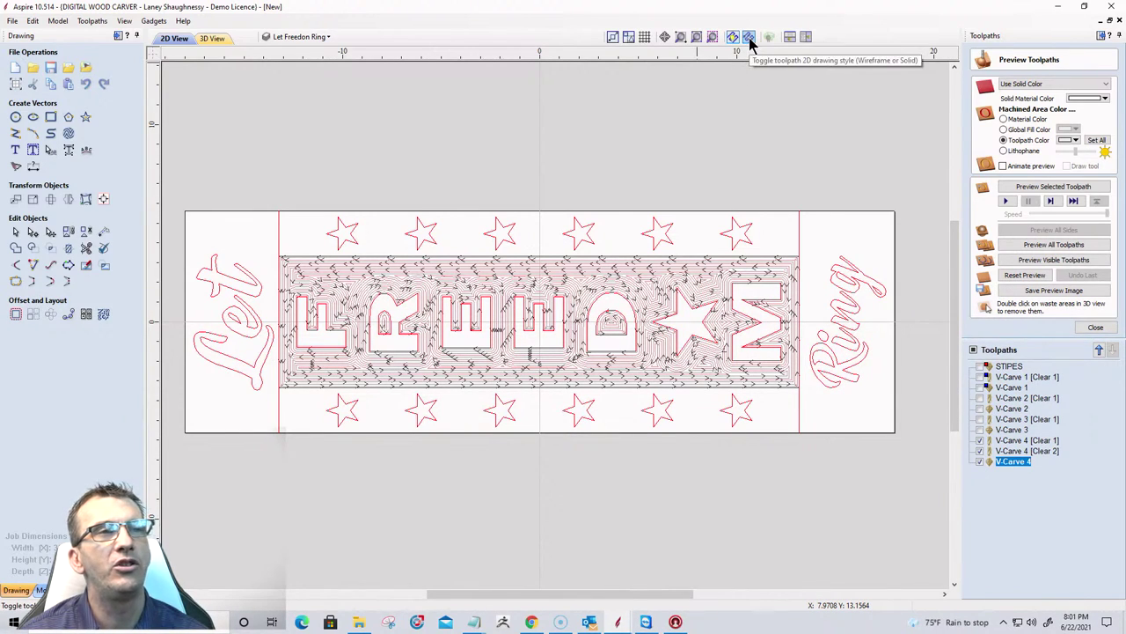
click(749, 38)
scroll(797, 395, up, 5)
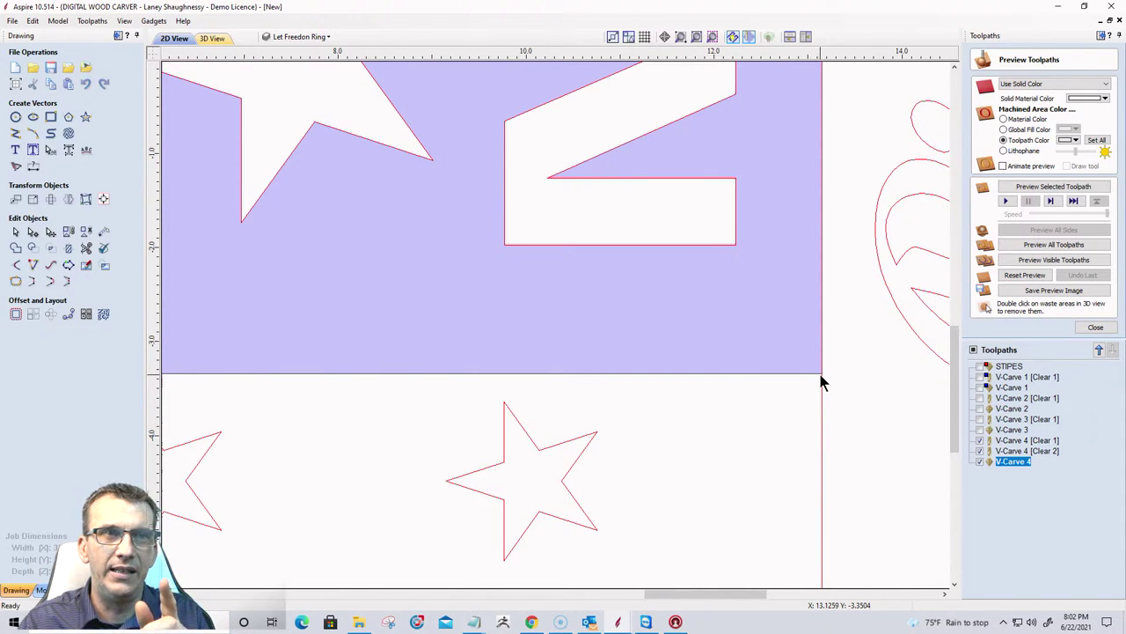
scroll(837, 402, down, 4)
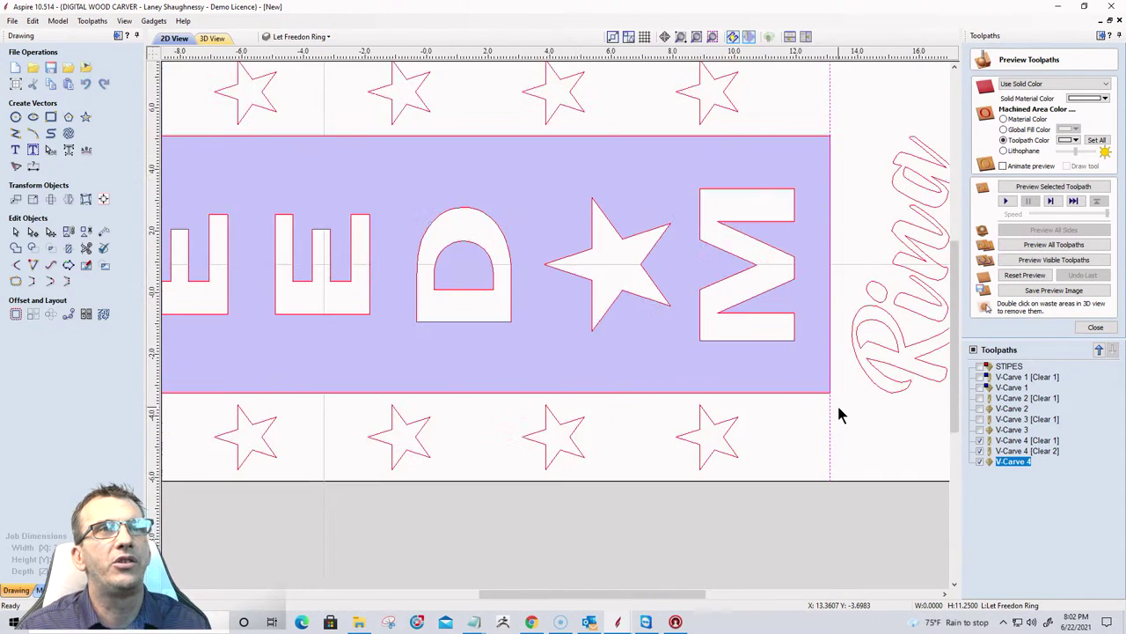
scroll(837, 402, down, 5)
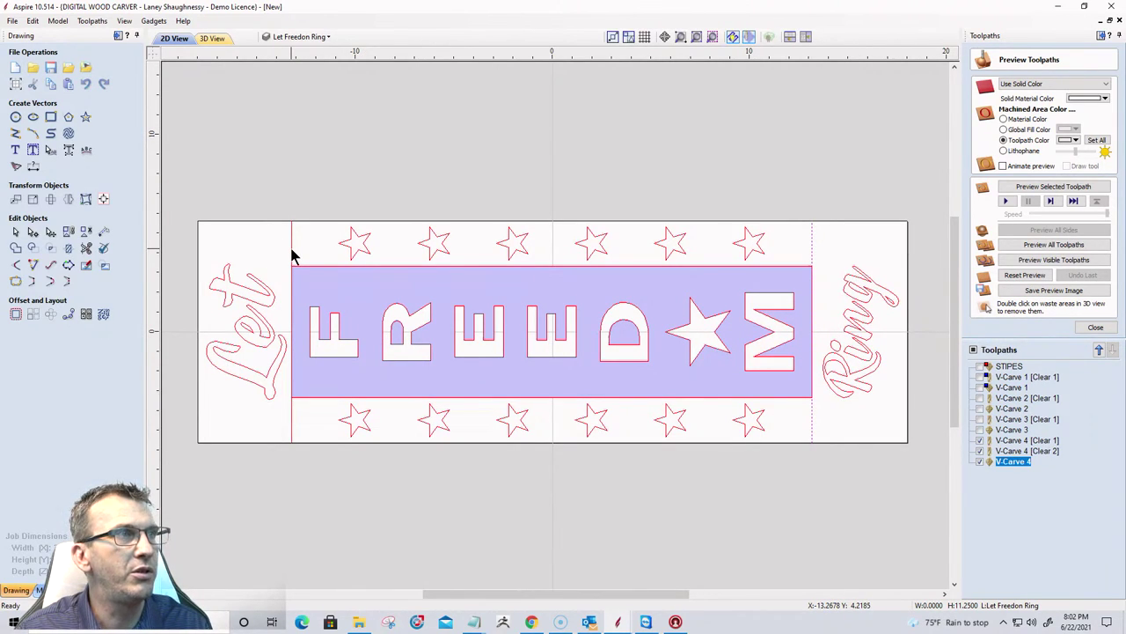
Select both vertical divider lines and start a 2D Profile toolpath for them.
click(294, 255)
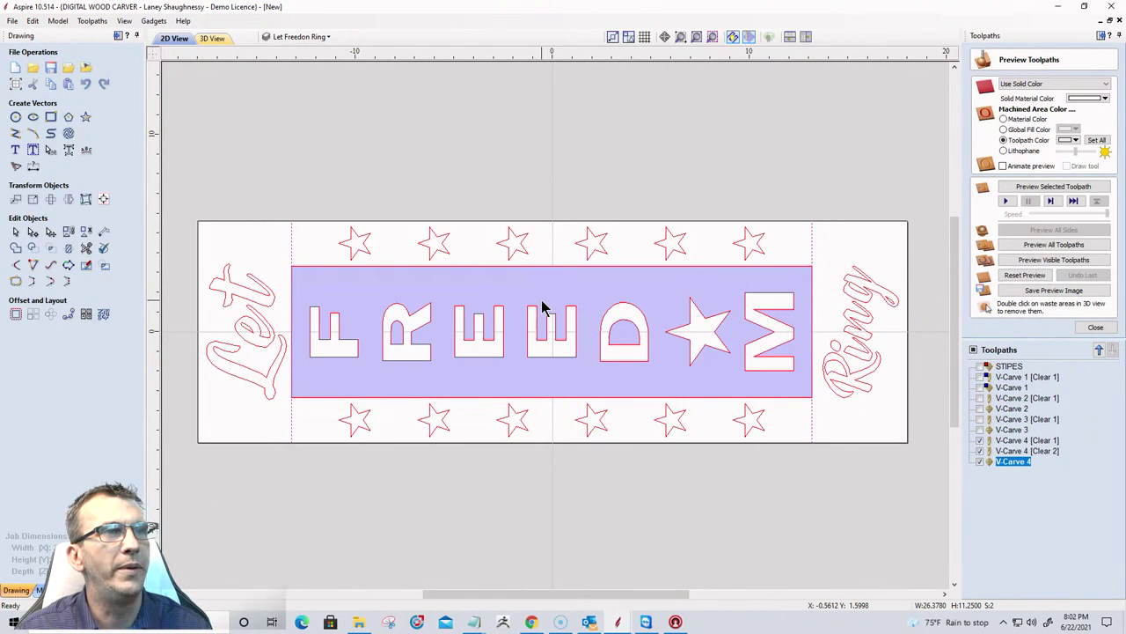
click(1097, 328)
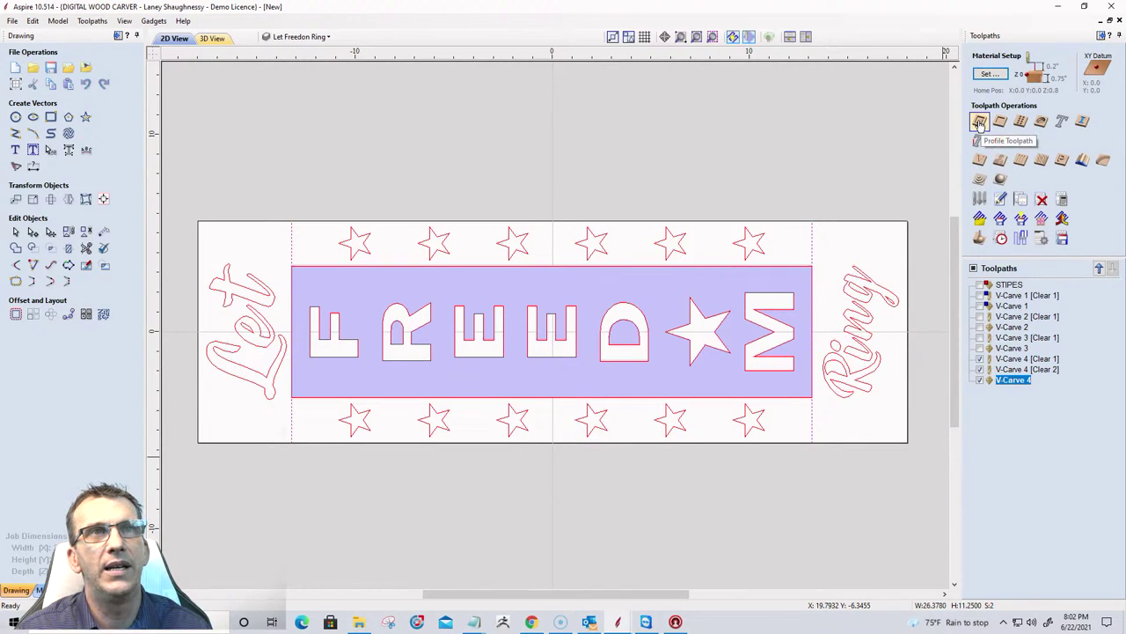
click(980, 123)
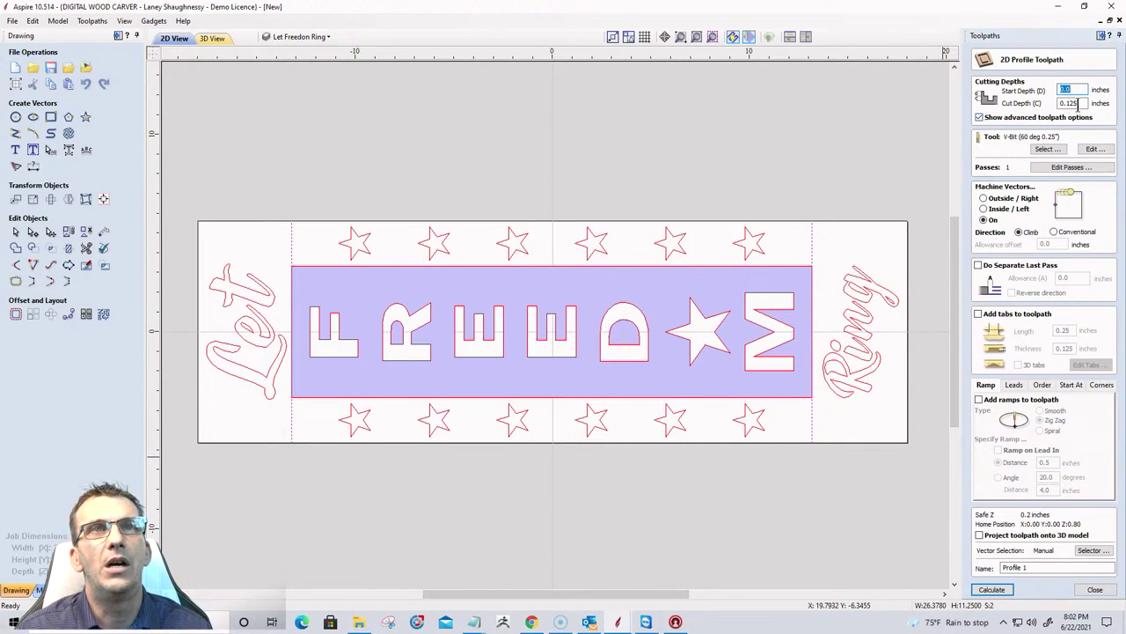
Calculate Profile 1, make the V-Carve 2 and V-Carve 3 toolpaths visible, and preview all visible toolpaths.
click(991, 590)
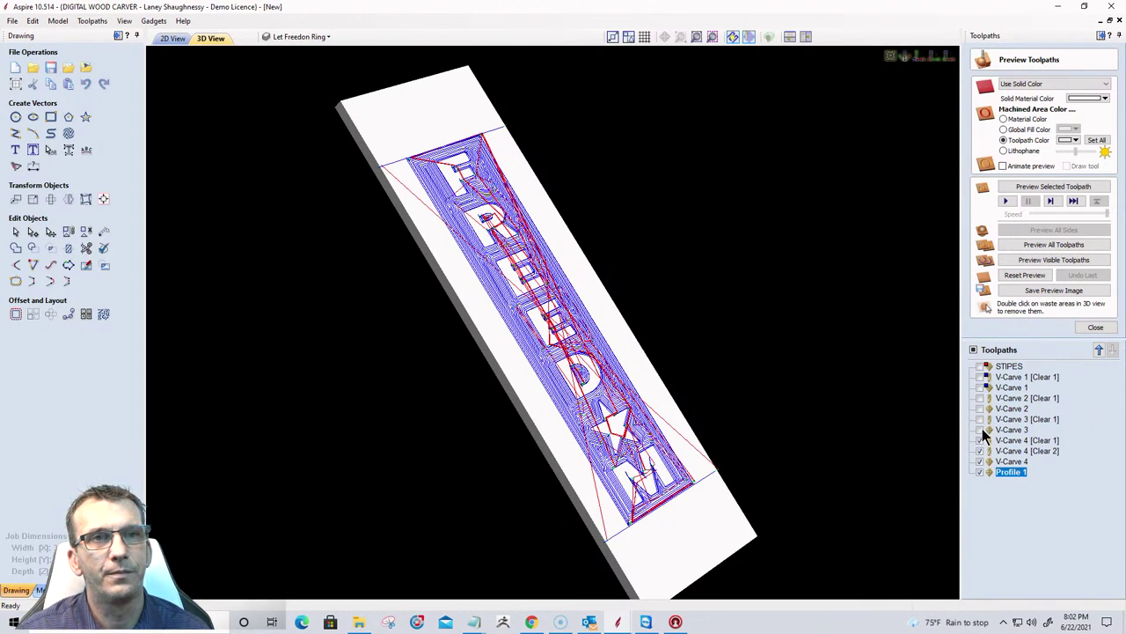
click(980, 419)
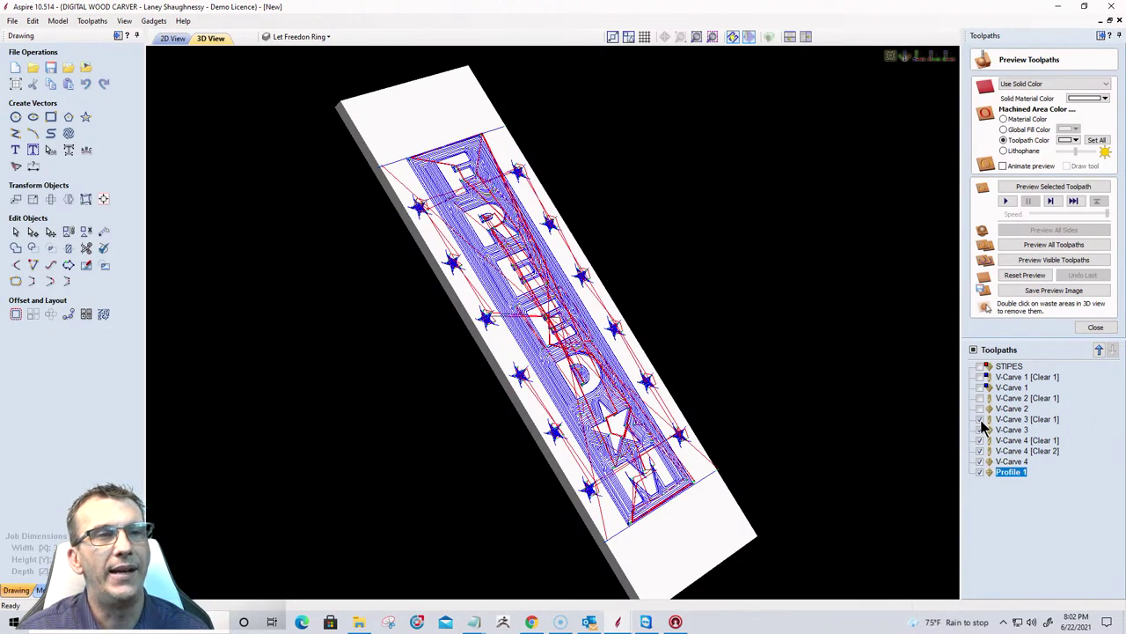
click(981, 409)
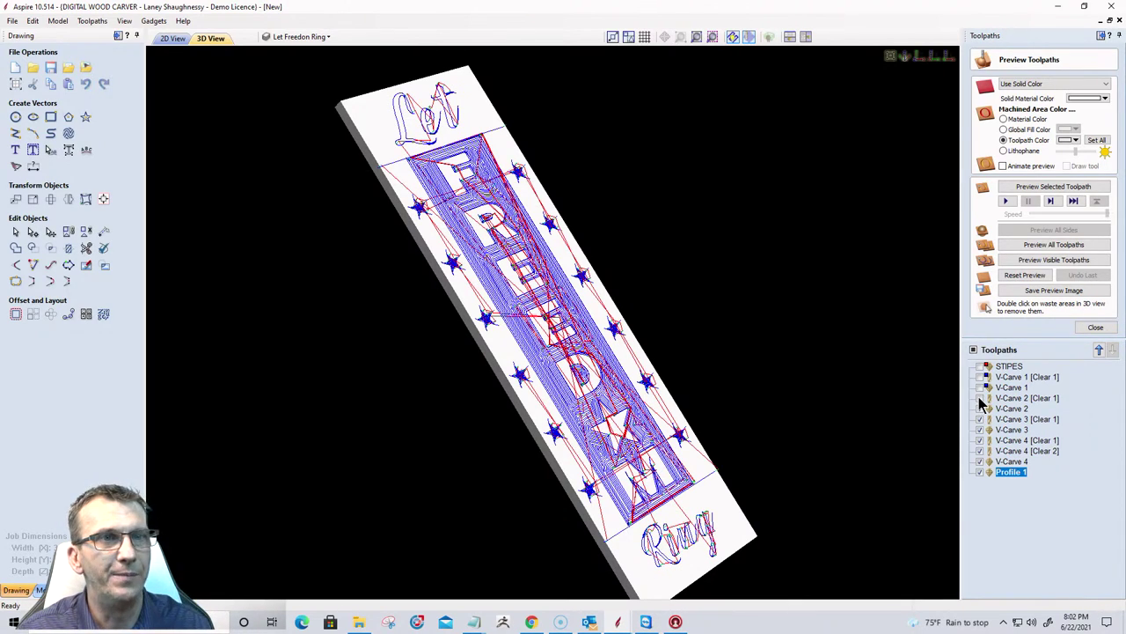
click(980, 398)
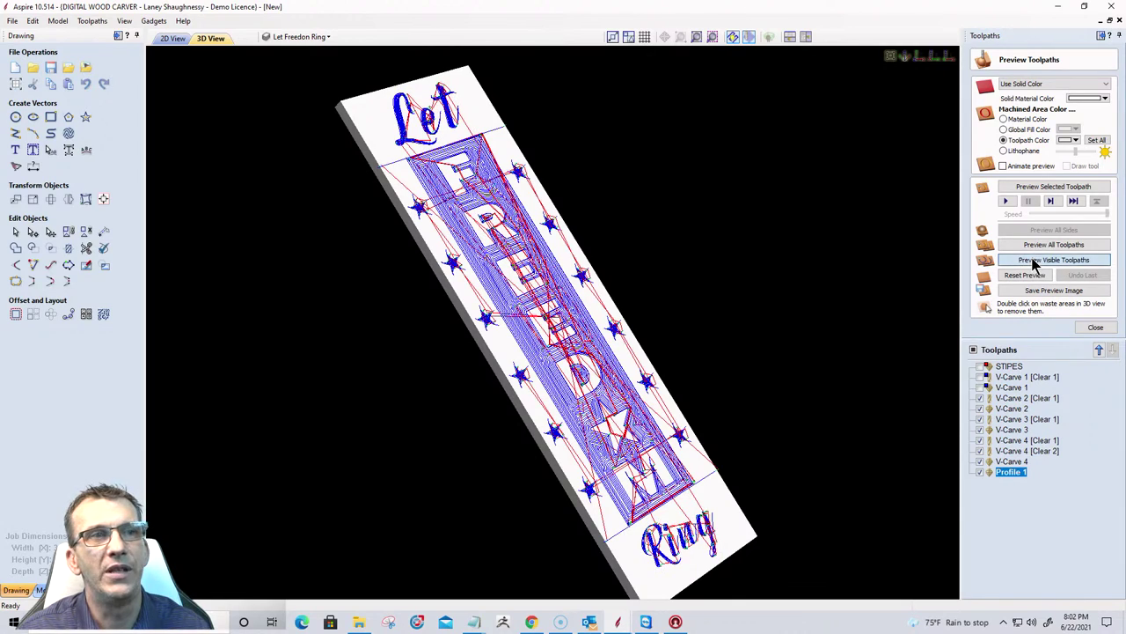
click(1035, 264)
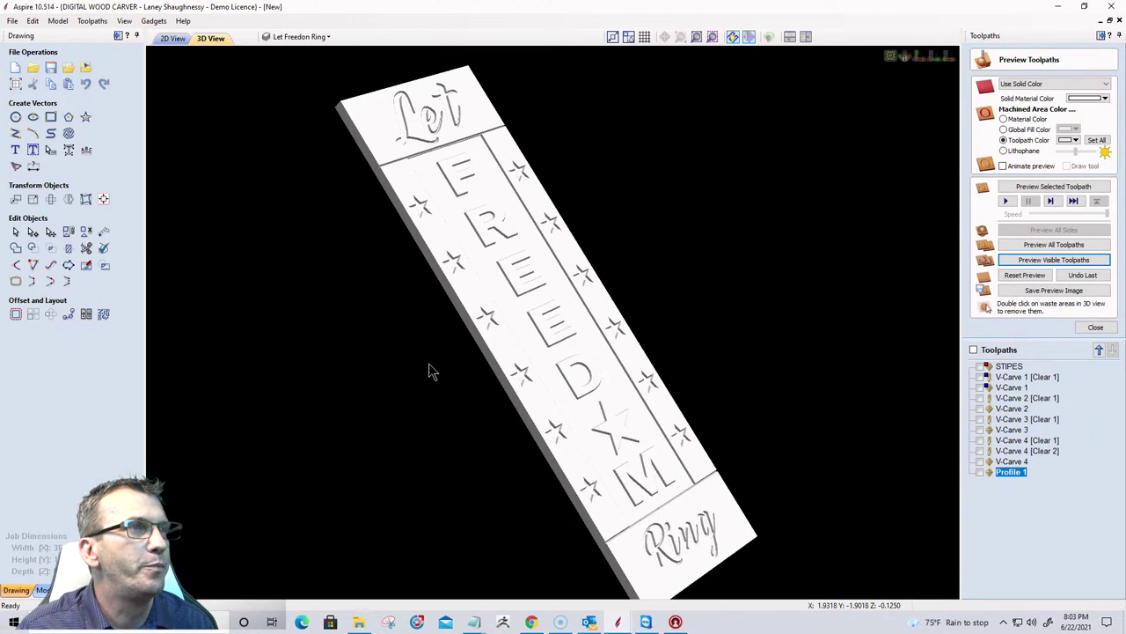
Rotate the preview board nearly upright and select V-Carve 2 [Clear 1].
drag(430, 372, 344, 333)
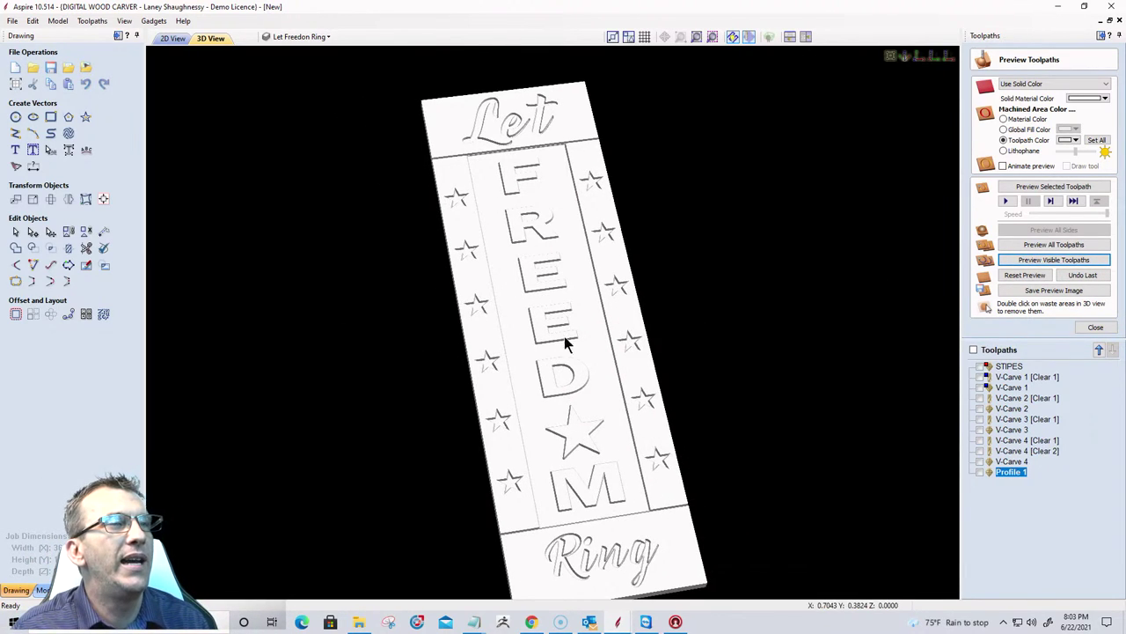
drag(566, 337, 584, 382)
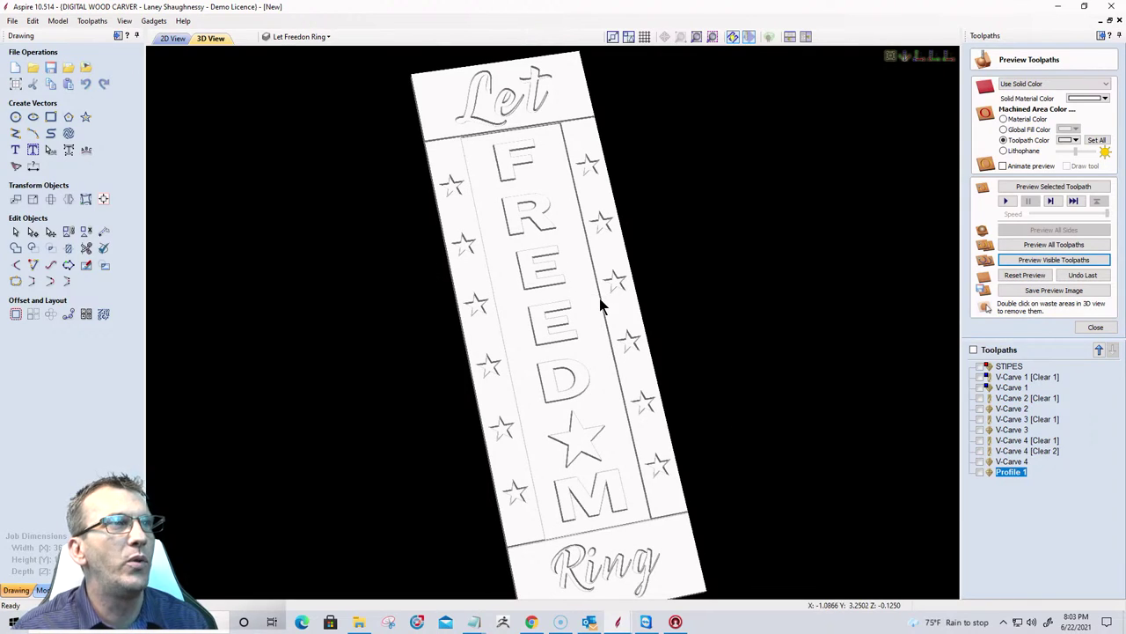
click(1006, 399)
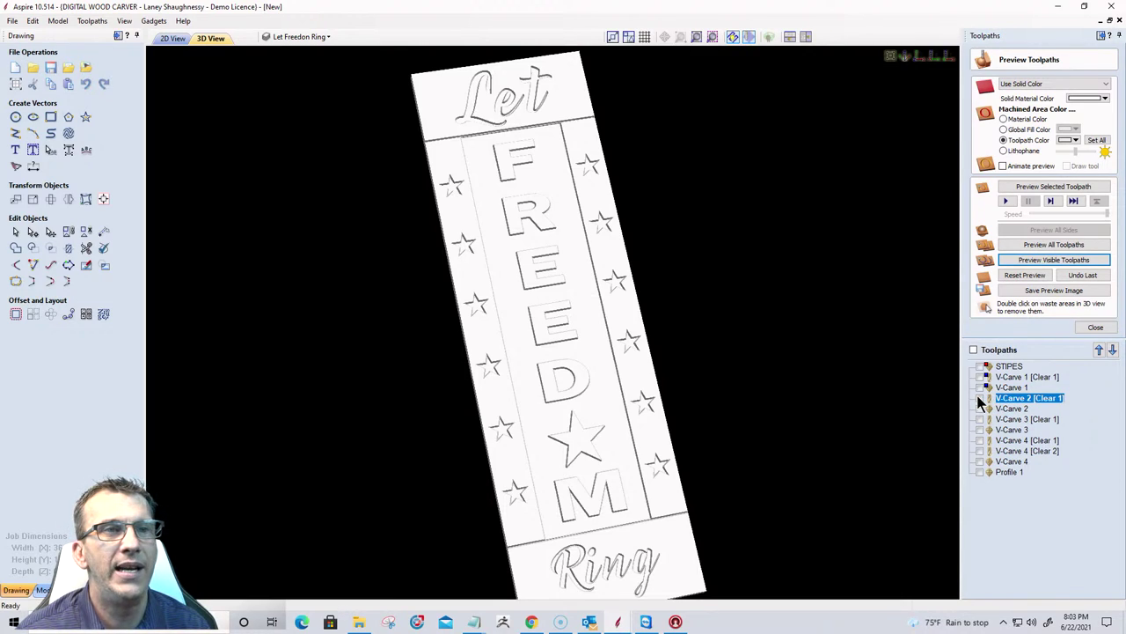
Colour V-Carve 2 [Clear 1] and V-Carve 2 red for the Let and Ring script.
click(1072, 142)
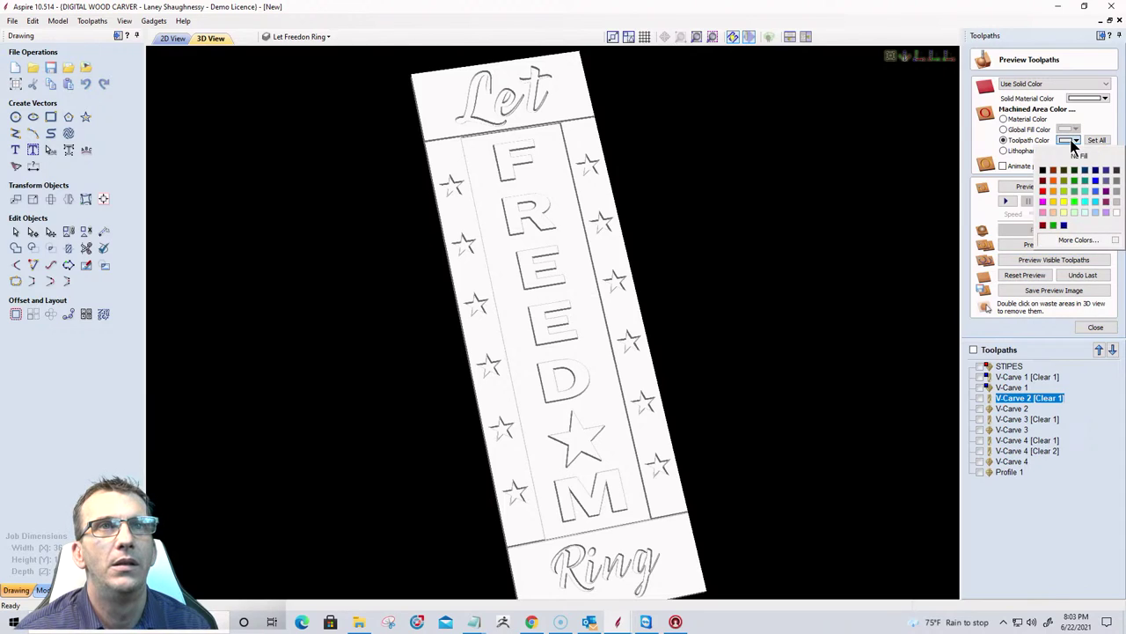
click(1042, 192)
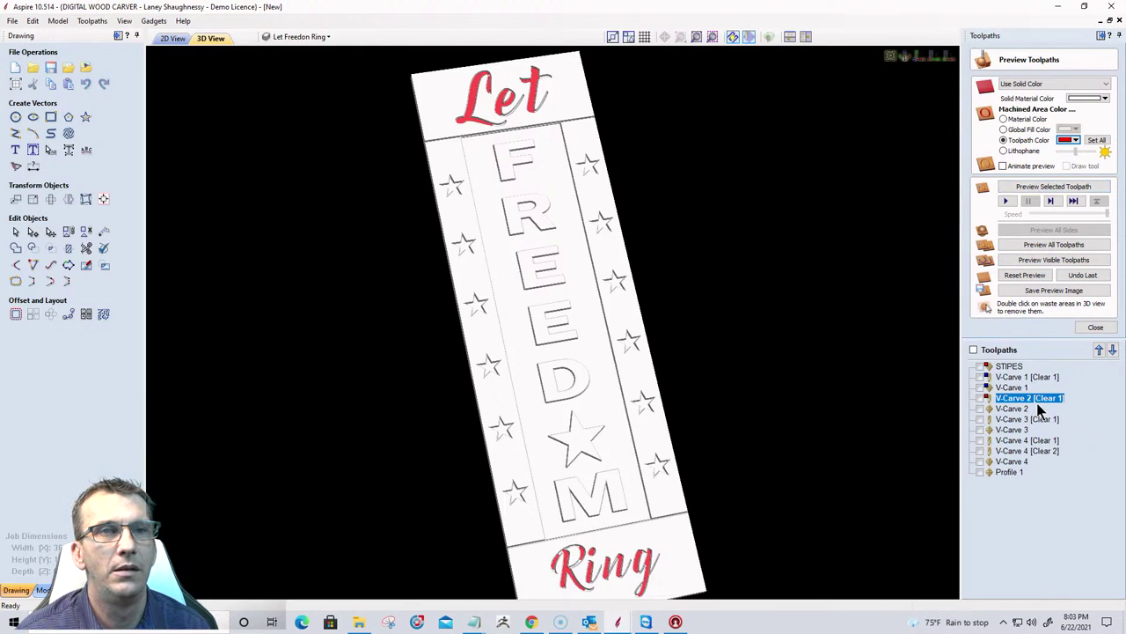
click(1012, 408)
click(1070, 141)
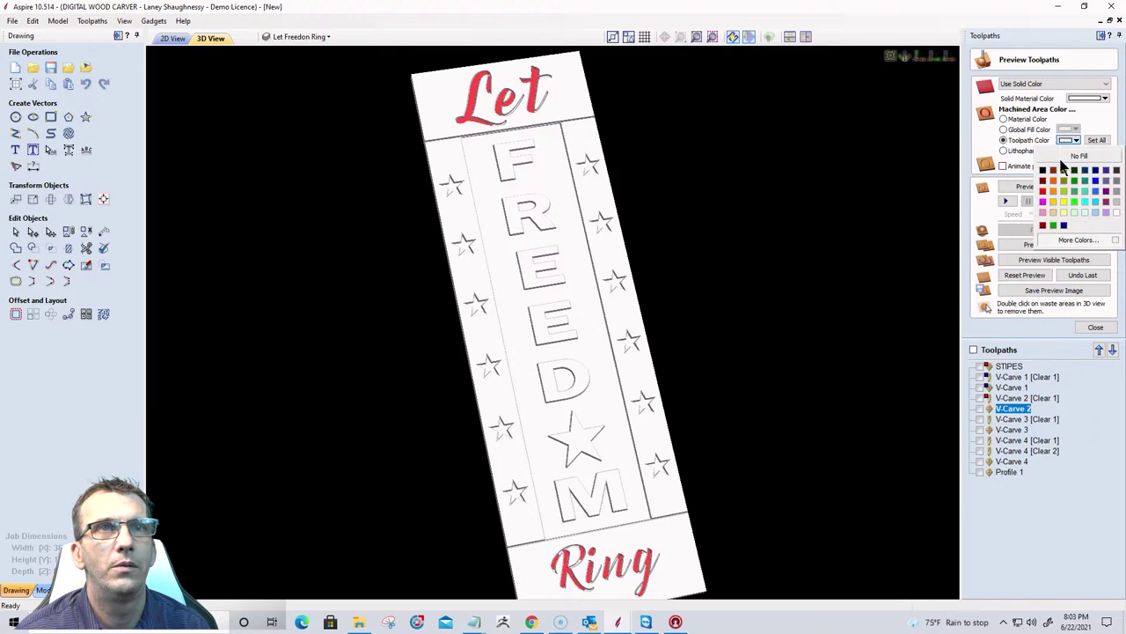
click(1047, 197)
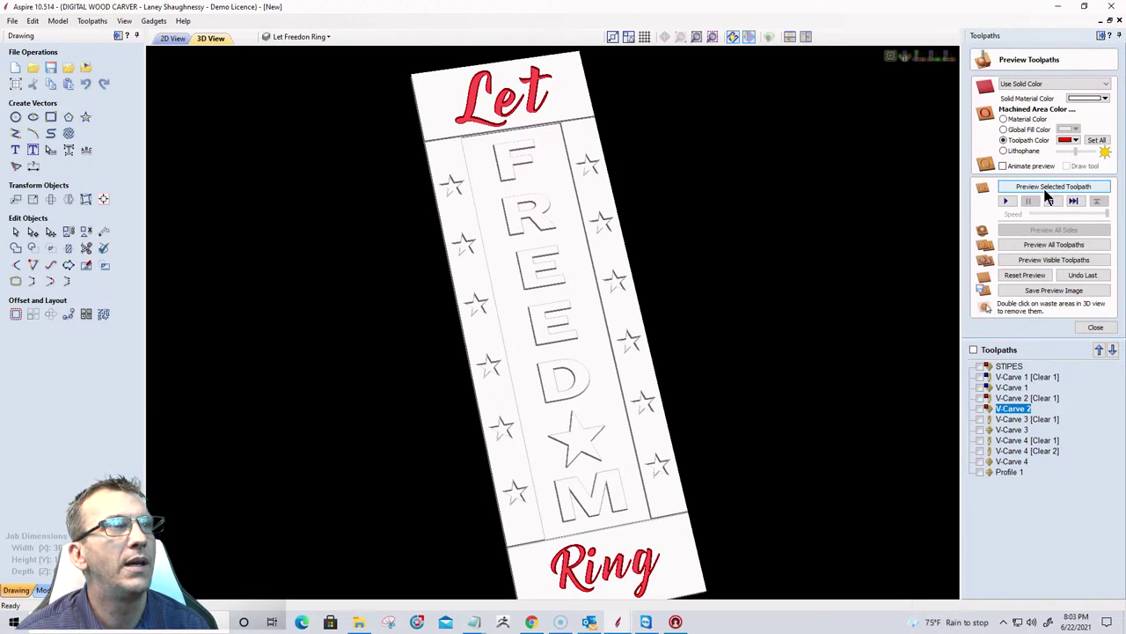
Colour V-Carve 3 [Clear 1] and V-Carve 3 blue for the stars.
click(1014, 420)
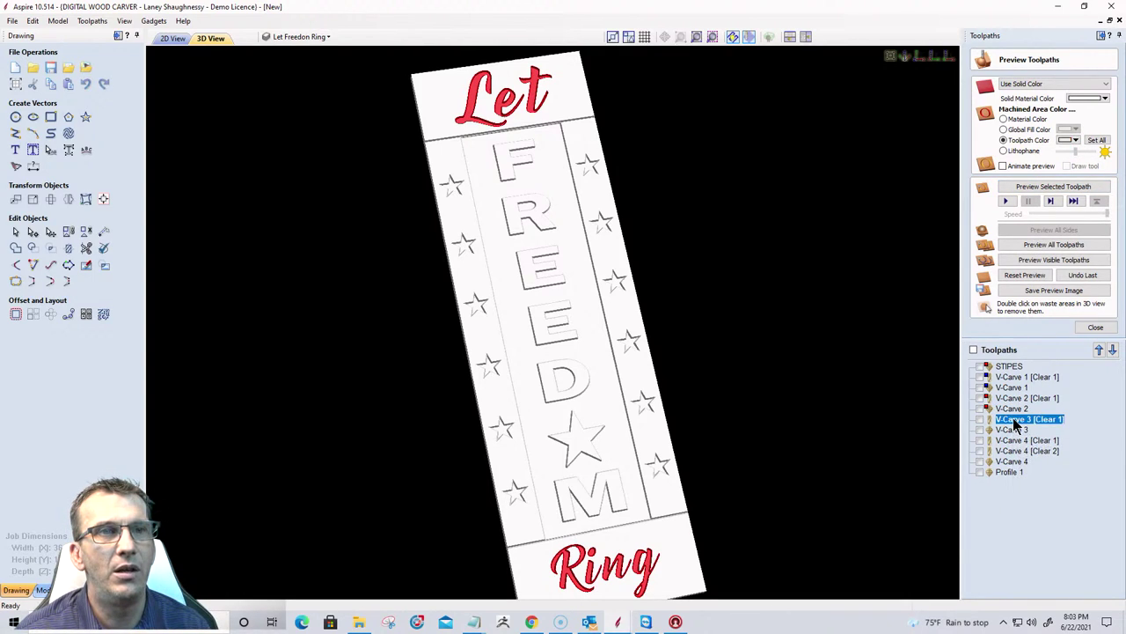
click(1067, 141)
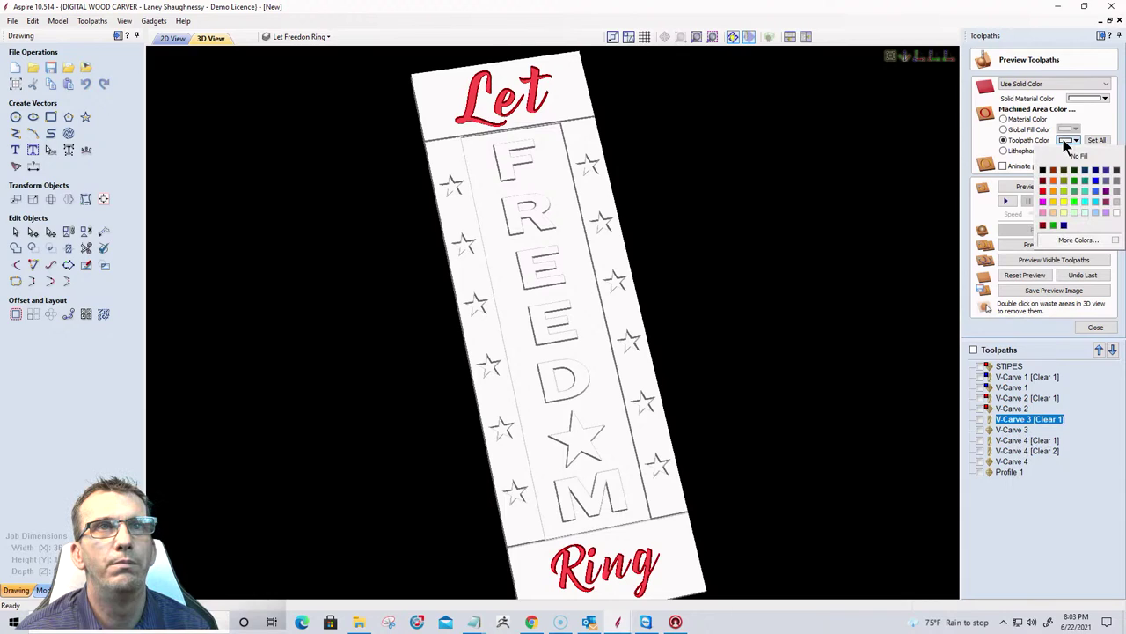
click(1096, 180)
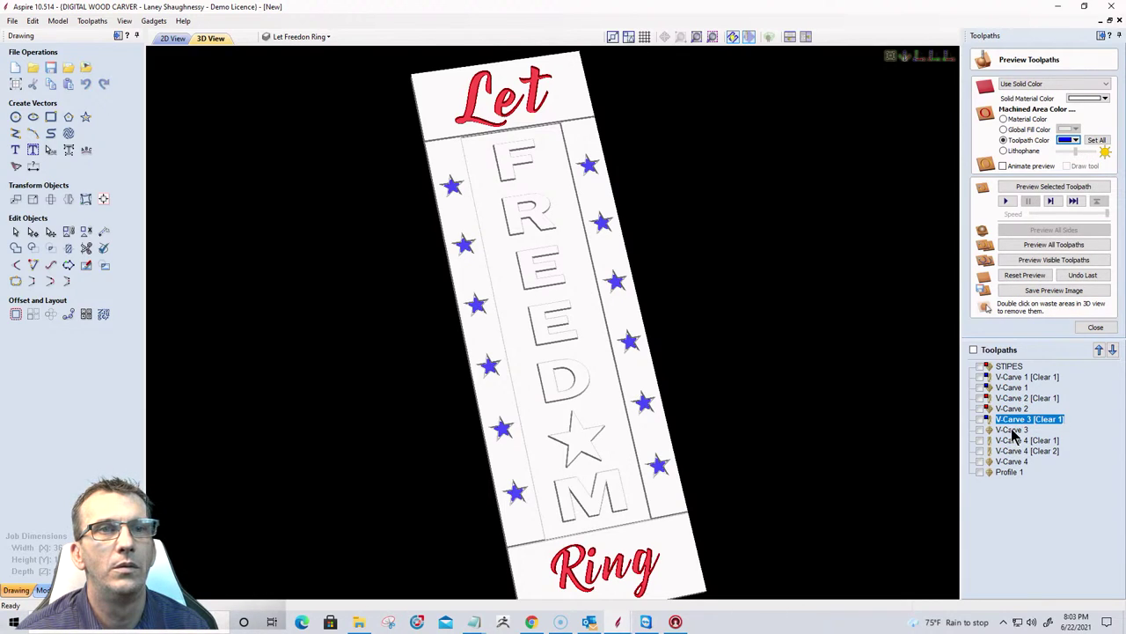
click(1012, 430)
click(1075, 140)
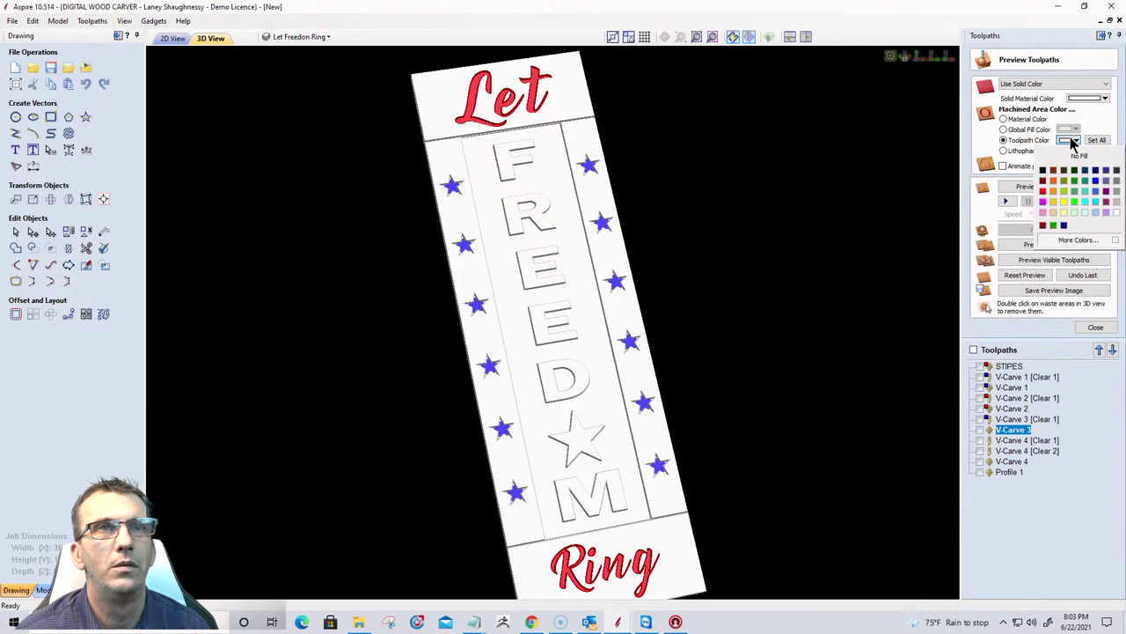
click(1096, 182)
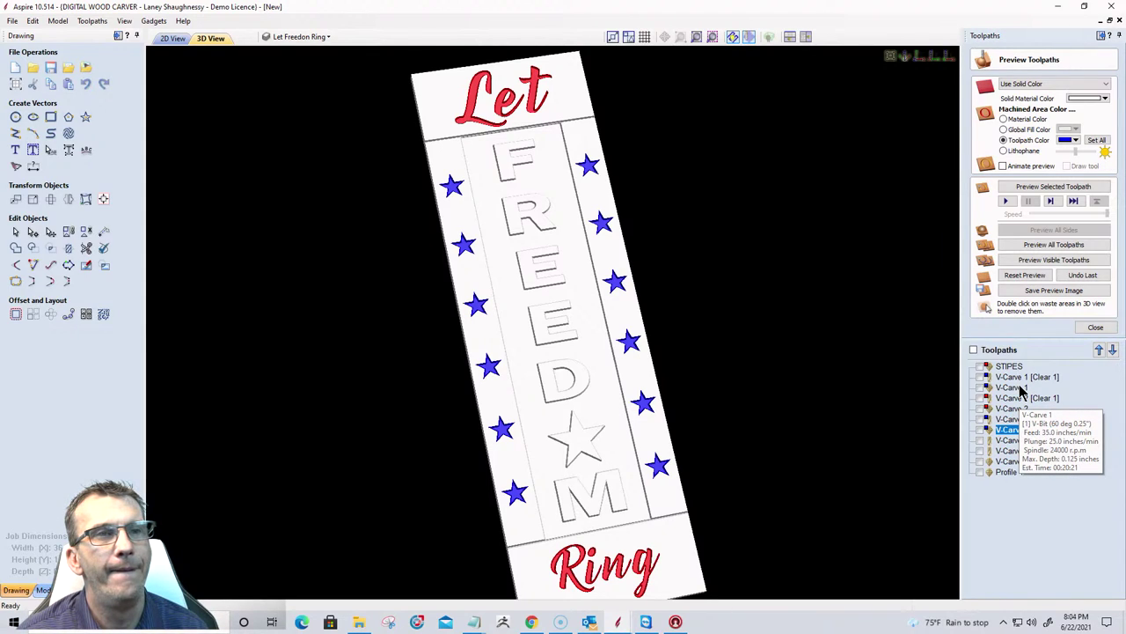
Colour V-Carve 4 [Clear 1], [Clear 2] and V-Carve 4 blue.
click(1011, 442)
click(1075, 141)
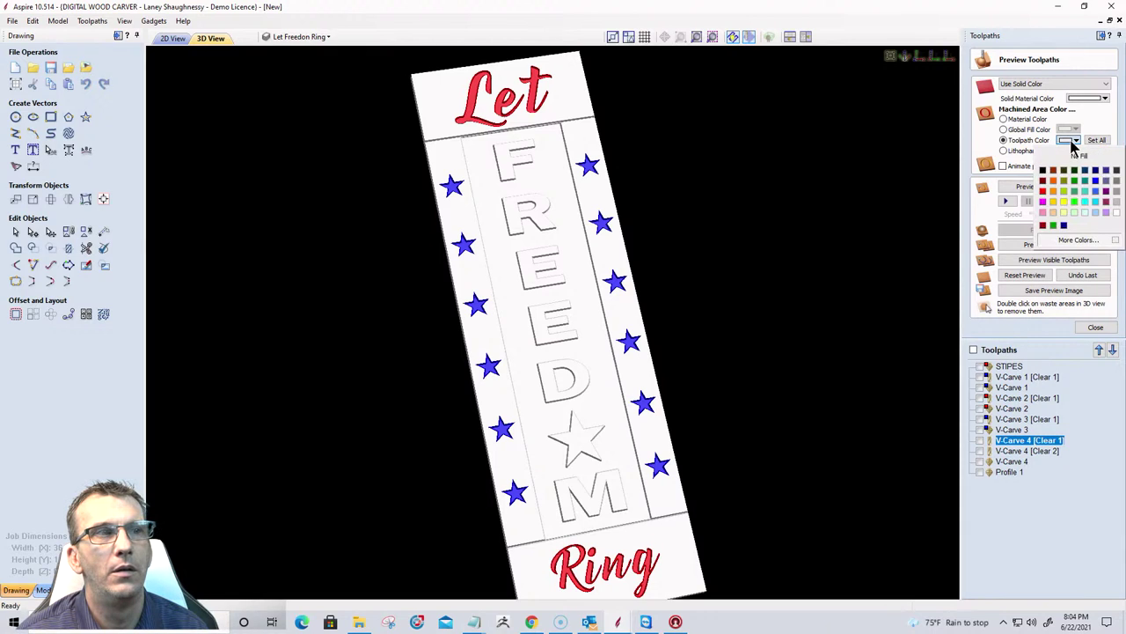
click(1095, 180)
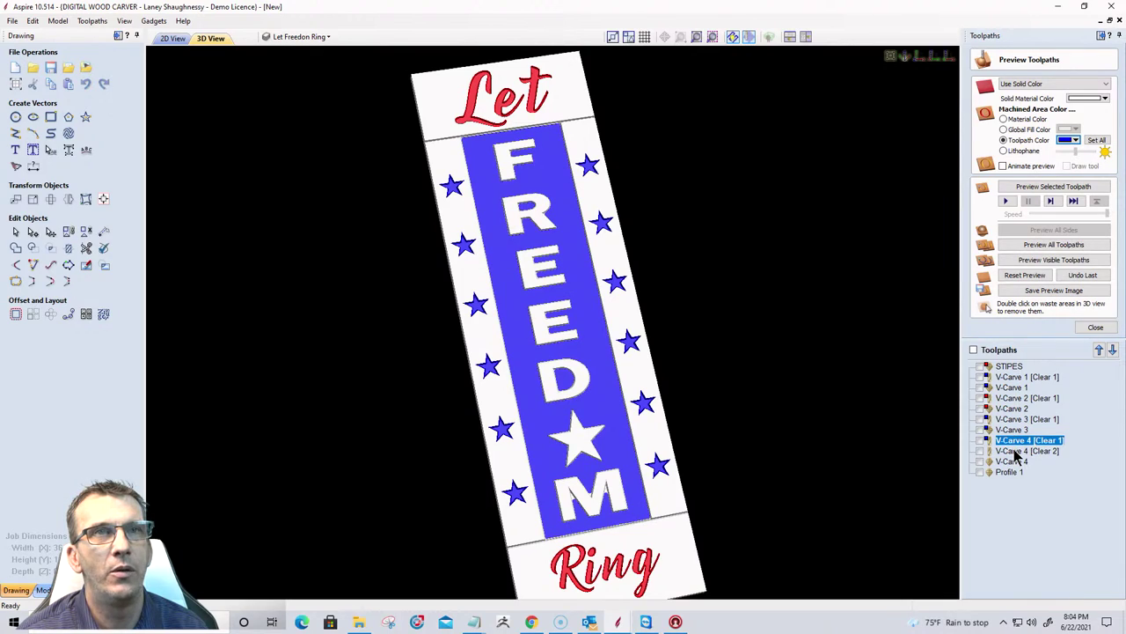
click(1021, 452)
click(1074, 143)
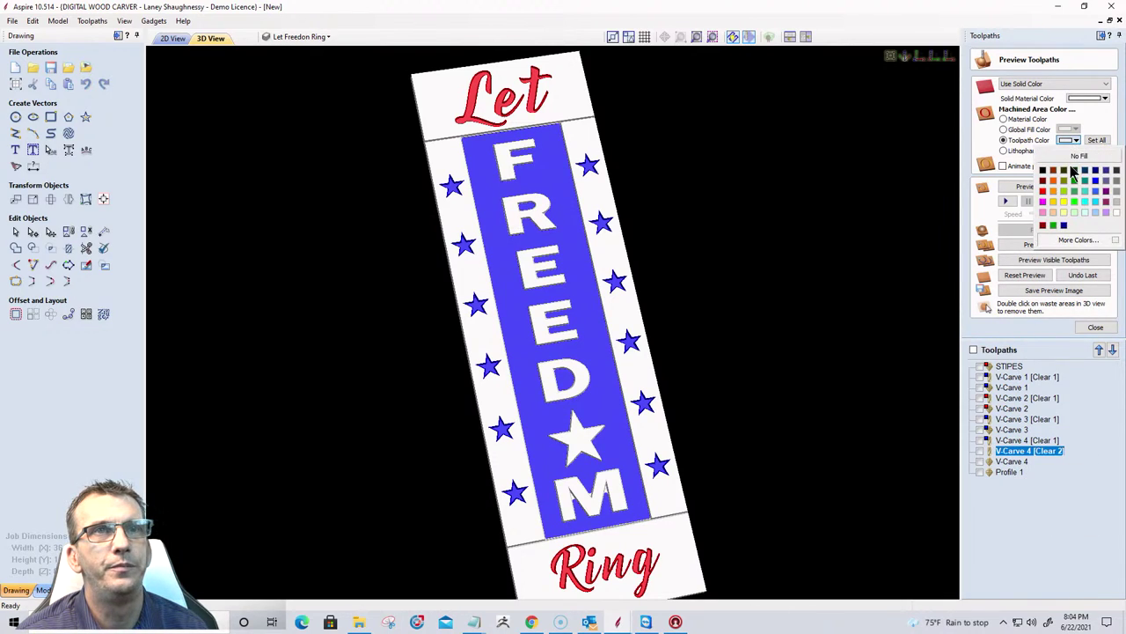
click(1095, 181)
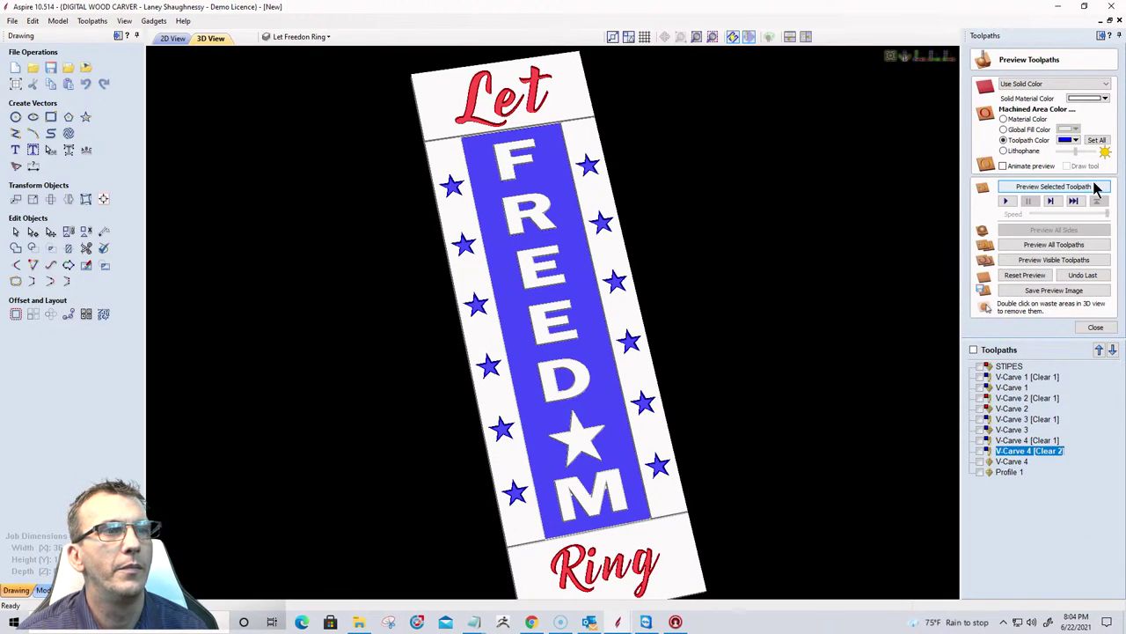
click(1012, 463)
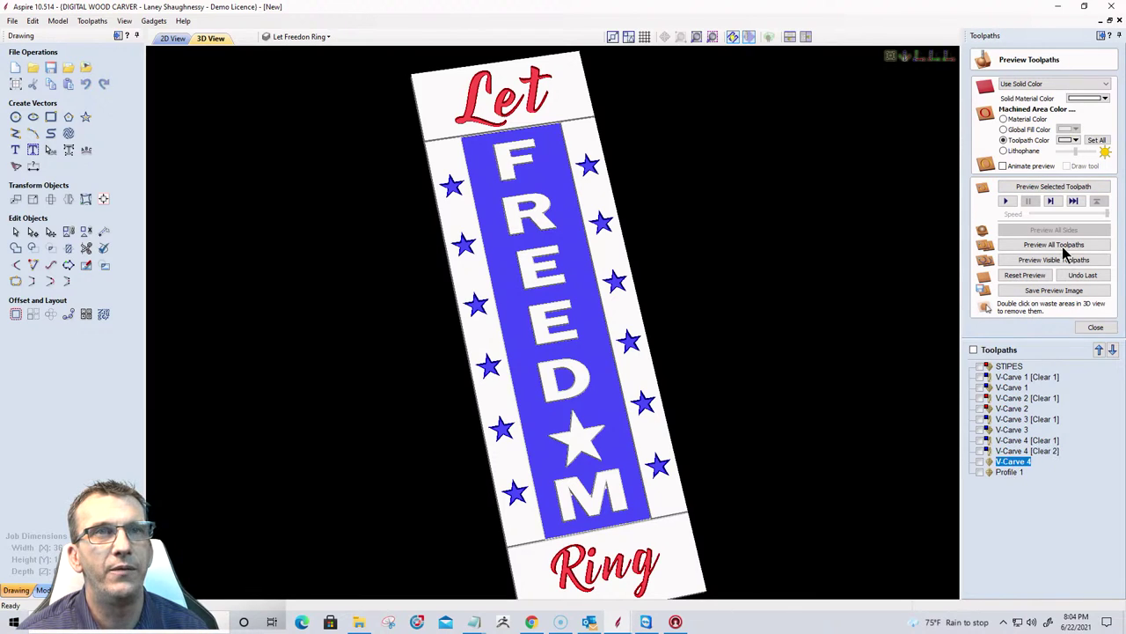
click(1074, 141)
click(1095, 180)
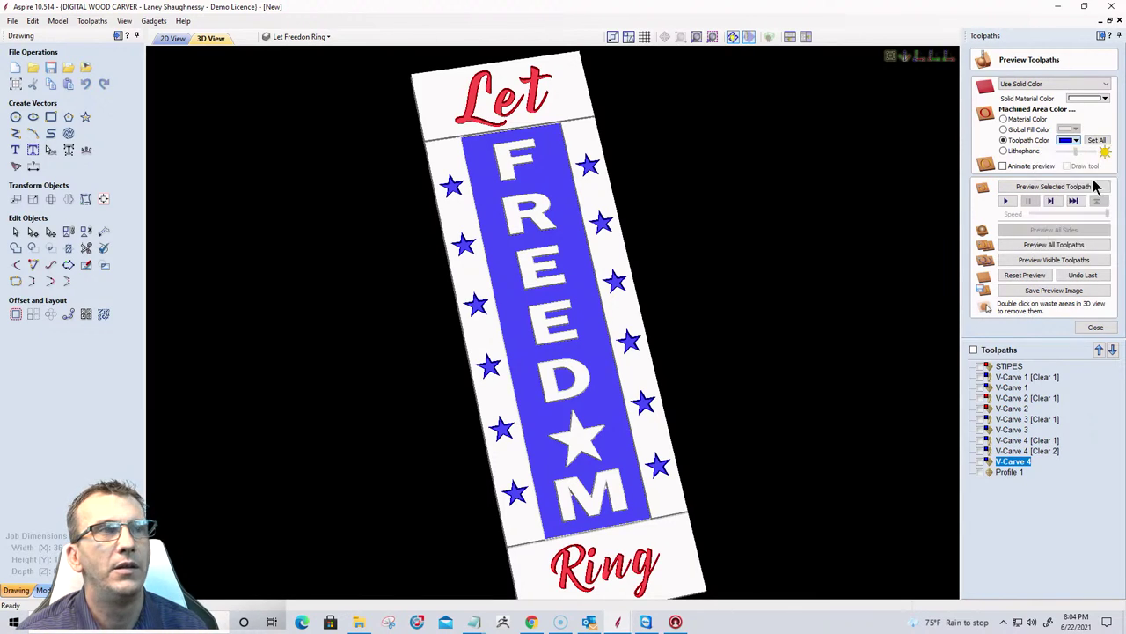
Orbit the 3D view into a diagonal tilt and zoom closer to the sign.
drag(596, 377, 766, 352)
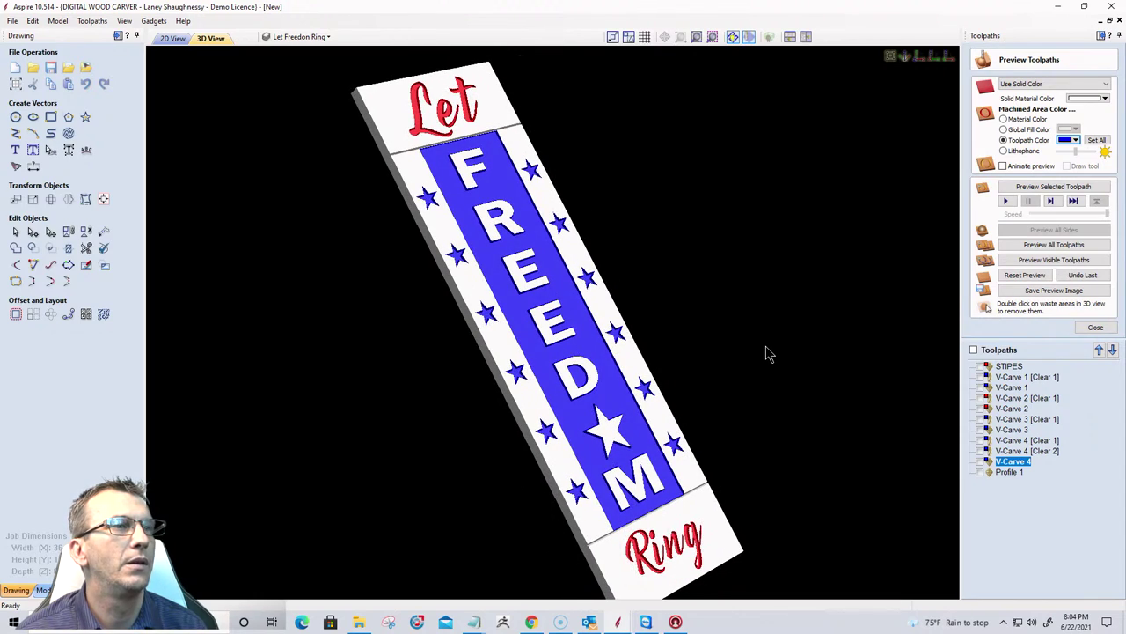
drag(539, 342, 322, 357)
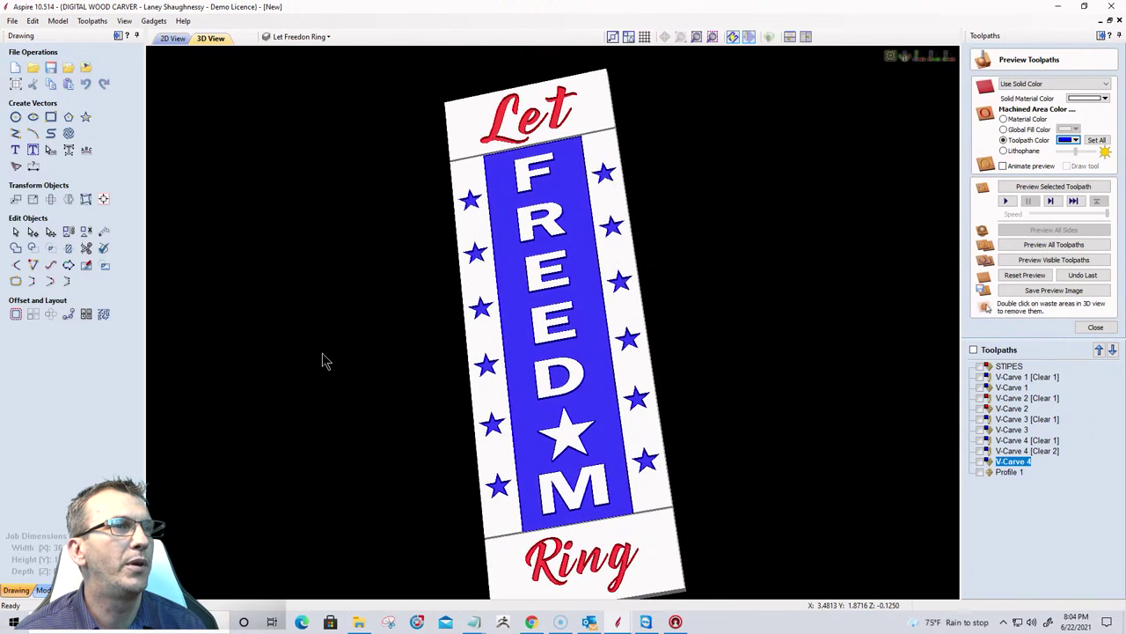
drag(491, 360, 493, 290)
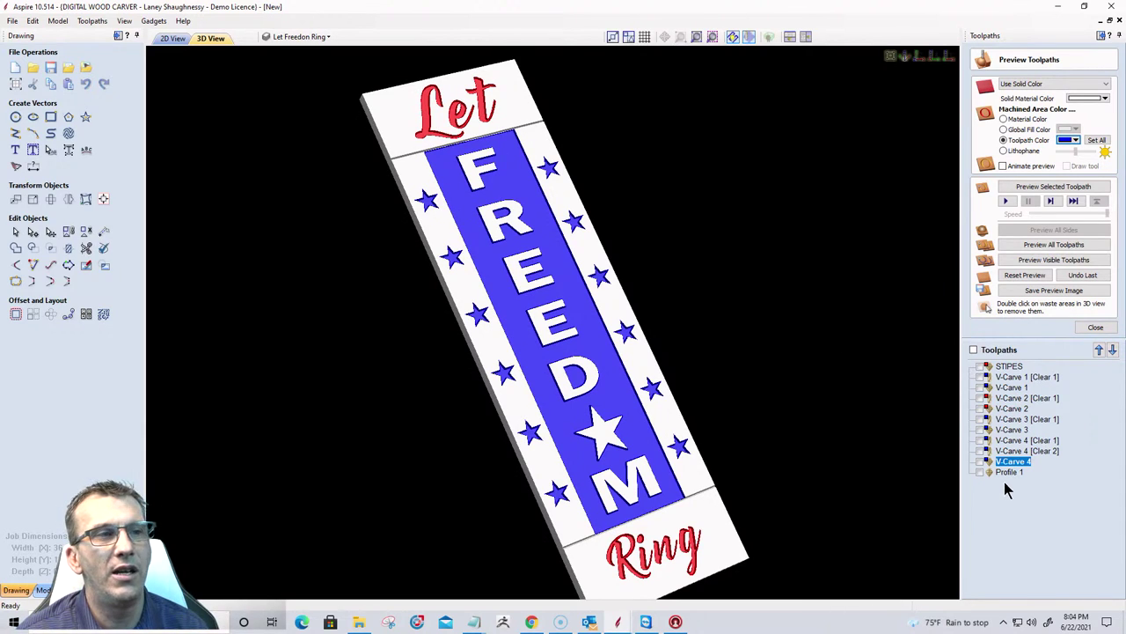
scroll(560, 567, up, 6)
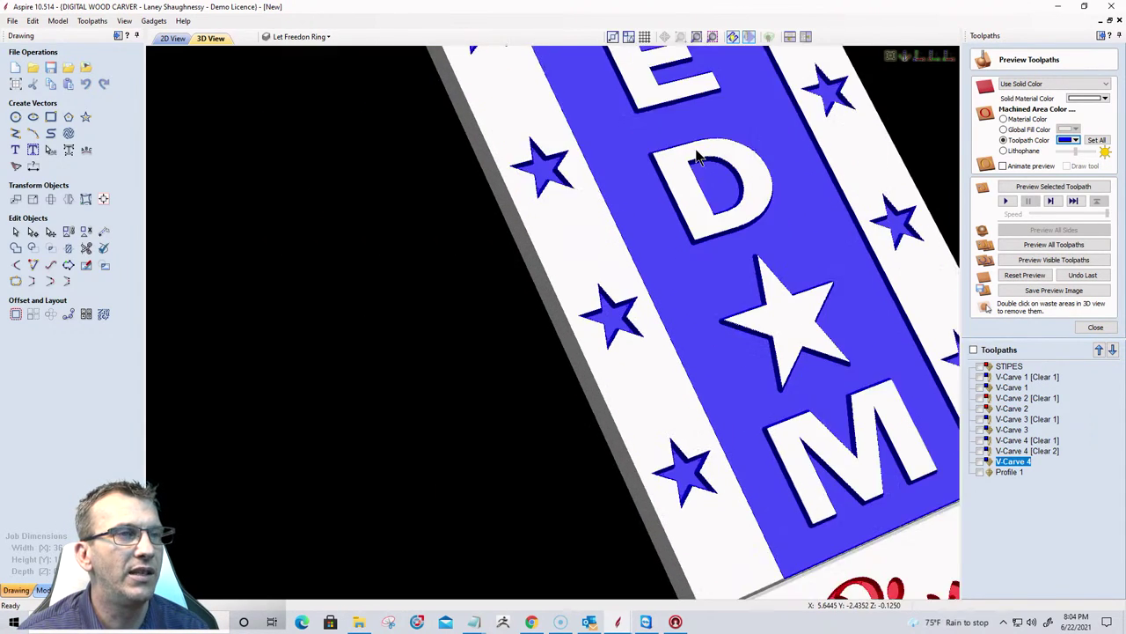
scroll(709, 217, up, 6)
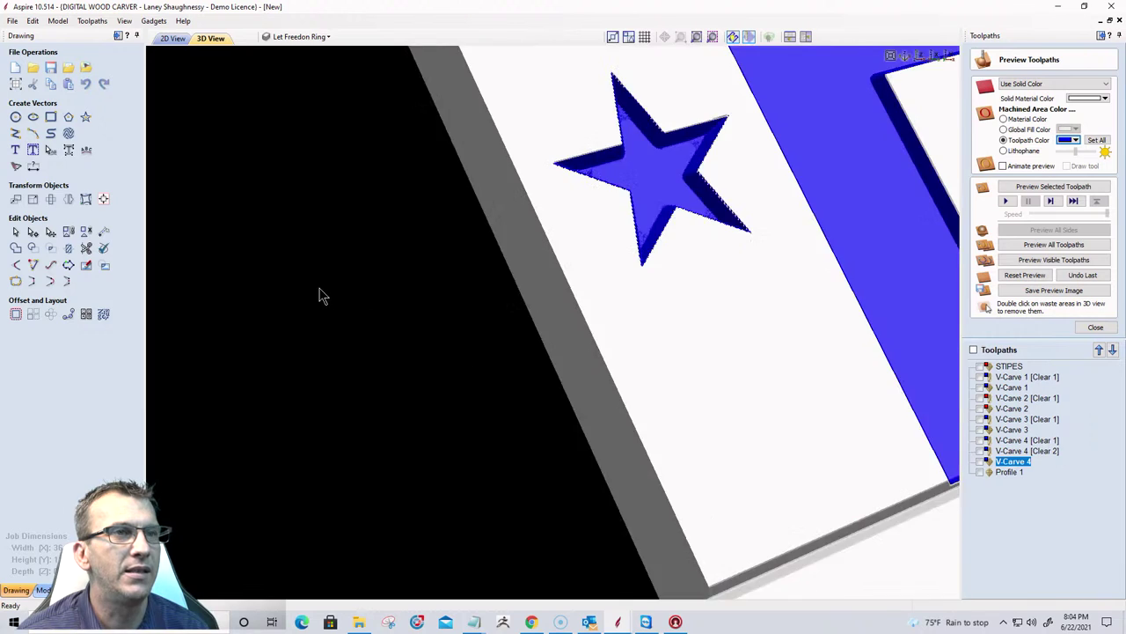
scroll(518, 489, down, 3)
scroll(546, 476, up, 4)
scroll(395, 352, up, 3)
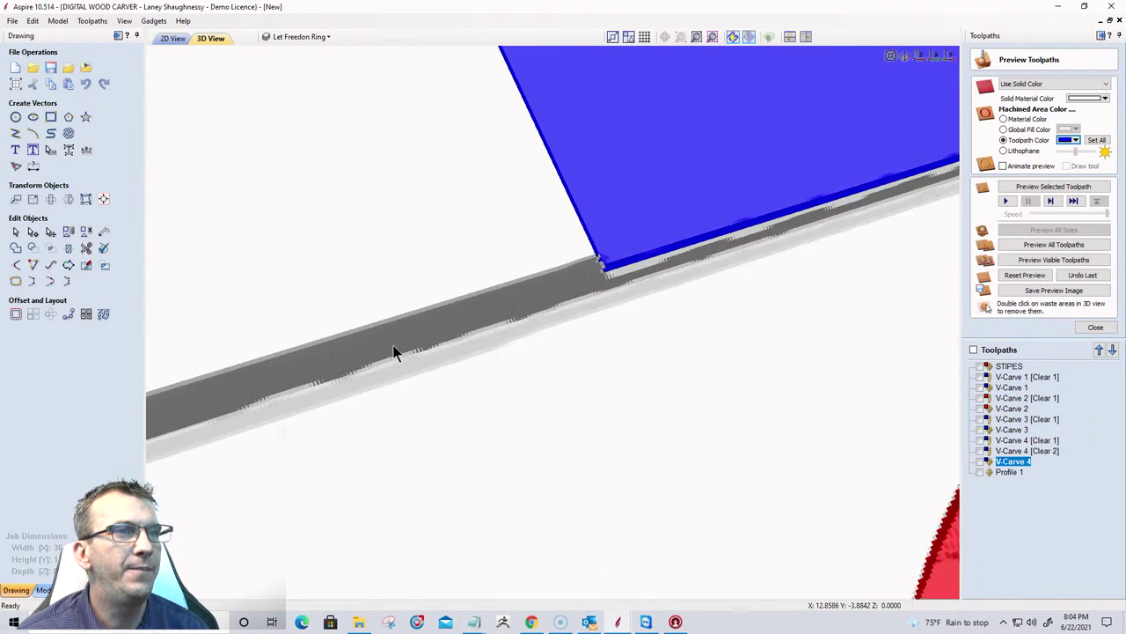
Set the machined area to Material Color and inspect the Ring lettering close up.
click(1003, 118)
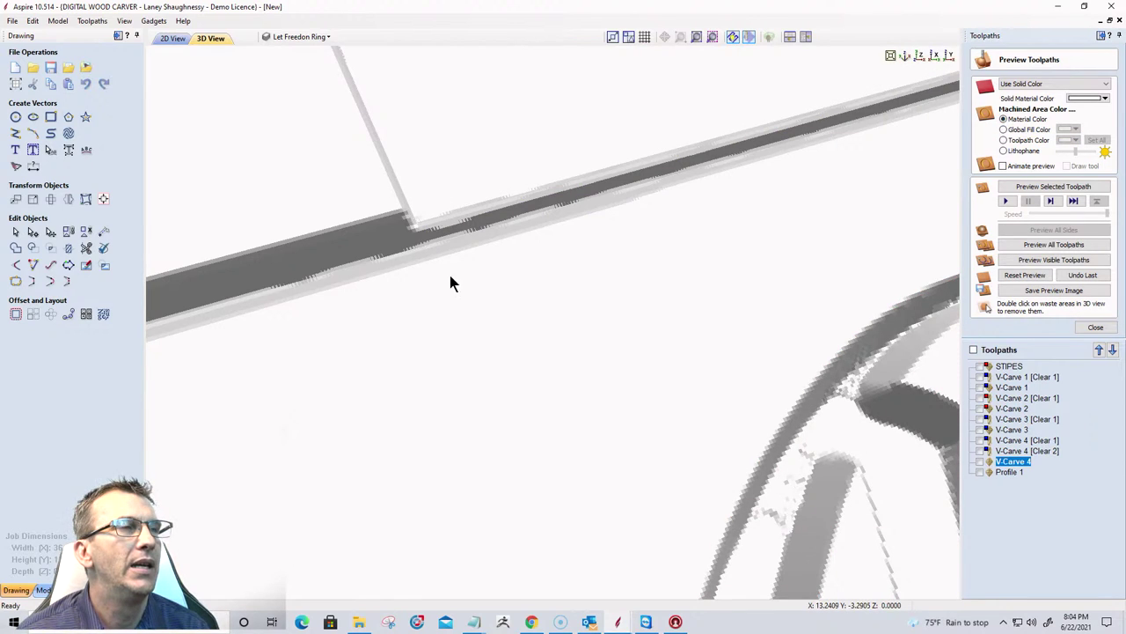
drag(561, 378, 609, 428)
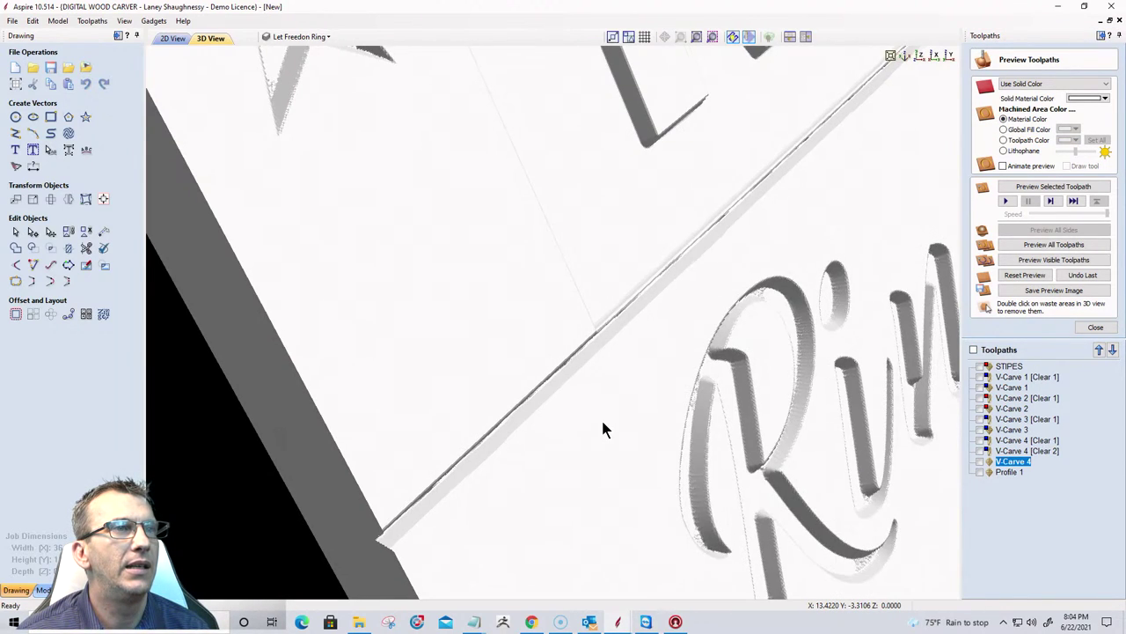
scroll(616, 418, up, 1)
scroll(581, 308, down, 2)
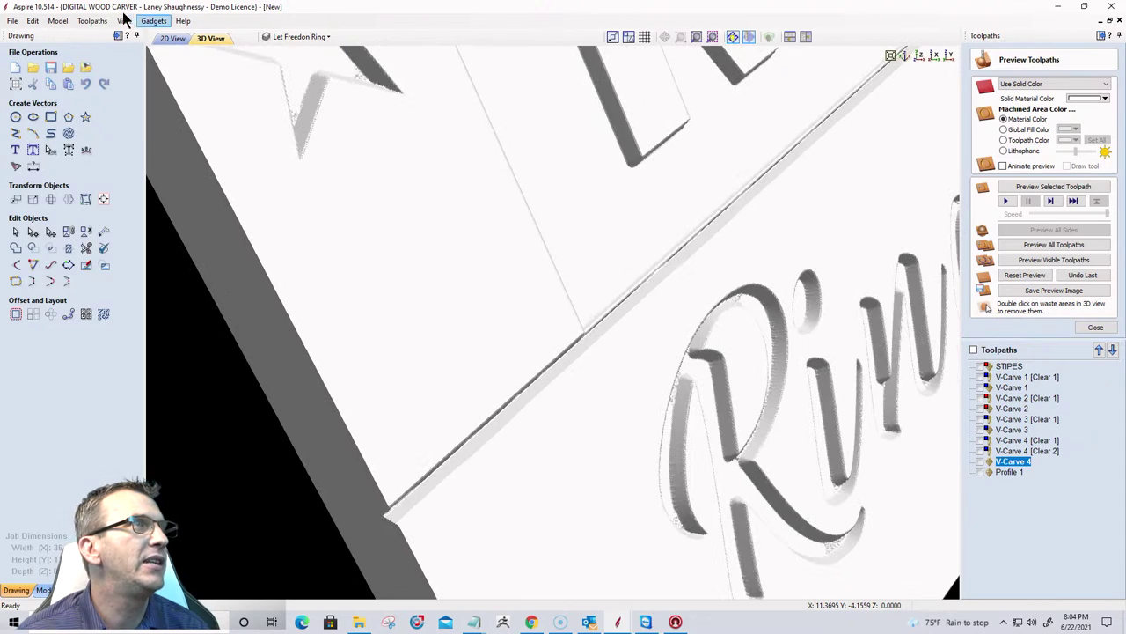
click(81, 24)
mouse_move(125, 77)
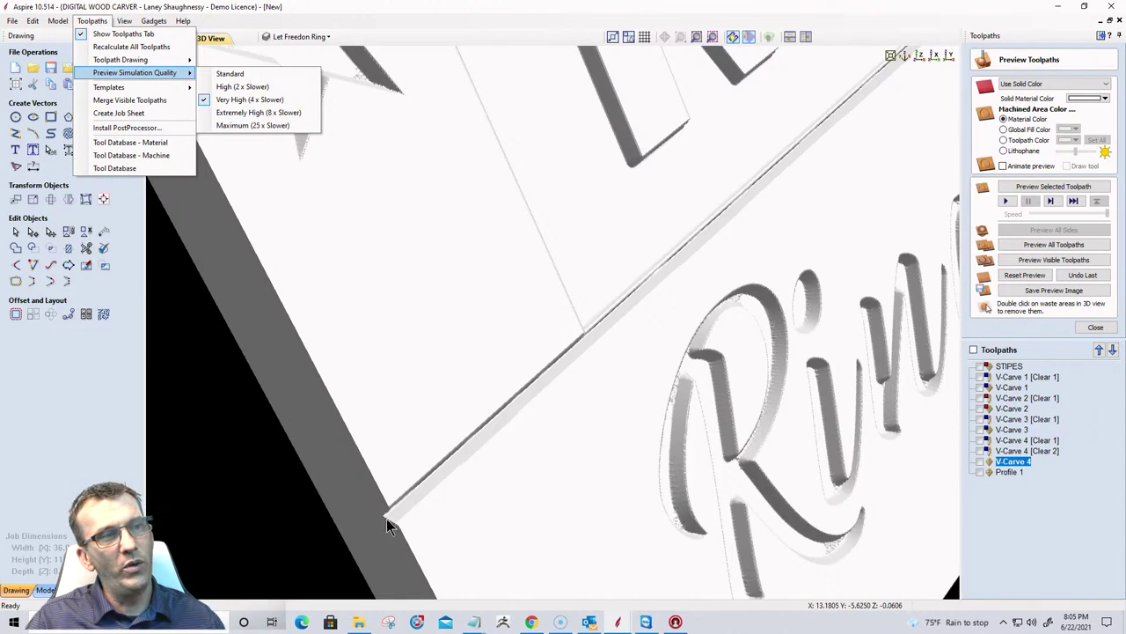
click(617, 305)
mouse_move(617, 305)
mouse_down()
mouse_move(671, 254)
mouse_move(626, 313)
mouse_up()
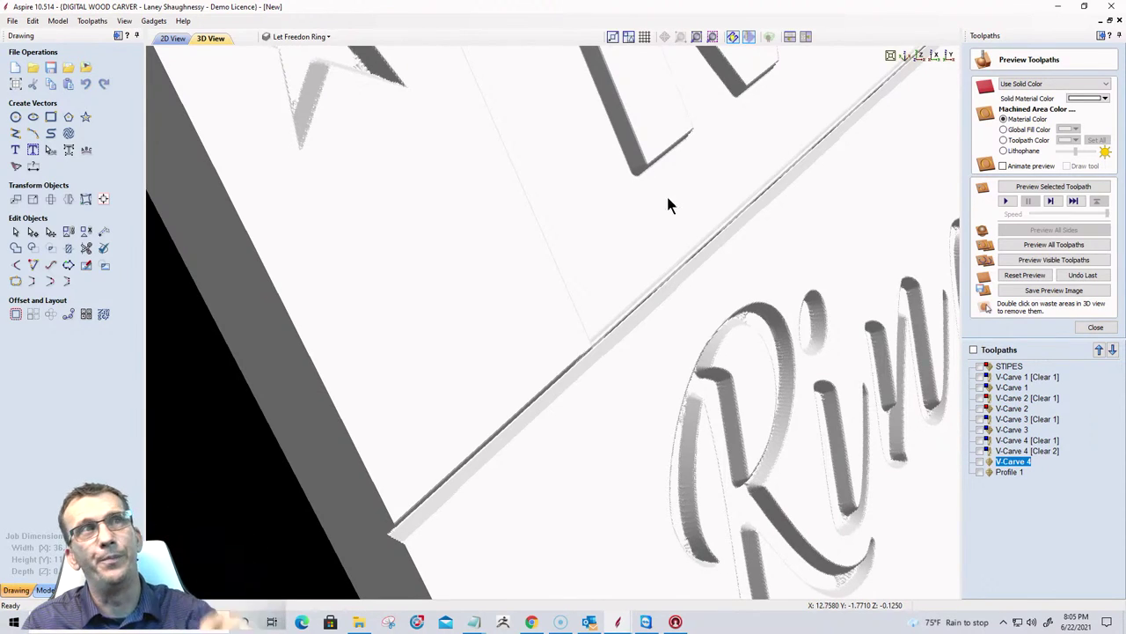
In the 2D View, show the Profile 1 and V-Carve 4 [Clear 2] toolpaths.
click(173, 39)
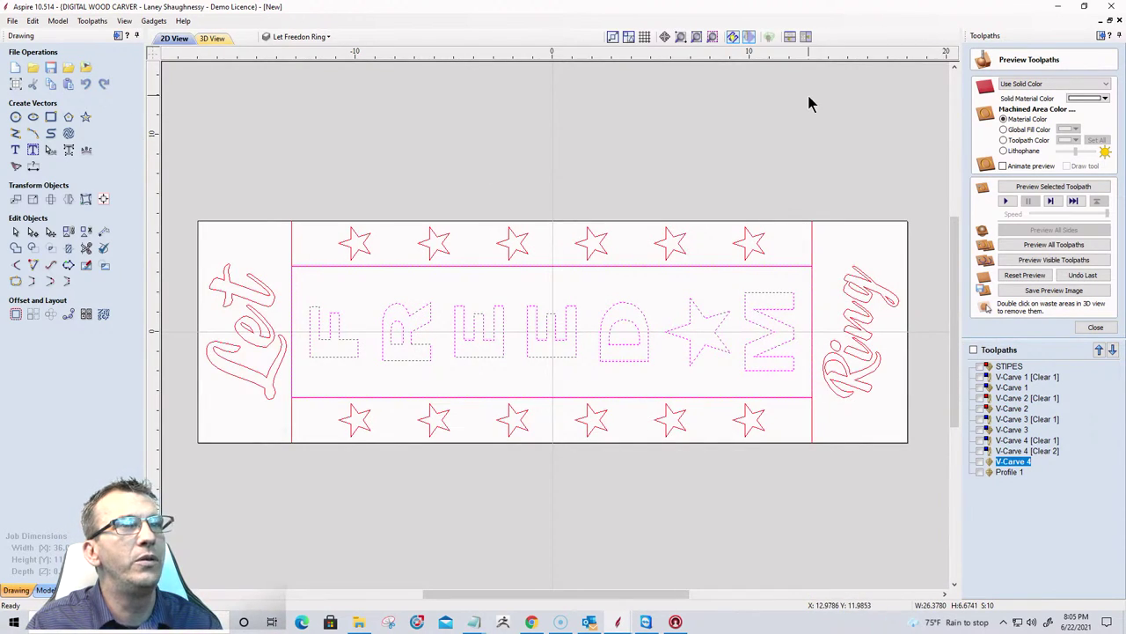
click(980, 461)
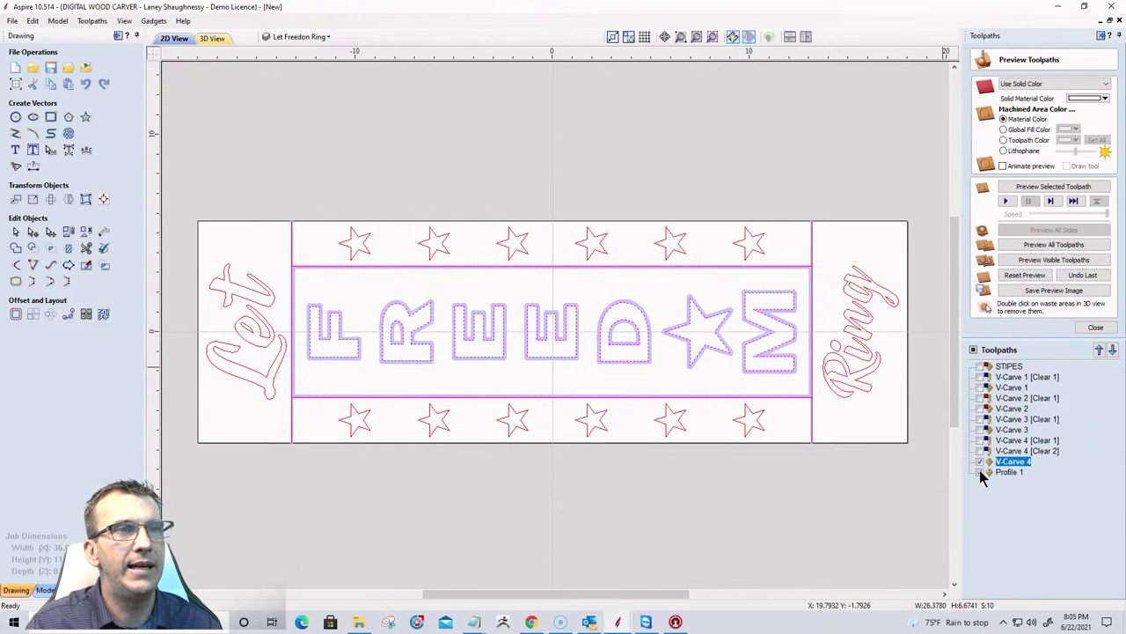
click(980, 471)
click(980, 461)
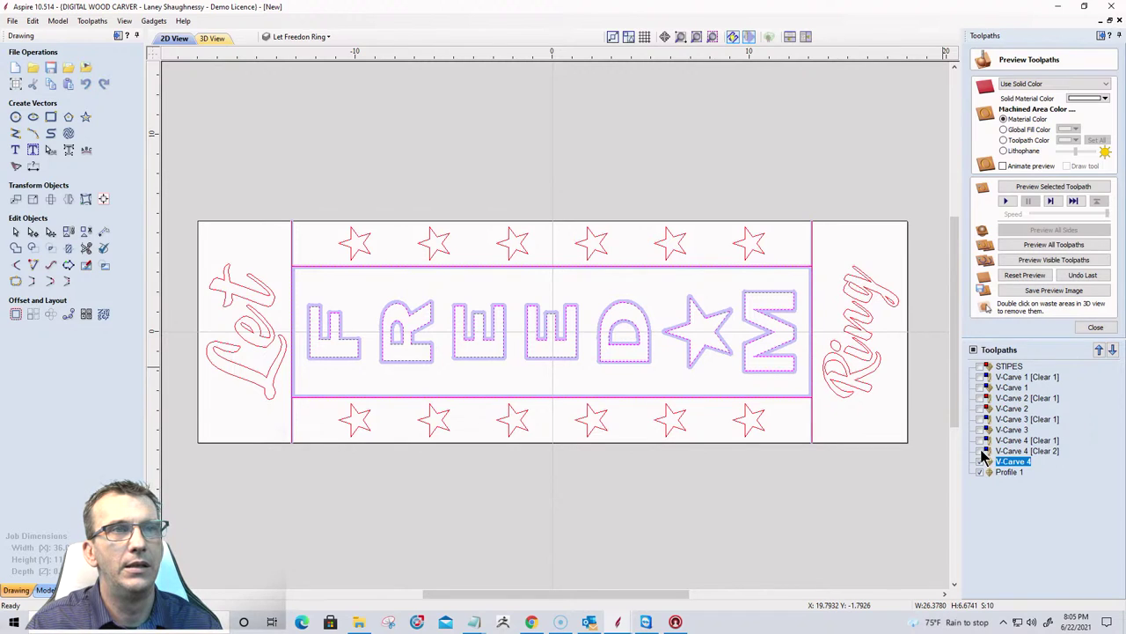
click(979, 461)
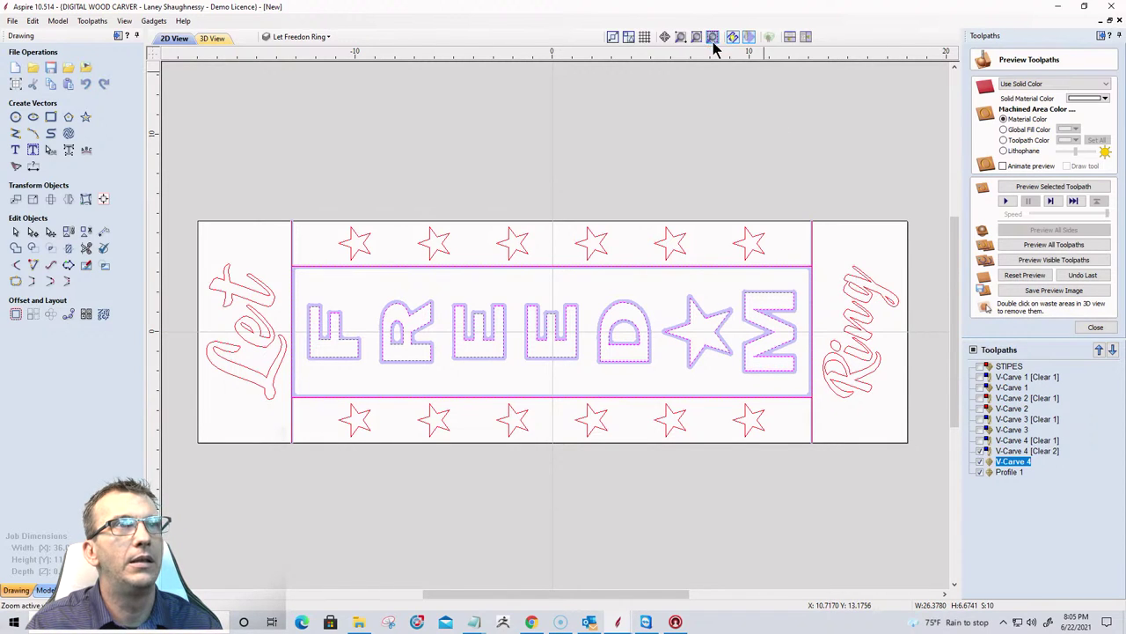
Zoom into the layout and reopen Profile 1's toolpath settings.
scroll(817, 390, up, 2)
scroll(817, 390, up, 1)
scroll(858, 493, up, 3)
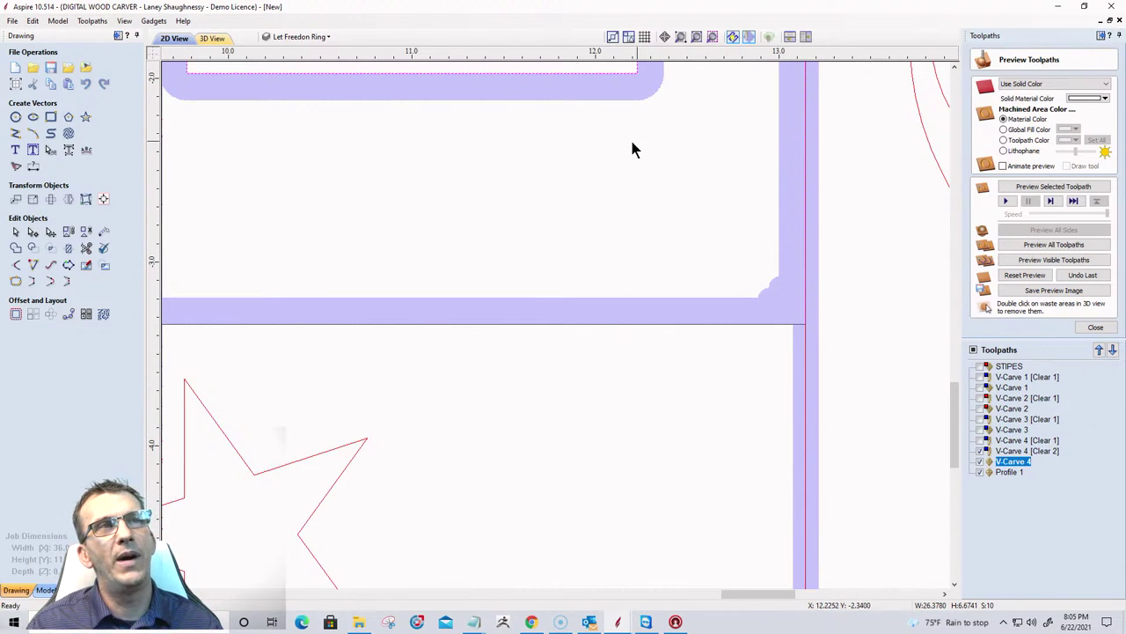
scroll(727, 200, down, 5)
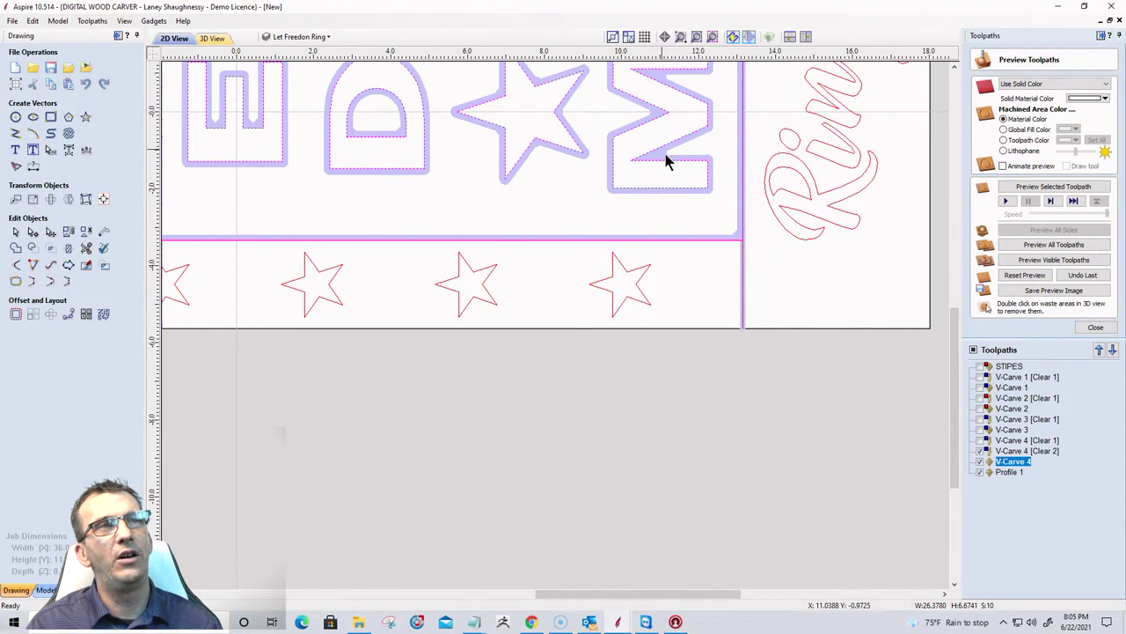
scroll(730, 226, up, 4)
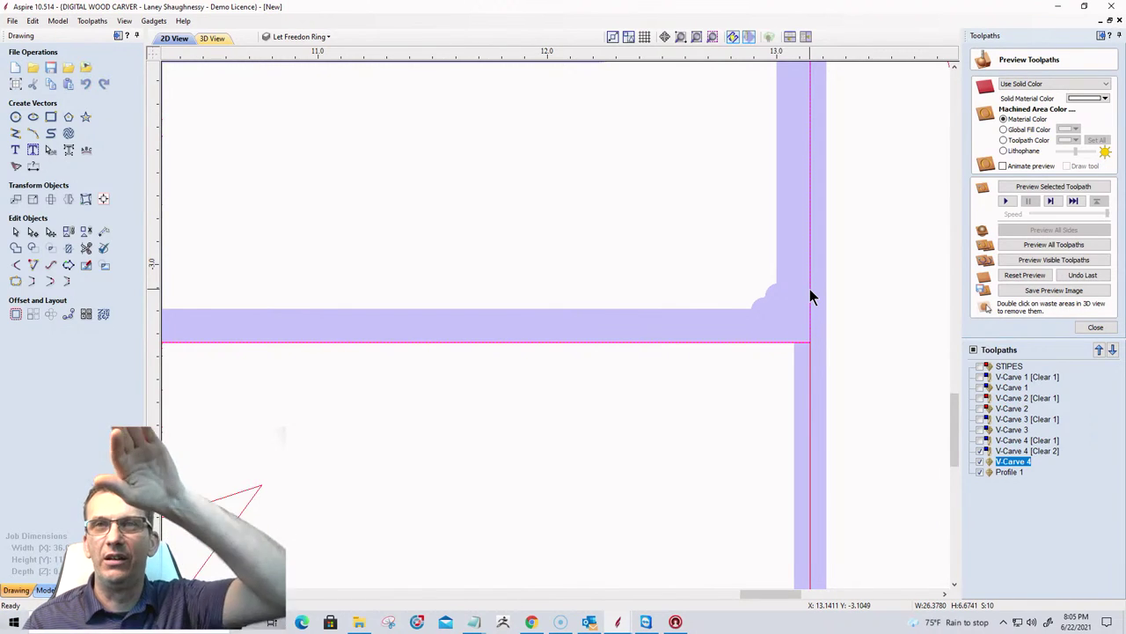
scroll(810, 291, down, 4)
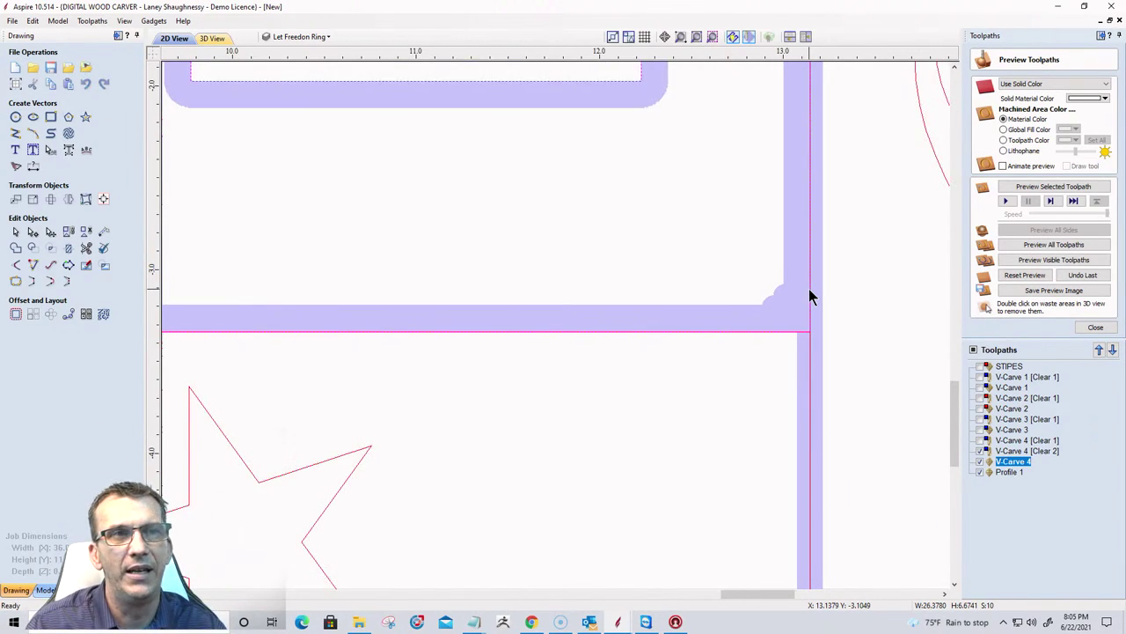
double_click(1004, 471)
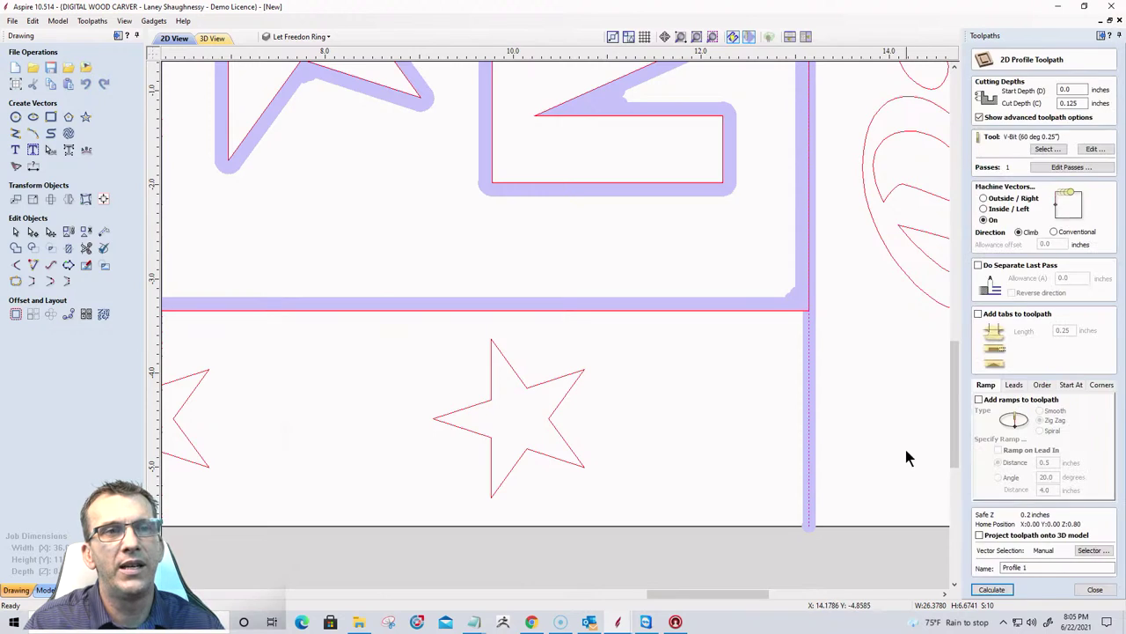
Compare Outside/Right, Inside/Left and On, then set Profile 1 to machine Inside / Left.
scroll(889, 413, down, 5)
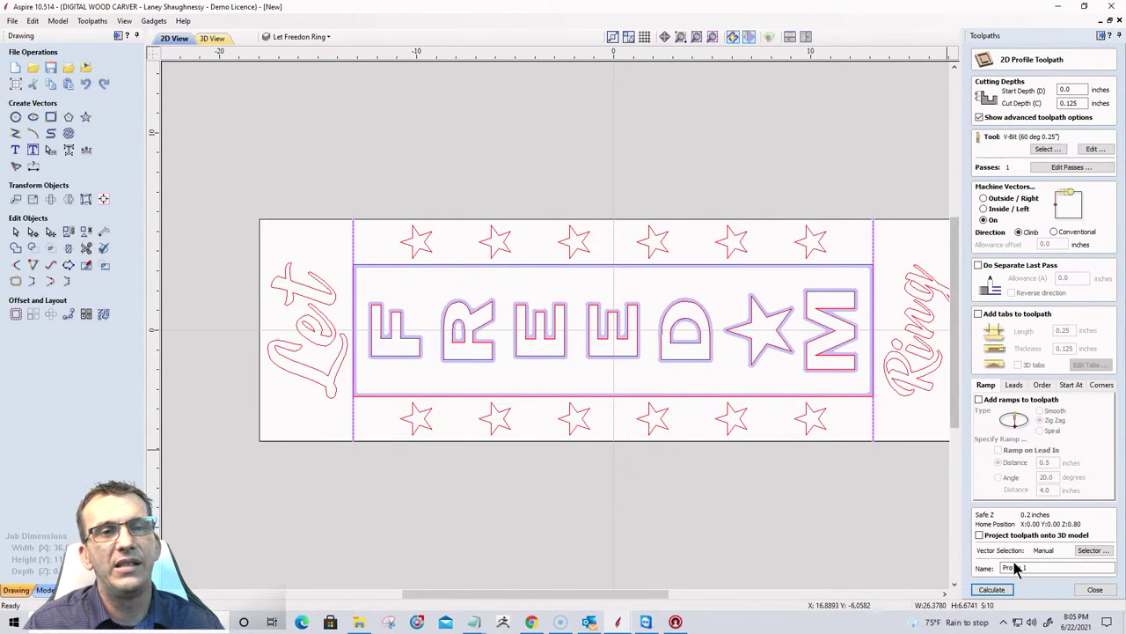
click(983, 210)
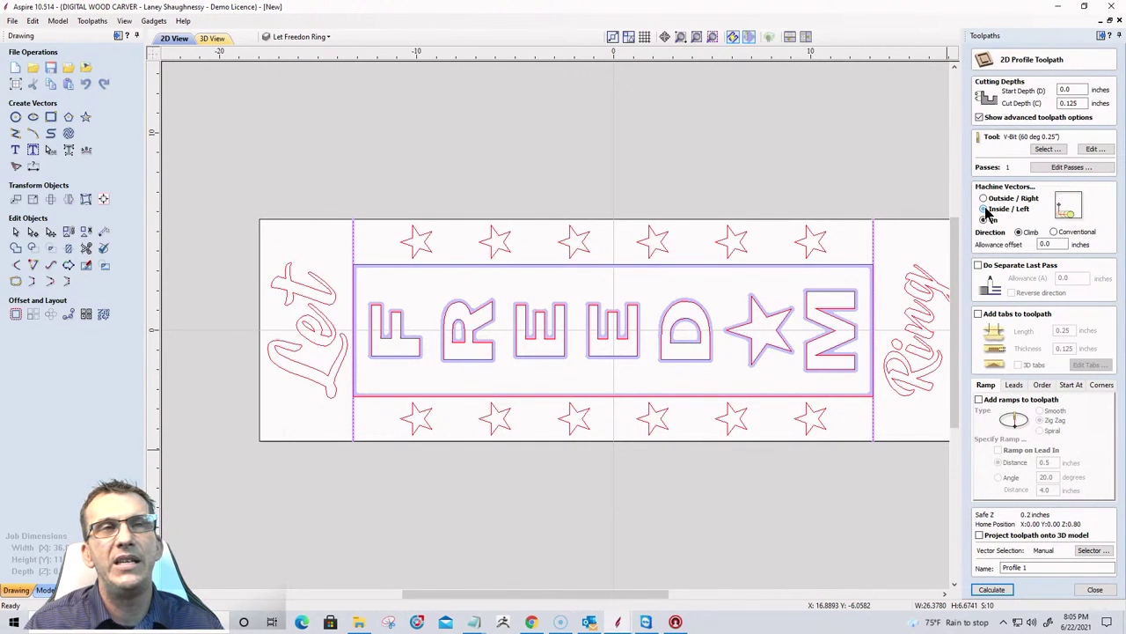
click(984, 199)
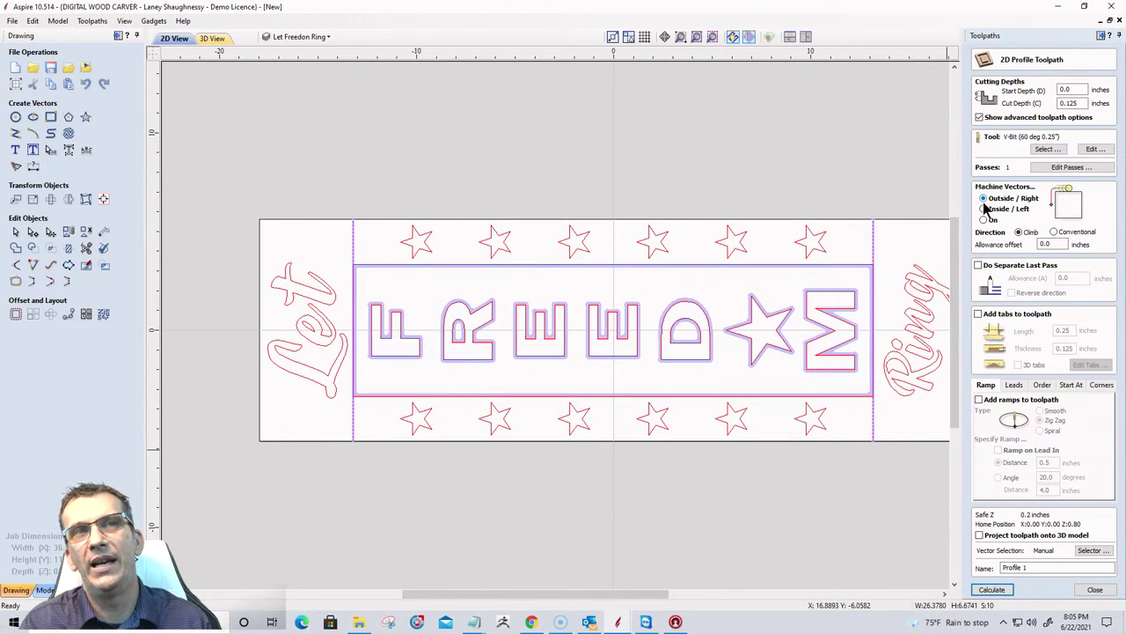
click(985, 220)
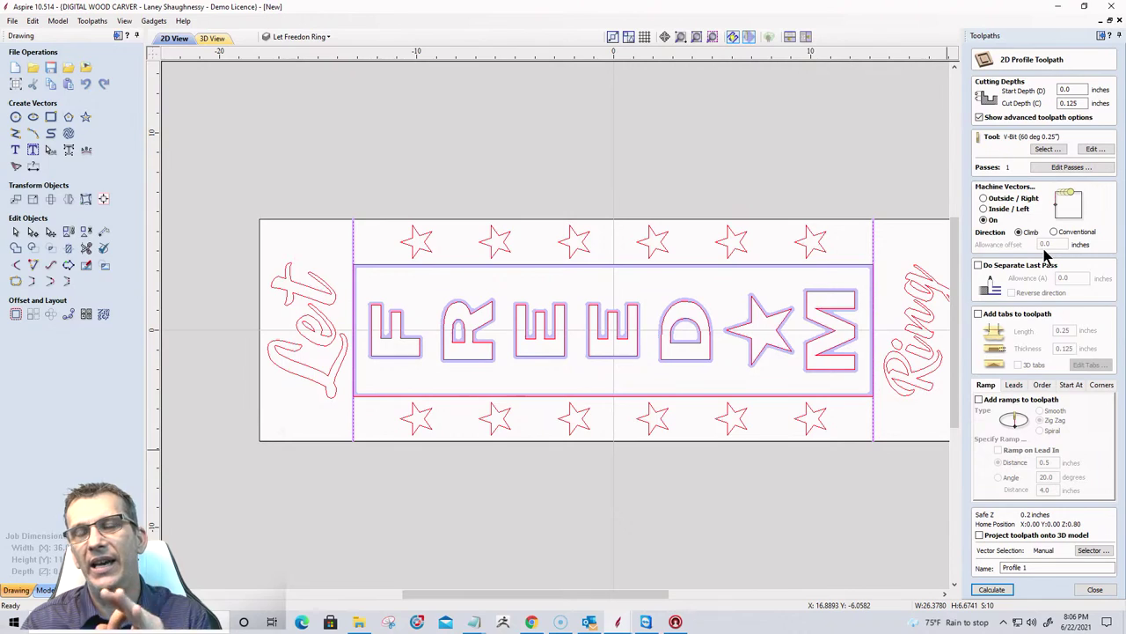
click(984, 210)
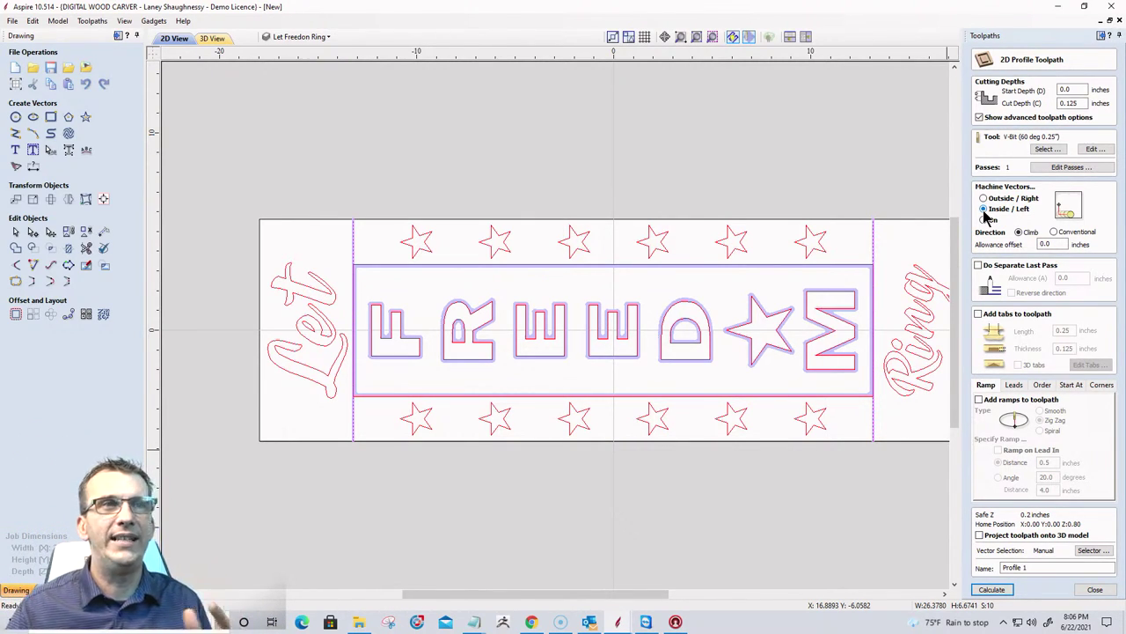
Close Profile 1's settings and hide all toolpath previews with the master checkbox.
click(1090, 589)
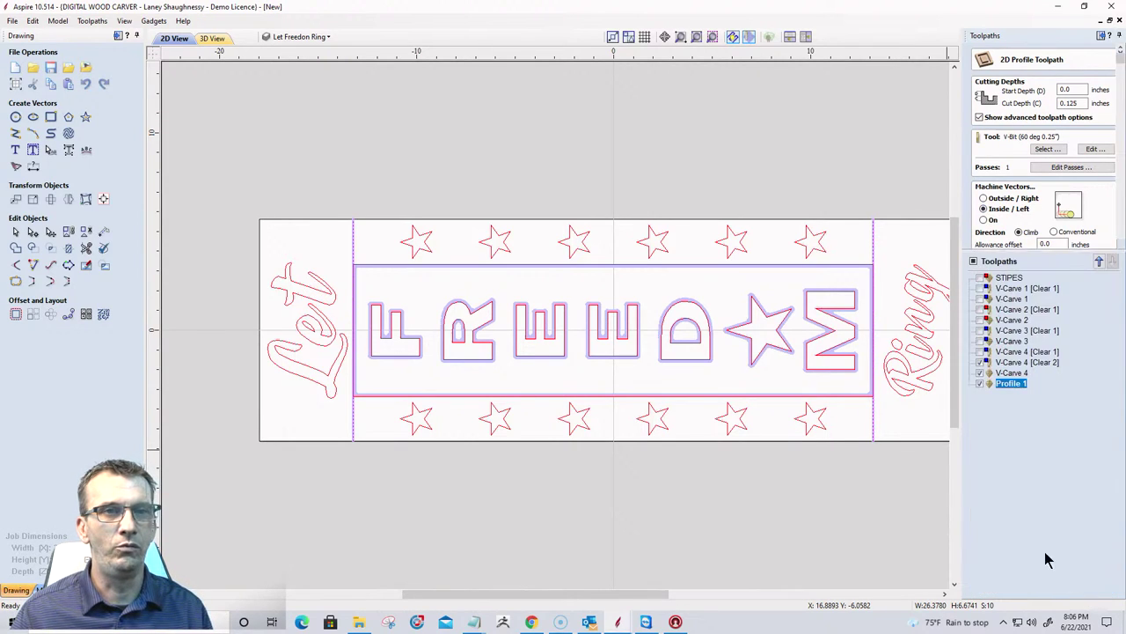
click(973, 262)
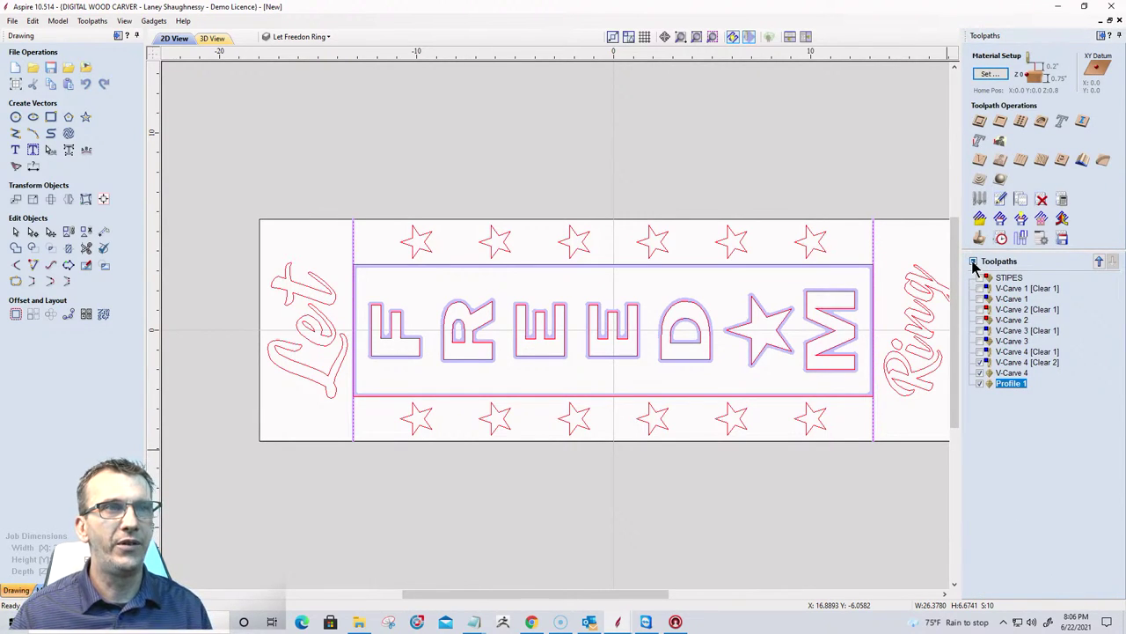
click(974, 262)
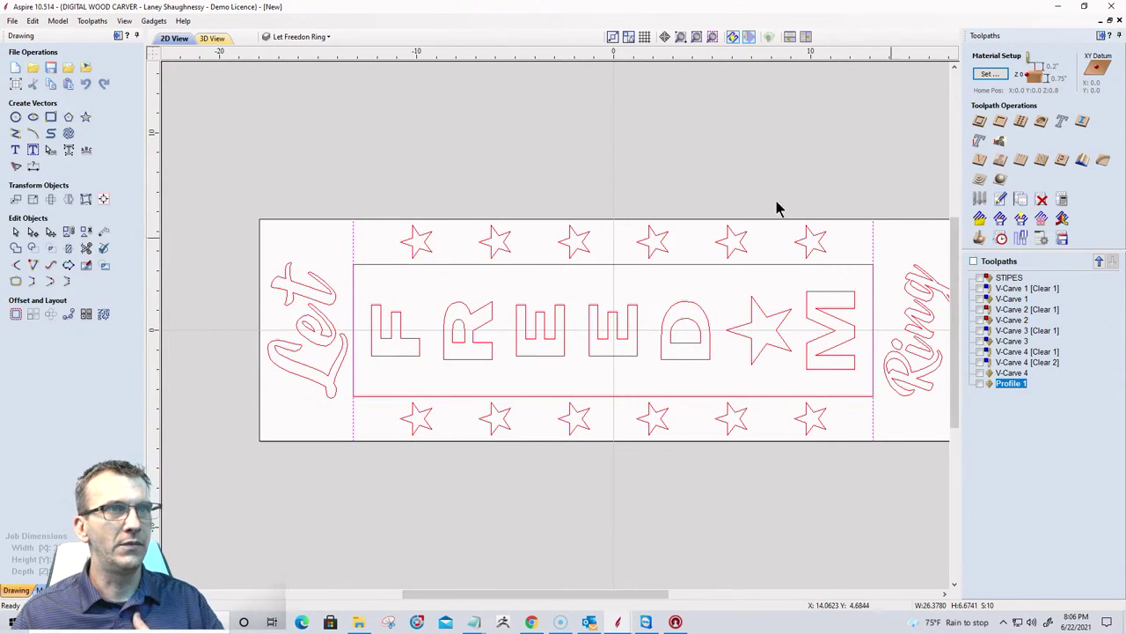
Use Node Editing to inspect the vertical line ends, then fit the job with F3.
click(32, 233)
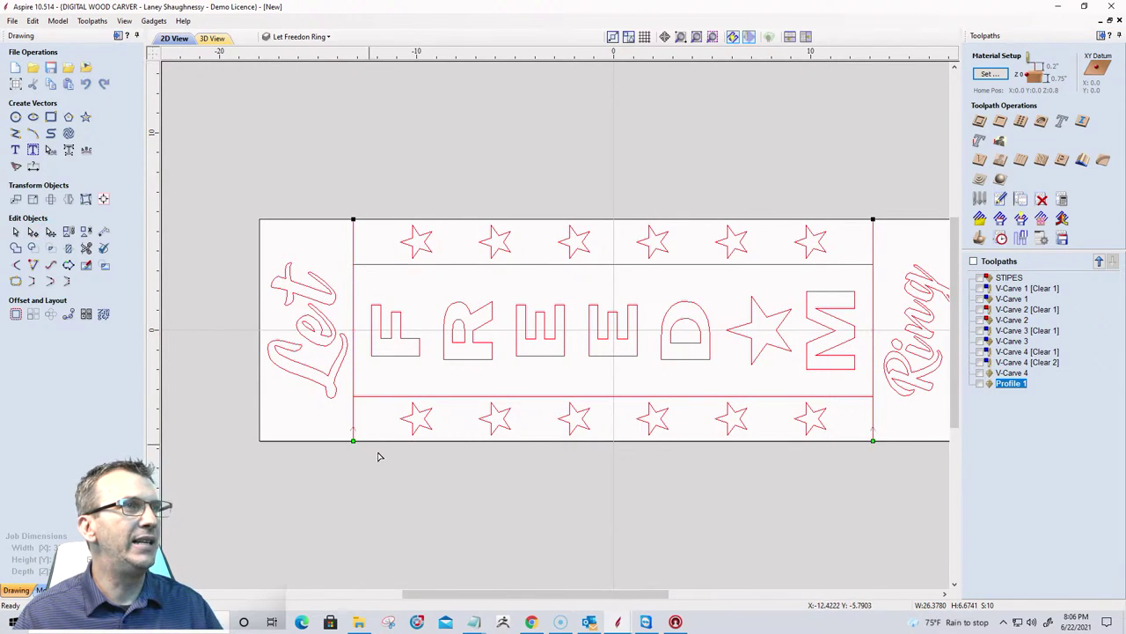
scroll(291, 503, down, 2)
scroll(616, 467, up, 4)
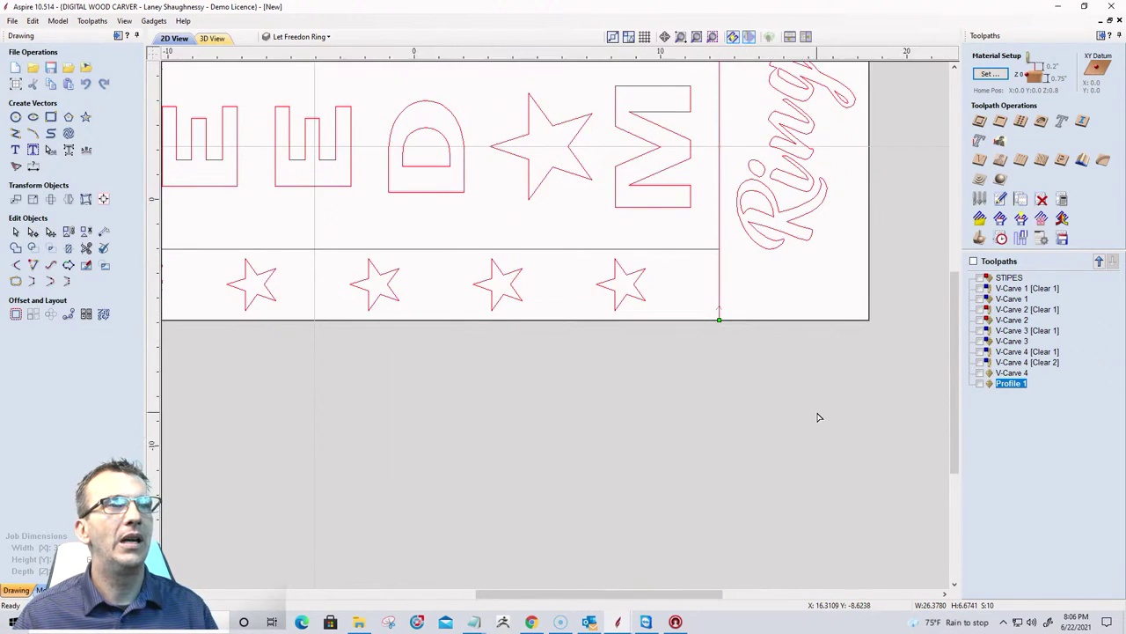
scroll(704, 355, down, 2)
scroll(707, 354, up, 3)
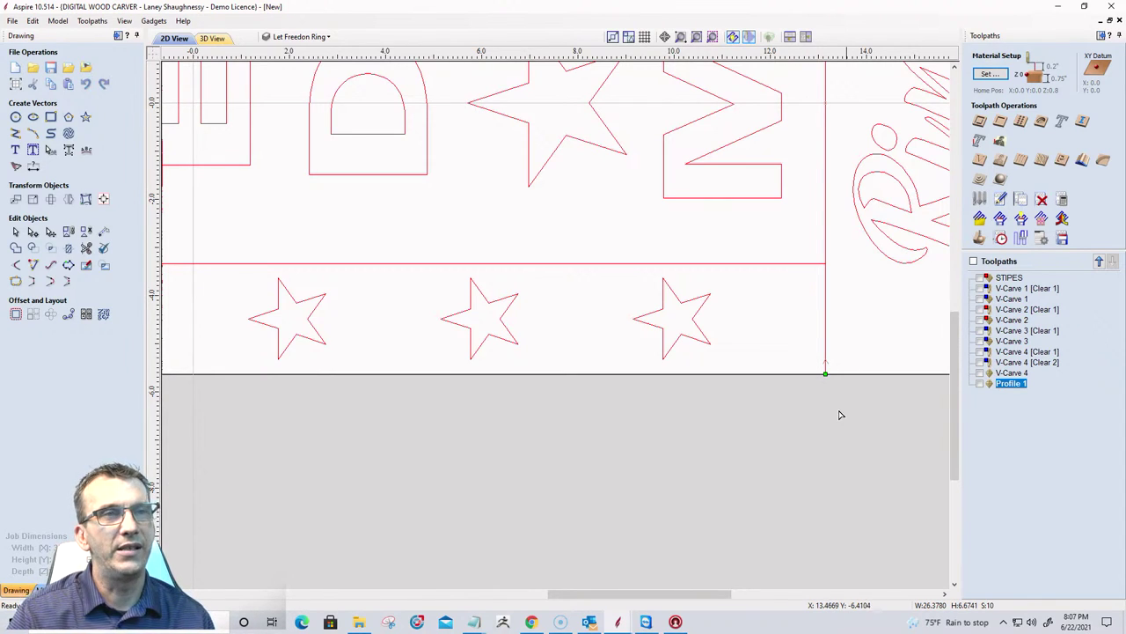
key(F3)
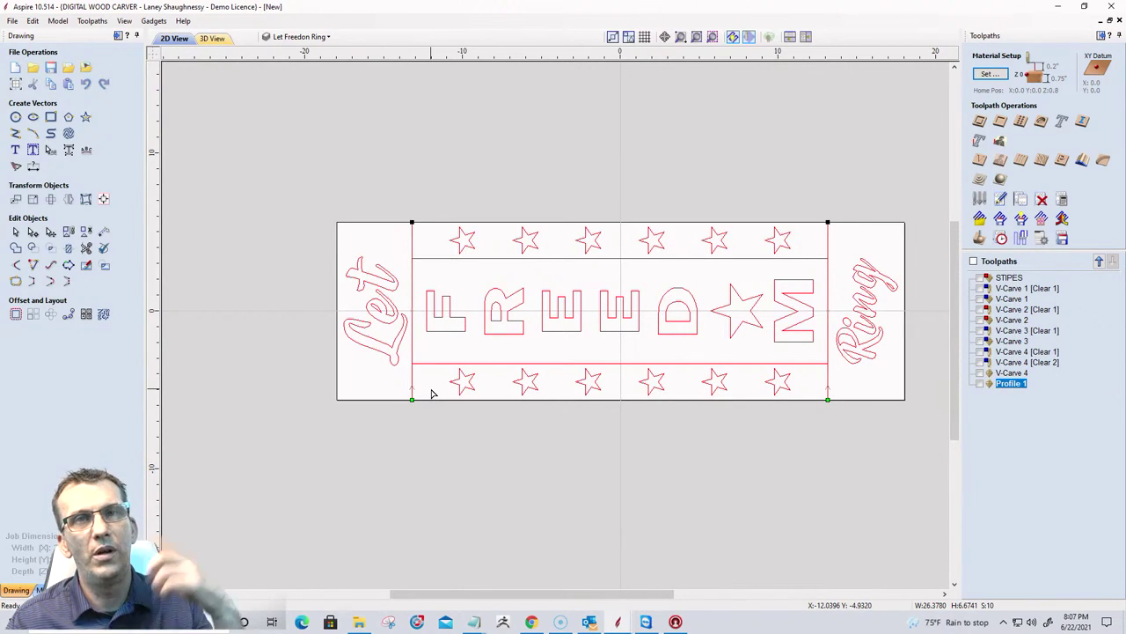
Make the left line's top node its start point, then select the left and right vertical lines.
right_click(412, 225)
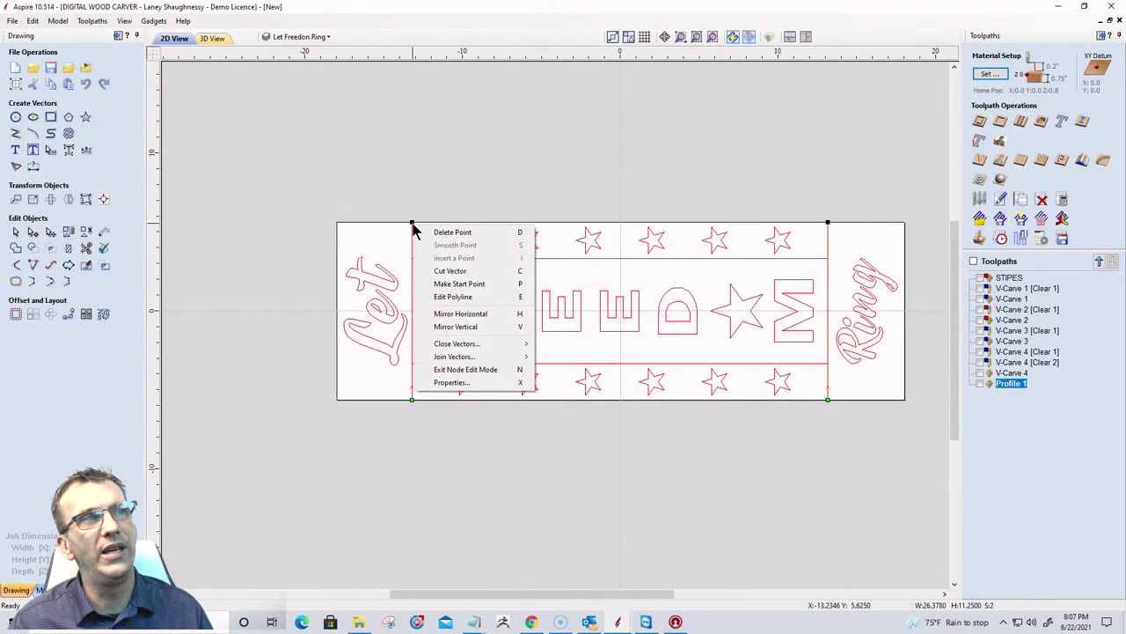
click(436, 284)
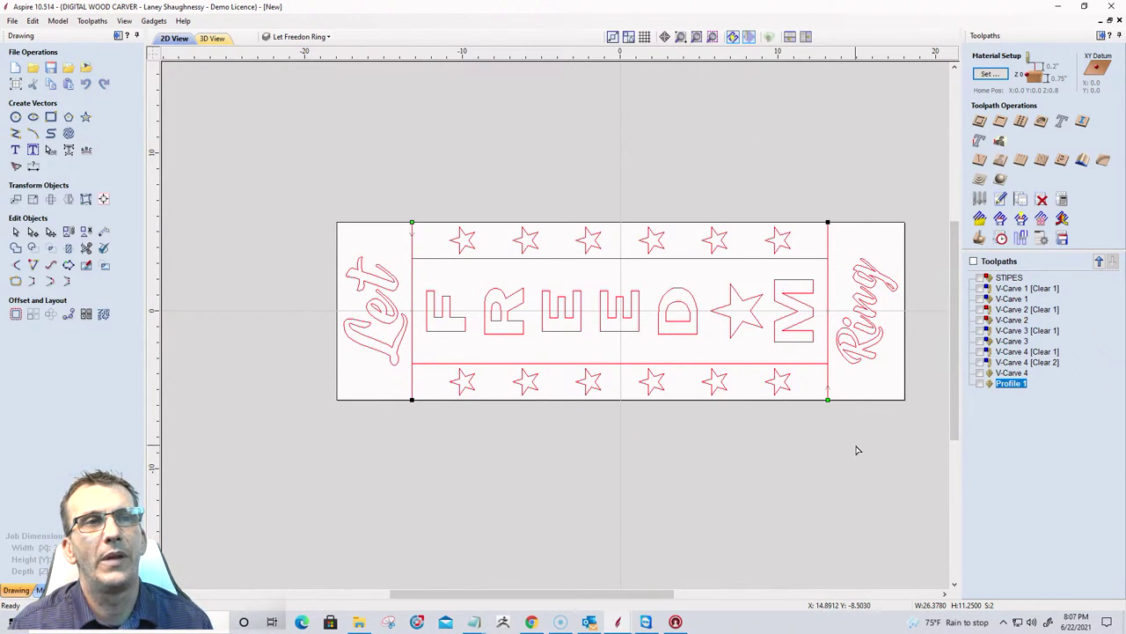
click(339, 452)
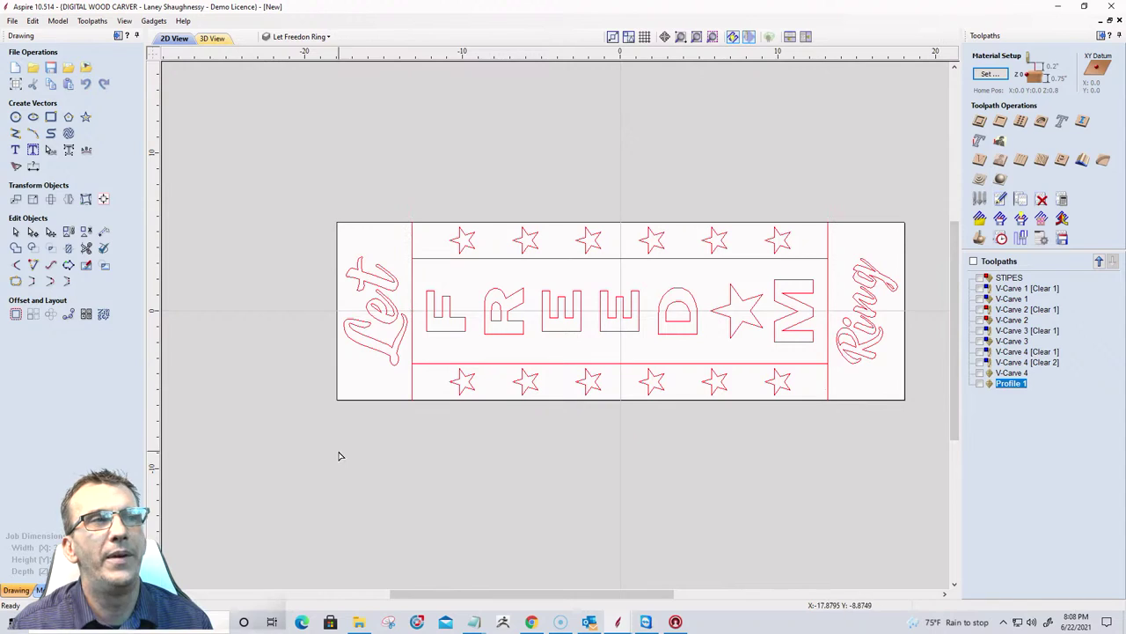
click(828, 393)
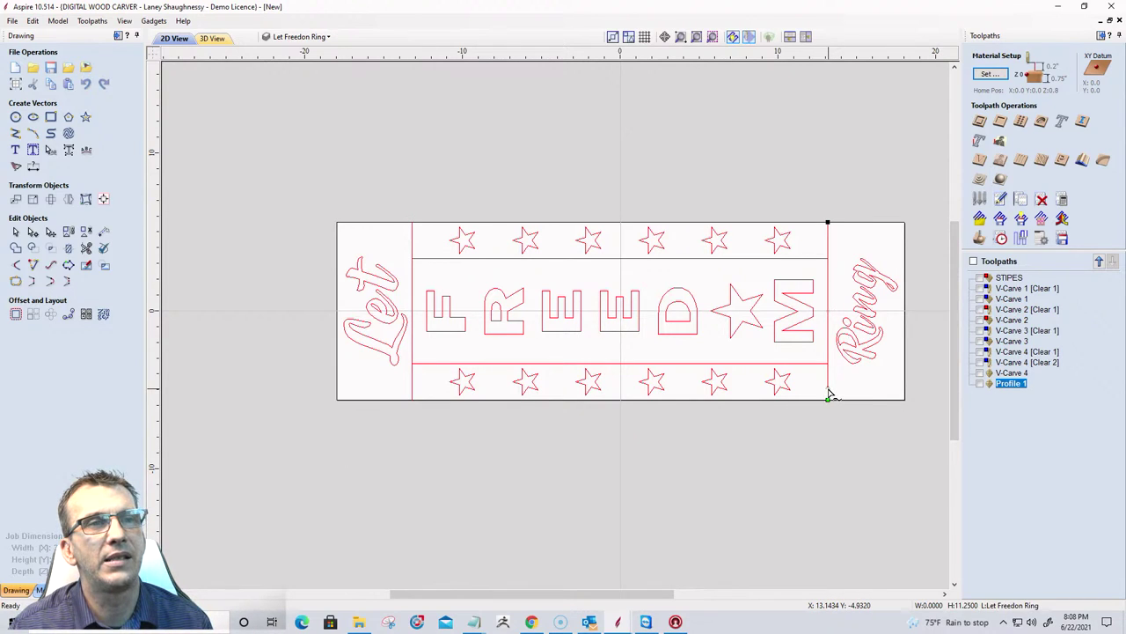
click(411, 389)
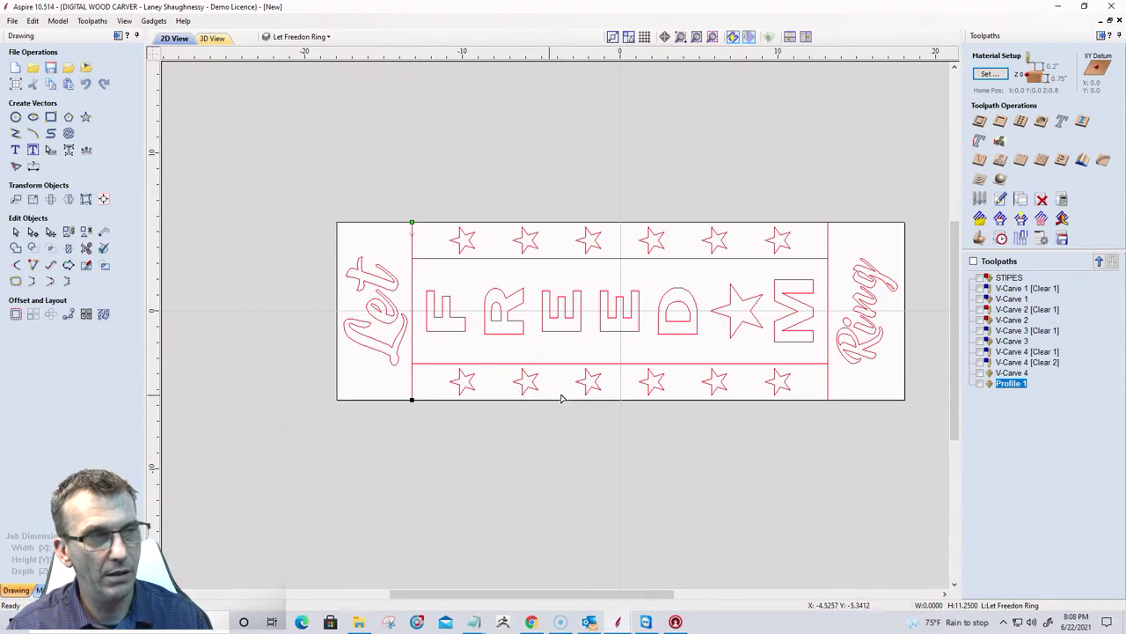
shift+click(829, 384)
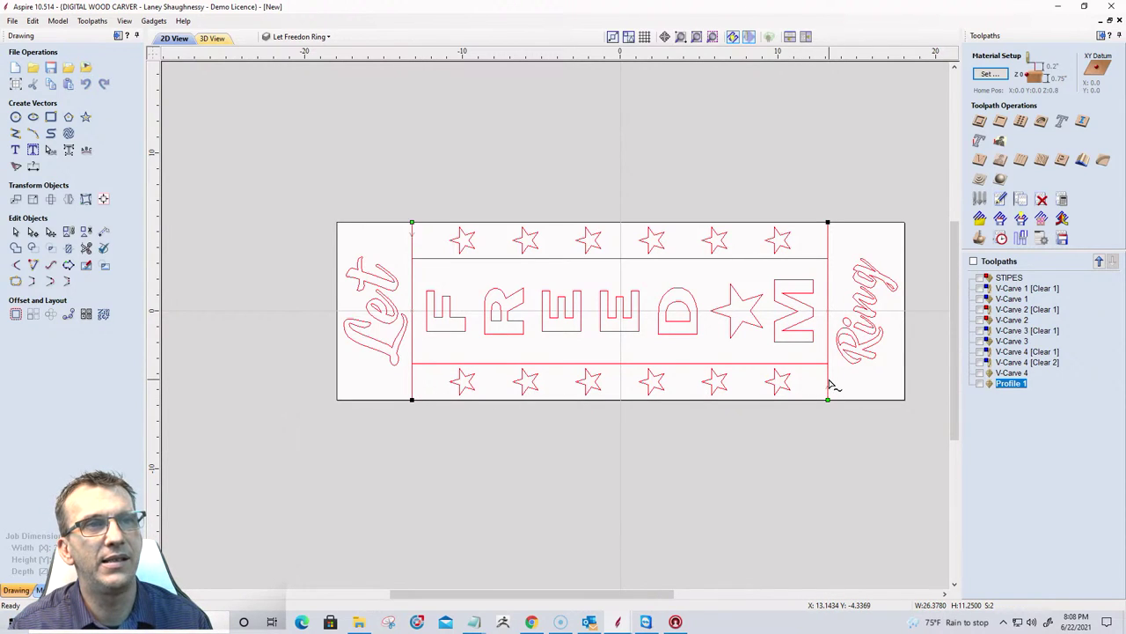
In Profile 1's Order options, keep only Vector Selection Order checked.
double_click(1008, 384)
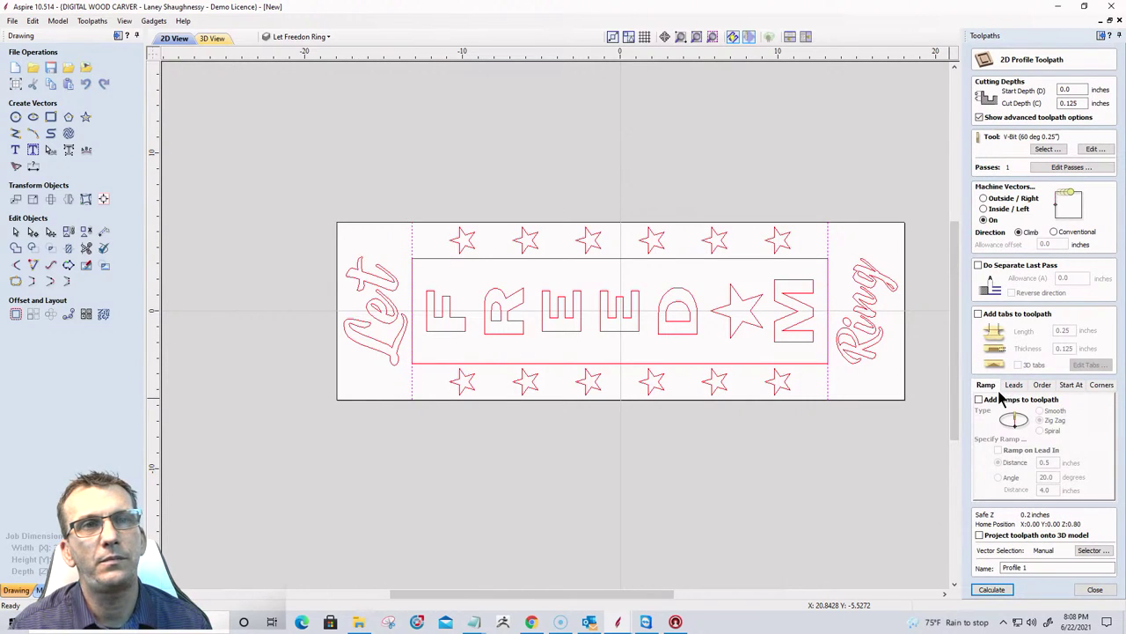
click(1042, 387)
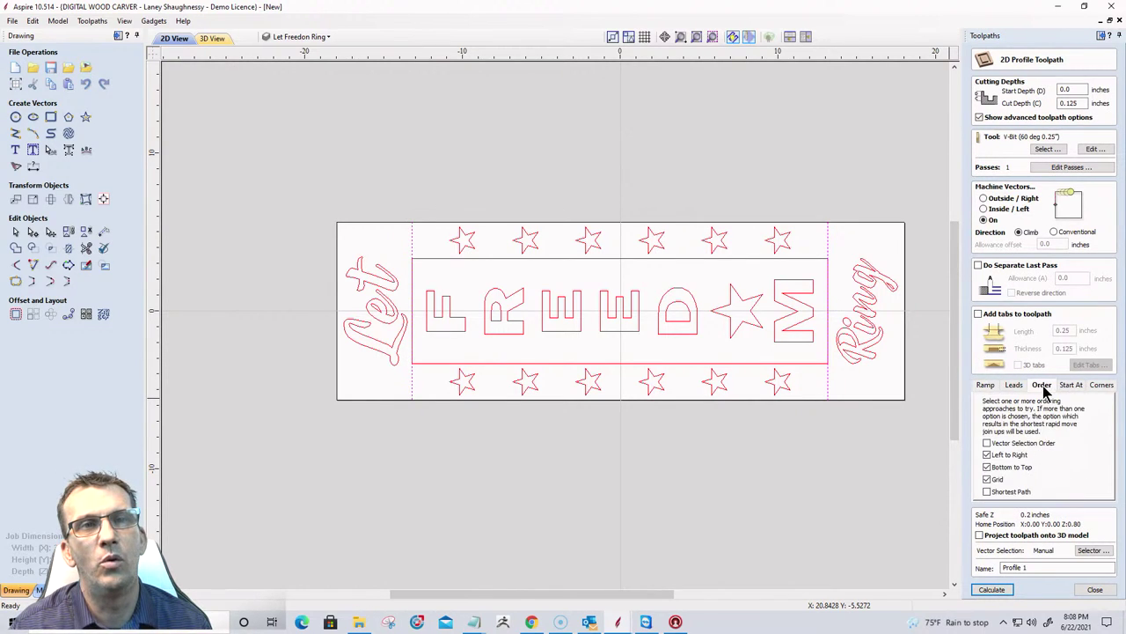
click(986, 454)
click(987, 466)
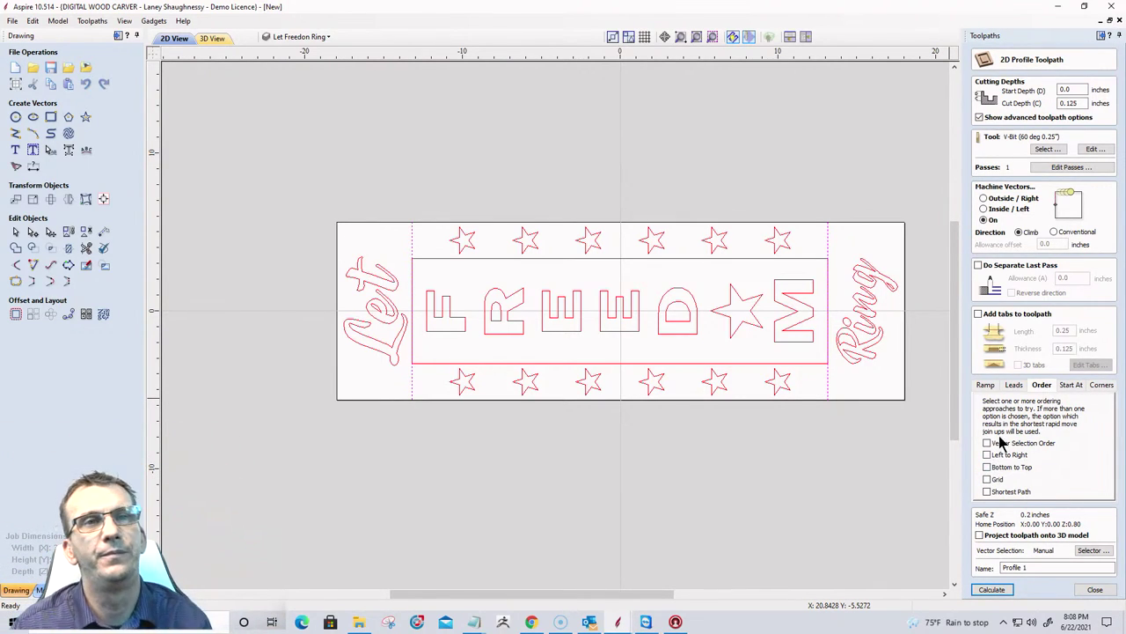
click(987, 443)
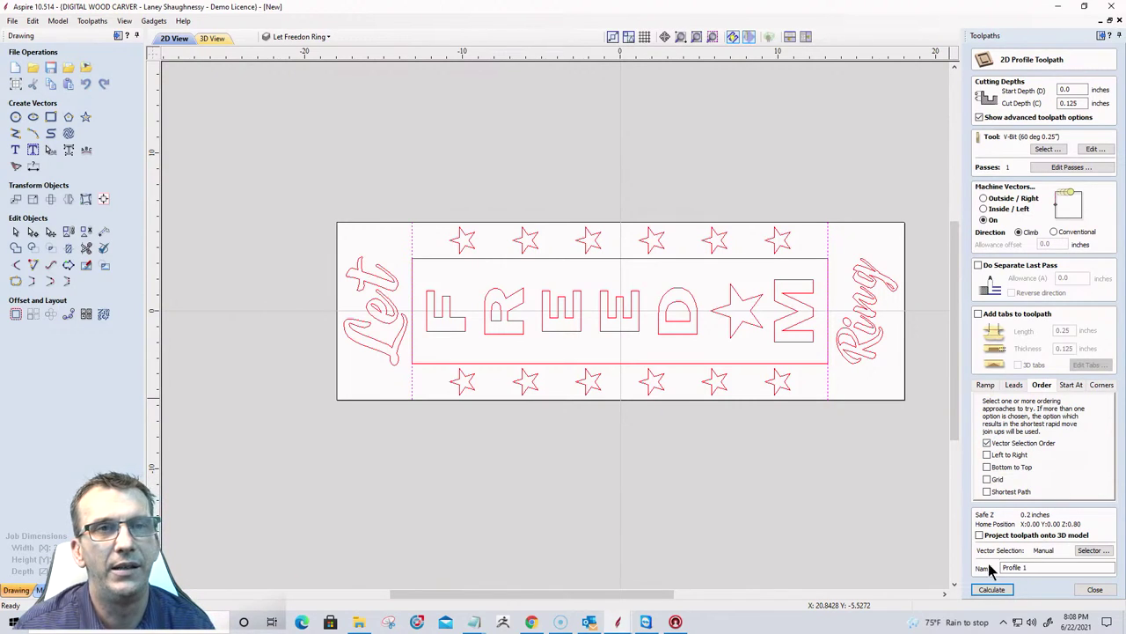
Set Profile 1 to Inside / Left with a -0.125 inch allowance offset and recalculate.
click(984, 208)
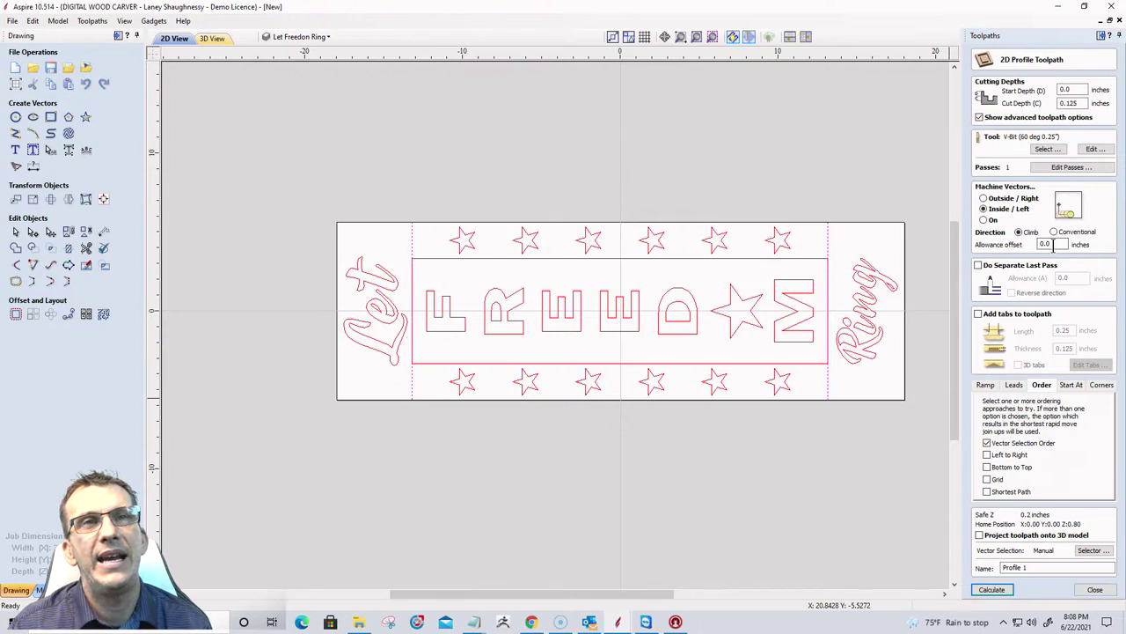
drag(1052, 245, 1026, 244)
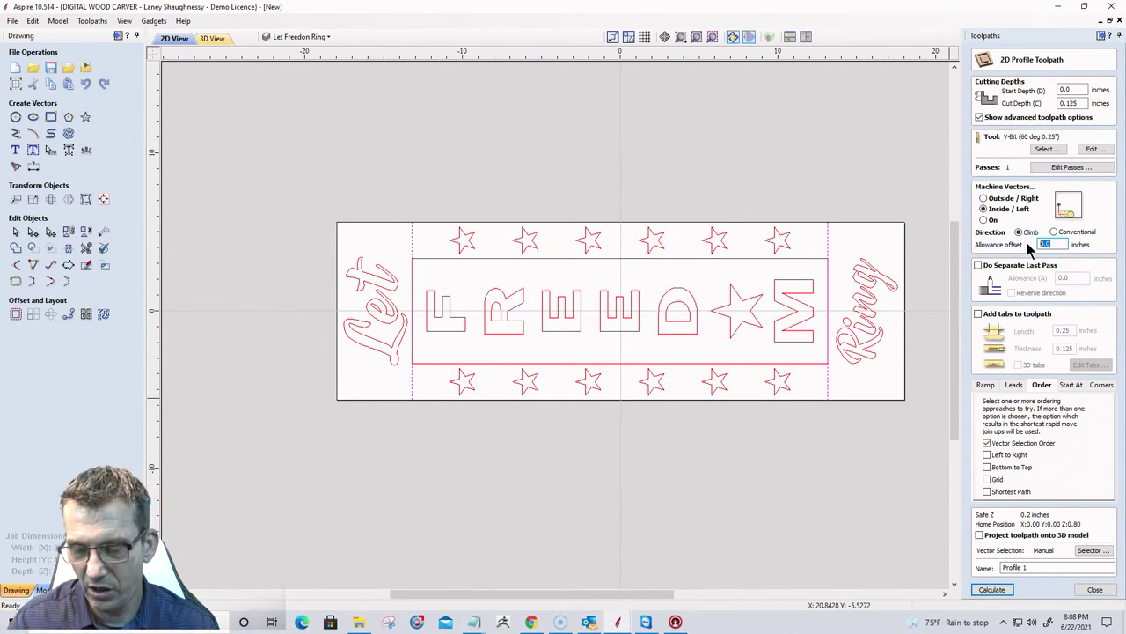
text(.)
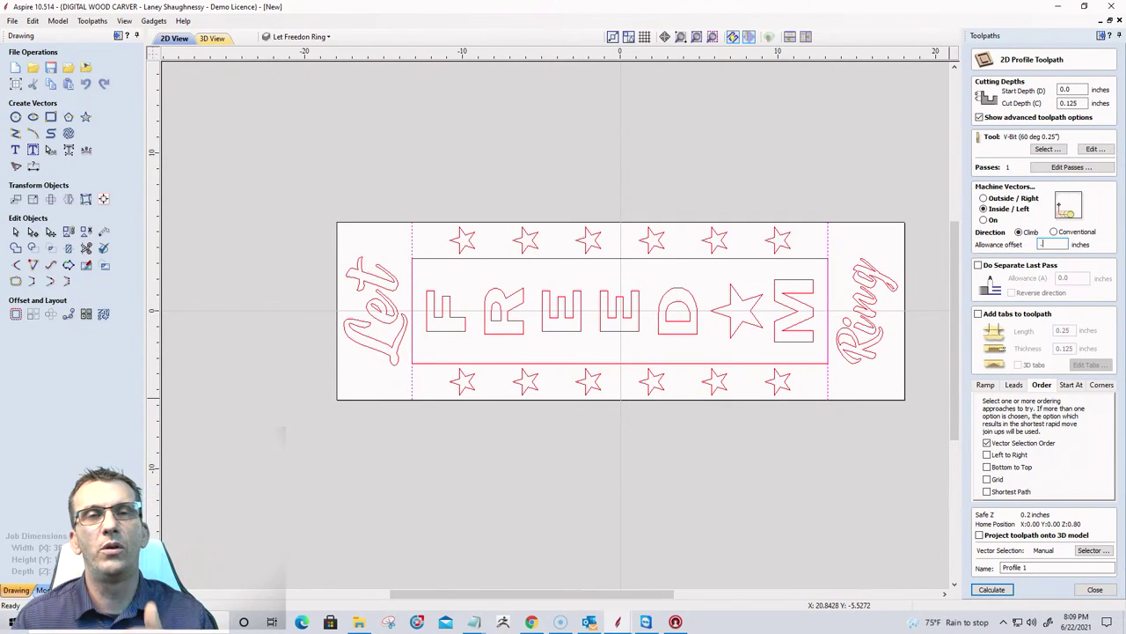
click(1040, 246)
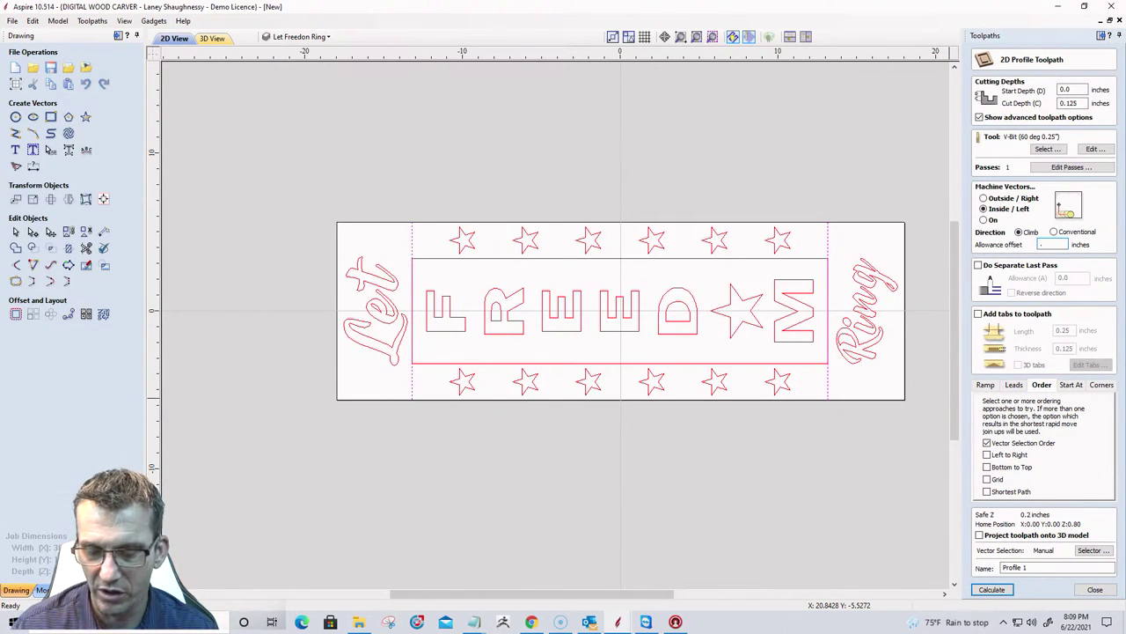
click(991, 589)
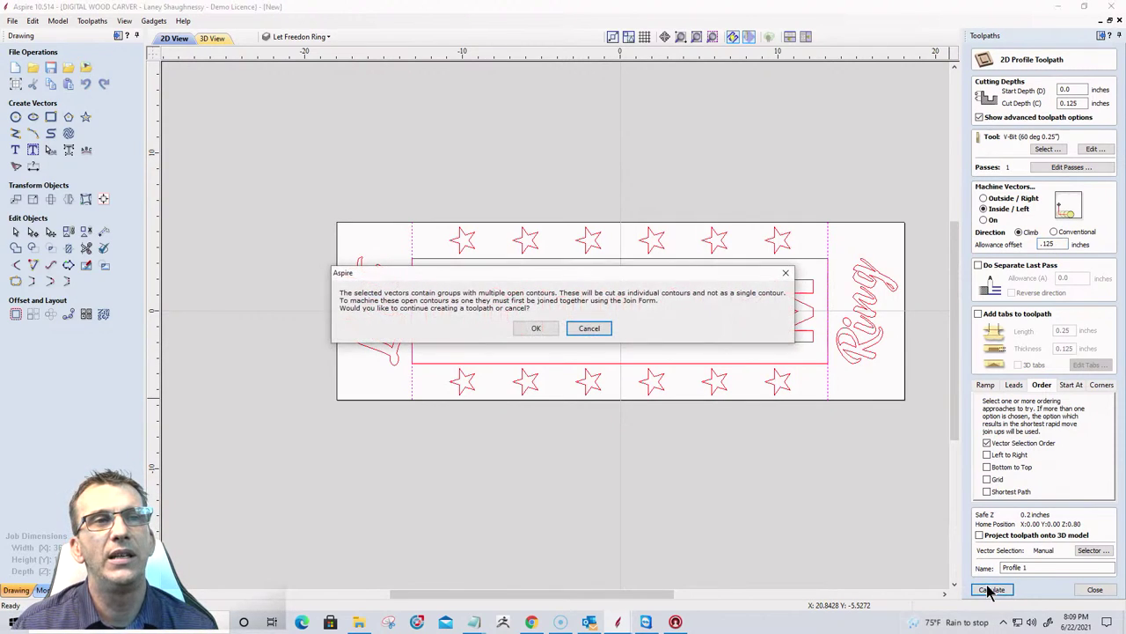
Continue past the open-contours warning and return to the zoomed-in 2D design view.
click(534, 329)
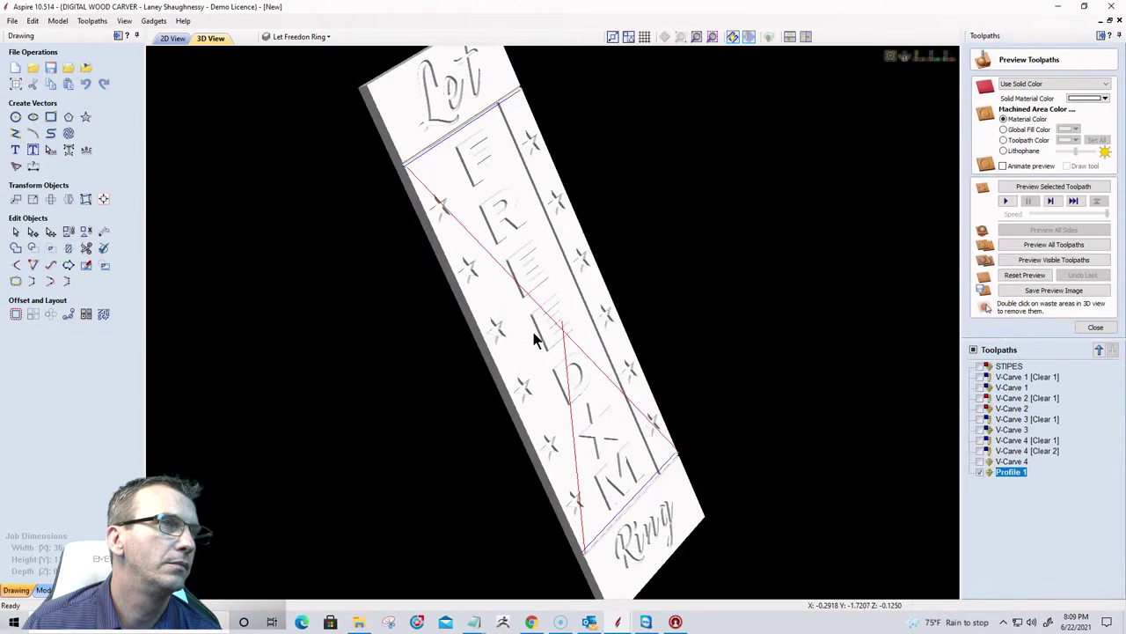
click(172, 38)
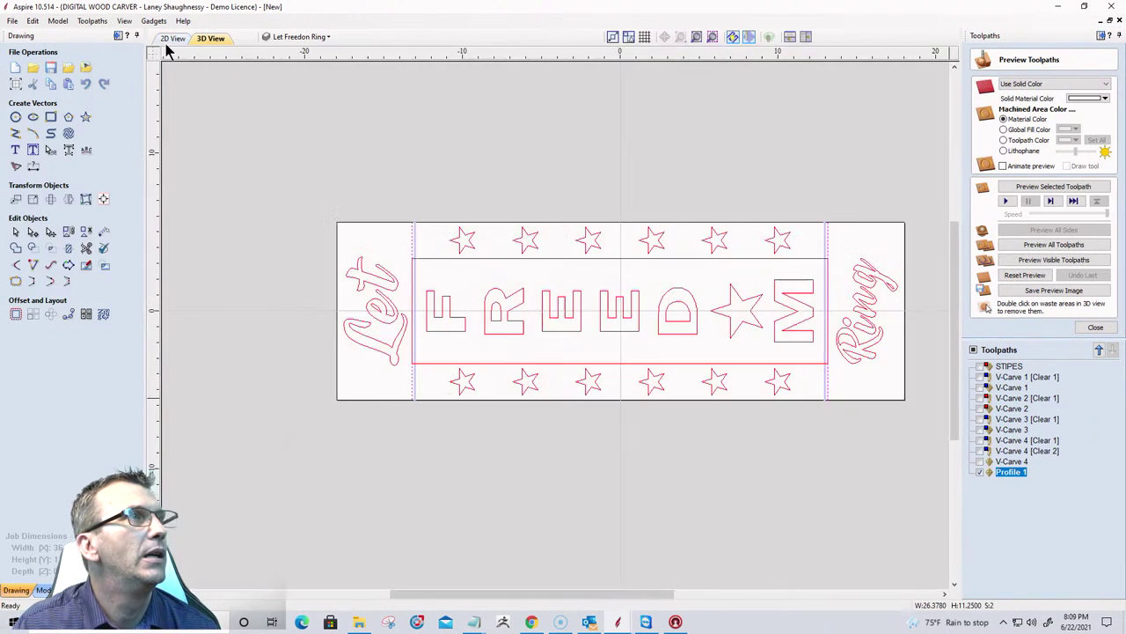
scroll(830, 404, up, 3)
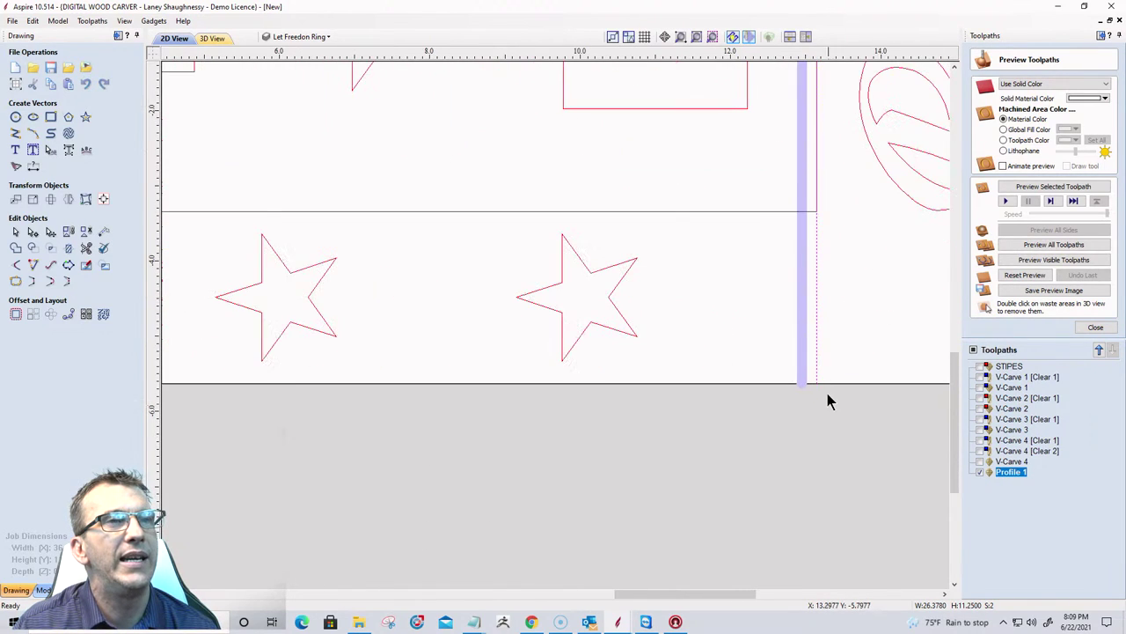
scroll(820, 321, up, 1)
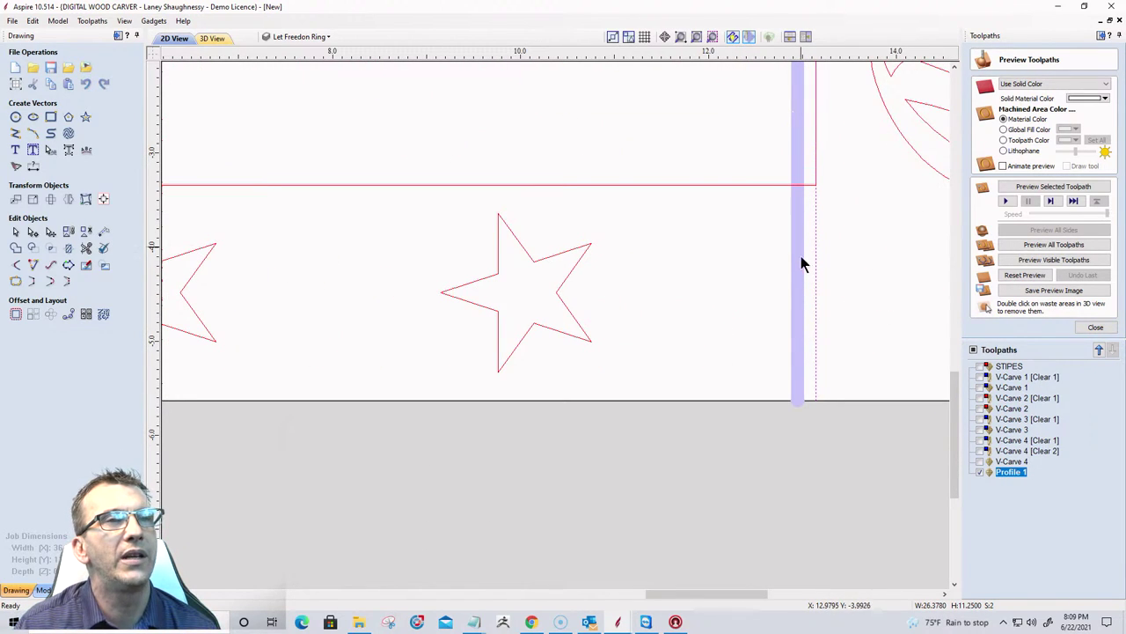
scroll(807, 126, up, 3)
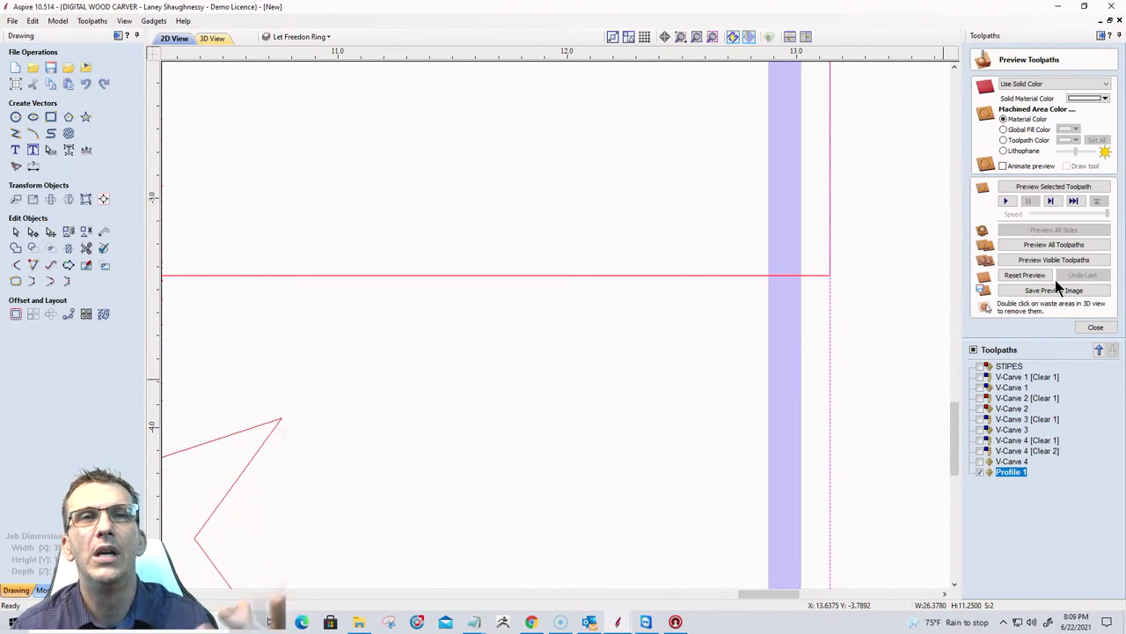
Show V-Carve 4 [Clear 2], V-Carve 4 [Clear 1] and V-Carve 2 [Clear 1], then go to 3D View.
click(979, 451)
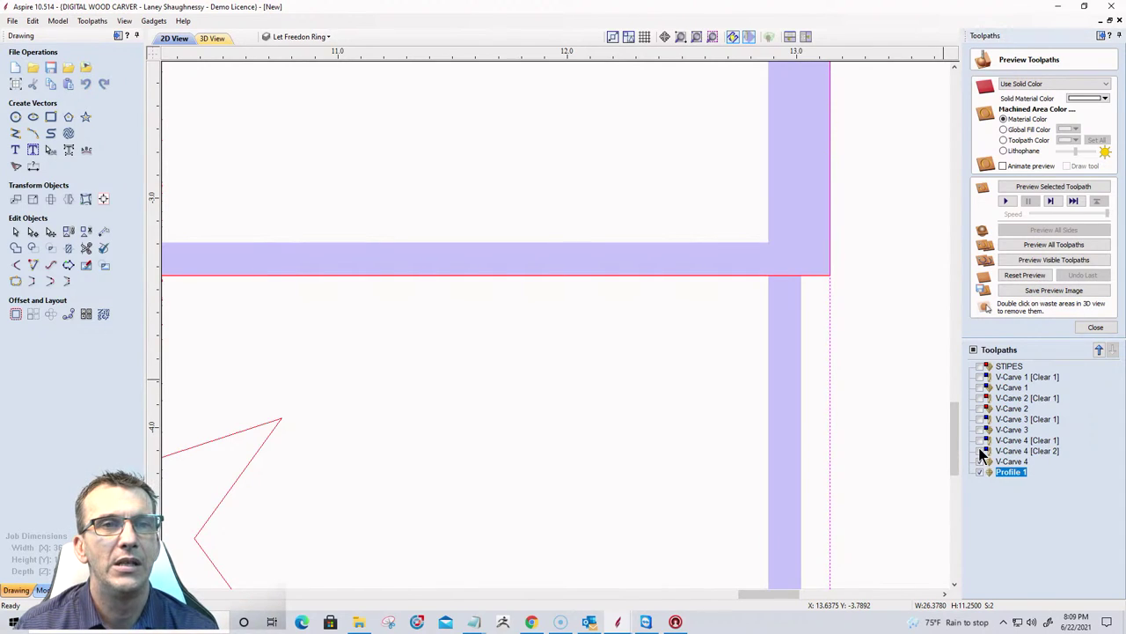
click(980, 440)
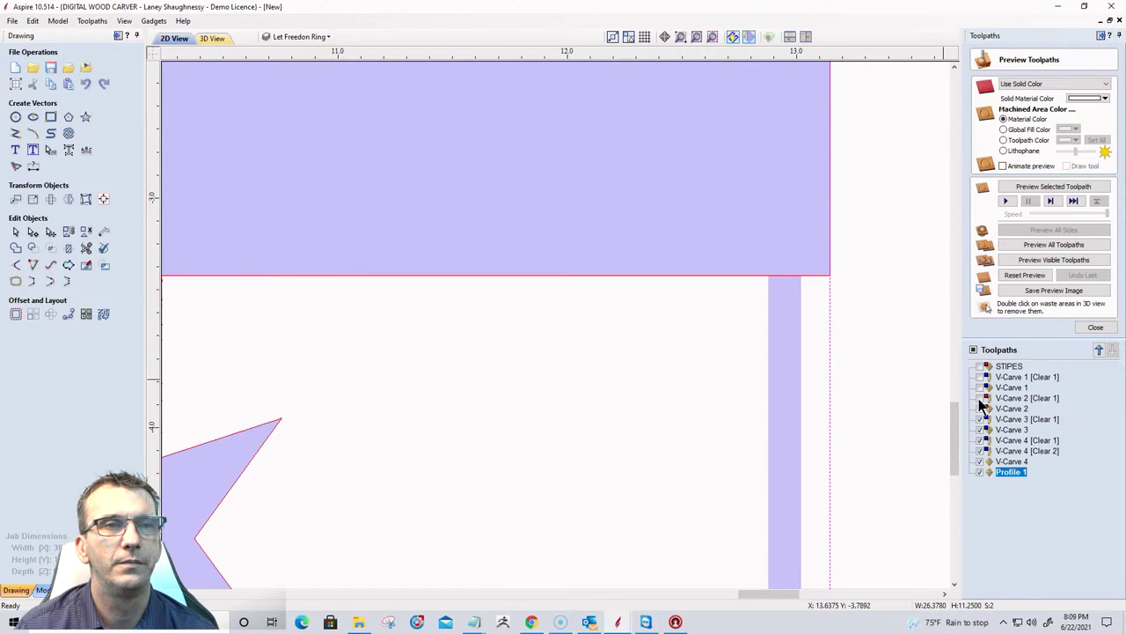
click(979, 399)
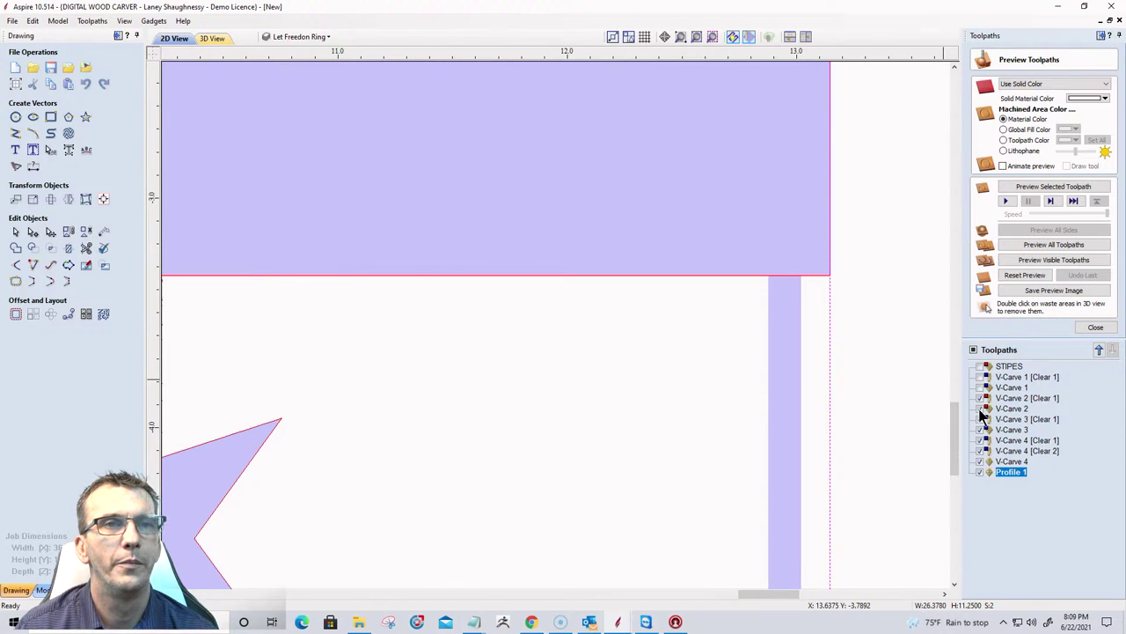
click(212, 39)
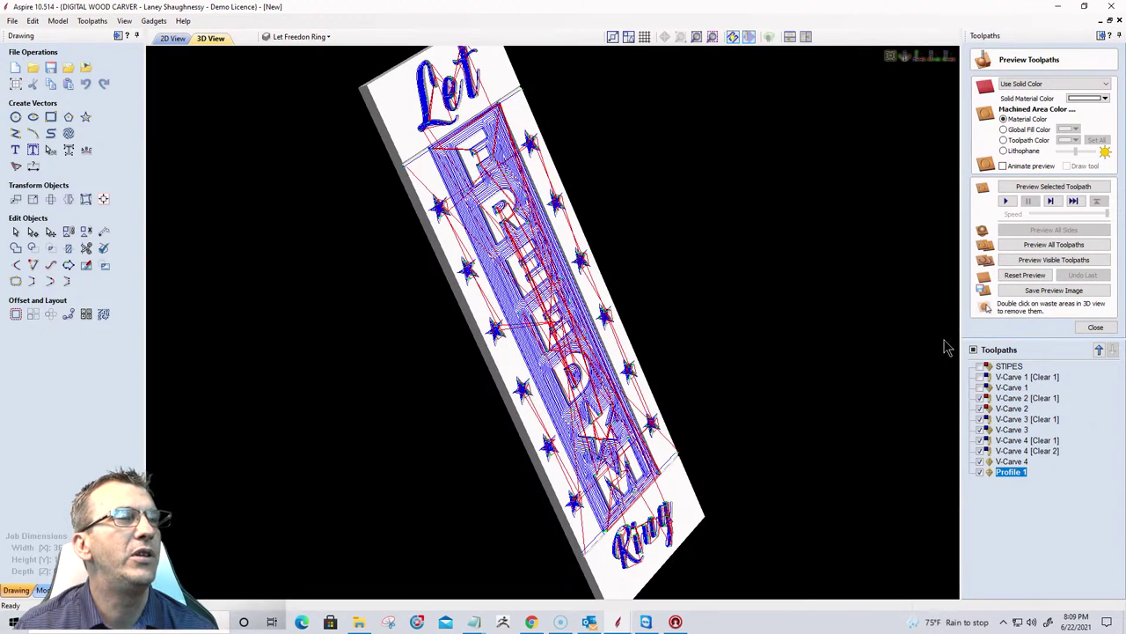
Reset the preview, simulate the visible toolpaths, and view along the board edge.
click(1023, 276)
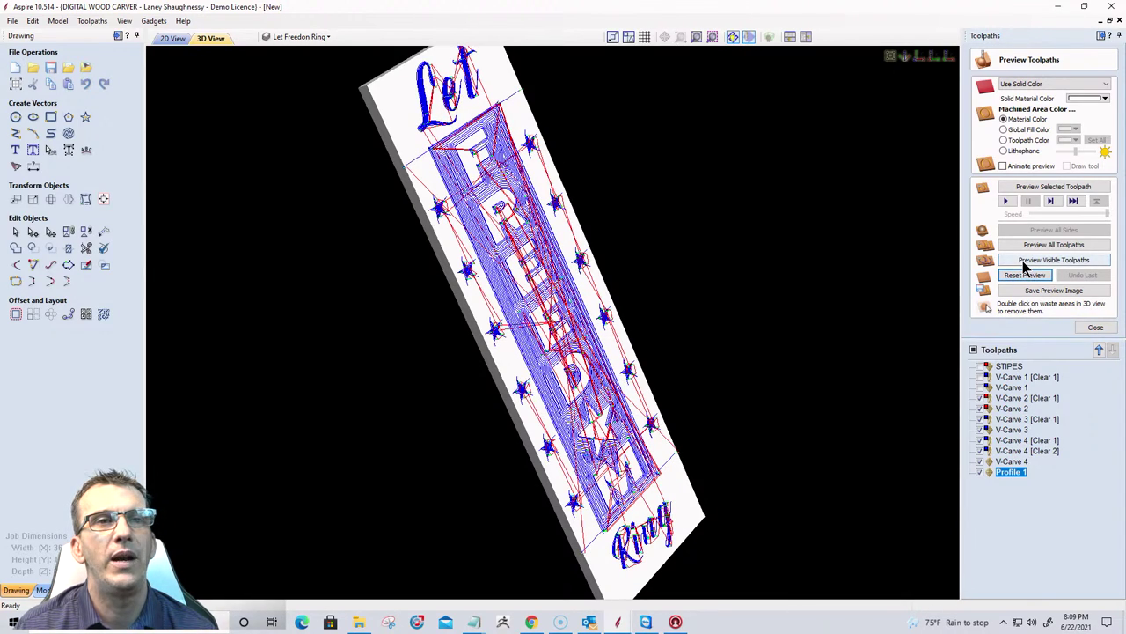
click(1023, 261)
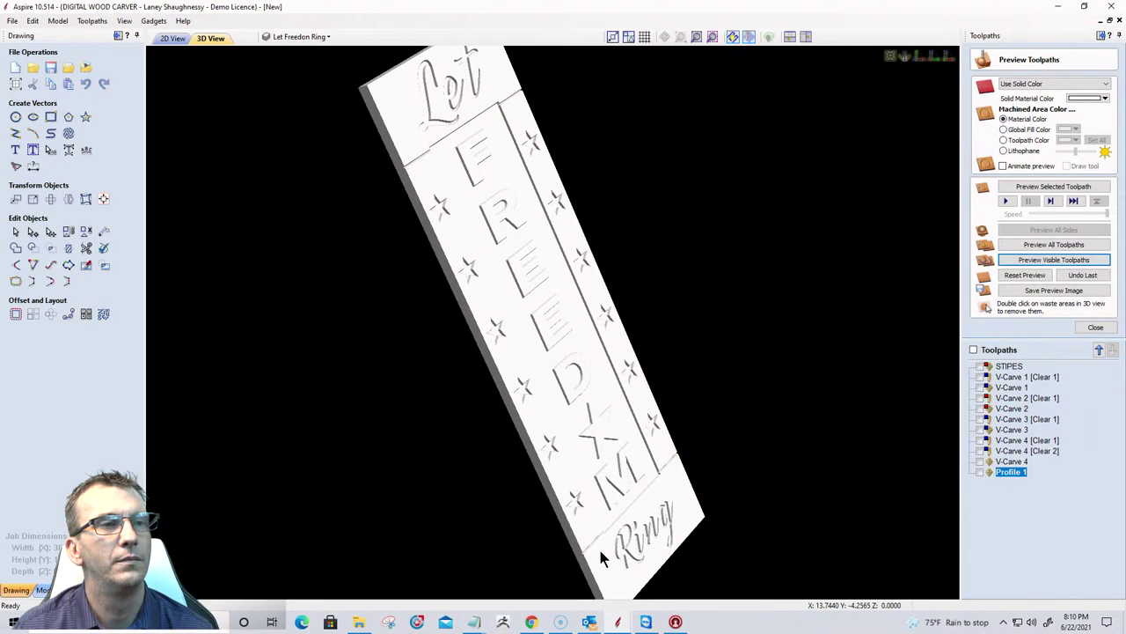
scroll(604, 541, up, 5)
middle_drag(568, 160, 470, 79)
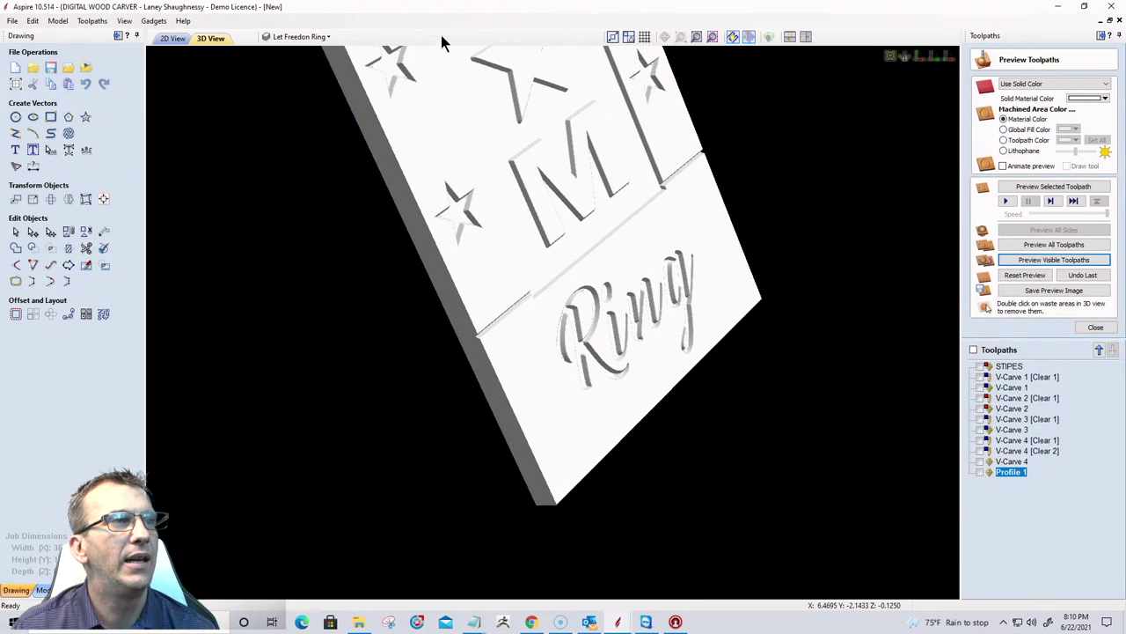
drag(455, 190, 785, 113)
Zoom in on the profile groove near the edge, then reopen Profile 1's settings.
middle_drag(783, 109, 501, 340)
scroll(745, 305, up, 2)
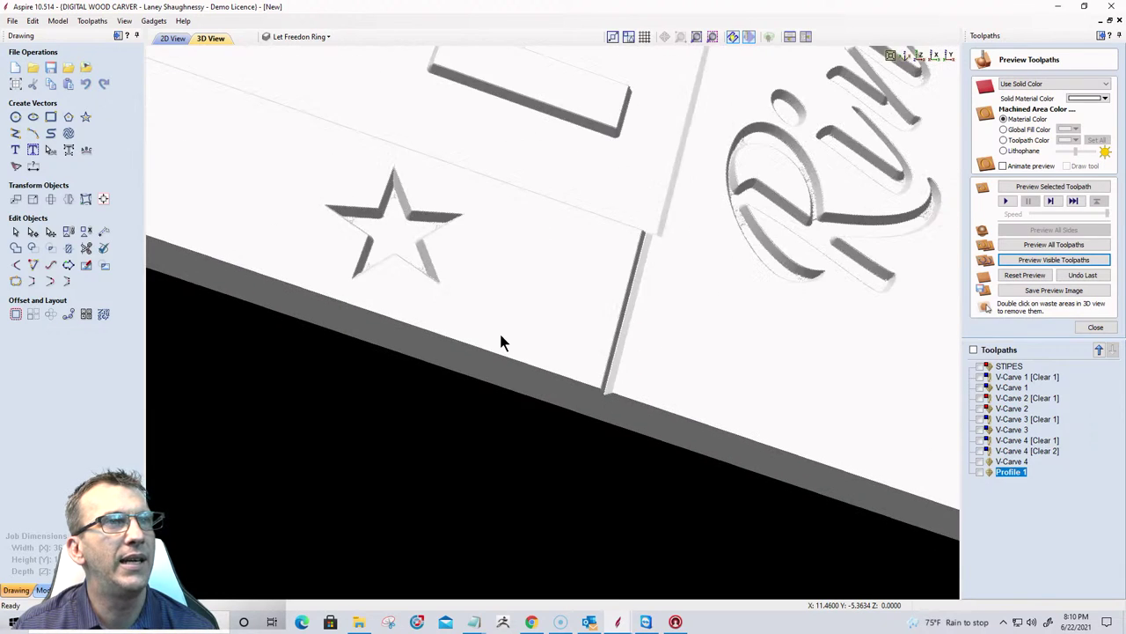
scroll(606, 320, up, 4)
middle_drag(606, 317, 561, 334)
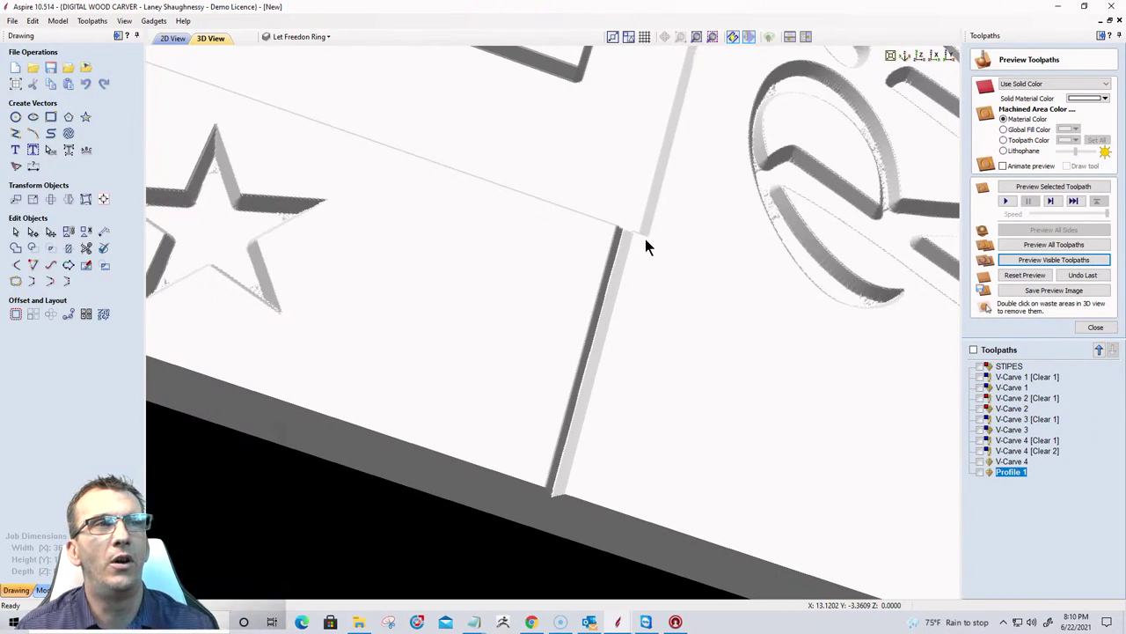
double_click(1011, 473)
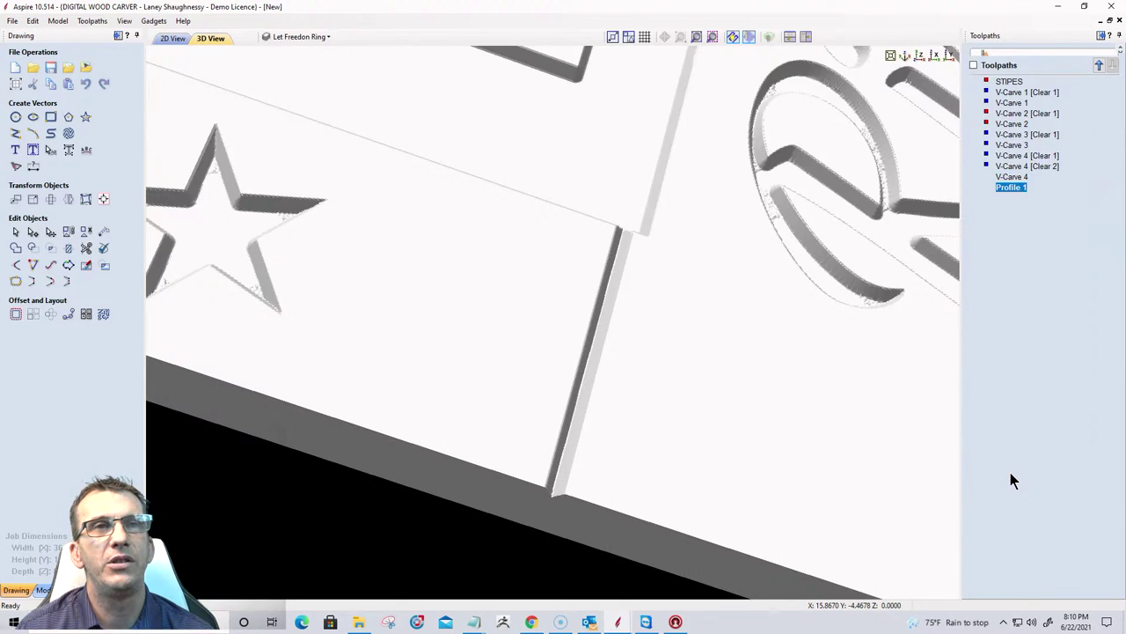
Recalculate Profile 1 with a 0.0625 inch allowance offset, accepting the open-contours warning.
drag(1057, 247, 1028, 250)
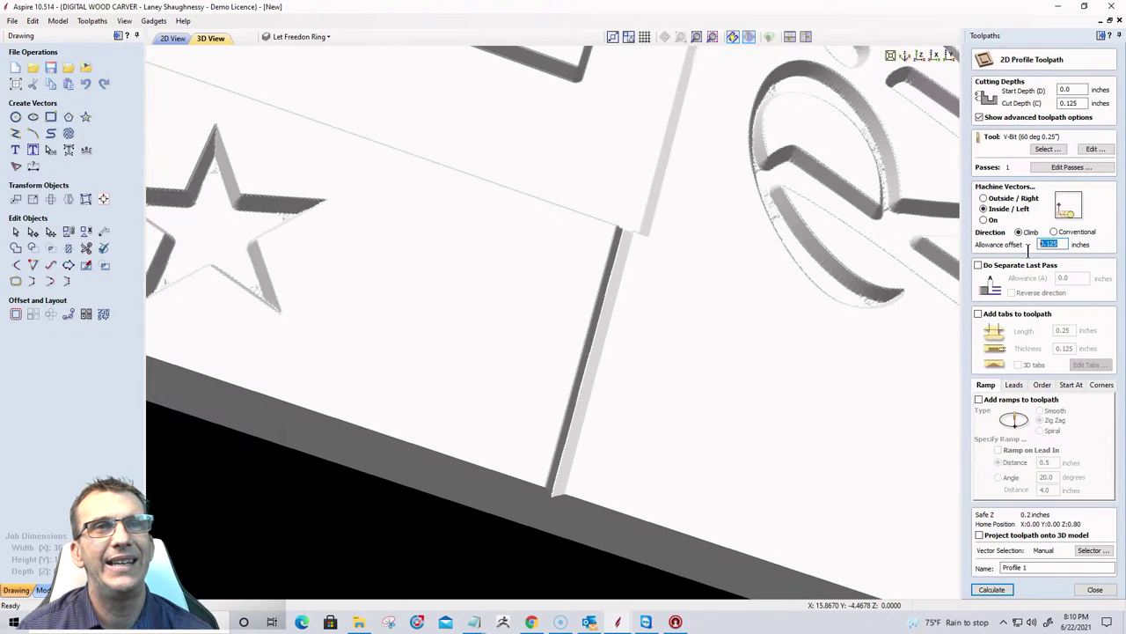
text(.06)
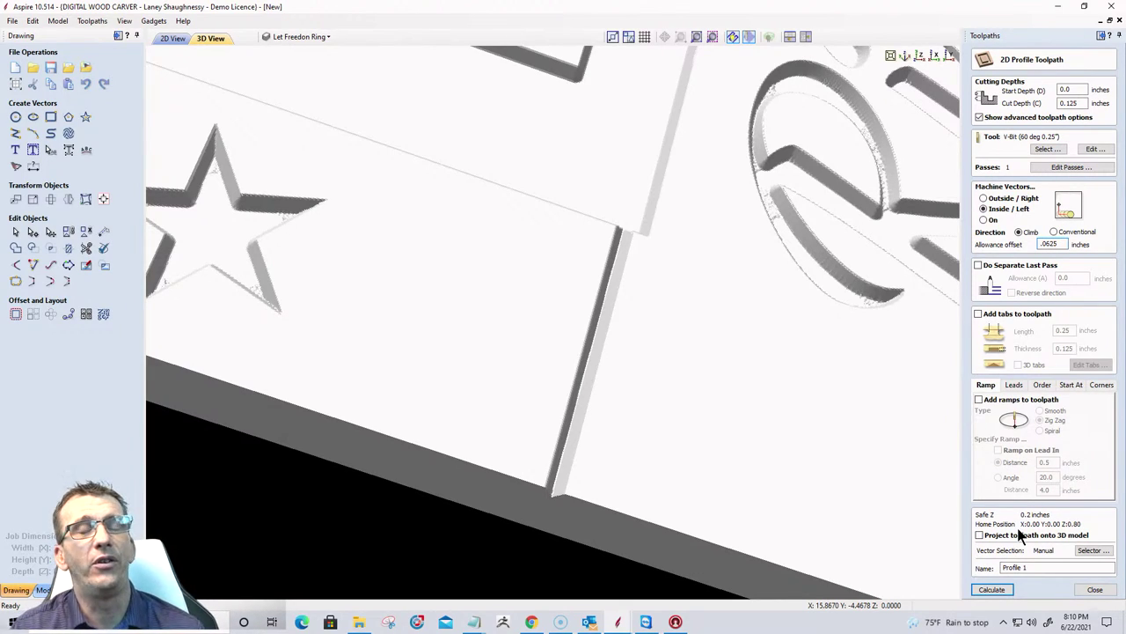
click(997, 591)
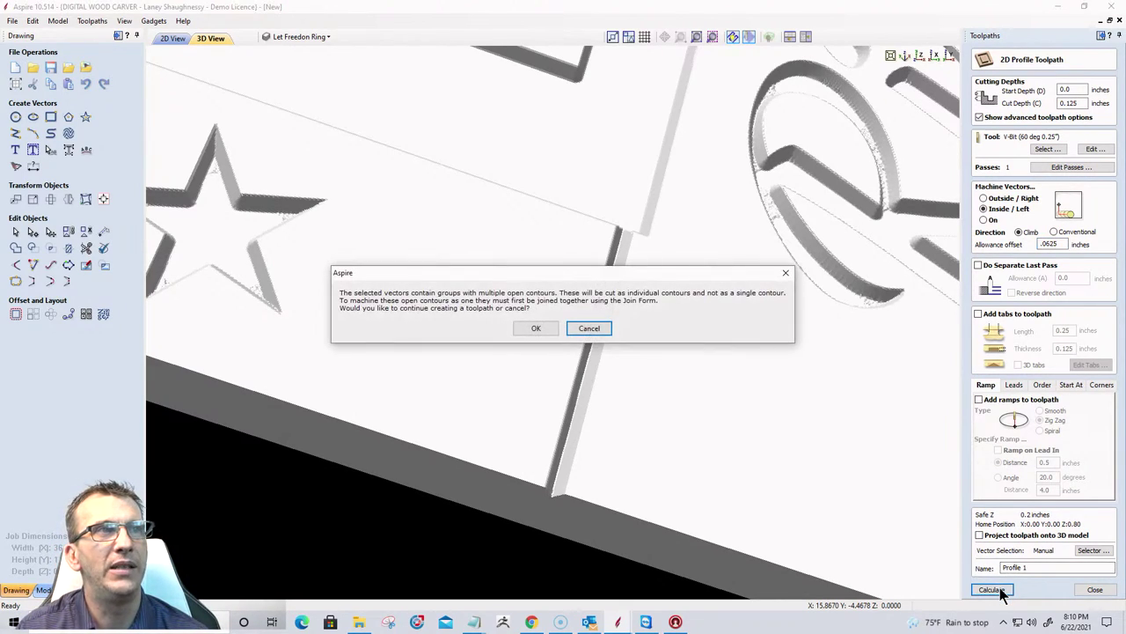
click(519, 326)
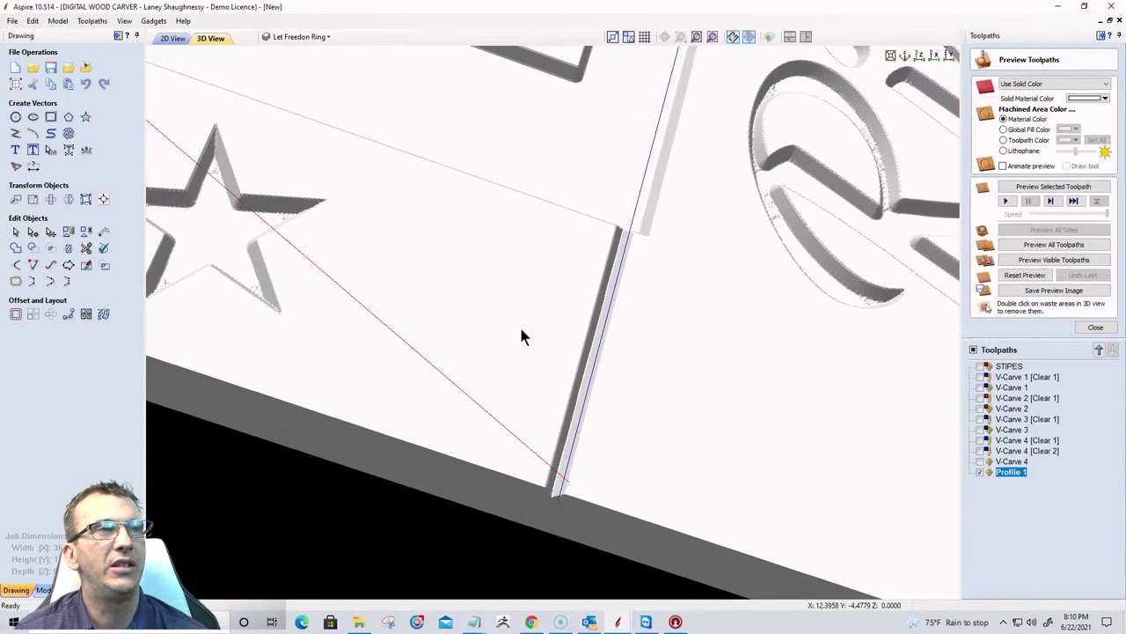
Reset the preview, show all V-Carve 2, 3 and 4 toolpaths, and simulate them.
click(979, 472)
click(1025, 274)
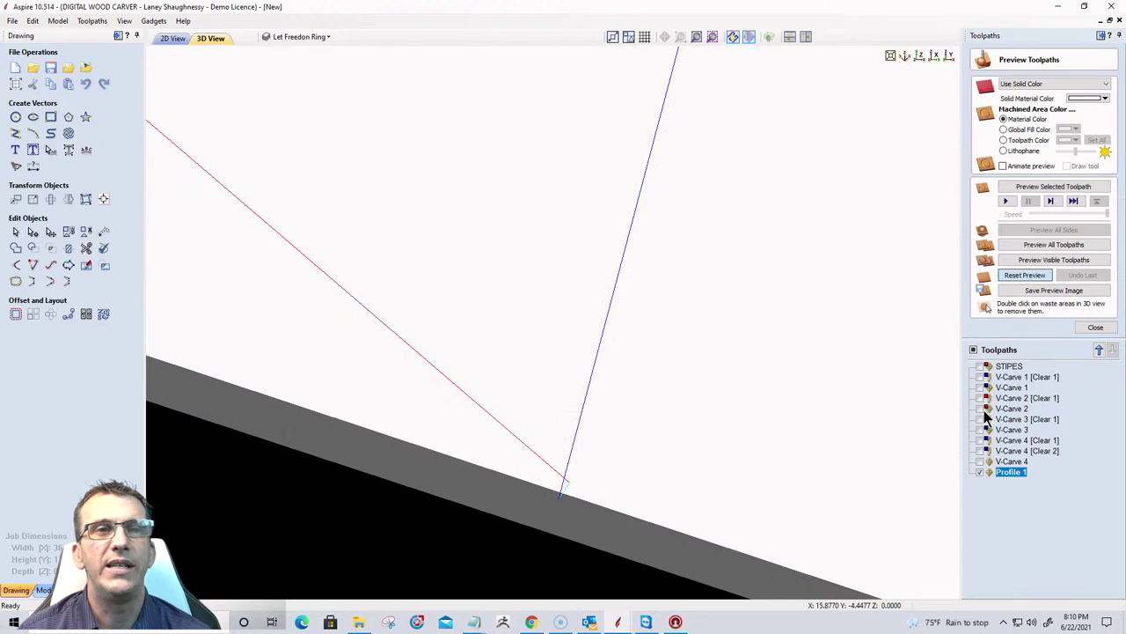
click(980, 461)
click(980, 450)
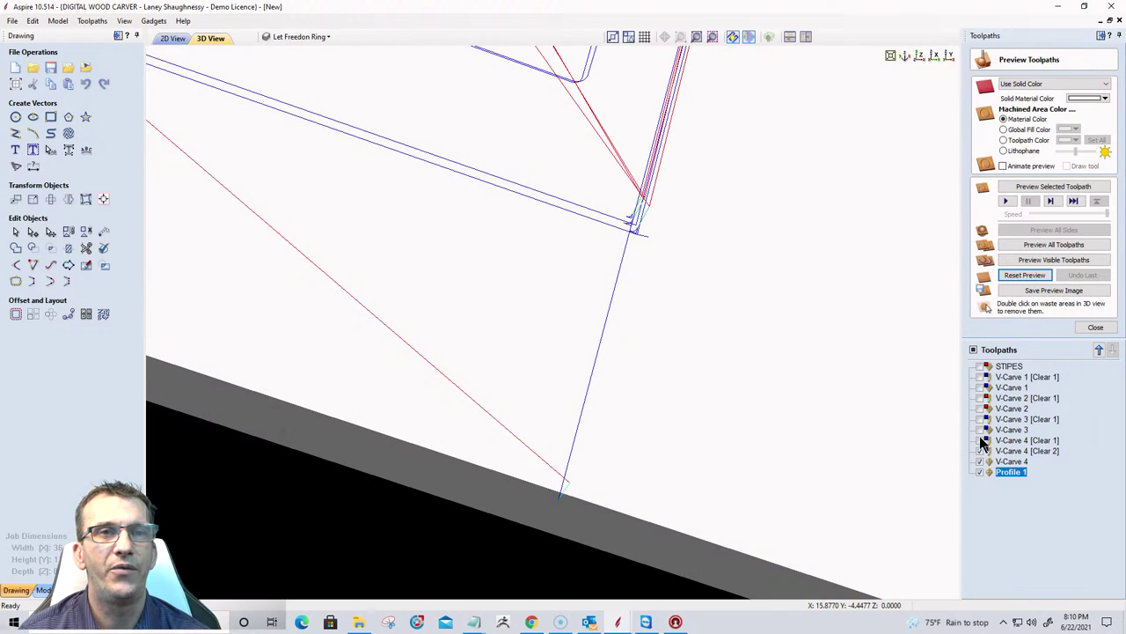
click(980, 440)
click(980, 430)
click(980, 419)
click(979, 408)
click(980, 398)
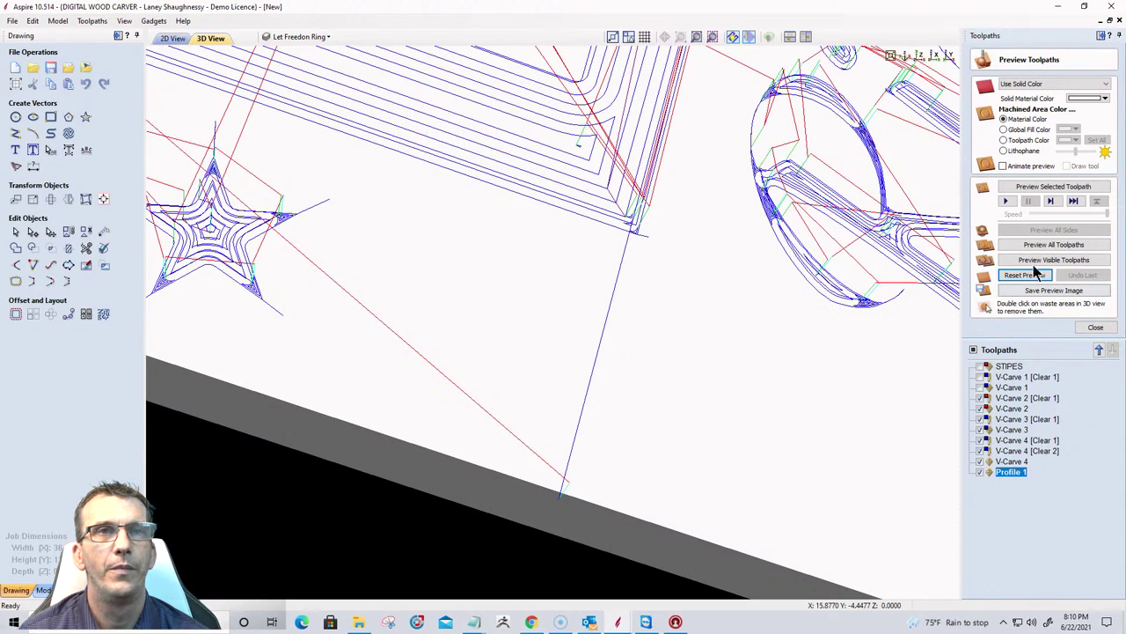
click(1043, 260)
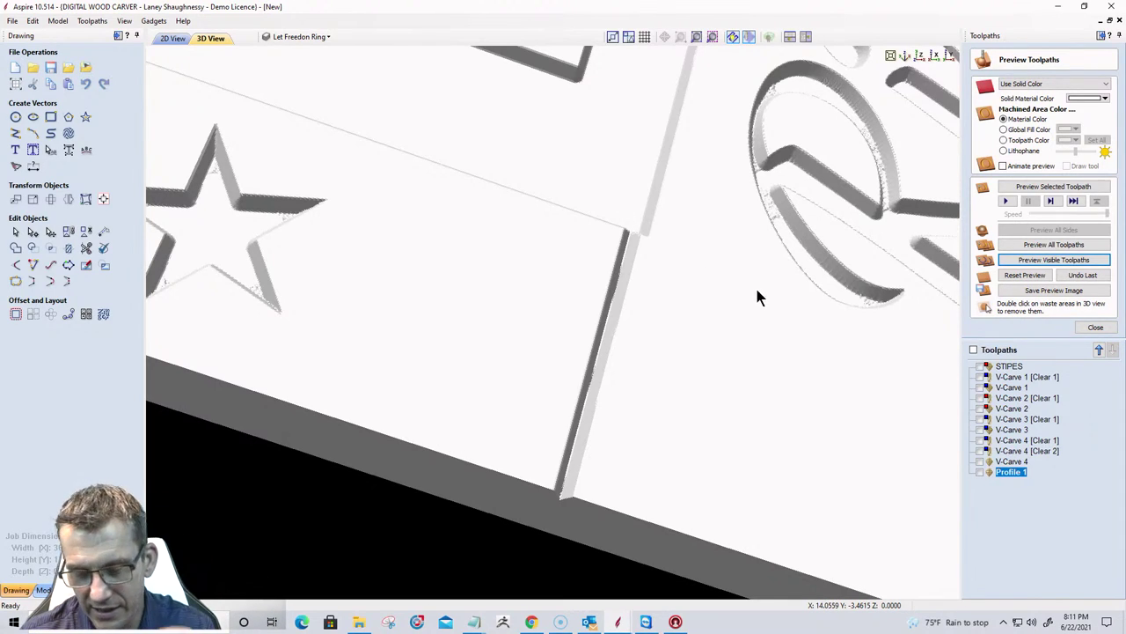
Recalculate Profile 1 with a 0 allowance offset, accepting the open-contours warning.
double_click(1019, 471)
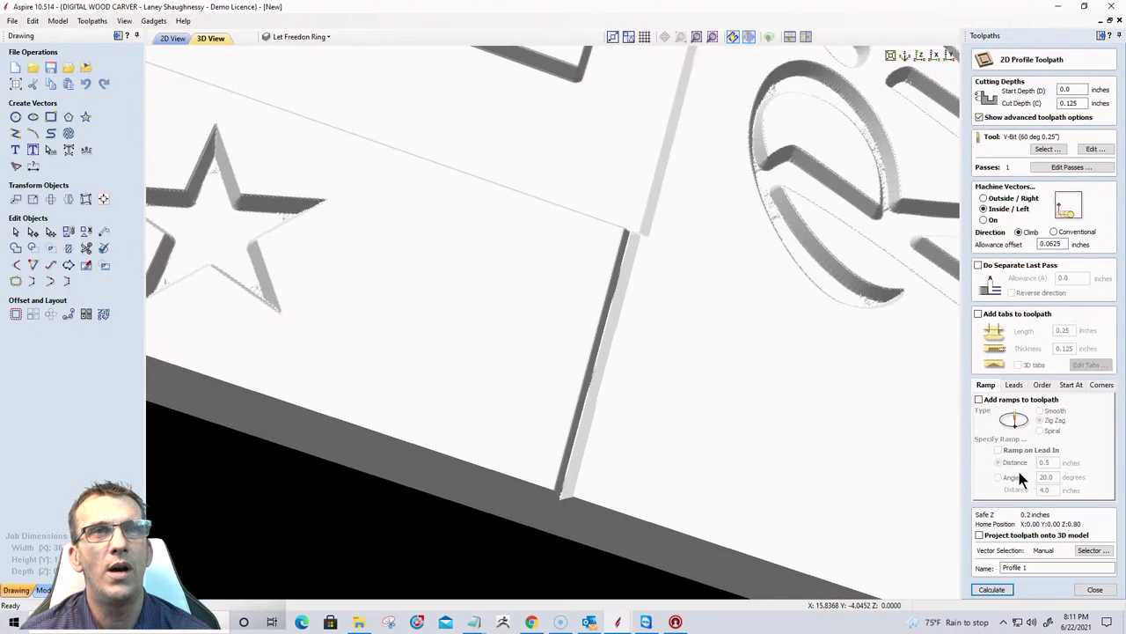
drag(1066, 243, 995, 252)
text(0)
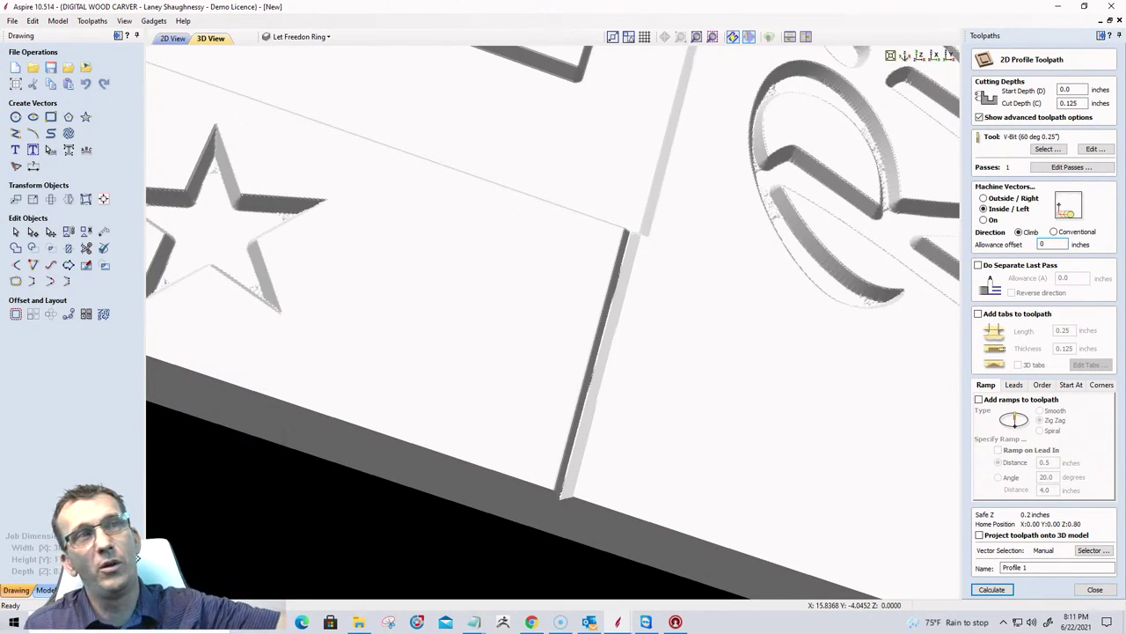
click(992, 589)
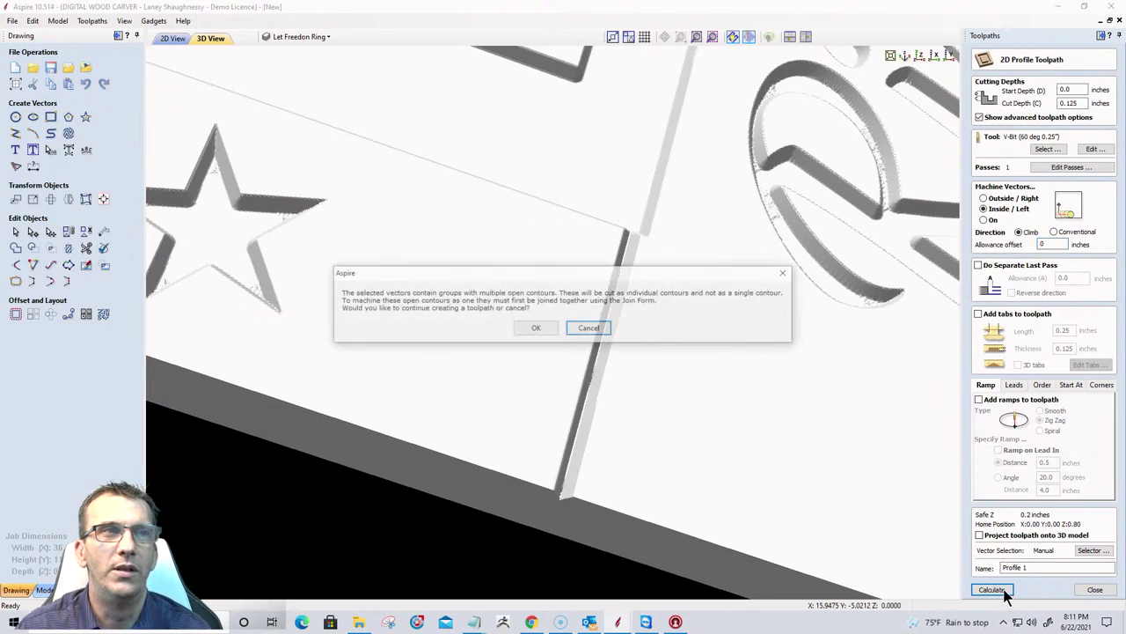
click(536, 328)
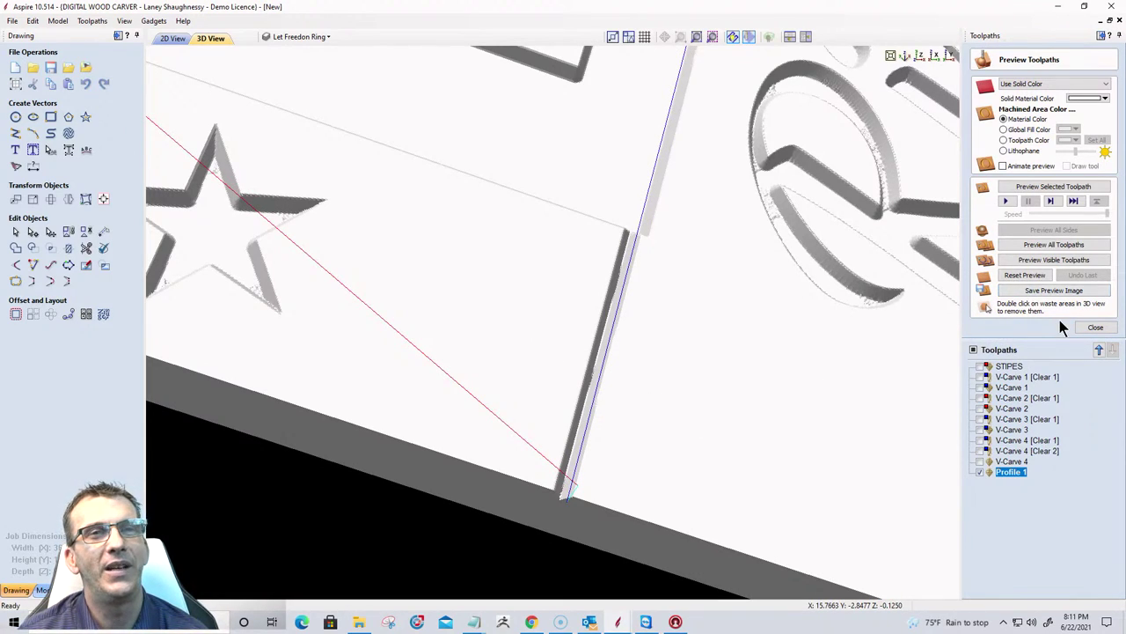
Reset the preview, tick all V-Carve 2, 3 and 4 toolpaths, and simulate them again.
click(1025, 275)
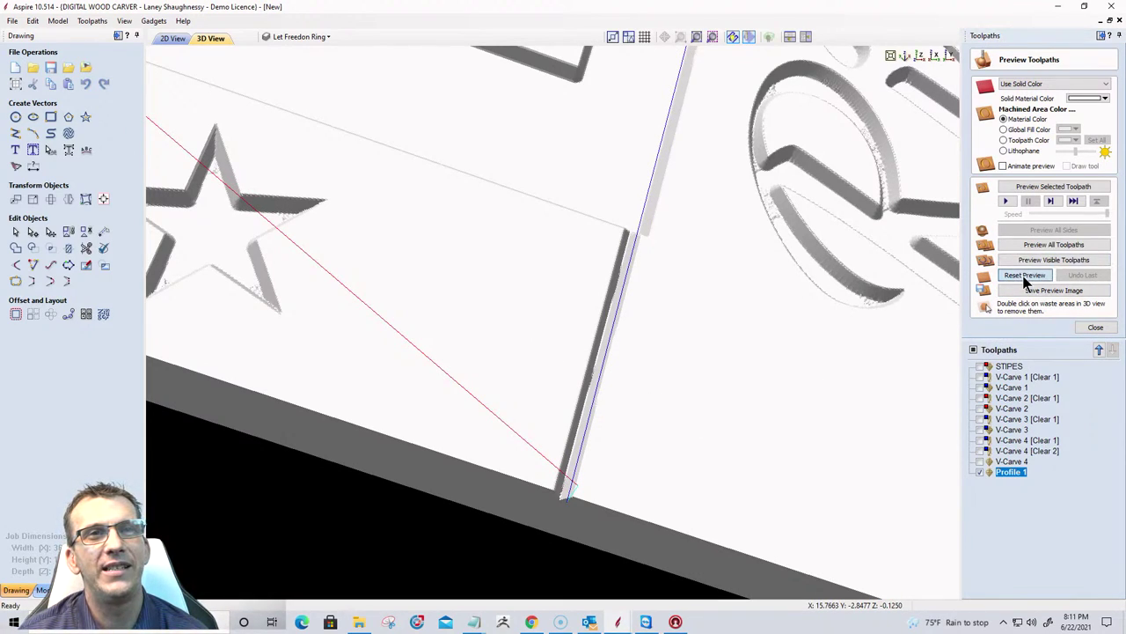
click(979, 461)
click(980, 450)
click(979, 440)
click(980, 430)
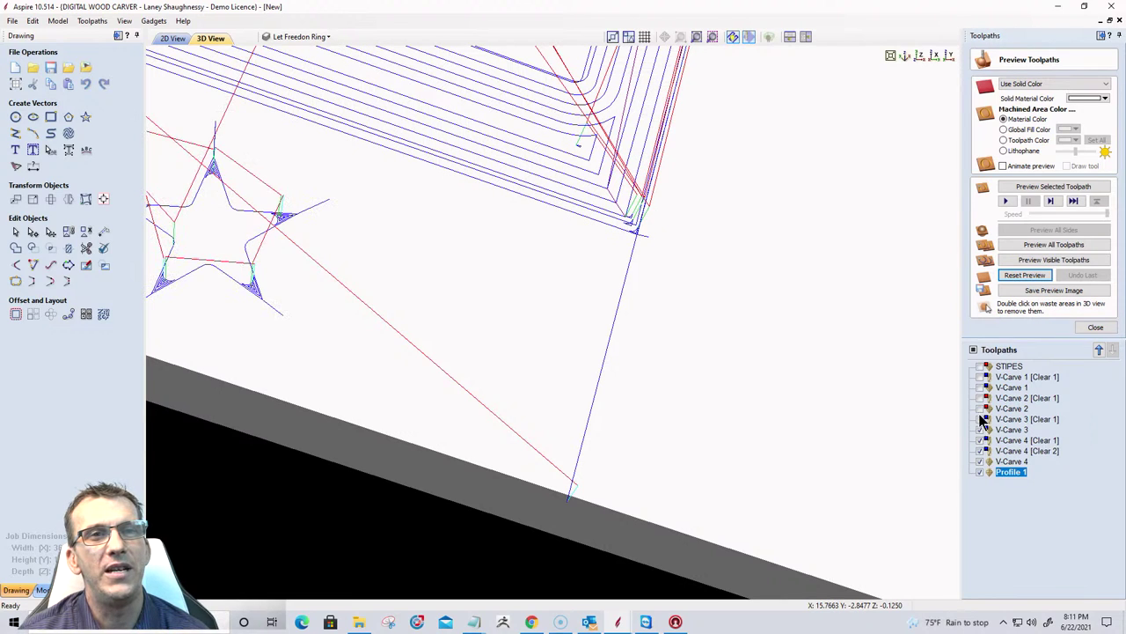
click(980, 419)
click(981, 398)
click(979, 409)
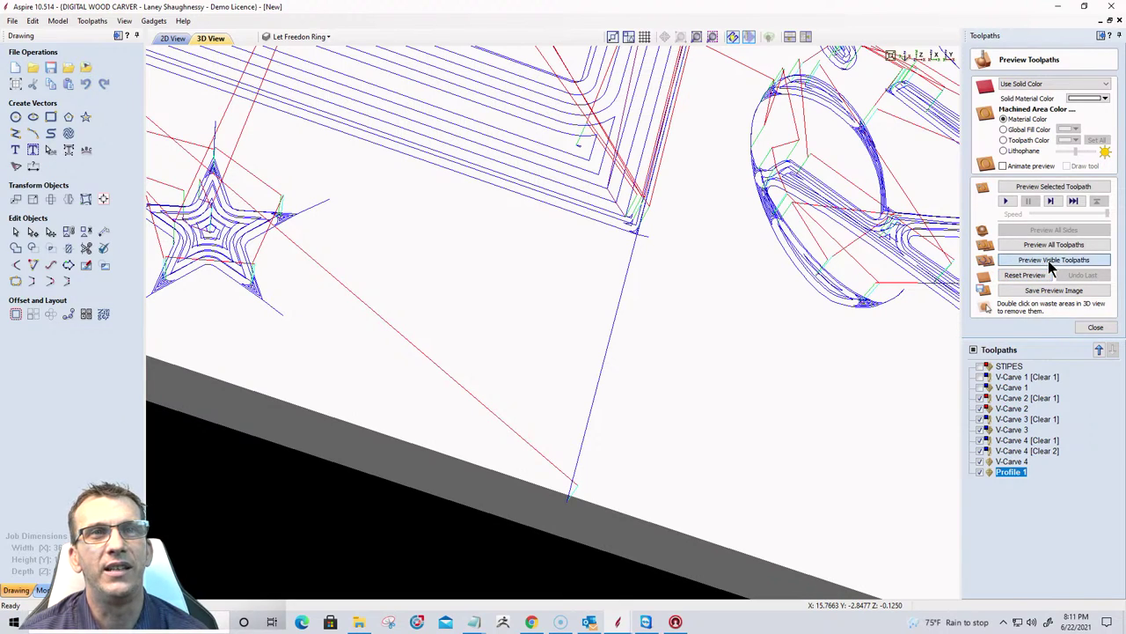
click(1048, 261)
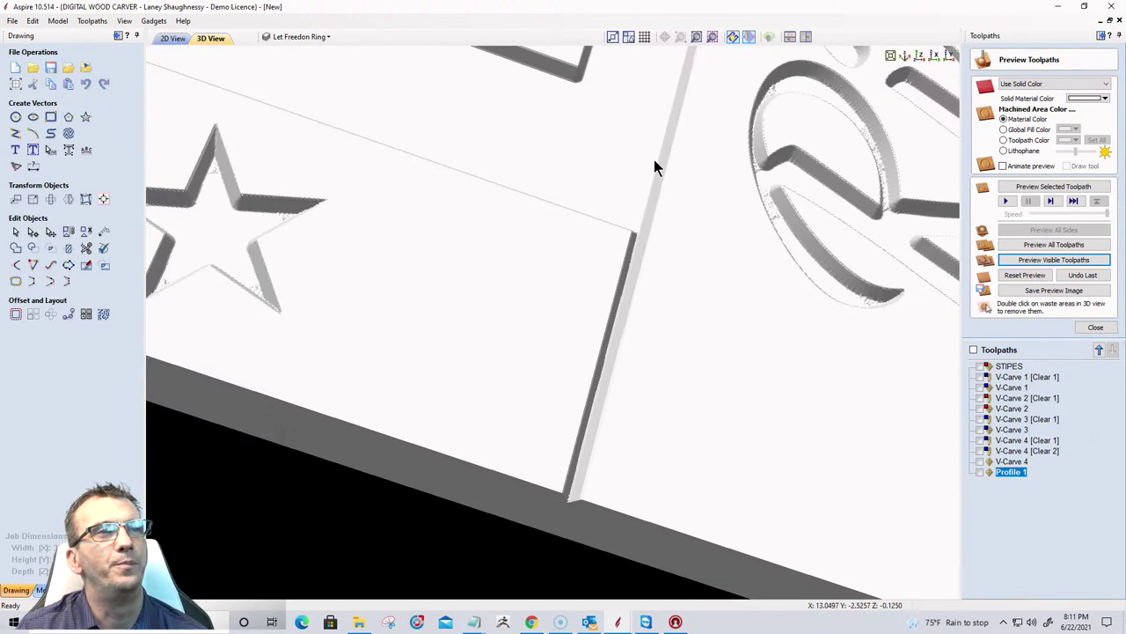
Orbit, pan and zoom the 3D view to inspect the carved groove and full lettering.
drag(596, 455, 693, 473)
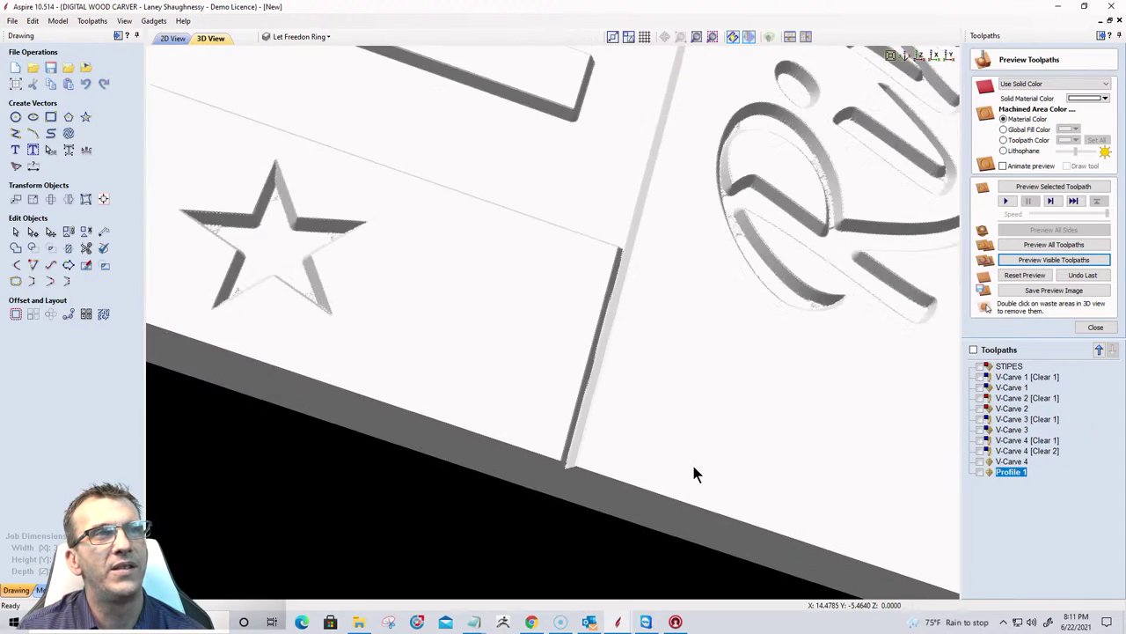
scroll(693, 472, down, 5)
scroll(693, 470, up, 2)
scroll(463, 276, up, 2)
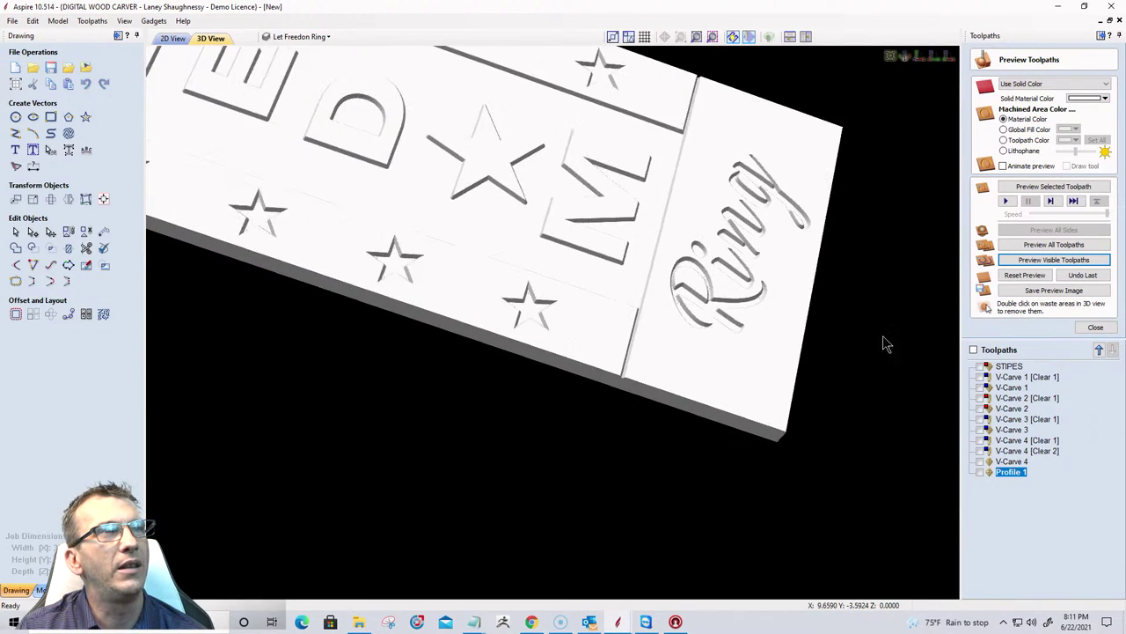
drag(887, 343, 468, 305)
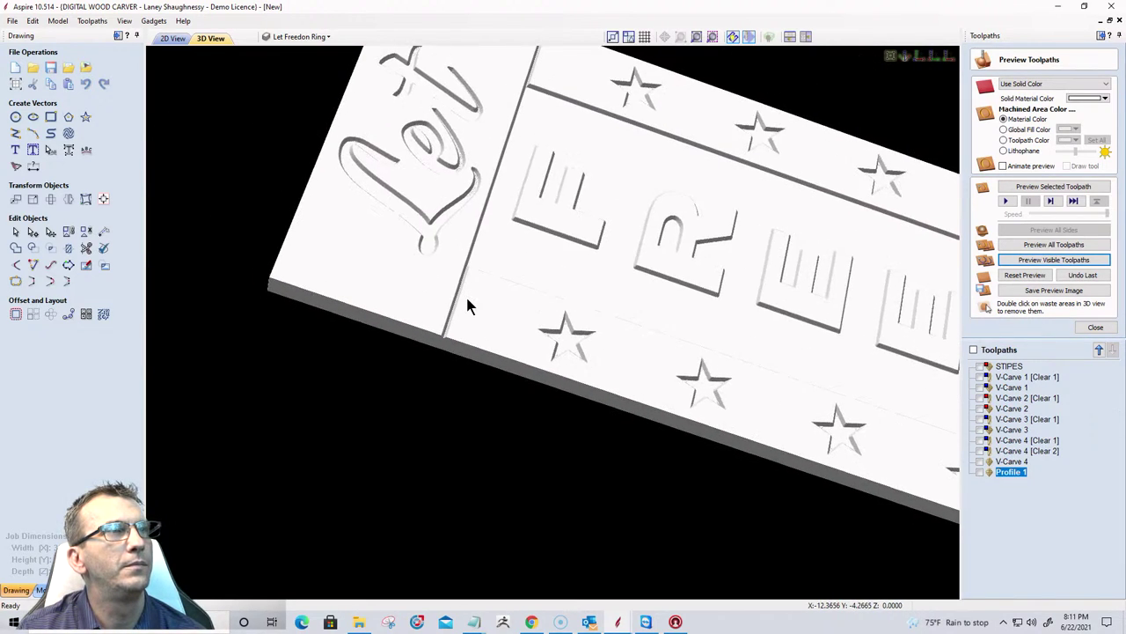
scroll(467, 305, up, 5)
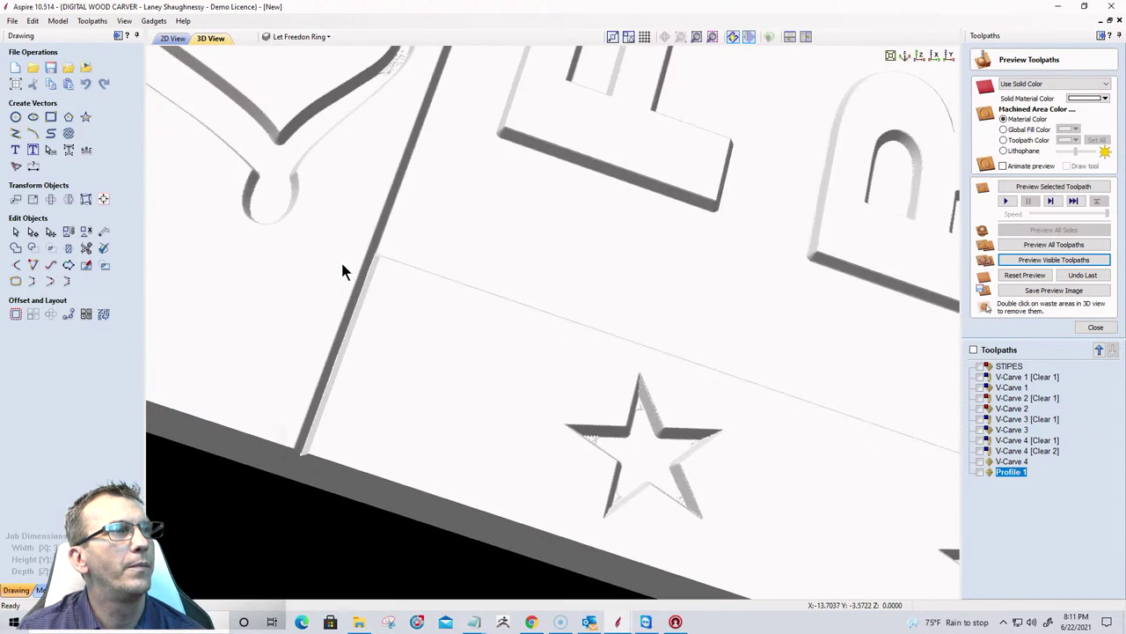
scroll(343, 268, up, 3)
drag(674, 308, 766, 304)
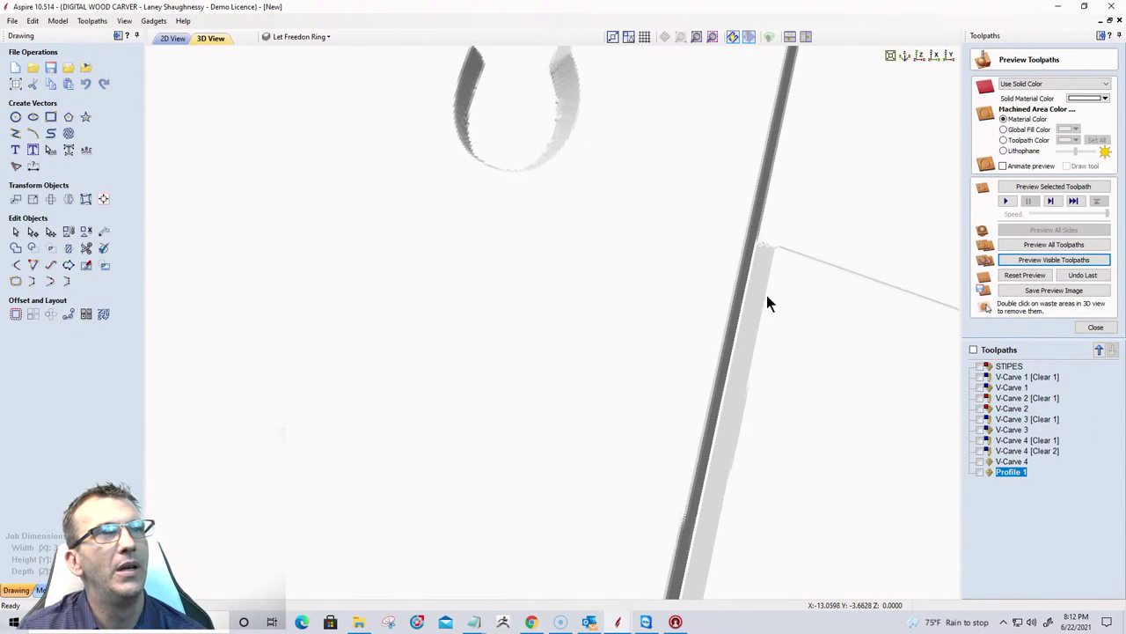
scroll(775, 109, down, 2)
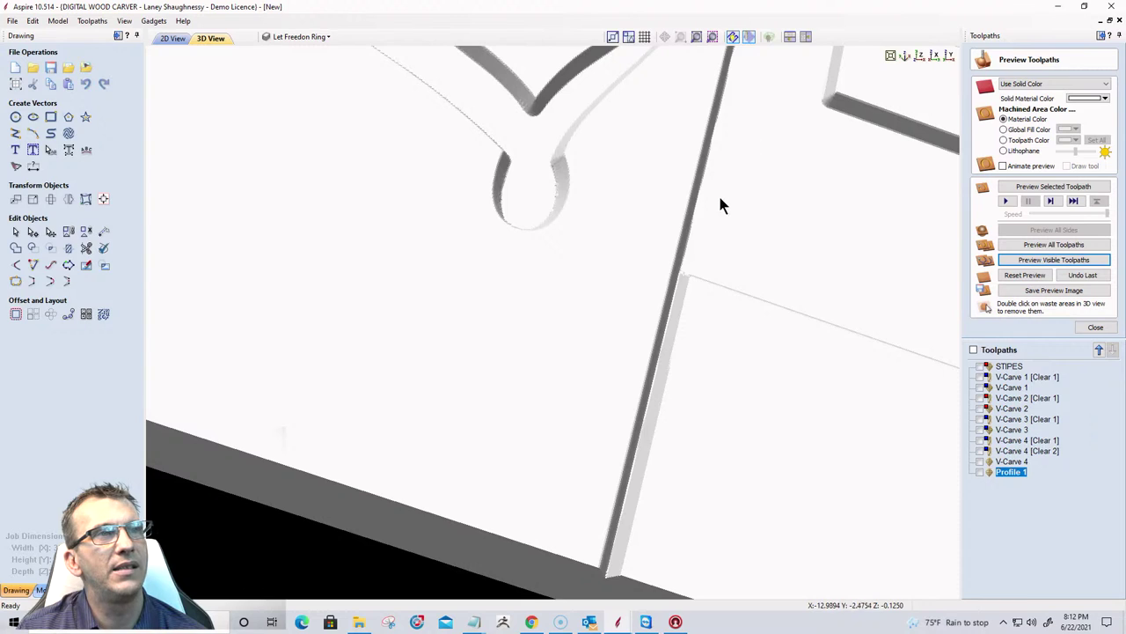
scroll(513, 360, down, 6)
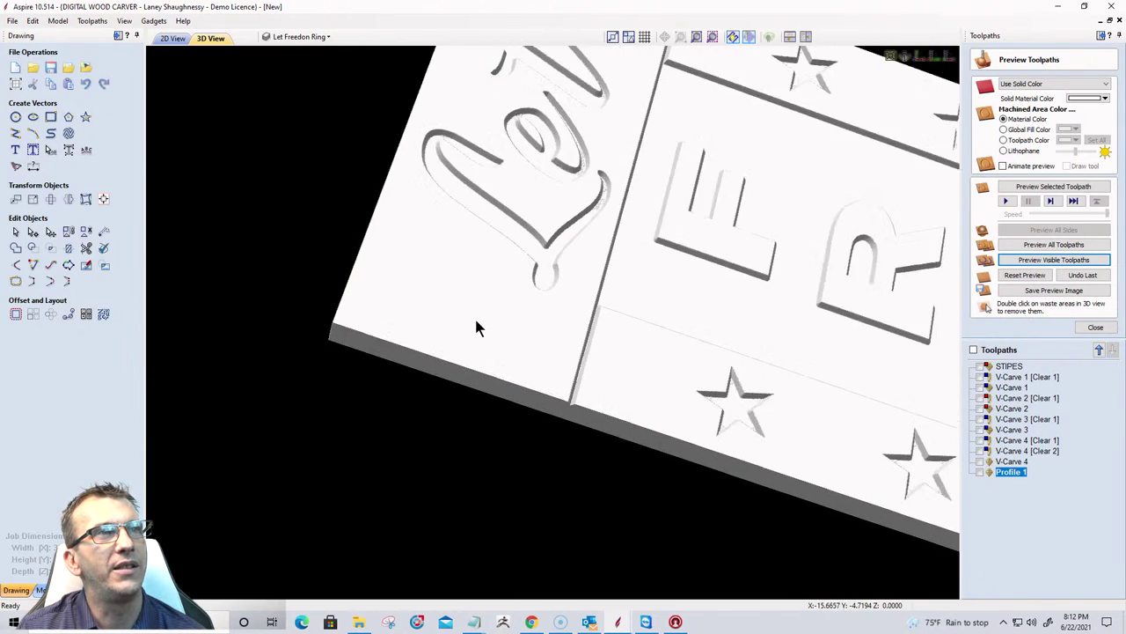
scroll(475, 328, down, 3)
drag(538, 291, 475, 255)
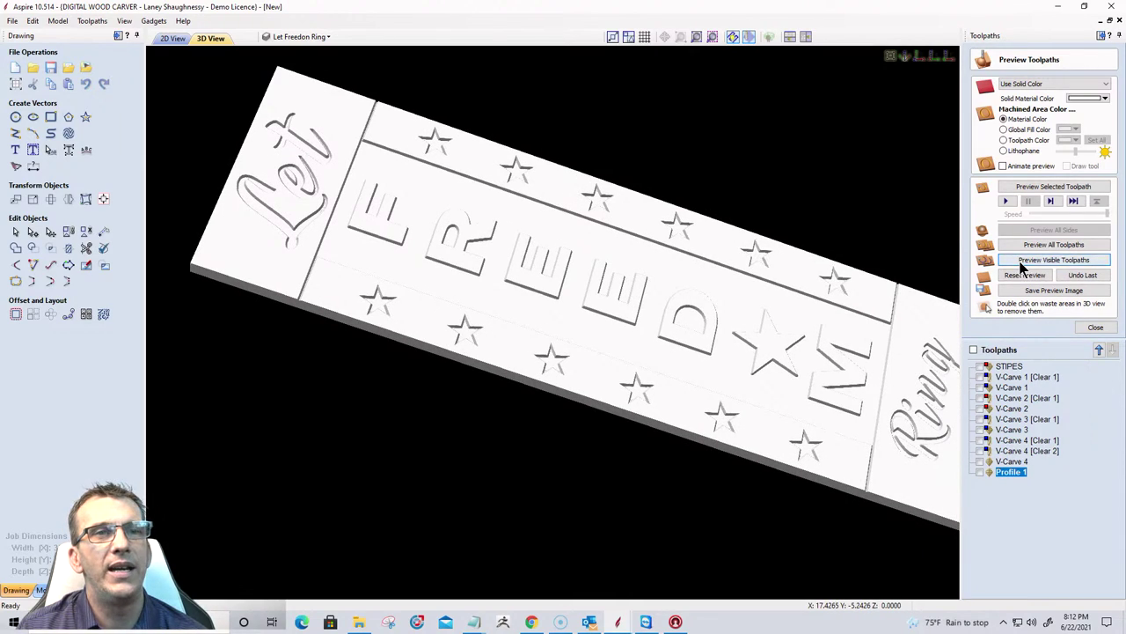
Preview all visible toolpaths and overlay Profile 1's toolpath lines on the sign.
click(1020, 262)
click(981, 472)
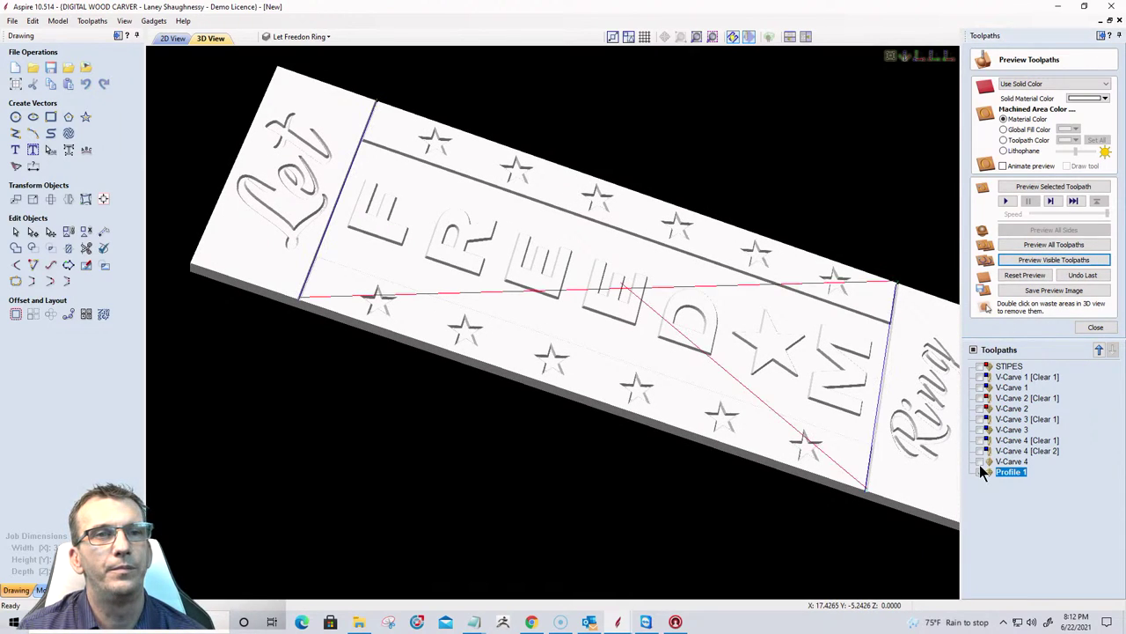
click(981, 472)
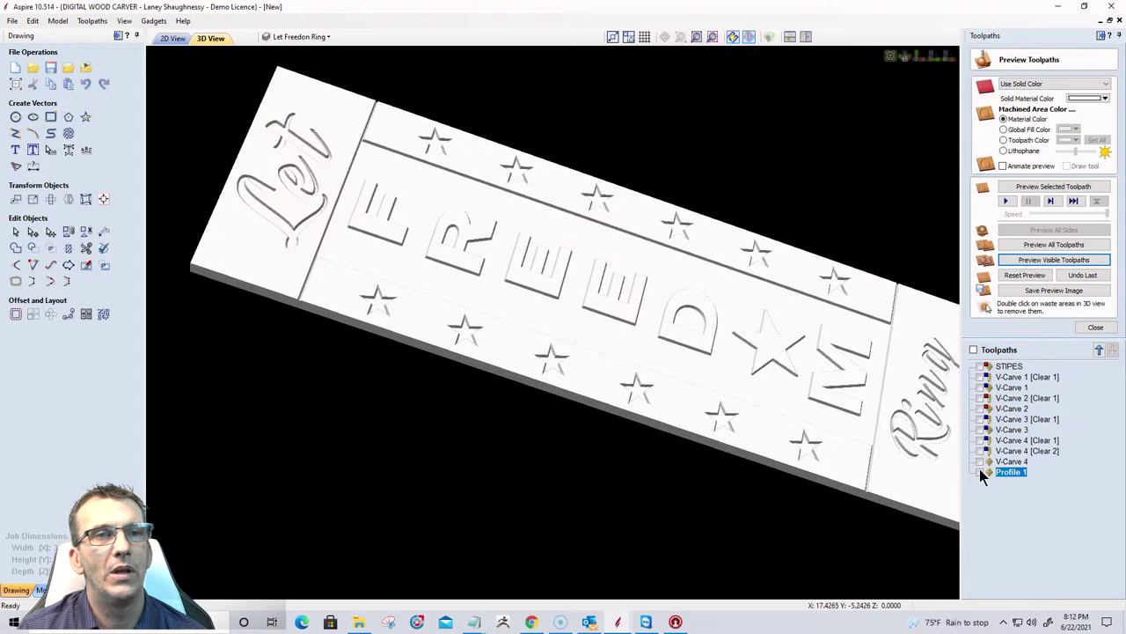
click(980, 472)
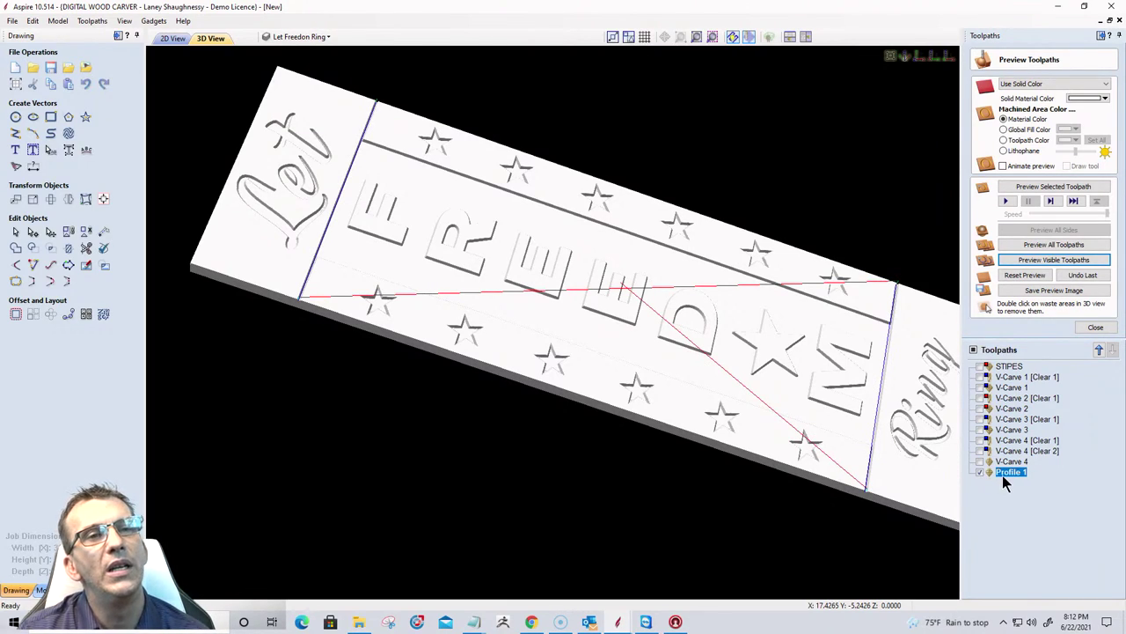
Render machined areas in toolpath colours, with the profile toolpath shown in red.
click(1004, 141)
click(1075, 141)
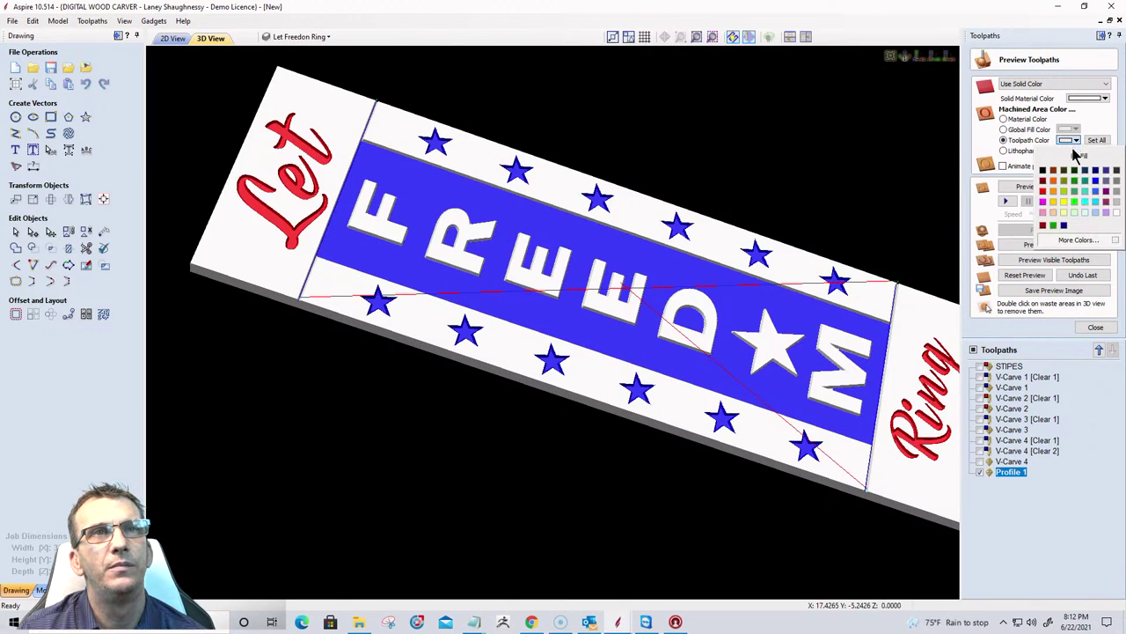
click(1043, 181)
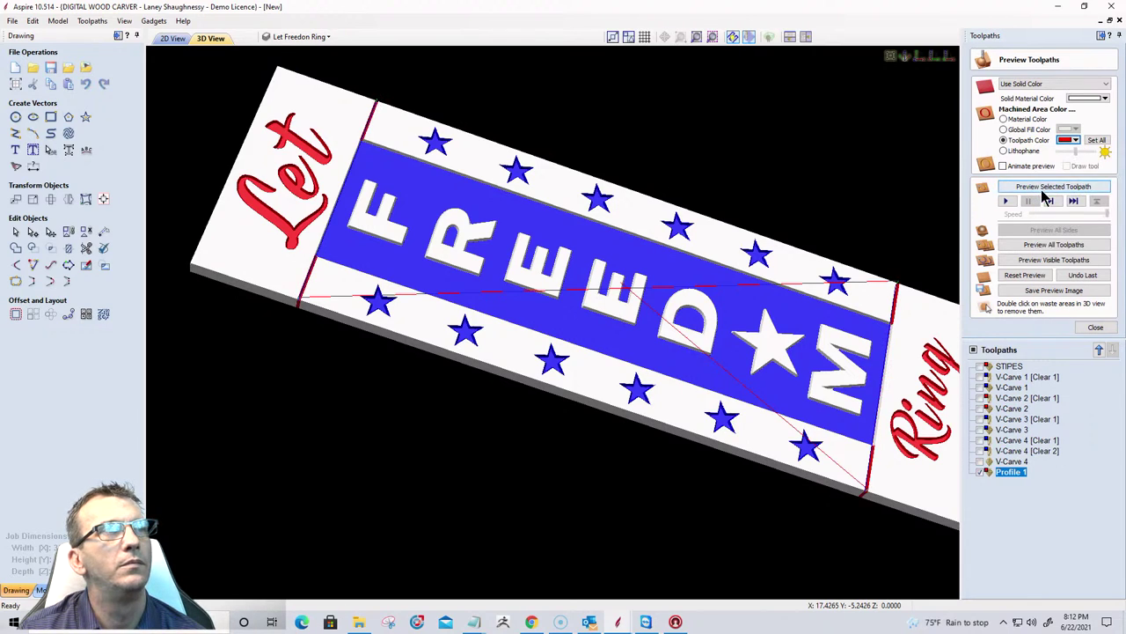
drag(731, 431, 858, 458)
scroll(577, 375, down, 3)
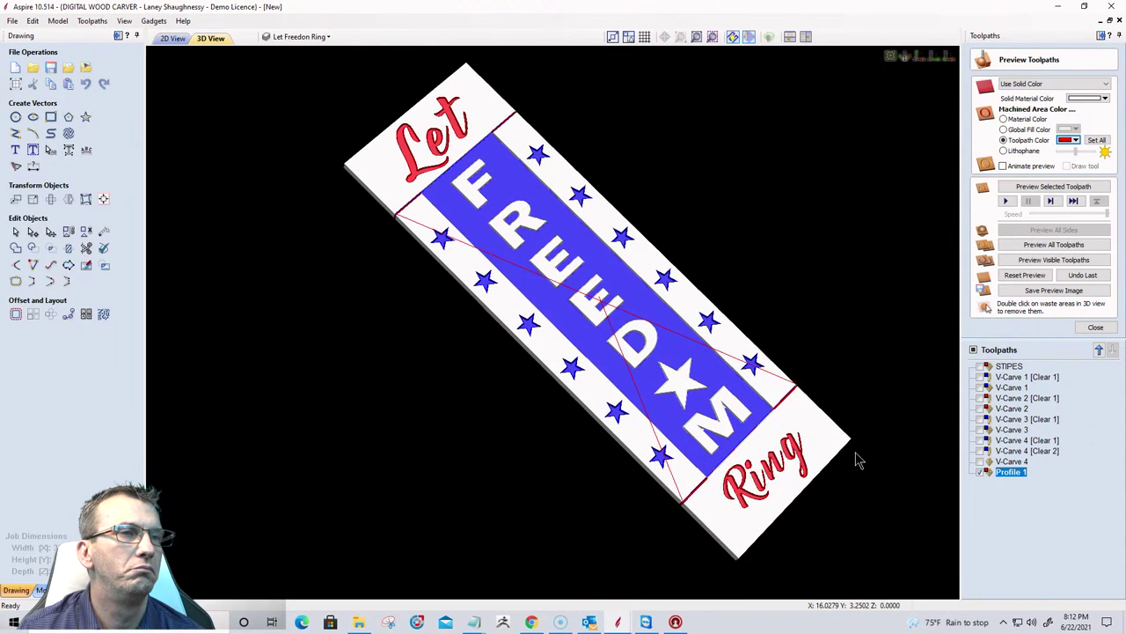
scroll(693, 501, up, 2)
scroll(693, 501, up, 2)
scroll(692, 501, down, 1)
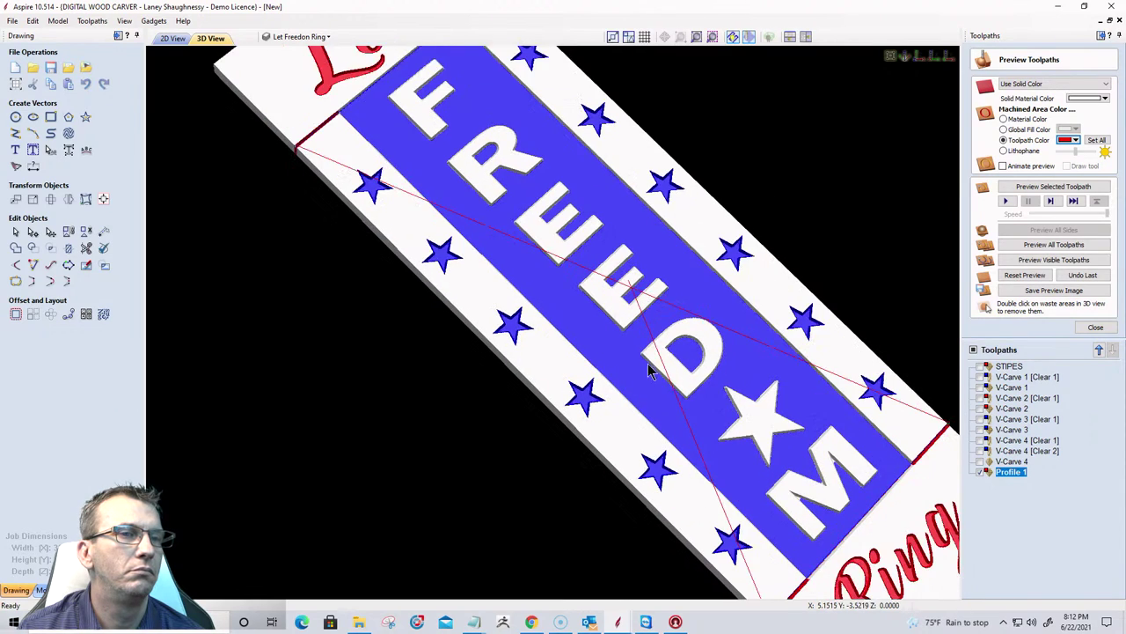
Hide Profile 1's toolpath lines, revert to plain material colour, and bring up the texture list.
middle_drag(692, 501, 632, 345)
scroll(747, 414, down, 3)
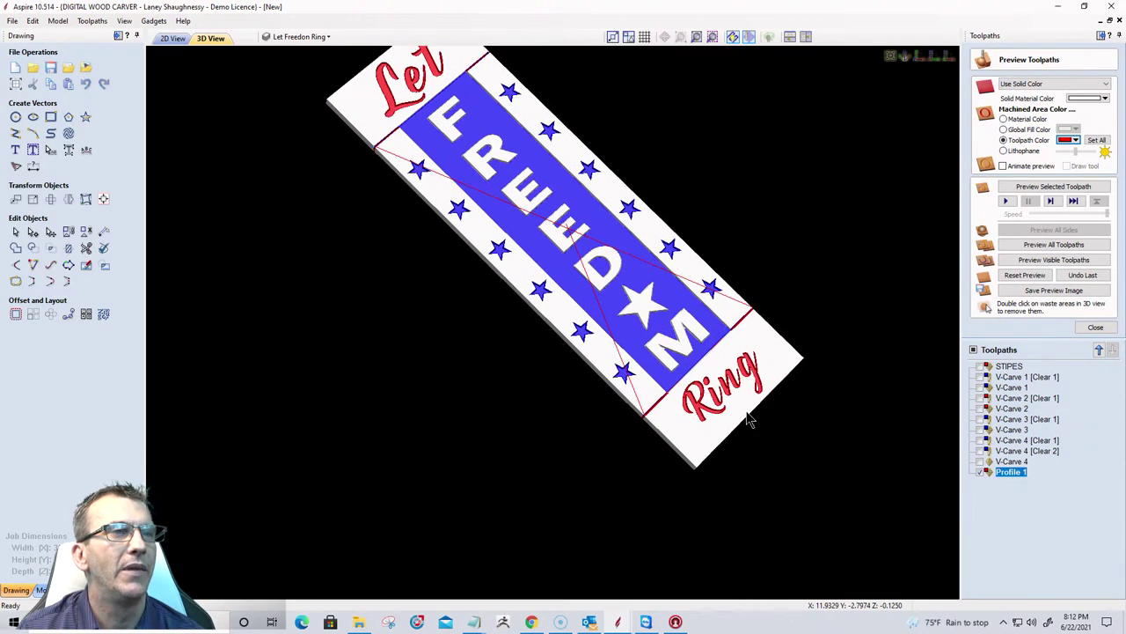
drag(747, 415, 535, 478)
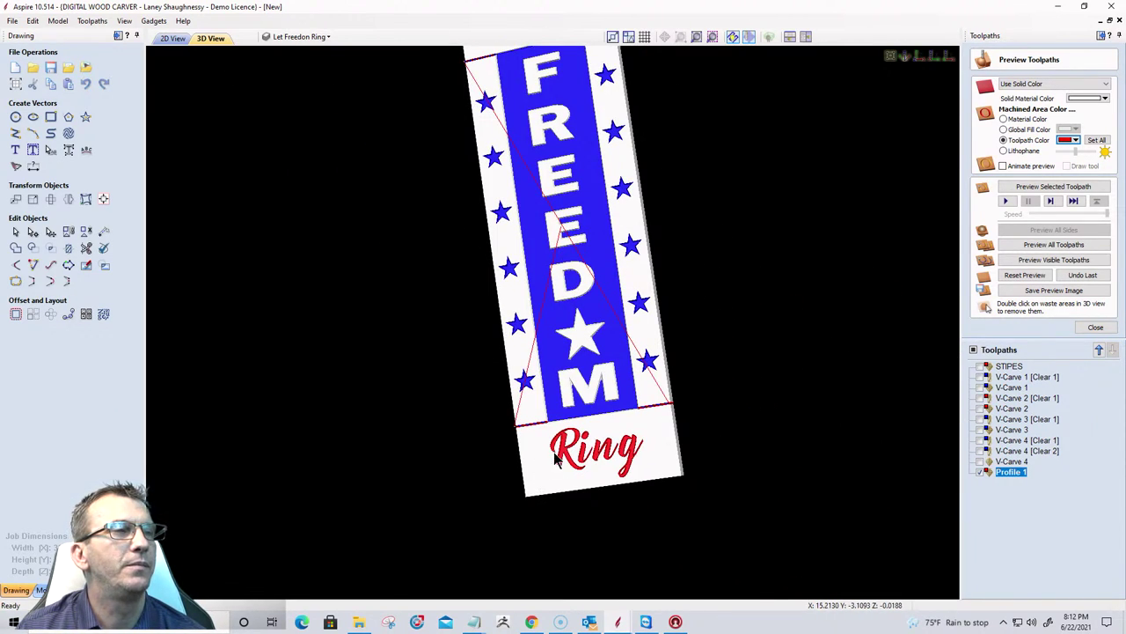
scroll(591, 422, down, 2)
drag(591, 423, 905, 496)
scroll(563, 417, up, 3)
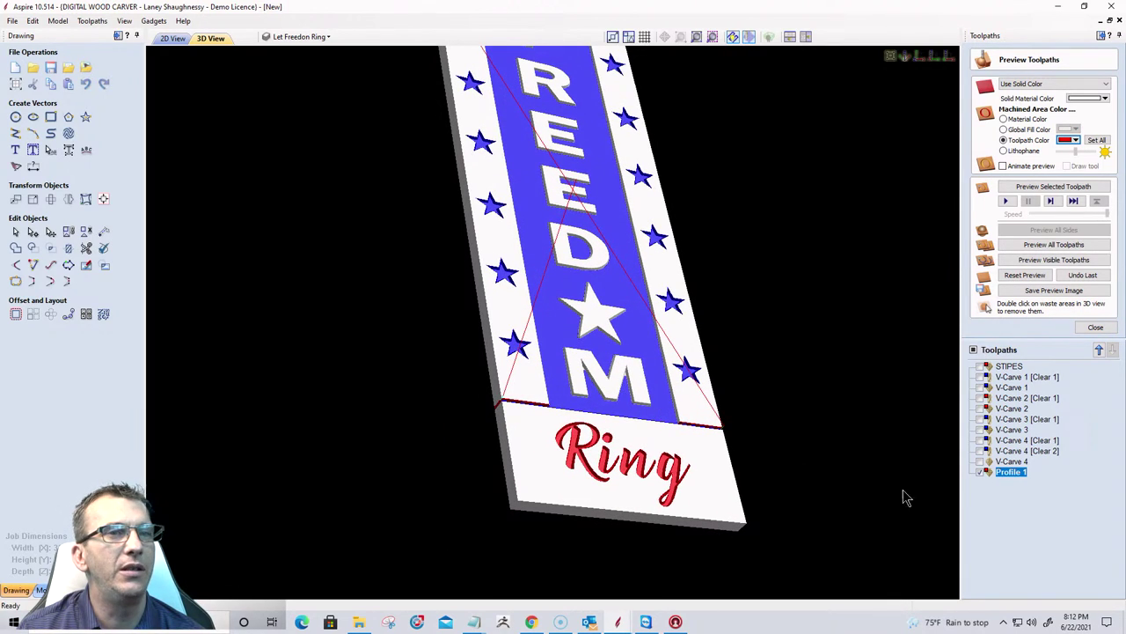
click(980, 472)
scroll(554, 334, up, 5)
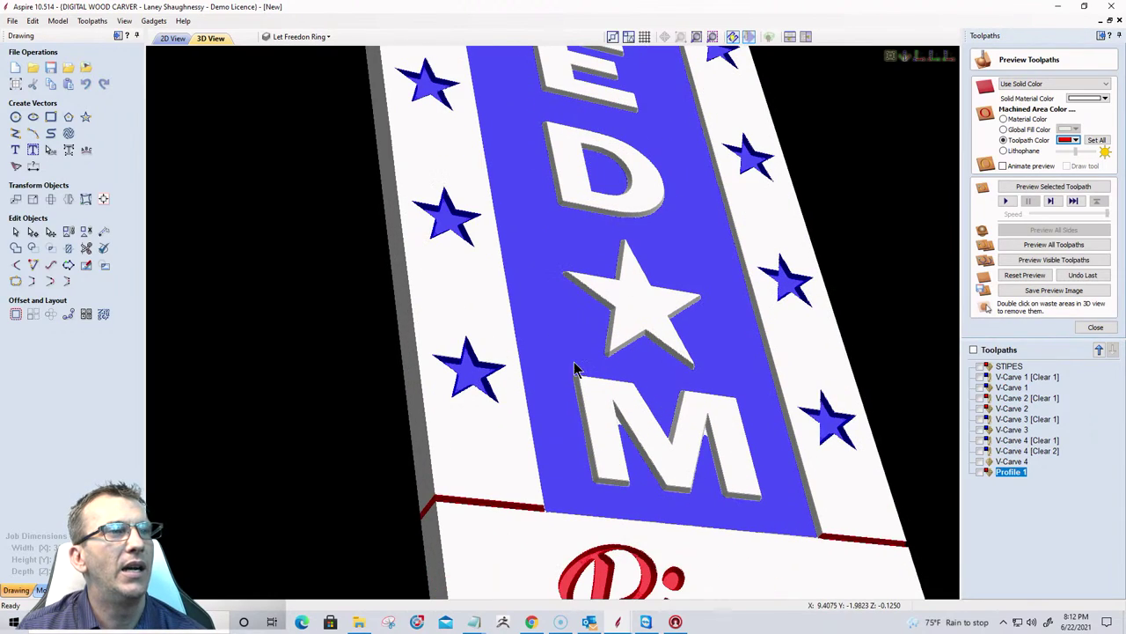
click(1003, 119)
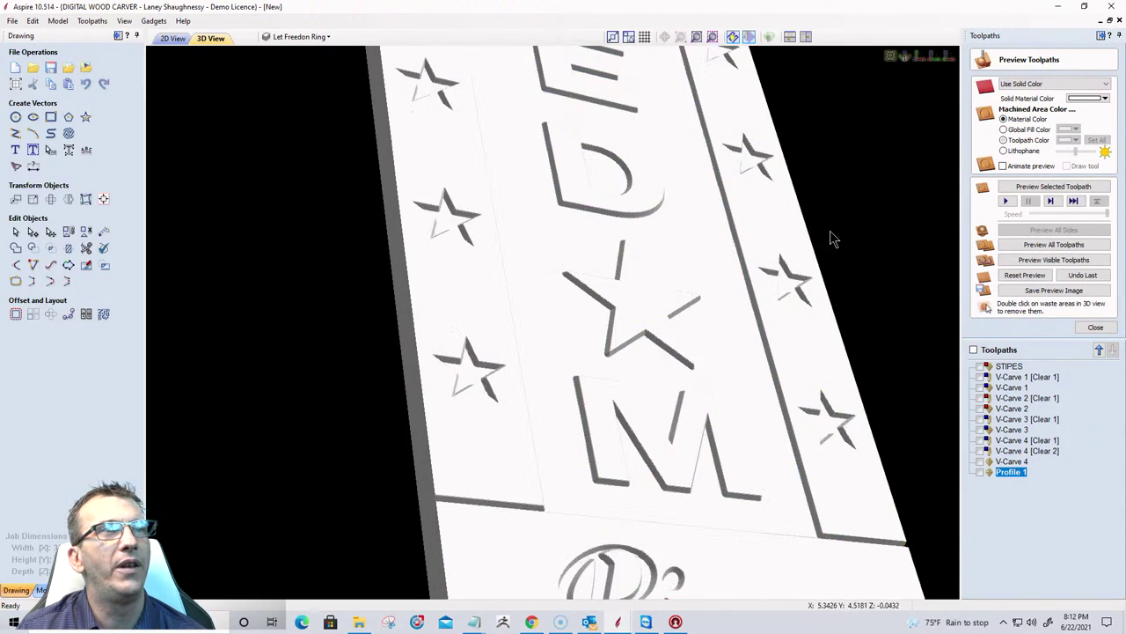
click(1082, 85)
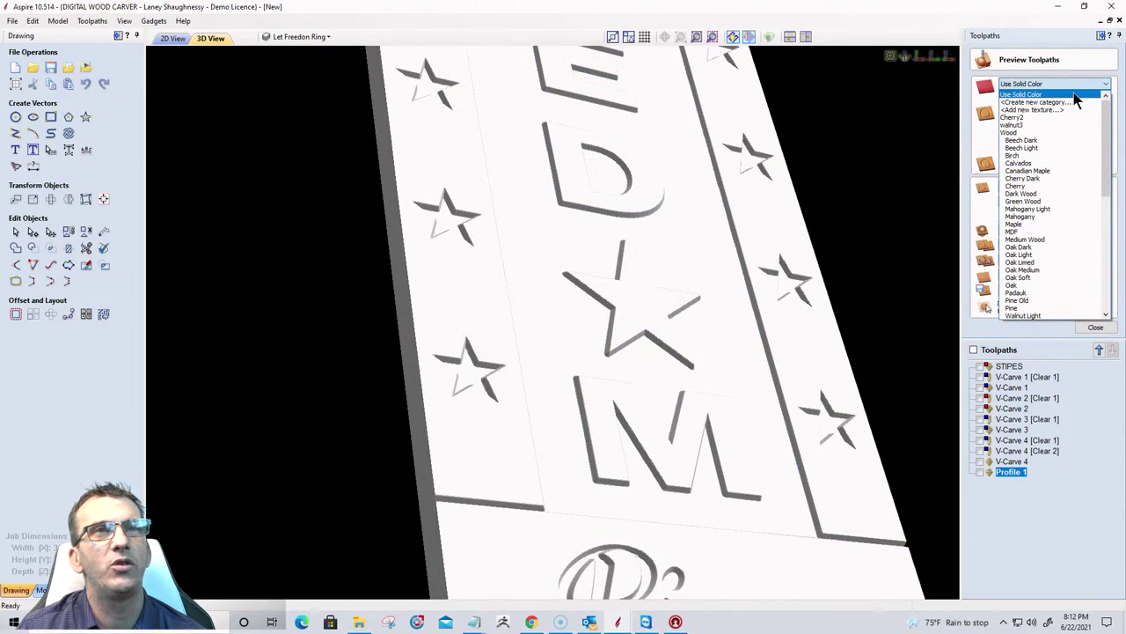
Apply the Cherry wood texture to the preview and inspect the lettering up close.
click(1021, 186)
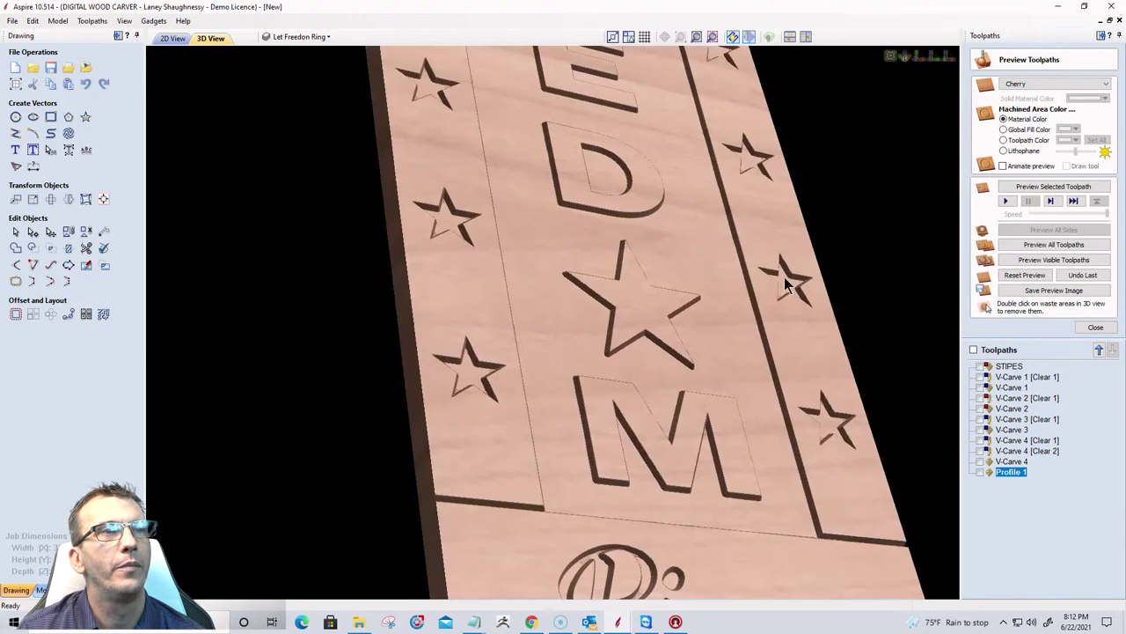
scroll(633, 342, up, 2)
scroll(633, 342, down, 2)
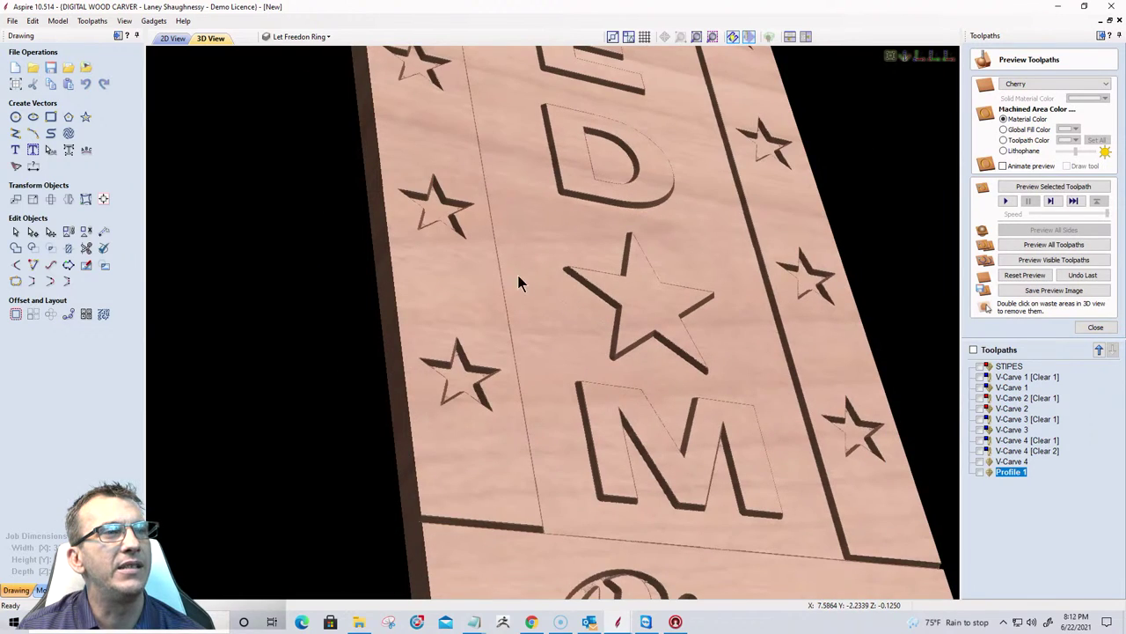
drag(518, 281, 465, 297)
scroll(563, 348, up, 2)
scroll(563, 348, down, 5)
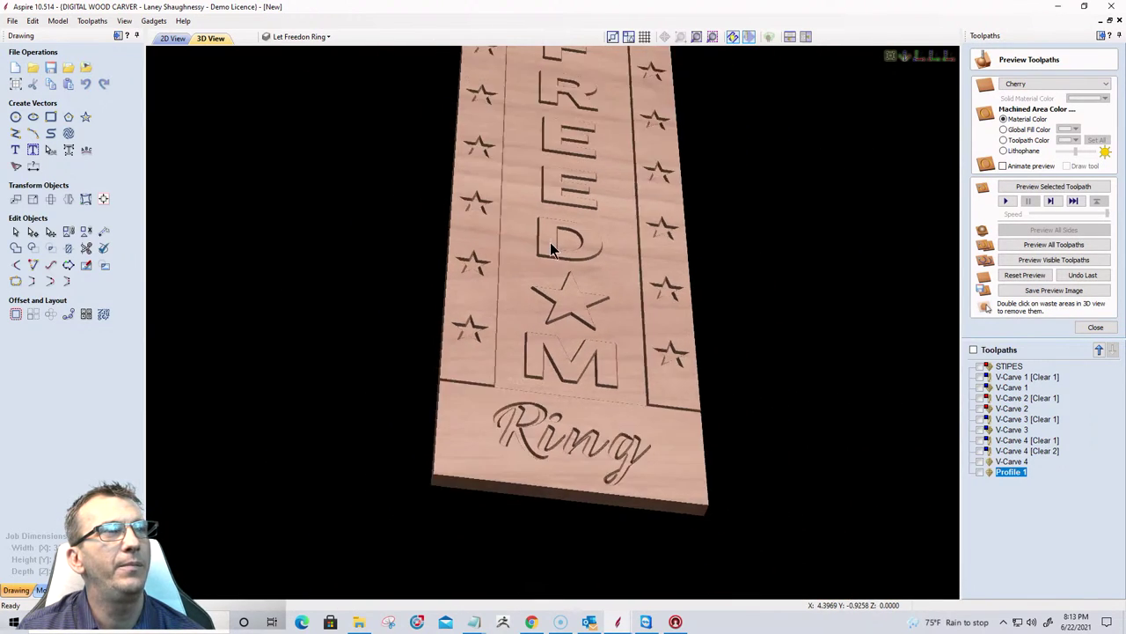
scroll(573, 376, up, 5)
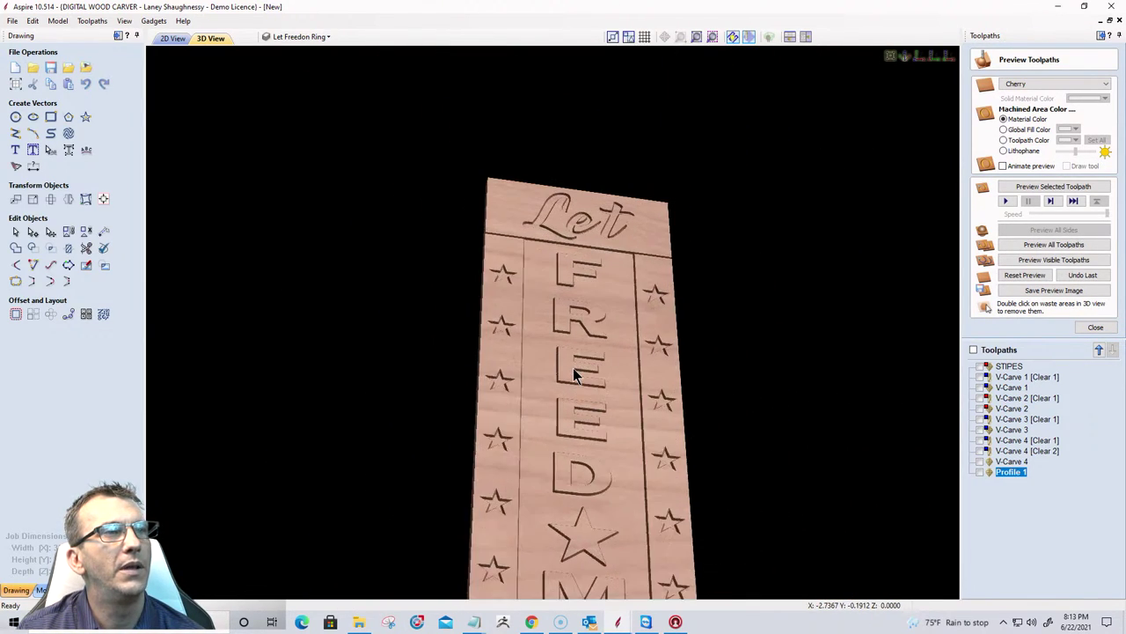
scroll(573, 368, up, 3)
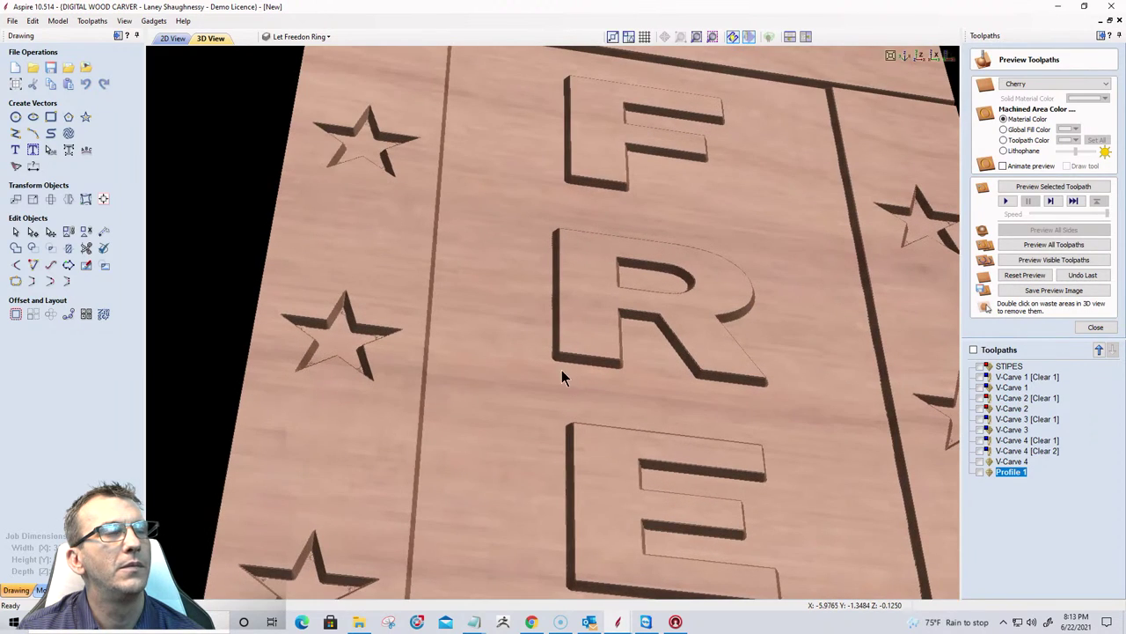
drag(561, 369, 592, 364)
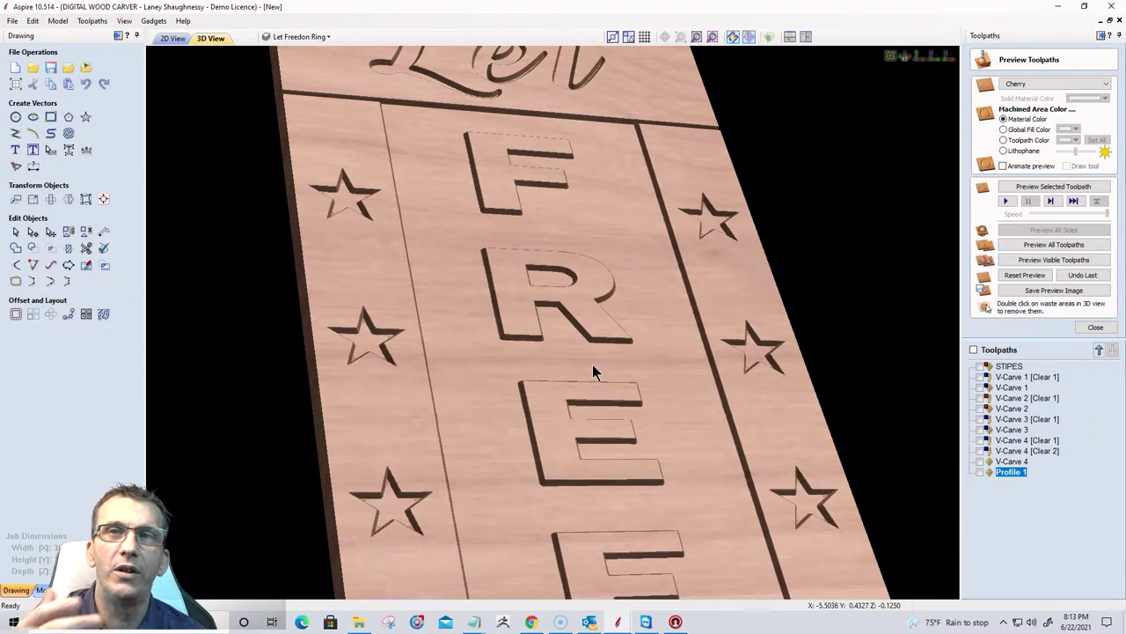
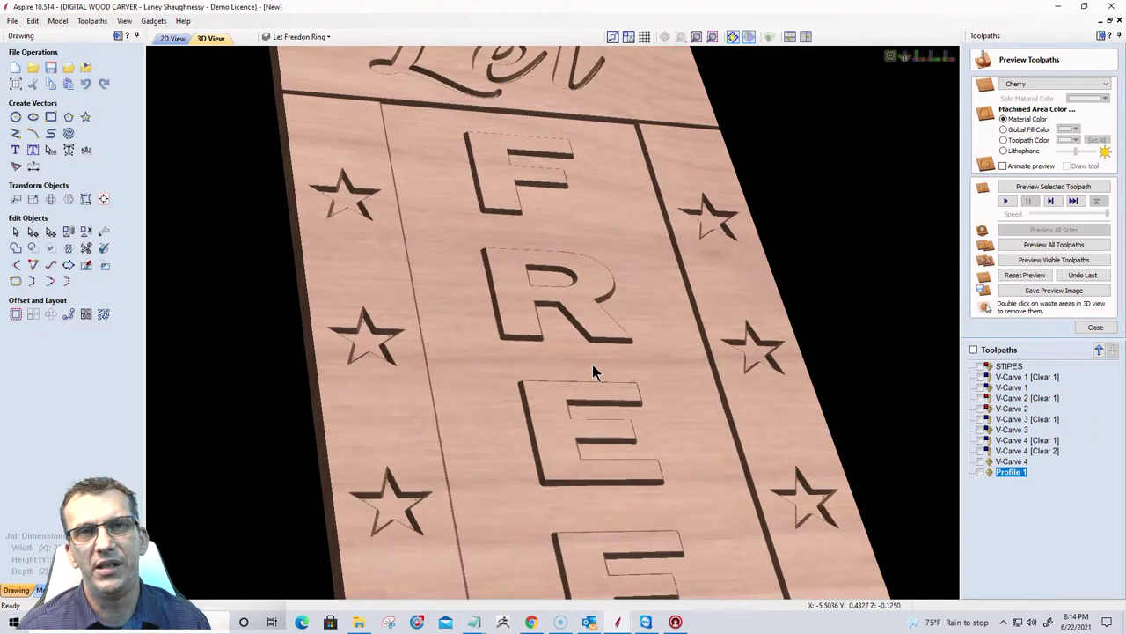
Reset the carved Let Freedom Ring preview to a blank cherry board and check the layer list.
scroll(592, 364, down, 6)
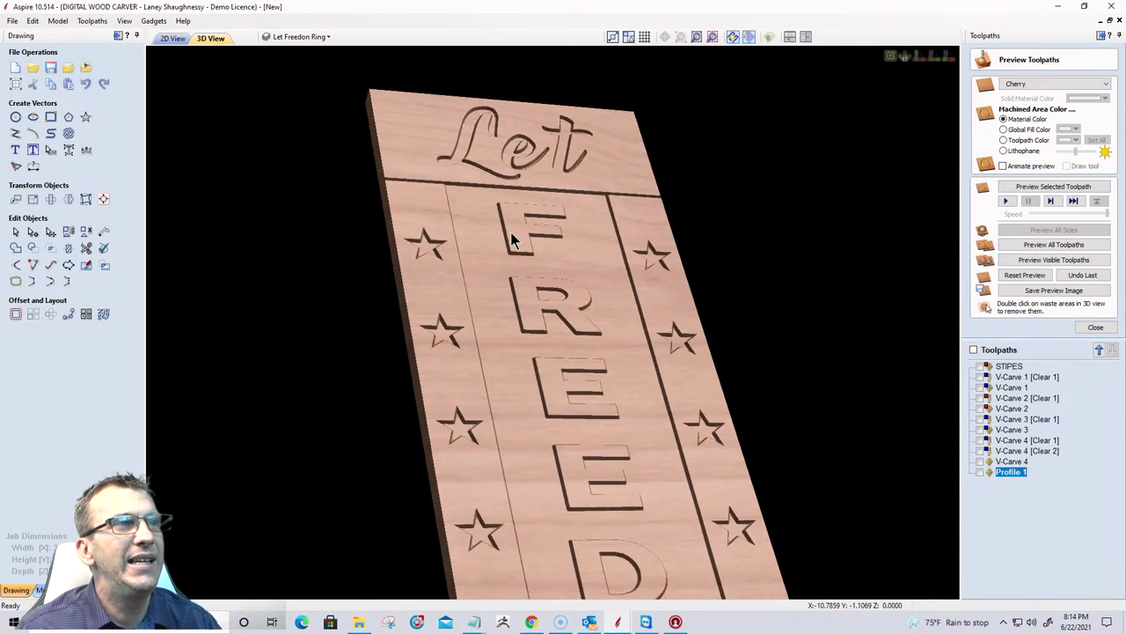
scroll(519, 264, down, 2)
drag(530, 300, 269, 65)
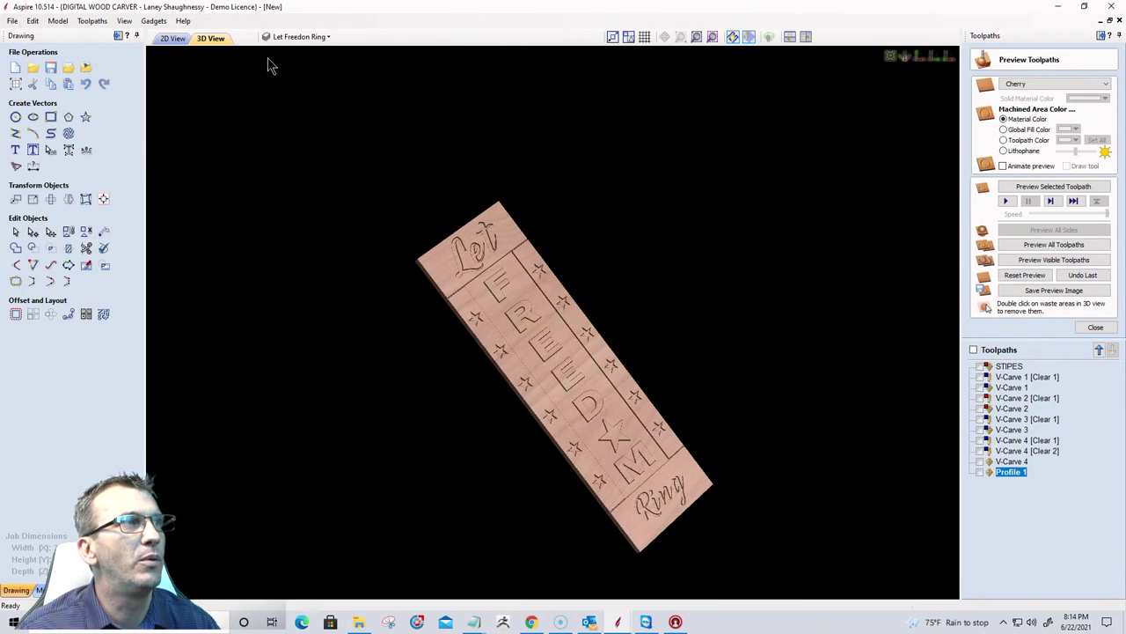
click(297, 36)
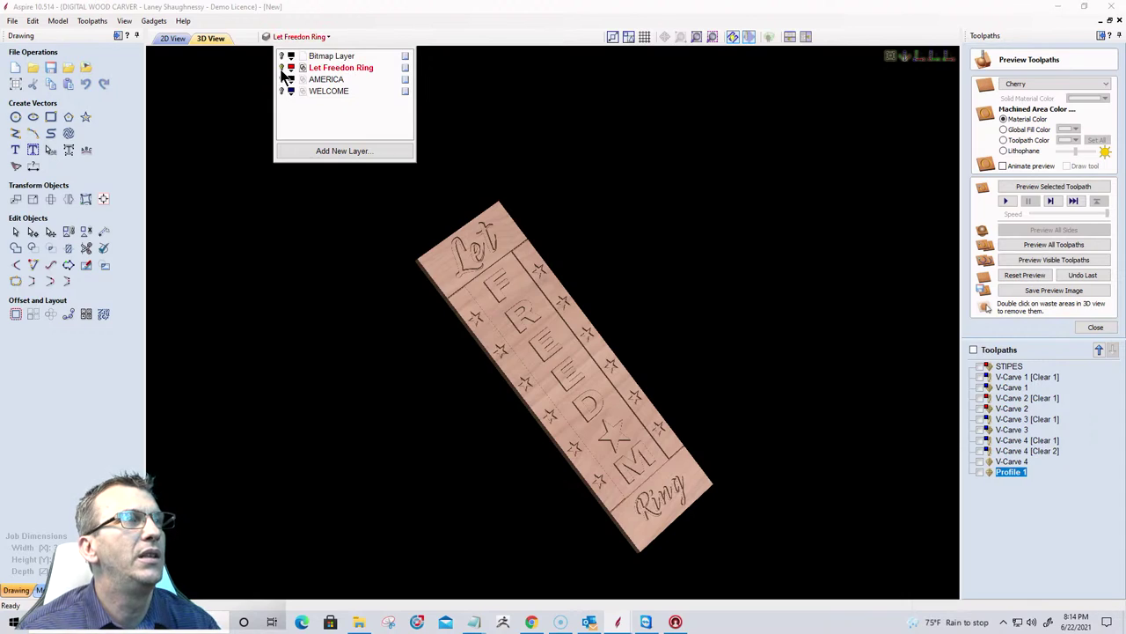
click(1038, 276)
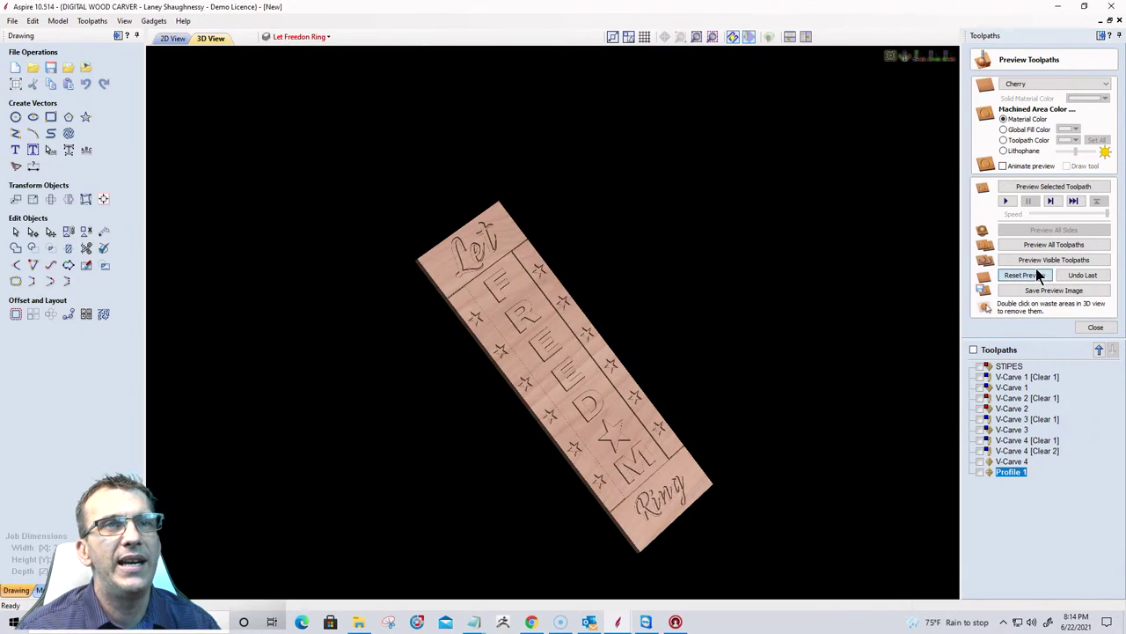
click(297, 36)
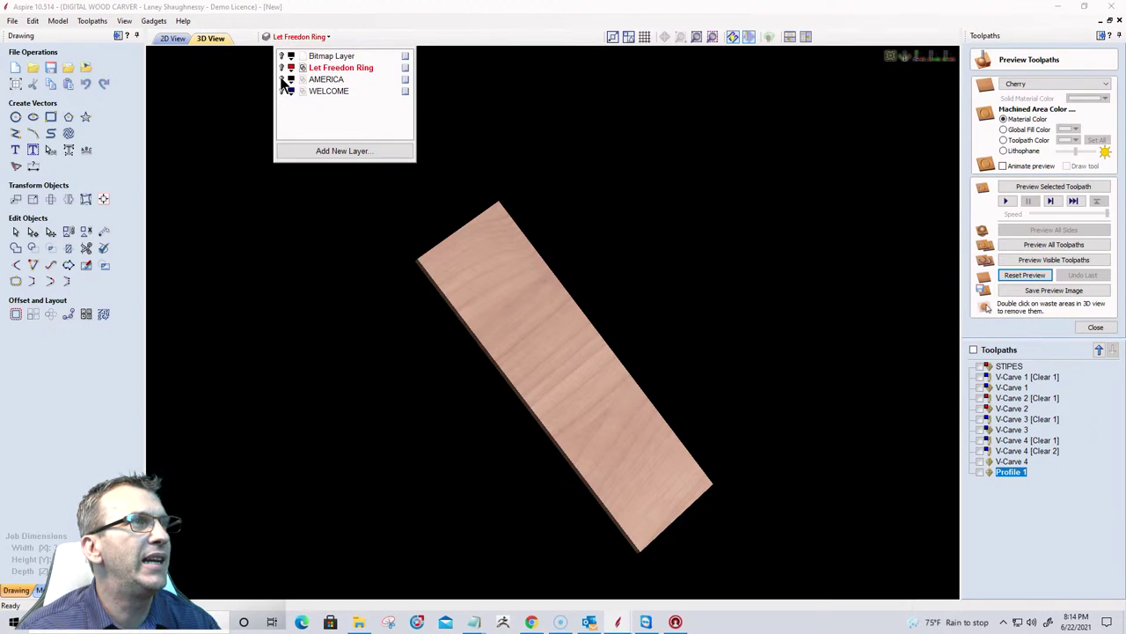
Switch to the flat 2D drawing and zoom to fit the AMERICA sign.
click(173, 38)
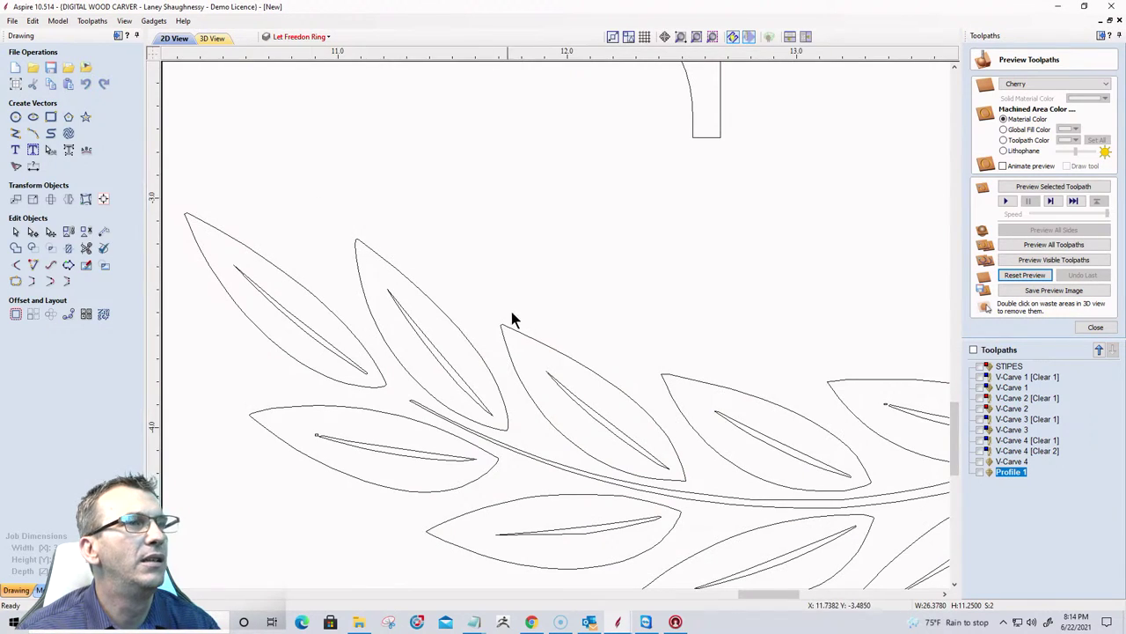
scroll(528, 308, down, 5)
scroll(563, 290, down, 2)
scroll(561, 289, up, 3)
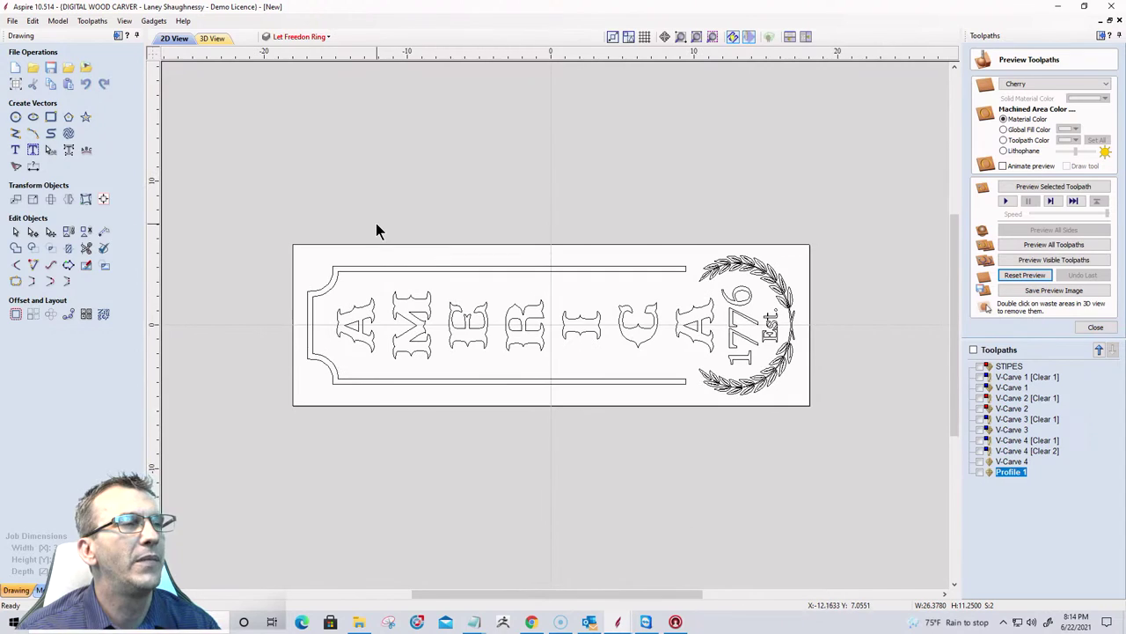
scroll(376, 231, up, 2)
scroll(376, 231, up, 1)
scroll(376, 230, down, 2)
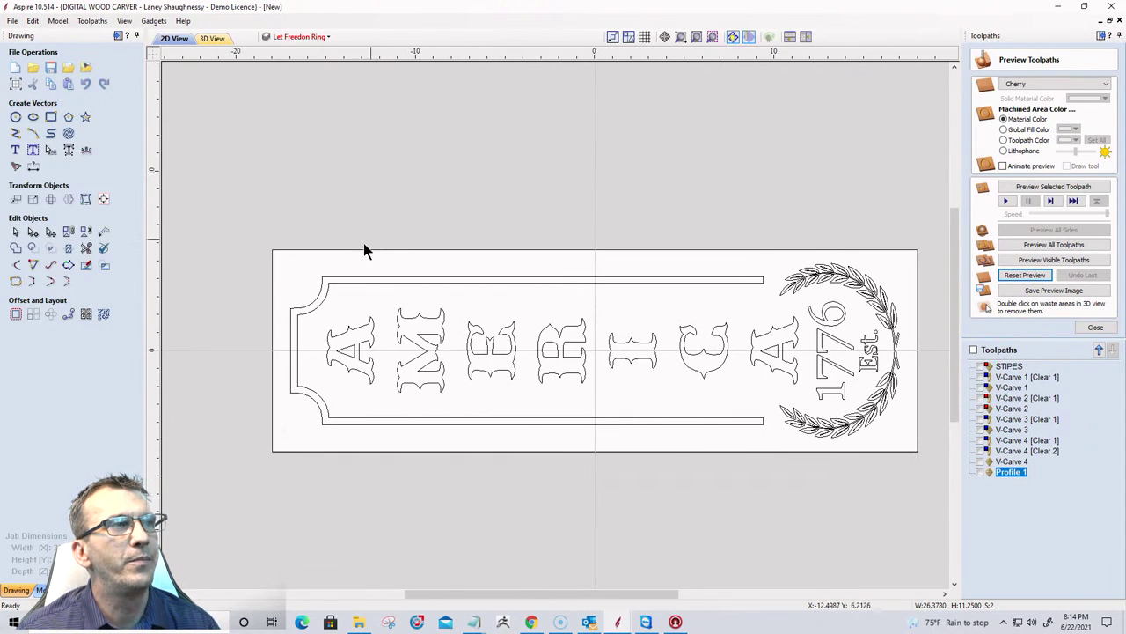
Marquee-select just the 1776 Est. wreath artwork and close the toolpath preview.
drag(212, 239, 919, 460)
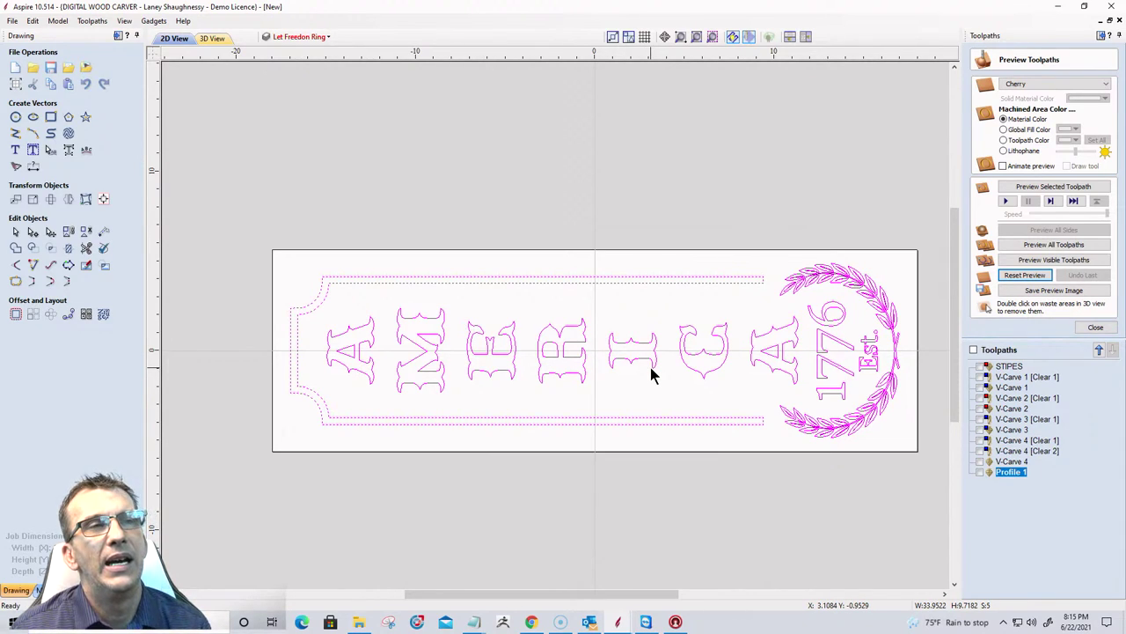
click(688, 323)
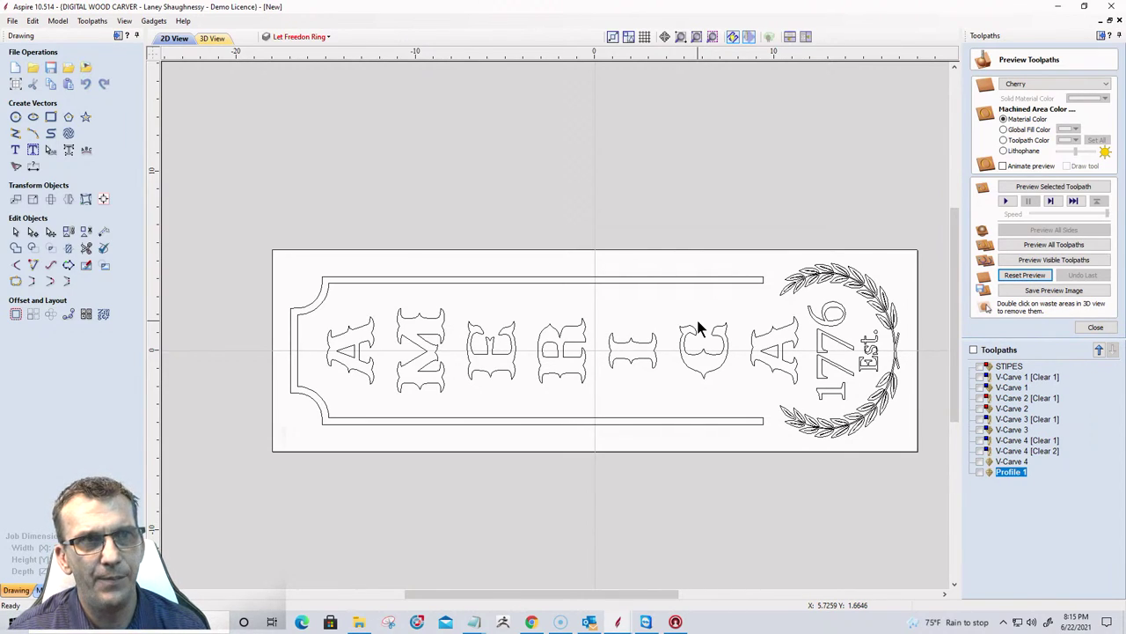
drag(772, 227, 907, 452)
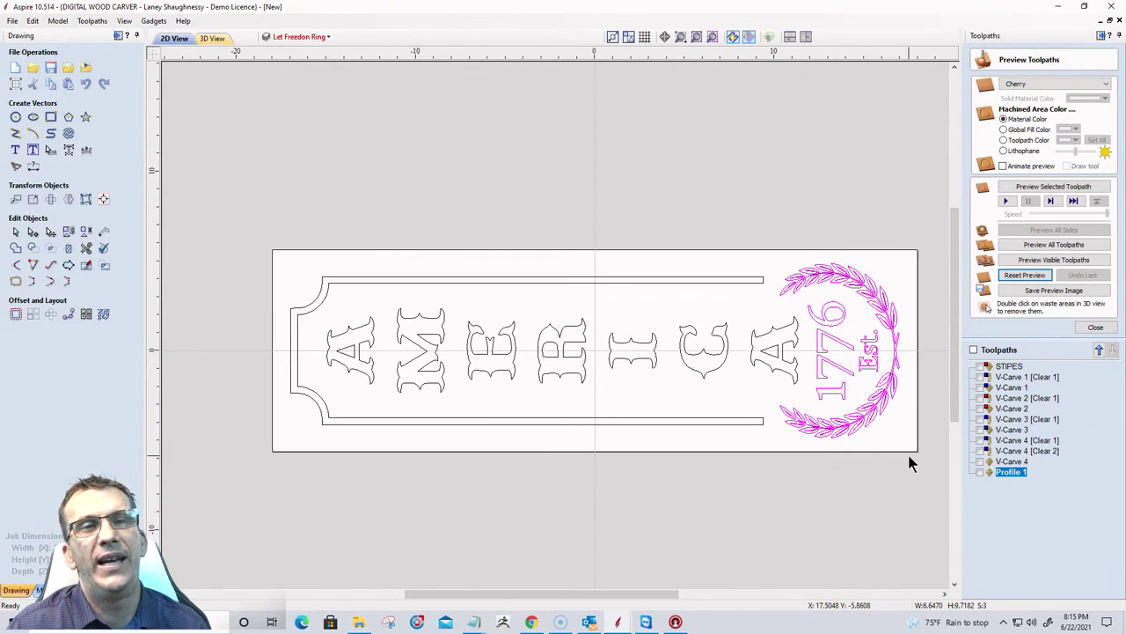
click(1095, 329)
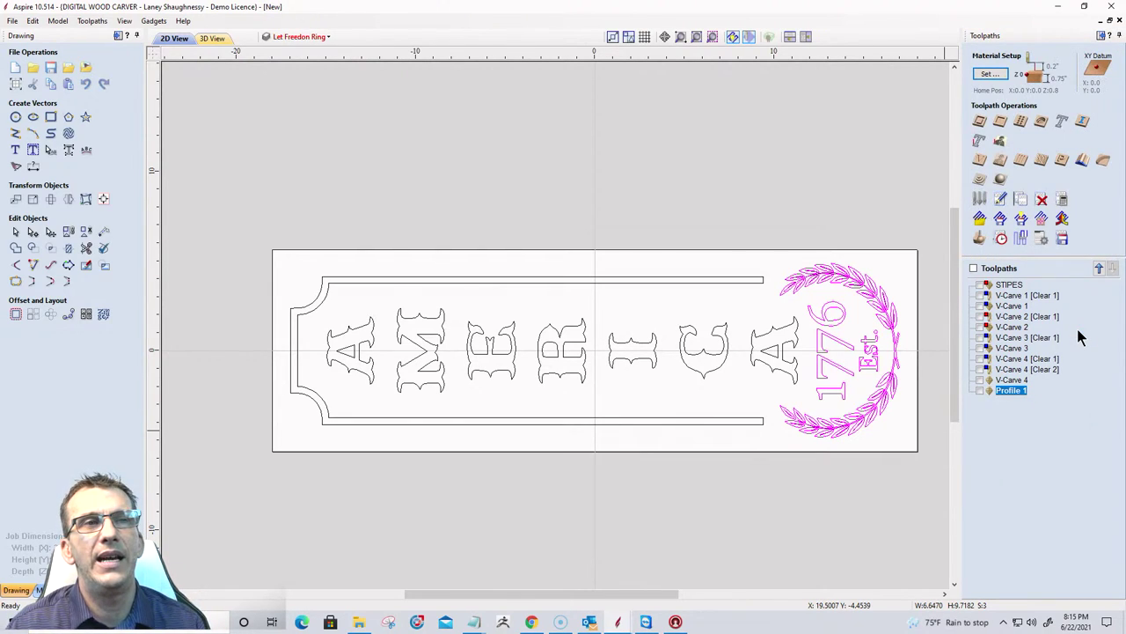
Calculate a V-carve toolpath for the wreath with Flat Depth and clearance tools off, ignoring the overlap warning.
click(980, 159)
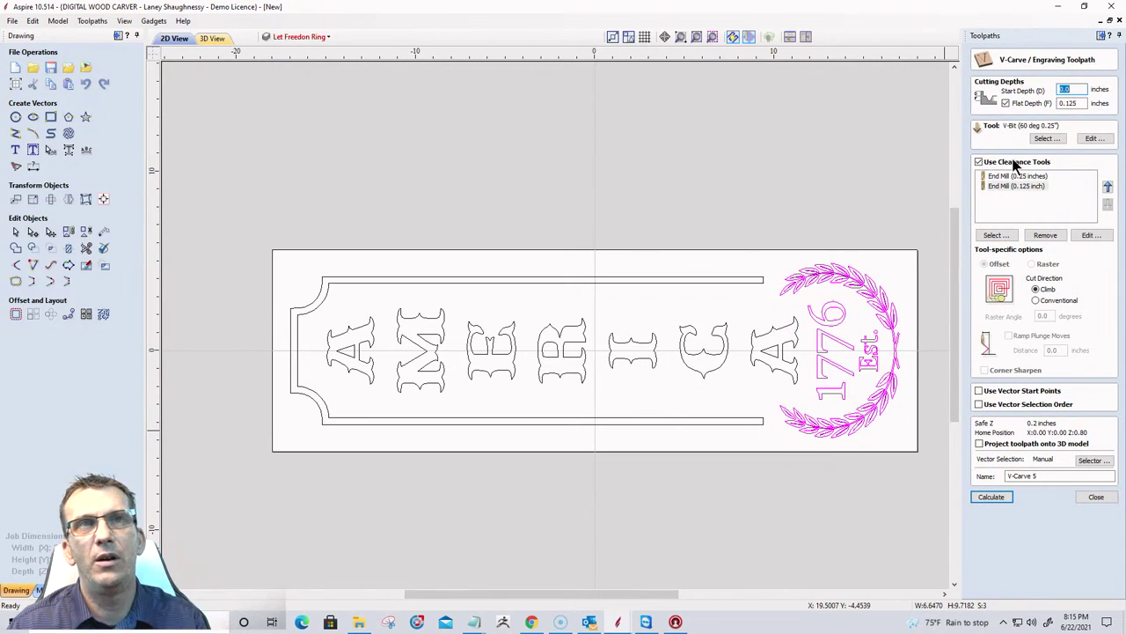
click(1006, 104)
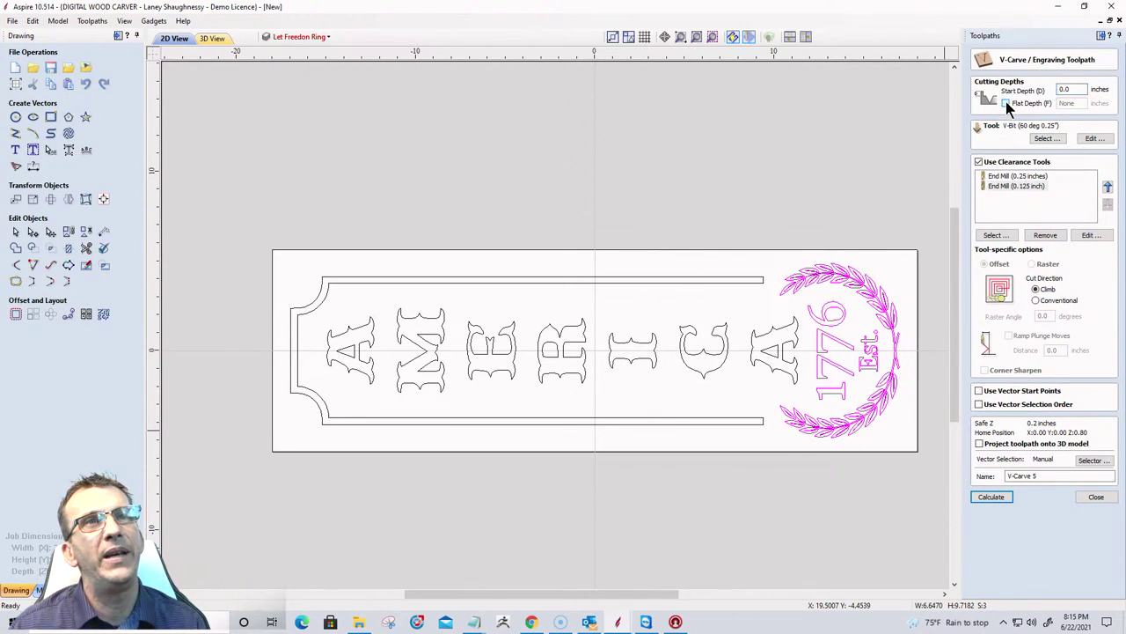
click(979, 163)
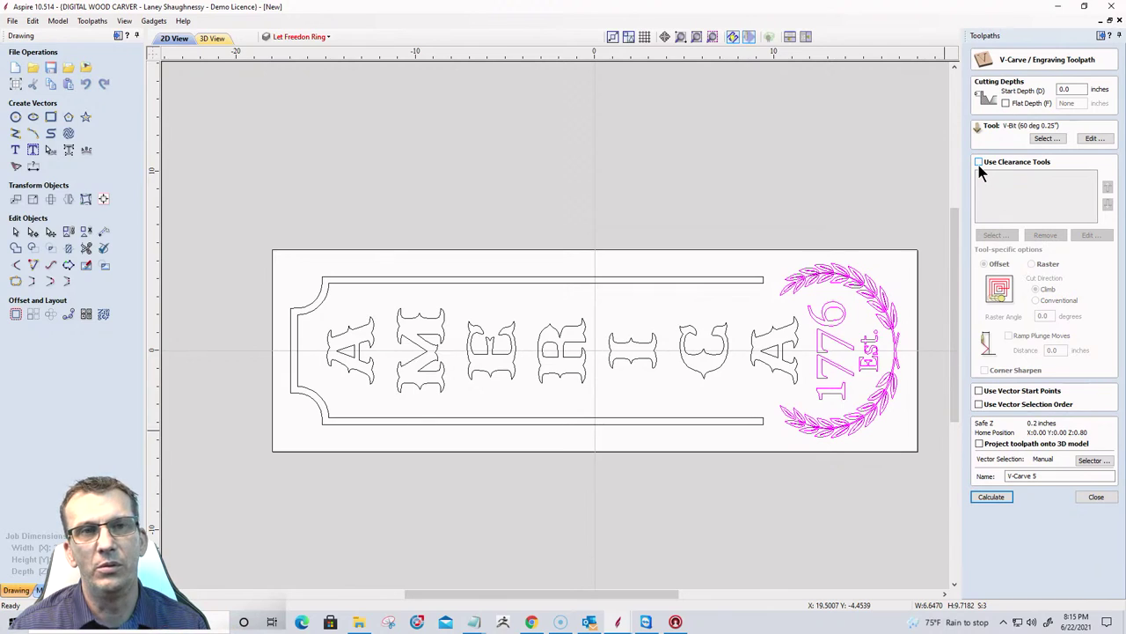
click(992, 497)
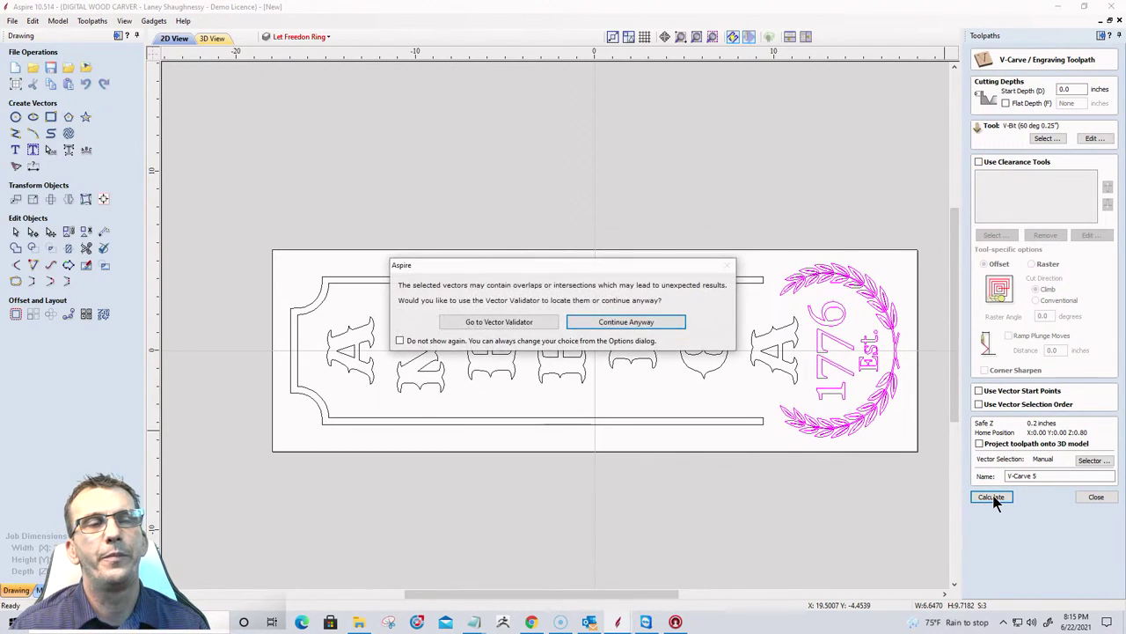
click(635, 322)
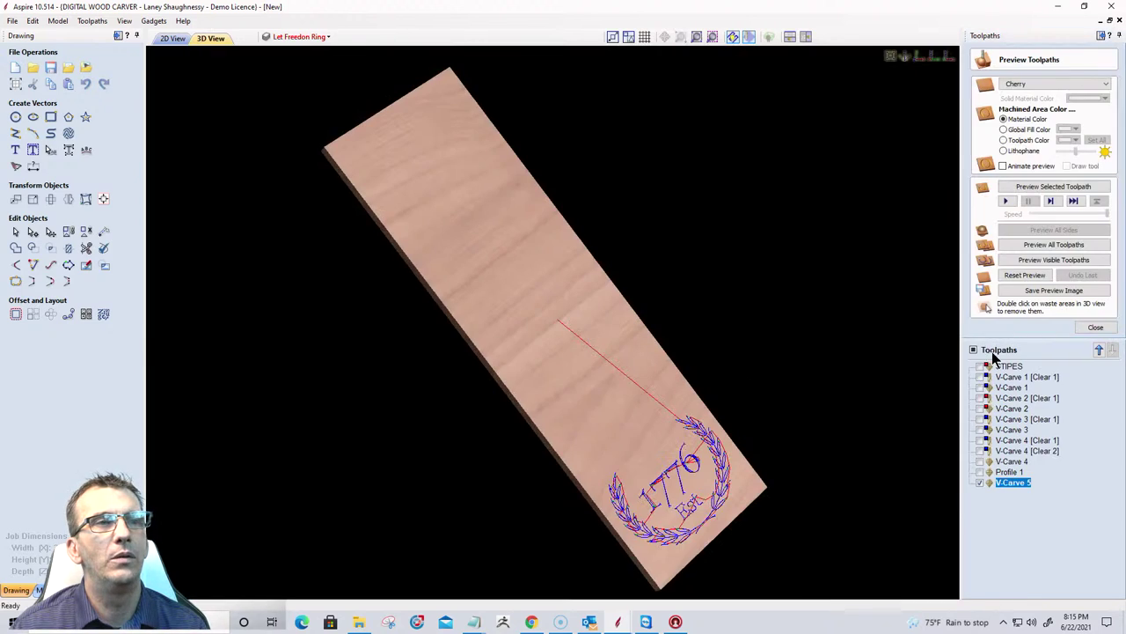
Simulate the toolpath, inspect the carved 1776 Est. wreath in 3D, then return to 2D.
click(1060, 260)
scroll(651, 466, up, 5)
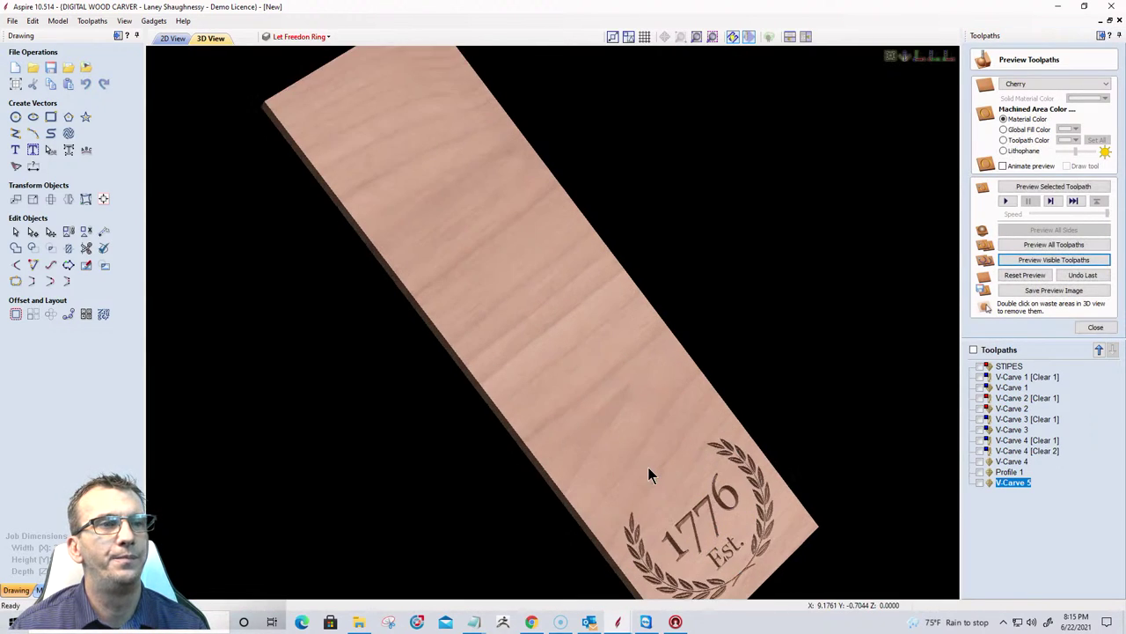
click(921, 57)
drag(874, 347, 646, 440)
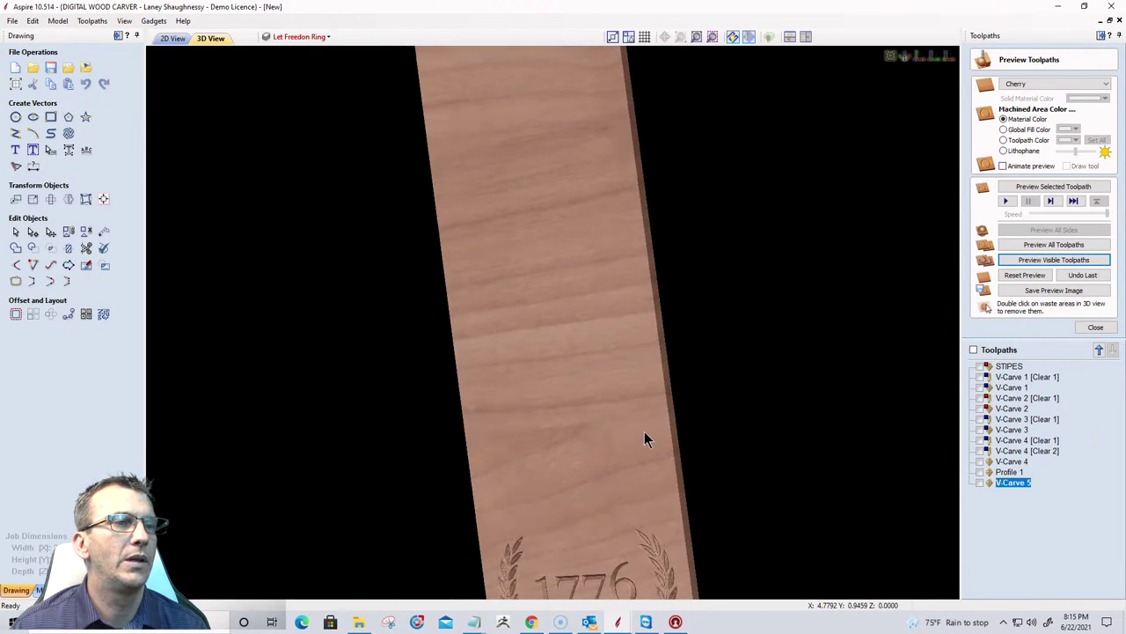
drag(583, 372, 669, 355)
drag(575, 448, 631, 201)
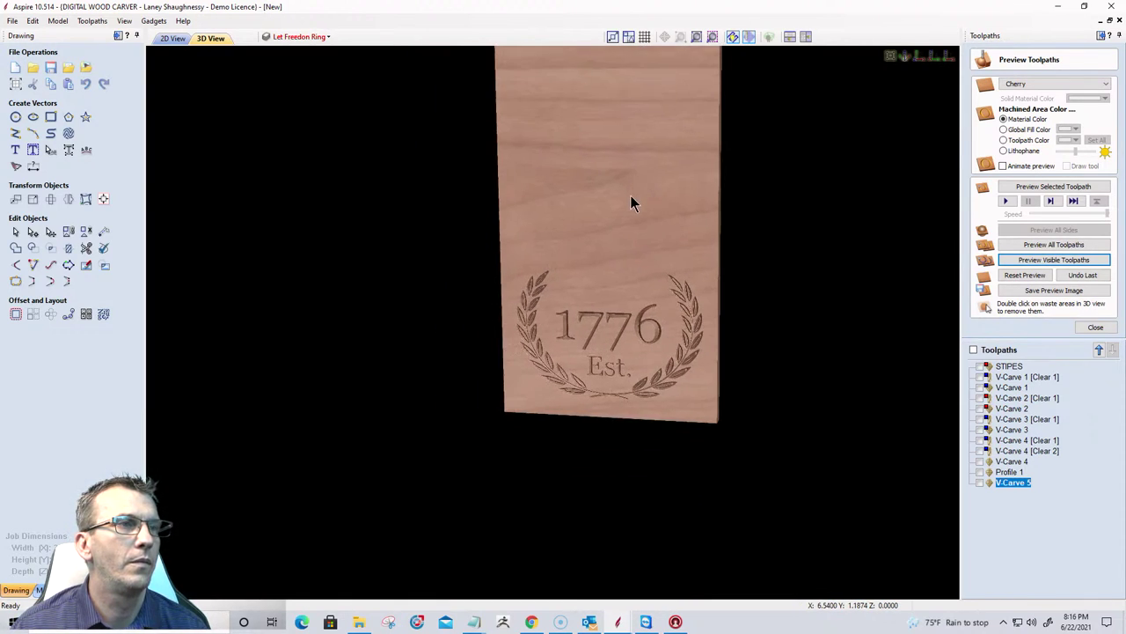
scroll(622, 344, up, 4)
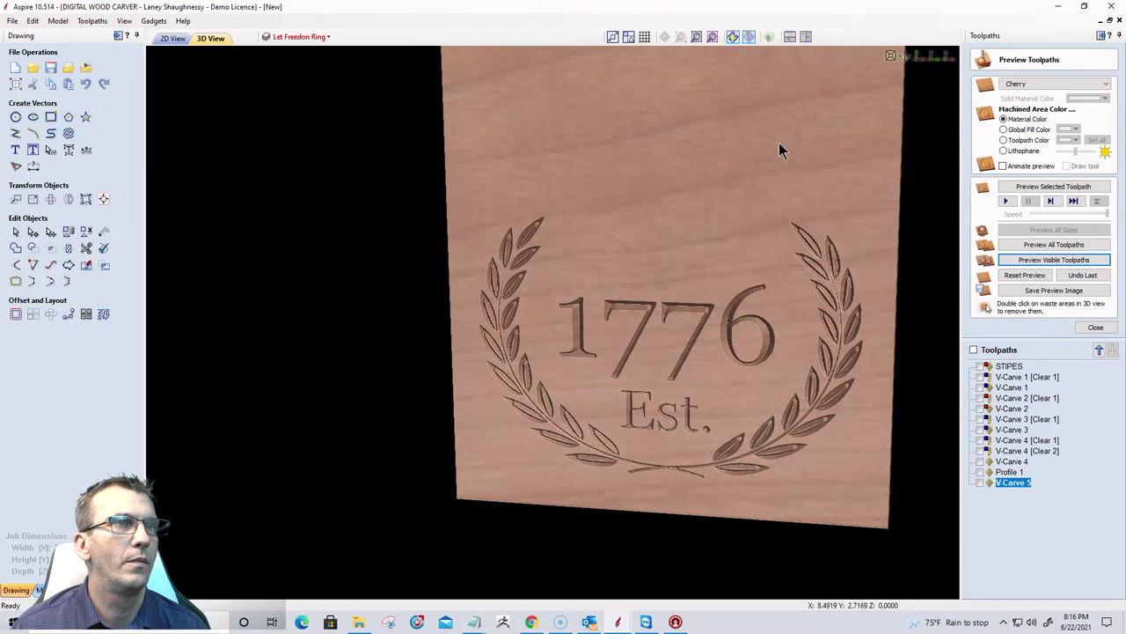
drag(822, 138, 786, 374)
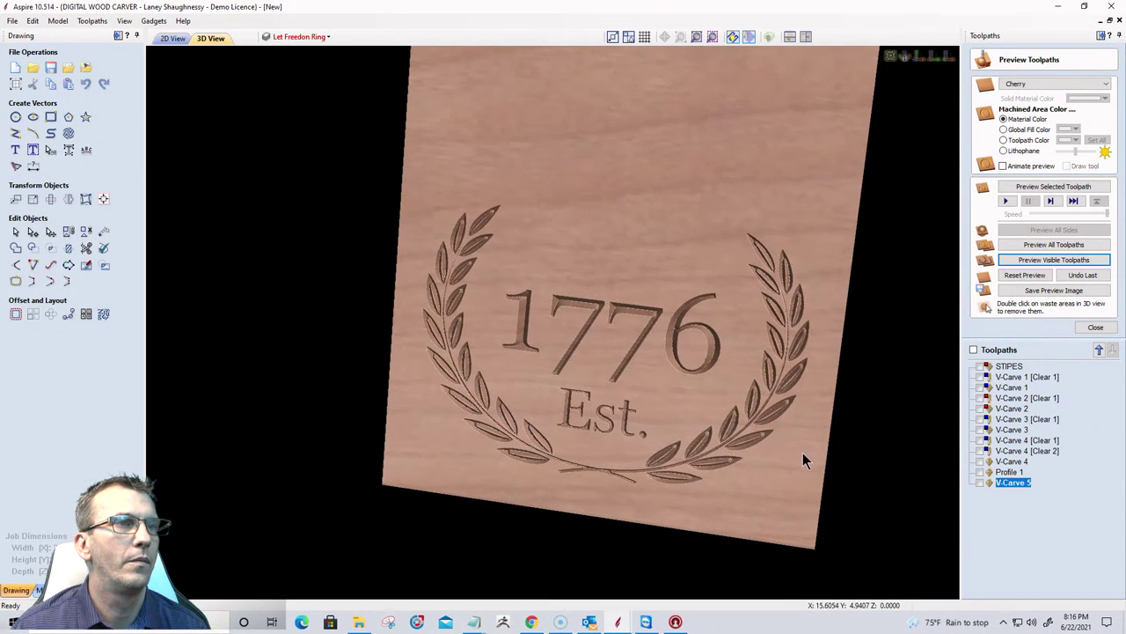
drag(804, 455, 844, 443)
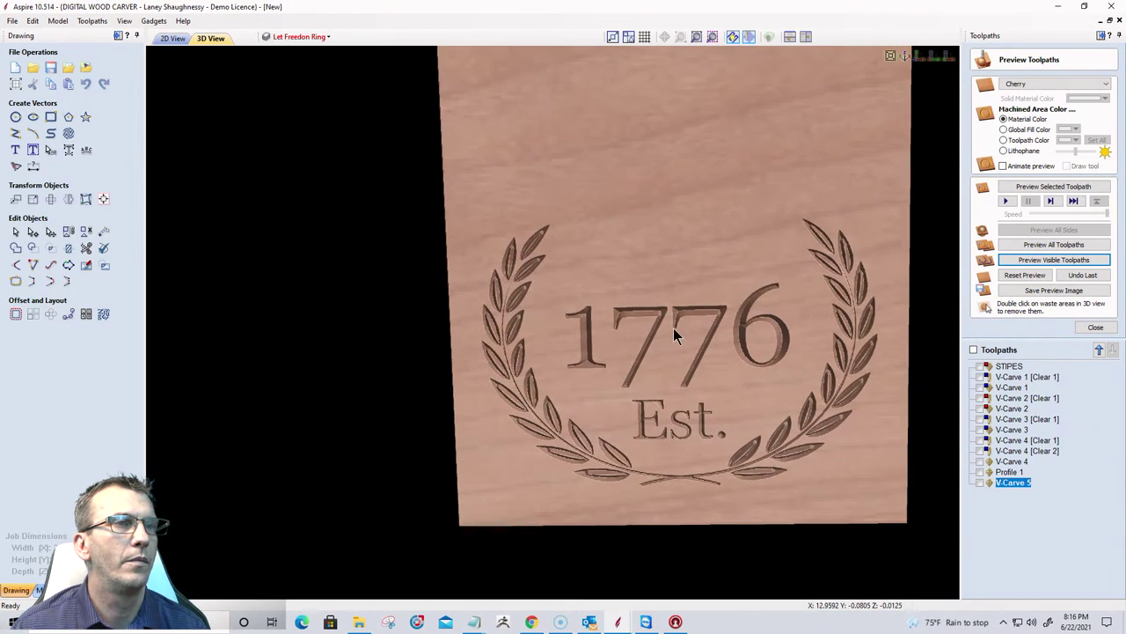
drag(673, 327, 711, 322)
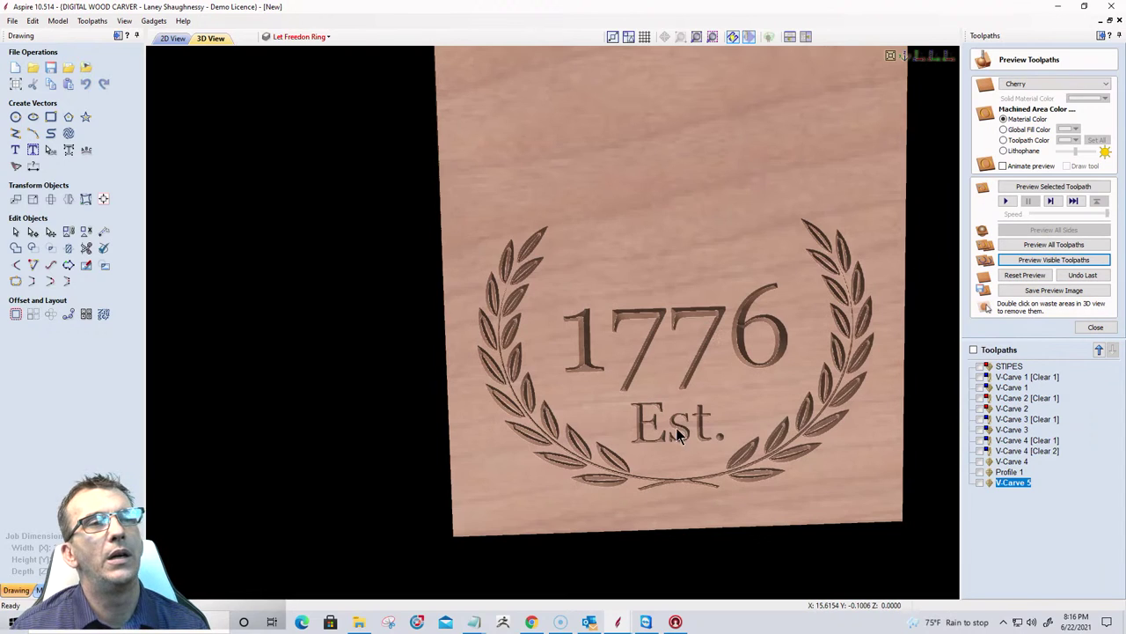
drag(676, 428, 675, 432)
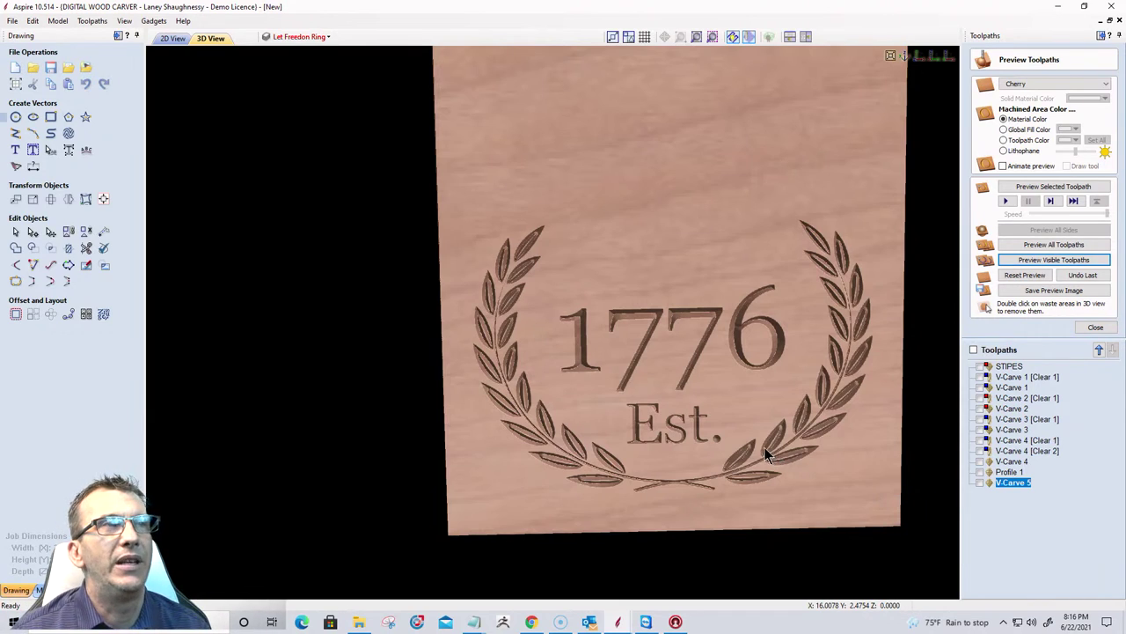
click(173, 39)
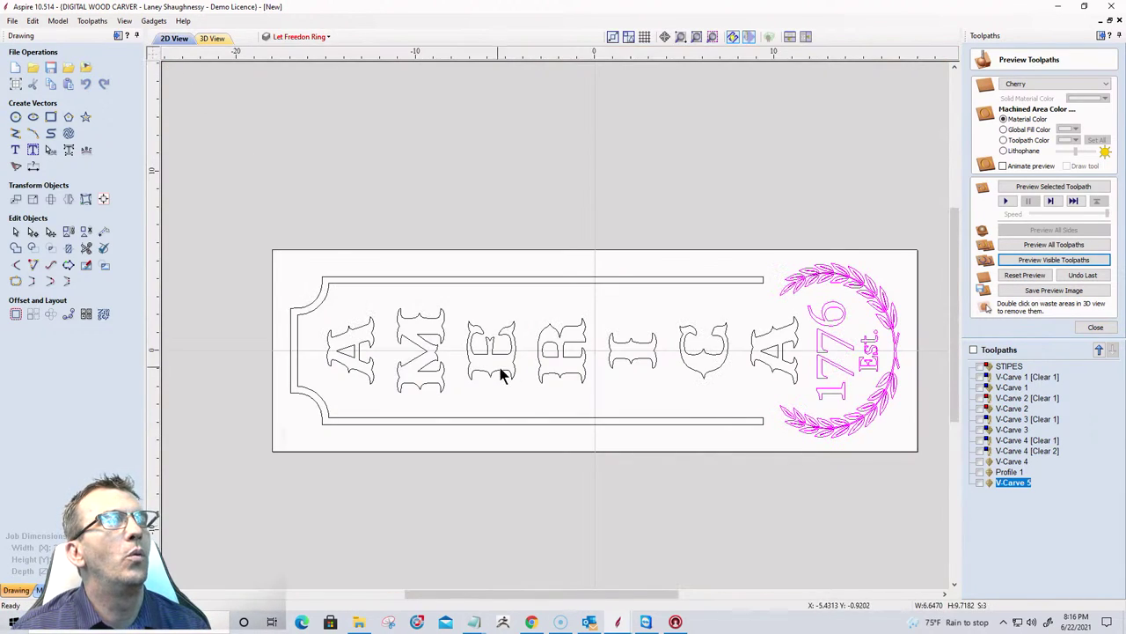
Select the inner border and calculate a V-carve with the 90° 0.5-inch V-bit, dismissing the empty-toolpath warning.
click(605, 278)
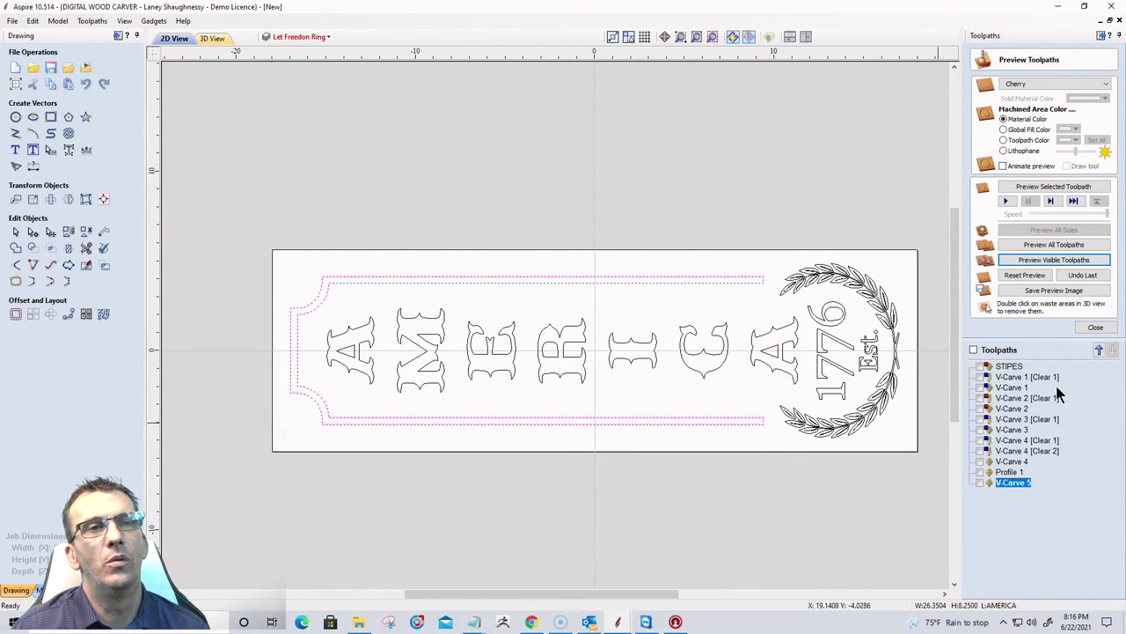
click(1097, 328)
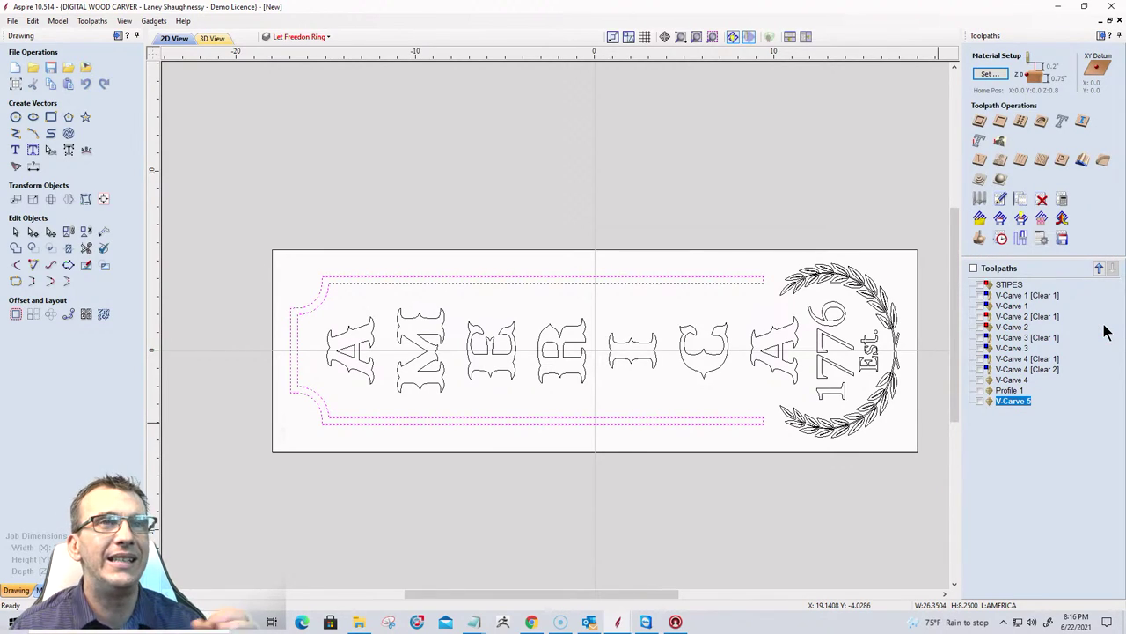
click(980, 160)
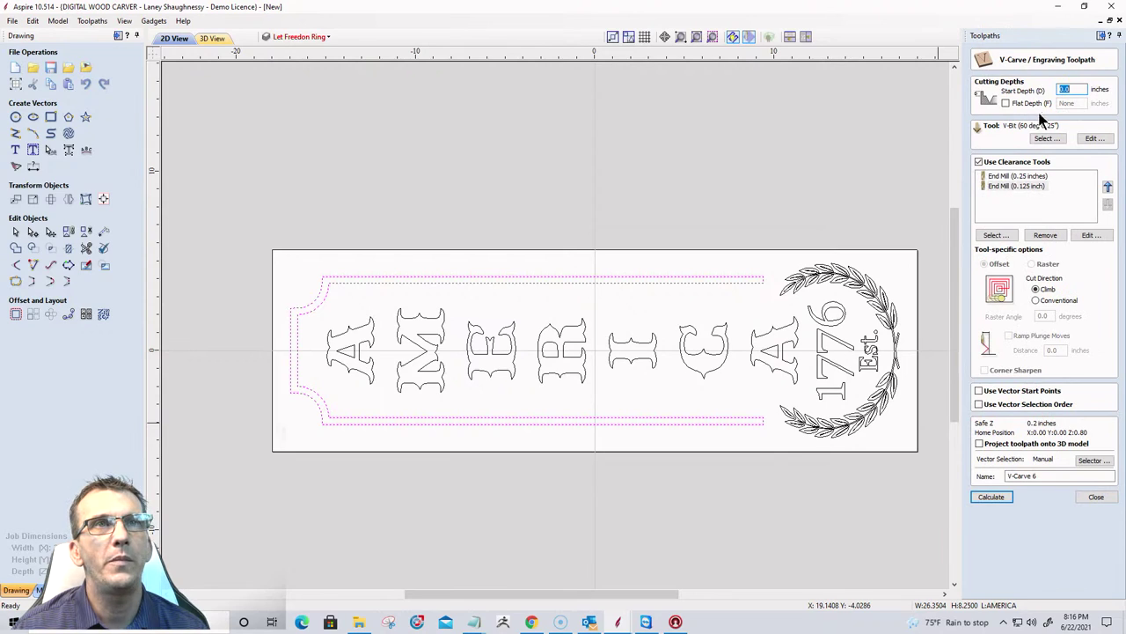
click(1046, 139)
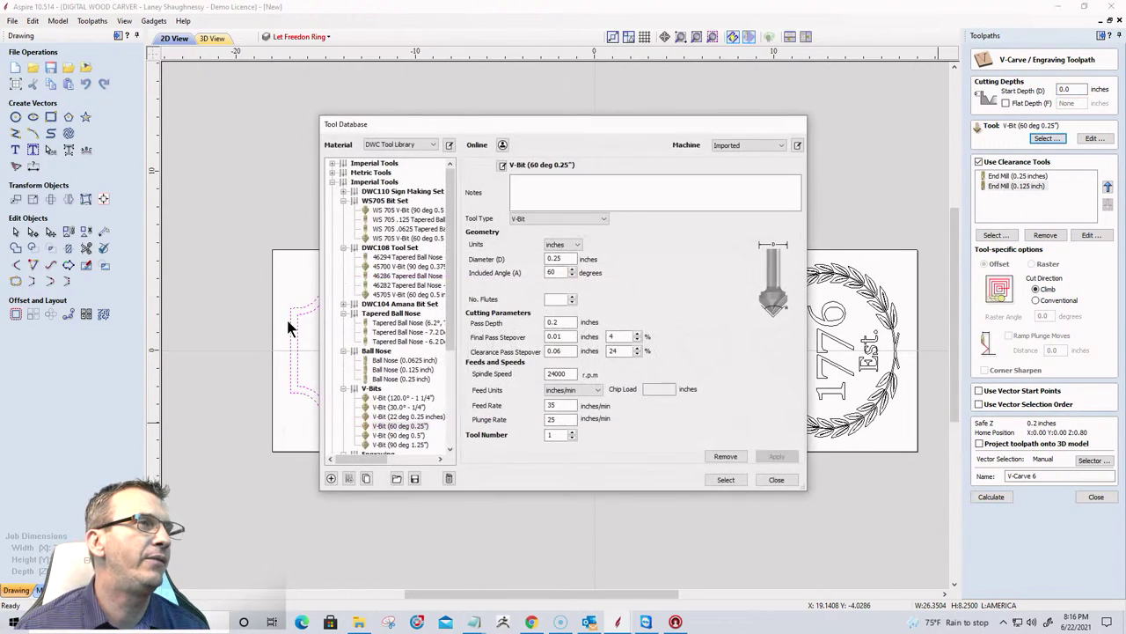
click(394, 435)
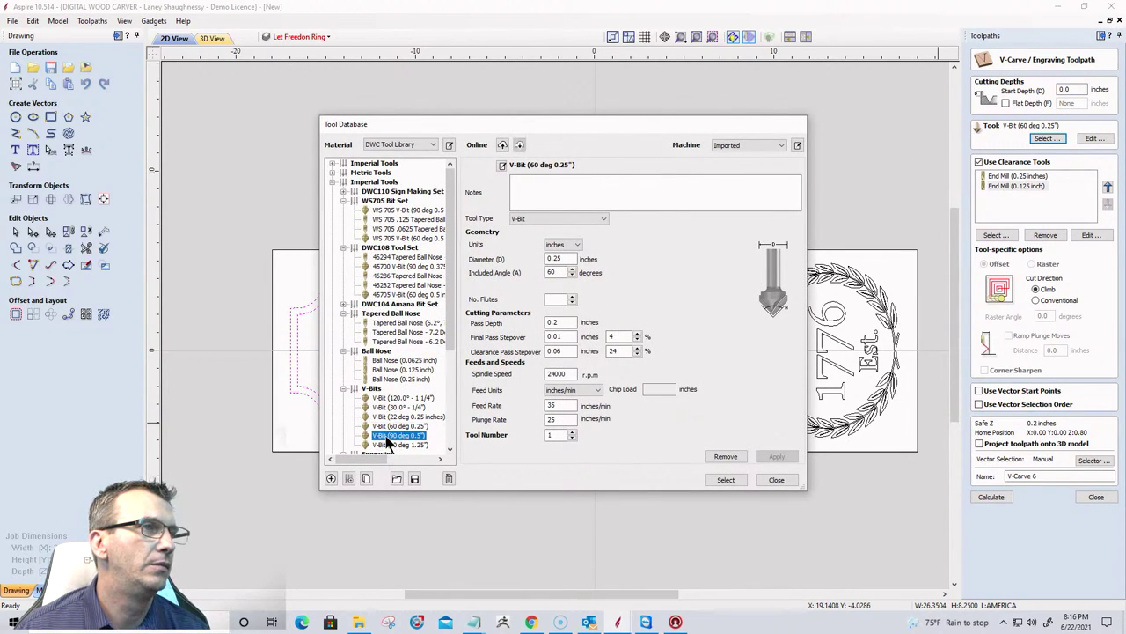
click(727, 479)
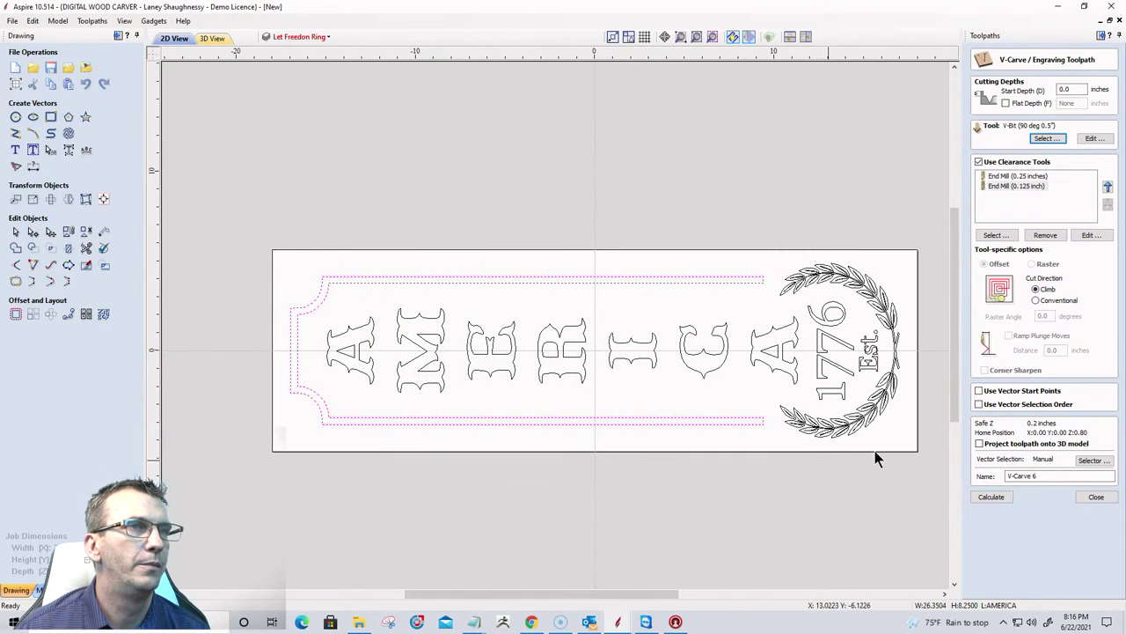
click(993, 499)
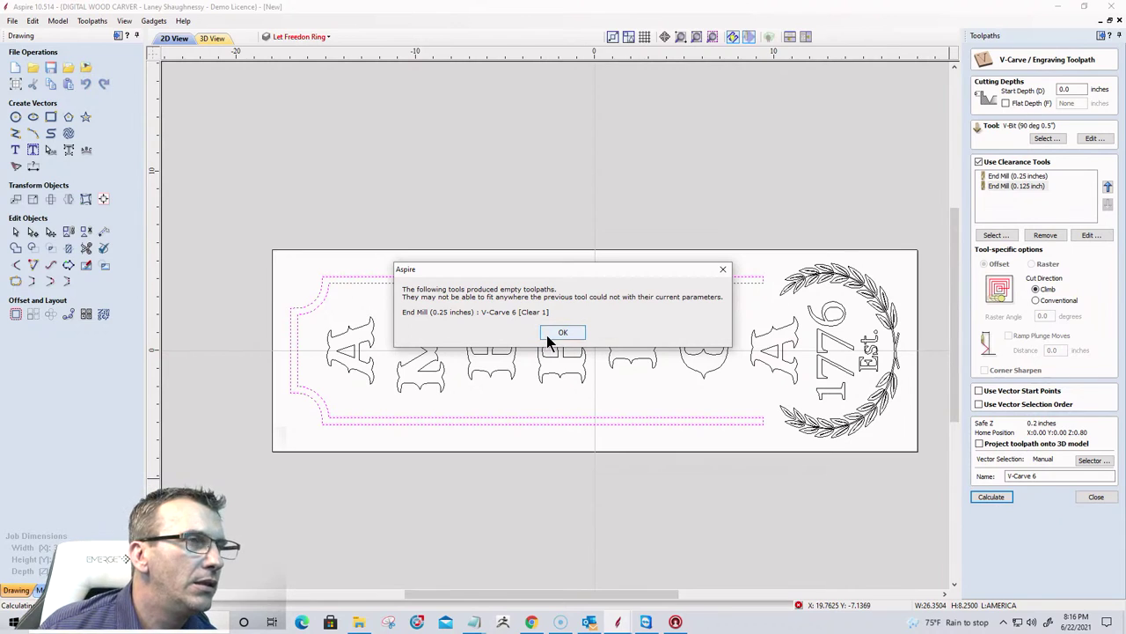
click(560, 333)
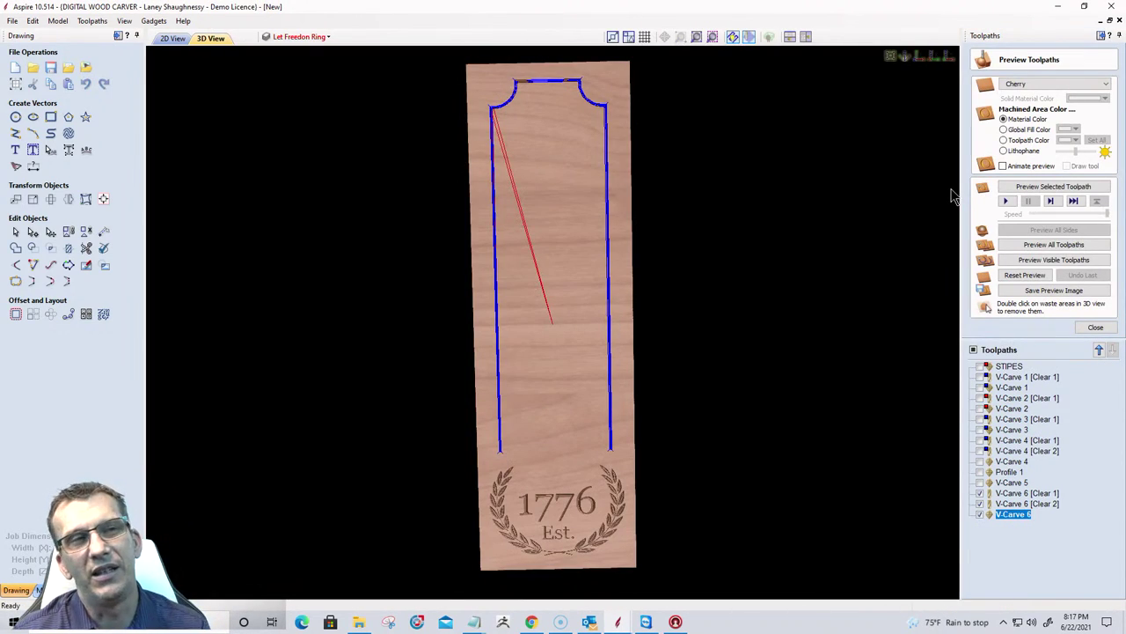
Recalculate V-Carve 6 with Use Clearance Tools turned off.
double_click(1012, 514)
click(978, 162)
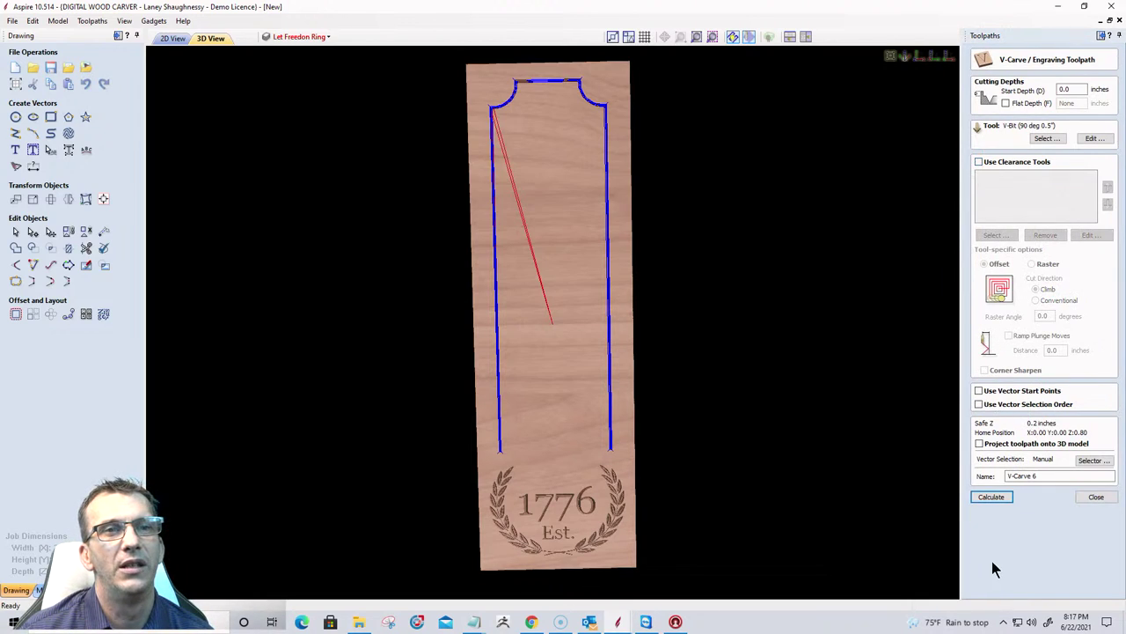
click(989, 497)
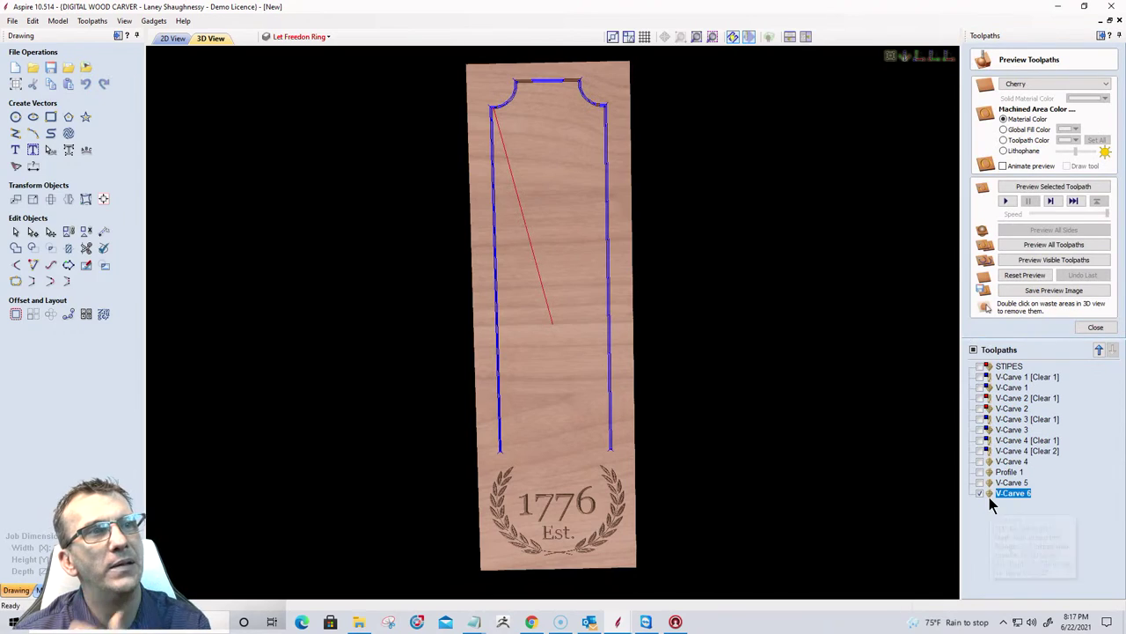
Simulate the frame groove, inspect it in perspective, then return to the 2D layout.
click(1030, 260)
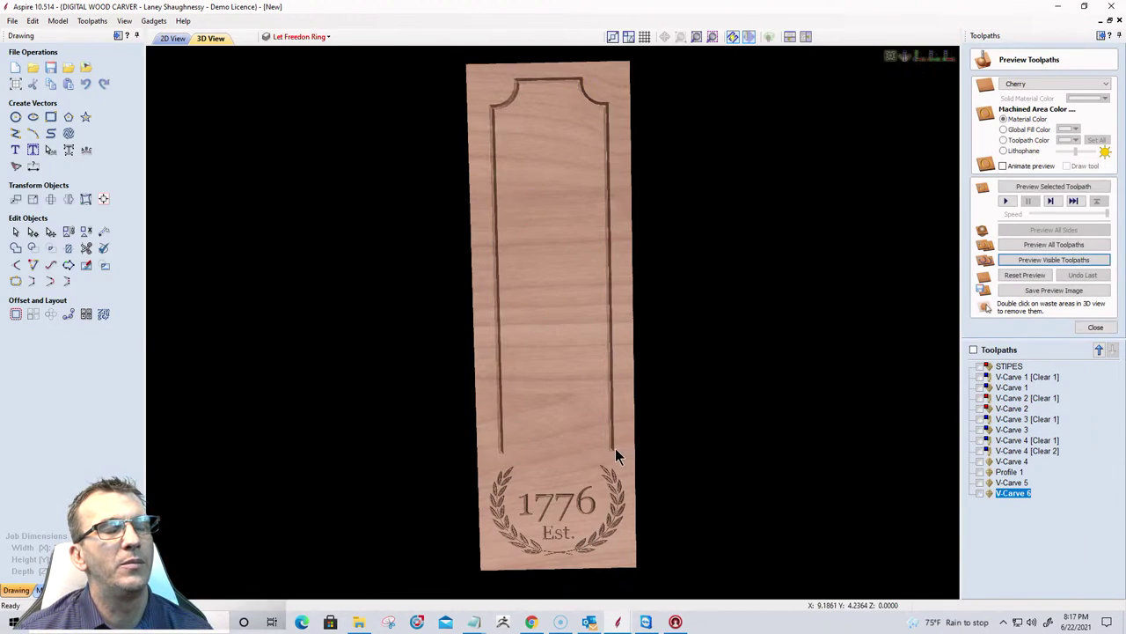
scroll(613, 450, up, 3)
drag(626, 519, 538, 408)
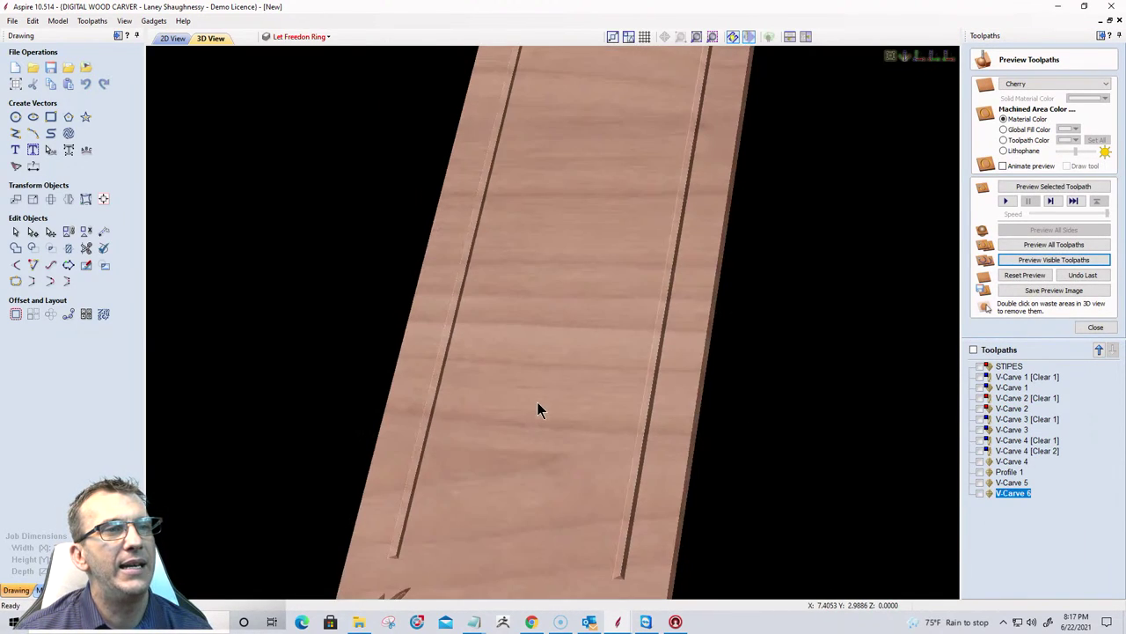
scroll(656, 483, up, 3)
scroll(476, 370, down, 4)
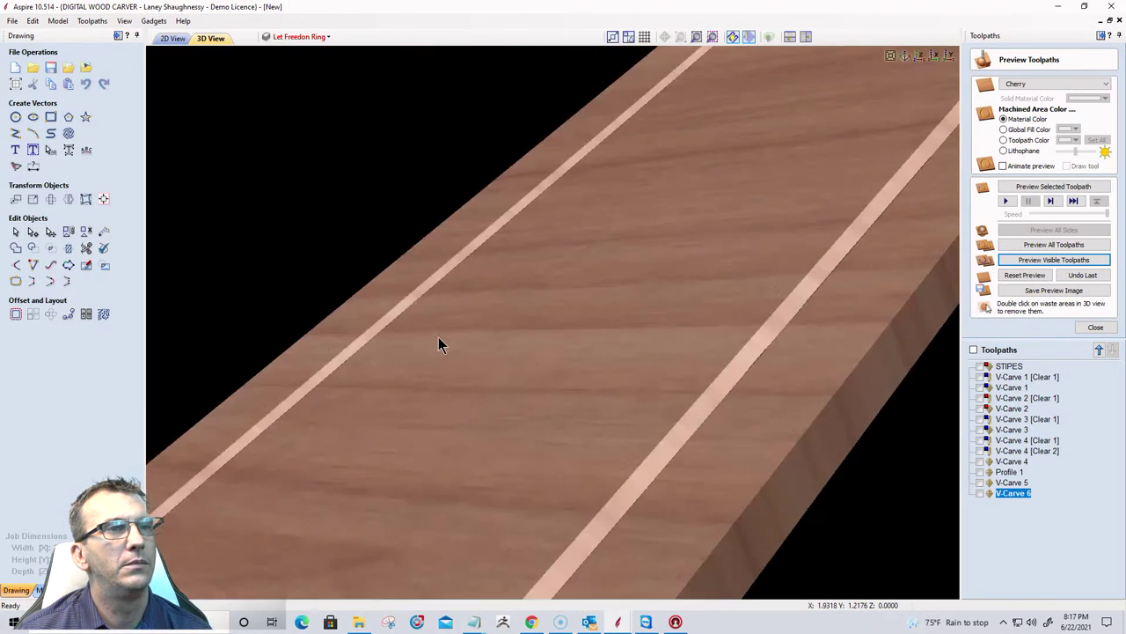
scroll(788, 429, up, 4)
scroll(791, 426, up, 4)
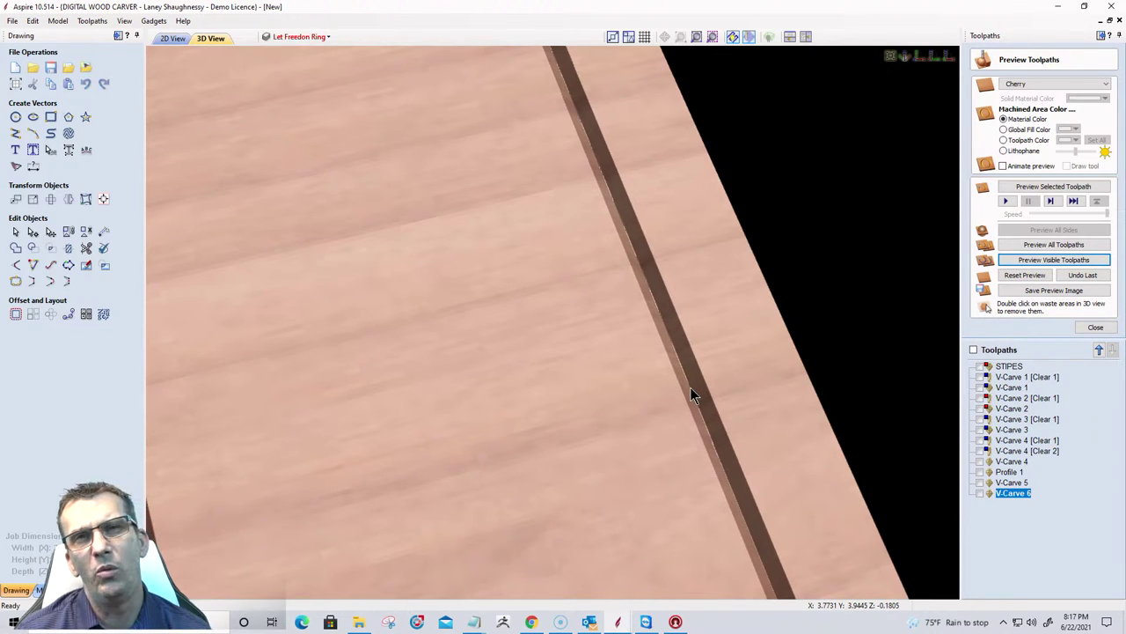
scroll(687, 383, down, 6)
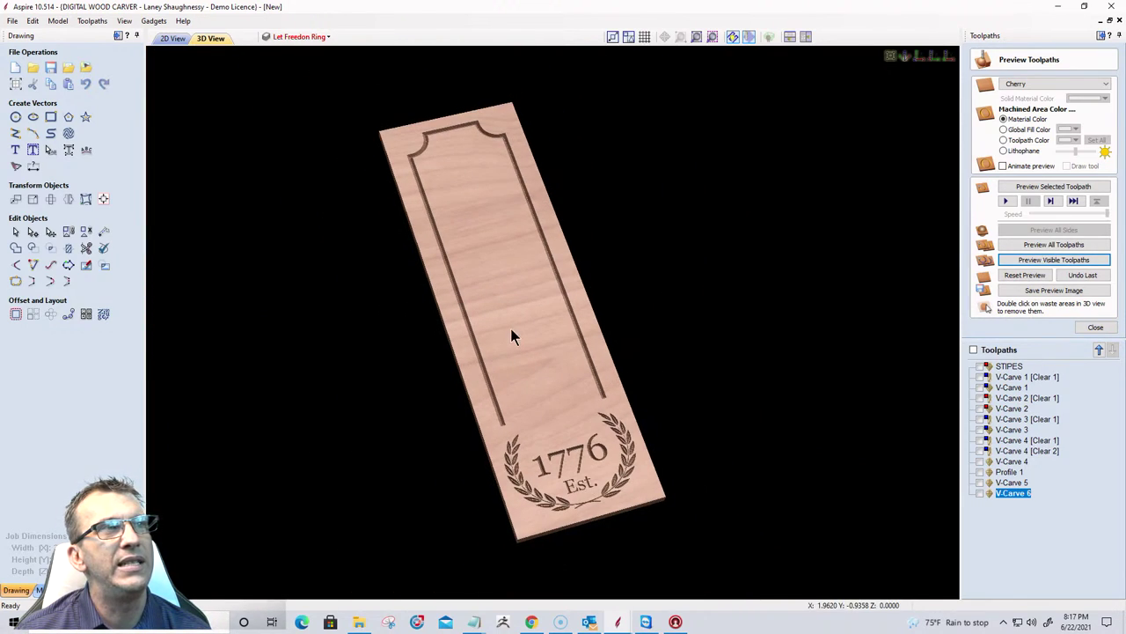
drag(513, 334, 418, 329)
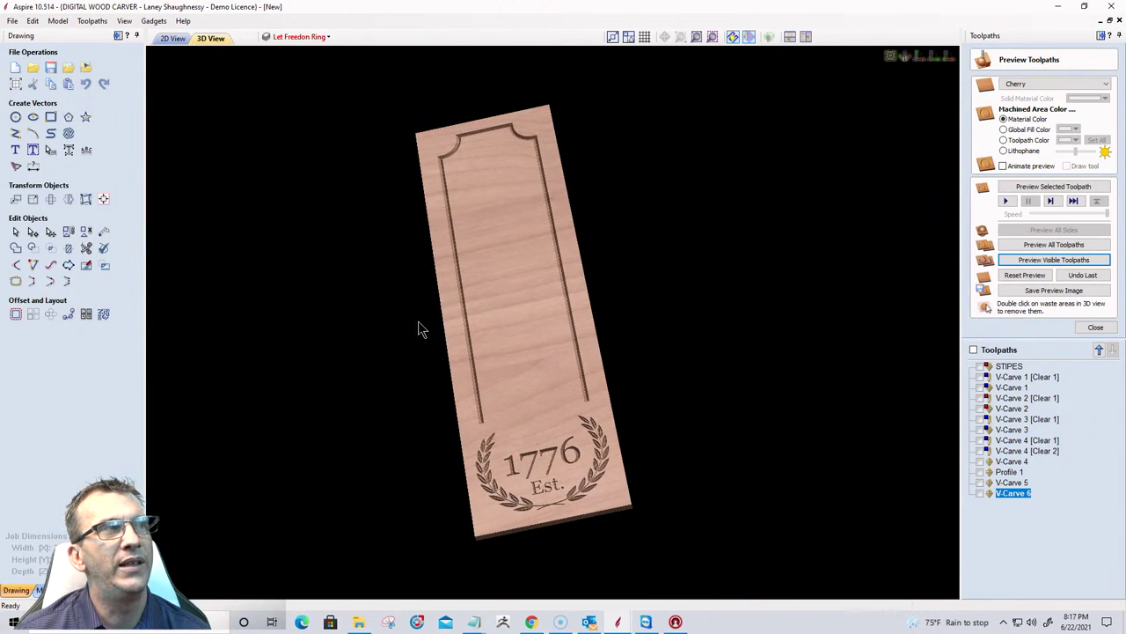
click(172, 37)
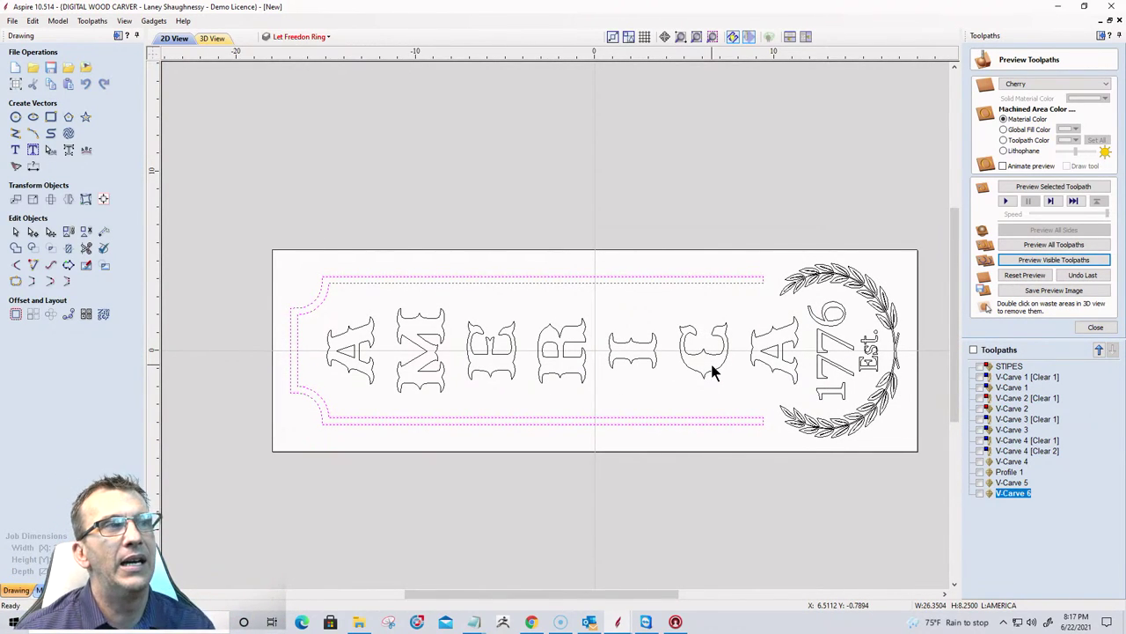
Select the AMERICA letter outlines and close the toolpath preview.
drag(330, 283, 786, 421)
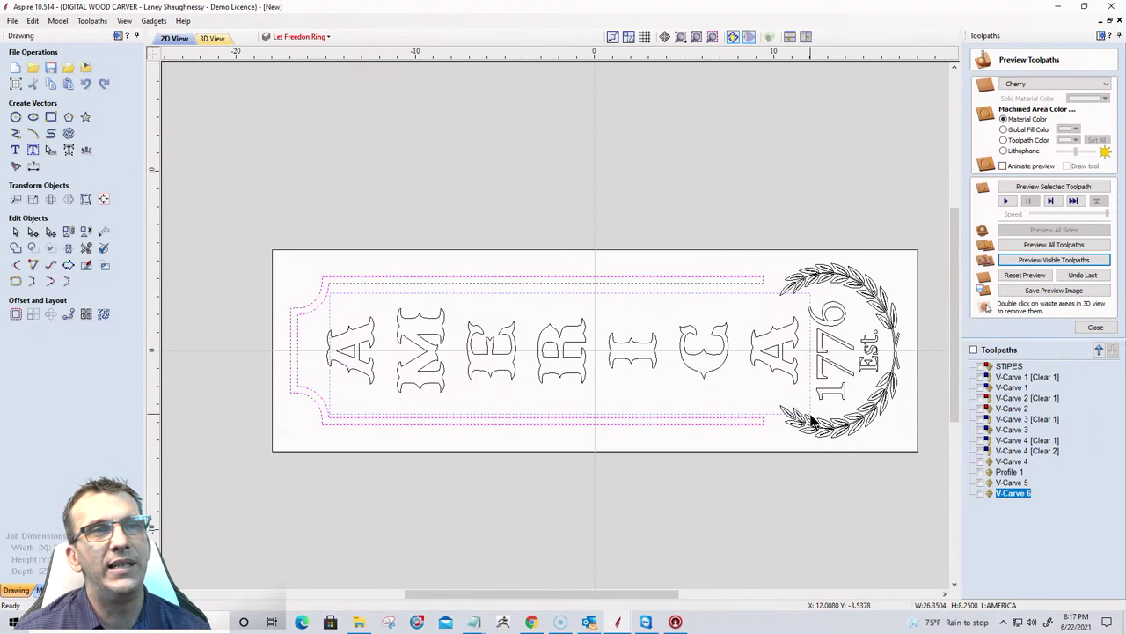
click(725, 366)
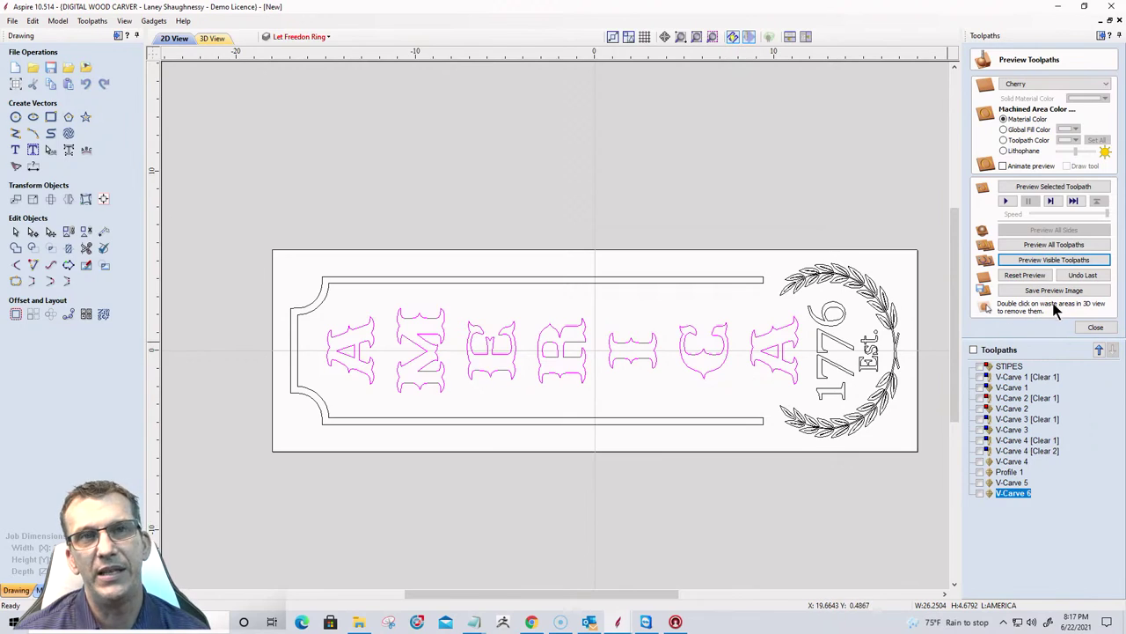
click(1095, 327)
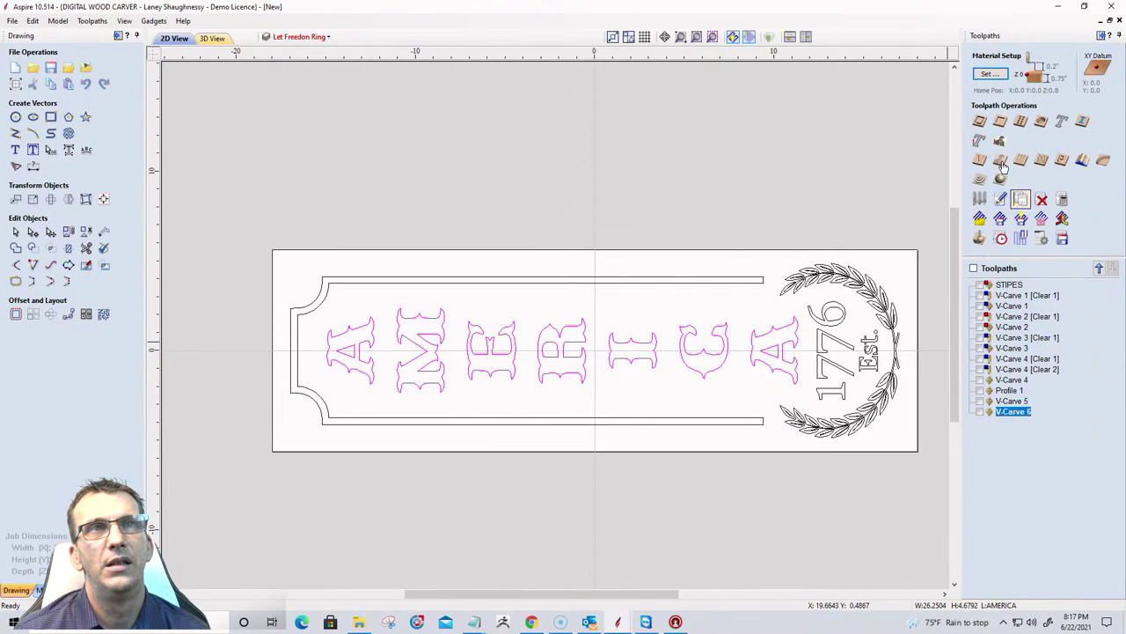
Start a V-carve toolpath using the 120° 1 1/4-inch V-bit with clearance tools off.
click(980, 161)
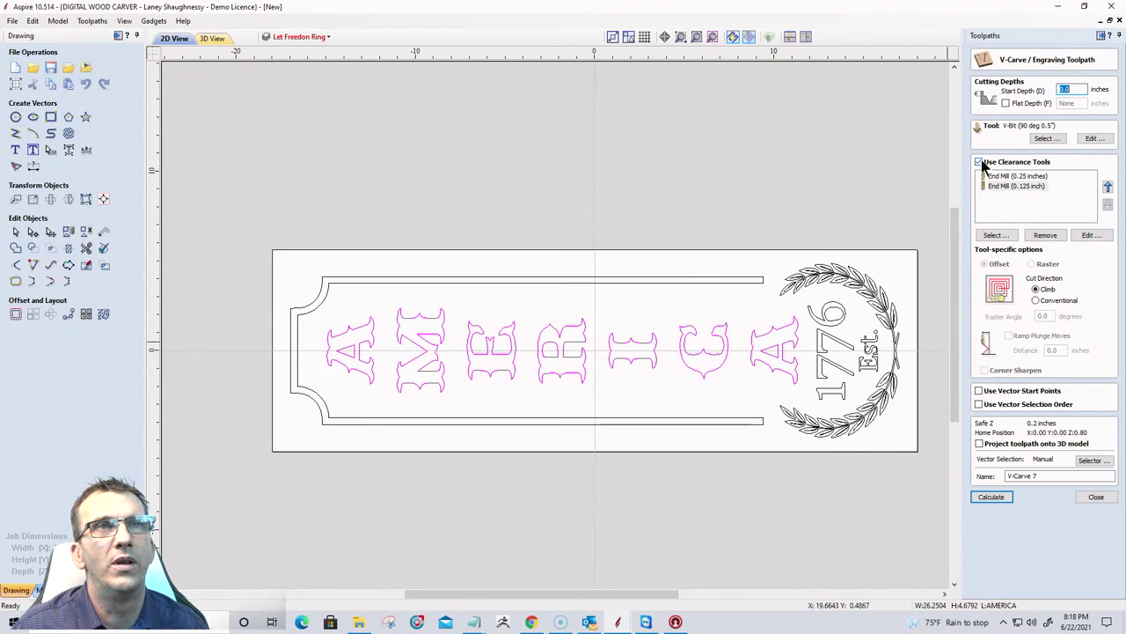
click(979, 162)
click(1045, 138)
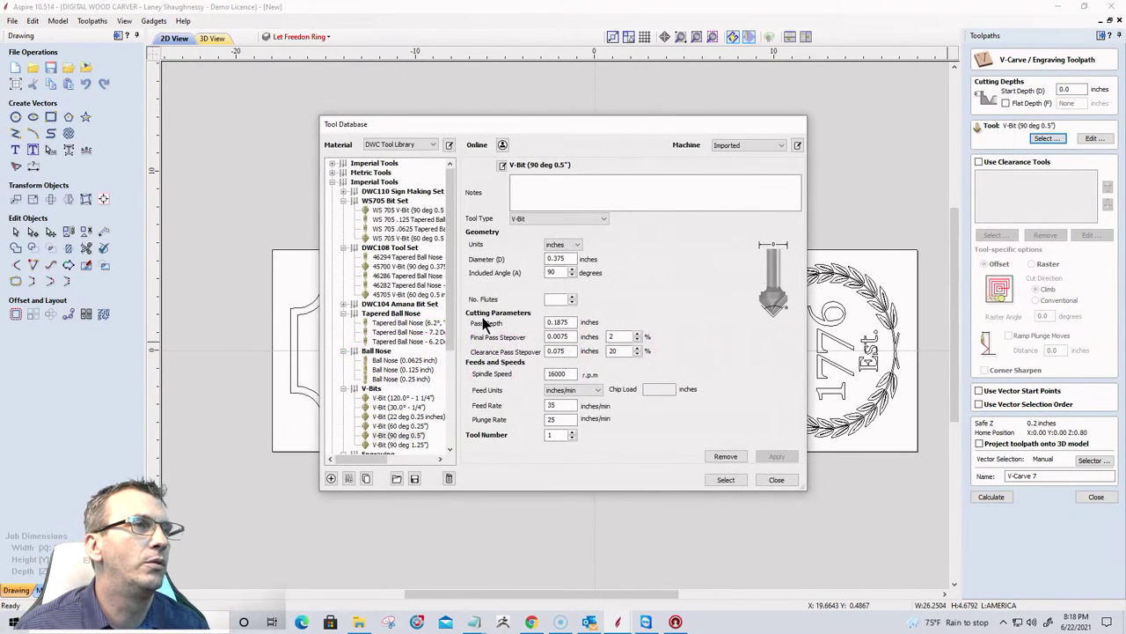
click(378, 399)
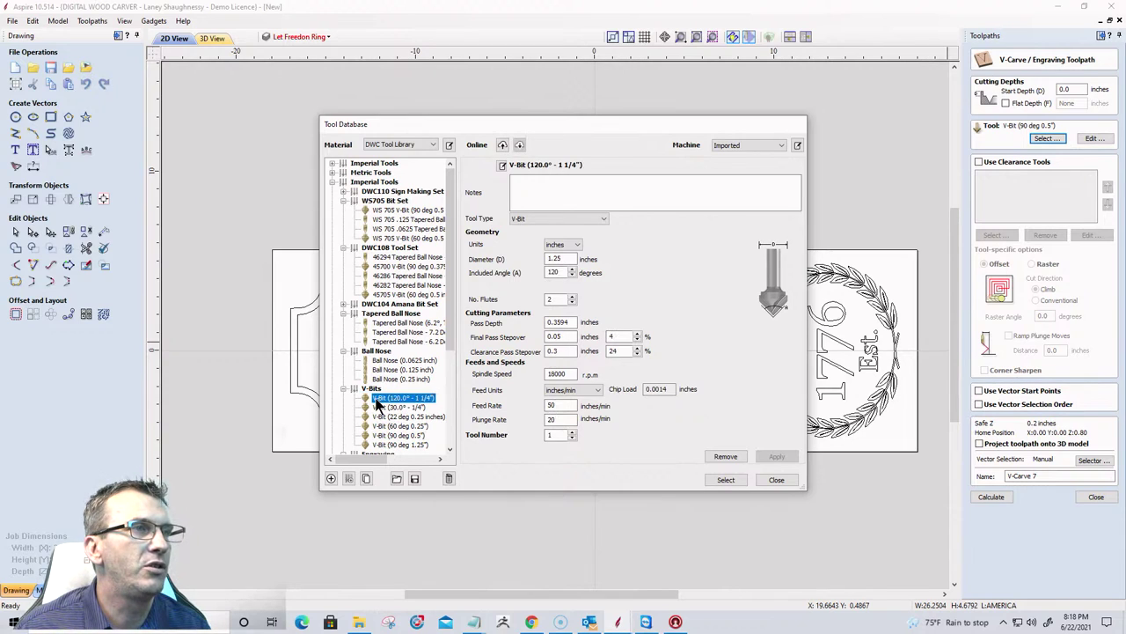
click(737, 480)
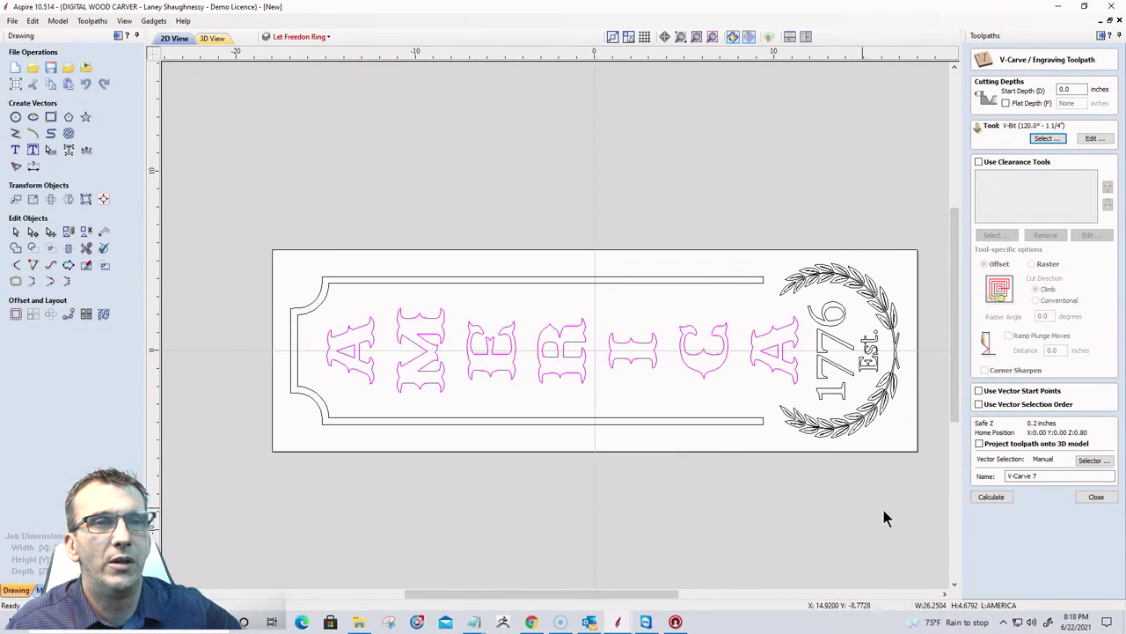
Calculate V-Carve 7, view the carved AMERICA letters in 3D, and reopen V-Carve 7.
click(990, 497)
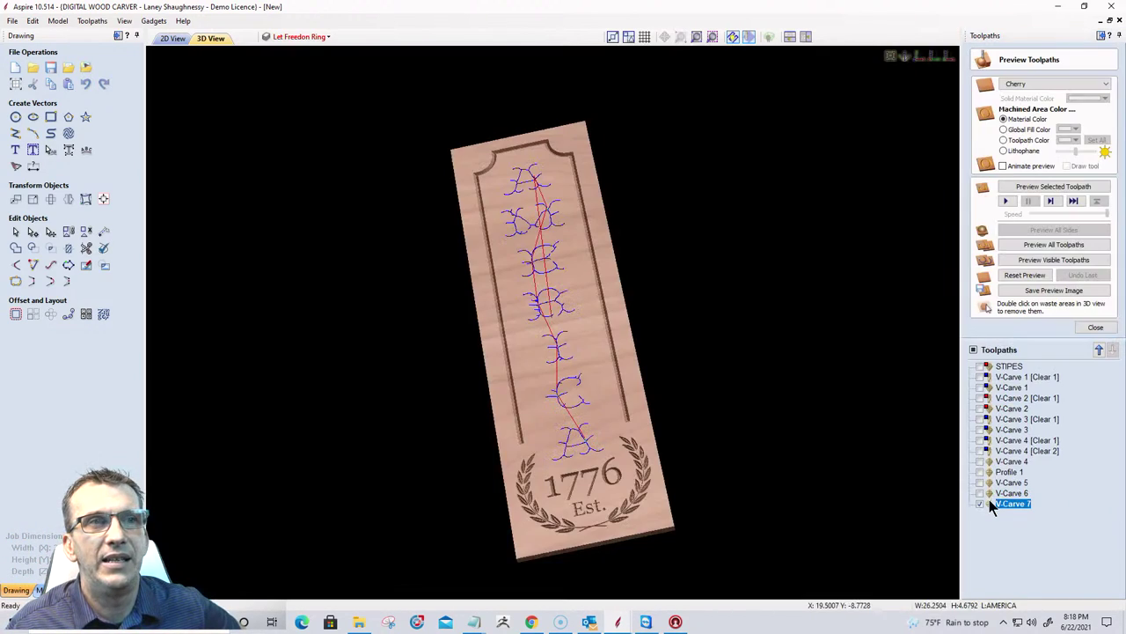
click(1039, 261)
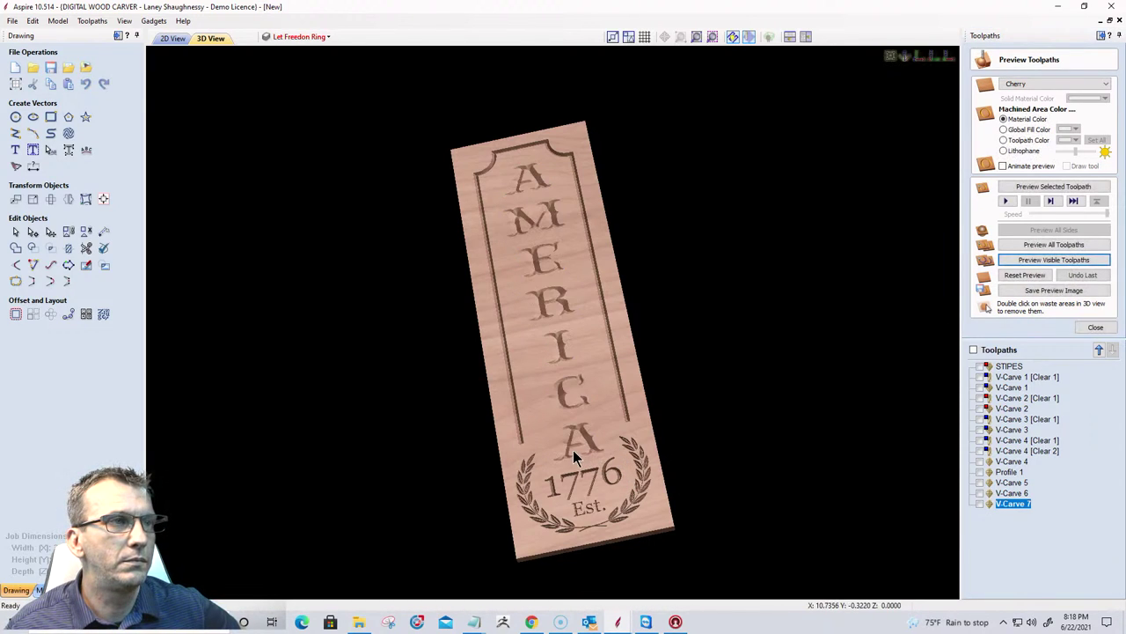
scroll(573, 449, up, 8)
drag(597, 425, 773, 544)
drag(692, 347, 586, 516)
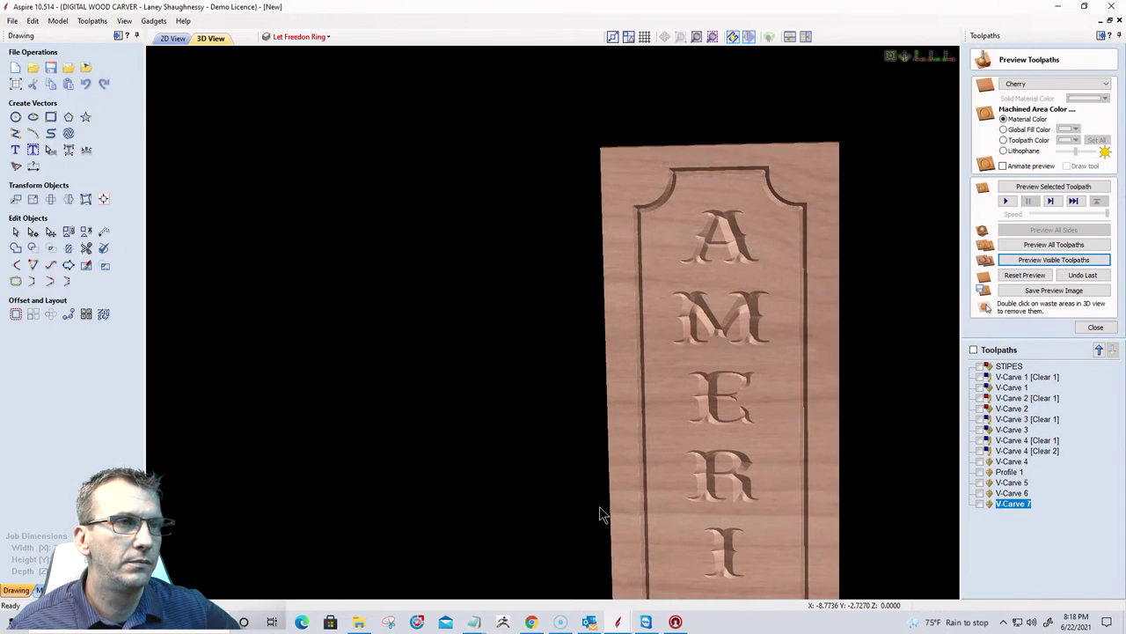
drag(724, 452, 581, 429)
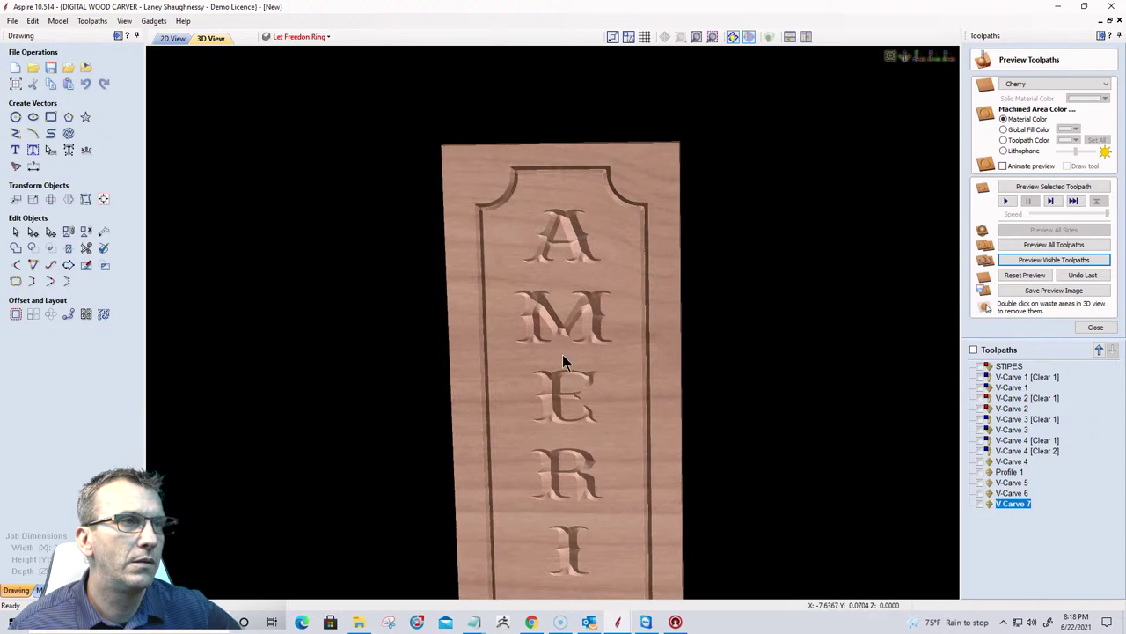
scroll(563, 354, up, 5)
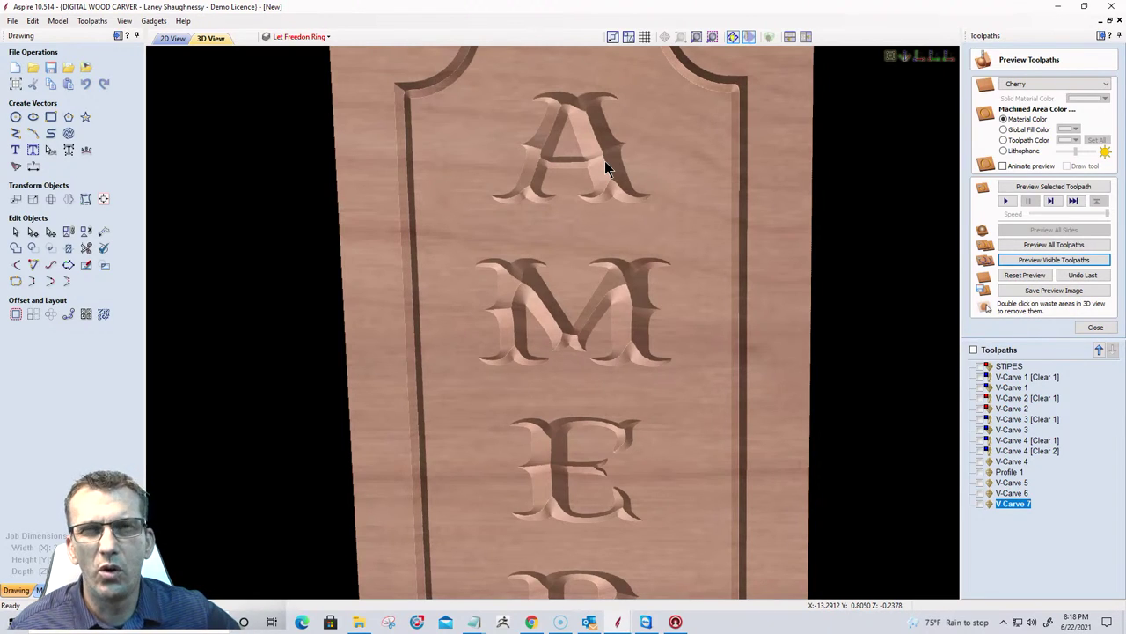
scroll(604, 161, down, 4)
scroll(605, 160, up, 3)
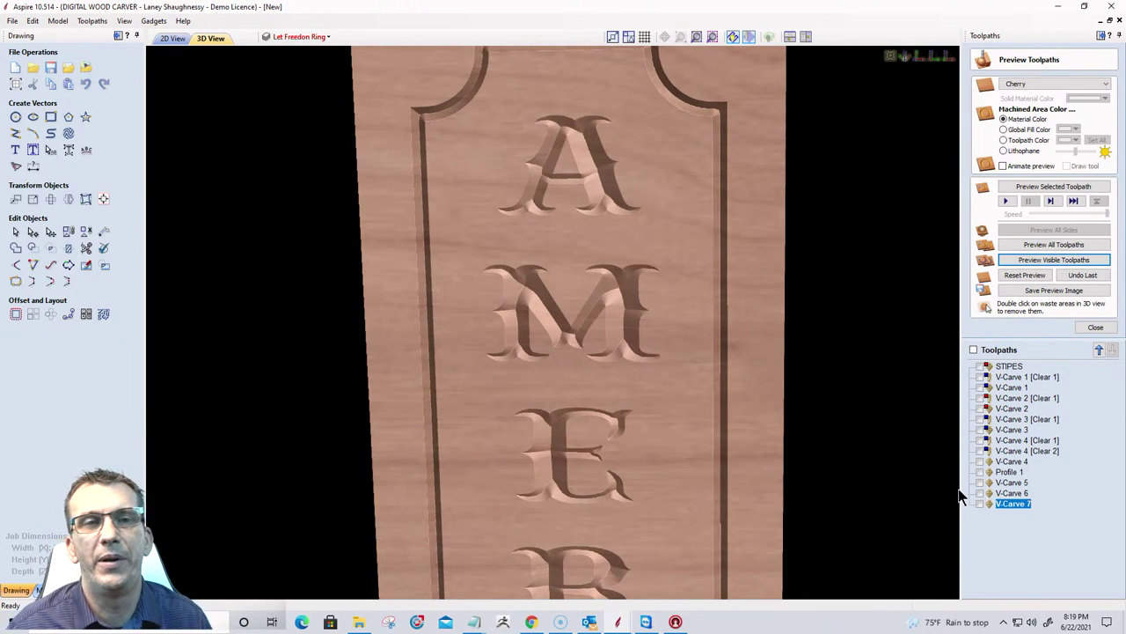
double_click(1018, 504)
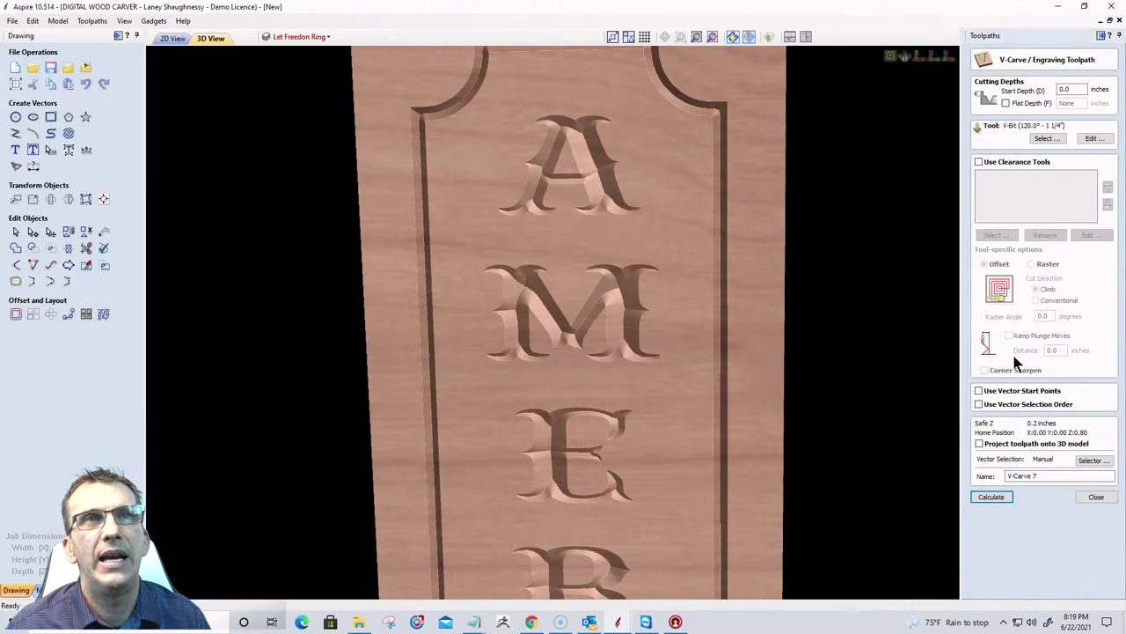
Switch V-Carve 7 to the 90° 0.5-inch V-bit and recalculate it.
click(1045, 139)
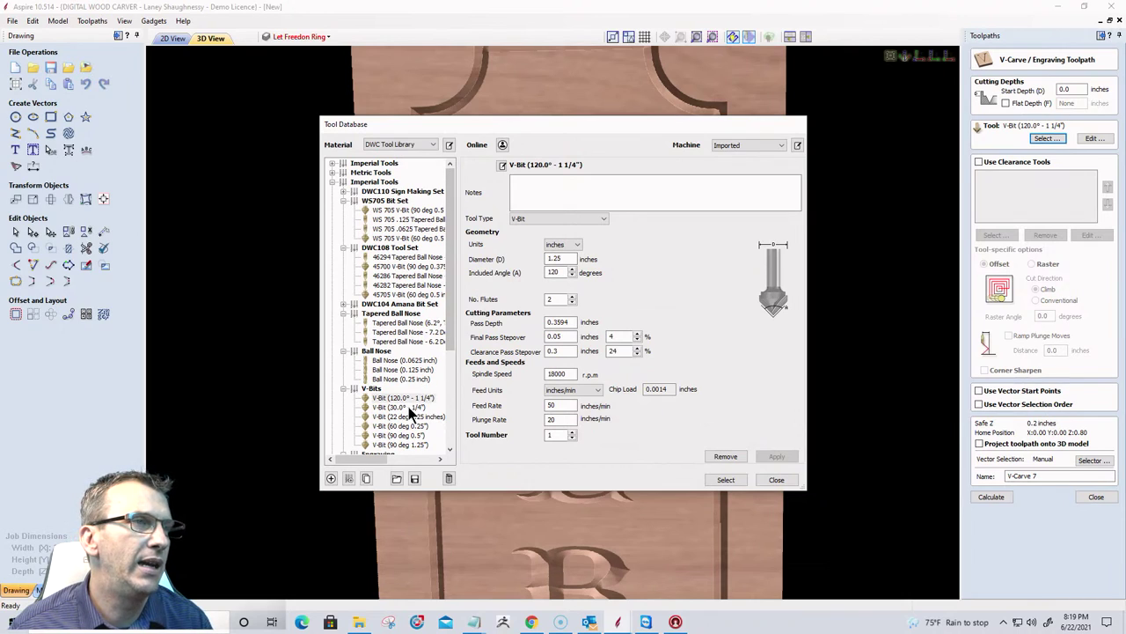
click(400, 436)
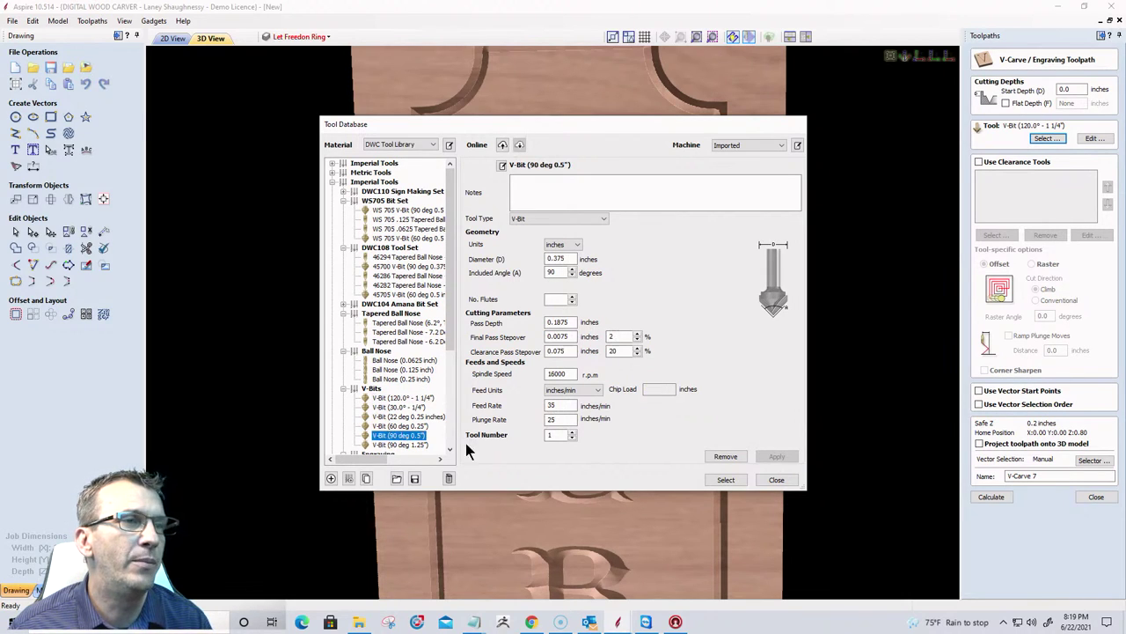
click(725, 480)
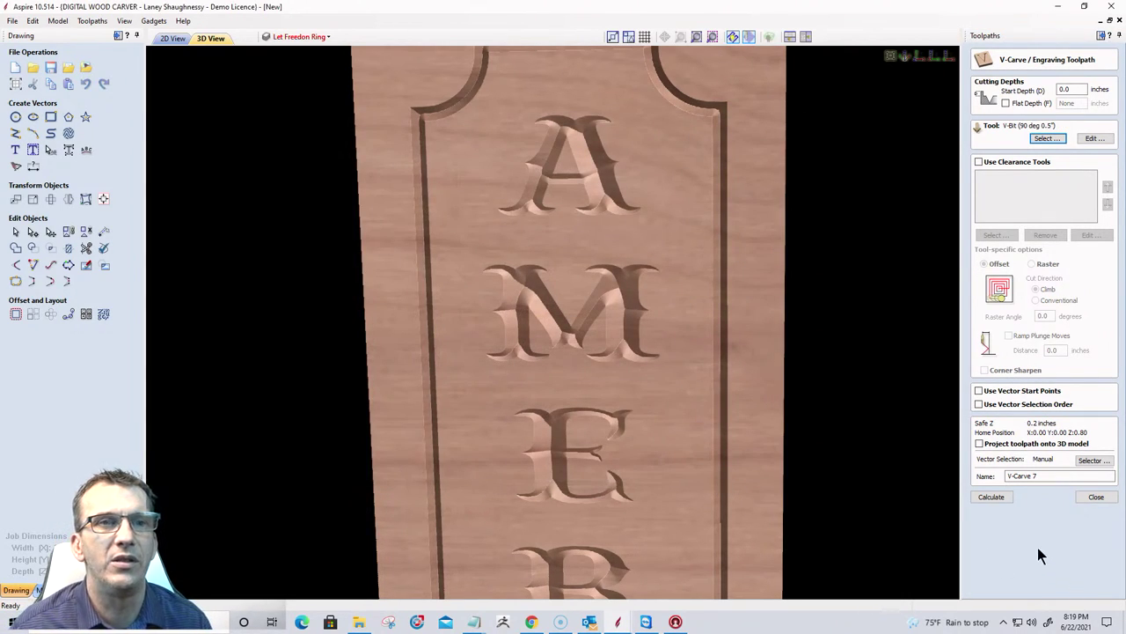
click(990, 497)
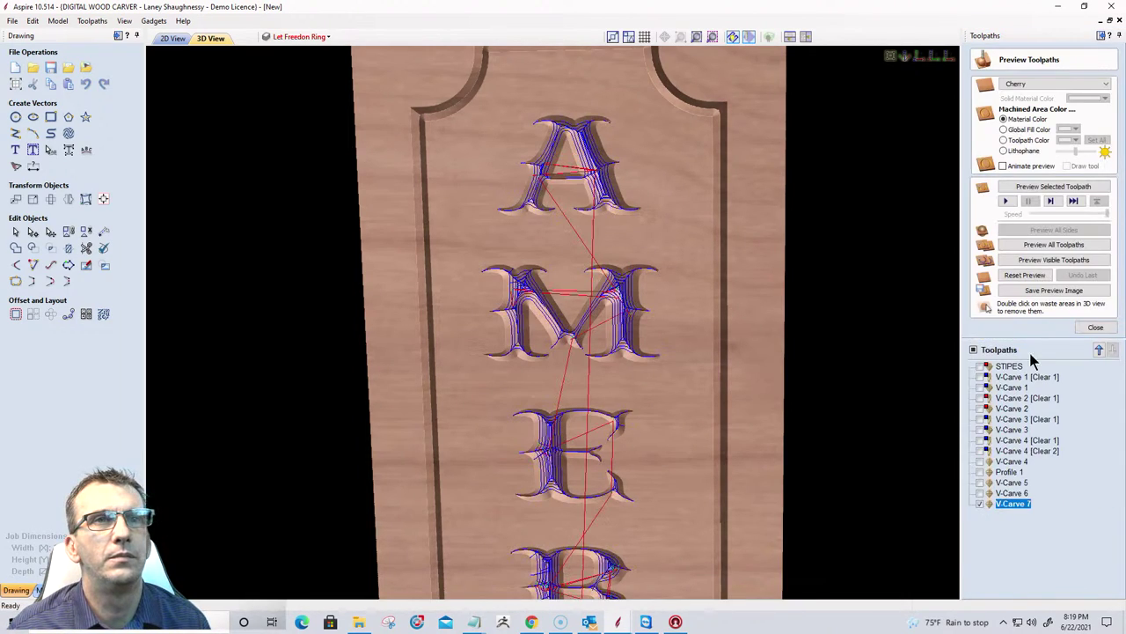
Reset the preview and simulate V-Carve 5, 6 and 7 together on the cherry board.
click(1023, 274)
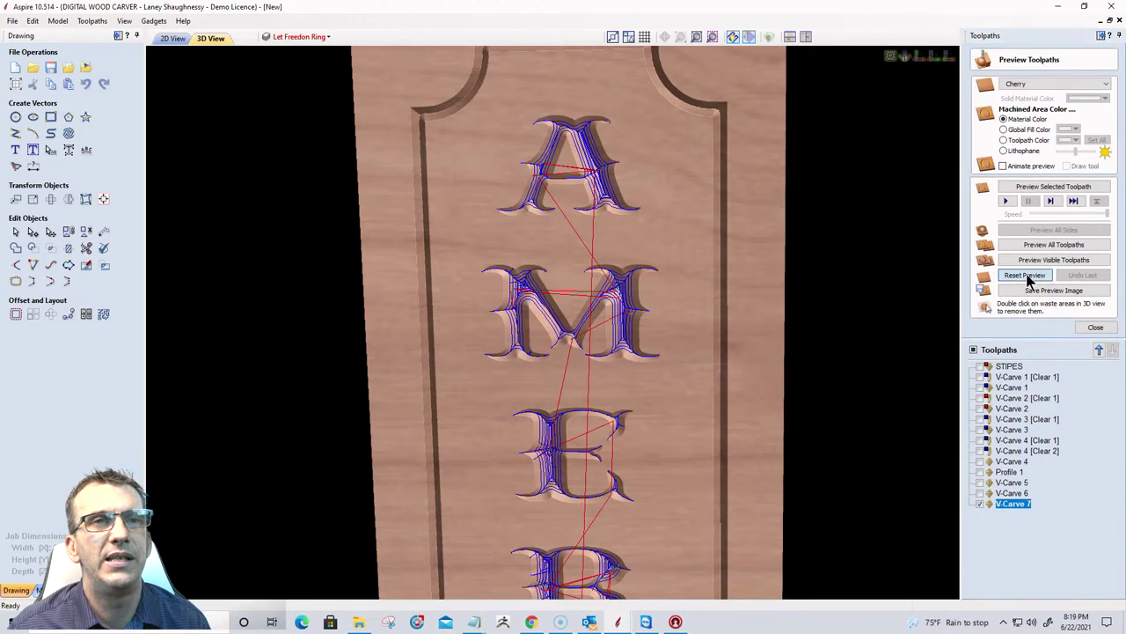
click(982, 493)
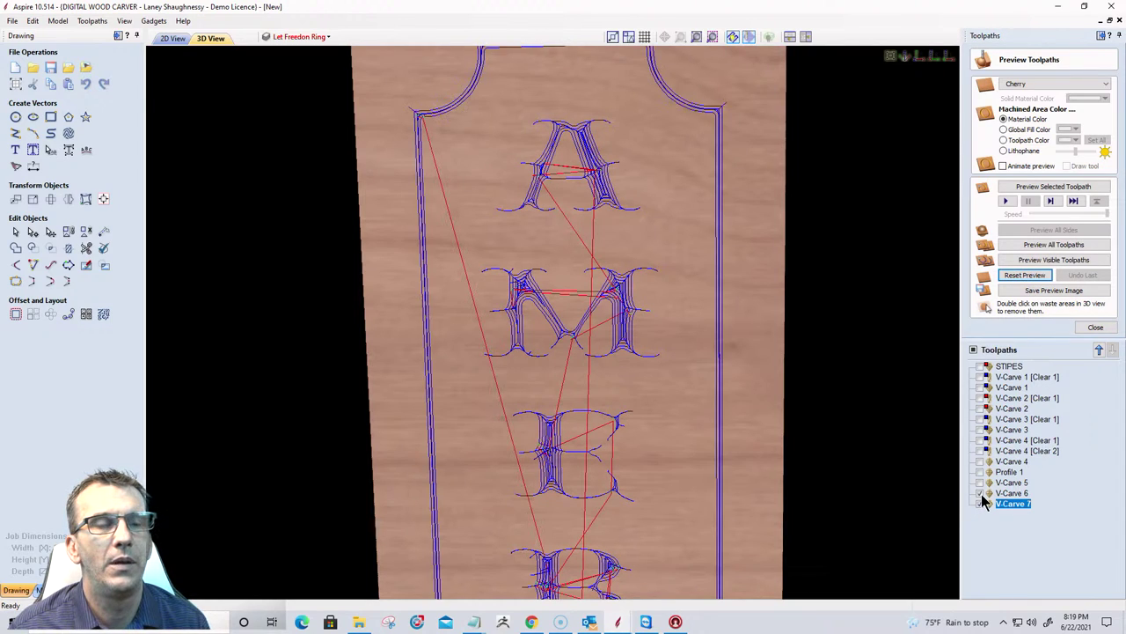
click(980, 503)
click(980, 482)
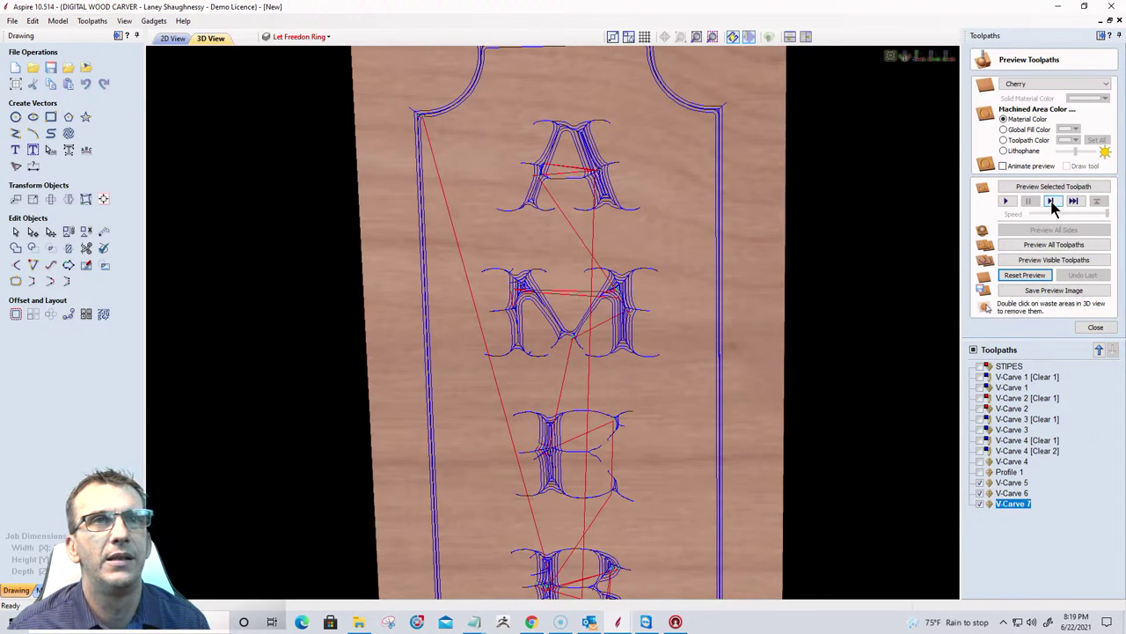
click(1049, 260)
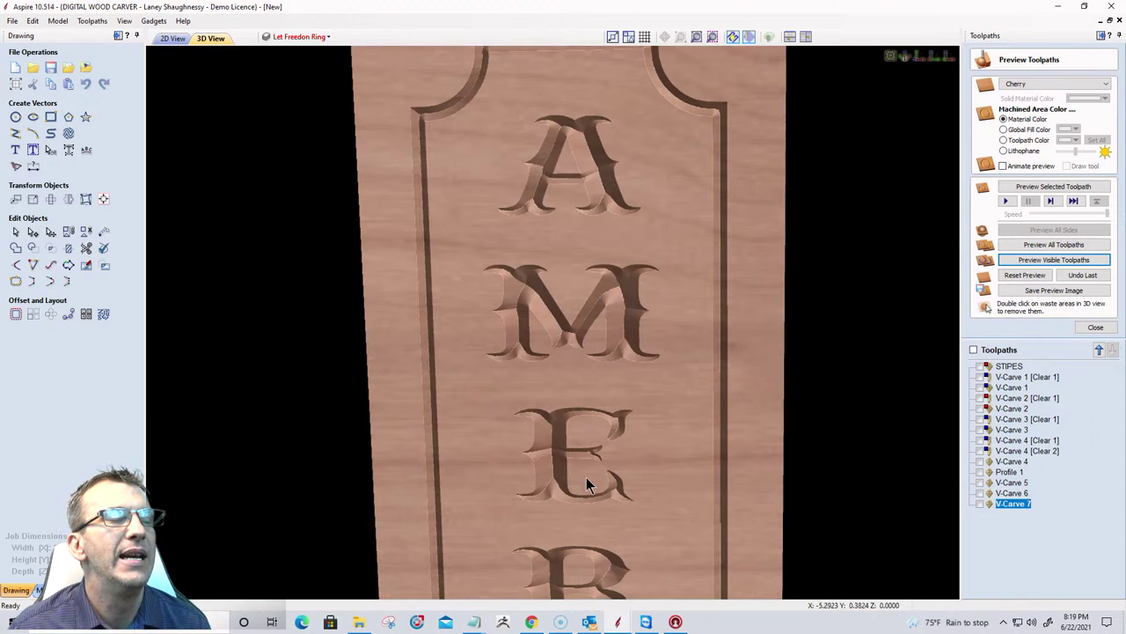
drag(586, 472, 533, 282)
scroll(509, 253, up, 2)
scroll(509, 252, up, 3)
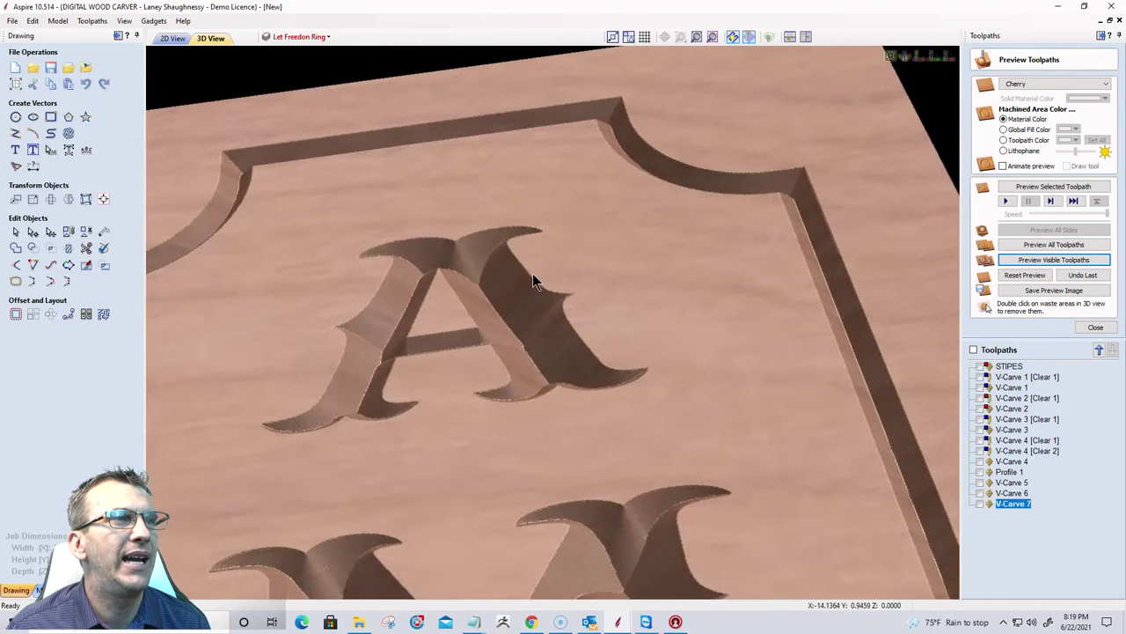
Change the preview material from cherry to Maple.
drag(629, 427, 510, 545)
click(1040, 85)
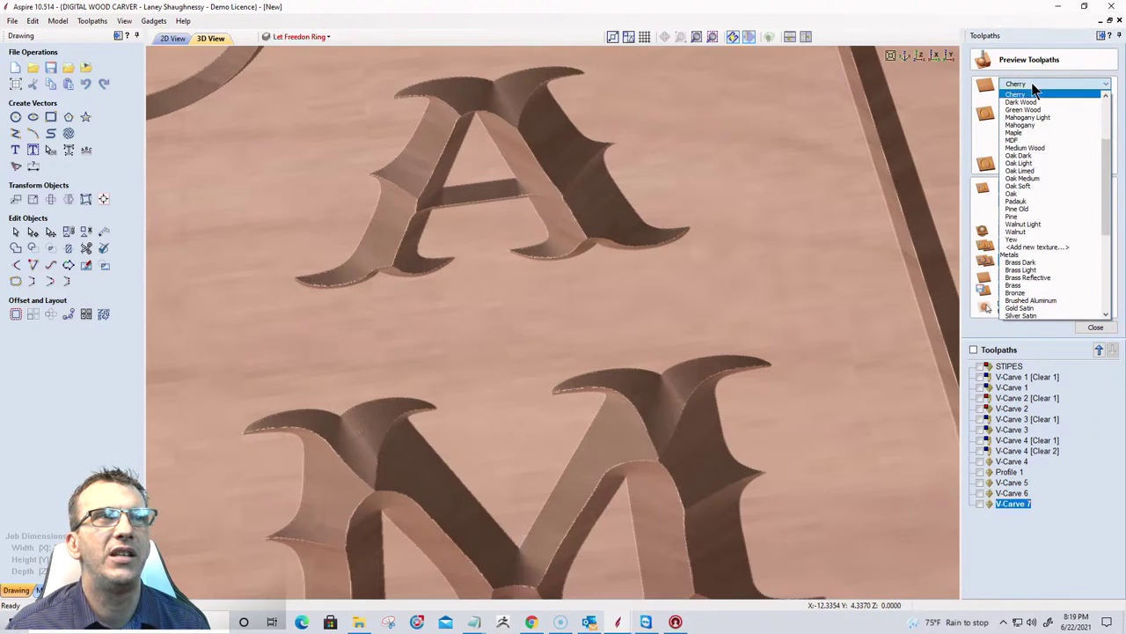
click(1030, 134)
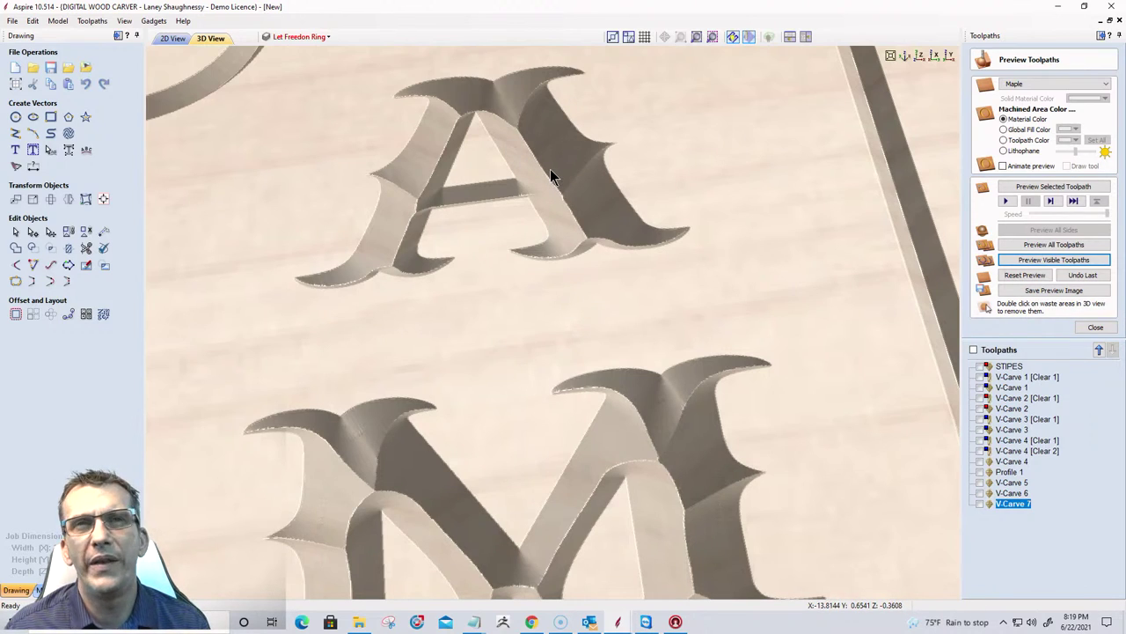
Change V-Carve 7 back to the 120° 1 1/4" V-bit and recalculate it.
double_click(1013, 504)
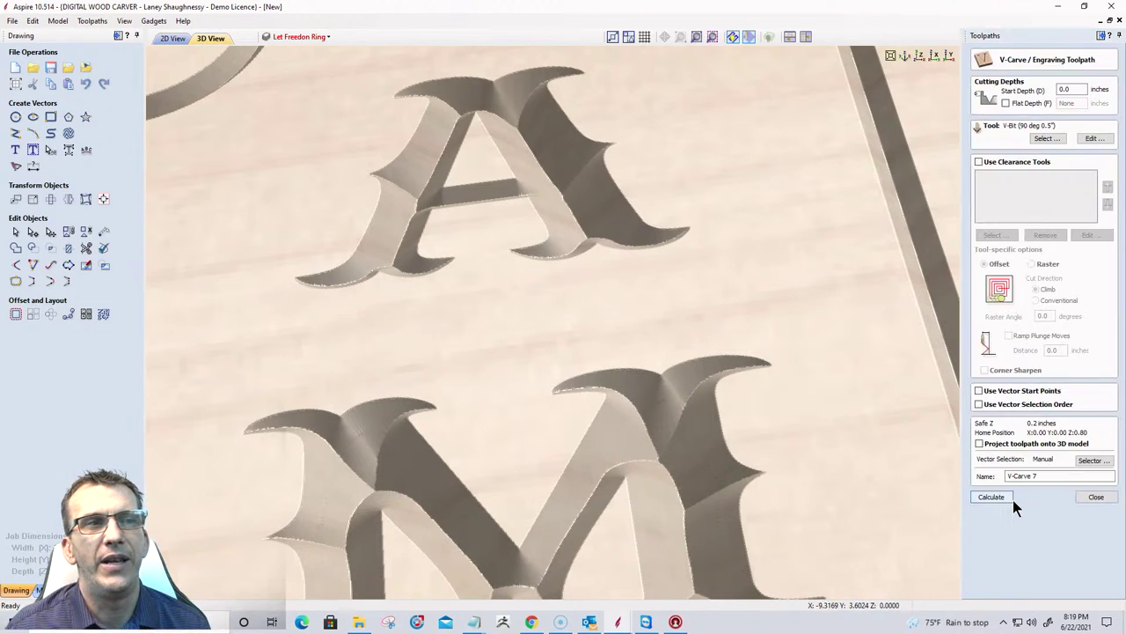
click(1045, 140)
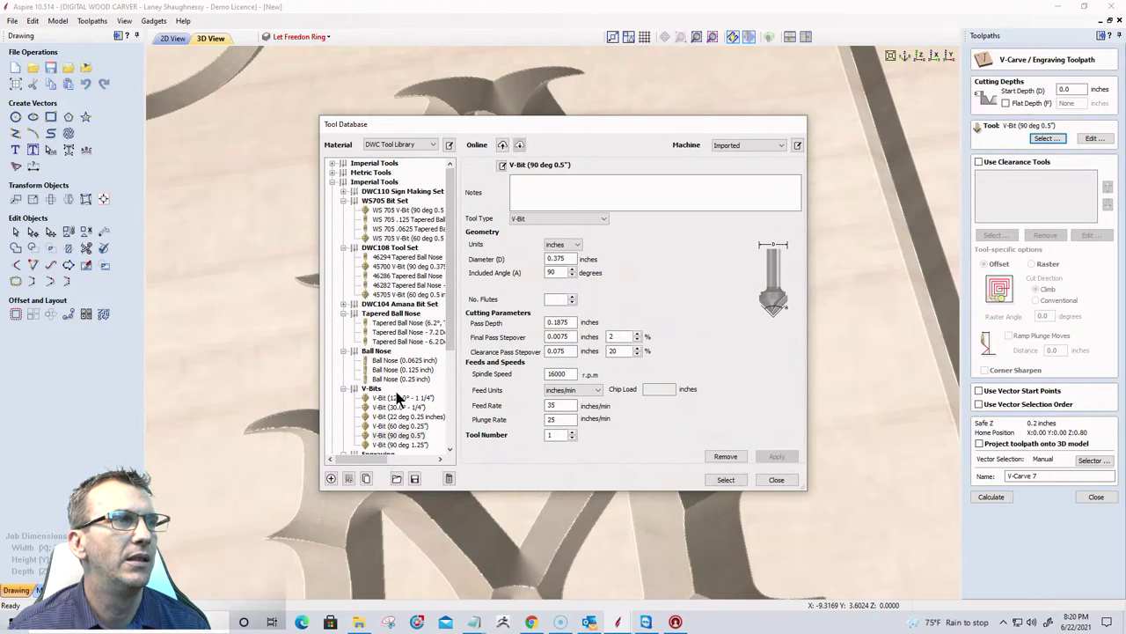
click(393, 398)
click(726, 479)
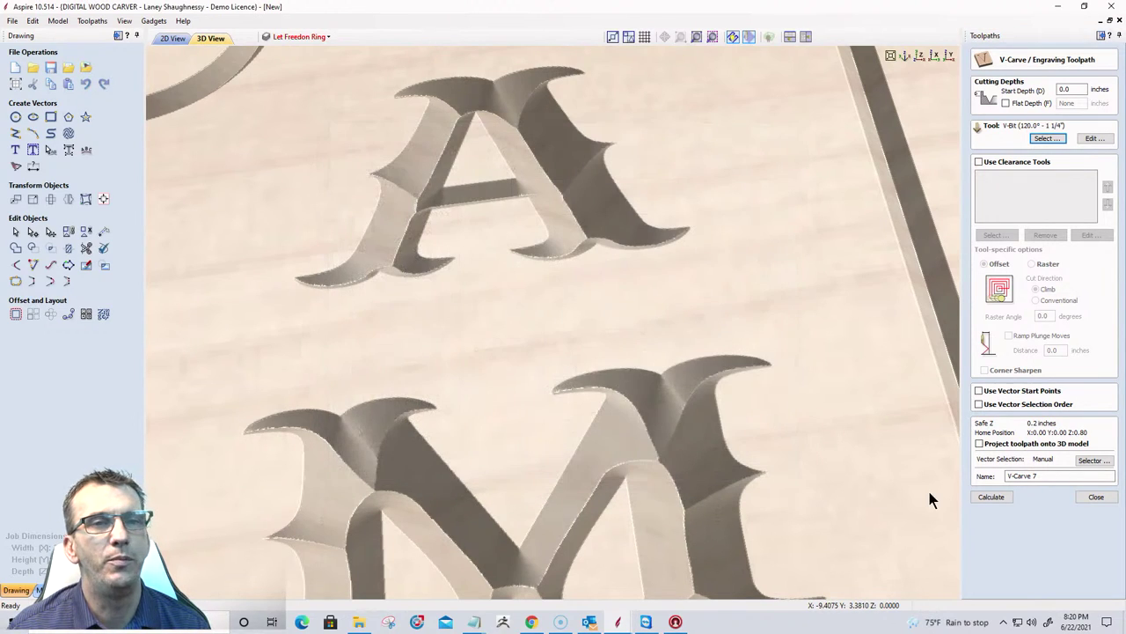
click(991, 498)
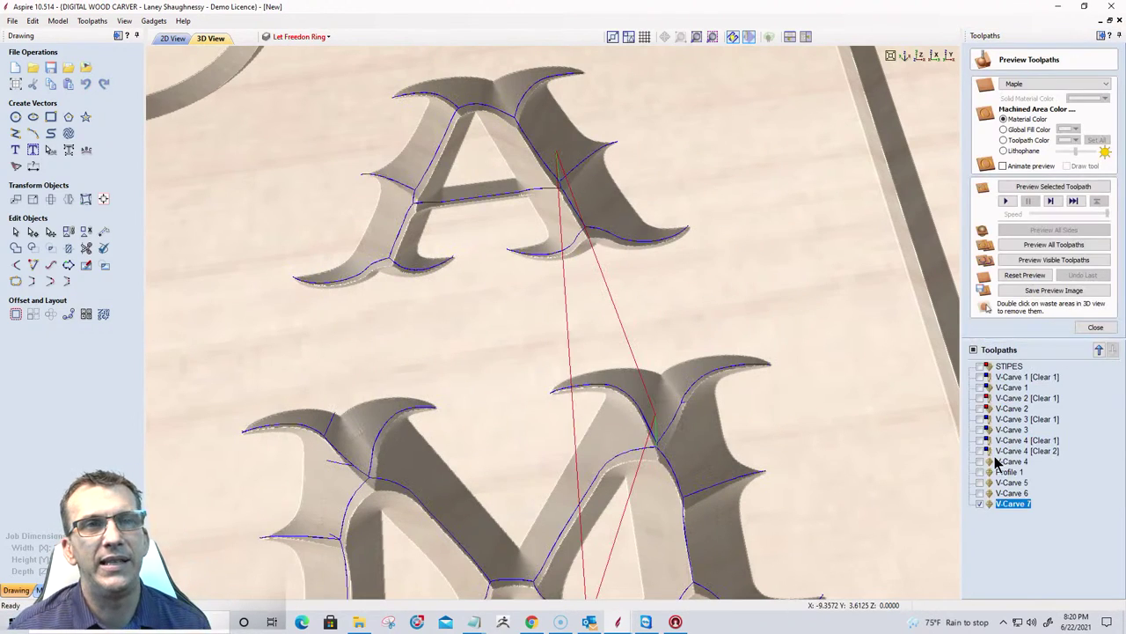
Reset and re-simulate the preview, inspecting the fully carved maple sign upright.
click(1023, 275)
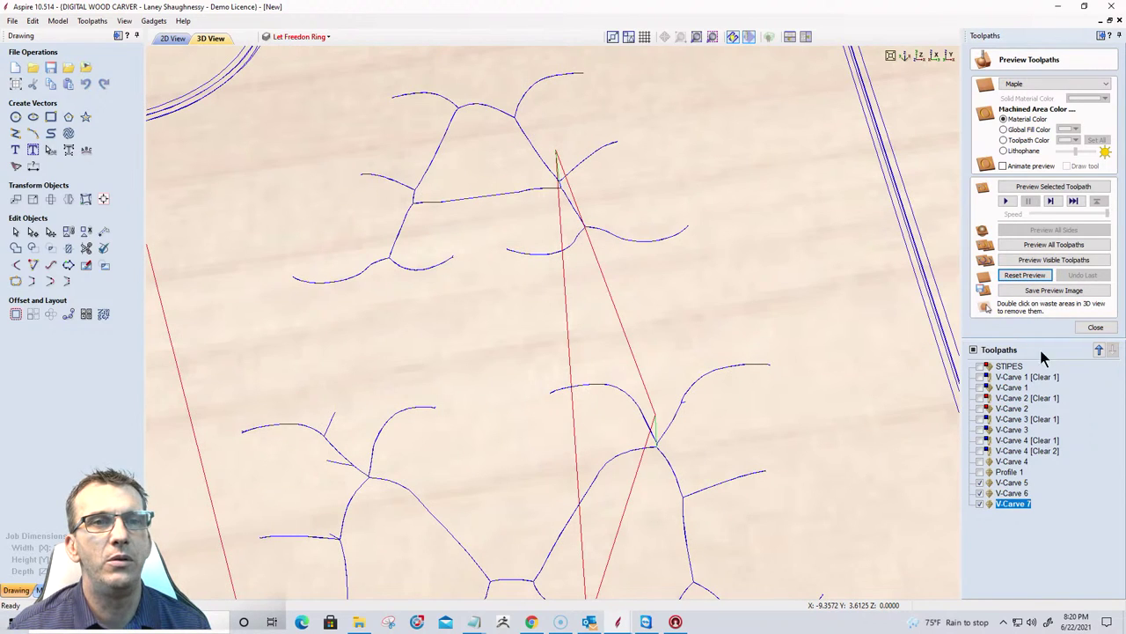
click(1049, 261)
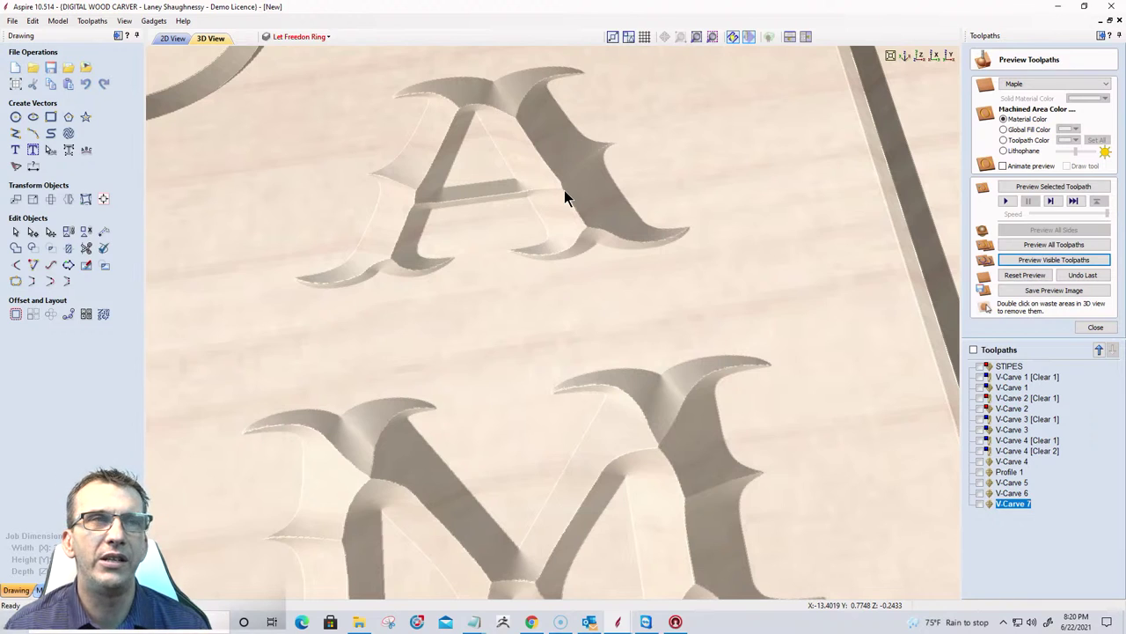
scroll(564, 190, down, 1)
scroll(564, 190, down, 10)
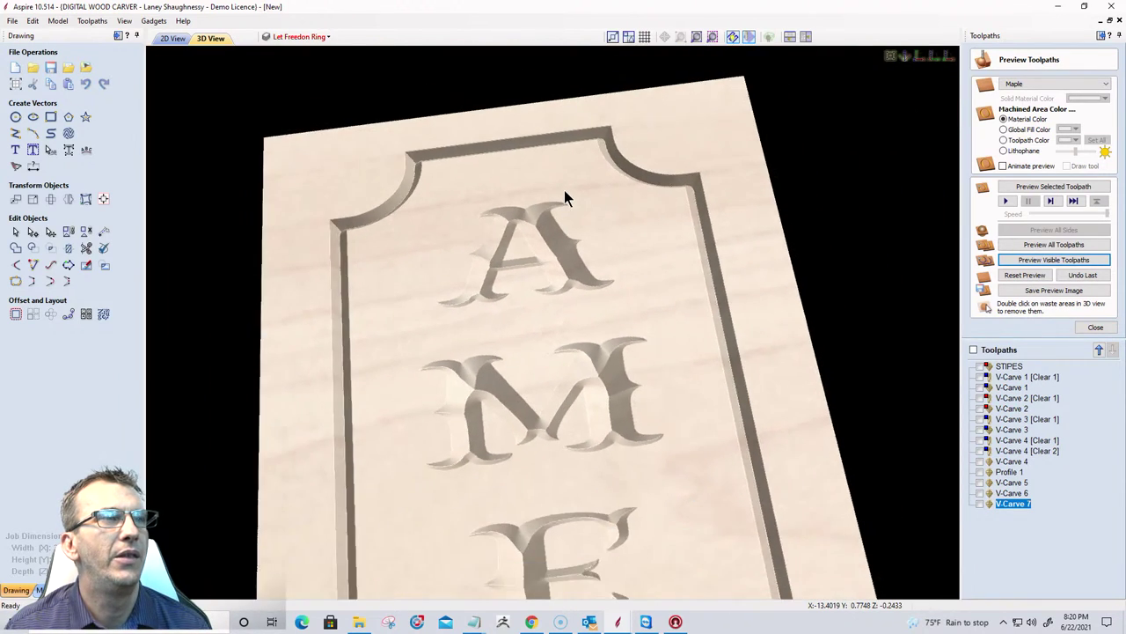
scroll(574, 451, up, 8)
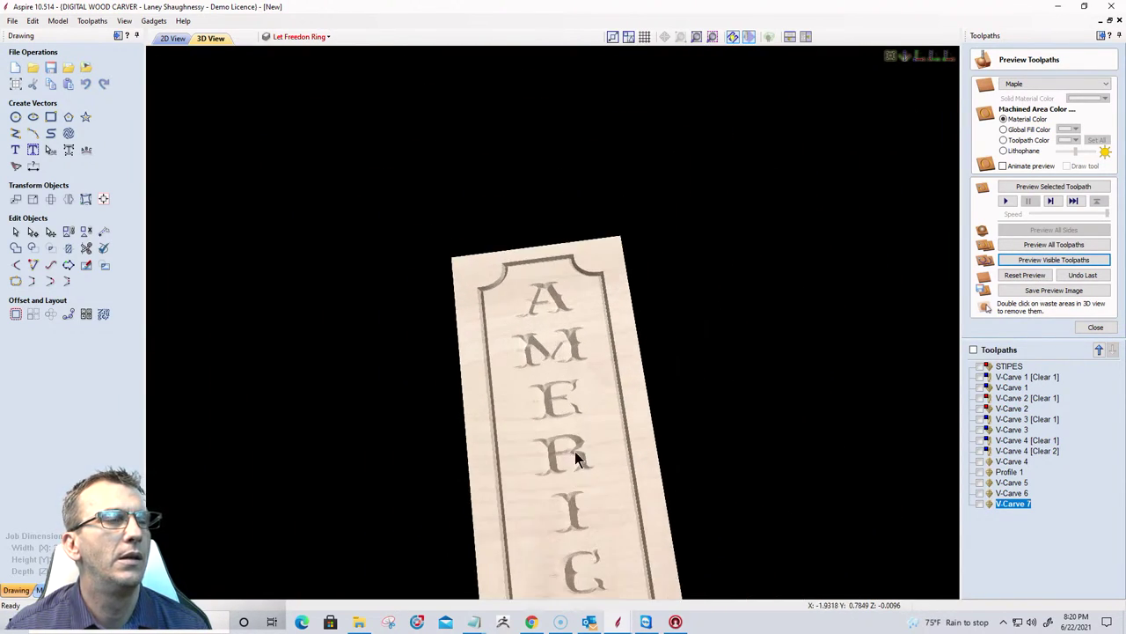
drag(575, 451, 536, 525)
scroll(544, 352, down, 4)
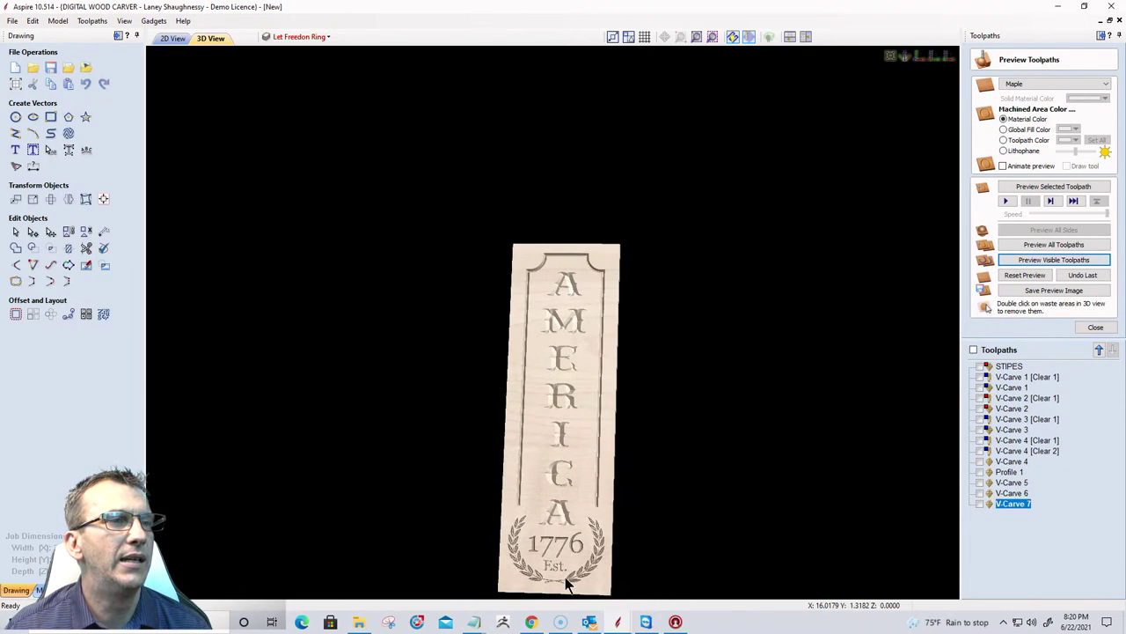
scroll(556, 552, up, 2)
scroll(556, 553, up, 3)
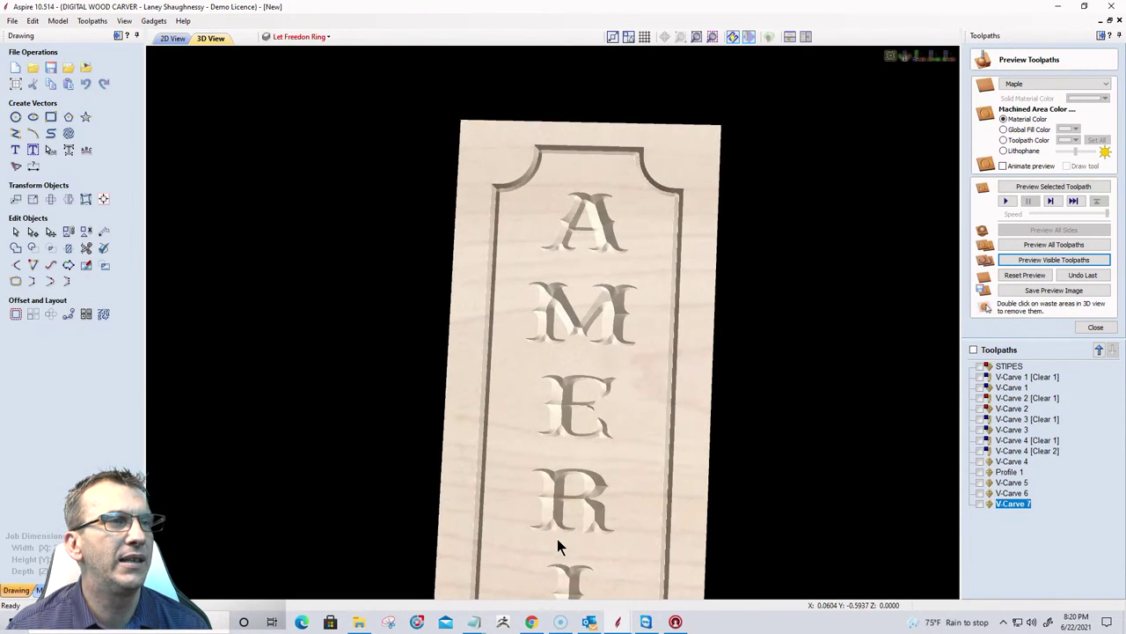
scroll(593, 355, down, 3)
scroll(591, 355, down, 2)
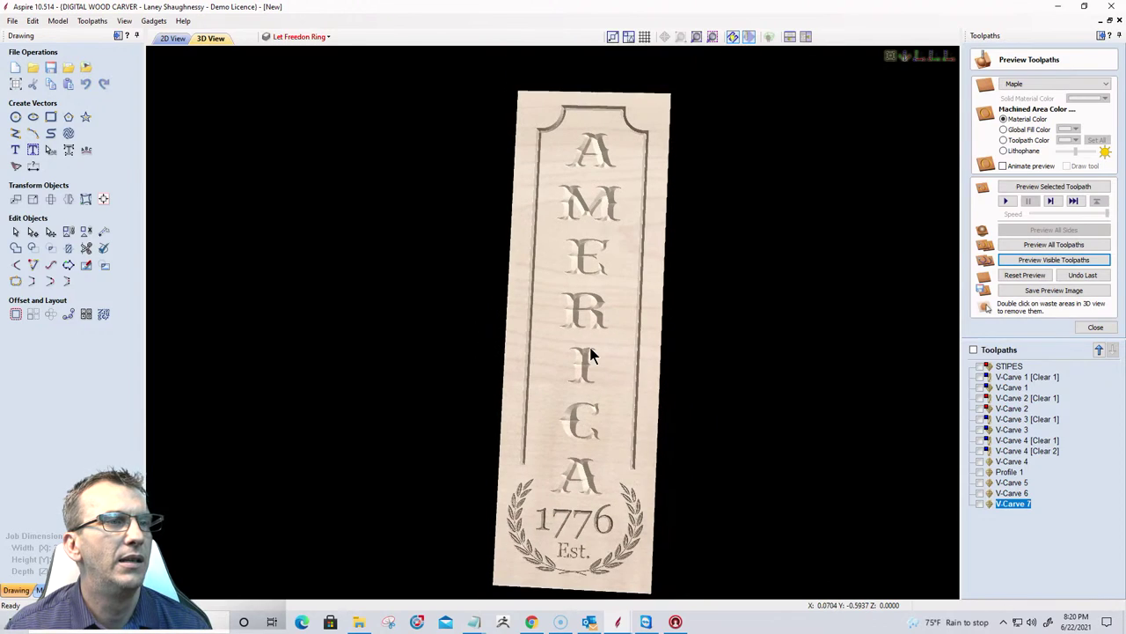
drag(558, 299, 526, 237)
drag(618, 290, 630, 280)
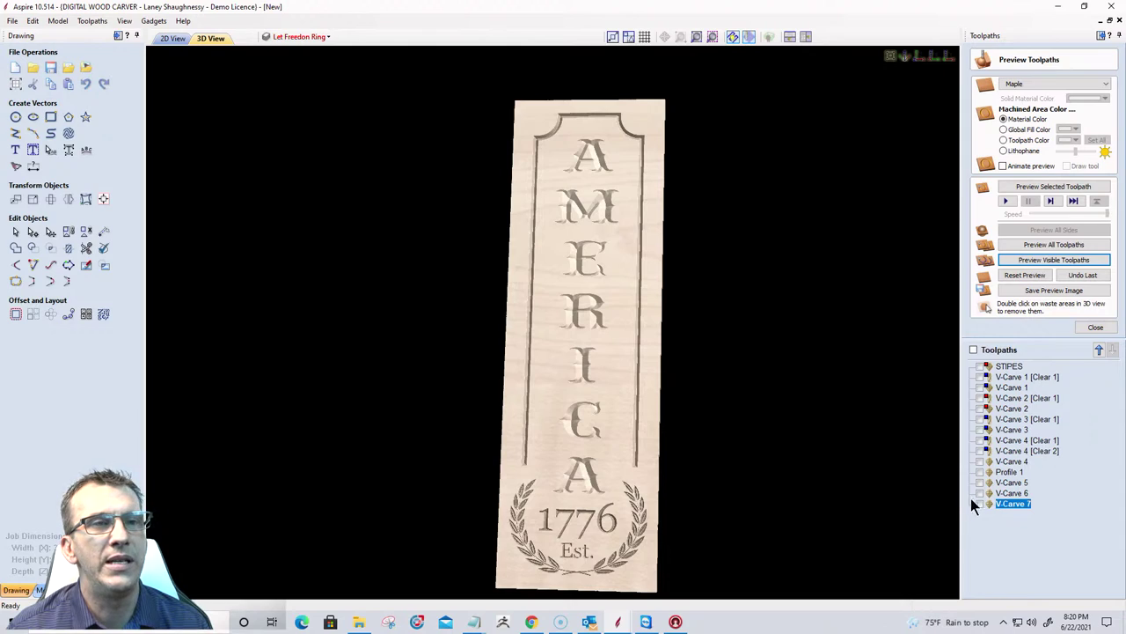
Show the V-Carve 5 wreath toolpath and colour its preview blue by toolpath colour.
click(998, 482)
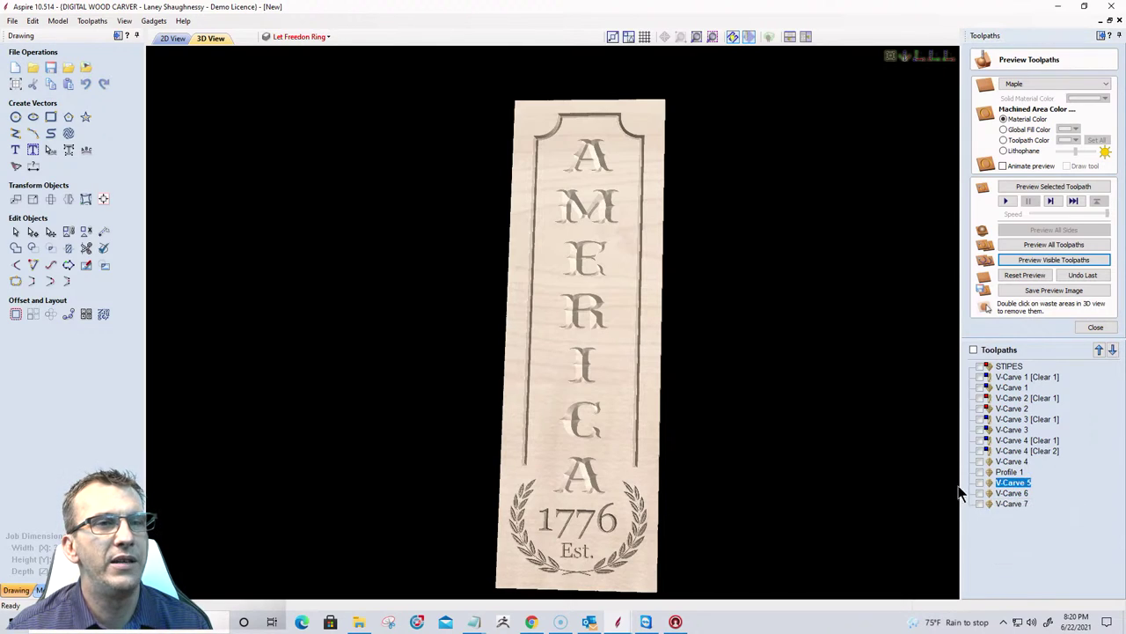
click(980, 483)
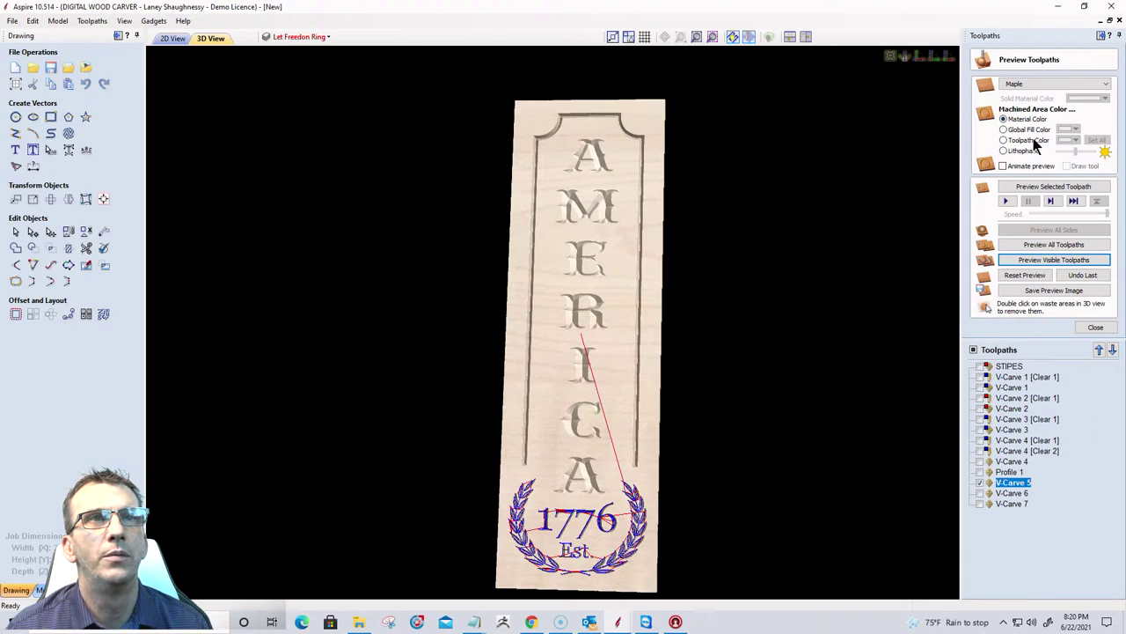
click(1004, 140)
click(1075, 141)
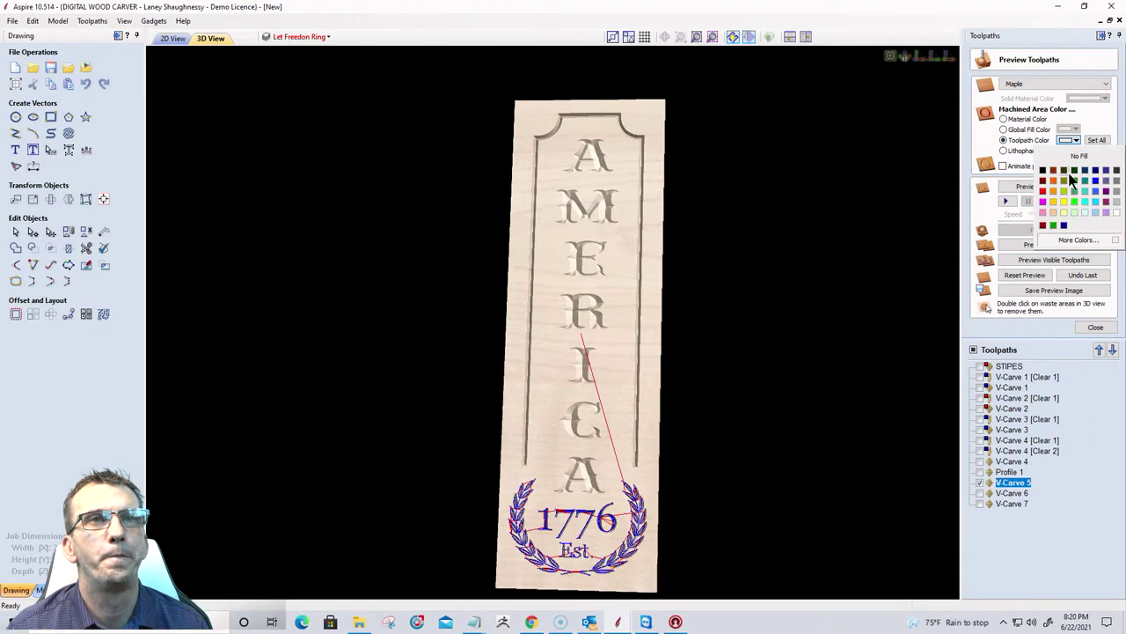
click(1096, 181)
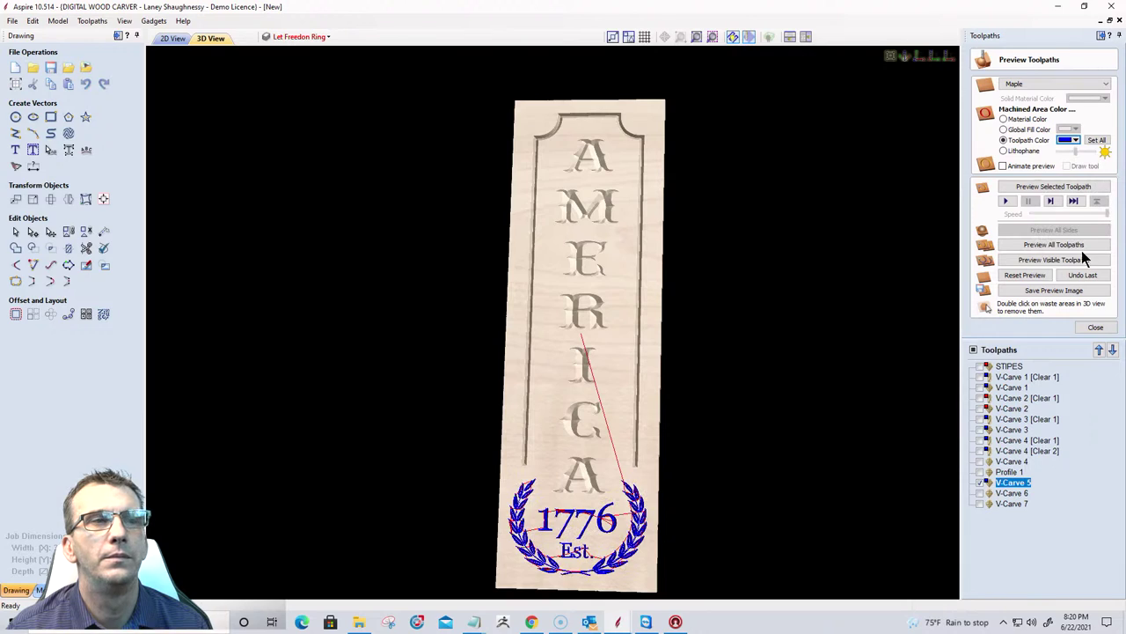
Colour the V-Carve 7 AMERICA letters red and the V-Carve 6 border blue.
click(998, 500)
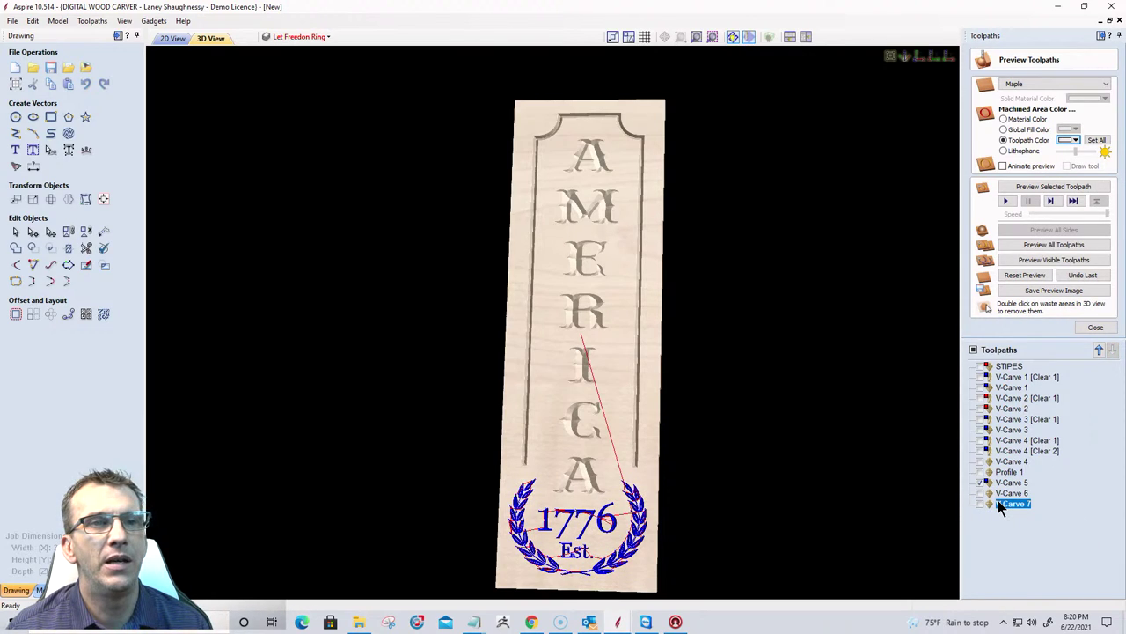
click(1071, 140)
click(1047, 199)
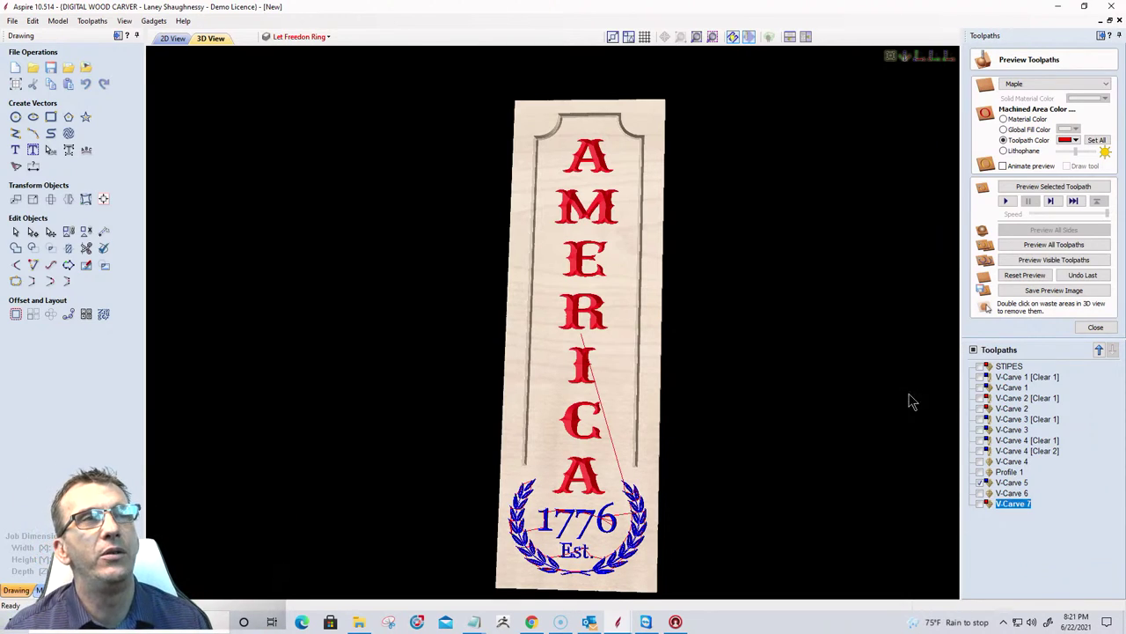
click(1012, 492)
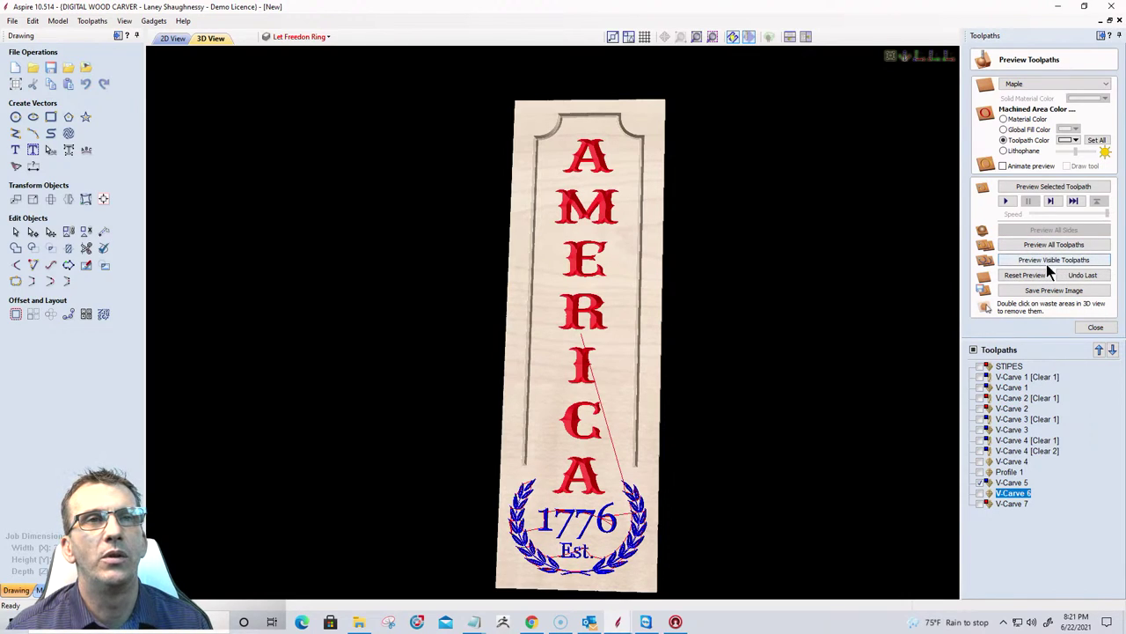
click(1074, 140)
click(1096, 182)
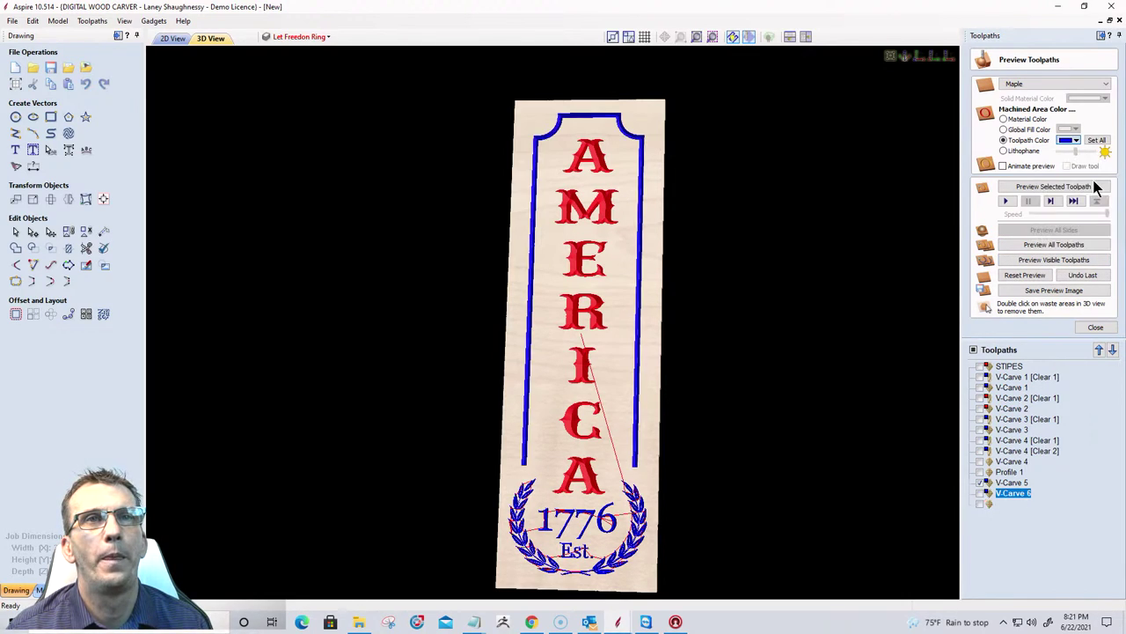
click(1094, 88)
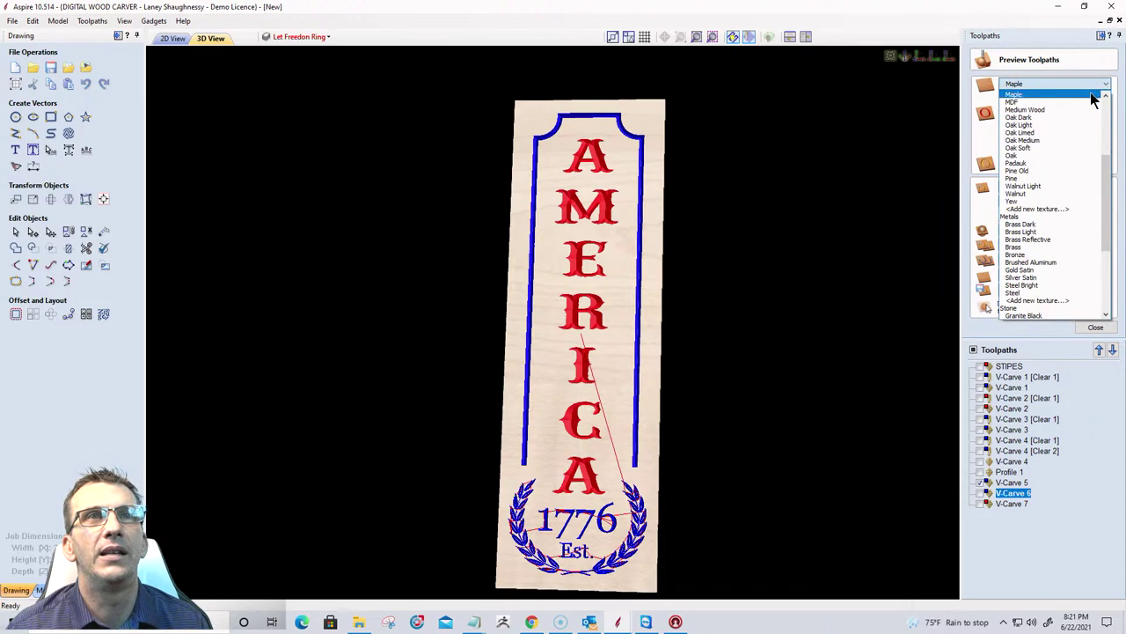
click(1021, 94)
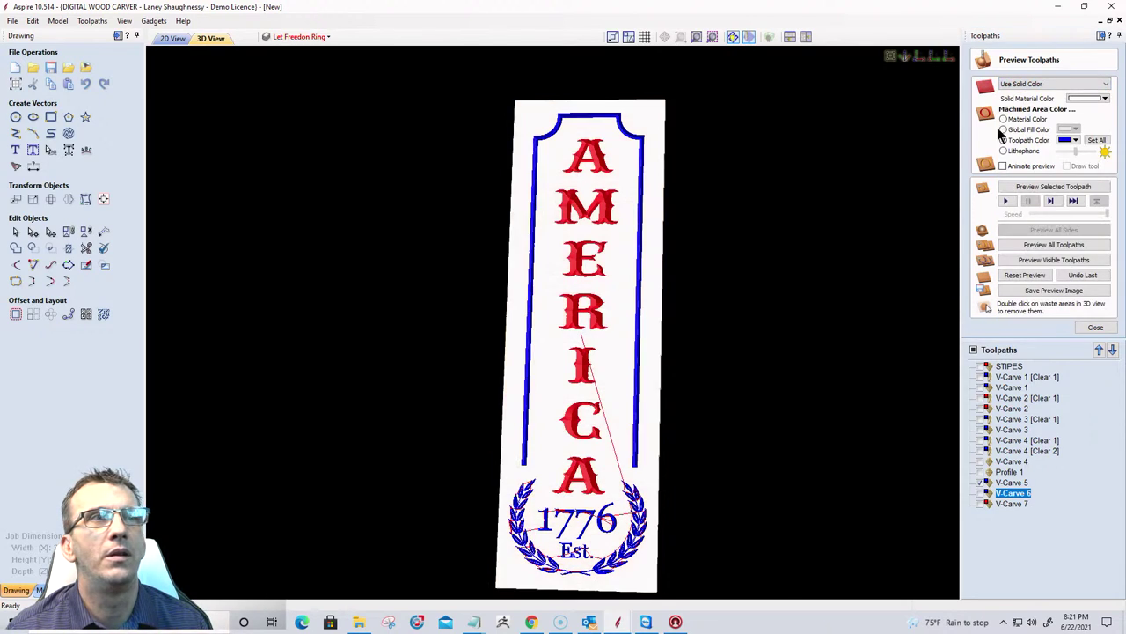
scroll(802, 164, down, 2)
drag(628, 405, 713, 440)
click(981, 492)
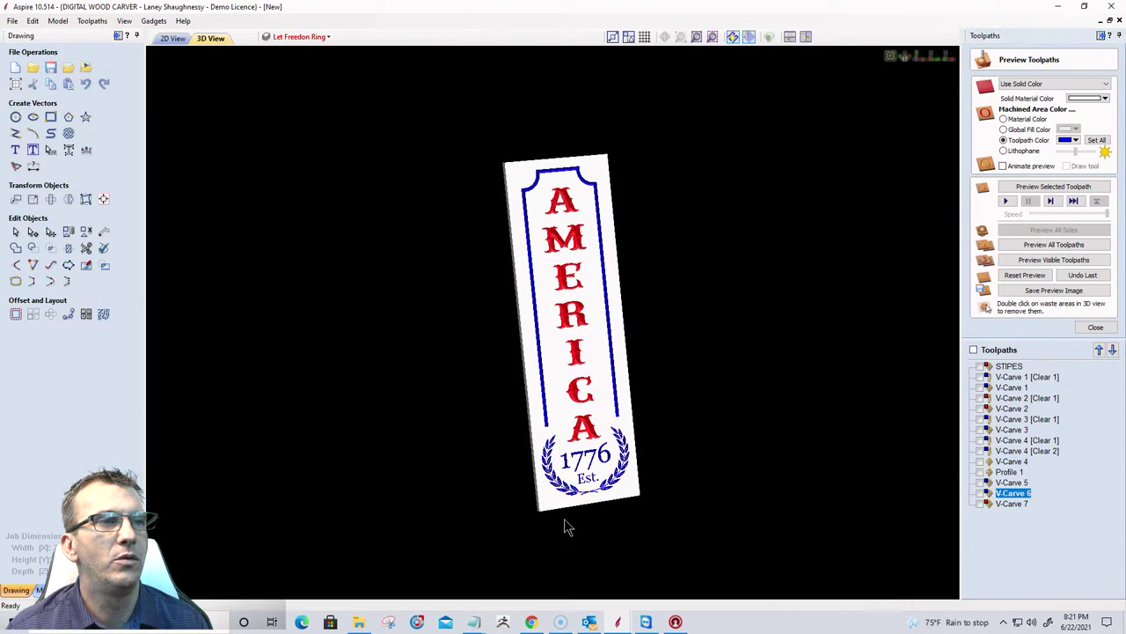
scroll(564, 522, up, 2)
drag(567, 303, 604, 319)
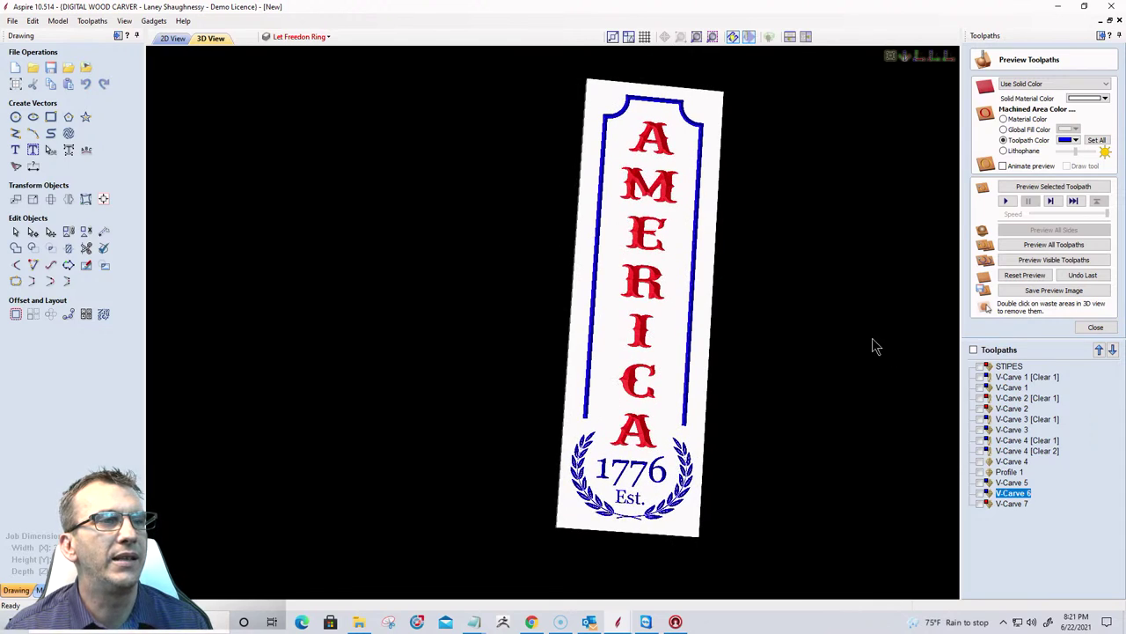
drag(872, 344, 961, 297)
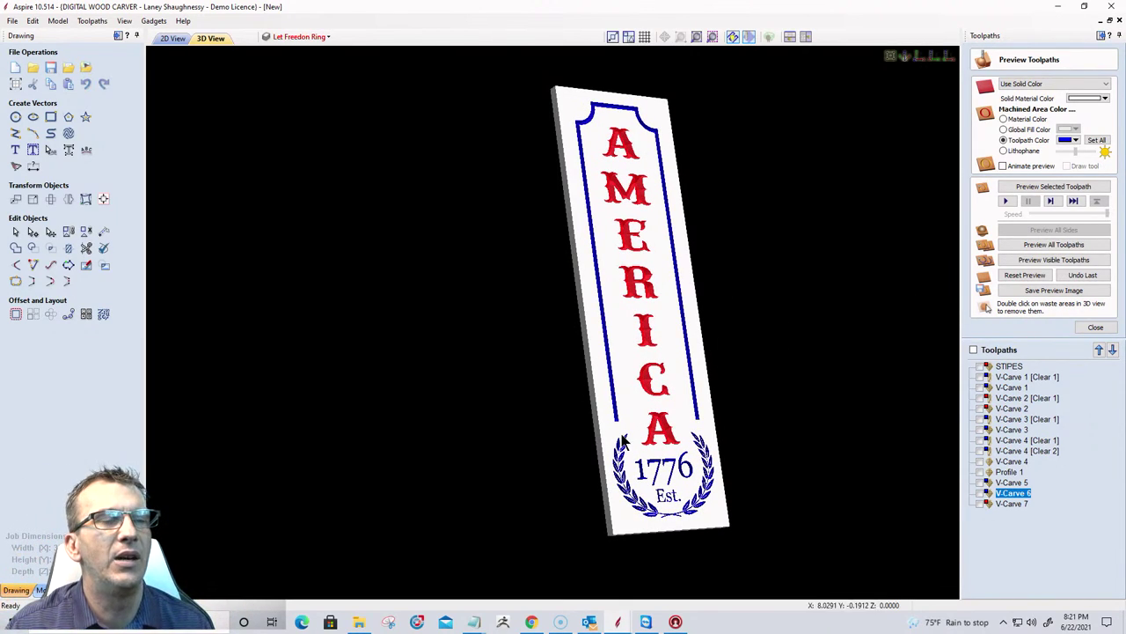
drag(626, 443, 432, 407)
drag(279, 379, 375, 243)
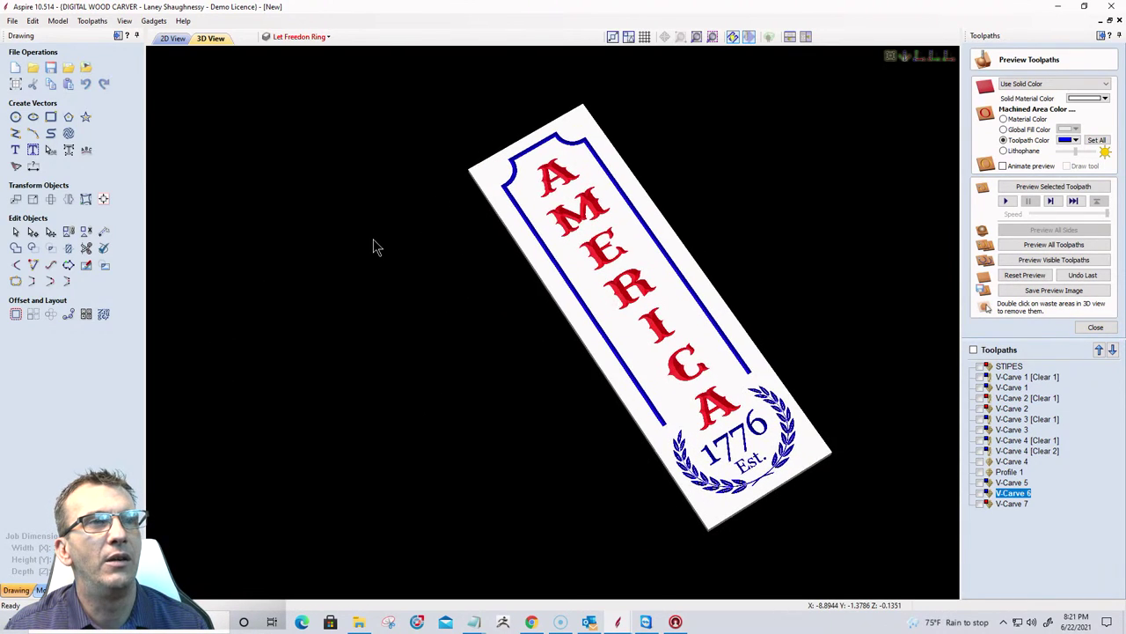
click(297, 36)
In the 2D view, switch the WELCOME layer on and the AMERICA layer off.
click(173, 39)
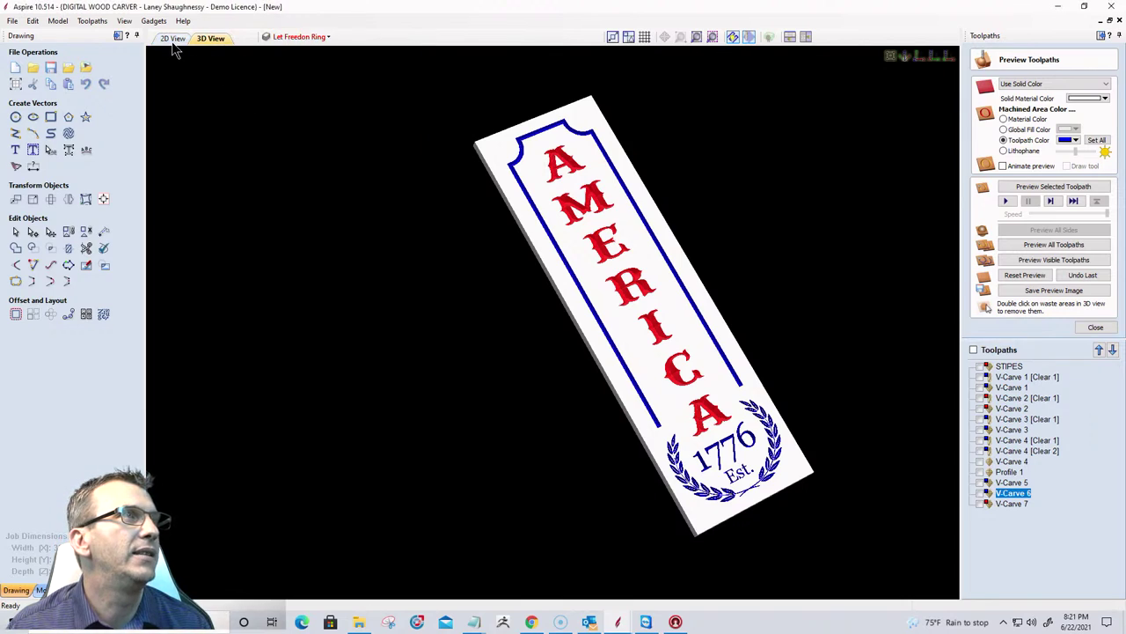
click(274, 38)
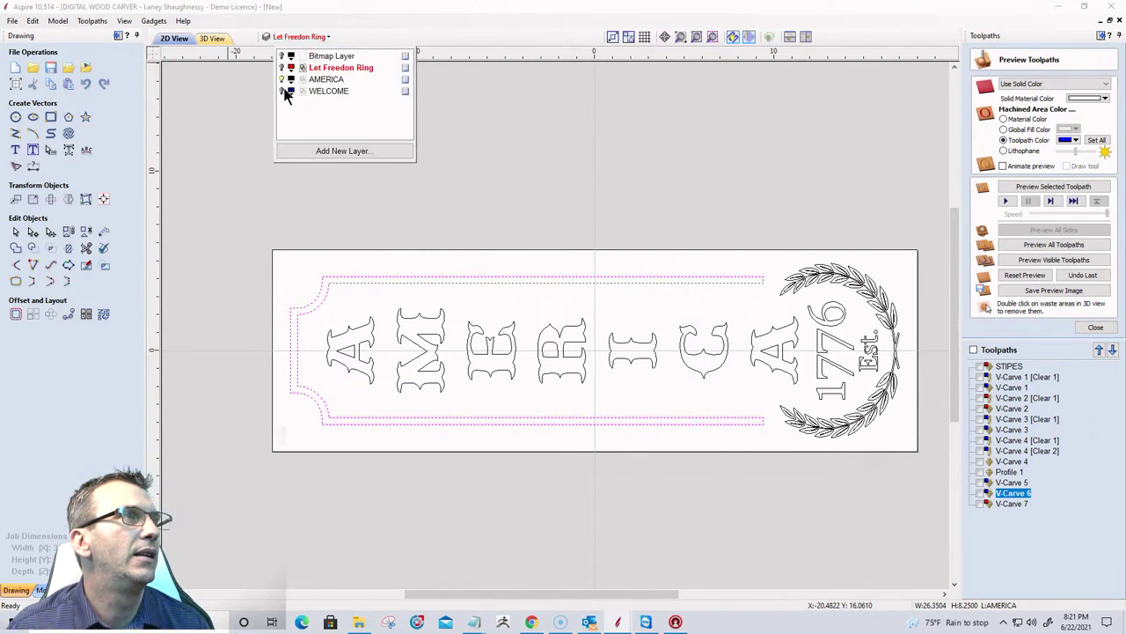
click(283, 90)
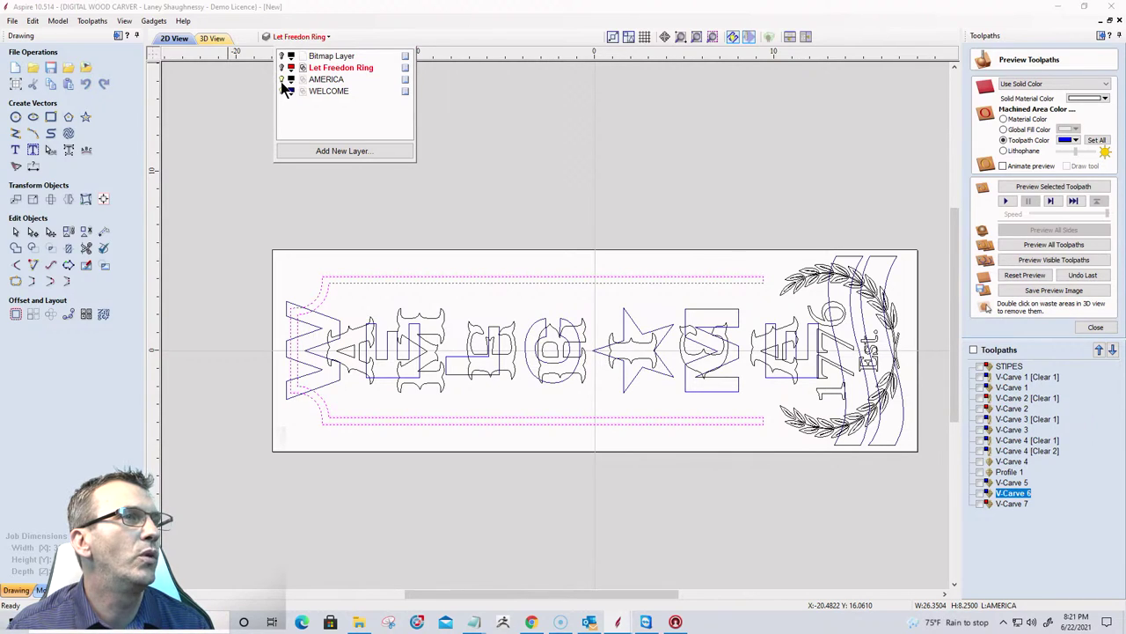
click(281, 80)
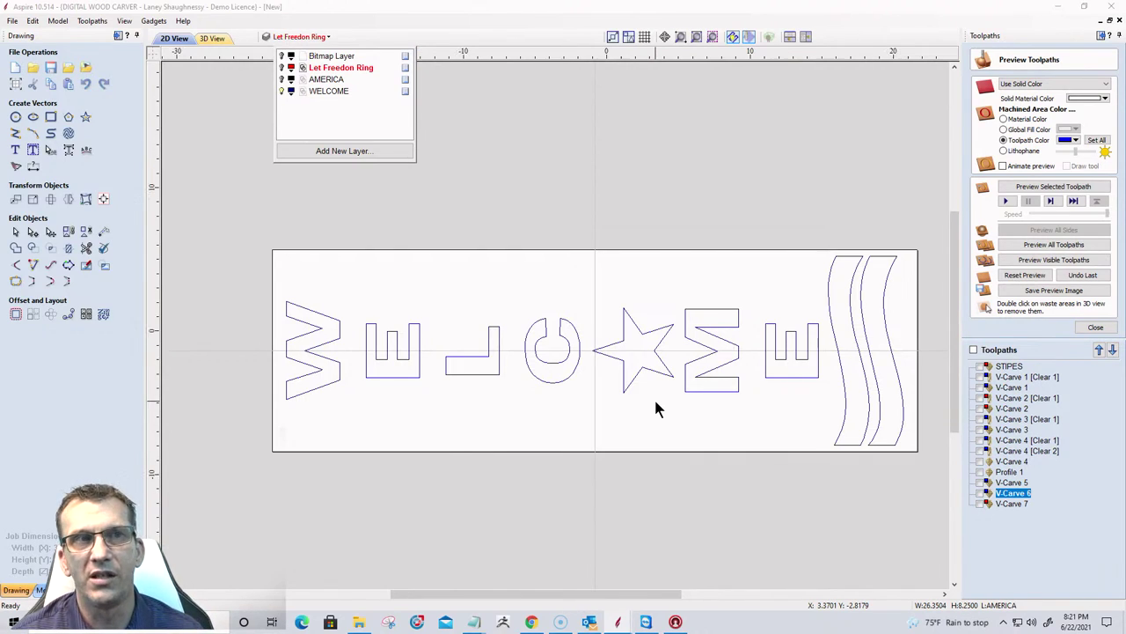
scroll(658, 407, down, 1)
Select all WELCOME vectors and calculate a V-carve toolpath for them.
drag(888, 450, 888, 450)
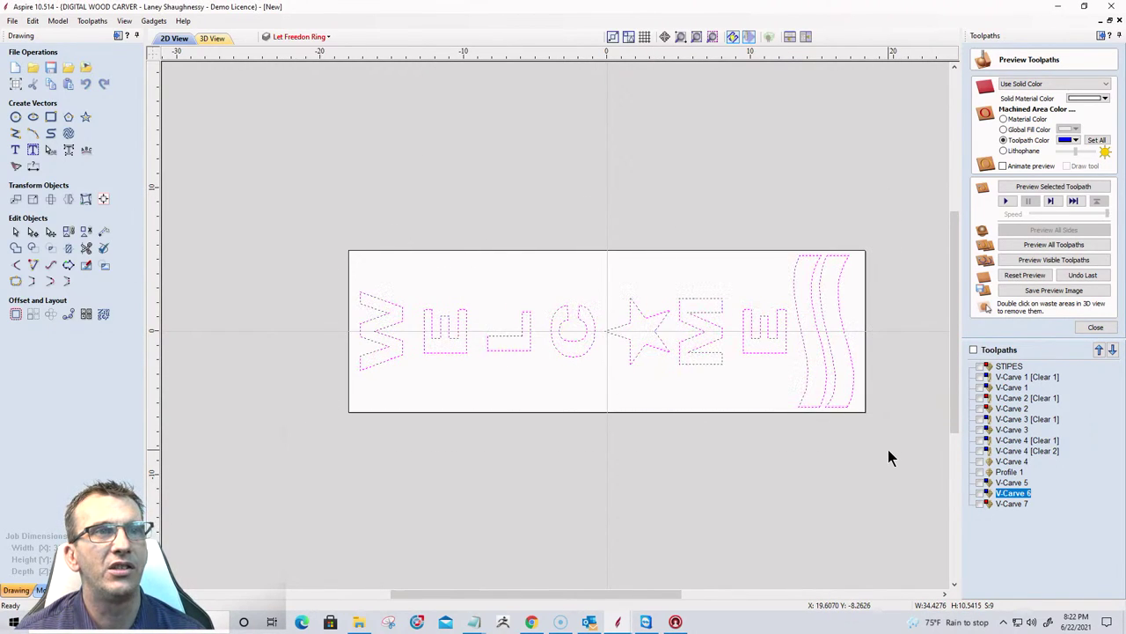
click(1094, 330)
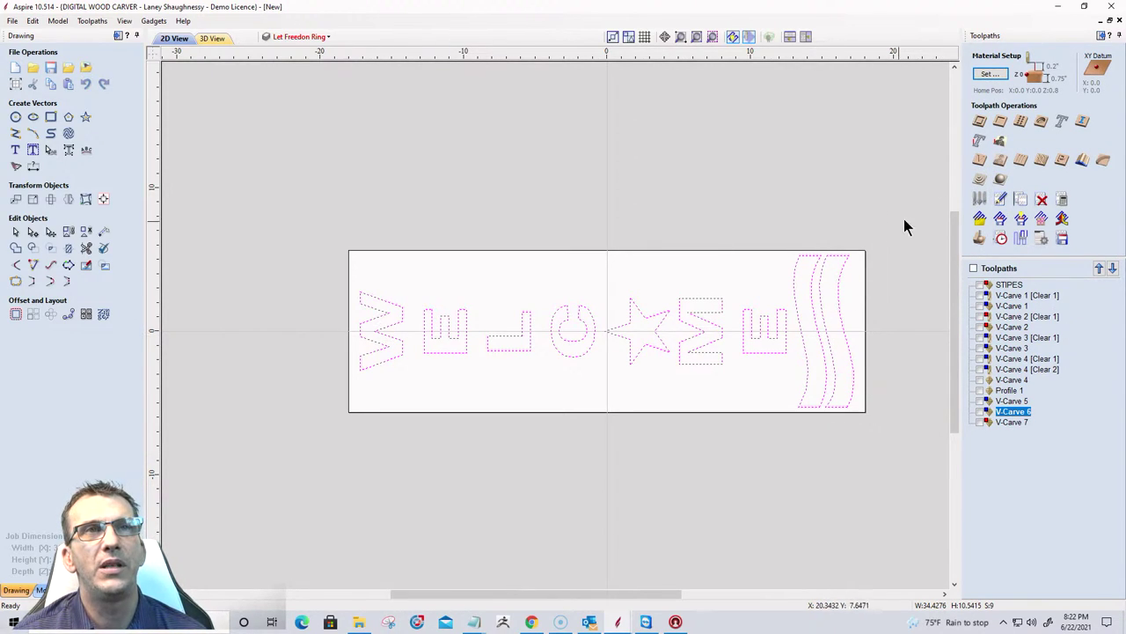
click(982, 162)
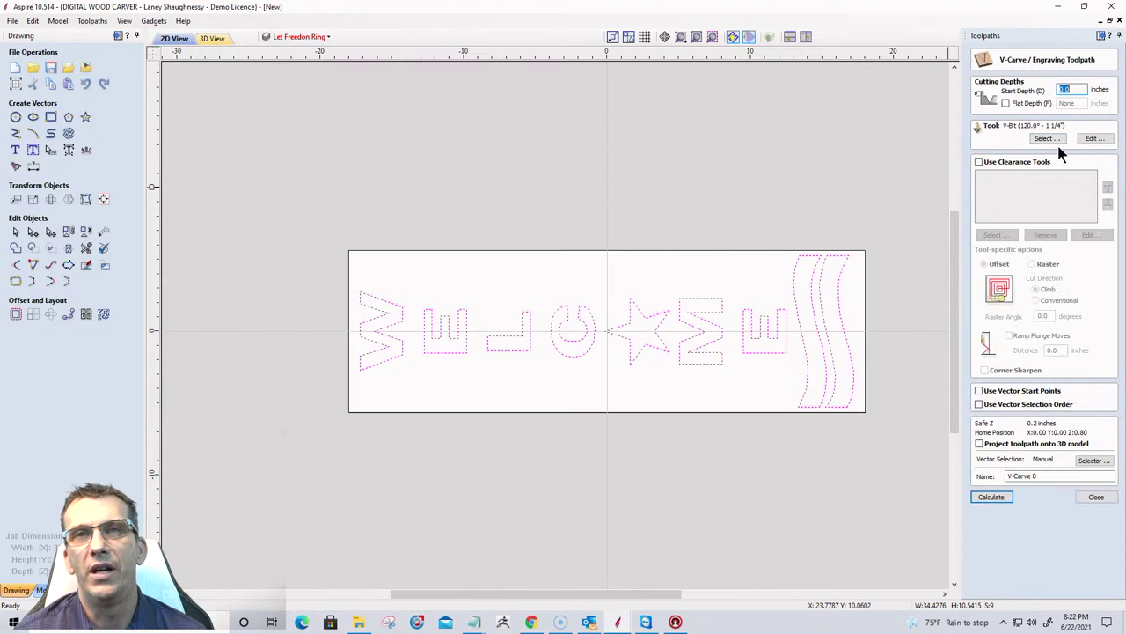
click(991, 498)
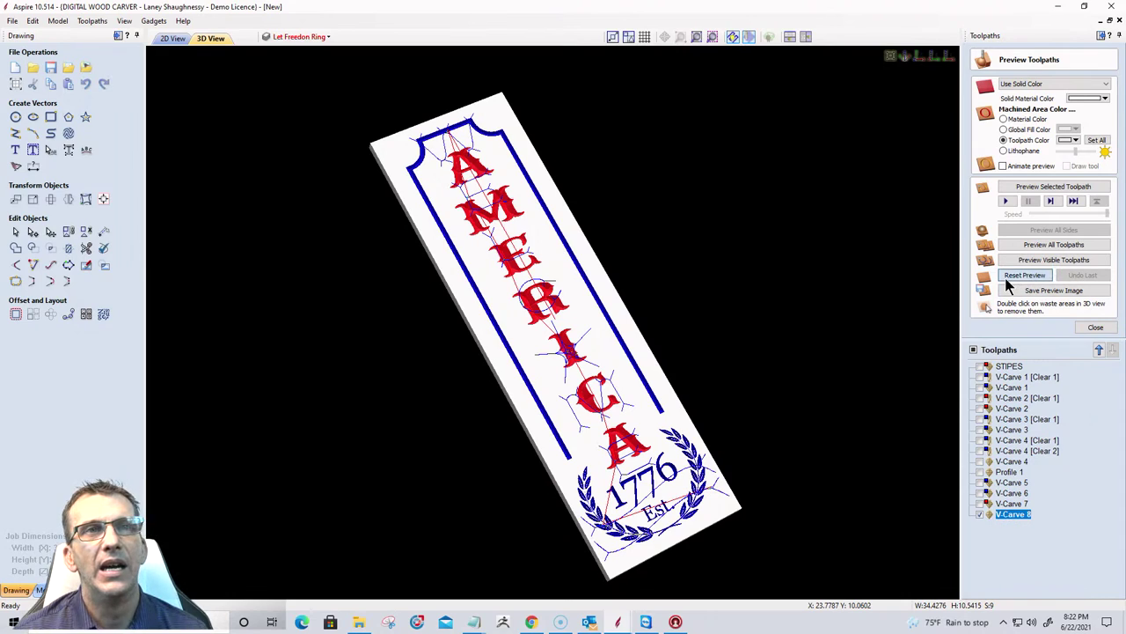
Reset and simulate the carving, inspect the WELCOME sign in 3D, then return to 2D.
click(1021, 274)
click(1019, 262)
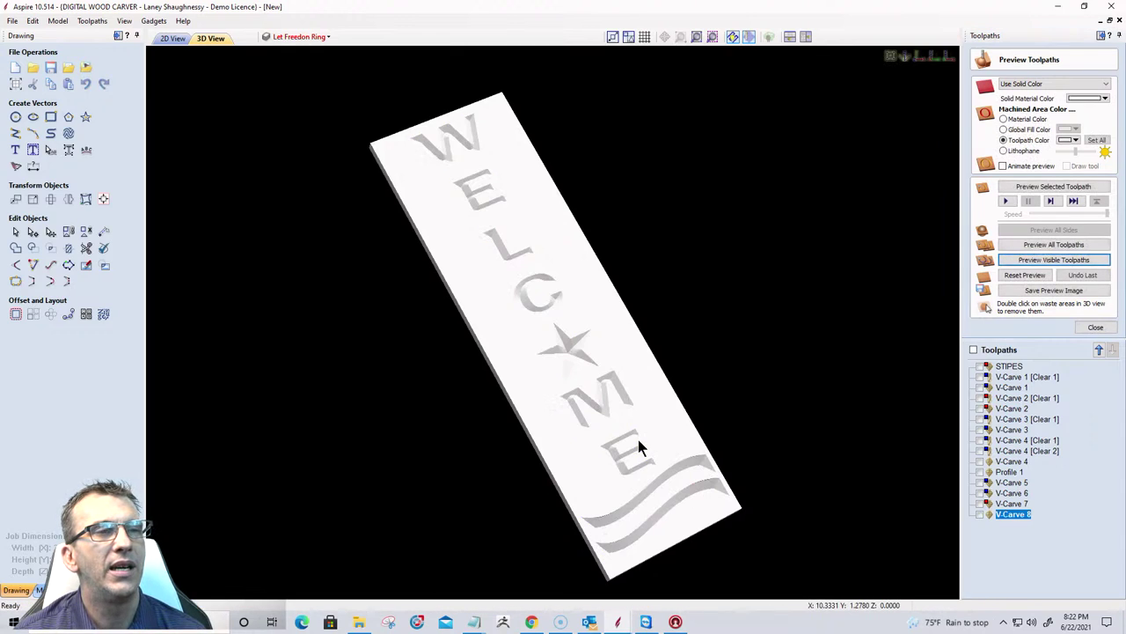
drag(611, 446, 540, 376)
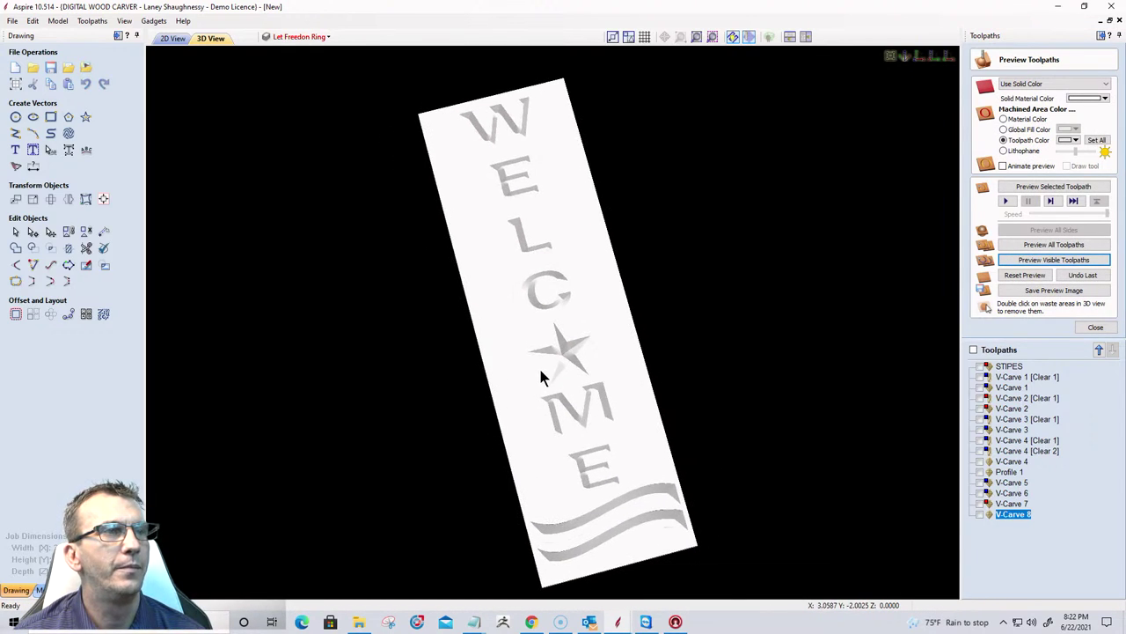
scroll(540, 377, up, 8)
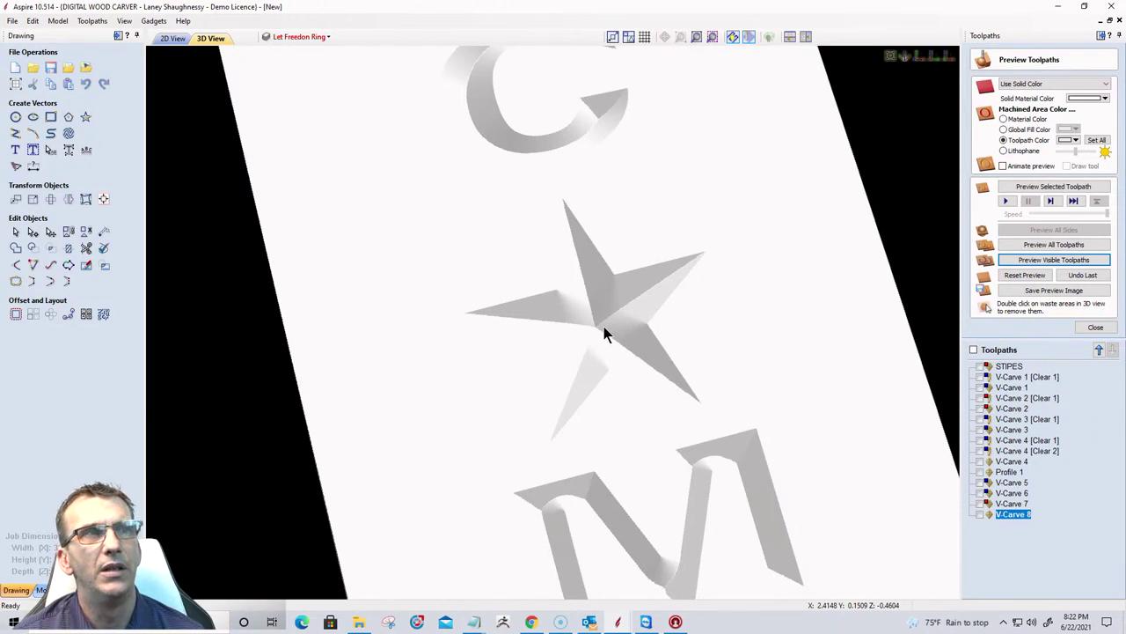
scroll(604, 333, down, 5)
scroll(607, 332, down, 2)
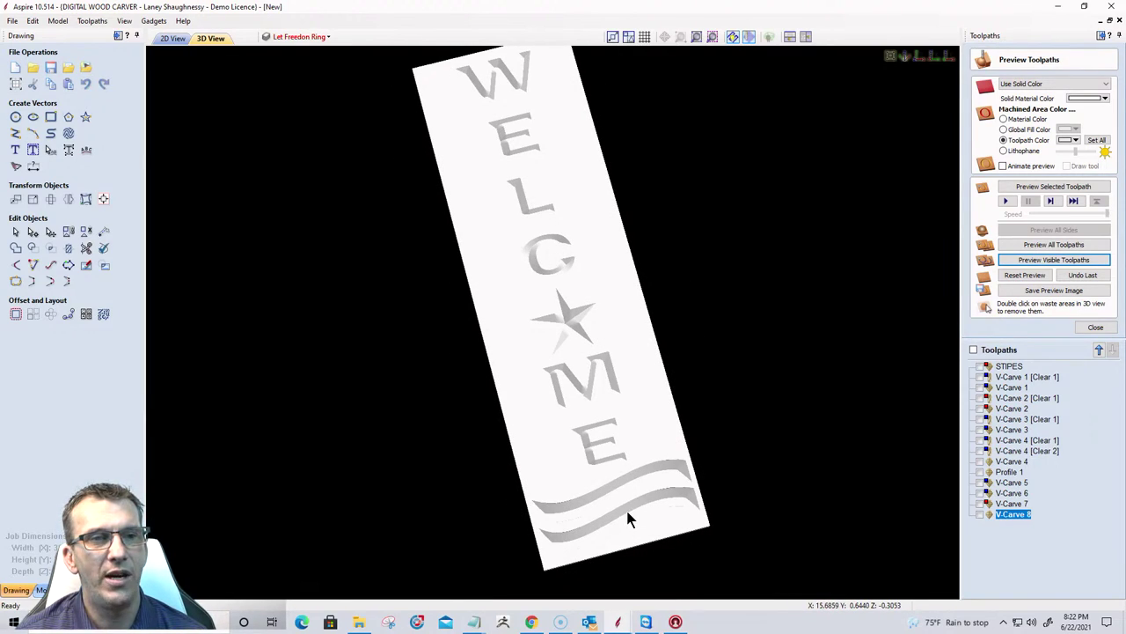
drag(628, 517, 586, 511)
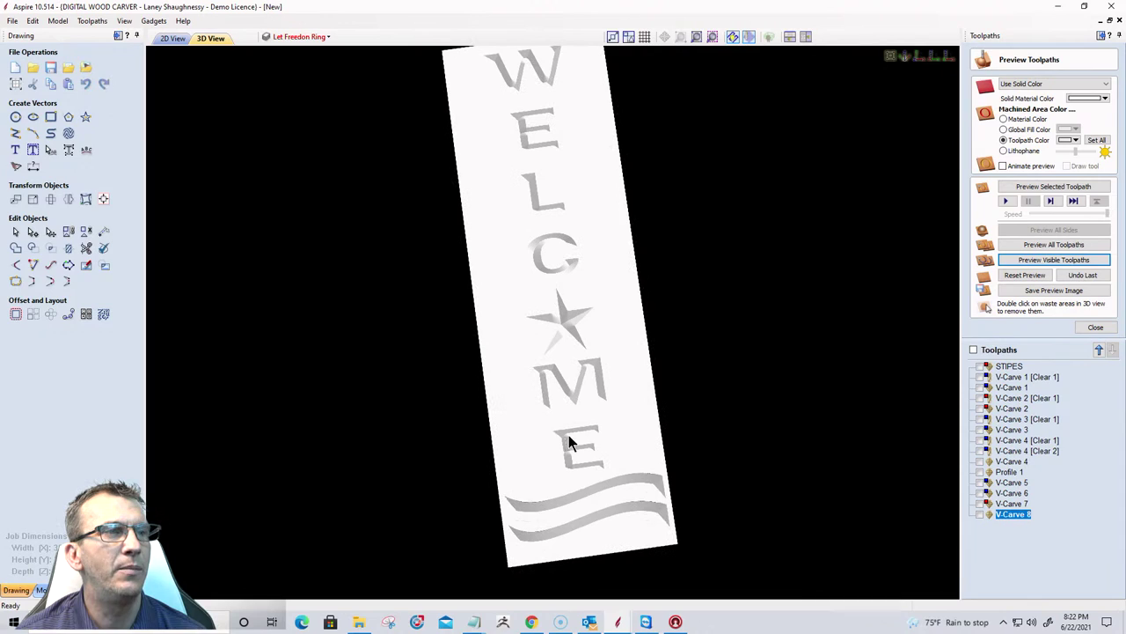
scroll(543, 387, up, 3)
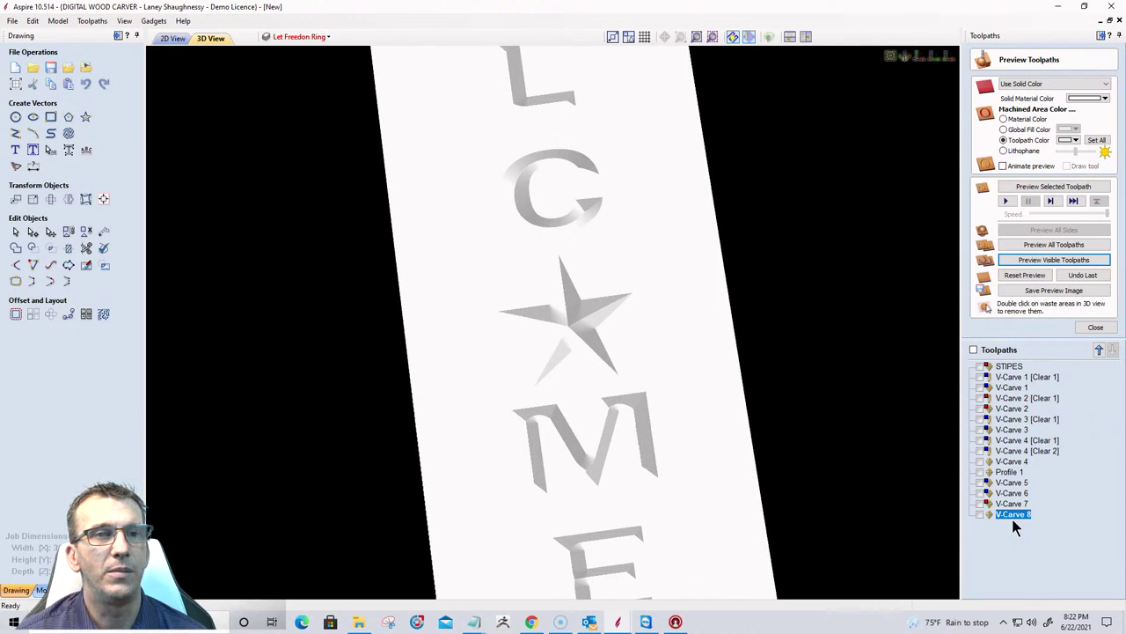
scroll(744, 256, down, 3)
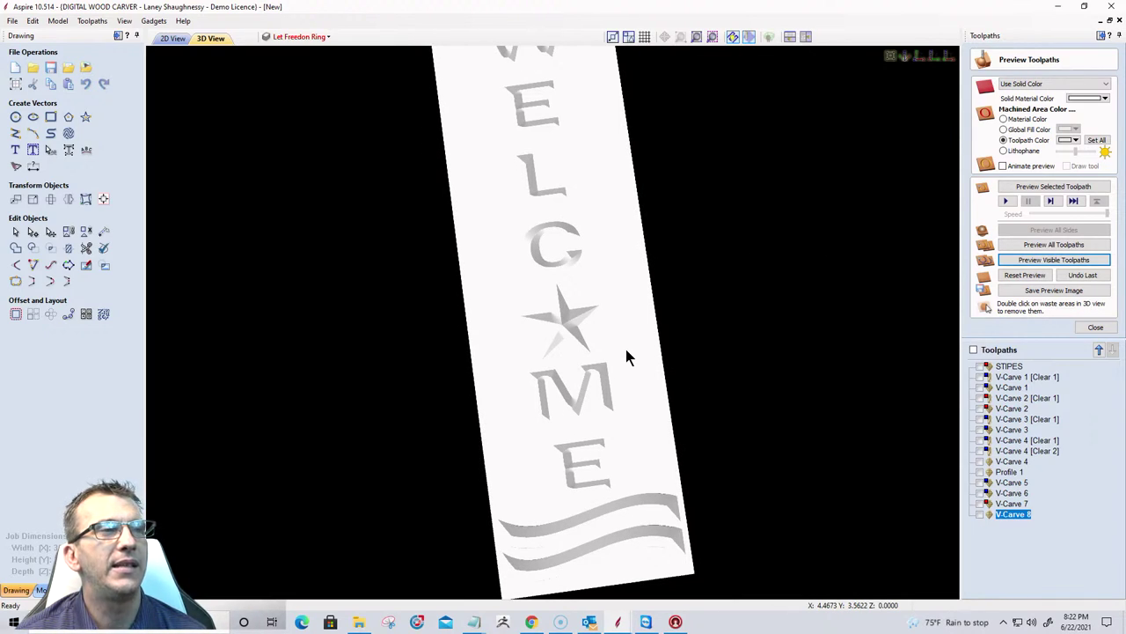
click(173, 38)
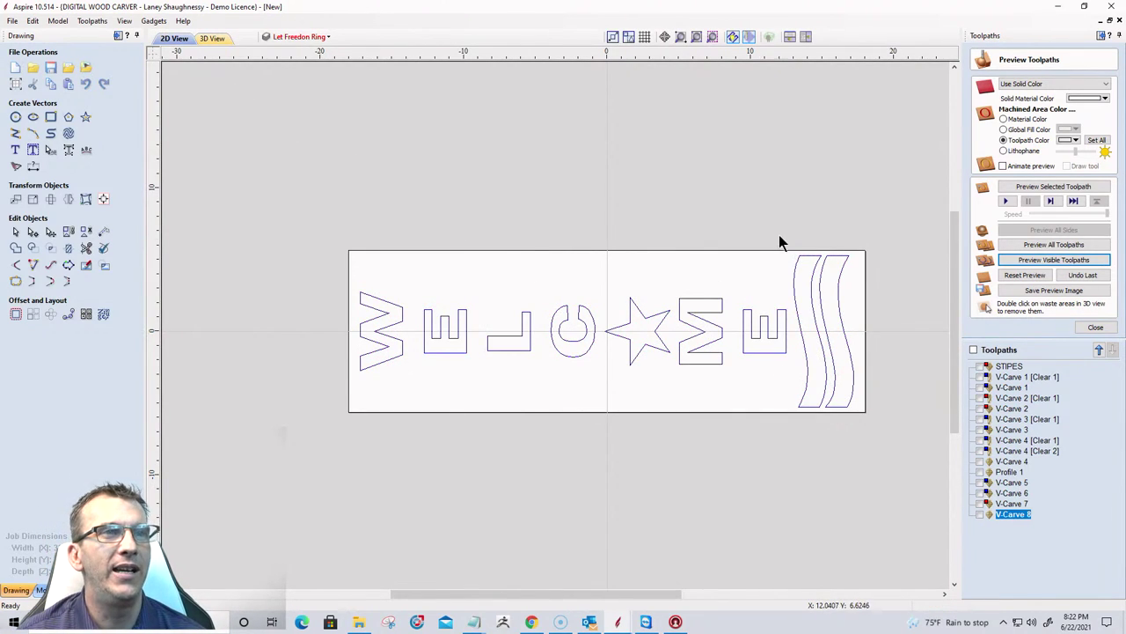
Recalculate V-Carve 8 using only the wavy stripe vectors.
mouse_move(775, 209)
mouse_down()
mouse_move(865, 314)
mouse_move(878, 480)
mouse_up()
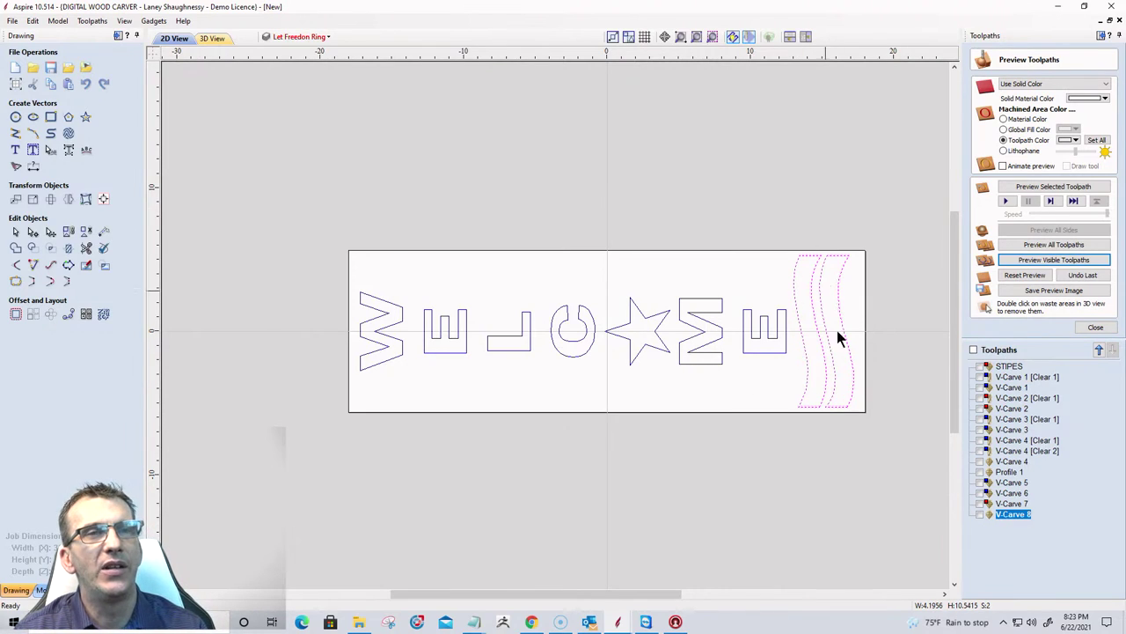
mouse_move(1004, 522)
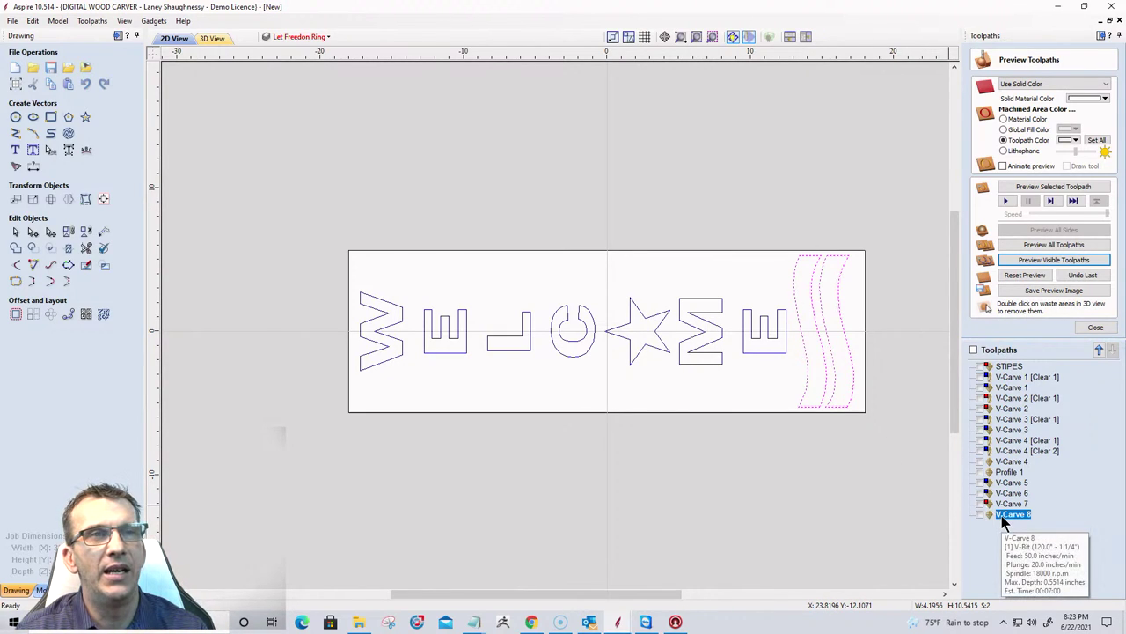
double_click(1013, 514)
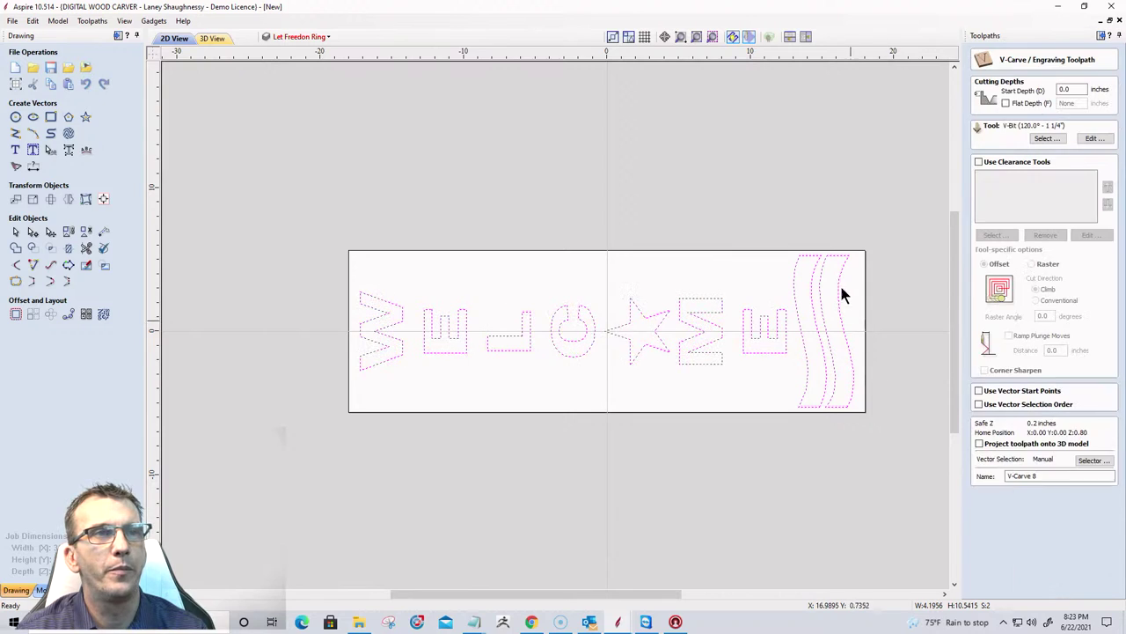
click(758, 197)
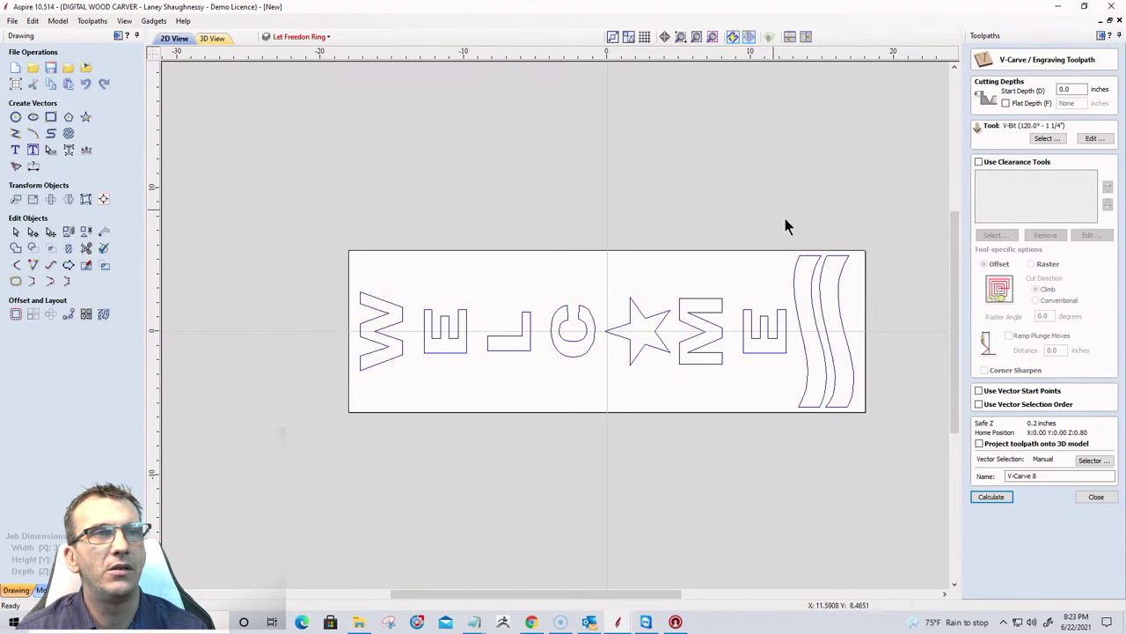
click(994, 497)
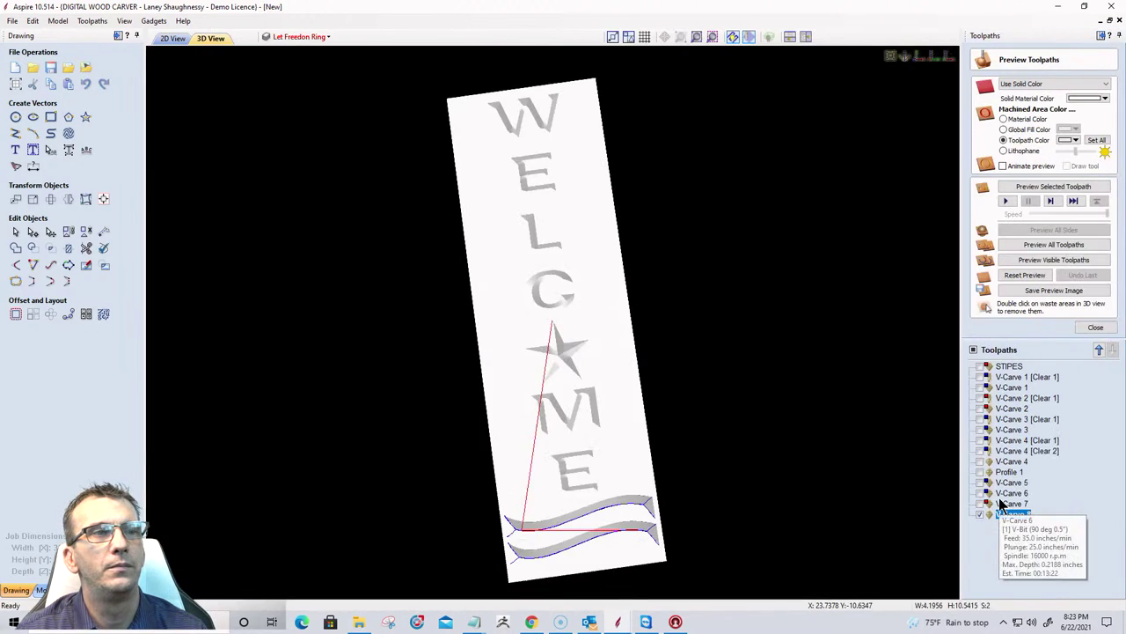
Create a V-Carve 9 toolpath on the star alone, excluding the M.
click(1095, 326)
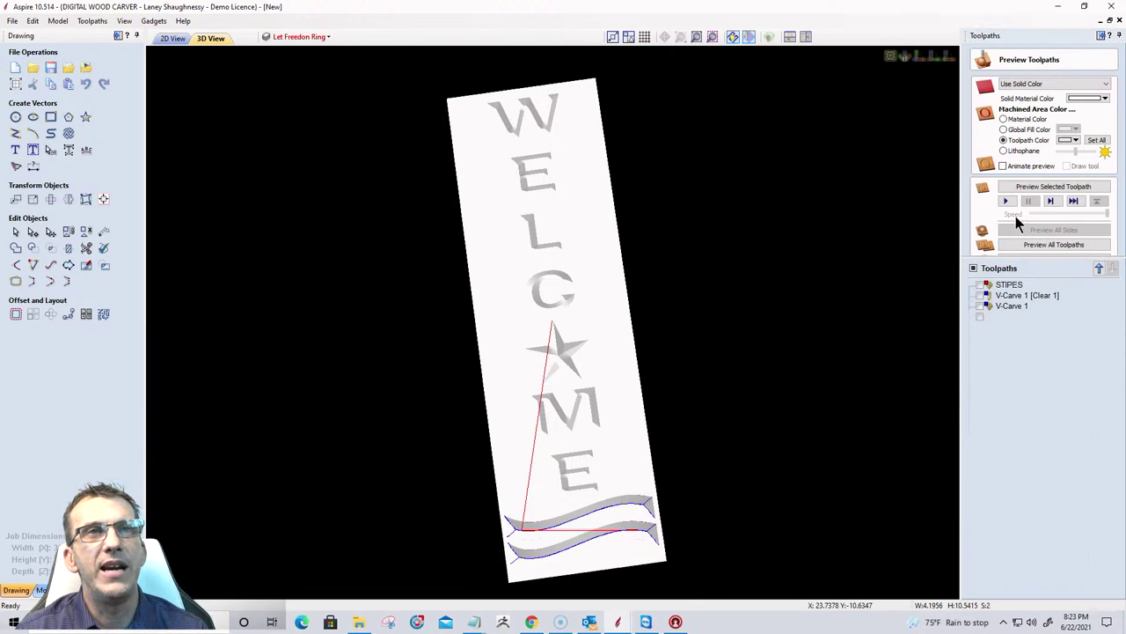
click(980, 159)
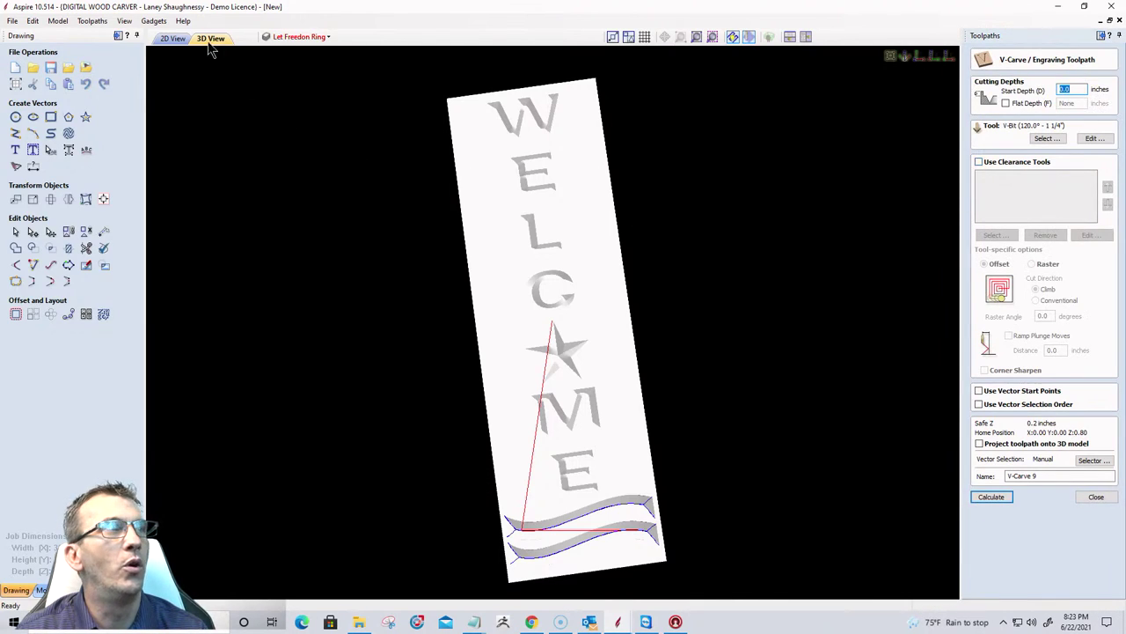
click(169, 38)
drag(596, 272, 729, 470)
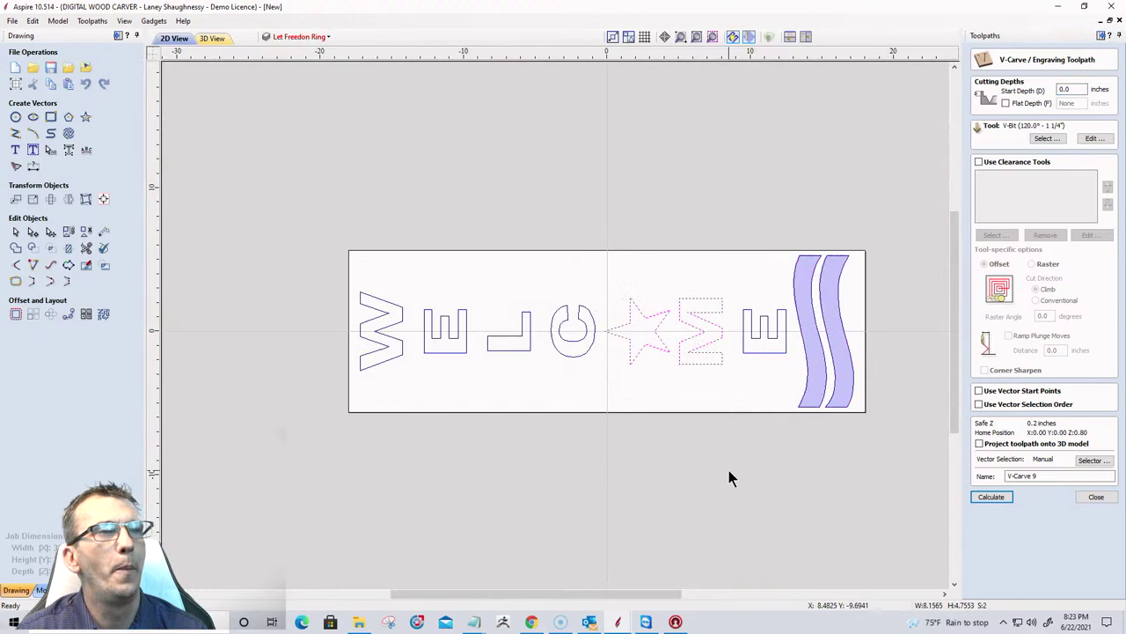
shift+click(699, 362)
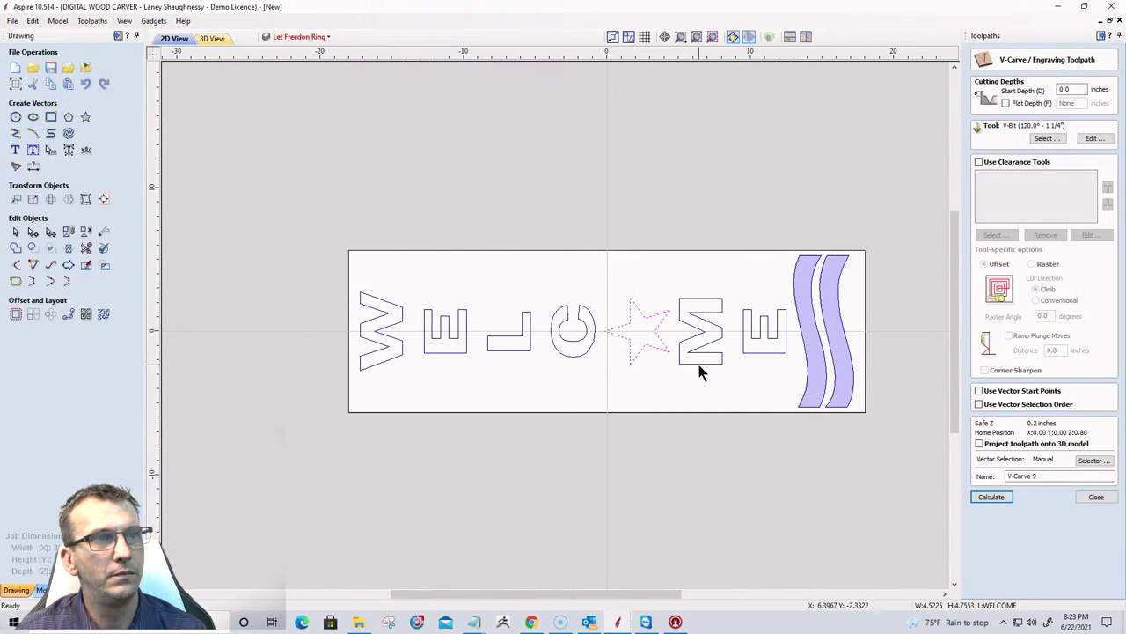
click(992, 496)
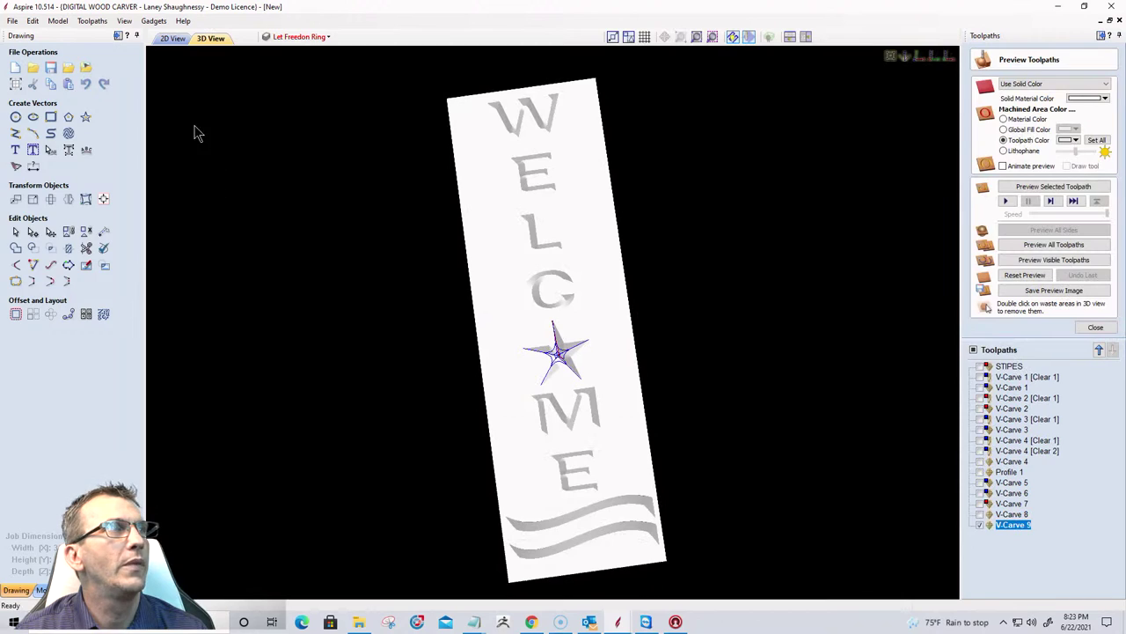
click(175, 38)
Select the WELCOME letter outlines and calculate V-Carve 10 for them.
drag(594, 412, 598, 414)
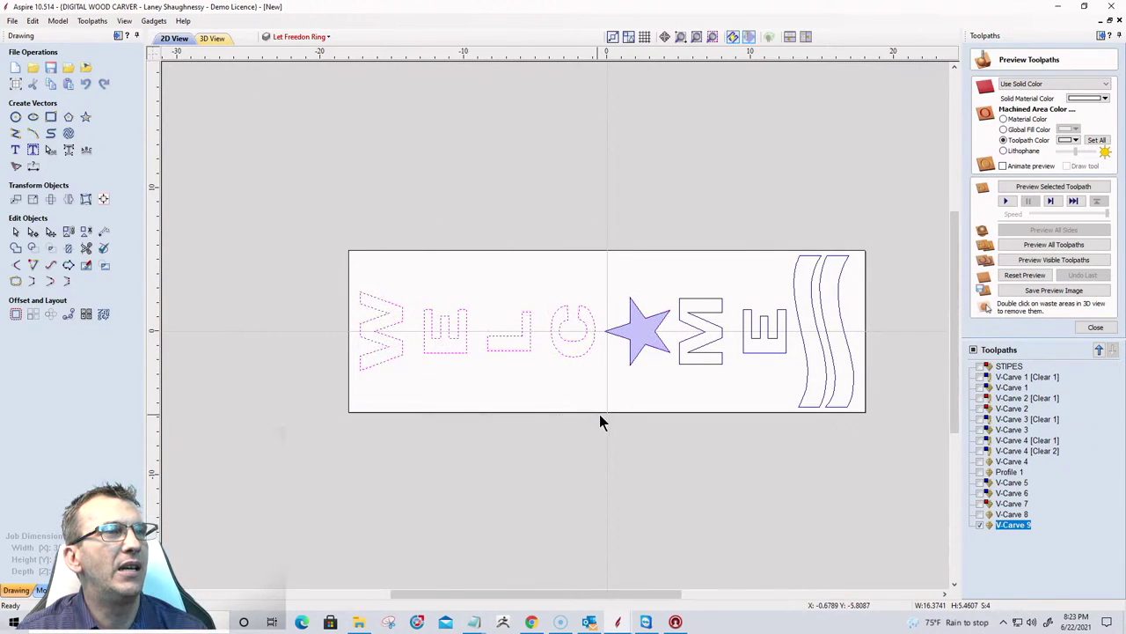
drag(670, 254, 798, 418)
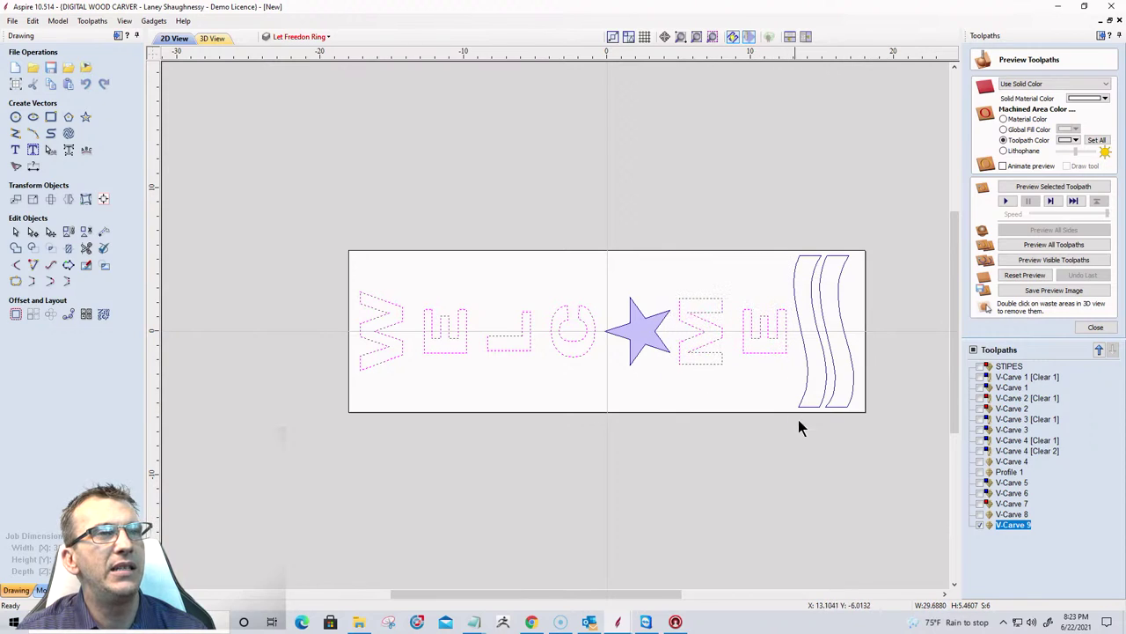
click(1079, 327)
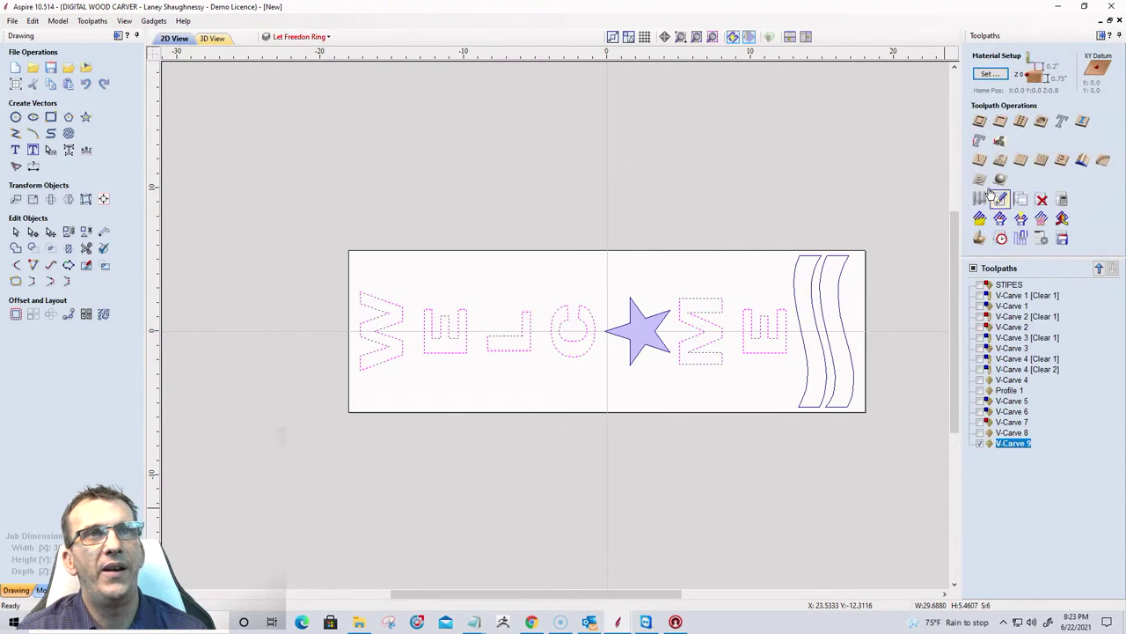
click(978, 163)
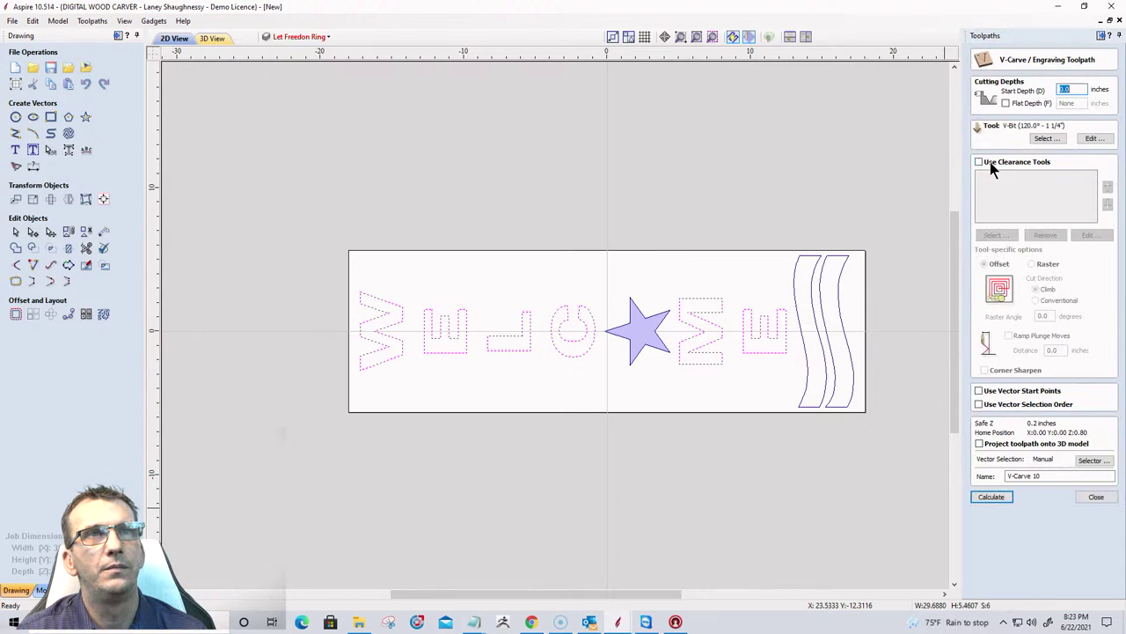
click(991, 497)
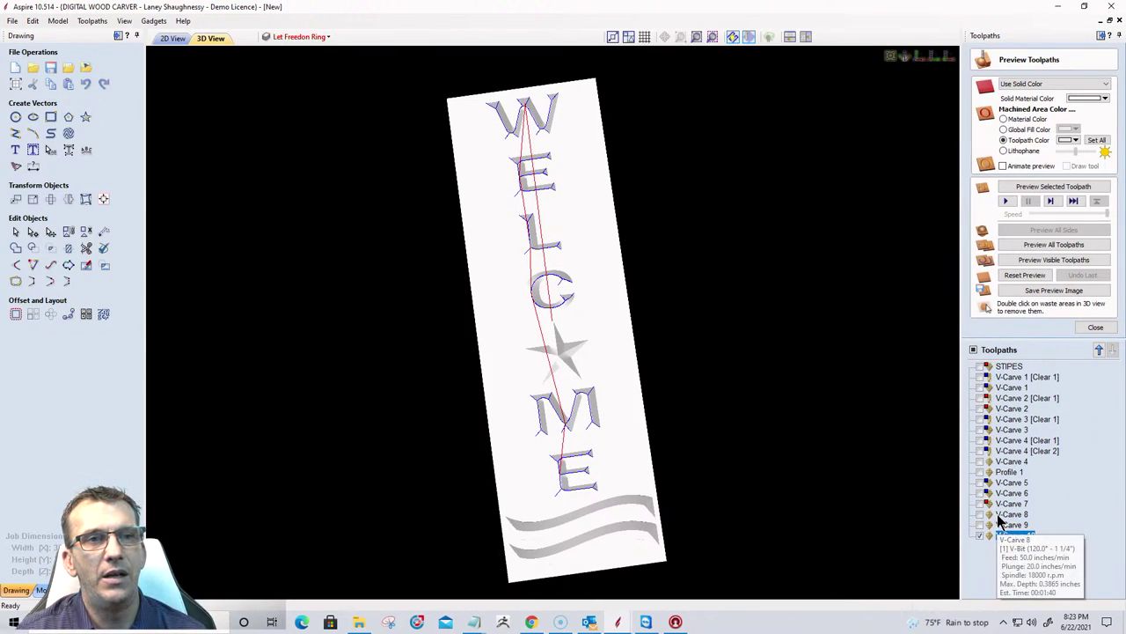
click(1010, 514)
Colour V-Carve 8's preview red and V-Carve 7's white, then reset to blank material.
click(1076, 141)
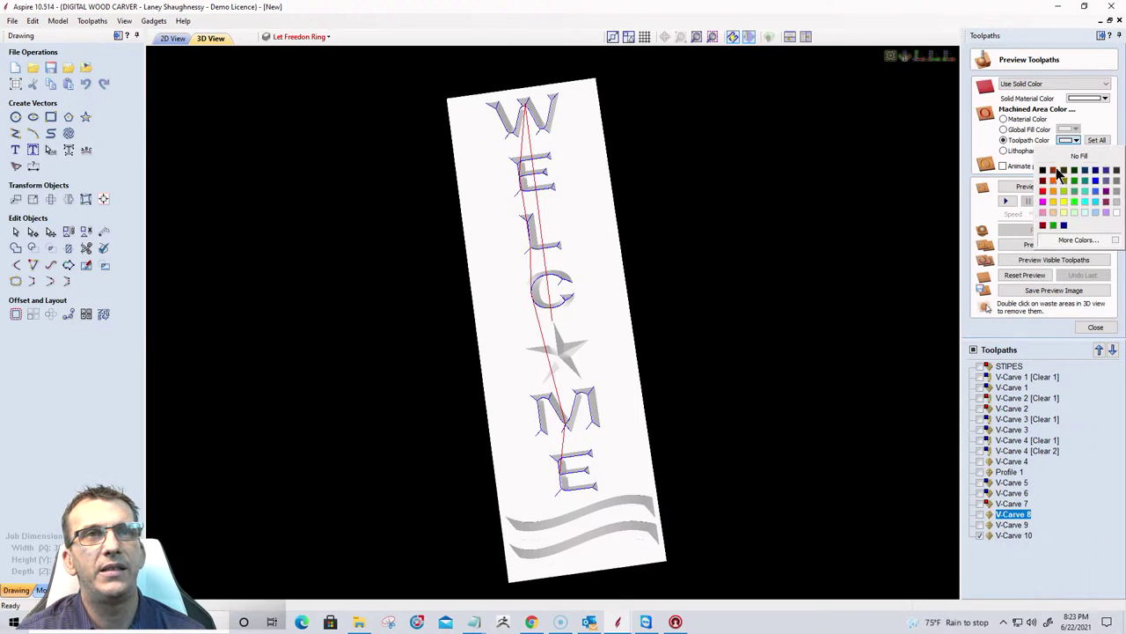
click(1045, 191)
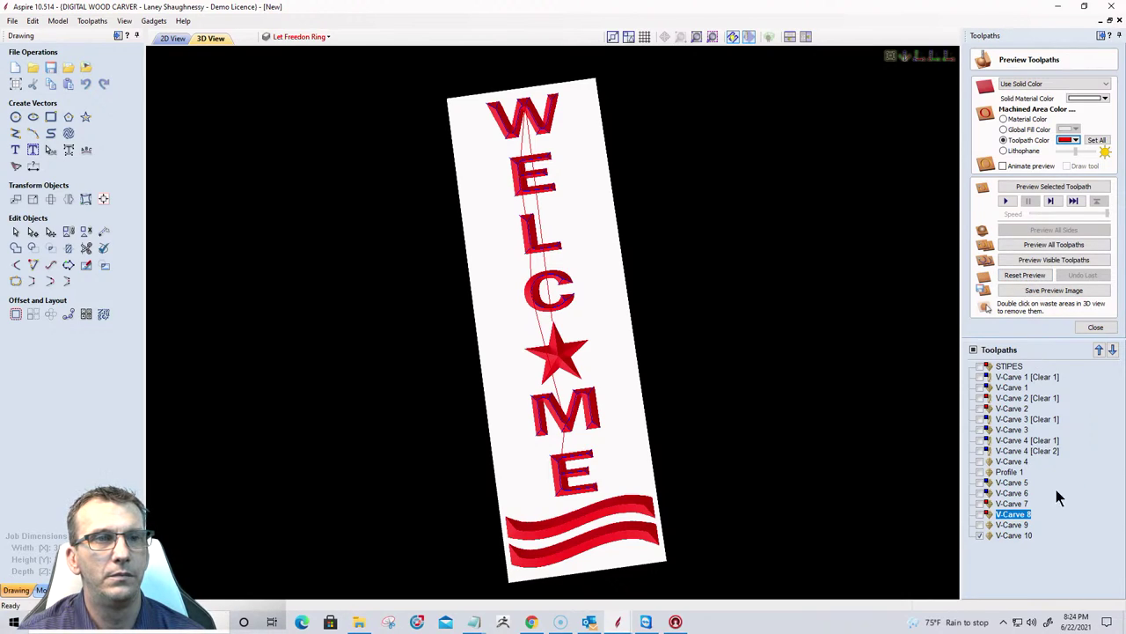
click(1013, 503)
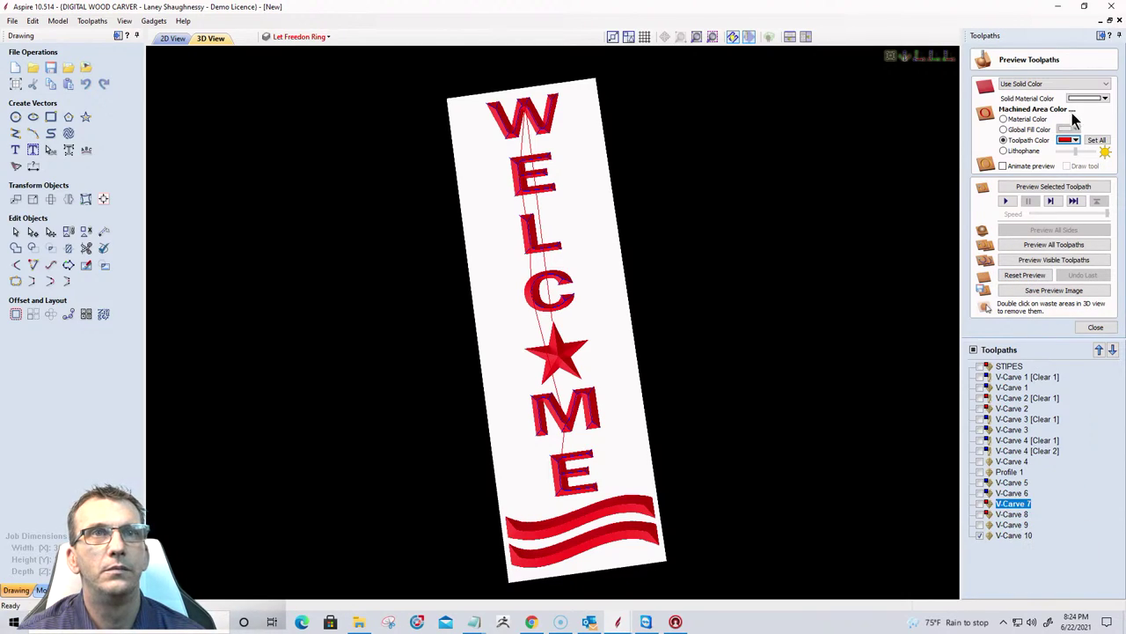
click(1076, 140)
click(1069, 160)
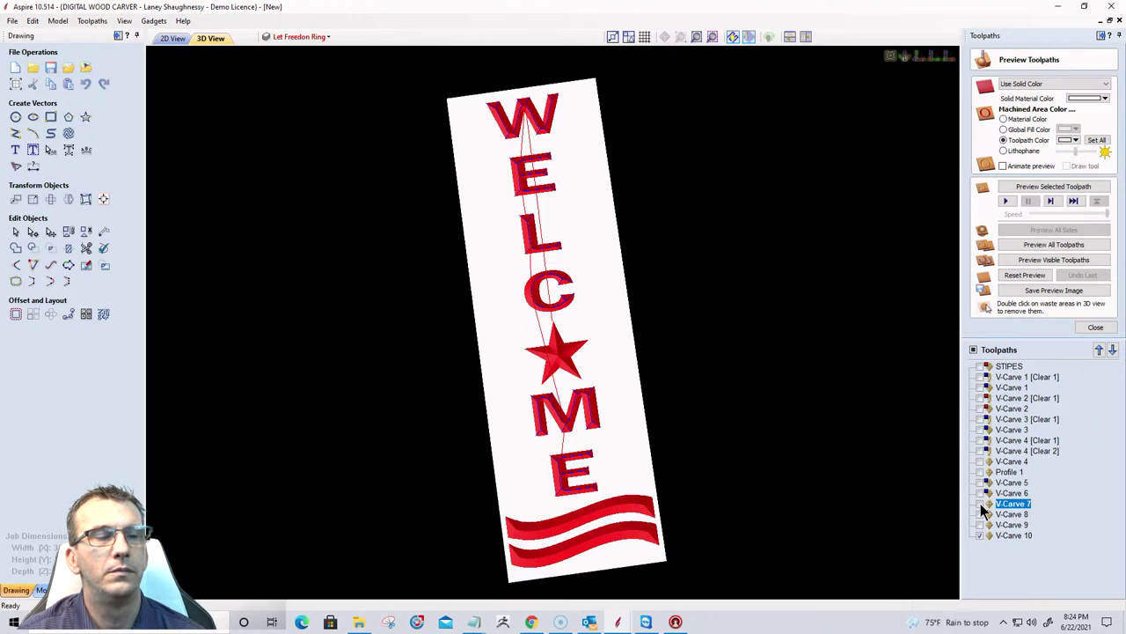
click(1002, 515)
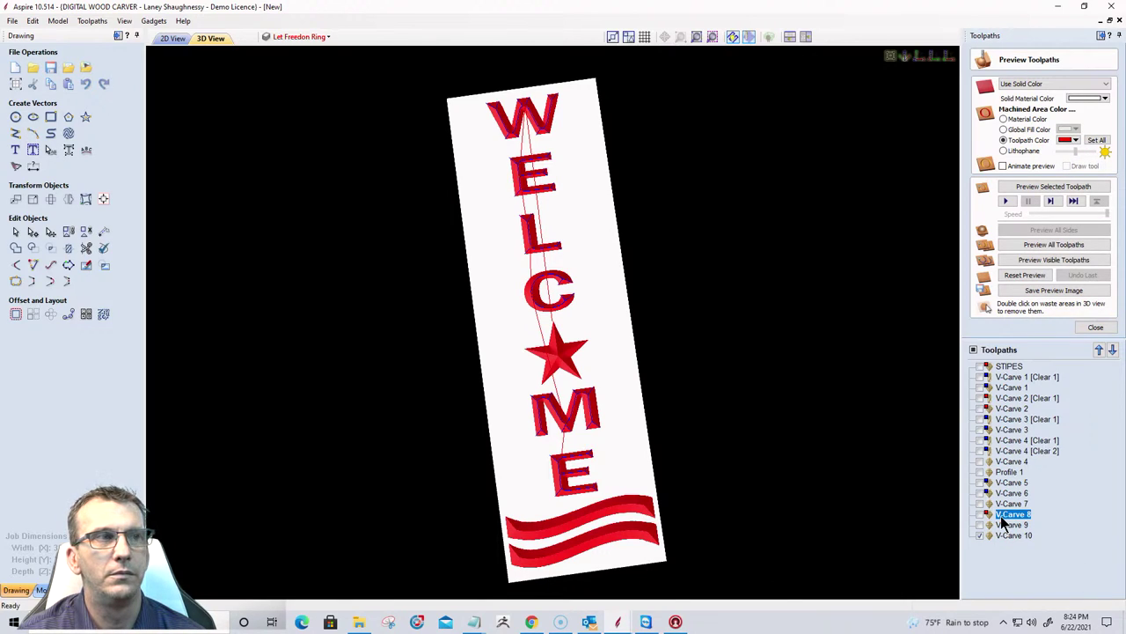
click(1025, 274)
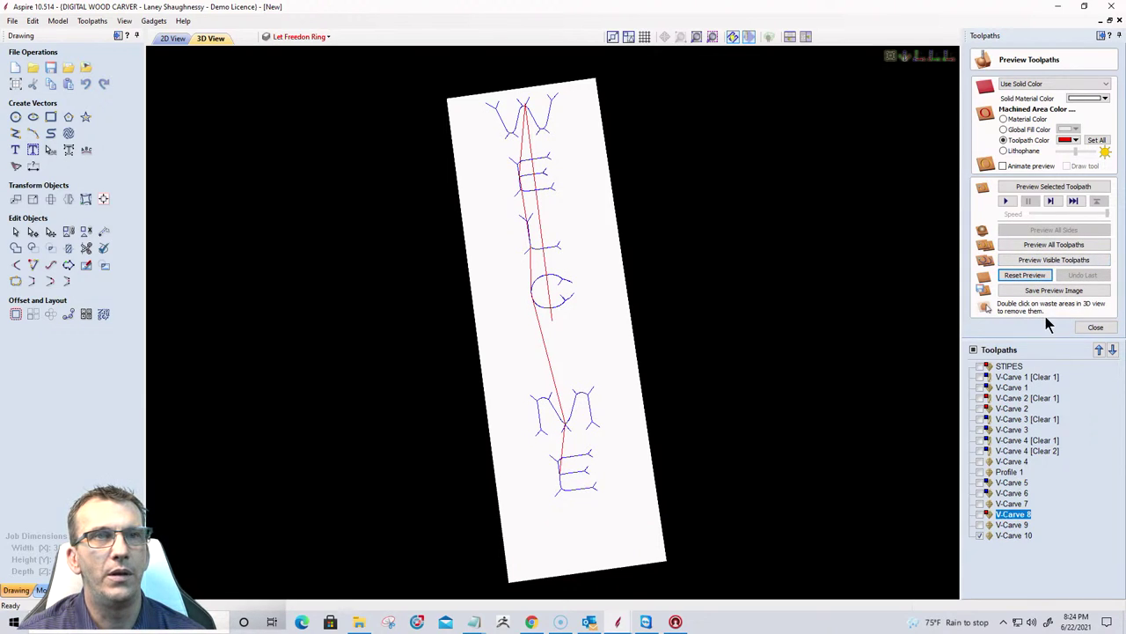
Simulate the visible toolpaths and colour the V-Carve 10 WELCOME letters blue.
click(1047, 259)
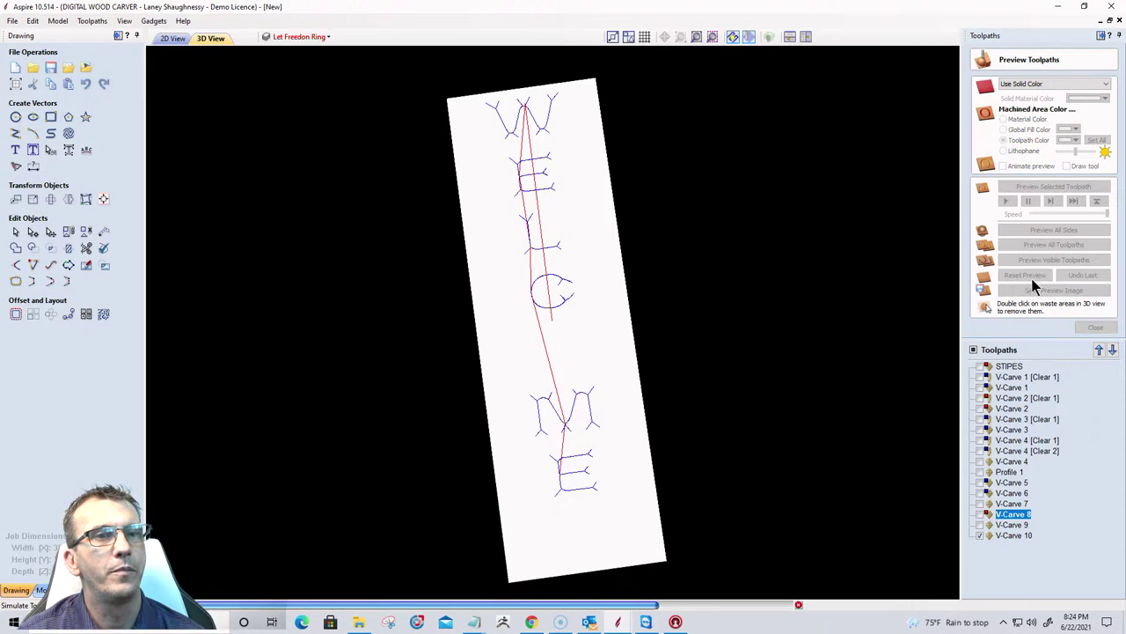
click(1012, 535)
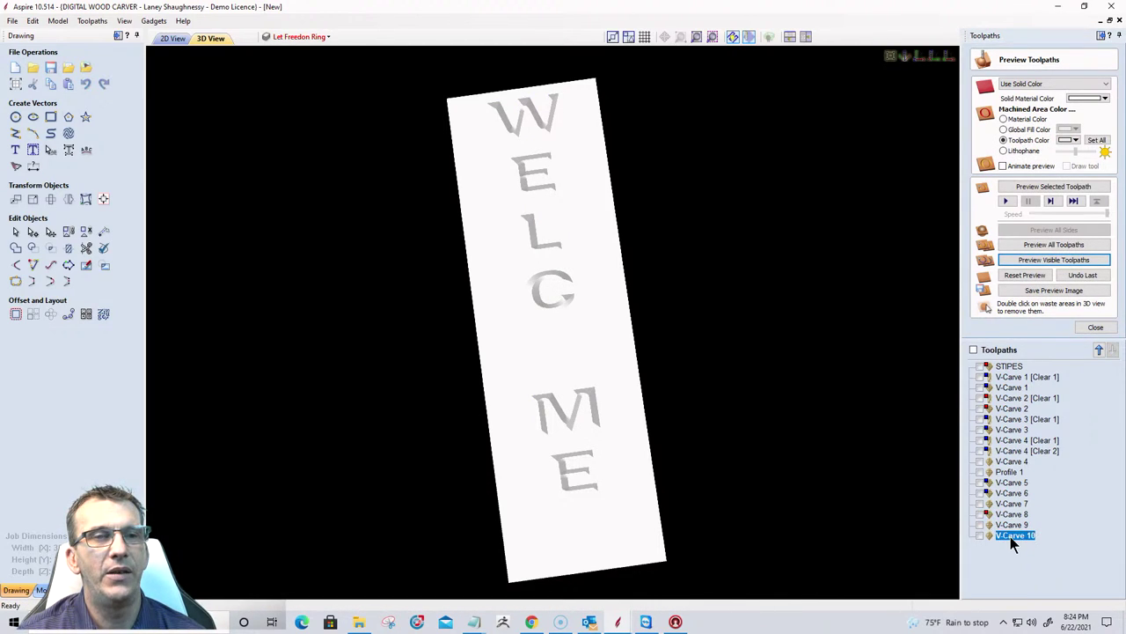
click(1074, 143)
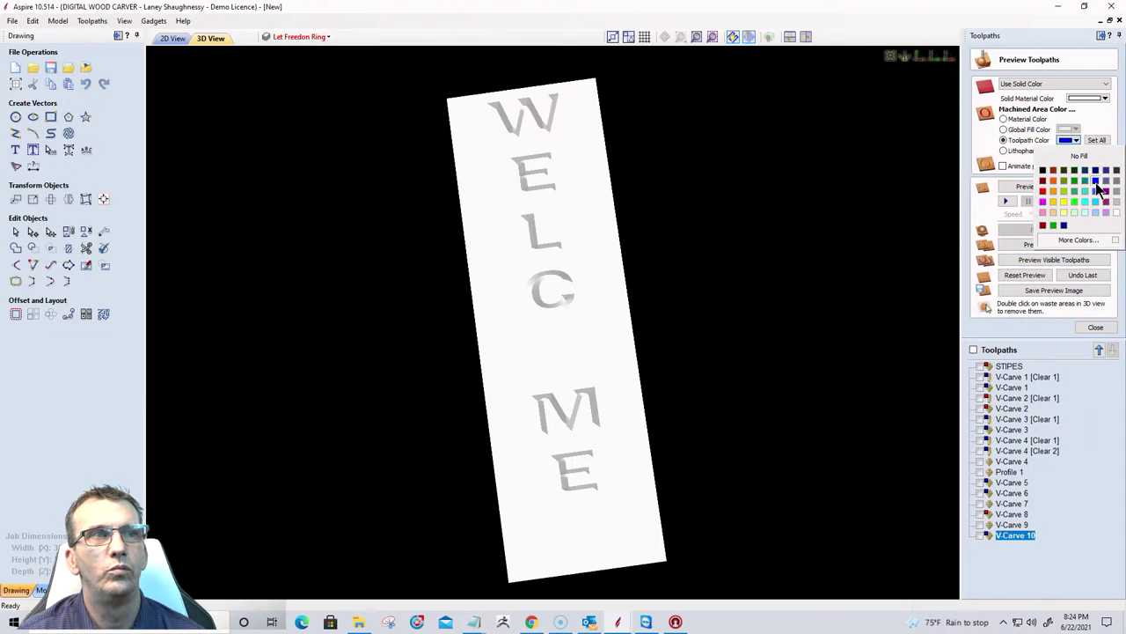
click(1096, 181)
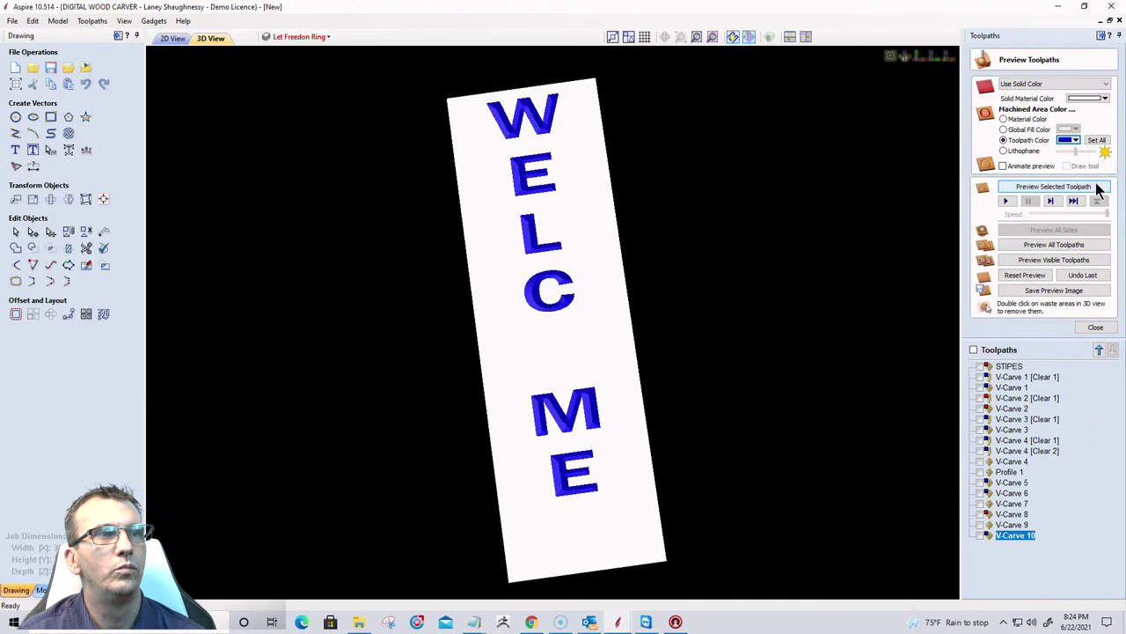
Show and simulate the V-Carve 9 star in a light colour, and show V-Carve 8.
click(1012, 525)
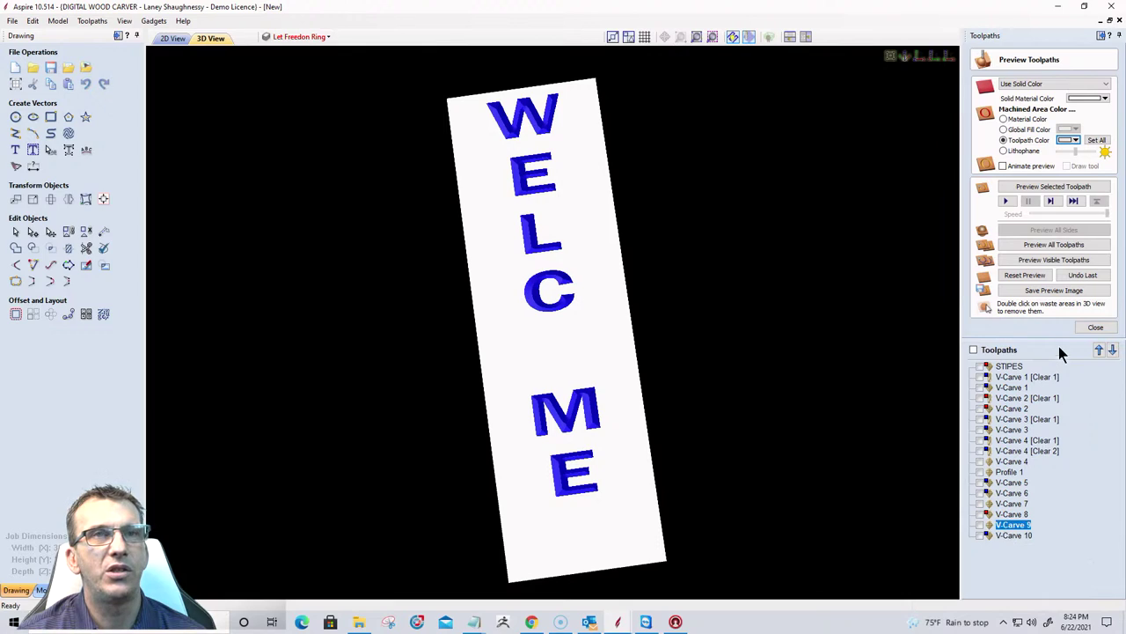
click(980, 525)
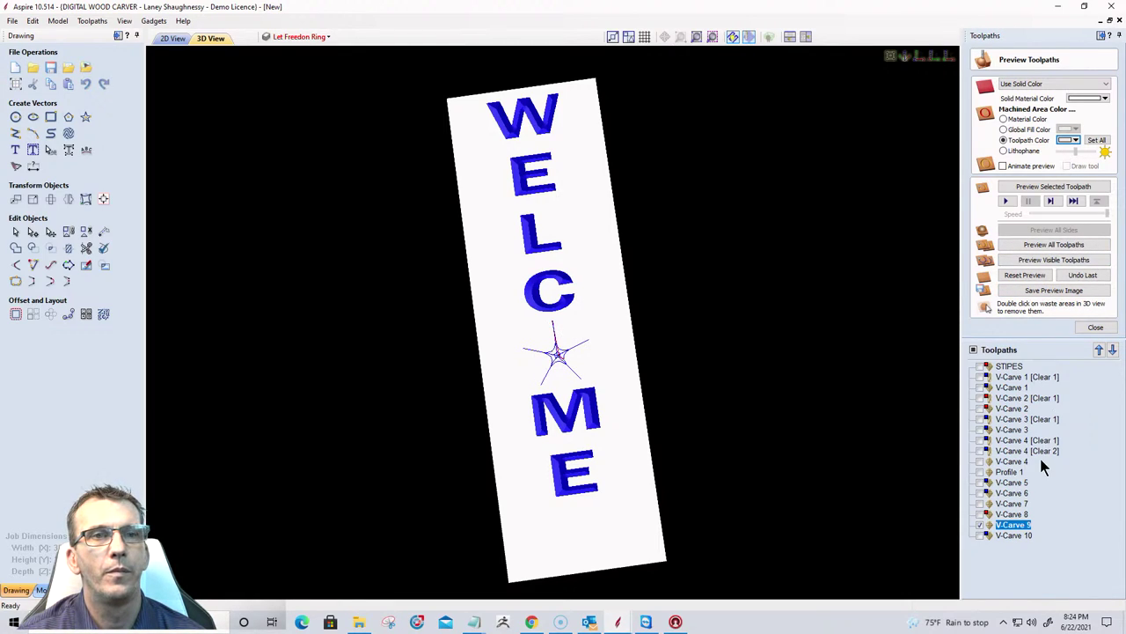
click(1056, 260)
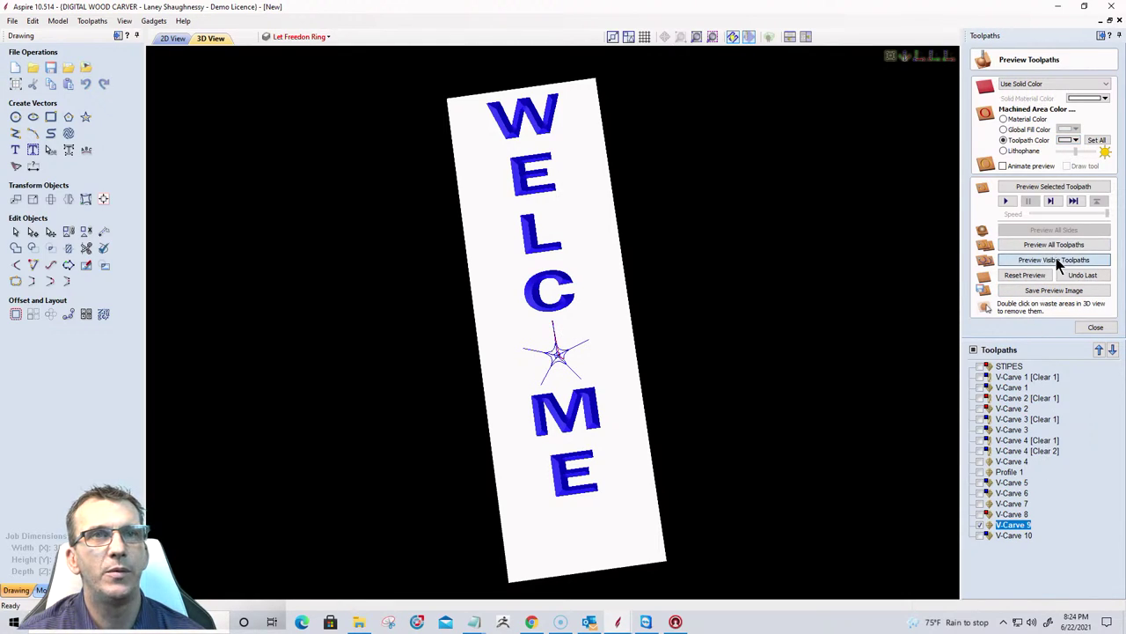
click(1076, 139)
click(1116, 213)
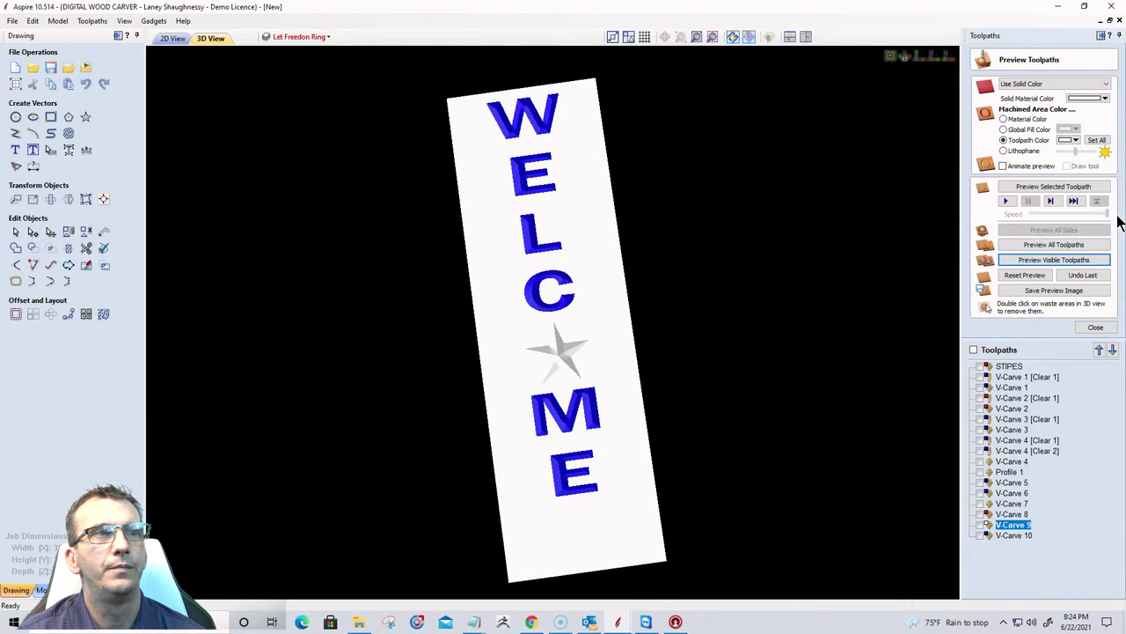
click(1004, 517)
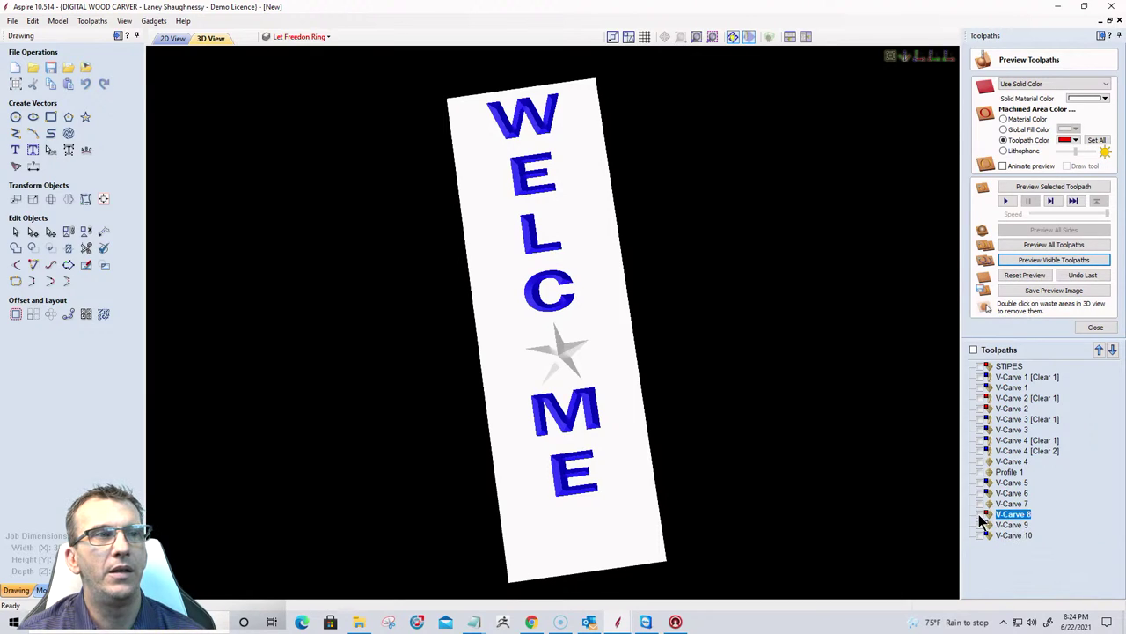
click(981, 515)
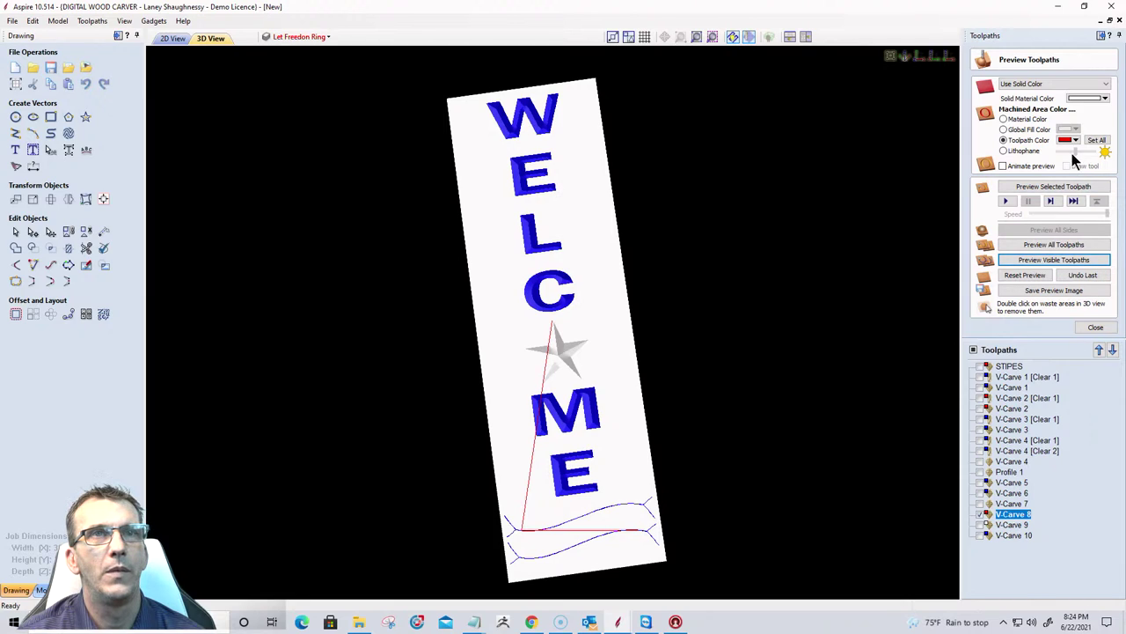
Simulate the stripes, try black, green and orange board colours, then choose Cherry material.
click(1049, 260)
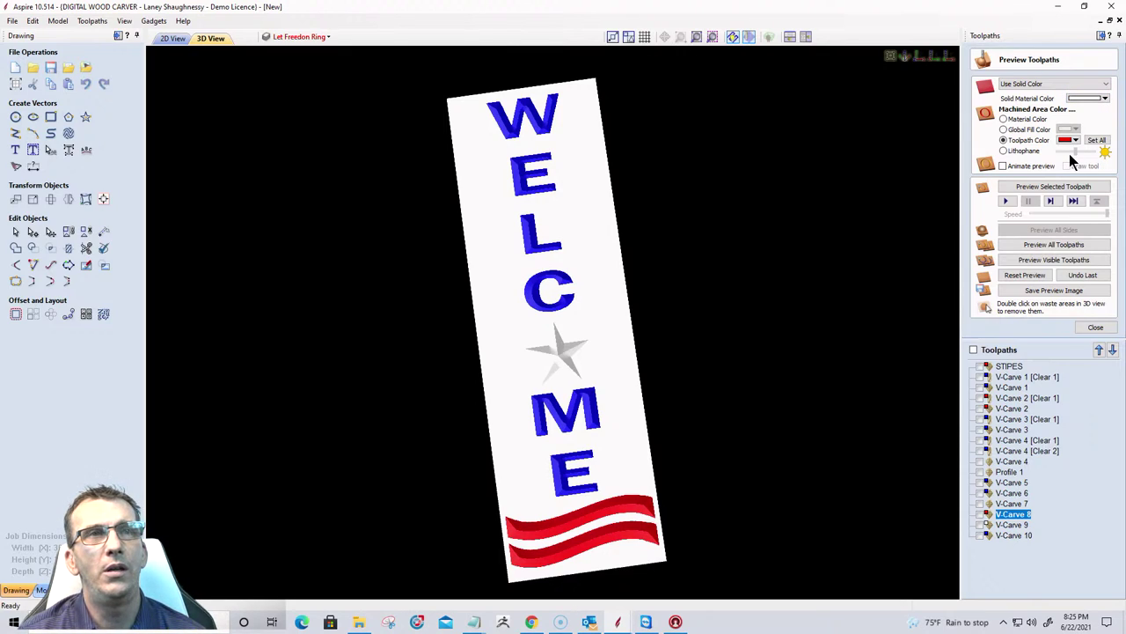
click(1103, 99)
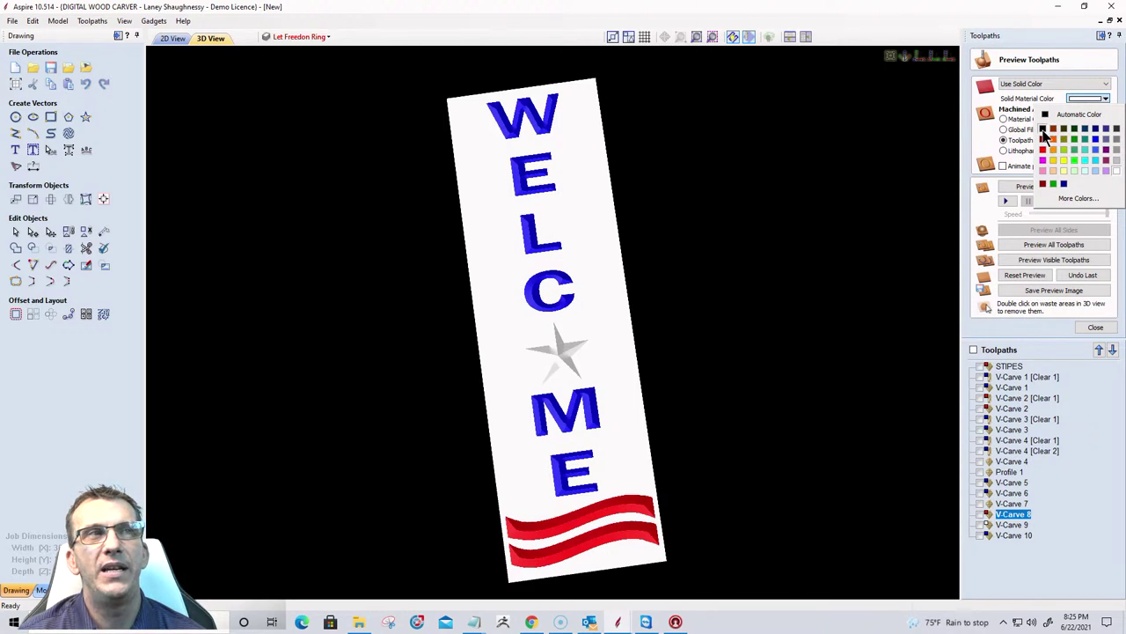
click(1043, 129)
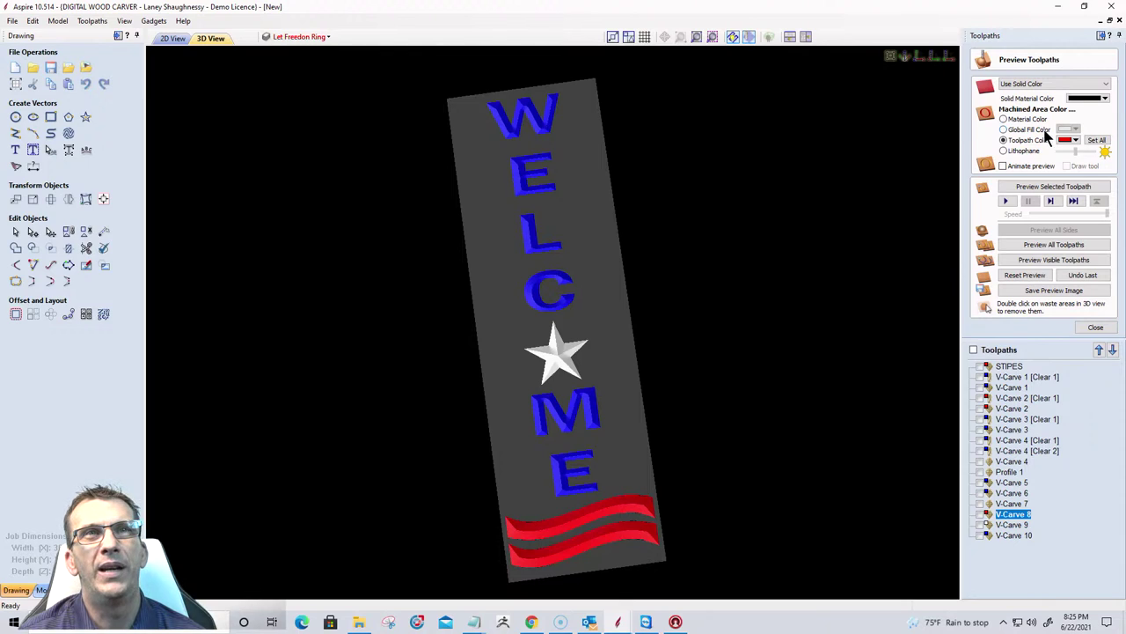
click(1084, 100)
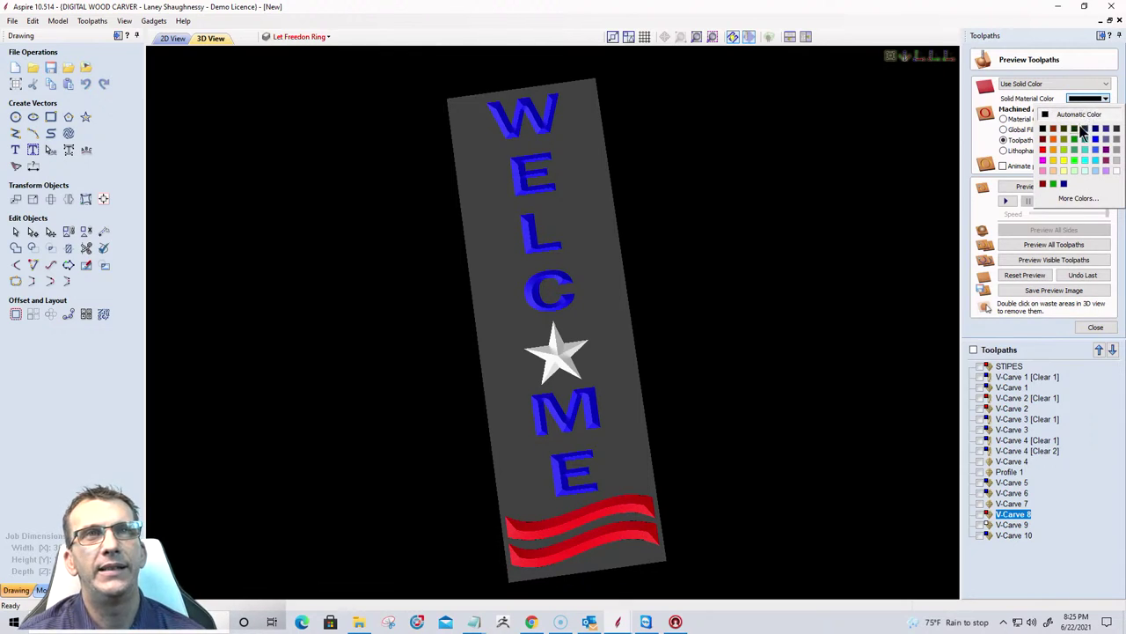
click(1080, 138)
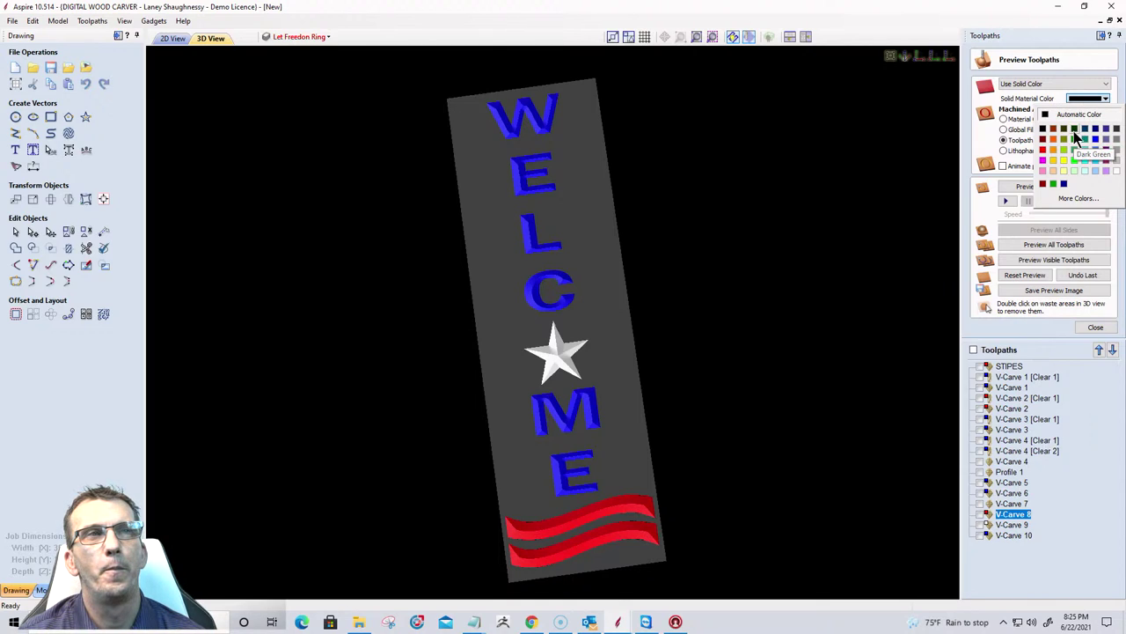
click(1082, 100)
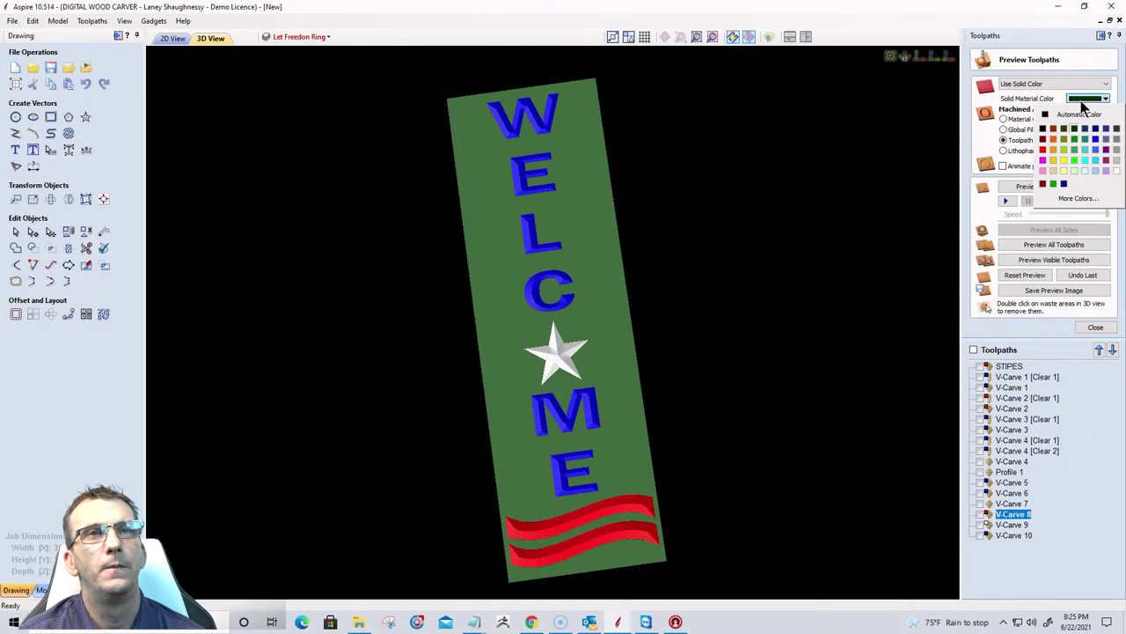
click(1055, 138)
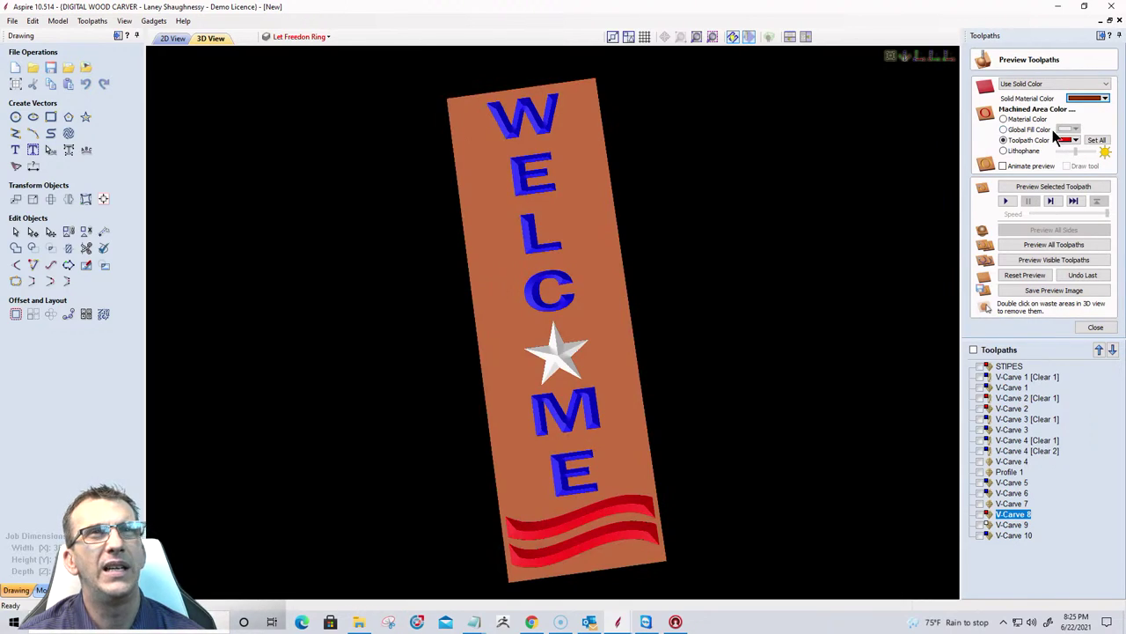
click(1059, 85)
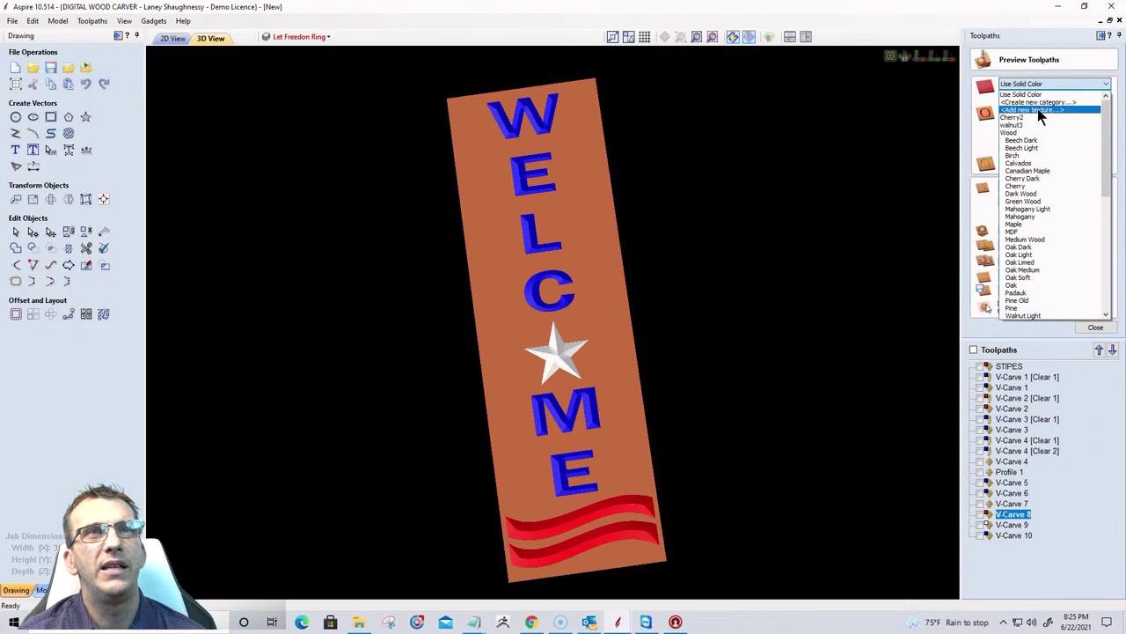
click(1023, 185)
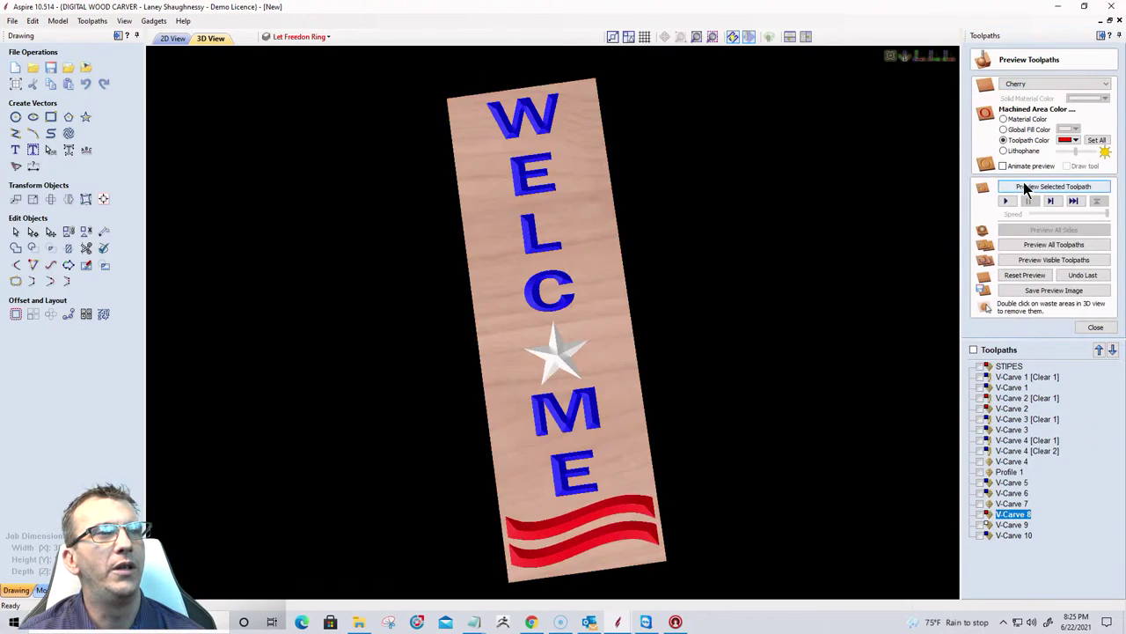
Orbit and zoom the cherry preview until the whole WELCOME sign fills the view.
mouse_move(602, 283)
mouse_down()
mouse_move(664, 290)
mouse_move(490, 316)
mouse_move(604, 297)
mouse_up()
scroll(578, 497, up, 3)
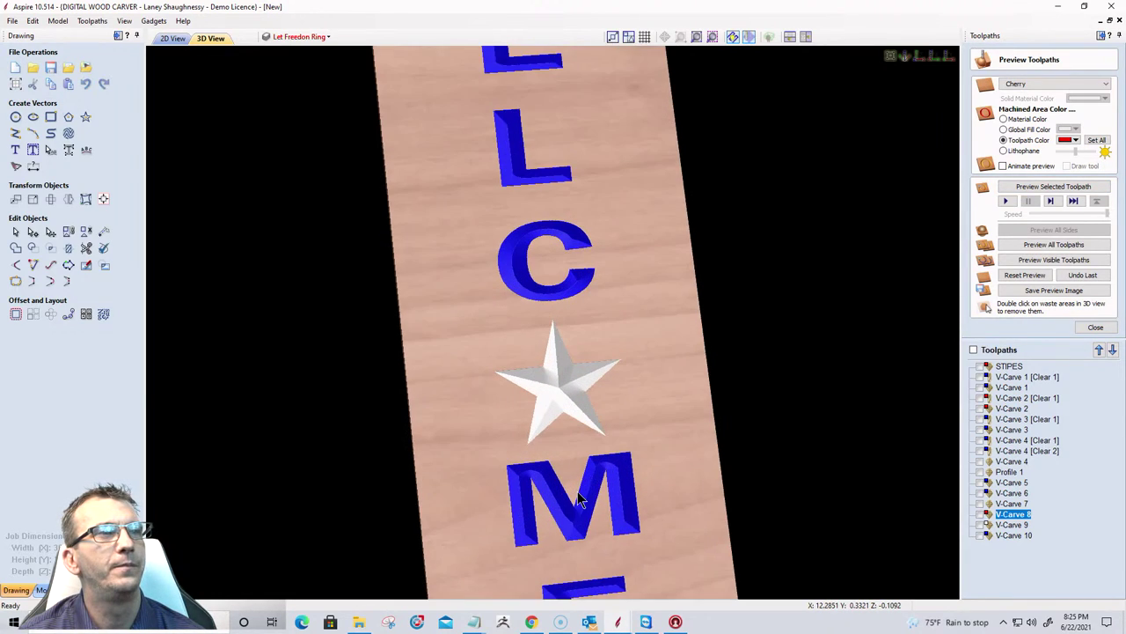
scroll(582, 338, down, 5)
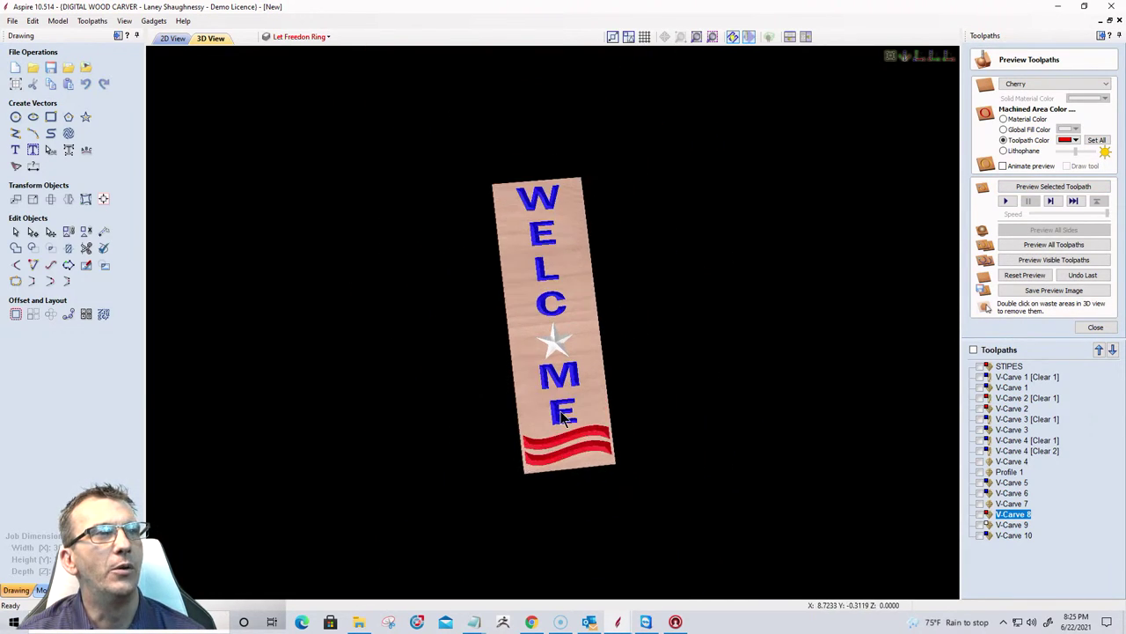
drag(564, 419, 178, 334)
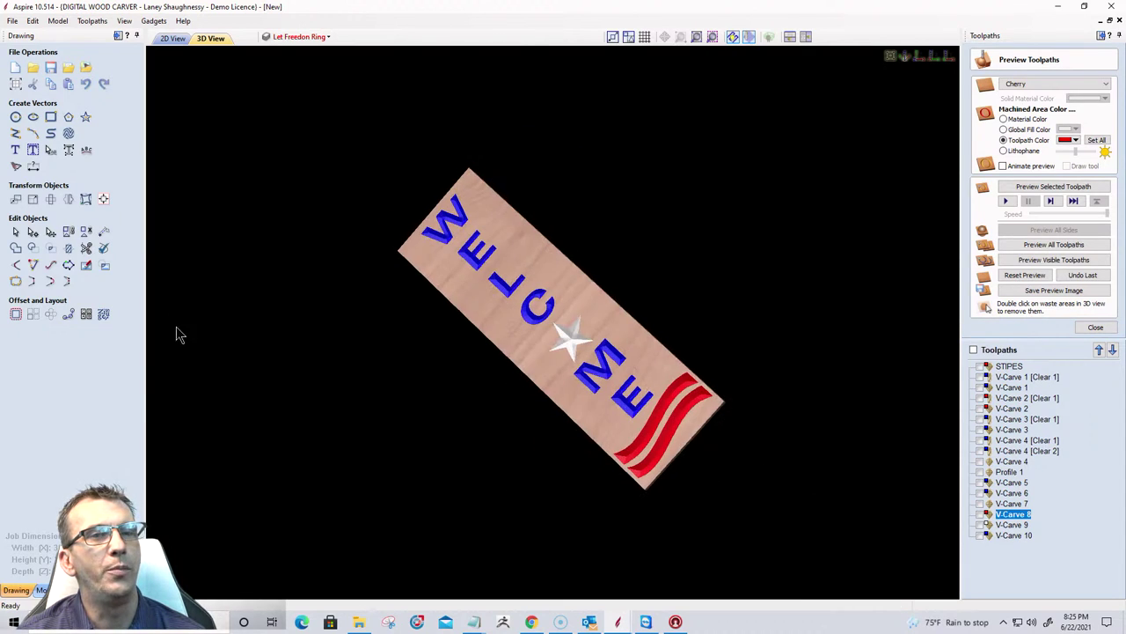
drag(607, 370, 588, 209)
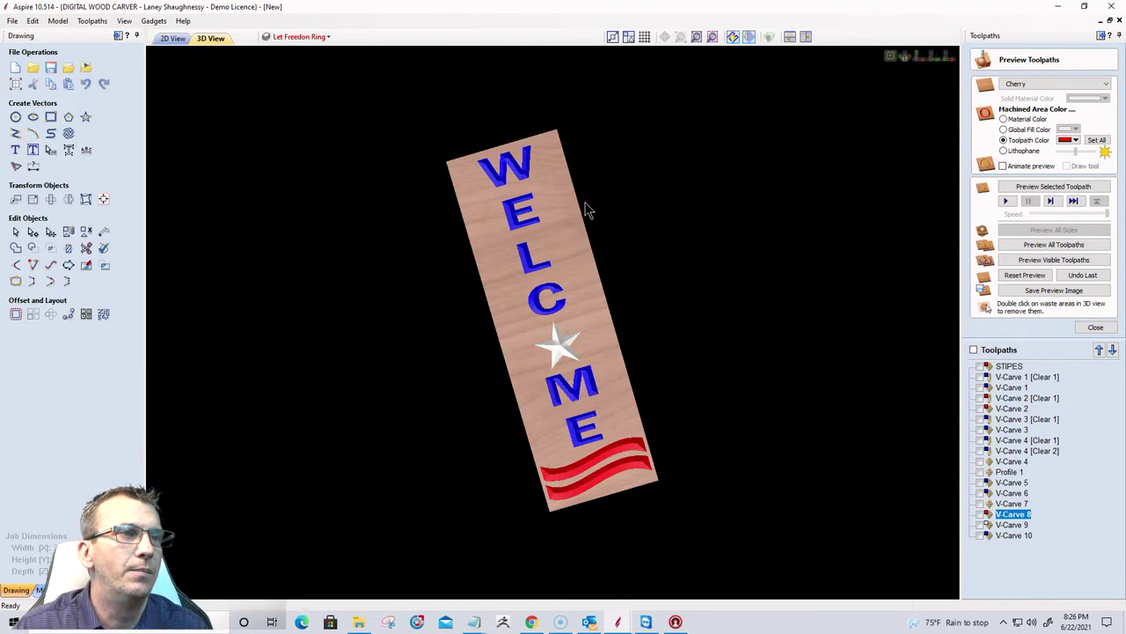
drag(684, 243, 516, 364)
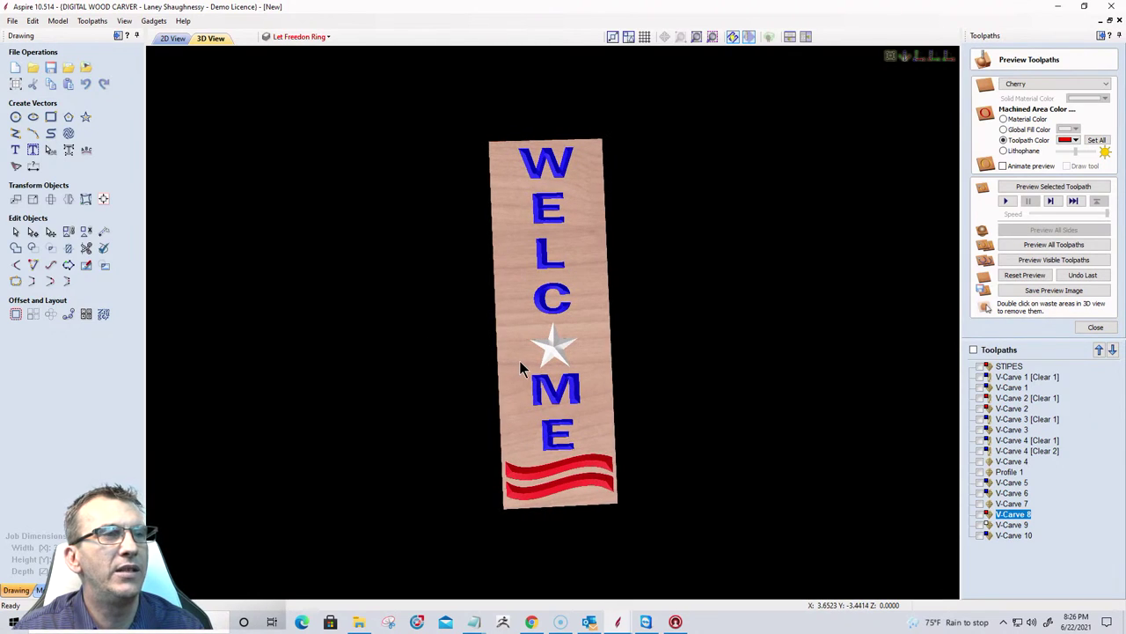
scroll(520, 362, up, 2)
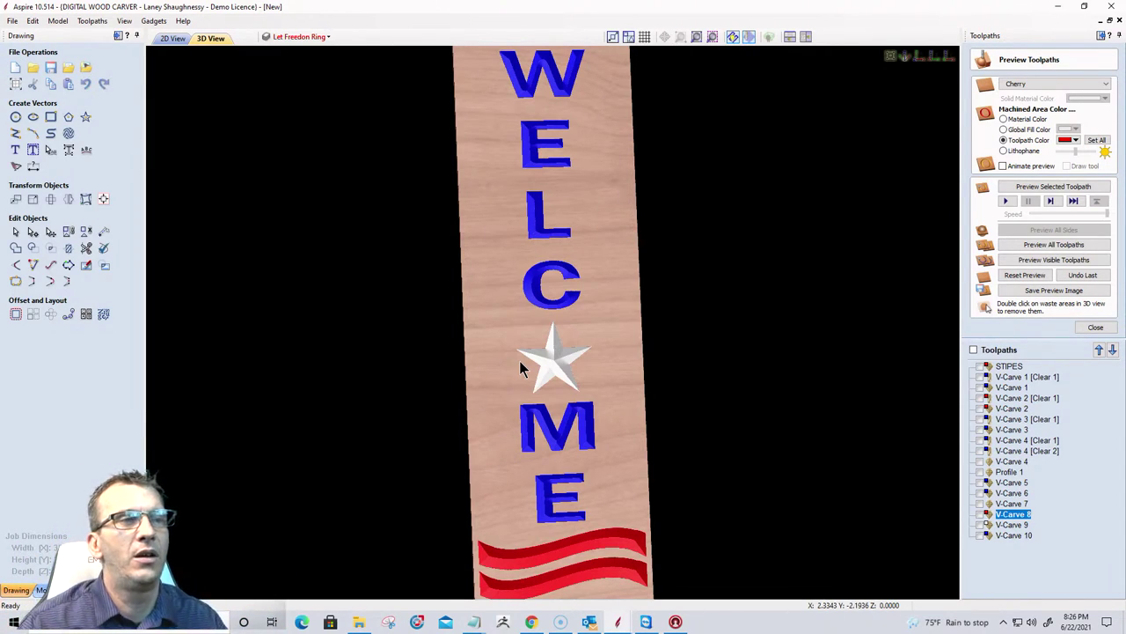
Show V-Carve 8, 9 and 10 and open the toolpath machining-time summary.
click(981, 535)
click(980, 524)
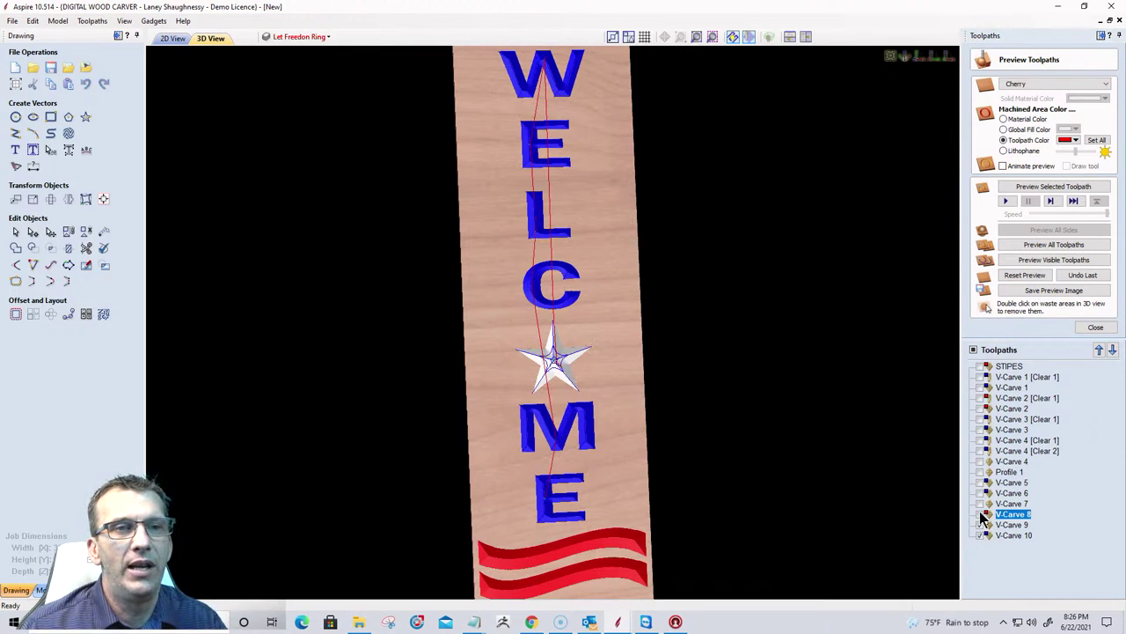
click(981, 514)
click(1097, 329)
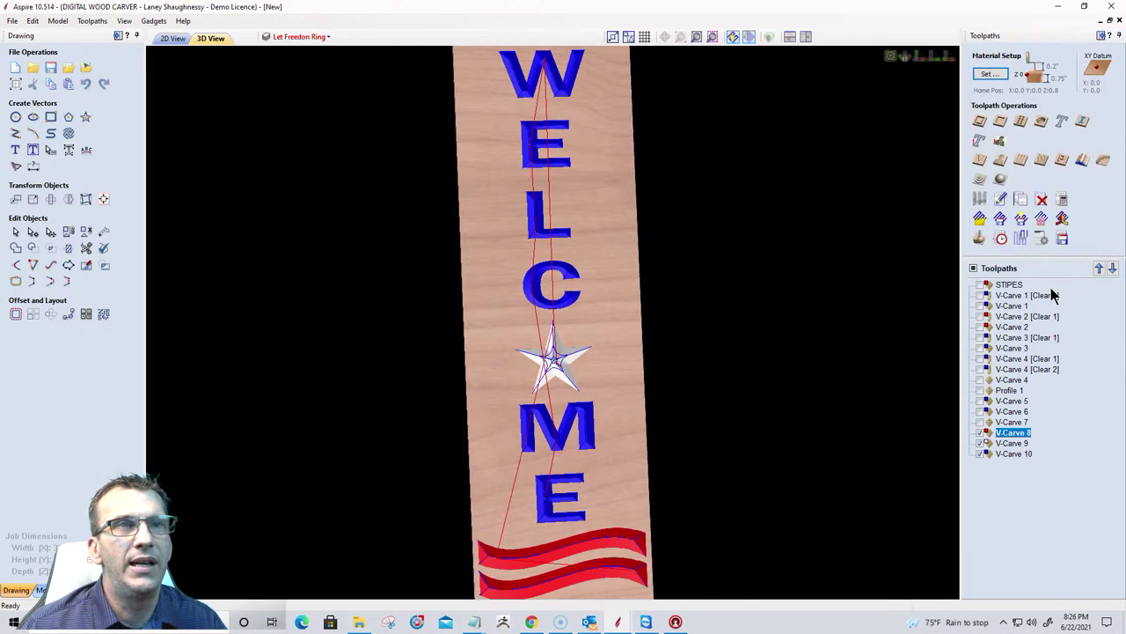
click(1000, 239)
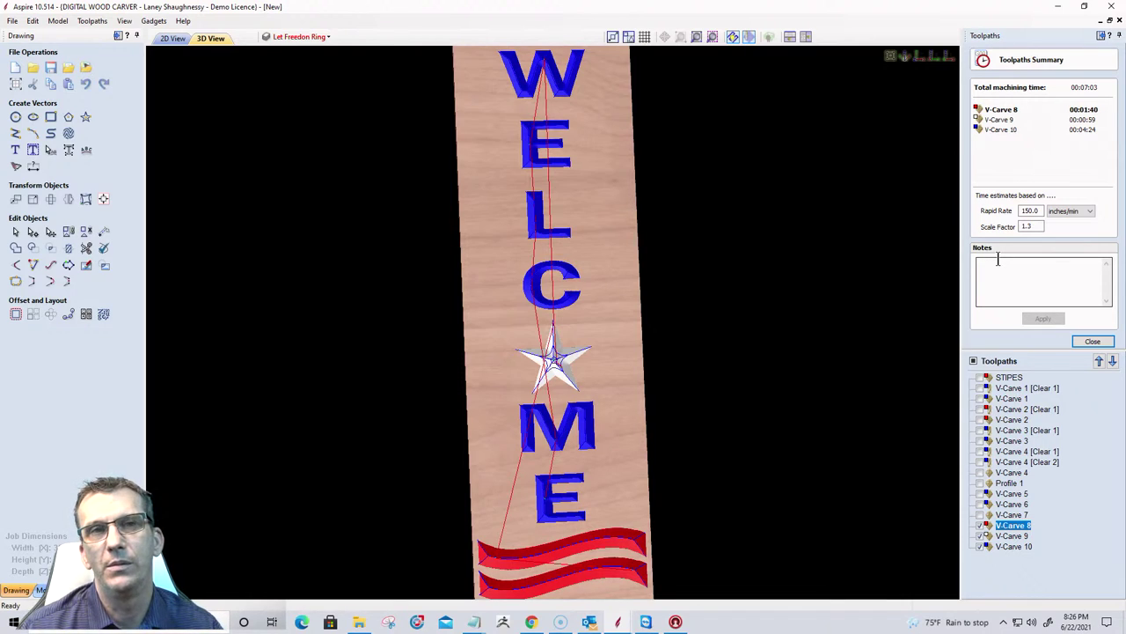
Toggle V-Carve 5 through 10 to read their times, leaving all hidden.
click(980, 547)
click(979, 536)
click(980, 525)
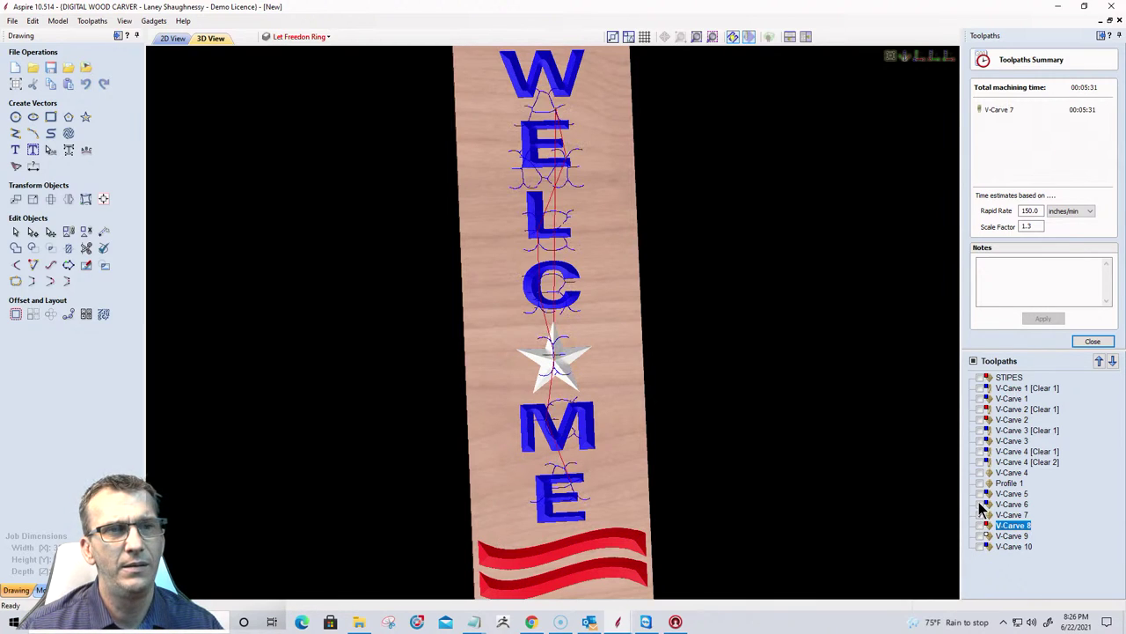
click(980, 505)
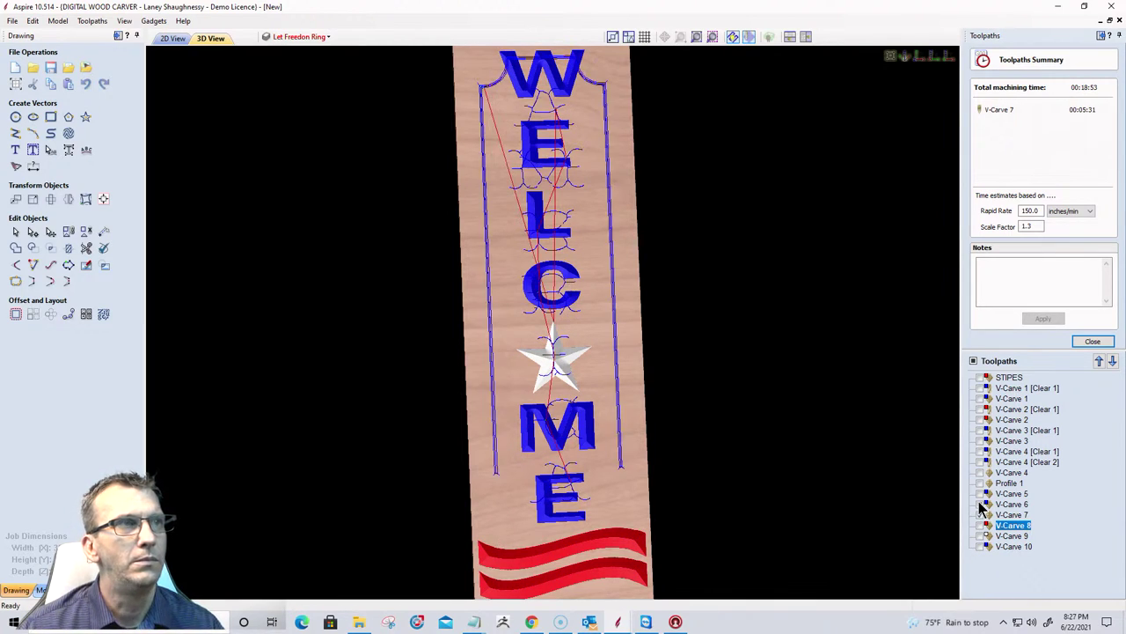
click(980, 494)
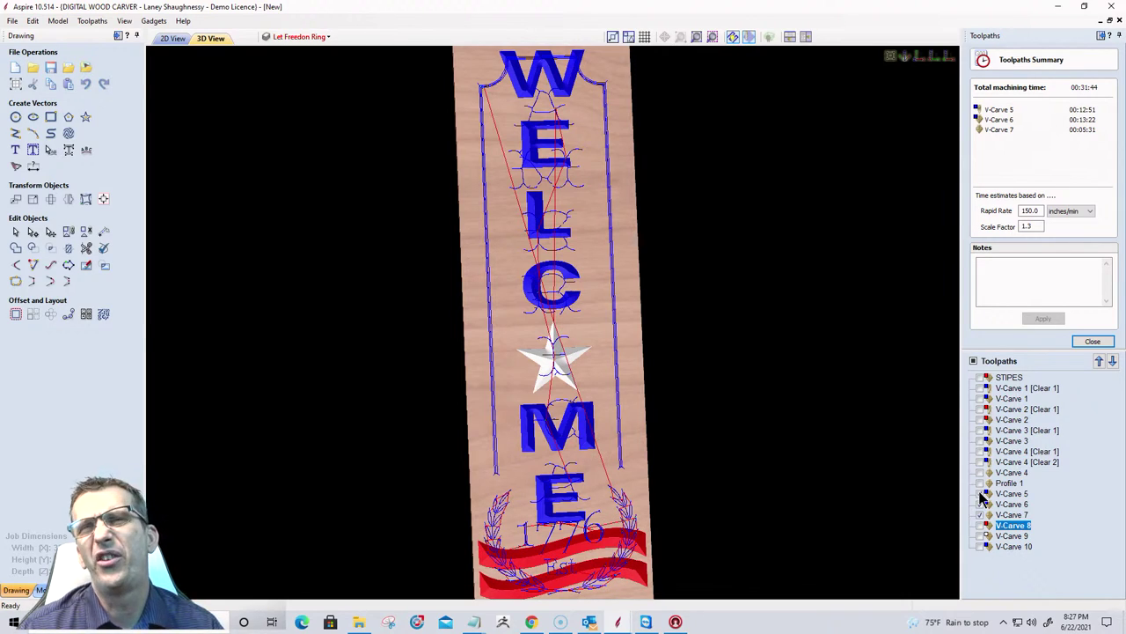
click(981, 493)
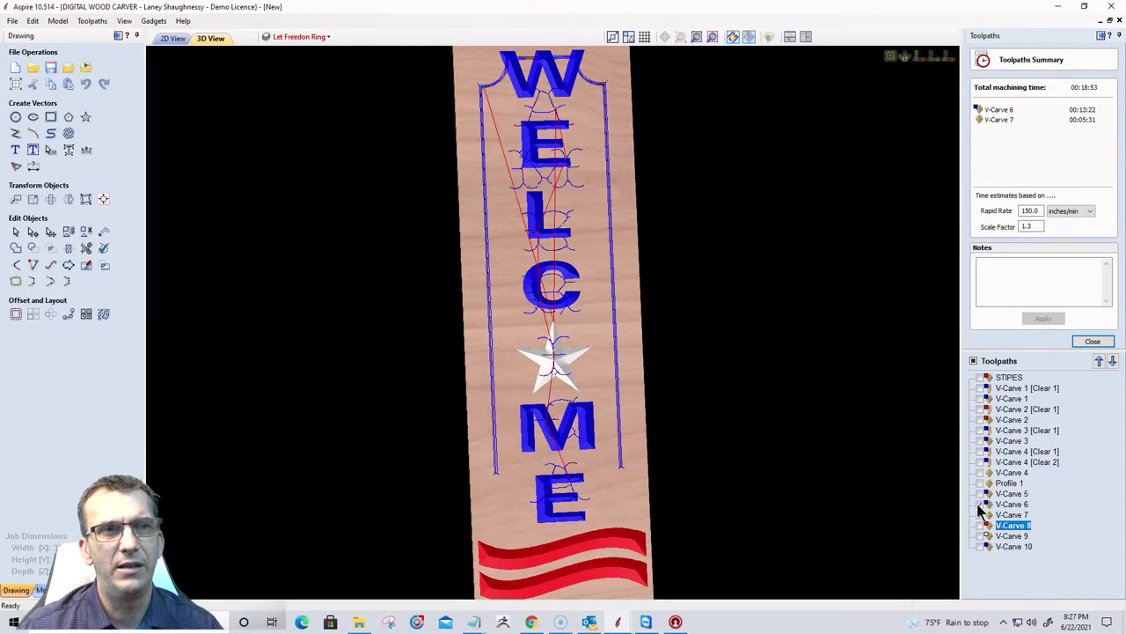
click(980, 505)
click(980, 515)
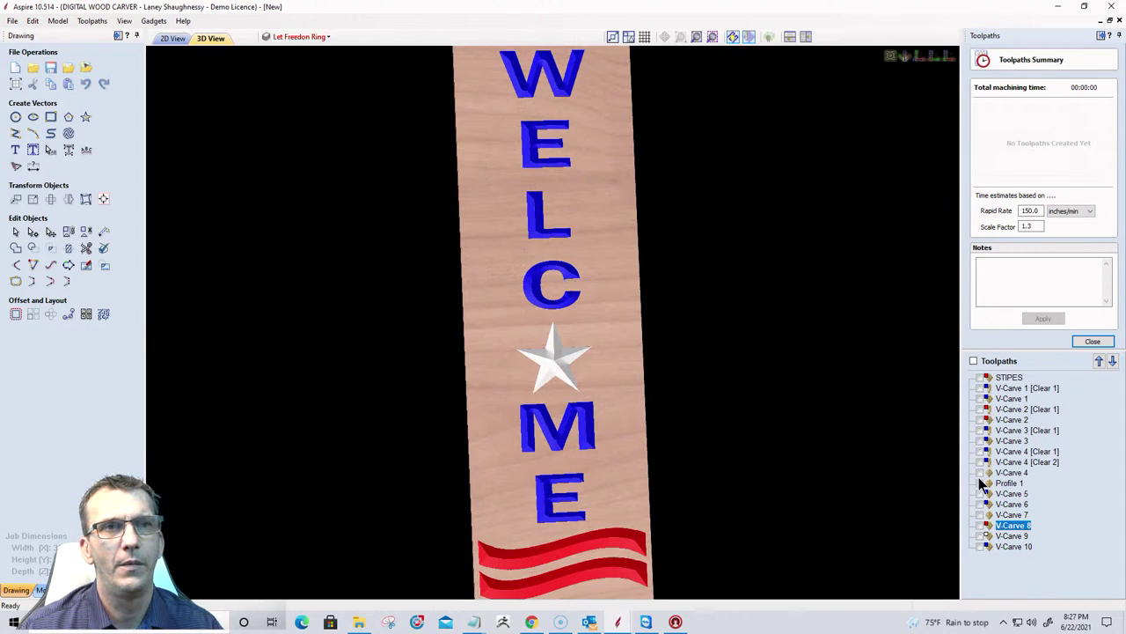
Preview the STIPES and V-Carve 1 toolpaths to read their times, then untick them.
click(980, 377)
click(980, 389)
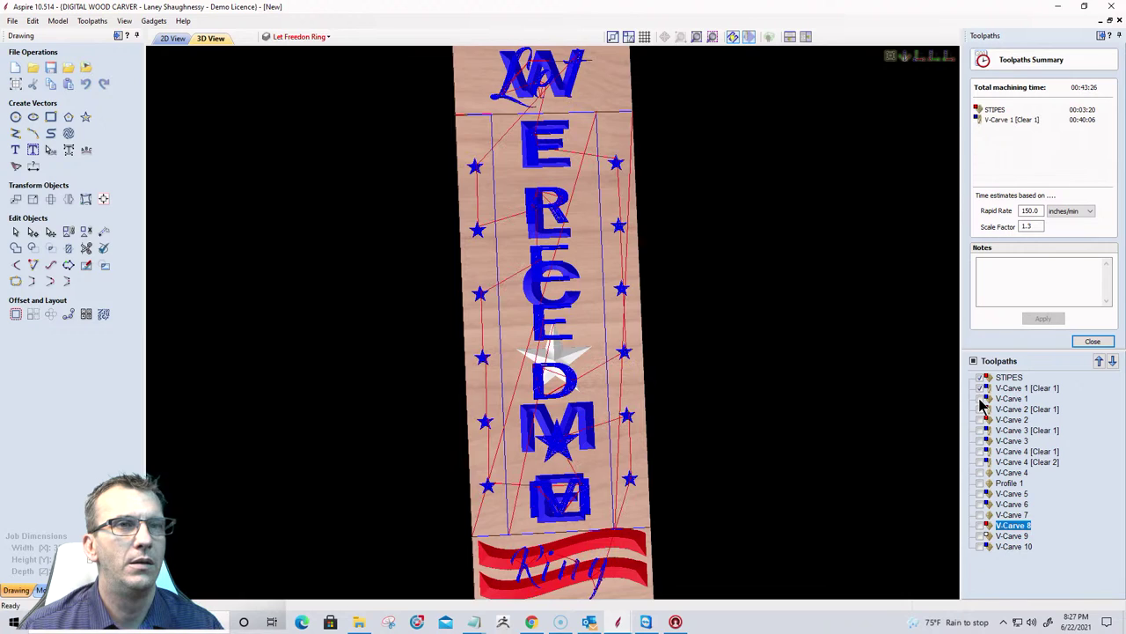
click(981, 400)
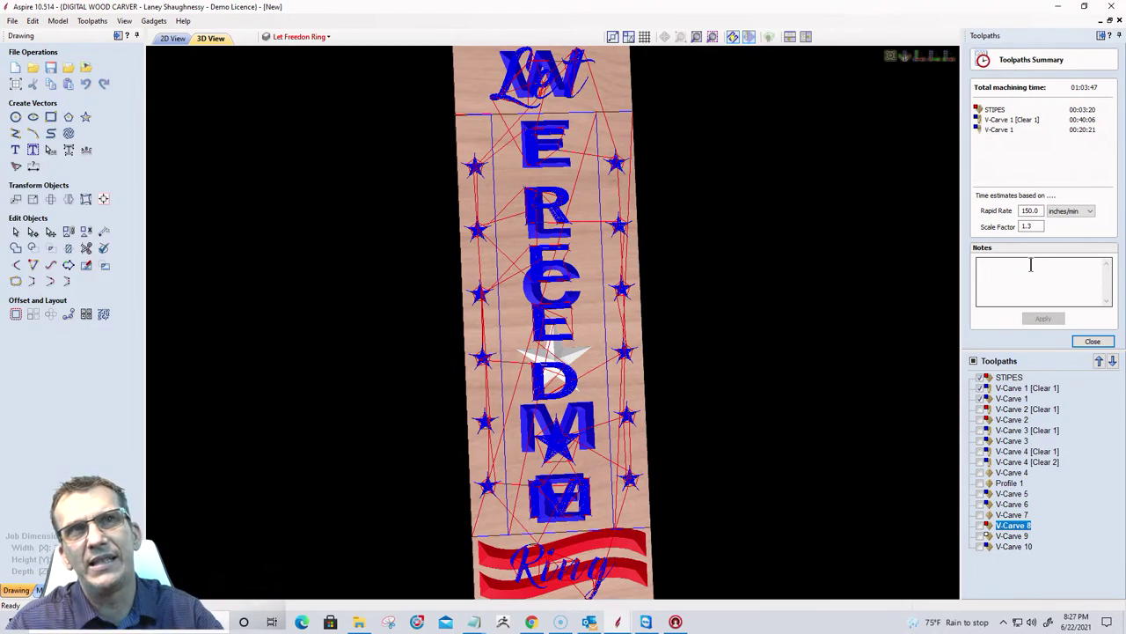
click(980, 378)
click(980, 388)
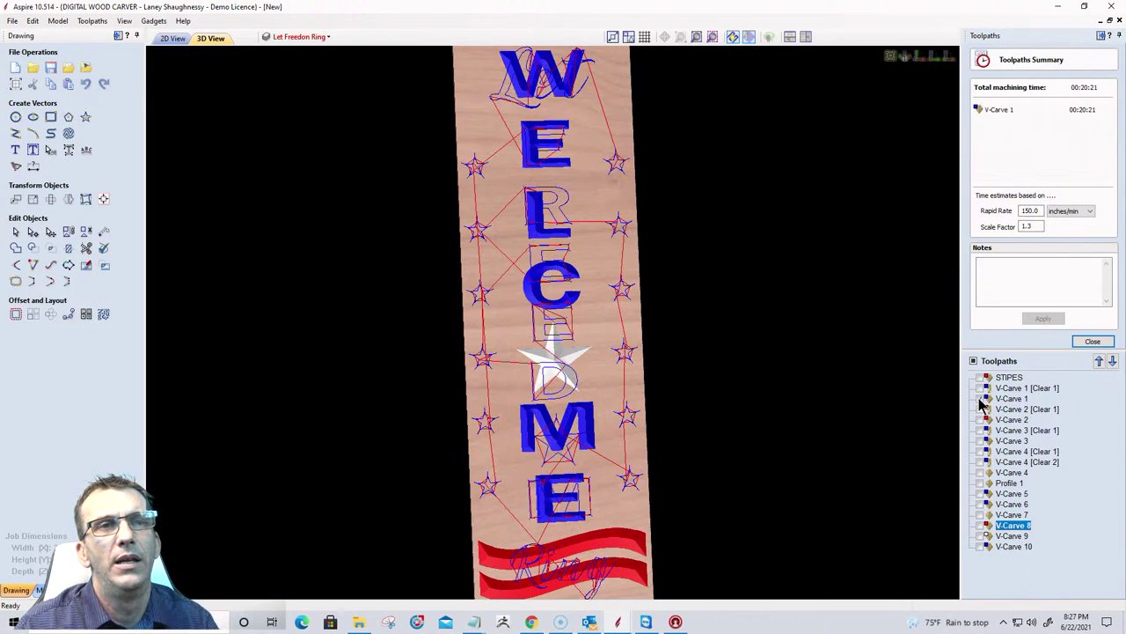
click(980, 399)
Tick V-Carve 2 through V-Carve 4 and Profile 1 to total their machining times.
click(980, 409)
click(979, 420)
click(979, 430)
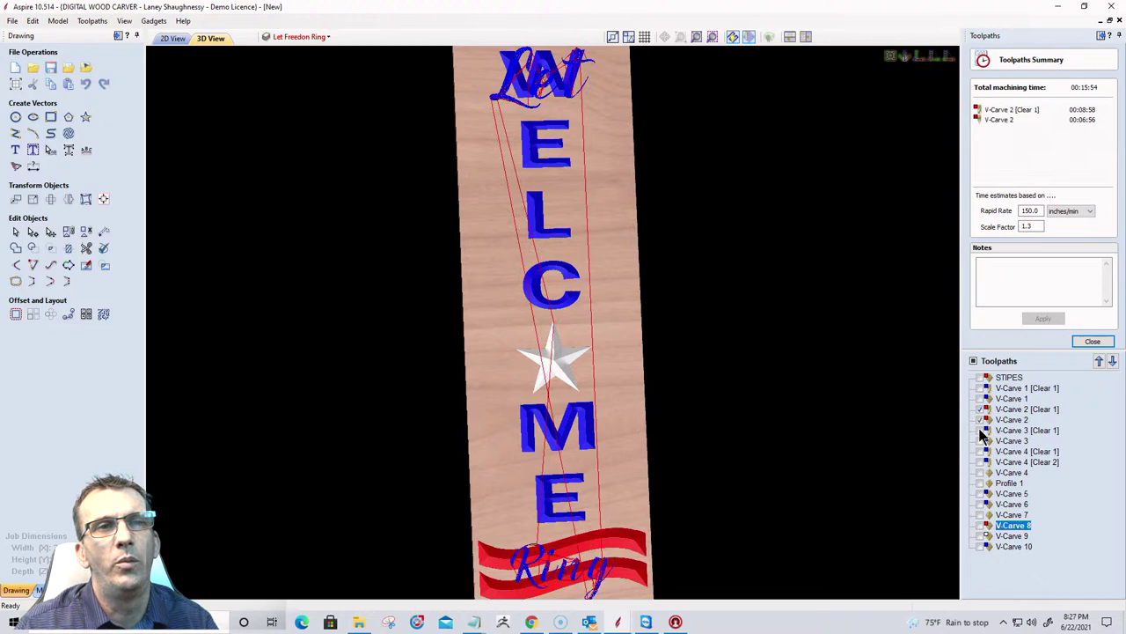
click(979, 452)
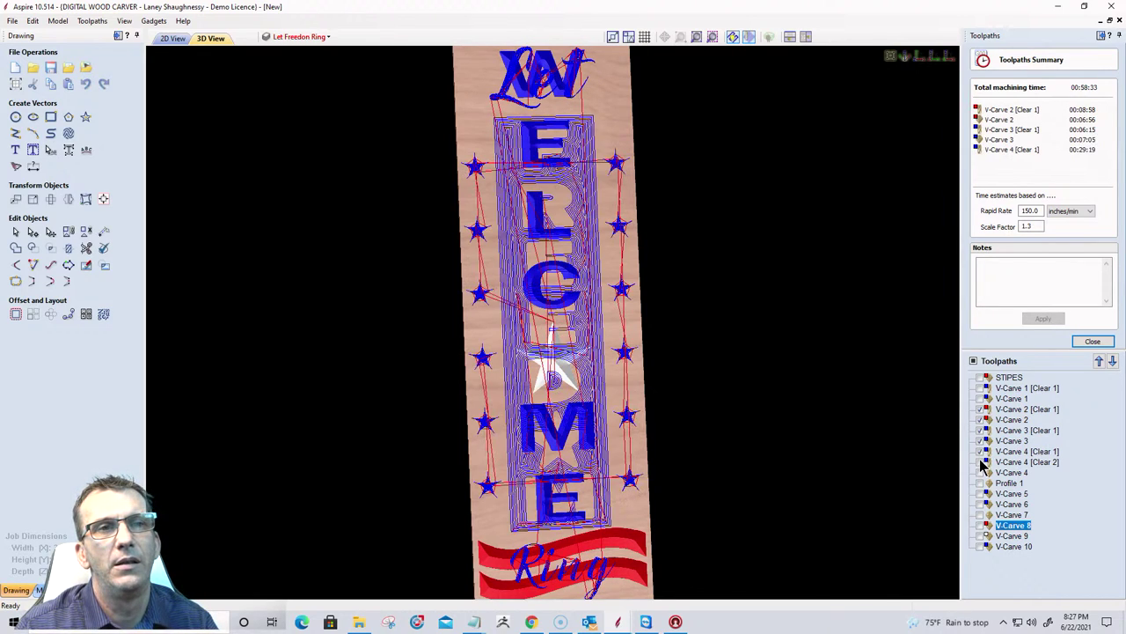
click(979, 462)
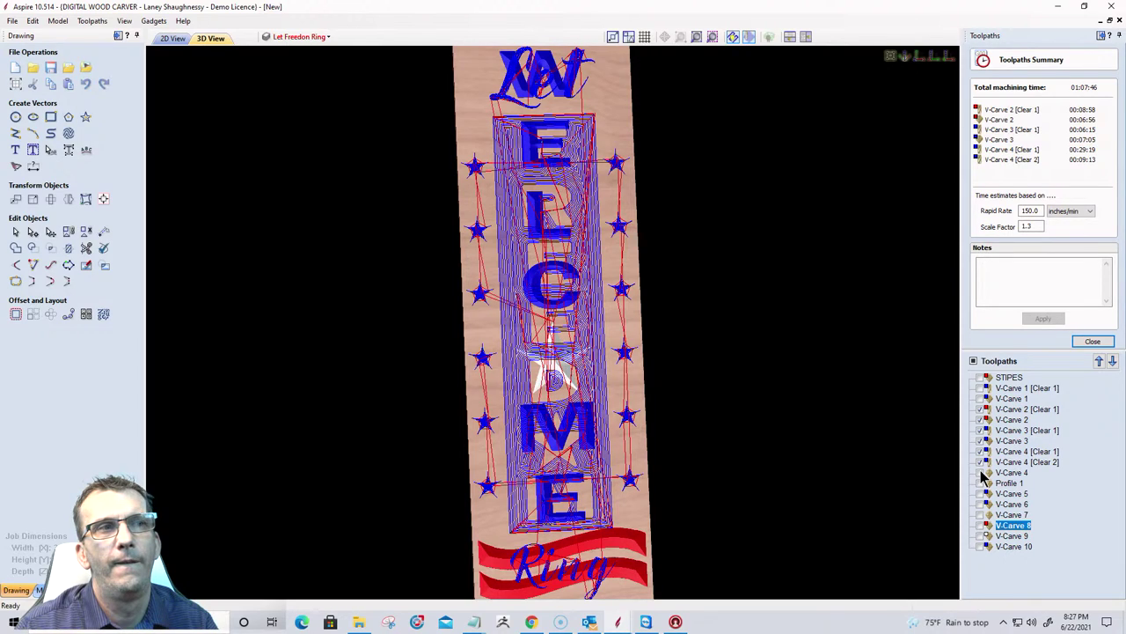
click(980, 473)
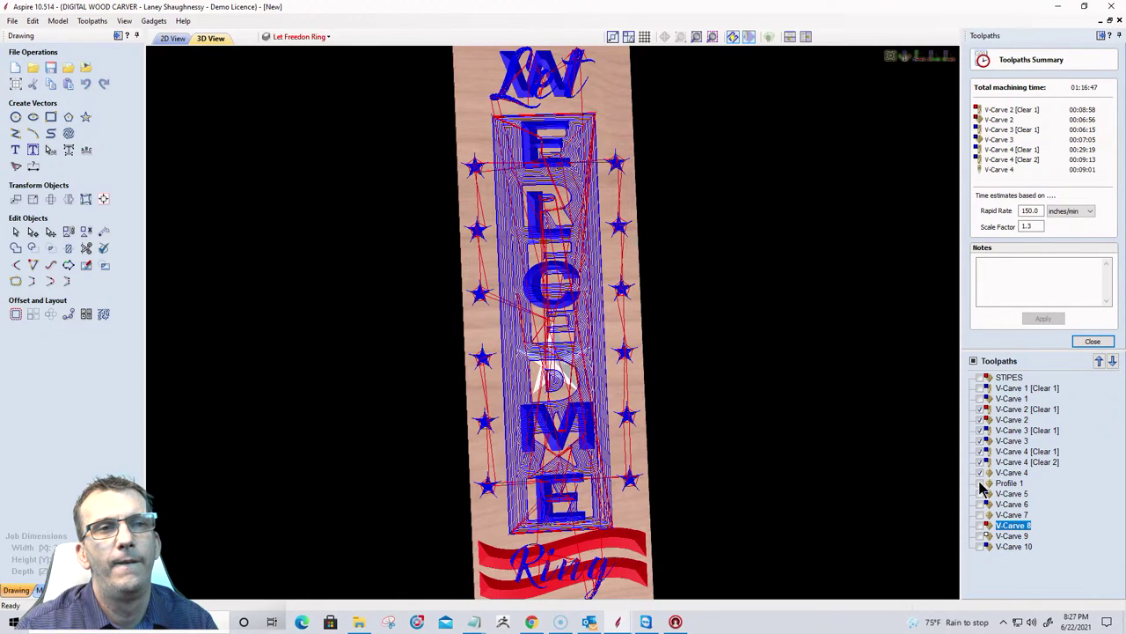
click(981, 484)
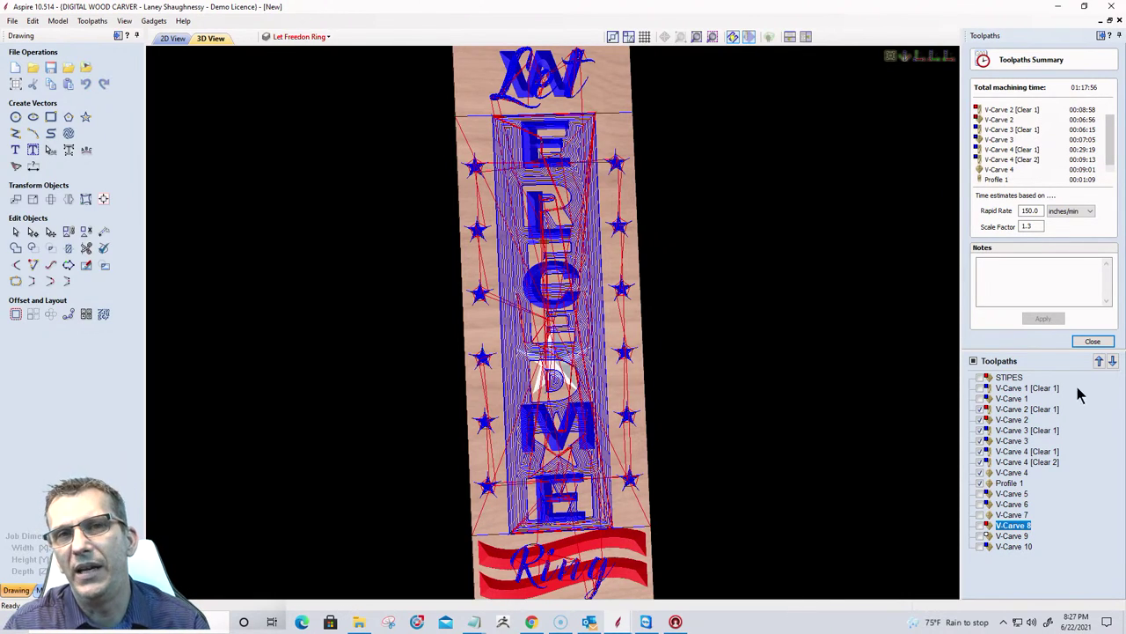
Close the summary, hide every toolpath preview and tilt the 3D view over the board.
click(1105, 343)
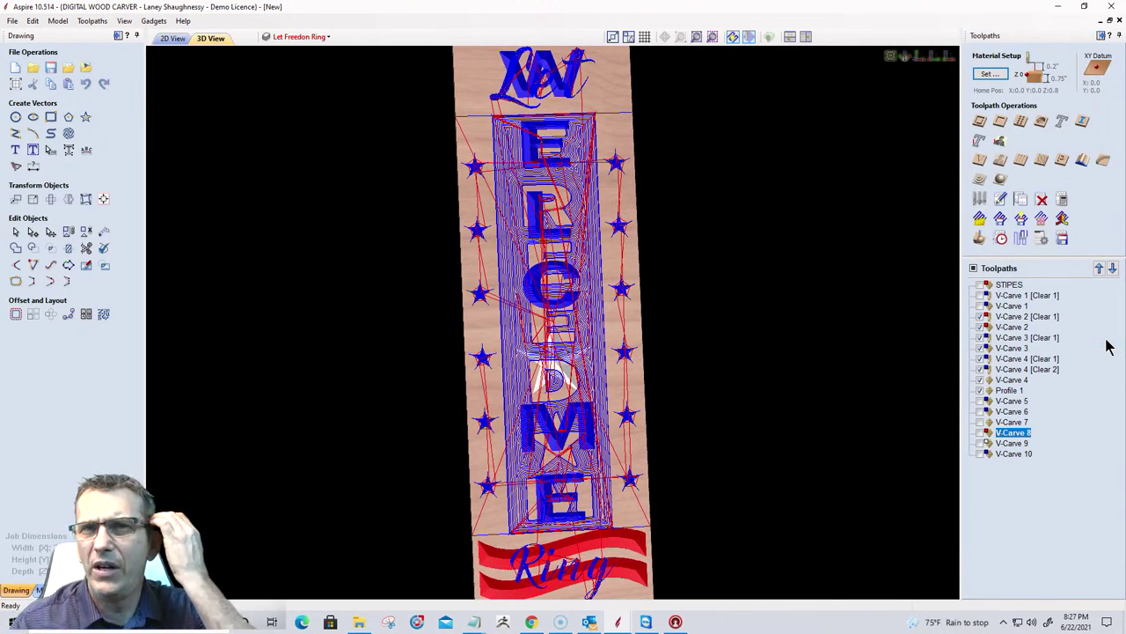
click(981, 326)
click(980, 338)
click(980, 348)
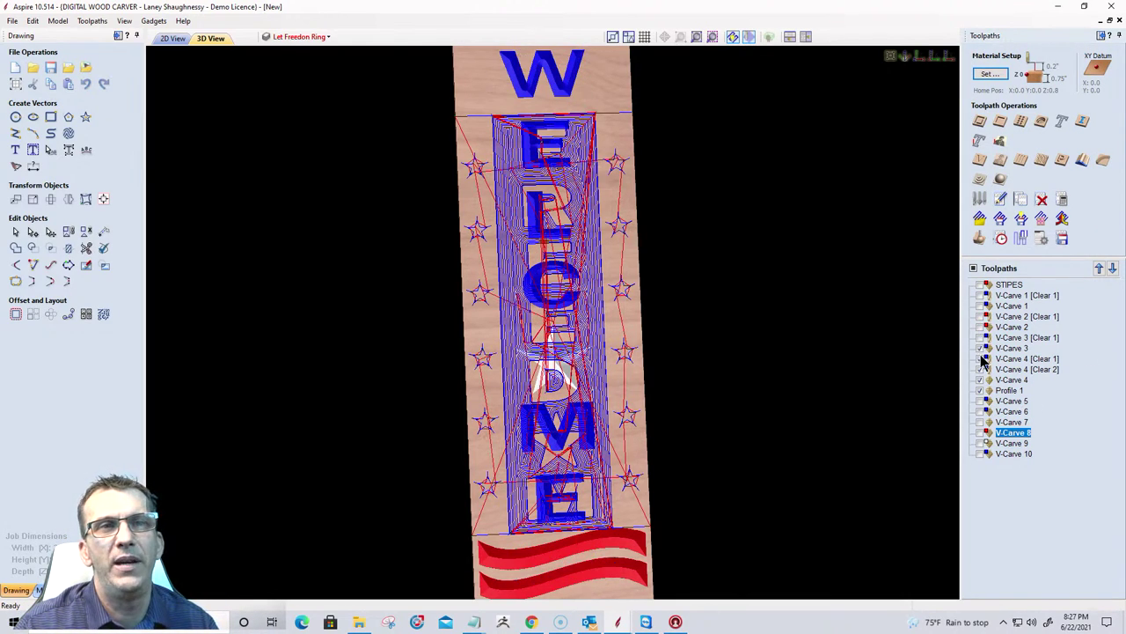
click(981, 358)
click(981, 369)
click(980, 390)
click(980, 385)
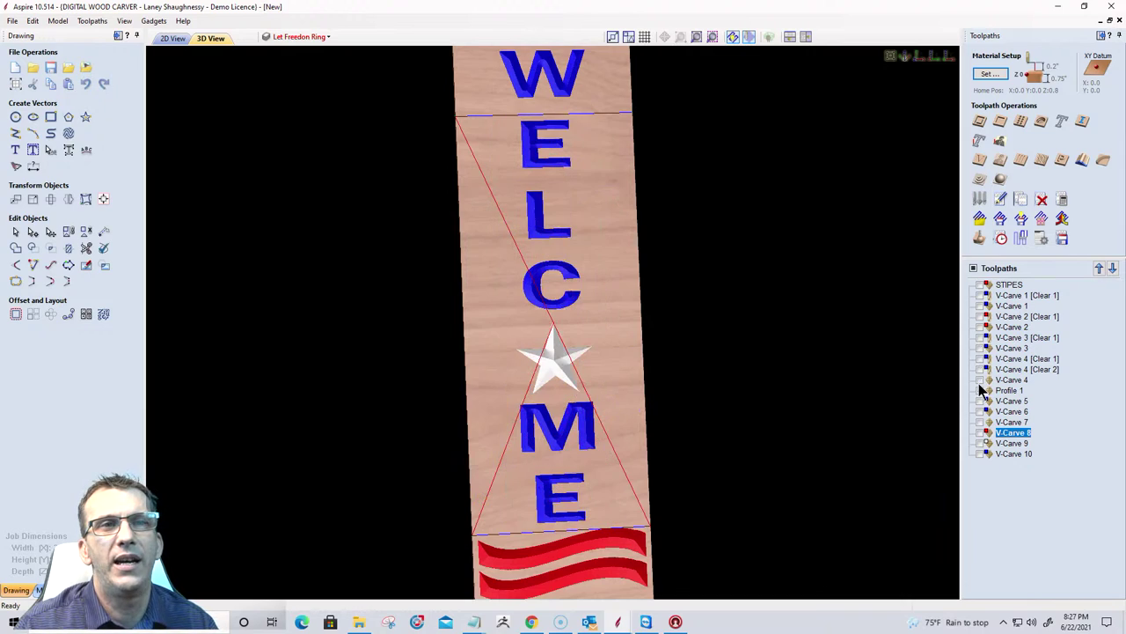
click(980, 395)
drag(744, 543, 766, 388)
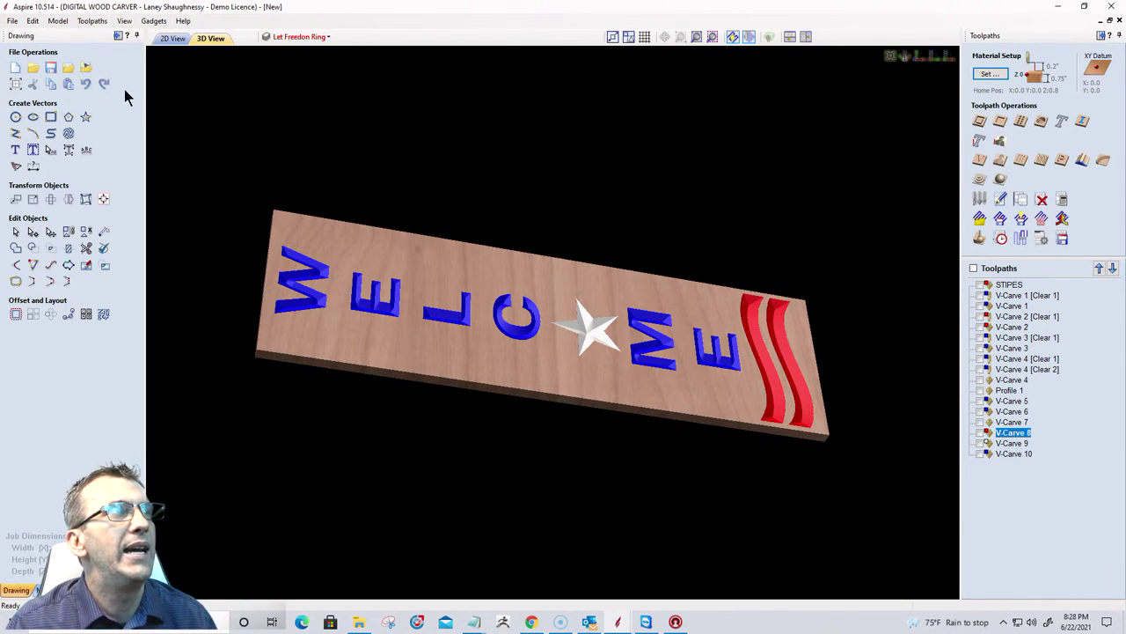
Return to the 2D View, attempt Tile Toolpaths, and dismiss the Invalid XY Origin warning.
click(163, 39)
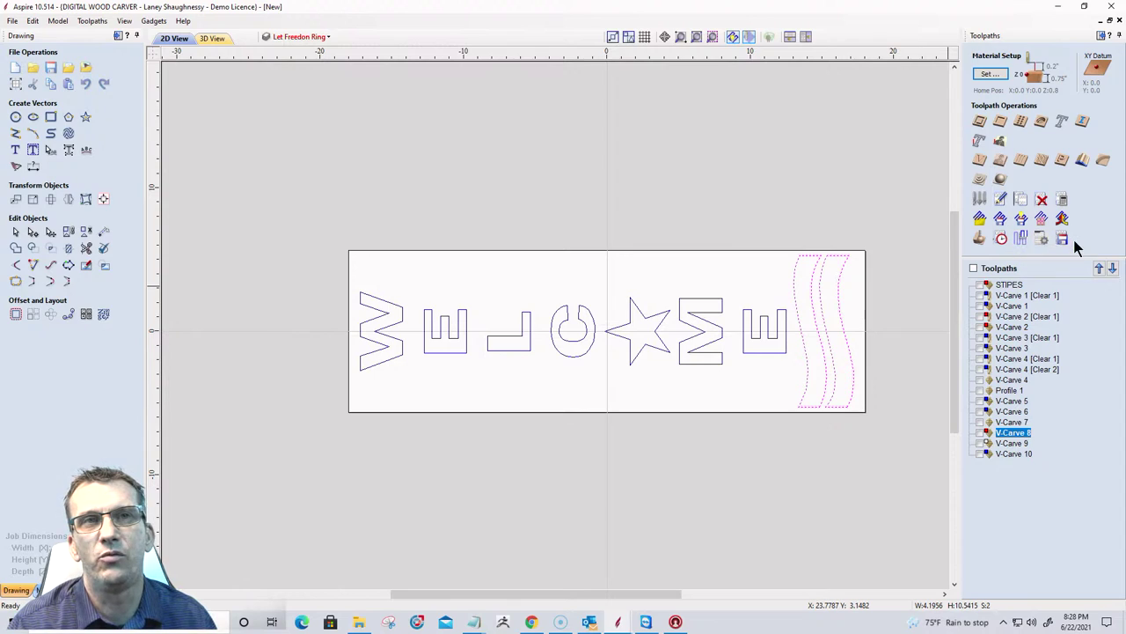
click(1021, 238)
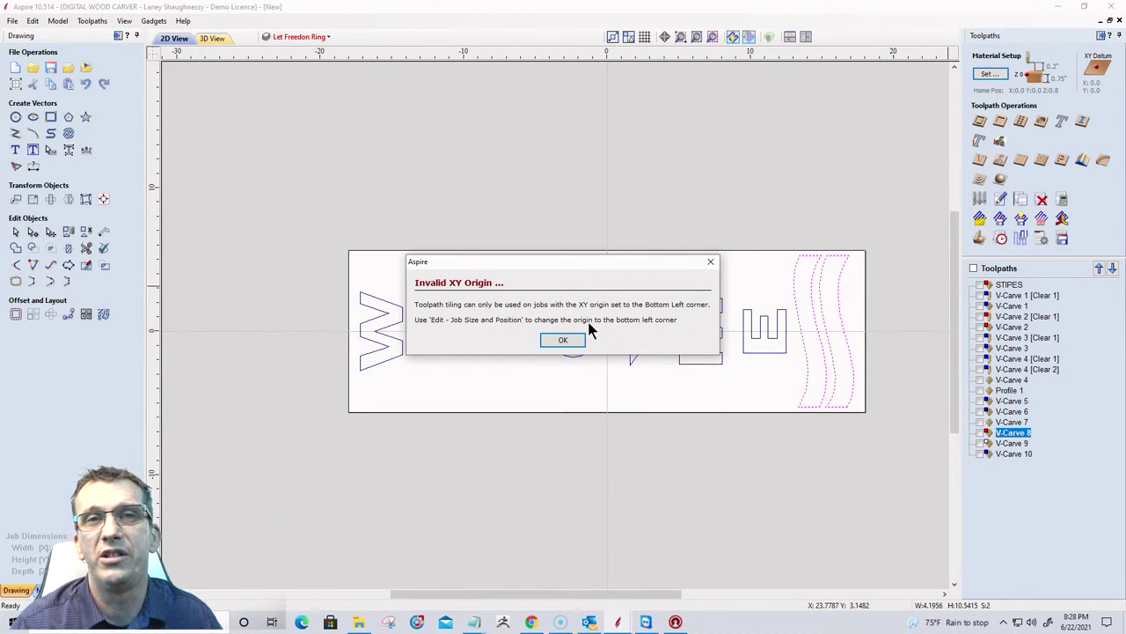
click(555, 340)
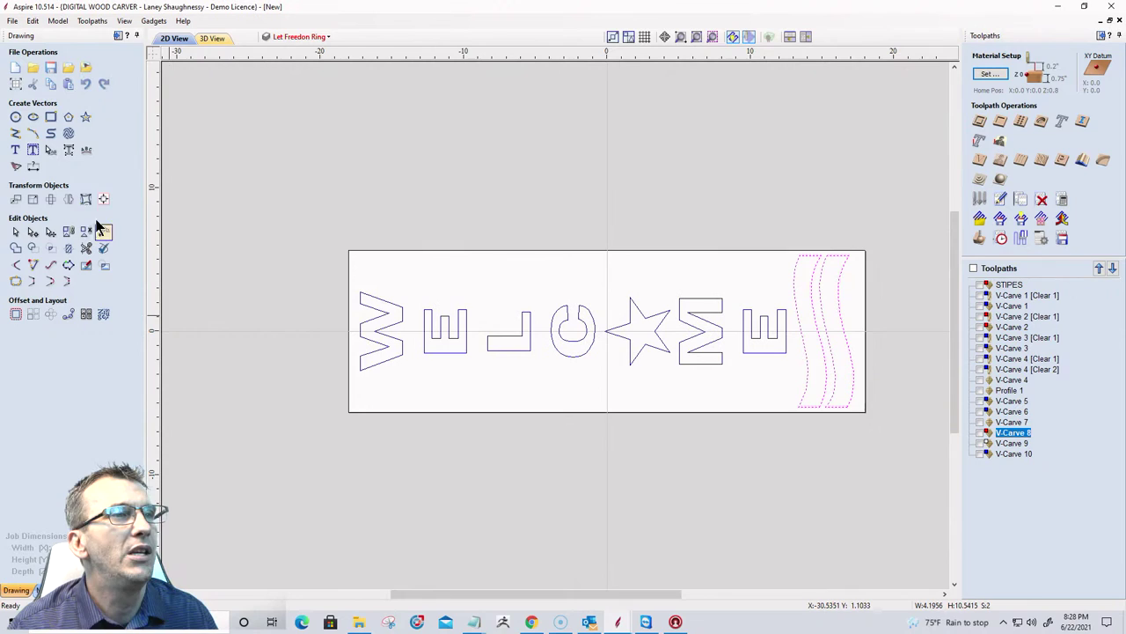
Set the Job Setup XY datum to bottom-left, recalculate all toolpaths and confirm success.
click(15, 85)
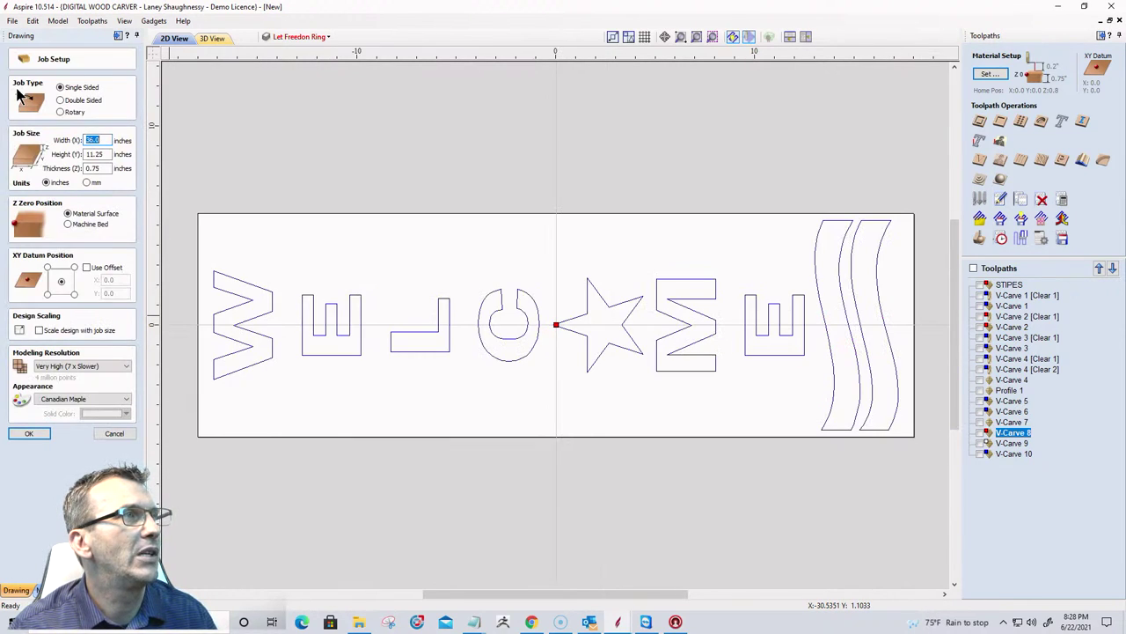
click(47, 294)
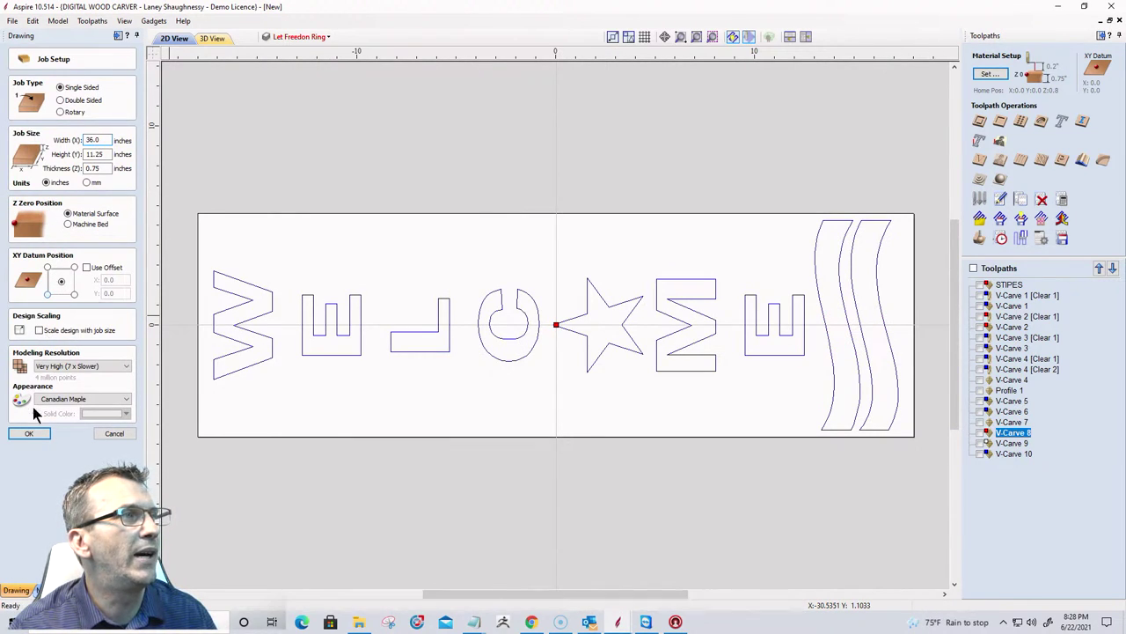
click(28, 433)
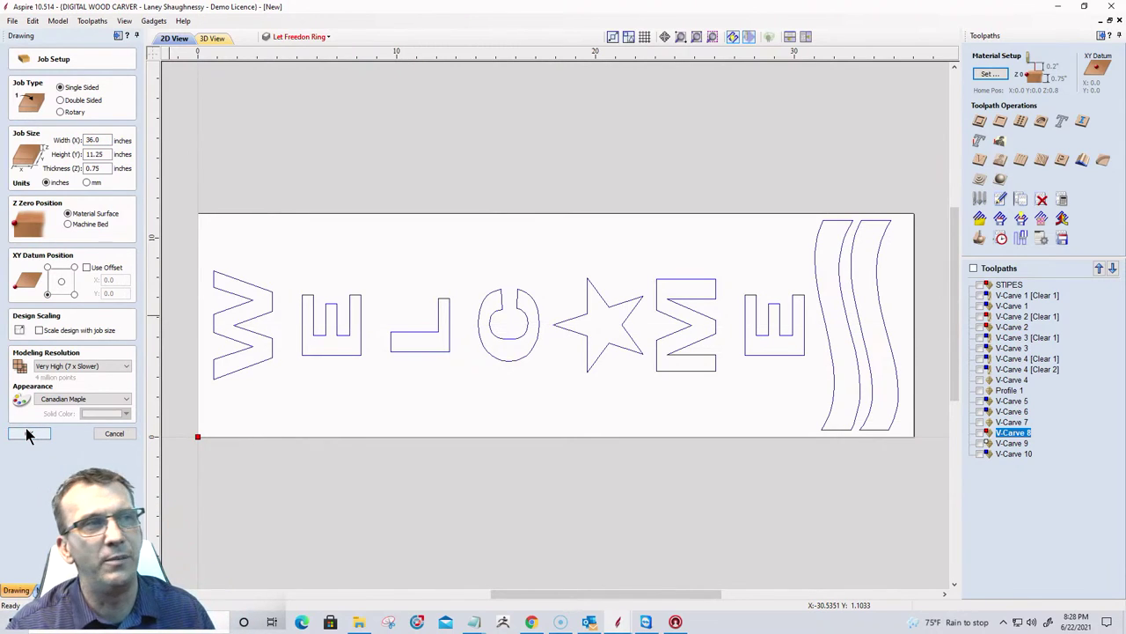
click(28, 433)
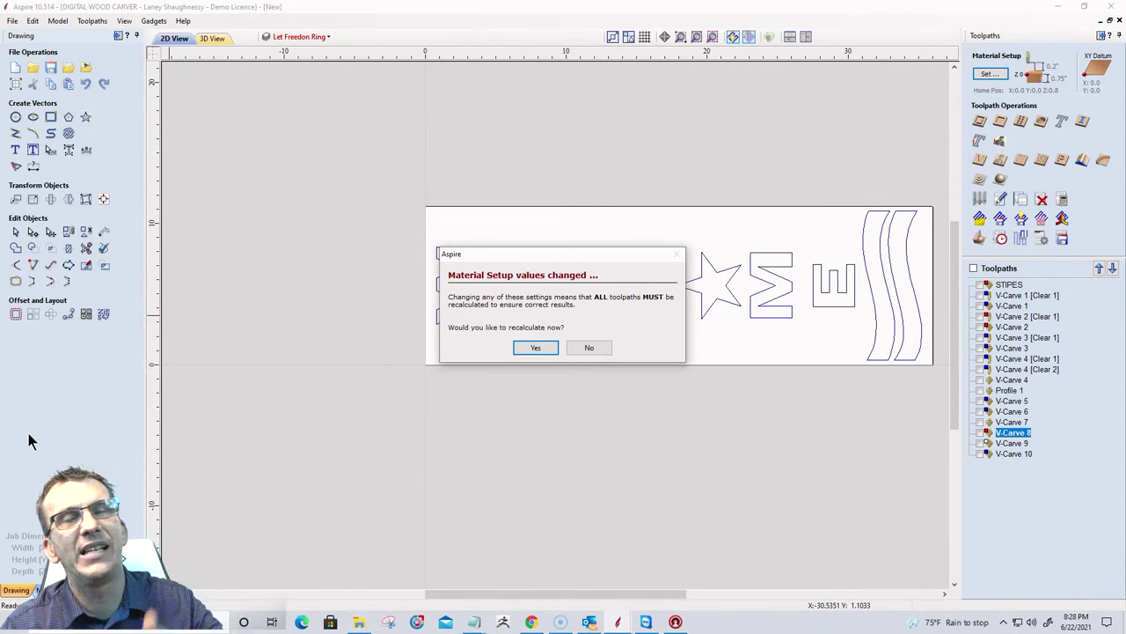
click(534, 348)
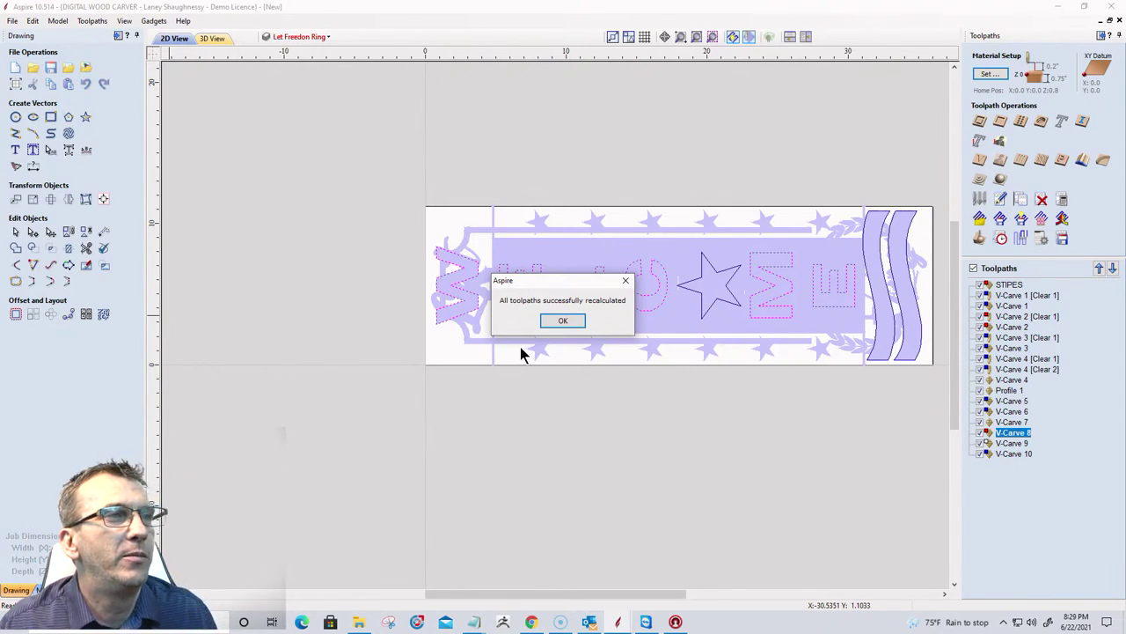
click(563, 320)
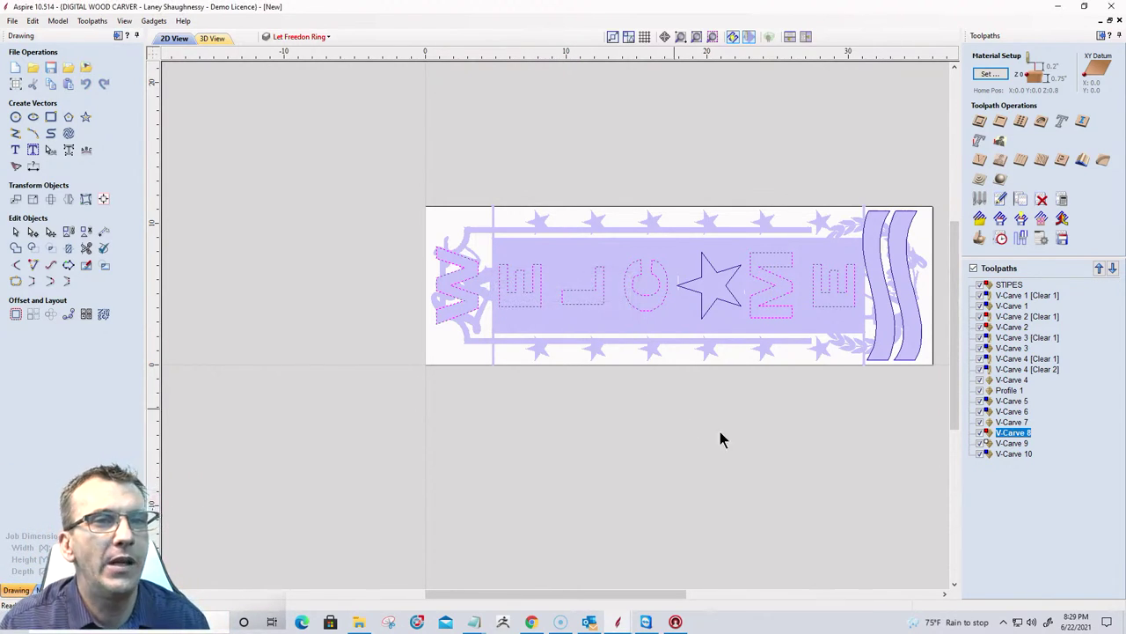
Hide all toolpath previews and tile the toolpaths feed-through in X at 14-inch width.
click(973, 268)
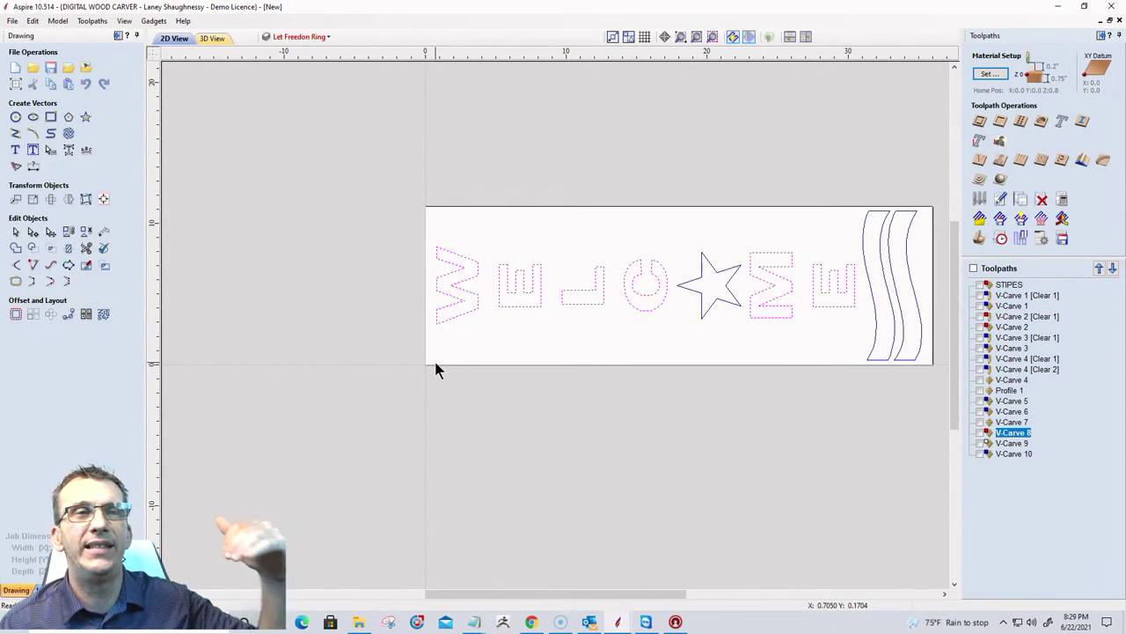
click(1020, 238)
drag(78, 17, 235, 98)
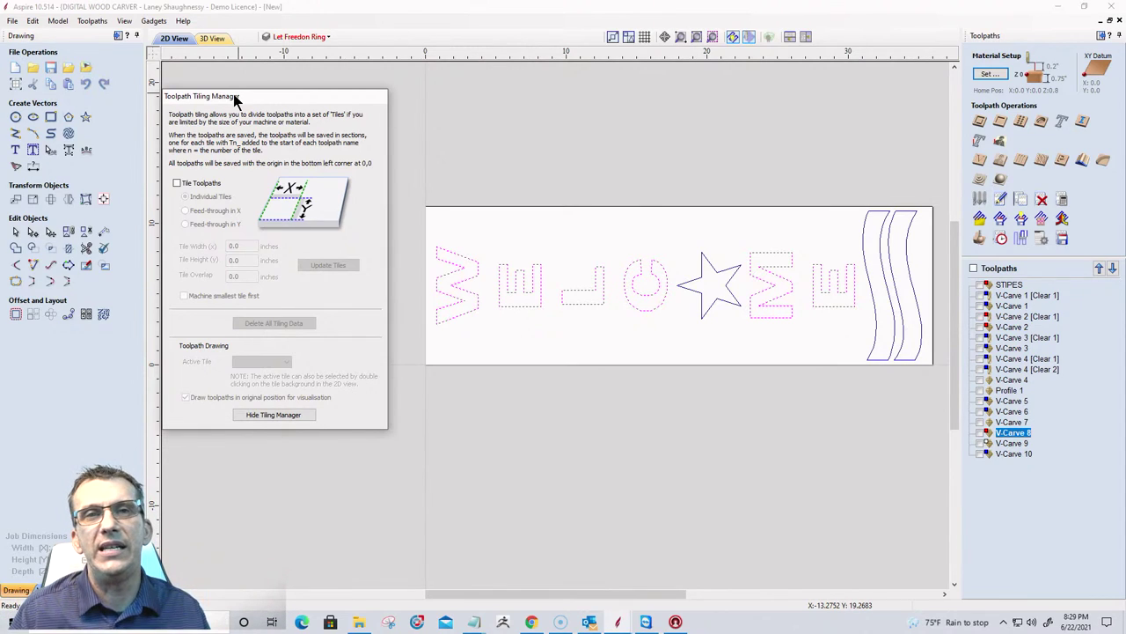
click(176, 183)
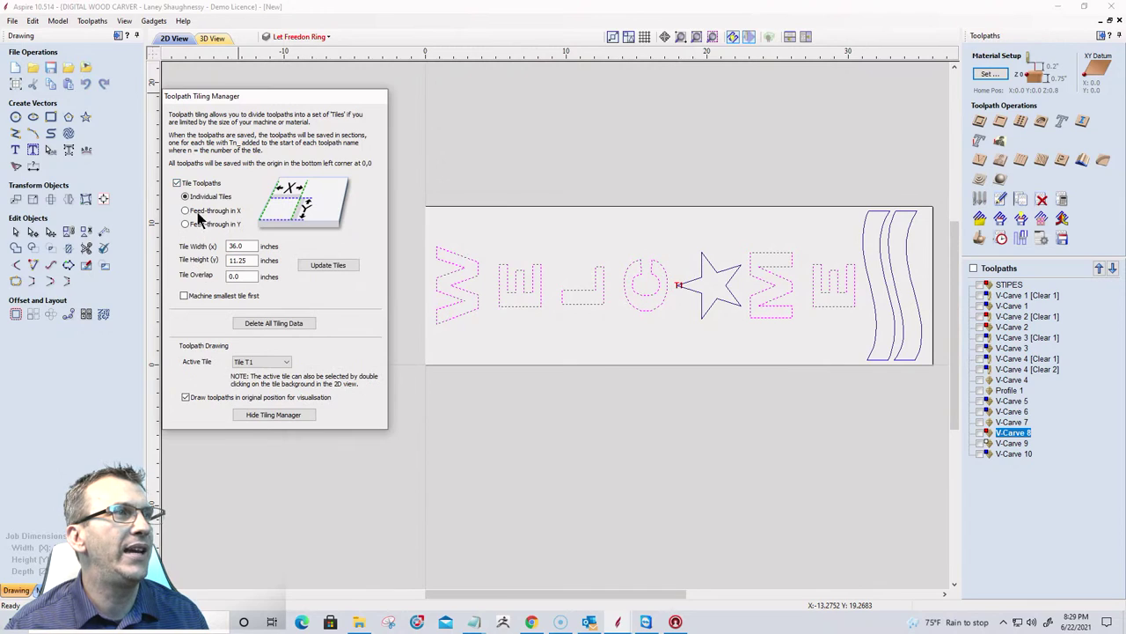
click(196, 211)
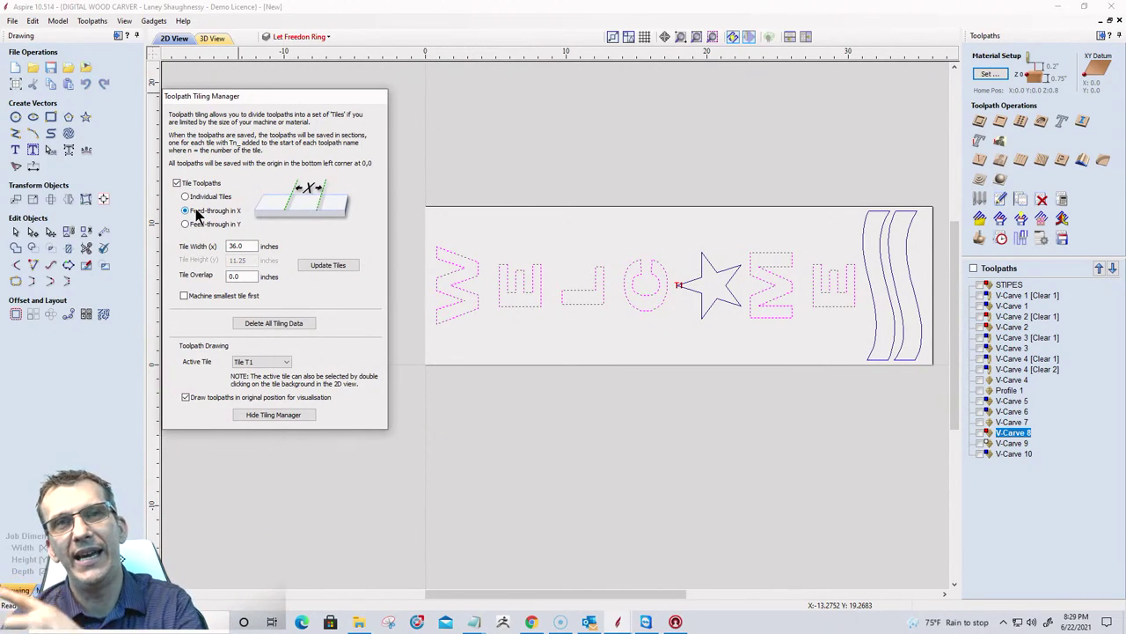
double_click(234, 246)
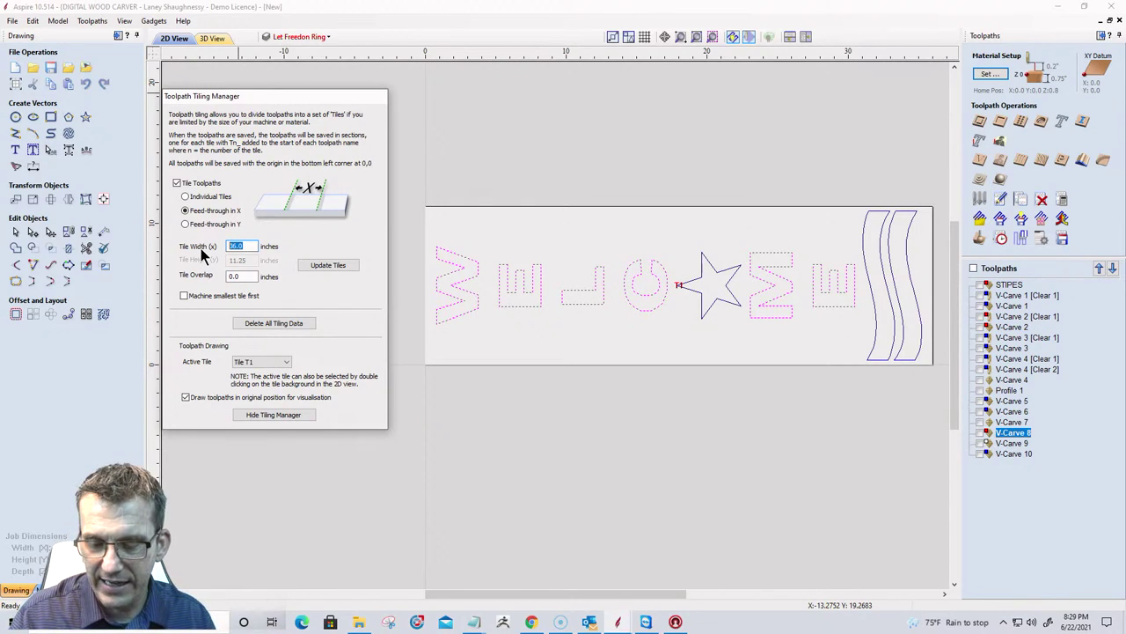
text(14)
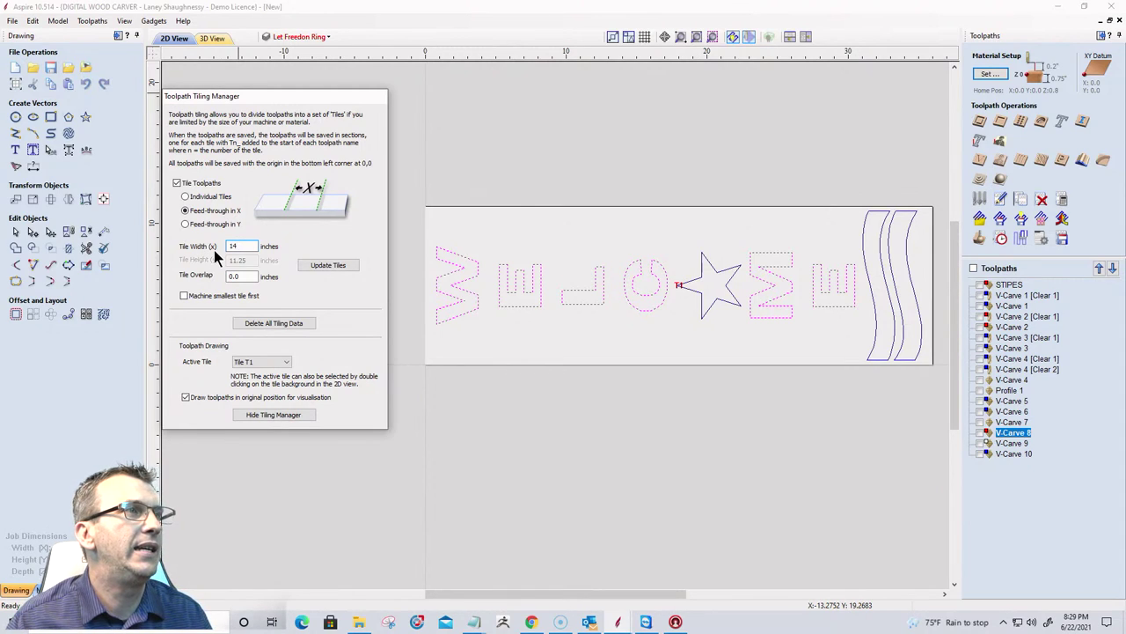
click(328, 265)
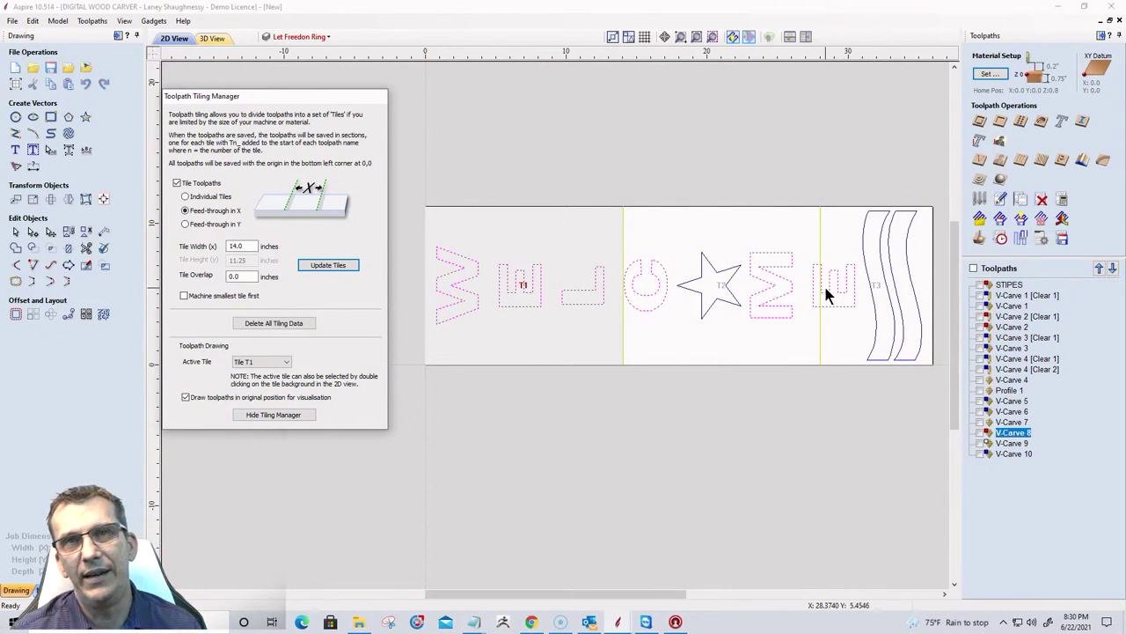
Zoom to inspect the three tiles, then select the 14.0 tile width value.
scroll(826, 279, down, 3)
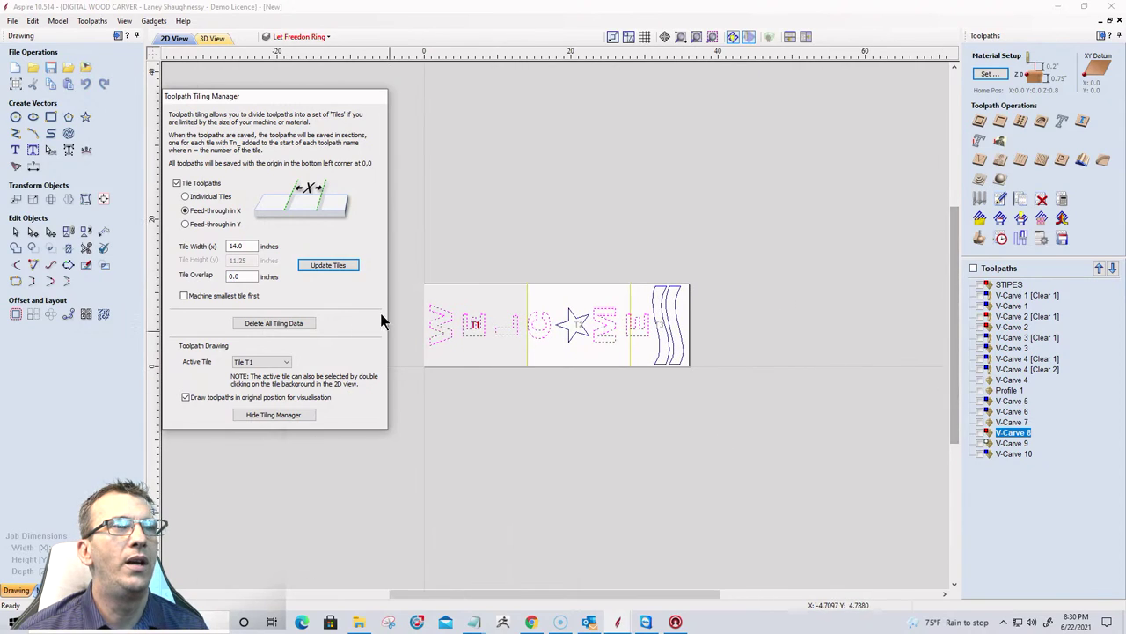
scroll(552, 347, up, 3)
scroll(522, 233, down, 4)
scroll(762, 376, up, 3)
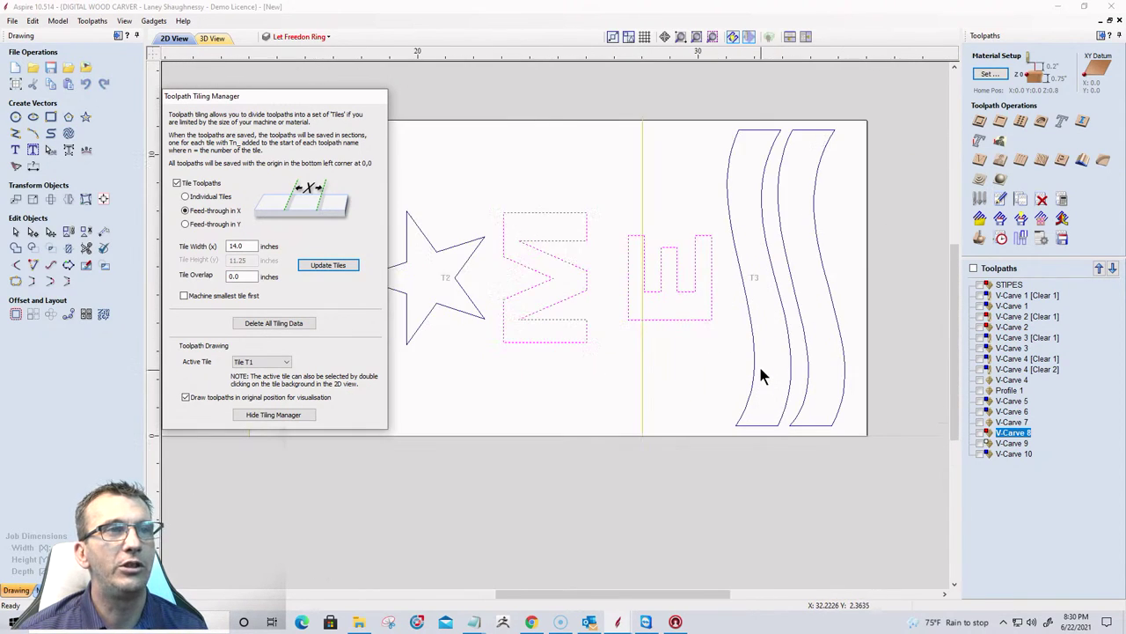
scroll(763, 376, up, 1)
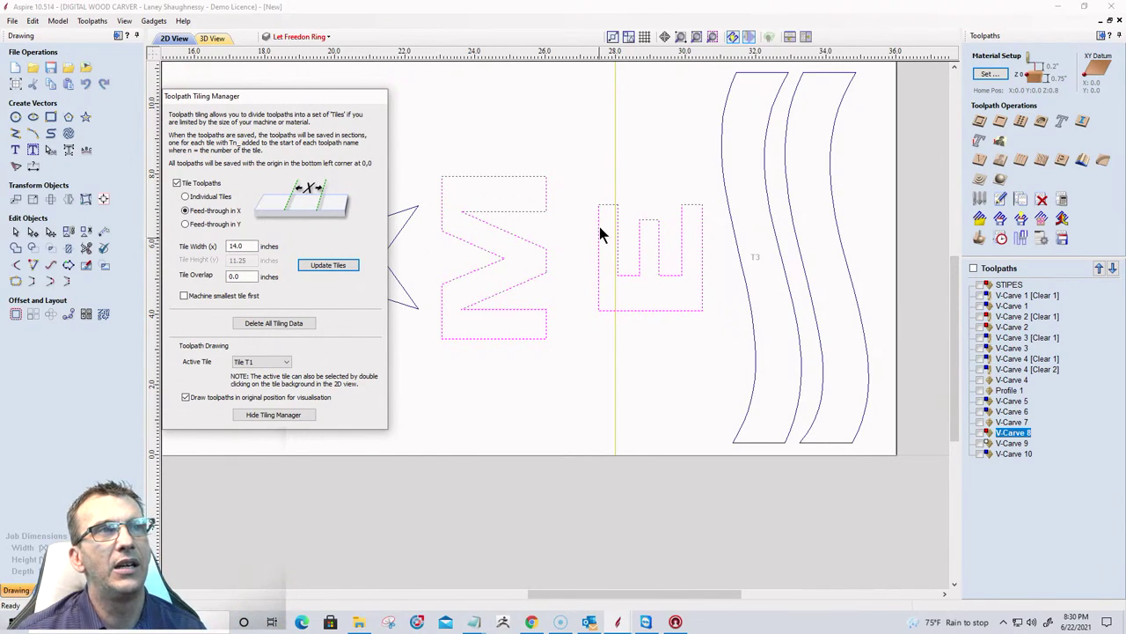
scroll(842, 373, down, 3)
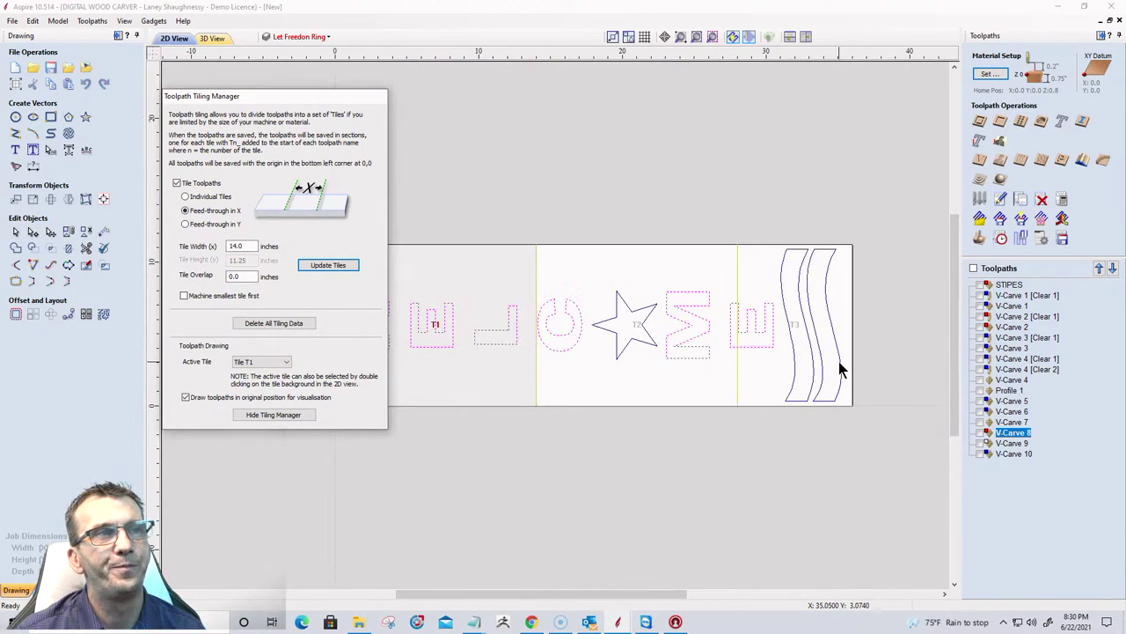
scroll(458, 333, up, 2)
scroll(457, 325, down, 2)
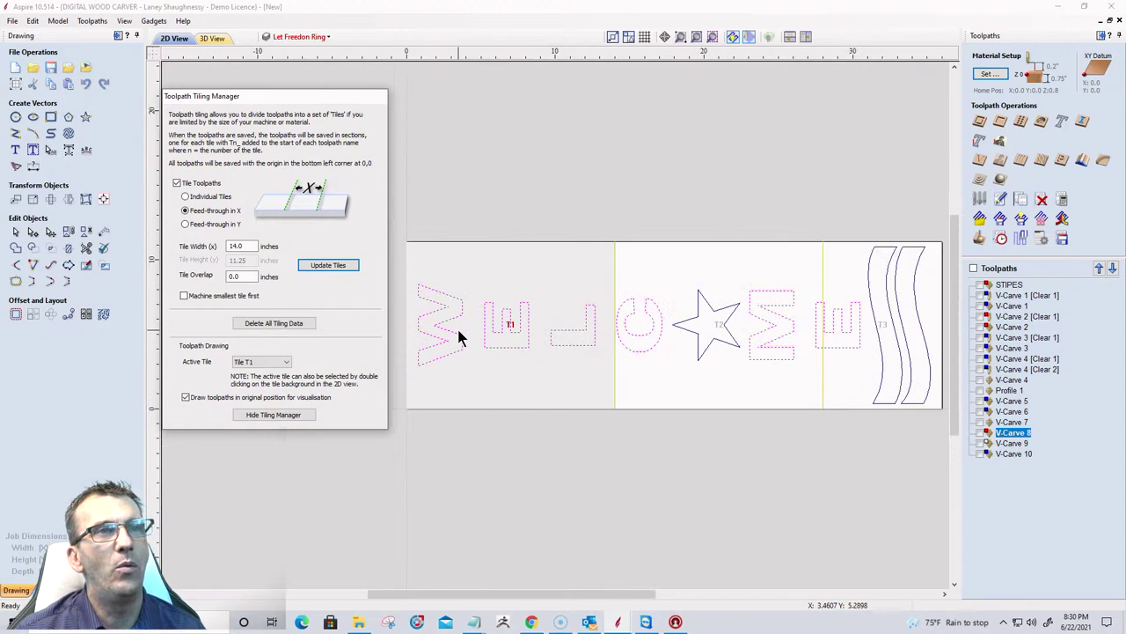
scroll(869, 403, up, 2)
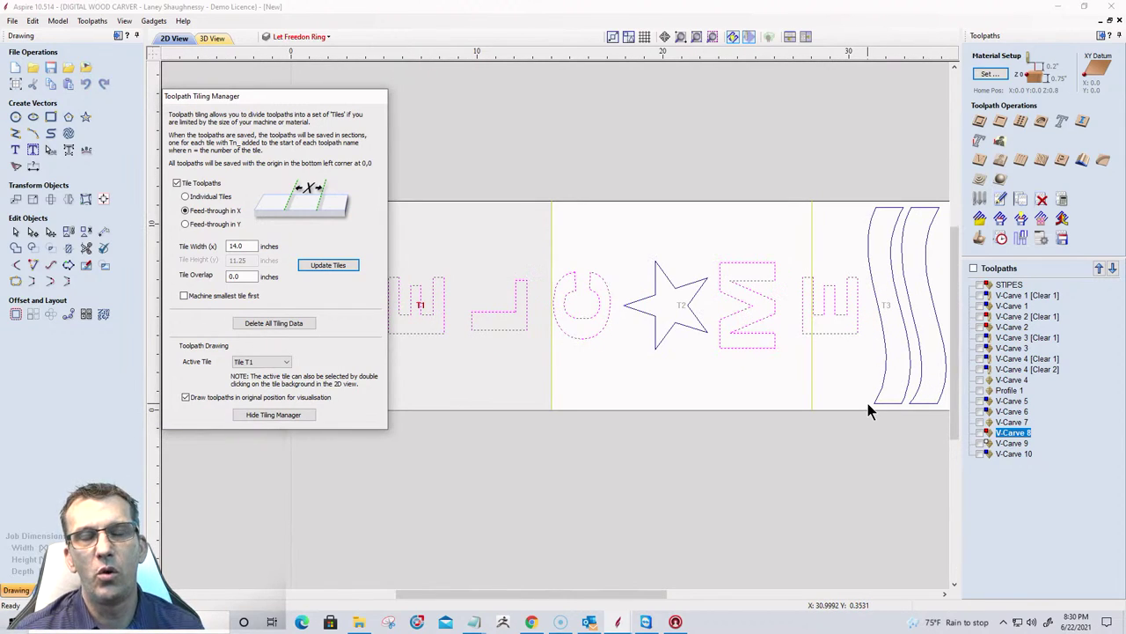
drag(250, 245, 223, 247)
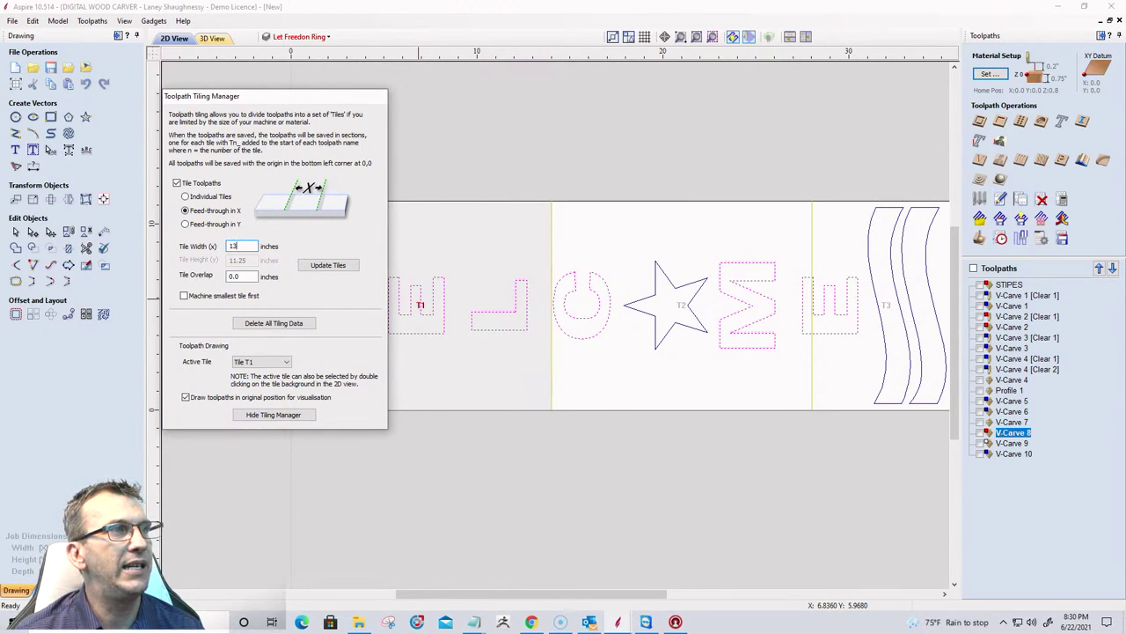
Update the tiles at 13-inch width, then again at 13.5-inch width.
text(13)
click(344, 266)
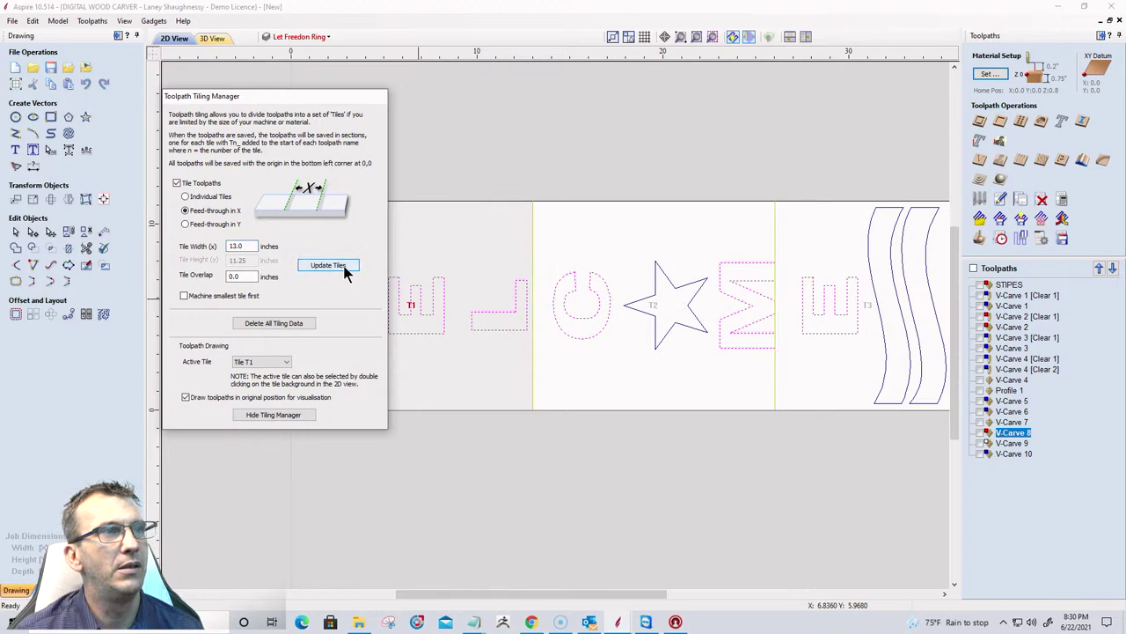
click(240, 245)
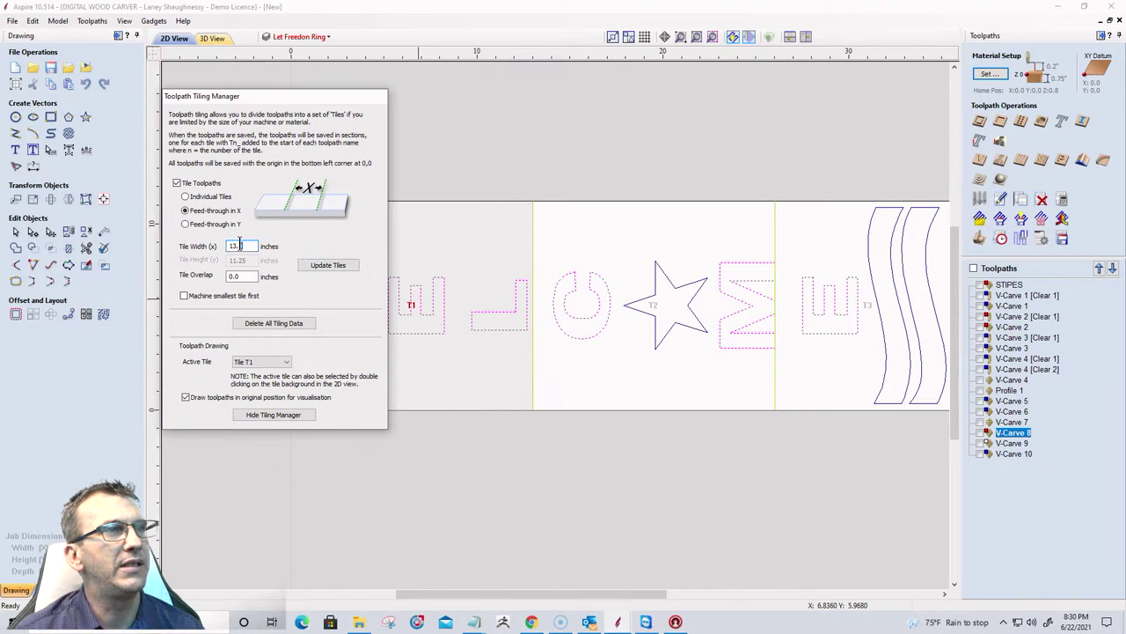
drag(240, 245, 346, 352)
text(5)
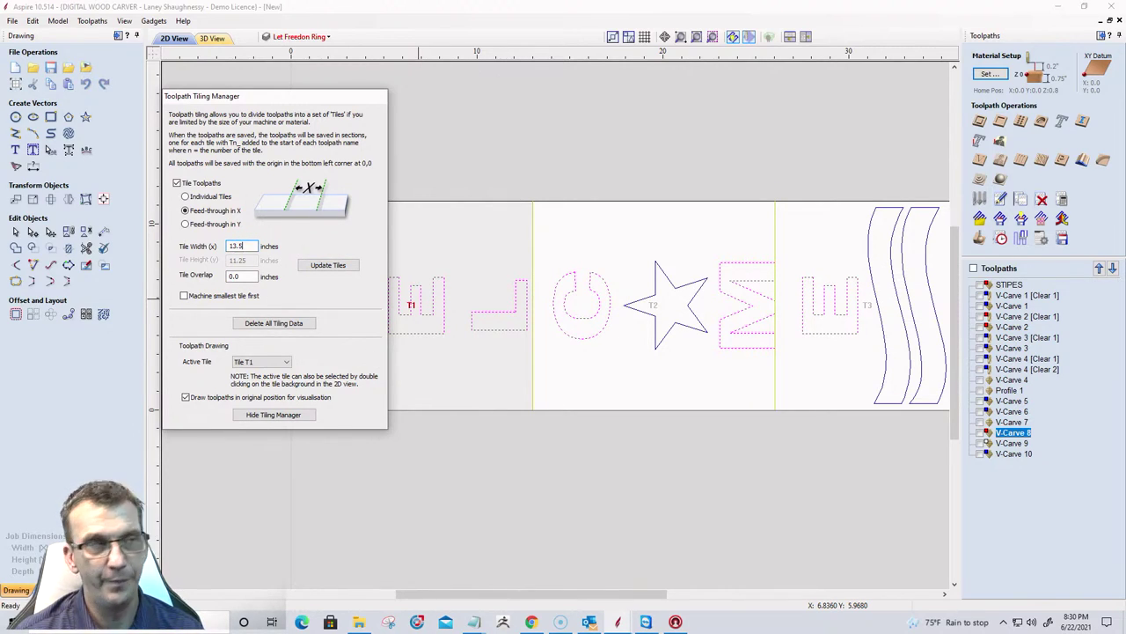
click(323, 266)
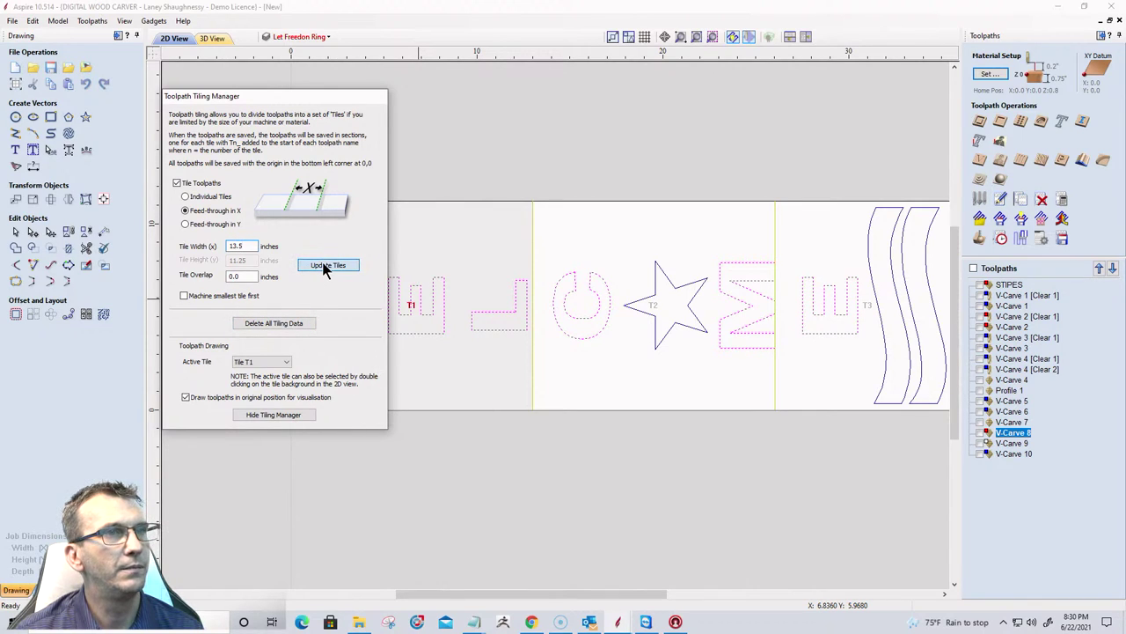
Zoom to inspect the 13.5-inch tile boundaries and update the tiles once more.
scroll(573, 397, down, 2)
scroll(553, 367, up, 5)
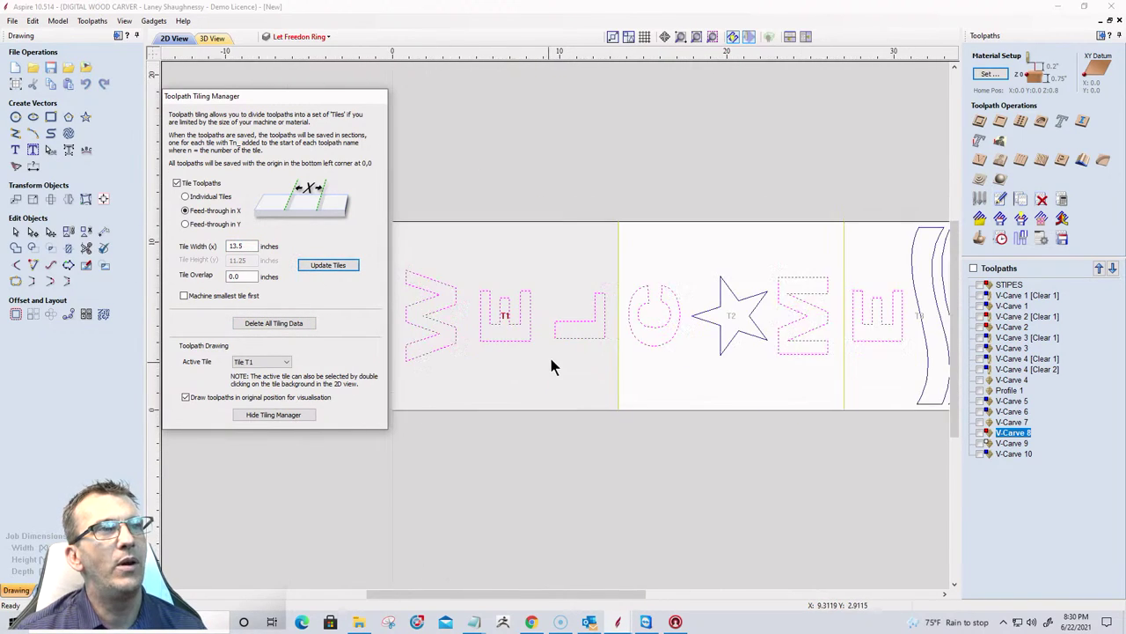
scroll(670, 330, down, 4)
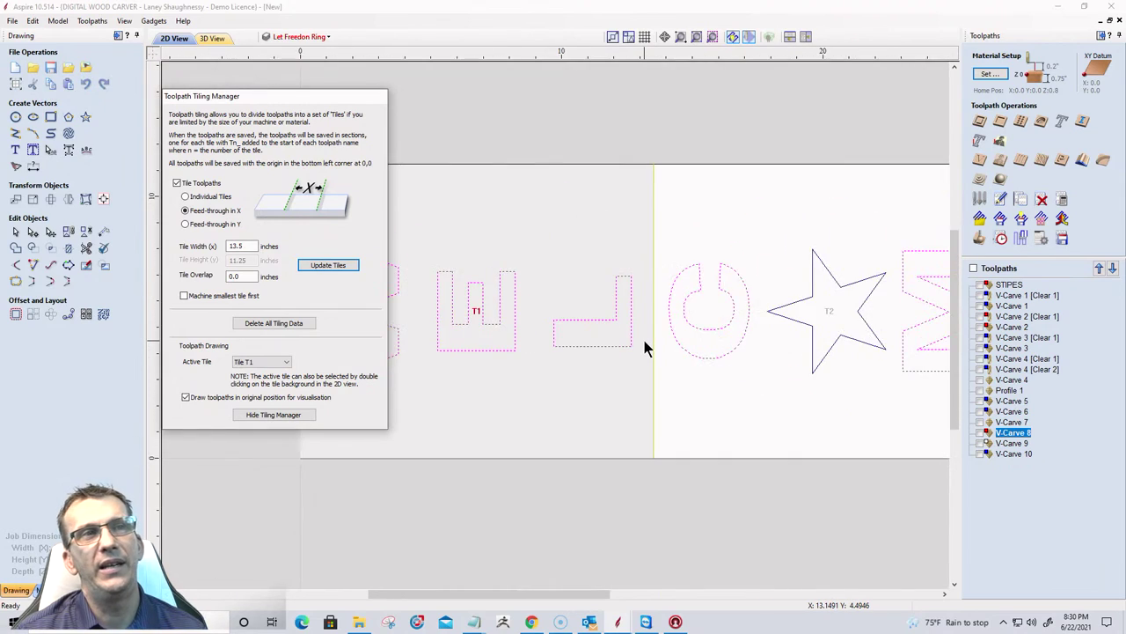
scroll(794, 337, up, 4)
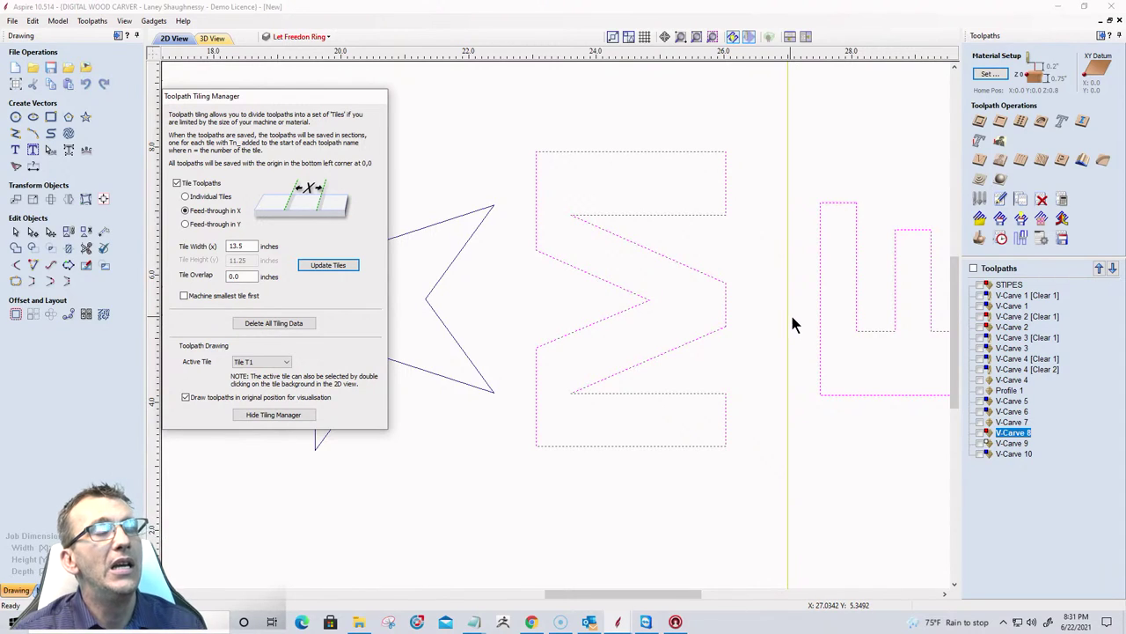
scroll(790, 322, down, 5)
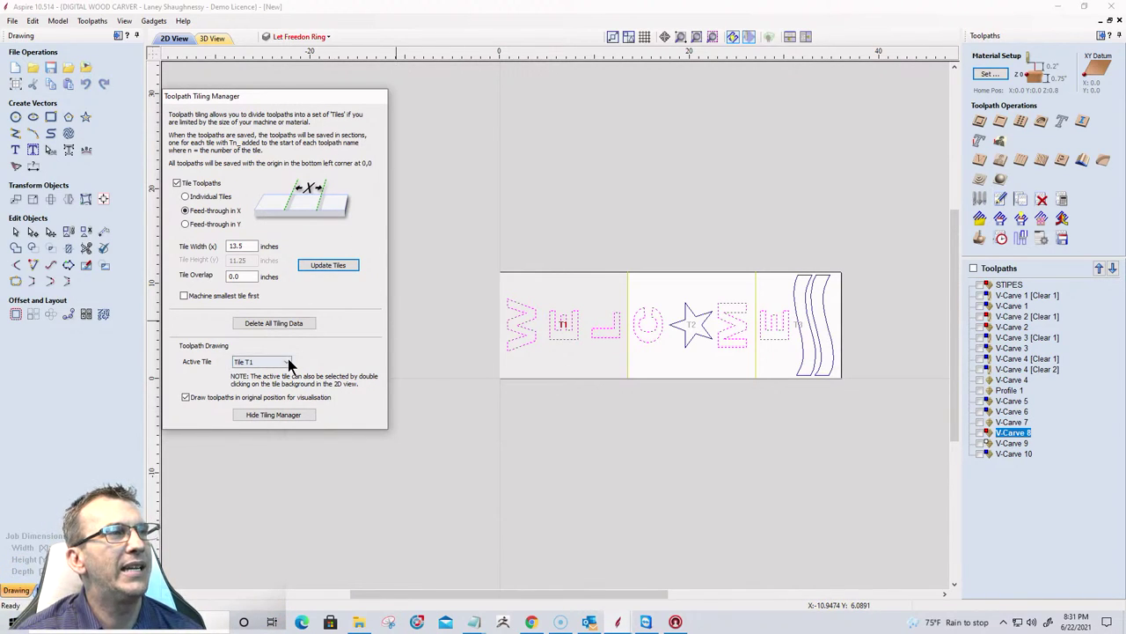
click(332, 266)
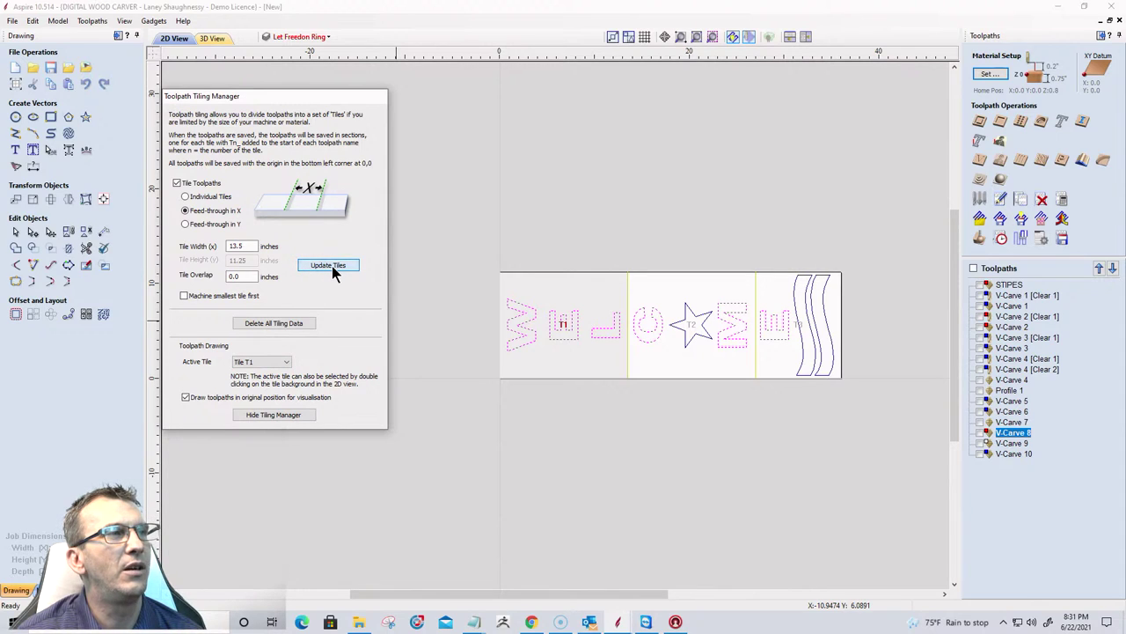
Open Save Toolpaths, make V-Carve 8, 9 and 10 visible, and start saving them to file.
click(1060, 241)
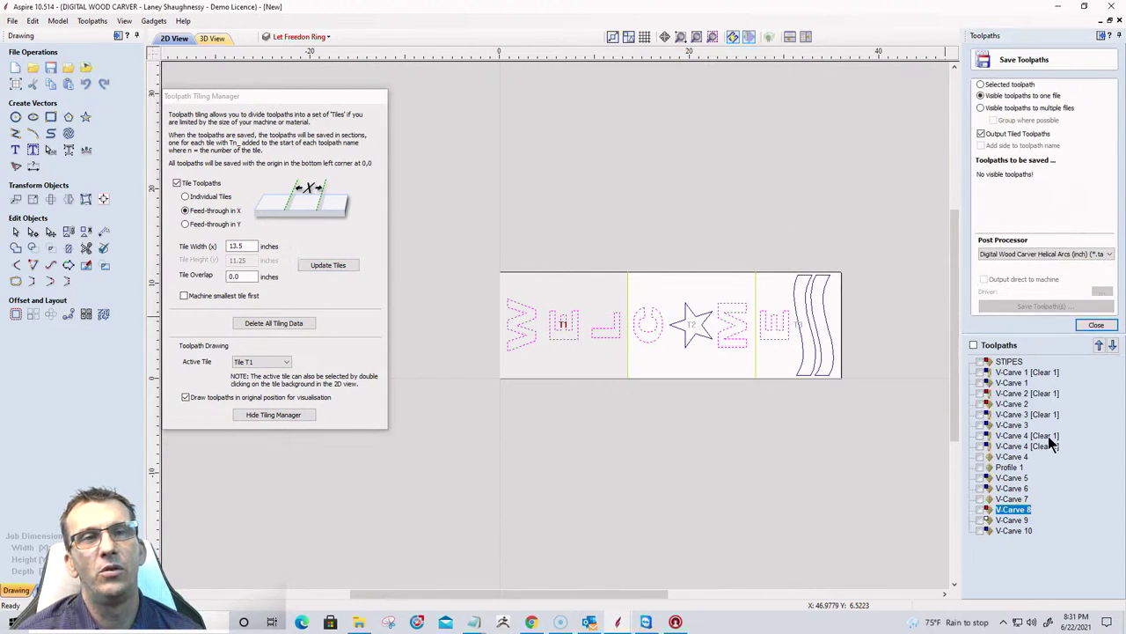
click(979, 530)
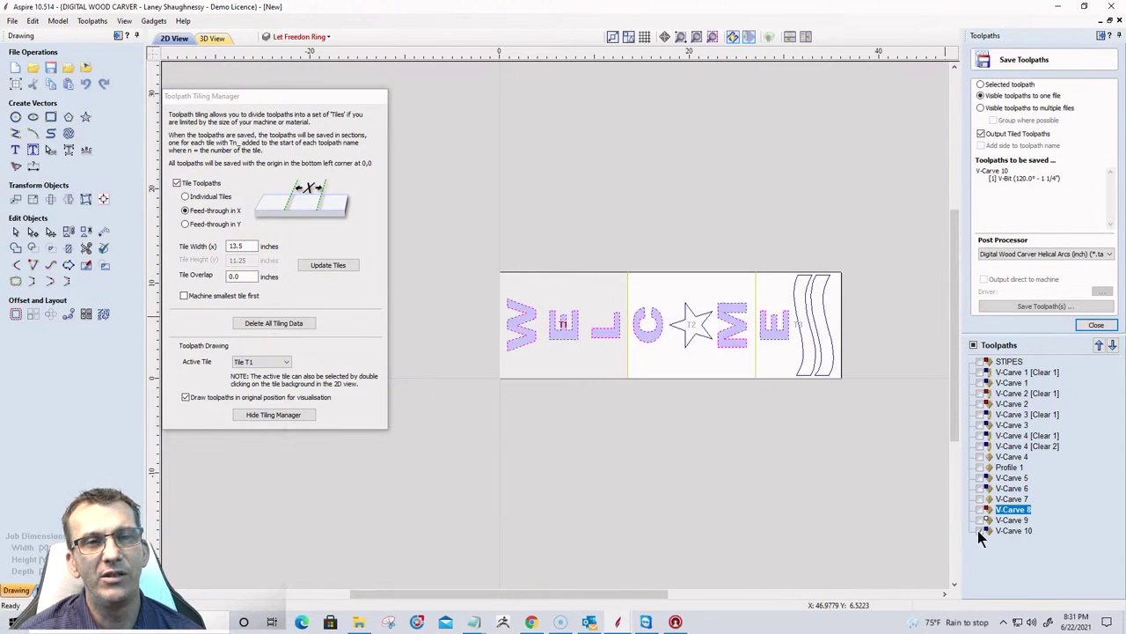
click(979, 510)
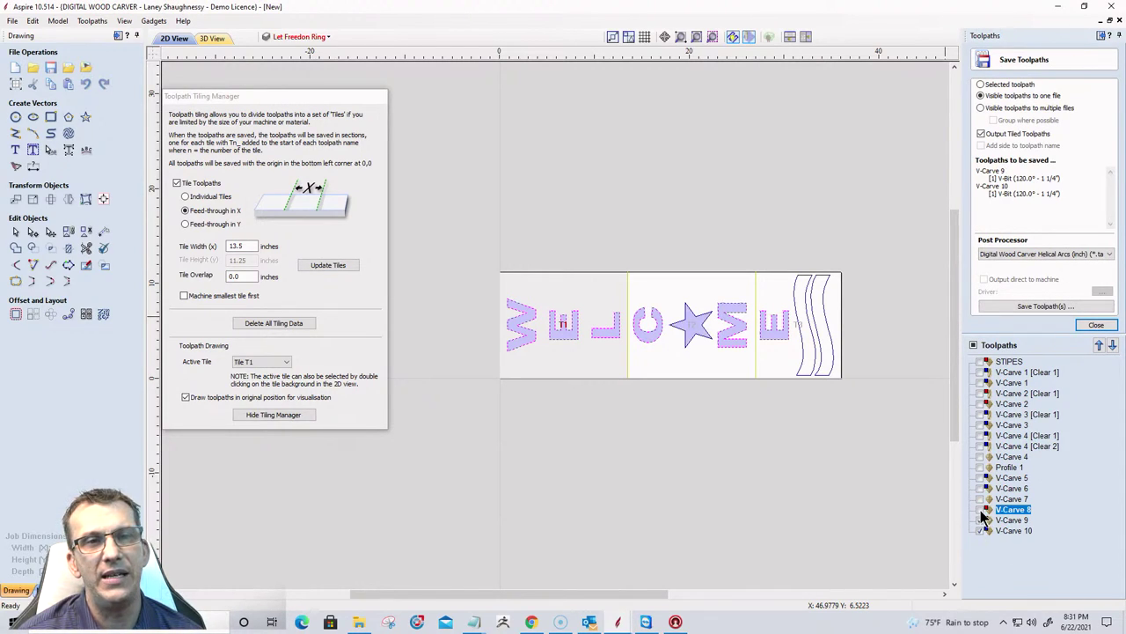
click(979, 520)
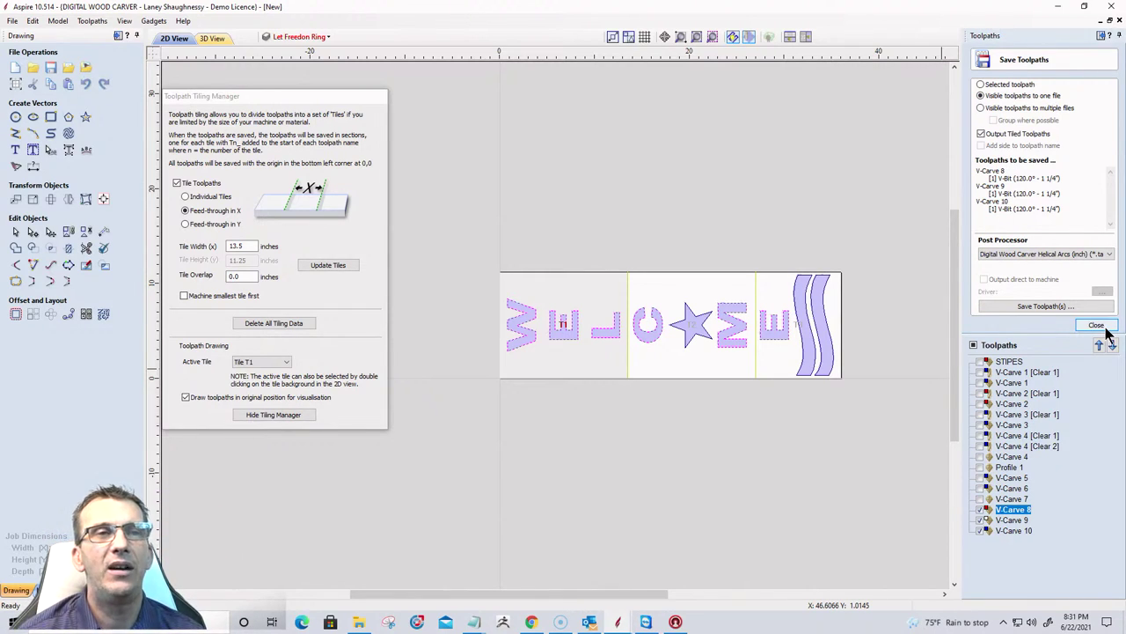
click(1070, 308)
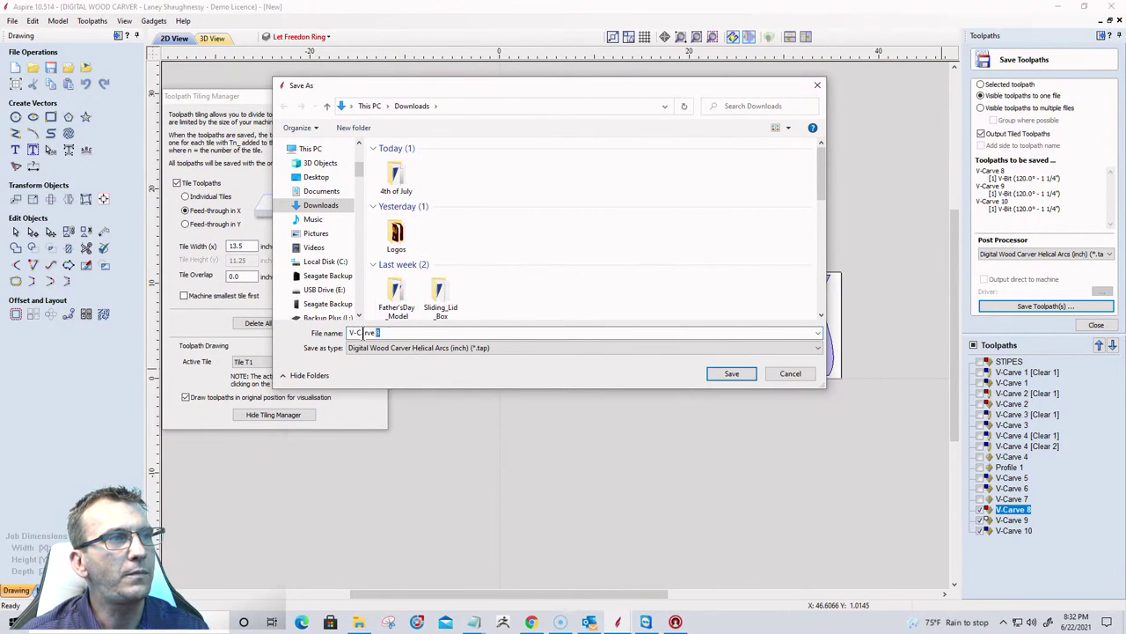
Name the file Welcome_Sign_120DegVBit and save the tiled toolpath files.
text(We)
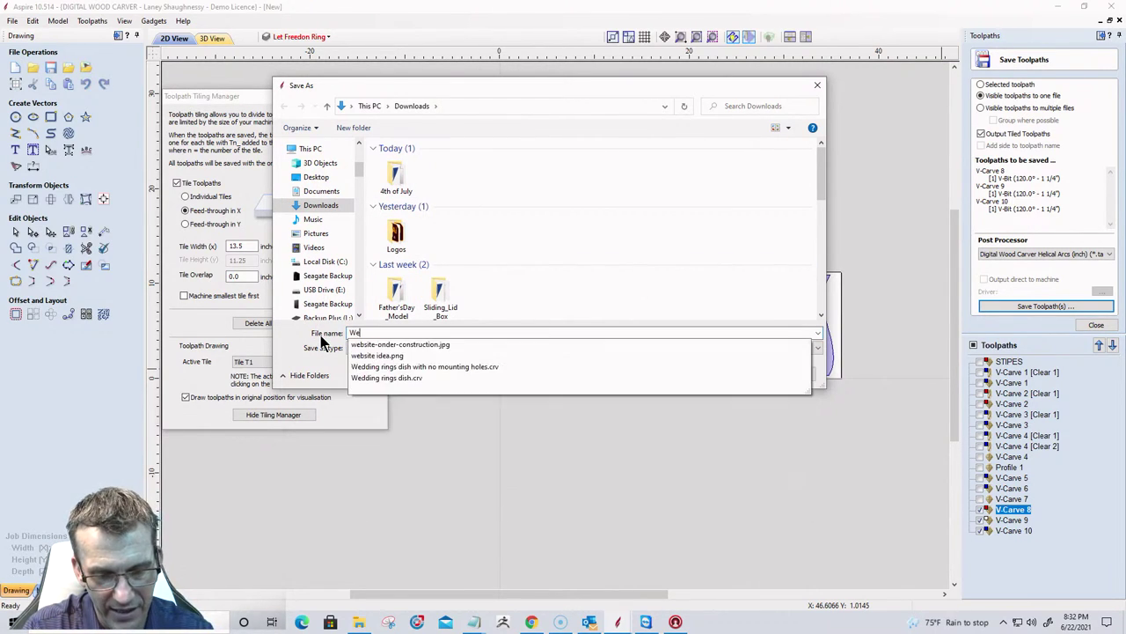
text(lcome Sign)
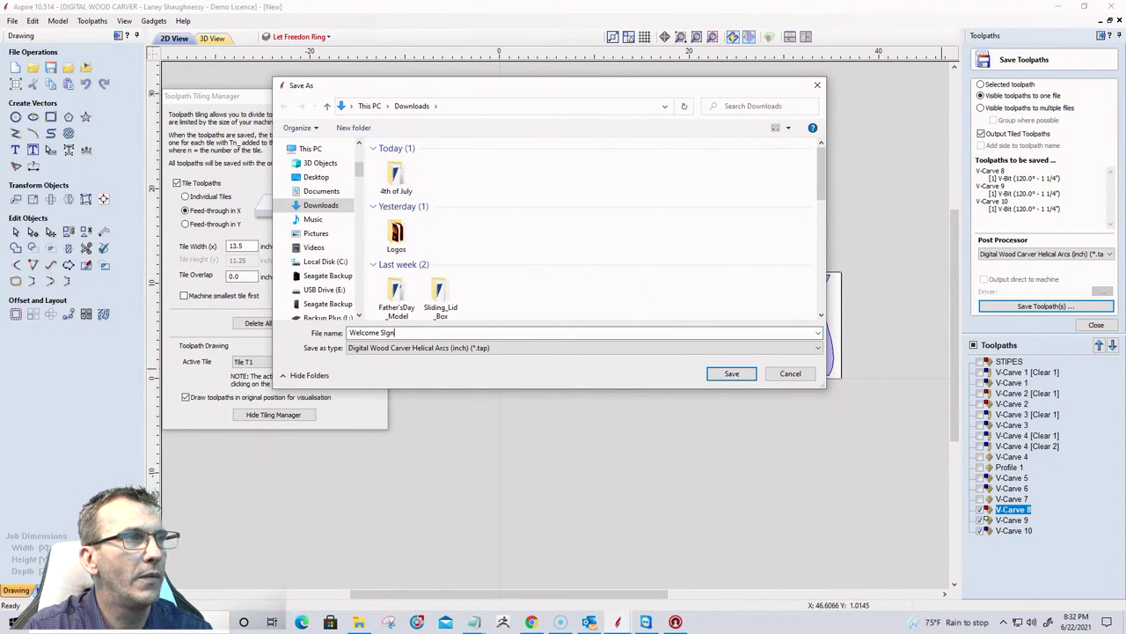
key(BackSpace)
key(BackSpace)
key(BackSpace)
key(BackSpace)
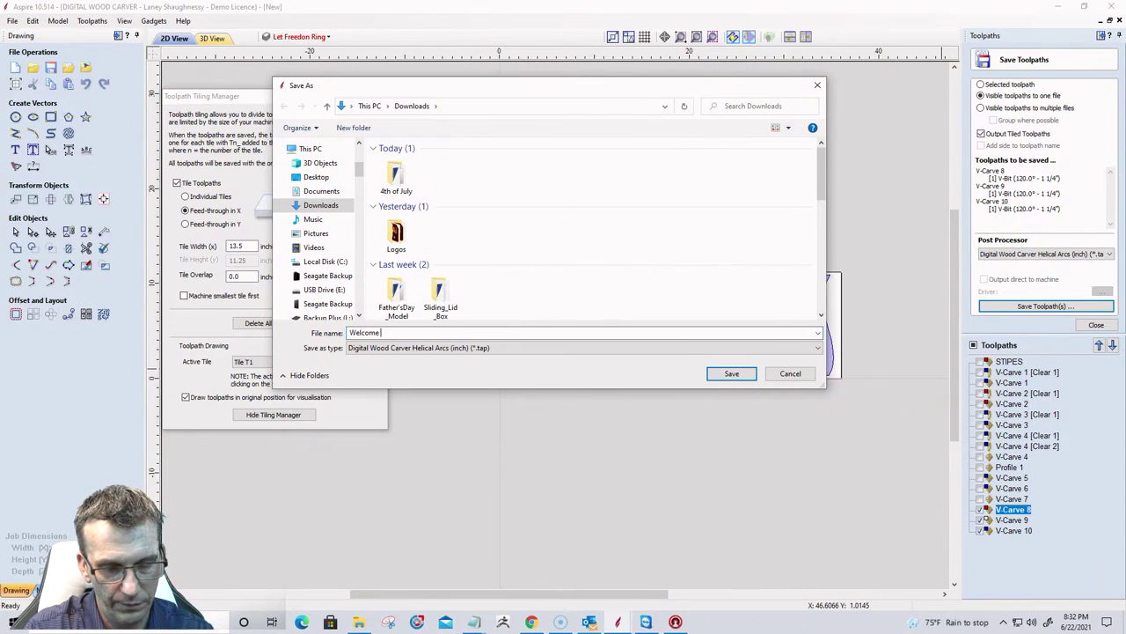
text(Tig)
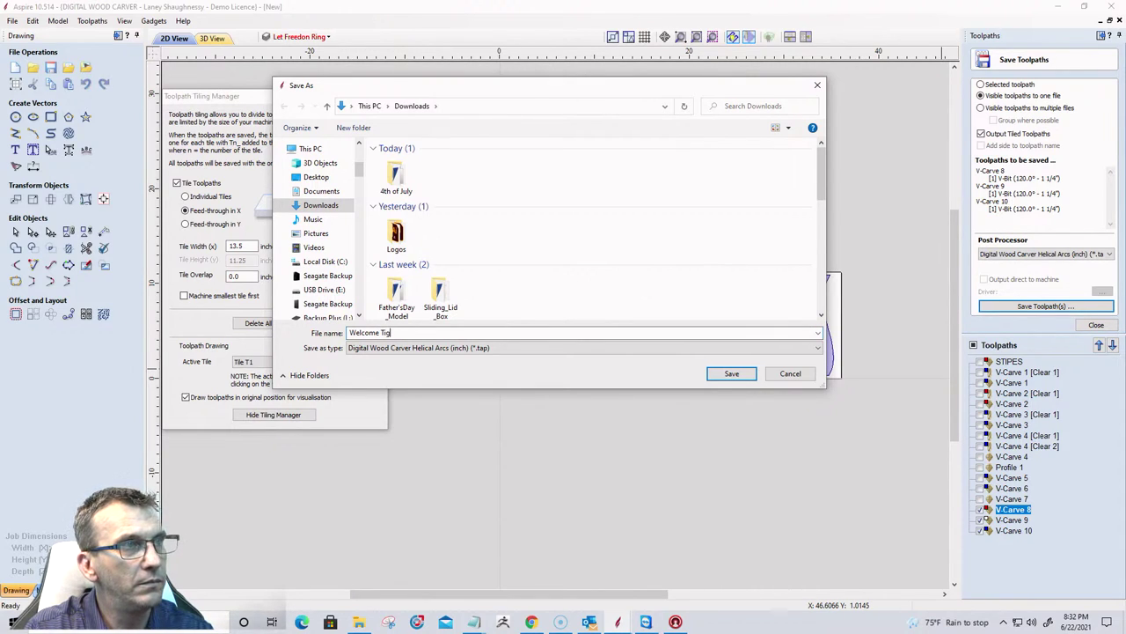
key(BackSpace)
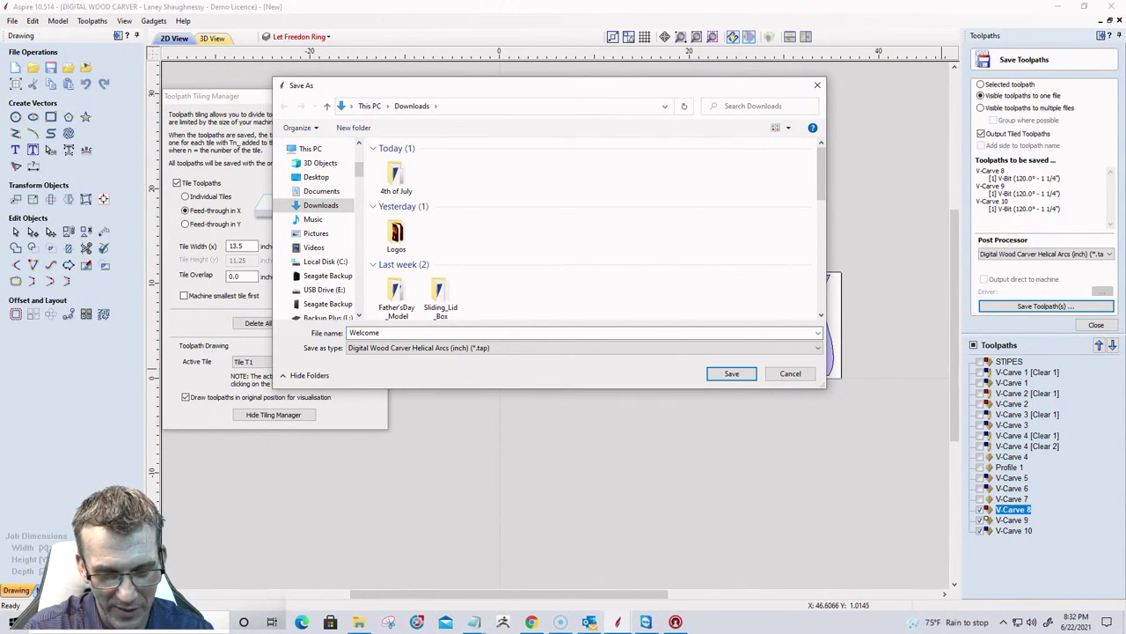
text(Sign)
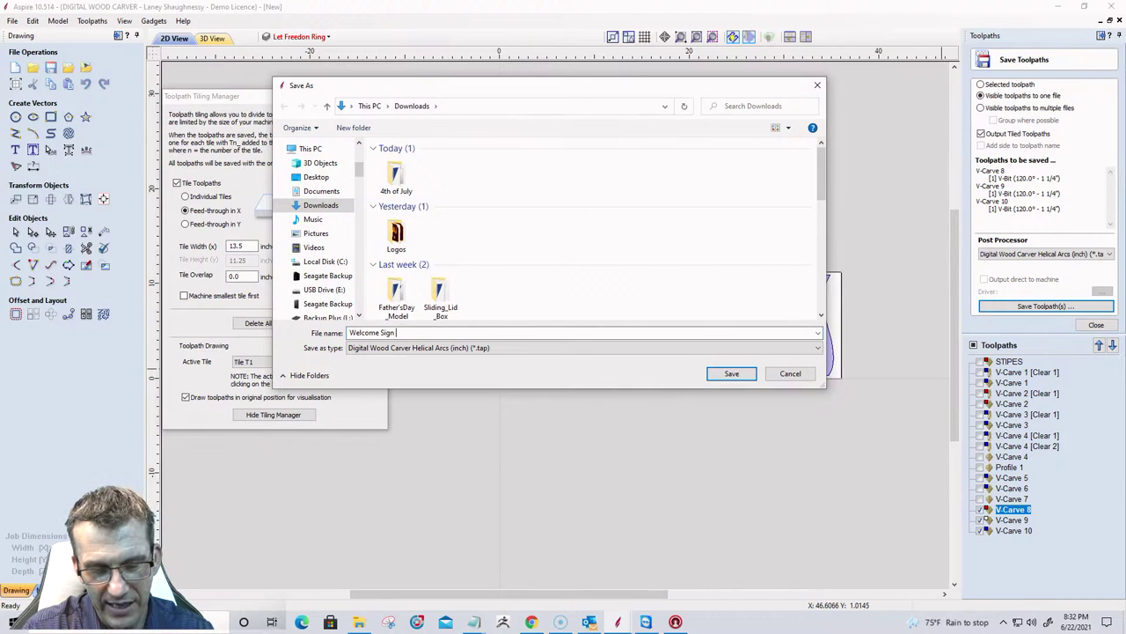
text( 120)
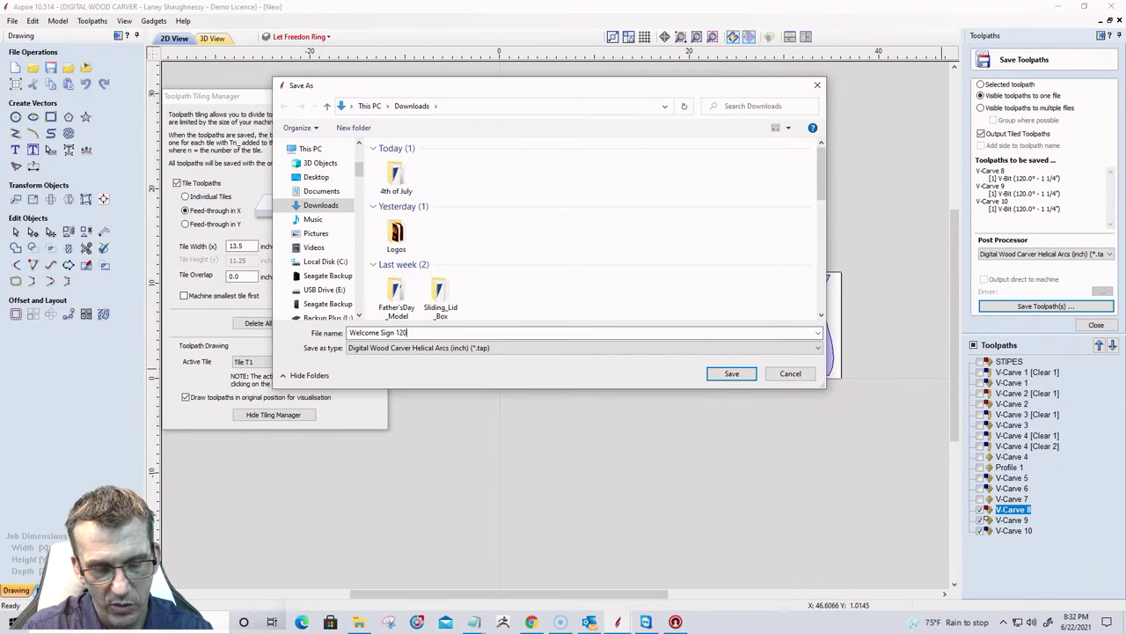
text(DegVBit)
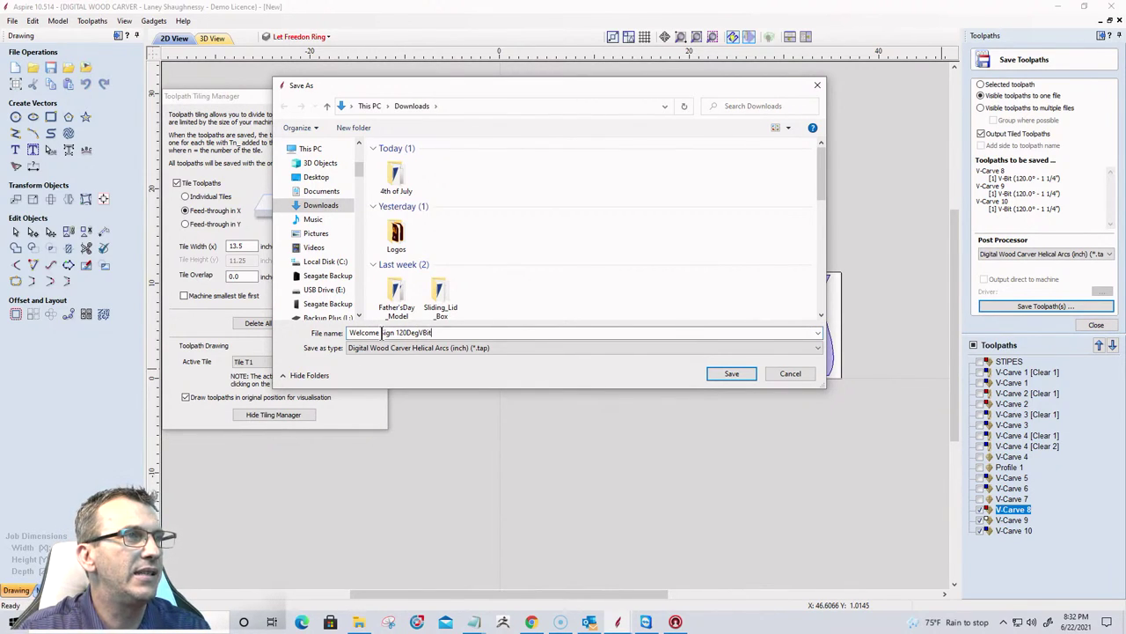
click(379, 332)
text(_)
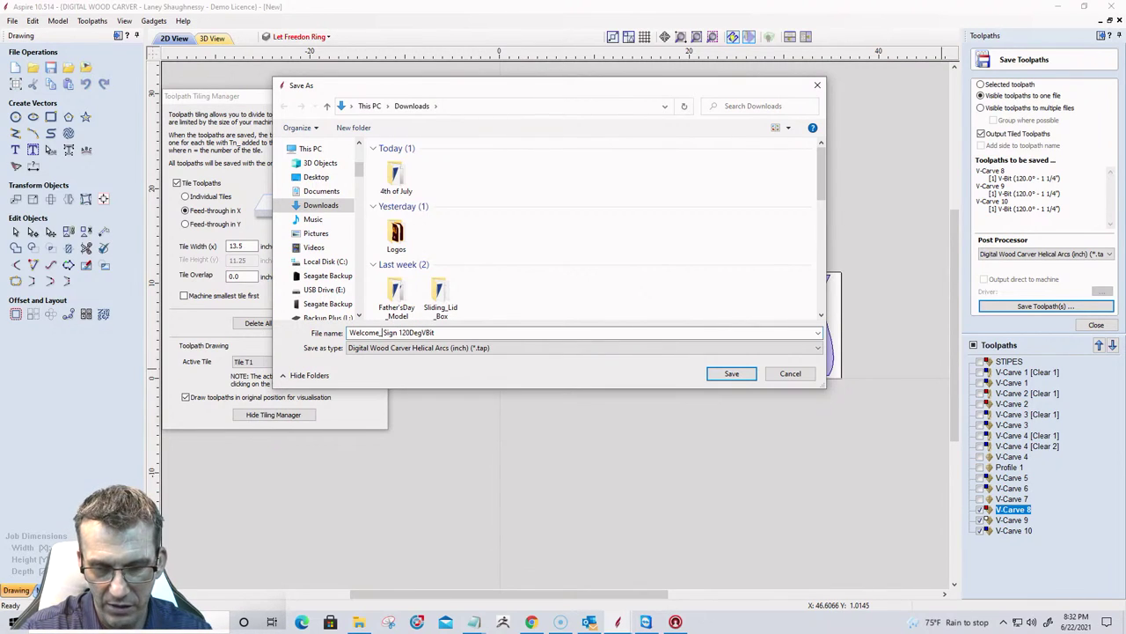
key(Delete)
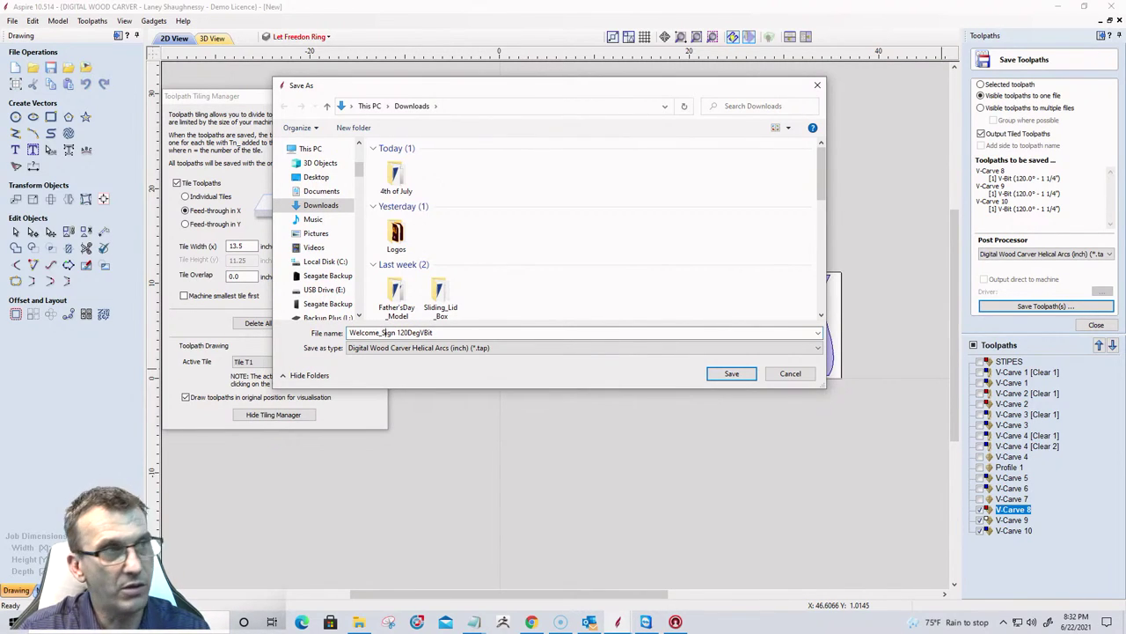
text(_)
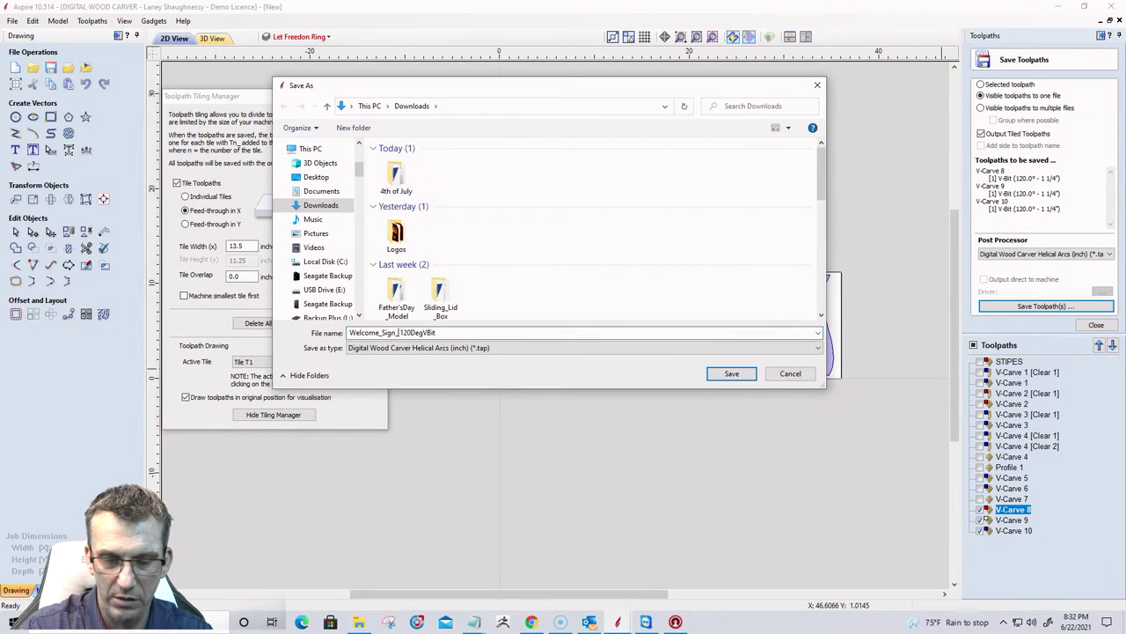
key(Delete)
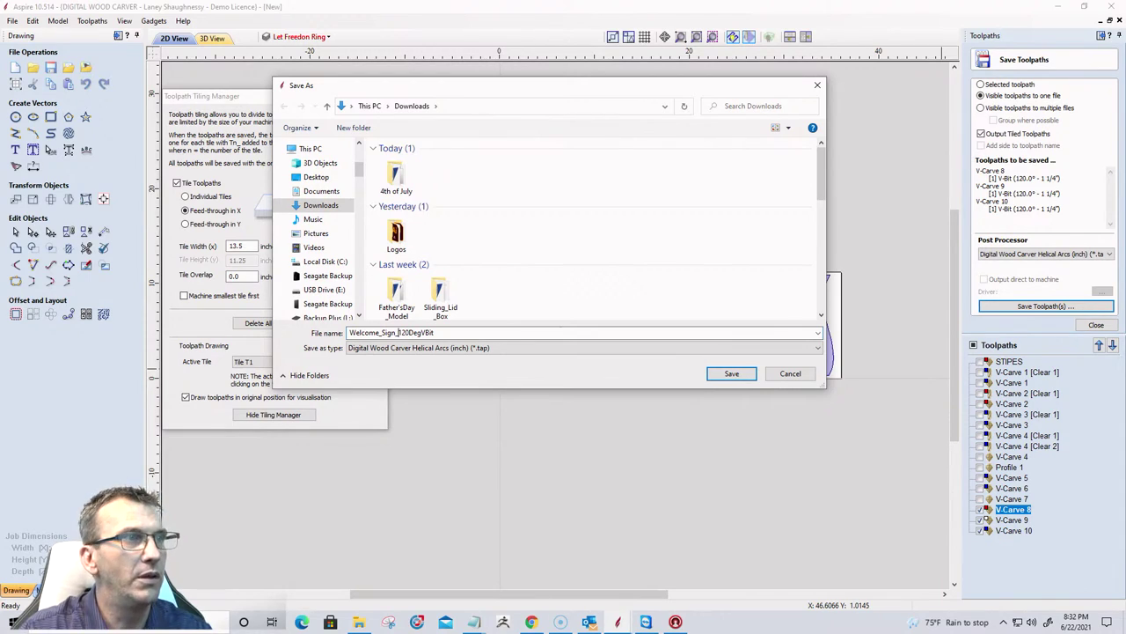
click(721, 375)
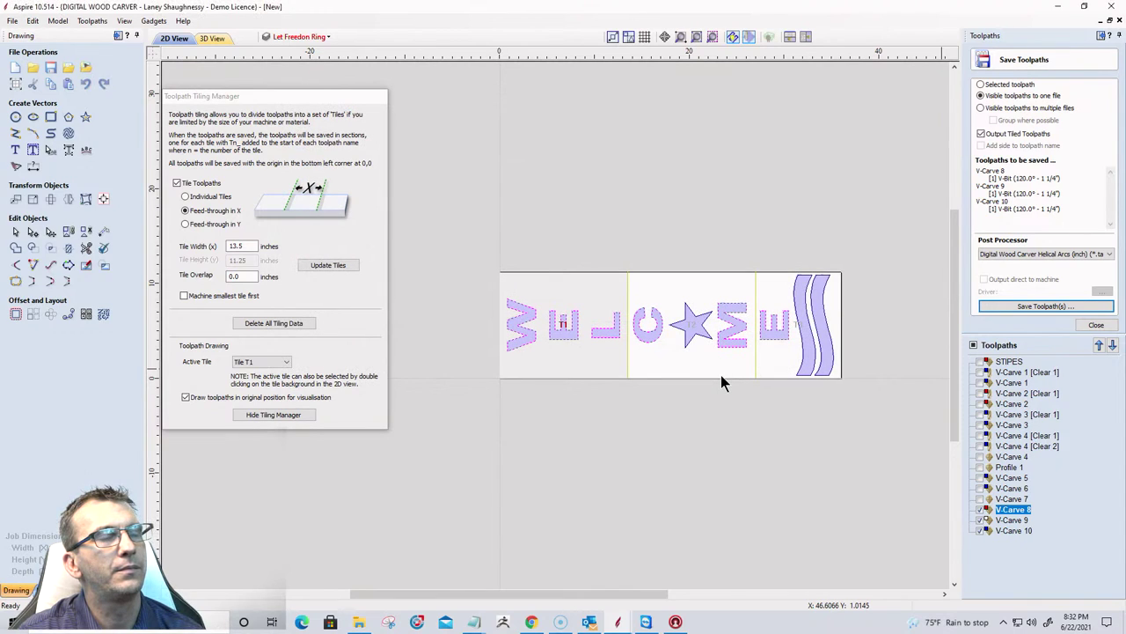
Reopen Save Toolpaths to check the T1–T3 files, cancel, and hide the Tiling Manager.
click(1047, 306)
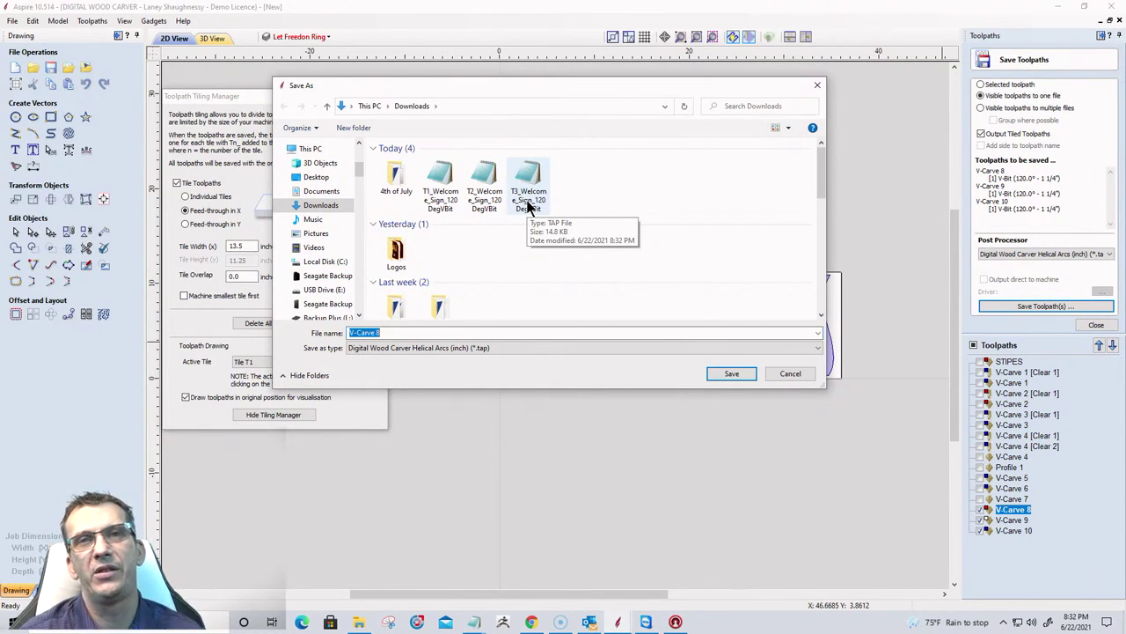
click(792, 374)
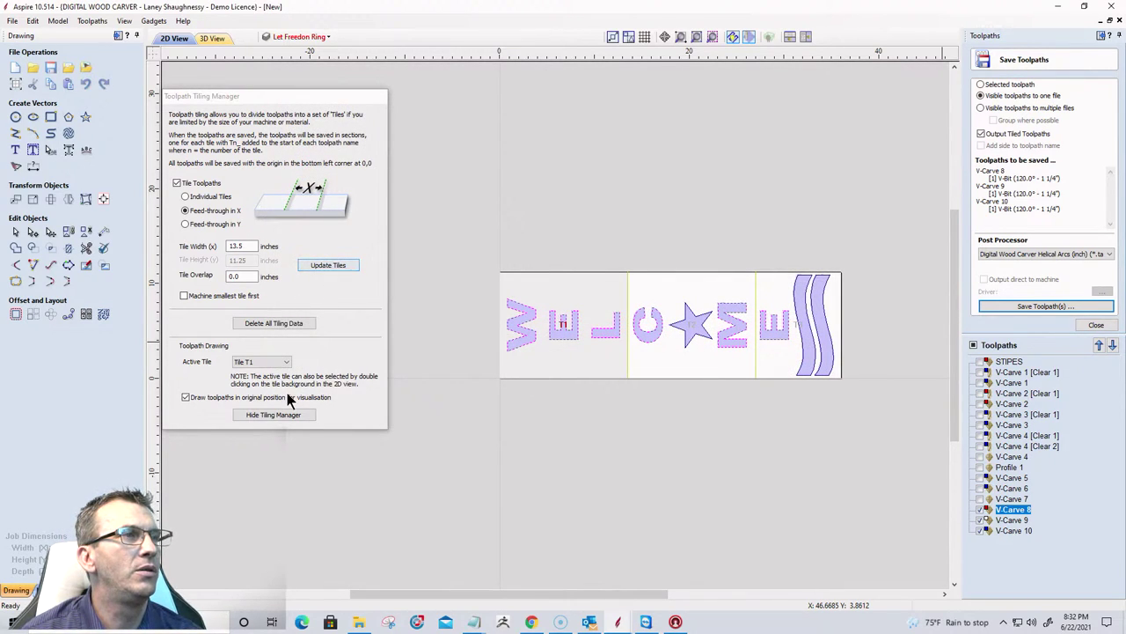
click(279, 413)
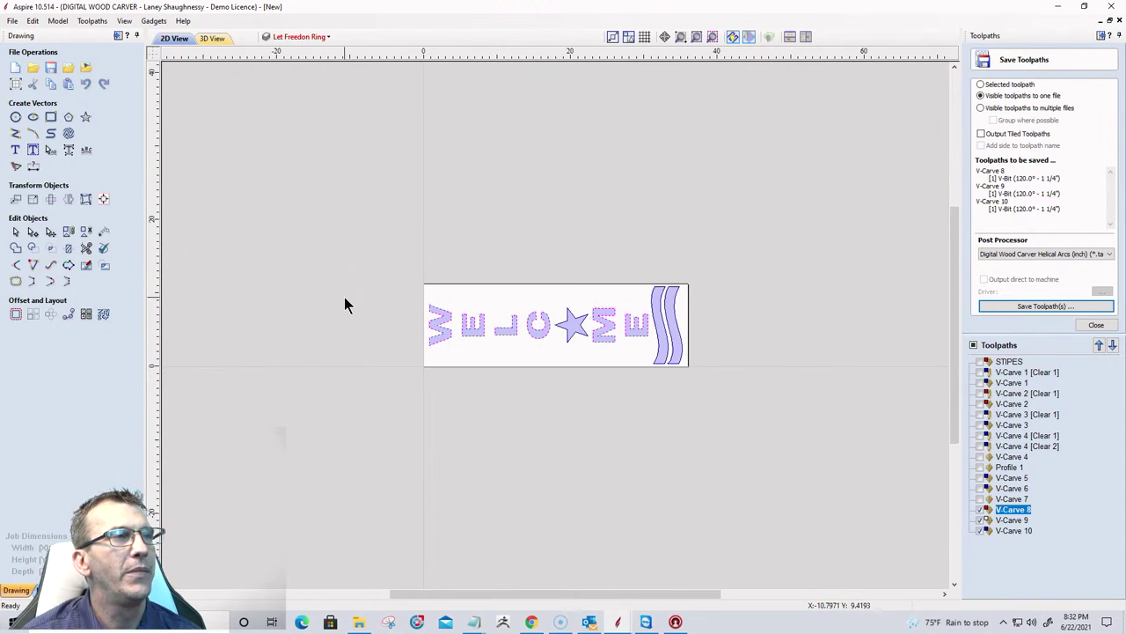
Draw a 48 × 30 inch rectangle and a 40 × 24 inch rectangle.
click(50, 116)
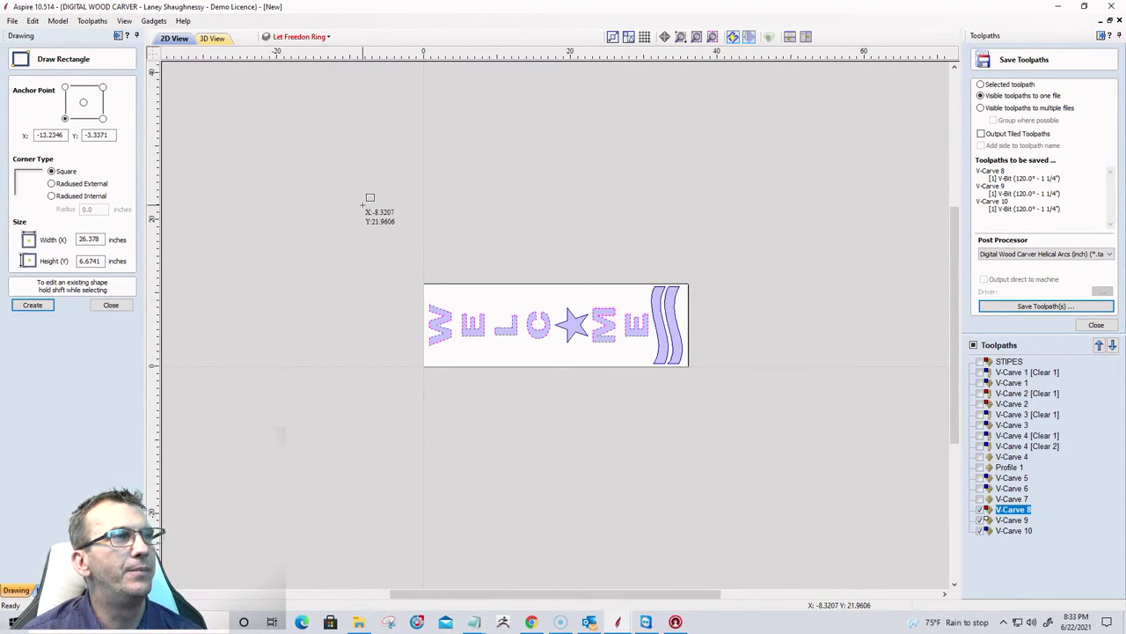
double_click(89, 239)
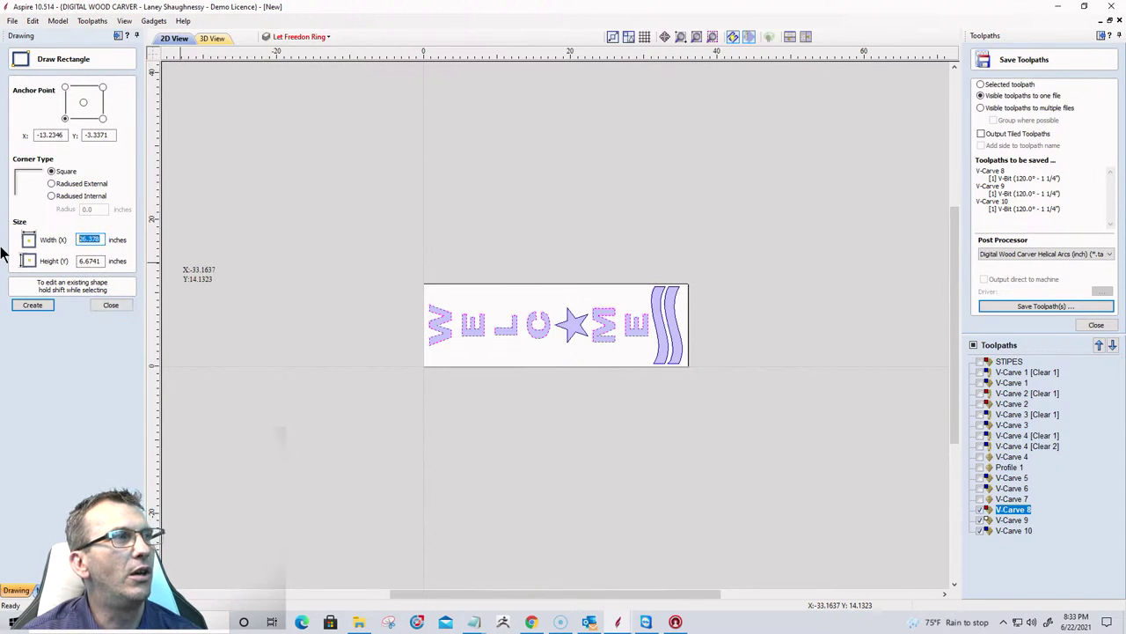
text(48)
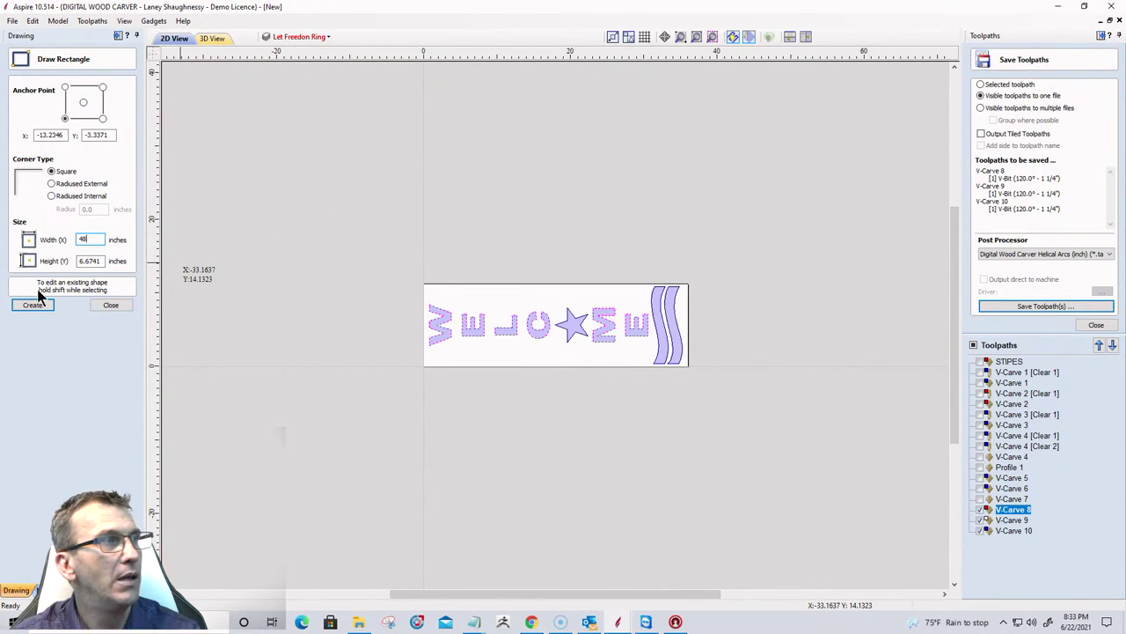
key(Tab)
text(30)
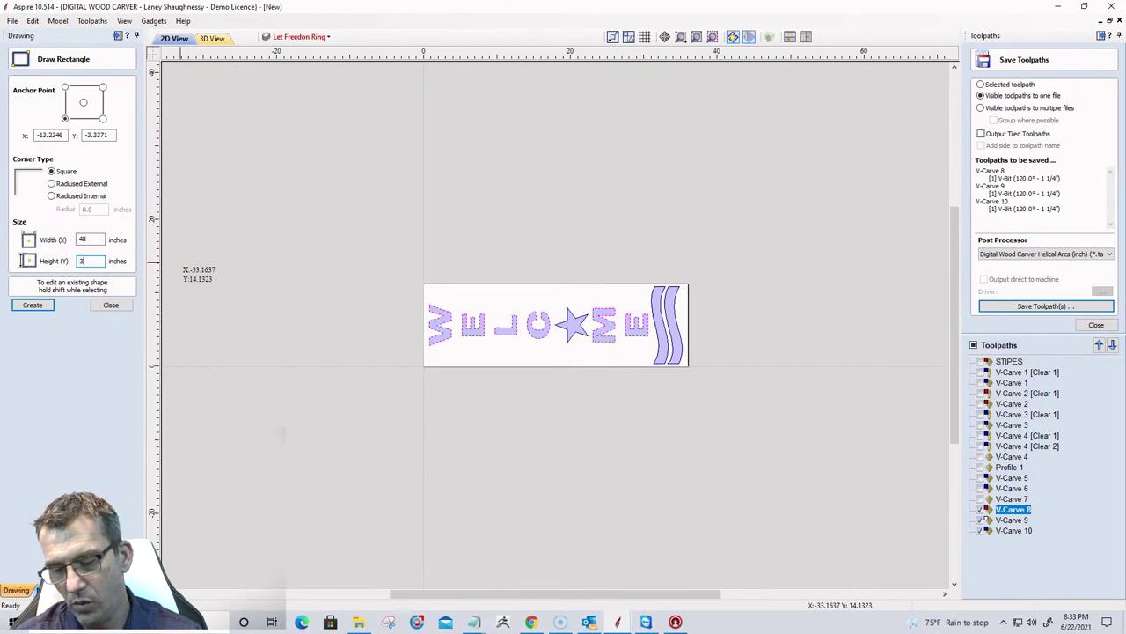
click(43, 301)
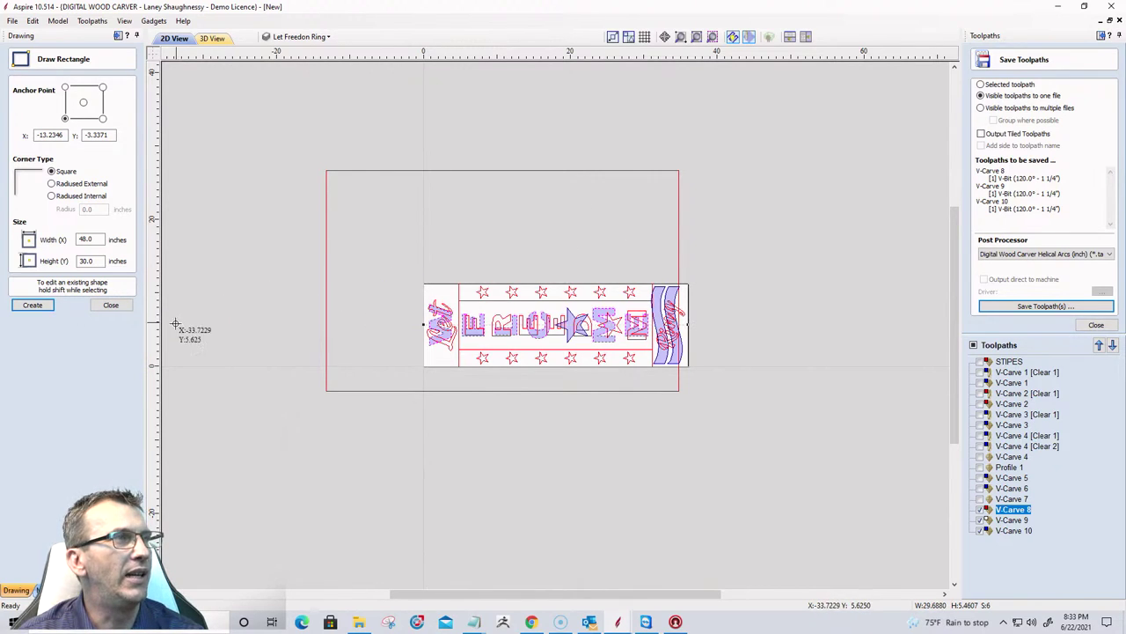
double_click(85, 239)
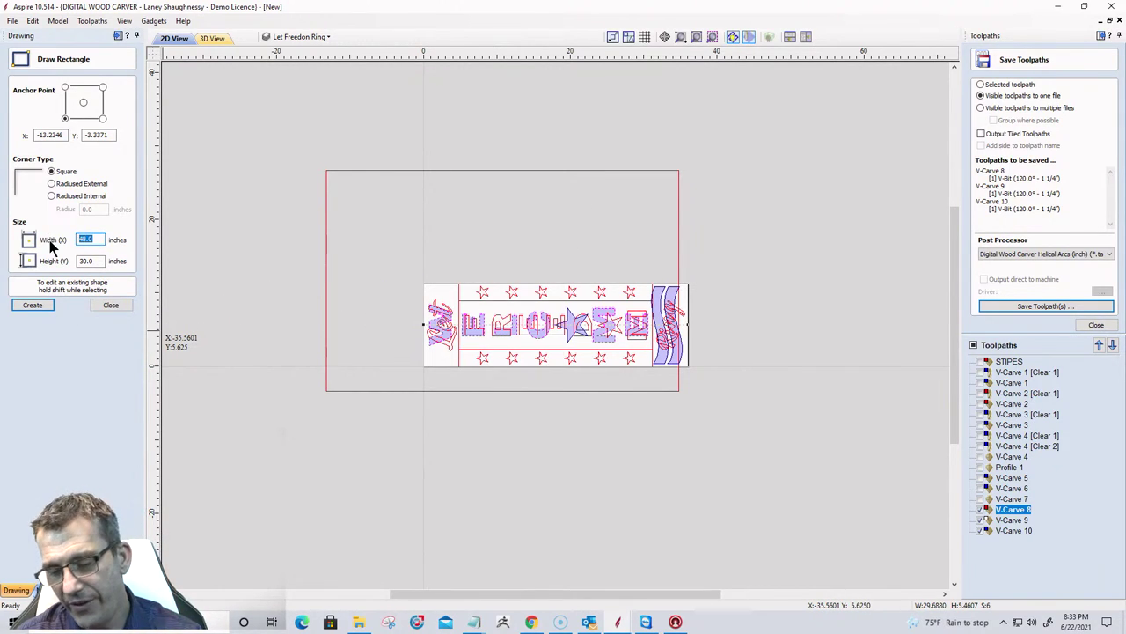
text(40)
key(Tab)
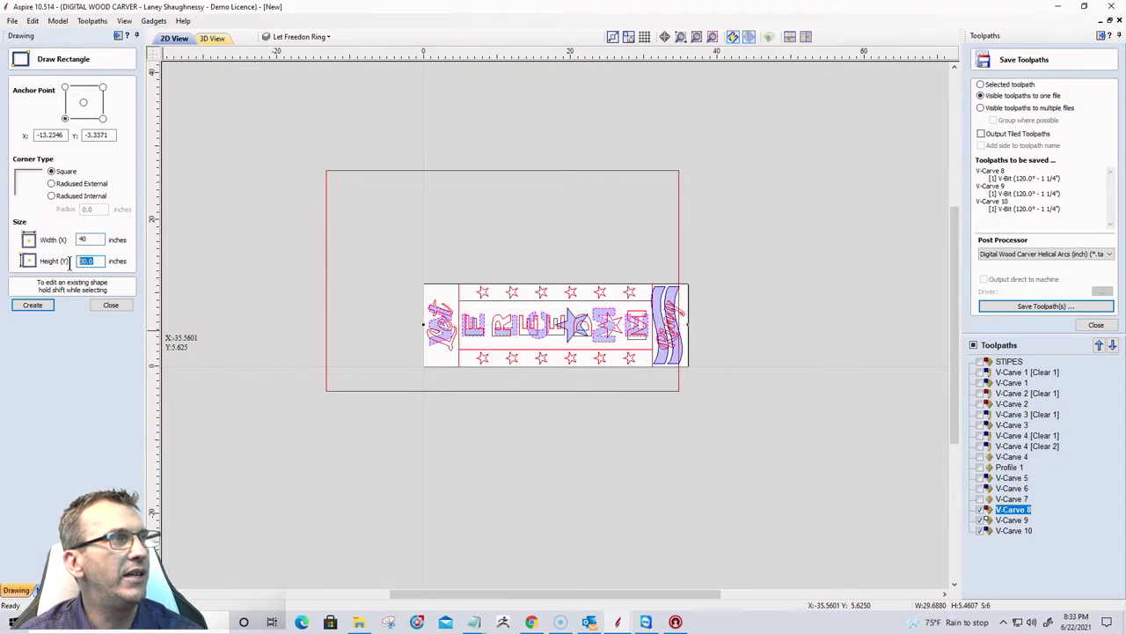
text(24)
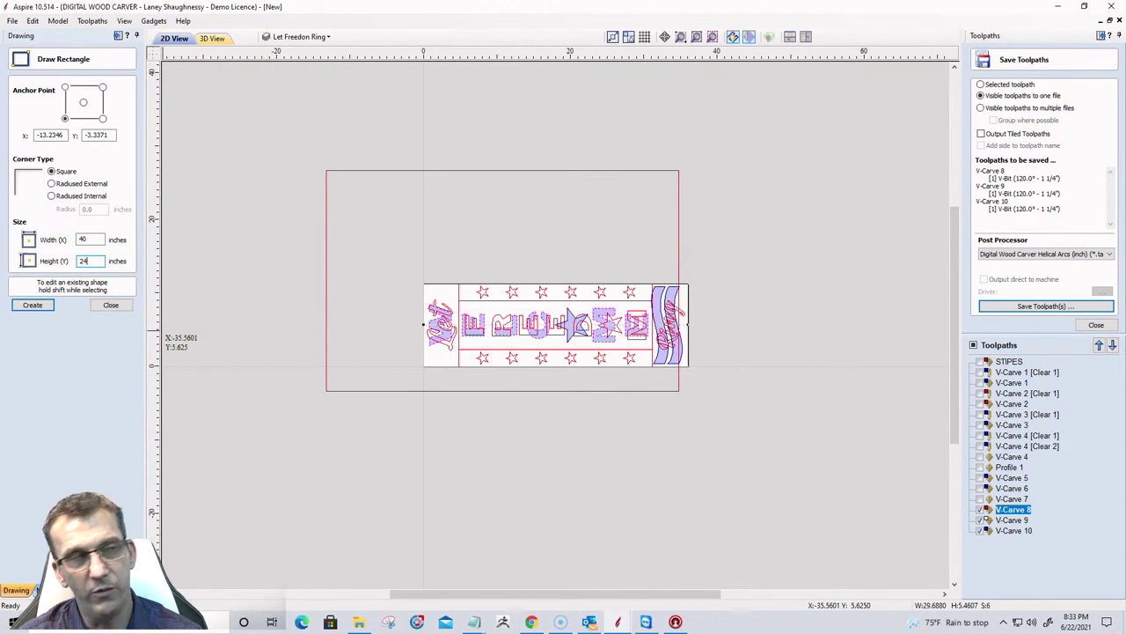
click(32, 305)
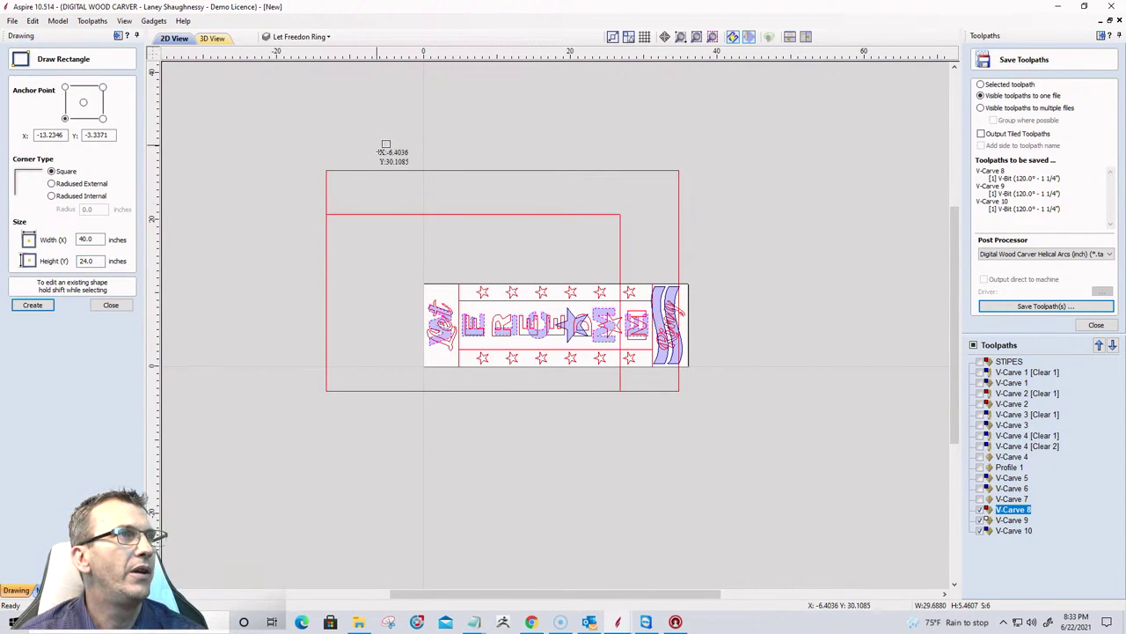
Drag a tall 2.5-inch-wide strip and a roughly 4.7-inch circle left of the sign.
drag(377, 145, 396, 409)
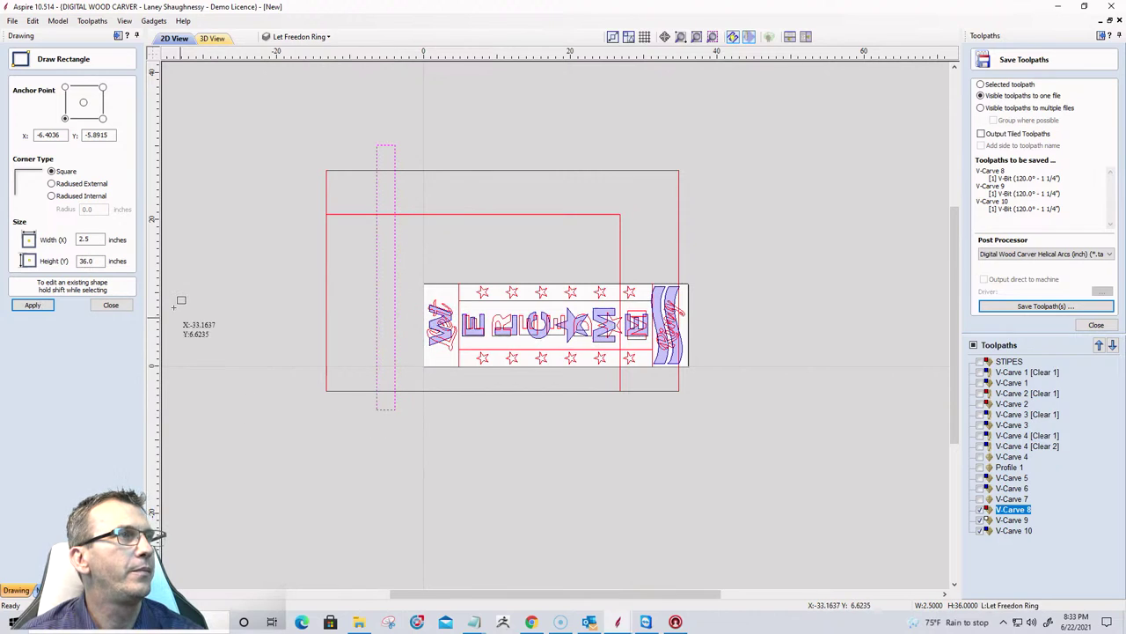
click(116, 307)
click(15, 117)
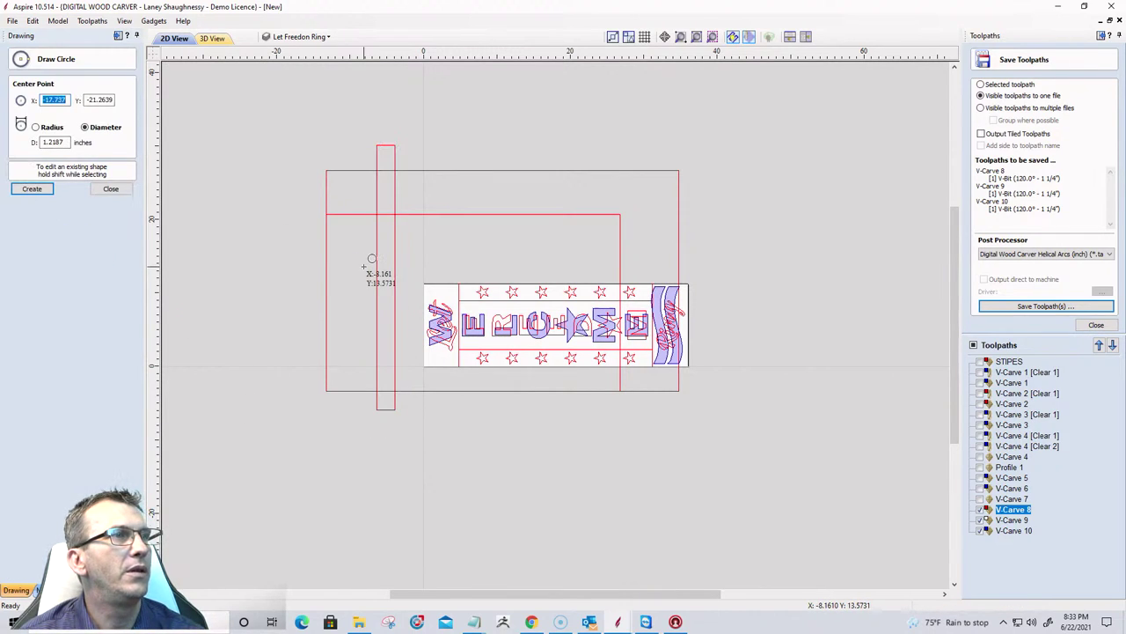
drag(378, 265, 373, 272)
Align the 40 × 24 rectangle to the left edge inside the 48 × 30 rectangle.
click(107, 188)
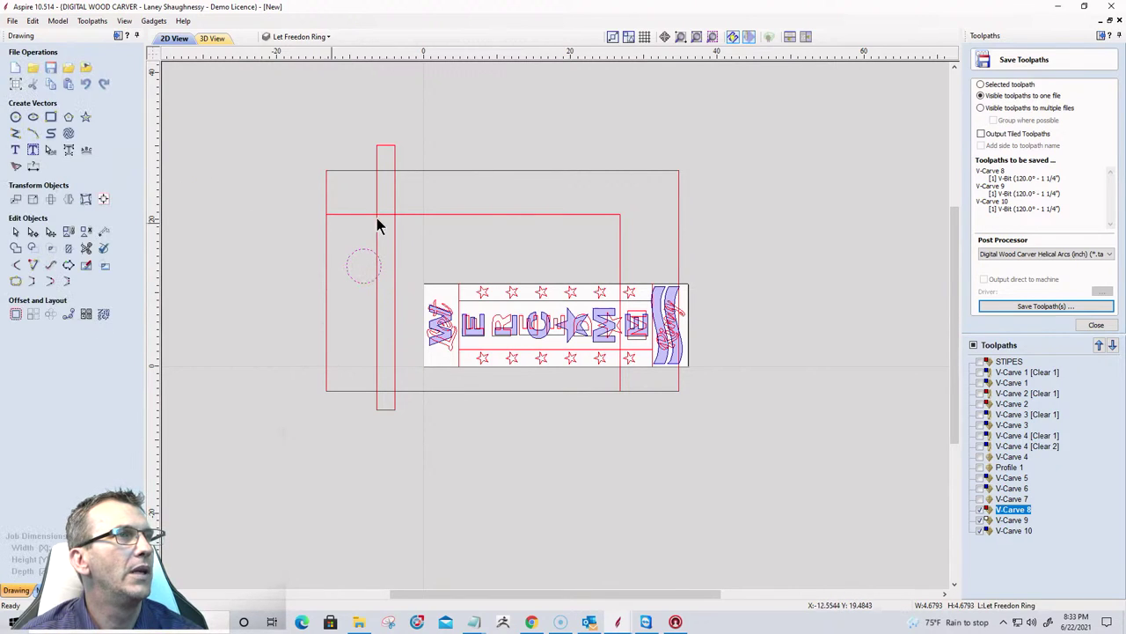
click(407, 214)
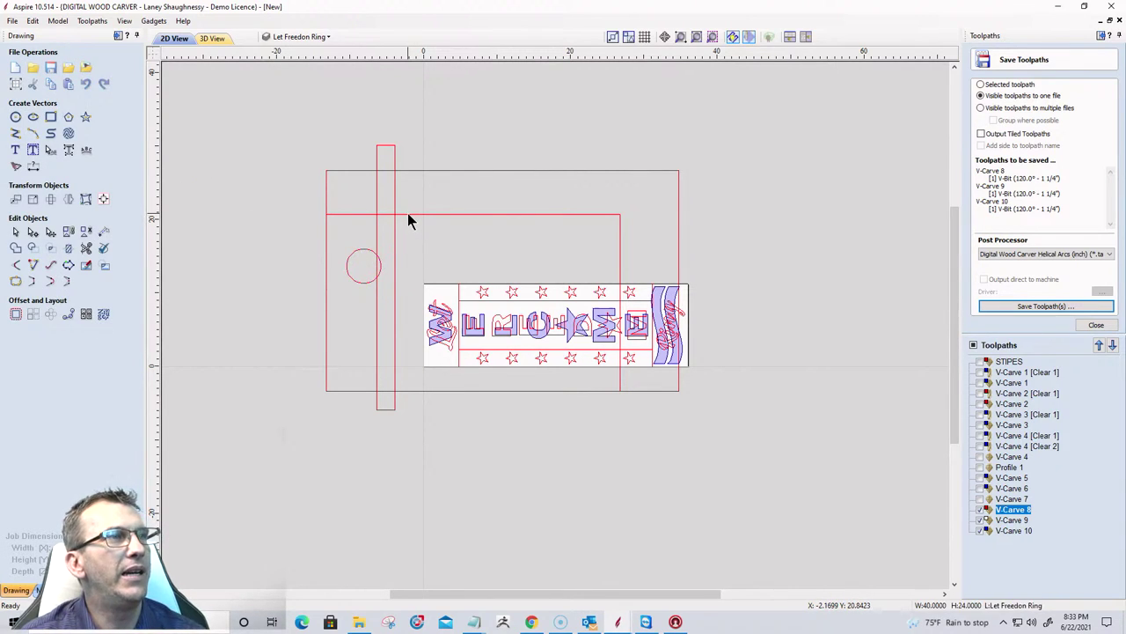
shift+click(401, 172)
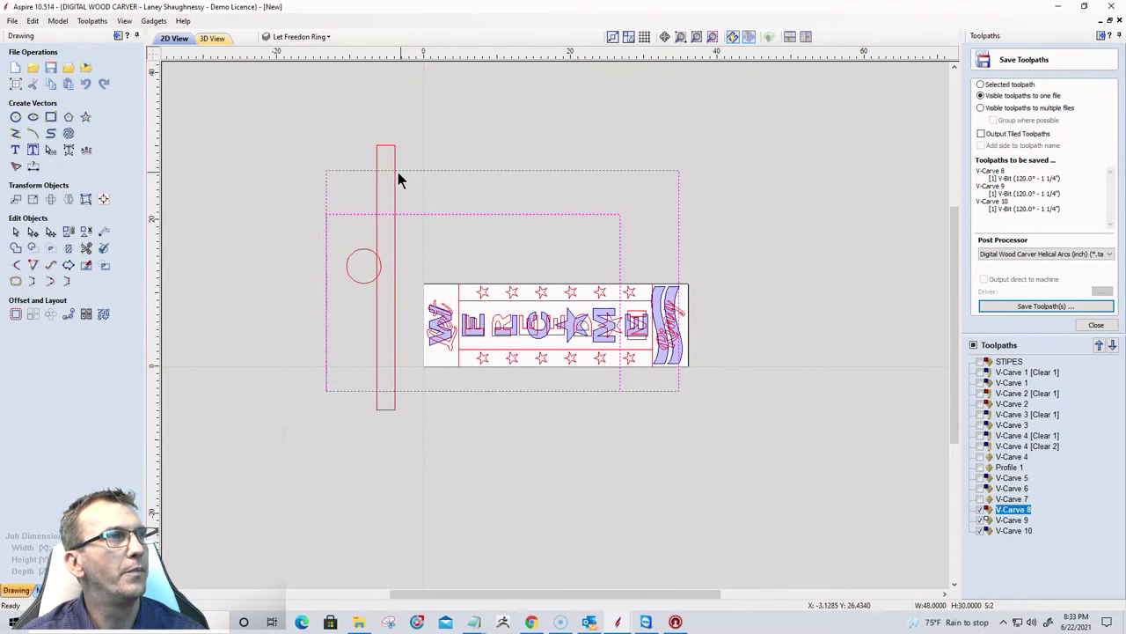
click(103, 200)
click(85, 159)
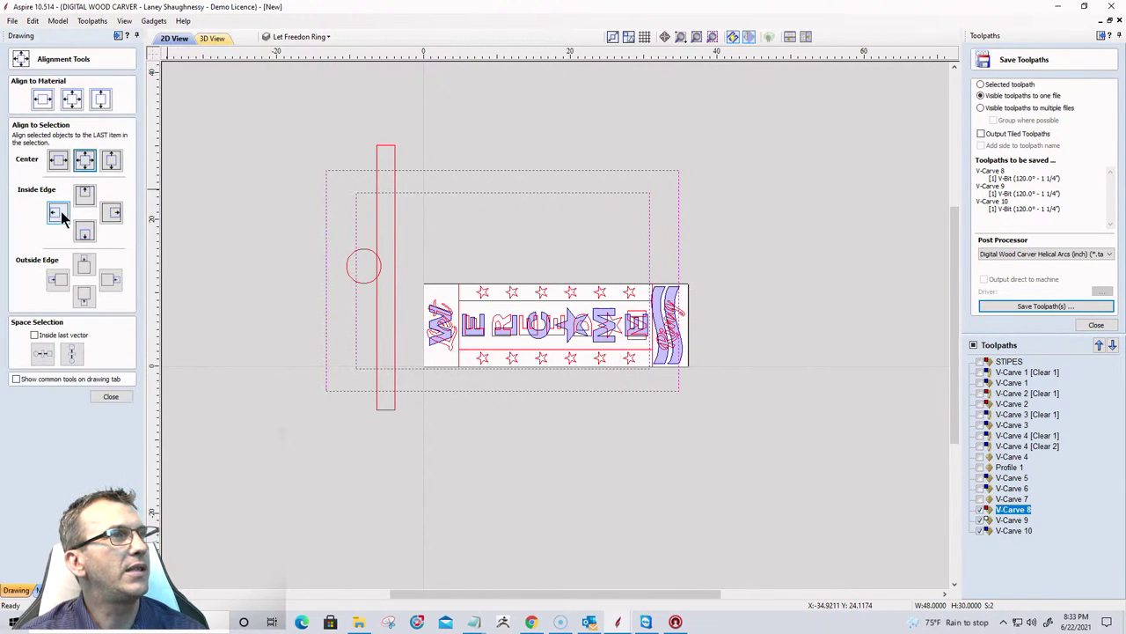
click(56, 220)
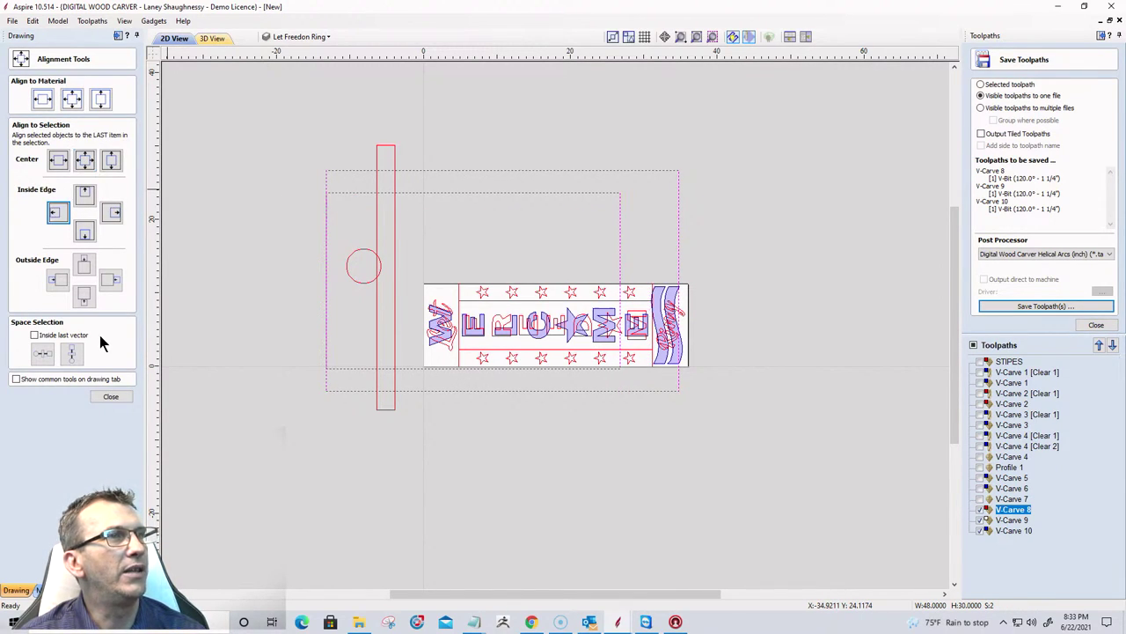
click(99, 396)
Move the strip and circle onto the WELCOME layer and hide the Let Freedon Ring layer.
drag(359, 214, 352, 208)
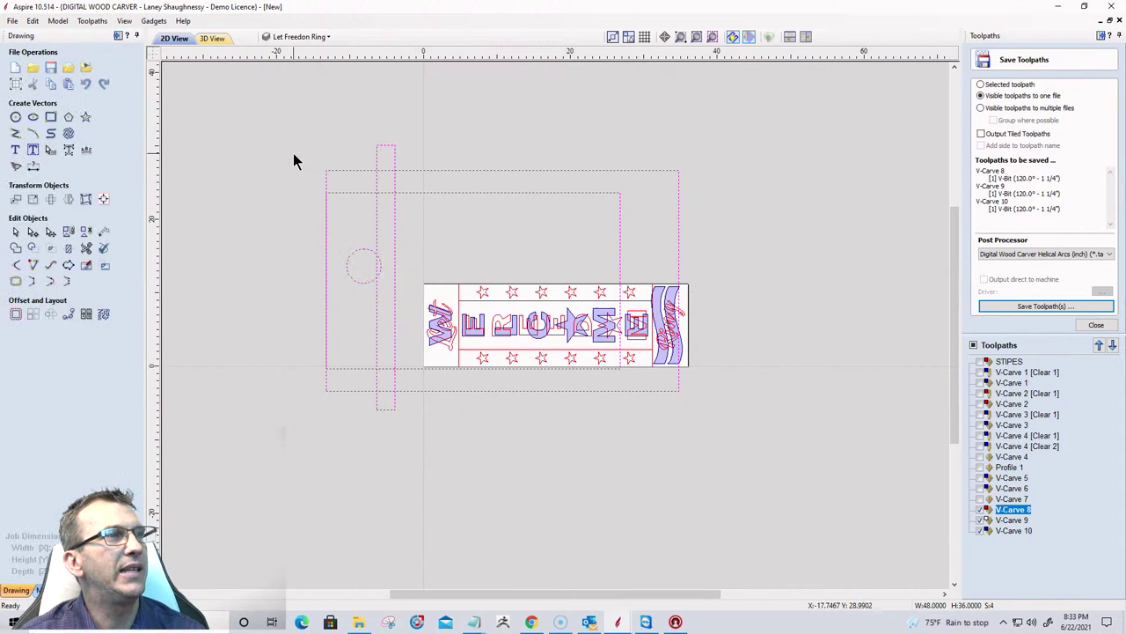
right_click(330, 182)
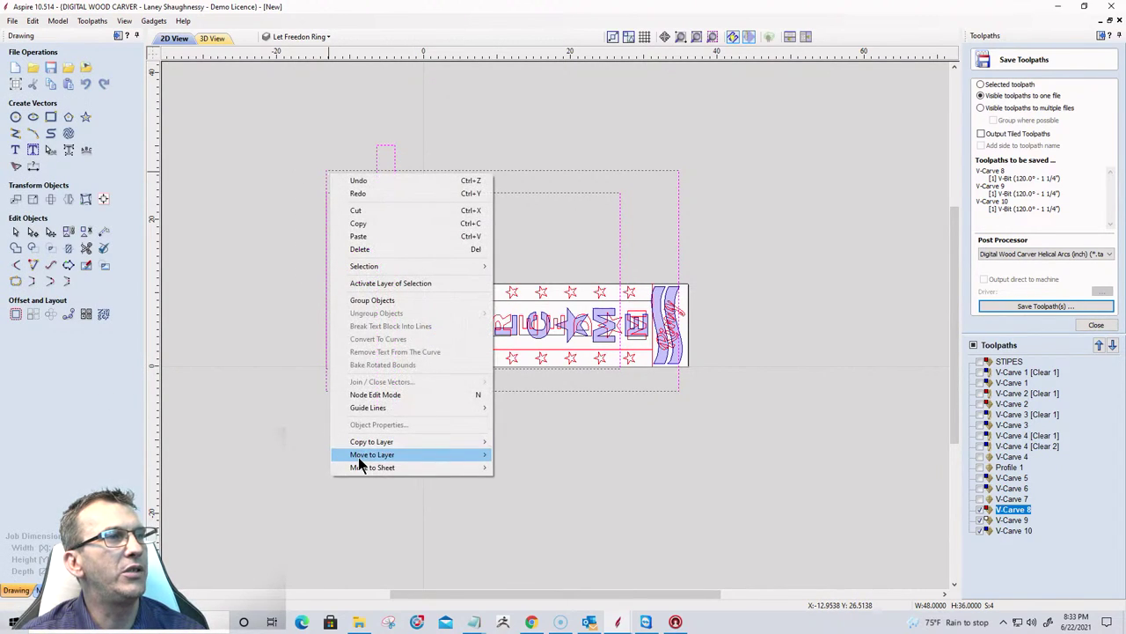
mouse_move(369, 454)
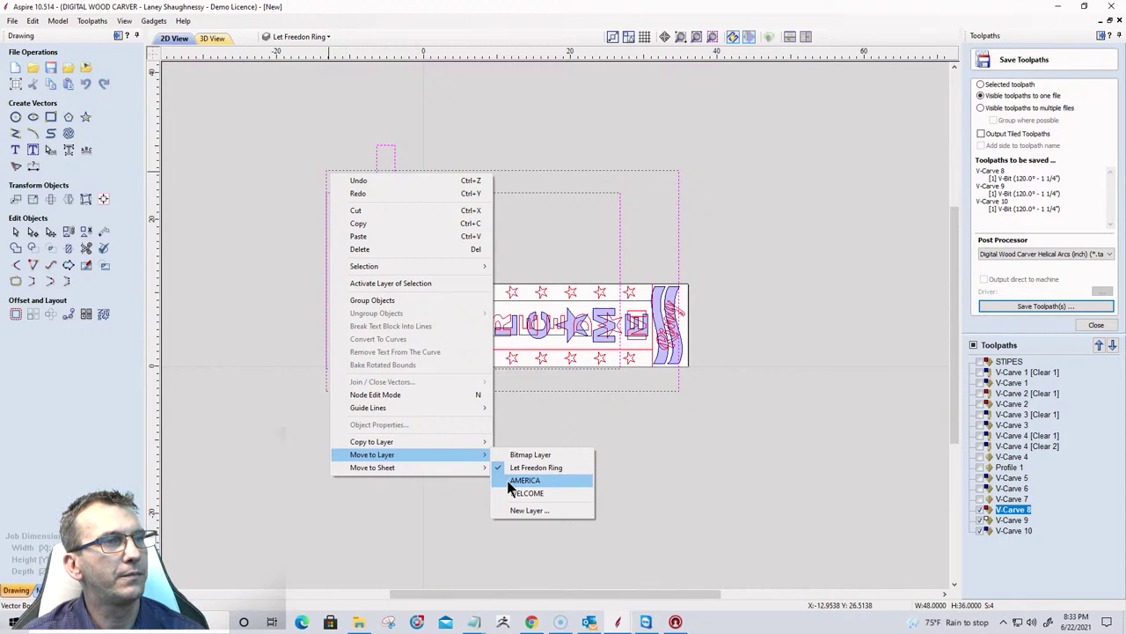
click(514, 493)
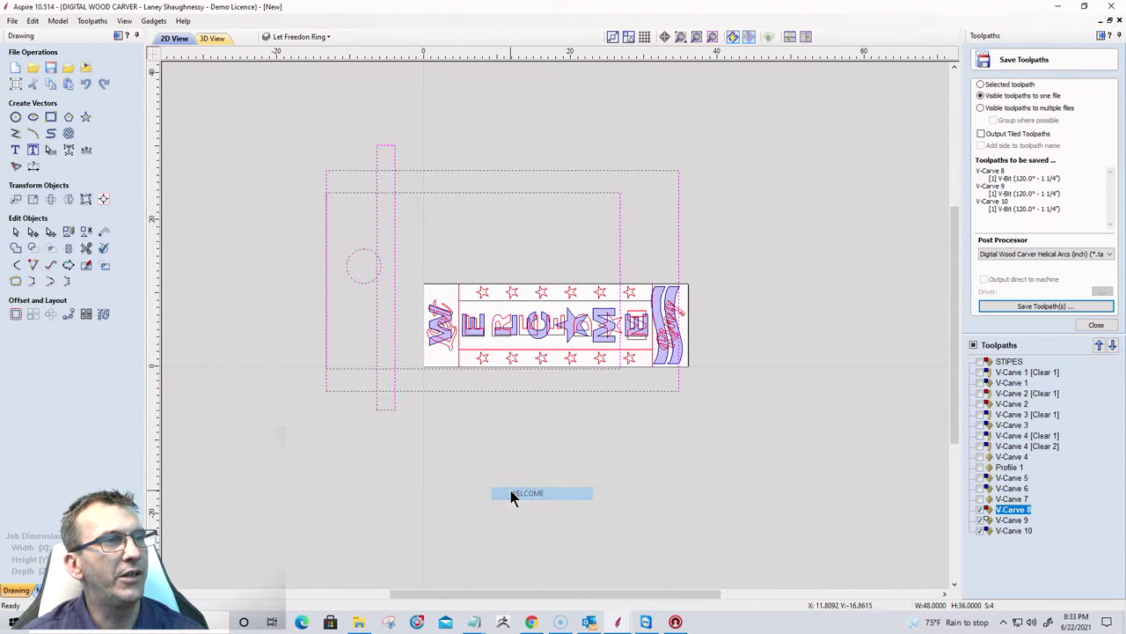
click(283, 36)
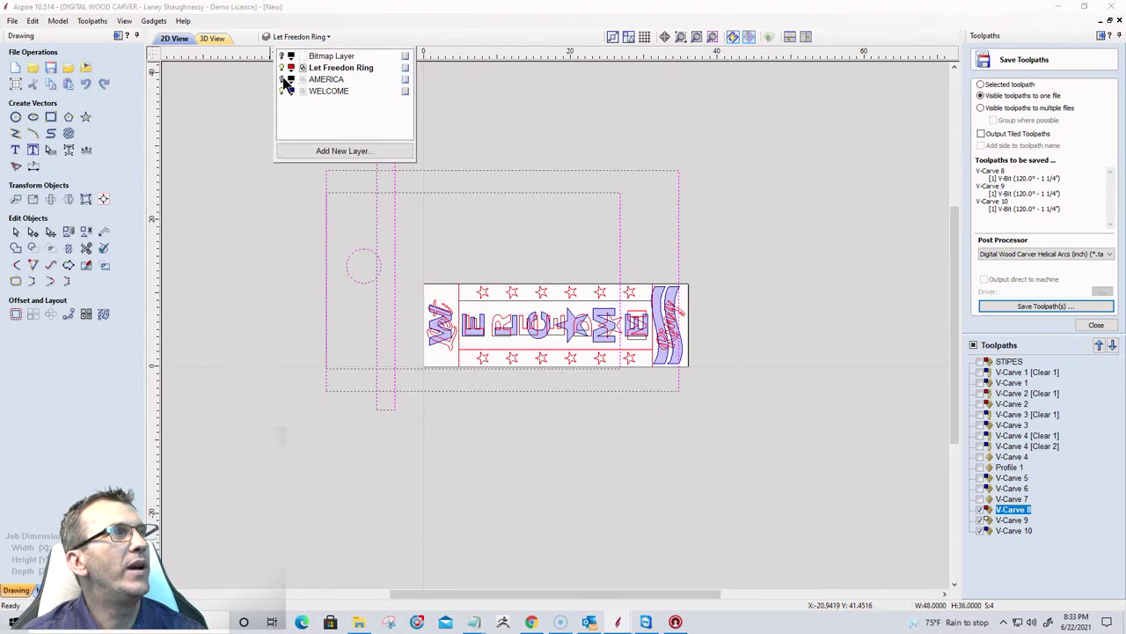
click(283, 69)
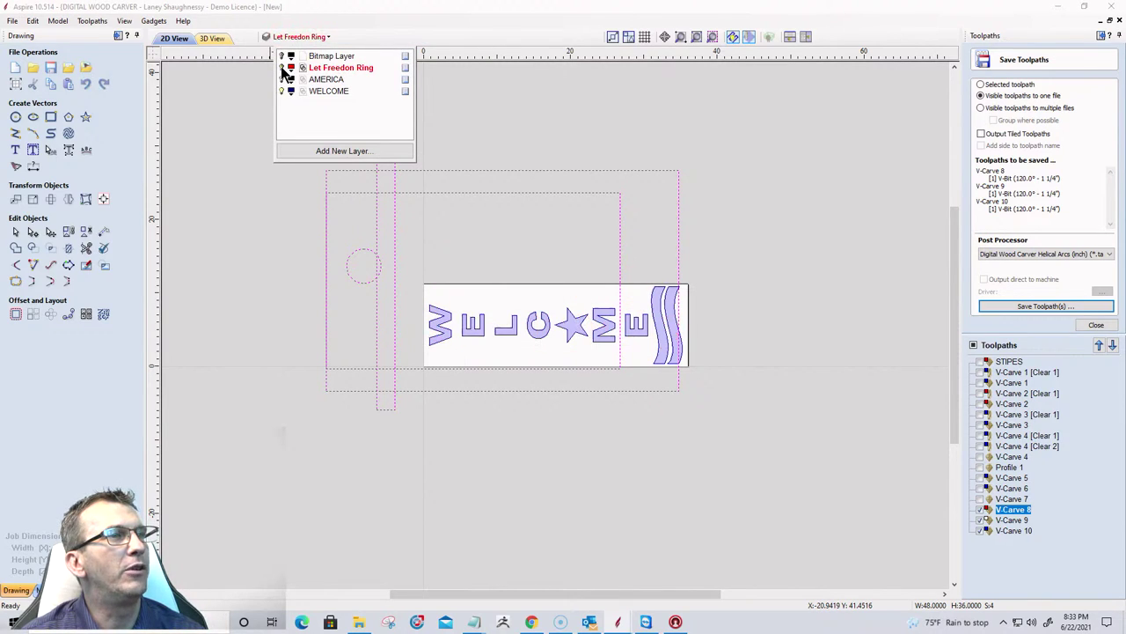
Select the frame rectangles, strip and circle and nudge them right and down over the sign.
scroll(282, 458, down, 1)
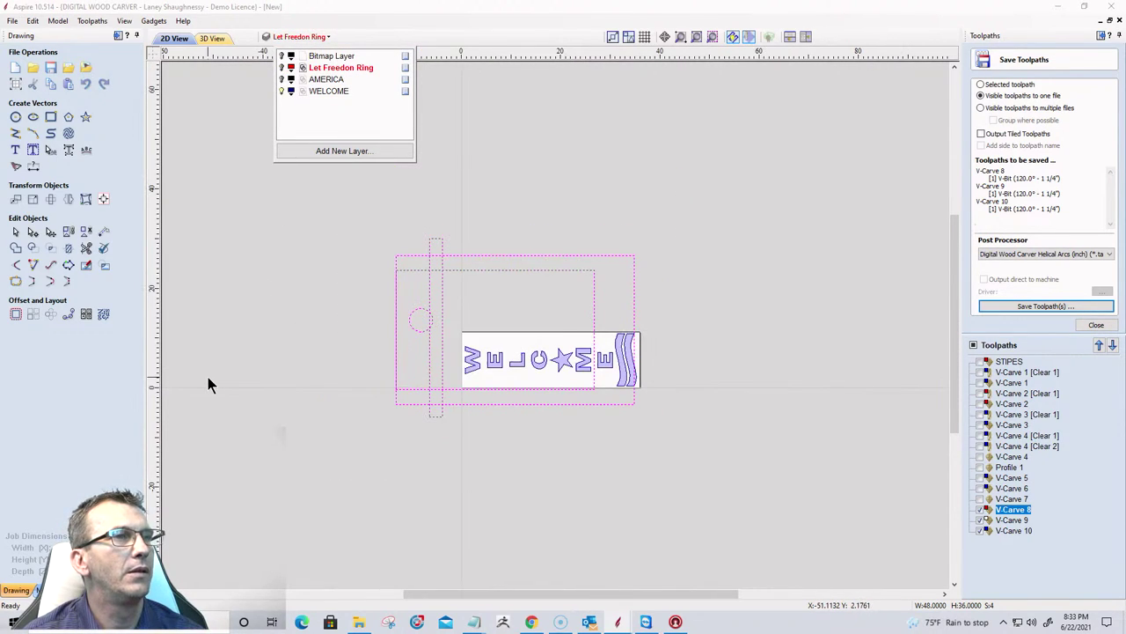
scroll(208, 379, up, 2)
scroll(343, 361, down, 1)
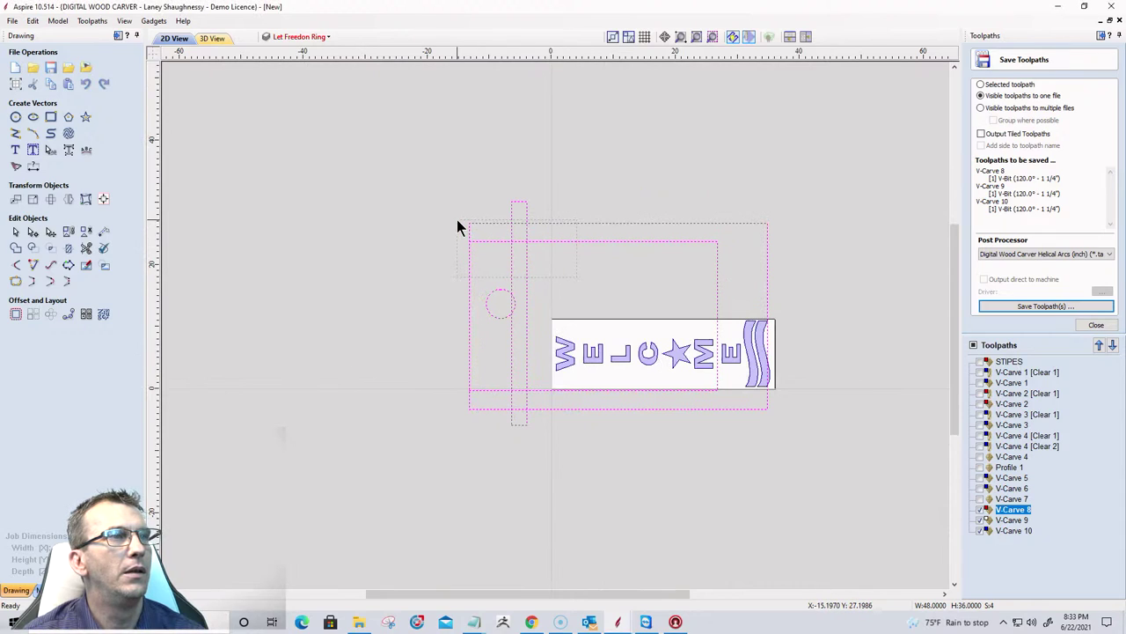
drag(550, 290, 400, 218)
key(Right)
key(Right)
key(Right)
key(Right)
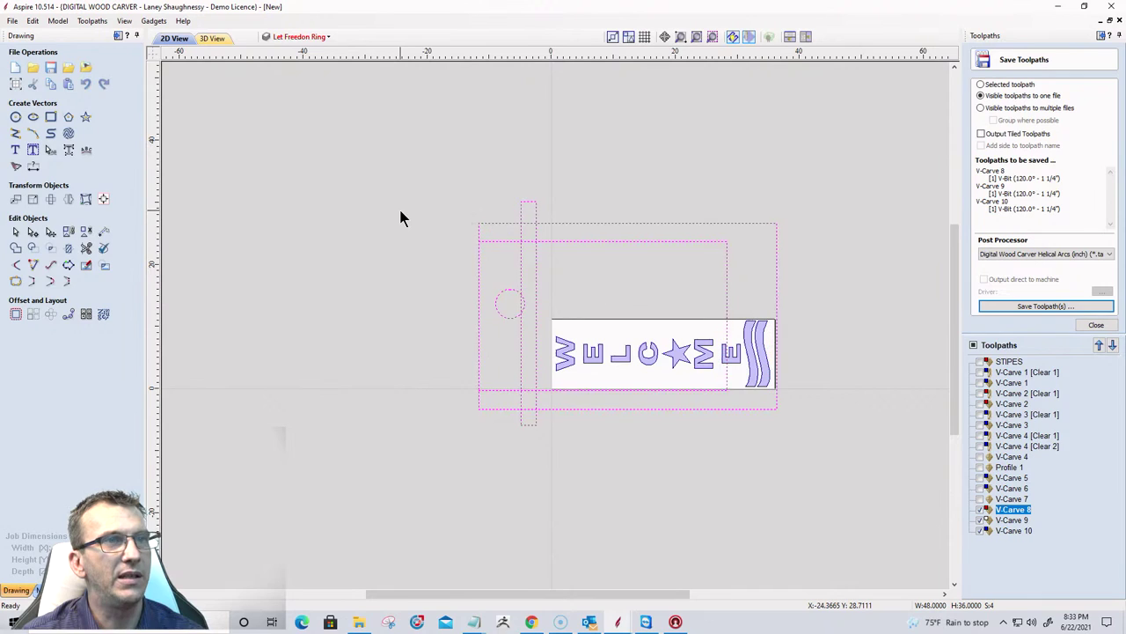
key(Right)
key(Right)
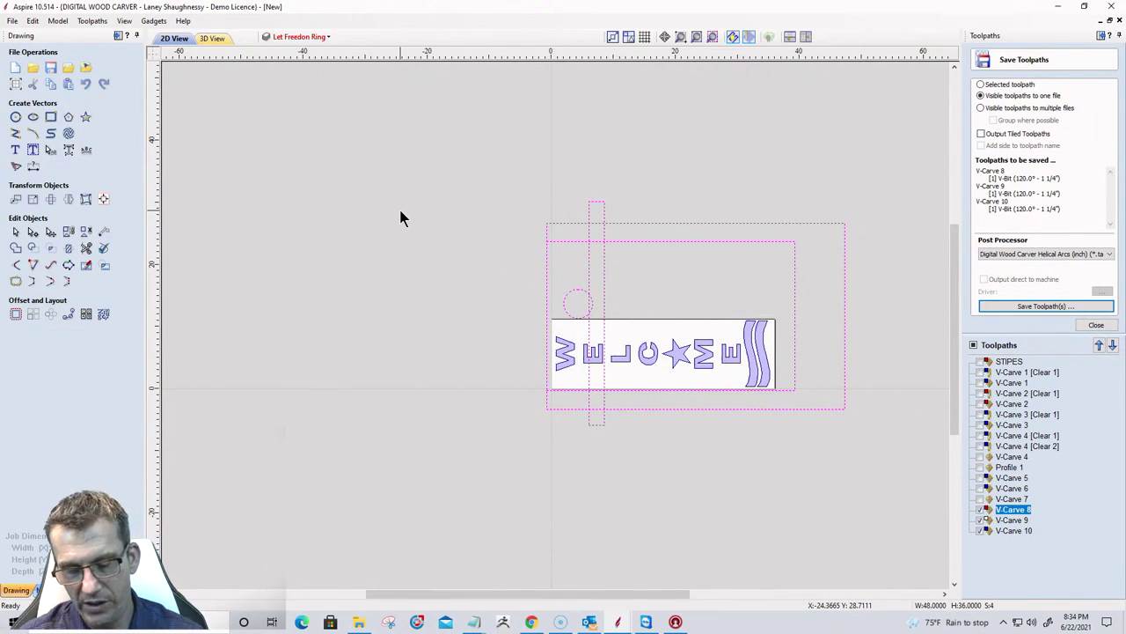
key(Down)
key(Down)
key(Down)
key(Down)
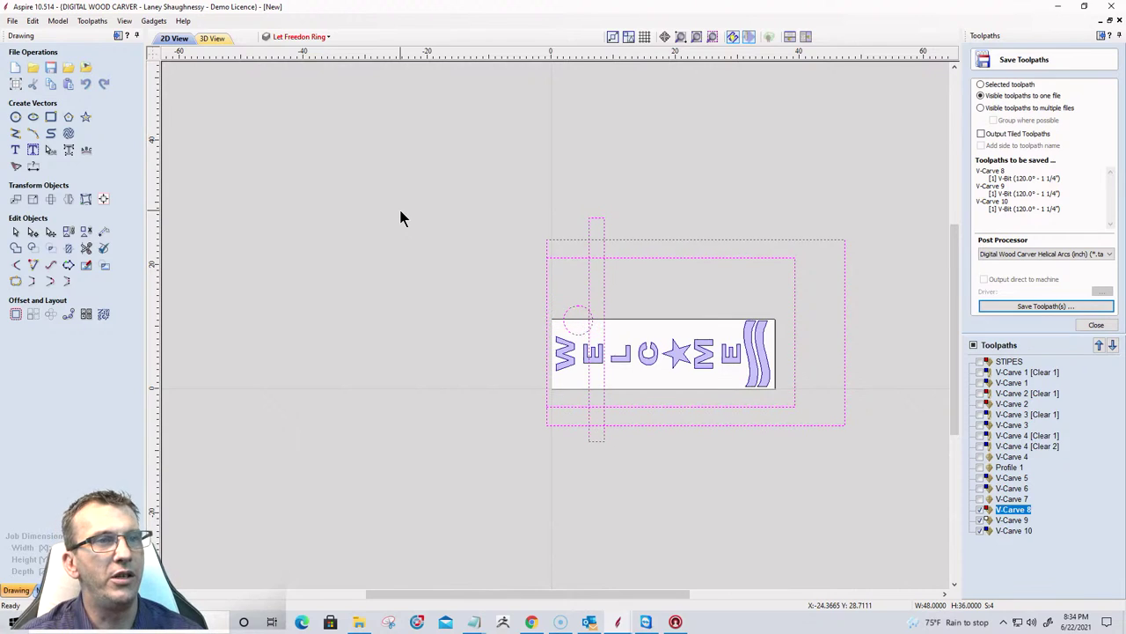
Deselect everything and select the 48 × 30 outer rectangle on its own.
scroll(614, 355, up, 3)
scroll(466, 63, down, 1)
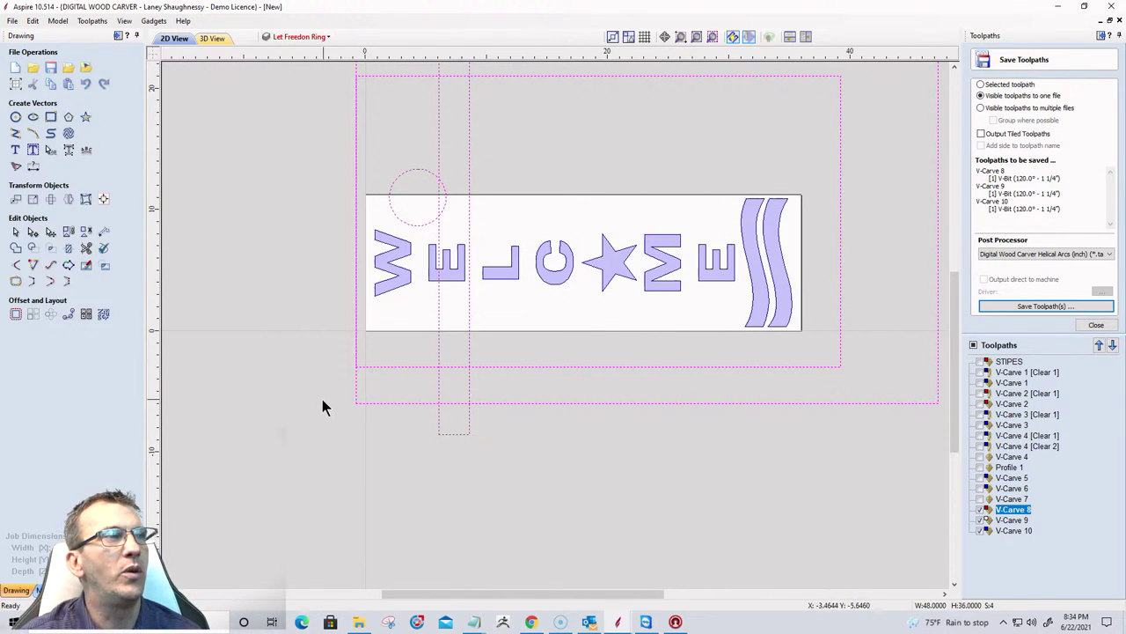
click(345, 439)
scroll(365, 441, down, 1)
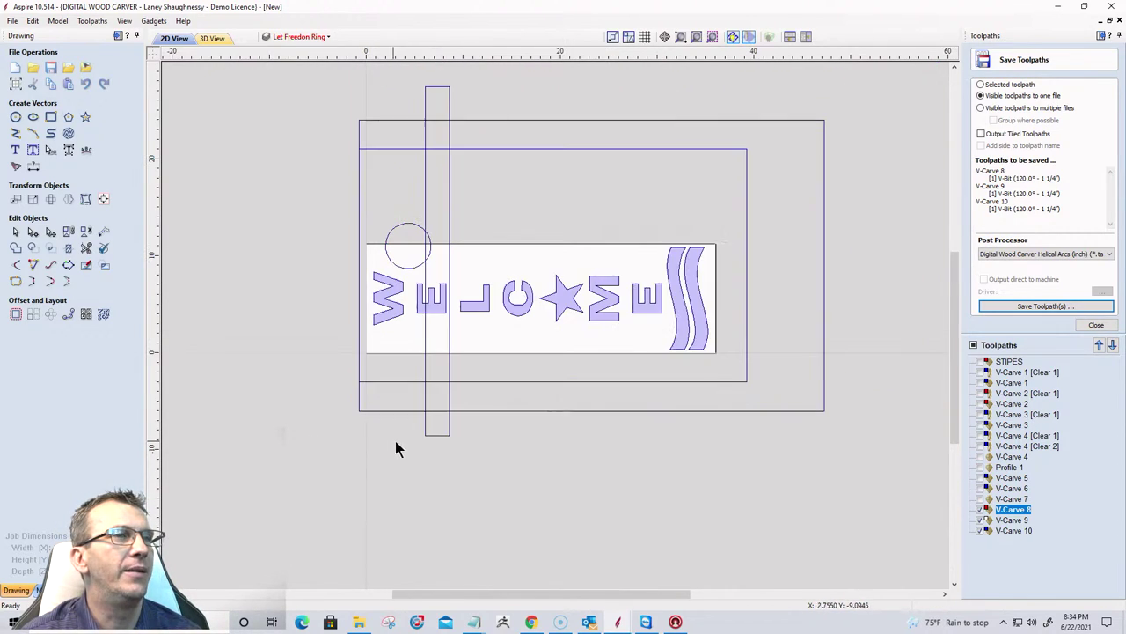
click(564, 410)
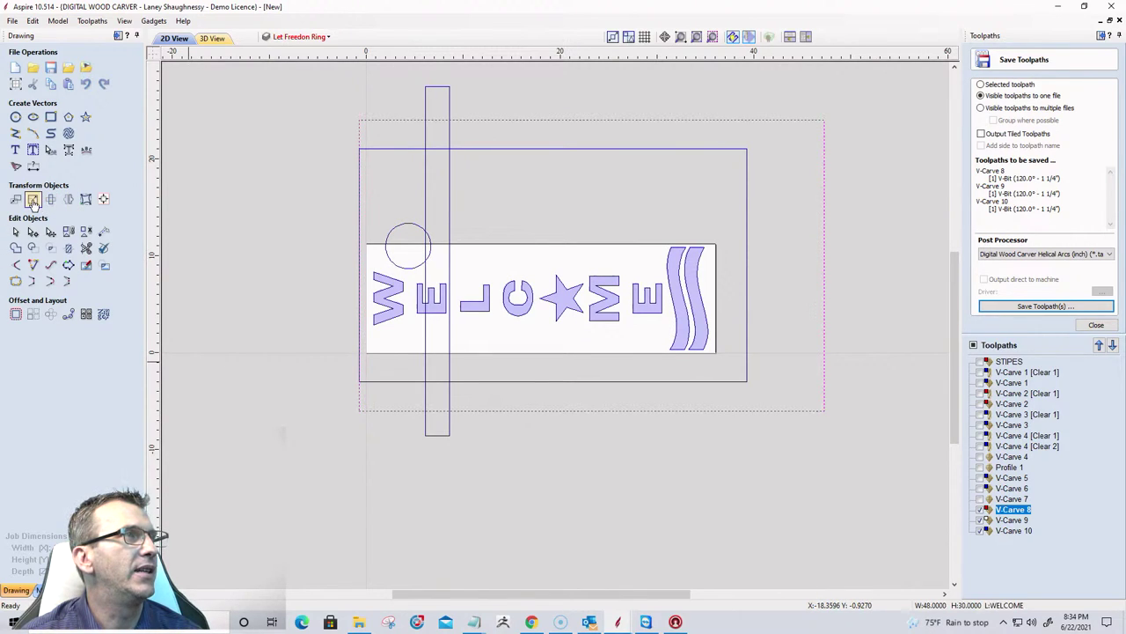
Resize the outer frame rectangle to 30 × 24 inches with Link XY unticked.
click(34, 201)
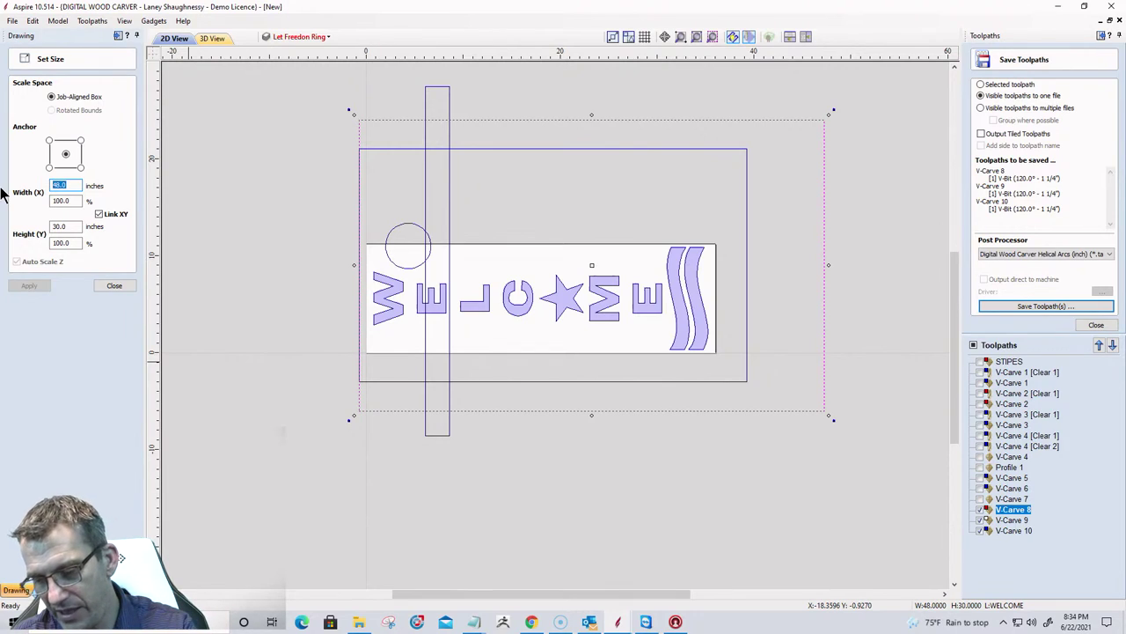
text(30)
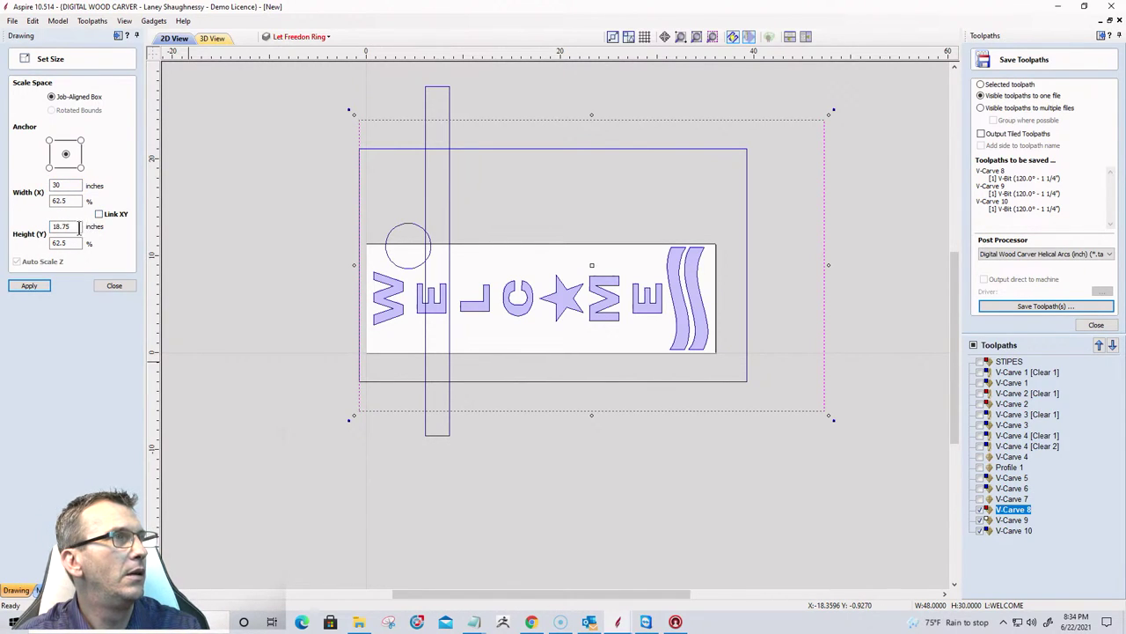
drag(80, 227, 1, 227)
text(24)
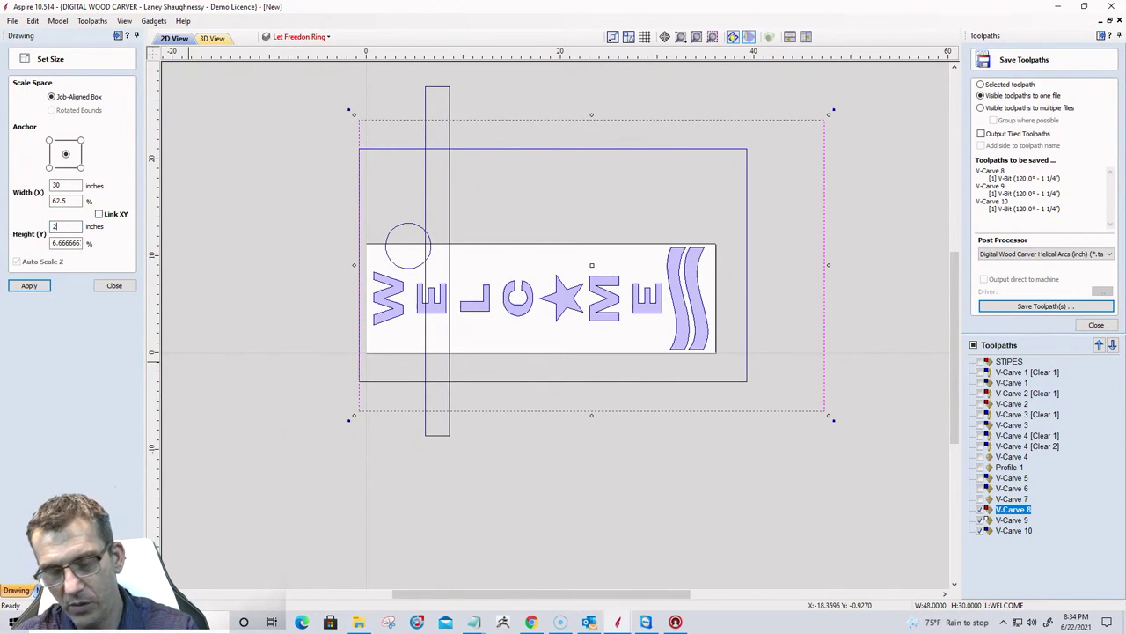
click(29, 285)
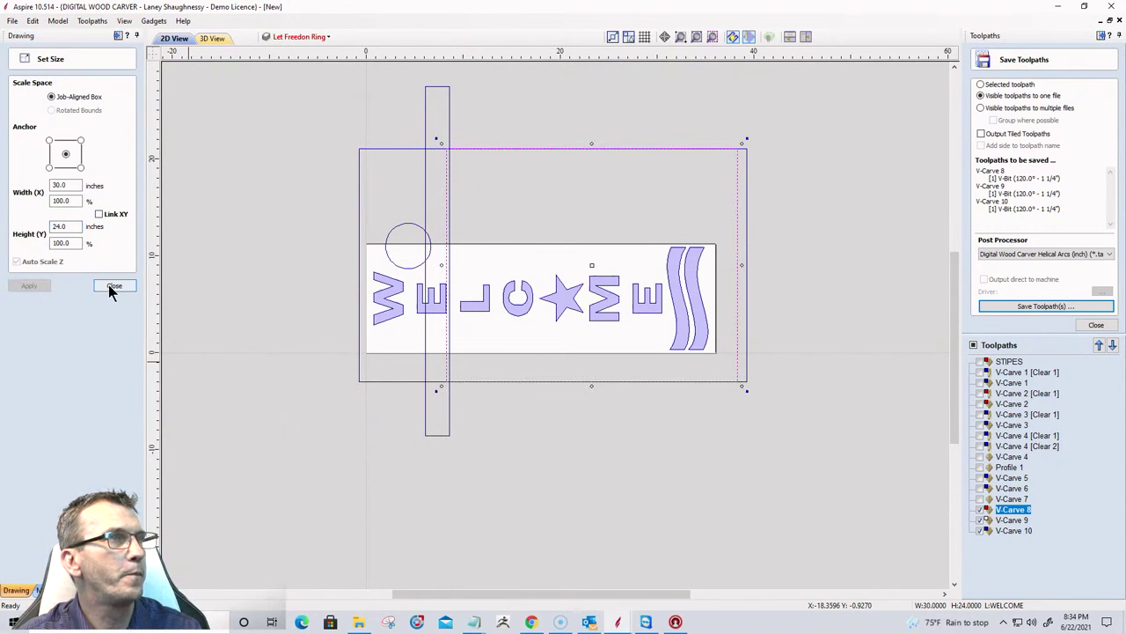
Resize the 40-inch-wide rectangle to 24 × 18 inches.
shift+click(358, 189)
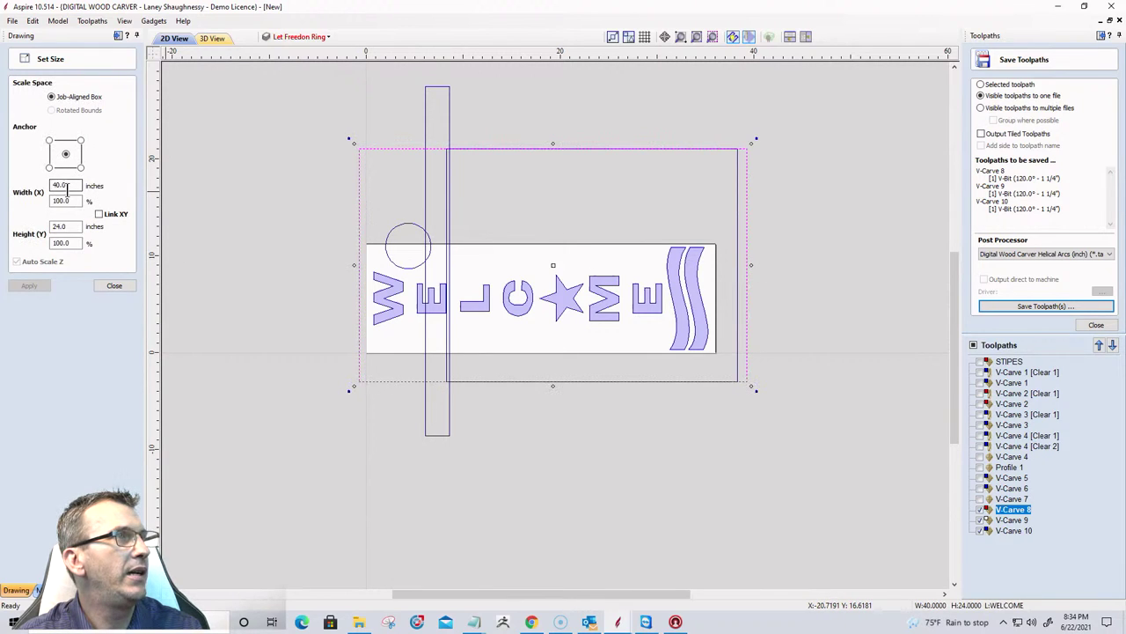
drag(67, 188, 36, 187)
text(2)
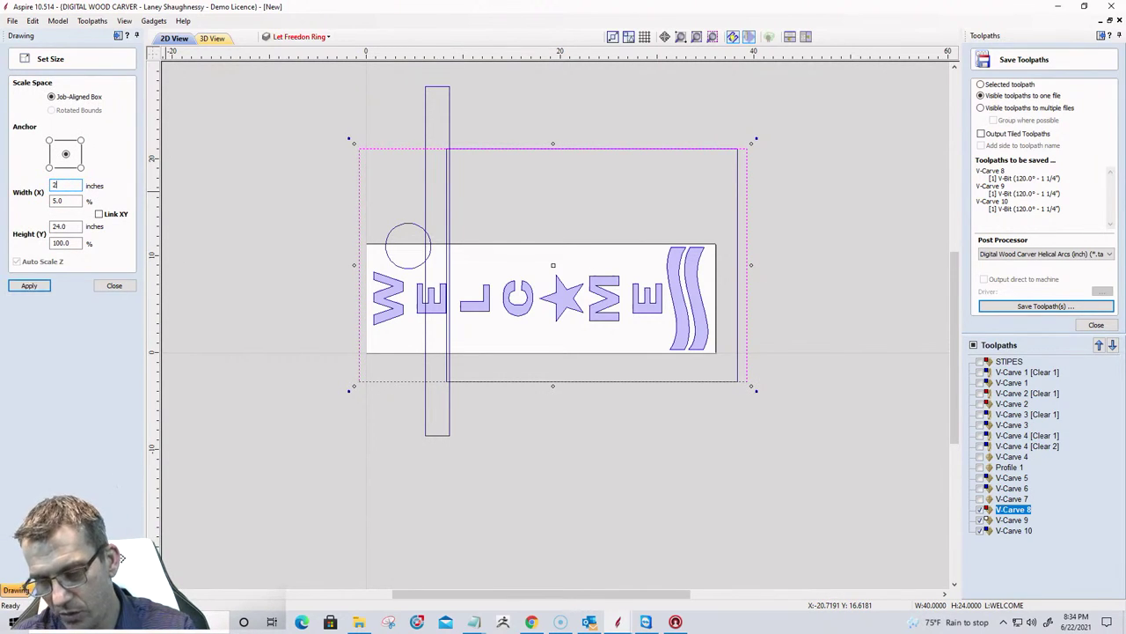
text(18)
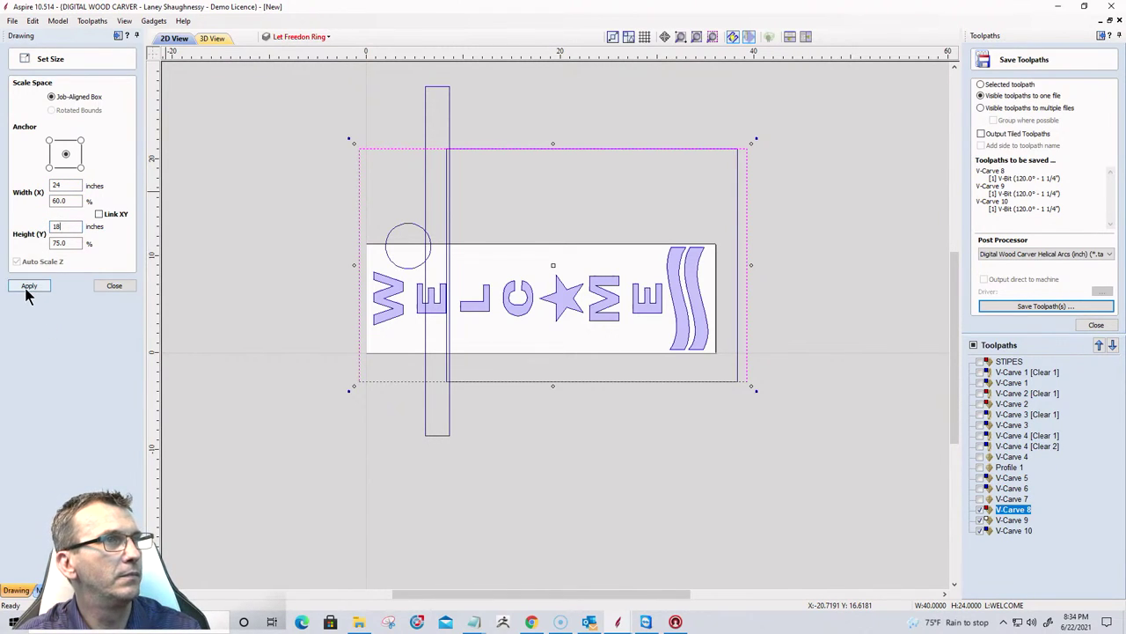
click(26, 286)
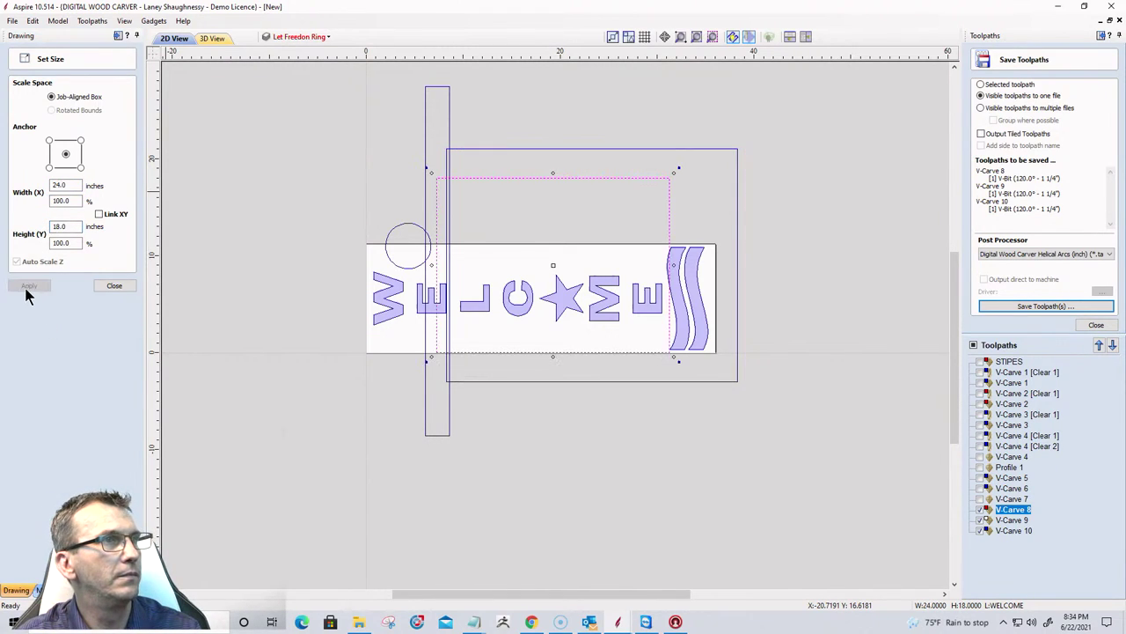
Left-align the 24 × 18 rectangle inside the 30 × 24 frame rectangle.
click(102, 287)
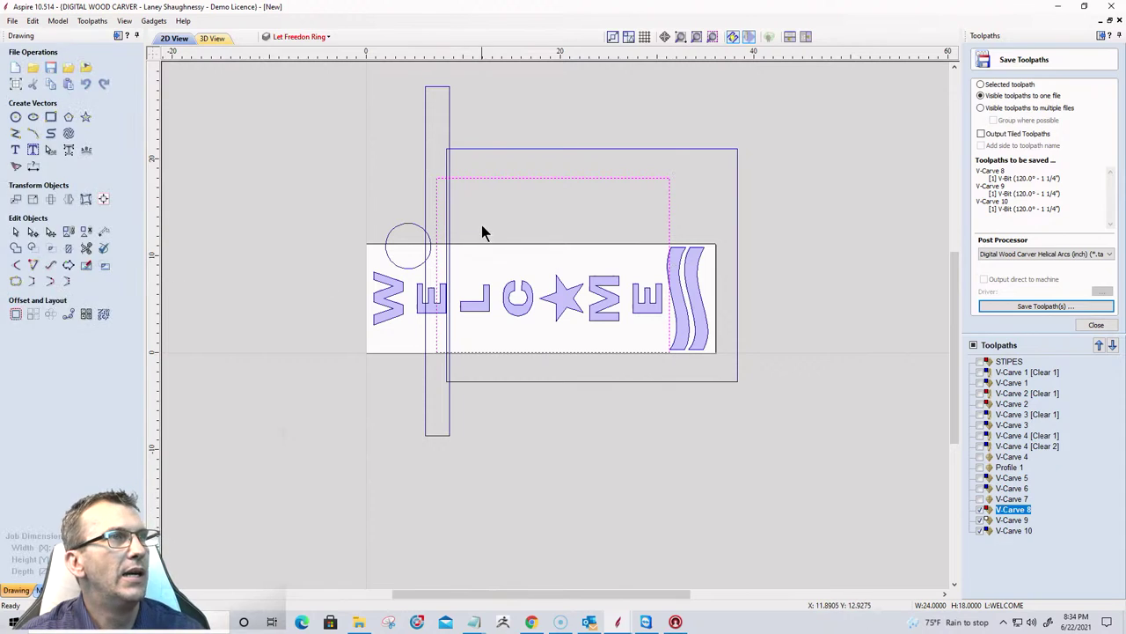
click(486, 150)
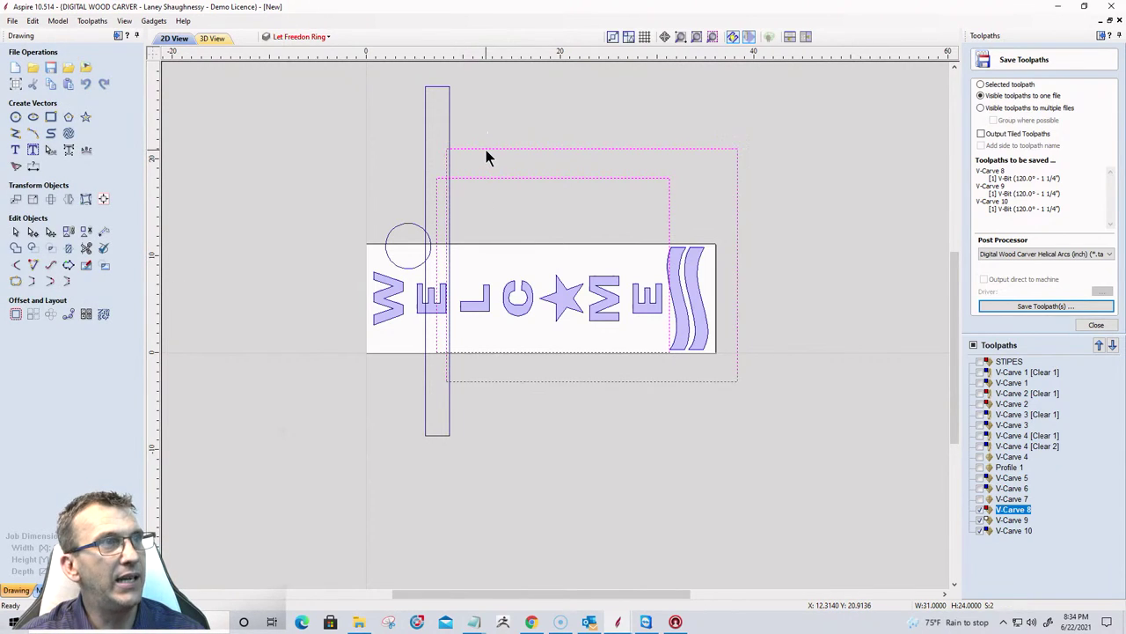
click(103, 198)
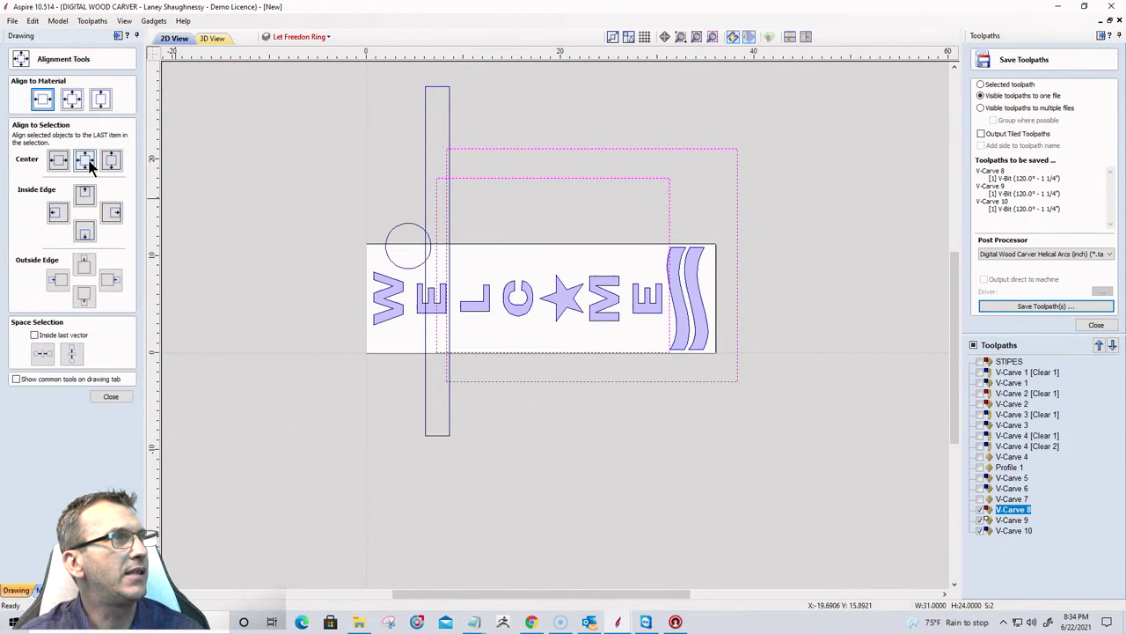
click(58, 212)
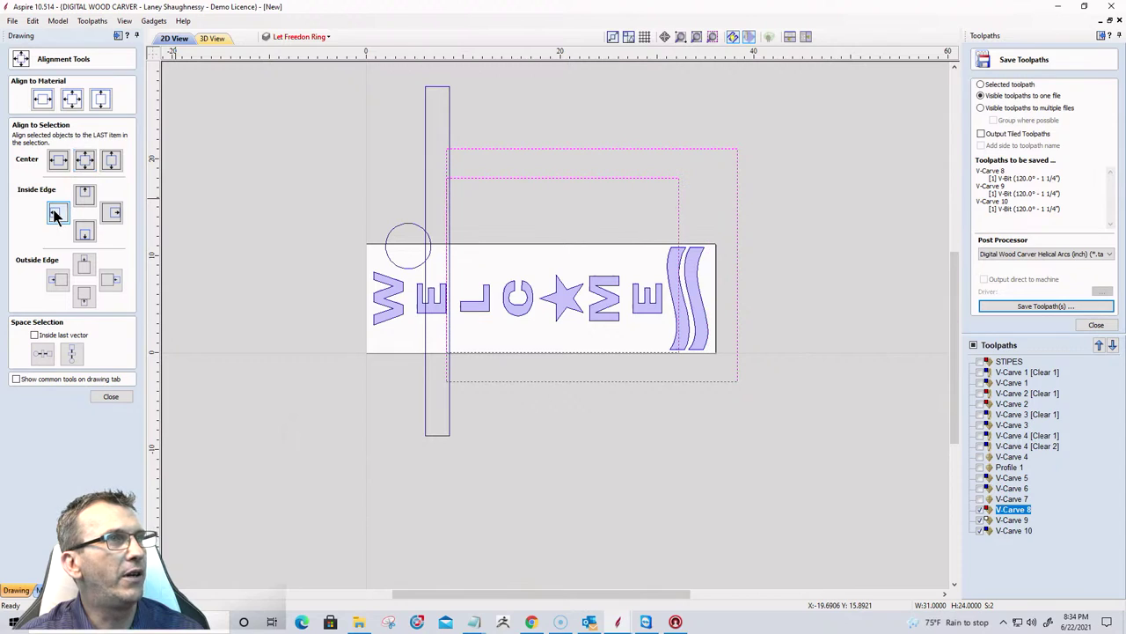
Nudge the tall strip and circle to the right.
click(409, 221)
key(Right)
key(Right)
key(Right)
key(Right)
key(Right)
key(Right)
key(Right)
key(Right)
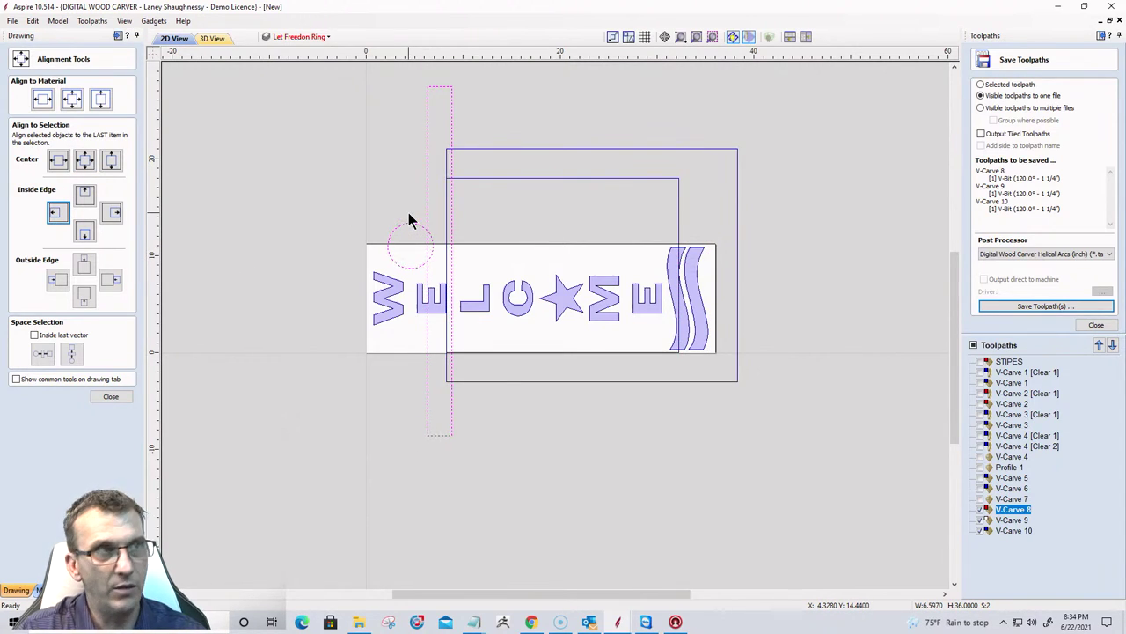
key(Right)
key(Right)
key(Right)
key(Right)
key(Right)
key(Right)
key(Right)
key(Right)
key(Right)
key(Right)
key(Right)
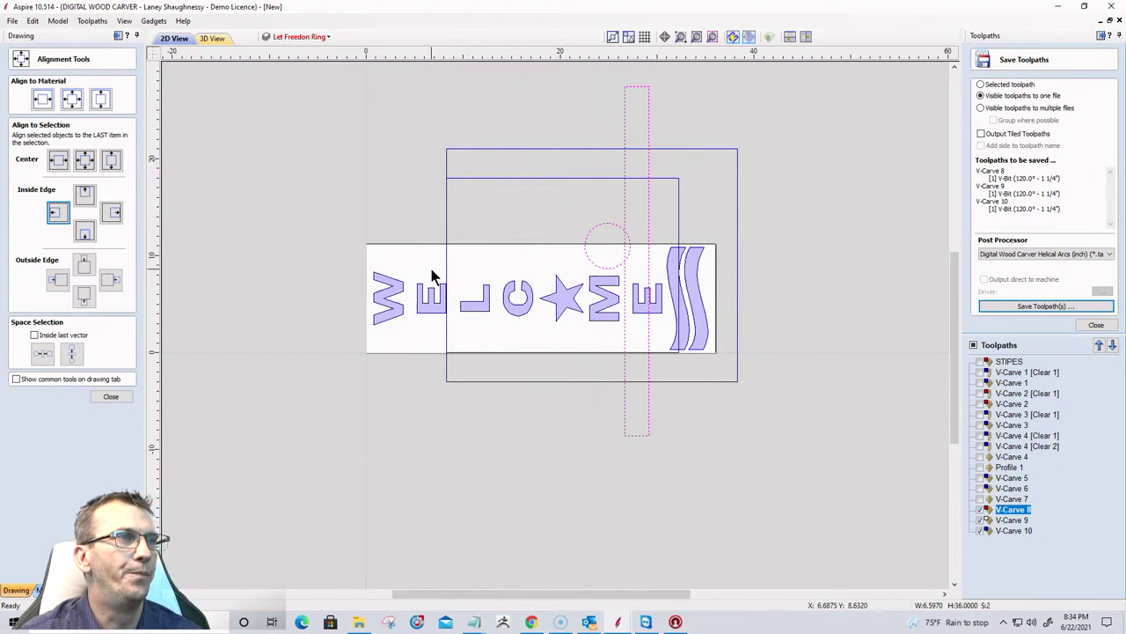
scroll(531, 343, up, 1)
scroll(522, 327, down, 1)
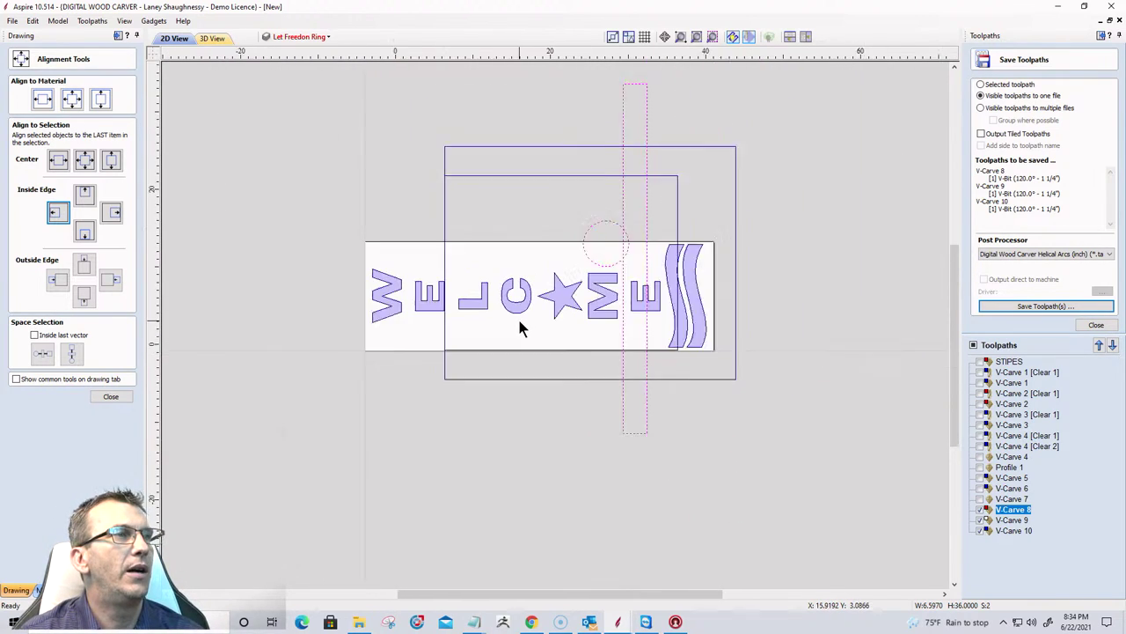
Select all four frame shapes and nudge them into place over the sign's left end.
click(448, 175)
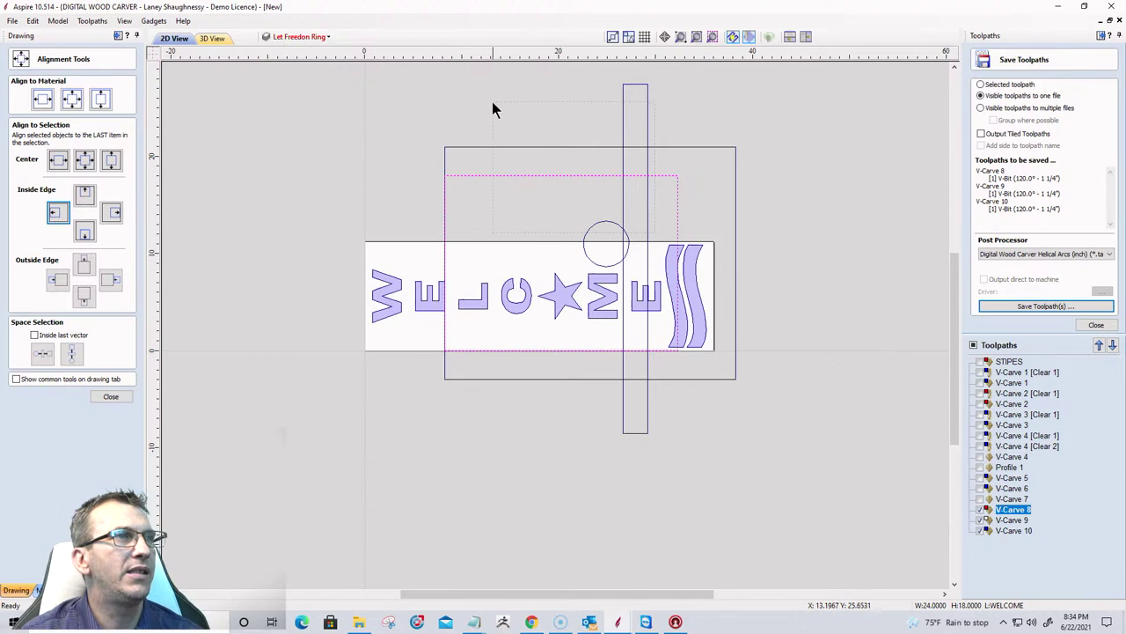
key(ctrl+a)
key(Left)
key(Left)
key(Left)
key(Left)
key(Left)
key(Left)
key(Left)
key(Left)
key(Left)
key(Left)
key(Left)
key(Left)
key(Left)
key(Left)
key(Left)
key(Left)
key(Left)
key(Left)
key(Left)
key(Left)
key(Left)
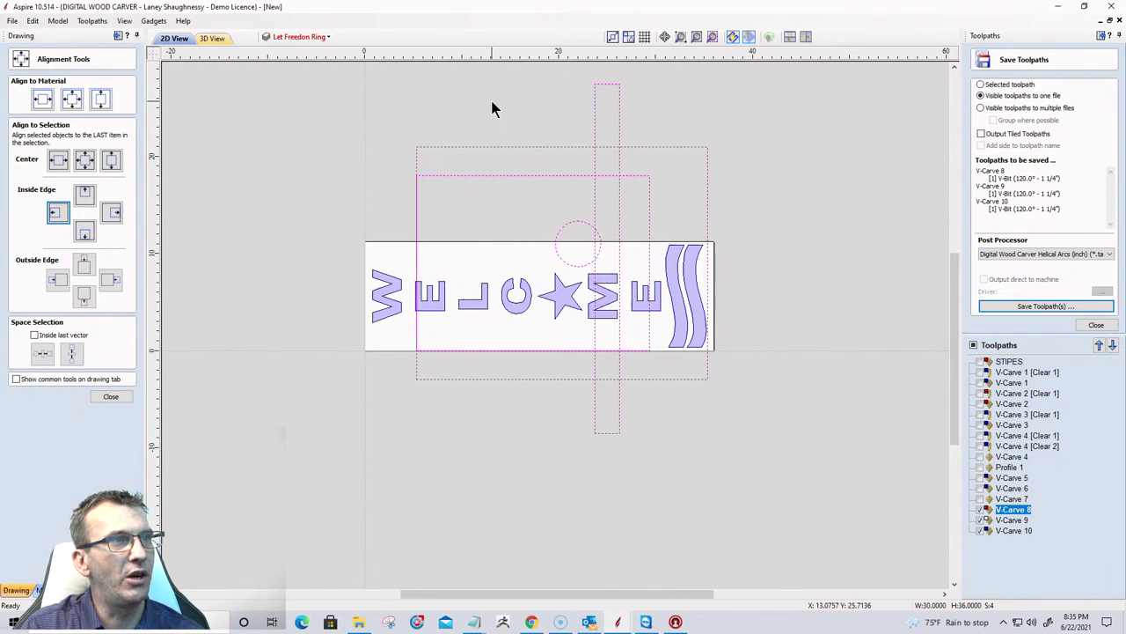
key(Right)
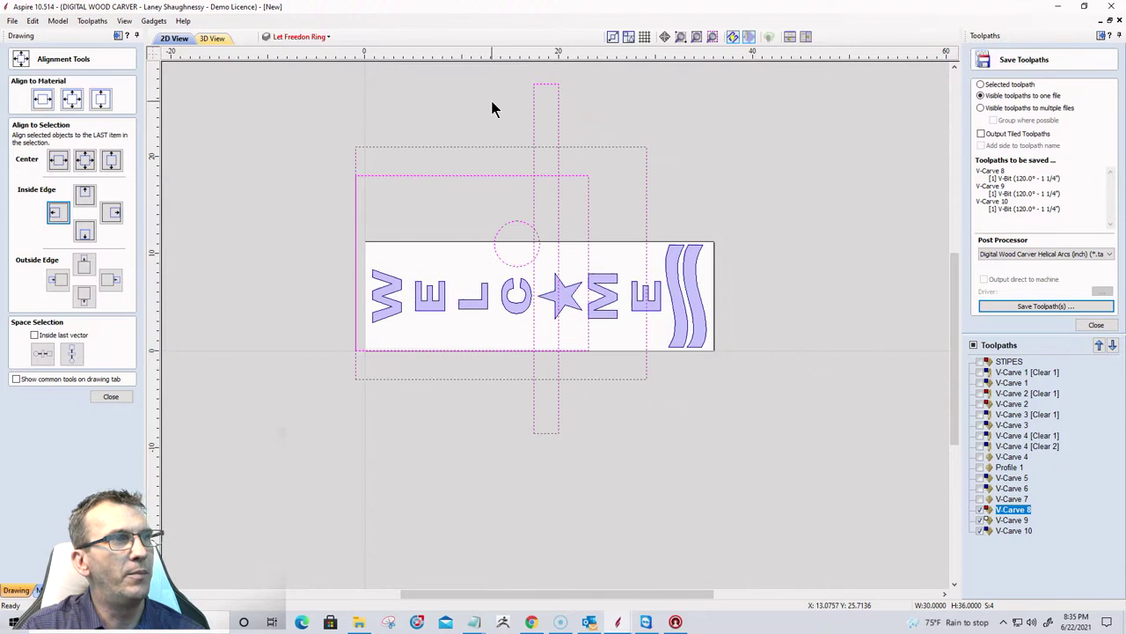
key(Down)
key(Down)
key(Right)
key(Down)
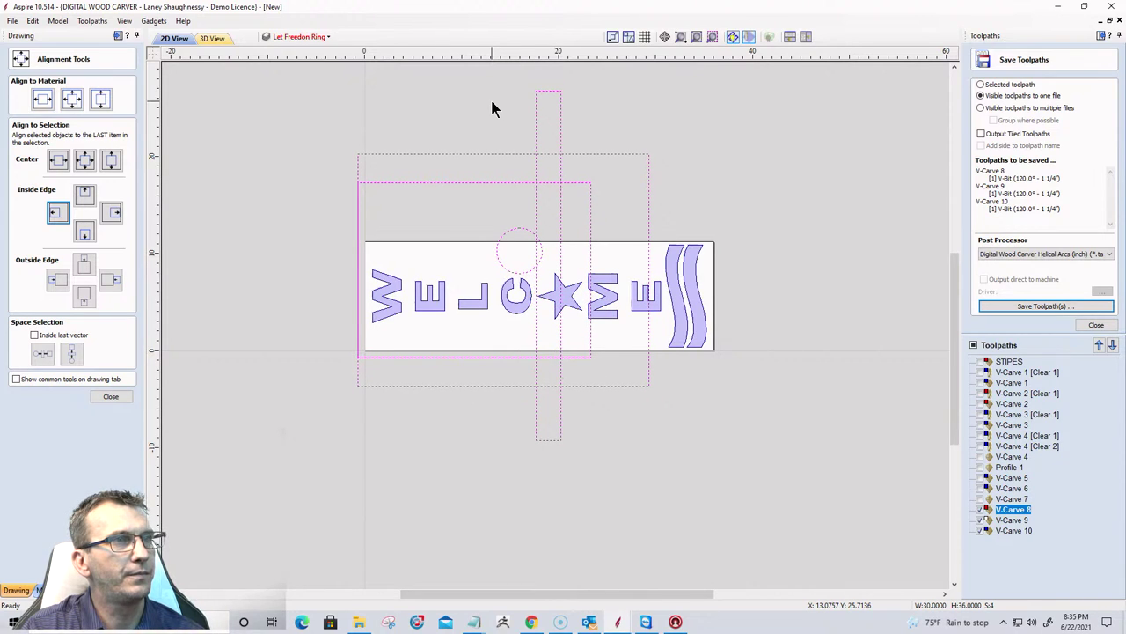
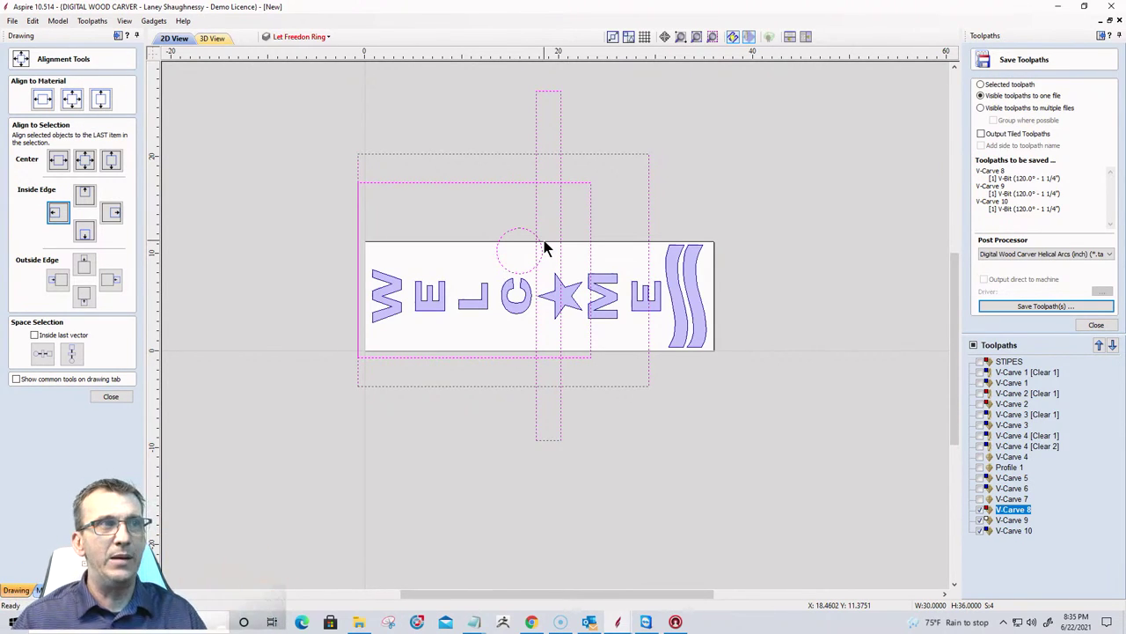
Select the circle and bar and nudge them down, then back up.
click(517, 242)
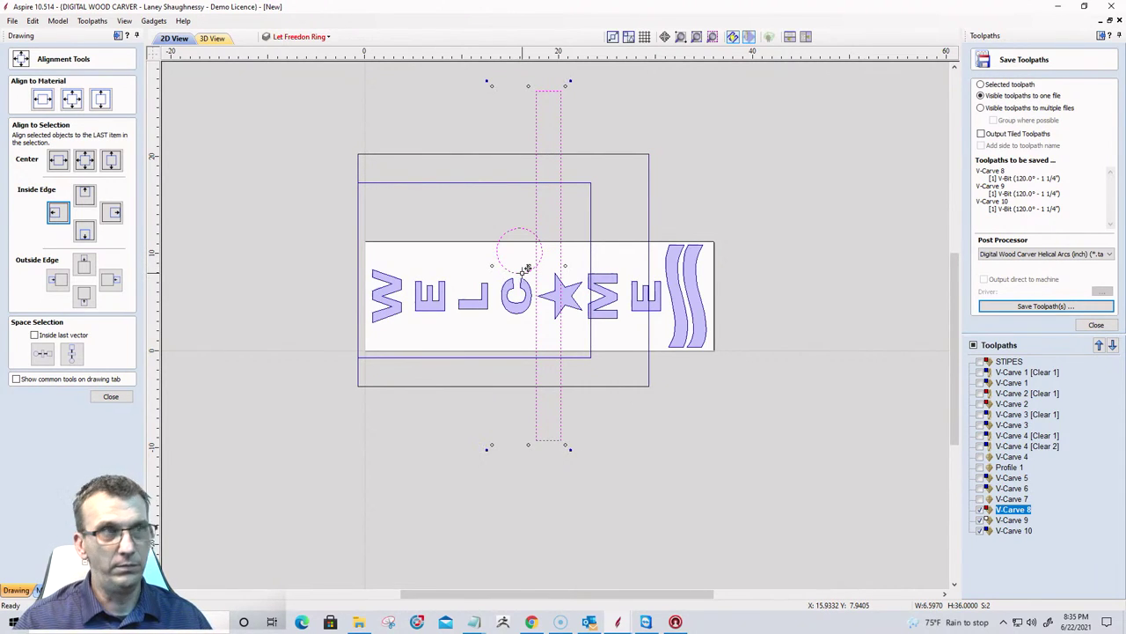
scroll(526, 268, up, 3)
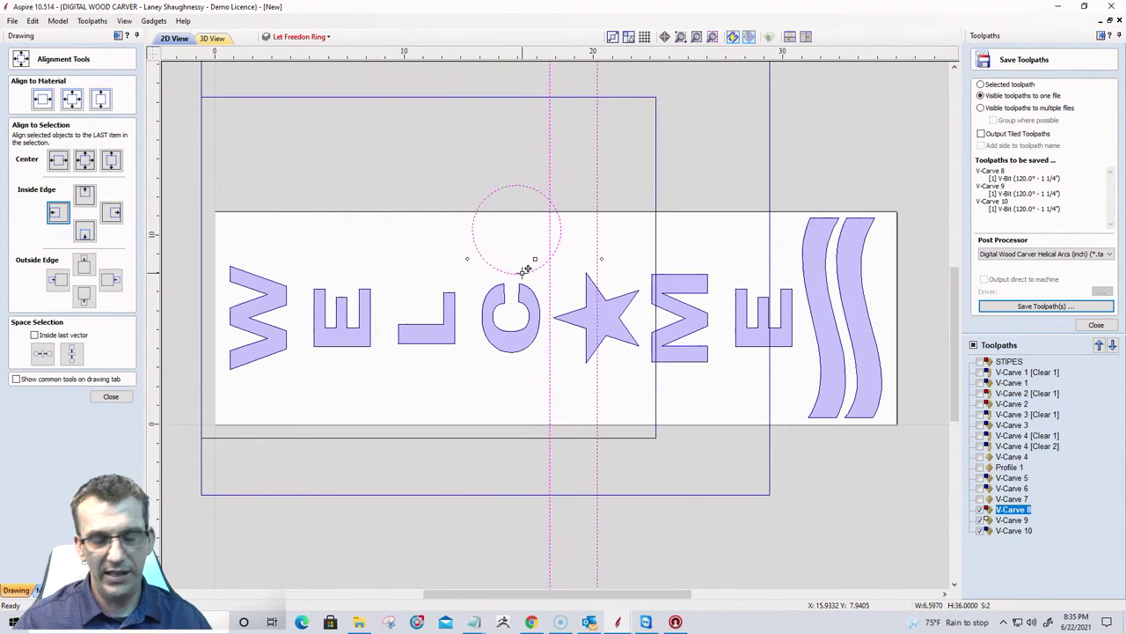
key(Down)
key(Down)
key(Down)
key(Down)
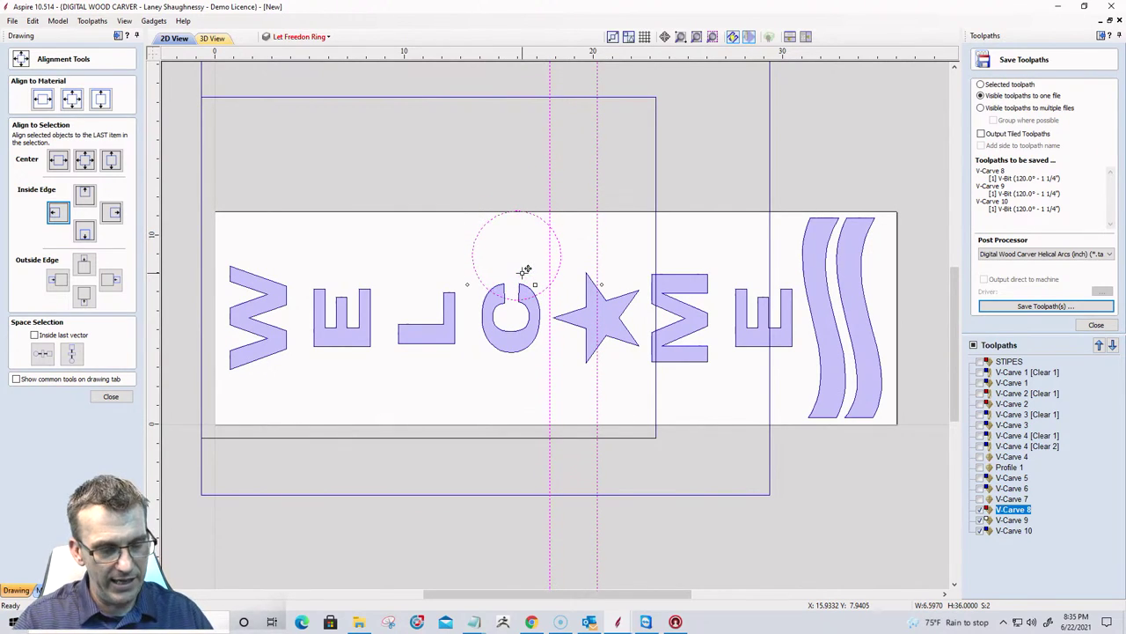
key(Up)
key(Up)
key(Up)
key(Up)
key(Up)
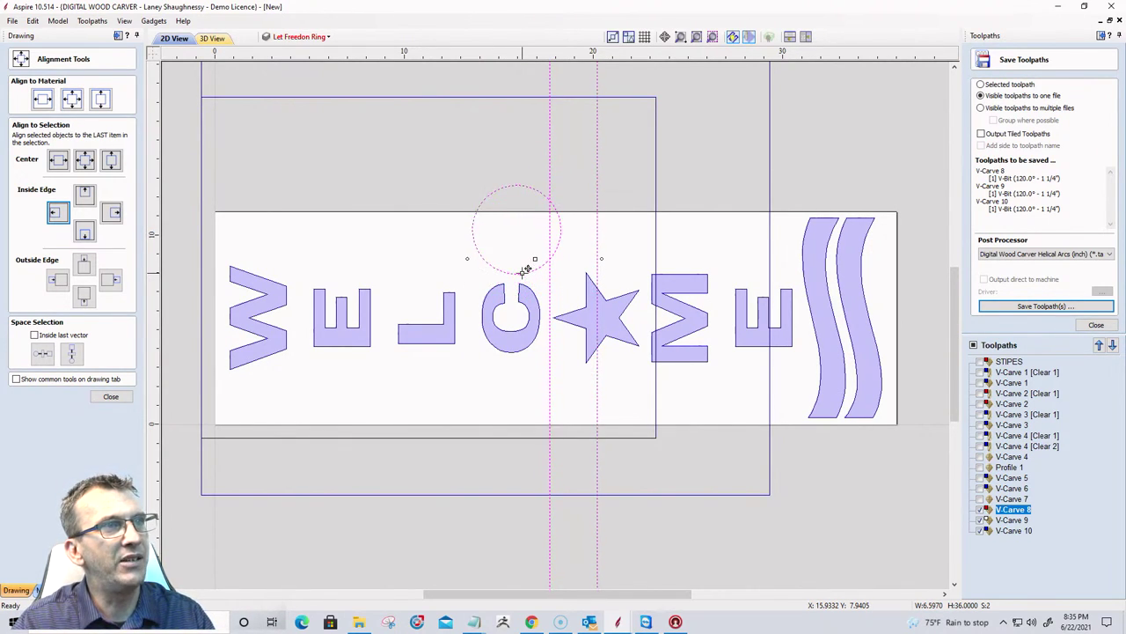
Move the circle alone to the board's lower-left corner under the W and close Alignment Tools.
click(449, 251)
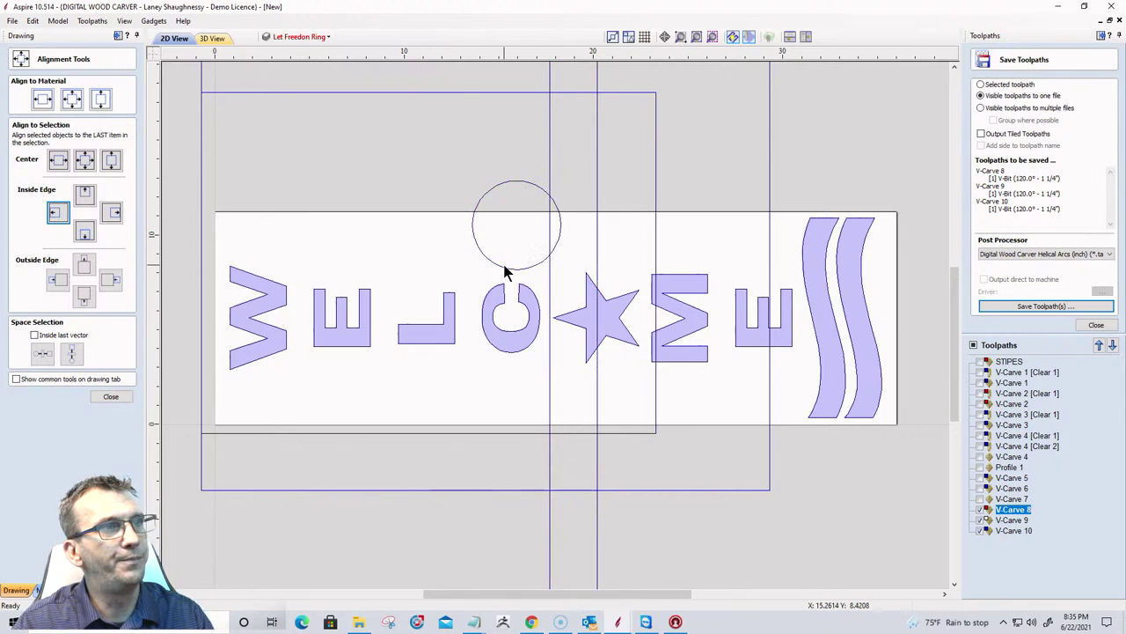
click(504, 270)
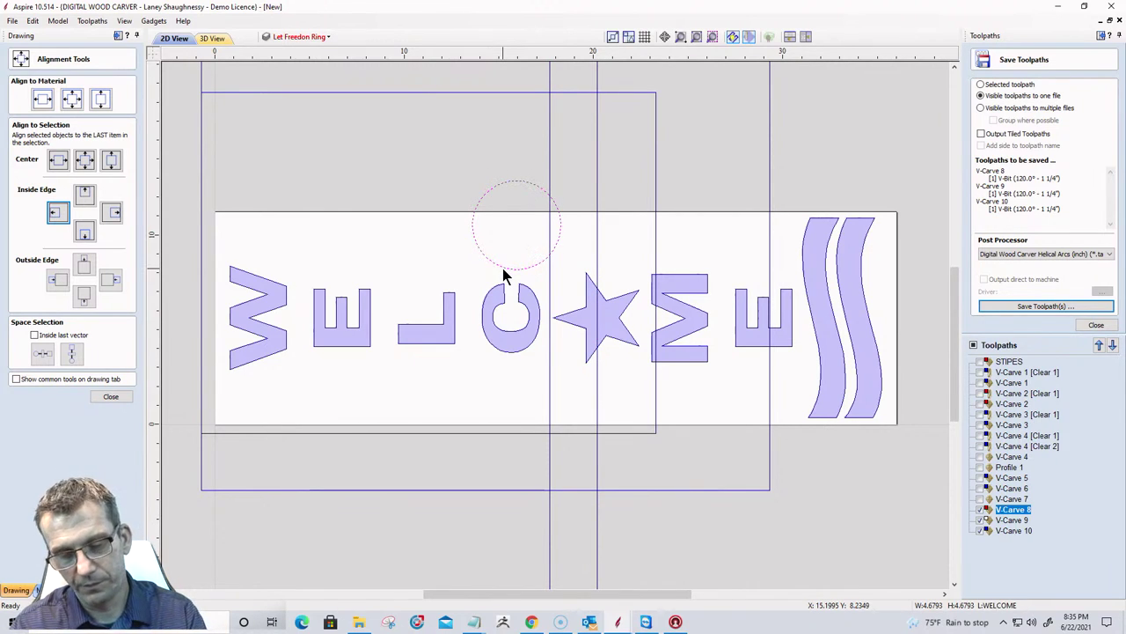
key(Down)
key(Down)
key(Down)
key(Down)
key(Down)
key(Down)
key(Down)
key(Down)
key(Down)
key(Down)
key(Down)
key(Down)
key(Down)
key(Down)
key(Down)
key(Down)
key(Down)
key(Down)
key(Down)
key(Down)
key(Down)
key(Down)
key(Down)
key(Down)
key(Down)
key(Down)
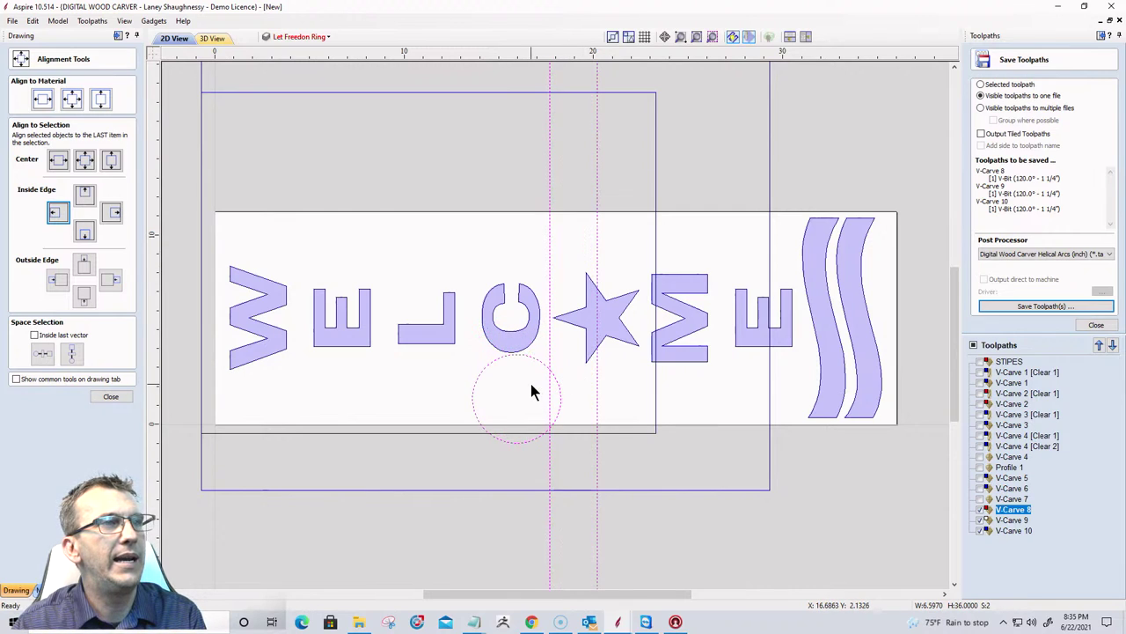
key(Left)
key(Left)
key(Left)
key(Left)
key(Left)
key(Left)
key(Left)
key(Left)
key(Left)
key(Left)
key(Left)
key(Left)
key(Left)
key(Left)
key(Left)
key(Left)
key(Left)
key(Left)
key(Left)
key(Left)
key(Left)
key(Left)
key(Left)
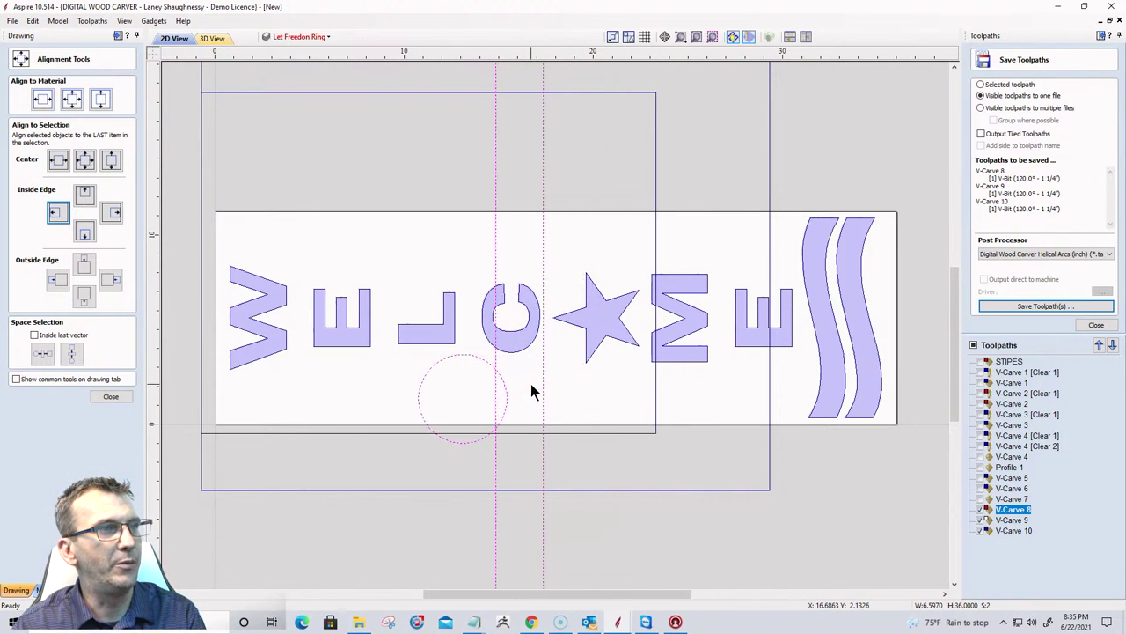
key(Left)
key(Left)
key(Left)
key(Left)
key(Left)
key(Left)
key(Left)
key(Left)
key(Left)
key(Left)
key(Left)
key(Left)
key(Left)
key(Left)
key(Left)
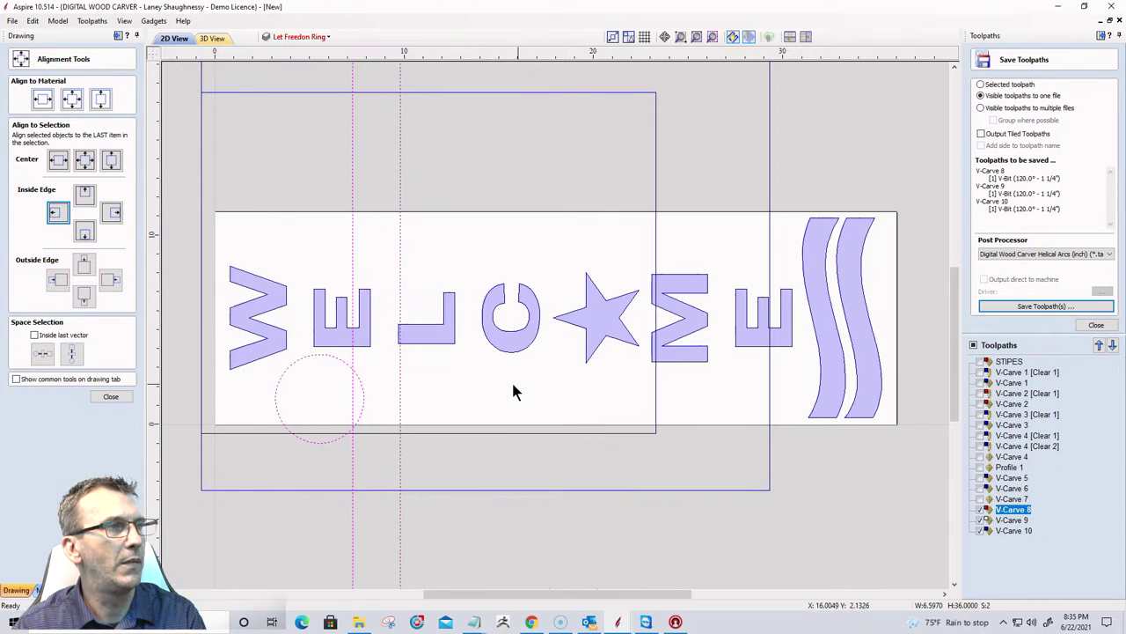
click(97, 394)
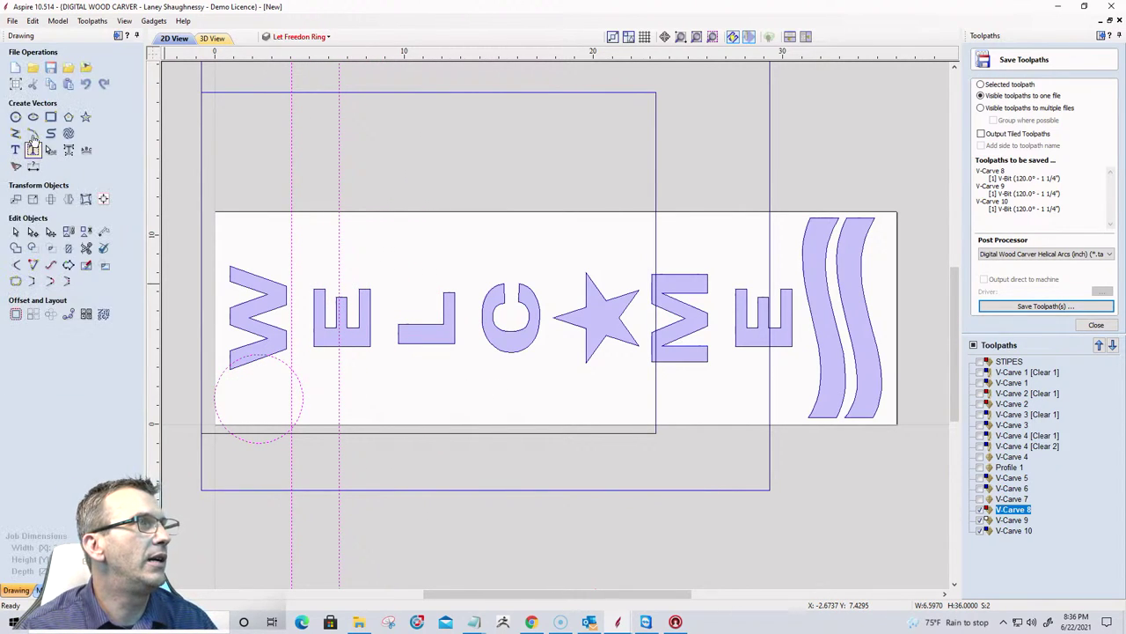
Make WELCOME the active layer and draw a 39.5 x 1.5 inch strip along the board's bottom edge.
click(300, 36)
click(327, 92)
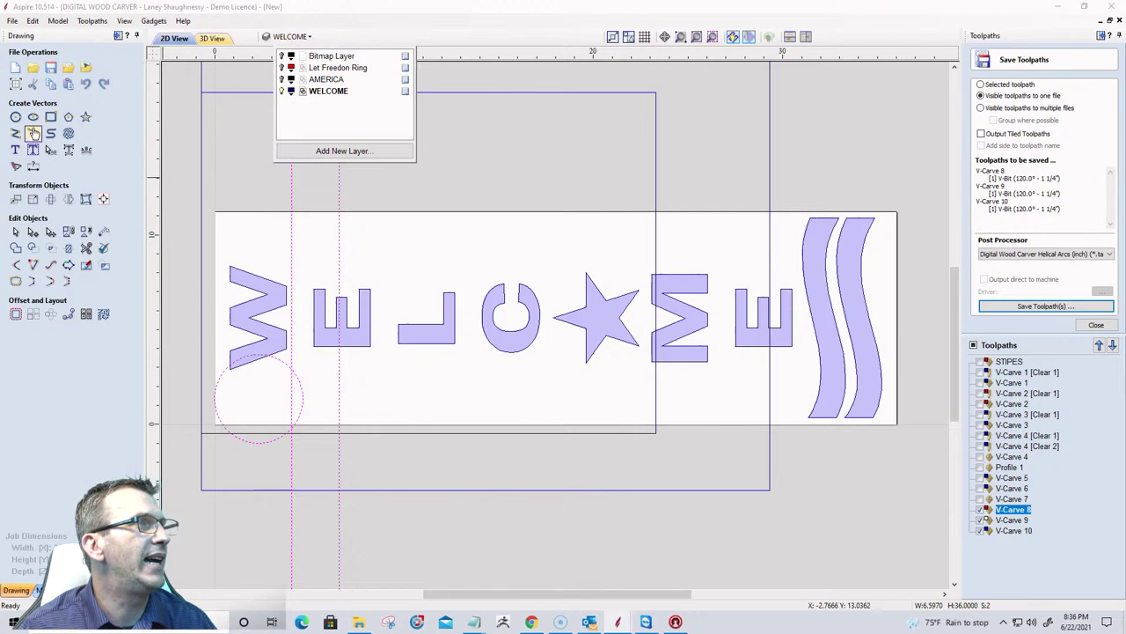
click(50, 116)
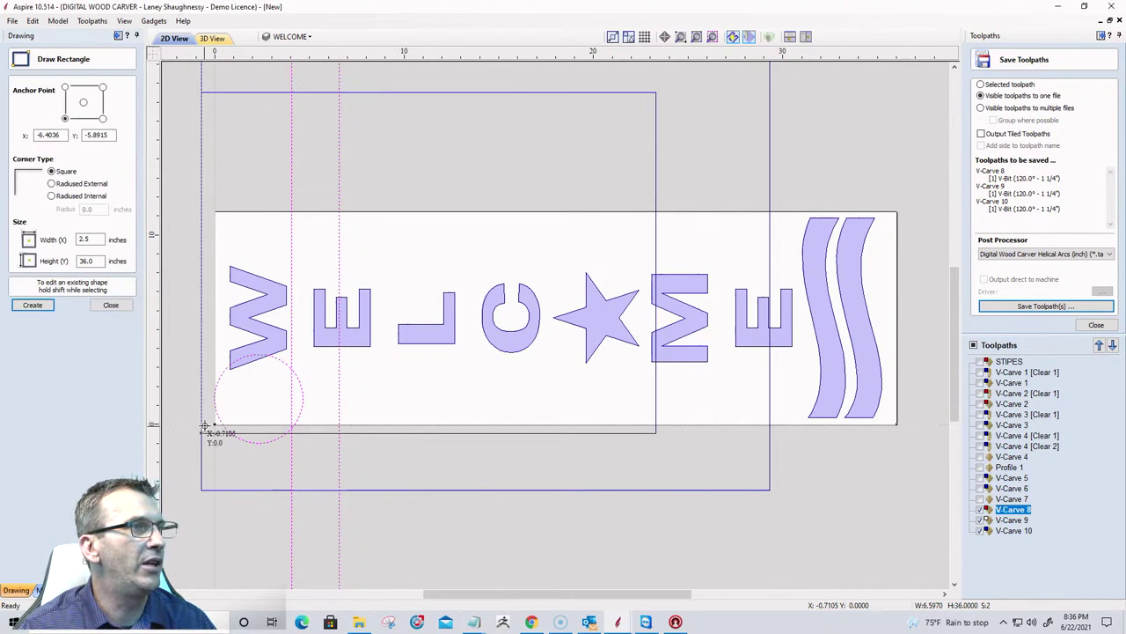
mouse_move(202, 424)
mouse_down()
mouse_move(516, 456)
mouse_move(948, 449)
mouse_up()
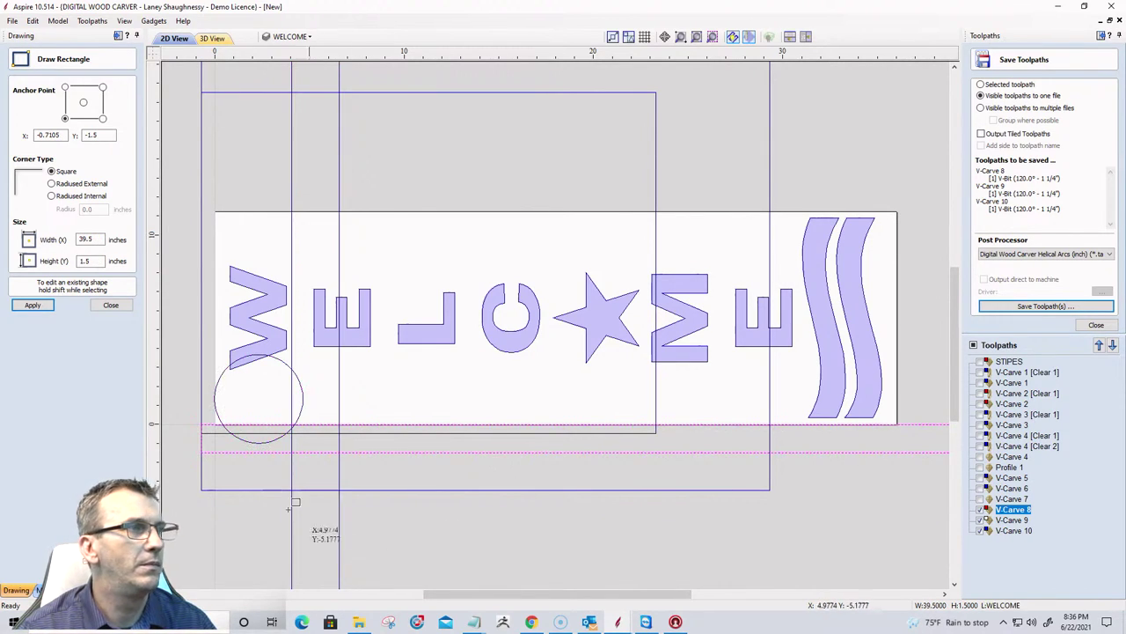
scroll(190, 421, up, 4)
scroll(440, 496, up, 5)
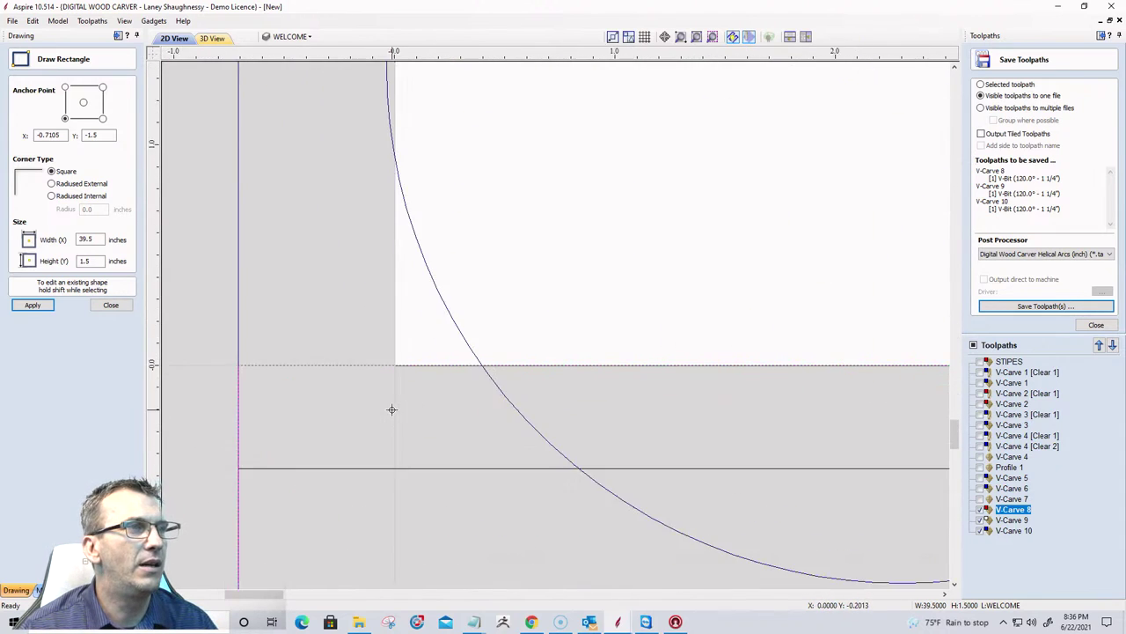
click(395, 396)
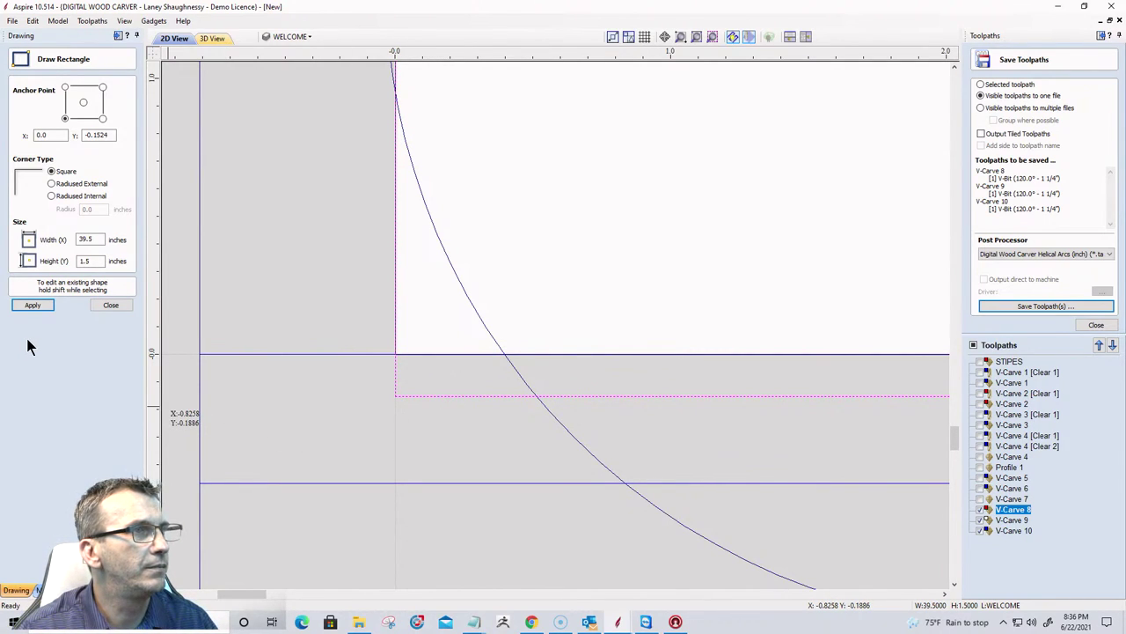
key(Escape)
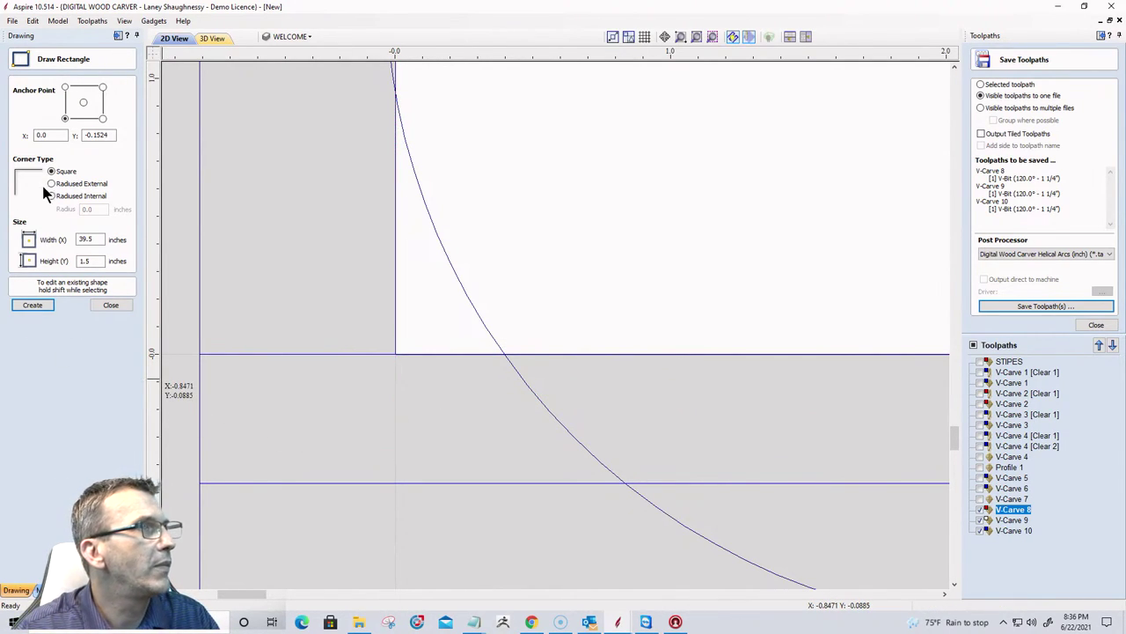
click(107, 306)
Start the Line/Polyline tool and cancel a line begun at the board's corner.
click(16, 139)
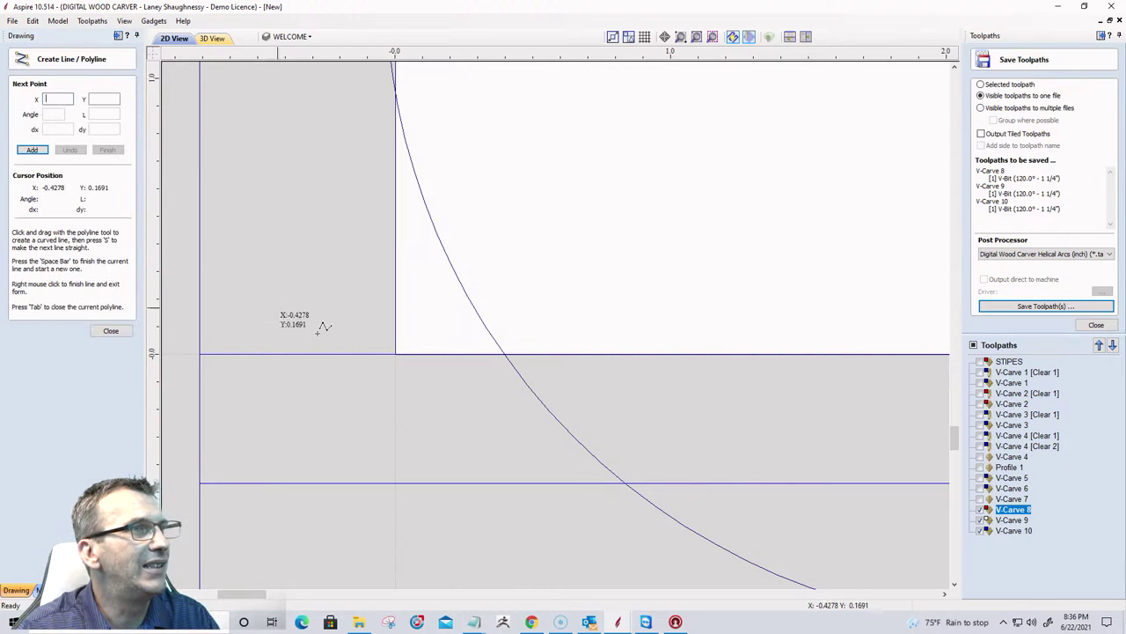
click(395, 400)
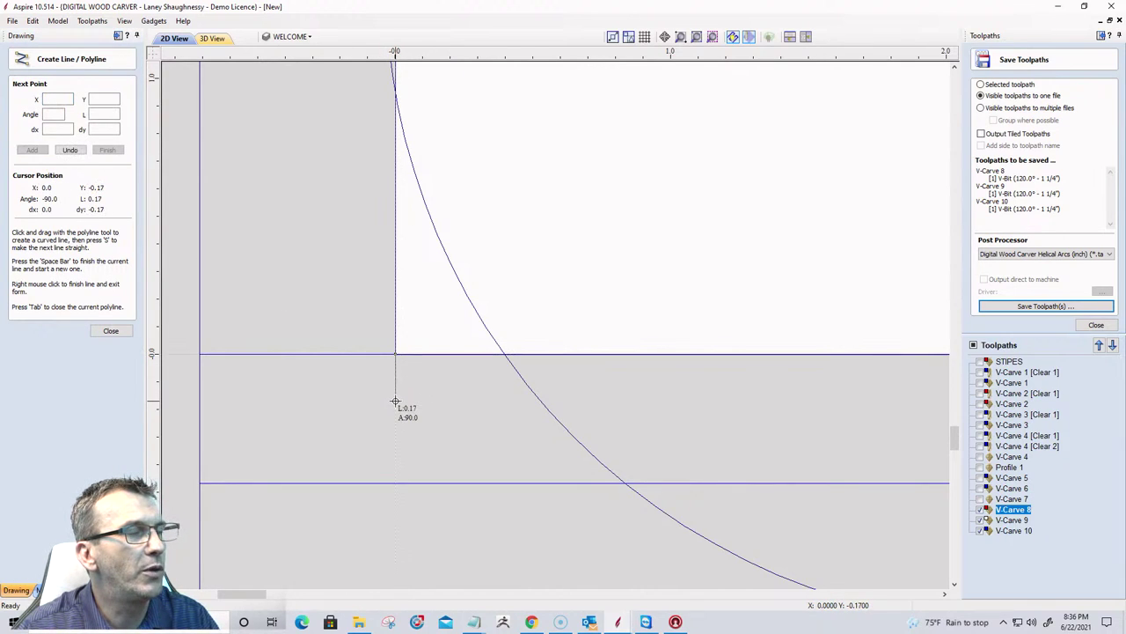
key(space)
scroll(327, 410, down, 6)
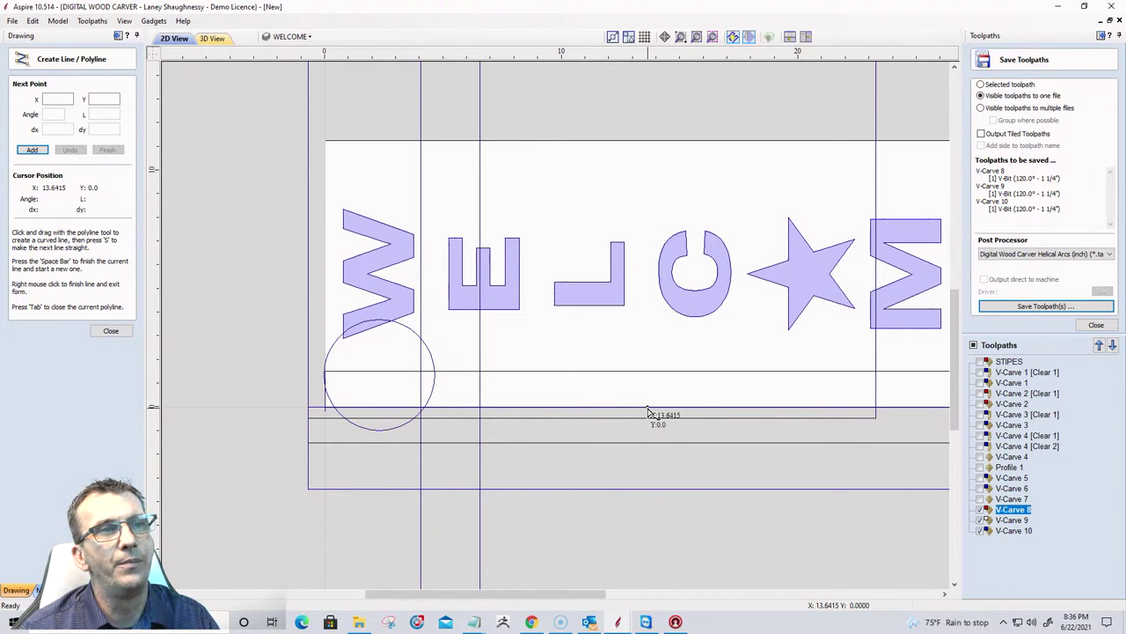
scroll(644, 411, up, 5)
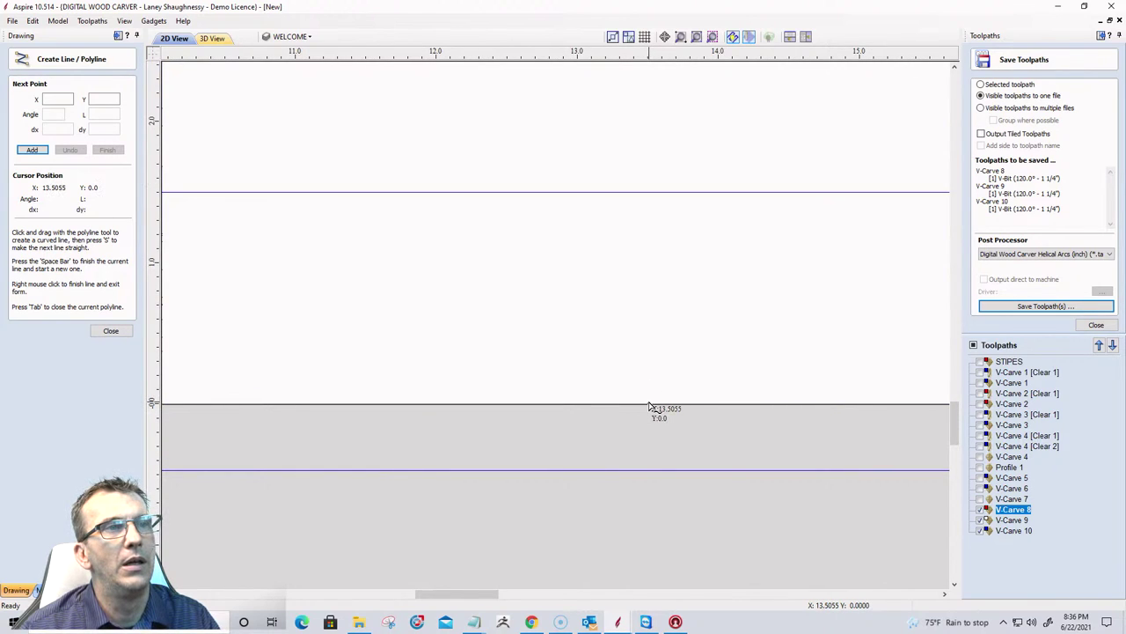
Draw a 2.05 inch vertical line up from the bottom edge between the L and C.
click(649, 407)
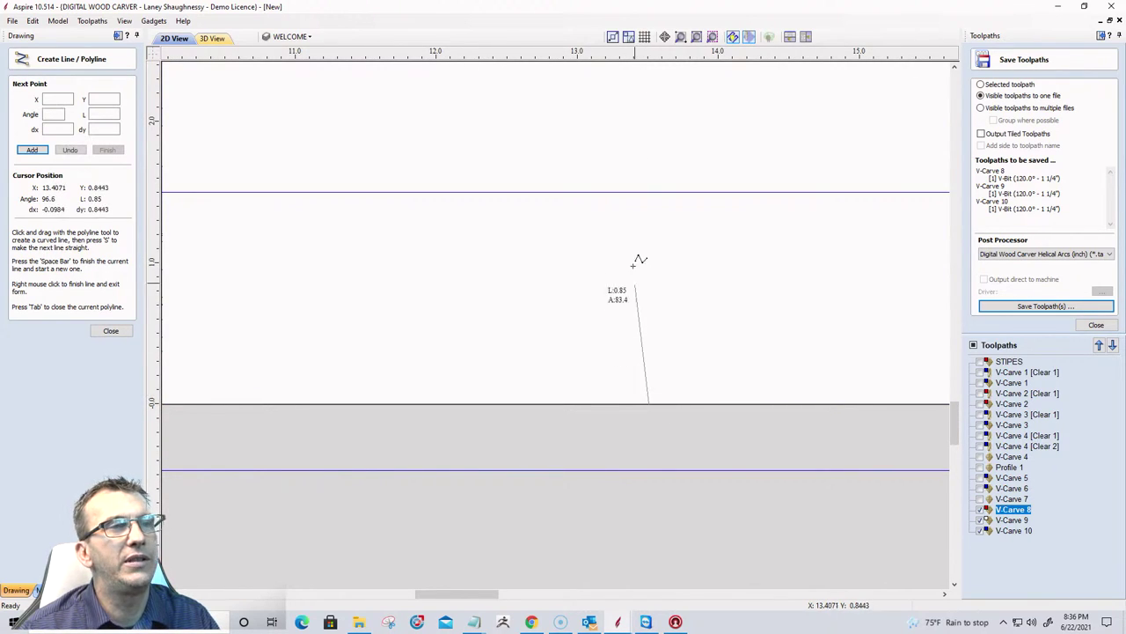
click(650, 115)
key(space)
scroll(607, 387, down, 5)
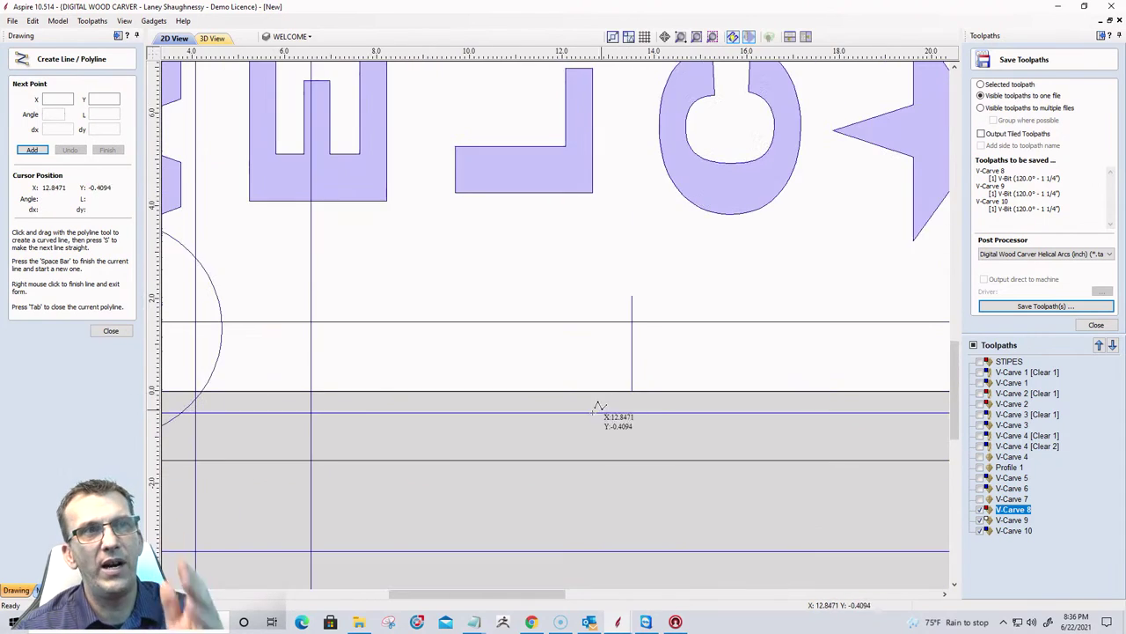
scroll(564, 398, down, 4)
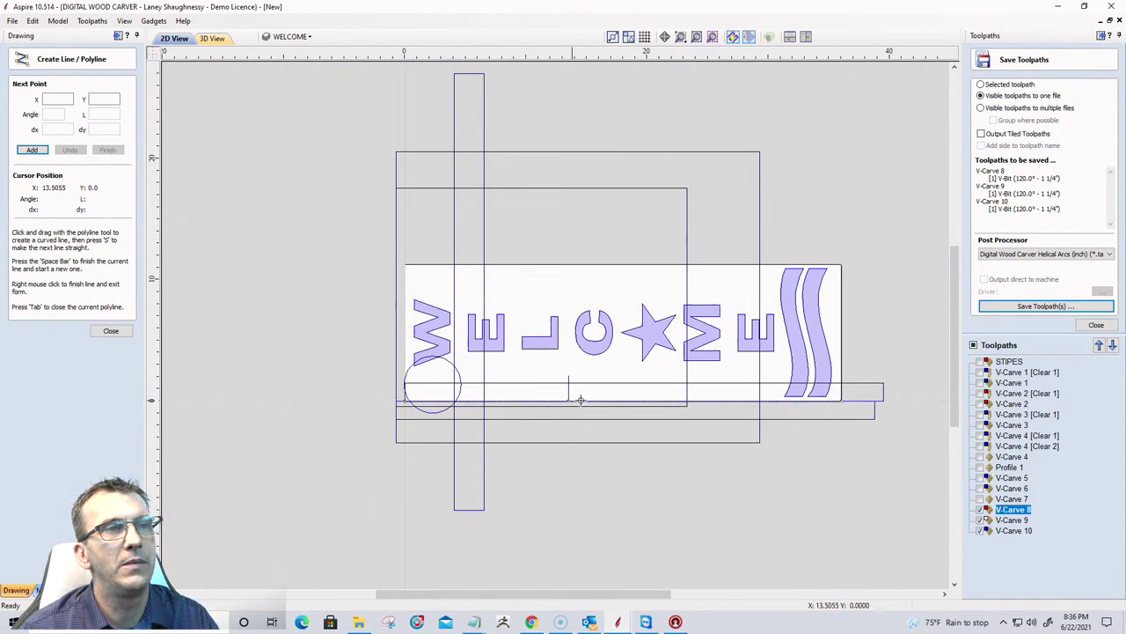
Cancel another line started near the bottom edge and close the Polyline form.
click(734, 401)
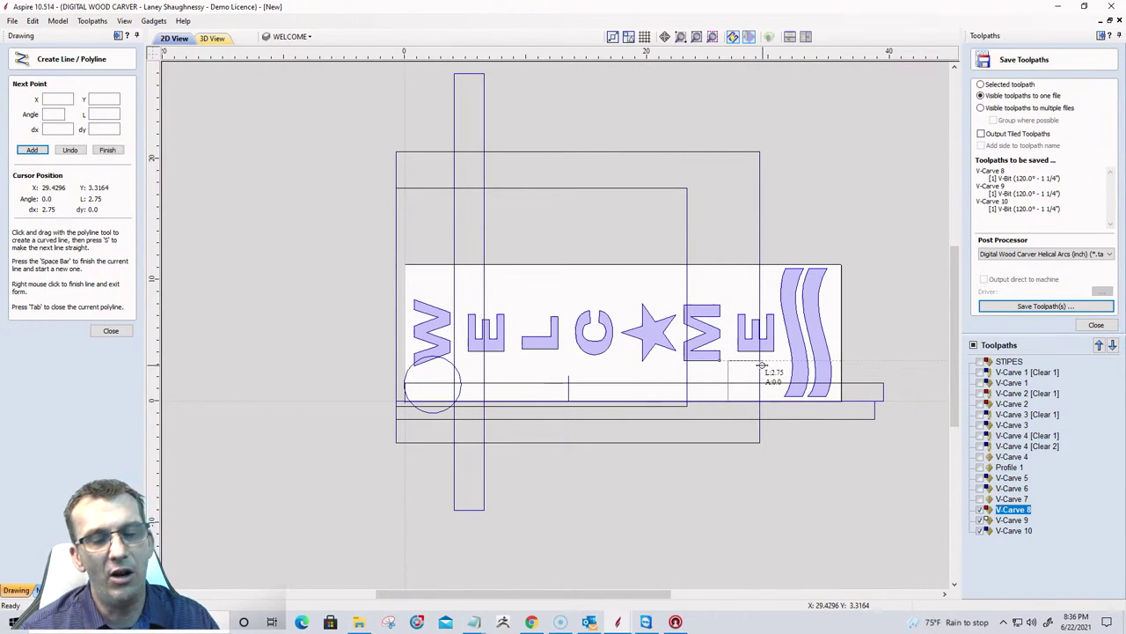
key(space)
scroll(668, 460, down, 2)
scroll(546, 455, up, 4)
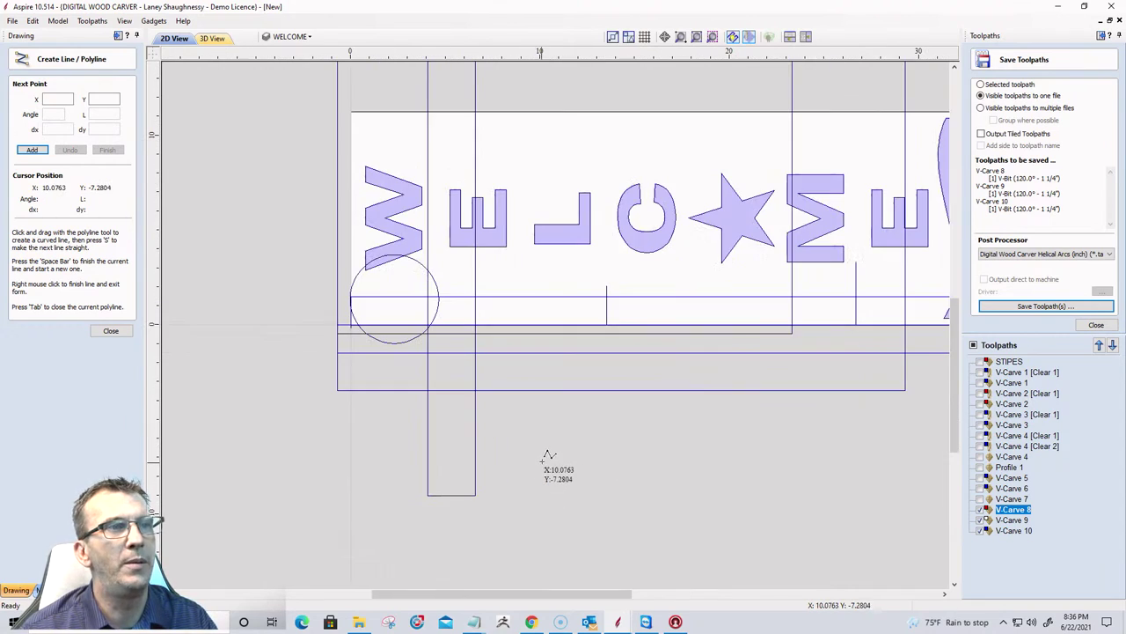
scroll(610, 234, down, 1)
scroll(362, 306, up, 4)
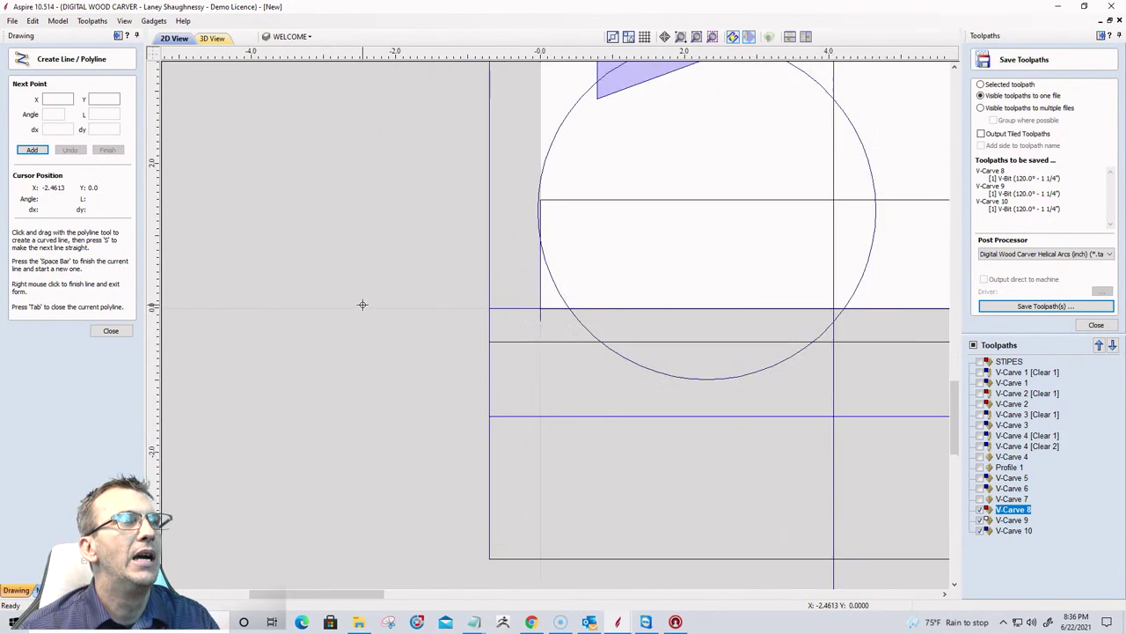
click(111, 332)
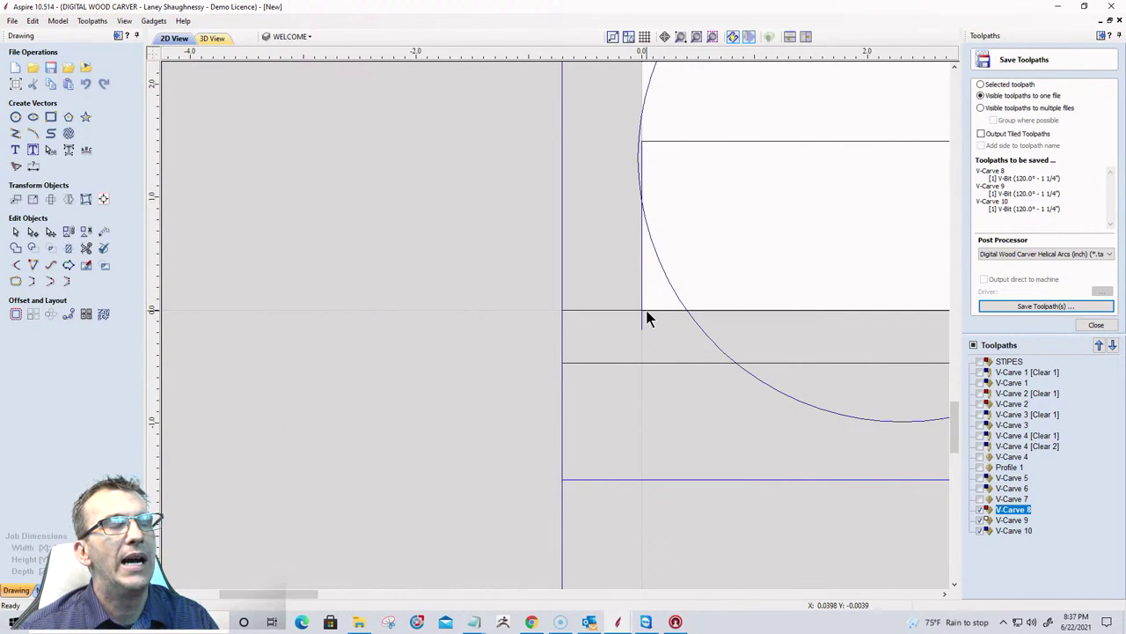
Create a 0.15-inch diameter circle centred at 0,0.
scroll(639, 327, down, 3)
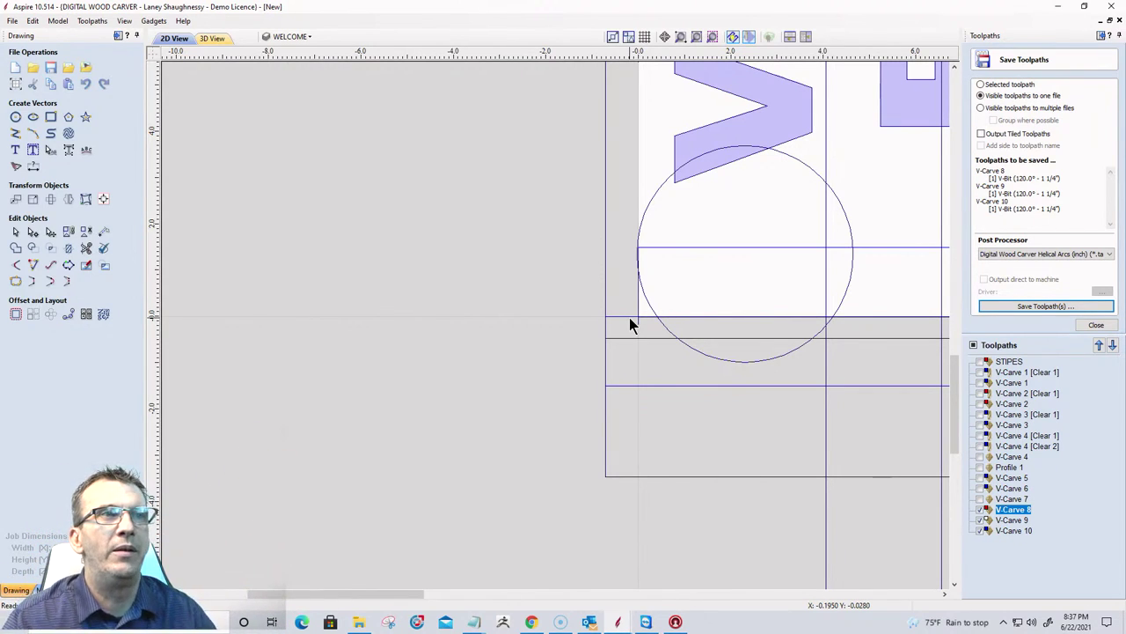
click(15, 117)
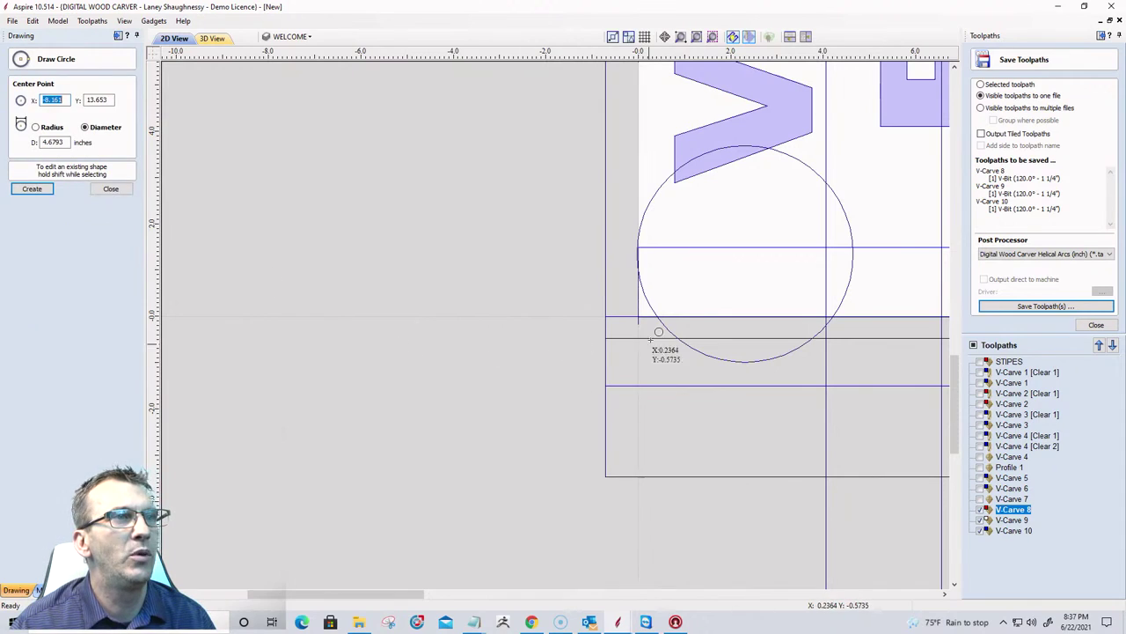
scroll(658, 331, up, 6)
click(616, 280)
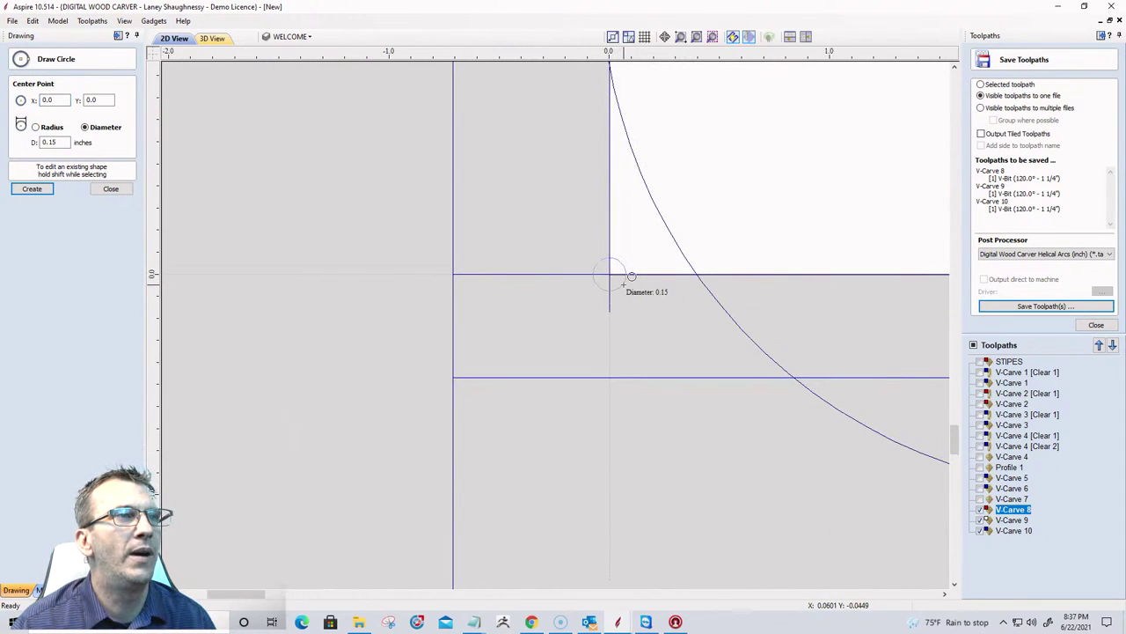
click(631, 276)
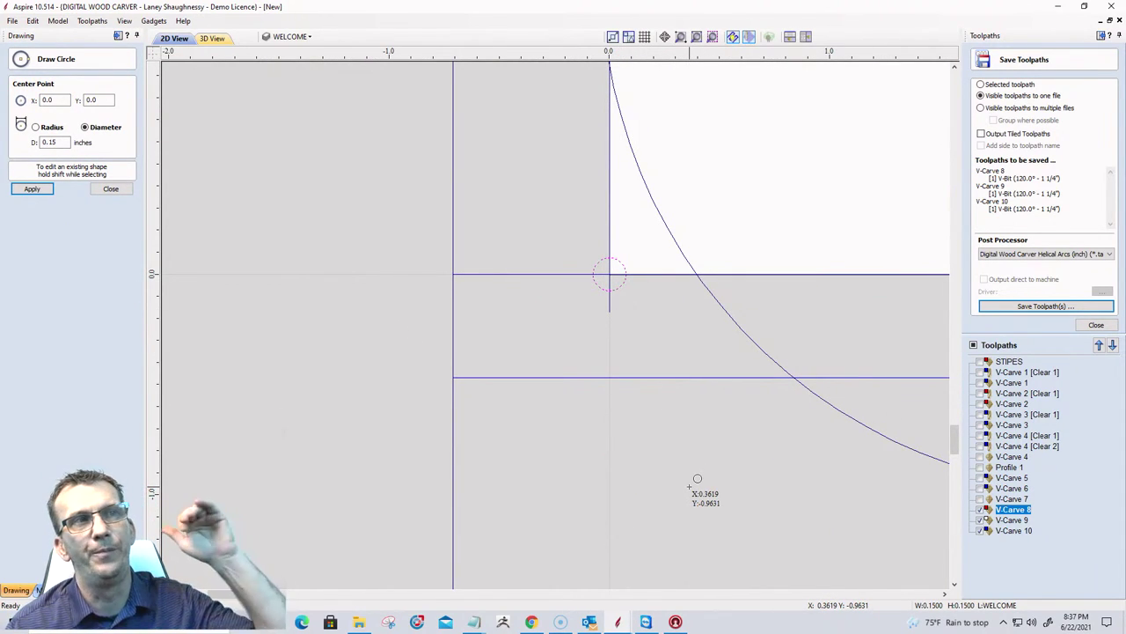
scroll(642, 440, down, 6)
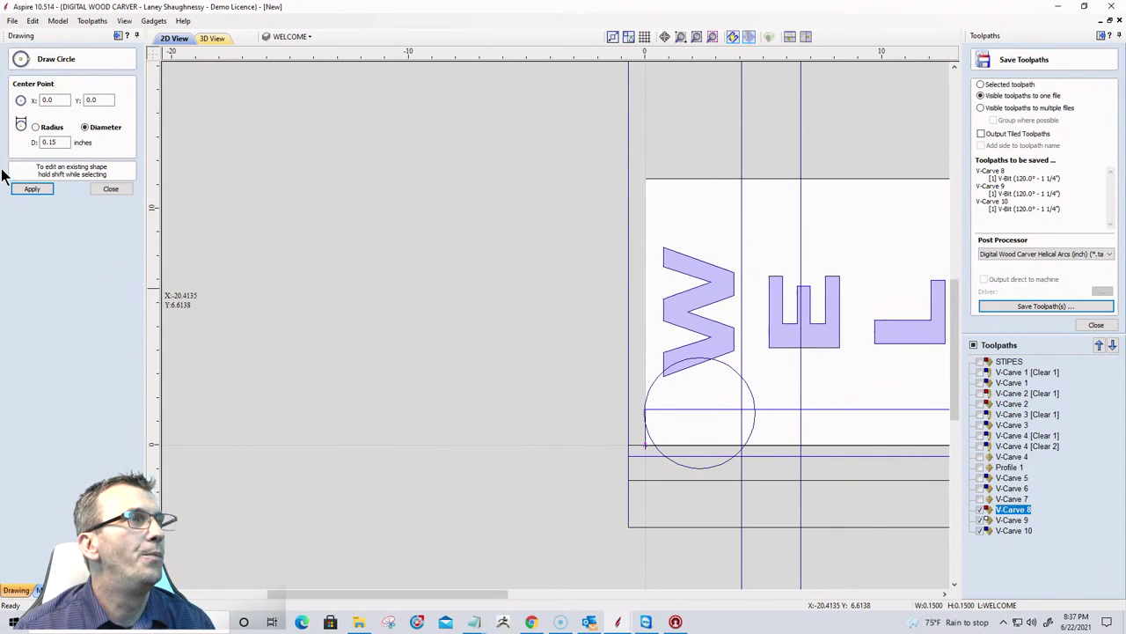
click(111, 188)
scroll(427, 307, down, 2)
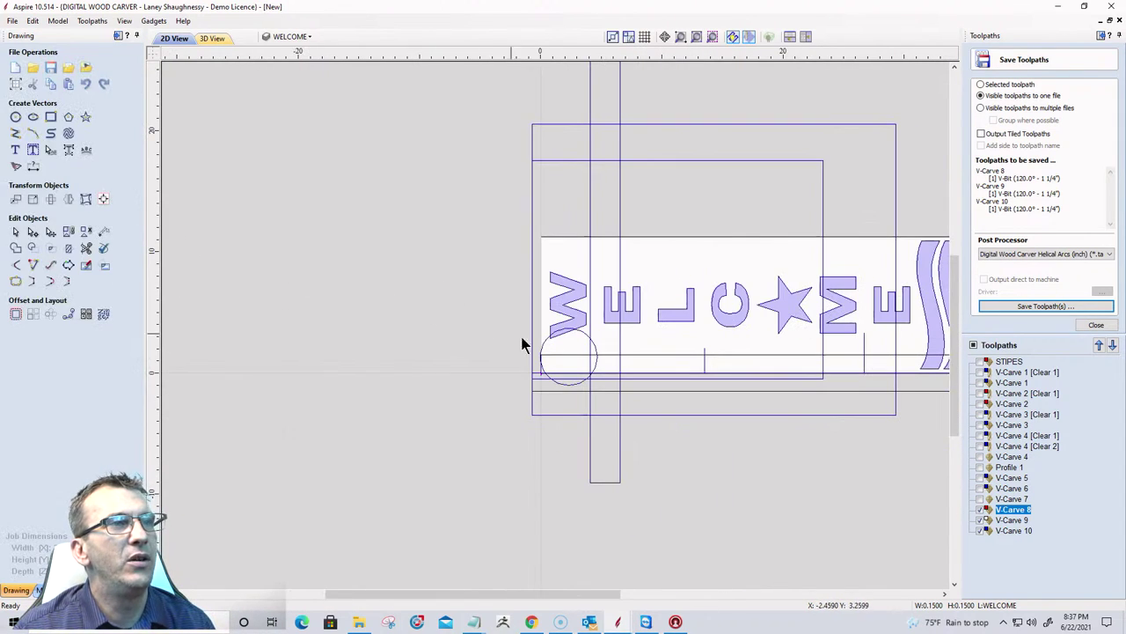
Select the circle below the W and the tall vertical rectangle and nudge them right.
click(581, 339)
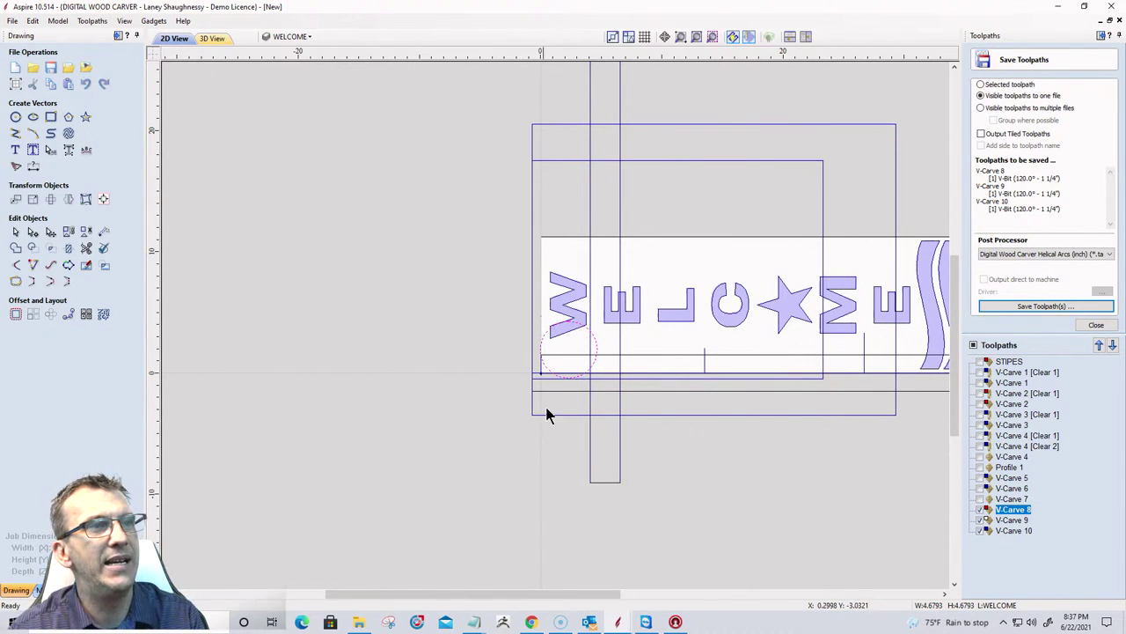
scroll(591, 350, up, 4)
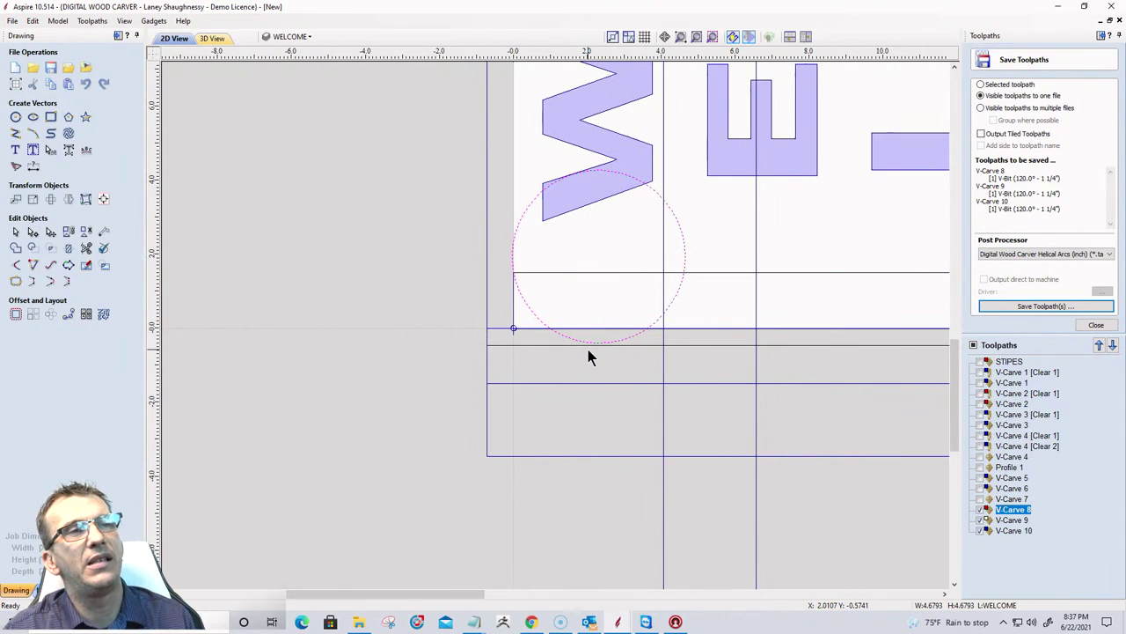
scroll(587, 350, down, 2)
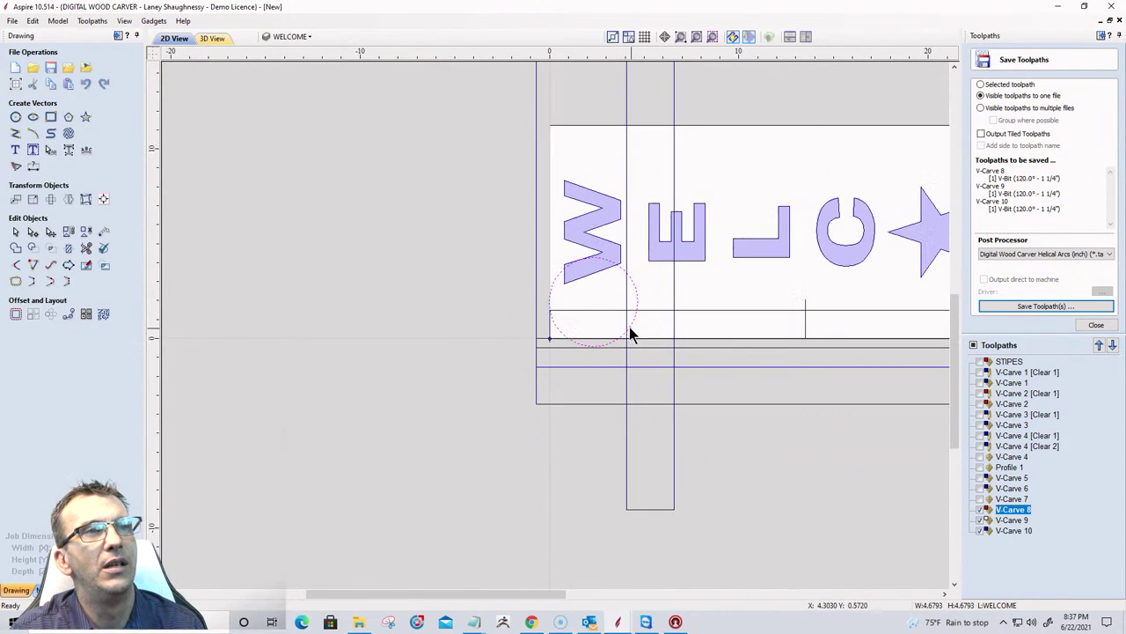
shift+click(628, 329)
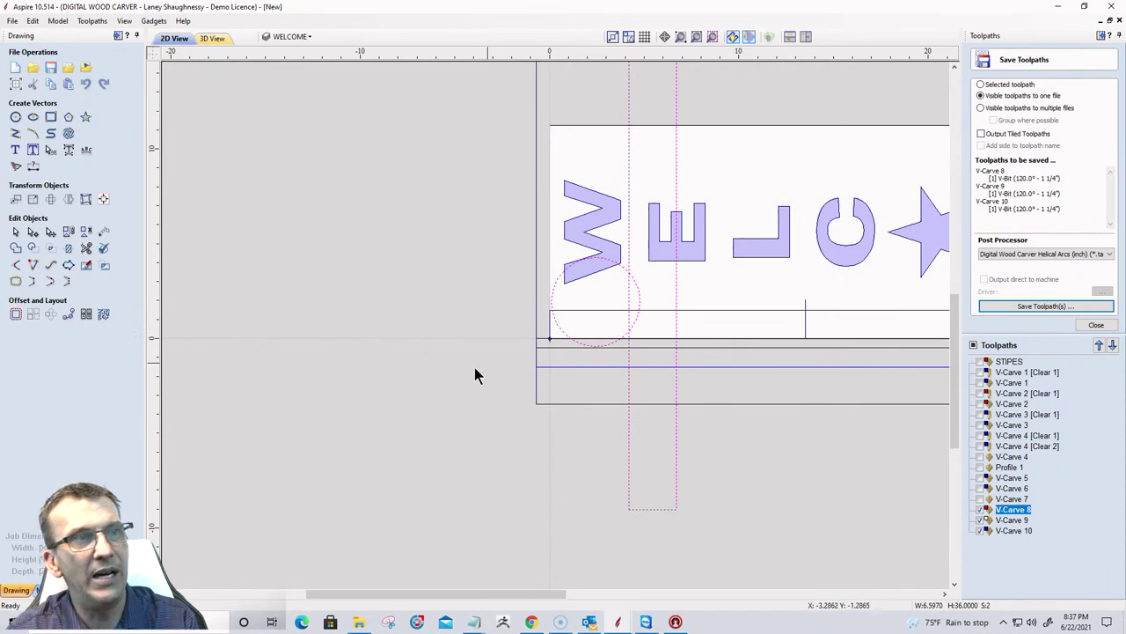
scroll(356, 396, down, 1)
scroll(356, 396, down, 1)
key(Right)
key(Right)
key(Right)
key(Right)
key(Right)
key(Right)
key(Right)
key(Right)
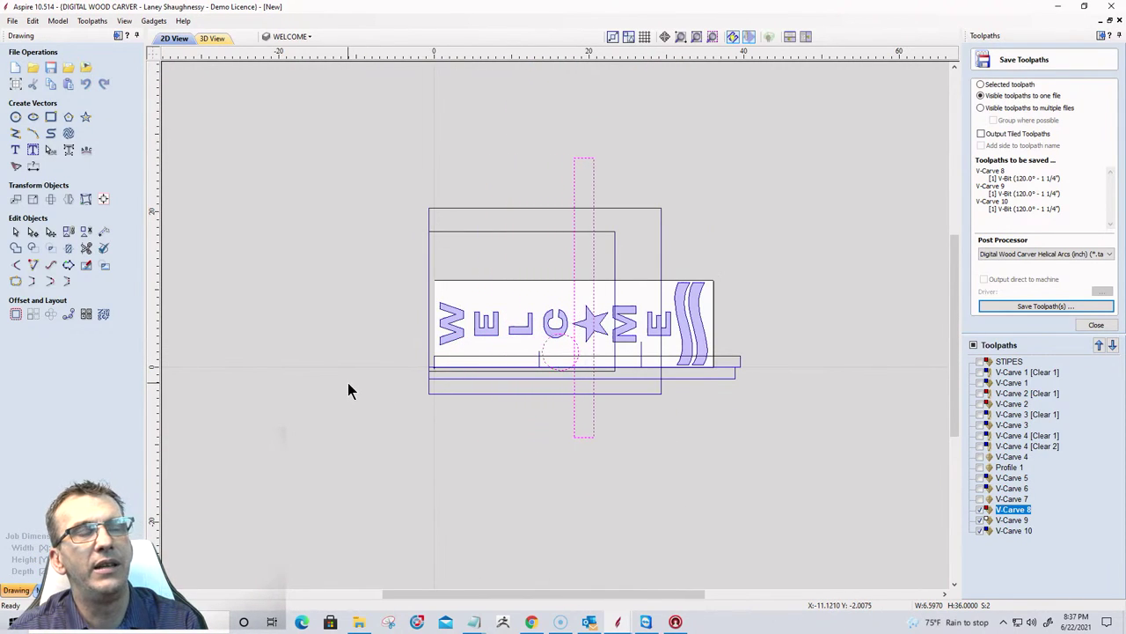
key(Right)
key(Right)
key(Right)
key(Right)
key(Right)
key(Right)
key(Right)
key(Right)
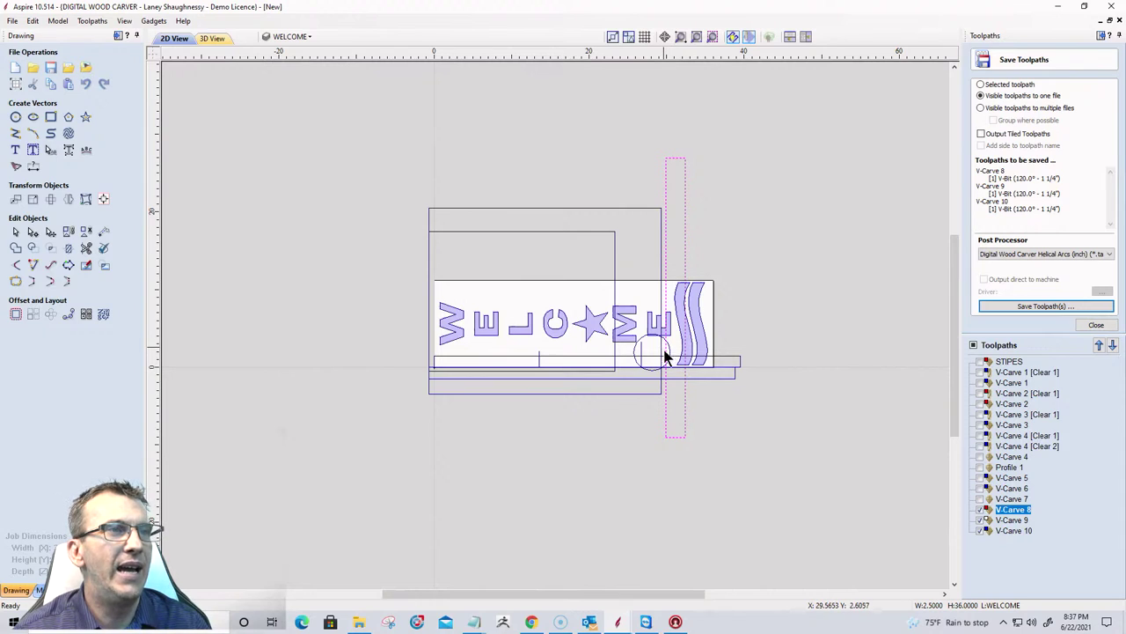
Select the thin horizontal strip, then clear the selection.
click(727, 359)
click(726, 355)
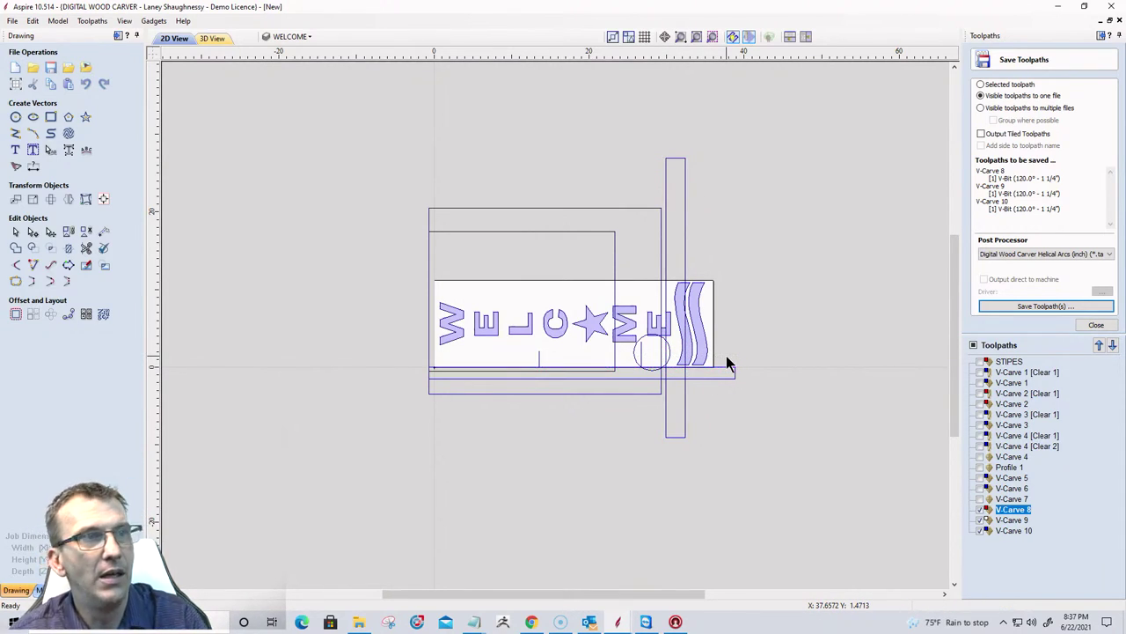
scroll(422, 362, up, 3)
scroll(421, 365, up, 3)
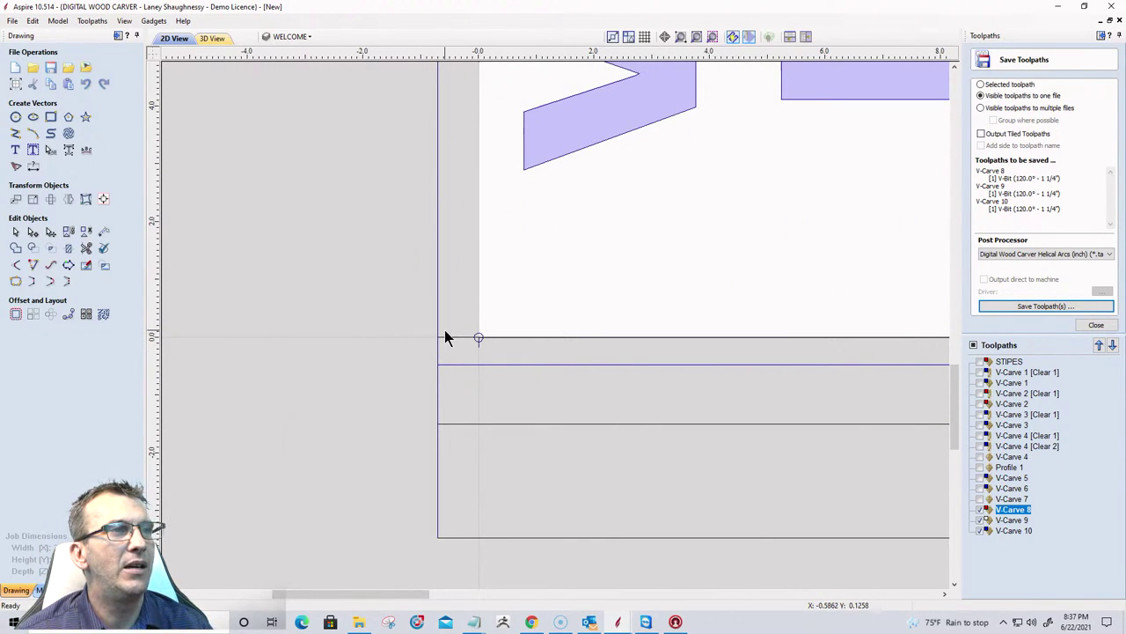
scroll(347, 337, down, 4)
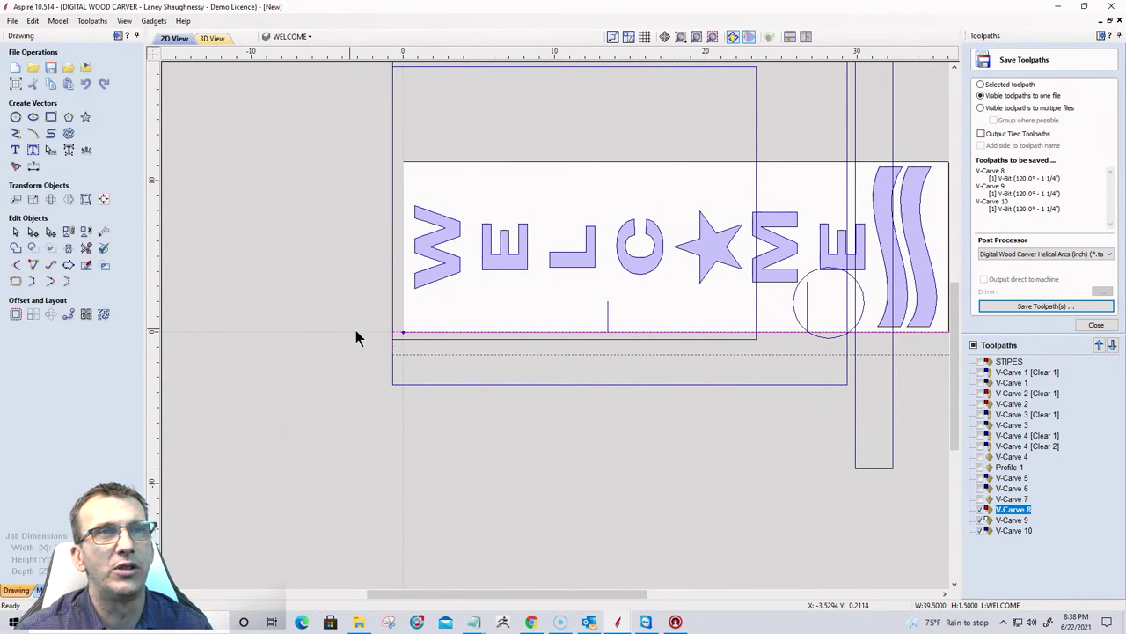
scroll(730, 331, down, 2)
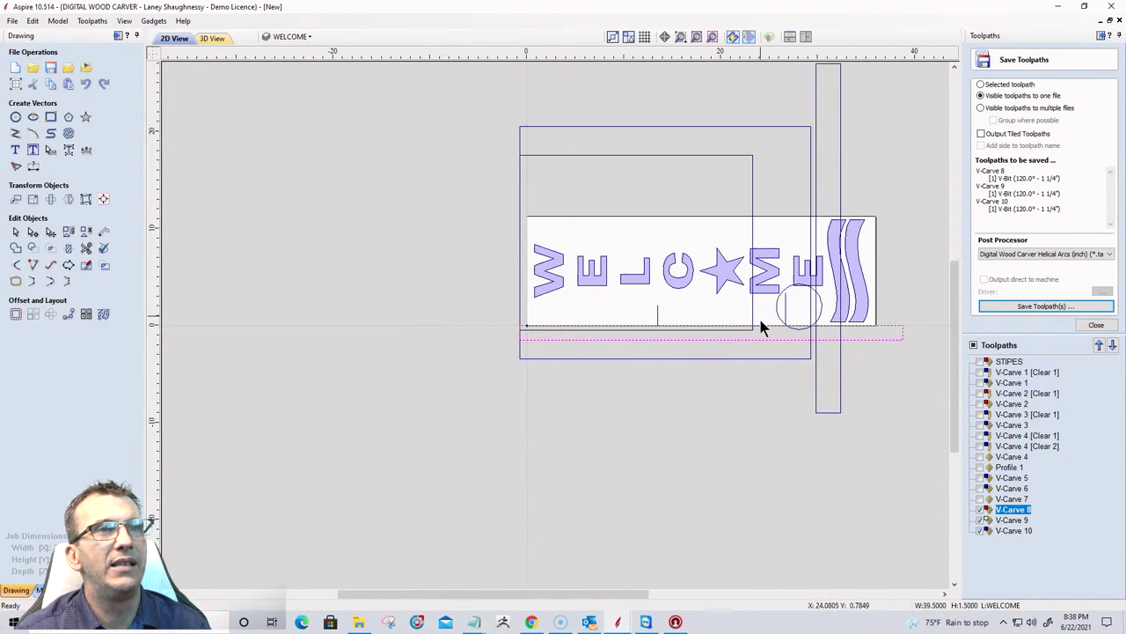
Nudge the vertical rectangle and circle back left, then select the outer rectangle and long strip.
click(814, 308)
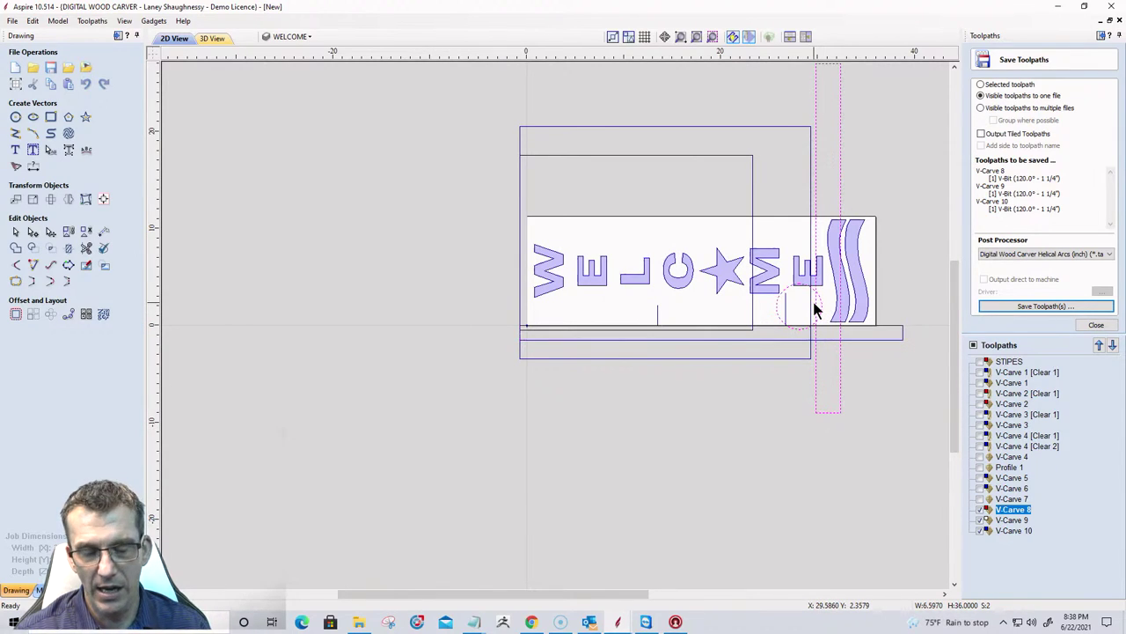
key(Left)
key(Left)
key(Left)
key(Left)
key(Left)
key(Left)
key(Left)
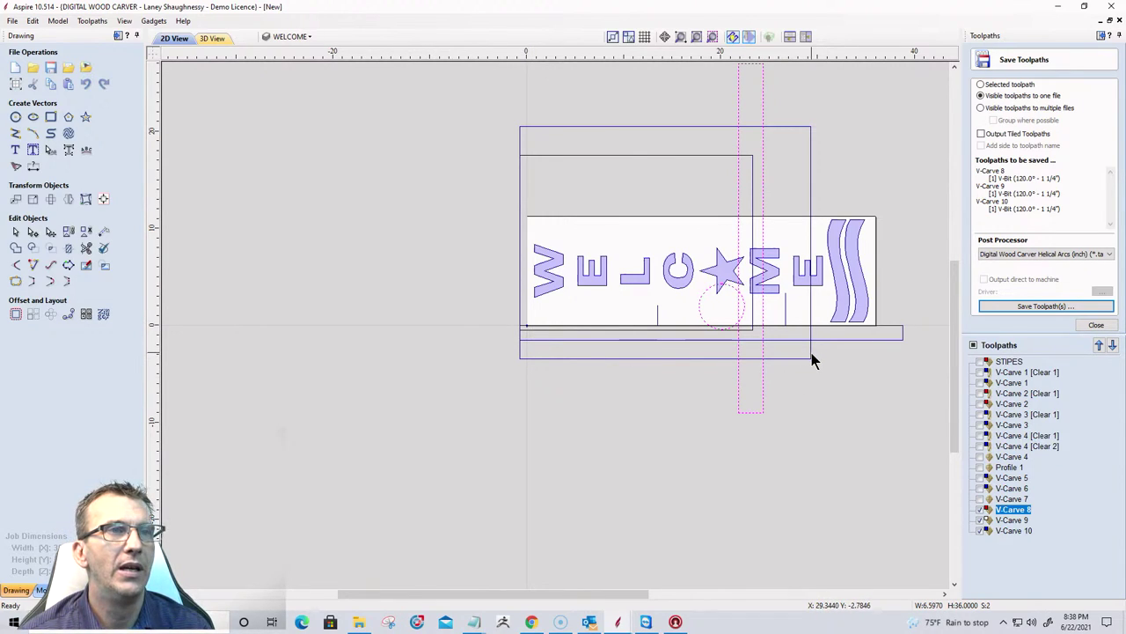
click(778, 342)
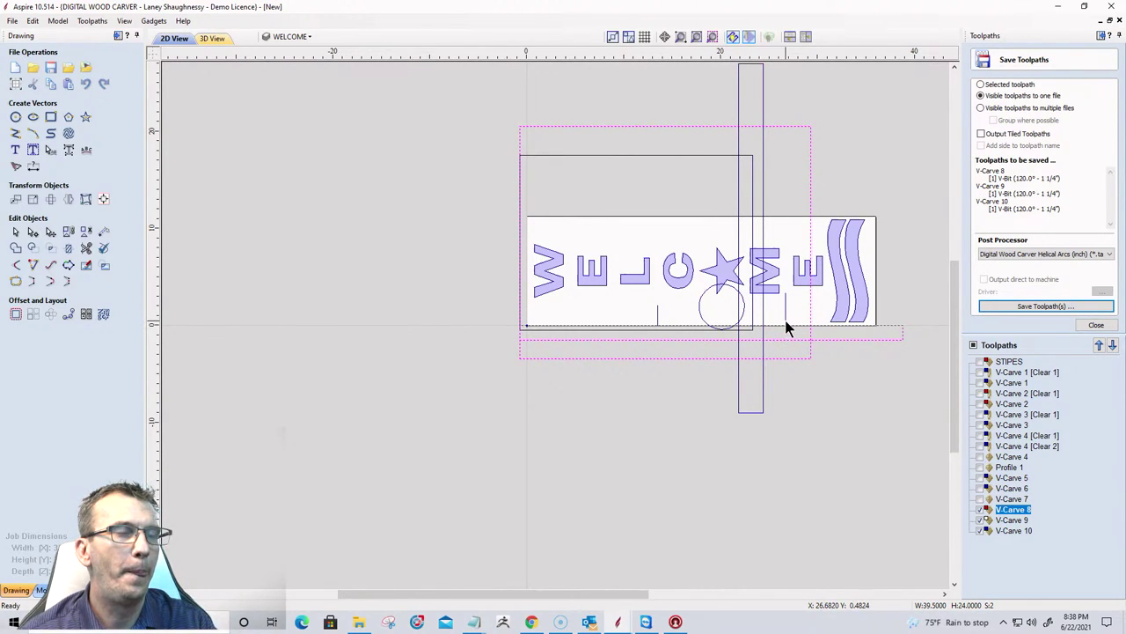
scroll(522, 327, up, 8)
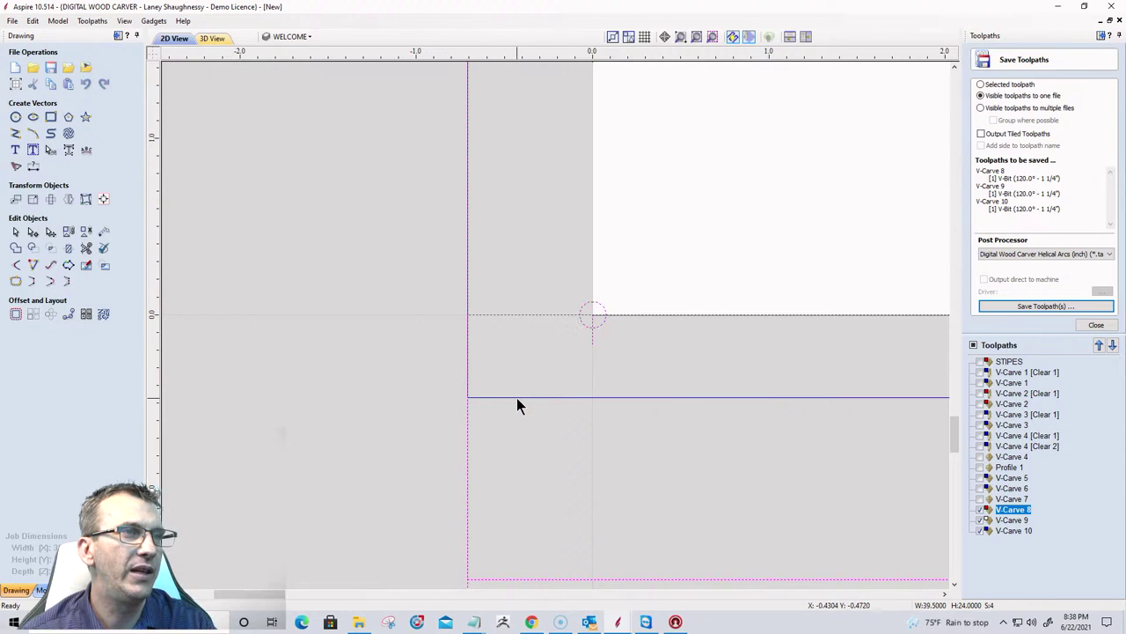
scroll(449, 397, down, 5)
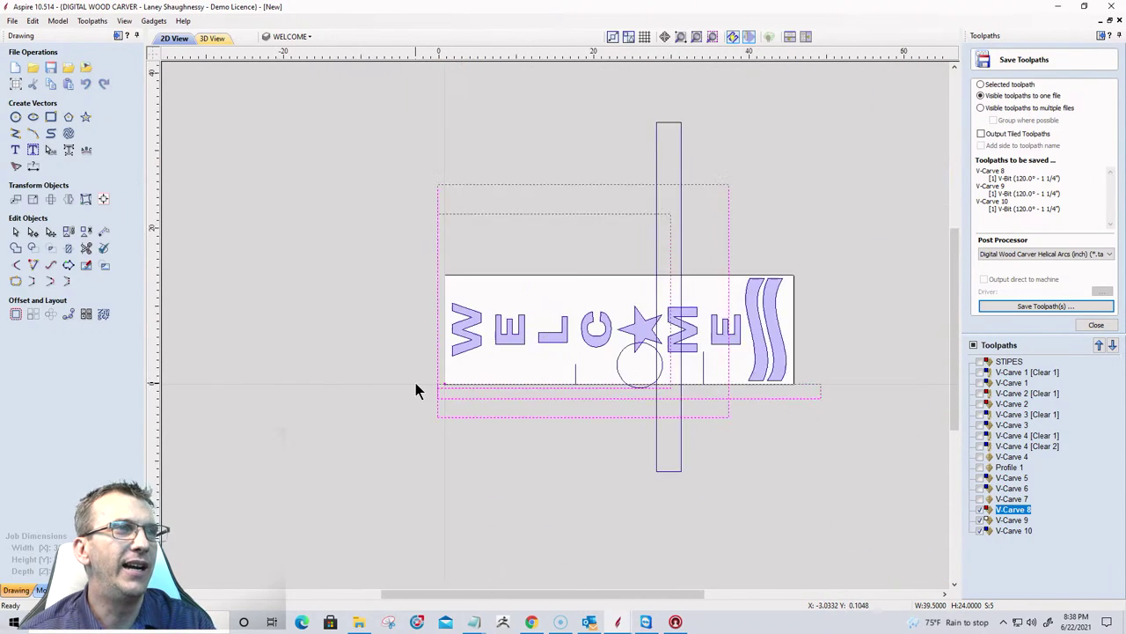
scroll(415, 382, up, 1)
scroll(410, 382, down, 1)
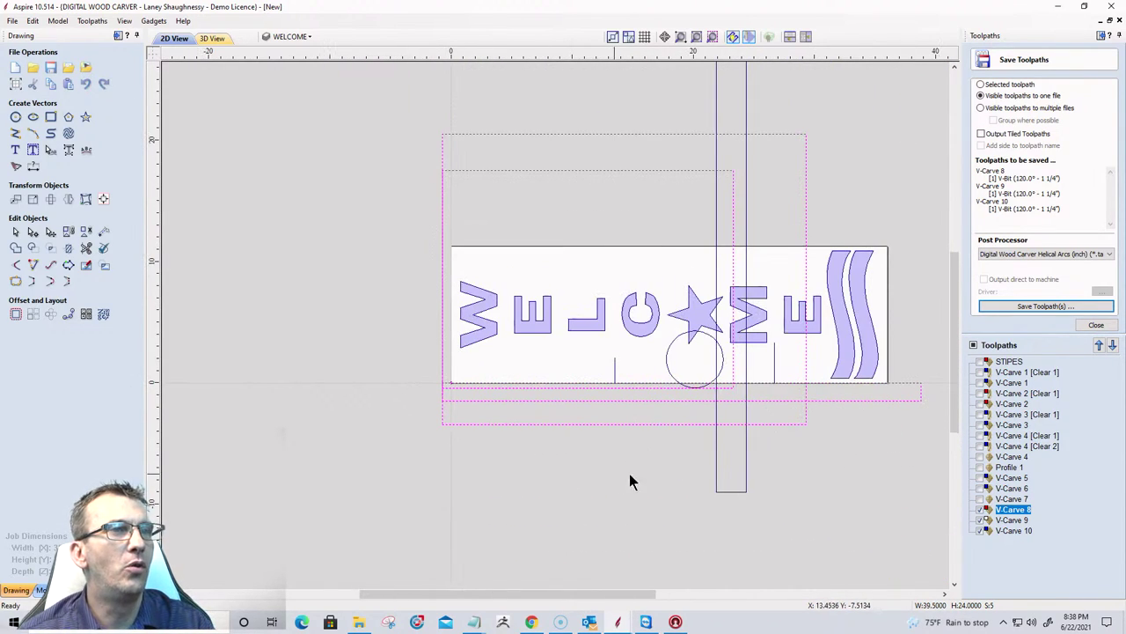
Add the tall rectangle and circle and shift all four vectors right toward the board's end.
shift+click(715, 359)
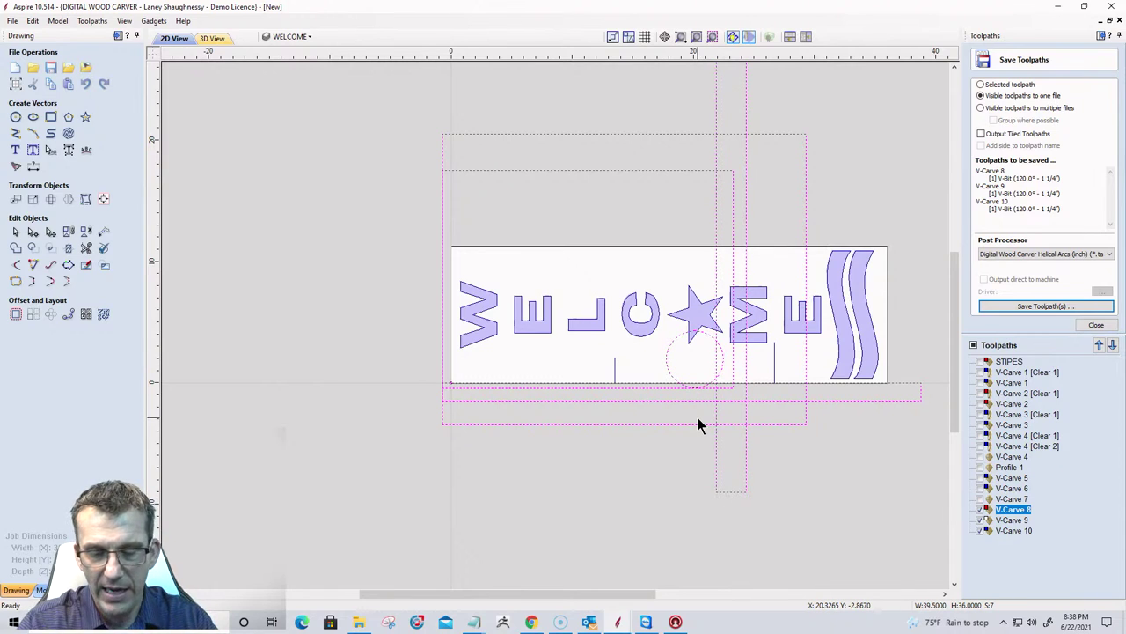
key(Right)
key(Right)
key(Right)
key(Right)
key(Right)
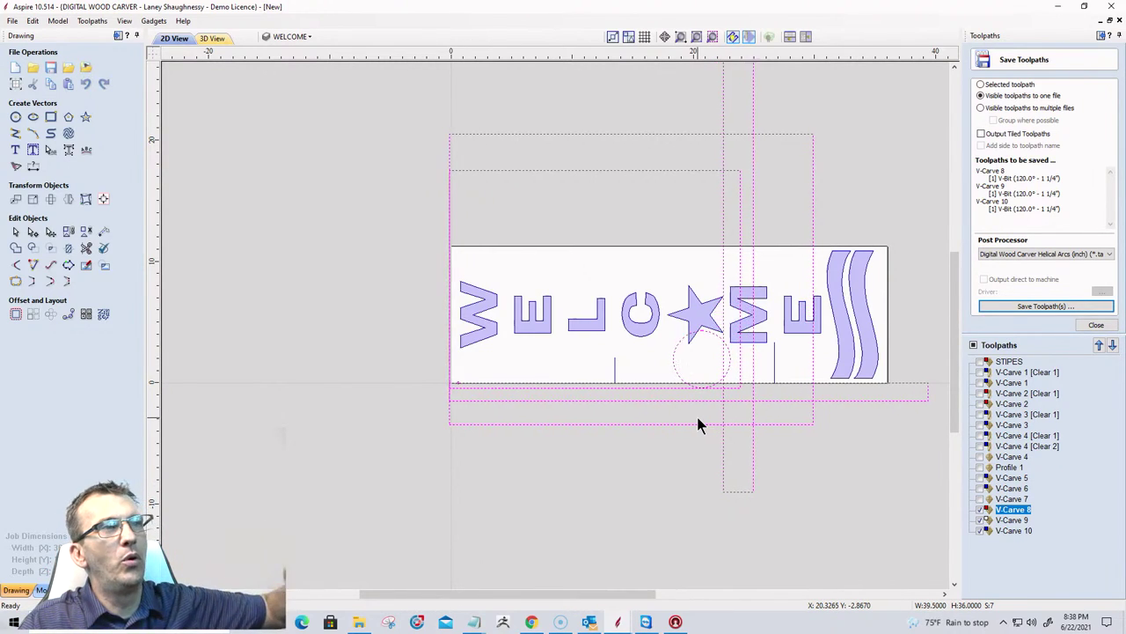
key(Right)
key(Right)
key(Right)
key(Right)
key(Right)
key(Right)
key(Right)
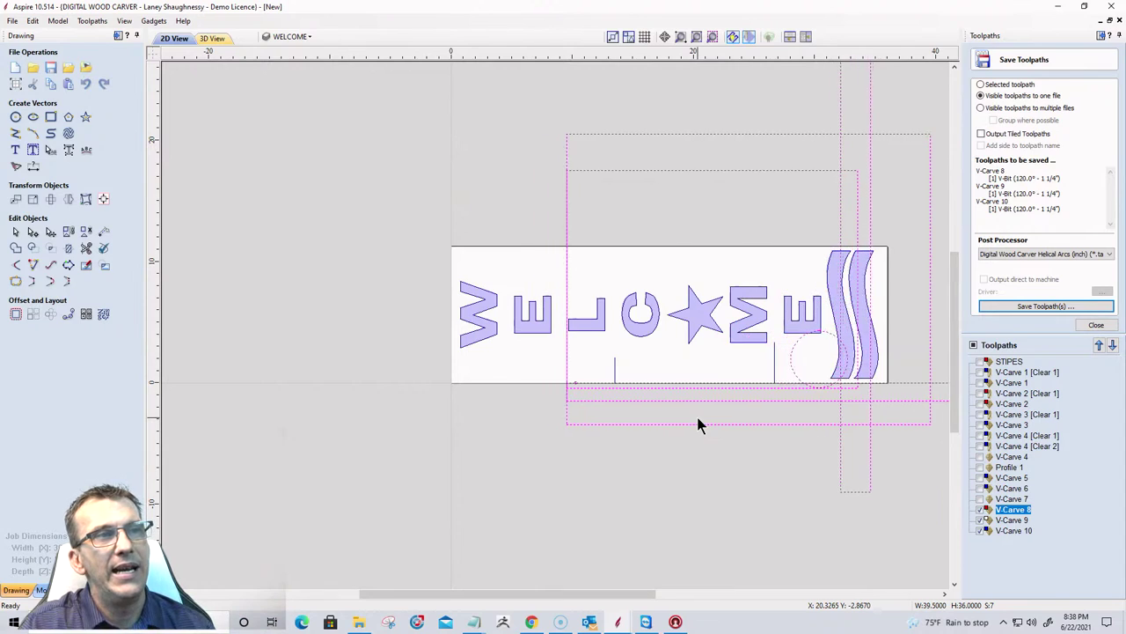
key(Right)
key(Right)
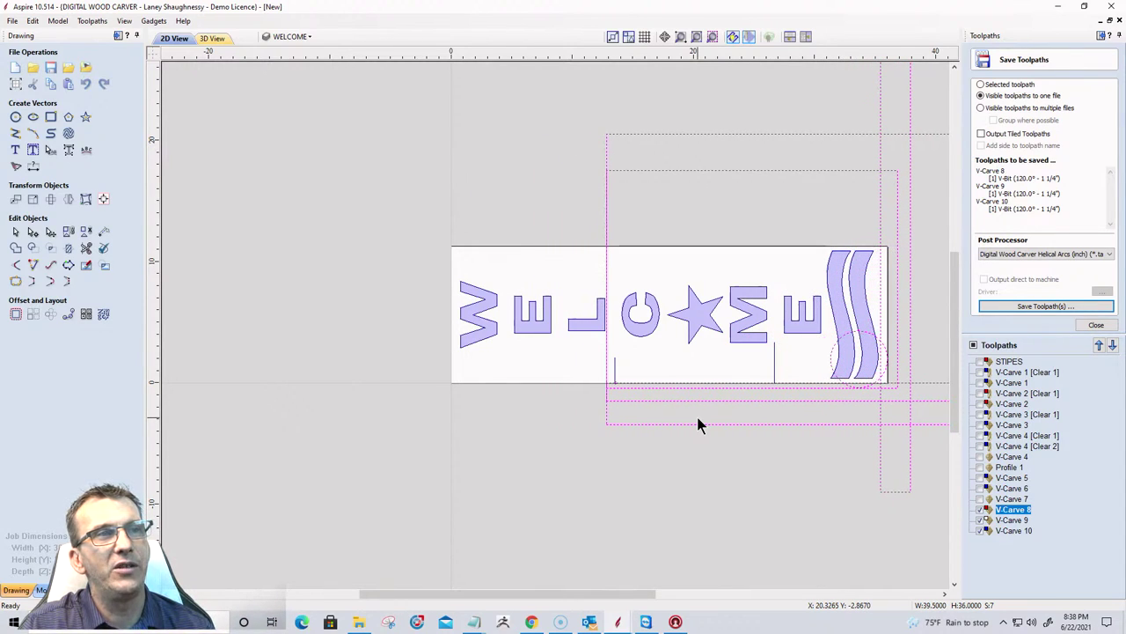
scroll(625, 384, up, 6)
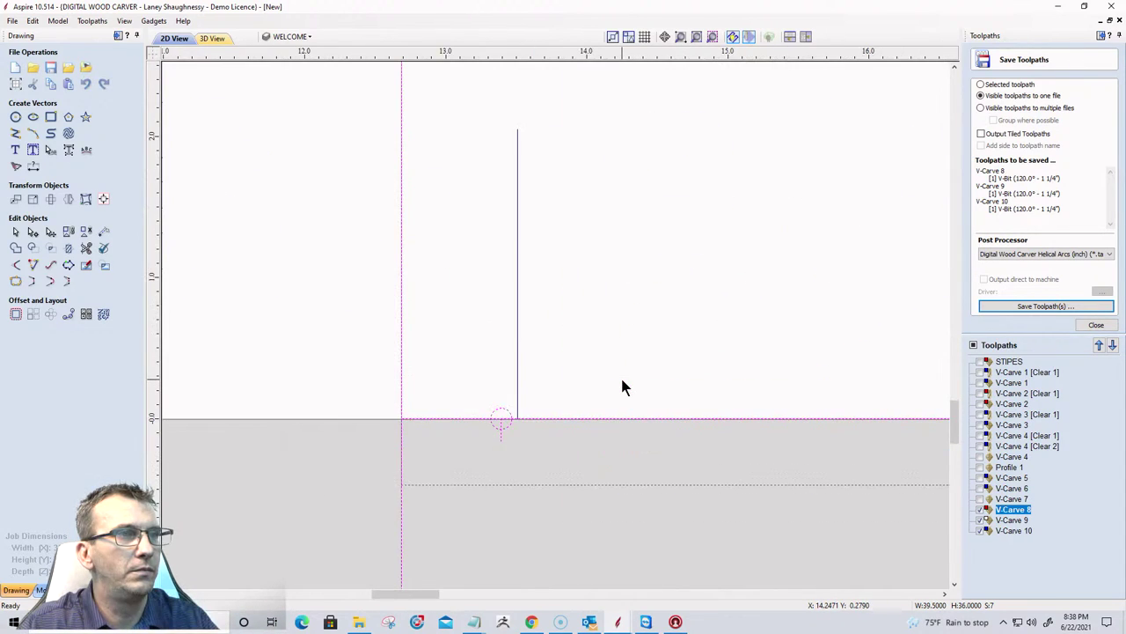
key(Right)
key(Right)
key(Right)
key(Right)
key(Right)
key(Right)
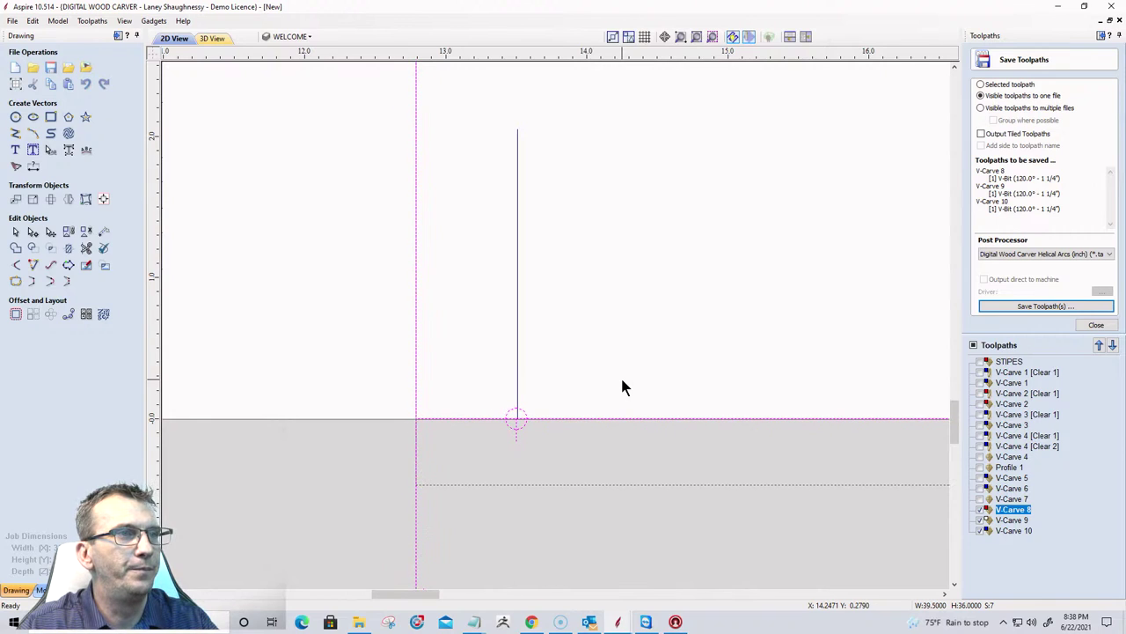
scroll(585, 370, down, 6)
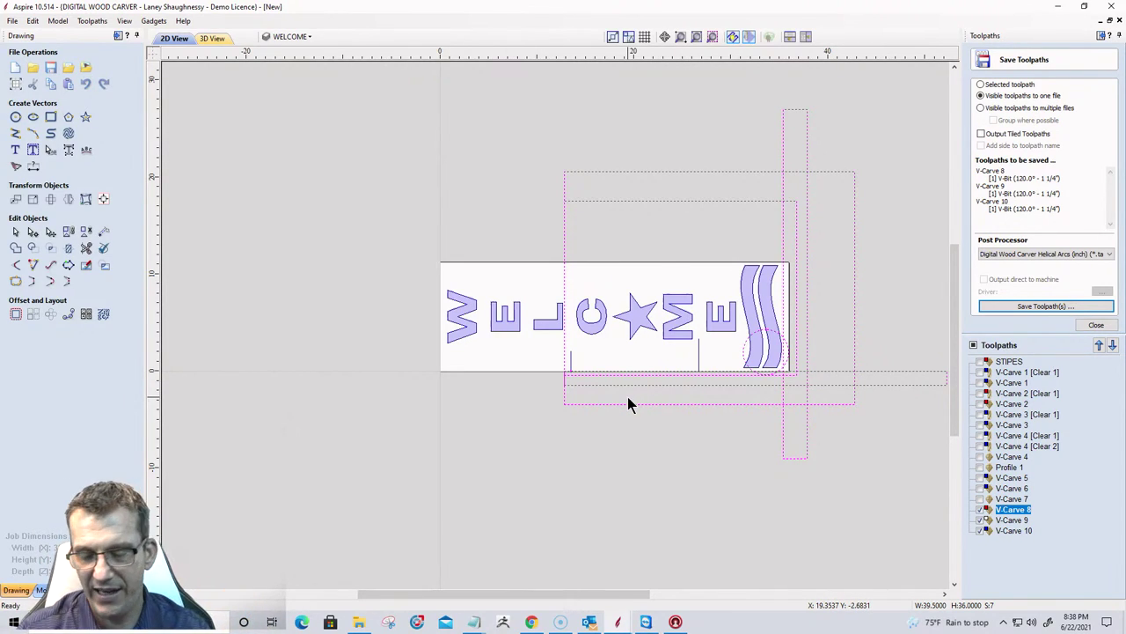
key(Right)
key(Right)
key(Right)
key(Right)
key(Right)
key(Right)
key(Right)
key(Right)
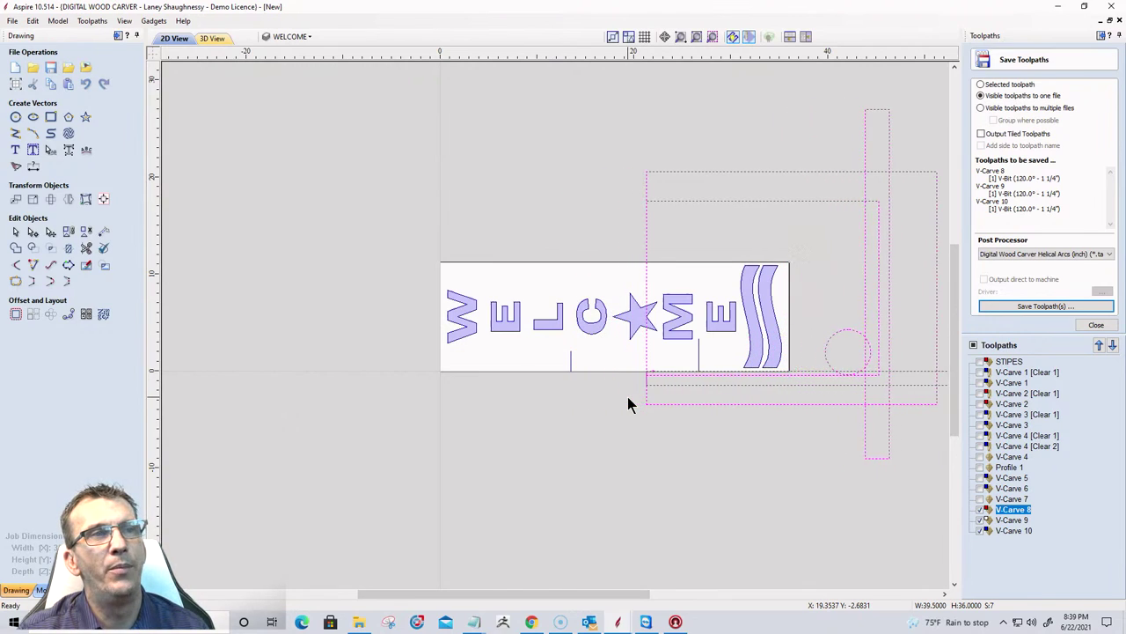
Nudge the selection right once more, then open Save As for V-Carve 8–10 as one .tap file.
key(Right)
key(Right)
key(Right)
key(Right)
key(Right)
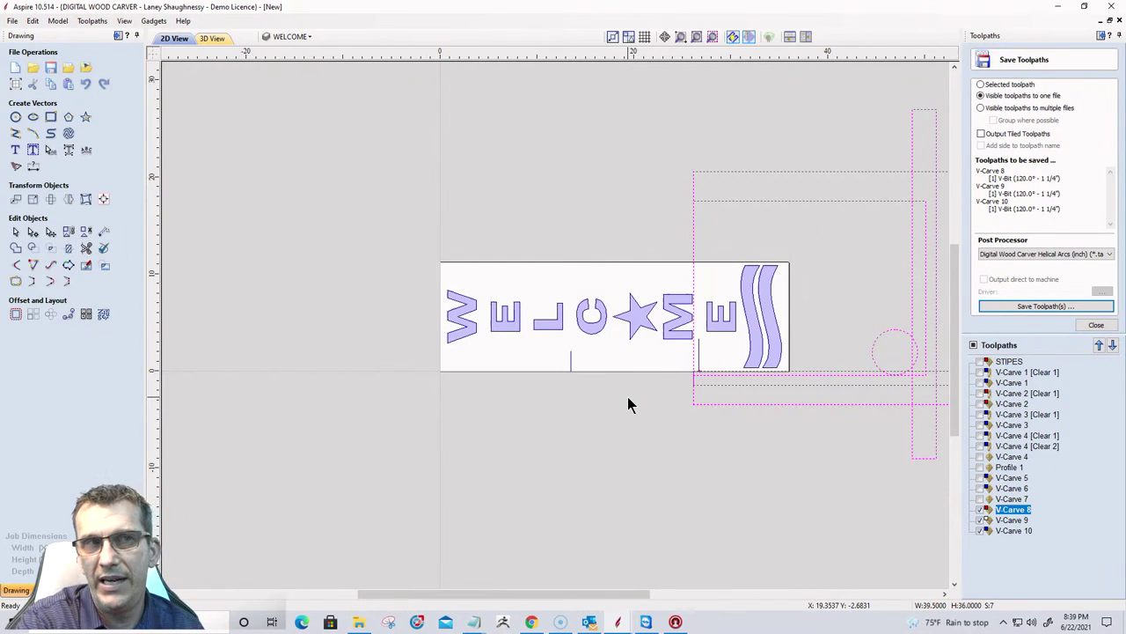
scroll(697, 372, up, 6)
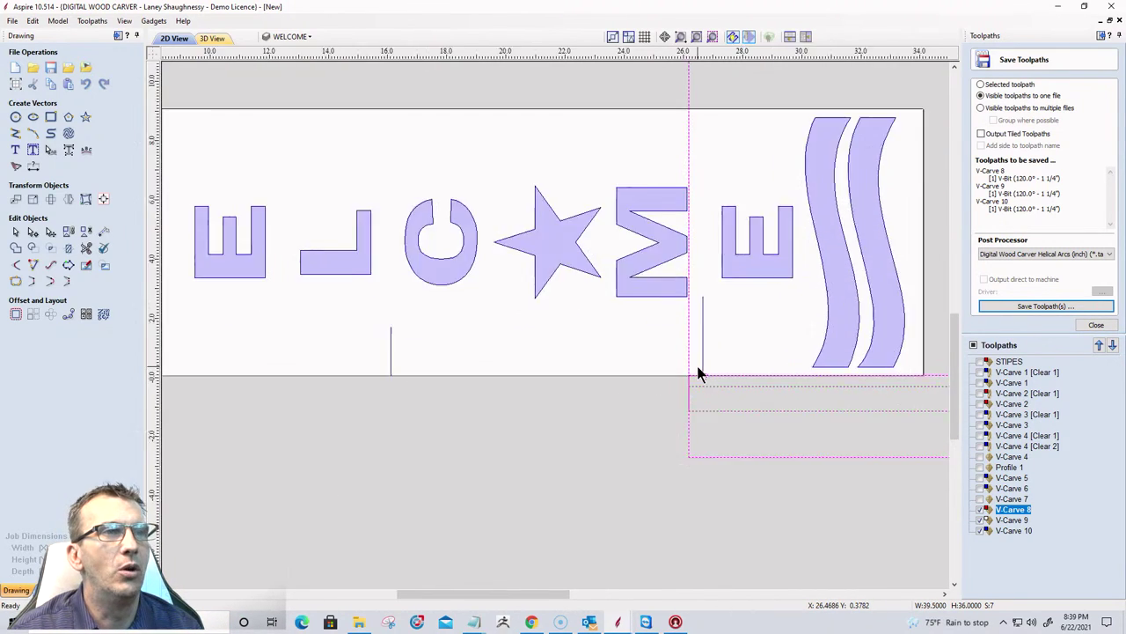
scroll(700, 377, up, 1)
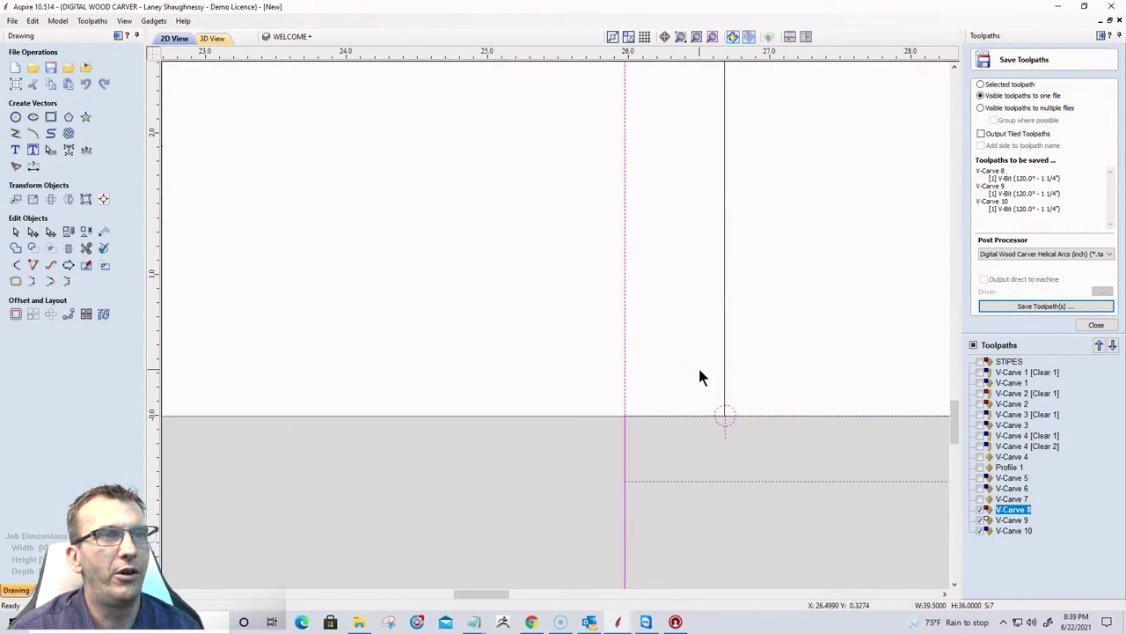
scroll(700, 377, down, 7)
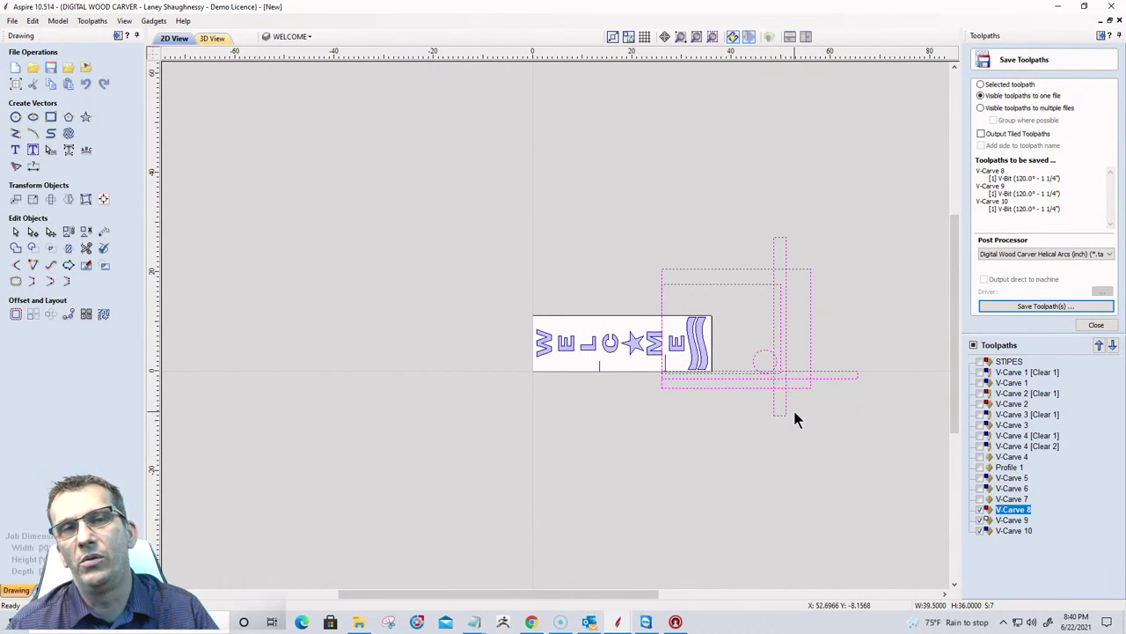
click(1046, 305)
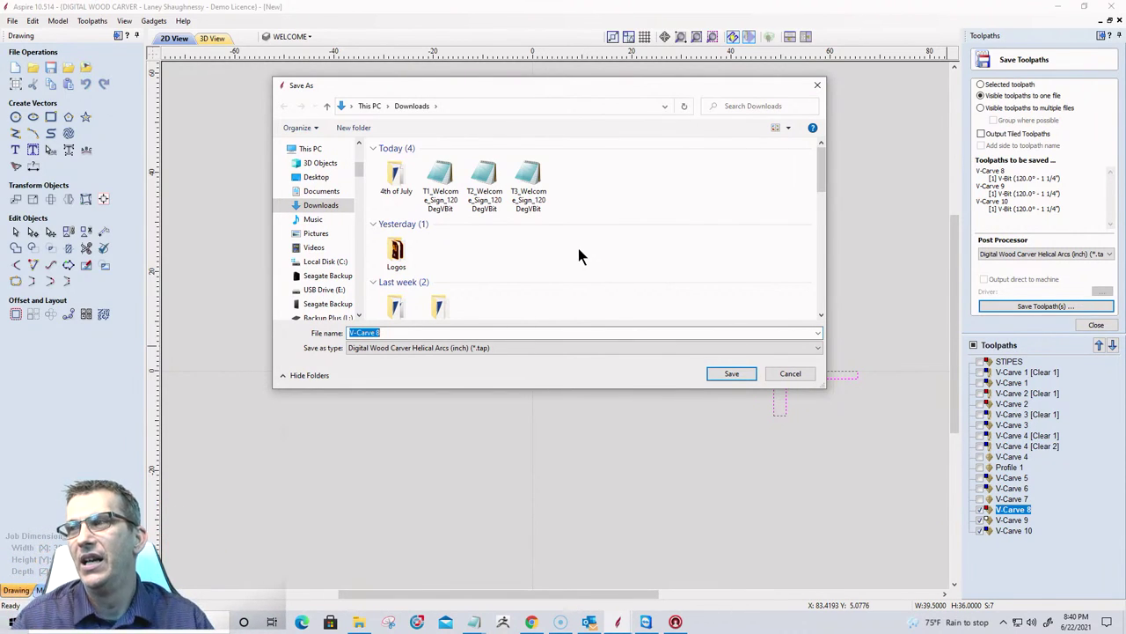
Cancel the Save As dialog and close the Save Toolpaths panel.
click(791, 377)
click(1096, 325)
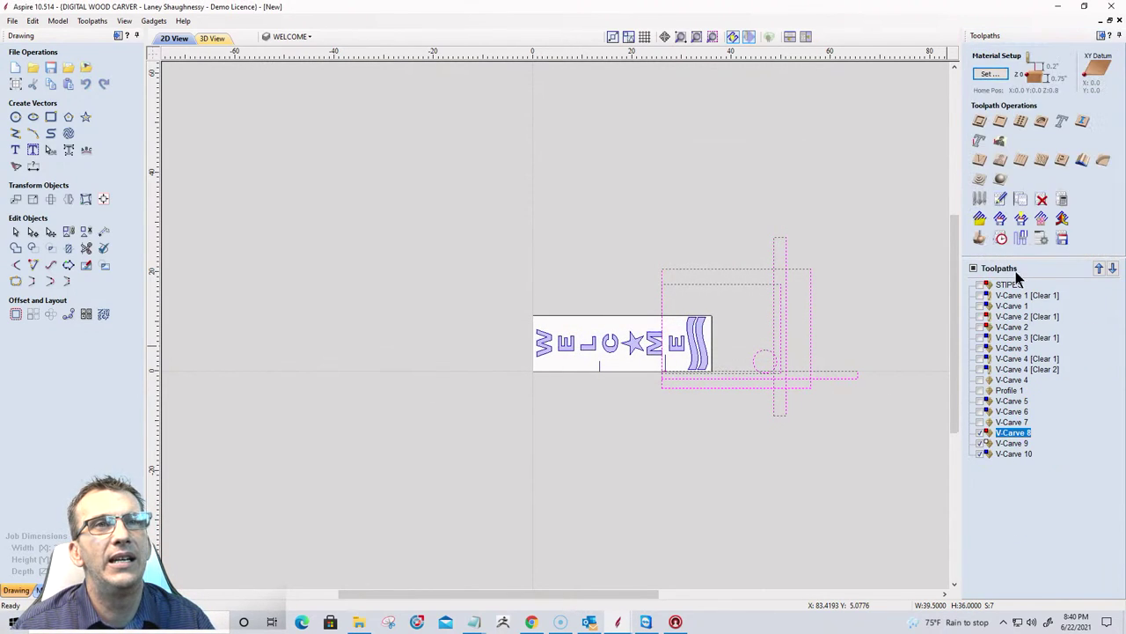
Enable feed-through X tiling with 13.5-inch tiles and 0.0625-inch overlap, then update the tiles.
click(1001, 239)
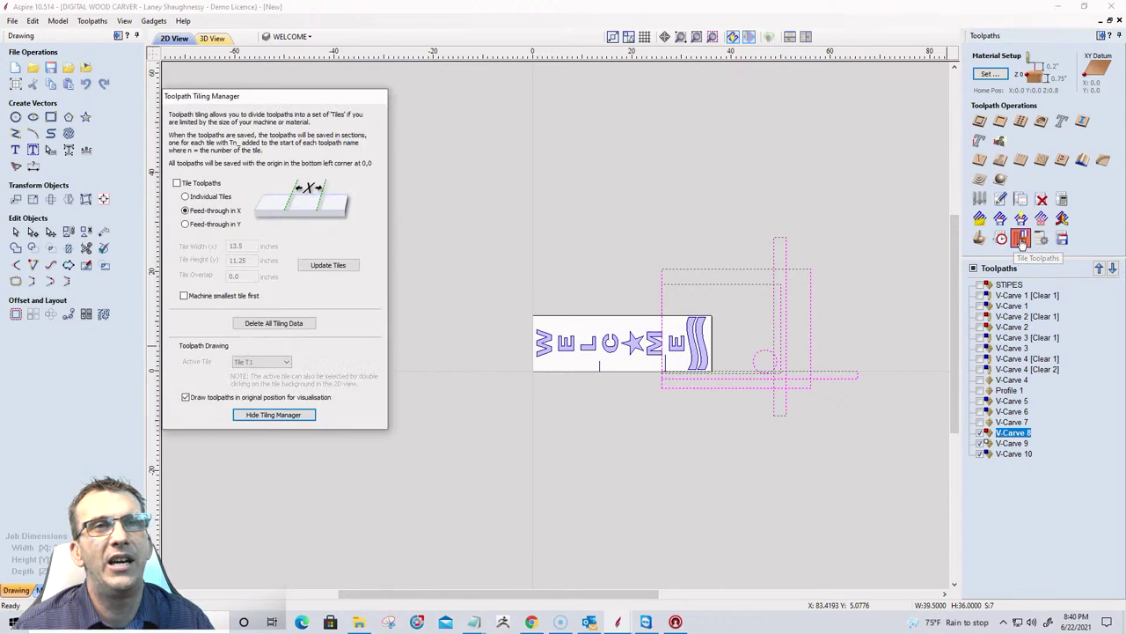
click(177, 183)
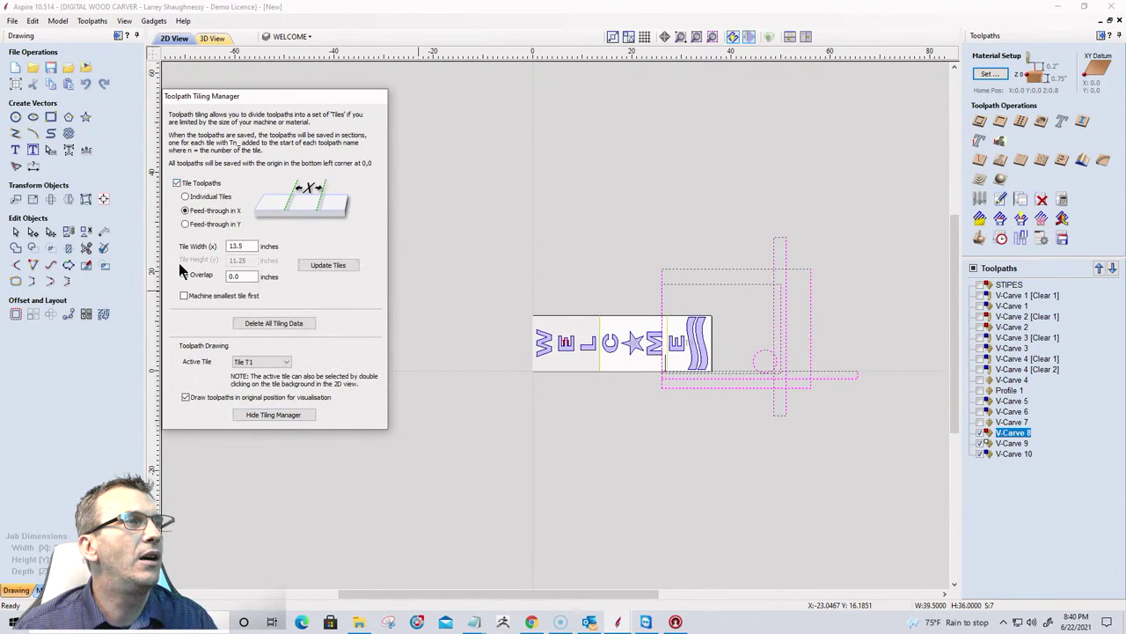
drag(254, 101, 502, 68)
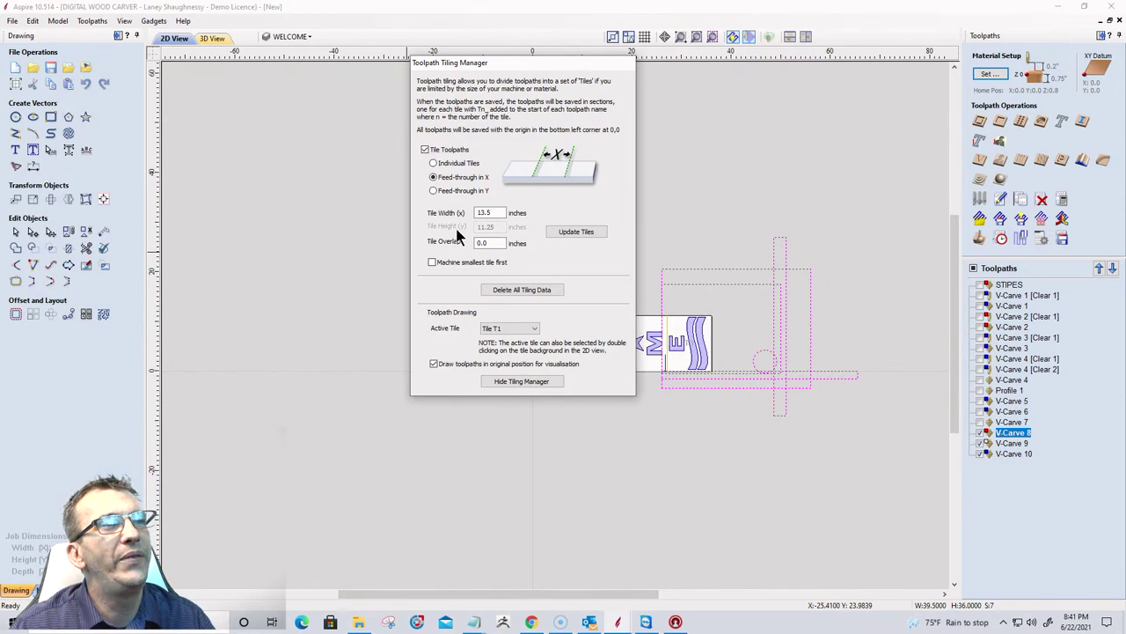
double_click(473, 244)
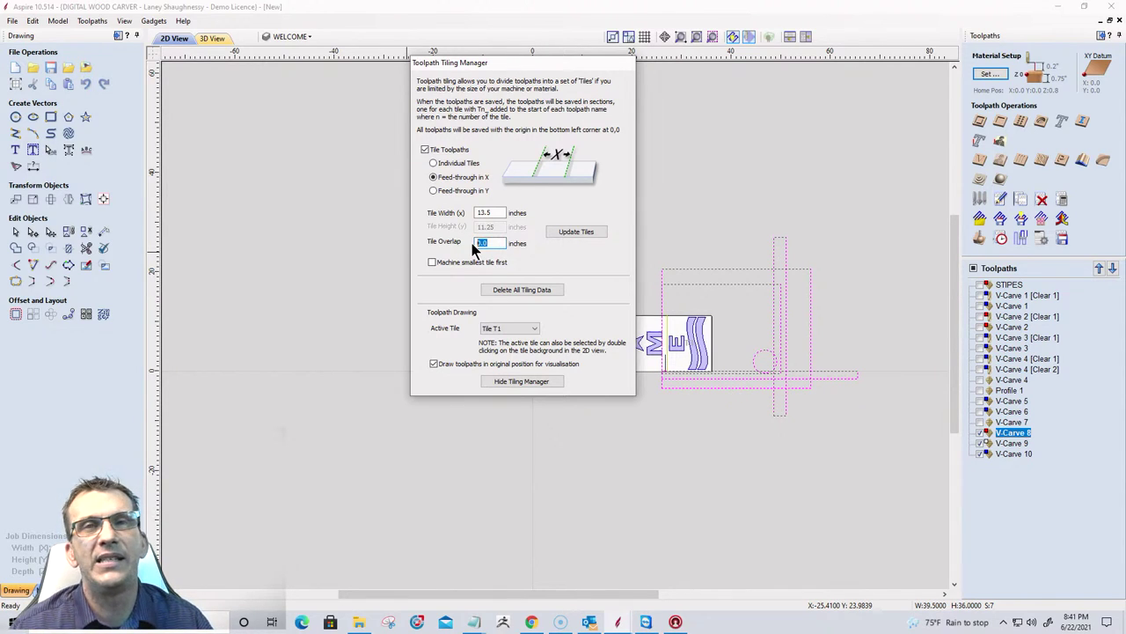
text(.0625)
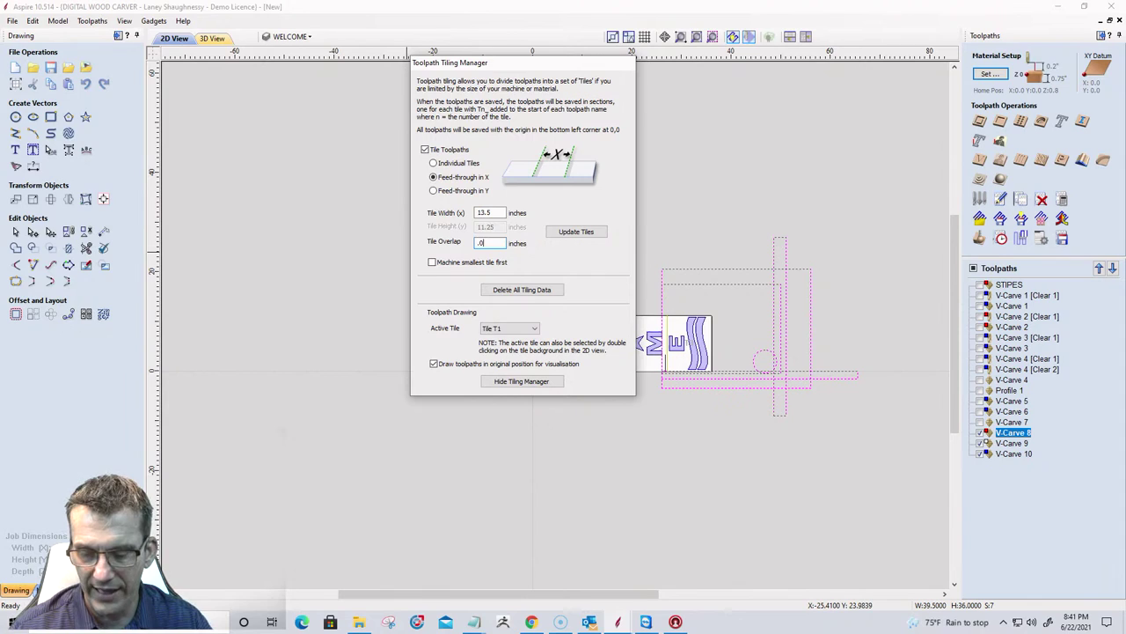
click(560, 234)
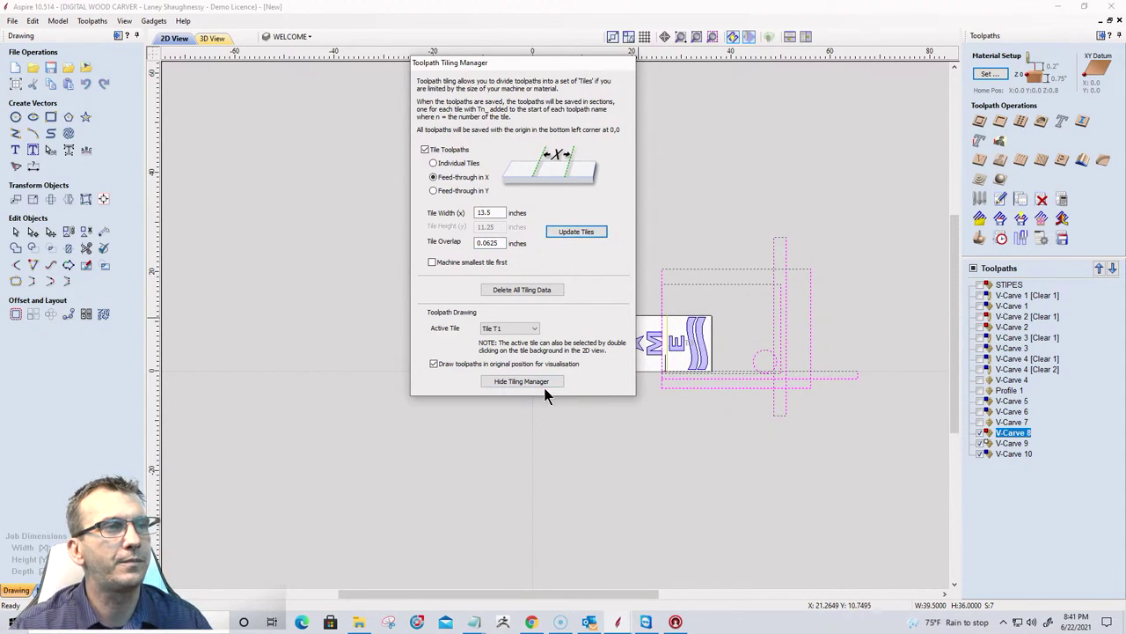
drag(543, 72, 276, 71)
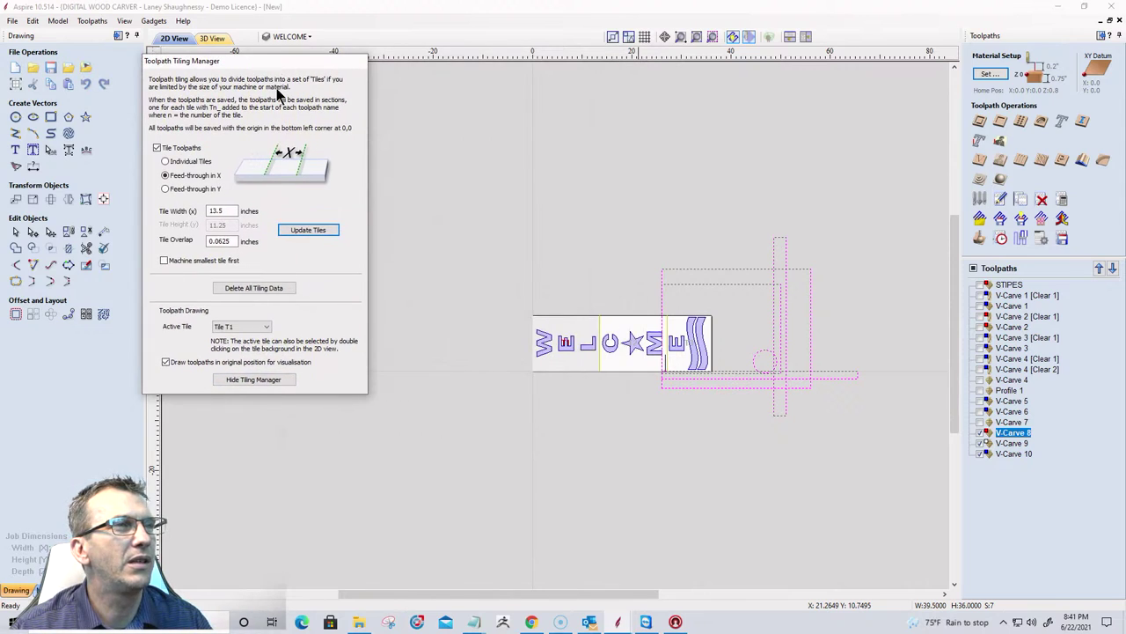
scroll(597, 359, up, 5)
scroll(596, 359, up, 5)
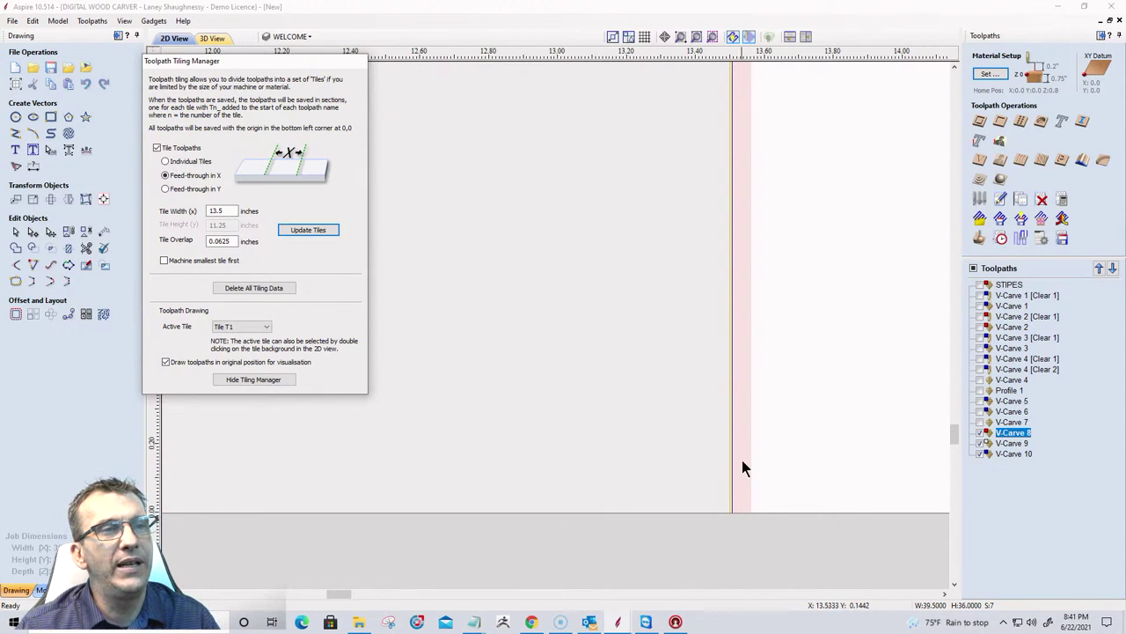
scroll(649, 440, down, 8)
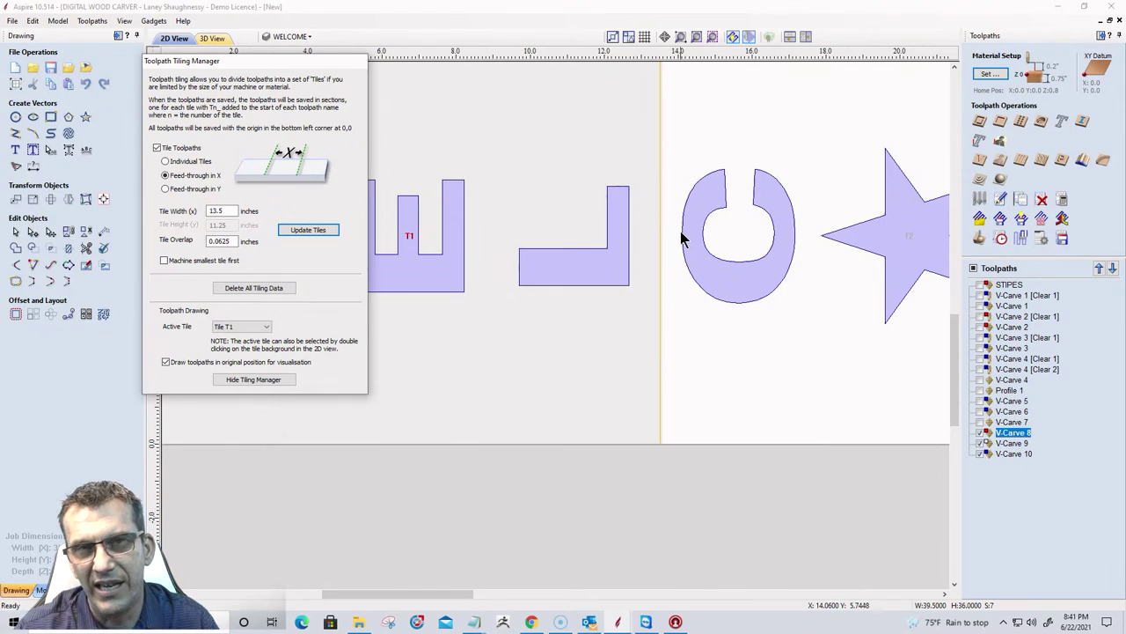
scroll(679, 232, up, 5)
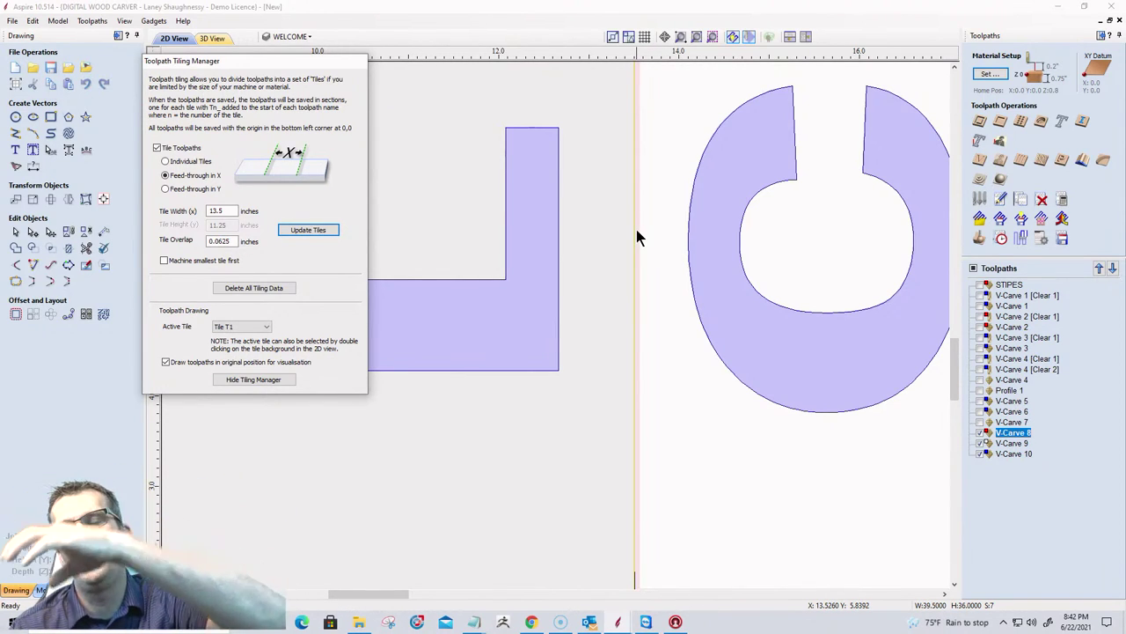
scroll(649, 236, down, 2)
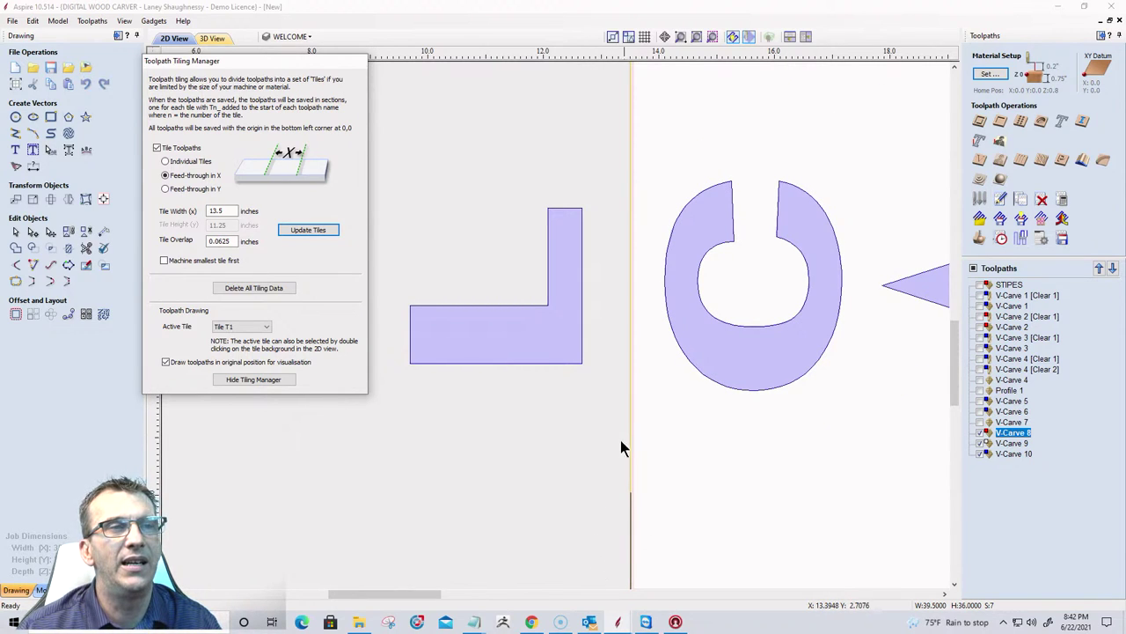
scroll(616, 310, down, 4)
scroll(632, 453, up, 5)
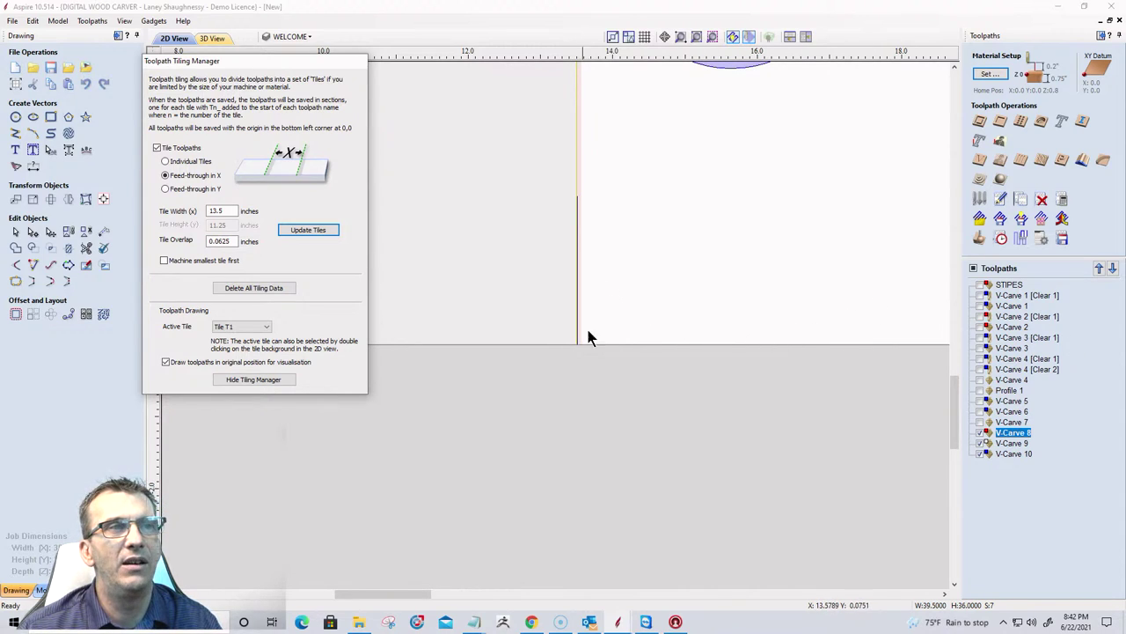
scroll(576, 341, up, 5)
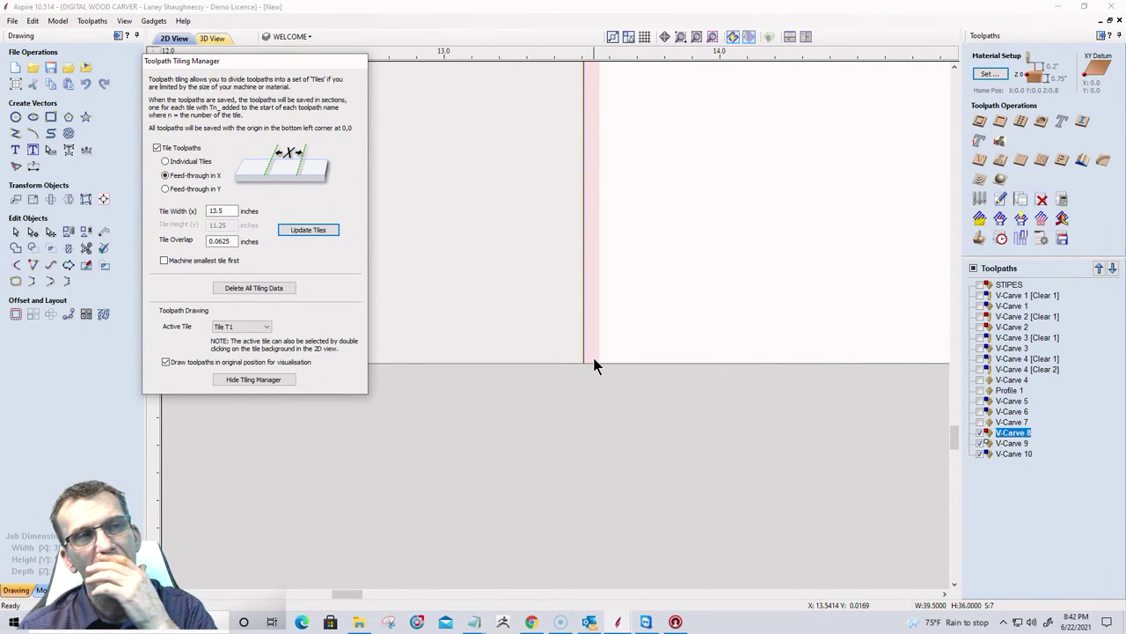
scroll(594, 363, down, 4)
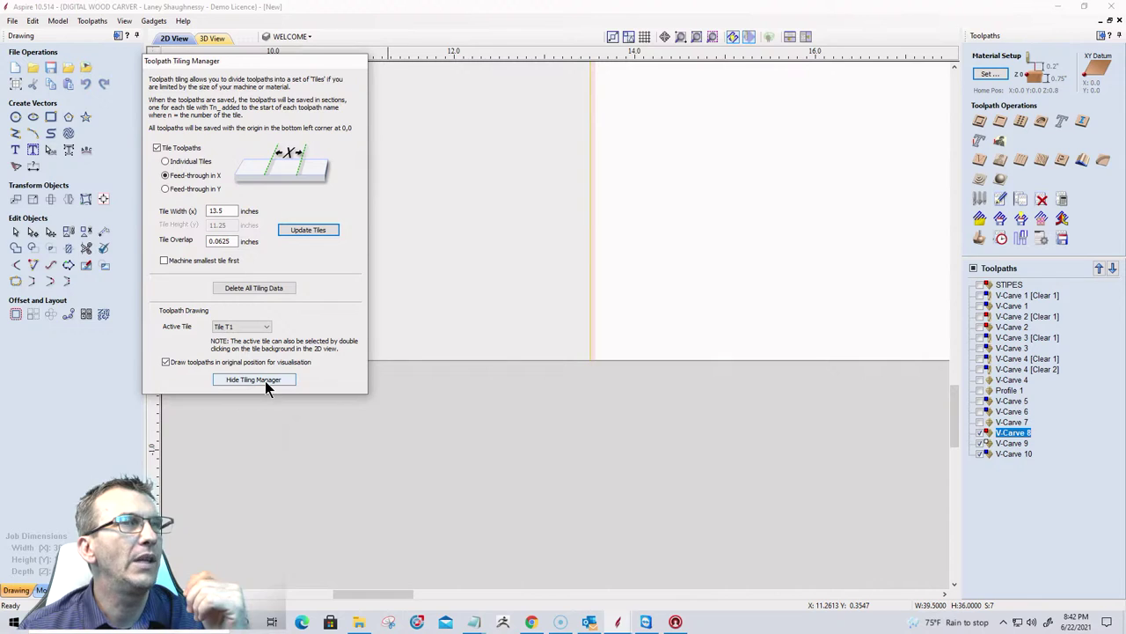
Open the Toolpath Tiling Manager help page and scroll to the Individual Tiles section.
click(1110, 40)
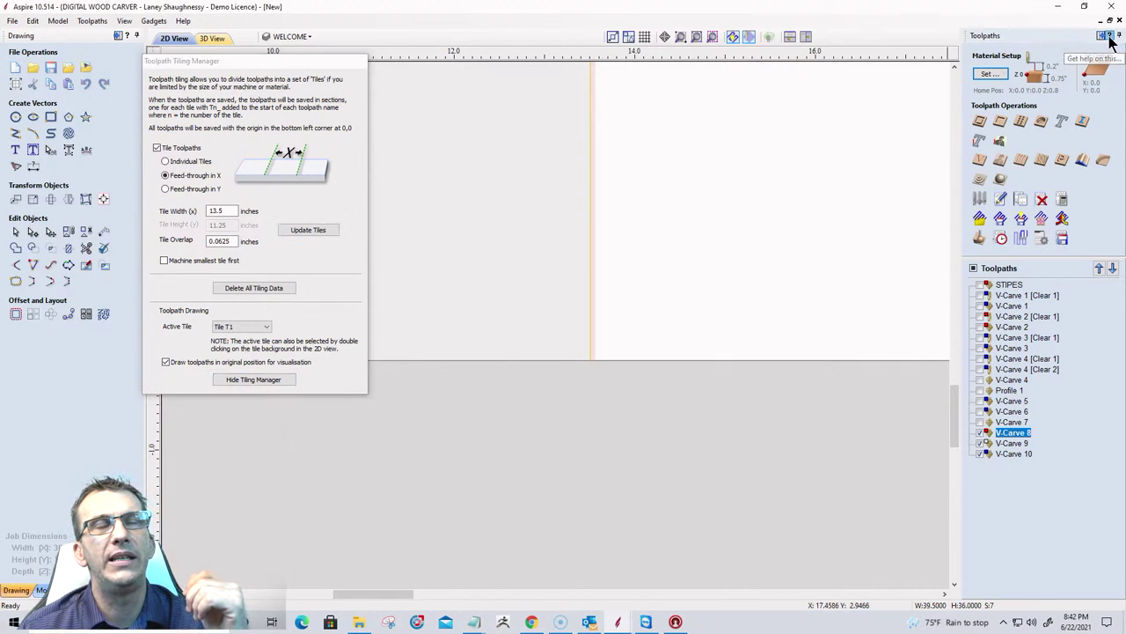
click(1110, 37)
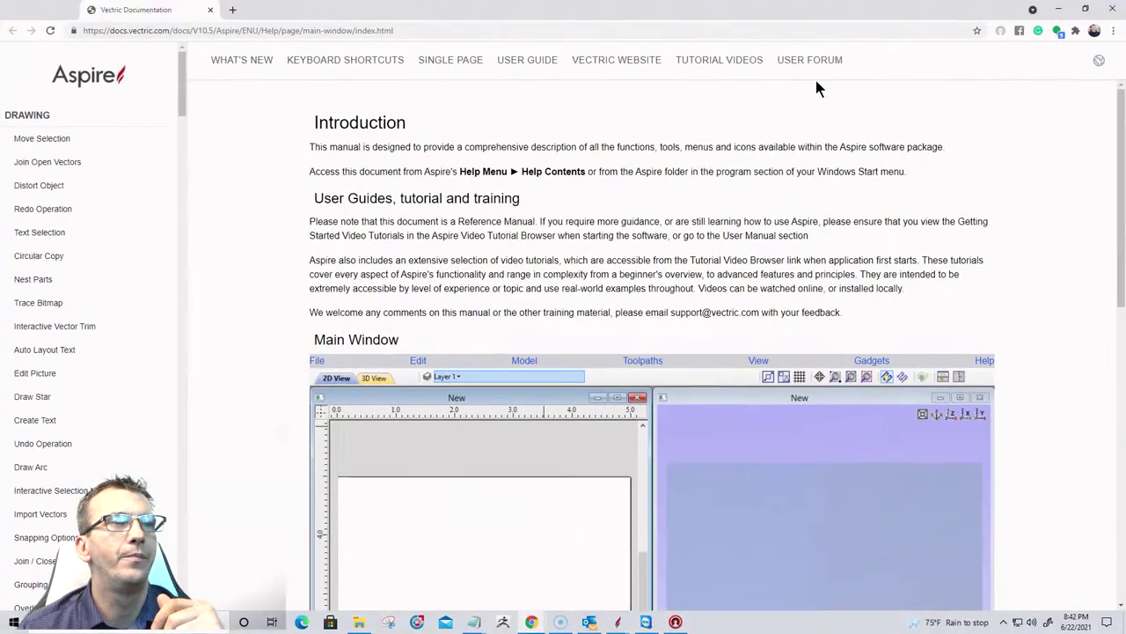
scroll(836, 194, down, 3)
scroll(836, 194, down, 5)
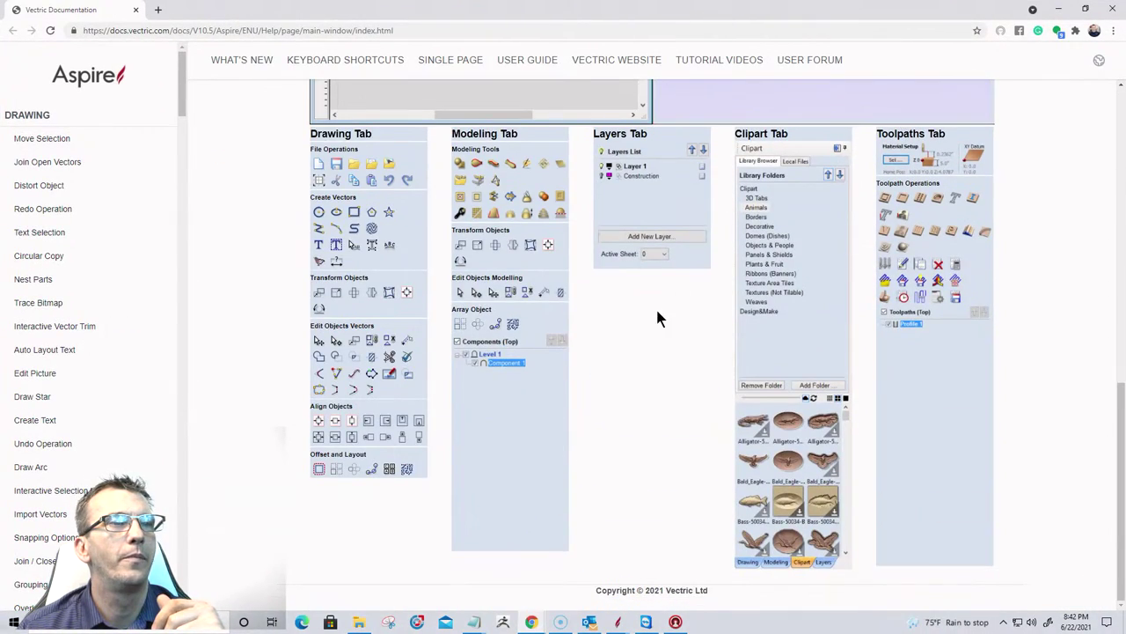
click(917, 300)
scroll(523, 257, down, 5)
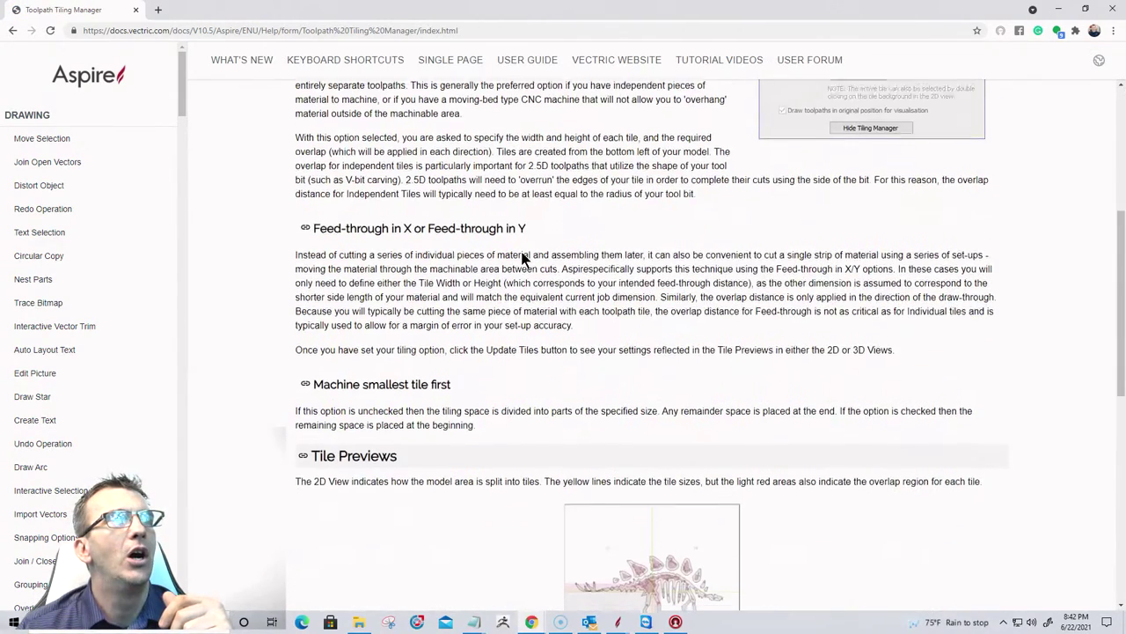
scroll(522, 255, down, 4)
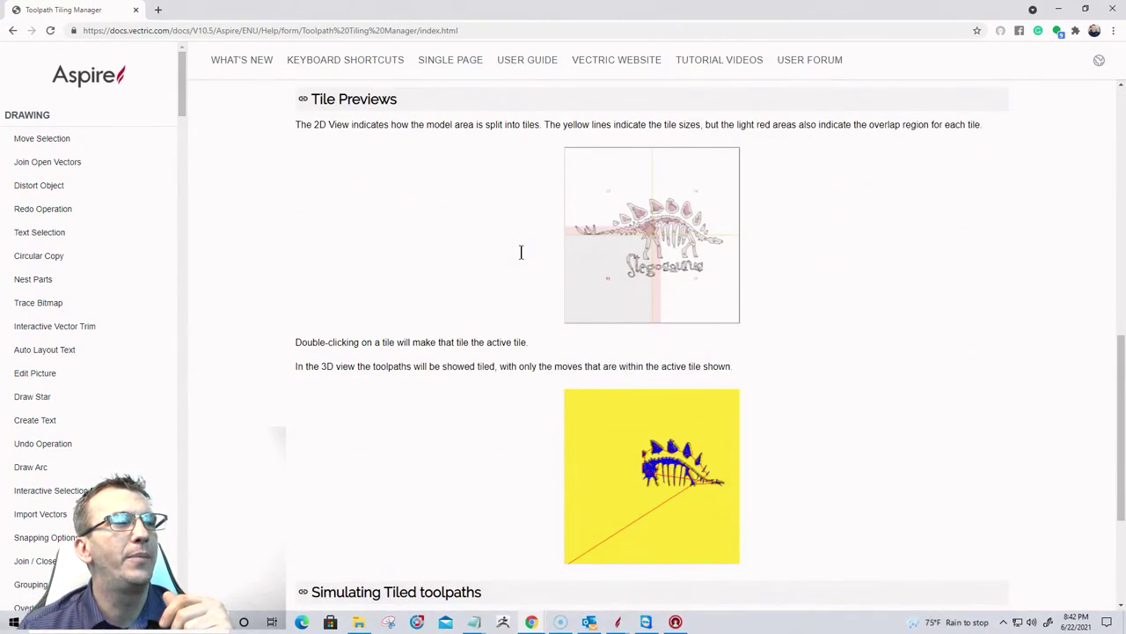
scroll(522, 258, down, 1)
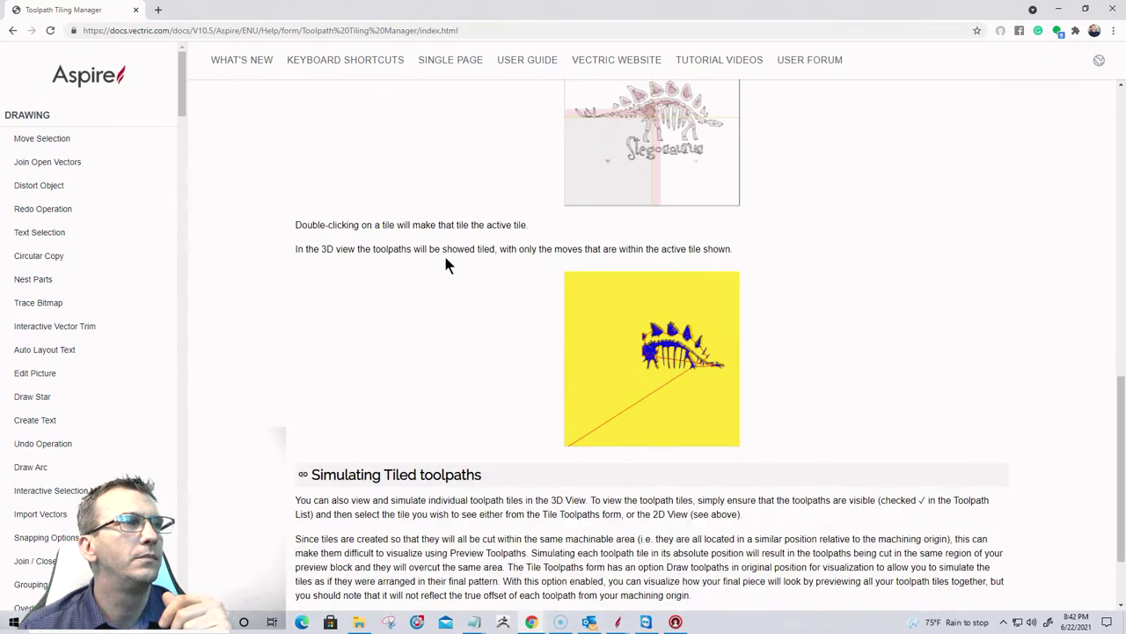
scroll(443, 257, down, 1)
scroll(442, 257, up, 4)
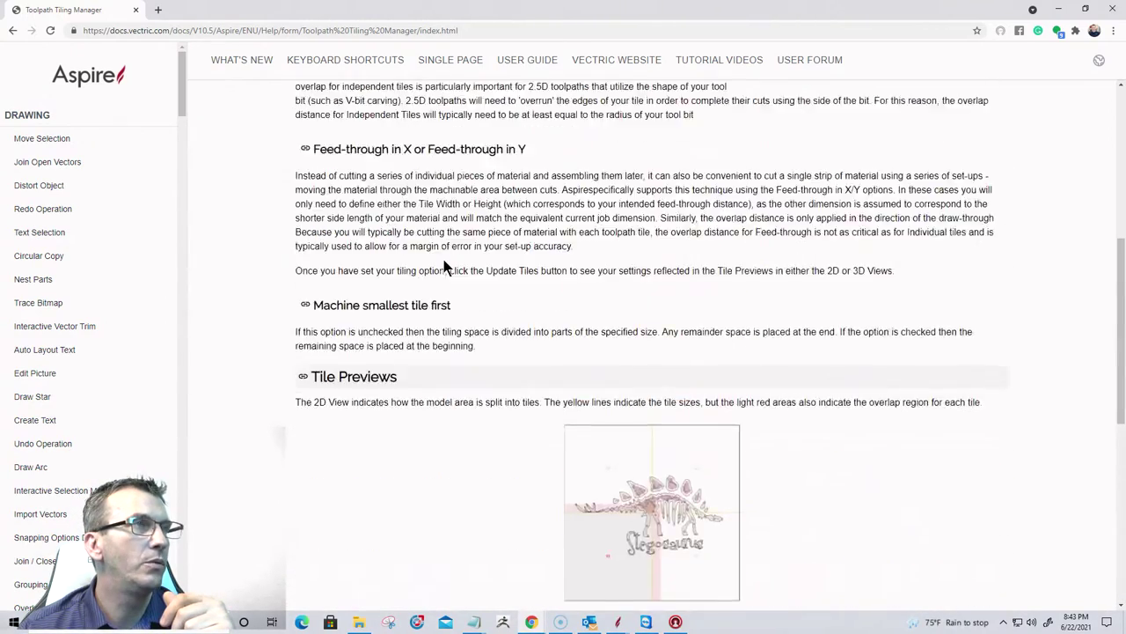
scroll(445, 267, up, 4)
scroll(444, 267, down, 3)
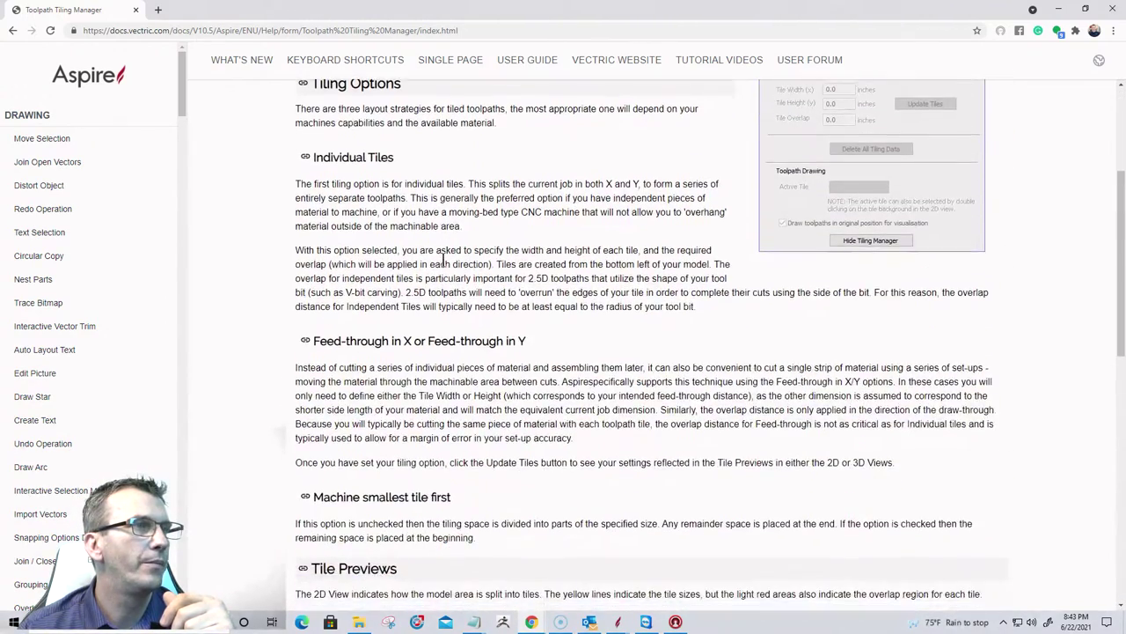
scroll(443, 262, down, 1)
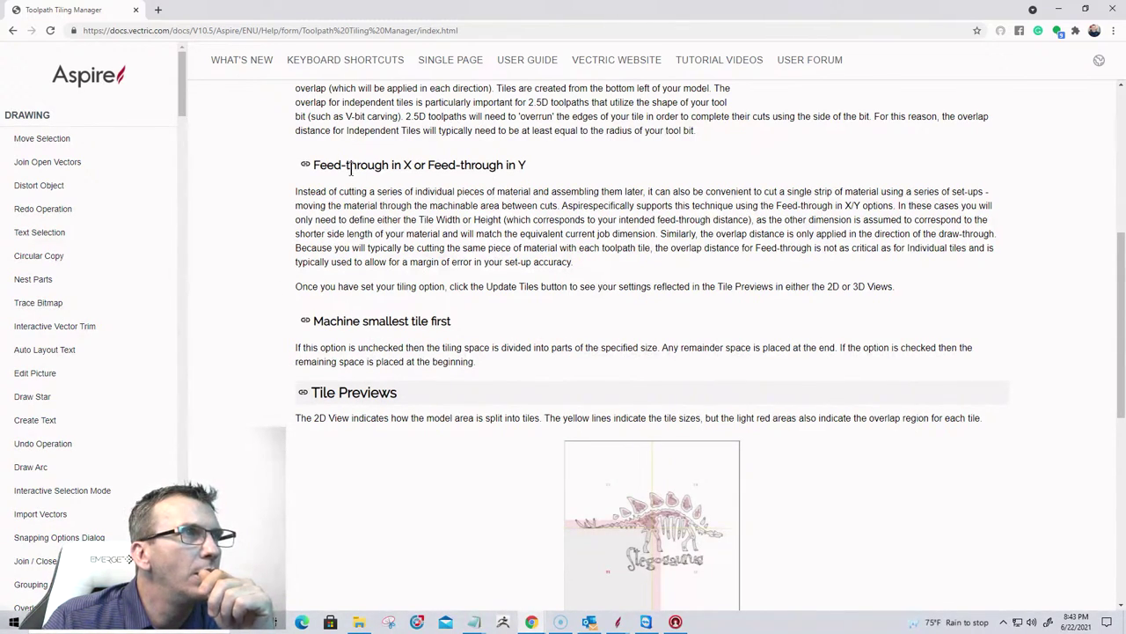
scroll(362, 192, up, 2)
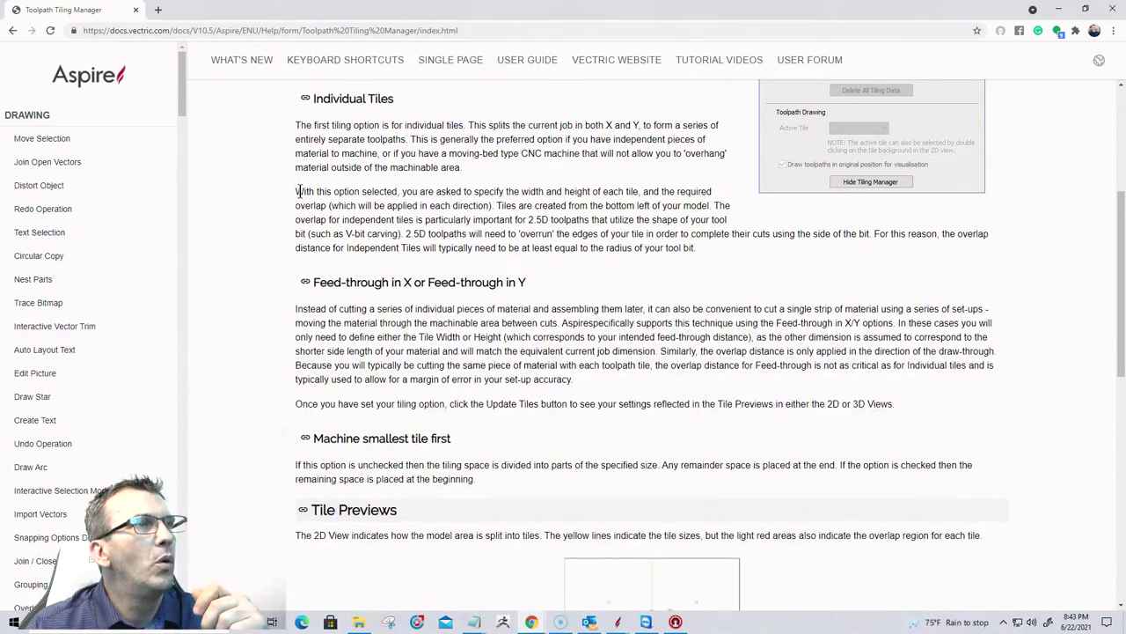
Highlight the Individual Tiles paragraph explaining tile overlap.
drag(301, 191, 482, 206)
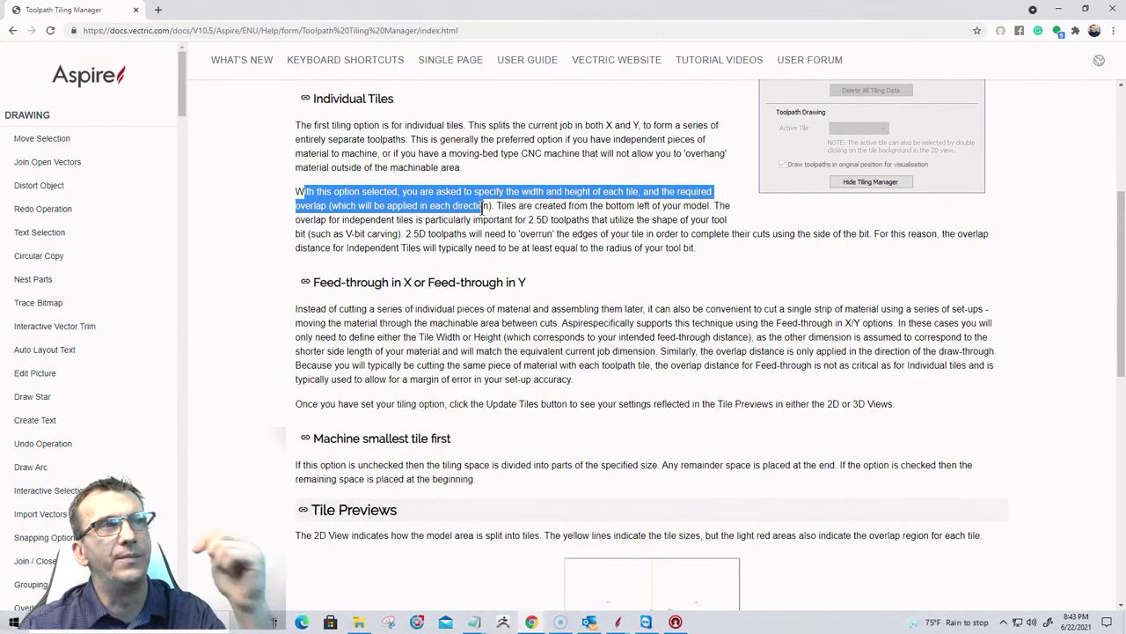
drag(482, 206, 496, 208)
drag(499, 206, 937, 253)
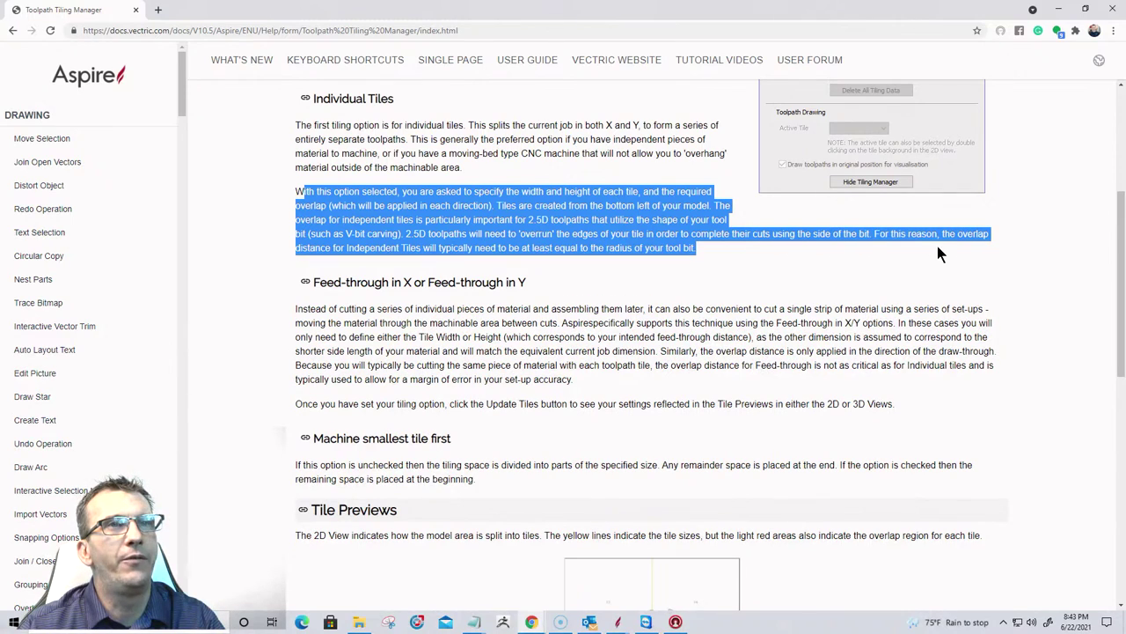
drag(737, 251, 418, 255)
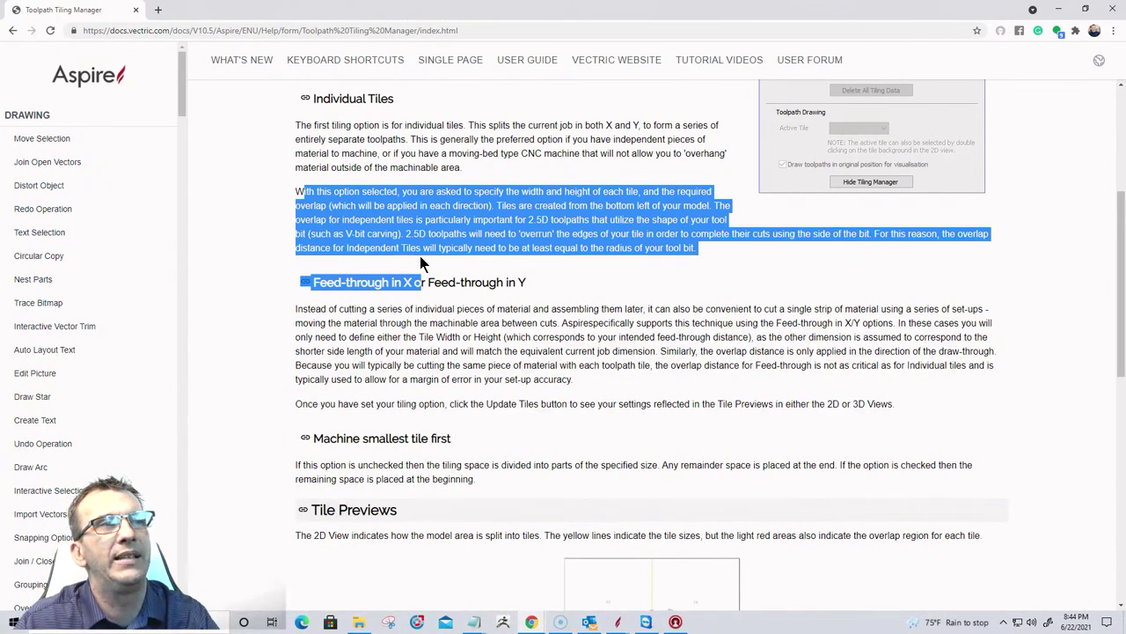
Highlight the 'Because you will typically be cutting…' sentence, then scroll to Tile Previews.
scroll(450, 261, down, 1)
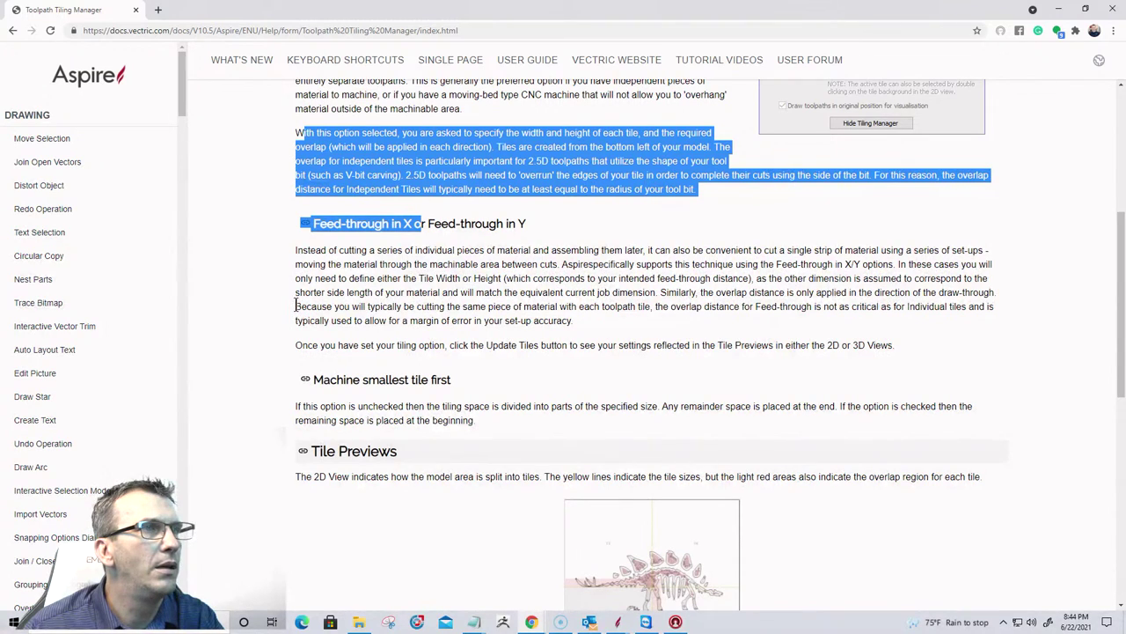
mouse_move(296, 306)
mouse_down()
mouse_move(505, 322)
mouse_move(711, 308)
mouse_move(652, 308)
mouse_move(688, 306)
mouse_move(967, 305)
mouse_up()
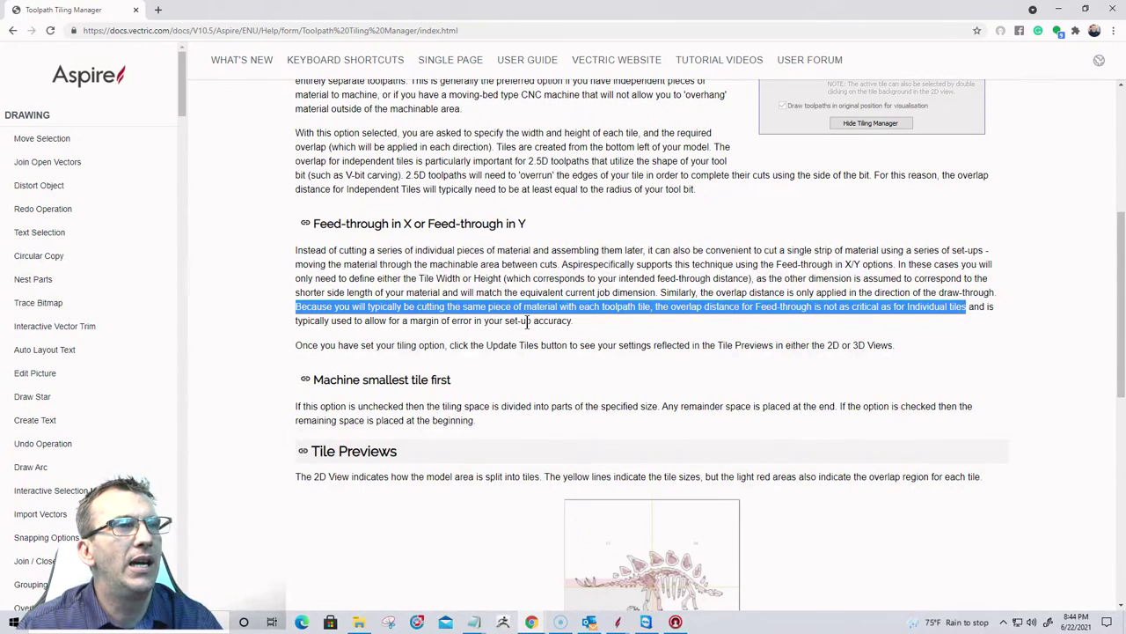
scroll(528, 320, down, 4)
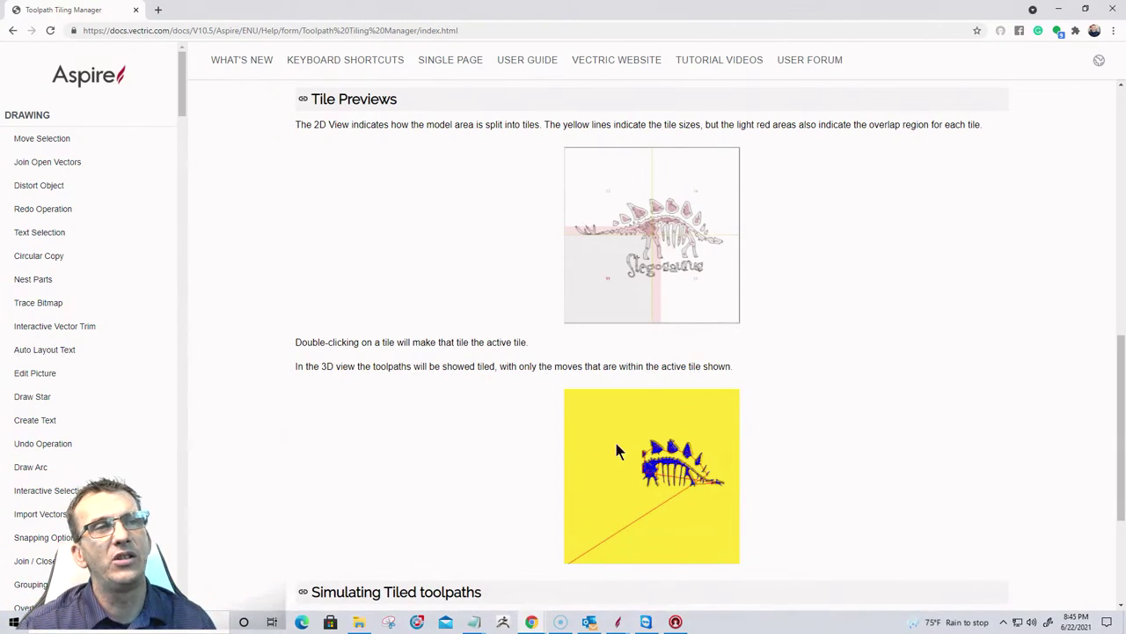
Highlight the Tile Previews note that red areas also indicate each tile's overlap region.
scroll(641, 394, down, 3)
scroll(641, 390, up, 9)
scroll(641, 389, down, 12)
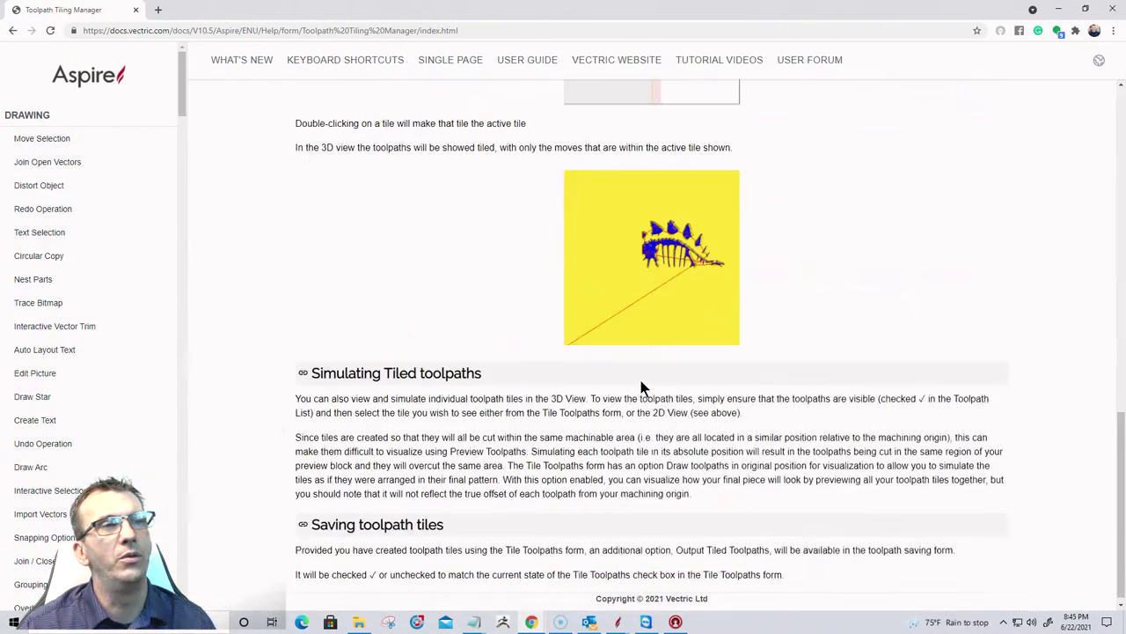
scroll(640, 390, up, 14)
scroll(641, 388, down, 7)
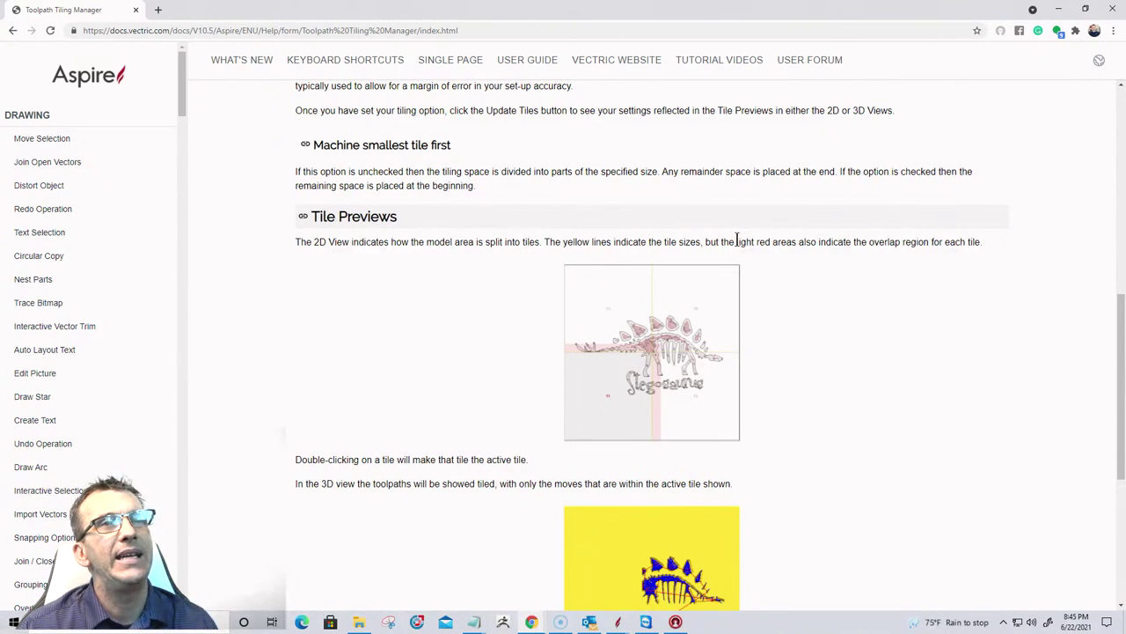
drag(757, 242, 1037, 249)
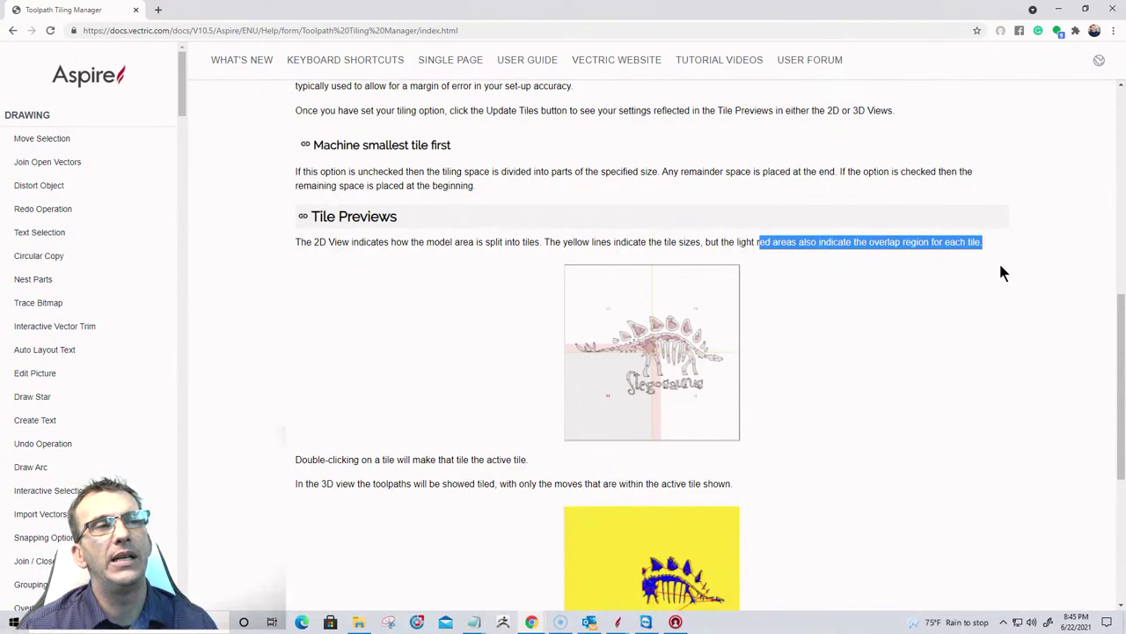
Read through the Toolpath Tiling Manager help page down to the Individual Tiles and feed-through options.
scroll(1000, 273, down, 1)
scroll(1000, 273, up, 5)
scroll(1000, 272, down, 2)
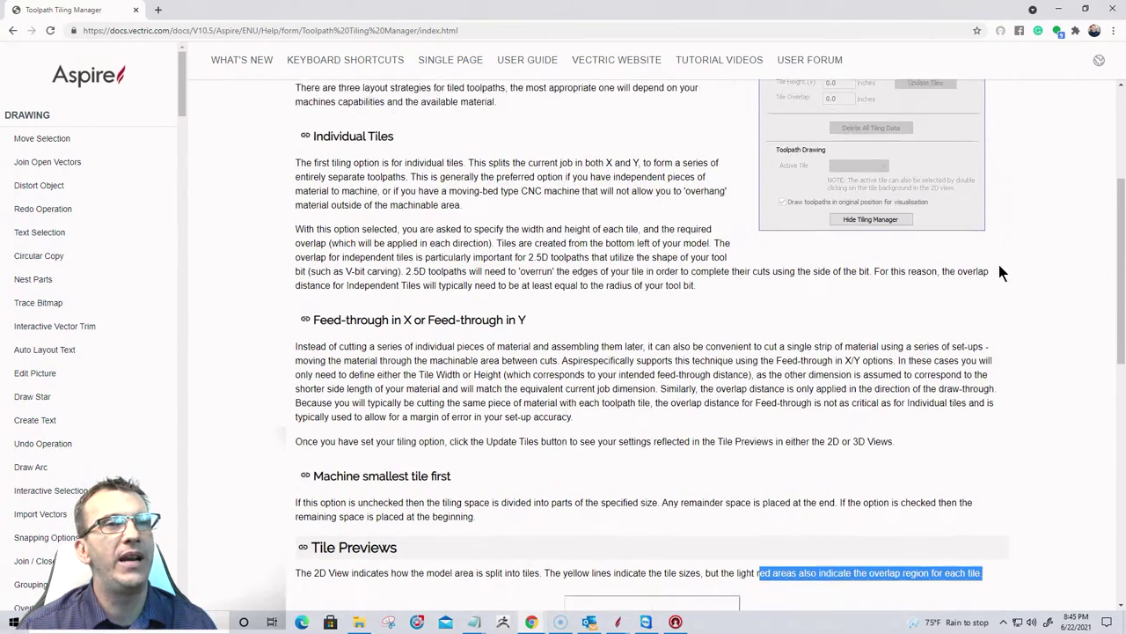
scroll(1000, 273, down, 1)
scroll(1000, 272, down, 1)
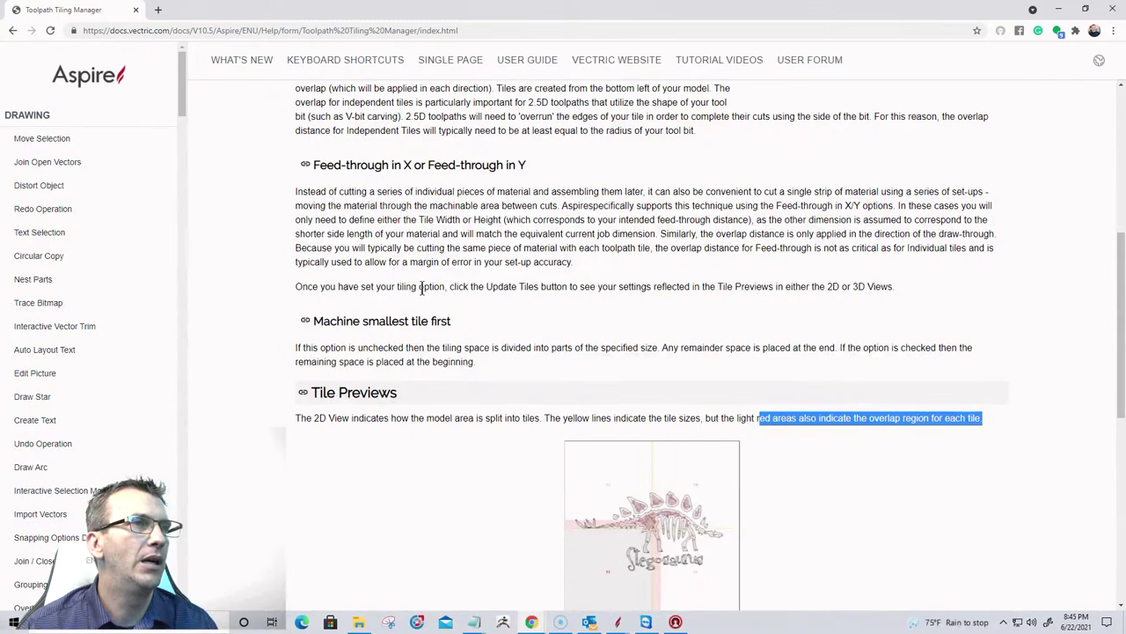
scroll(426, 289, up, 4)
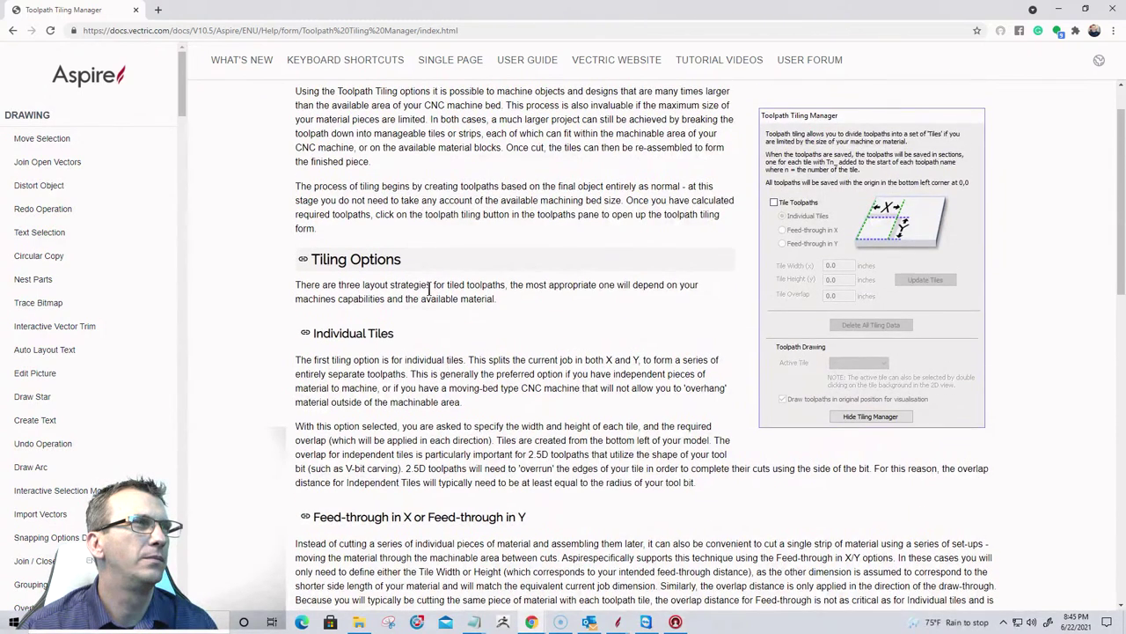
scroll(430, 289, up, 1)
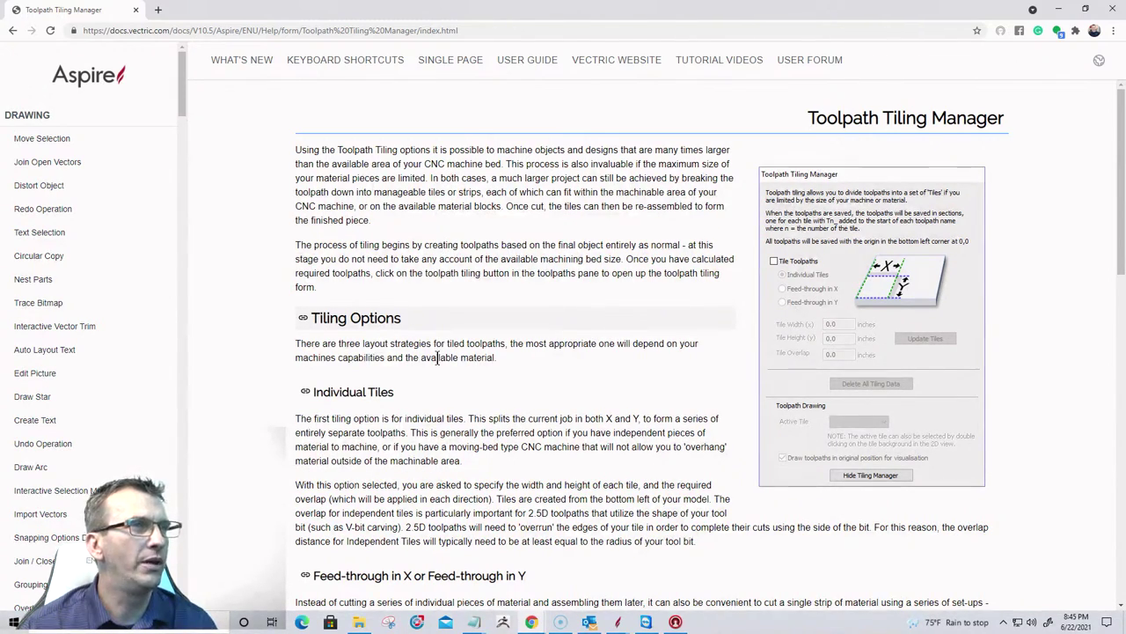
scroll(438, 357, down, 3)
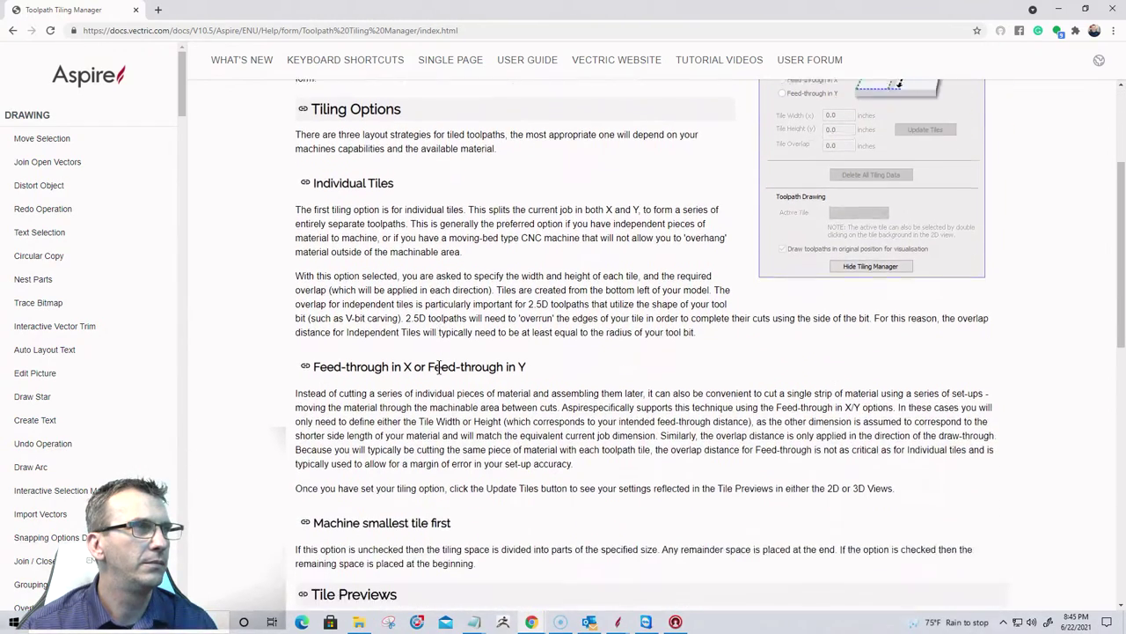
scroll(437, 367, down, 5)
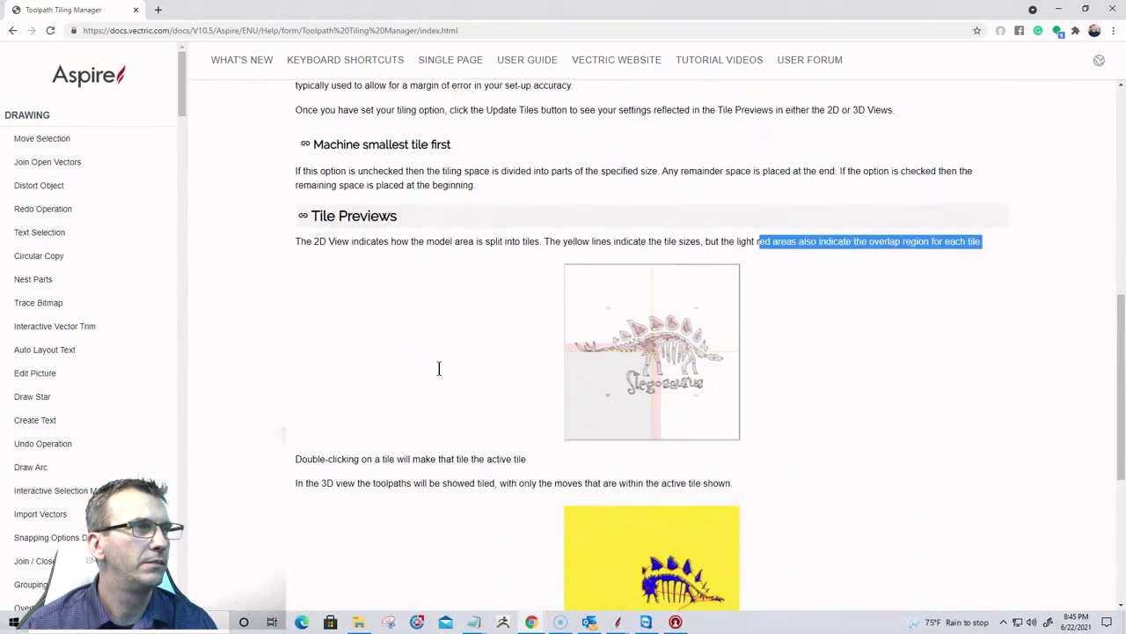
scroll(439, 367, down, 2)
scroll(439, 367, down, 2)
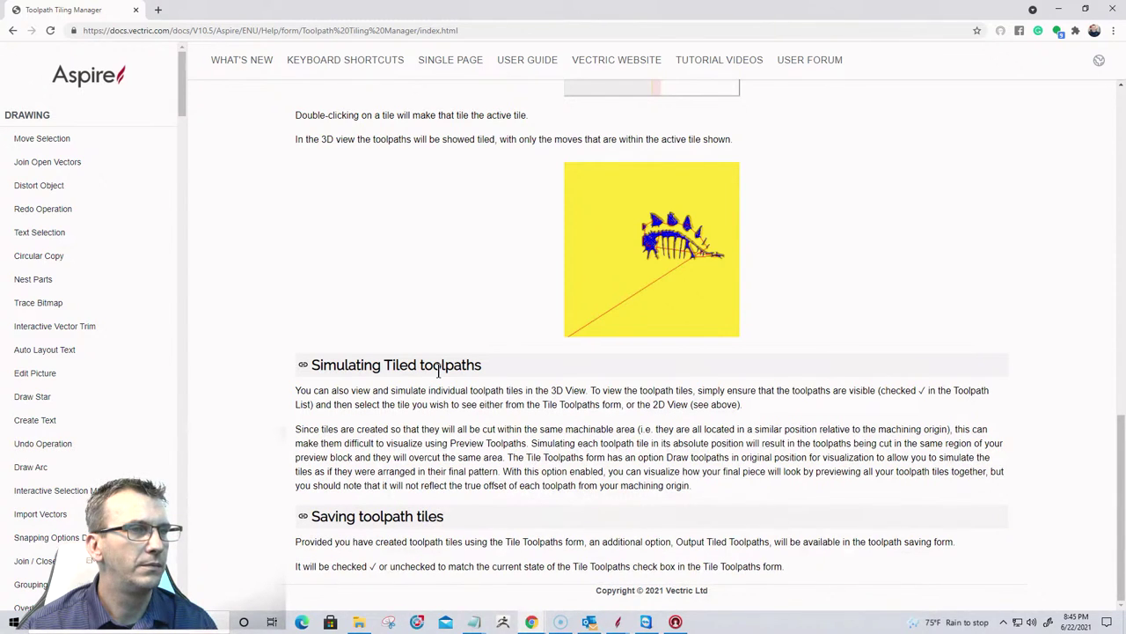
scroll(589, 189, up, 10)
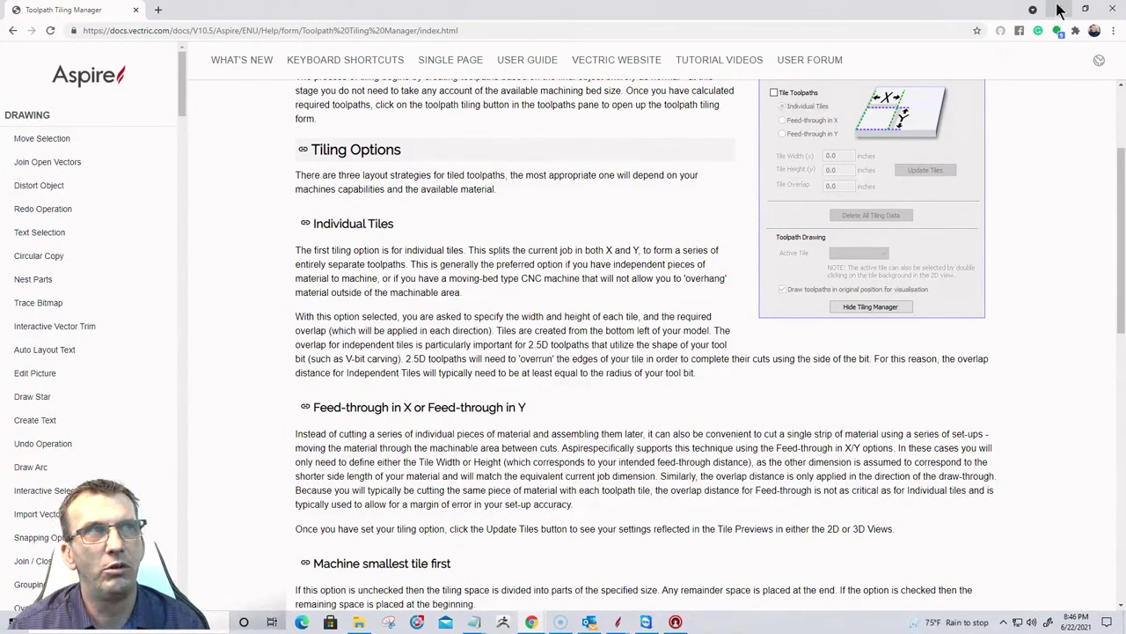
Return to Aspire's Toolpath Tiling Manager: Feed-through in X, 13.5-inch tile width, 0.0625-inch overlap.
click(1061, 11)
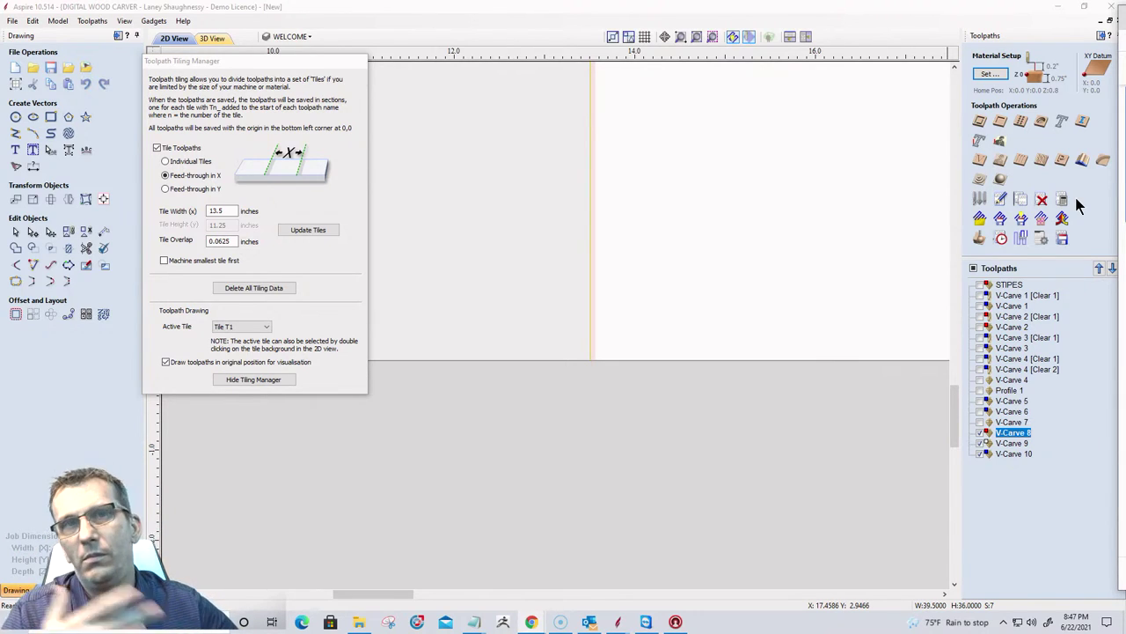
double_click(225, 241)
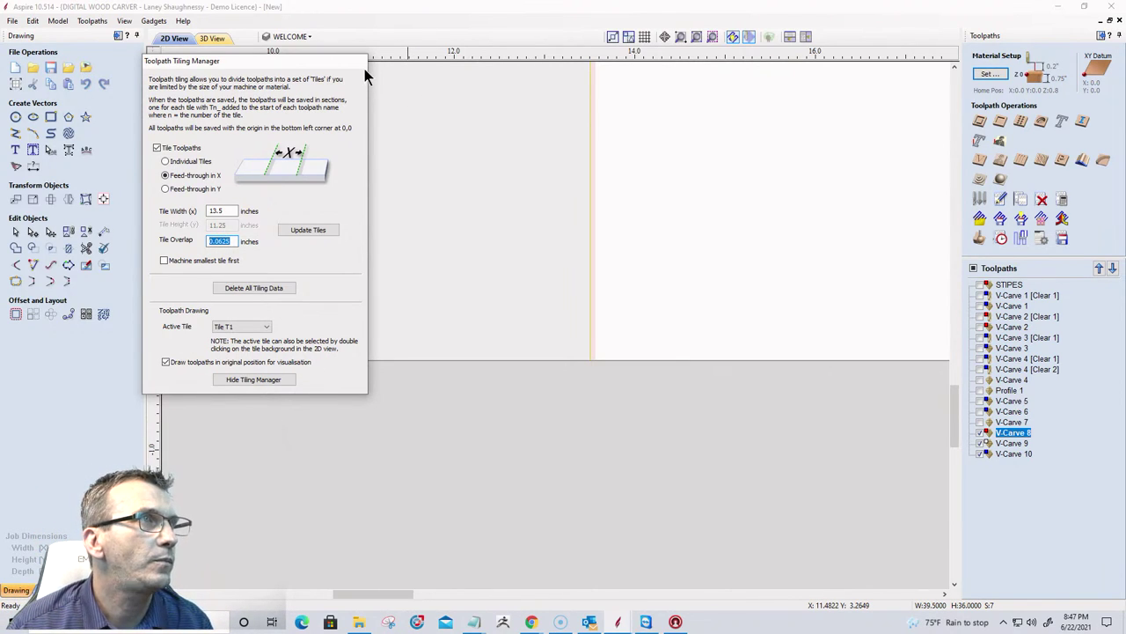
drag(343, 62, 459, 175)
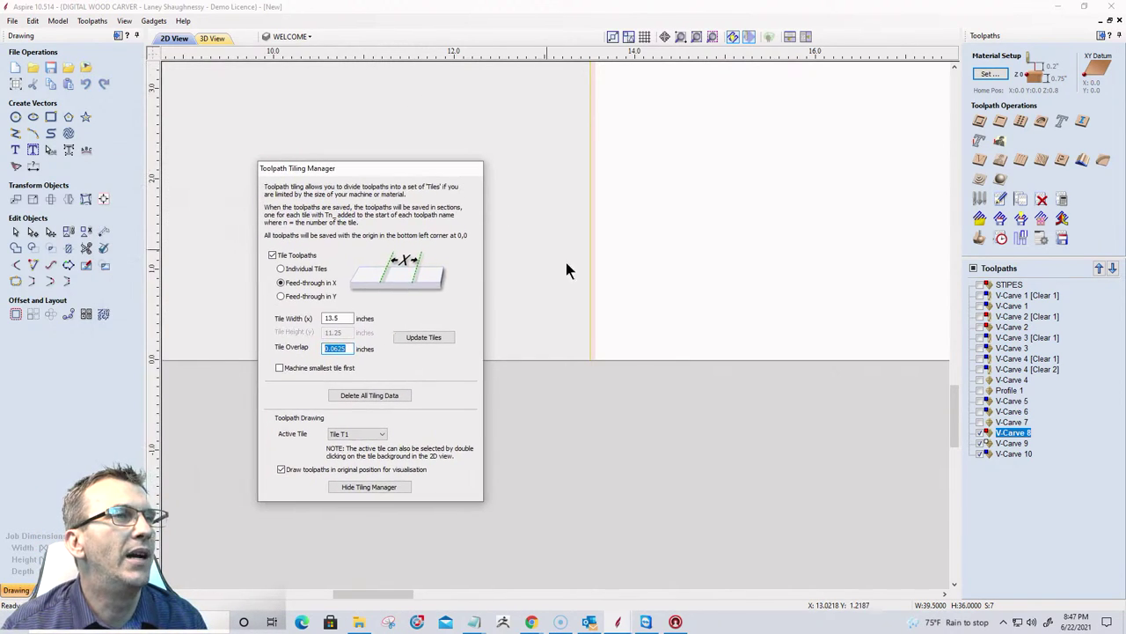
scroll(604, 275, down, 5)
drag(359, 170, 361, 184)
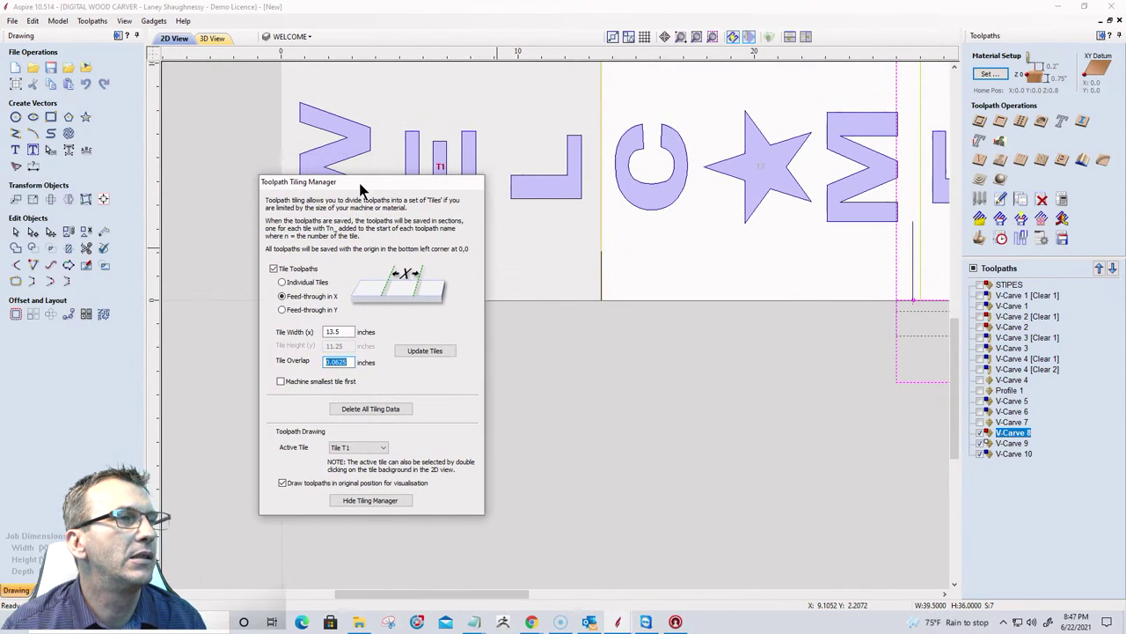
click(370, 500)
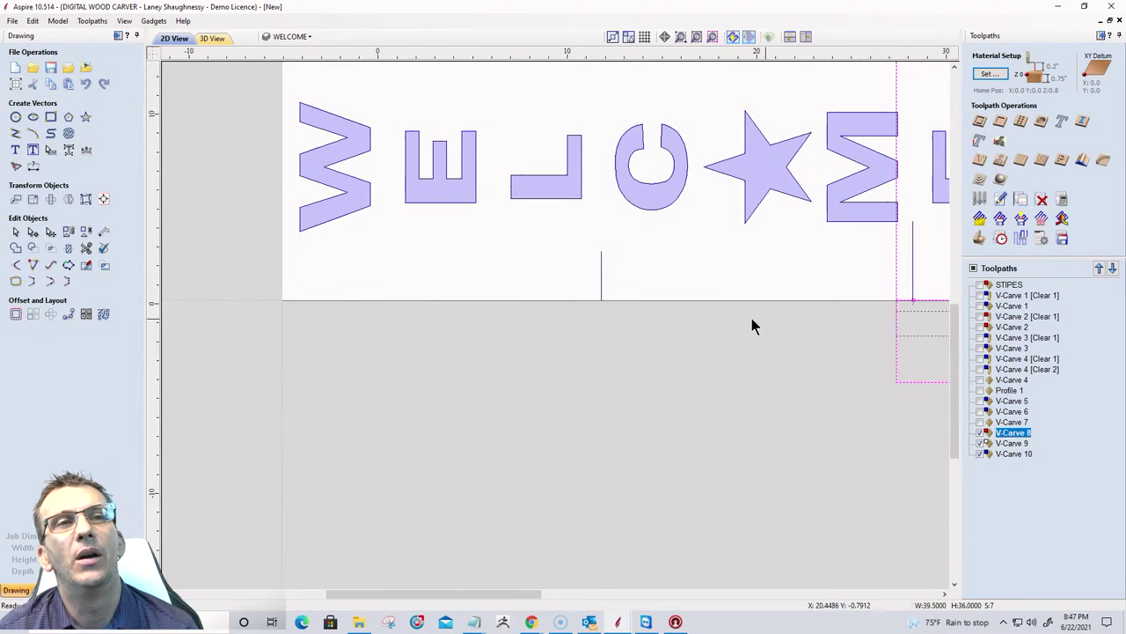
scroll(752, 321, down, 1)
scroll(720, 312, up, 2)
scroll(717, 310, down, 2)
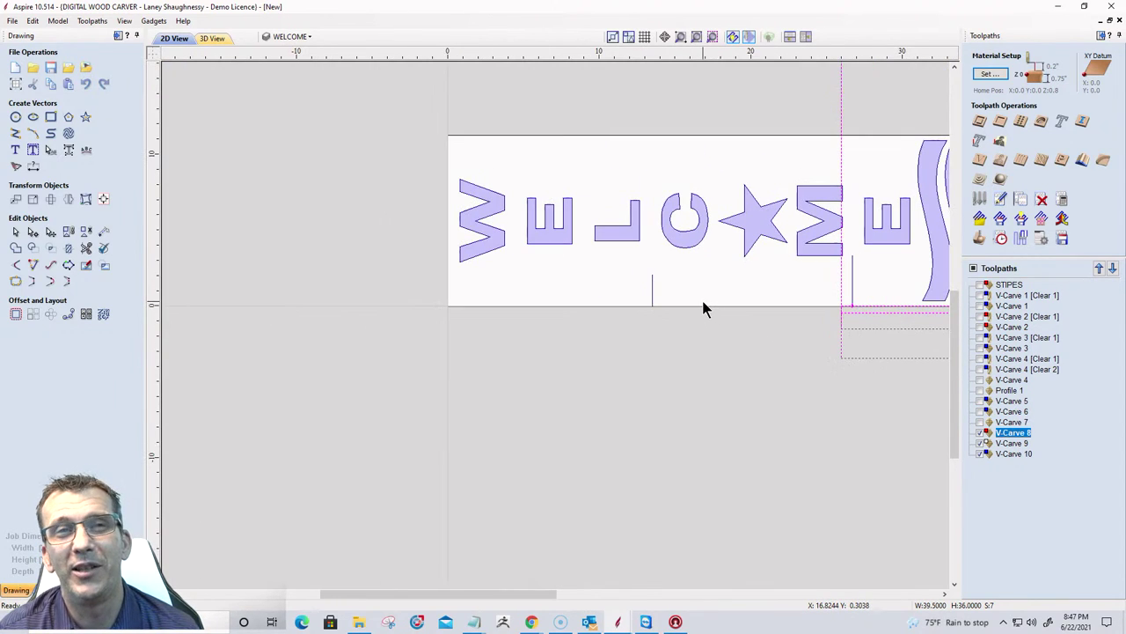
scroll(704, 308, down, 1)
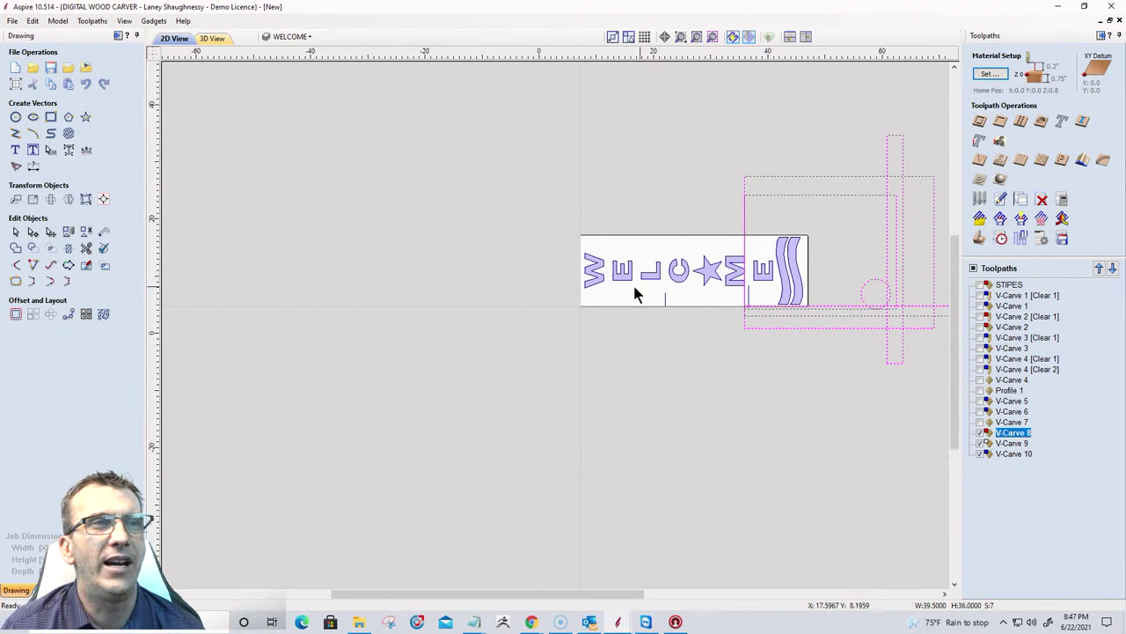
scroll(648, 304, down, 1)
scroll(701, 467, up, 1)
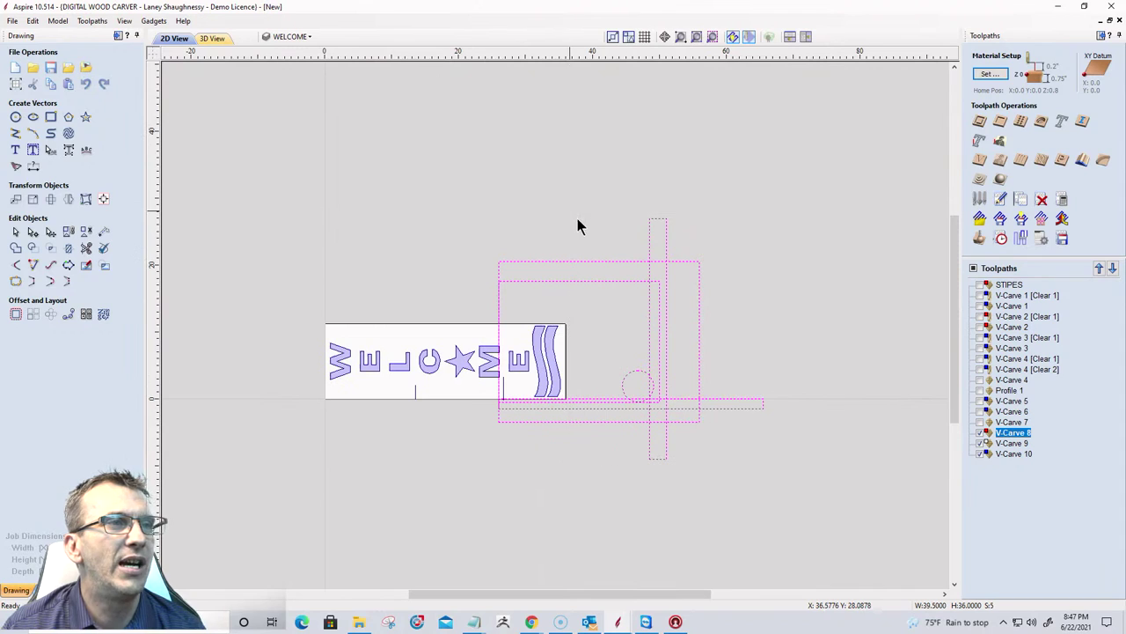
key(Delete)
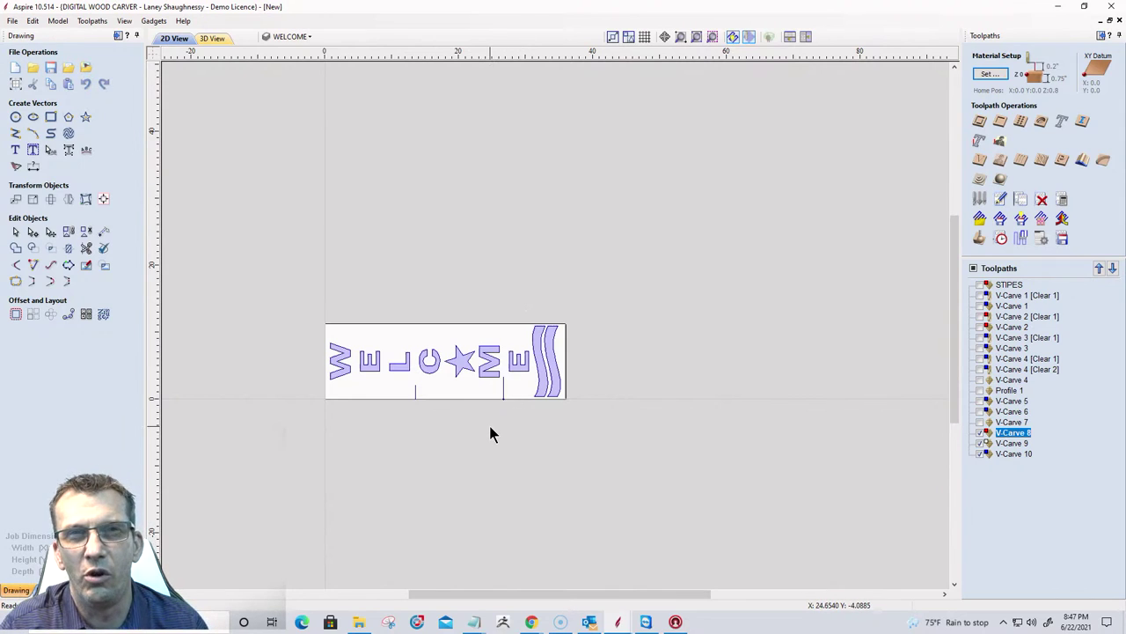
drag(506, 381, 402, 390)
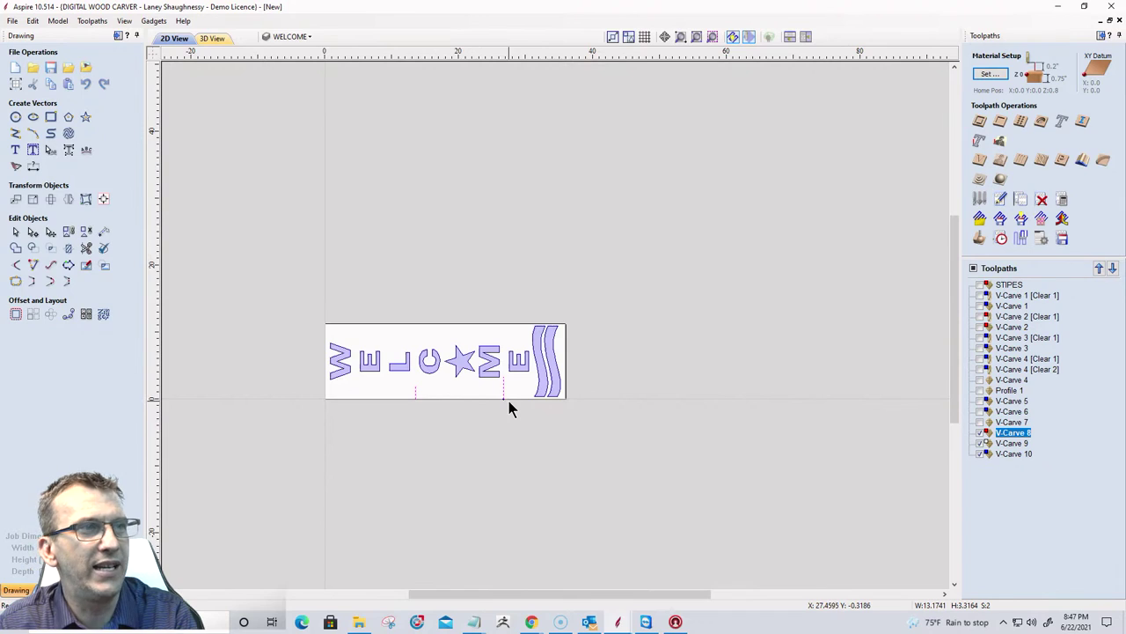
drag(506, 399, 386, 387)
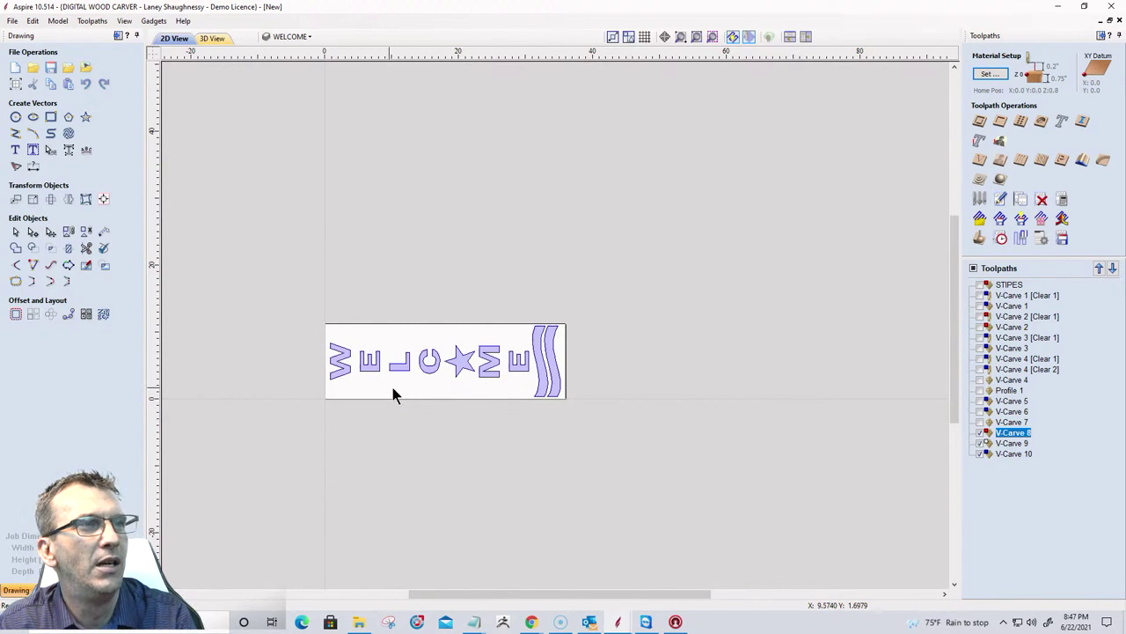
scroll(411, 361, up, 3)
scroll(342, 361, up, 2)
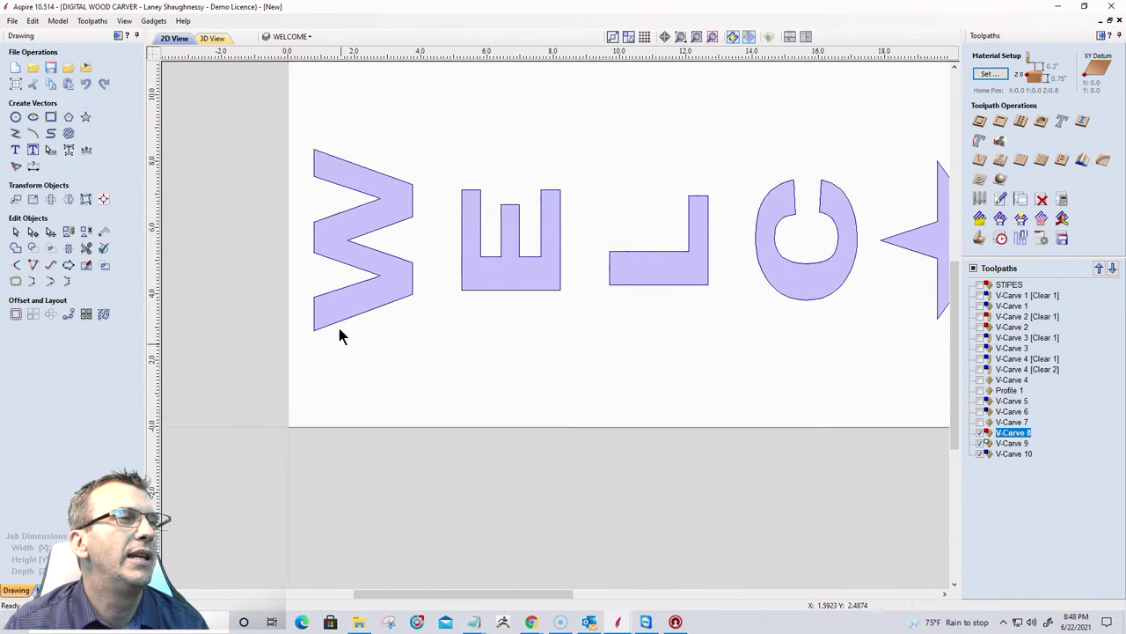
scroll(340, 327, down, 3)
scroll(324, 276, up, 1)
scroll(324, 276, up, 2)
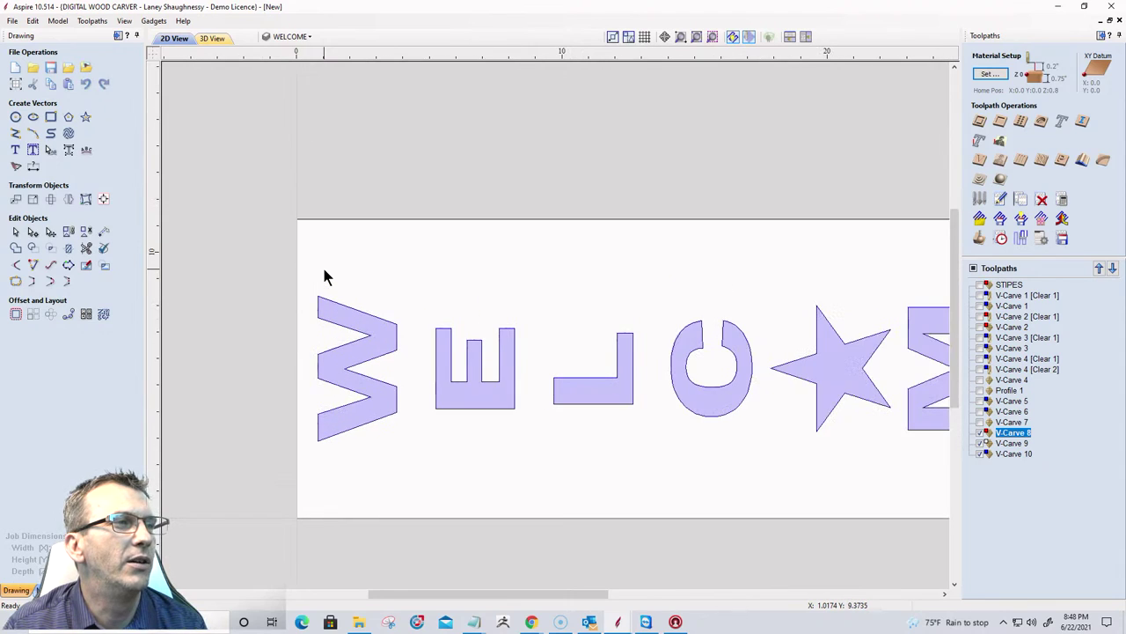
scroll(324, 277, down, 1)
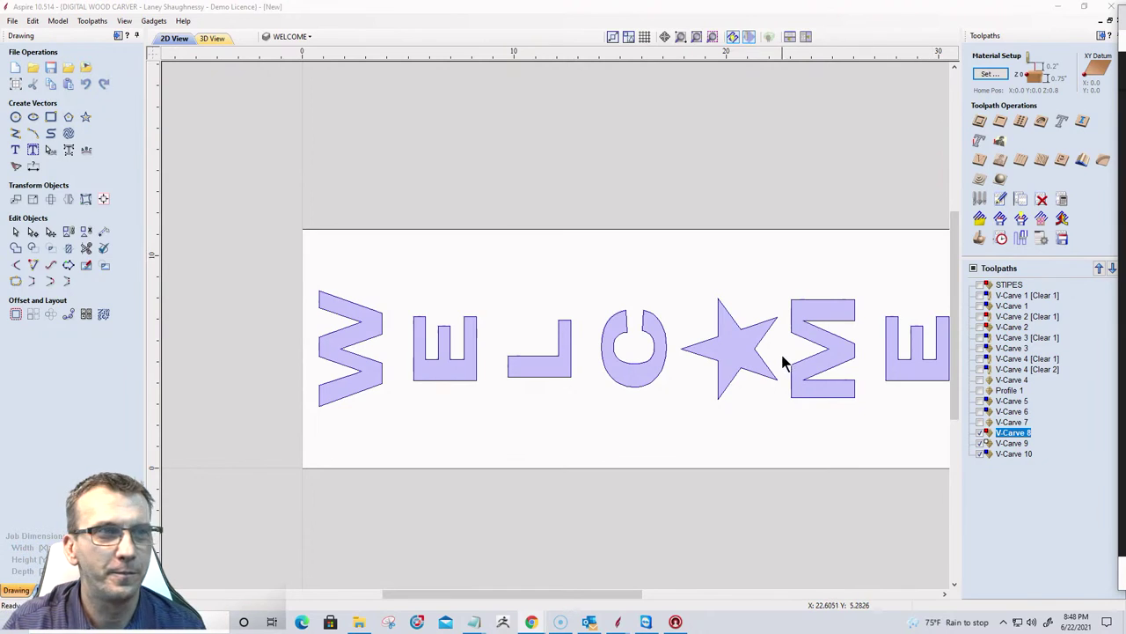
scroll(540, 292, down, 3)
scroll(746, 328, up, 1)
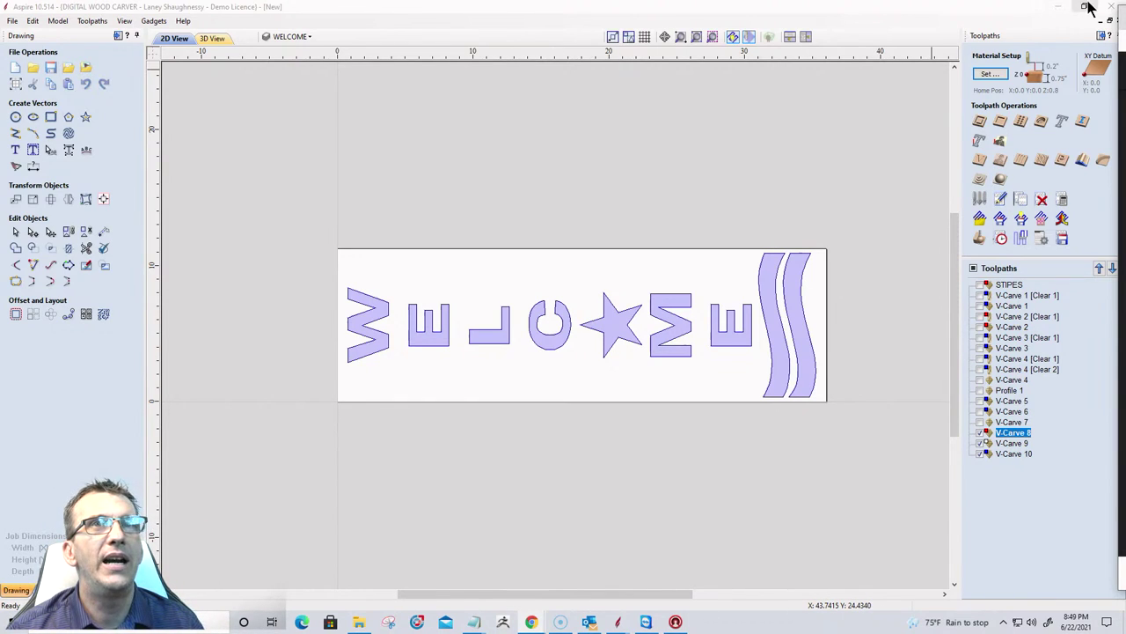
scroll(604, 257, down, 3)
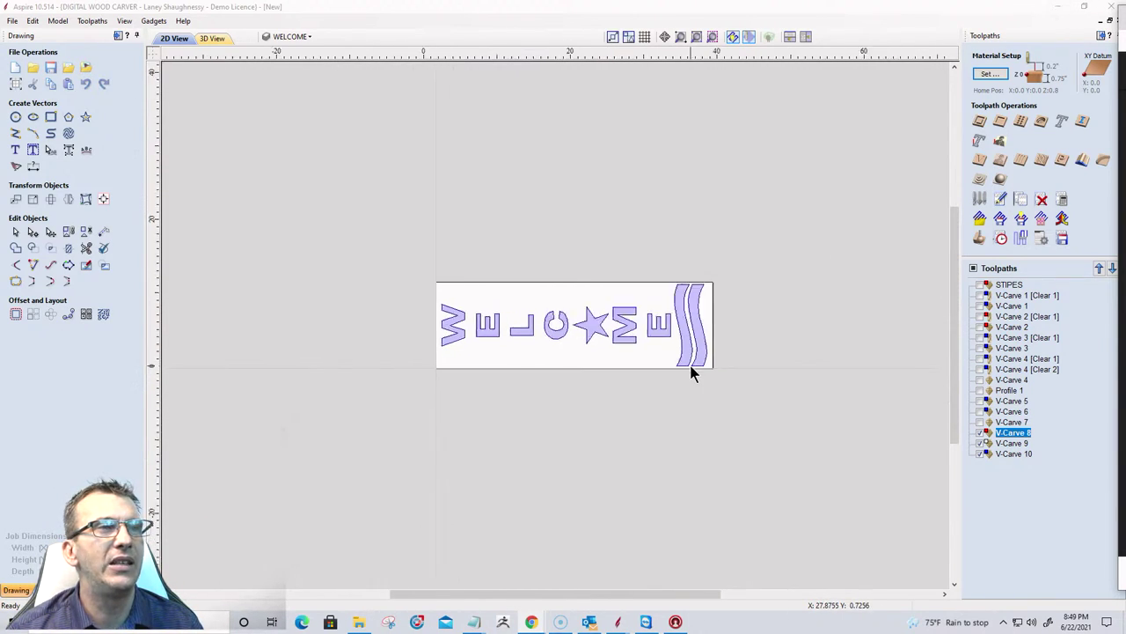
scroll(691, 361, up, 4)
scroll(692, 359, down, 2)
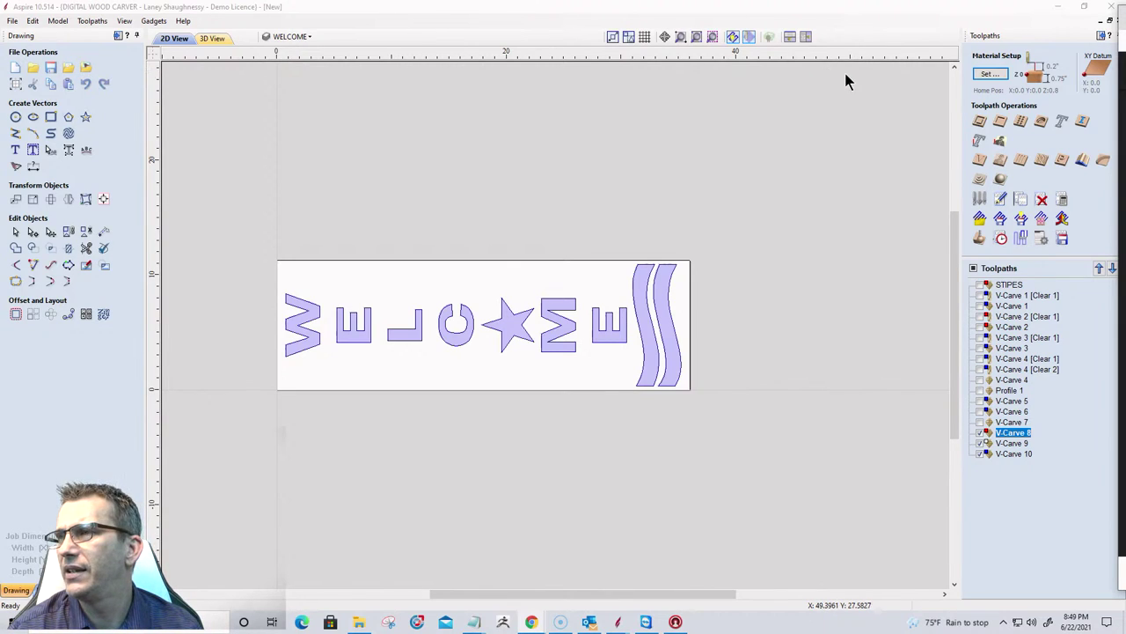
Switch from the WELCOME sign to the Flag Proportions drawing.
click(1055, 10)
scroll(845, 365, down, 3)
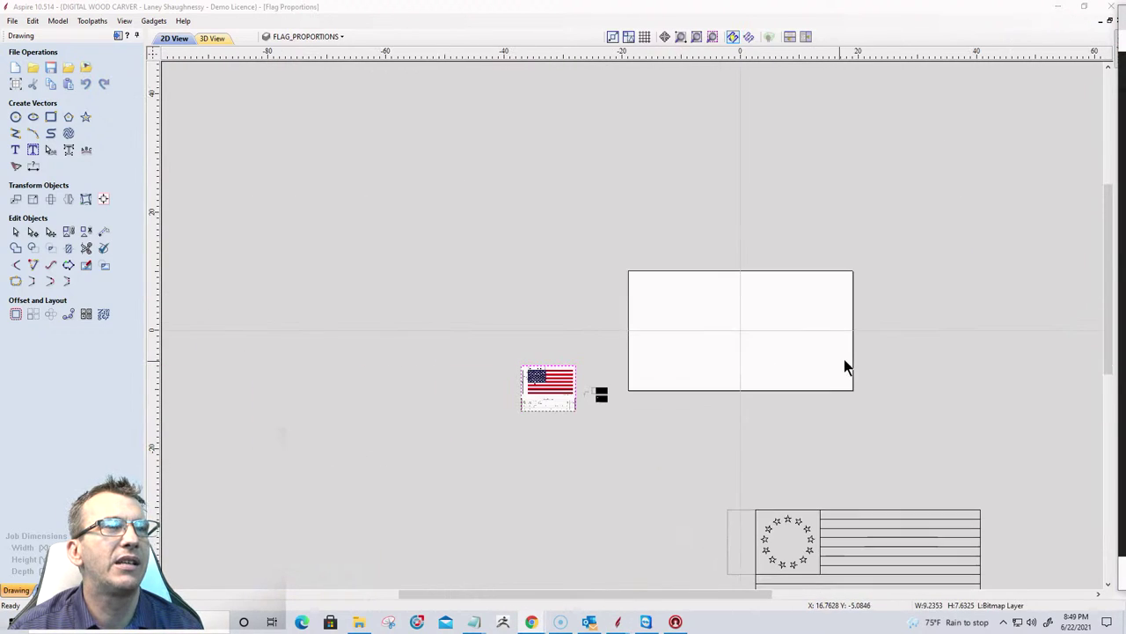
scroll(594, 440, up, 4)
scroll(627, 328, up, 4)
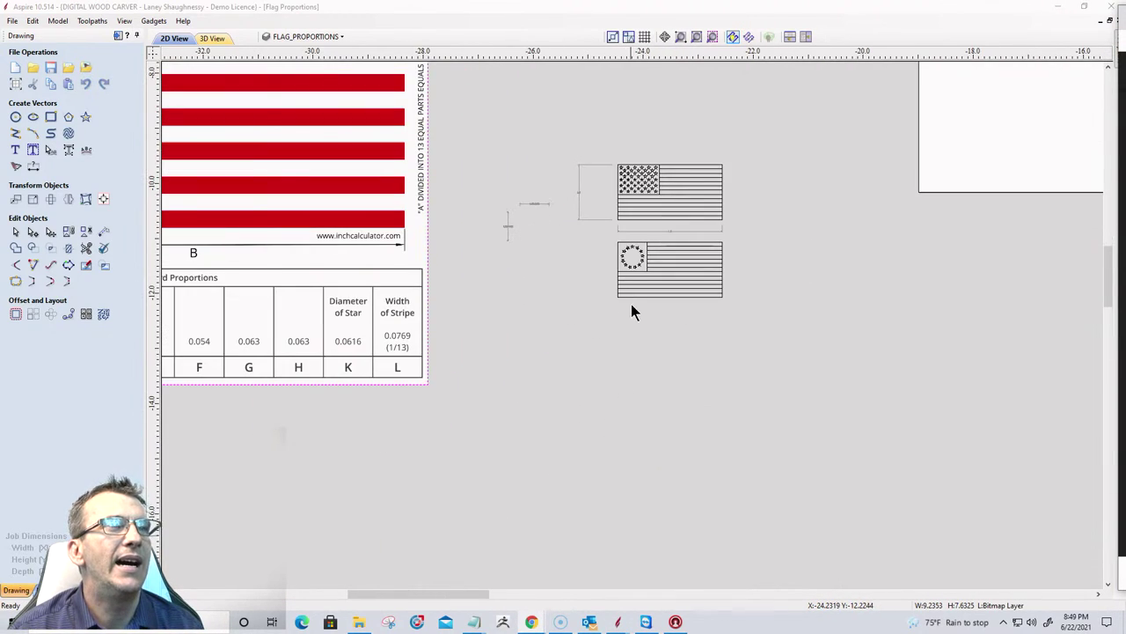
scroll(613, 257, down, 1)
scroll(613, 246, down, 2)
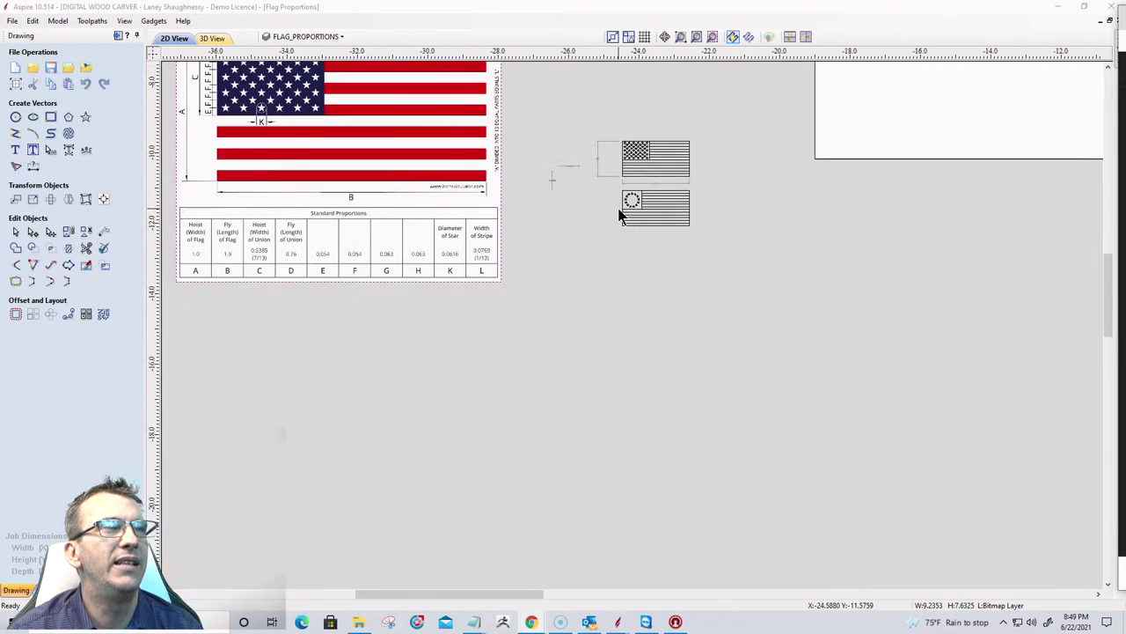
scroll(622, 118, up, 1)
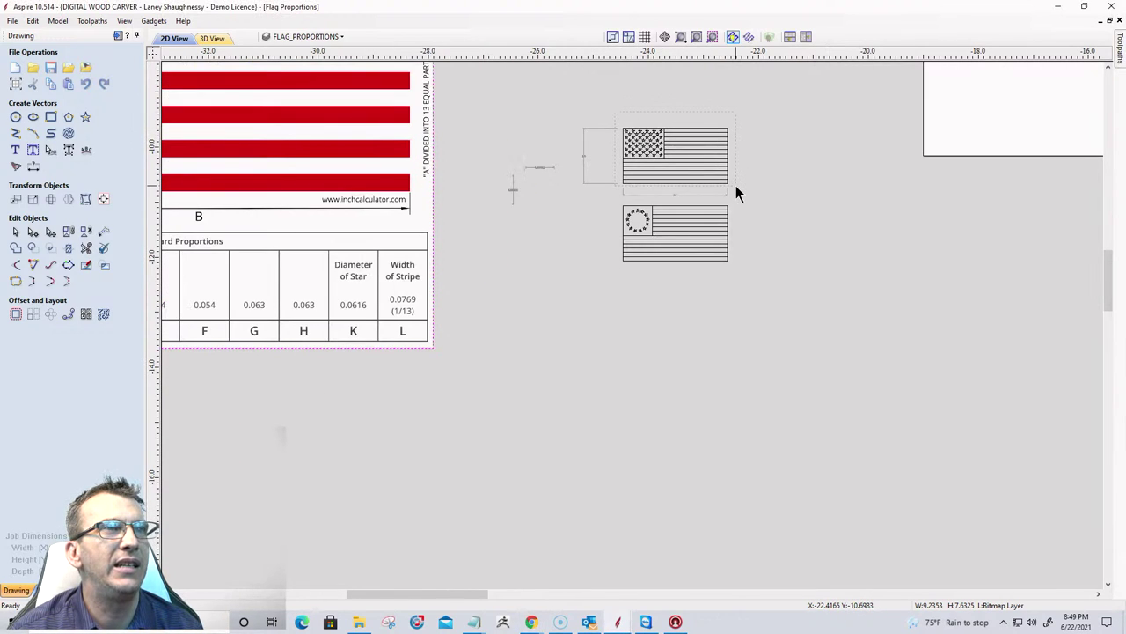
Drag the small 1.9 × 1.0-inch 50-star flag vector onto the material's centre.
click(657, 181)
scroll(618, 163, down, 1)
scroll(575, 141, down, 8)
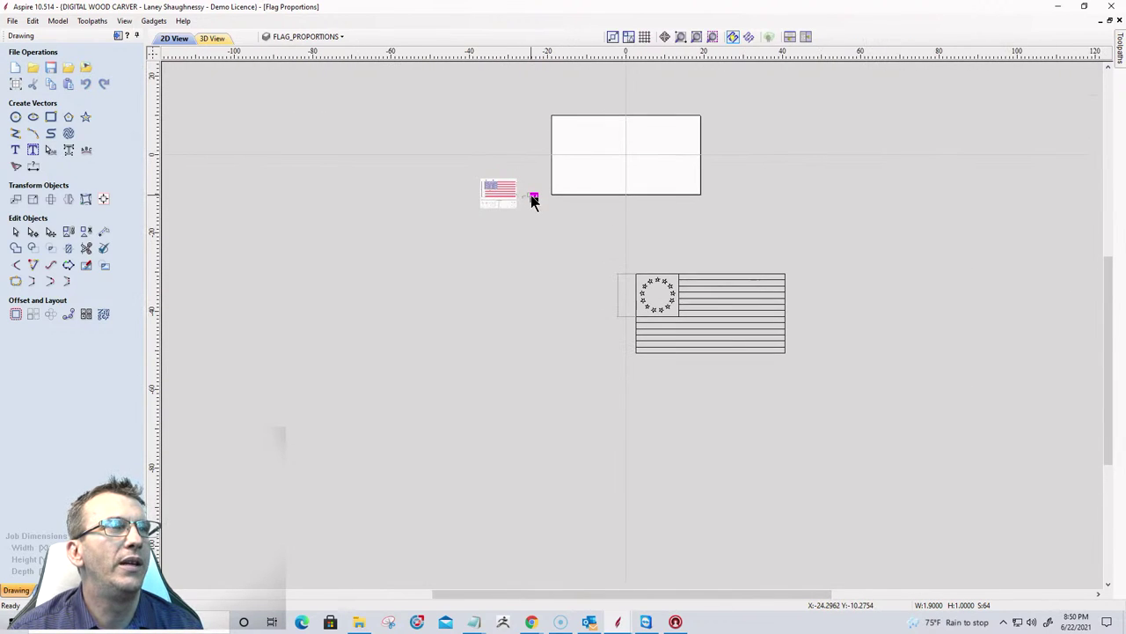
click(535, 198)
drag(534, 193, 626, 155)
scroll(626, 156, up, 10)
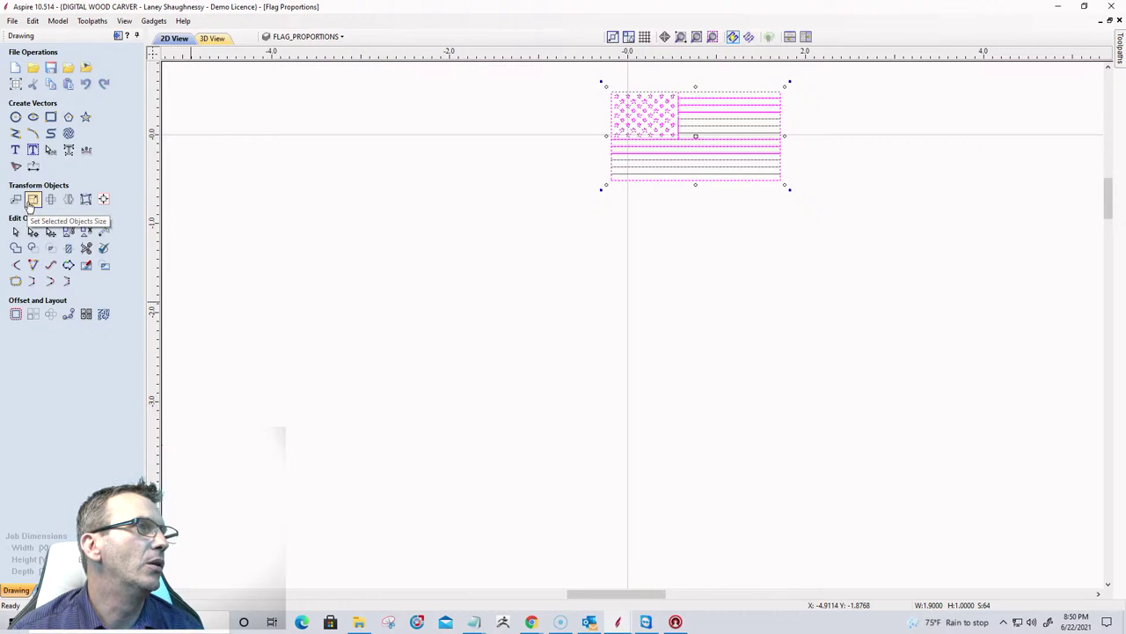
Resize the flag vector to 38 inches wide with Link XY on, making it 38 × 20 inches.
click(33, 200)
double_click(78, 186)
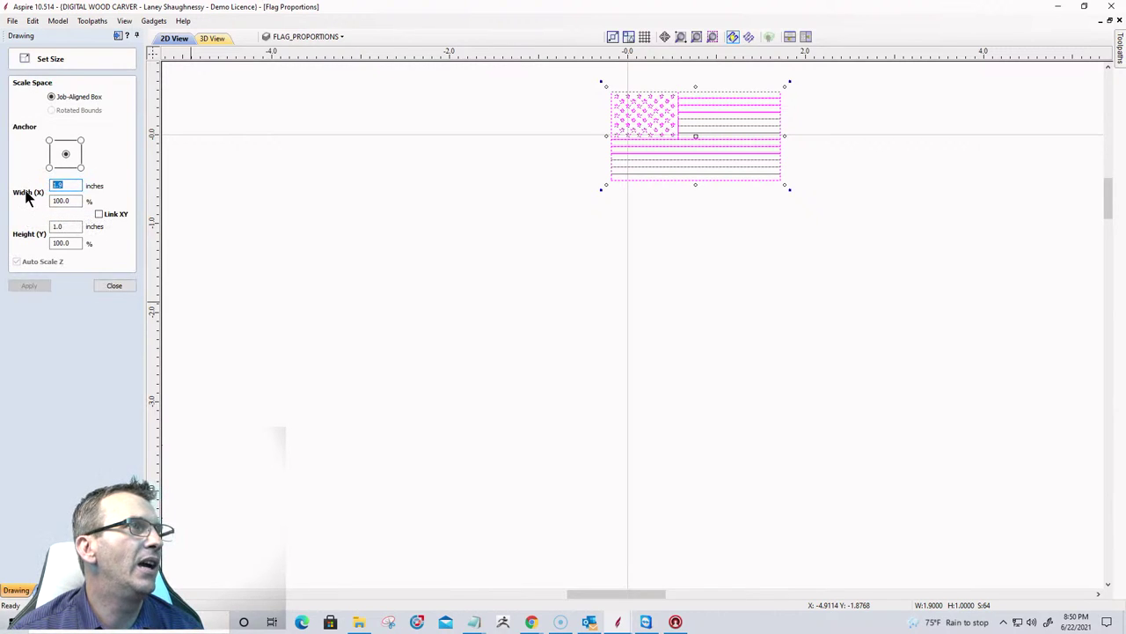
text(38)
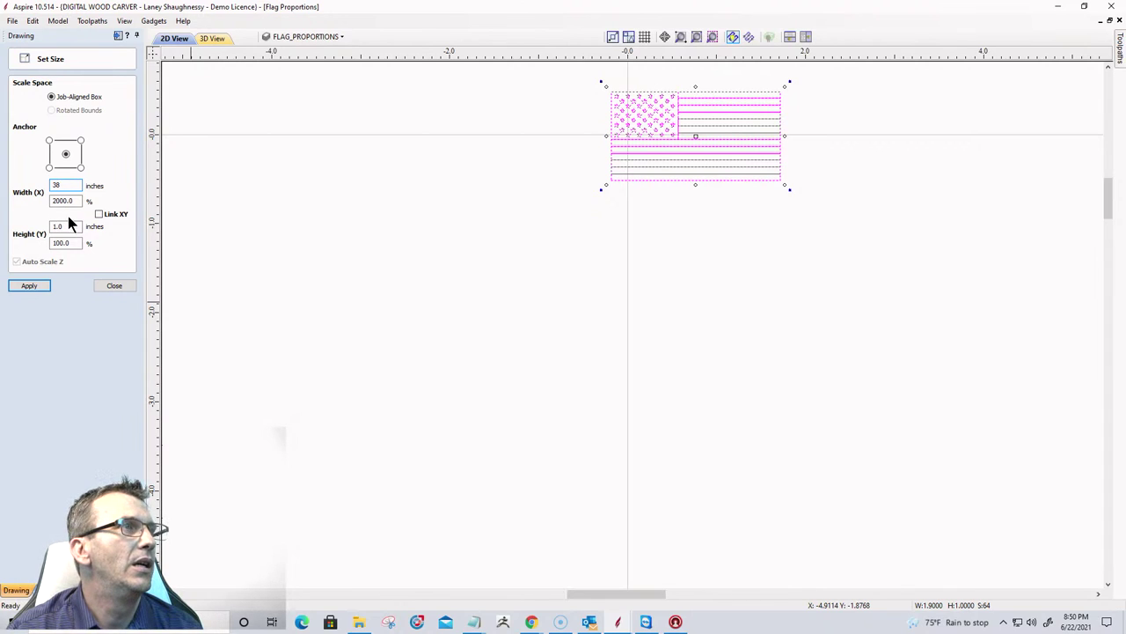
click(98, 214)
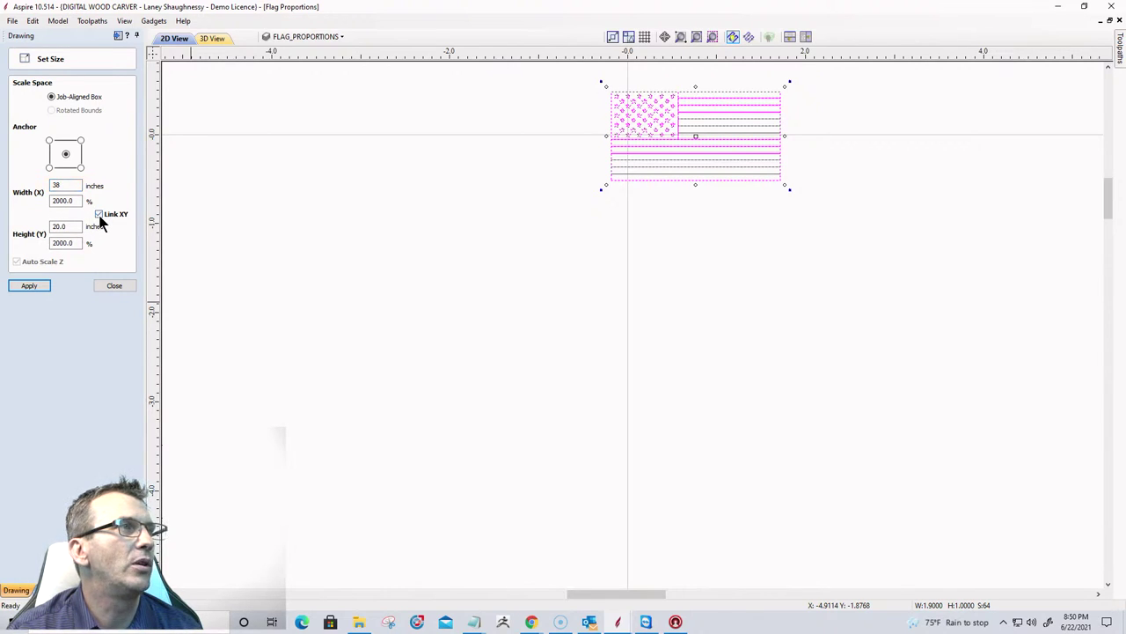
click(29, 285)
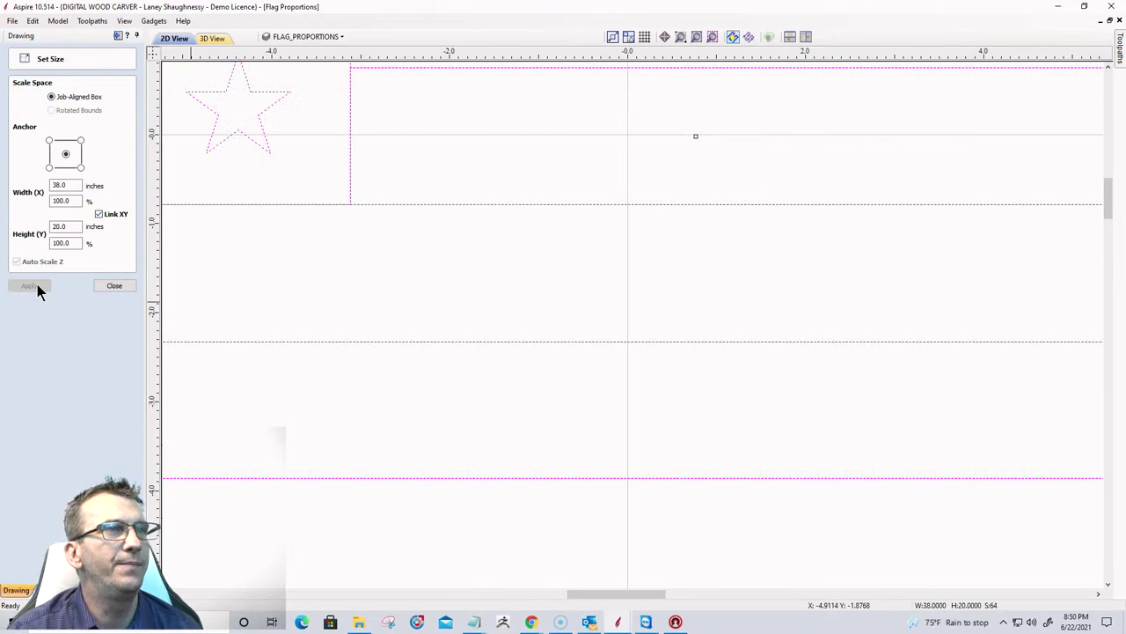
scroll(781, 310, down, 5)
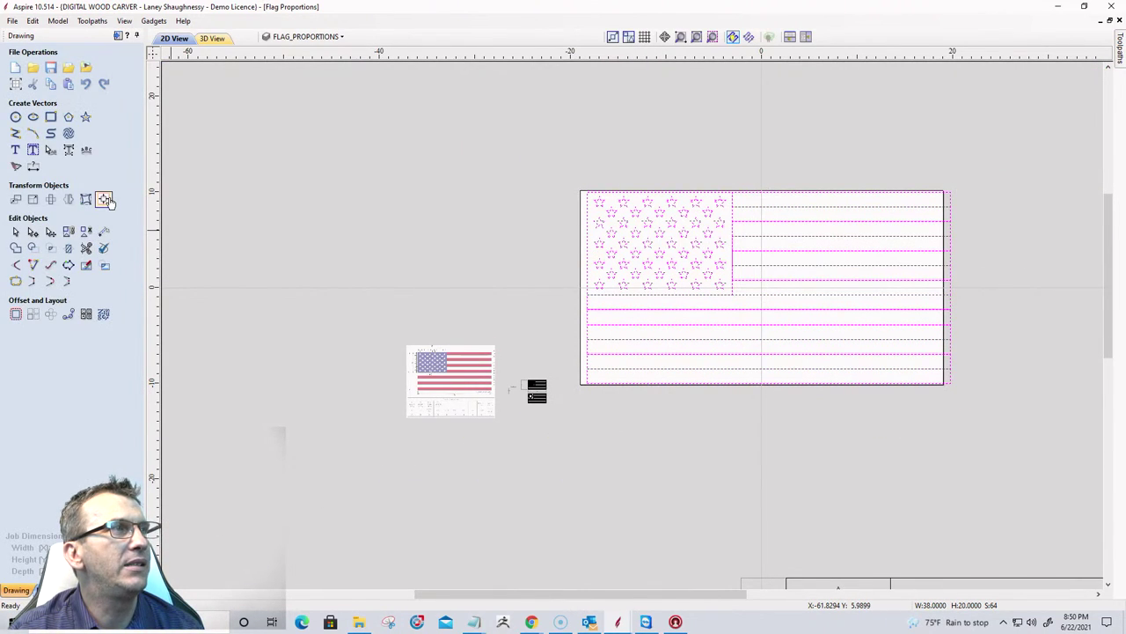
Align the 38 × 20-inch flag vectors to the centre of the material.
click(104, 200)
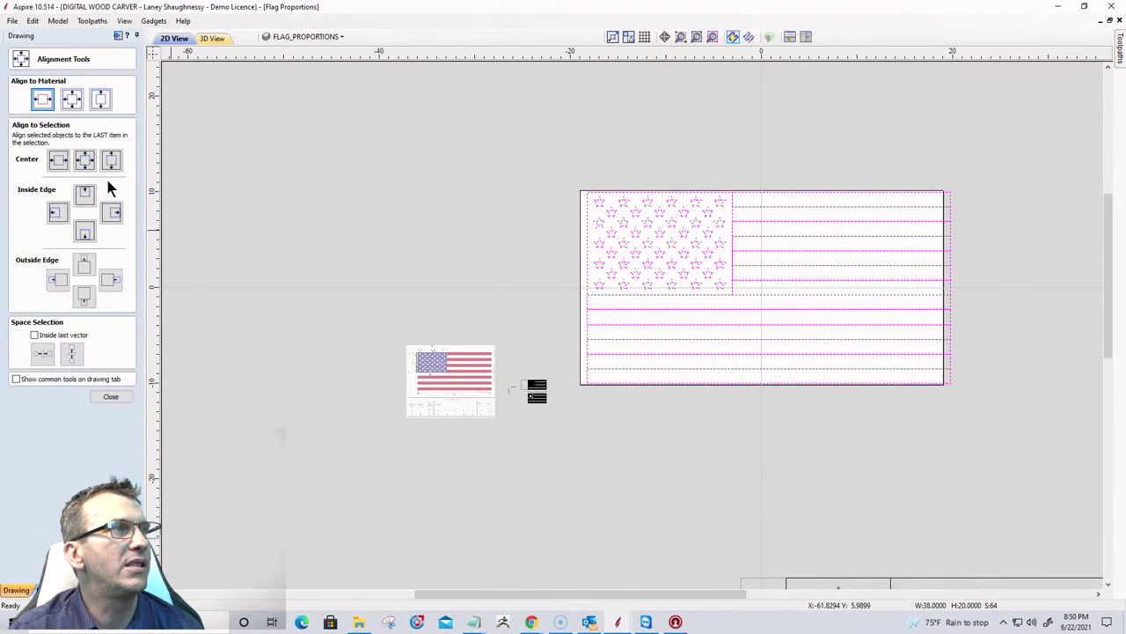
click(73, 100)
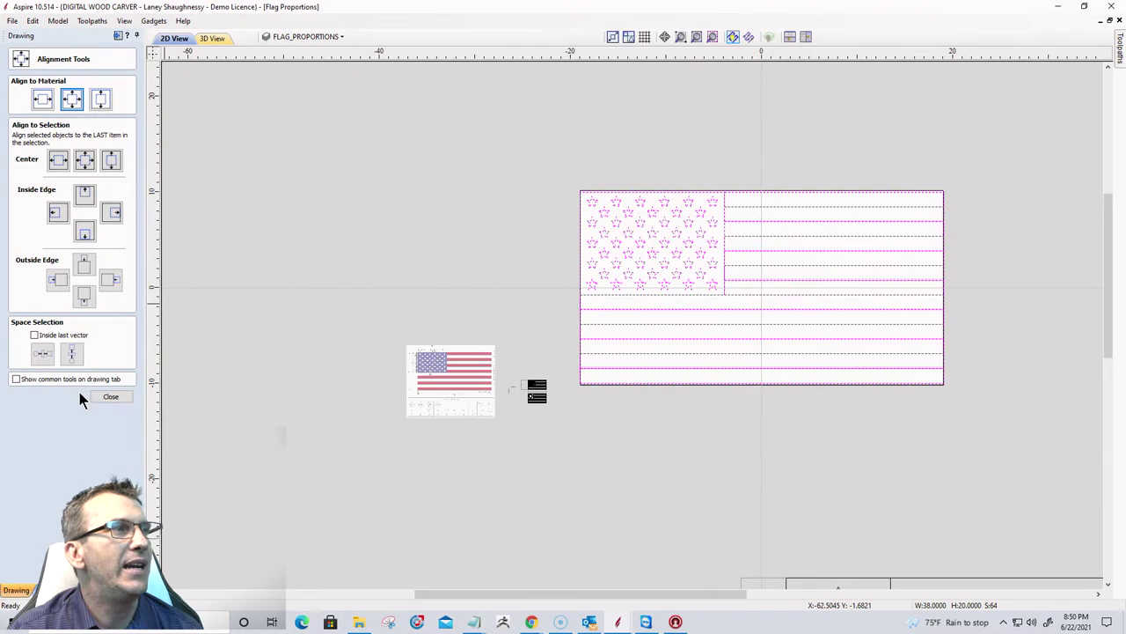
click(104, 397)
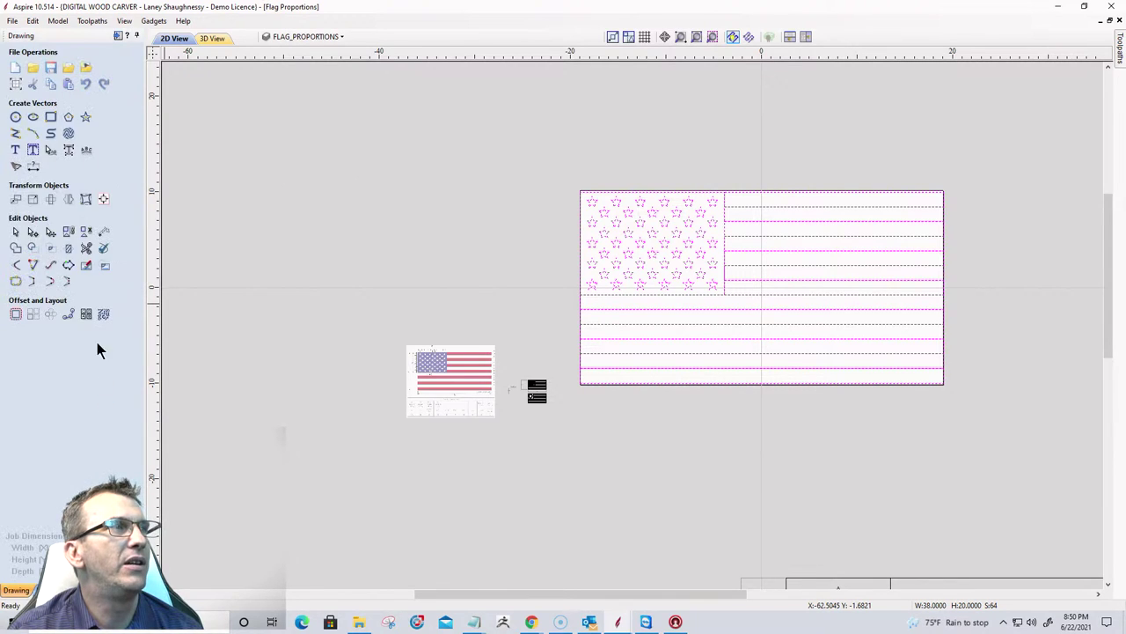
Change the job material height from 20.313 to 20.0 inches, giving 38 × 20 × 1.5 inches.
click(17, 86)
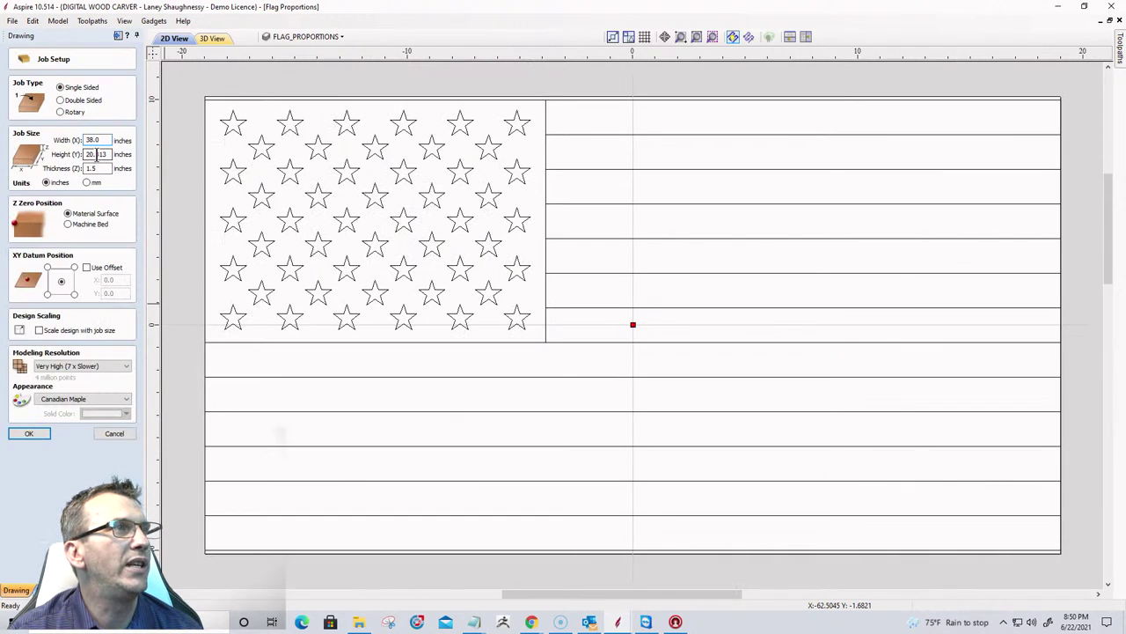
text(.0)
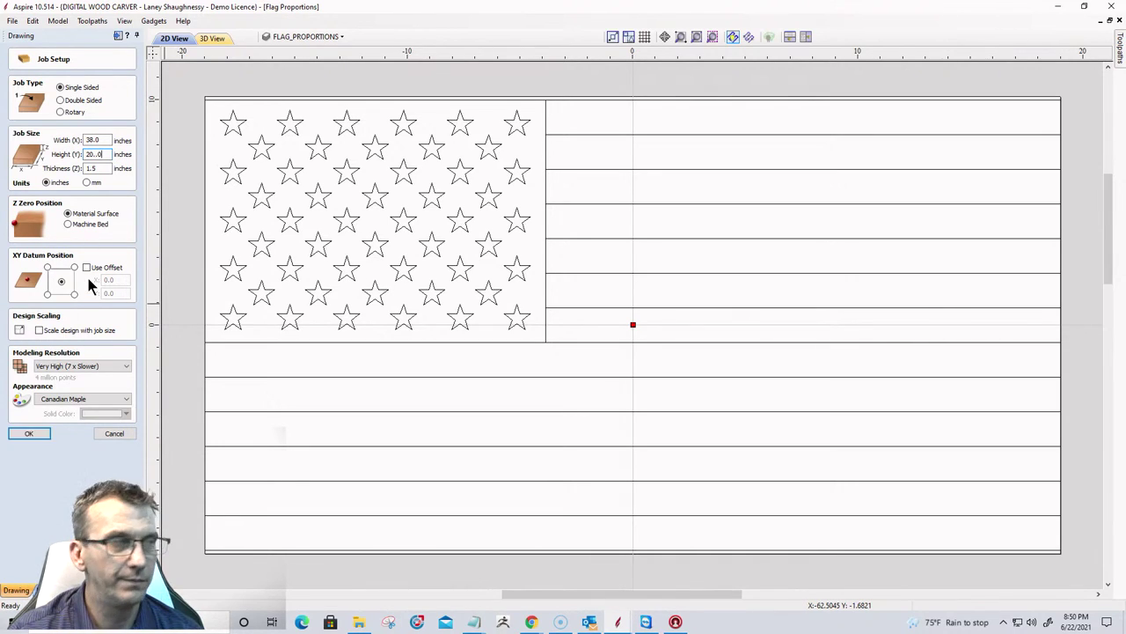
key(BackSpace)
text(0)
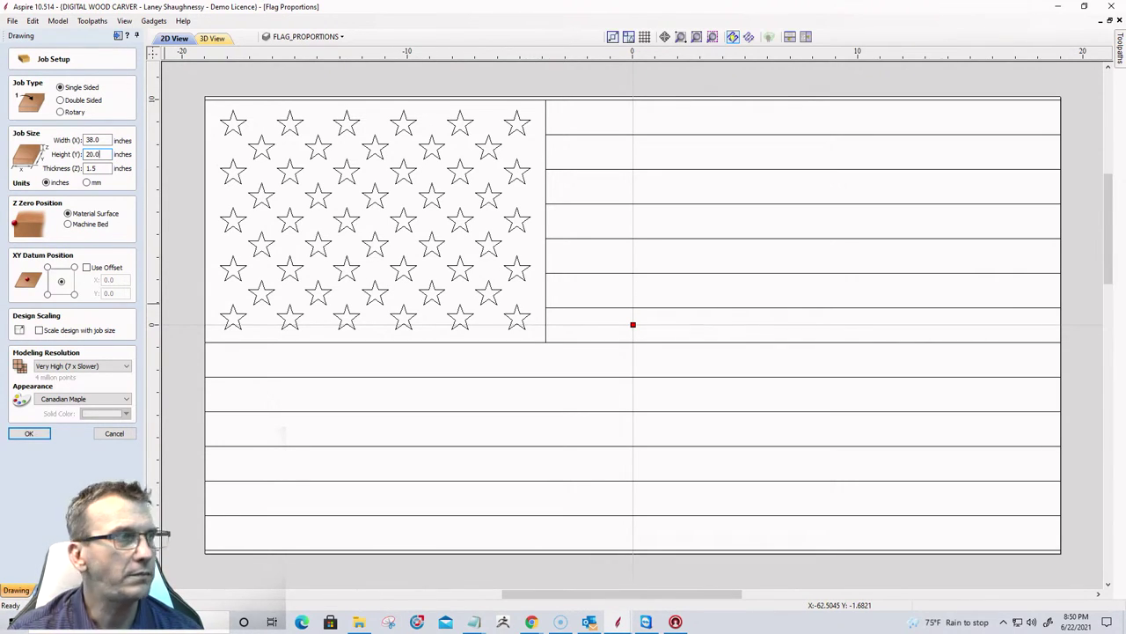
click(26, 436)
Reopen Job Setup to check the 38 × 20 × 1.5-inch Canadian Maple material.
scroll(563, 217, up, 5)
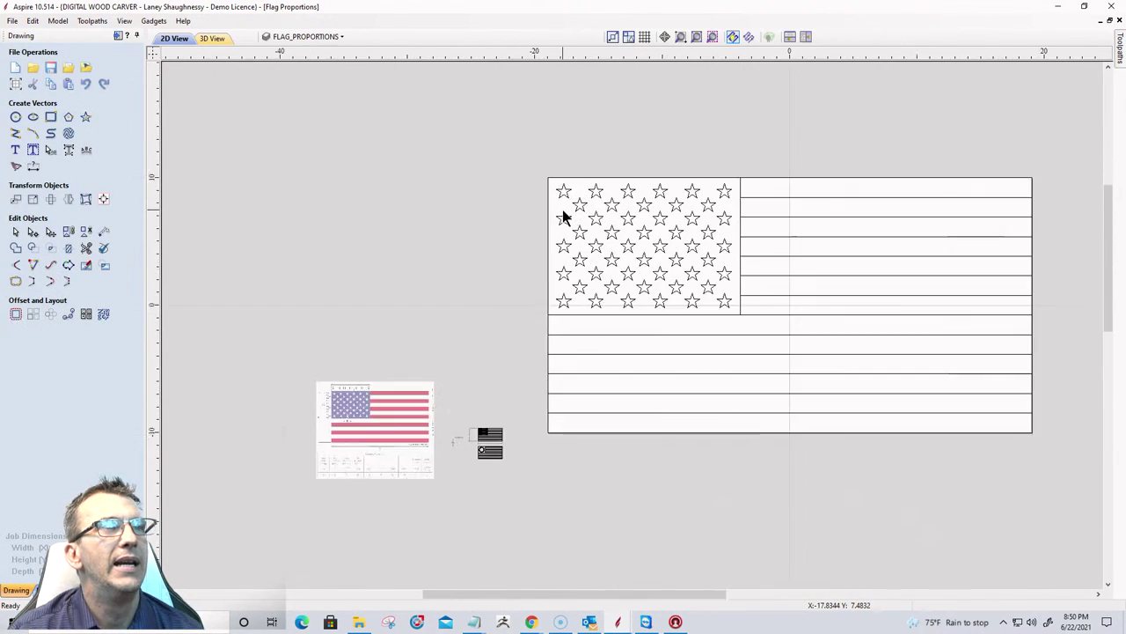
scroll(484, 161, down, 4)
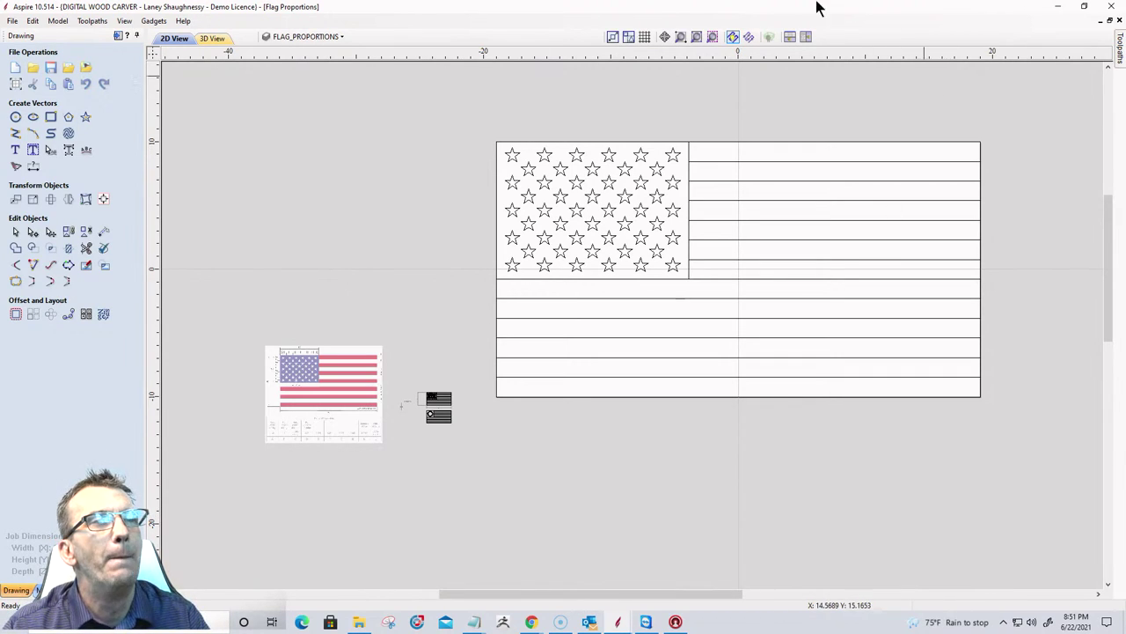
scroll(597, 366, down, 5)
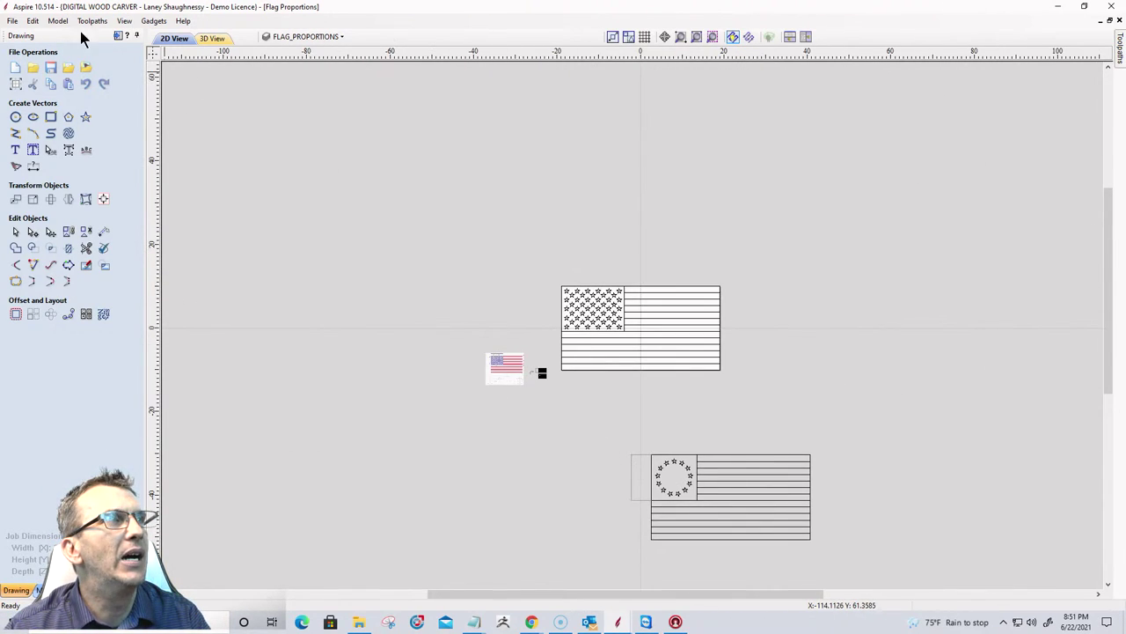
click(15, 83)
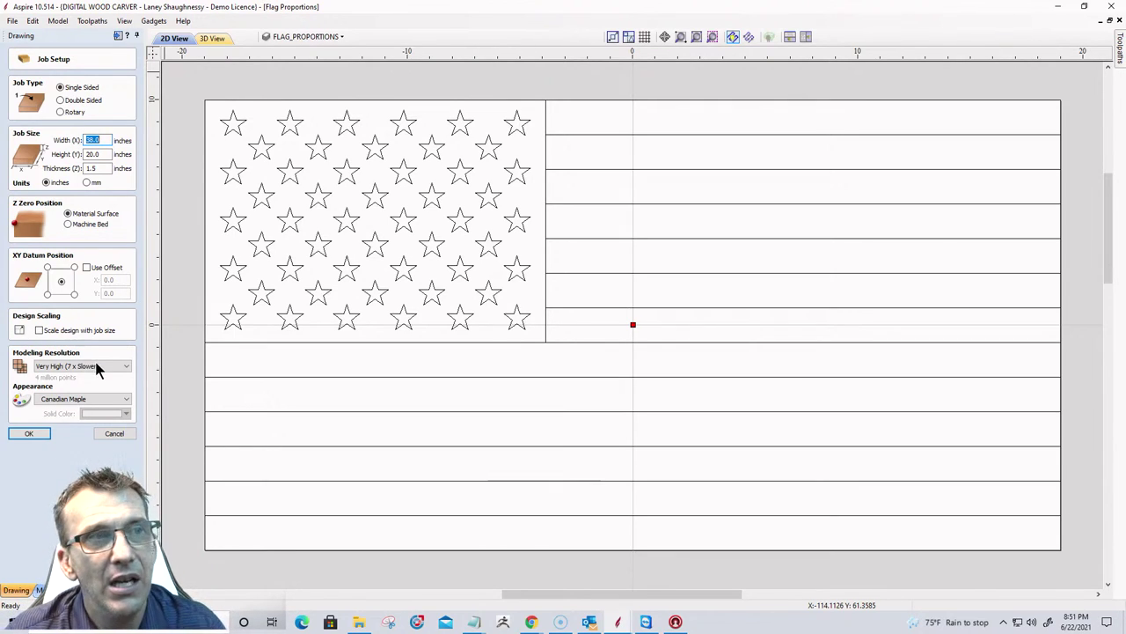
Bring up the taskbar menu for launching another Aspire window.
scroll(559, 436, down, 1)
mouse_move(622, 625)
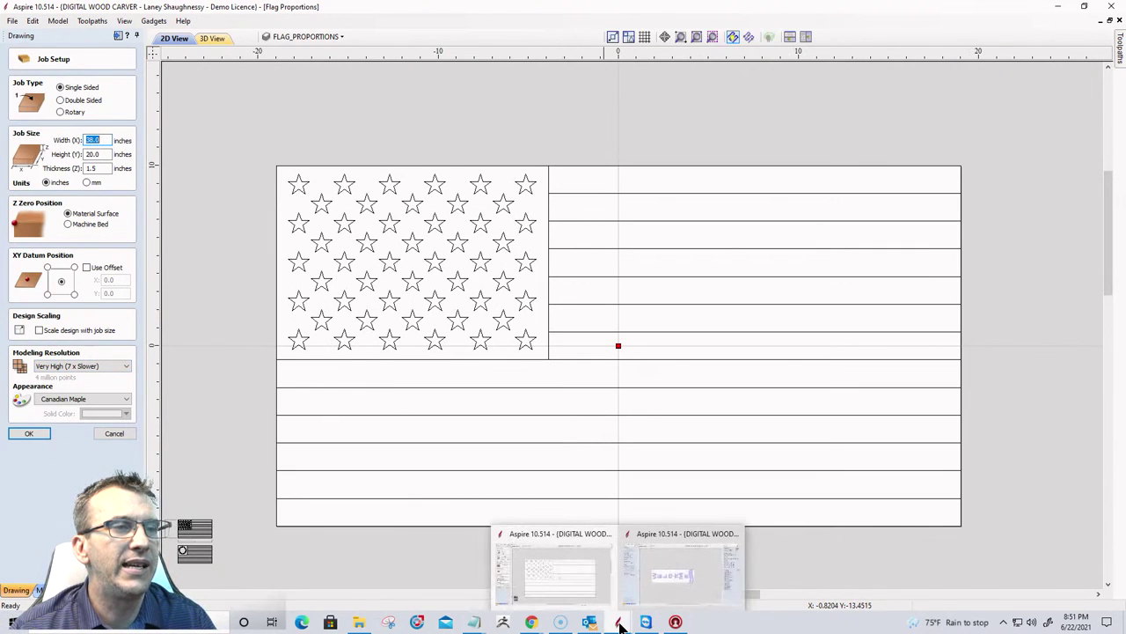
right_click(621, 626)
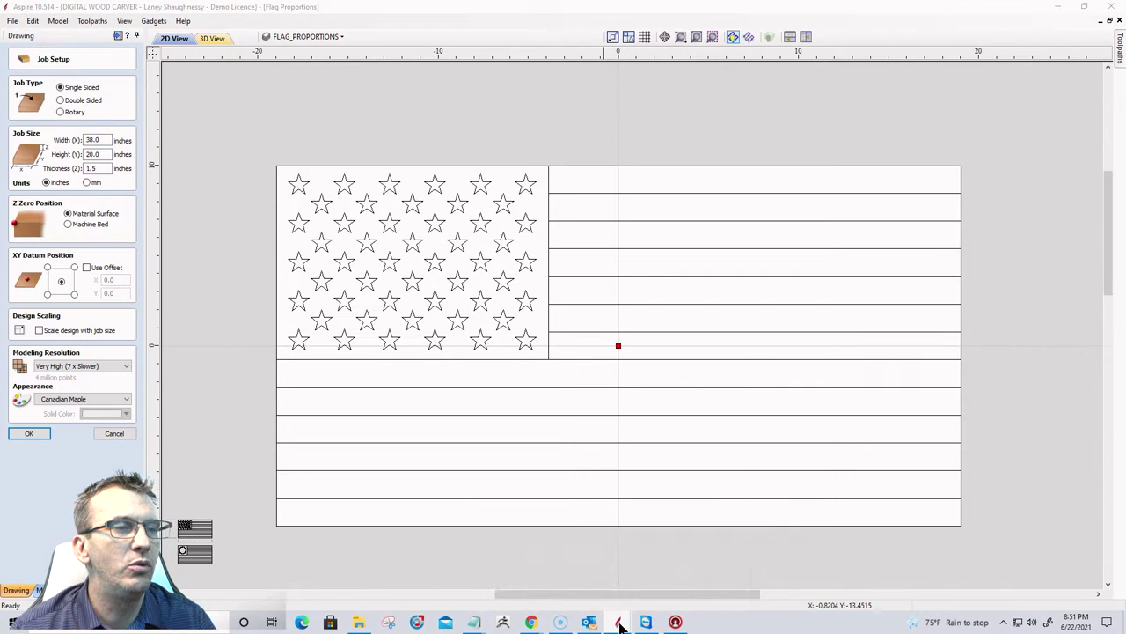
Launch a new Aspire instance and size its job material 38 × 20 inches.
click(605, 561)
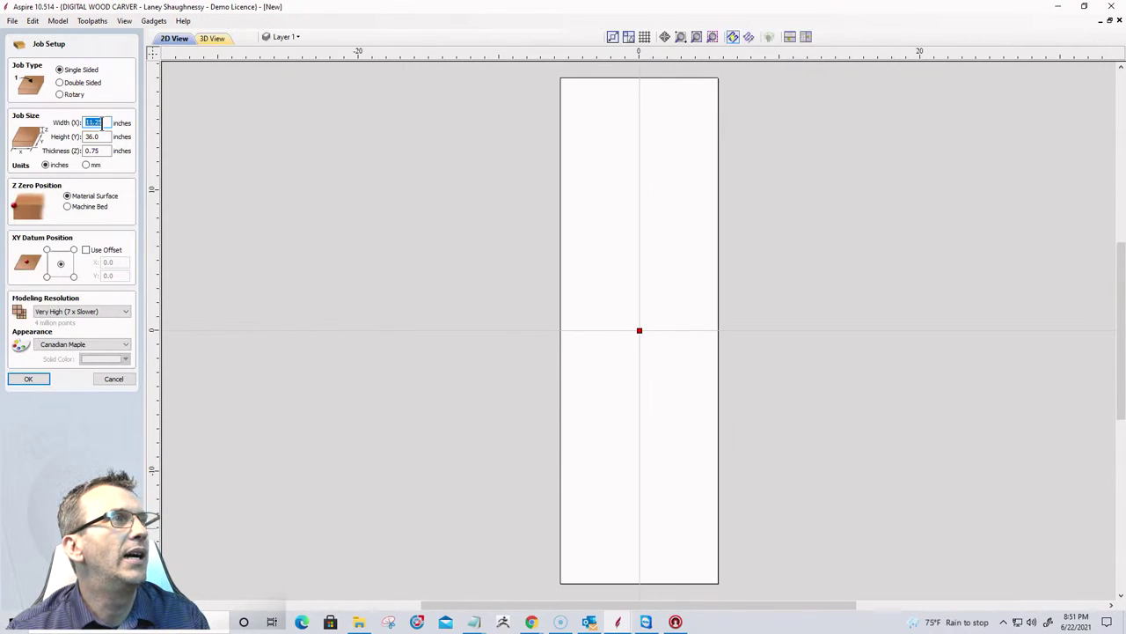
text(38)
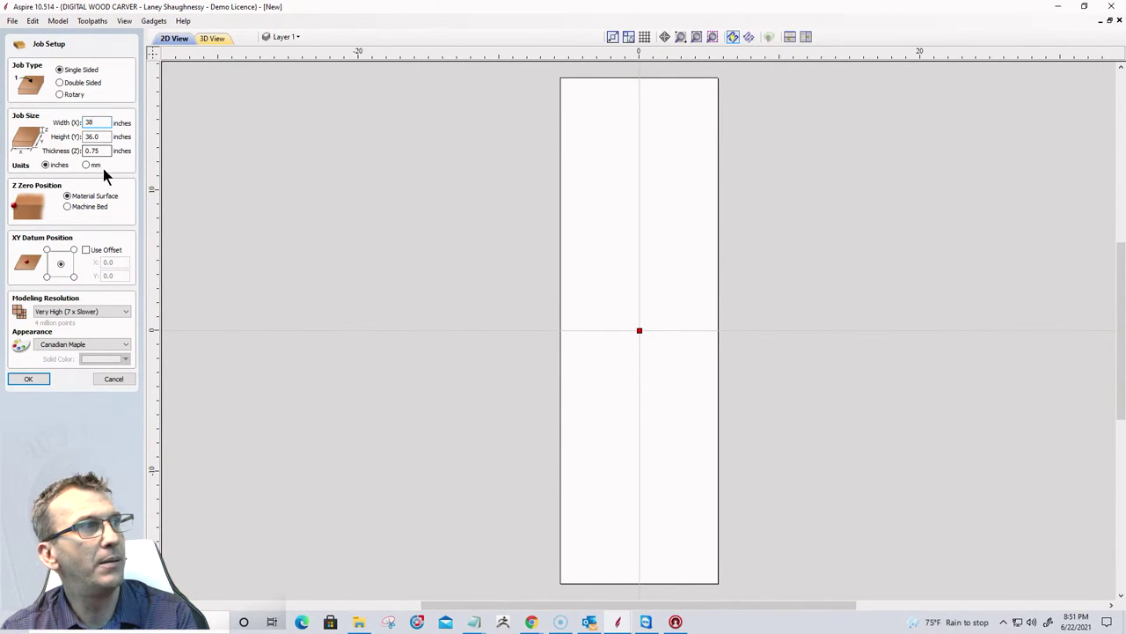
key(Tab)
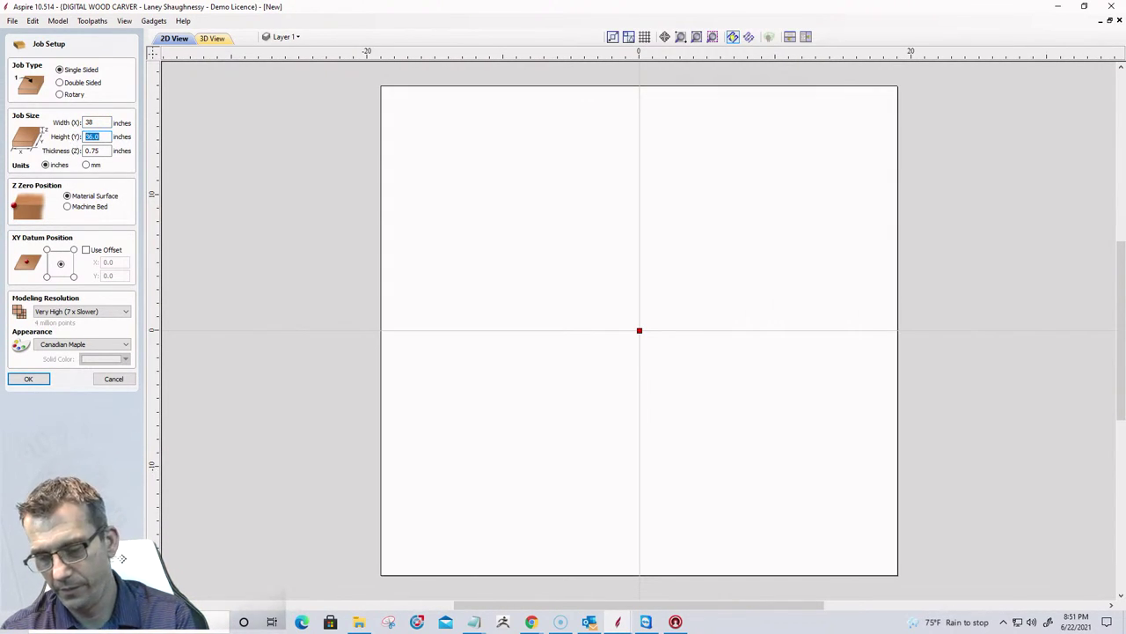
text(20)
key(Return)
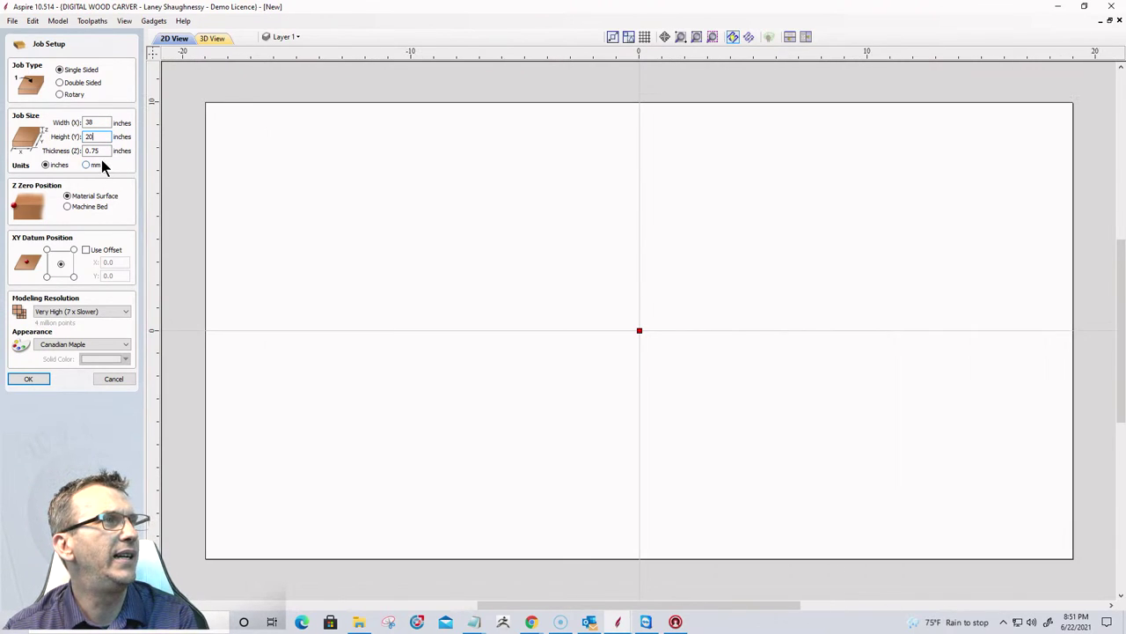
Set Z zero to machine bed, origin bottom-left, Extremely High resolution, then return to Flag Proportions.
click(68, 207)
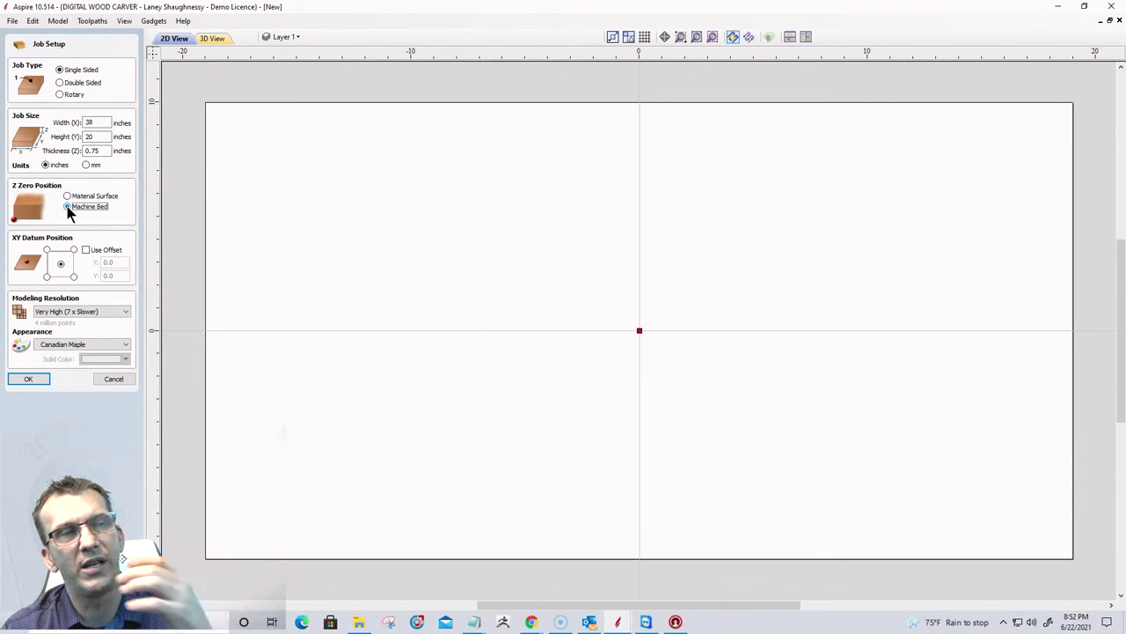
click(47, 278)
click(63, 313)
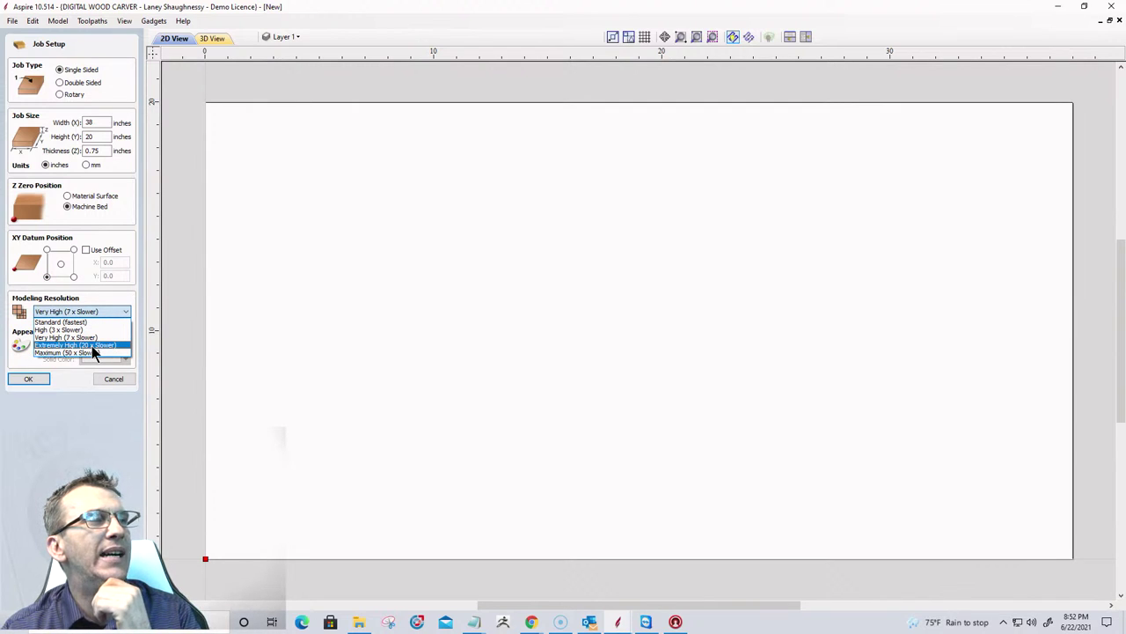
click(92, 346)
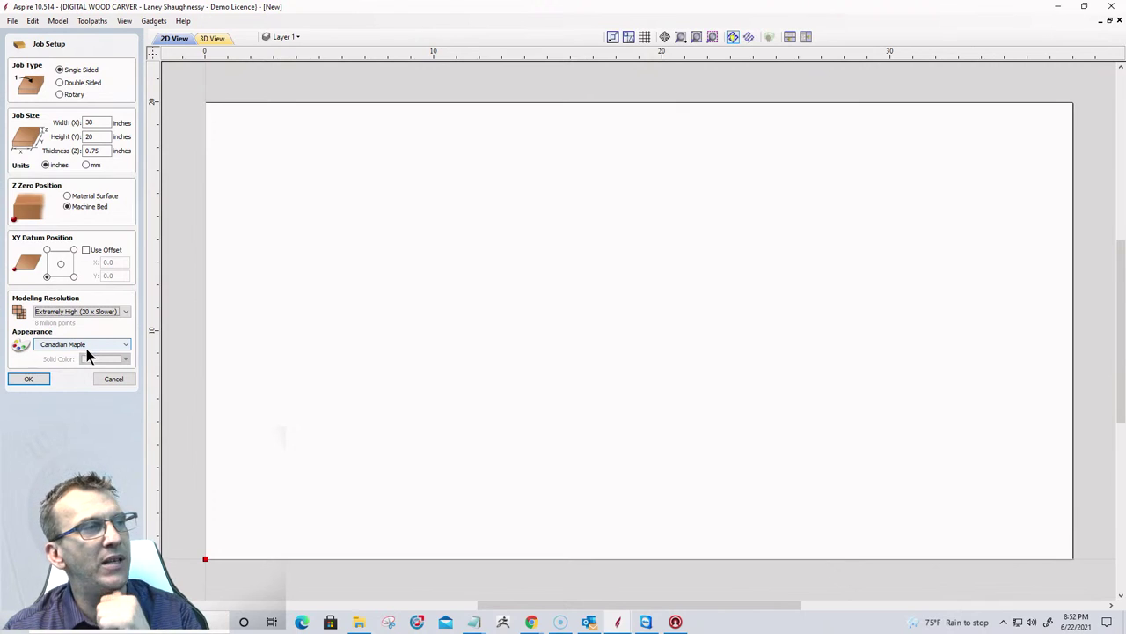
click(30, 379)
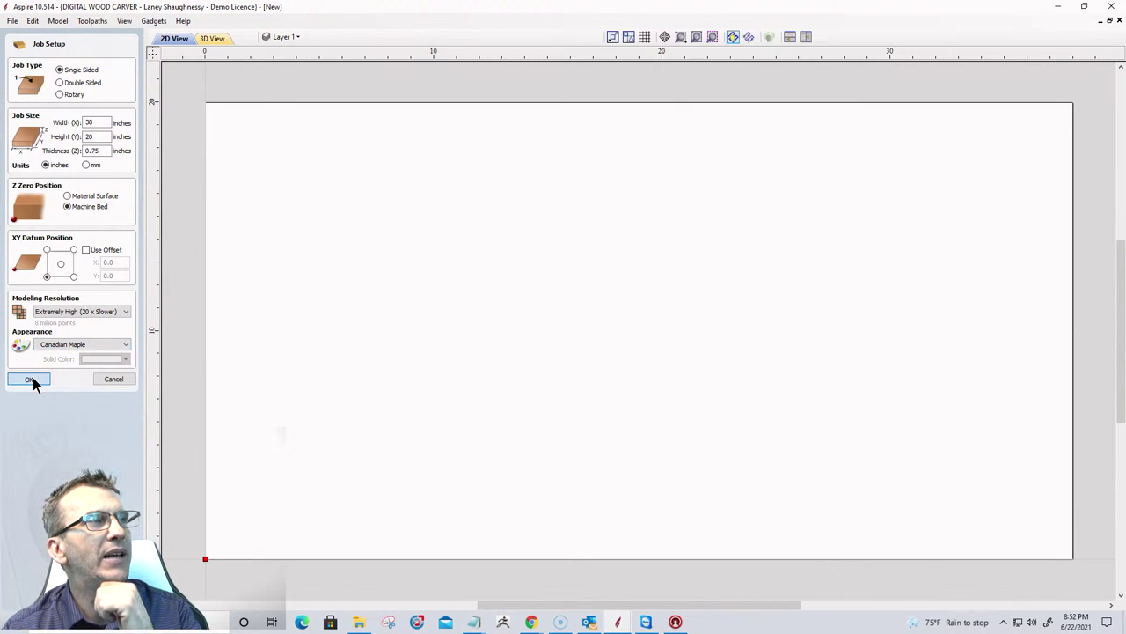
mouse_move(623, 625)
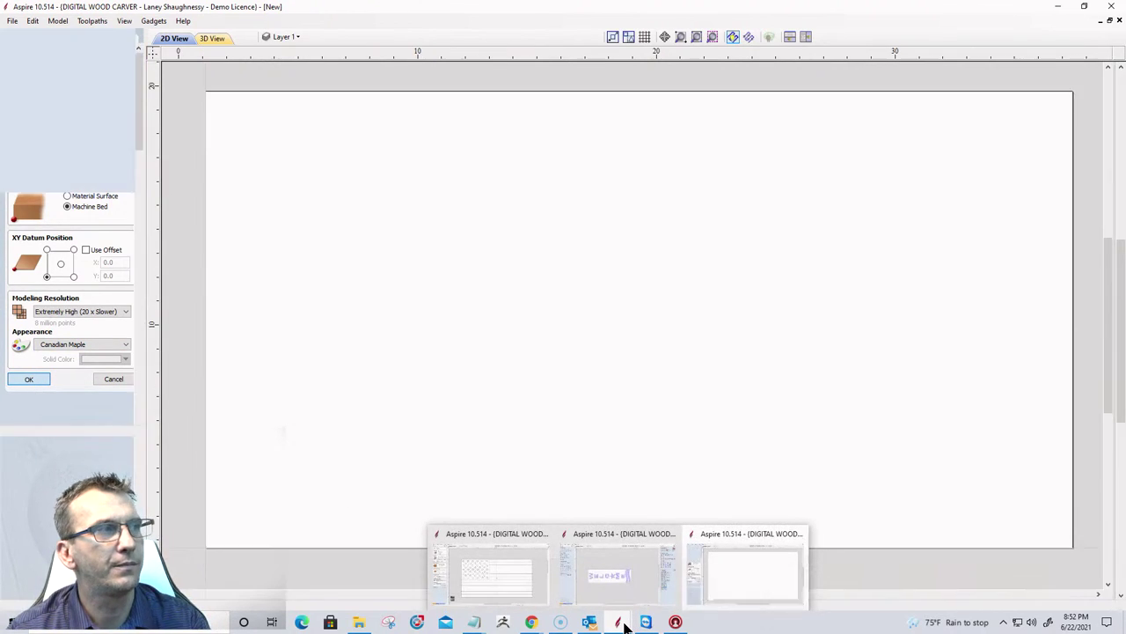
click(475, 539)
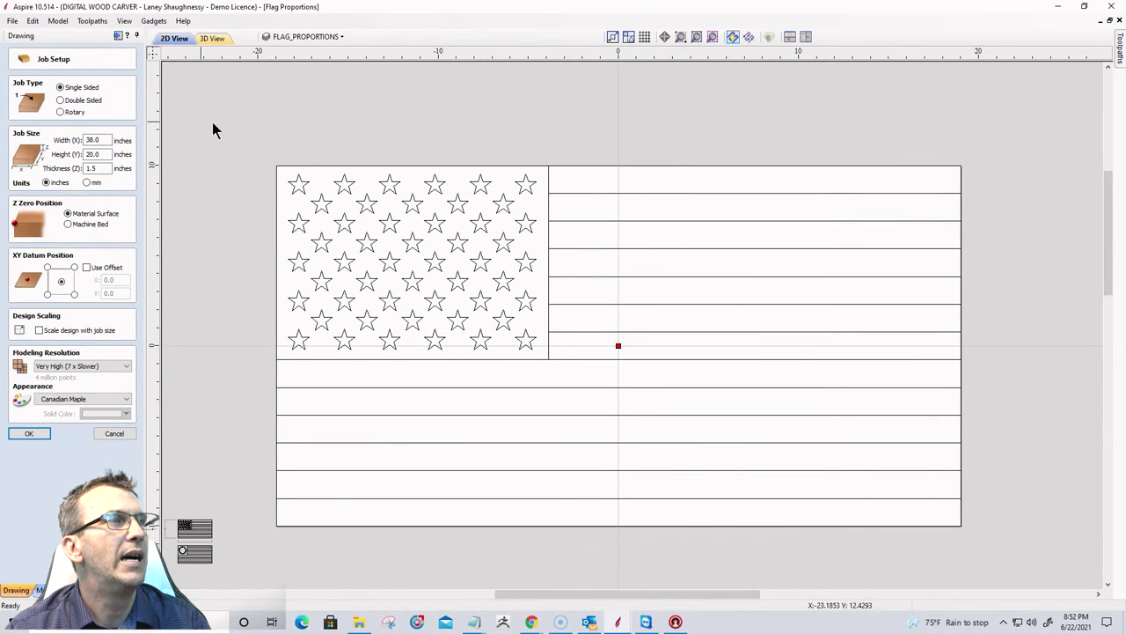
Select all of the flag's vectors in Flag Proportions and copy them.
drag(255, 129, 1000, 538)
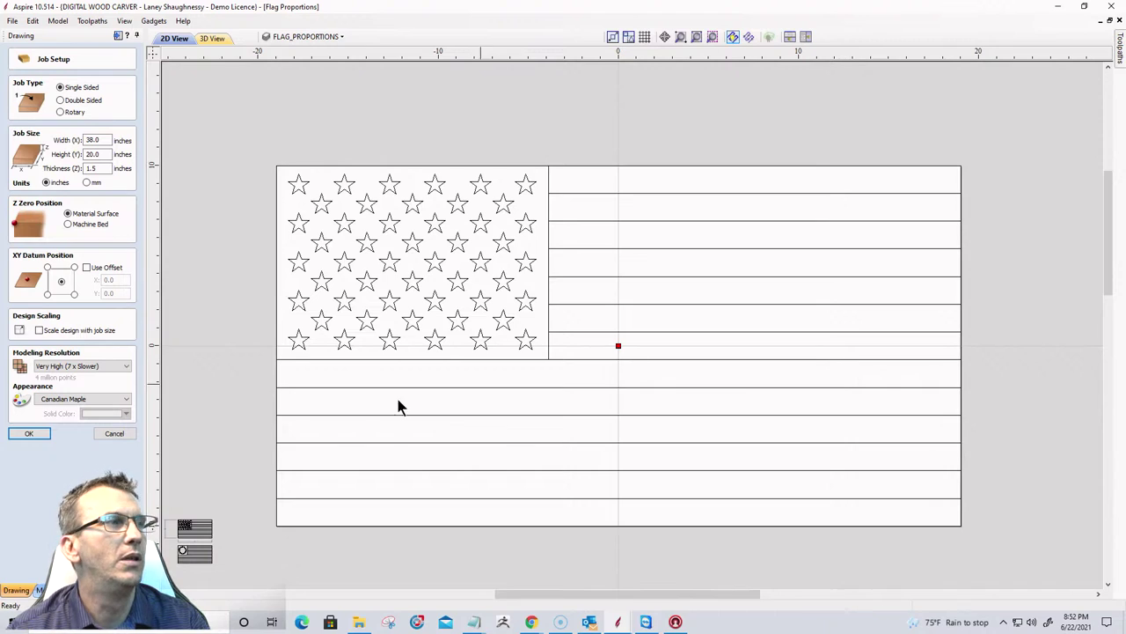
click(114, 433)
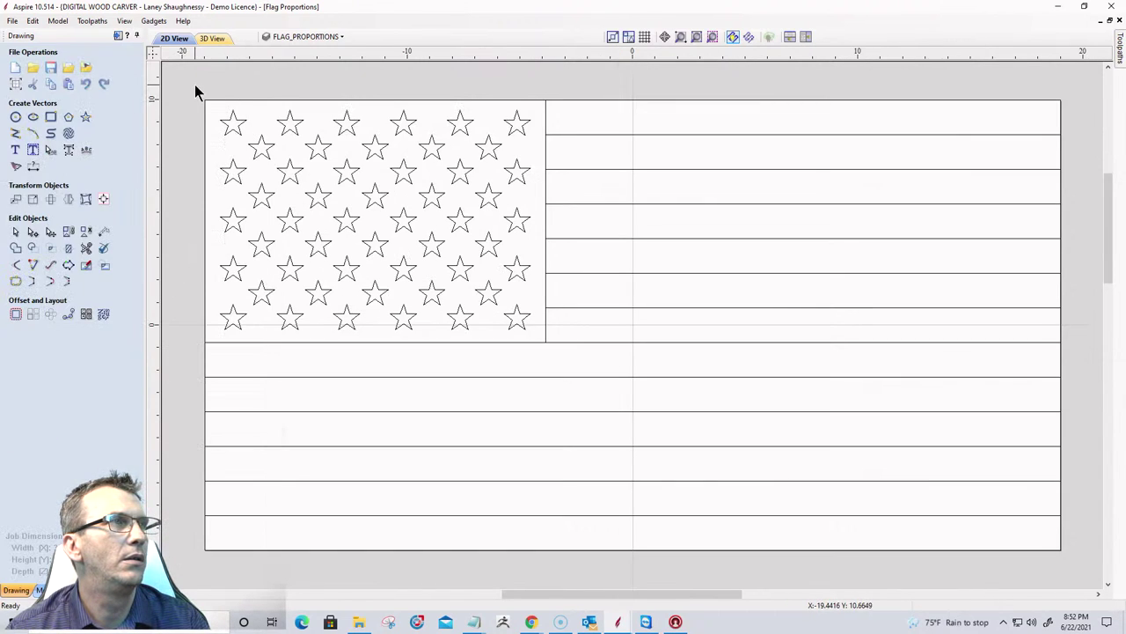
mouse_move(194, 85)
mouse_down()
mouse_move(1018, 533)
mouse_move(1086, 597)
mouse_up()
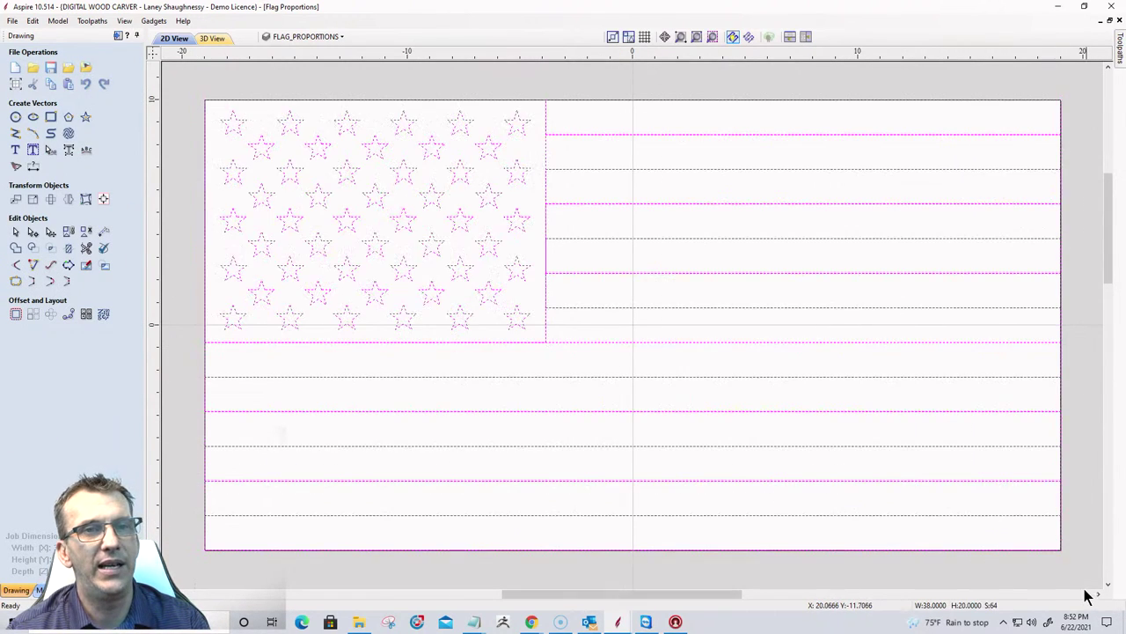
right_click(872, 373)
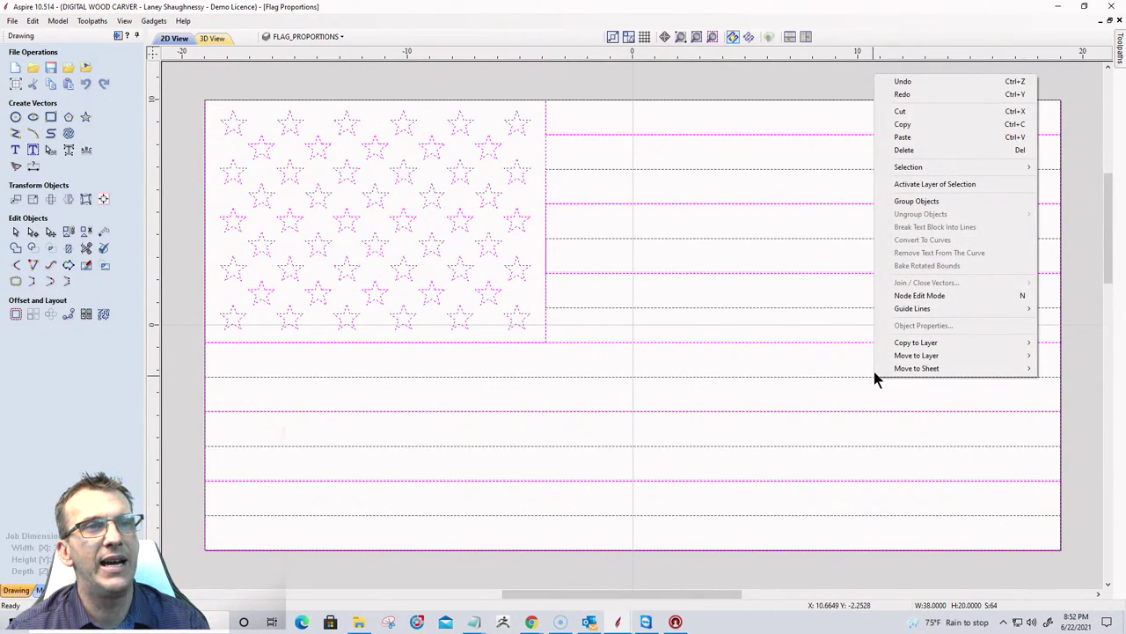
click(902, 124)
Paste the copied flag vectors into the new blank job and bring up alignment with F9.
mouse_move(619, 622)
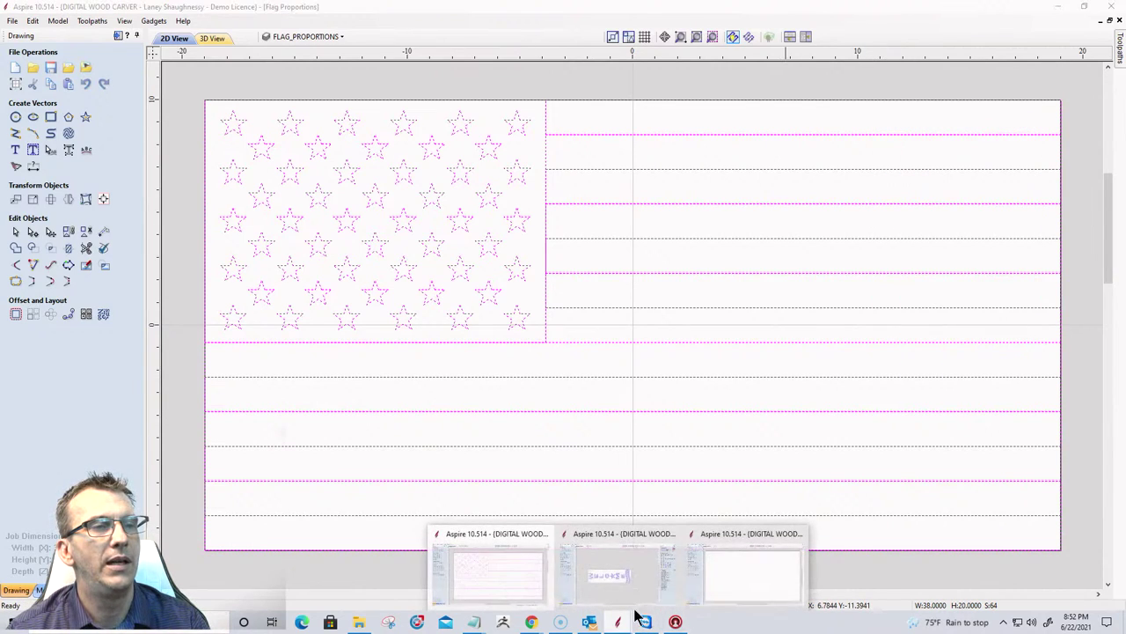
click(723, 562)
right_click(591, 349)
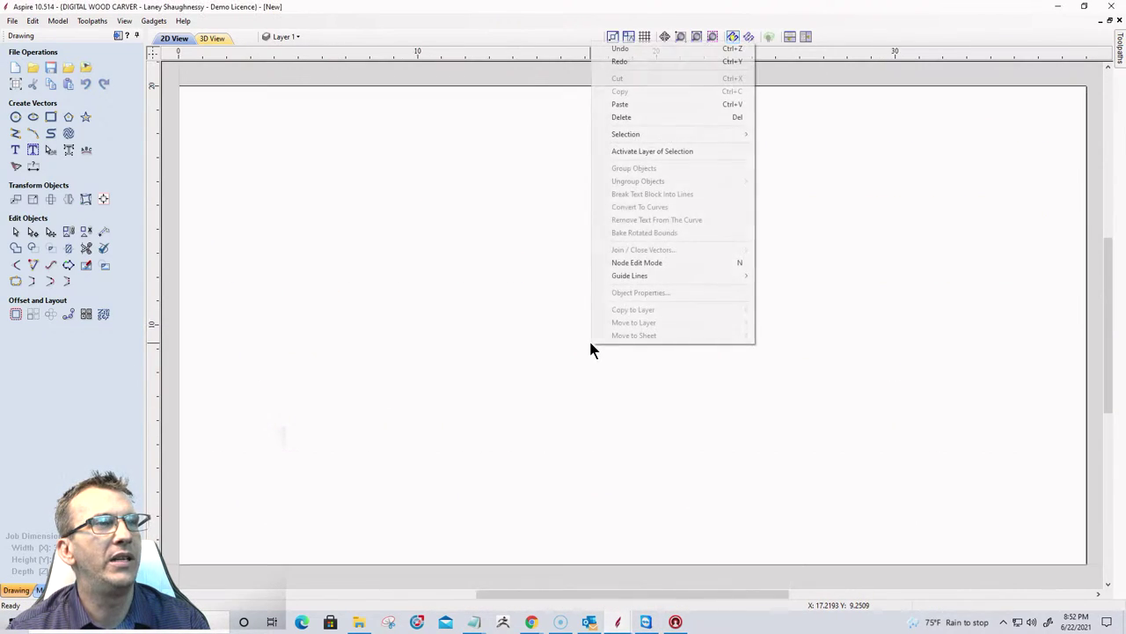
click(620, 105)
scroll(900, 387, down, 4)
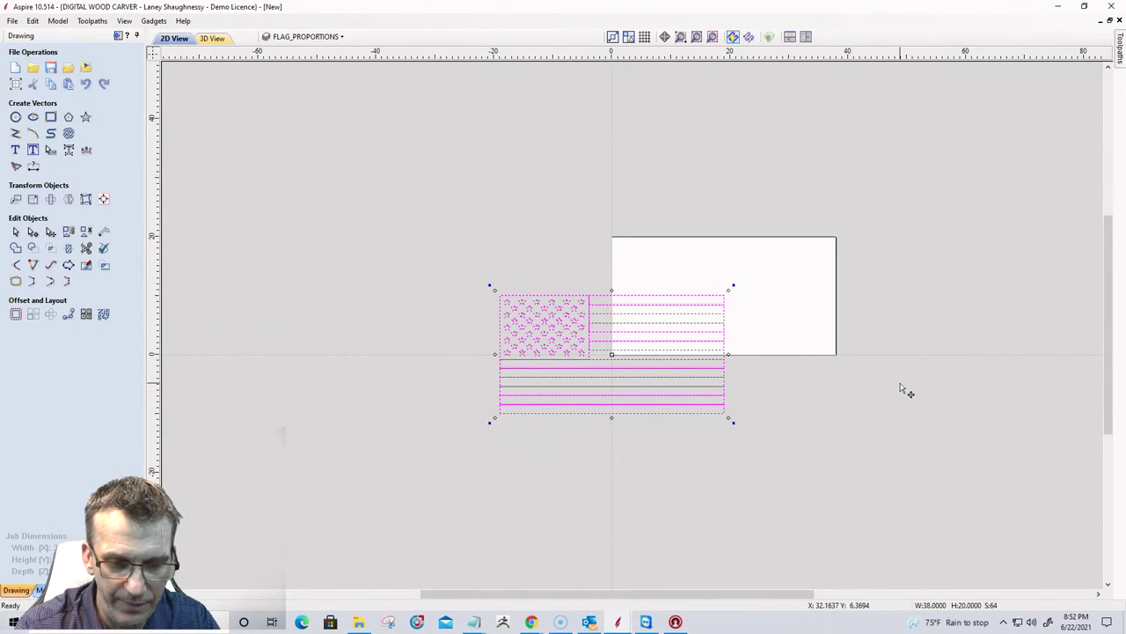
key(F9)
key(F9)
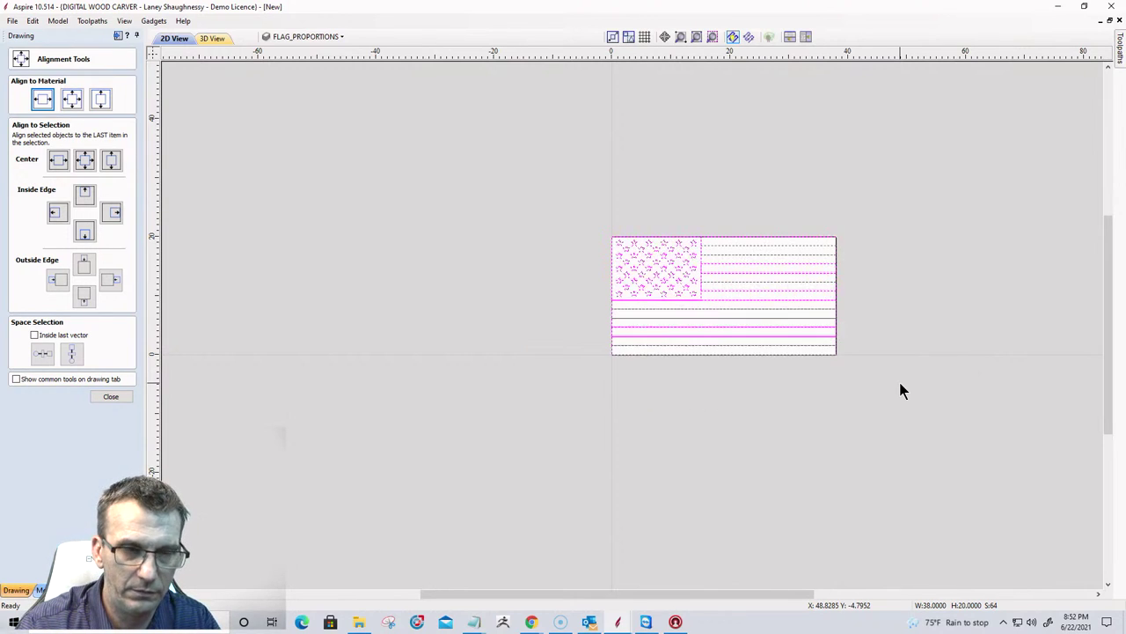
Close the alignment tools and deselect the flag, leaving its stripes and stars as black outlines.
click(110, 396)
scroll(800, 271, up, 5)
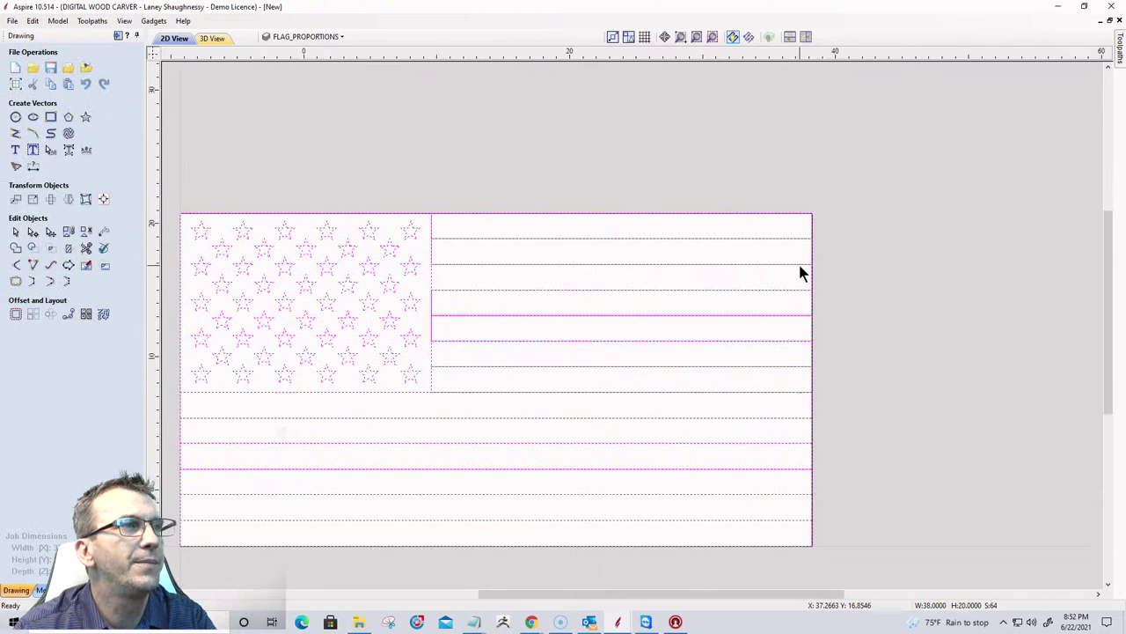
scroll(800, 272, down, 3)
scroll(568, 421, up, 5)
scroll(564, 426, down, 3)
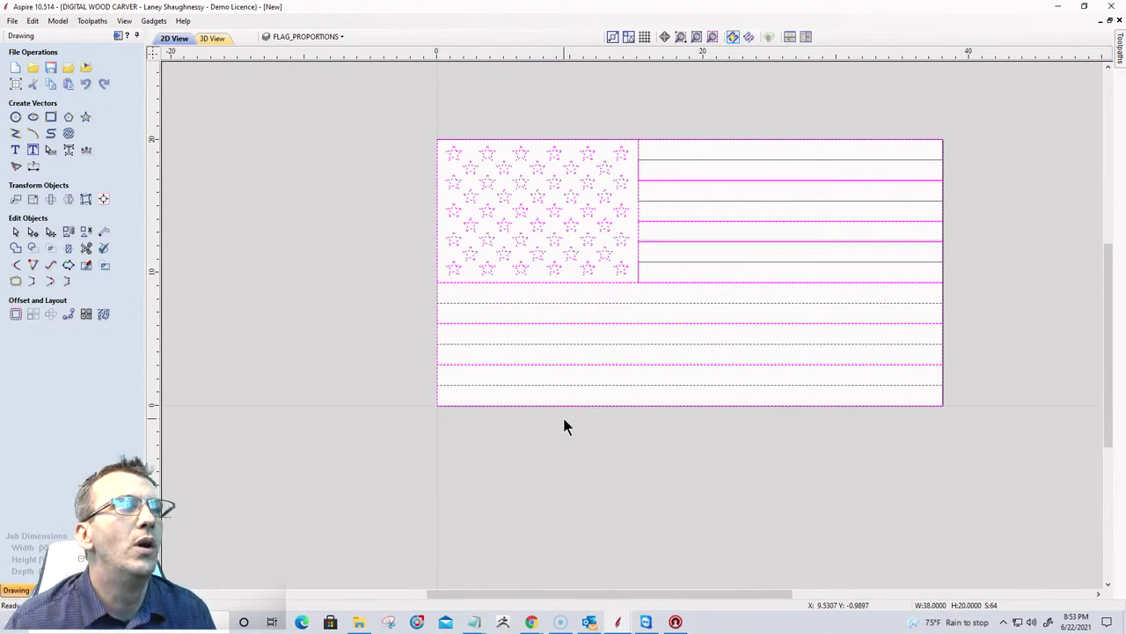
click(297, 270)
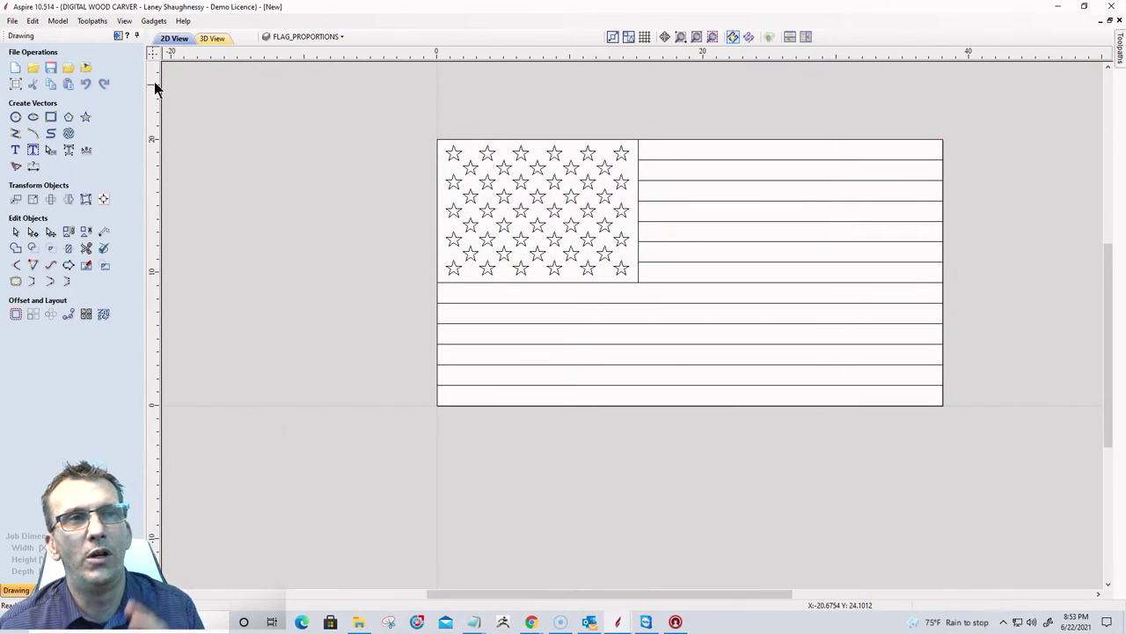
Open the Import Bitmap browser and scroll the Downloads folder for a torn-paper image.
click(88, 68)
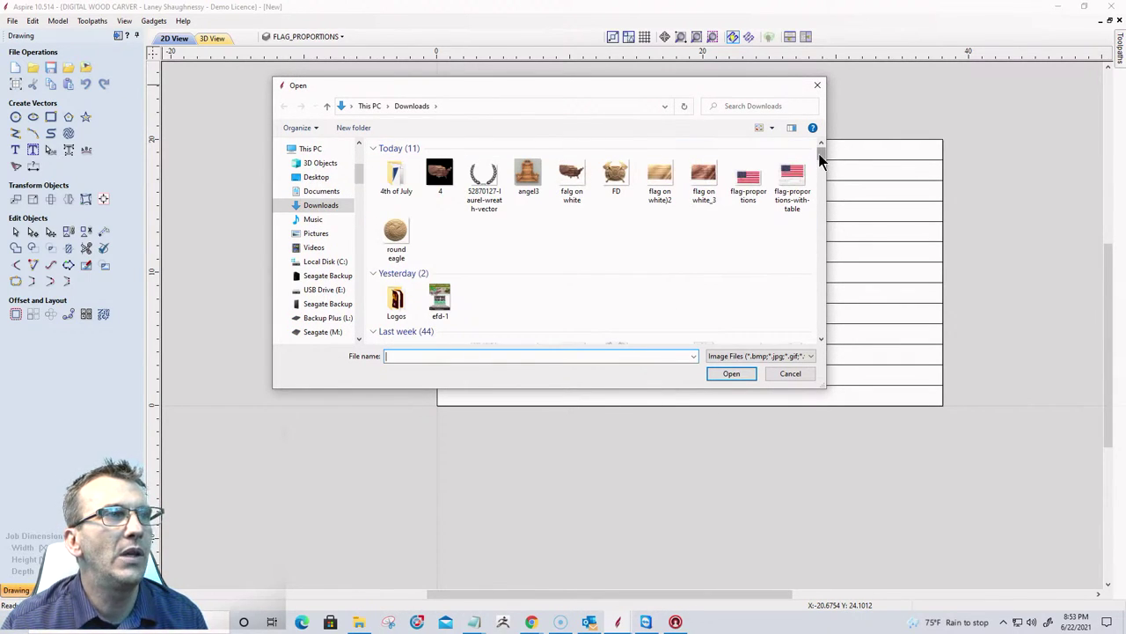
drag(820, 159, 826, 189)
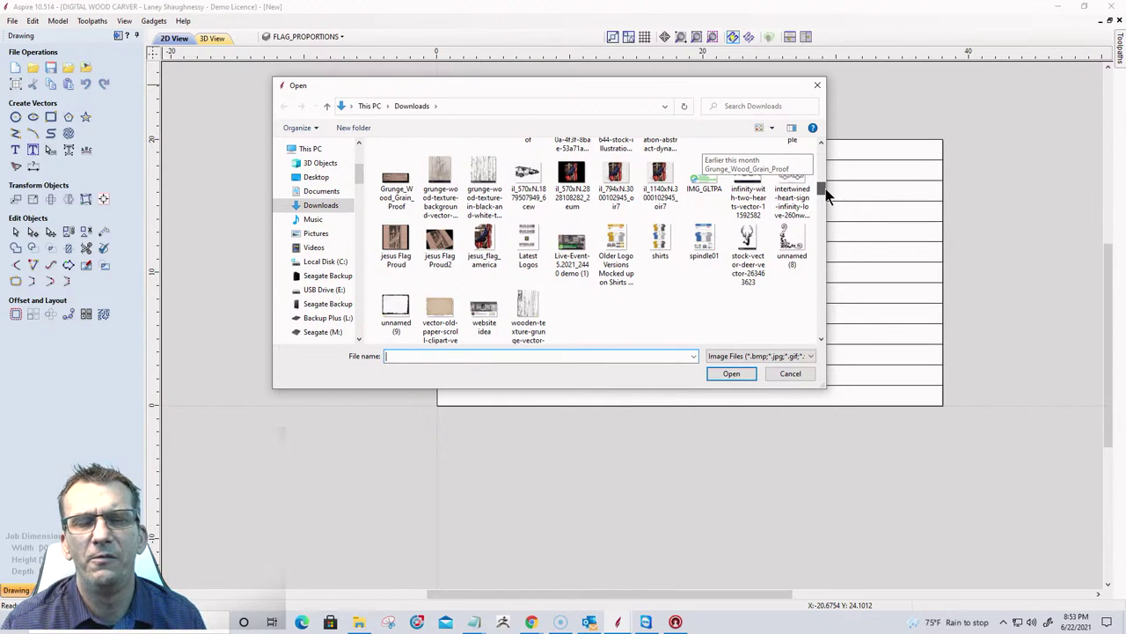
drag(826, 189, 829, 210)
mouse_move(829, 212)
mouse_down()
mouse_move(832, 231)
mouse_move(822, 233)
mouse_up()
Import the VectorStock torn-paper image and move it off to the left of the flag.
double_click(662, 255)
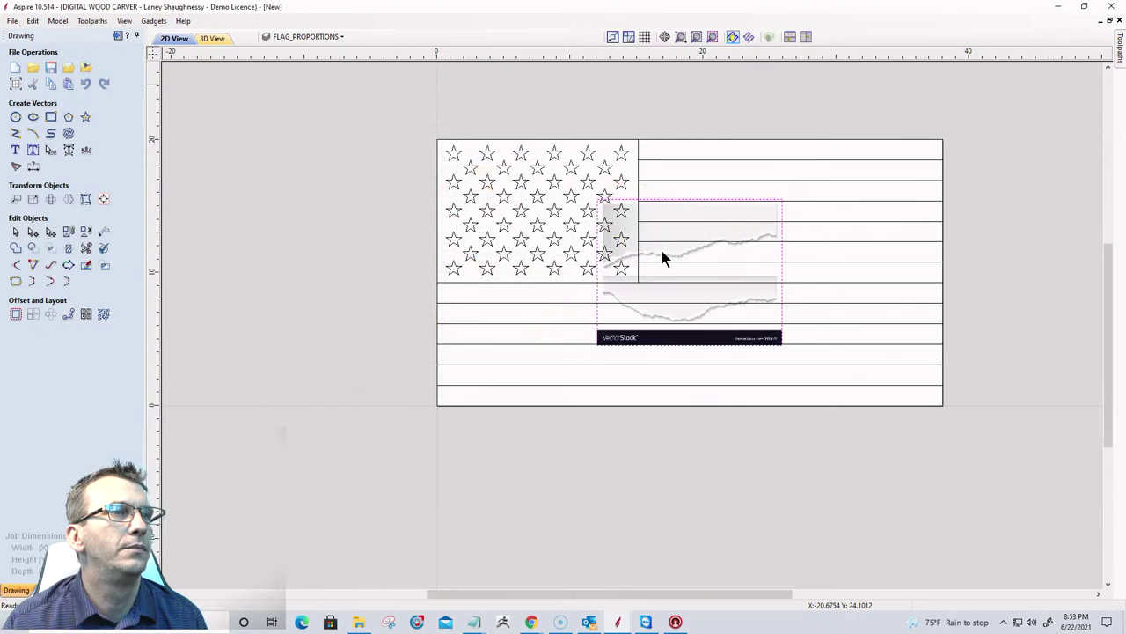
click(687, 231)
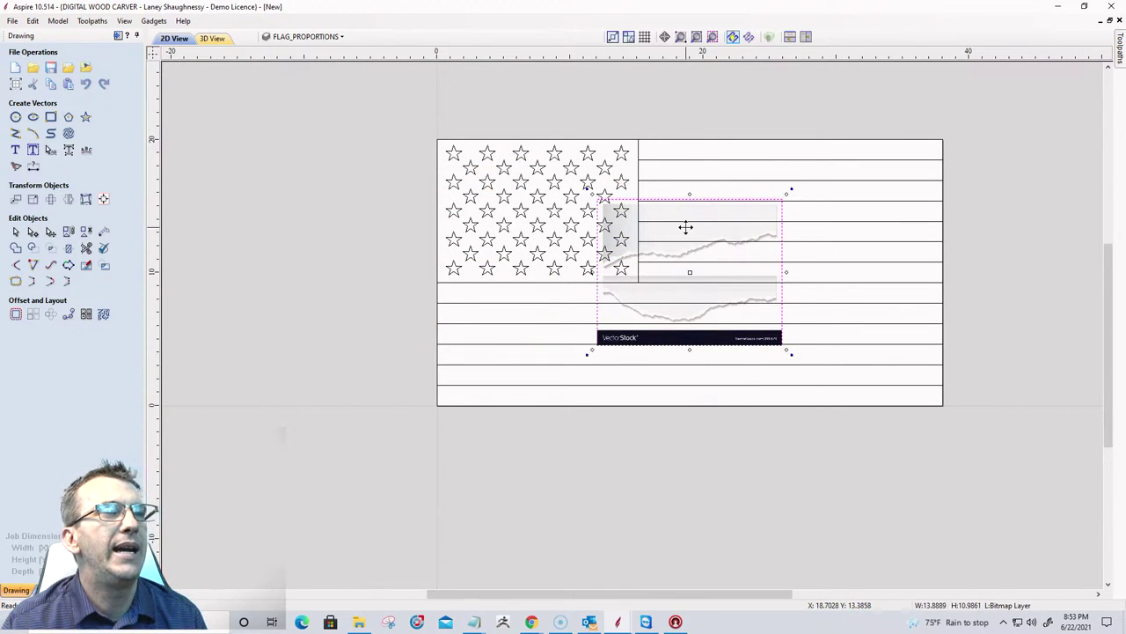
click(696, 37)
drag(662, 244, 749, 294)
scroll(872, 161, down, 3)
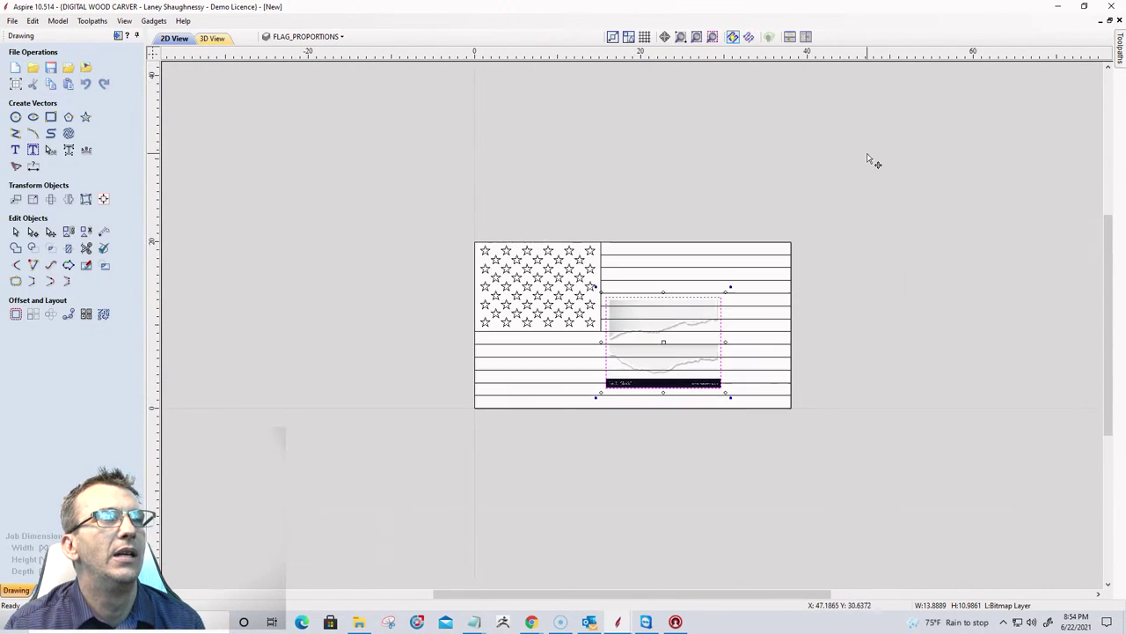
drag(669, 314, 259, 269)
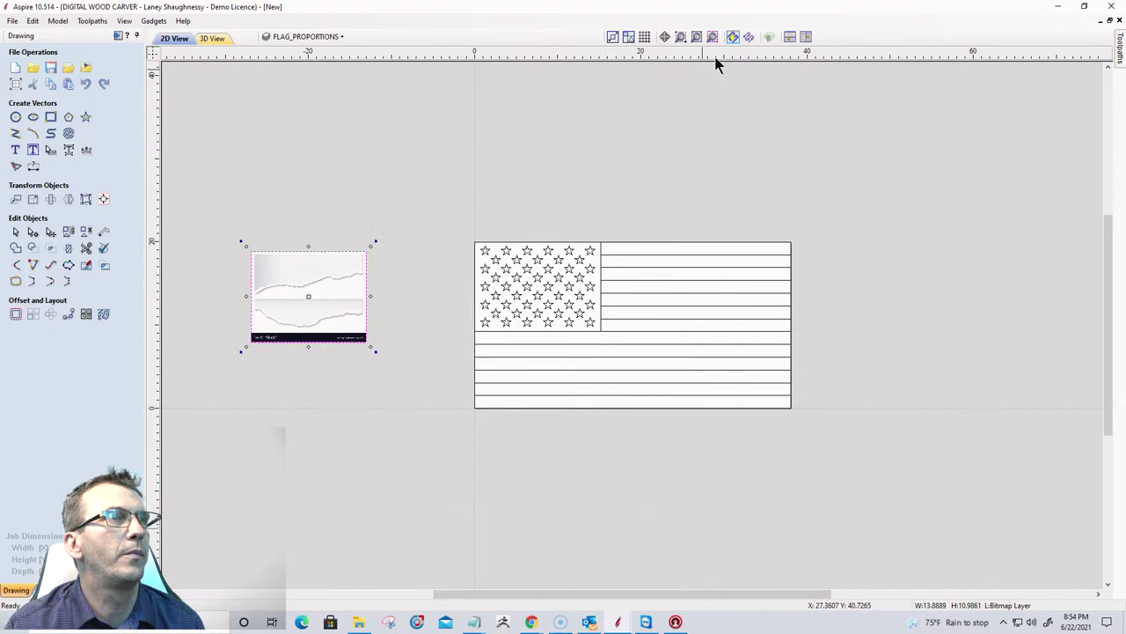
Start Trace Bitmap on the zoomed-in torn-paper image with bitmap fading at 0%.
click(713, 38)
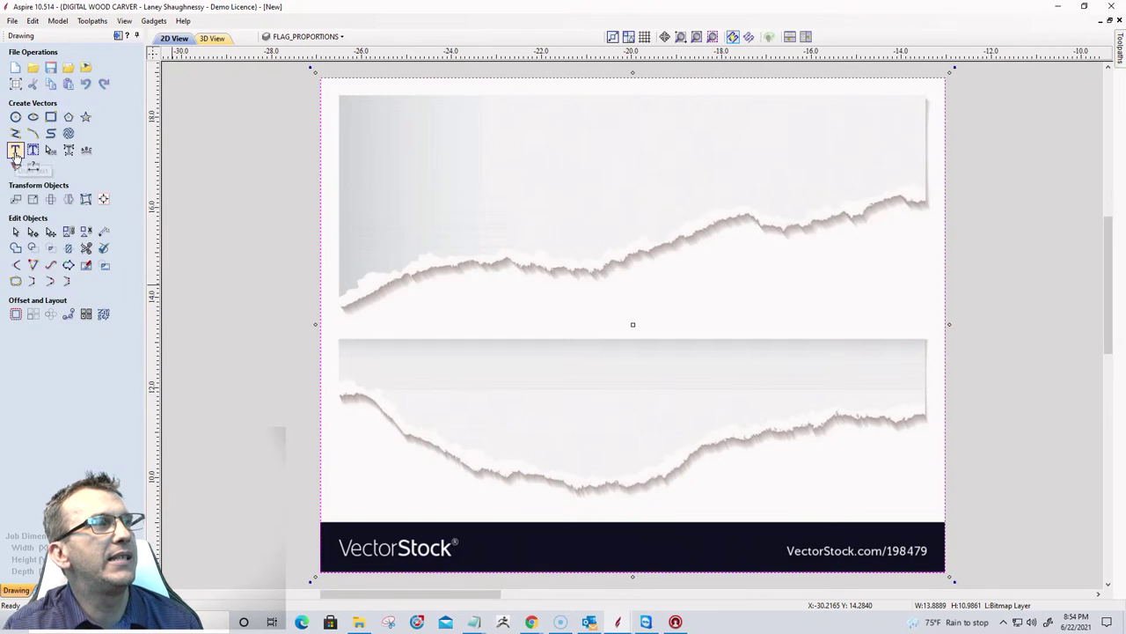
click(16, 165)
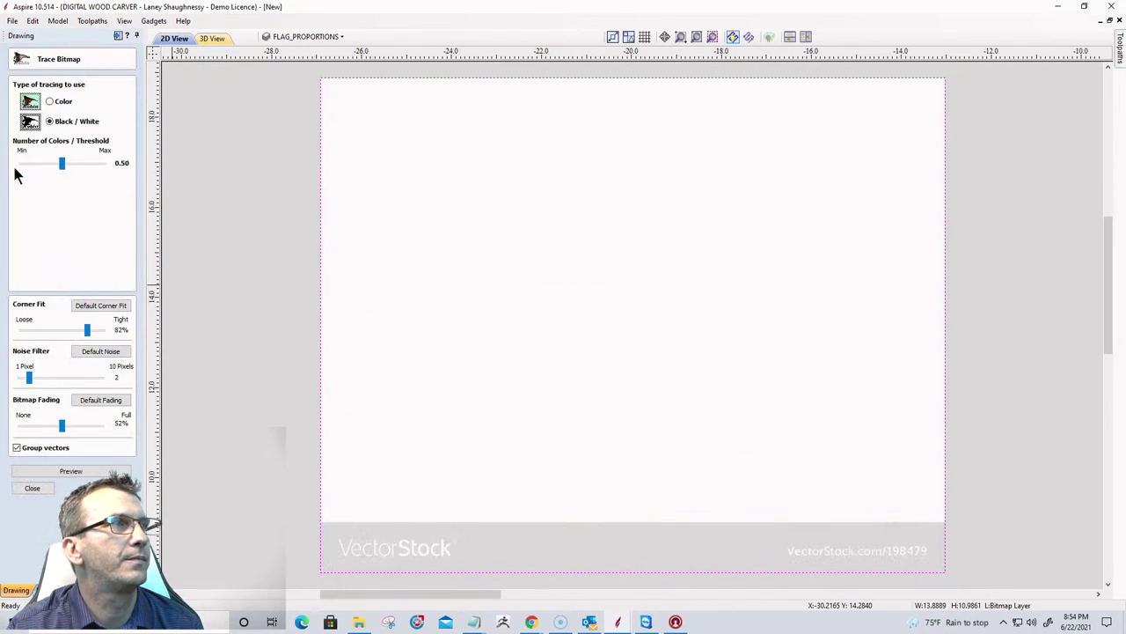
drag(61, 427, 3, 429)
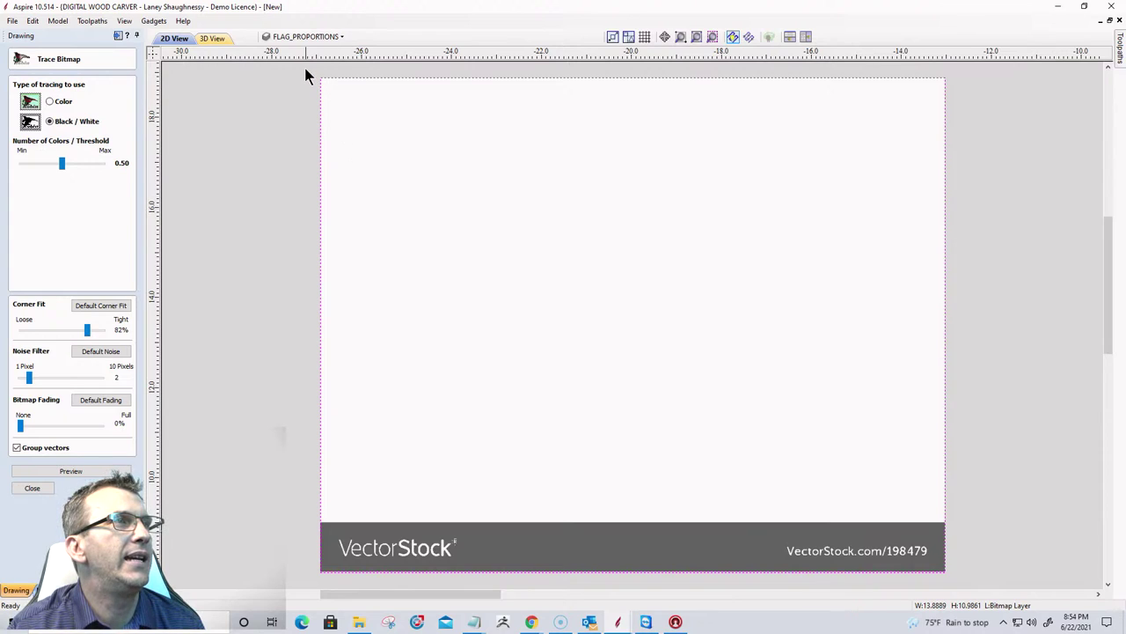
drag(305, 66, 967, 517)
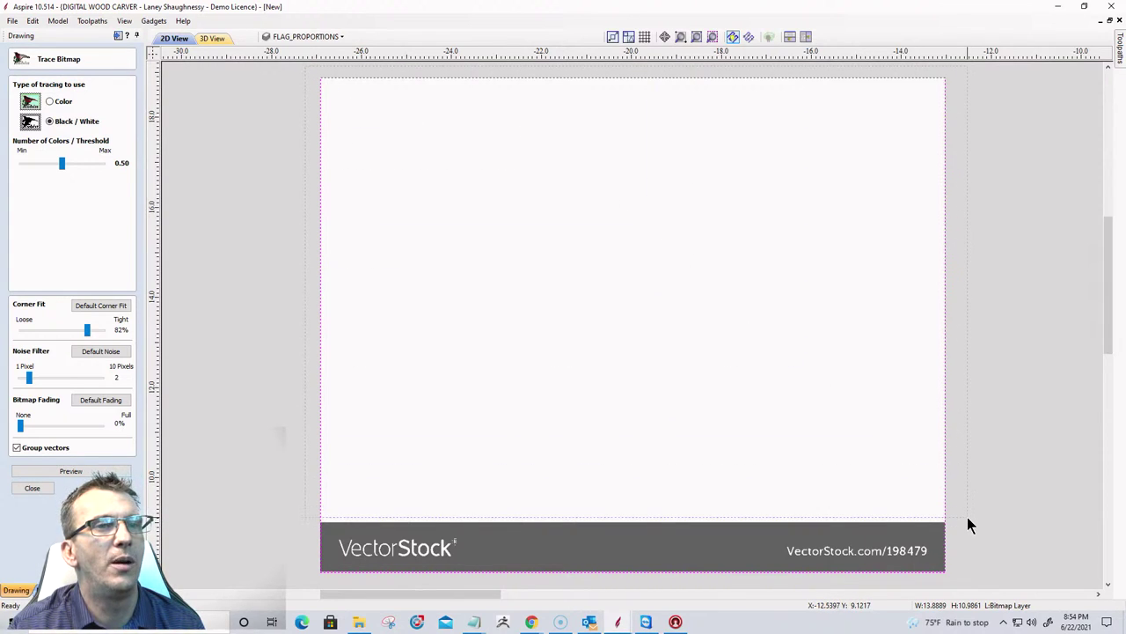
Set the black/white trace threshold to 0.80, preview the result, and close Trace Bitmap.
click(63, 163)
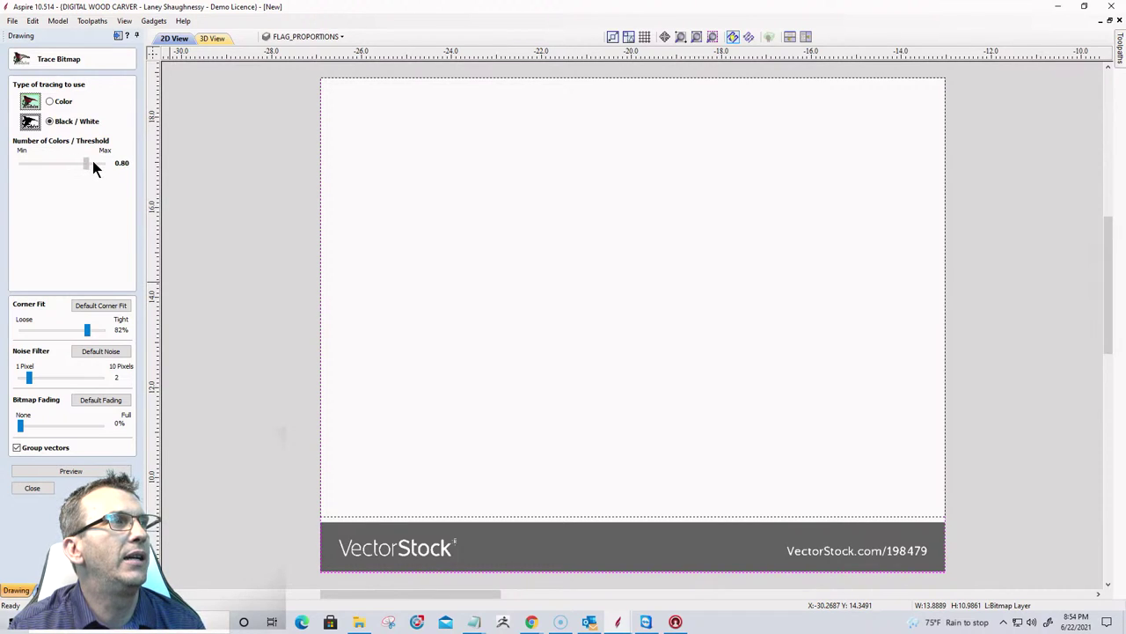
drag(101, 162, 83, 163)
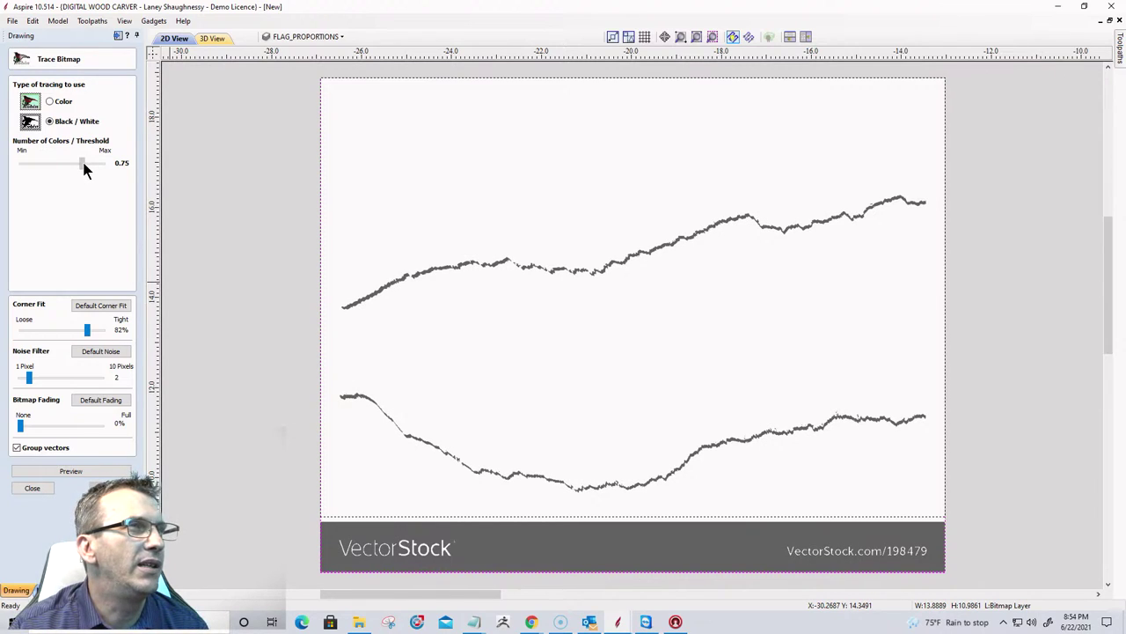
drag(86, 163, 80, 163)
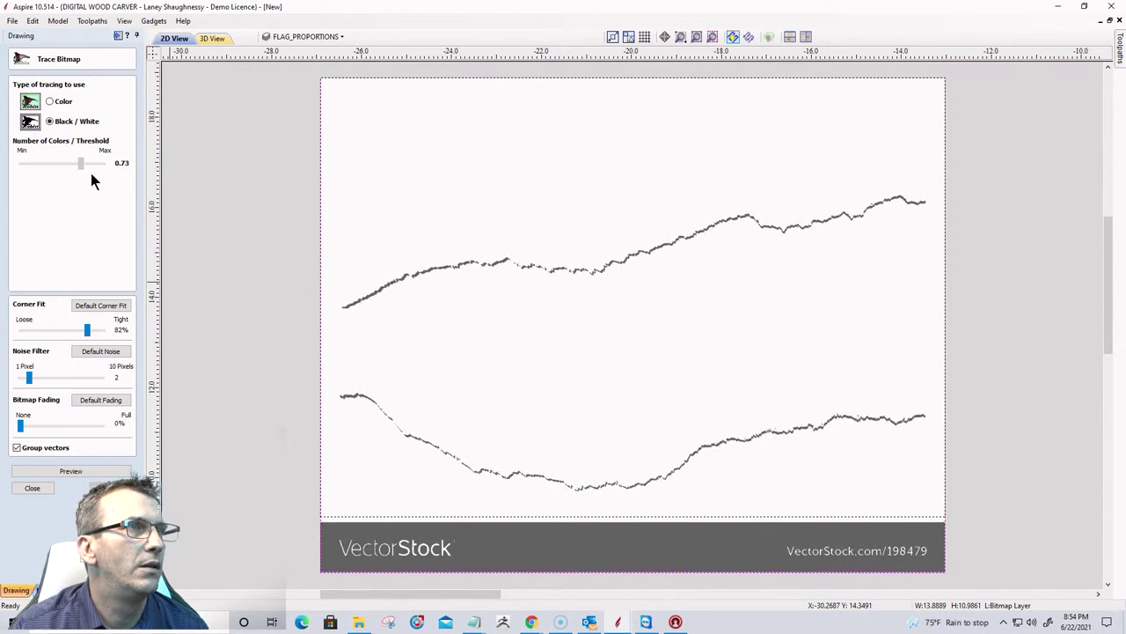
scroll(465, 263, up, 2)
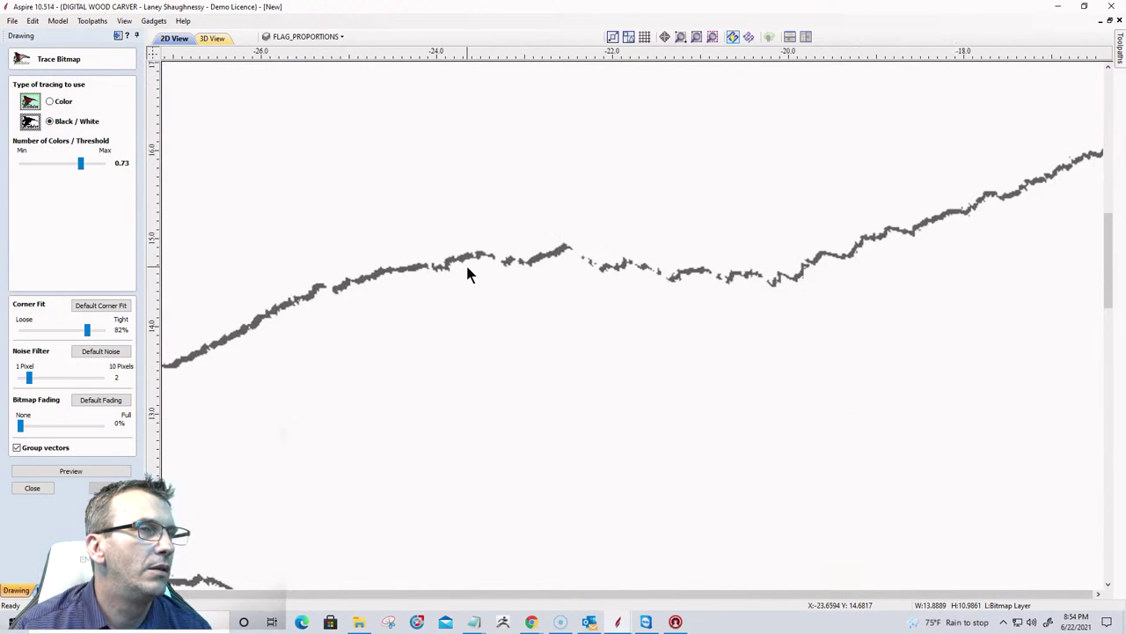
scroll(466, 262, down, 2)
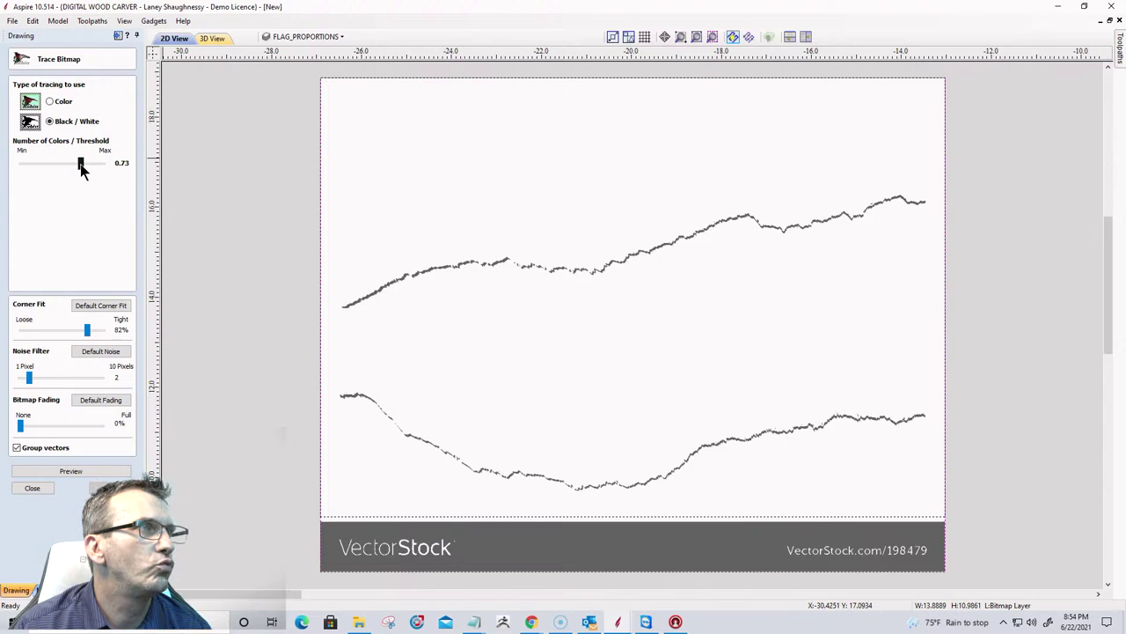
drag(80, 164, 82, 165)
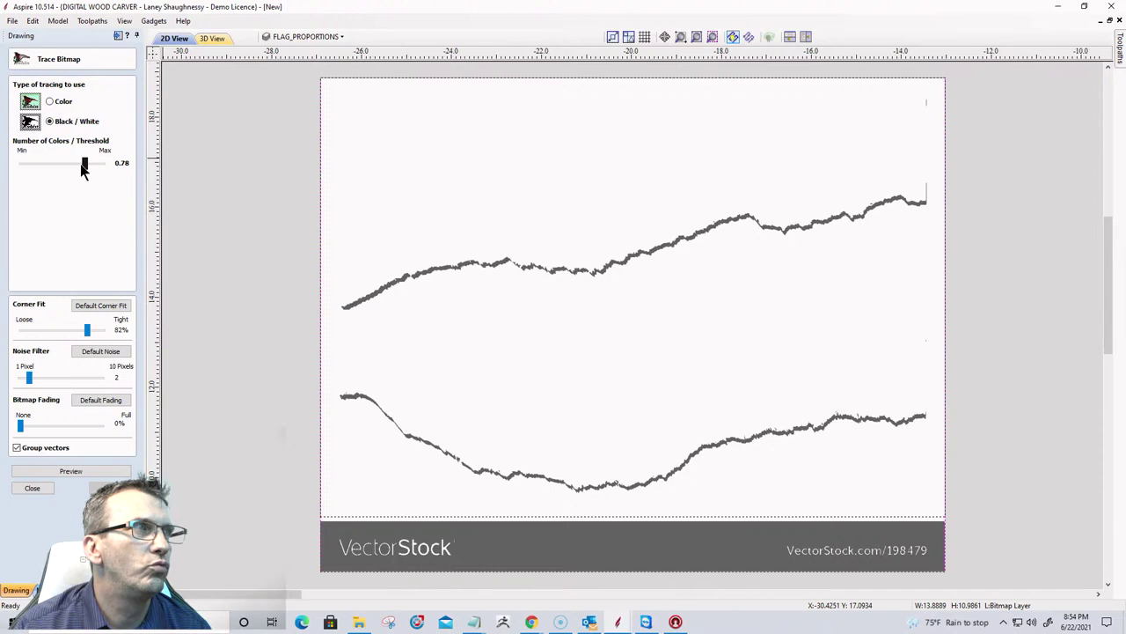
drag(80, 164, 81, 165)
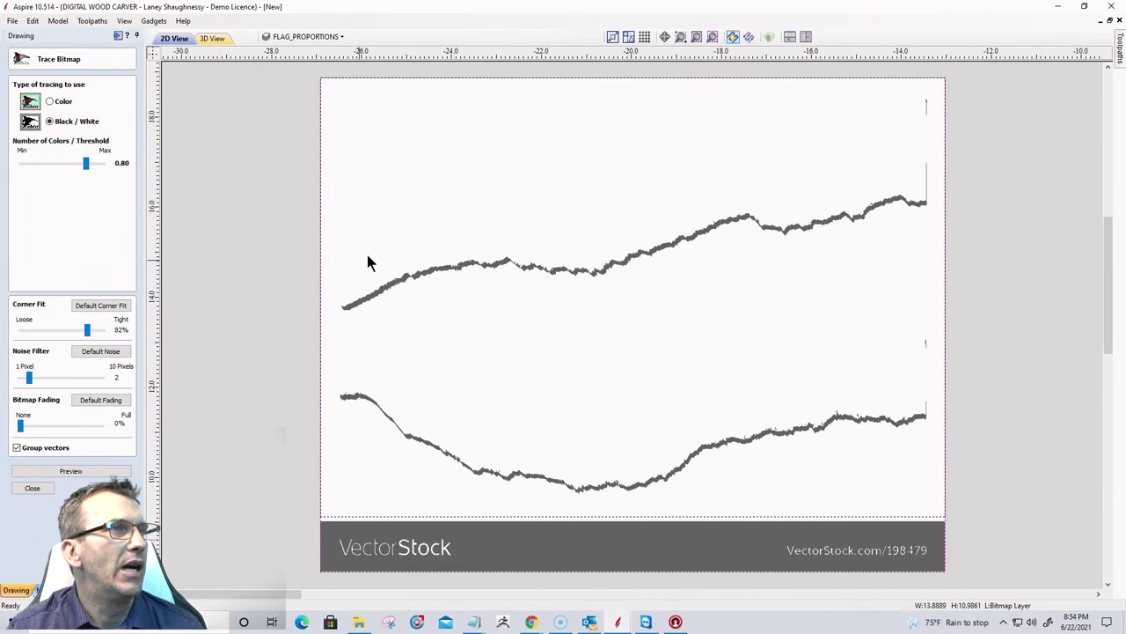
click(66, 472)
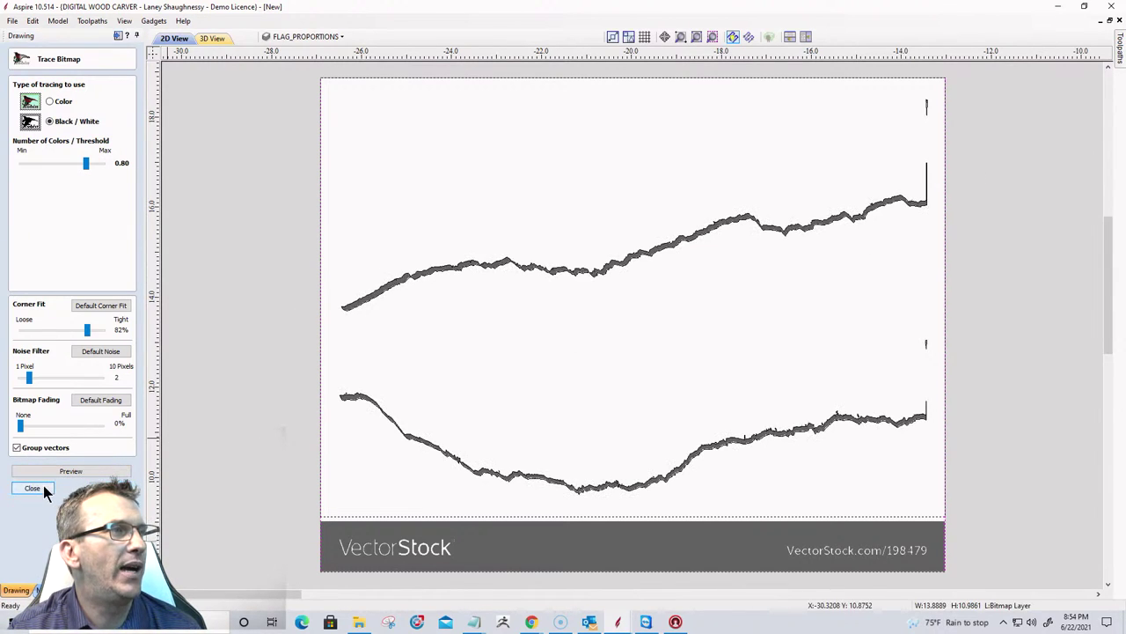
click(33, 489)
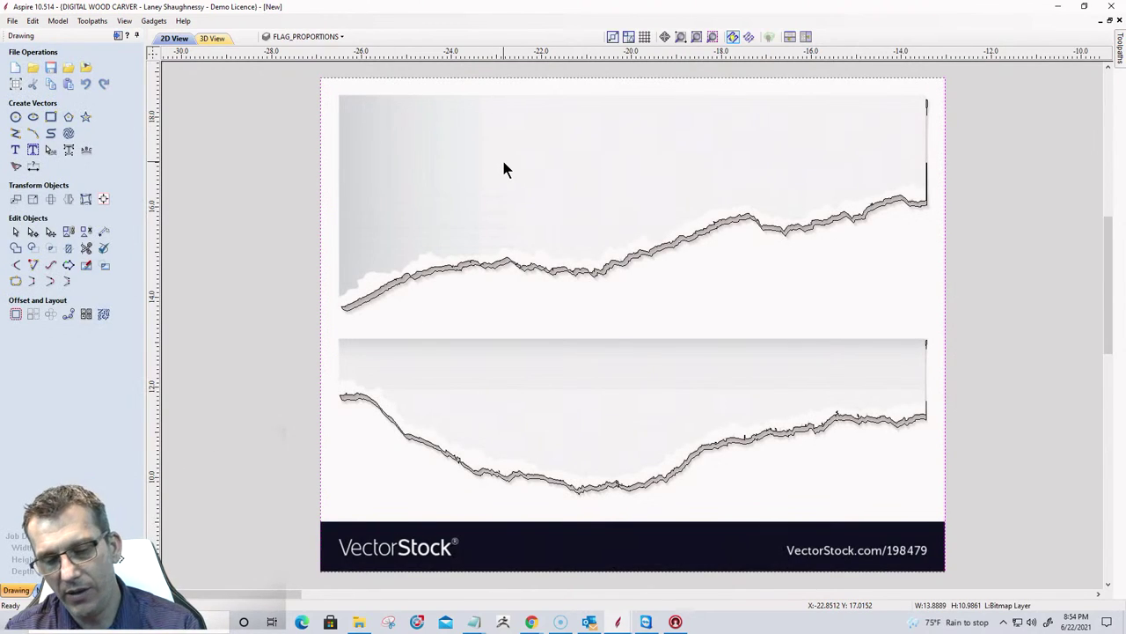
Hide the source bitmap and select all the traced vectors.
key(Delete)
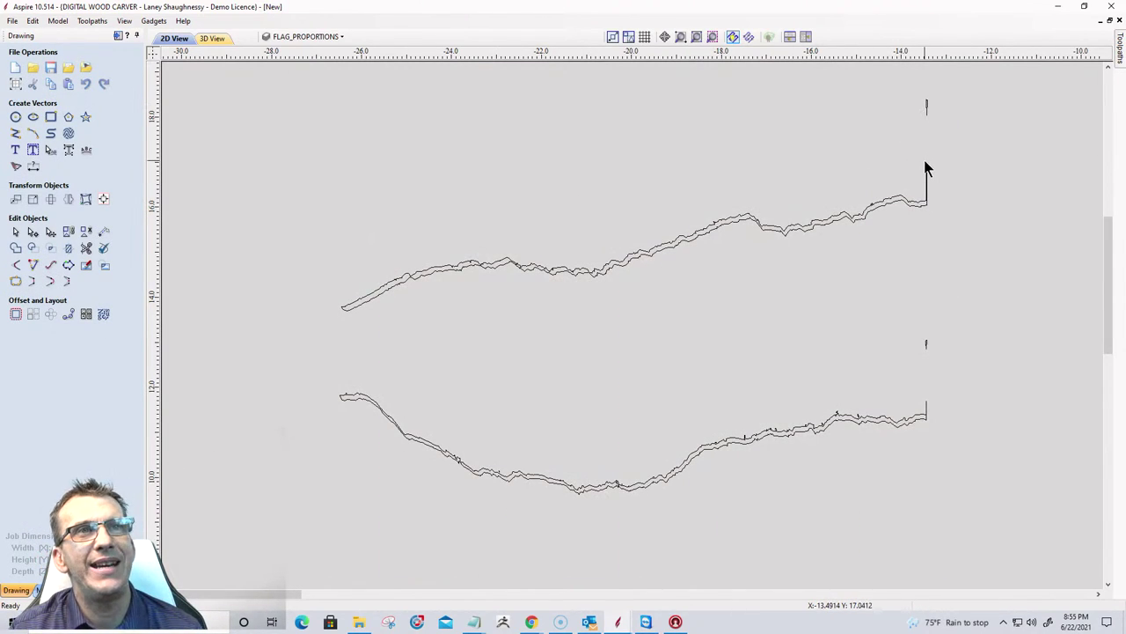
key(ctrl+a)
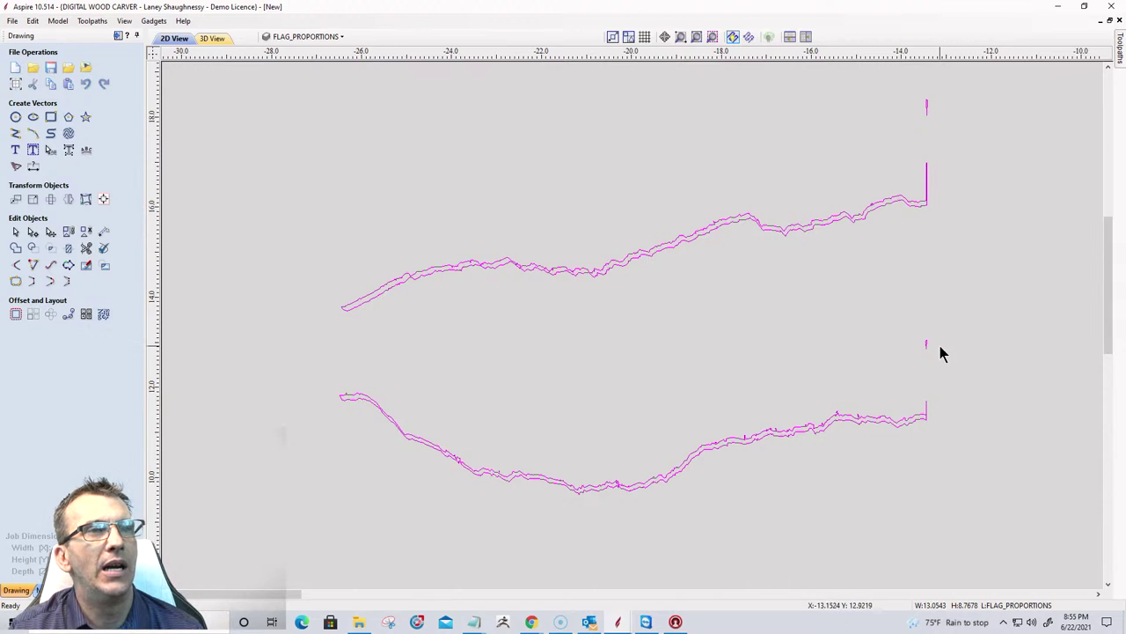
scroll(764, 433, up, 3)
scroll(782, 185, down, 2)
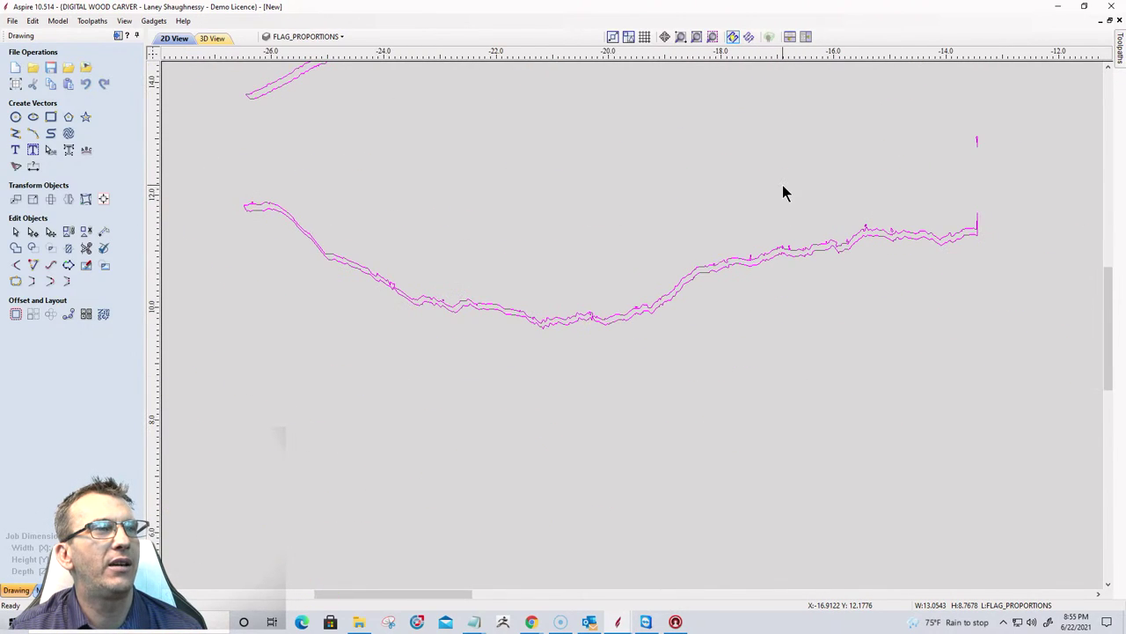
scroll(765, 254, down, 3)
scroll(762, 272, up, 5)
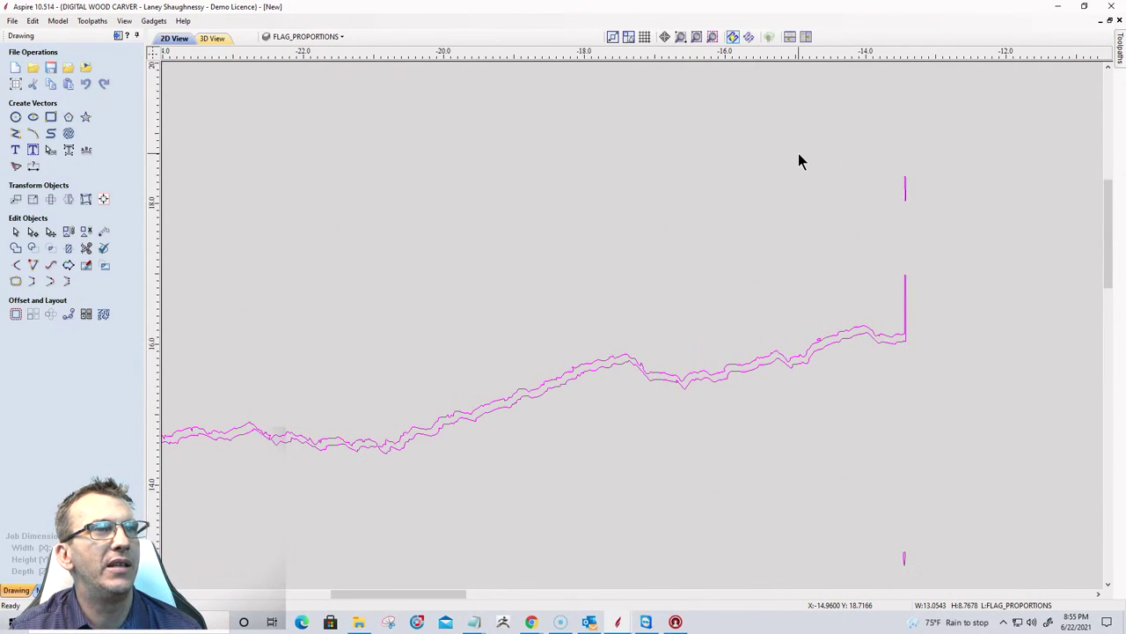
scroll(795, 156, down, 3)
scroll(844, 206, up, 5)
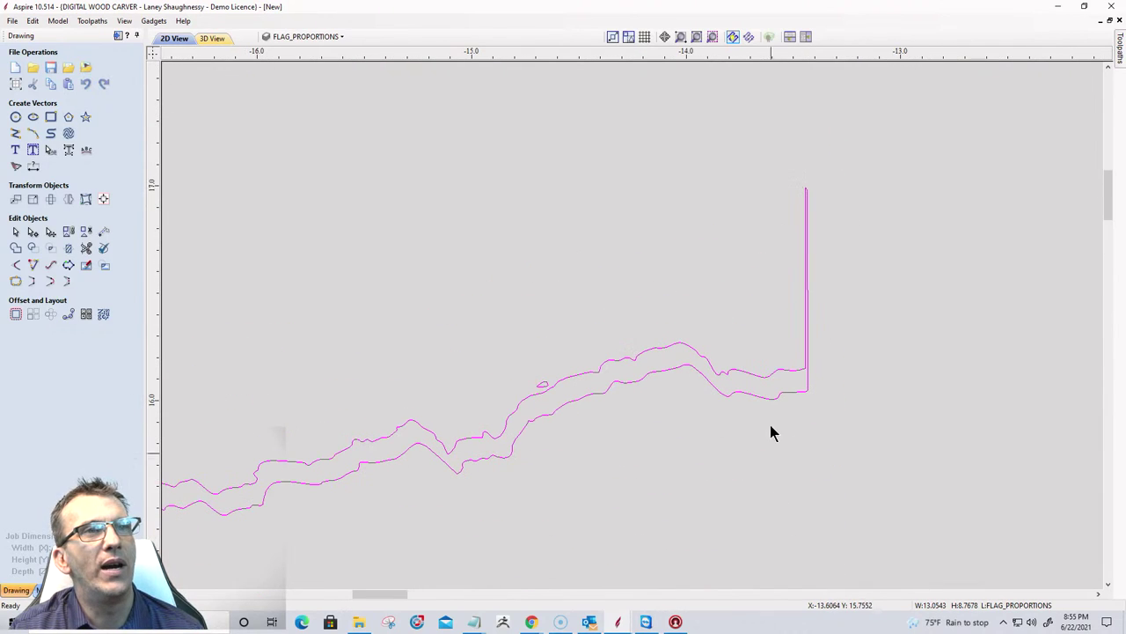
scroll(787, 409, up, 2)
scroll(885, 304, down, 4)
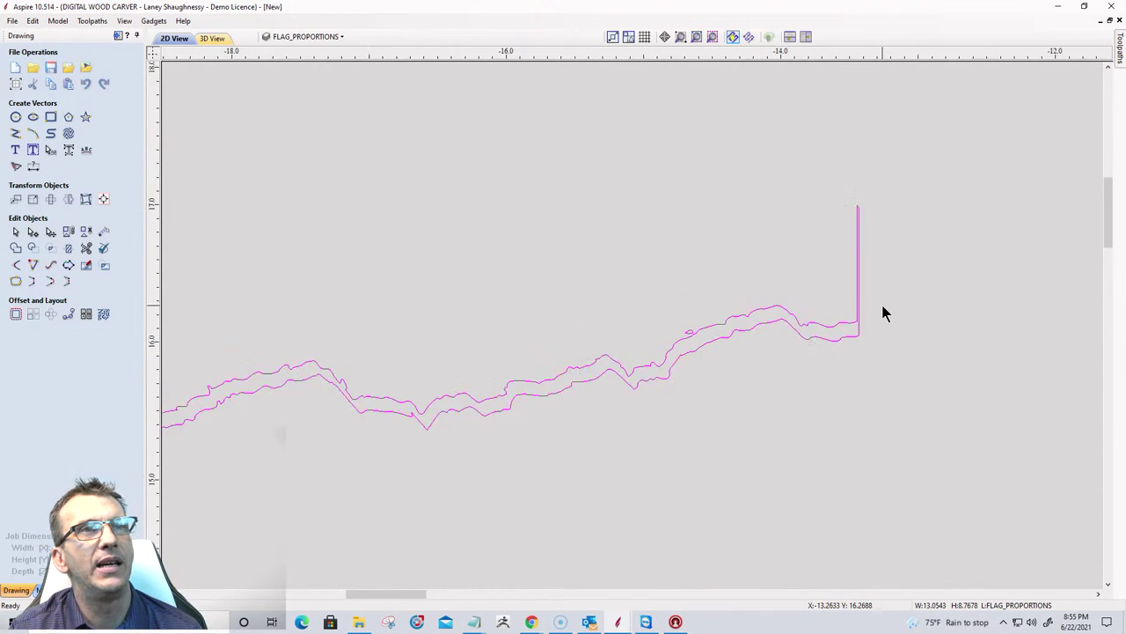
scroll(881, 301, down, 2)
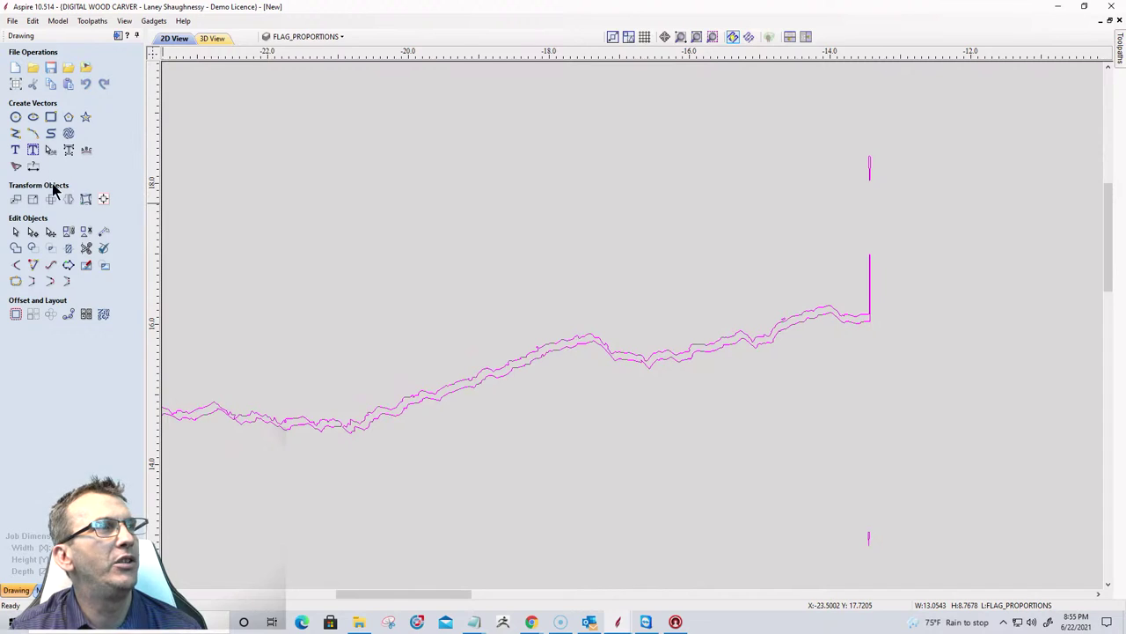
Delete the small stray vector above the traces and select the upper torn-edge trace.
key(ctrl+a)
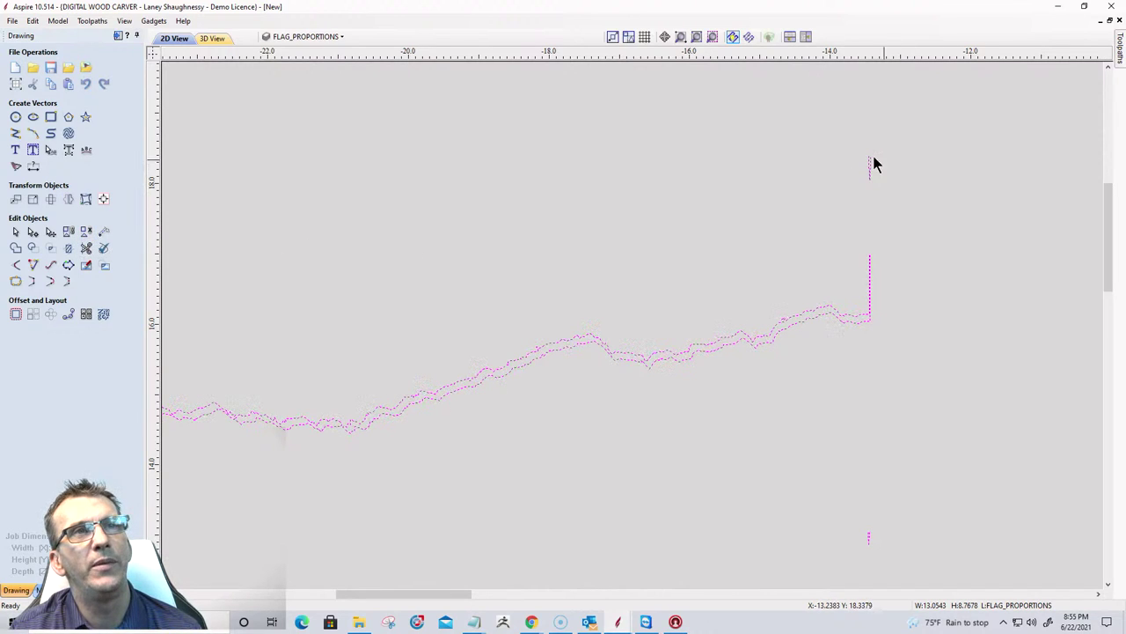
drag(850, 121, 959, 256)
key(Delete)
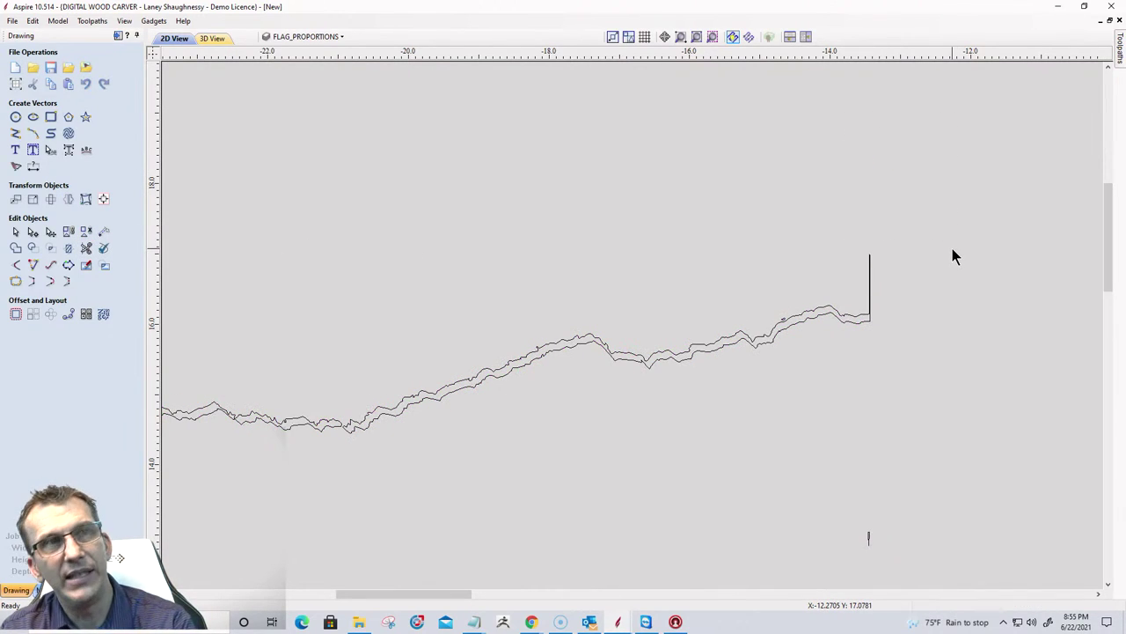
click(870, 303)
scroll(885, 333, up, 3)
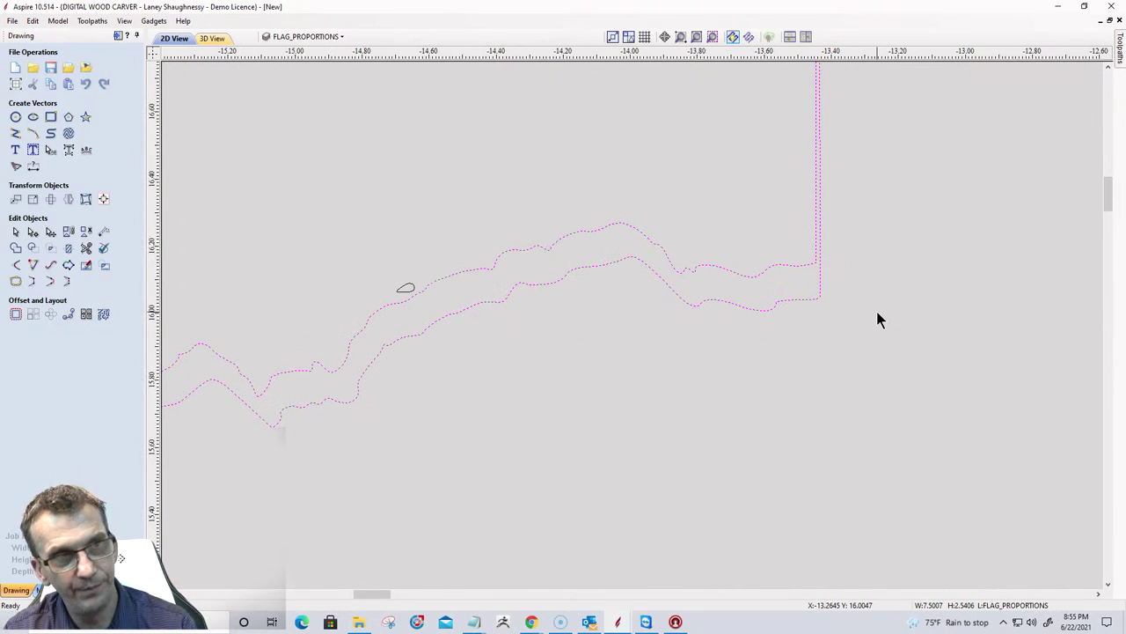
In node editing, delete the two vertical spans at the upper trace's right end.
key(n)
scroll(837, 256, up, 2)
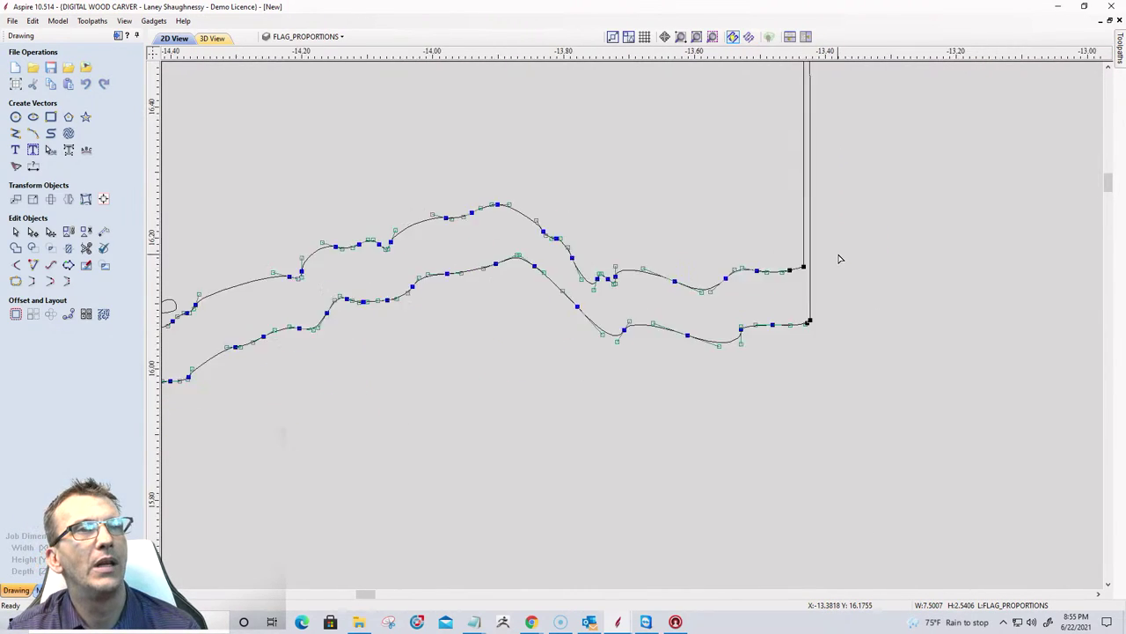
right_click(798, 217)
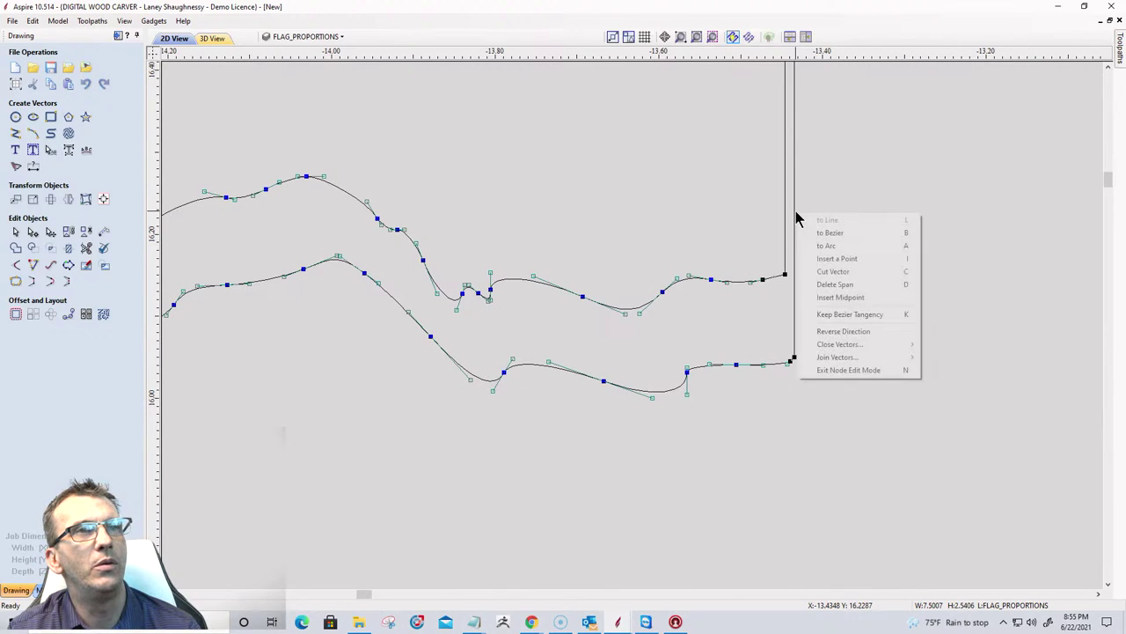
click(812, 285)
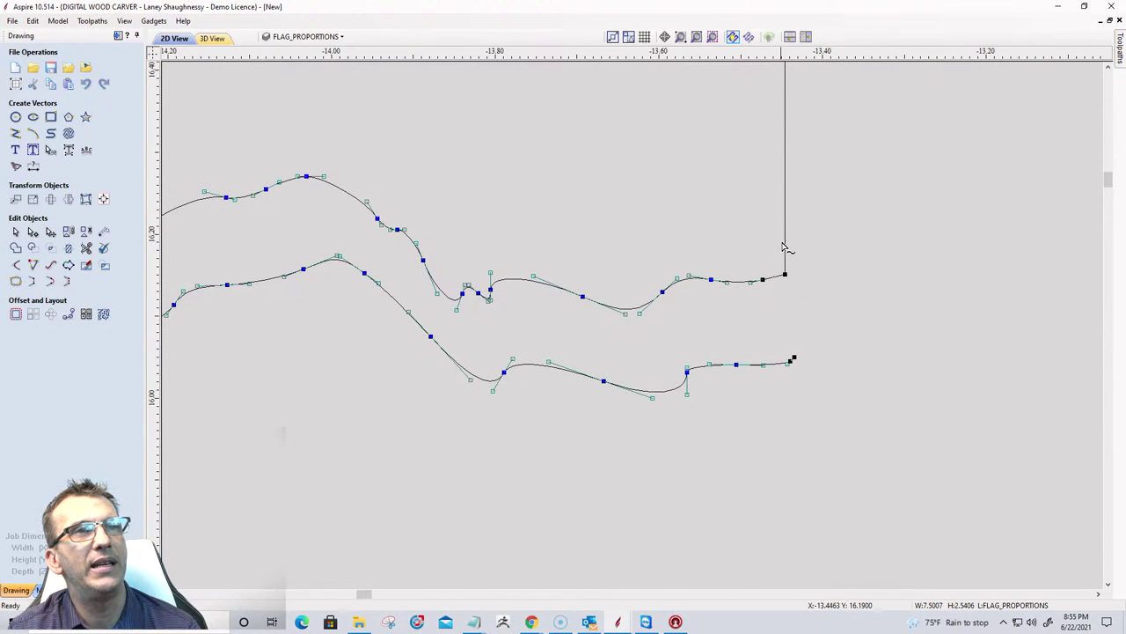
right_click(786, 245)
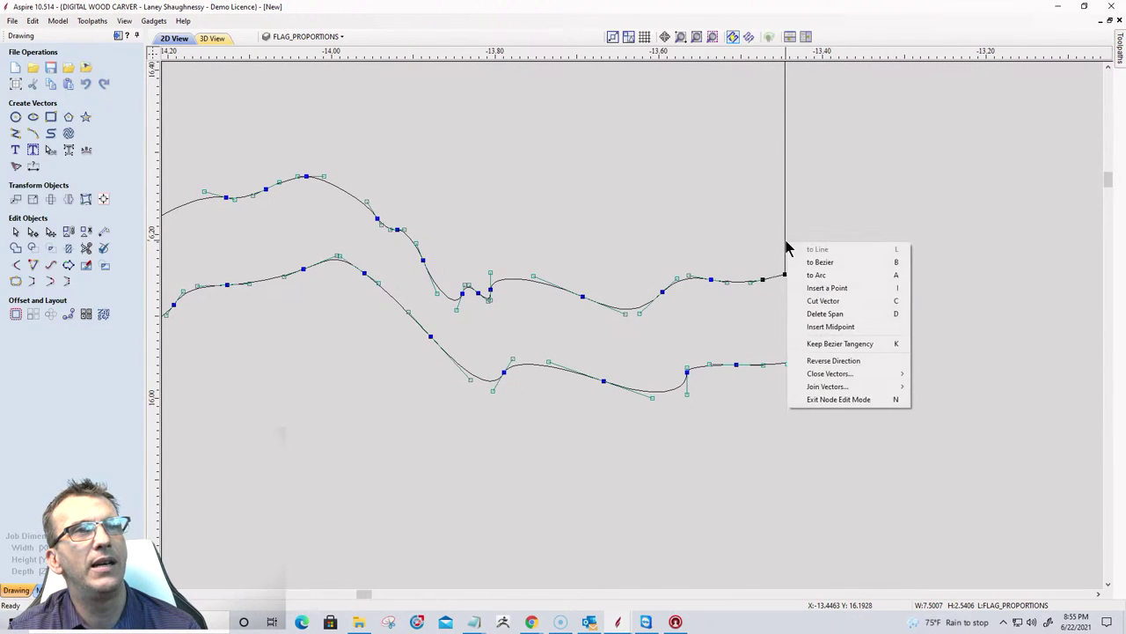
click(825, 313)
scroll(1077, 238, down, 3)
scroll(980, 300, up, 3)
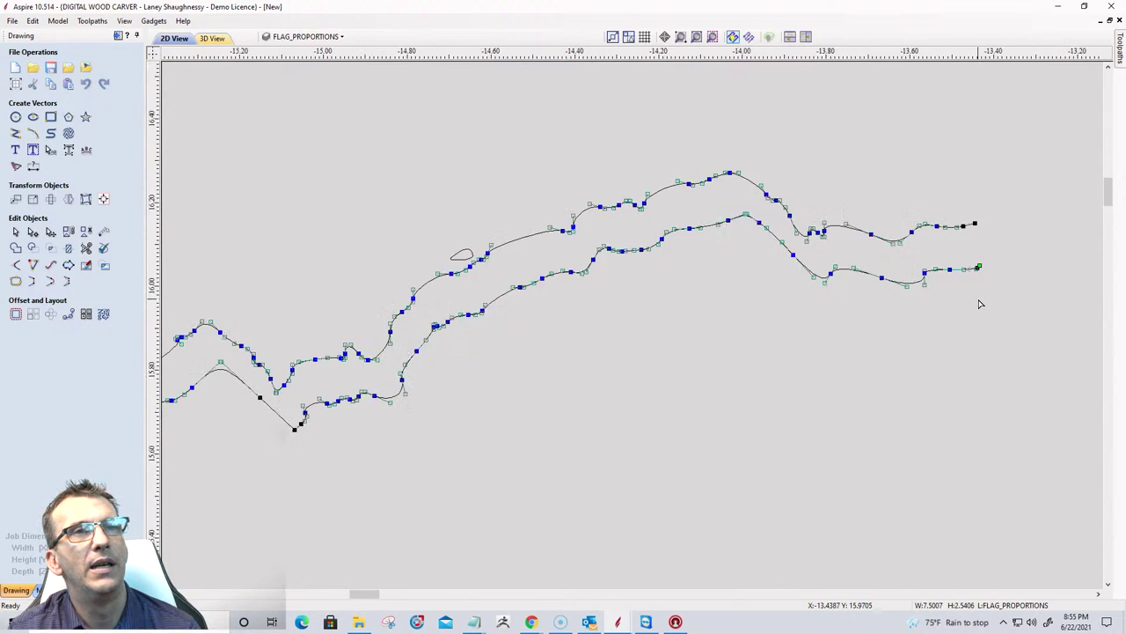
scroll(973, 282, down, 3)
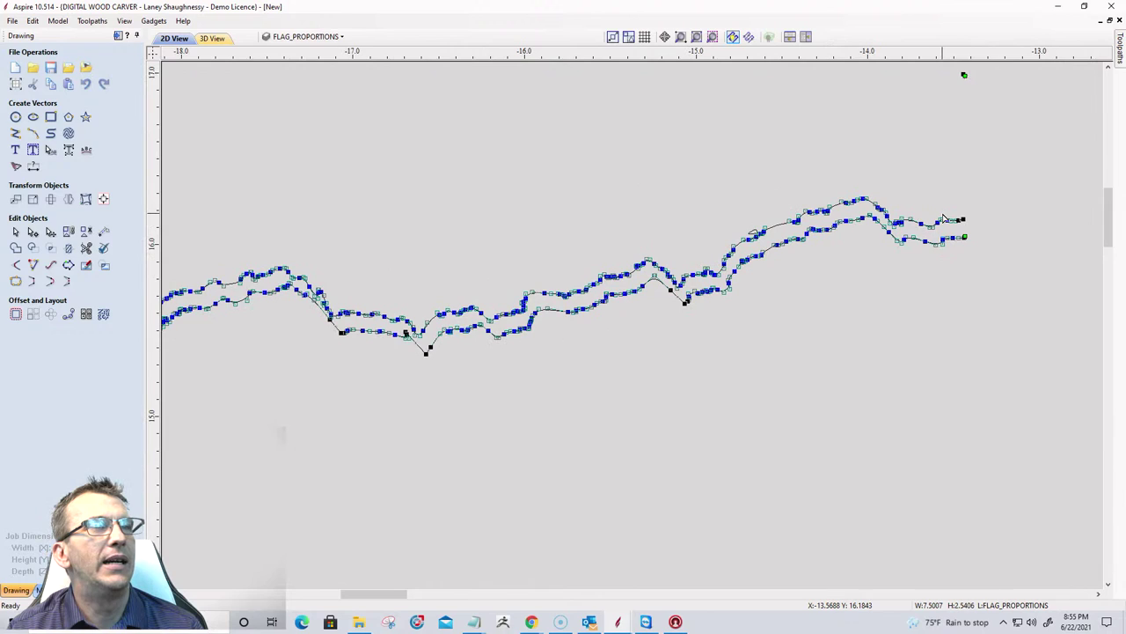
scroll(944, 217, down, 1)
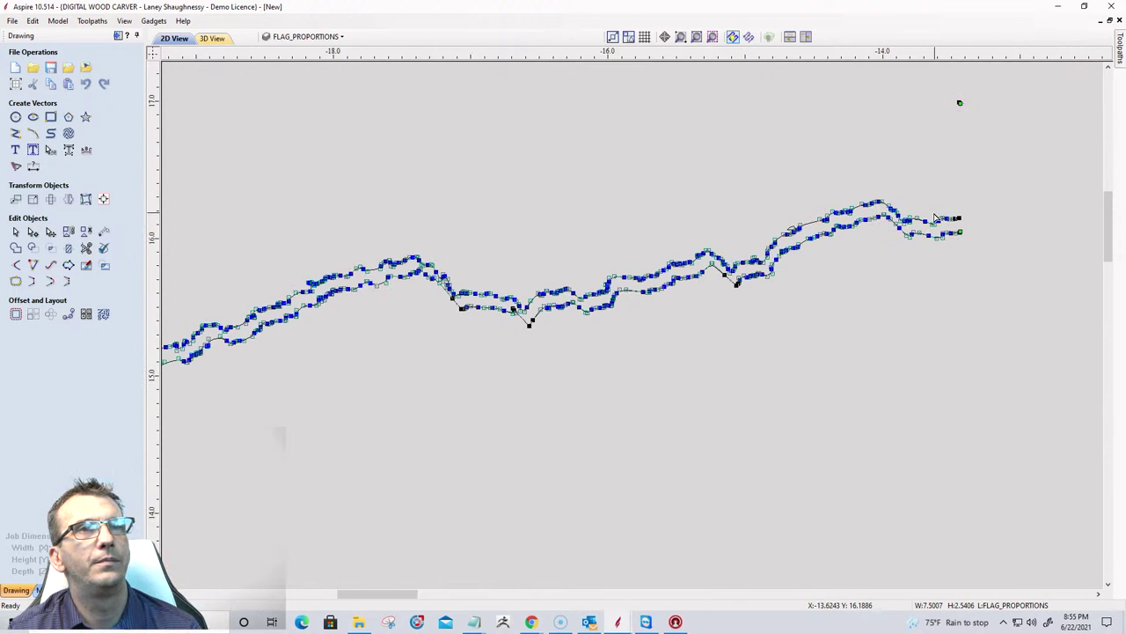
Try joining the wavy curves, then delete the tiny stray loop beside them.
click(33, 281)
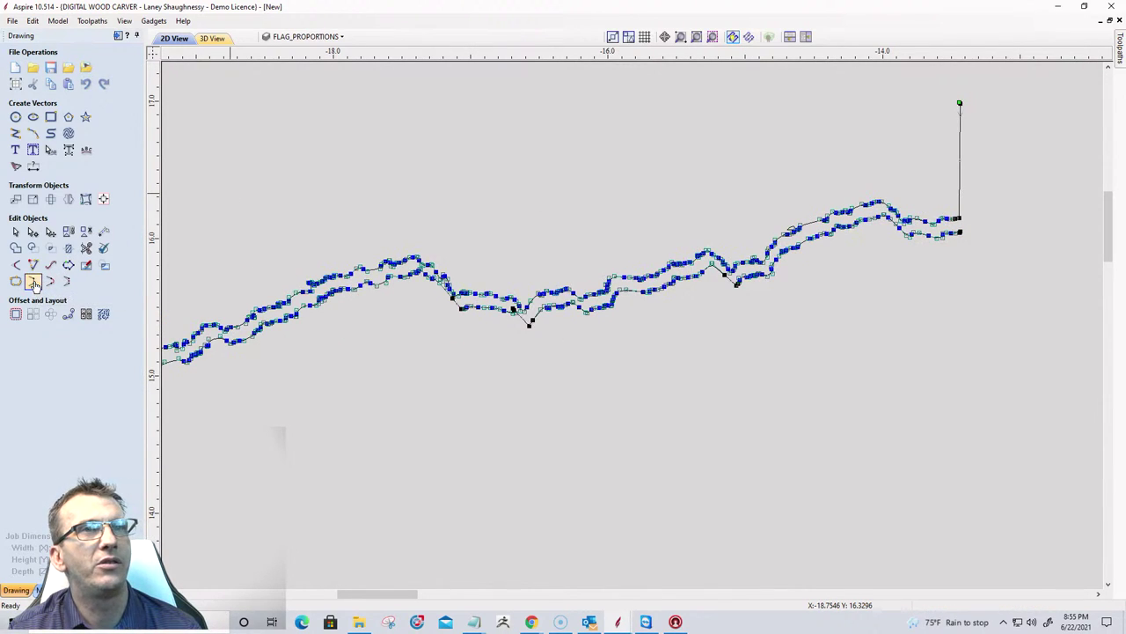
key(Escape)
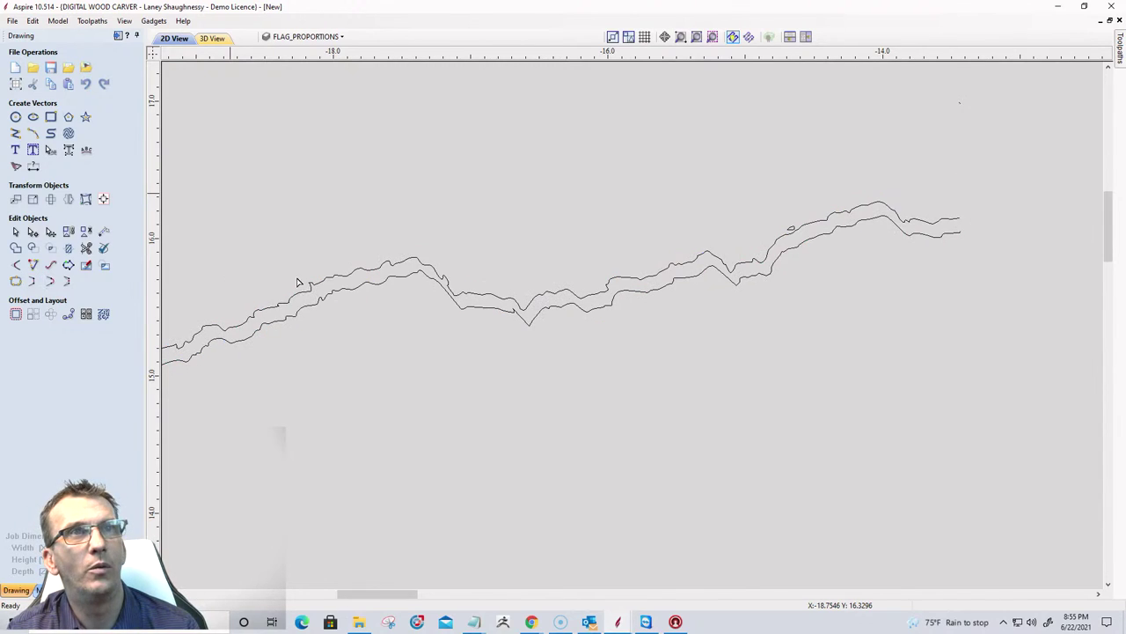
click(893, 213)
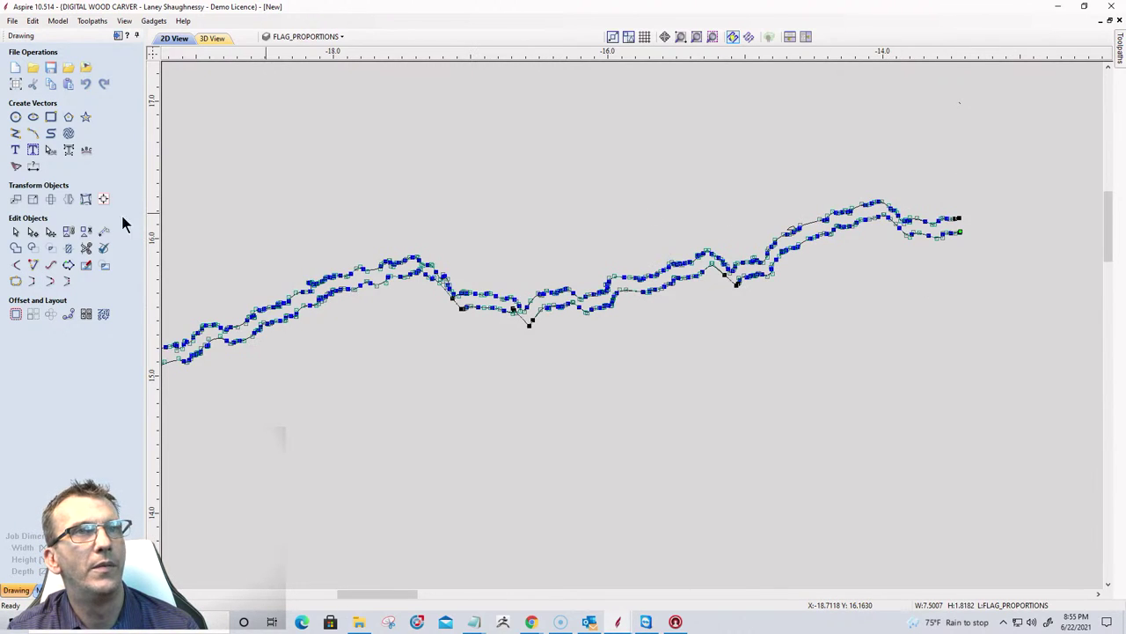
click(32, 281)
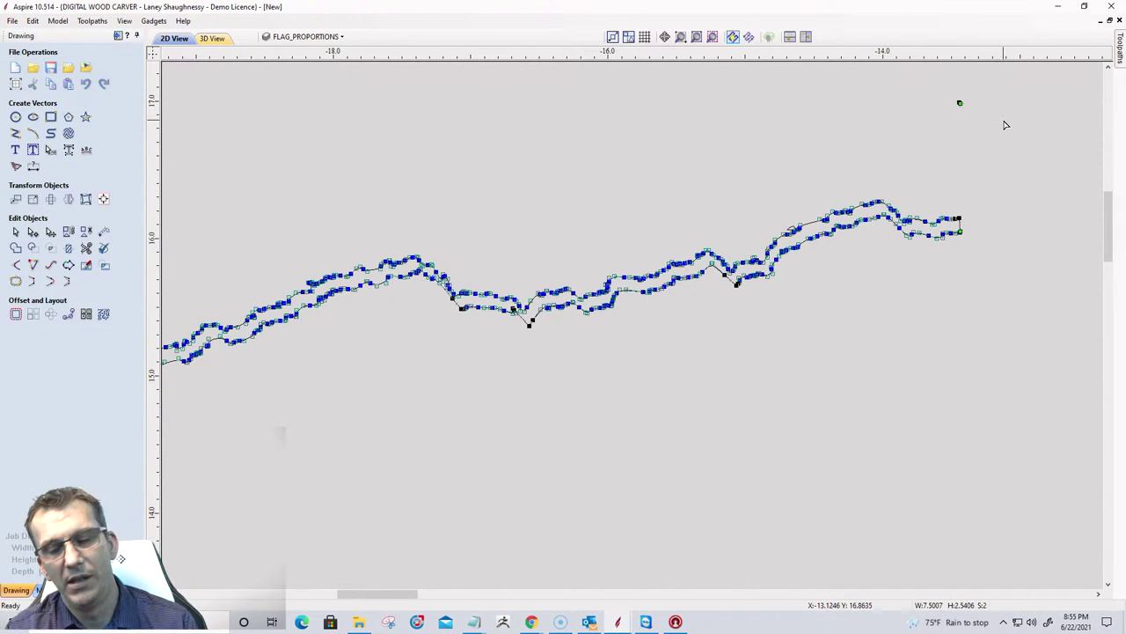
key(Delete)
key(ctrl+z)
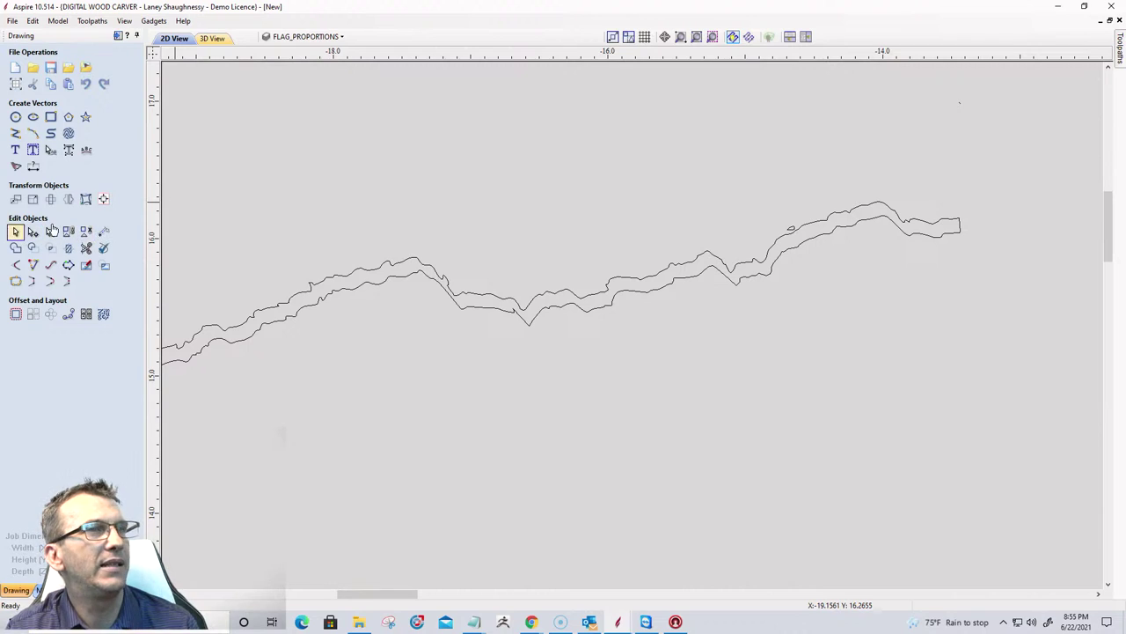
drag(814, 239, 817, 242)
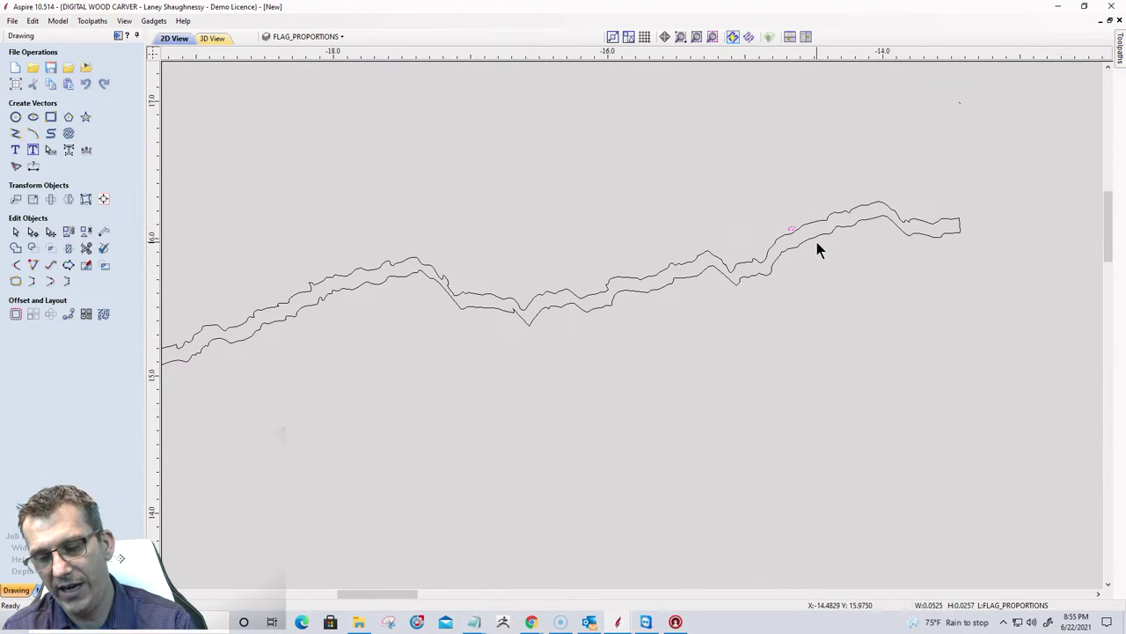
key(Delete)
Delete the lower torn-edge curve along with its small tick and stray dots.
scroll(885, 172, down, 3)
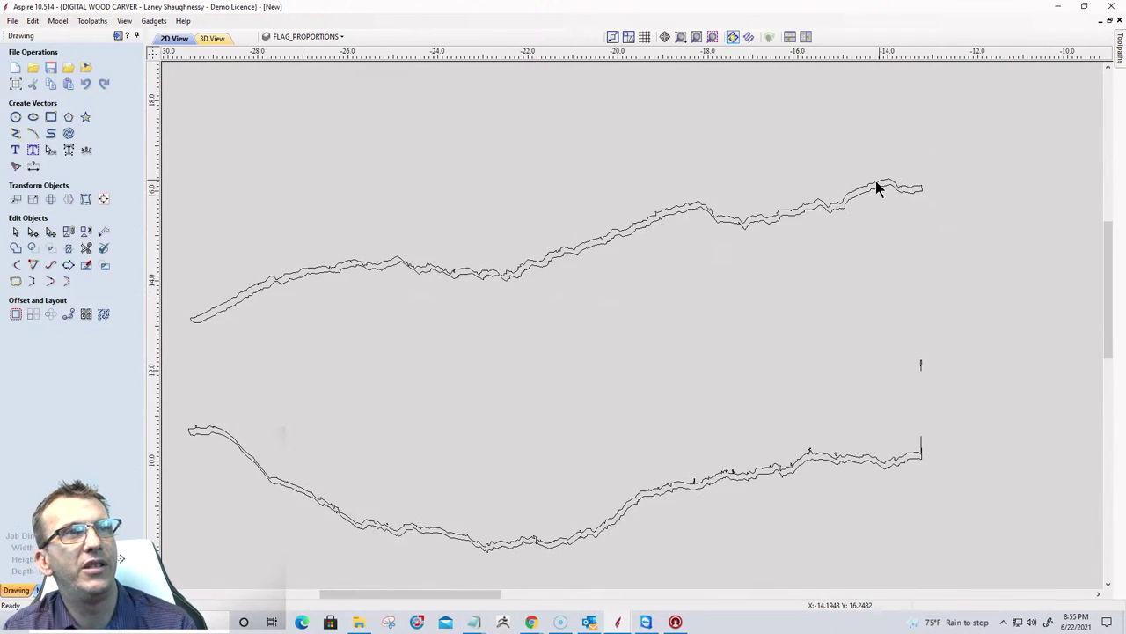
drag(963, 405, 820, 326)
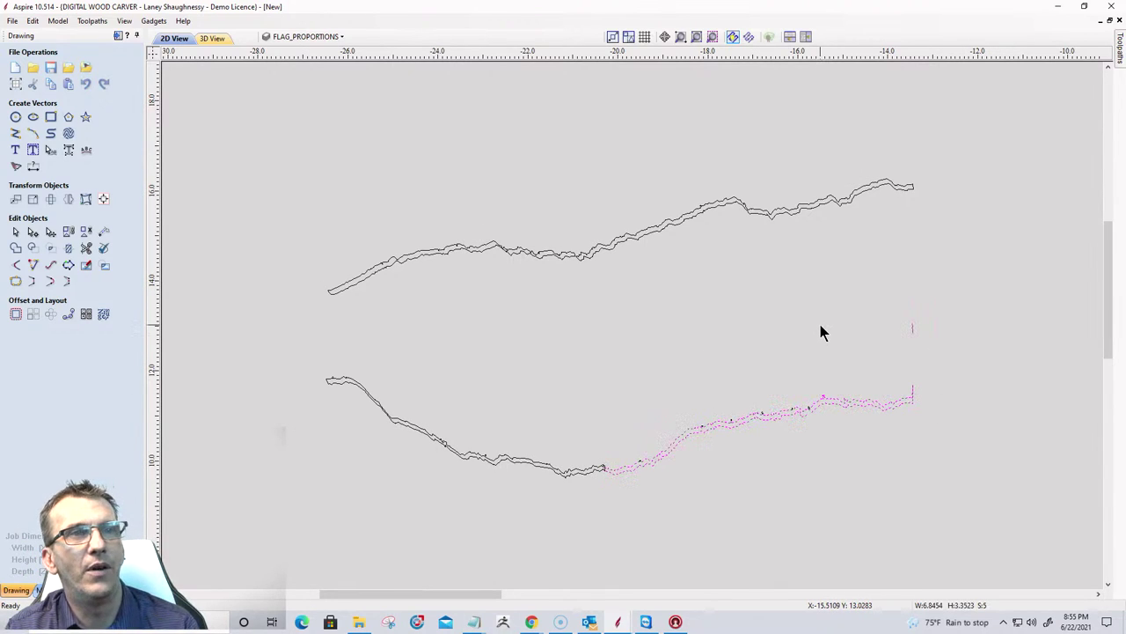
key(Delete)
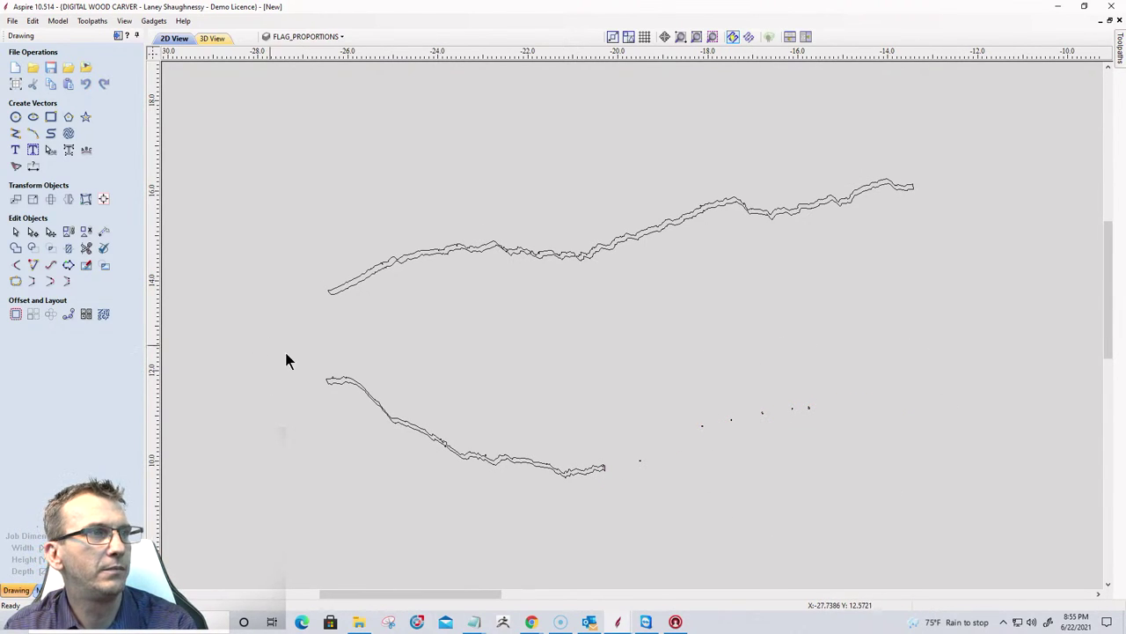
drag(903, 507, 902, 506)
key(Delete)
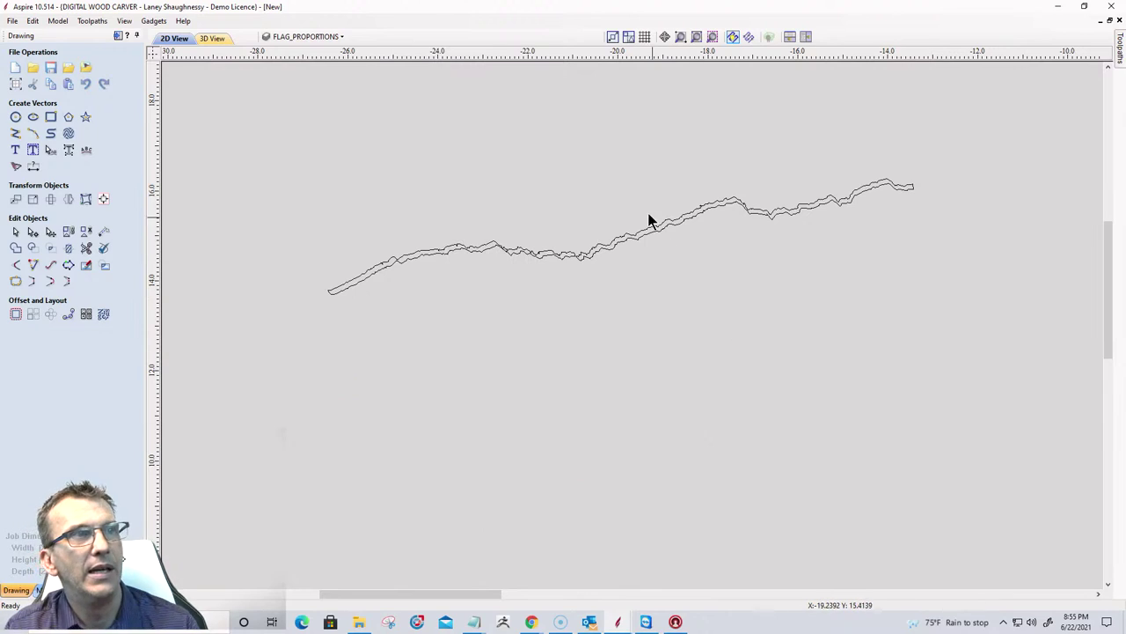
Rotate the upper torn curve 90° to vertical and move it onto the flag's right side.
click(589, 252)
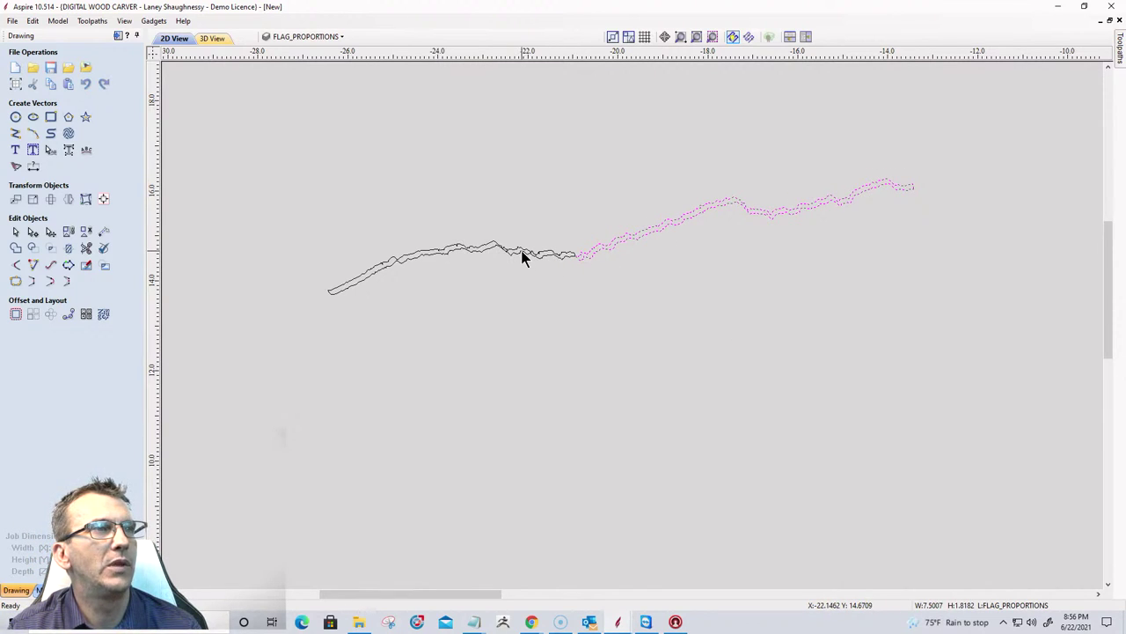
scroll(497, 249, up, 4)
scroll(497, 248, down, 3)
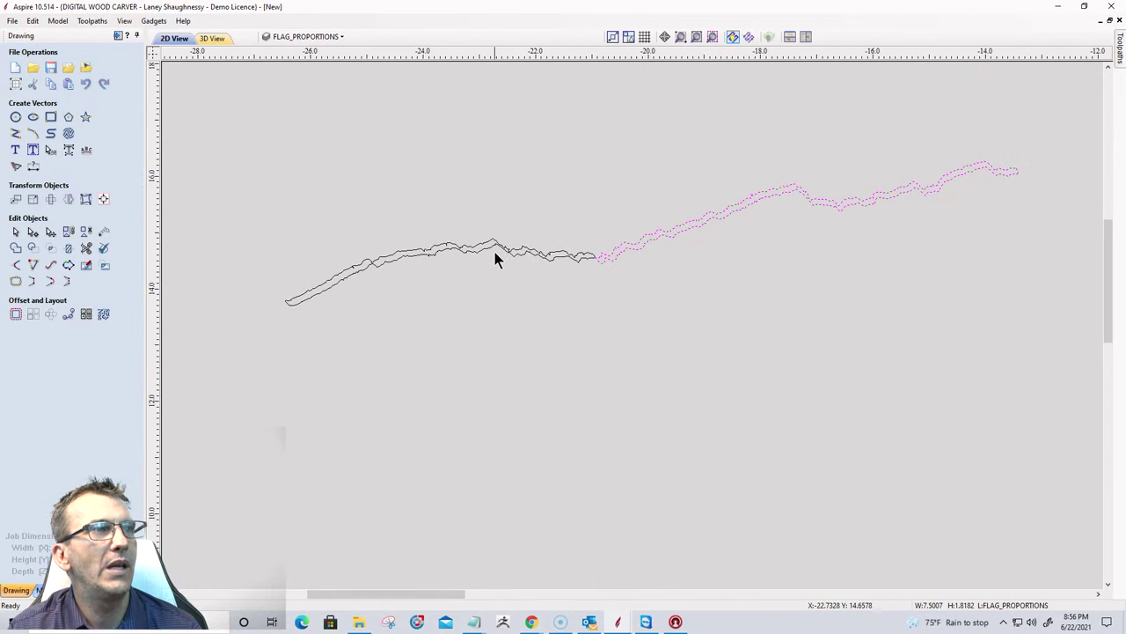
scroll(185, 127, down, 1)
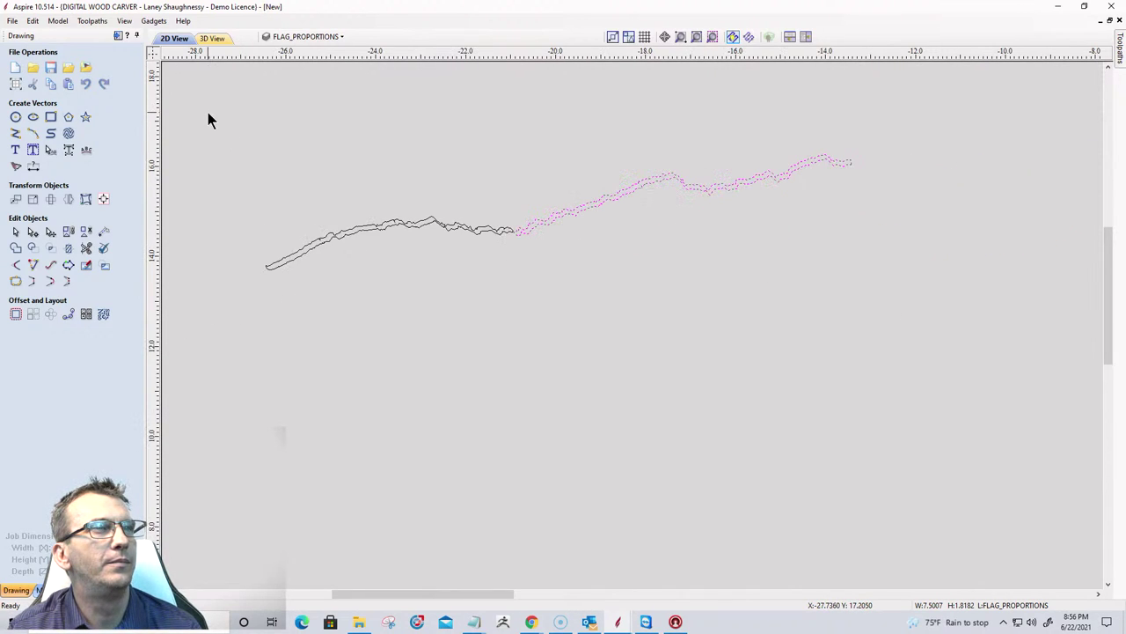
drag(208, 112, 963, 284)
key(r)
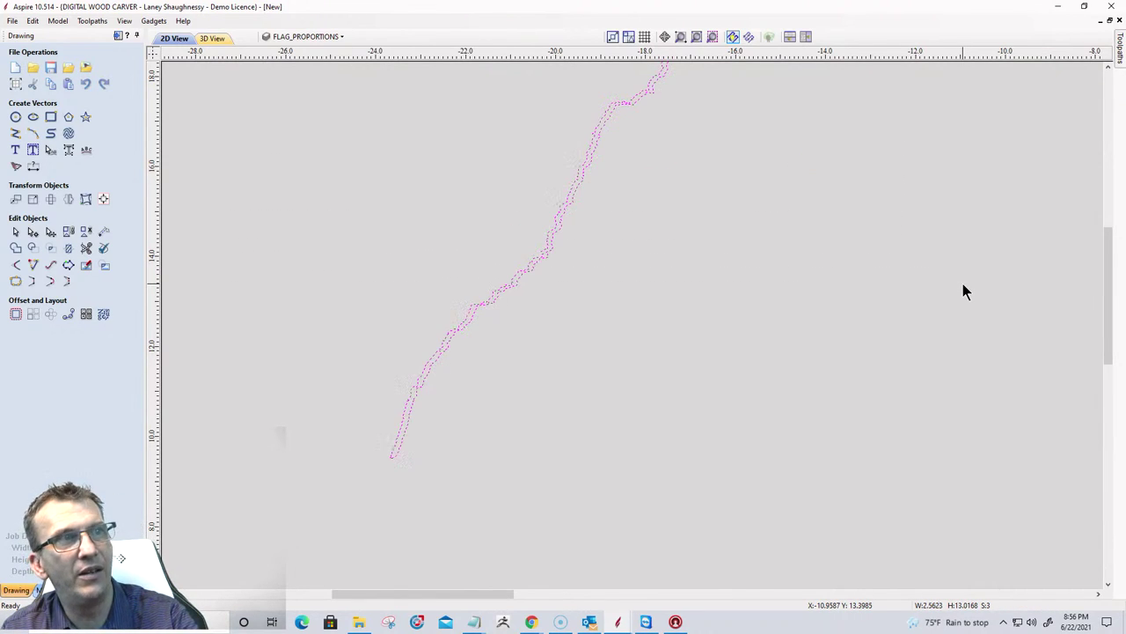
scroll(947, 298, down, 3)
scroll(935, 304, down, 5)
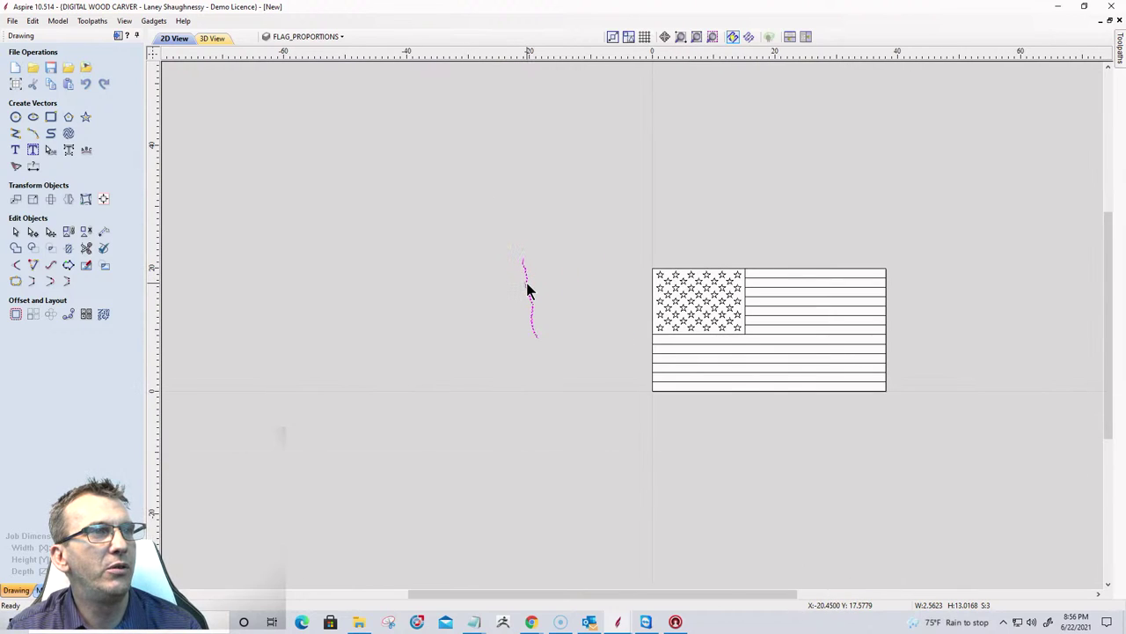
click(616, 258)
drag(613, 410, 614, 410)
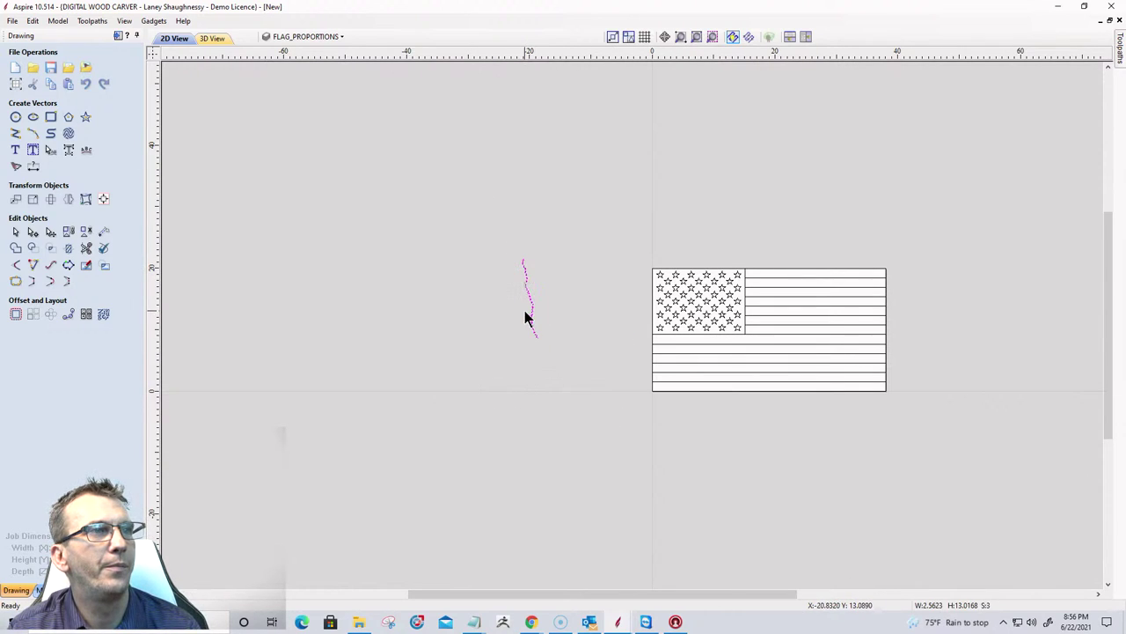
drag(532, 308, 842, 382)
key(F4)
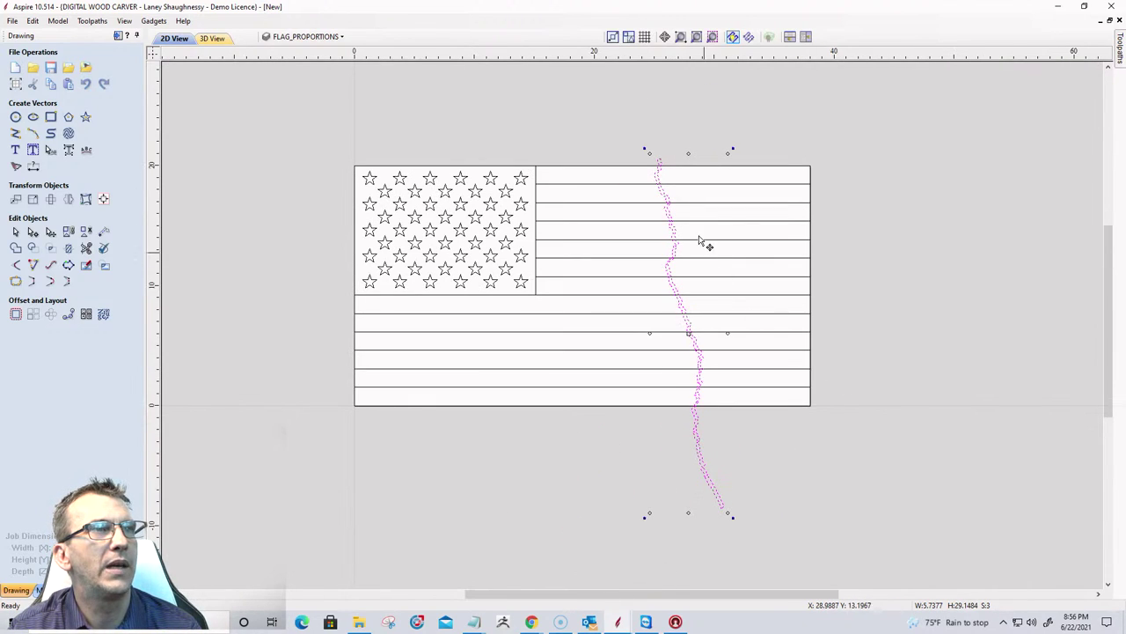
Delete the torn curve pieces at and below the flag's bottom edge.
scroll(639, 156, up, 1)
key(Escape)
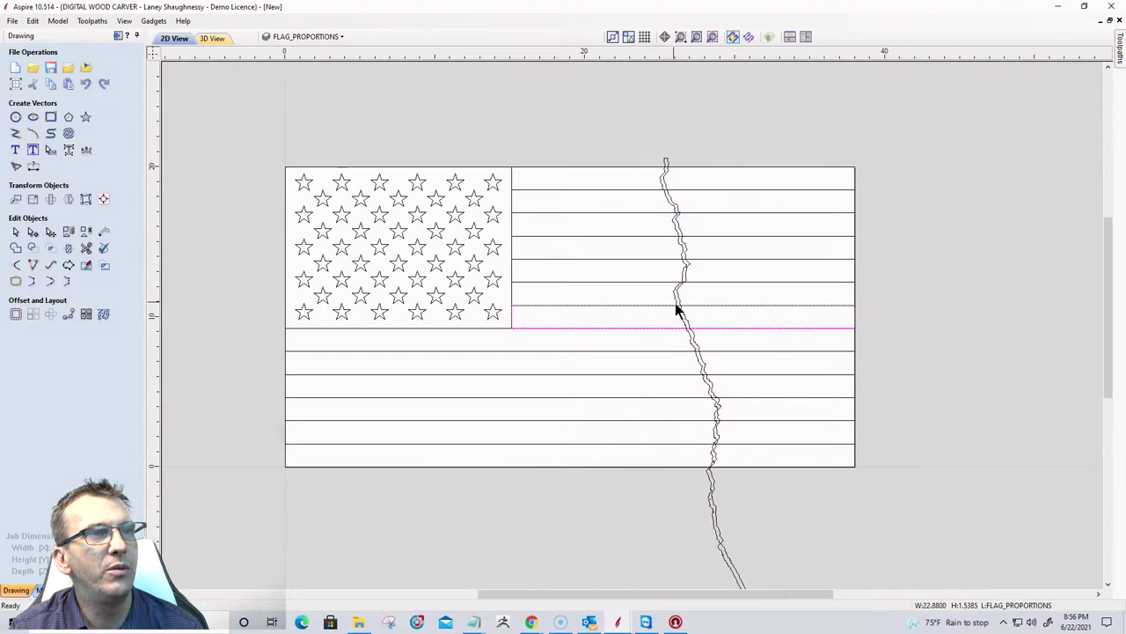
click(675, 299)
scroll(677, 296, down, 1)
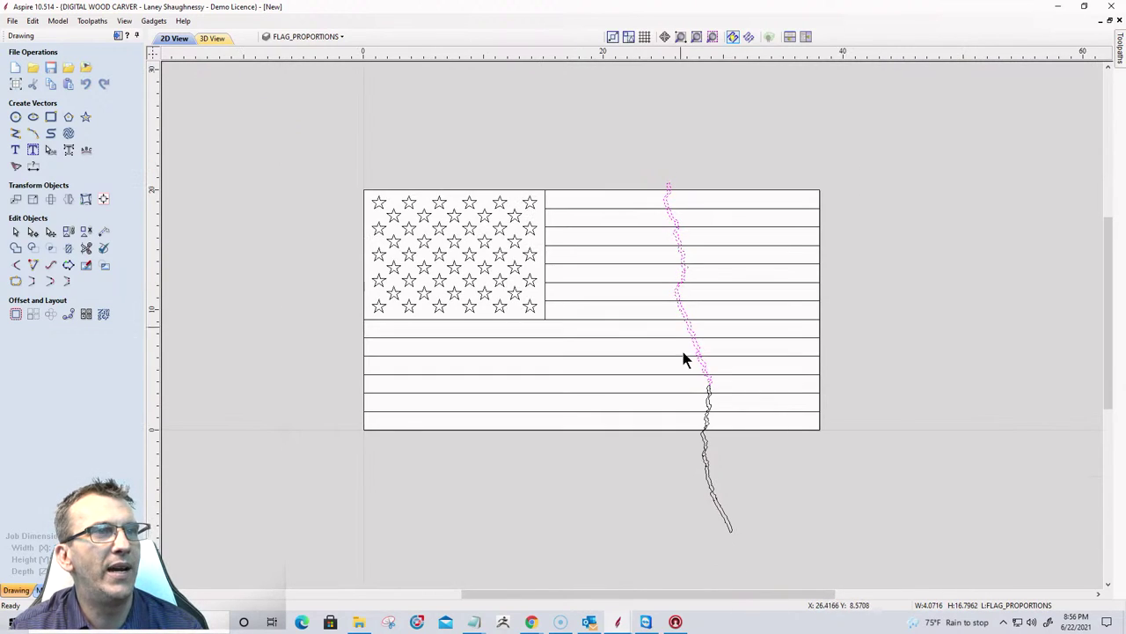
click(707, 421)
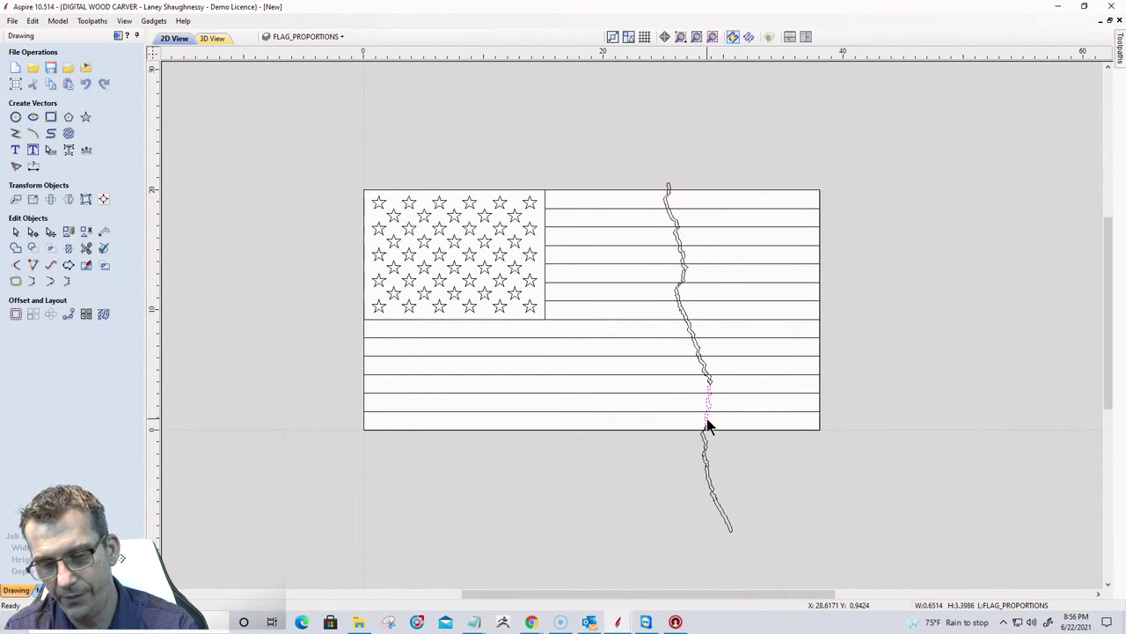
key(Delete)
click(705, 449)
key(Delete)
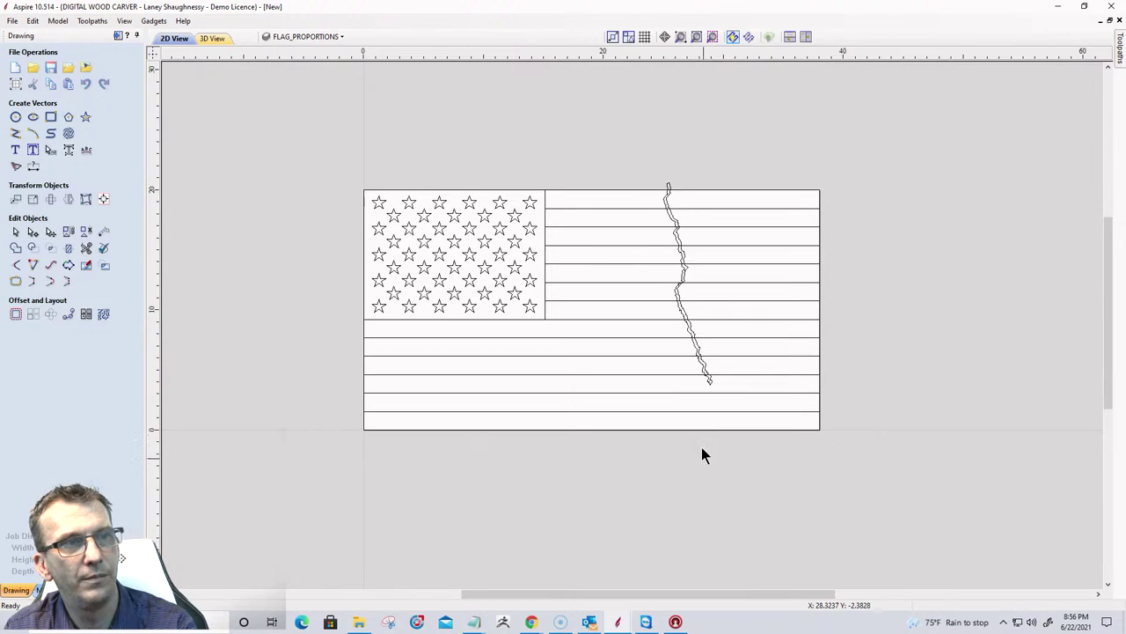
Stretch the torn curve to span the flag's full height, then select all thirteen stripes.
click(709, 382)
click(714, 394)
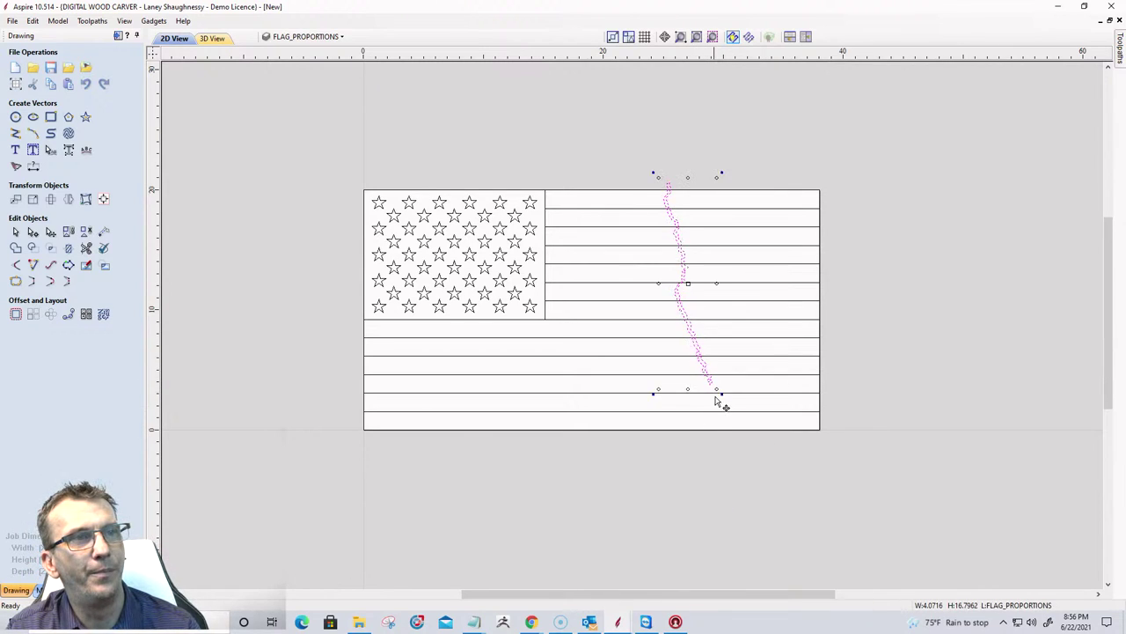
mouse_move(716, 390)
mouse_down()
mouse_move(730, 415)
mouse_move(725, 403)
mouse_up()
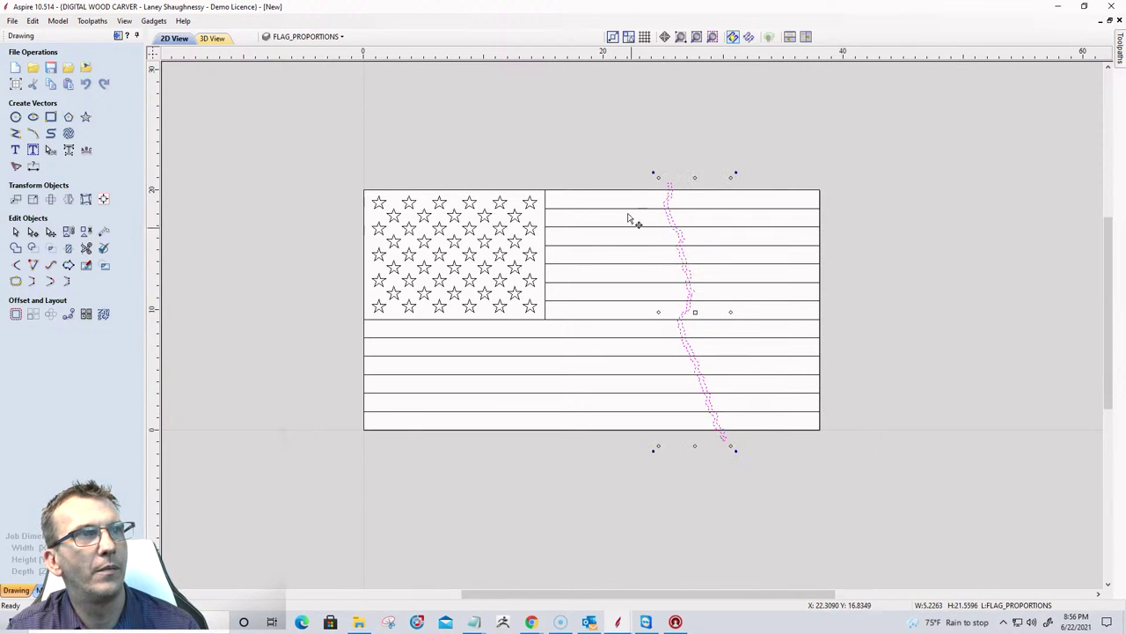
scroll(633, 220, up, 5)
scroll(636, 189, down, 5)
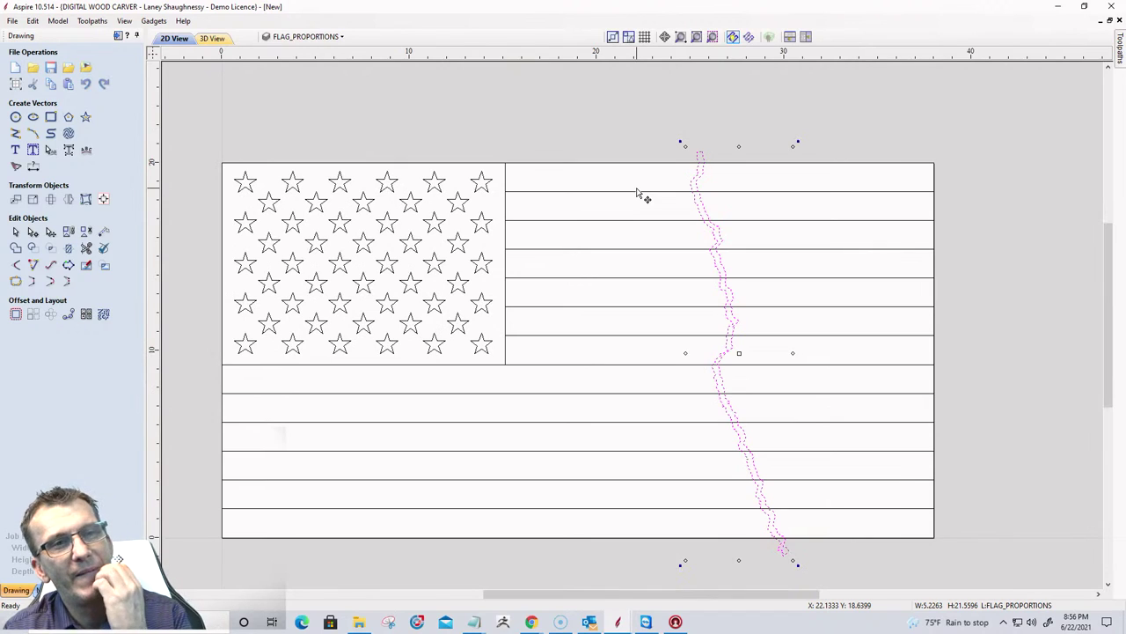
click(197, 126)
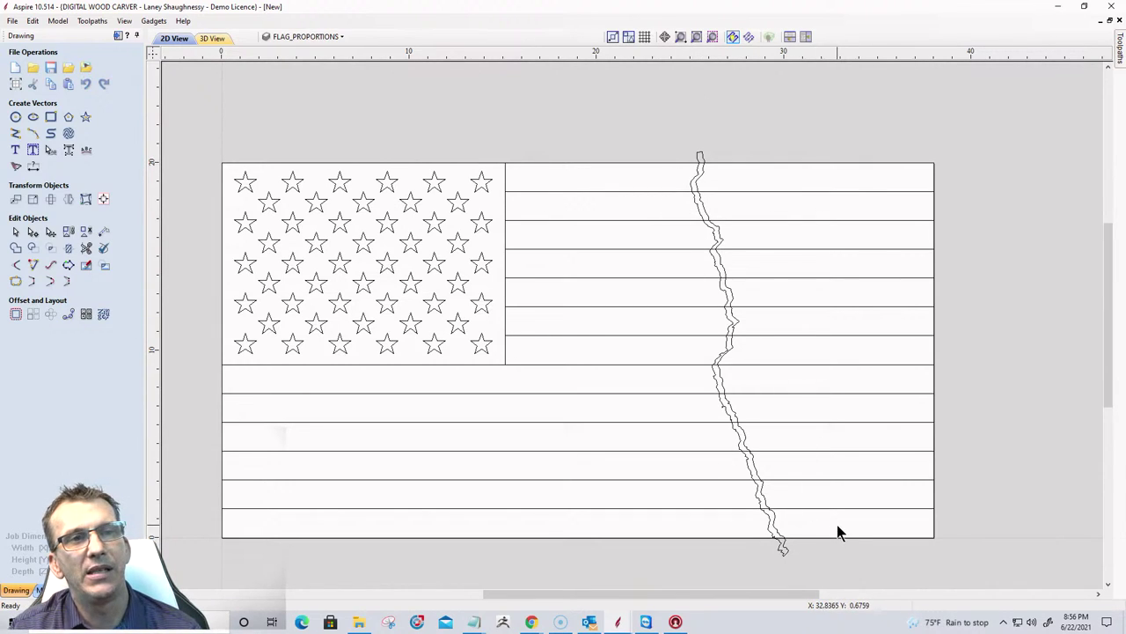
drag(837, 524, 817, 182)
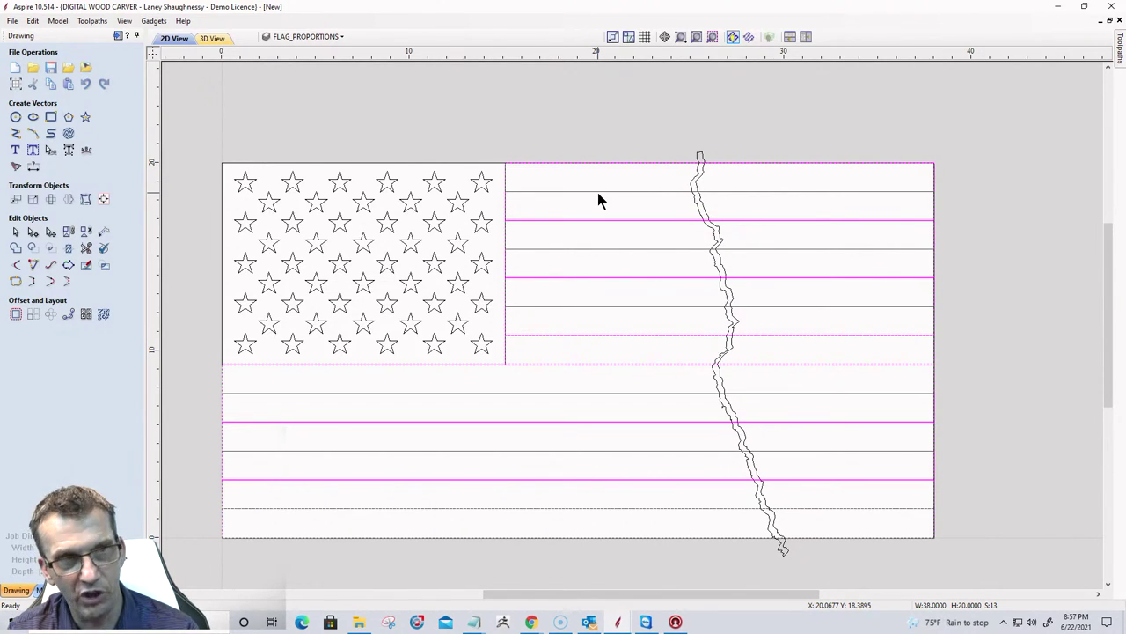
Nudge the torn edge slightly left, then select all stripes plus the torn edge as trim boundary.
key(Escape)
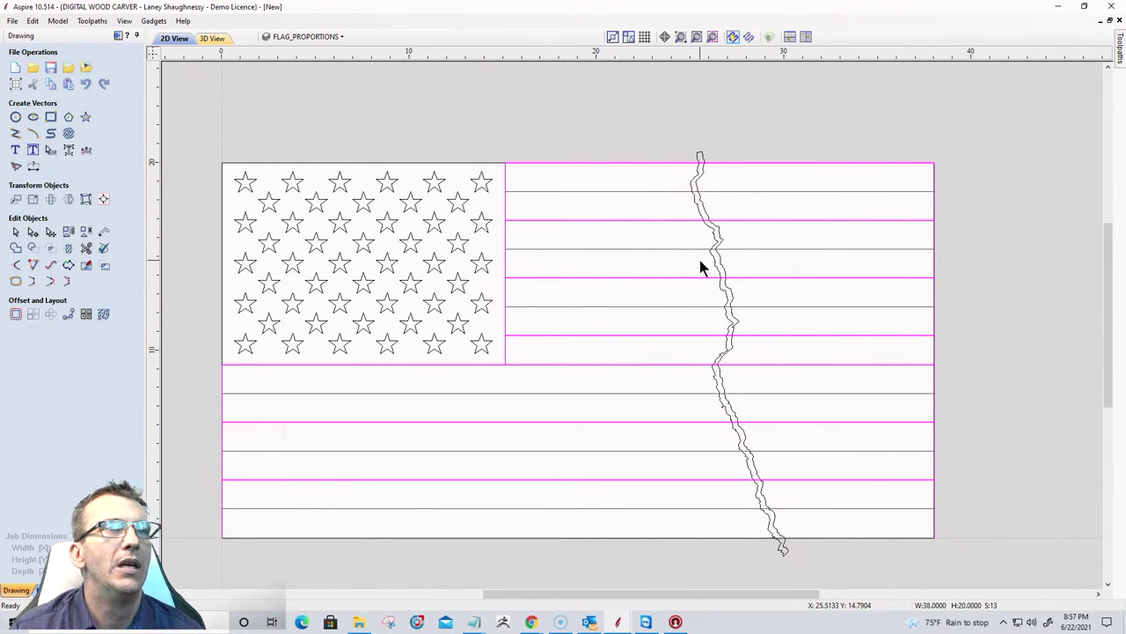
scroll(701, 264, up, 3)
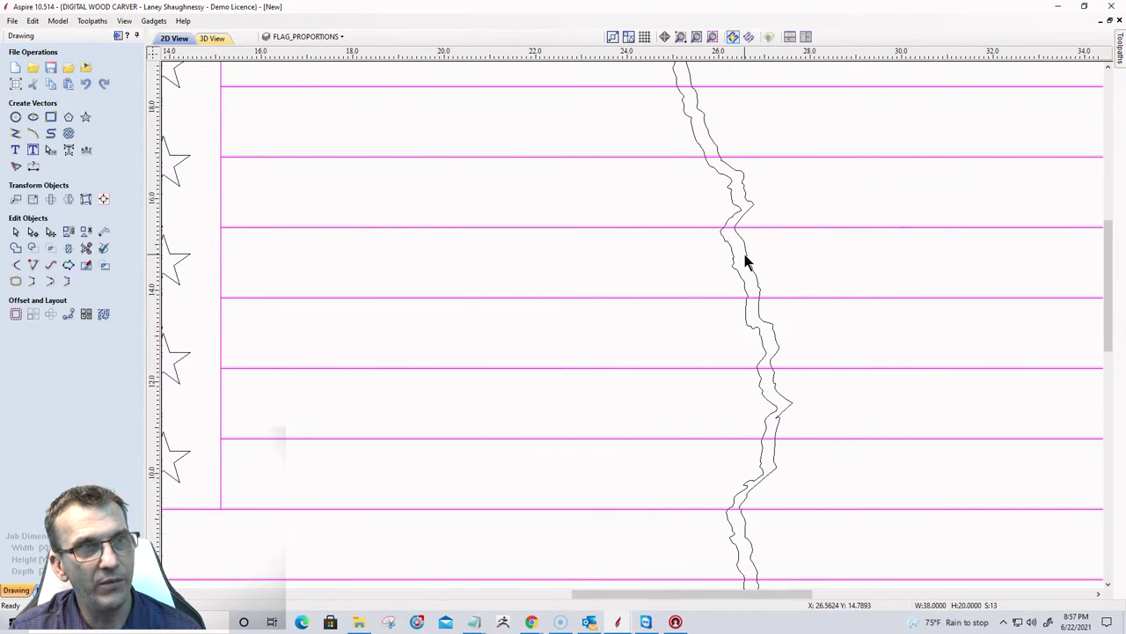
click(744, 260)
scroll(743, 250, down, 5)
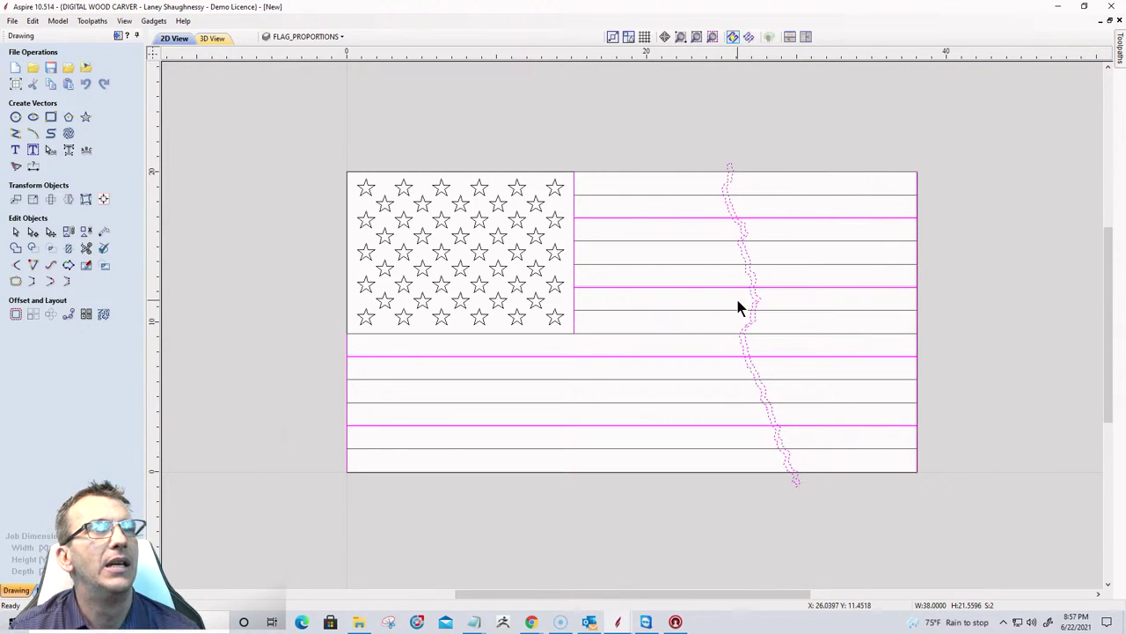
key(ctrl+a)
click(783, 304)
click(762, 303)
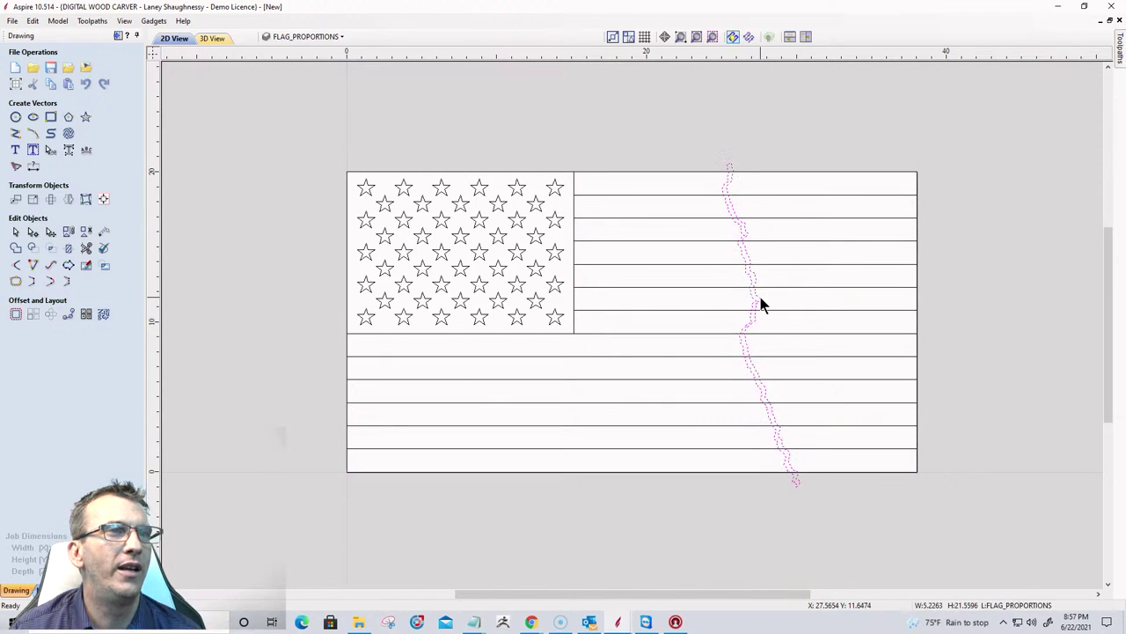
key(Left)
key(Left)
key(Left)
key(Left)
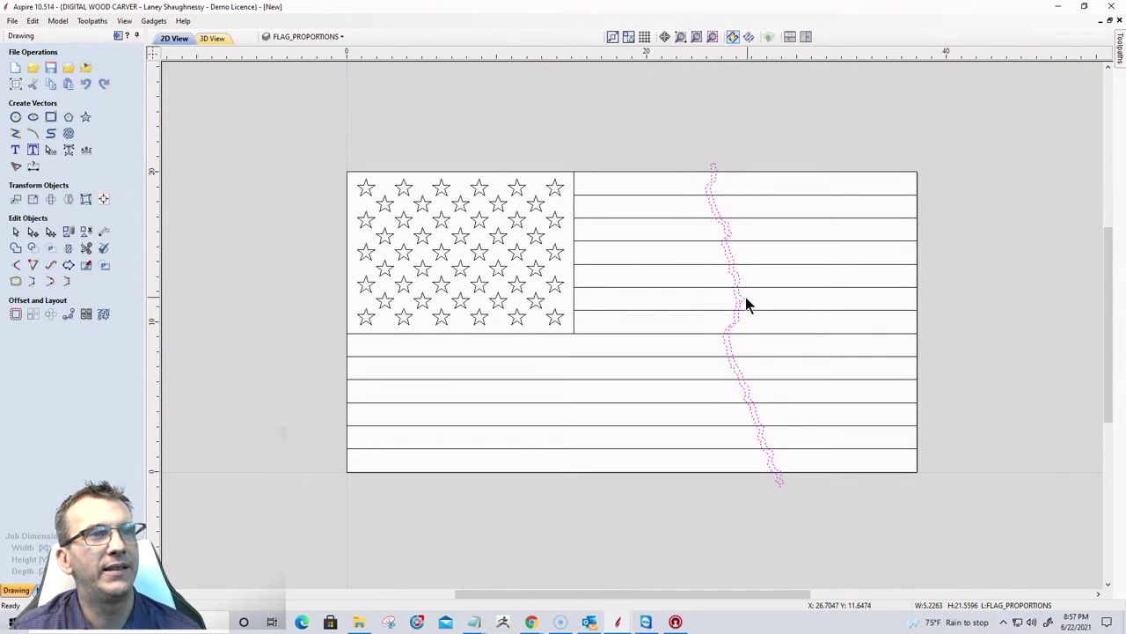
mouse_move(867, 458)
mouse_down()
mouse_move(802, 284)
mouse_move(797, 189)
mouse_up()
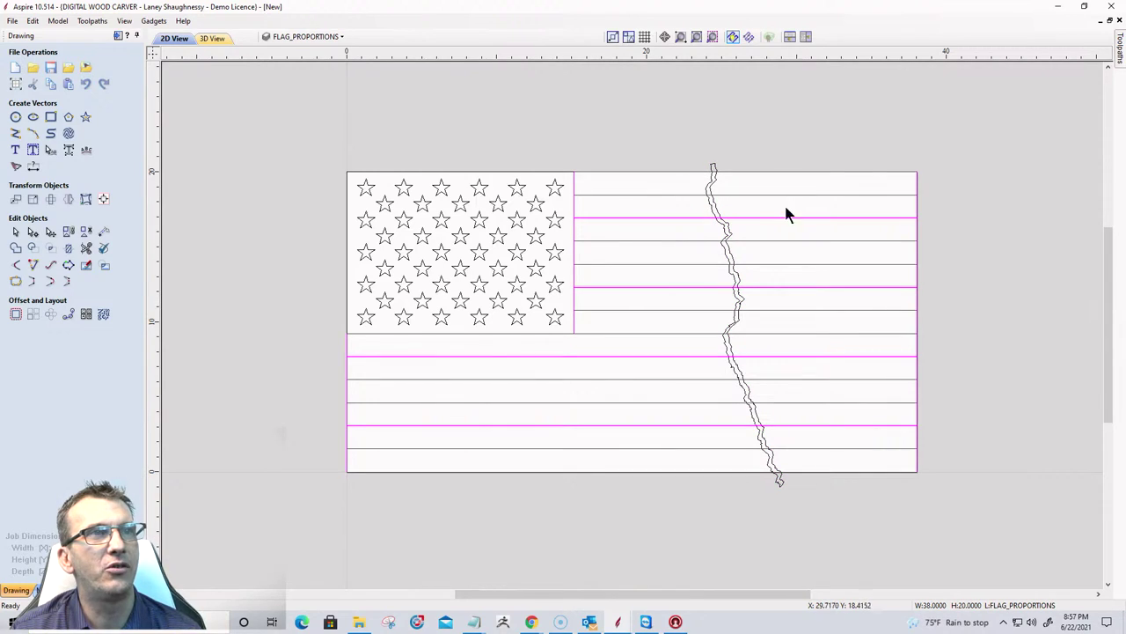
click(733, 264)
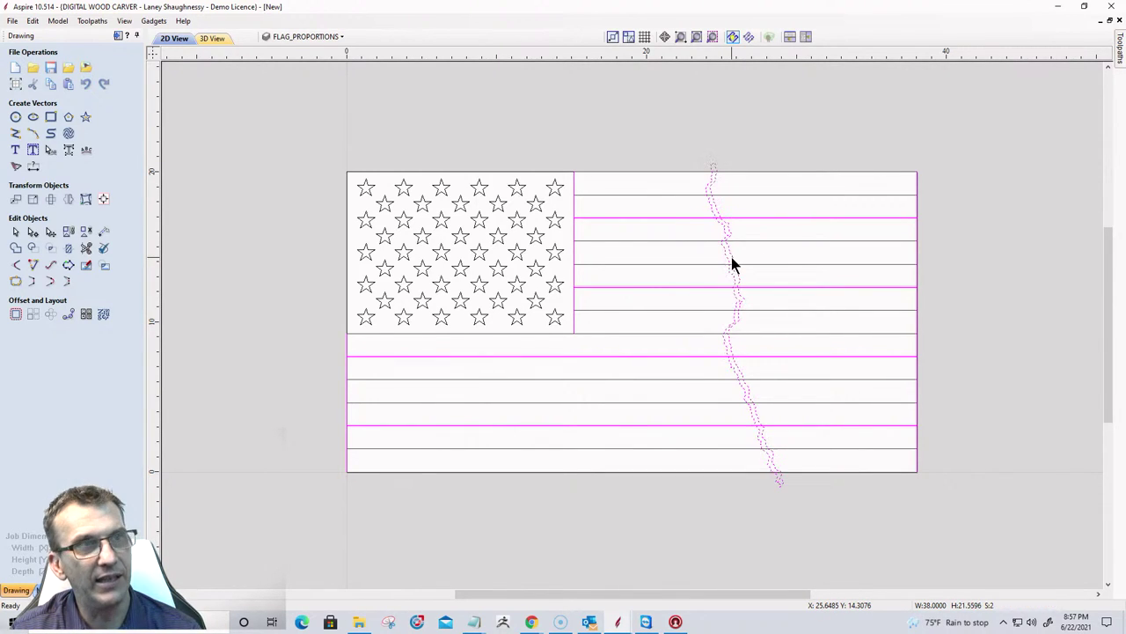
Trim the stripes with Clear inside boundary, removing the pieces inside the torn-edge outline.
click(68, 250)
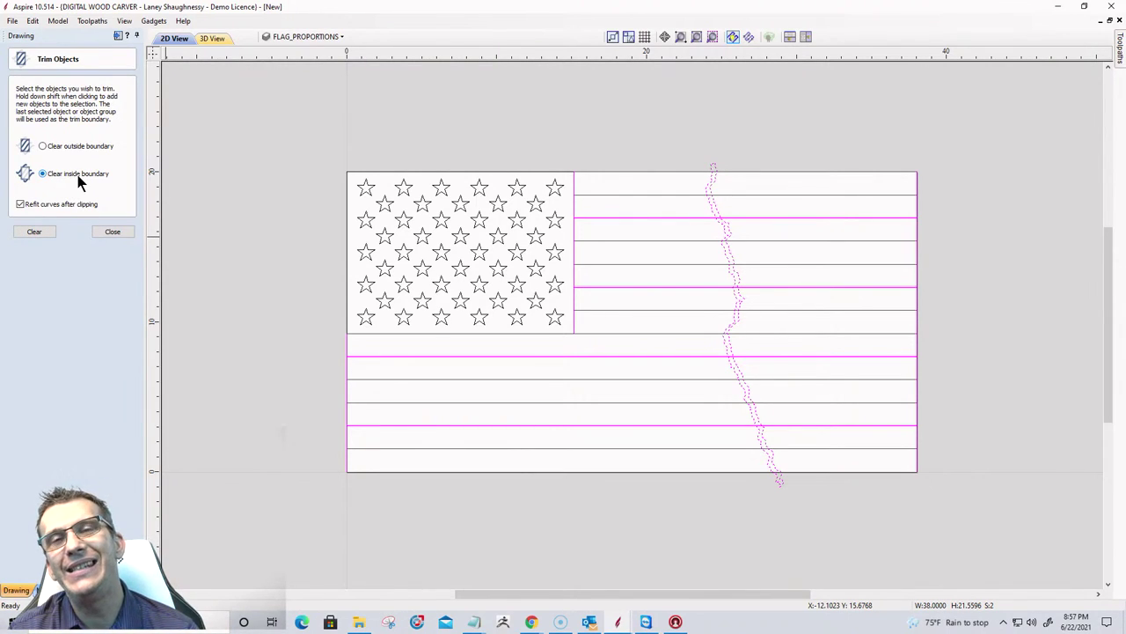
click(36, 232)
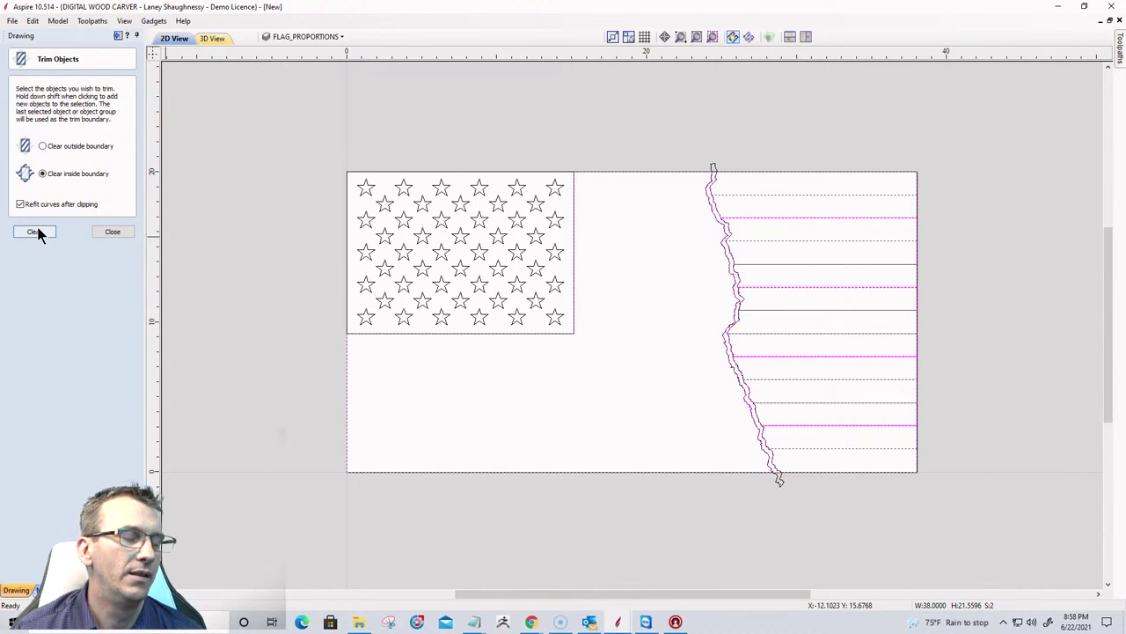
click(36, 232)
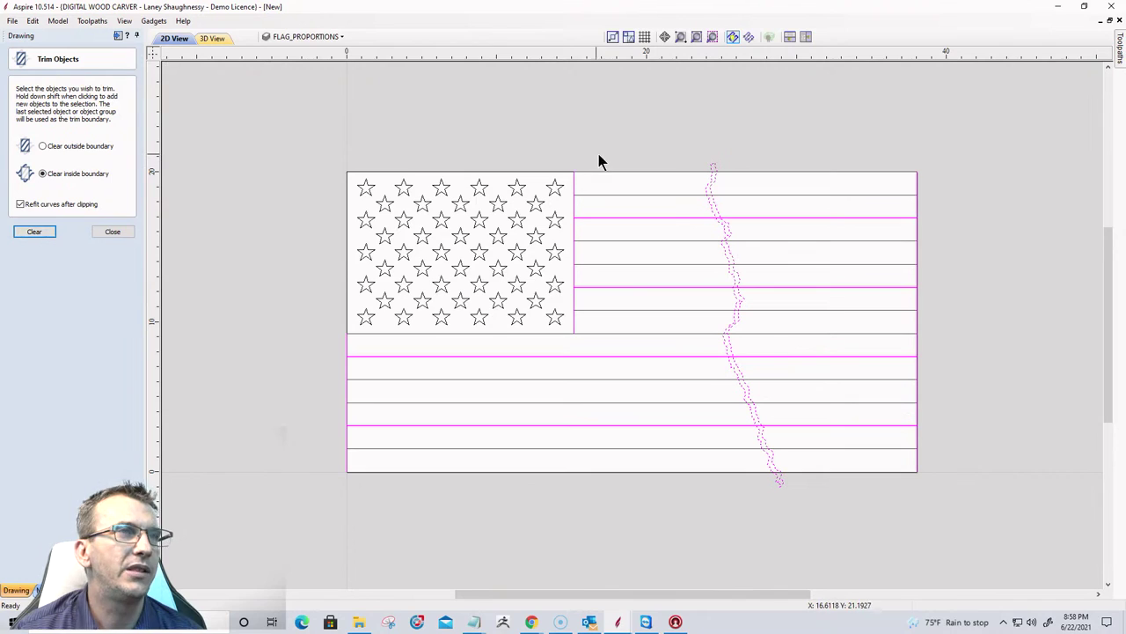
scroll(689, 167, up, 2)
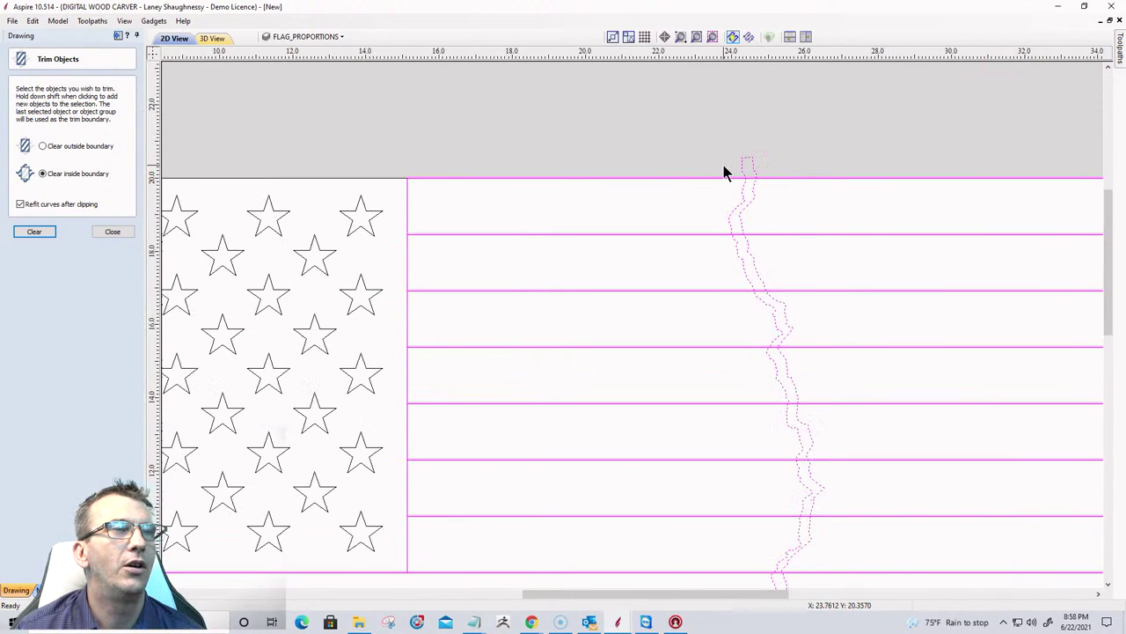
scroll(723, 233, down, 1)
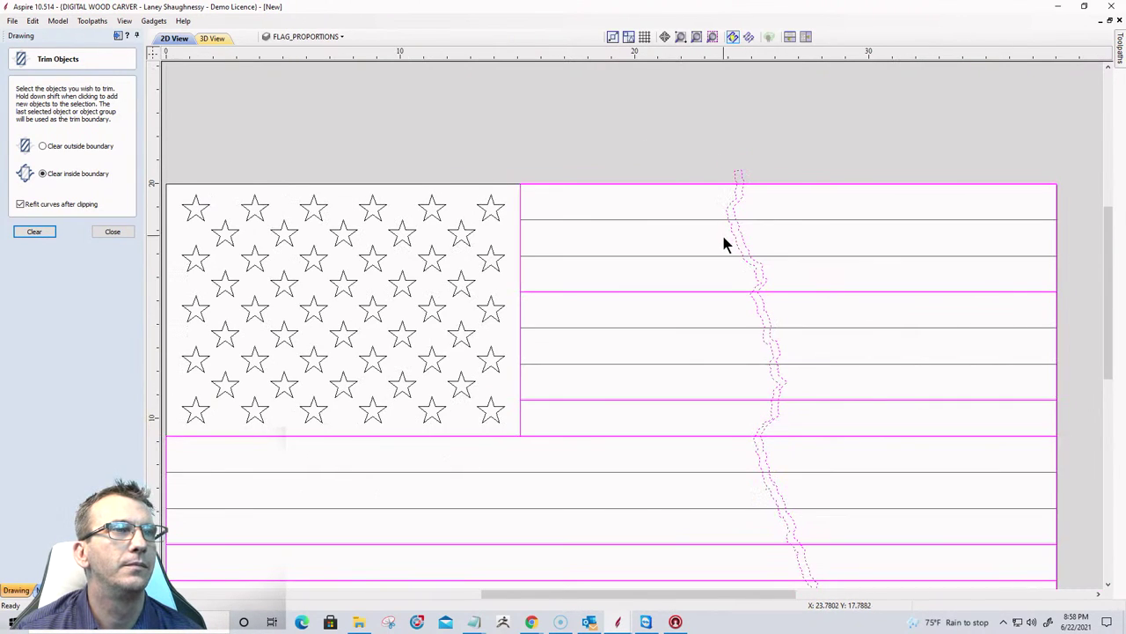
scroll(748, 257, up, 3)
scroll(674, 210, down, 4)
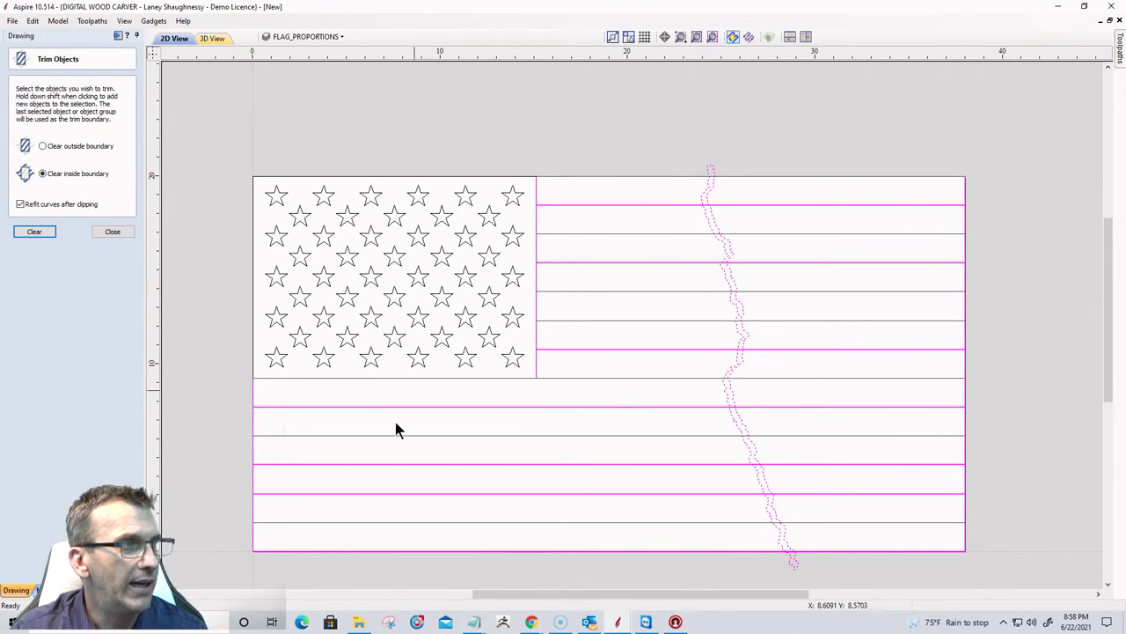
click(157, 356)
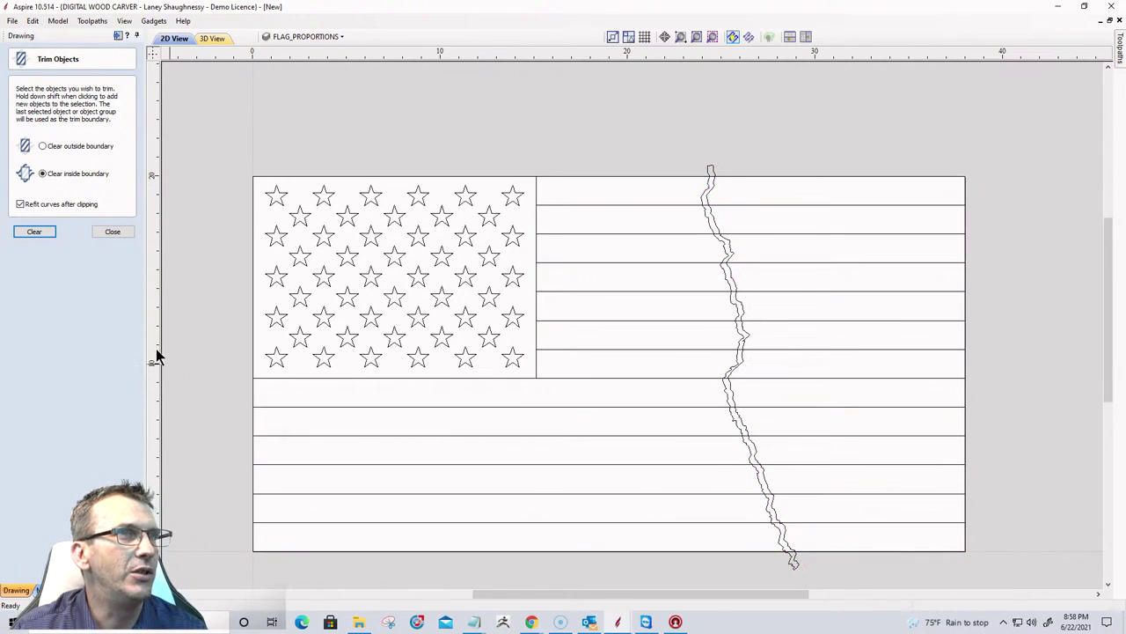
click(97, 231)
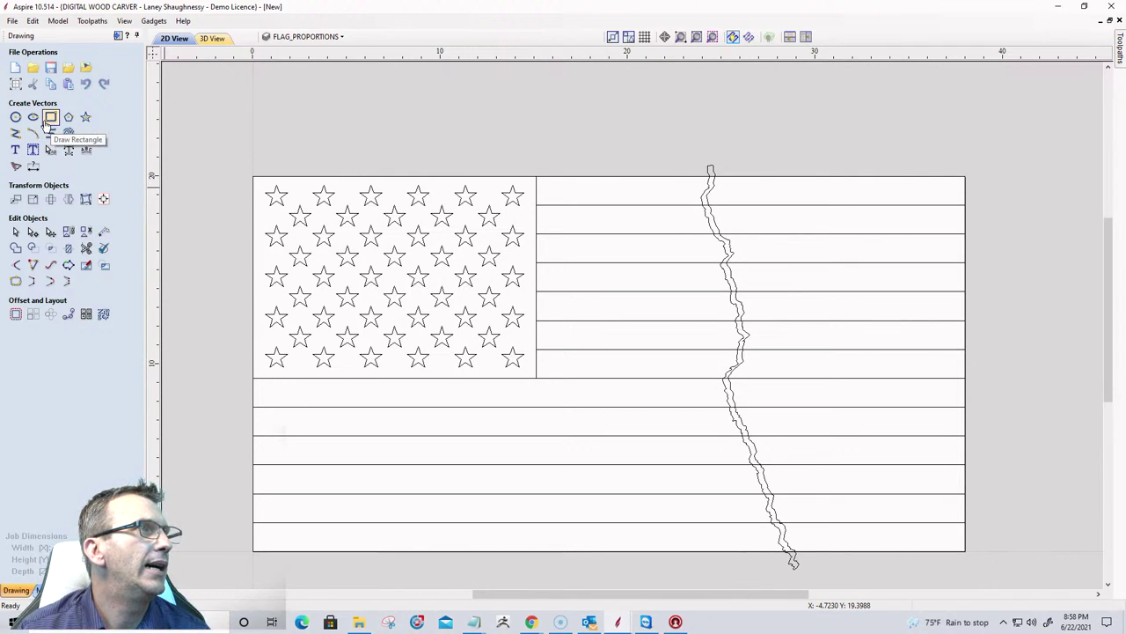
Draw a 39.5 × 1.5 inch rectangle anchored at the top of the torn edge.
click(51, 118)
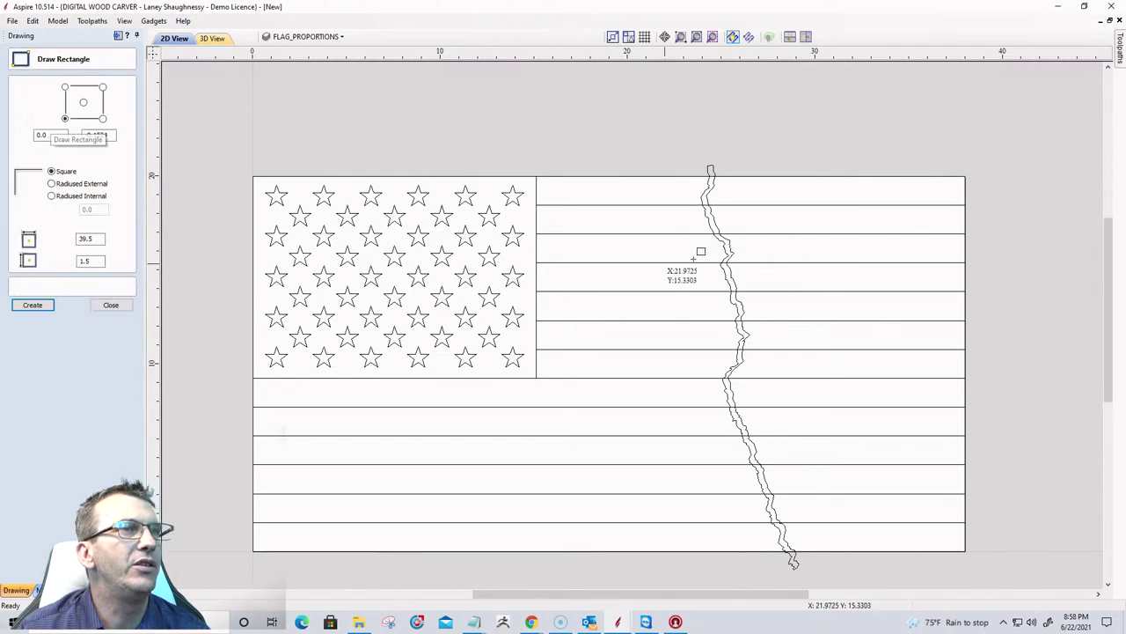
click(710, 170)
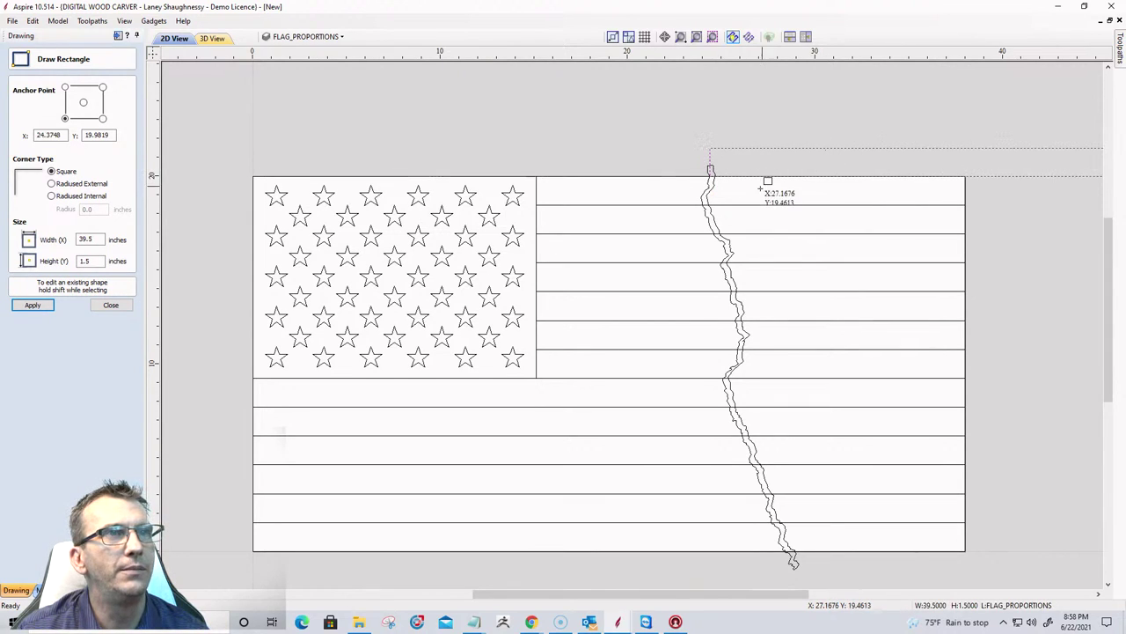
click(110, 304)
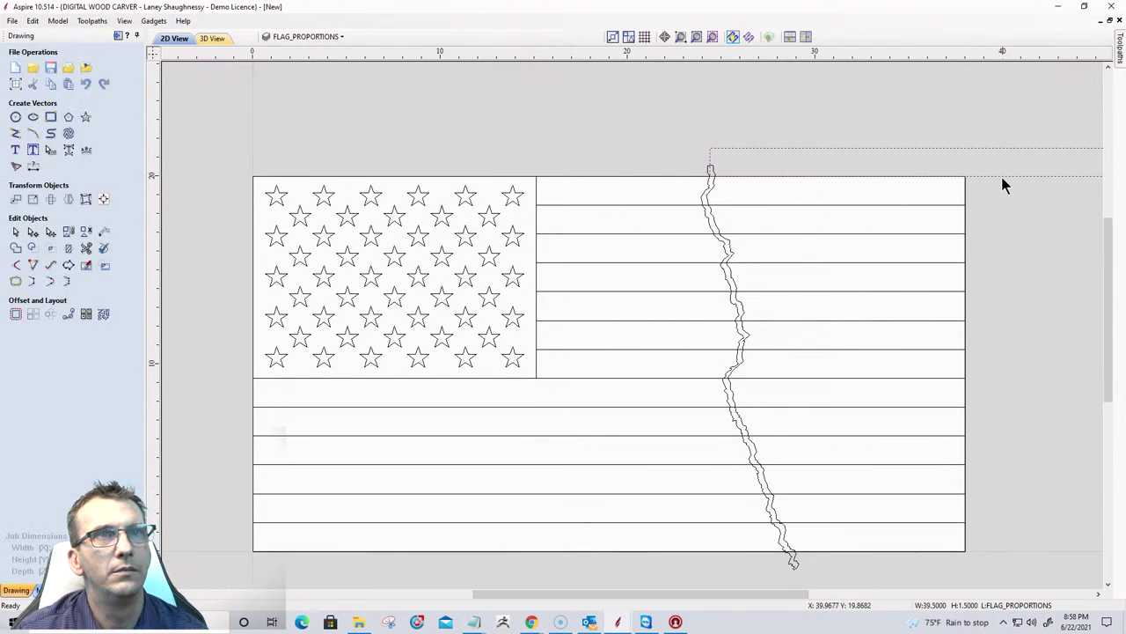
scroll(968, 178, down, 2)
Stretch the rectangle from the torn edge to the flag's top, bottom and right edges.
drag(939, 168, 858, 366)
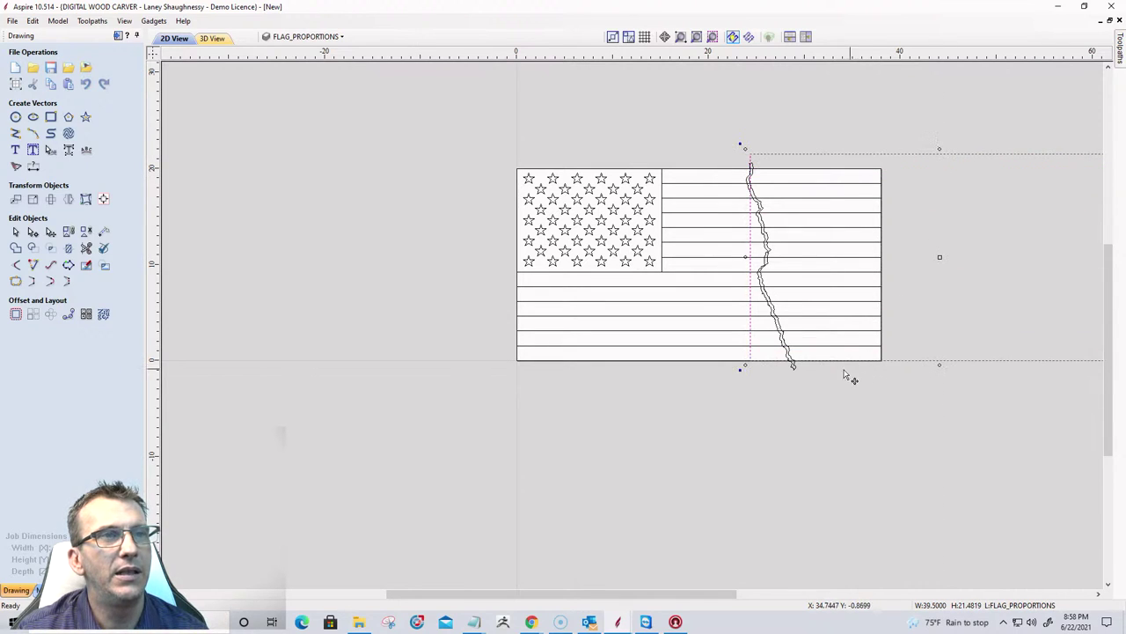
scroll(739, 379, up, 1)
scroll(730, 372, down, 1)
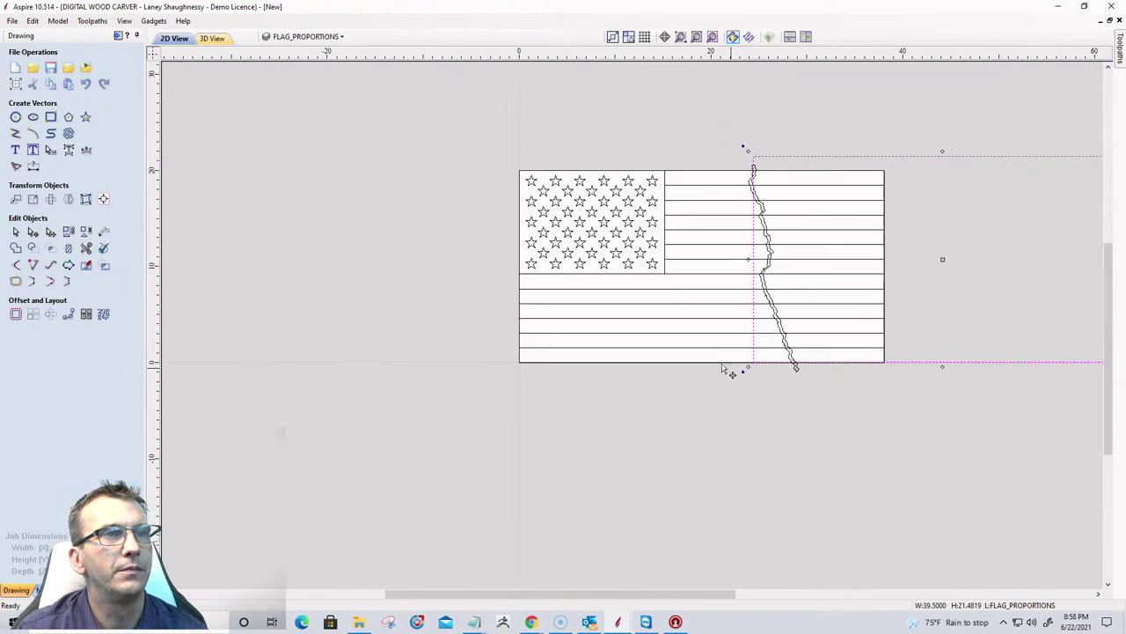
scroll(650, 338, down, 1)
scroll(732, 357, up, 1)
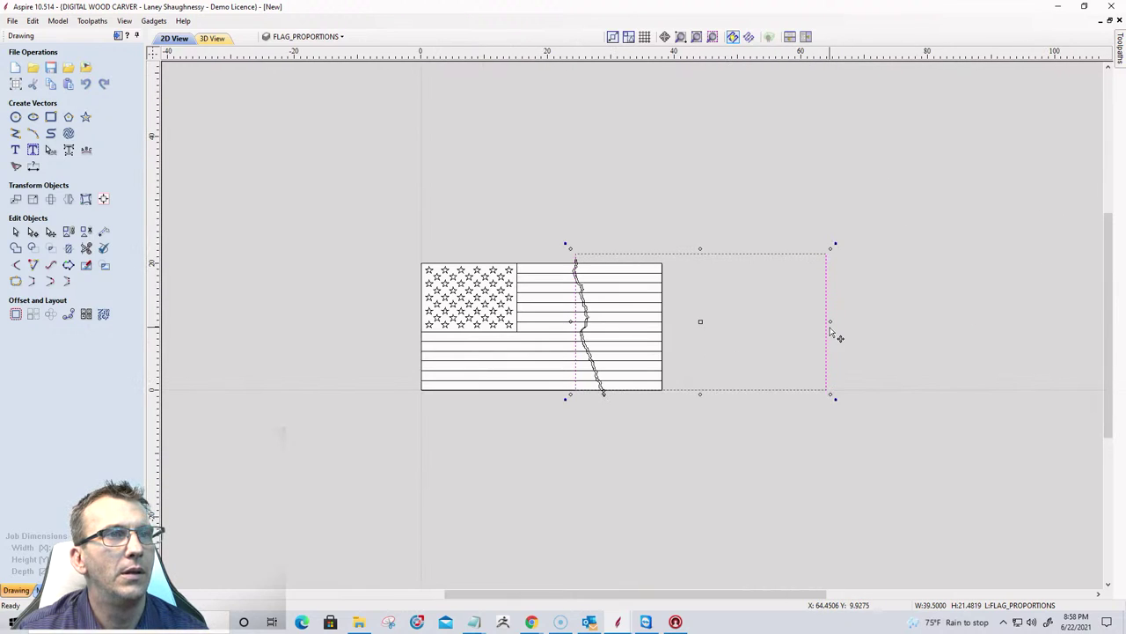
drag(829, 322, 669, 323)
scroll(546, 390, up, 1)
scroll(646, 329, up, 2)
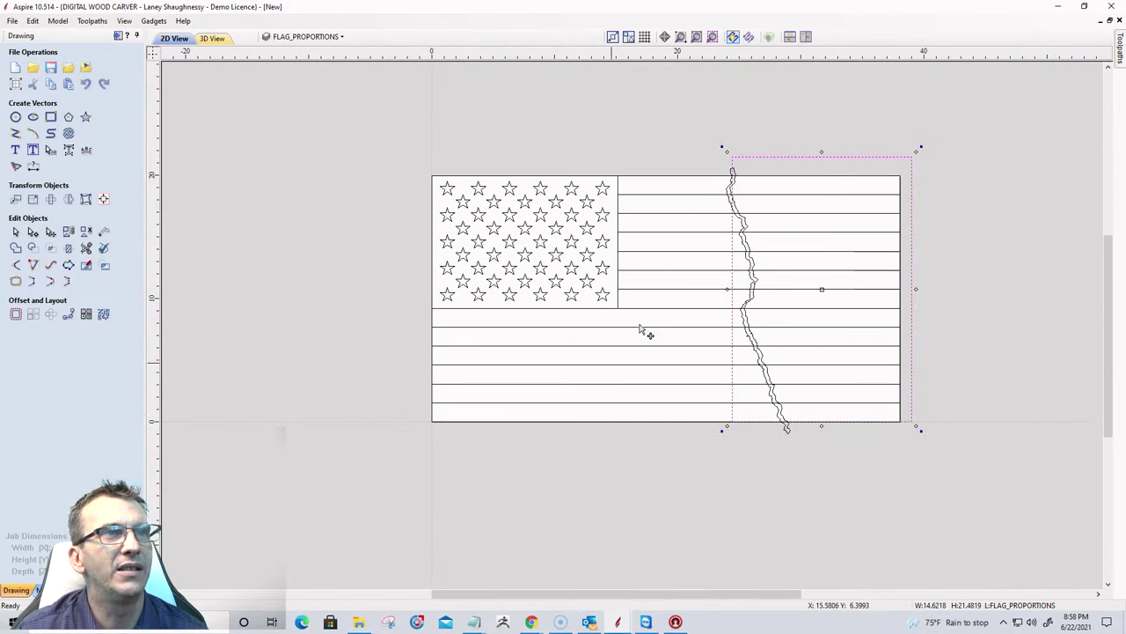
drag(820, 150, 818, 175)
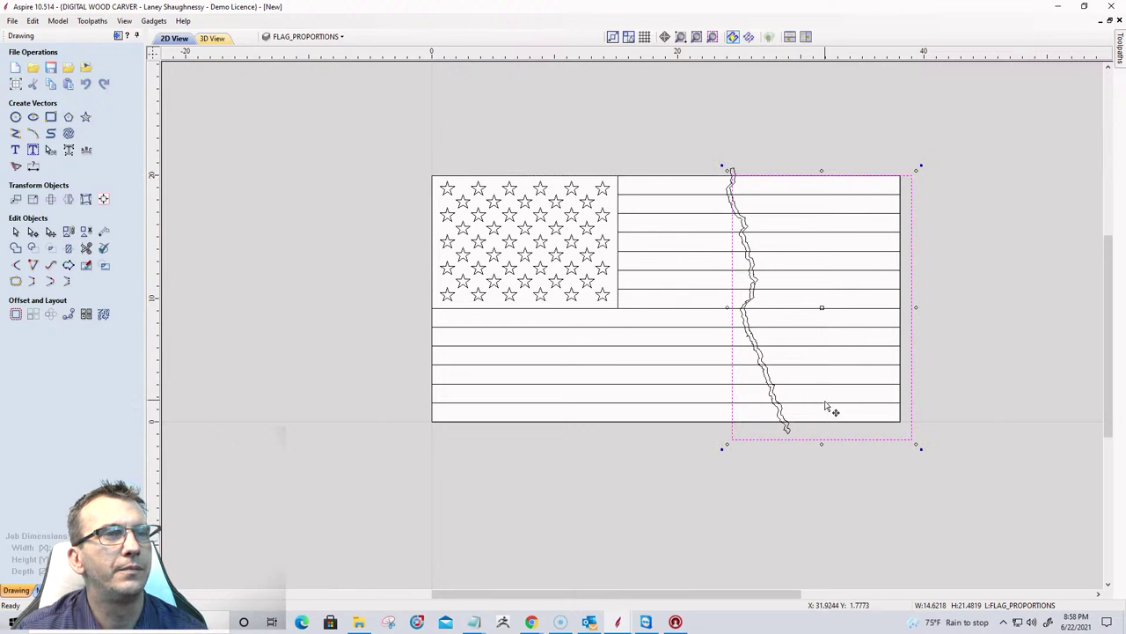
drag(822, 429, 820, 420)
scroll(629, 410, up, 2)
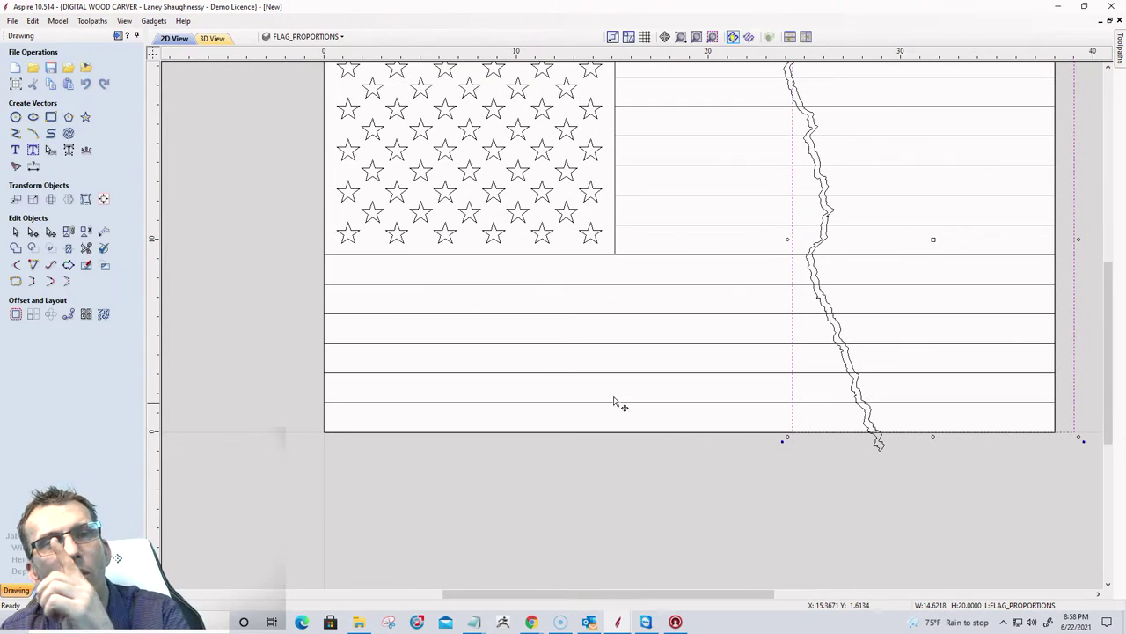
scroll(801, 448, down, 1)
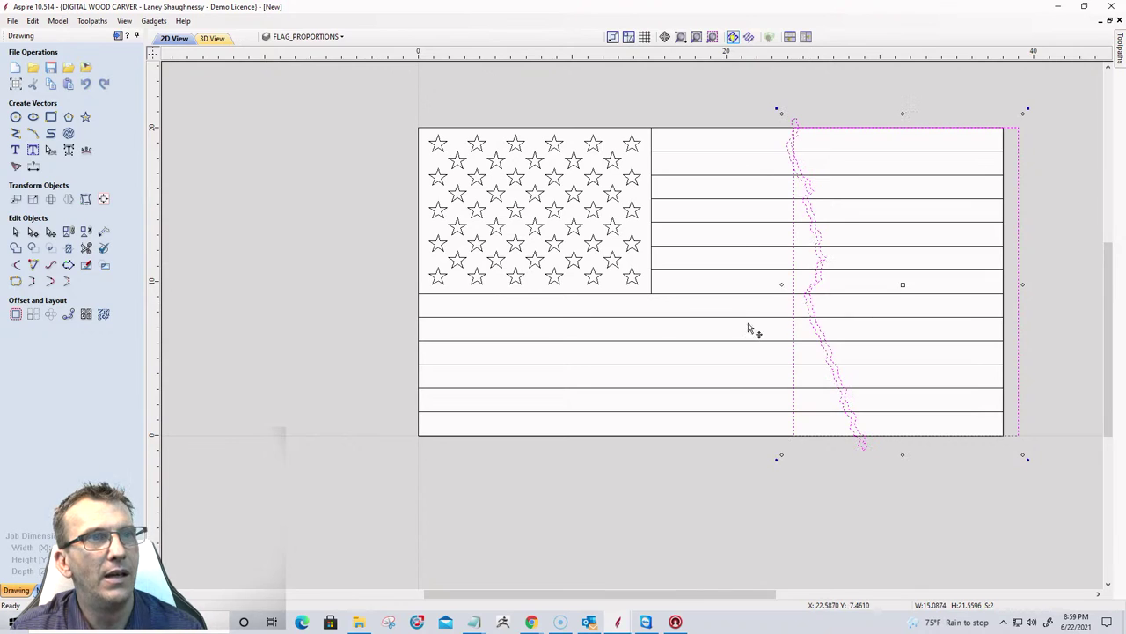
scroll(619, 295, down, 3)
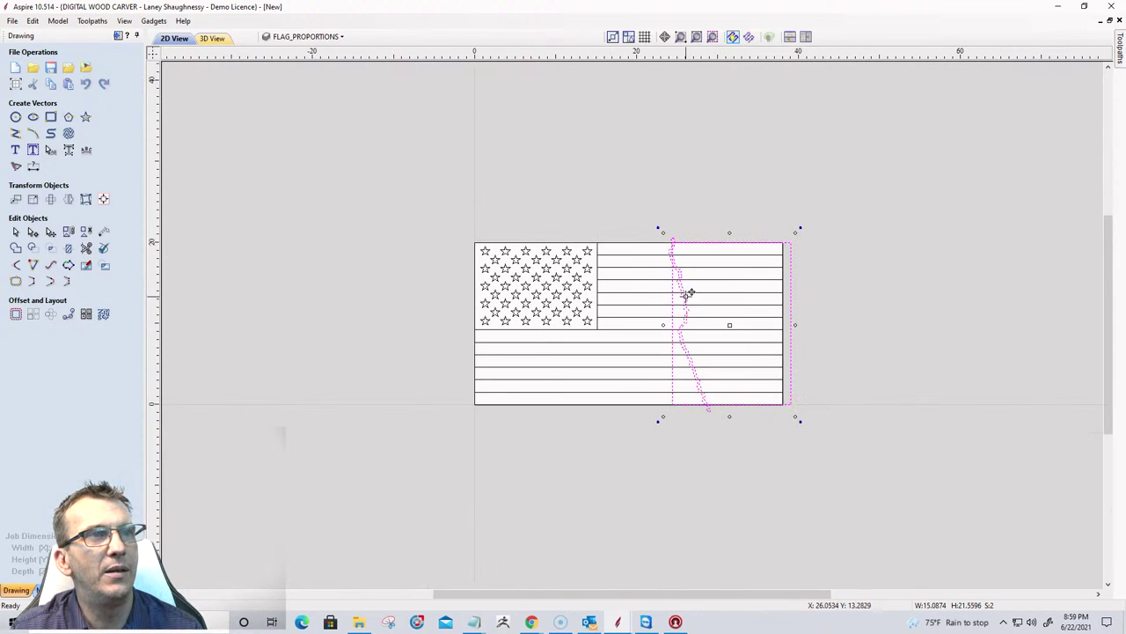
Move the torn edge and rectangle together clear of the flag, to its right.
mouse_move(689, 293)
mouse_down()
mouse_move(886, 284)
mouse_move(880, 296)
mouse_up()
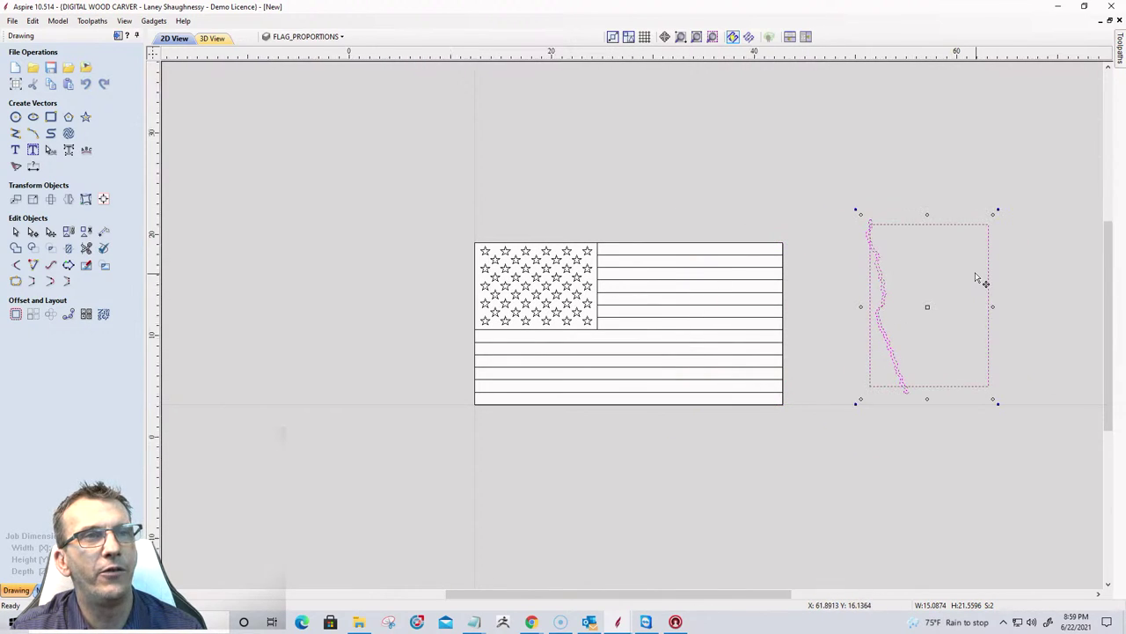
scroll(977, 280, up, 3)
scroll(930, 254, down, 2)
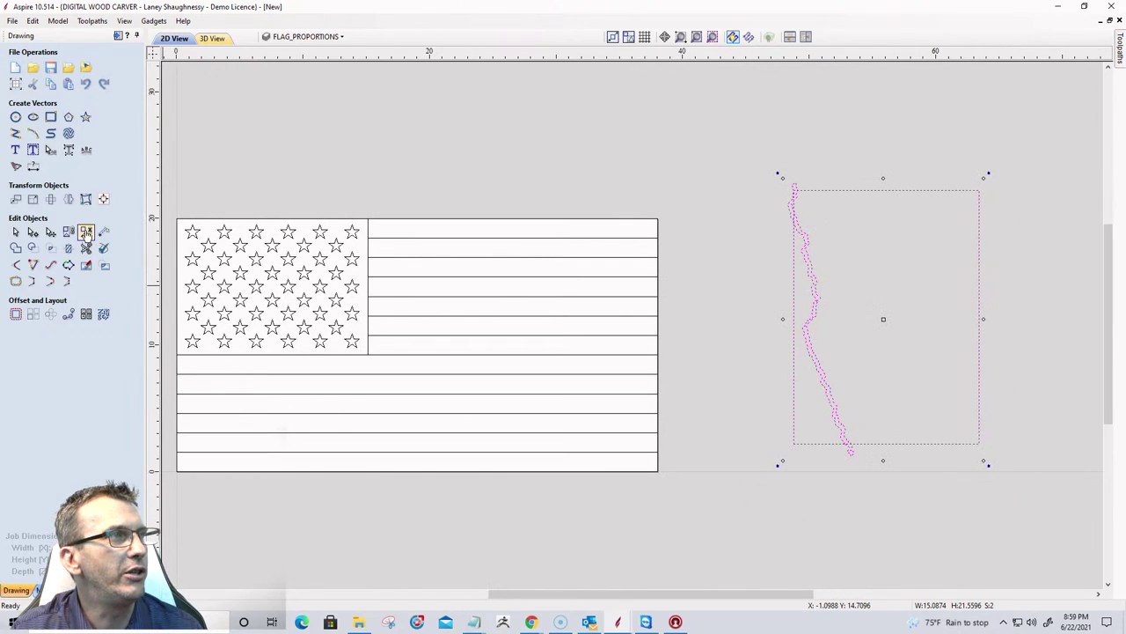
scroll(935, 428, up, 3)
scroll(995, 284, down, 2)
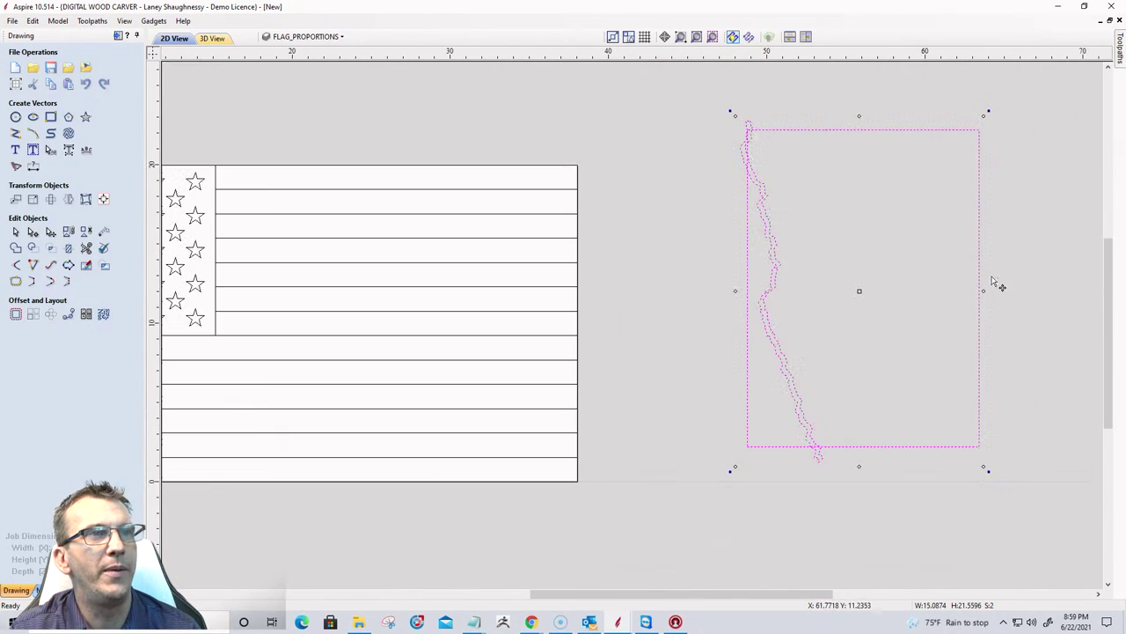
scroll(1031, 109, up, 1)
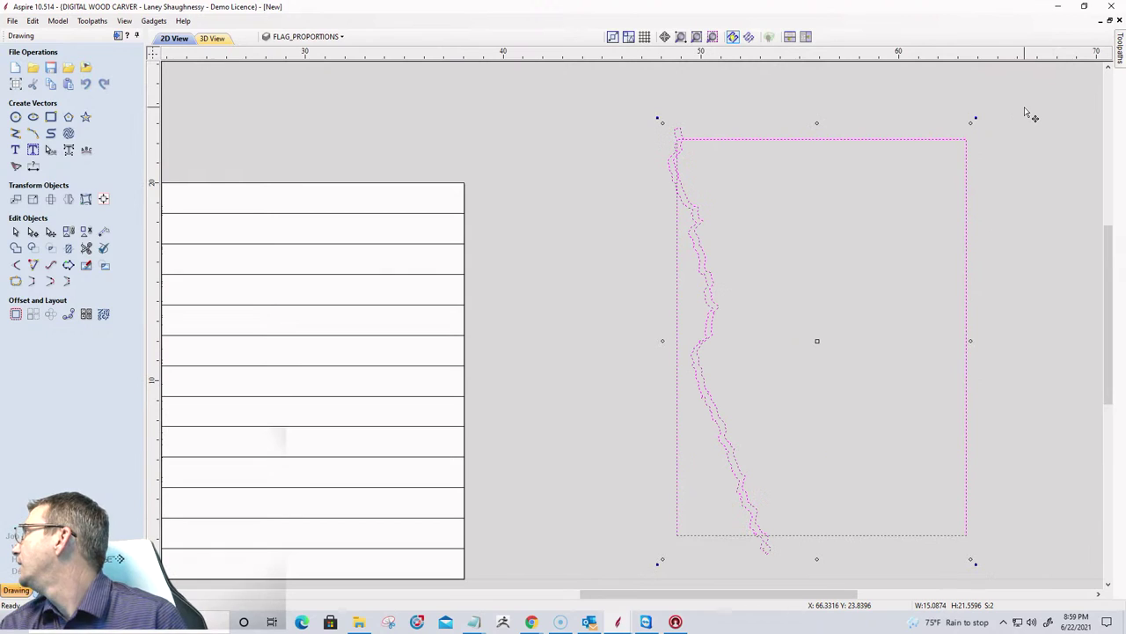
With Interactive Vector Trim, remove the top loop, outer wavy piece and straight piece beside the tear.
click(86, 248)
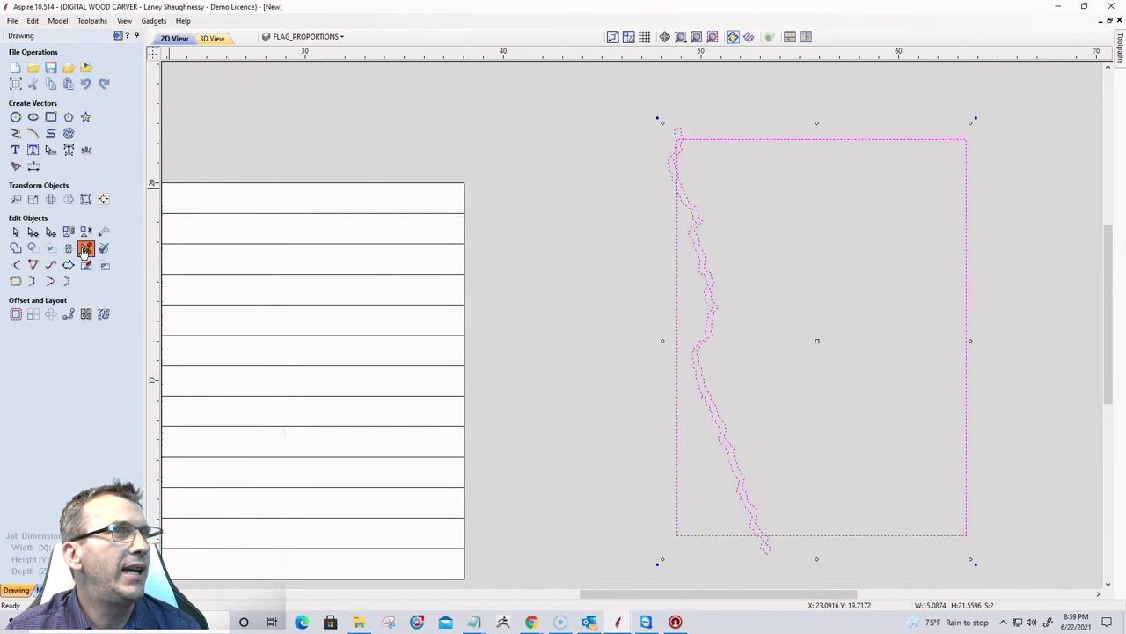
scroll(671, 146, up, 3)
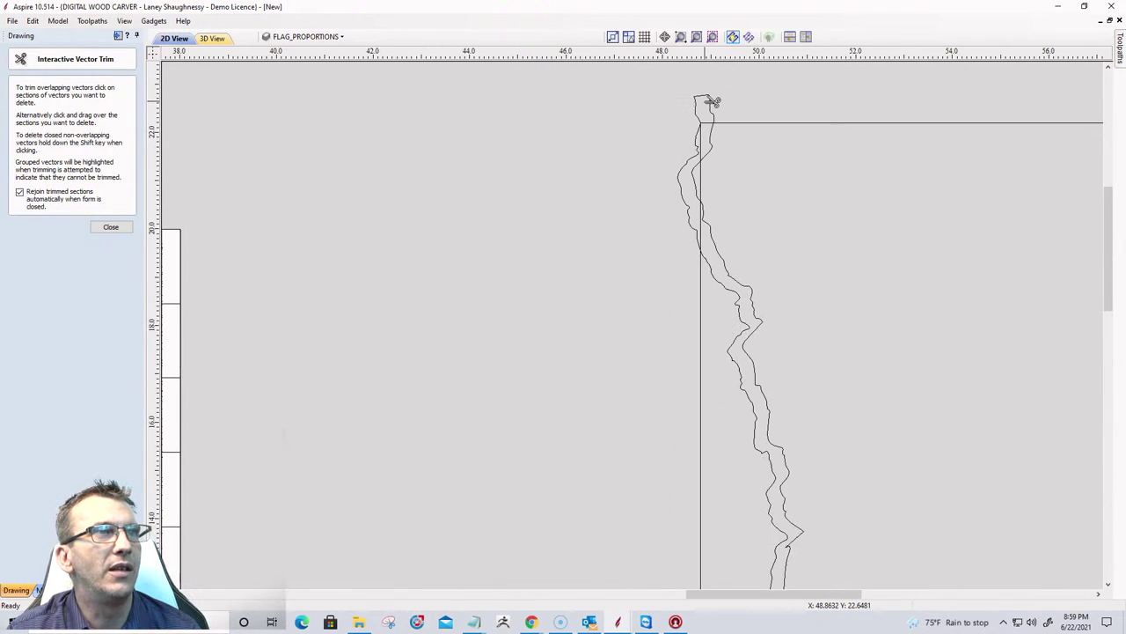
click(712, 102)
scroll(709, 118, up, 3)
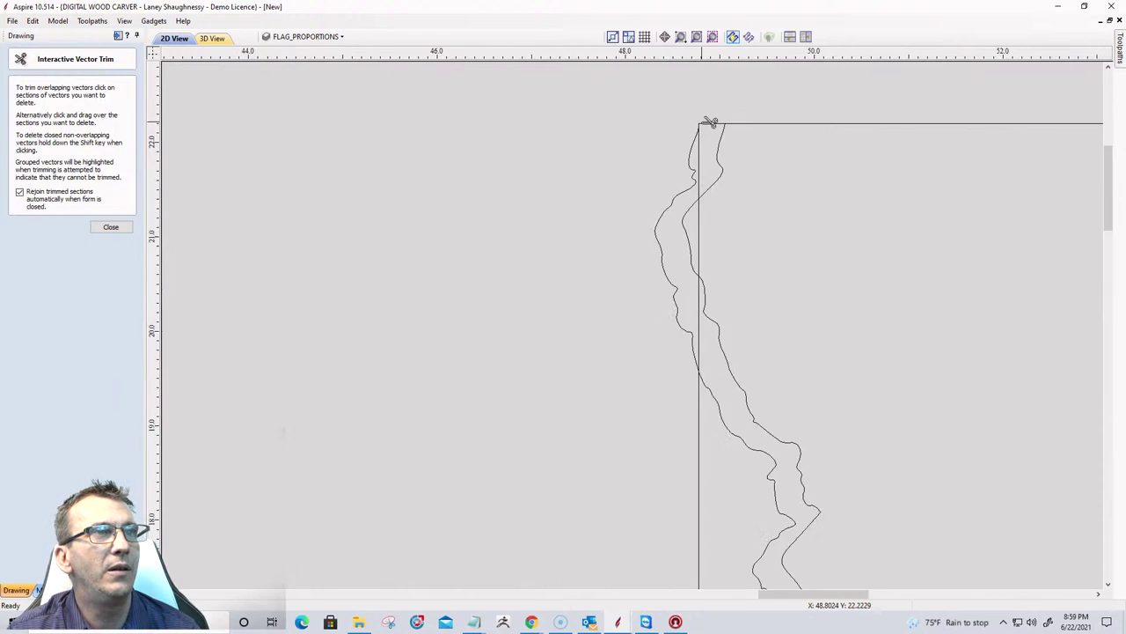
scroll(709, 121, up, 1)
click(755, 168)
scroll(755, 168, up, 1)
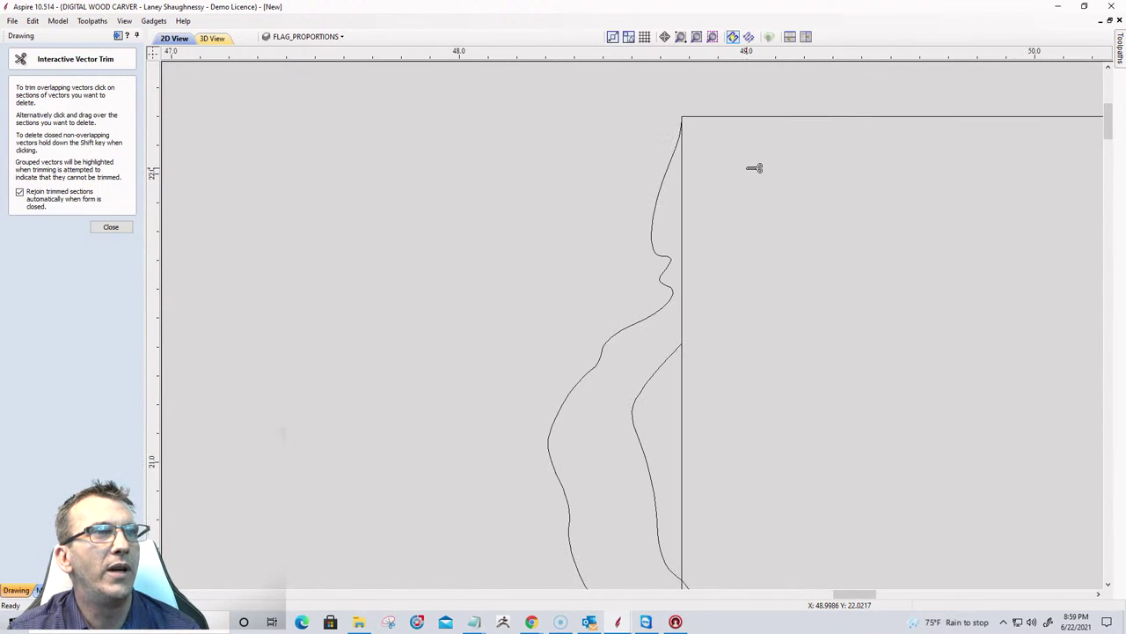
click(690, 228)
scroll(738, 172, down, 4)
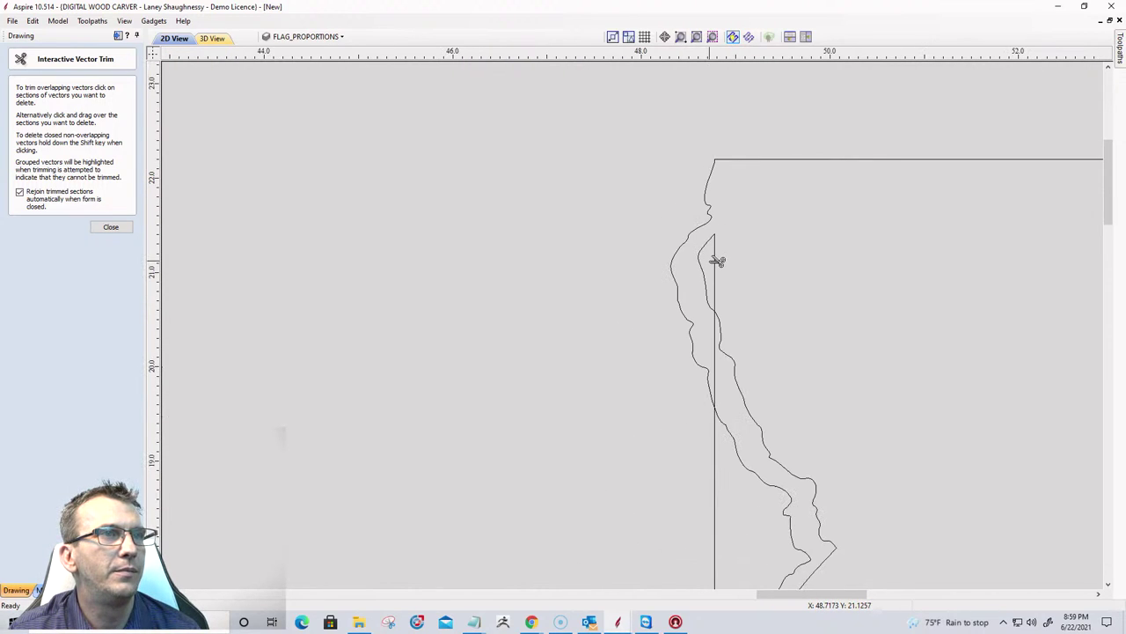
Trim the remaining straight edges, wavy curve pieces and bottom loop, leaving one closed torn-edge panel.
click(716, 255)
click(711, 299)
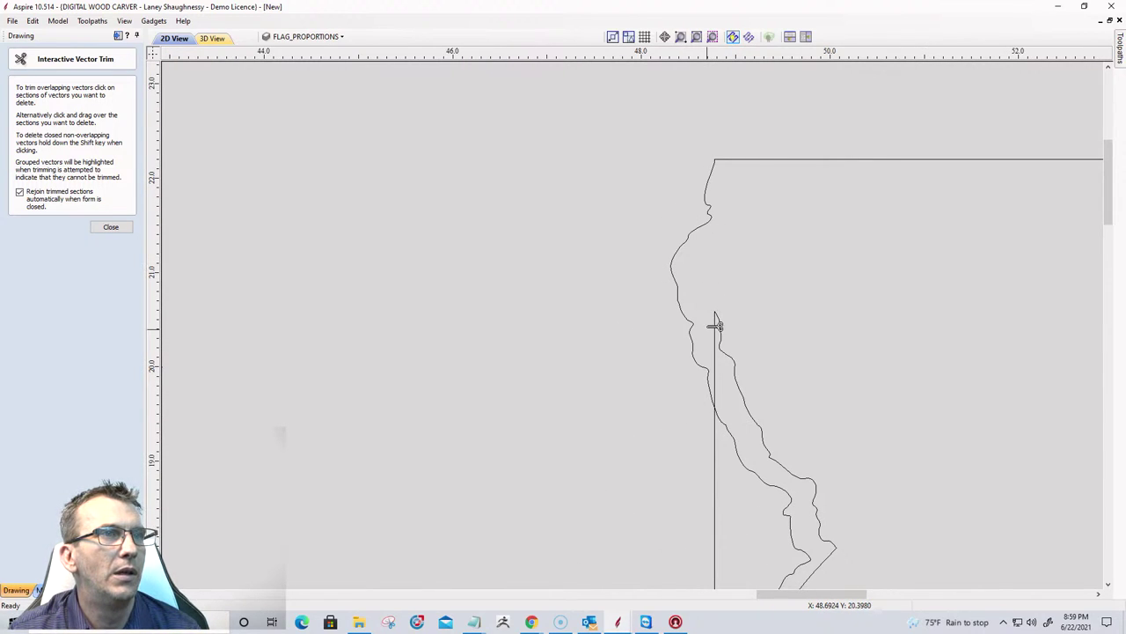
click(732, 329)
scroll(740, 322, down, 3)
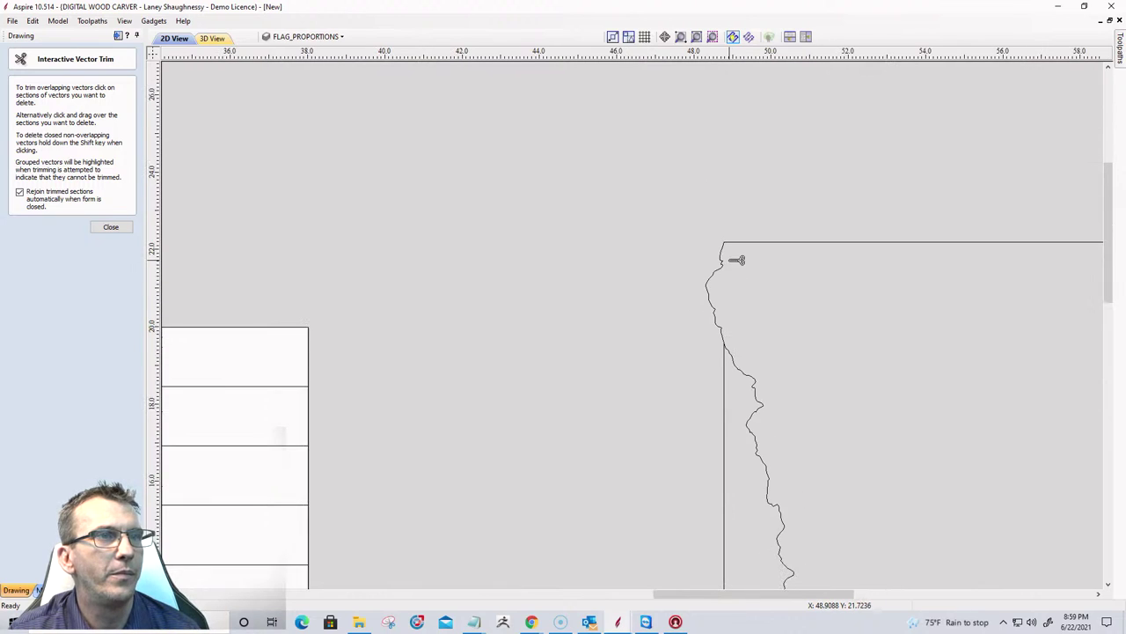
click(731, 485)
scroll(782, 166, down, 3)
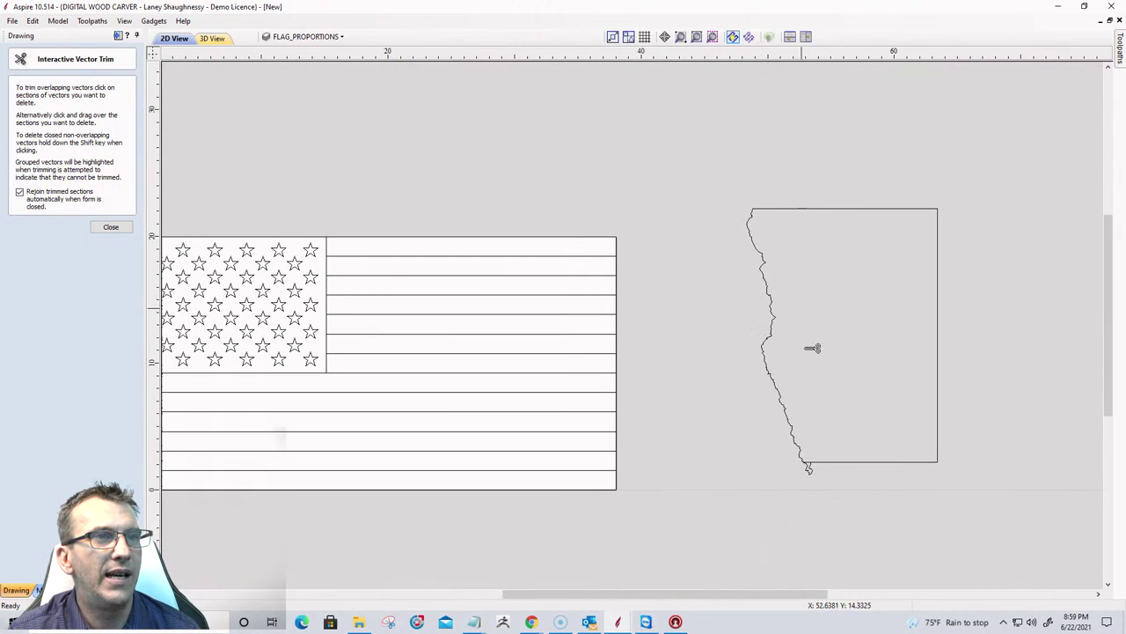
scroll(812, 348, up, 3)
scroll(797, 352, up, 1)
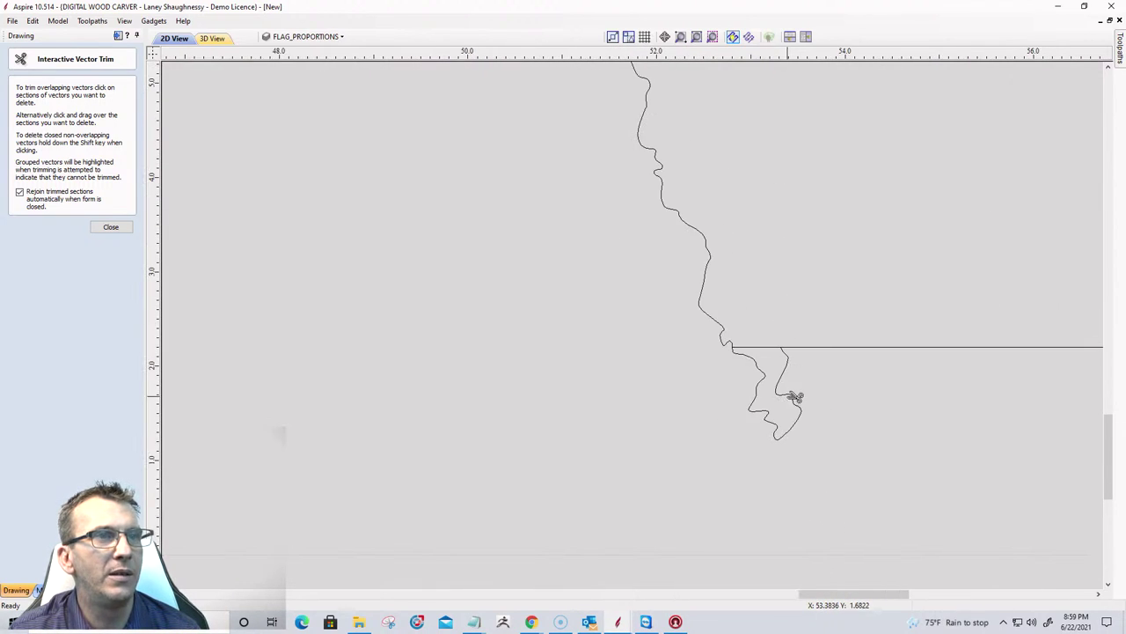
click(785, 387)
scroll(774, 382, down, 3)
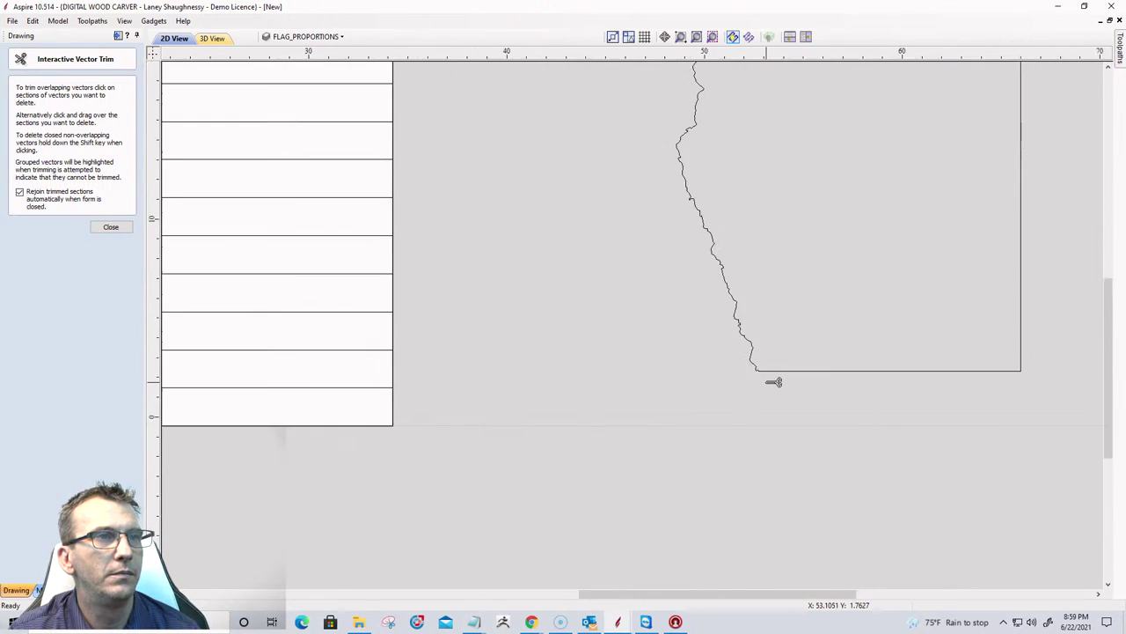
scroll(774, 382, down, 3)
scroll(734, 246, up, 1)
scroll(754, 372, up, 3)
scroll(697, 173, down, 2)
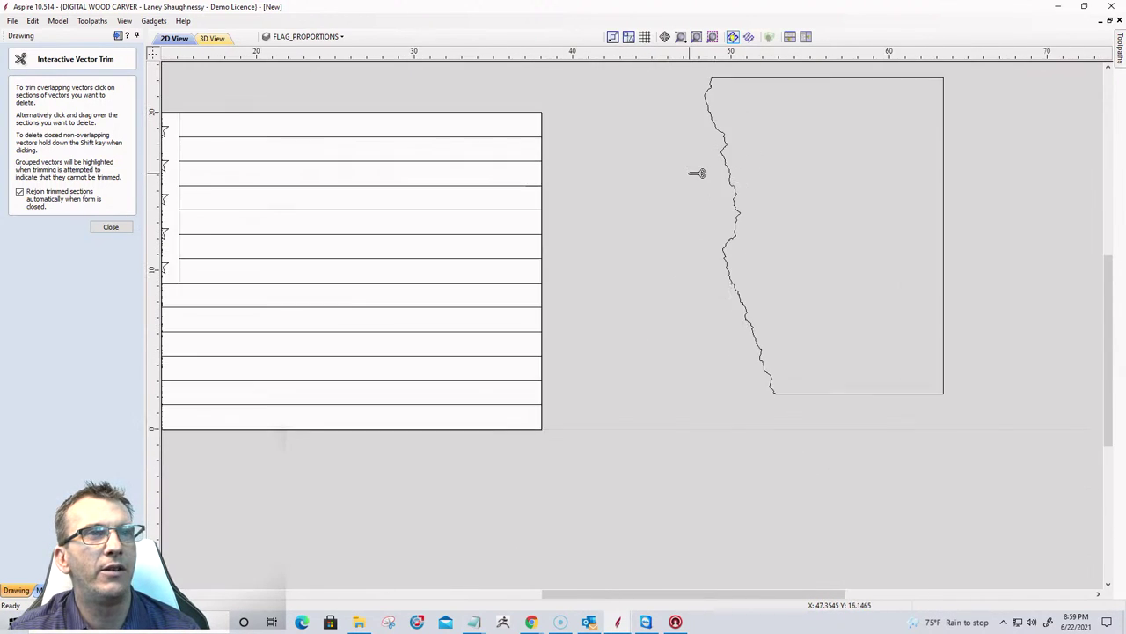
scroll(697, 173, down, 3)
scroll(754, 305, up, 2)
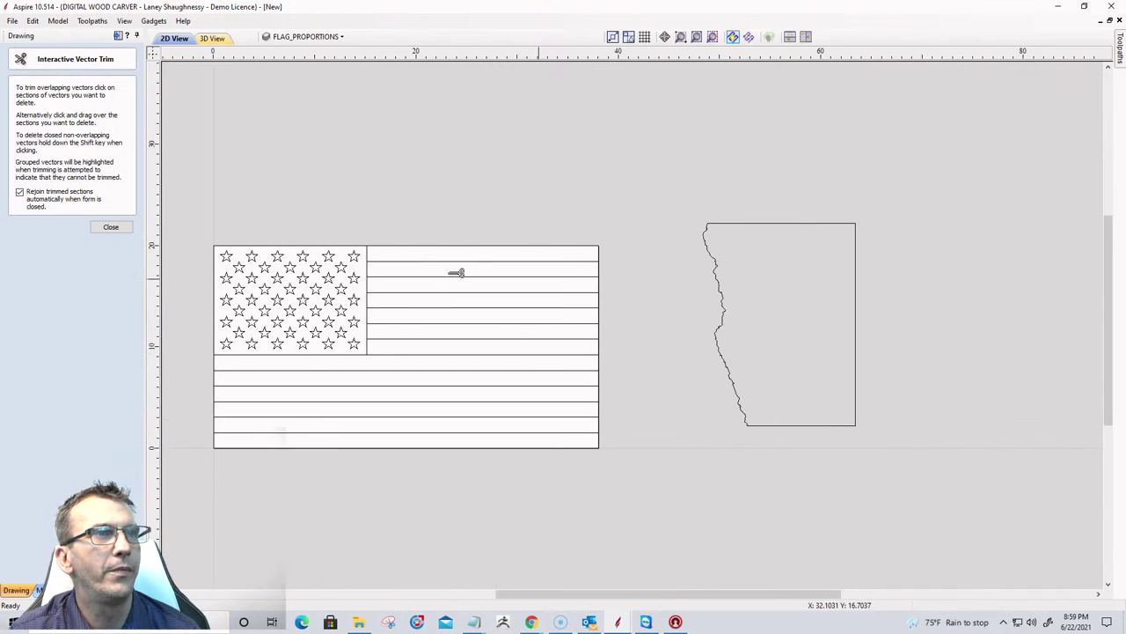
click(111, 227)
Move the torn-edge shape back over the flag's right side.
click(855, 224)
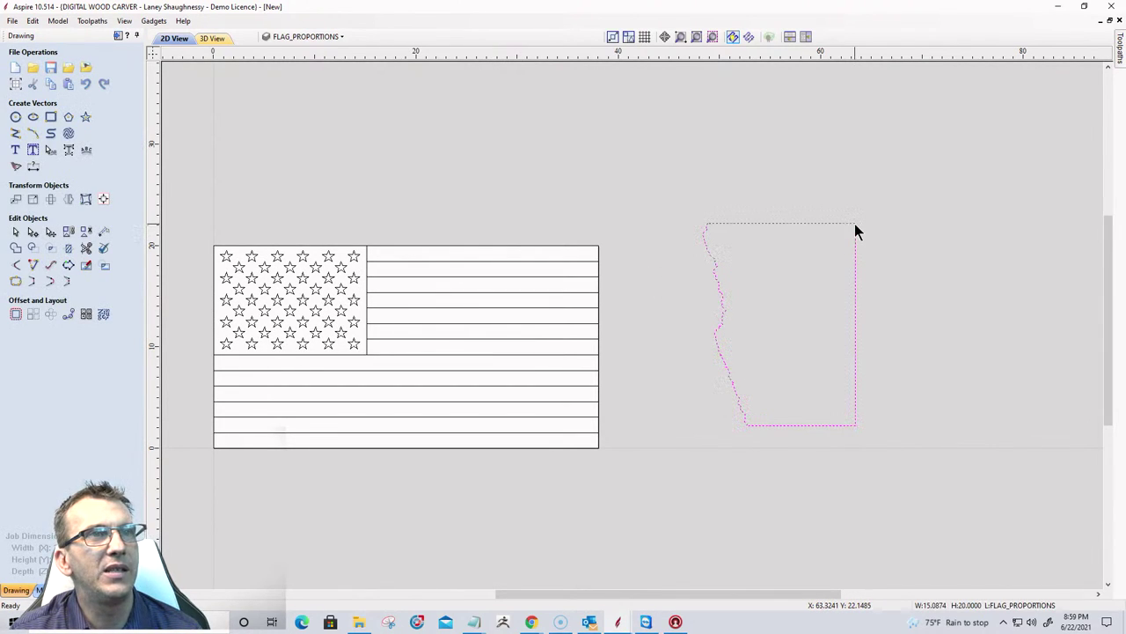
drag(856, 223, 606, 246)
scroll(389, 385, up, 4)
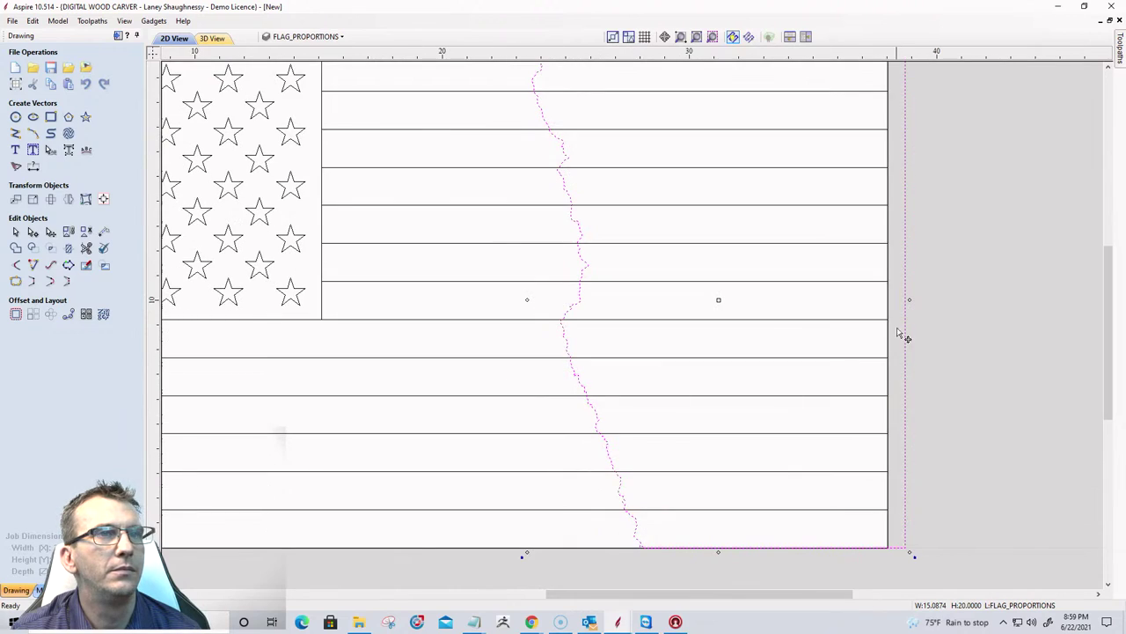
click(938, 328)
Select all the stripe lines plus the torn shape as a boundary for Trim Objects.
click(906, 318)
scroll(907, 319, down, 3)
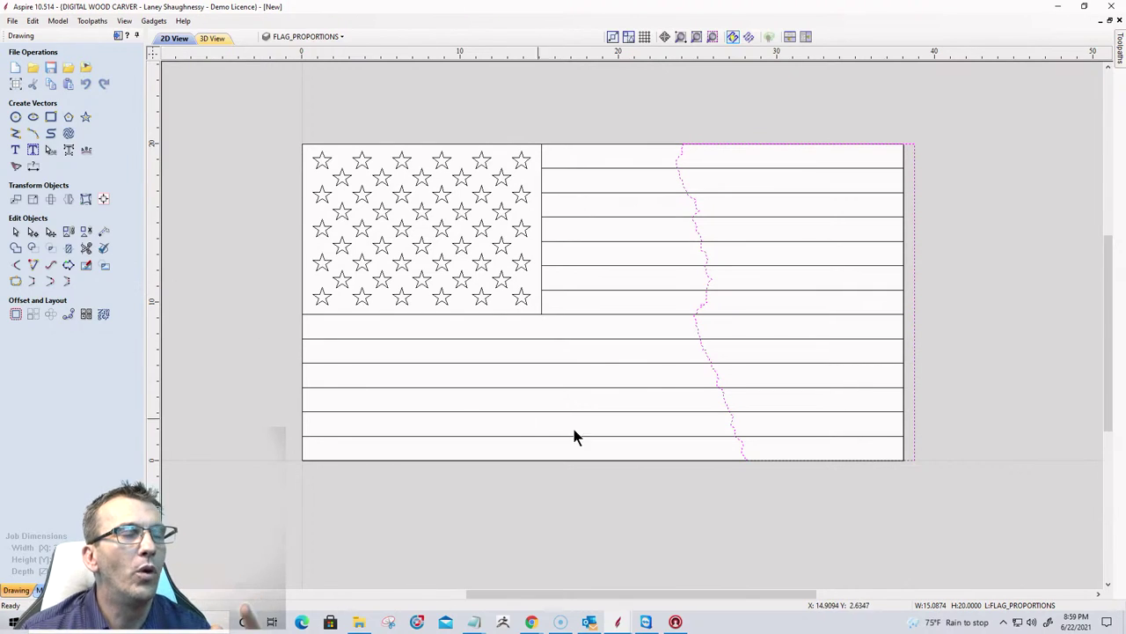
drag(628, 429, 601, 166)
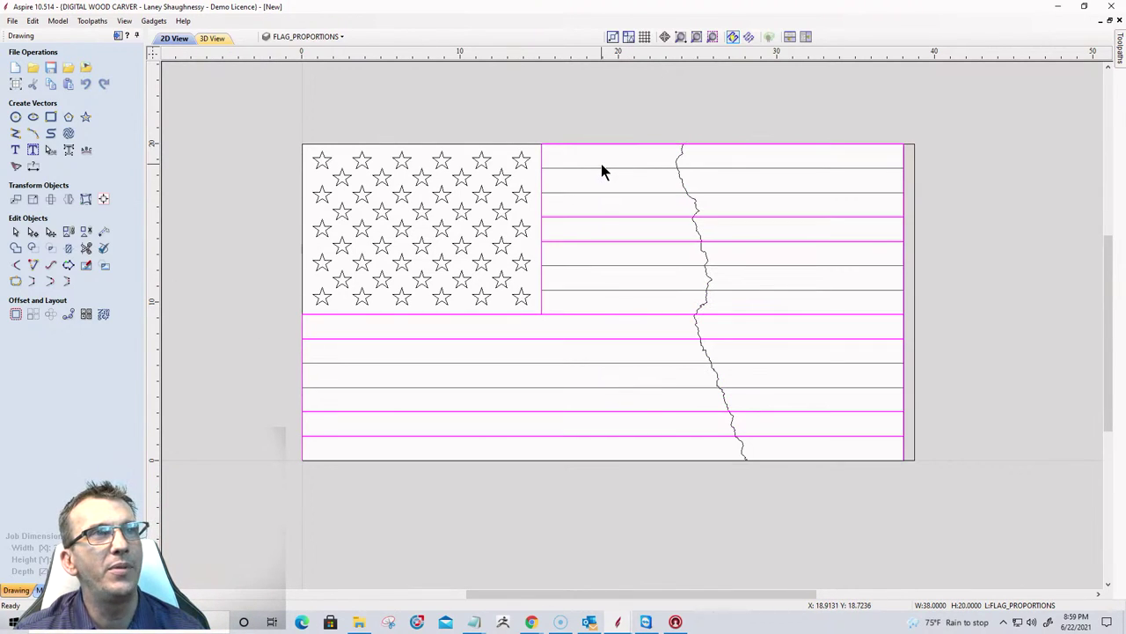
shift+click(697, 232)
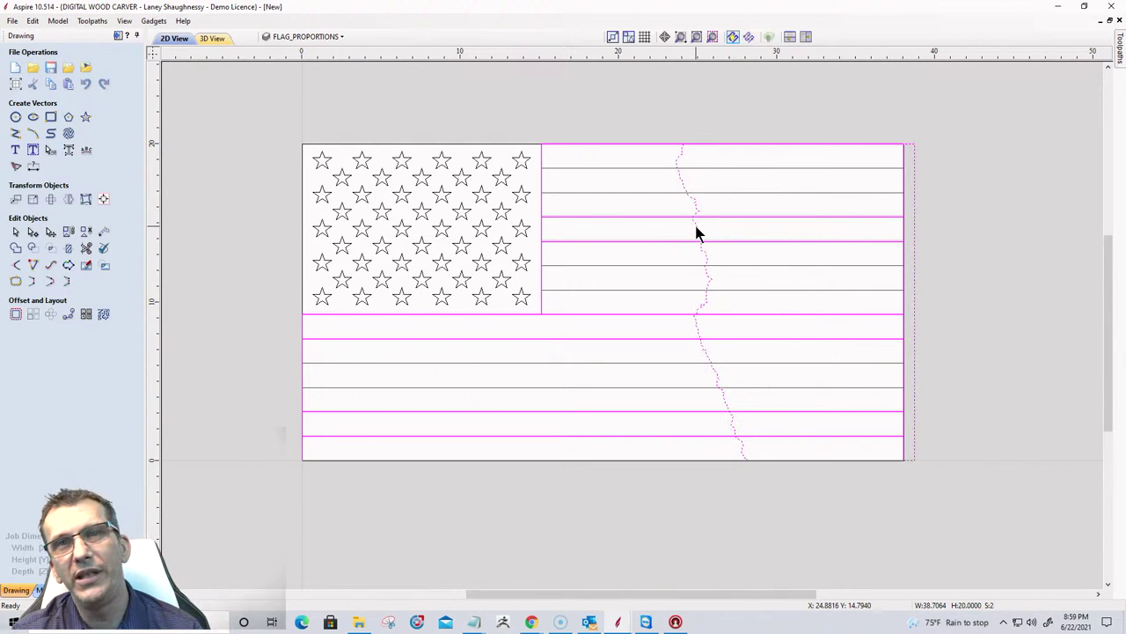
click(67, 248)
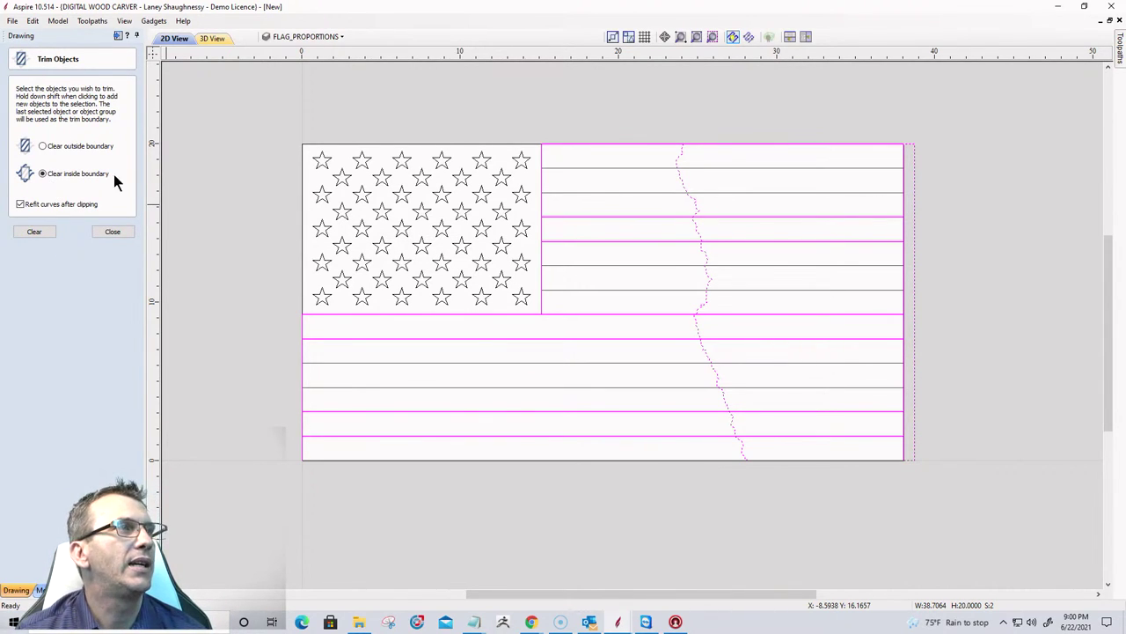
Trial-clear stripes inside the torn boundary, undo, then stretch the torn shape to 21.107 tall.
click(33, 233)
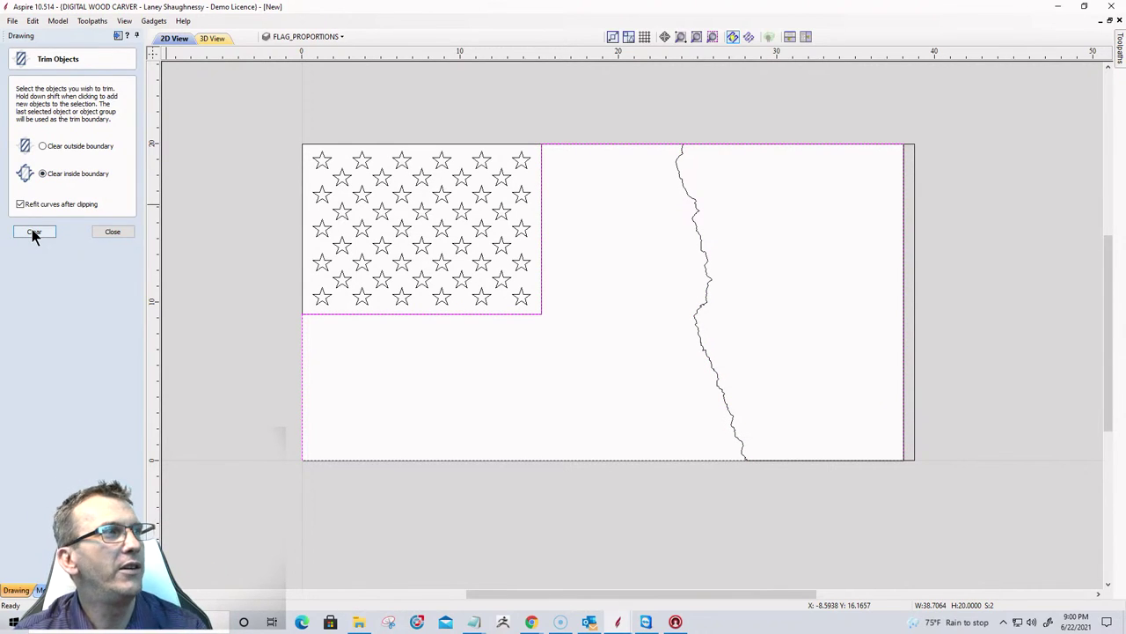
key(ctrl+z)
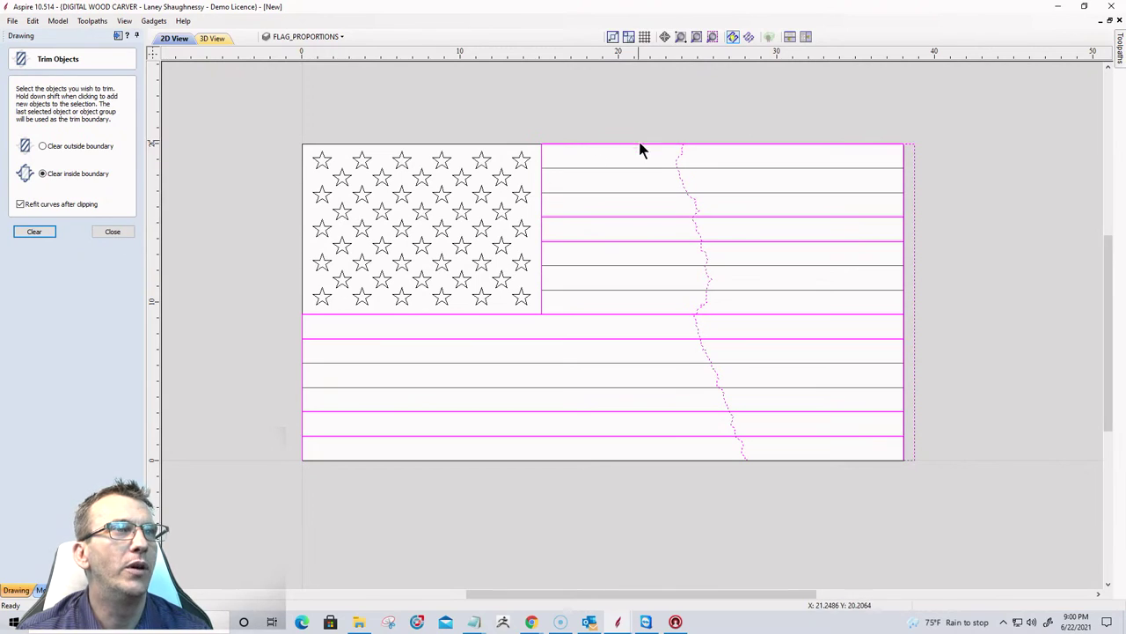
click(682, 173)
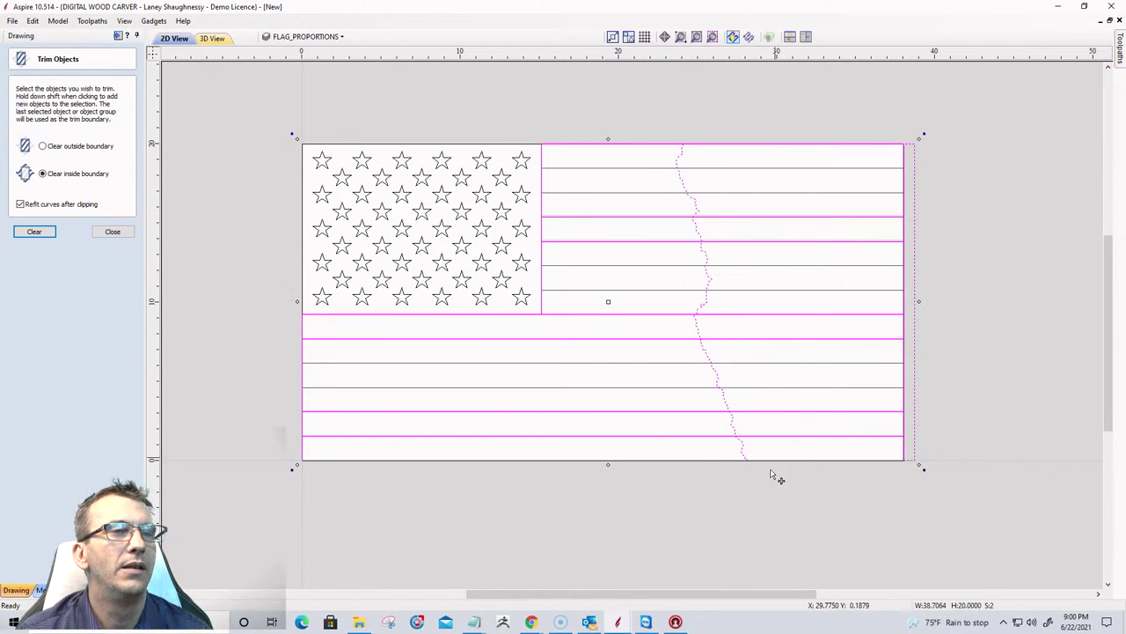
click(767, 503)
click(727, 408)
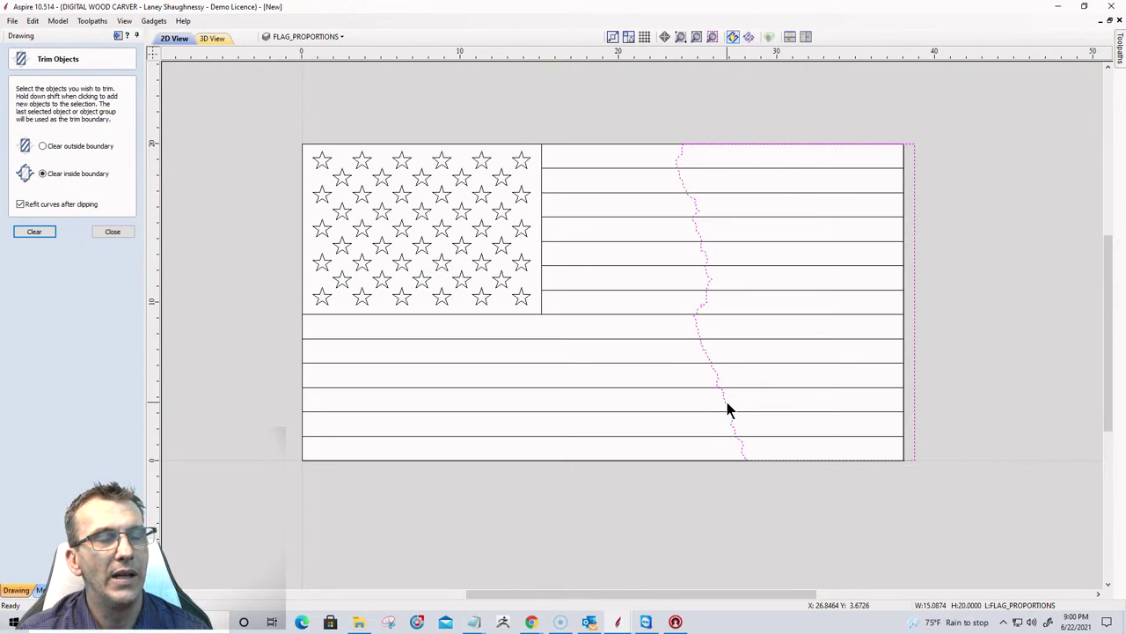
click(738, 442)
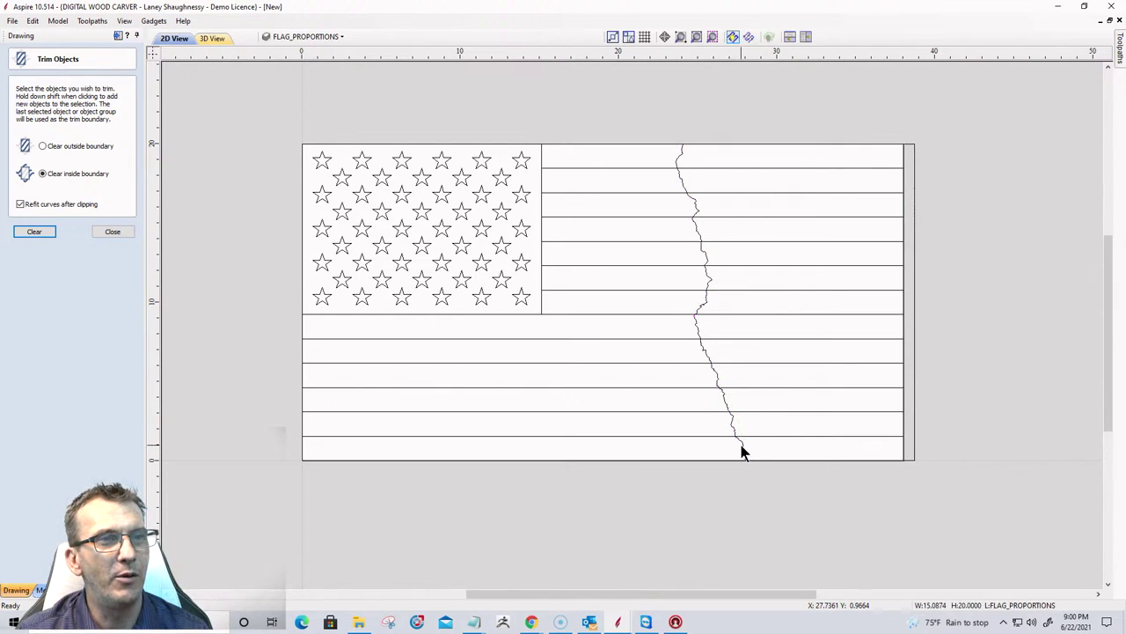
click(741, 445)
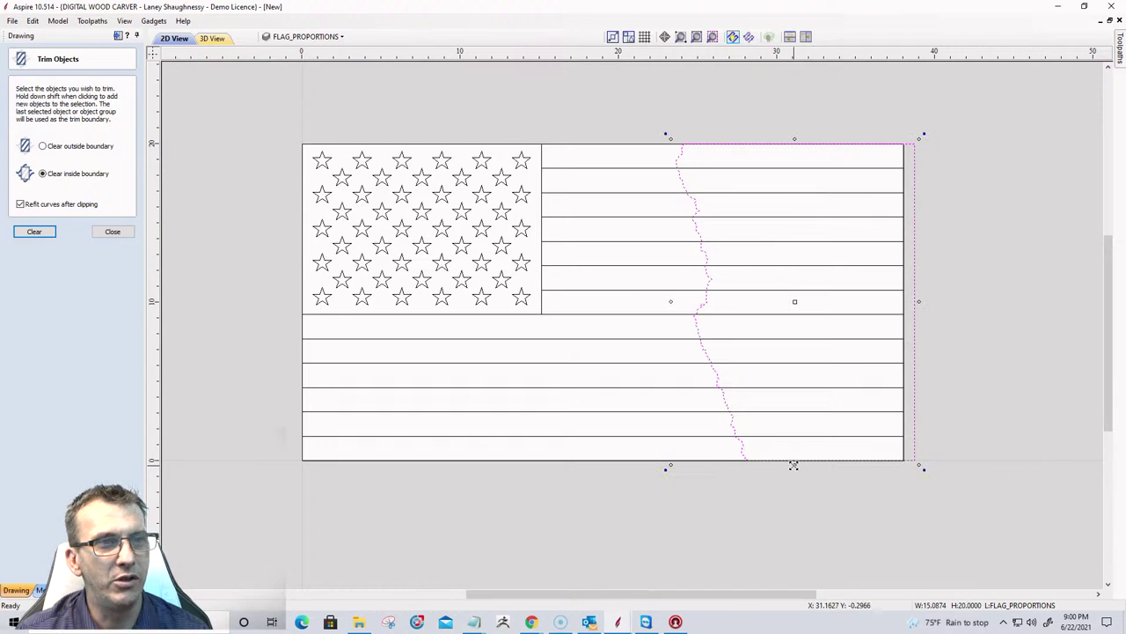
drag(795, 464, 795, 470)
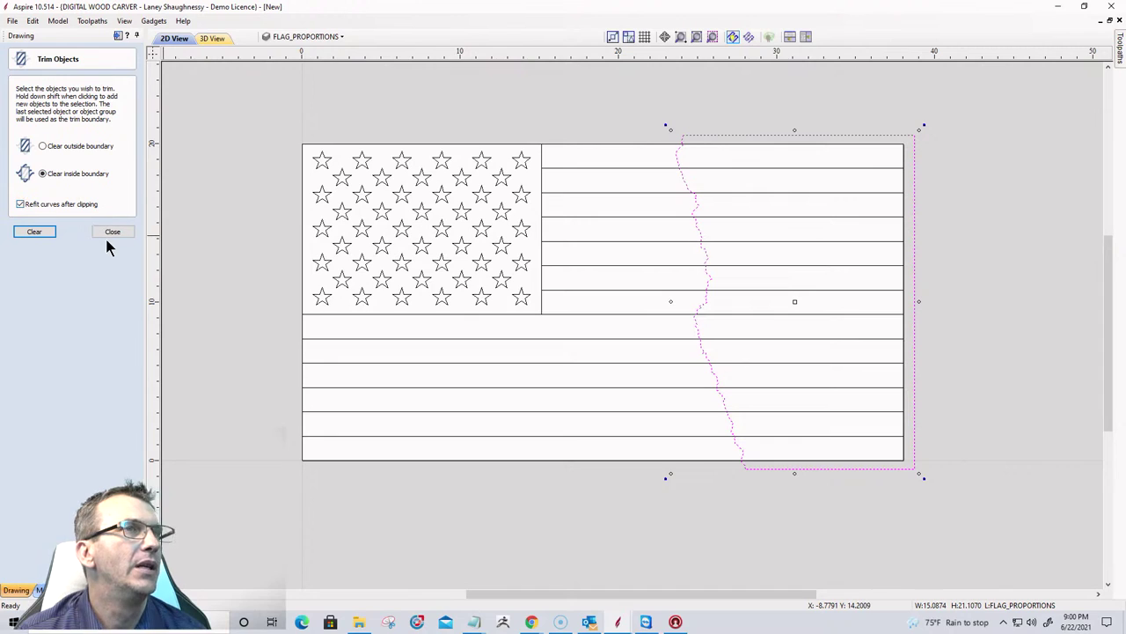
scroll(694, 134, down, 3)
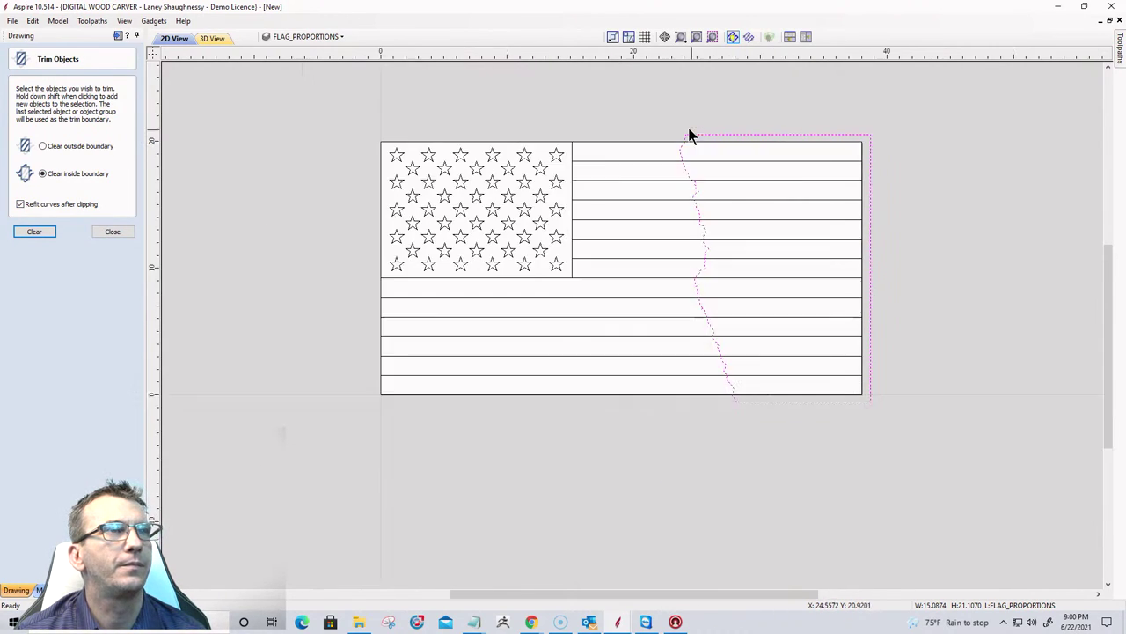
Reselect the stripes with the torn boundary, retry the inside trim, and undo it.
click(704, 192)
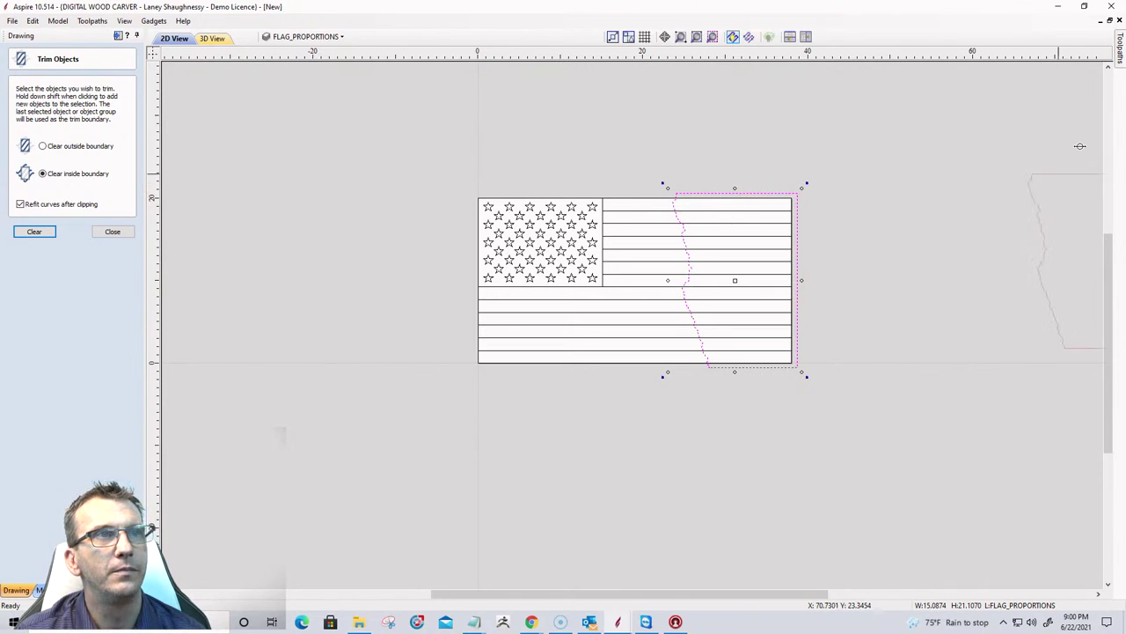
click(1089, 115)
scroll(618, 252, up, 2)
scroll(624, 255, up, 1)
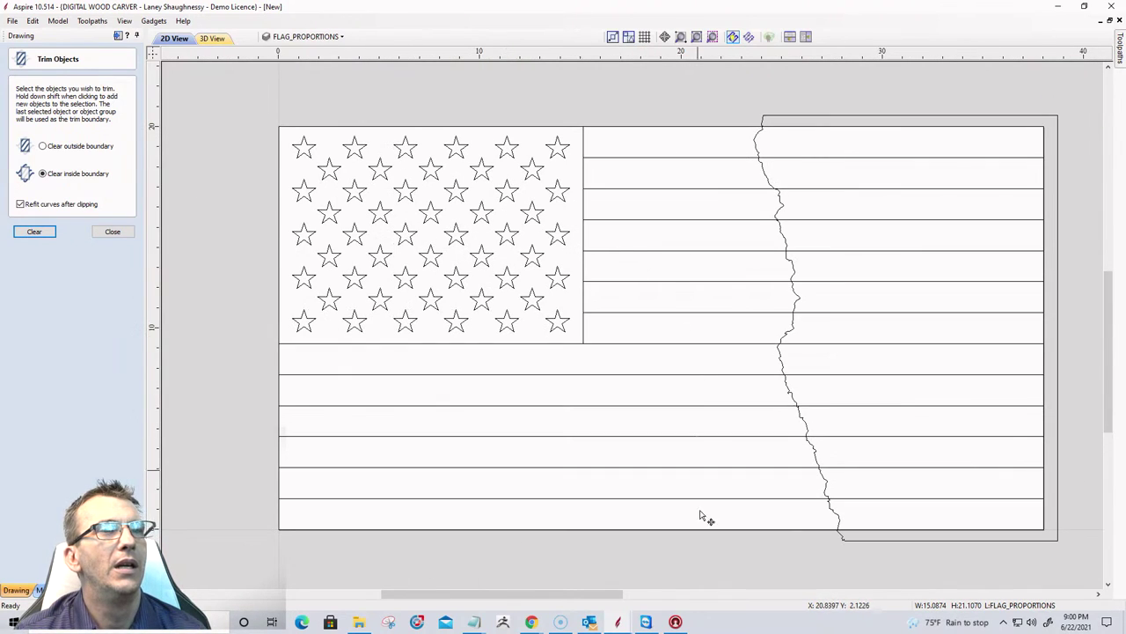
drag(706, 510, 664, 158)
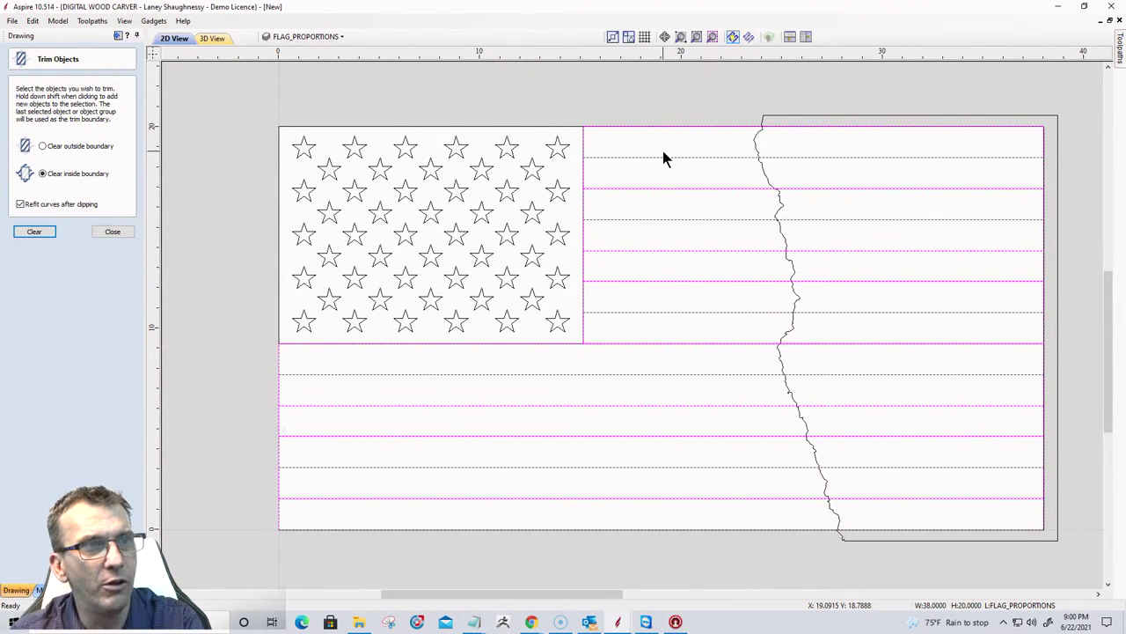
shift+click(765, 182)
click(24, 235)
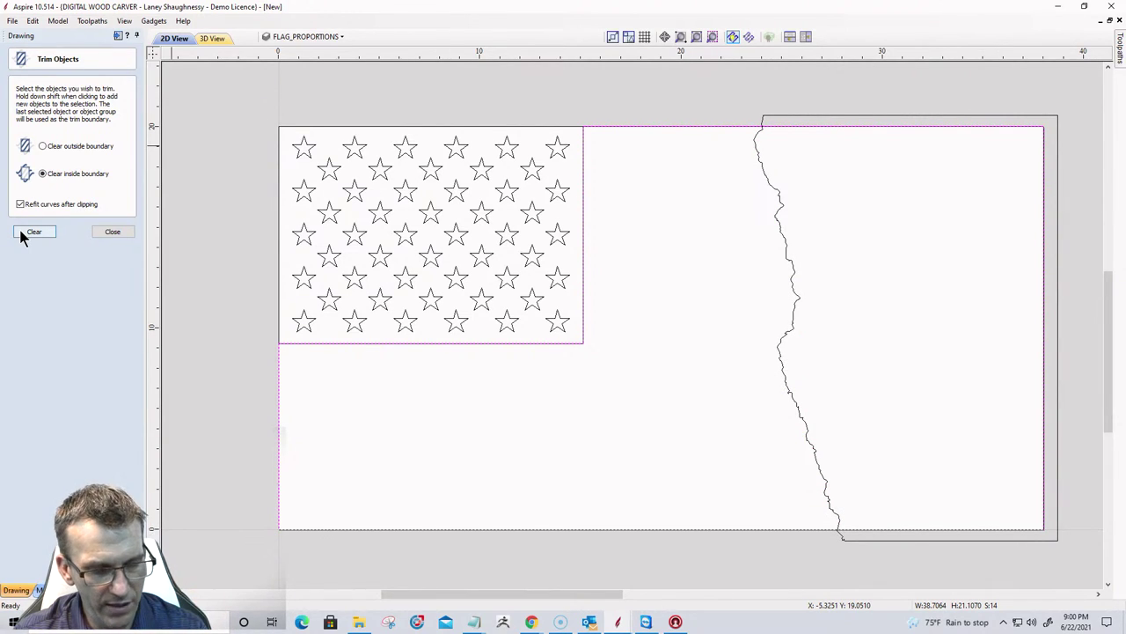
key(ctrl+z)
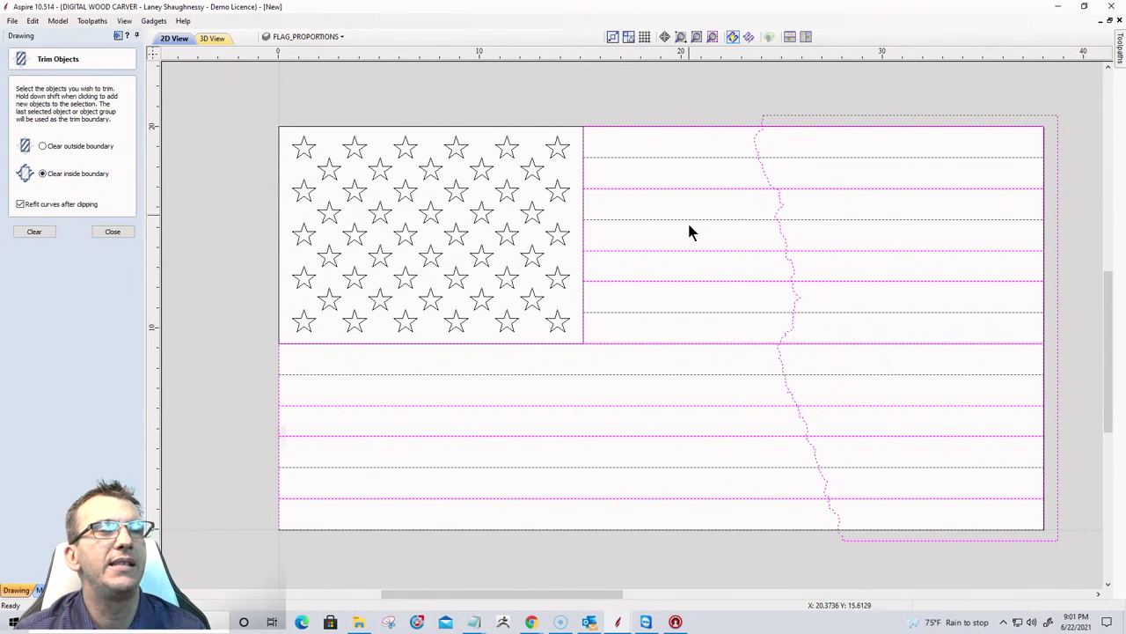
Select the stripes and boundary once more, trim, undo again, and close Trim Objects.
click(747, 513)
drag(745, 510, 701, 148)
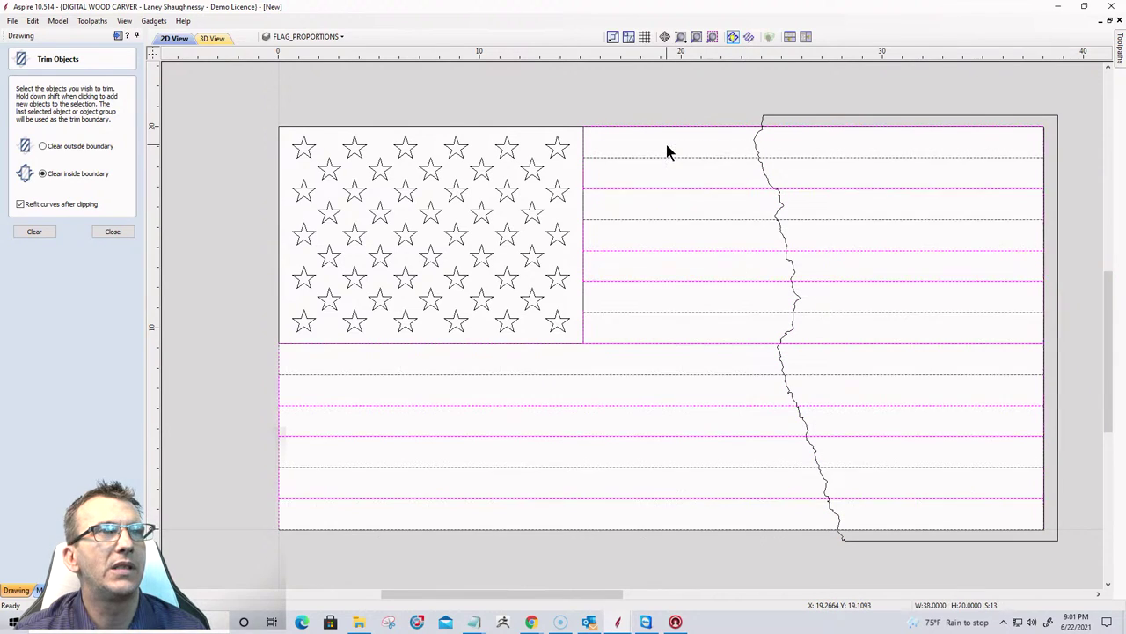
shift+click(755, 150)
click(35, 232)
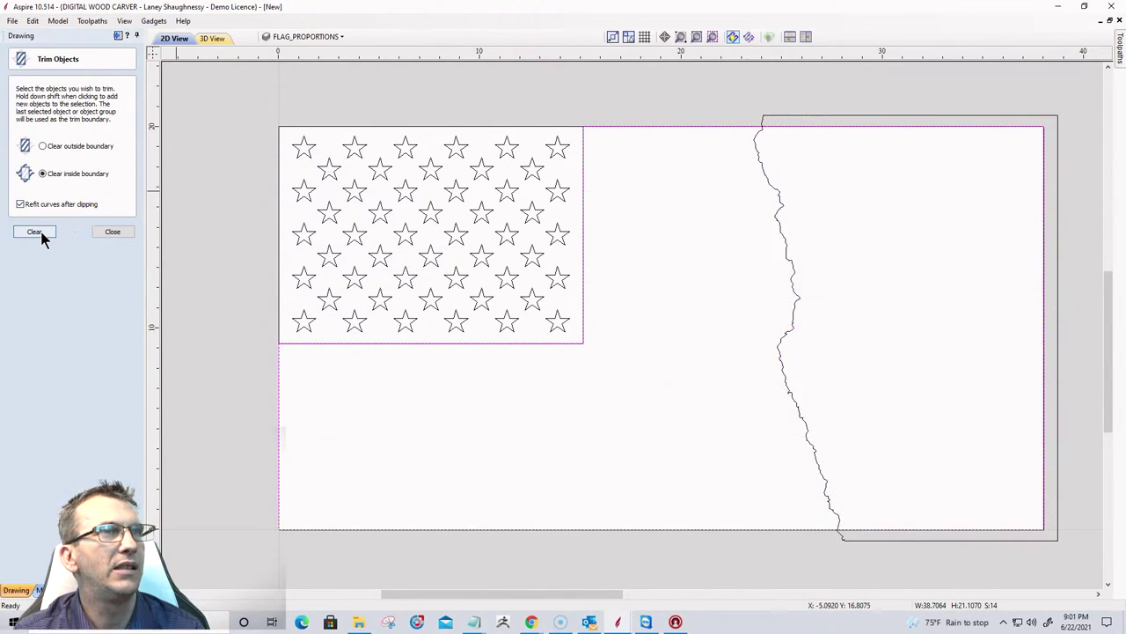
key(ctrl+z)
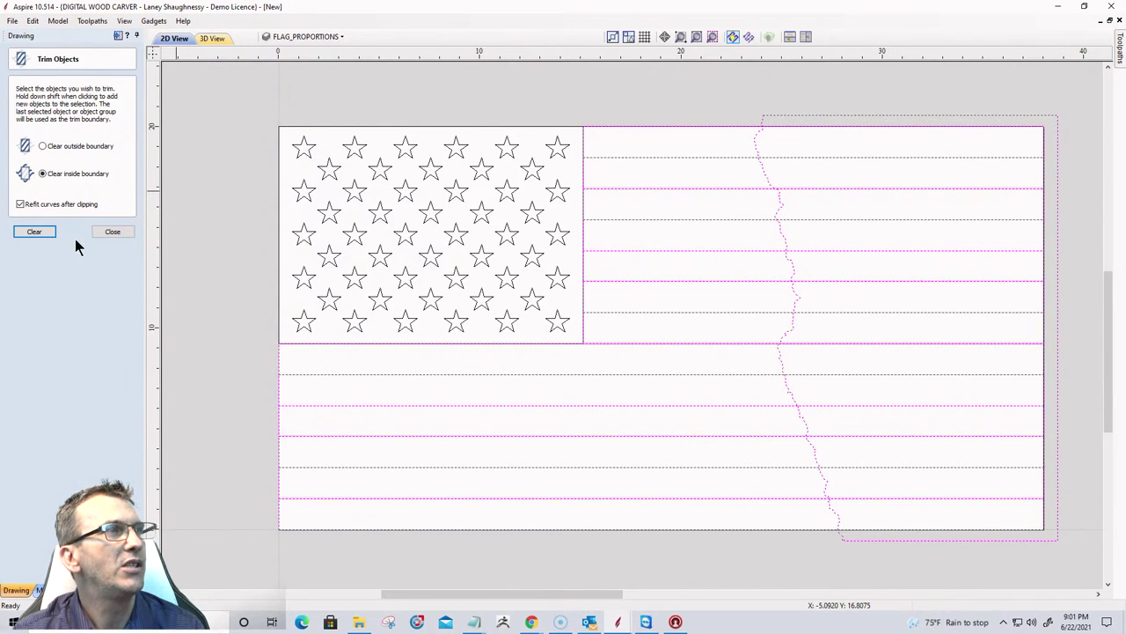
click(114, 232)
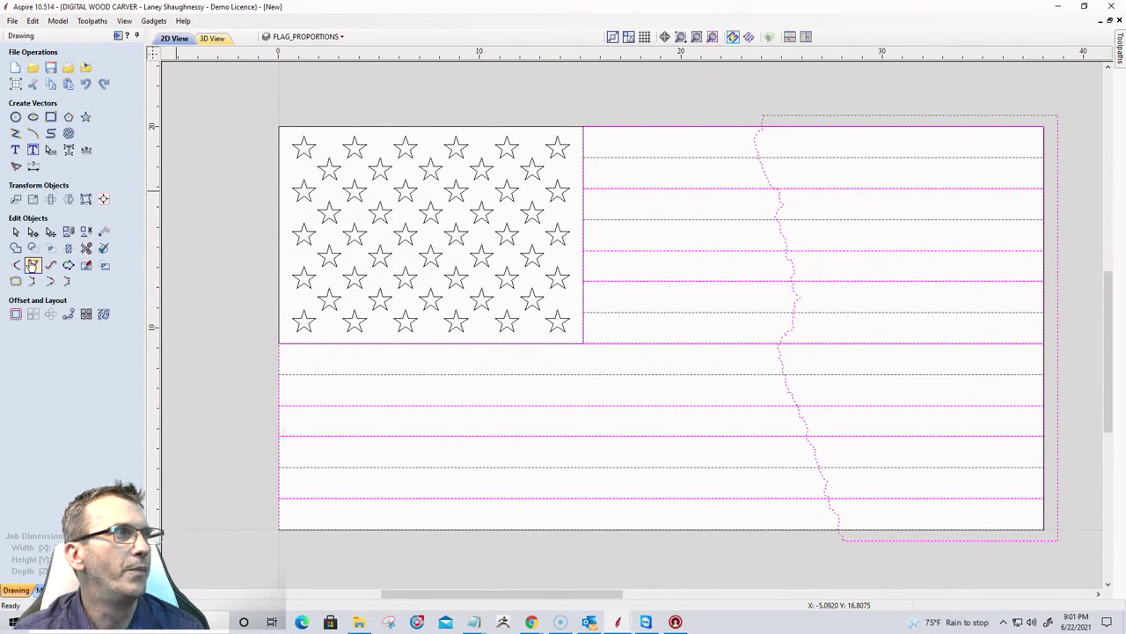
Try welding and undo, then interactively trim the torn shape's border right of the jagged line.
click(33, 249)
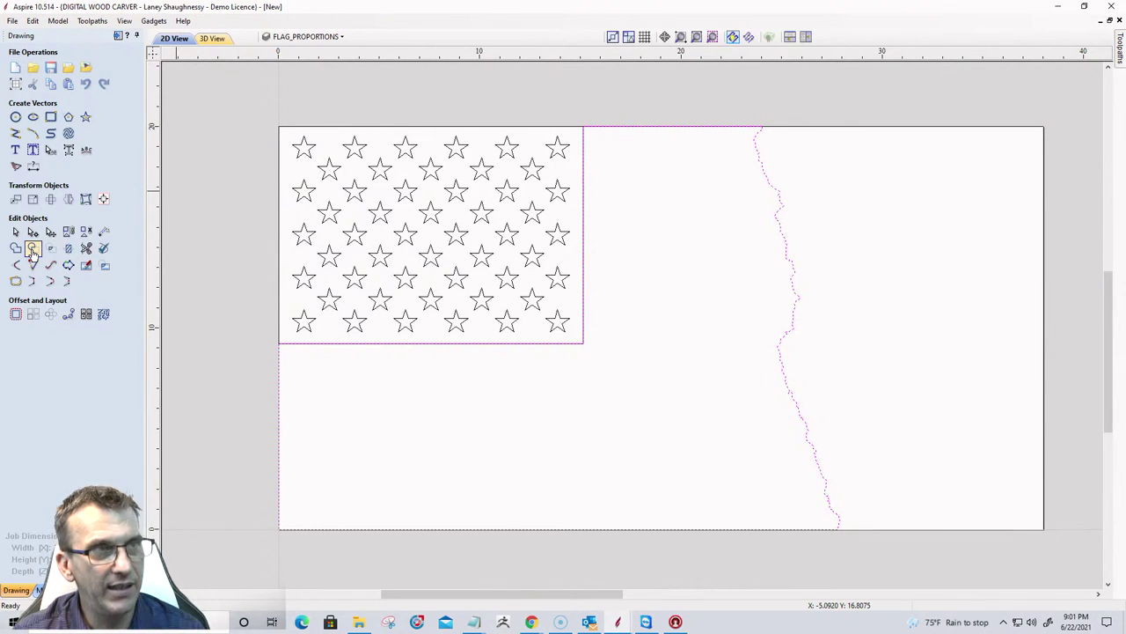
key(ctrl+z)
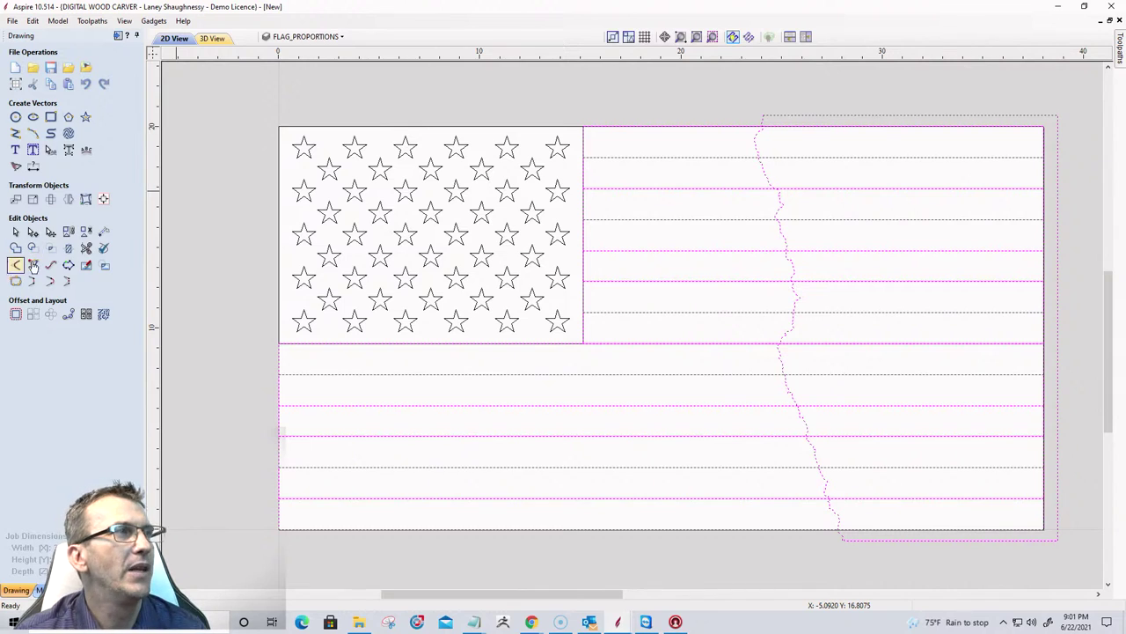
click(85, 248)
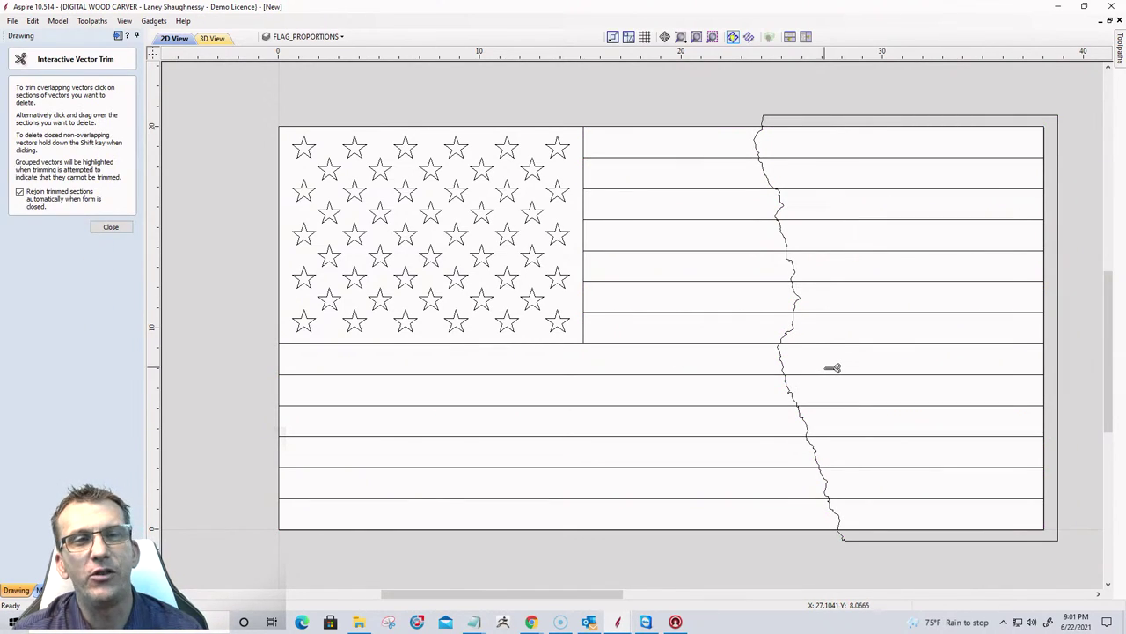
click(833, 117)
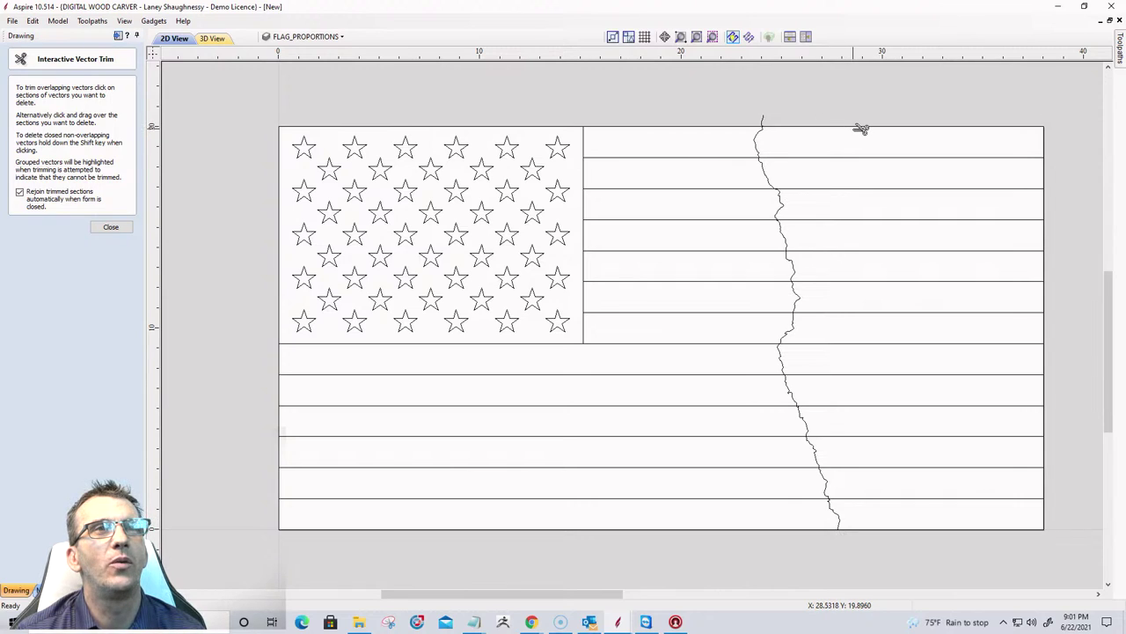
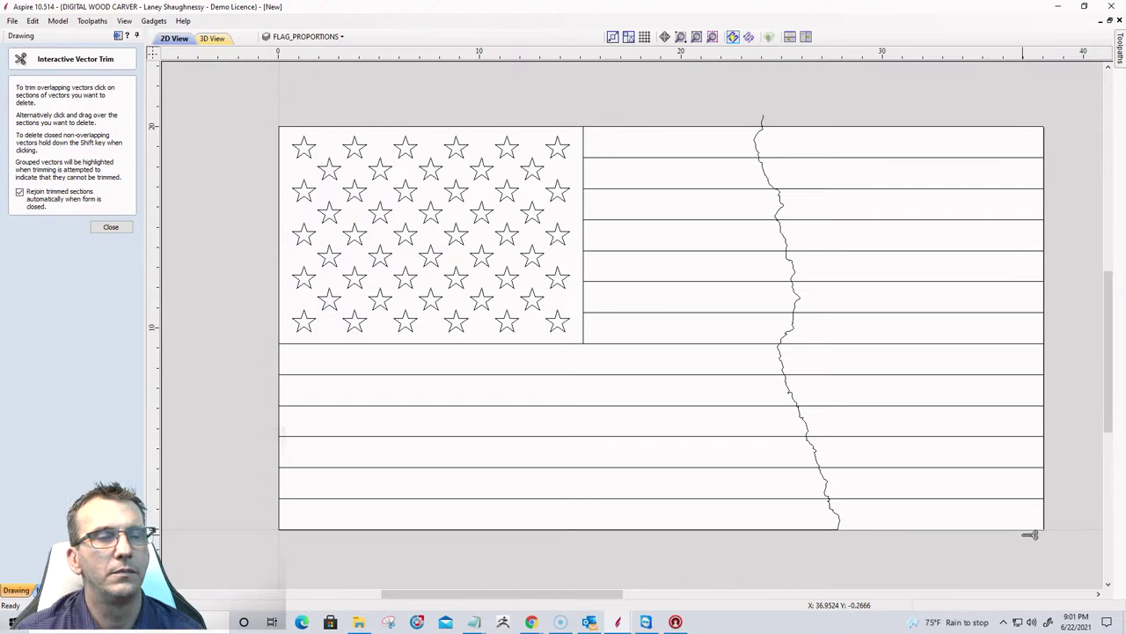
Close the trim panel and marquee-select the stripe vectors.
scroll(1048, 530, up, 1)
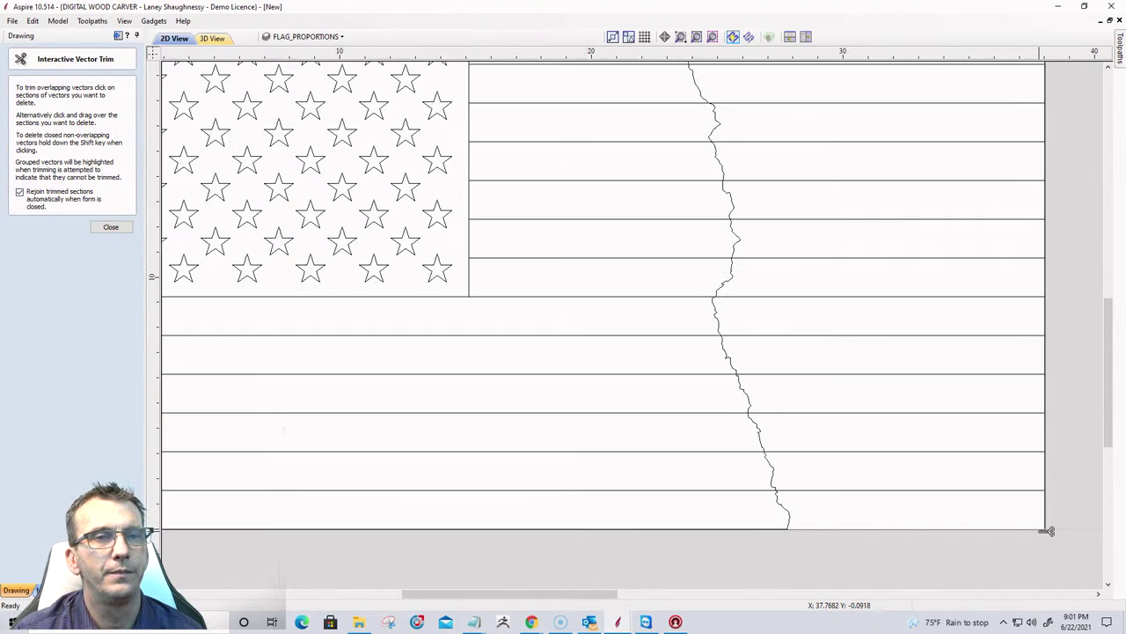
scroll(1043, 528, down, 2)
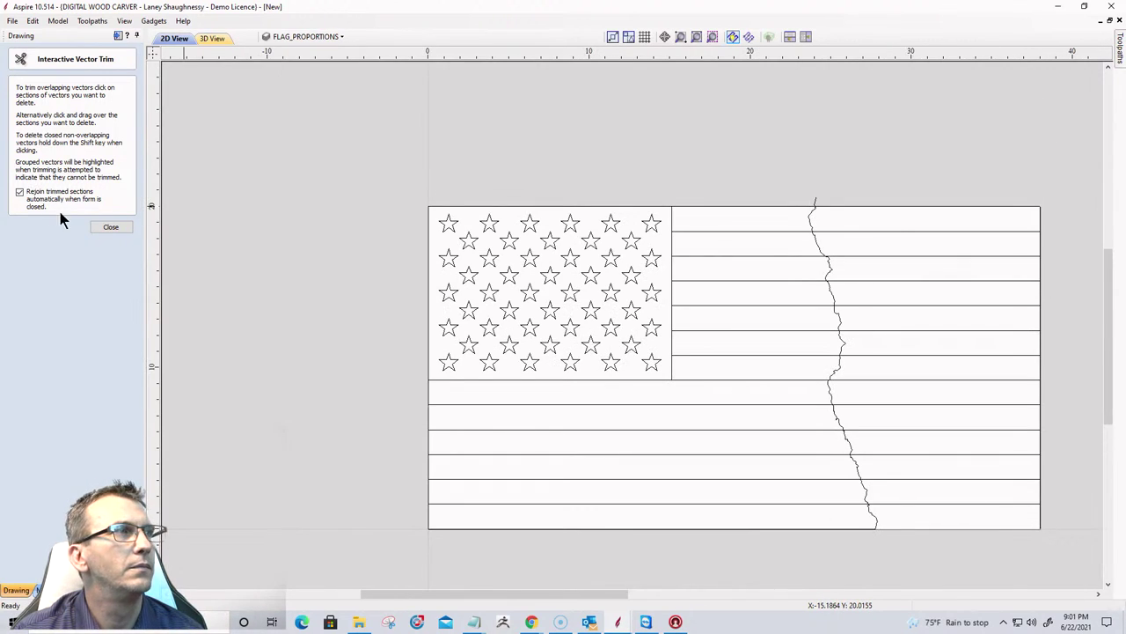
click(111, 227)
mouse_move(985, 502)
mouse_down()
mouse_move(925, 344)
mouse_move(927, 194)
mouse_up()
Trim away the nine upper stripe sections right of the tear with Interactive Vector Trim.
scroll(889, 224, up, 2)
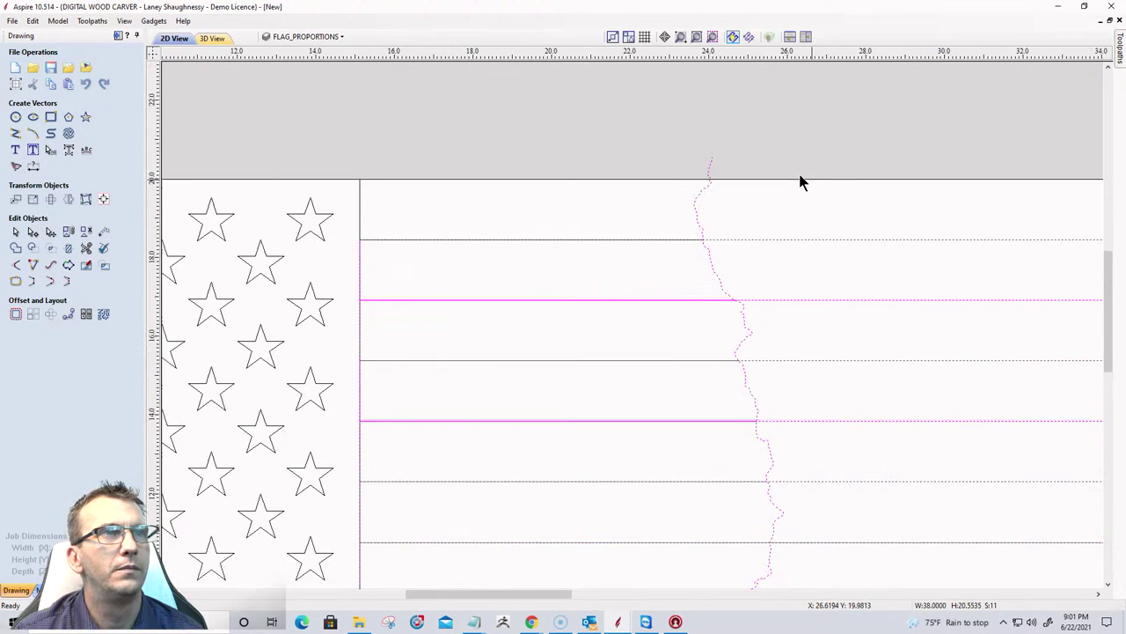
scroll(611, 164, down, 2)
scroll(741, 139, up, 2)
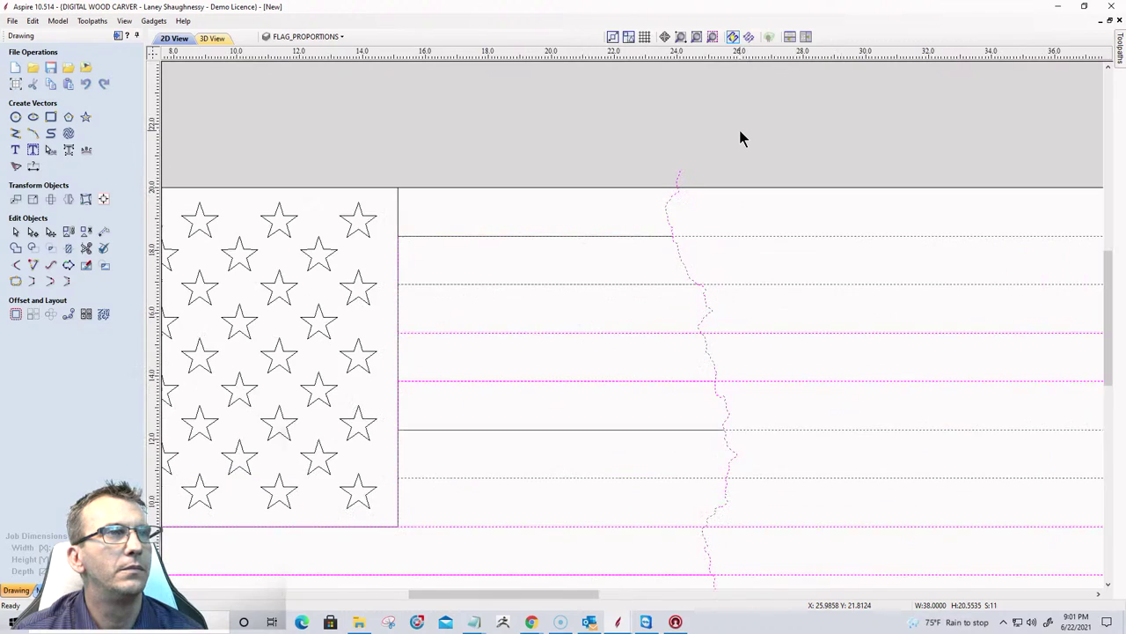
scroll(740, 139, down, 2)
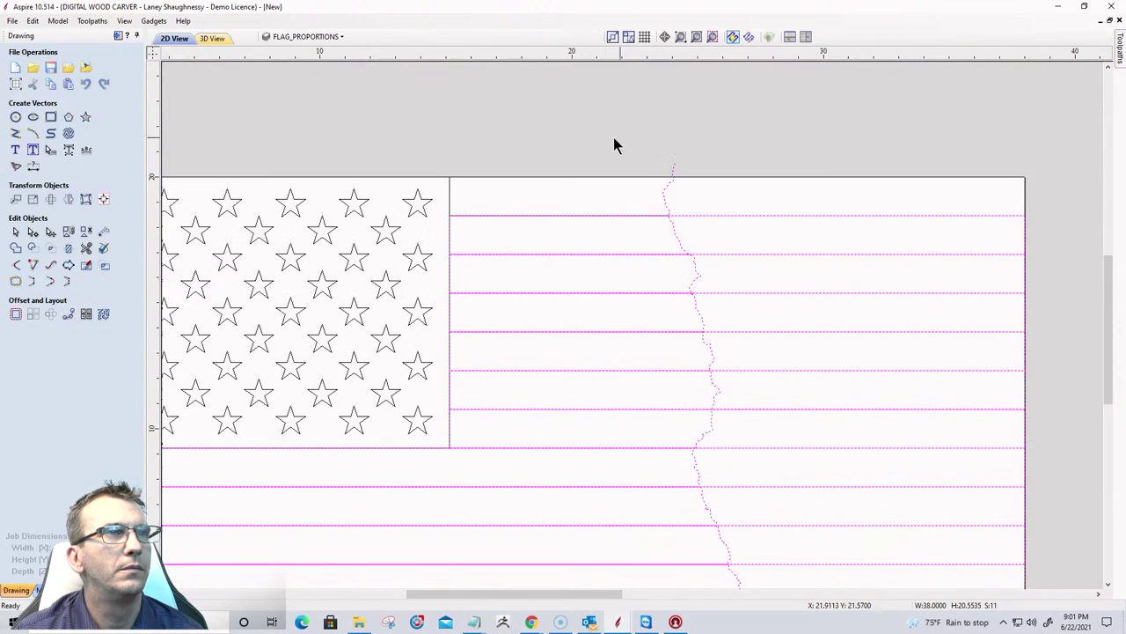
click(85, 249)
click(749, 215)
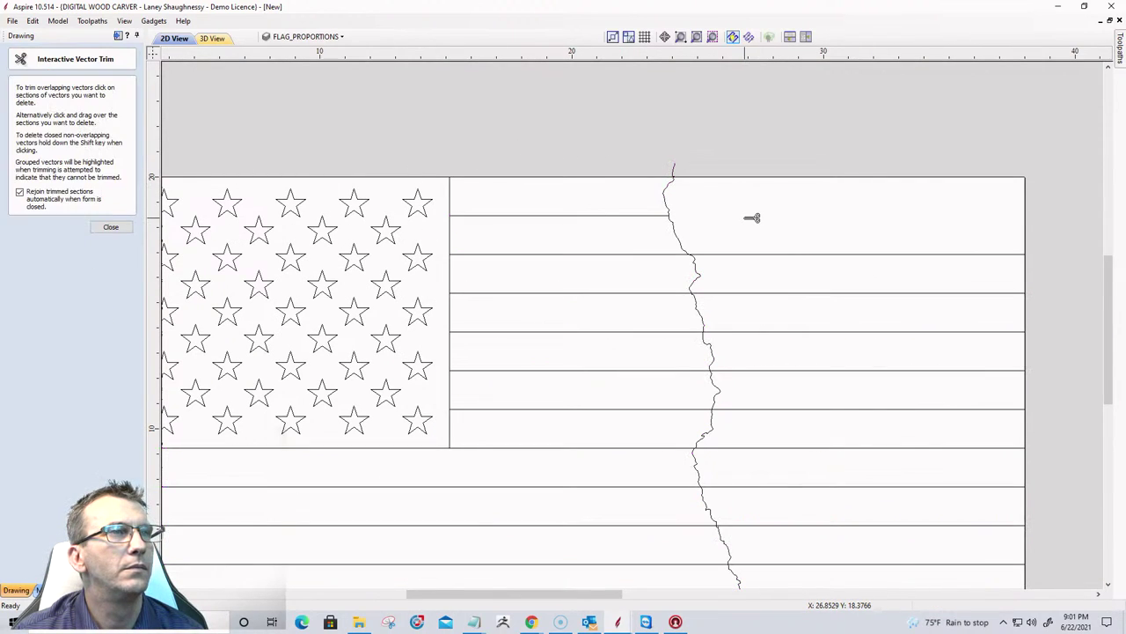
click(819, 254)
click(822, 293)
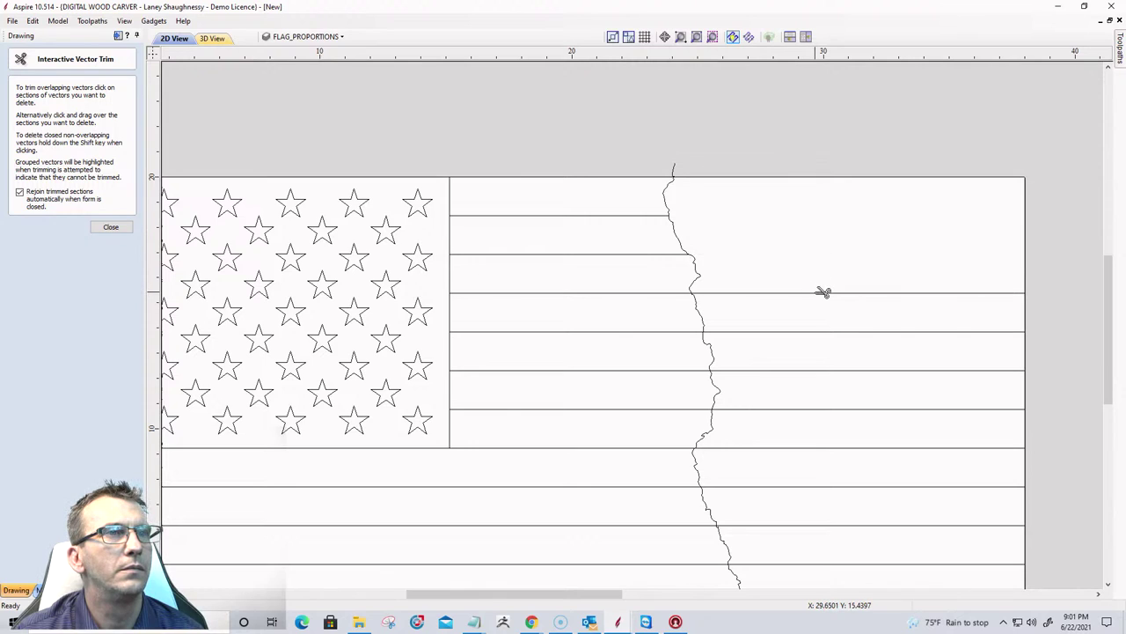
click(826, 332)
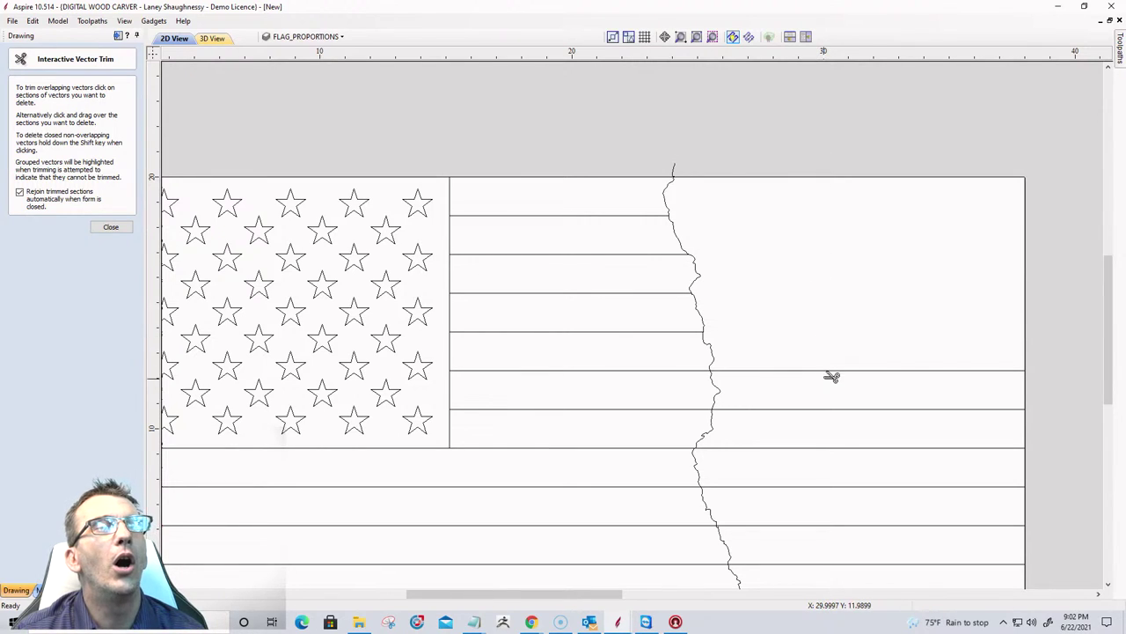
click(831, 371)
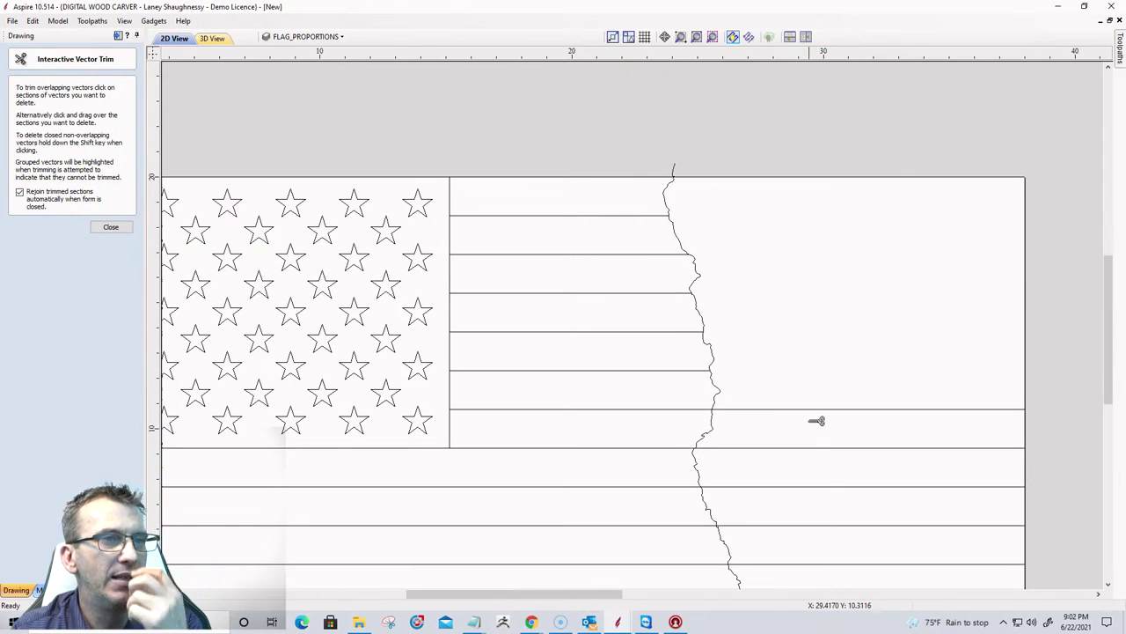
click(816, 410)
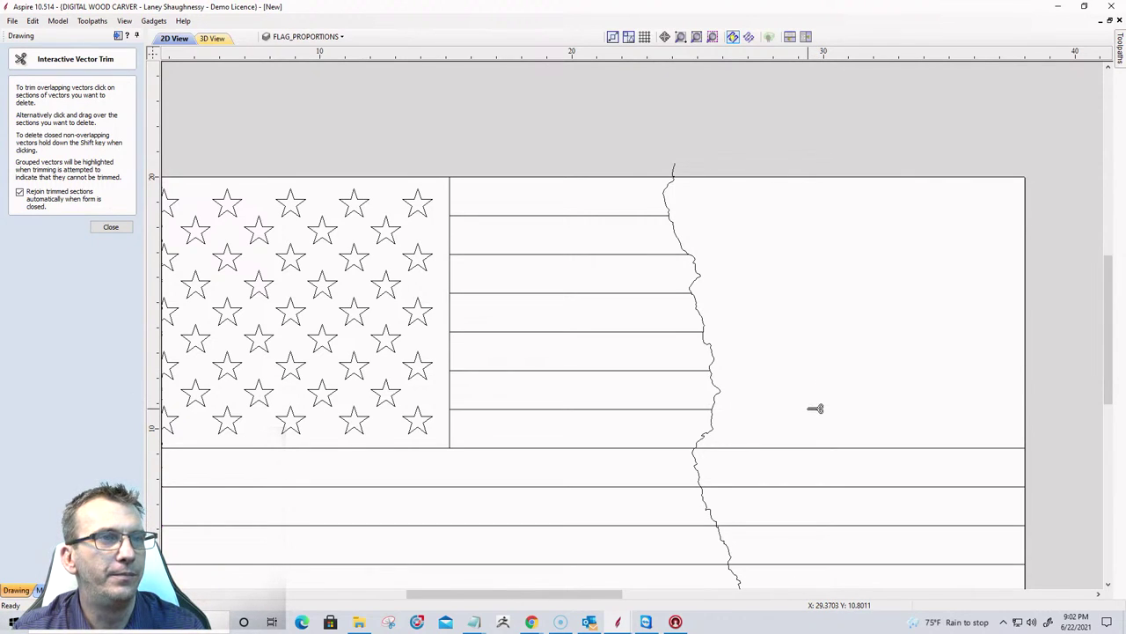
click(825, 449)
click(832, 487)
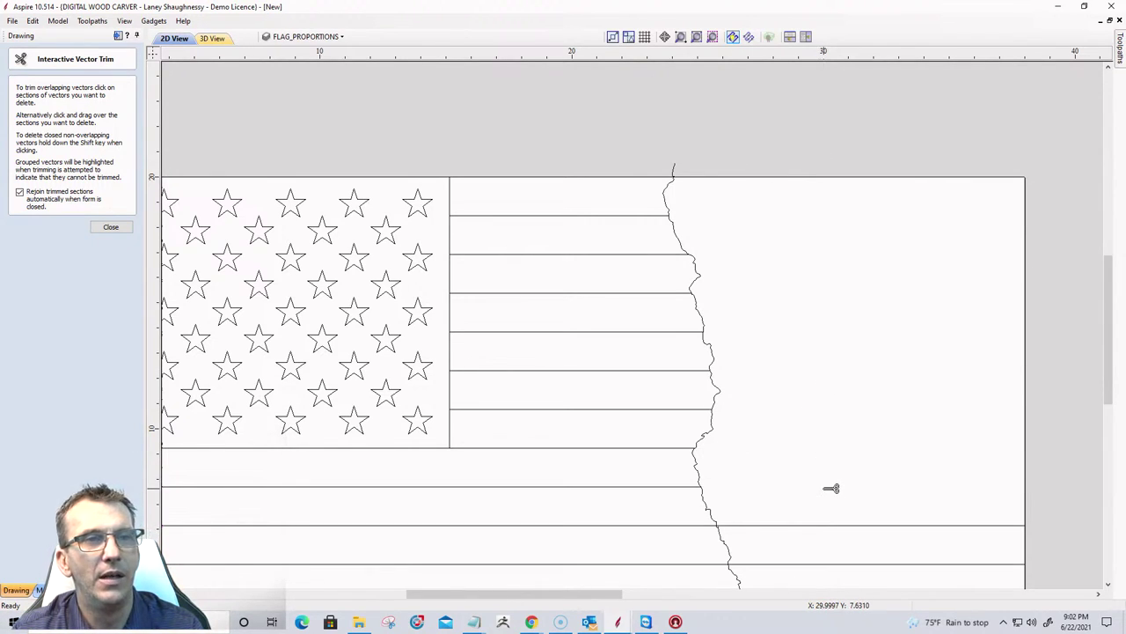
click(853, 526)
Trim the three lower stripe sections and the tear's stray tip above the flag.
scroll(982, 352, down, 2)
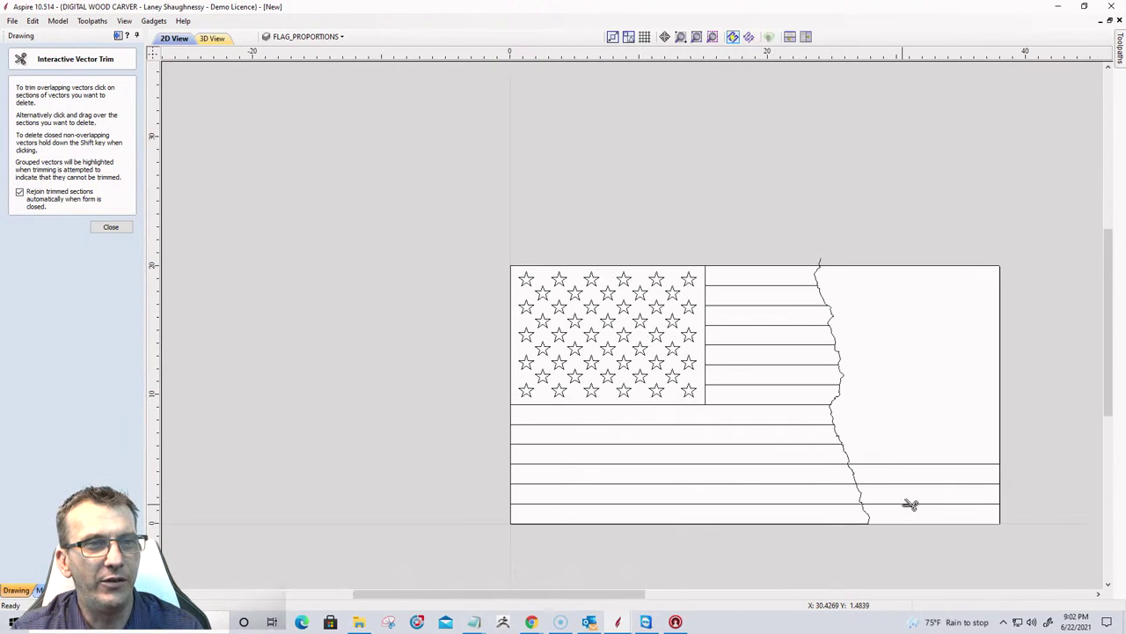
scroll(911, 505, up, 3)
click(908, 406)
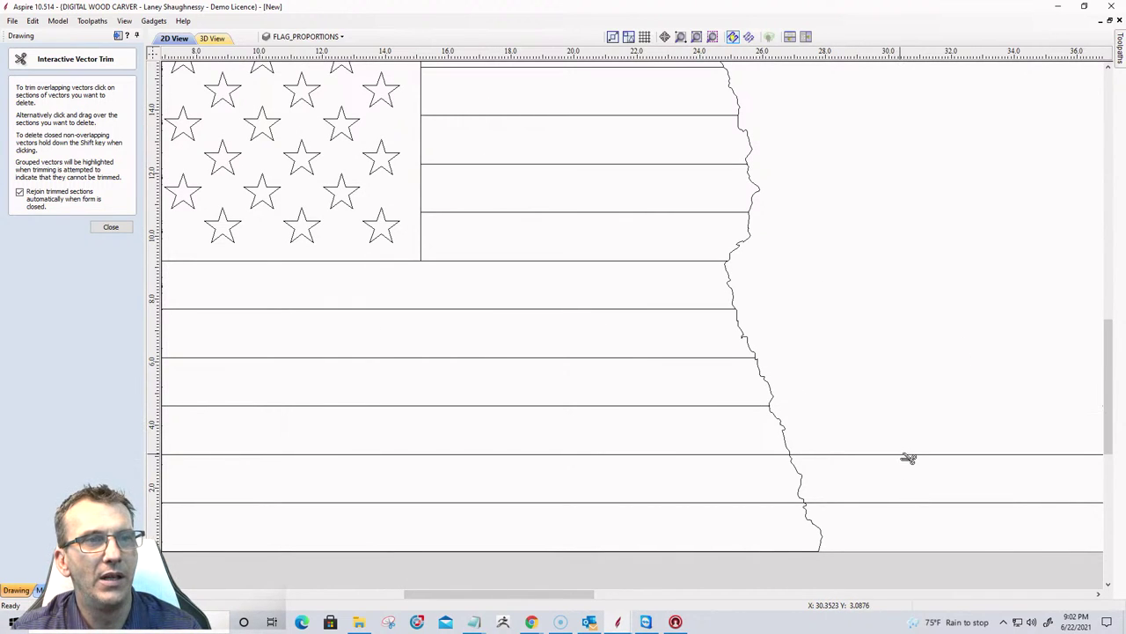
click(908, 454)
click(909, 503)
scroll(804, 480, down, 3)
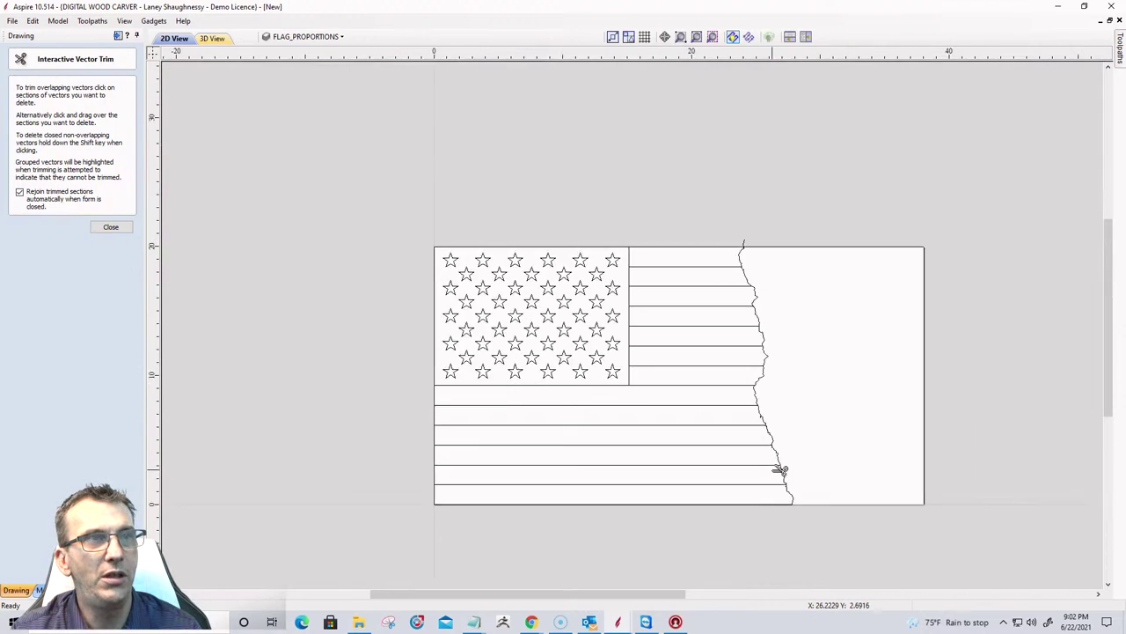
scroll(748, 275, up, 5)
scroll(771, 330, up, 3)
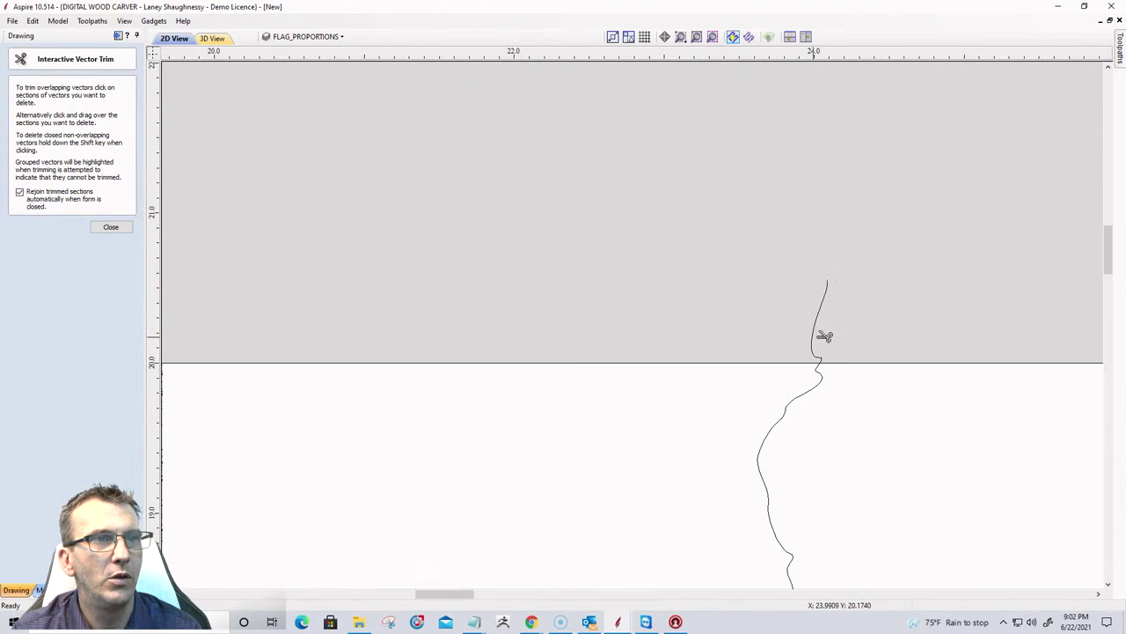
click(819, 324)
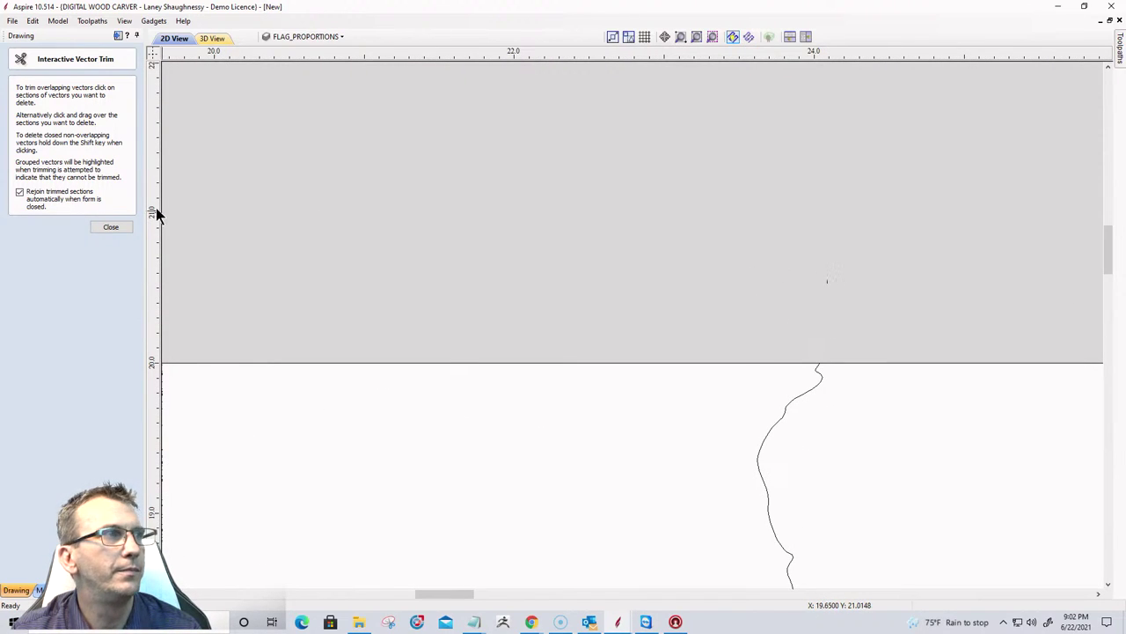
click(111, 227)
Delete the tiny leftover tear fragment above the flag.
drag(888, 326, 894, 330)
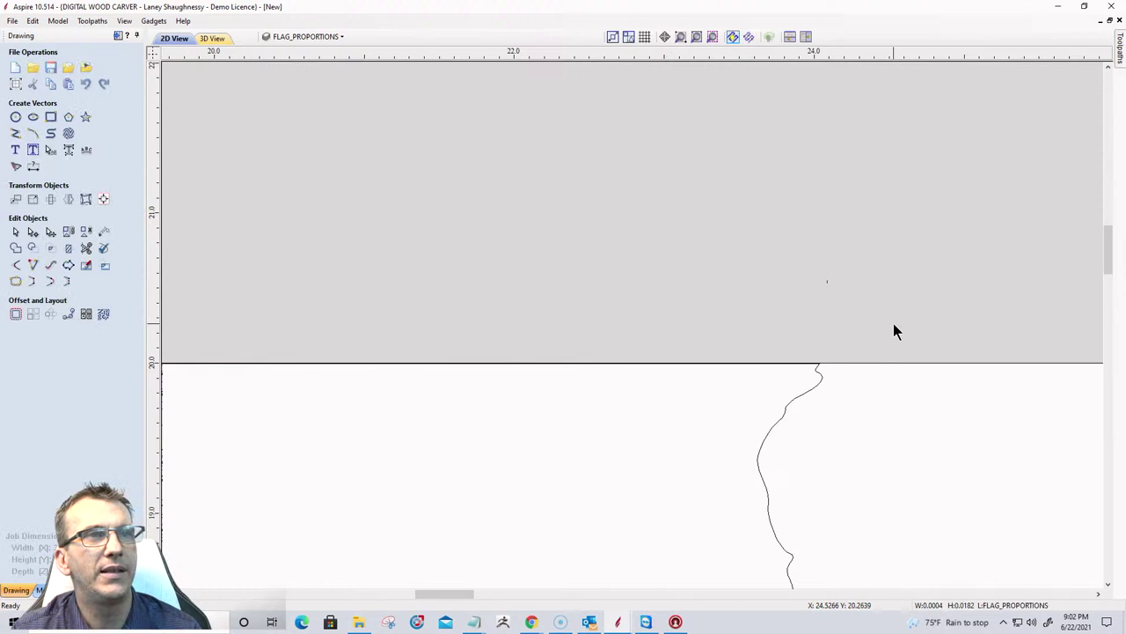
key(Delete)
scroll(669, 243, down, 5)
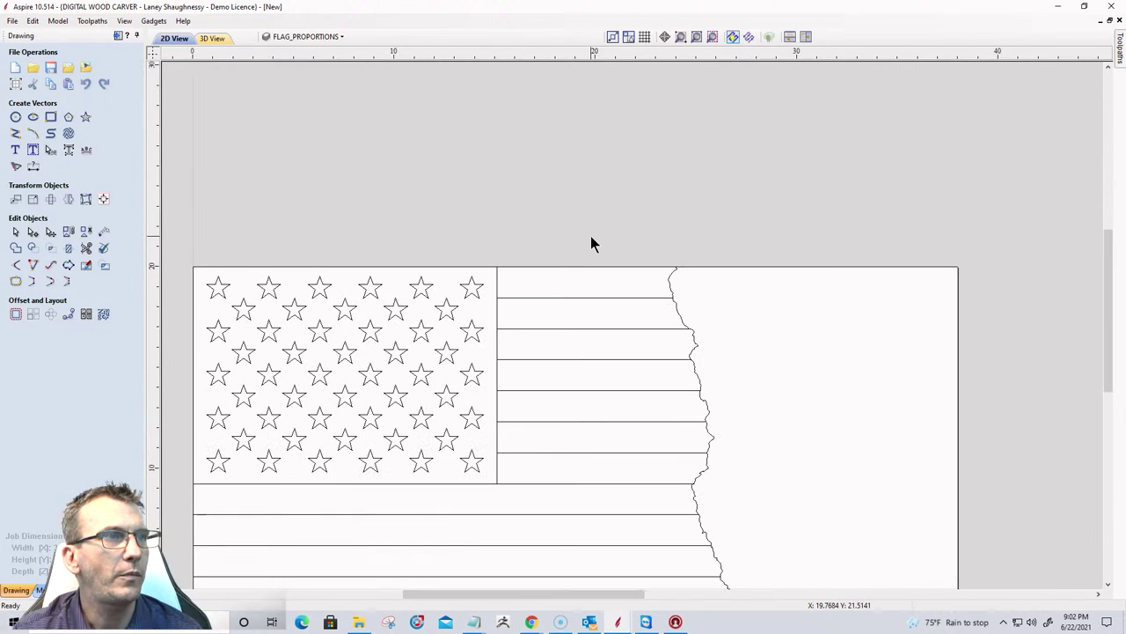
Select the stripes' outer vector to check it, then deselect it.
click(592, 268)
scroll(592, 253, down, 4)
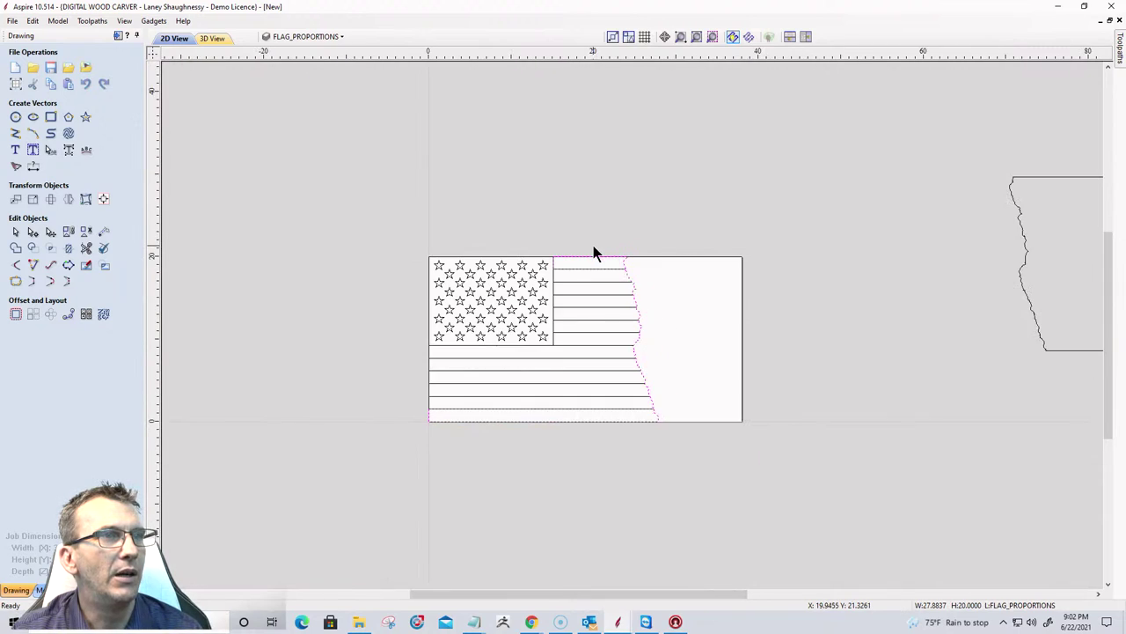
scroll(575, 339, up, 1)
scroll(581, 349, up, 3)
scroll(638, 365, down, 2)
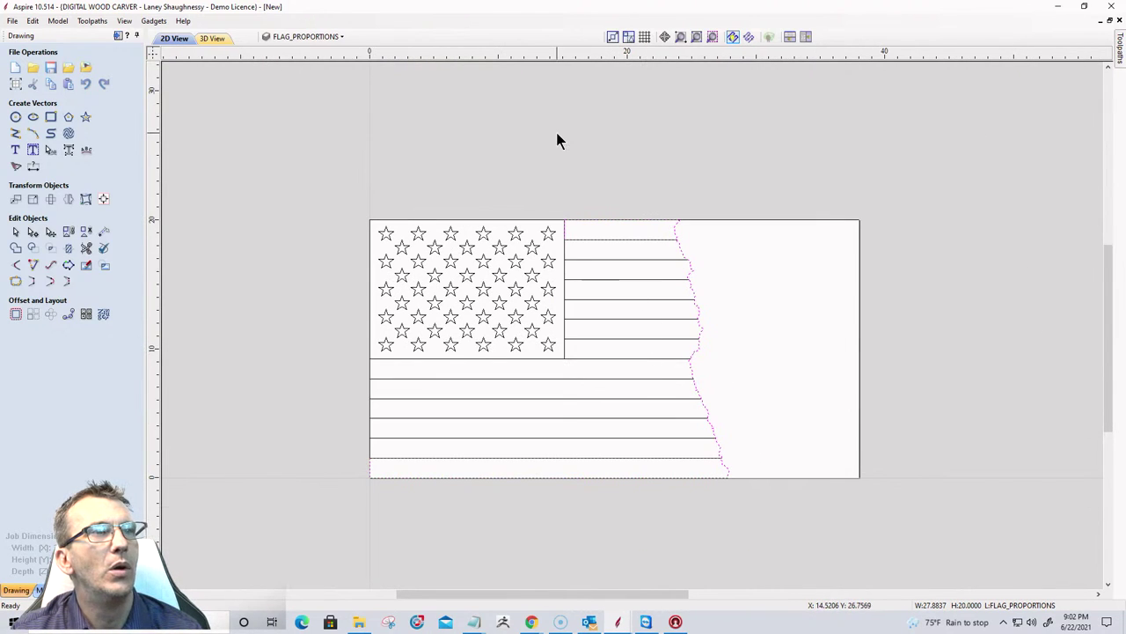
scroll(576, 196, up, 2)
scroll(576, 198, up, 1)
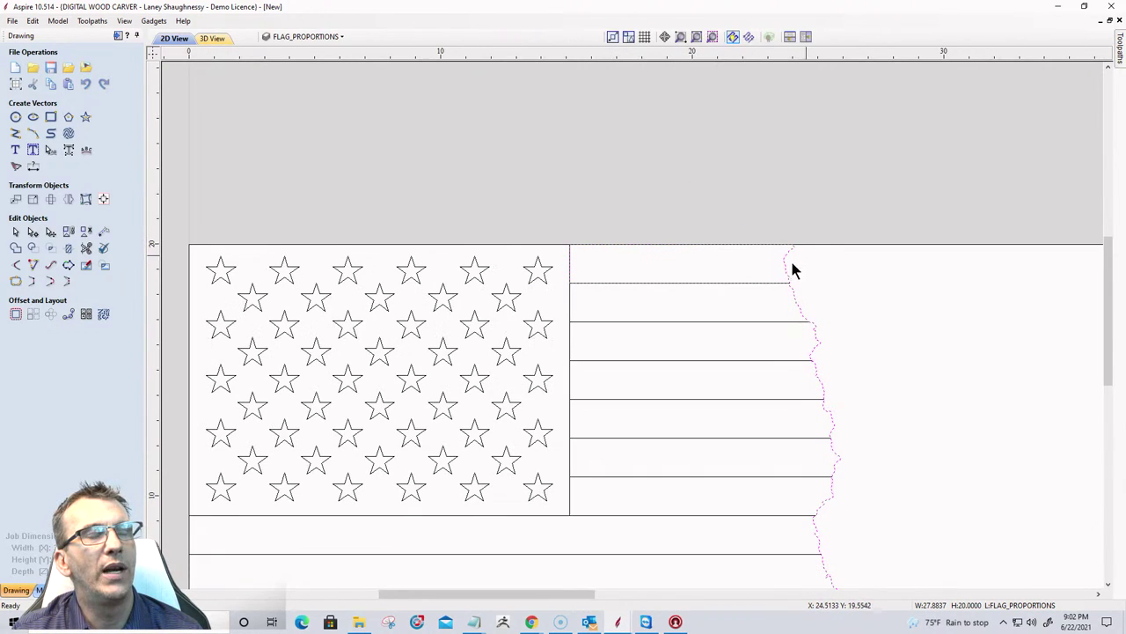
scroll(774, 260, down, 1)
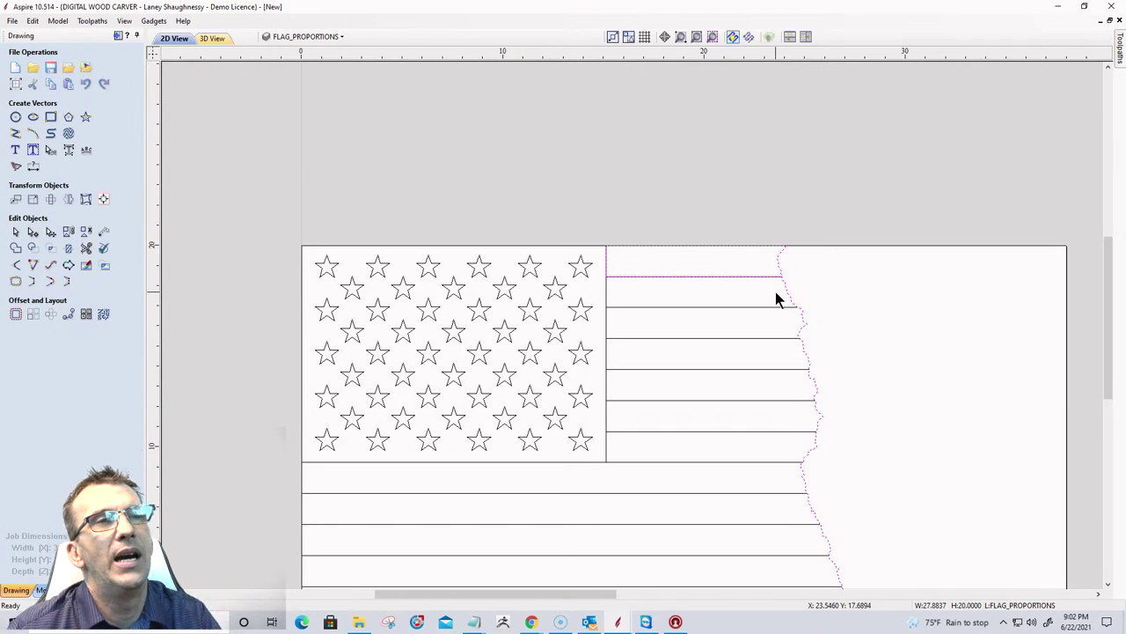
click(756, 335)
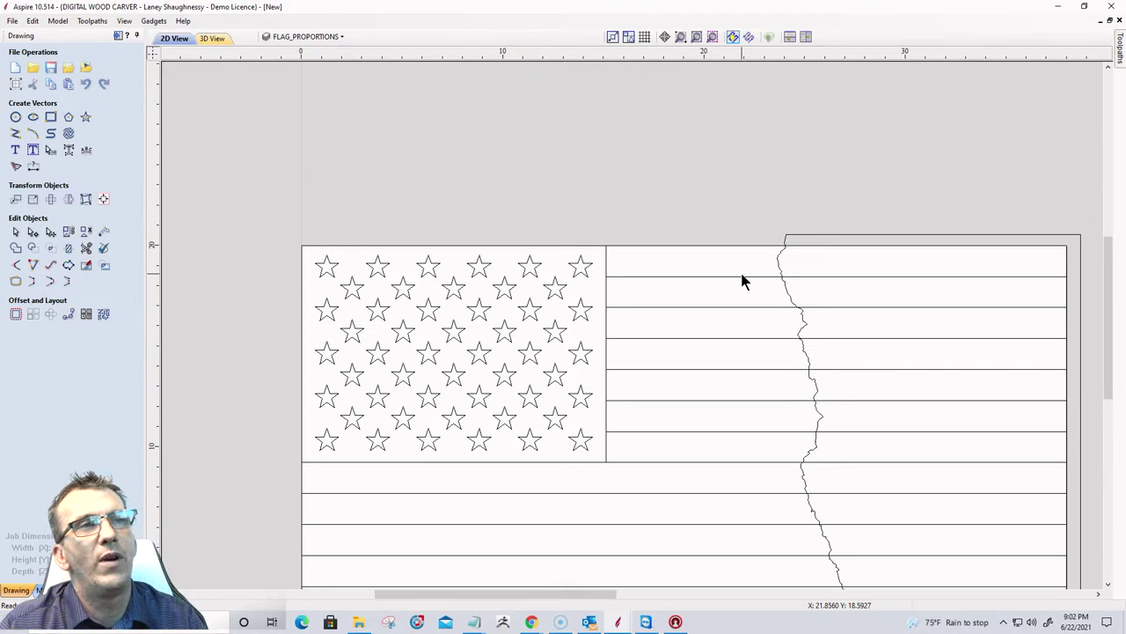
Select the flag's stripe vectors, then clear the selection.
click(1066, 257)
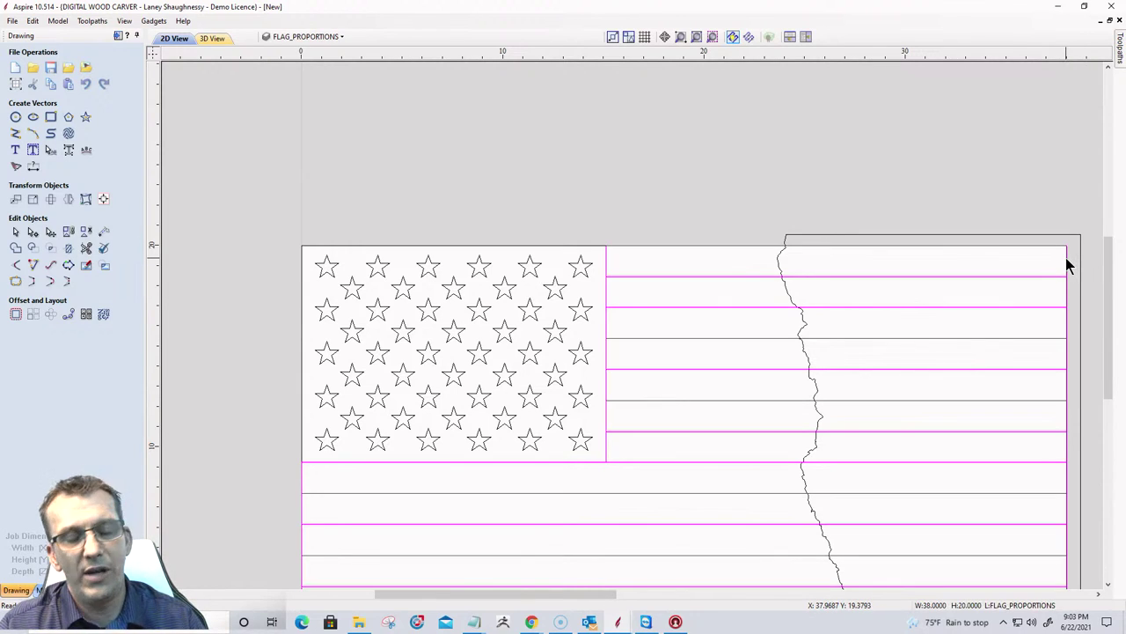
click(1066, 257)
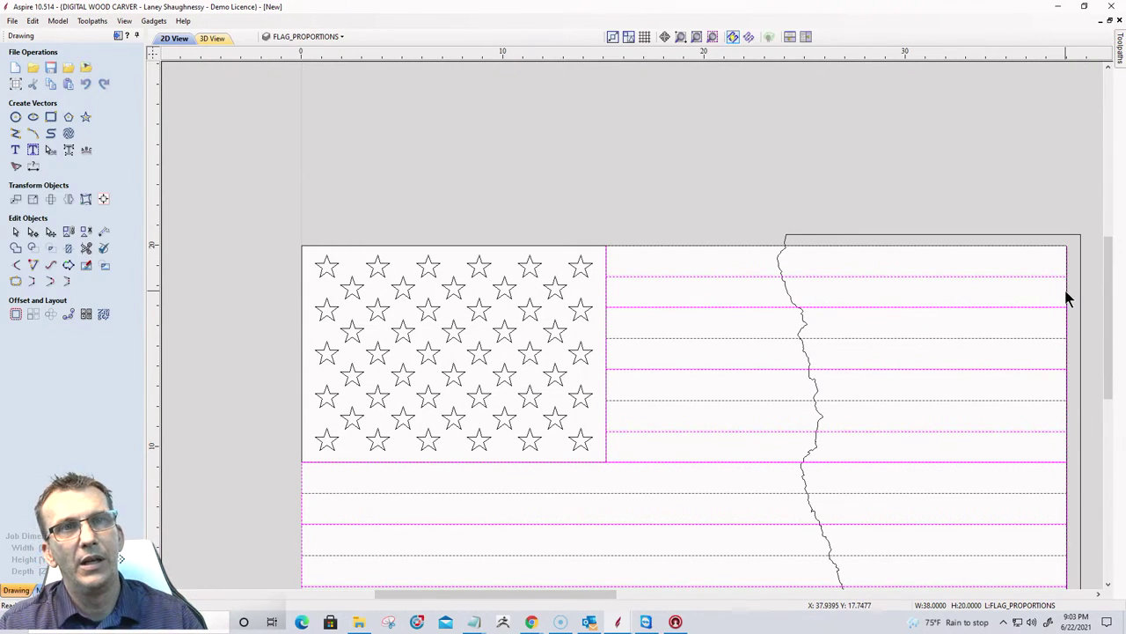
scroll(935, 273, down, 3)
click(968, 277)
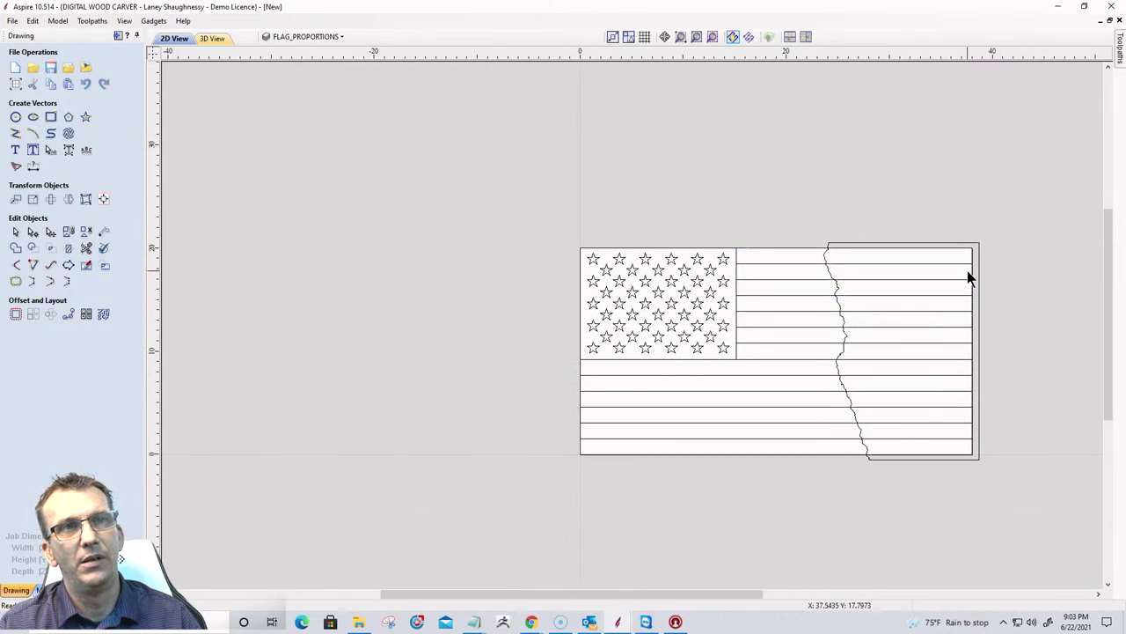
scroll(972, 277, up, 3)
Pick individual stripe vectors, then delete and restore the outline jutting above the flag.
click(977, 276)
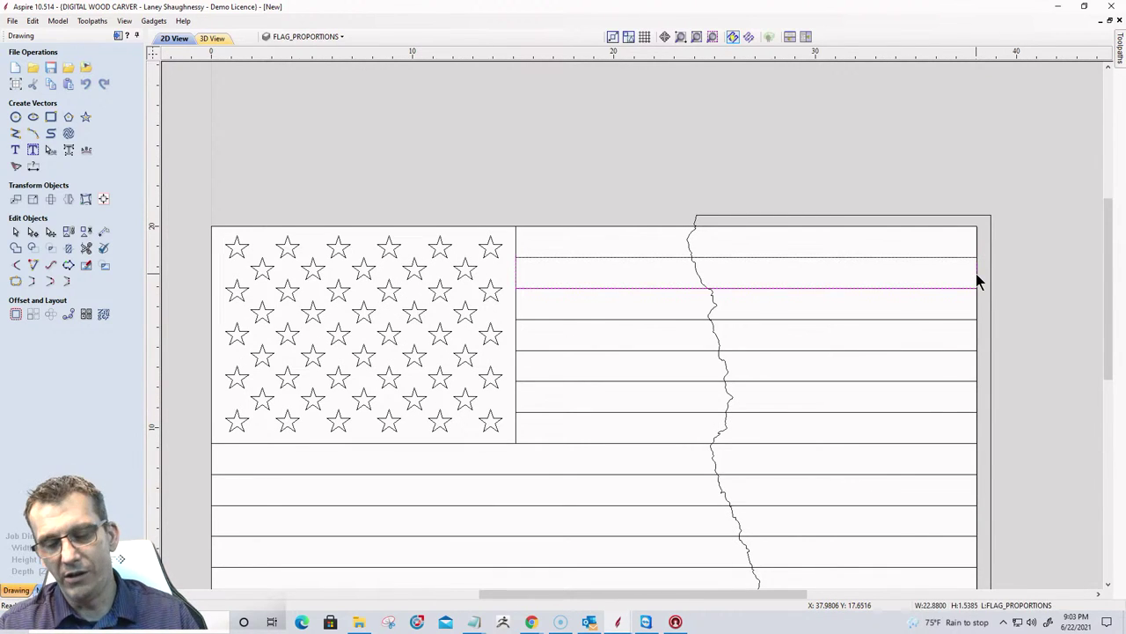
click(977, 335)
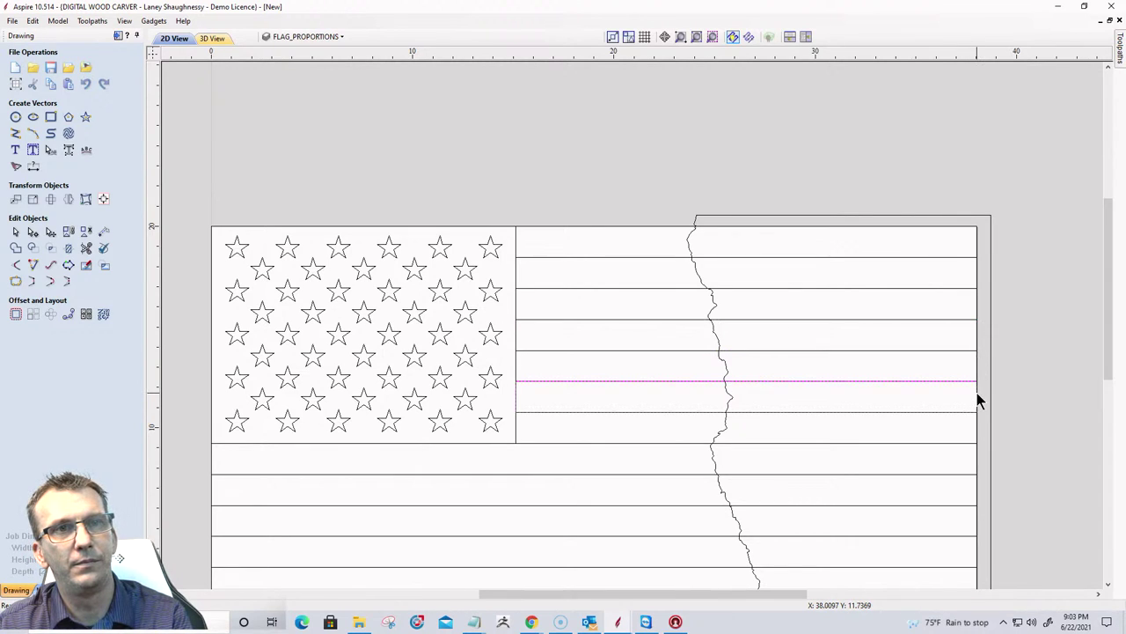
scroll(984, 338, down, 3)
scroll(968, 400, up, 3)
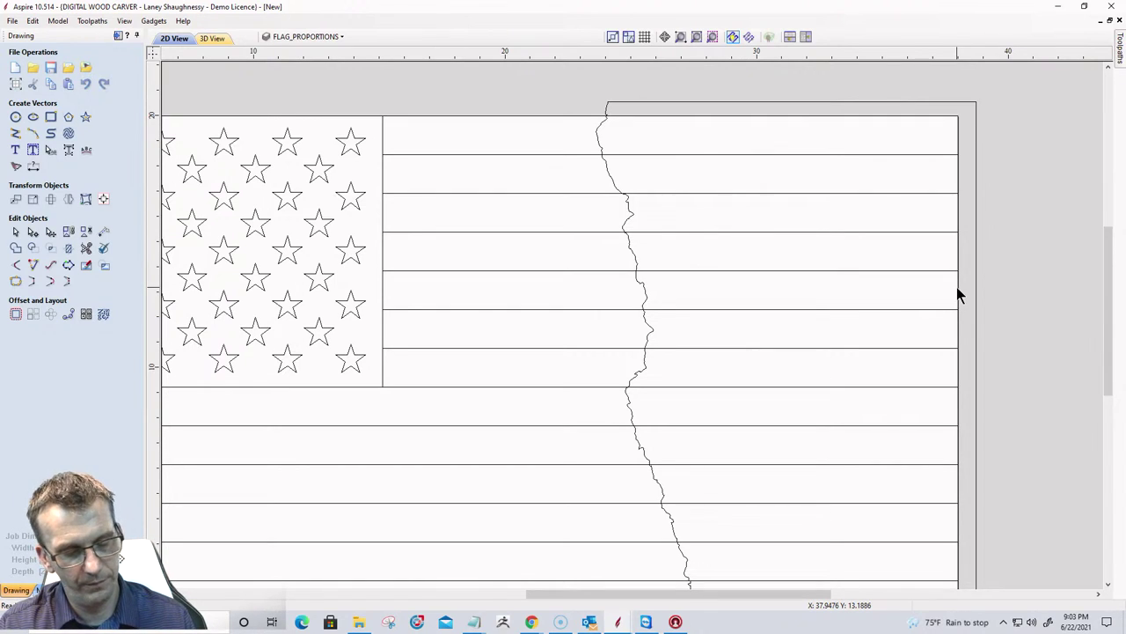
click(959, 256)
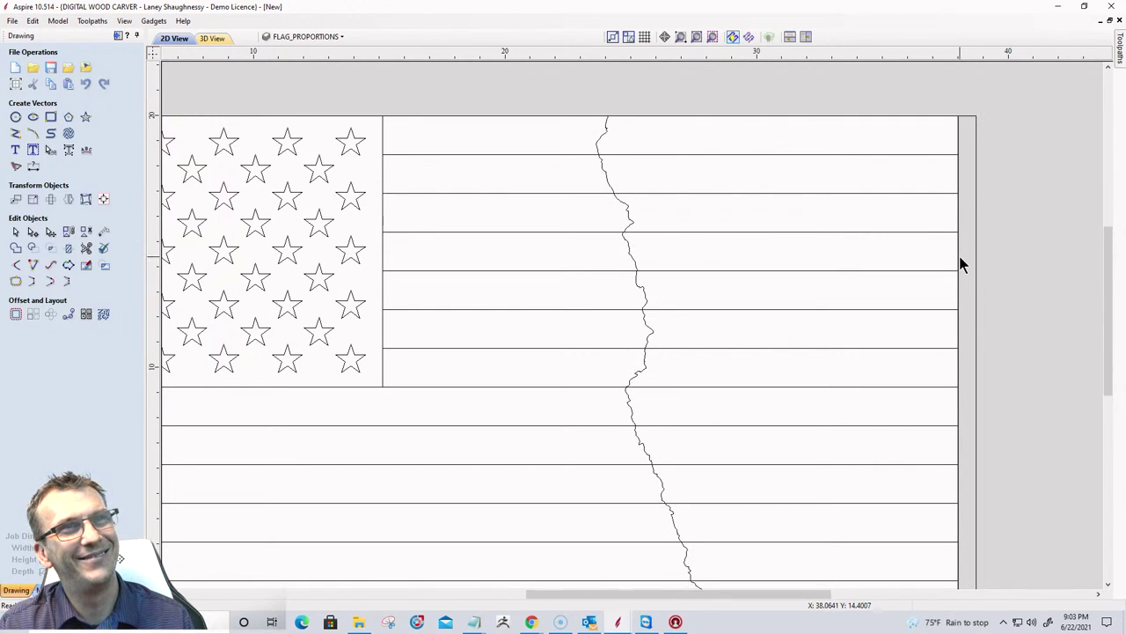
key(ctrl+z)
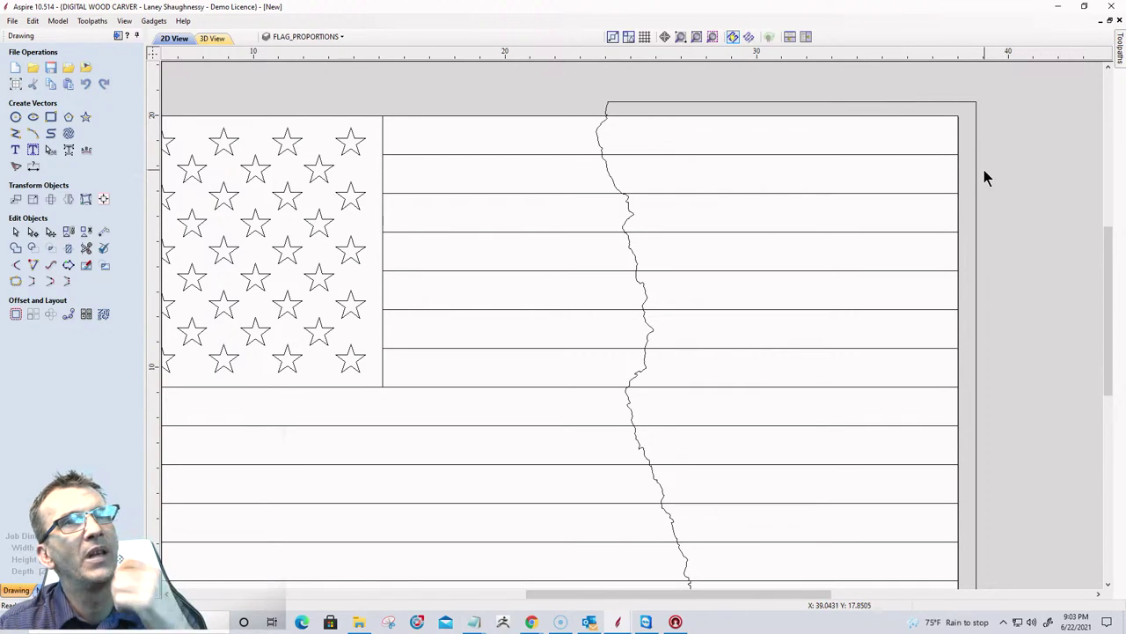
click(958, 172)
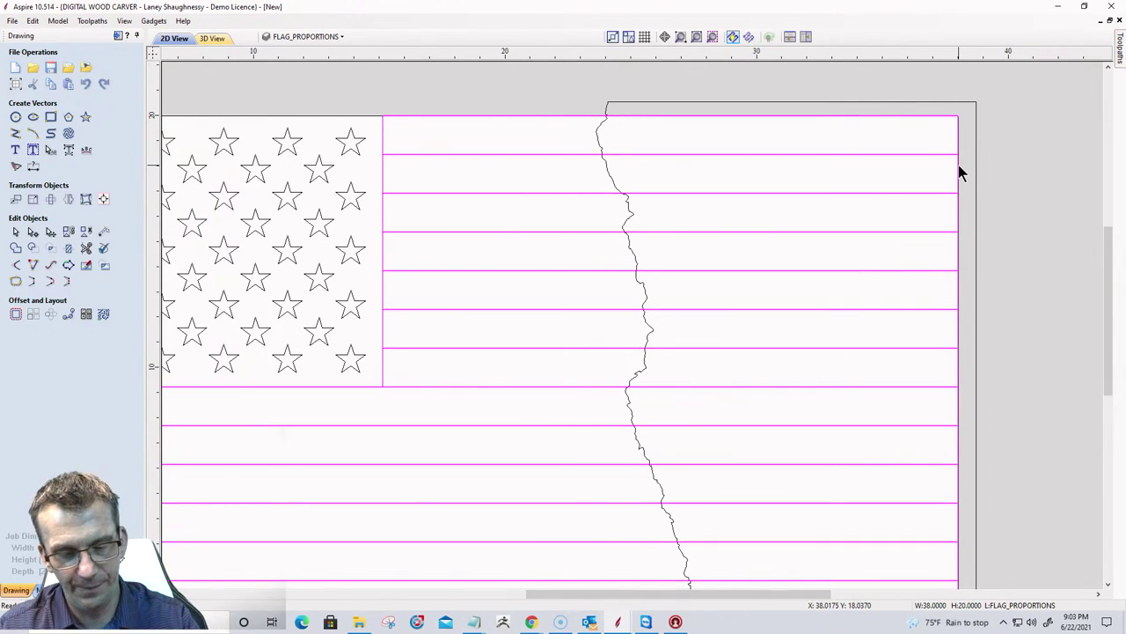
click(902, 179)
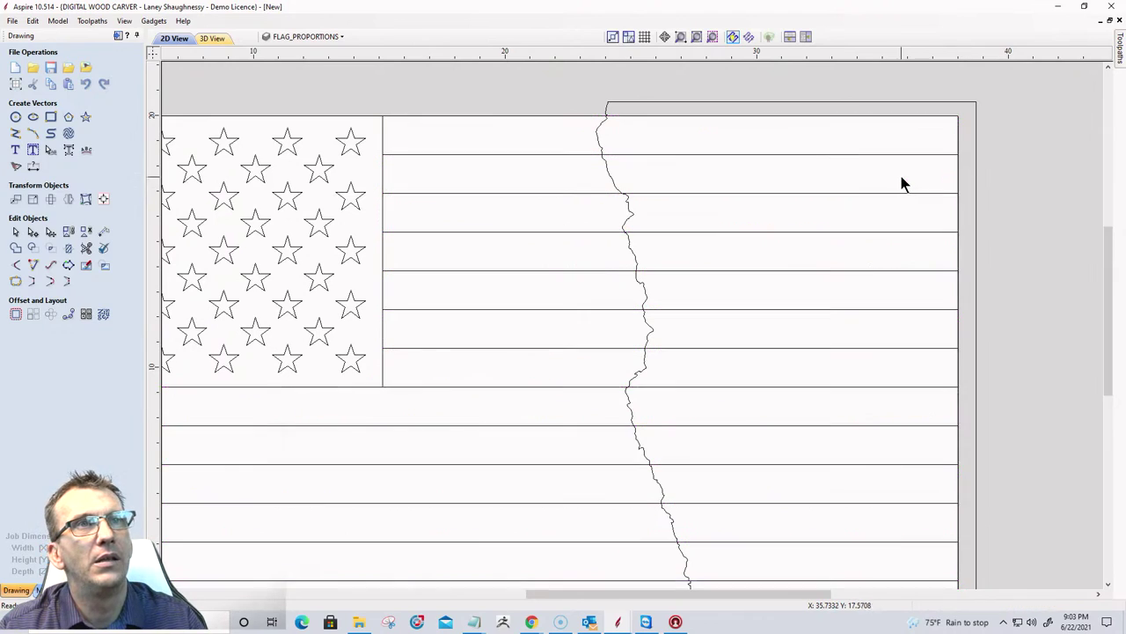
click(959, 129)
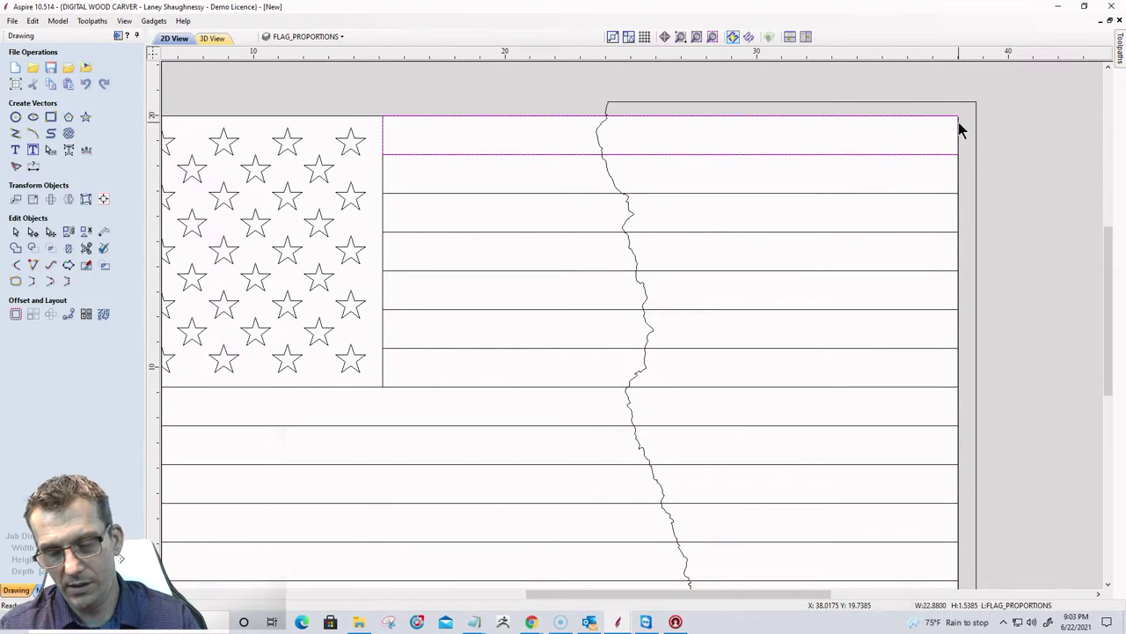
click(956, 134)
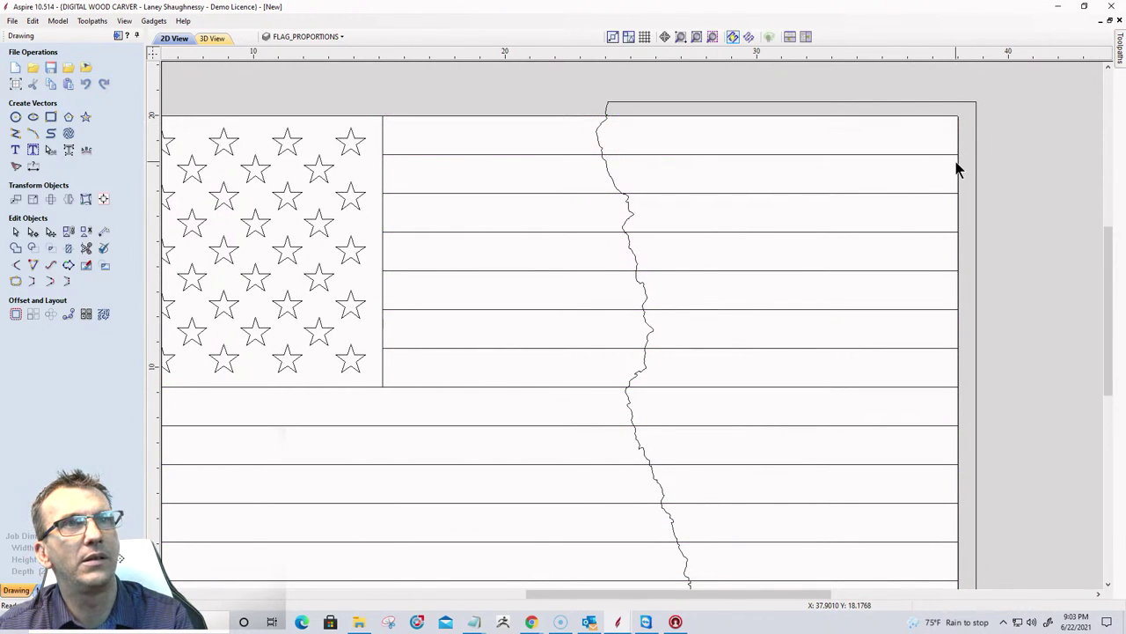
click(955, 168)
click(958, 212)
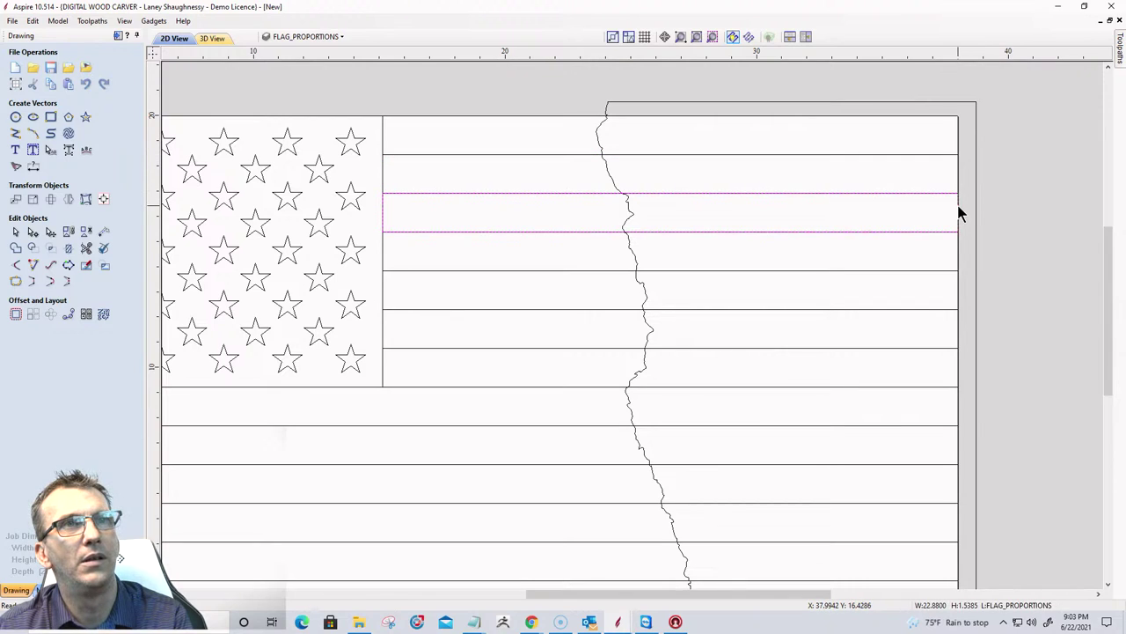
click(959, 212)
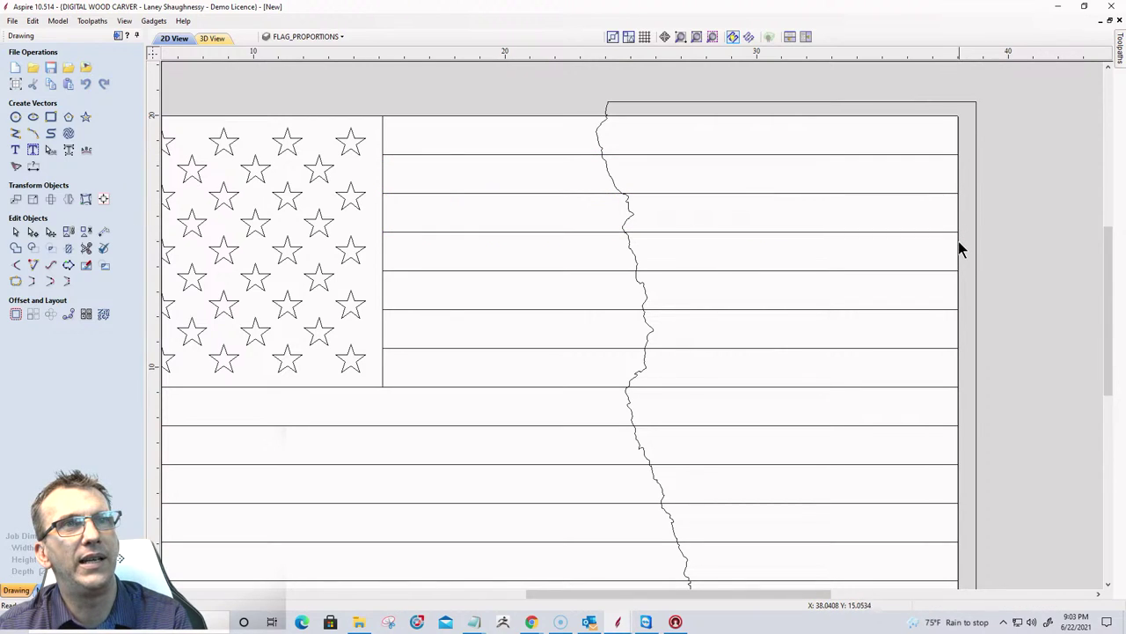
click(959, 319)
click(959, 373)
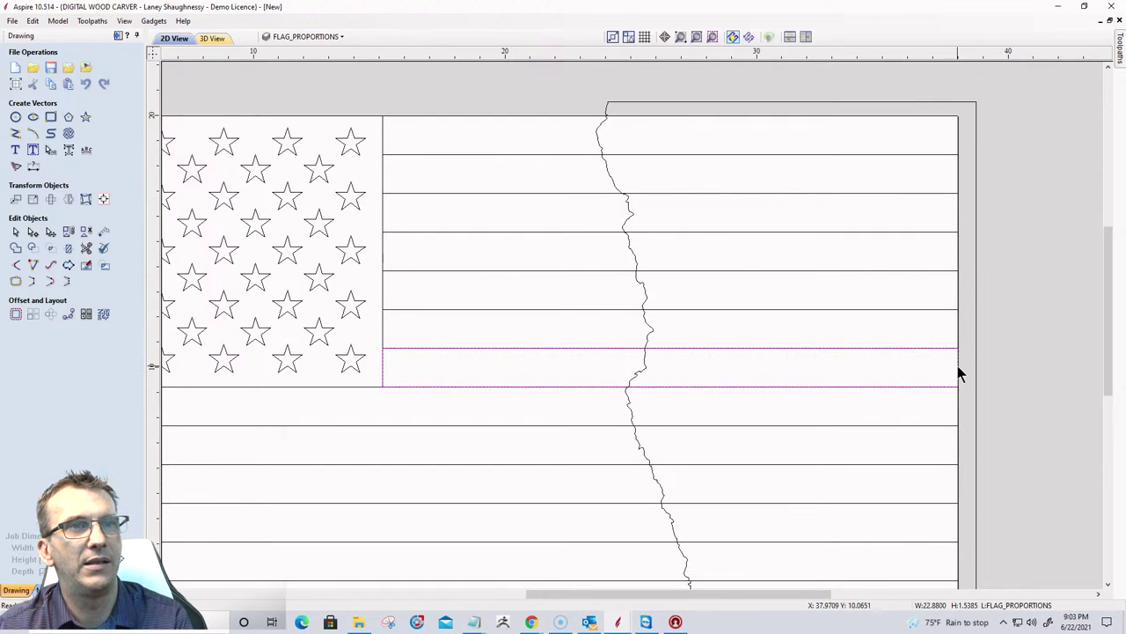
click(959, 426)
click(957, 439)
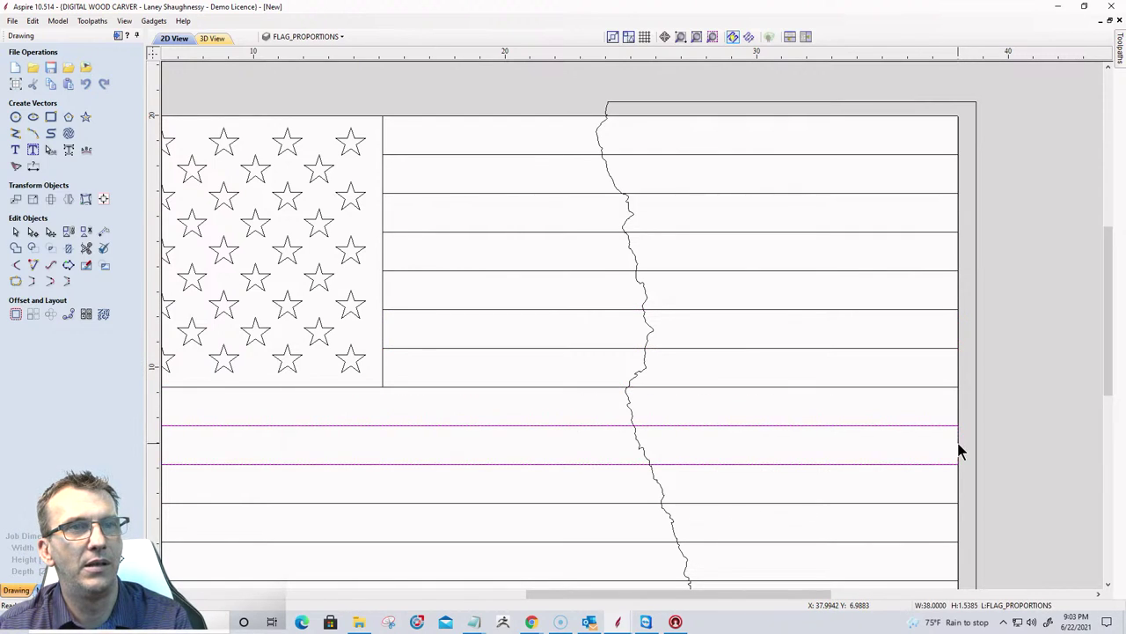
scroll(979, 371, down, 2)
scroll(968, 440, up, 3)
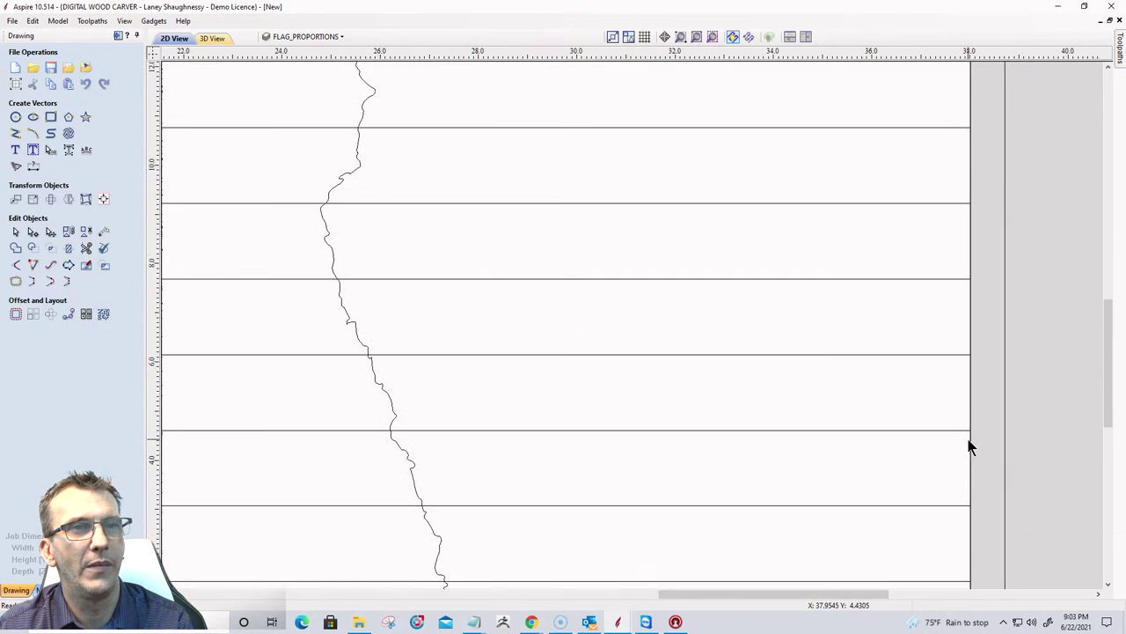
click(971, 400)
click(971, 403)
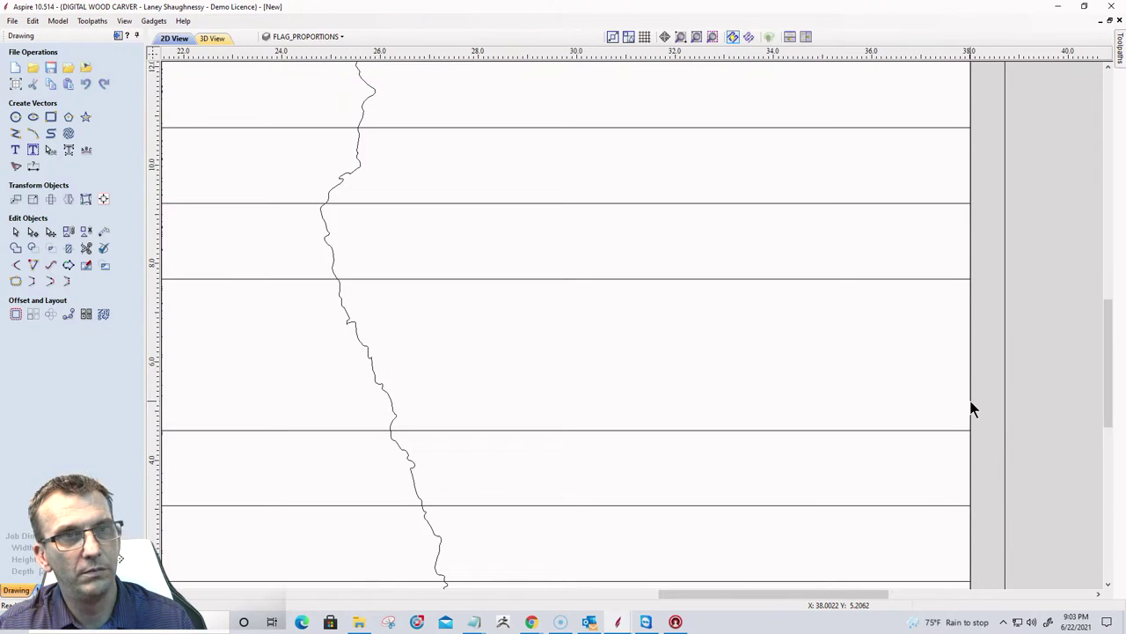
key(ctrl+z)
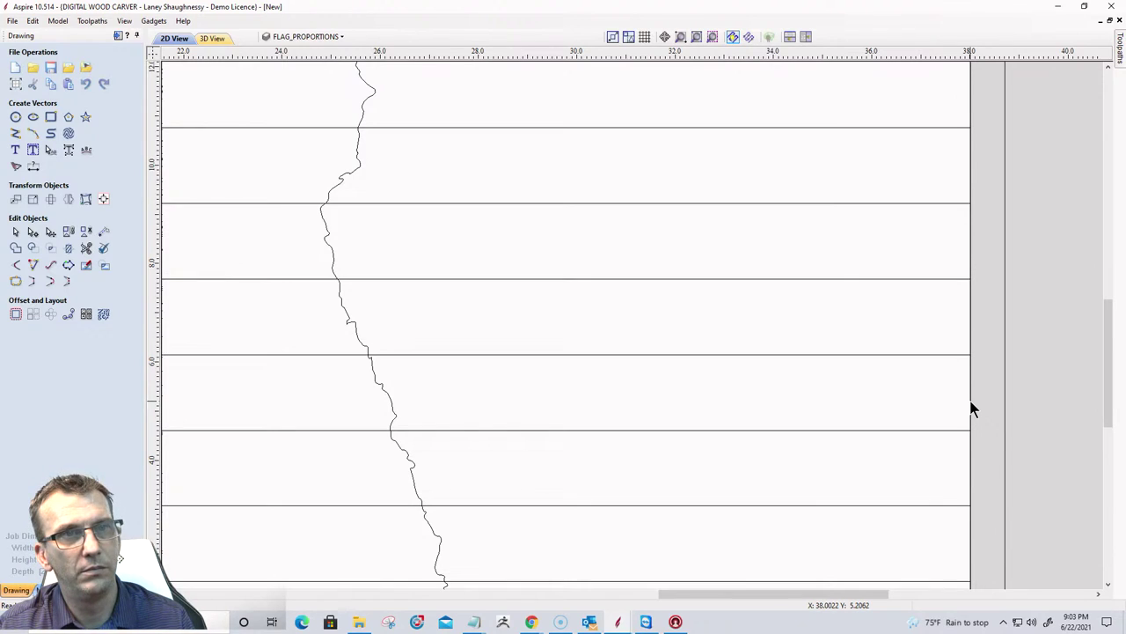
click(970, 476)
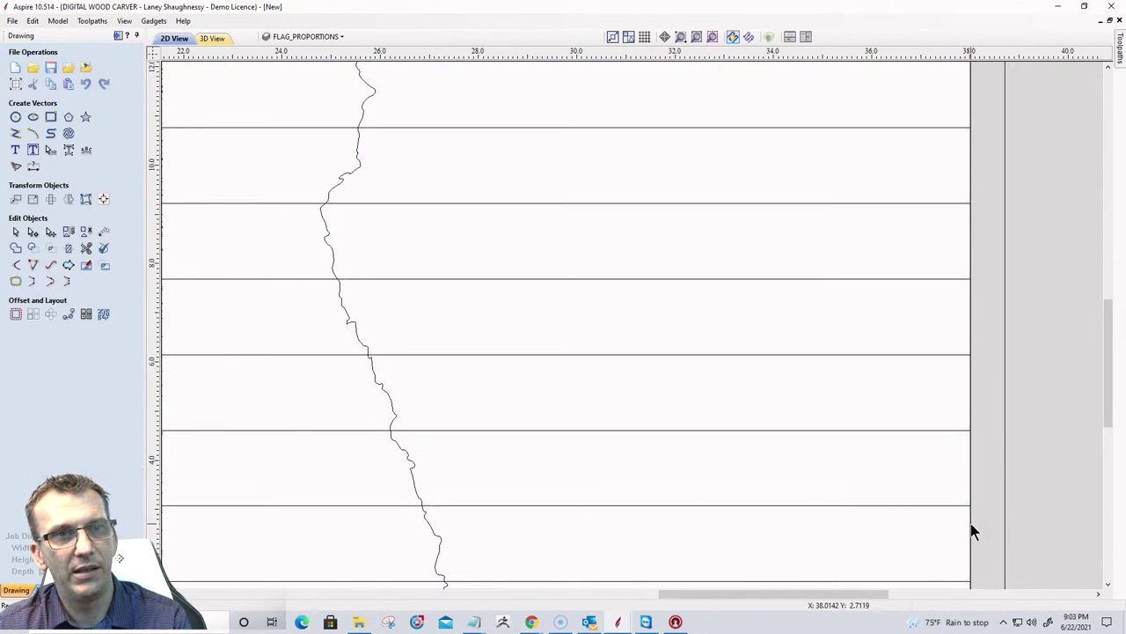
scroll(967, 484, down, 5)
click(964, 485)
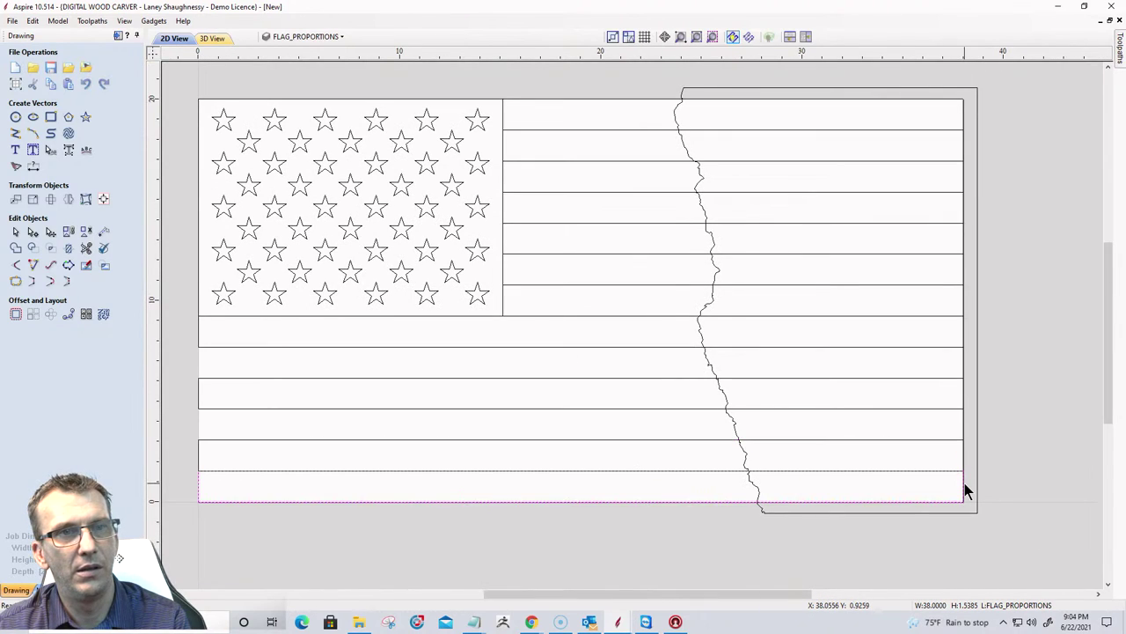
scroll(962, 489, up, 4)
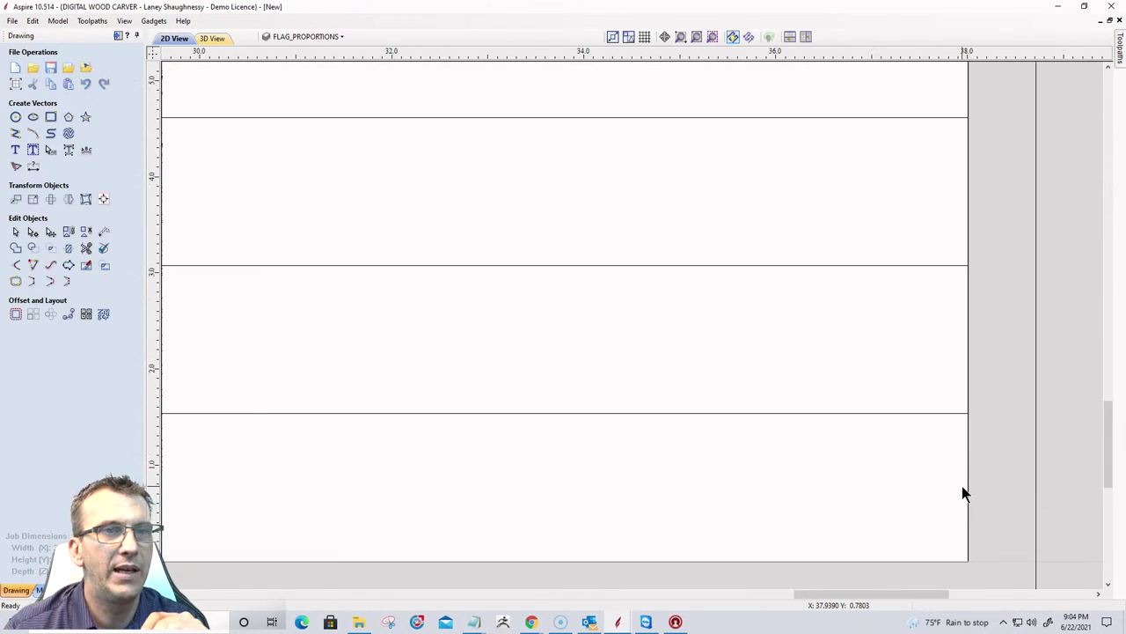
scroll(962, 486, down, 4)
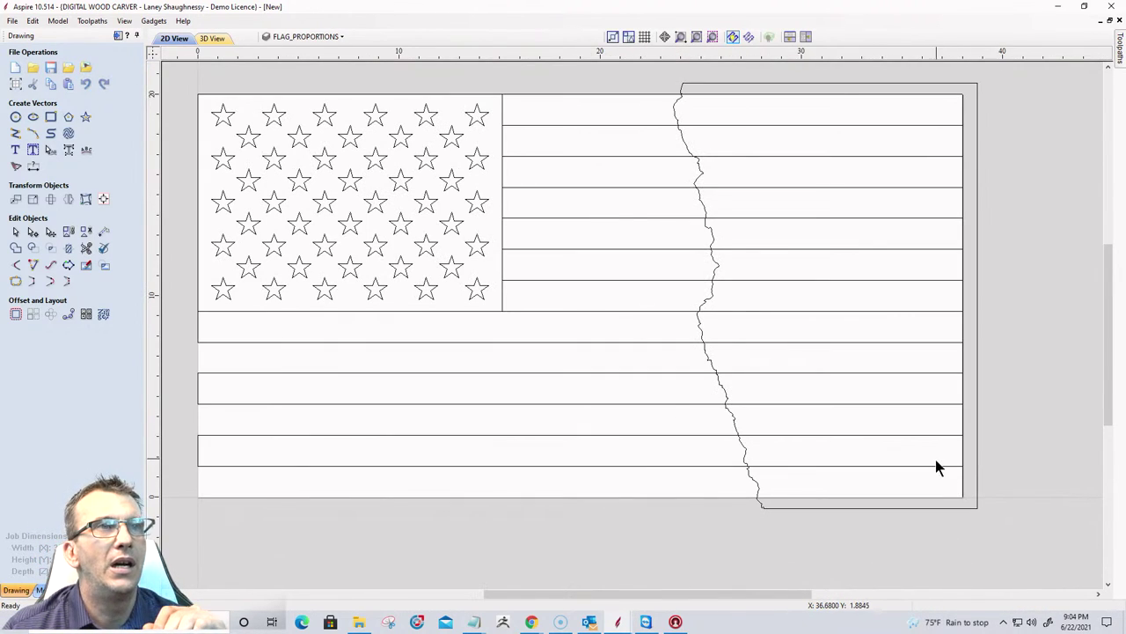
click(796, 124)
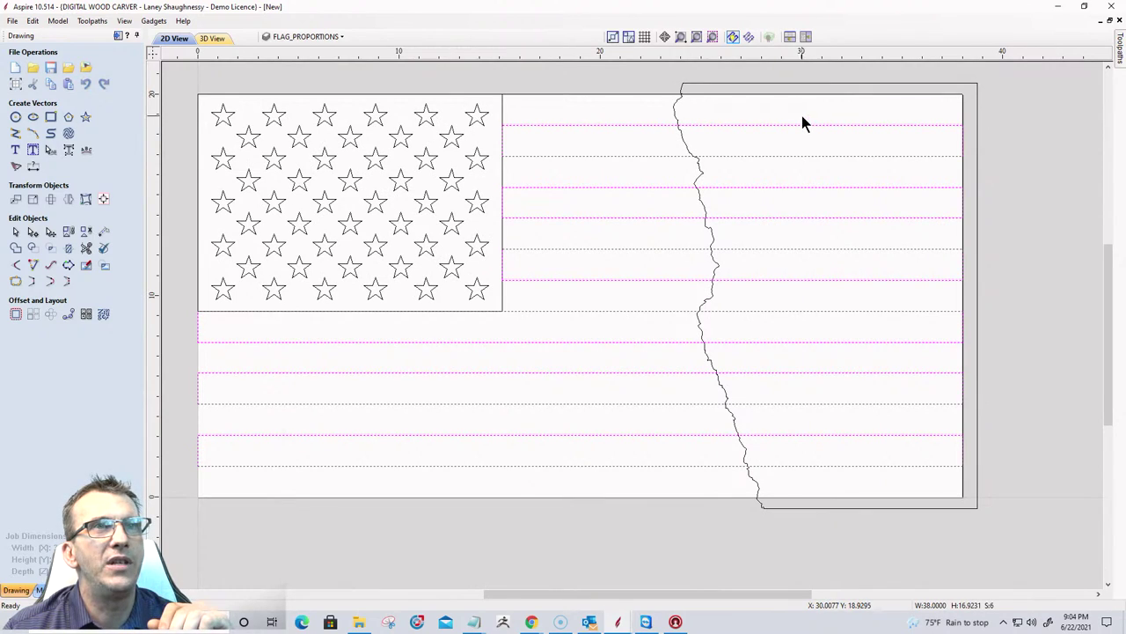
shift+click(709, 85)
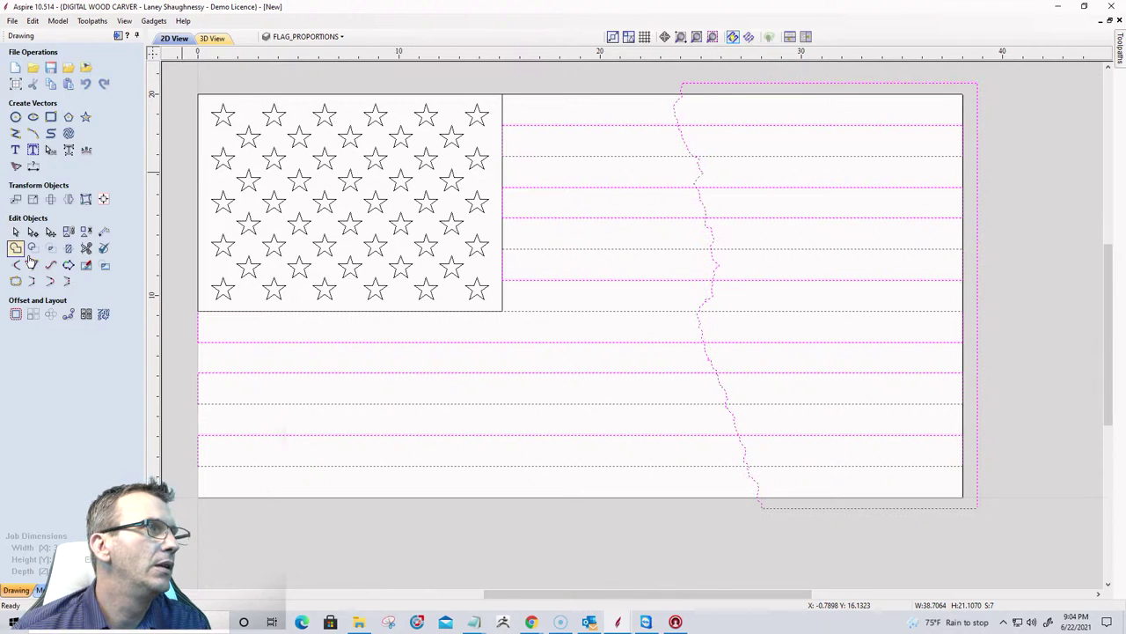
click(69, 249)
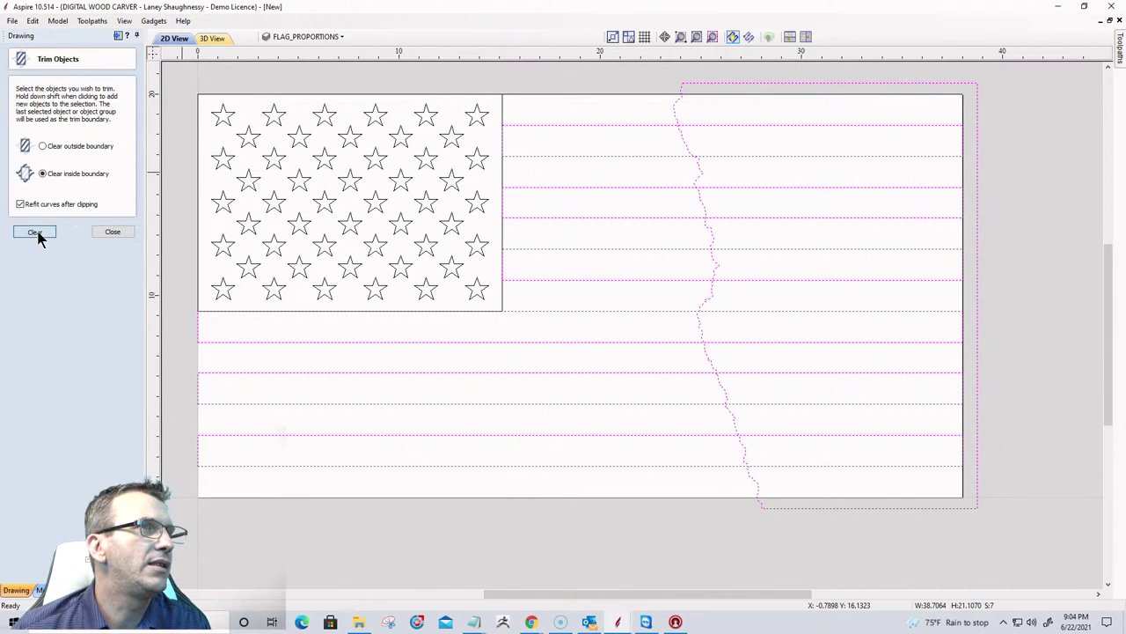
click(35, 232)
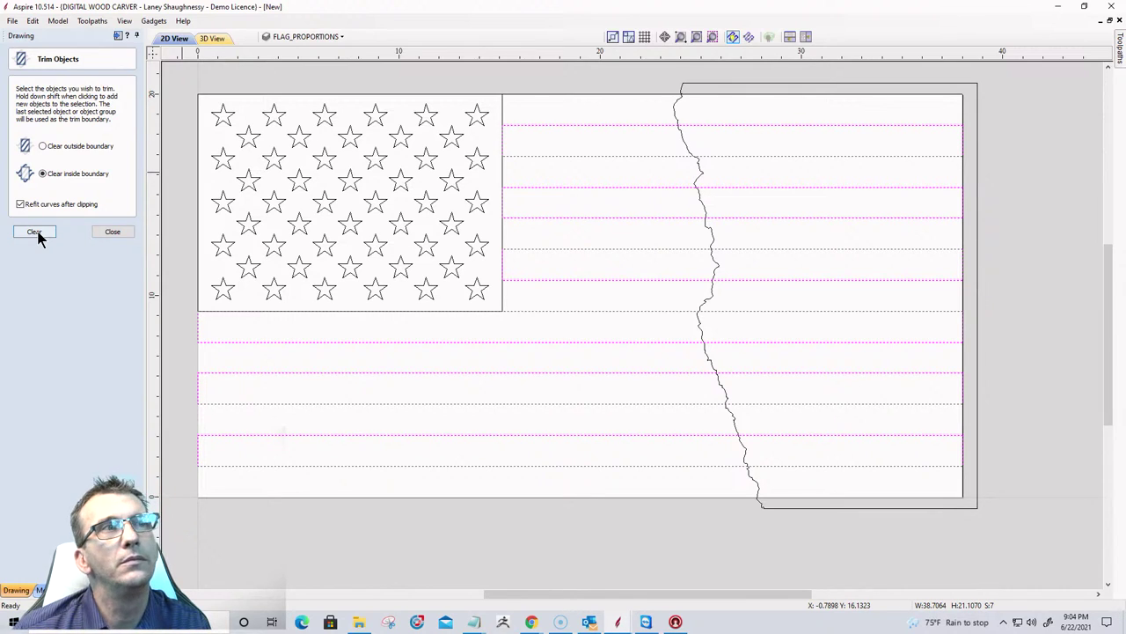
scroll(664, 242, up, 4)
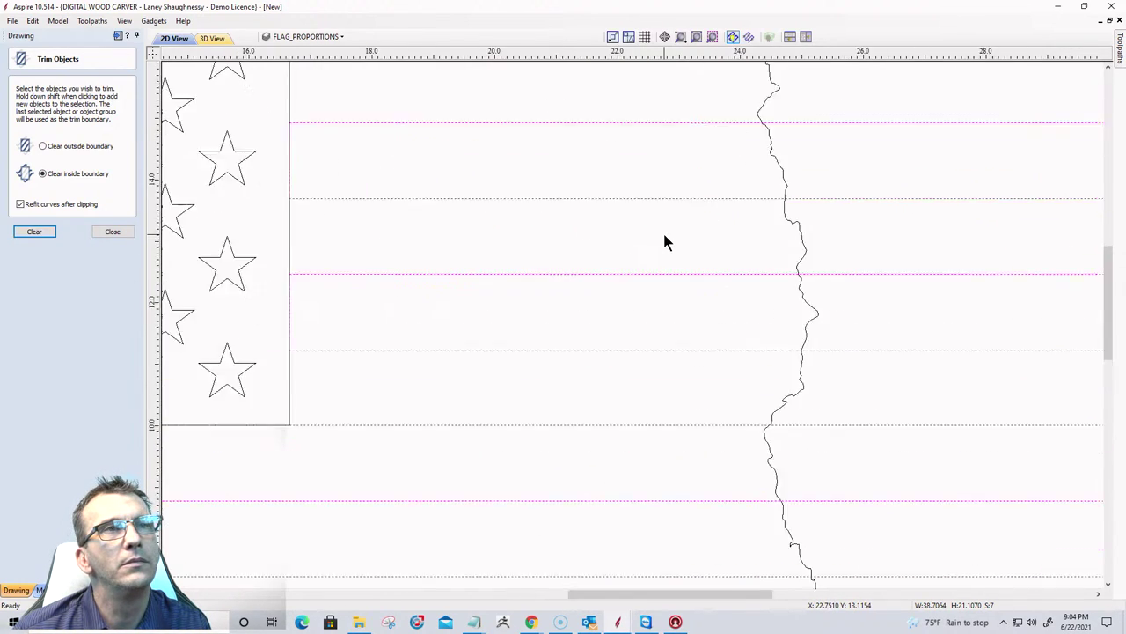
scroll(663, 234, down, 3)
scroll(653, 233, up, 1)
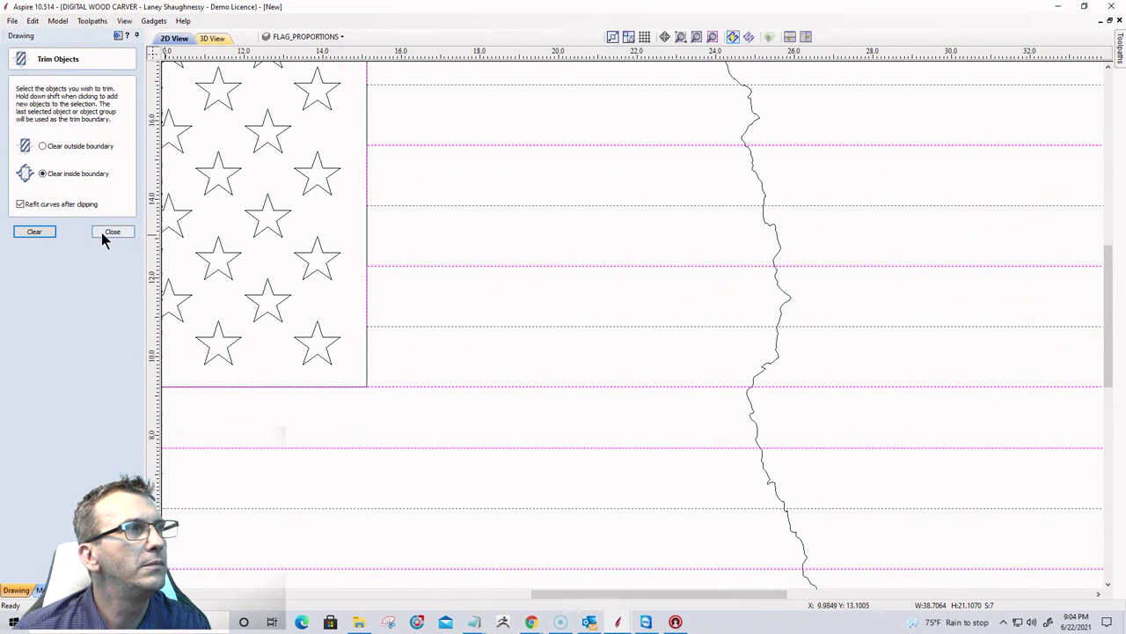
click(111, 233)
key(Escape)
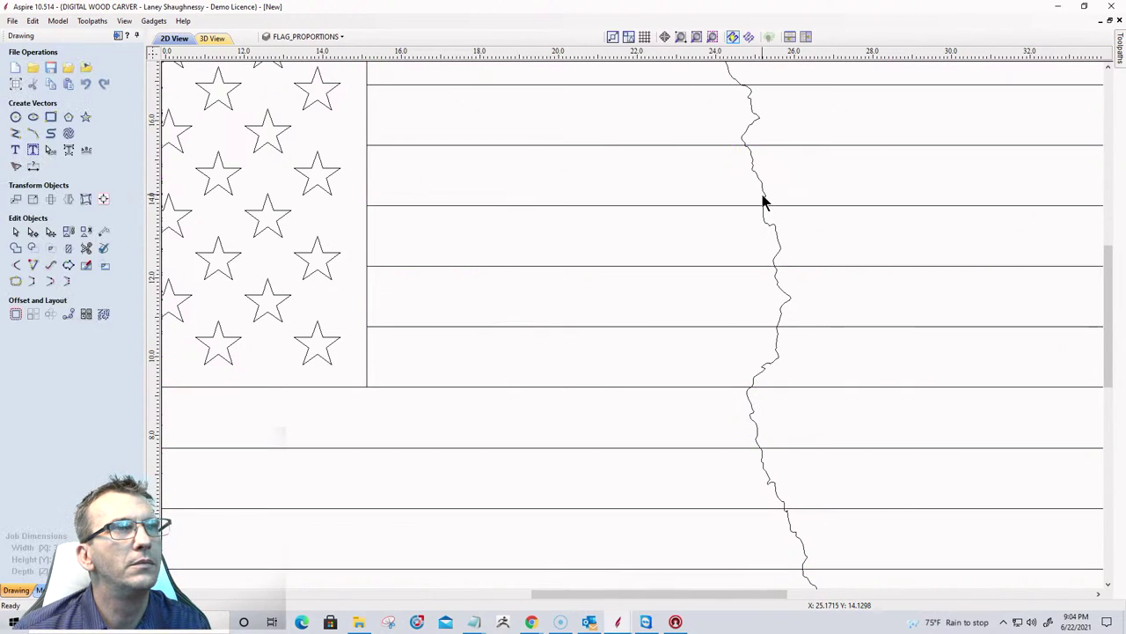
Select the jagged tear line and inspect it in Join Vectors without joining.
click(763, 201)
scroll(764, 202, down, 3)
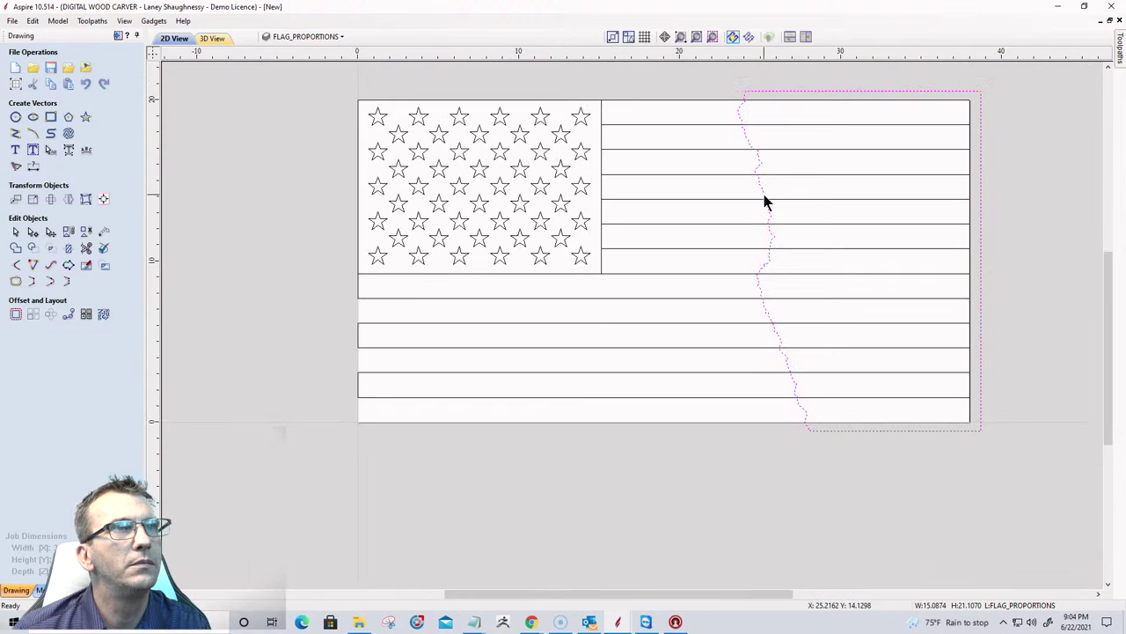
click(19, 287)
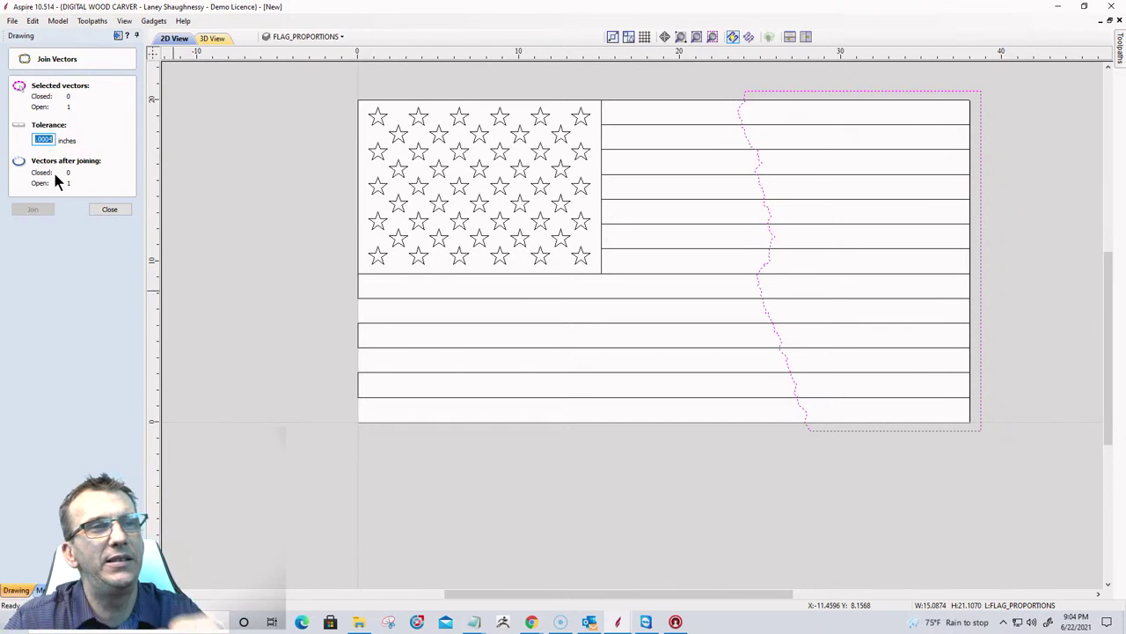
scroll(807, 95, up, 2)
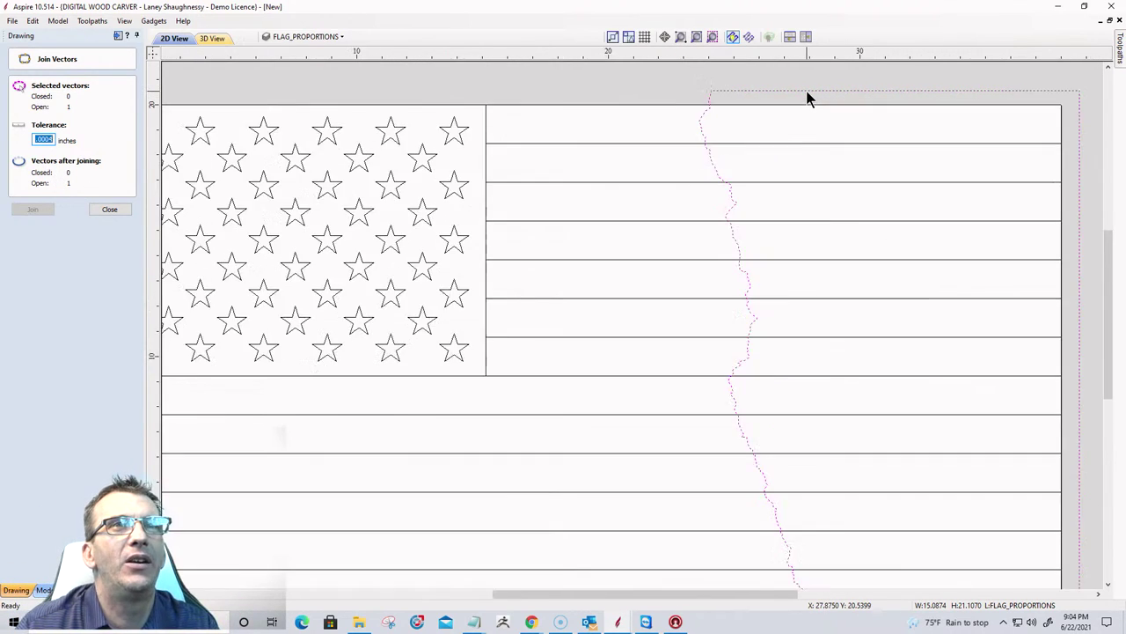
scroll(802, 96, down, 2)
scroll(989, 86, up, 4)
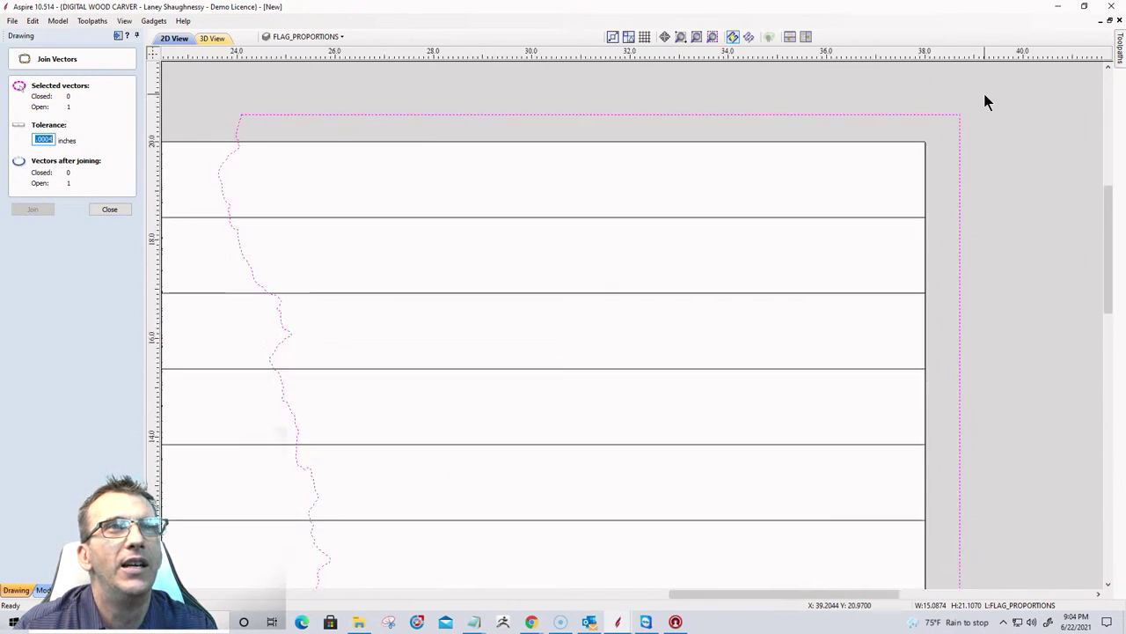
scroll(983, 89, down, 4)
scroll(826, 125, up, 4)
scroll(818, 121, up, 10)
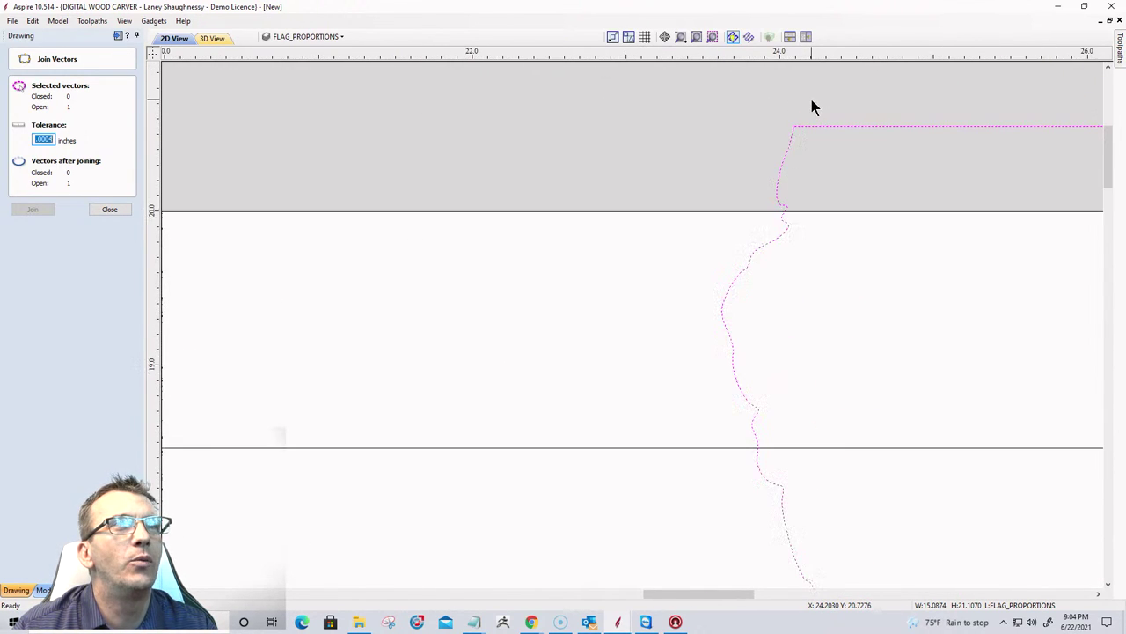
scroll(776, 264, up, 4)
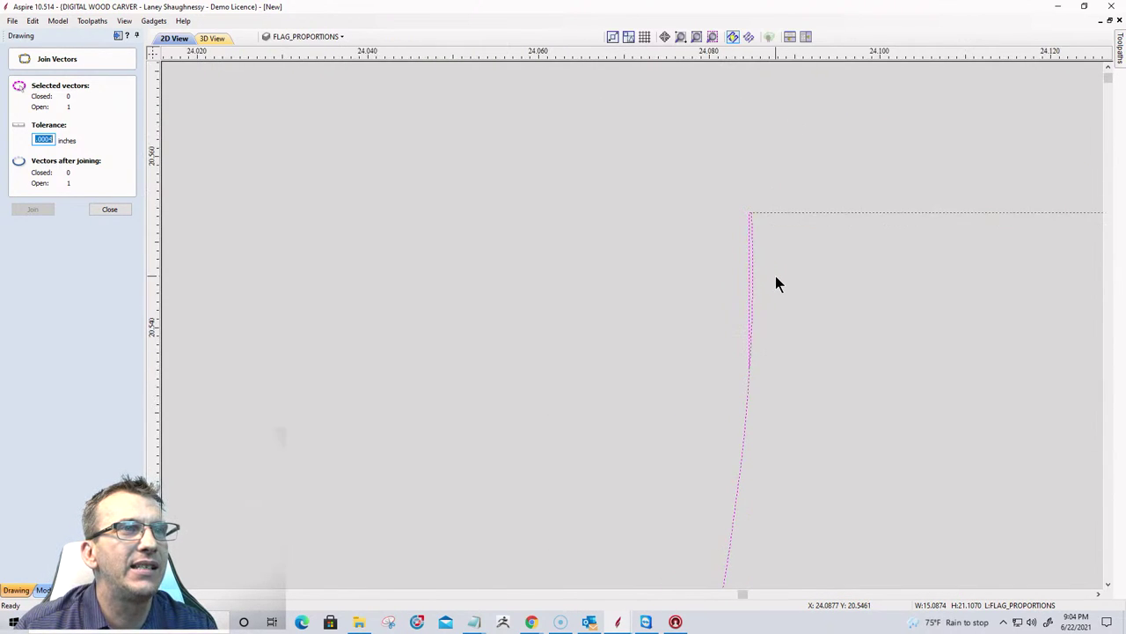
click(107, 212)
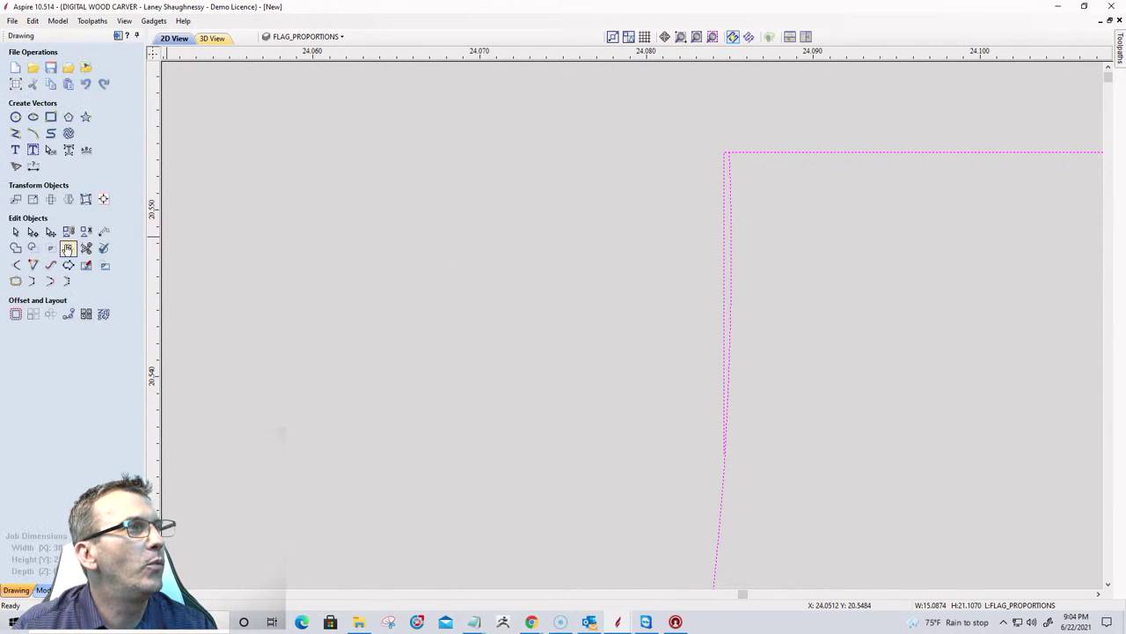
Trim the stray short segment off the tear outline's top corner.
click(86, 248)
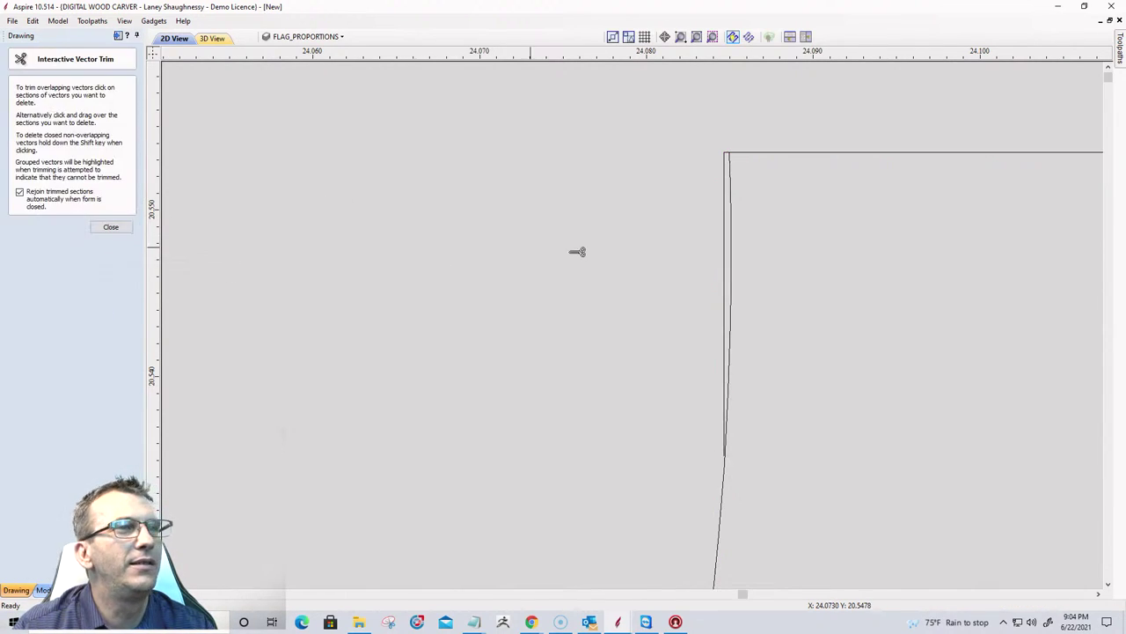
click(727, 202)
scroll(733, 160, up, 3)
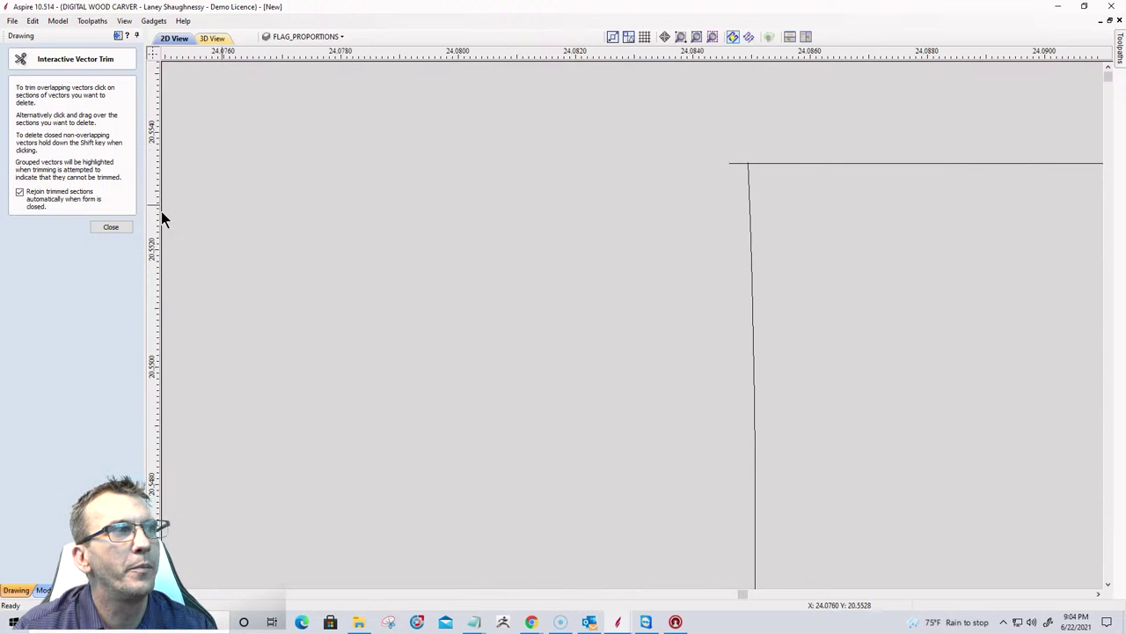
click(112, 227)
Reselect the torn-edge outline and confirm in Join Vectors it is already closed.
scroll(748, 158, down, 10)
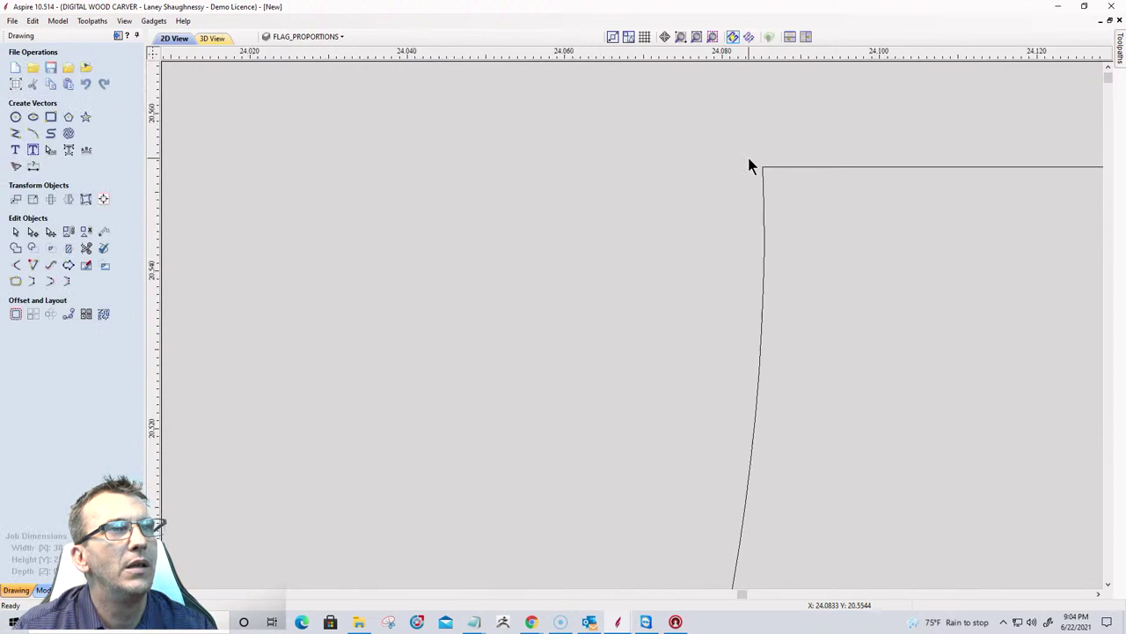
click(750, 162)
scroll(753, 159, down, 8)
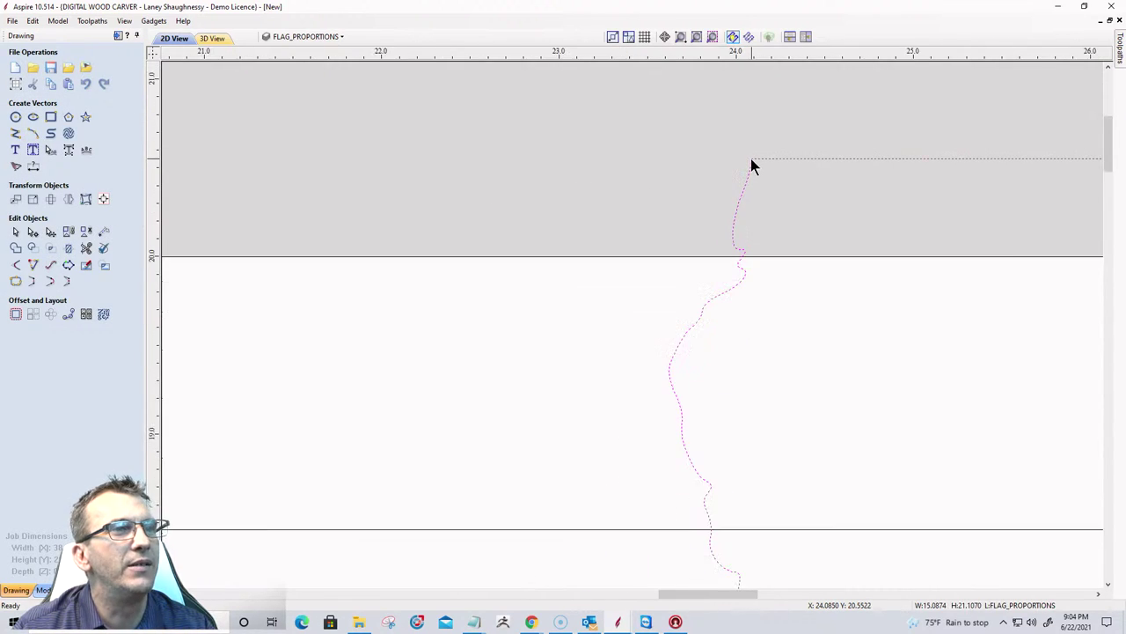
click(16, 282)
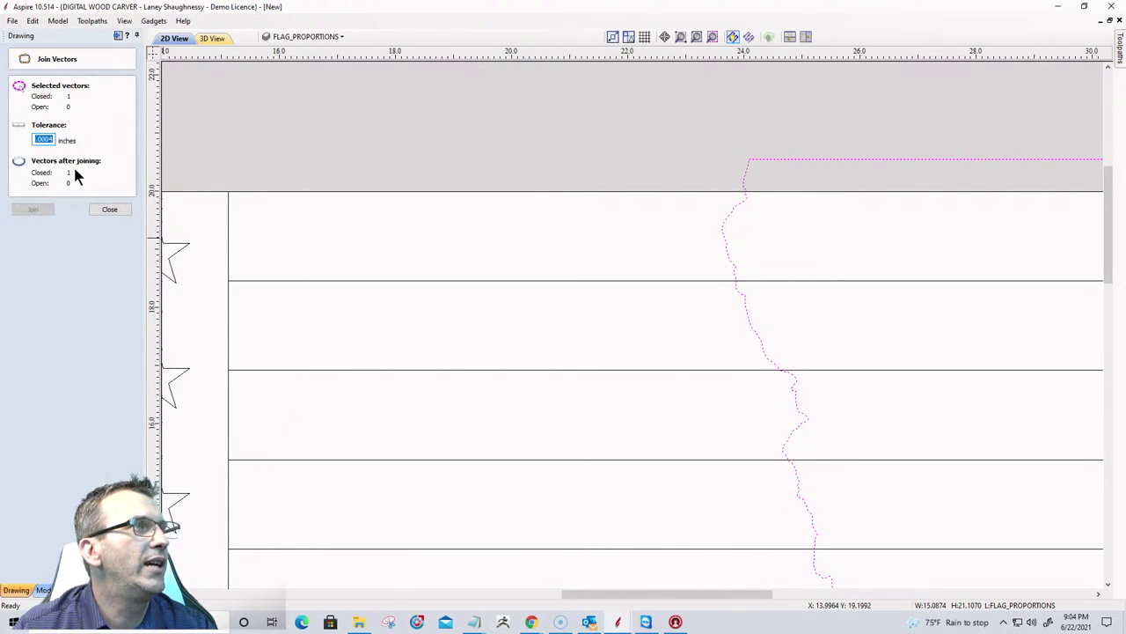
click(110, 209)
scroll(659, 211, down, 6)
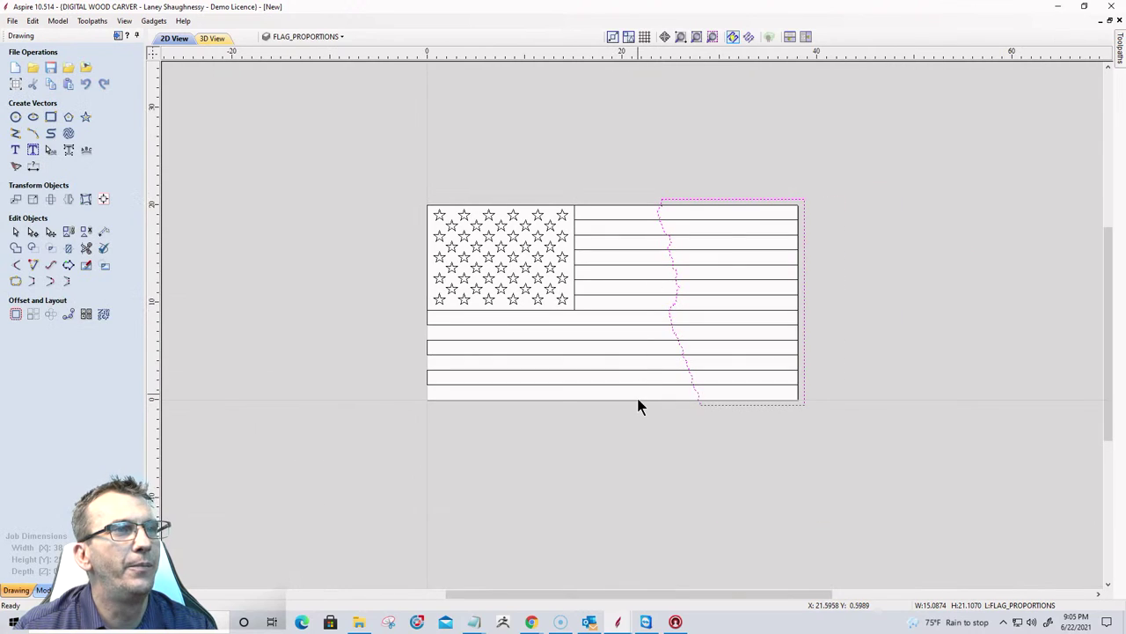
Clear the stripe parts inside the torn-edge outline using Trim Objects' Clear inside boundary.
drag(636, 391, 619, 221)
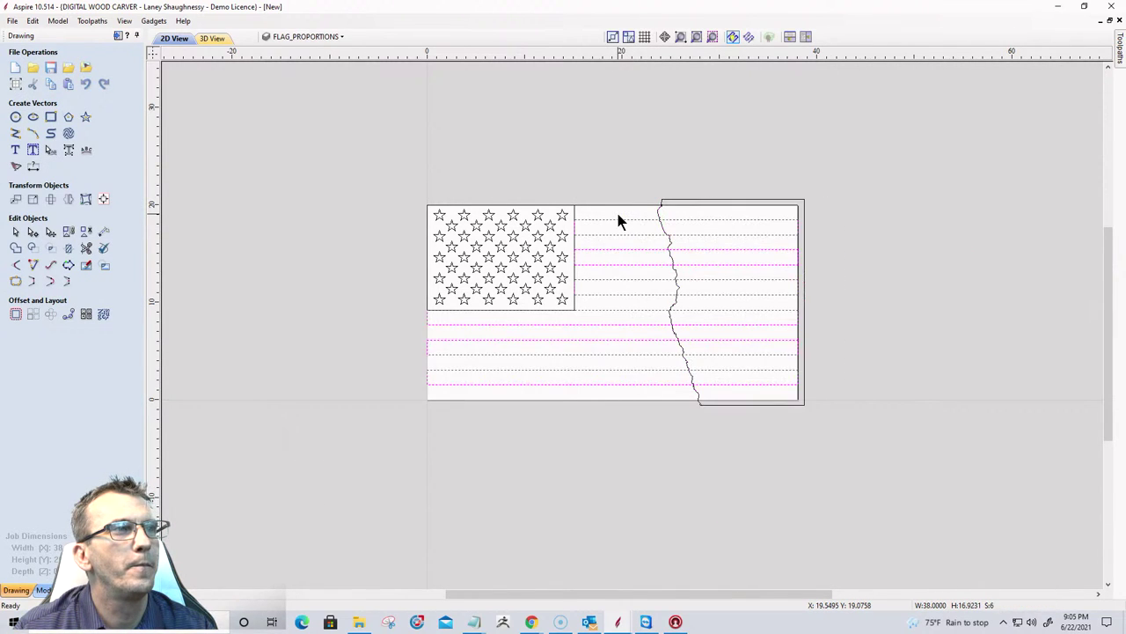
shift+click(676, 202)
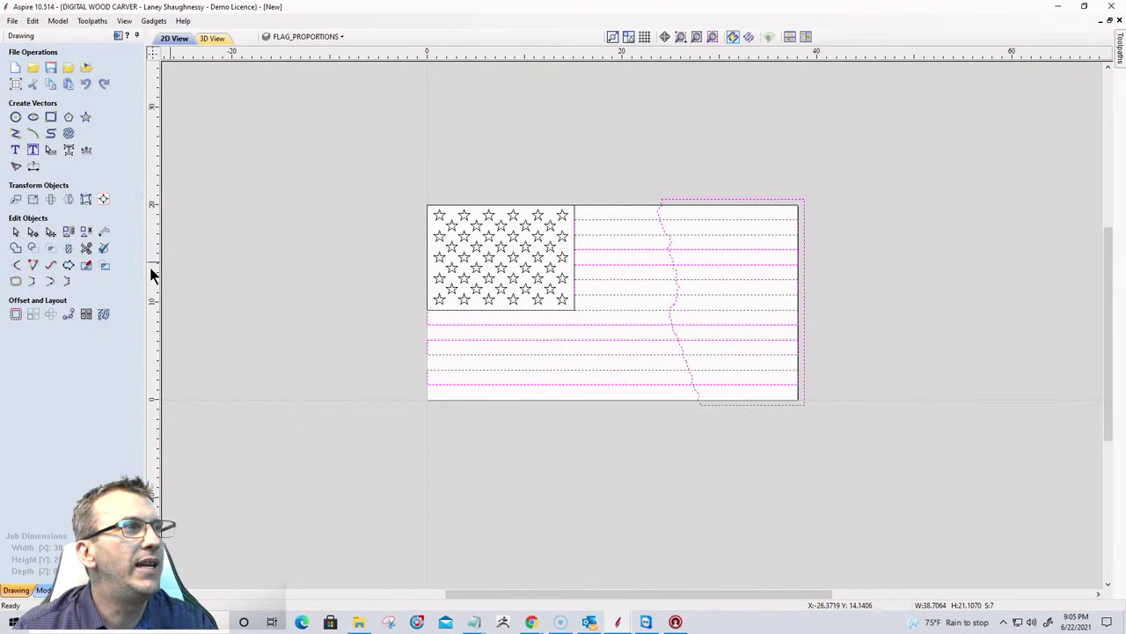
click(69, 249)
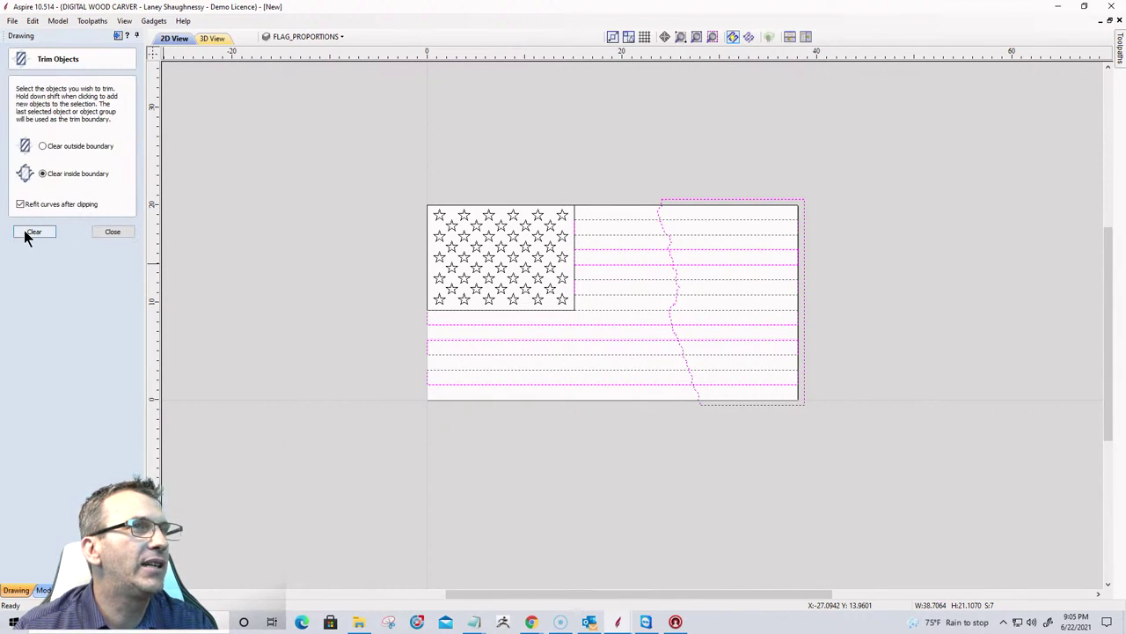
click(28, 234)
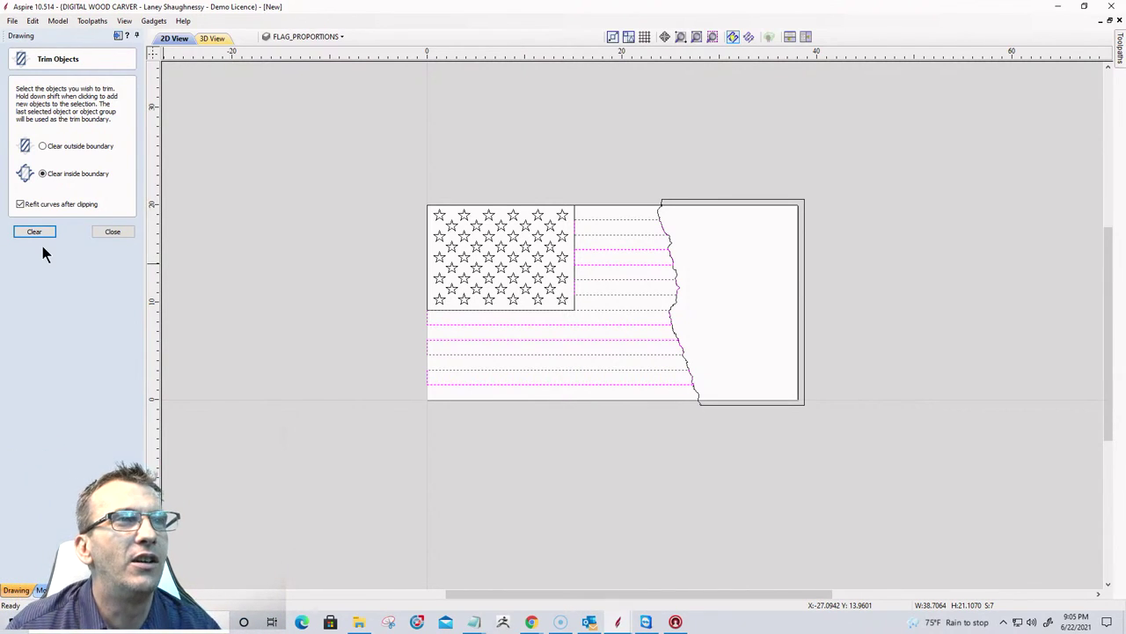
scroll(690, 216, up, 4)
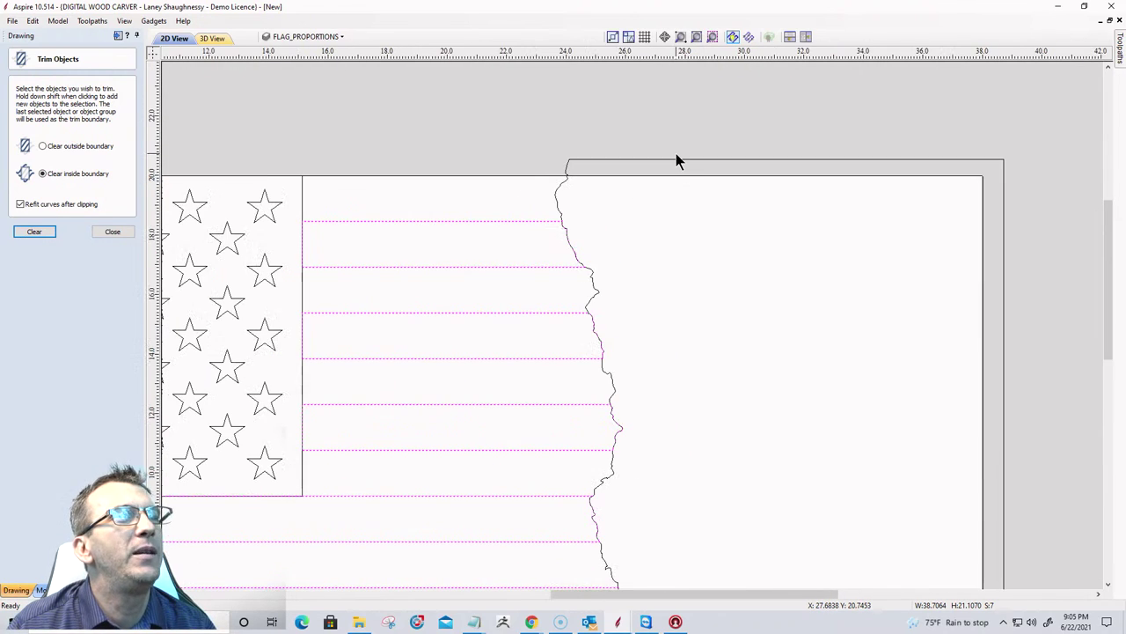
scroll(677, 163, down, 3)
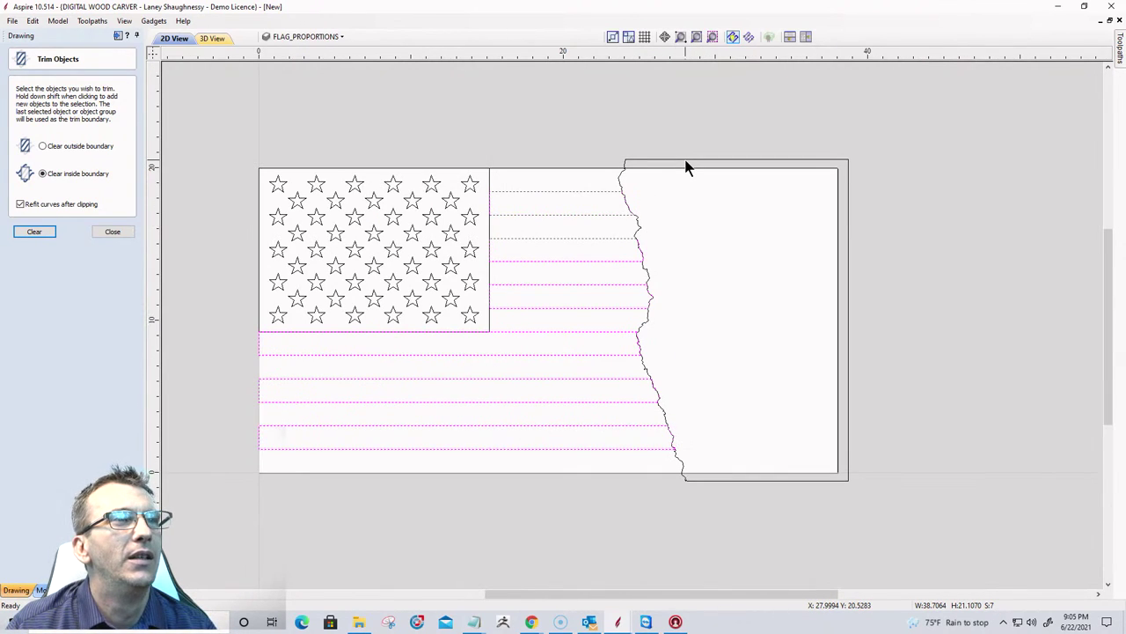
click(689, 161)
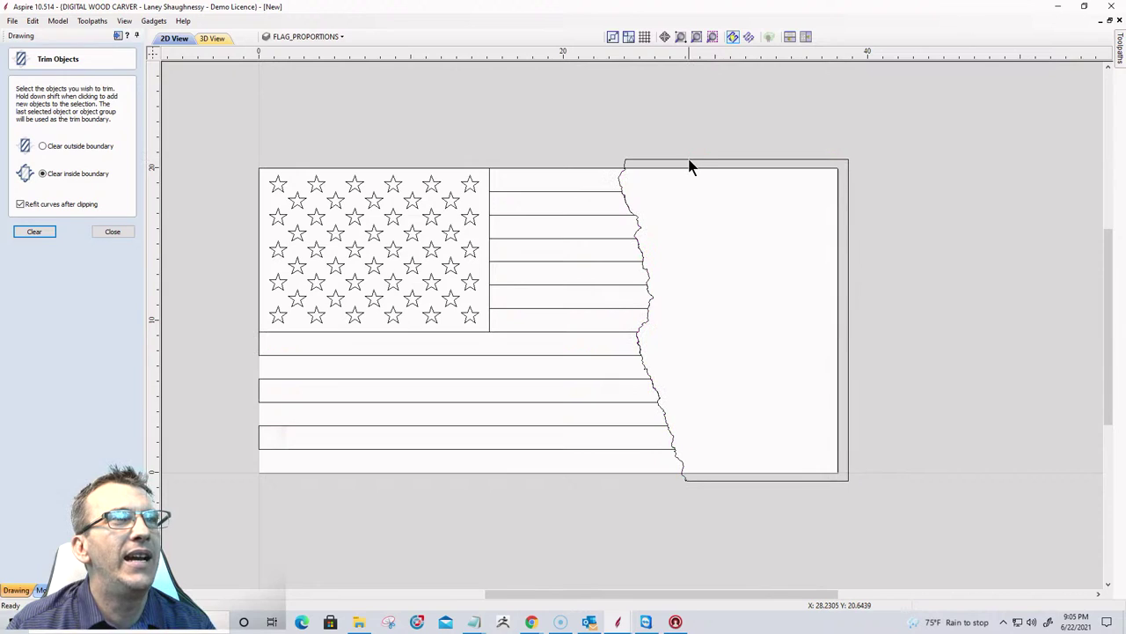
click(689, 161)
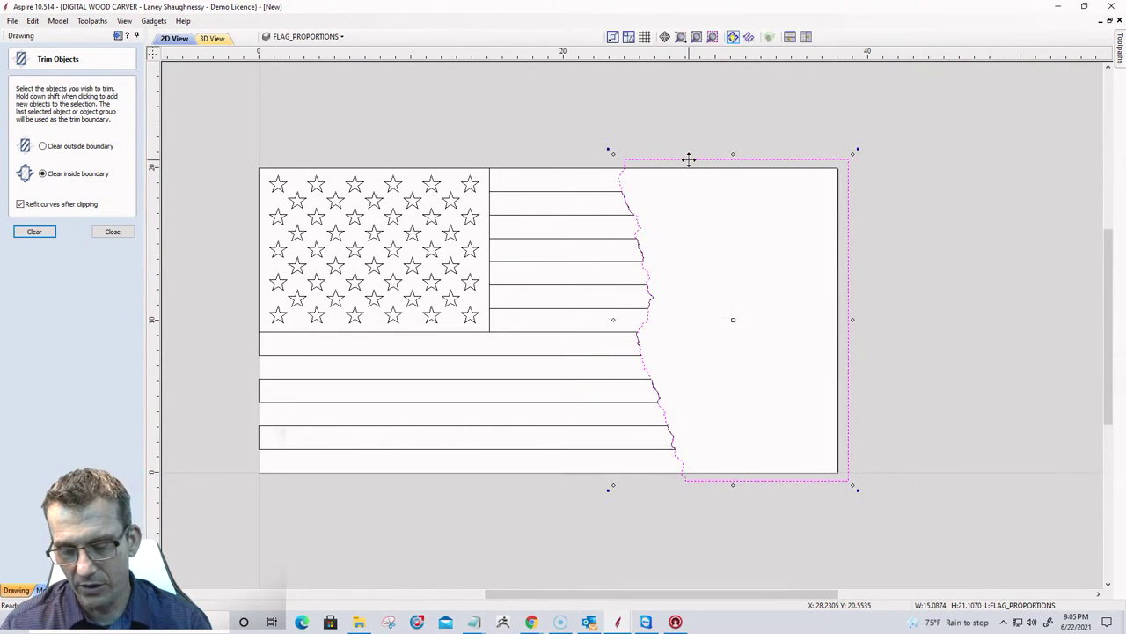
Nudge the torn-edge outline three steps right to inspect, then four steps back left.
key(Right)
key(Right)
key(Right)
key(Right)
key(Right)
key(Right)
key(Right)
key(Right)
key(Right)
key(Right)
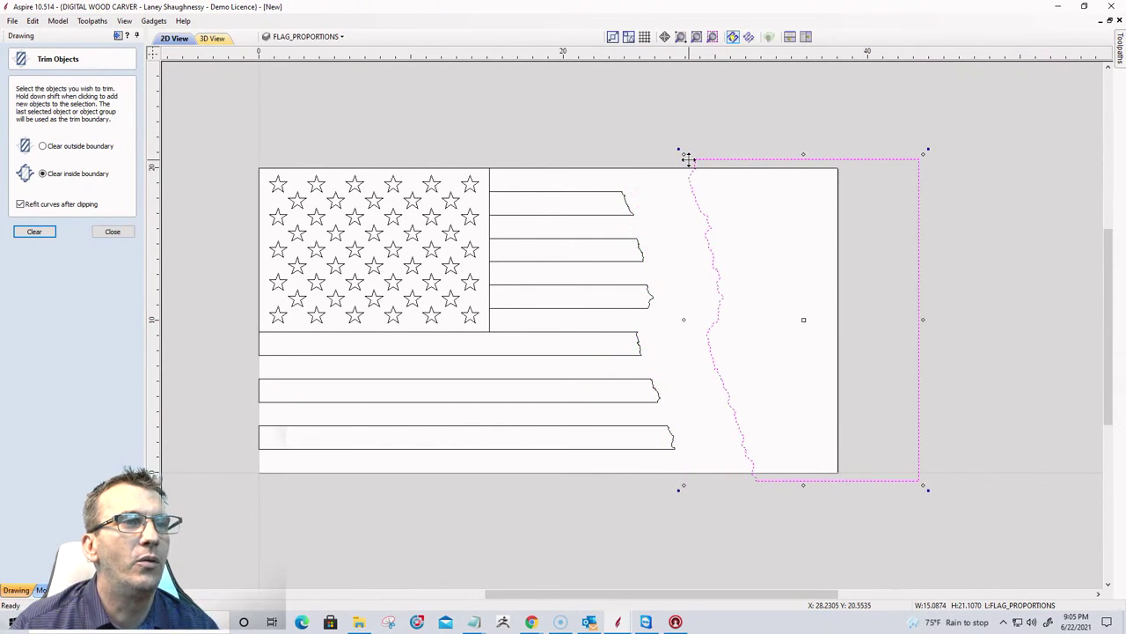
key(Right)
key(Right)
key(Right)
key(Right)
key(Right)
key(Right)
key(Right)
key(Right)
key(Right)
key(Right)
key(Right)
key(Right)
key(Right)
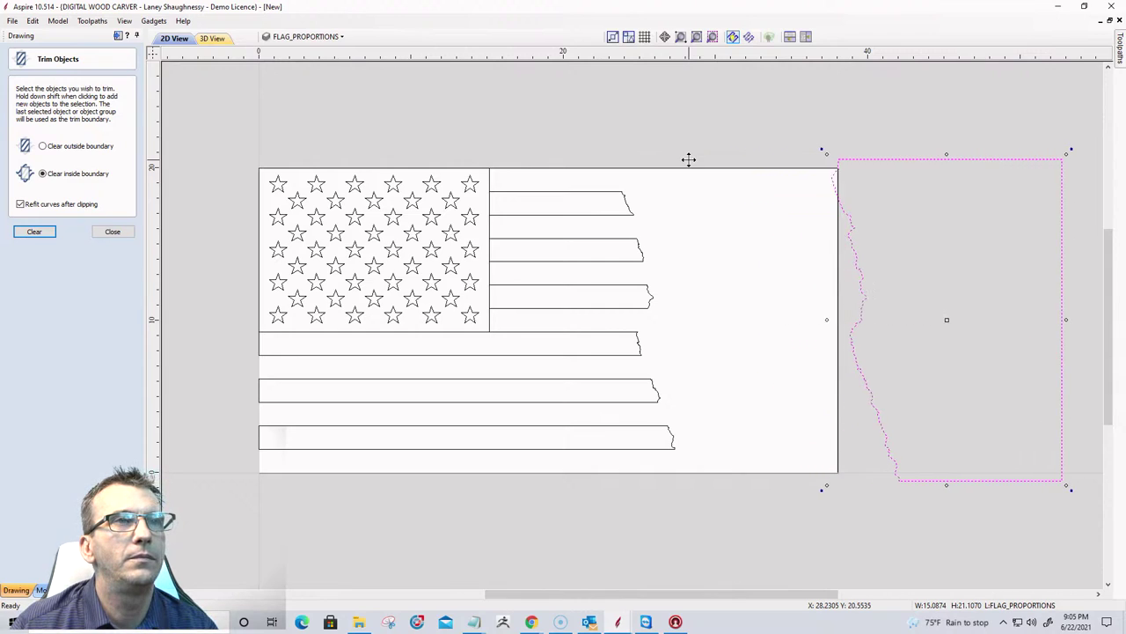
key(Right)
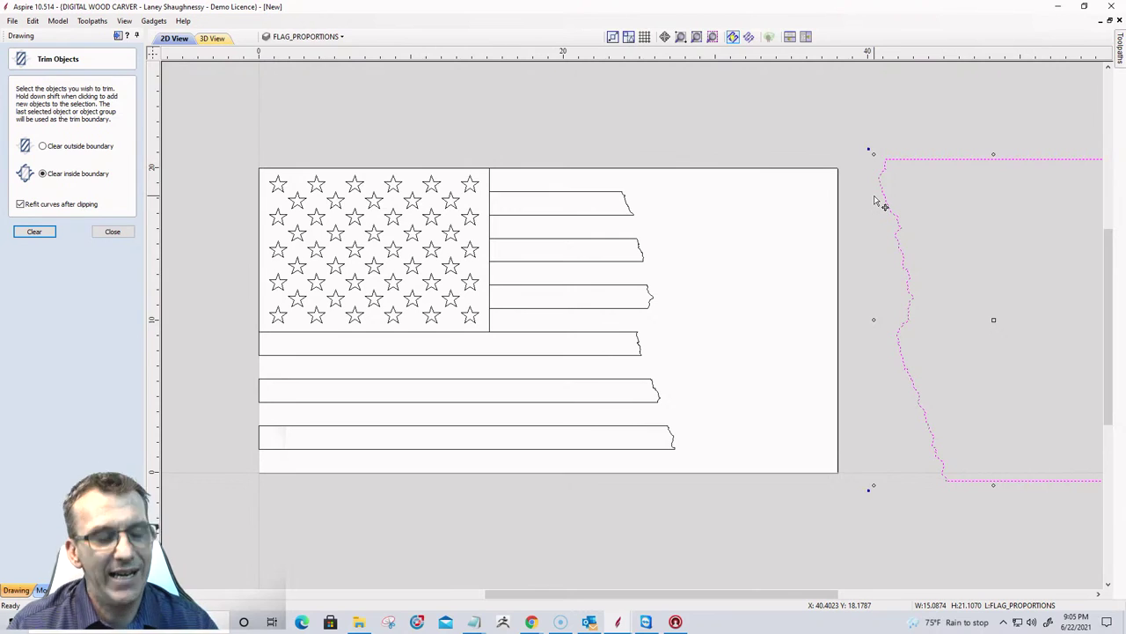
key(Left)
key(Left)
key(Left)
key(Left)
key(Left)
key(Left)
key(Left)
key(Left)
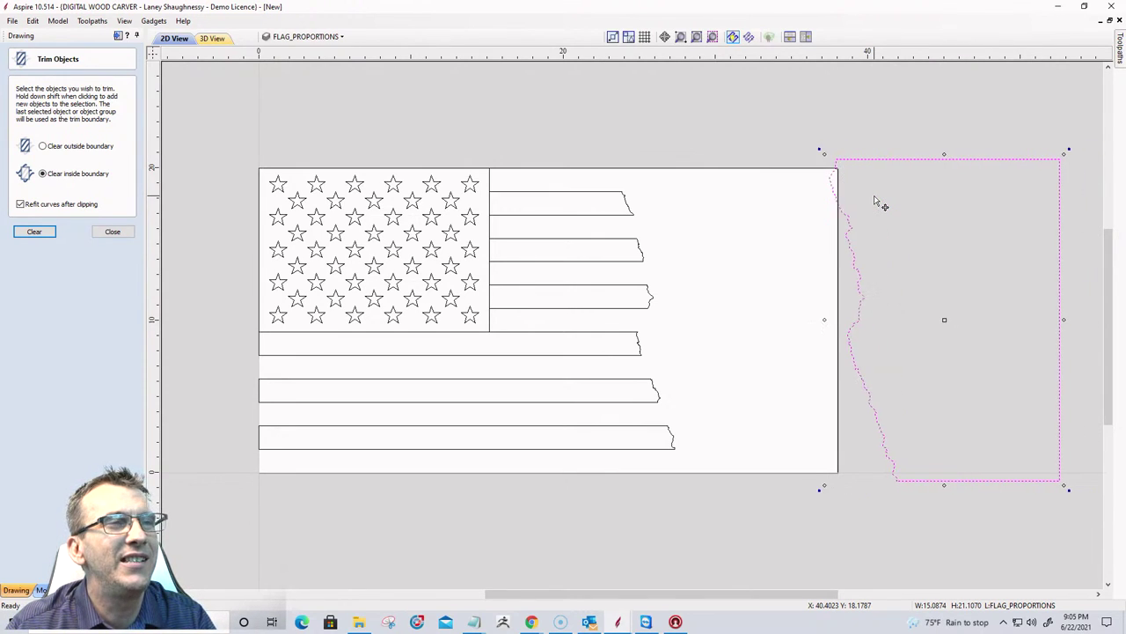
key(Left)
key(Left)
key(Left)
key(Left)
key(Left)
key(Left)
key(Left)
key(Left)
key(Left)
key(Left)
key(Left)
key(Left)
key(Left)
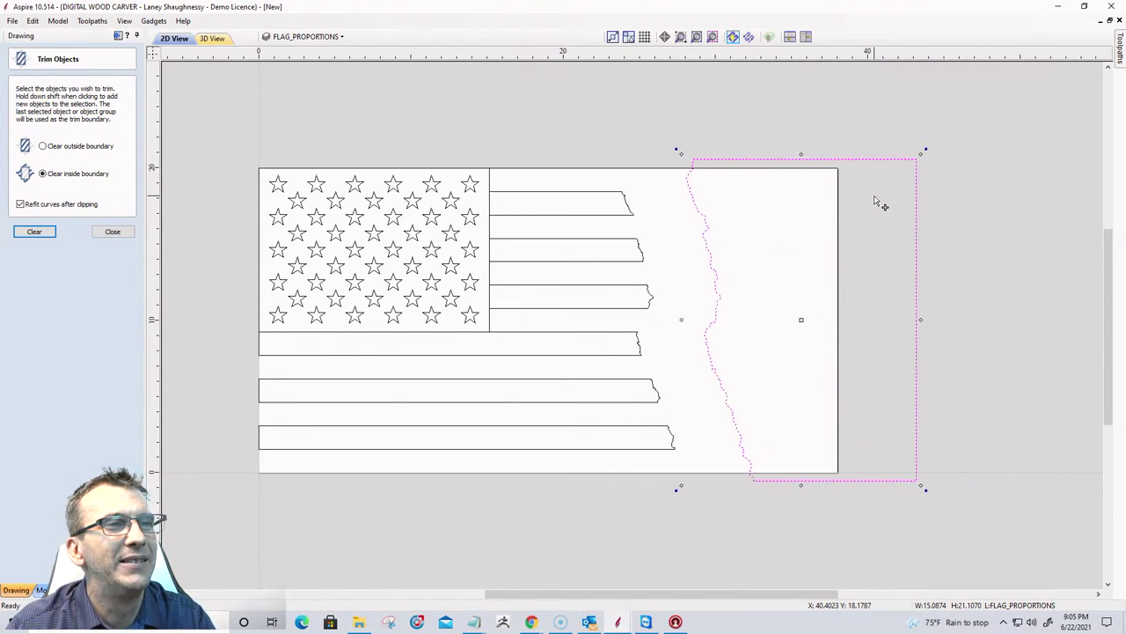
key(Left)
key(Left)
key(Left)
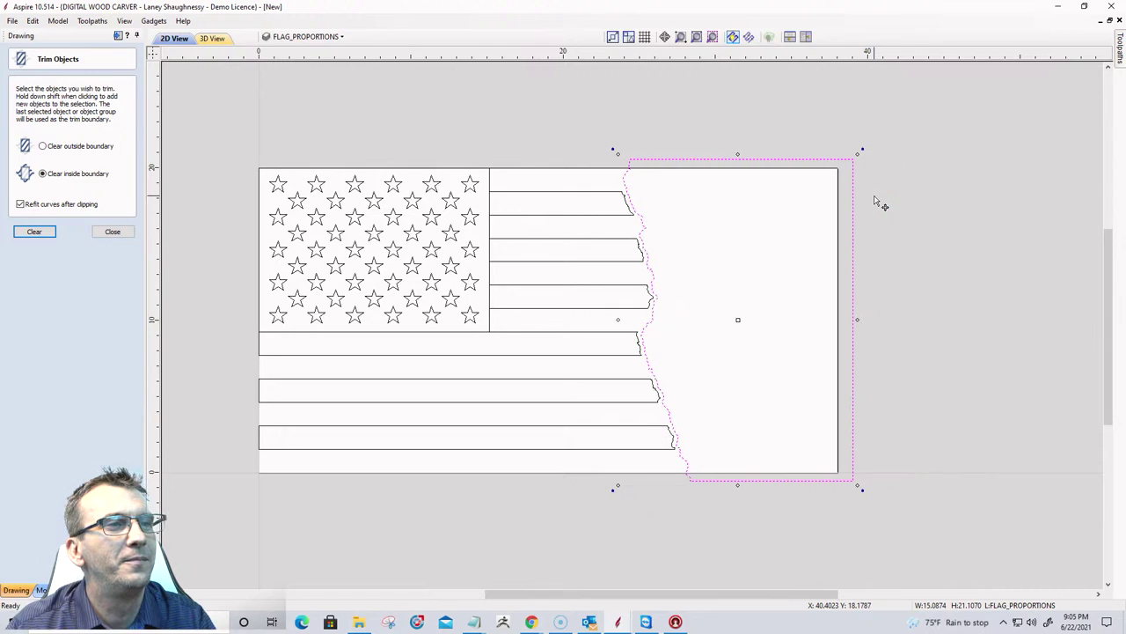
key(Left)
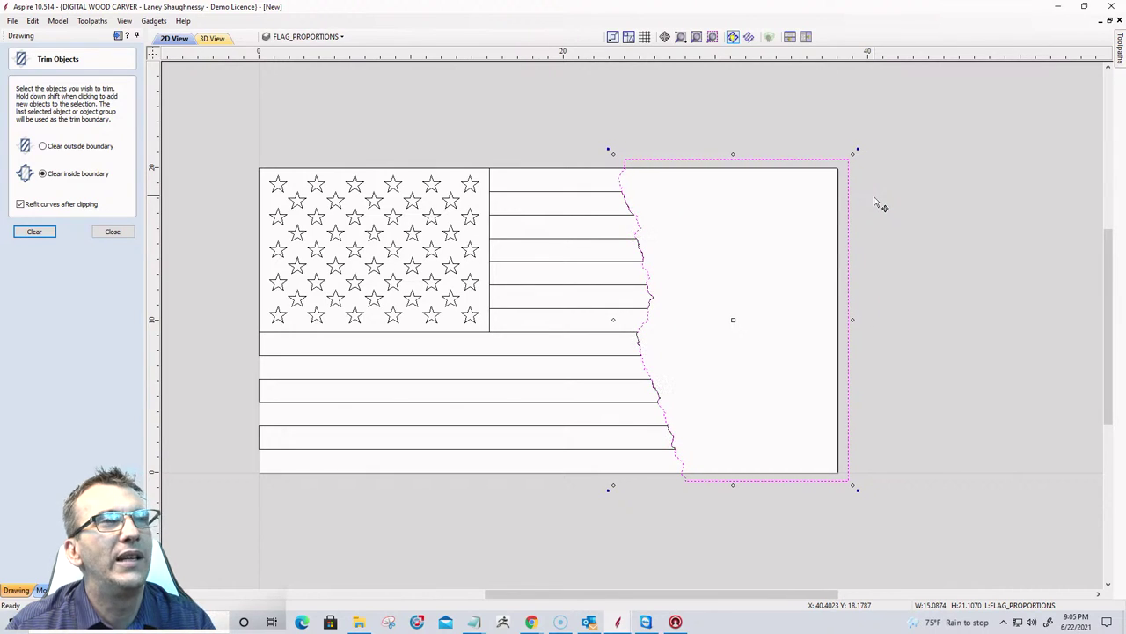
Deselect the torn-edge outline and select the top stripe beside the stars.
scroll(729, 320, up, 1)
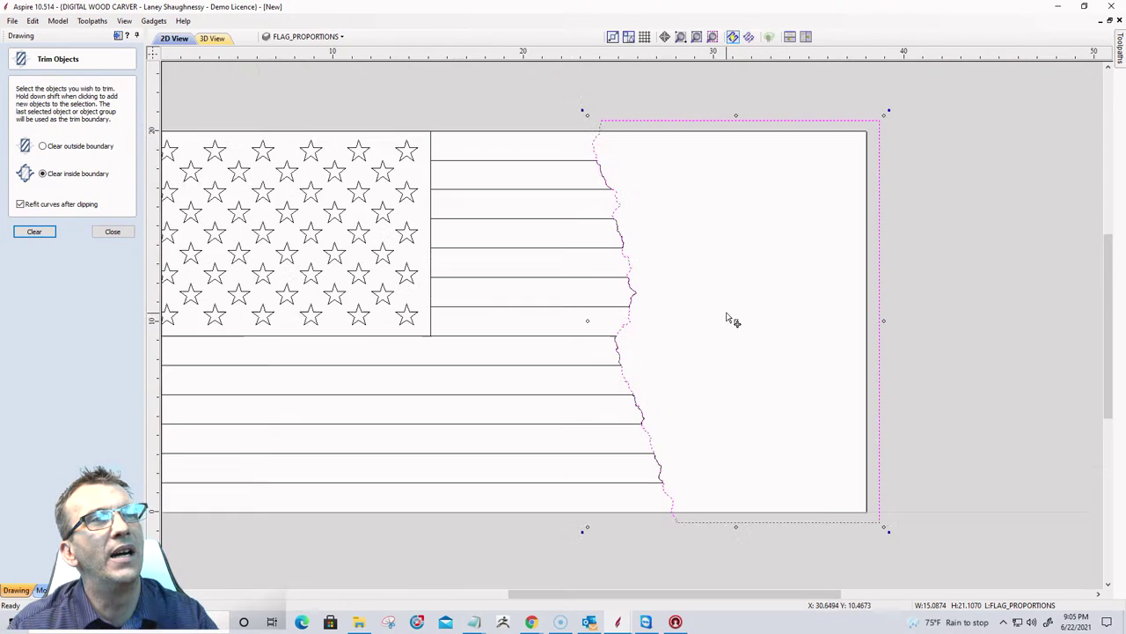
scroll(875, 254, down, 2)
scroll(726, 313, up, 1)
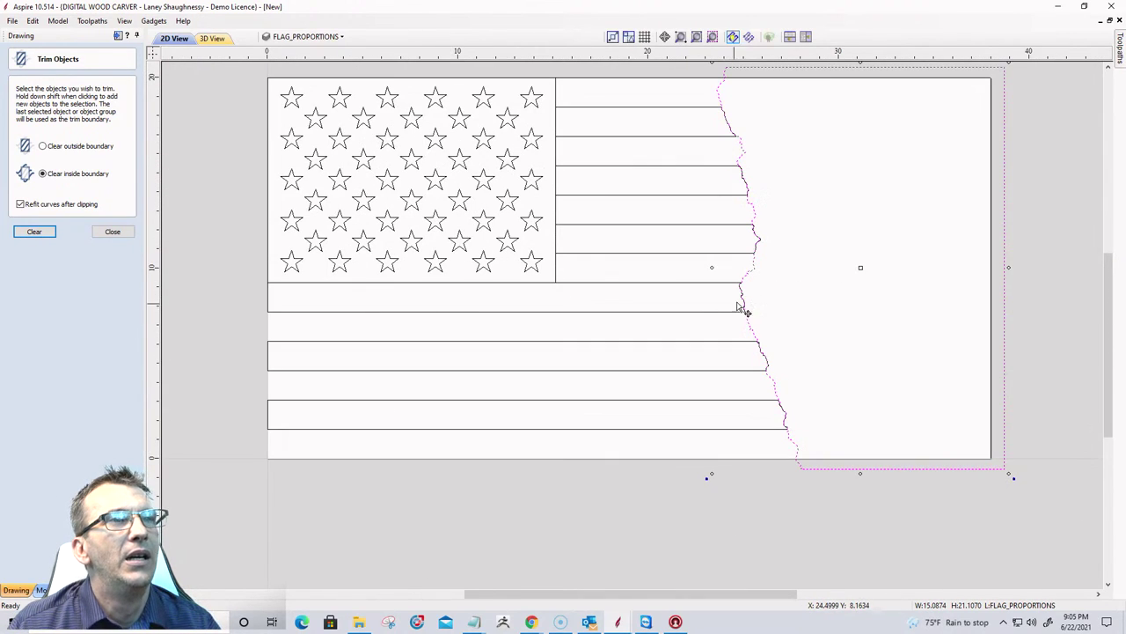
scroll(799, 295, down, 1)
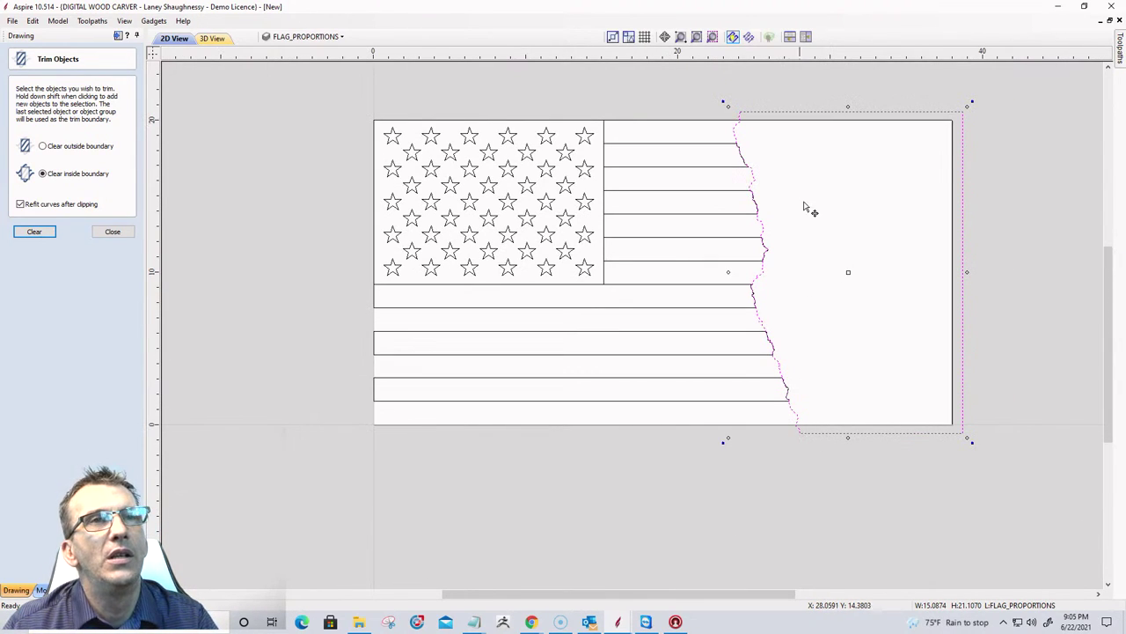
click(873, 139)
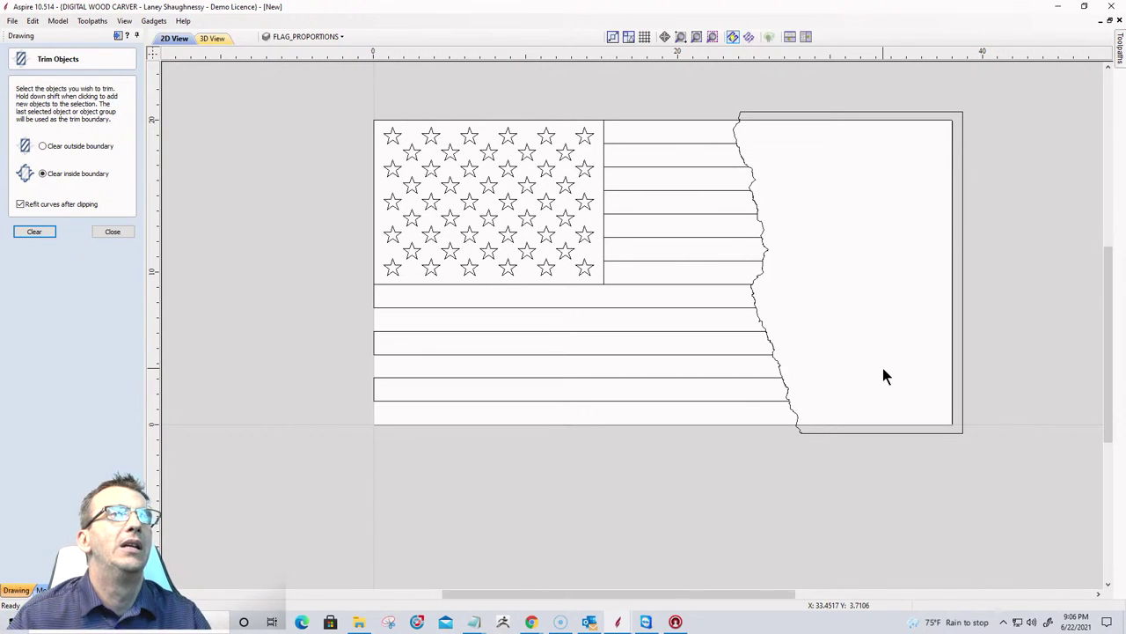
click(667, 151)
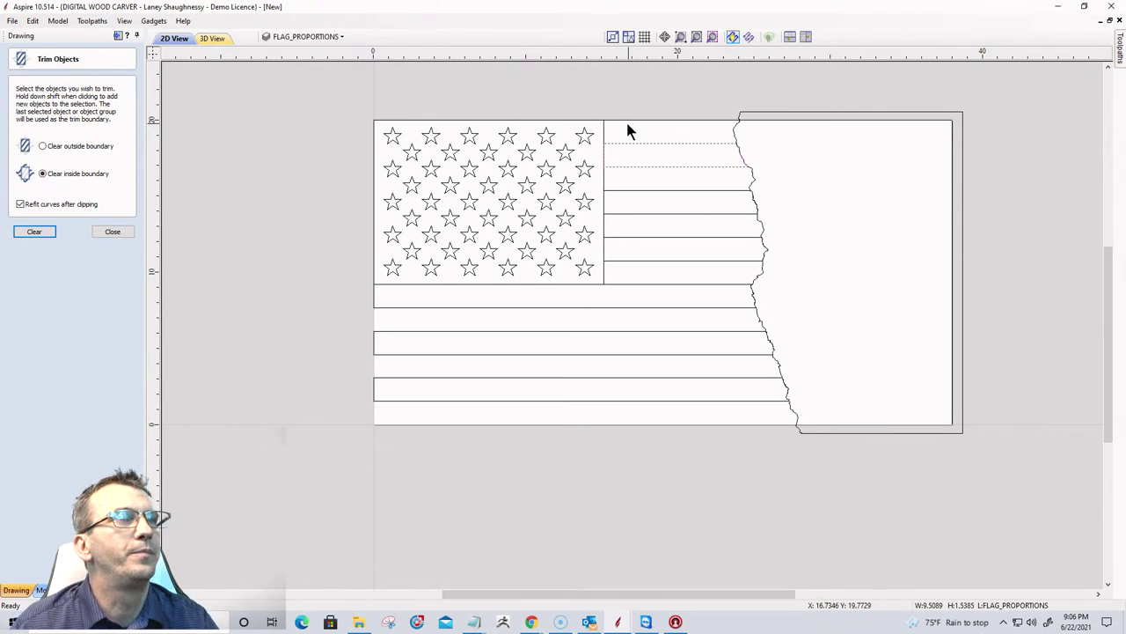
Add a 38 × 20 inch rectangle at X 0, Y 0 around the flag, then show modeling tools.
click(110, 231)
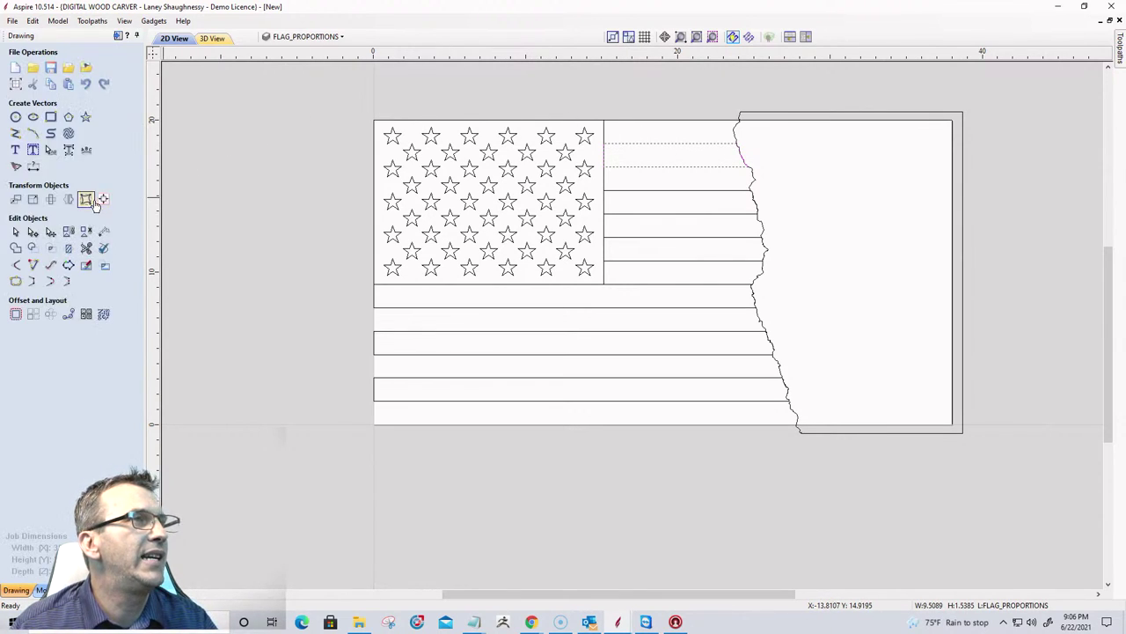
click(51, 117)
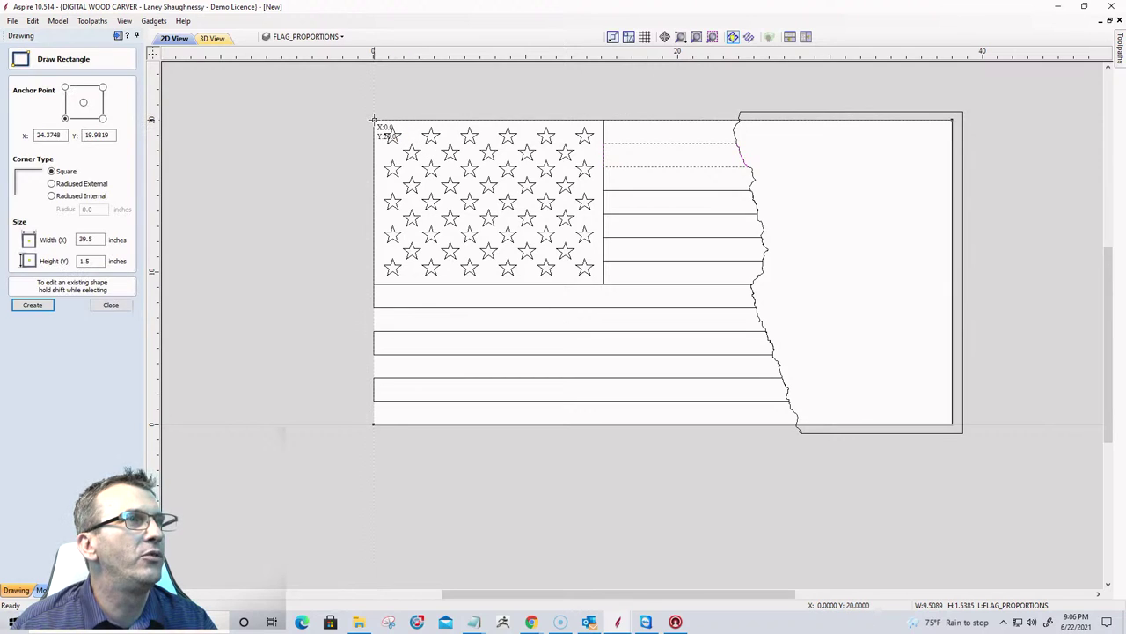
drag(376, 121, 957, 430)
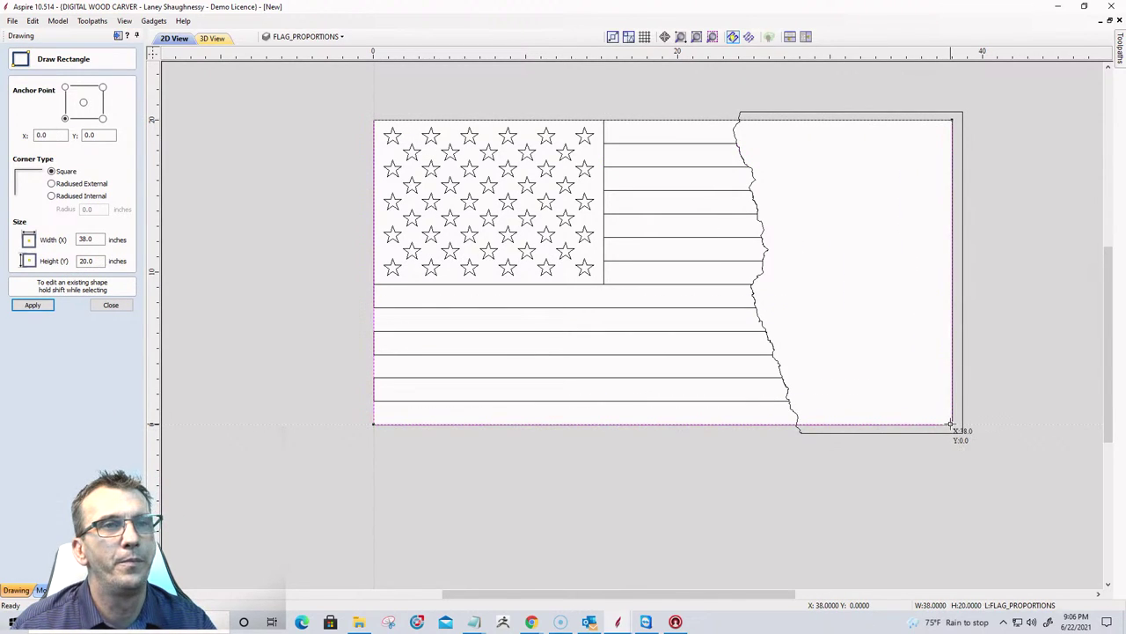
click(111, 304)
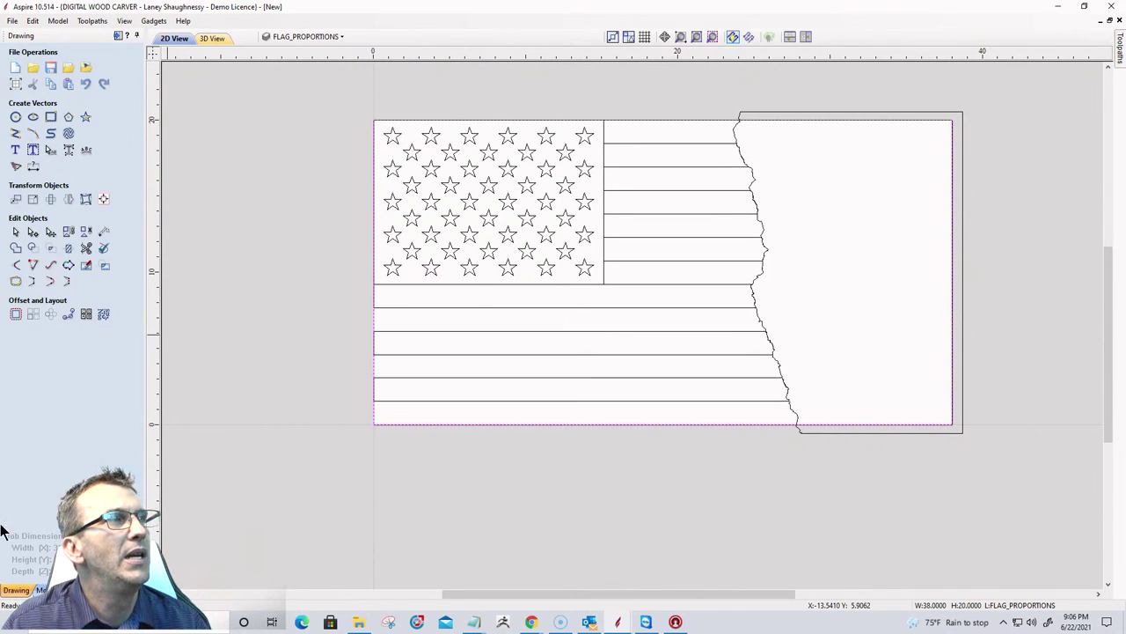
click(42, 590)
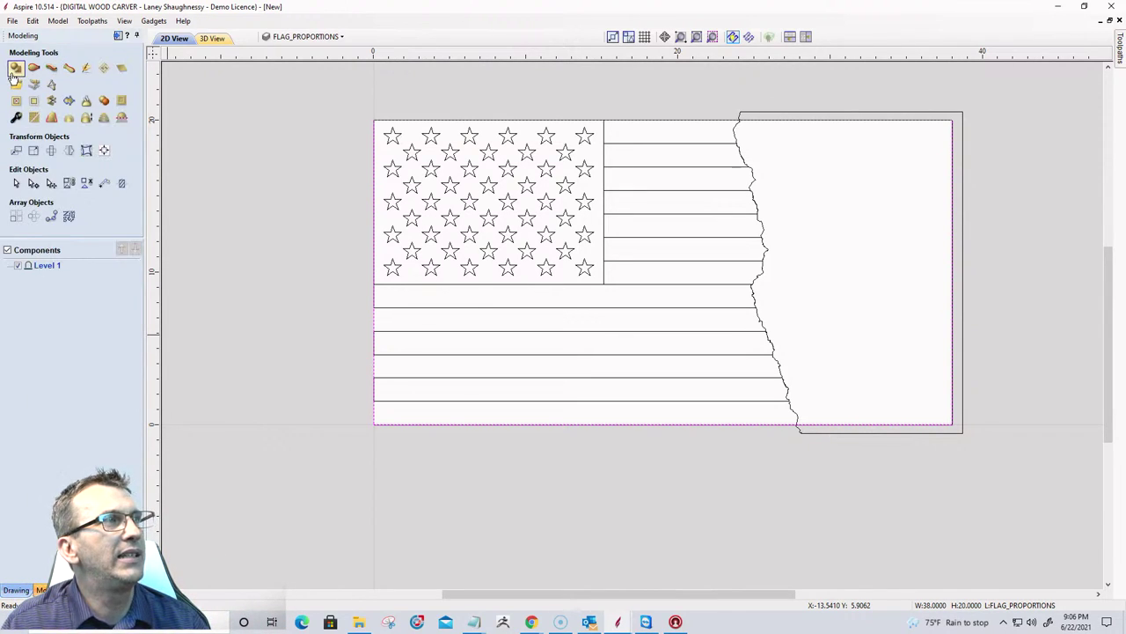
Create a flat shape from the flag outline with a 0.25-inch base height.
click(16, 68)
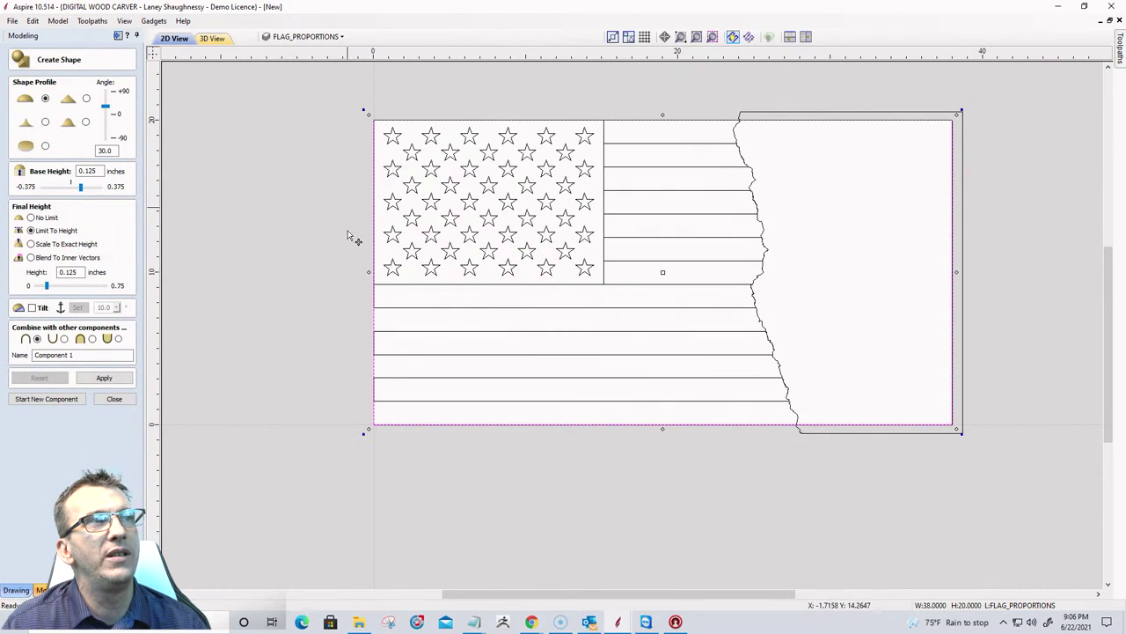
click(46, 146)
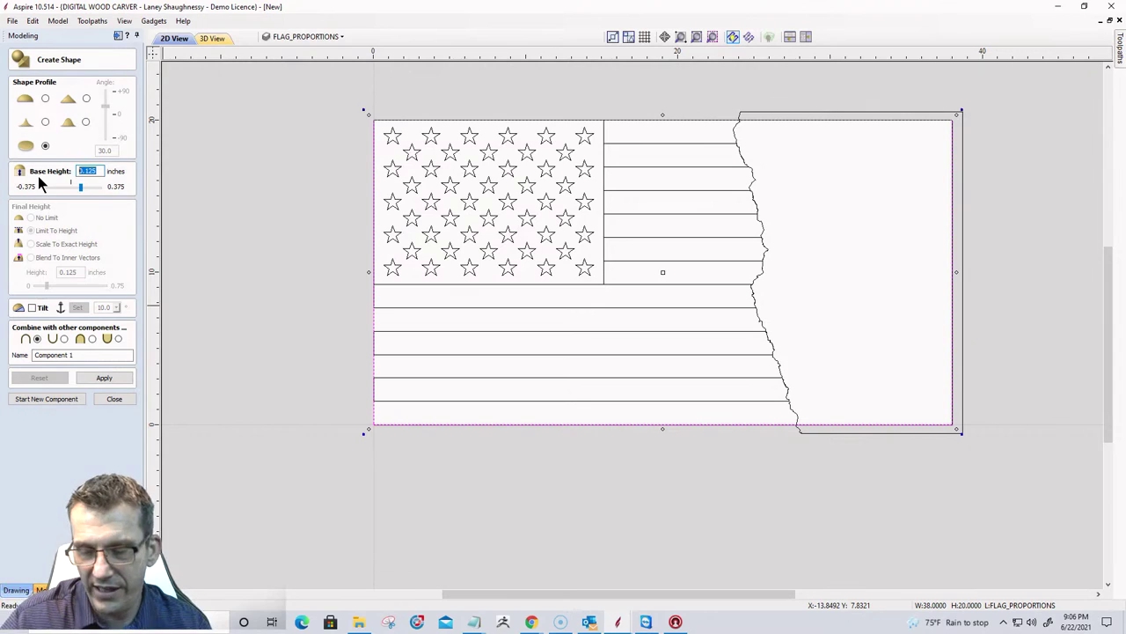
text(.25)
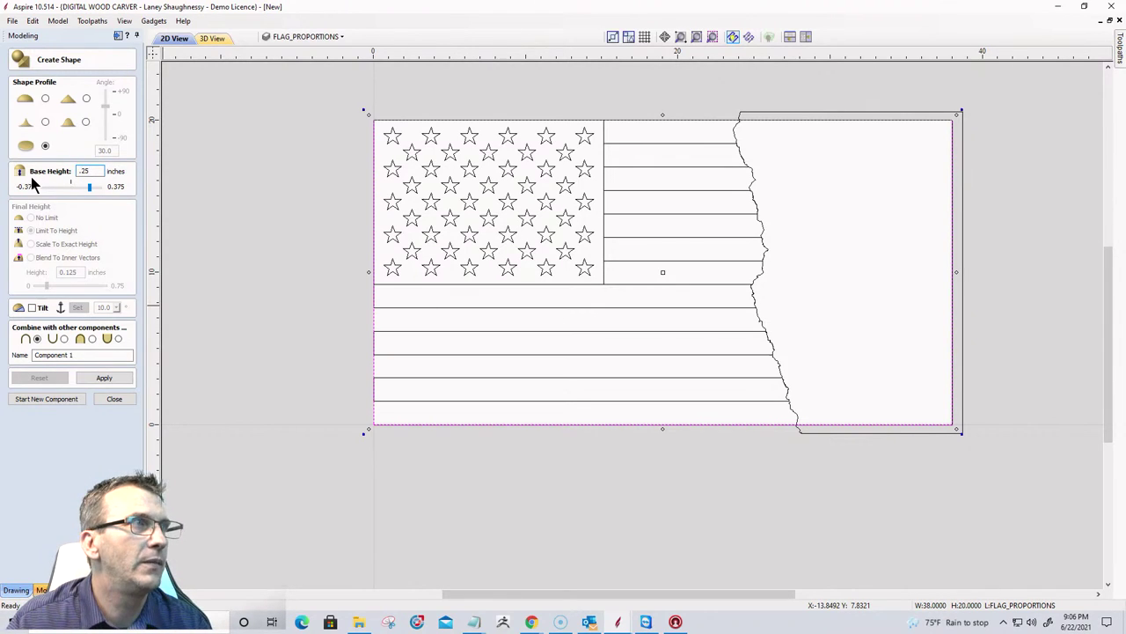
click(106, 379)
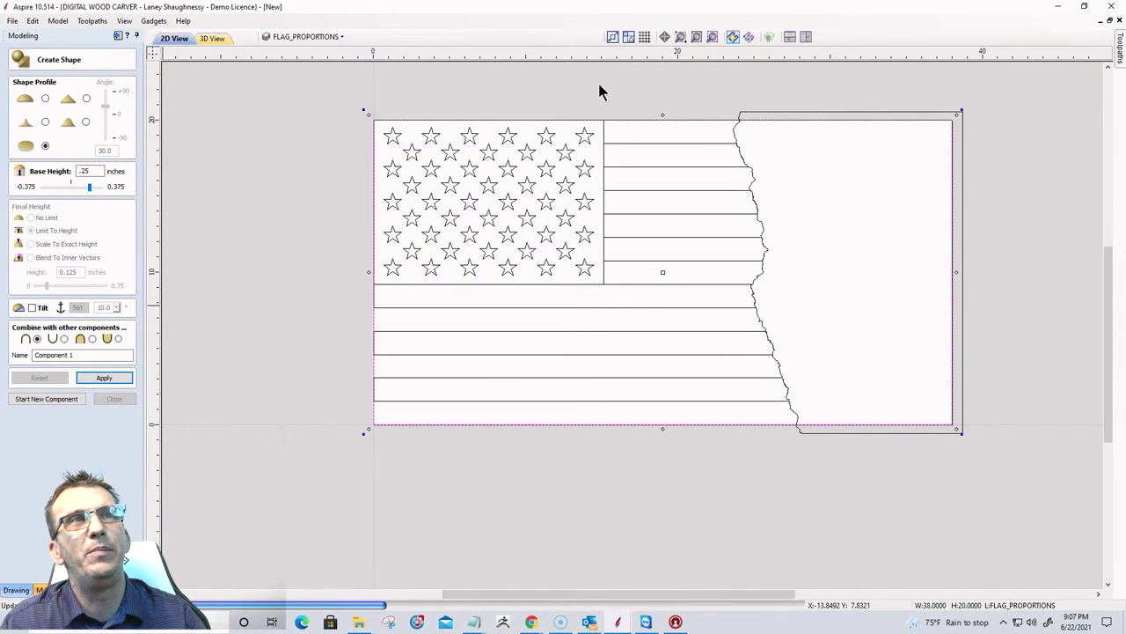
Tile the 2D and 3D views and orbit the preview to see the flat board.
click(808, 37)
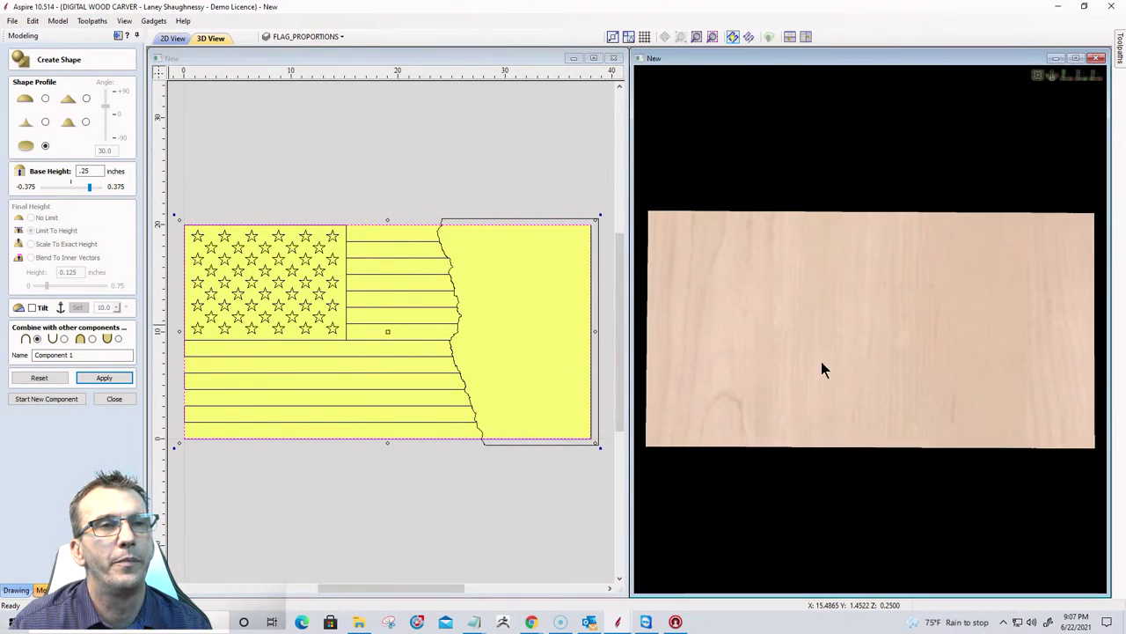
drag(822, 370, 975, 264)
drag(651, 299, 852, 370)
scroll(852, 370, up, 2)
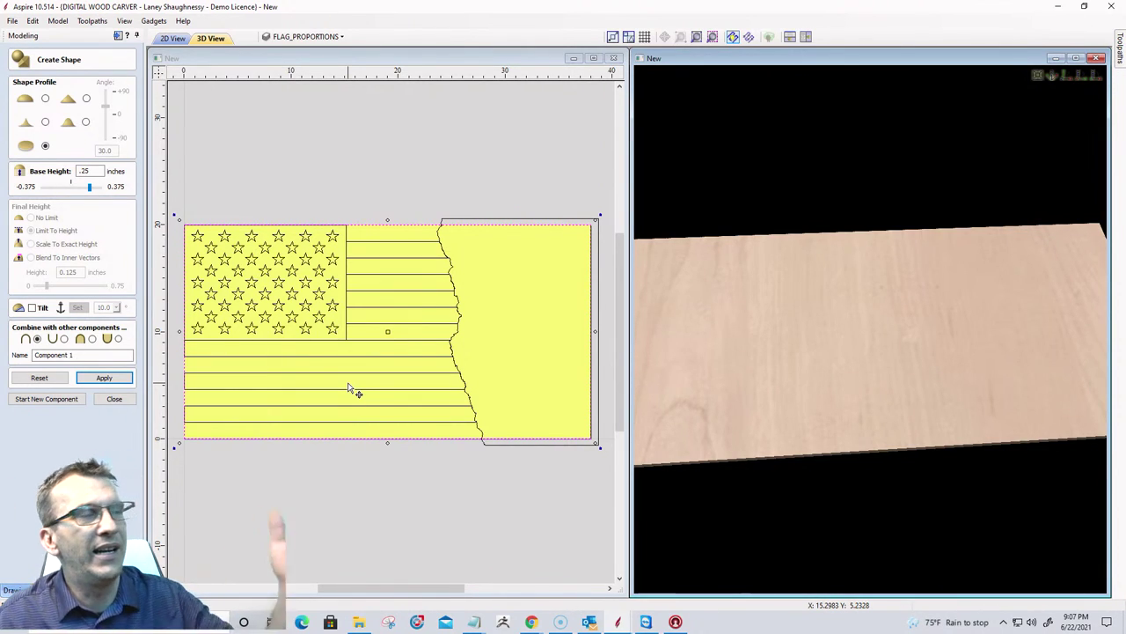
click(42, 400)
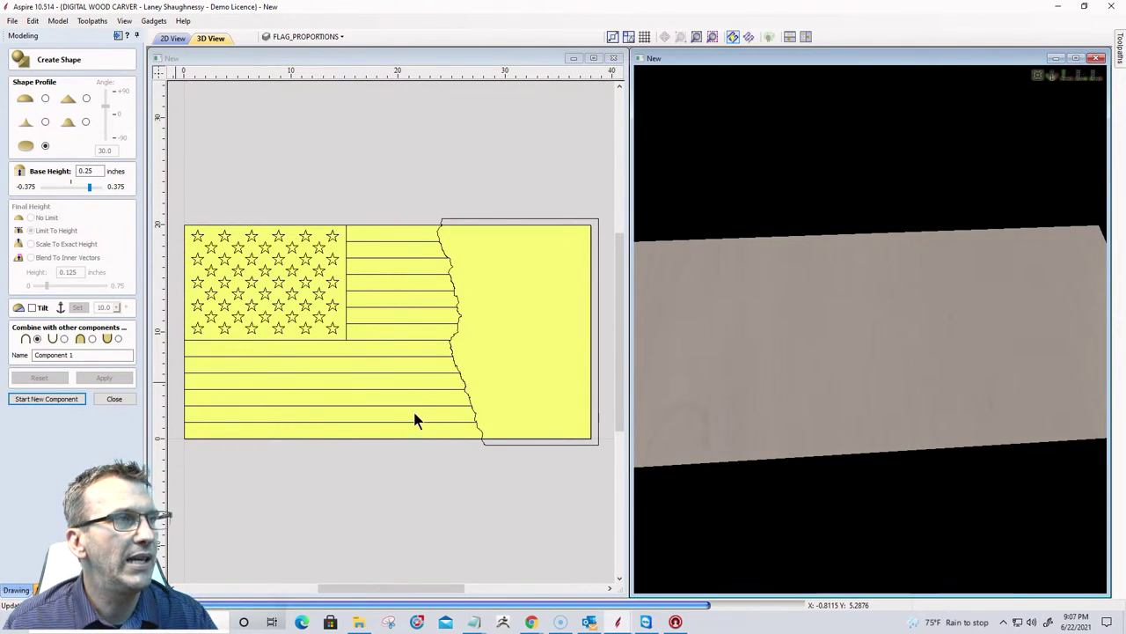
Select three stripe vectors at the flag's left edge, then clear the selection.
scroll(390, 365, down, 1)
scroll(264, 374, up, 3)
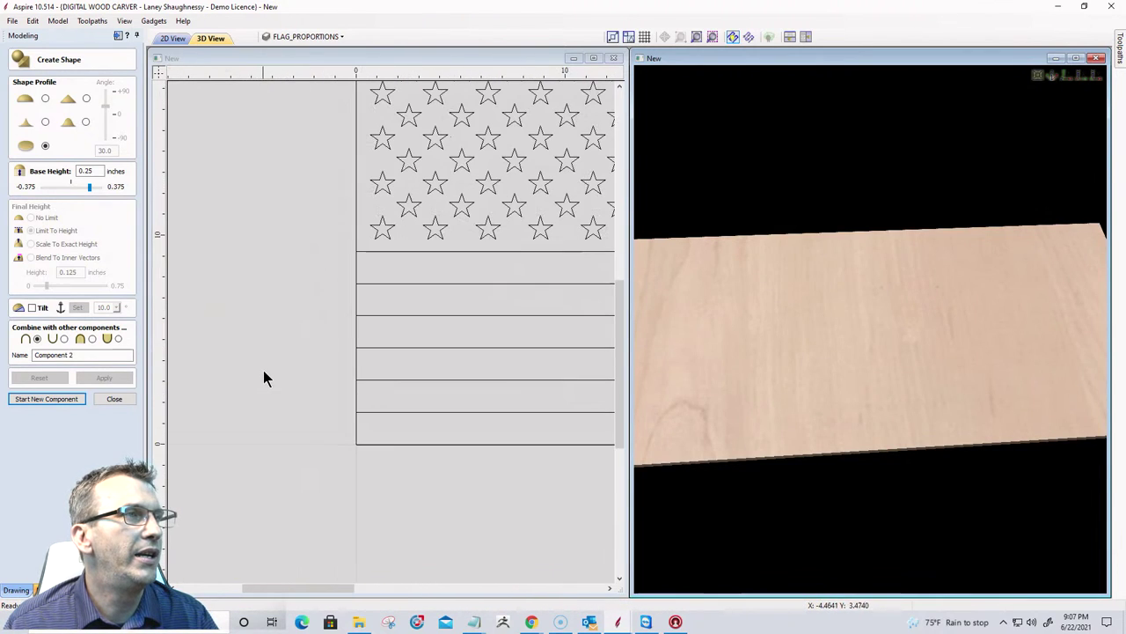
scroll(362, 297, up, 1)
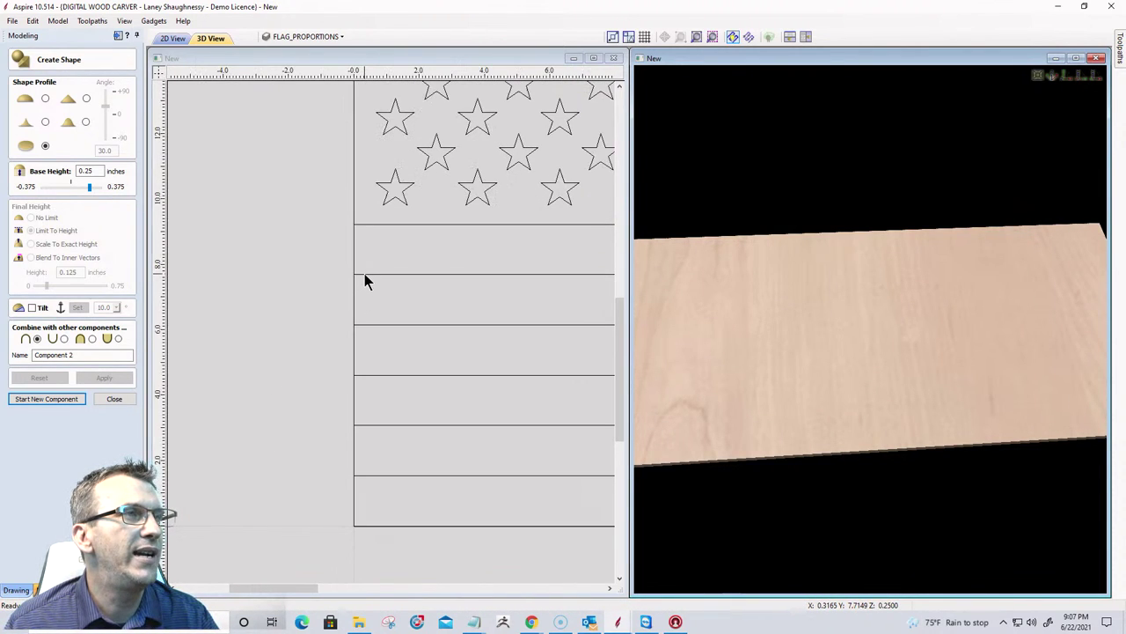
click(394, 450)
drag(363, 276, 363, 273)
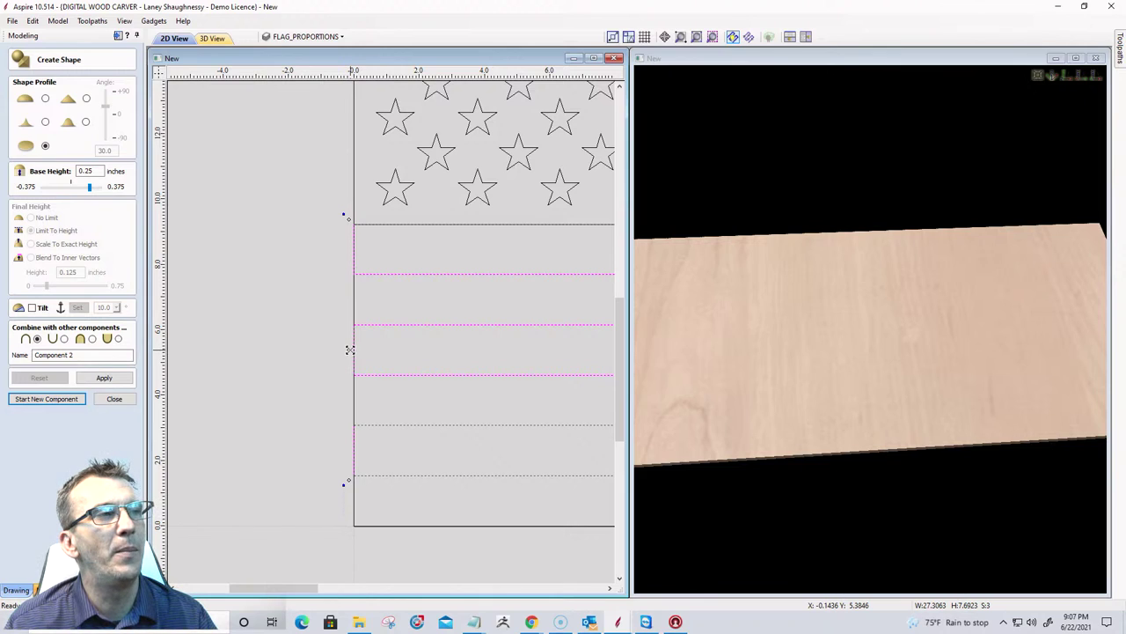
drag(348, 349, 346, 350)
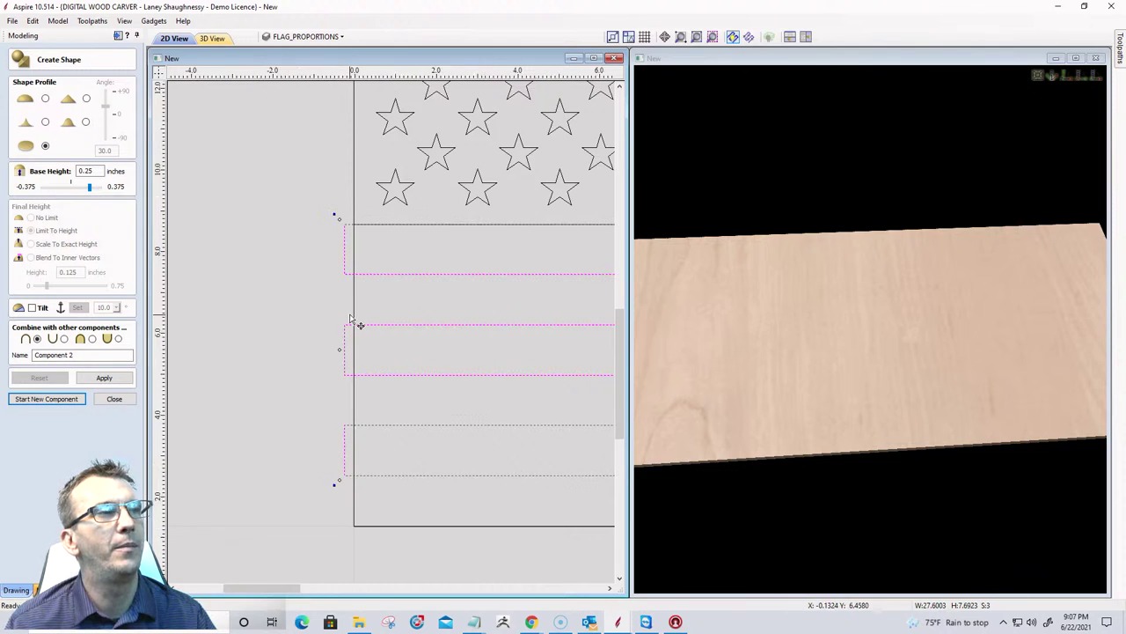
scroll(354, 322, up, 2)
scroll(352, 307, down, 6)
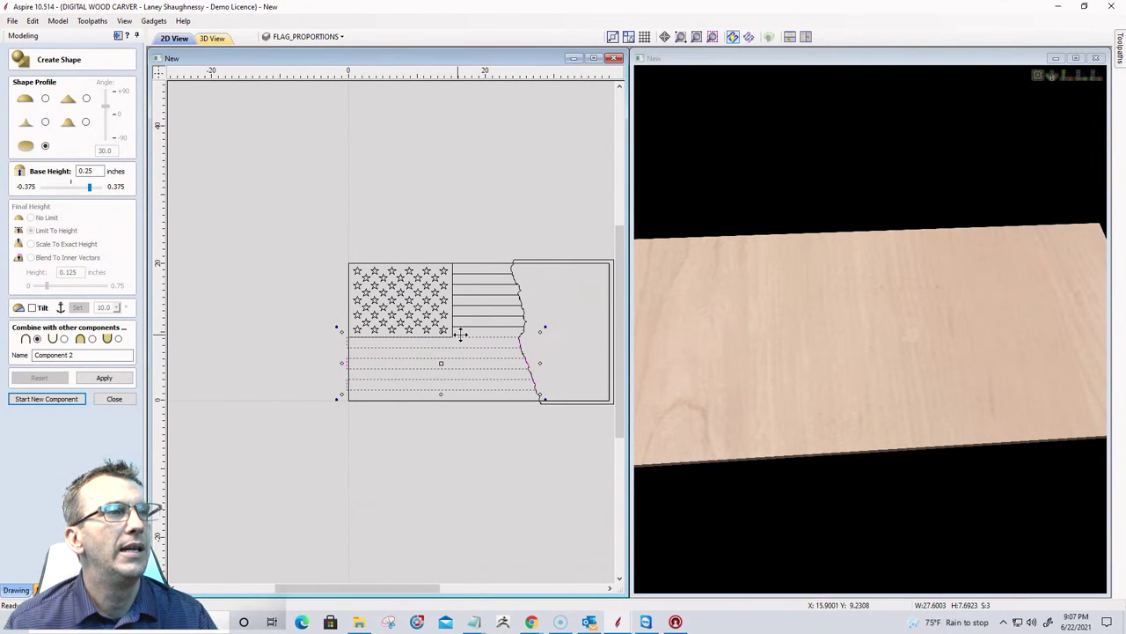
key(Return)
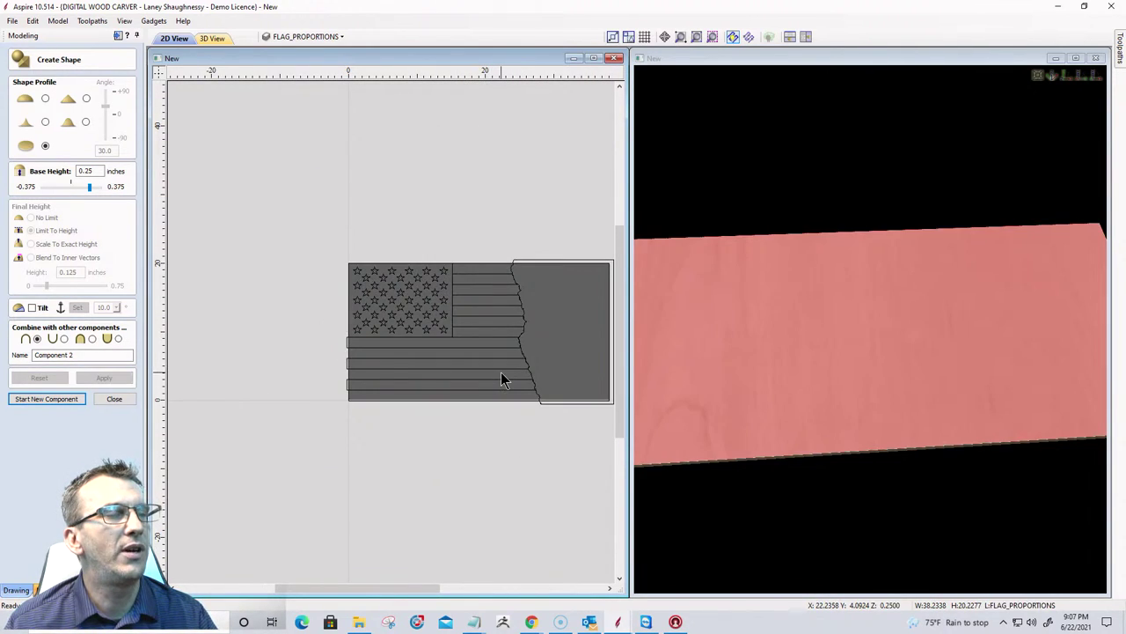
Marquee-select the stripe vectors and set the 0.25-inch shape to Subtract mode.
mouse_move(509, 385)
mouse_down()
mouse_move(477, 320)
mouse_move(473, 278)
mouse_up()
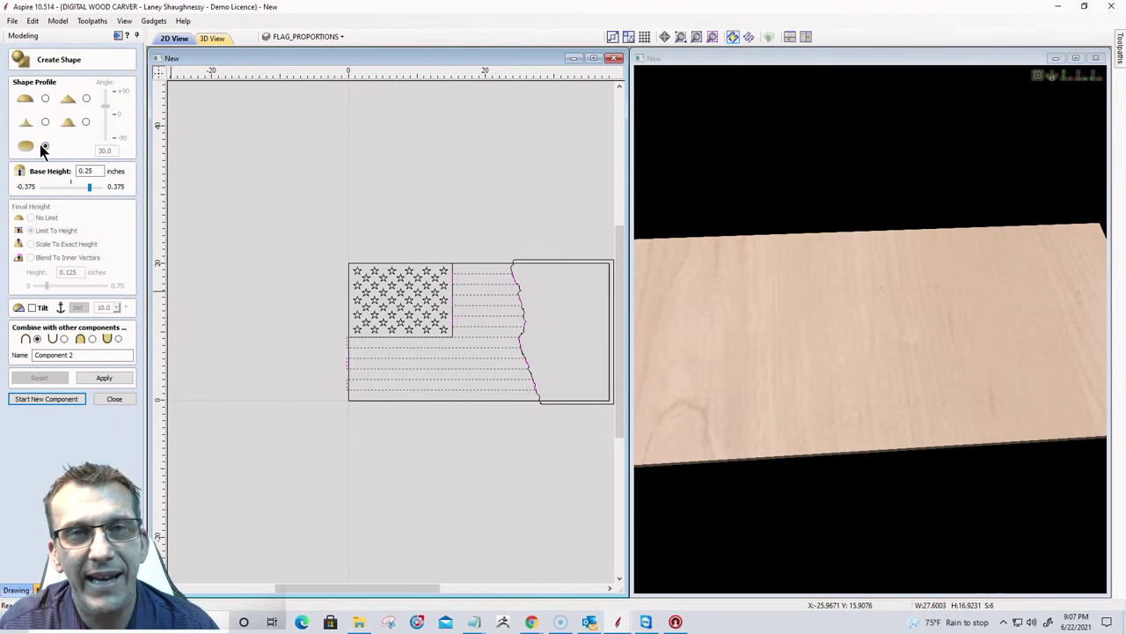
click(101, 170)
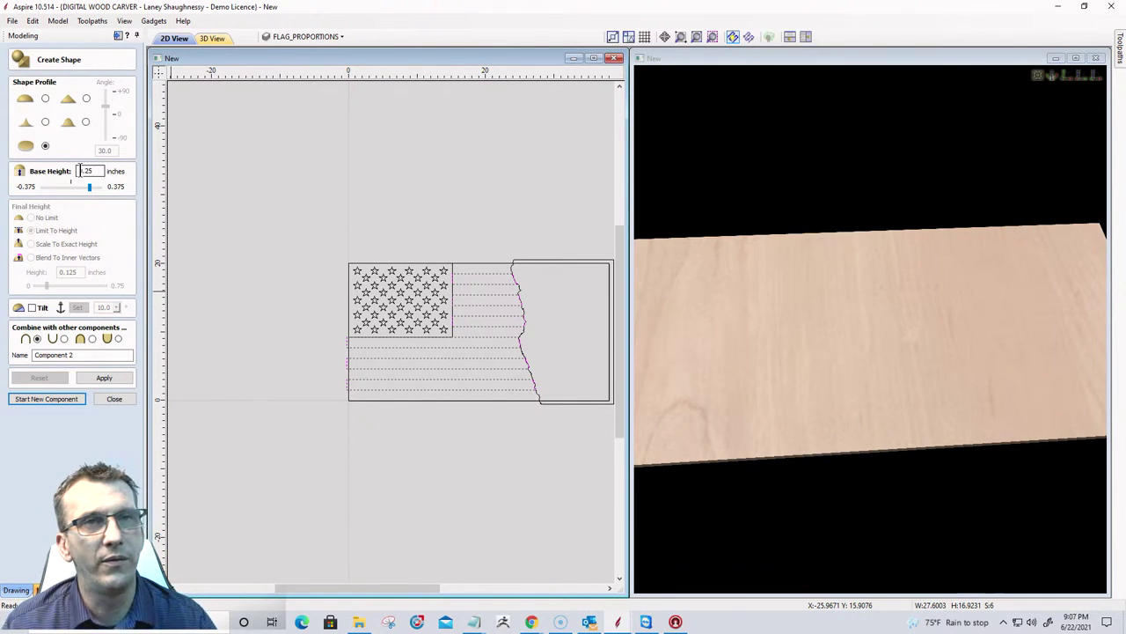
click(64, 339)
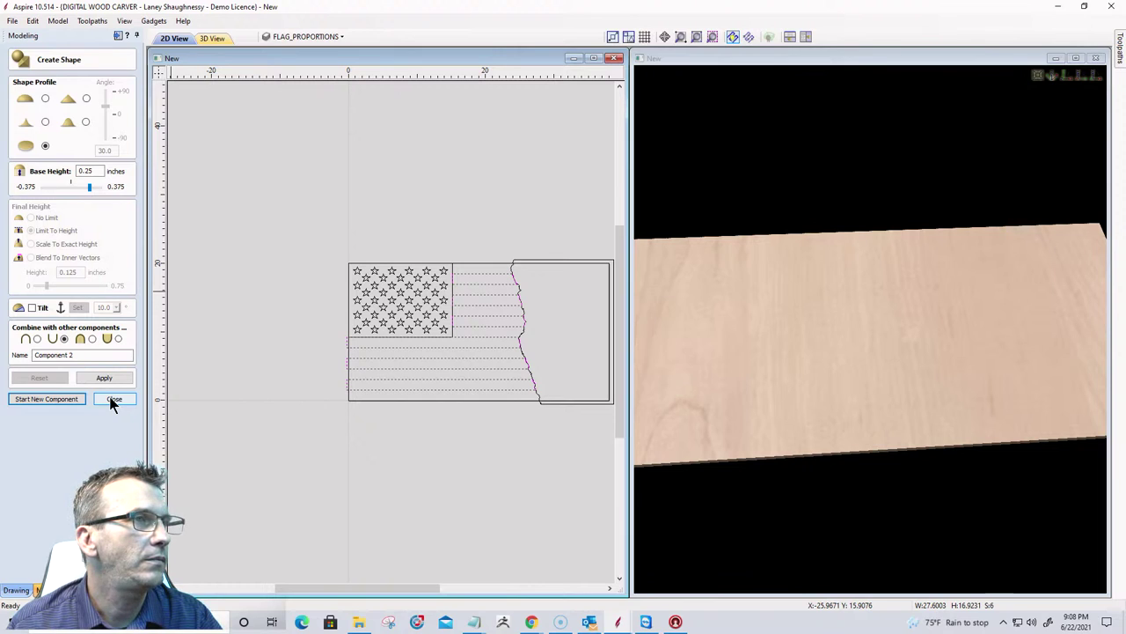
Set Component 1's Shape Height to 0.75 inches in Component Properties.
click(112, 400)
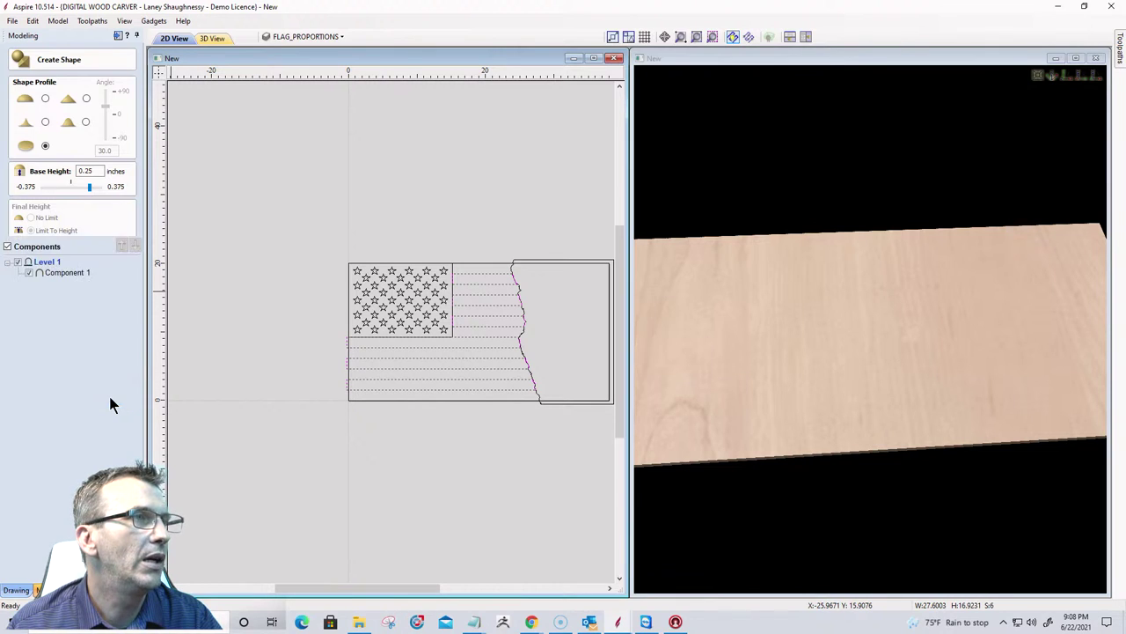
click(51, 272)
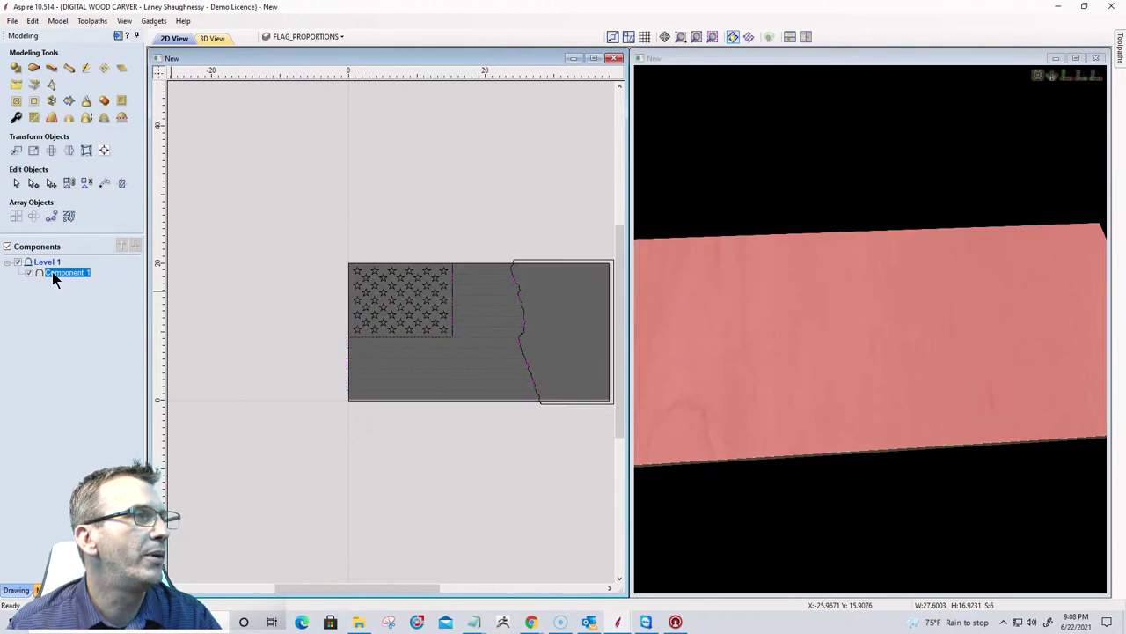
click(15, 117)
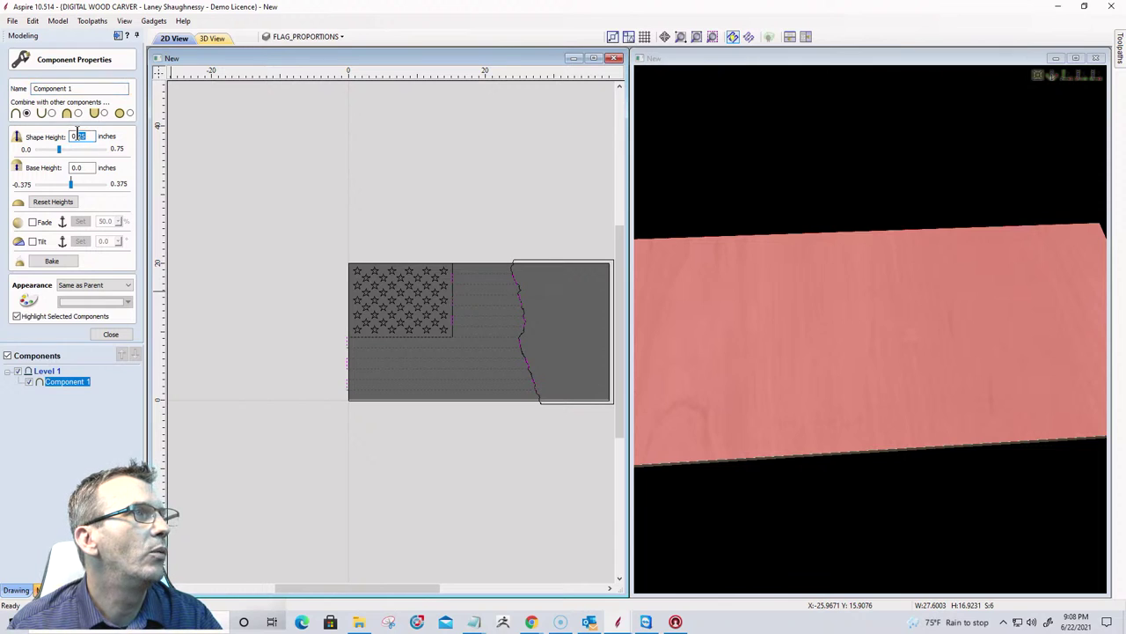
text(0.7)
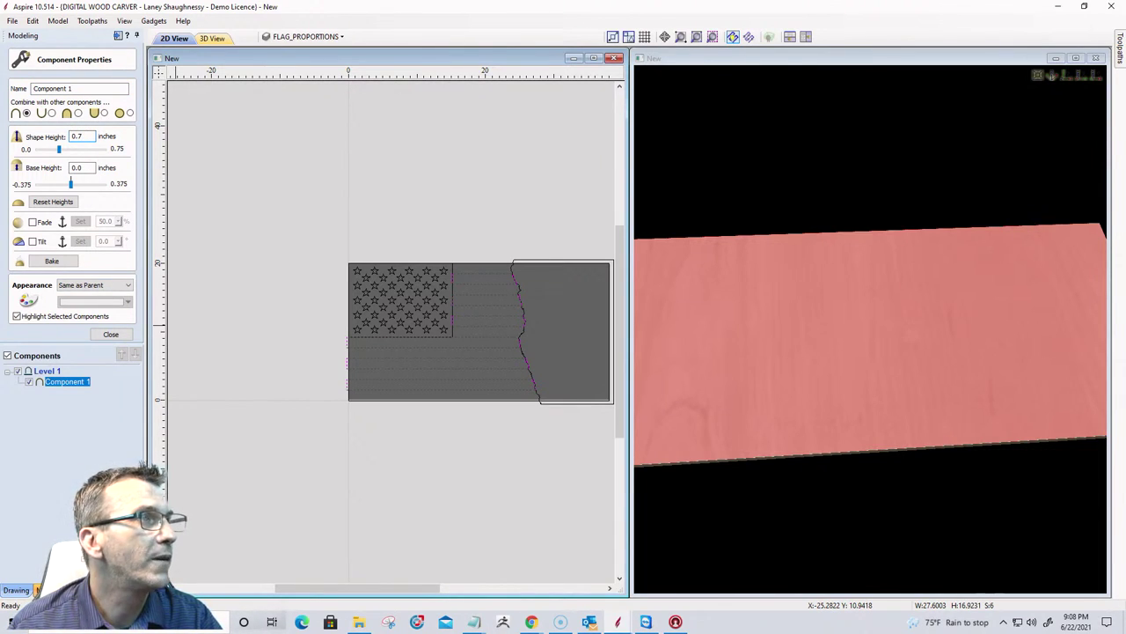
text(5)
key(Return)
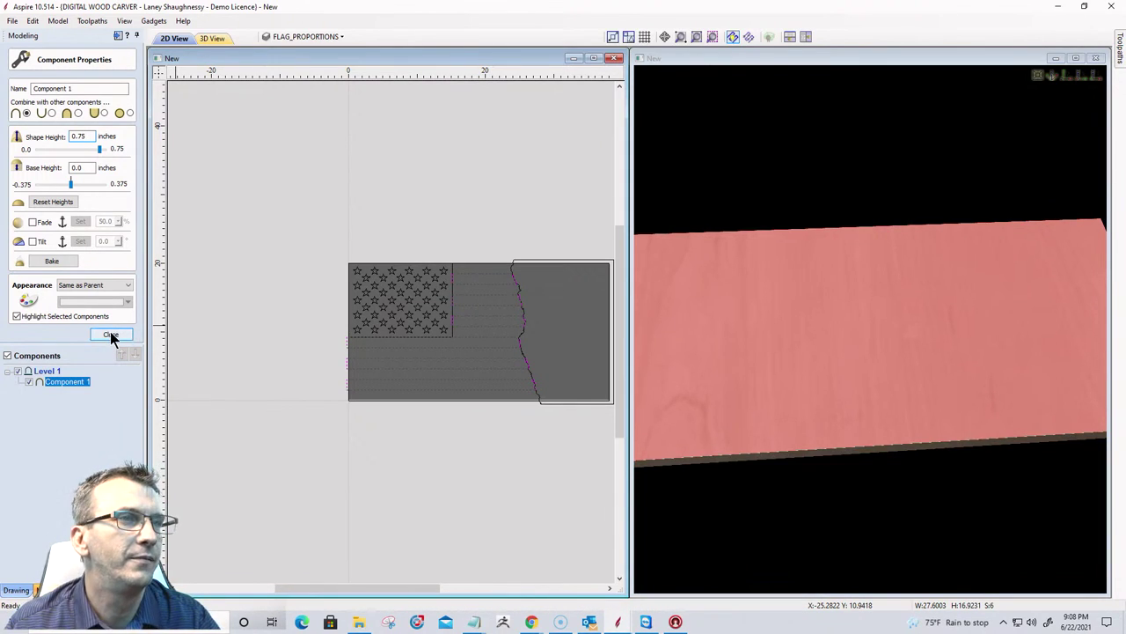
click(111, 335)
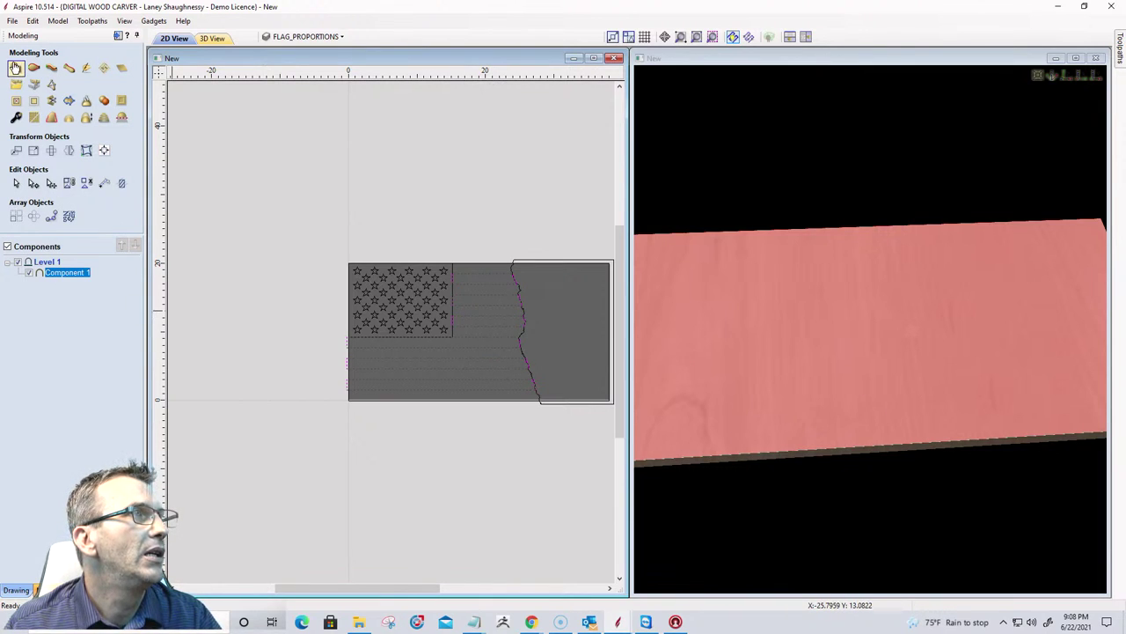
Use Join Vectors to confirm the stripe vectors are 6 closed shapes, then select the lower stripes.
click(15, 68)
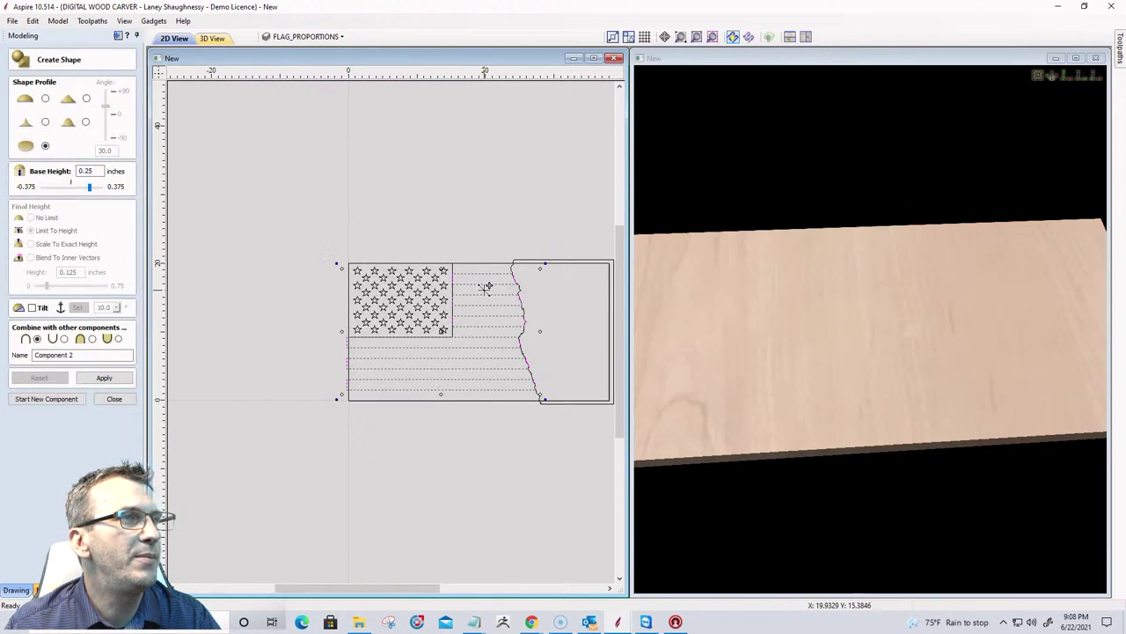
click(115, 400)
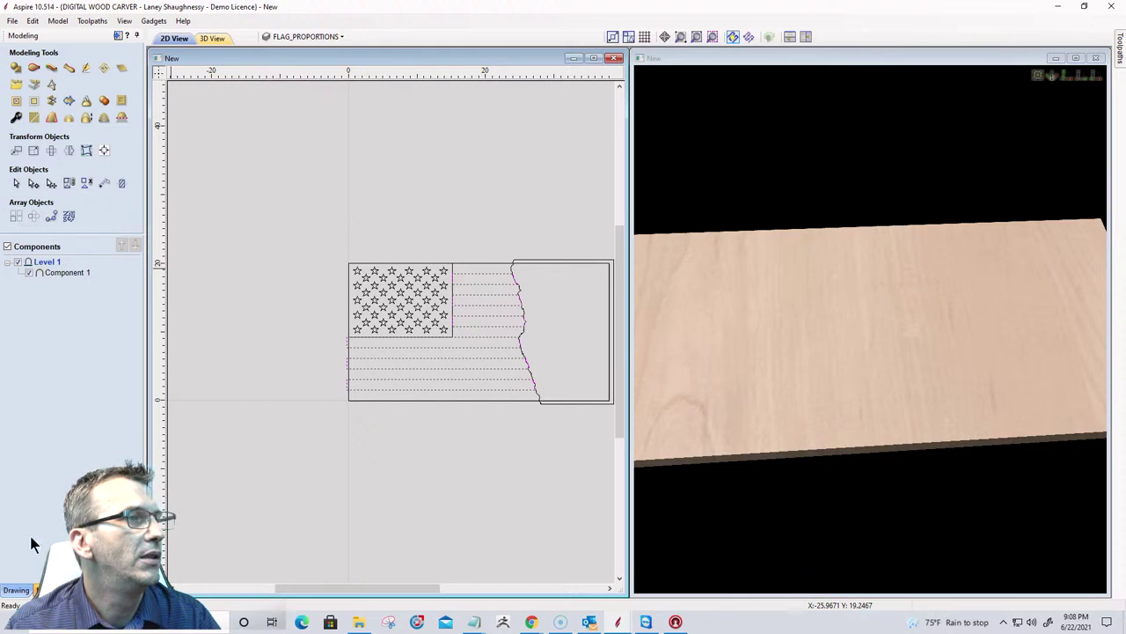
click(16, 593)
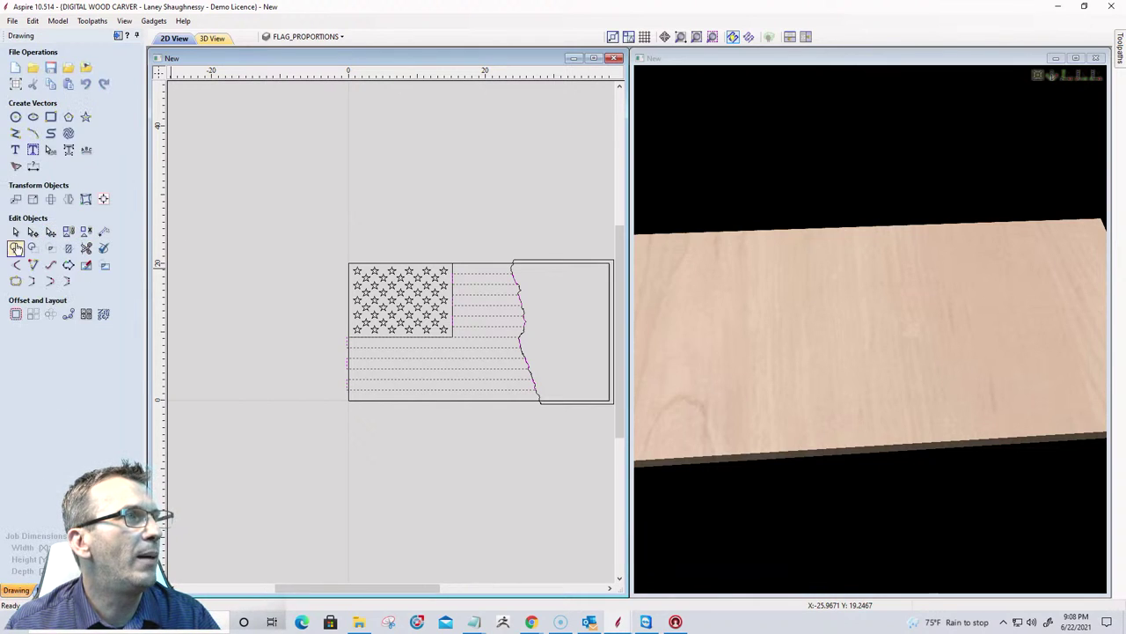
click(15, 282)
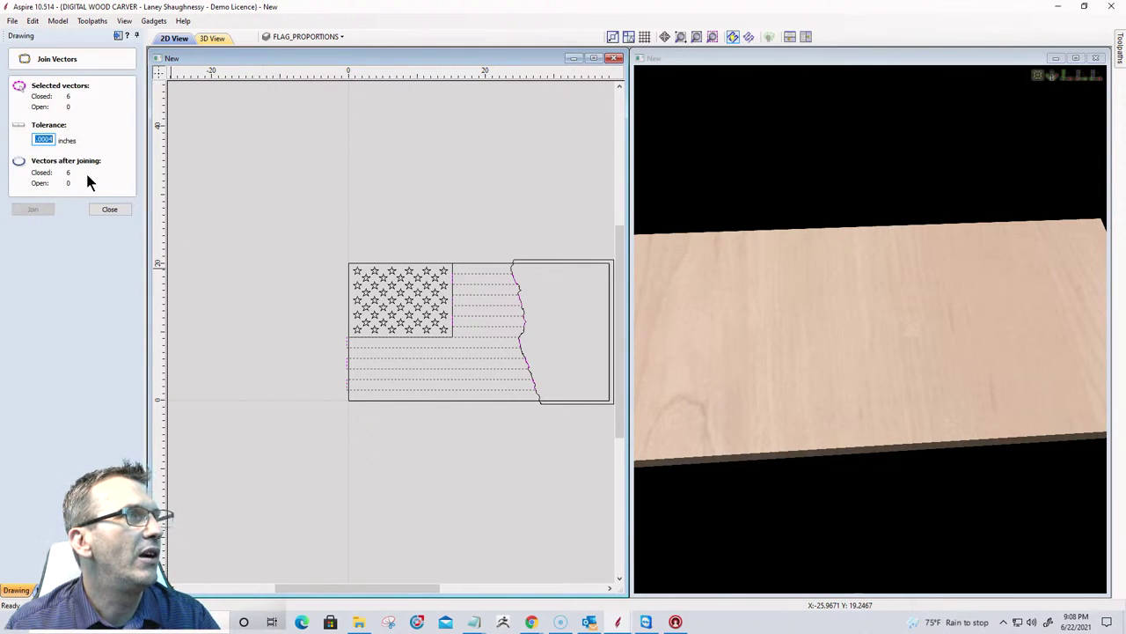
click(109, 209)
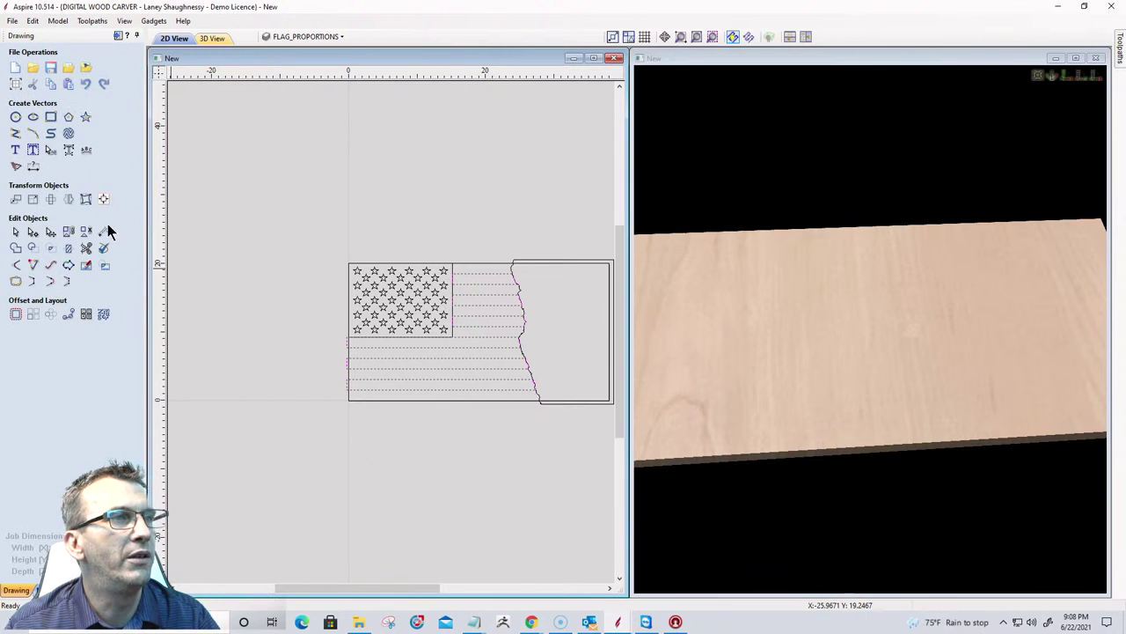
scroll(494, 374, up, 2)
click(495, 374)
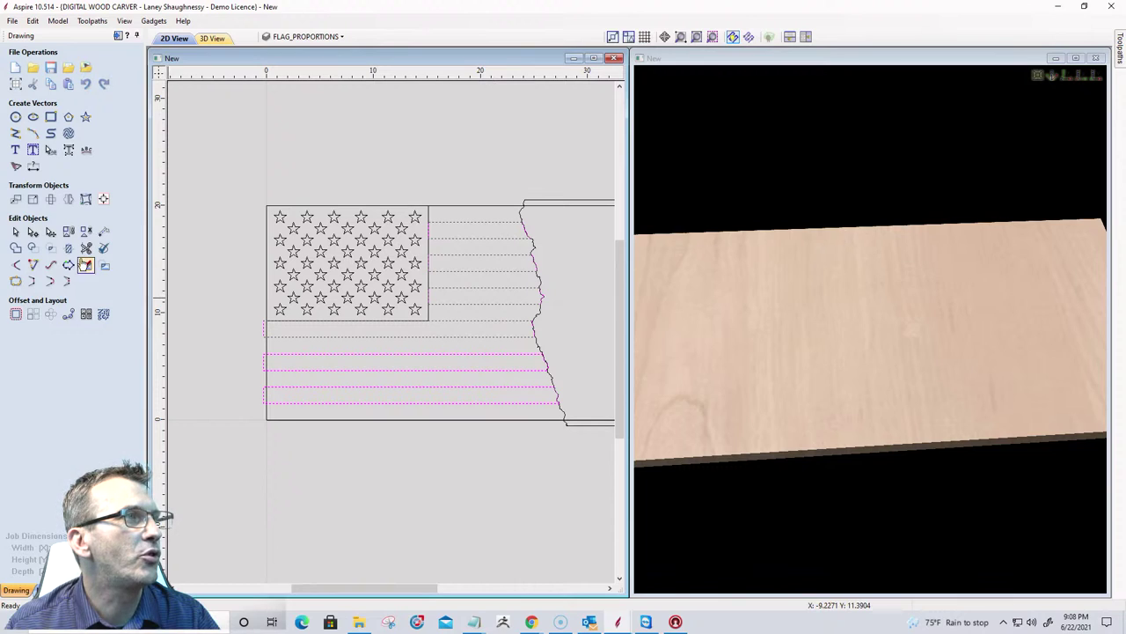
Shape the selected stripes as a flat 0.25-inch component added to previous components, then orbit to inspect.
click(36, 590)
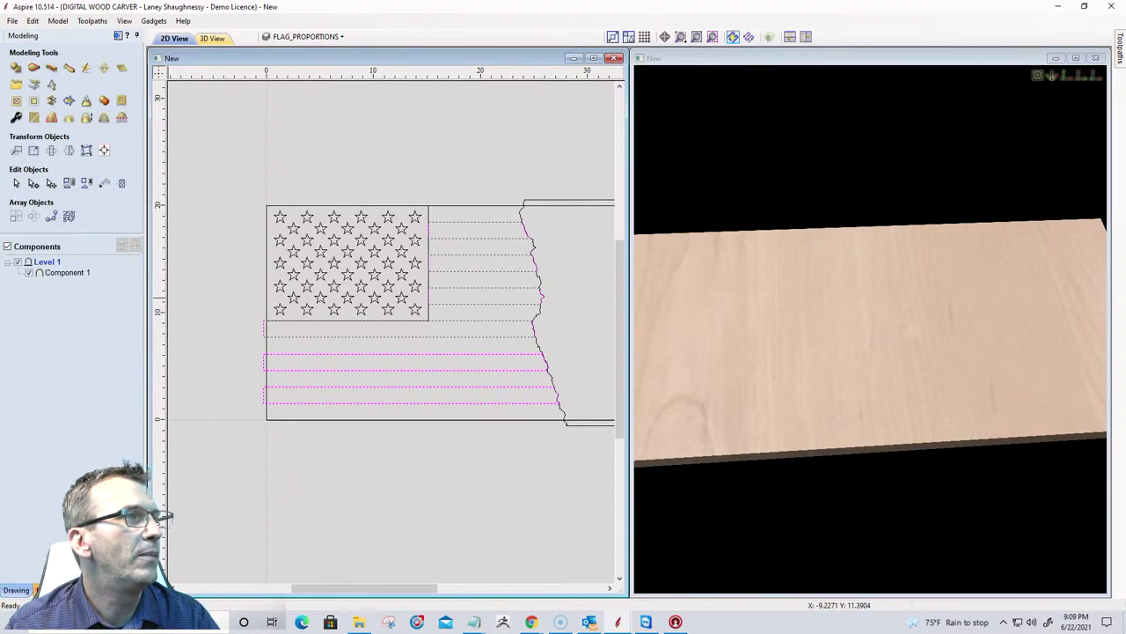
click(32, 68)
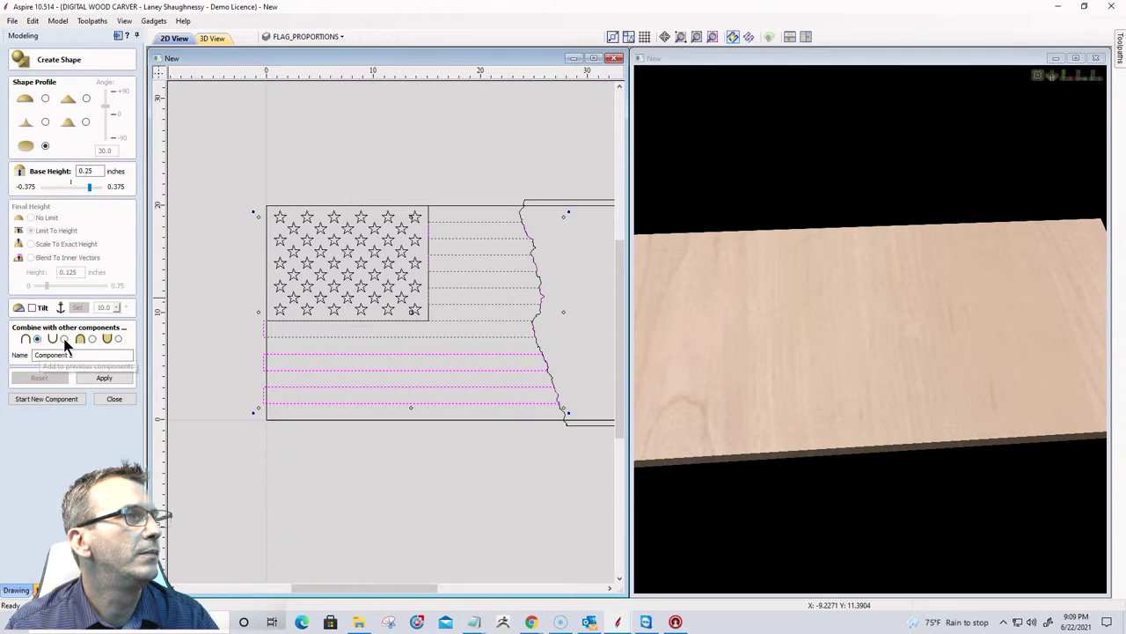
click(64, 339)
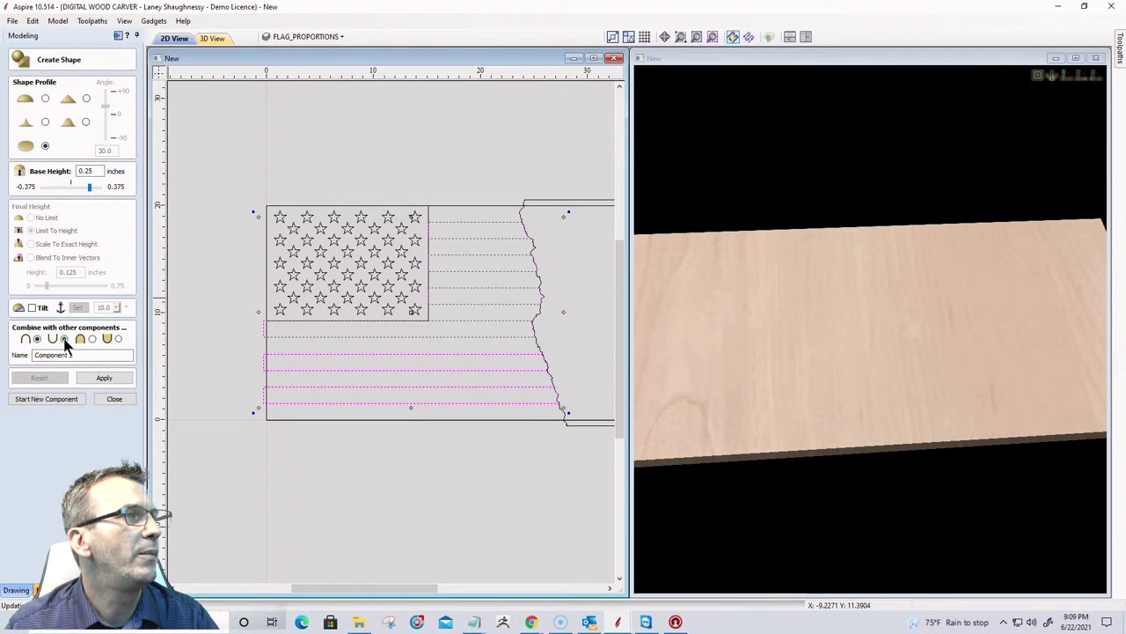
click(106, 378)
click(104, 378)
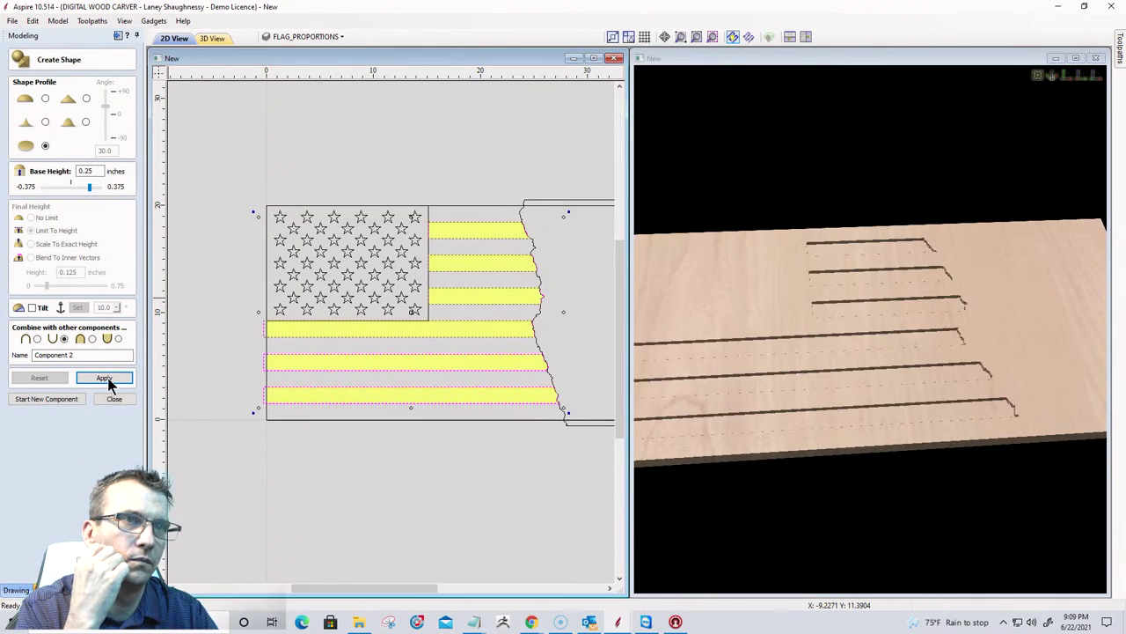
drag(877, 363, 770, 413)
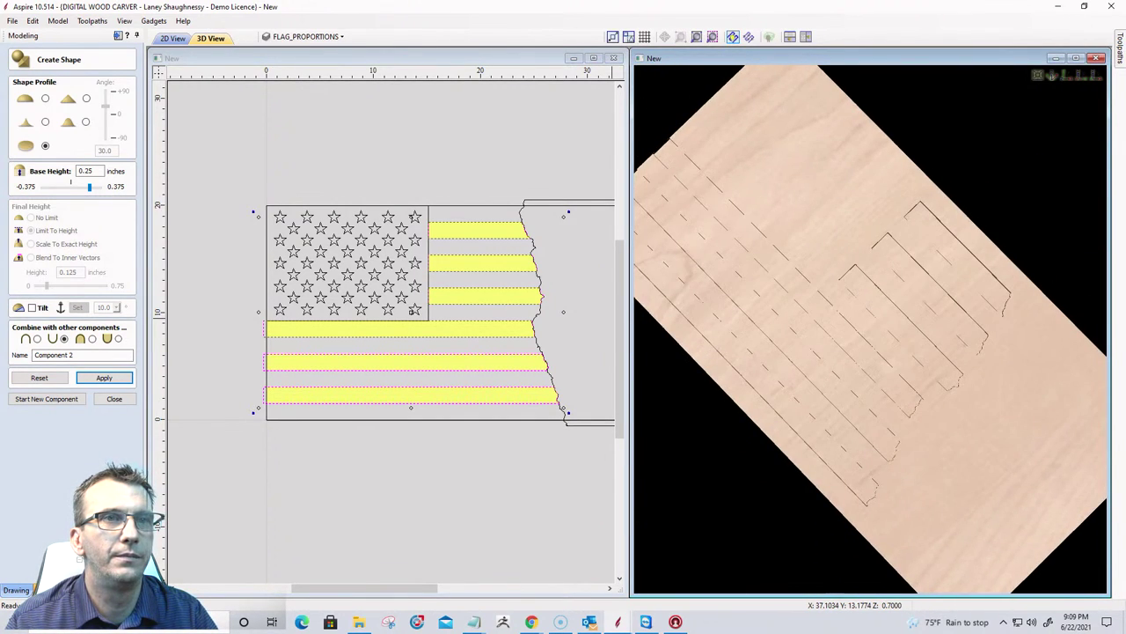
drag(984, 463, 1073, 281)
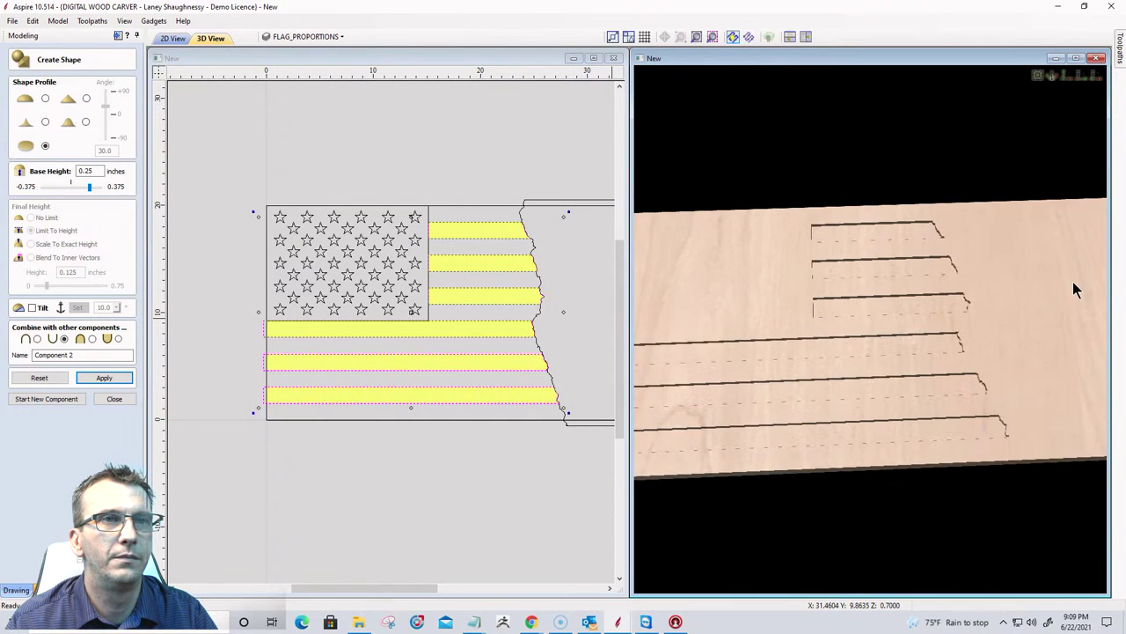
drag(862, 341, 870, 342)
scroll(459, 252, down, 2)
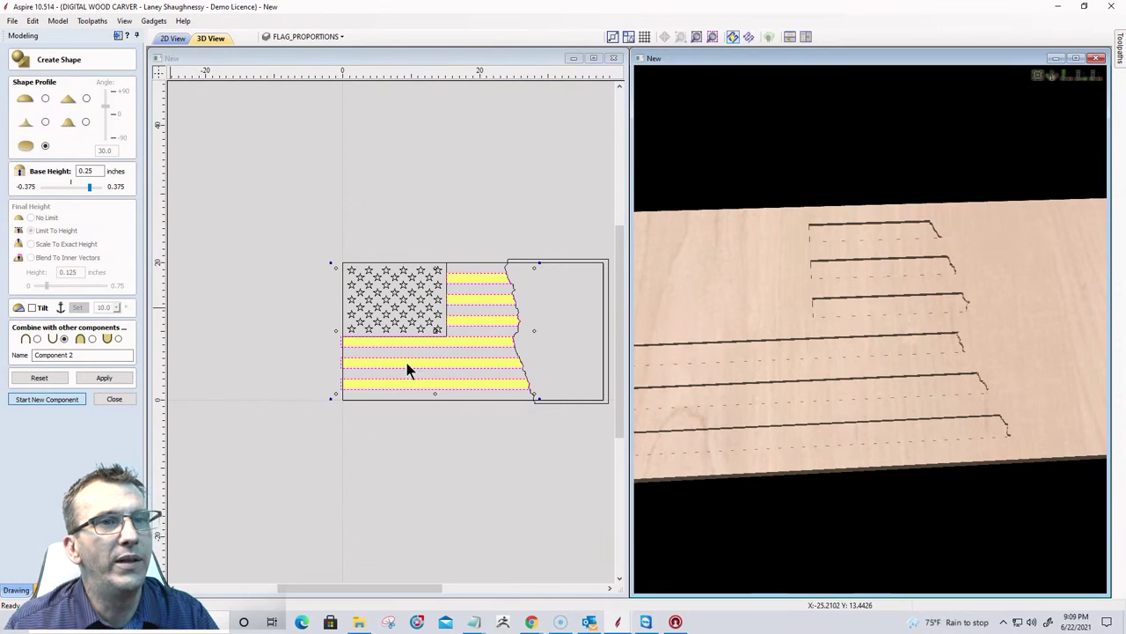
Build a new flat 0.375-inch component from the torn-edge region right of the flag.
click(526, 259)
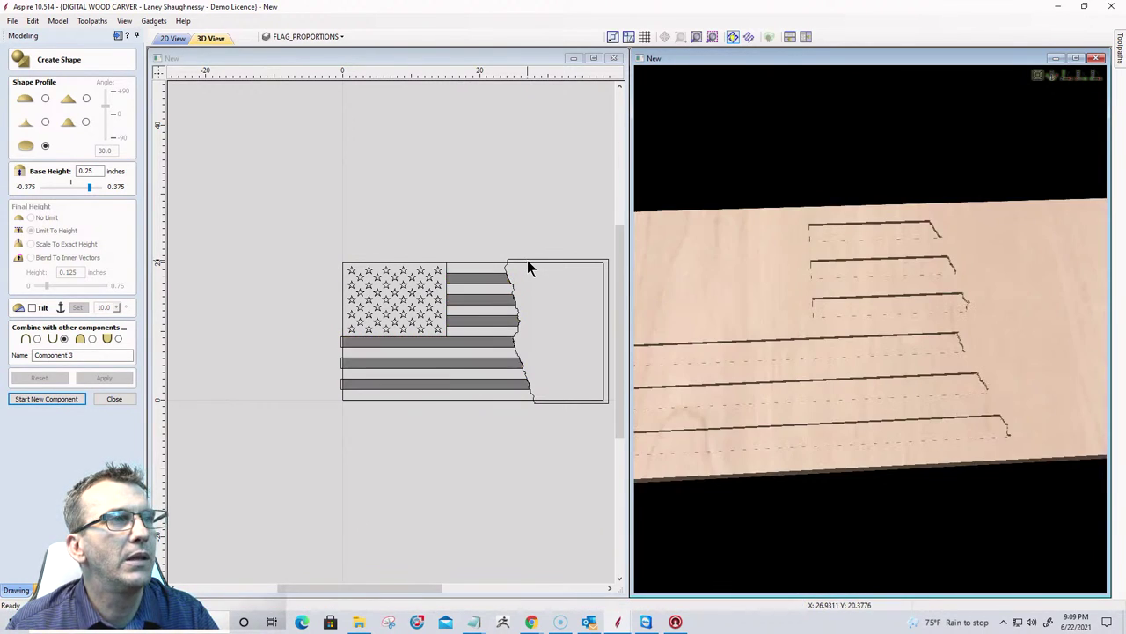
click(528, 260)
scroll(435, 370, down, 2)
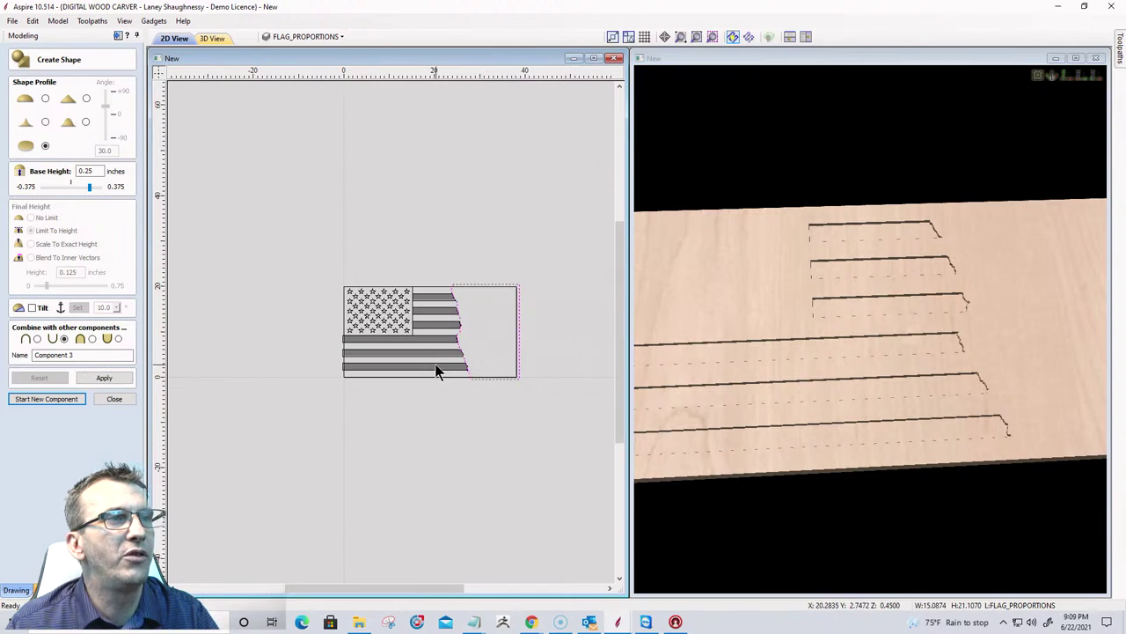
scroll(533, 325, up, 4)
scroll(281, 251, down, 2)
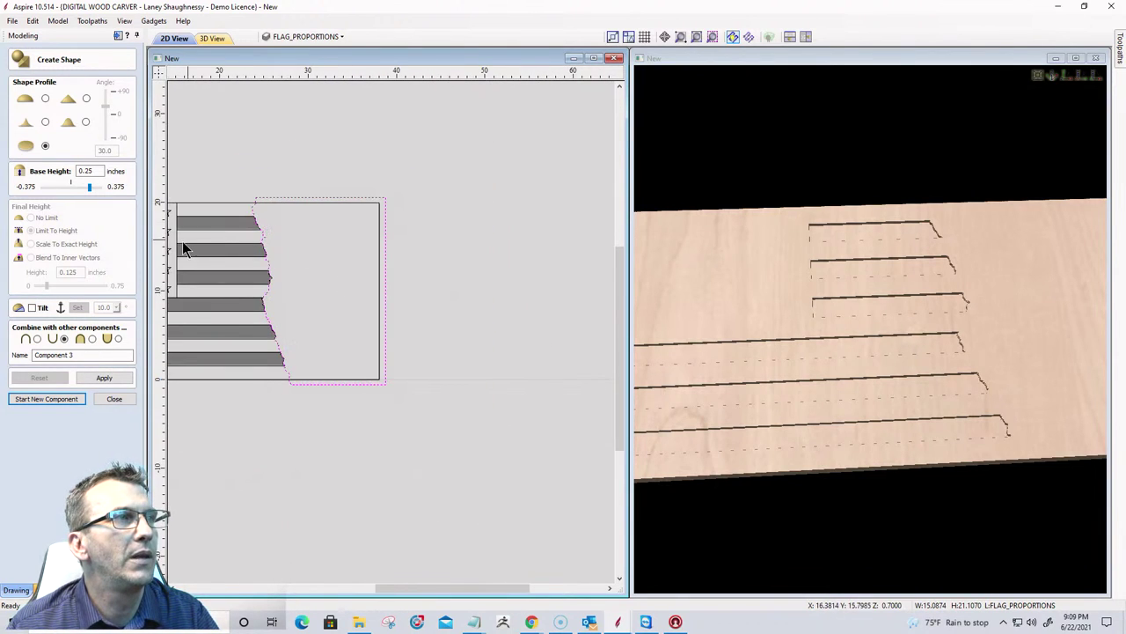
scroll(182, 243, up, 3)
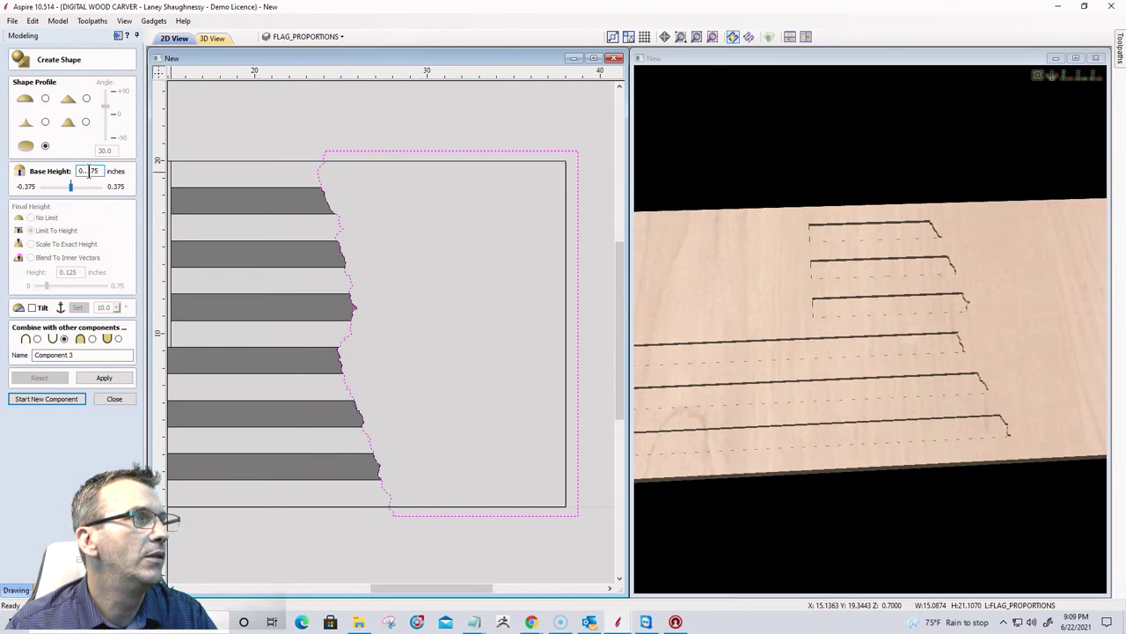
key(BackSpace)
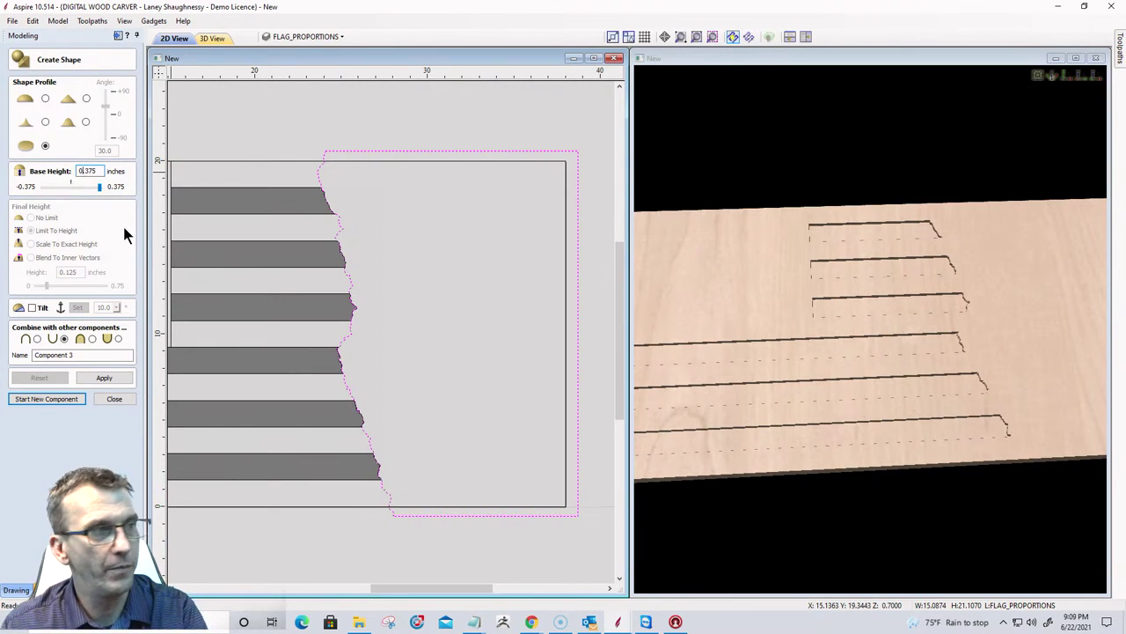
click(102, 376)
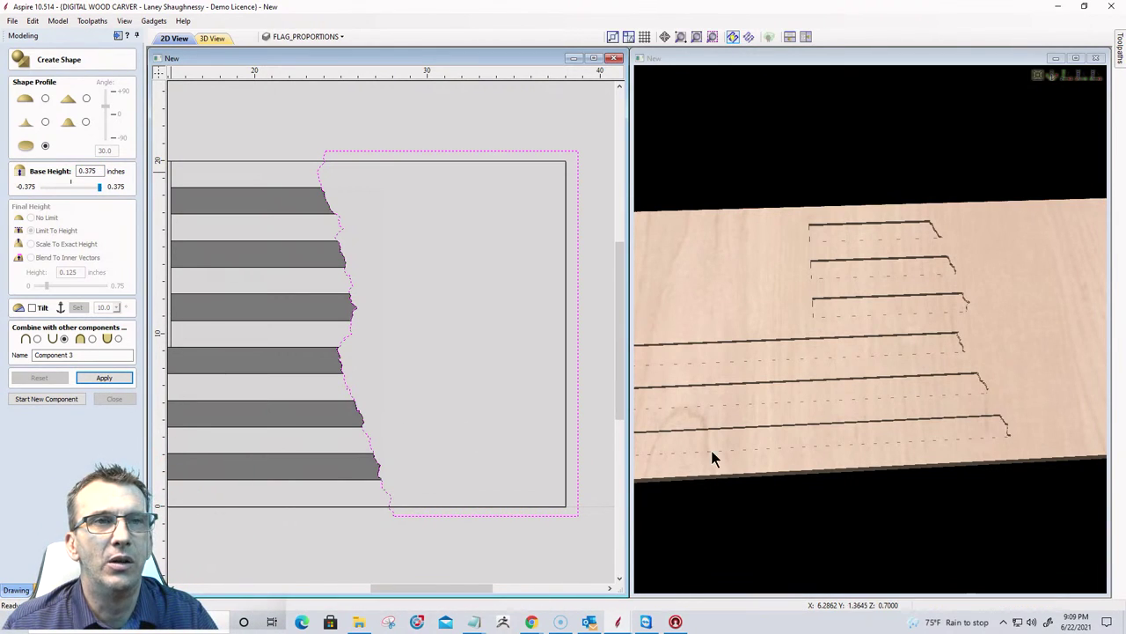
Inspect the raised torn-edge step in 3D and start another new component.
click(841, 435)
drag(840, 434, 817, 382)
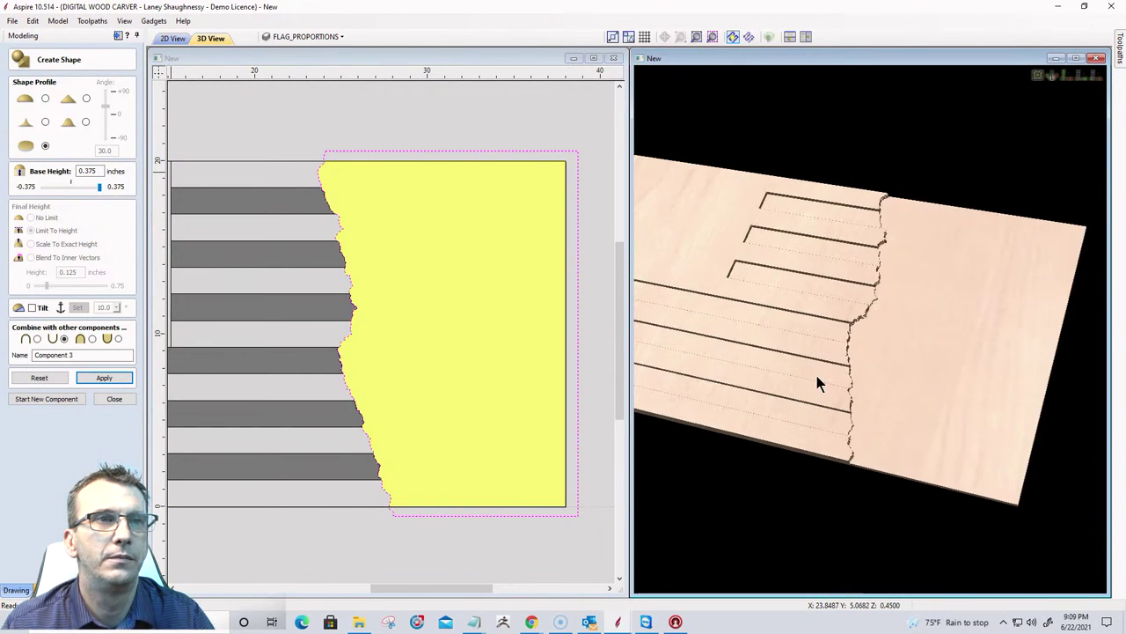
scroll(819, 382, up, 6)
drag(748, 403, 804, 397)
scroll(804, 393, down, 5)
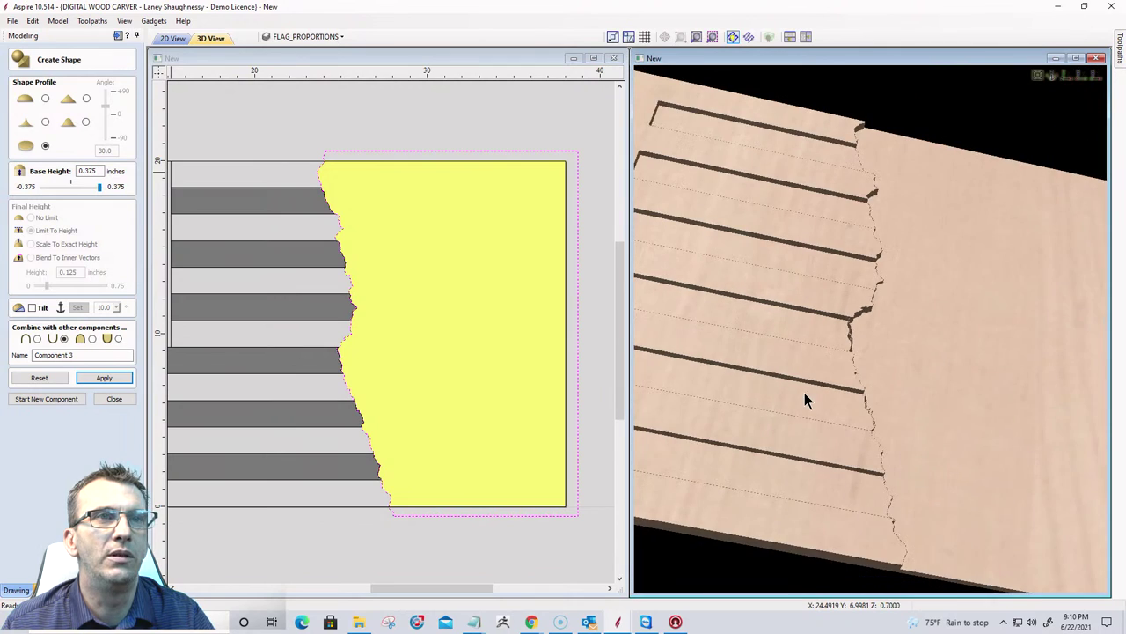
drag(986, 401, 811, 368)
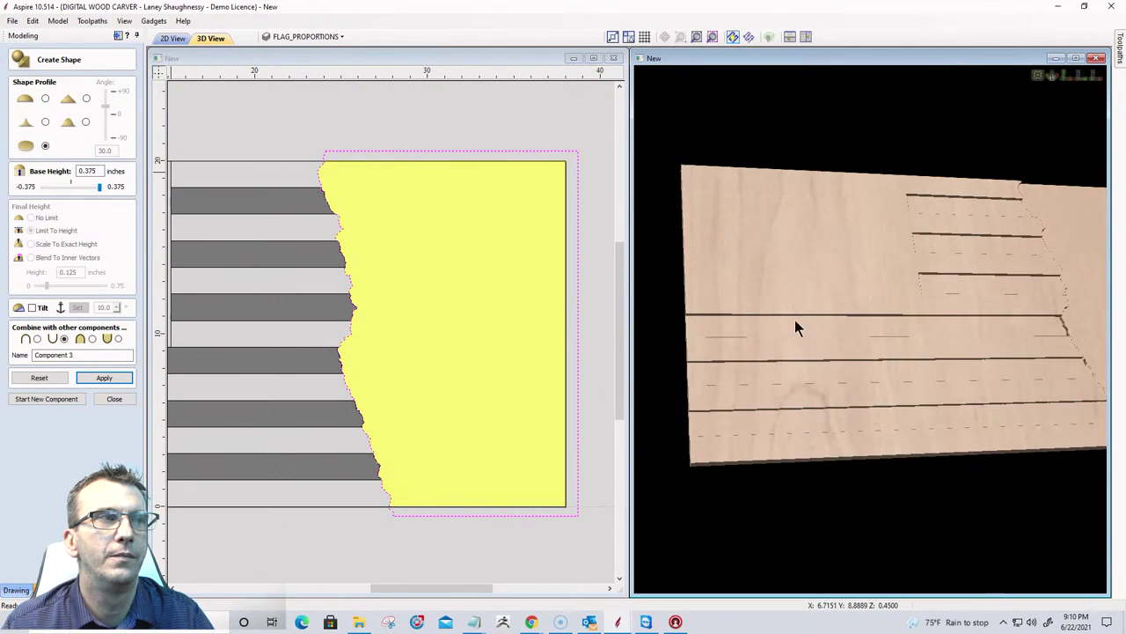
scroll(672, 373, down, 3)
click(31, 399)
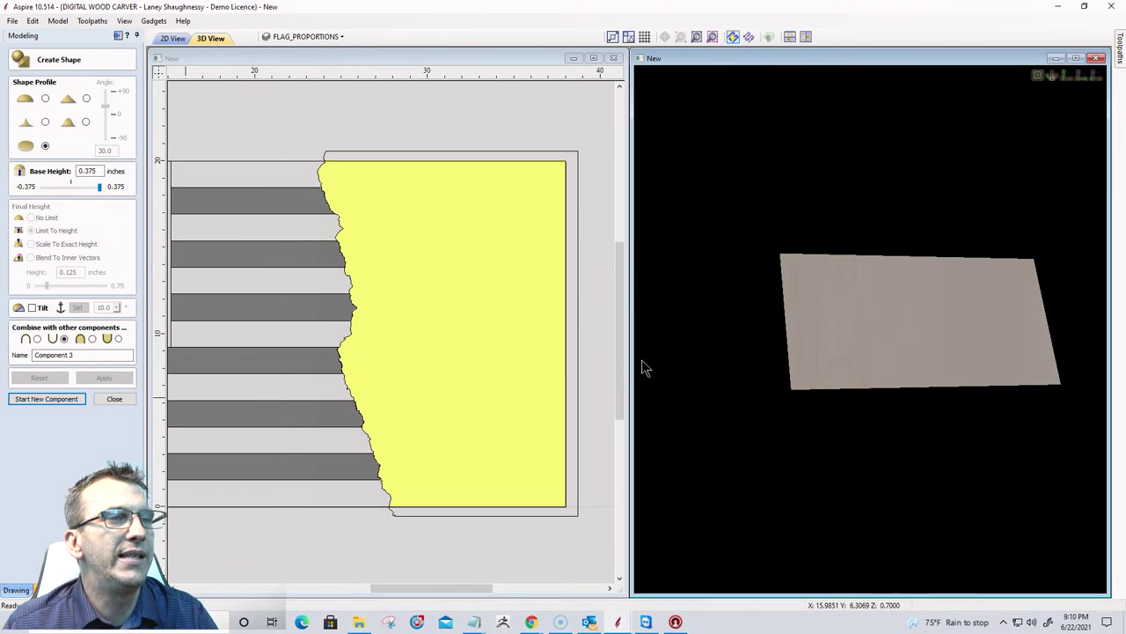
scroll(596, 356, down, 4)
Shape the canton's star vectors with a 30° angular profile, 0.0 base height and 0.125-inch limit.
click(243, 242)
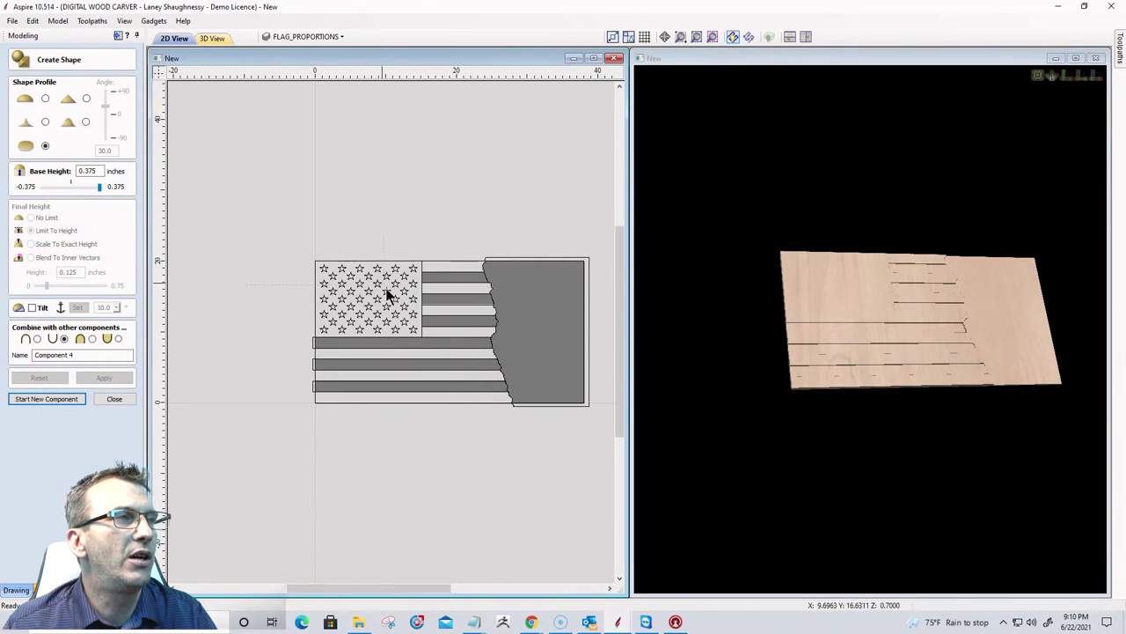
click(405, 333)
scroll(405, 331, up, 5)
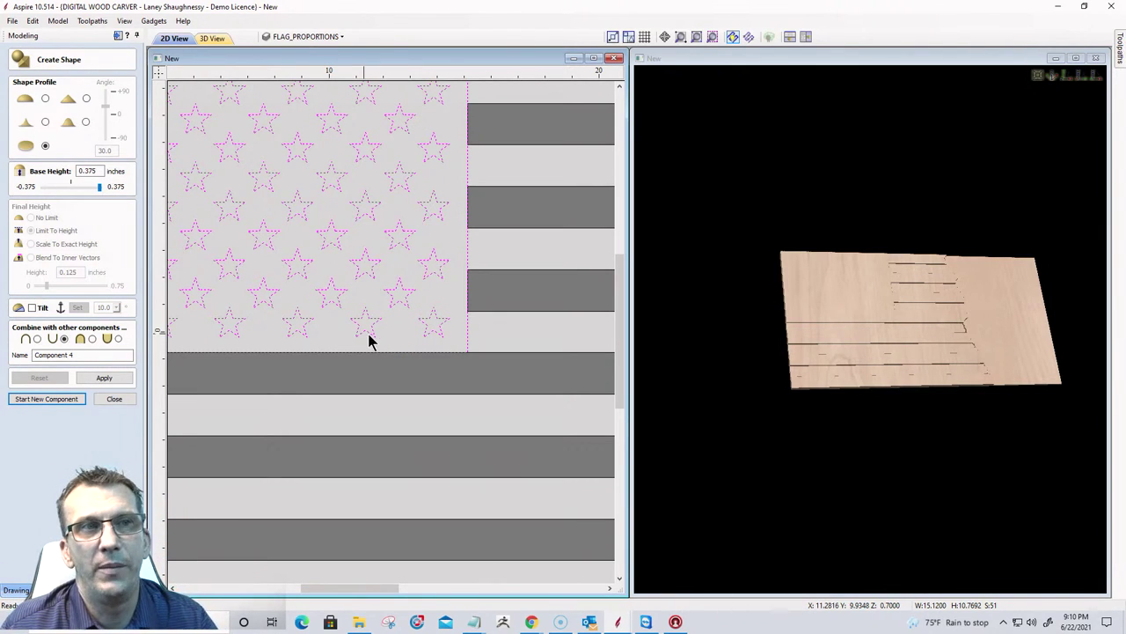
scroll(426, 308, down, 1)
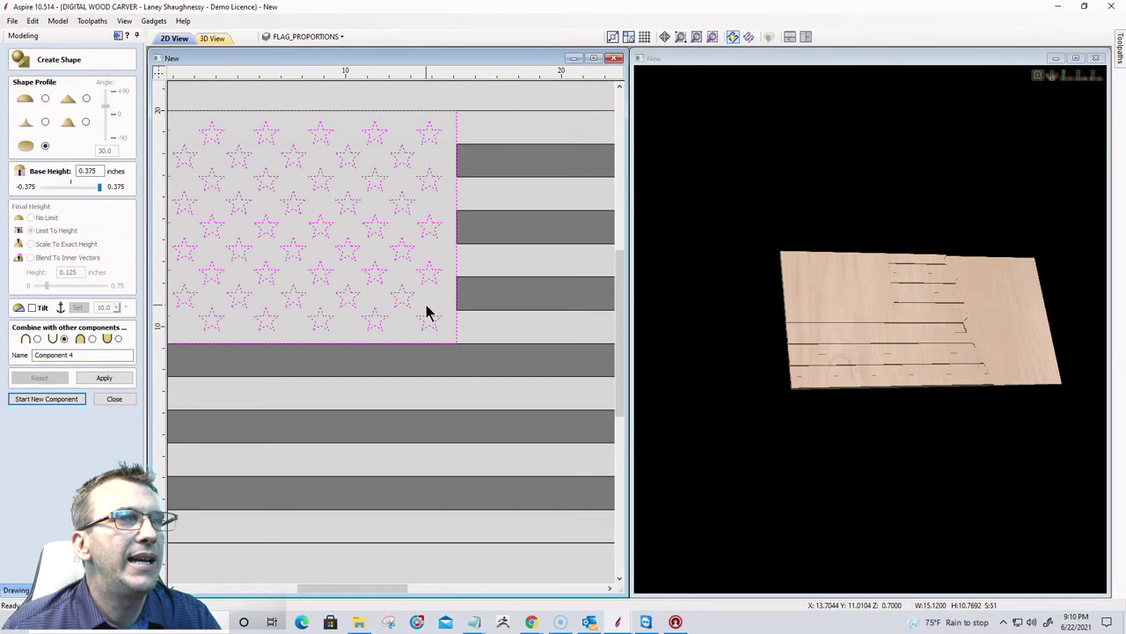
scroll(427, 312, down, 1)
scroll(232, 192, up, 2)
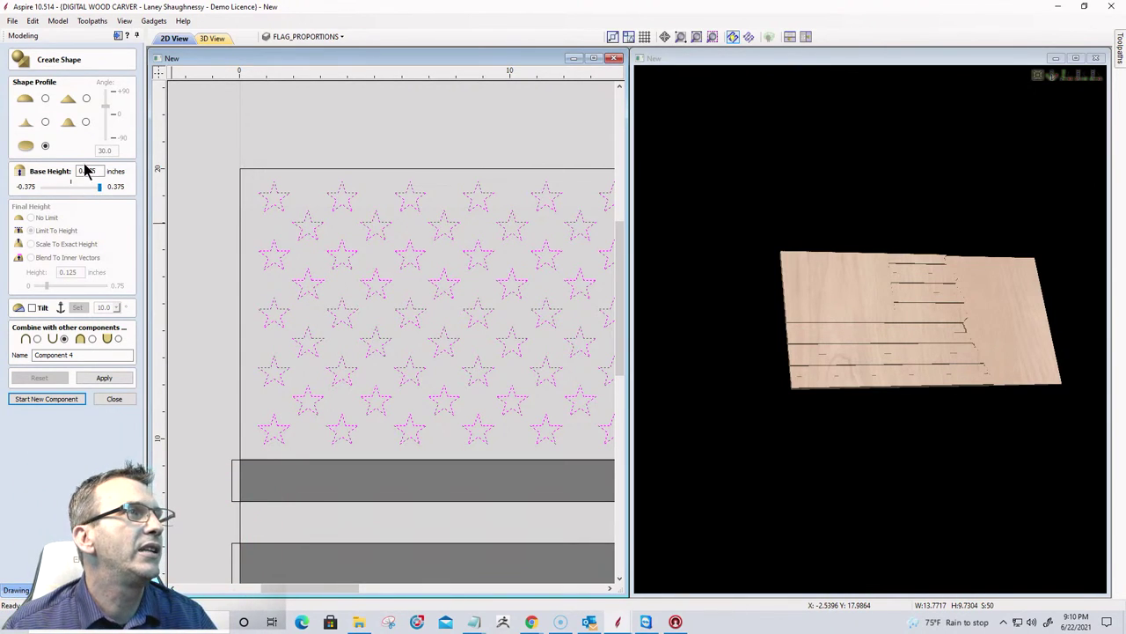
click(86, 97)
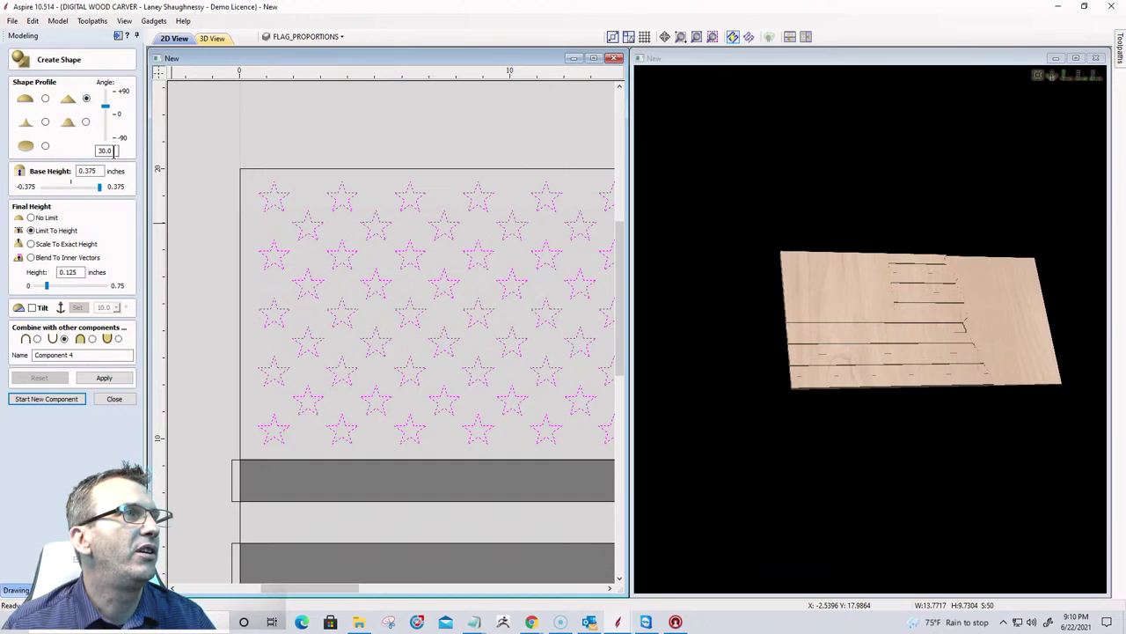
drag(99, 173, 74, 179)
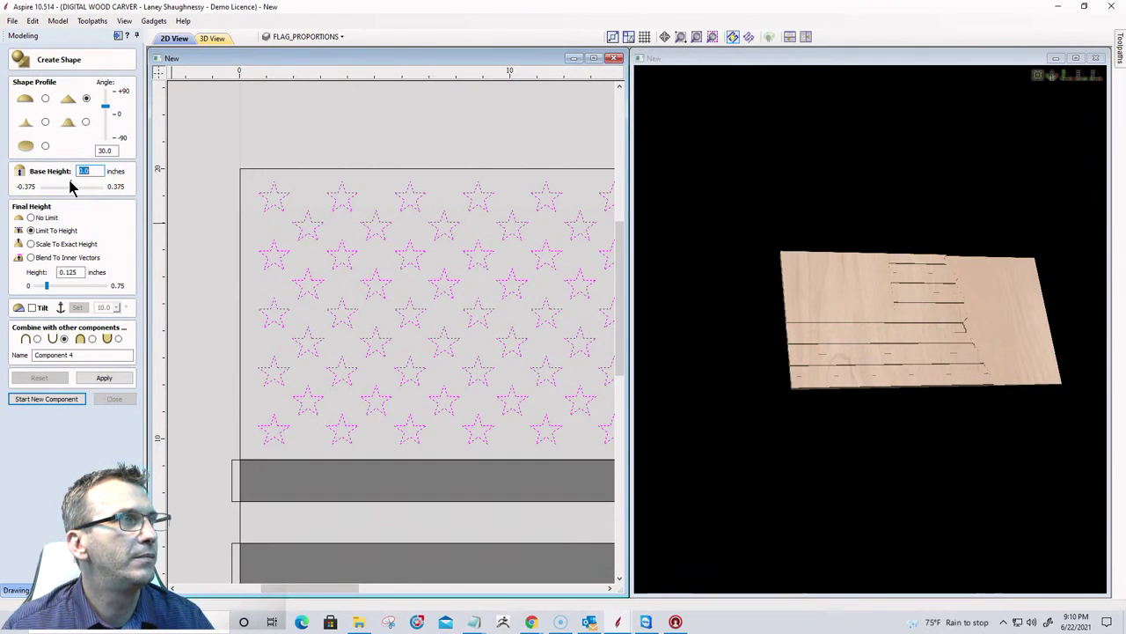
click(69, 183)
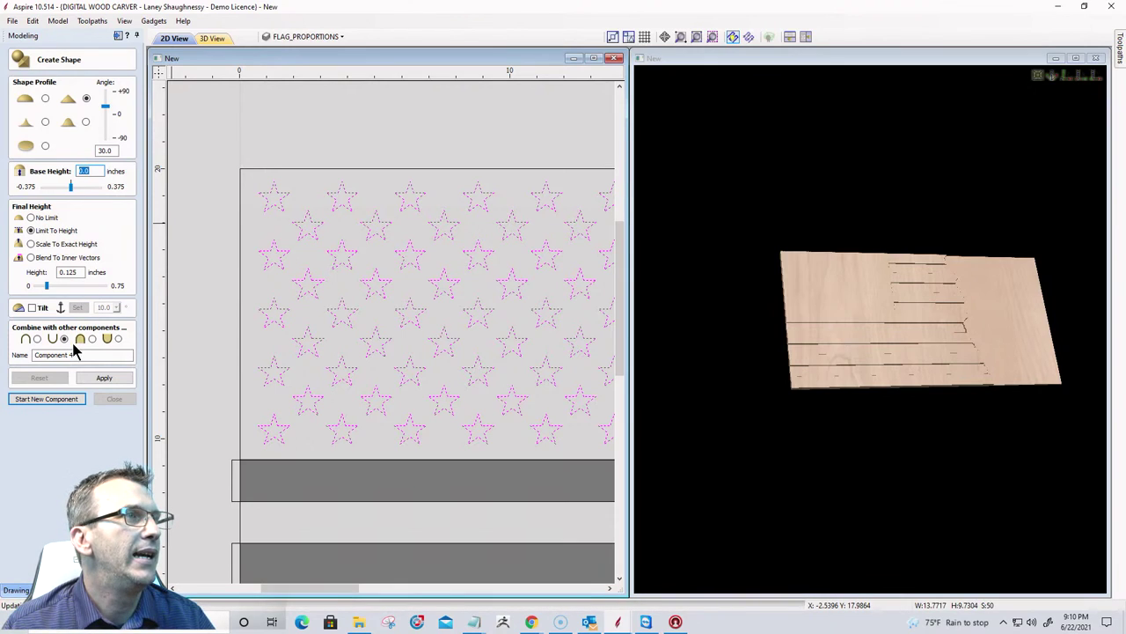
click(103, 378)
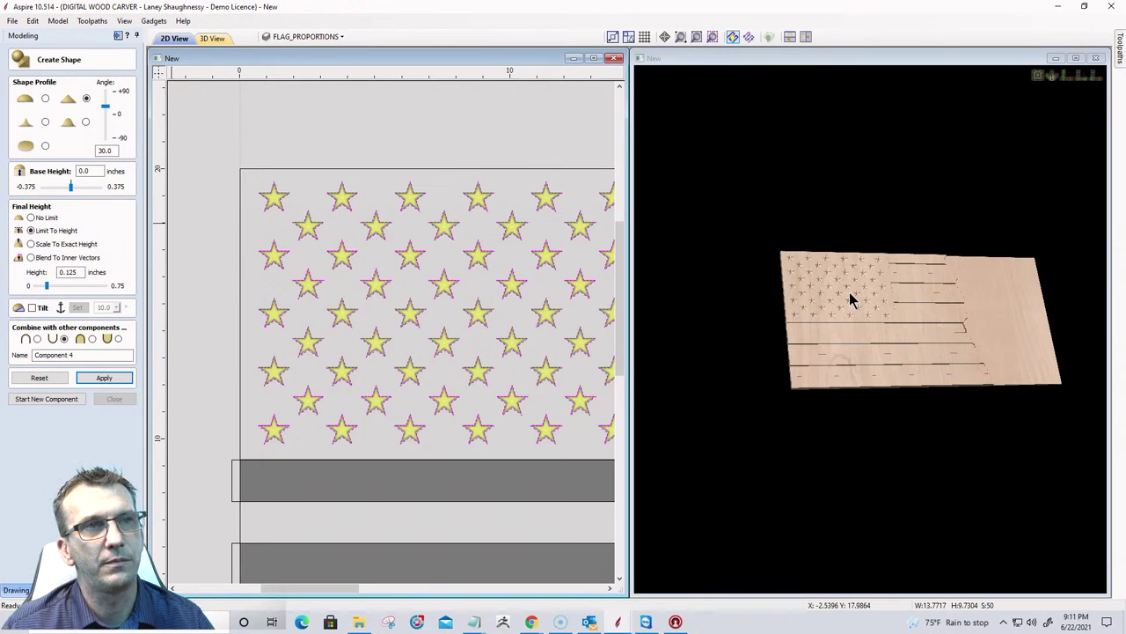
Zoom and orbit to an oblique view of the flag relief.
scroll(850, 300, up, 5)
scroll(850, 297, up, 3)
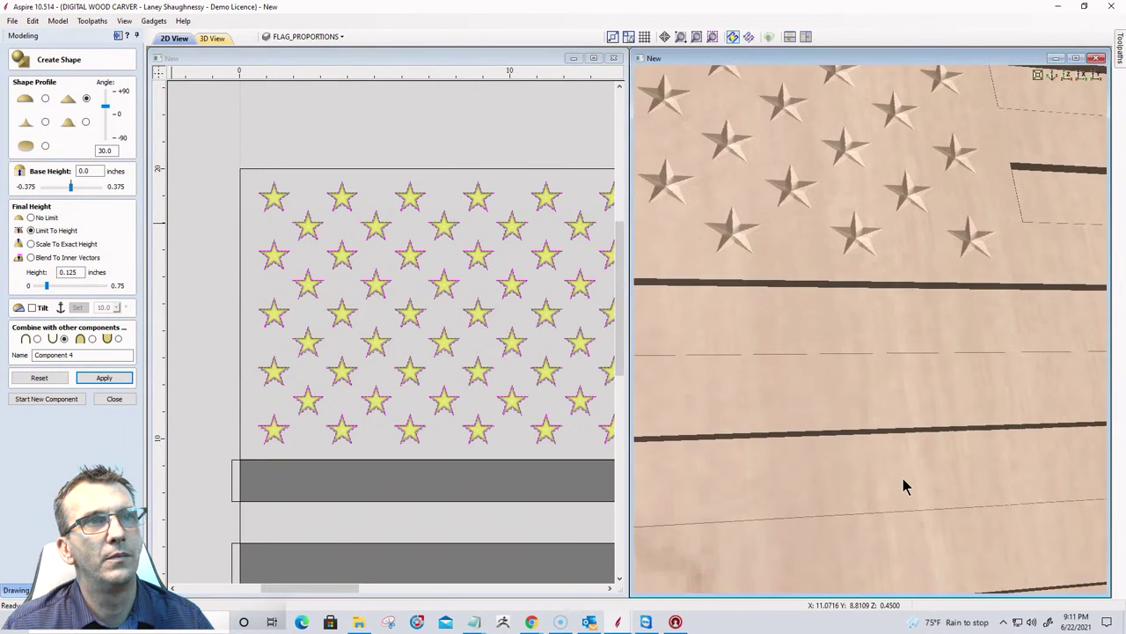
scroll(857, 382, up, 5)
scroll(845, 365, down, 10)
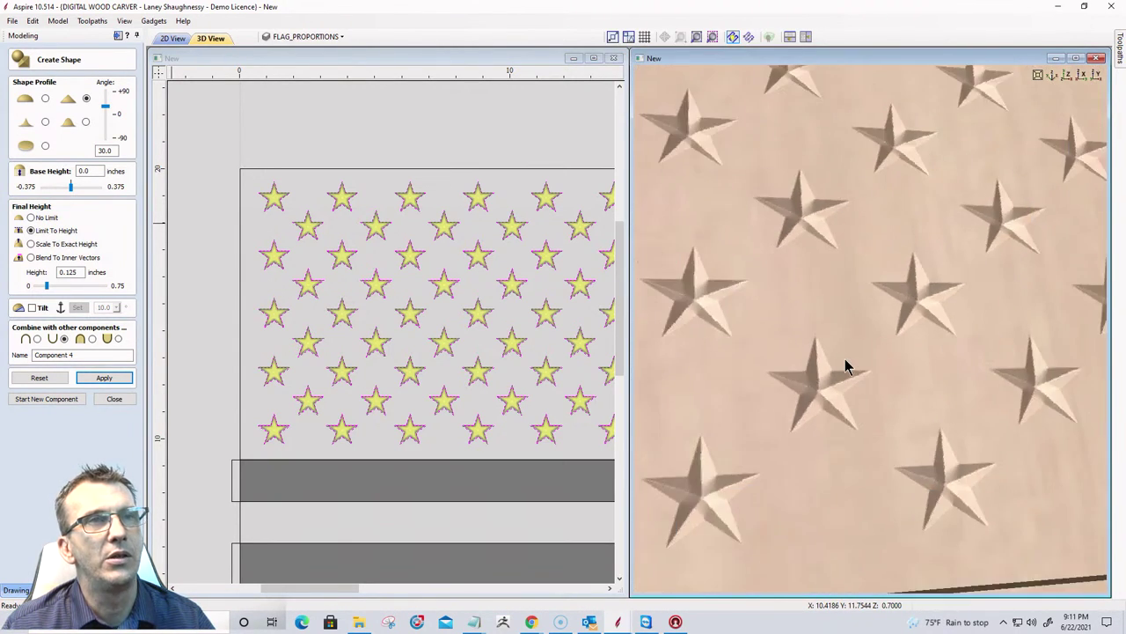
scroll(845, 362, down, 2)
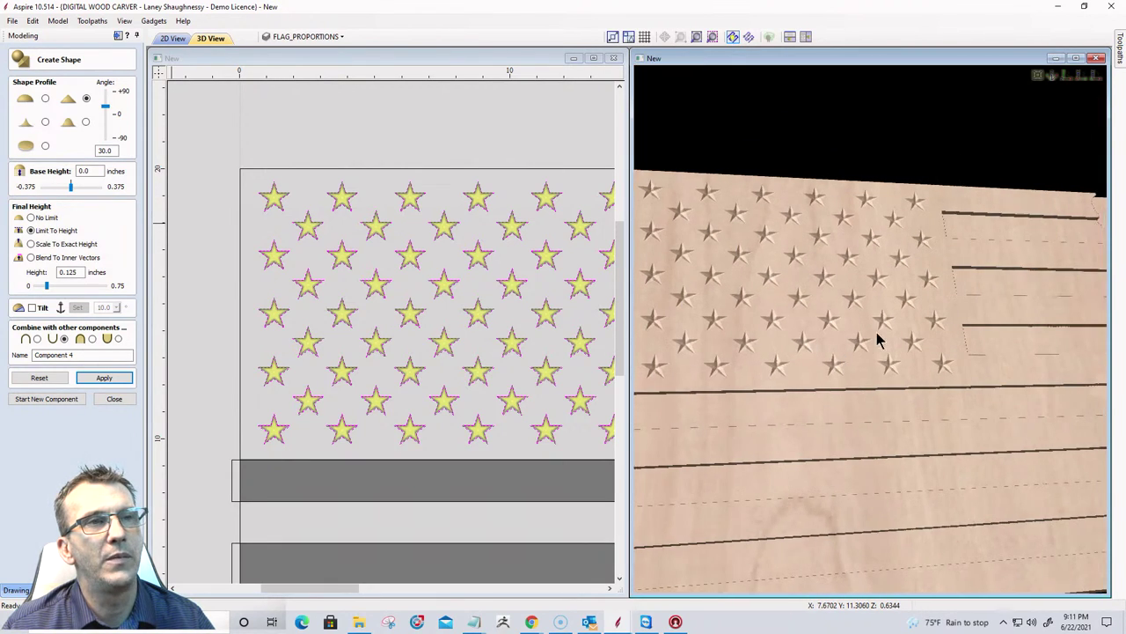
drag(878, 334, 762, 328)
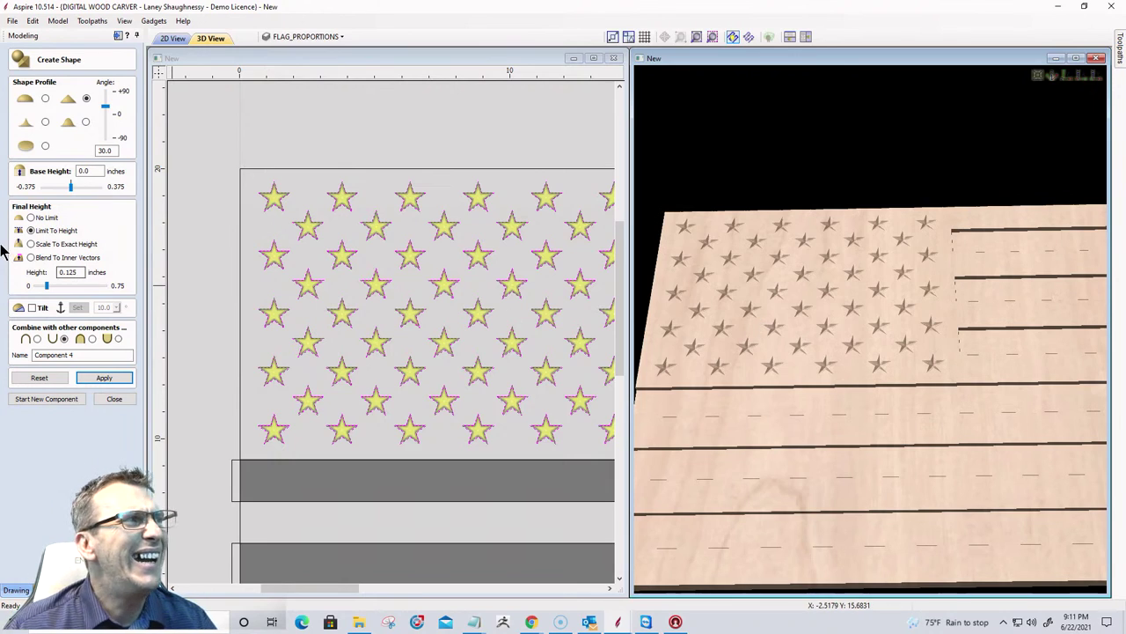
Switch the stars' combine option with other components and inspect the star field in 3D.
click(37, 339)
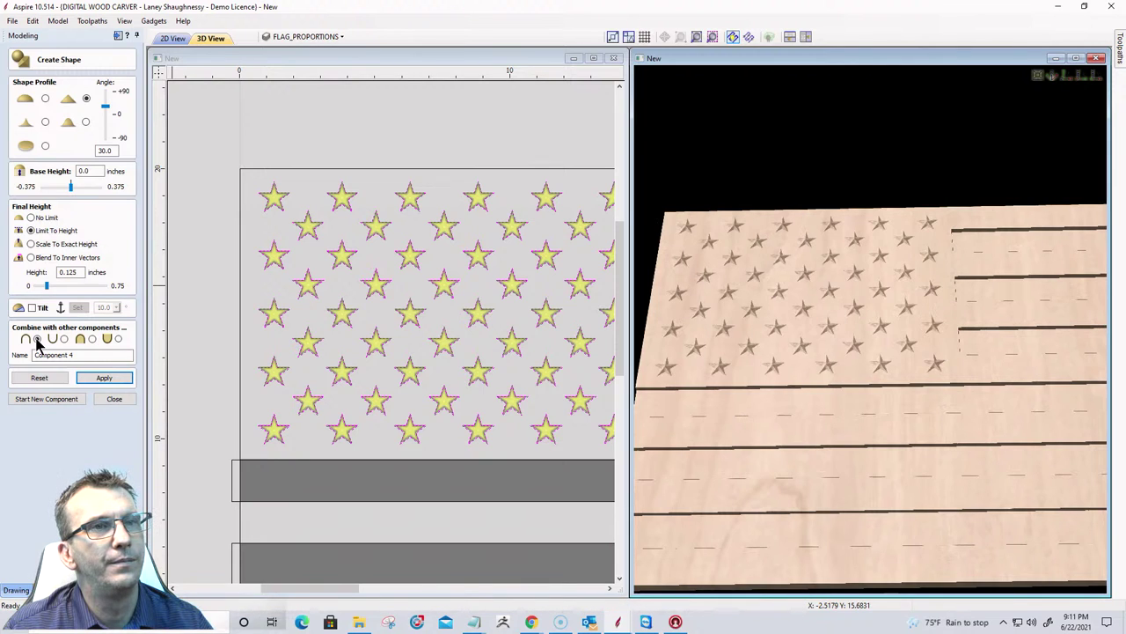
scroll(787, 352, up, 5)
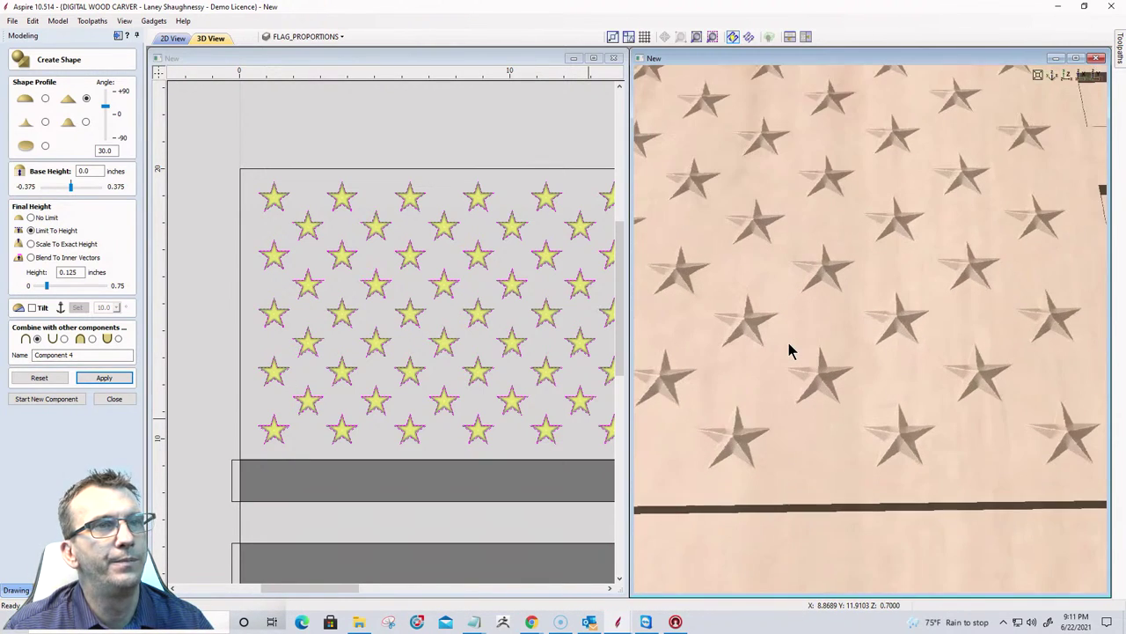
scroll(790, 350, up, 2)
scroll(792, 346, down, 10)
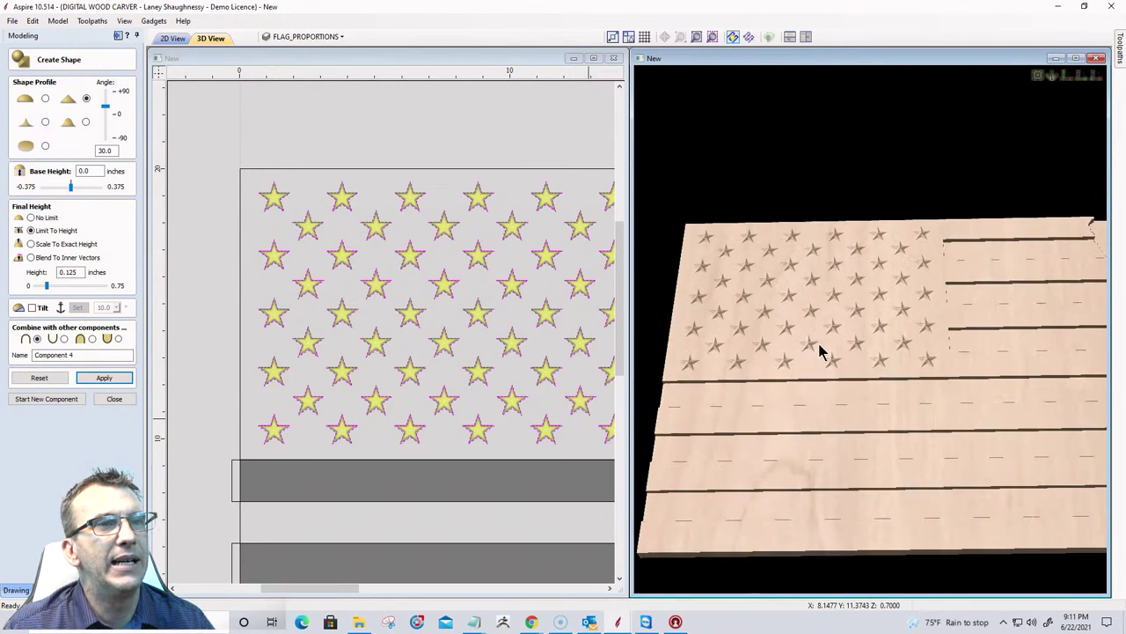
drag(822, 352, 837, 407)
scroll(808, 354, up, 3)
scroll(808, 353, up, 4)
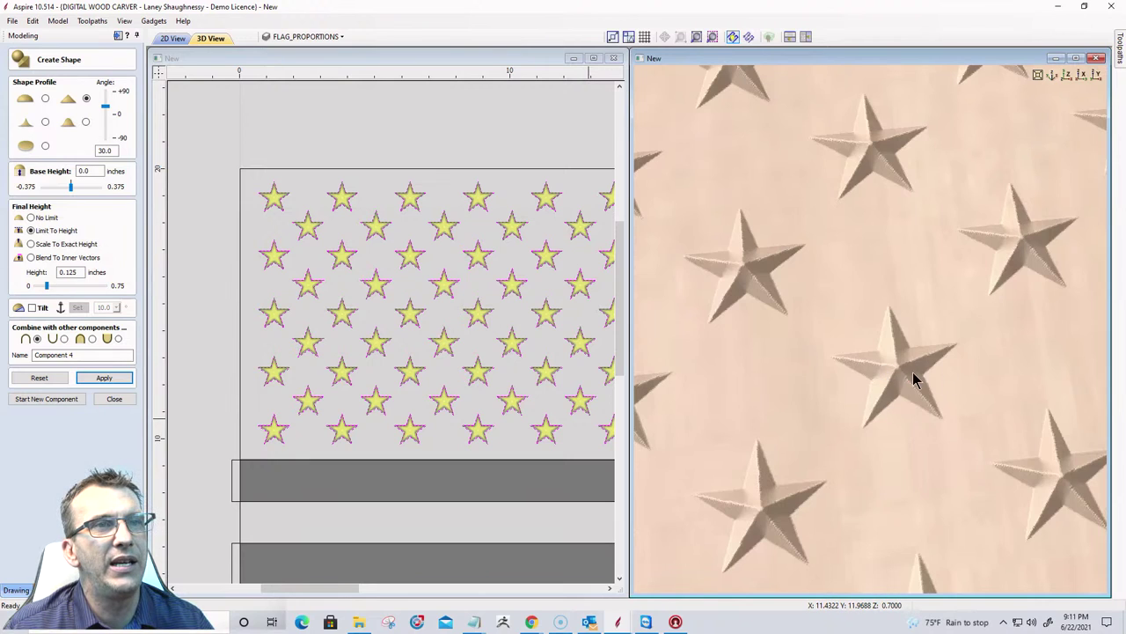
drag(915, 379, 992, 326)
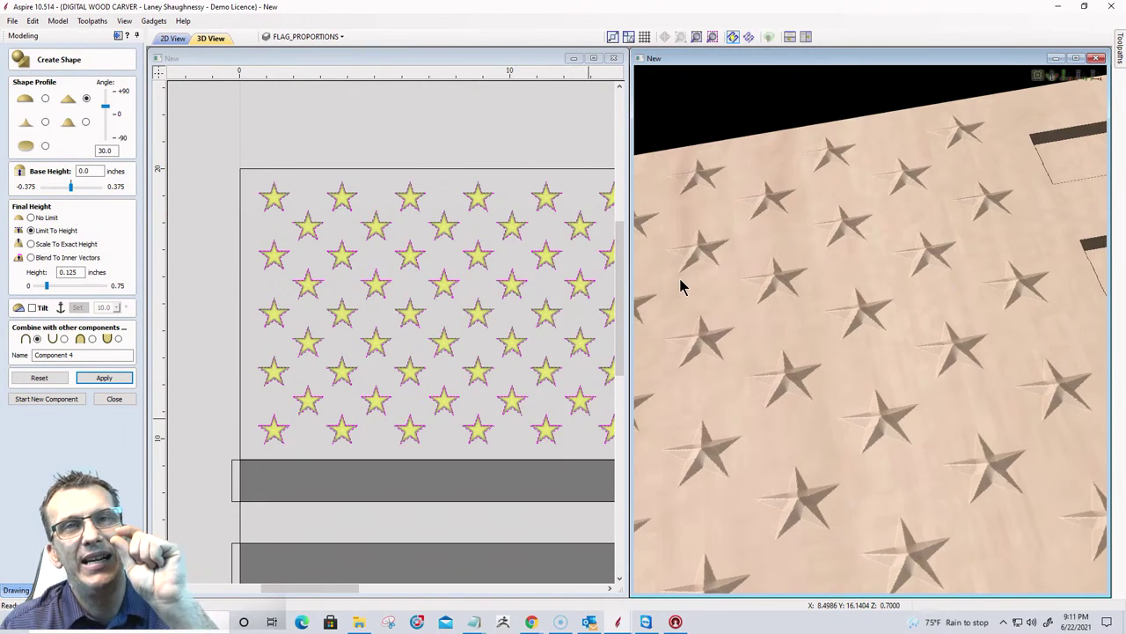
Rebuild the stars with a 0.0625-inch base height capped at 0.03125 inch and inspect them.
click(86, 171)
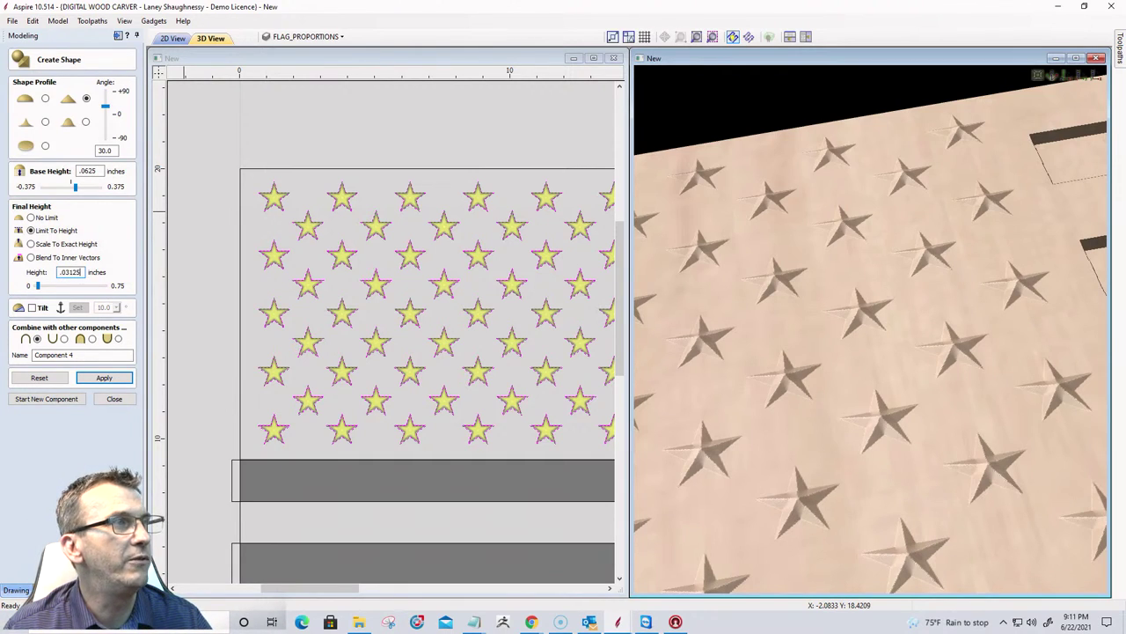
click(104, 378)
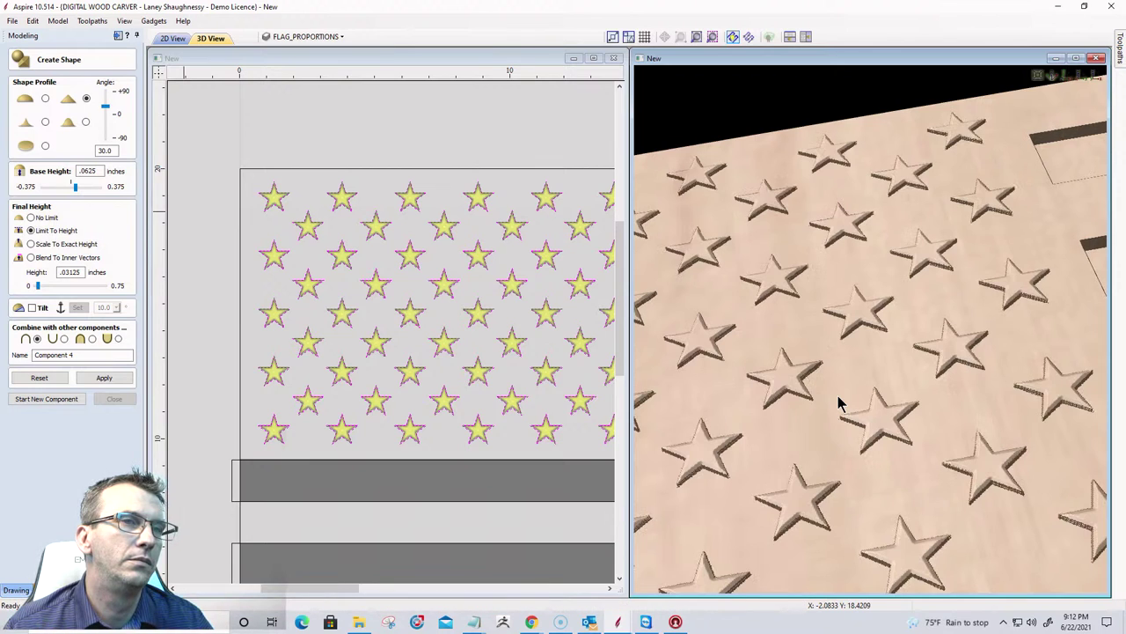
scroll(850, 466, up, 5)
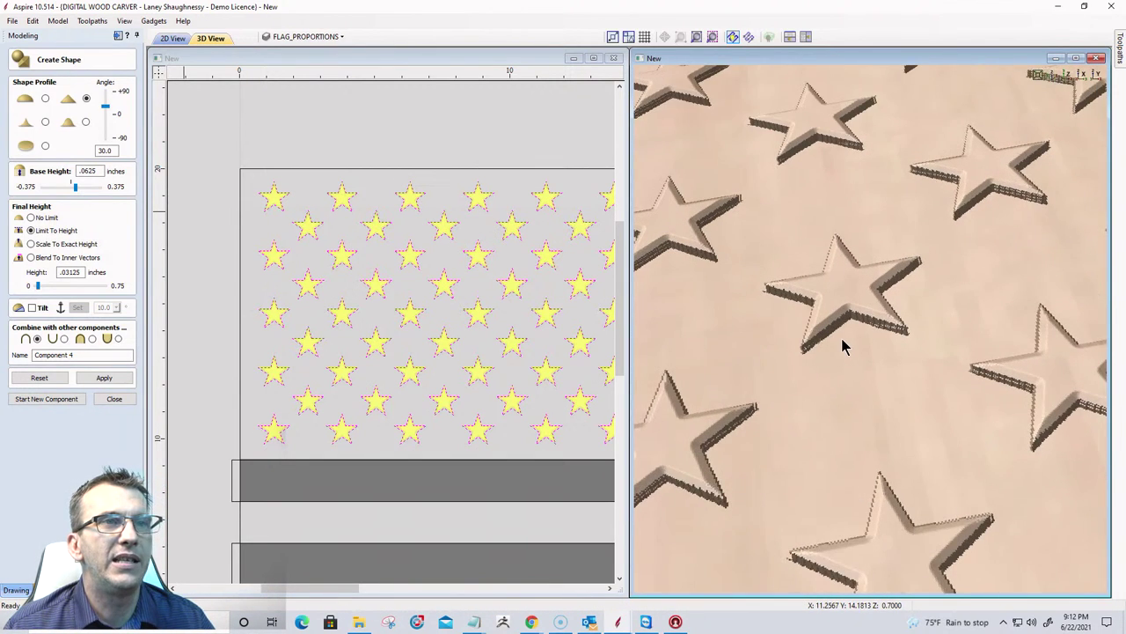
scroll(850, 382, up, 5)
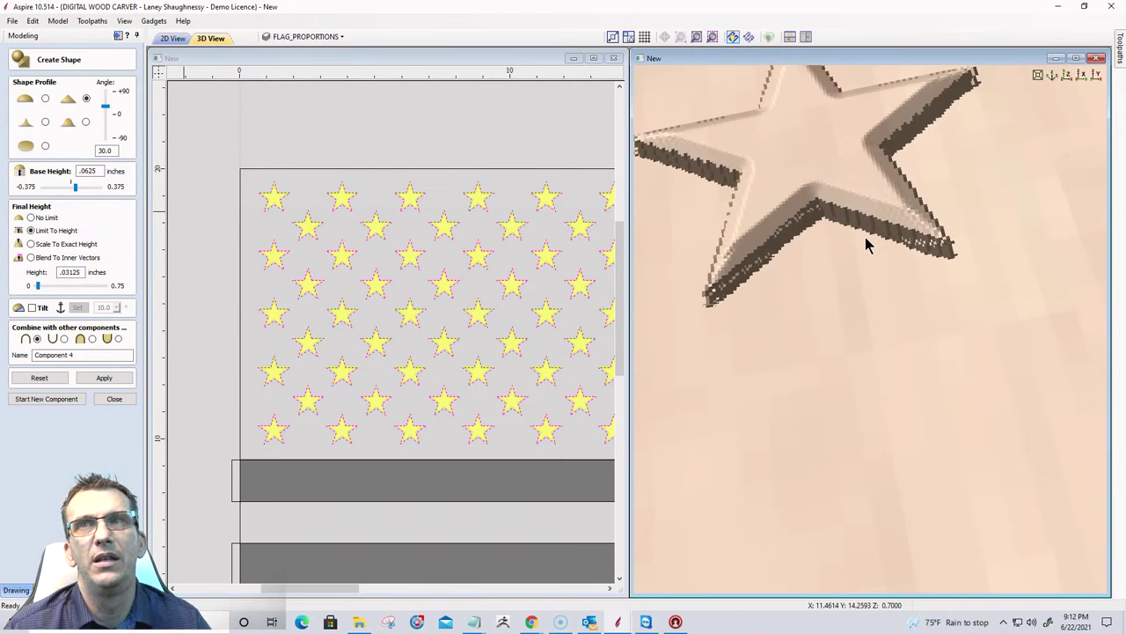
scroll(867, 245, down, 10)
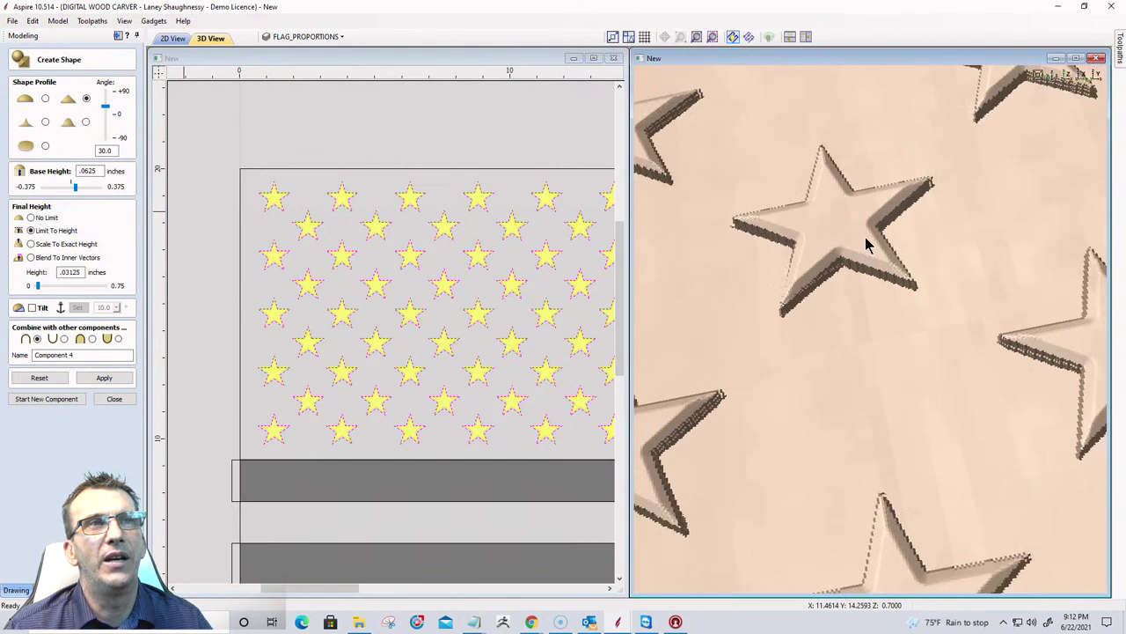
scroll(867, 245, down, 10)
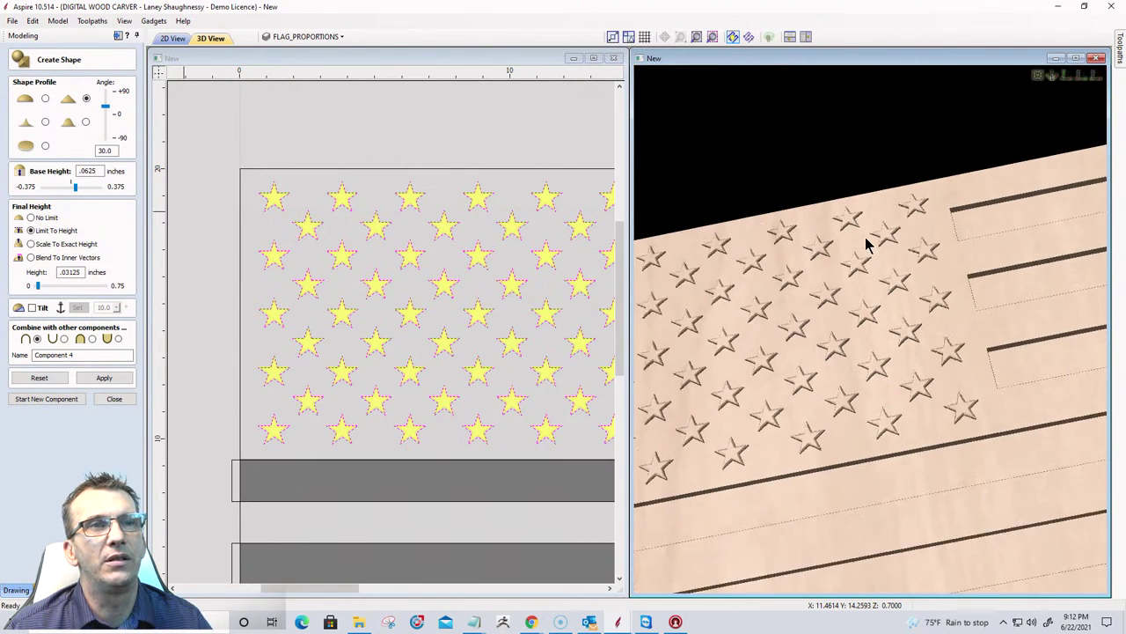
drag(867, 245, 762, 305)
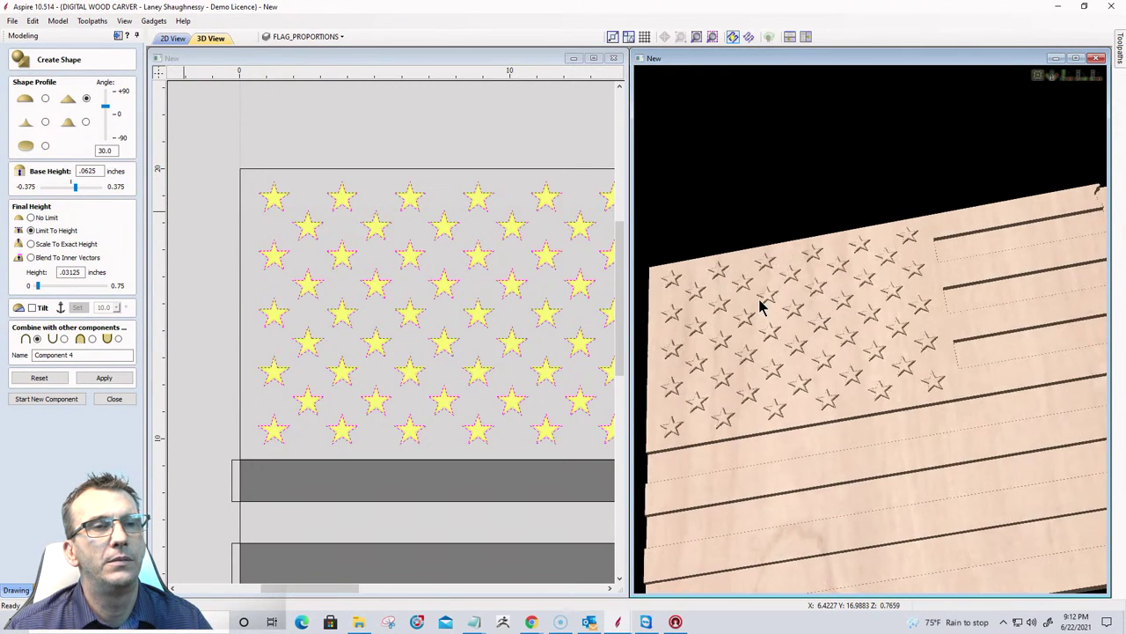
Close the Create Shape form and zoom in on the recessed star field.
click(107, 398)
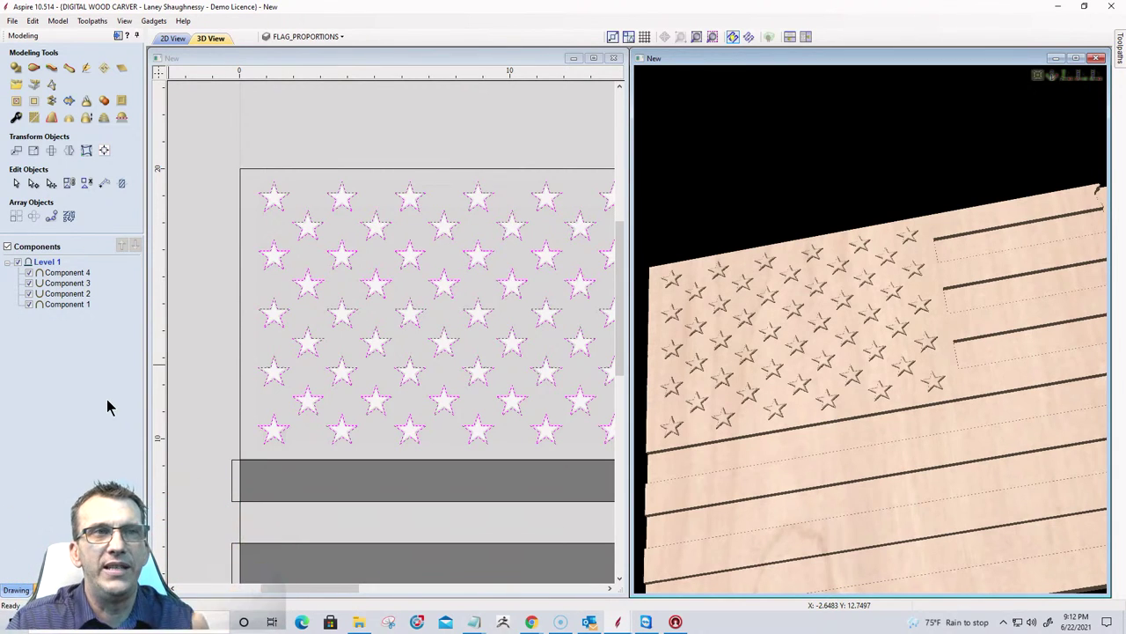
scroll(388, 335, up, 3)
scroll(817, 333, up, 8)
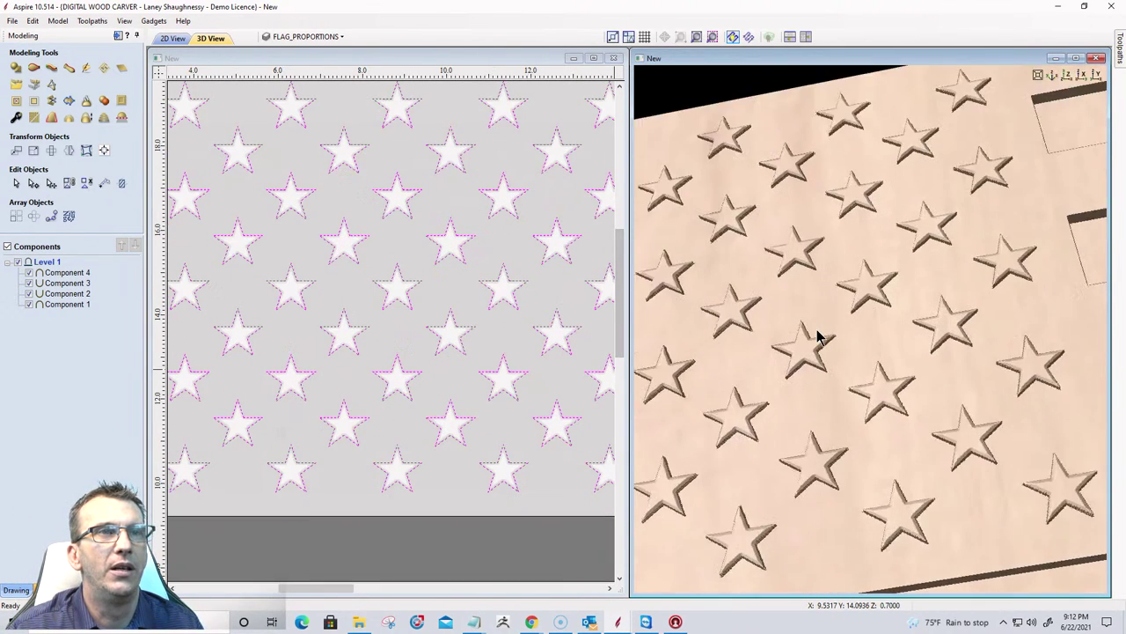
scroll(819, 326, up, 3)
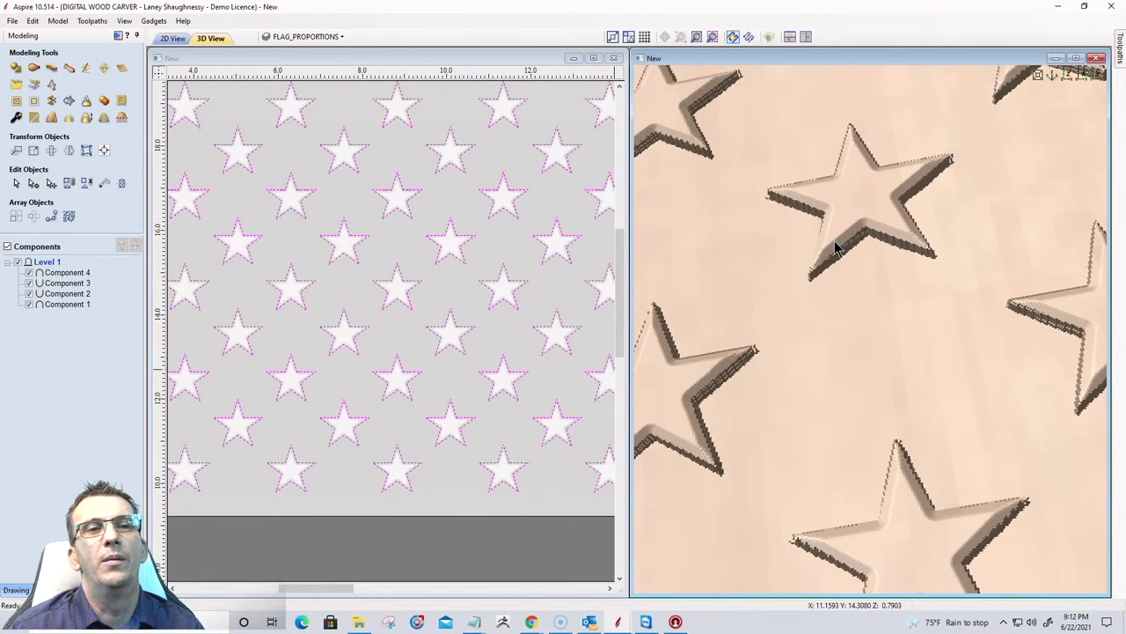
scroll(904, 221, down, 5)
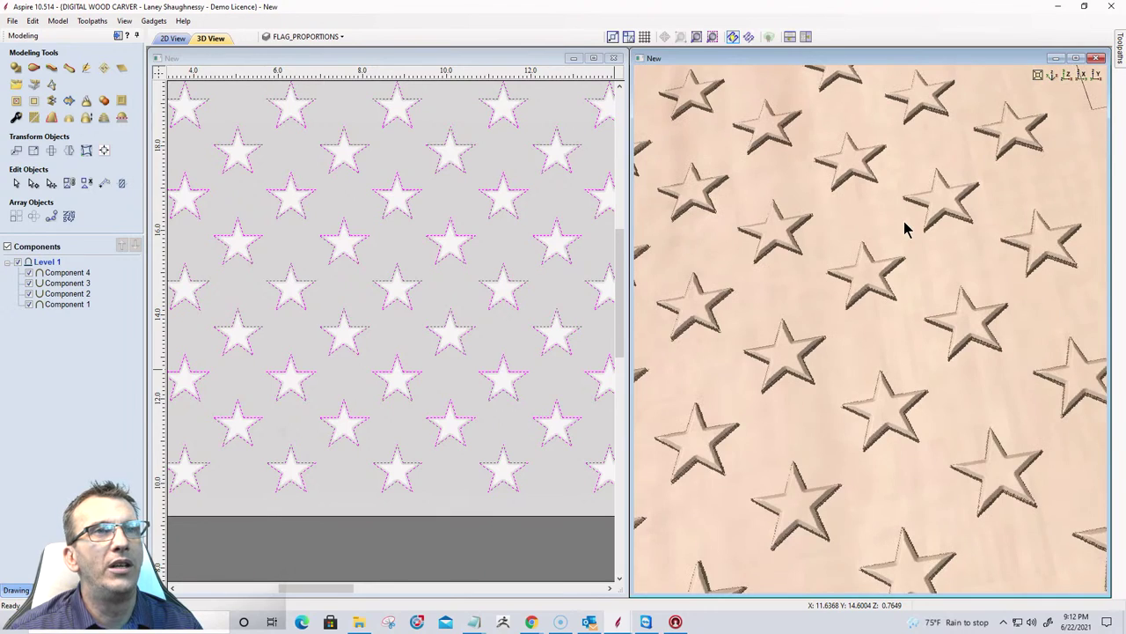
Hide Components 3 and 2, select Component 4, and rotate in on the stars.
drag(904, 221, 905, 227)
scroll(904, 227, down, 3)
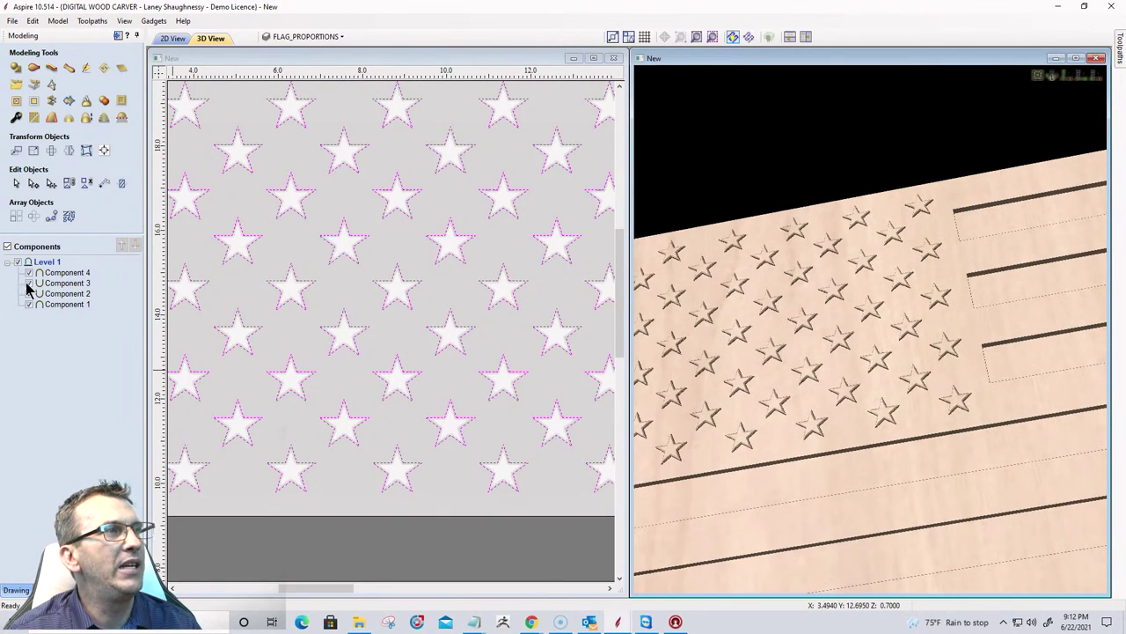
click(29, 284)
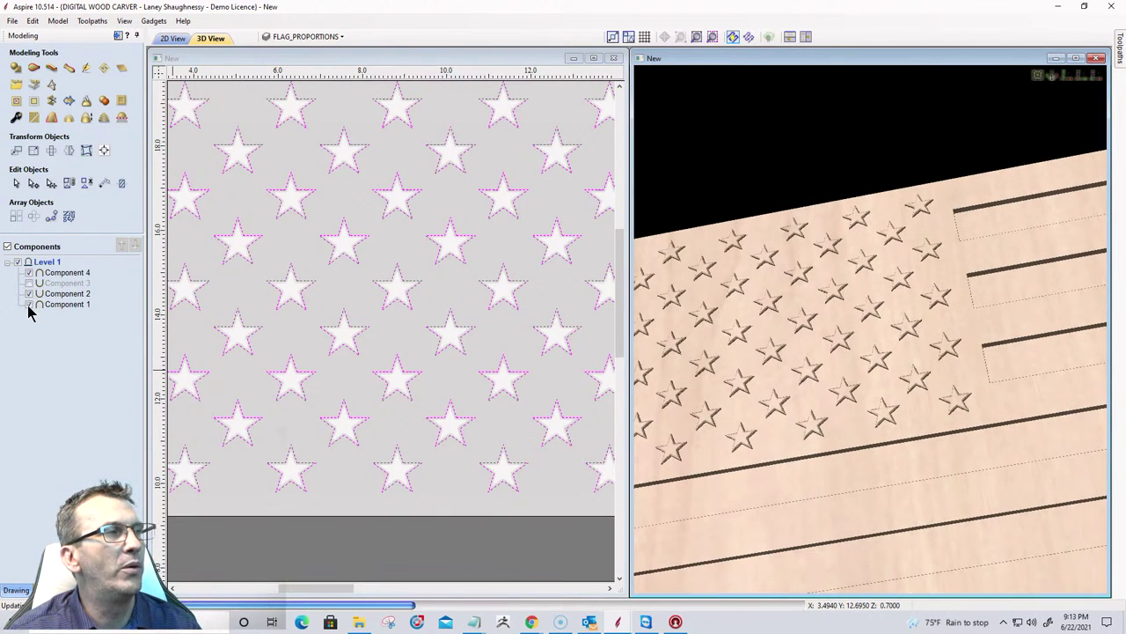
click(30, 295)
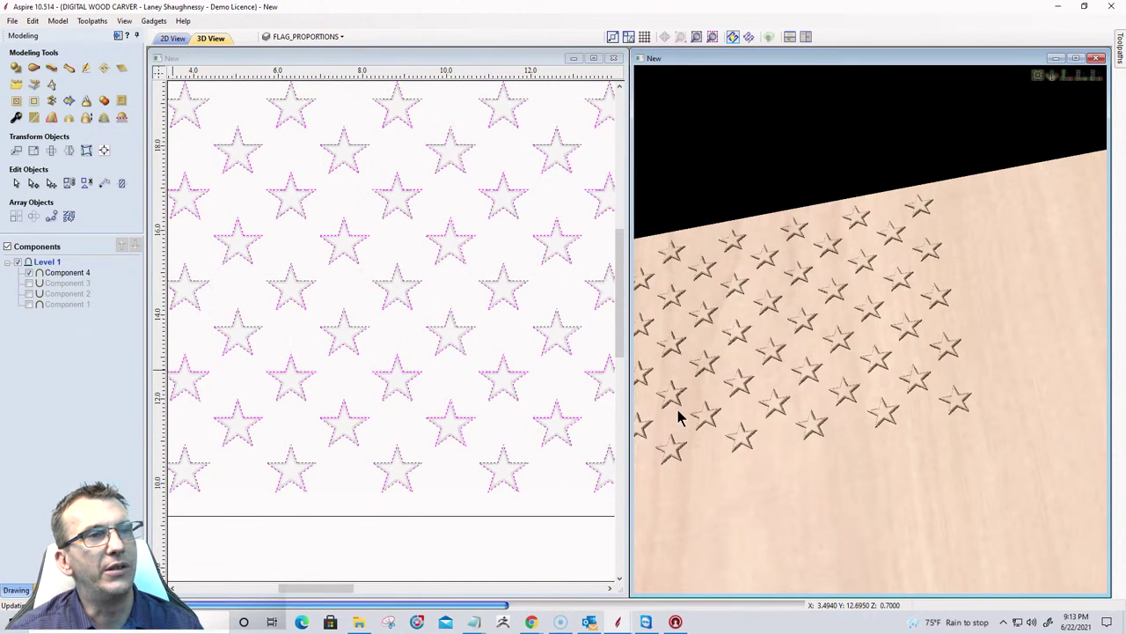
click(75, 275)
drag(875, 378, 971, 382)
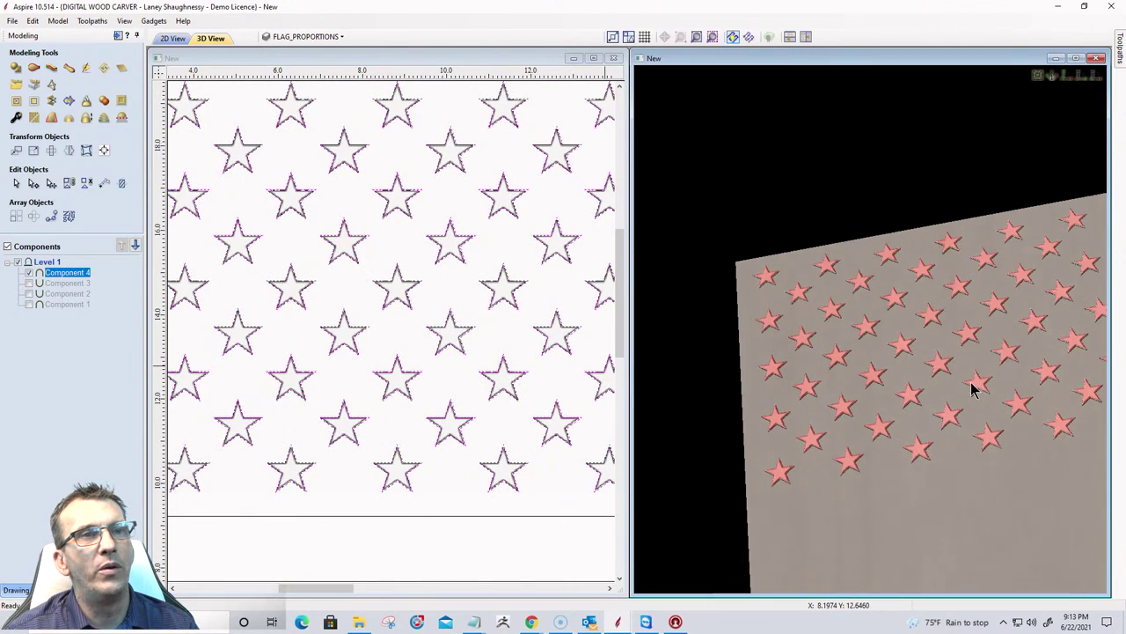
scroll(950, 381, up, 4)
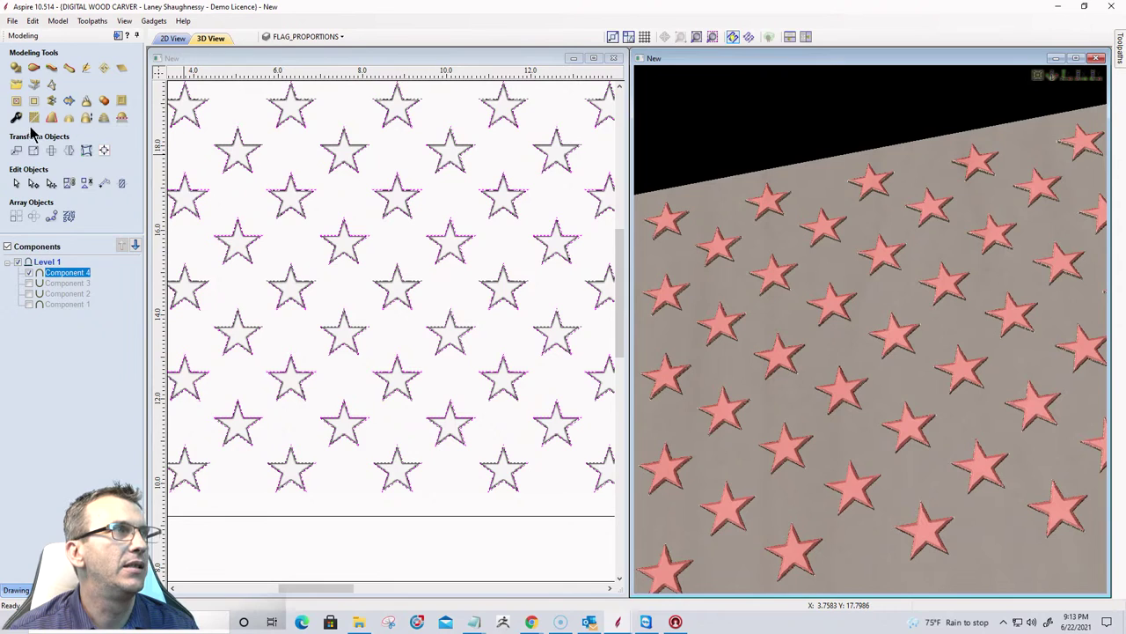
Apply a 30° draft to the visible star model and zoom to check the tapered sides.
click(54, 117)
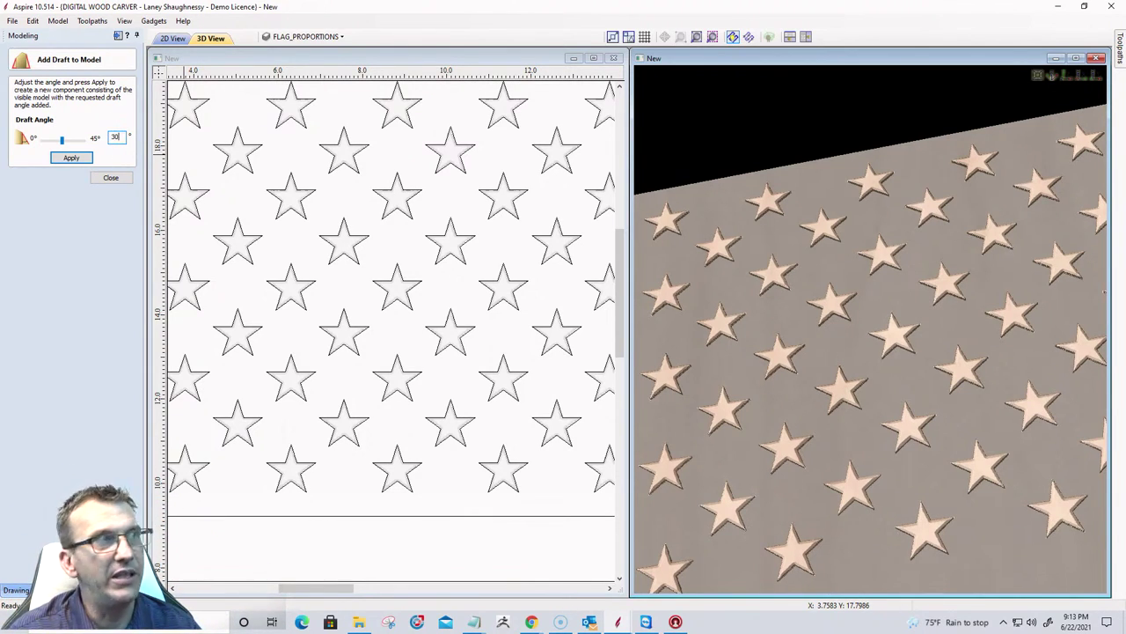
click(71, 158)
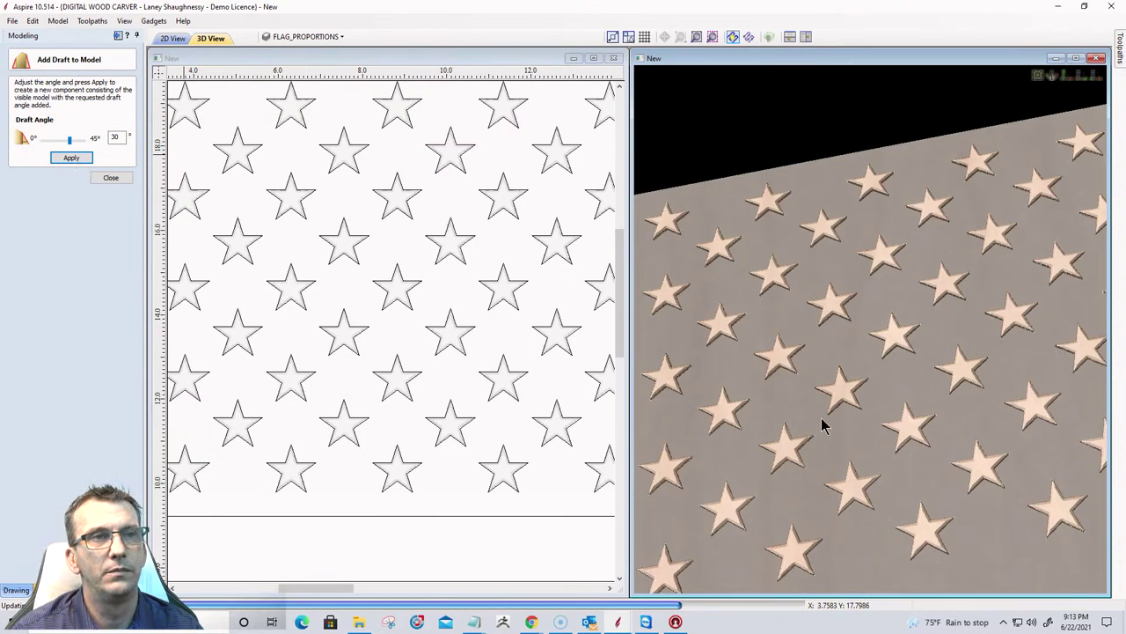
scroll(841, 428, up, 5)
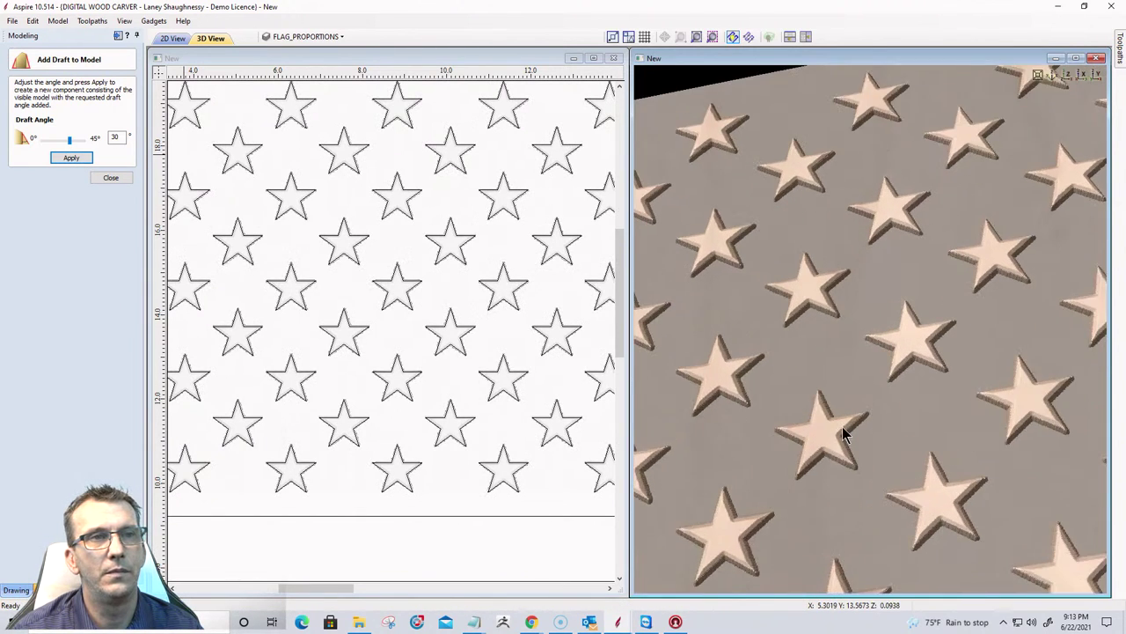
scroll(842, 433, up, 3)
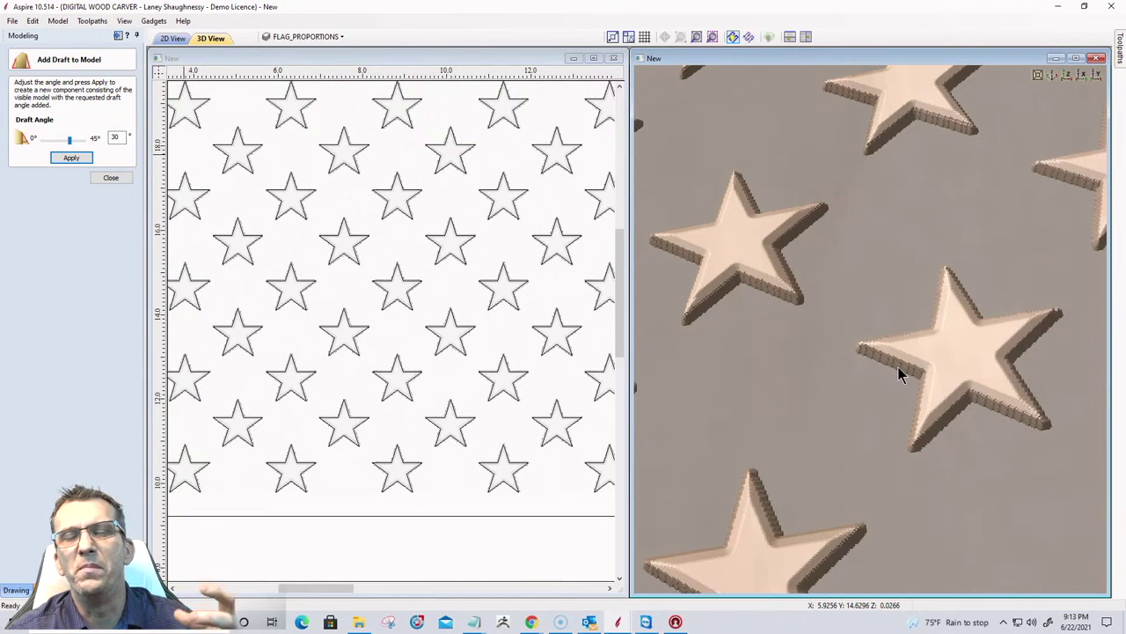
scroll(898, 366, down, 10)
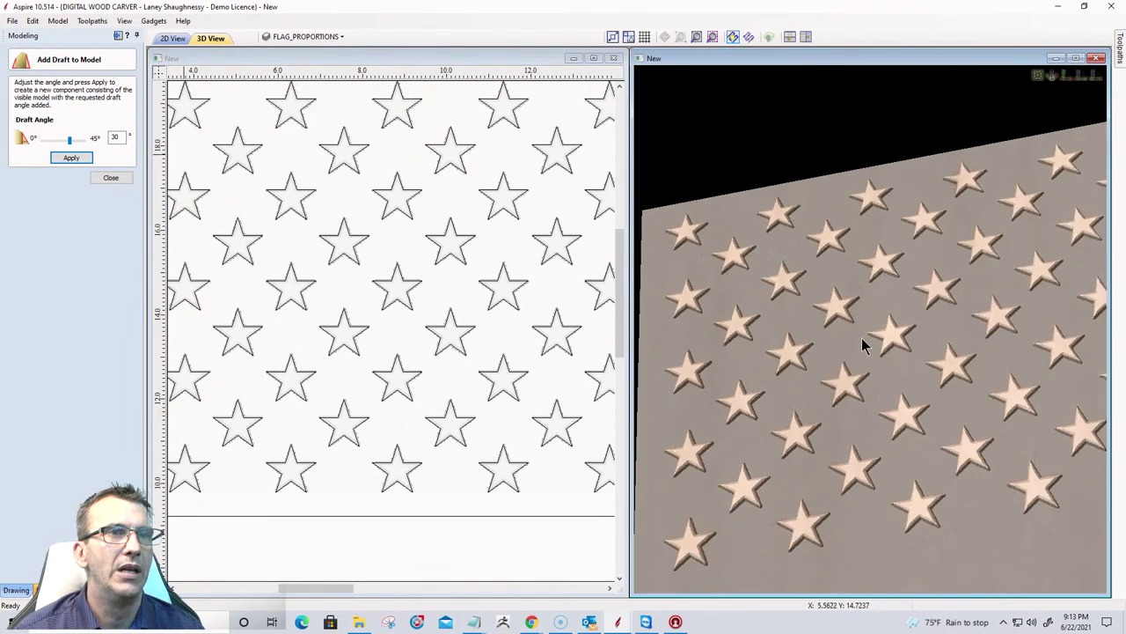
scroll(862, 345, down, 2)
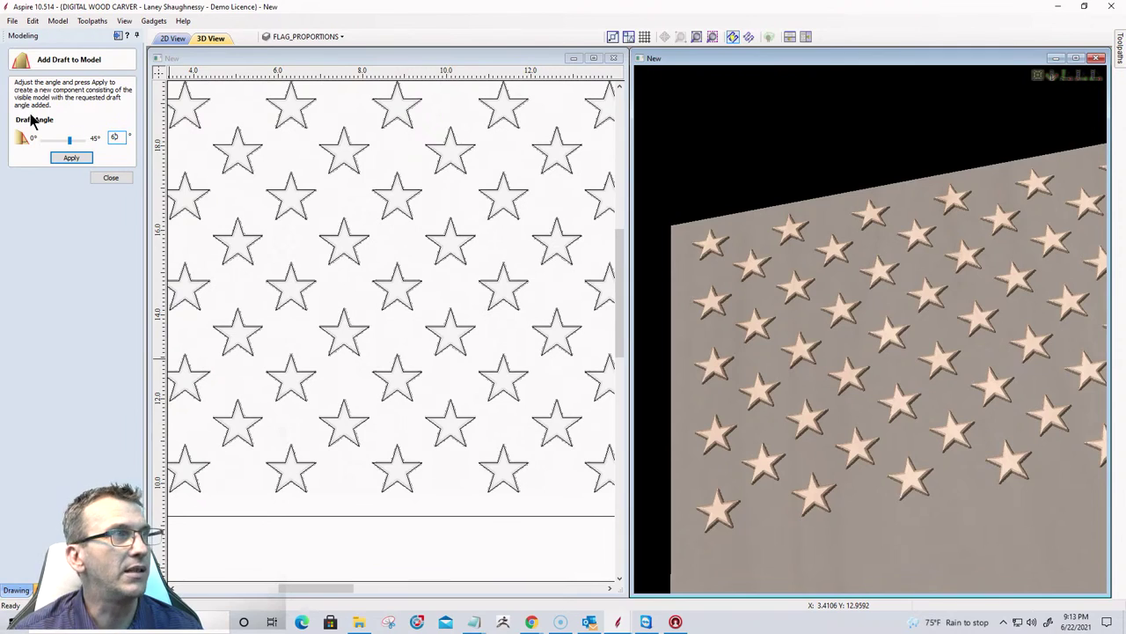
Reapply the draft at 45°, inspect the steeper-sided stars in 3D, and close the draft tool.
click(64, 157)
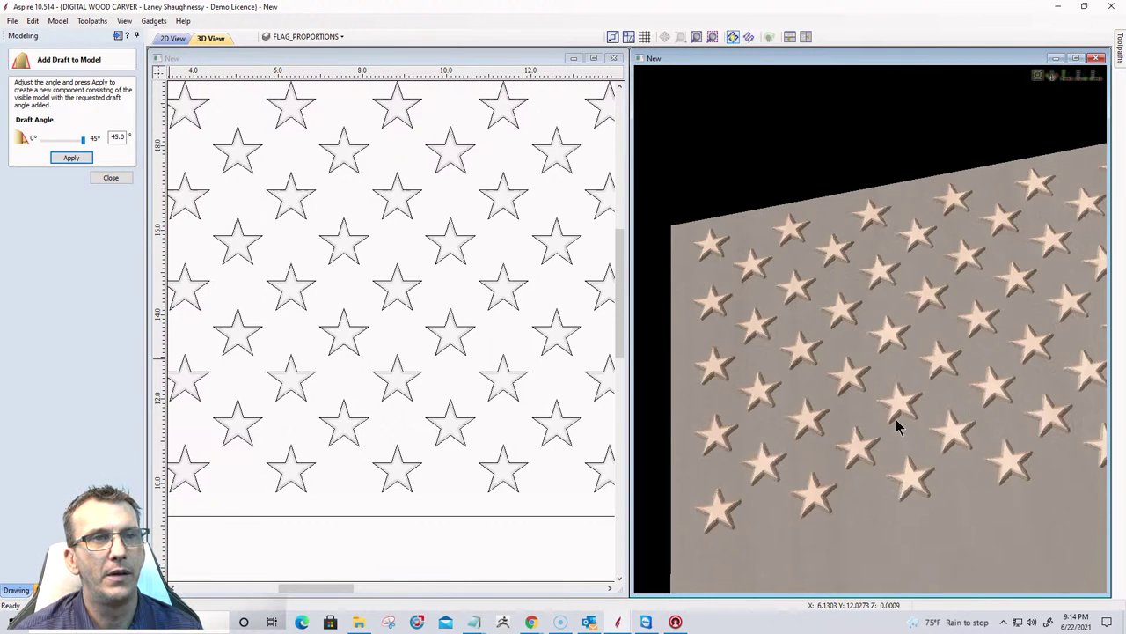
scroll(896, 427, up, 5)
scroll(895, 420, up, 4)
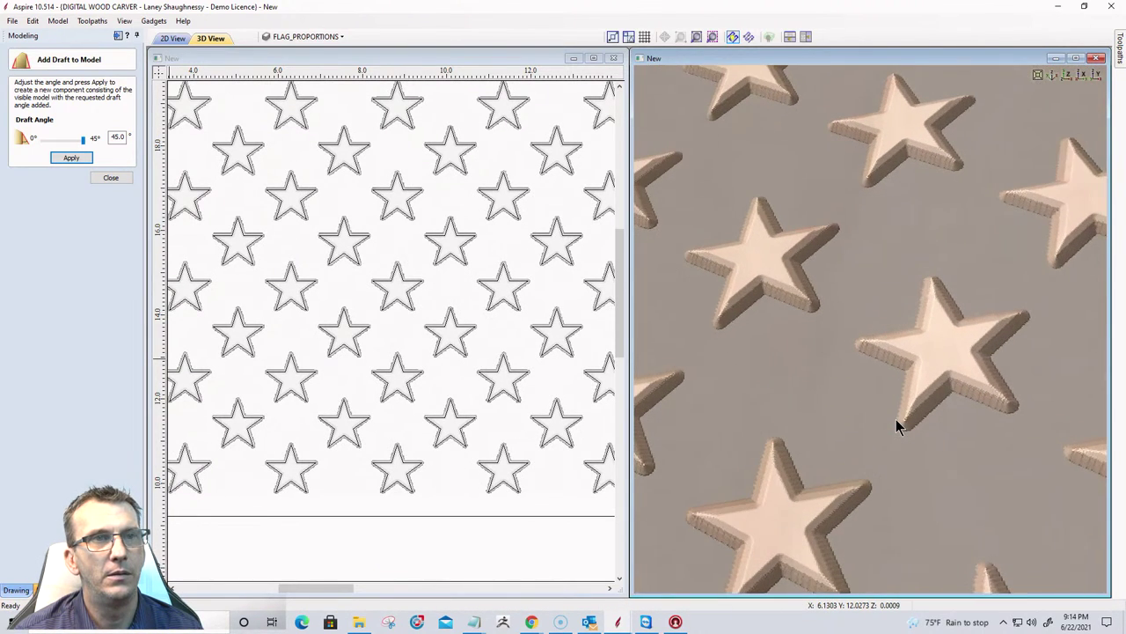
scroll(880, 409, down, 10)
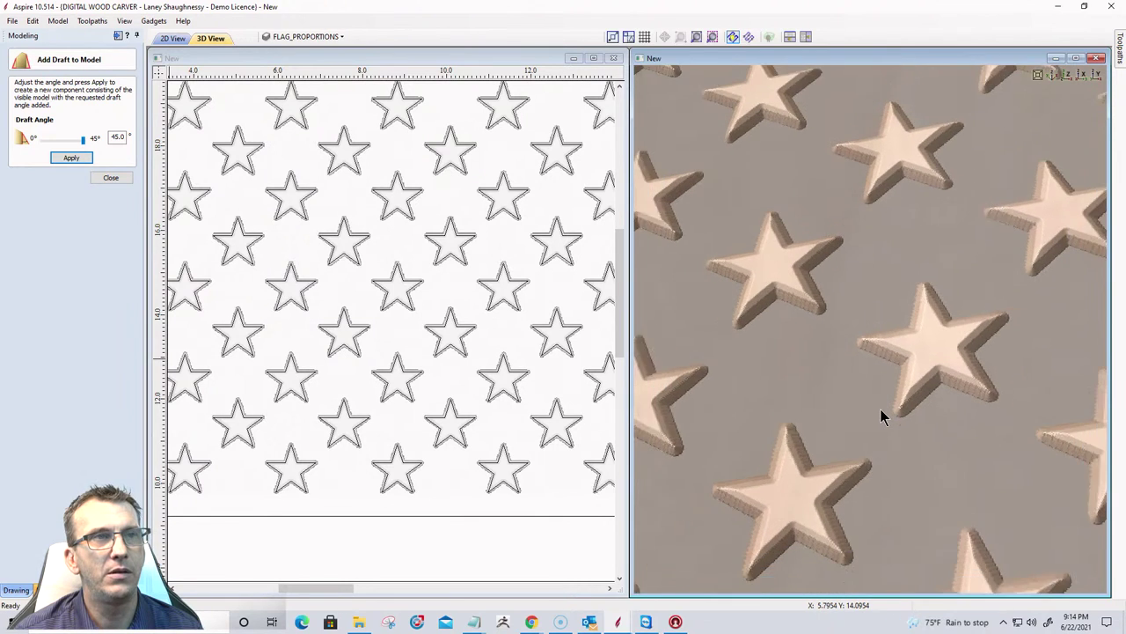
scroll(880, 408, down, 4)
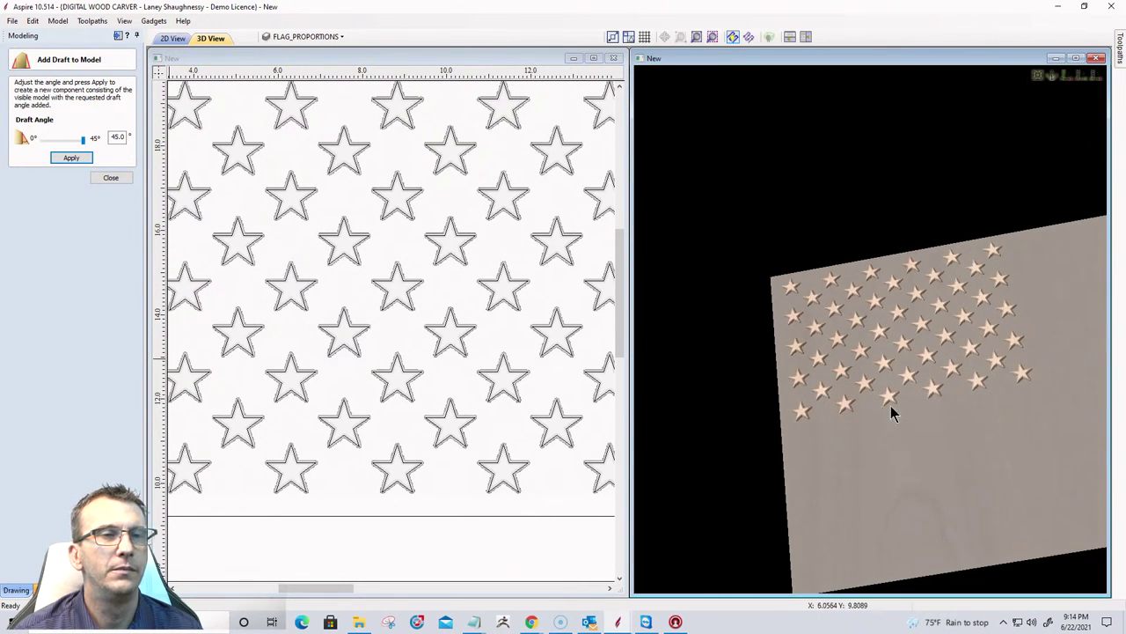
drag(891, 406, 983, 445)
scroll(980, 417, down, 1)
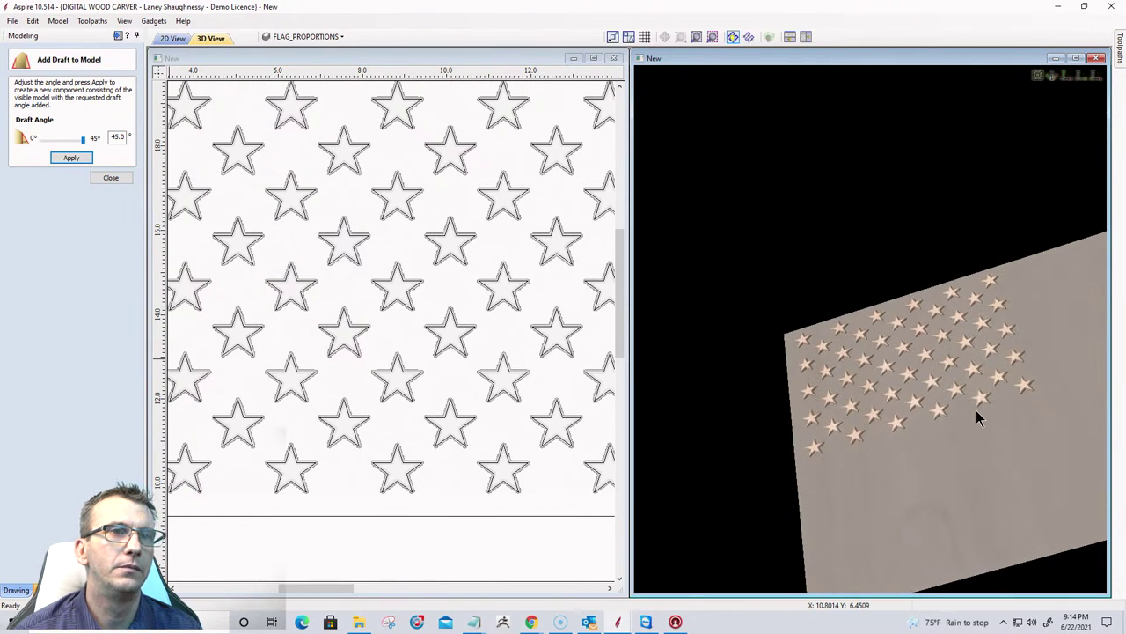
scroll(977, 417, up, 6)
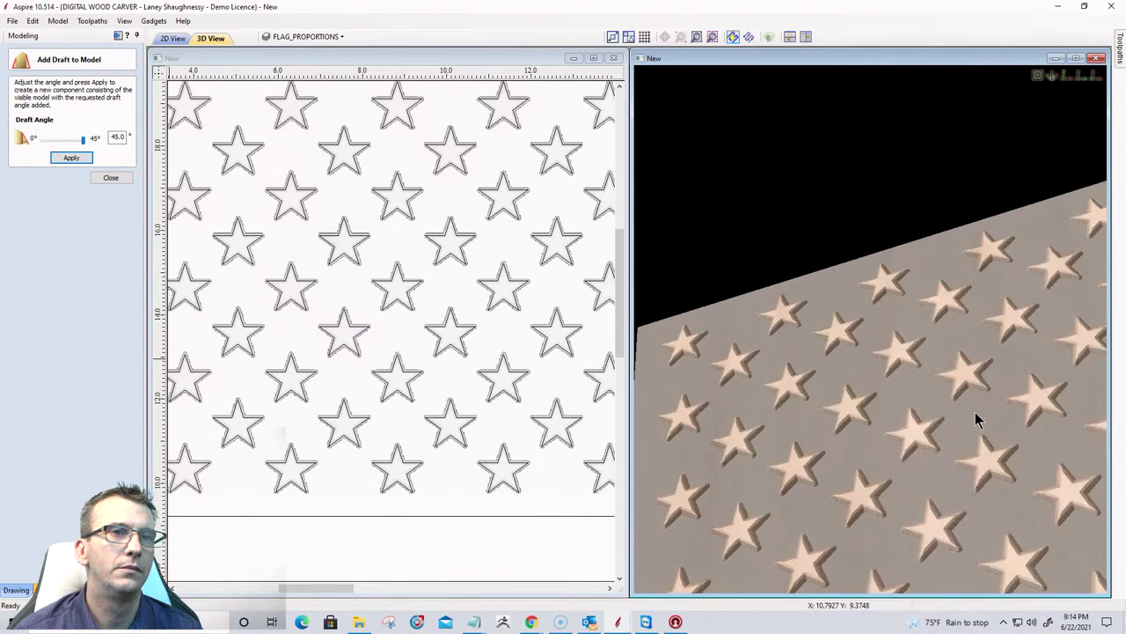
scroll(976, 420, up, 2)
scroll(960, 397, up, 2)
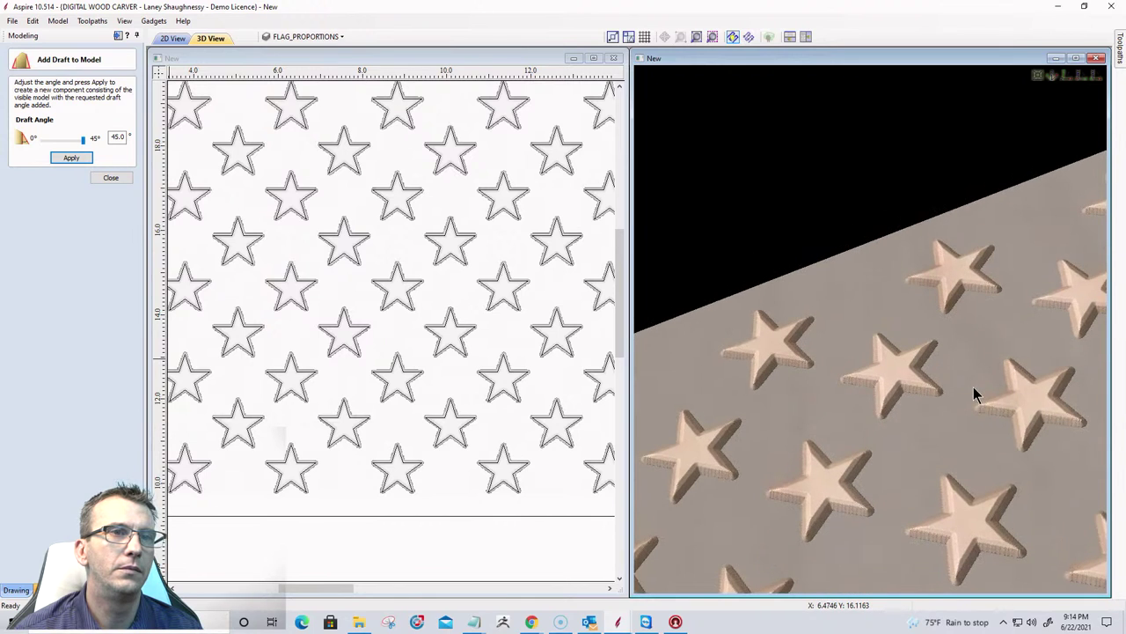
scroll(925, 403, down, 2)
scroll(785, 371, down, 4)
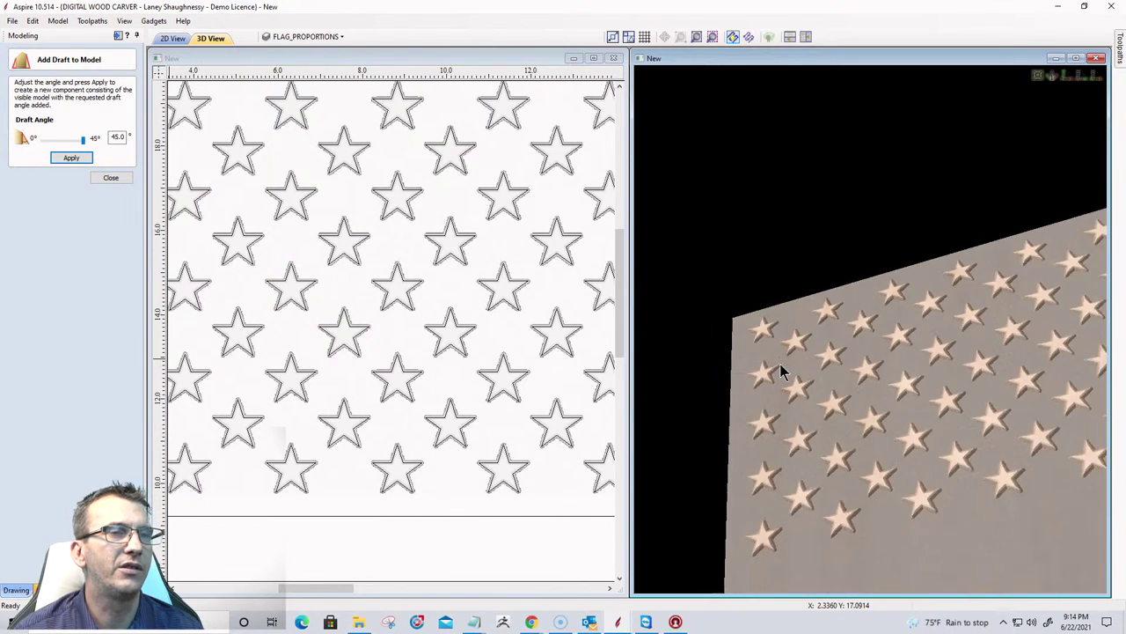
scroll(780, 371, down, 2)
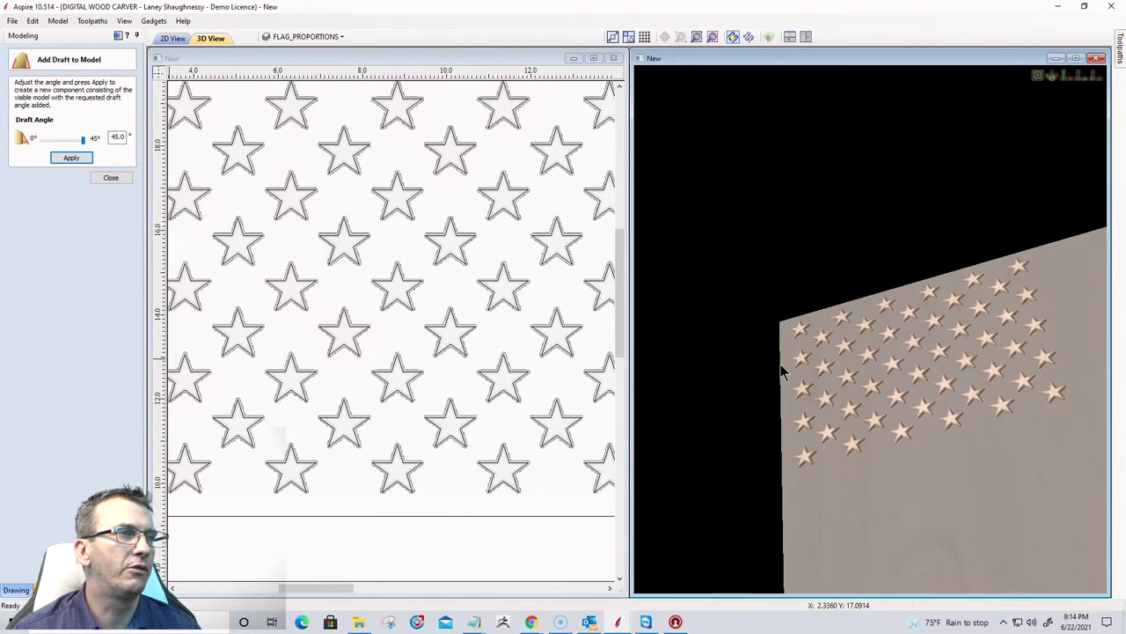
click(107, 178)
Delete 'Model With 45.0° Draft' and switch Component 4 back on.
click(29, 282)
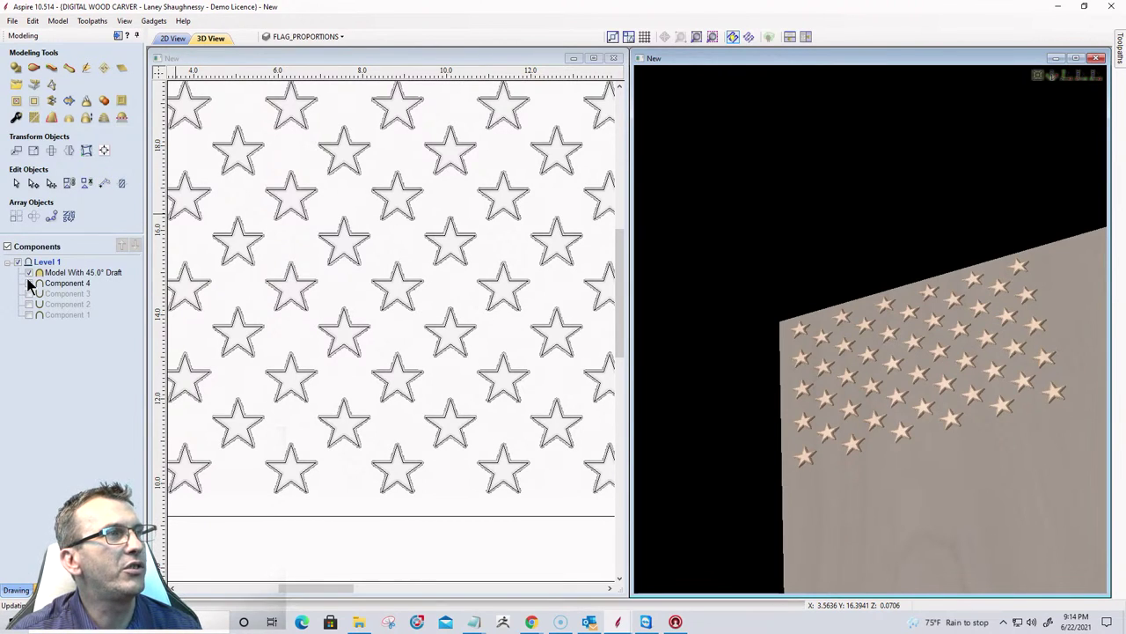
click(75, 273)
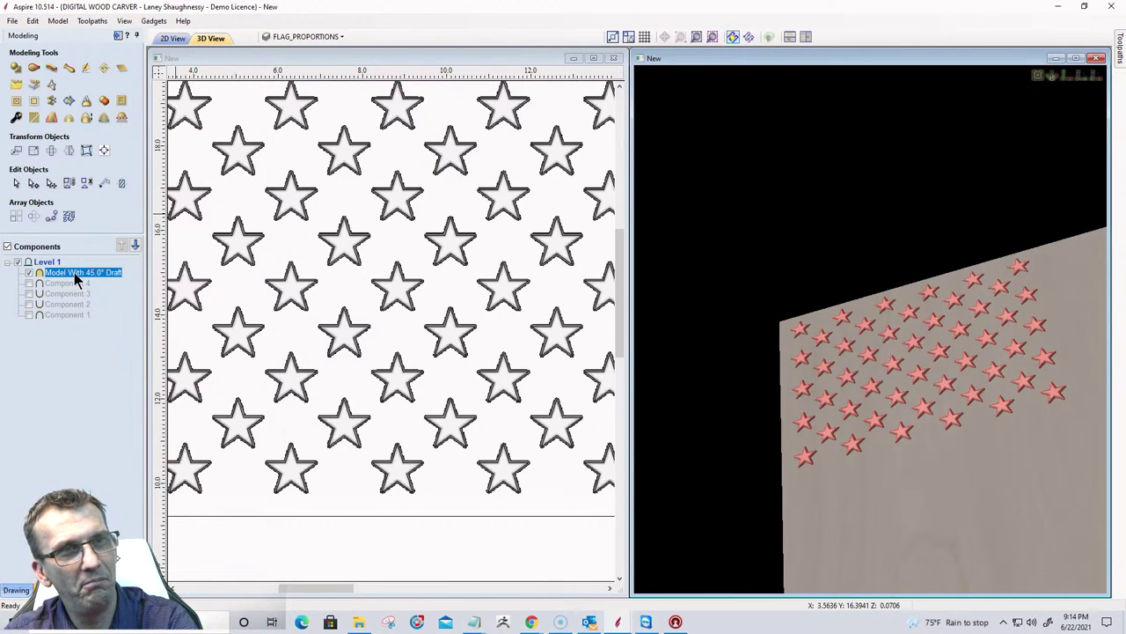
key(Delete)
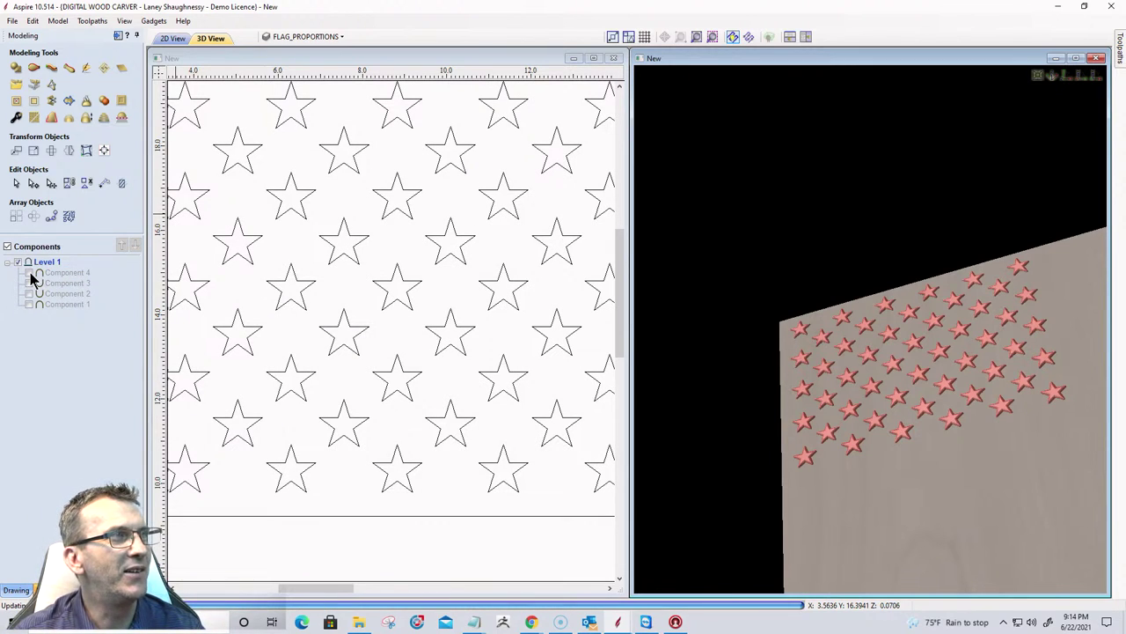
click(29, 273)
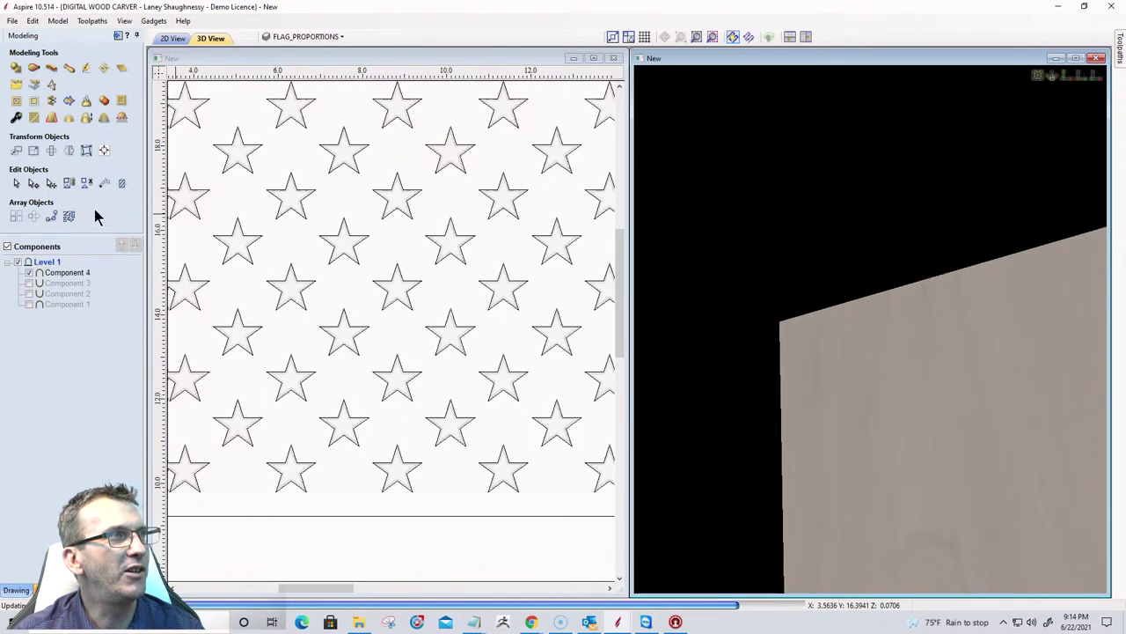
Add a 30° draft to the star model, creating 'Model With 30.0° Draft'.
click(51, 119)
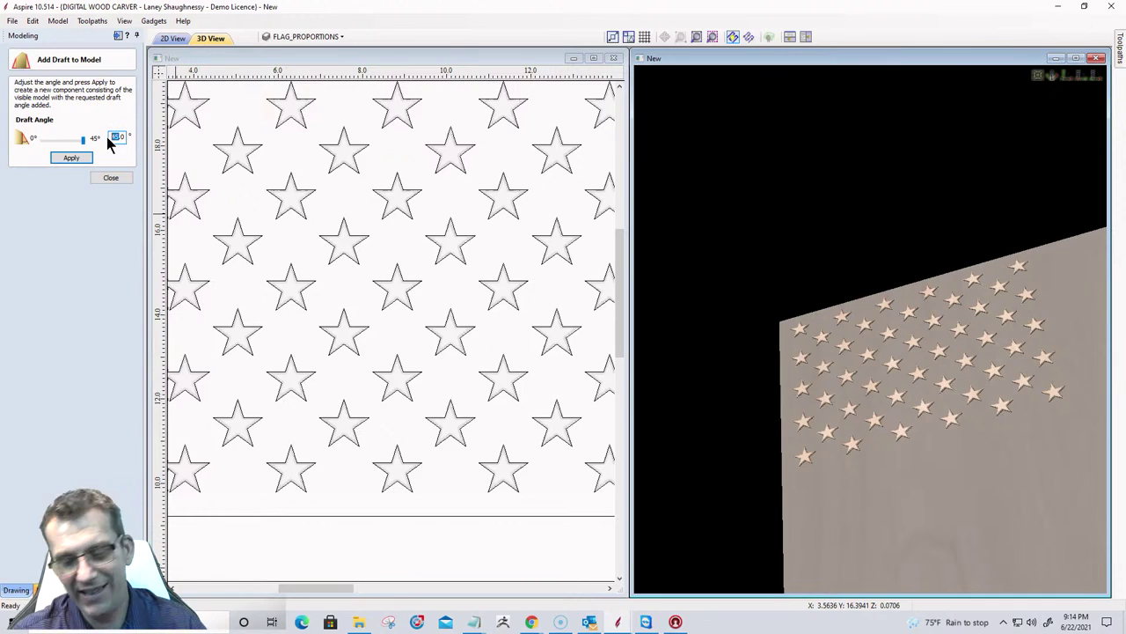
text(60)
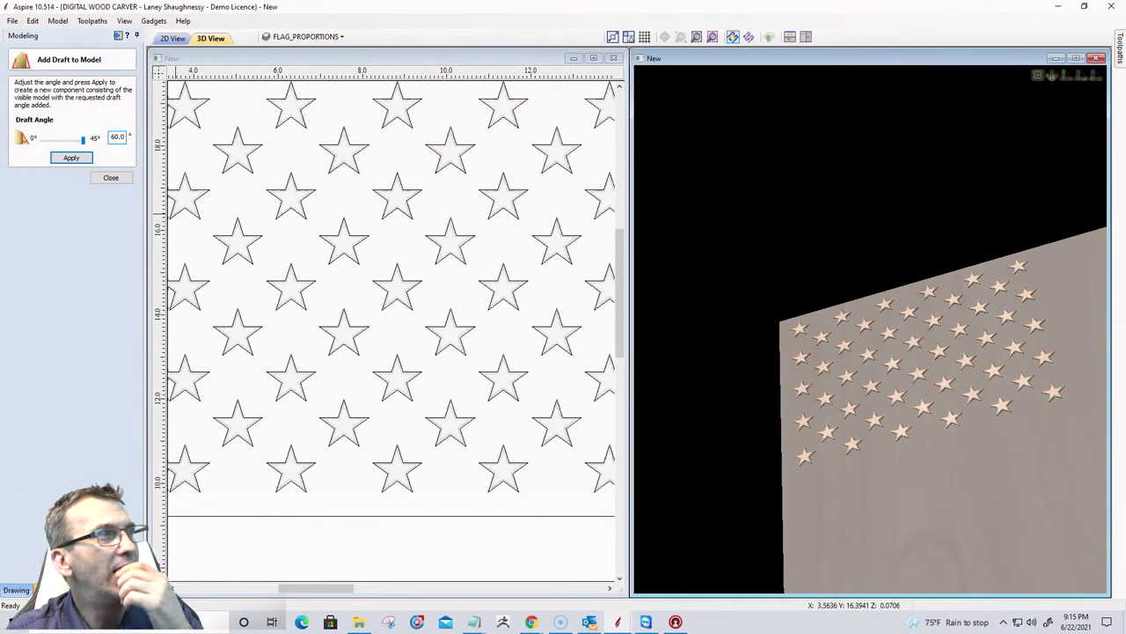
click(70, 158)
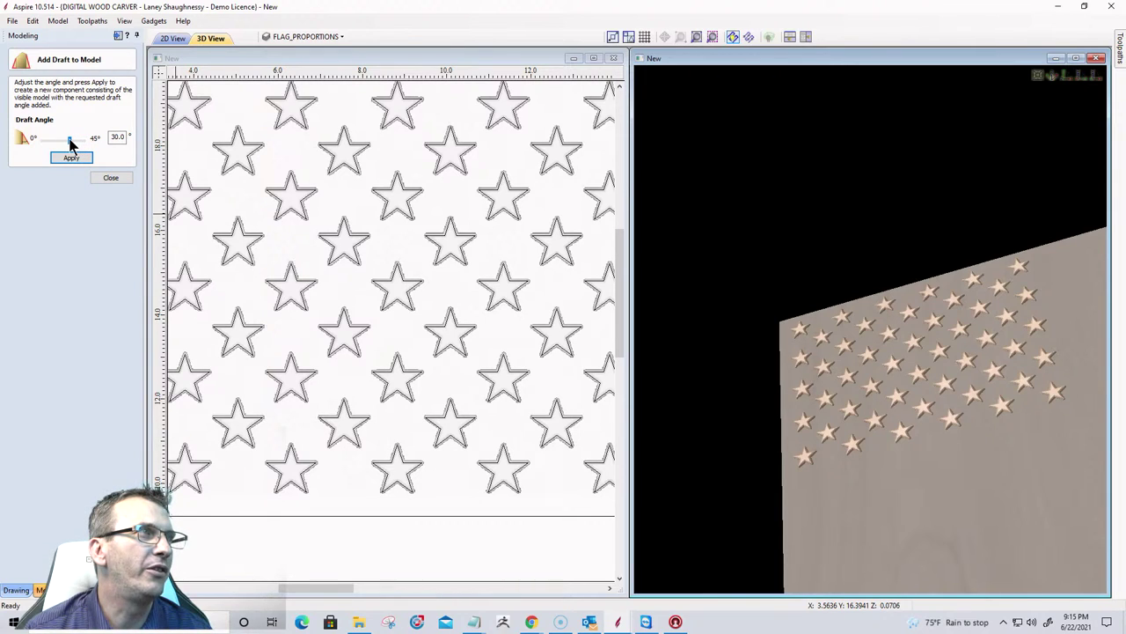
click(70, 160)
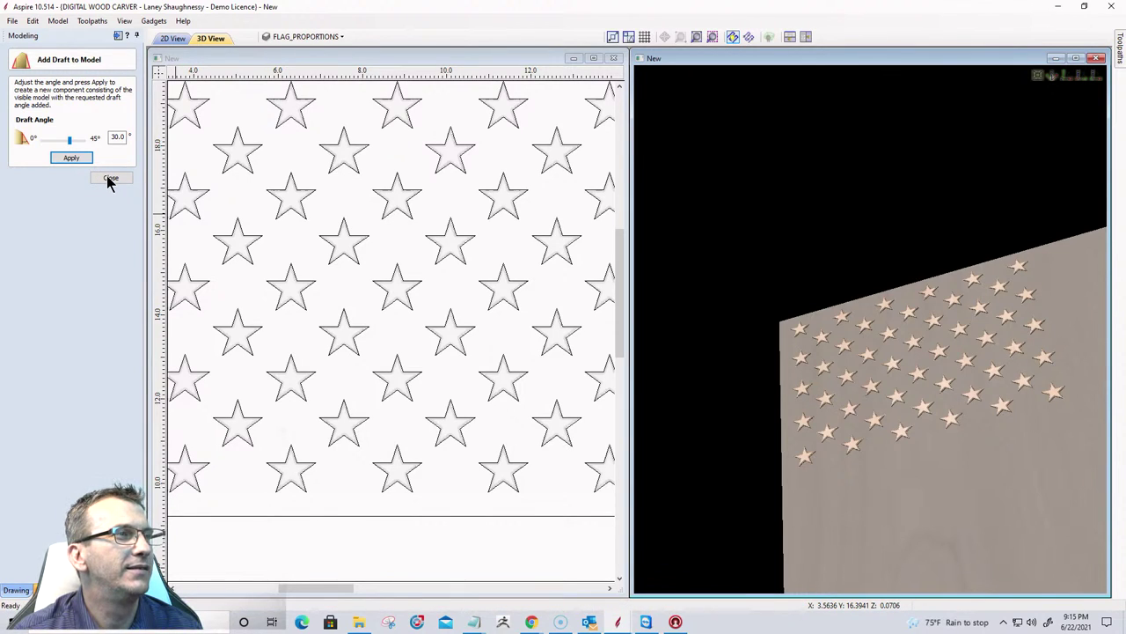
click(109, 178)
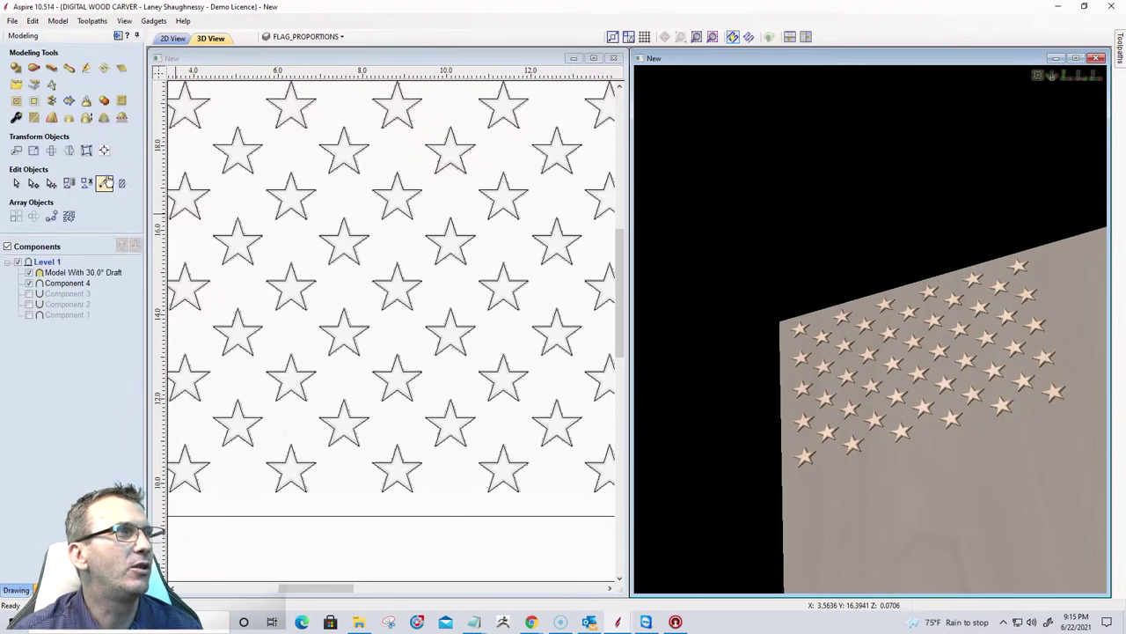
Hide Component 4, the 30° draft model and Component 3, leaving only the Component 2 stripes on.
click(29, 283)
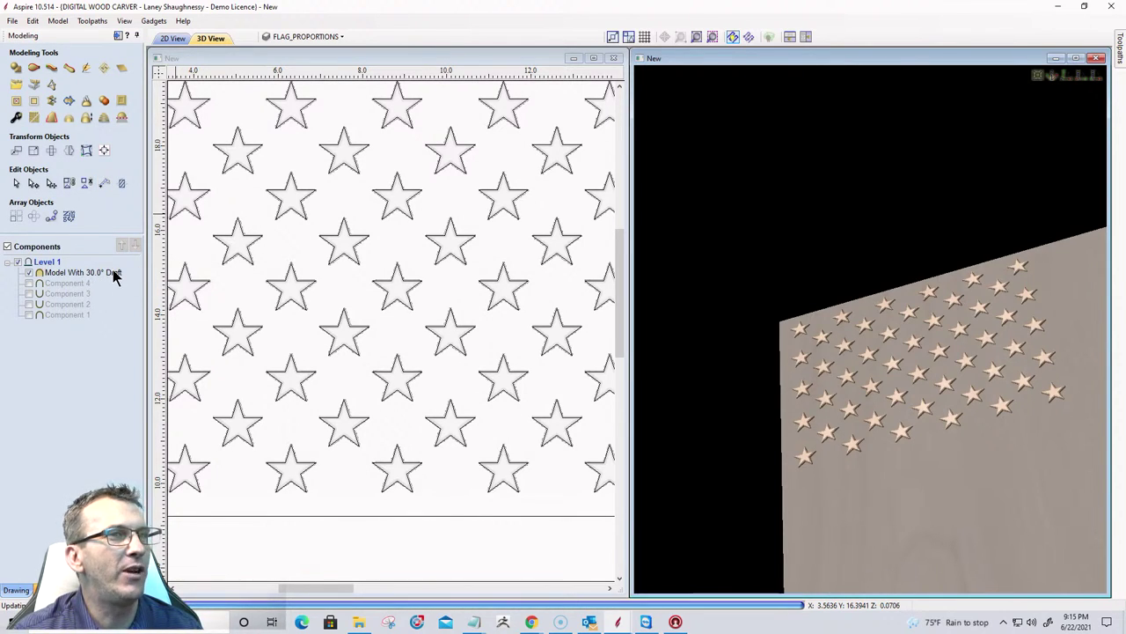
click(29, 274)
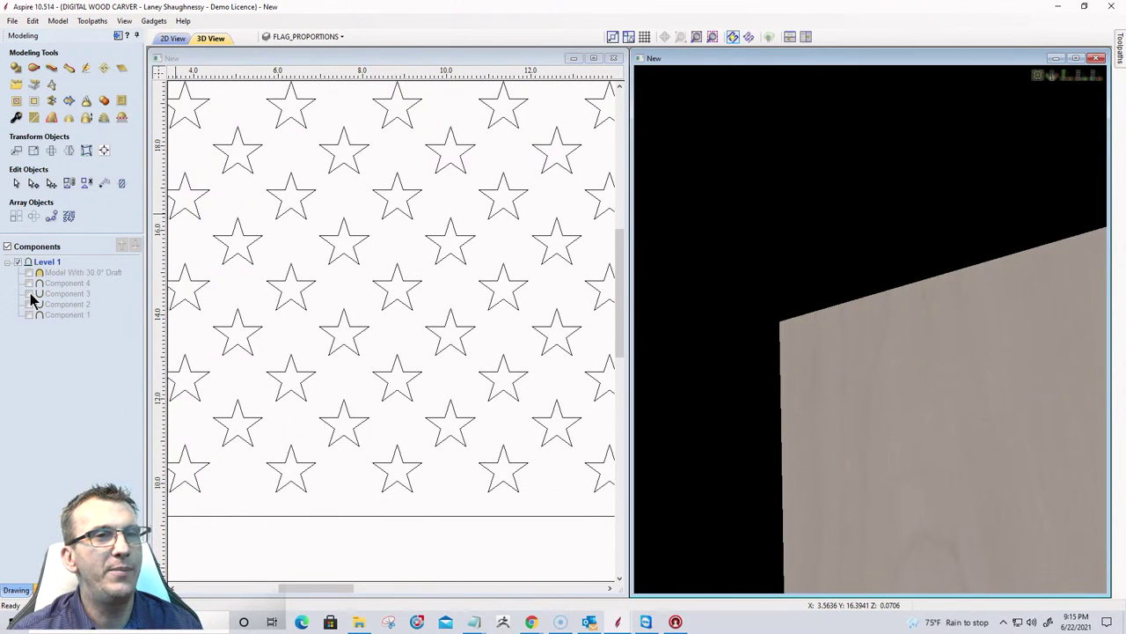
click(29, 294)
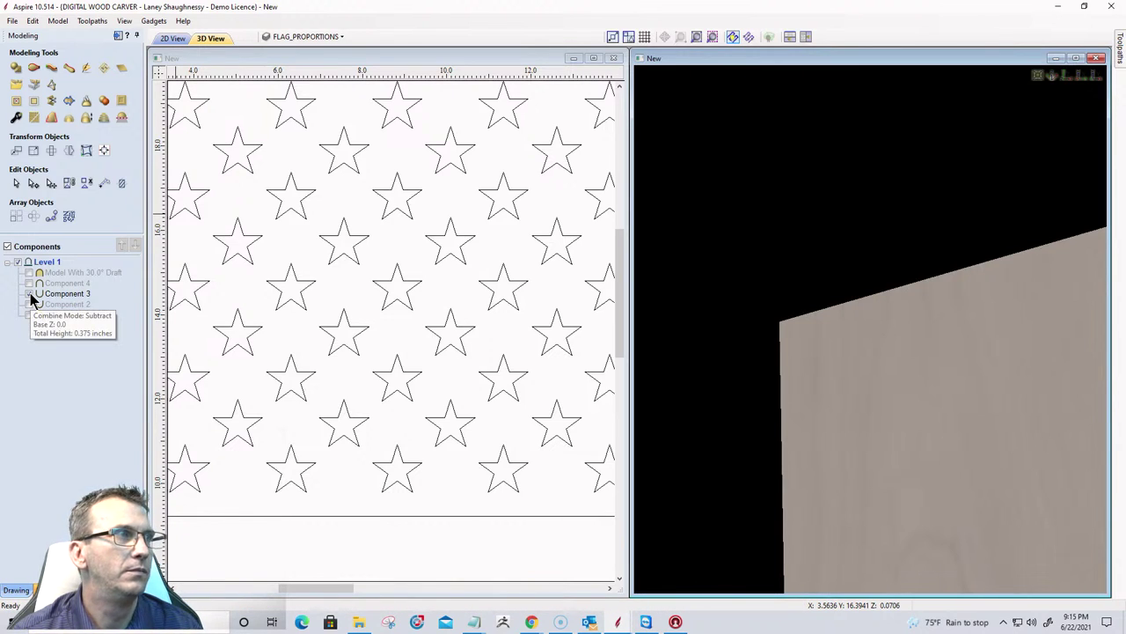
click(29, 294)
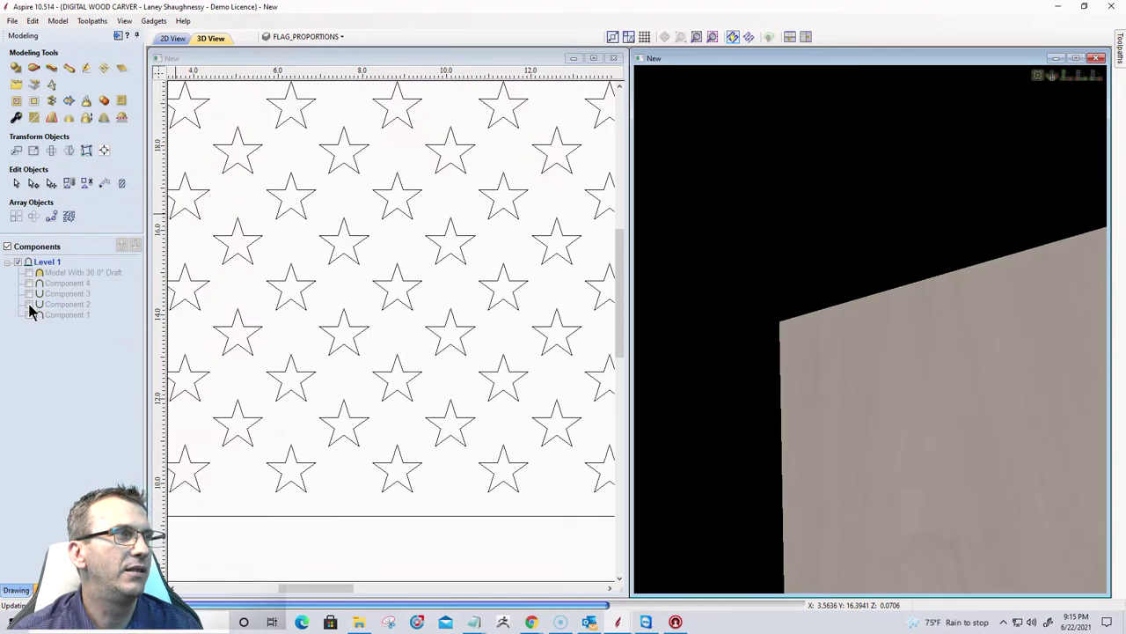
click(29, 305)
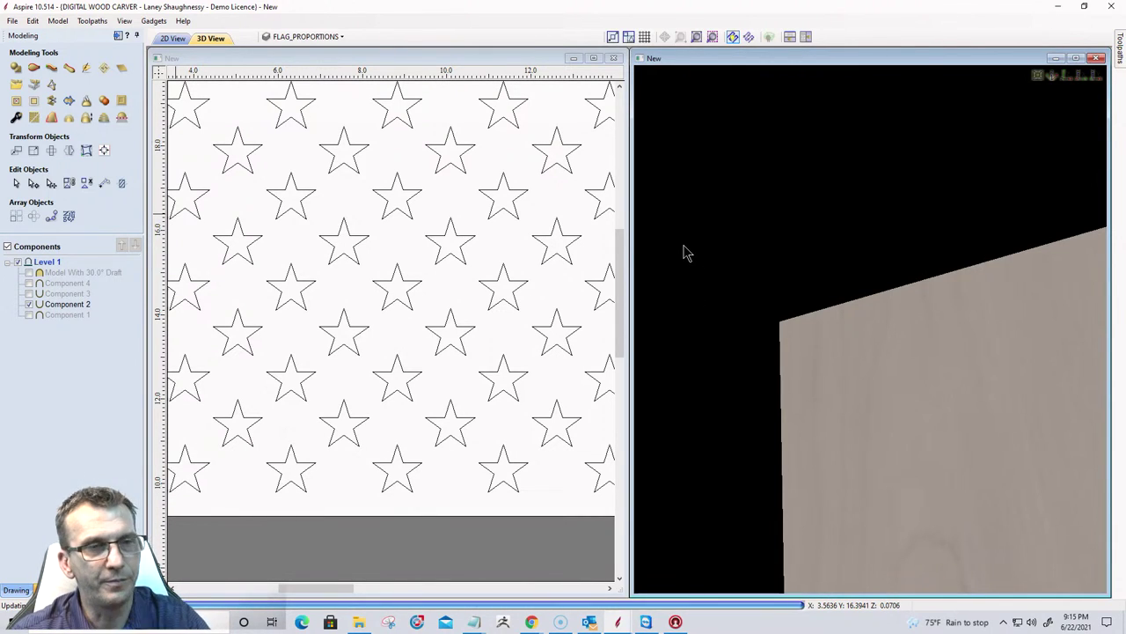
drag(687, 253, 1012, 446)
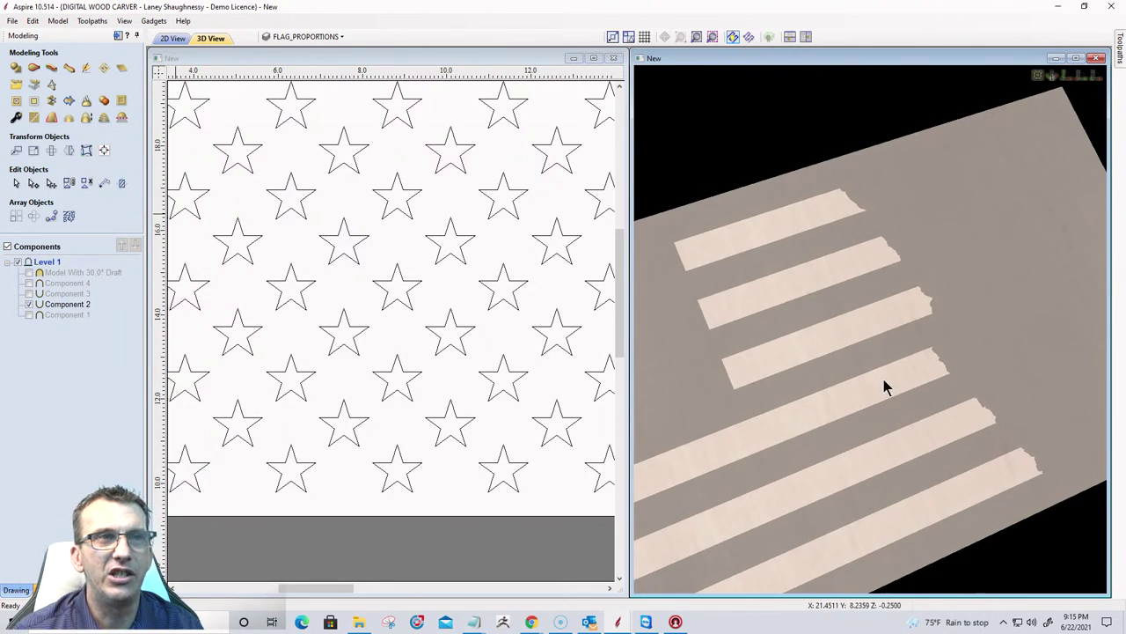
scroll(1008, 329, up, 3)
scroll(899, 368, up, 3)
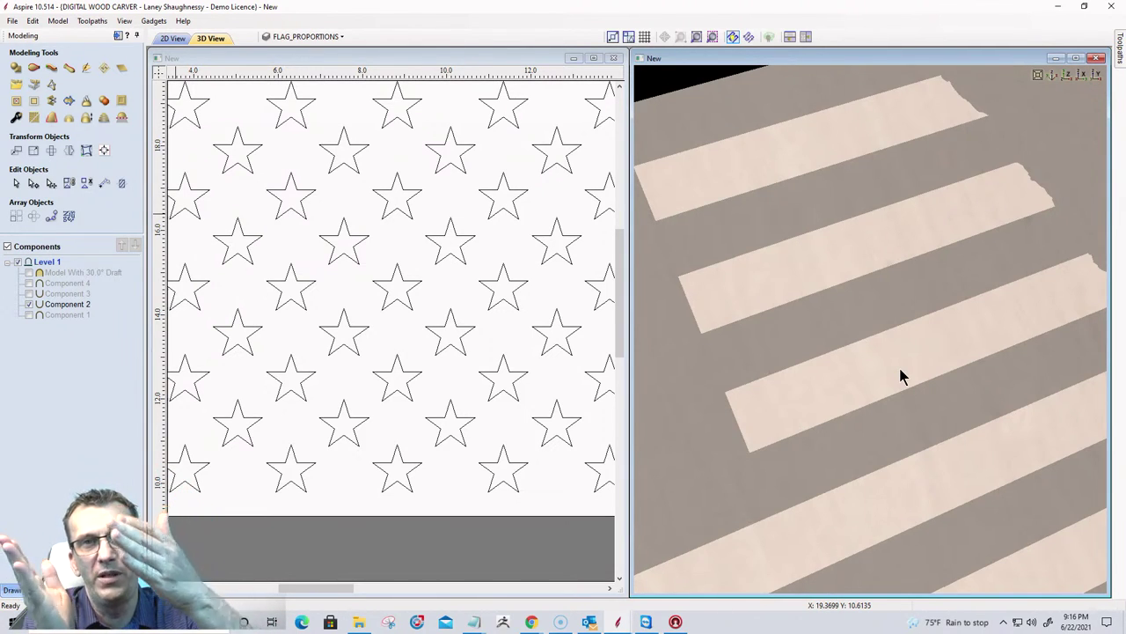
Create a 15° draft stripe model, hide the original Component 2, and select the new model.
click(49, 118)
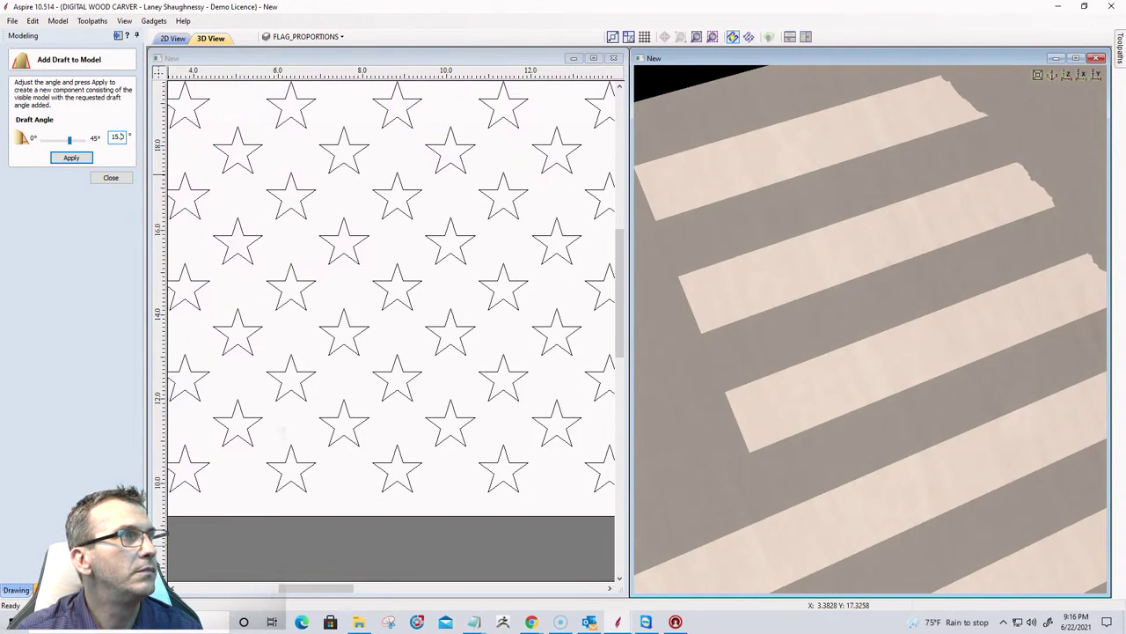
click(71, 160)
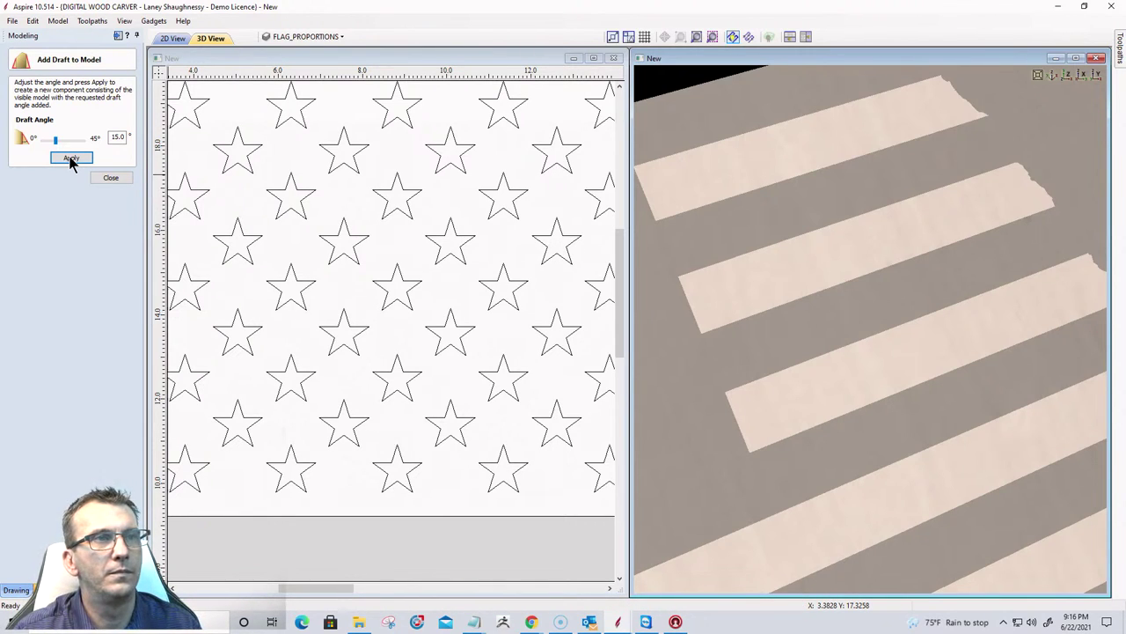
click(111, 179)
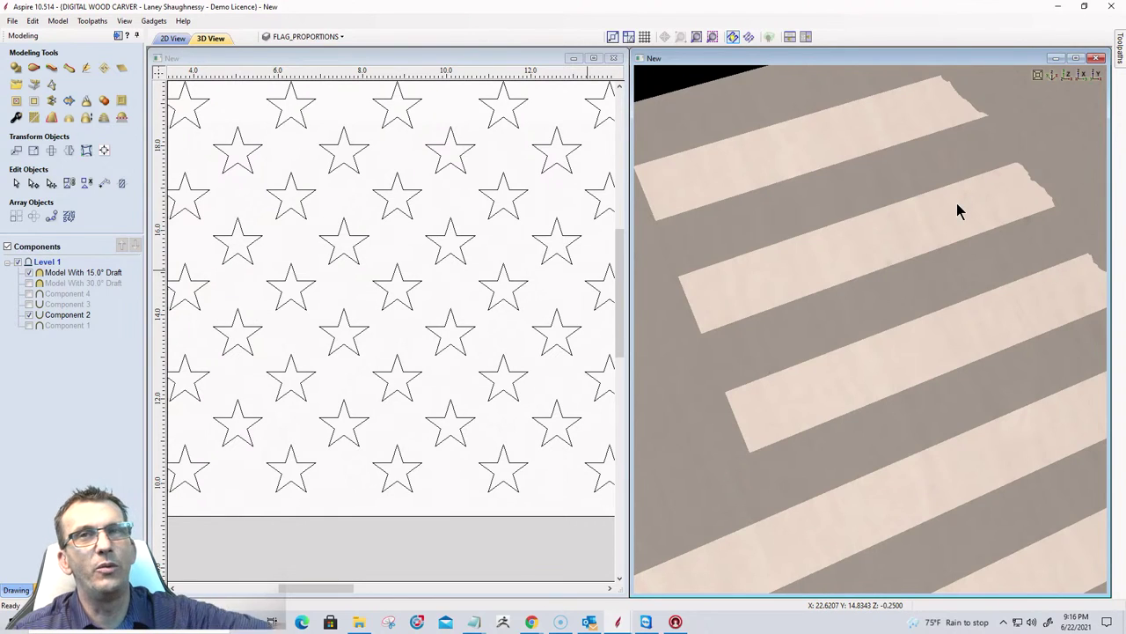
click(29, 315)
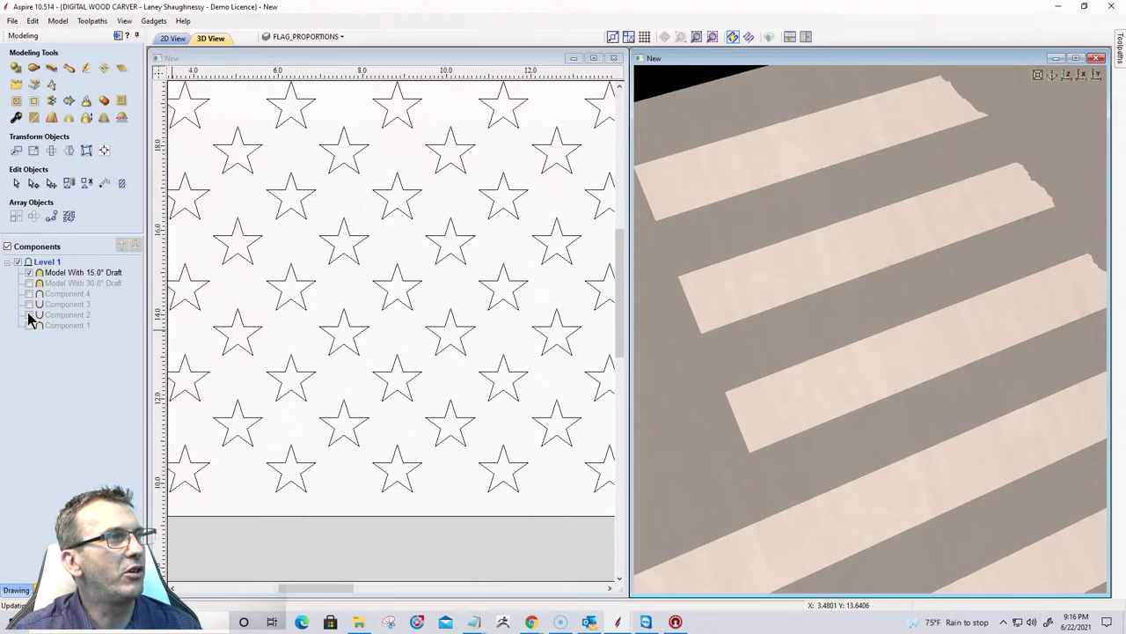
click(56, 272)
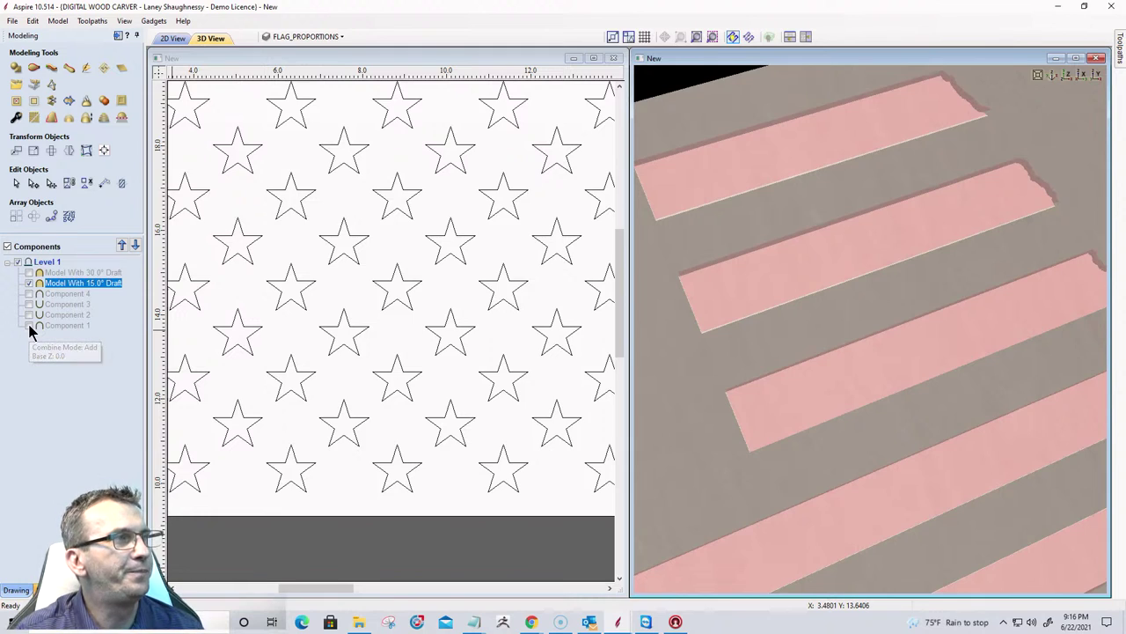
Show Component 1 and set the 15° draft stripe model's combine mode to Subtract.
click(29, 326)
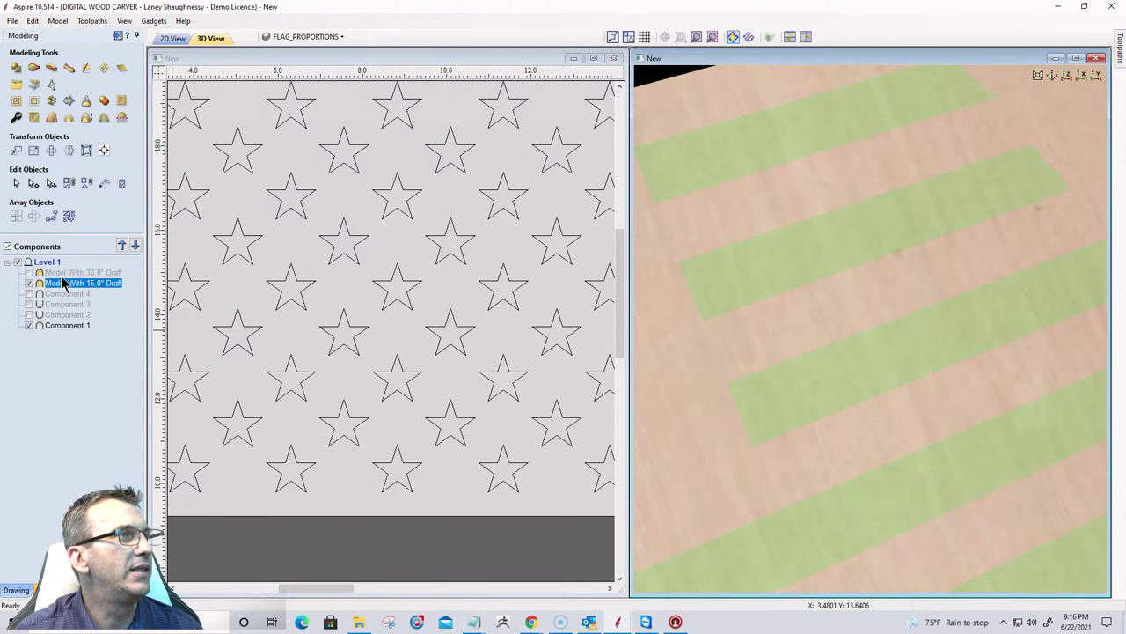
right_click(61, 284)
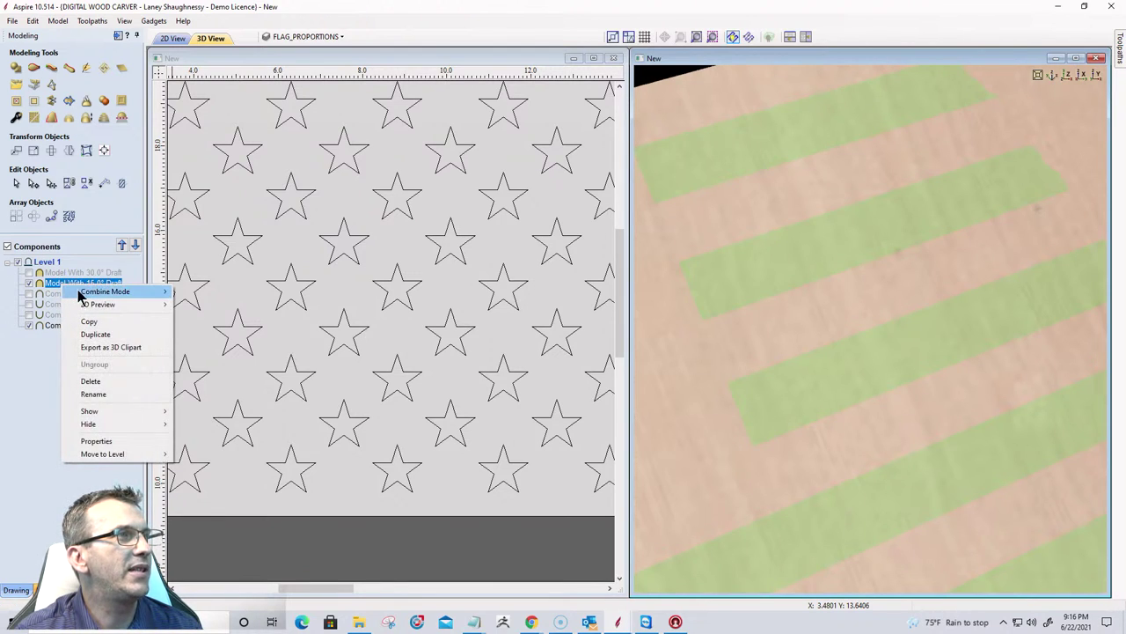
mouse_move(146, 291)
click(192, 305)
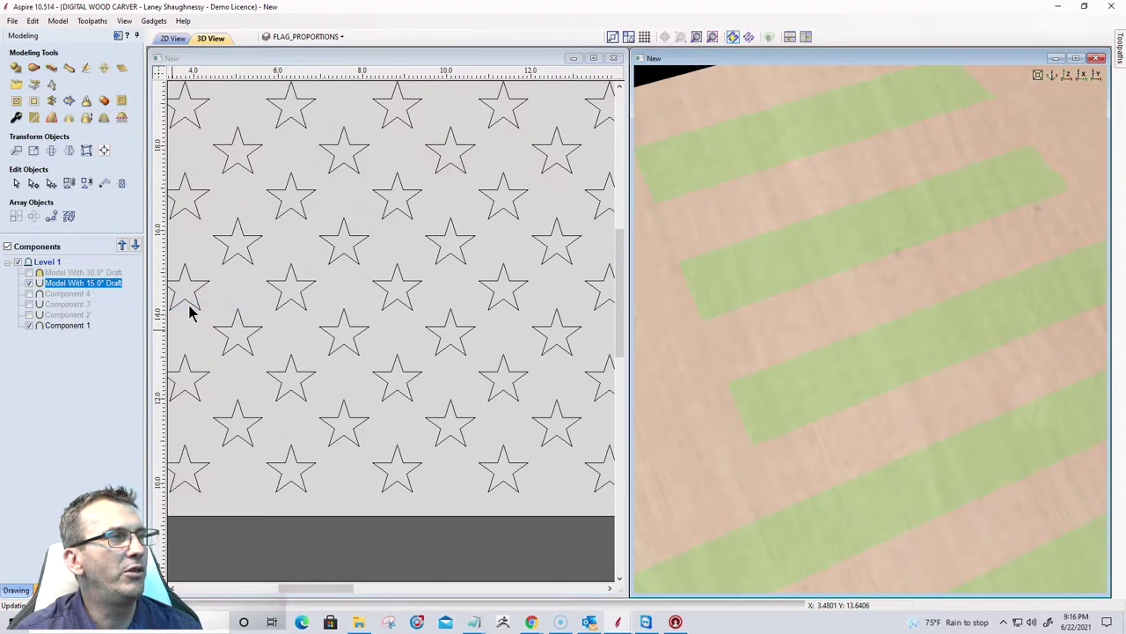
Open the options for the 30° draft star model and view the whole board.
click(54, 271)
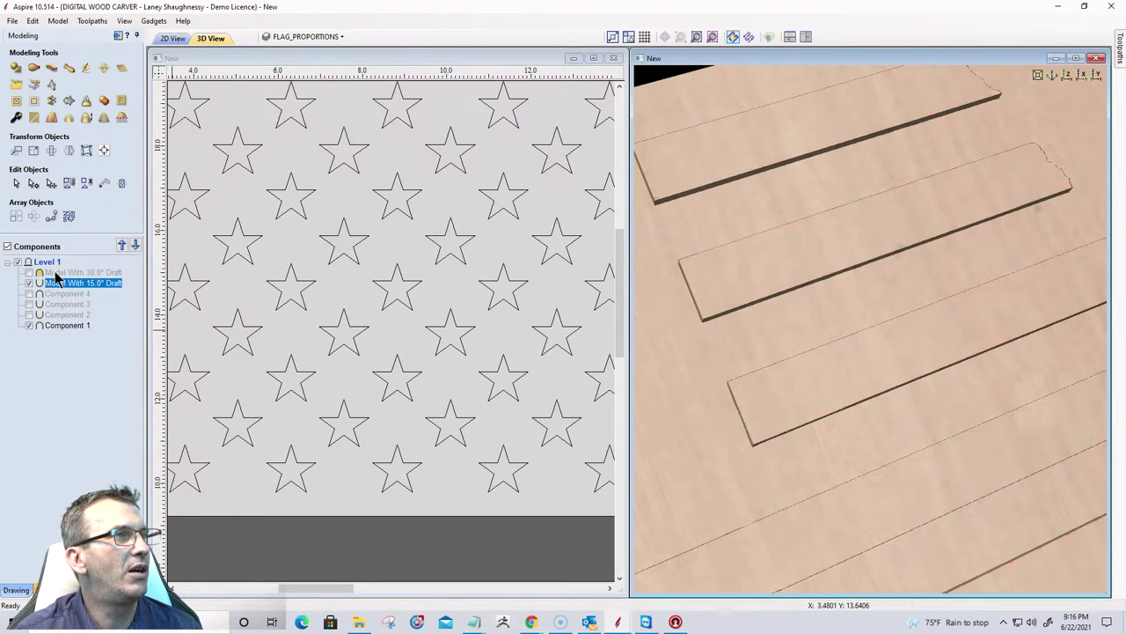
right_click(55, 271)
mouse_move(119, 280)
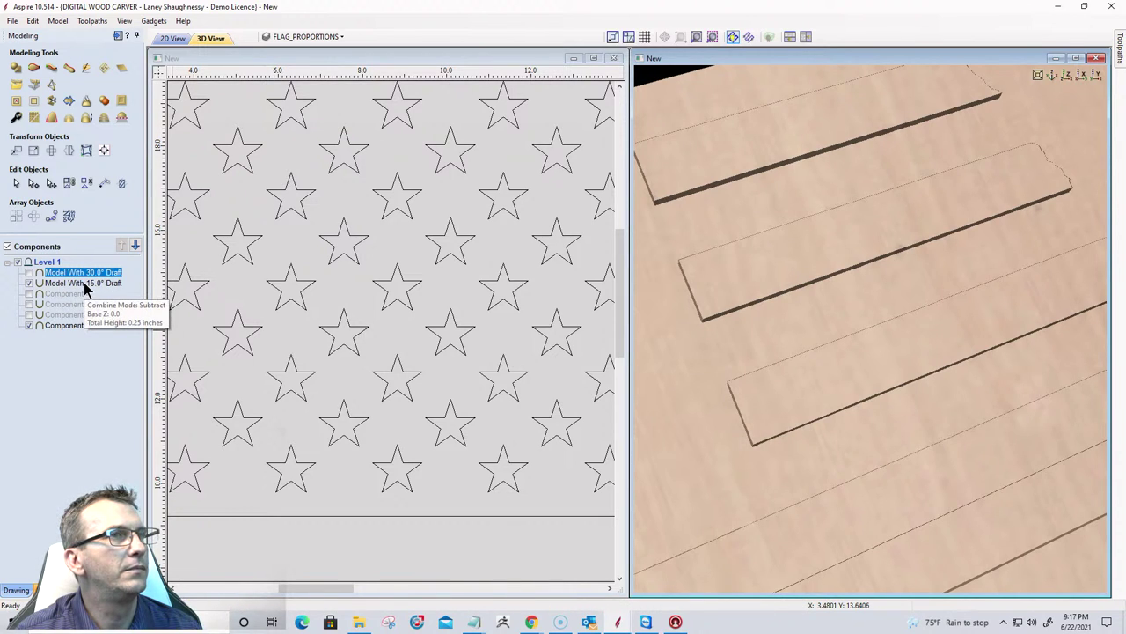
scroll(866, 309, down, 5)
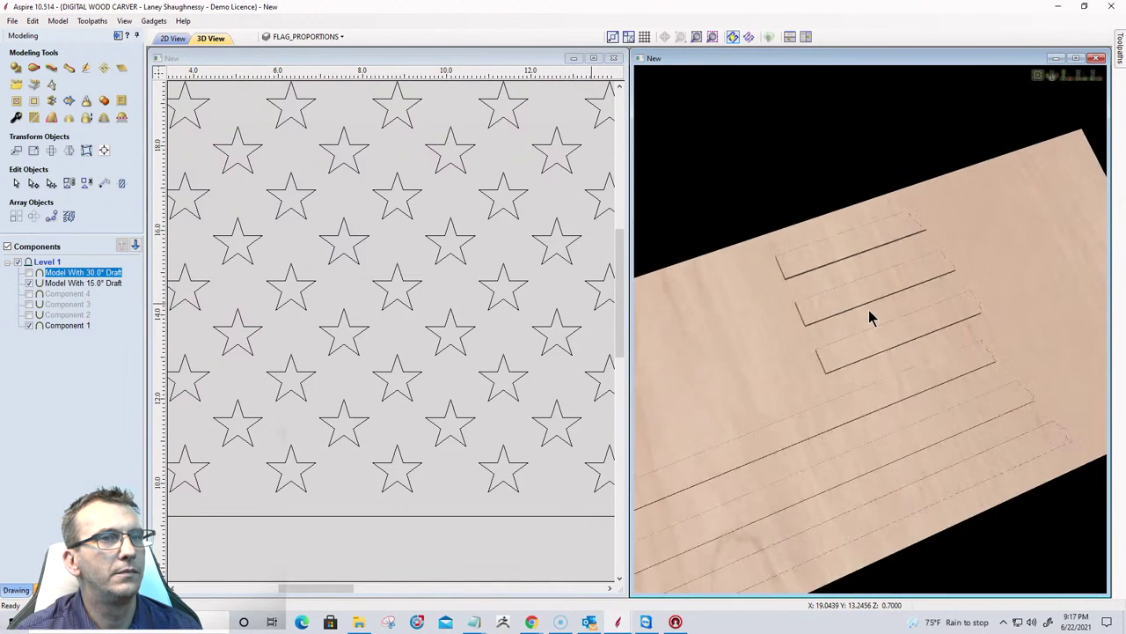
scroll(870, 317, down, 3)
drag(871, 331, 860, 360)
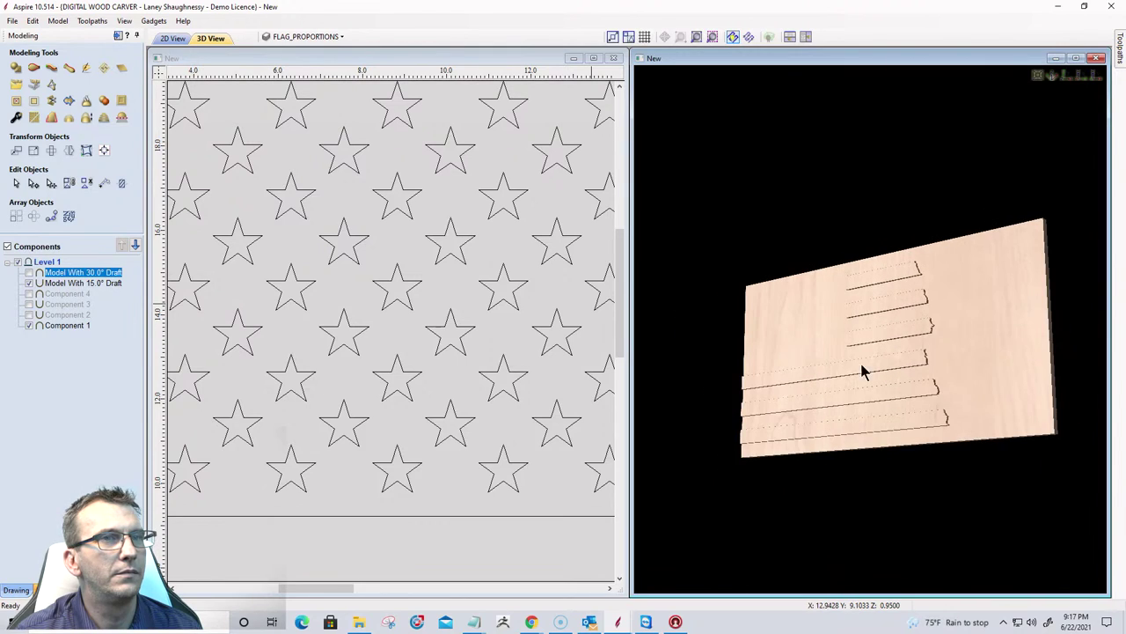
scroll(911, 368, up, 5)
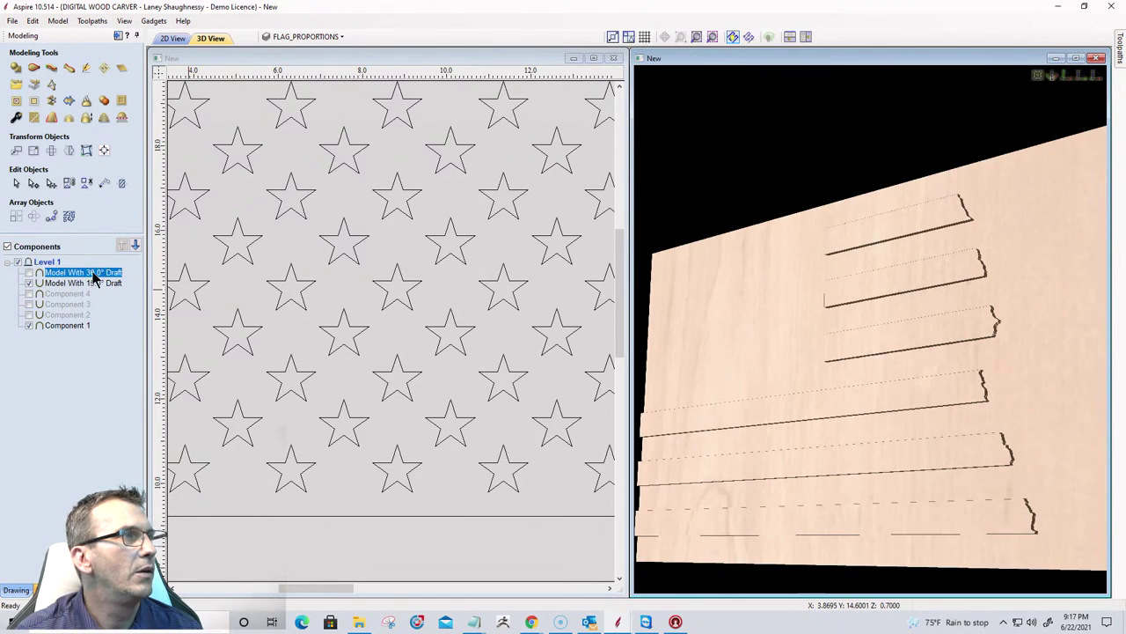
Inspect Component 1 and the 30° star model, turning the view to face the flag.
click(49, 324)
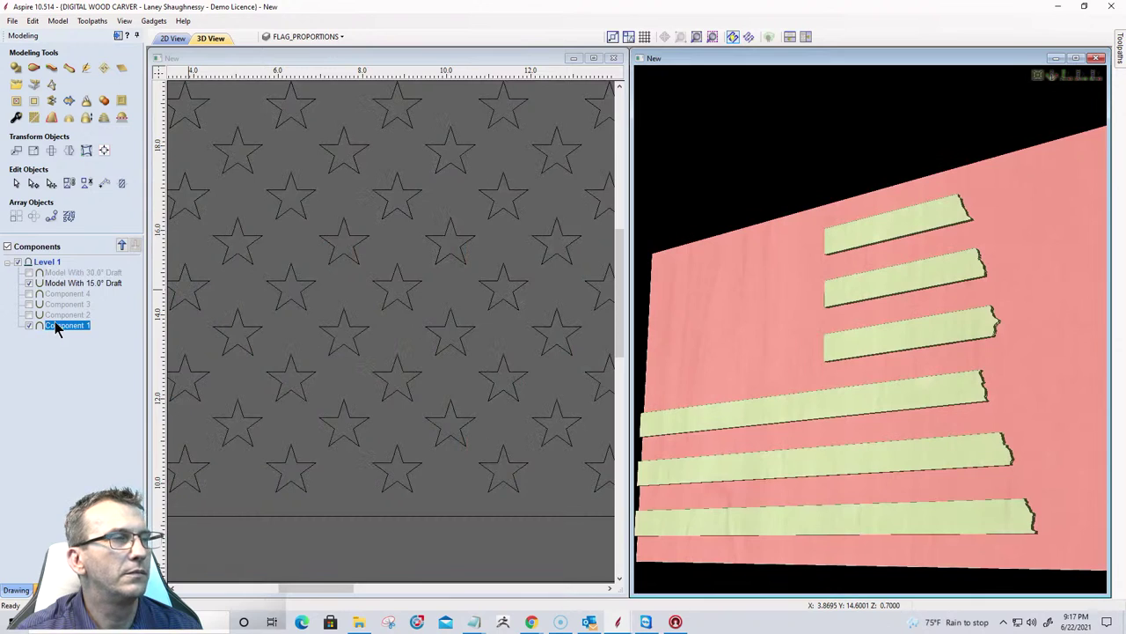
click(29, 274)
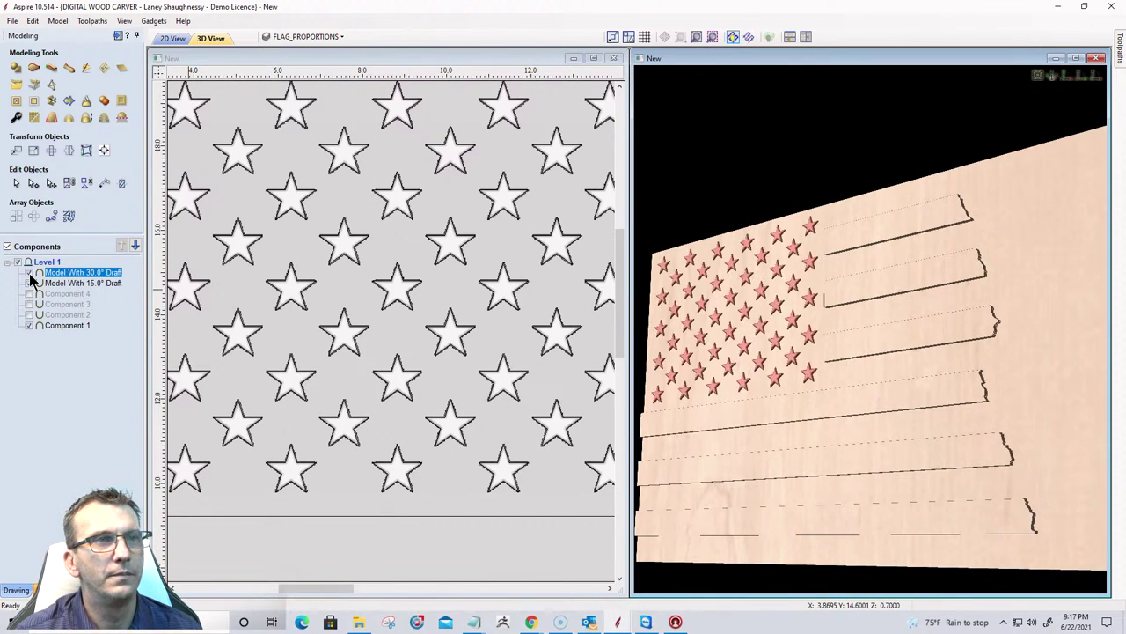
drag(747, 318, 876, 242)
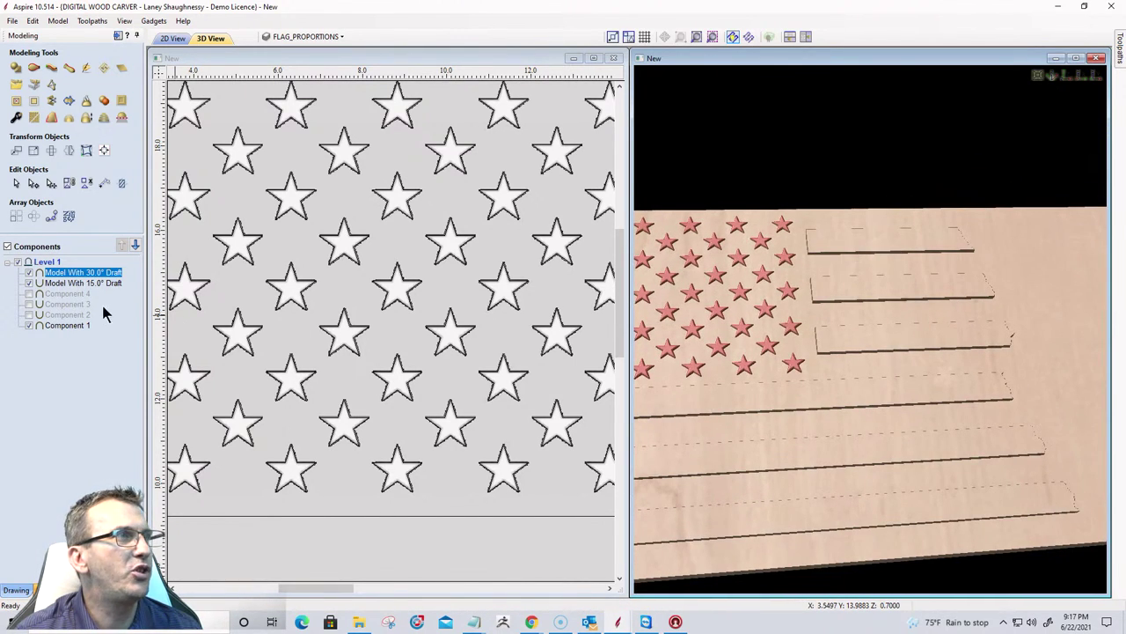
Set the 15° draft stripes' combine mode to Add and switch Component 3 on.
click(86, 283)
click(86, 282)
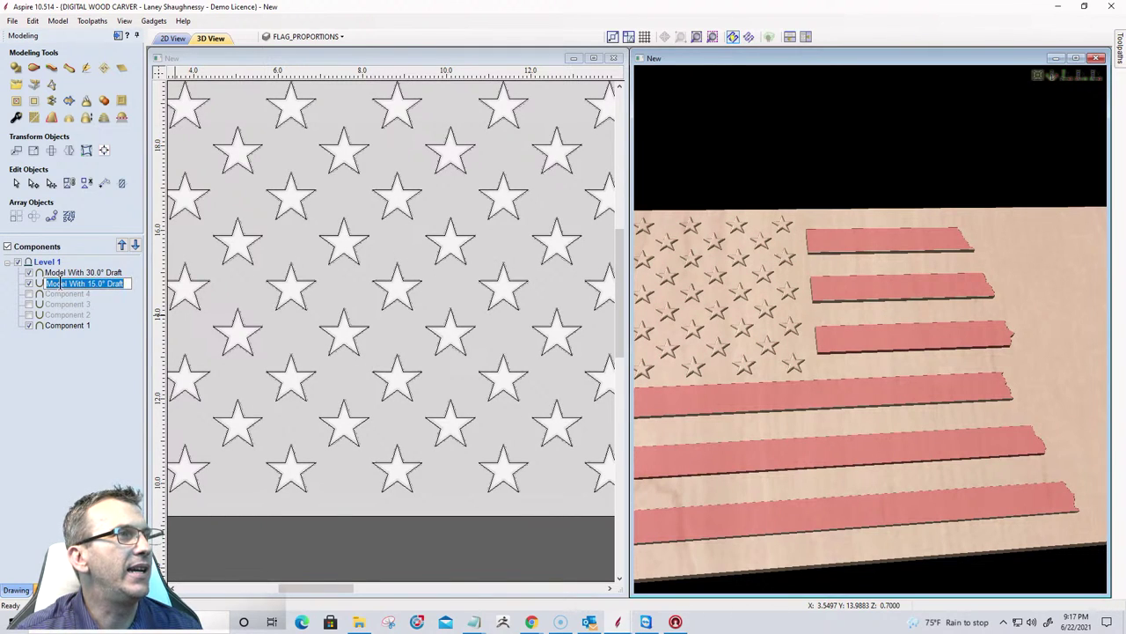
key(Return)
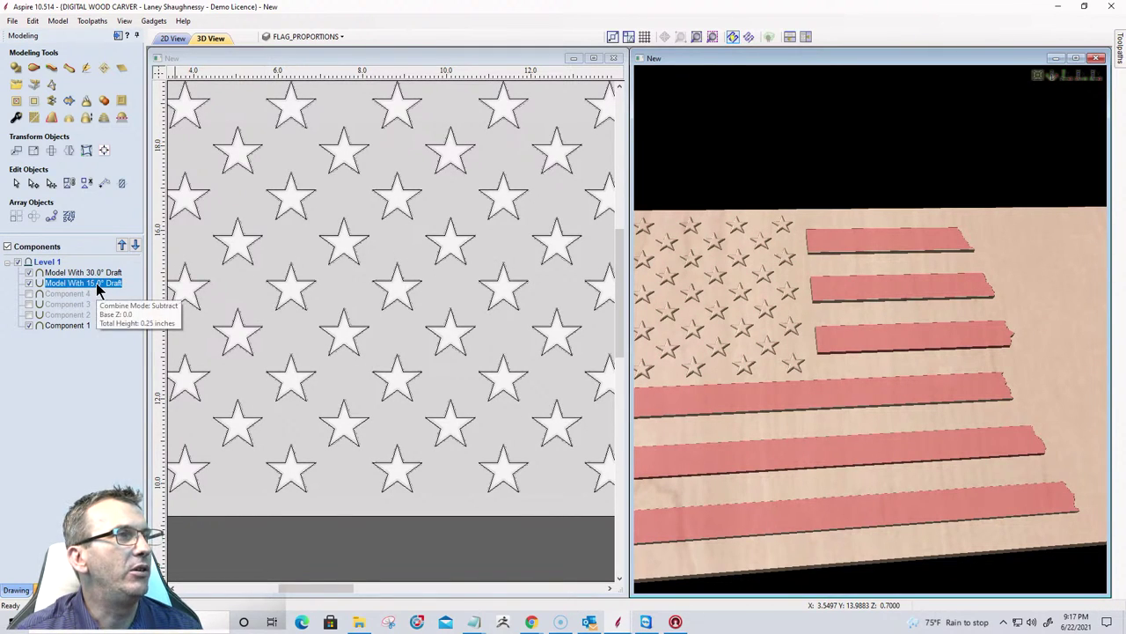
right_click(97, 283)
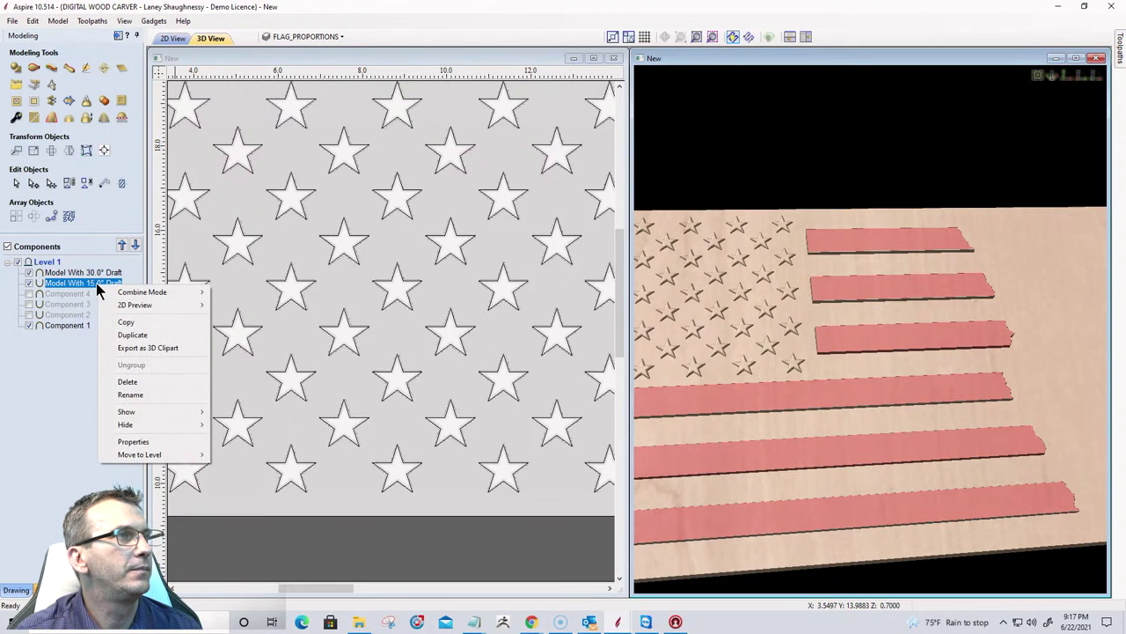
mouse_move(175, 291)
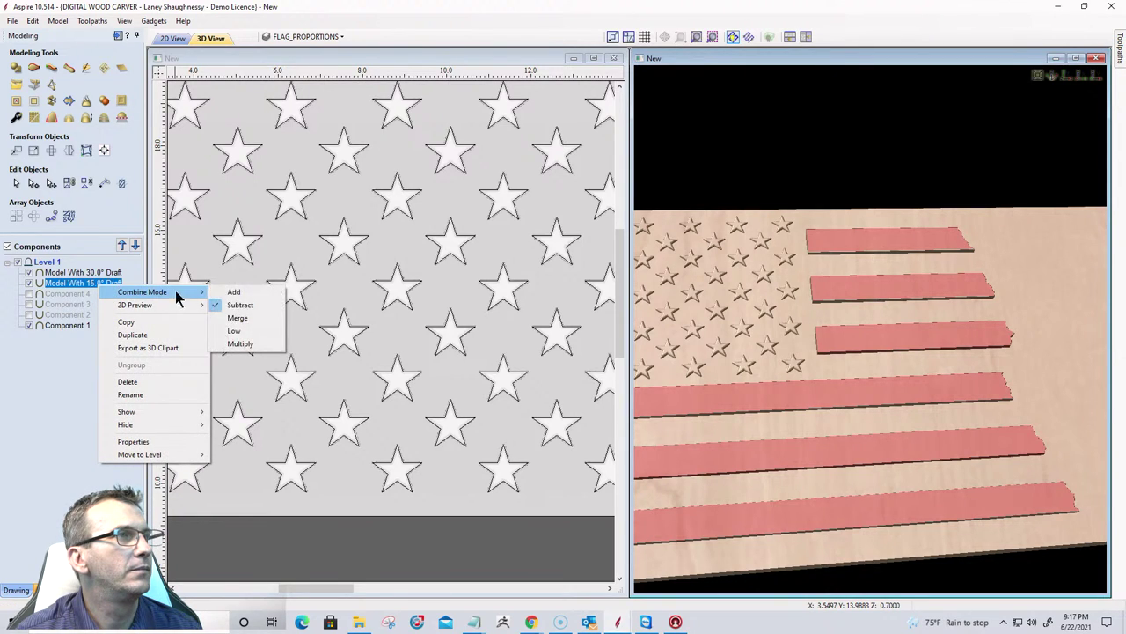
click(227, 300)
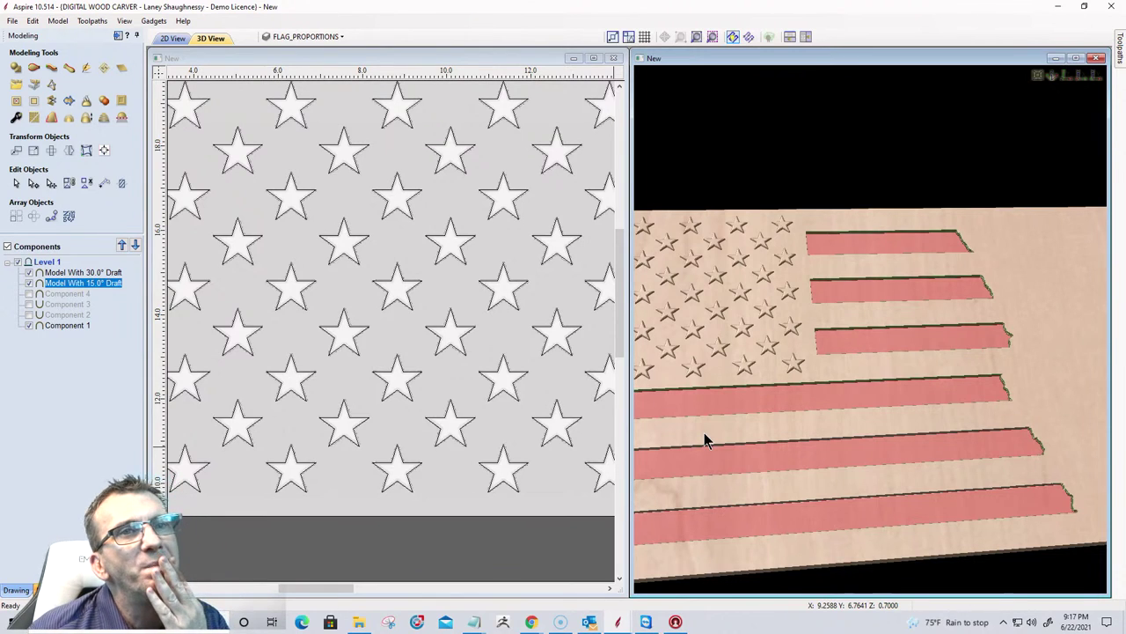
click(29, 304)
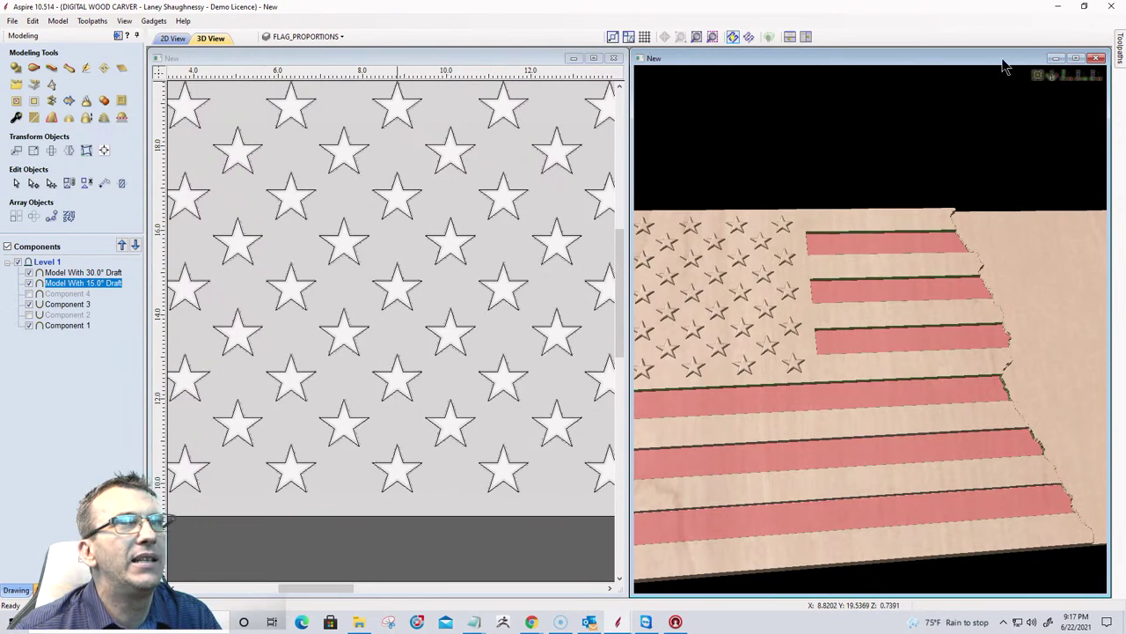
Maximize the 3D view, clear the selection, and tumble the flag to low oblique angles.
click(1075, 59)
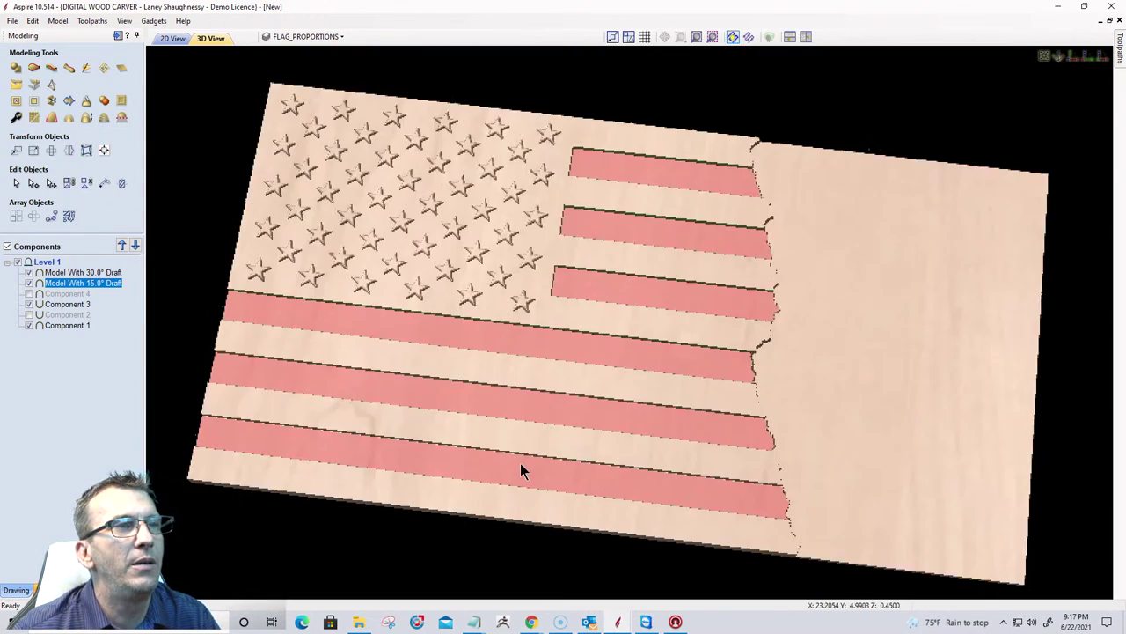
drag(520, 471, 558, 450)
key(Escape)
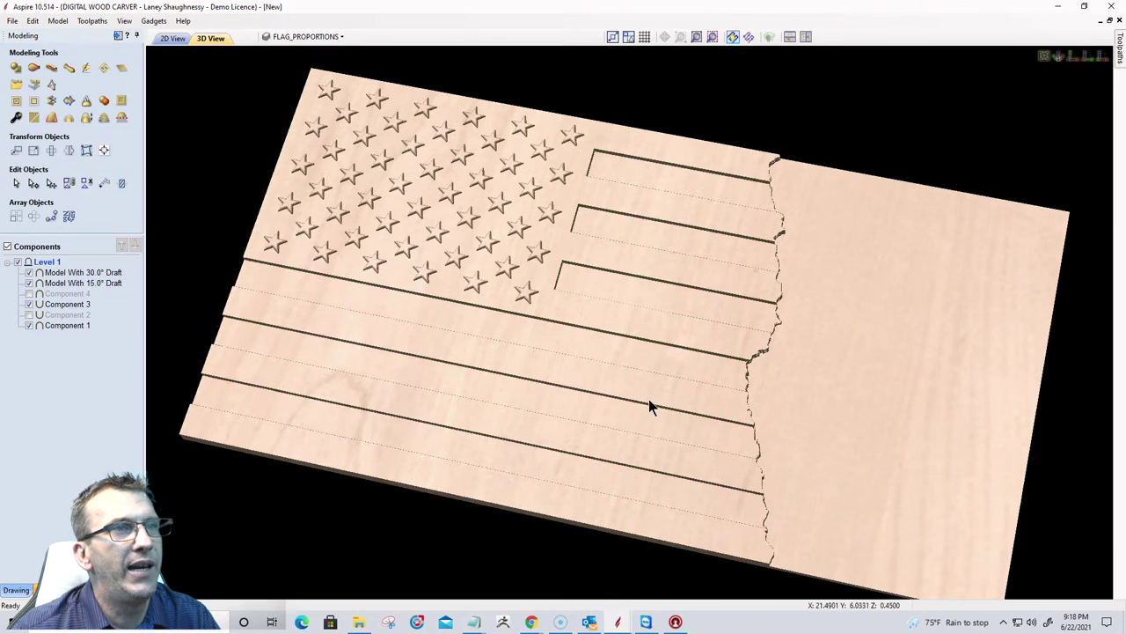
drag(649, 404, 558, 343)
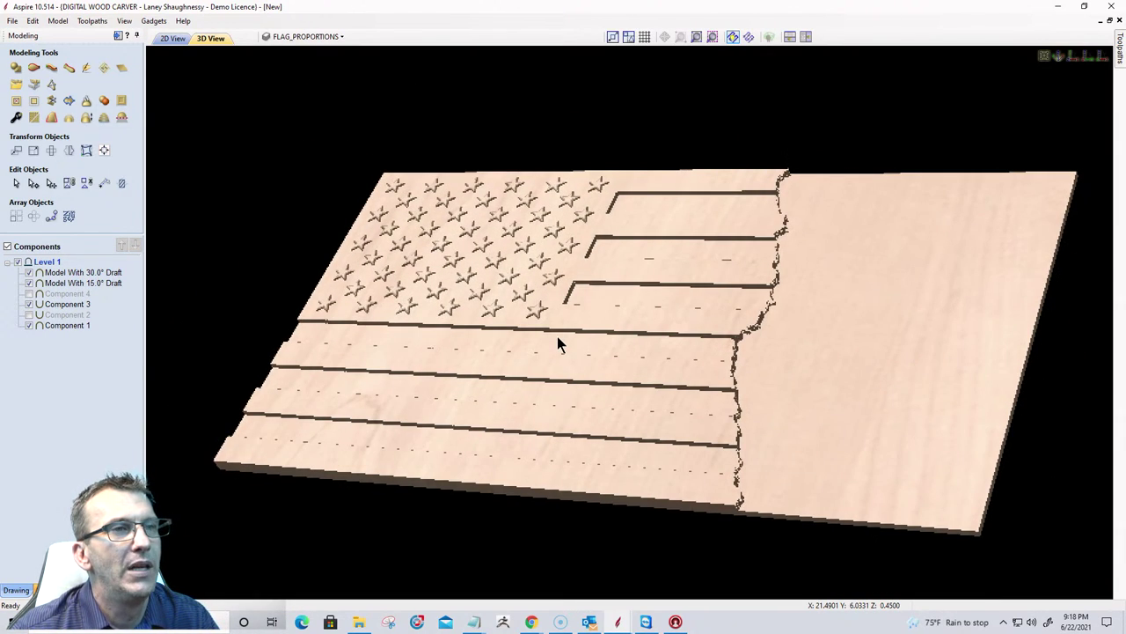
scroll(782, 426, up, 3)
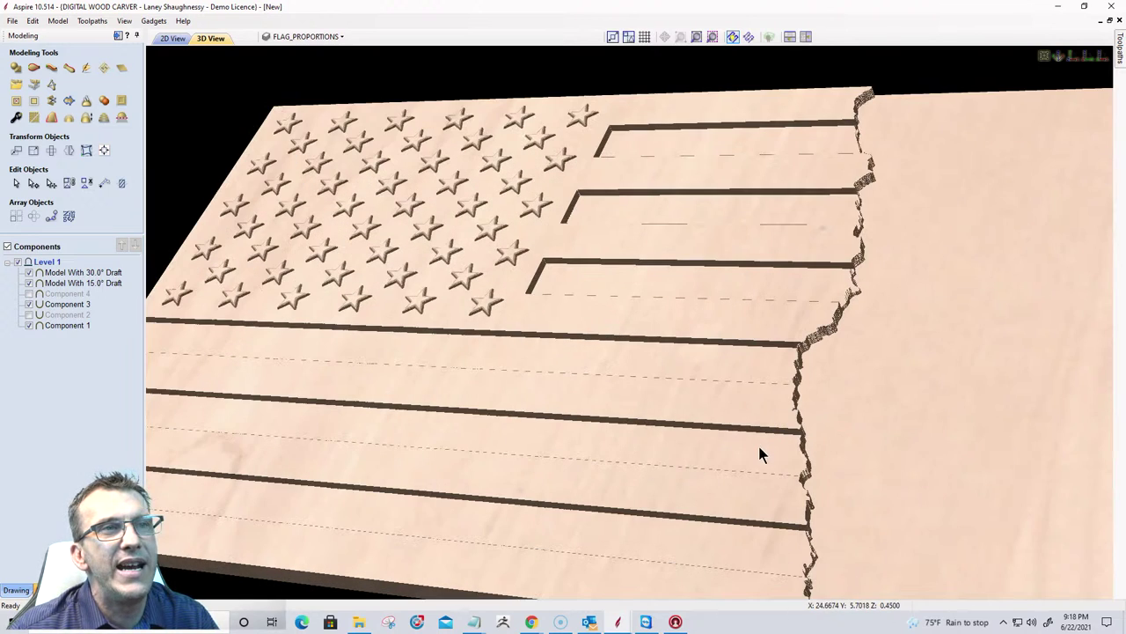
drag(760, 447, 807, 344)
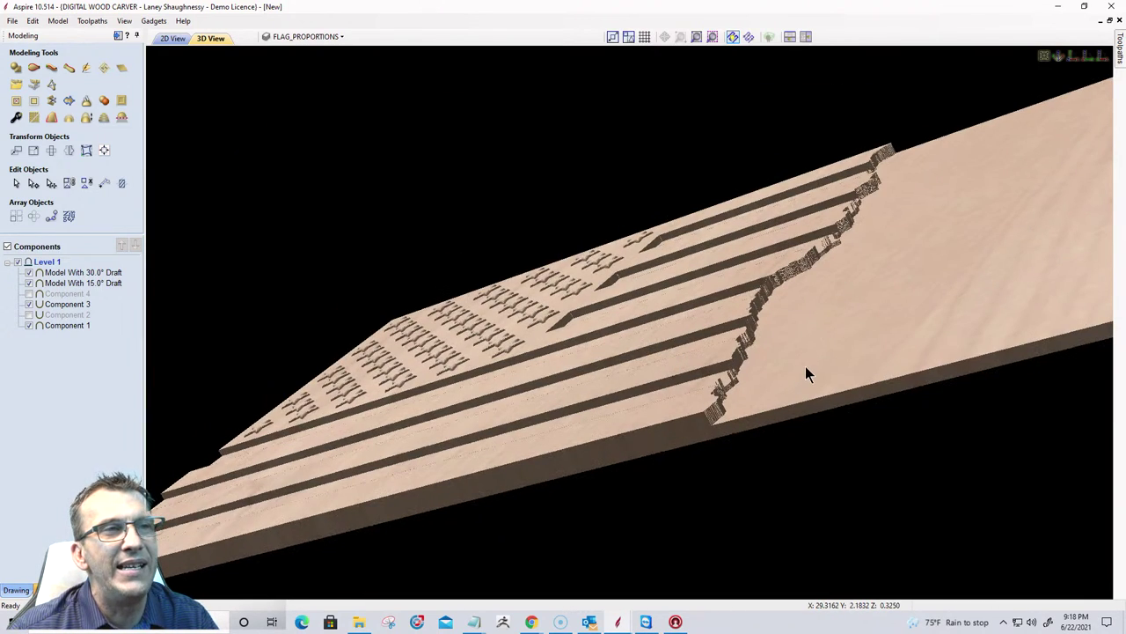
Set Component 3's shape height to 0.2 in Component Properties and close the panel.
click(69, 304)
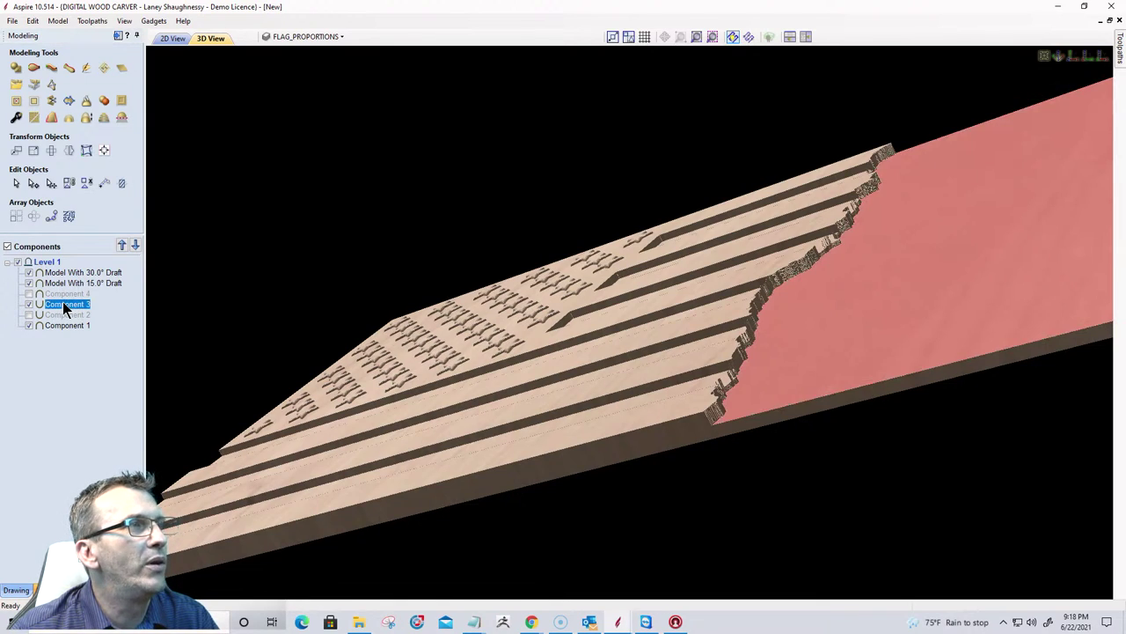
click(16, 118)
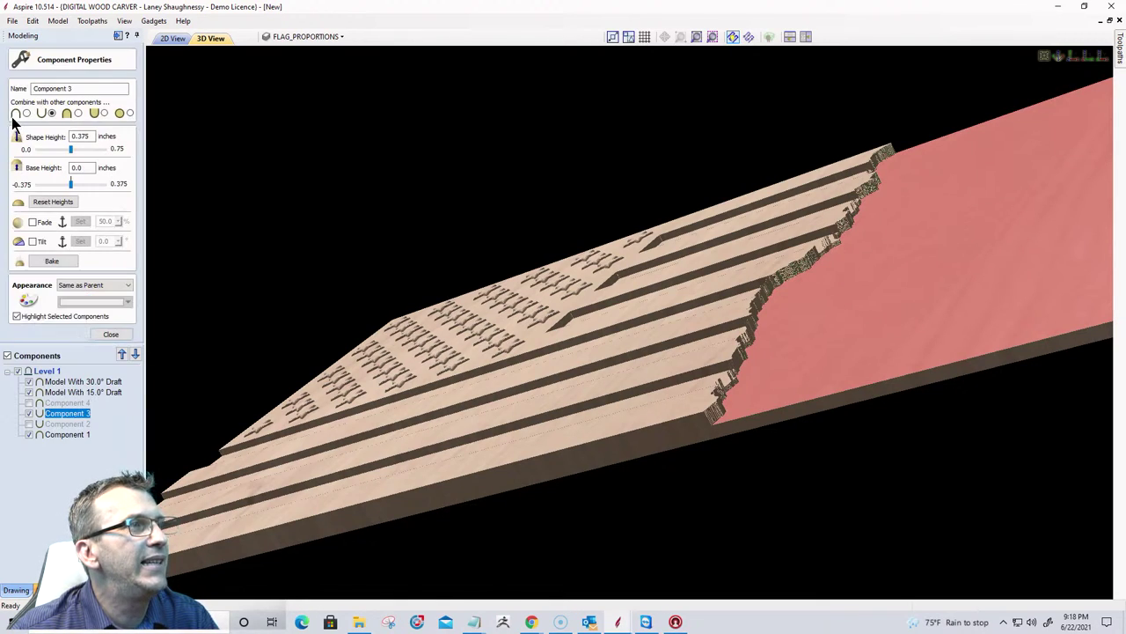
click(78, 136)
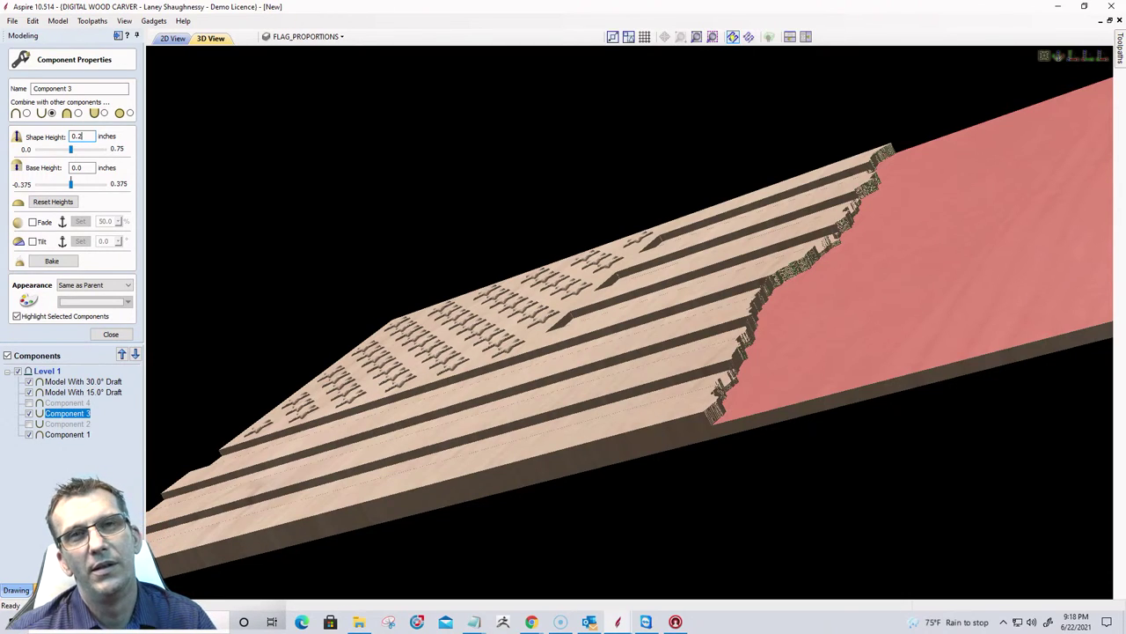
drag(71, 149, 54, 149)
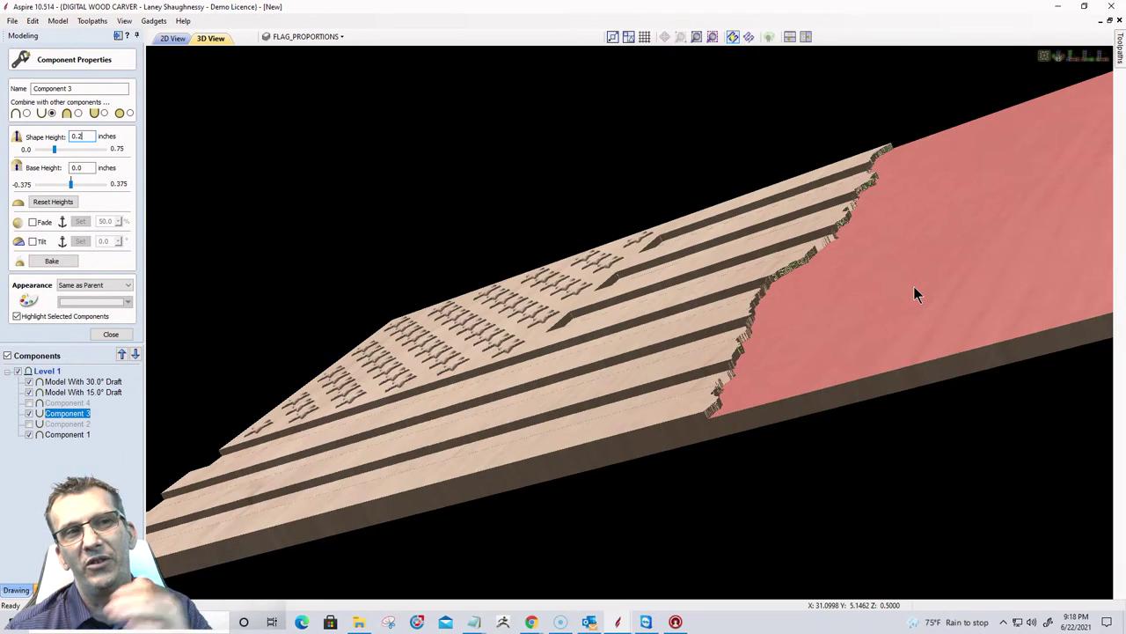
drag(893, 296, 922, 397)
scroll(915, 400, up, 2)
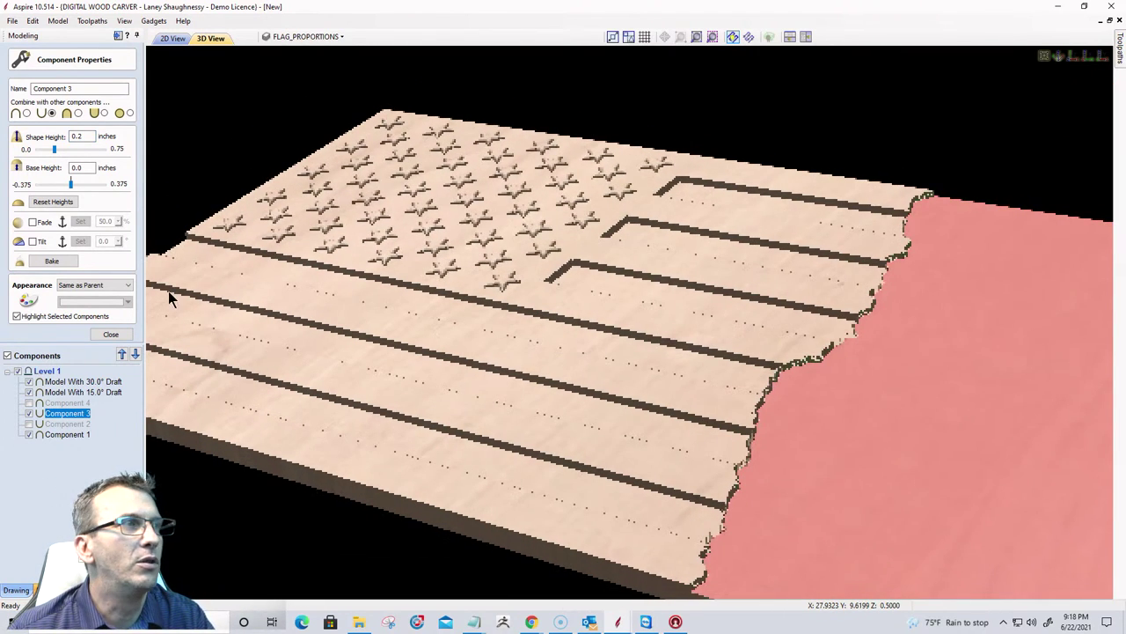
key(Escape)
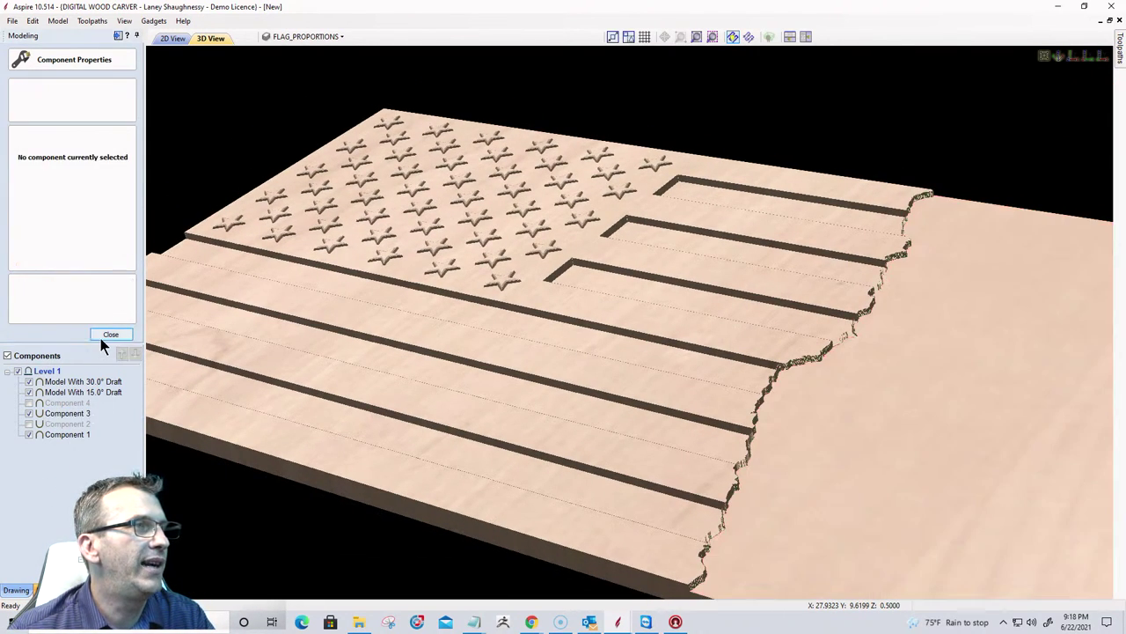
click(104, 335)
drag(717, 367, 980, 380)
scroll(581, 308, down, 5)
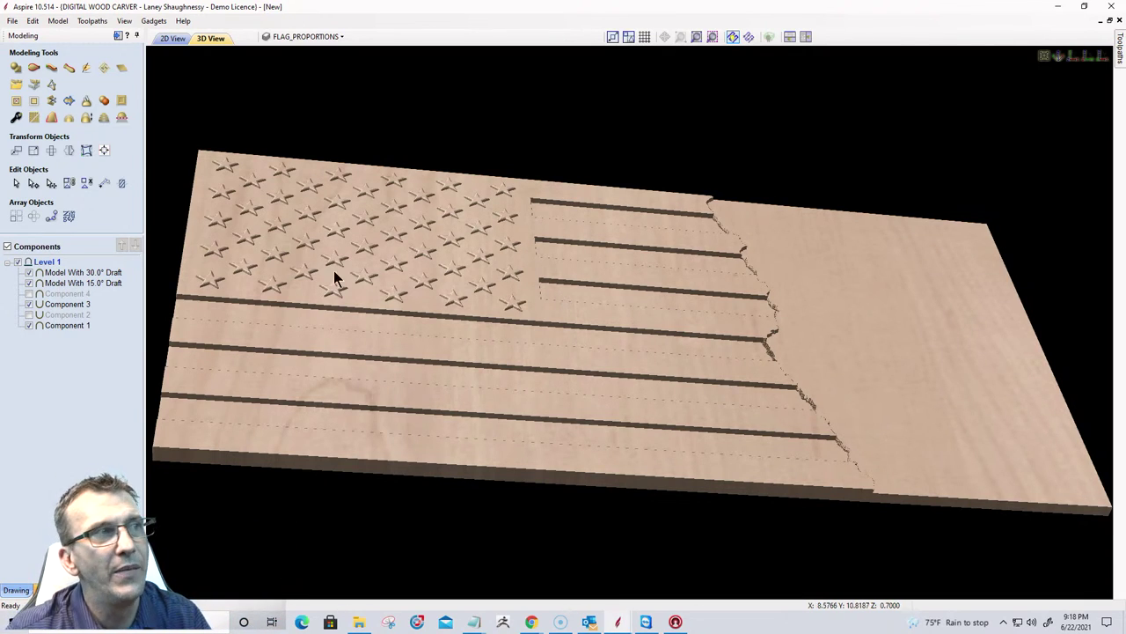
Show Component 1 and insert a new Level 2 above Level 1.
click(29, 326)
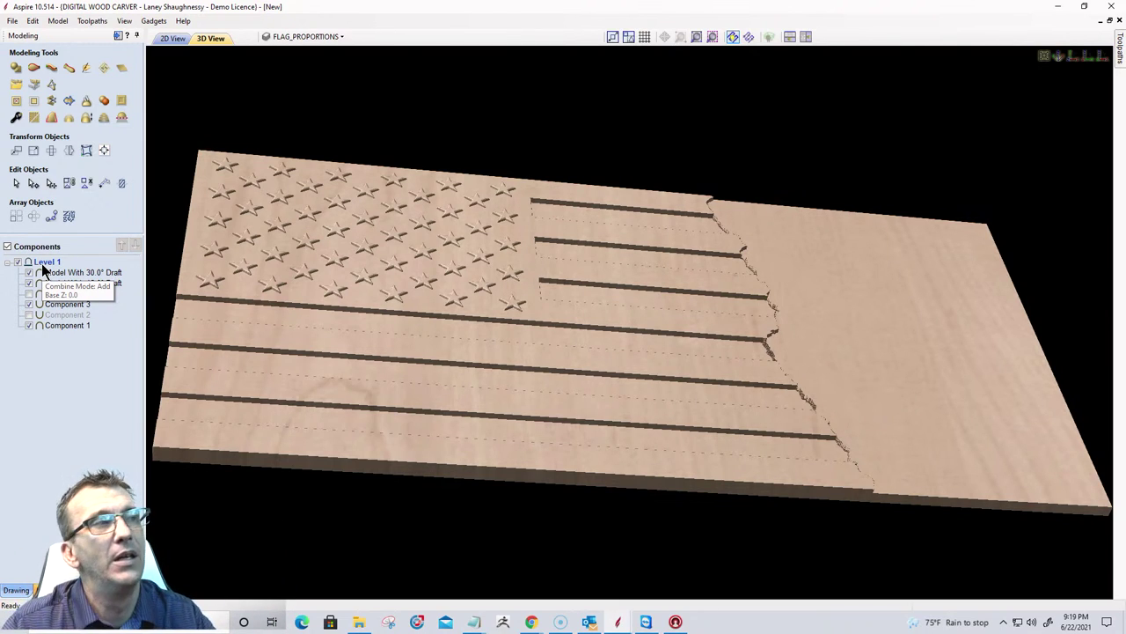
right_click(41, 263)
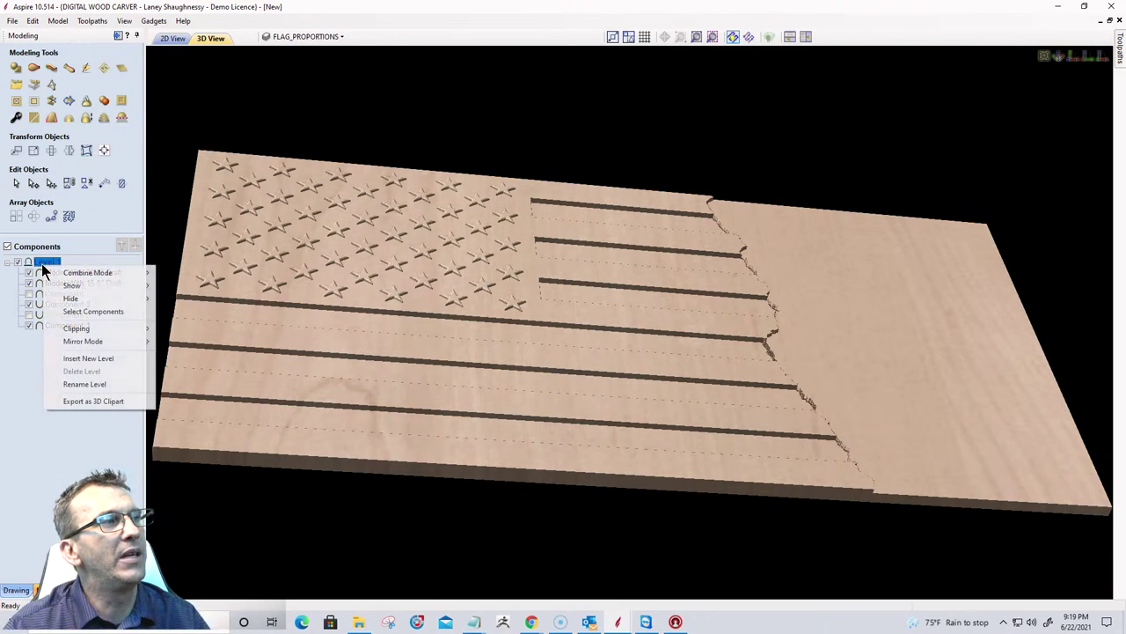
click(68, 356)
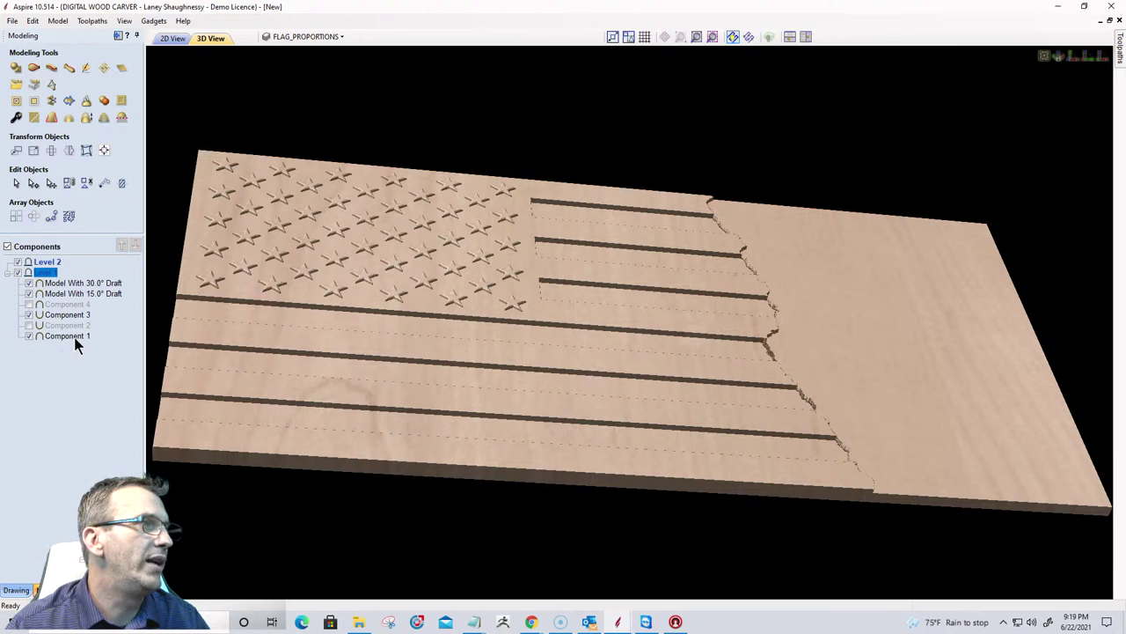
Copy Components 1 and 3 and both draft models into Level 2.
click(74, 338)
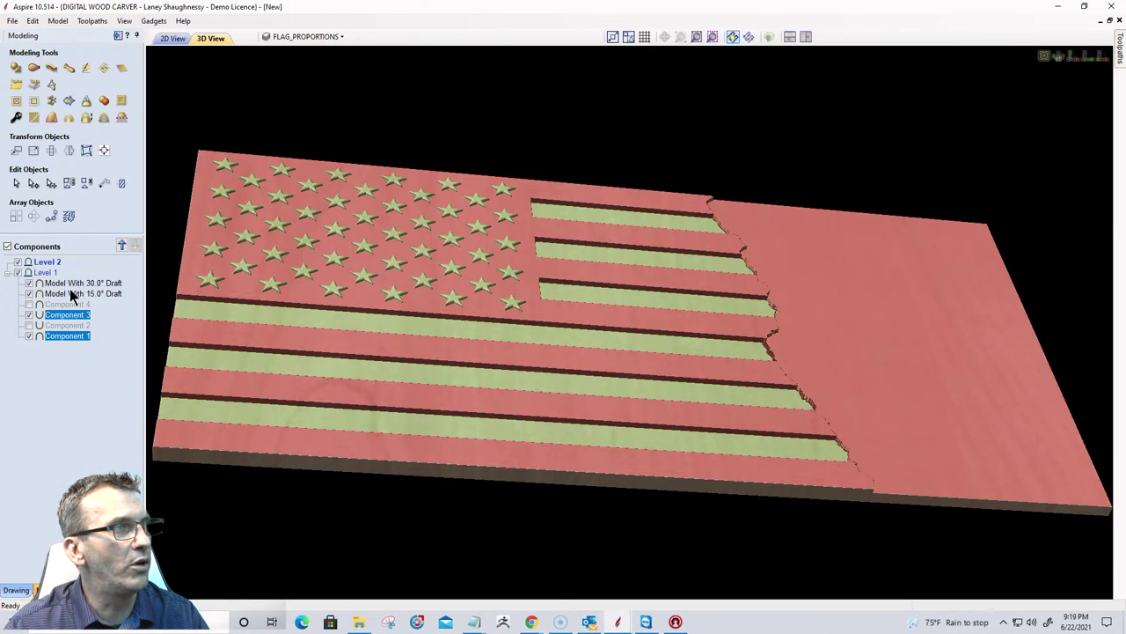
ctrl+click(69, 287)
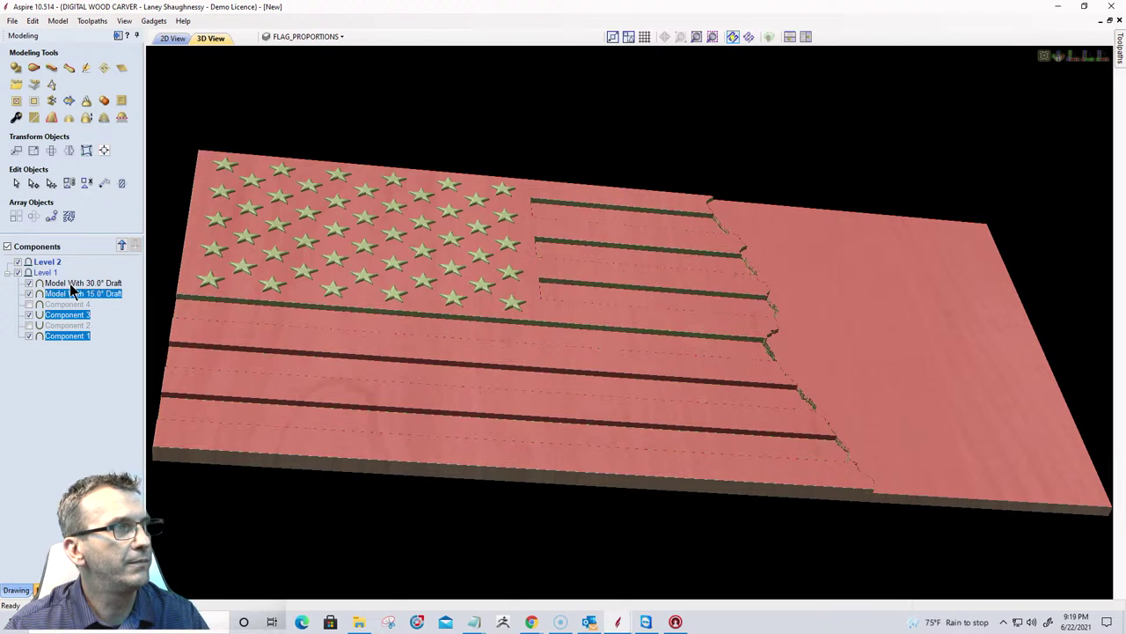
ctrl+click(70, 283)
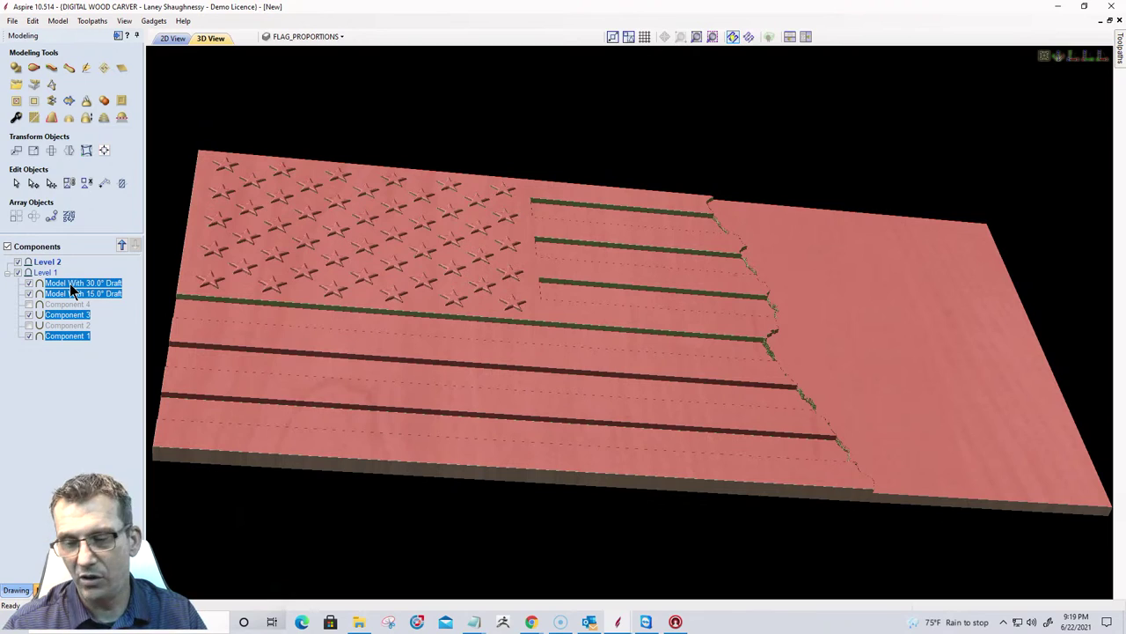
drag(69, 283, 66, 273)
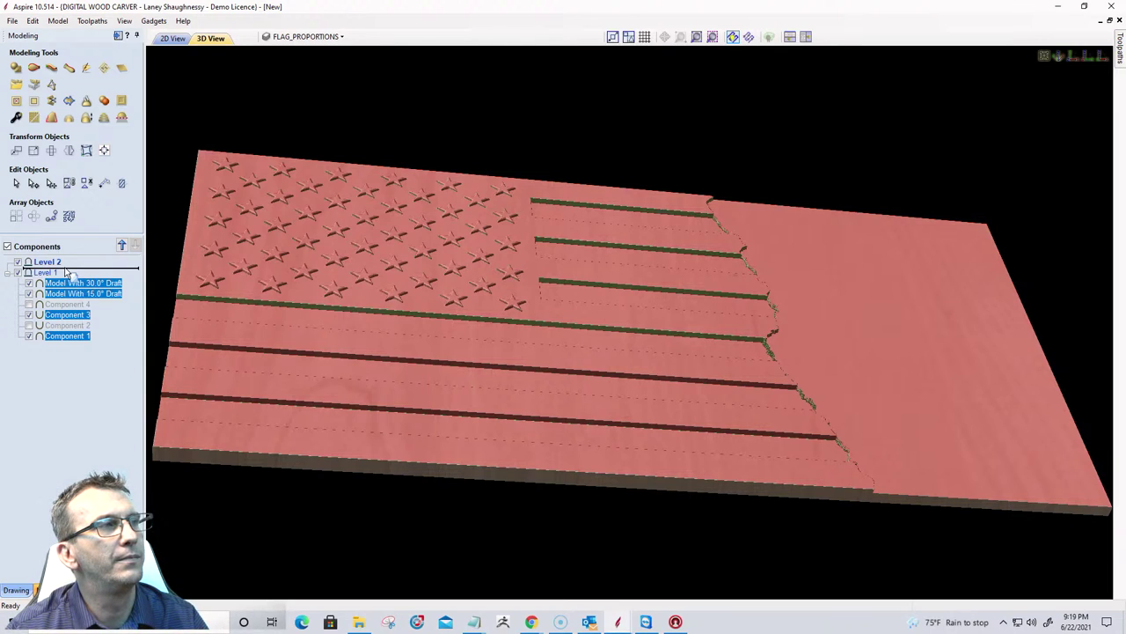
drag(66, 273, 64, 273)
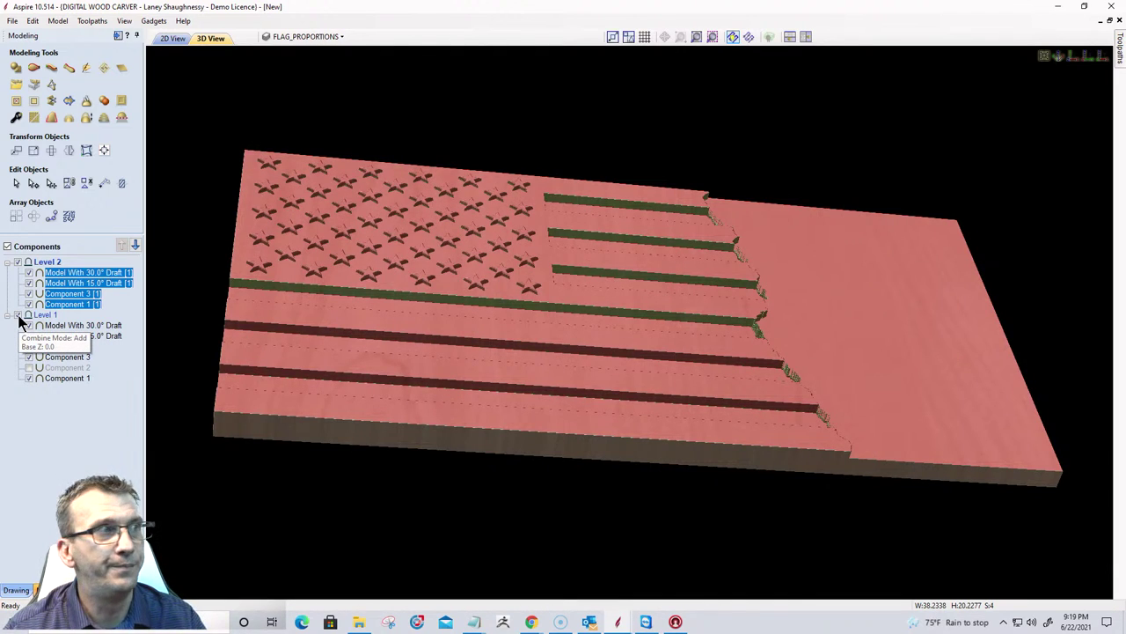
Hide Level 1 and bake Level 2's visible components into one merged component.
click(19, 316)
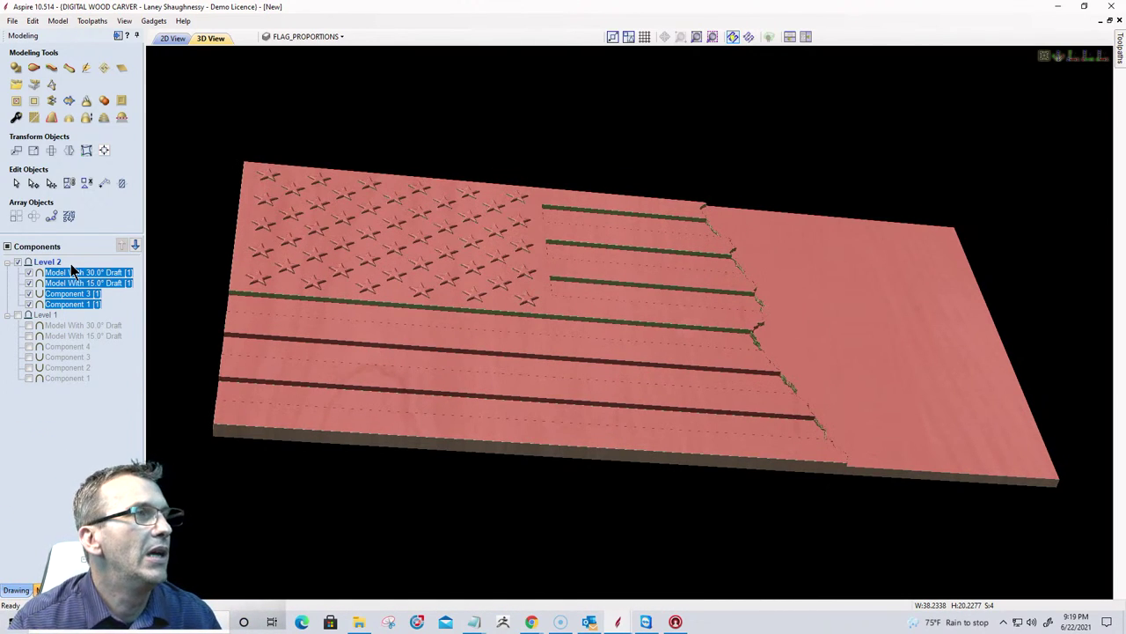
click(32, 119)
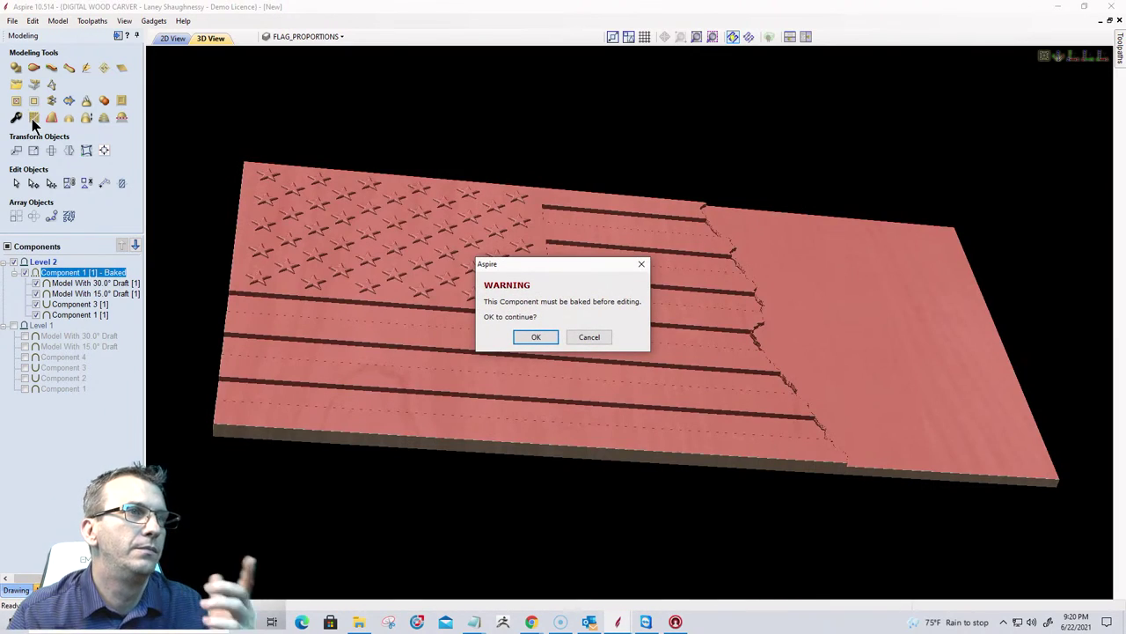
click(531, 338)
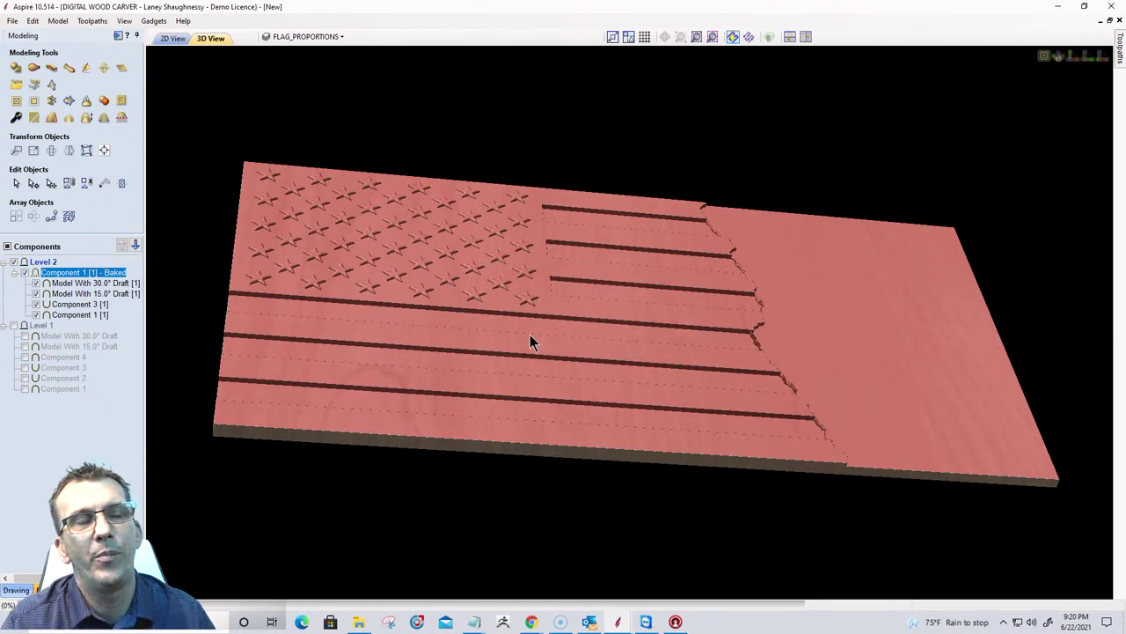
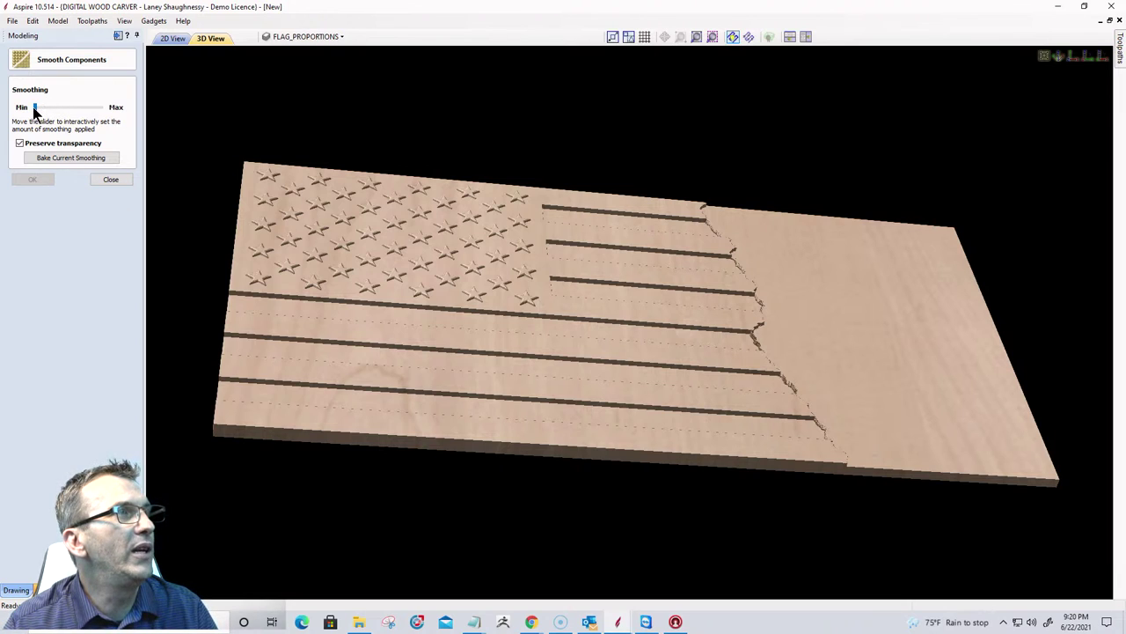
Set the Smoothing slider just above Min, keep Preserve transparency checked, and apply it to the flag.
drag(39, 108, 47, 108)
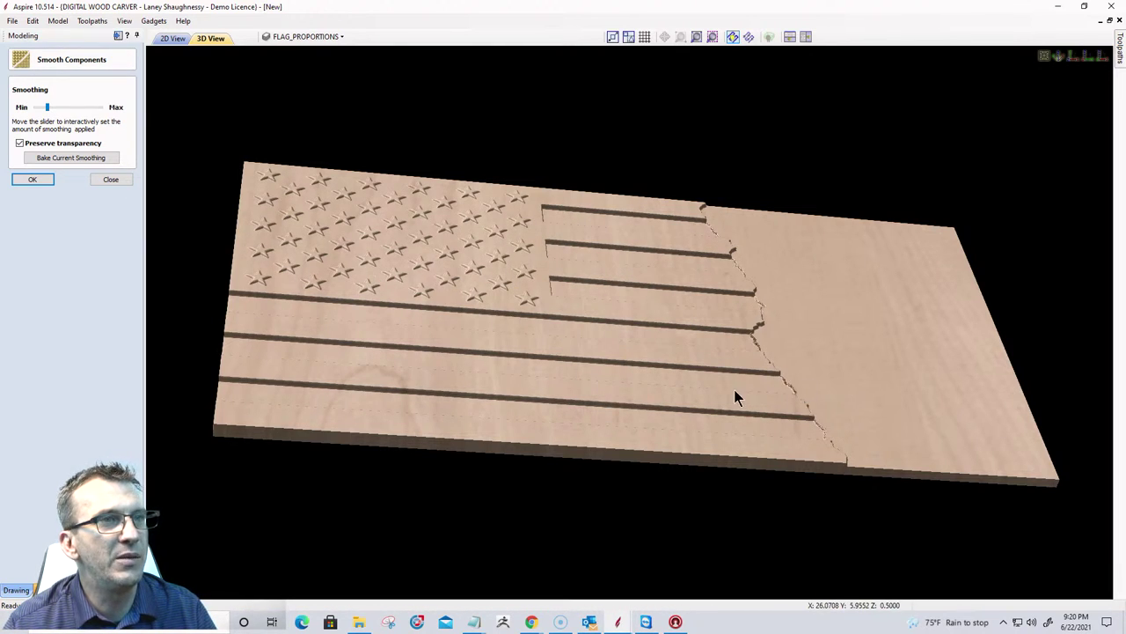
scroll(734, 389, up, 2)
scroll(742, 360, up, 3)
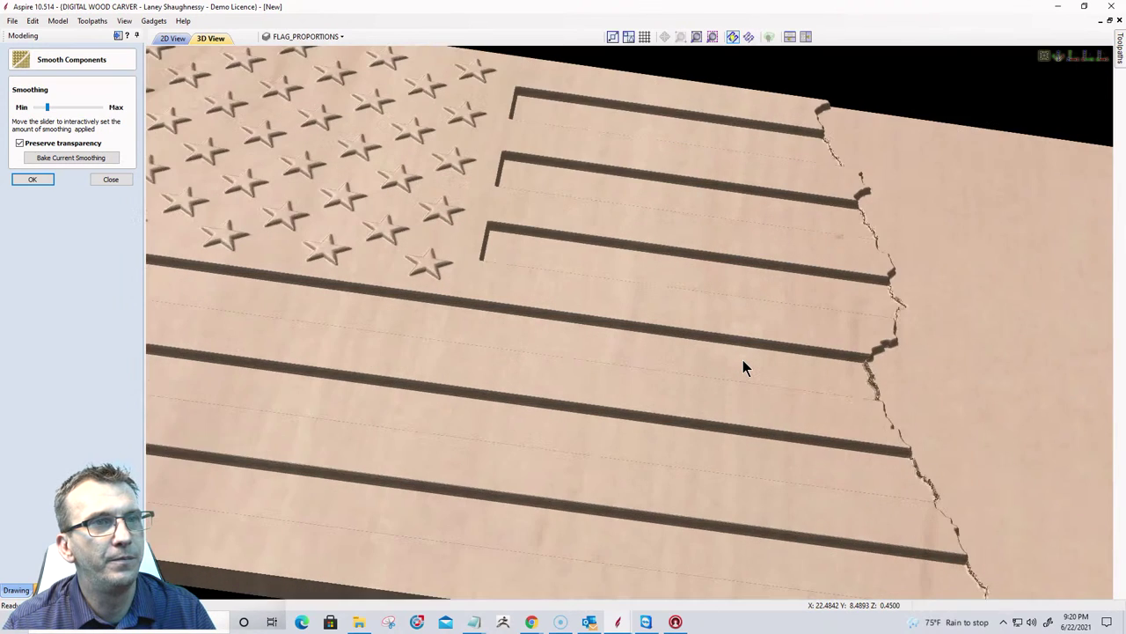
scroll(743, 361, down, 2)
scroll(743, 360, down, 3)
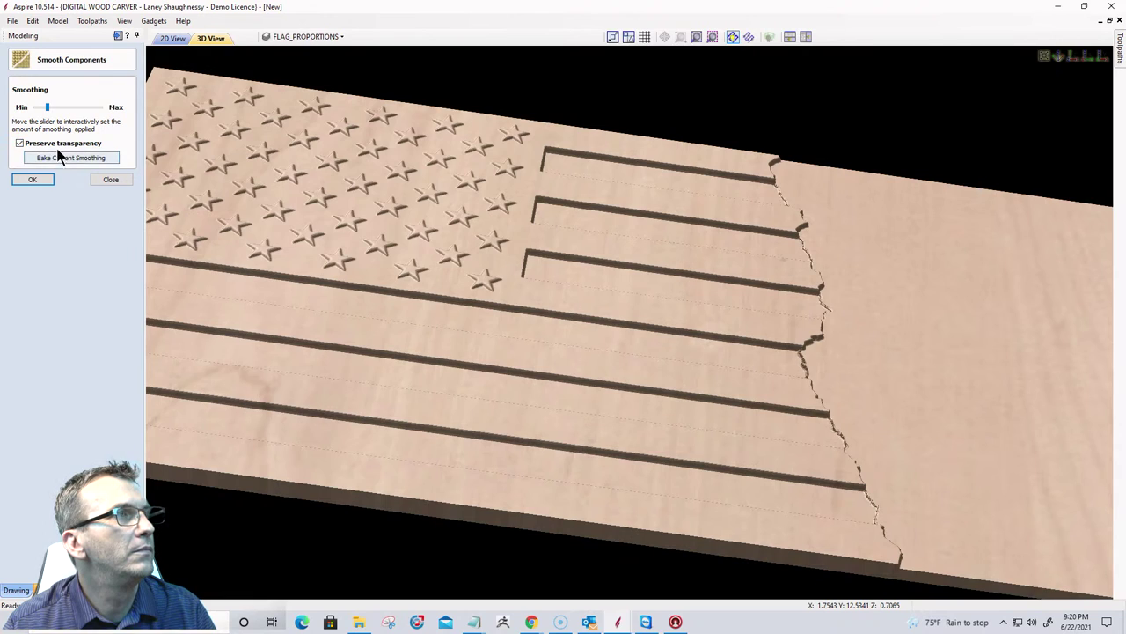
drag(48, 108, 55, 108)
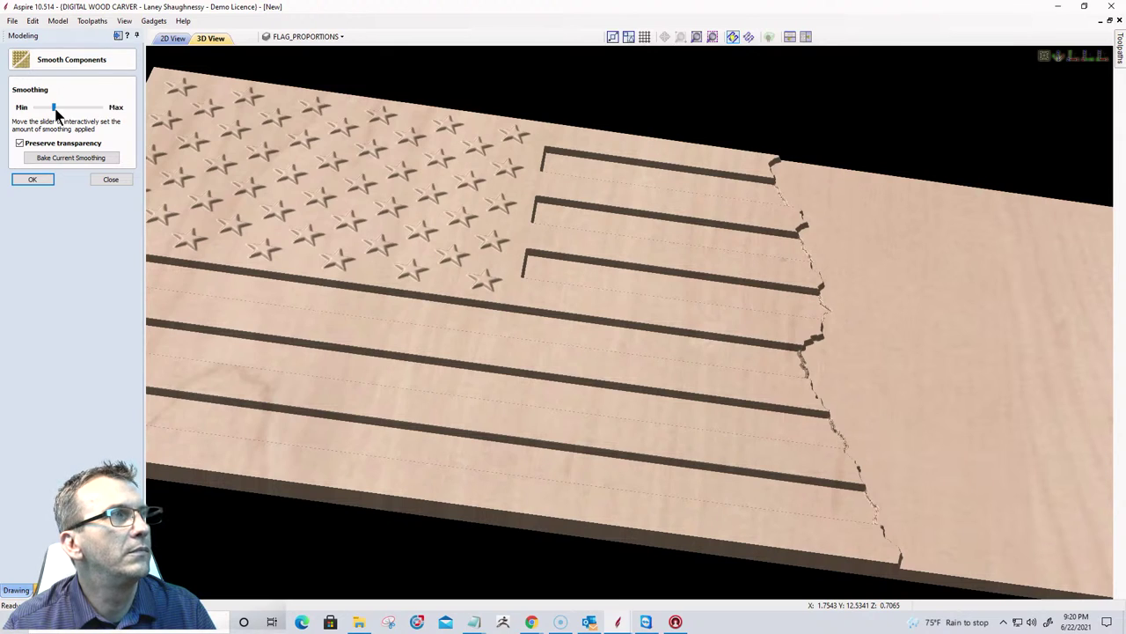
drag(55, 109, 49, 109)
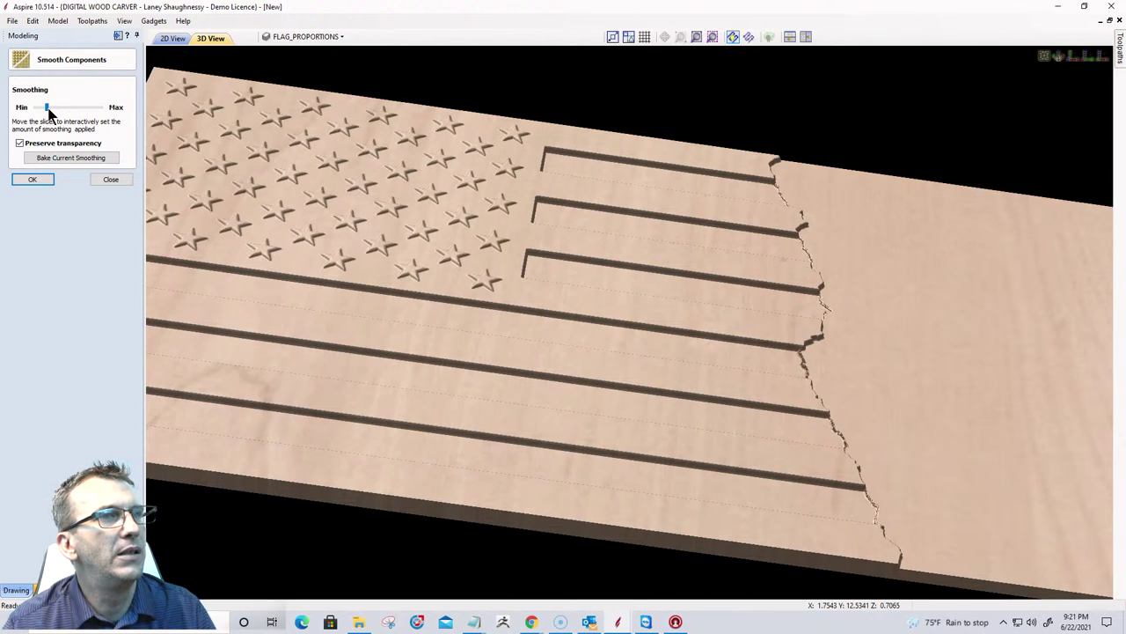
click(24, 182)
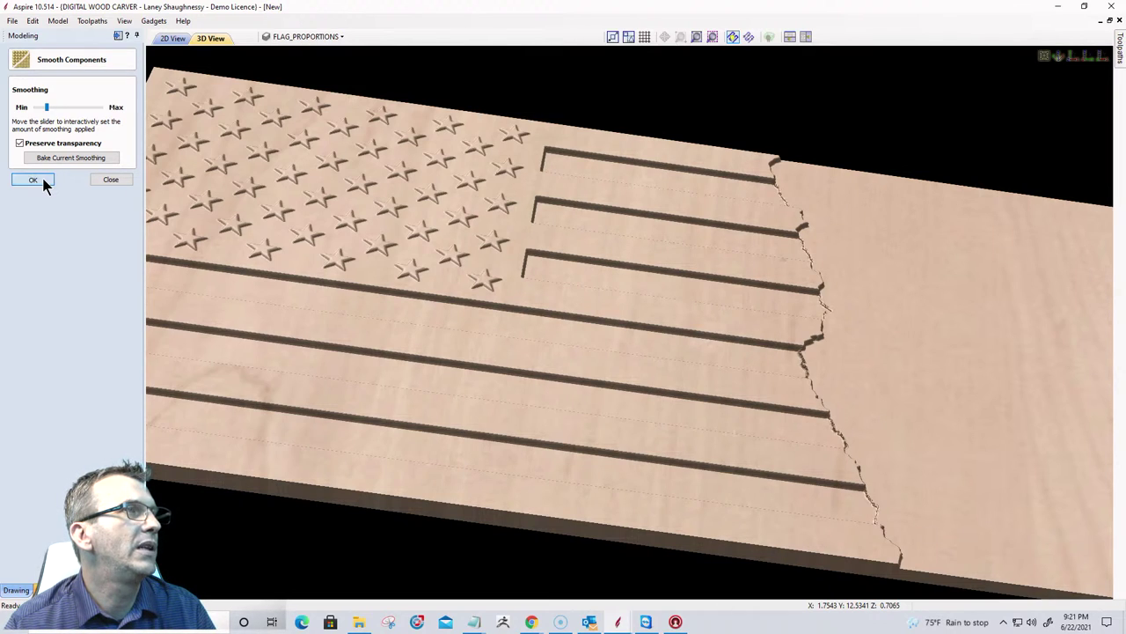
Confirm the smoothing to bake the flag, then zoom toward its torn edge.
click(32, 180)
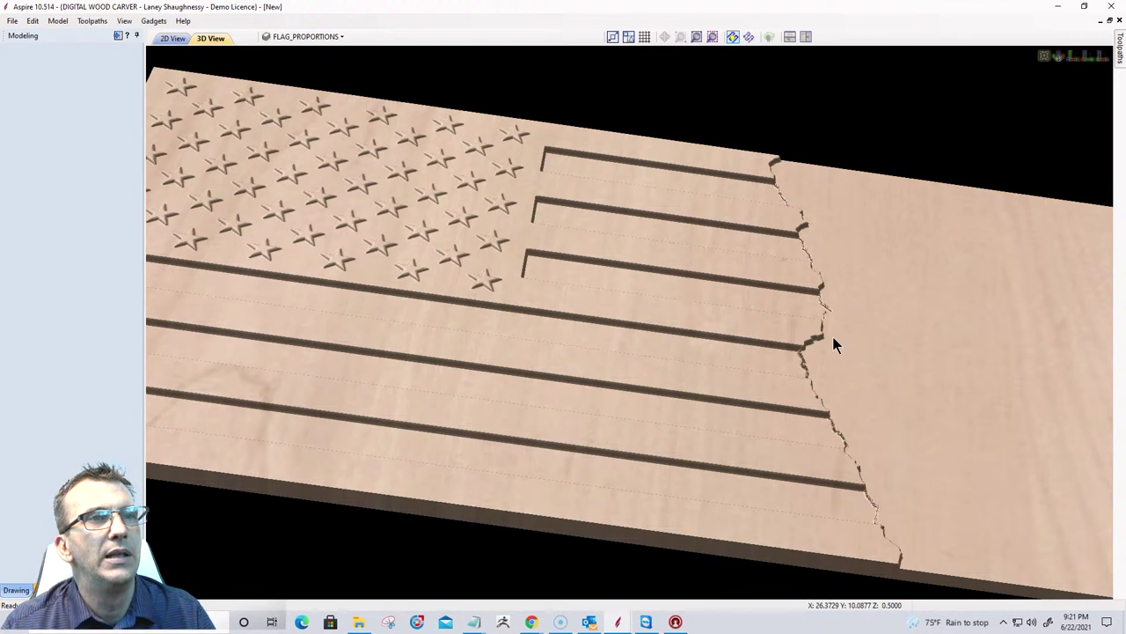
scroll(823, 341, up, 3)
scroll(851, 340, up, 2)
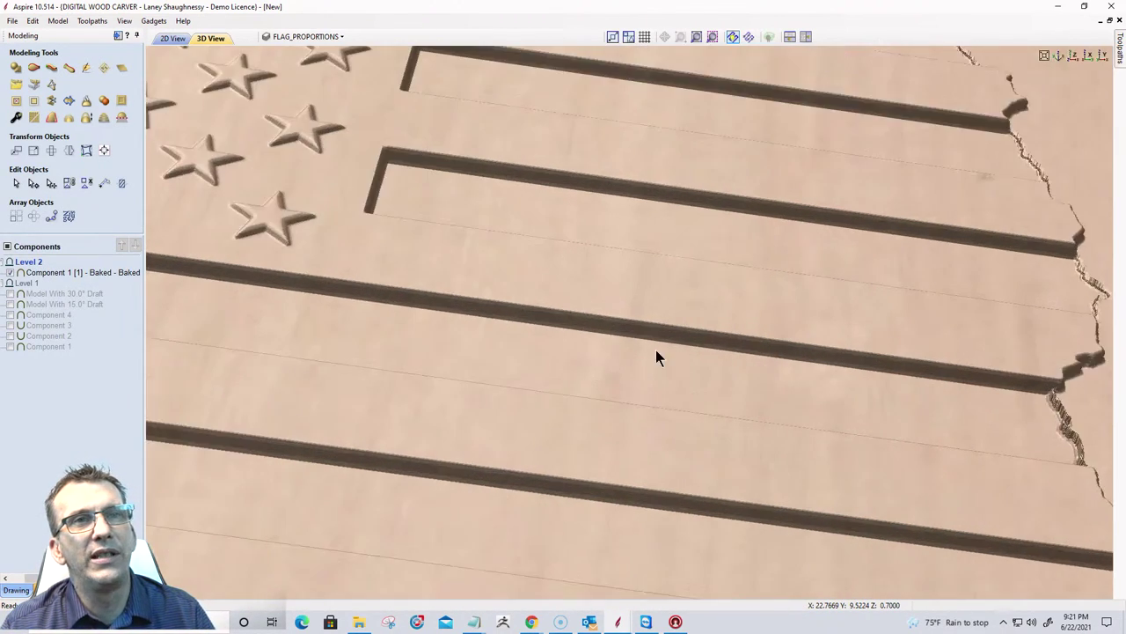
drag(656, 349, 528, 340)
Tilt and rotate the 3D view to look closely along the jagged torn edge.
scroll(864, 317, up, 3)
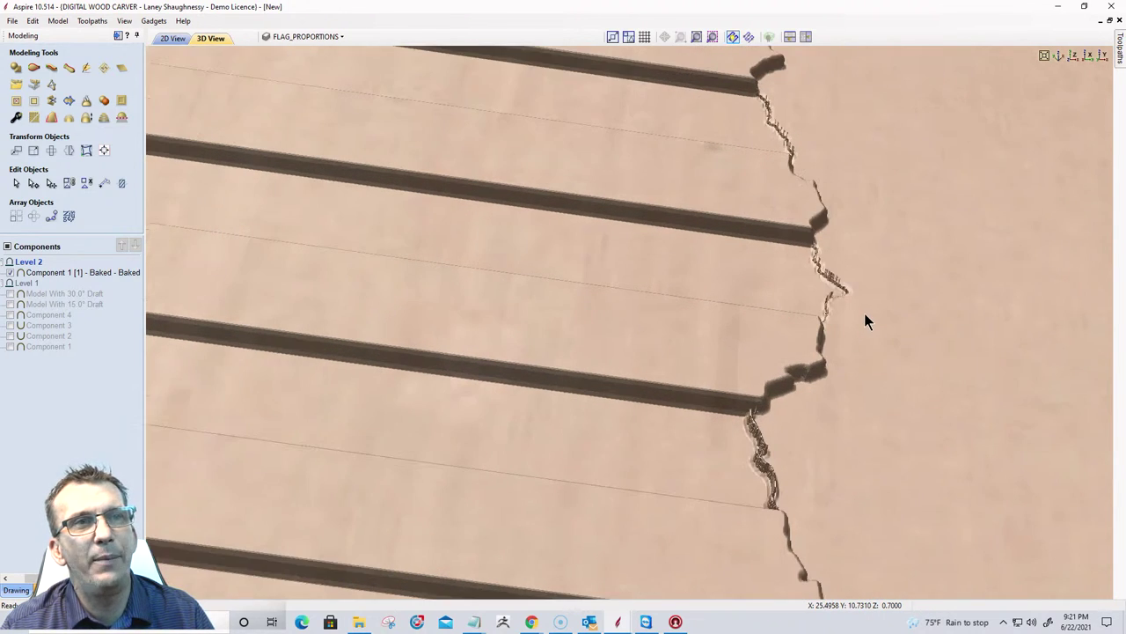
drag(730, 330, 586, 403)
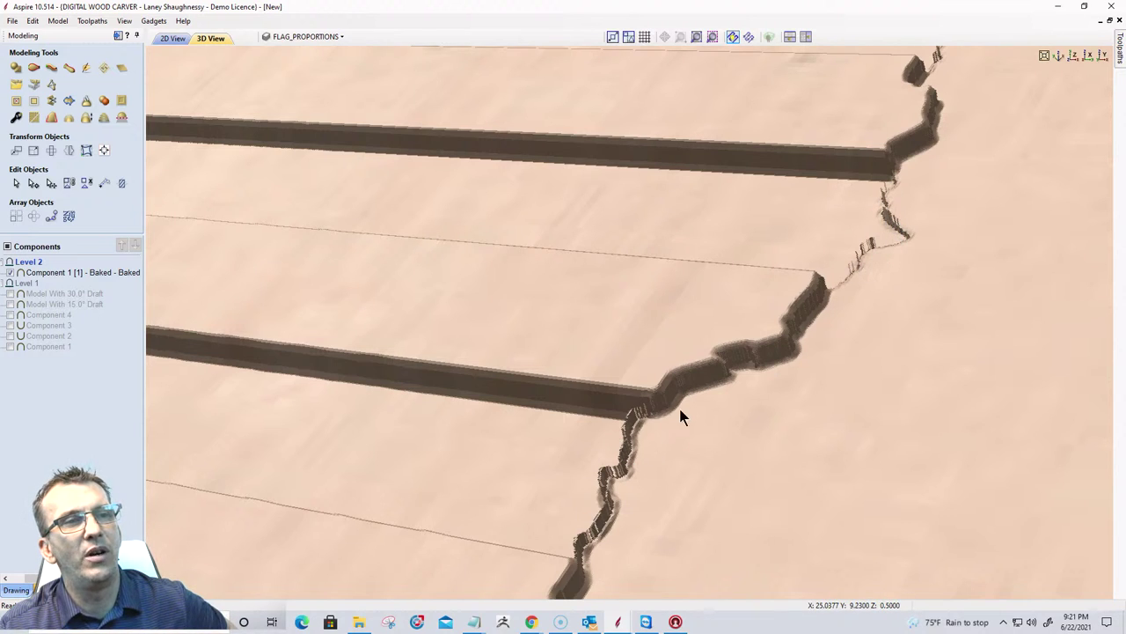
drag(681, 409, 995, 227)
scroll(874, 264, up, 3)
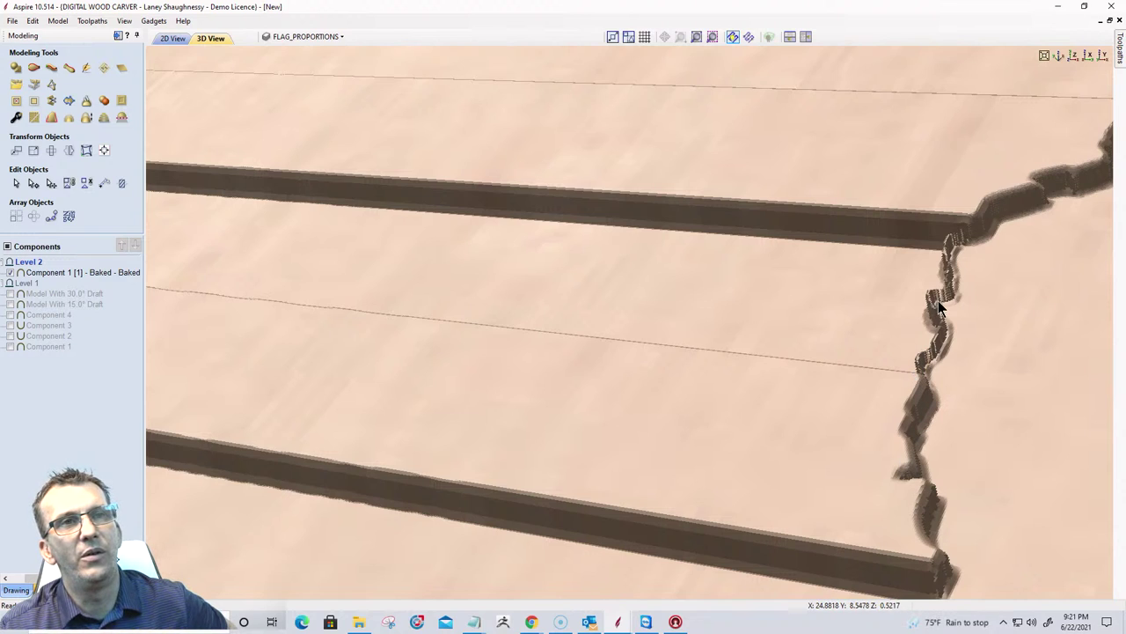
scroll(946, 301, up, 2)
scroll(934, 308, up, 2)
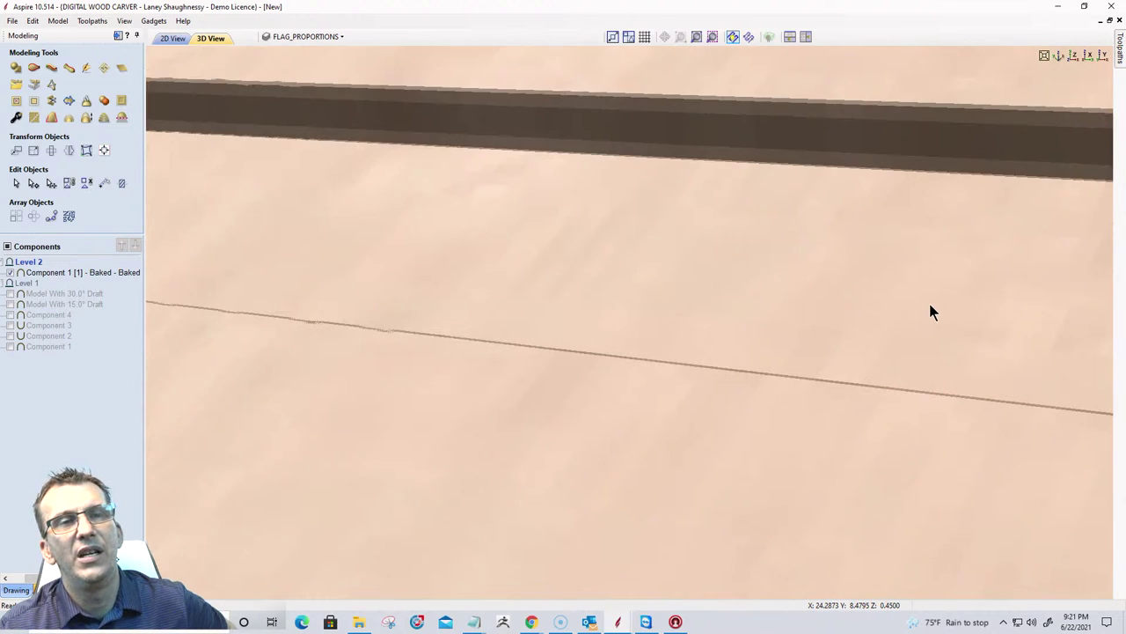
scroll(931, 312, down, 3)
scroll(928, 312, up, 1)
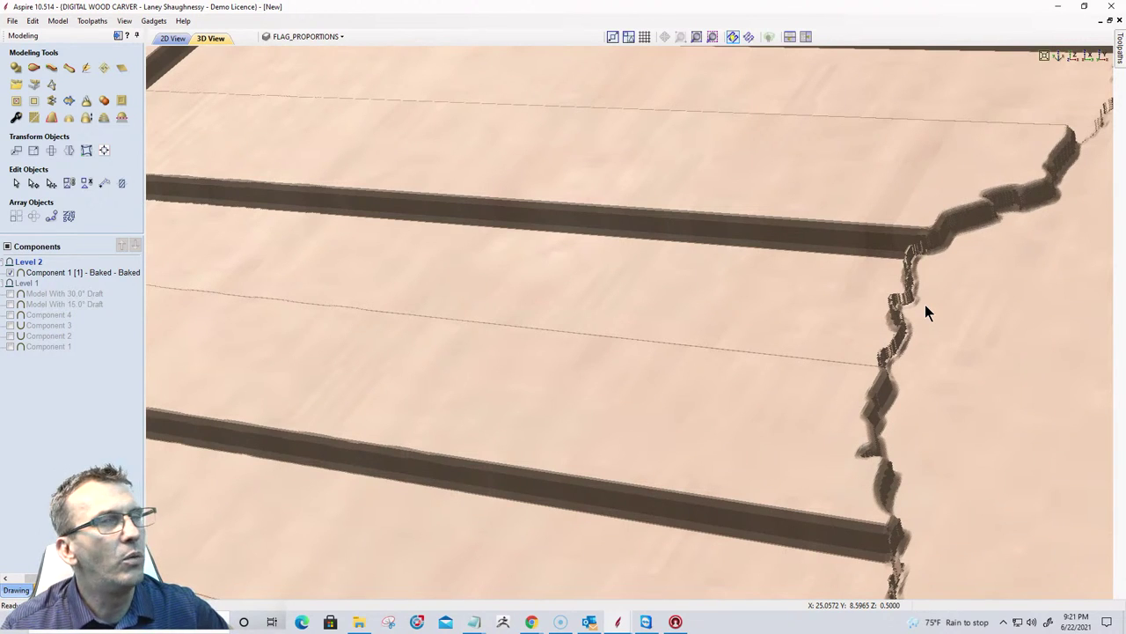
drag(924, 304, 746, 319)
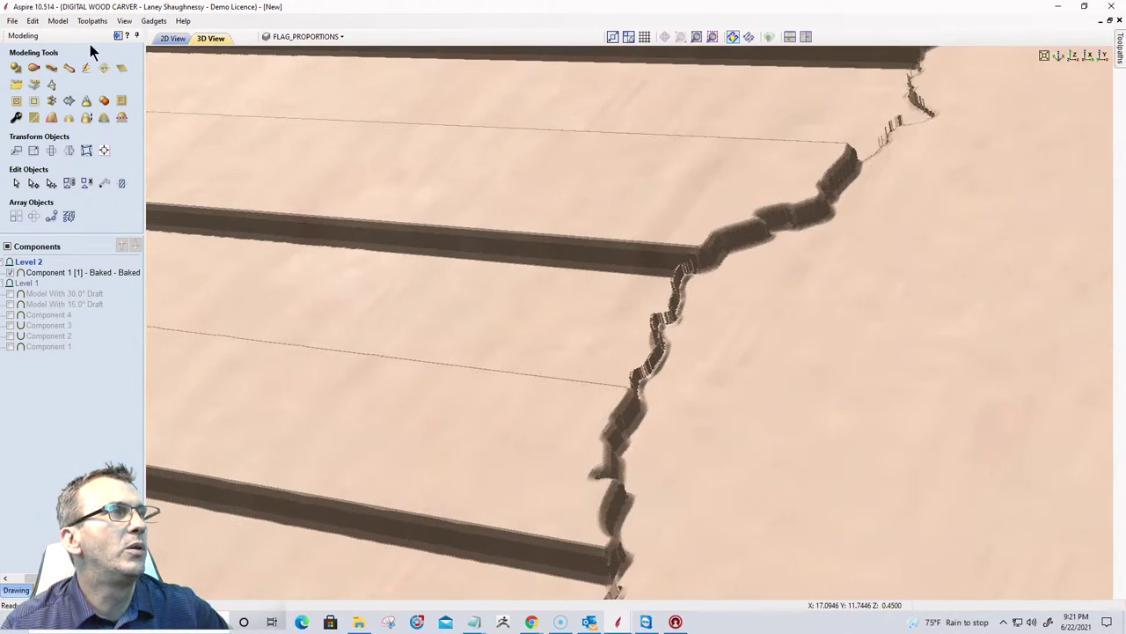
In the 2D view, select the jagged torn-edge vector.
click(172, 37)
scroll(695, 255, down, 1)
scroll(668, 281, up, 2)
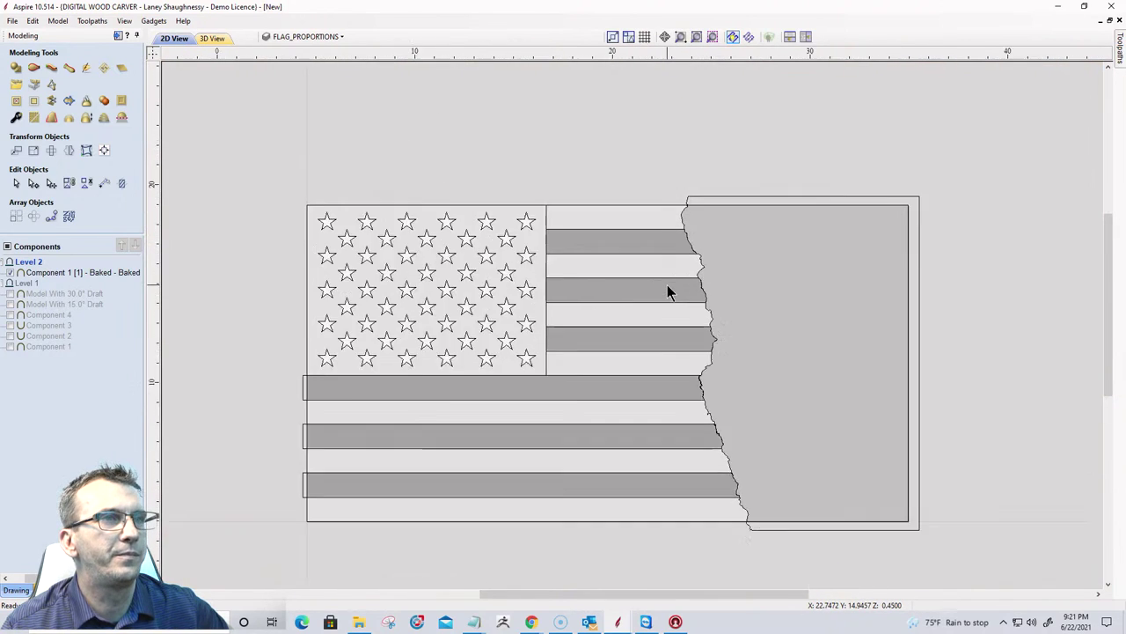
scroll(667, 292, up, 2)
click(705, 128)
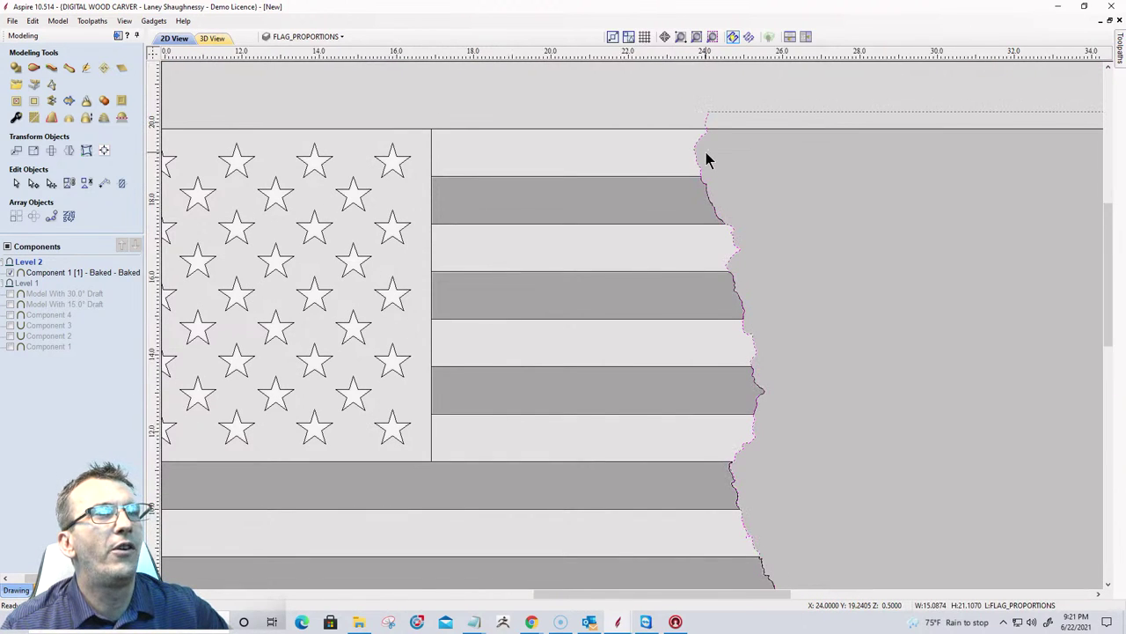
scroll(706, 159, up, 2)
scroll(701, 150, down, 3)
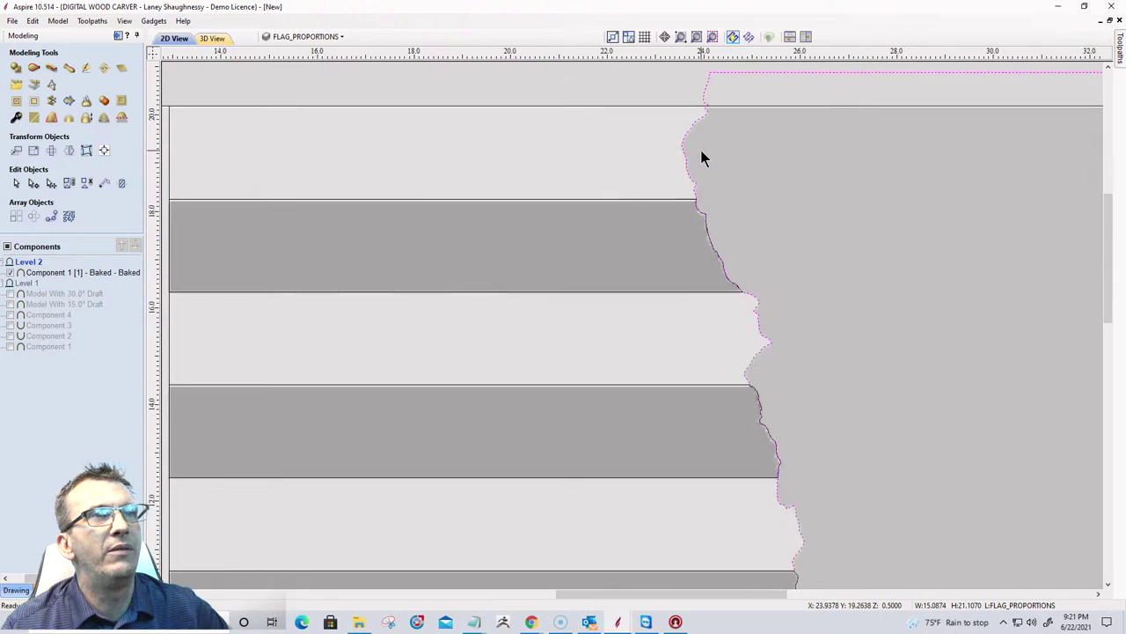
scroll(972, 304, down, 2)
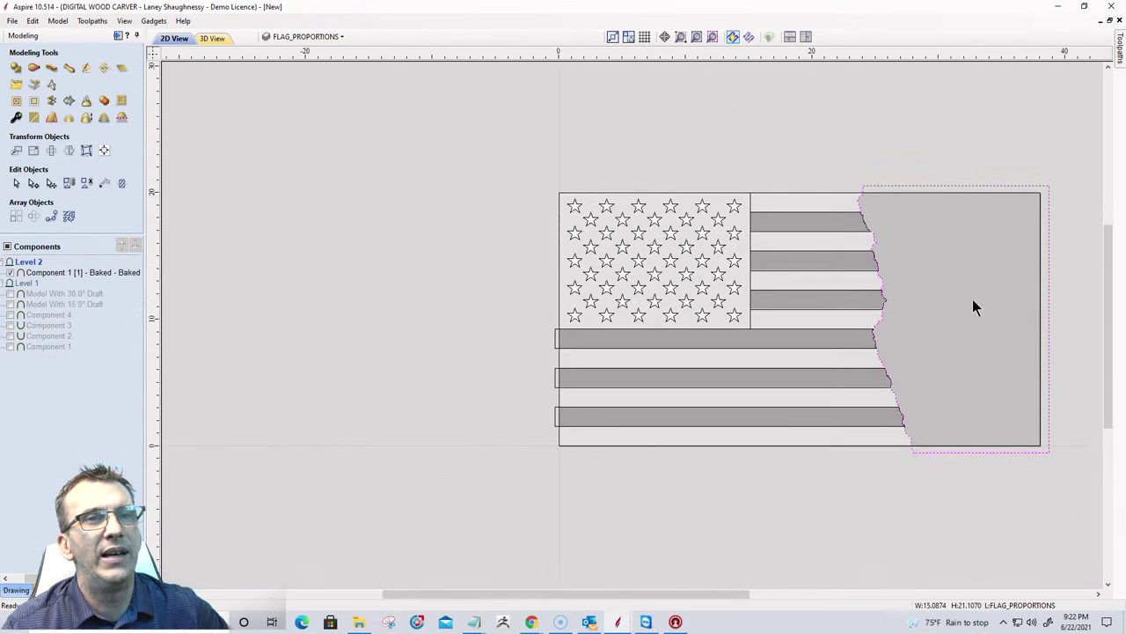
scroll(1053, 395, up, 1)
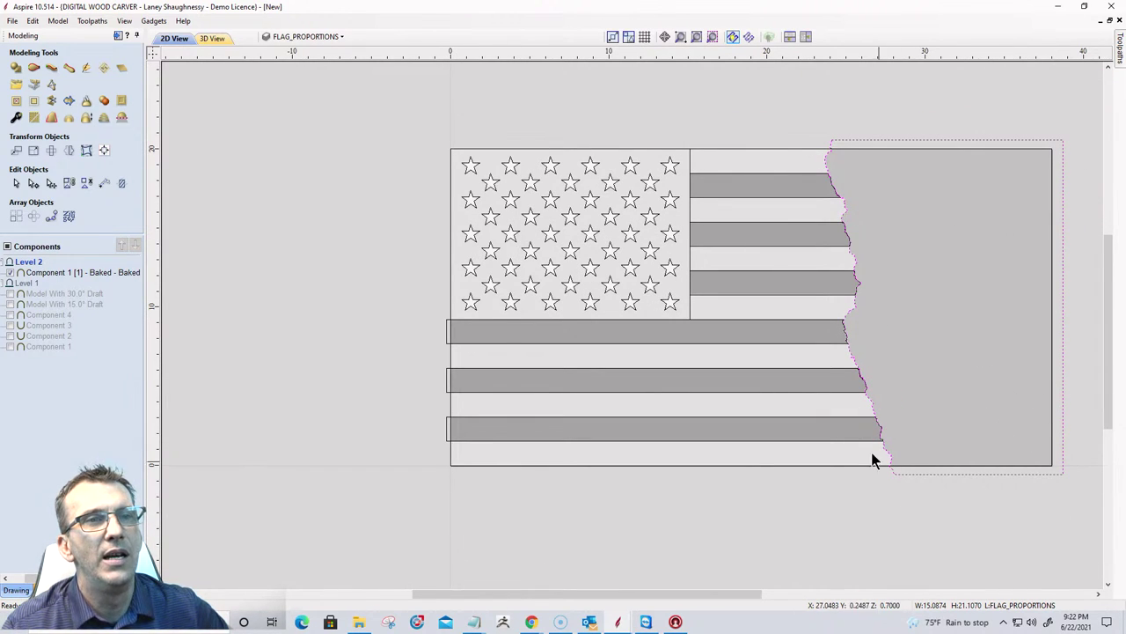
scroll(885, 410, up, 8)
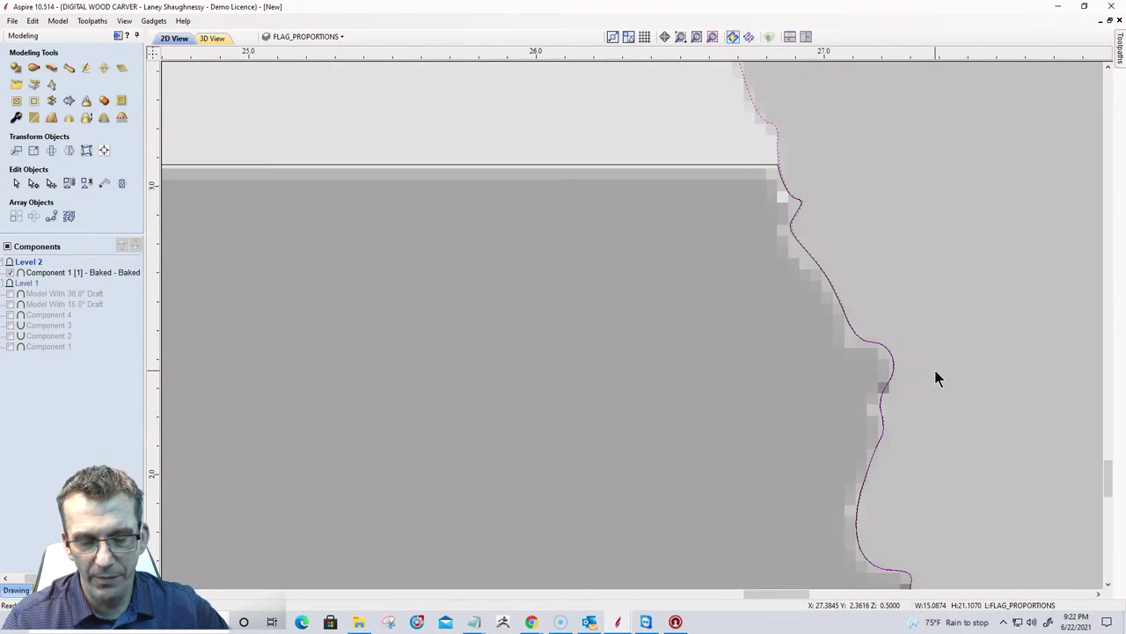
Nudge the torn-edge vector four steps left with the arrow keys.
key(Left)
key(Left)
key(Left)
key(Left)
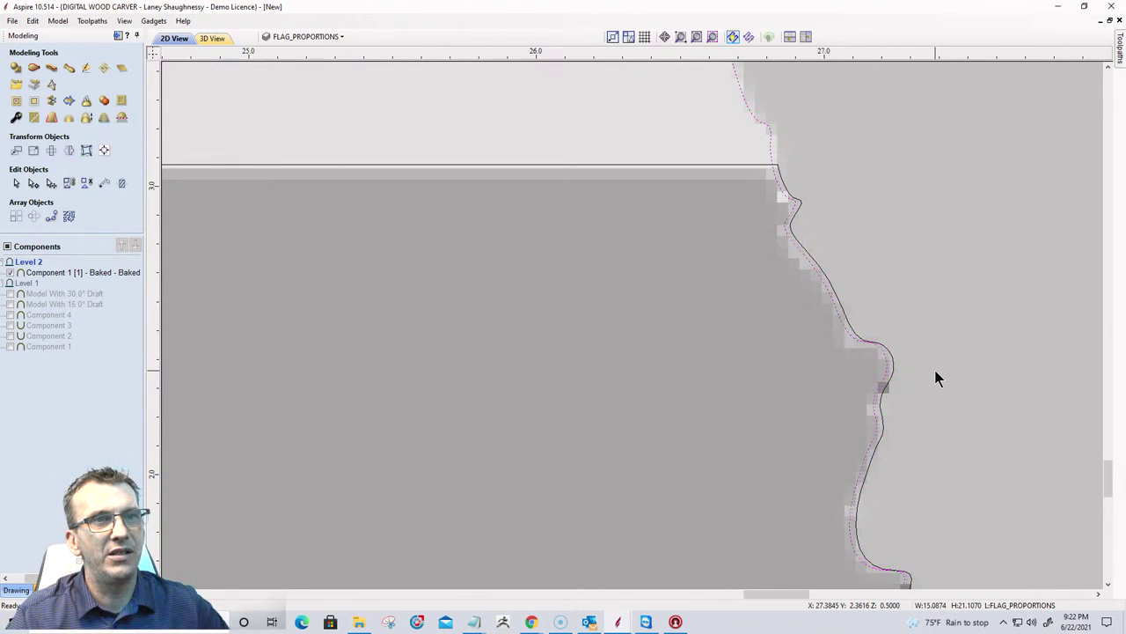
key(Left)
key(Left)
key(Left)
key(Left)
key(Left)
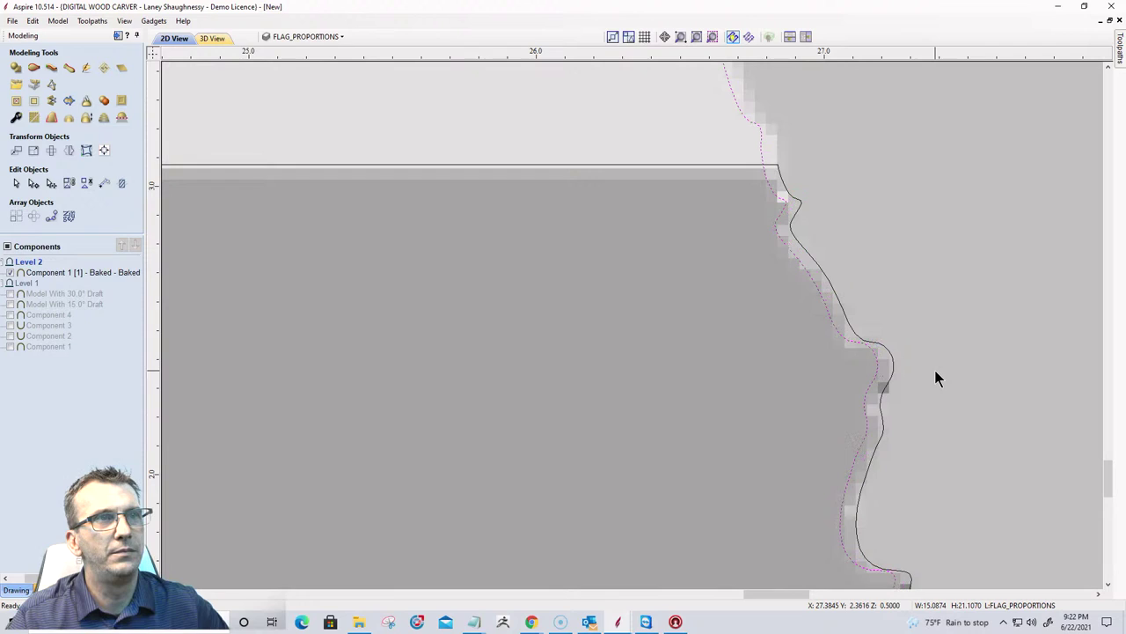
key(Left)
key(Left)
key(Left)
key(Left)
key(Left)
key(Left)
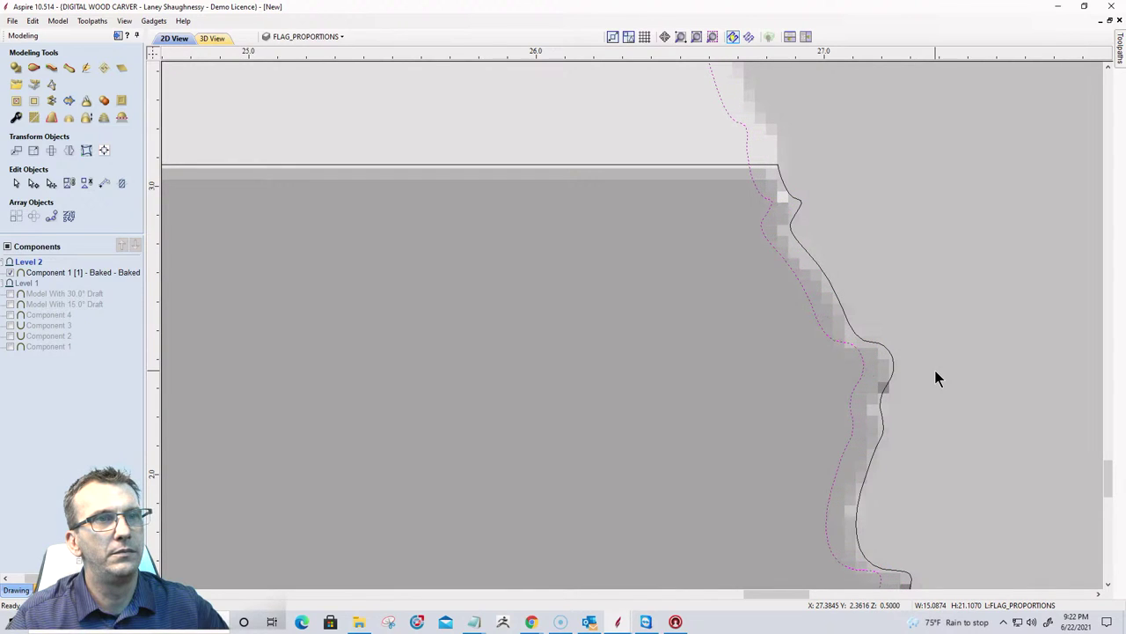
key(Left)
key(Left)
key(Left)
key(Left)
key(Left)
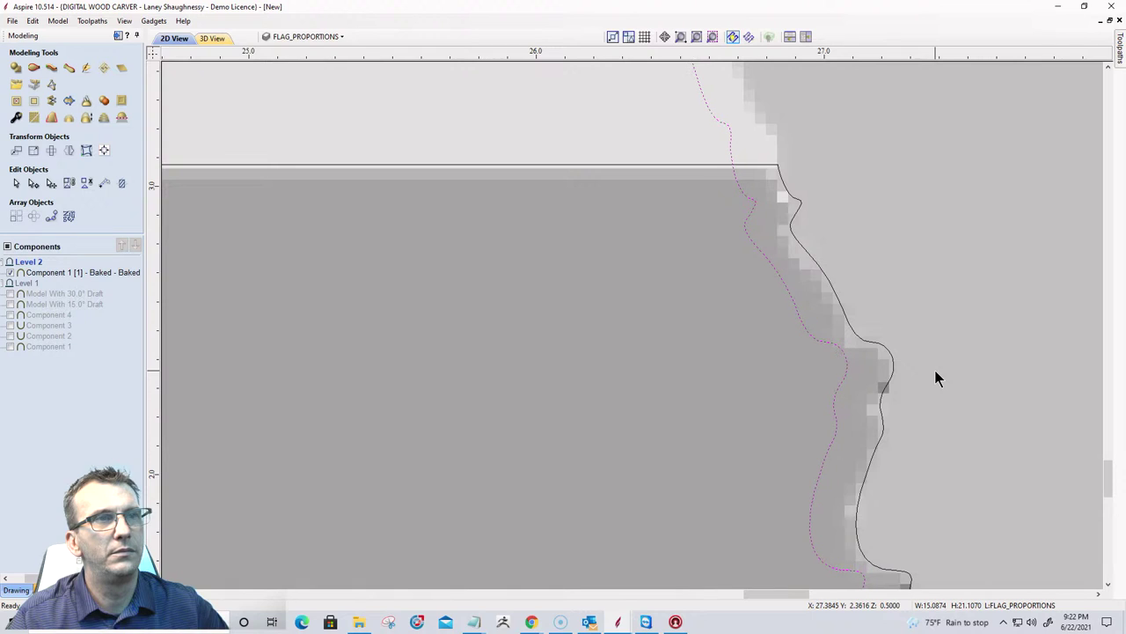
scroll(936, 367, down, 10)
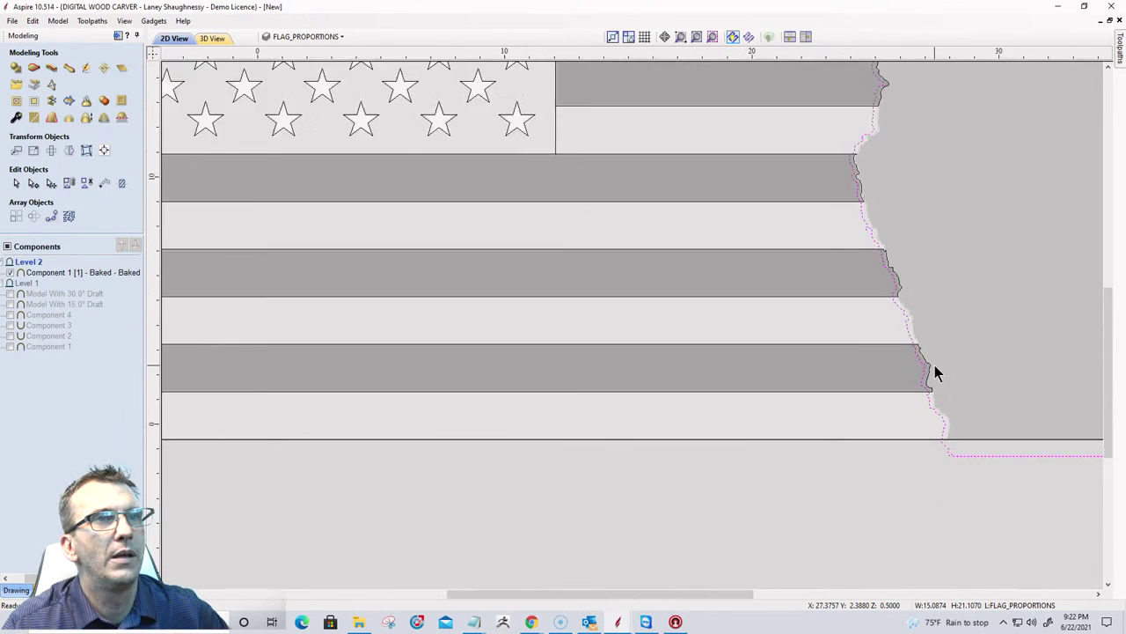
scroll(933, 364, down, 3)
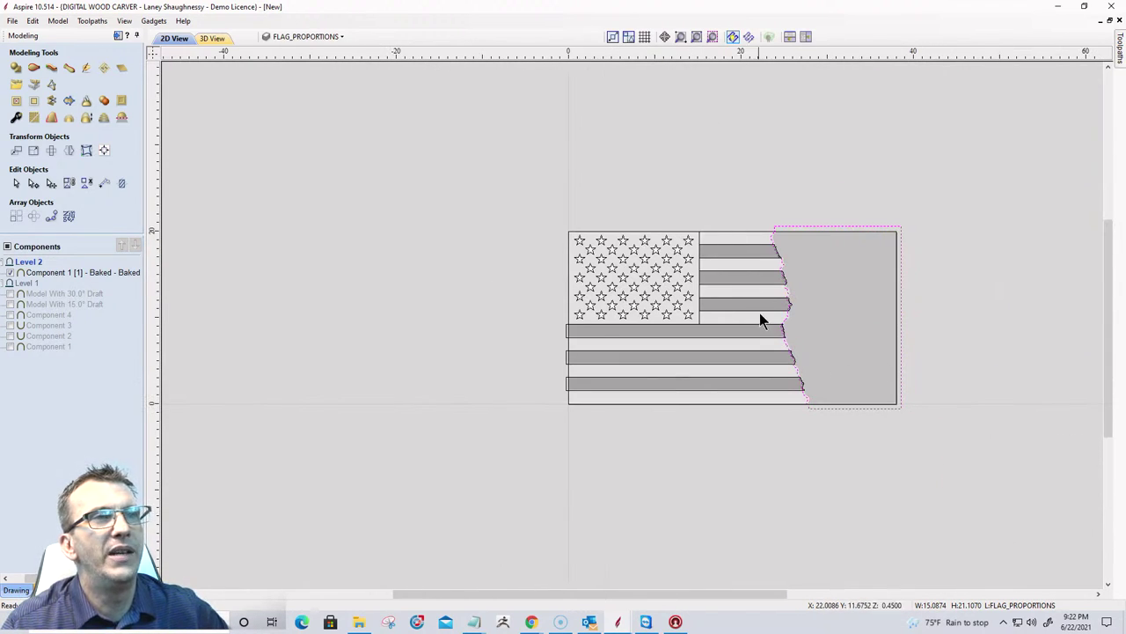
Select the baked flag component in Level 2 and hide it.
click(85, 274)
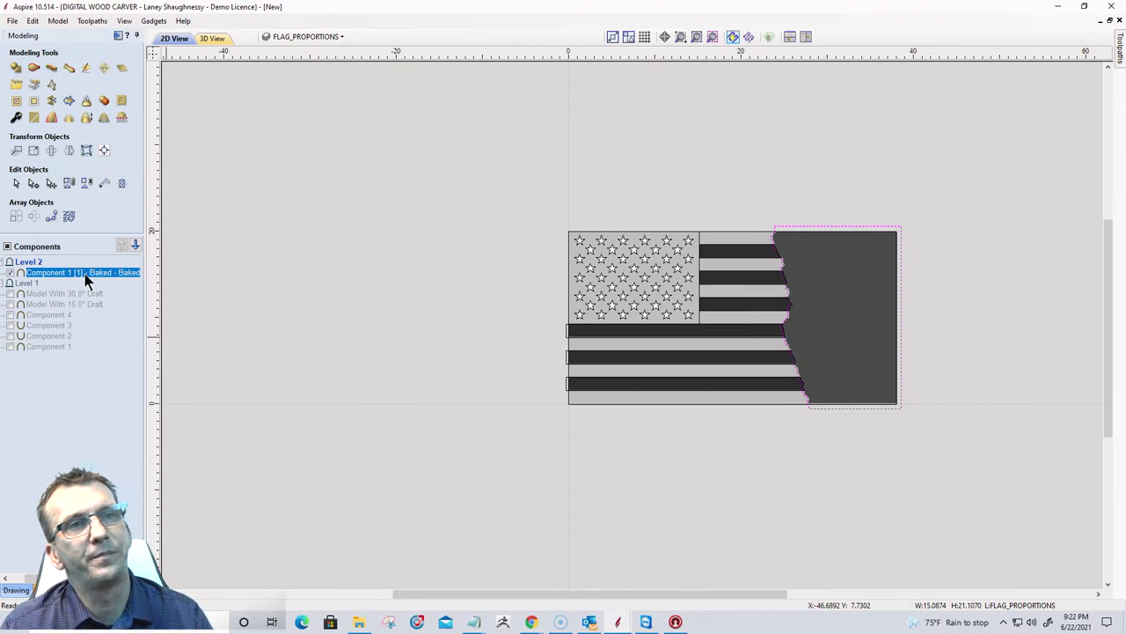
scroll(745, 244, up, 2)
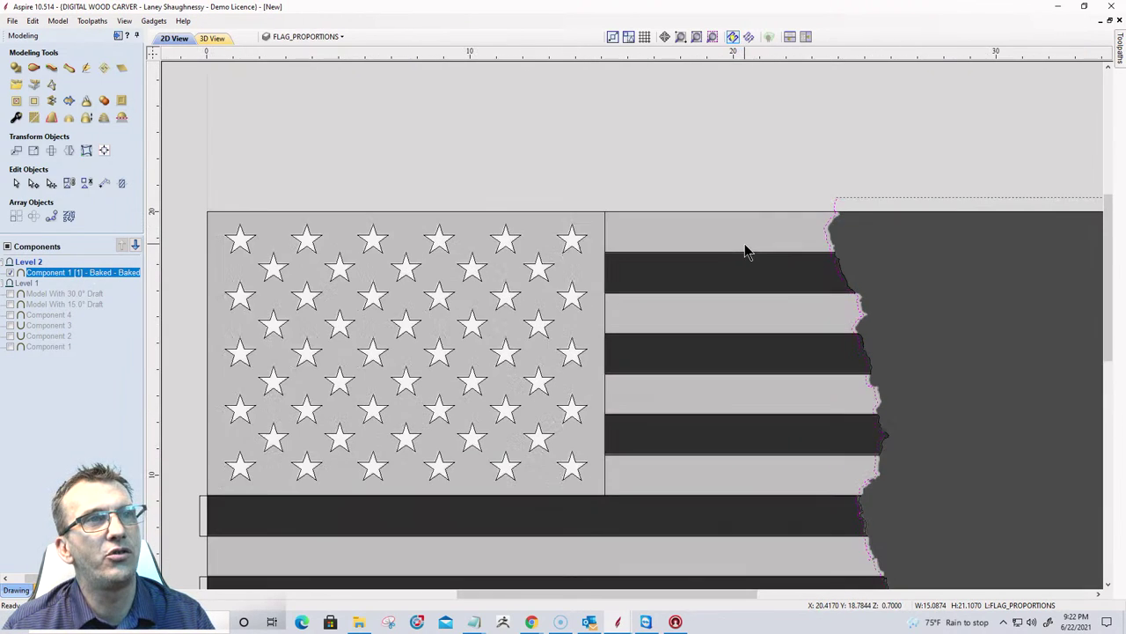
scroll(856, 220, down, 2)
scroll(682, 429, up, 2)
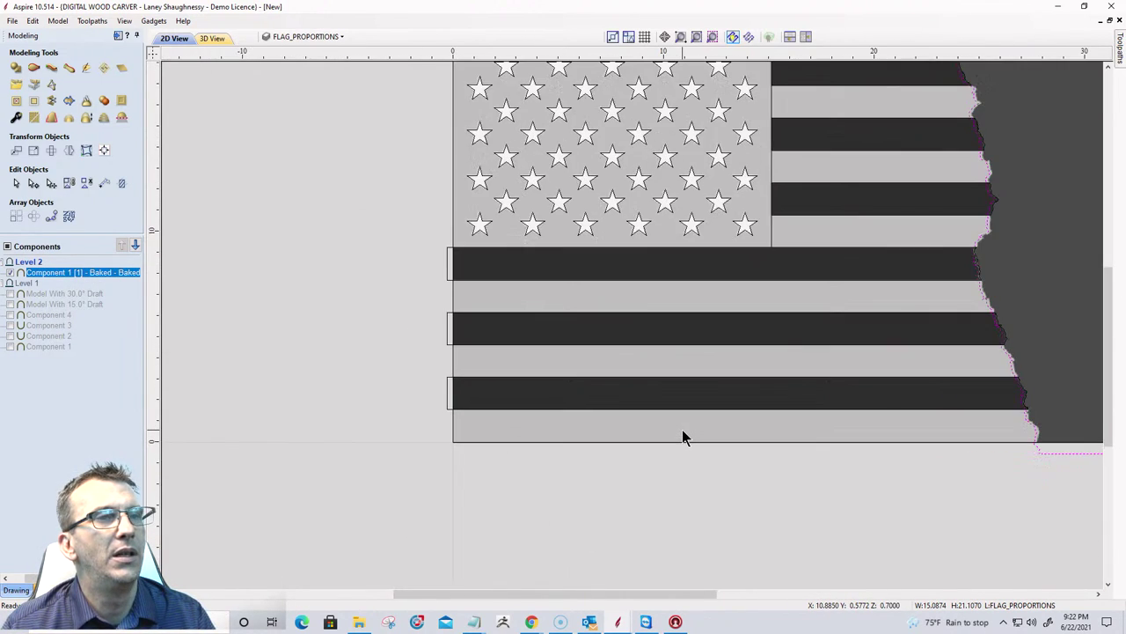
scroll(682, 430, down, 2)
scroll(682, 429, up, 1)
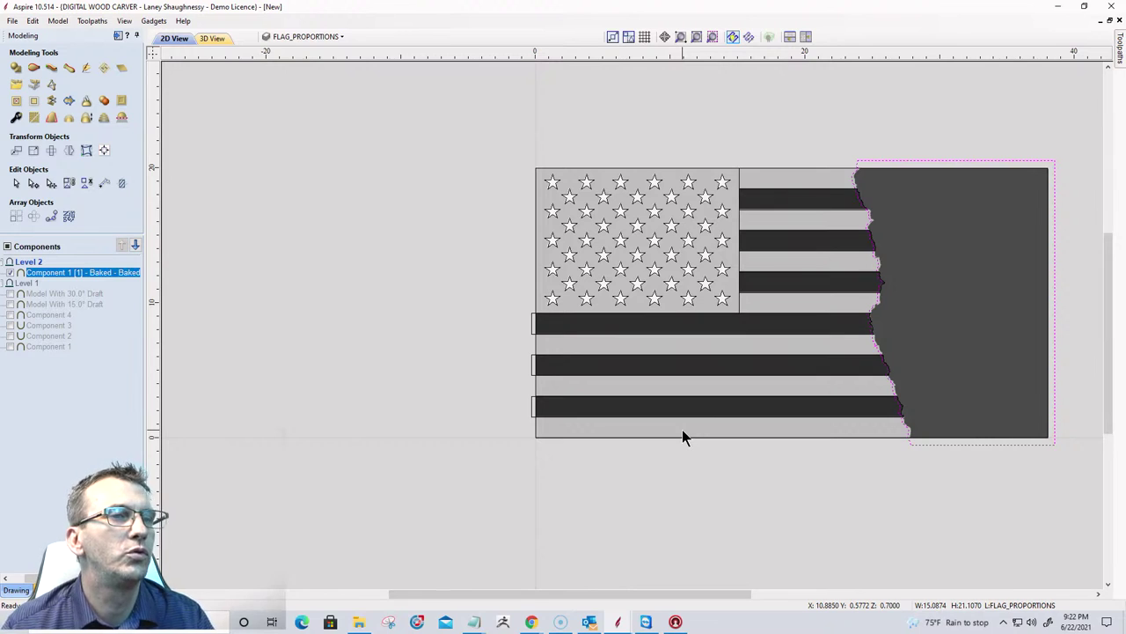
click(10, 273)
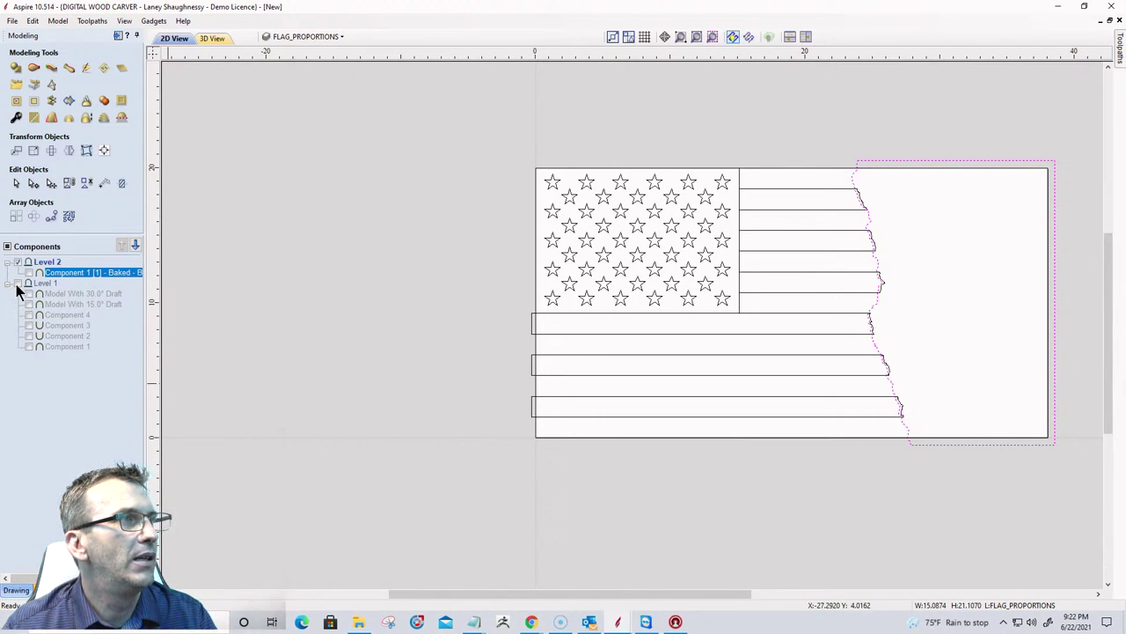
In Level 1, hide Model With 30.0° Draft, Component 3 and Component 1; select Model With 15.0° Draft.
click(17, 284)
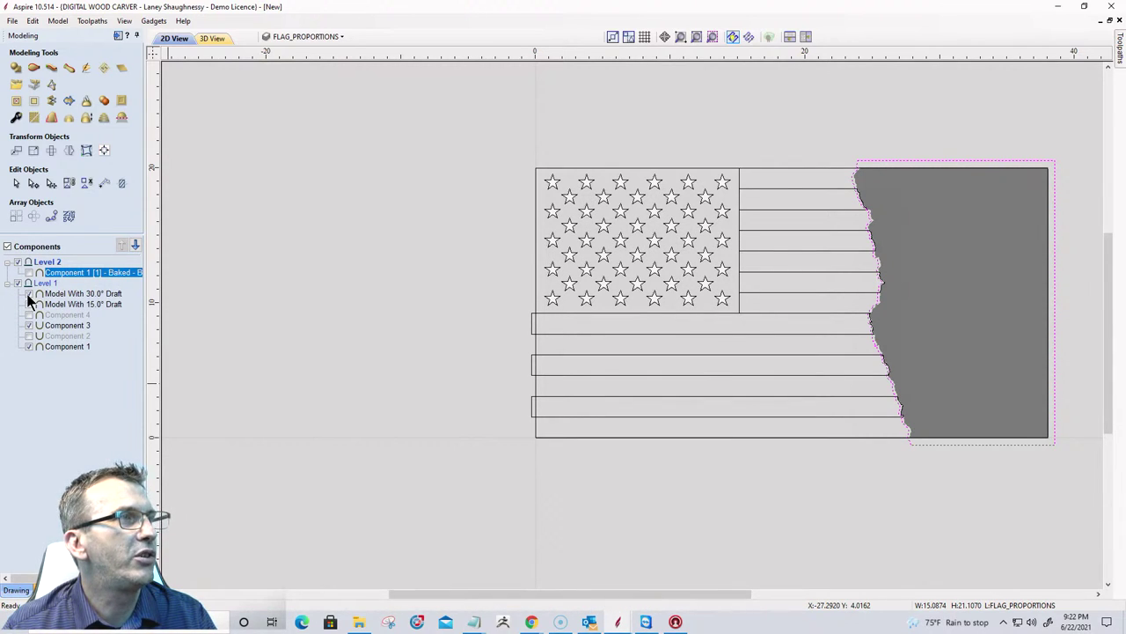
click(29, 294)
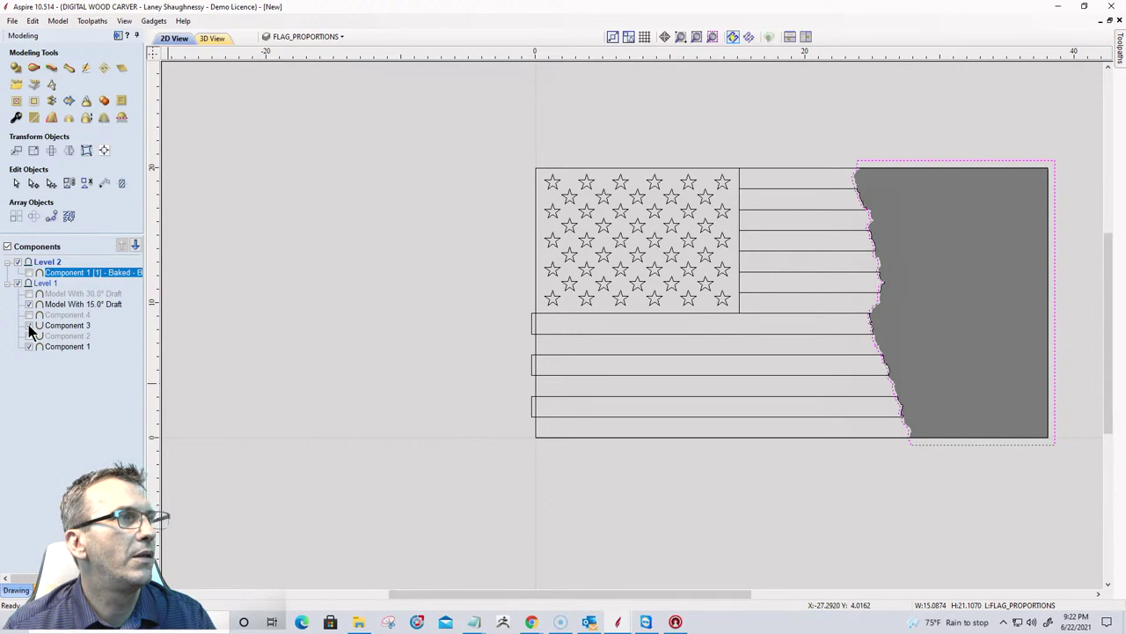
click(29, 326)
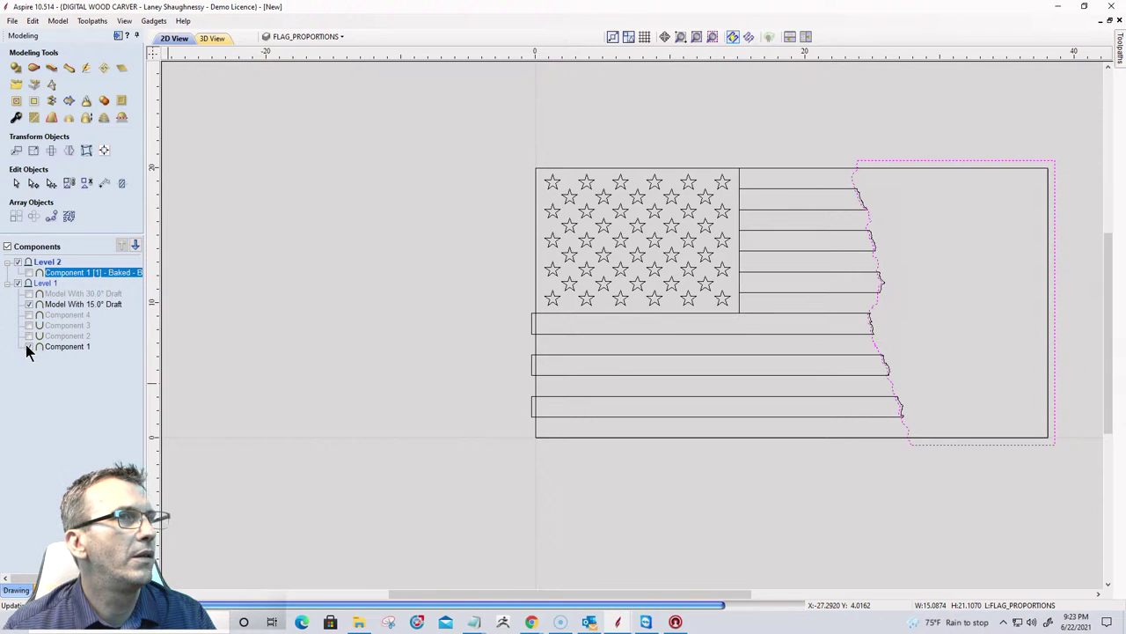
click(28, 346)
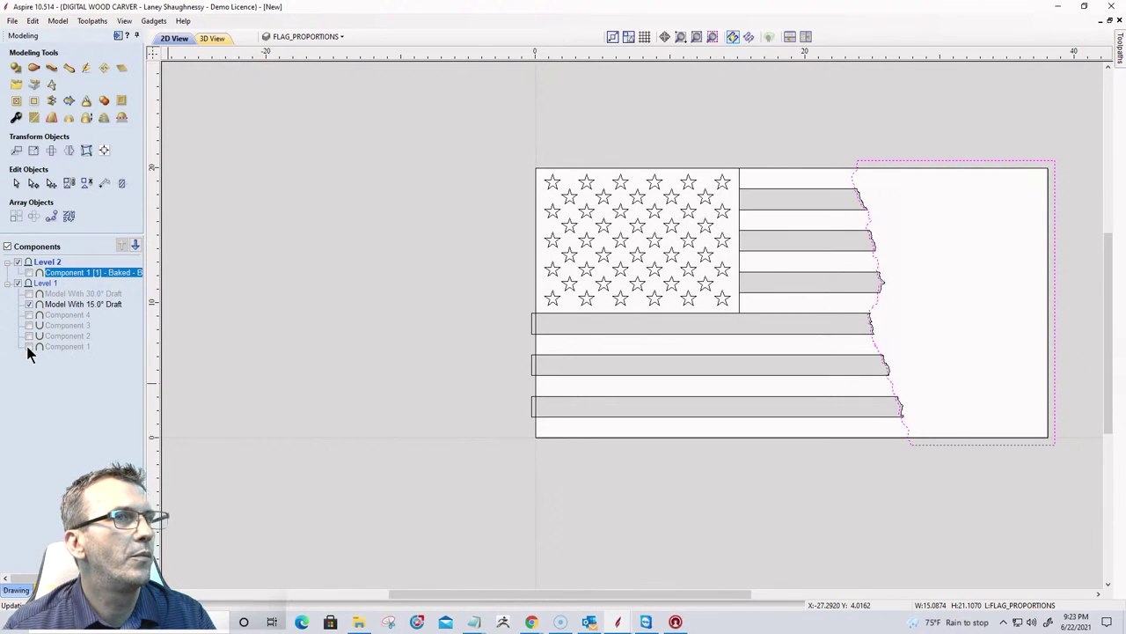
click(54, 304)
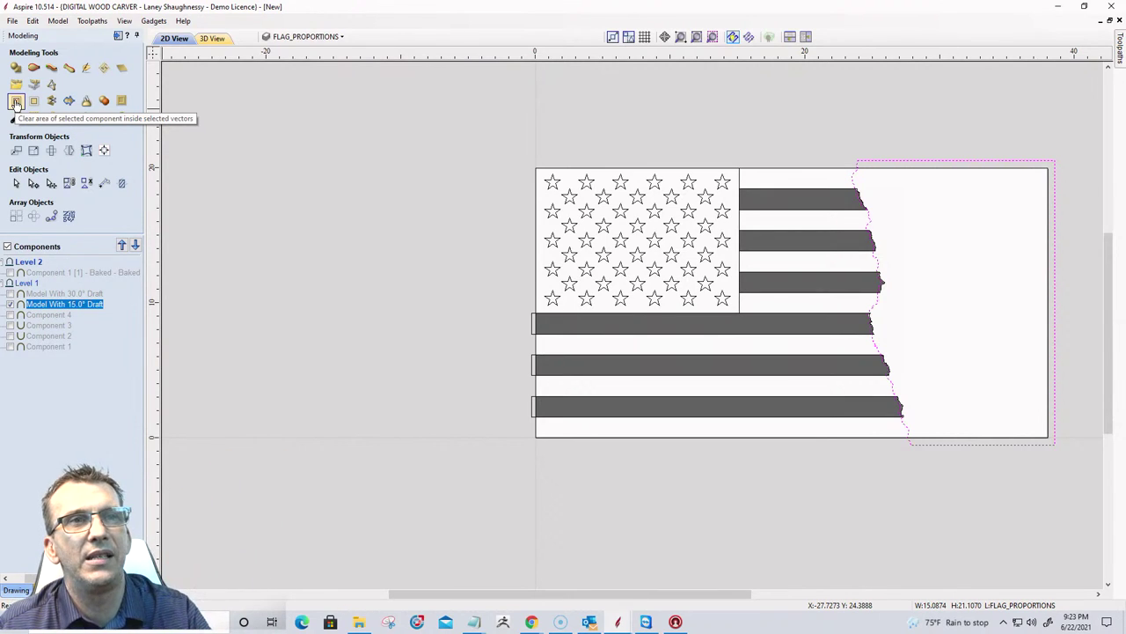
In the 3D view, show Component 1, the 30.0° draft stars and Component 3 again.
click(16, 103)
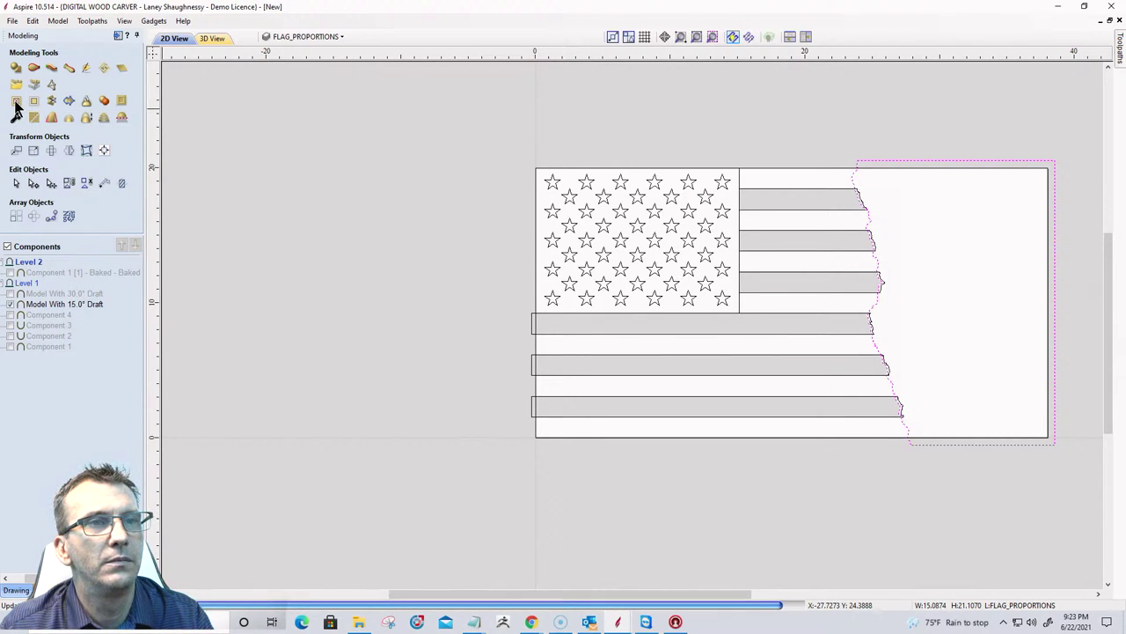
click(209, 39)
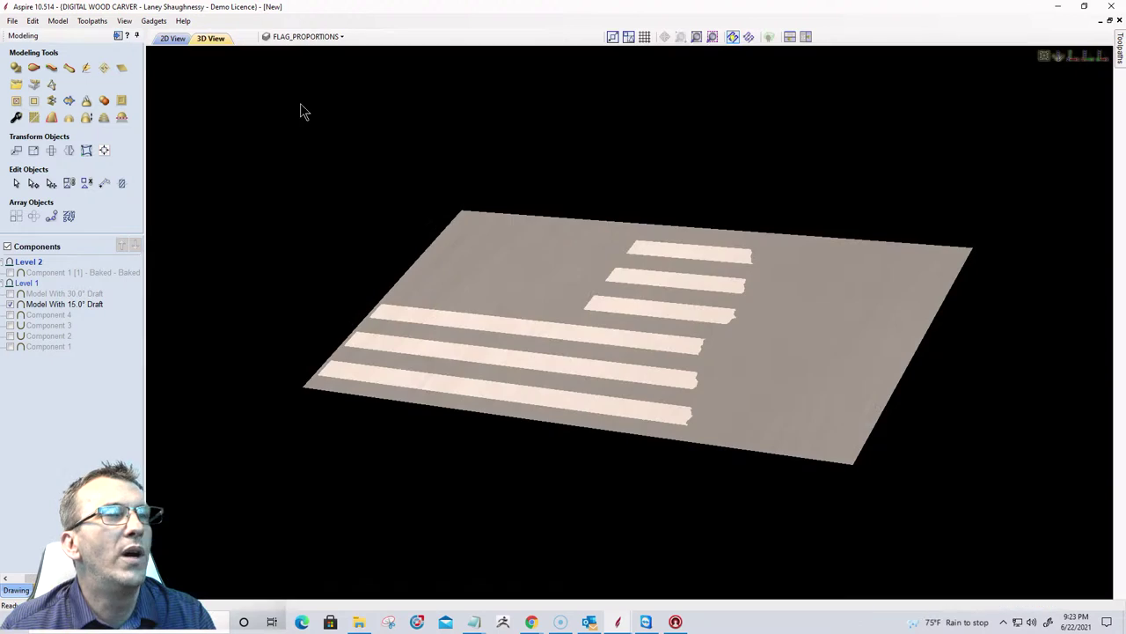
scroll(710, 365, up, 3)
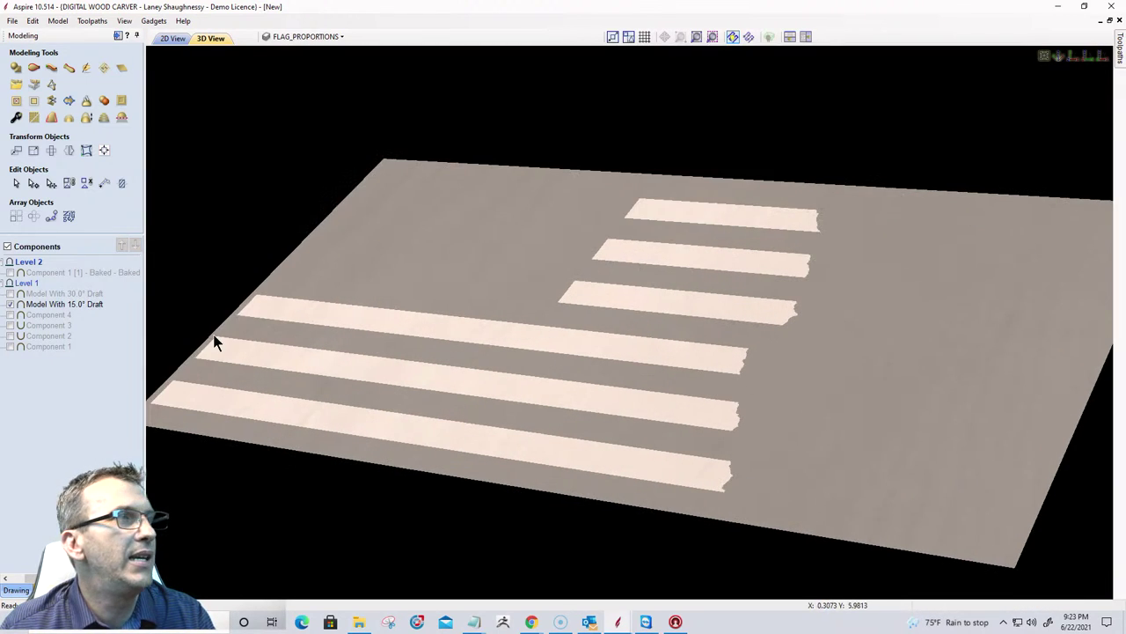
click(10, 346)
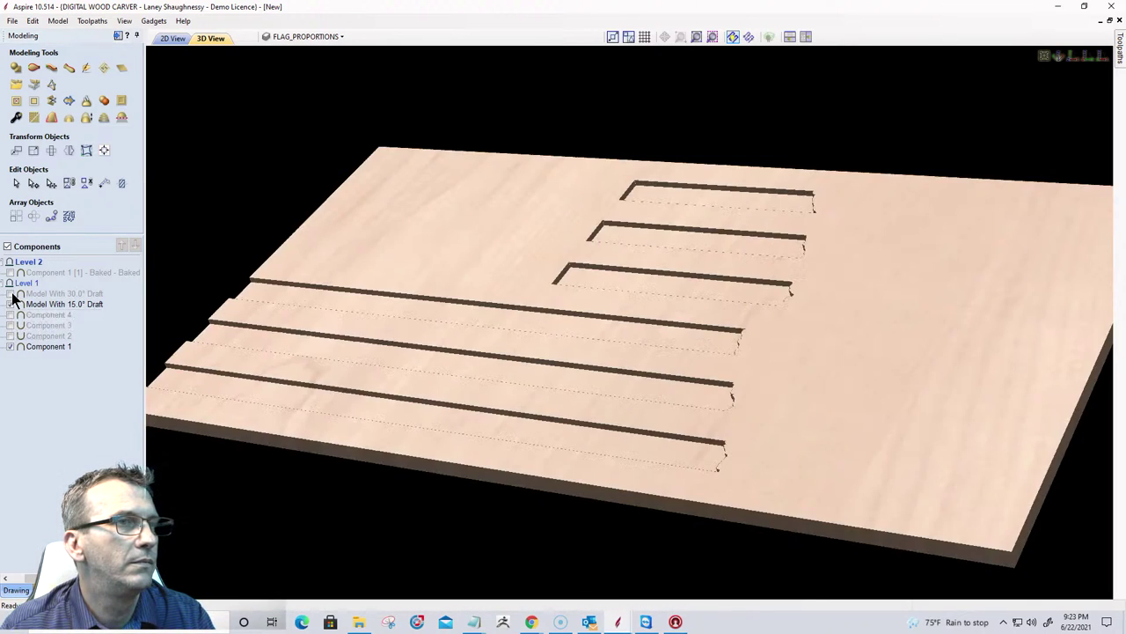
click(12, 294)
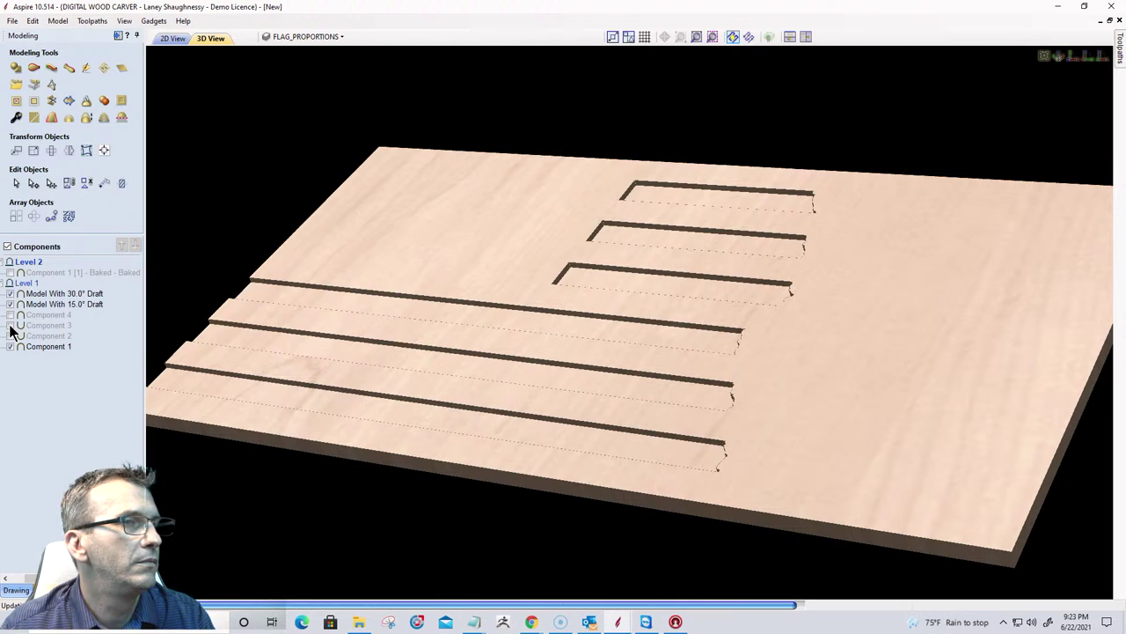
click(11, 326)
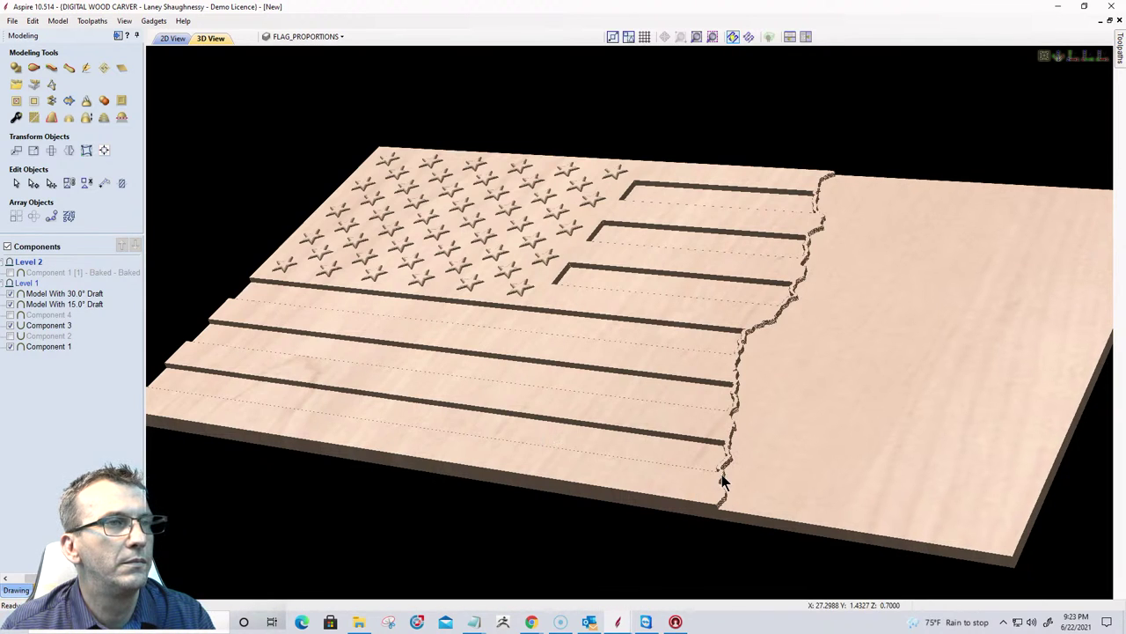
Zoom and orbit the model to inspect the torn edge's wall.
scroll(728, 406, up, 3)
scroll(728, 414, up, 2)
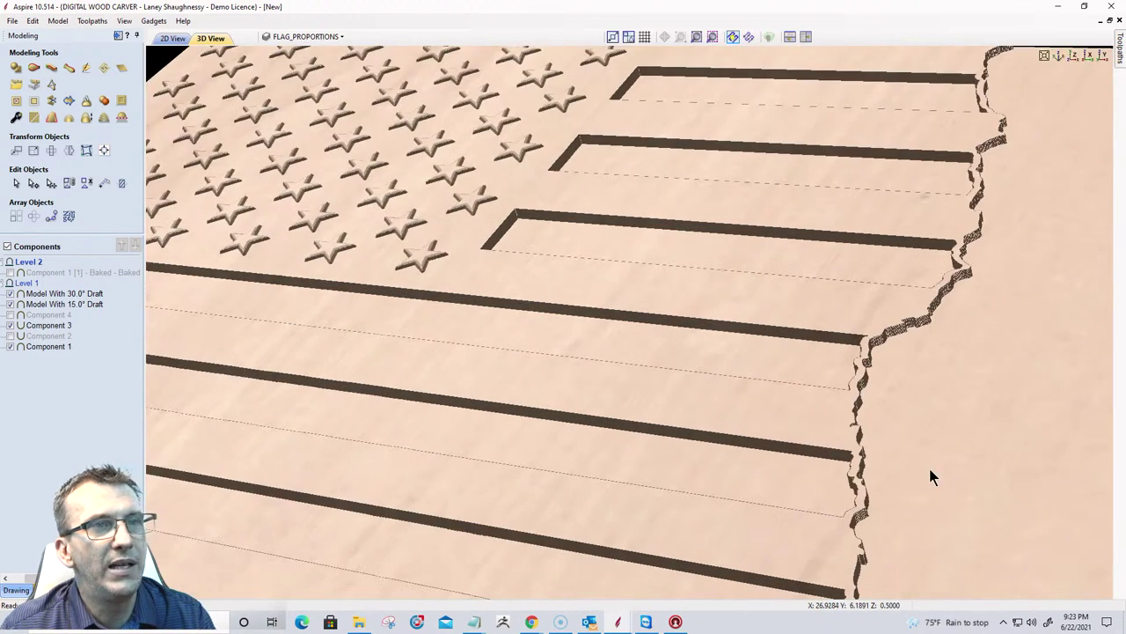
scroll(889, 396, up, 2)
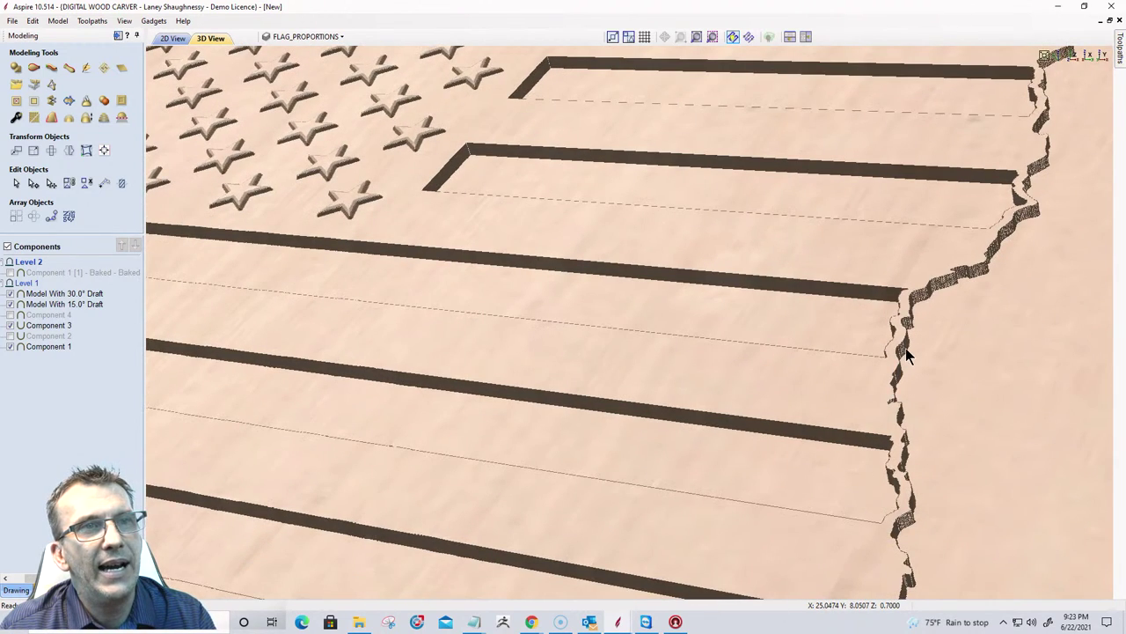
scroll(906, 350, up, 3)
drag(895, 357, 545, 397)
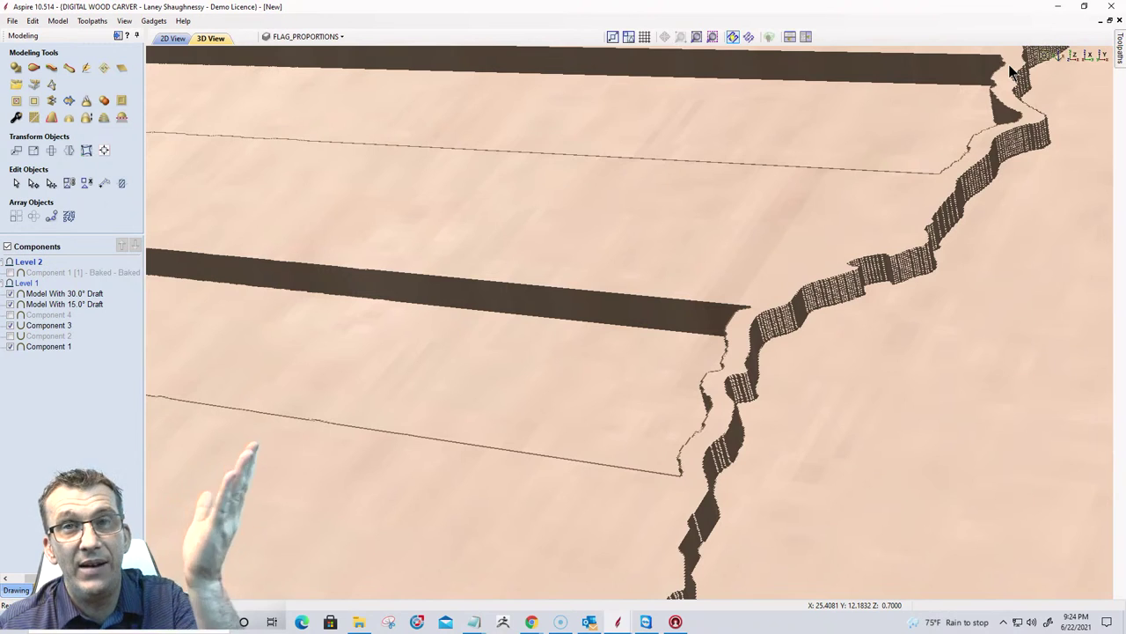
scroll(894, 259, down, 5)
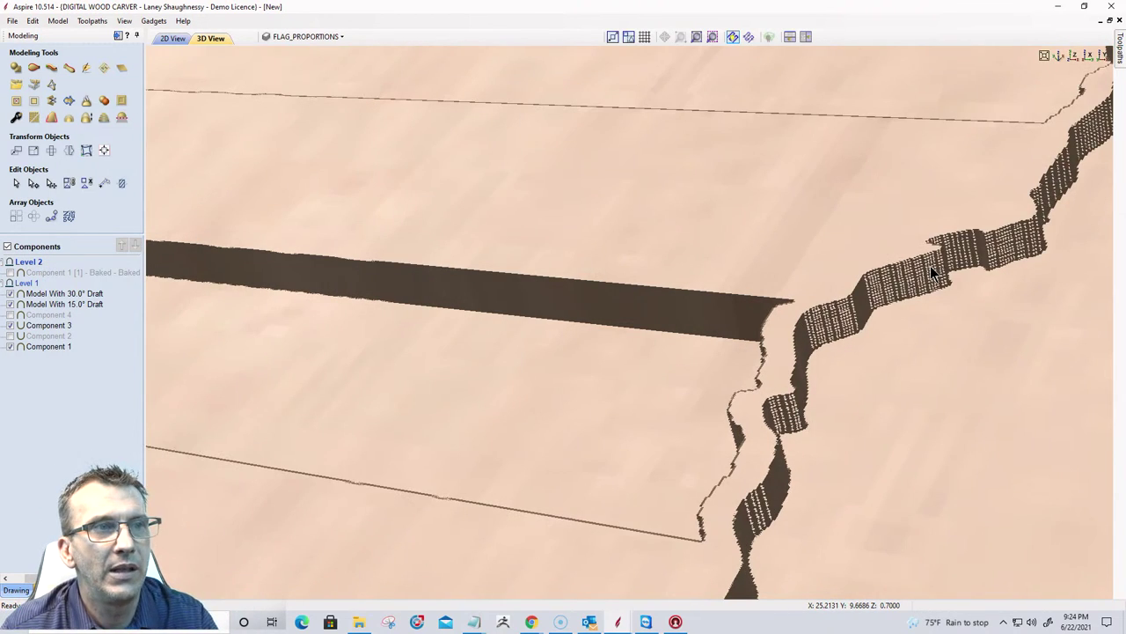
scroll(905, 283, down, 4)
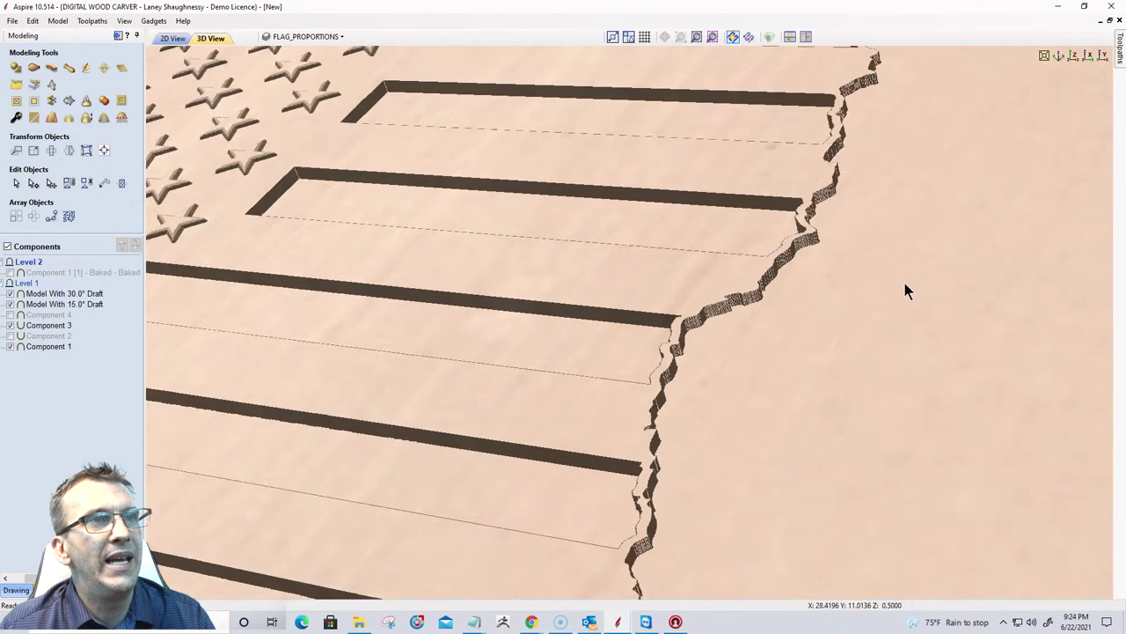
scroll(853, 318, down, 5)
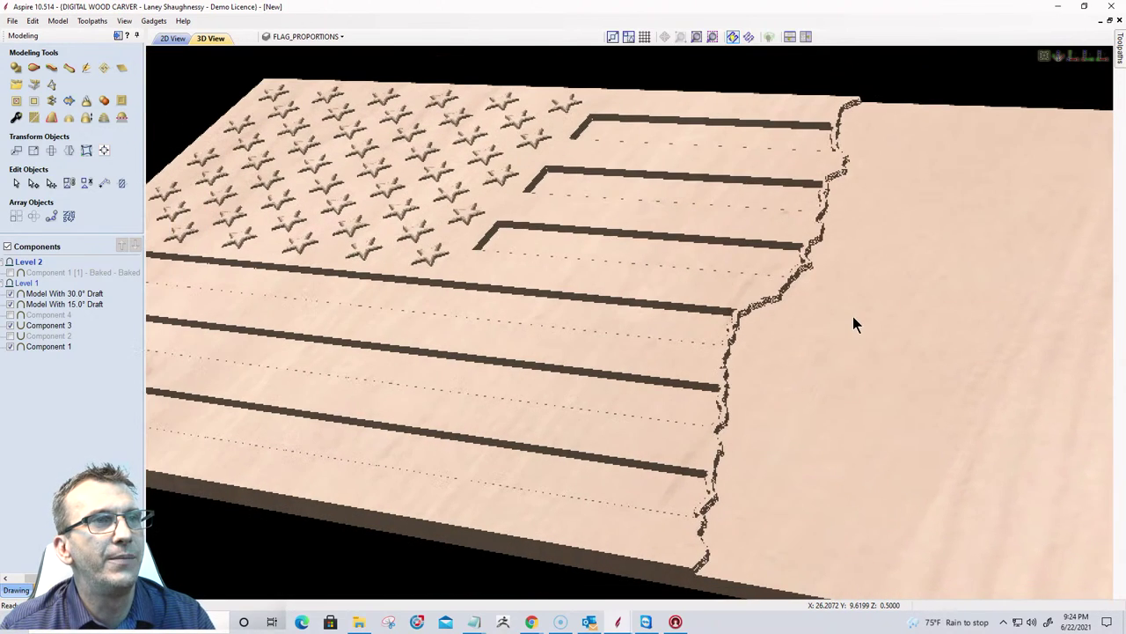
Untick Model With 30.0° Draft, Component 3 and Component 1, keeping Model With 15.0° Draft selected.
click(6, 345)
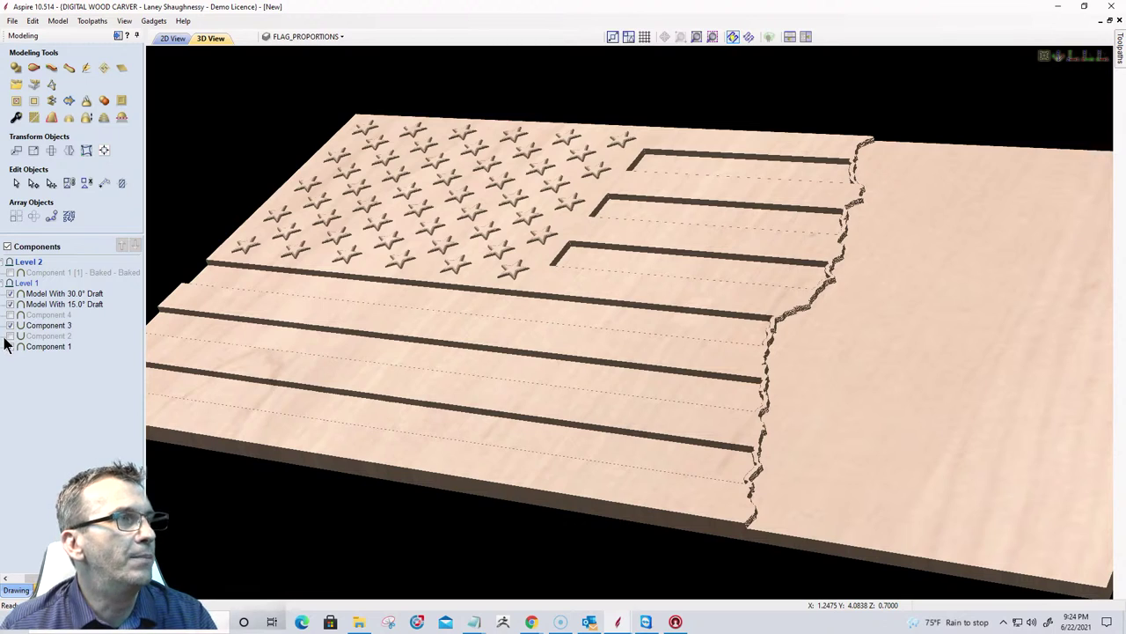
click(30, 296)
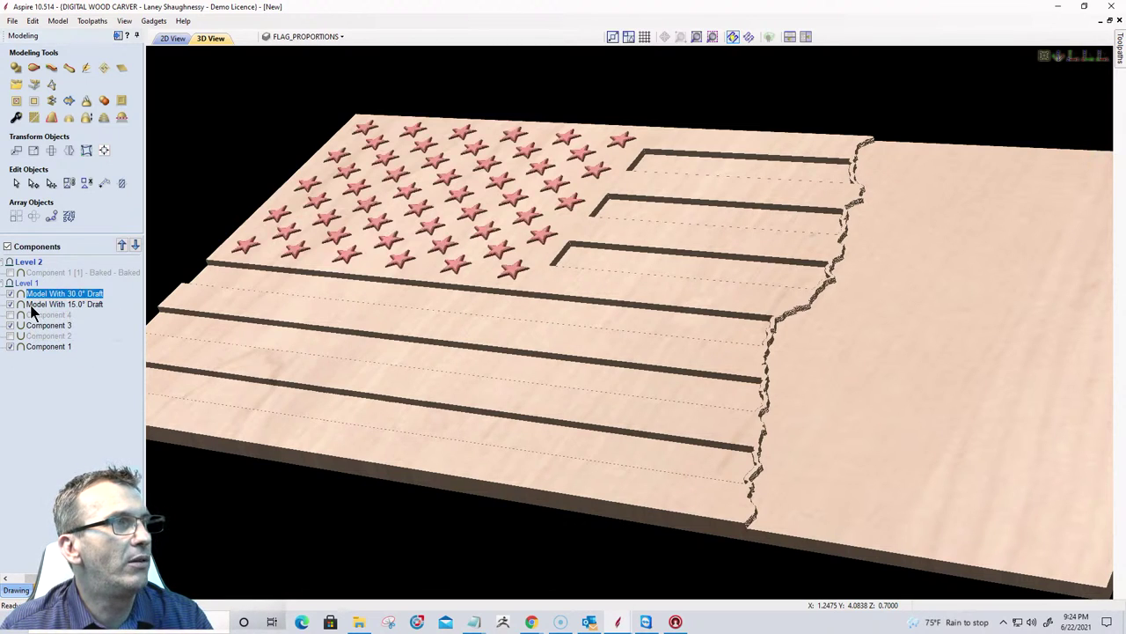
click(32, 304)
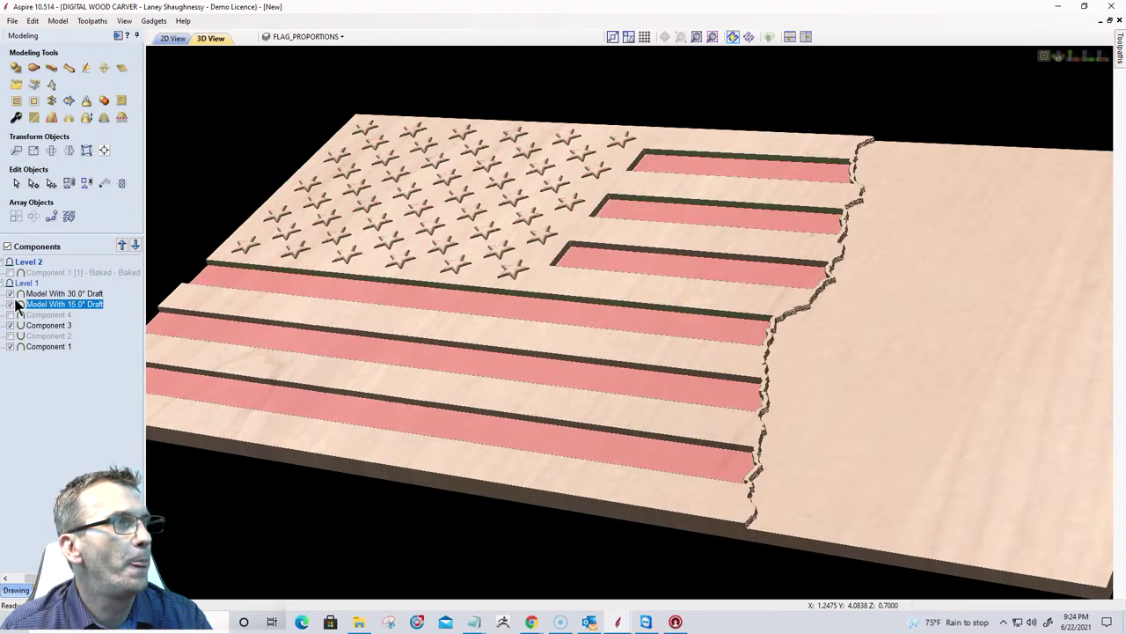
click(11, 294)
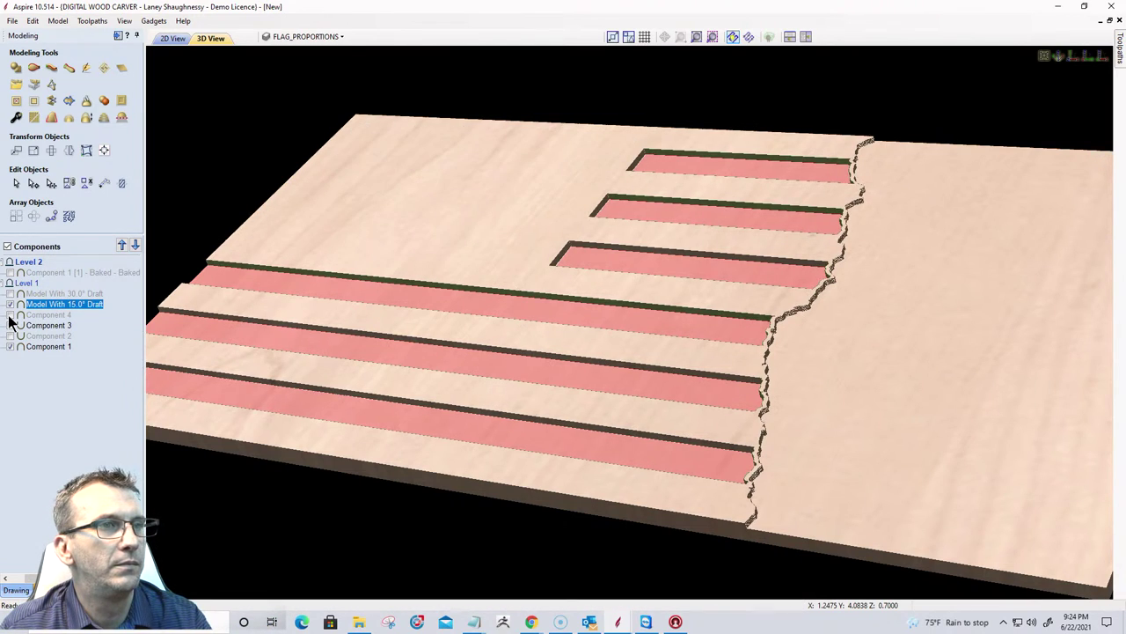
click(11, 326)
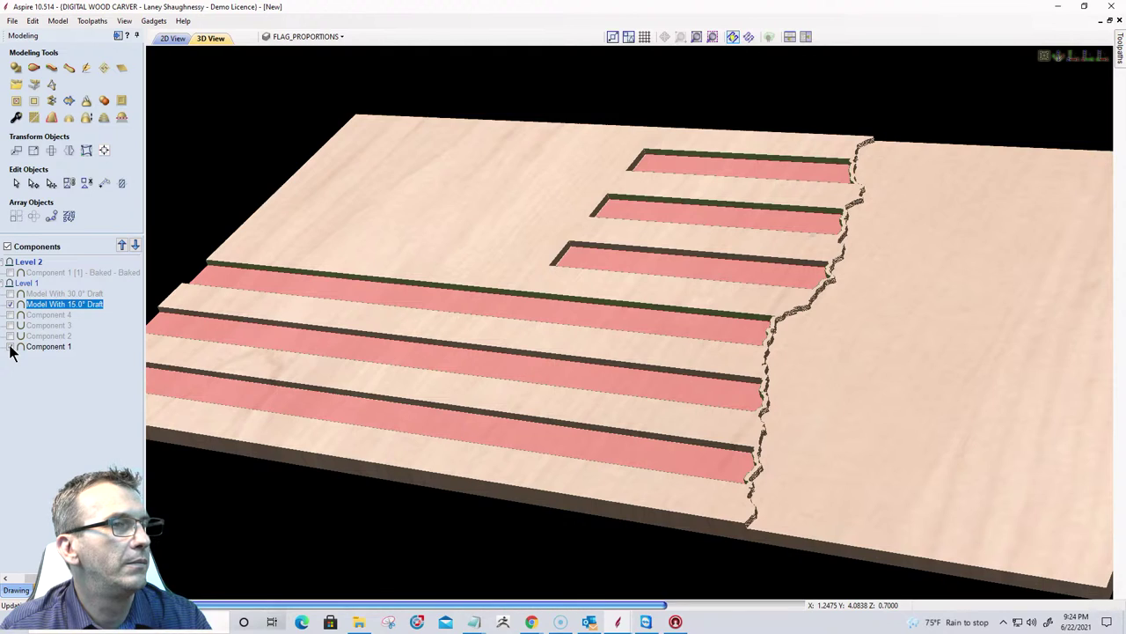
click(11, 348)
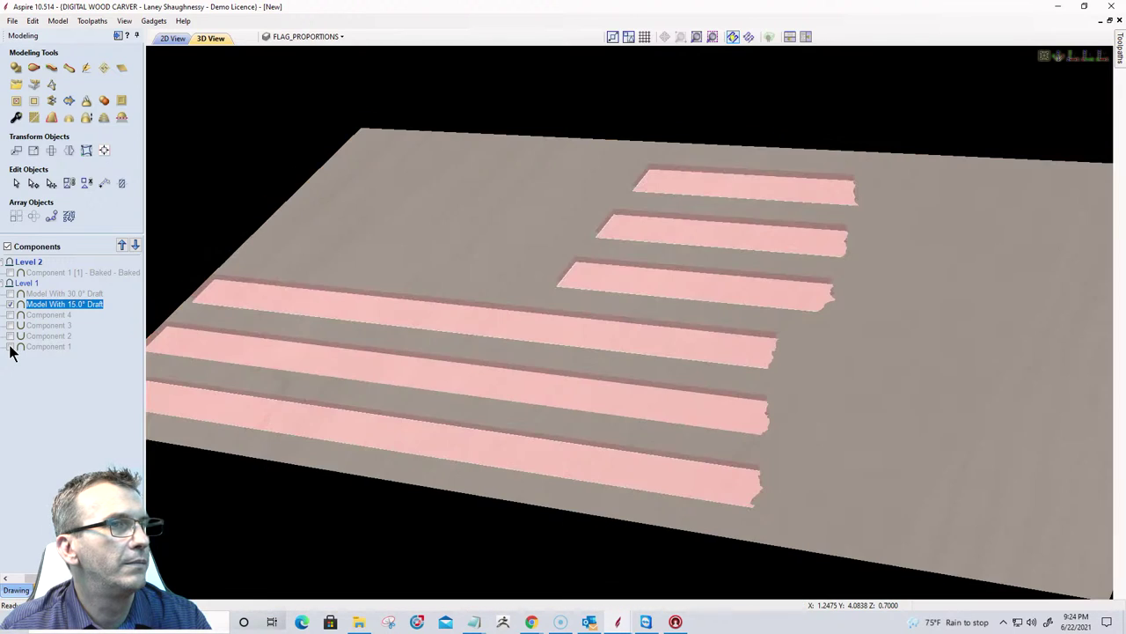
Try adding draft to the 15.0° draft stripes, dismissing the no-components warning each time.
click(35, 119)
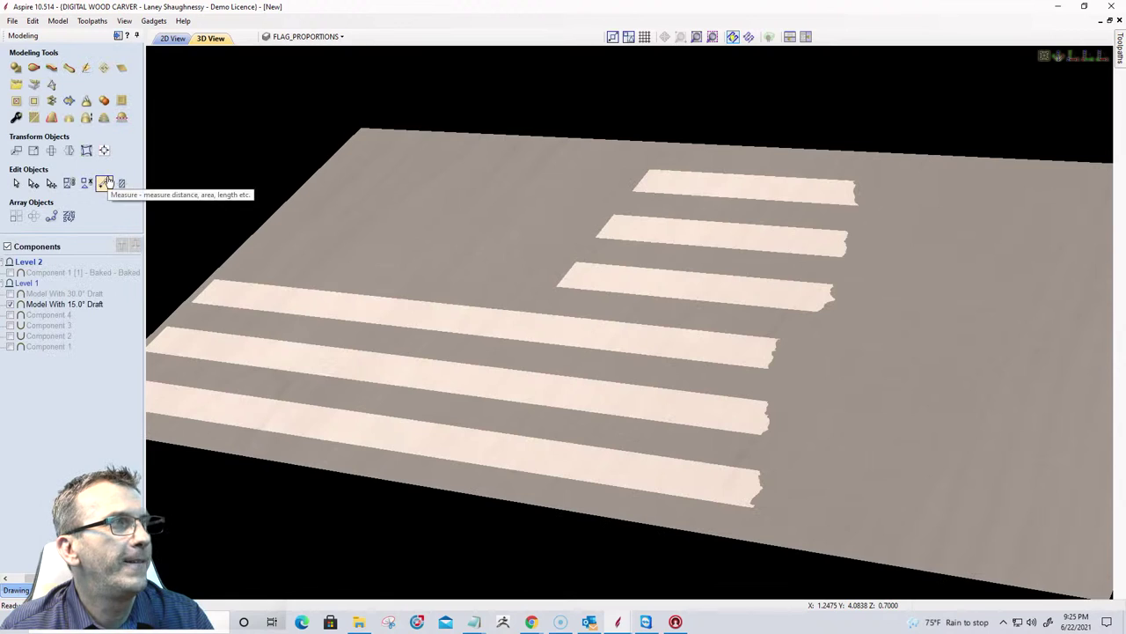
click(52, 118)
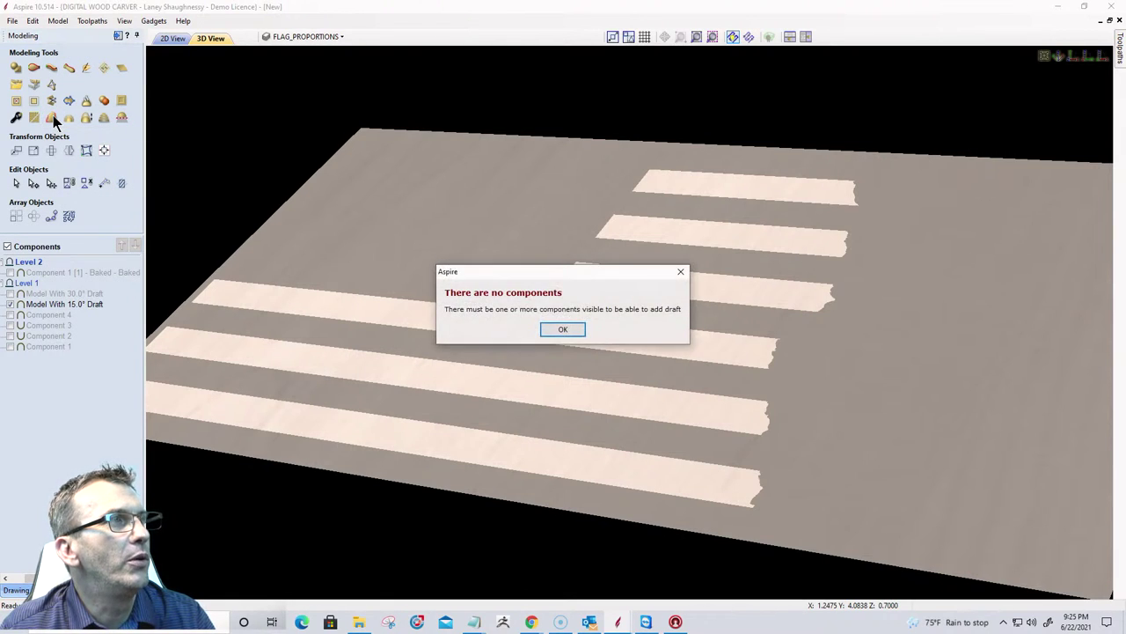
click(562, 331)
click(92, 305)
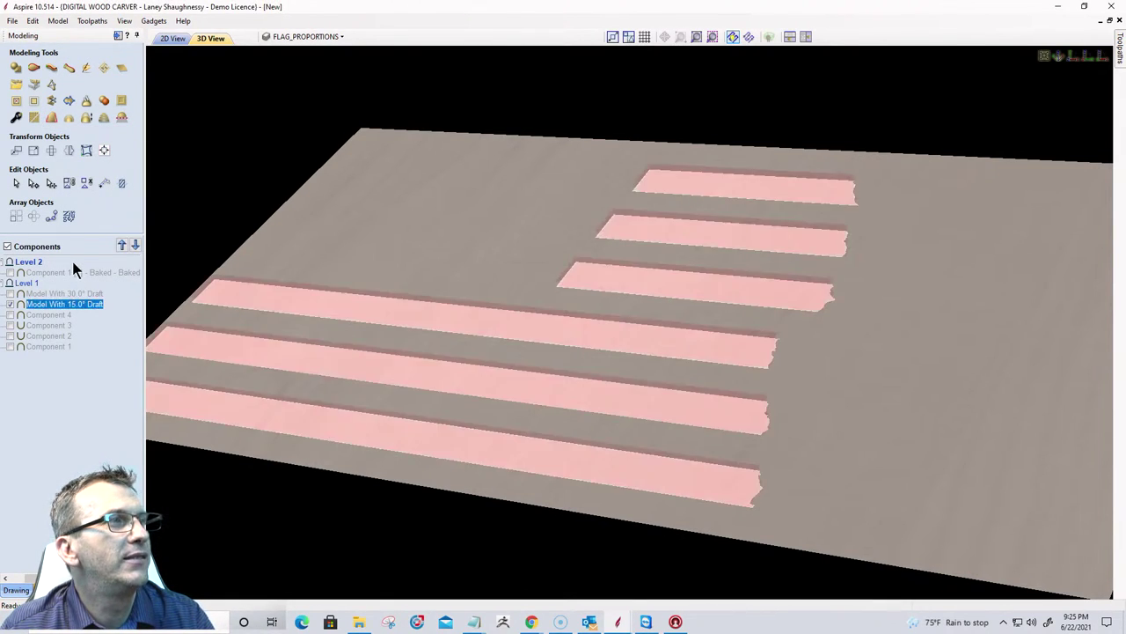
click(52, 118)
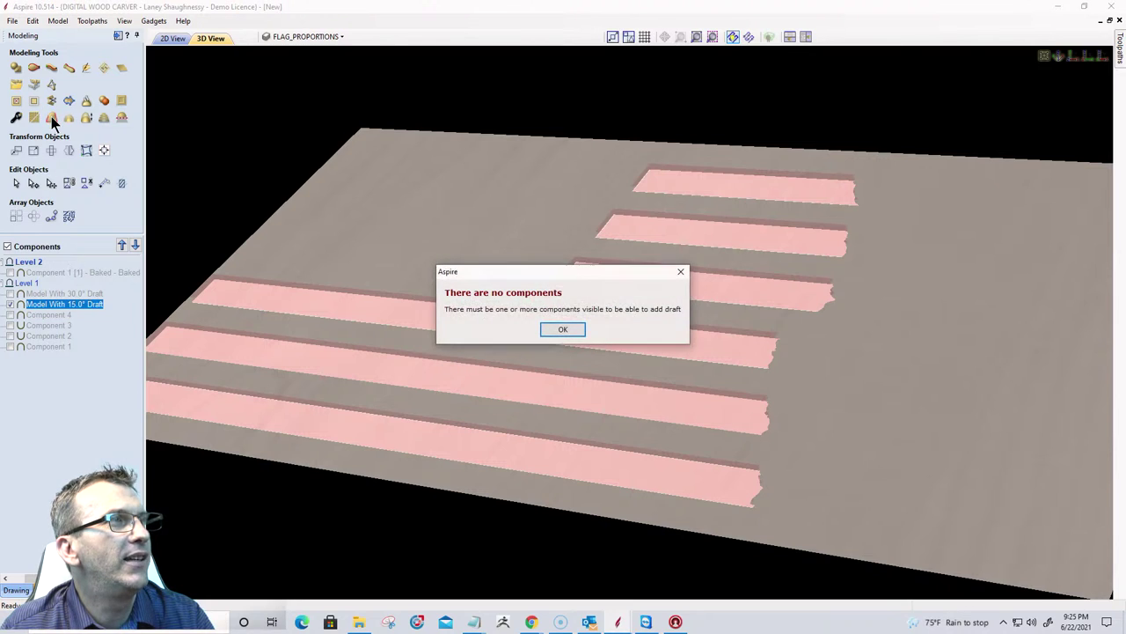
click(568, 335)
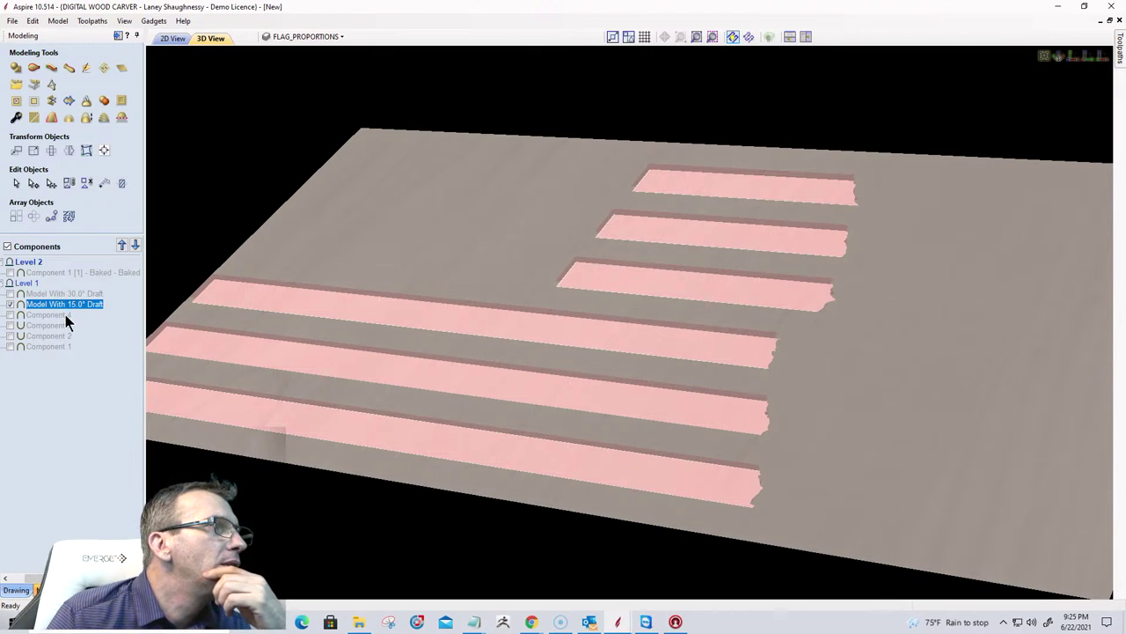
click(110, 354)
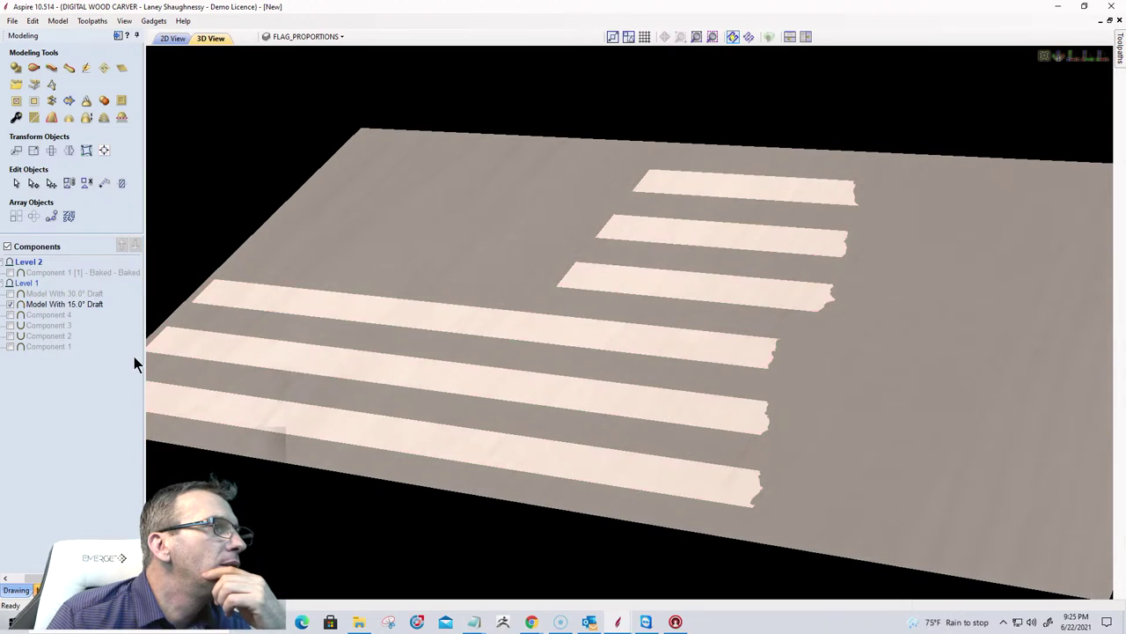
click(35, 303)
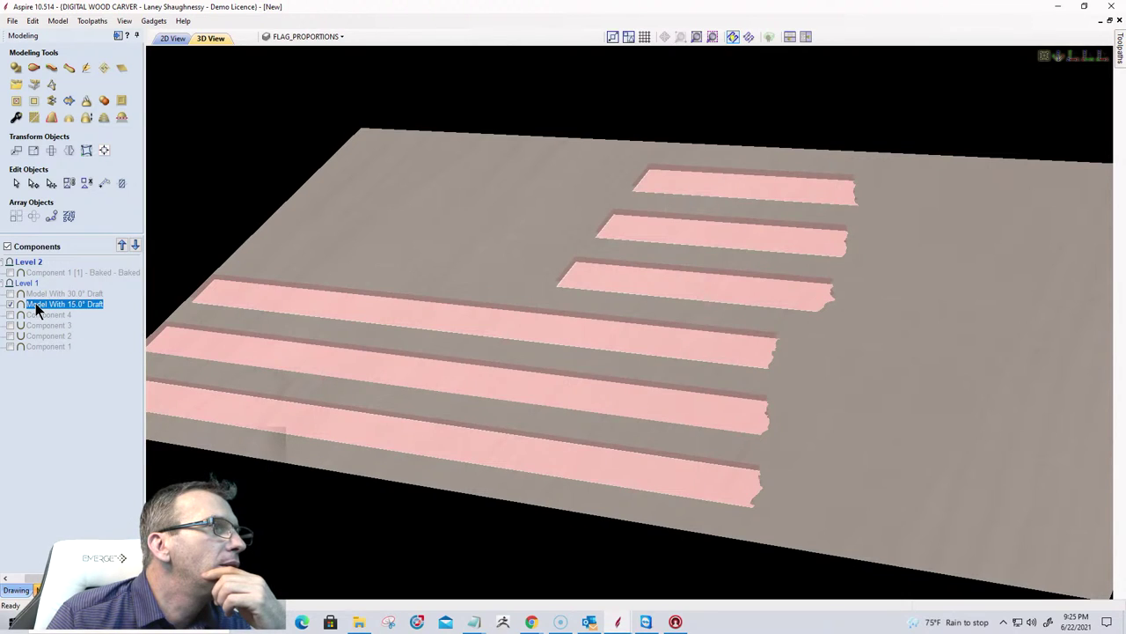
click(51, 118)
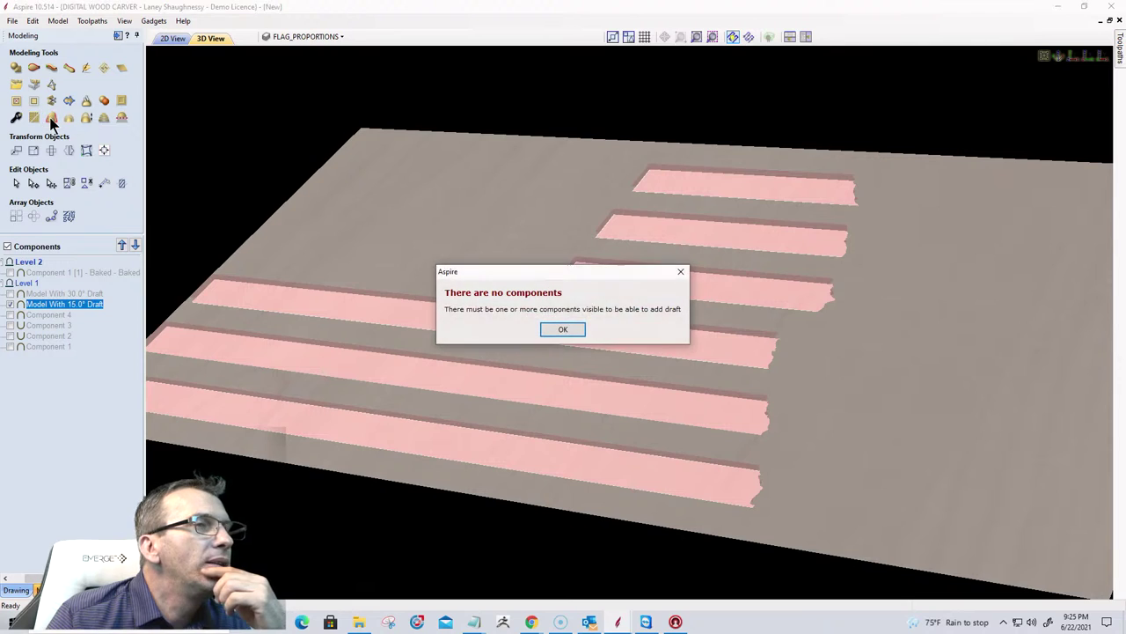
click(562, 330)
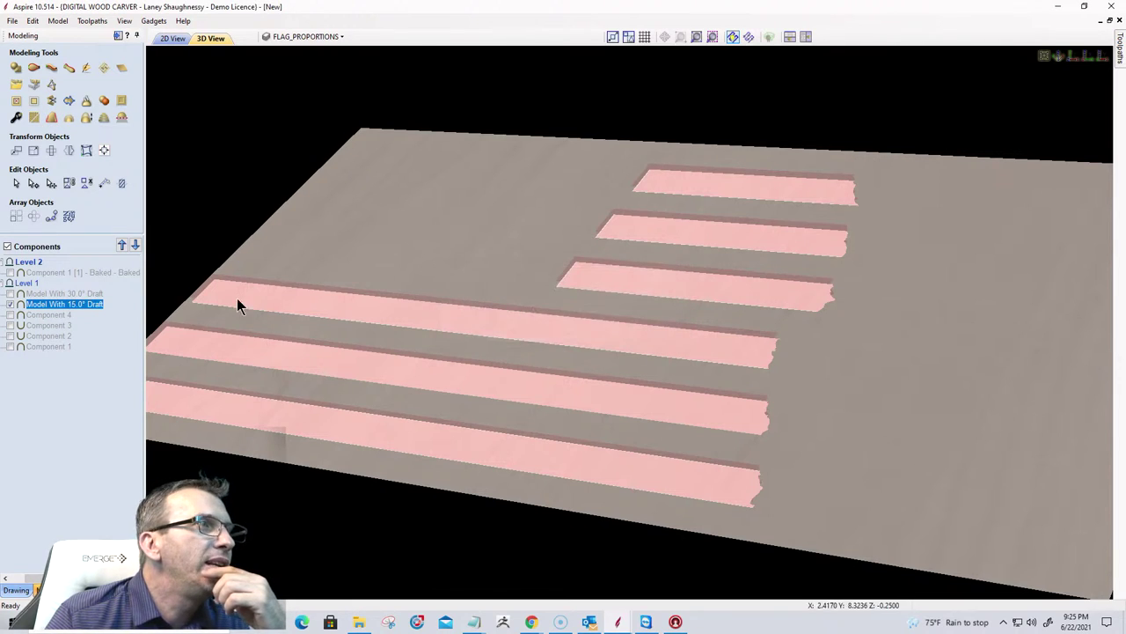
Toggle the 15.0° draft stripes back on and show the 30.0° draft stars.
click(11, 306)
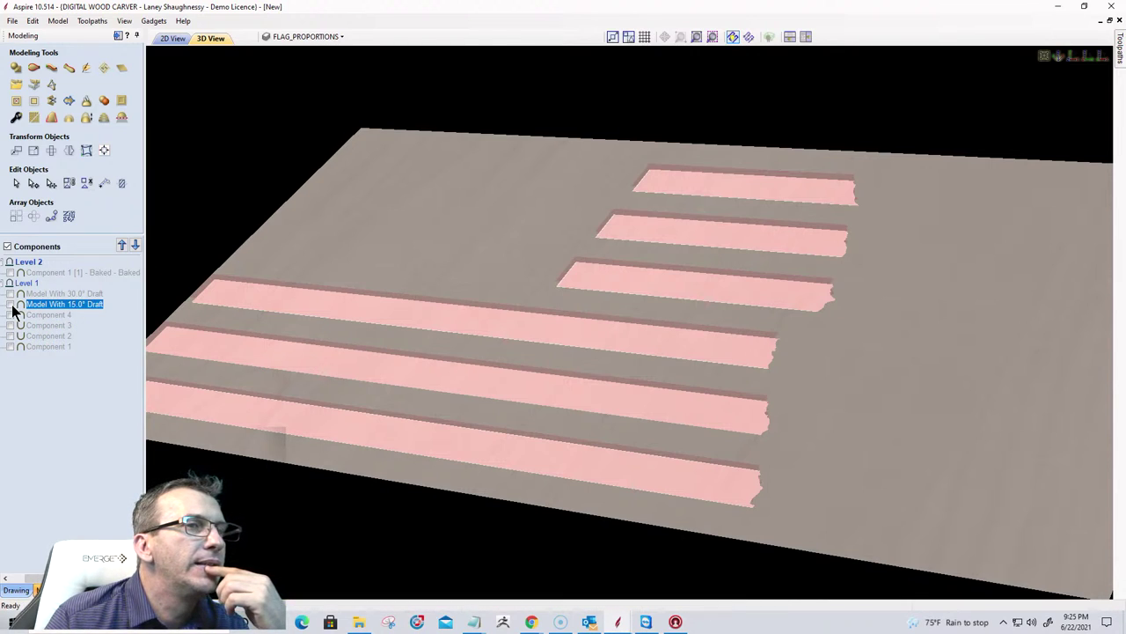
click(10, 305)
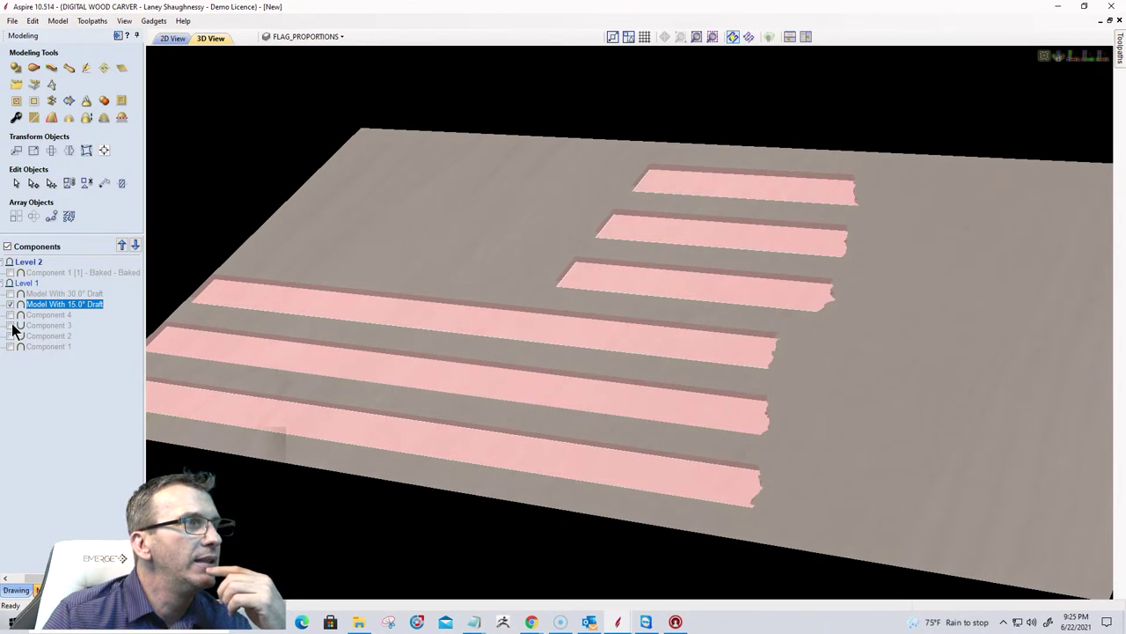
click(11, 294)
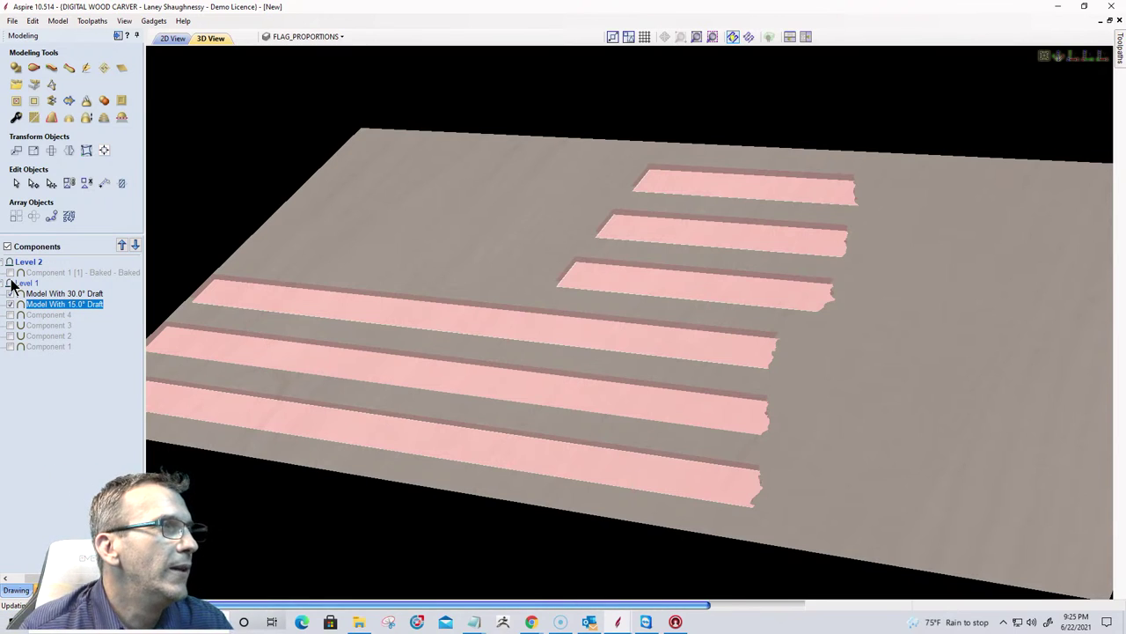
Delete the old baked Level 2 component and show Components 3 and 1.
click(48, 272)
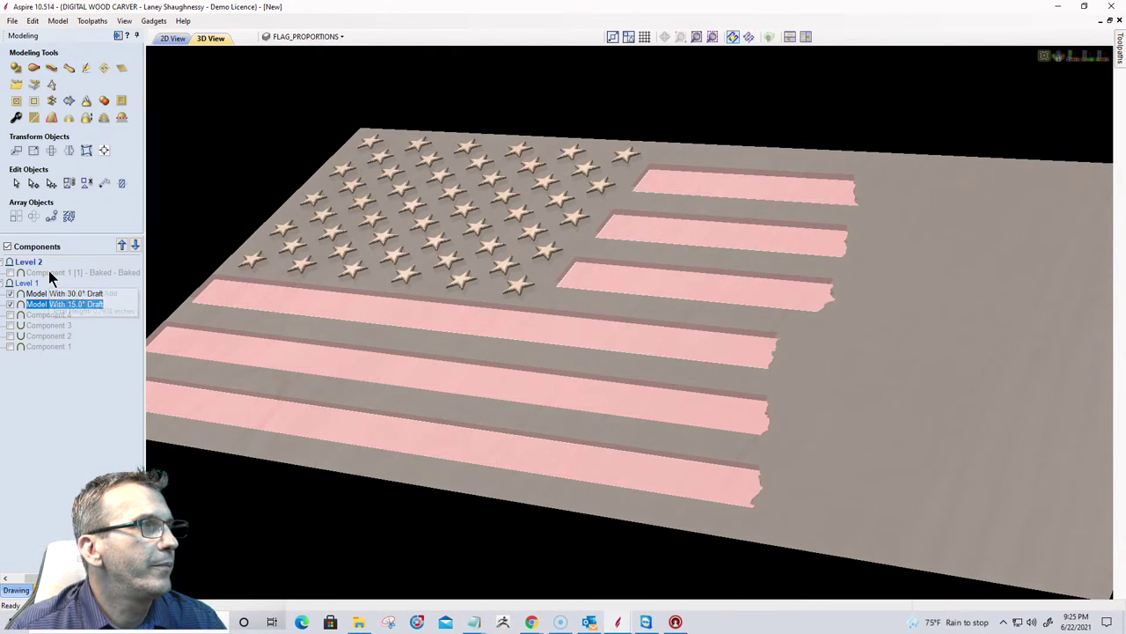
key(Delete)
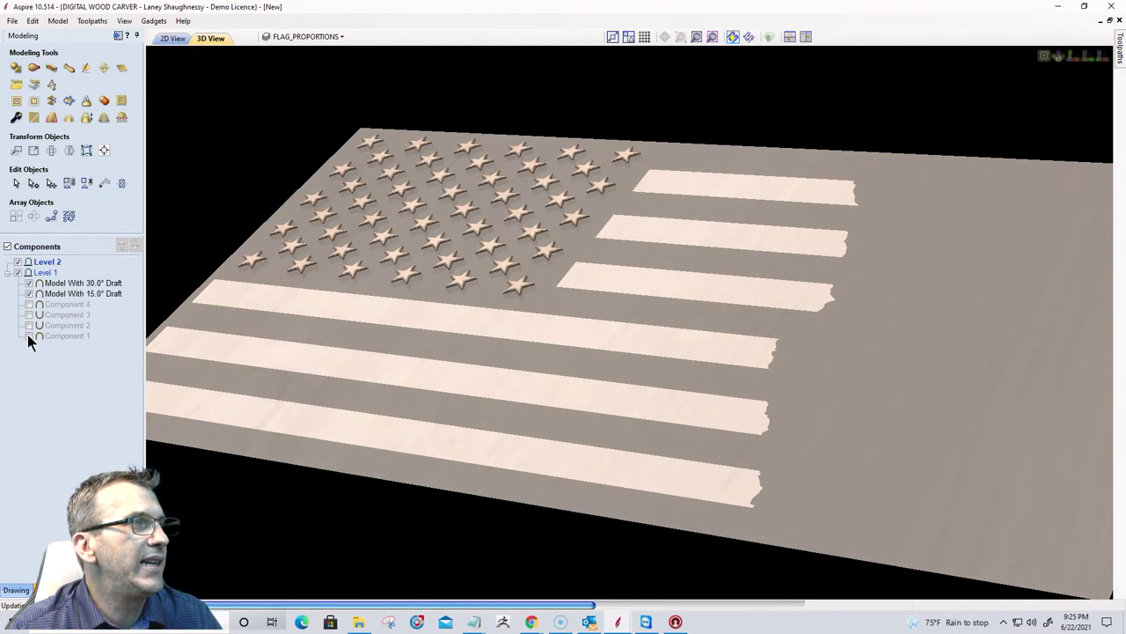
click(30, 315)
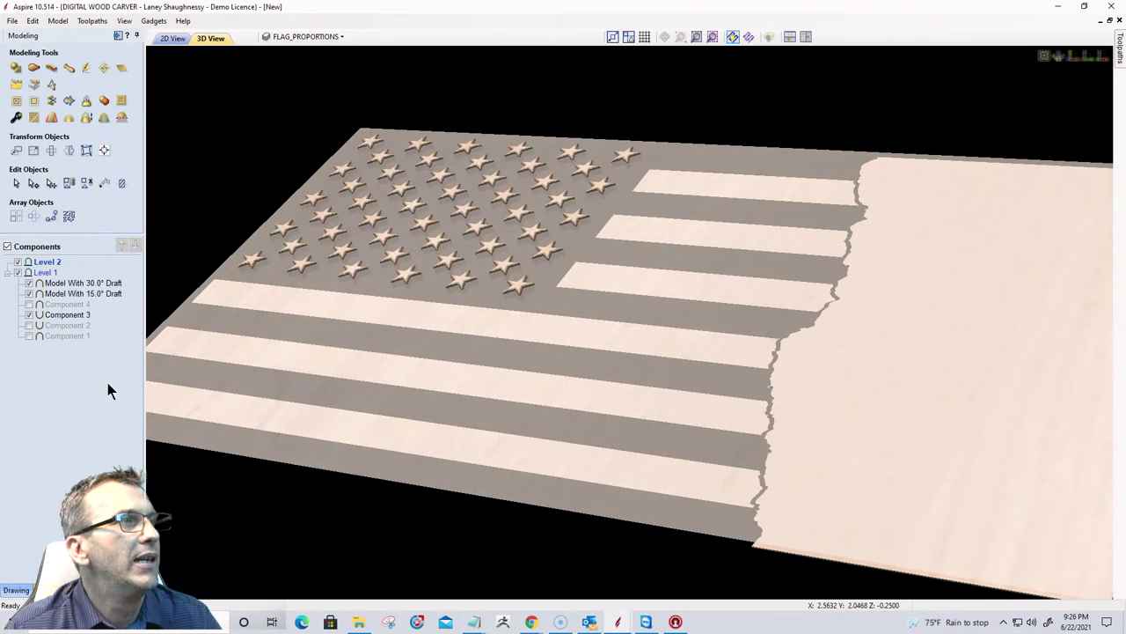
click(28, 336)
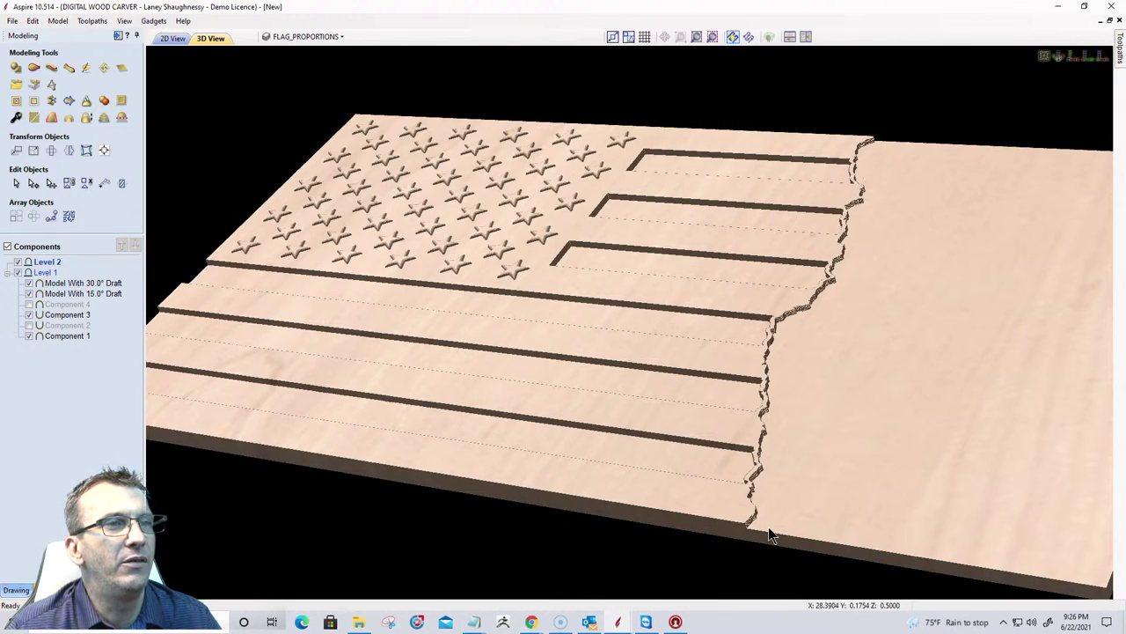
Copy the stars, stripes, Component 3 and Component 1 onto Level 2, then hide Level 1.
click(56, 283)
key(shift+Down)
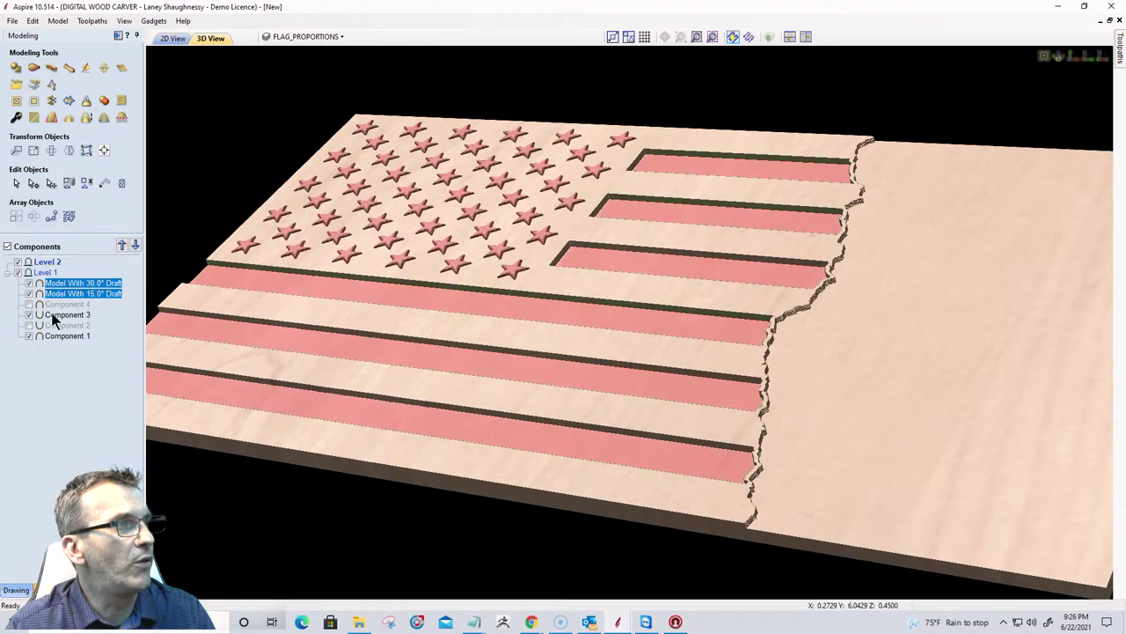
key(shift+Down)
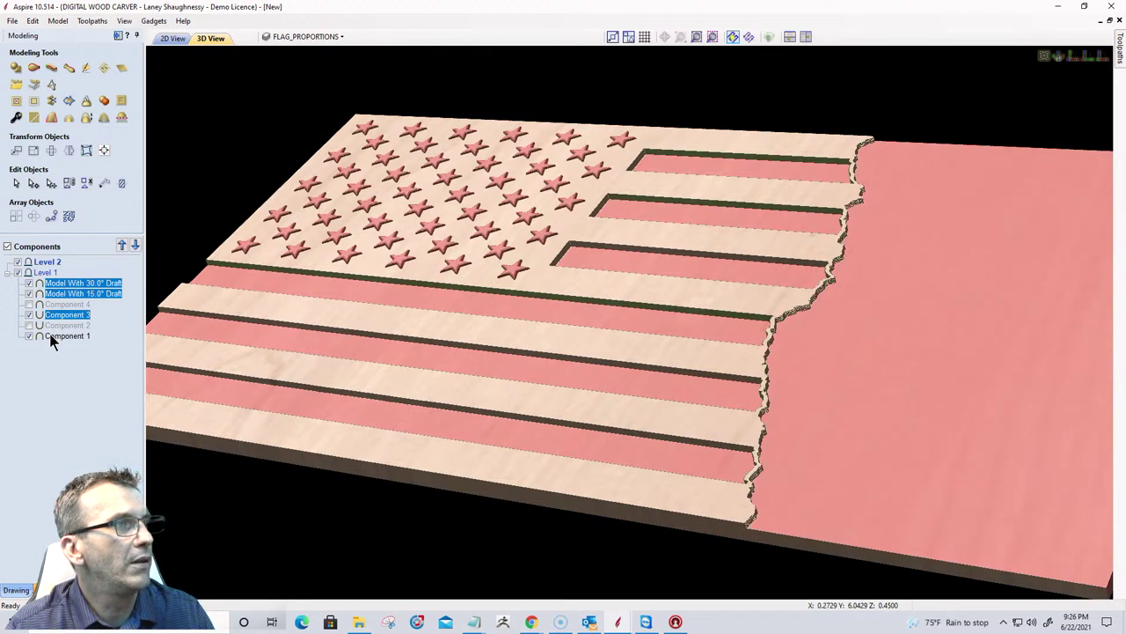
ctrl+click(50, 336)
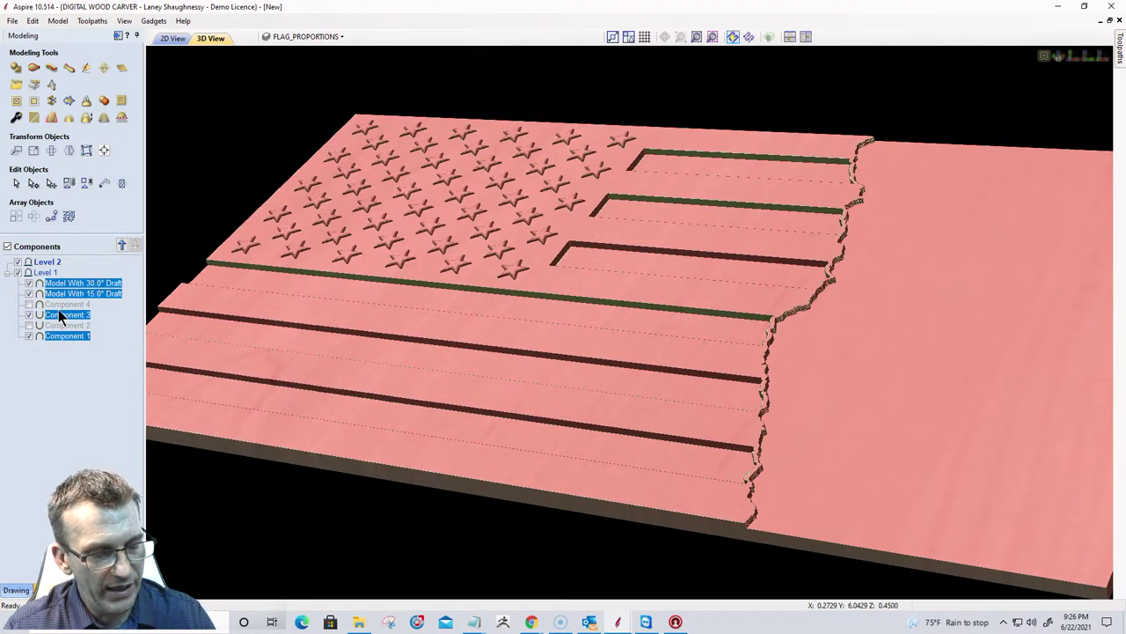
drag(62, 283, 66, 273)
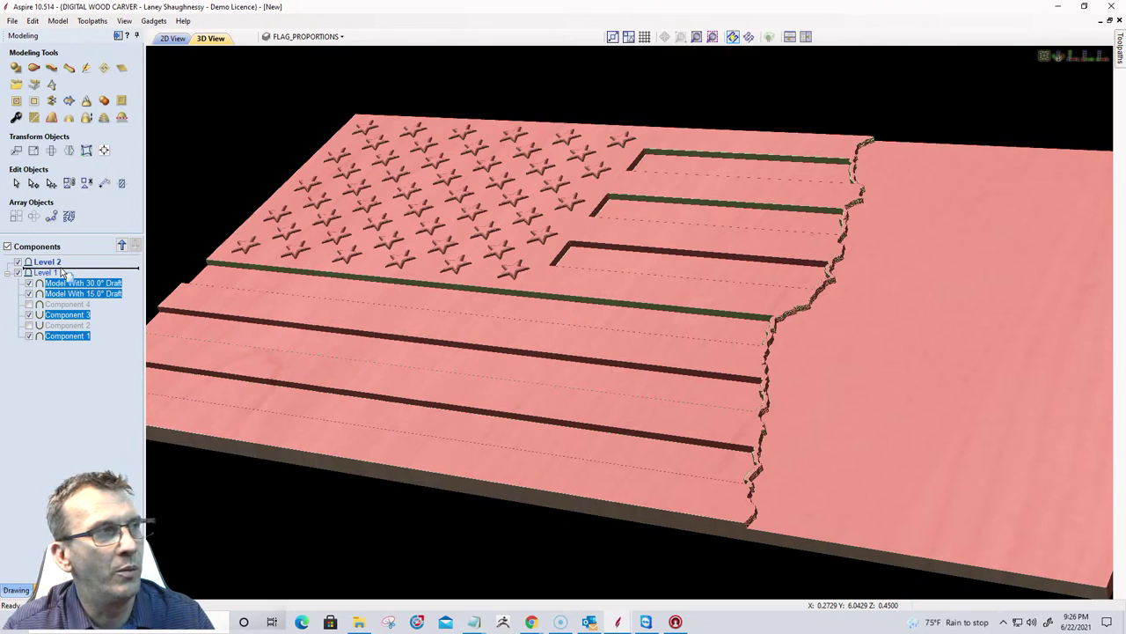
drag(53, 268, 48, 263)
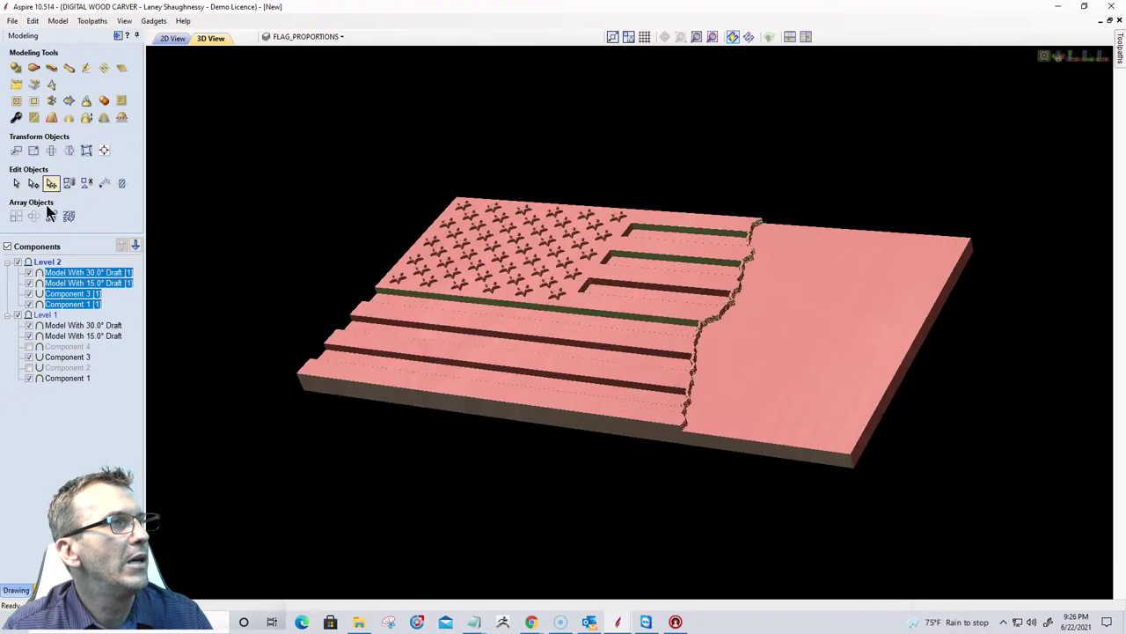
click(18, 315)
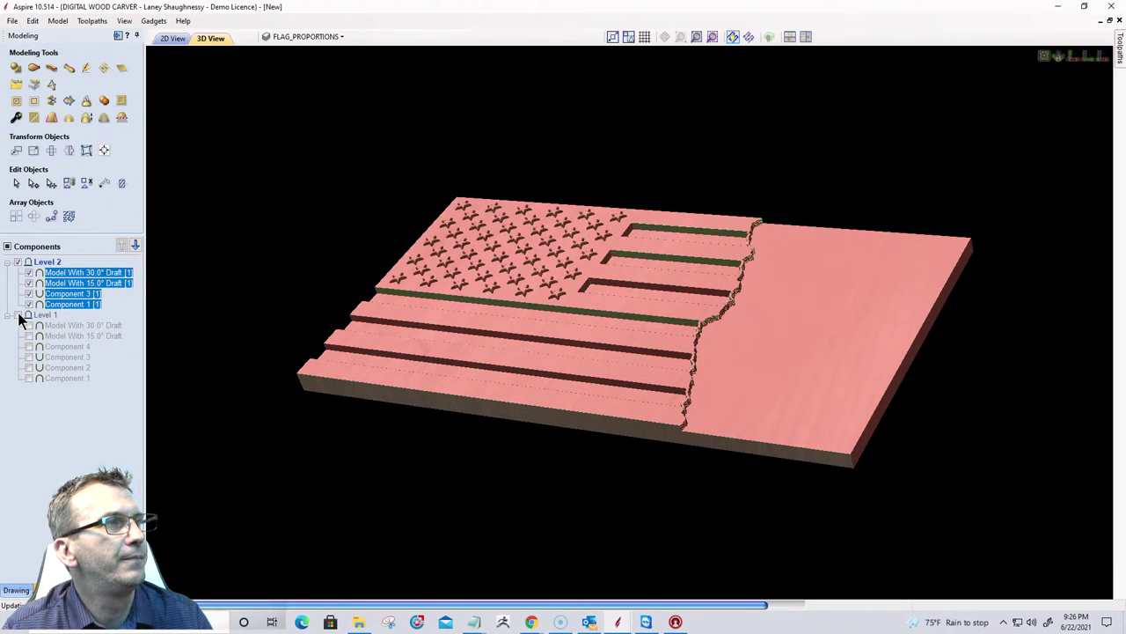
Accept baking the Level 2 components and smooth them with a low Smoothing setting.
click(33, 119)
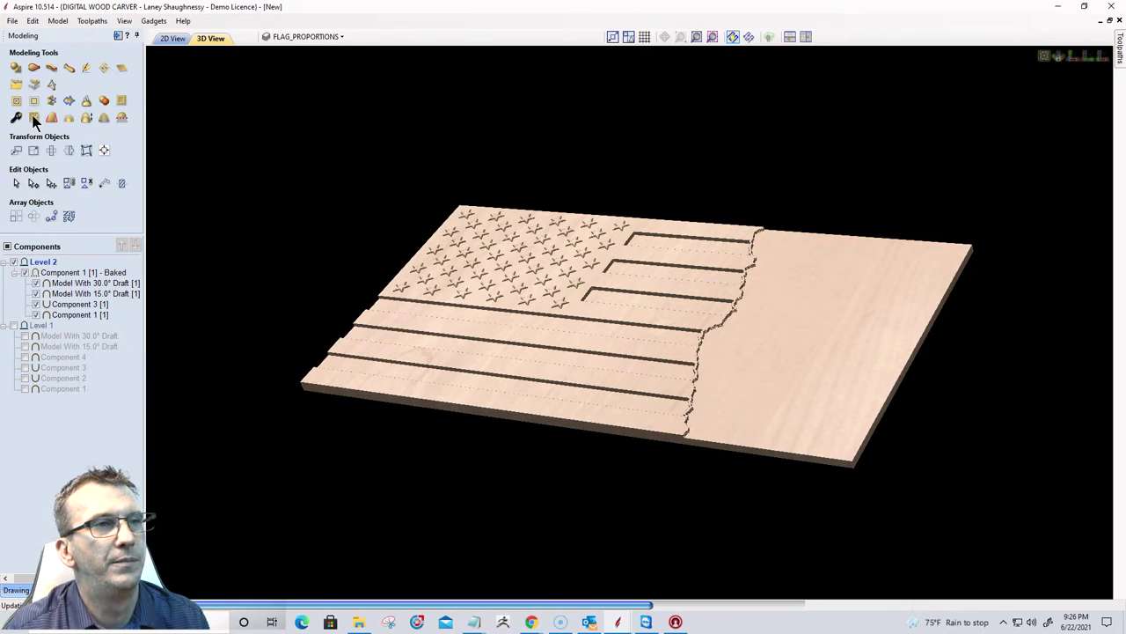
click(33, 118)
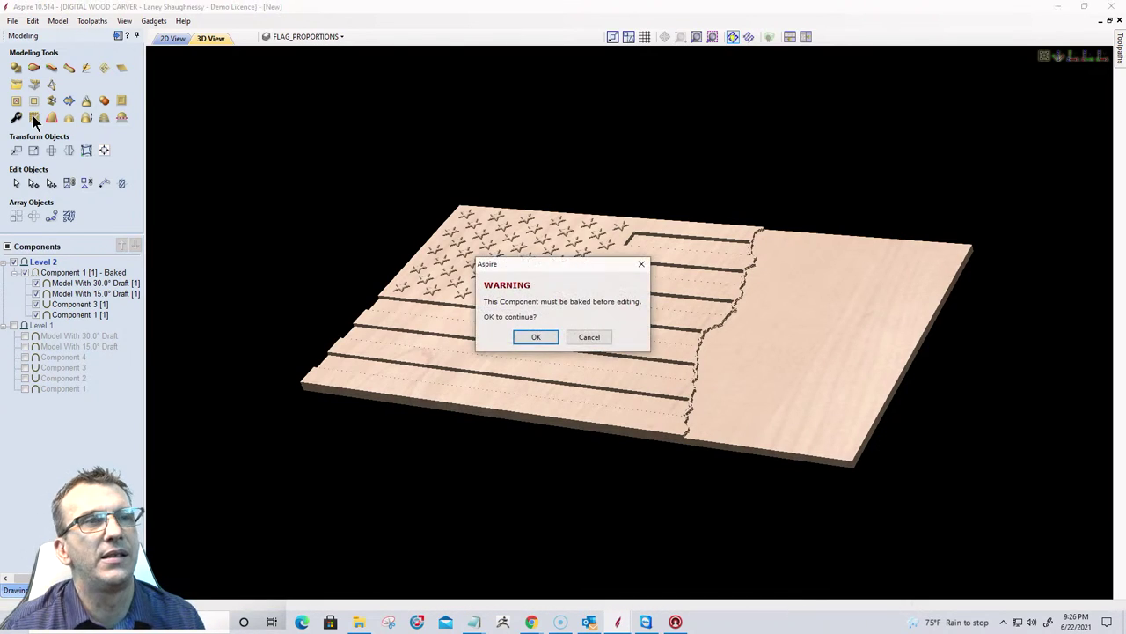
click(531, 343)
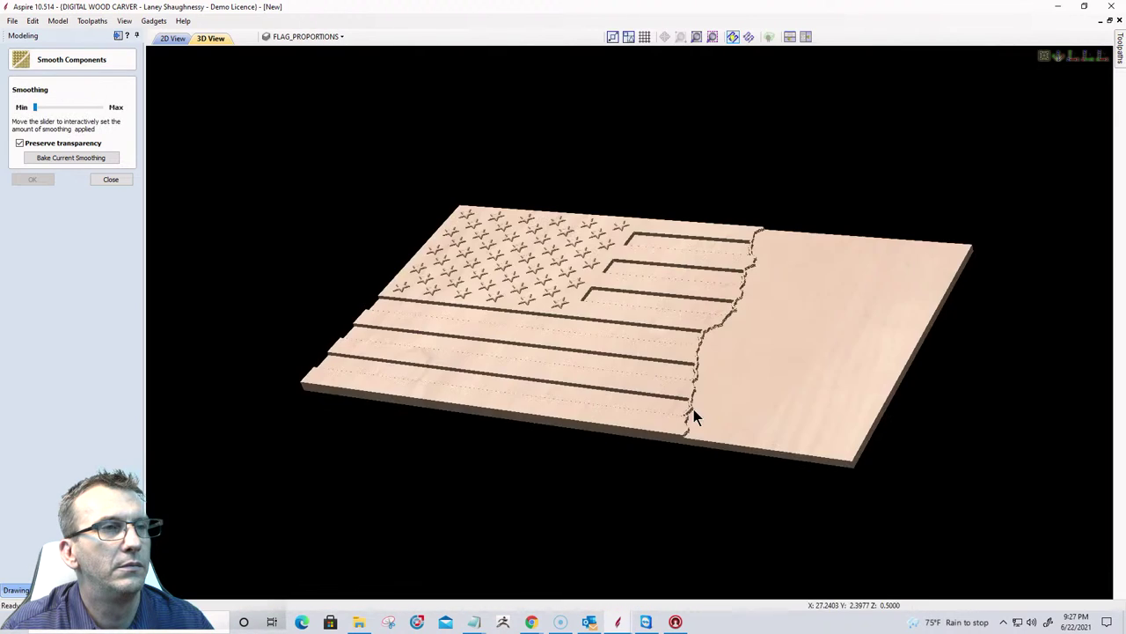
scroll(693, 415, up, 5)
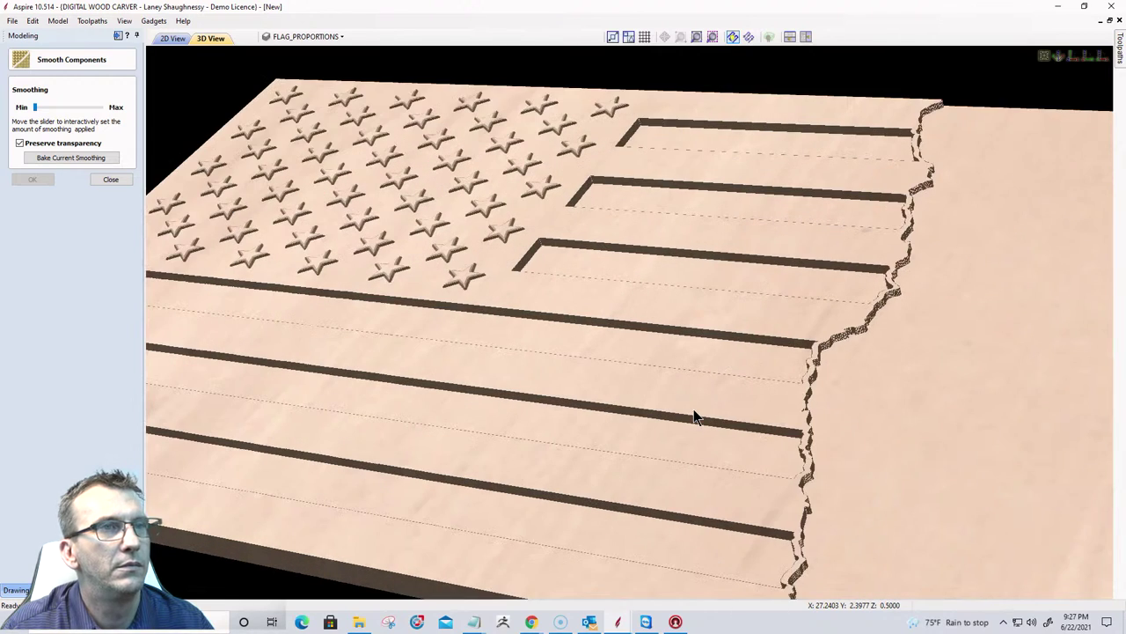
click(47, 108)
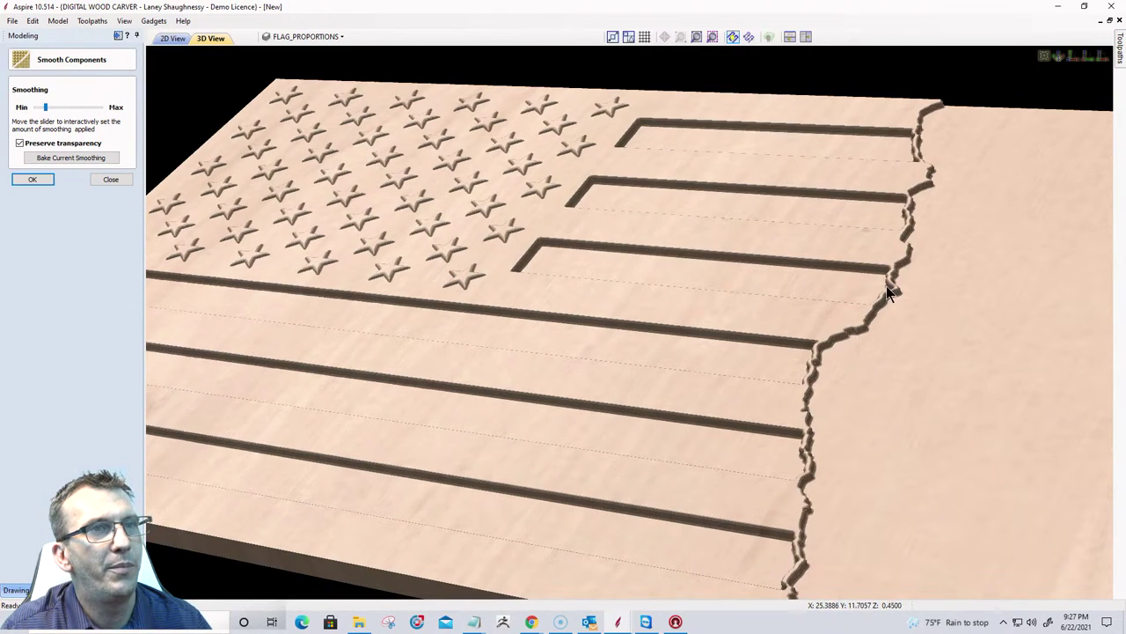
click(40, 107)
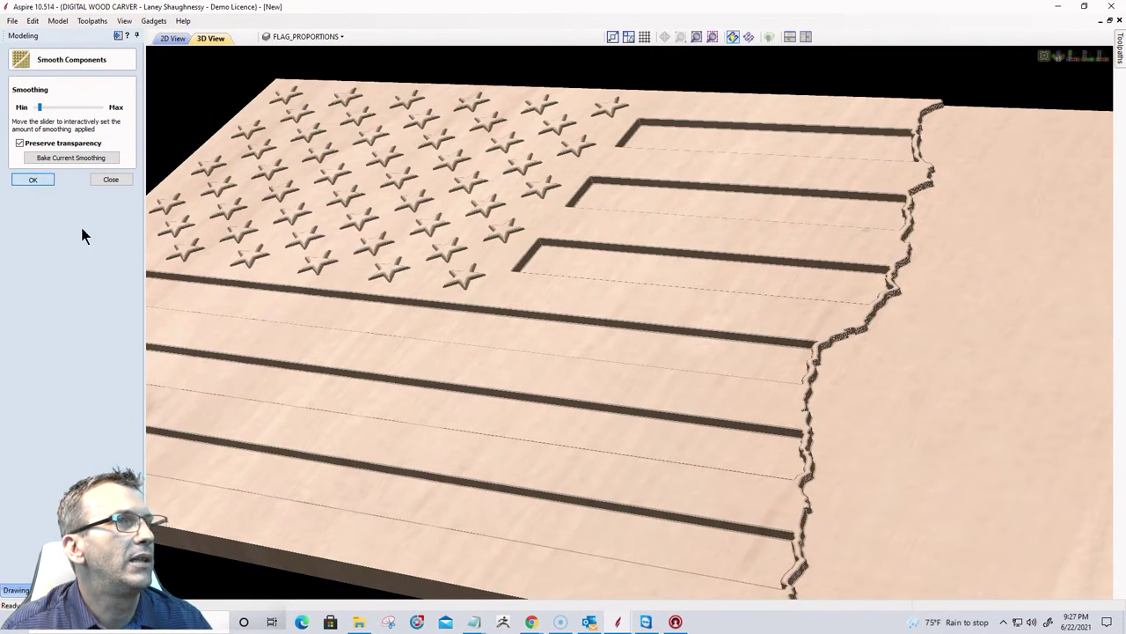
click(33, 179)
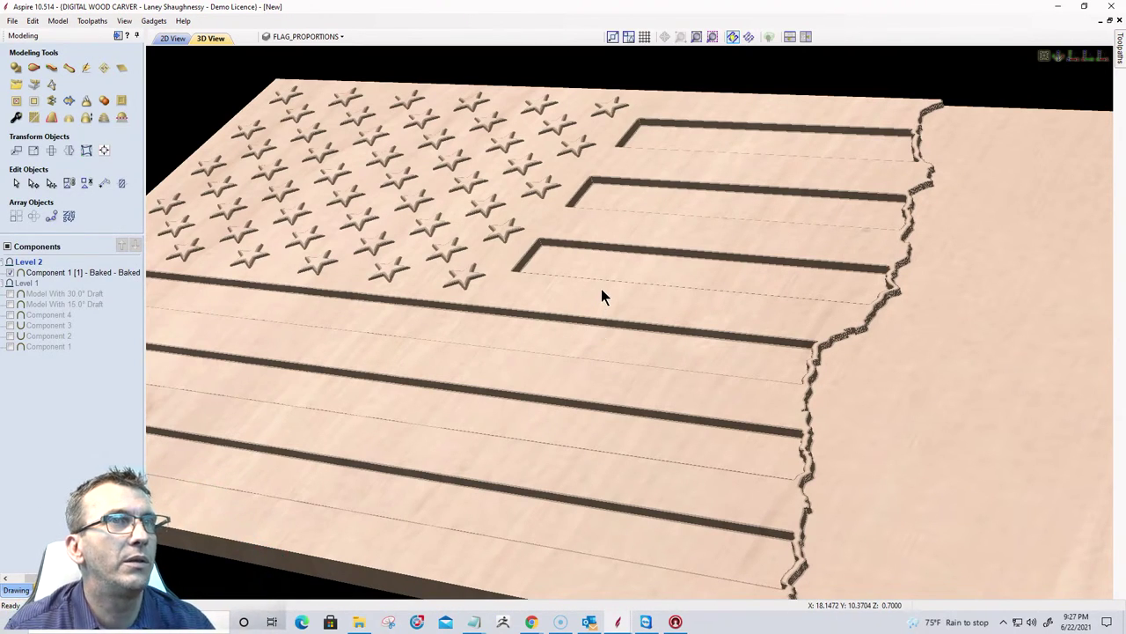
Orbit and tilt the baked flag relief to inspect it in 3D.
scroll(602, 289, down, 3)
drag(784, 339, 742, 314)
scroll(742, 315, down, 3)
drag(730, 364, 935, 390)
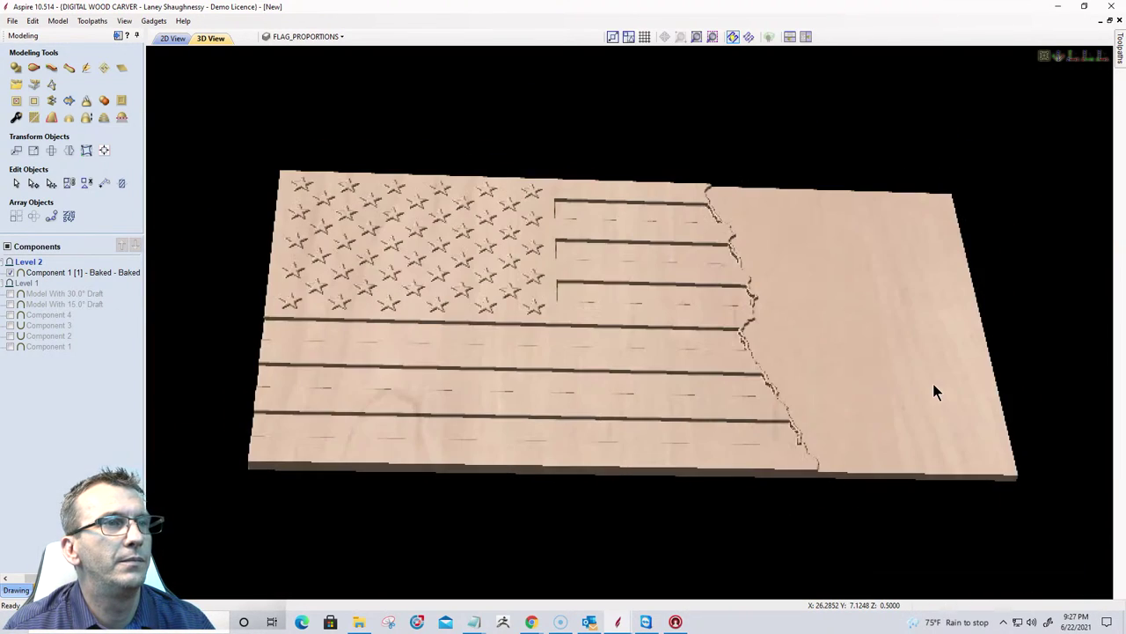
In the 2D view, fit the flag drawing and add a new layer, Layer 2.
click(172, 38)
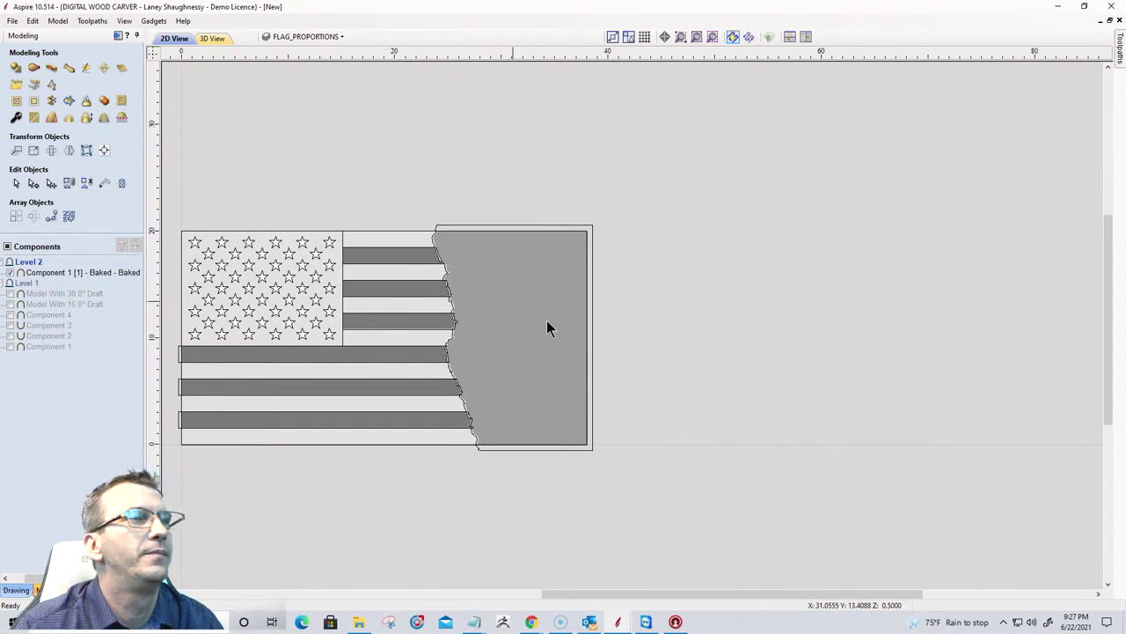
key(F6)
scroll(514, 377, up, 1)
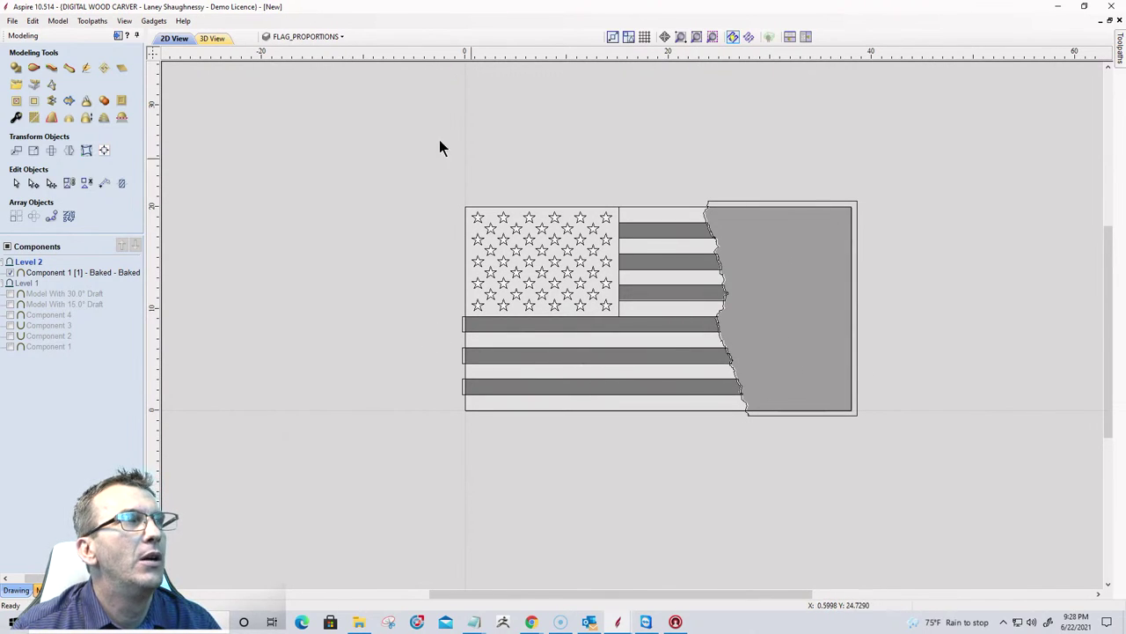
click(324, 35)
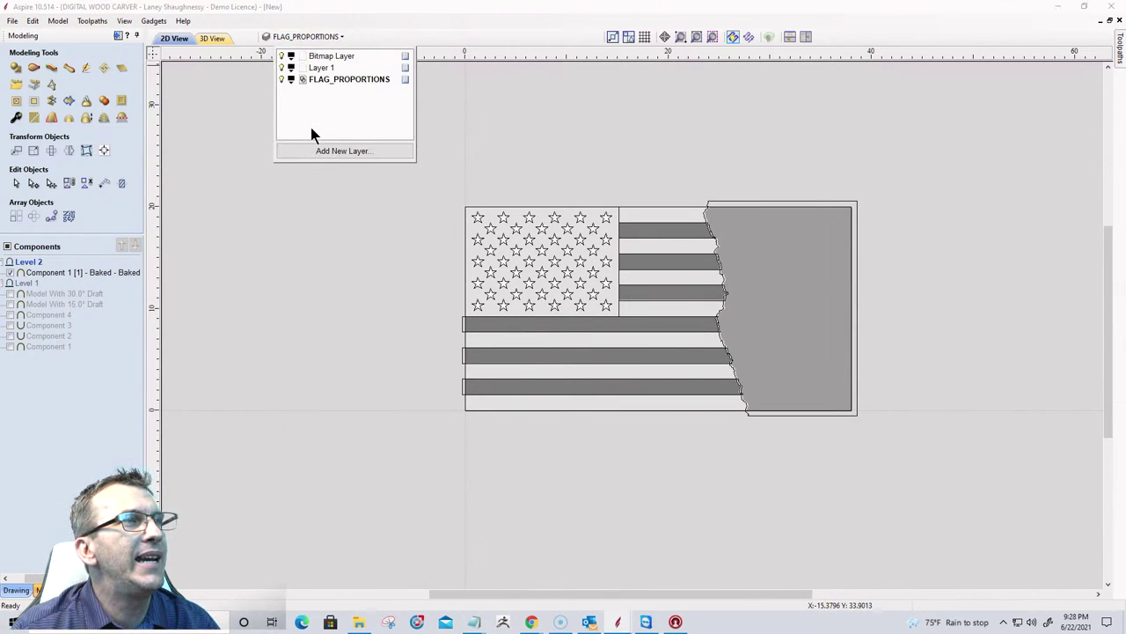
click(322, 150)
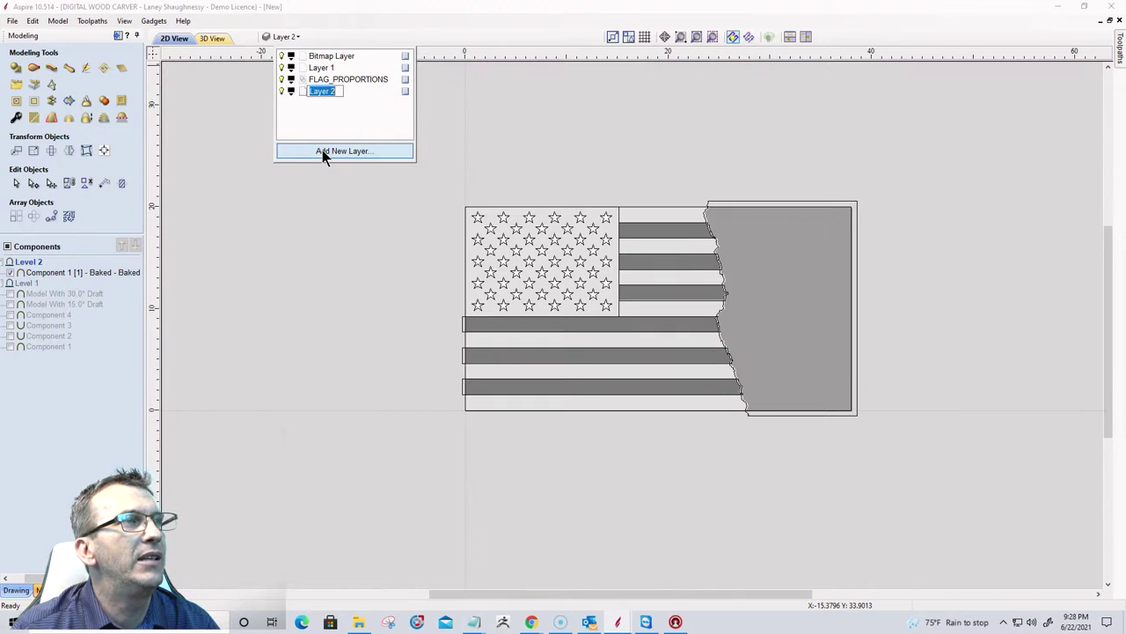
Hide the FLAG_PROPORTIONS layer, then draw one diagonal polyline past the rectangle's upper-left corner.
click(283, 80)
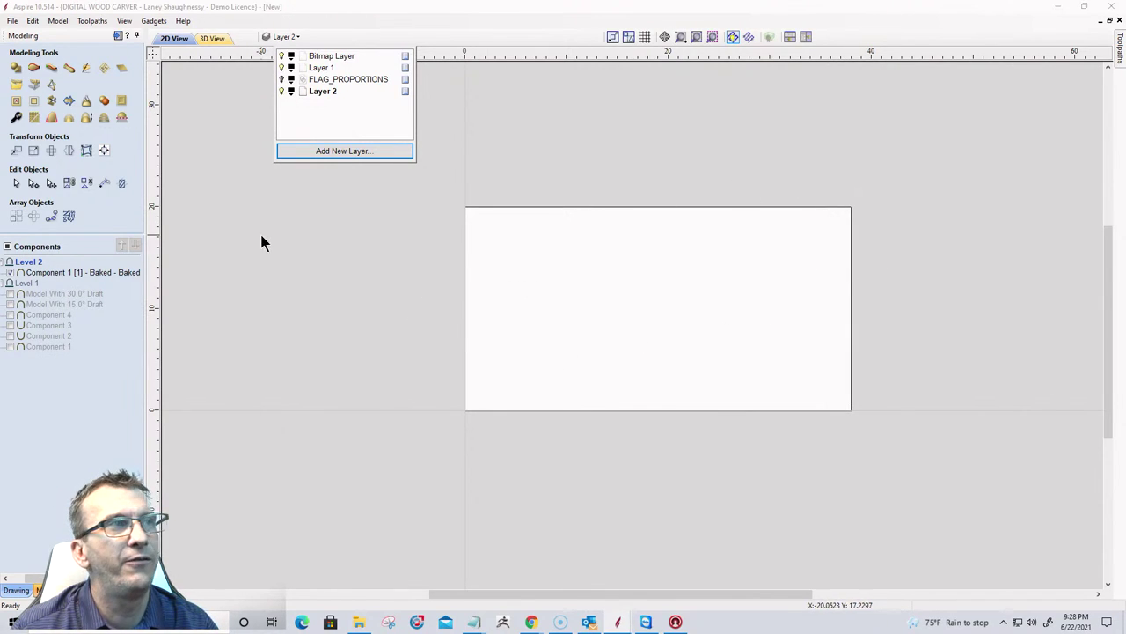
click(360, 227)
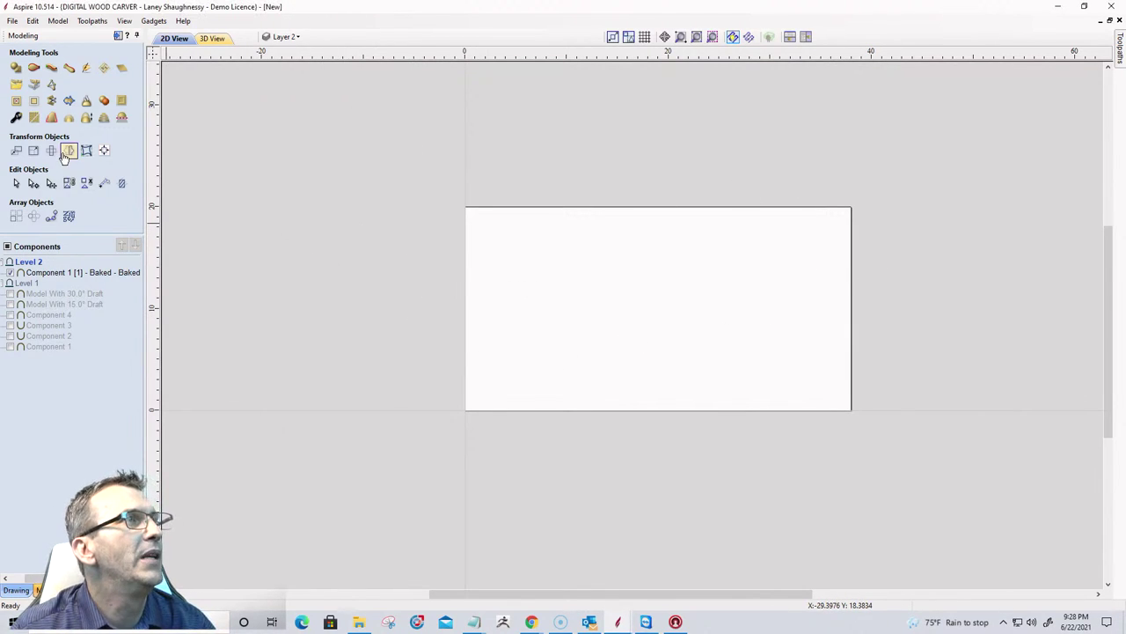
click(15, 589)
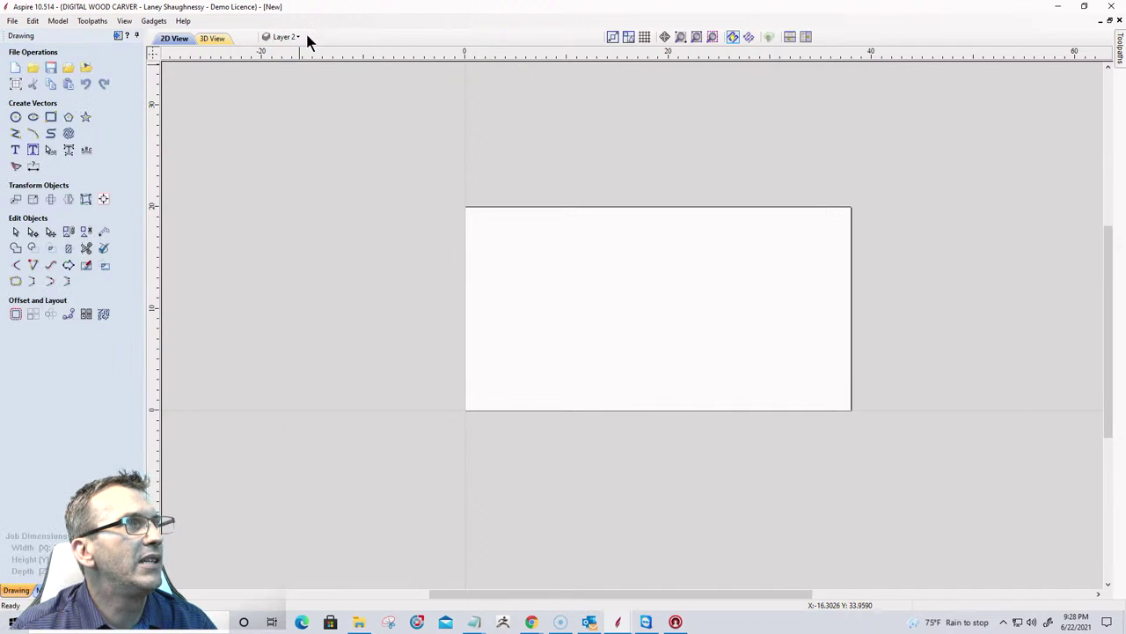
click(15, 133)
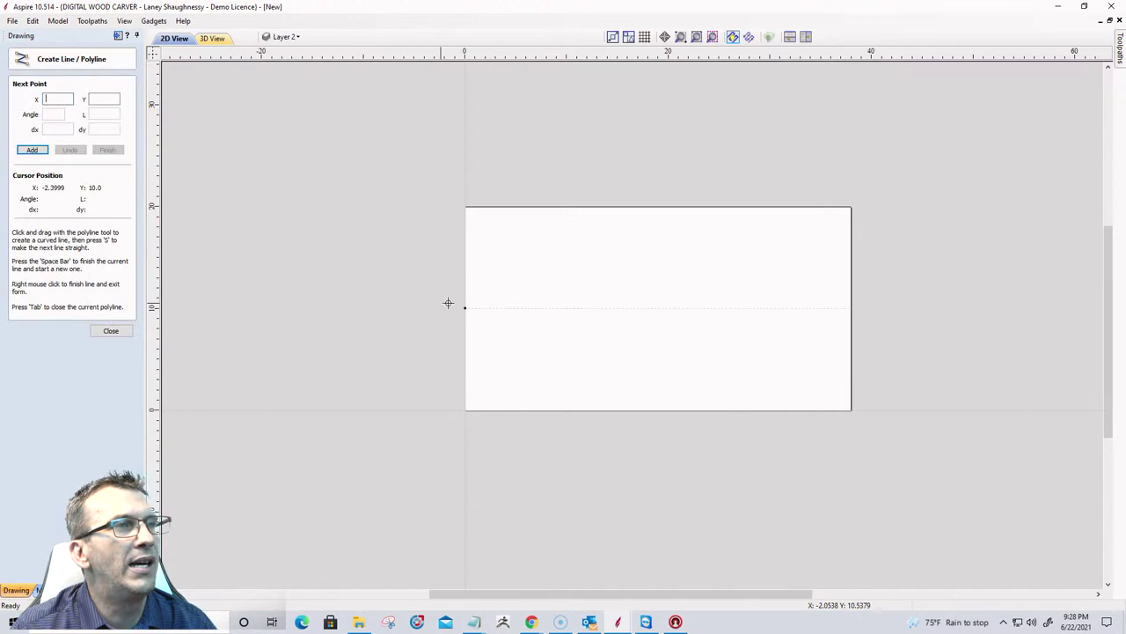
scroll(560, 190, down, 1)
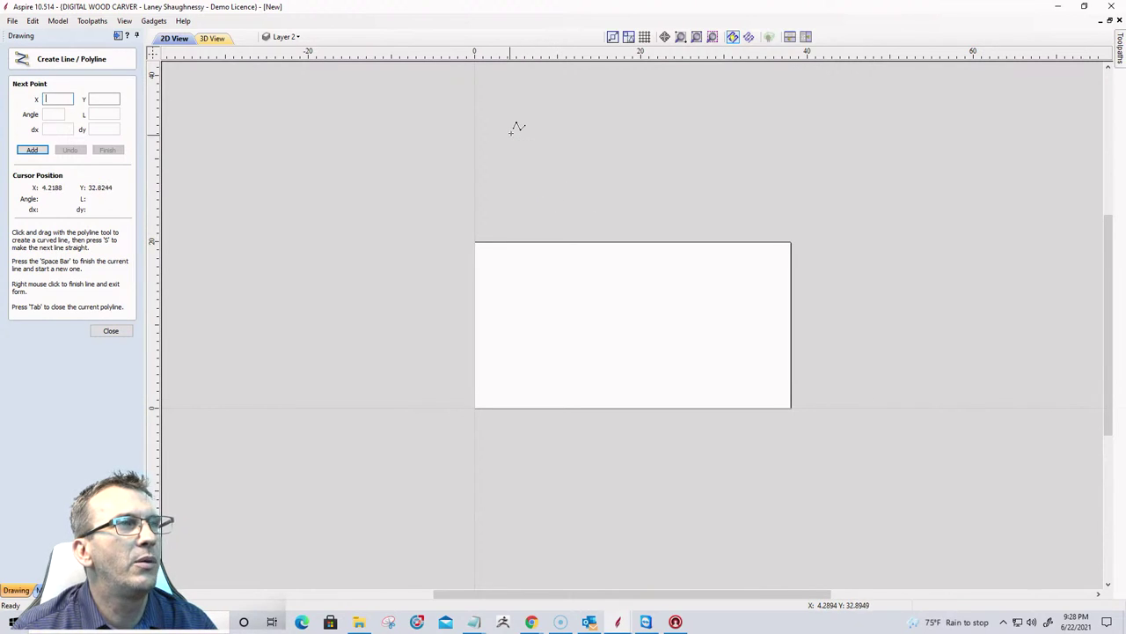
click(546, 114)
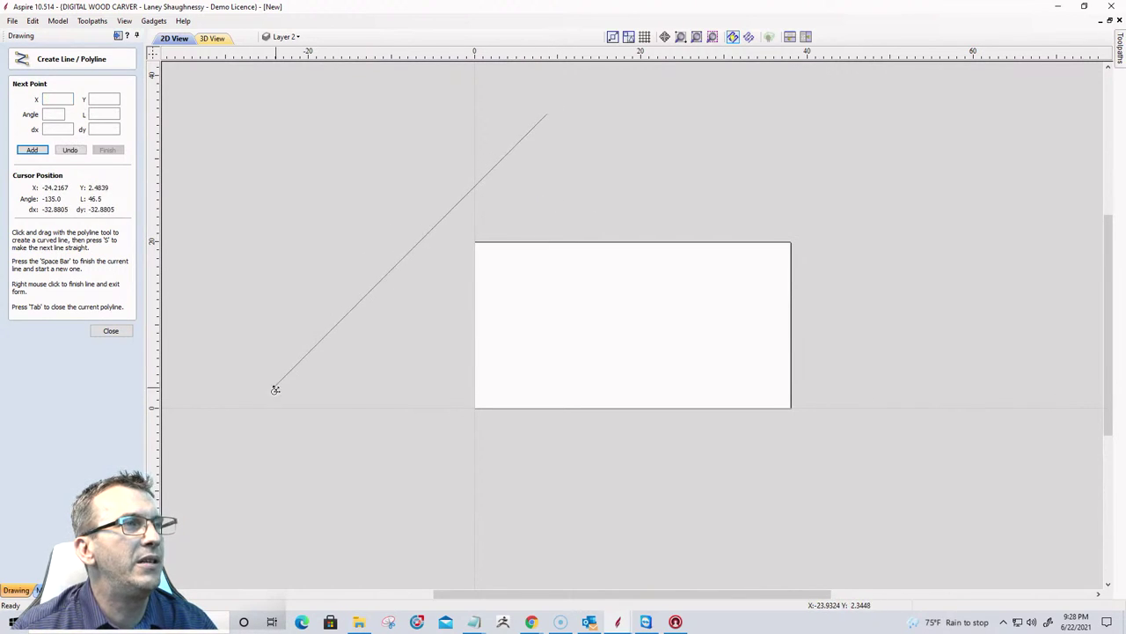
click(230, 429)
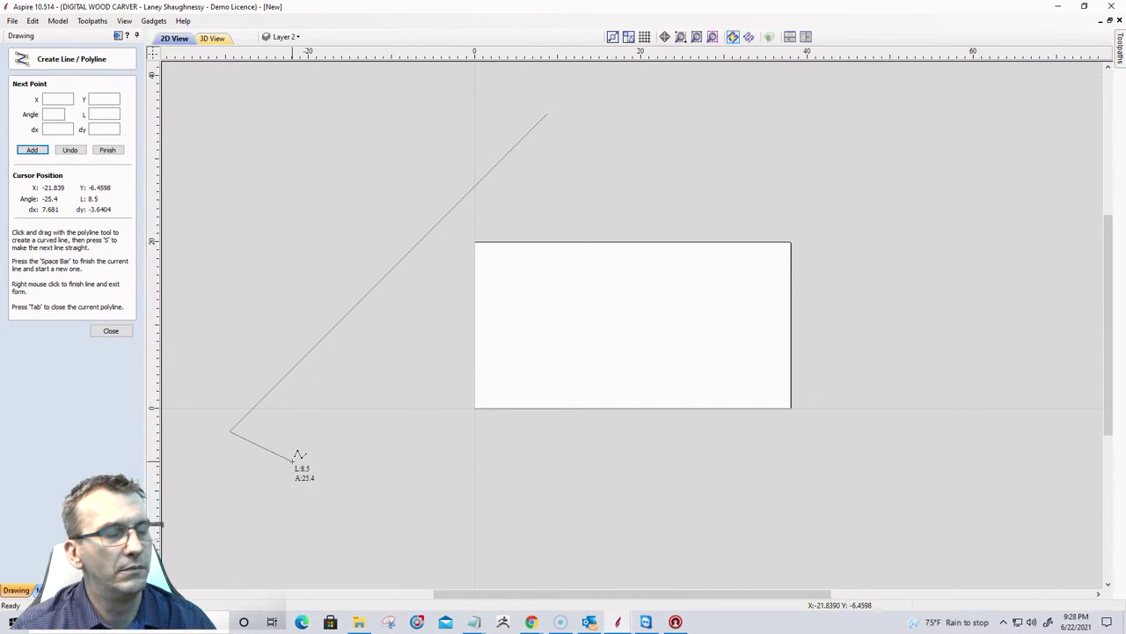
key(space)
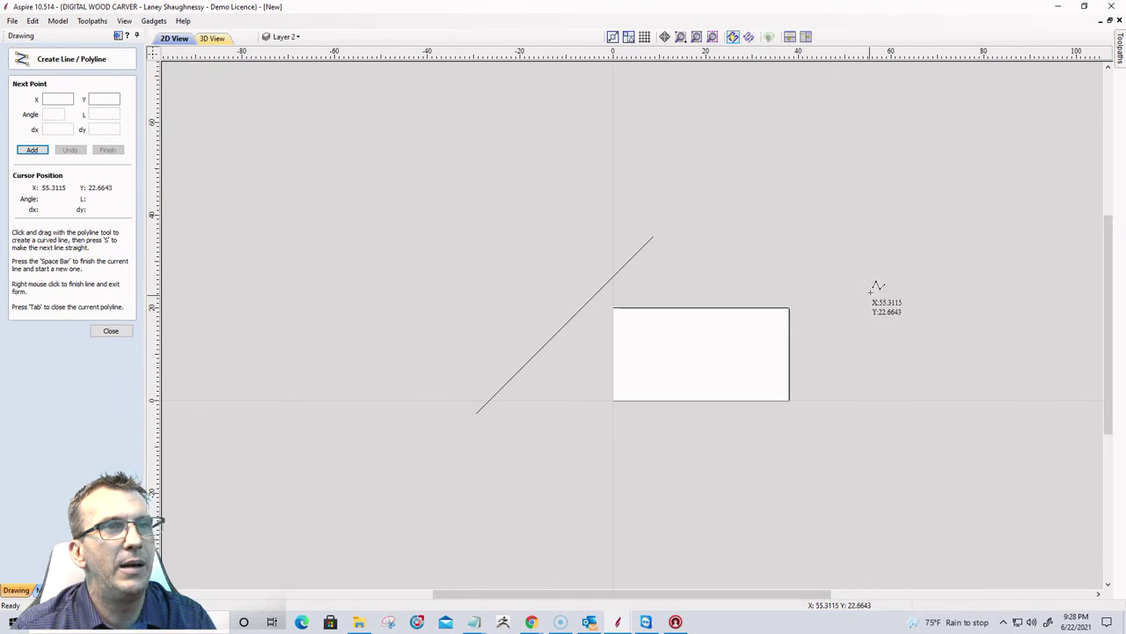
click(932, 268)
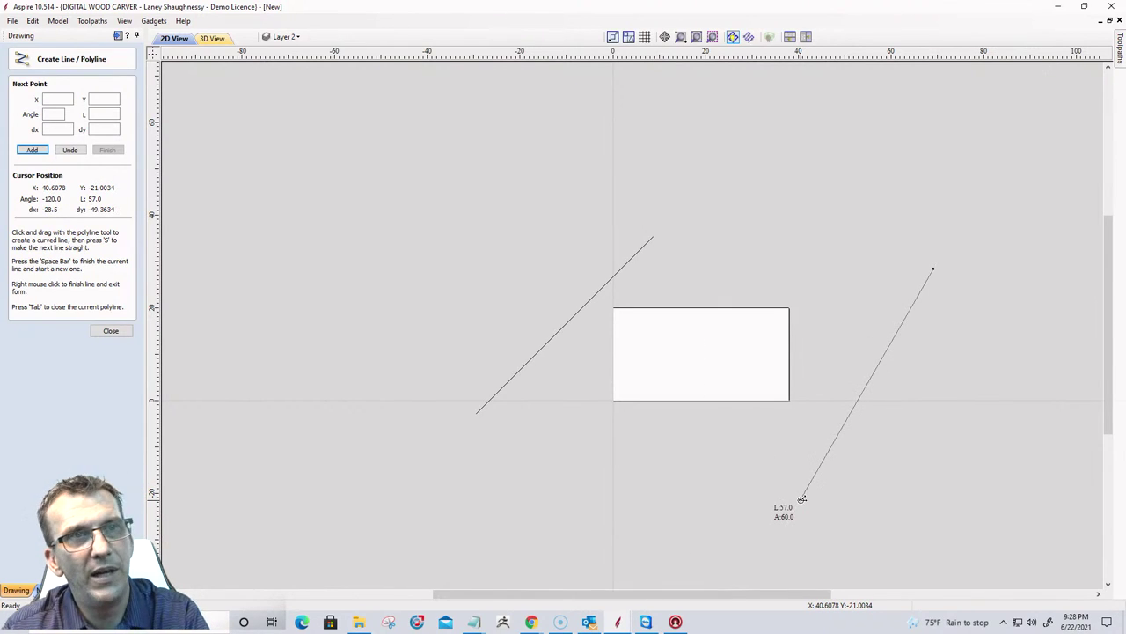
right_click(764, 482)
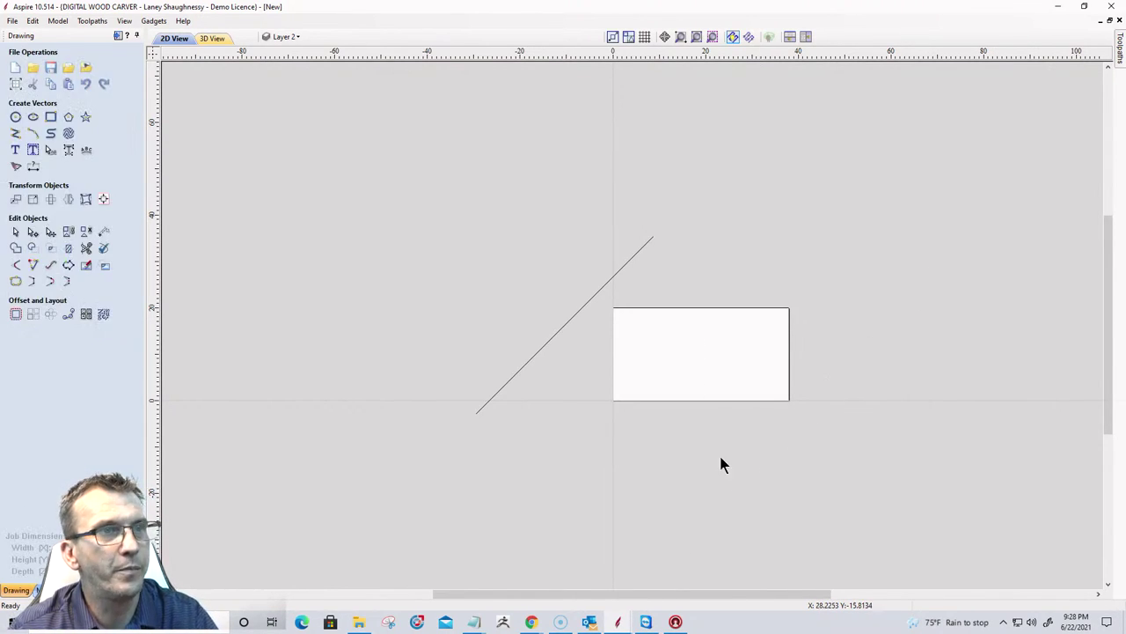
Copy the diagonal line to the rectangle's lower right and enlarge both lines together.
click(565, 325)
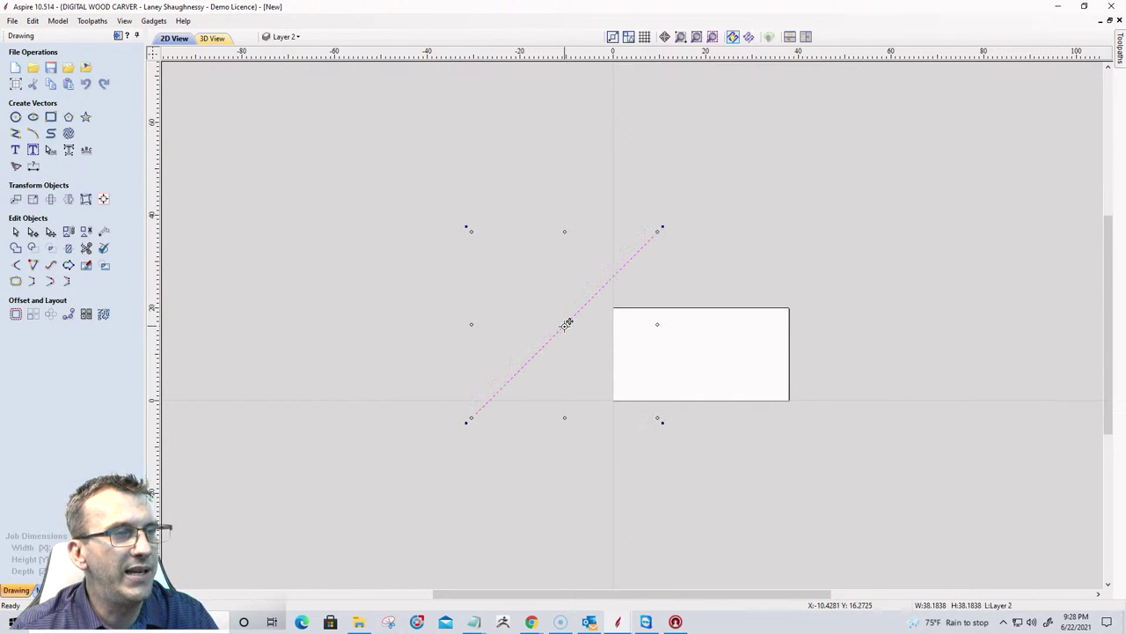
drag(567, 325, 824, 407)
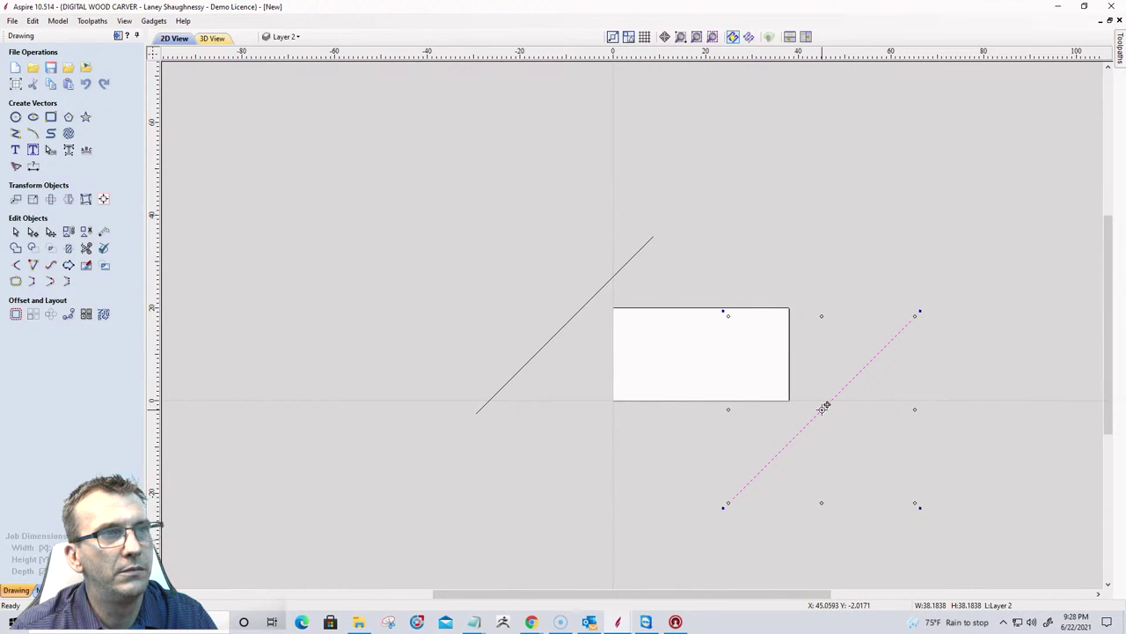
click(562, 332)
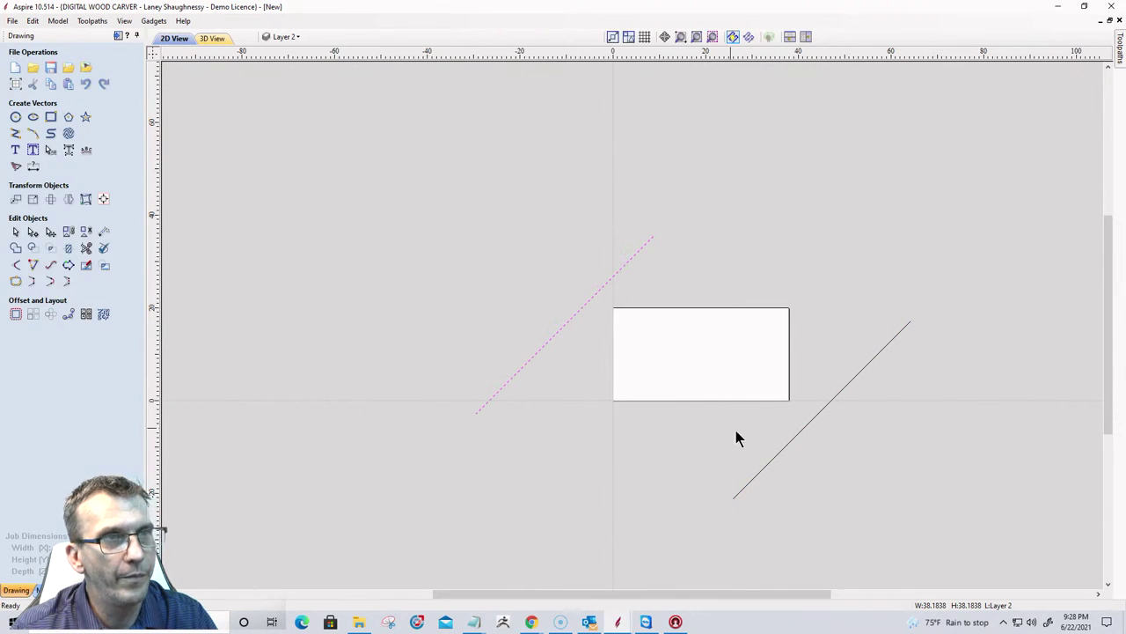
shift+click(782, 451)
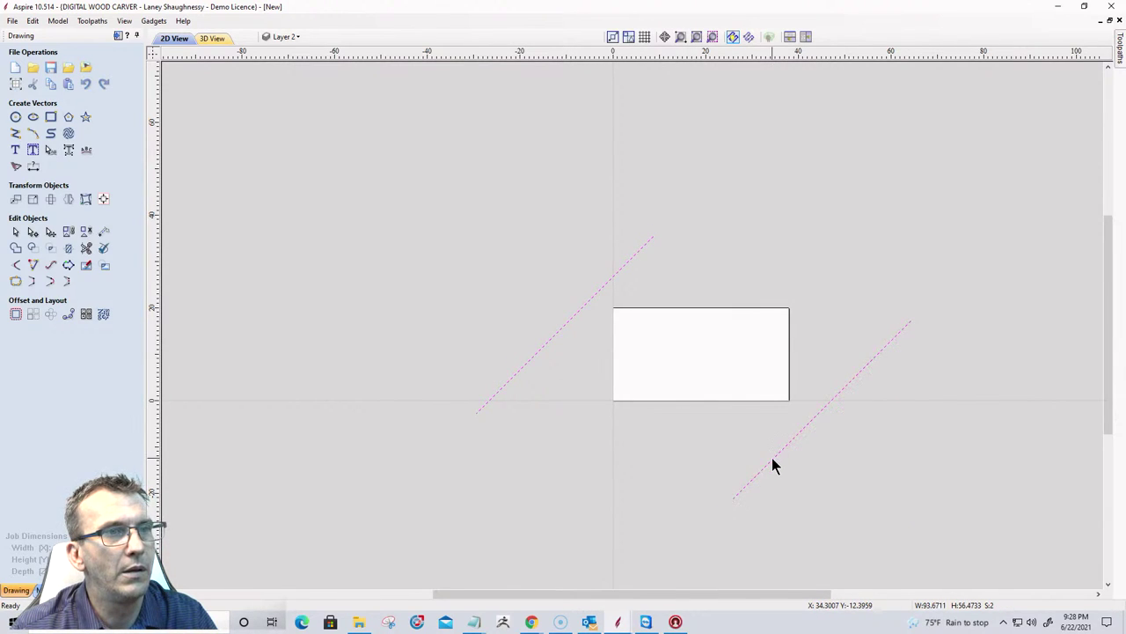
click(778, 455)
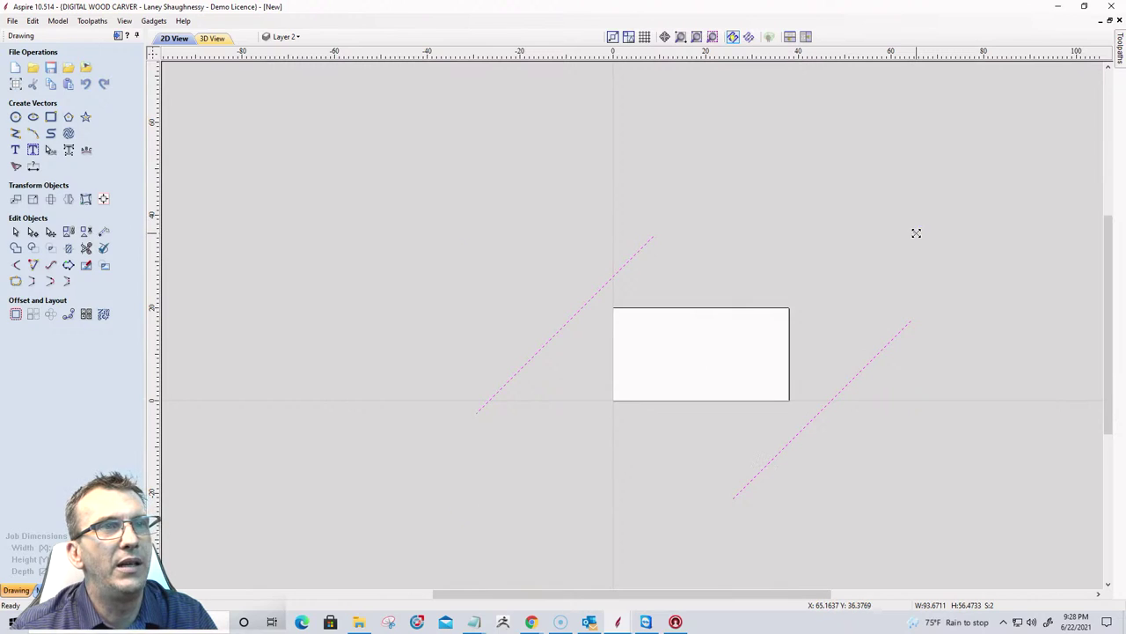
drag(916, 233, 944, 214)
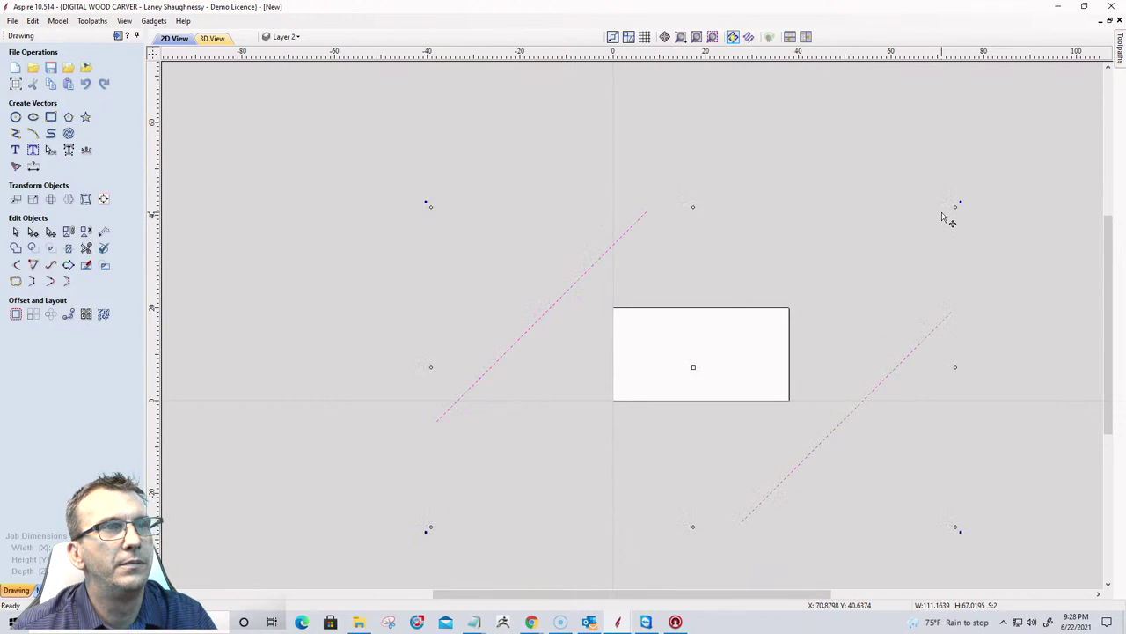
key(Escape)
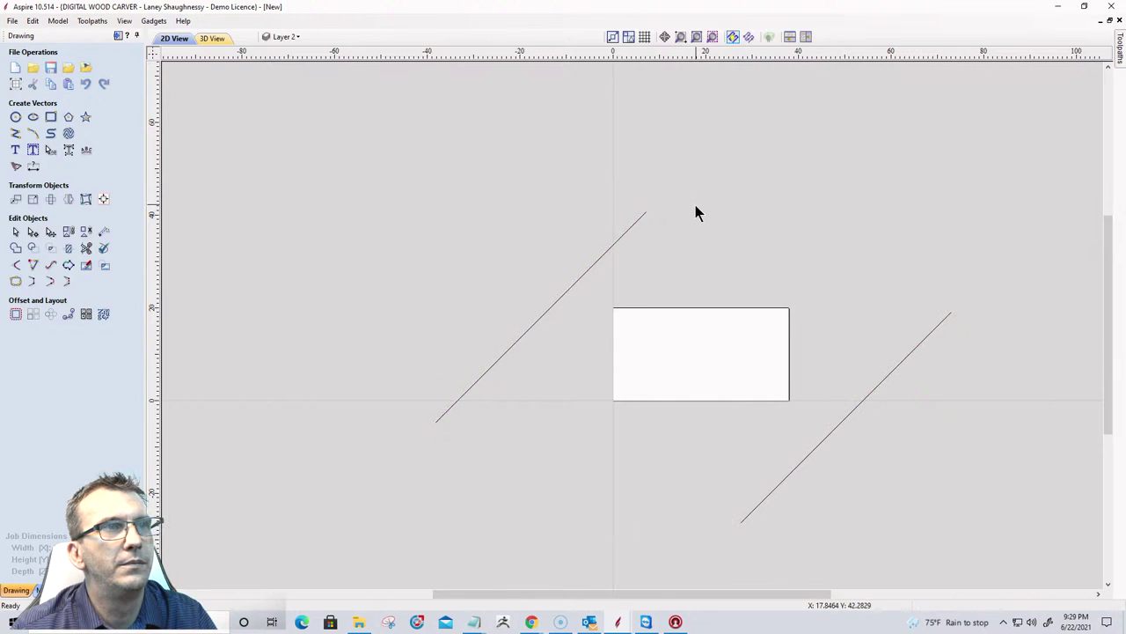
Nudge the left diagonal line with the arrow keys to fine-tune its position.
click(619, 242)
key(Up)
key(Up)
key(Up)
key(Up)
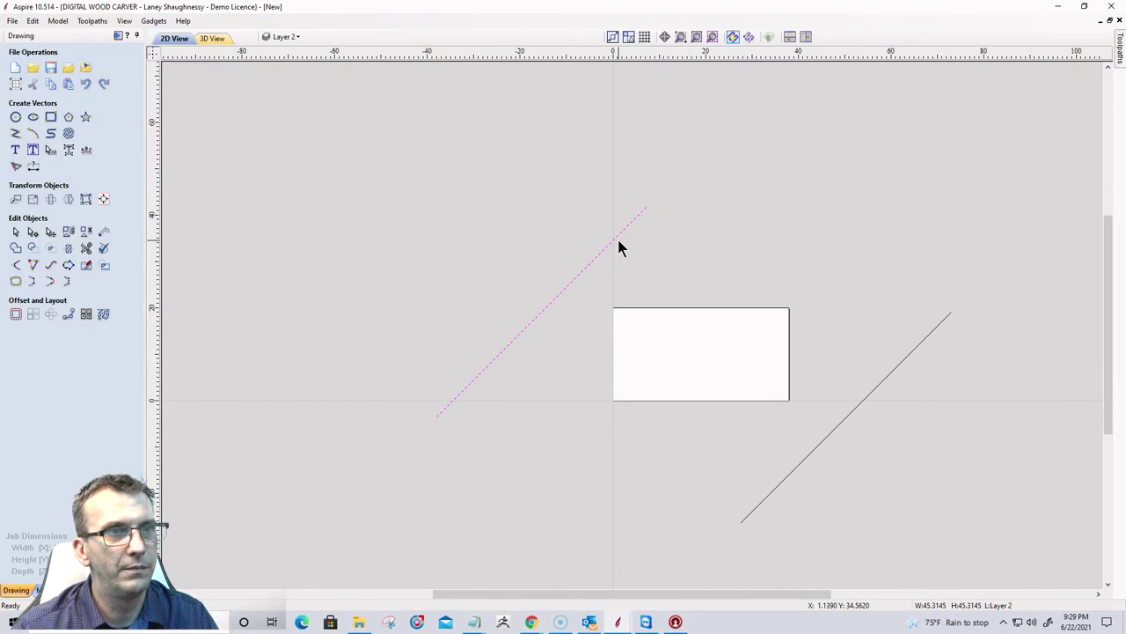
key(Down)
key(Down)
key(Down)
key(Down)
key(Down)
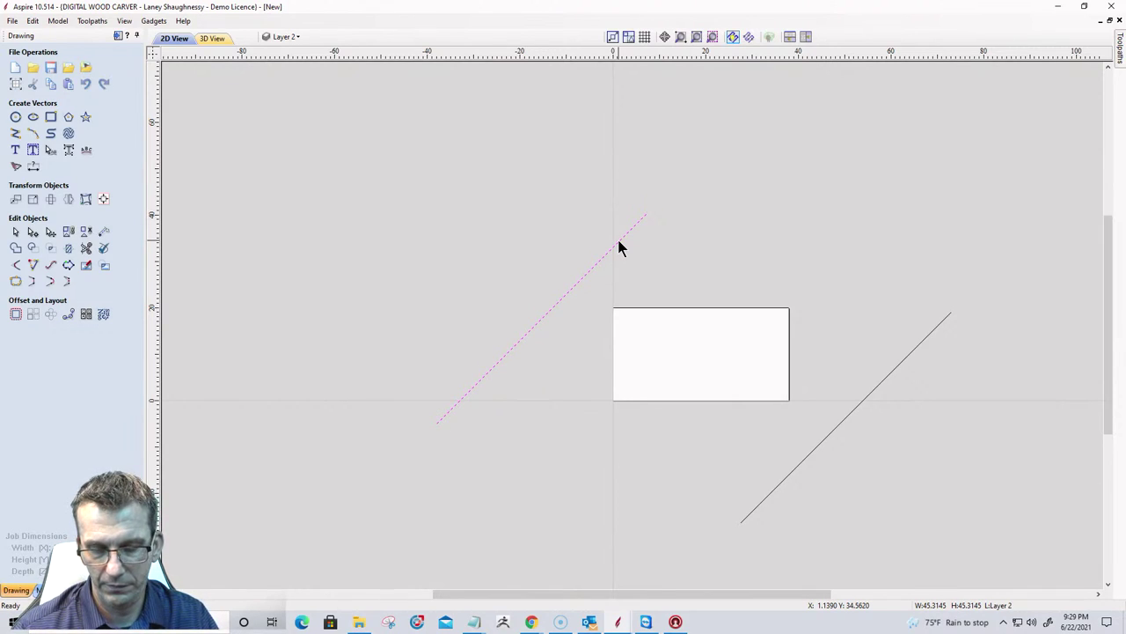
key(Up)
key(Up)
key(Up)
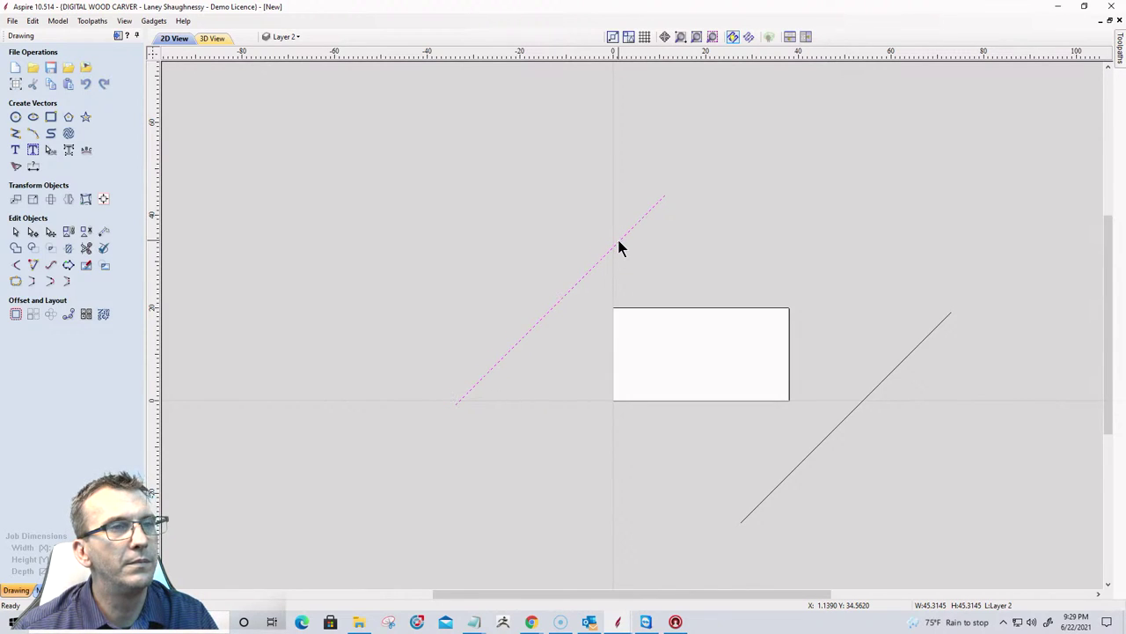
click(478, 315)
scroll(562, 233, down, 2)
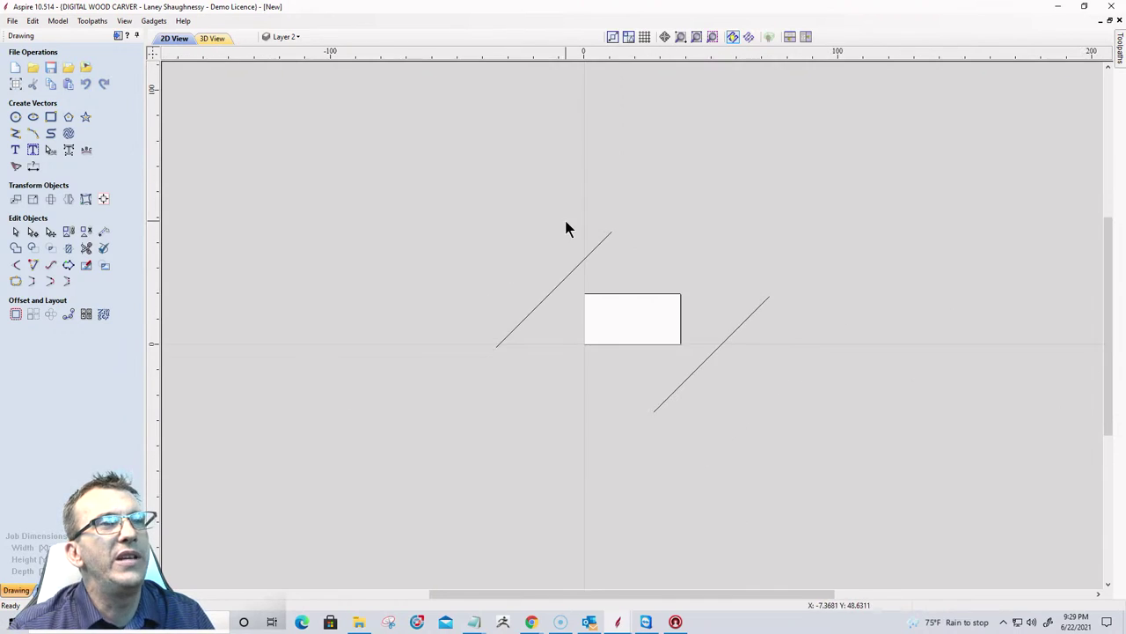
scroll(572, 242, up, 1)
scroll(801, 286, up, 3)
scroll(807, 279, down, 3)
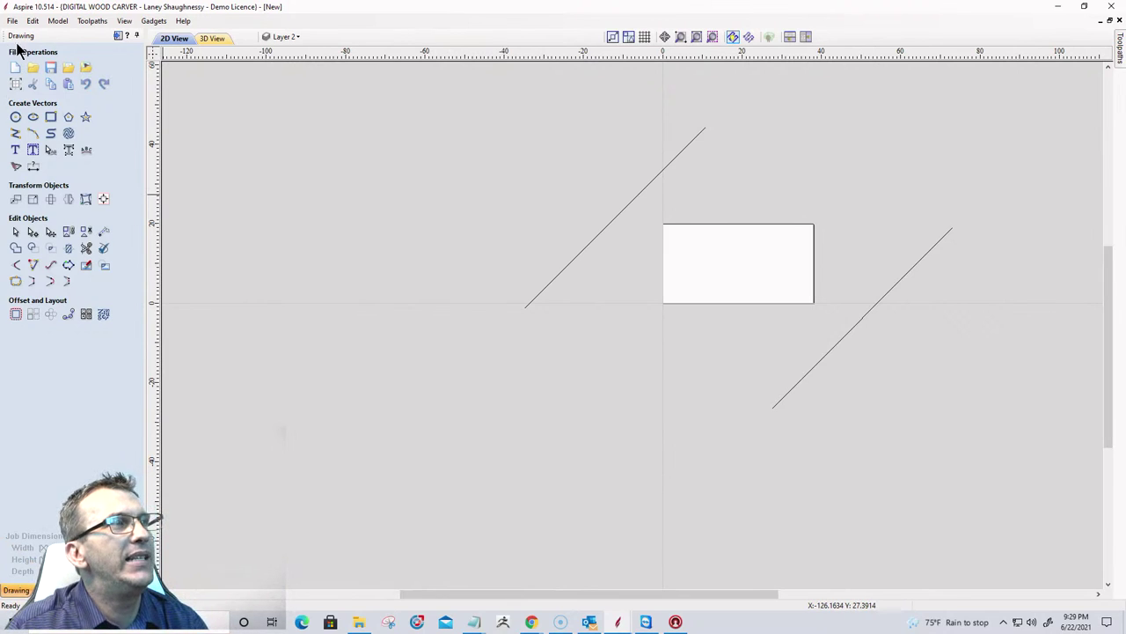
Draw an eight-point wavy curve below the rectangle crossing the right diagonal, plus a horizontal guide at -16.5.
click(50, 133)
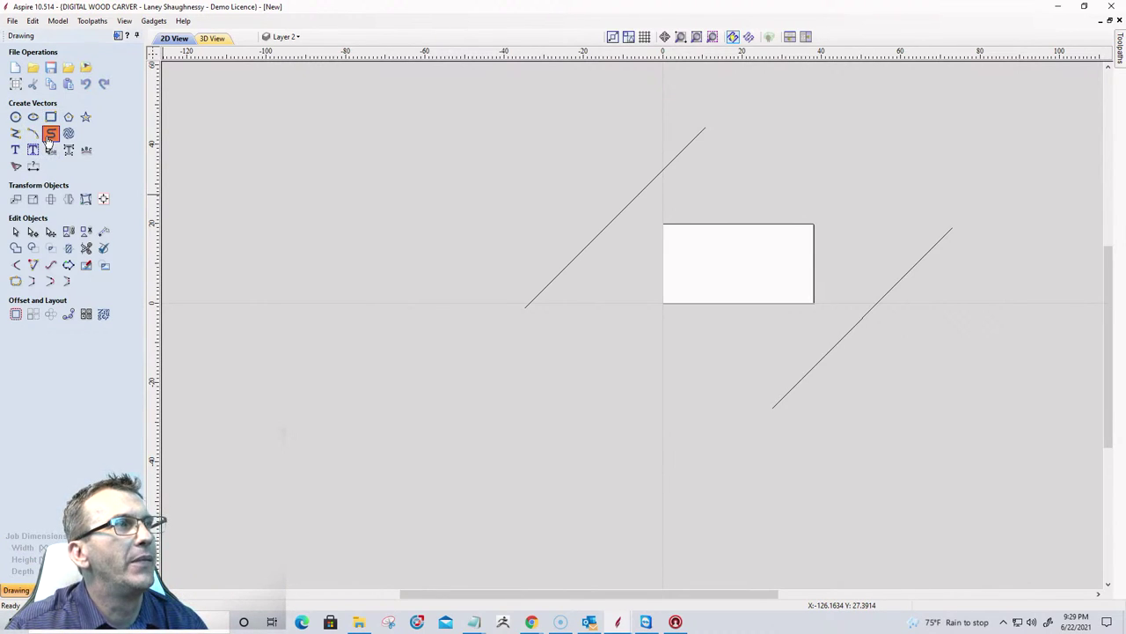
click(535, 362)
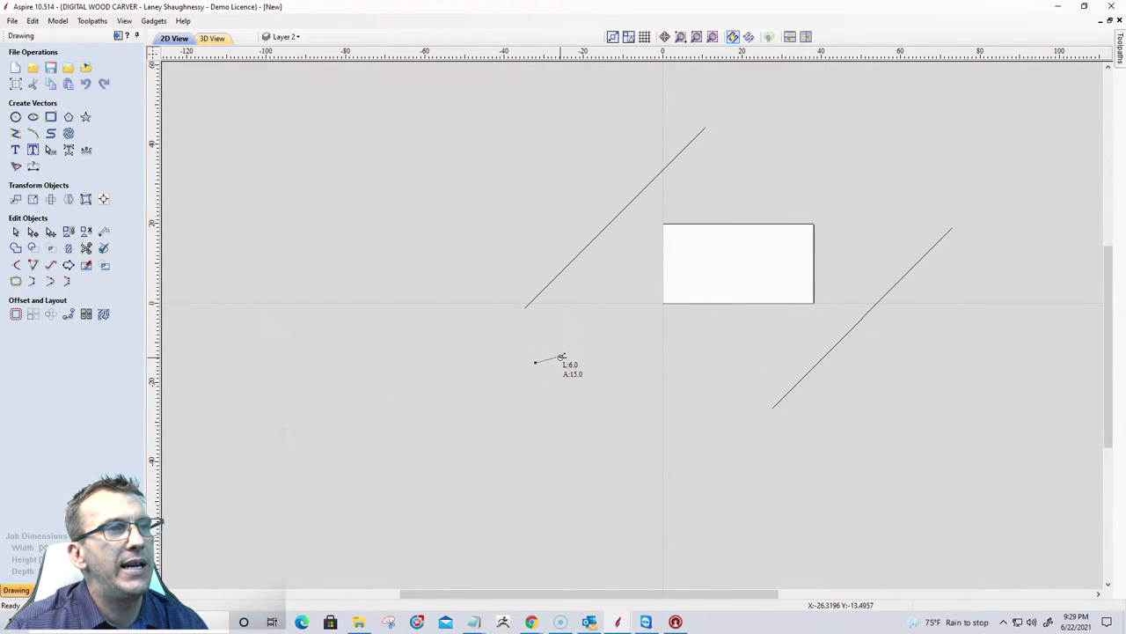
click(637, 364)
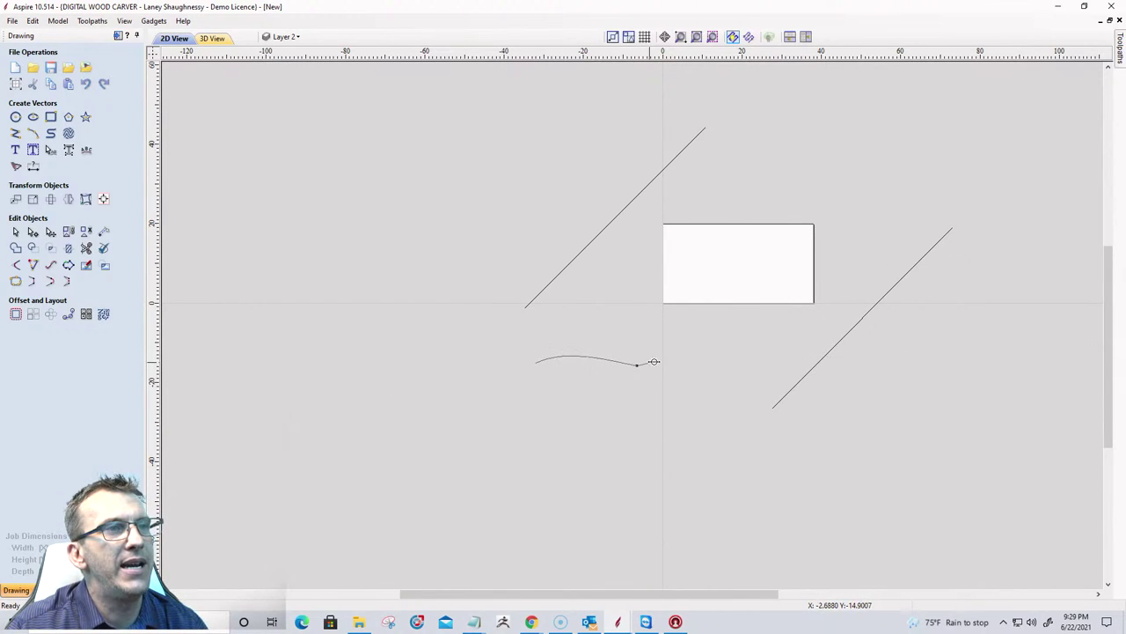
click(697, 342)
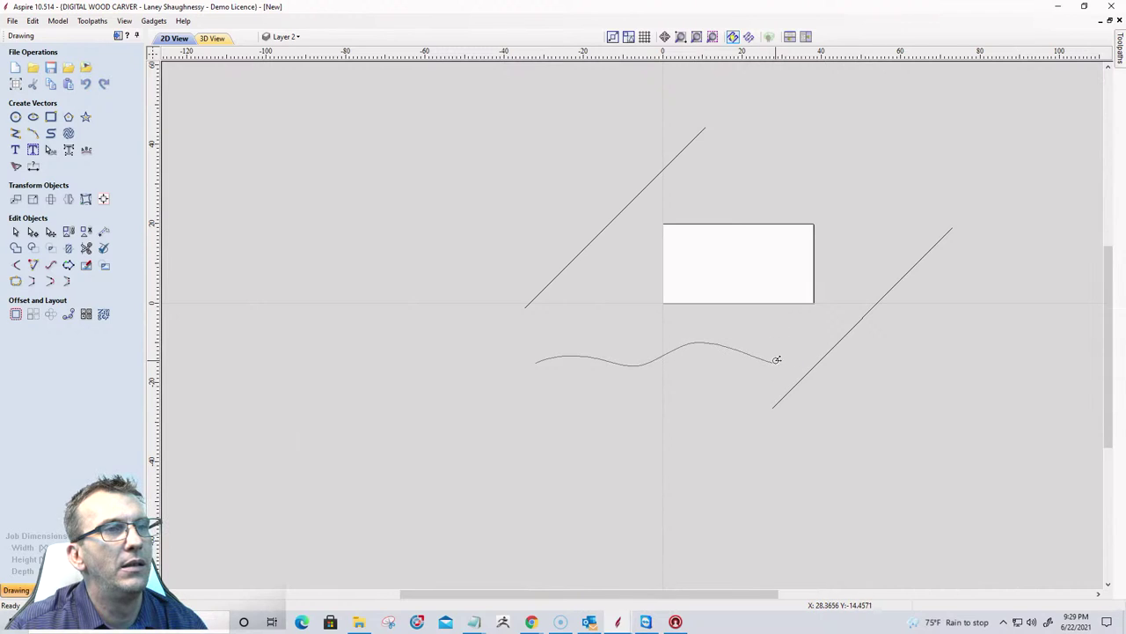
click(798, 355)
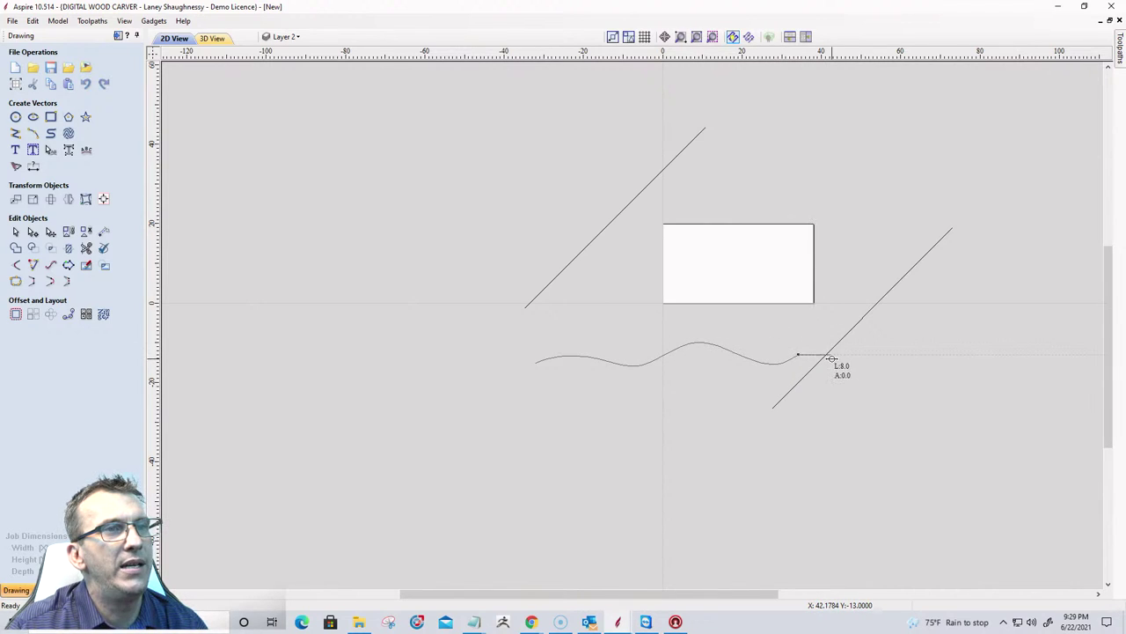
click(867, 352)
click(874, 368)
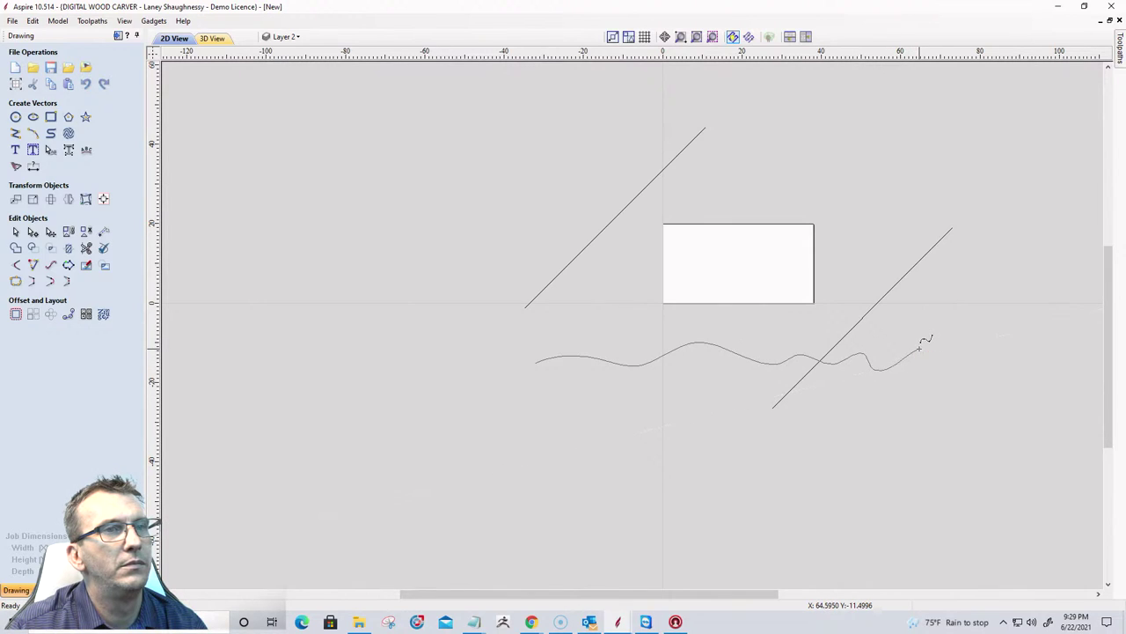
click(919, 348)
click(938, 365)
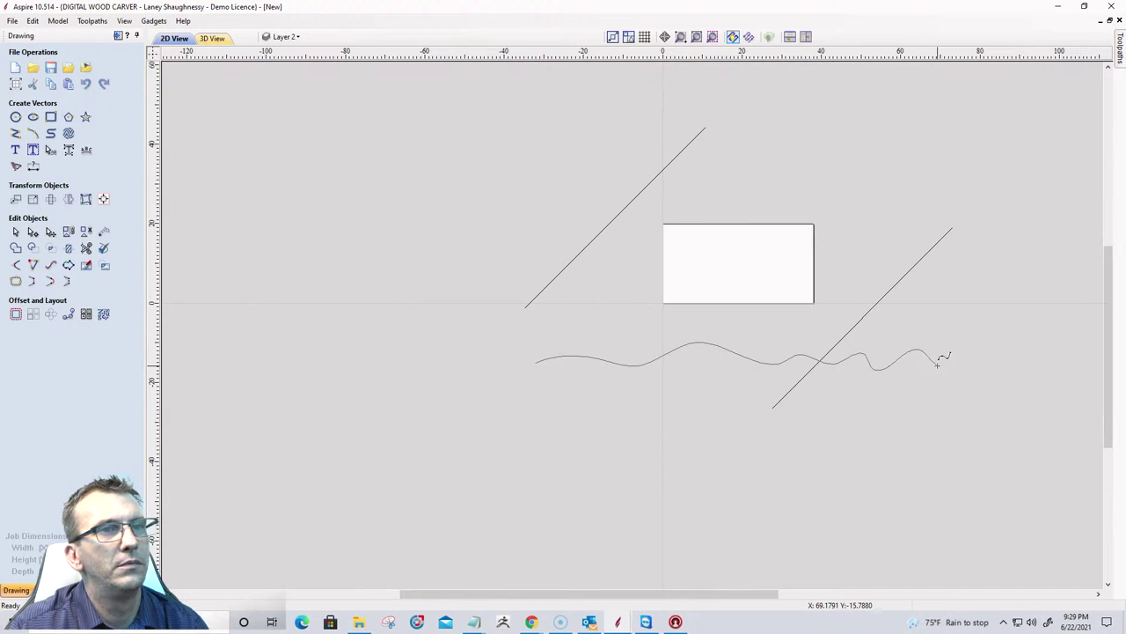
key(Escape)
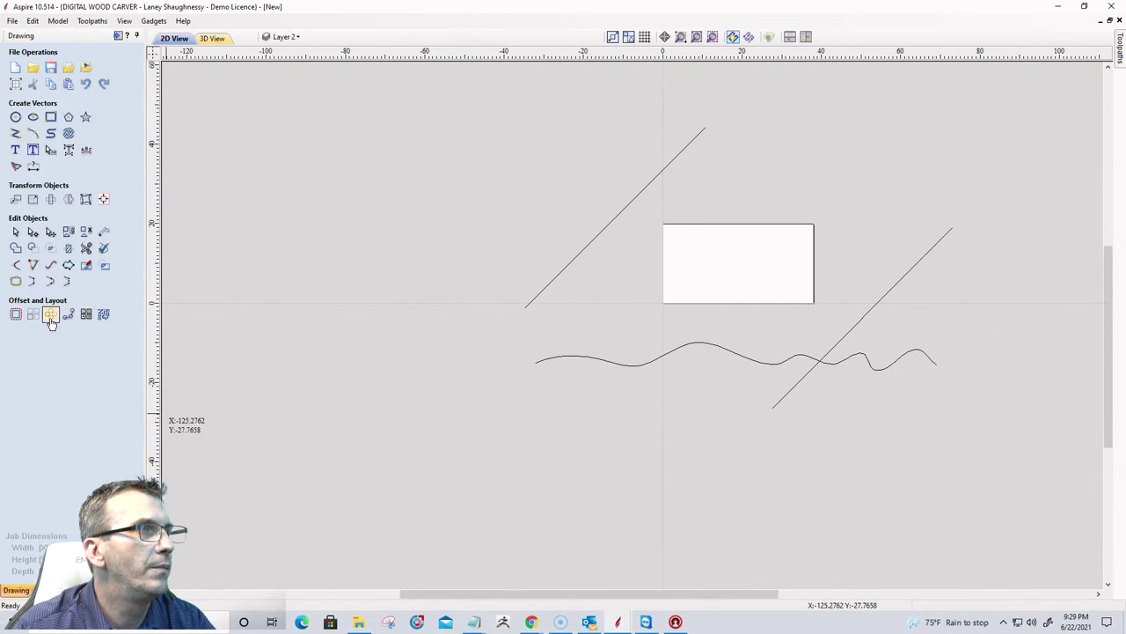
scroll(891, 340, up, 1)
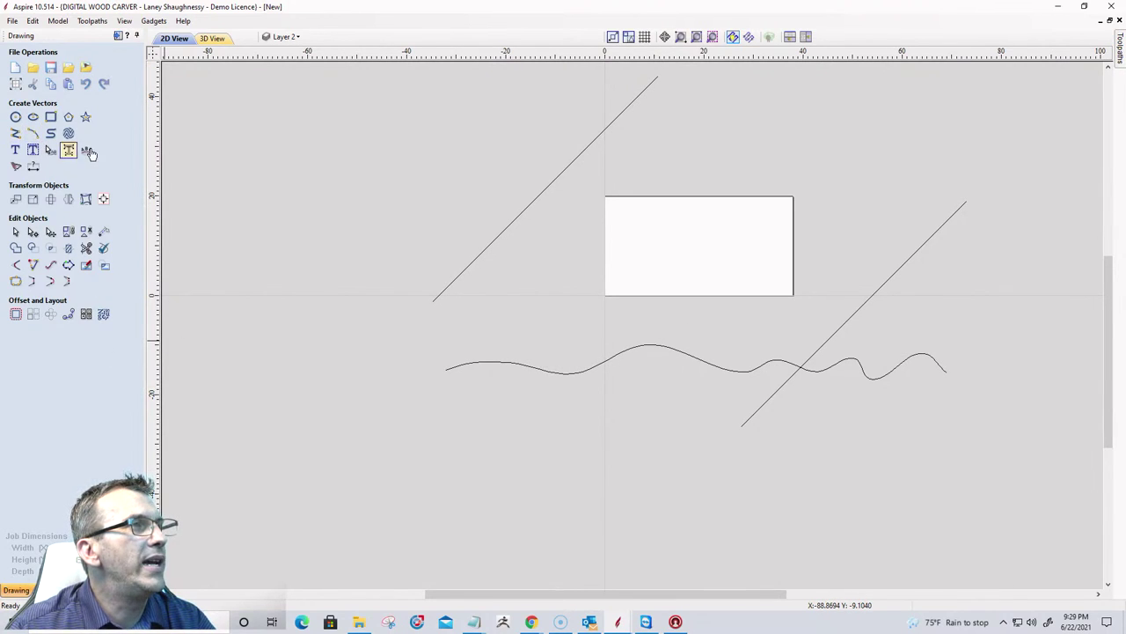
drag(398, 55, 946, 375)
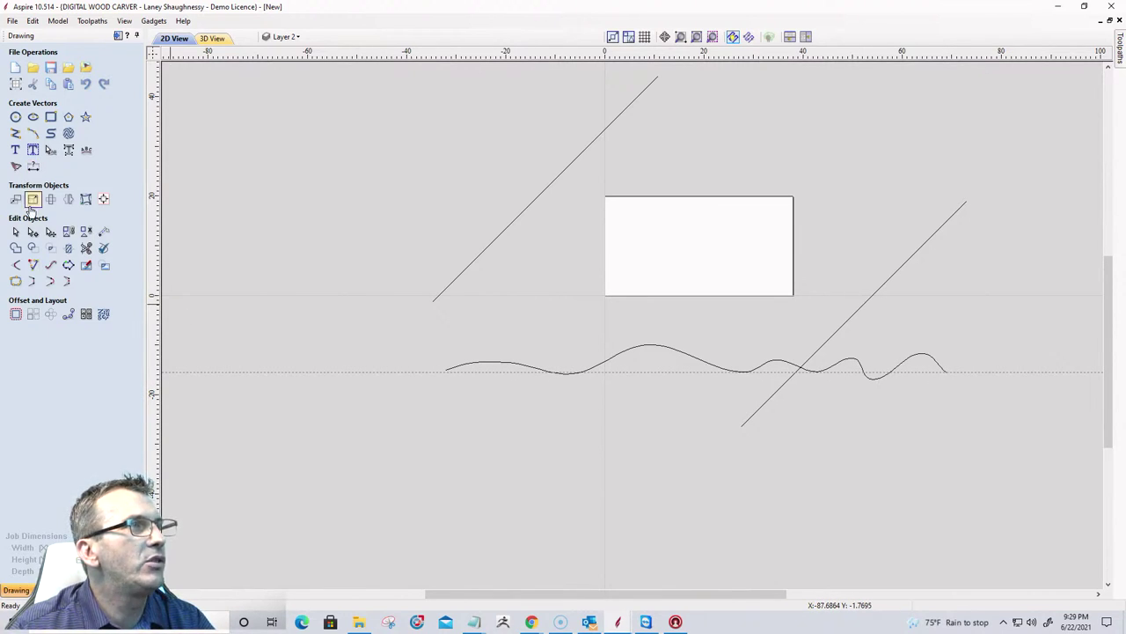
Drag the curve's low nodes onto the dashed guide and raise its start point and left span.
scroll(868, 413, up, 3)
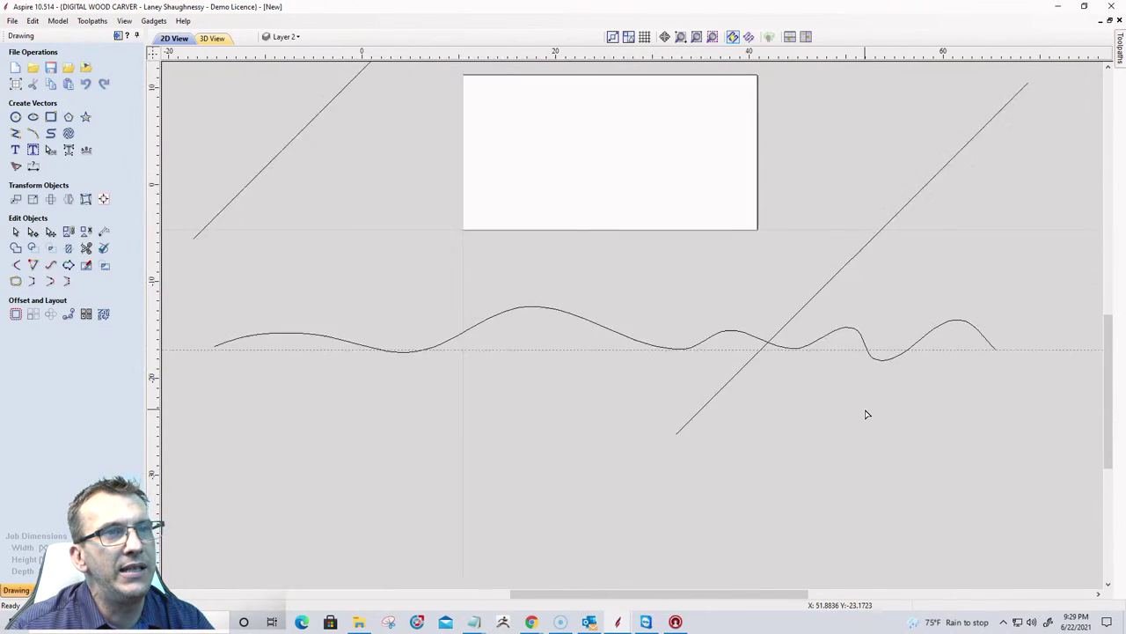
click(881, 349)
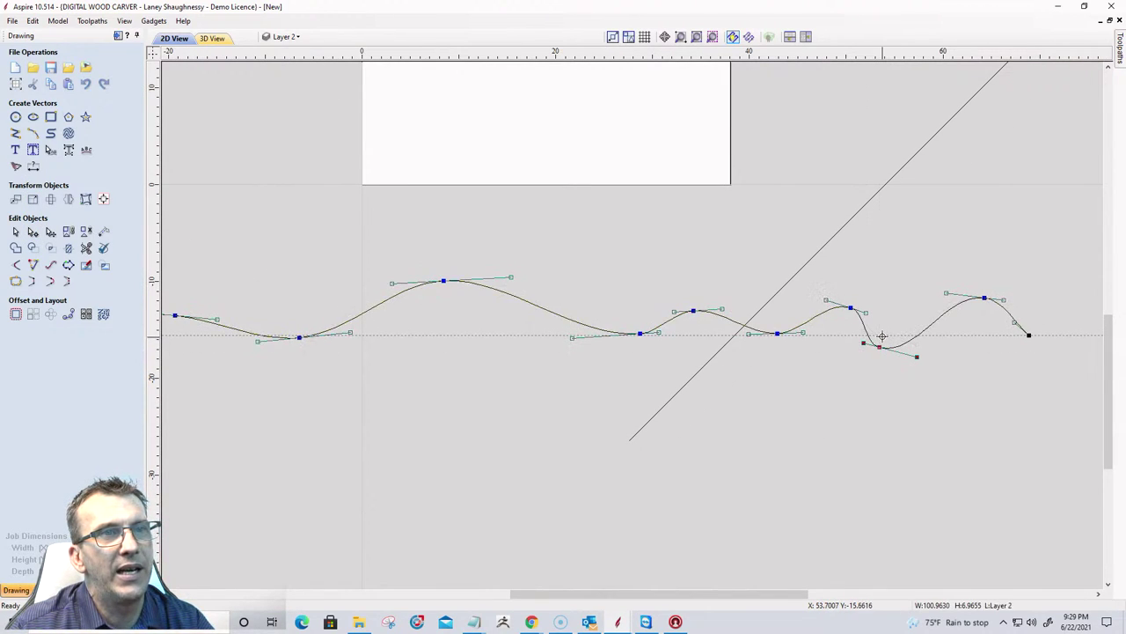
drag(882, 337, 880, 335)
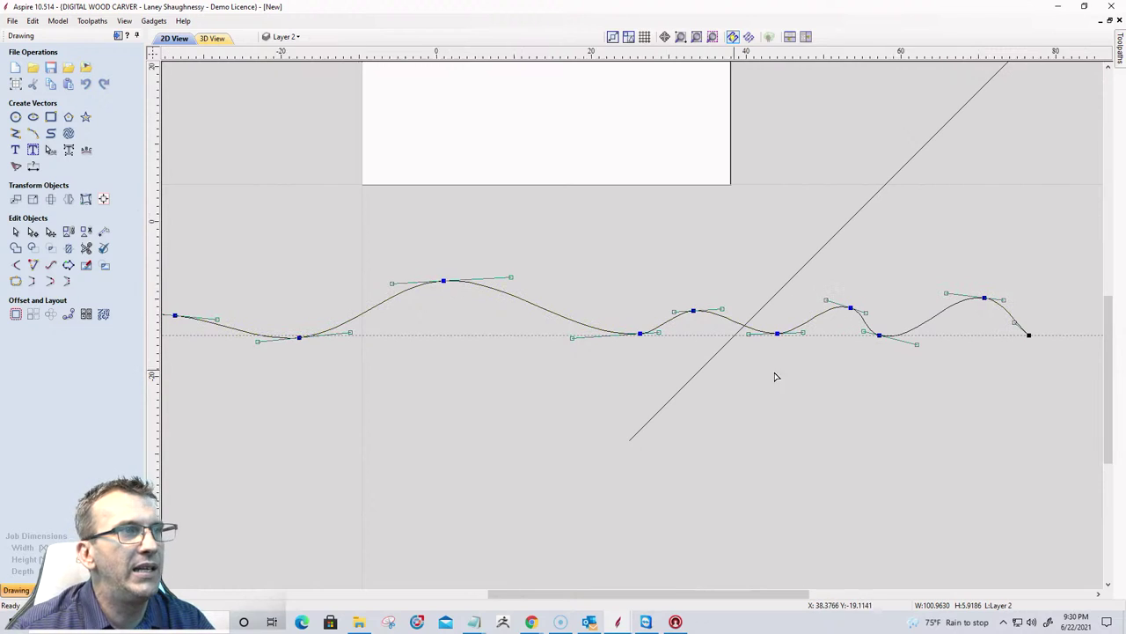
scroll(775, 377, down, 3)
scroll(396, 396, up, 5)
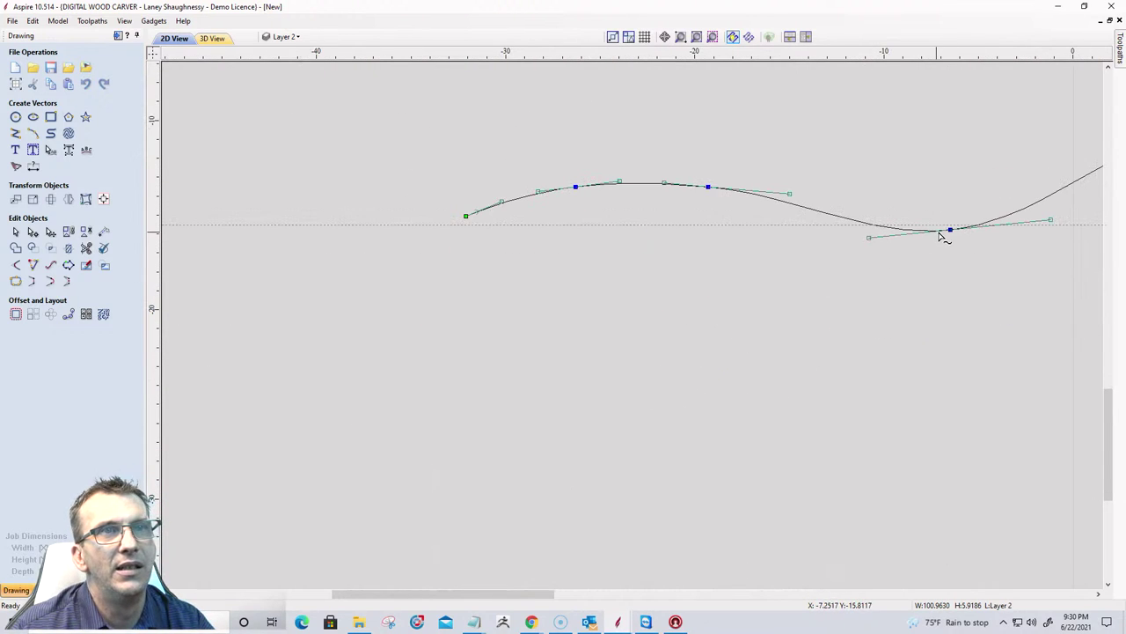
drag(946, 222, 947, 221)
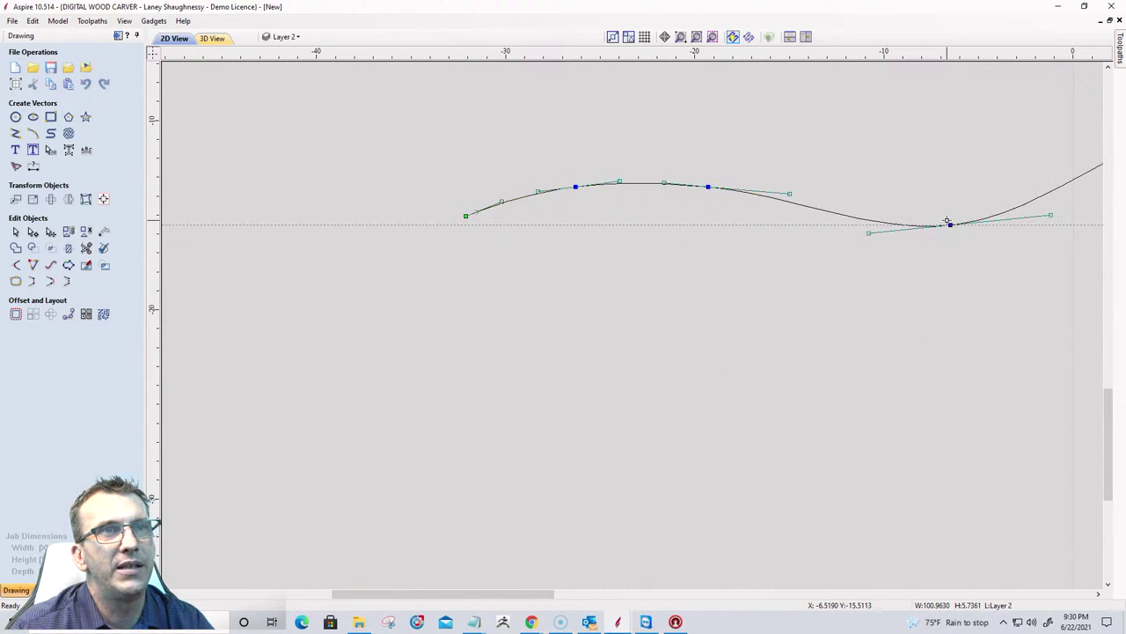
drag(465, 217, 464, 200)
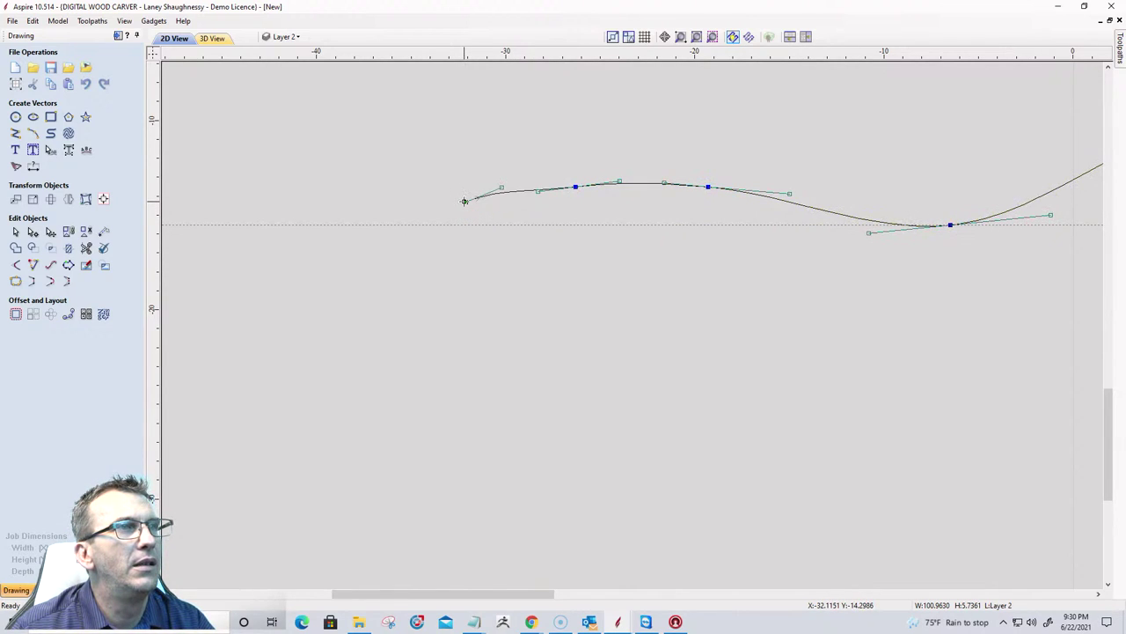
drag(541, 192, 576, 171)
click(569, 198)
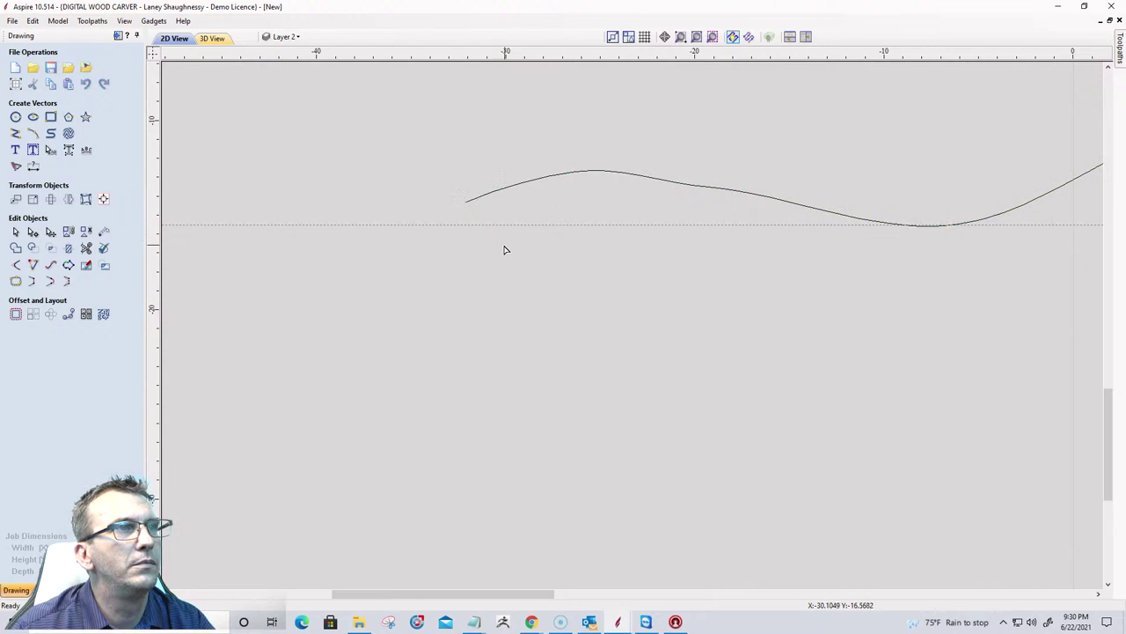
scroll(452, 233, down, 6)
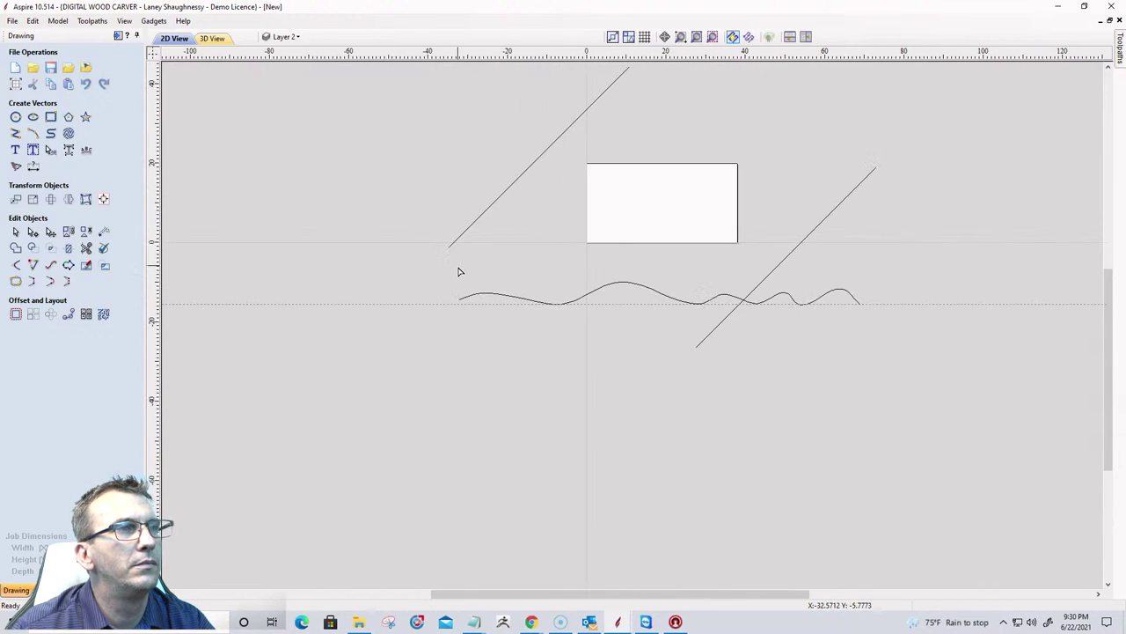
scroll(458, 271, up, 1)
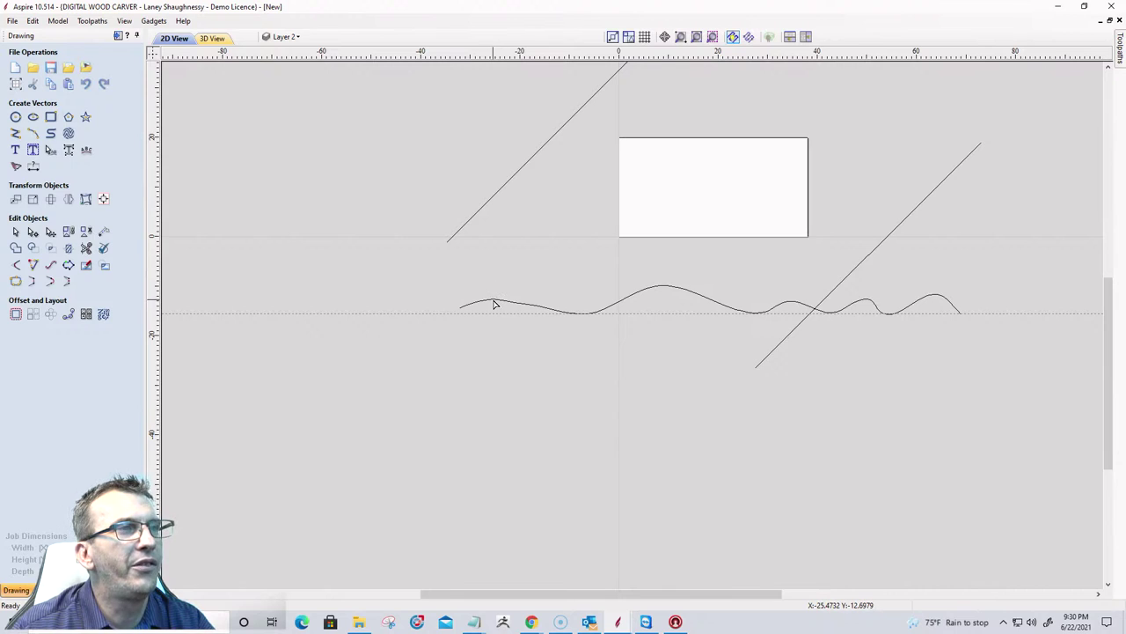
Nudge the left-section nodes down, snap a valley onto the guide, and raise a node in the left wave.
click(493, 304)
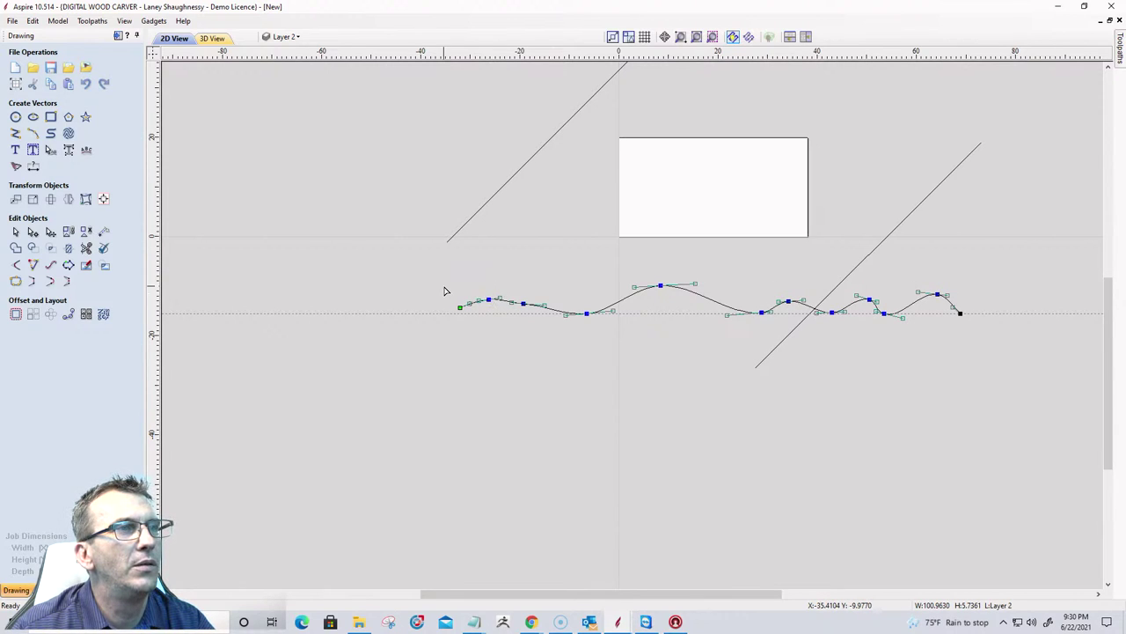
drag(568, 325, 568, 325)
scroll(500, 314, up, 4)
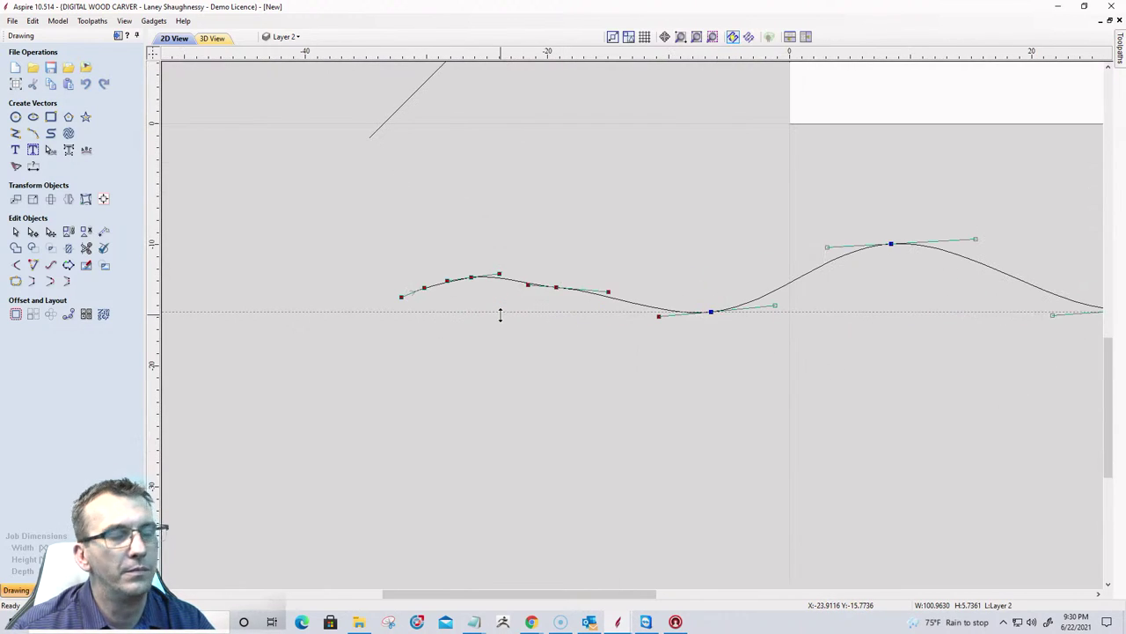
key(Down)
key(Down)
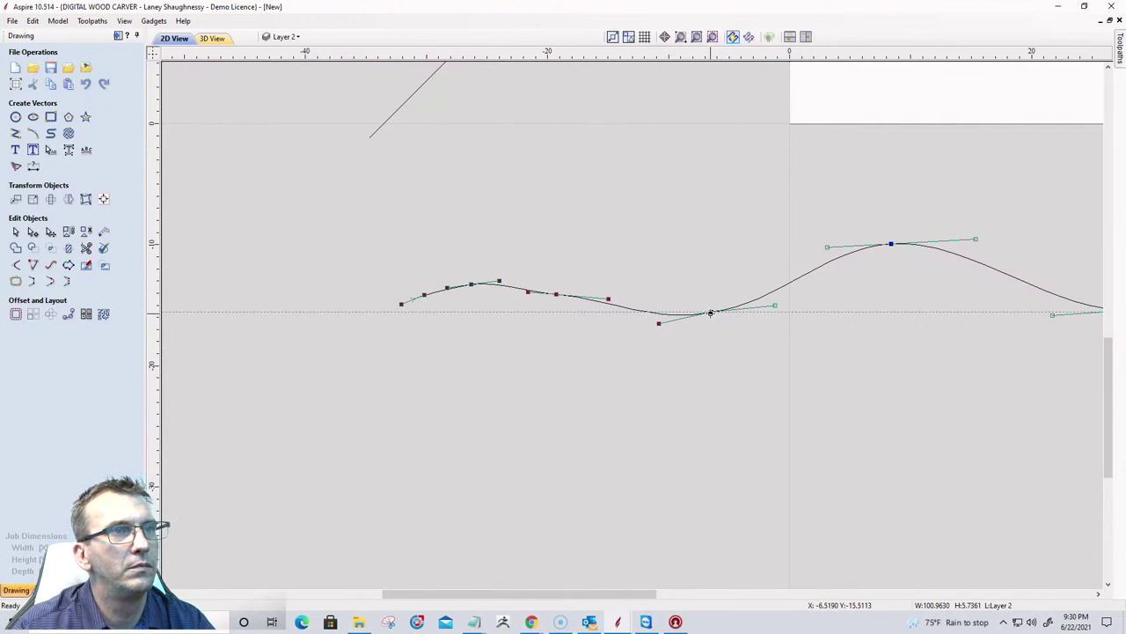
drag(662, 322, 669, 314)
click(558, 354)
click(549, 288)
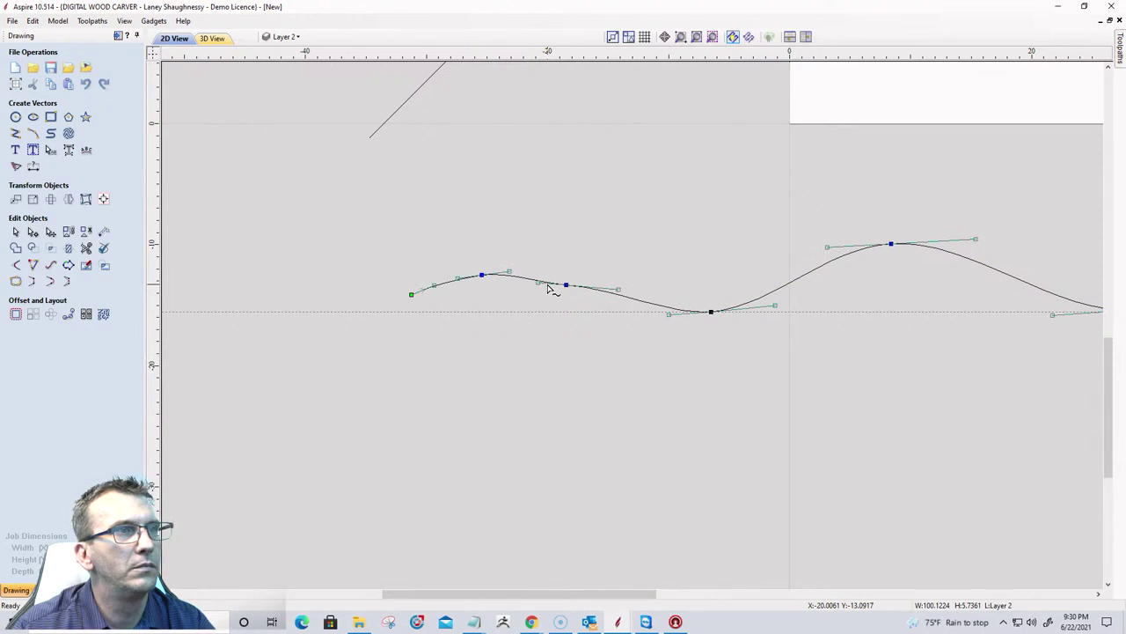
scroll(548, 288, up, 3)
drag(522, 278, 523, 265)
click(511, 307)
scroll(560, 317, down, 3)
scroll(435, 332, down, 4)
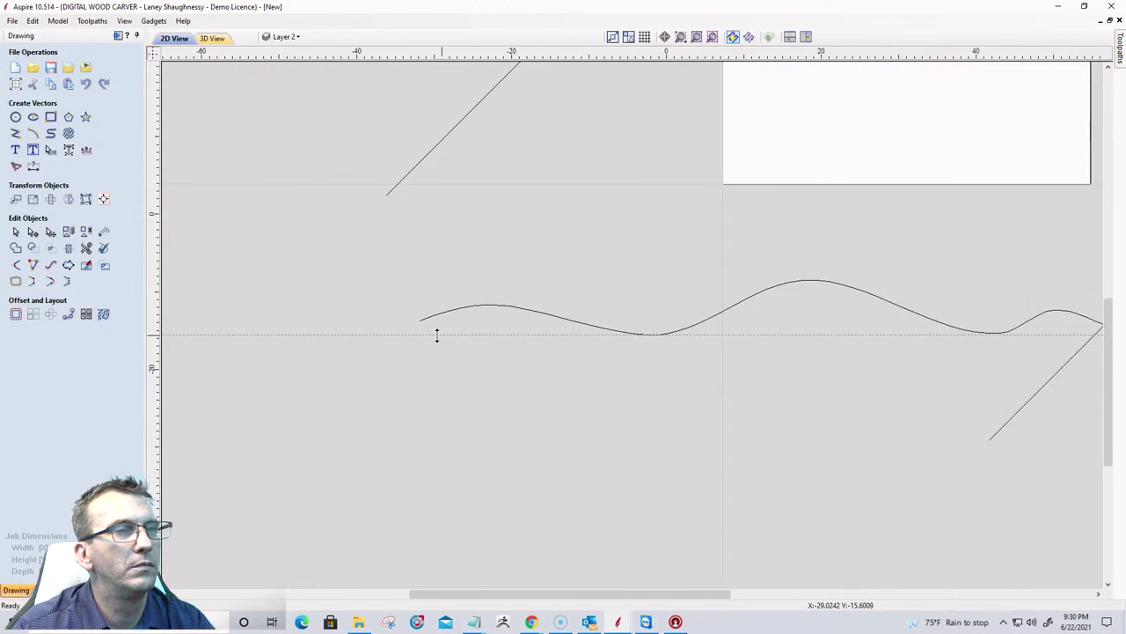
scroll(431, 357, up, 1)
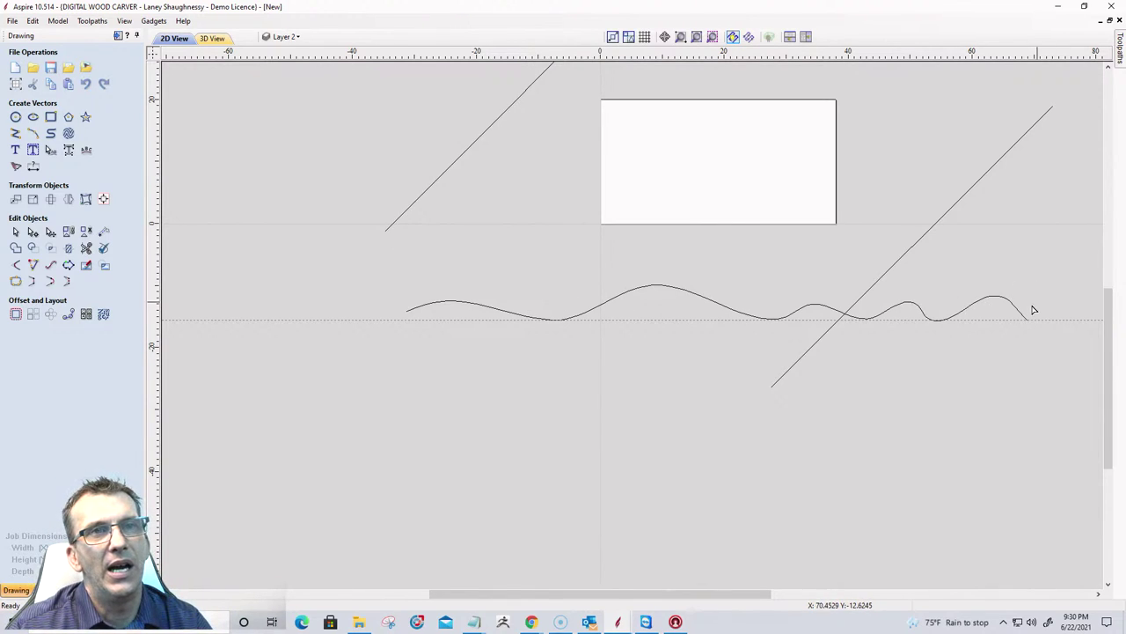
Even out the small right-hand waves by moving peak and valley nodes and nudging them left.
click(915, 312)
scroll(912, 306, up, 3)
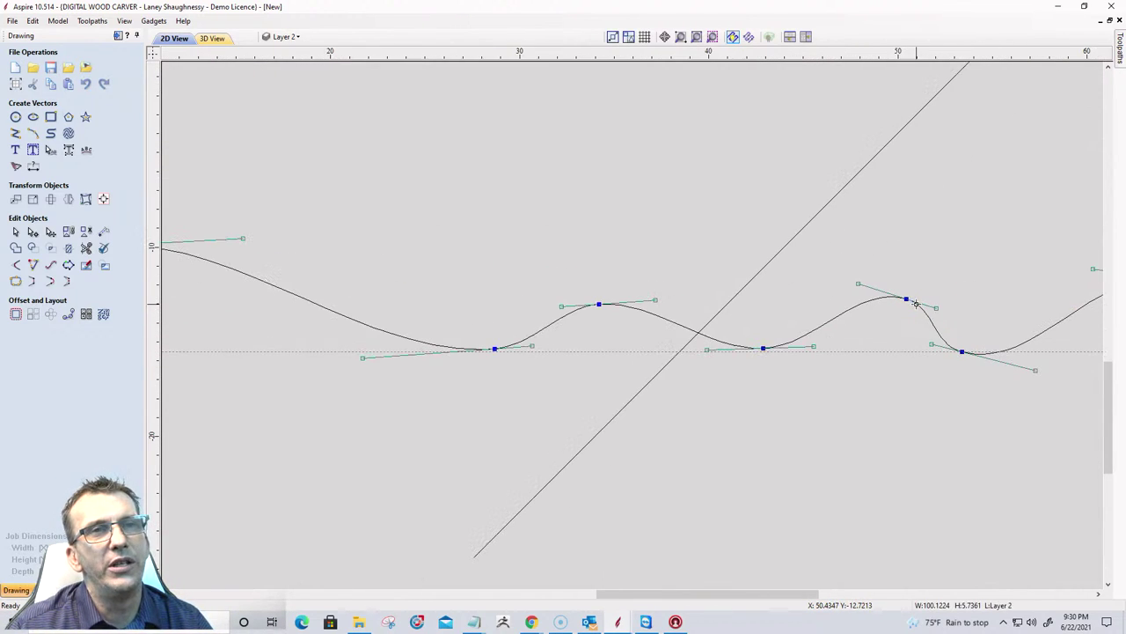
drag(906, 299, 854, 306)
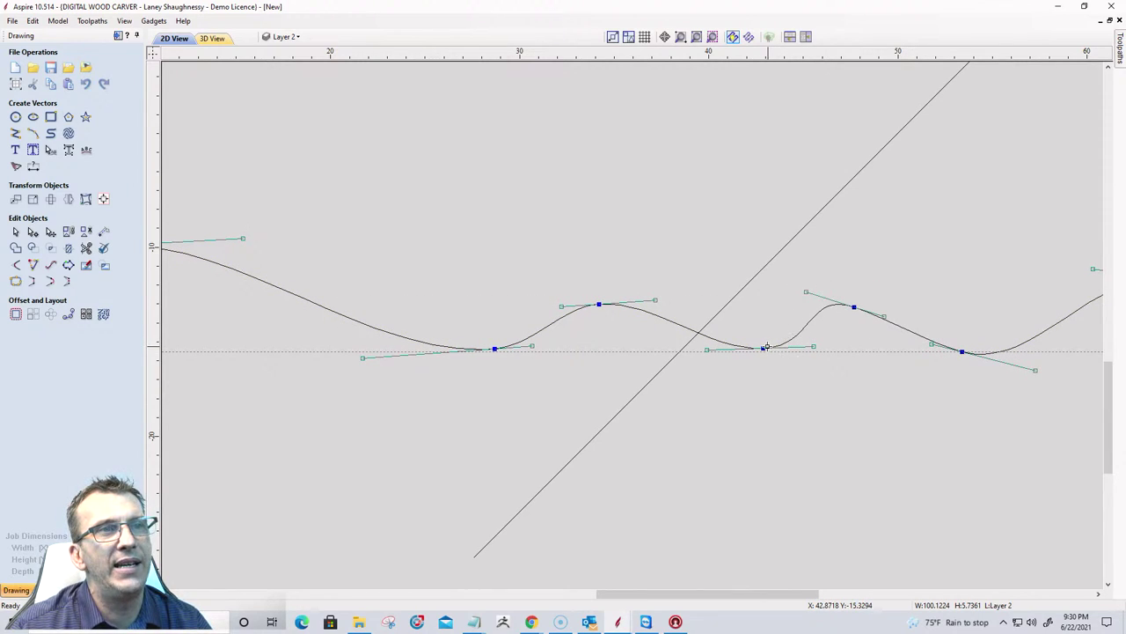
drag(765, 348, 735, 347)
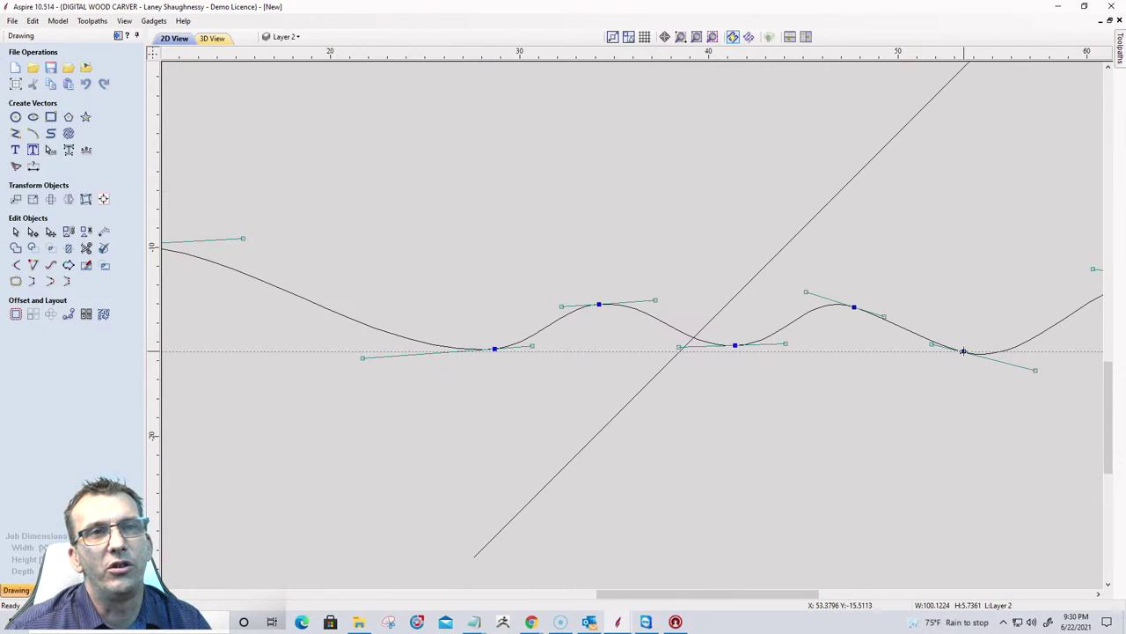
drag(963, 351, 962, 341)
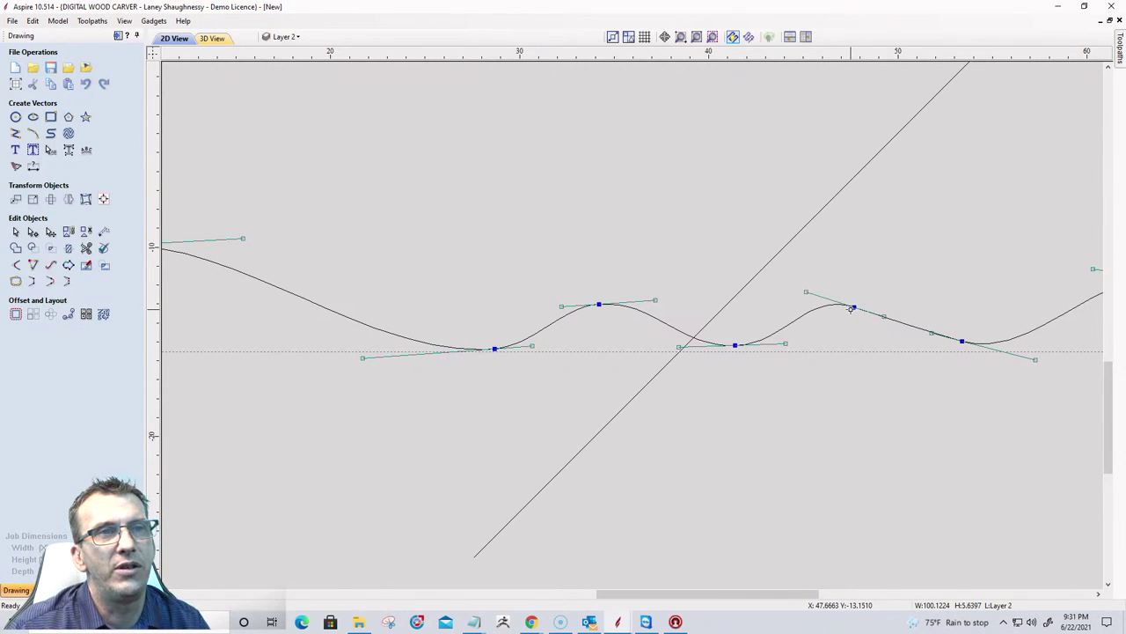
drag(854, 307, 867, 310)
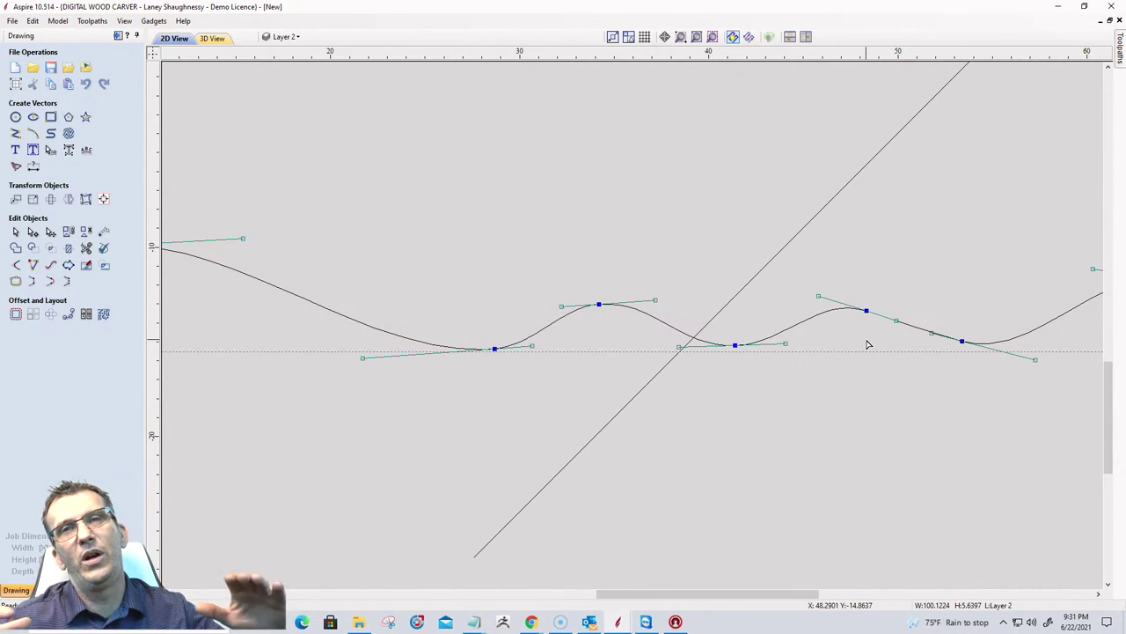
scroll(868, 344, down, 5)
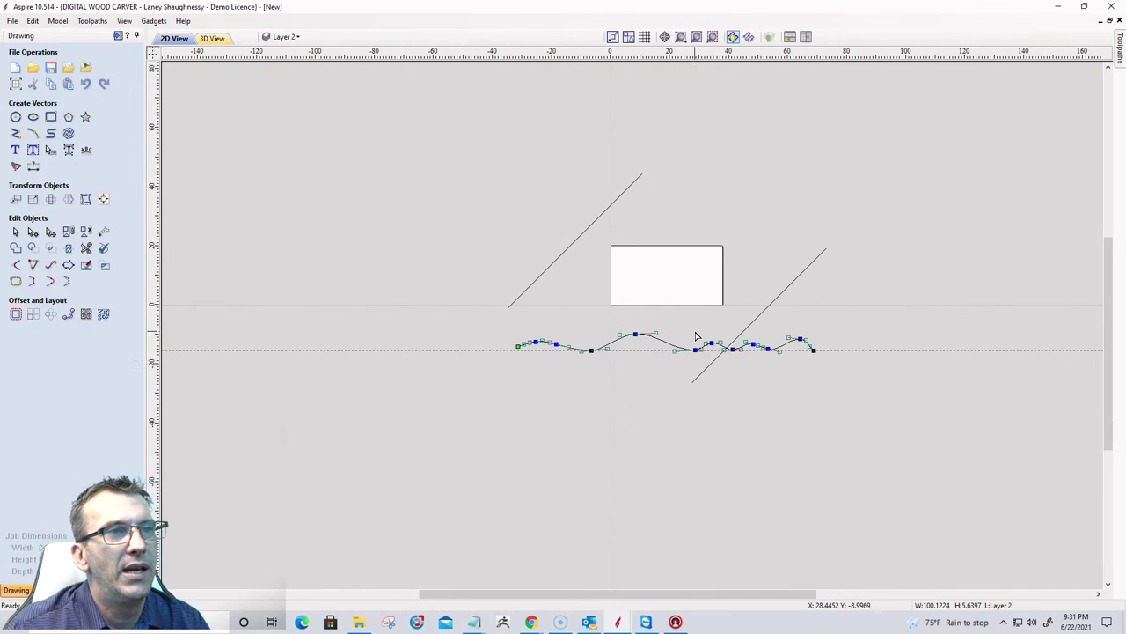
scroll(713, 360, up, 5)
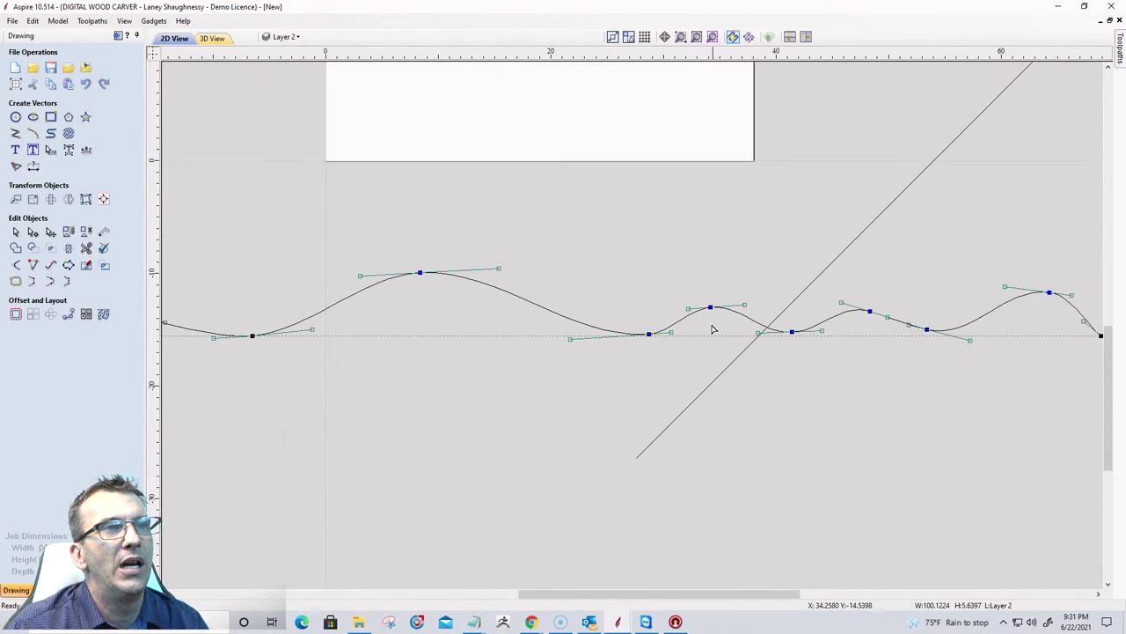
drag(908, 412, 919, 420)
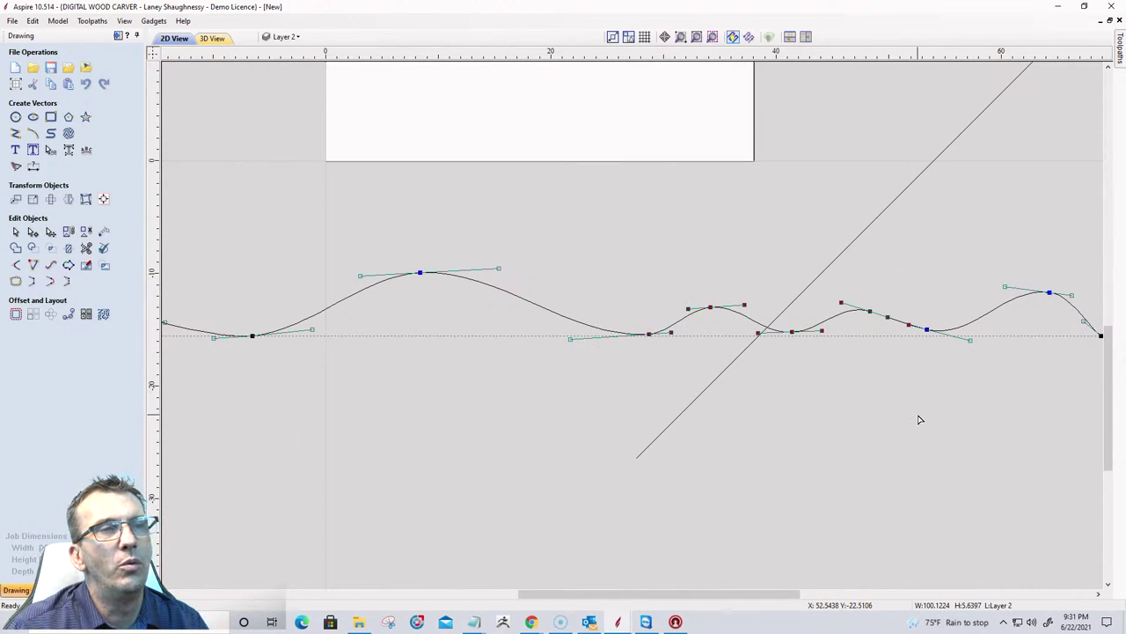
key(Left)
key(Left)
key(Left)
key(Left)
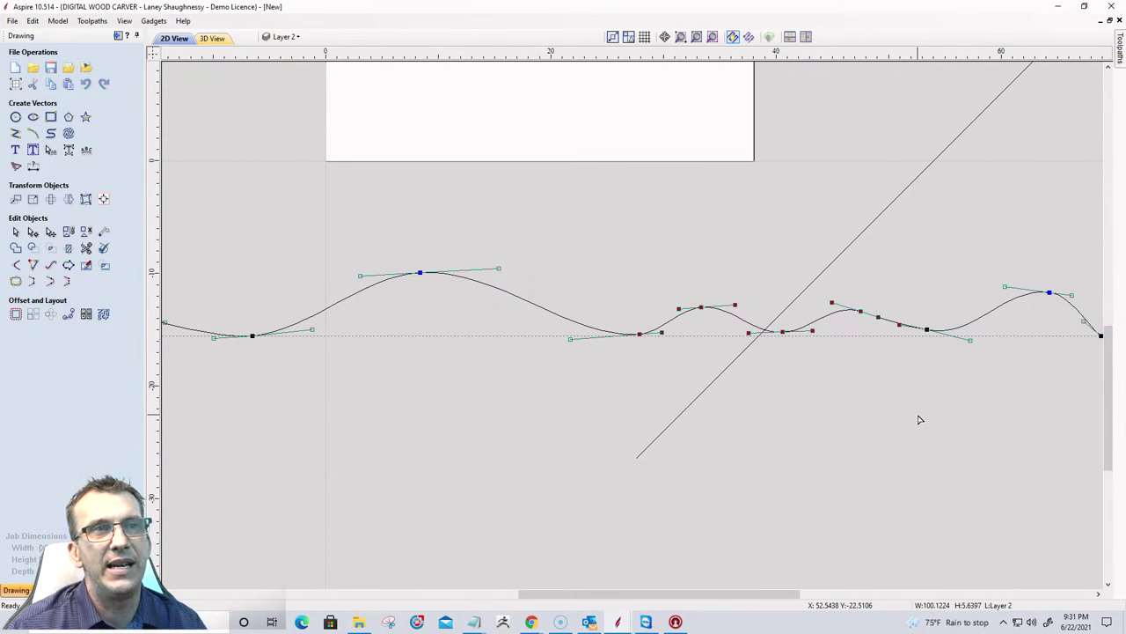
key(Escape)
scroll(919, 419, down, 3)
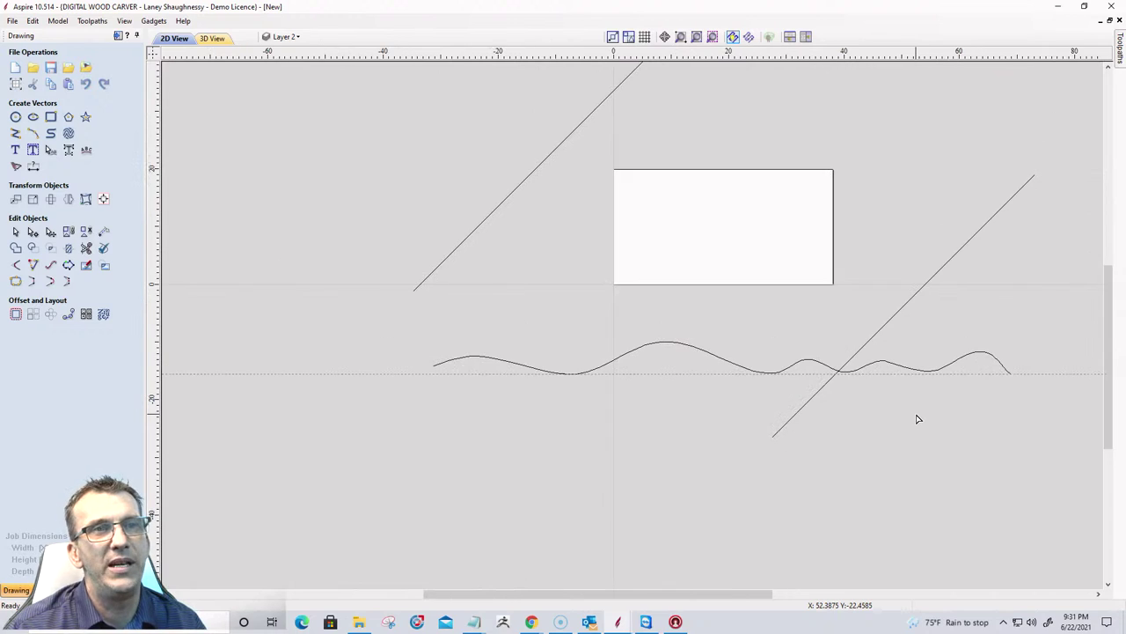
Select the wavy curve as the sweep profile and shift it slightly to the right.
scroll(918, 419, down, 1)
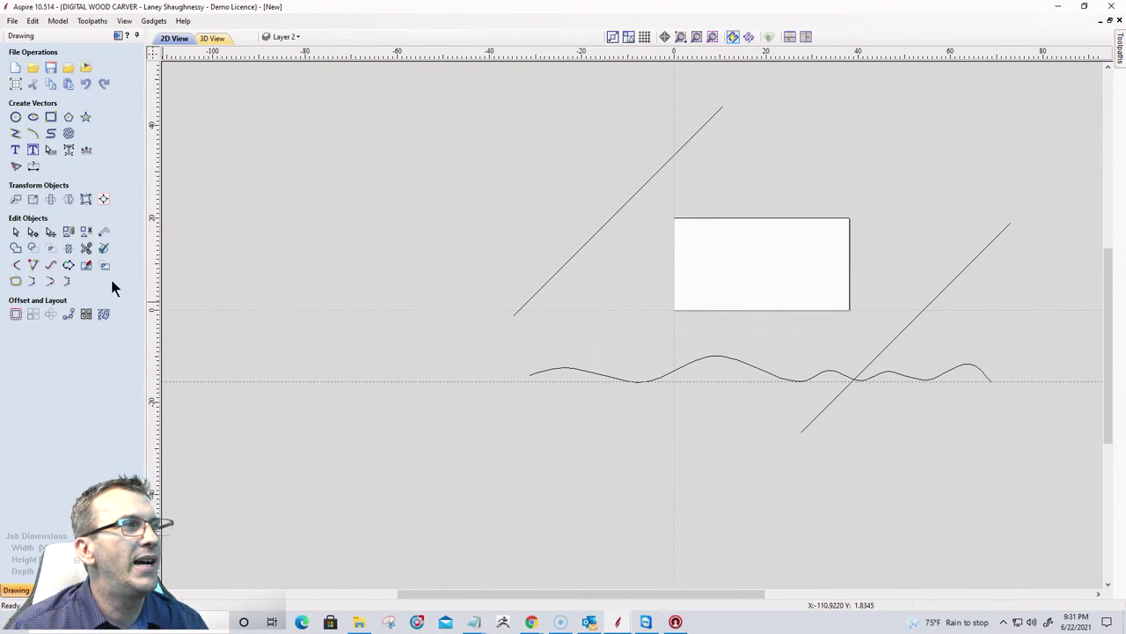
click(573, 376)
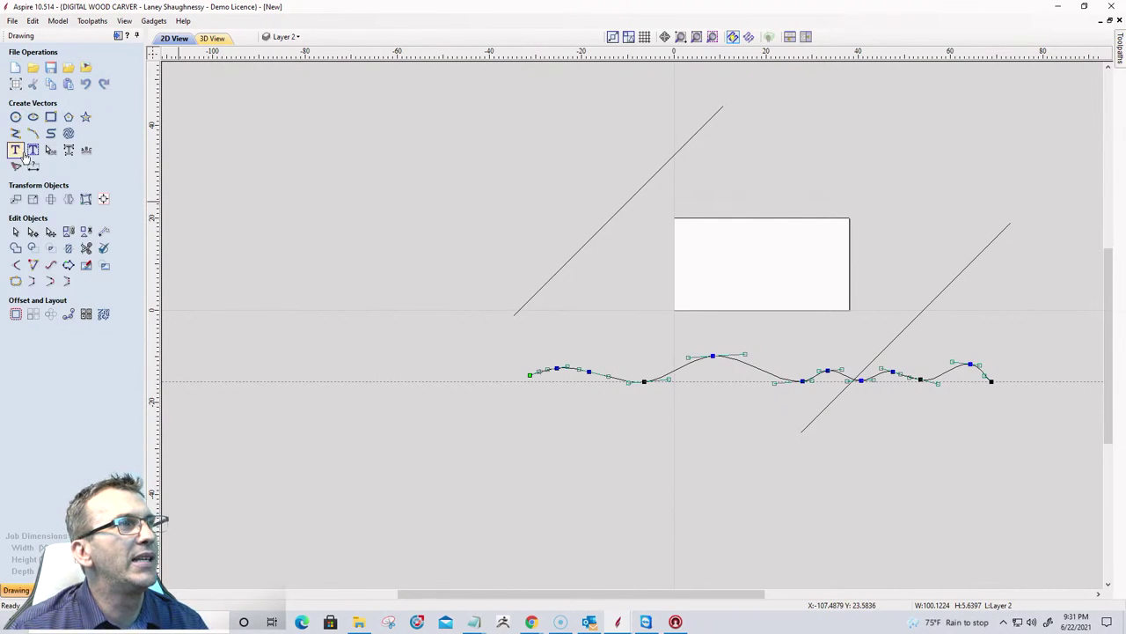
click(17, 233)
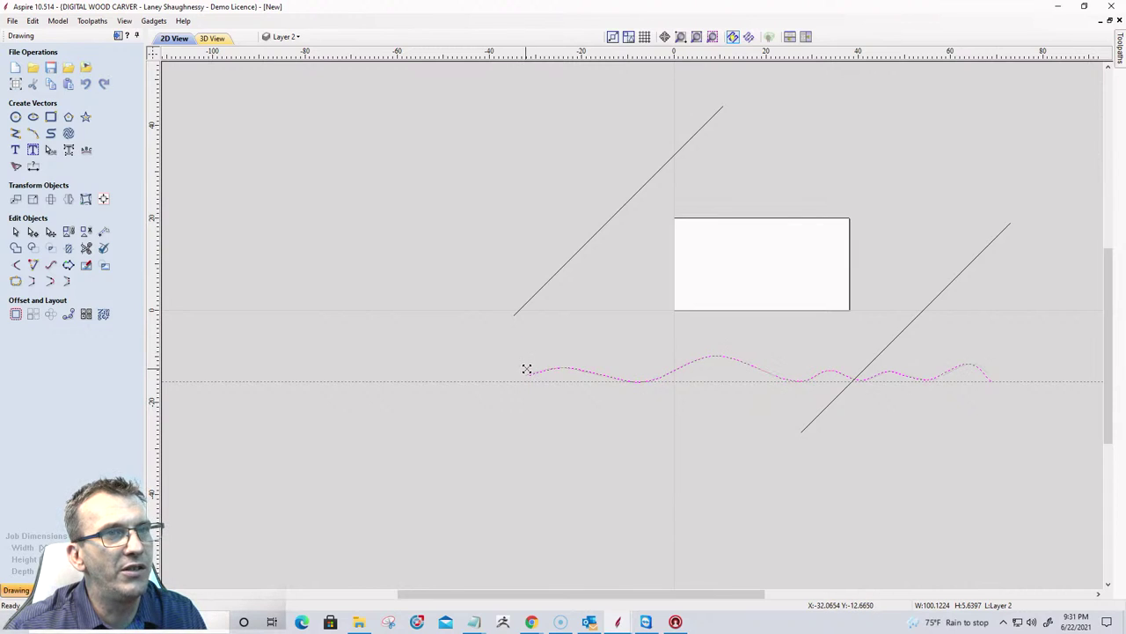
drag(526, 369, 569, 374)
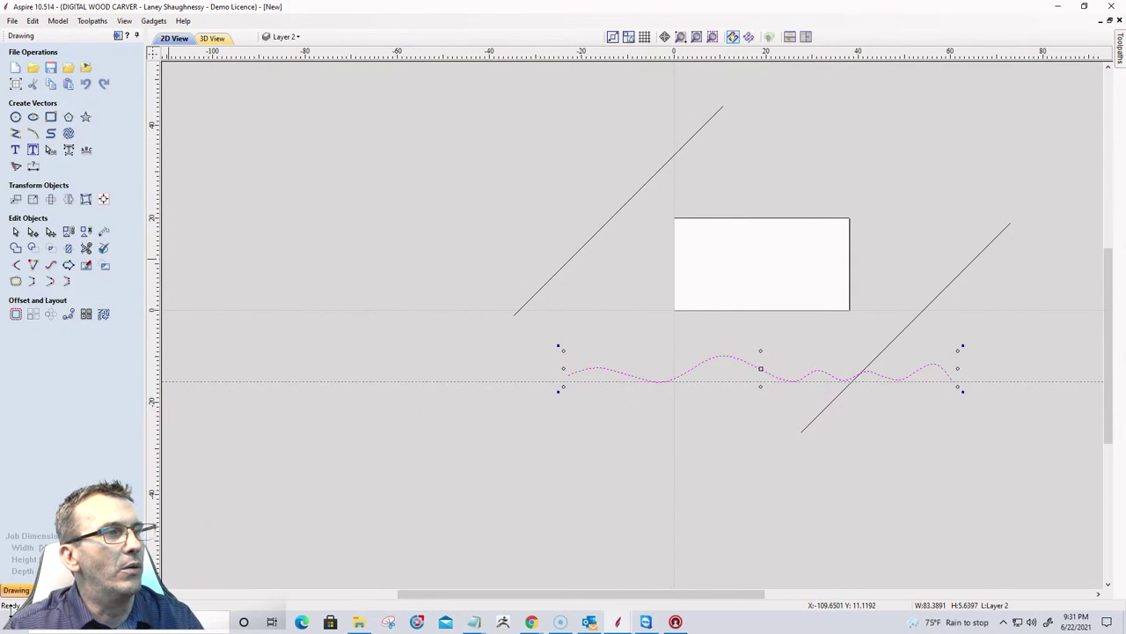
click(48, 590)
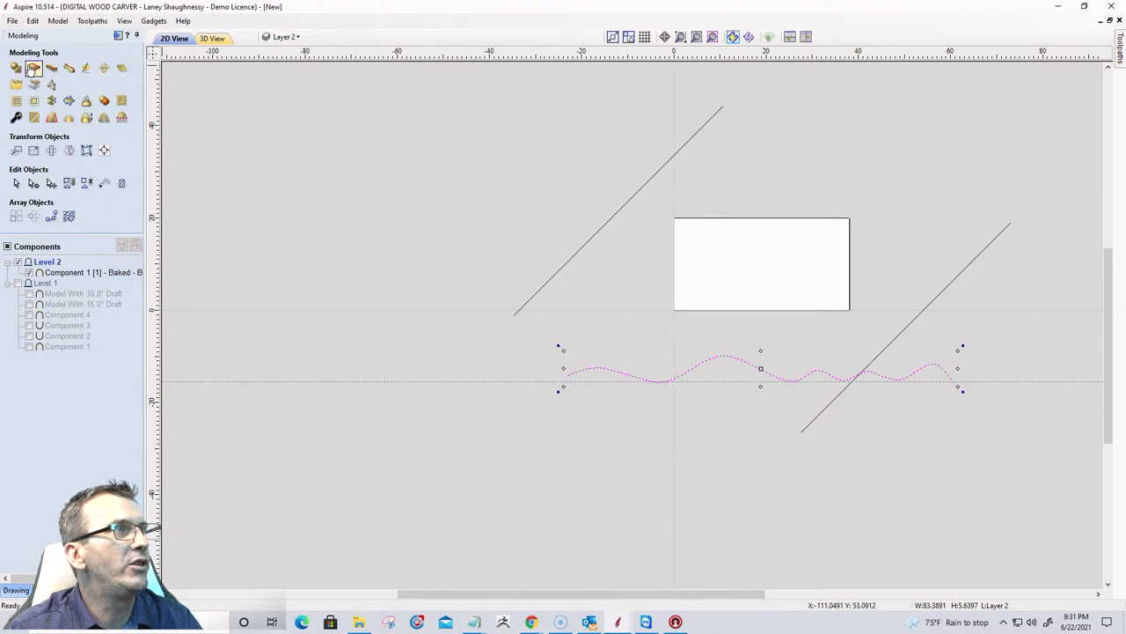
Two Rail Sweep the wavy profile between both diagonal rails, scaled to exact height 0.75 inch.
click(34, 68)
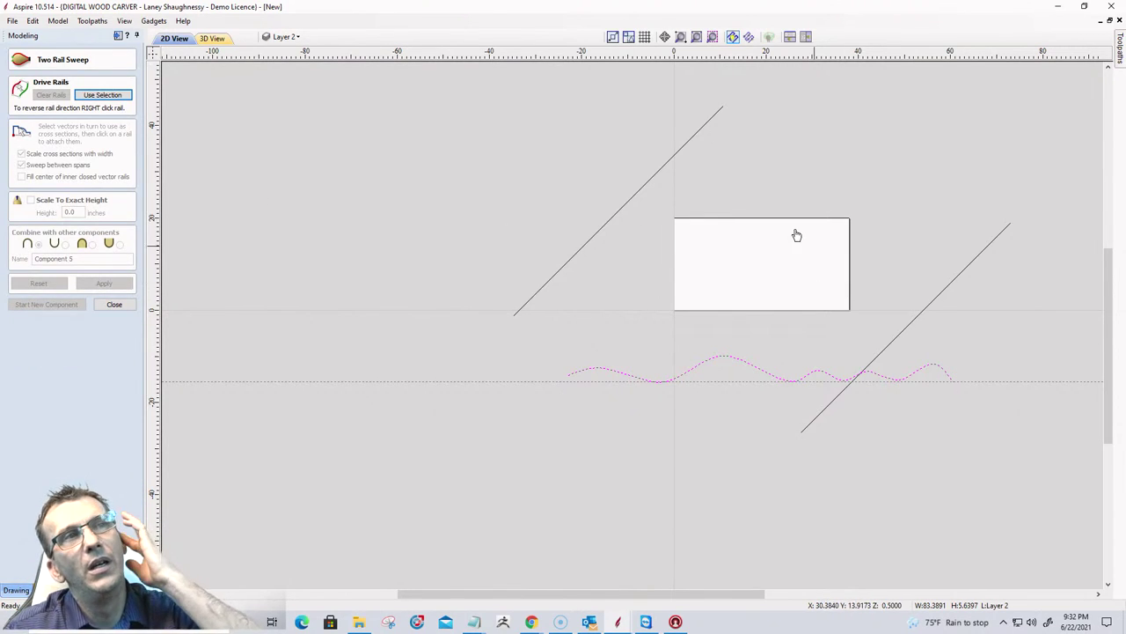
click(701, 134)
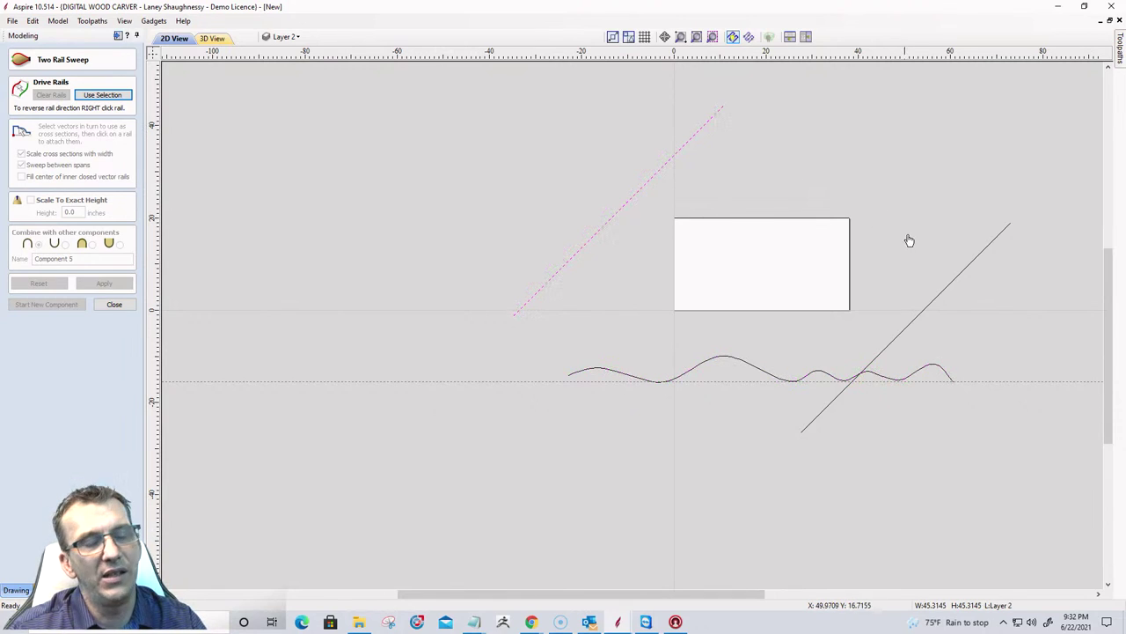
shift+click(966, 274)
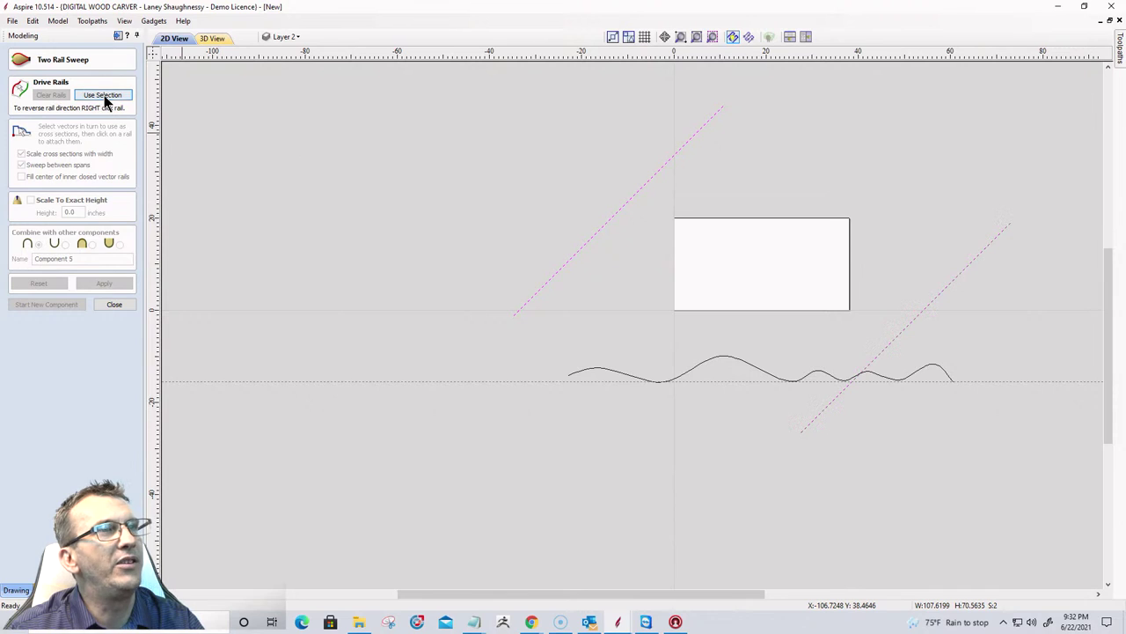
click(102, 94)
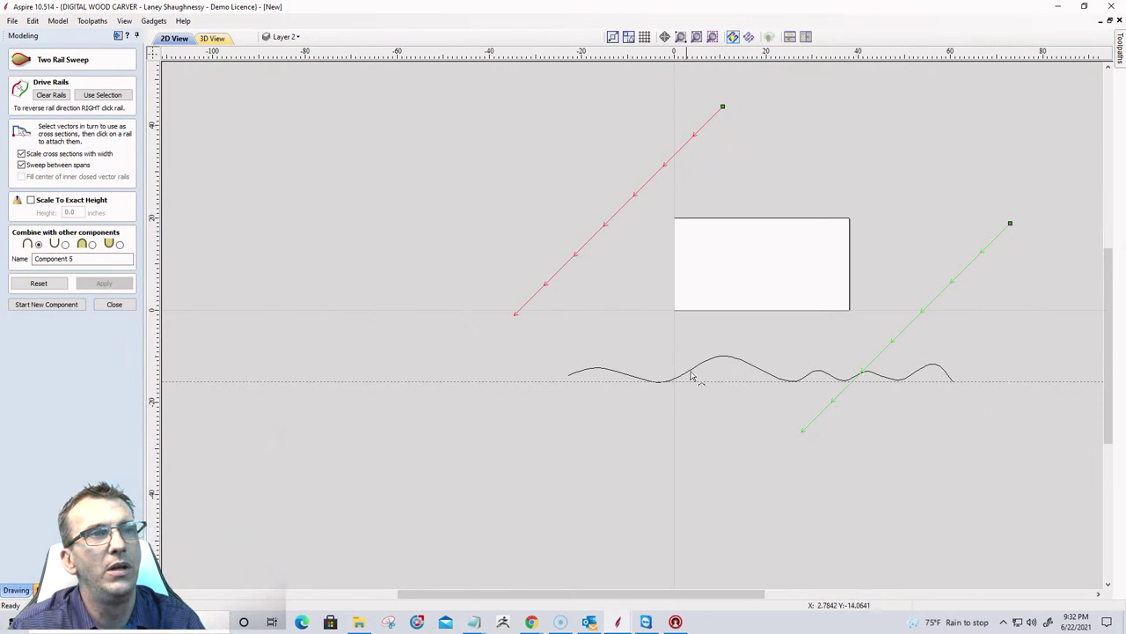
click(735, 363)
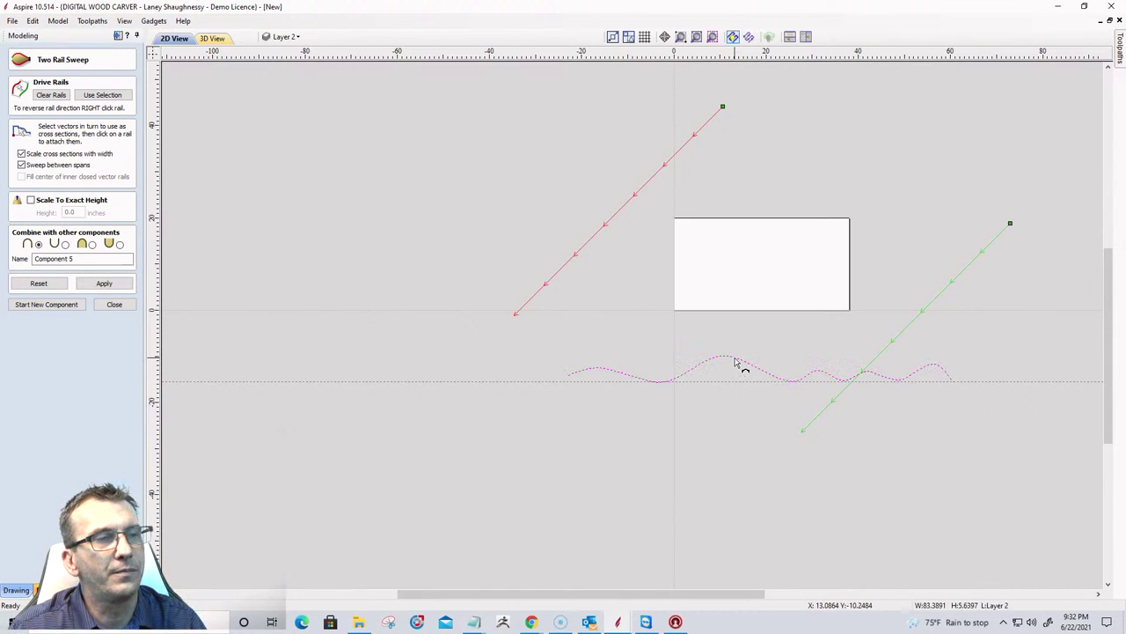
click(32, 200)
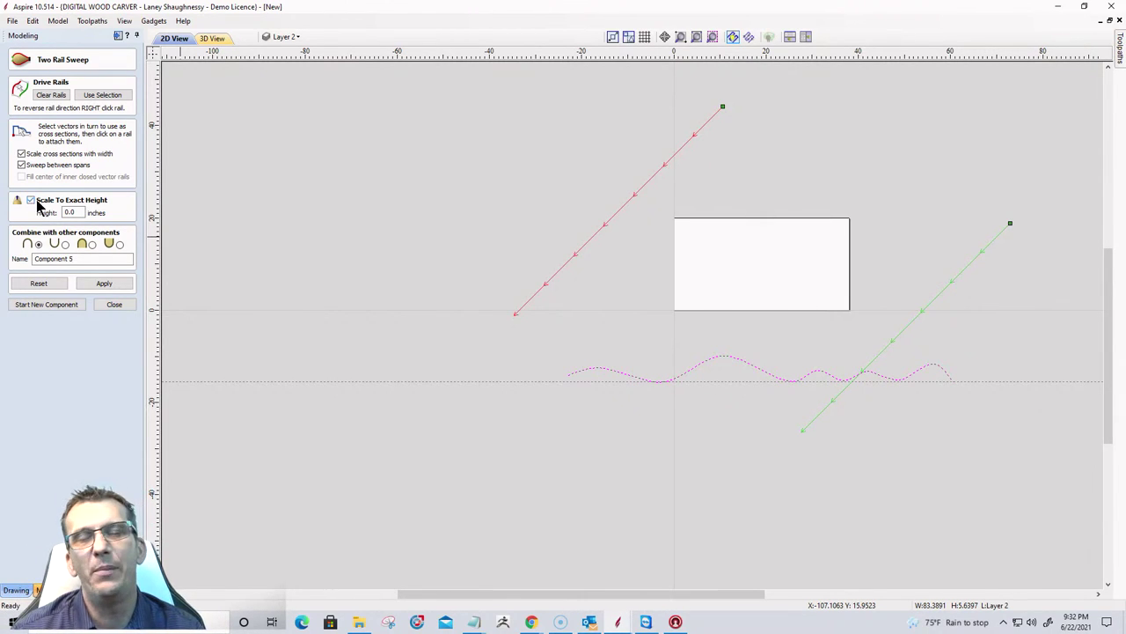
double_click(79, 212)
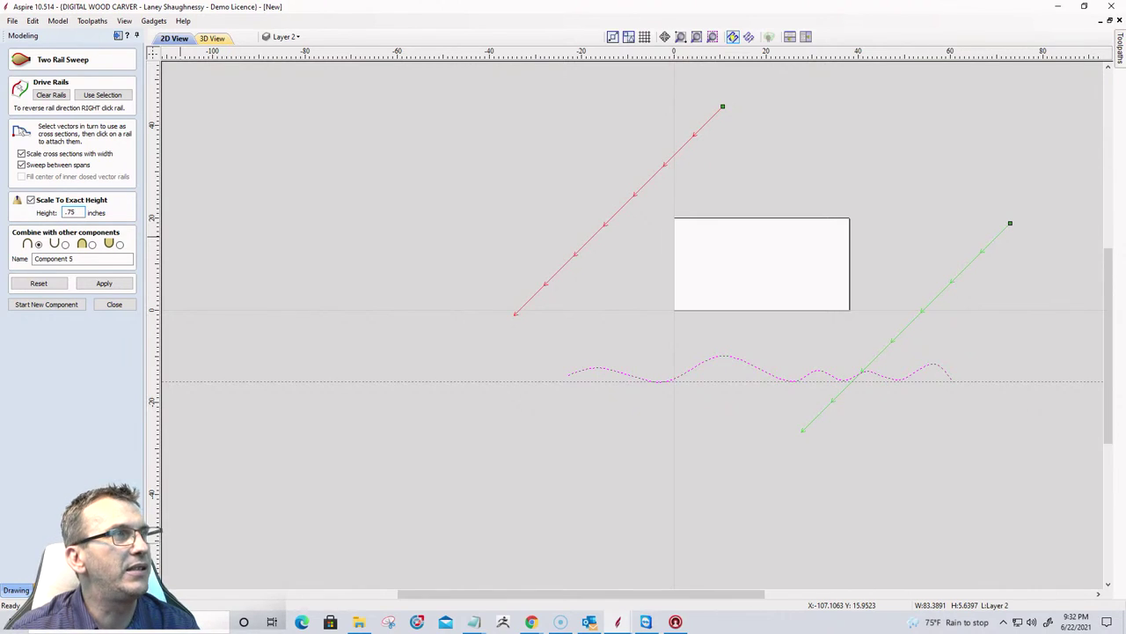
click(107, 284)
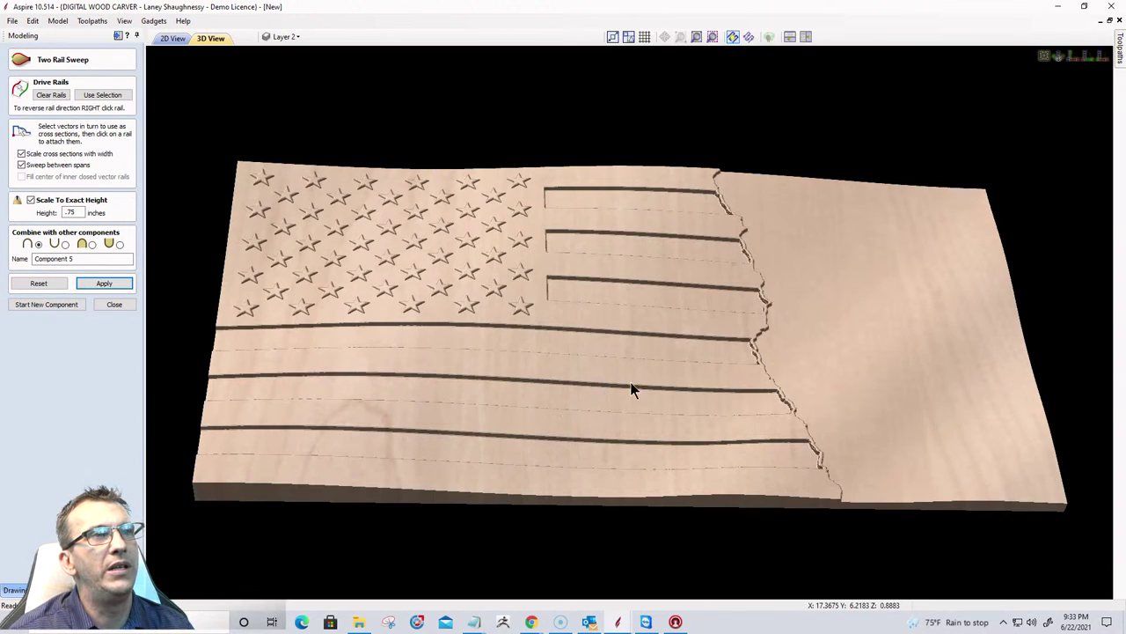
Tilt and zoom the rippled relief in 3D, then reset the sweep and return to 2D view.
drag(631, 390, 572, 336)
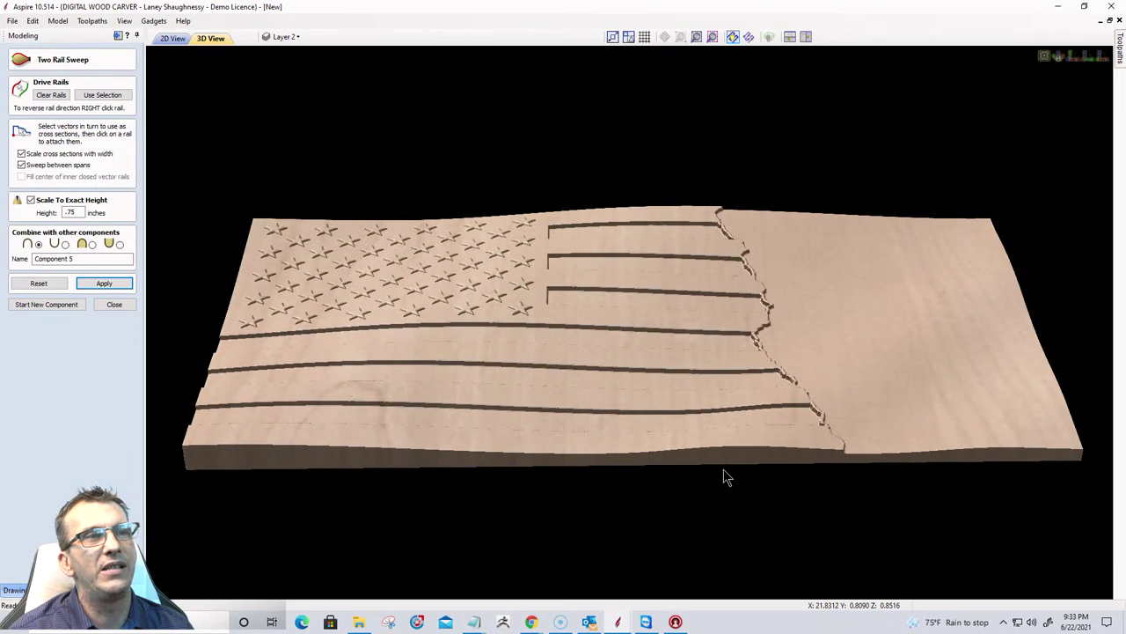
scroll(706, 427, up, 2)
scroll(673, 381, up, 2)
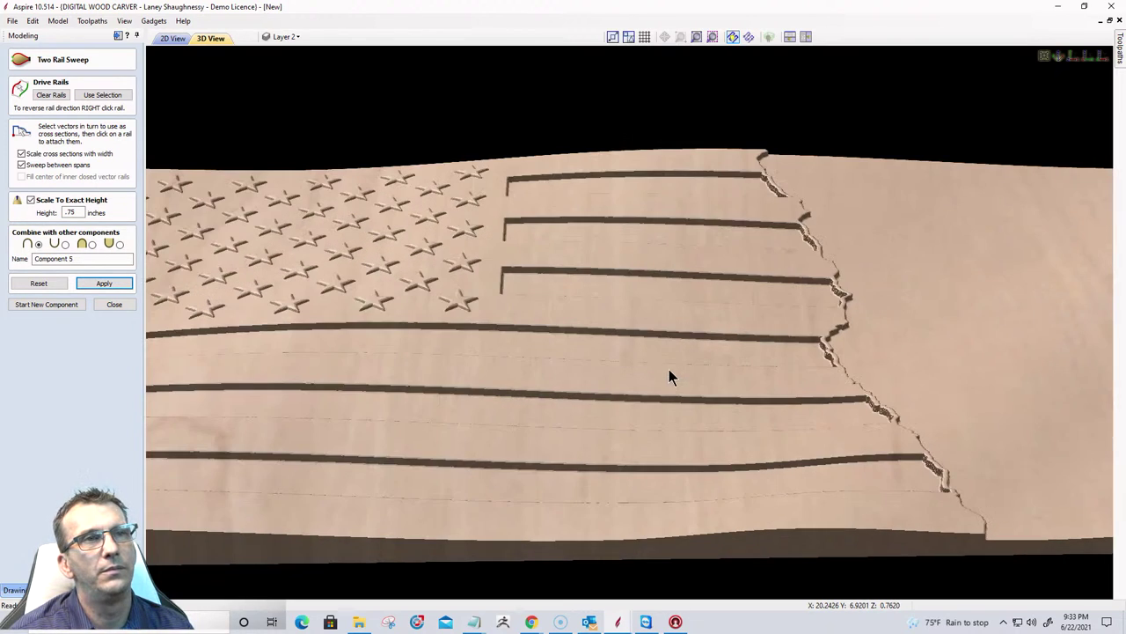
scroll(619, 388, down, 1)
scroll(599, 442, down, 1)
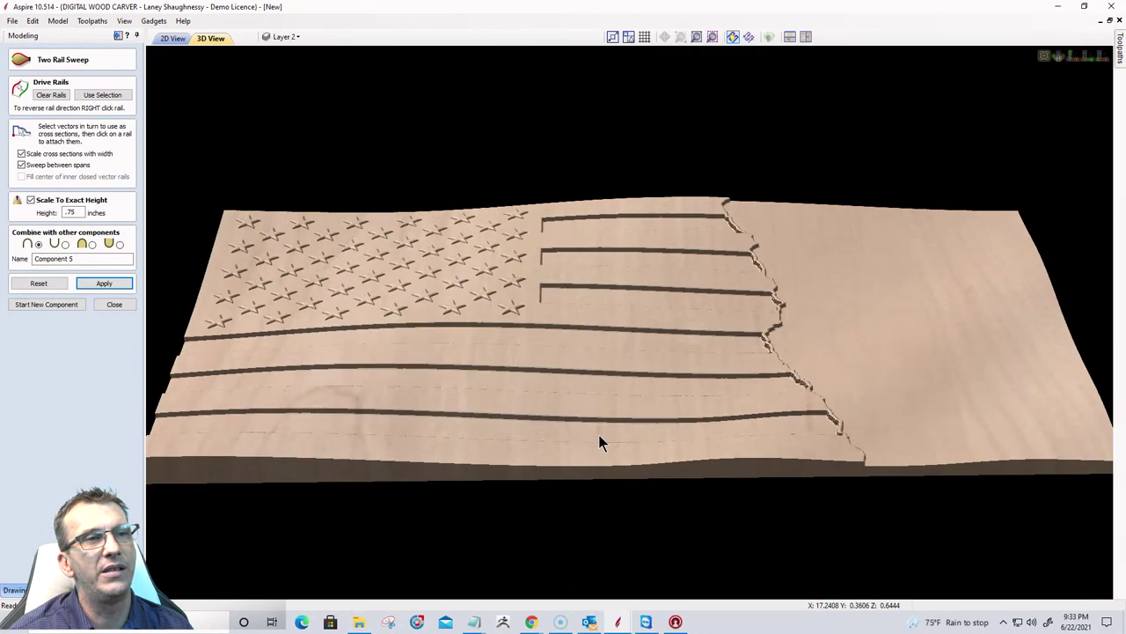
scroll(599, 443, down, 1)
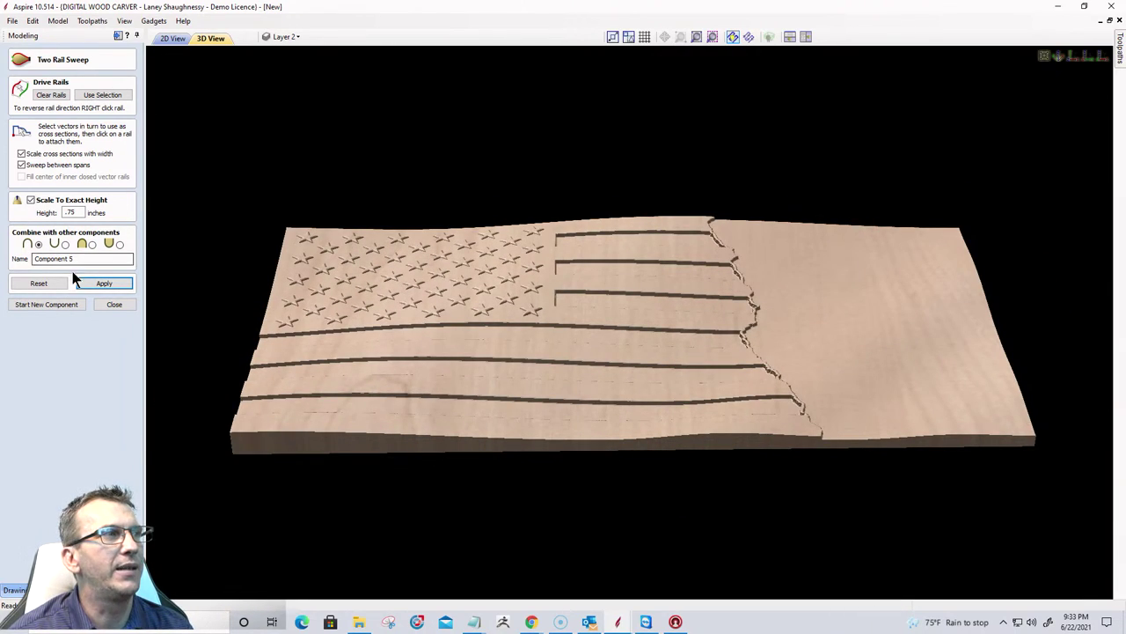
click(36, 284)
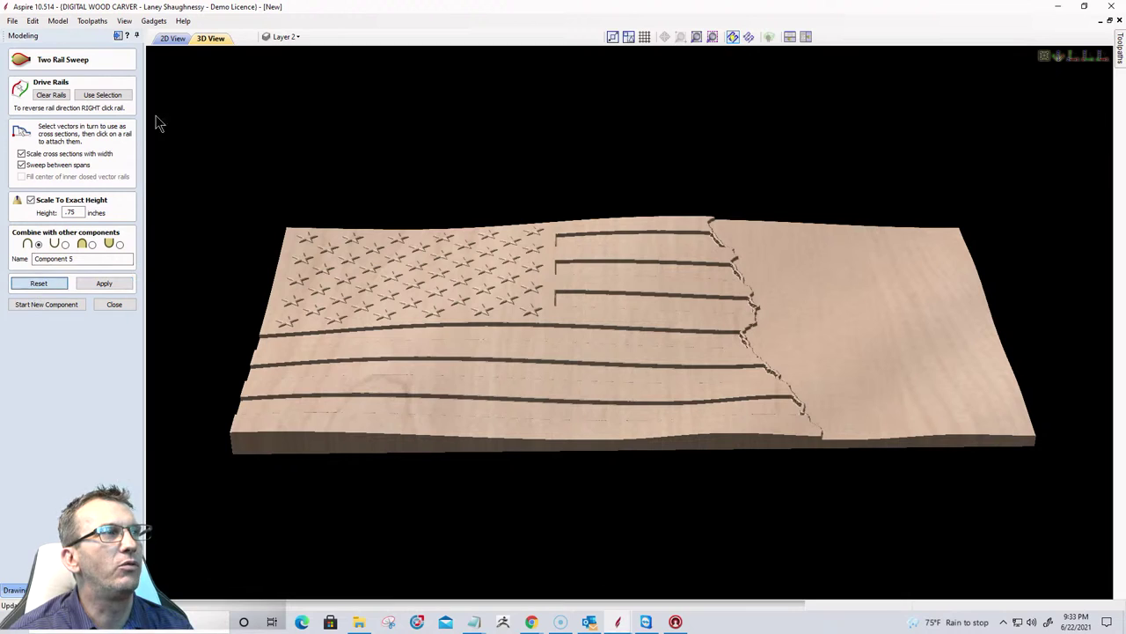
click(173, 38)
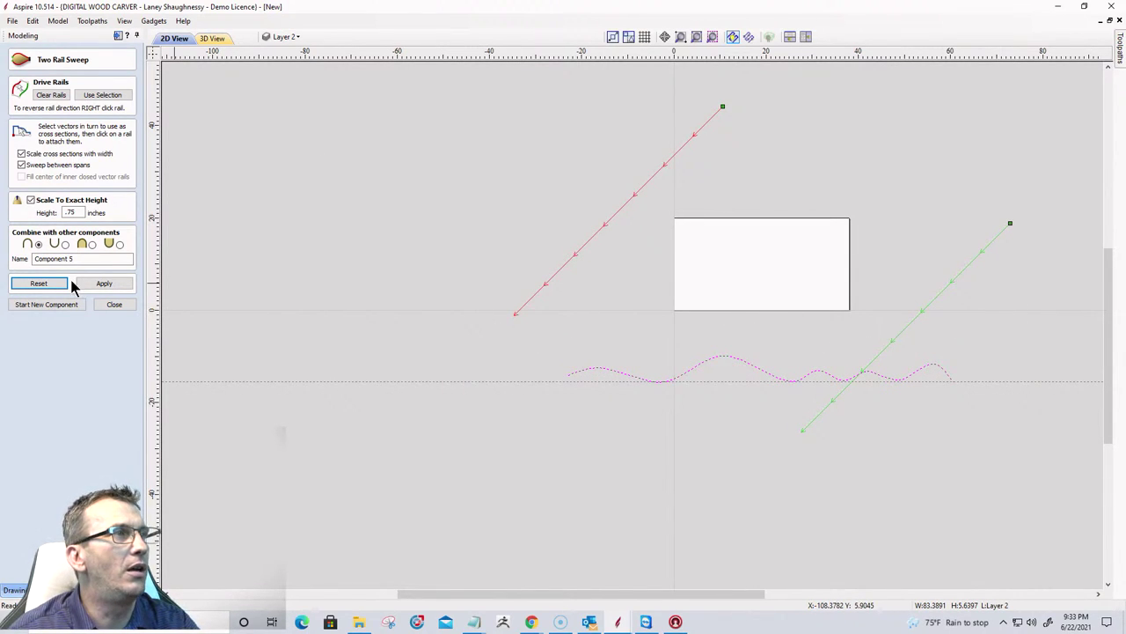
Clear the drive rails, reselect the right diagonal, and close the Two Rail Sweep form.
click(50, 94)
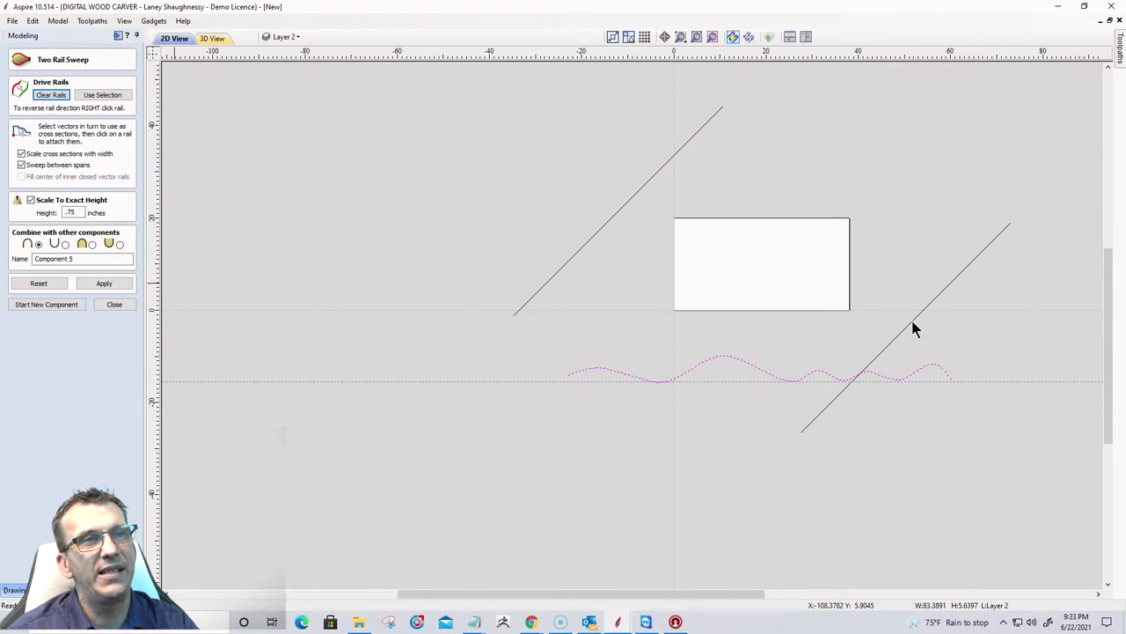
click(905, 326)
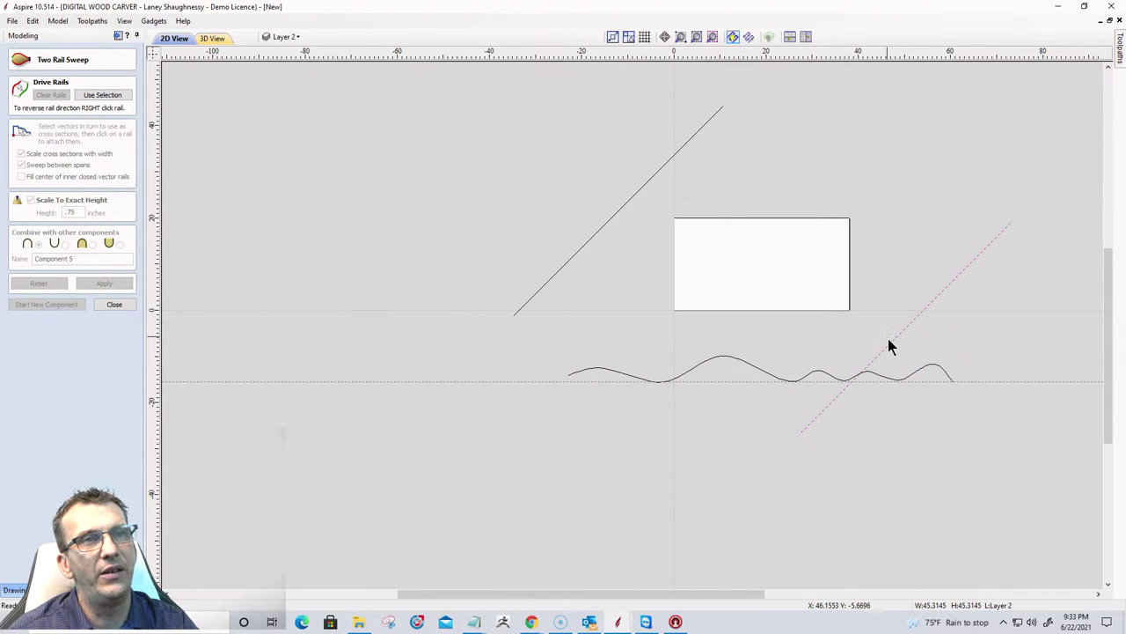
click(892, 339)
click(891, 341)
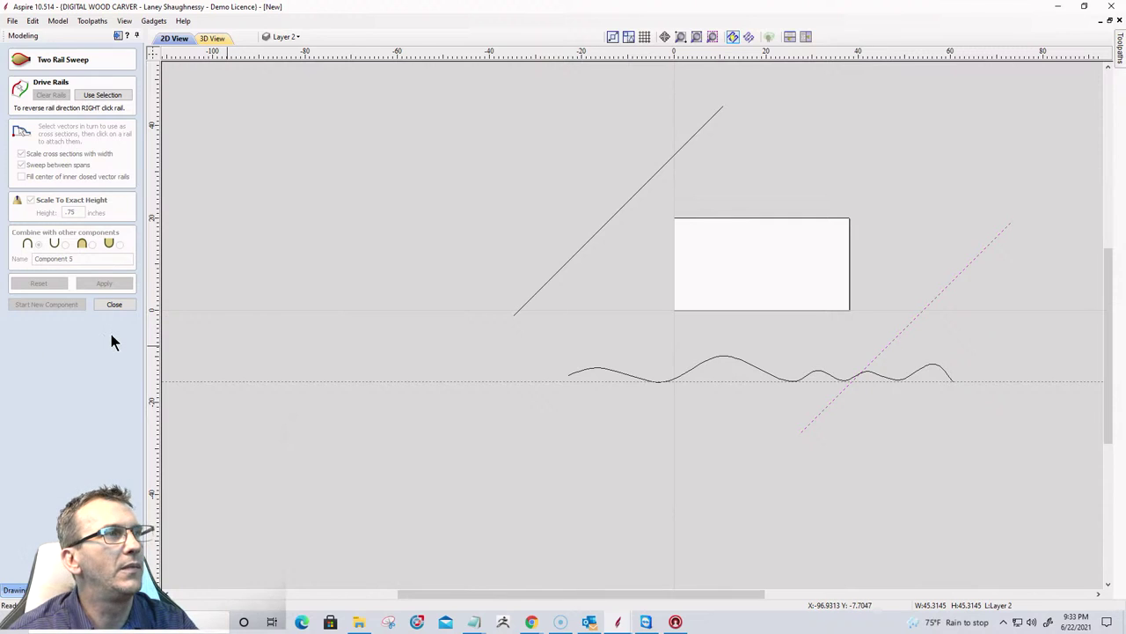
click(115, 305)
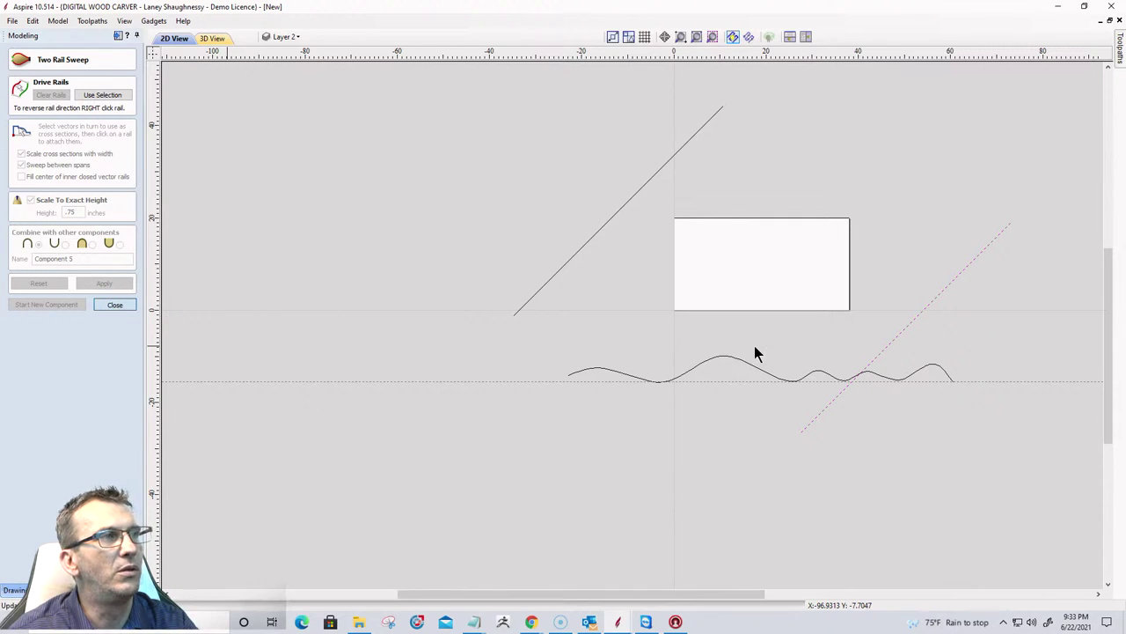
Move both diagonal rails inward and narrow the wavy curve to fit between them.
click(895, 340)
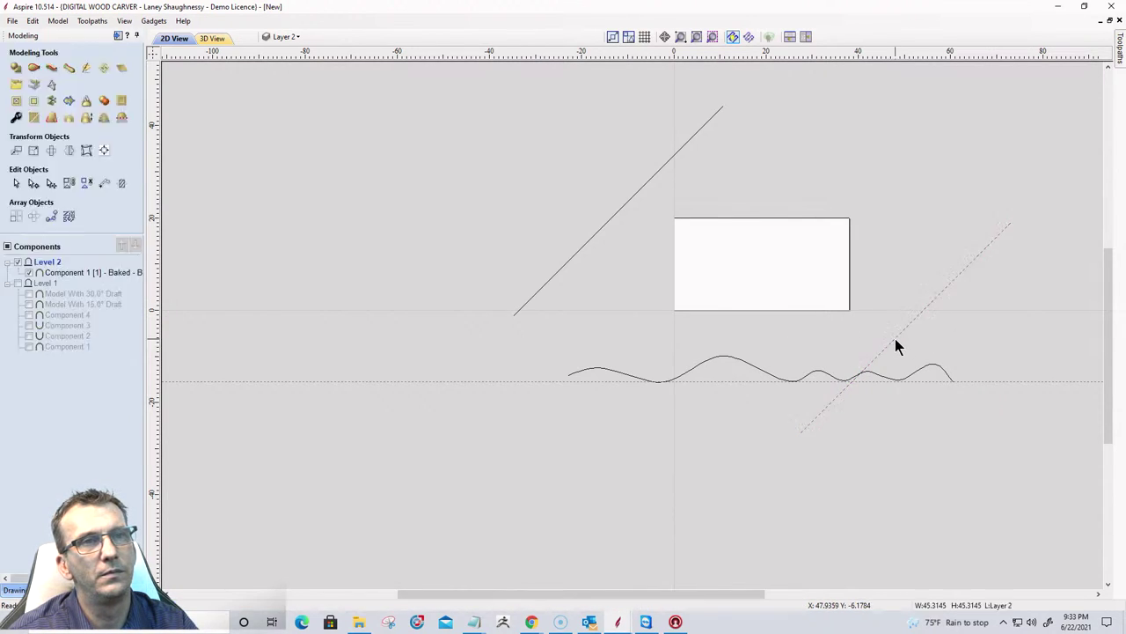
drag(885, 340, 858, 320)
click(616, 219)
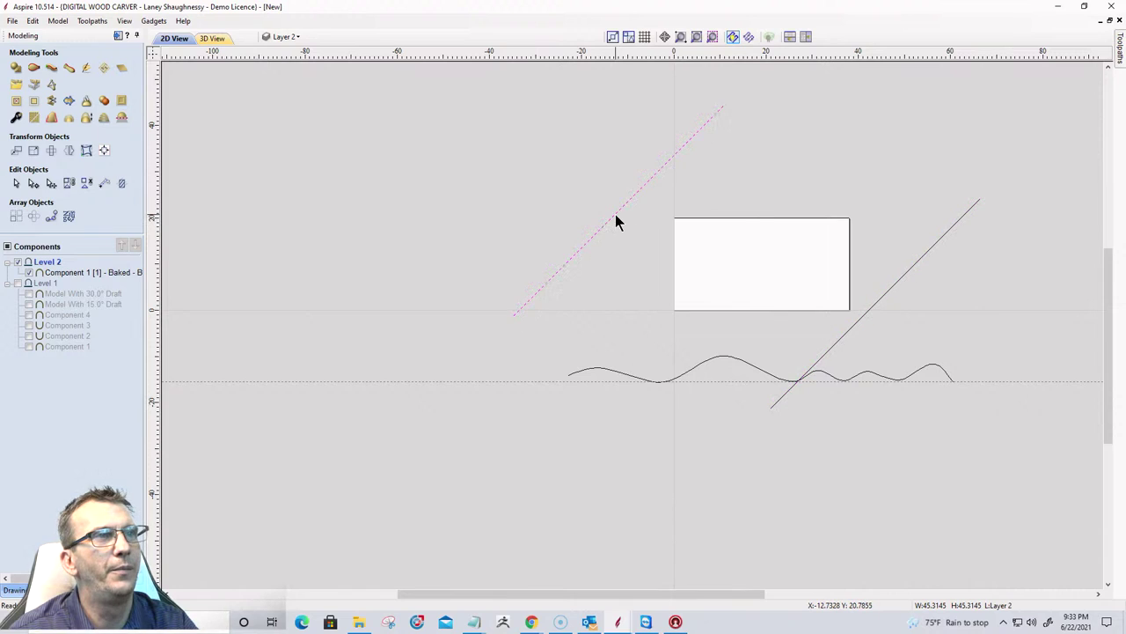
drag(614, 213, 669, 213)
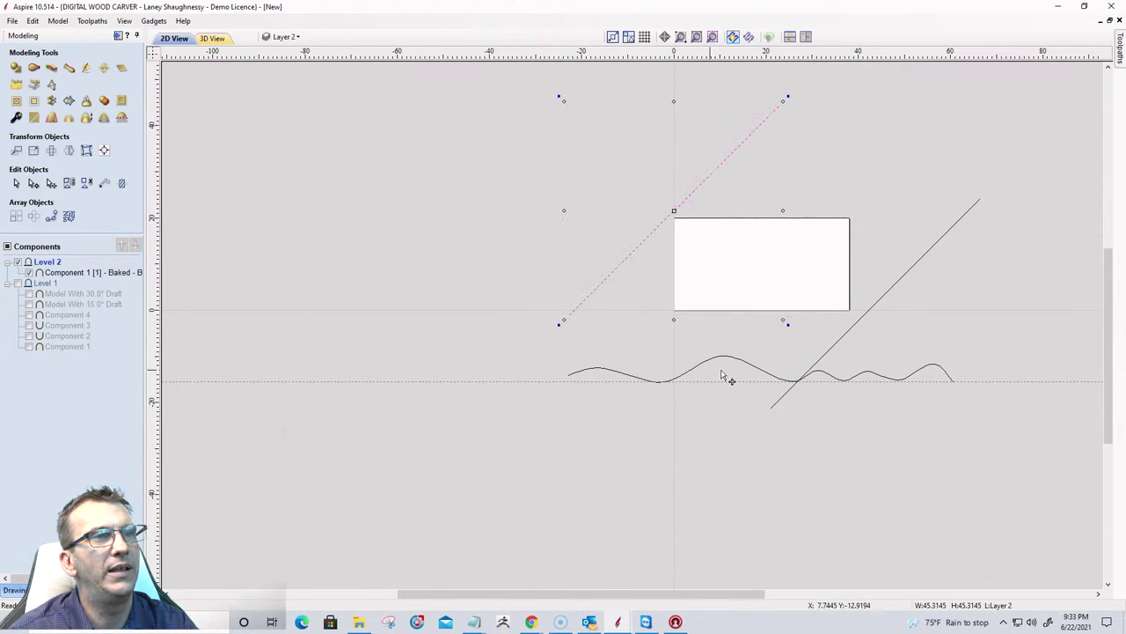
click(734, 365)
click(731, 354)
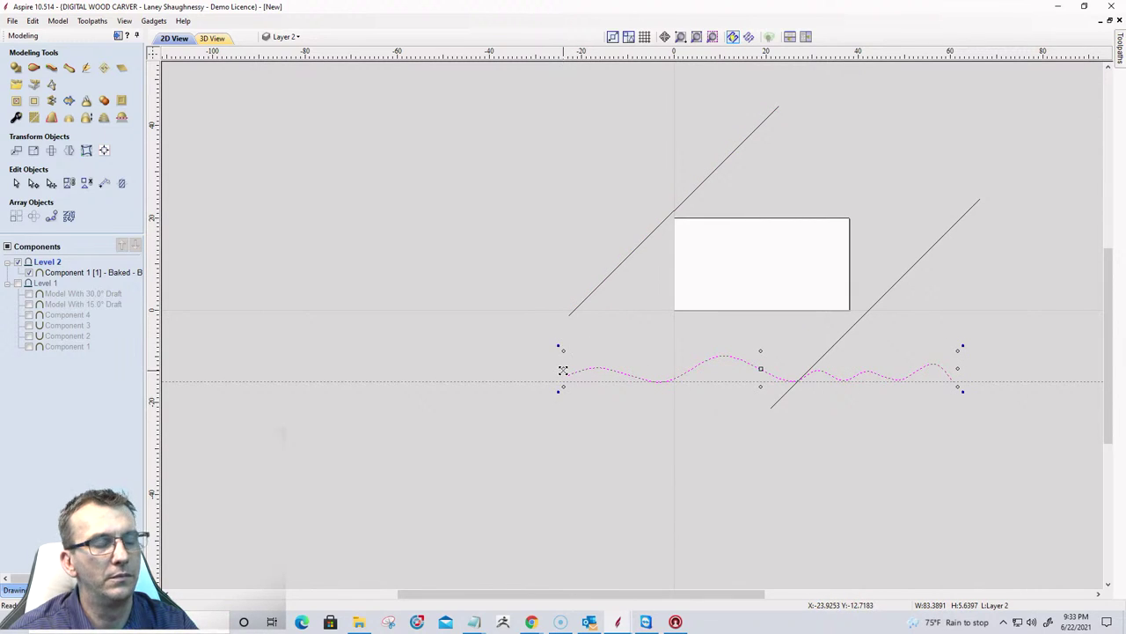
drag(589, 369, 638, 368)
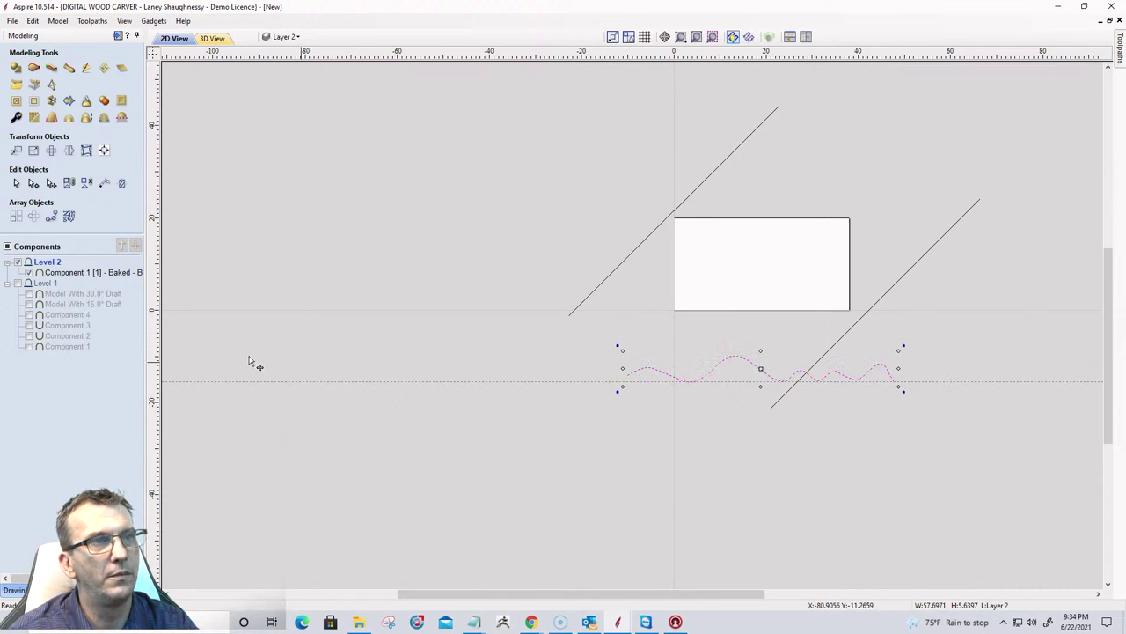
Redo the Two Rail Sweep with both diagonals as rails and the wavy curve as cross-section.
click(32, 69)
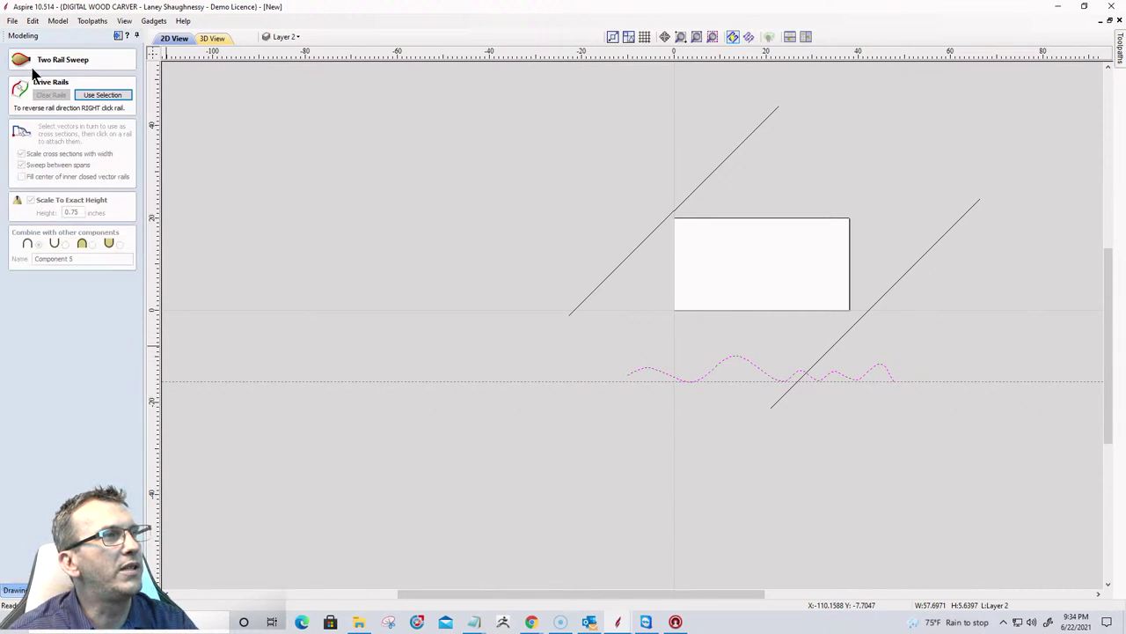
click(760, 129)
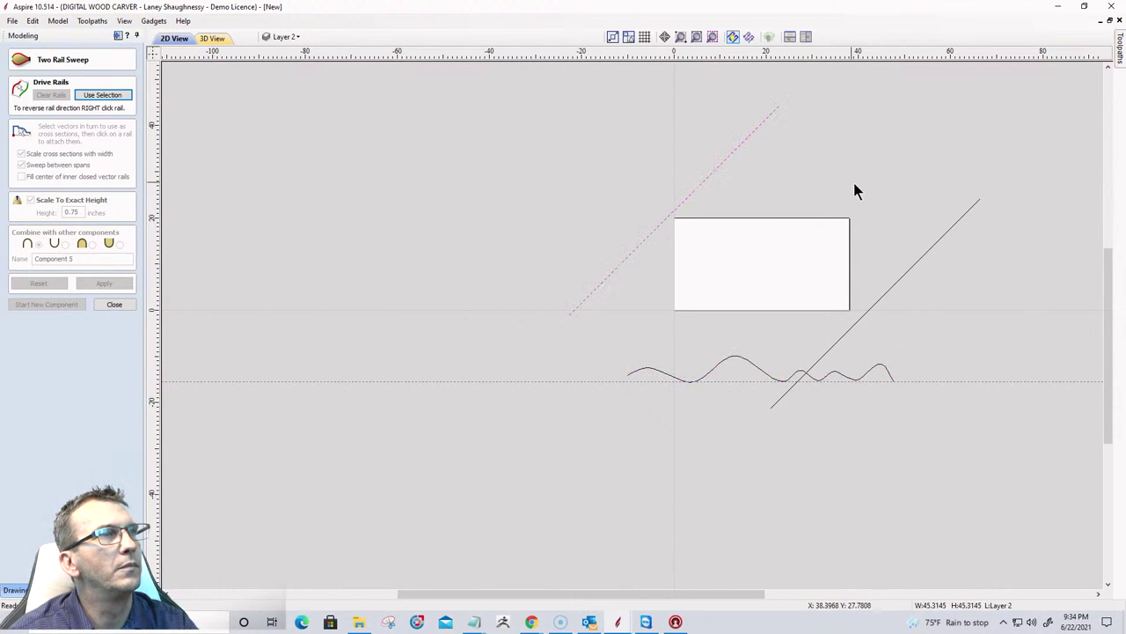
click(928, 251)
click(124, 96)
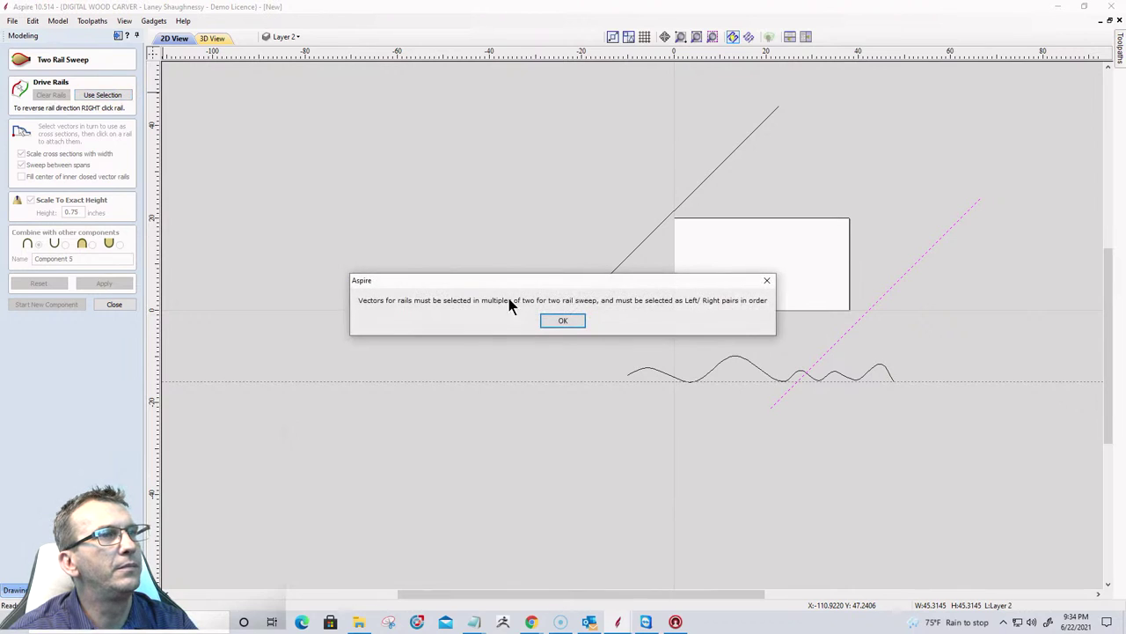
click(561, 321)
click(717, 171)
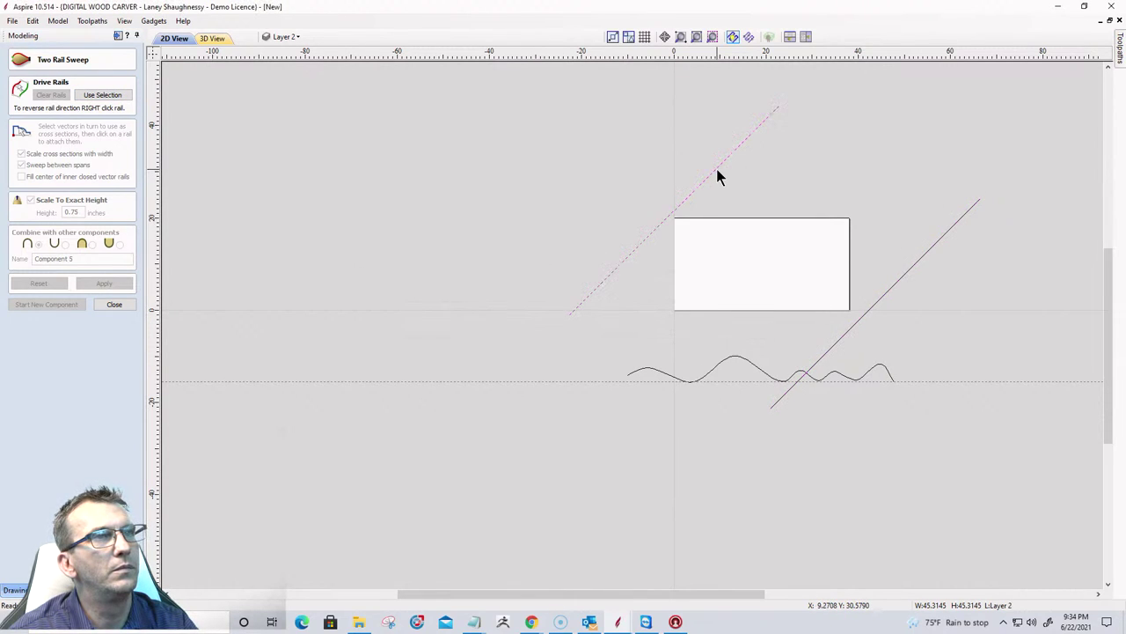
shift+click(908, 269)
click(93, 98)
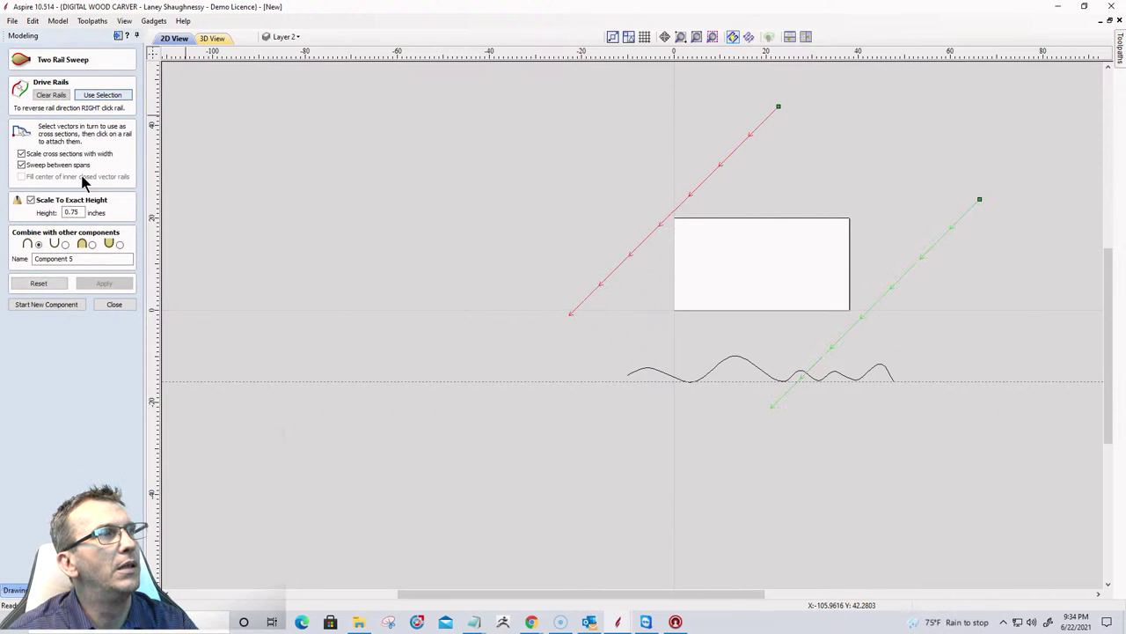
click(672, 380)
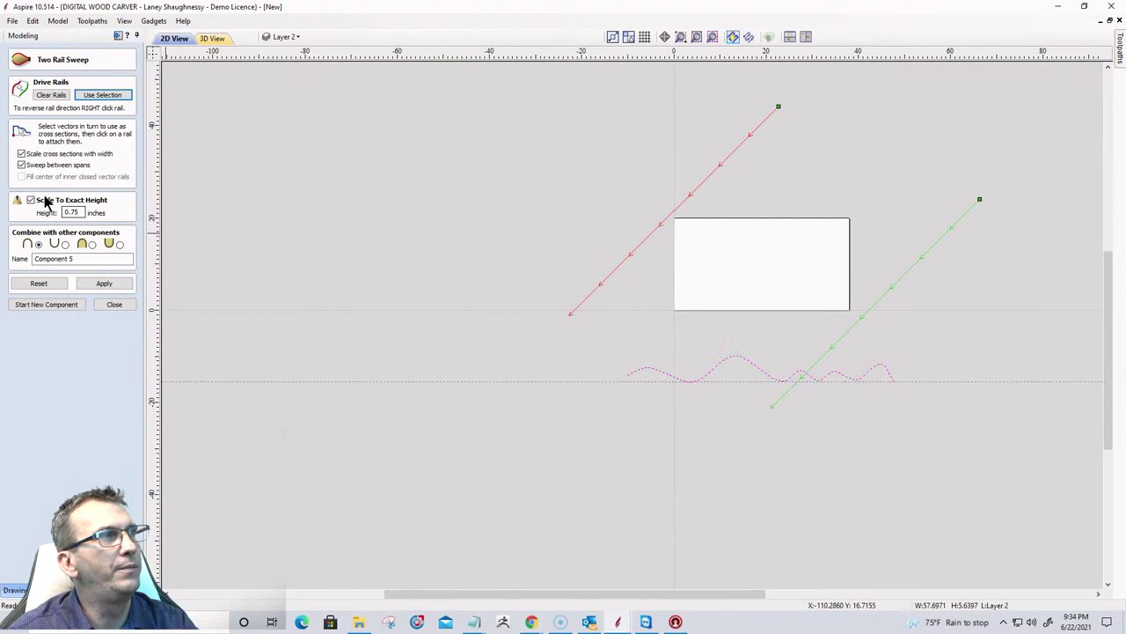
click(106, 285)
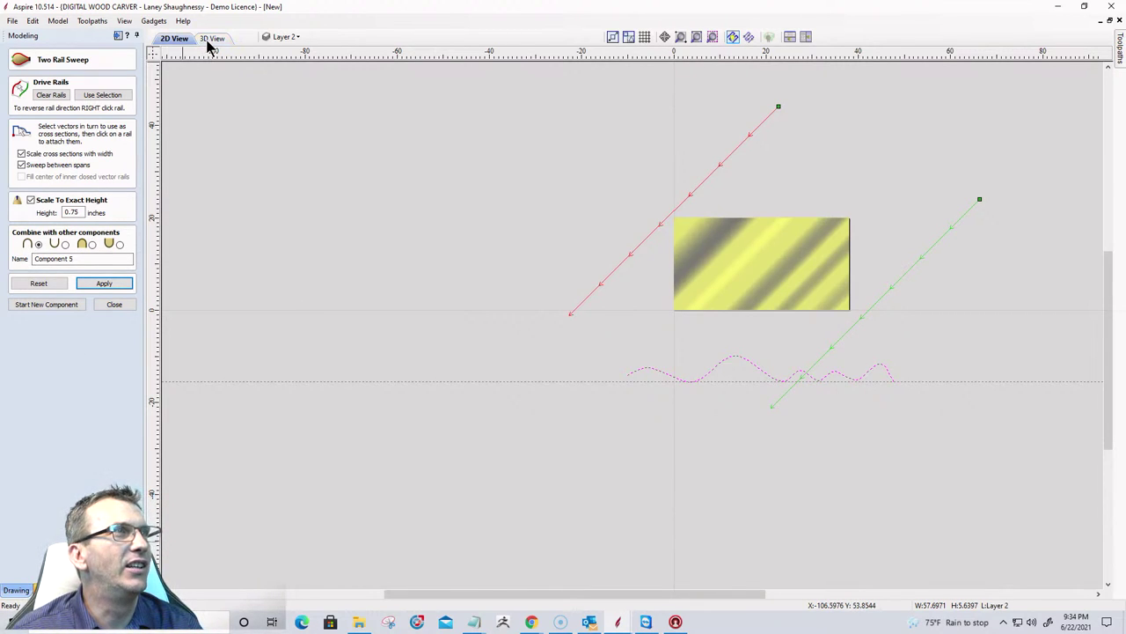
Open the 3D view with F3 and orbit and zoom to inspect the rippled flag from a low angle.
key(F3)
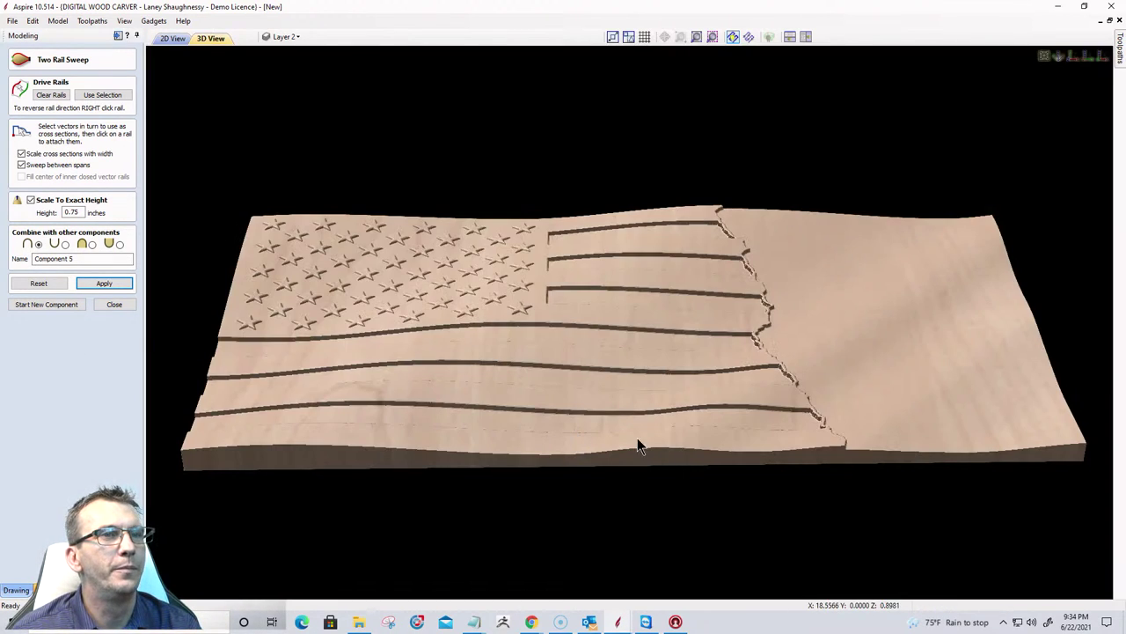
drag(639, 446, 639, 501)
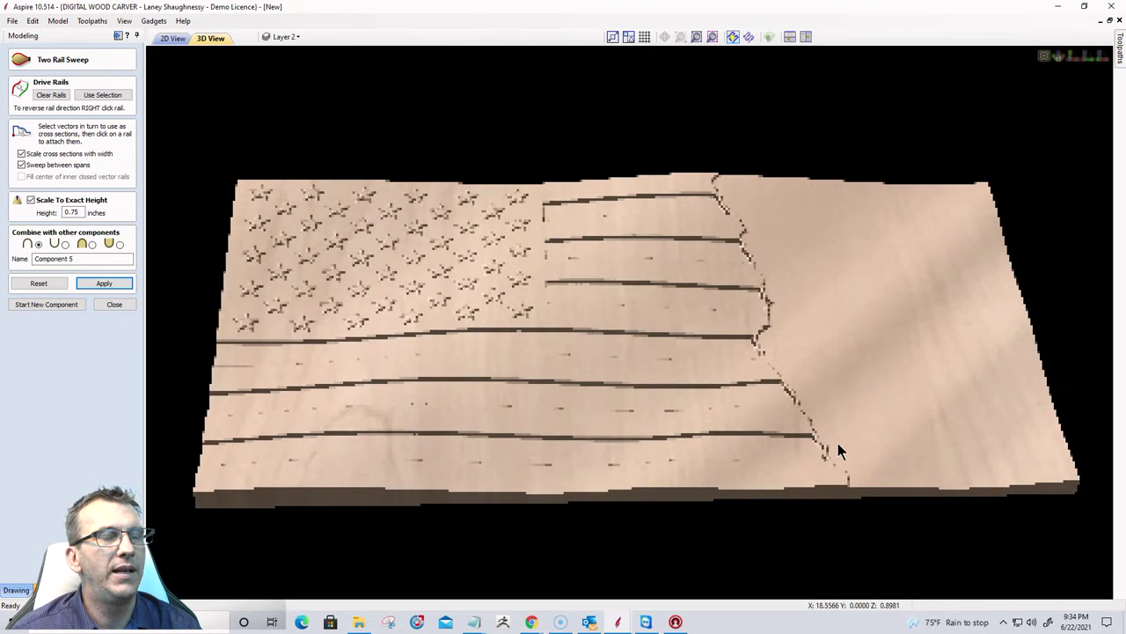
scroll(824, 432, up, 2)
scroll(665, 332, up, 2)
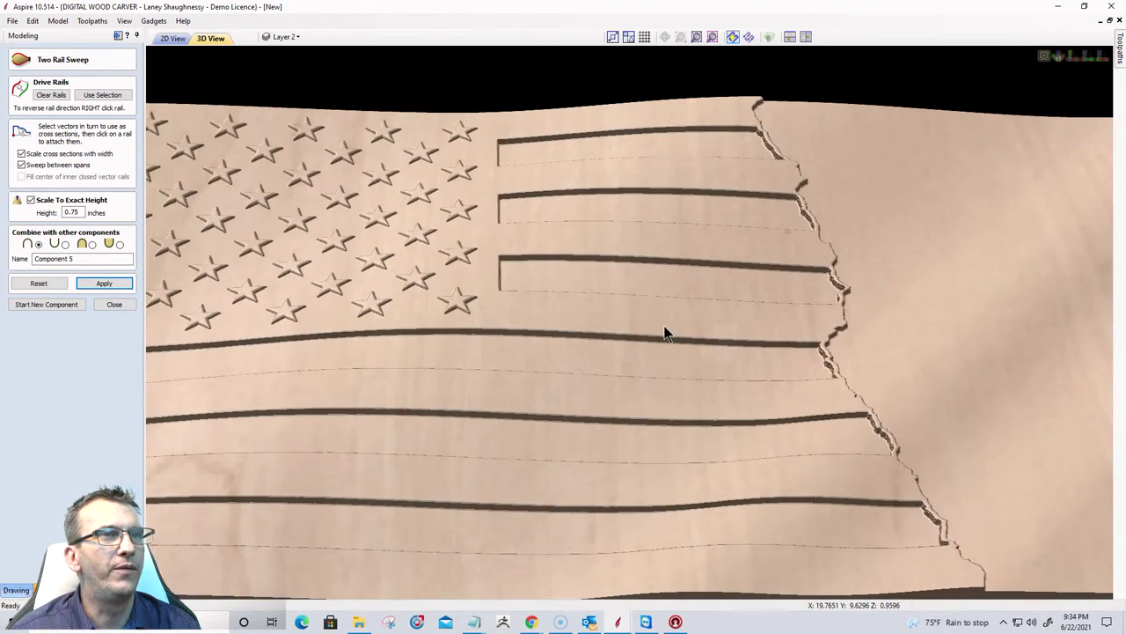
scroll(592, 259, up, 1)
scroll(591, 255, down, 1)
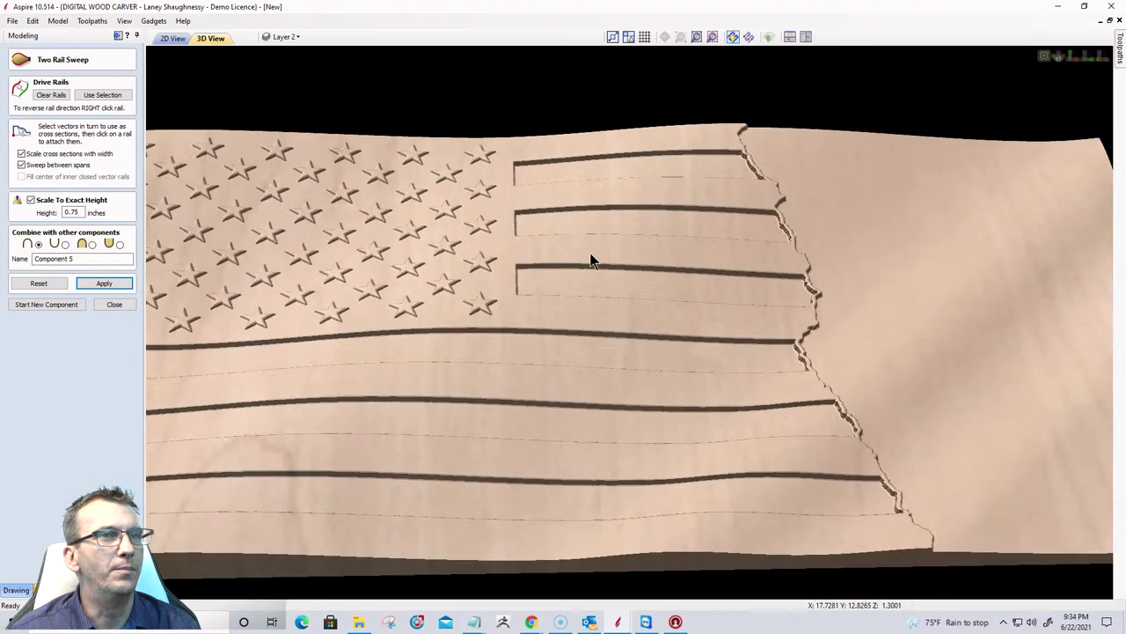
drag(590, 261, 605, 310)
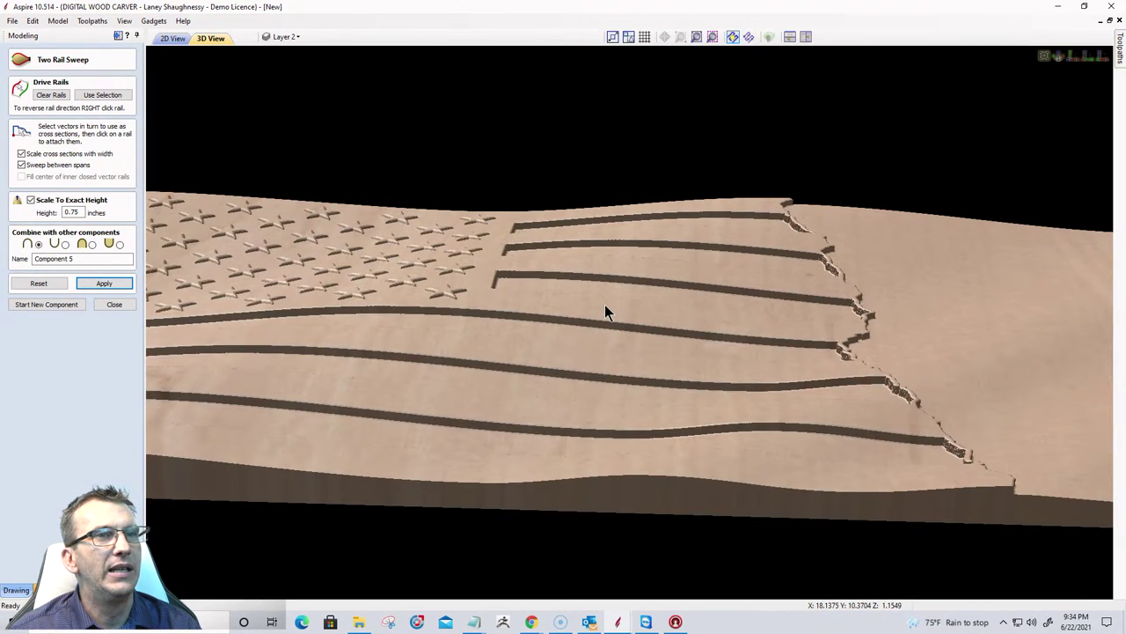
drag(604, 309, 602, 382)
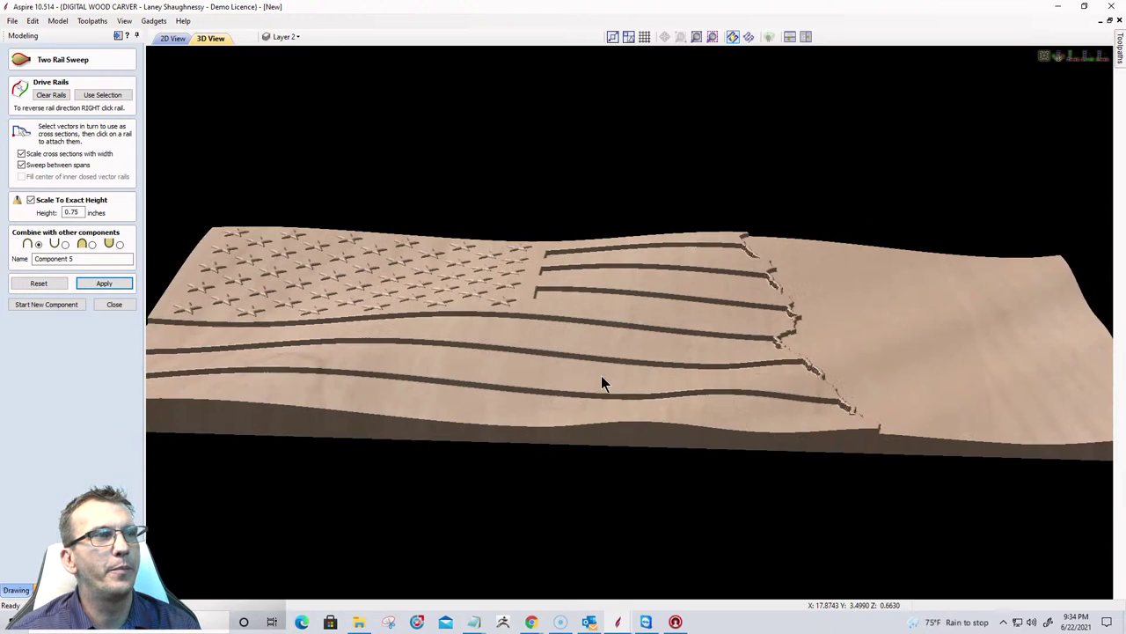
scroll(602, 375, down, 3)
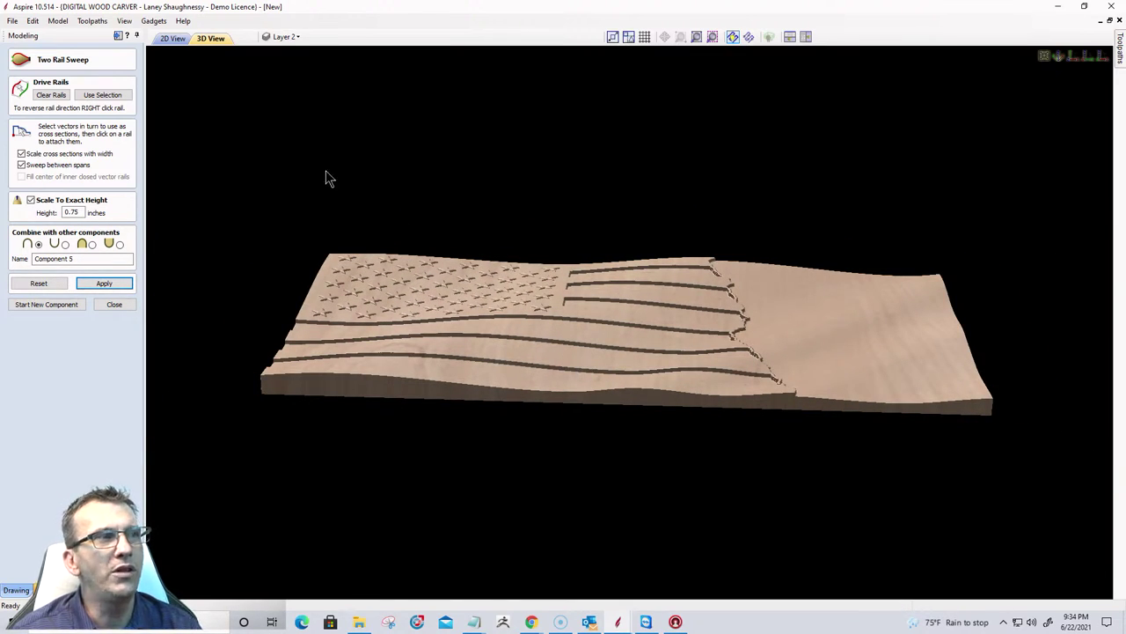
Reverse the red and green drive rails, then reset and close the Two Rail Sweep form.
click(173, 39)
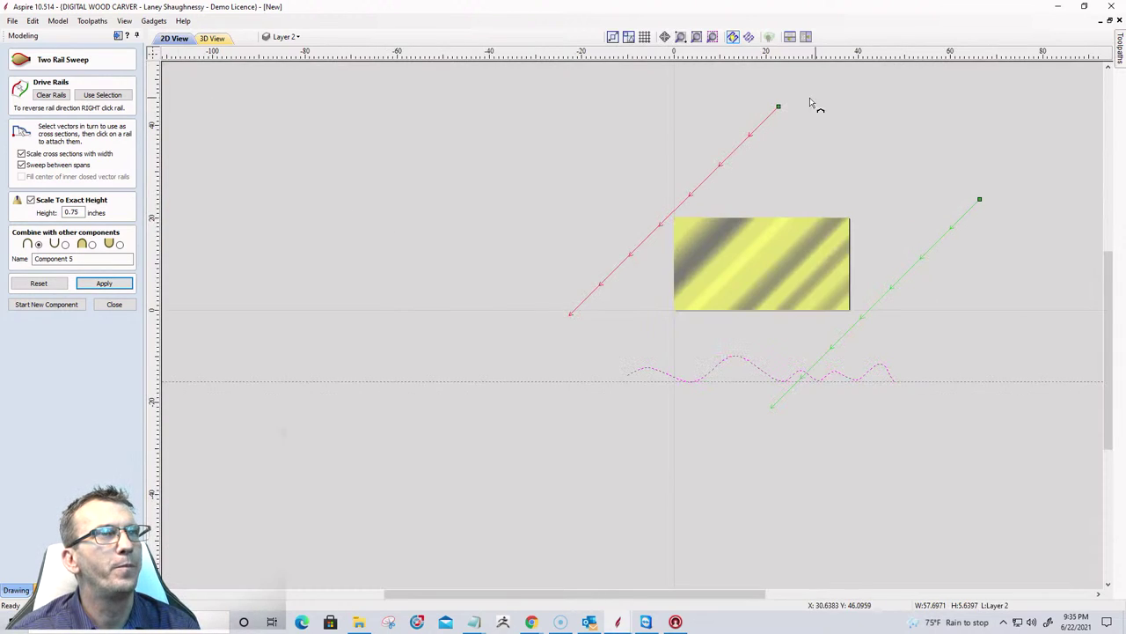
right_click(778, 106)
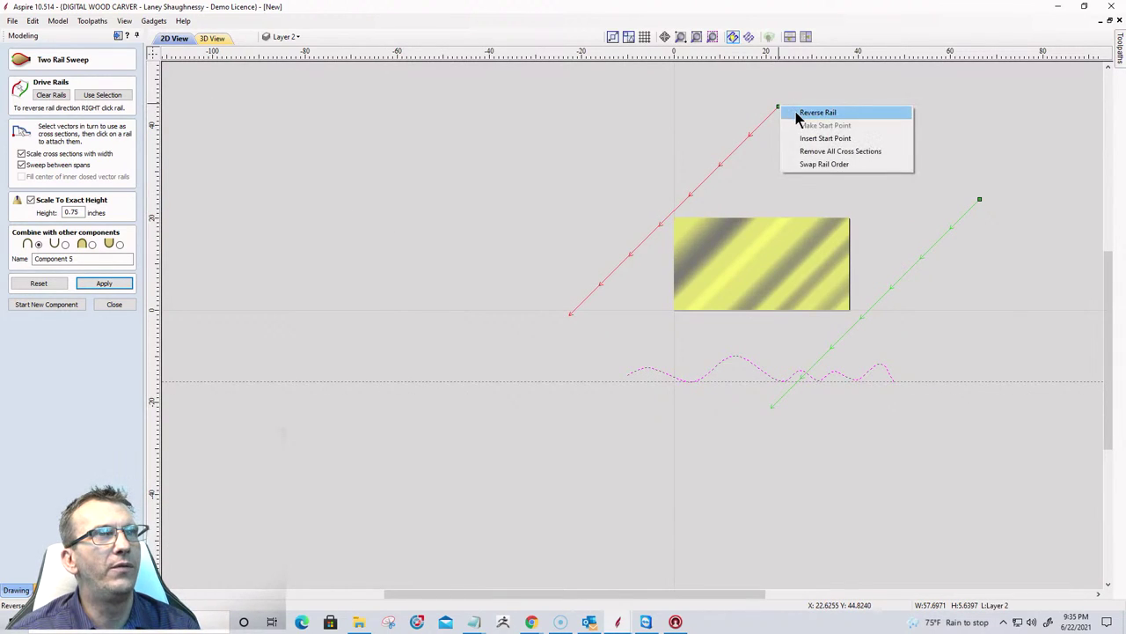
click(803, 113)
right_click(981, 202)
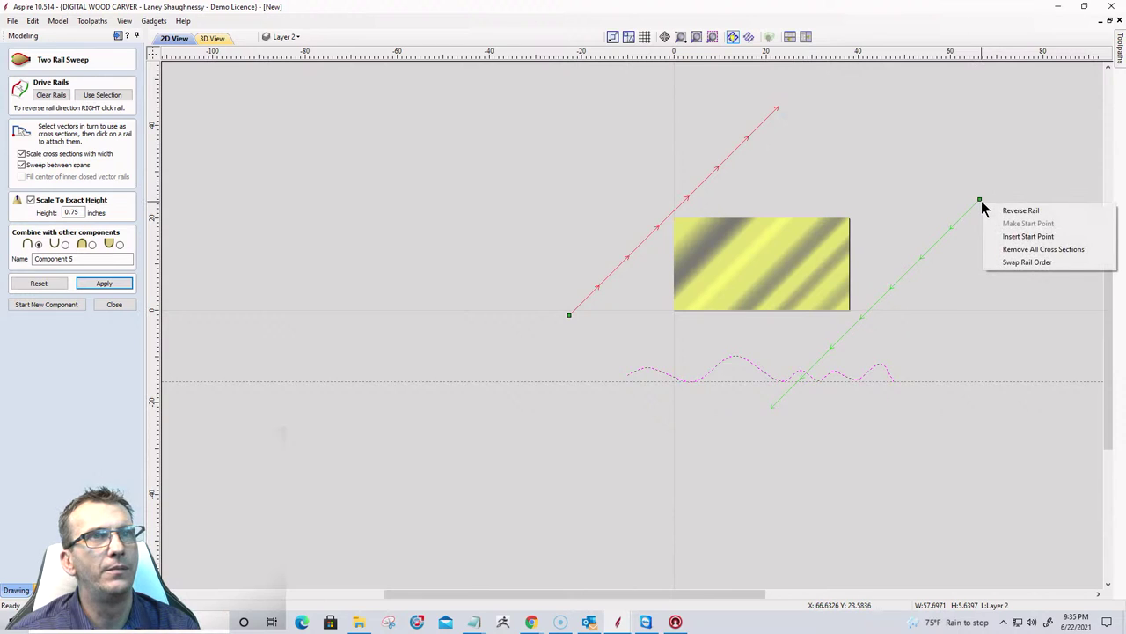
click(1005, 210)
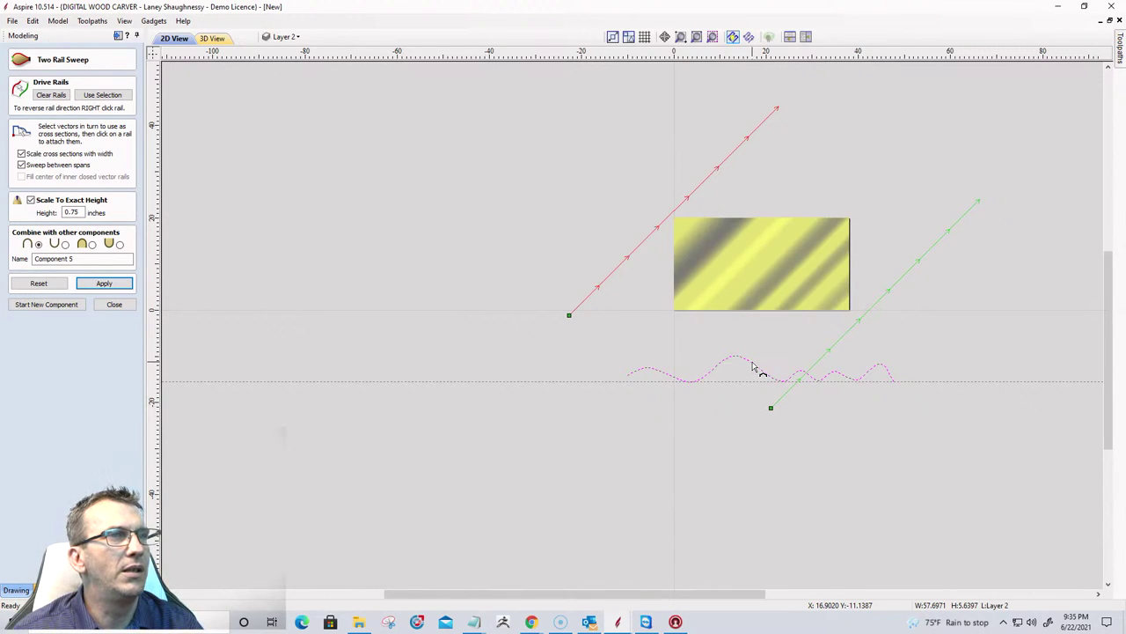
click(41, 284)
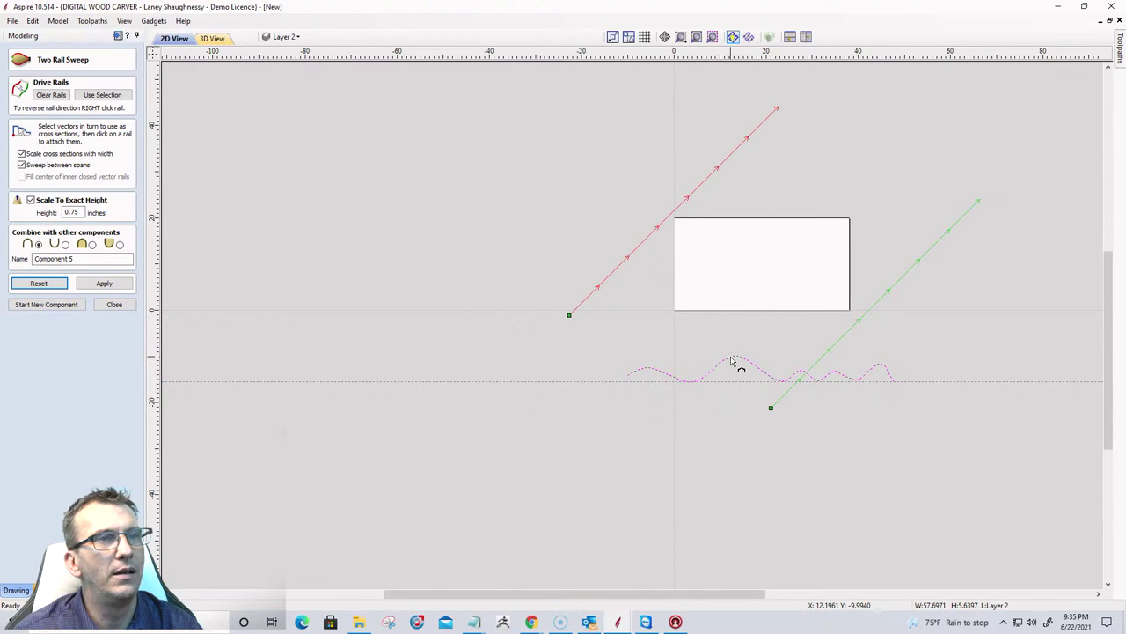
click(112, 305)
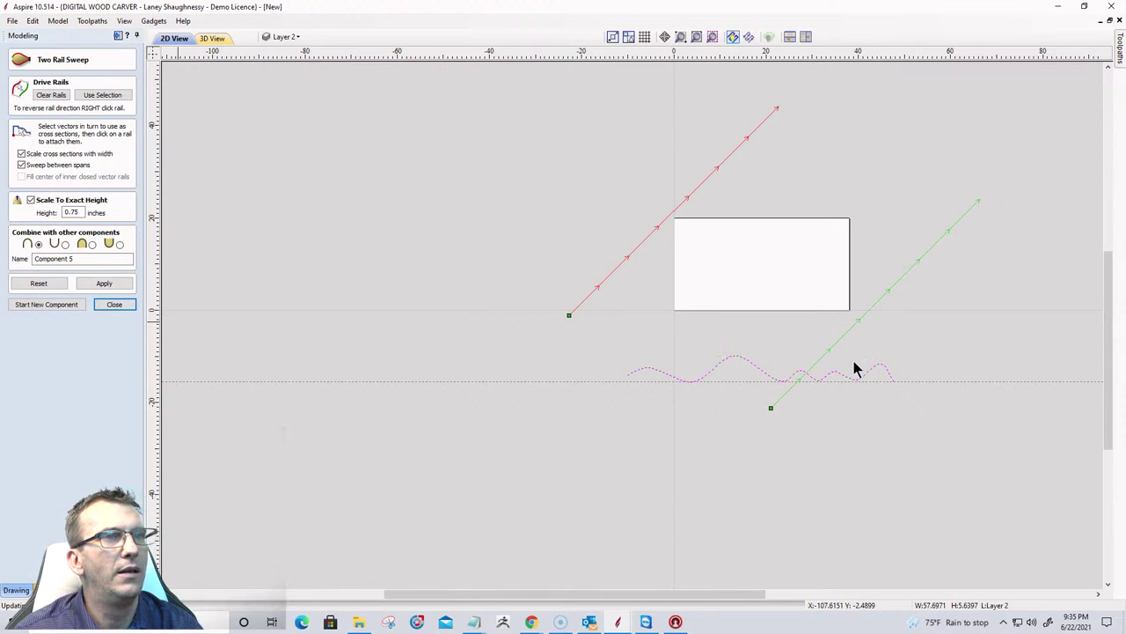
Narrow the wavy cross-section curve by dragging its left end inward.
click(745, 362)
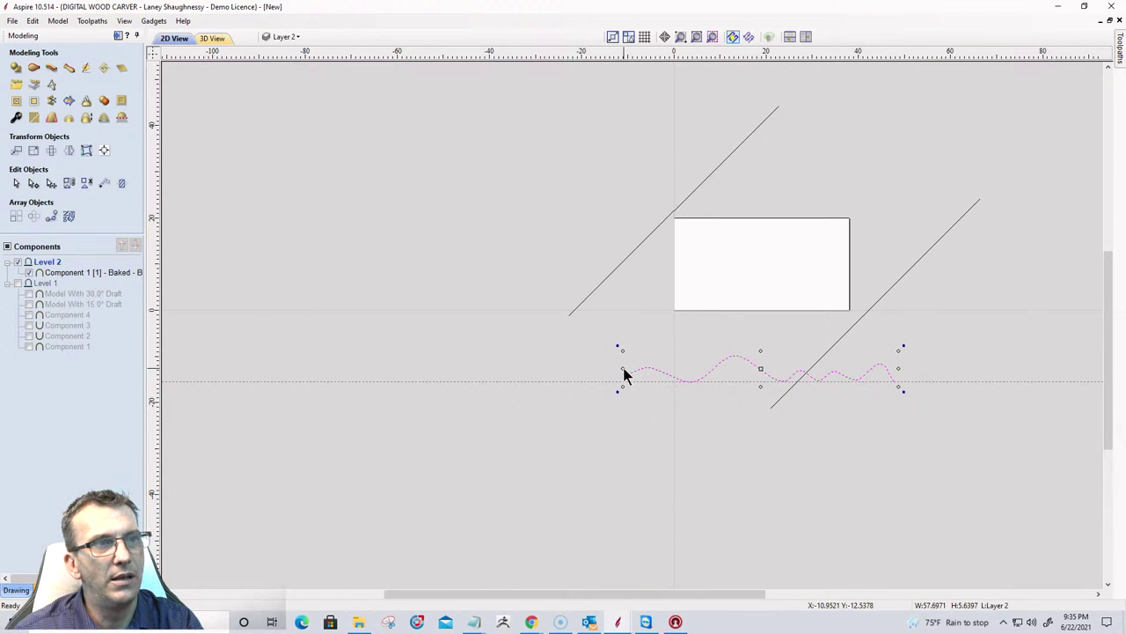
click(622, 370)
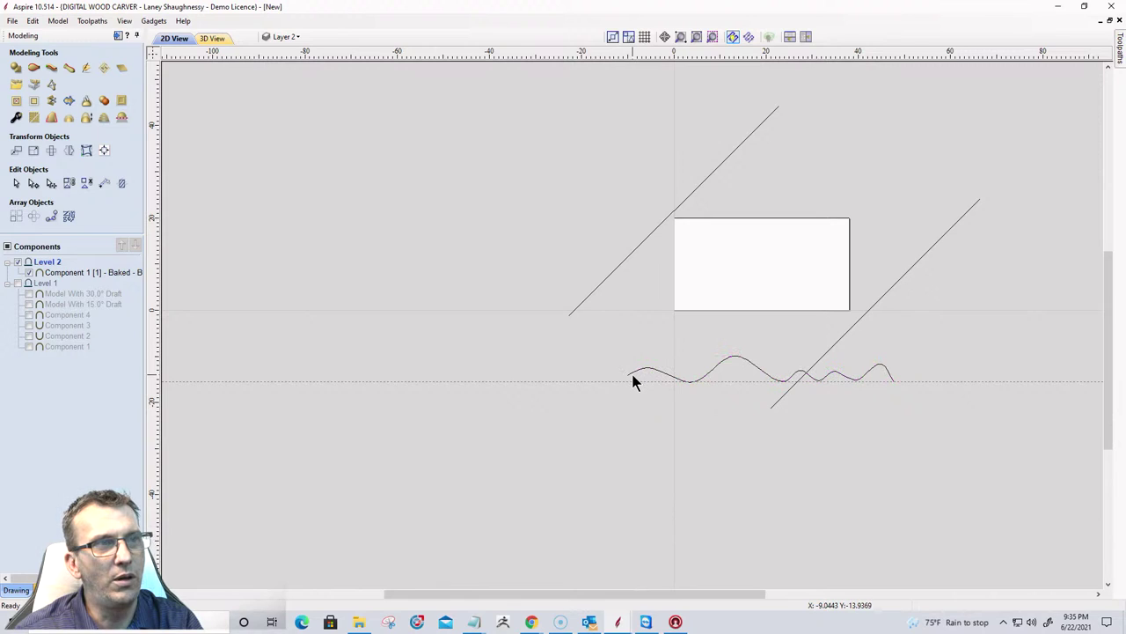
click(632, 372)
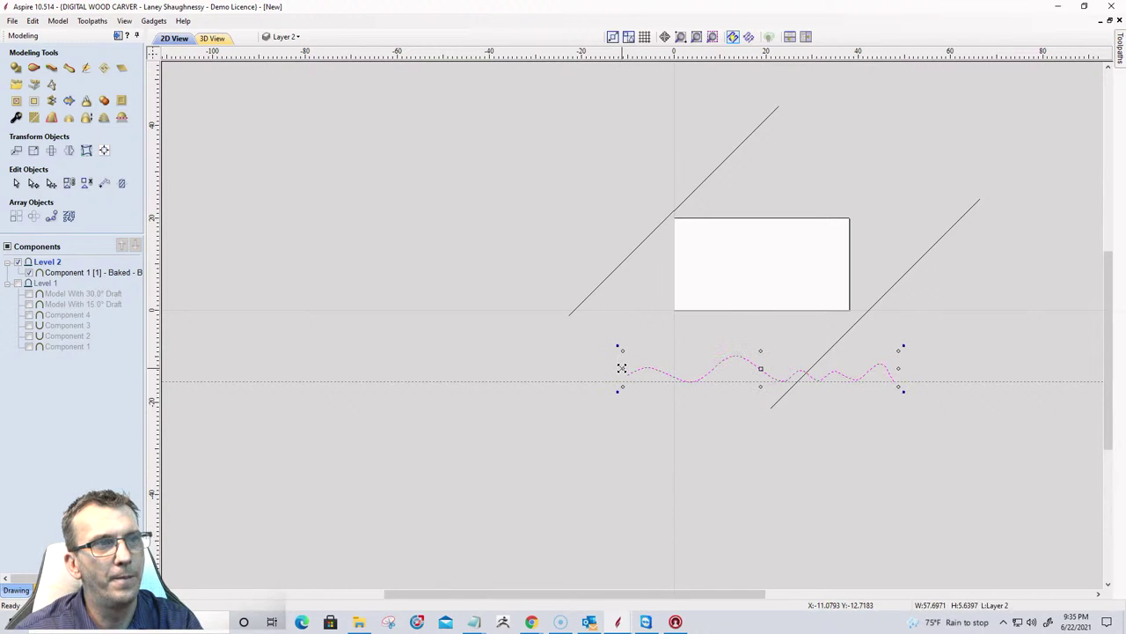
drag(632, 370, 659, 369)
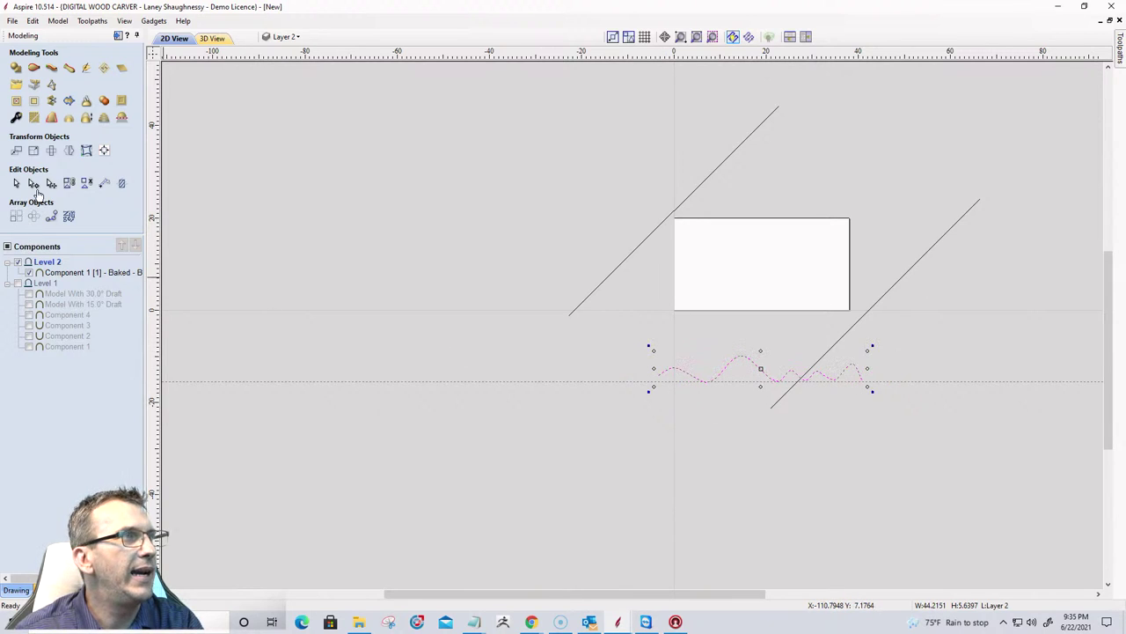
Lower the curve's tall, middle and rightmost peaks through node editing.
click(34, 184)
click(741, 357)
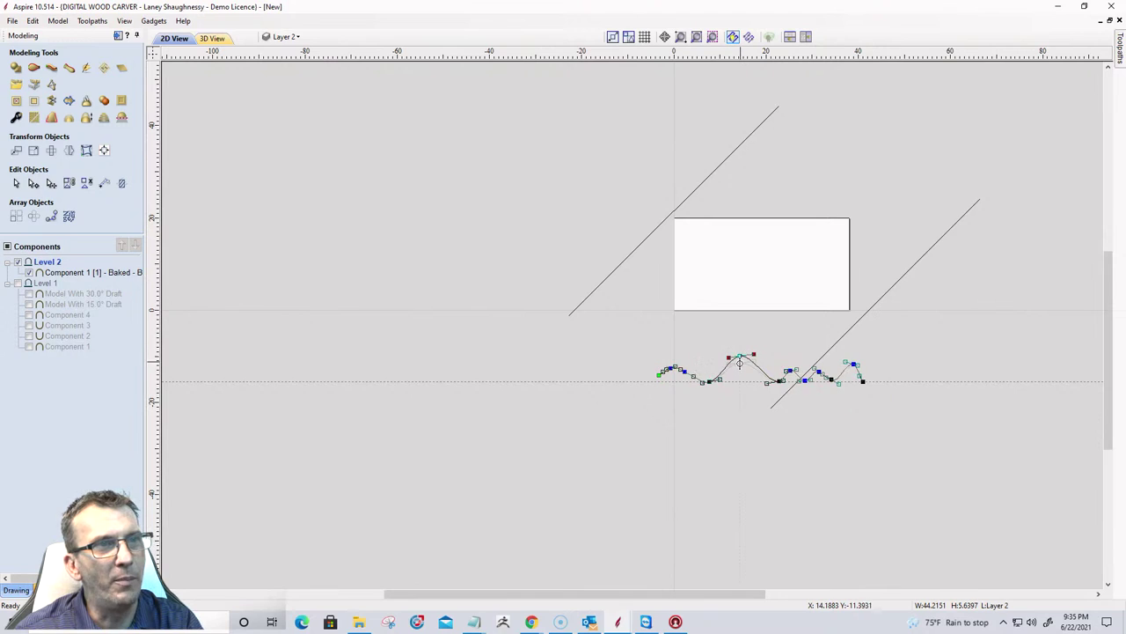
drag(742, 357, 740, 362)
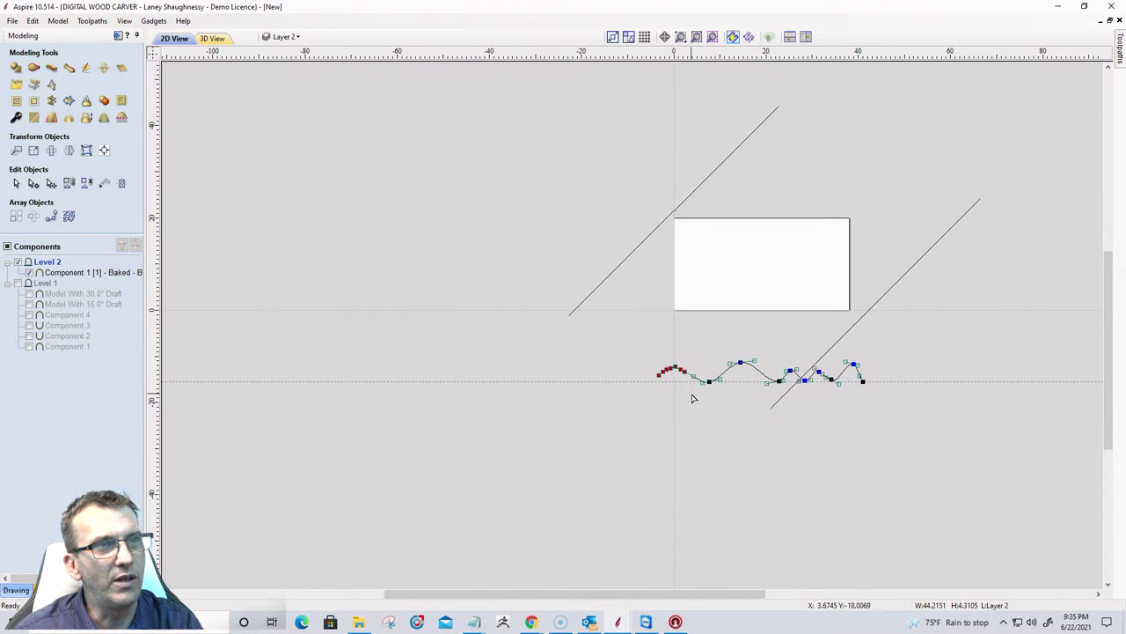
scroll(727, 392, up, 4)
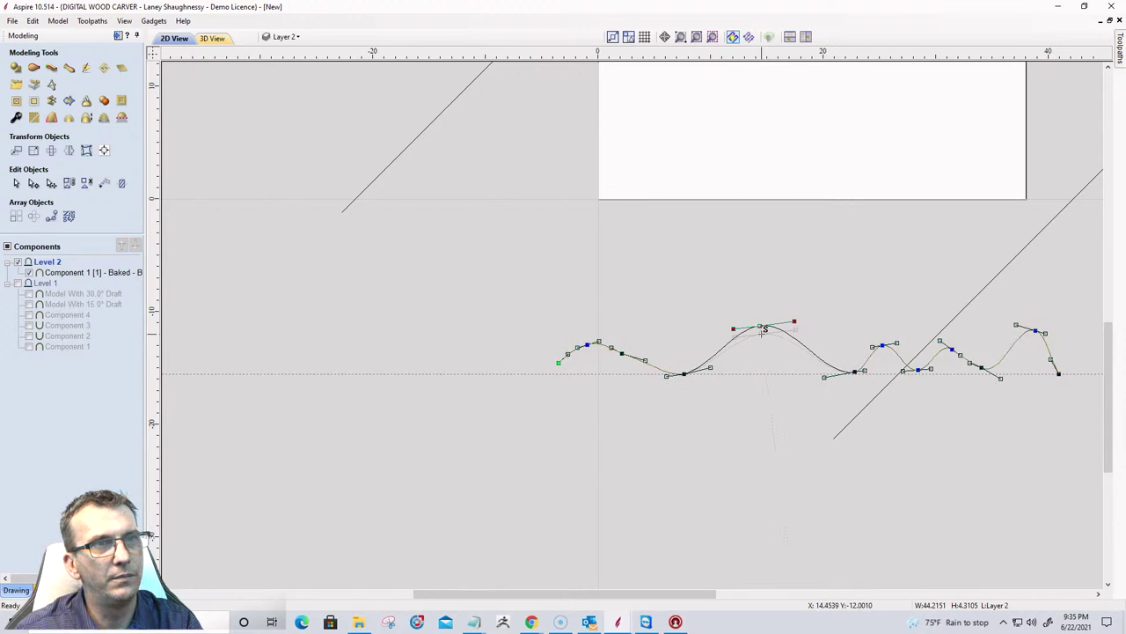
drag(759, 326, 761, 335)
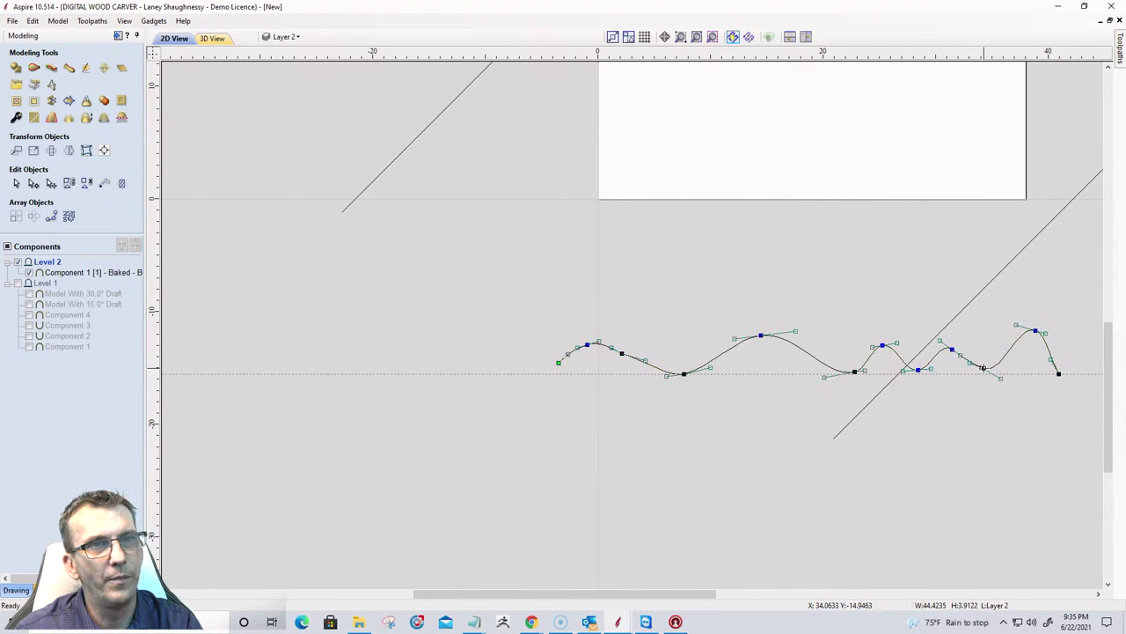
drag(984, 359, 983, 358)
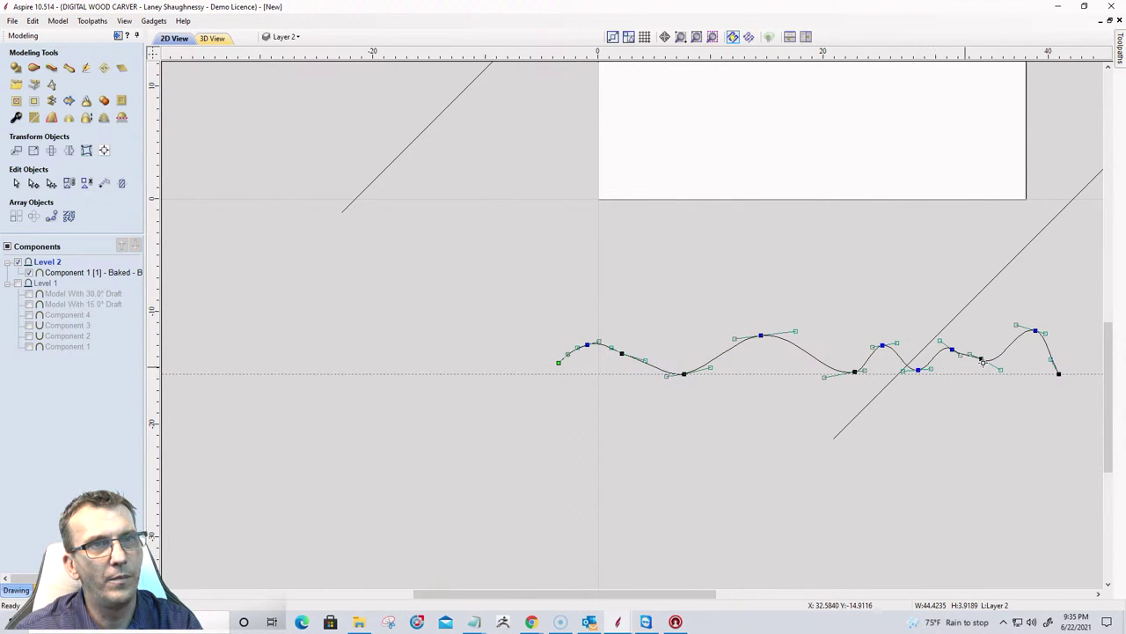
drag(1035, 332, 1027, 349)
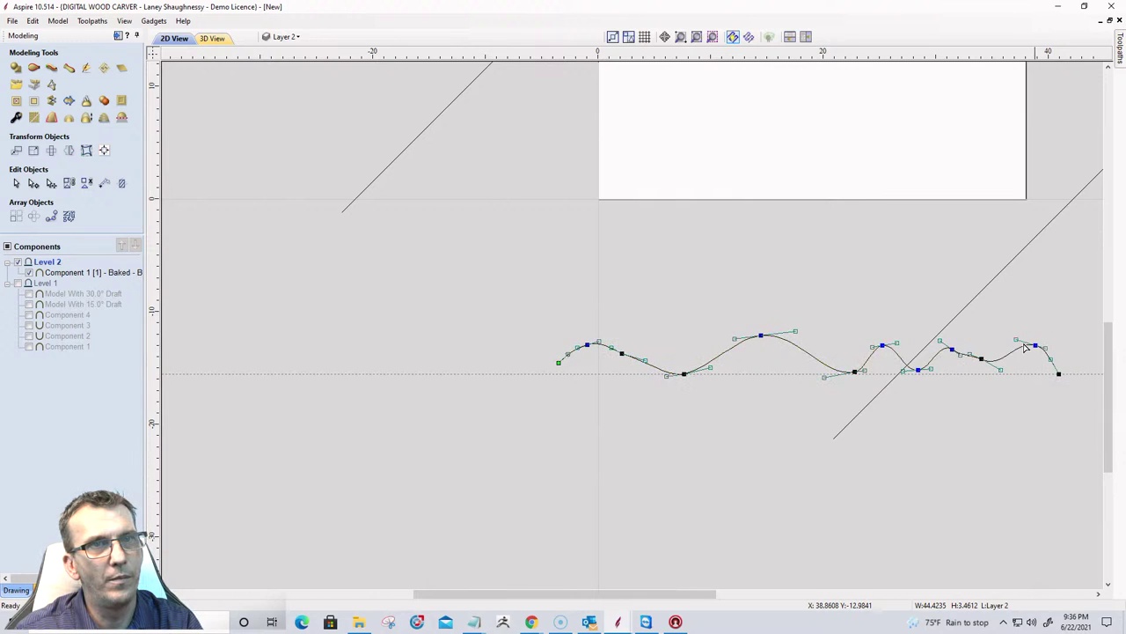
scroll(753, 342, down, 3)
scroll(730, 338, down, 2)
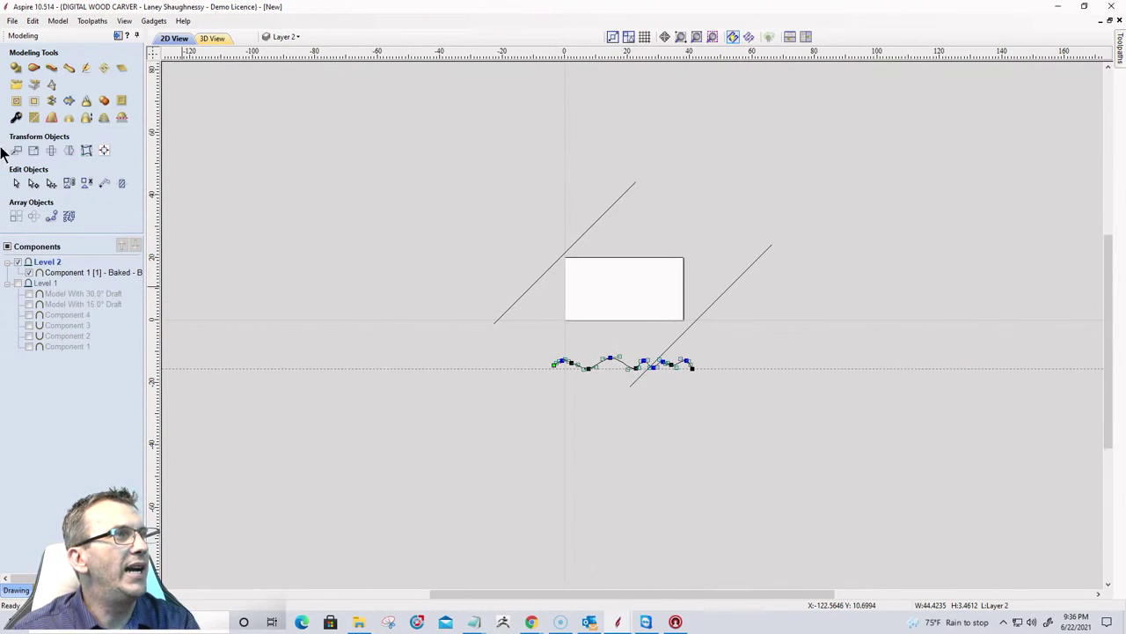
click(33, 68)
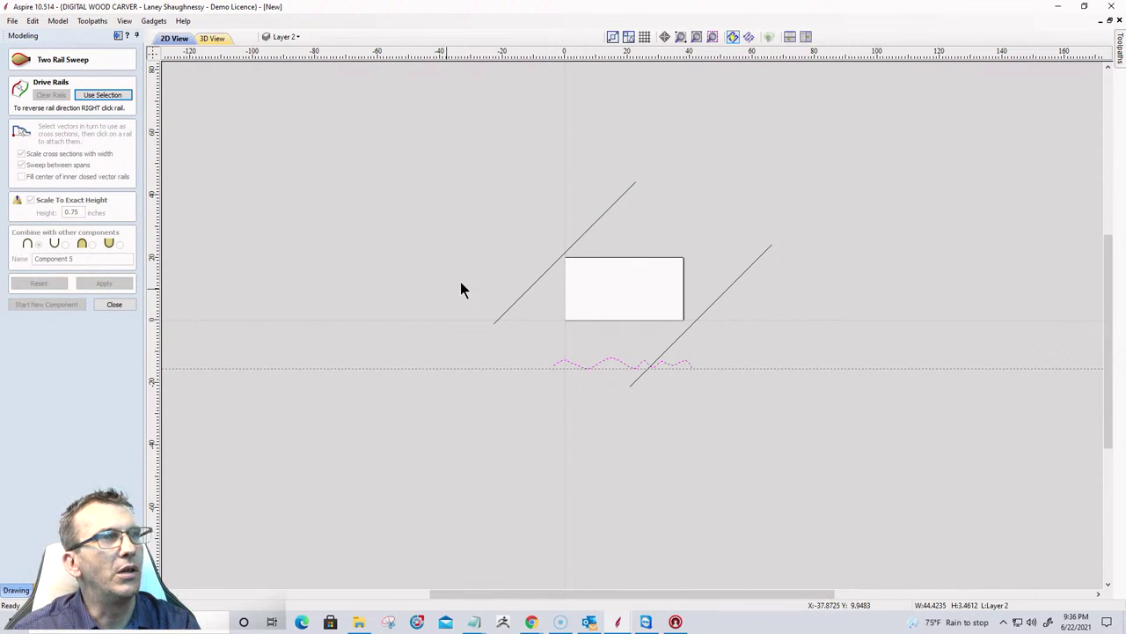
Re-sweep with the two diagonal lines as rails and the wavy curve as cross-section, then view in 3D.
click(561, 261)
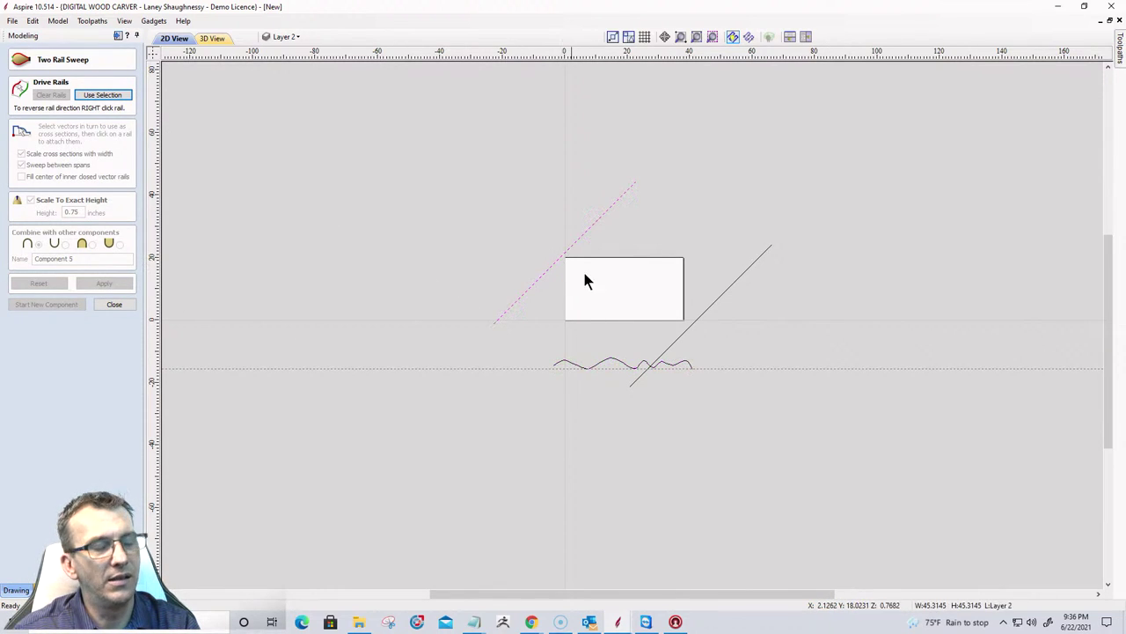
shift+click(687, 328)
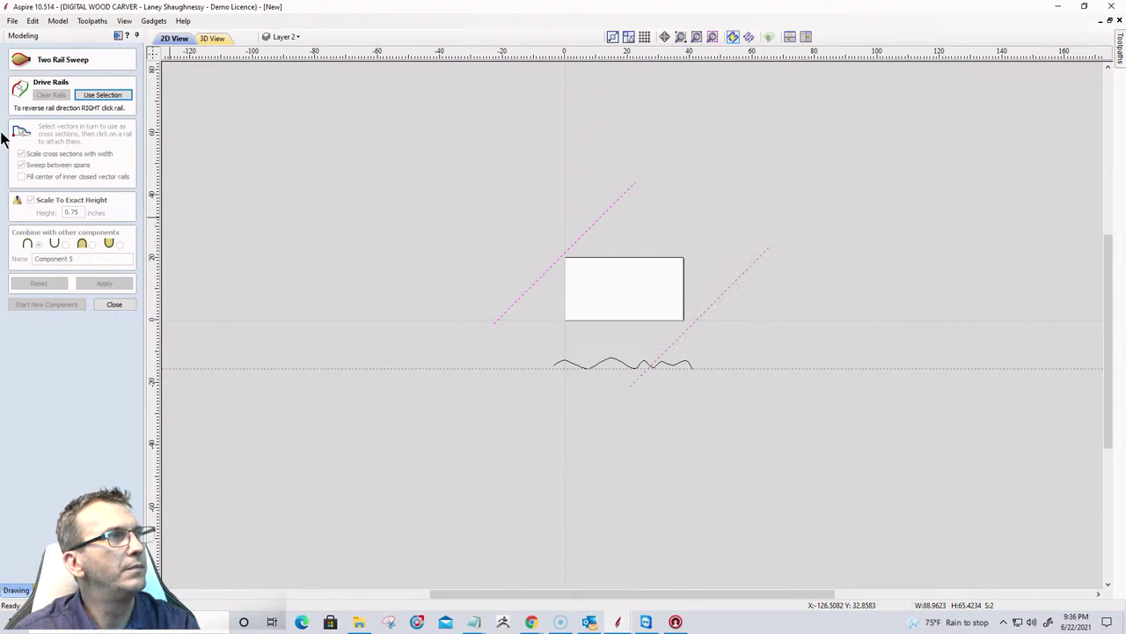
click(88, 96)
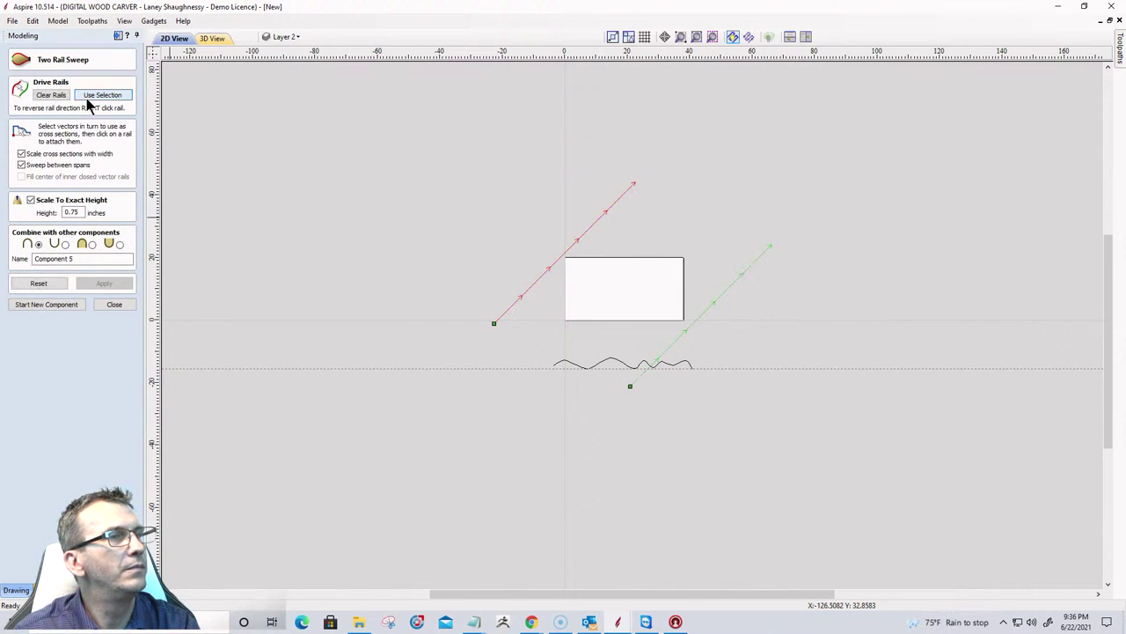
click(621, 367)
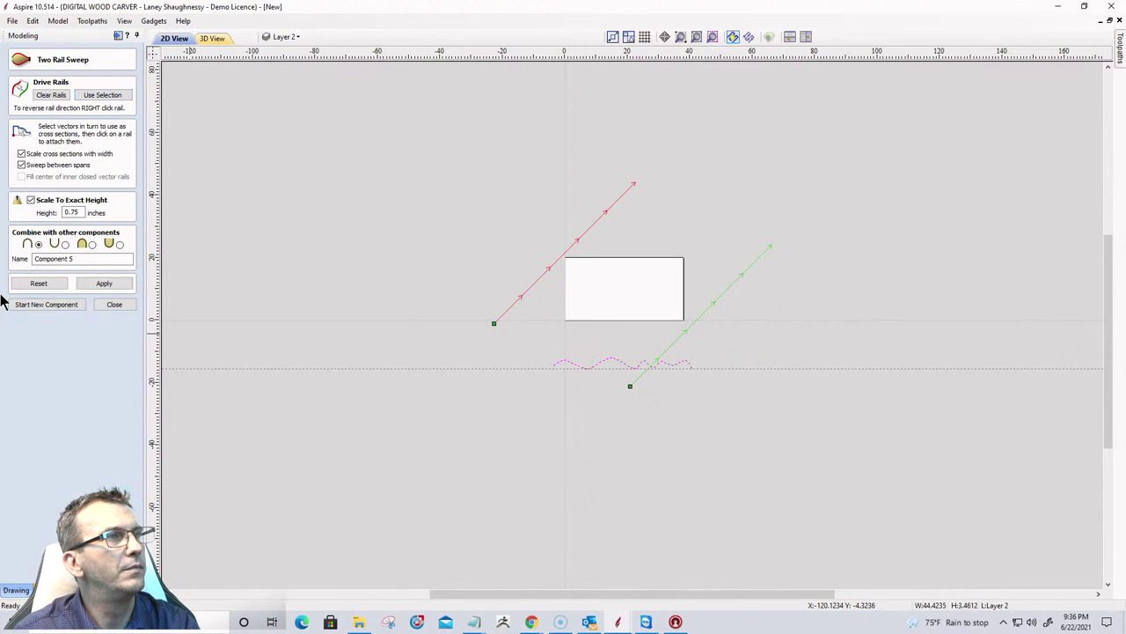
click(105, 283)
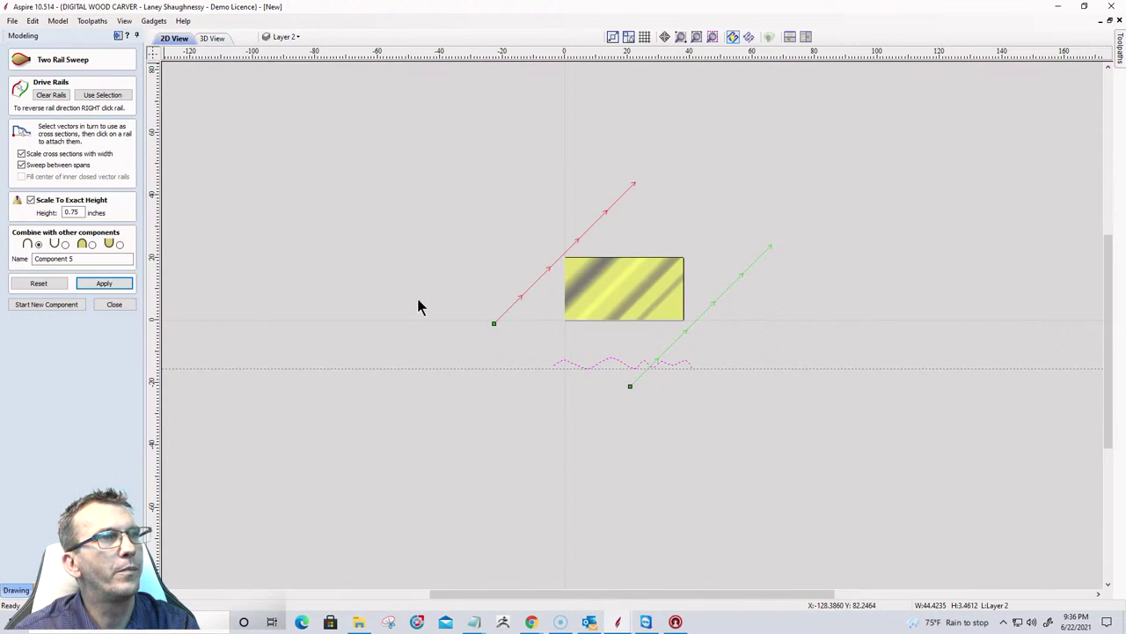
key(F3)
drag(682, 393, 674, 483)
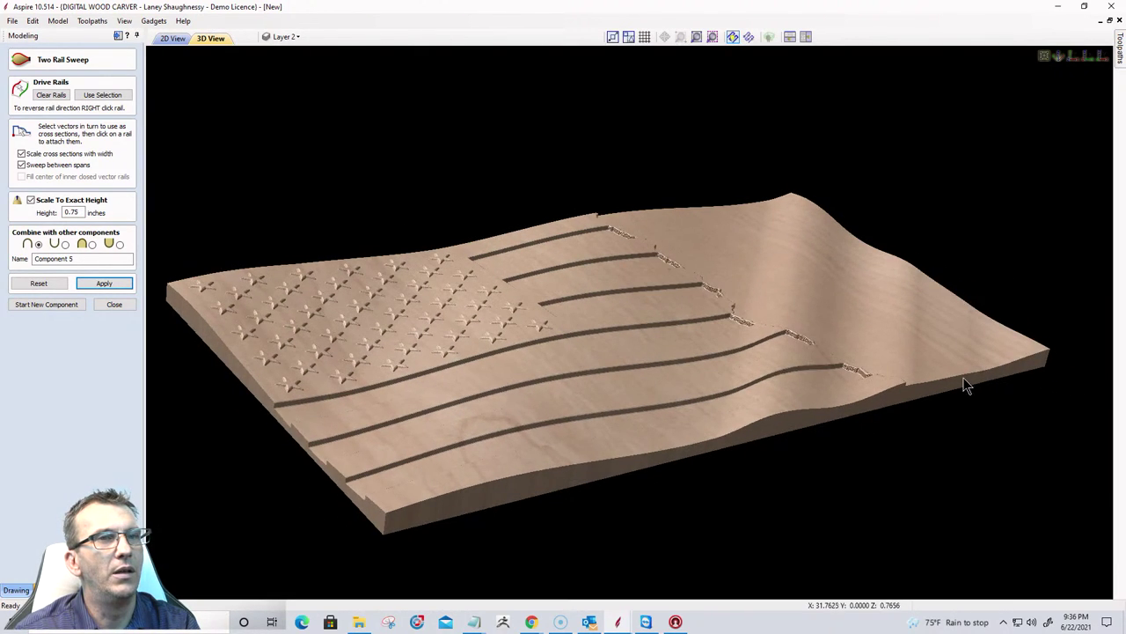
Orbit the 3D view to inspect the softer wave rippling across the flag.
drag(743, 361, 255, 320)
mouse_move(267, 368)
mouse_down()
mouse_move(264, 385)
mouse_move(427, 382)
mouse_move(610, 351)
mouse_move(334, 396)
mouse_move(835, 377)
mouse_move(903, 458)
mouse_move(941, 467)
mouse_move(958, 452)
mouse_up()
drag(661, 354, 689, 311)
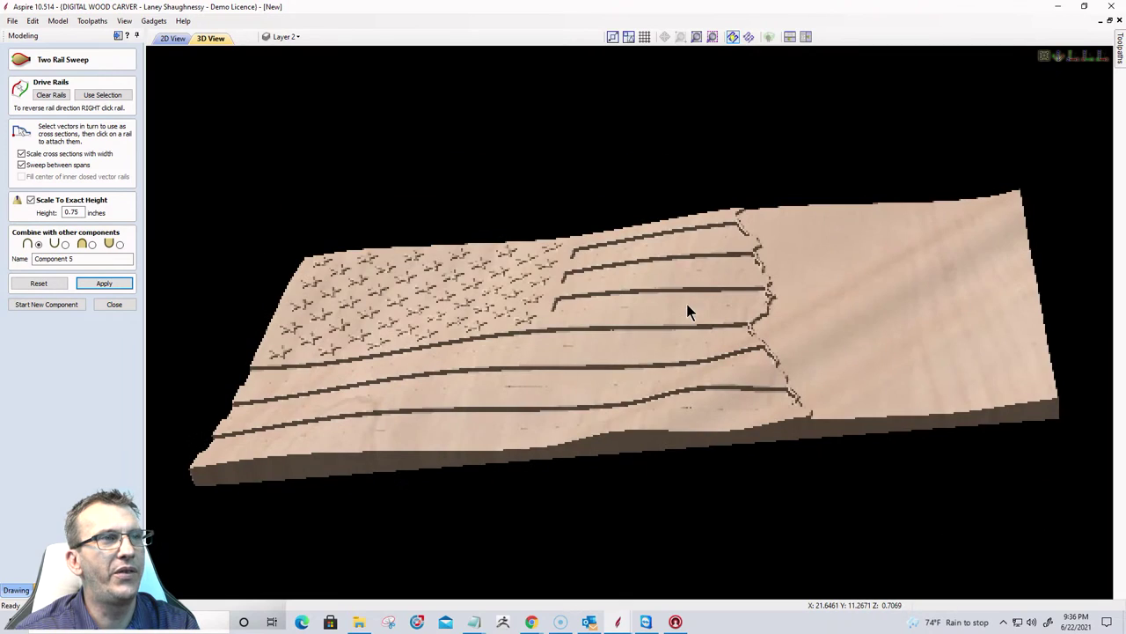
drag(523, 389, 934, 311)
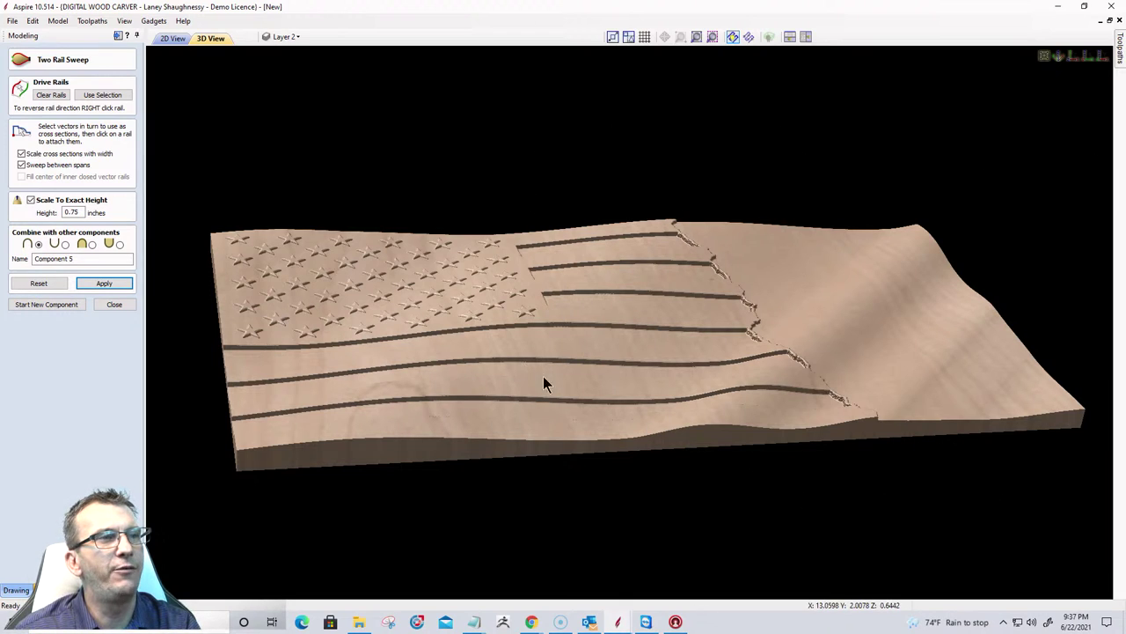
drag(543, 384, 451, 430)
Apply the two-rail sweep, close its form, and hide Component 5.
click(169, 41)
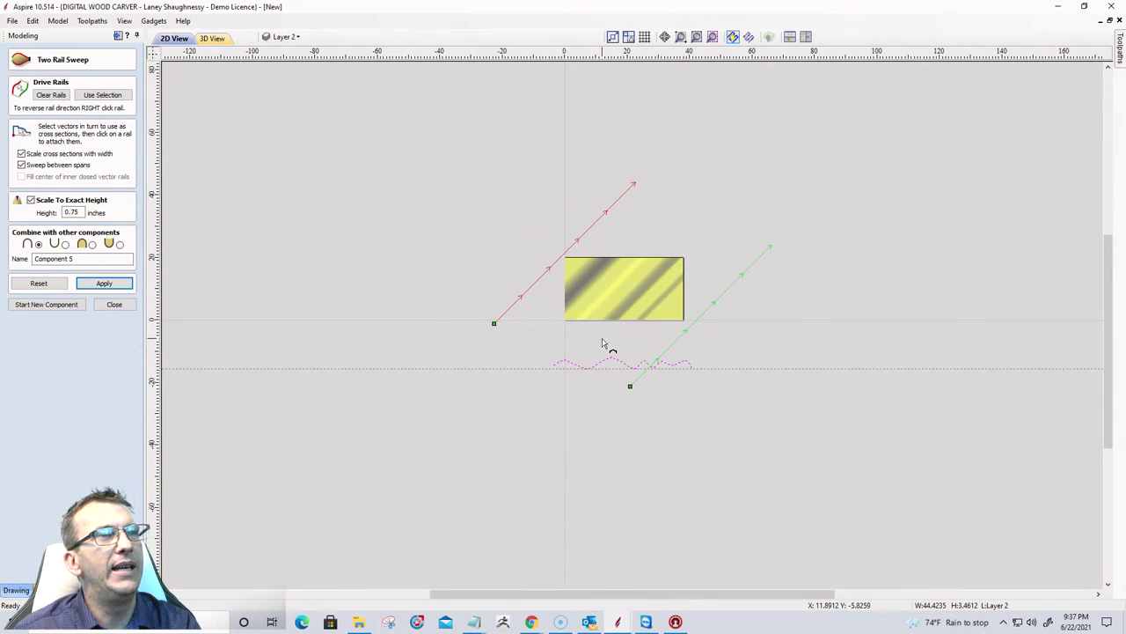
click(113, 309)
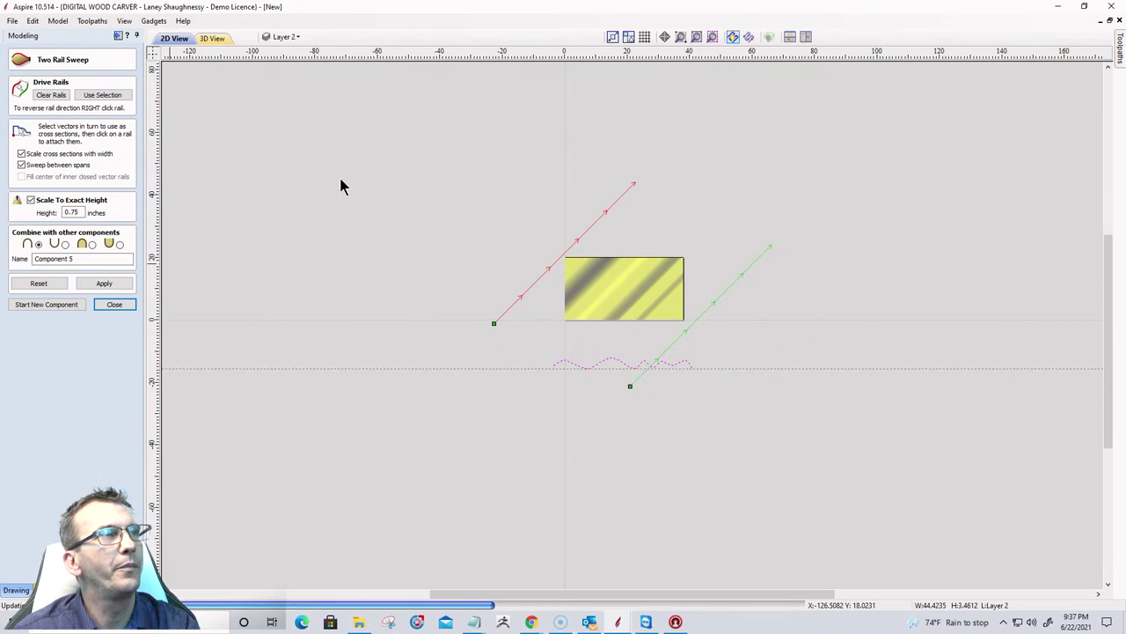
click(210, 43)
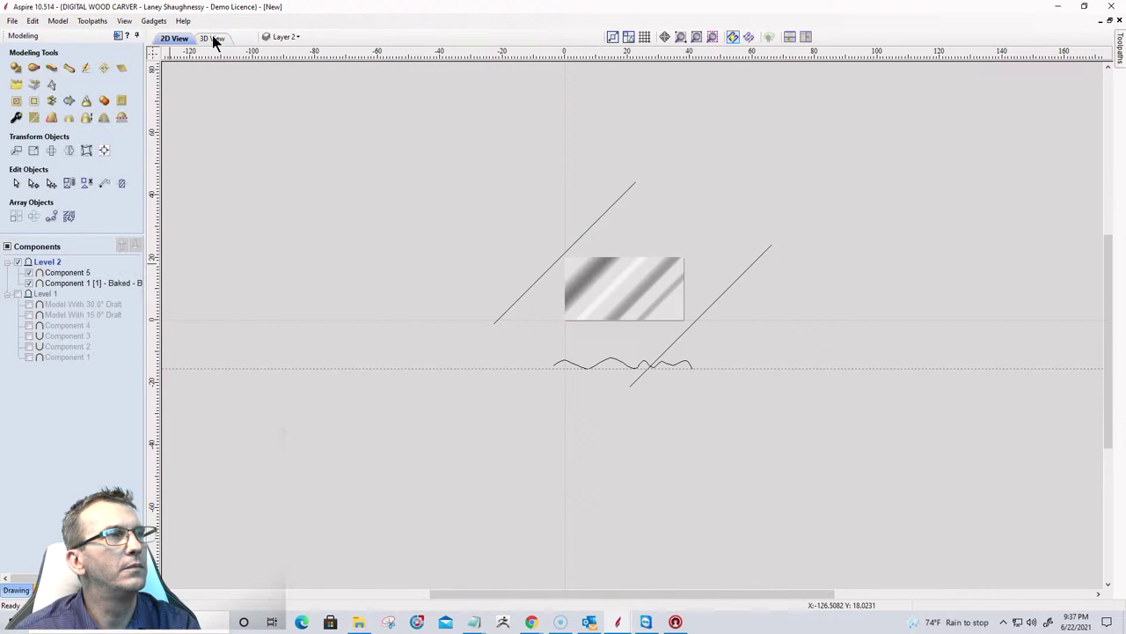
click(214, 39)
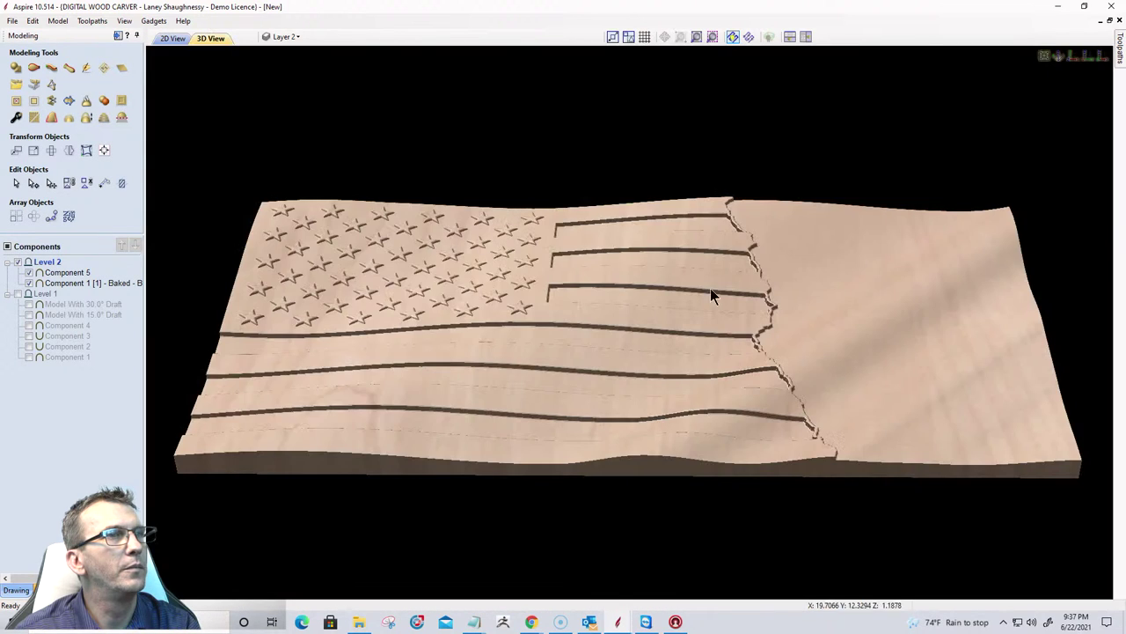
click(172, 40)
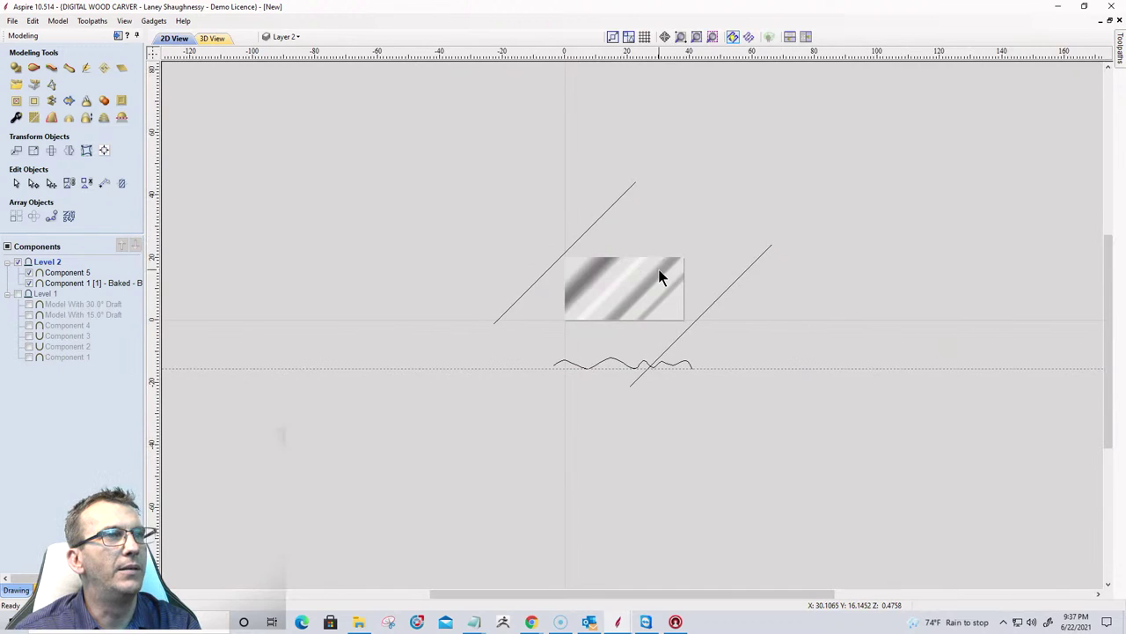
scroll(667, 280, up, 5)
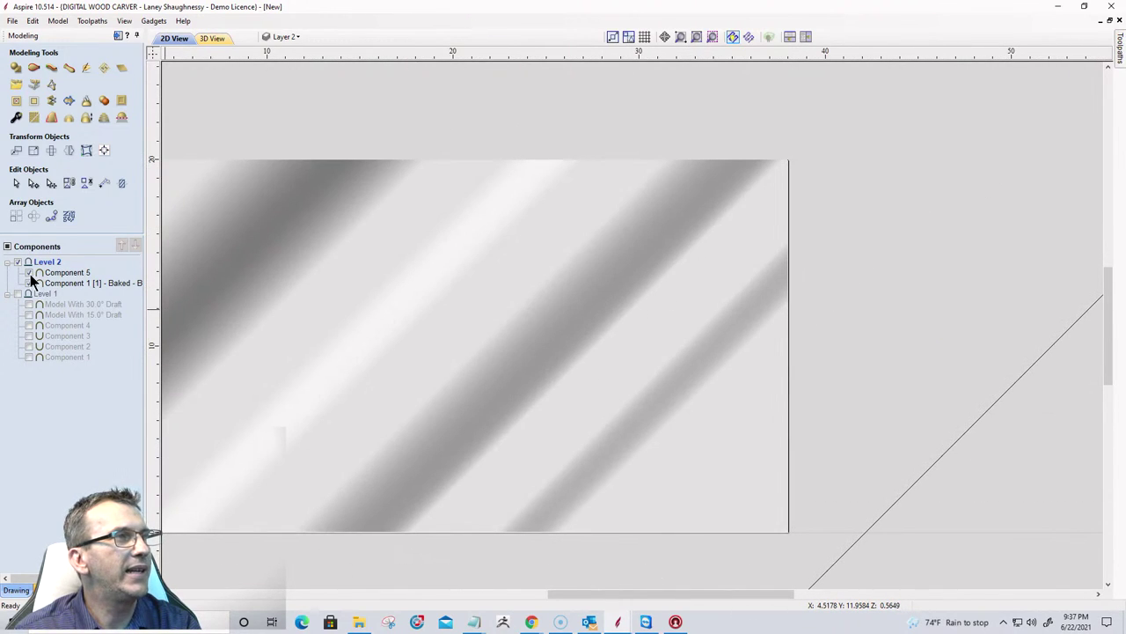
click(29, 273)
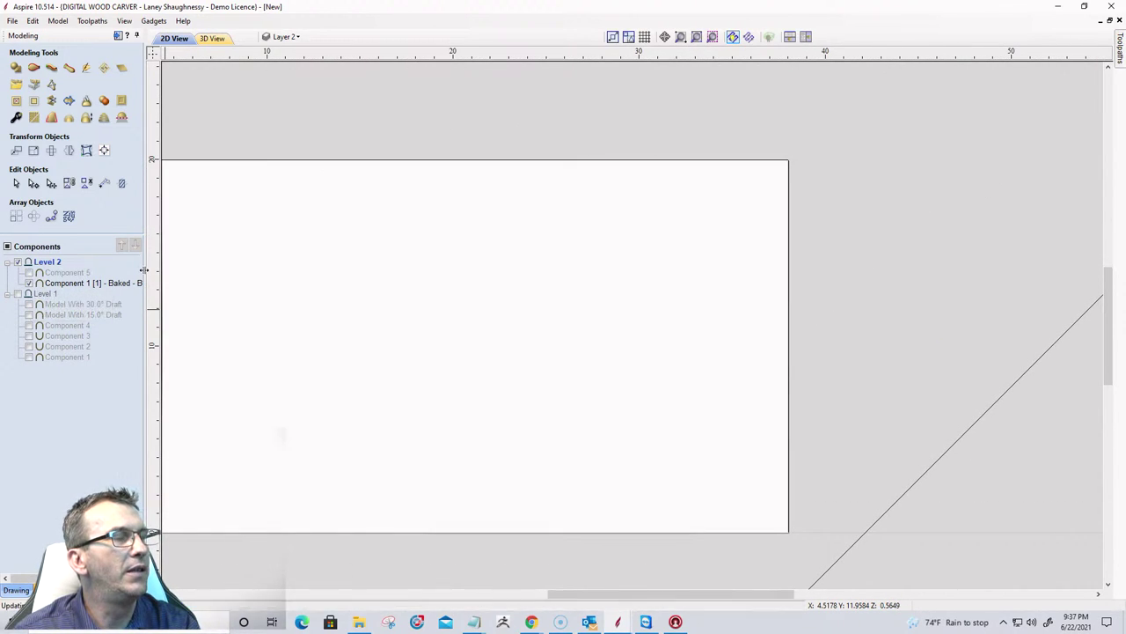
Turn on the FLAG_PROPORTIONS layer and hide the Level 2 flag relief.
click(285, 38)
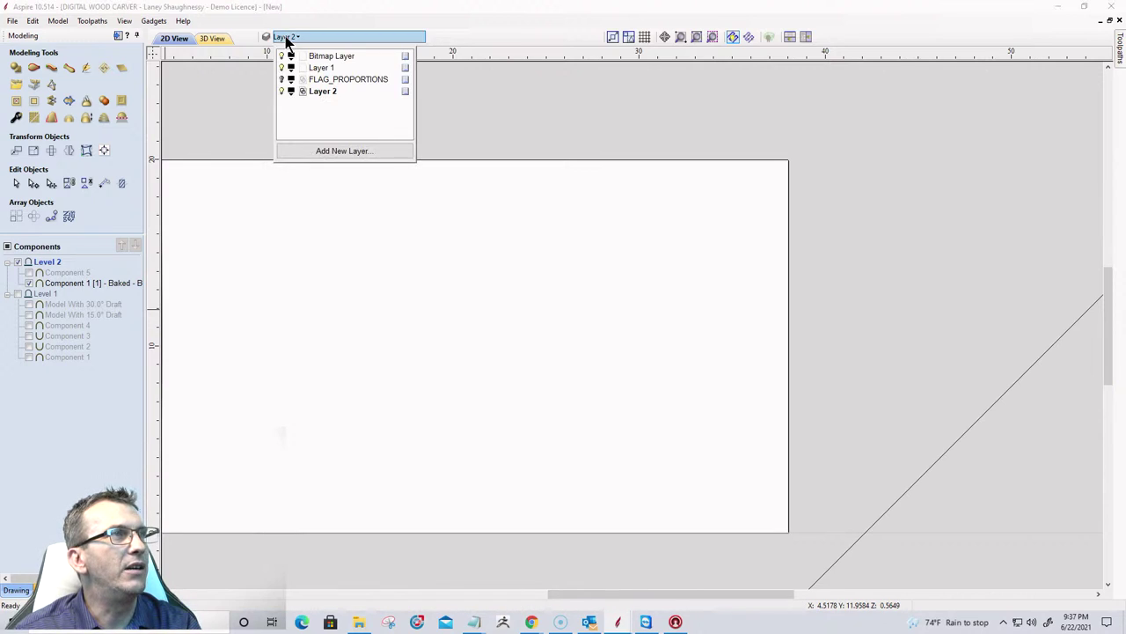
click(283, 79)
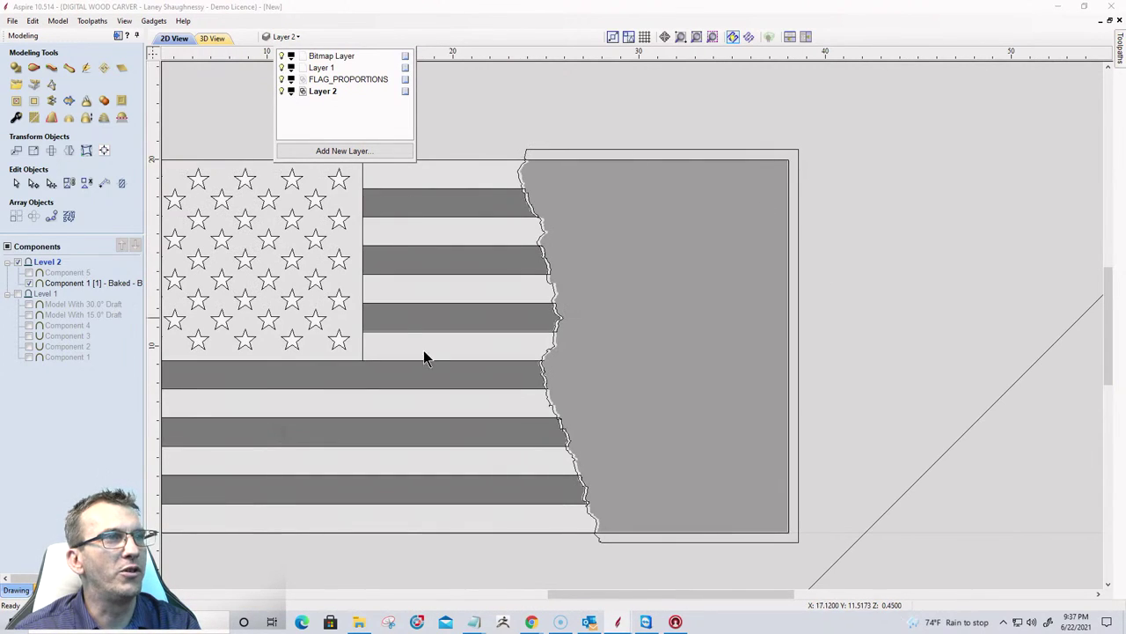
click(19, 262)
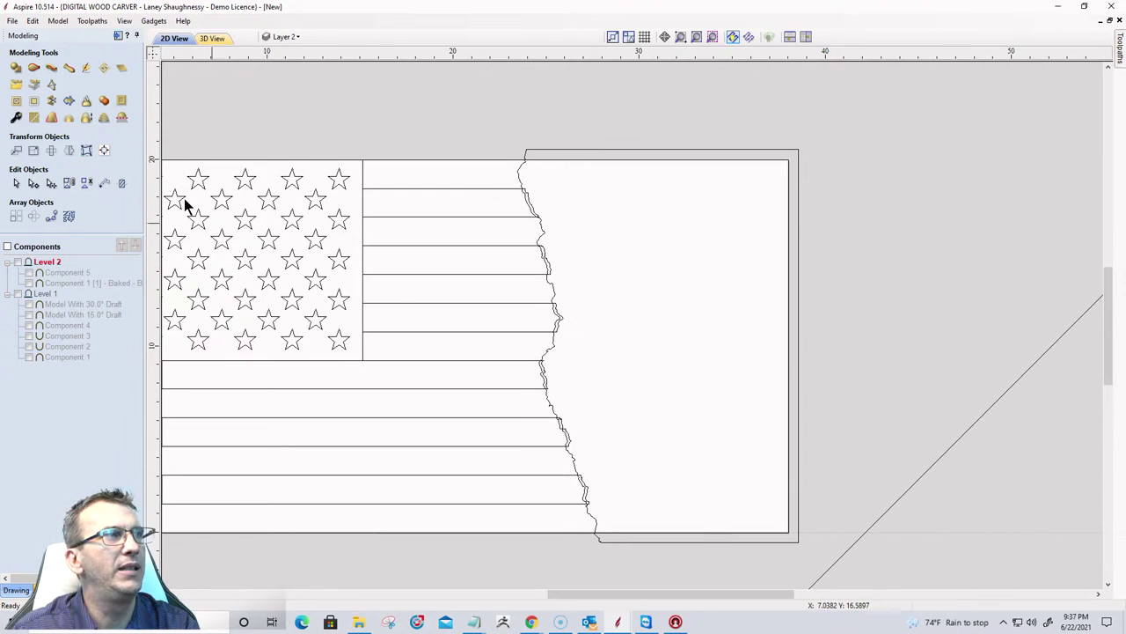
click(16, 589)
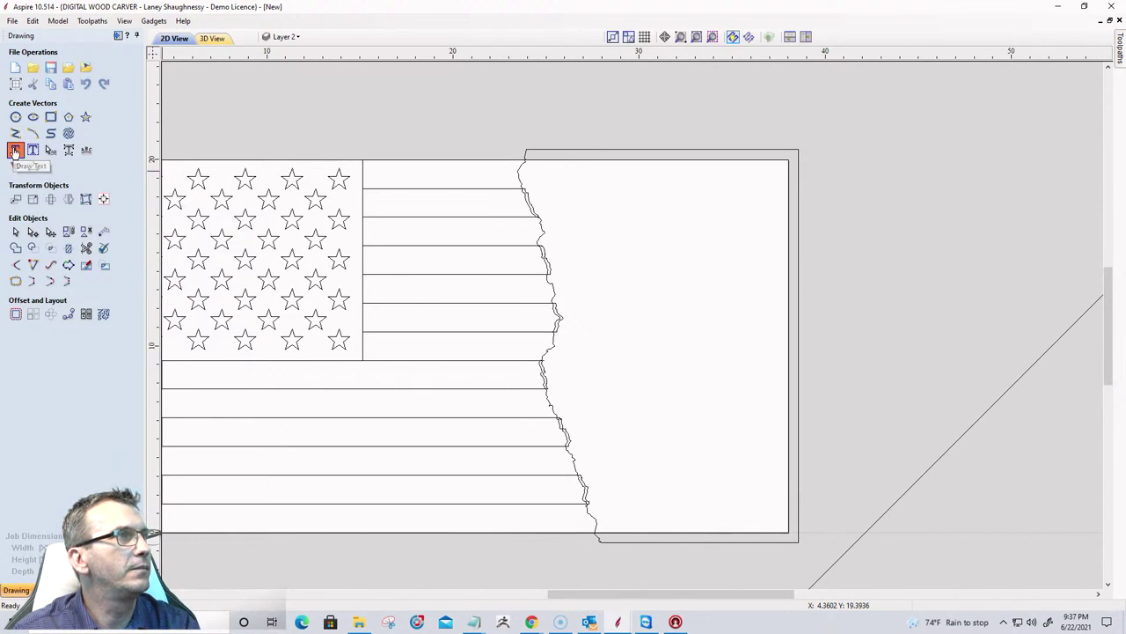
Create a text block reading 'Let', 'Freedon', 'Ring!' on three lines.
click(14, 151)
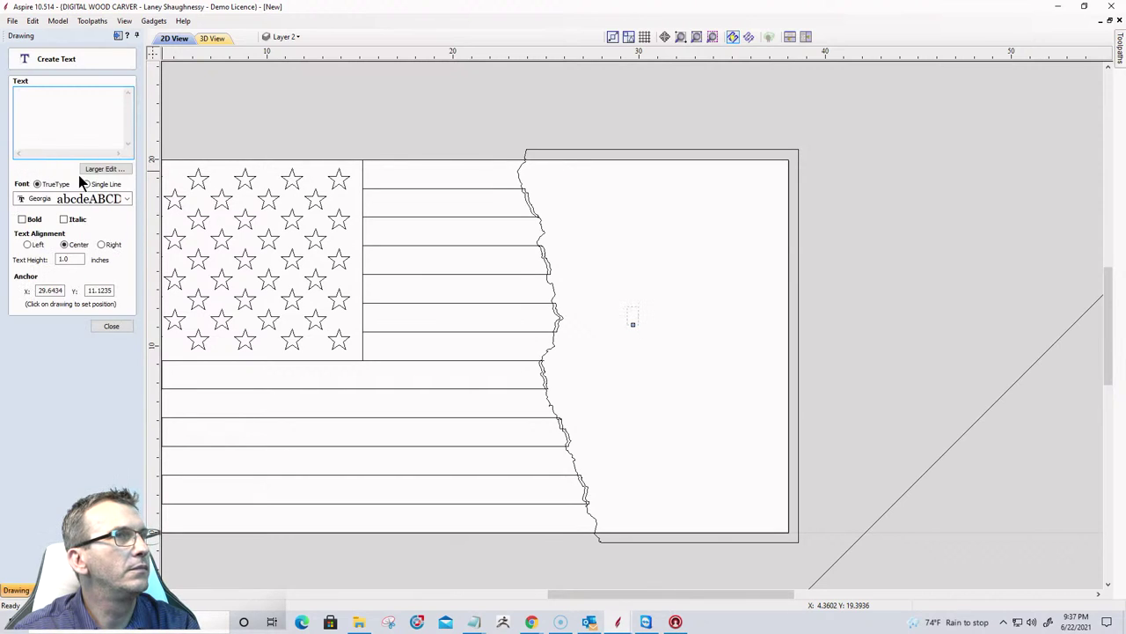
text(Let)
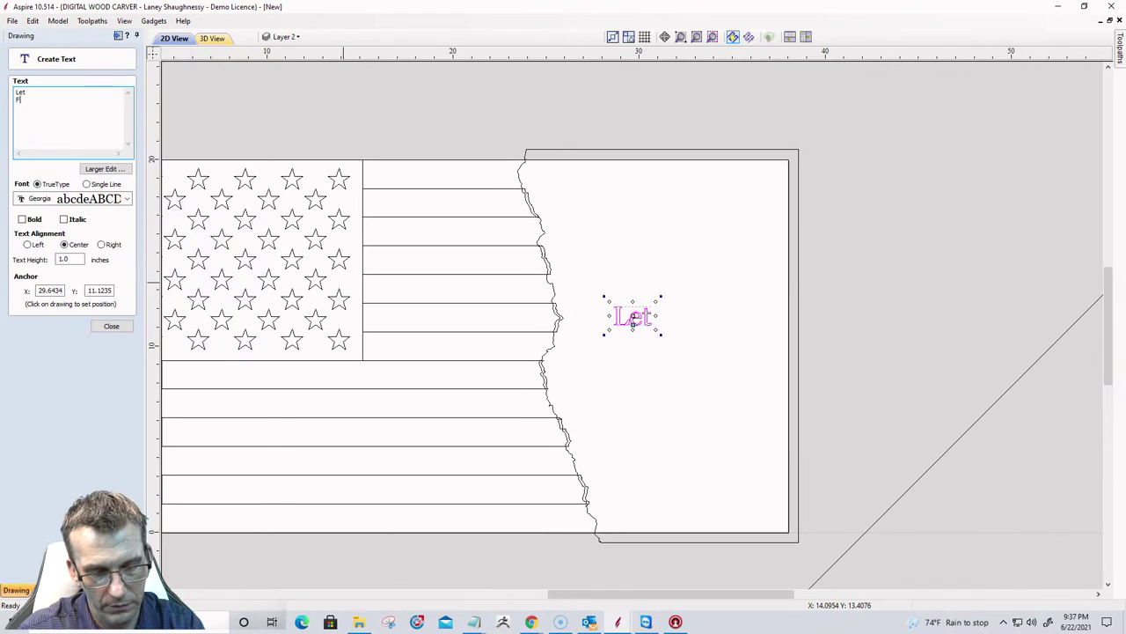
key(Return)
text(Freedon)
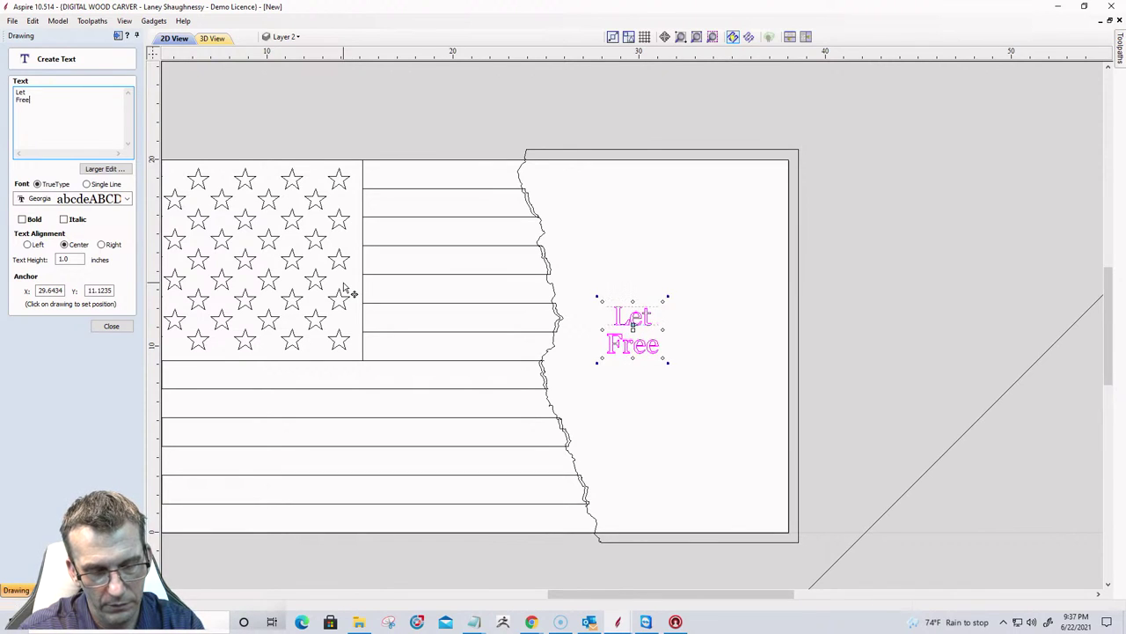
key(Return)
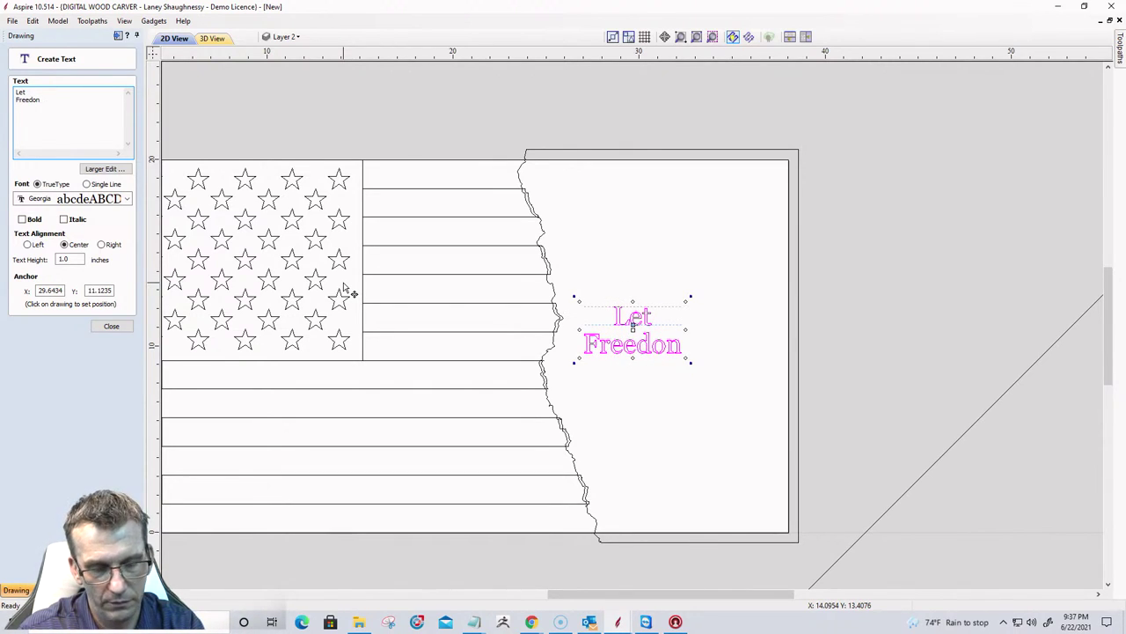
text(Ring!)
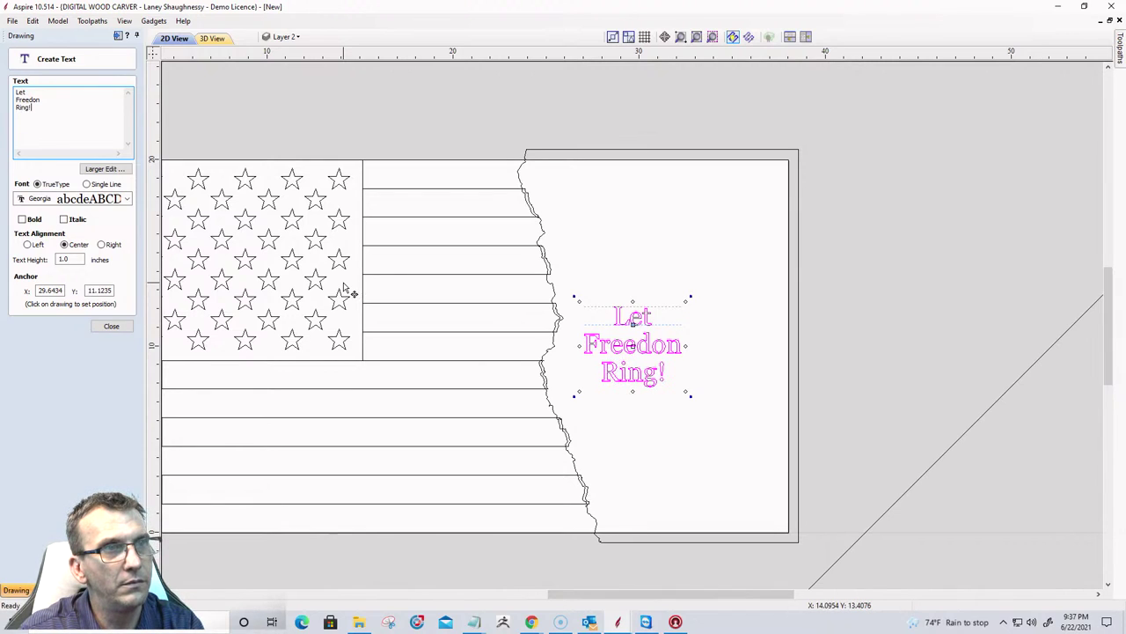
key(BackSpace)
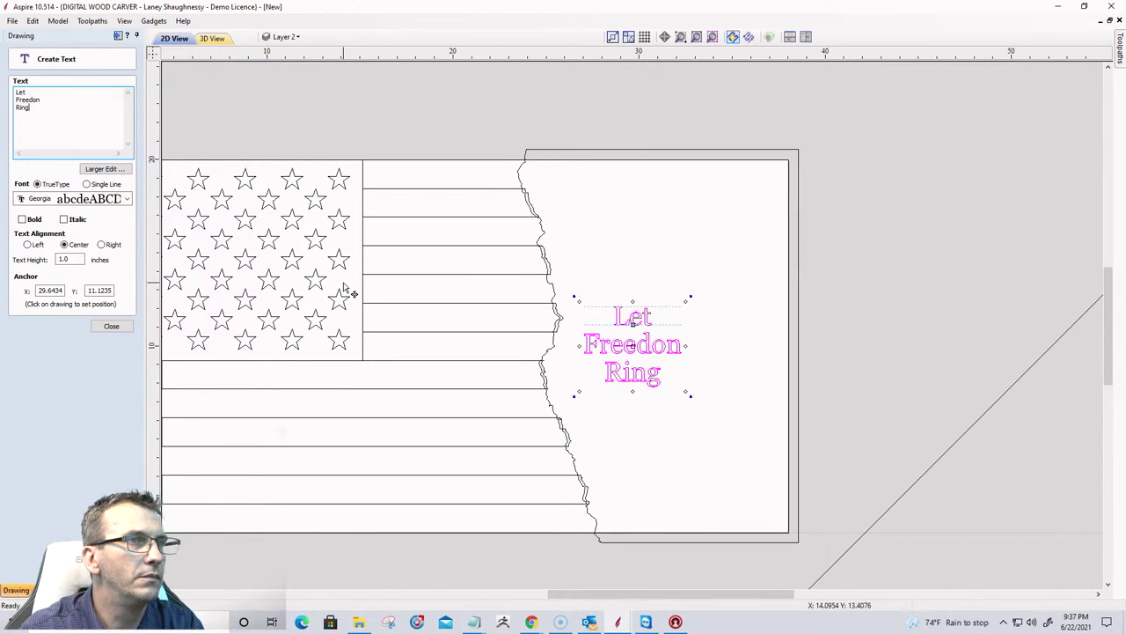
text(!)
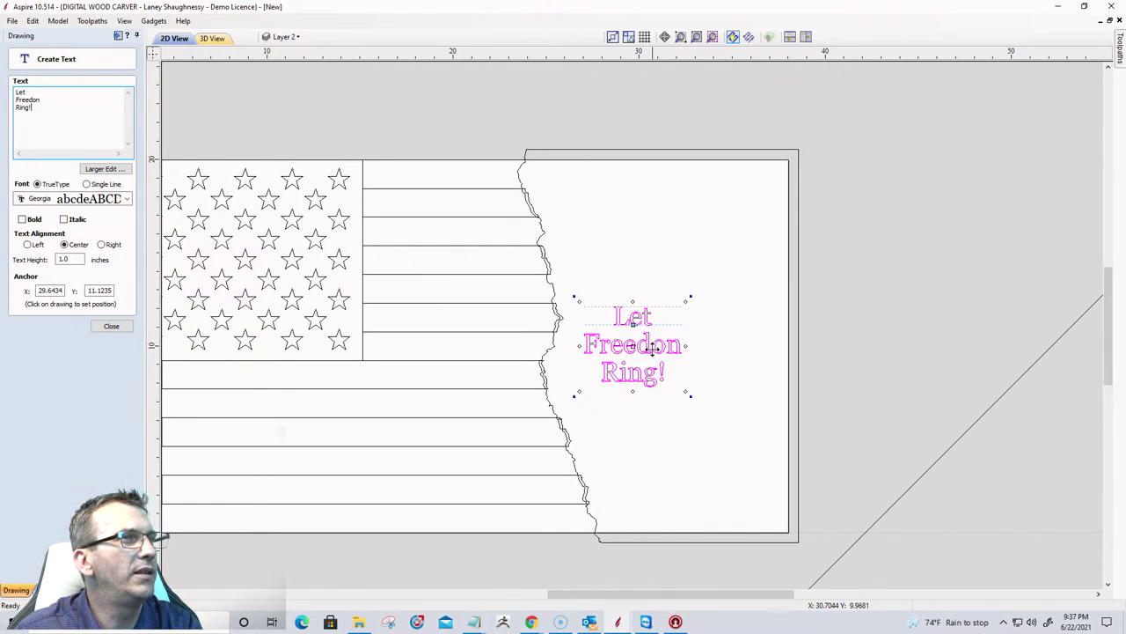
Enlarge the text to fill the plain right area and correct 'Freedon' to 'Freedom'.
drag(686, 390, 754, 476)
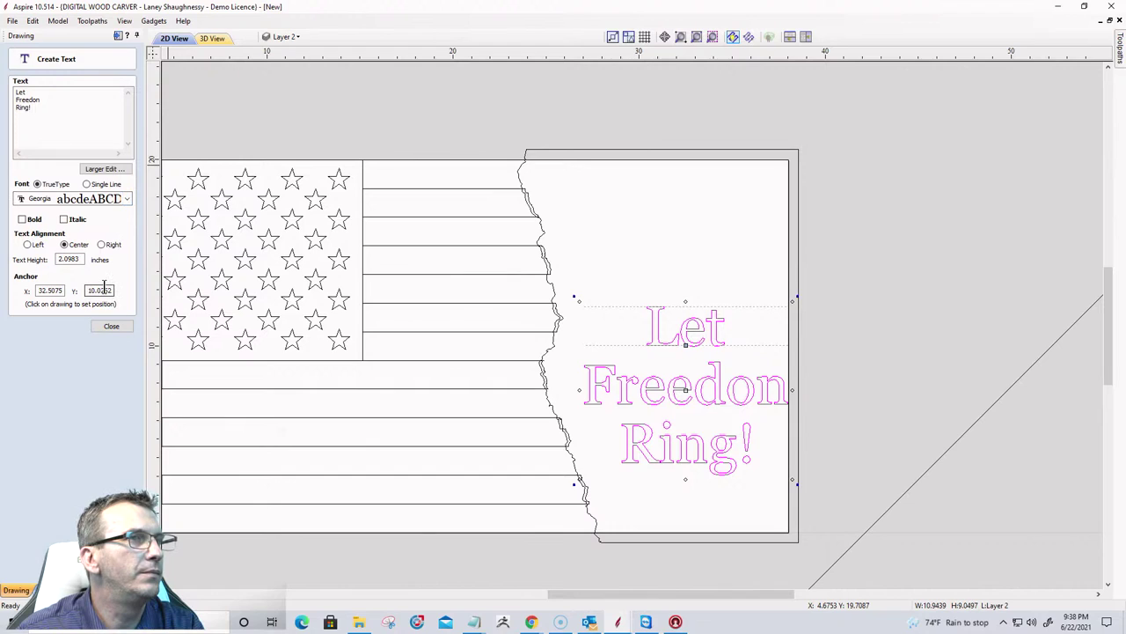
click(44, 102)
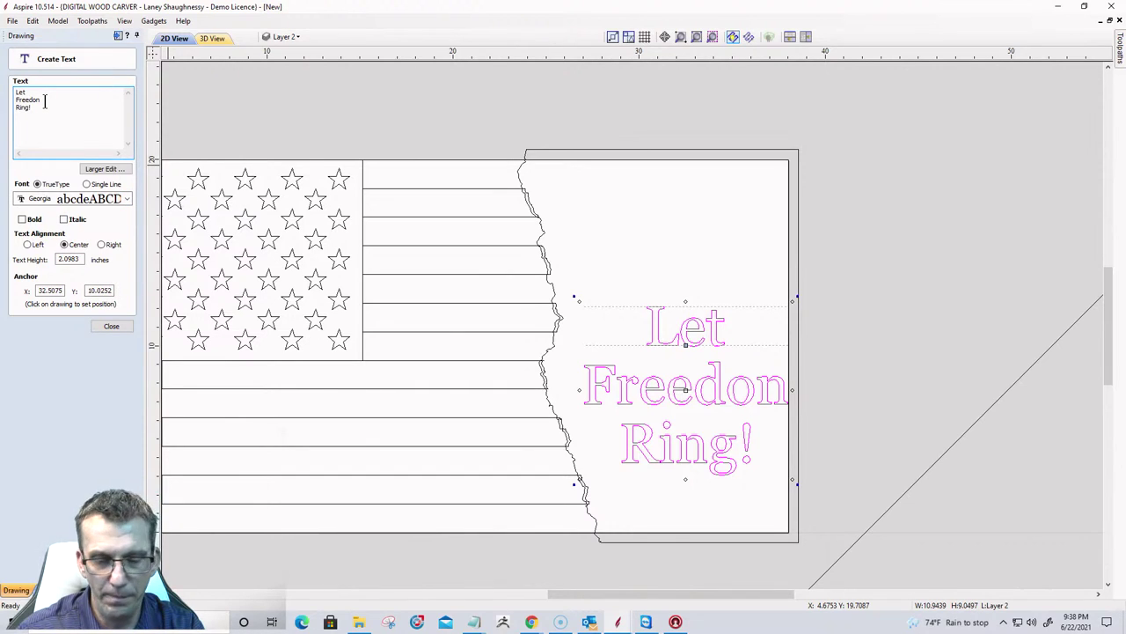
key(BackSpace)
text(m)
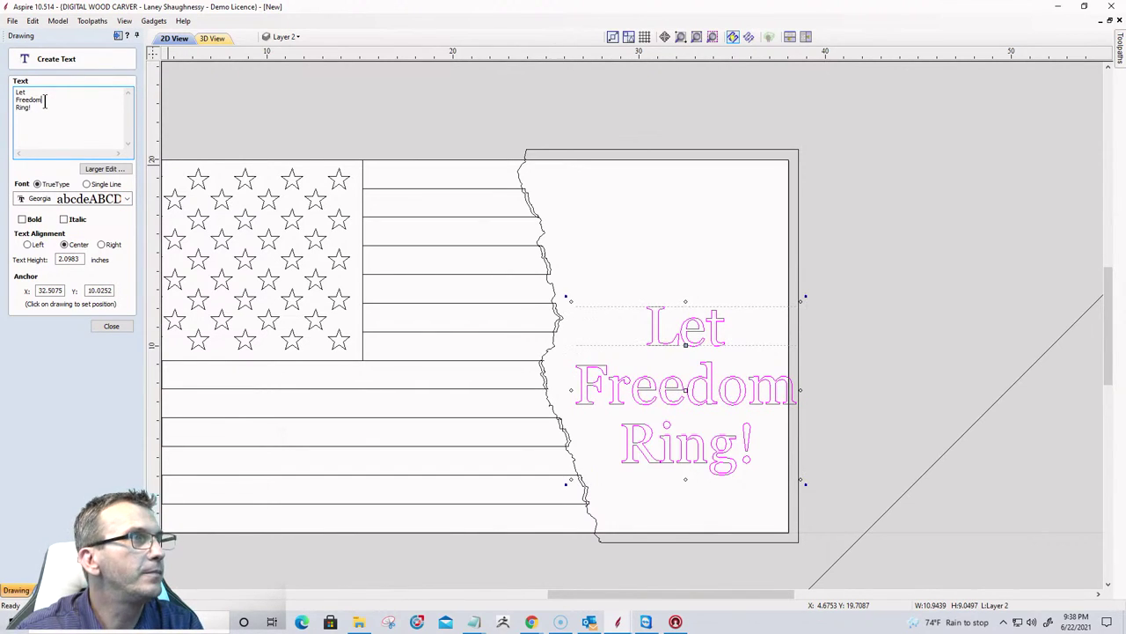
click(105, 324)
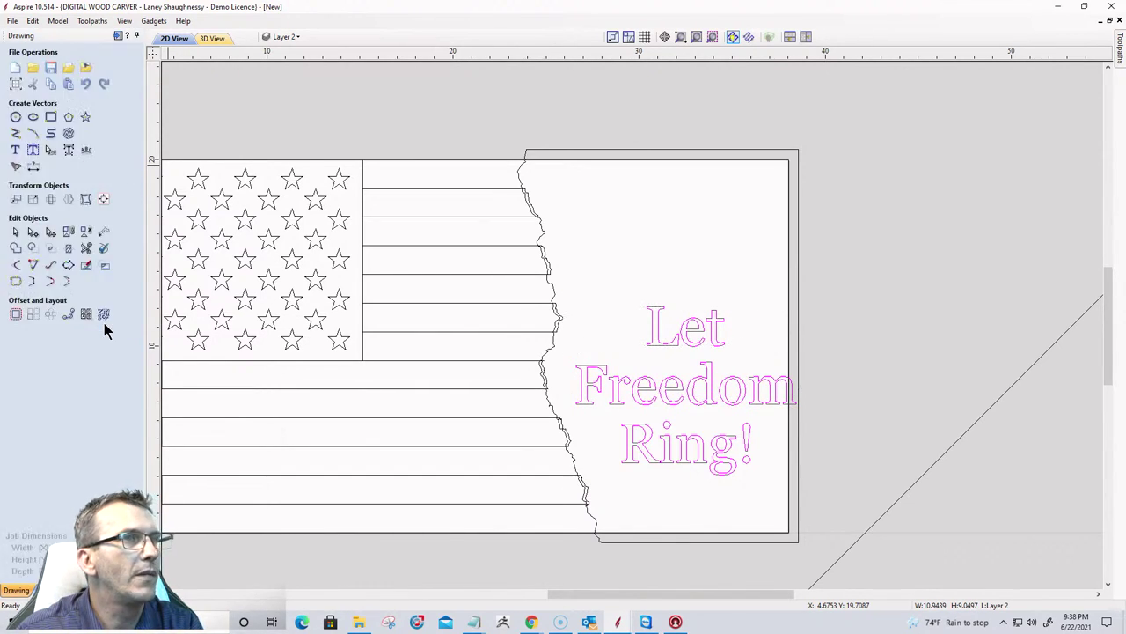
Break the text block into separate lines and move 'Let' upward.
right_click(650, 340)
mouse_move(691, 322)
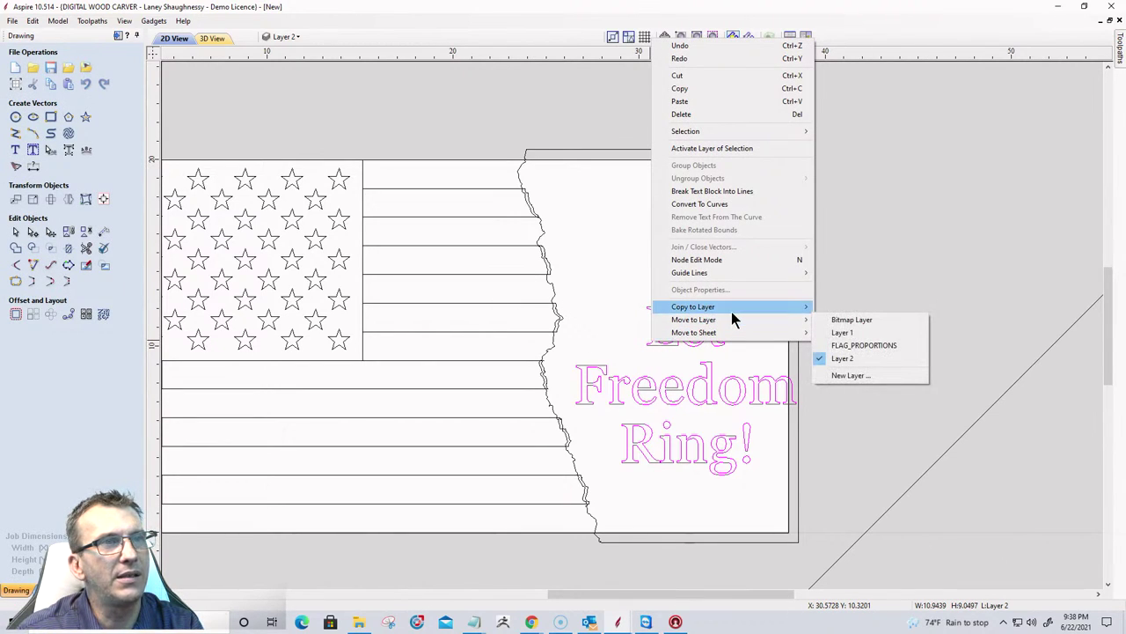
mouse_move(732, 311)
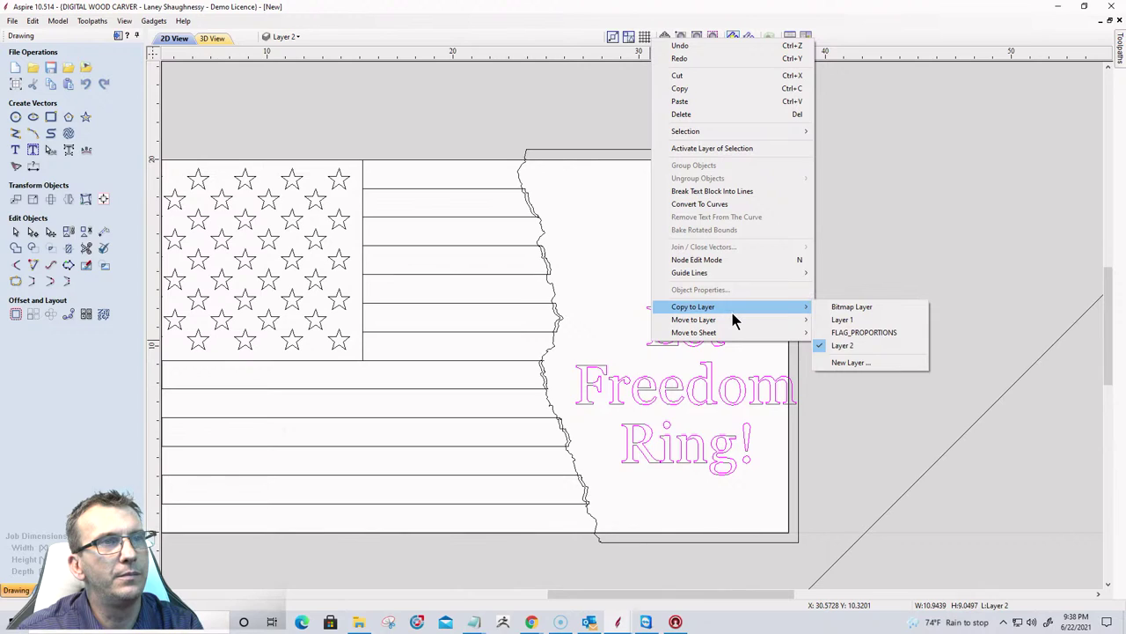
click(725, 191)
click(669, 345)
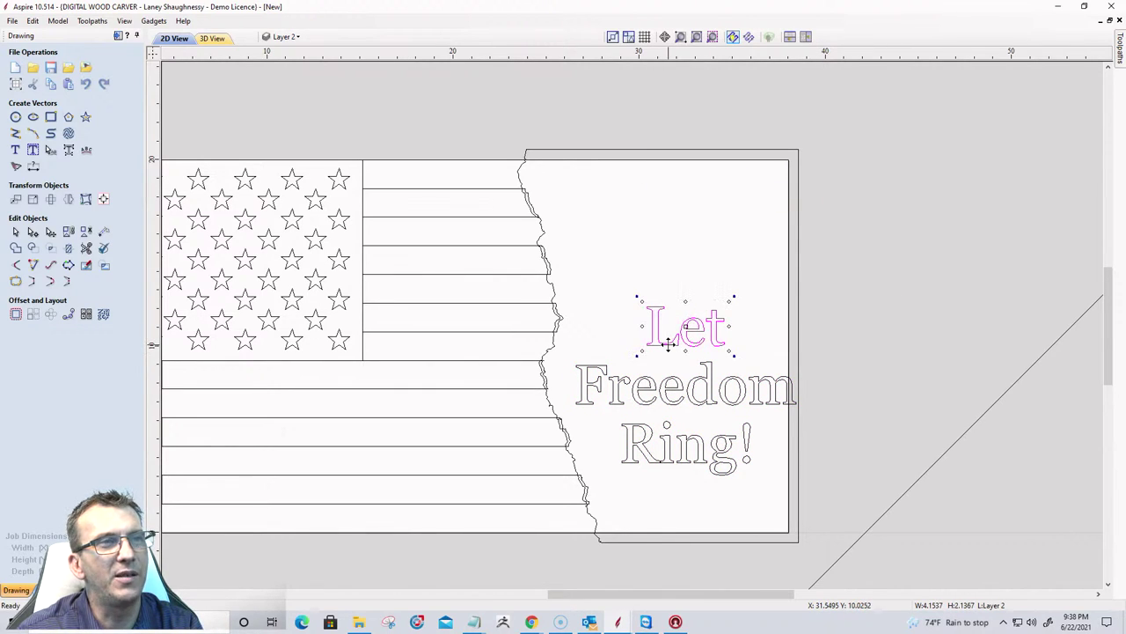
drag(669, 345, 668, 272)
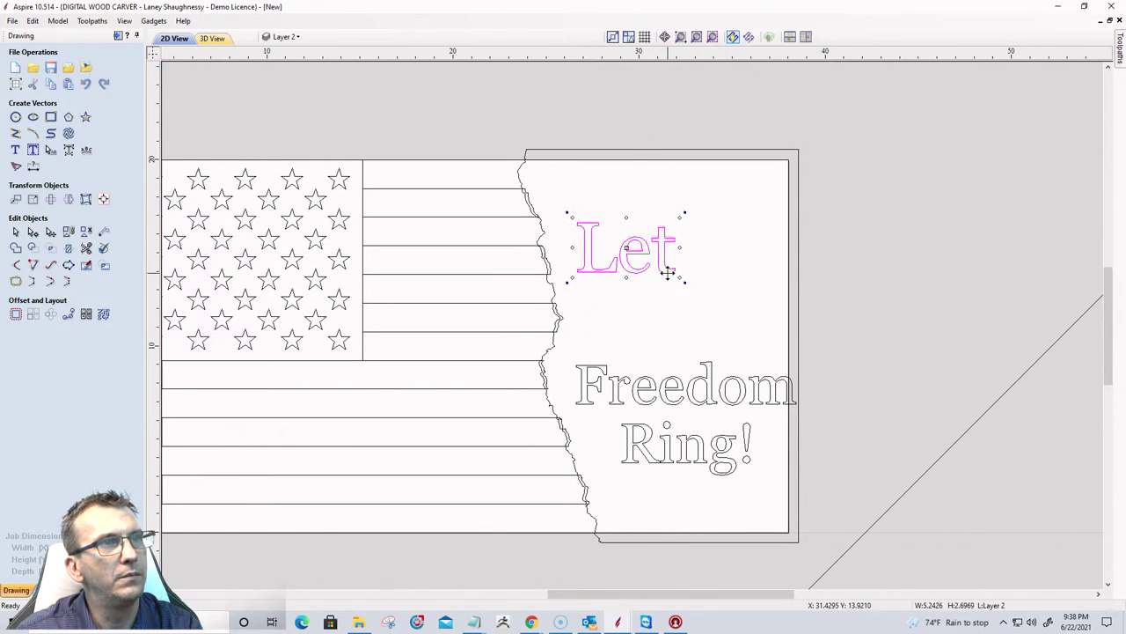
Tilt 'Freedom' about 35° upward and bring a slightly smaller 'Ring!' closer beneath it.
click(690, 391)
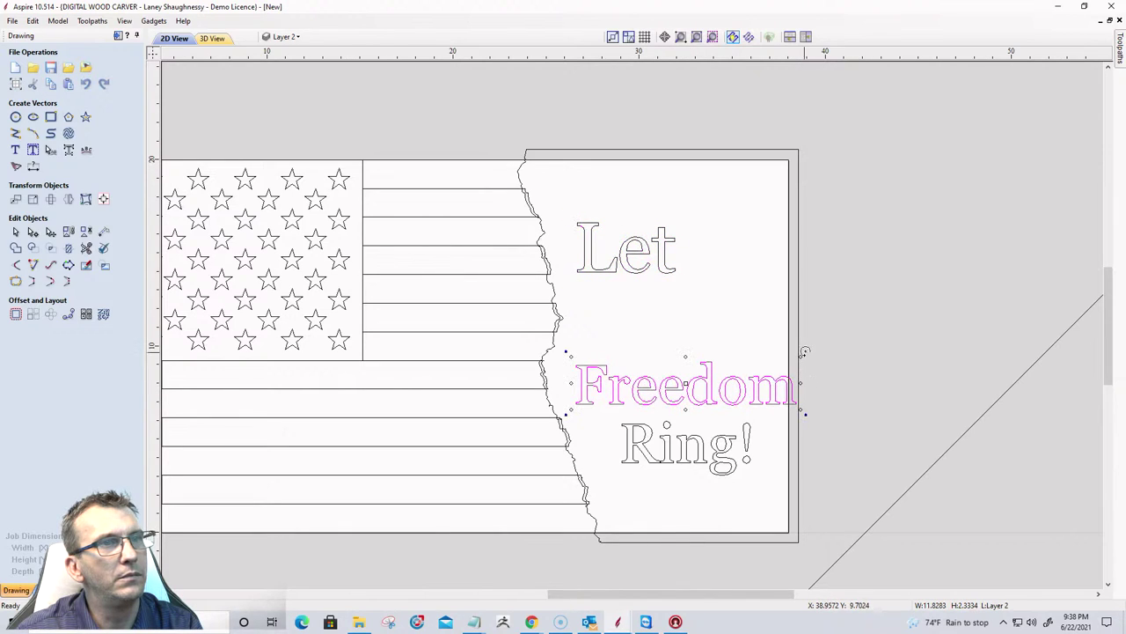
drag(805, 353, 764, 280)
drag(702, 398, 677, 321)
click(669, 455)
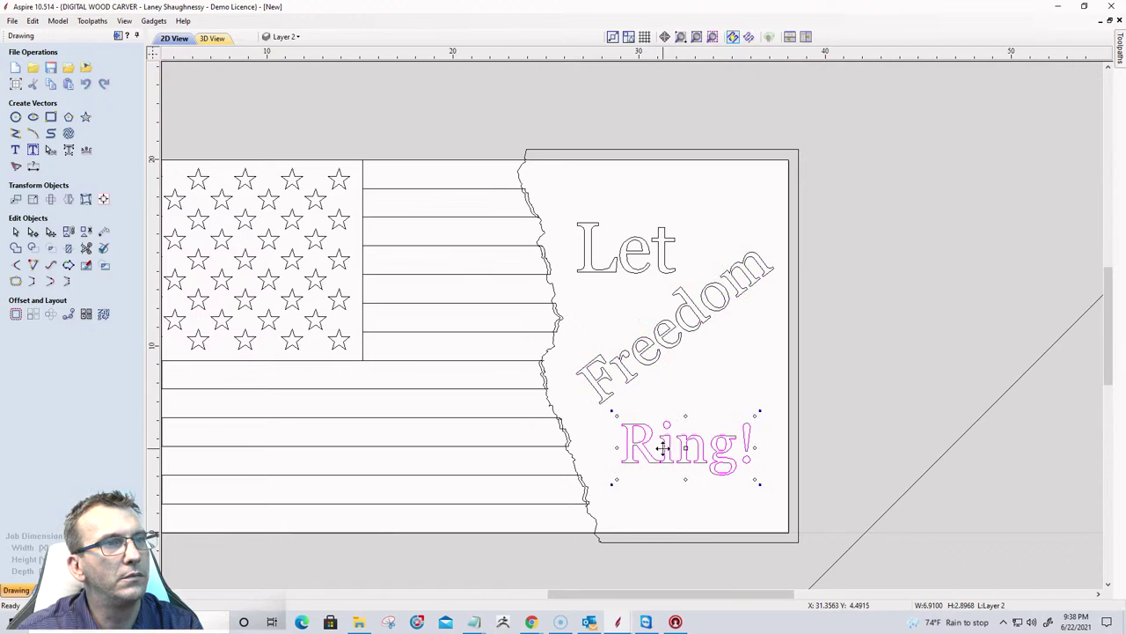
drag(615, 415, 625, 419)
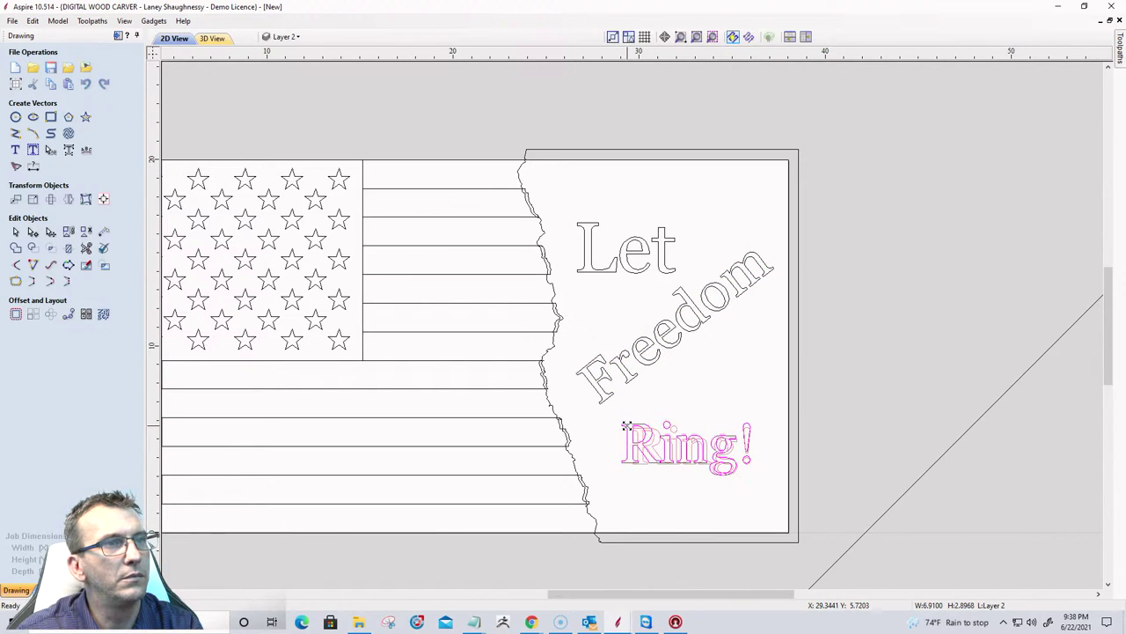
drag(671, 450, 683, 415)
click(654, 470)
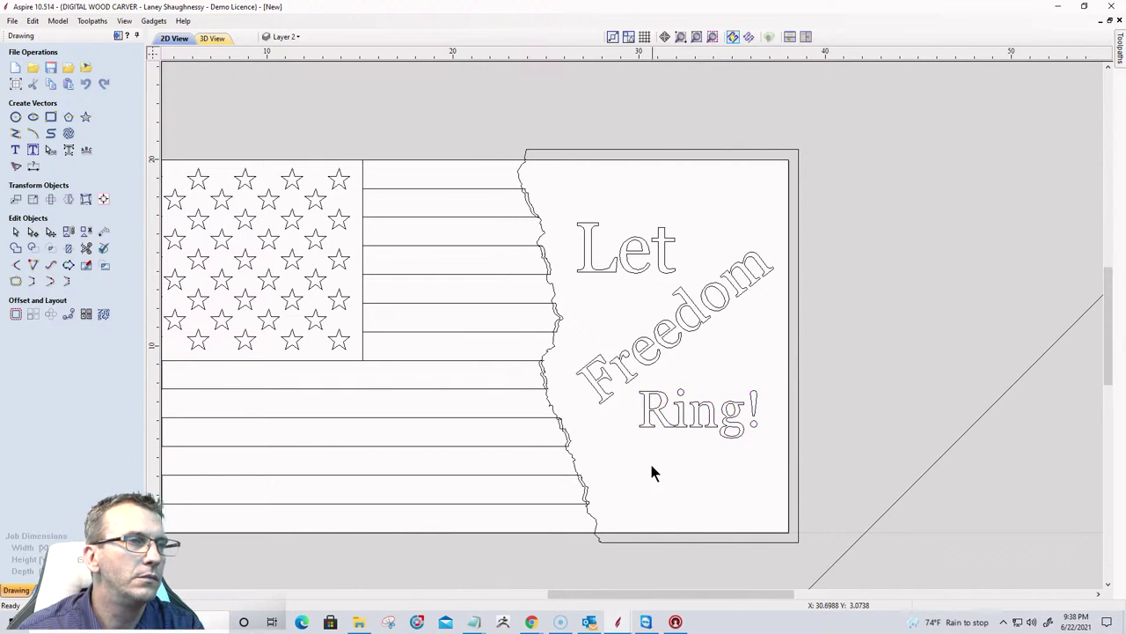
Nudge 'Freedom' into place and start a curve just below it.
click(643, 348)
key(Up)
key(Up)
key(Up)
key(Up)
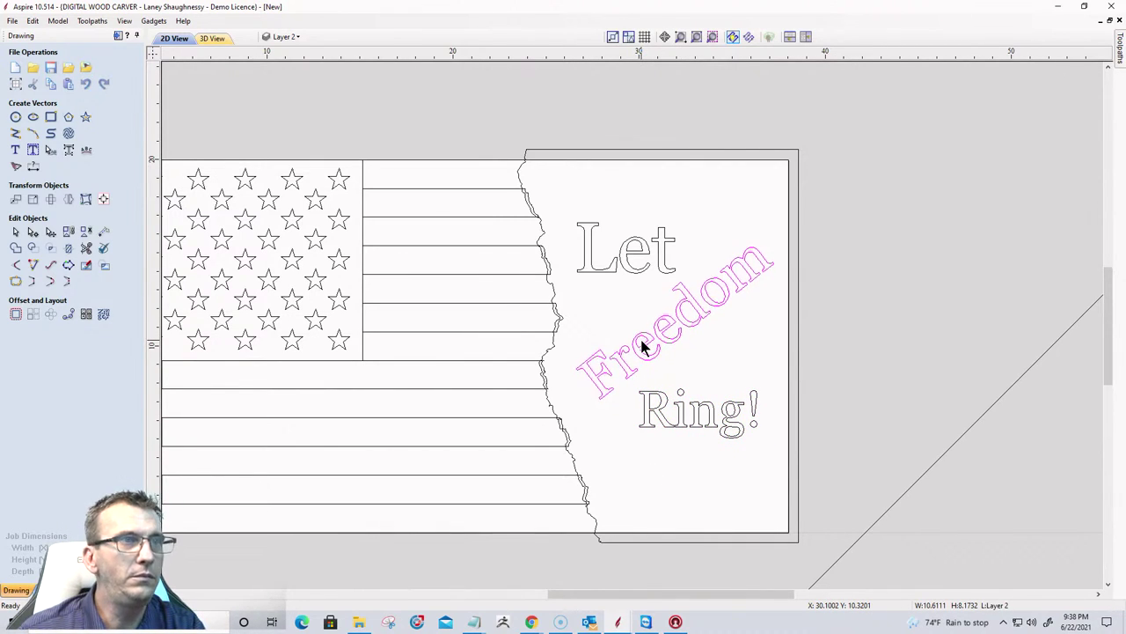
key(Down)
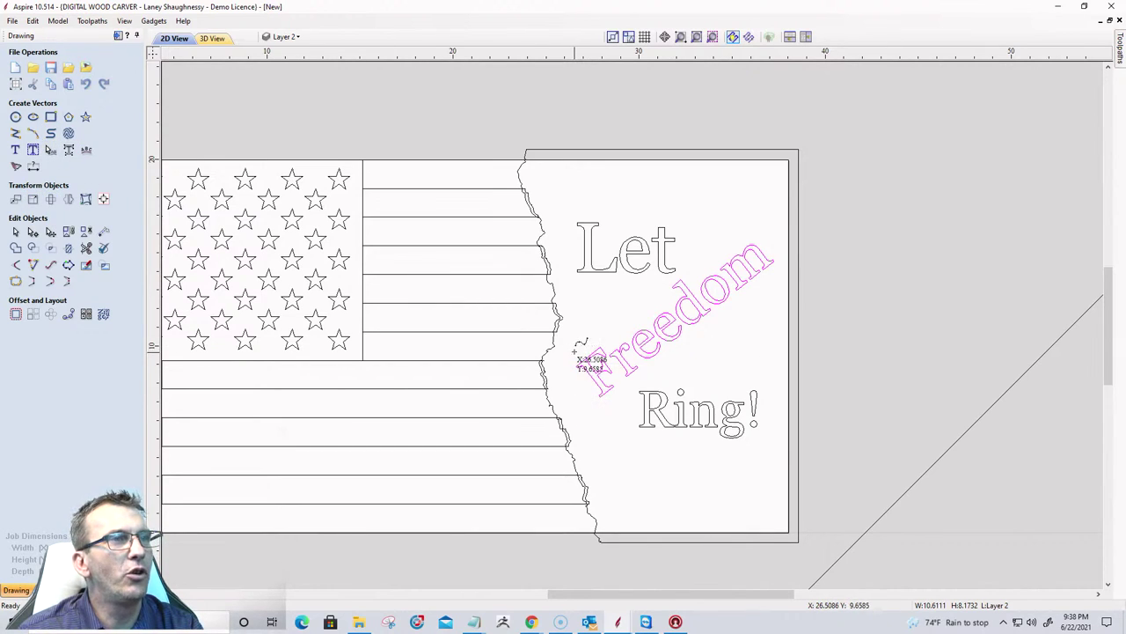
click(611, 419)
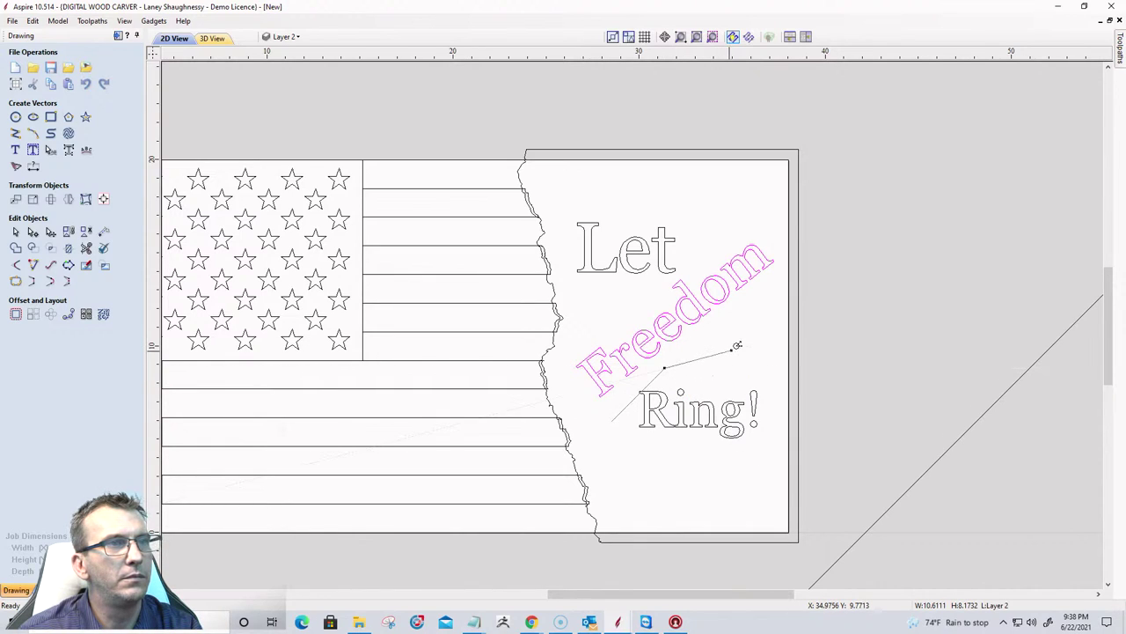
Finish the wavy curve under 'Freedom' and place a copy of it above the word.
drag(752, 335, 788, 280)
right_click(790, 284)
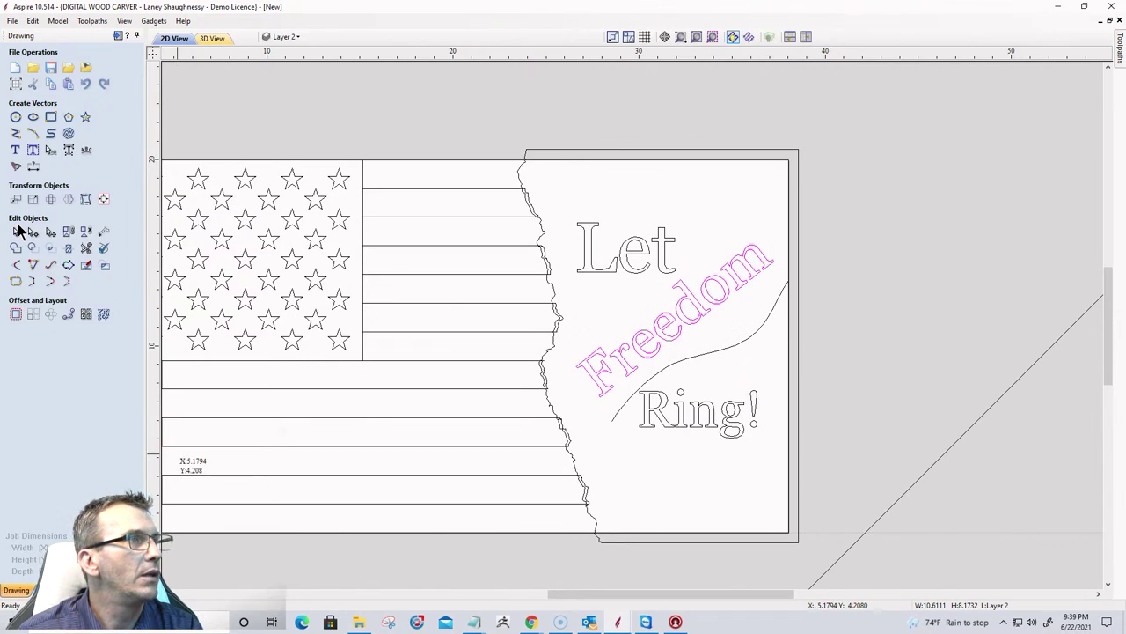
click(14, 232)
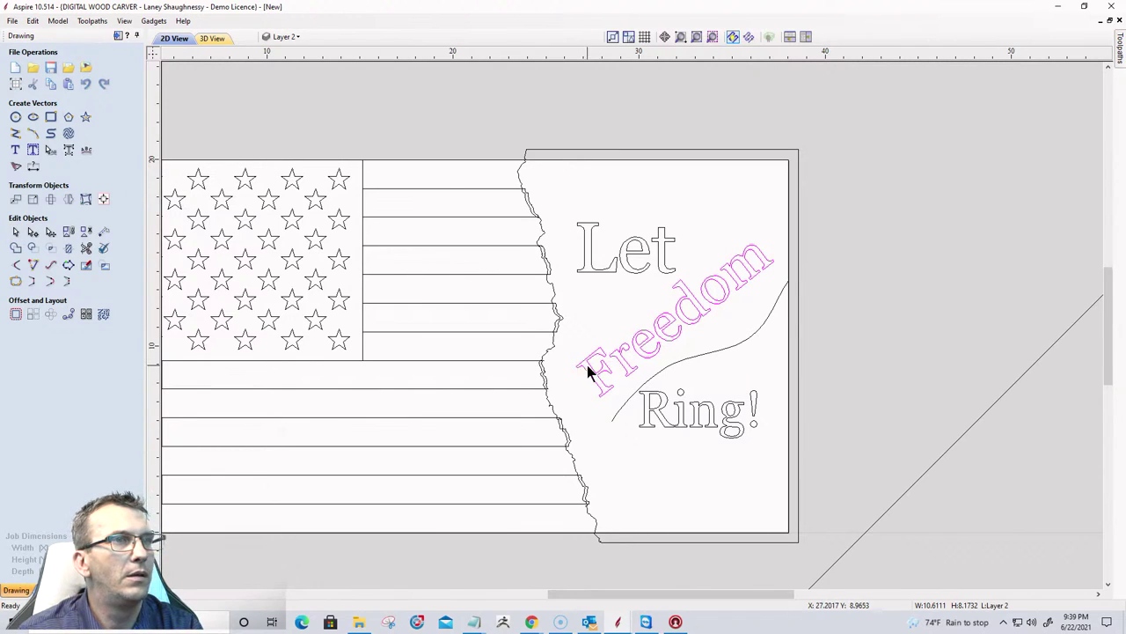
click(704, 355)
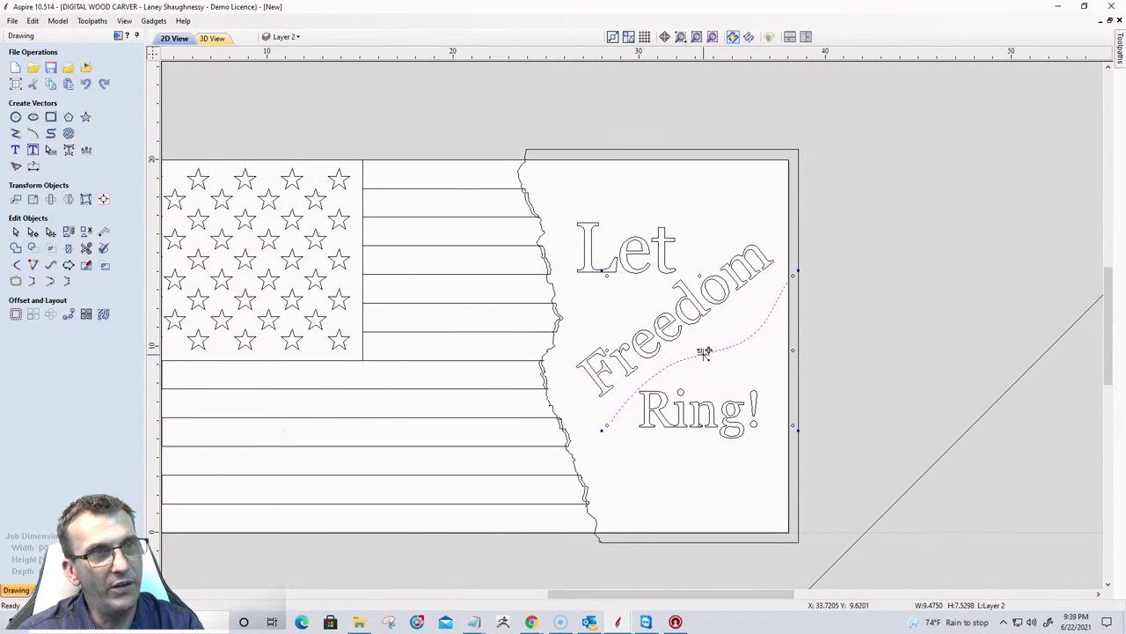
drag(704, 352, 660, 298)
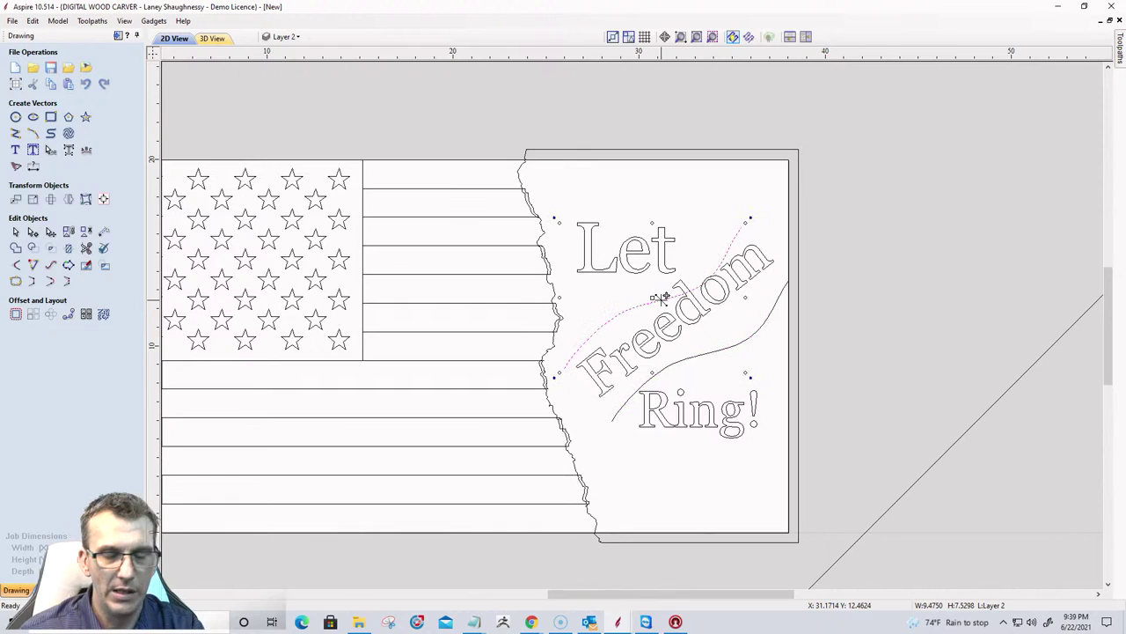
Select both curves and nudge them into position around 'Freedom'.
shift+click(687, 357)
key(Left)
key(Down)
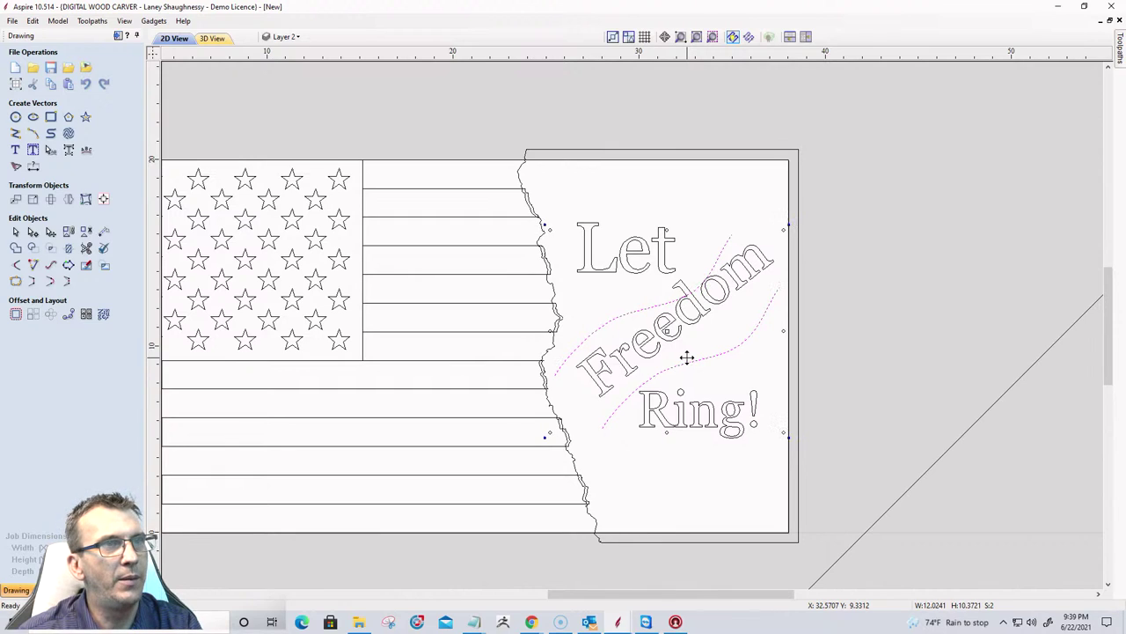
key(Right)
key(Left)
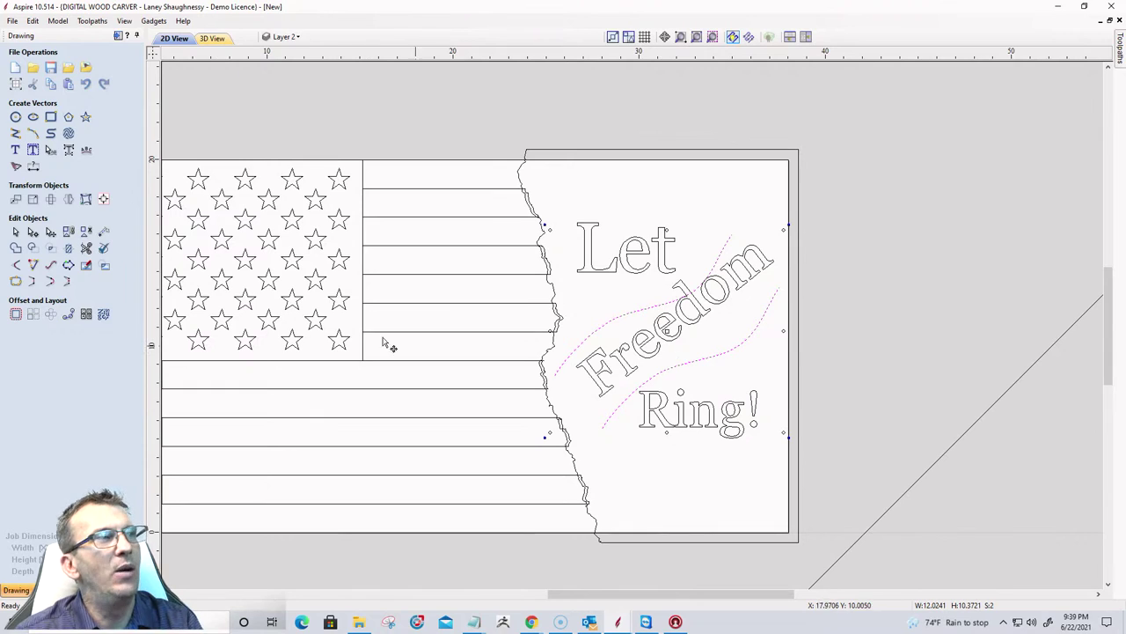
click(86, 200)
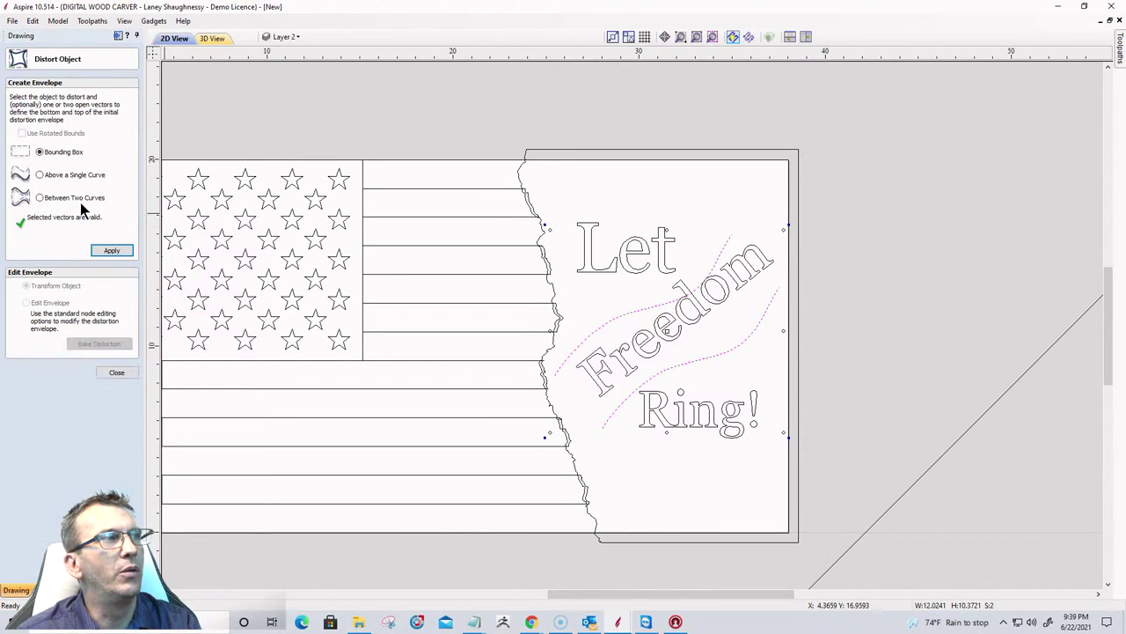
Warp 'Freedom' between the upper and lower wavy curves with Between Two Curves distortion.
click(38, 198)
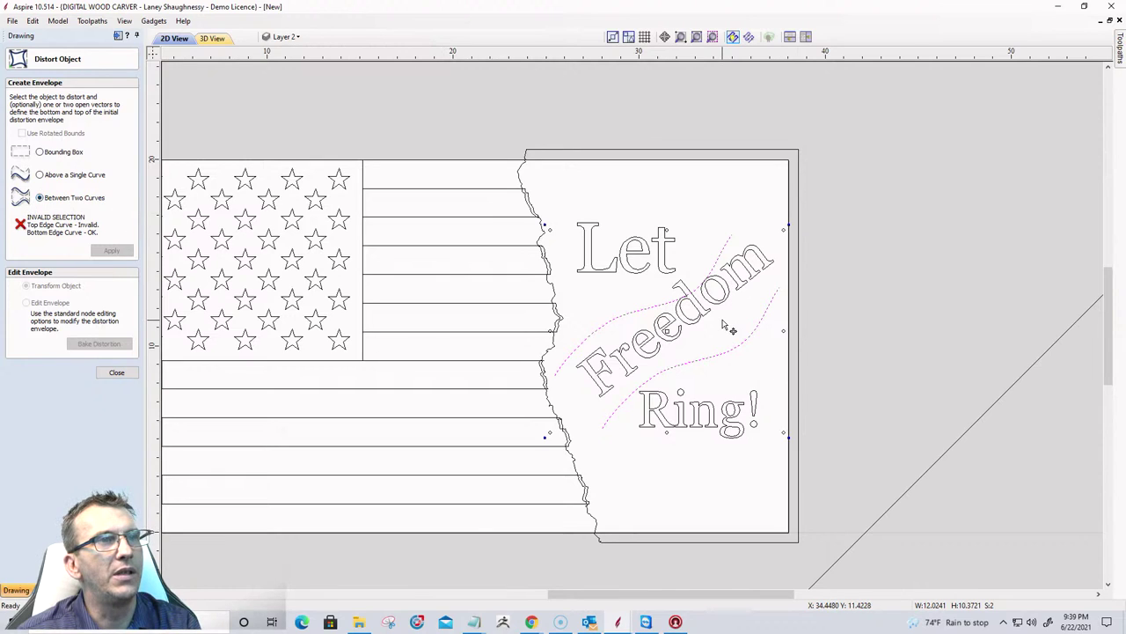
click(693, 321)
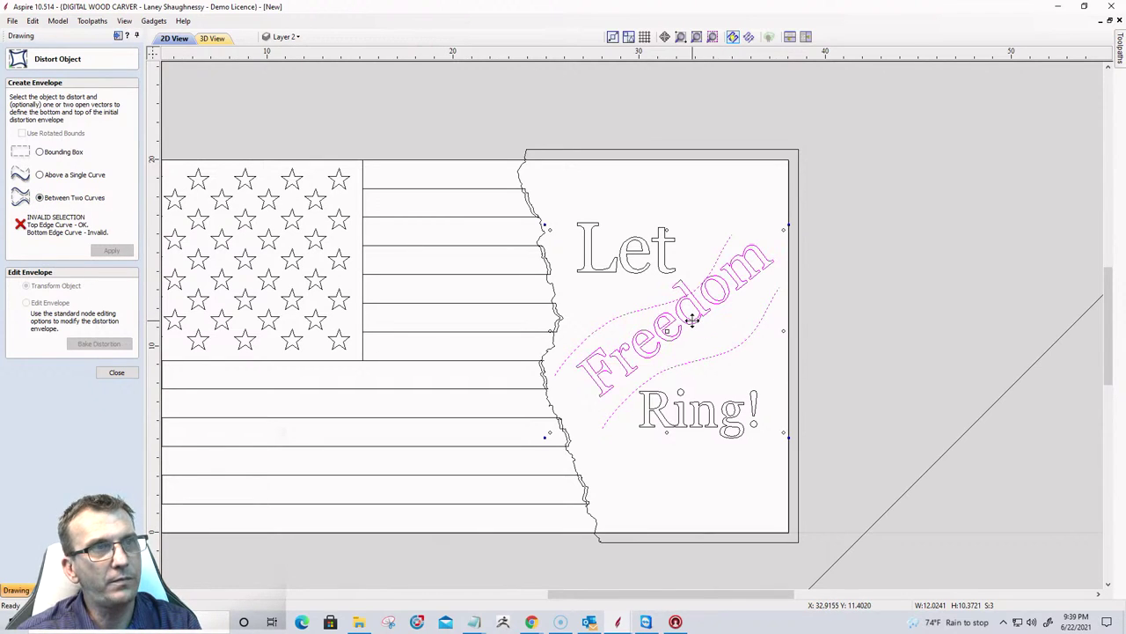
click(670, 379)
click(668, 366)
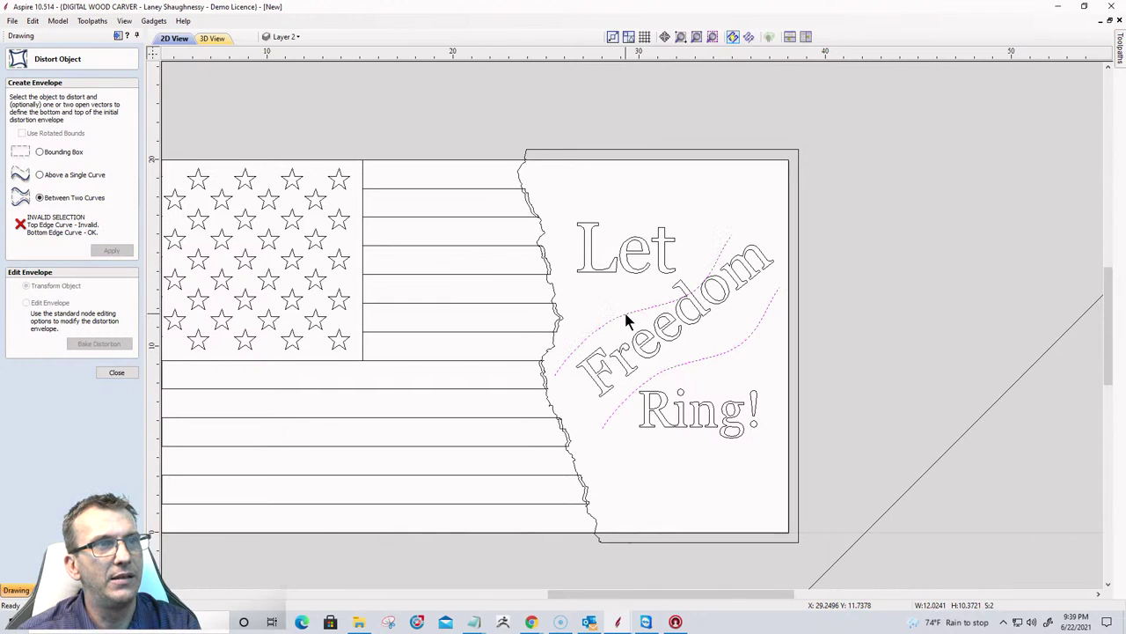
shift+click(640, 347)
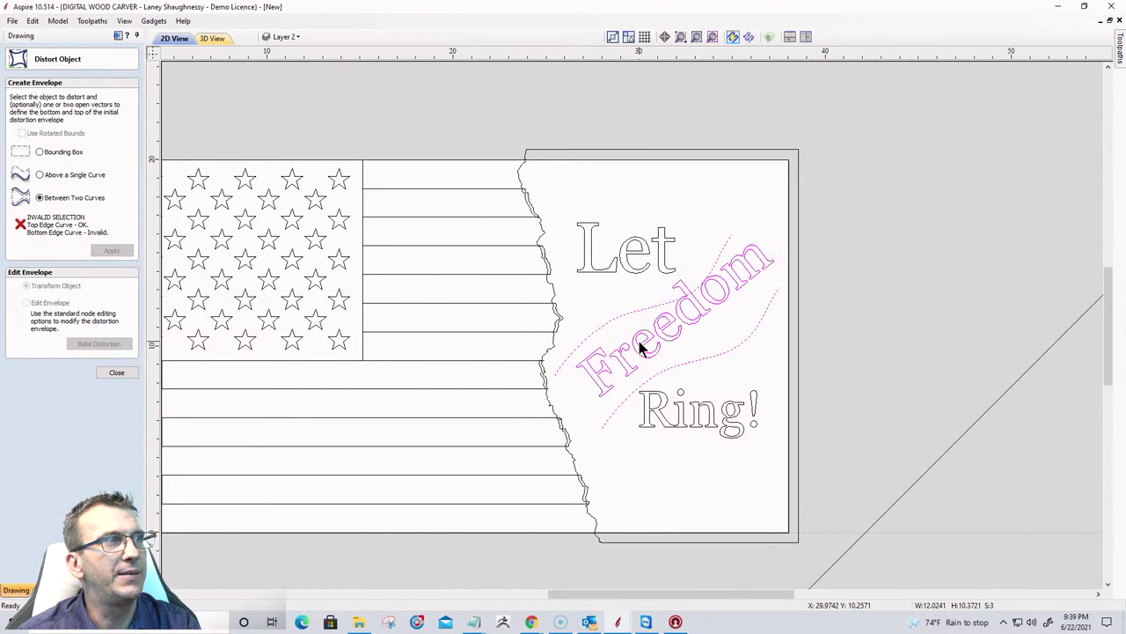
click(586, 403)
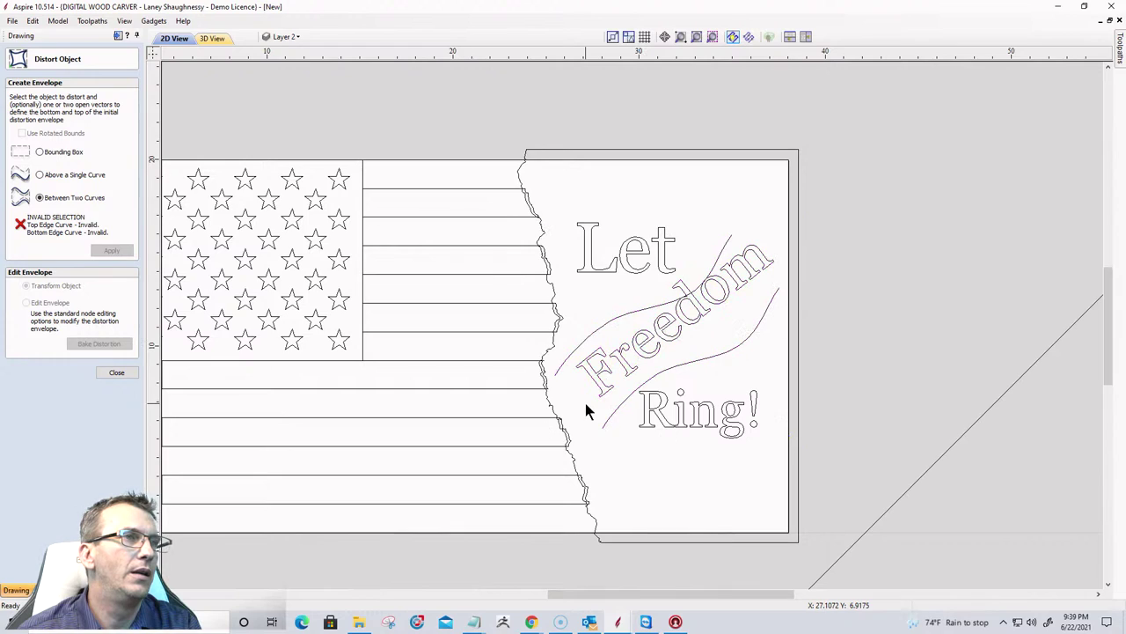
click(599, 380)
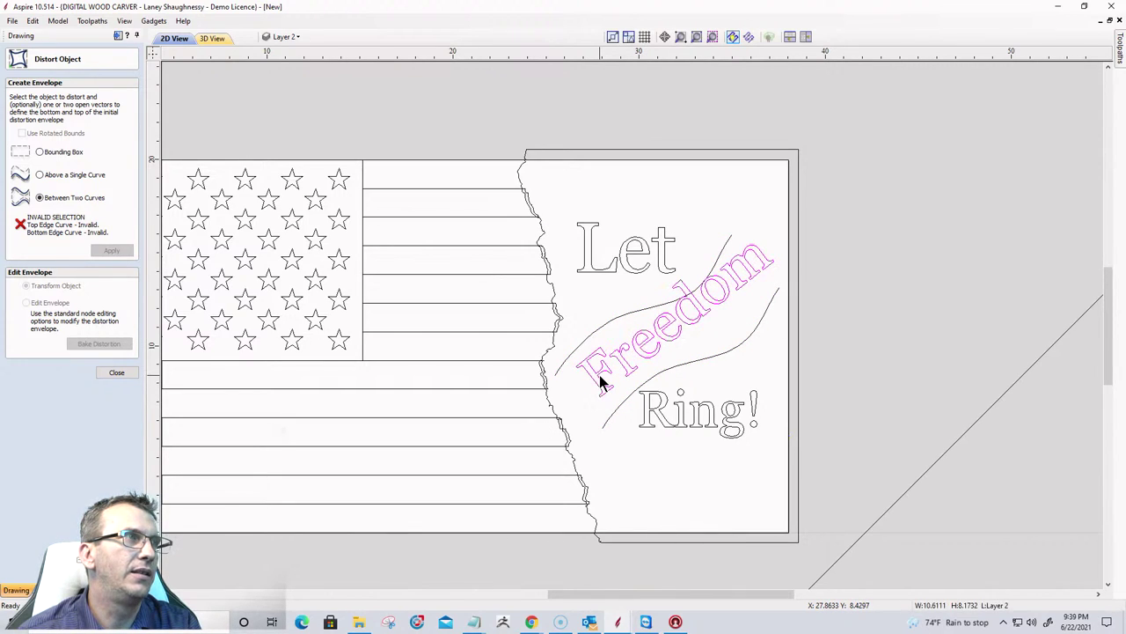
click(40, 153)
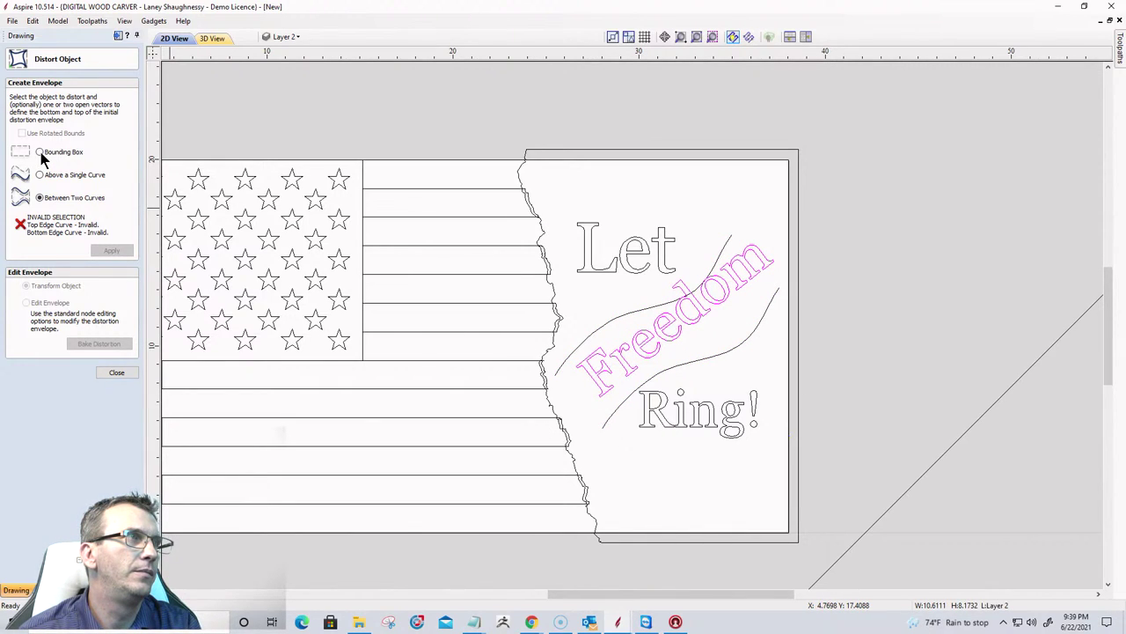
shift+click(649, 380)
shift+click(605, 322)
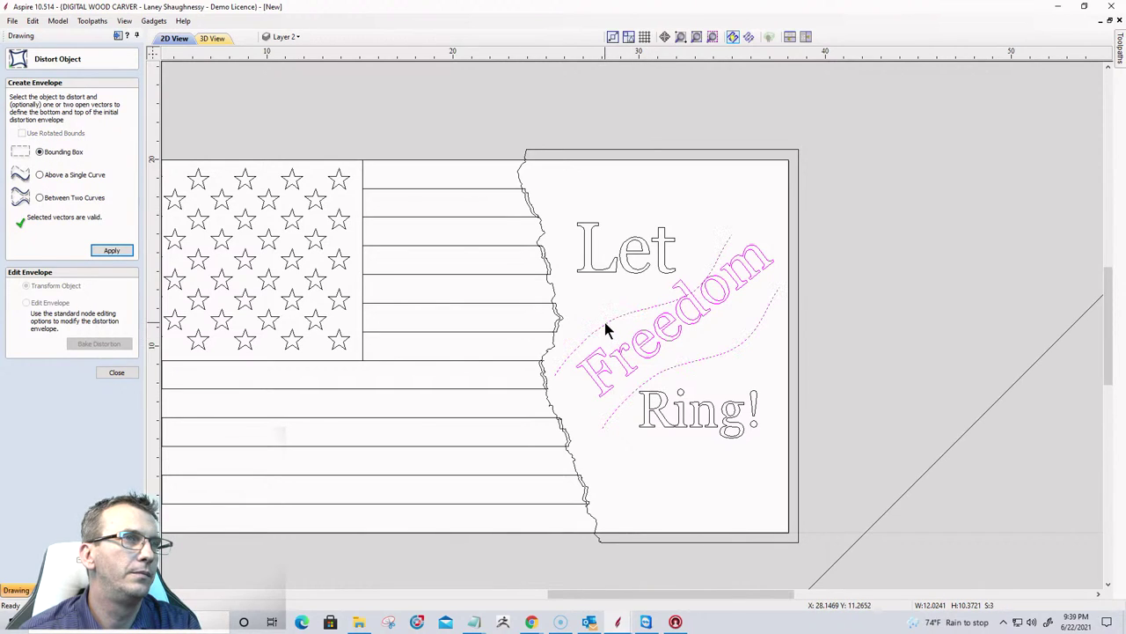
click(39, 198)
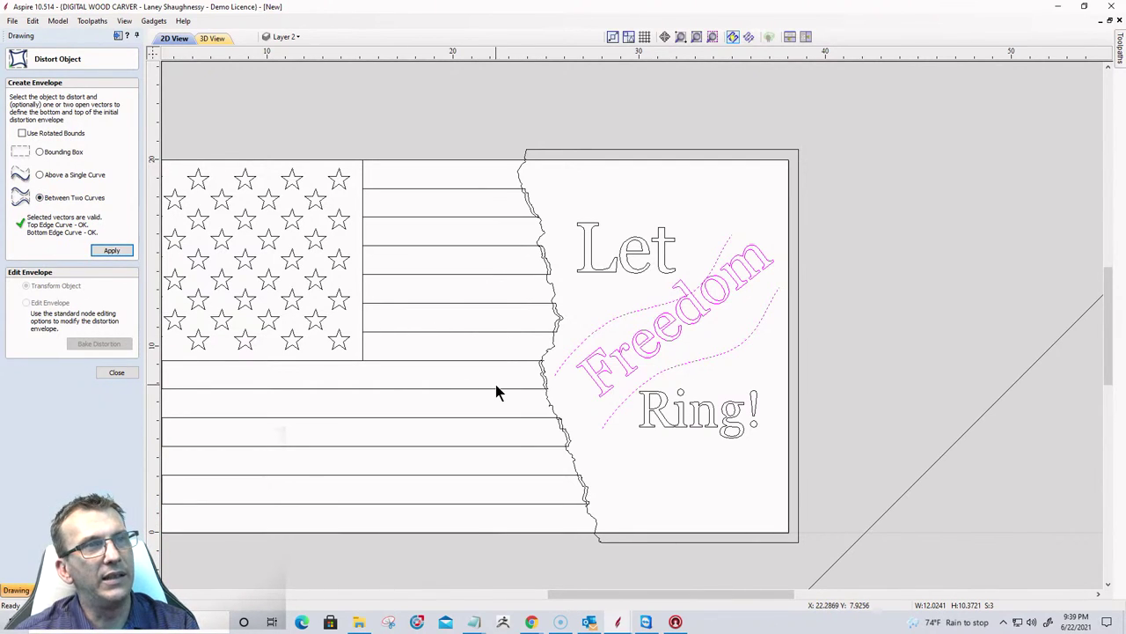
click(99, 250)
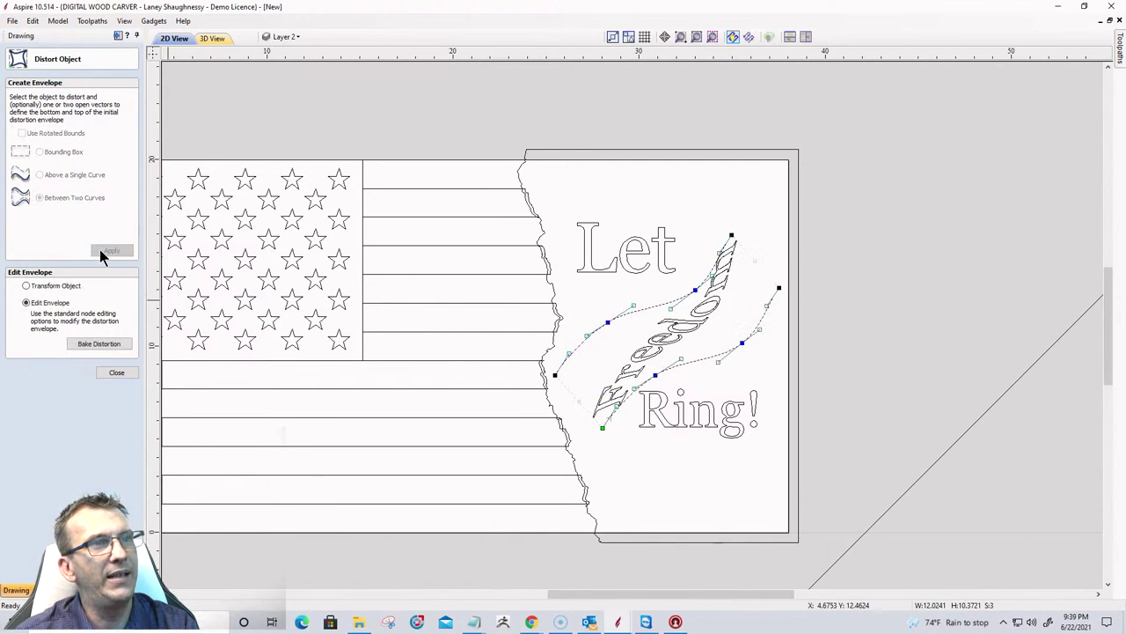
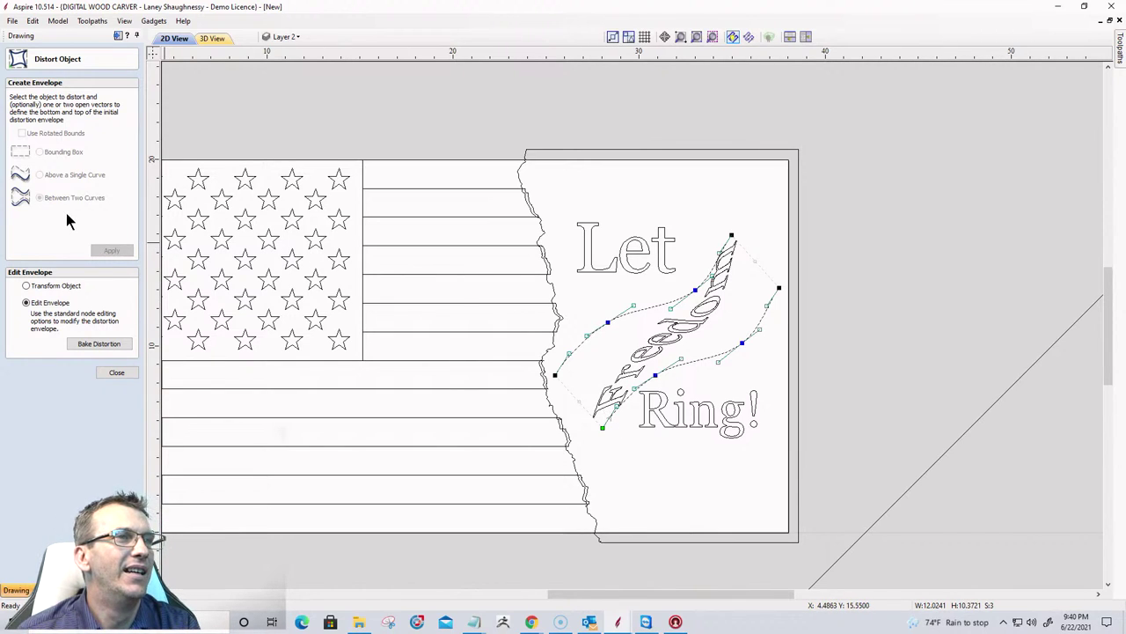
Bake the Freedom distortion, decline converting it to curves, and close the Distort Object form.
click(98, 343)
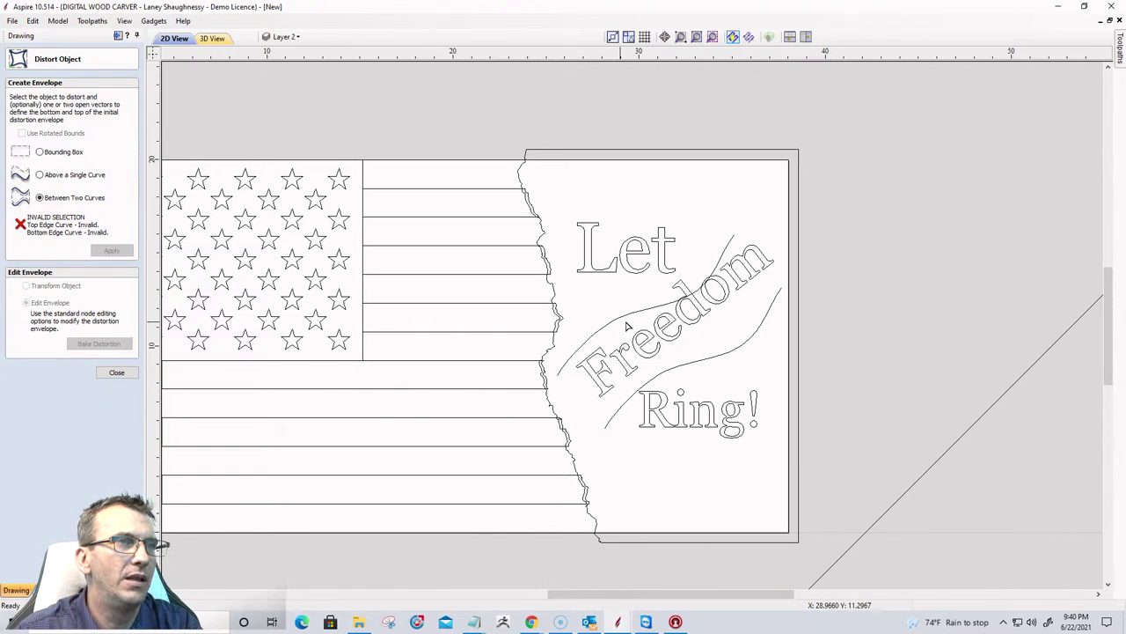
drag(702, 381, 631, 323)
key(n)
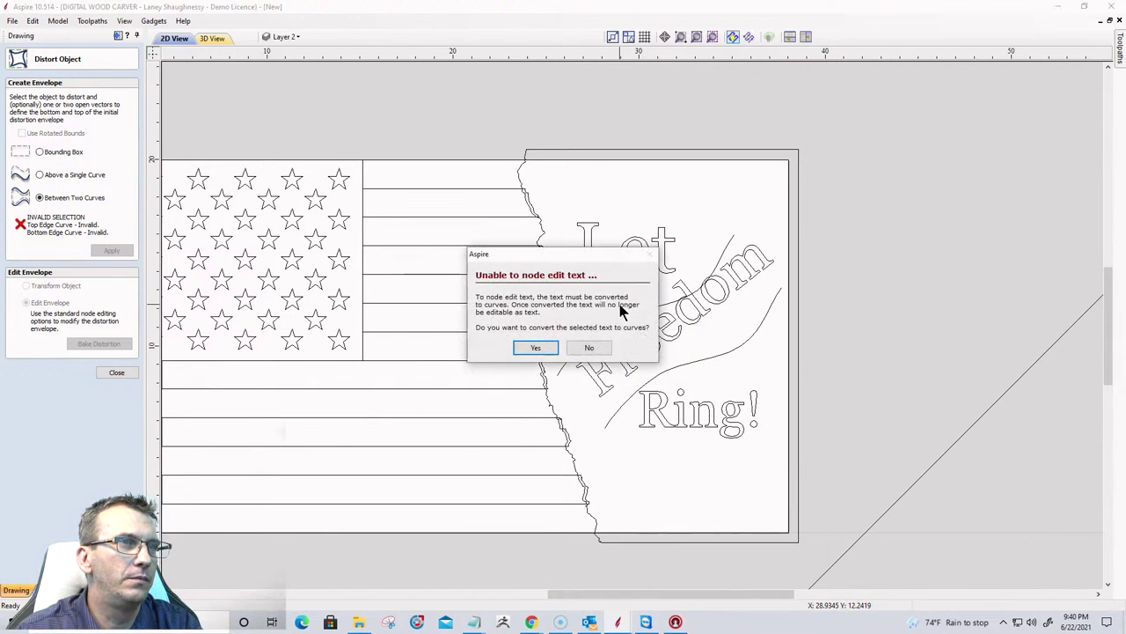
click(585, 349)
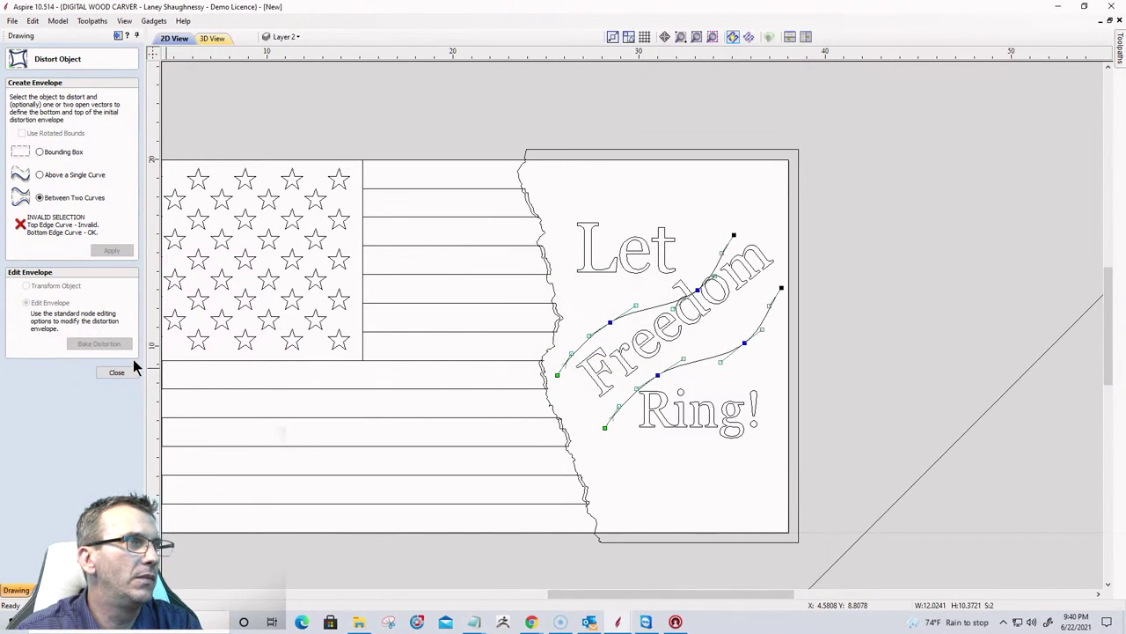
click(117, 374)
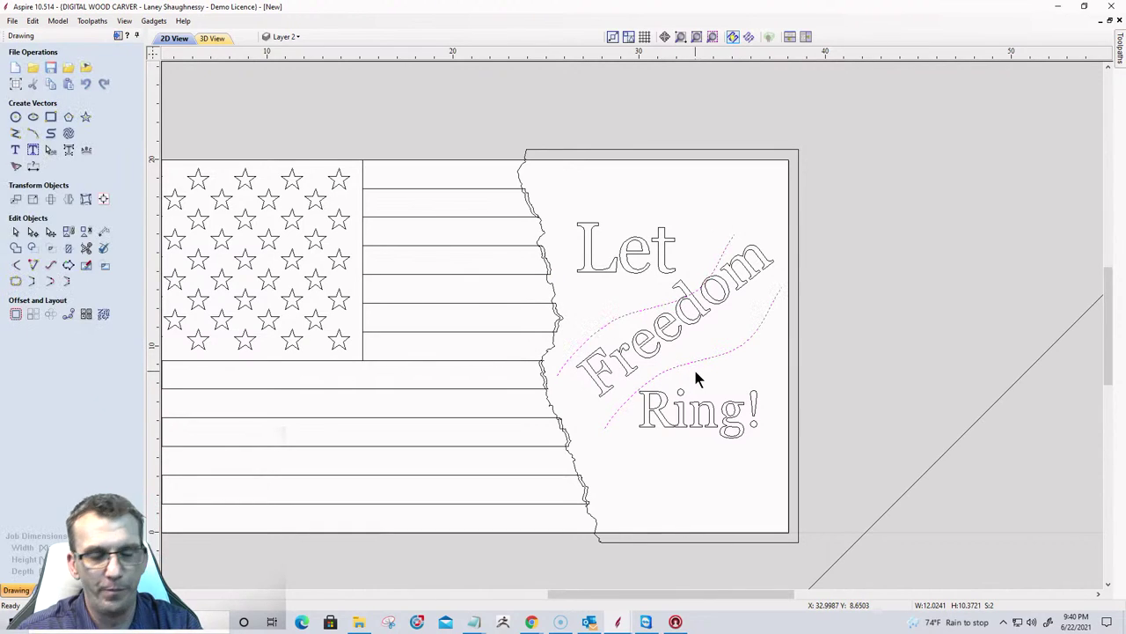
Select the curved Freedom text alone and undo its distortion with Ctrl+Z.
click(695, 373)
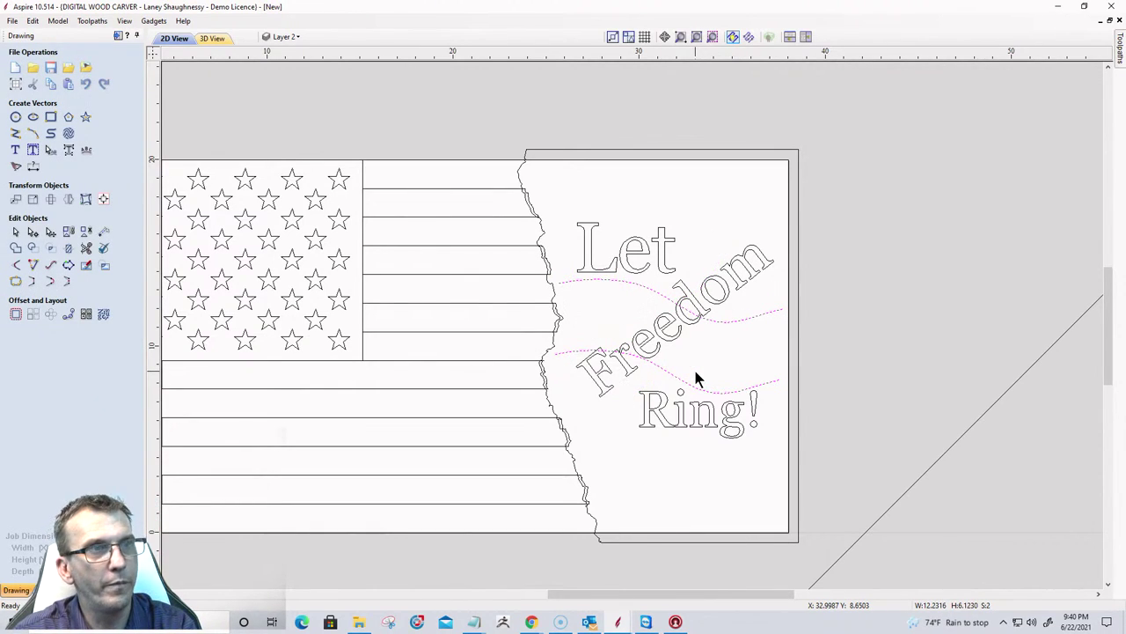
click(671, 328)
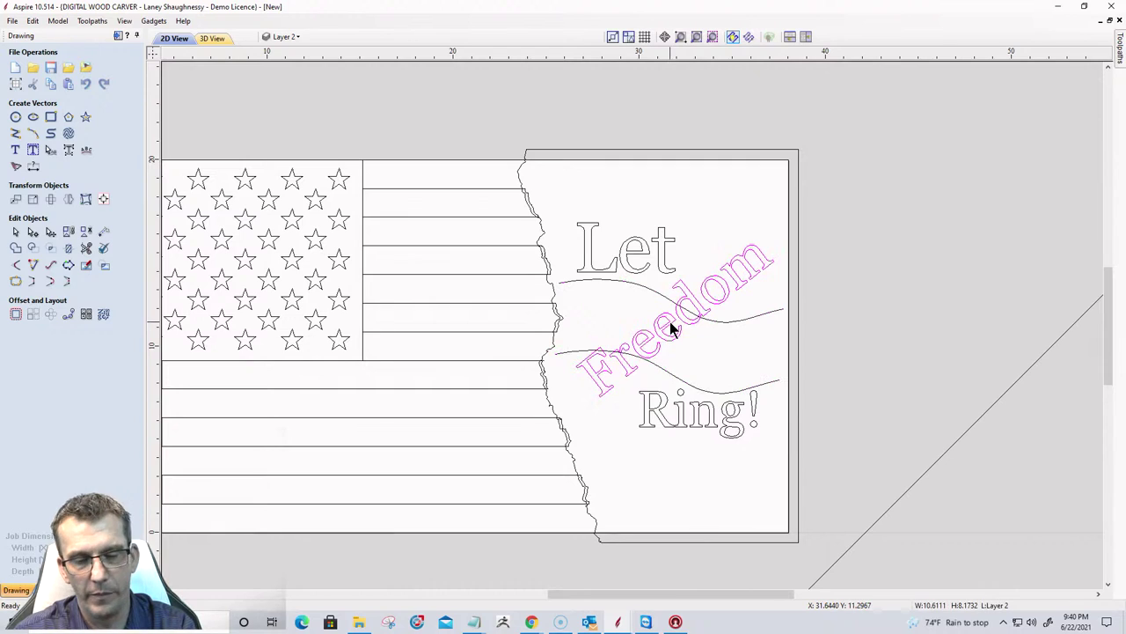
key(ctrl+z)
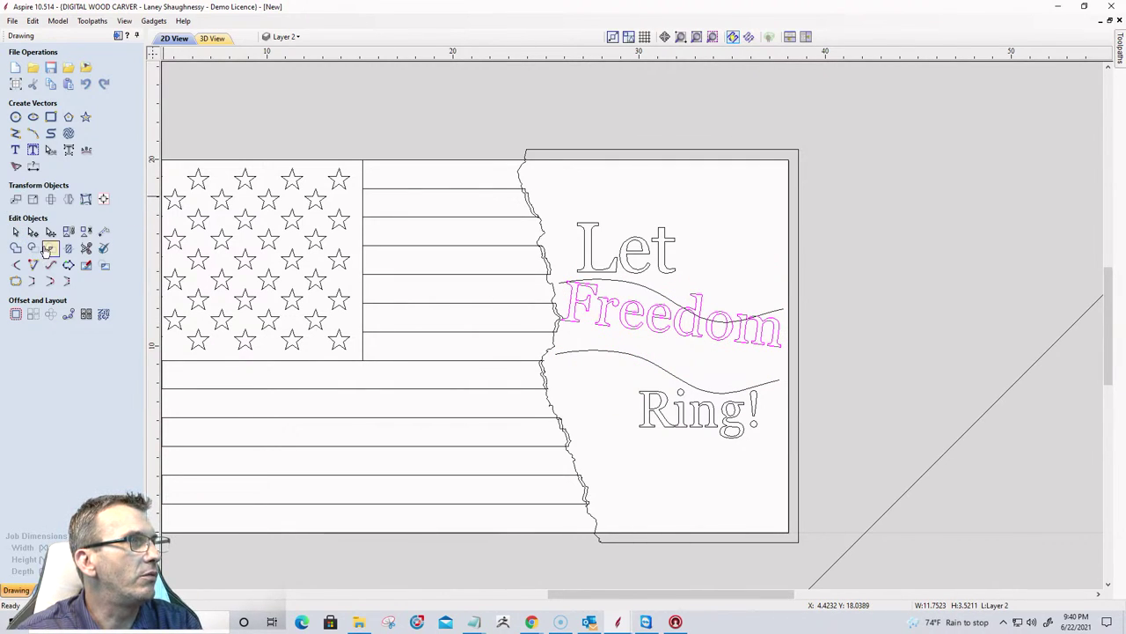
Rotate Freedom to an absolute angle of 0 degrees.
click(52, 200)
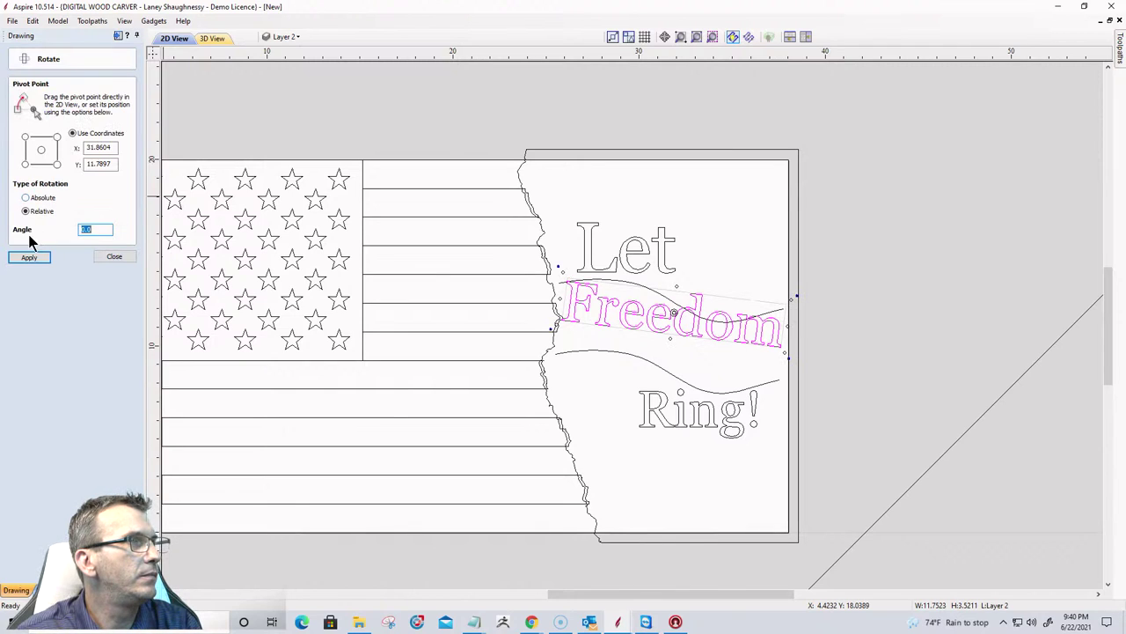
drag(103, 233, 86, 232)
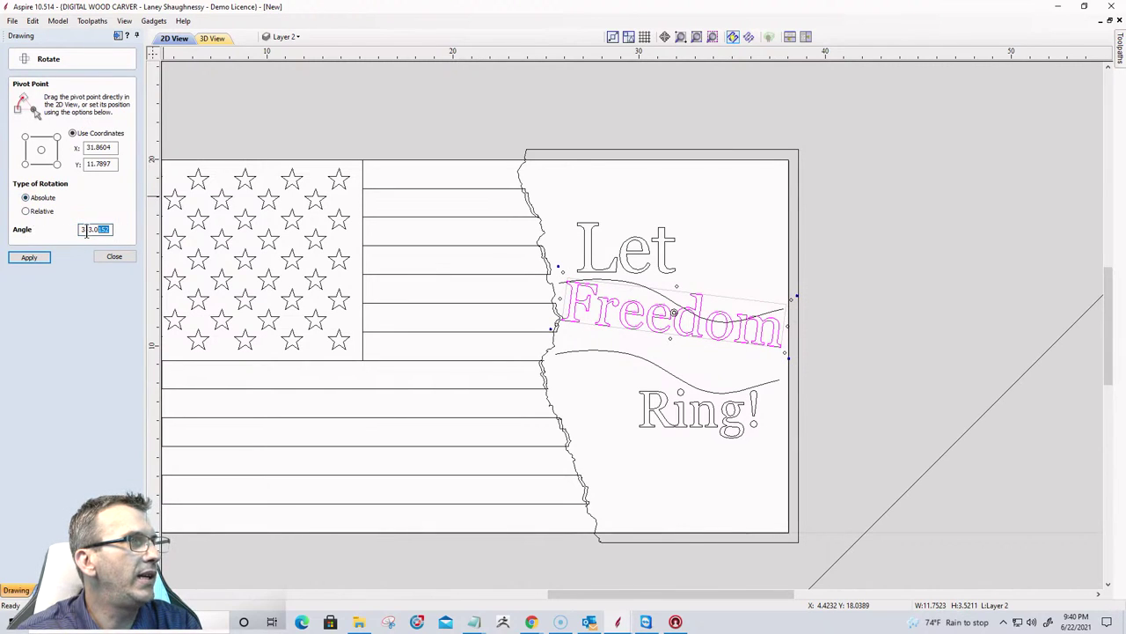
text(0)
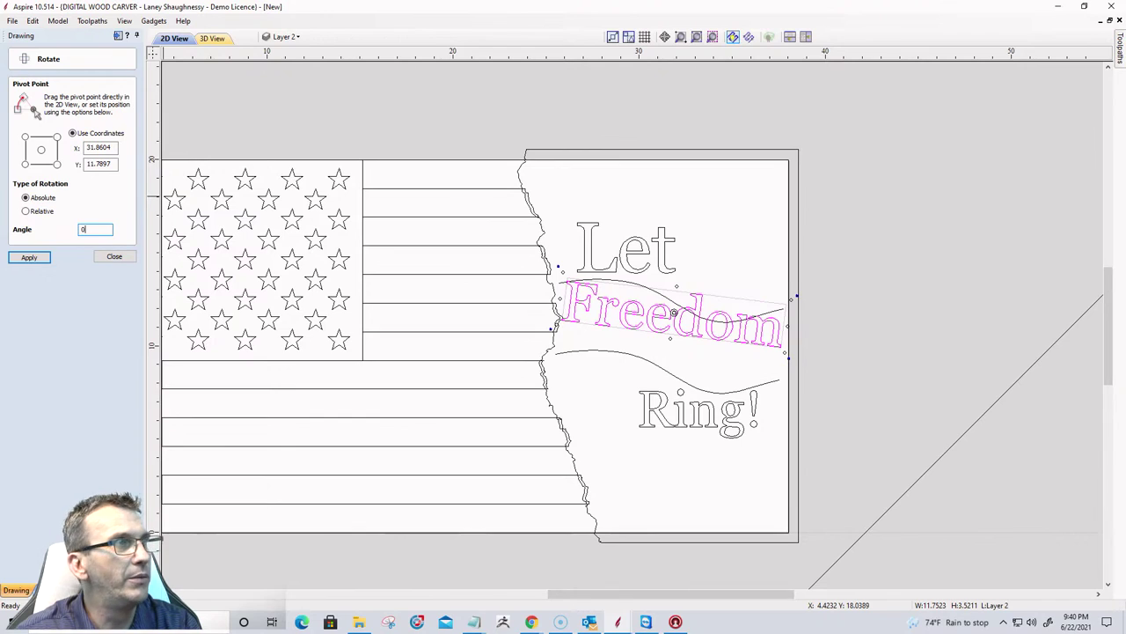
click(24, 260)
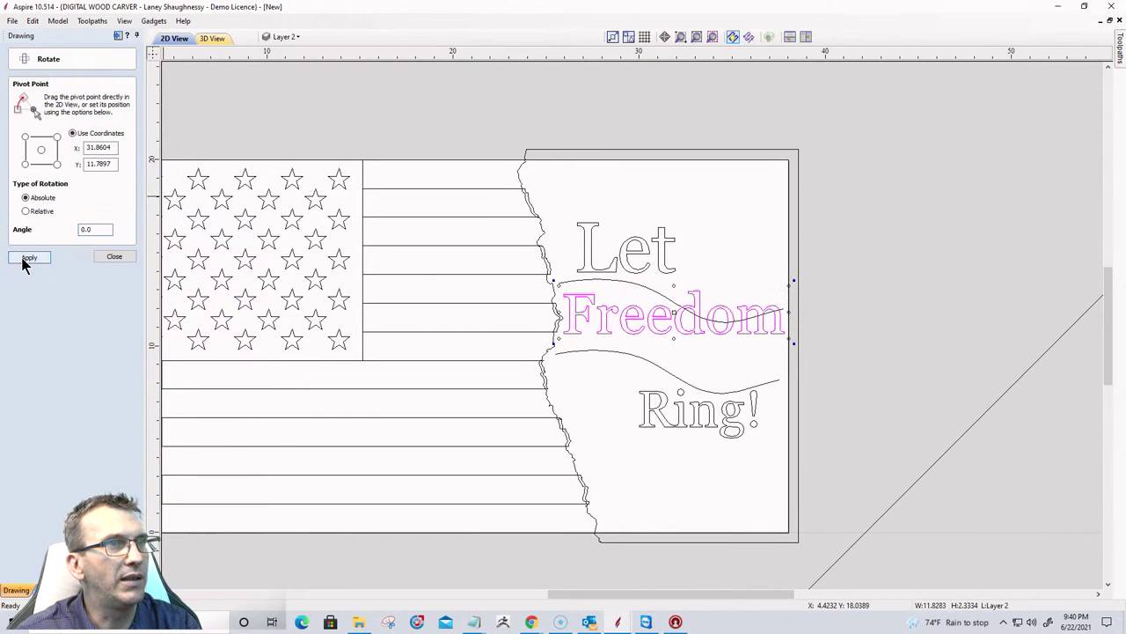
click(116, 259)
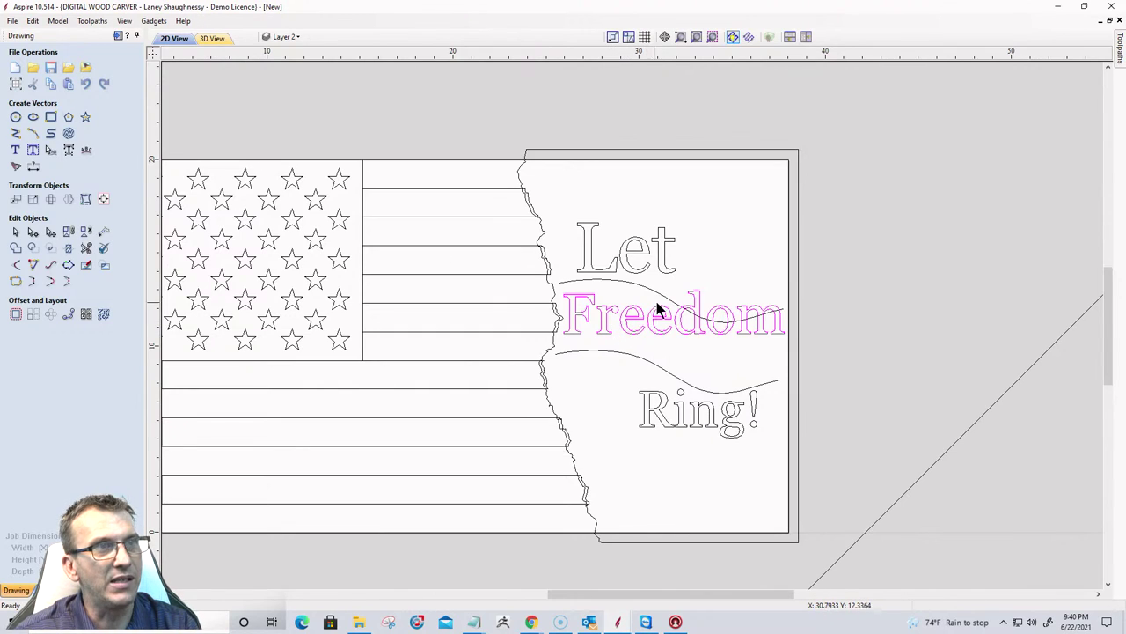
Select the lower wavy curve and nudge it upward two steps.
click(652, 368)
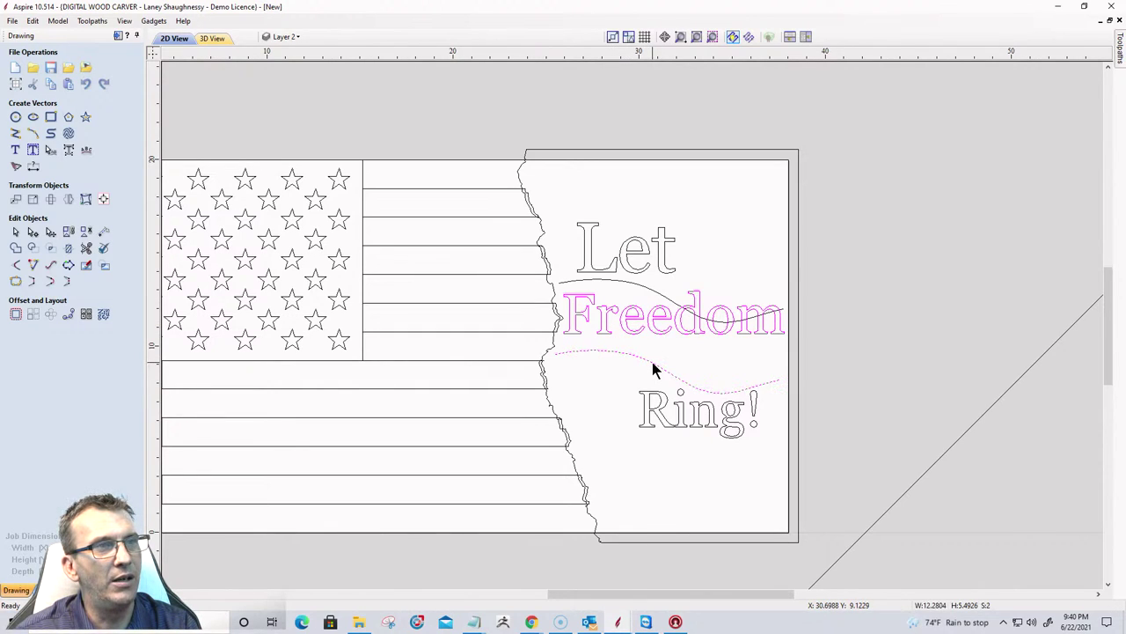
click(652, 362)
click(643, 359)
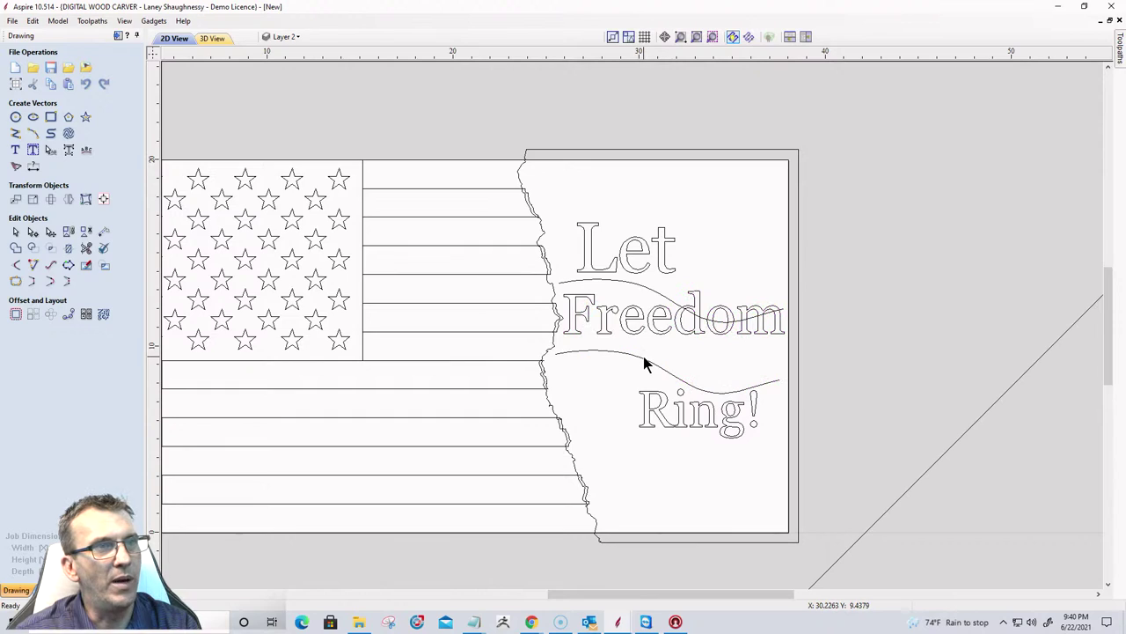
key(Up)
key(Up)
key(Up)
key(Up)
key(Up)
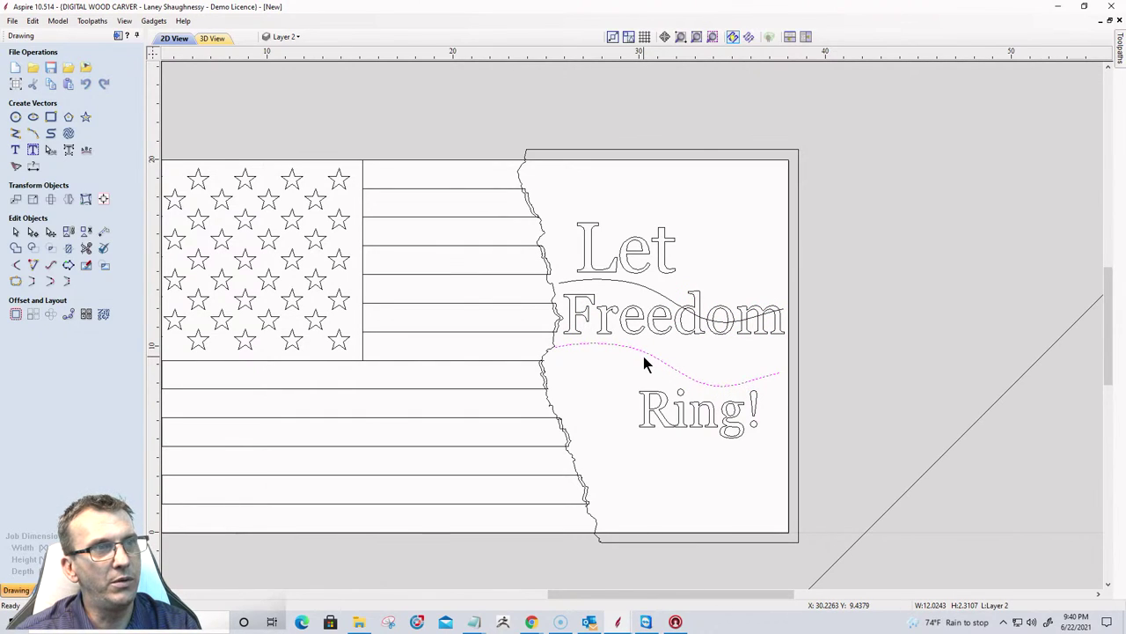
key(Up)
key(Up)
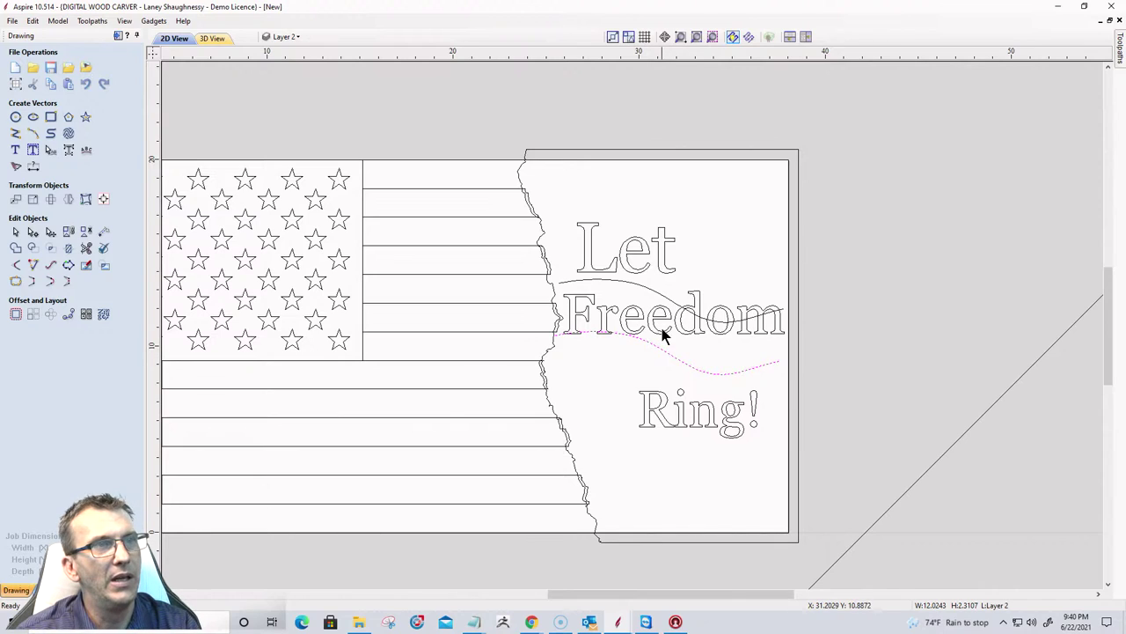
Distort Freedom between the two curves, then tilt it diagonally rising to the right.
click(658, 317)
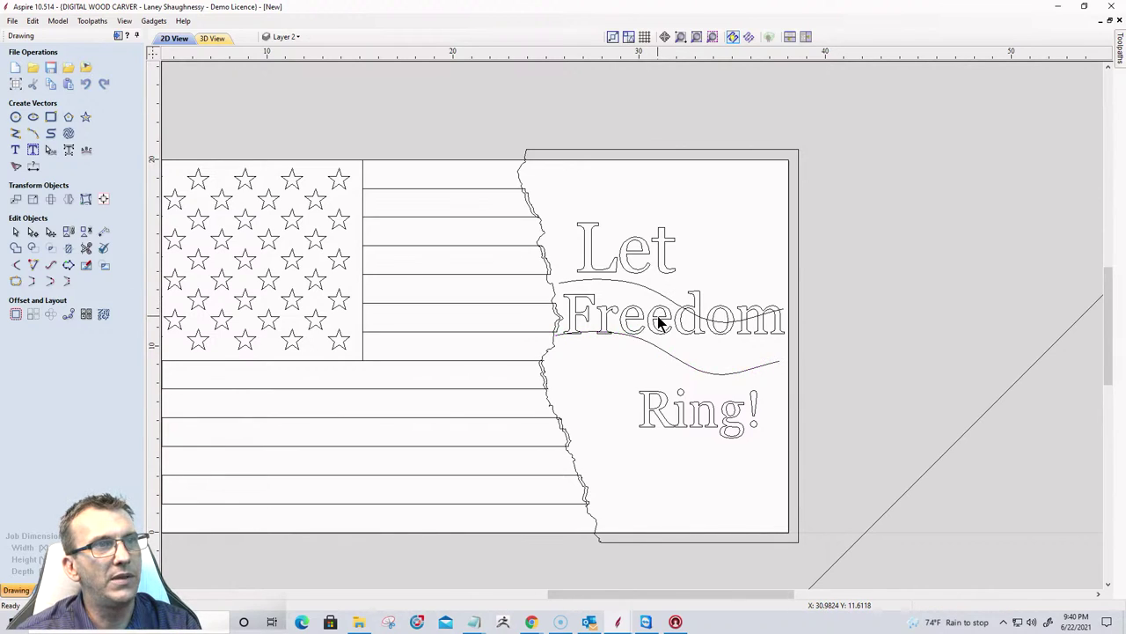
shift+click(659, 348)
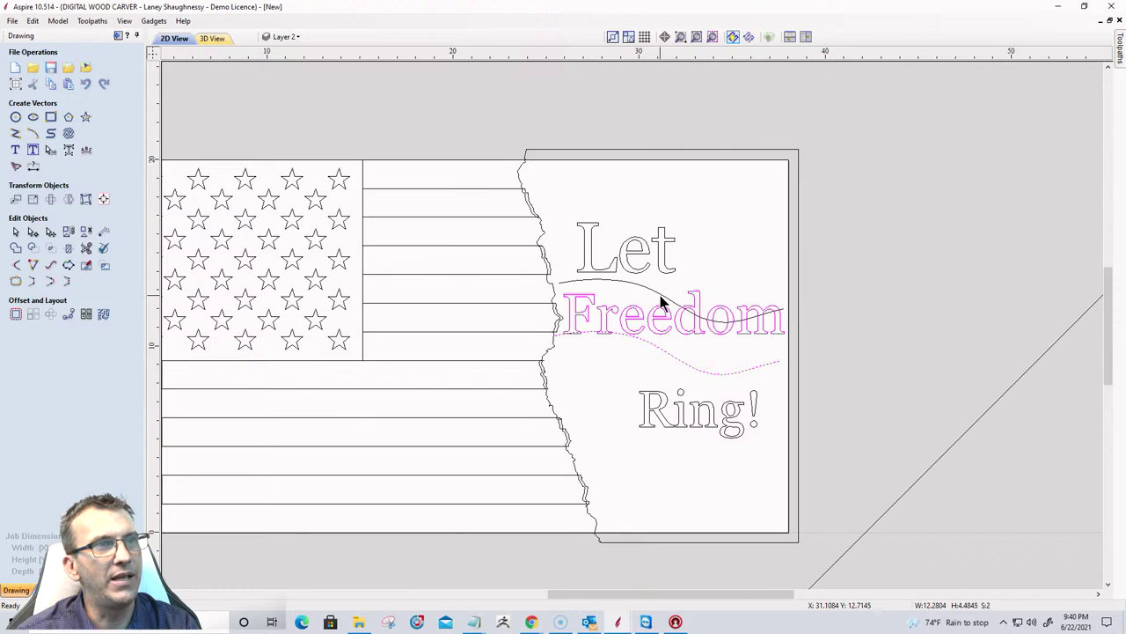
shift+click(661, 298)
click(86, 199)
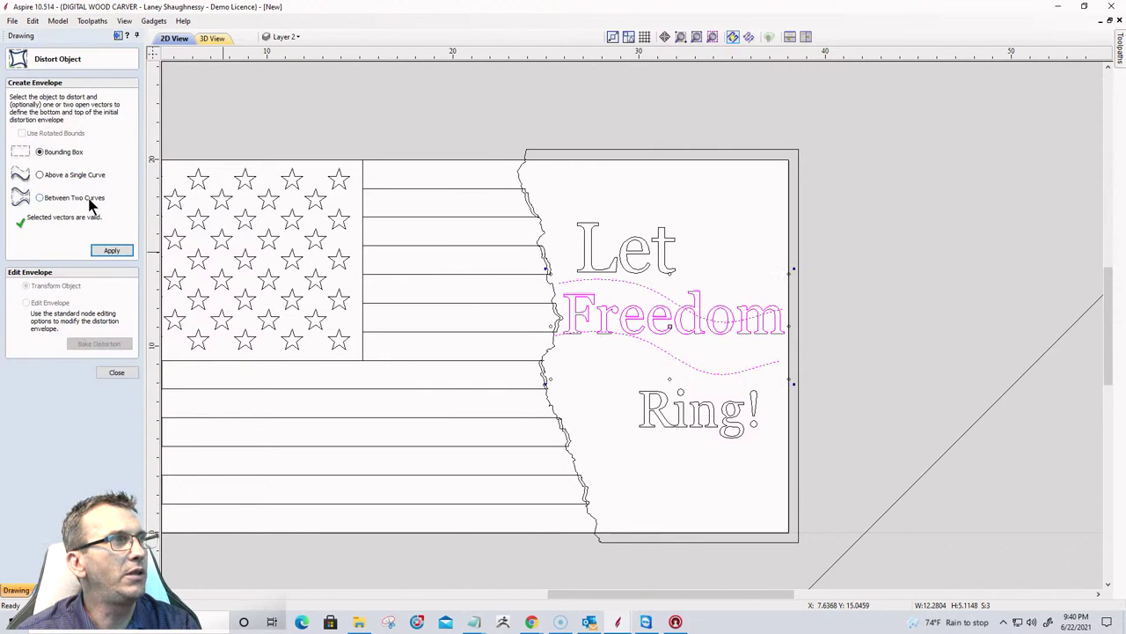
click(41, 198)
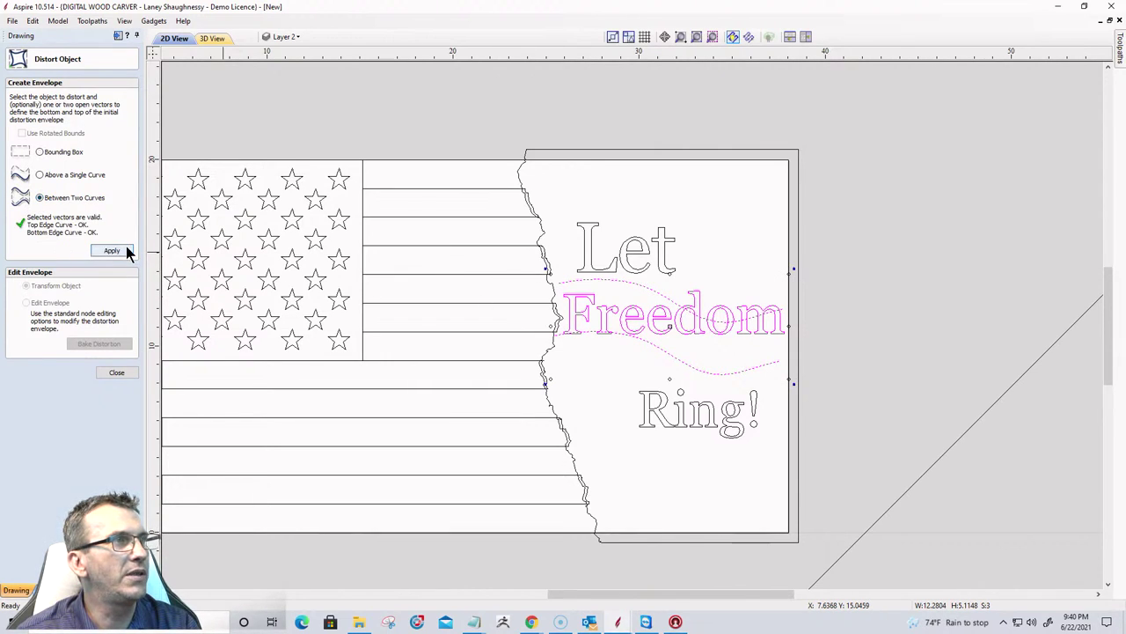
click(124, 250)
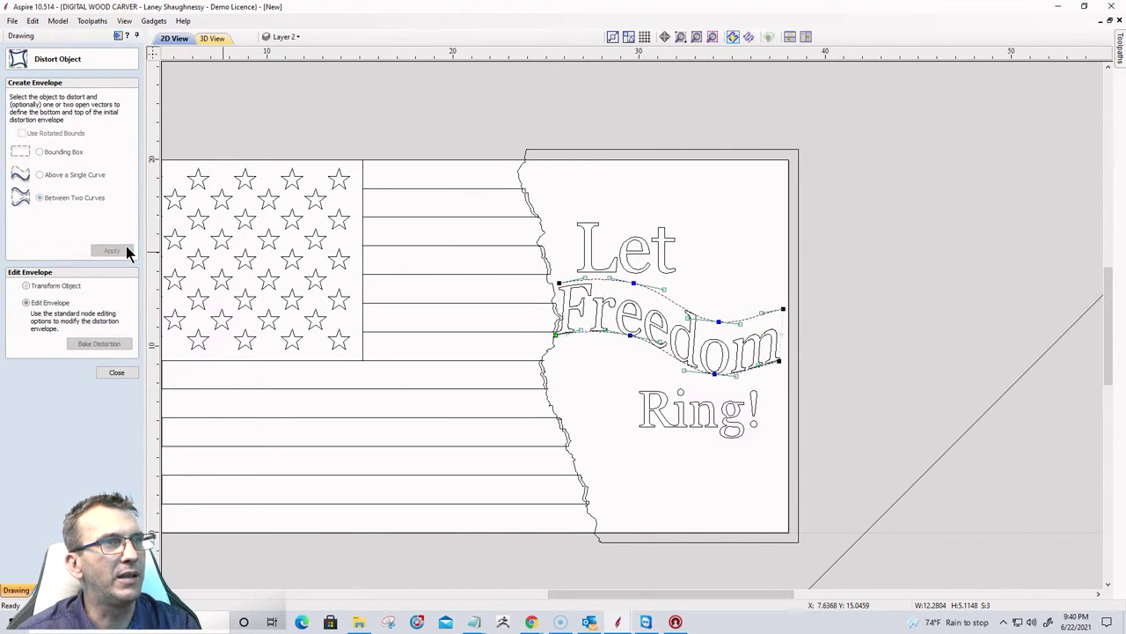
click(116, 372)
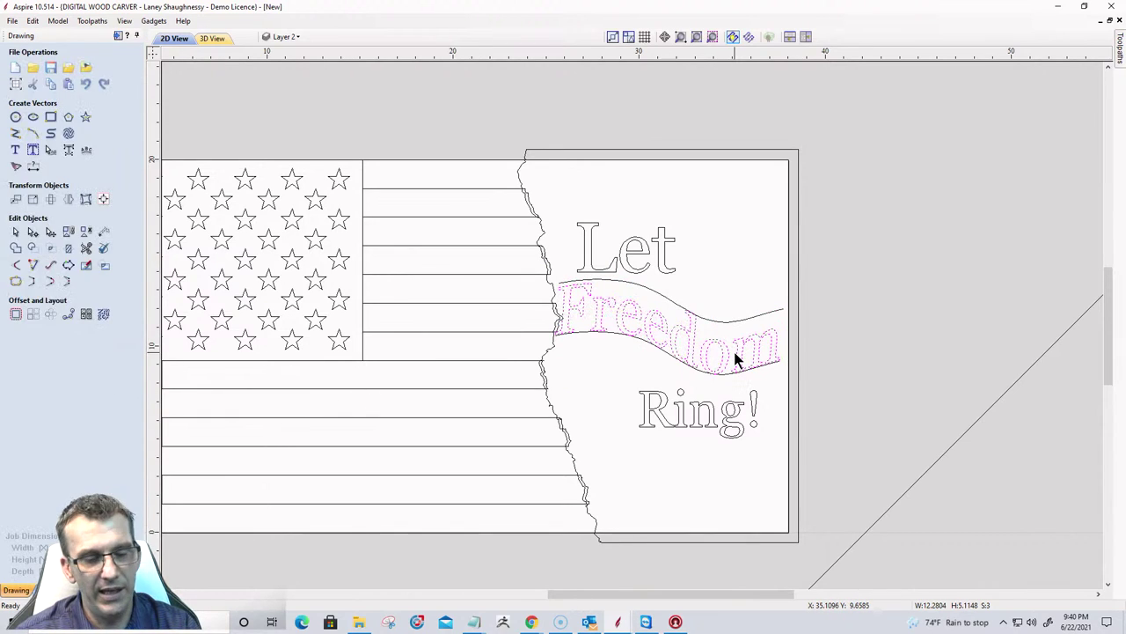
click(737, 347)
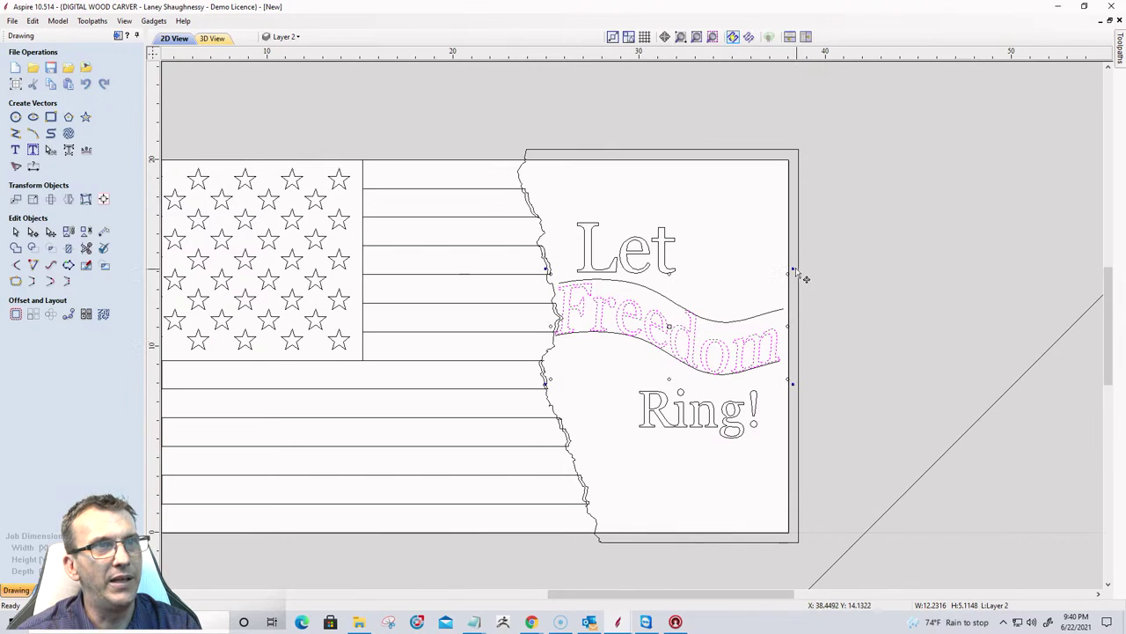
drag(789, 274, 736, 220)
Delete the two wavy guide curves.
key(Escape)
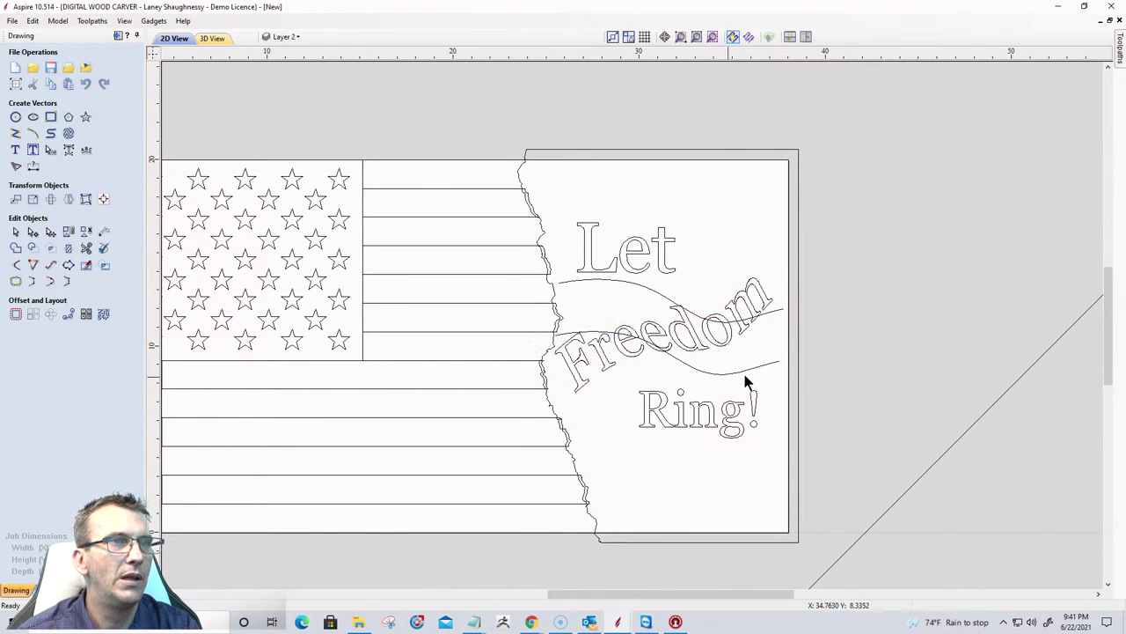
click(776, 307)
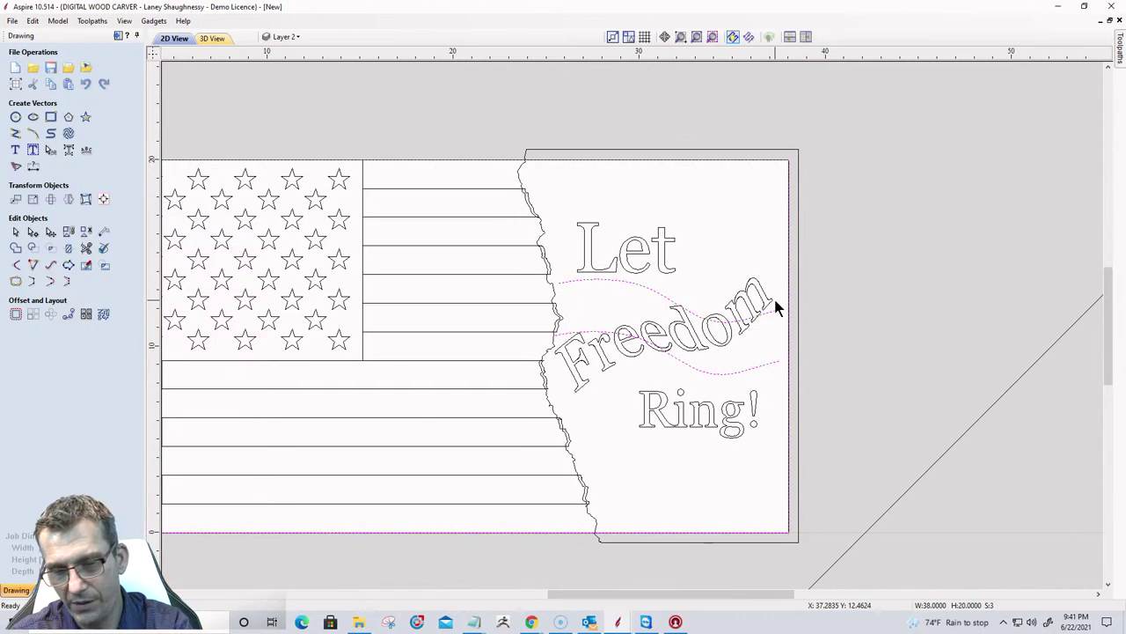
key(Escape)
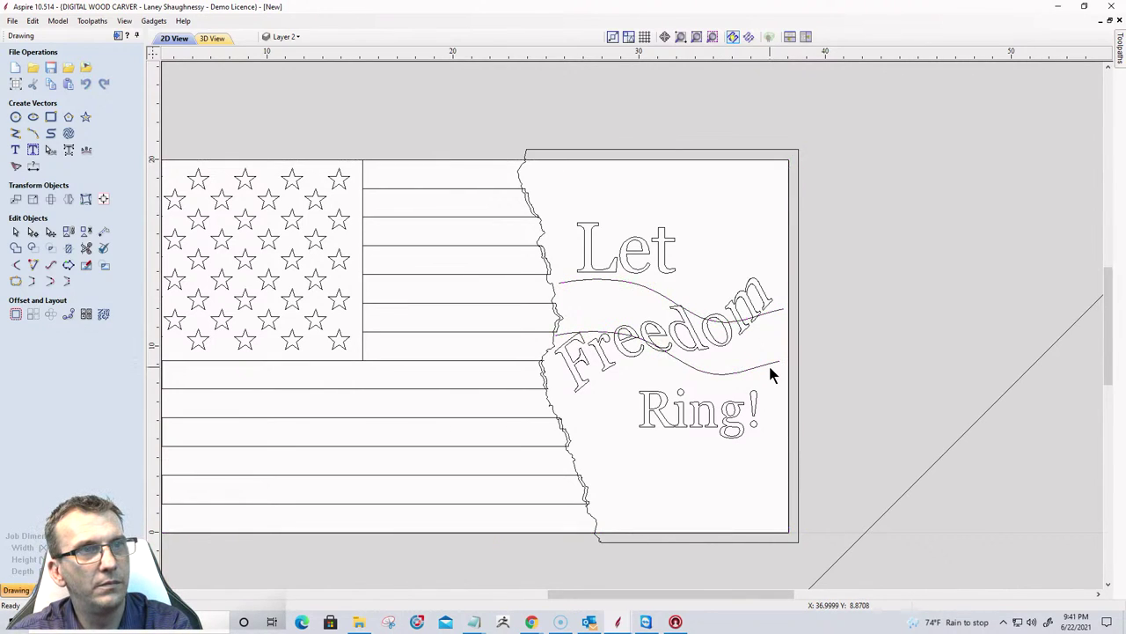
click(767, 310)
key(Delete)
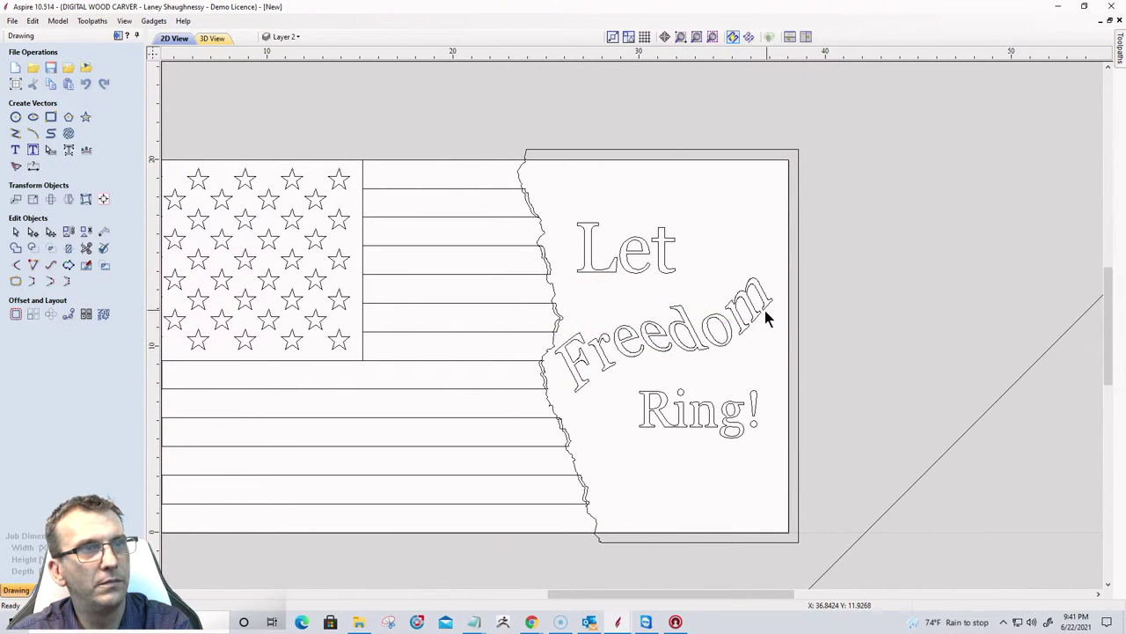
Edit Freedom's curve, stretching its end further up and to the right.
click(668, 349)
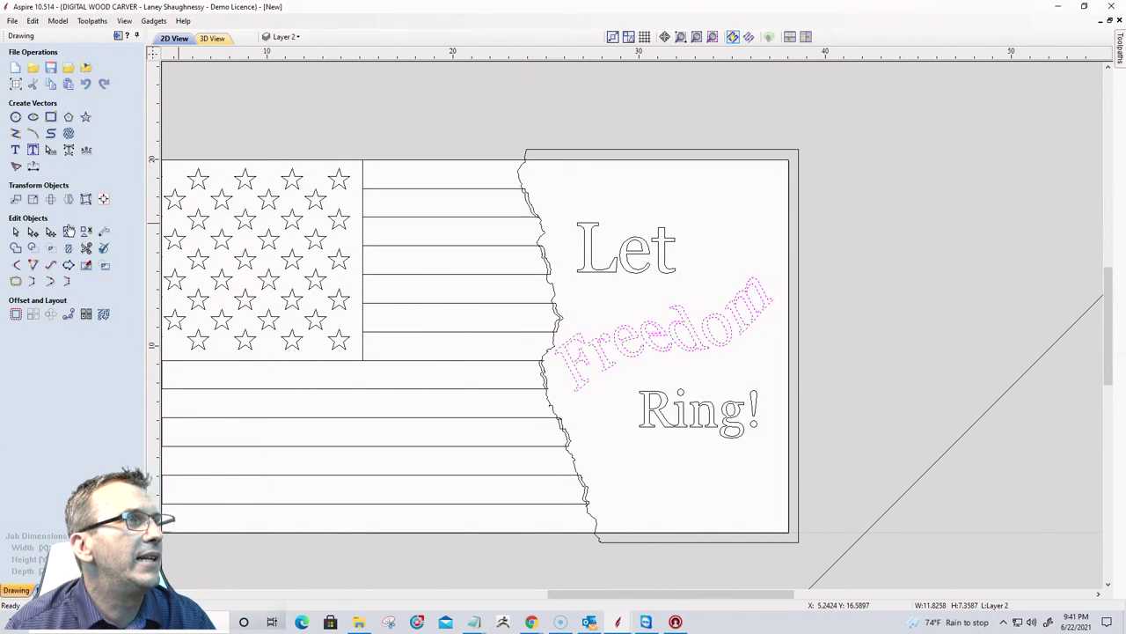
click(32, 232)
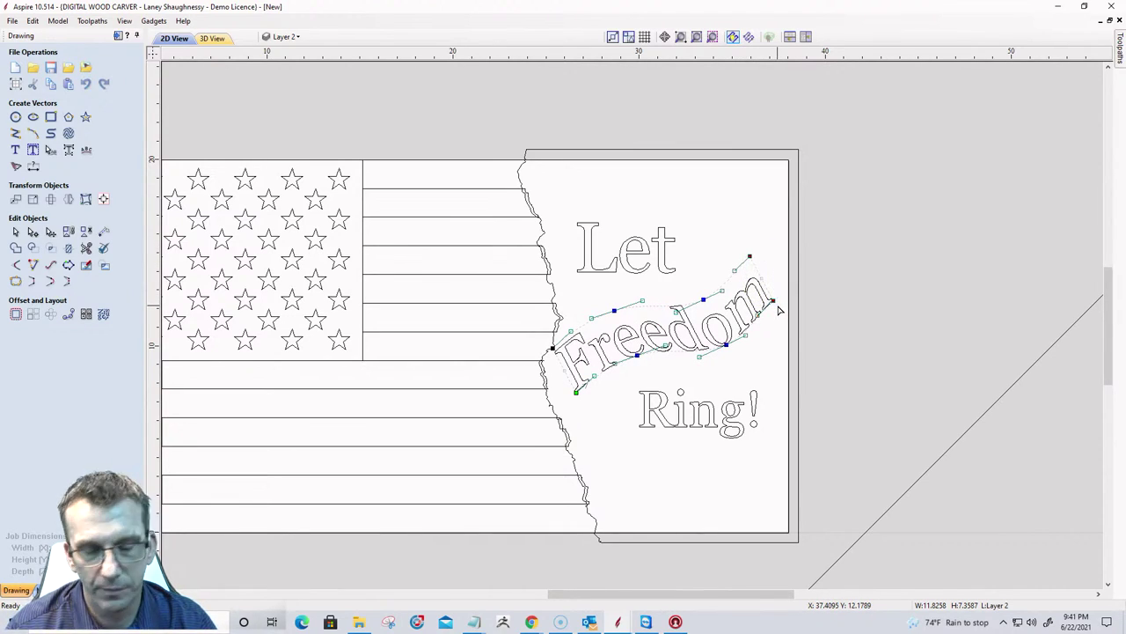
drag(779, 309, 780, 309)
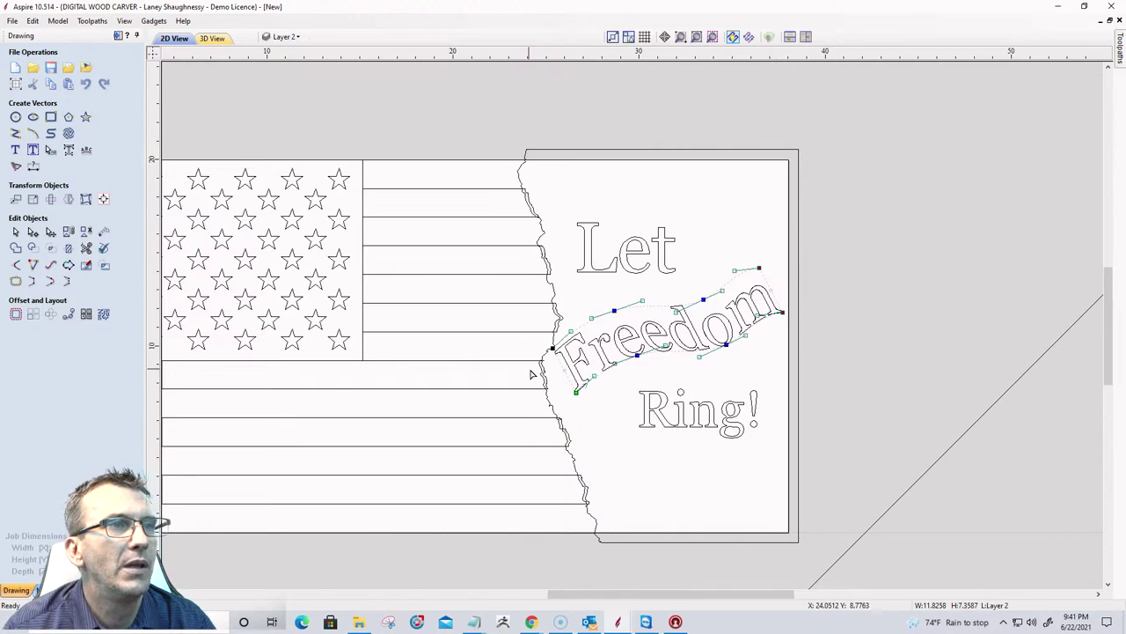
click(619, 395)
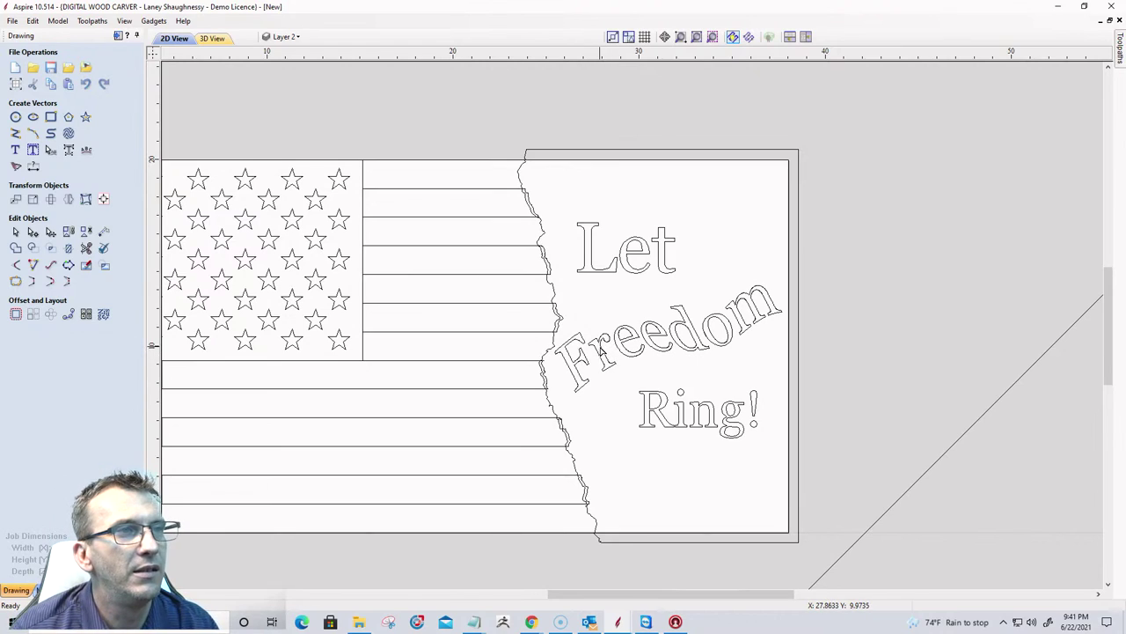
Try the Mirror tool on the Freedom text, then close the Mirror panel.
click(604, 352)
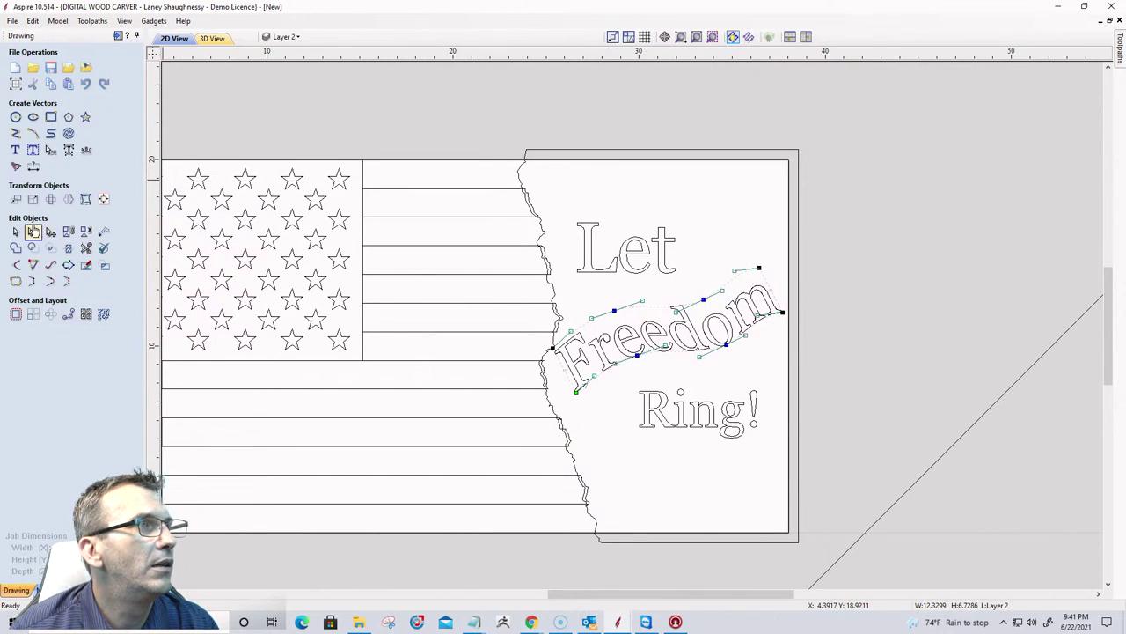
click(68, 199)
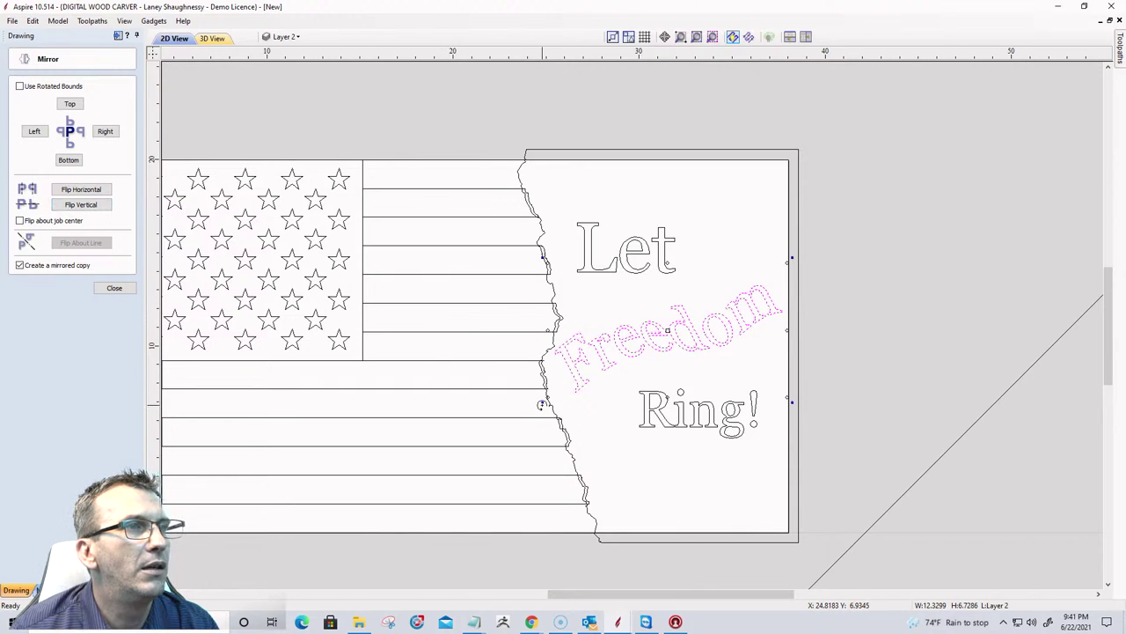
click(526, 373)
drag(524, 346, 567, 418)
click(115, 288)
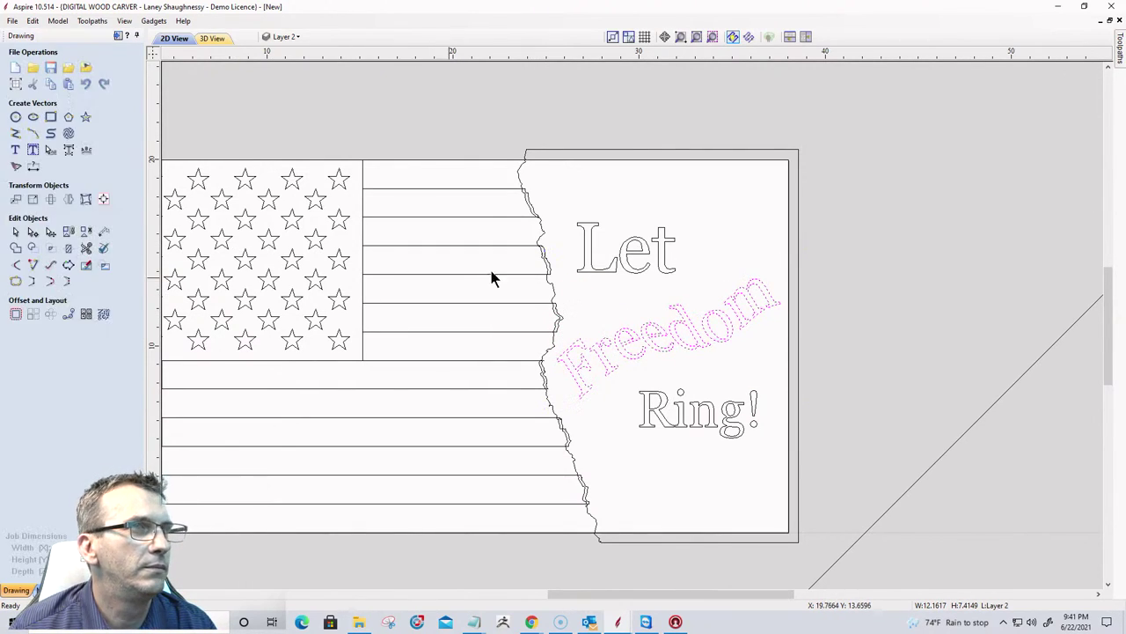
Nudge Let down and Ring! toward Freedom, then select all lettering and open Toolpaths.
click(611, 272)
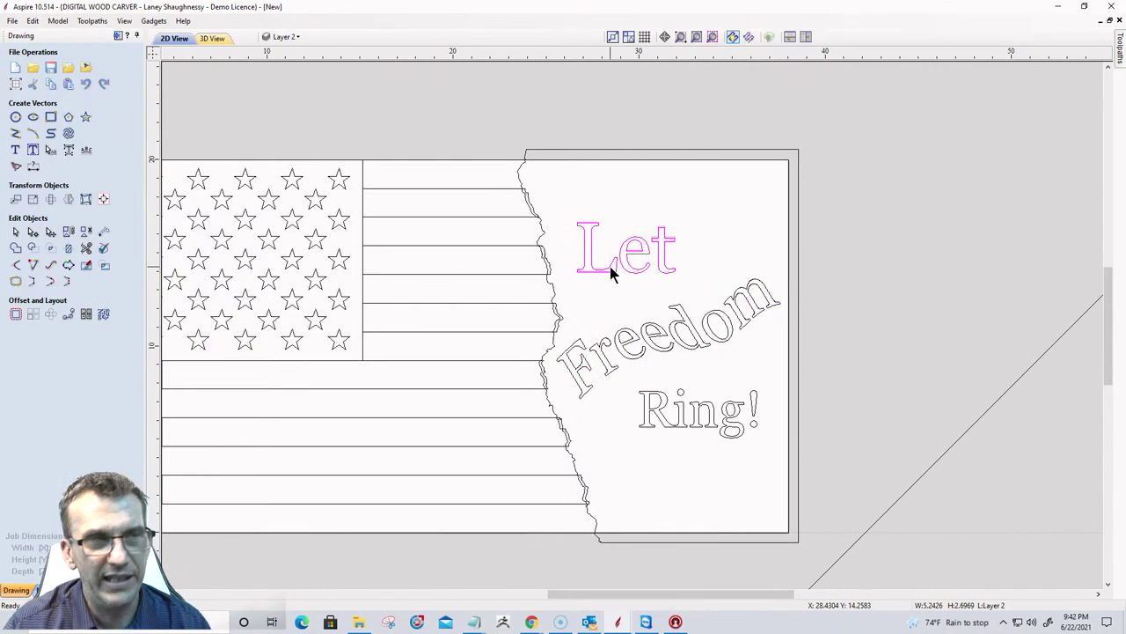
key(Down)
key(Down)
key(Down)
key(Down)
key(Down)
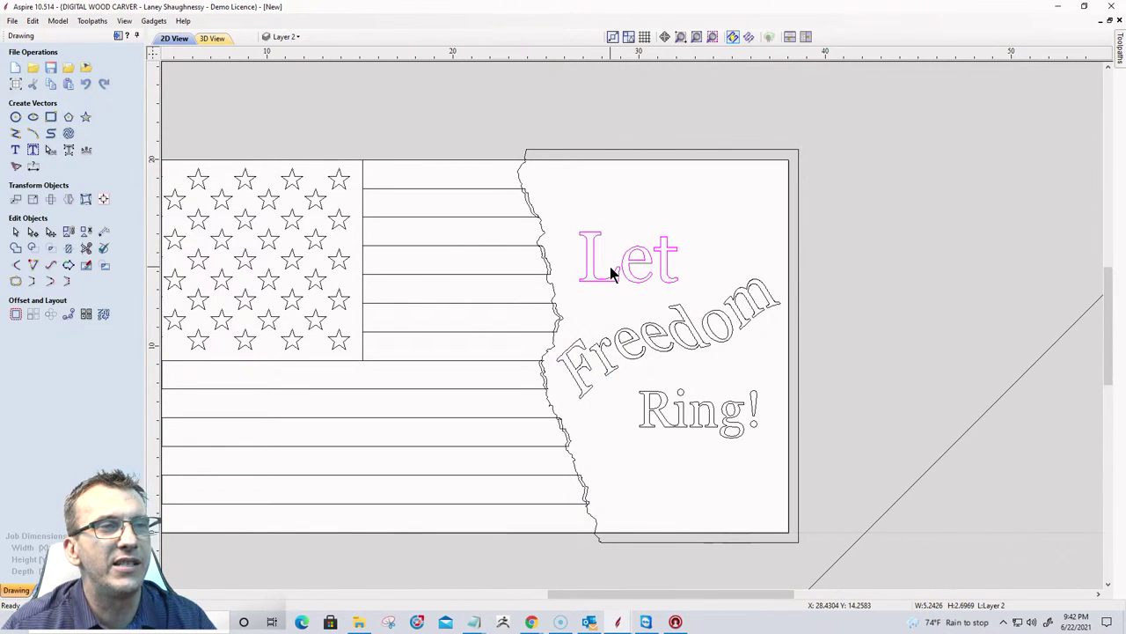
click(695, 410)
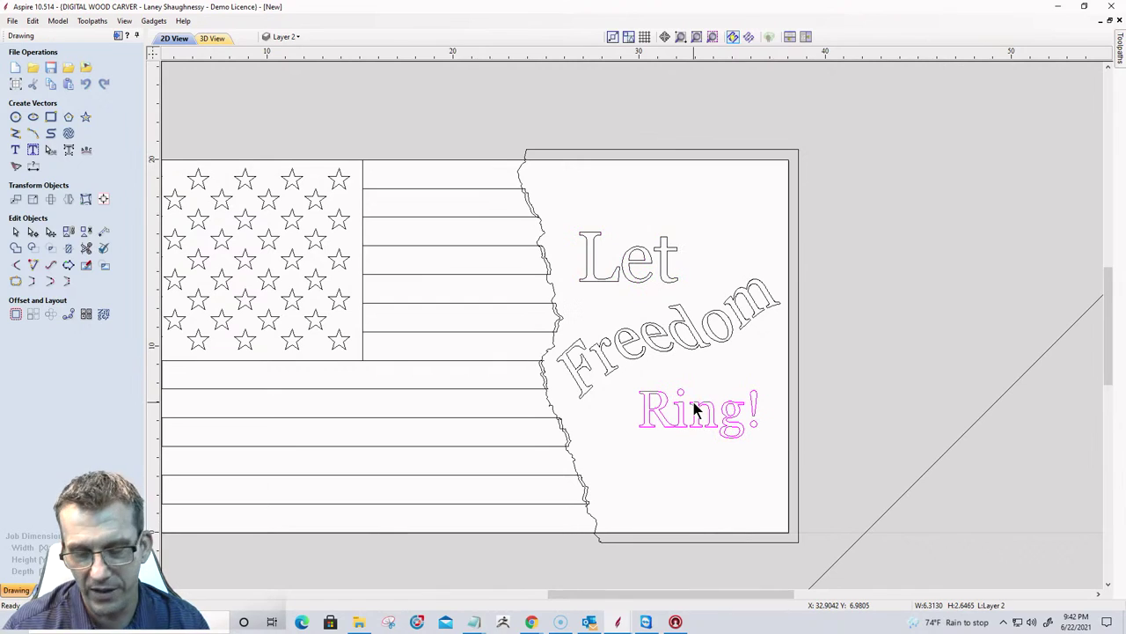
key(Up)
key(Up)
key(Up)
key(Up)
key(Up)
key(Down)
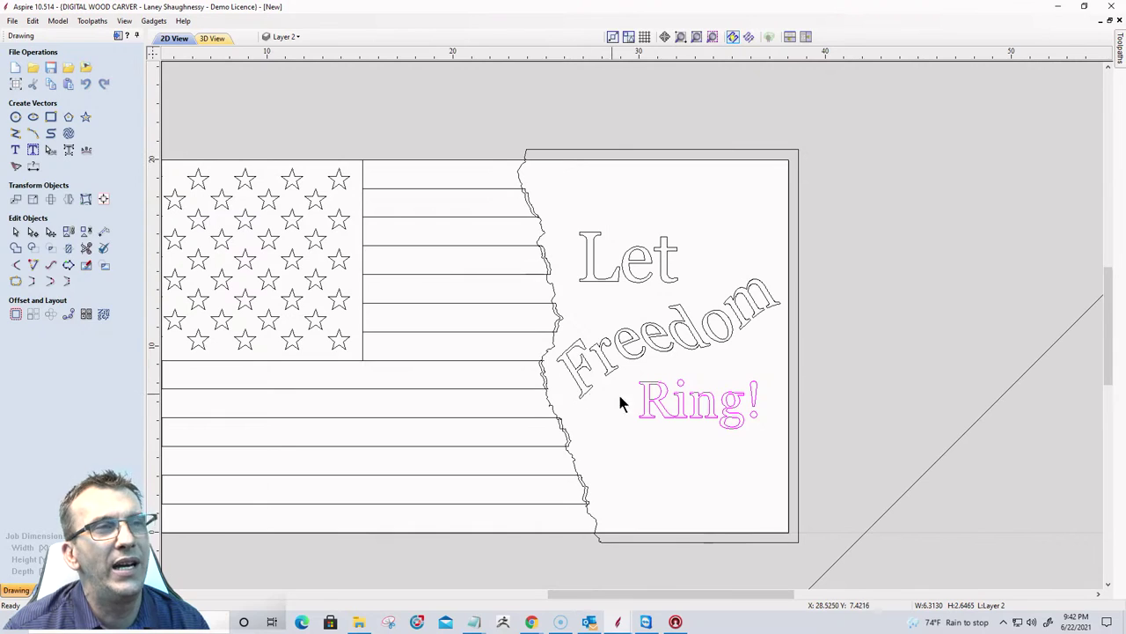
drag(711, 463, 594, 167)
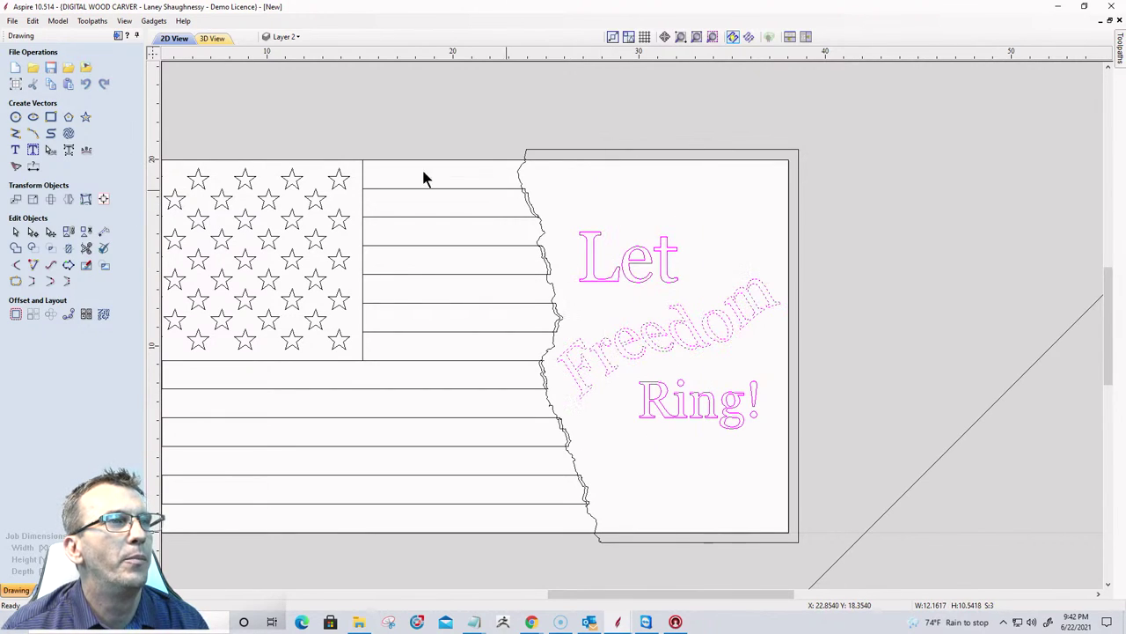
click(118, 36)
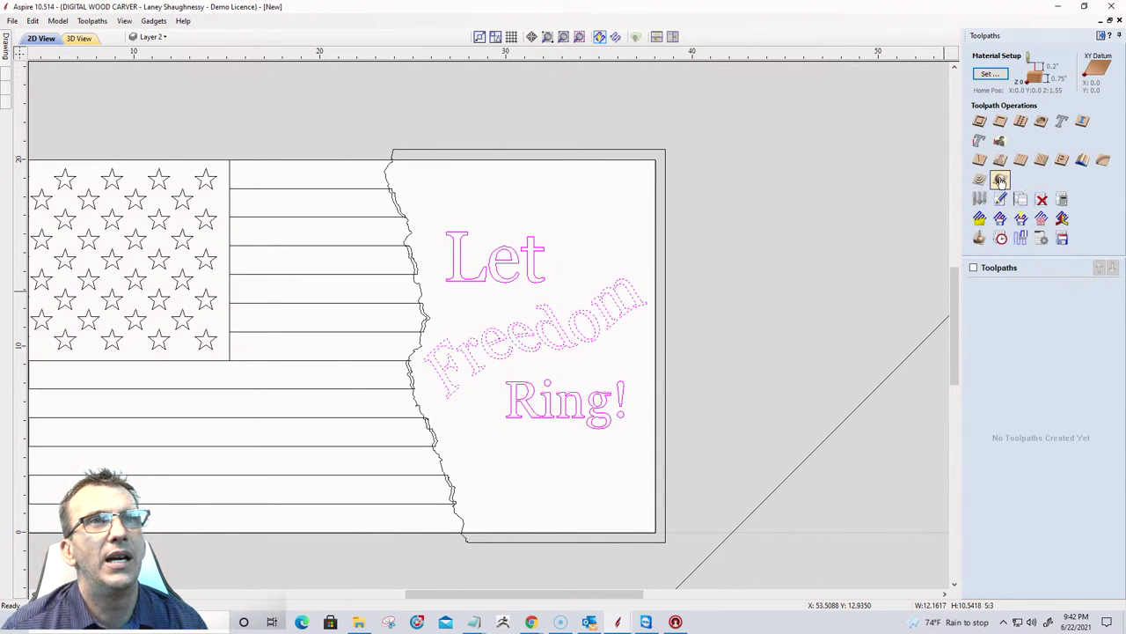
Calculate 3D Roughing 1 with a 0.25-inch end mill over the Level 2 components.
click(1000, 179)
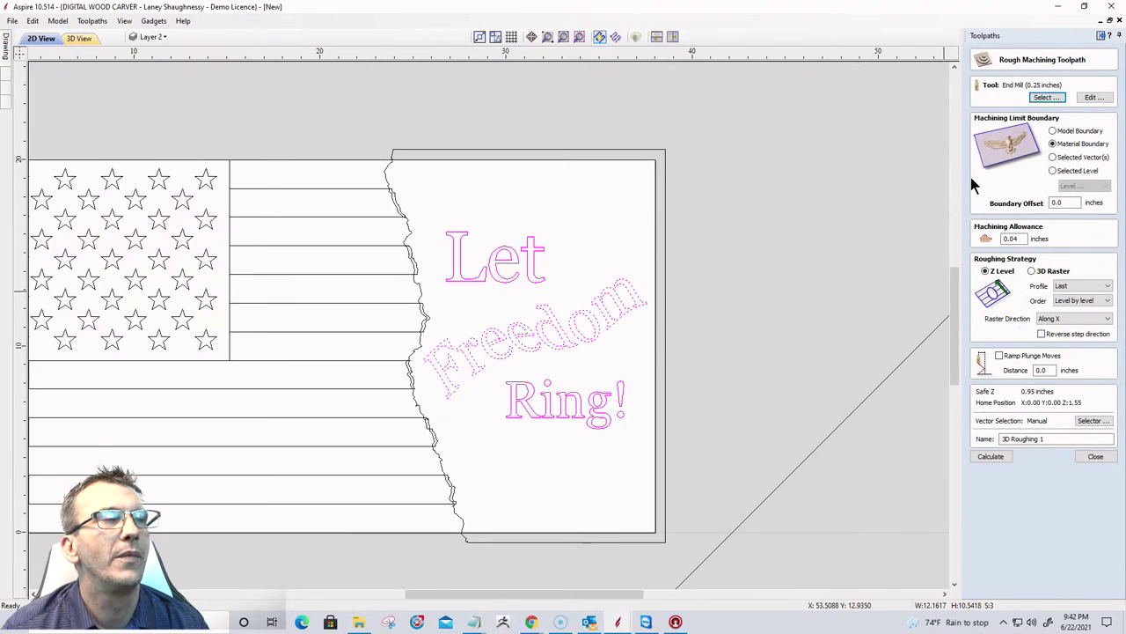
mouse_move(6, 45)
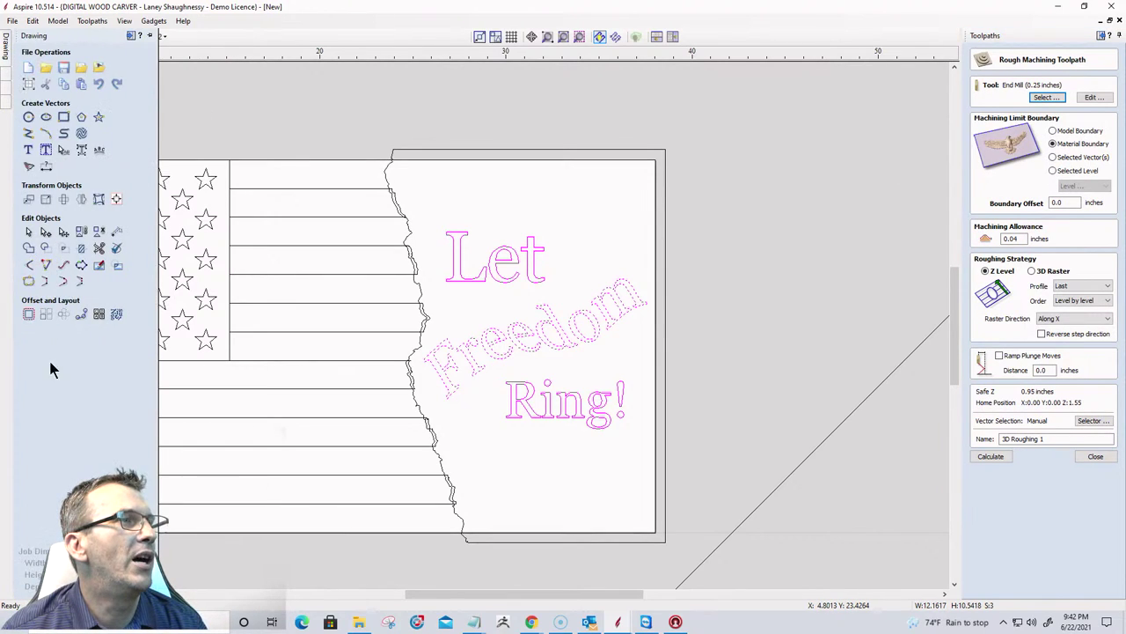
mouse_move(7, 77)
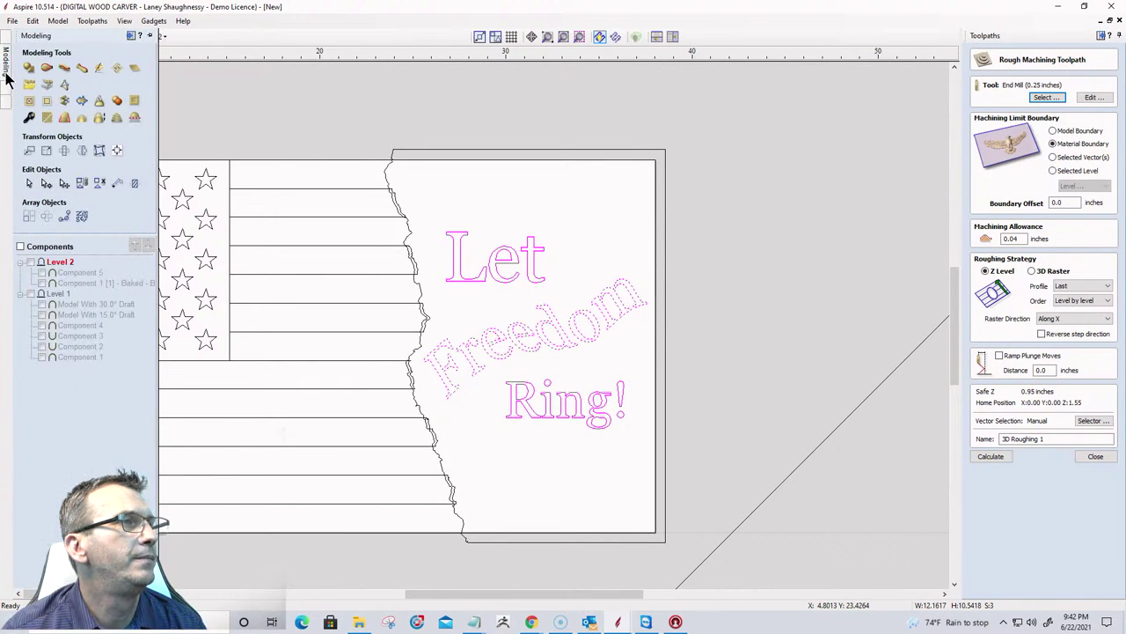
click(31, 263)
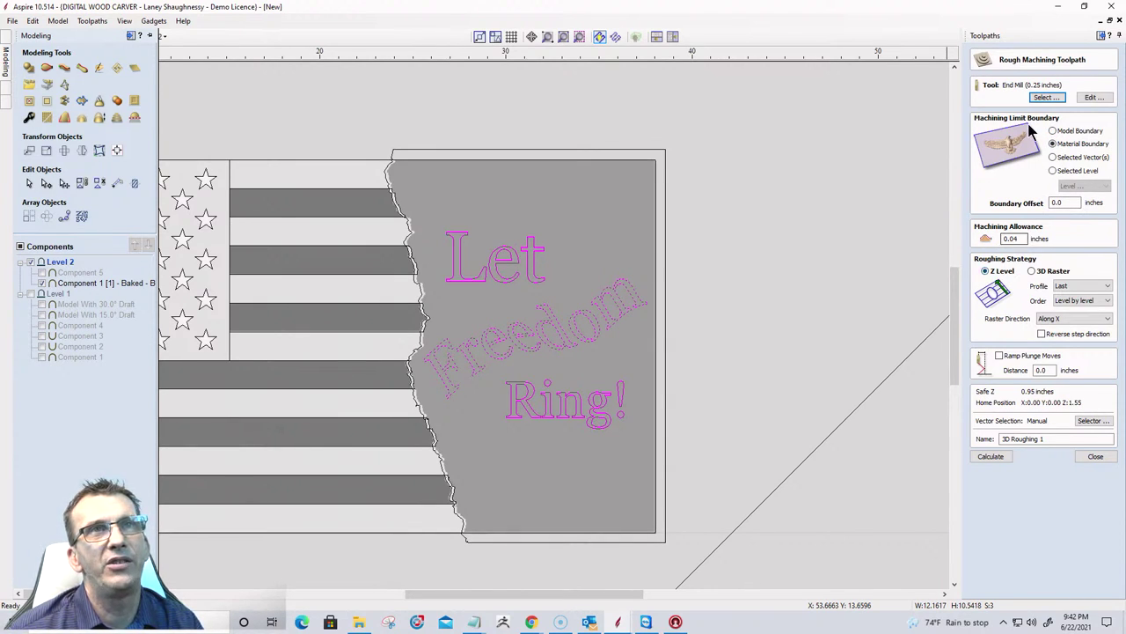
click(976, 457)
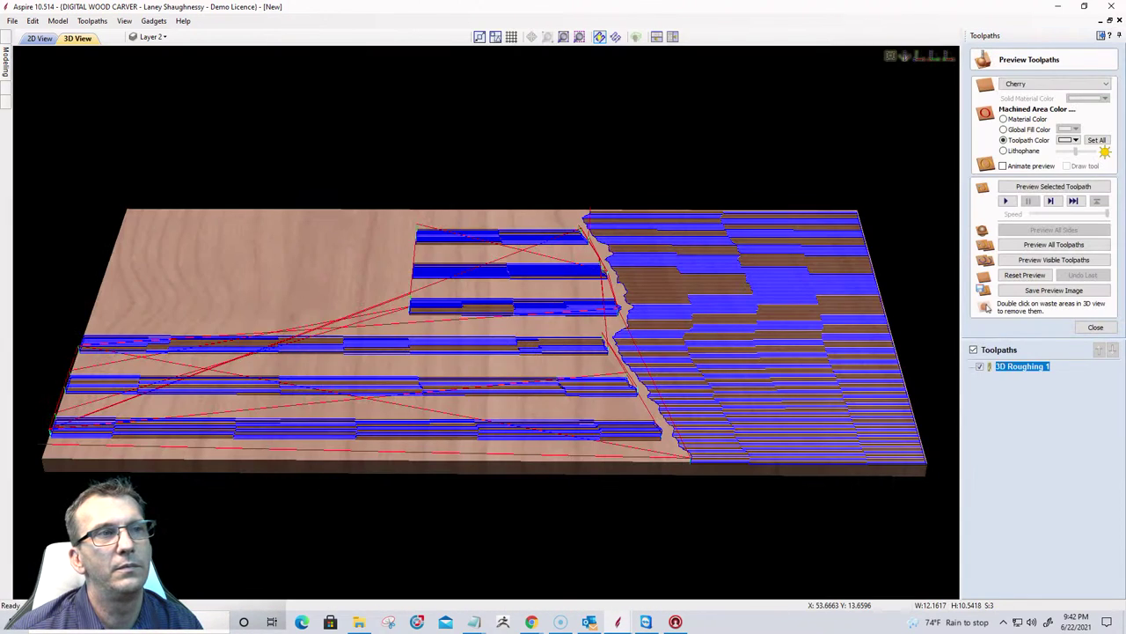
Close the blue-on-cherry toolpath preview and open Material Setup.
click(1096, 326)
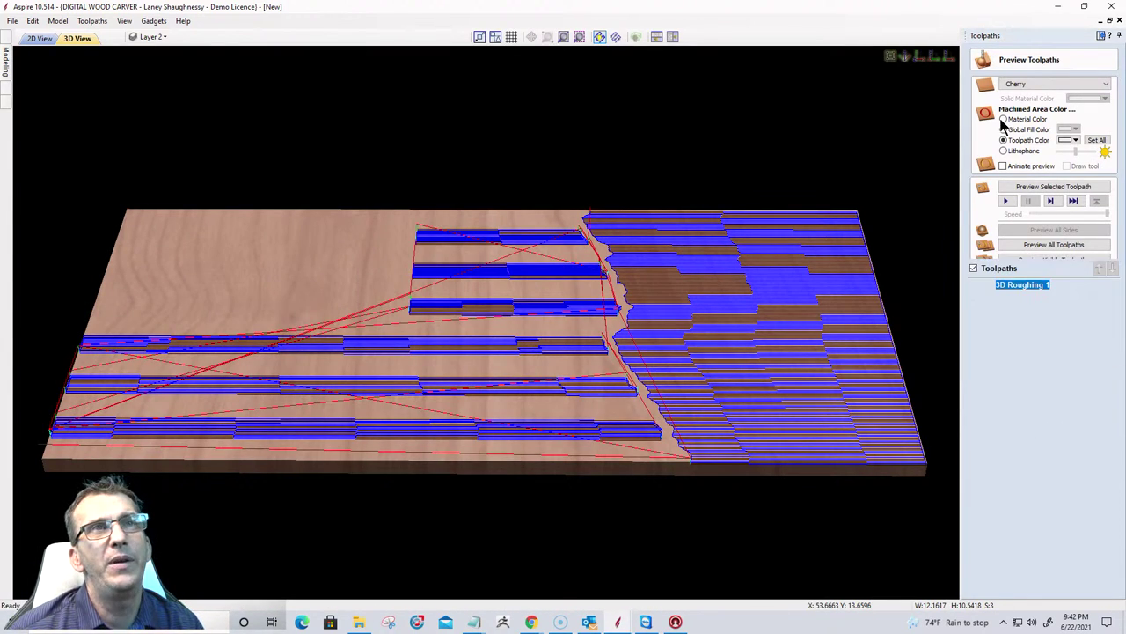
click(987, 75)
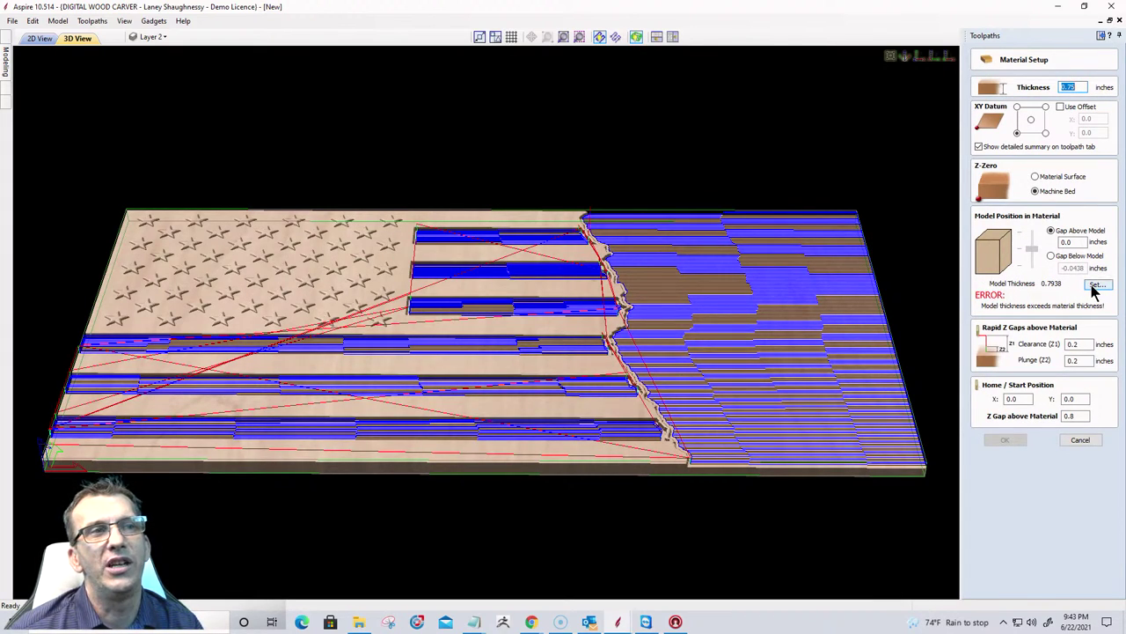
Enable Component 5 and recheck Set Model Height, now showing 1.3744-inch thickness.
click(1093, 288)
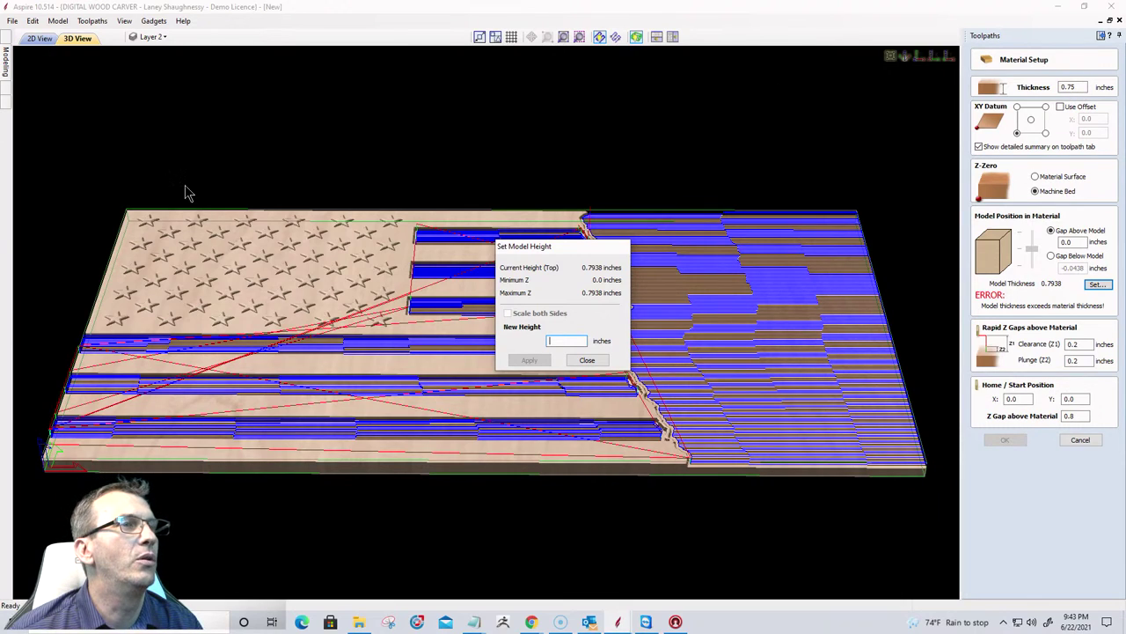
click(587, 360)
click(6, 60)
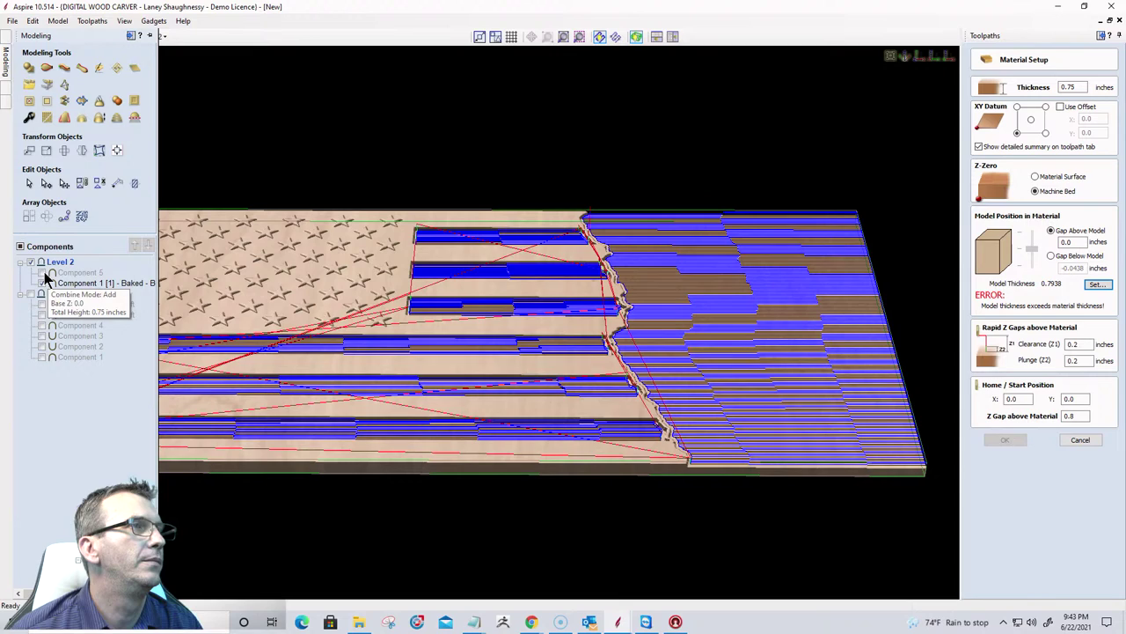
click(43, 274)
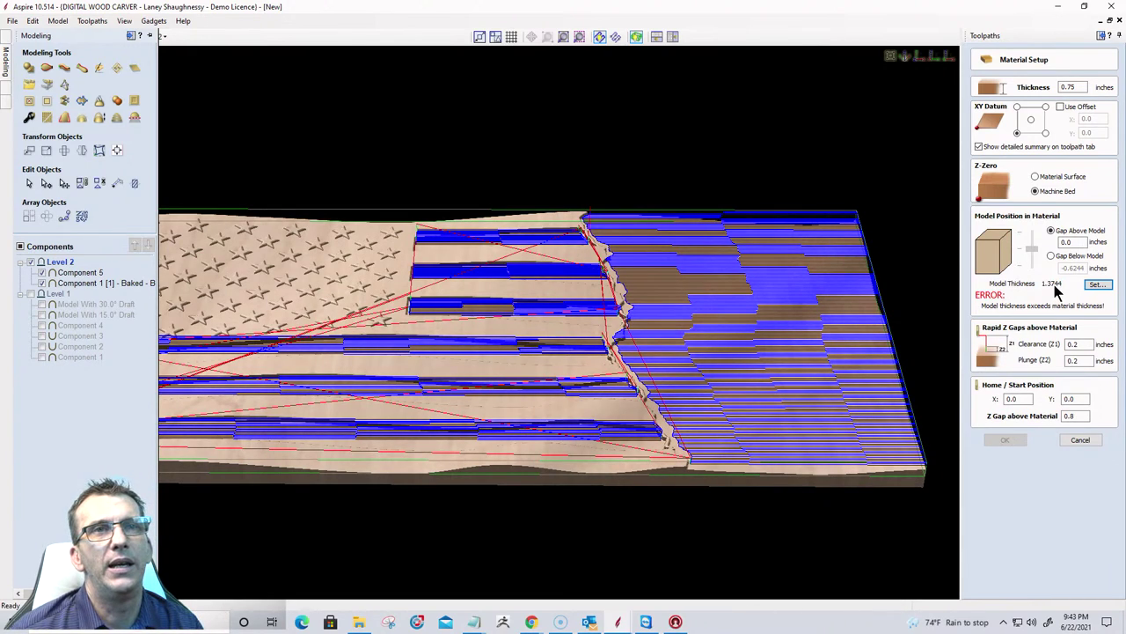
click(1098, 285)
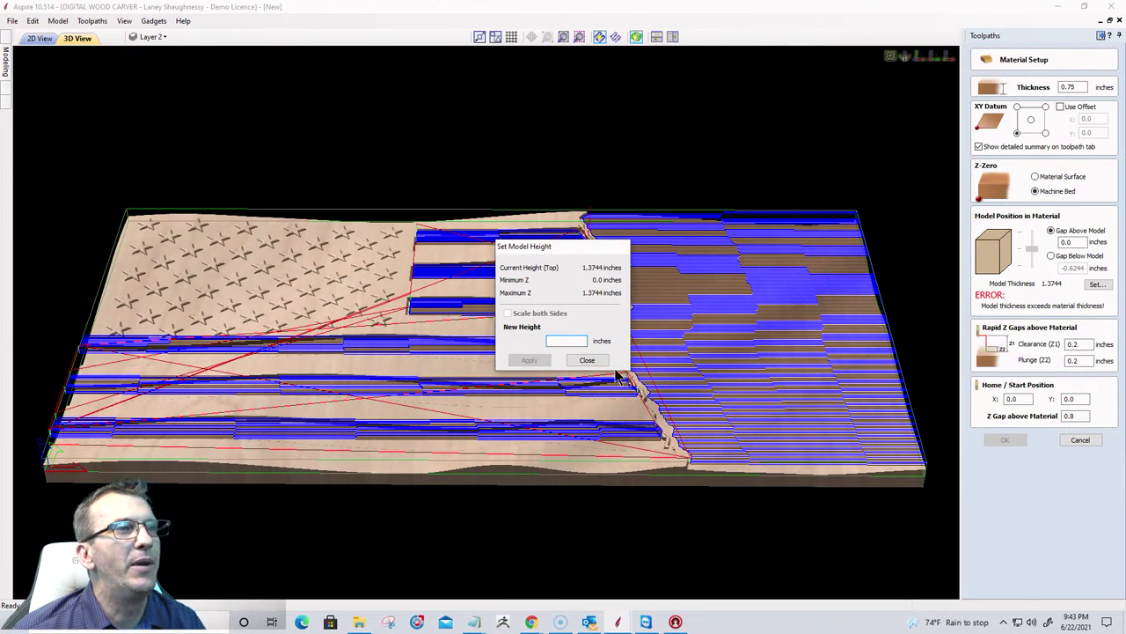
click(589, 360)
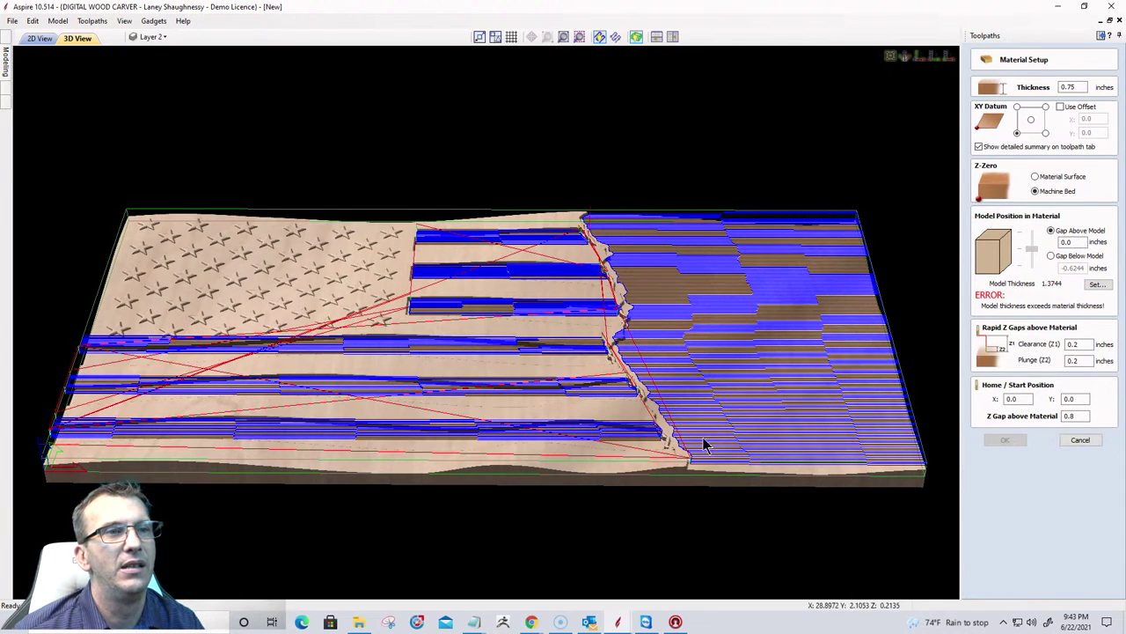
drag(636, 385, 361, 266)
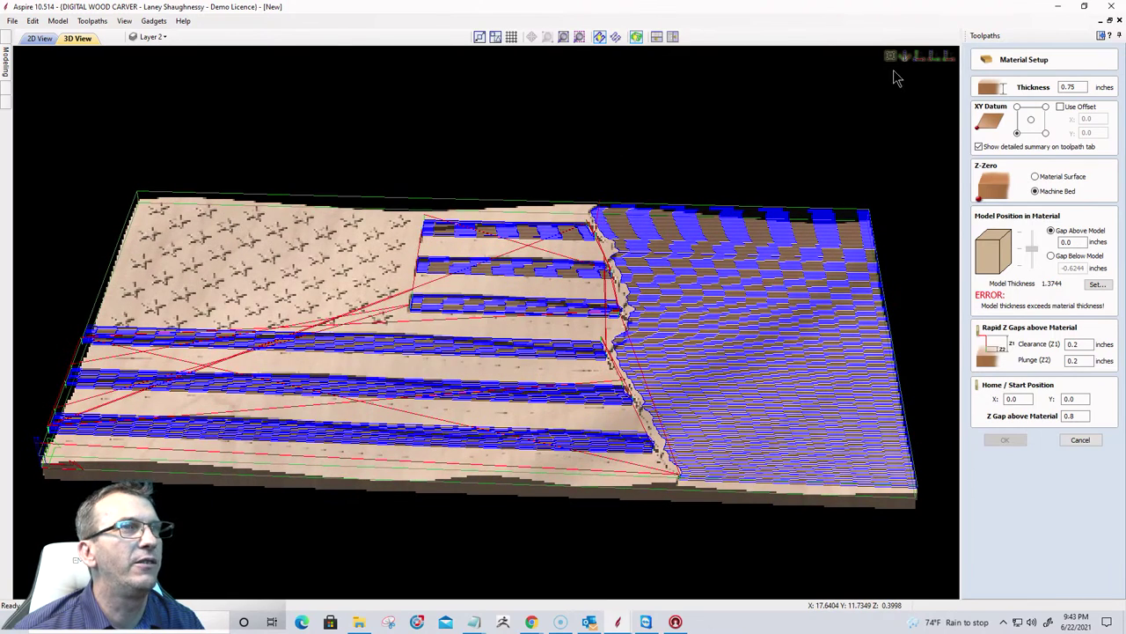
click(37, 40)
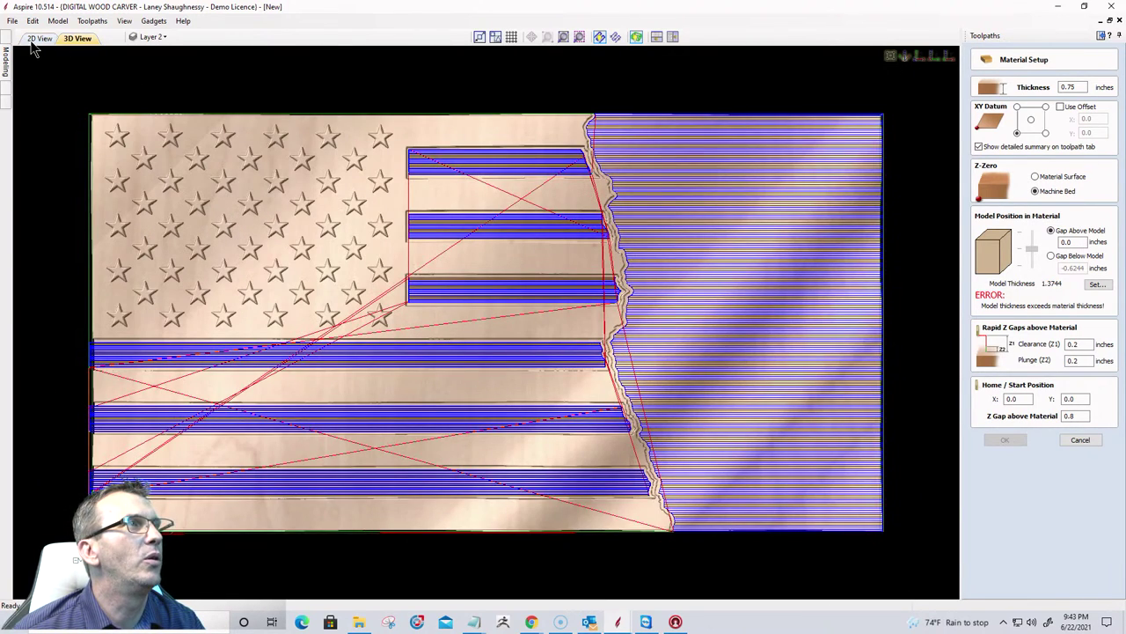
Apply Replace Below at 0.25 inches, transparent, lowering the component by value.
click(33, 42)
click(7, 63)
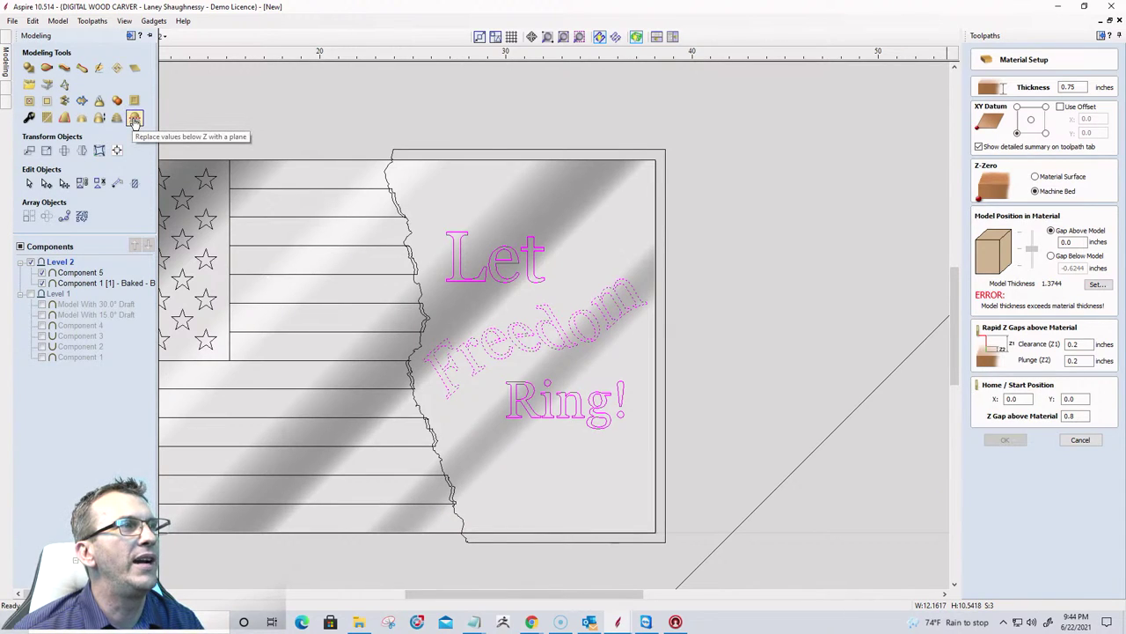
click(135, 118)
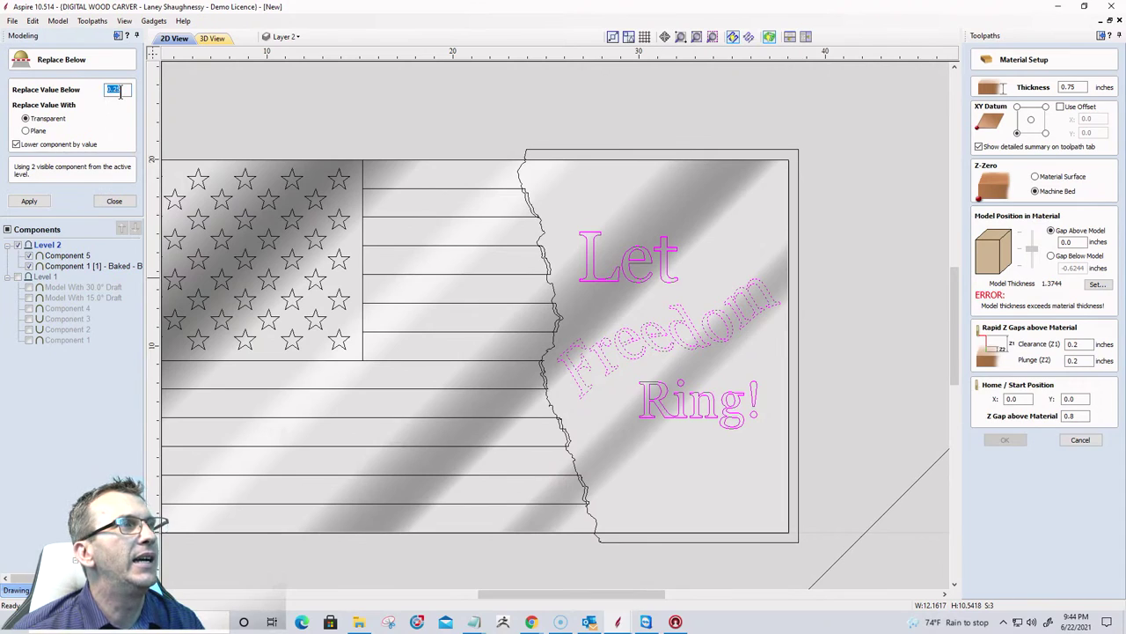
click(116, 91)
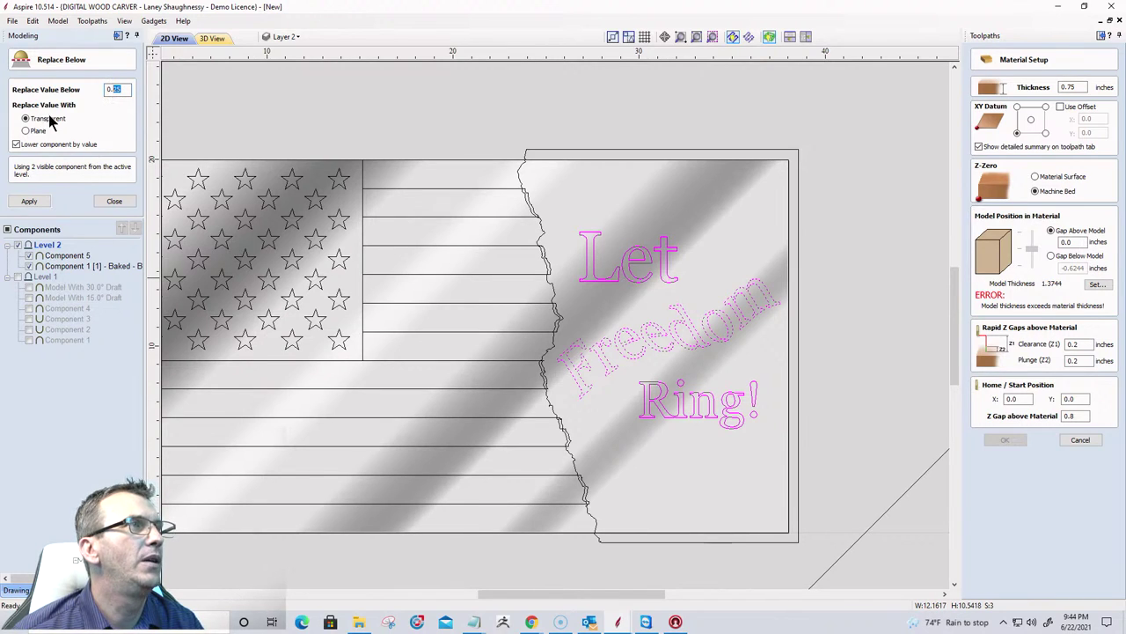
click(29, 201)
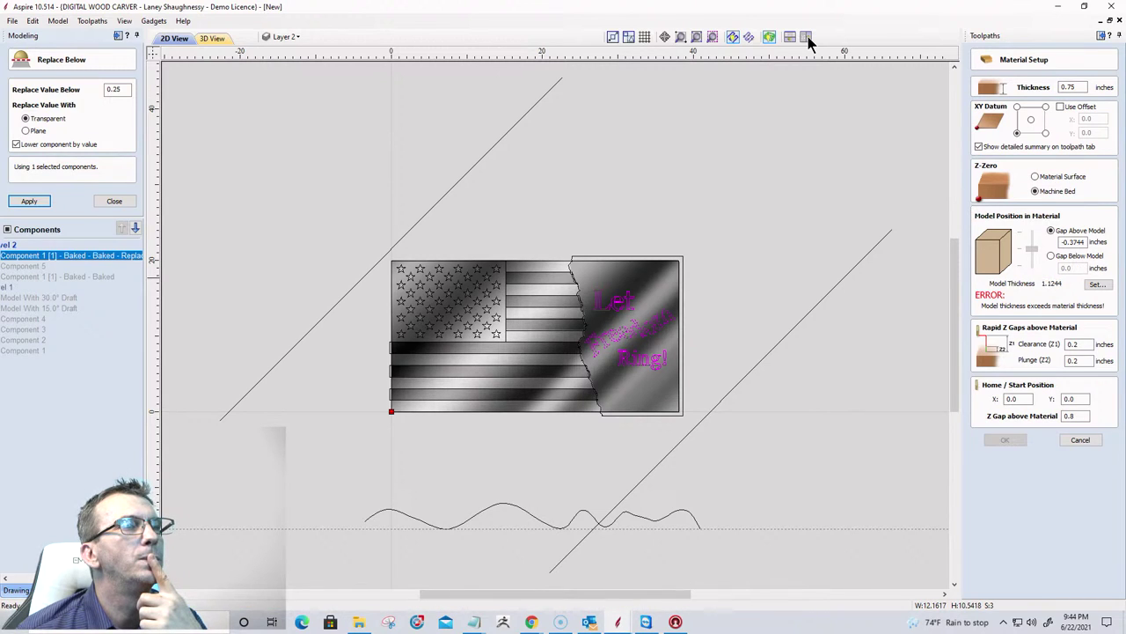
Tile the 2D and 3D views and reapply the 0.25-inch Replace Below.
click(808, 37)
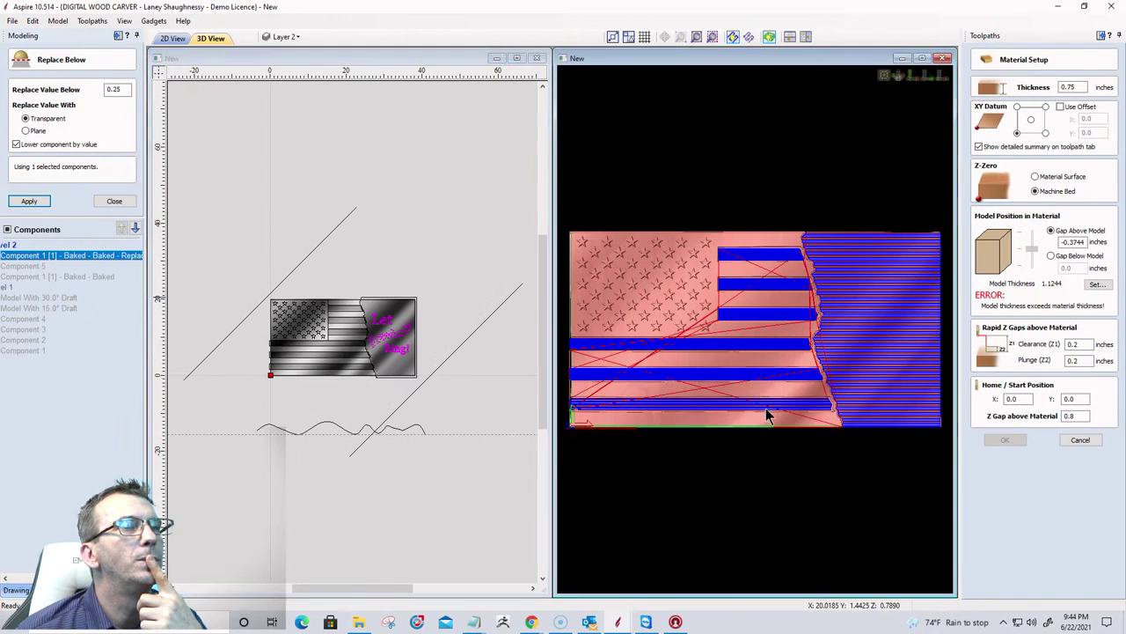
drag(766, 407, 749, 181)
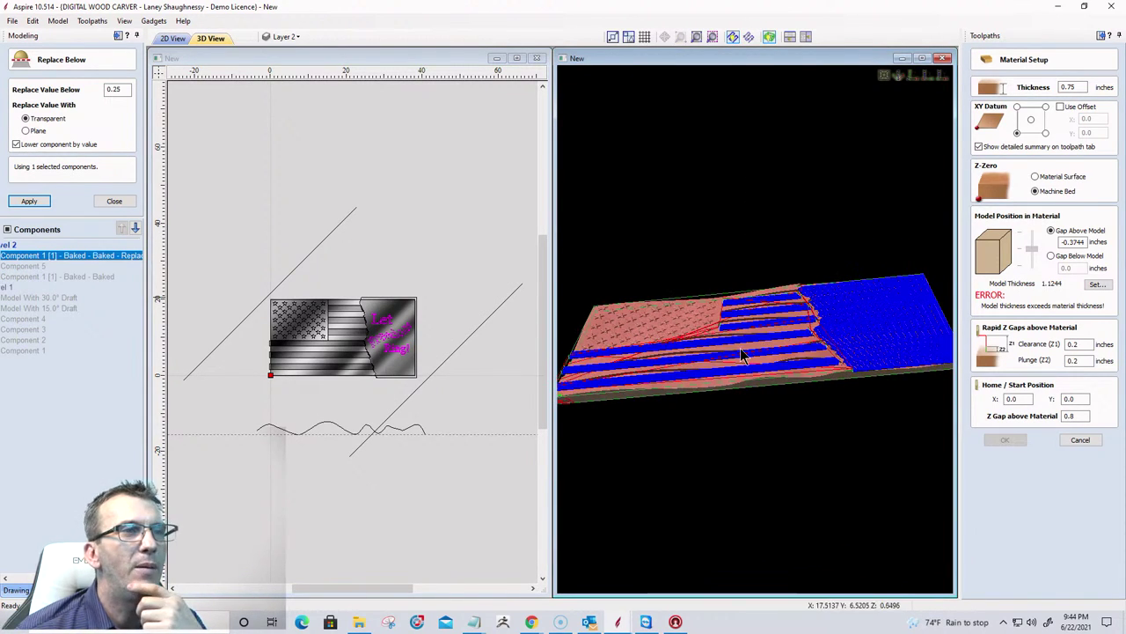
drag(749, 199, 741, 328)
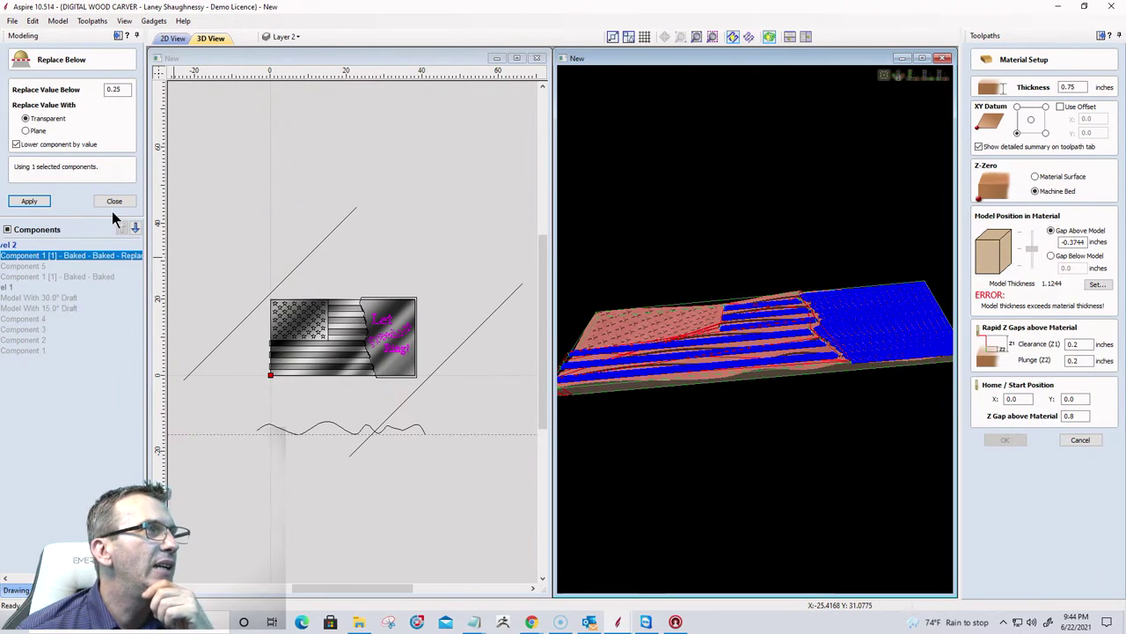
click(29, 202)
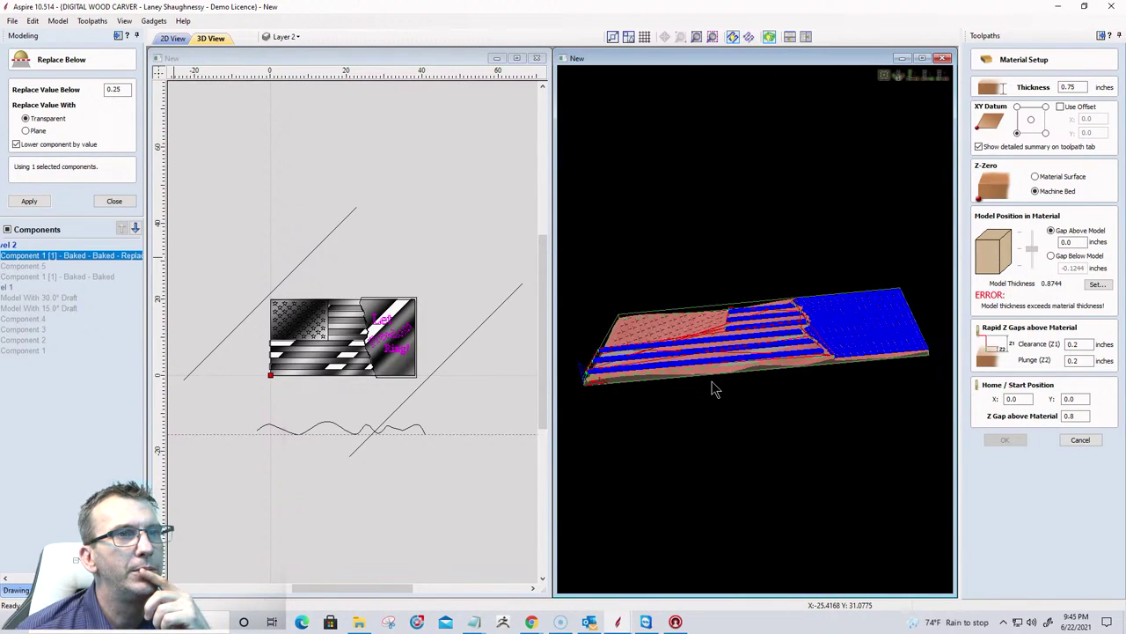
Inspect the streaky 0.8744-inch surface, close Replace Below, and open the Edit menu.
drag(714, 372, 723, 432)
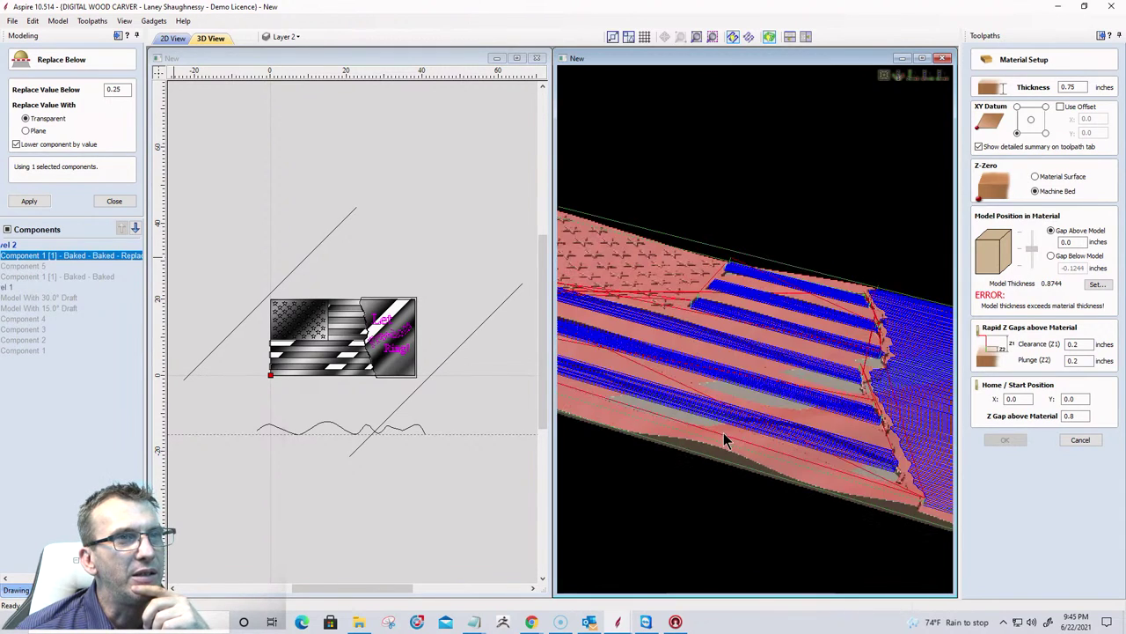
drag(795, 495, 712, 444)
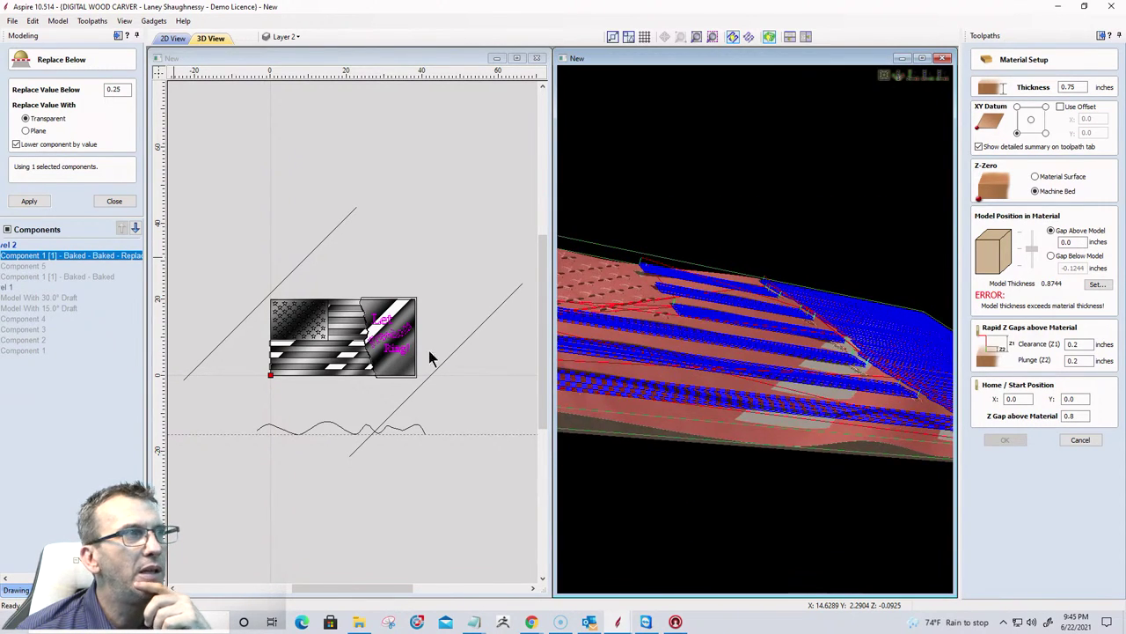
click(103, 201)
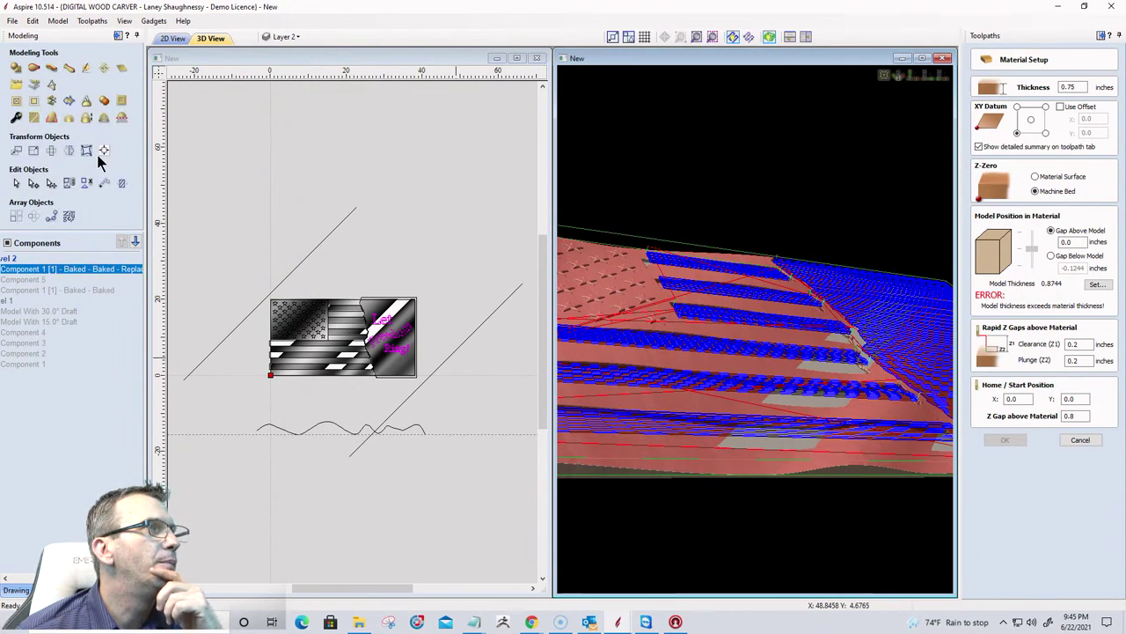
click(33, 21)
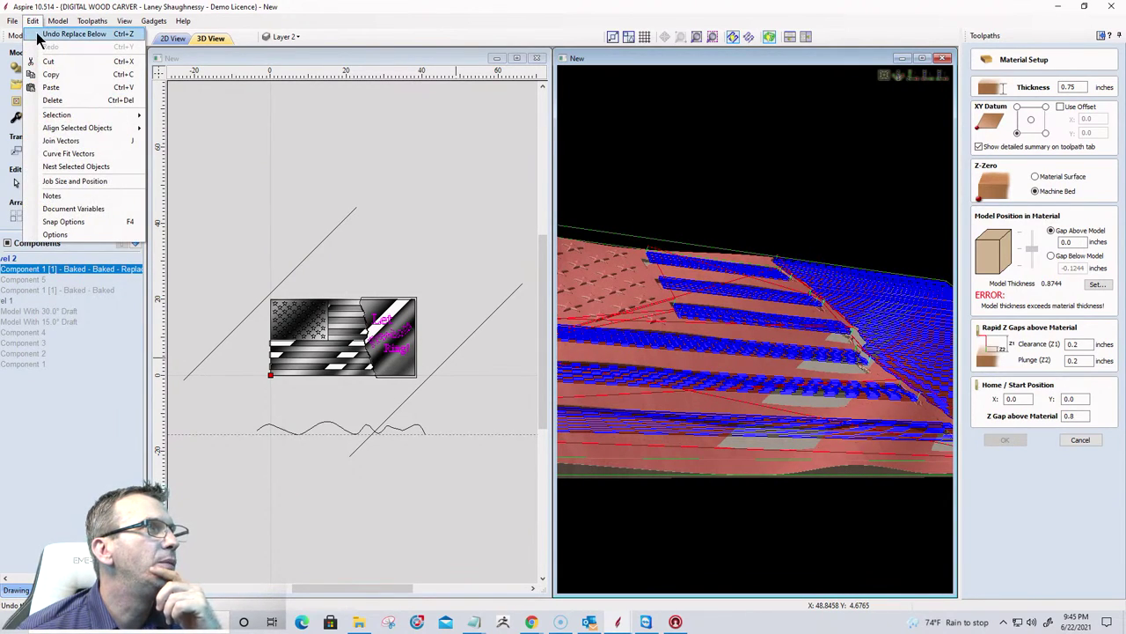
Undo the second threshold cut-away and rescale the flag model to 0.74 inches thick.
click(37, 36)
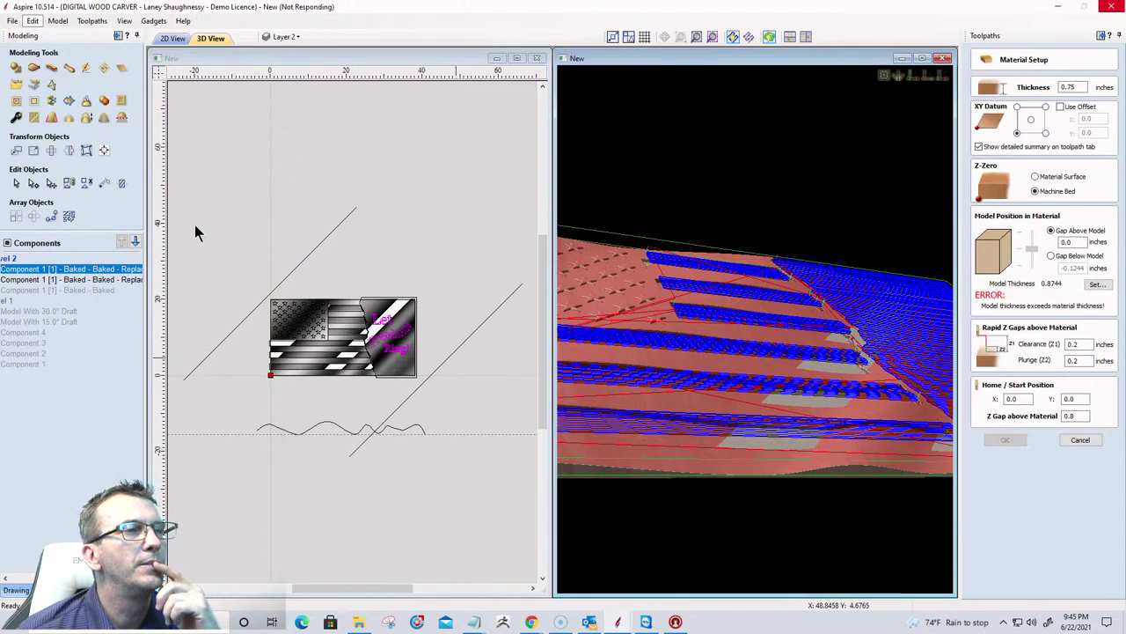
click(1097, 283)
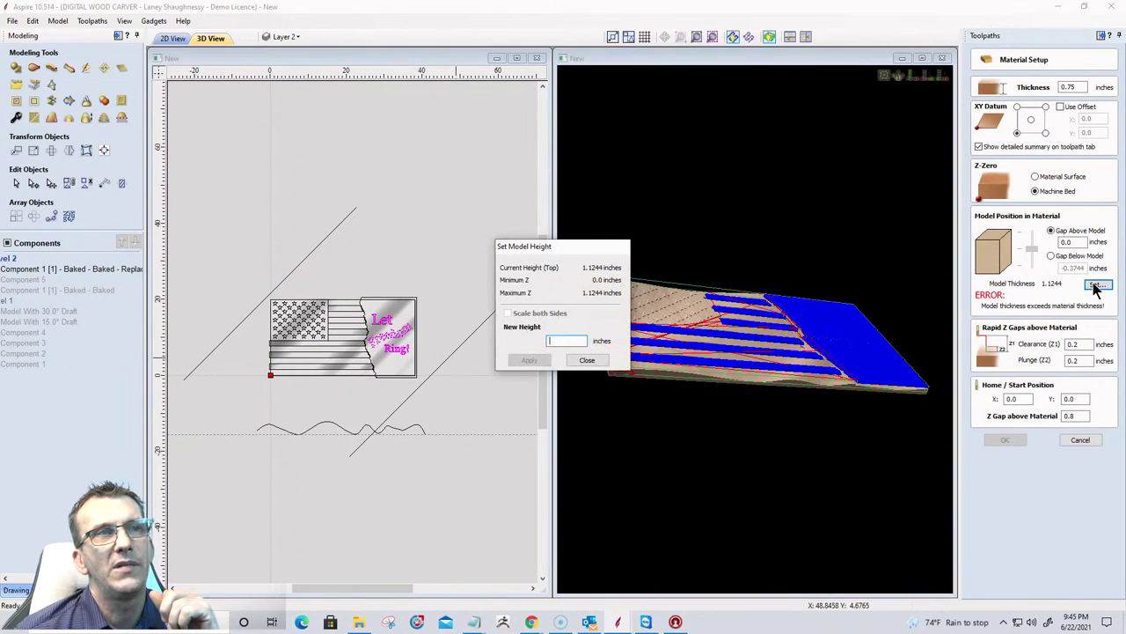
text(.7)
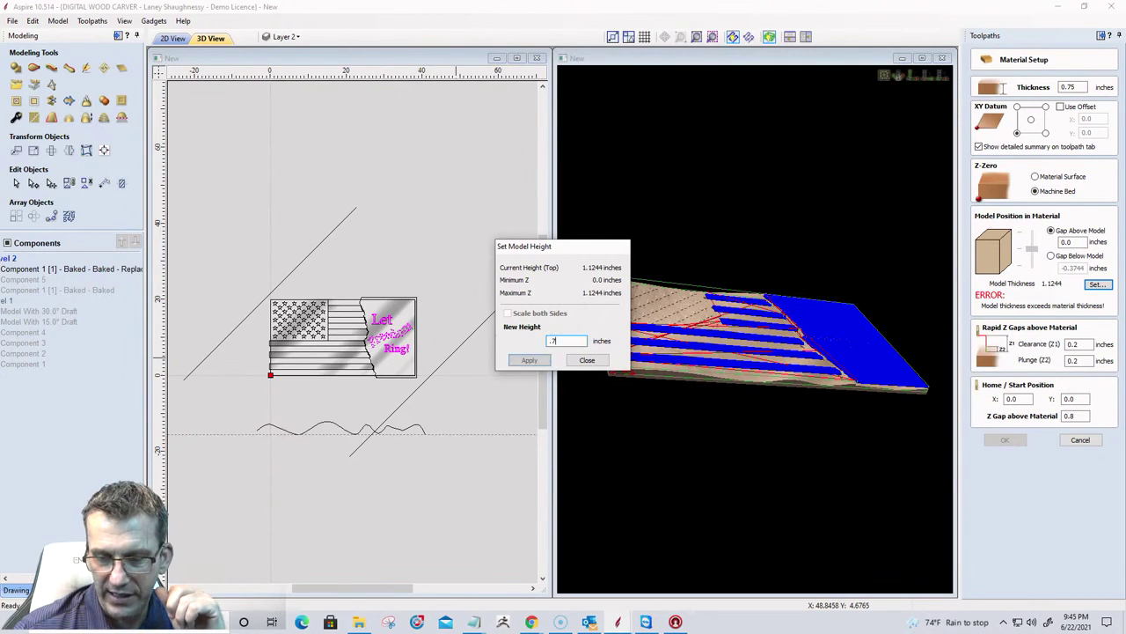
text(4)
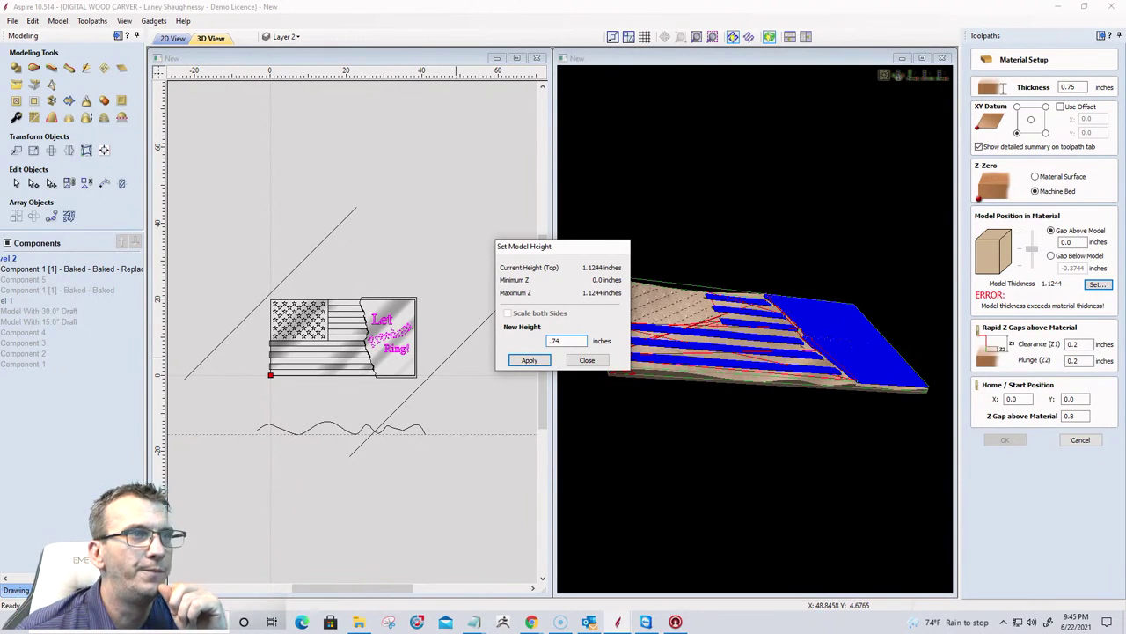
click(536, 361)
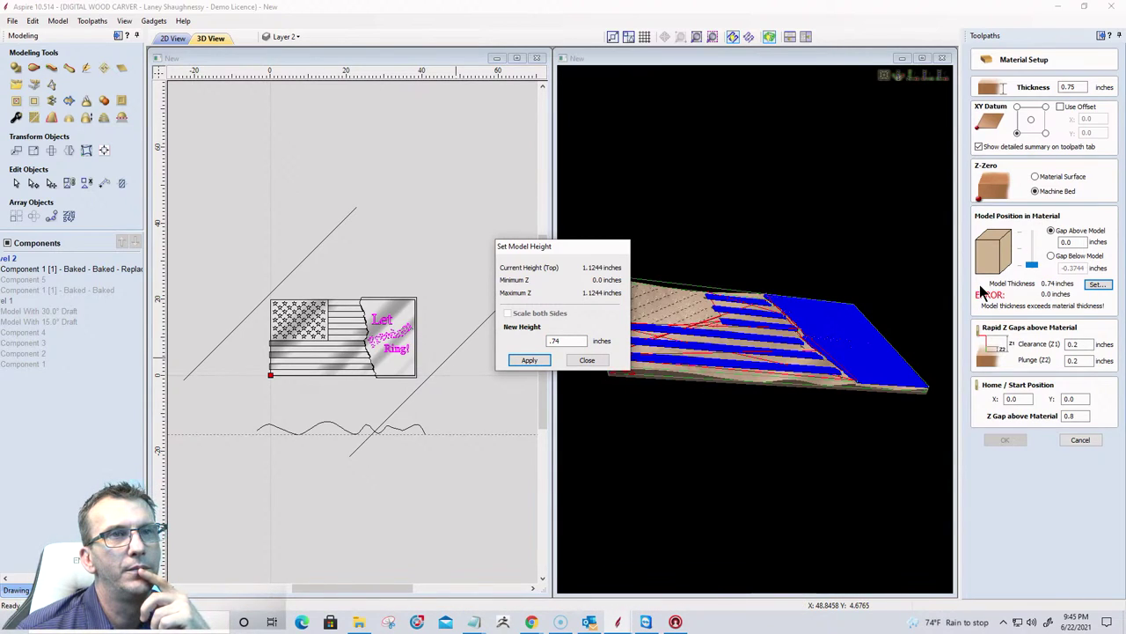
click(589, 362)
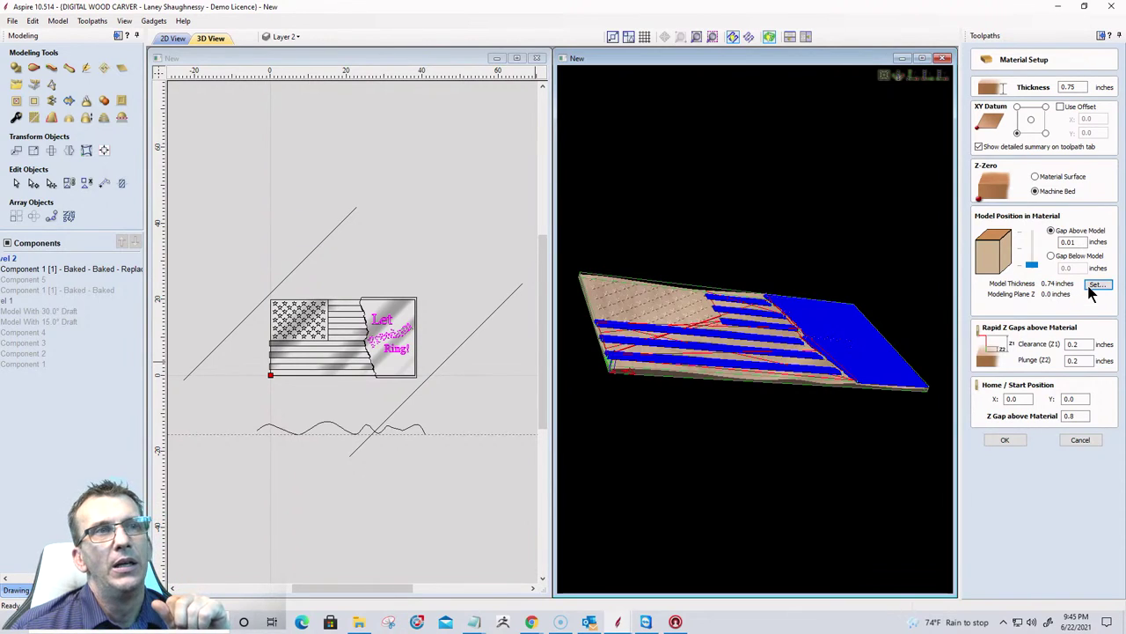
click(1010, 440)
Recalculate the 3D Roughing 1 toolpath for the 0.74-inch flag model.
right_click(1019, 291)
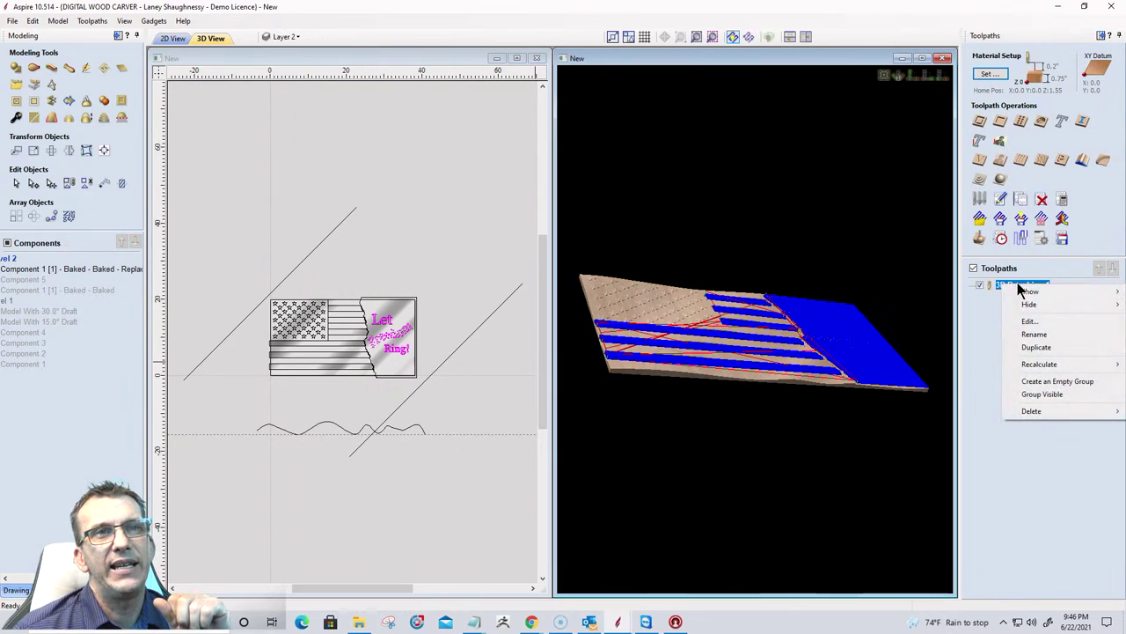
mouse_move(1036, 365)
click(933, 365)
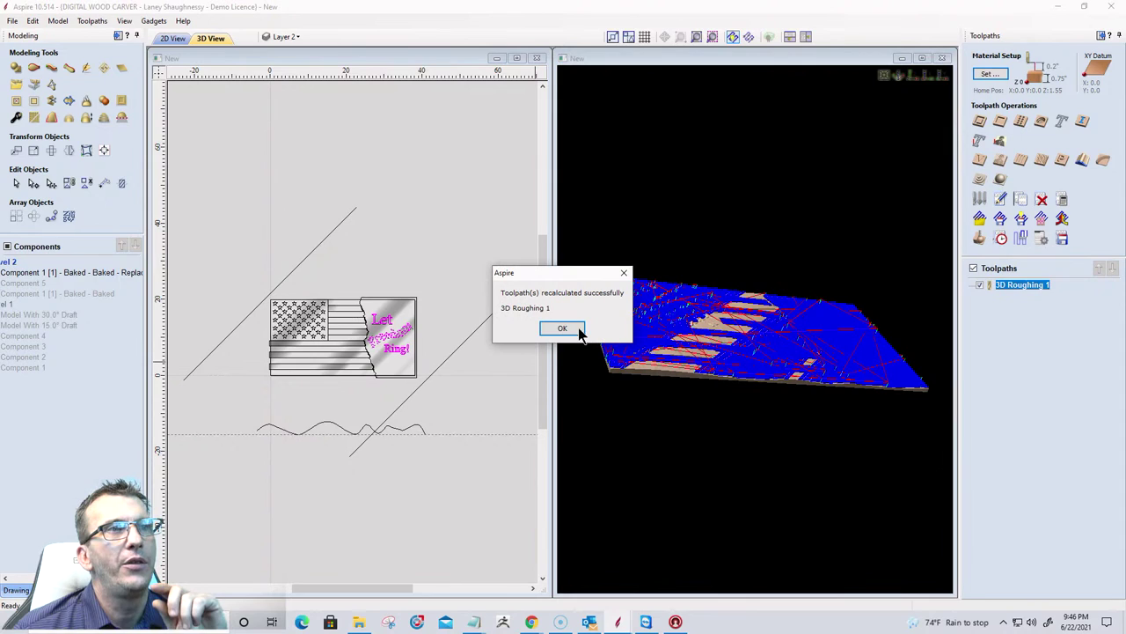
click(570, 328)
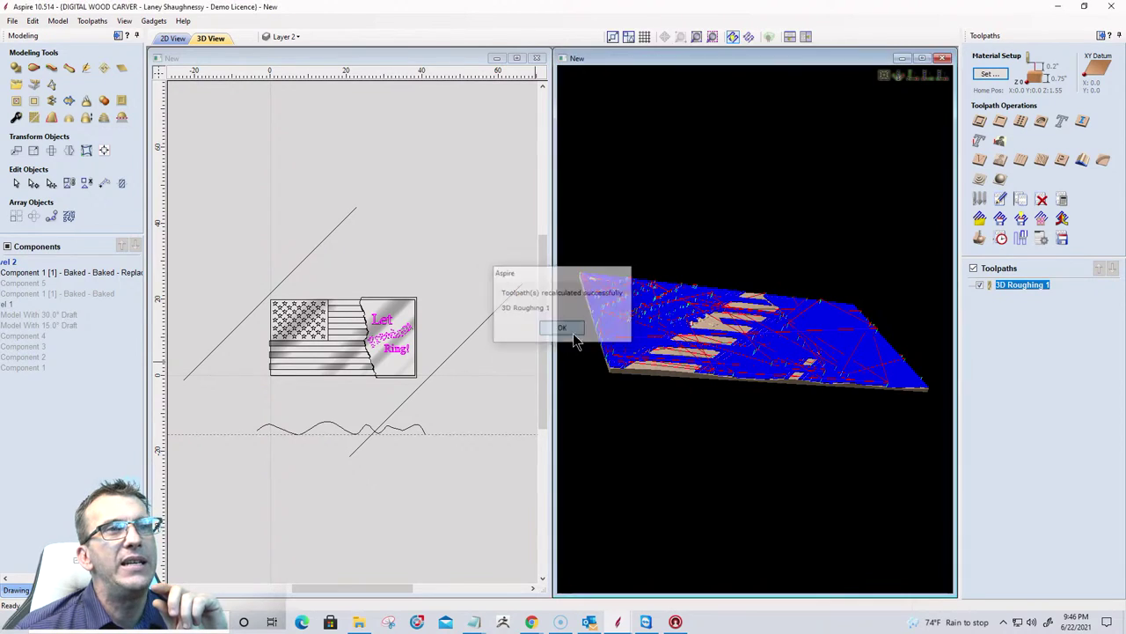
Calculate a raster 3D finish toolpath using the 46286 Tapered Ball Nose, limited to the material boundary.
click(1001, 180)
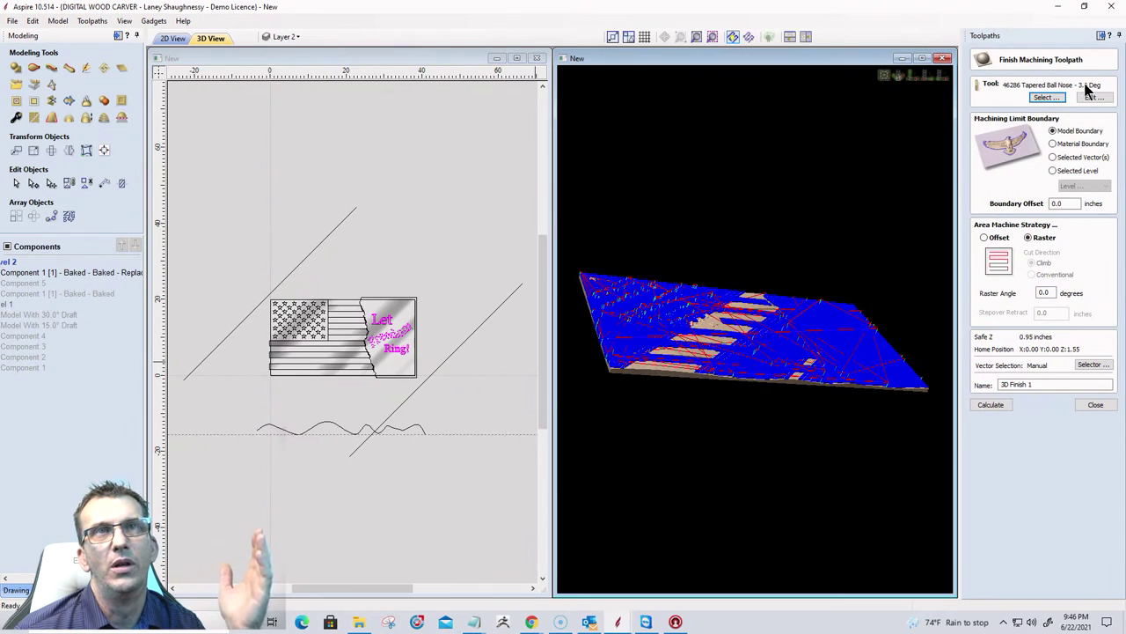
click(1092, 98)
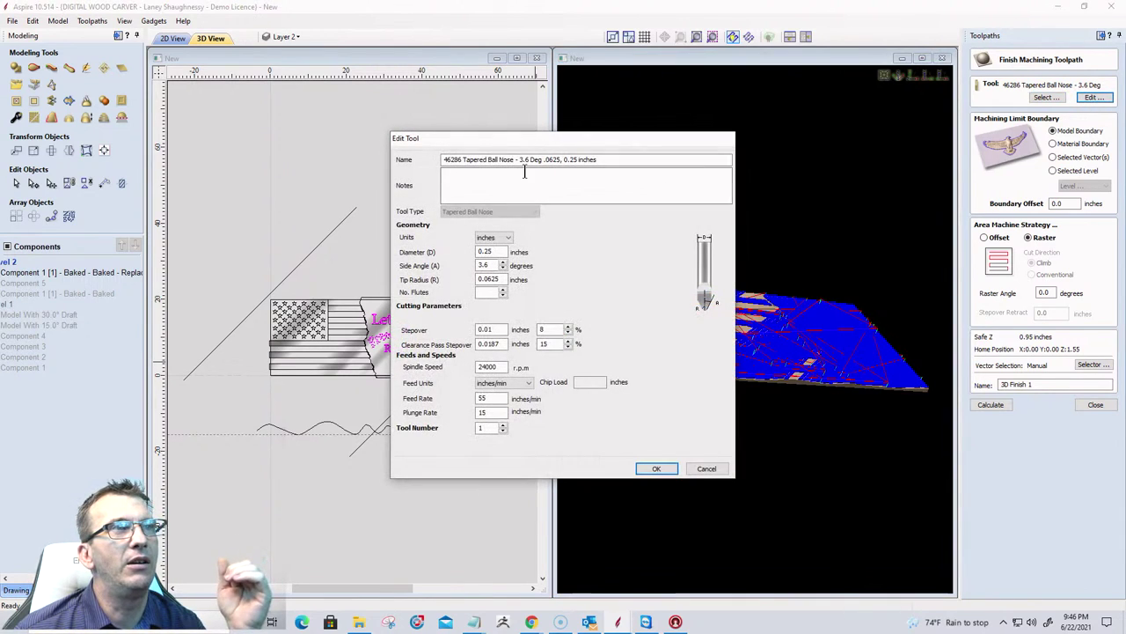
click(651, 471)
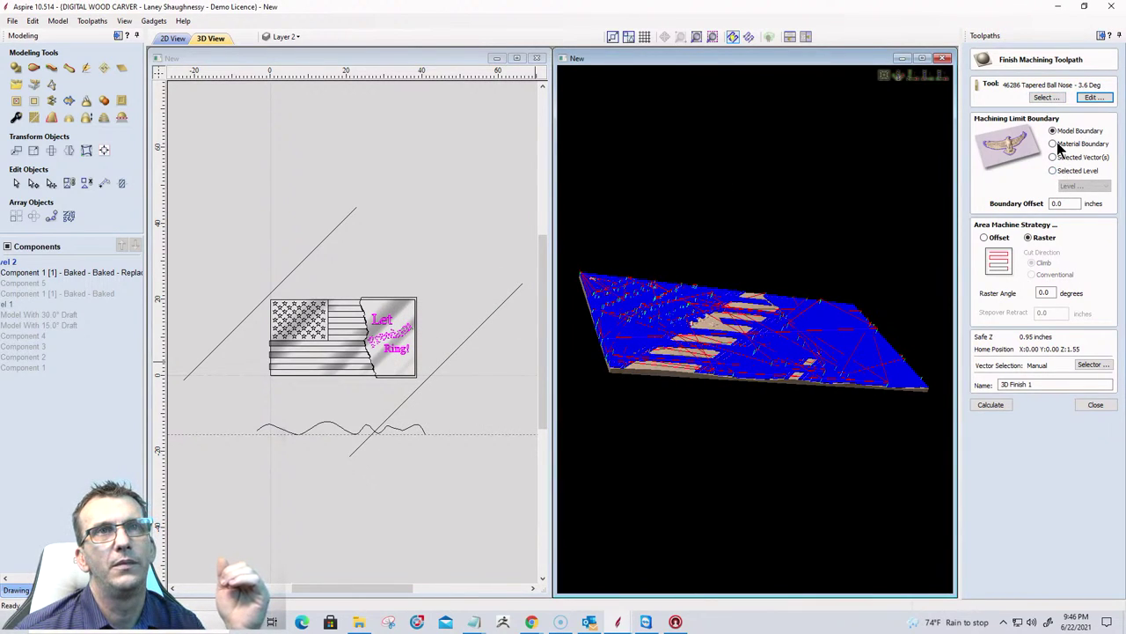
click(1057, 145)
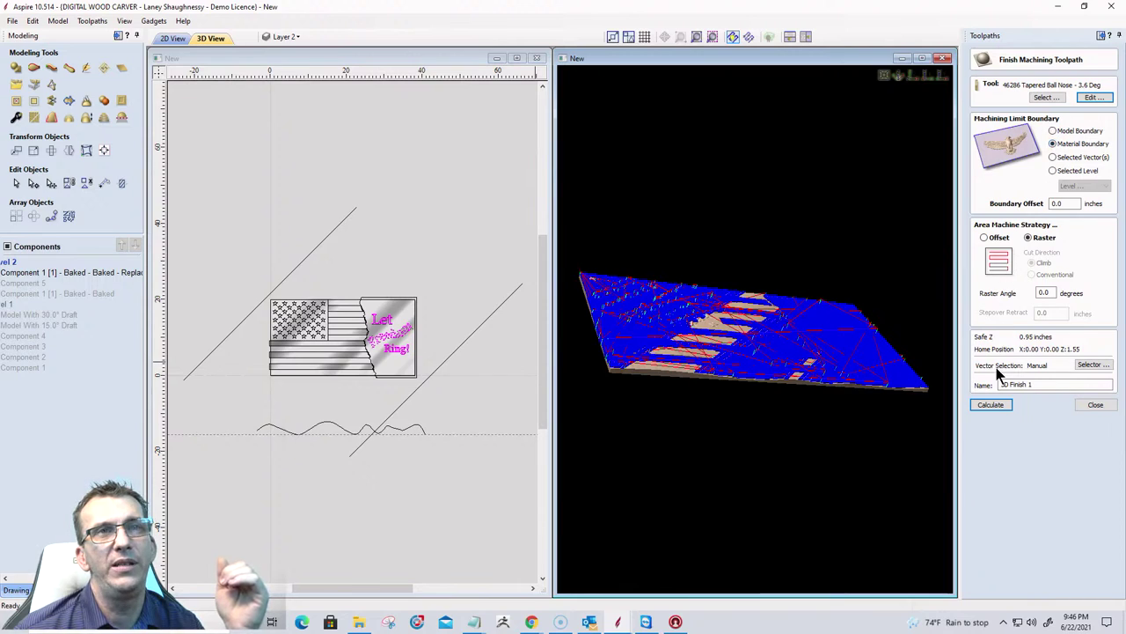
click(998, 414)
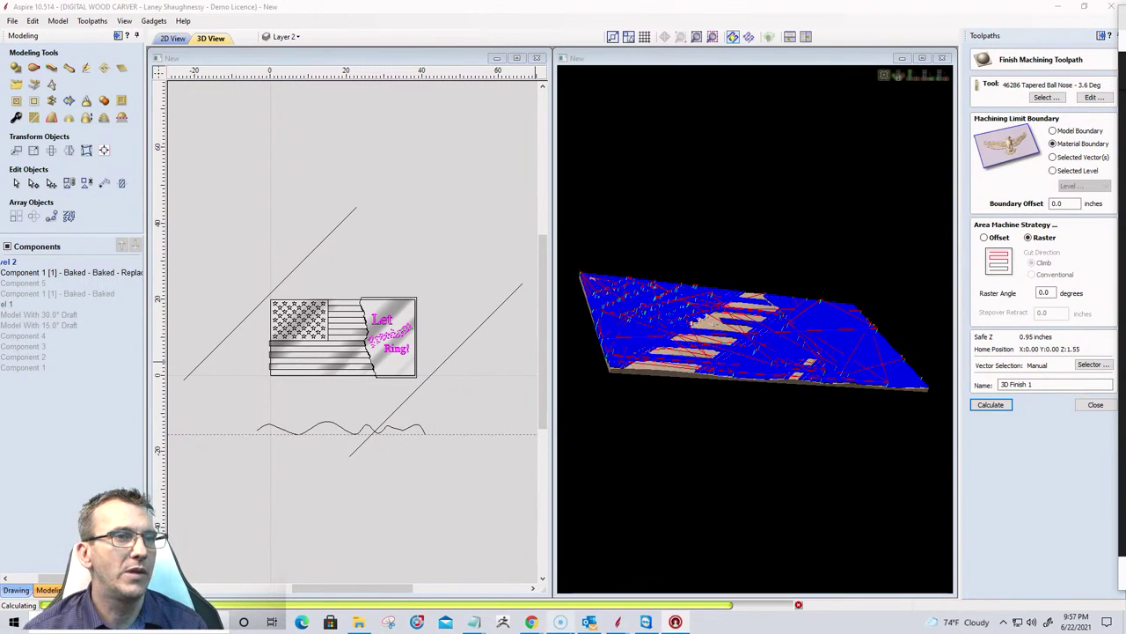
mouse_move(619, 623)
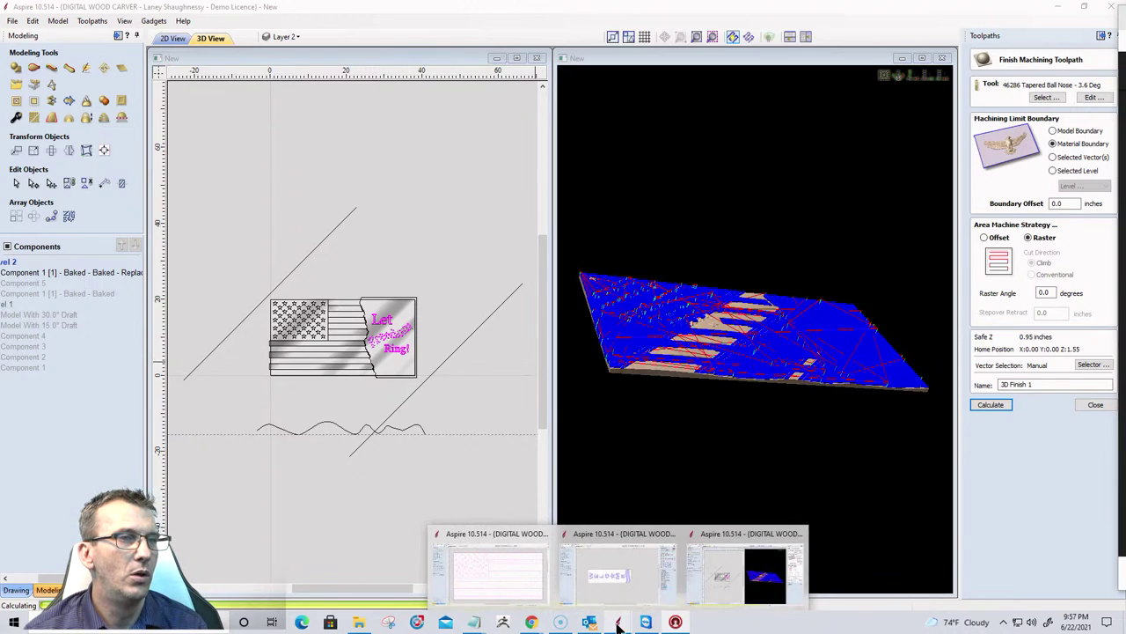
mouse_move(519, 564)
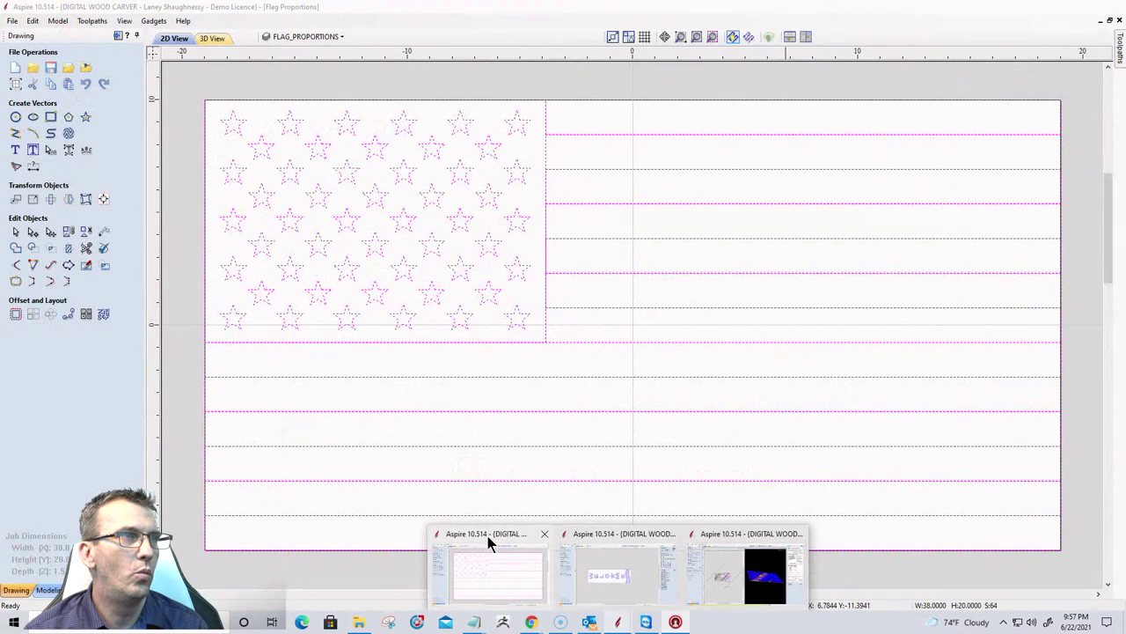
click(488, 536)
scroll(549, 367, down, 3)
scroll(549, 369, down, 2)
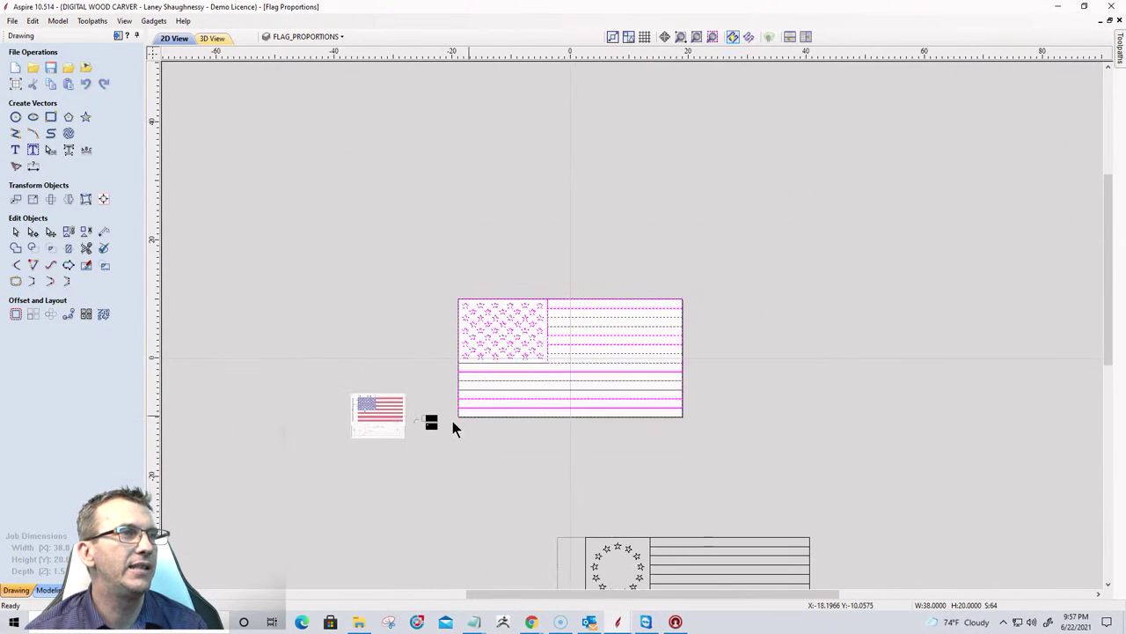
scroll(402, 432, up, 8)
scroll(754, 424, up, 6)
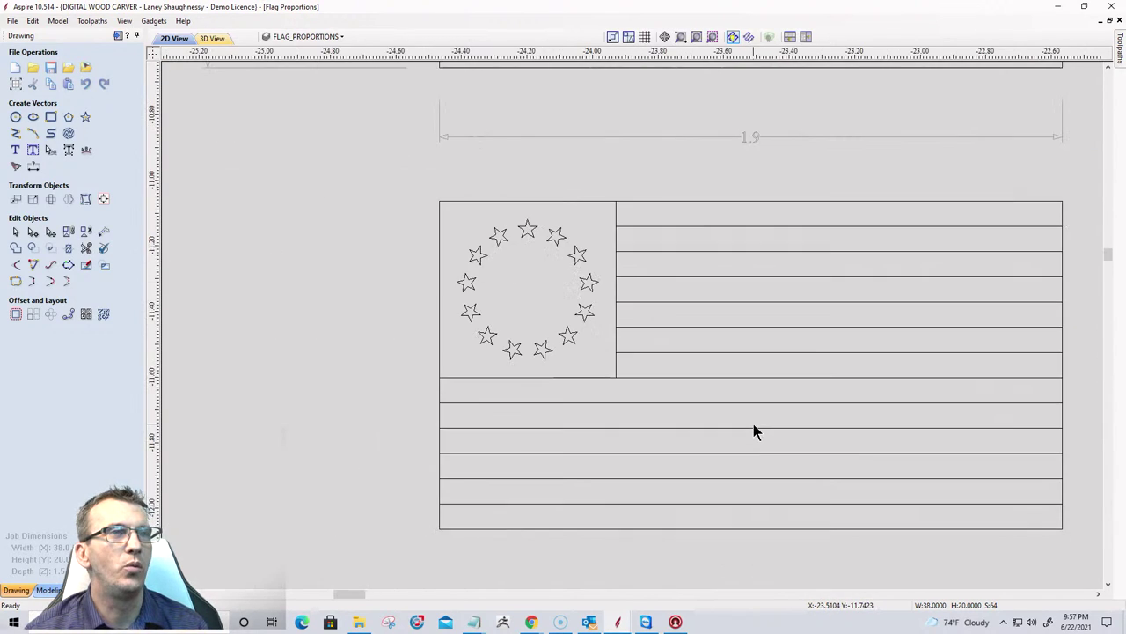
scroll(750, 427, down, 5)
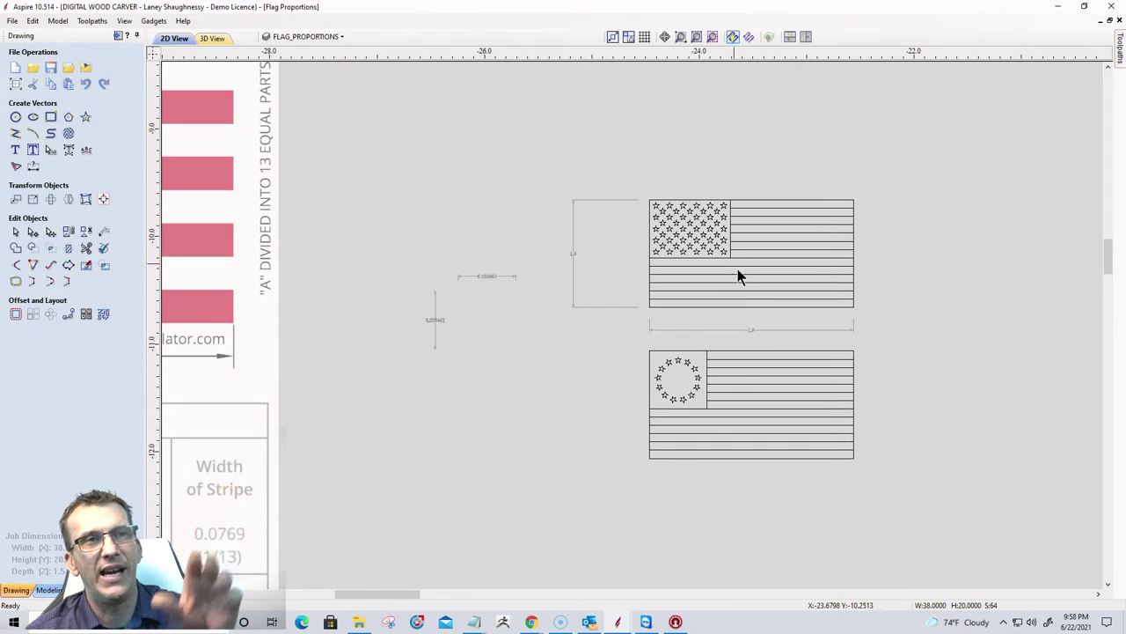
scroll(774, 273, up, 3)
scroll(774, 273, down, 8)
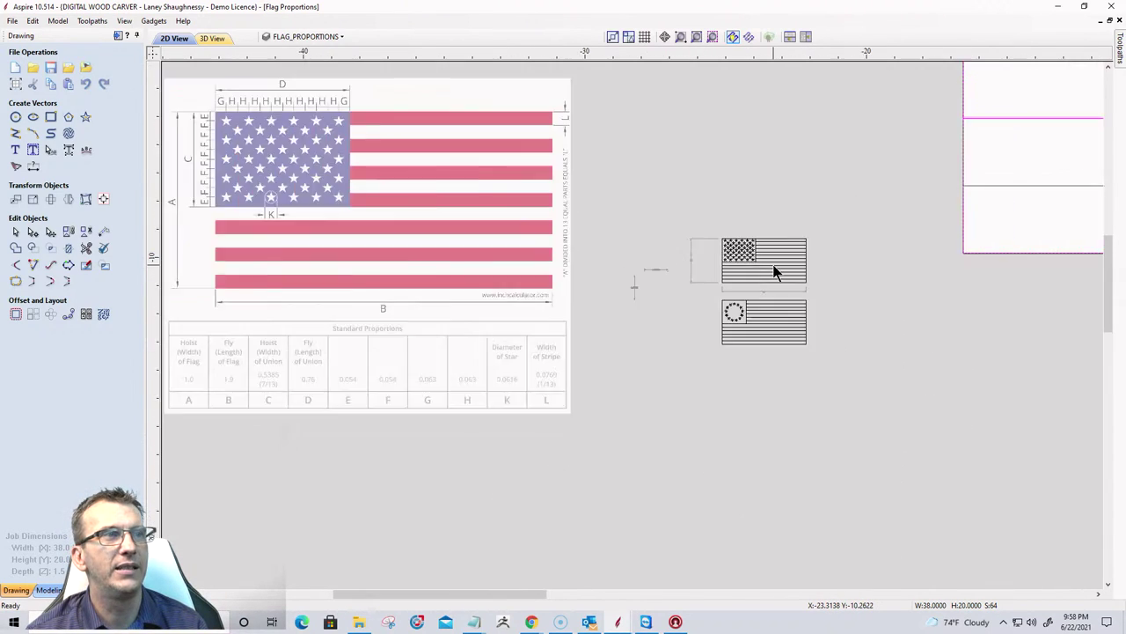
scroll(480, 338, up, 3)
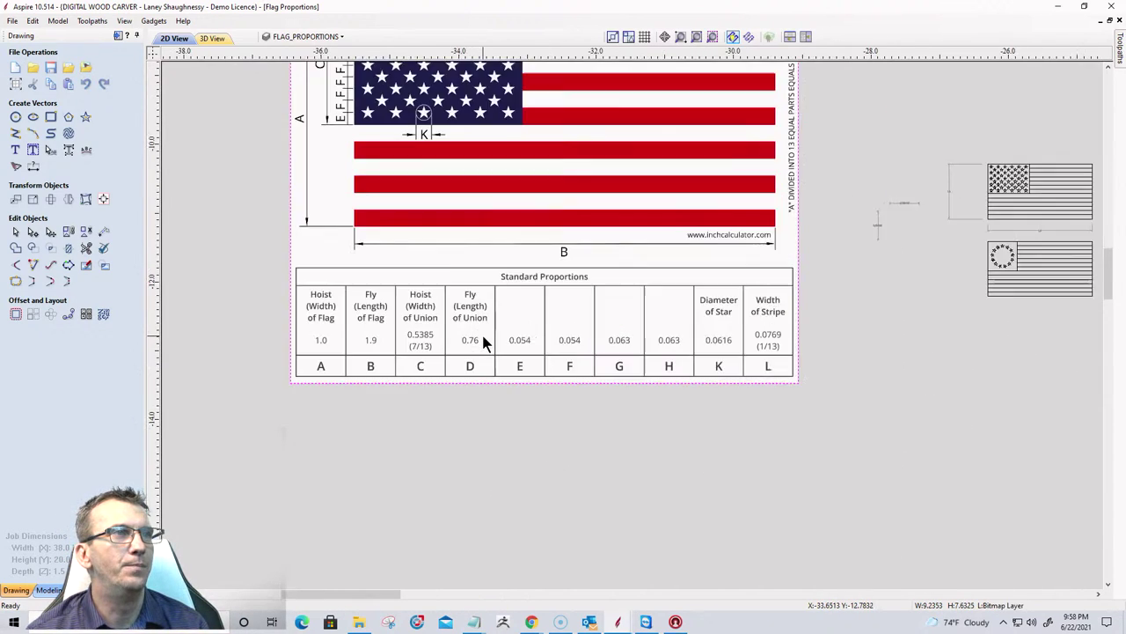
scroll(483, 341, down, 3)
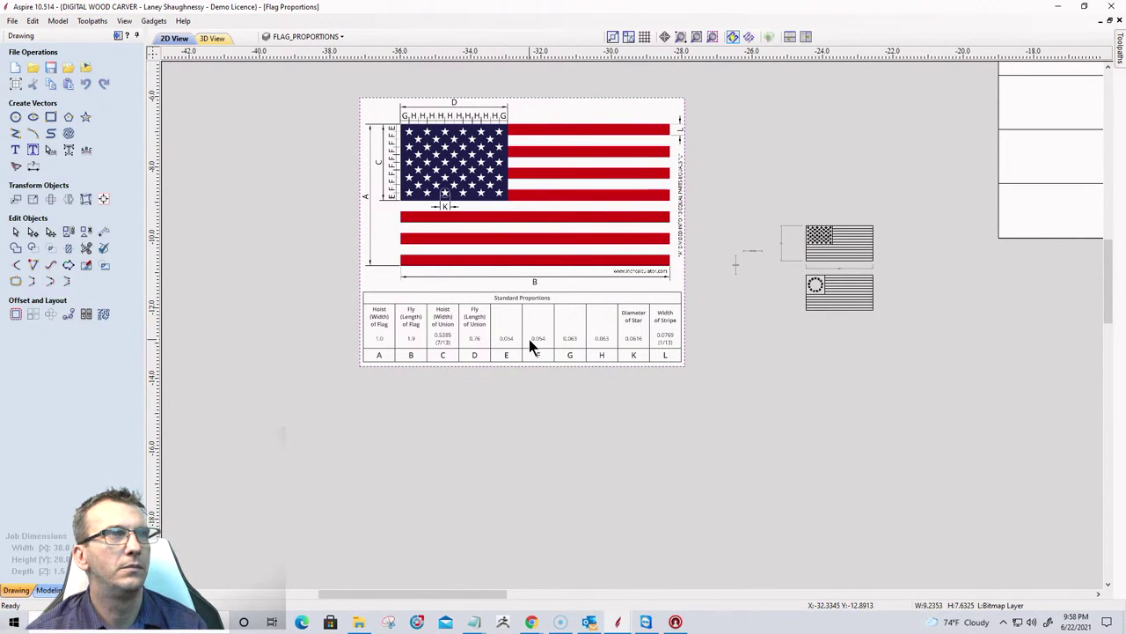
scroll(526, 343, down, 3)
scroll(670, 320, up, 8)
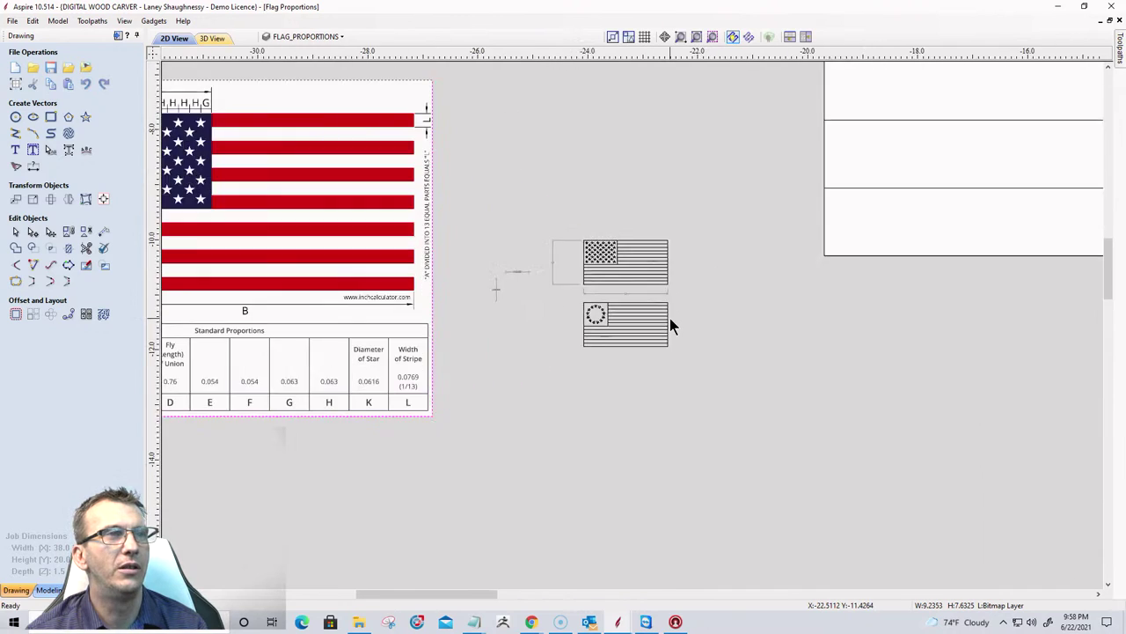
scroll(669, 324, down, 8)
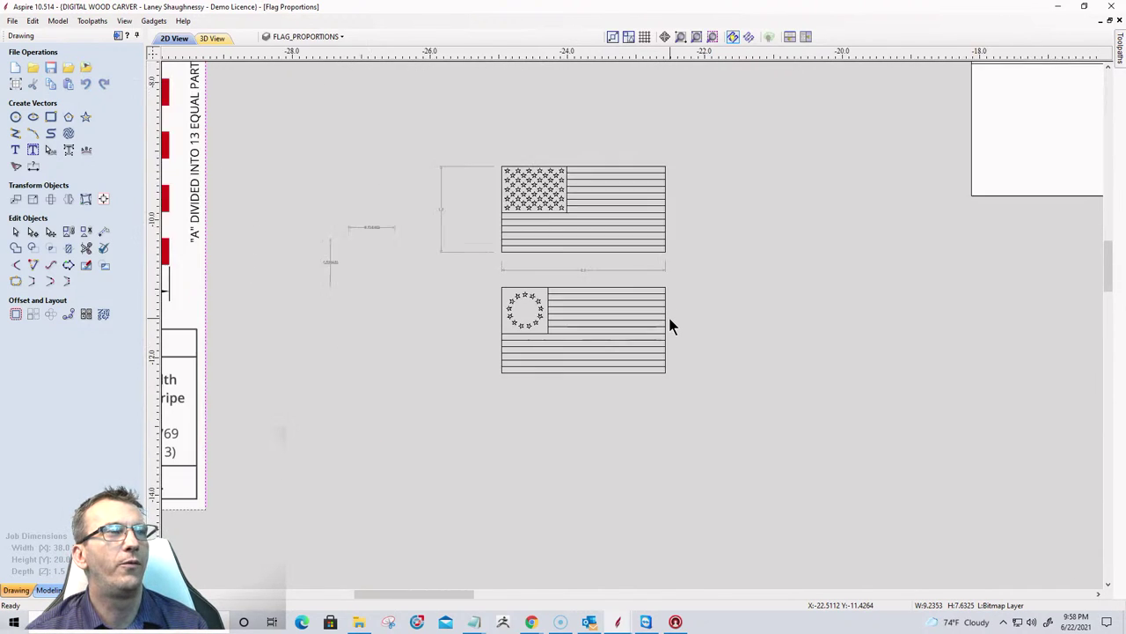
scroll(670, 324, down, 3)
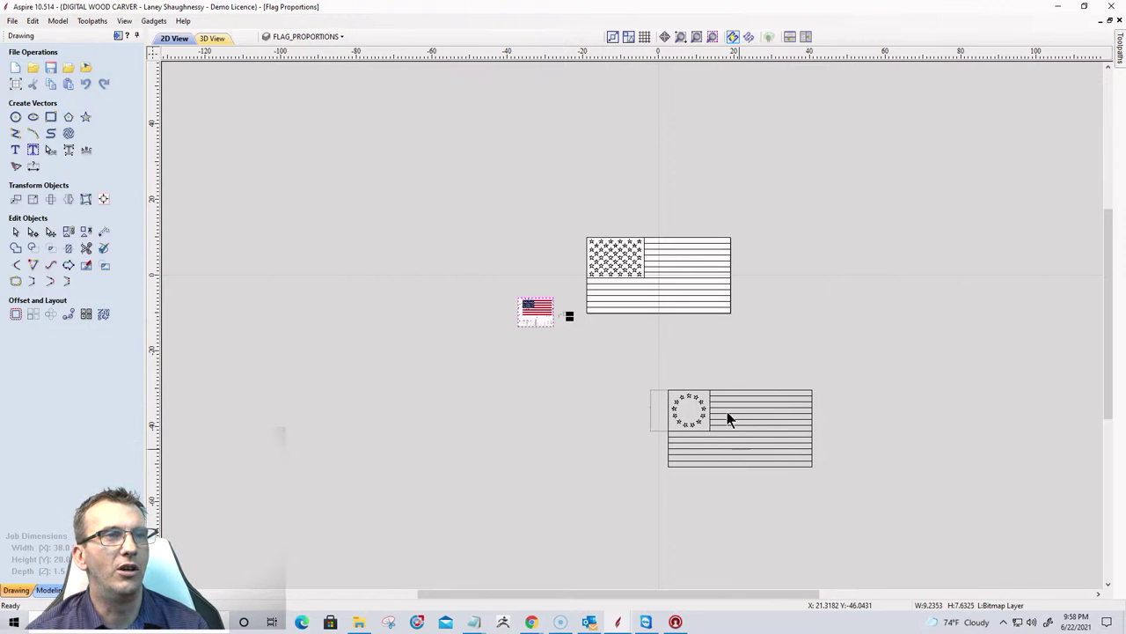
scroll(719, 463, up, 4)
scroll(719, 463, down, 4)
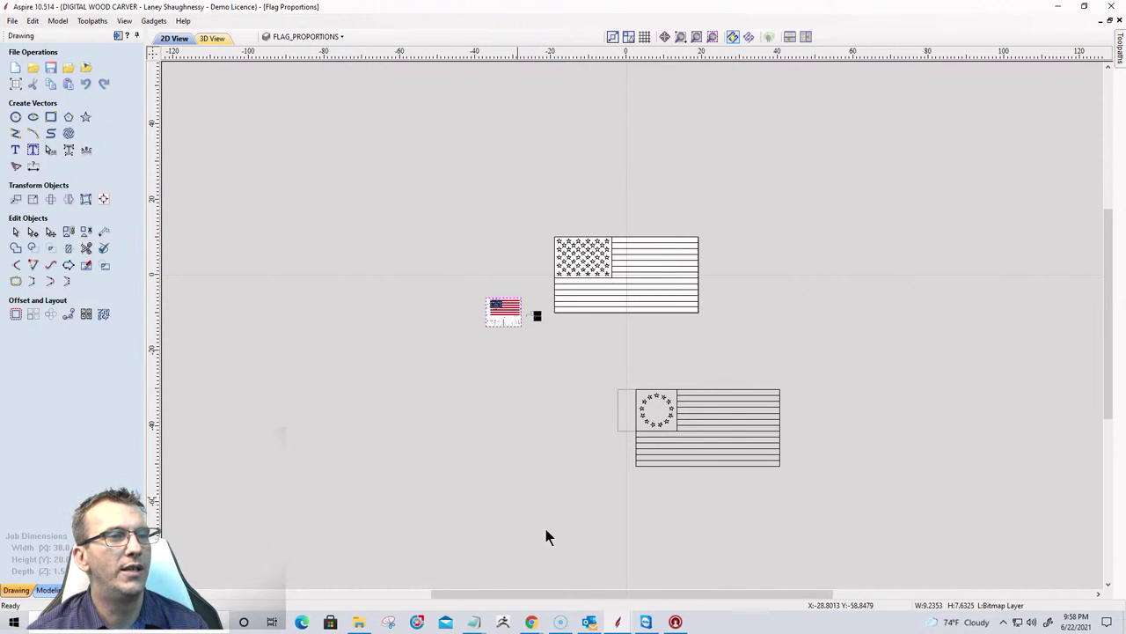
Minimize the Flag Proportions window and bring the WELCOME sign job forward.
click(1057, 9)
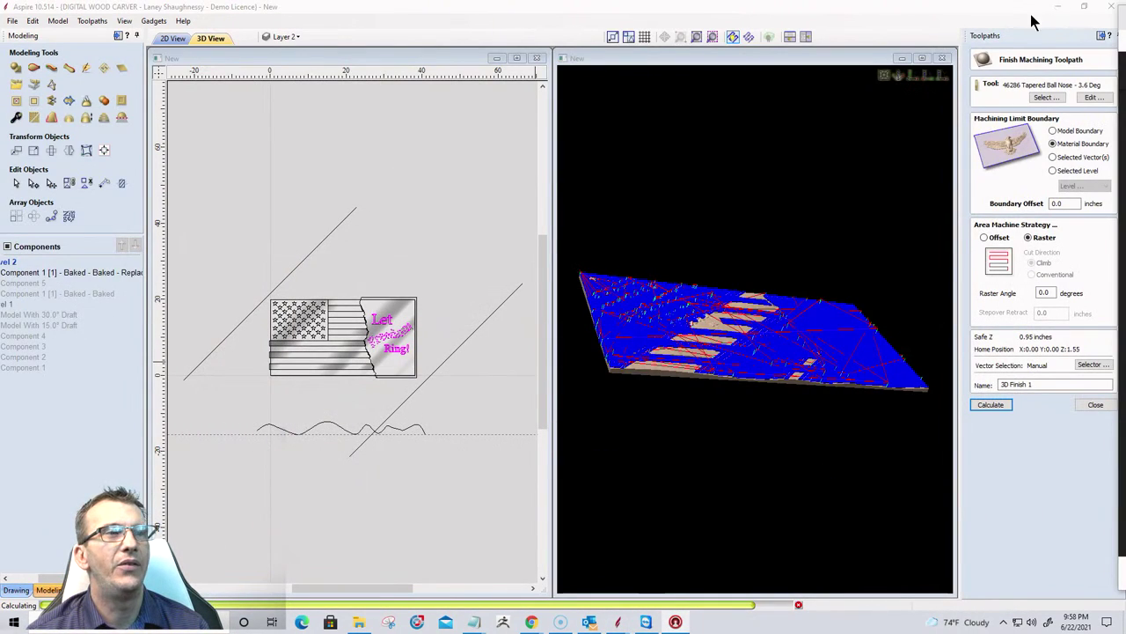
mouse_move(618, 622)
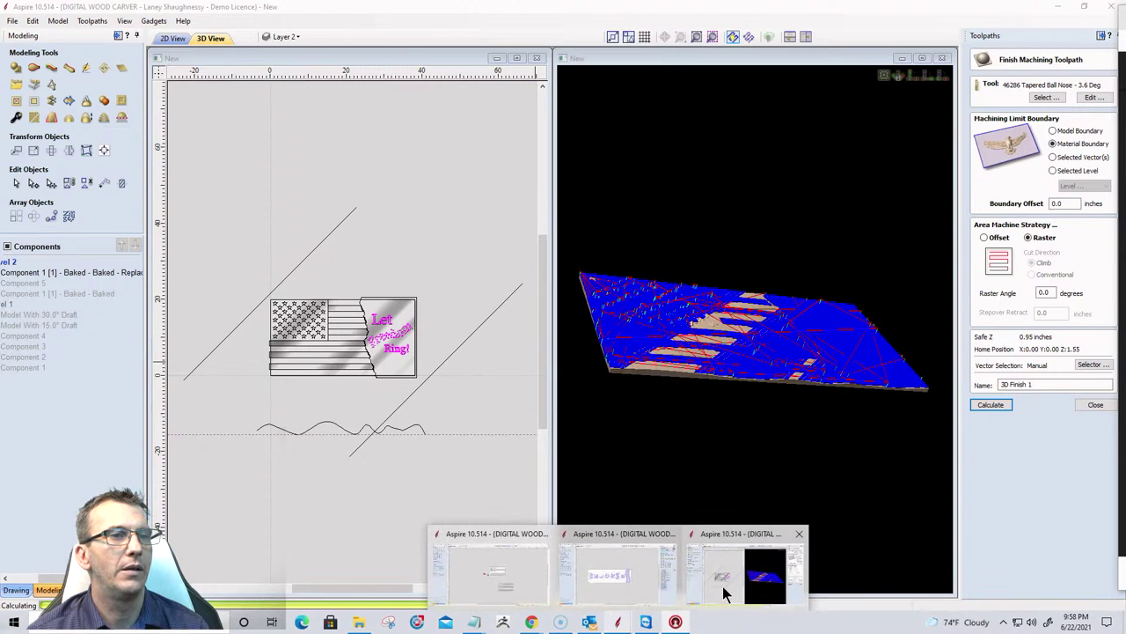
click(616, 572)
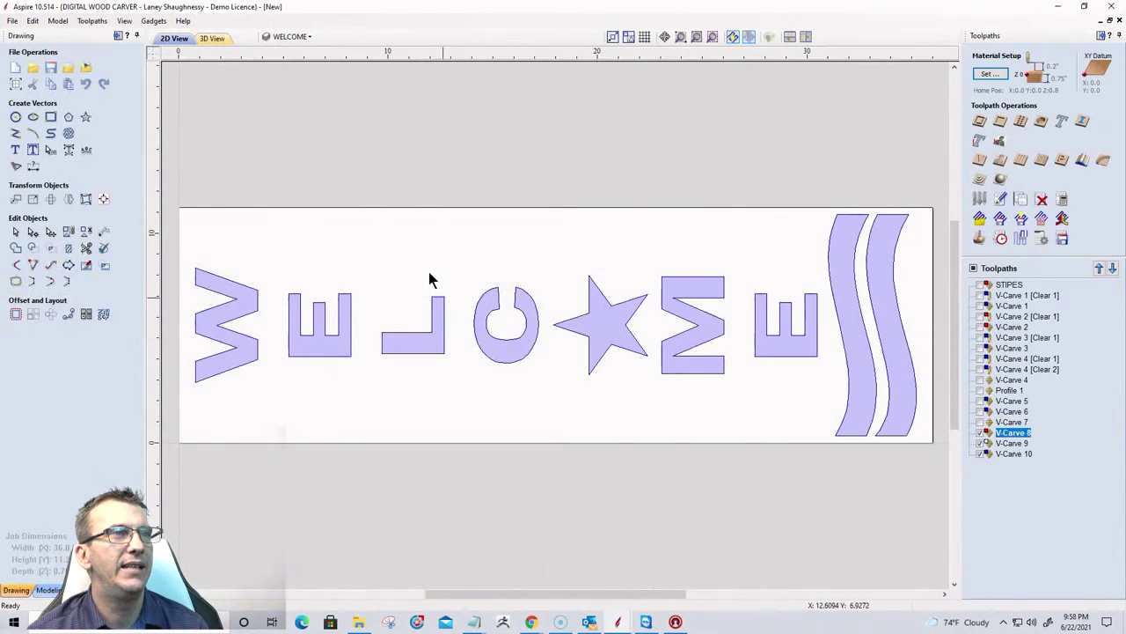
Inspect the WELCOME V-carve toolpaths in 3D from several angles, then return to 2D View.
click(212, 39)
drag(778, 354, 773, 417)
drag(731, 467, 417, 358)
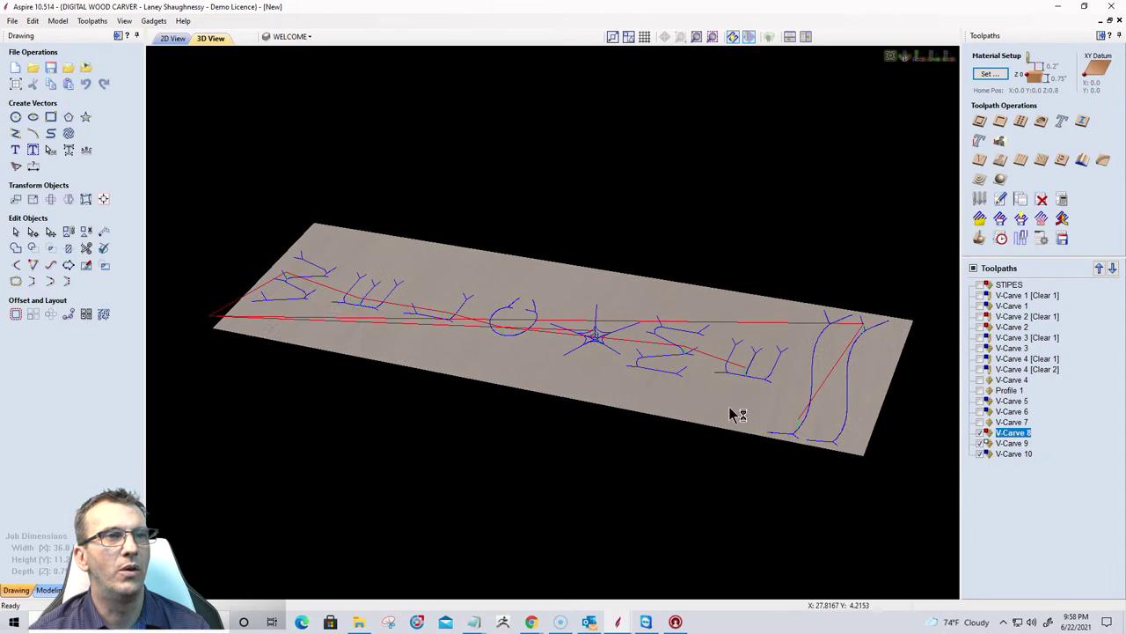
drag(733, 412, 644, 436)
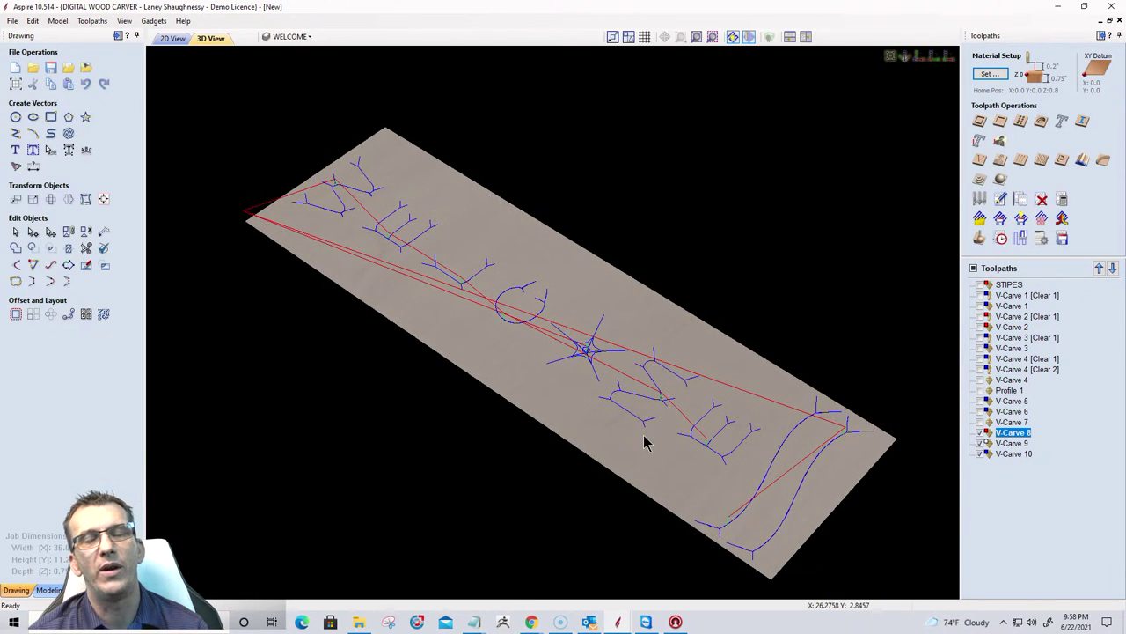
click(171, 39)
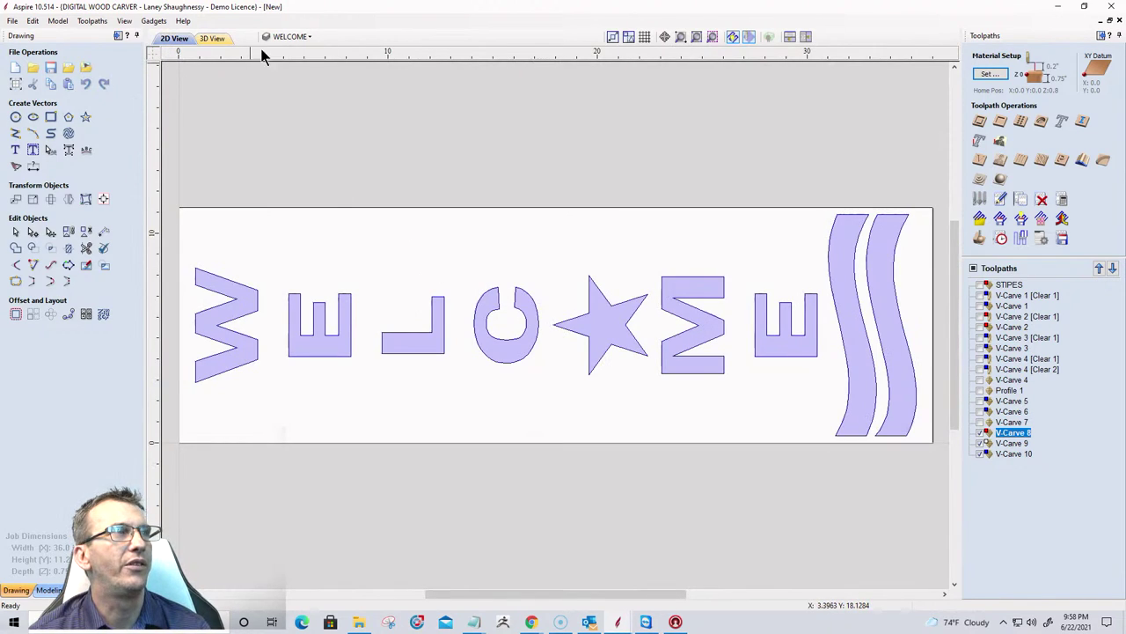
Show only the Let Freedom Ring layer with toolpath previews hidden, then minimize the window.
click(292, 37)
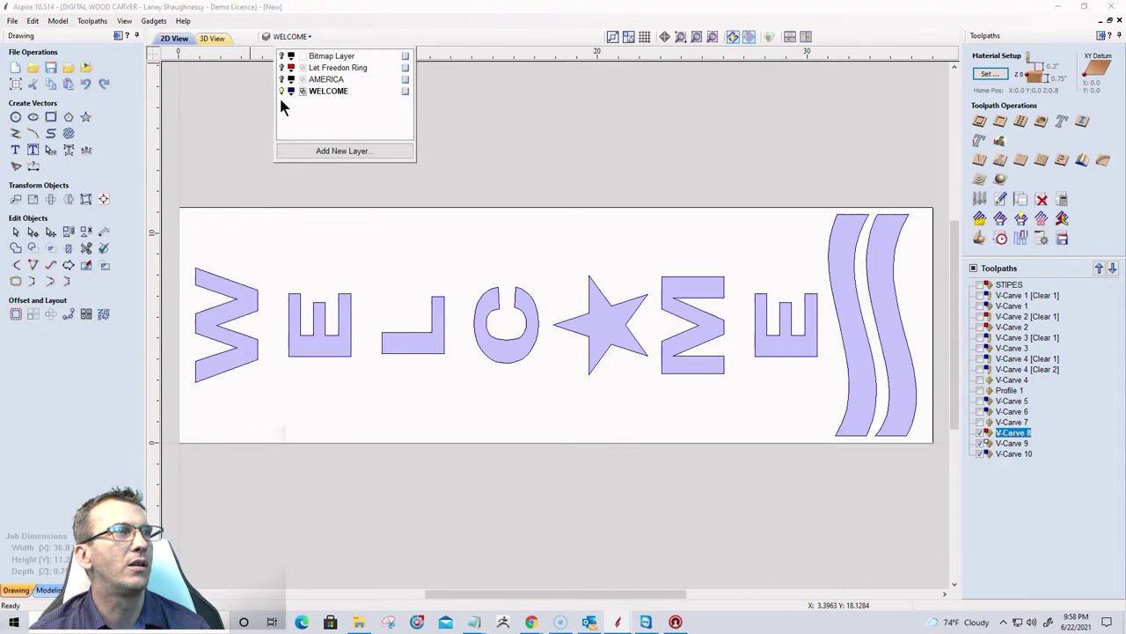
click(283, 80)
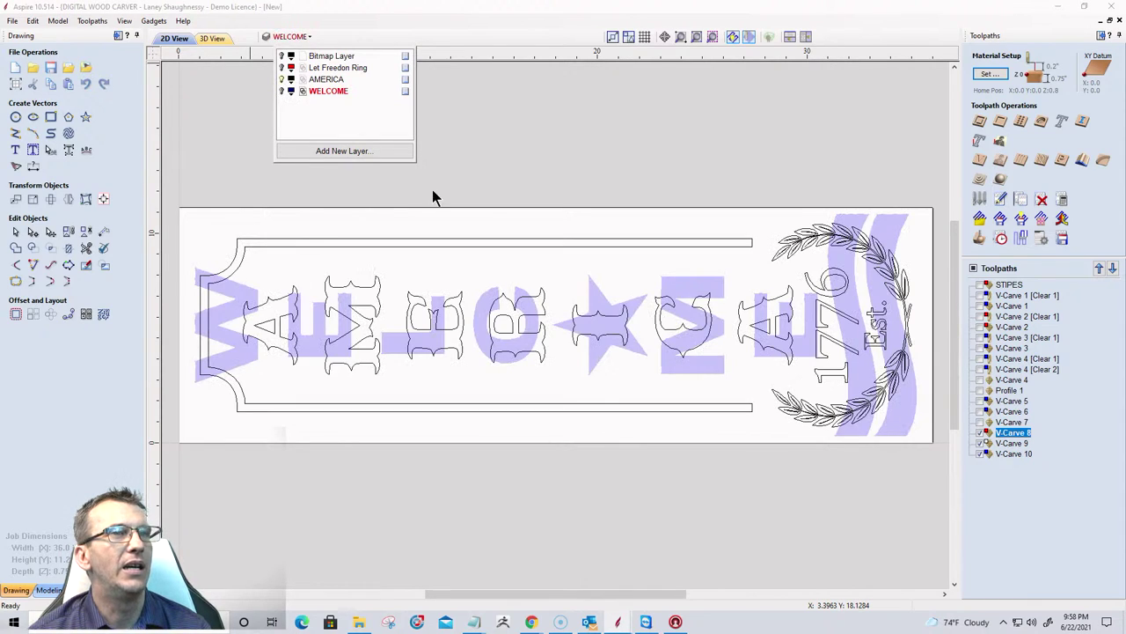
click(975, 271)
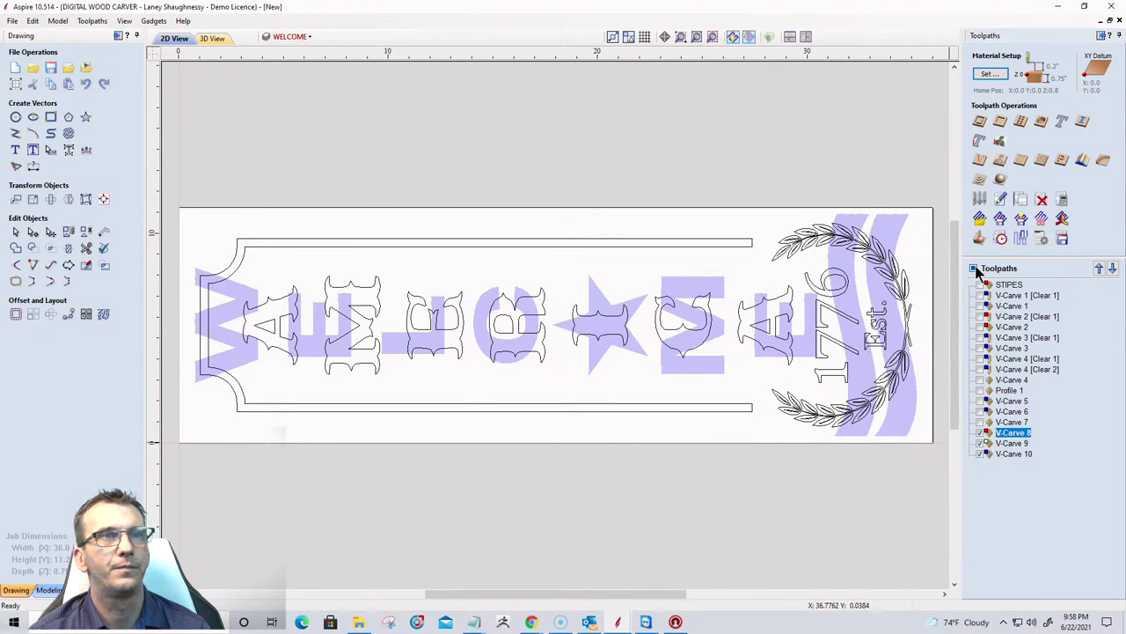
click(974, 270)
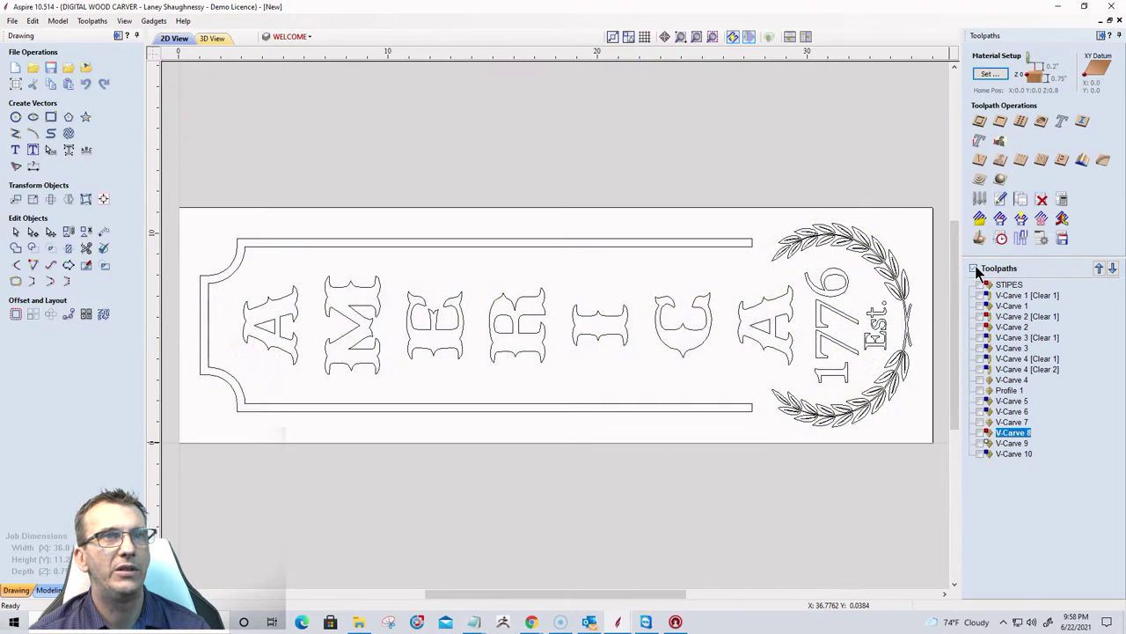
click(295, 37)
click(283, 80)
click(282, 67)
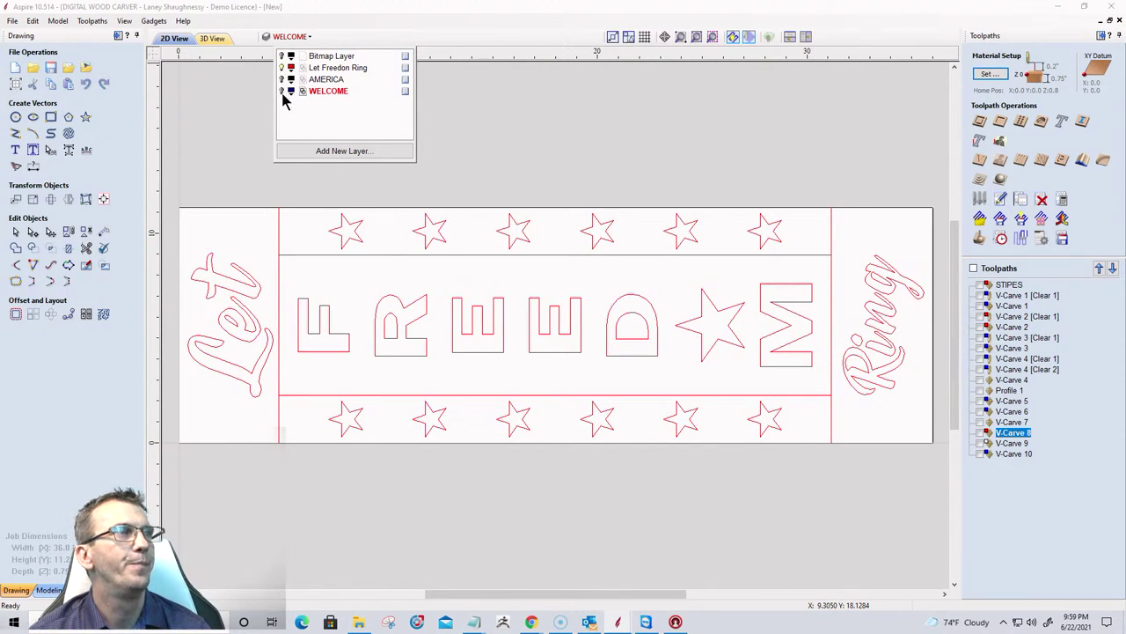
click(1061, 8)
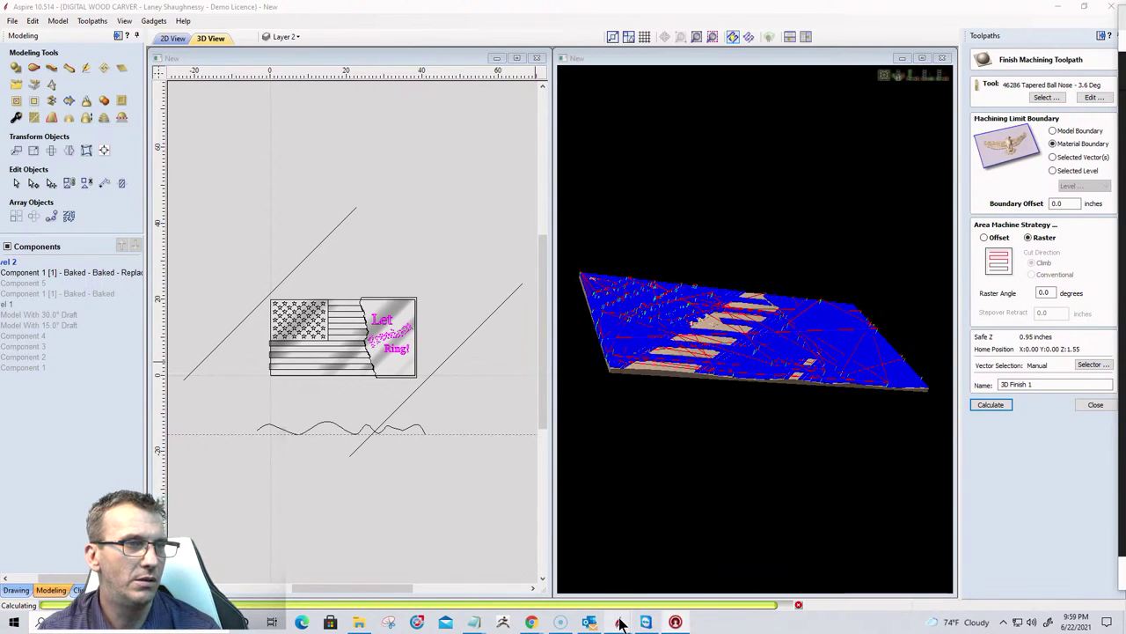
Save the FREEDOM sign job as 'Porch Sign' and close it.
mouse_move(618, 622)
click(637, 591)
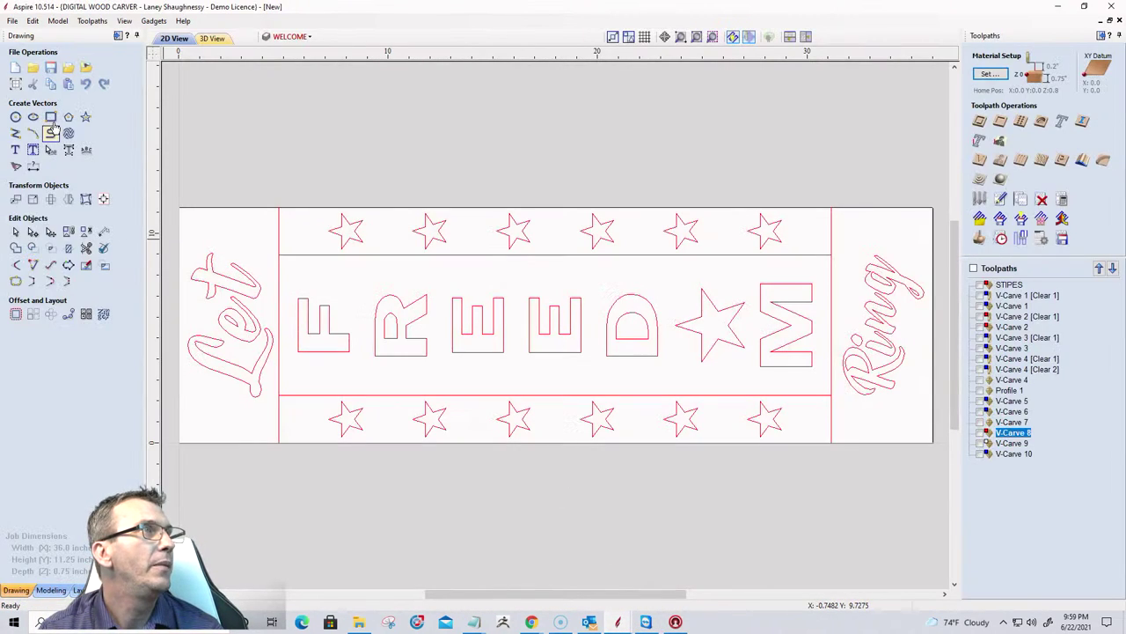
click(51, 68)
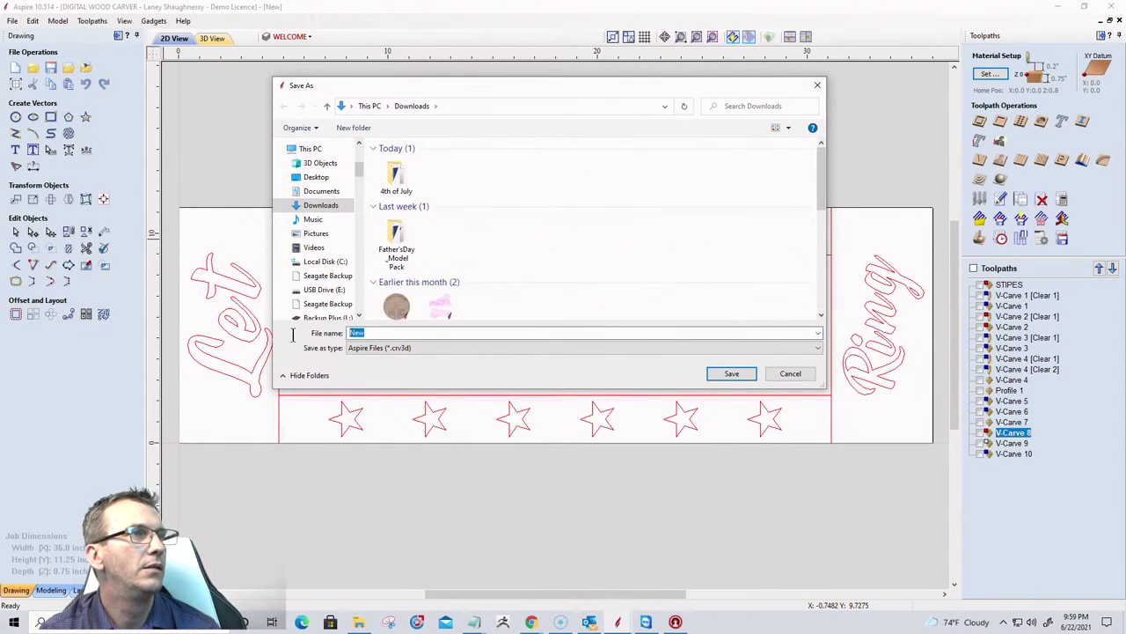
text(Po)
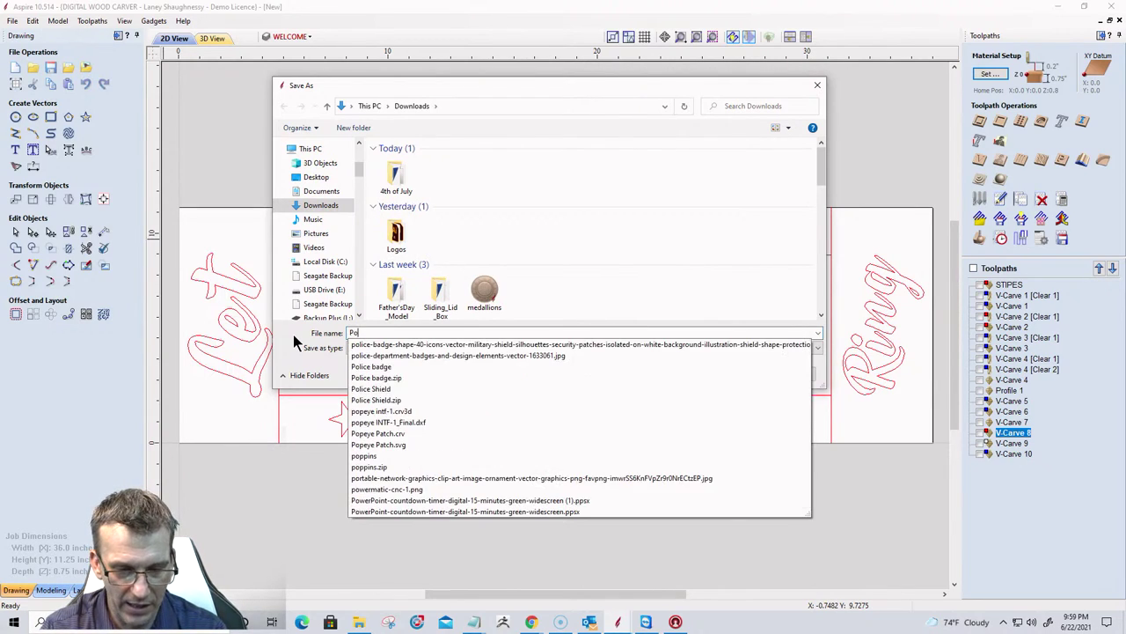
text(rch Signs)
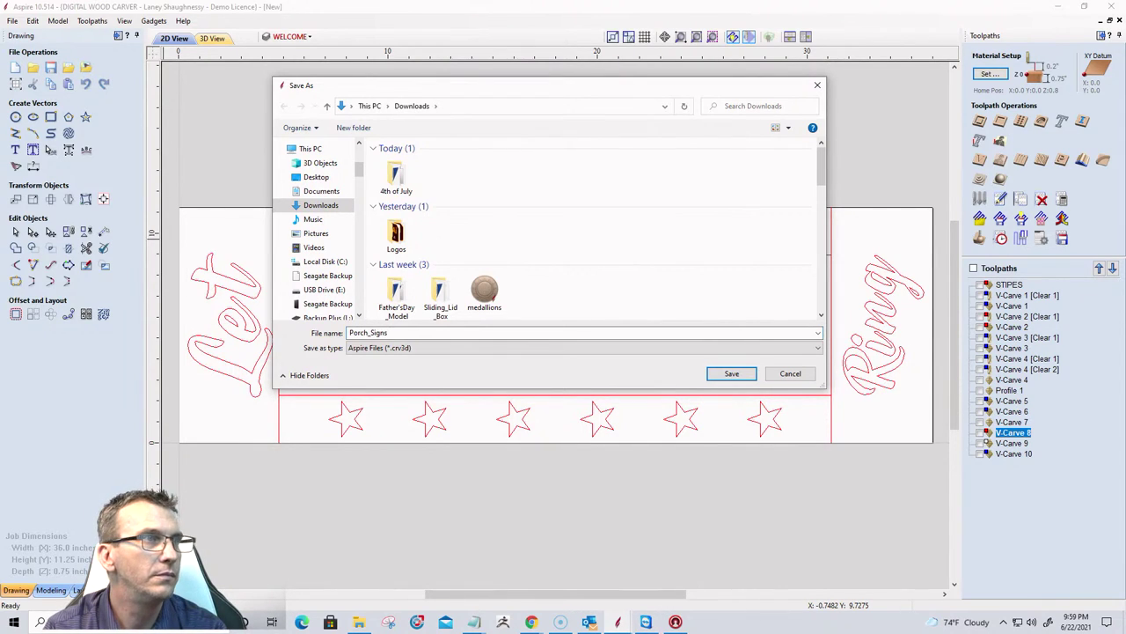
key(Return)
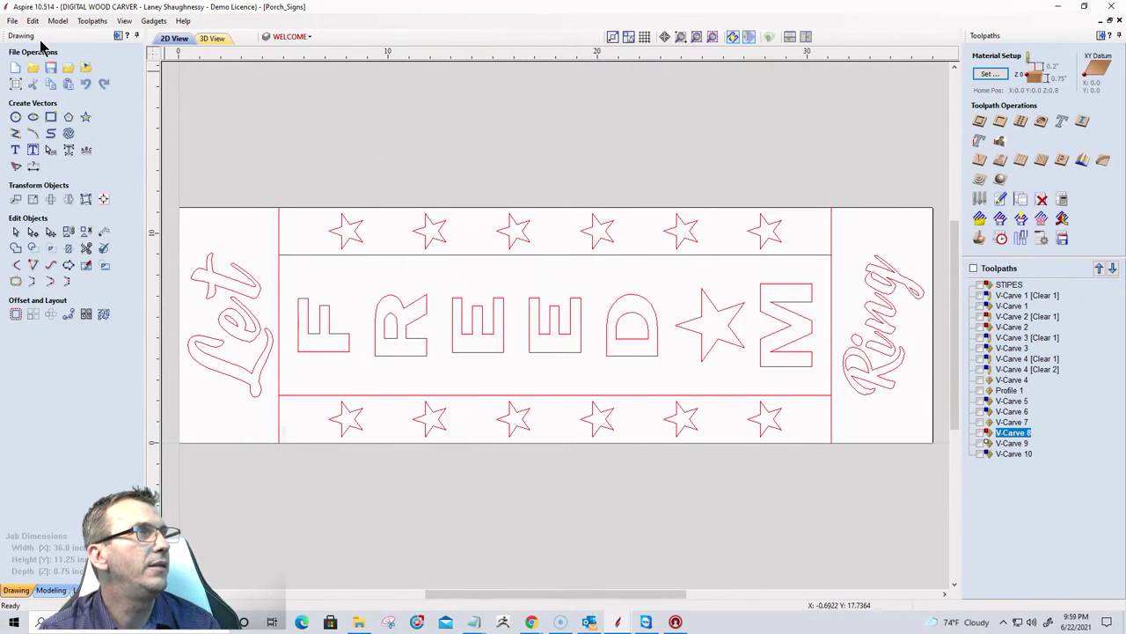
click(13, 20)
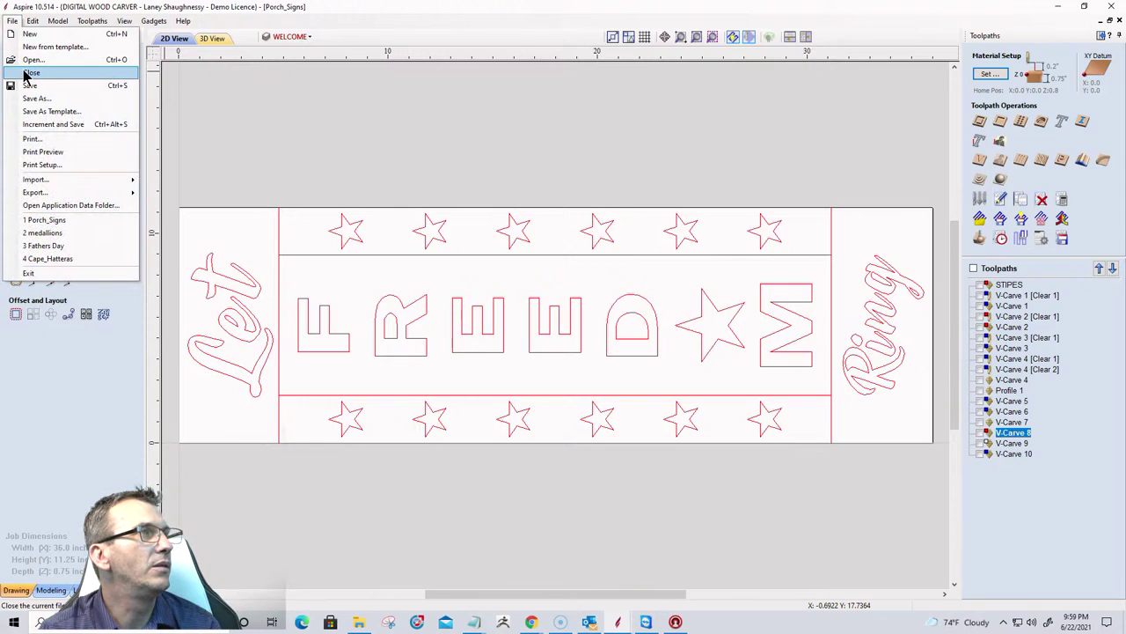
click(25, 74)
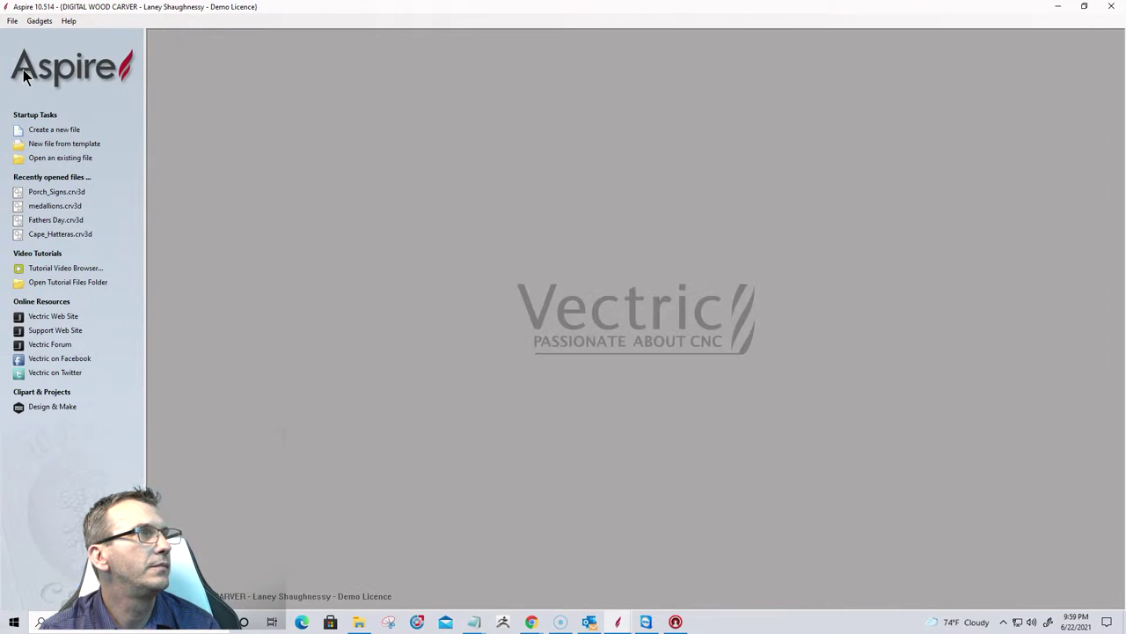
Save the Flag Proportions project and exit it, returning to the flag job.
click(12, 21)
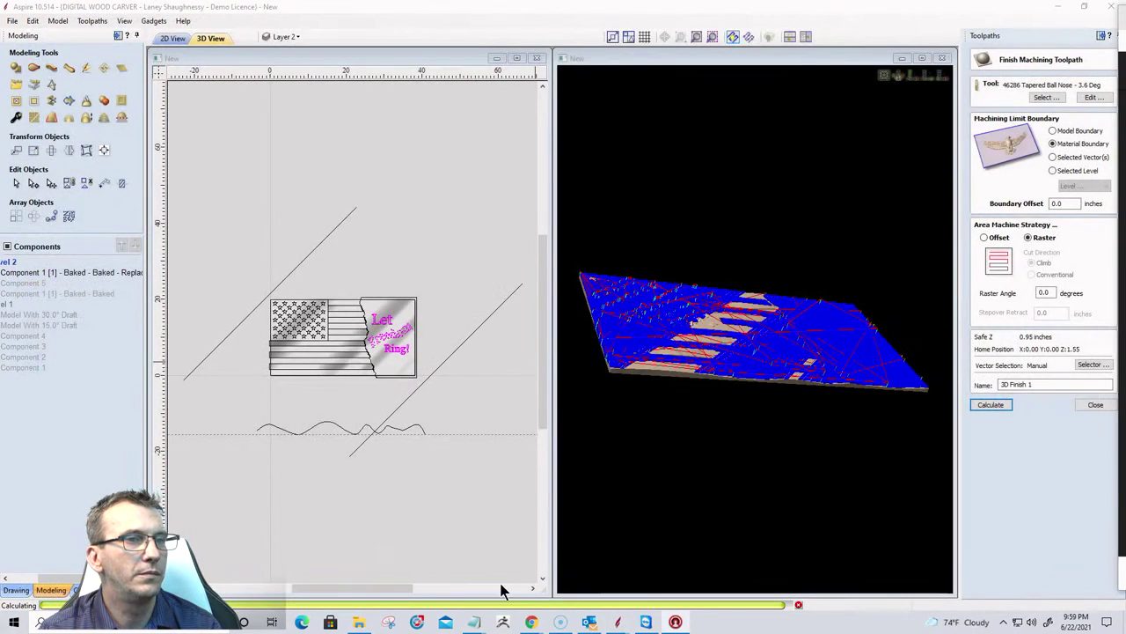
mouse_move(617, 622)
click(566, 601)
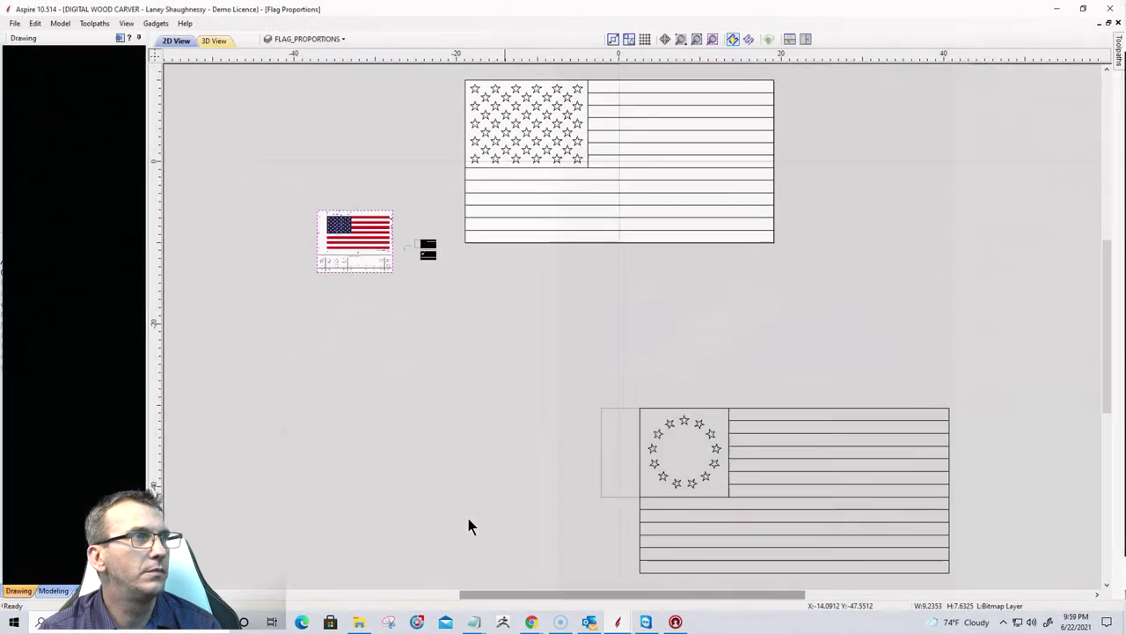
click(13, 22)
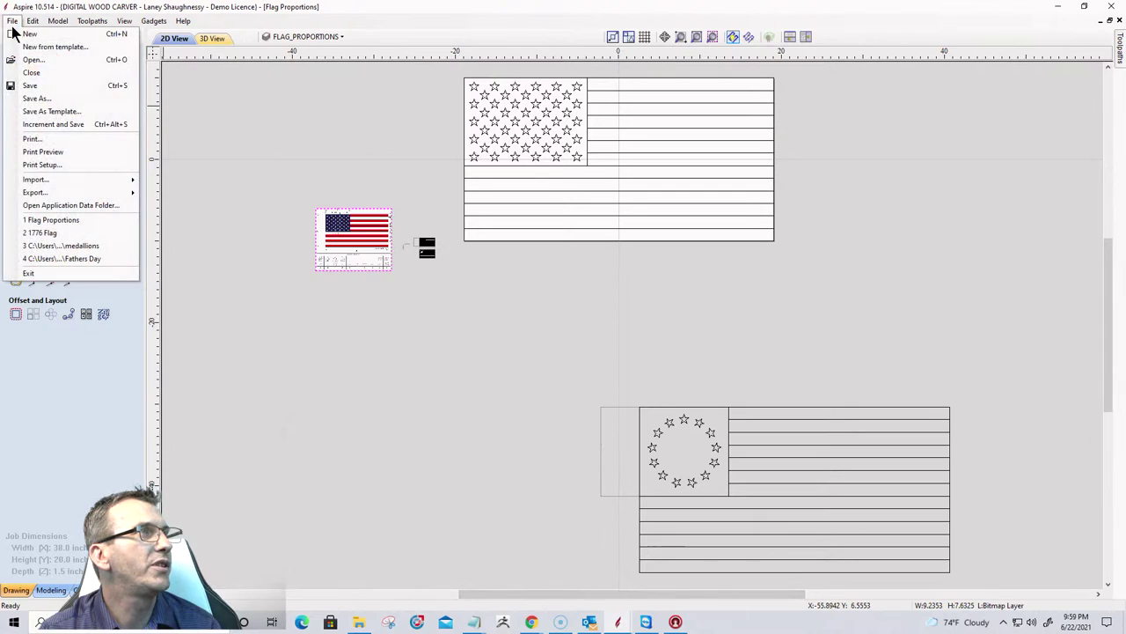
click(30, 85)
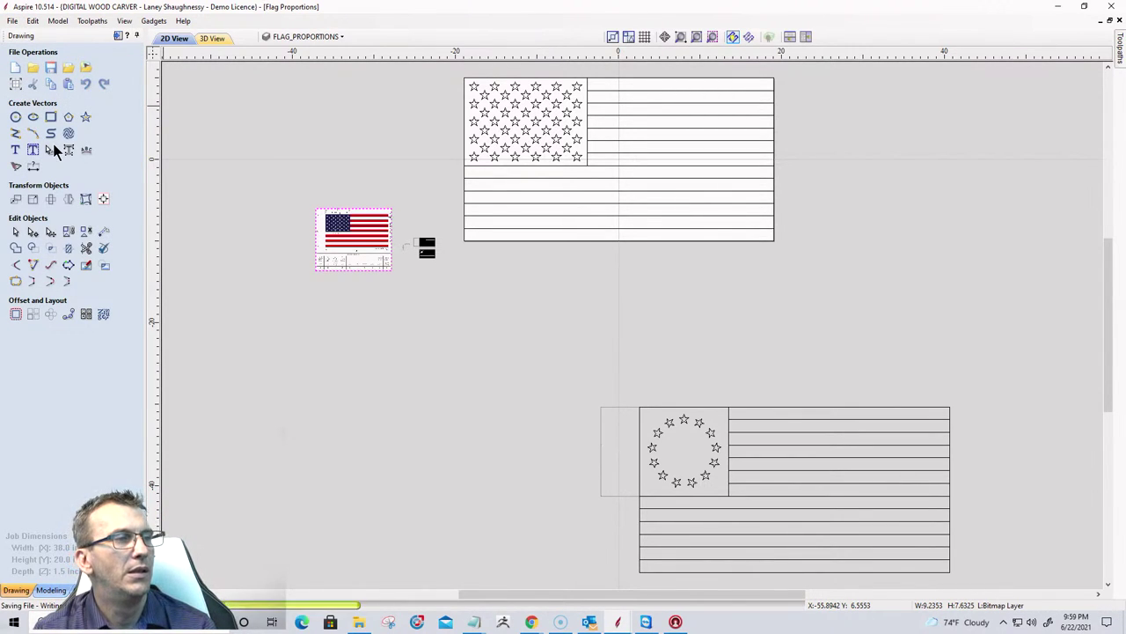
click(12, 21)
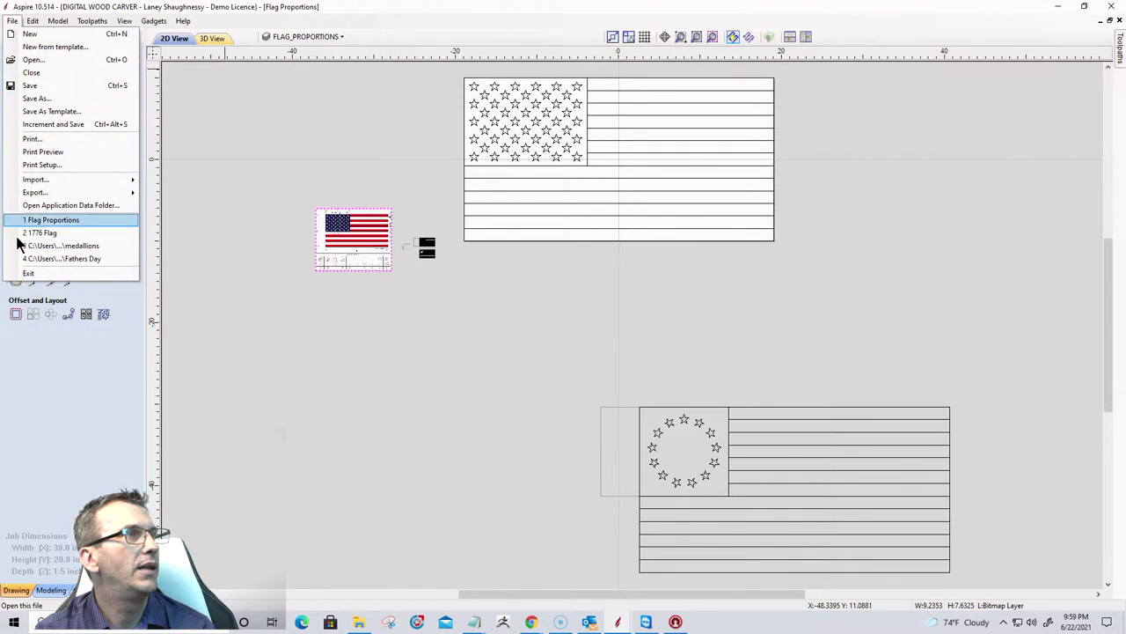
click(26, 274)
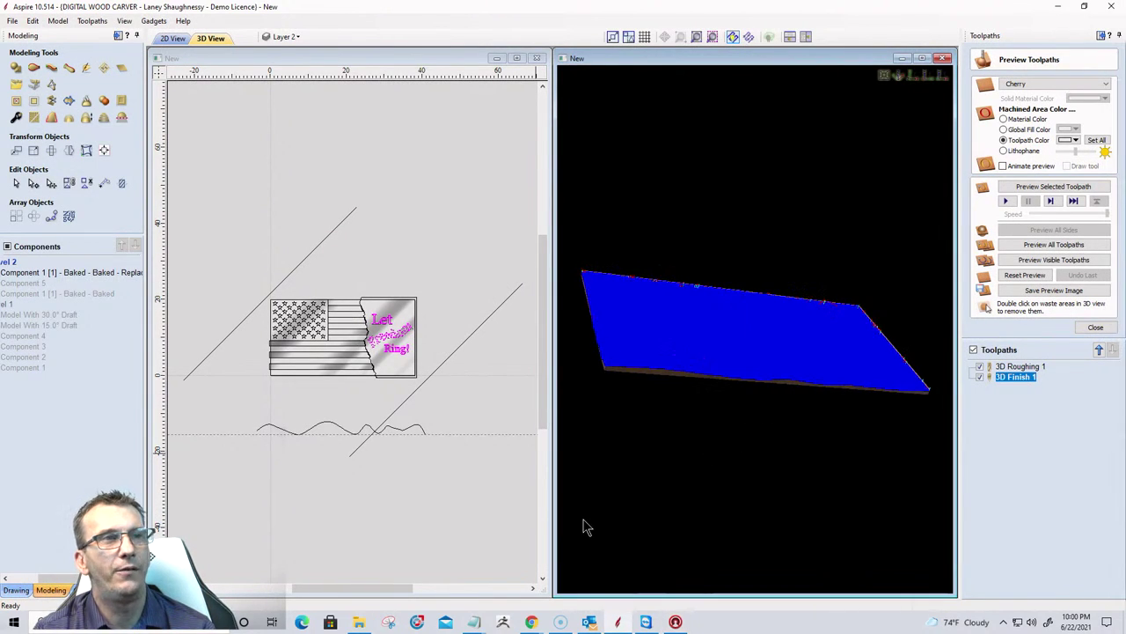
Hide 3D Roughing 1 so only 3D Finish 1 remains visible, and bring up Preview Toolpaths.
drag(584, 522, 768, 432)
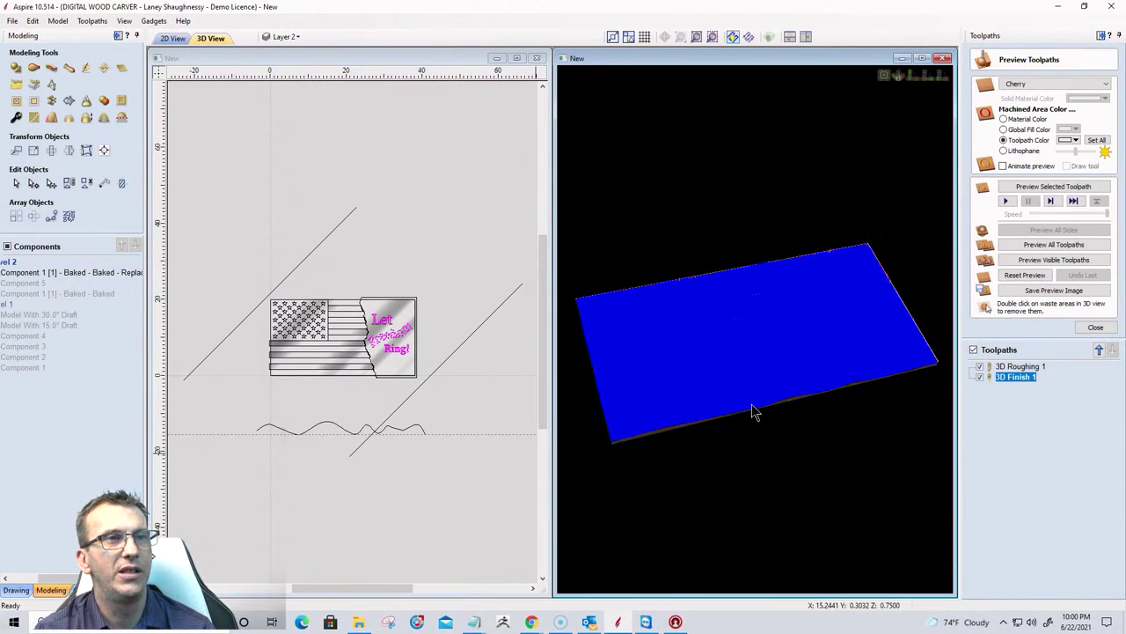
scroll(751, 404, up, 2)
click(1097, 328)
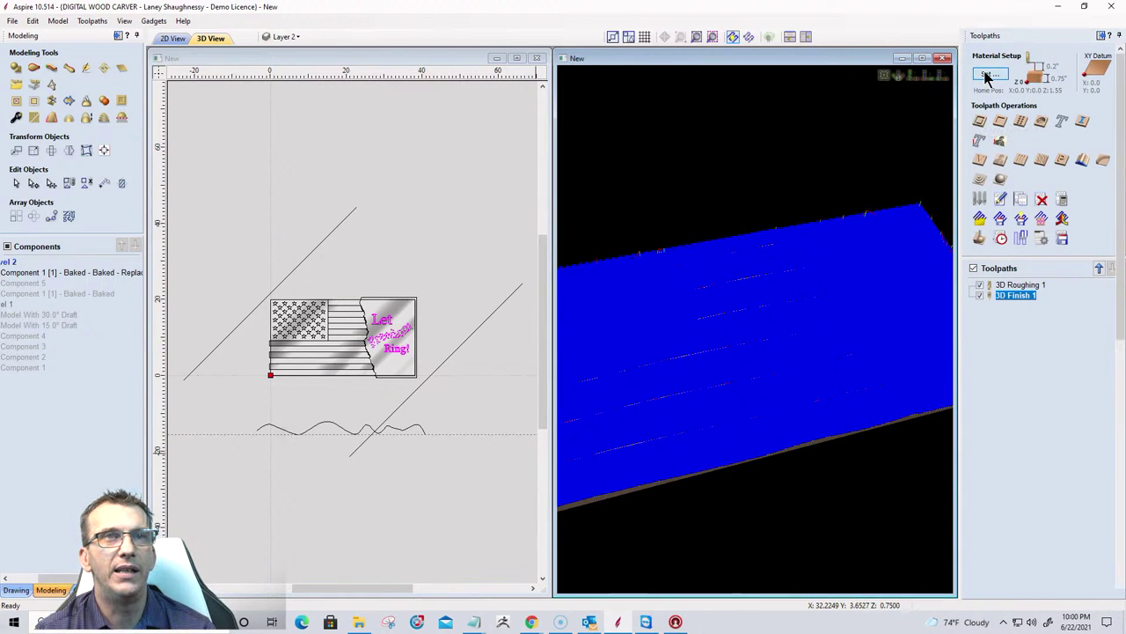
click(986, 76)
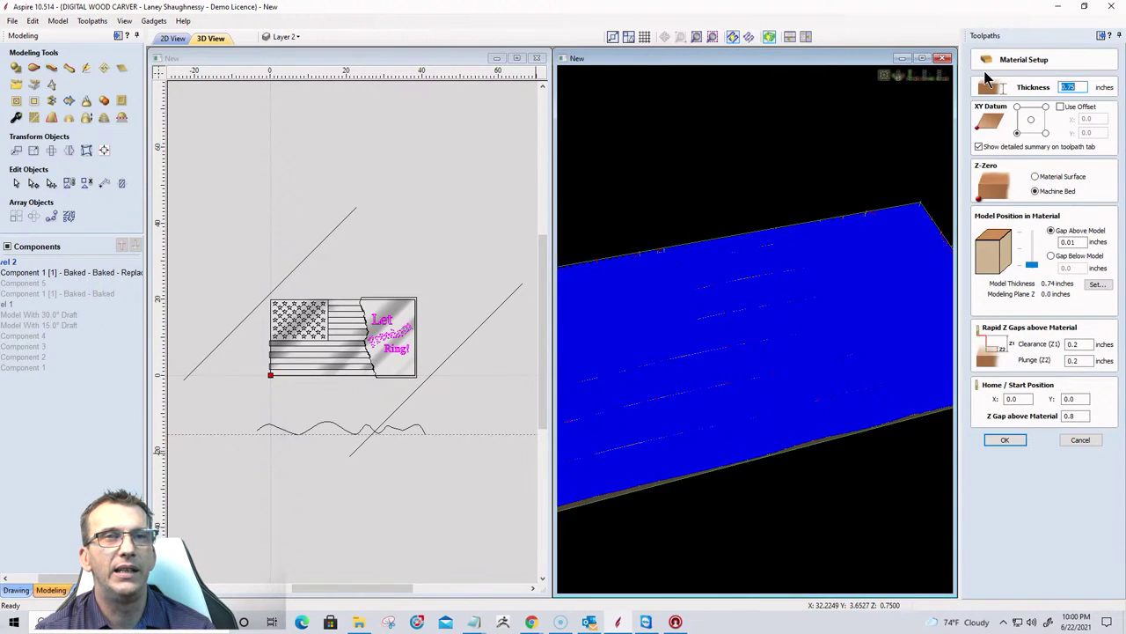
click(1074, 440)
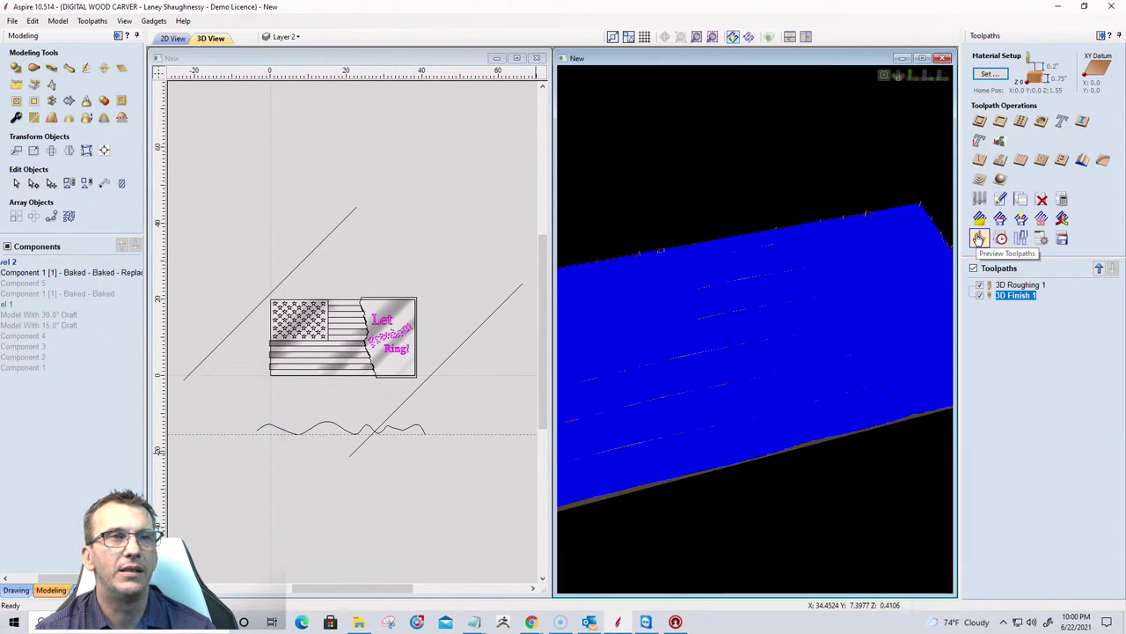
click(980, 285)
click(980, 238)
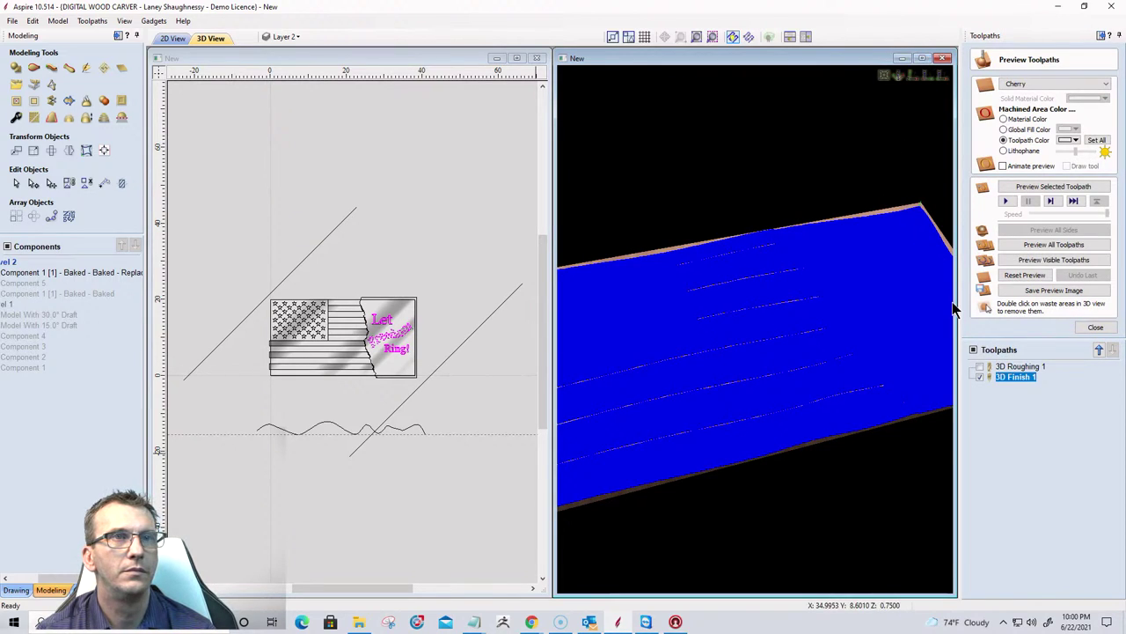
Simulate 3D Finish 1 in cherry, maximize the 3D view, then return to the 2D drawing.
click(1025, 261)
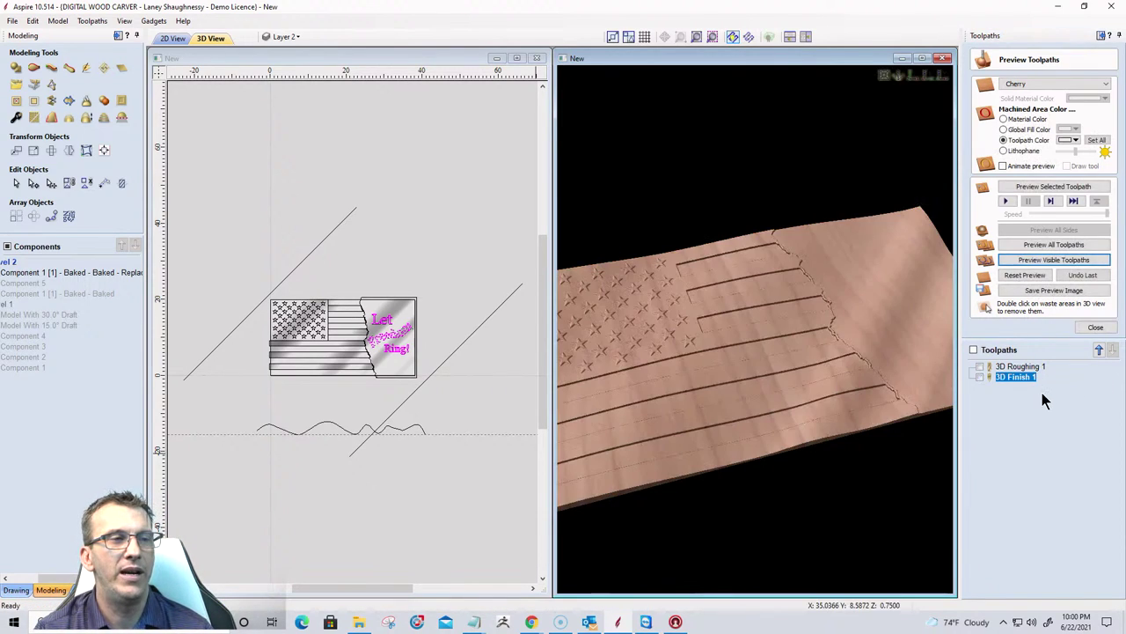
scroll(675, 353, up, 3)
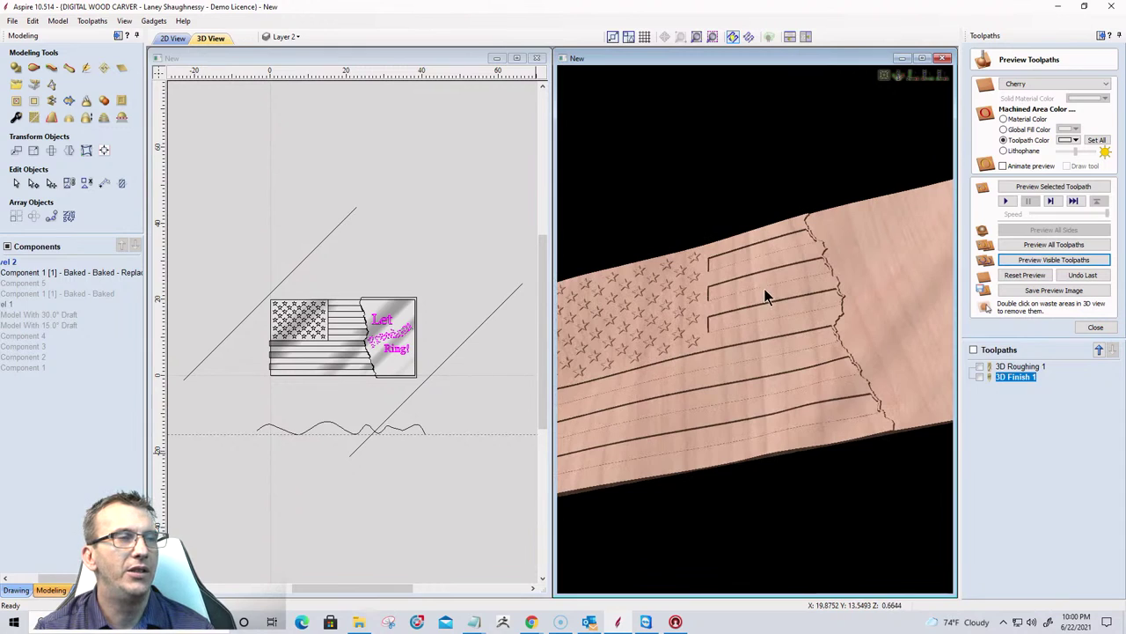
click(921, 58)
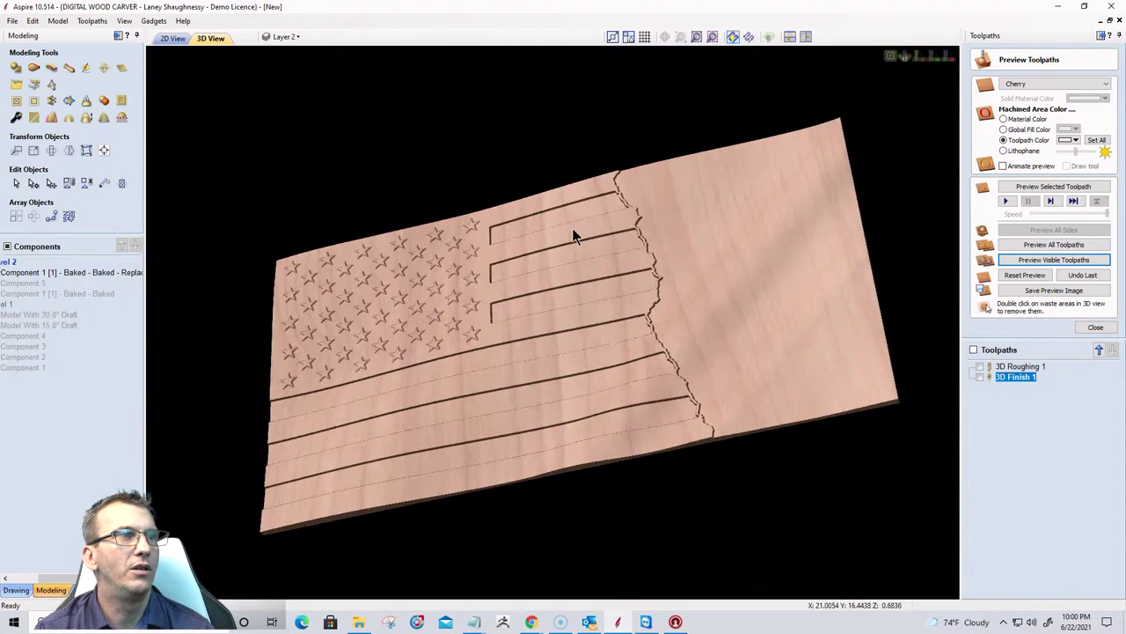
click(172, 38)
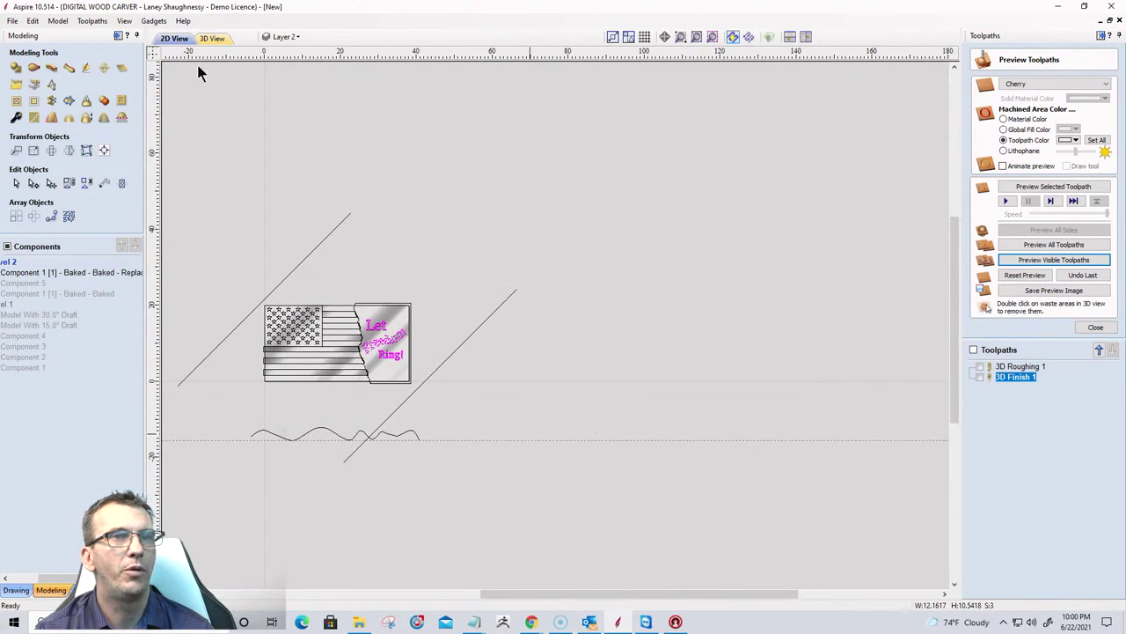
Zoom into the lettering and start V-Carve 1 with the 120° 1/4-inch V-bit.
click(1096, 326)
scroll(374, 353, up, 5)
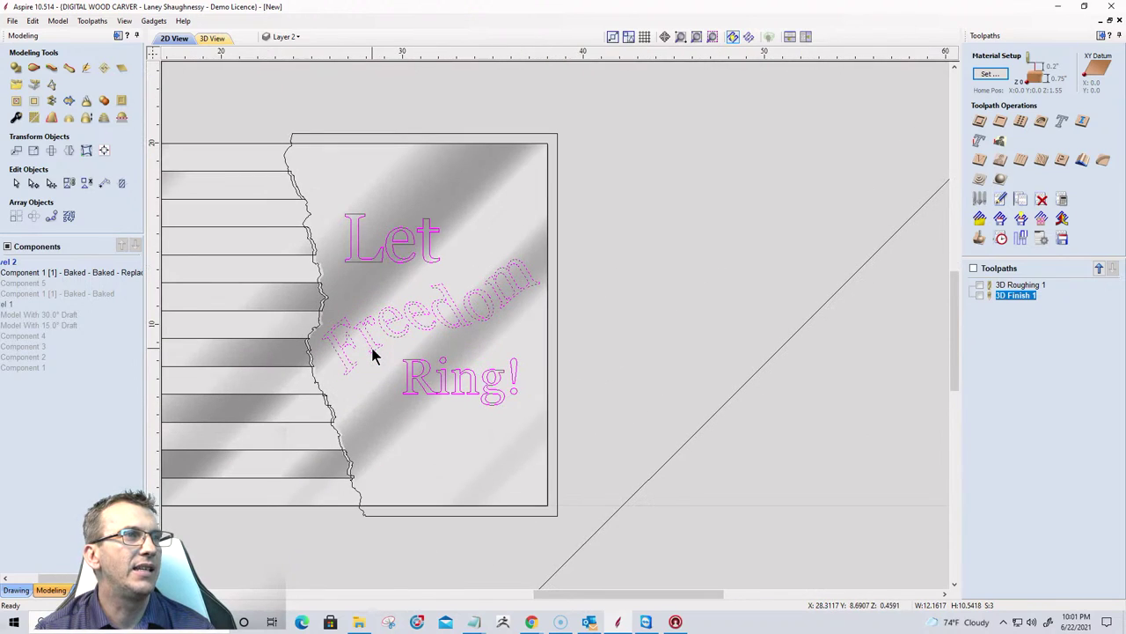
click(980, 159)
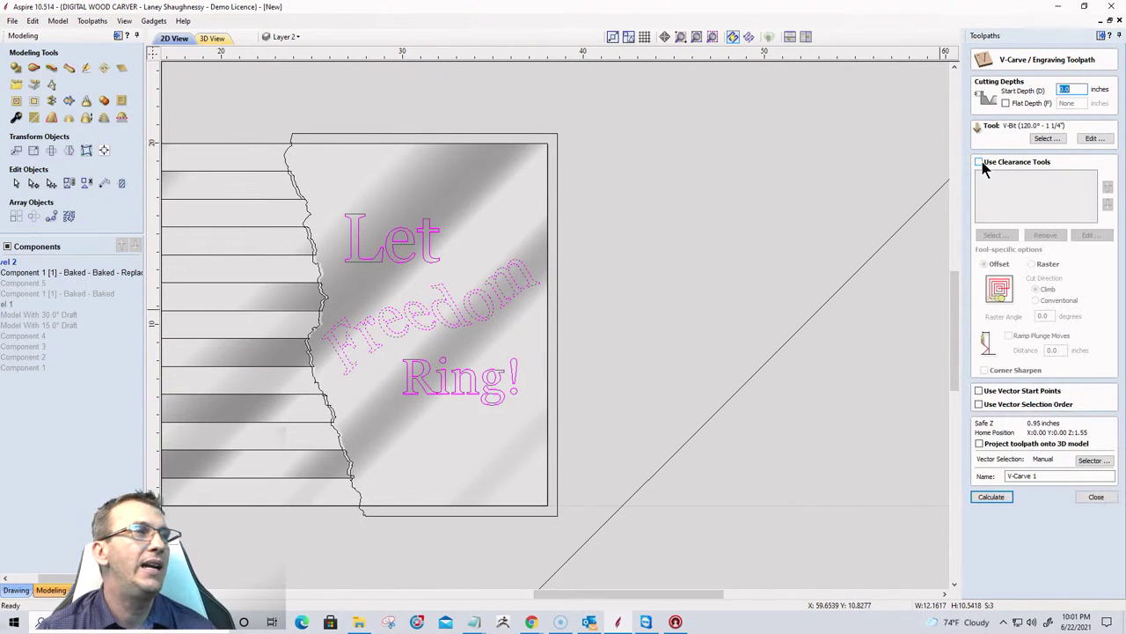
scroll(442, 359, up, 5)
scroll(443, 357, down, 2)
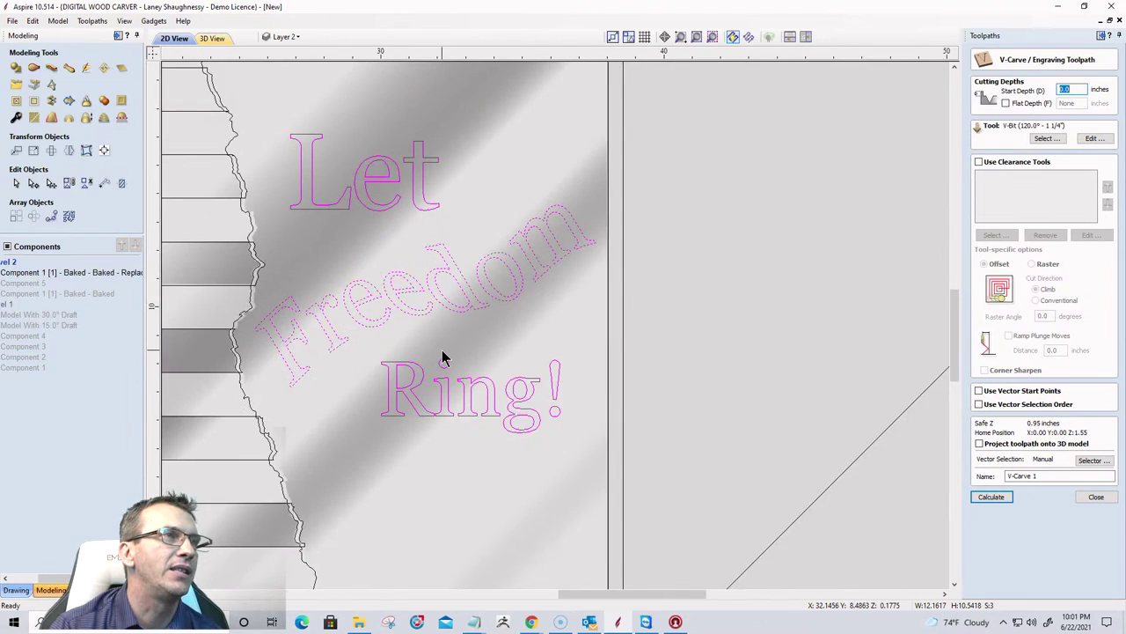
scroll(442, 359, down, 2)
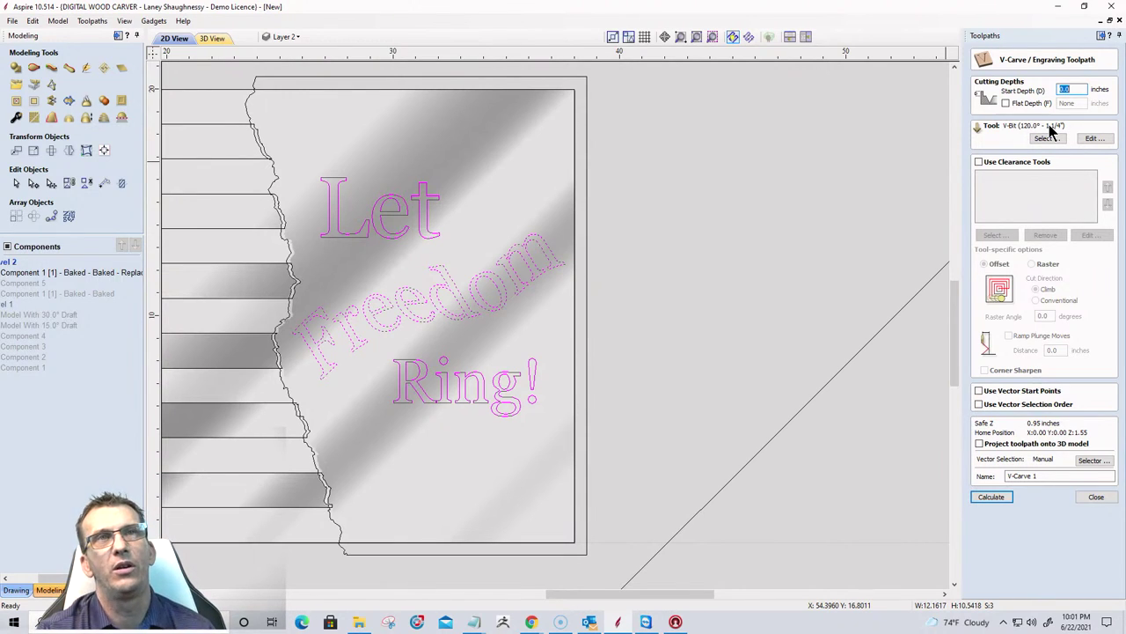
Calculate V-Carve 1 projected onto the 3D flag model and preview it carved in cherry.
click(991, 497)
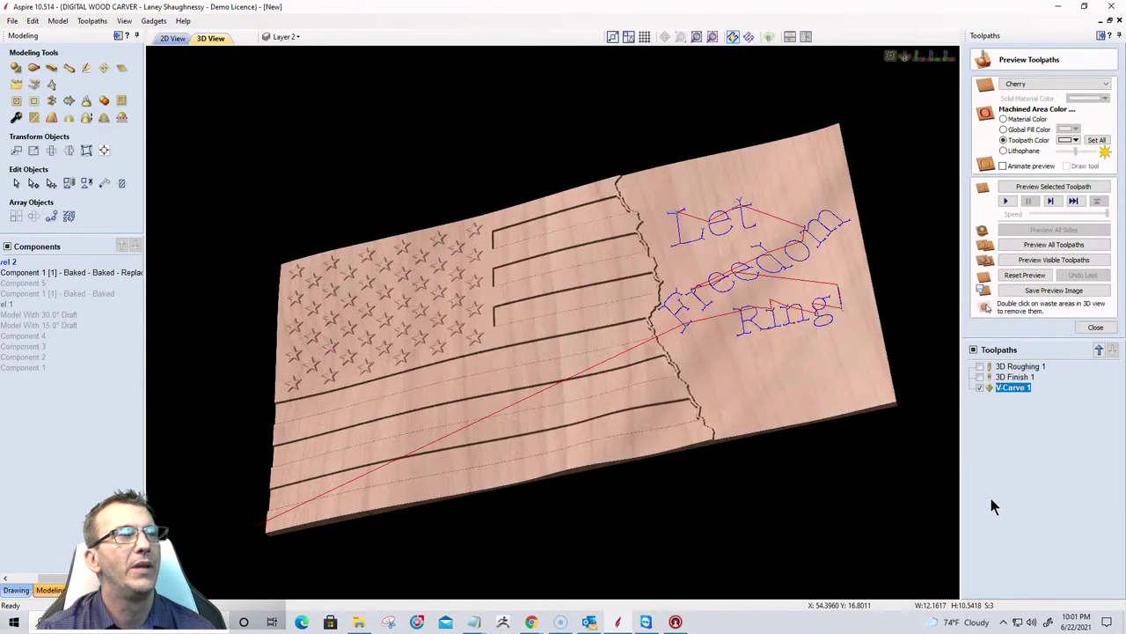
double_click(1005, 388)
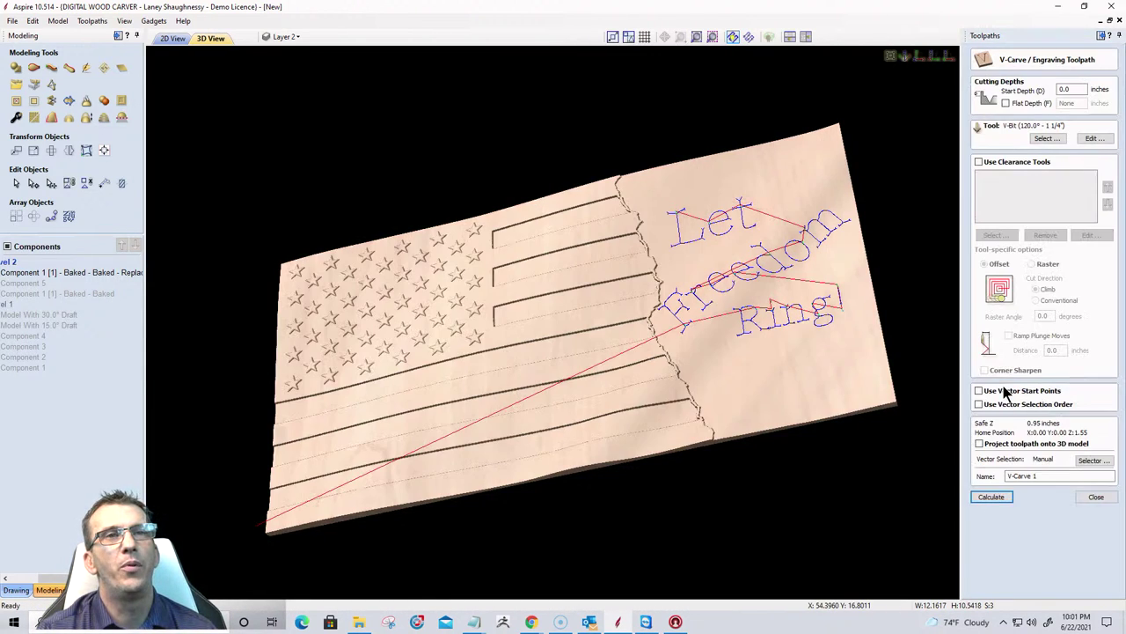
click(981, 445)
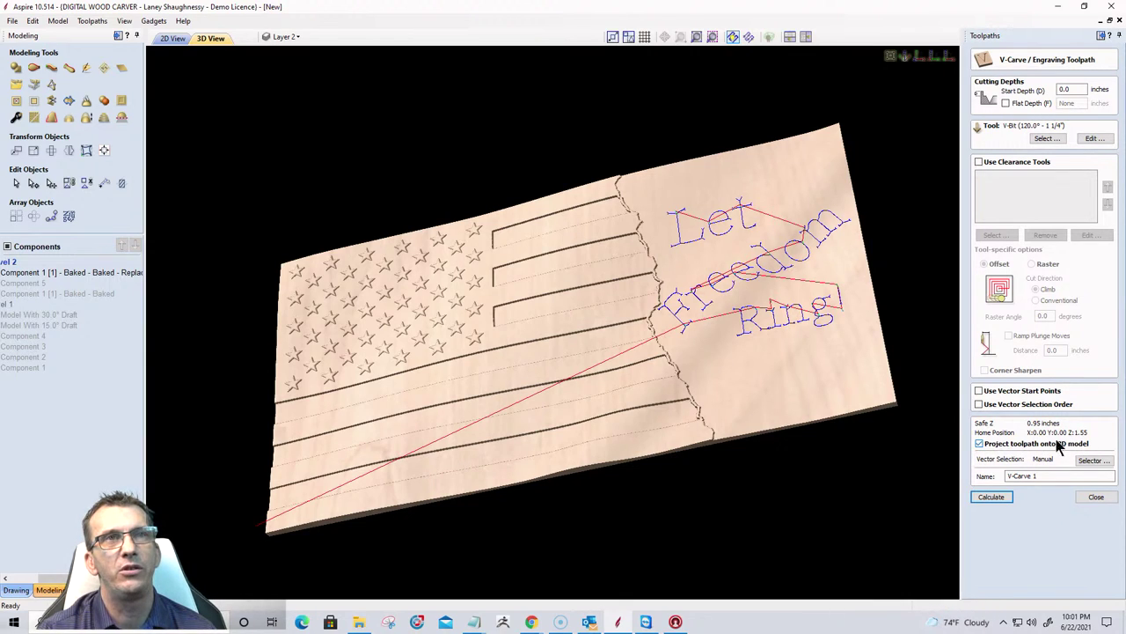
click(988, 498)
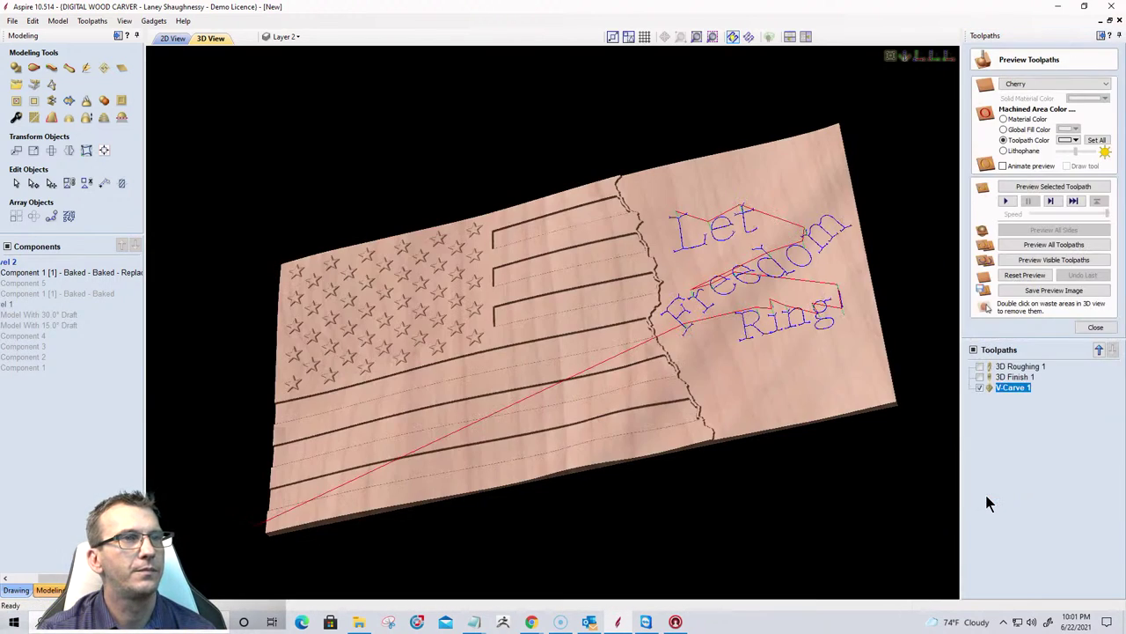
click(1036, 261)
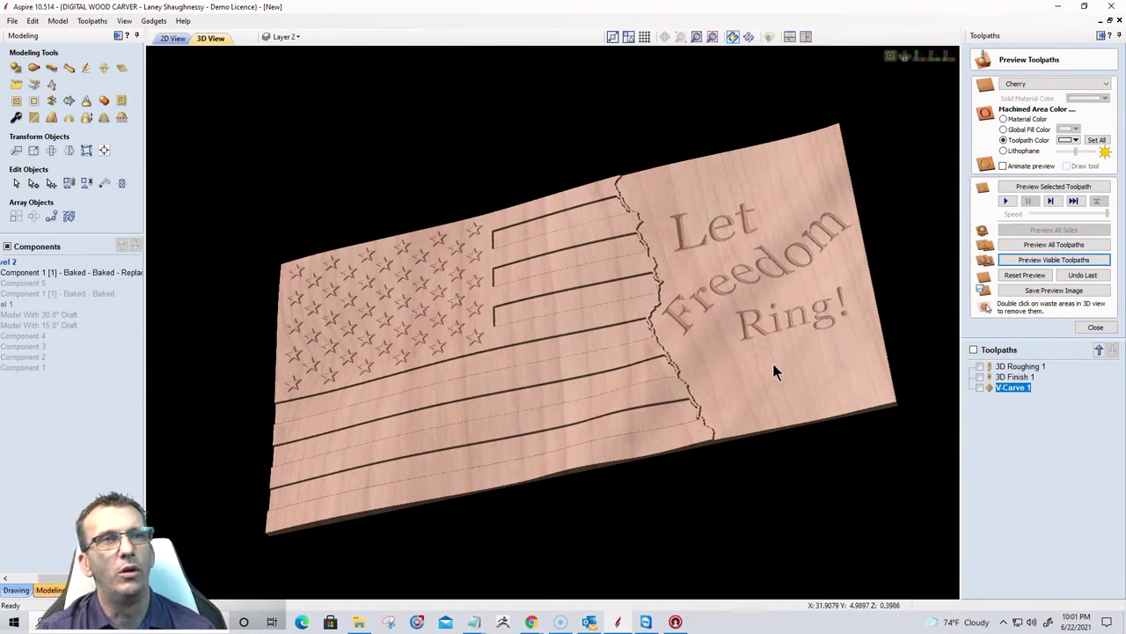
drag(772, 369, 748, 413)
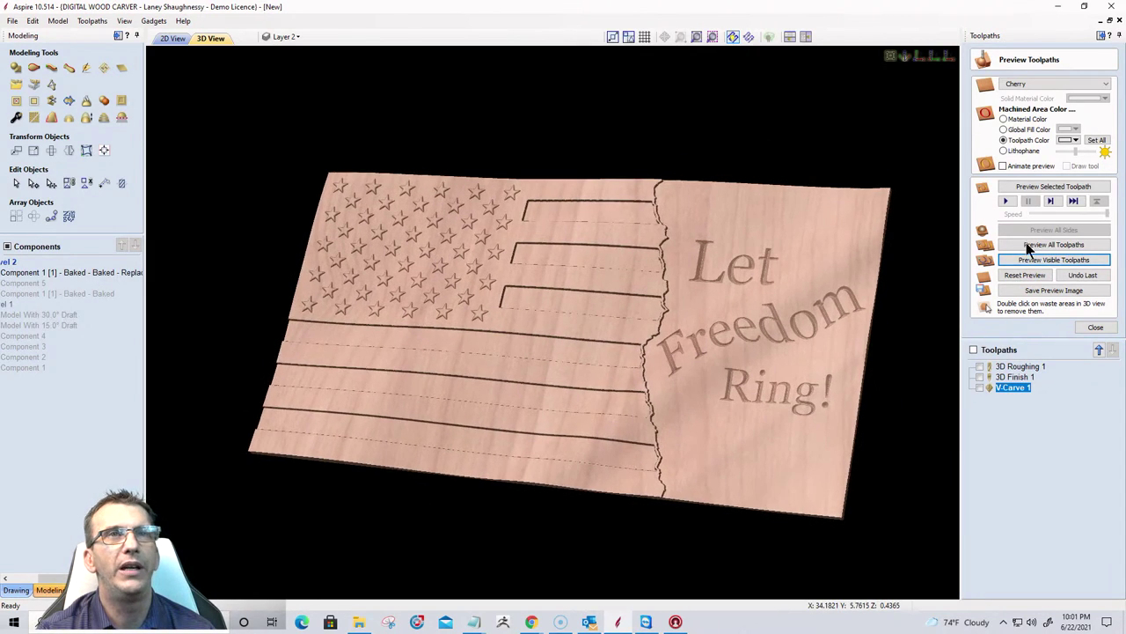
click(1068, 140)
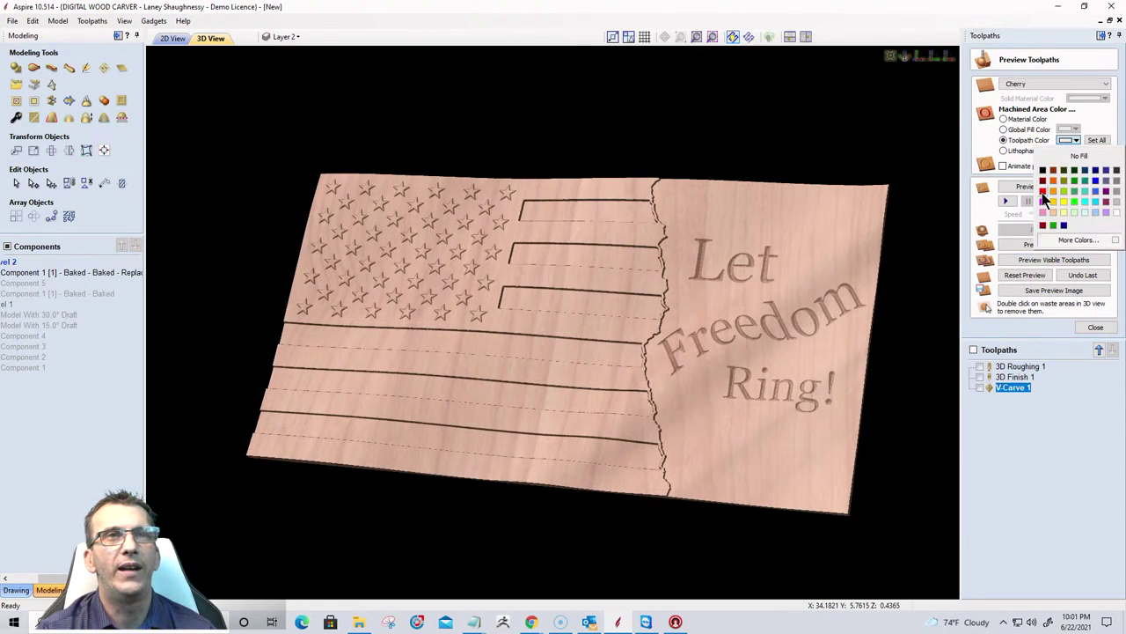
click(1043, 192)
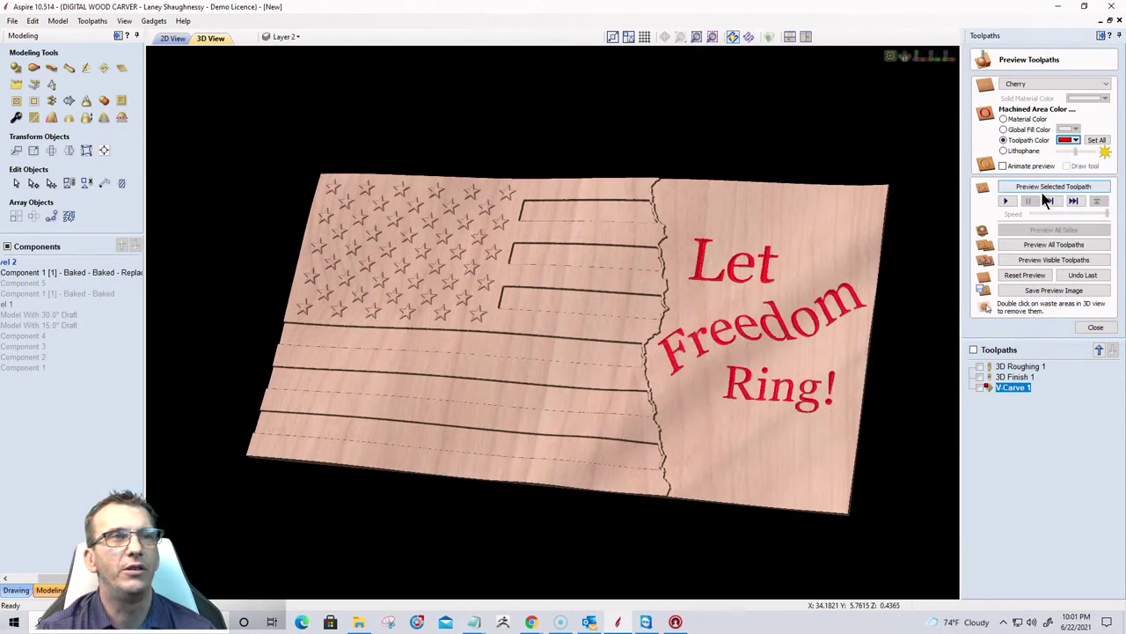
click(1063, 141)
click(1097, 186)
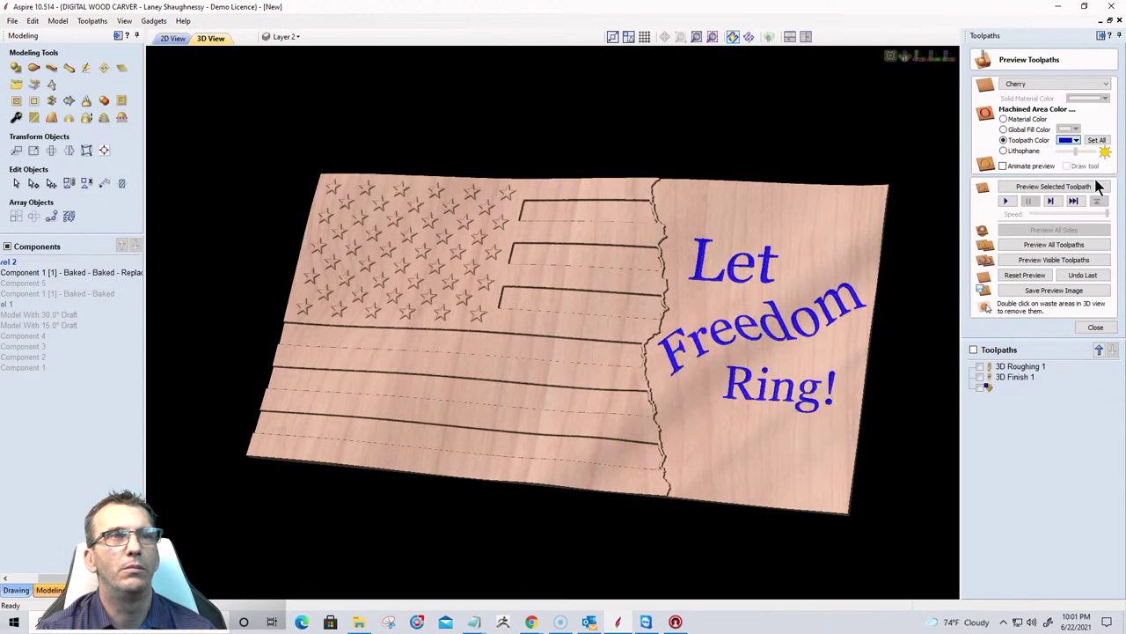
drag(848, 370, 762, 349)
scroll(763, 352, up, 3)
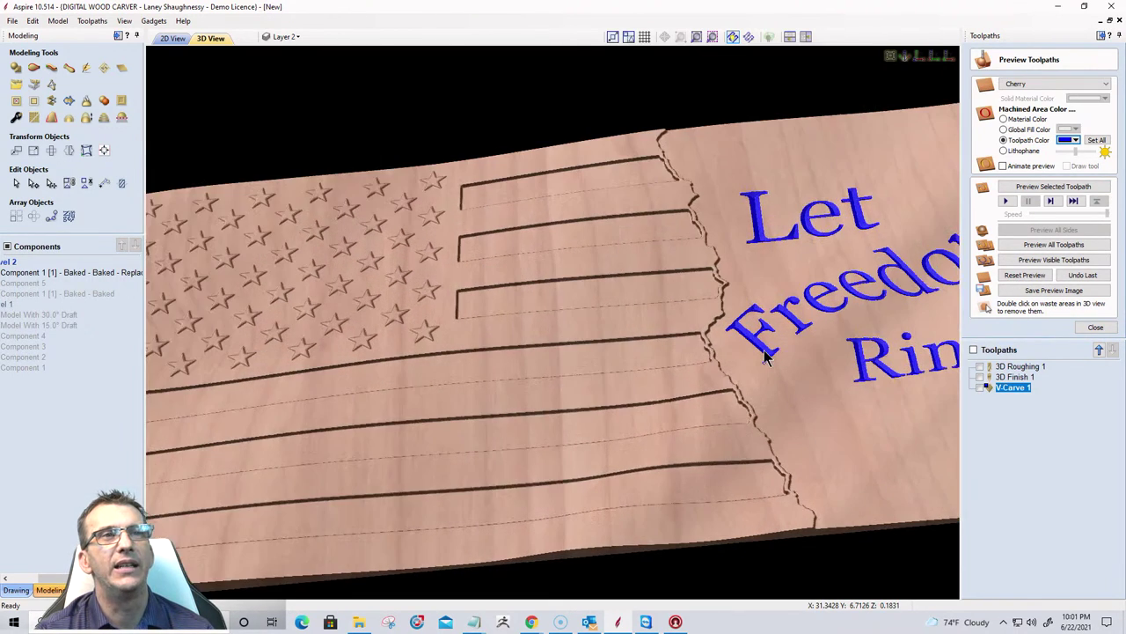
scroll(787, 272, down, 4)
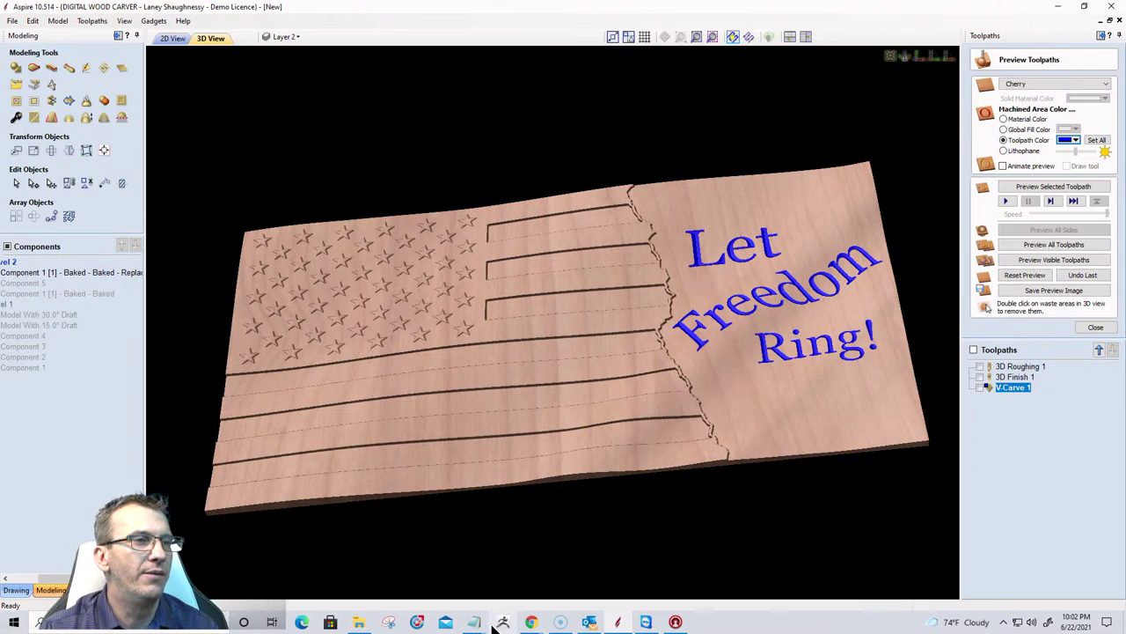
Bring up the Downloads folder and browse its 1,051 files grouped by date.
click(359, 622)
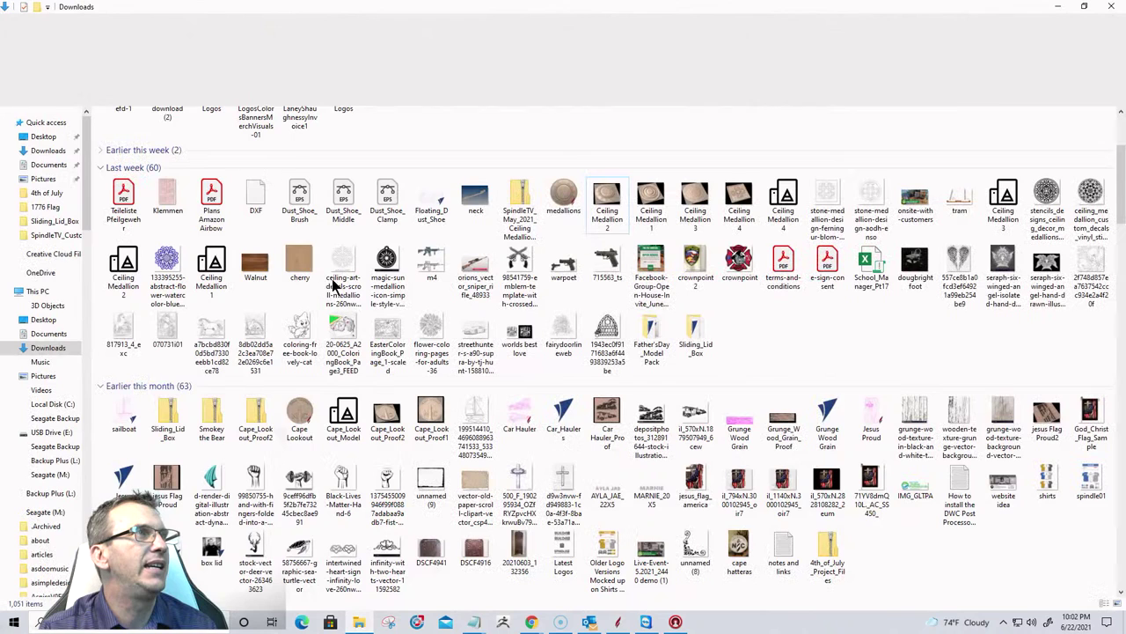
scroll(499, 269, down, 5)
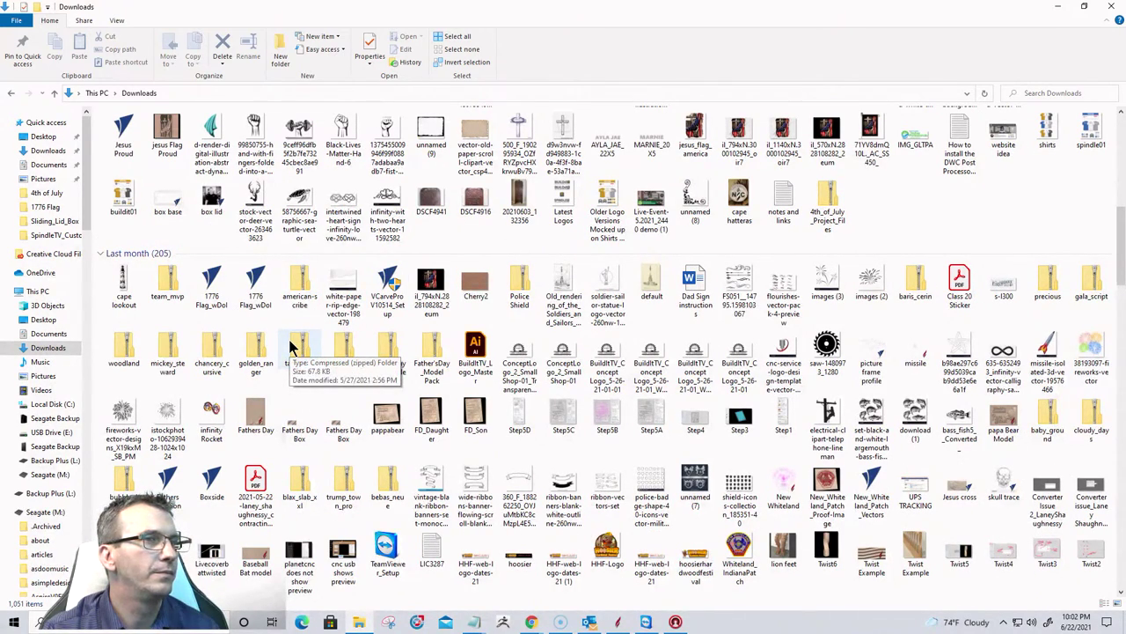
scroll(291, 346, down, 3)
scroll(291, 346, up, 4)
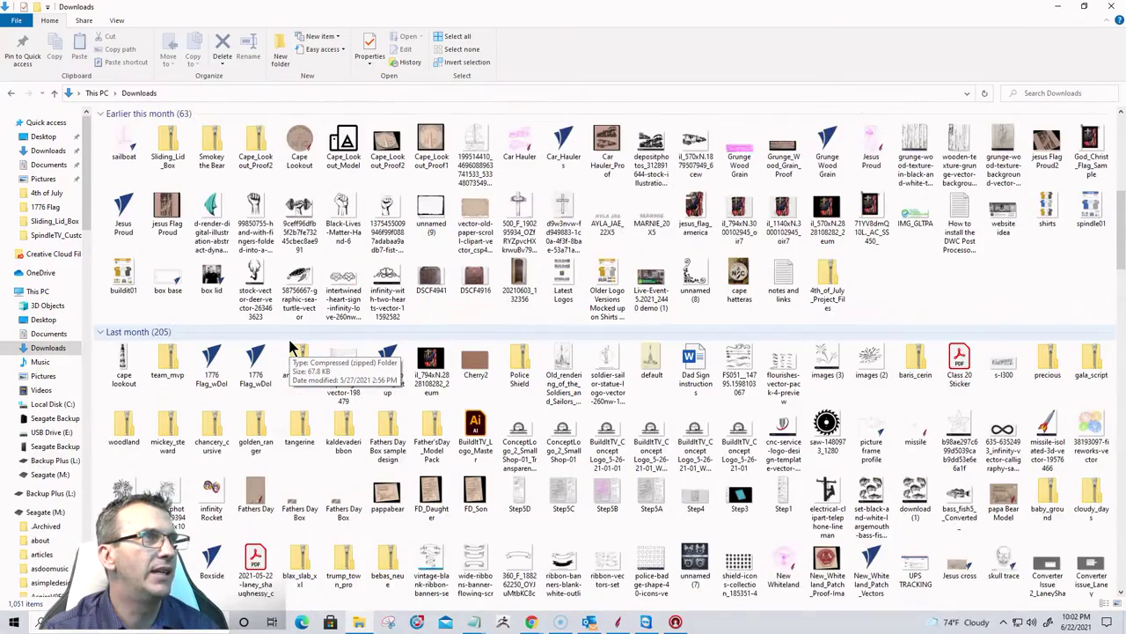
scroll(291, 345, down, 7)
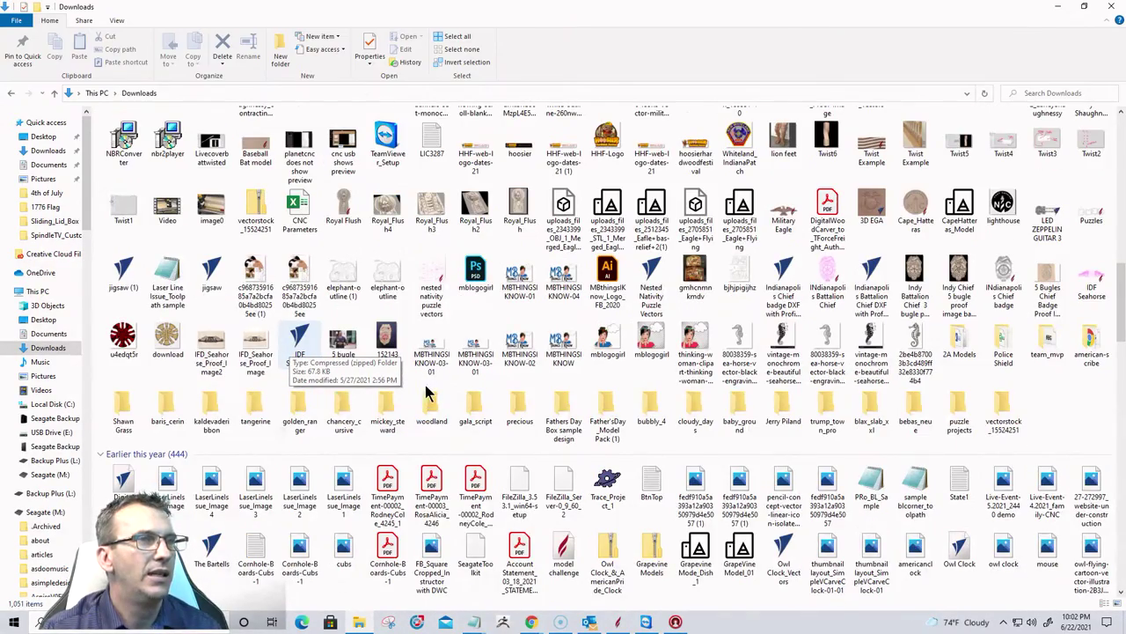
scroll(426, 394, down, 10)
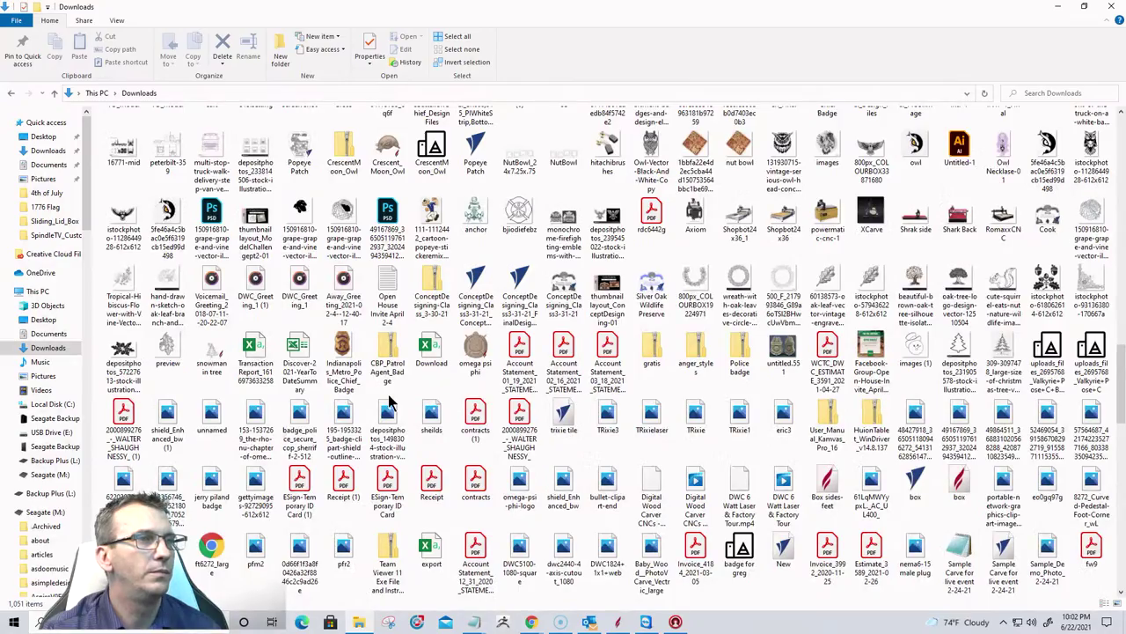
scroll(390, 402, down, 10)
scroll(390, 402, up, 20)
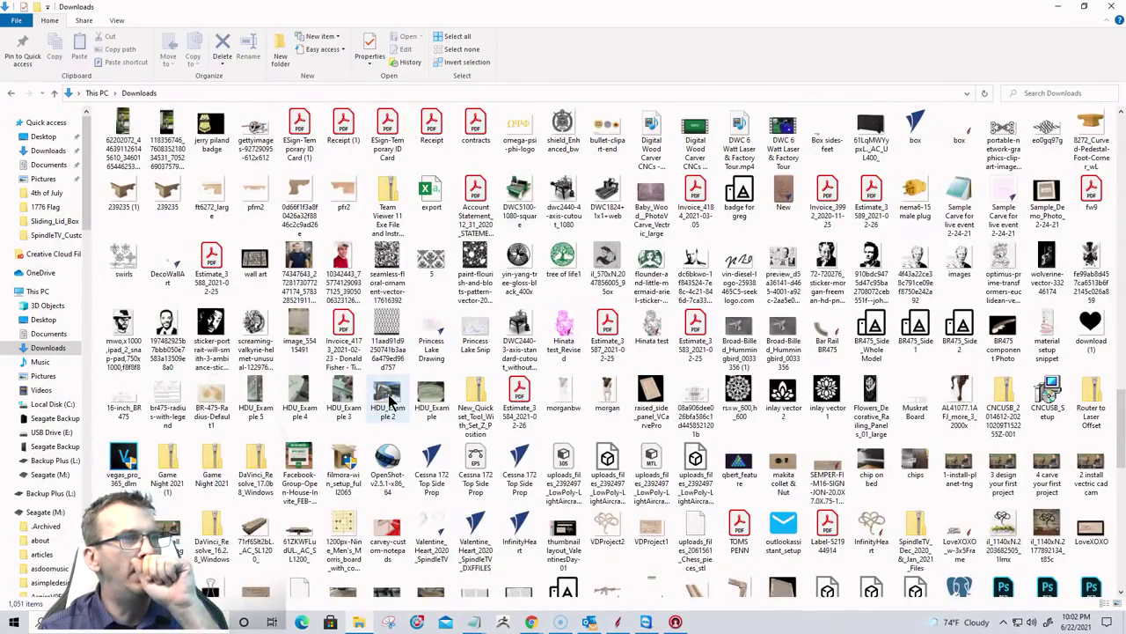
scroll(389, 403, up, 10)
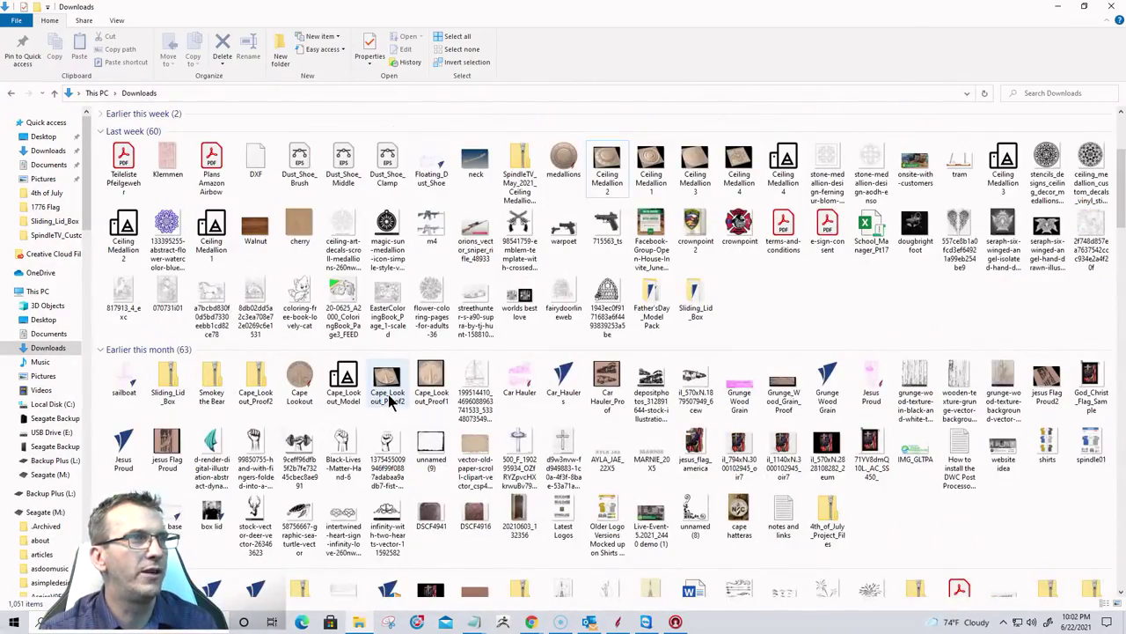
scroll(552, 355, down, 3)
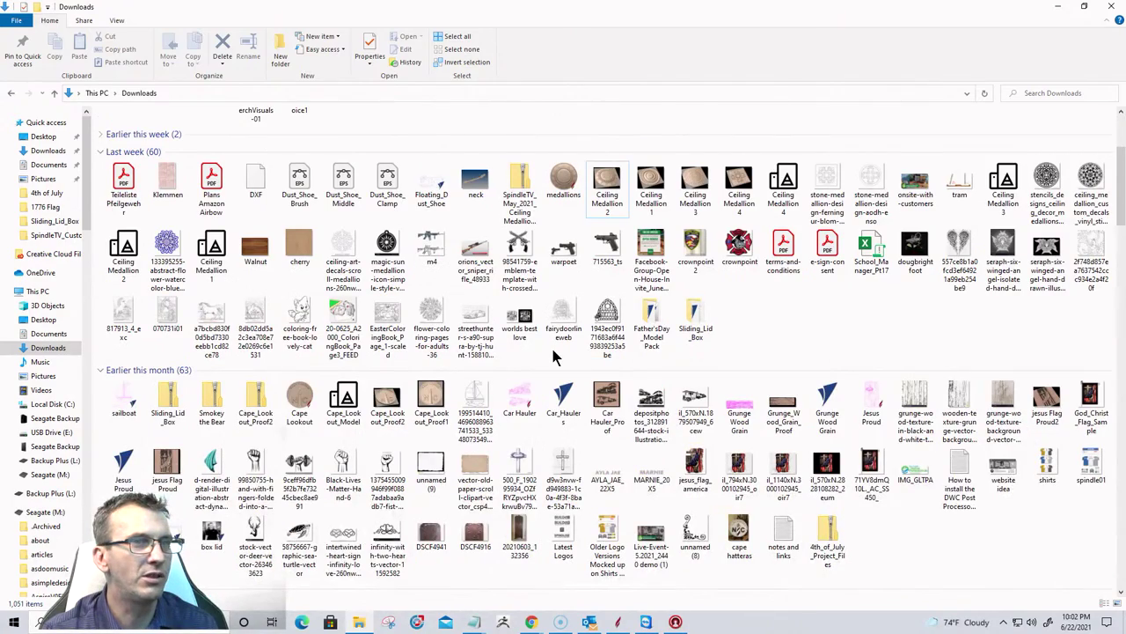
scroll(553, 355, down, 3)
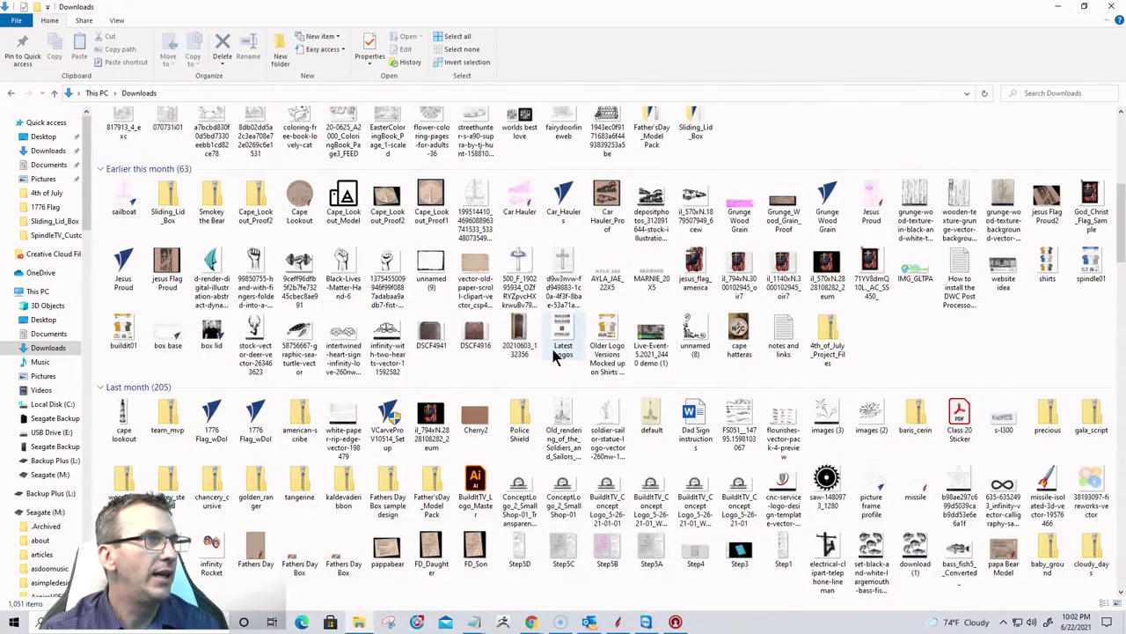
scroll(553, 355, down, 12)
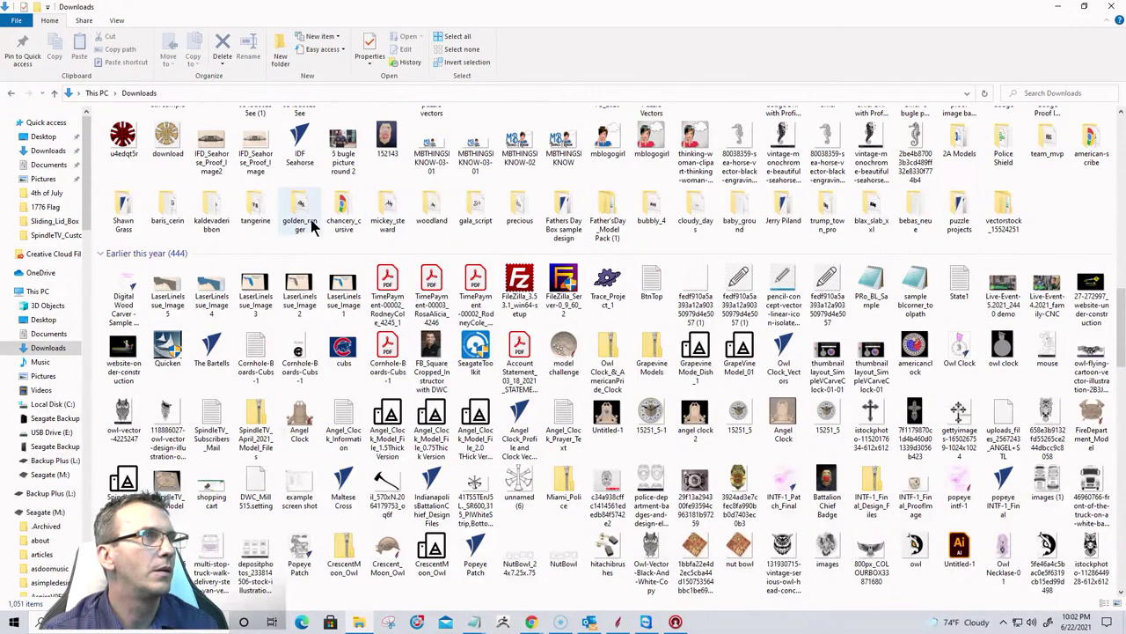
scroll(283, 231, up, 5)
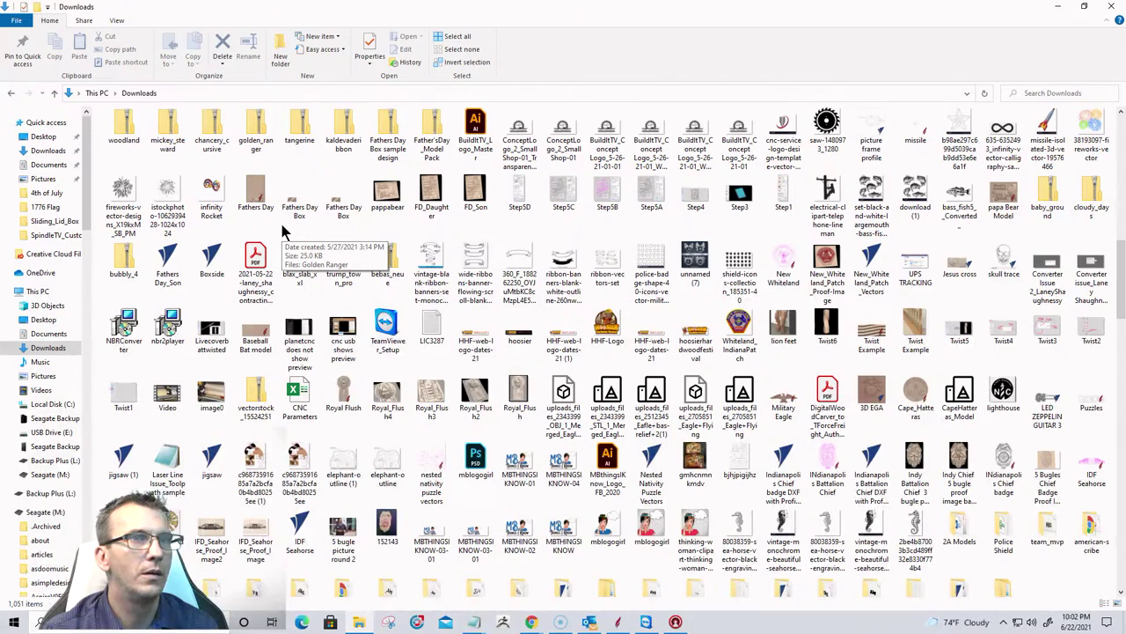
scroll(284, 232, up, 4)
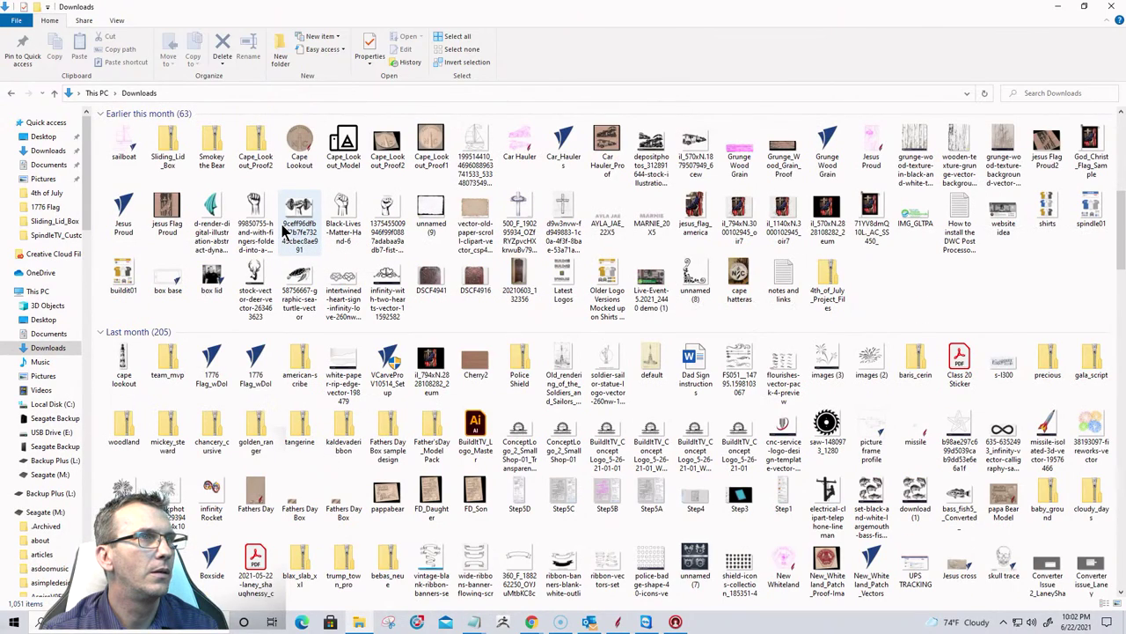
scroll(283, 231, up, 5)
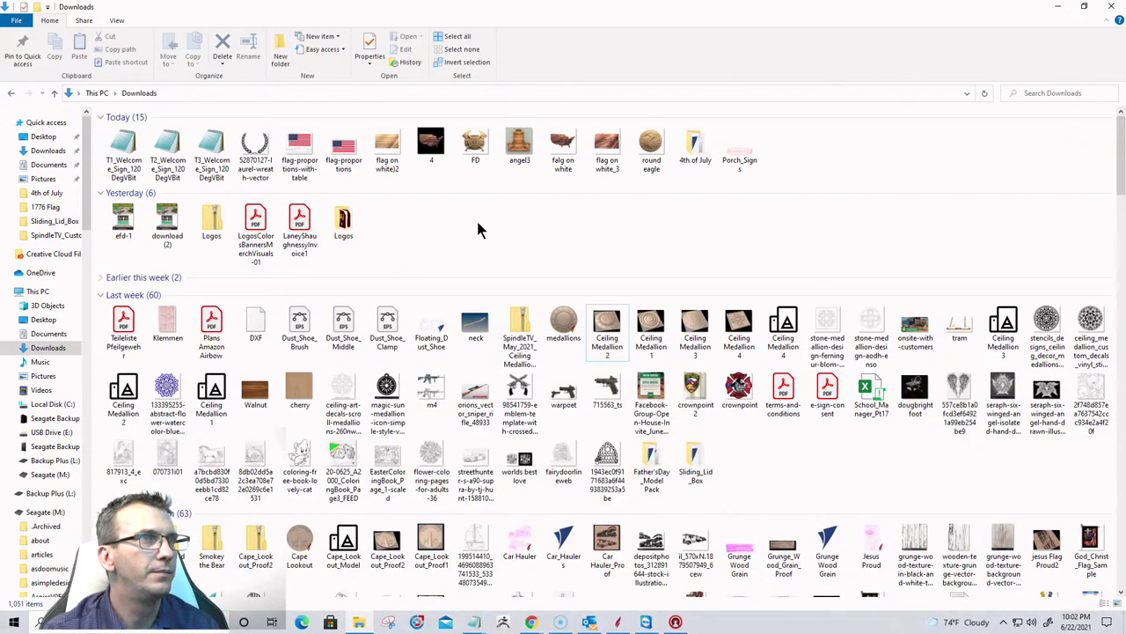
scroll(478, 225, down, 2)
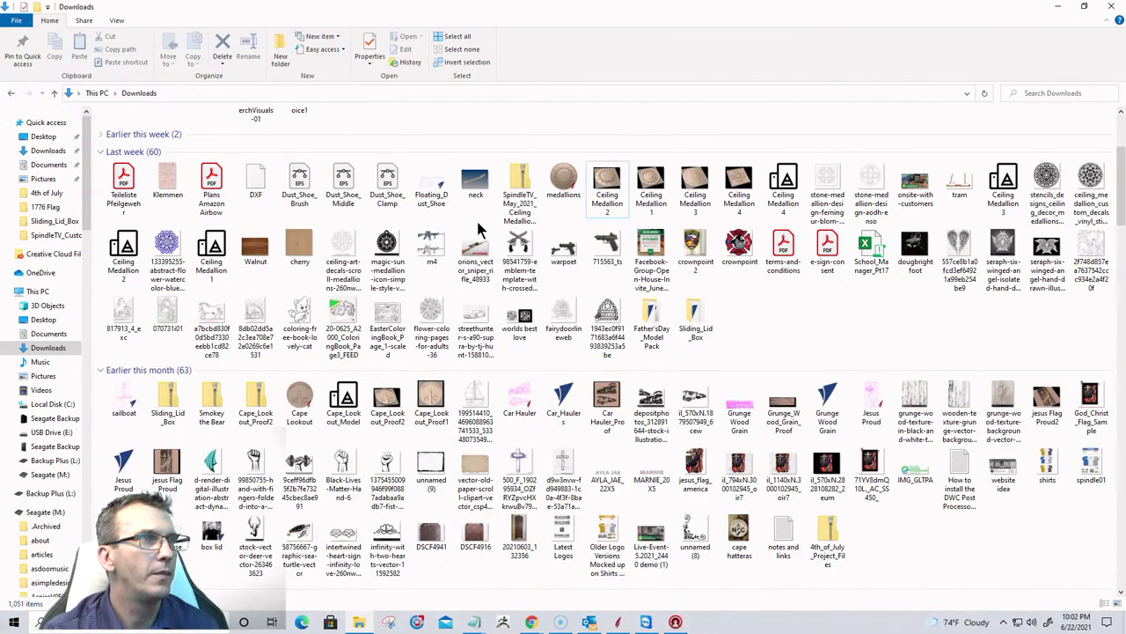
scroll(478, 228, down, 5)
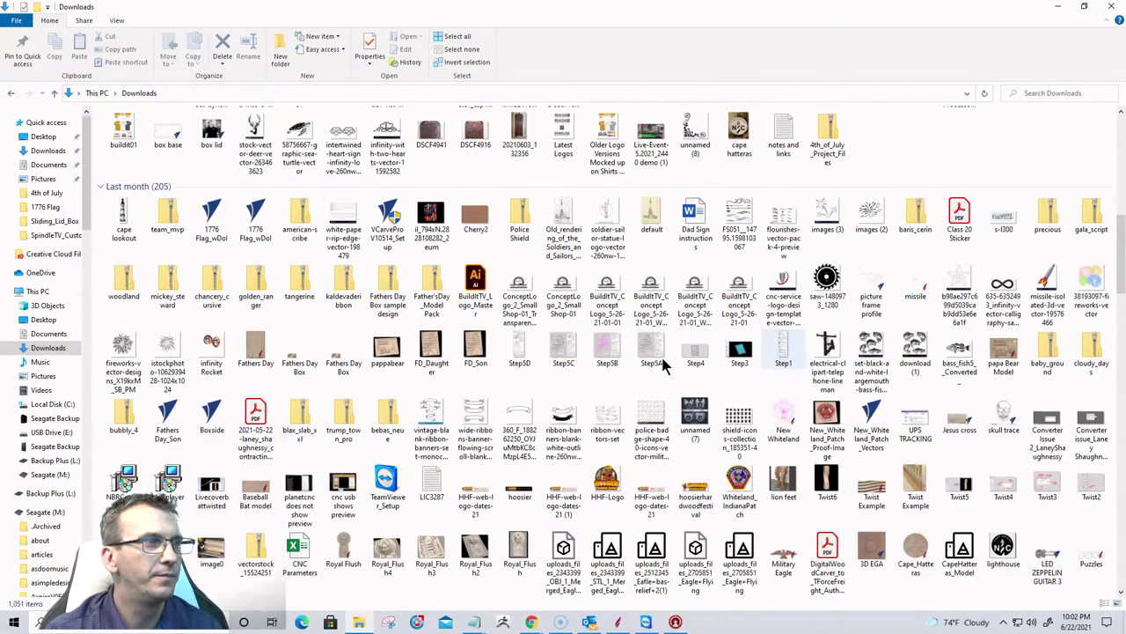
scroll(665, 365, down, 2)
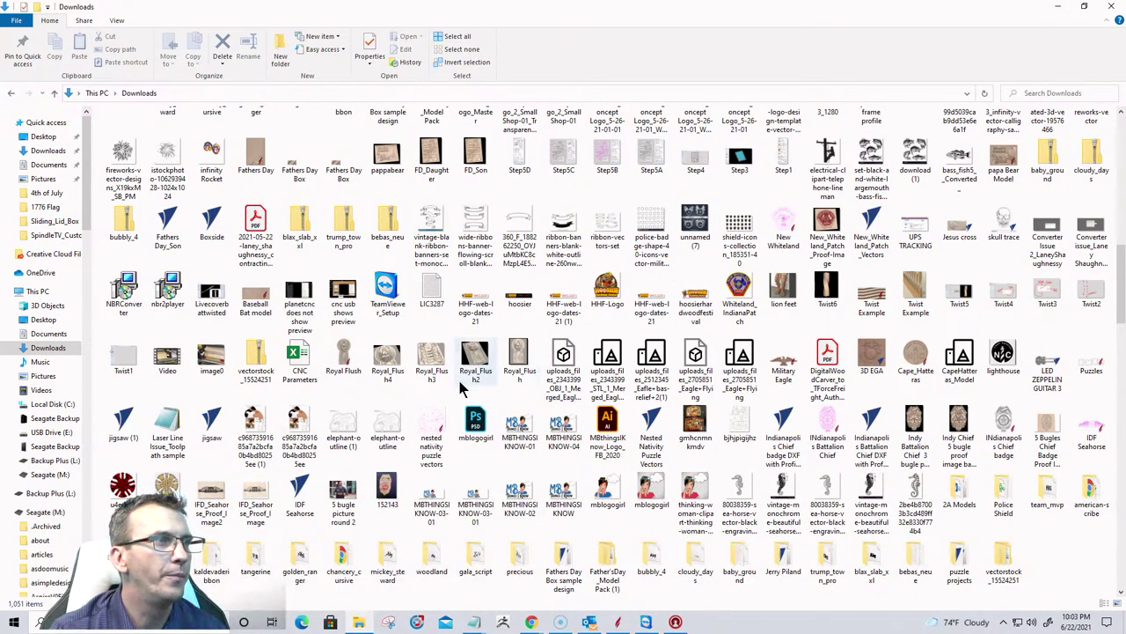
scroll(466, 365, up, 2)
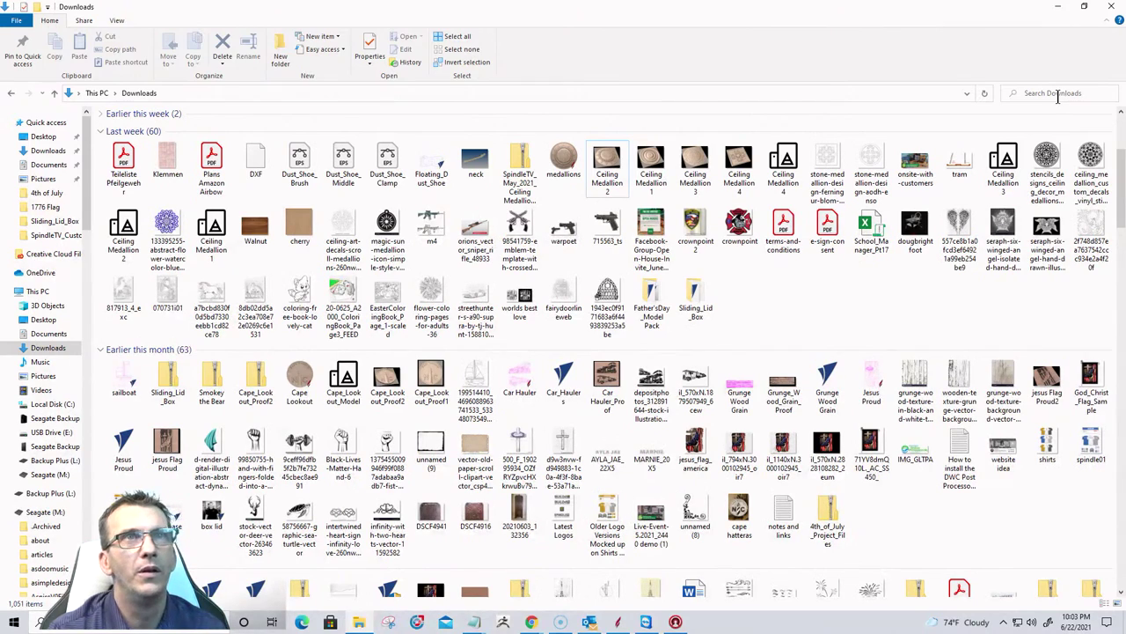
Search Downloads for '4th', show all 110 last-month matches, and open 1776_Flag_wDol_2.PNG.
click(1053, 95)
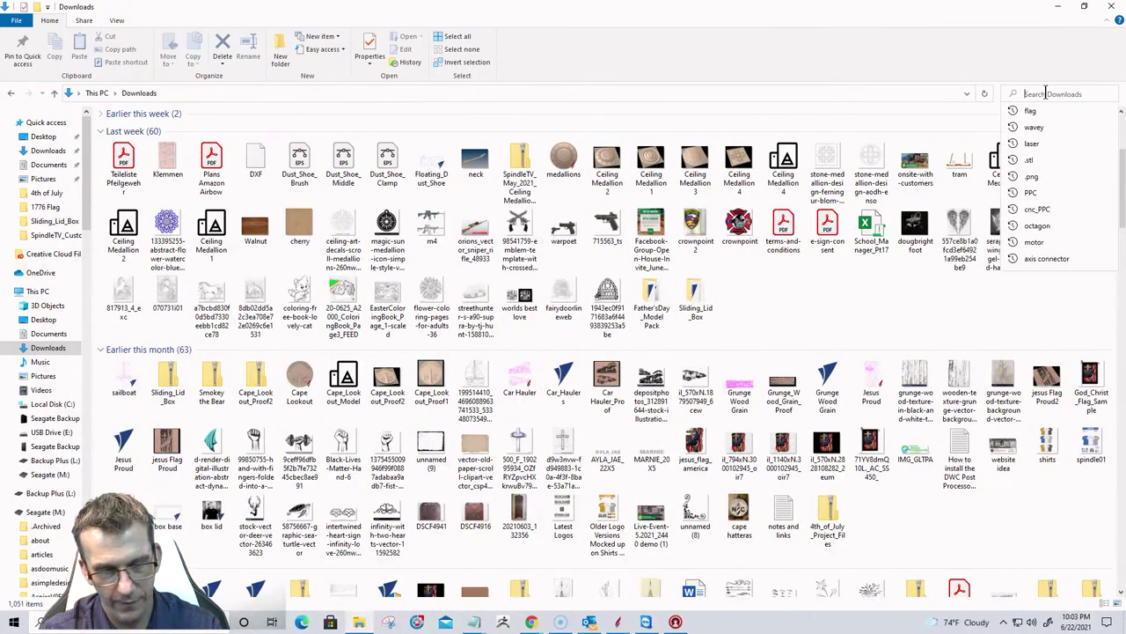
text(4th)
key(Return)
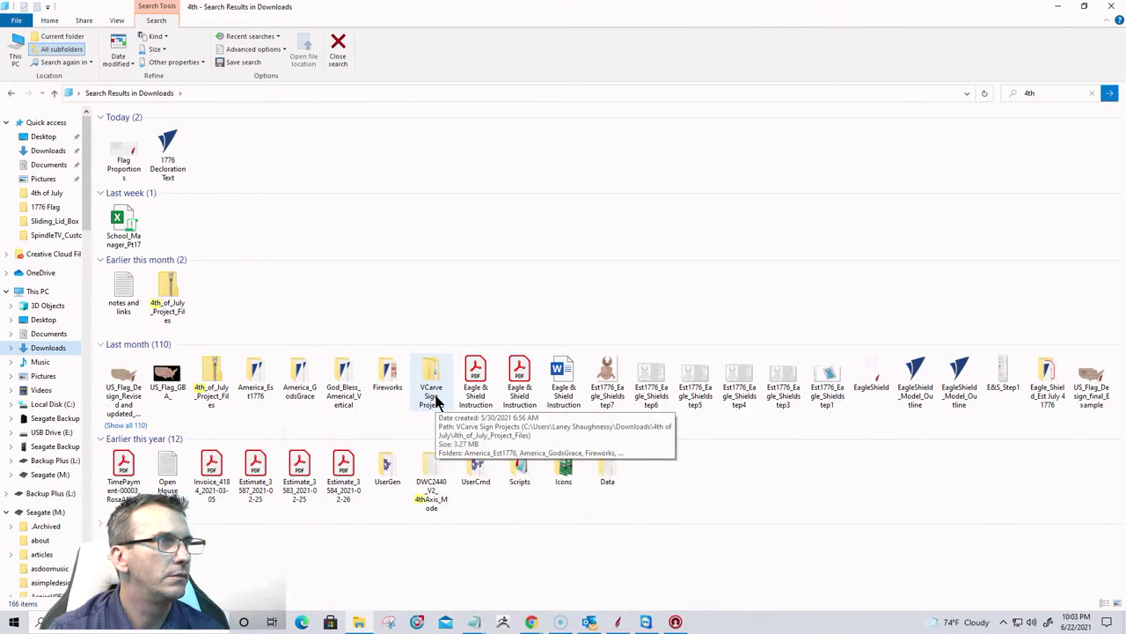
click(131, 426)
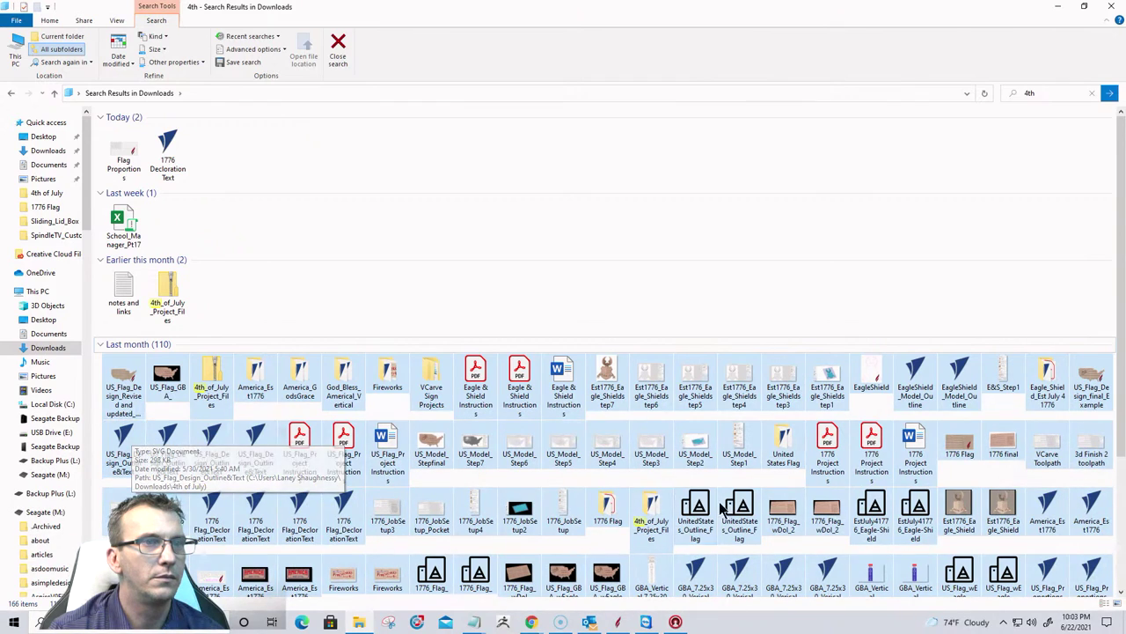
double_click(785, 514)
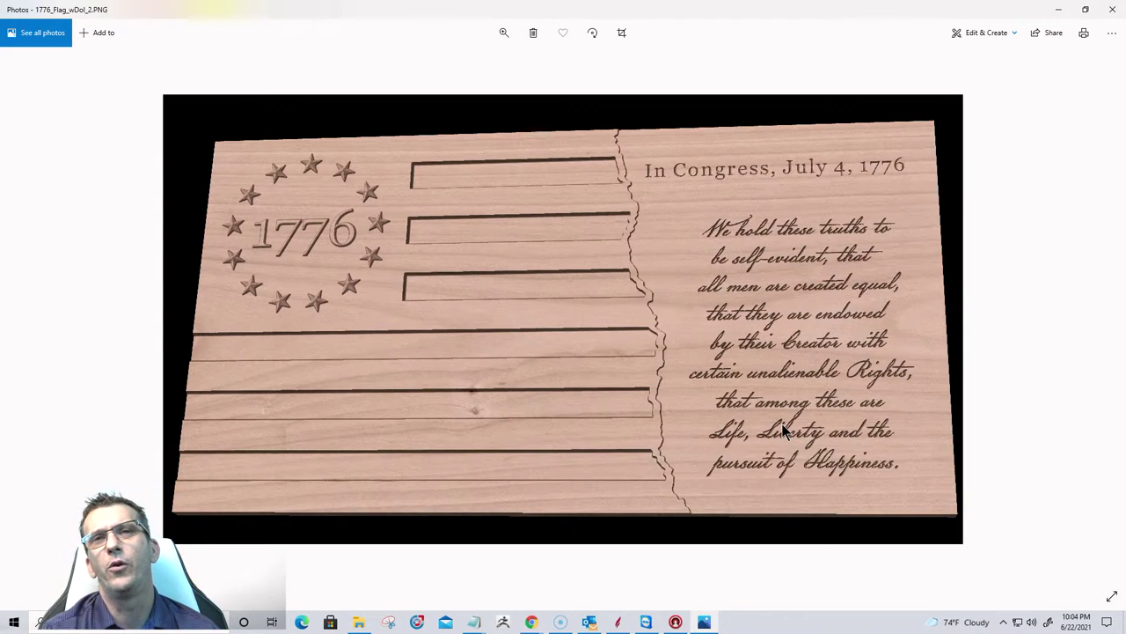
click(1110, 10)
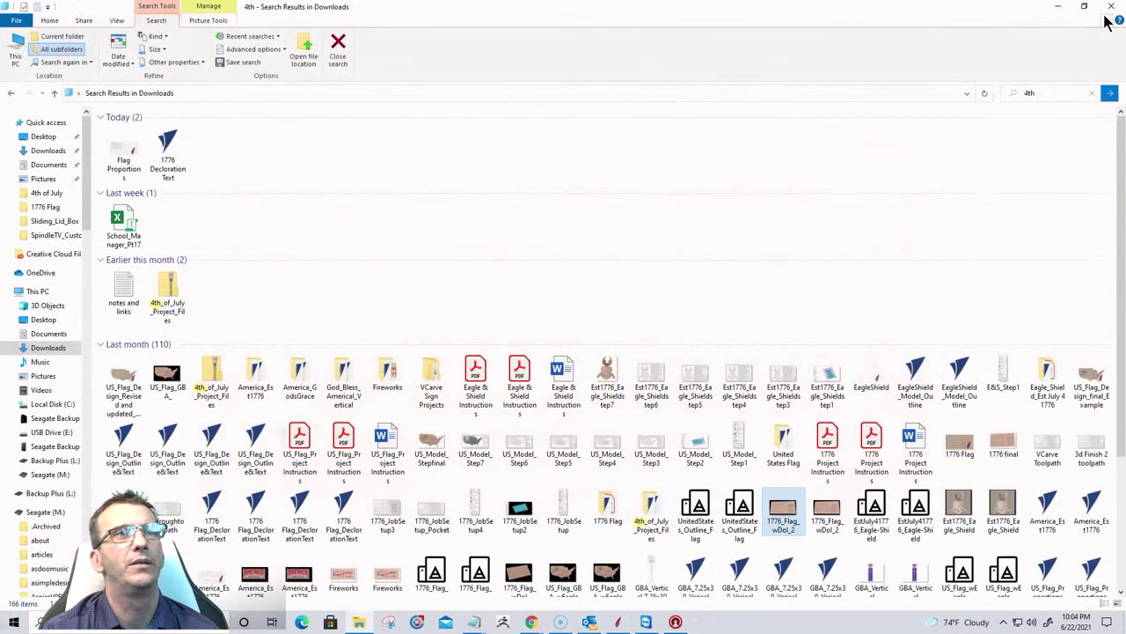
Minimize File Explorer and rotate Aspire's 3D view of the flag carving to face it head-on.
click(1056, 12)
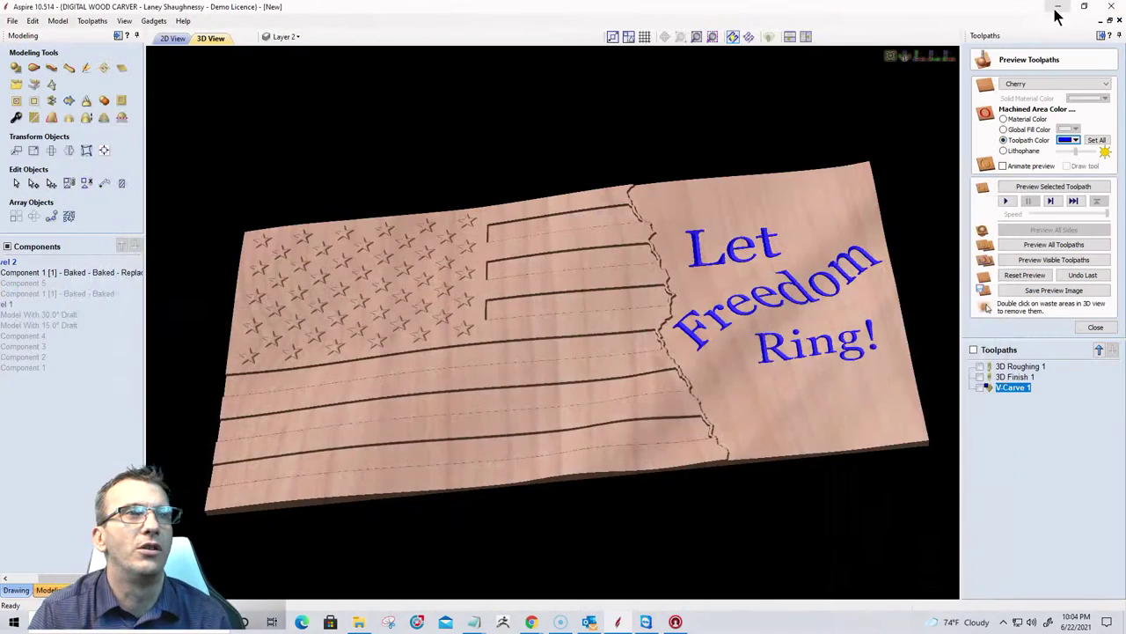
drag(628, 395, 675, 464)
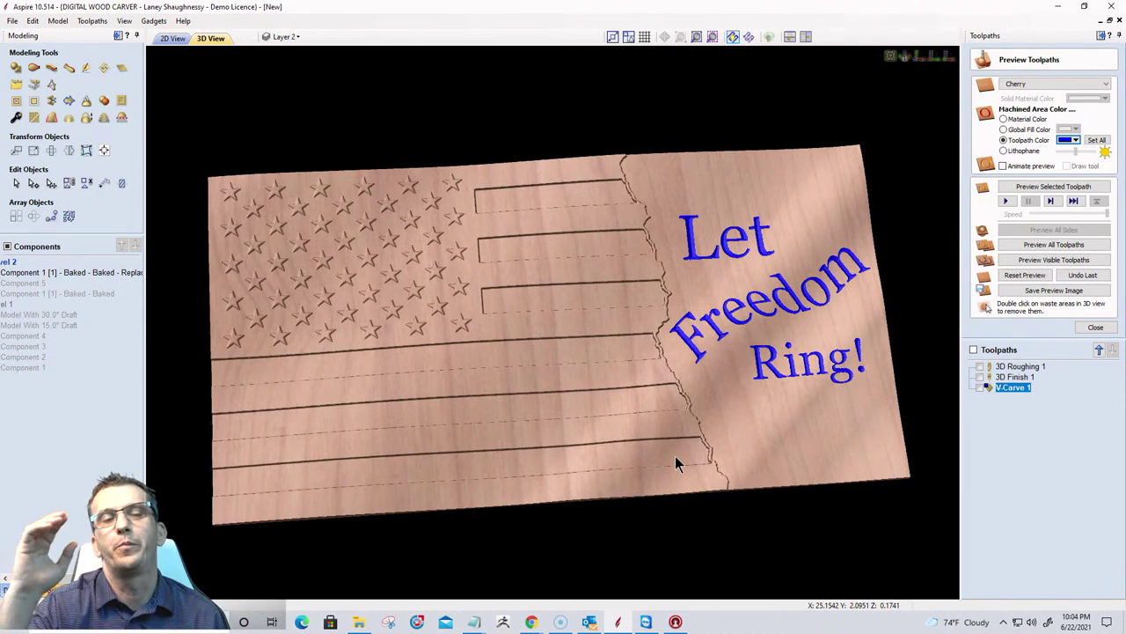